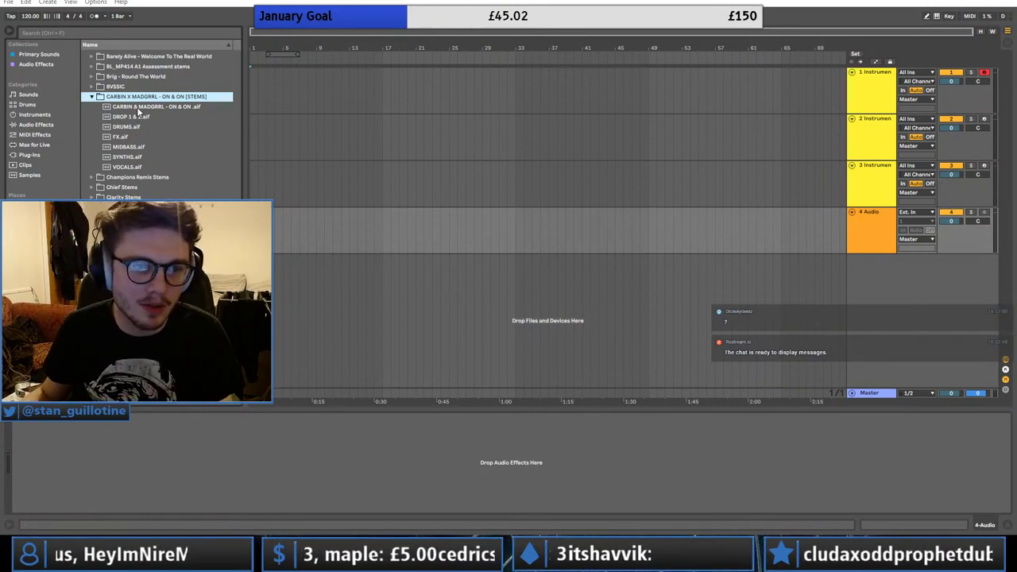
- Place "CARBIN & MADGRRL - ON & ON .aif" at the start of a new audio track and activate its clip
drag(139, 110, 268, 258)
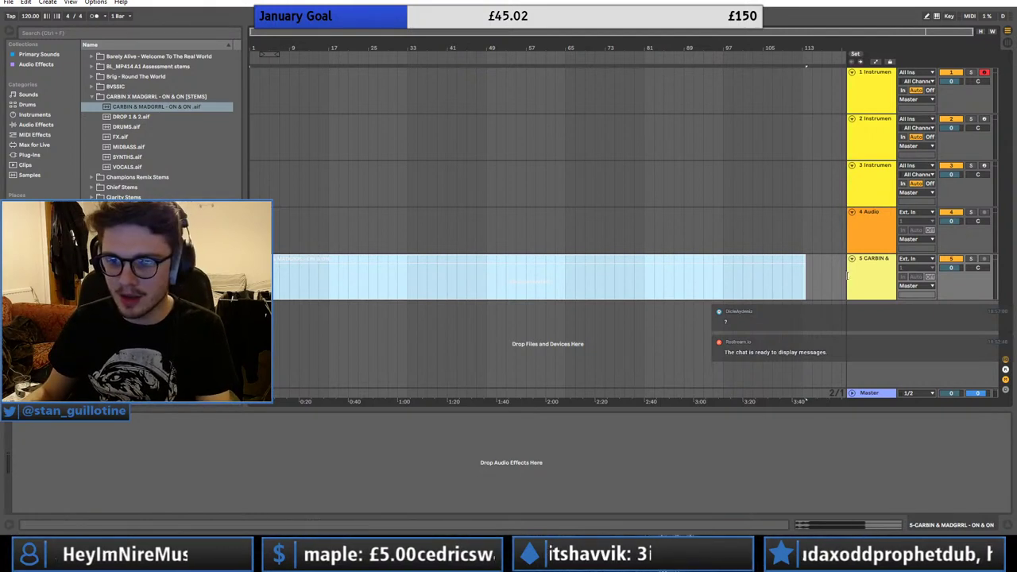
key(0)
click(637, 267)
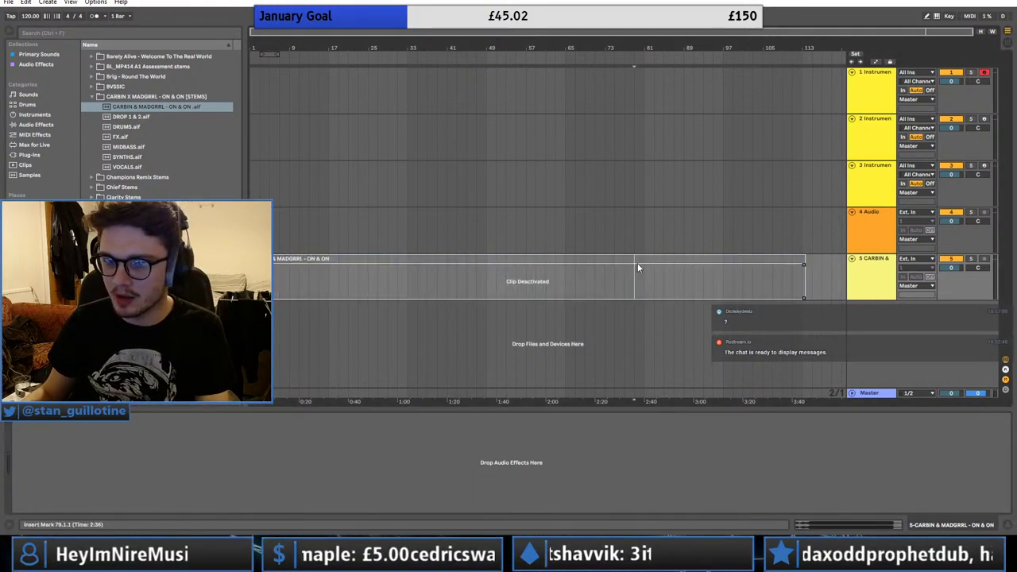
click(638, 260)
key(0)
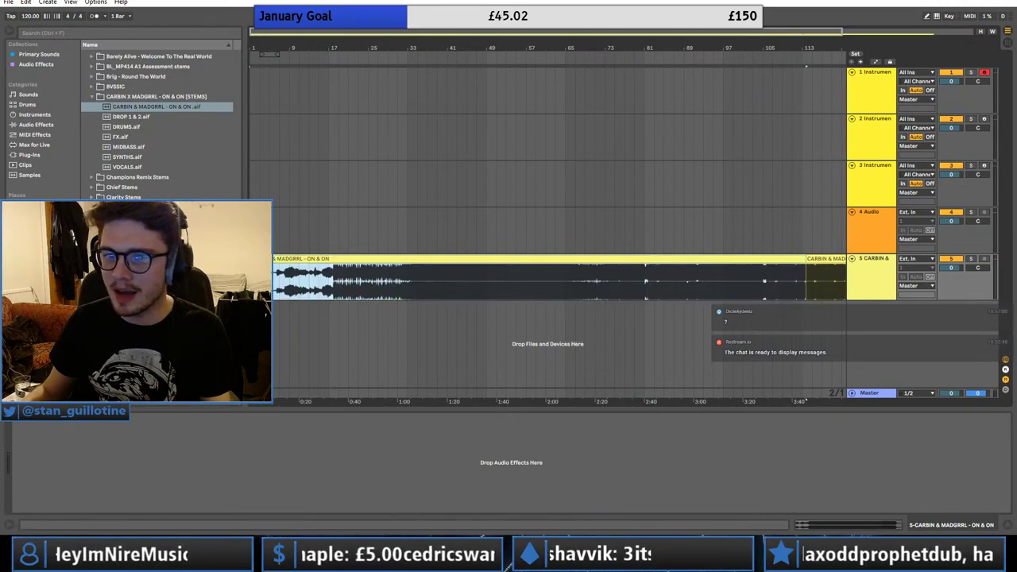
- Delete the leftover second clip on the full-song track and extend the first clip to the song's full length
drag(452, 31, 418, 17)
click(718, 259)
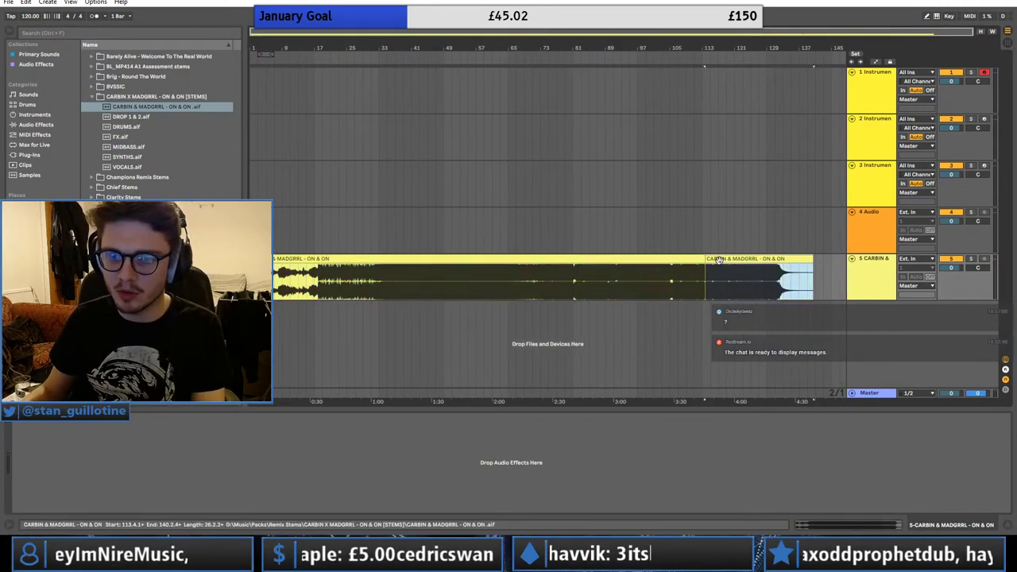
key(Delete)
drag(705, 264, 813, 265)
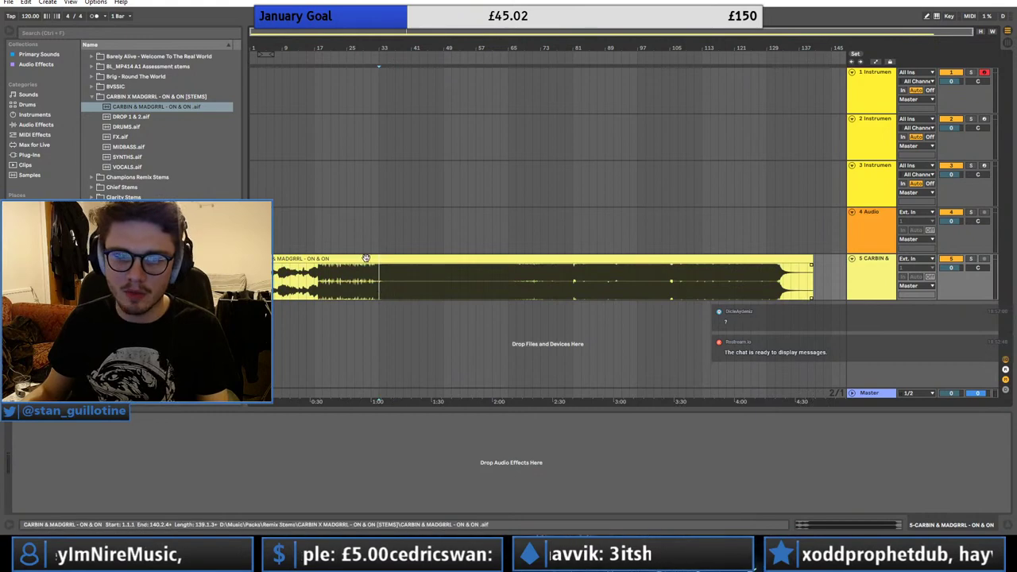
- Turn off warping for the full-song clip and set the project tempo to 140 BPM
double_click(376, 287)
key(ctrl+z)
click(382, 280)
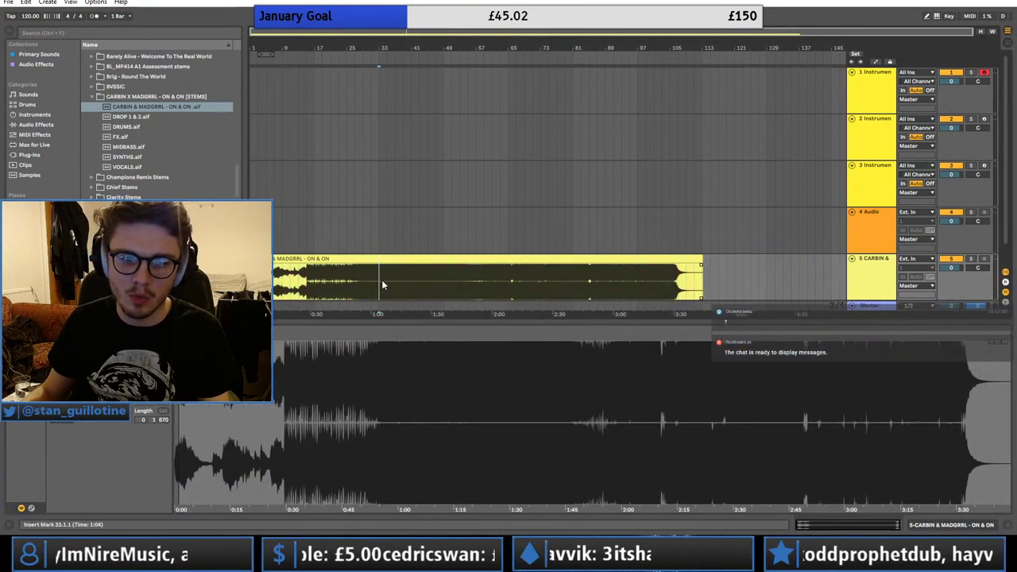
click(28, 15)
text(140)
key(Return)
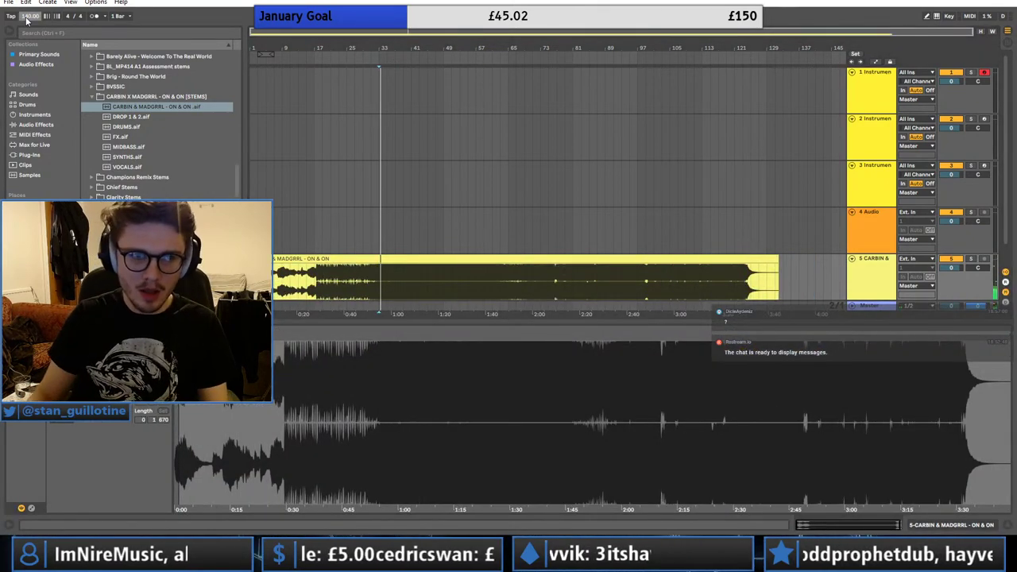
- Play the full song from bar 43 and insert an empty audio track above its track
key(space)
double_click(877, 271)
click(418, 273)
key(space)
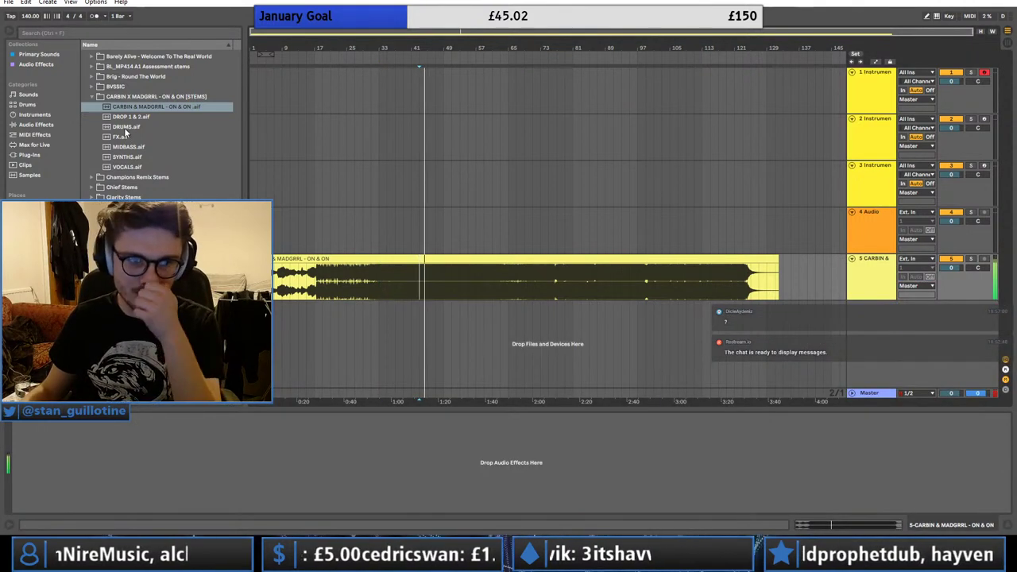
mouse_move(124, 126)
mouse_down()
mouse_move(474, 278)
mouse_move(787, 312)
mouse_move(880, 309)
mouse_move(880, 252)
mouse_up()
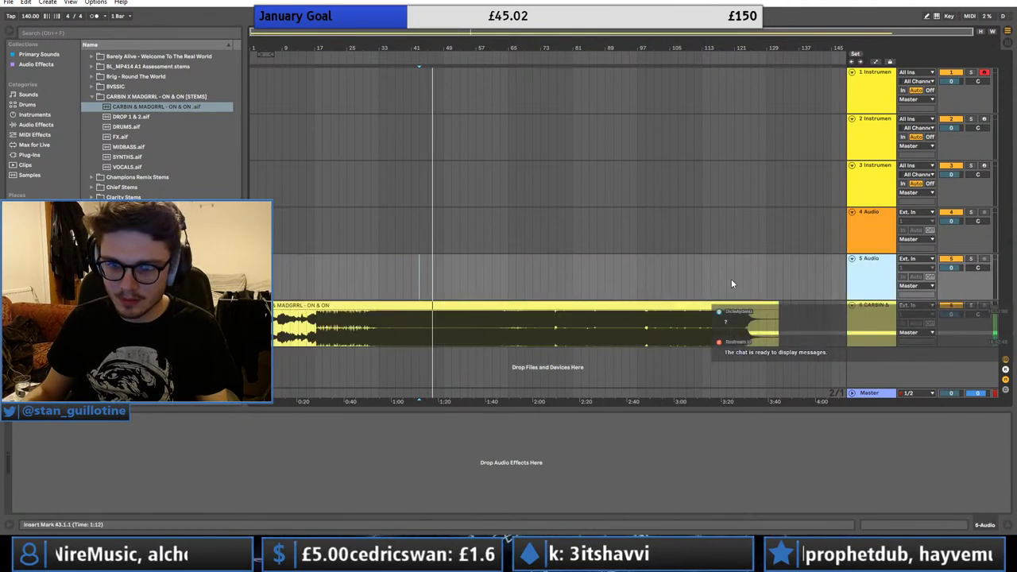
- Listen to the full song from several points, including bars 63, 75, 77 and 19
click(445, 332)
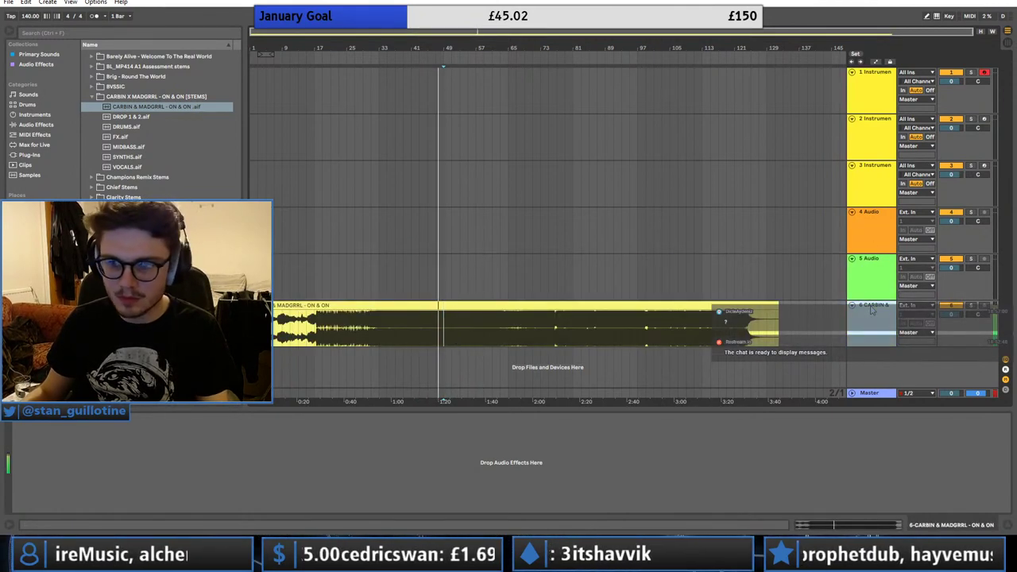
click(501, 326)
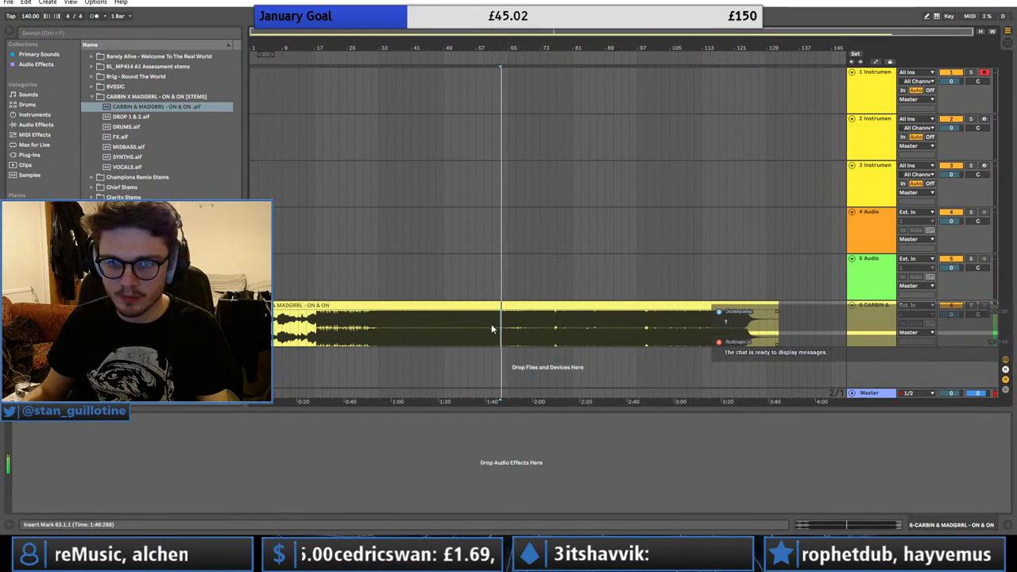
click(531, 331)
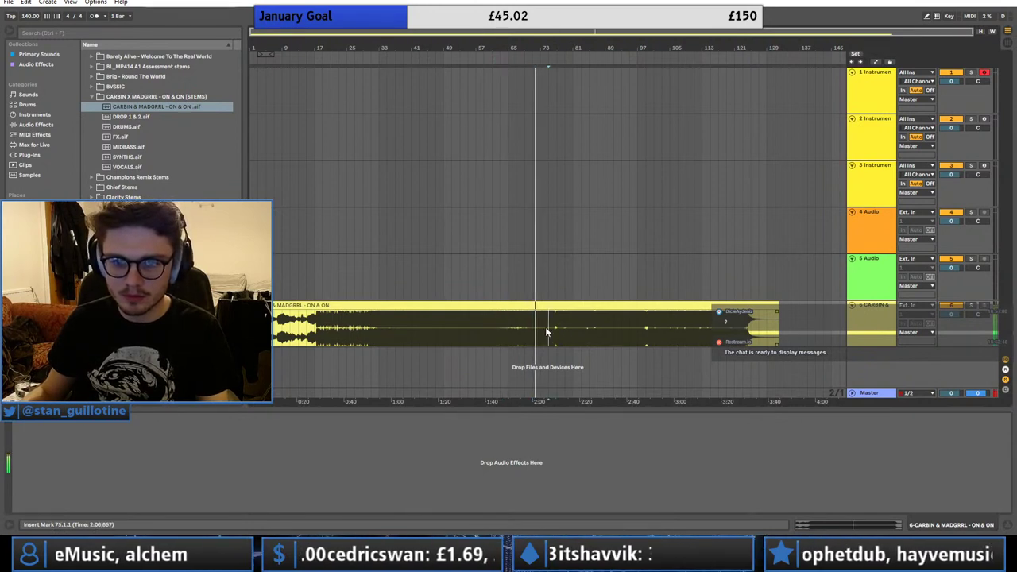
click(548, 332)
click(557, 334)
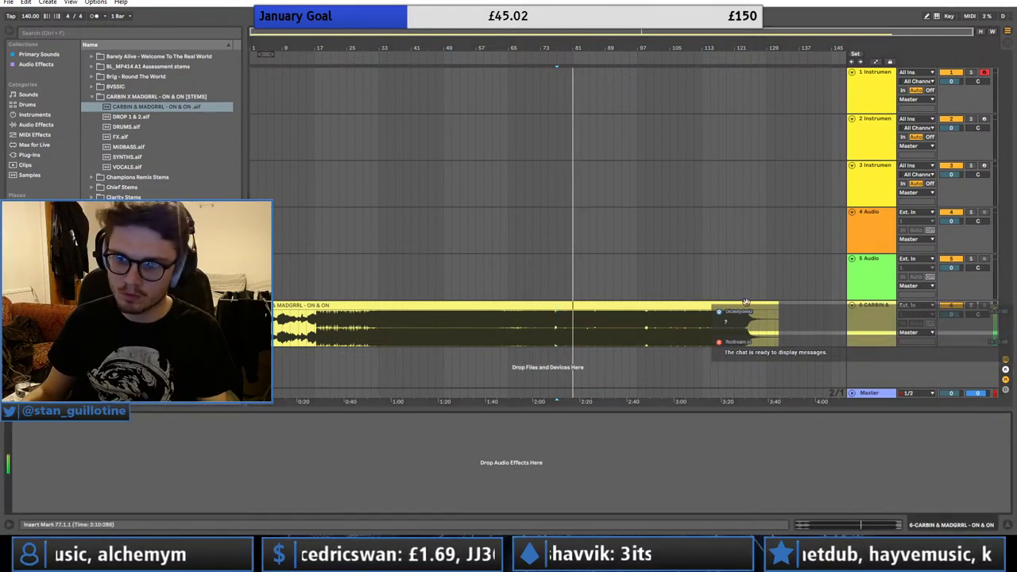
click(321, 339)
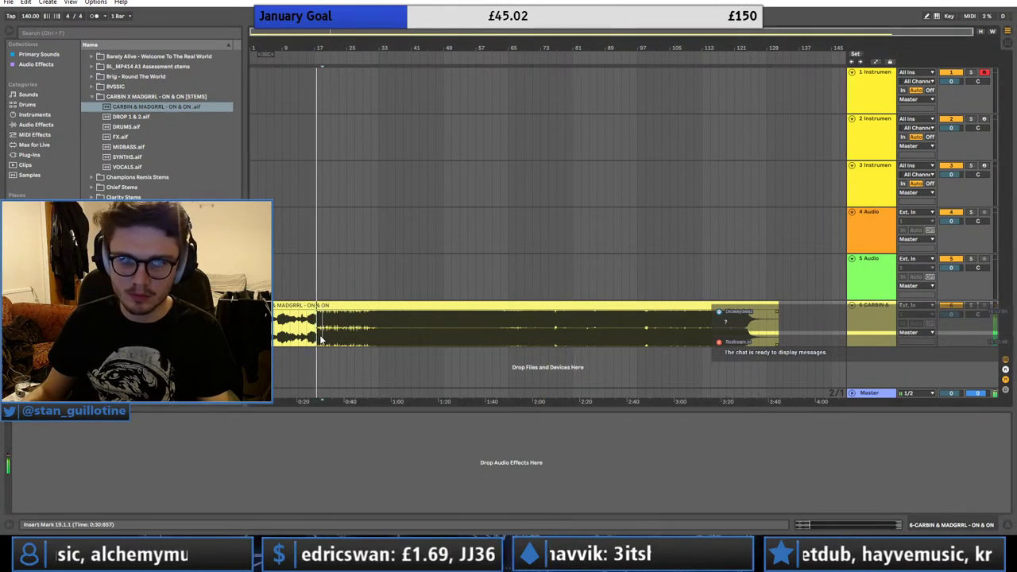
drag(287, 48, 286, 78)
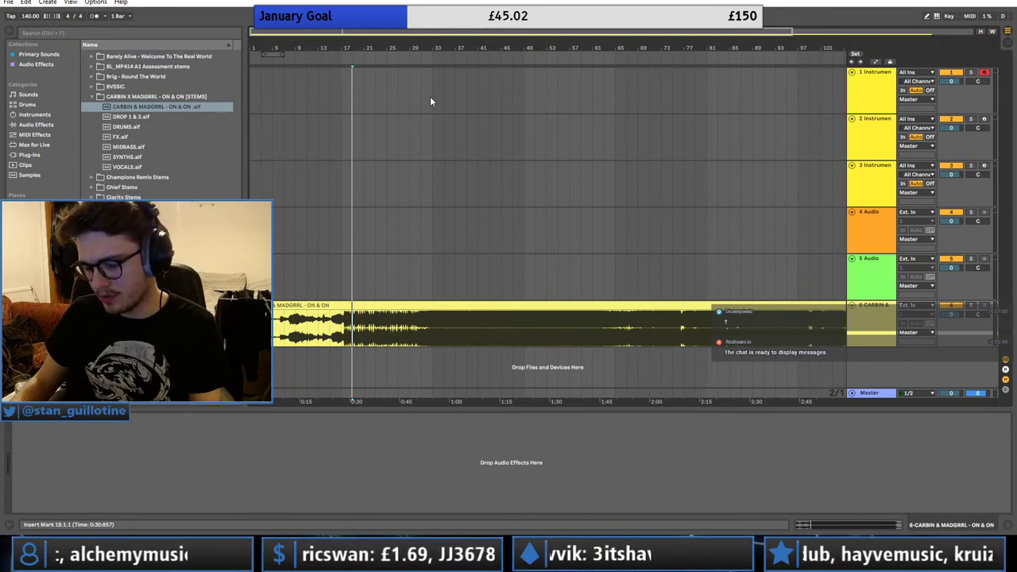
- Try MIDBASS.aif on the third instrument track, and place SYNTHS.aif at the start of audio track 4 instead
drag(128, 147, 274, 164)
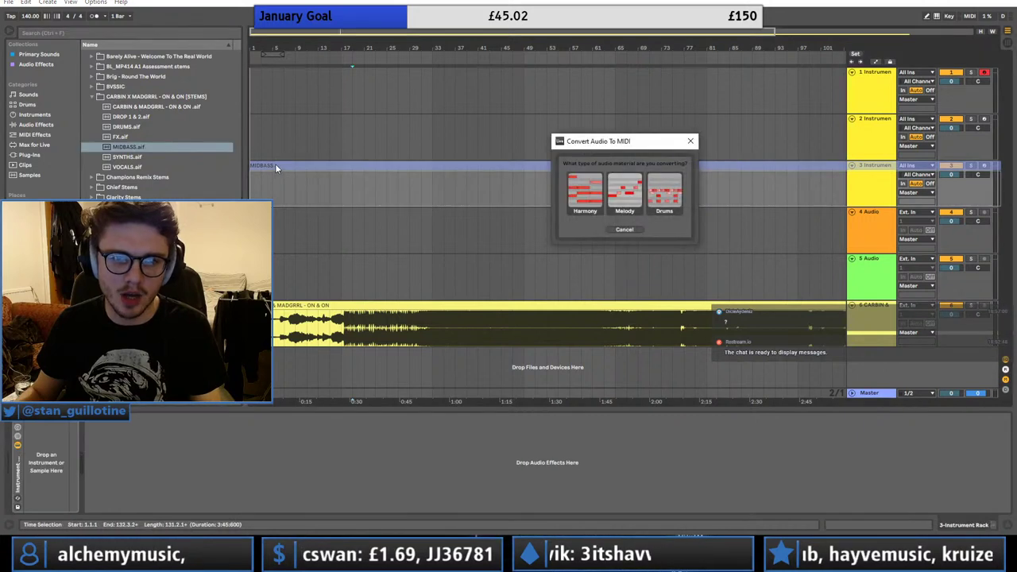
click(617, 229)
drag(127, 157, 327, 229)
click(310, 227)
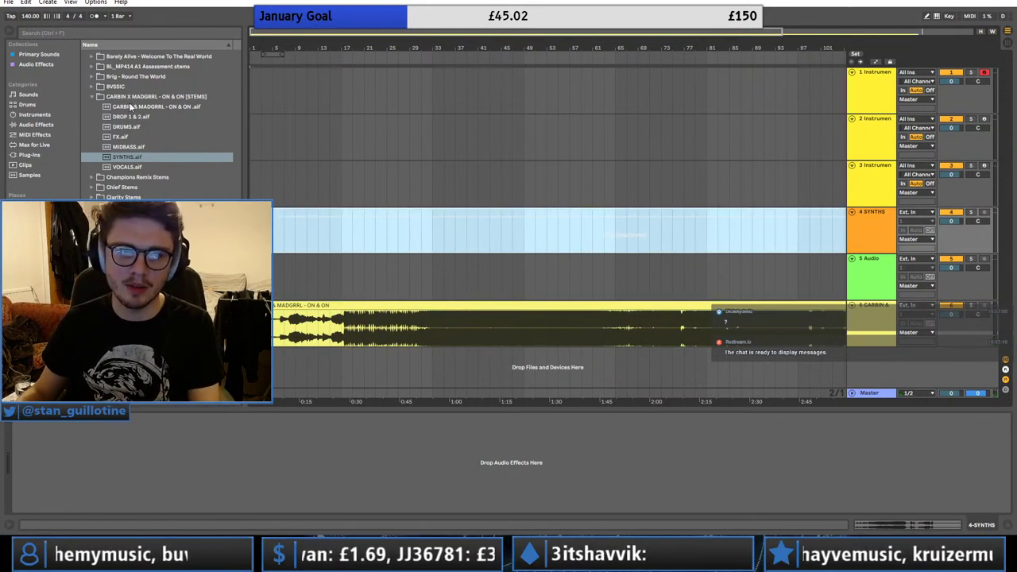
- Activate the SYNTHS clip and turn off its warping
double_click(802, 219)
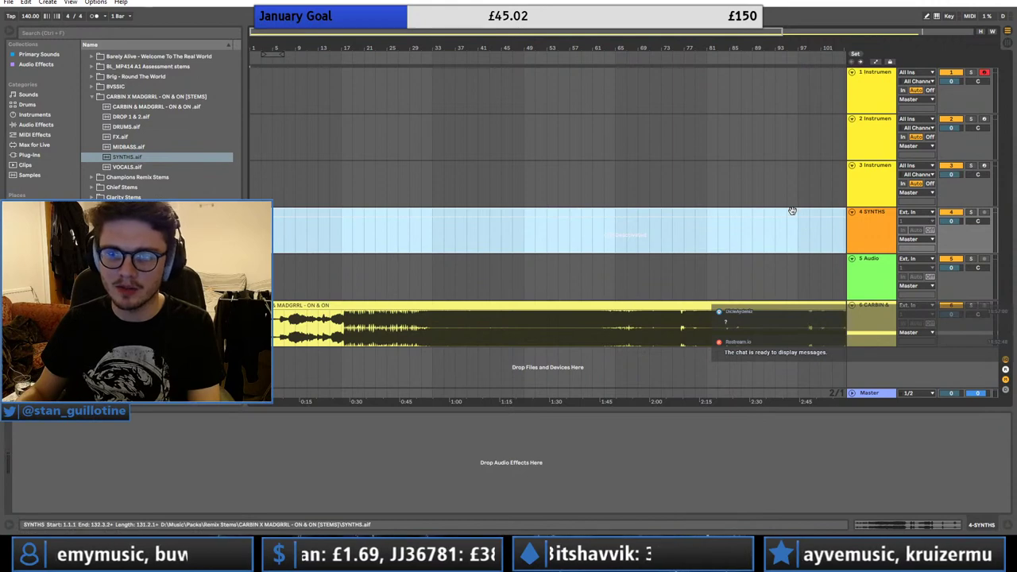
scroll(318, 246, down, 3)
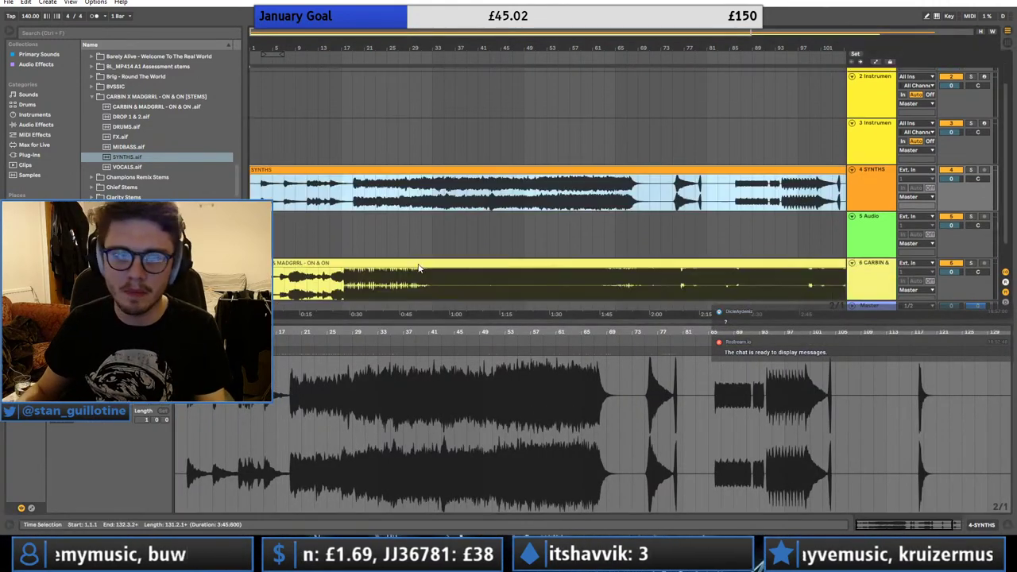
click(108, 344)
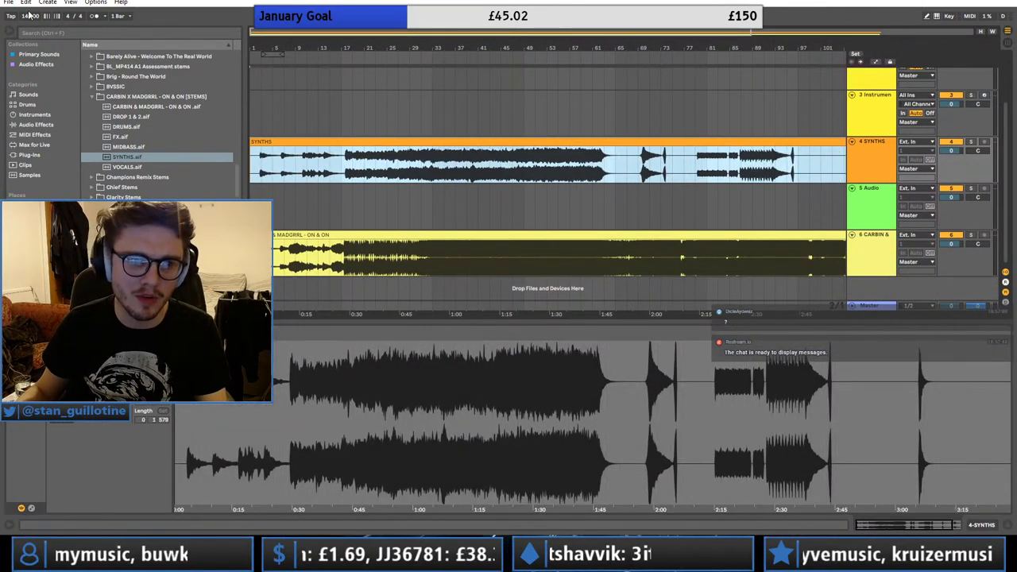
- Set the project tempo to 150 BPM and check the opening hits of the SYNTHS clip against the grid
drag(31, 16, 30, 6)
click(261, 140)
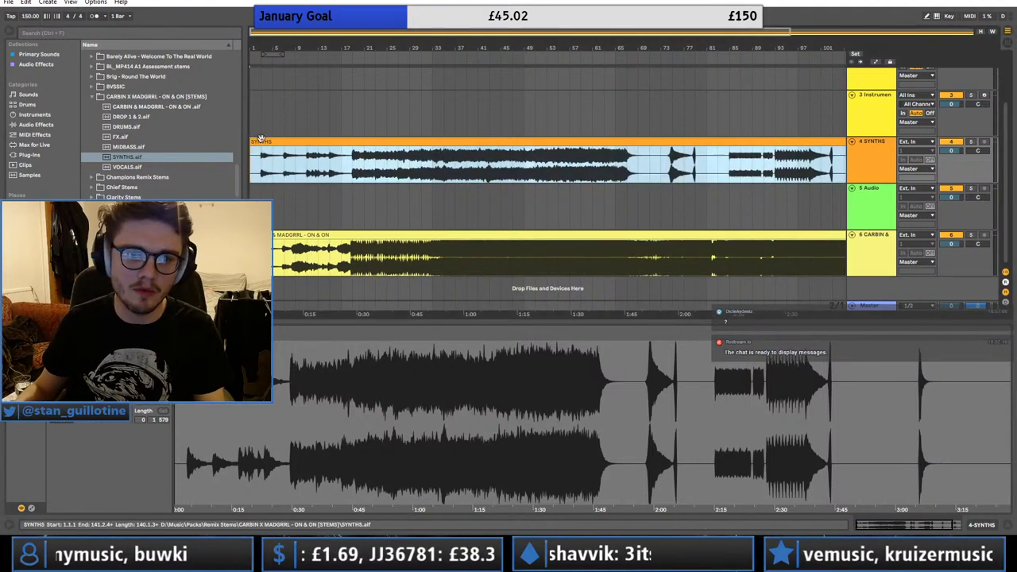
double_click(260, 140)
drag(188, 315, 187, 378)
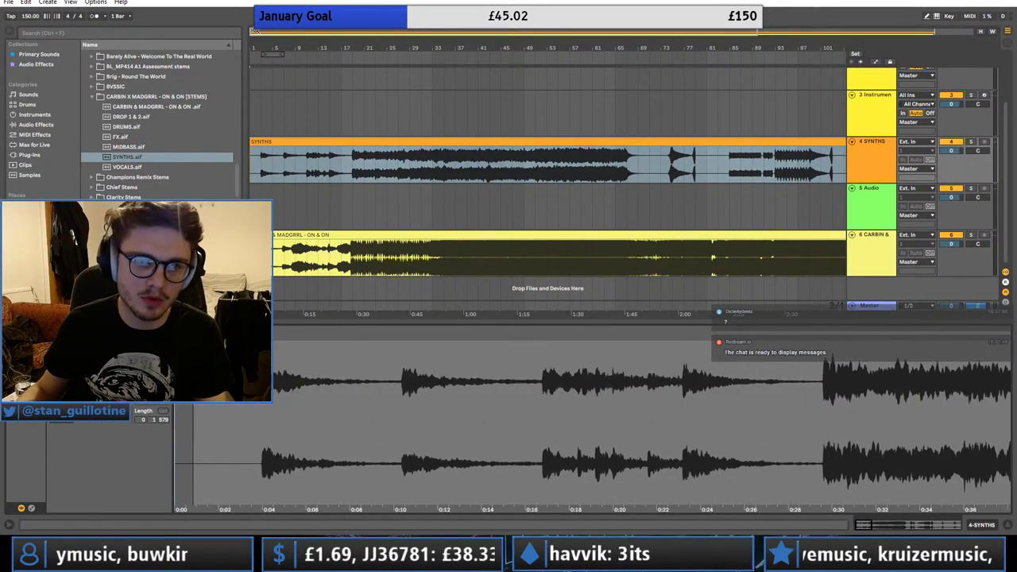
drag(253, 30, 254, 87)
click(368, 176)
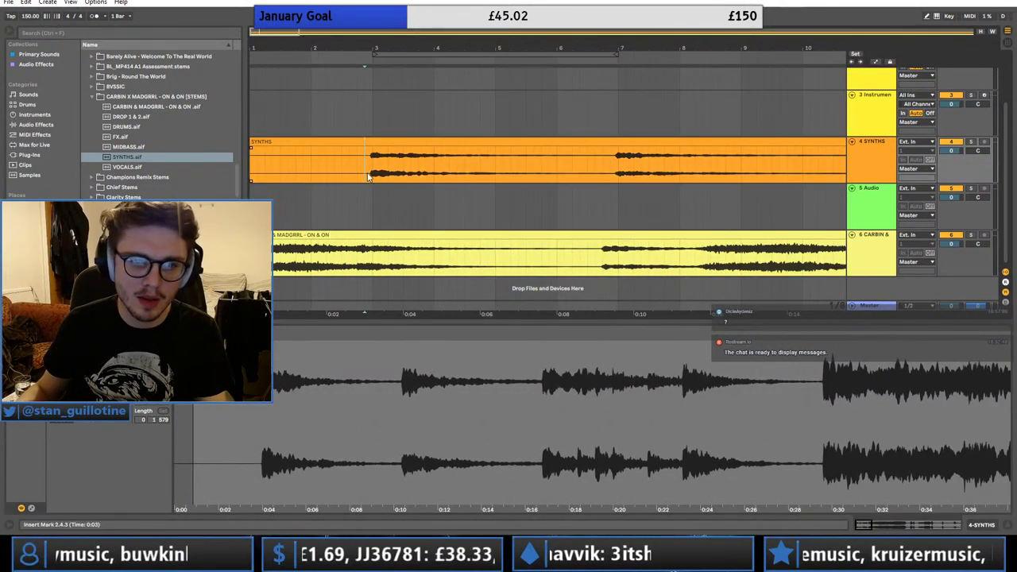
- Try moving the full-song clip's start marker further into the audio, and undo the change
click(262, 236)
drag(218, 342, 370, 342)
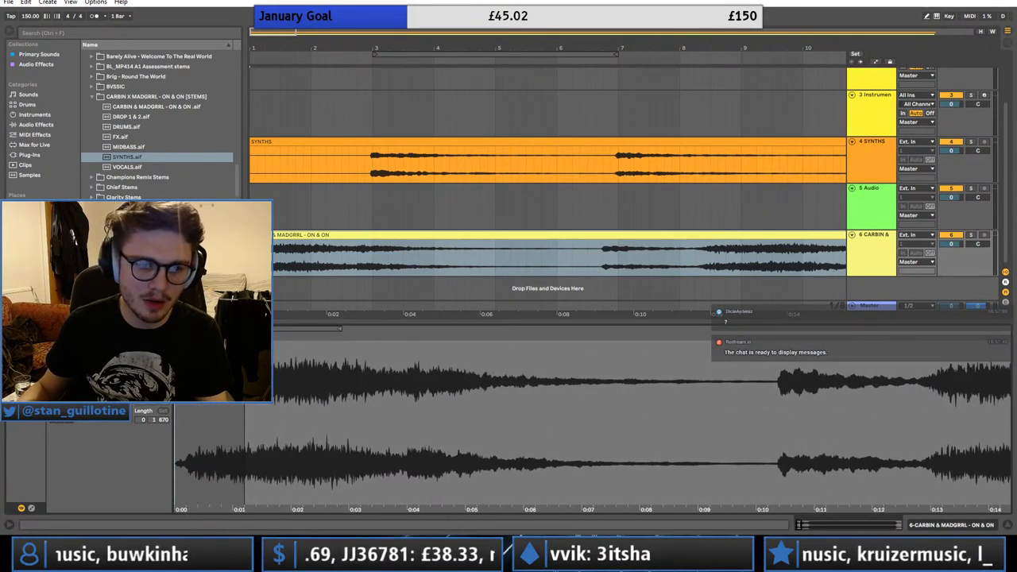
key(ctrl+z)
- Play the full song and the synths together around the drop at bar 19
click(290, 31)
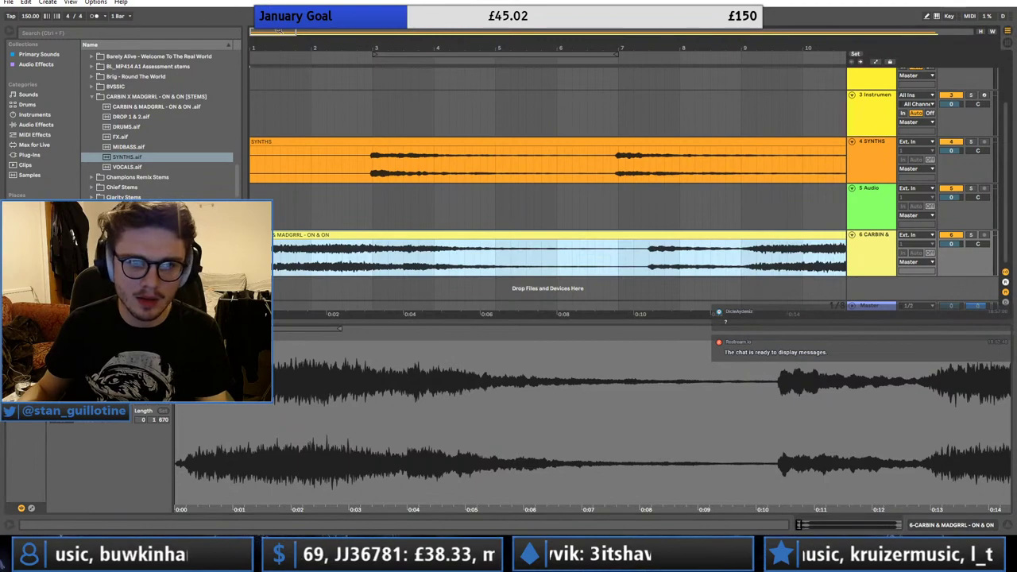
double_click(279, 31)
click(323, 263)
click(316, 263)
key(space)
click(324, 263)
key(space)
key(space)
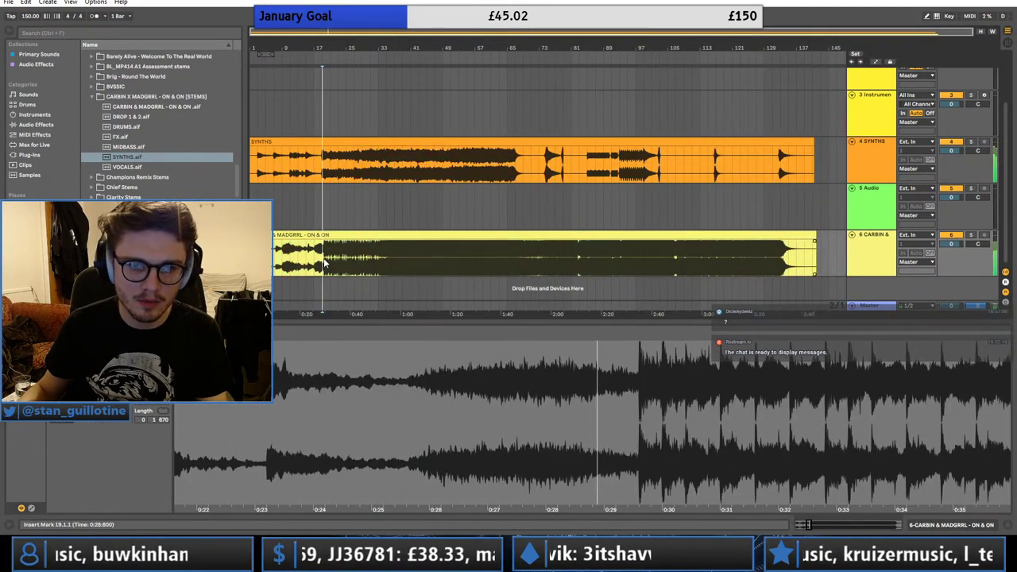
- Set the project tempo to 145 BPM and audition the song from bar 33, bar 79 and the beginning
click(30, 17)
text(145)
key(Return)
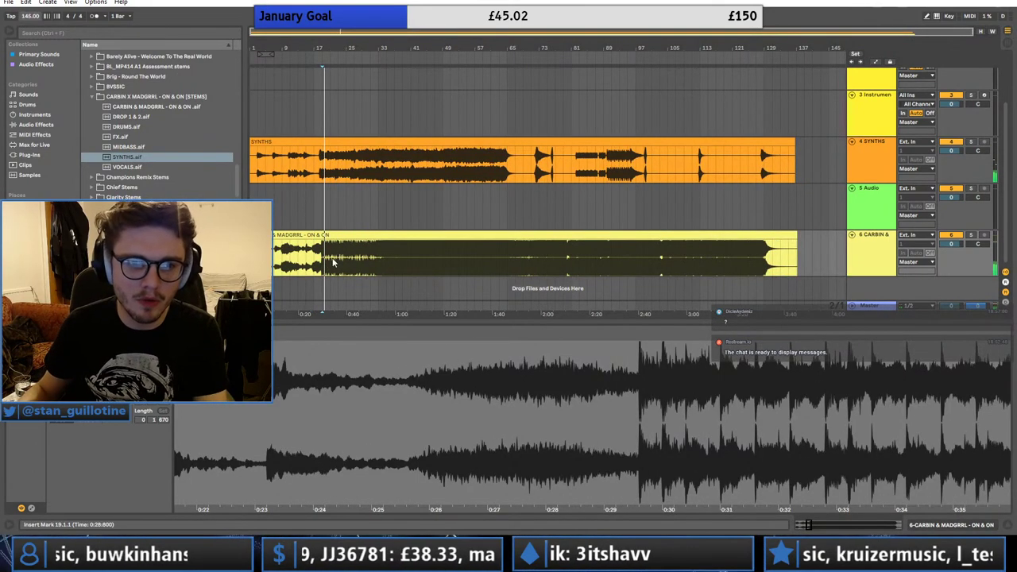
click(379, 260)
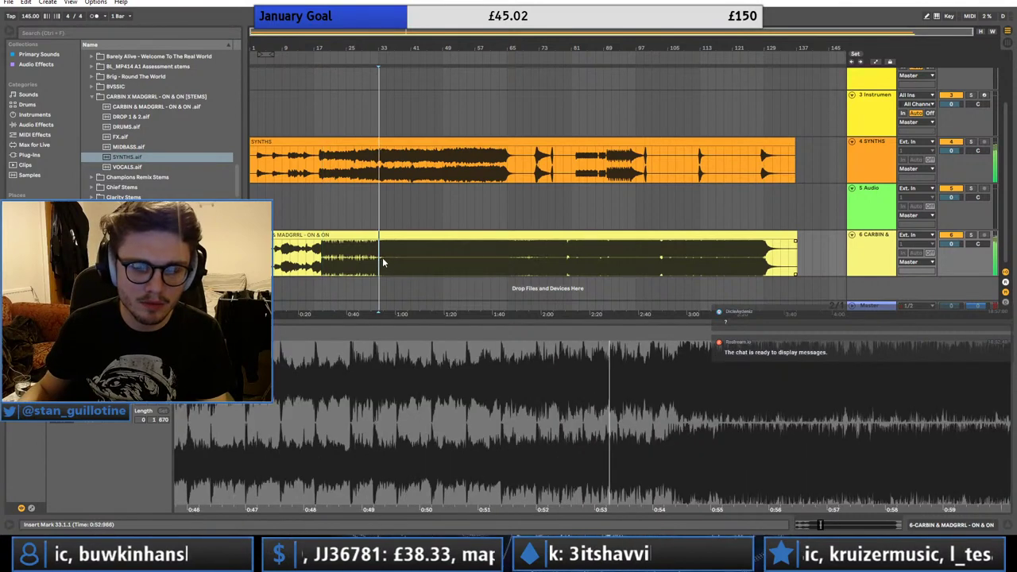
click(567, 262)
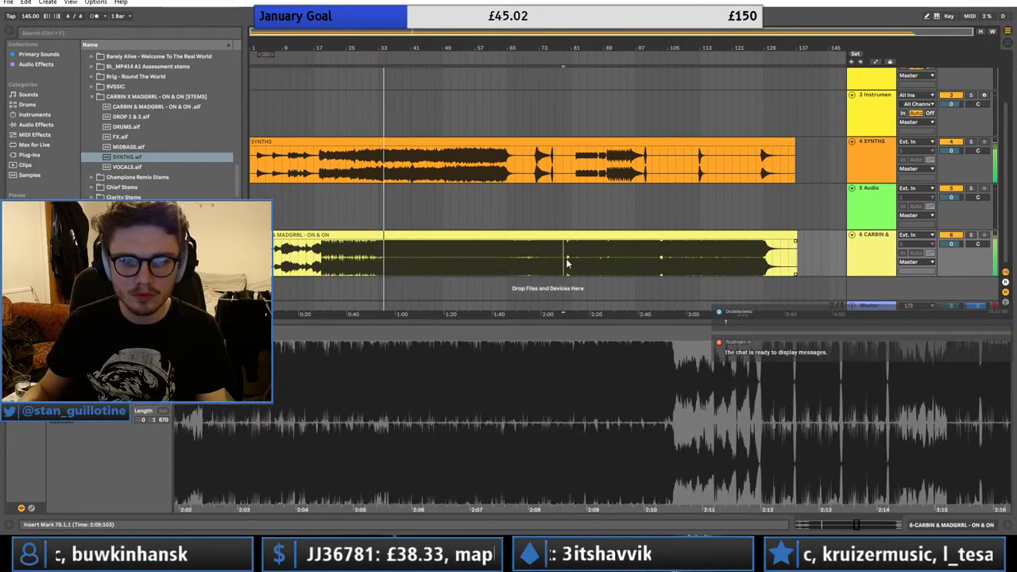
key(space)
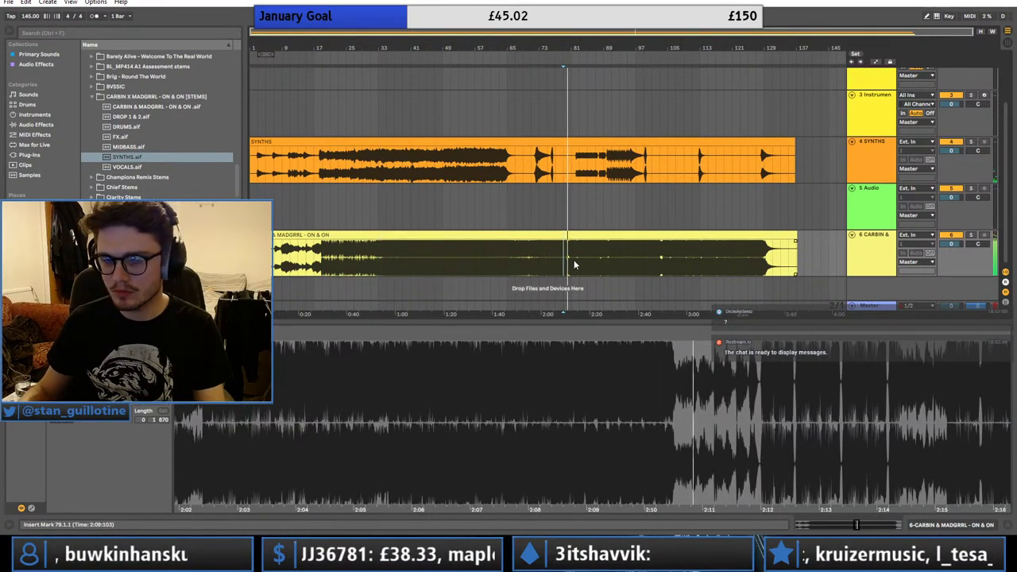
click(314, 235)
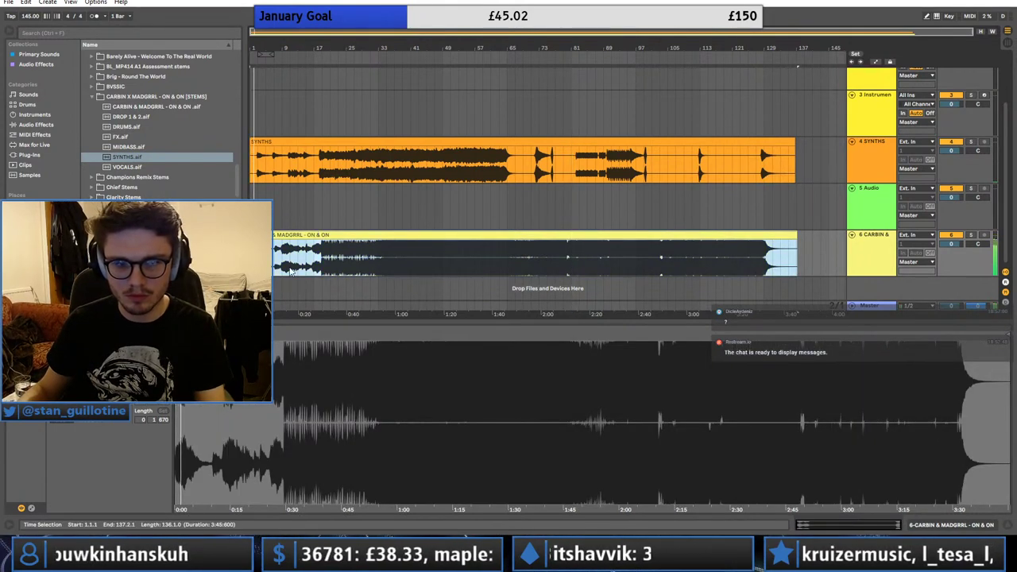
- Play the drop from bar 19 and set the project tempo to 140 BPM
click(322, 261)
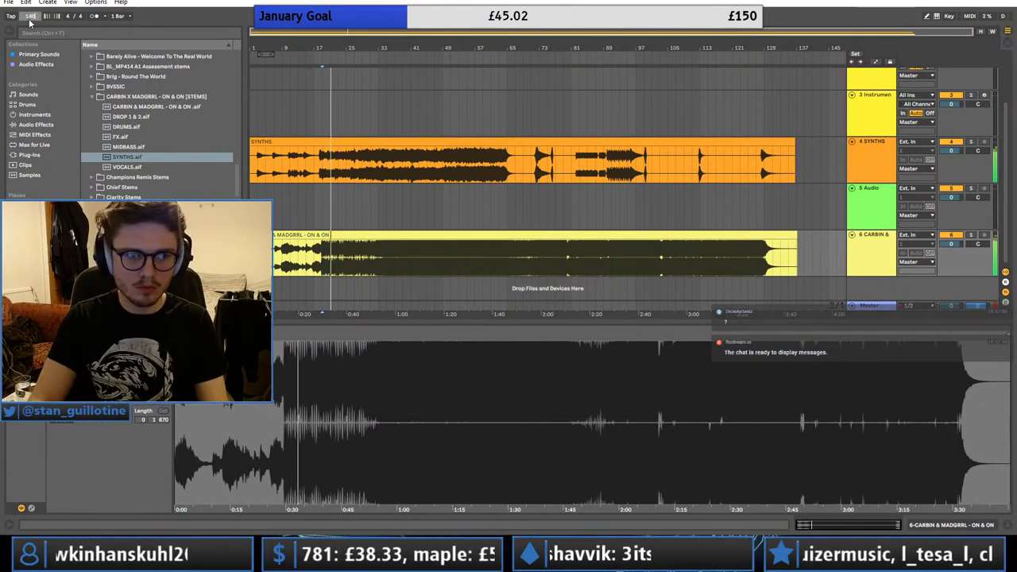
key(Return)
click(320, 261)
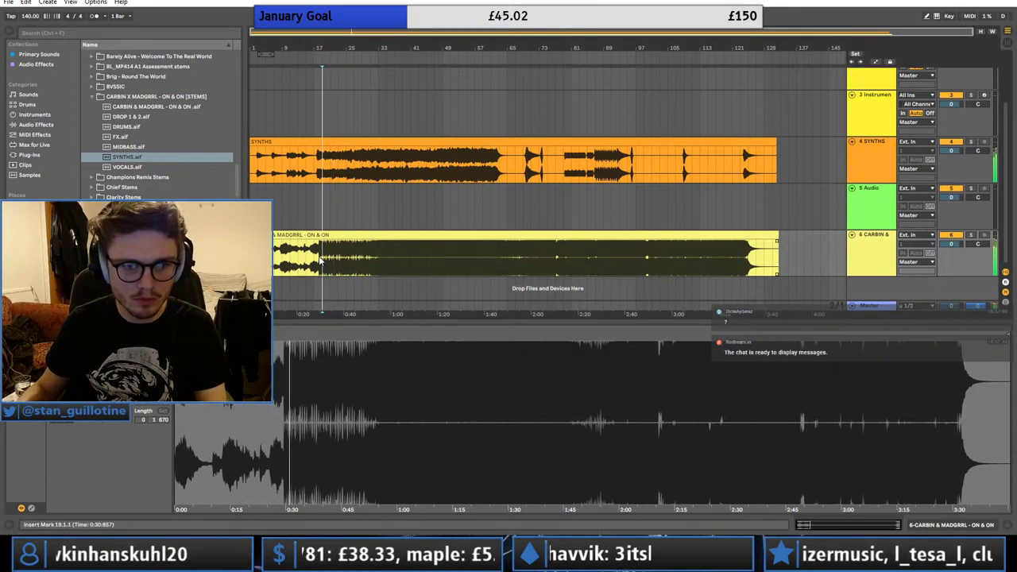
- Set the project tempo to 148 BPM and check the drop near bar 19 against the grid
click(25, 17)
text(148)
key(Return)
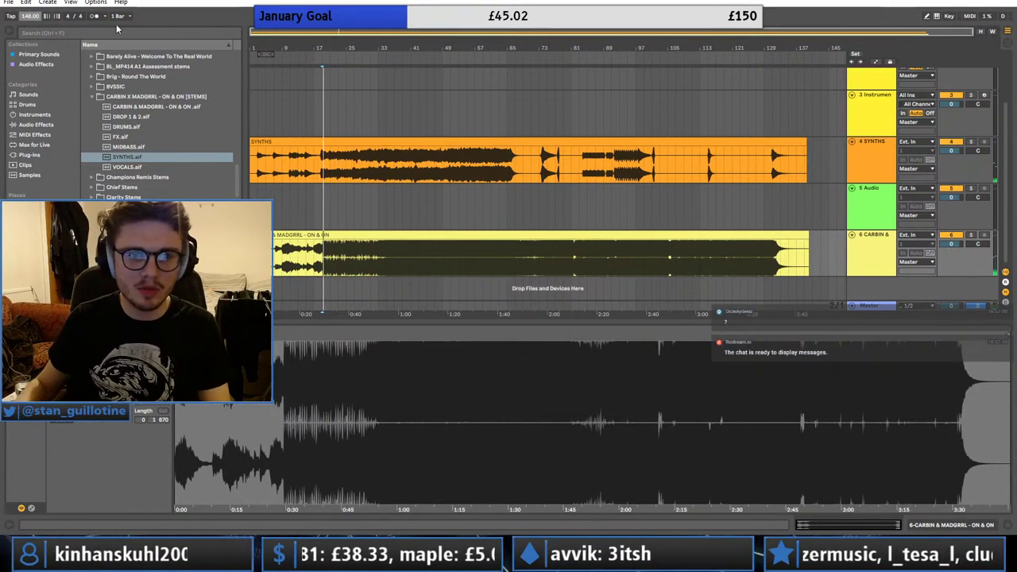
click(337, 264)
key(space)
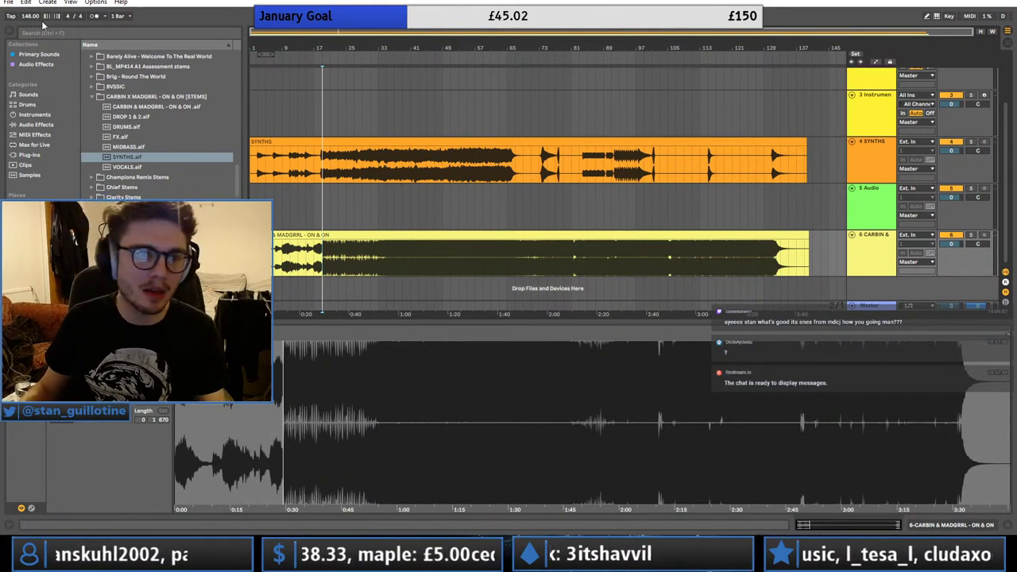
- Try project tempos of 147, 150 and 146 BPM while playing the drop from bar 19
text(147)
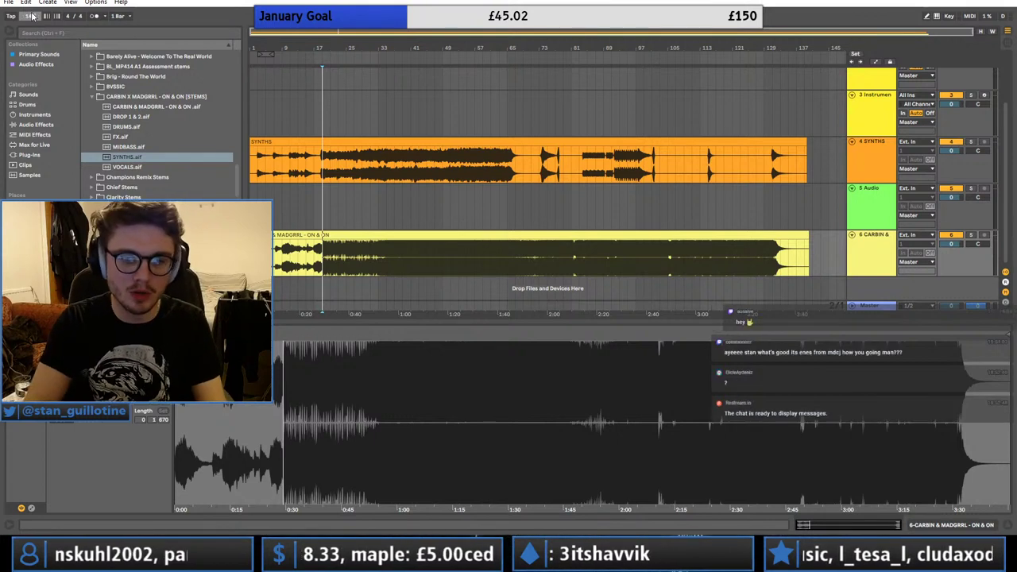
key(Return)
key(space)
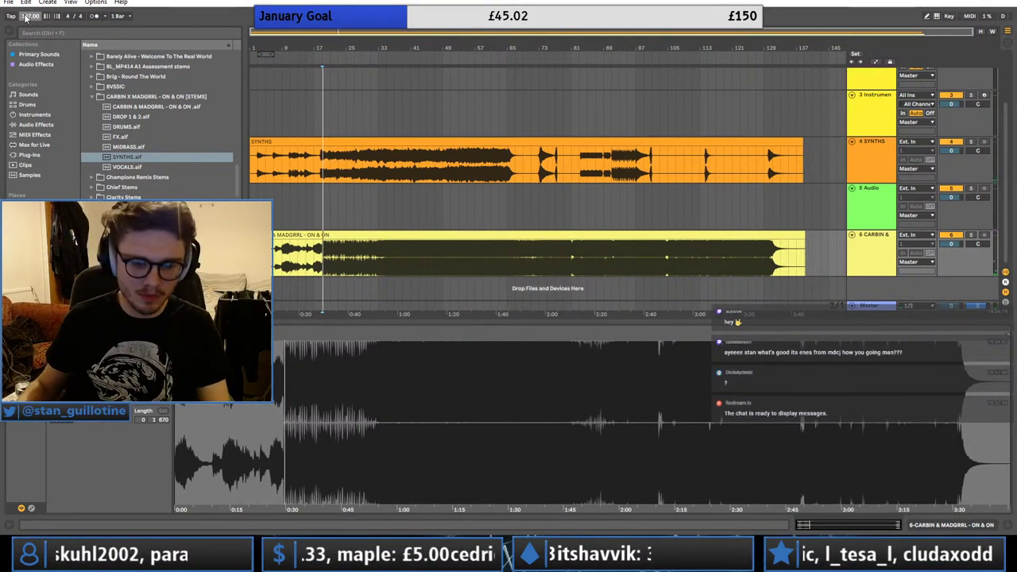
scroll(27, 16, down, 3)
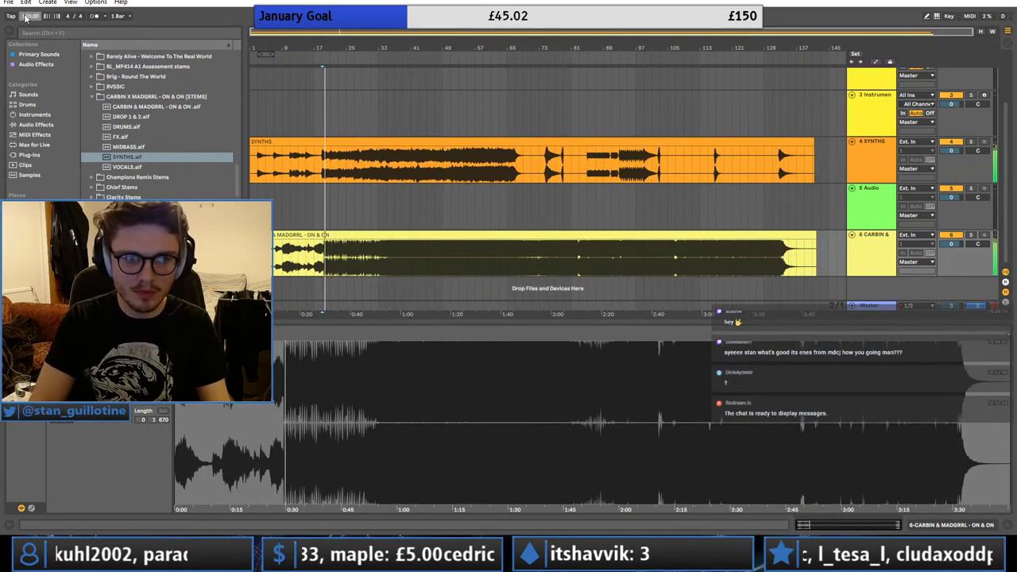
scroll(27, 16, down, 1)
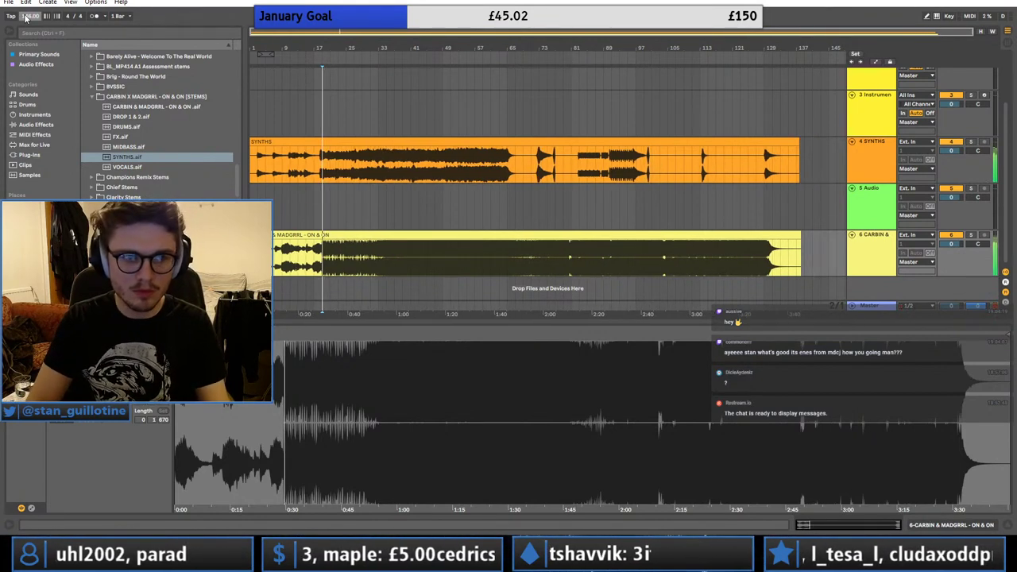
- Audition the full song from bar 33, bar 83 and bar 81 to locate the second drop
click(379, 258)
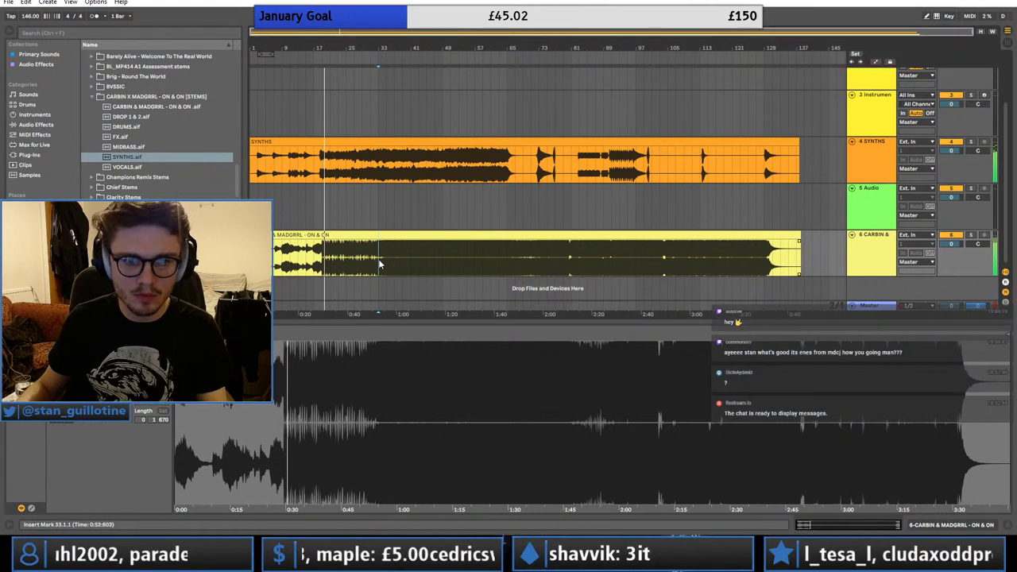
click(564, 266)
click(577, 268)
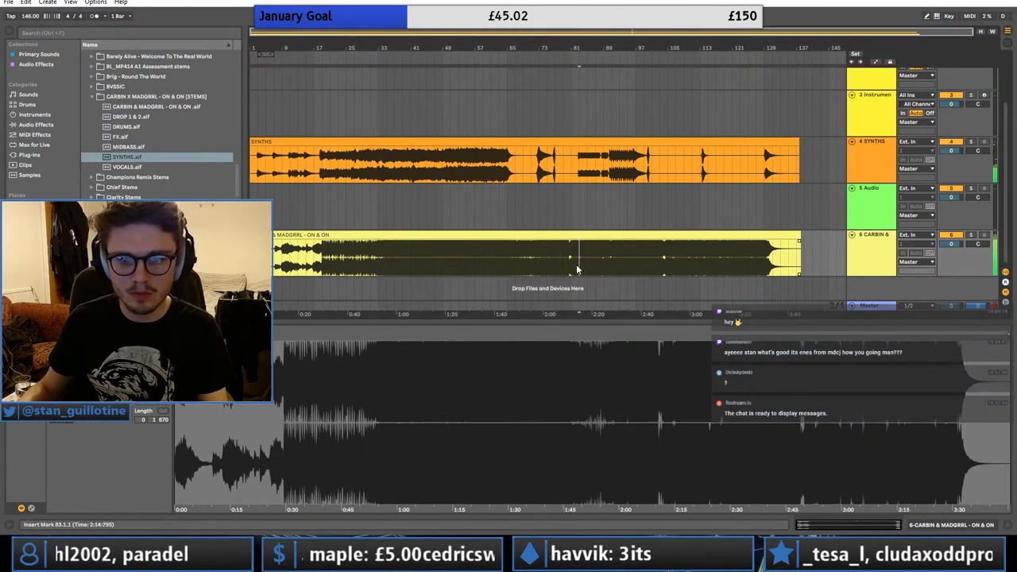
click(574, 269)
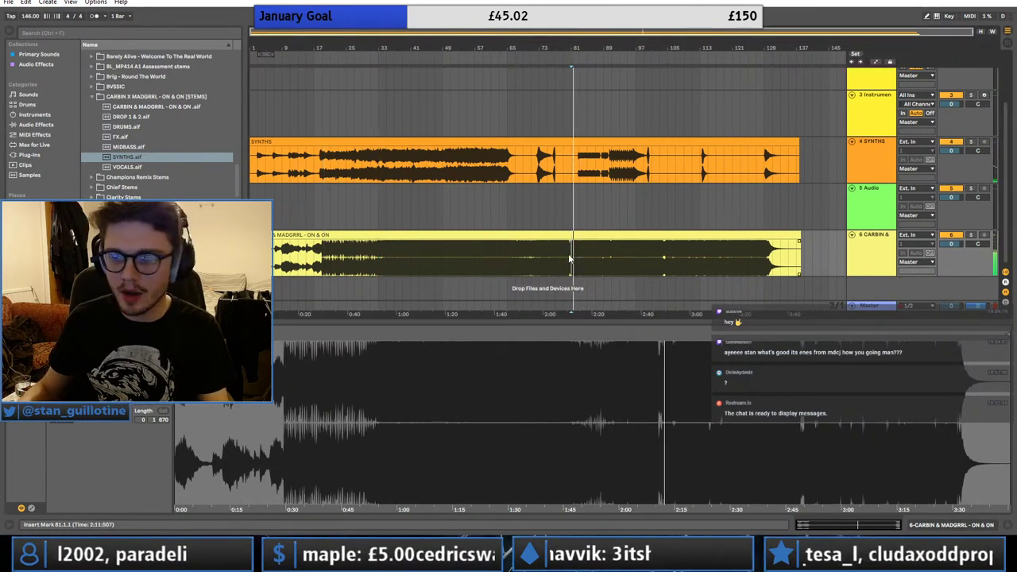
- Split the full-song clip at bar 81 and delete the part before the split
key(ctrl+e)
click(514, 235)
key(Delete)
click(592, 236)
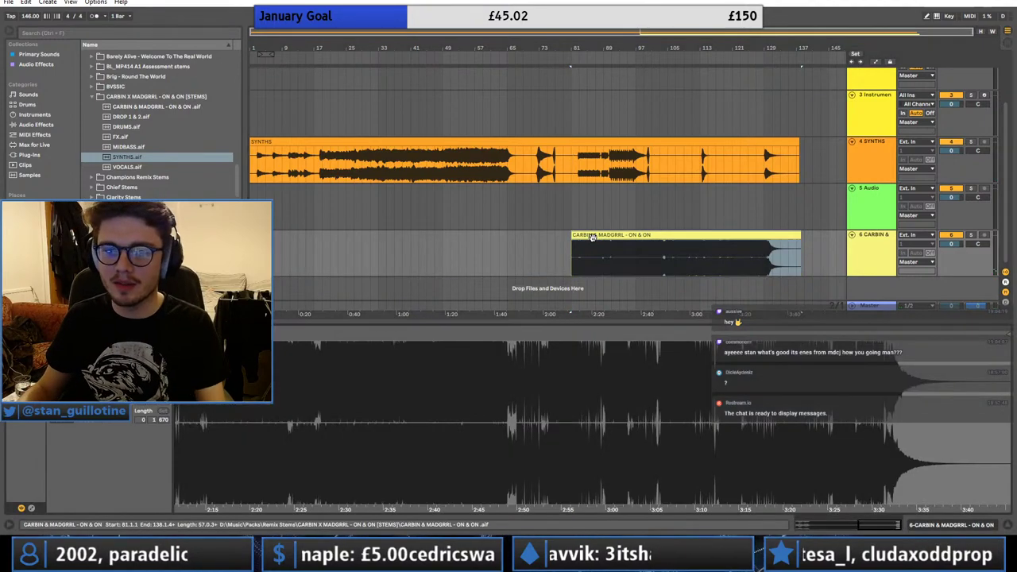
- Set the remaining clip's start at the first transient of the drop near 2:12 and turn warping on
drag(732, 337, 733, 363)
drag(810, 349, 811, 363)
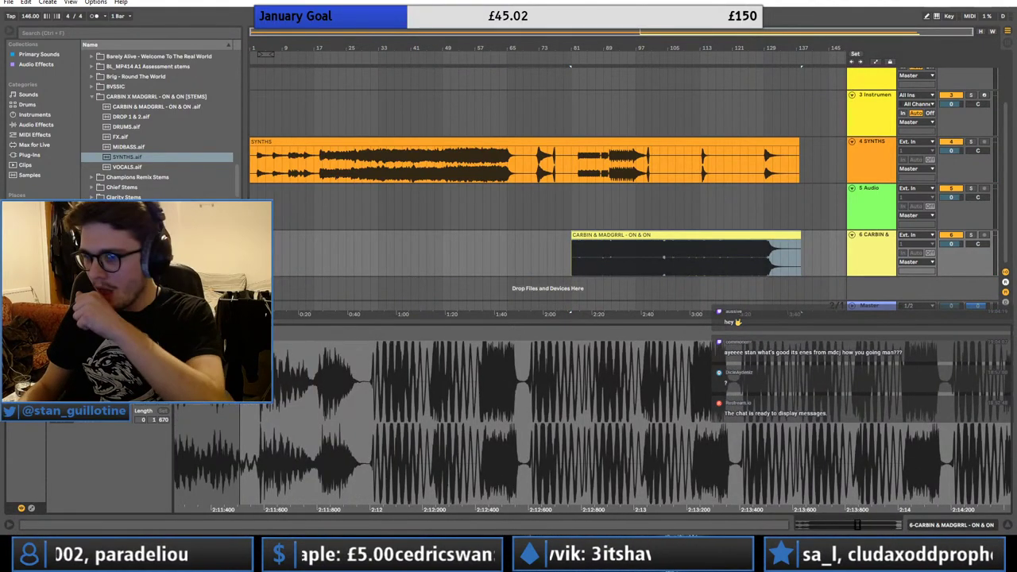
click(374, 338)
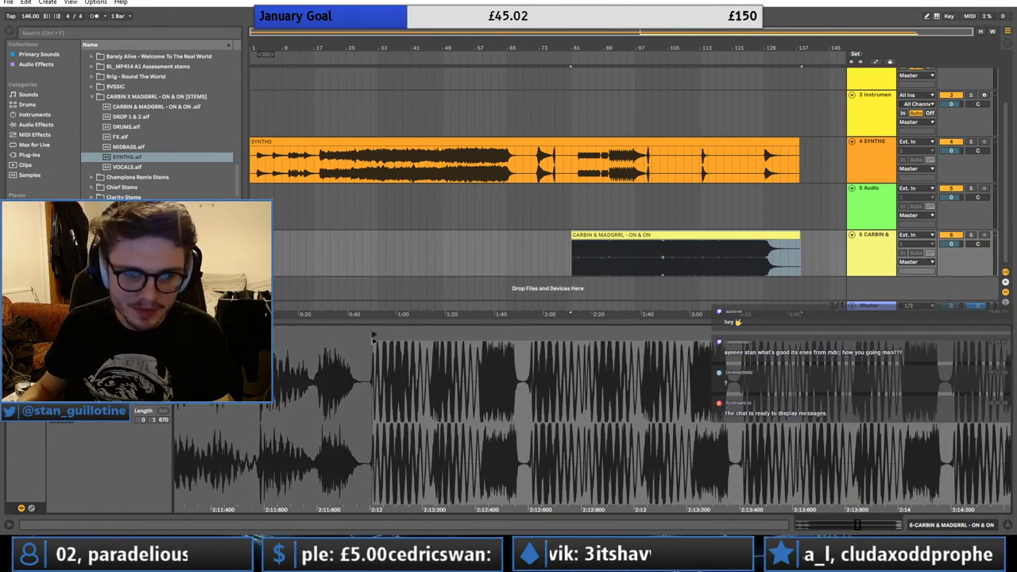
click(111, 343)
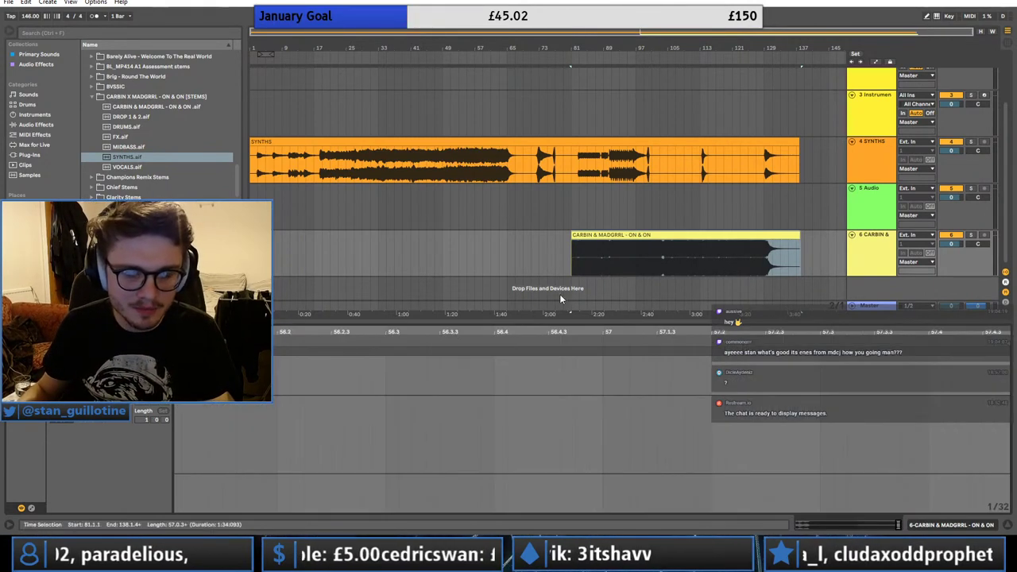
- Extend the full-song clip from bar 81 back to bar 1 and inspect its intro waveform
drag(435, 329, 435, 278)
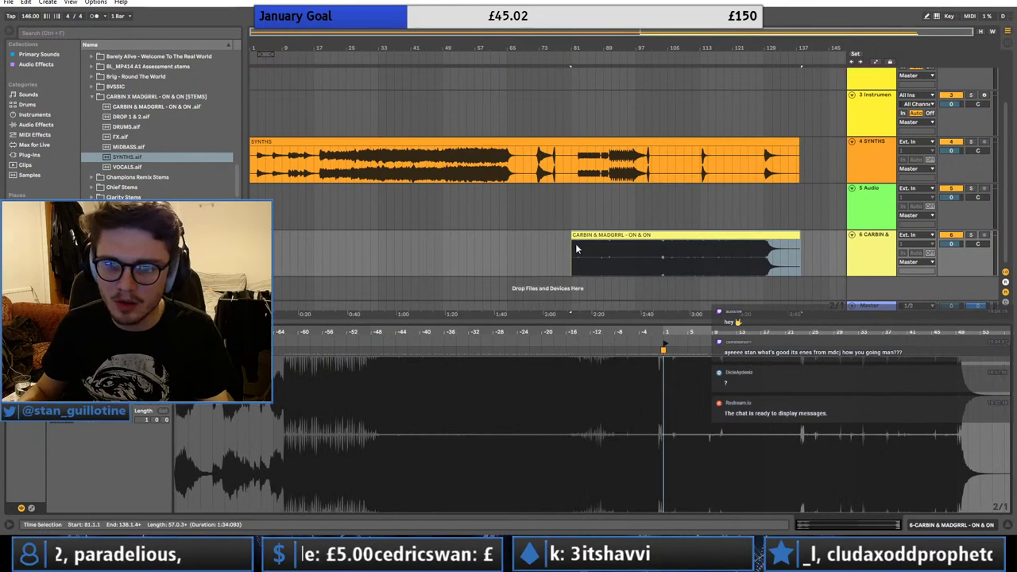
drag(572, 253, 253, 254)
drag(198, 330, 199, 377)
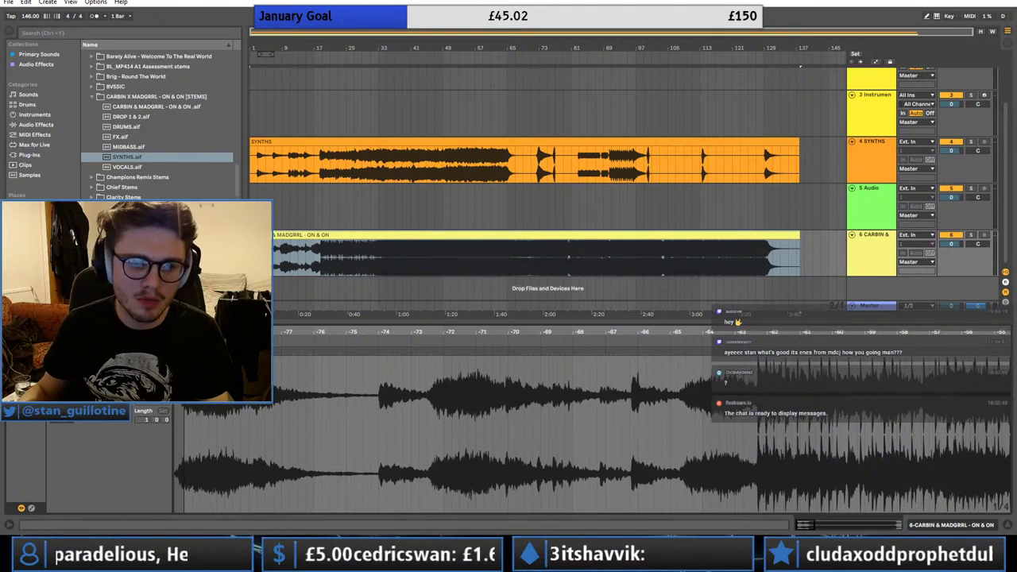
- Play the extended song clip from bar 33 and bar 69 to check it against the grid
click(426, 253)
click(379, 255)
key(space)
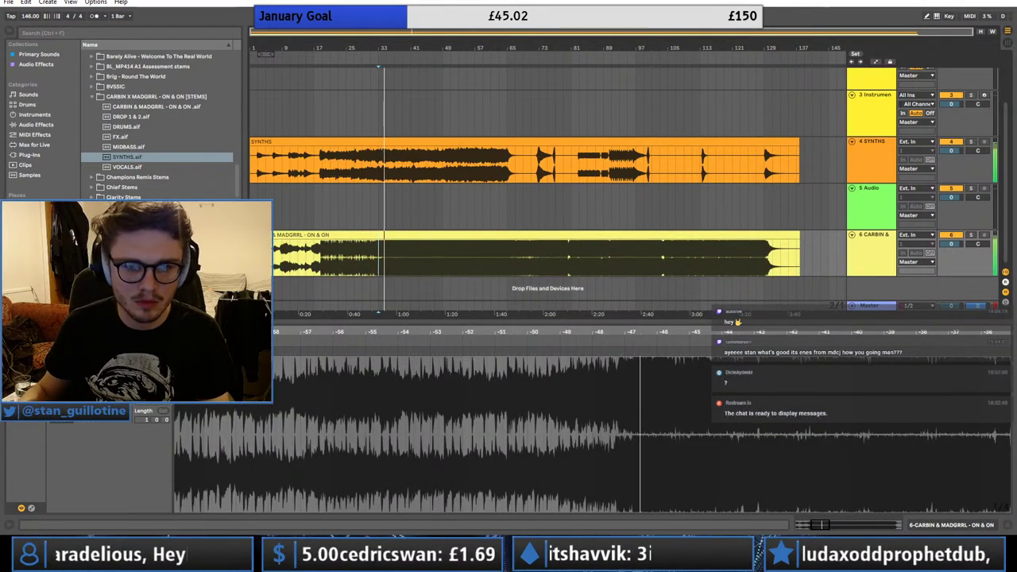
click(523, 255)
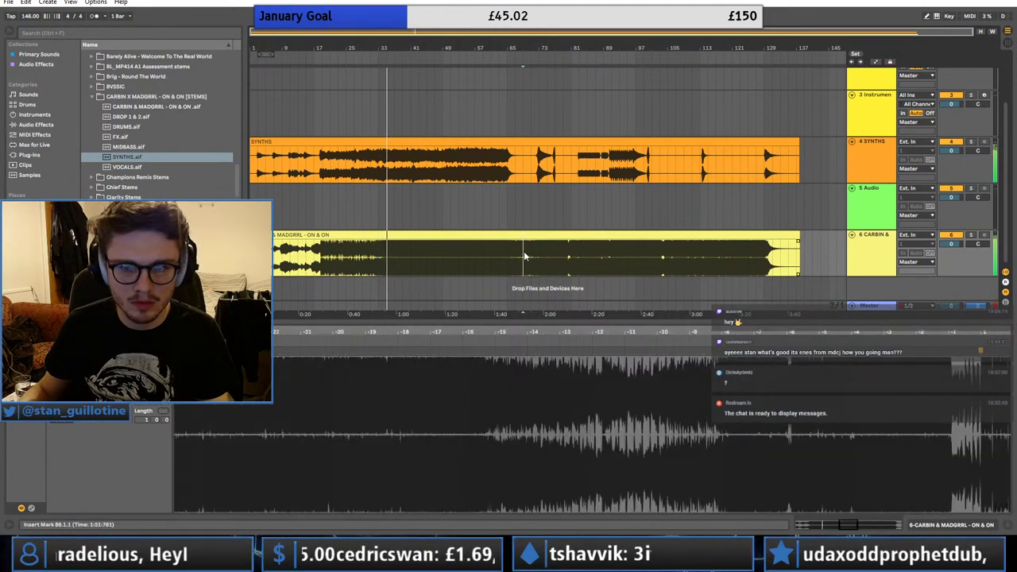
- Remove everything before bar 81 from the full-song clip again and turn its warping off
click(570, 263)
key(ctrl+e)
click(564, 268)
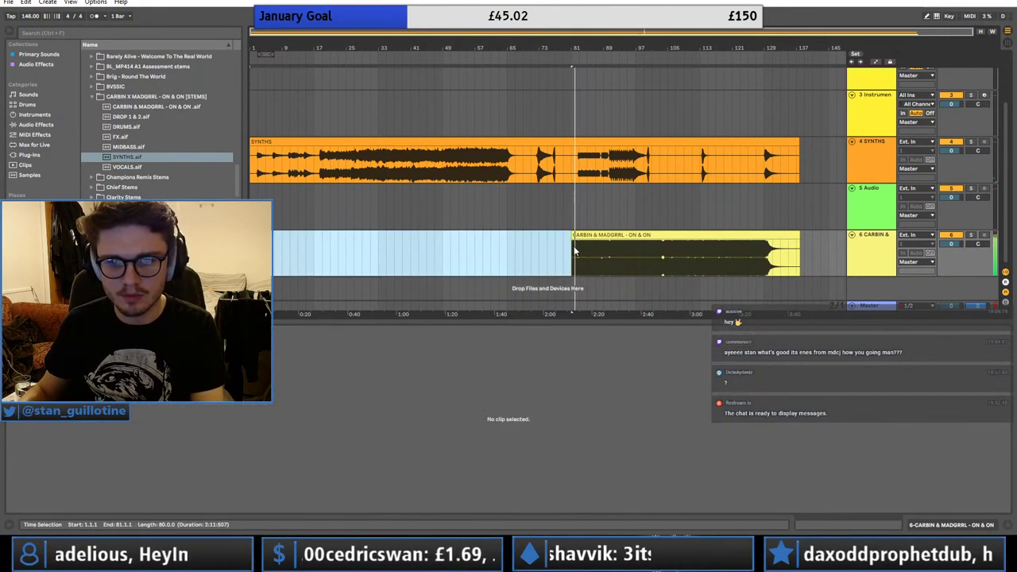
key(Delete)
click(592, 235)
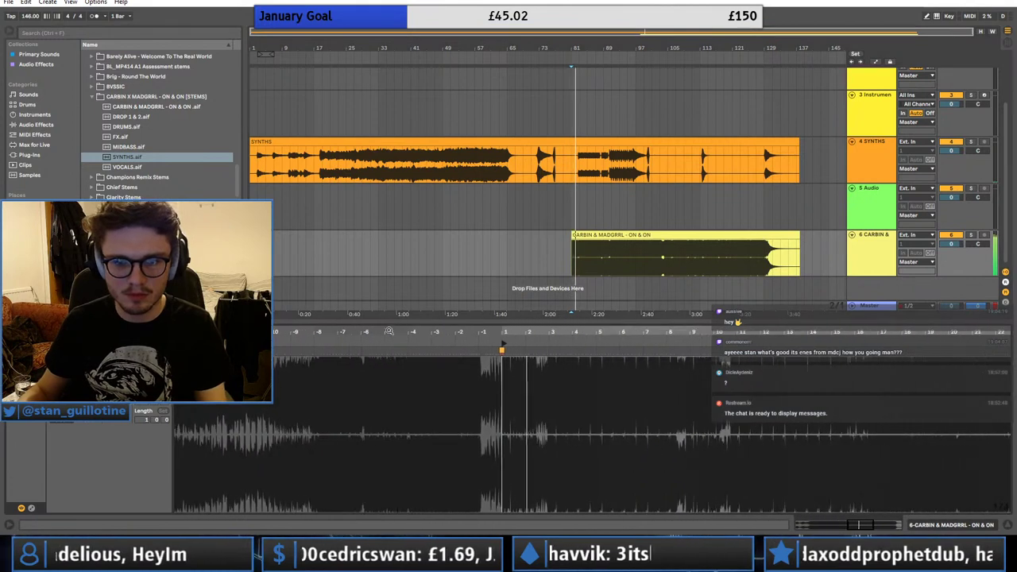
click(102, 343)
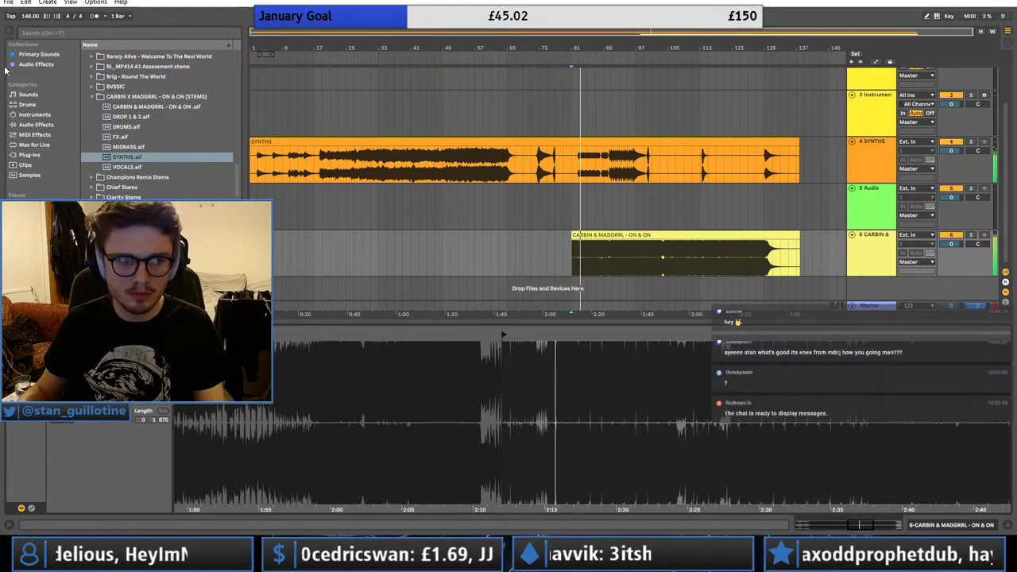
- Play the second drop from bar 81 and set the project tempo to 150 BPM
key(space)
key(space)
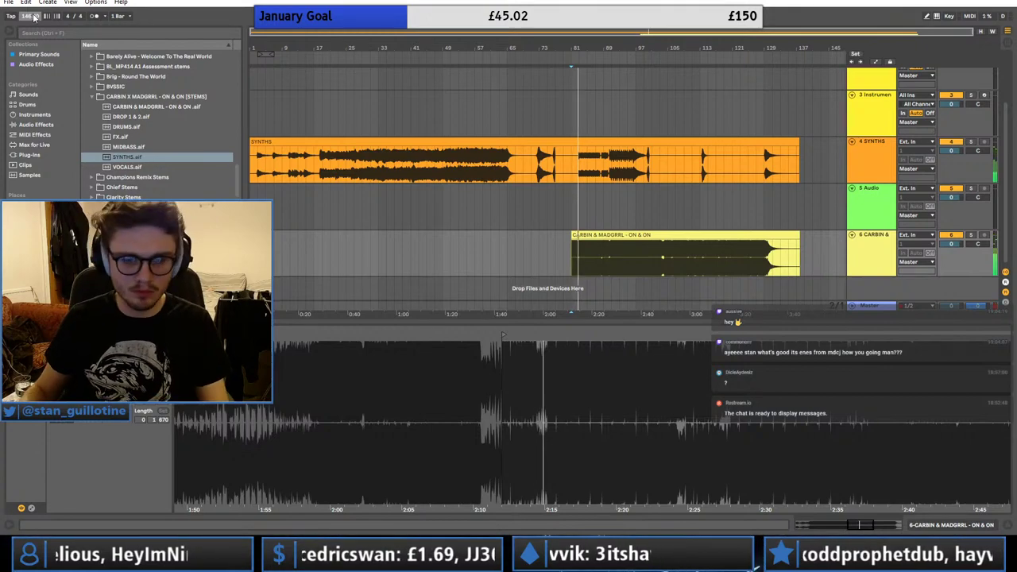
text(150)
key(Return)
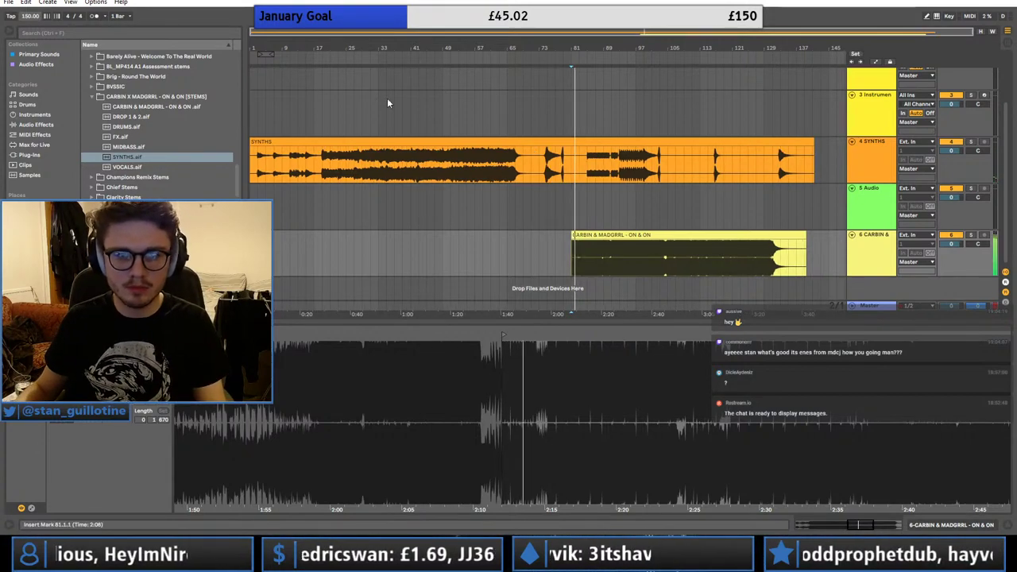
- Audition the second drop from bars 83, 87, 90, 99, 104 and 107 to check its alignment with the grid
scroll(576, 258, up, 3)
click(586, 259)
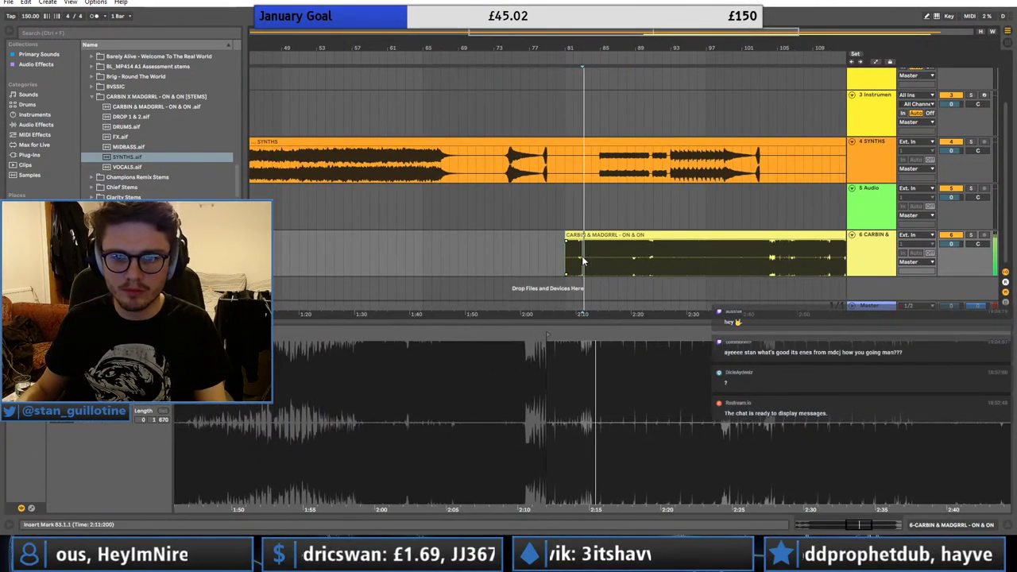
click(616, 255)
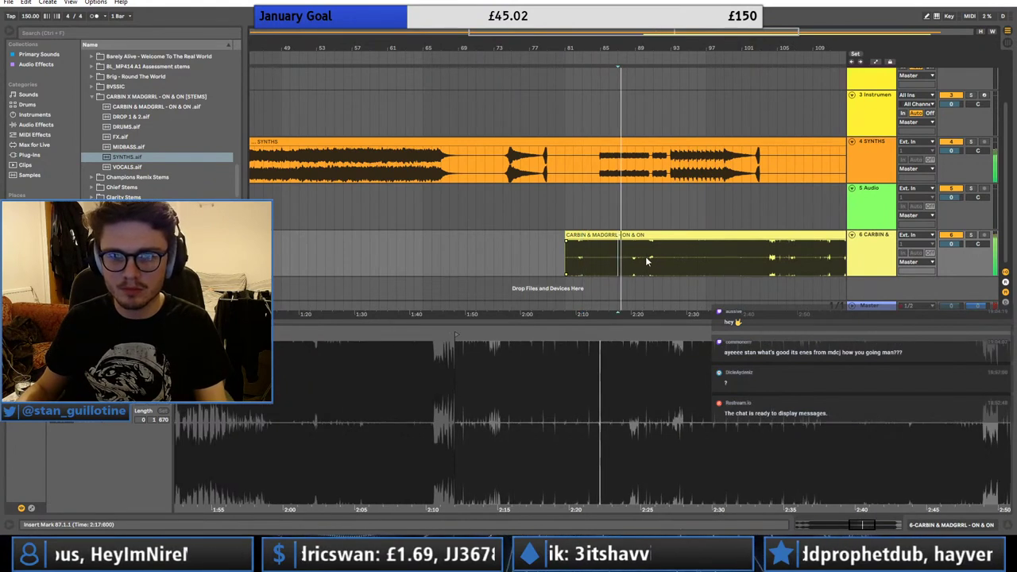
click(648, 261)
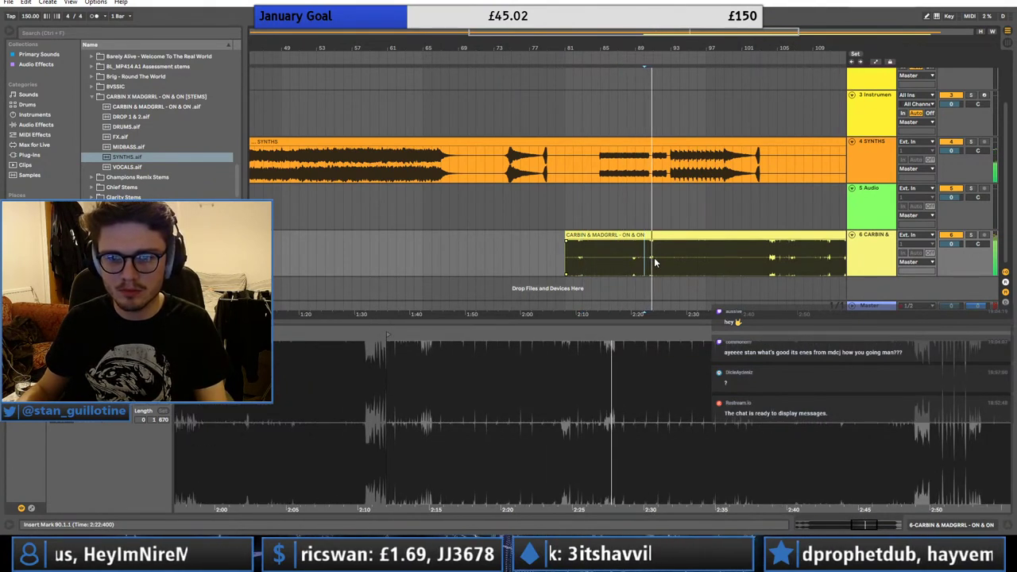
click(723, 262)
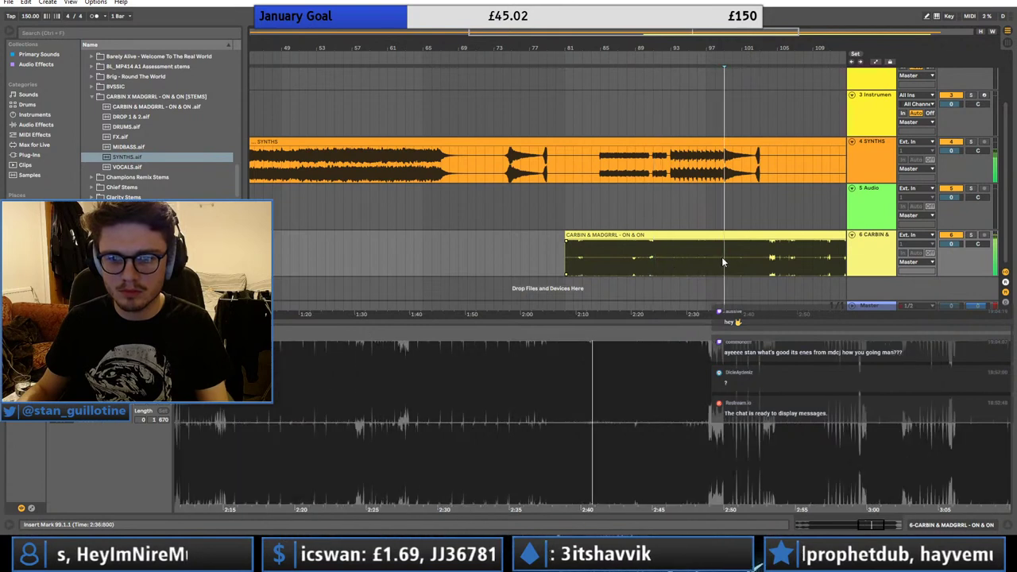
click(769, 261)
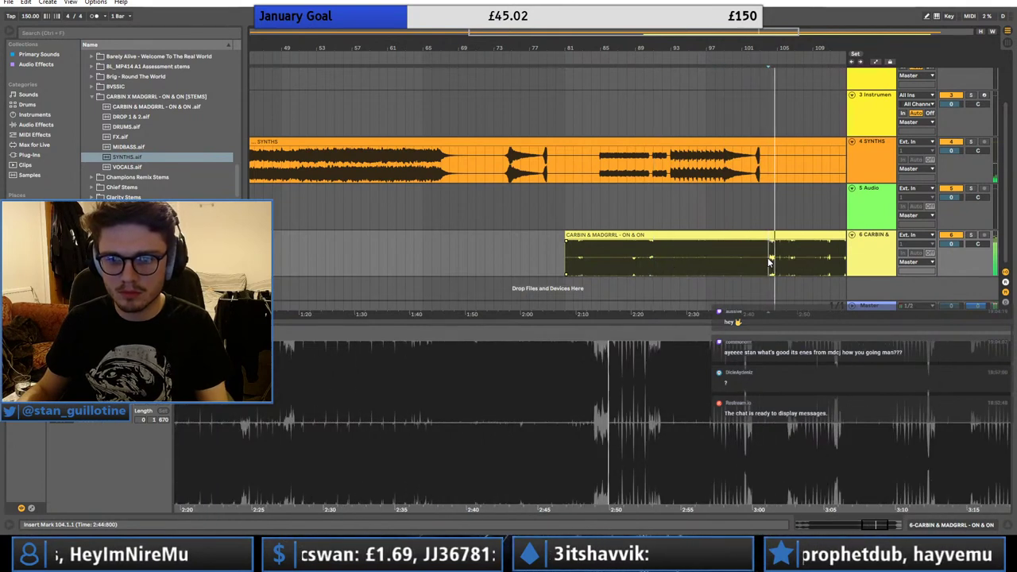
click(796, 260)
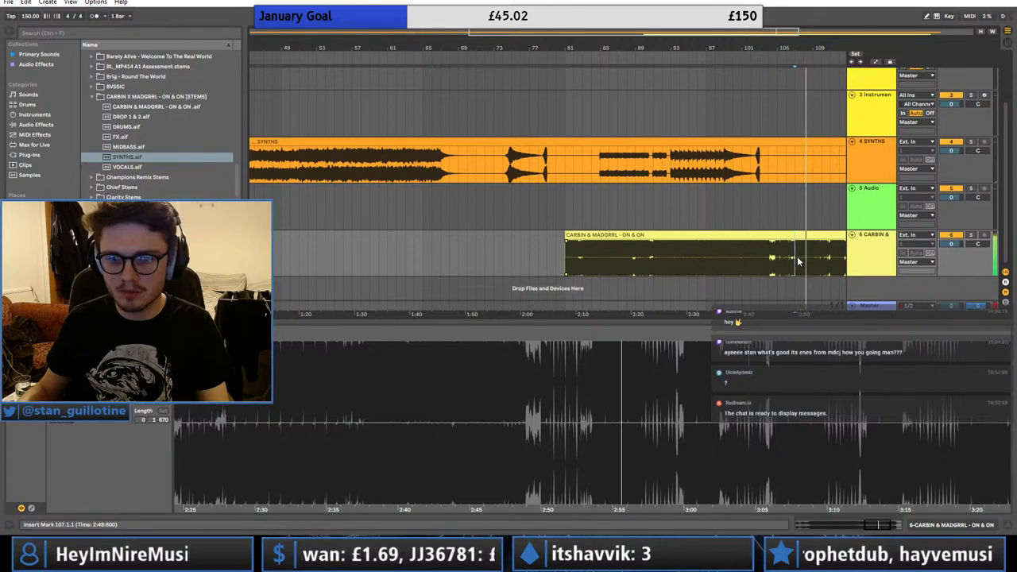
click(796, 256)
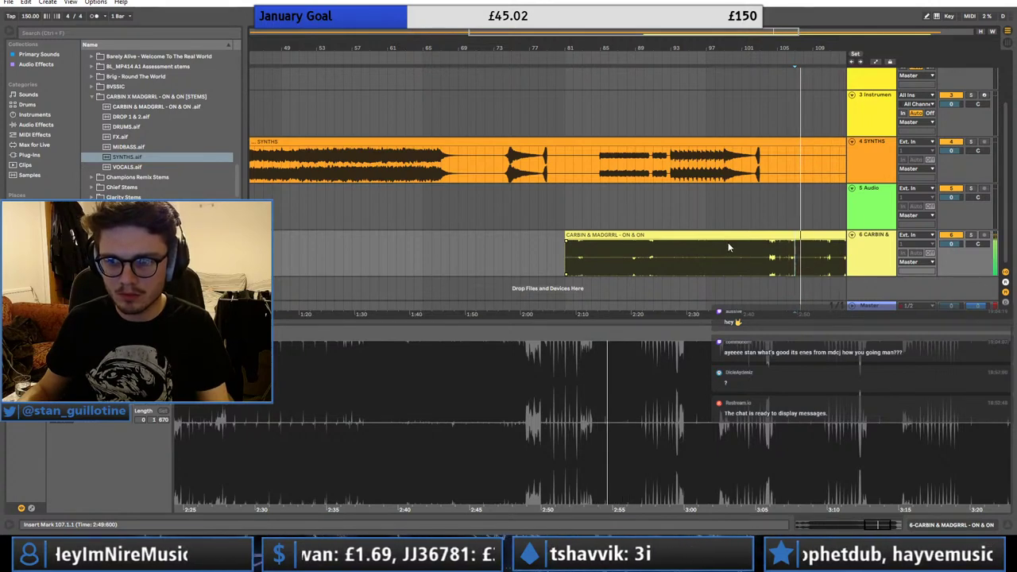
- Extend the start of the full-song clip from bar 81 back to bar 1
click(647, 236)
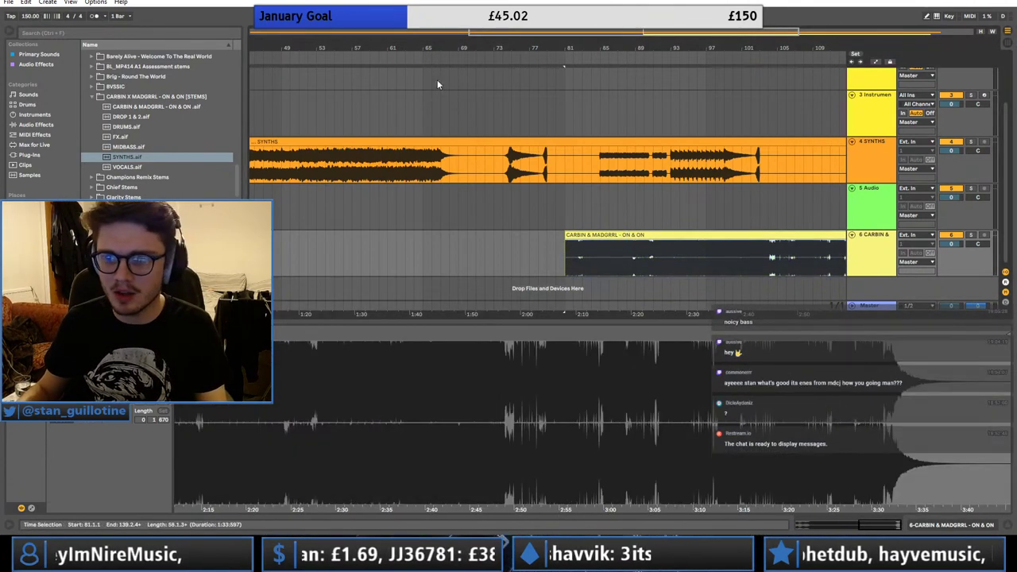
drag(481, 36, 478, 7)
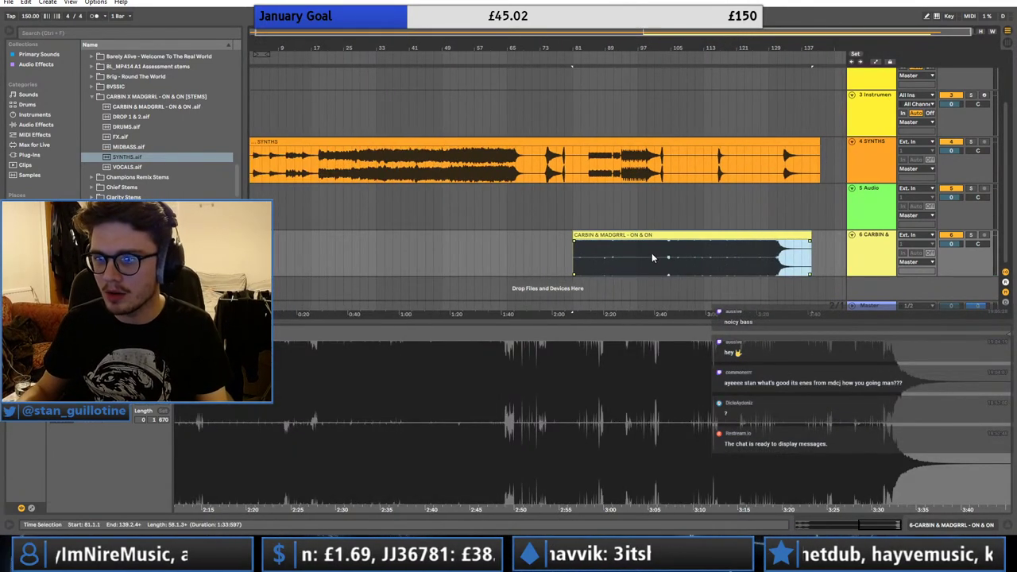
drag(575, 245, 273, 247)
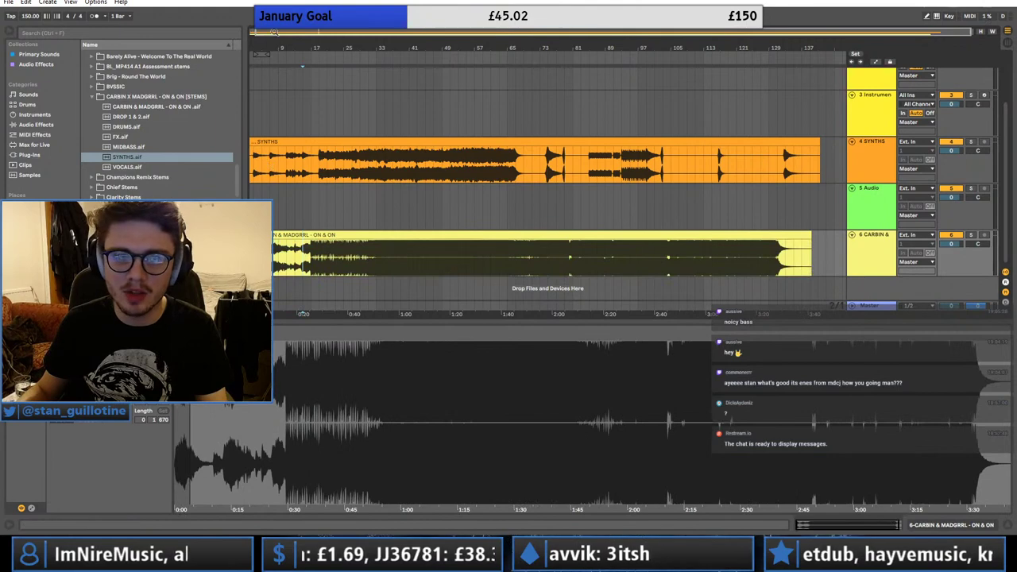
- Select the SYNTHS clip and examine where its opening hits fall against the bar grid
click(300, 127)
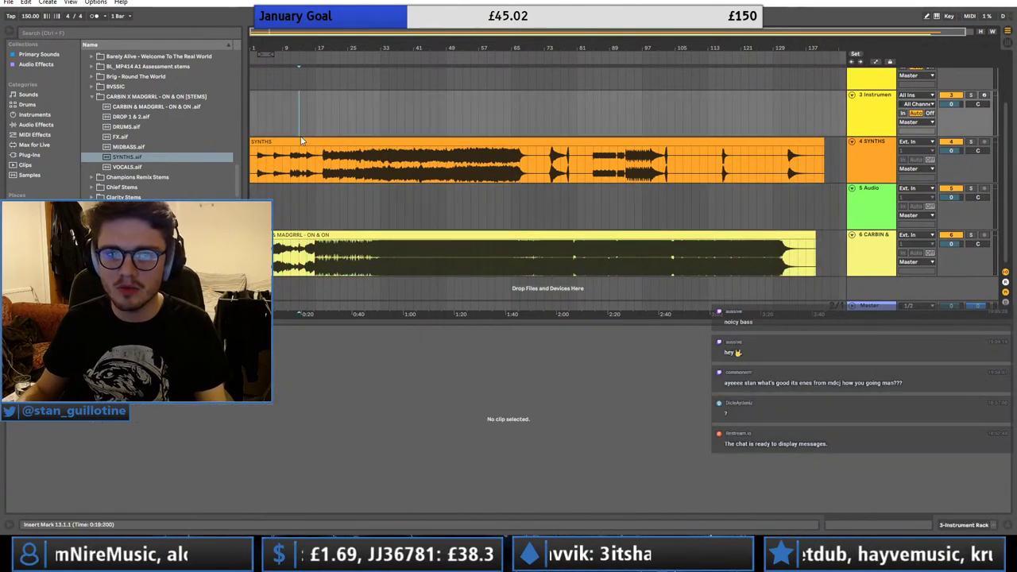
click(302, 141)
click(264, 148)
click(263, 143)
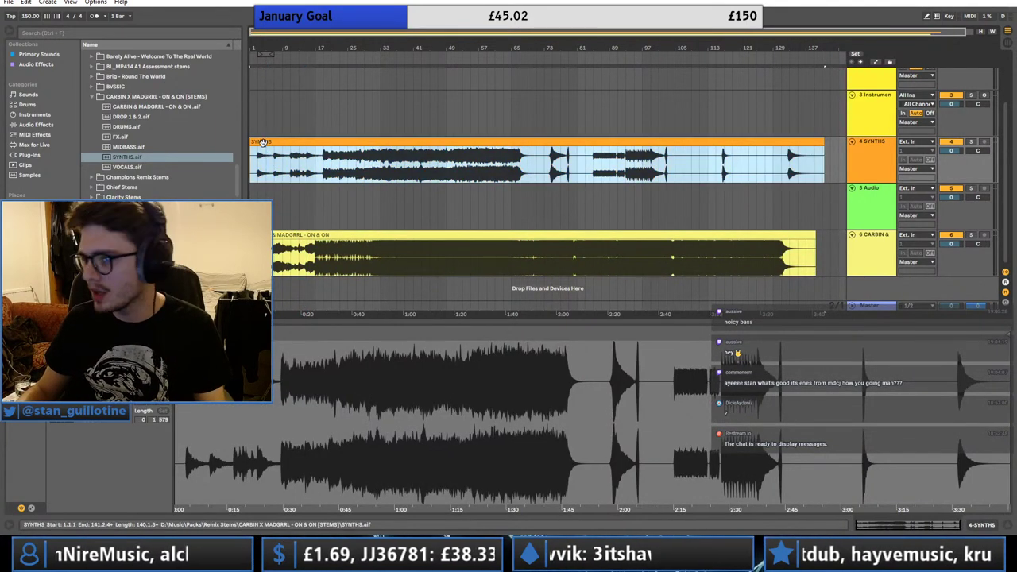
drag(256, 444, 256, 465)
drag(255, 45, 255, 76)
- Compare the SYNTHS opening hits with the full song by soloing each track in turn around bars 1, 3 and 5
click(256, 444)
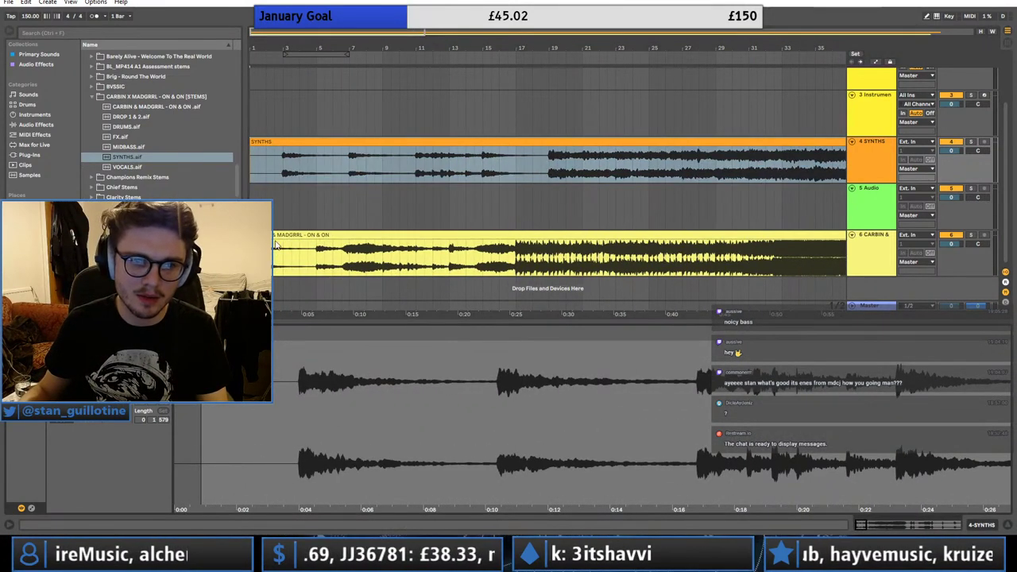
key(space)
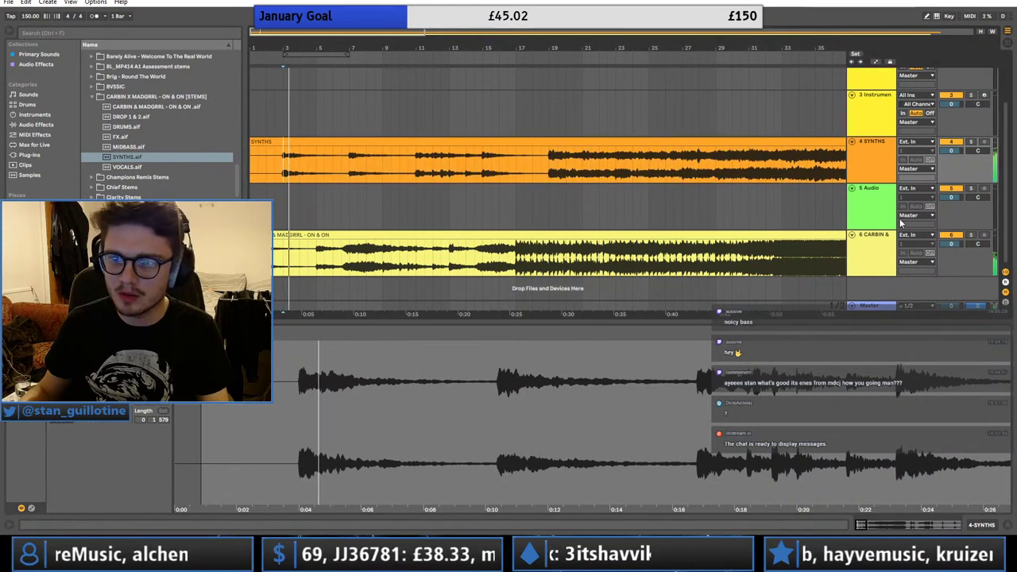
click(332, 256)
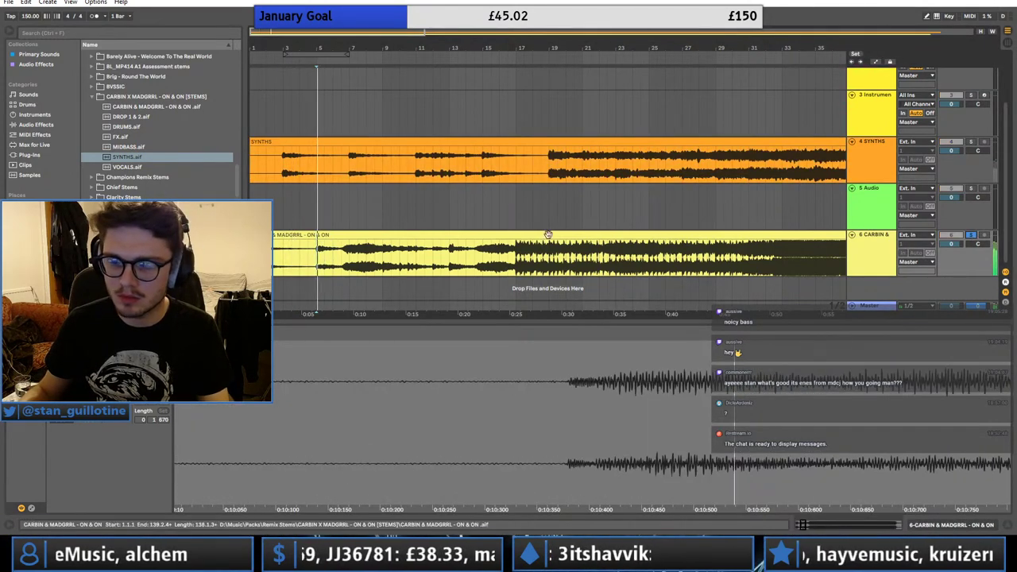
click(281, 174)
click(970, 141)
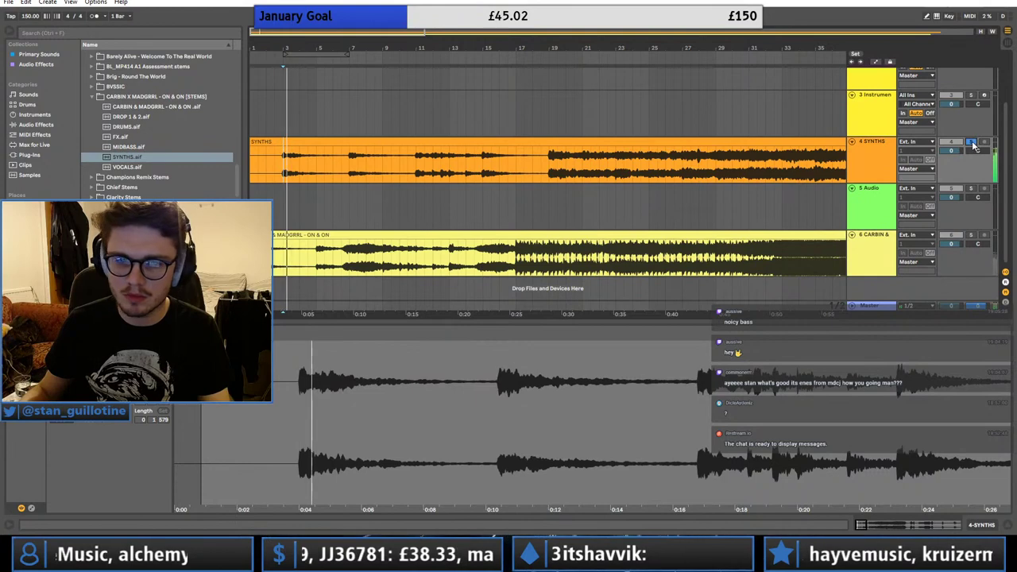
click(298, 260)
click(970, 235)
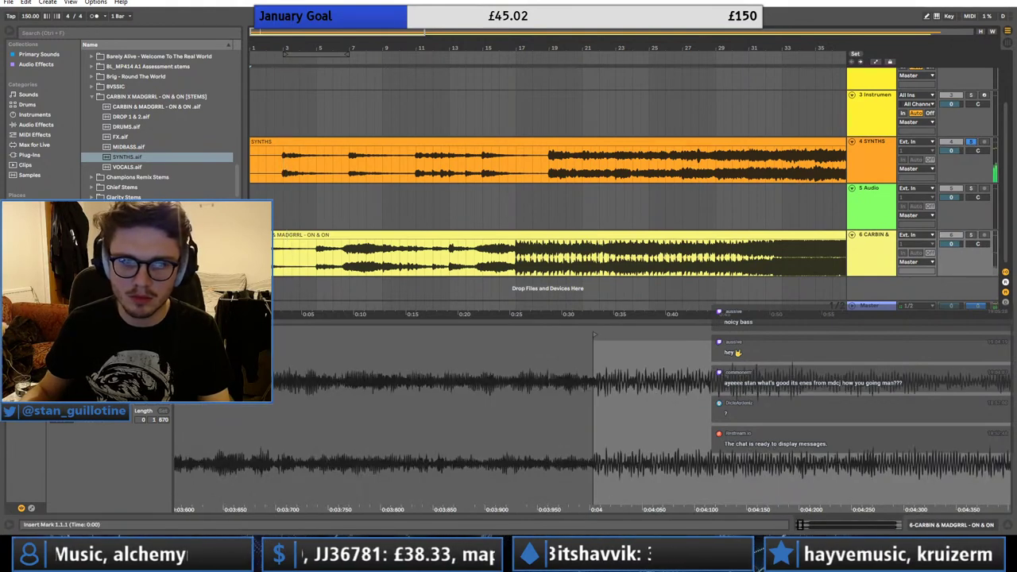
click(972, 236)
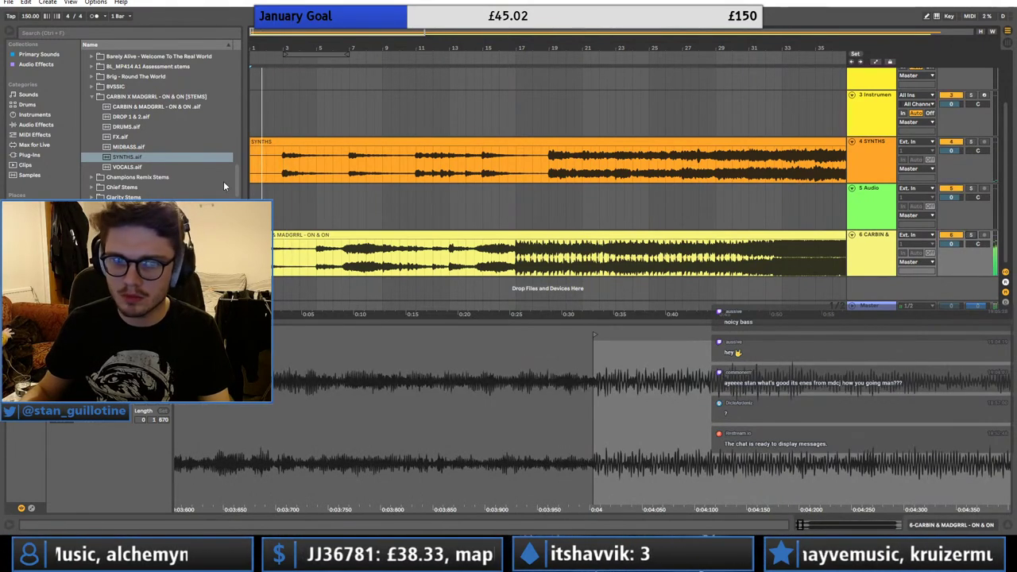
- Move the SYNTHS clip's start marker to its first hit at about 0:04 and turn on warping for the clip
click(255, 141)
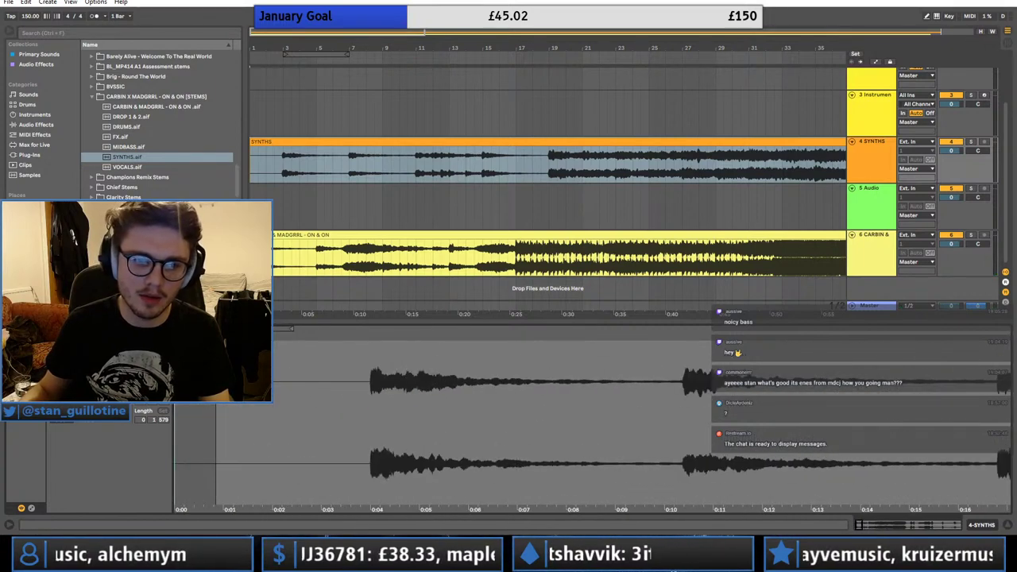
mouse_move(215, 344)
mouse_down()
mouse_move(388, 344)
mouse_move(371, 344)
mouse_up()
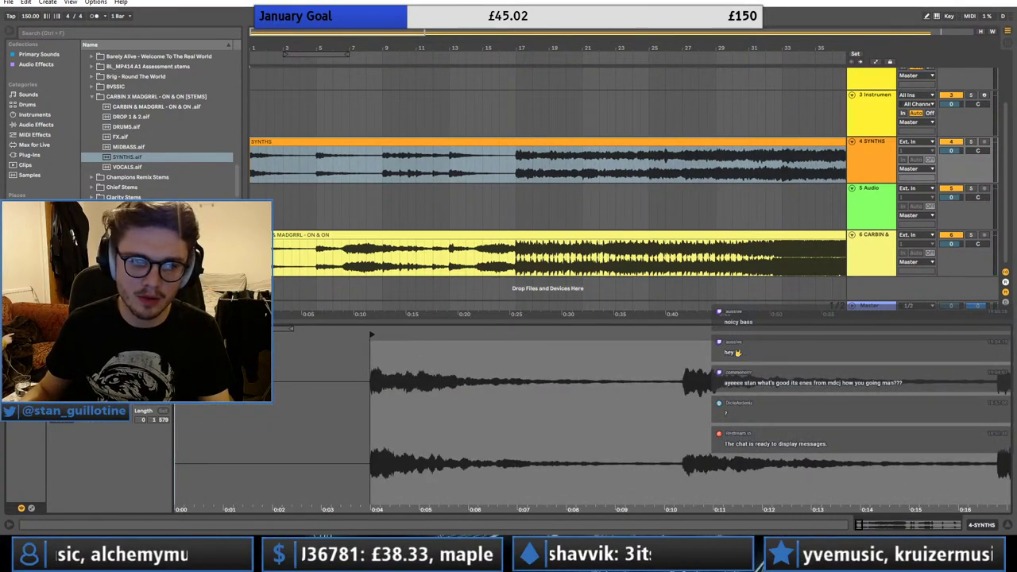
click(107, 344)
drag(275, 54, 275, 36)
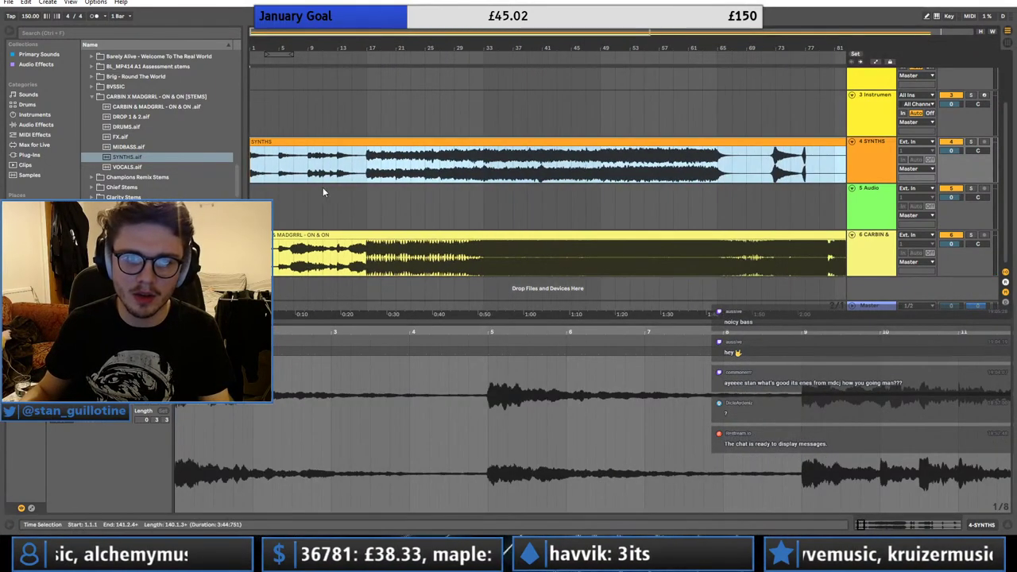
- Mute the full-song track and audition the SYNTHS clip against the grid from bars 17 and 33, checking its cutoff at bar 65
click(366, 159)
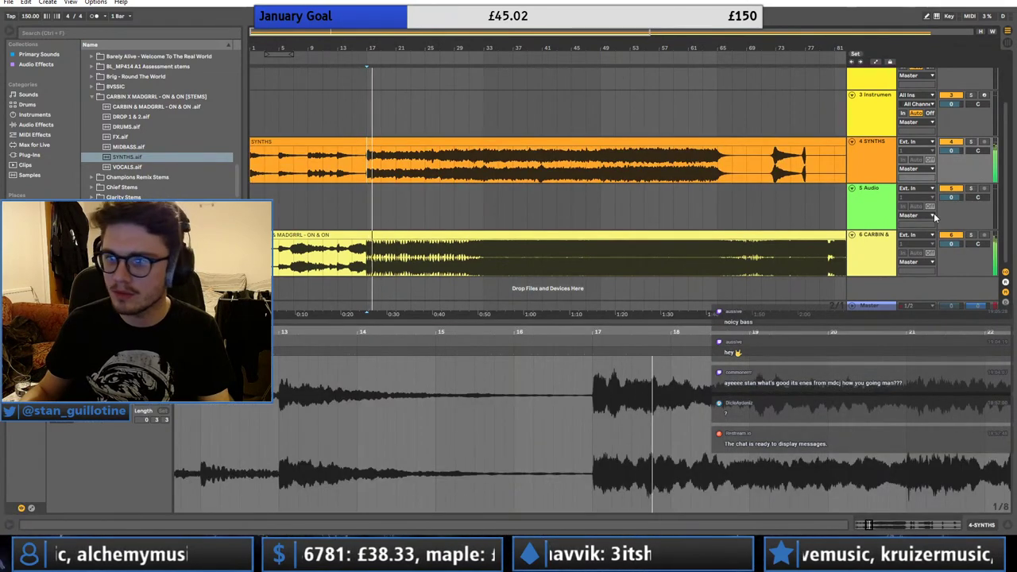
click(953, 236)
click(859, 217)
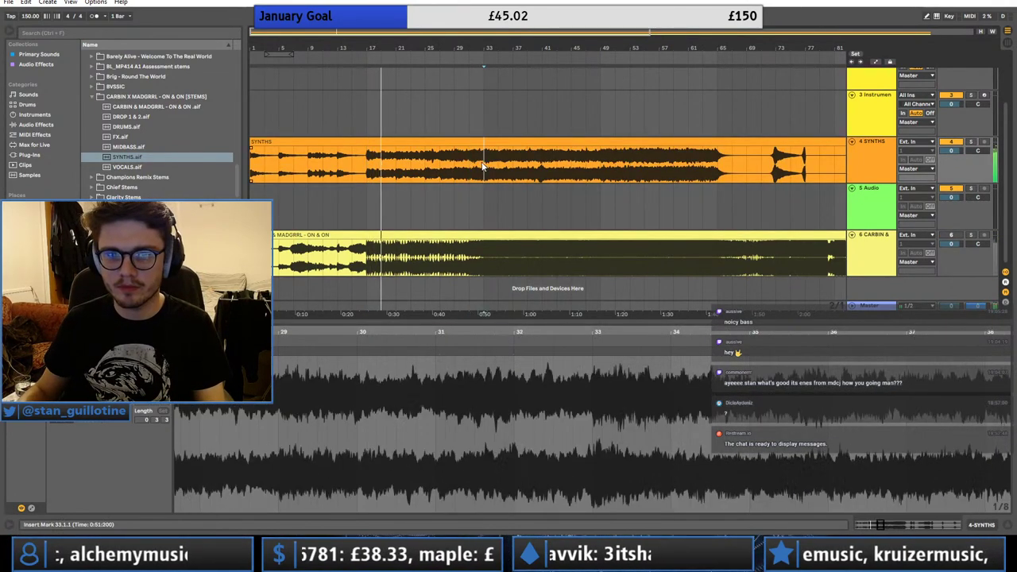
click(717, 208)
click(718, 162)
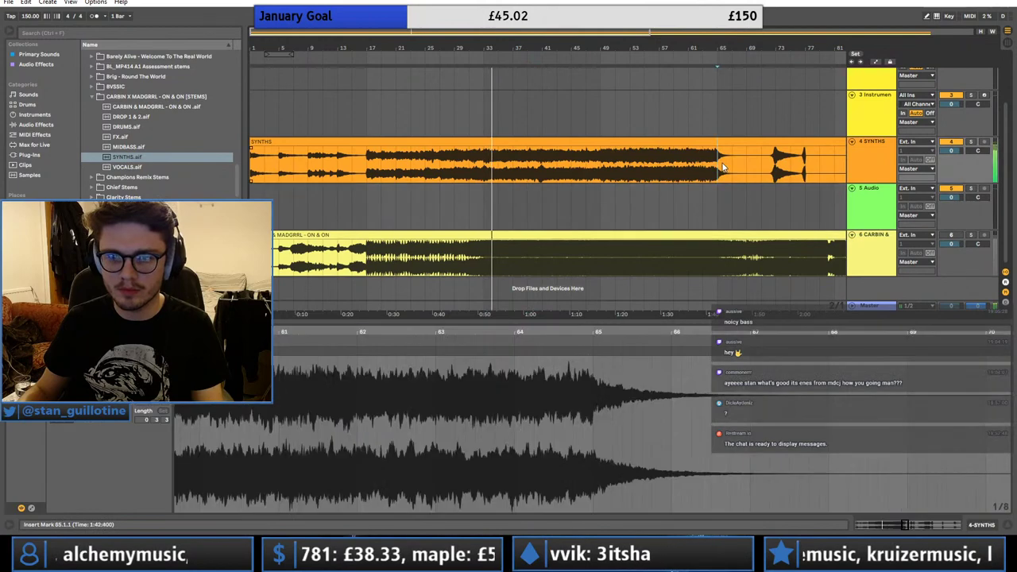
- Check the SYNTHS clip's alignment around bars 83 and 93 and play it again from bar 17
key(ctrl+e)
key(ctrl+z)
double_click(497, 32)
click(621, 196)
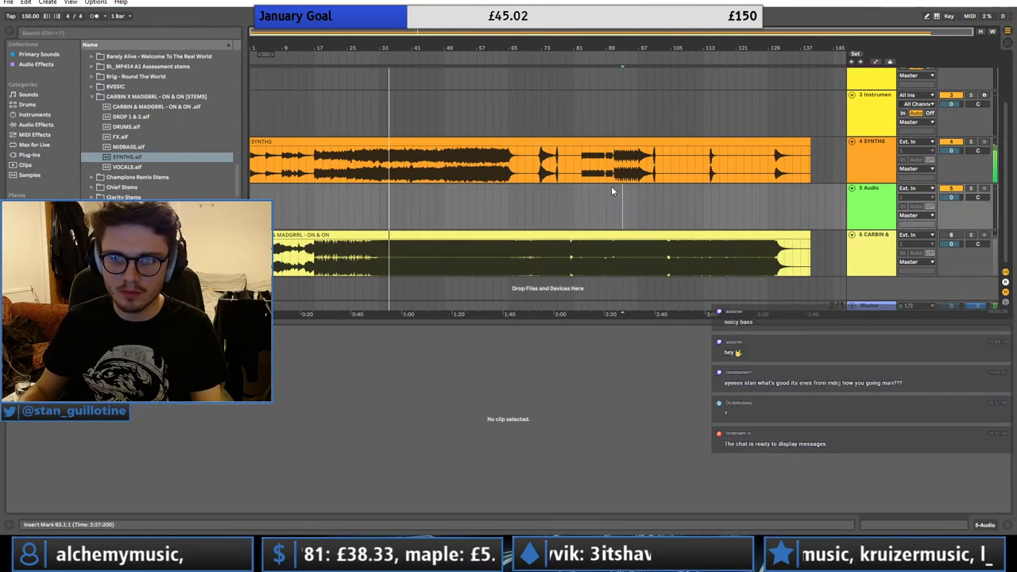
click(583, 158)
mouse_move(308, 49)
mouse_down()
mouse_move(307, 89)
mouse_move(307, 62)
mouse_move(346, 61)
mouse_move(350, 70)
mouse_up()
click(339, 173)
key(space)
key(space)
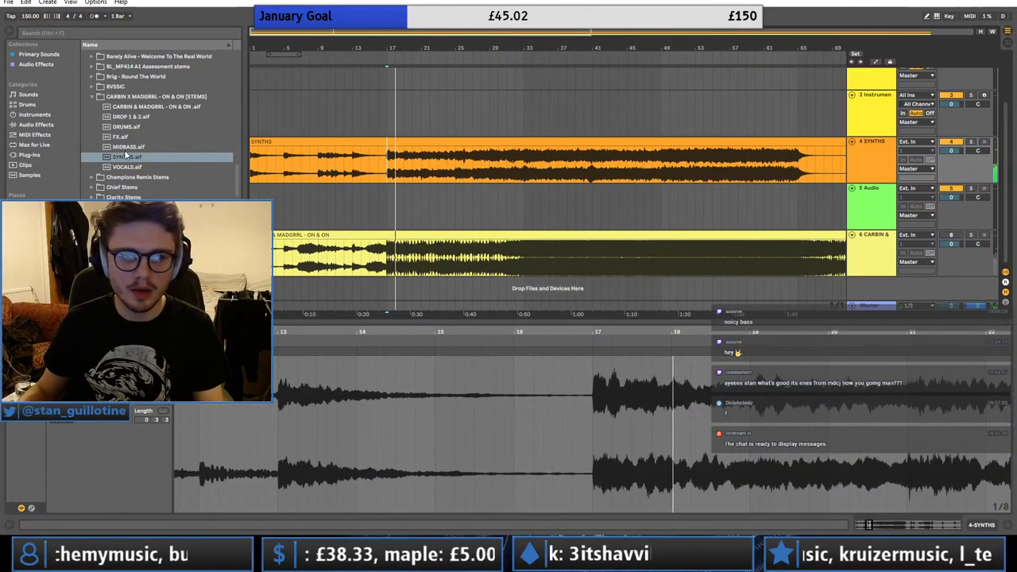
- Place FX.aif on audio track 5 from bar 1 and fold the full-song track
drag(118, 136, 259, 188)
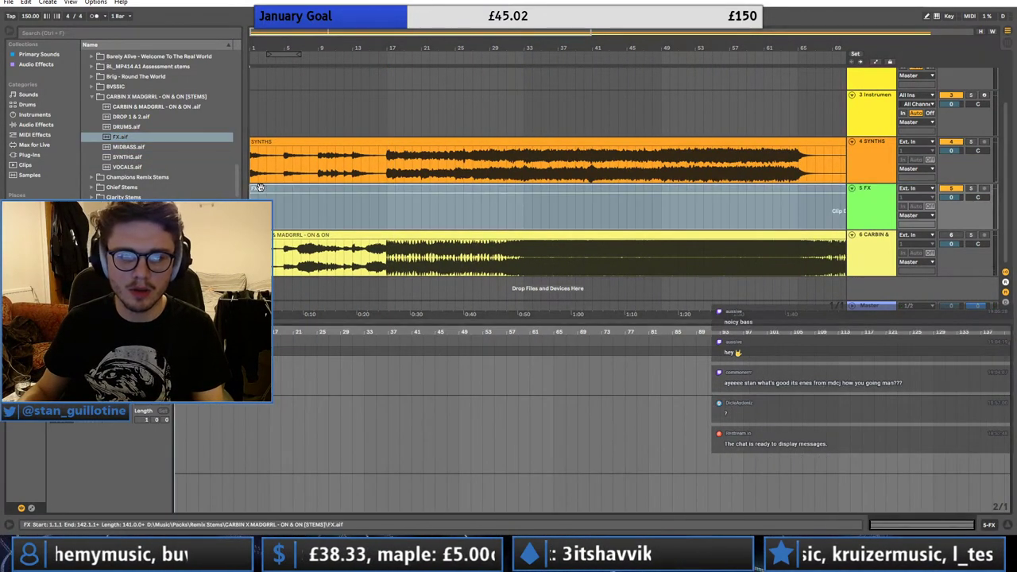
key(Delete)
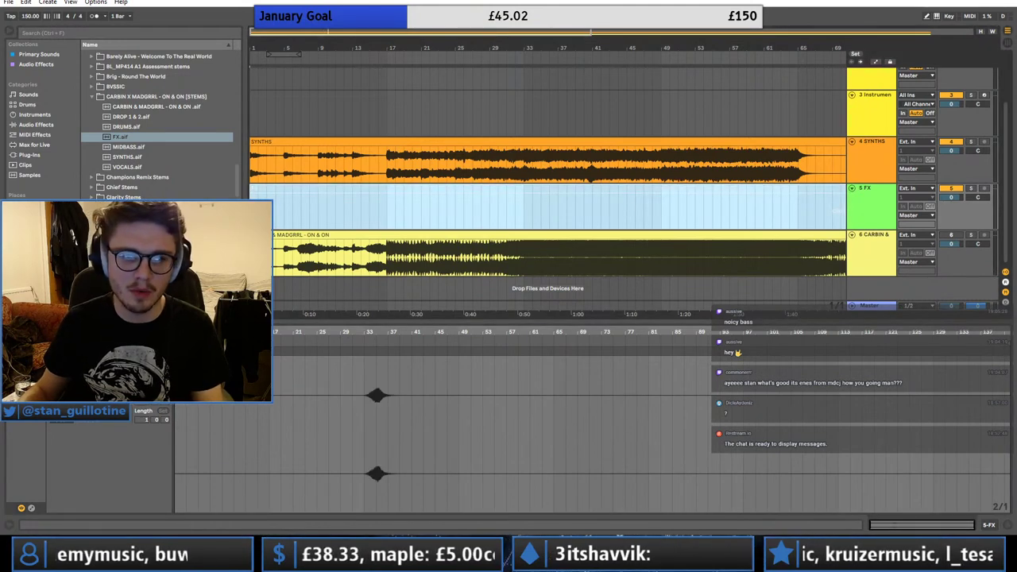
key(ctrl+z)
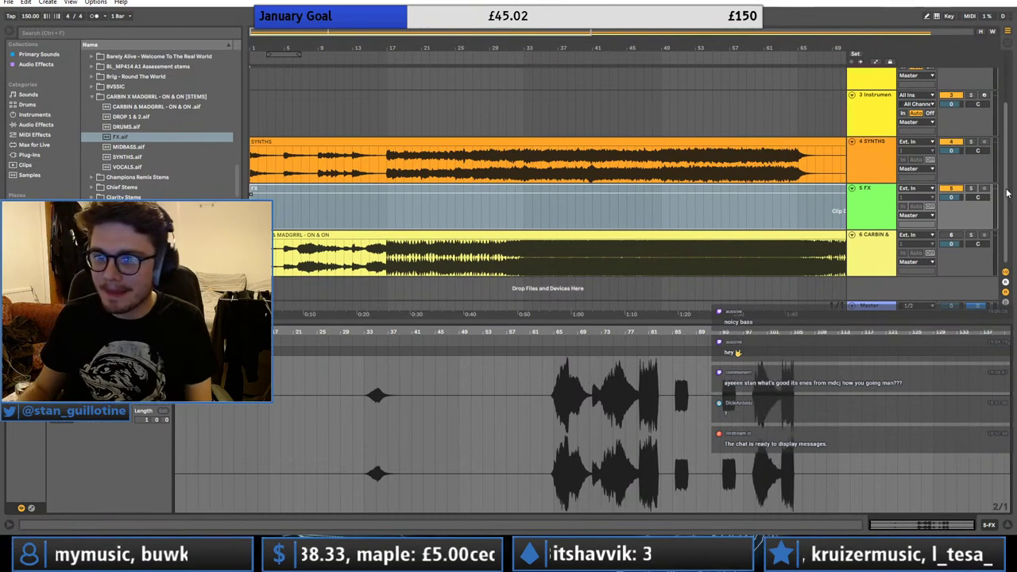
click(851, 235)
double_click(871, 209)
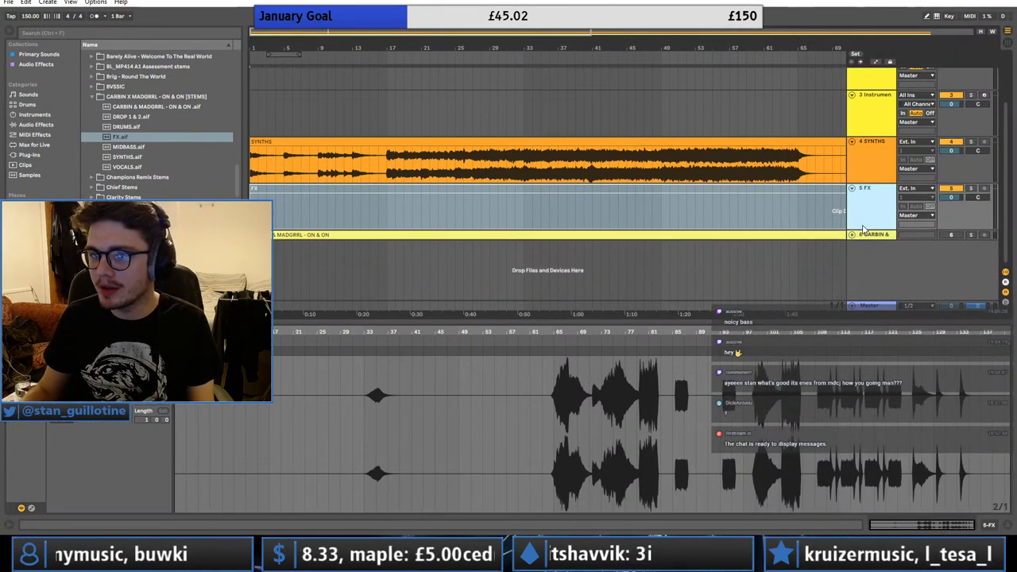
click(657, 261)
drag(696, 276, 704, 276)
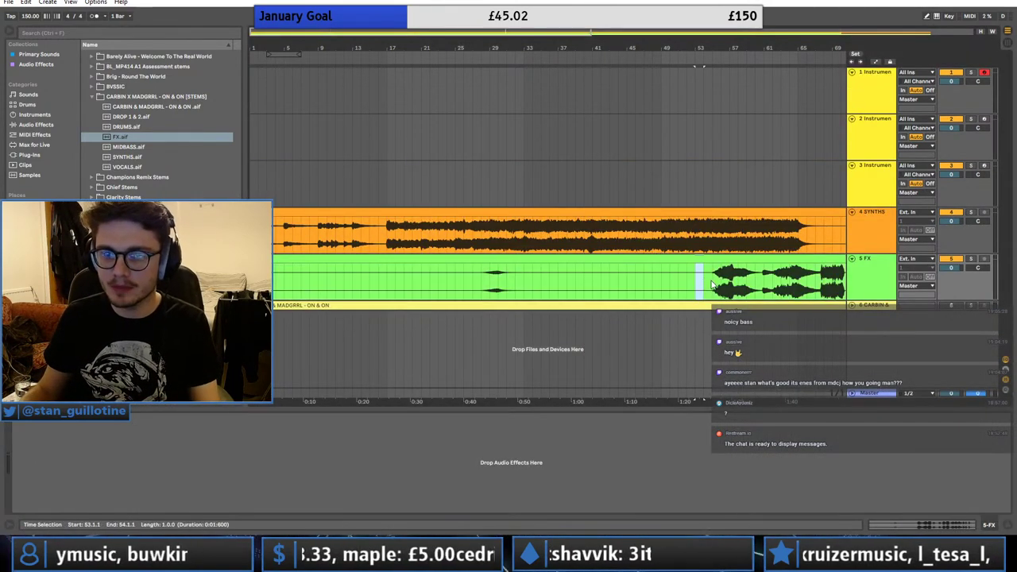
- Audition the FX clip together with the synths from bars 55, 58 and 65 to check its alignment
click(713, 275)
key(space)
click(731, 259)
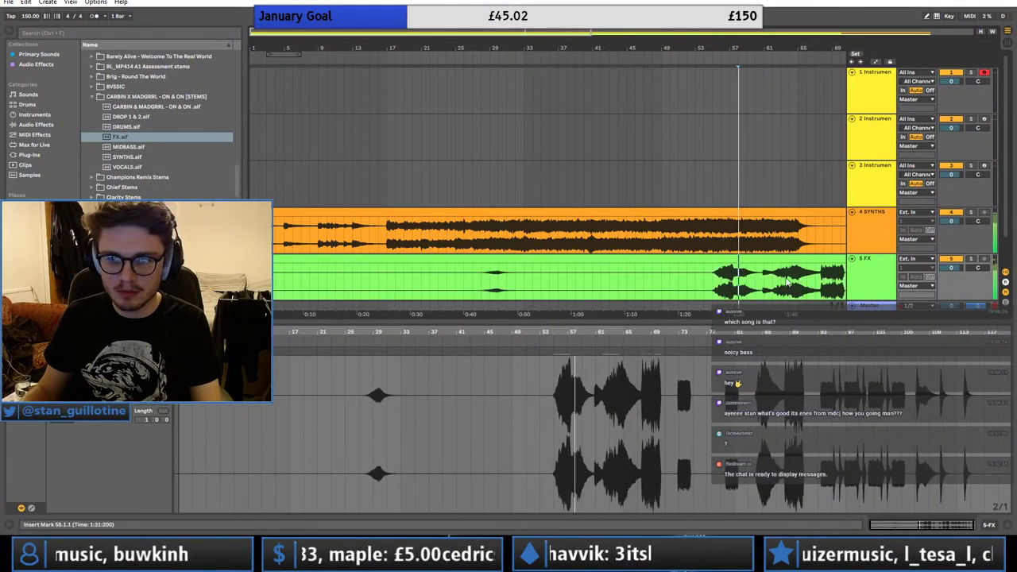
double_click(473, 31)
click(510, 288)
key(space)
key(space)
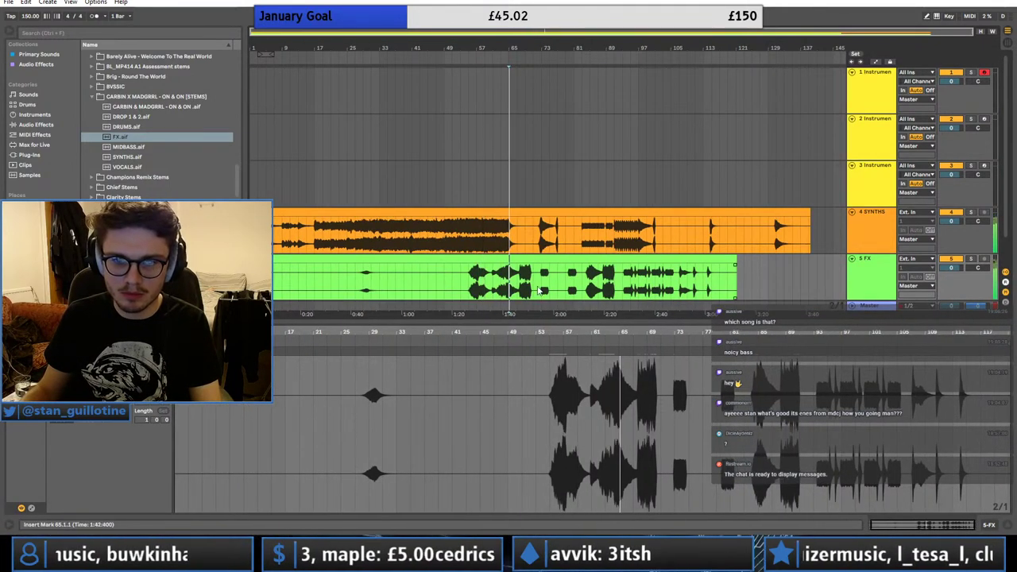
- Delete the FX clip from track 5 and place VOCALS.aif there from bar 1 instead
click(623, 260)
key(Delete)
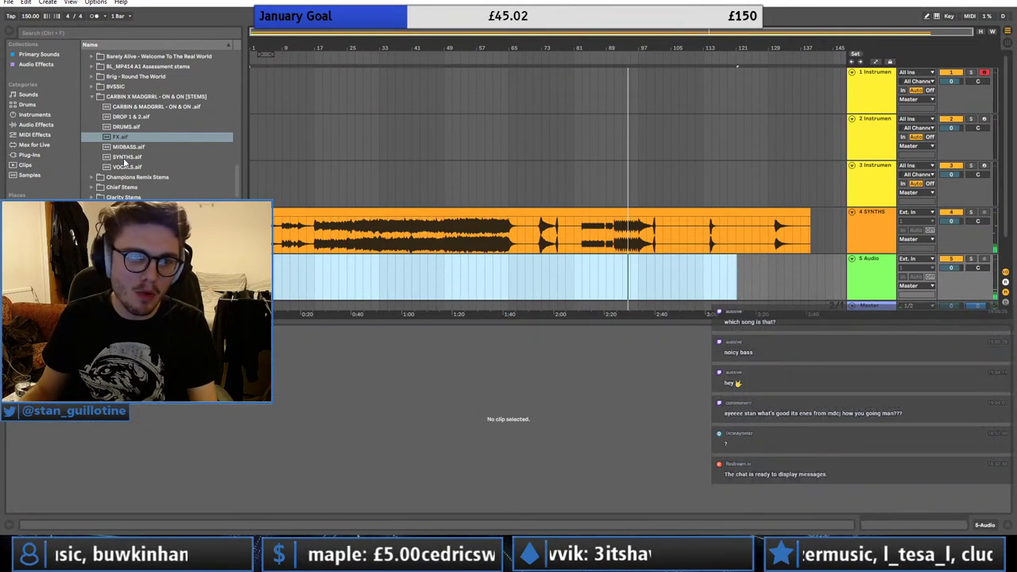
click(322, 234)
click(138, 168)
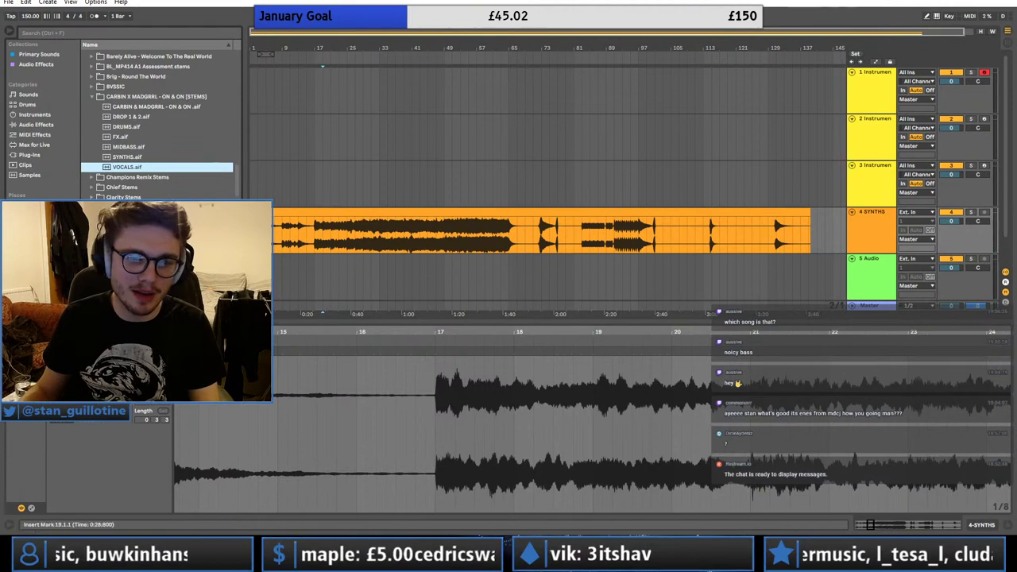
drag(138, 167, 254, 278)
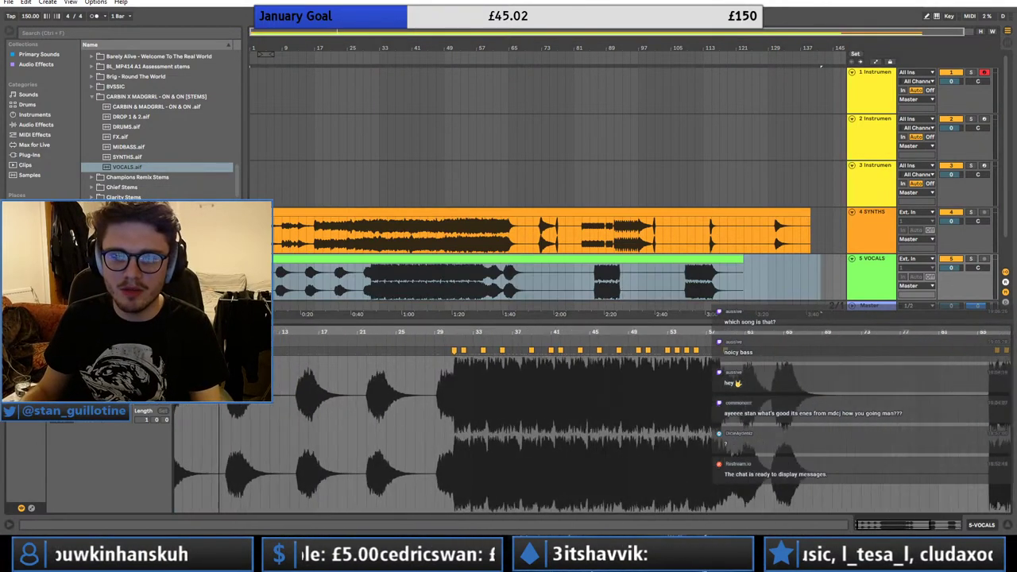
- Examine the automatic warp markers at the start of the VOCALS clip and play it from bar 31
drag(184, 334, 279, 349)
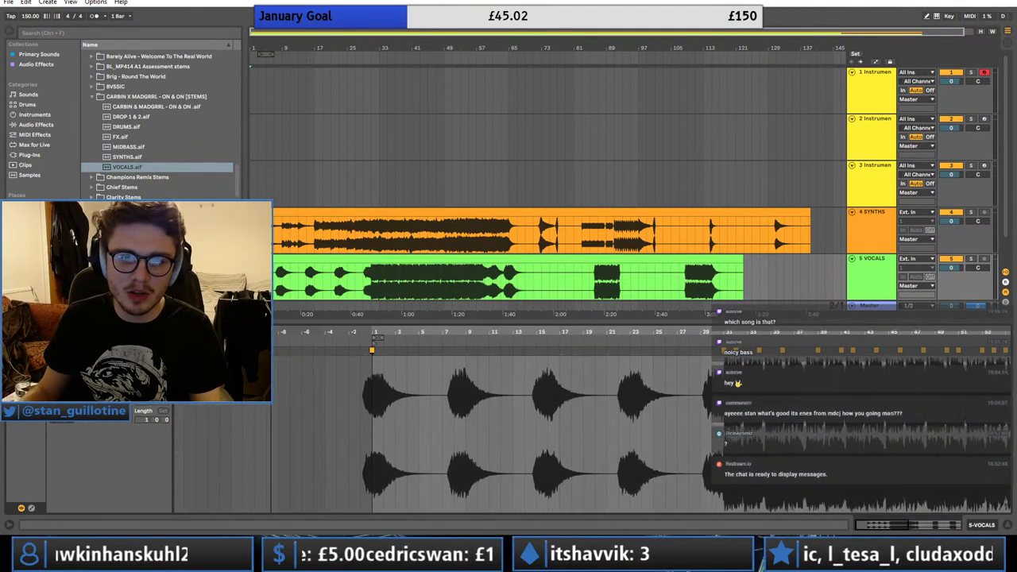
click(370, 291)
key(space)
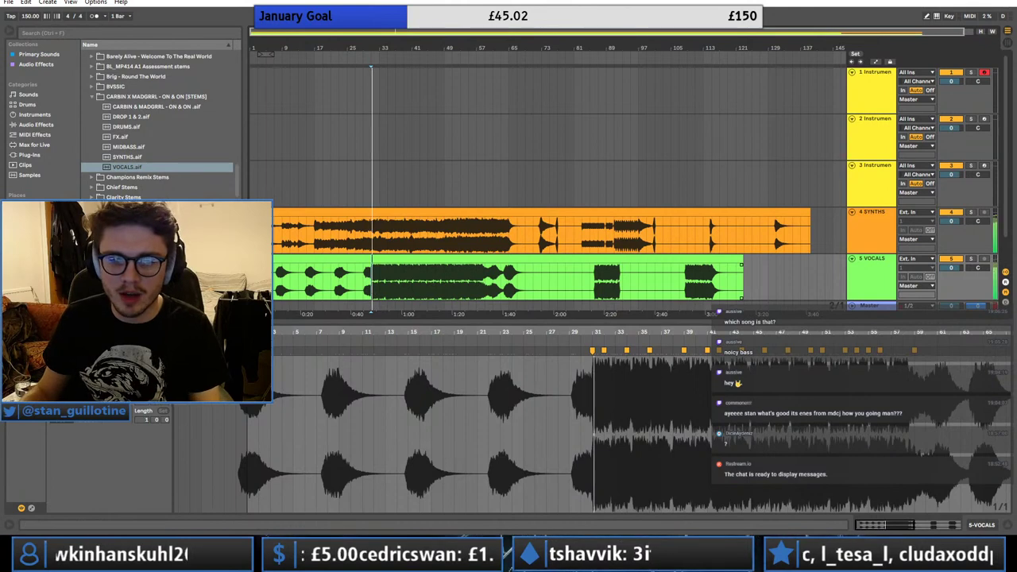
- Reset the VOCALS clip's warping by switching it off and on again, with the start marker at the sample's beginning
click(110, 345)
key(space)
drag(183, 337, 175, 337)
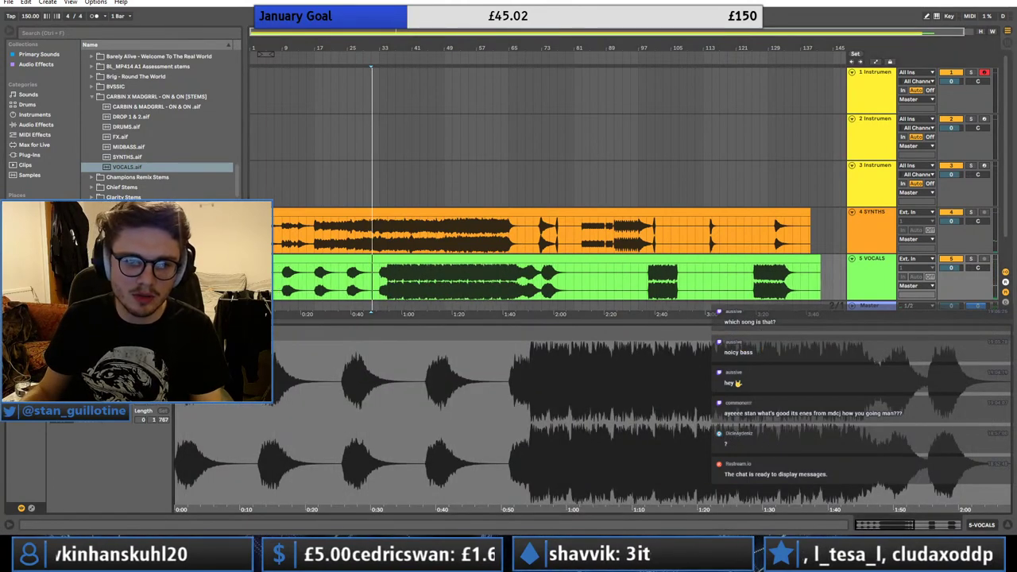
click(110, 345)
key(Return)
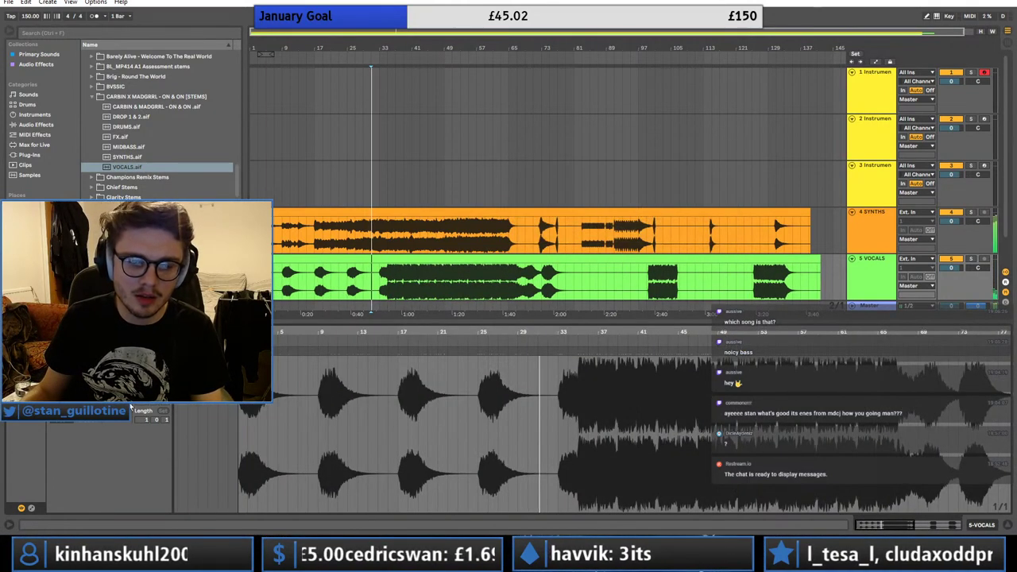
- Audition the VOCALS clip from bar 37 and unfold the full-song track to compare their opening bars
click(394, 282)
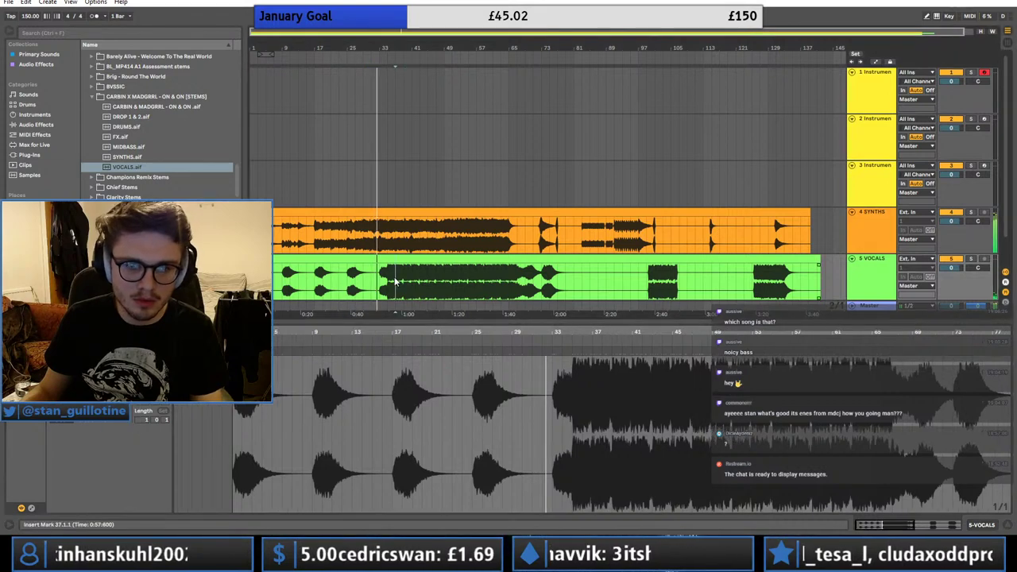
click(279, 262)
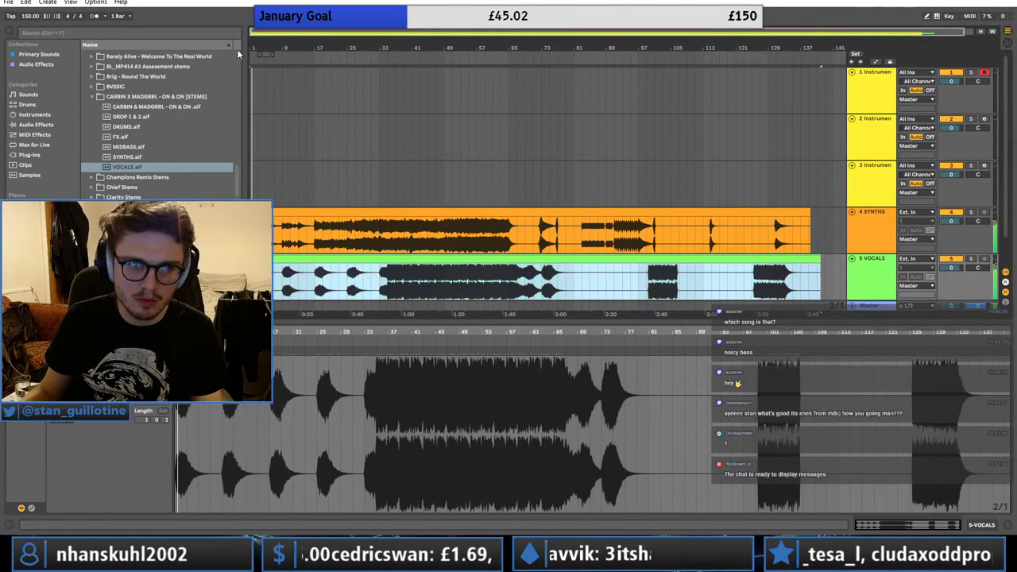
drag(268, 49, 274, 159)
scroll(306, 250, down, 2)
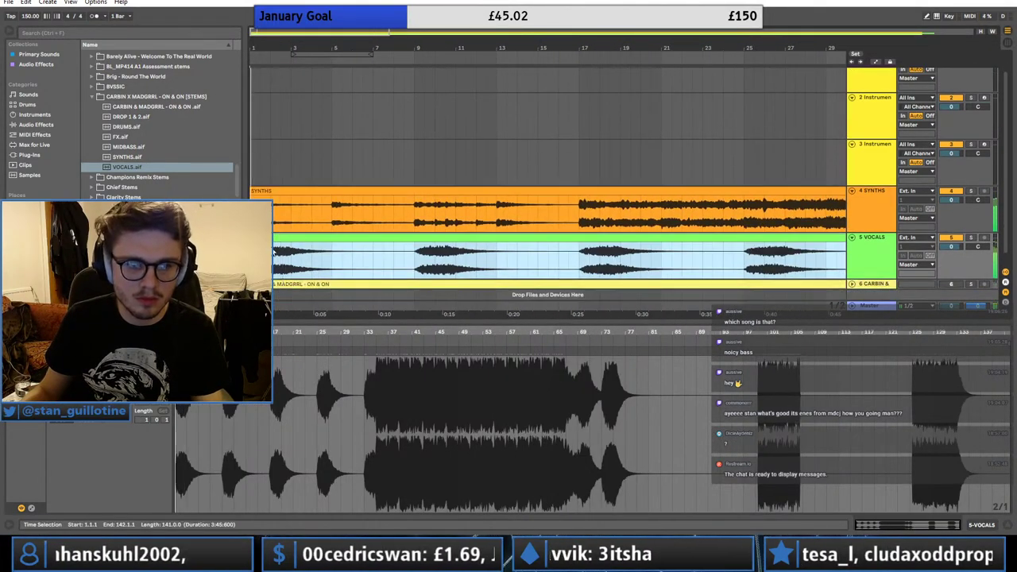
scroll(275, 252, down, 1)
scroll(853, 278, down, 3)
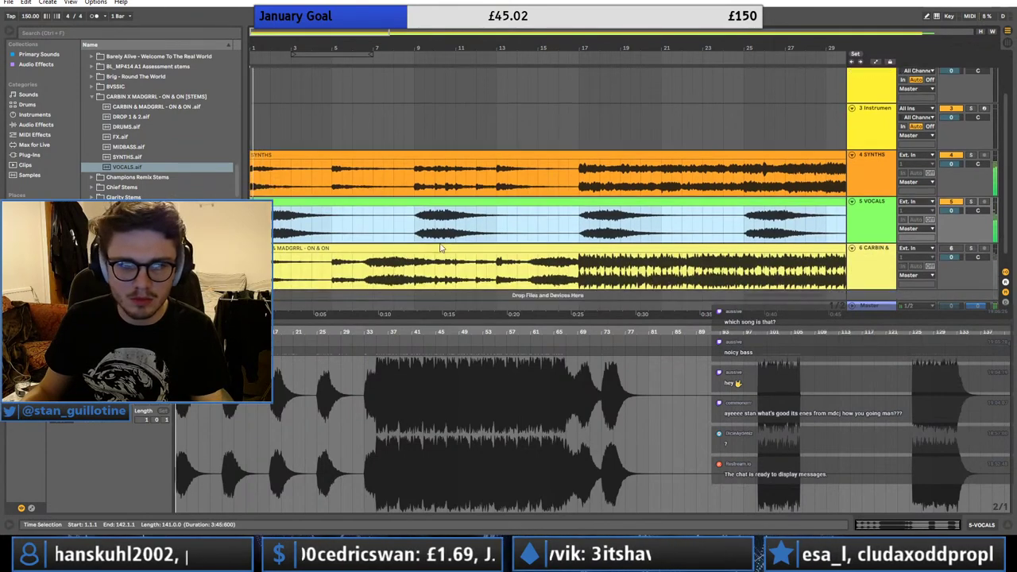
- Compare the VOCALS clip with the full-song track over the opening bars, toggling the full song's solo
drag(255, 35, 254, 43)
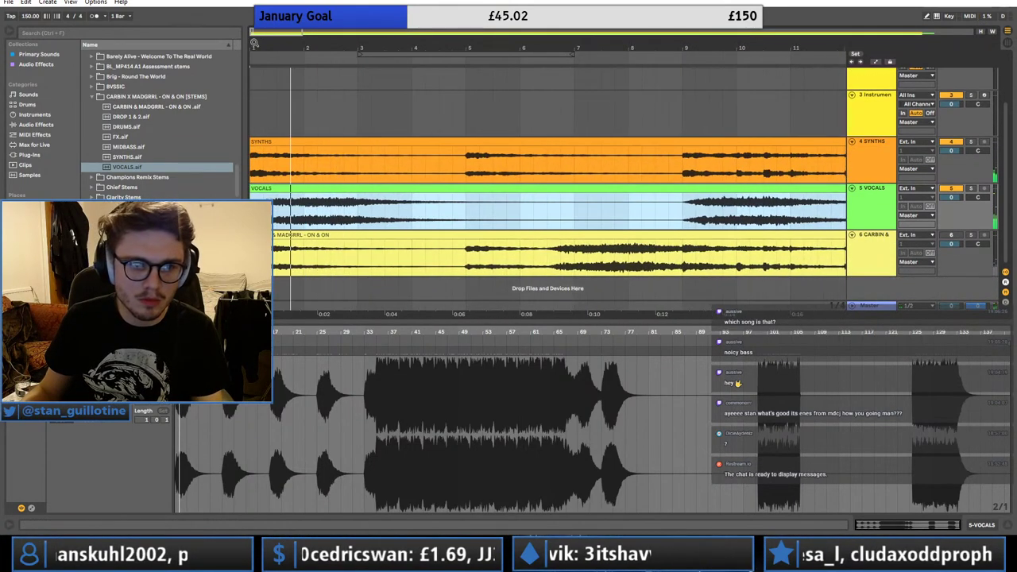
click(263, 208)
key(space)
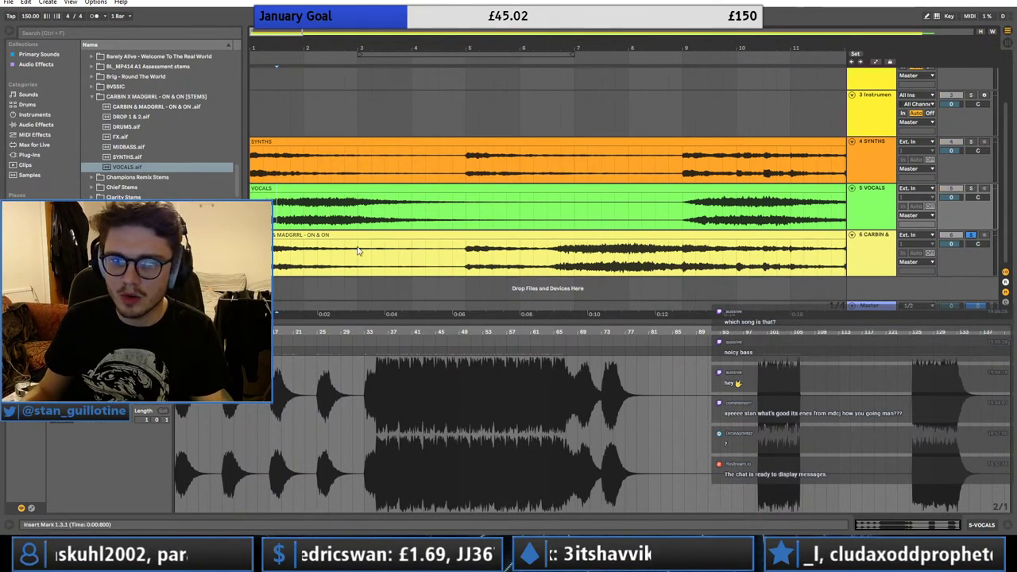
click(309, 237)
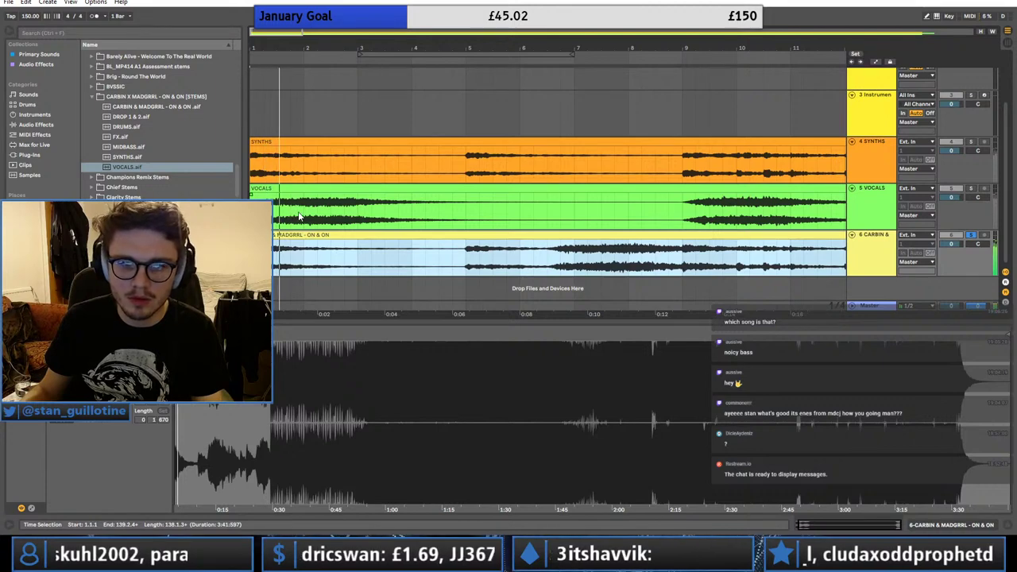
click(299, 216)
click(970, 189)
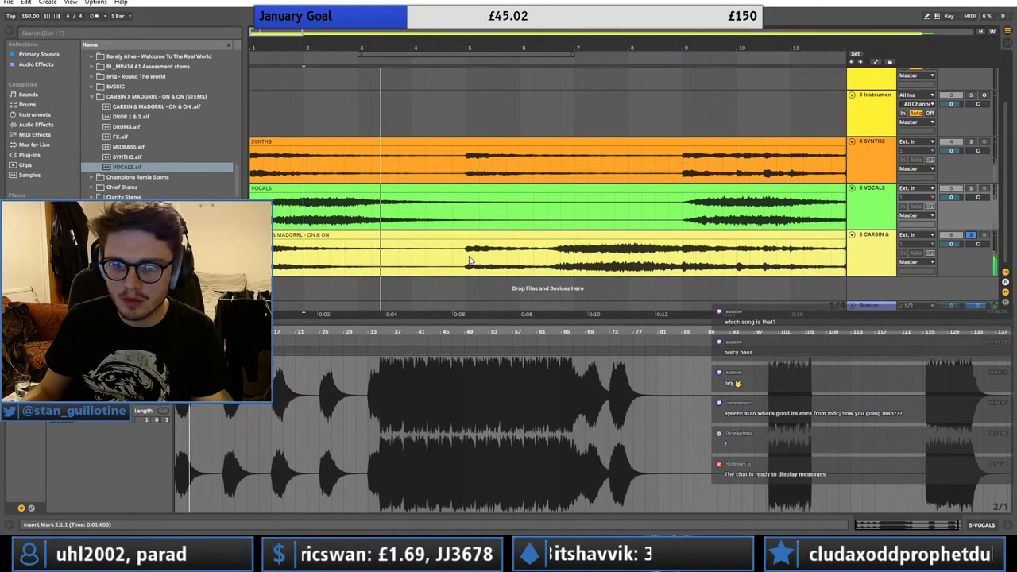
click(970, 236)
key(minus)
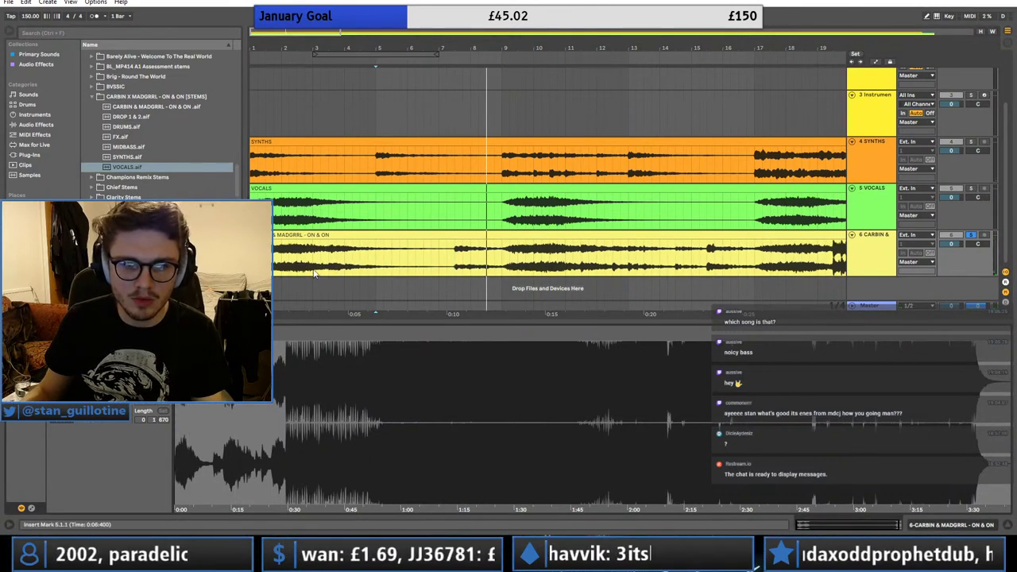
- Play the full song from bar 17 and delete the part of its clip before that bar
click(277, 236)
drag(278, 34, 278, 8)
click(393, 257)
key(space)
key(space)
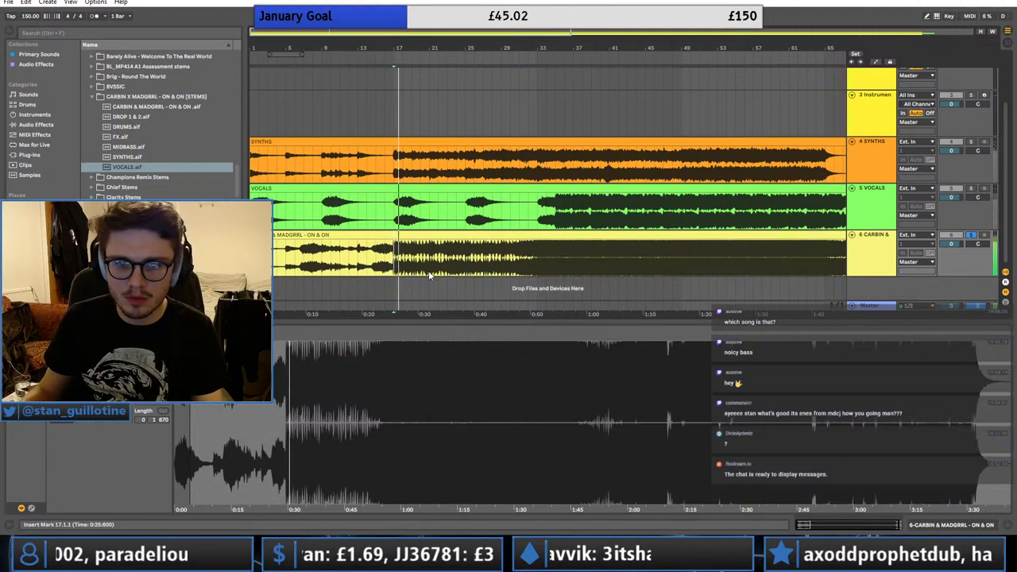
double_click(385, 245)
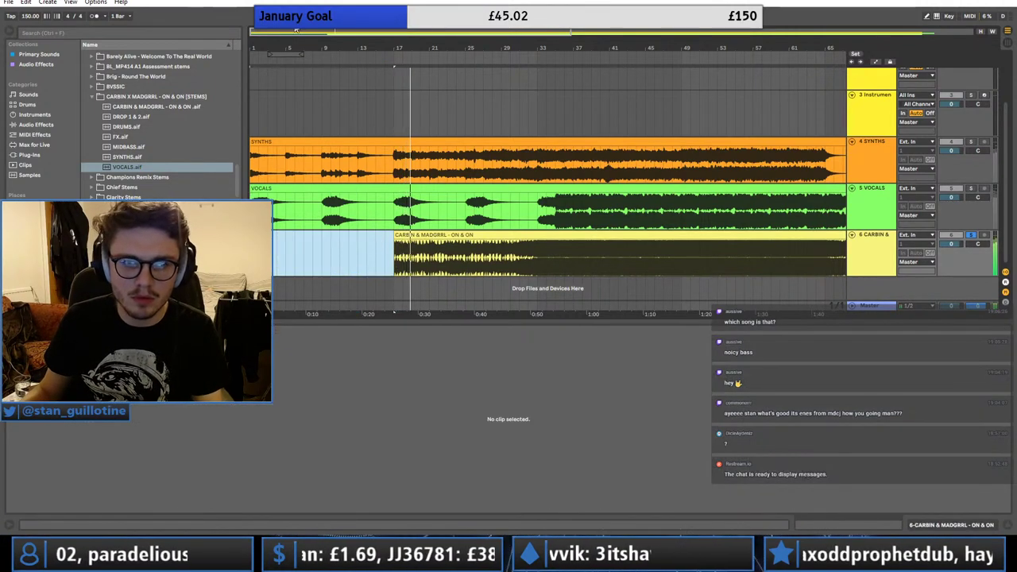
drag(275, 34, 271, 53)
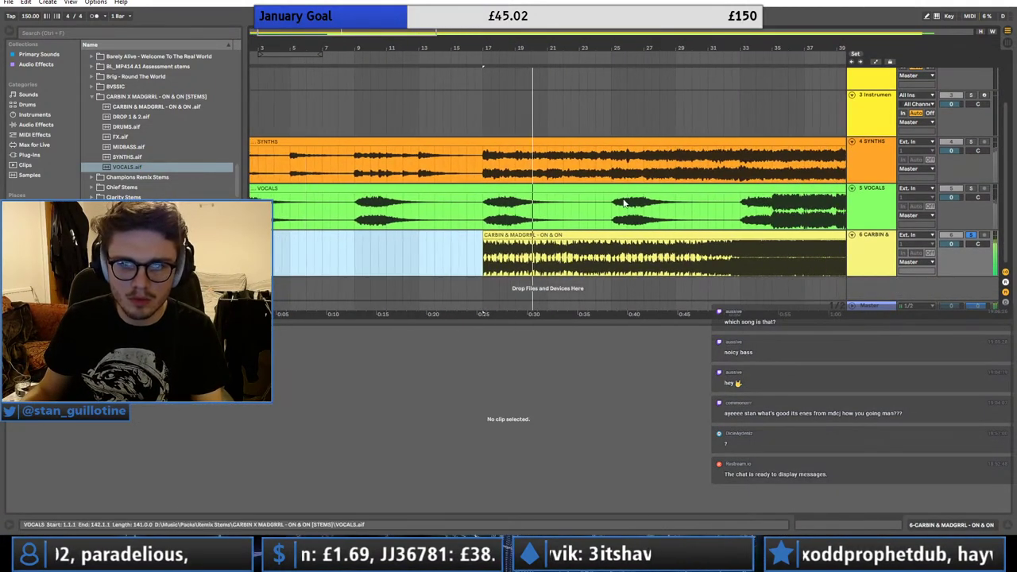
- Locate the matching phrase around bars 22 to 23 of the soloed full song and shift the VOCALS clip to start at 6.3.1
click(539, 208)
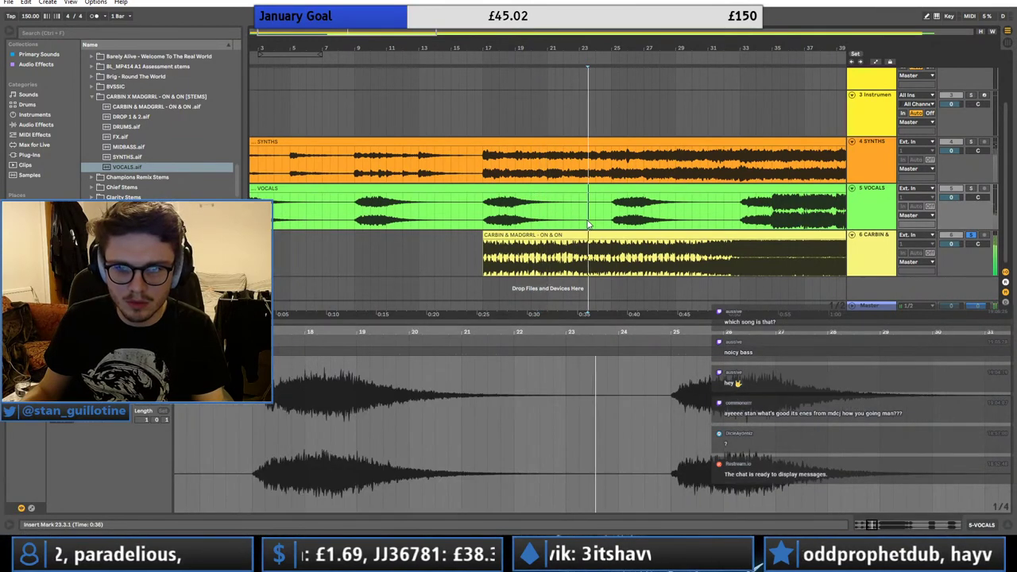
click(569, 225)
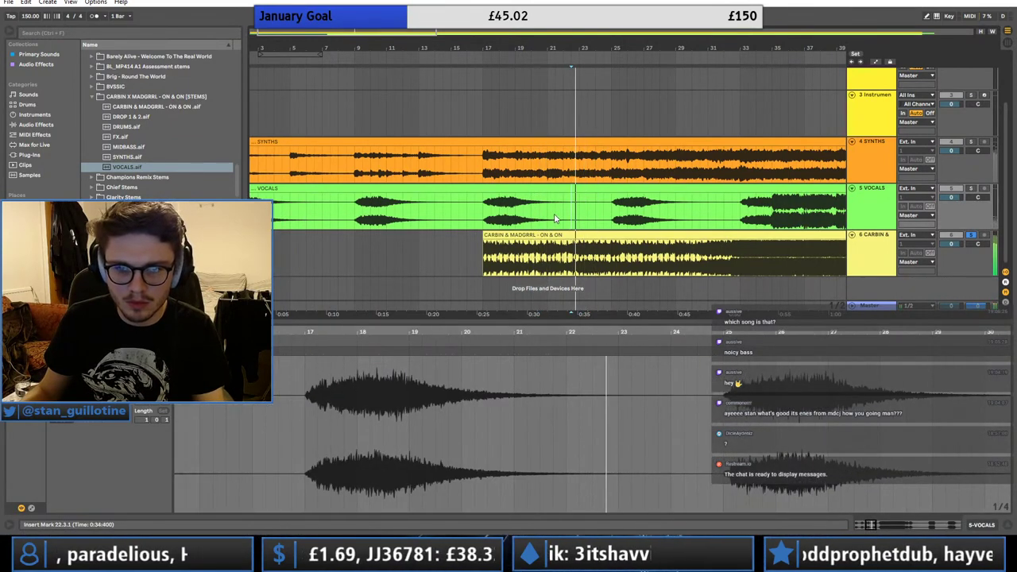
click(561, 217)
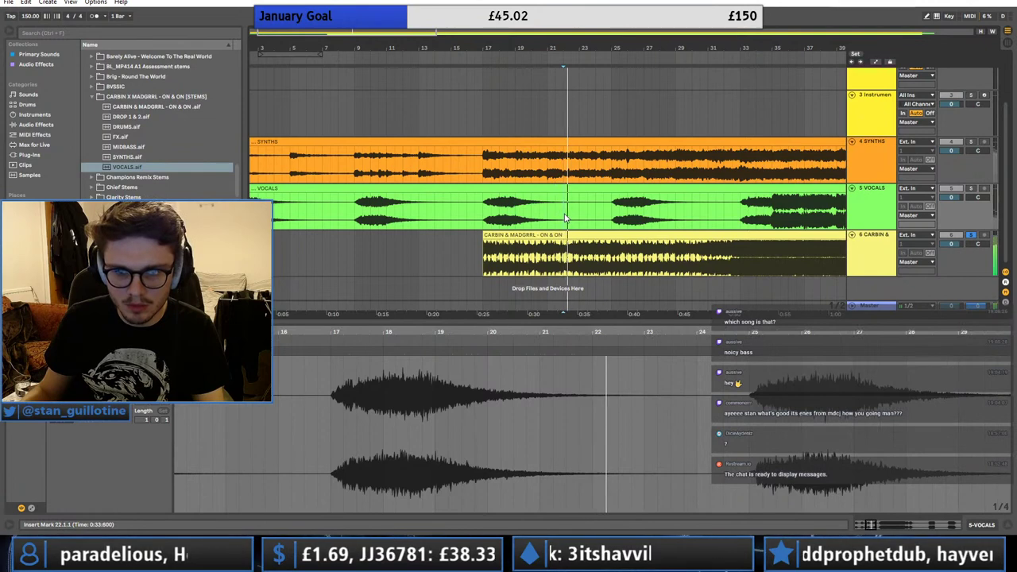
click(572, 222)
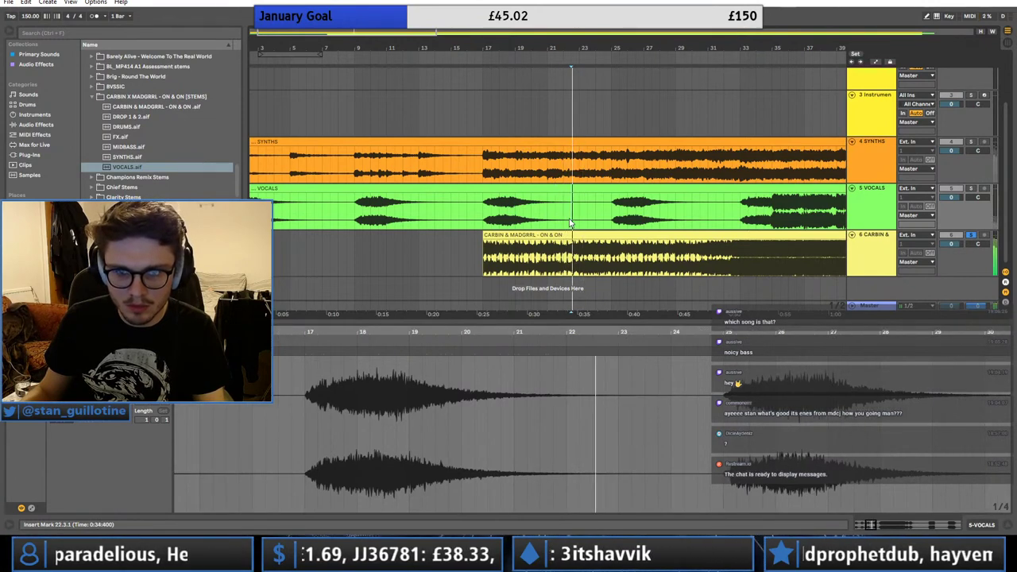
key(space)
drag(530, 189, 579, 191)
click(572, 208)
- Audition the song and stems from around bar 22.3 and turn off the full-song track's solo
key(space)
key(space)
click(578, 205)
key(space)
click(571, 205)
key(space)
key(space)
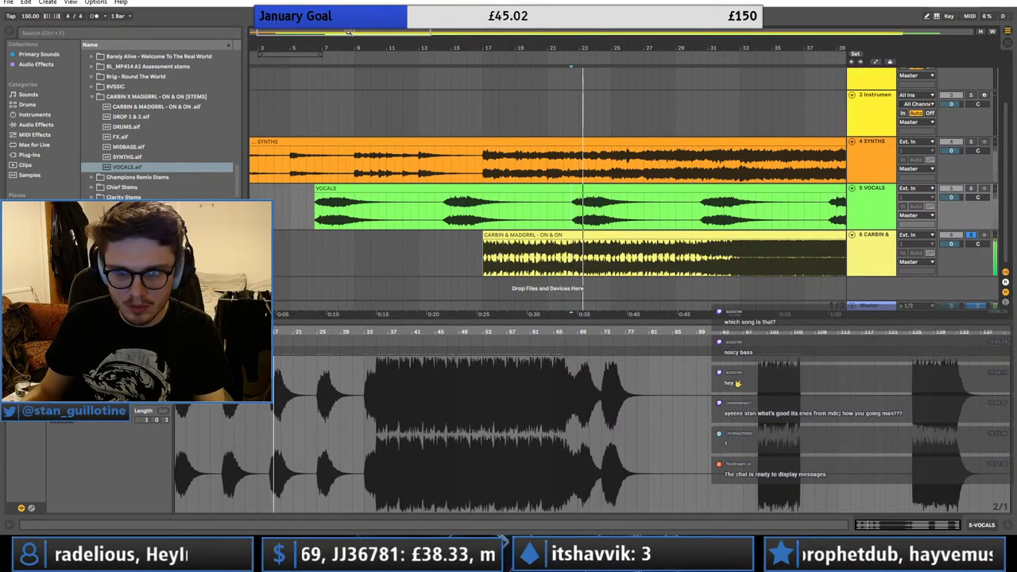
click(970, 236)
key(space)
key(space)
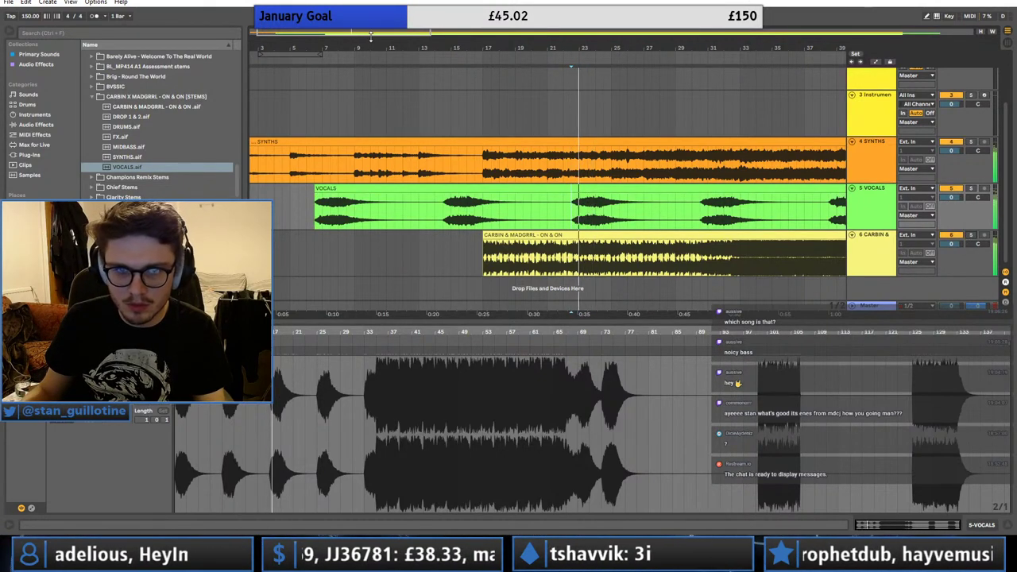
- Try the VOCALS clip at 6.1.1, return it to 6.3.1, and mute the full-song track
drag(383, 44, 383, 25)
drag(300, 190, 299, 192)
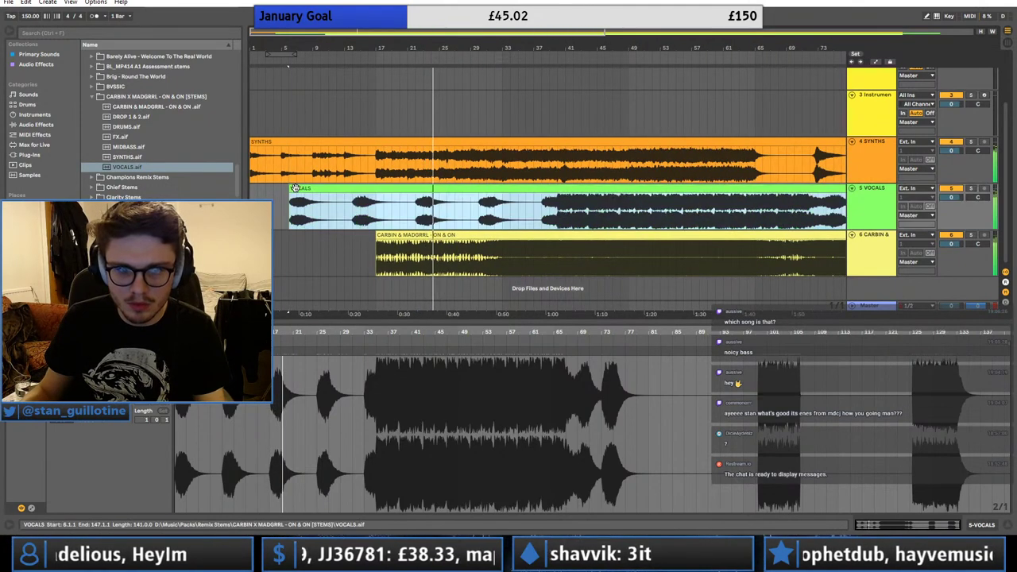
click(252, 177)
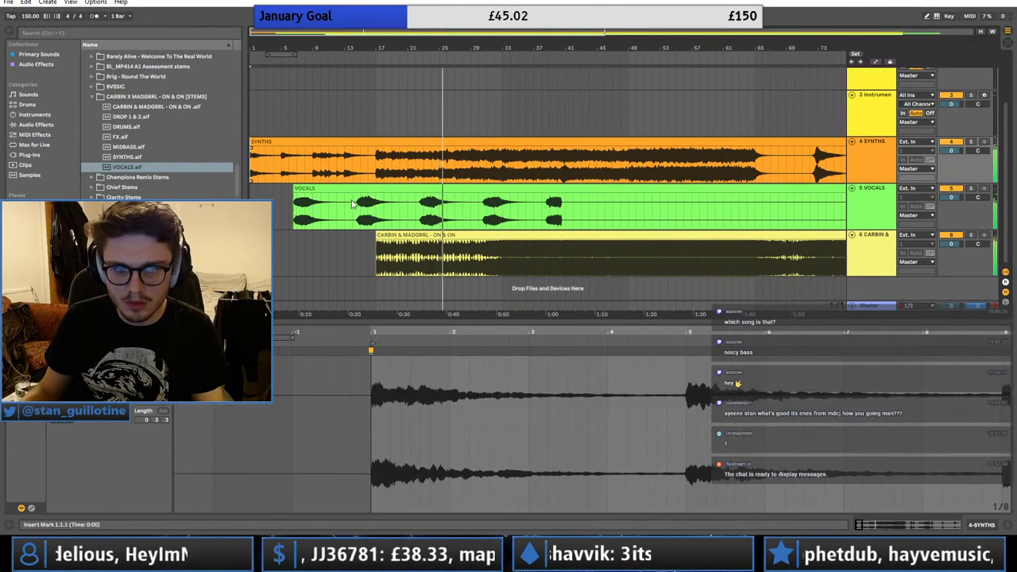
click(953, 242)
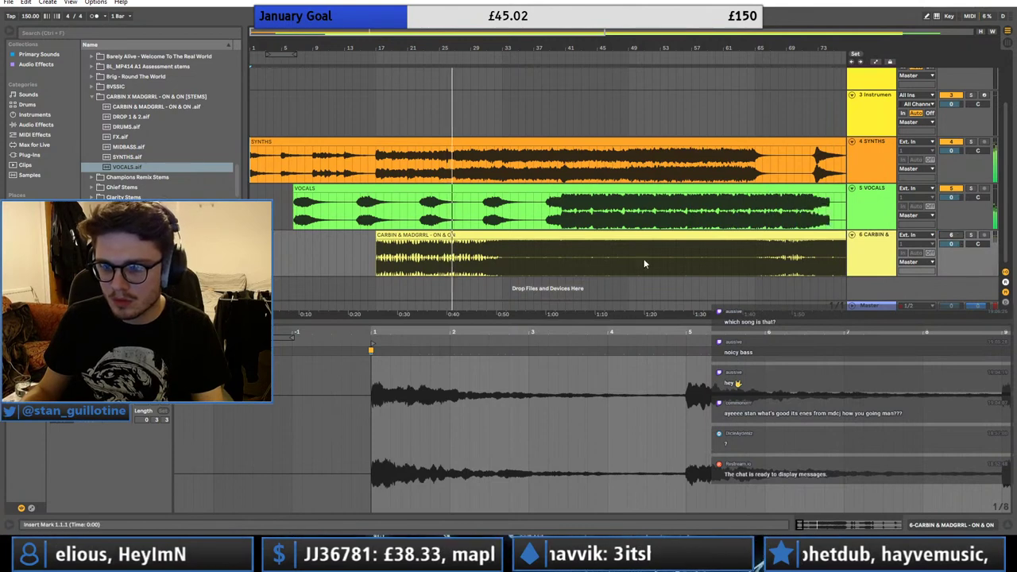
- Audition the SYNTHS and VOCALS stems together from bar 31 and from bar 40 to check their alignment
click(548, 189)
click(517, 174)
click(484, 174)
key(space)
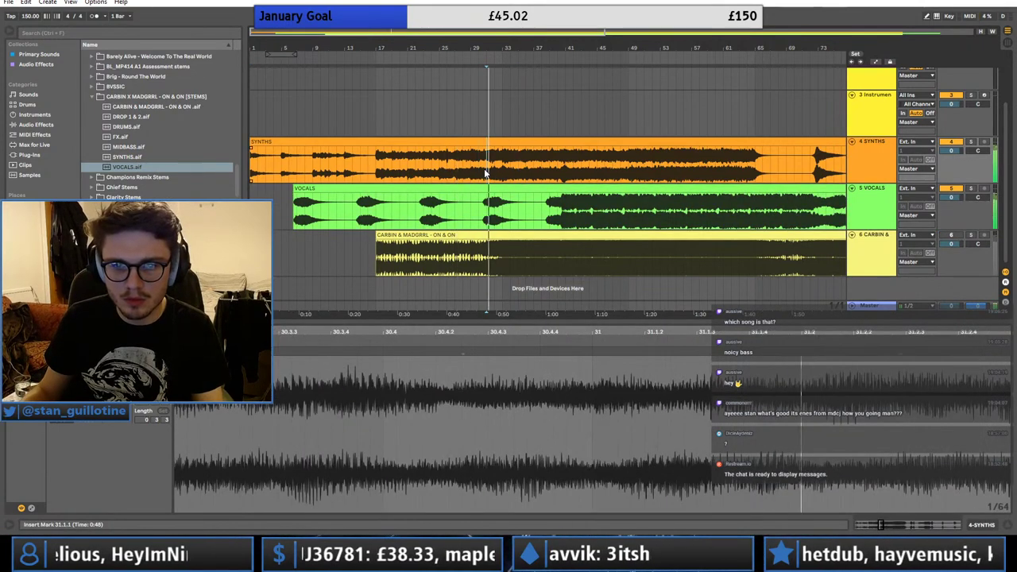
click(558, 177)
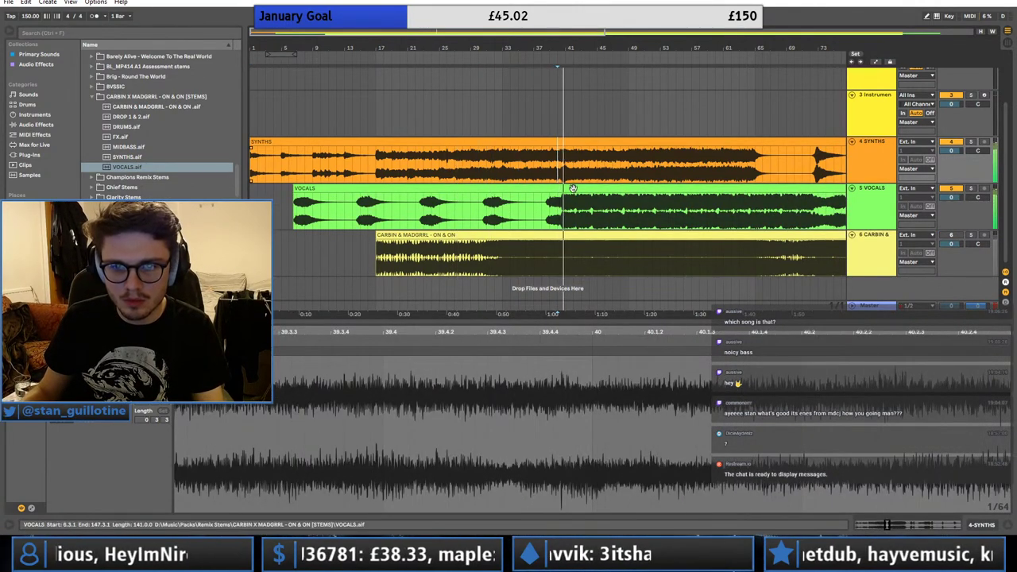
click(564, 213)
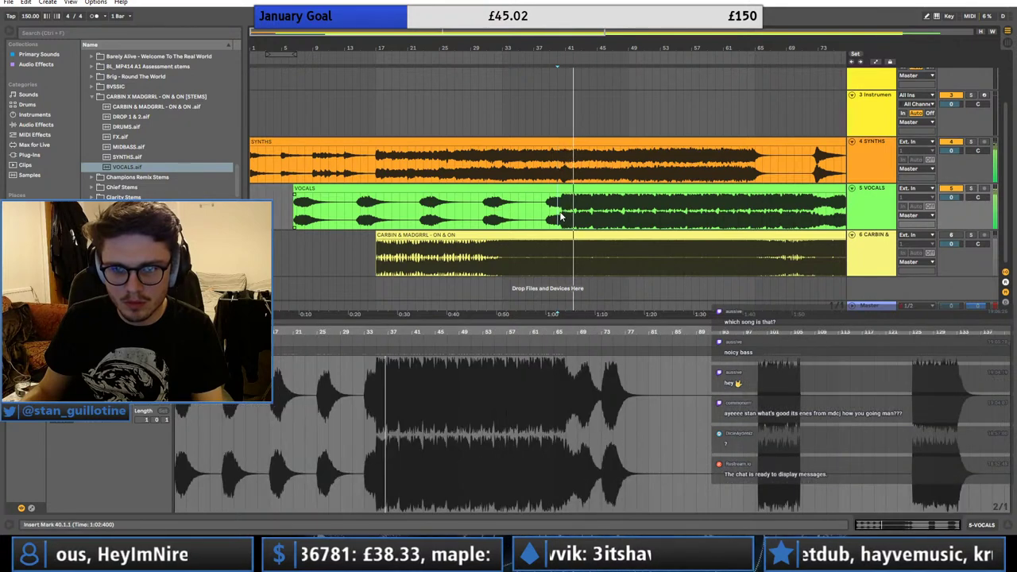
key(space)
key(space)
- Enable the metronome while playing the stems from bar 40
drag(453, 34, 454, 38)
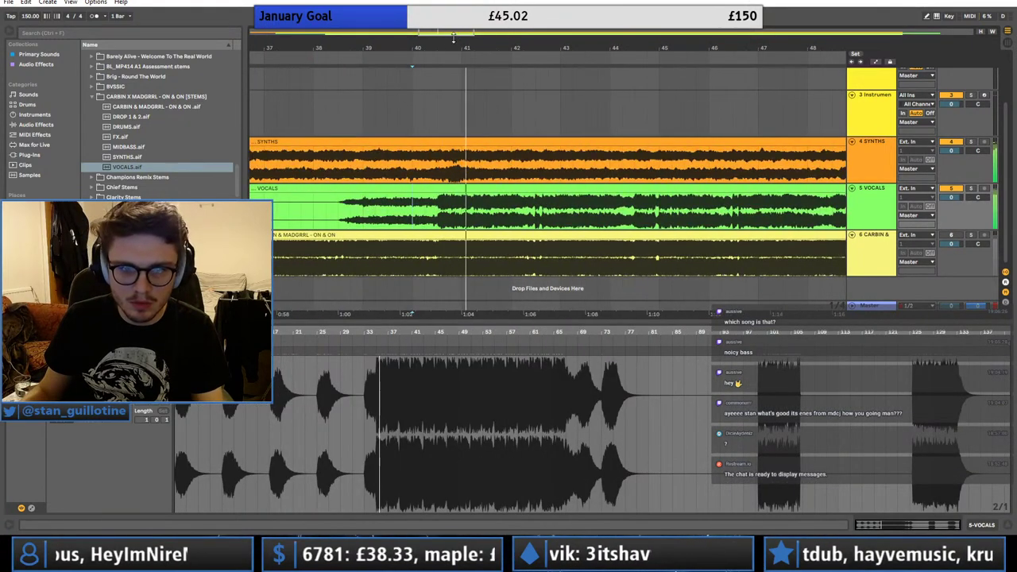
key(space)
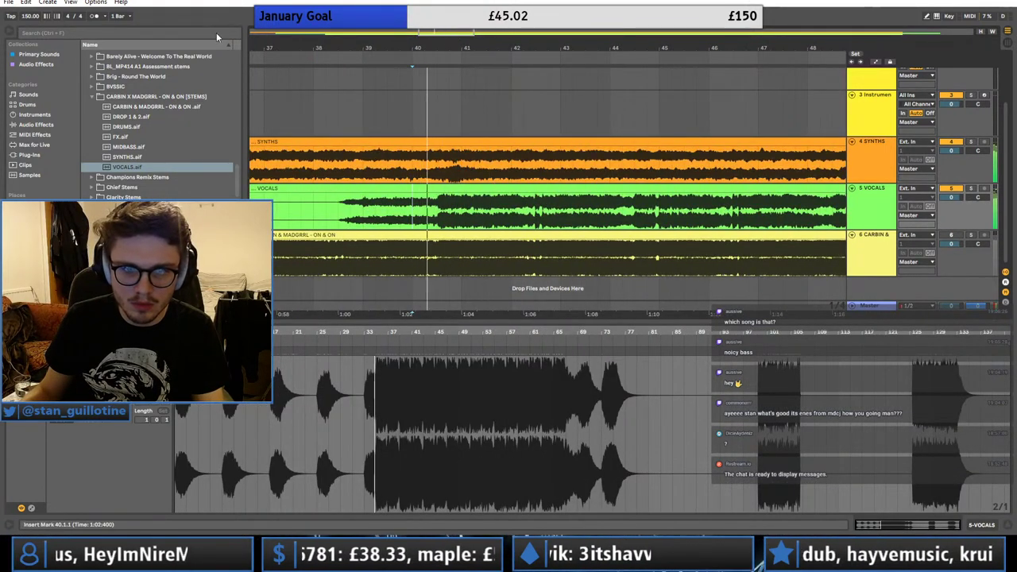
click(92, 16)
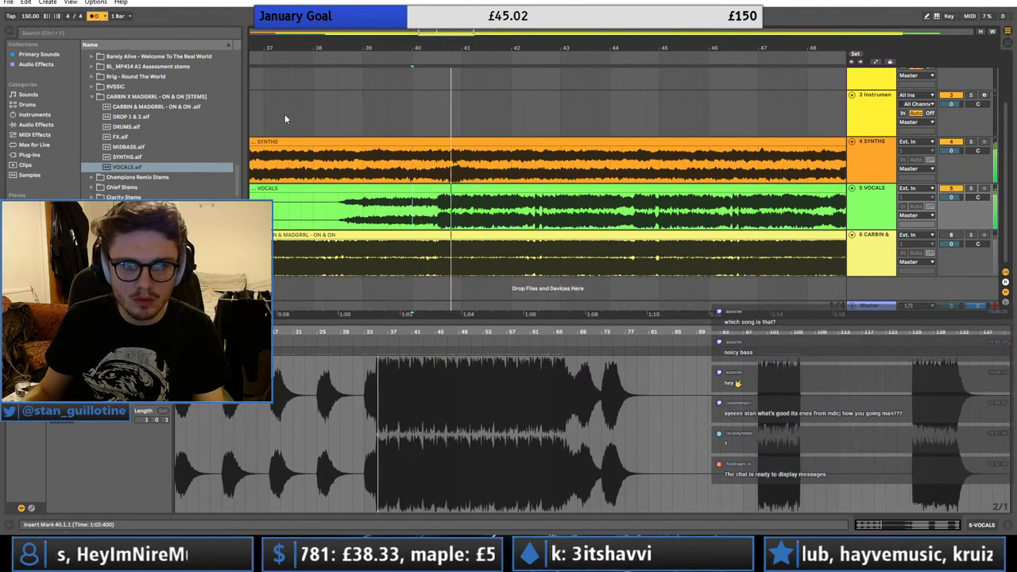
drag(426, 39, 417, 61)
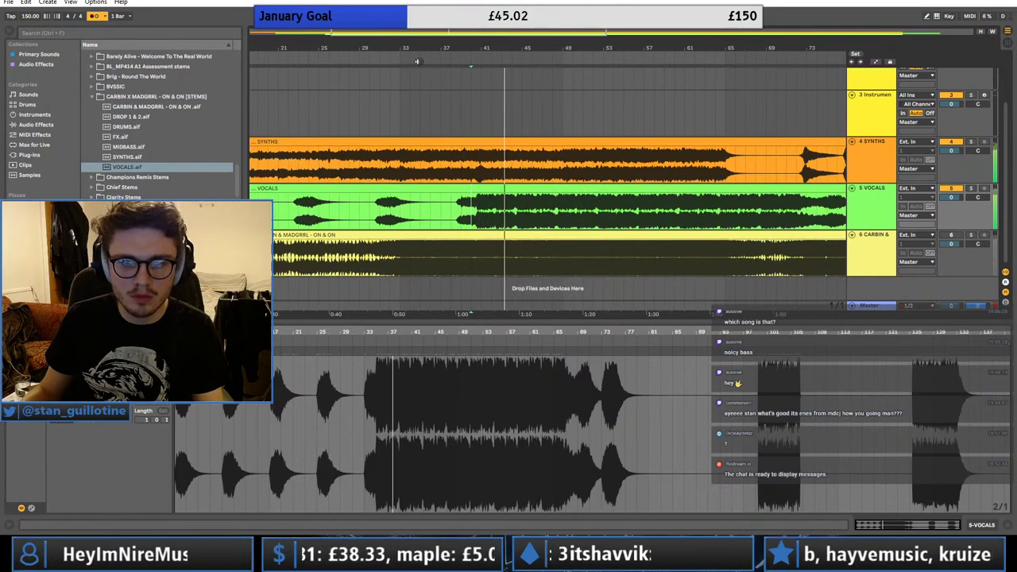
- Fold the full-song, VOCALS and SYNTHS tracks and insert a new MIDI track between VOCALS and the full song
click(853, 227)
click(851, 235)
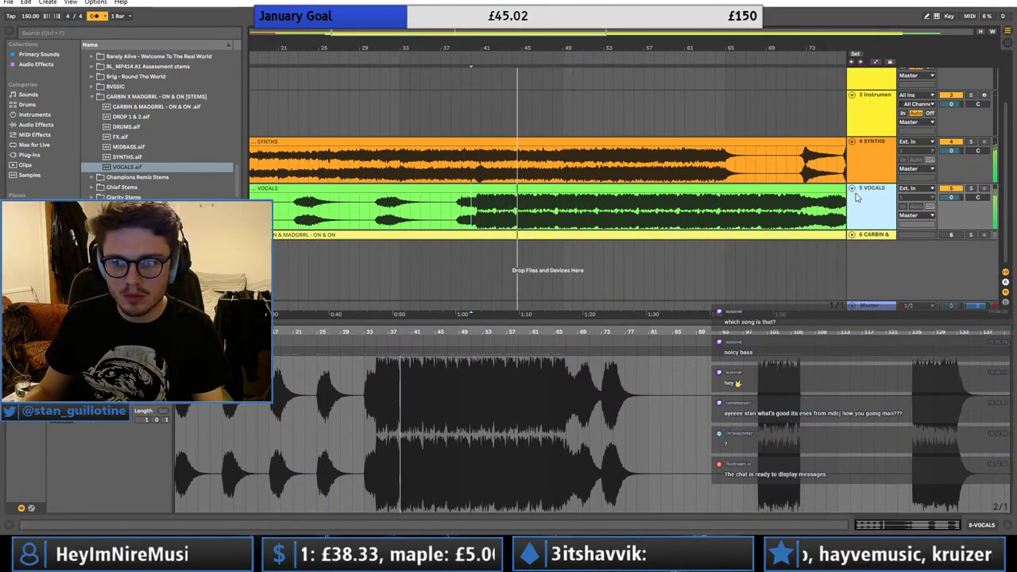
click(852, 188)
click(852, 213)
click(873, 231)
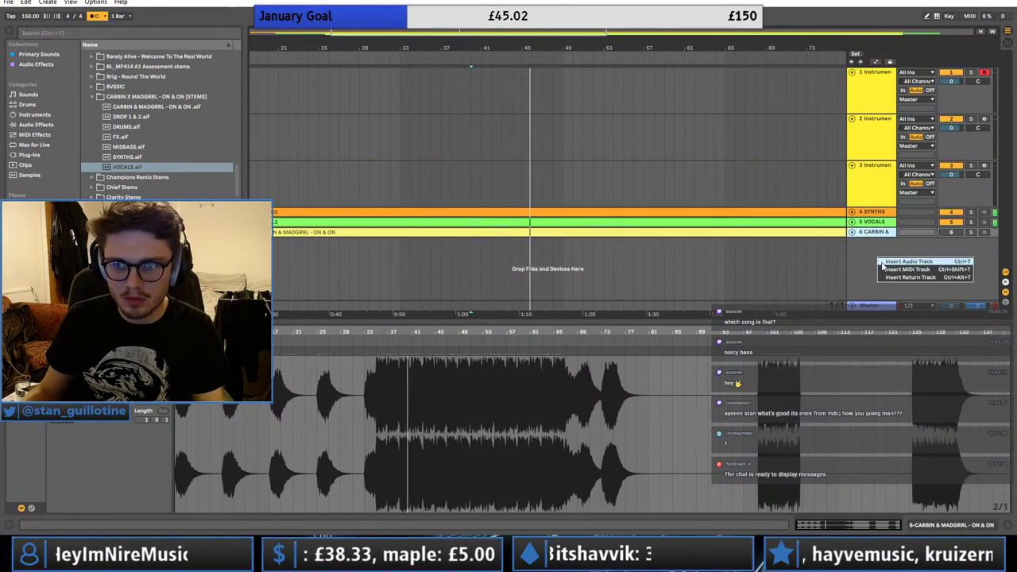
key(ctrl+shift+t)
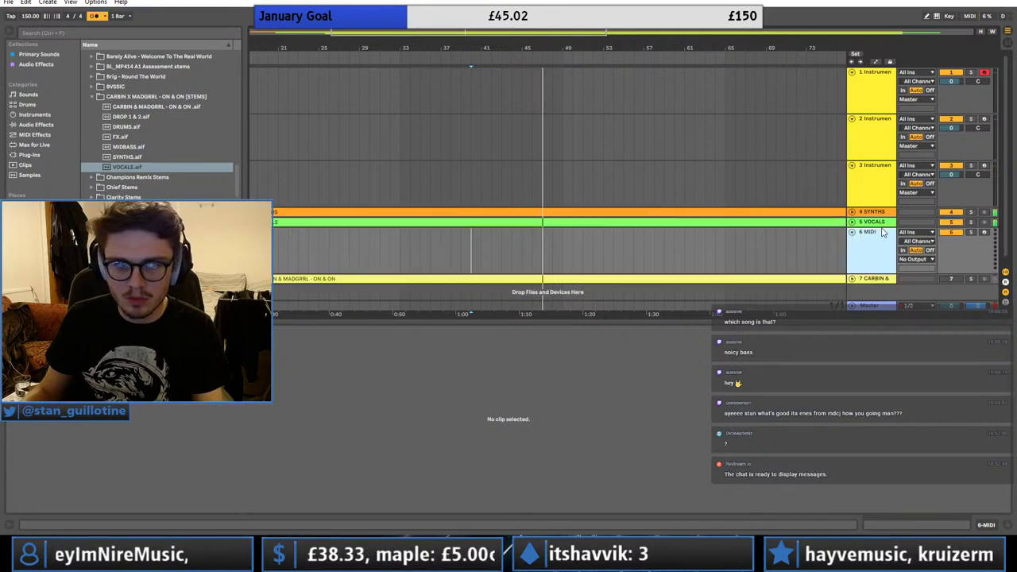
- Unfold the VOCALS and SYNTHS tracks and create an empty 16-bar MIDI clip on the new MIDI track from bar 41
click(441, 248)
click(851, 222)
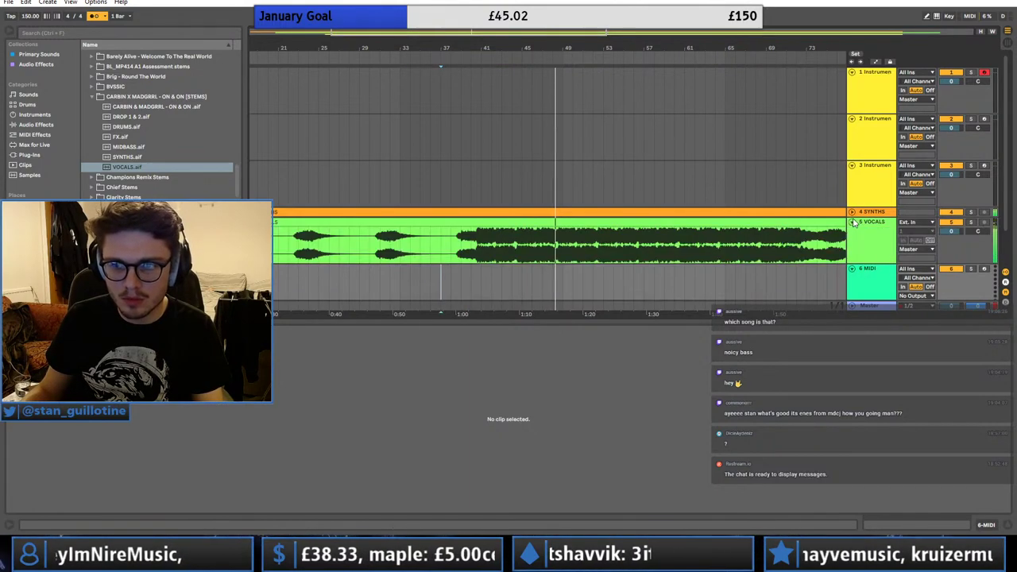
click(852, 212)
scroll(535, 249, down, 2)
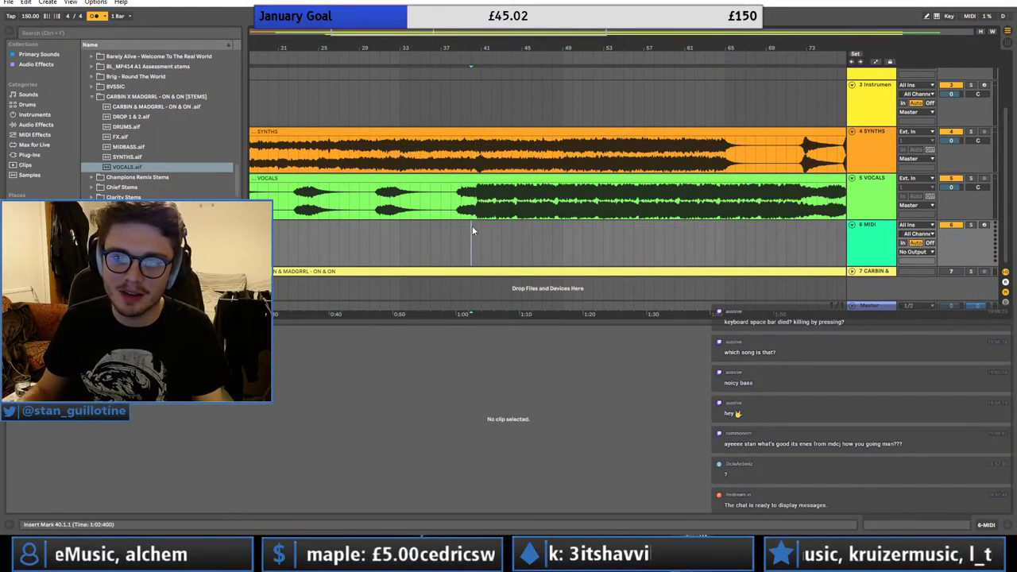
drag(427, 30, 430, 70)
drag(522, 233, 699, 243)
right_click(688, 243)
click(721, 325)
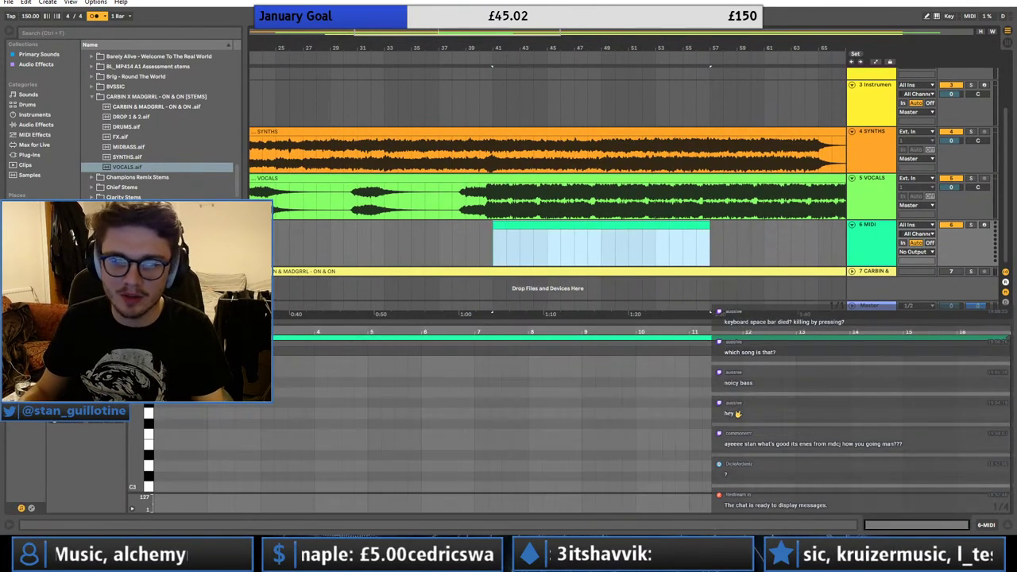
- Load the Serum_x64 plug-in with its Init preset on the MIDI track and close the plug-in window
click(23, 156)
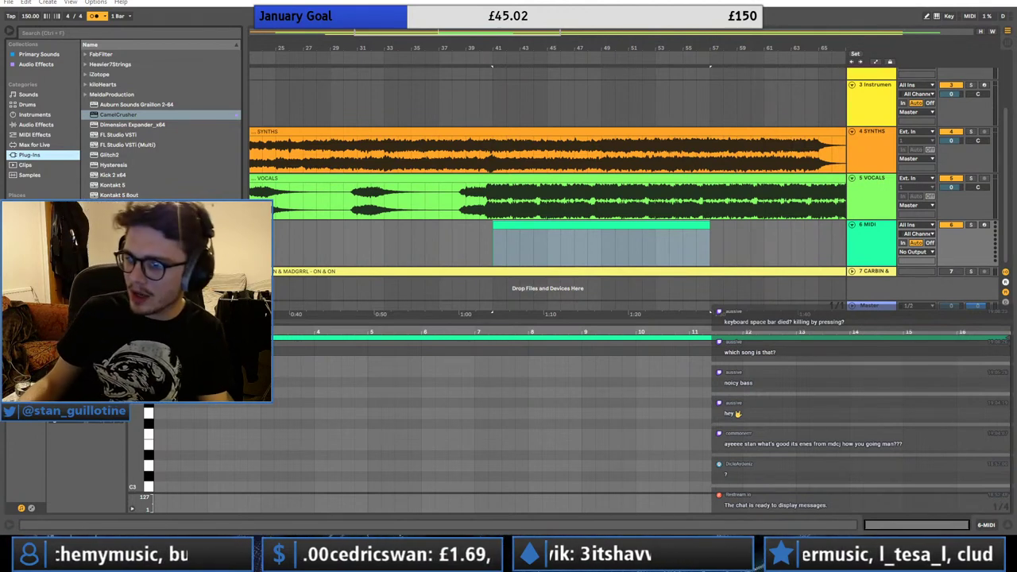
click(562, 231)
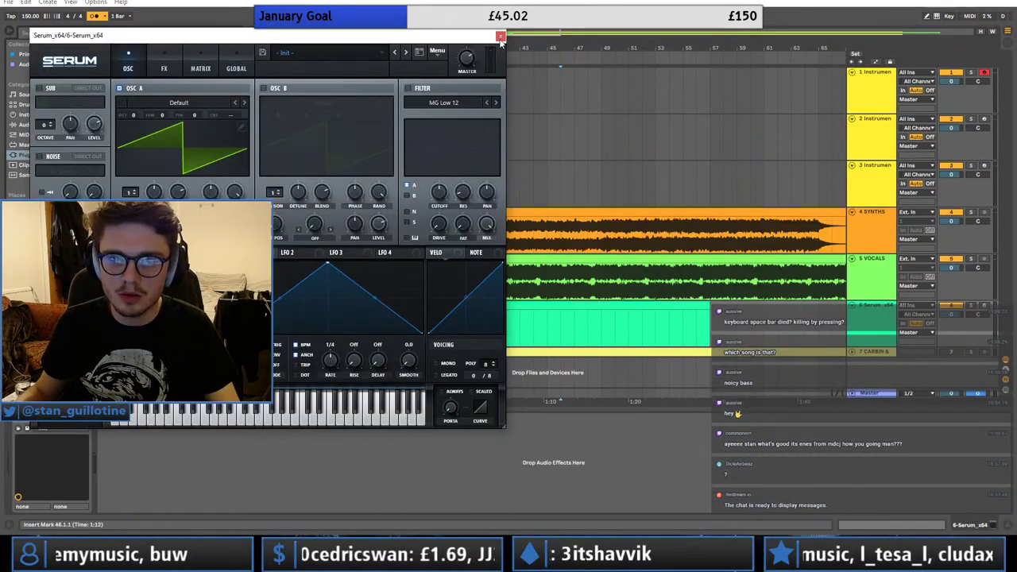
click(500, 36)
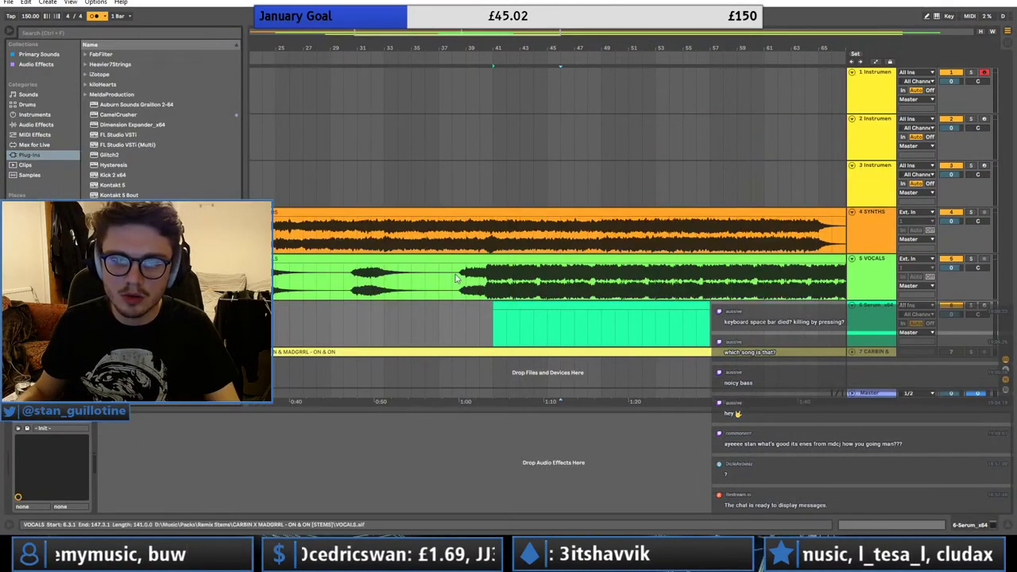
- Open the Serum MIDI clip and enter a two-bar G3 note at its start, from 1.1.1 to 3.1.1
double_click(514, 318)
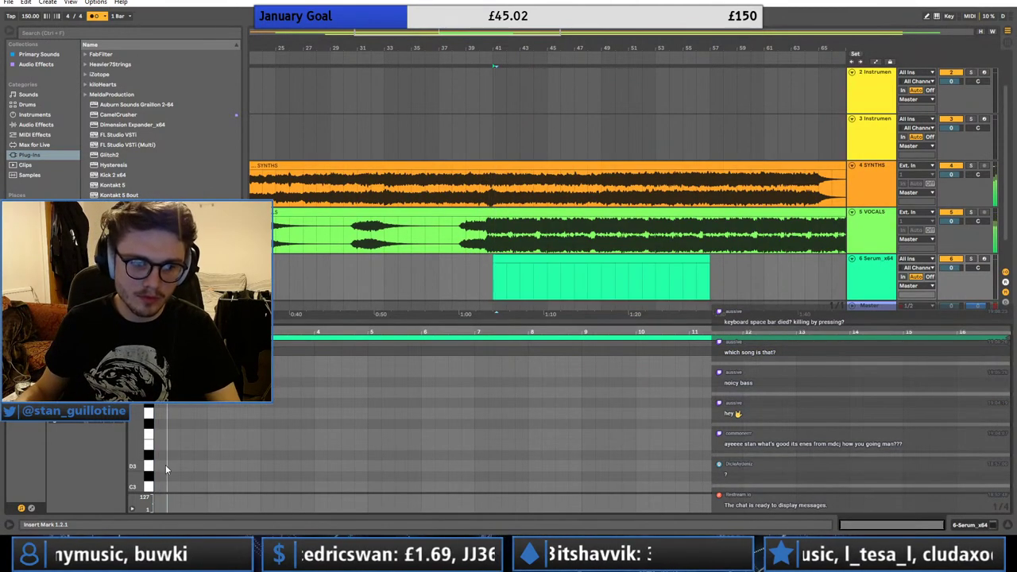
mouse_move(163, 465)
mouse_down()
mouse_move(365, 468)
mouse_move(236, 465)
mouse_move(259, 465)
mouse_move(234, 456)
mouse_move(232, 439)
mouse_move(231, 456)
mouse_move(236, 463)
mouse_move(236, 423)
mouse_up()
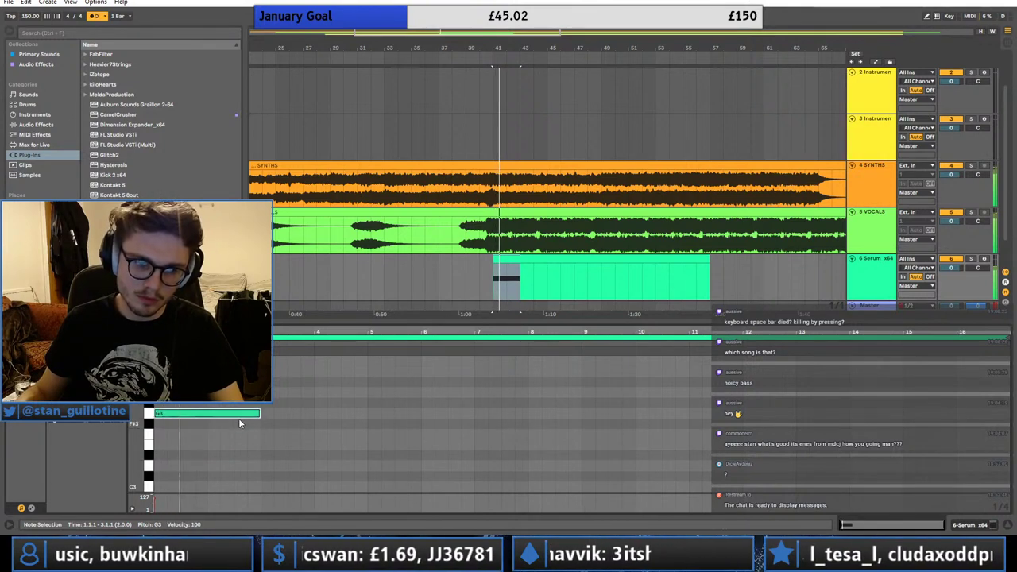
- Transpose the opening two-bar note of the Serum clip down to D1
key(shift+Down)
key(shift+Down)
key(shift+Down)
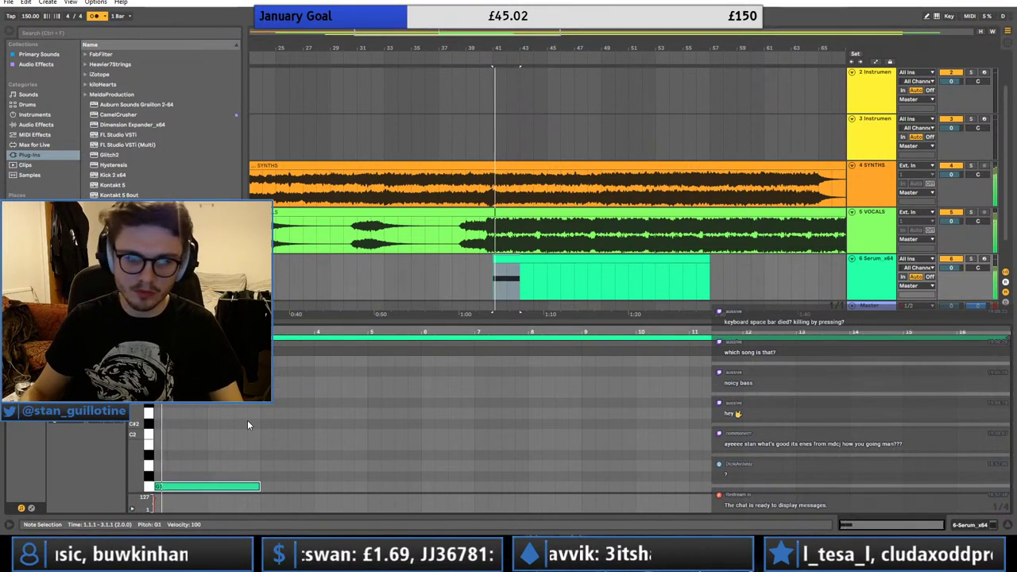
key(Up)
key(Up)
key(Up)
key(Up)
key(Up)
key(Up)
key(Up)
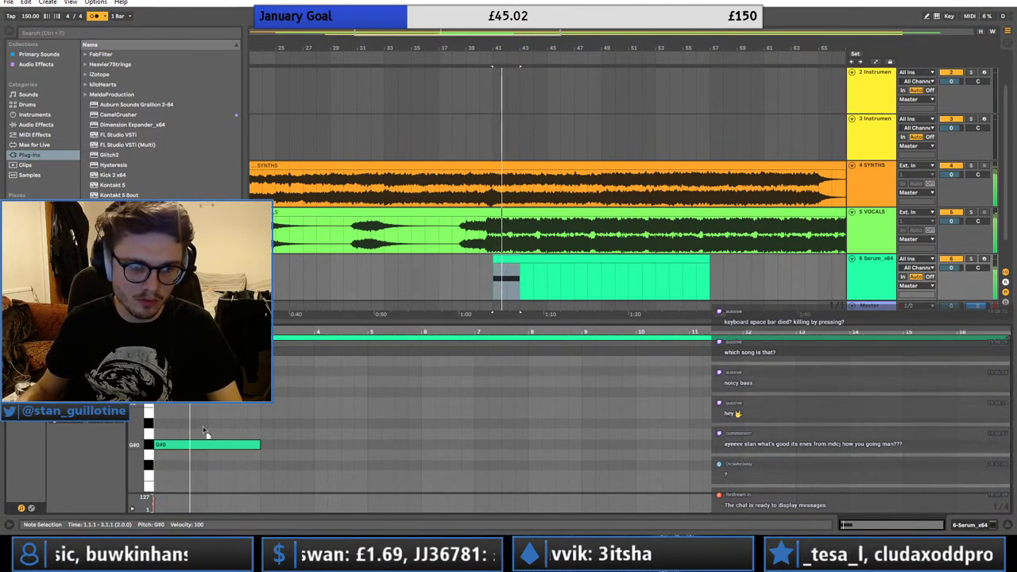
- Add a second two-bar note from 3.1.1 to 5.1.1 at C1 and check it in playback
double_click(269, 454)
drag(273, 454, 369, 455)
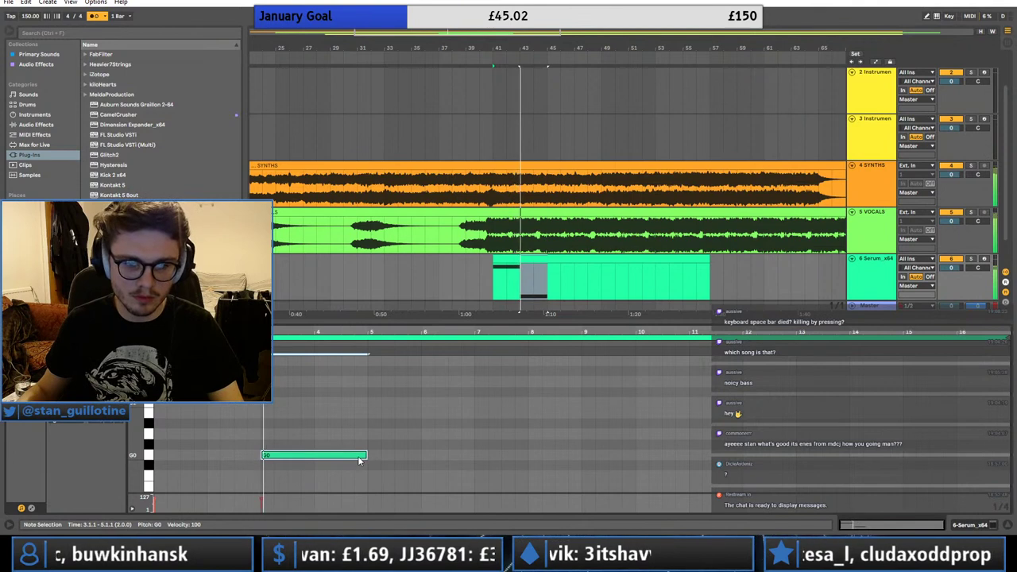
key(Up)
key(Up)
key(Up)
key(Up)
key(Up)
key(space)
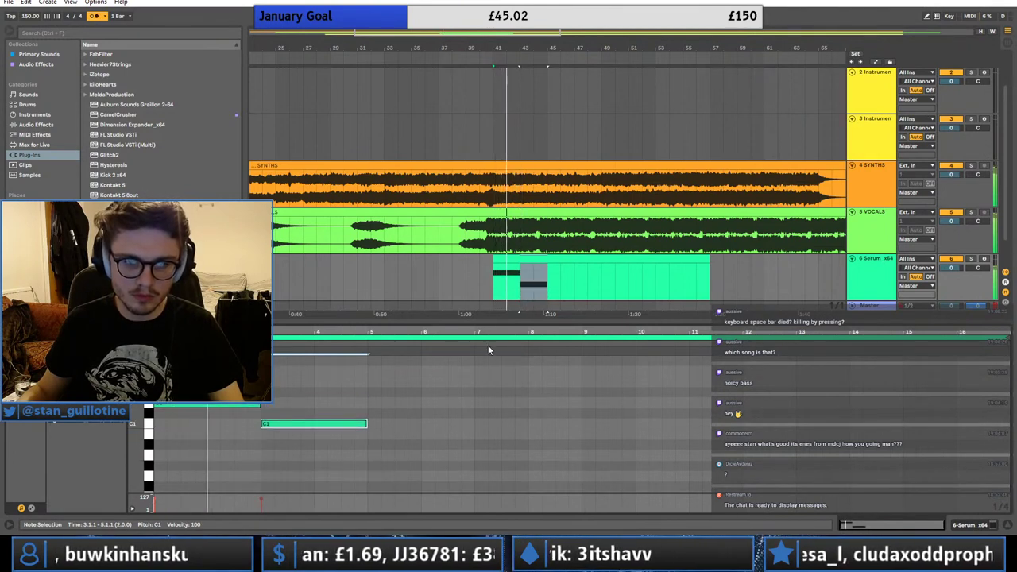
- Add a third two-bar note at D1 from 5.1.1 to 7.1.1
scroll(427, 450, down, 1)
scroll(426, 450, down, 1)
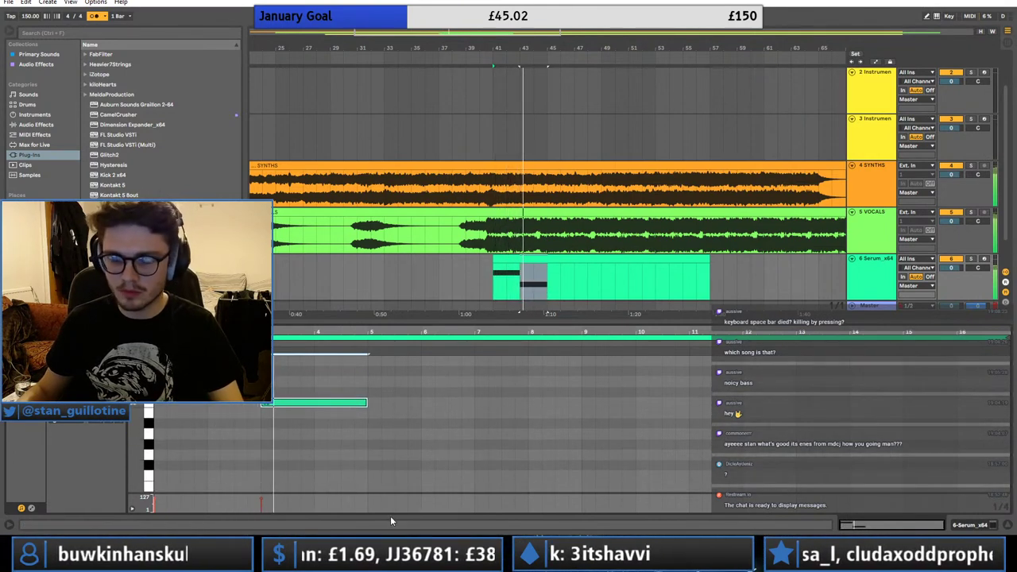
click(382, 454)
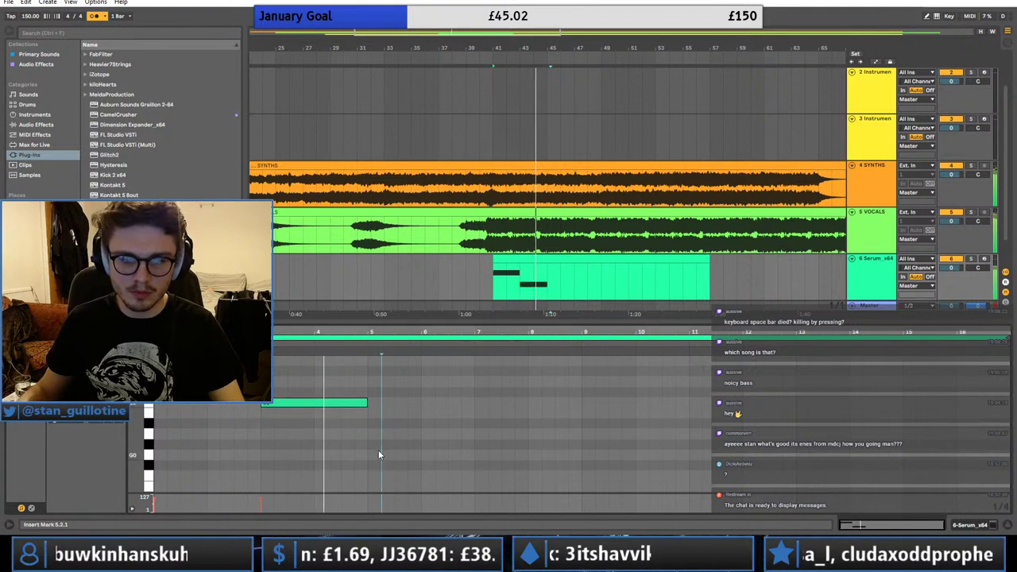
double_click(377, 384)
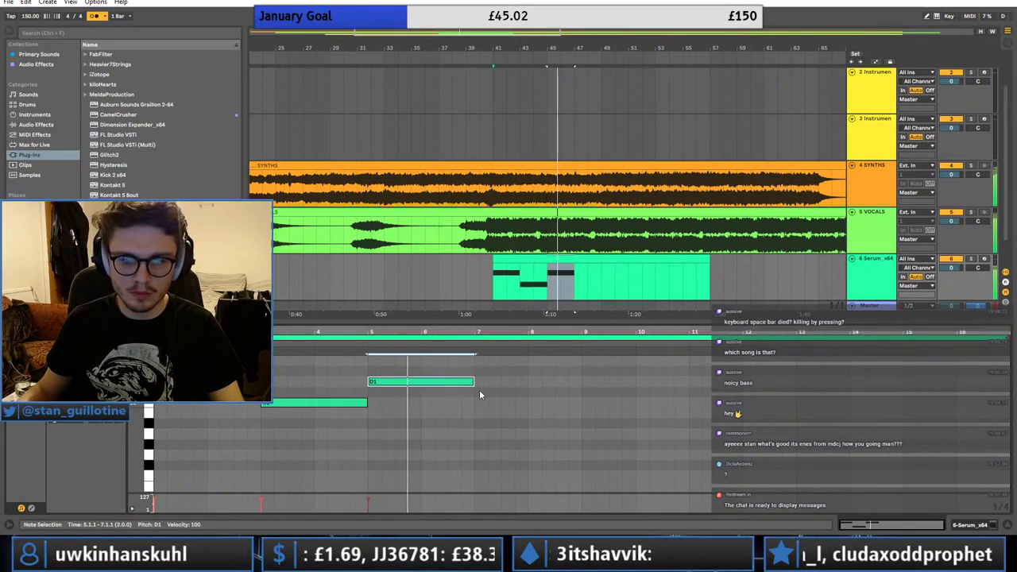
- Add a fourth two-bar note at G0 from 7.1.1 to 9.1.1 and play the song from bar 47
double_click(483, 403)
drag(487, 403, 540, 457)
key(space)
key(space)
key(space)
drag(551, 284, 566, 284)
click(574, 284)
key(space)
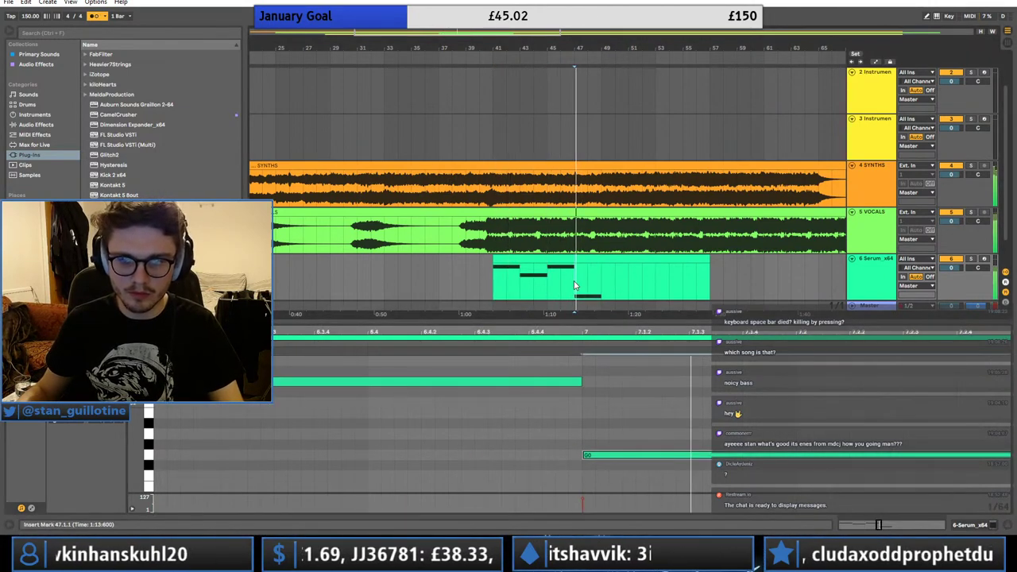
- Duplicate the four-note pattern to fill bars 9 to 17 of the Serum clip, then stop playback
drag(547, 330, 547, 298)
click(580, 455)
click(624, 435)
key(ctrl+a)
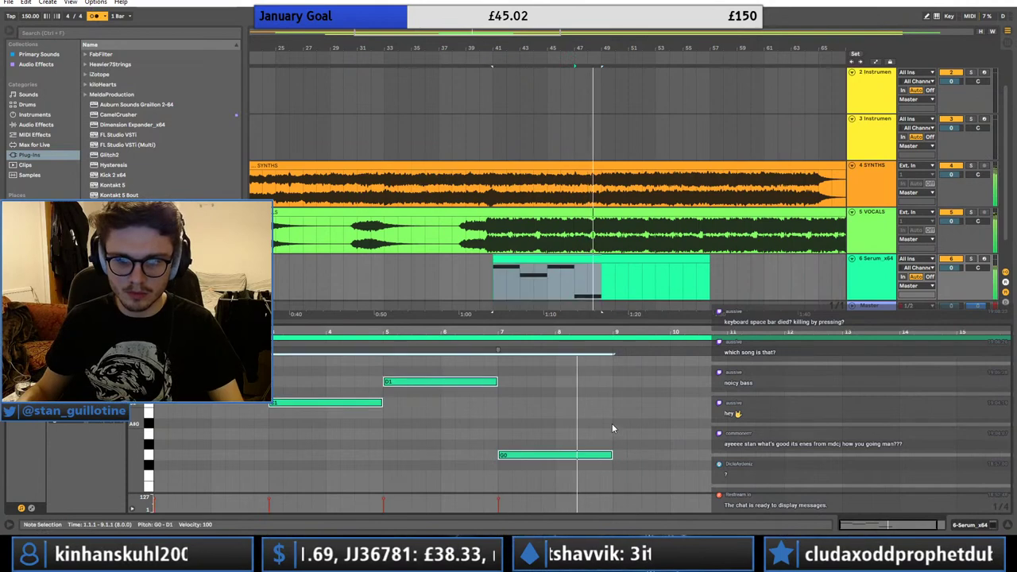
key(ctrl+d)
click(598, 430)
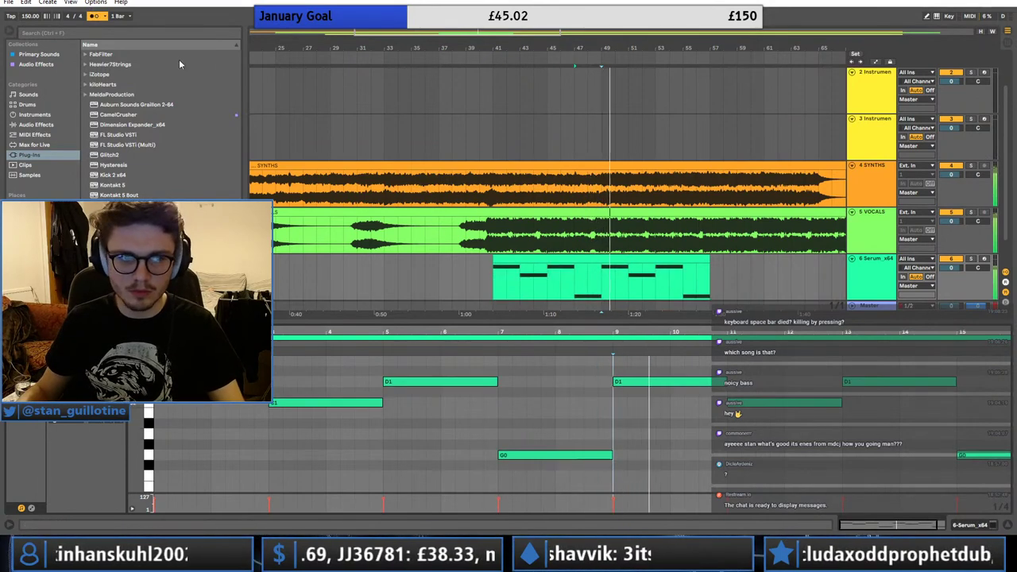
click(544, 260)
scroll(306, 442, up, 2)
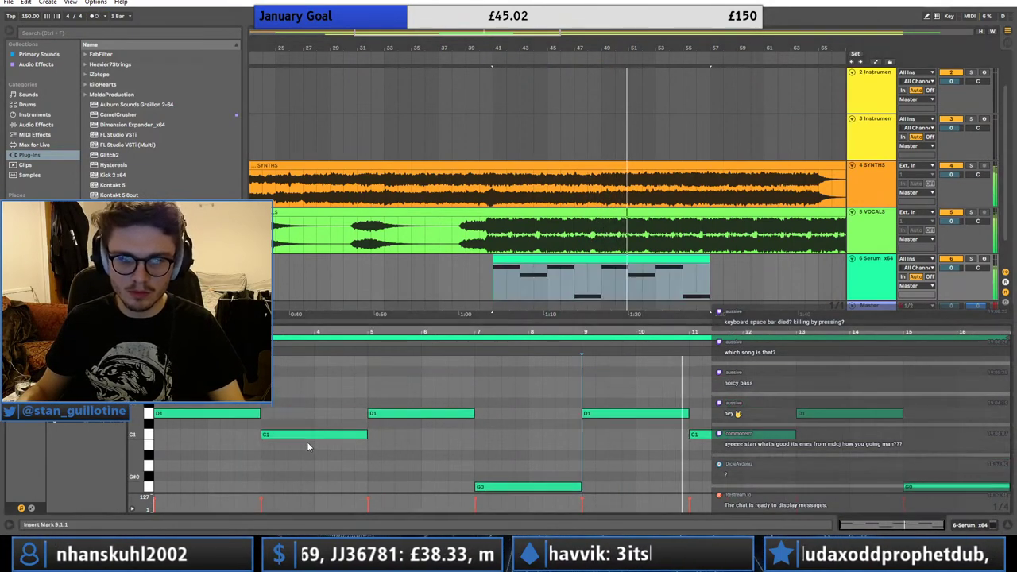
key(space)
double_click(161, 393)
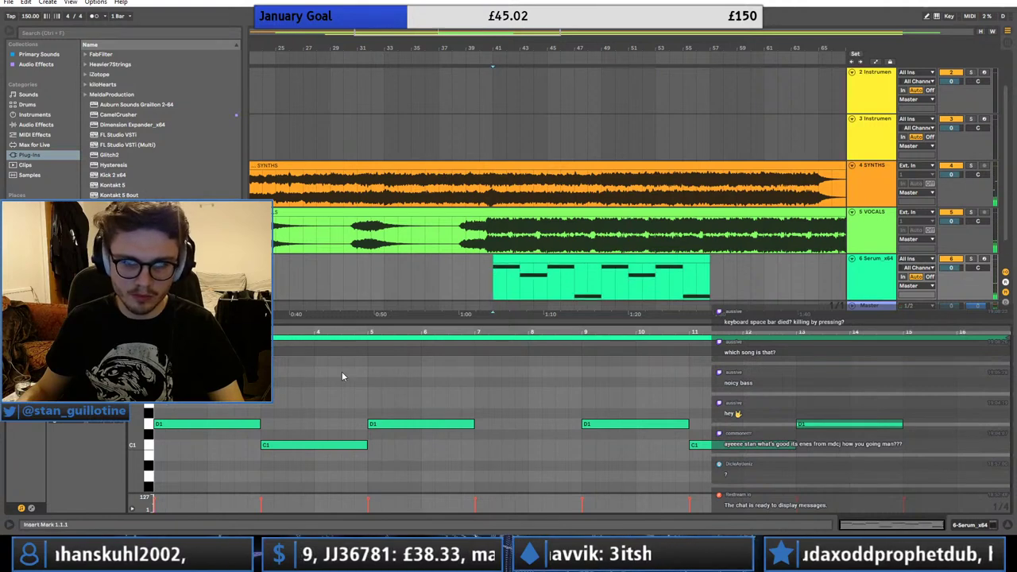
- Duplicate the Serum track with its clip, mute the VOCALS track and play from bar 41
click(891, 277)
key(ctrl+d)
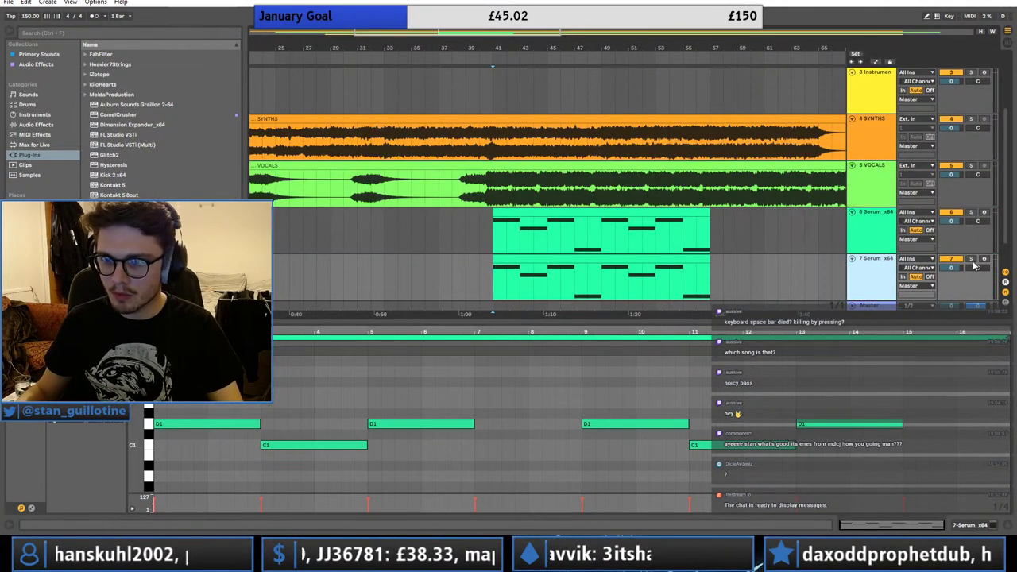
click(951, 156)
click(951, 165)
key(space)
key(space)
key(space)
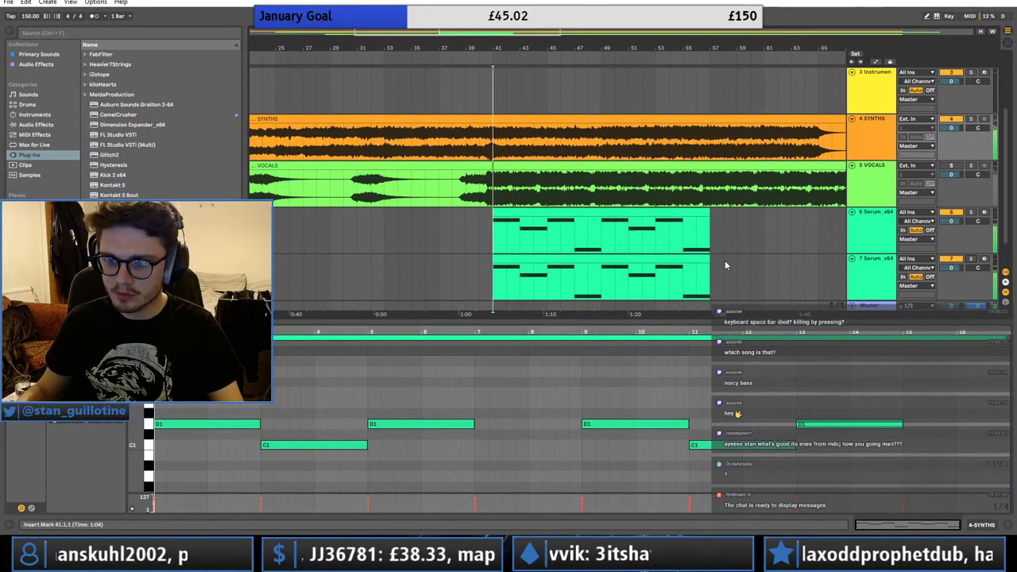
- Transpose all notes in the duplicate Serum track's clip up two octaves
click(663, 259)
click(379, 424)
key(ctrl+a)
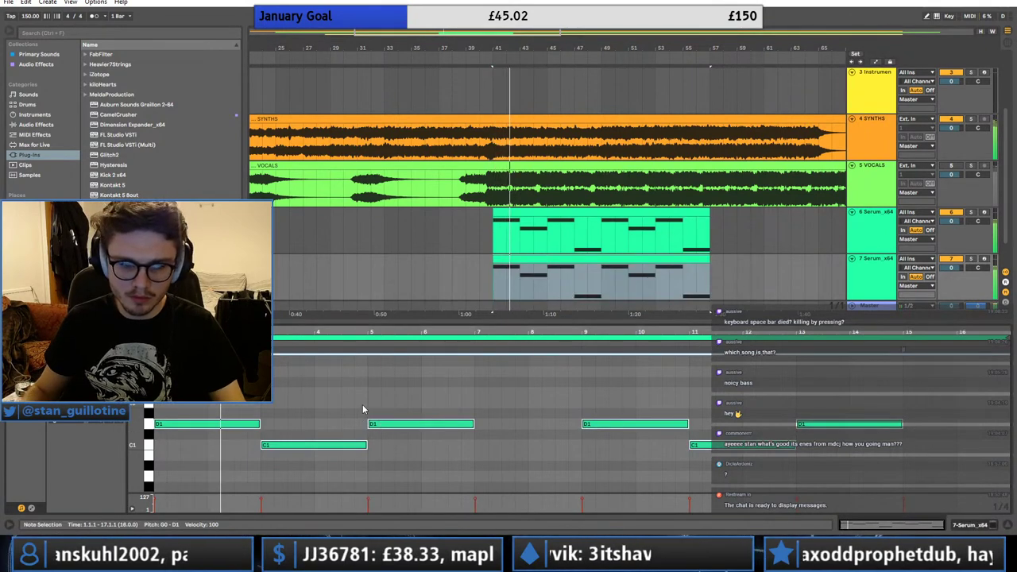
key(shift+Up)
key(shift+Up)
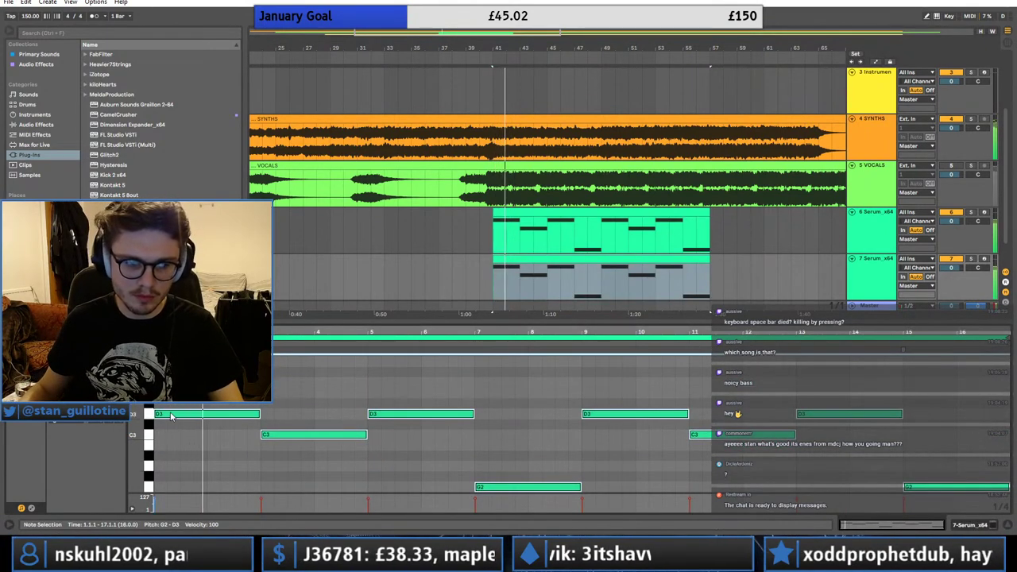
- Build two-note chords by raising the notes three semitones and pasting the D3, C3 and G2 pattern back at the clip start
key(Up)
key(Up)
key(Up)
key(space)
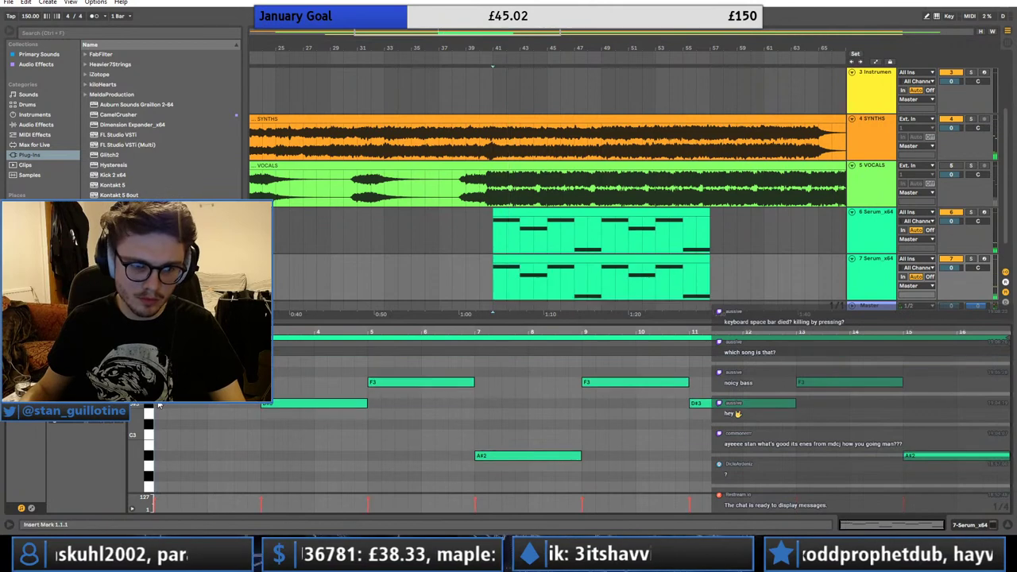
key(ctrl+v)
key(space)
- Raise the upper note at 3.1.1 to E3 and try the upper note at 7.1.1 on B2
drag(279, 405, 281, 394)
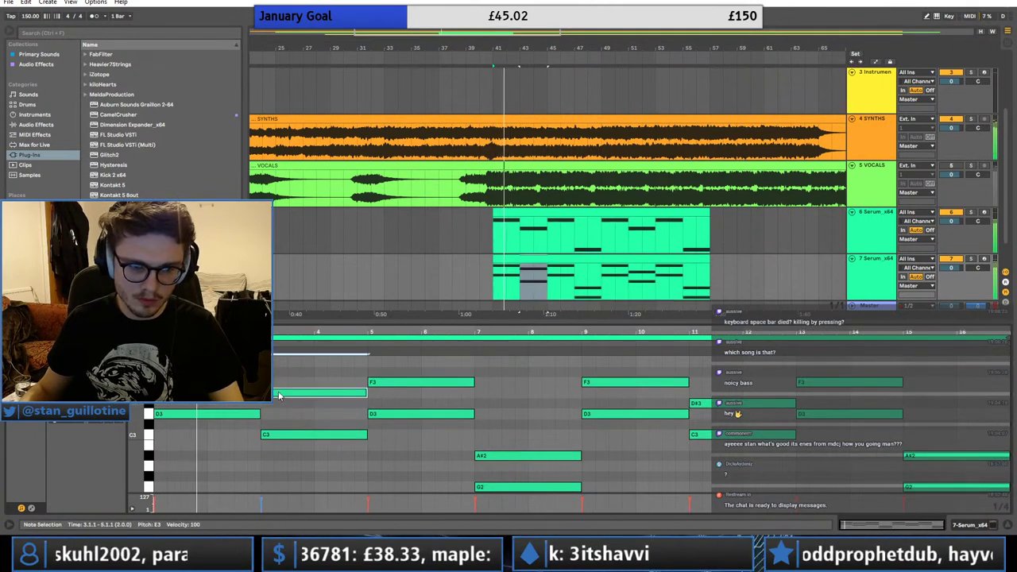
click(501, 454)
key(Up)
drag(500, 451, 500, 458)
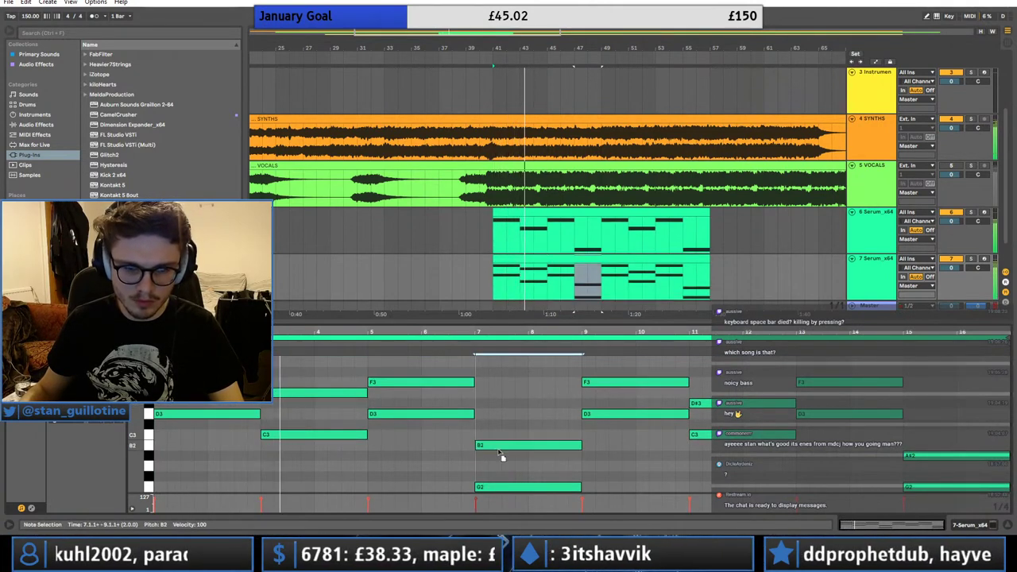
- Raise the upper notes at 5.1.1 and 13.1.1 to F#3, keeping the latter ending at 15.1.1
click(436, 383)
key(Up)
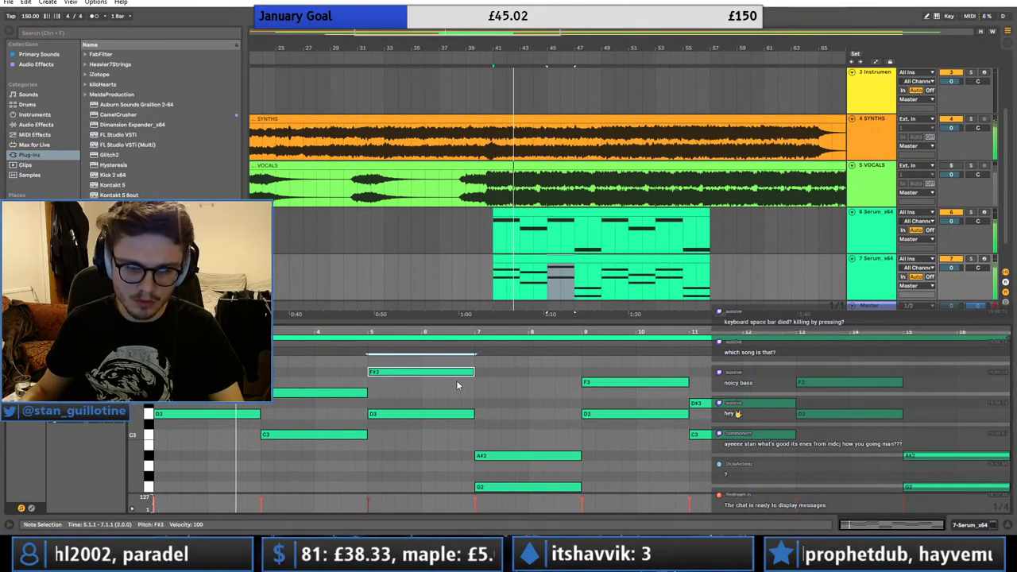
click(373, 389)
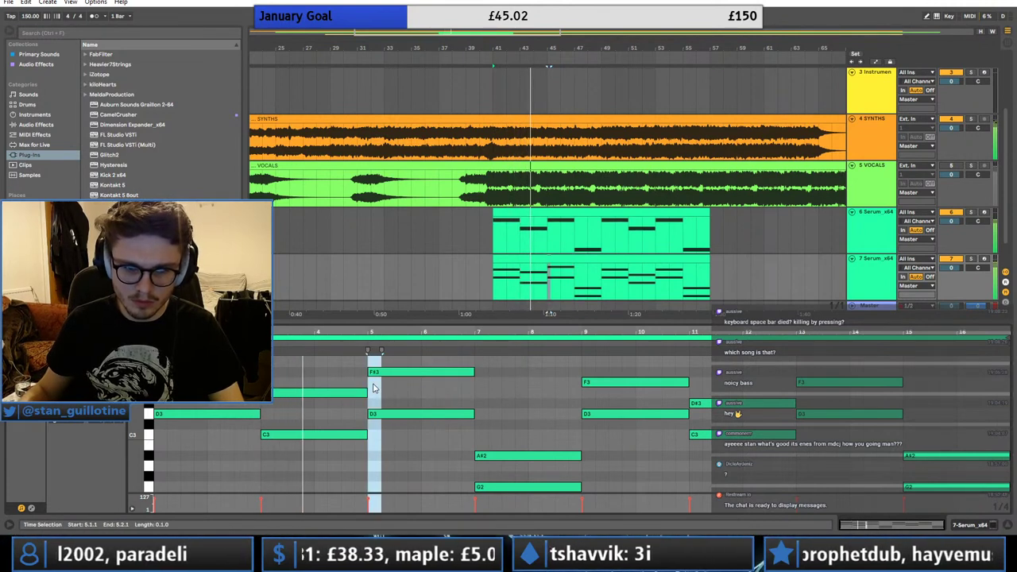
click(840, 381)
key(Up)
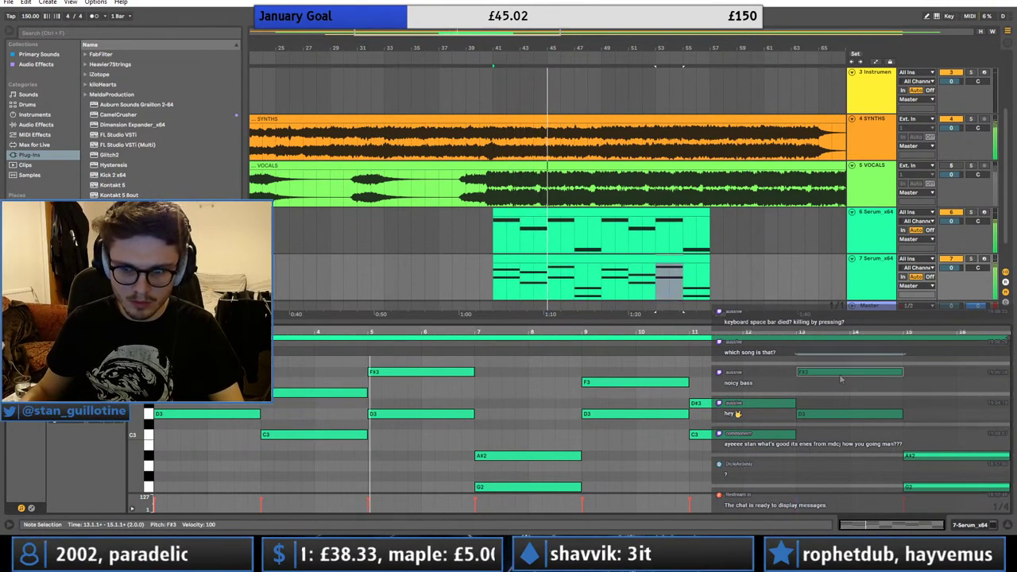
key(shift+Right)
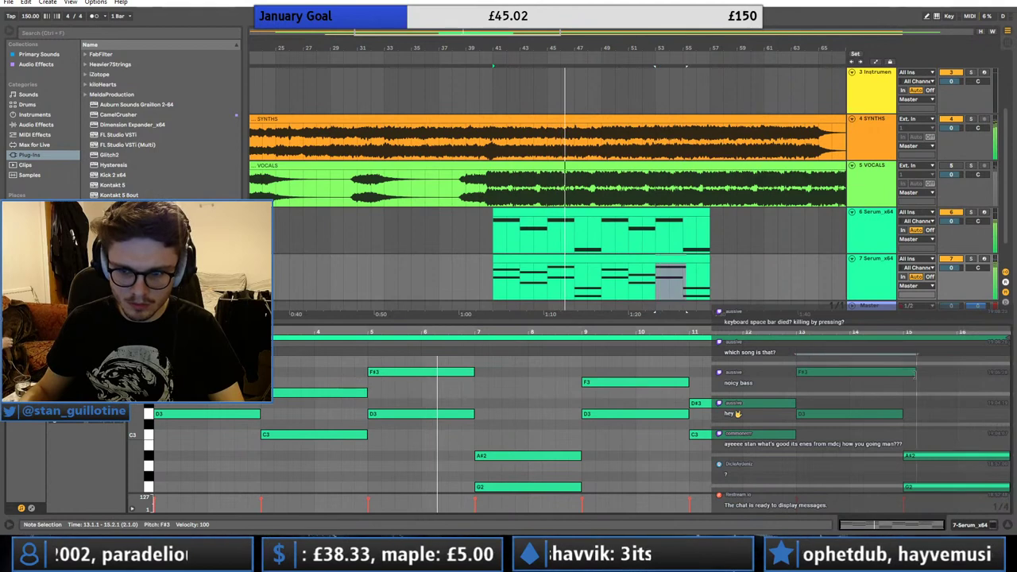
click(897, 401)
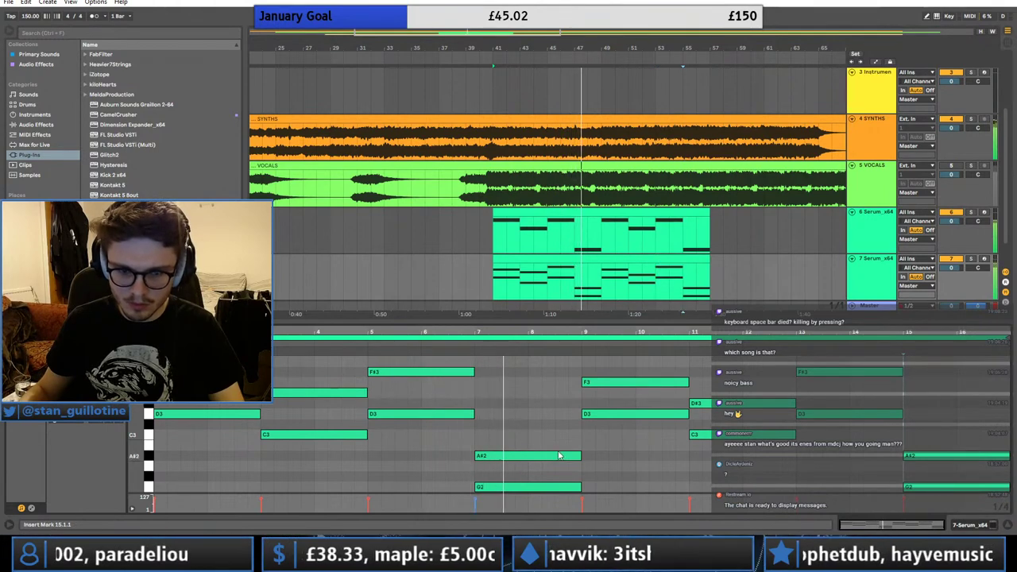
- Lower the duplicate Serum track's volume to -7.0
double_click(868, 271)
click(876, 295)
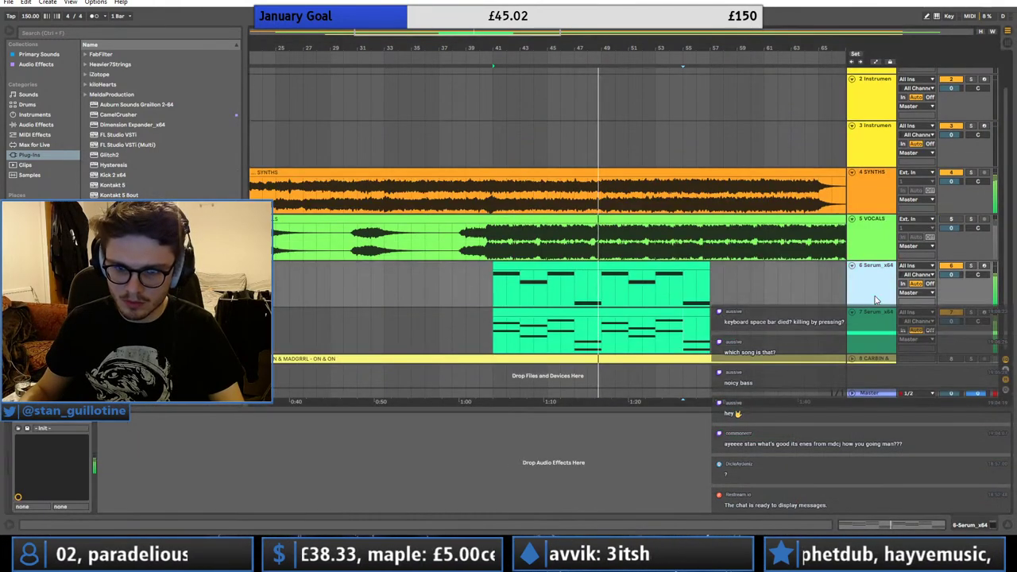
click(868, 318)
click(562, 314)
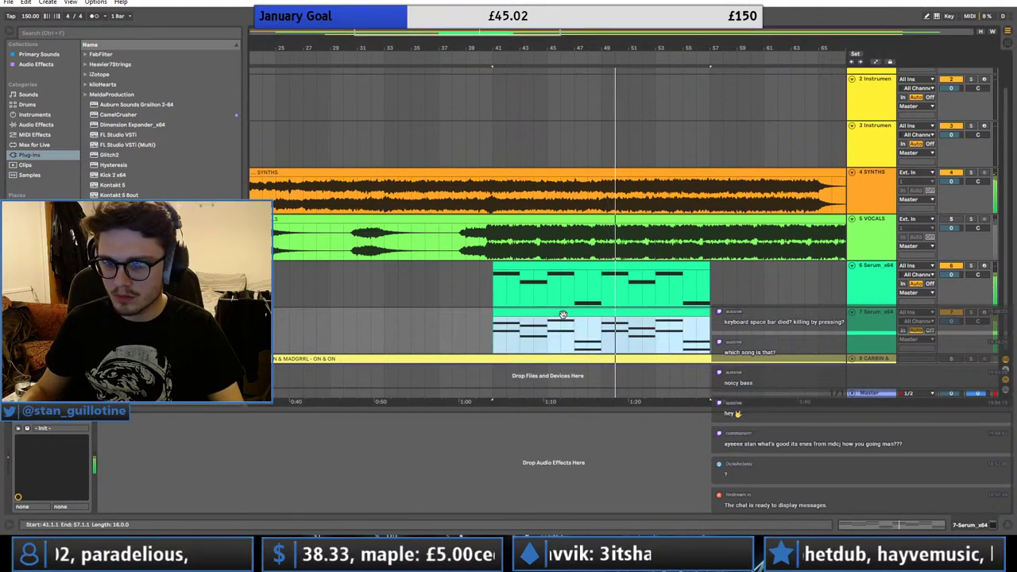
drag(947, 322, 946, 338)
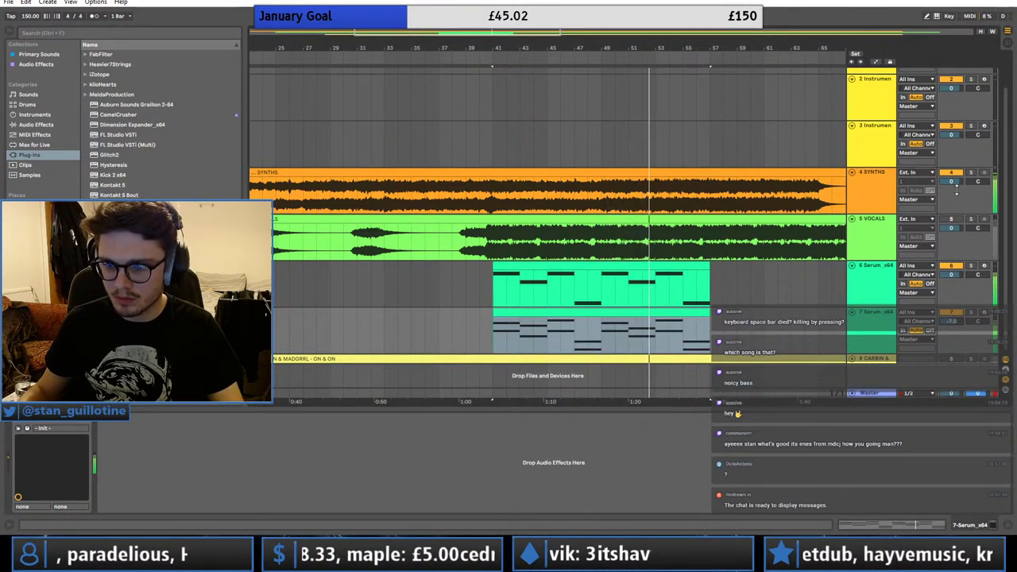
- Compare the SYNTHS and duplicate Serum tracks soloed from bar 49, then play the chord clip with the solos off
click(600, 198)
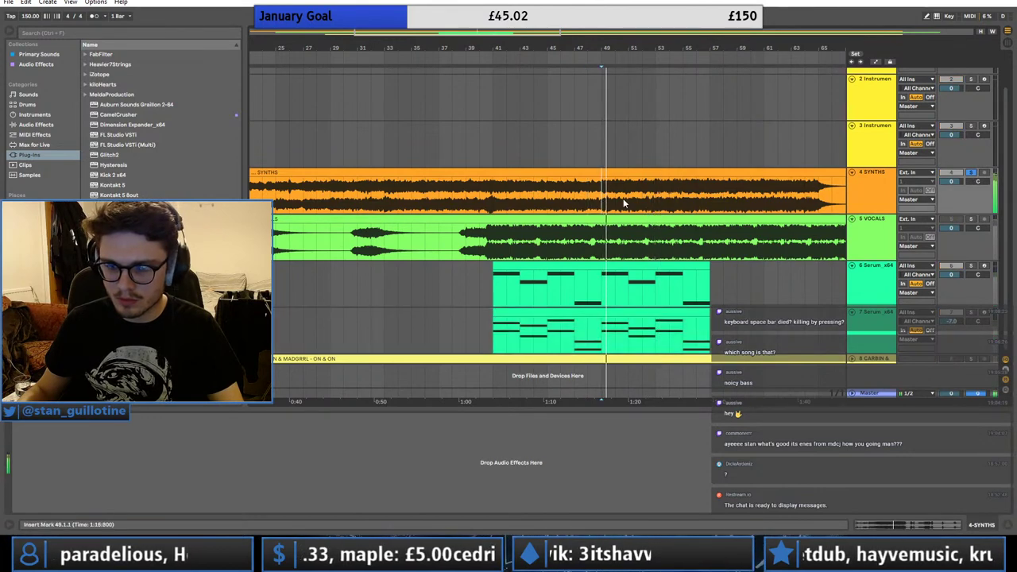
click(935, 326)
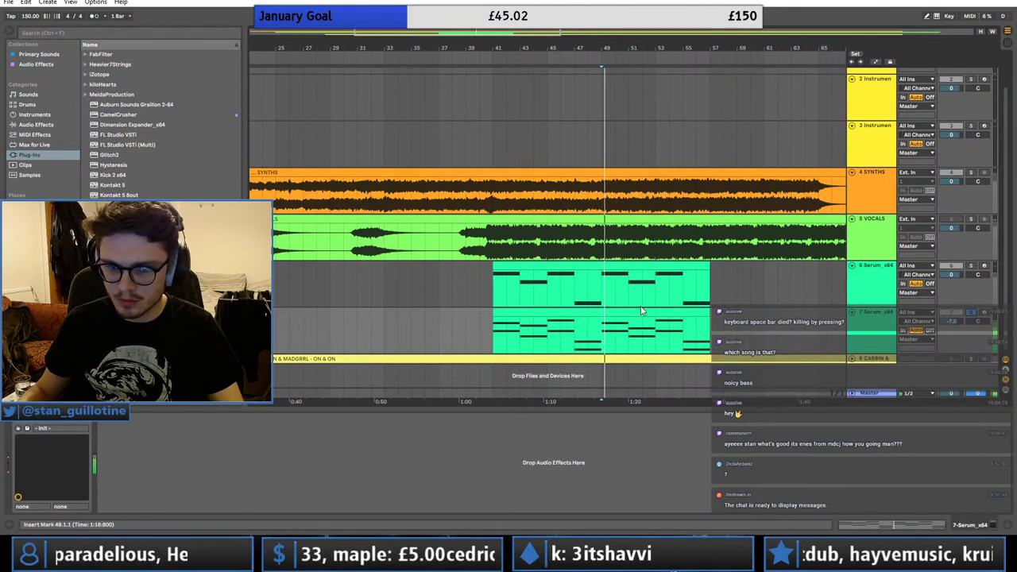
key(shift+Tab)
key(space)
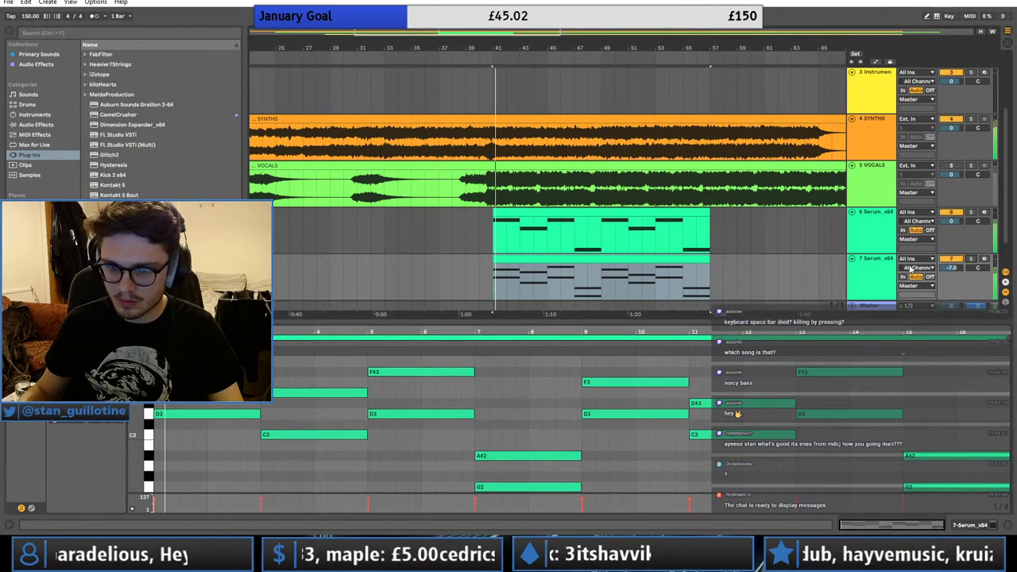
- Mute the duplicate Serum track, unmute VOCALS and listen to the bass part with the lead-in from bar 37
click(600, 234)
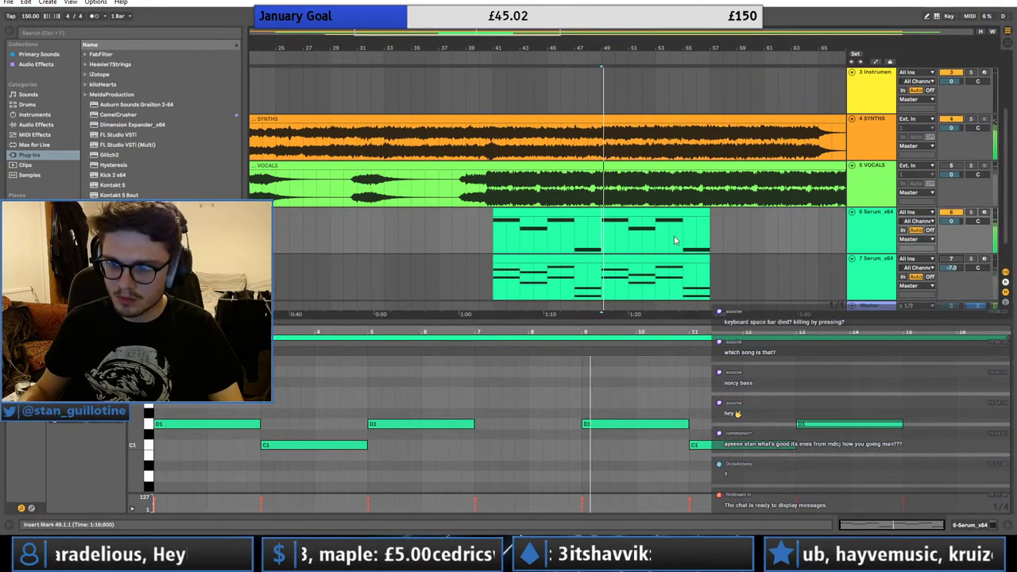
key(space)
click(516, 213)
click(443, 189)
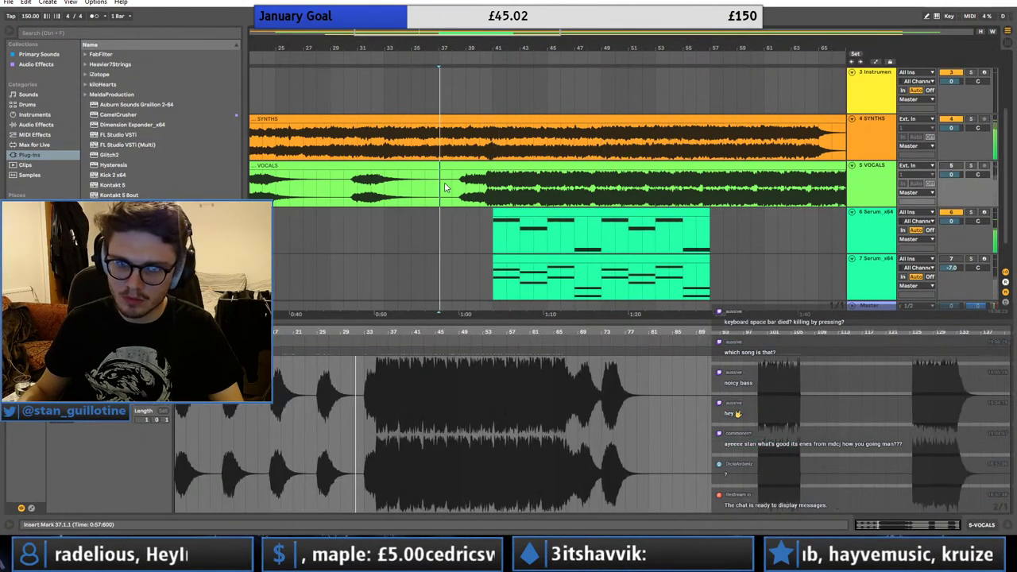
drag(412, 30, 465, 20)
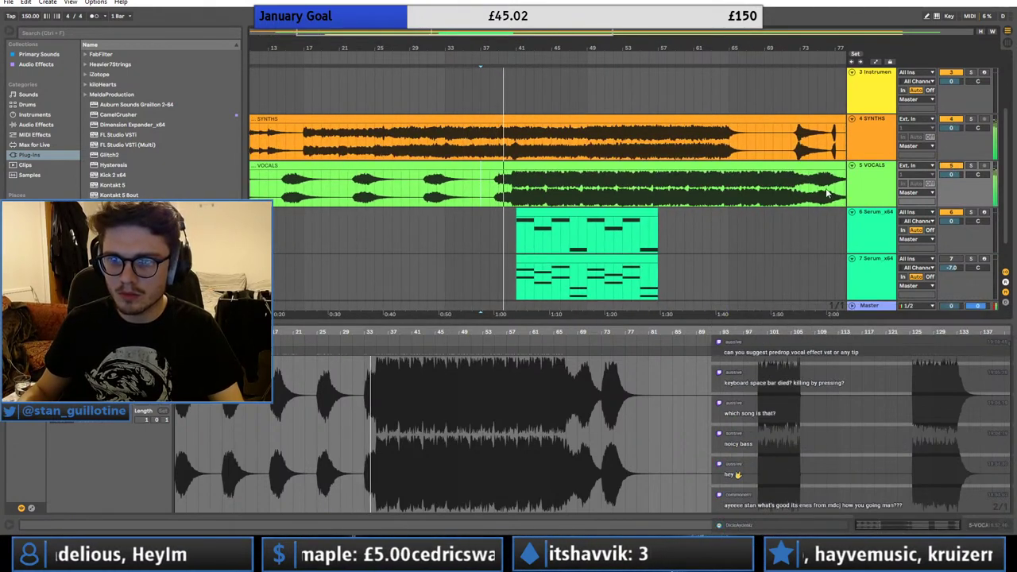
- Audition the opening D1 note of the bass clip against the stems, replaying from bars 40 and 41
click(529, 234)
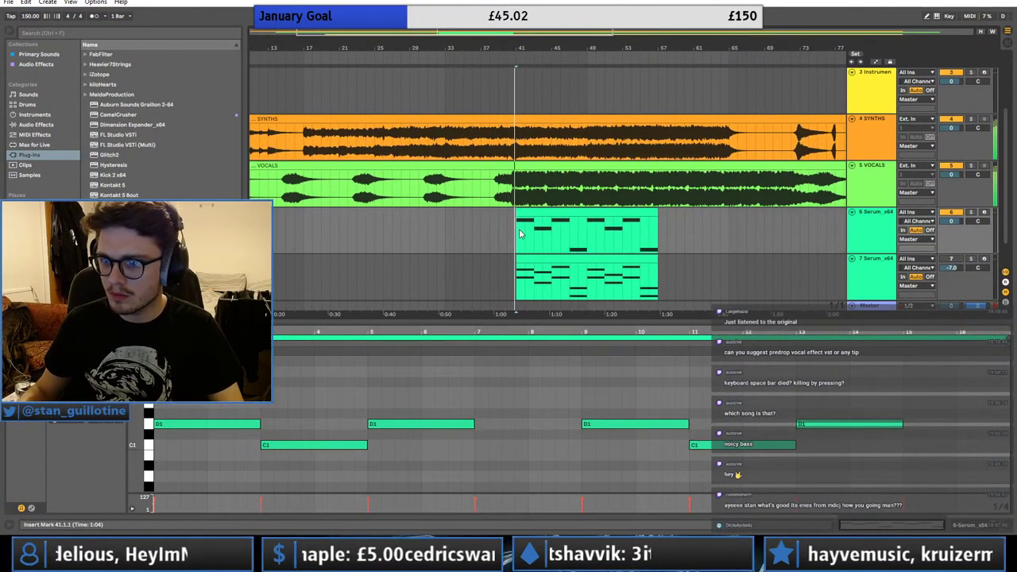
click(288, 410)
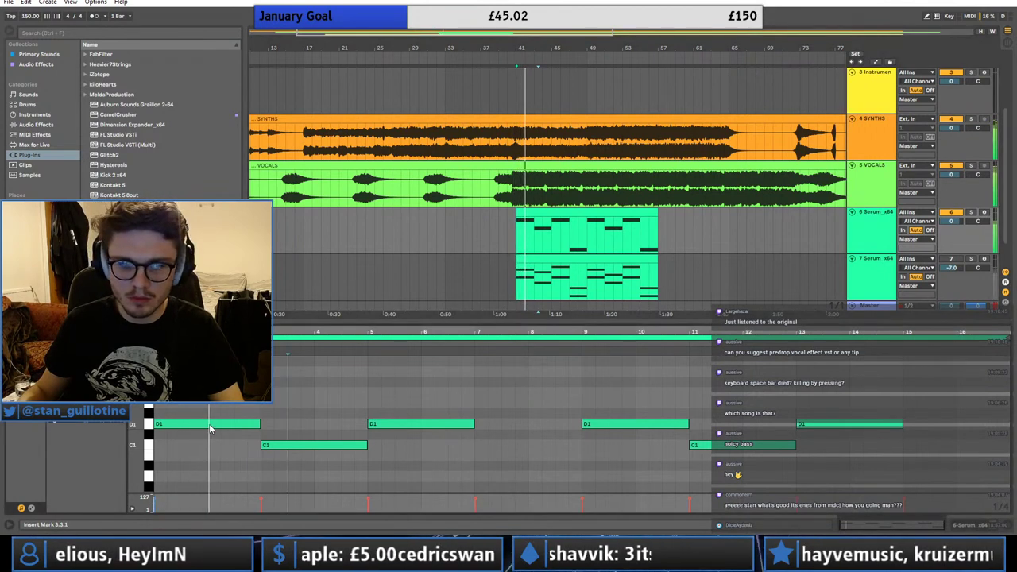
mouse_move(210, 426)
mouse_down()
mouse_move(213, 408)
mouse_move(211, 480)
mouse_move(215, 431)
mouse_up()
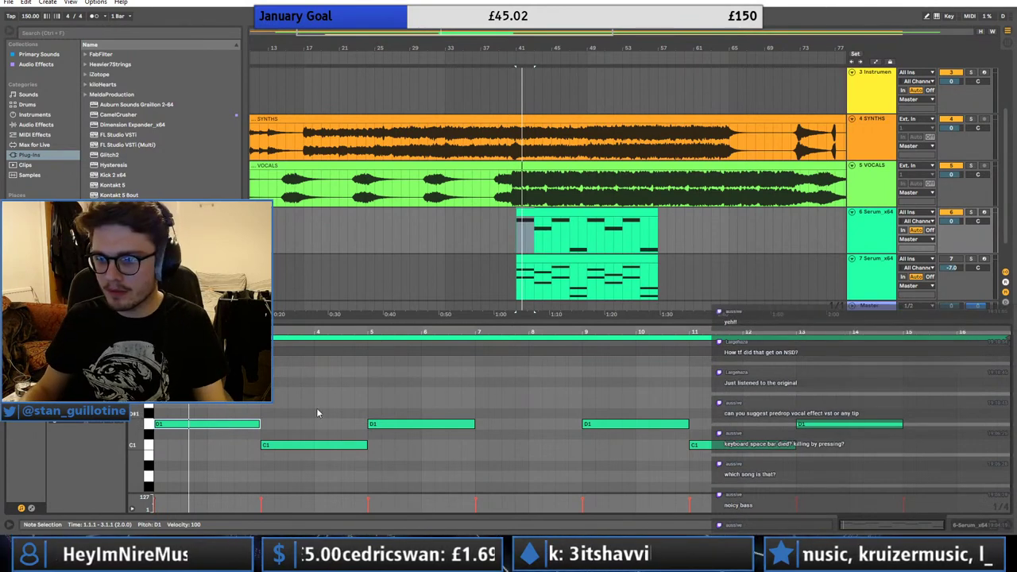
click(505, 237)
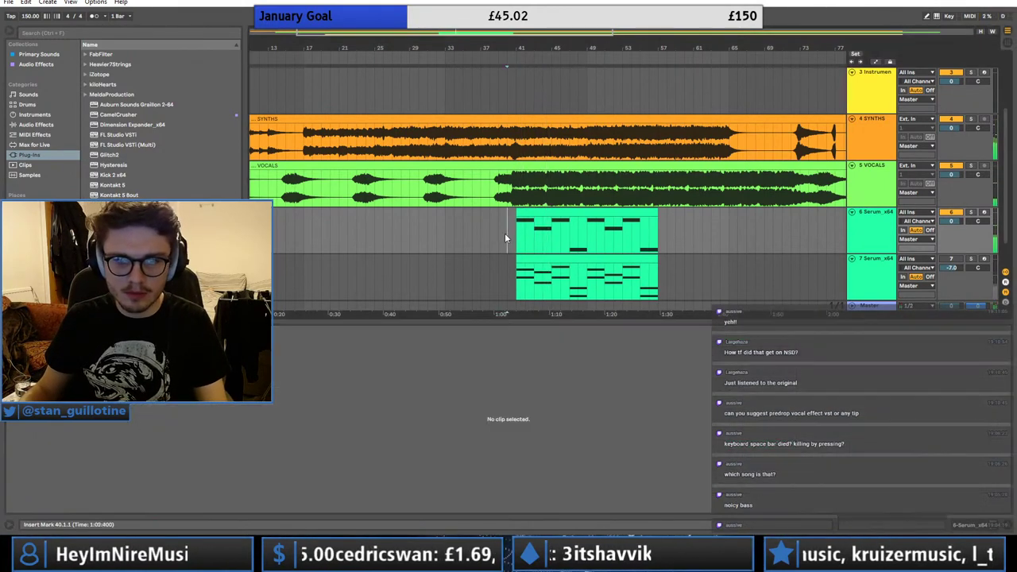
click(515, 236)
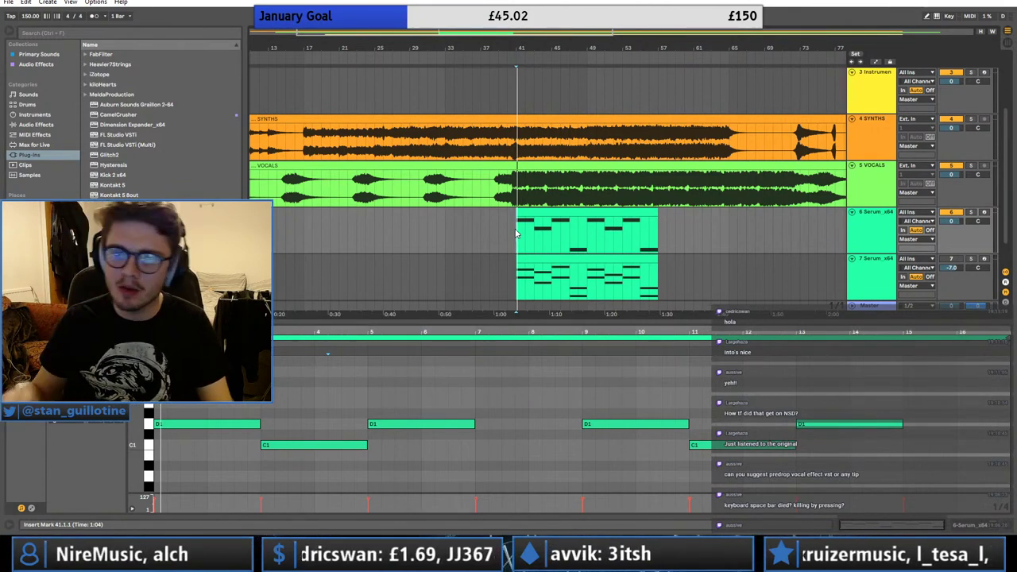
key(space)
mouse_move(244, 424)
mouse_down()
mouse_move(244, 371)
mouse_move(231, 424)
mouse_up()
key(space)
key(space)
key(space)
key(space)
key(space)
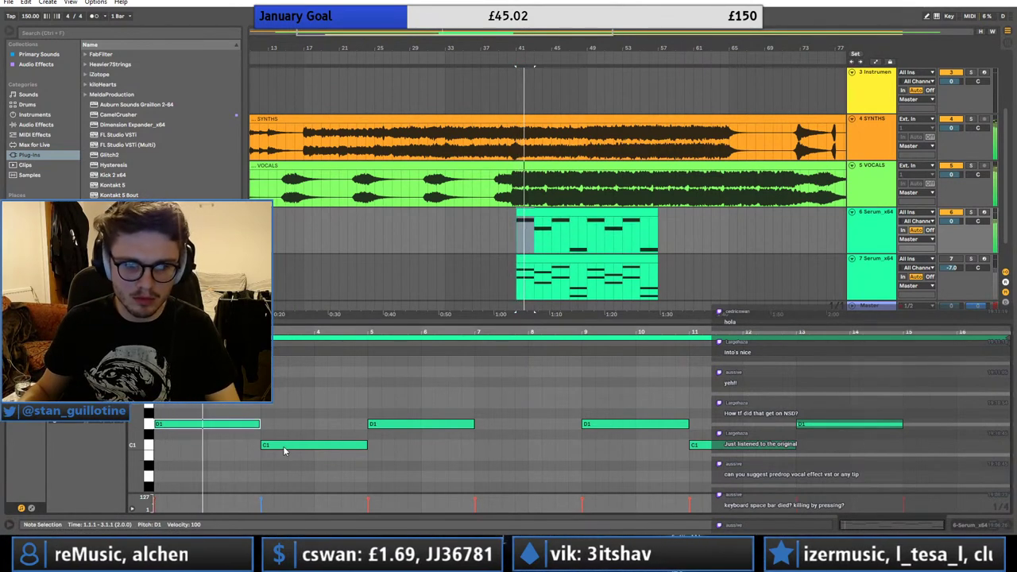
- Listen through the remaining bass notes against the stems up to the end of the clip
click(382, 451)
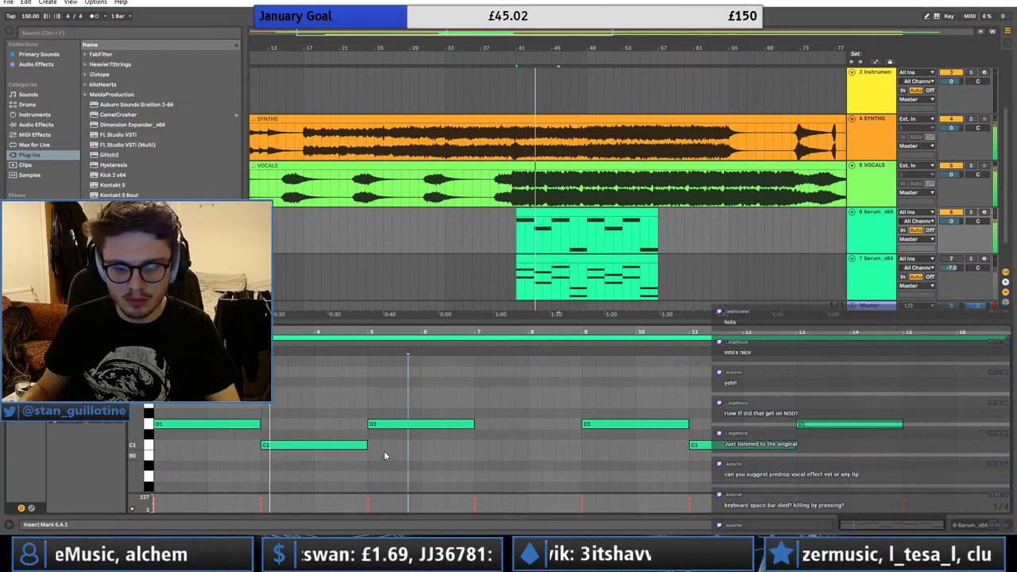
scroll(496, 437, down, 2)
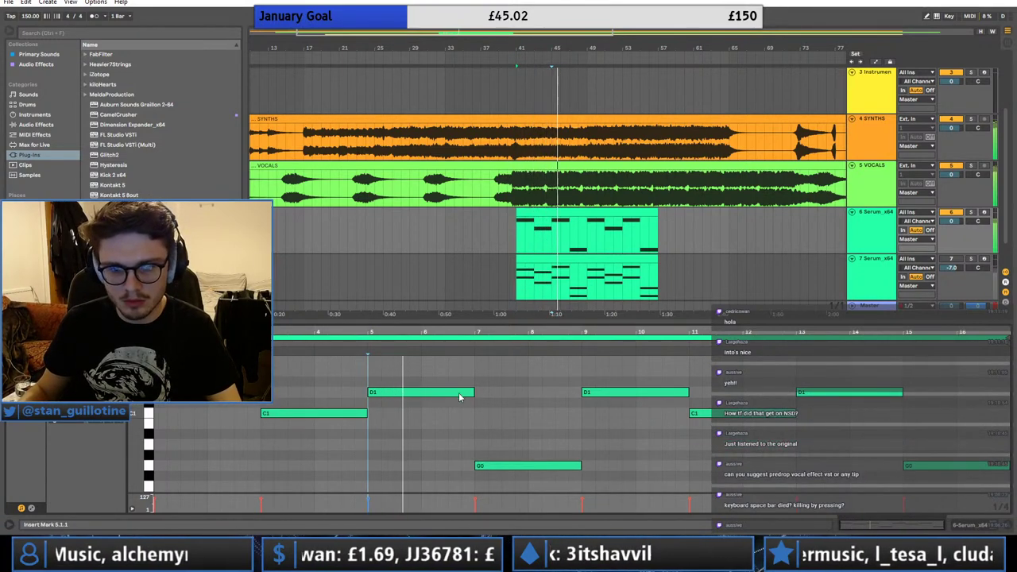
click(489, 422)
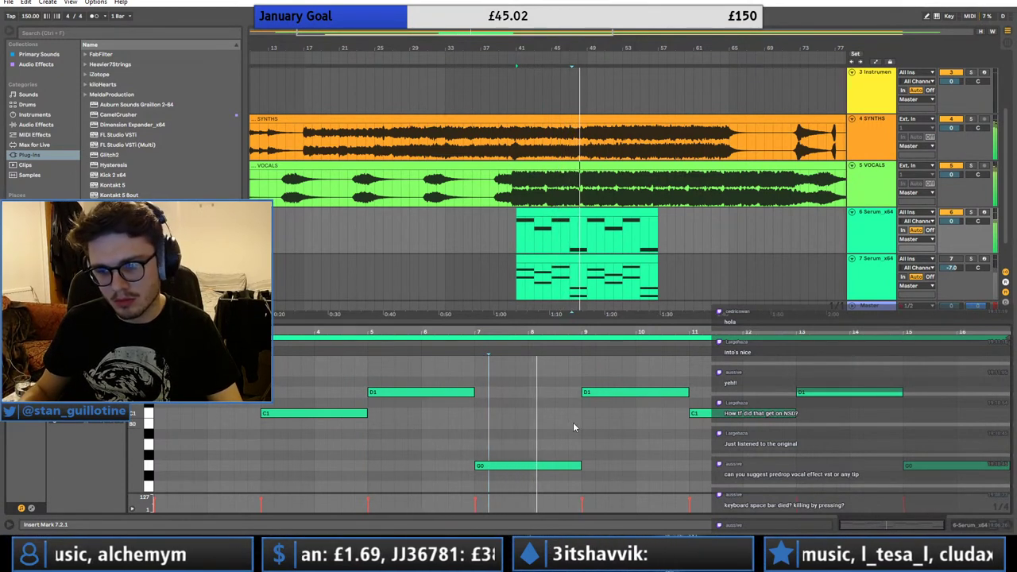
click(580, 444)
click(584, 260)
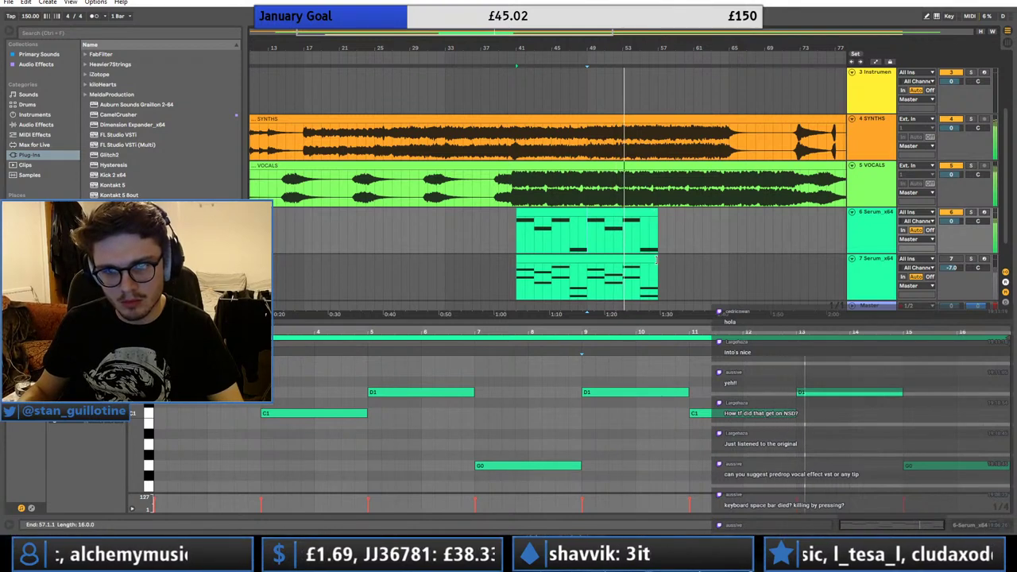
drag(529, 32, 560, 33)
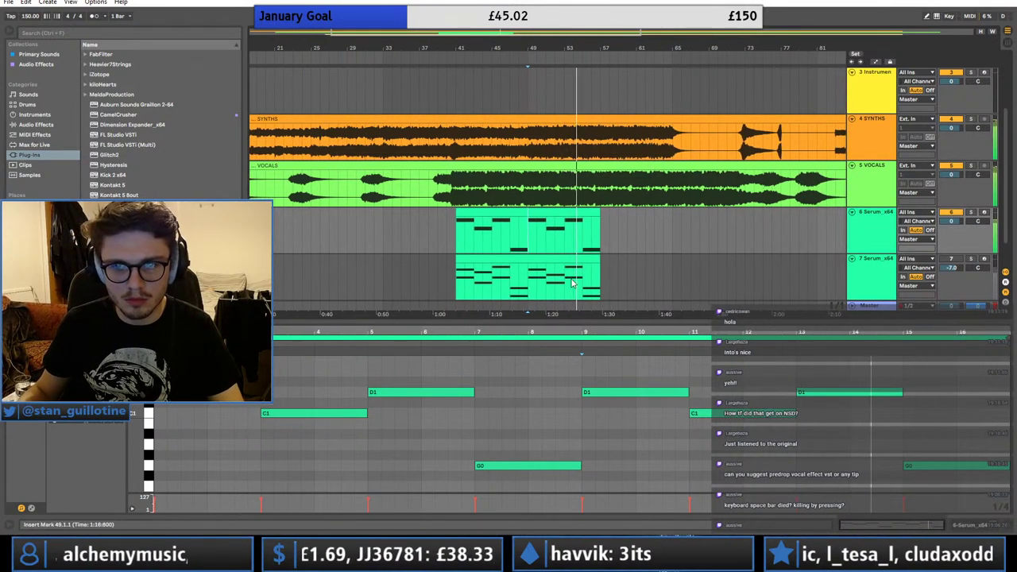
drag(598, 245, 742, 213)
click(664, 240)
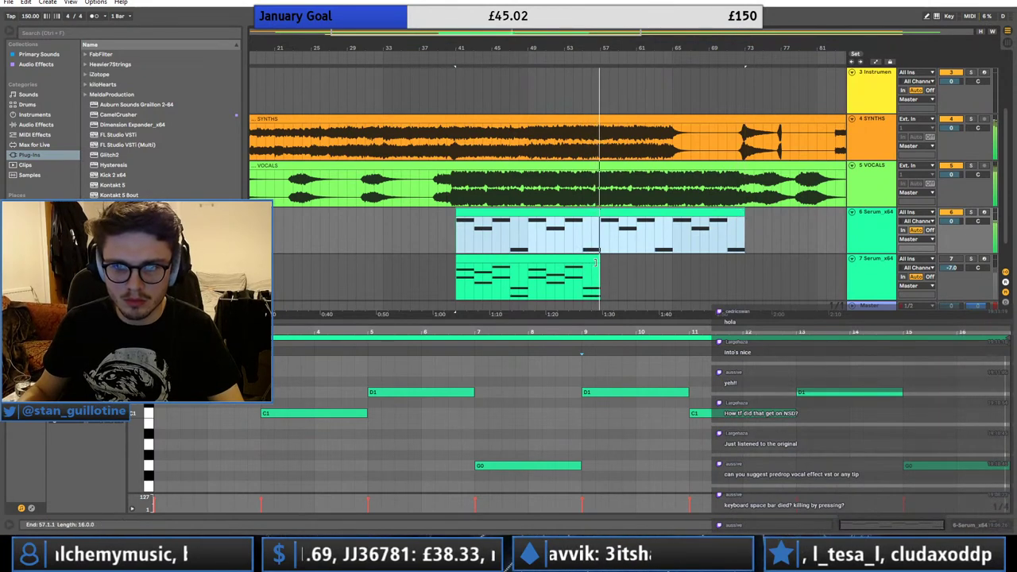
click(603, 229)
key(ctrl+e)
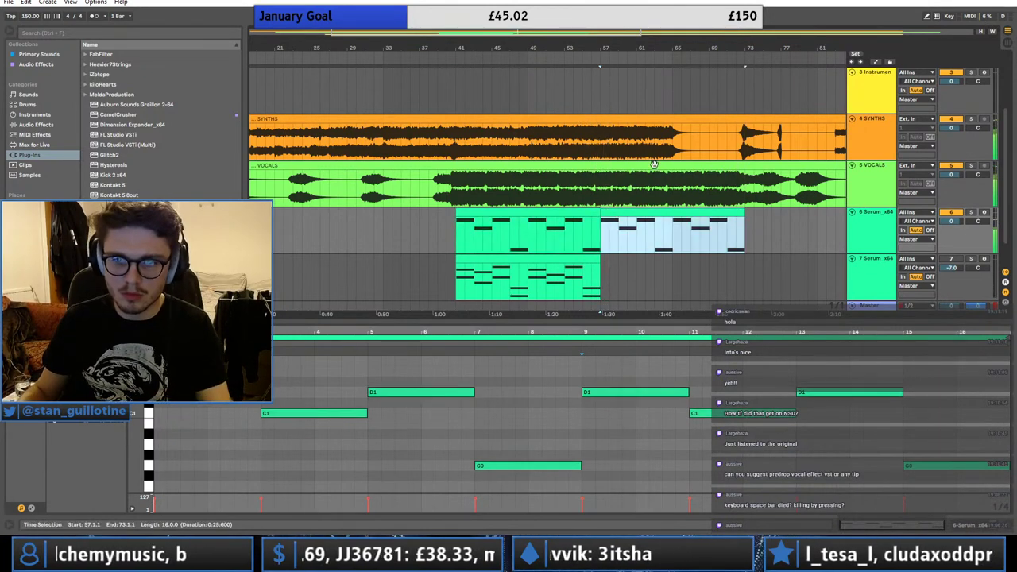
key(Delete)
key(space)
key(Up)
key(Up)
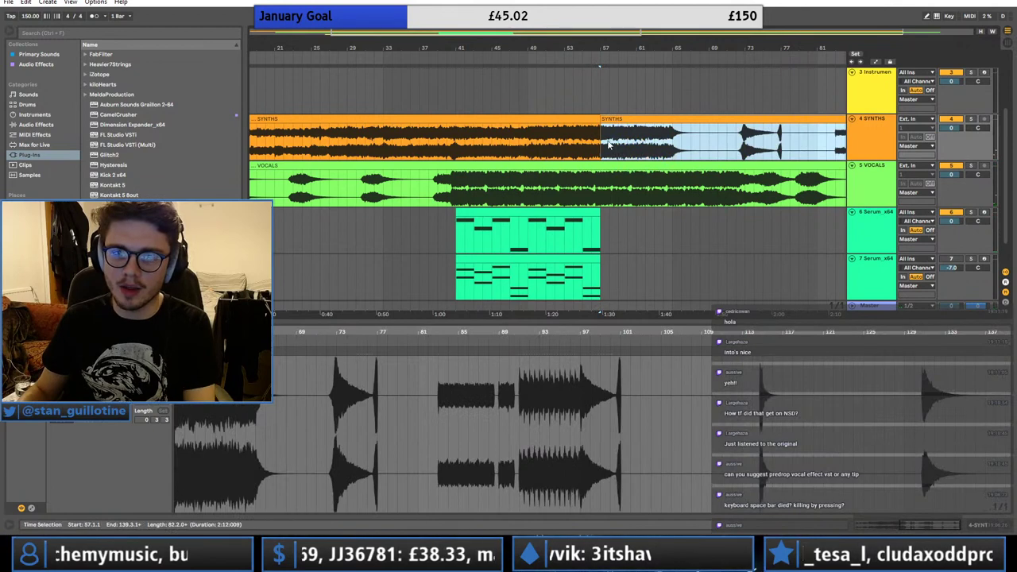
- Play the stems from bar 57, split the vocals at 57.1.1 and move the second part to start at bar 41
click(600, 188)
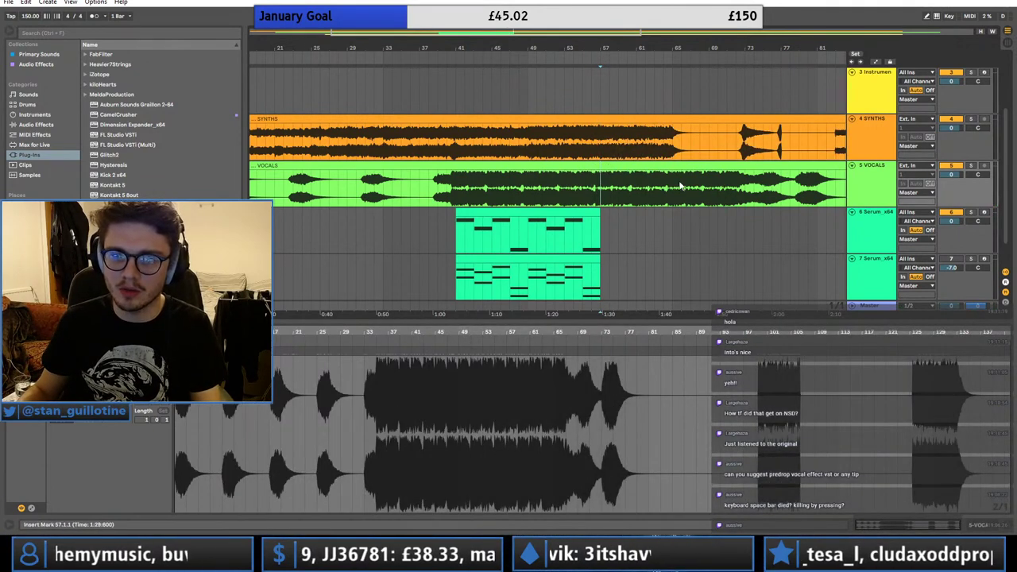
click(738, 192)
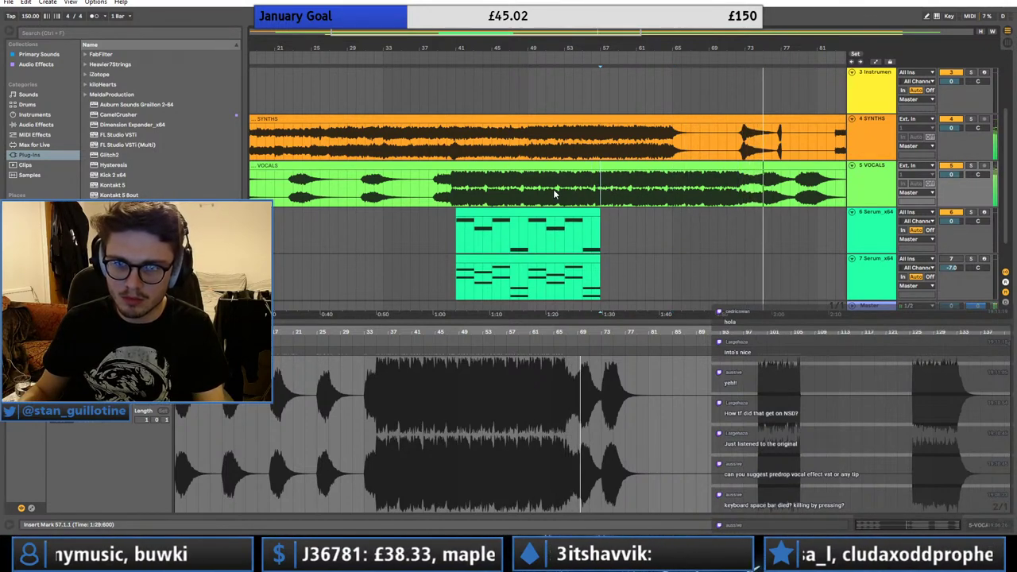
key(ctrl+e)
click(575, 163)
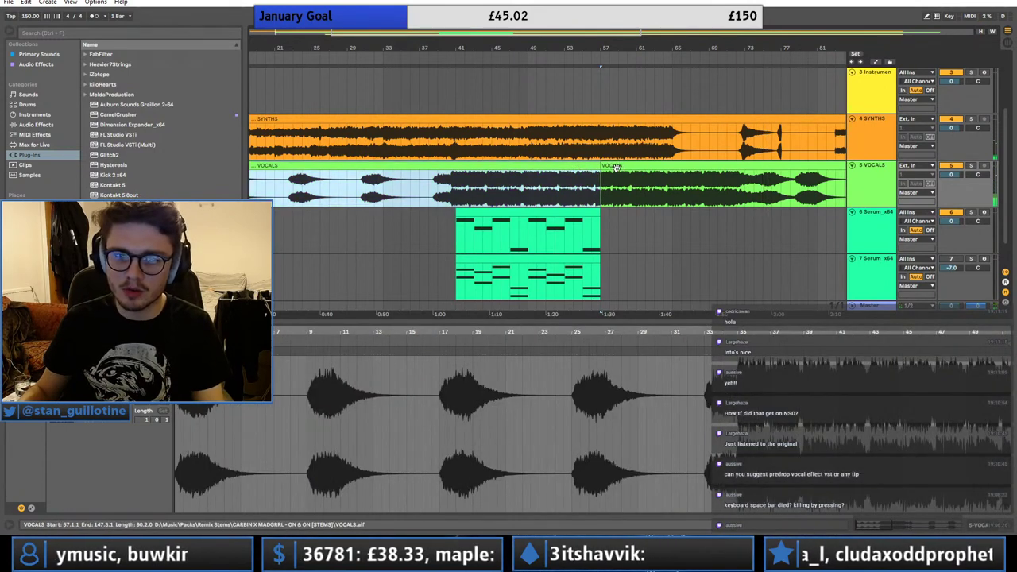
click(438, 186)
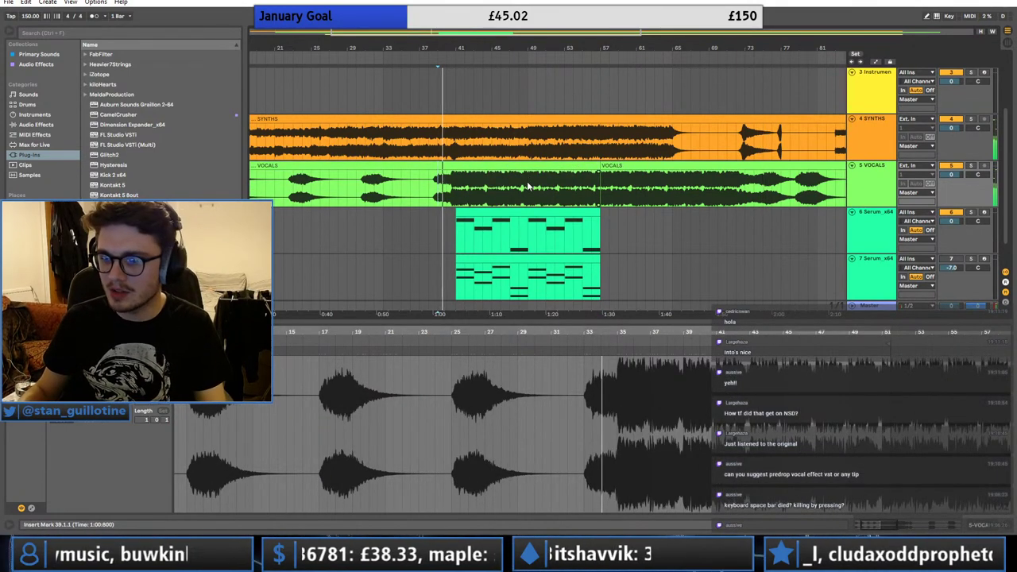
drag(658, 166, 493, 188)
- Fill the vocal gap between 40.1.1 and 41.1.1 with the lead-in clip and play the transition from bar 40
click(443, 168)
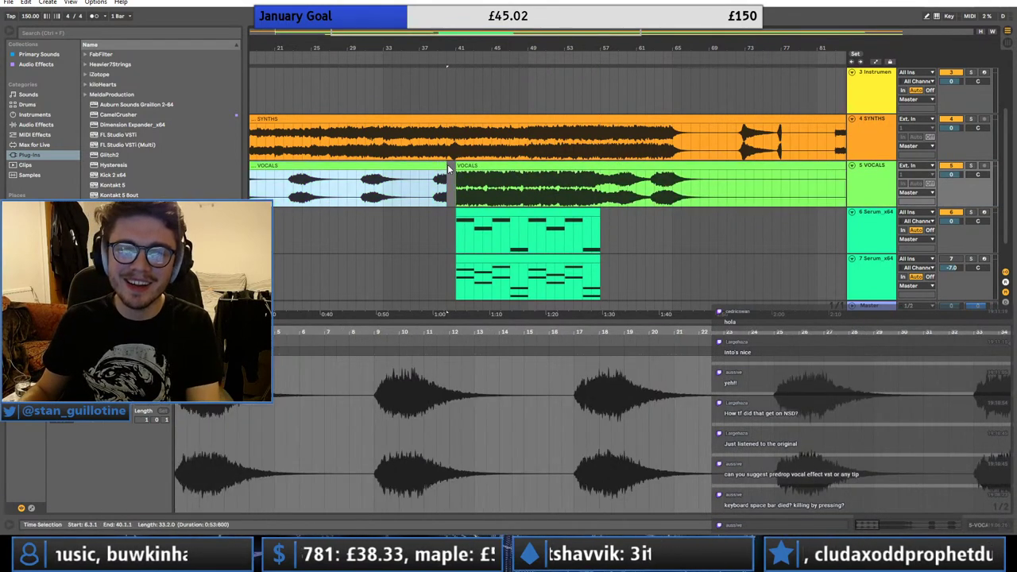
click(449, 169)
drag(447, 166, 456, 173)
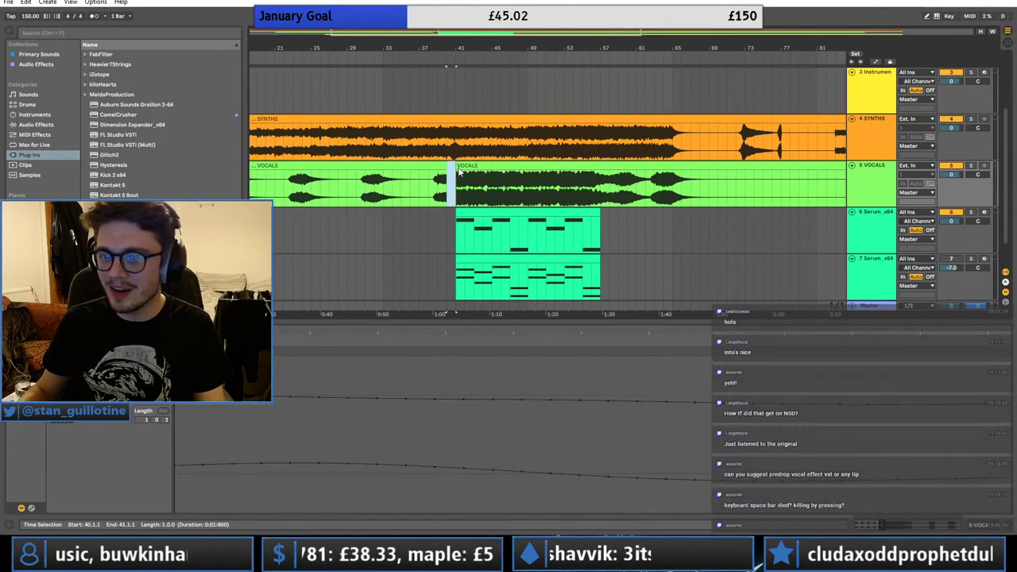
key(Delete)
click(450, 173)
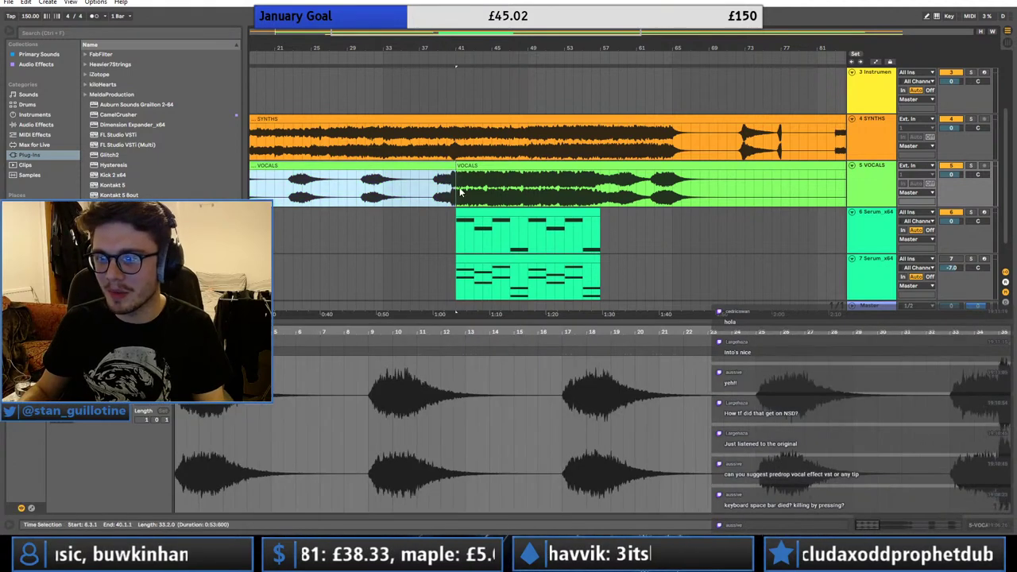
click(459, 195)
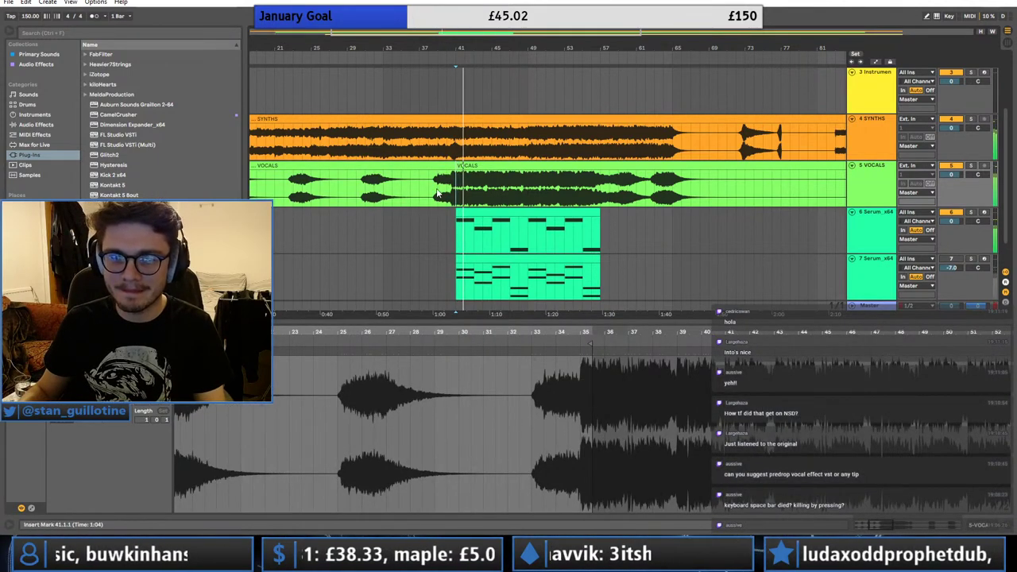
click(437, 193)
key(space)
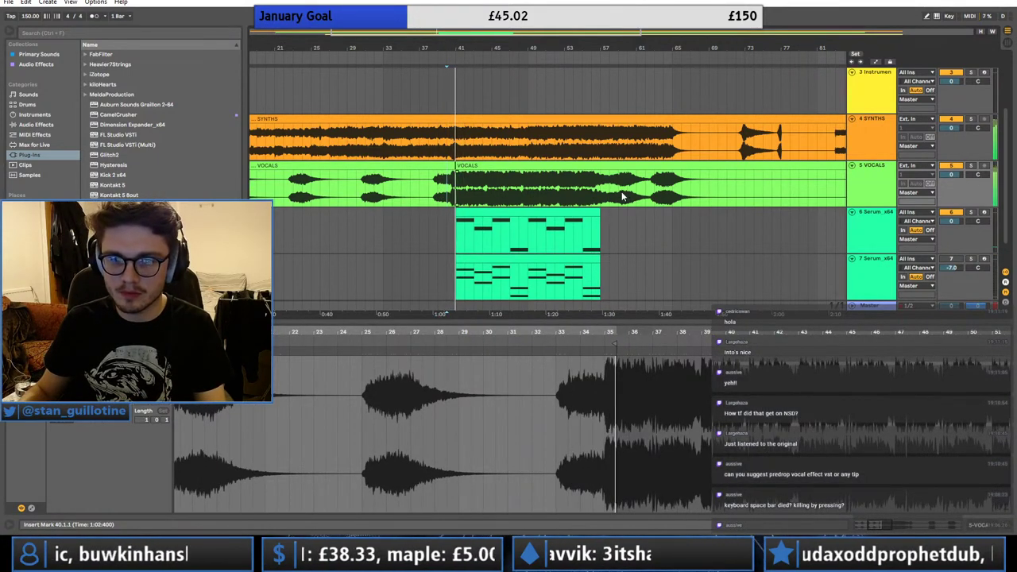
- Trim the vocals by deleting everything after about bar 59 and everything before 38.1.1
drag(618, 195, 843, 195)
key(Delete)
click(431, 198)
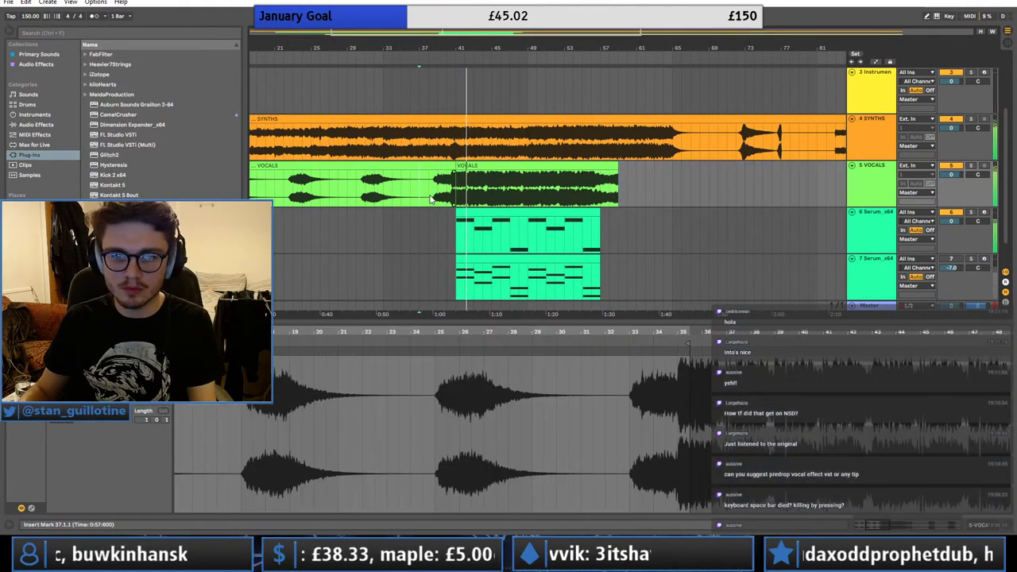
click(430, 199)
key(ctrl+e)
click(417, 165)
key(Delete)
click(458, 178)
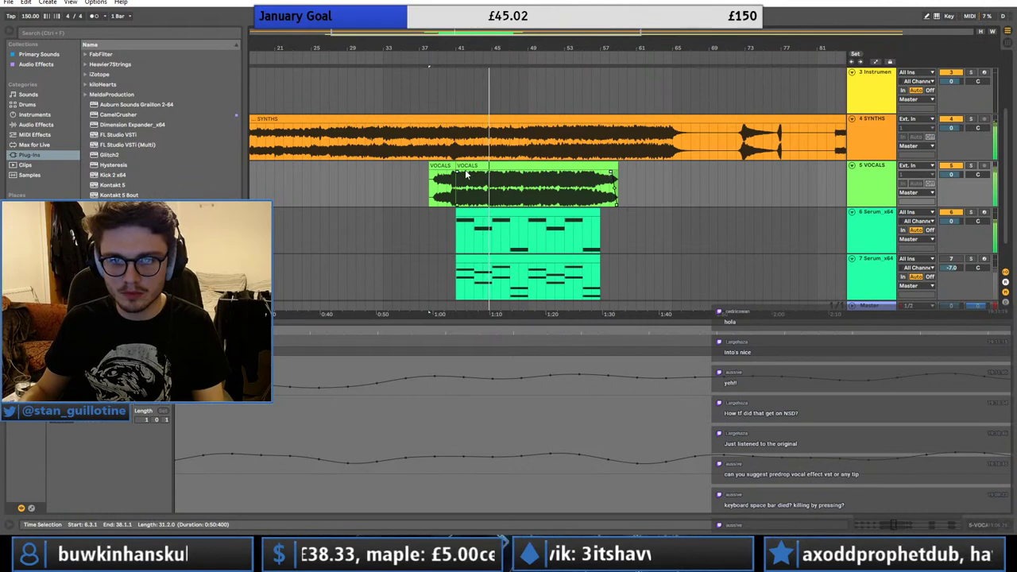
- Unmute the duplicate Serum track and replace its D3 at 9.1.1 with a C3 lasting until 11.1.1
click(482, 228)
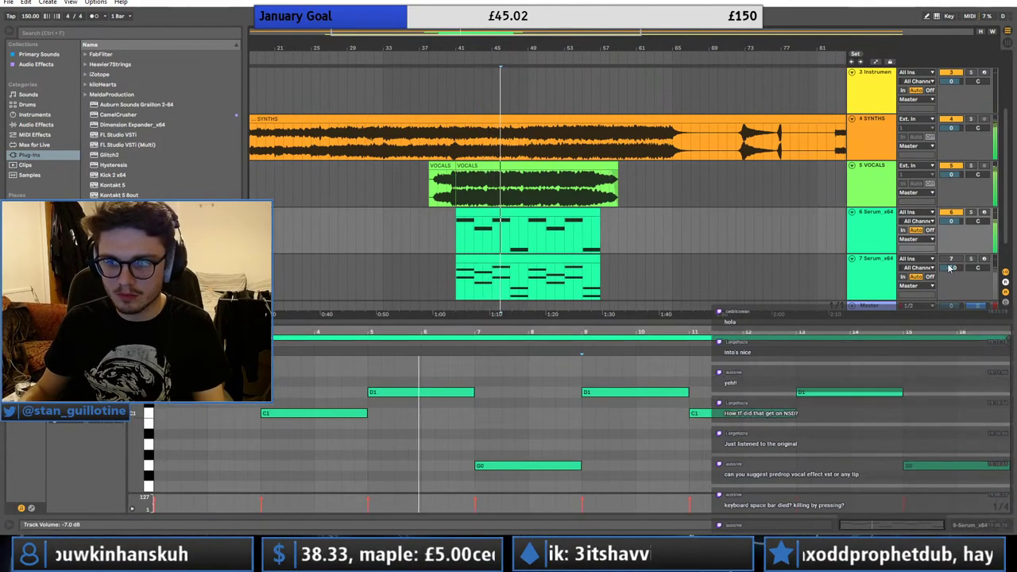
click(539, 258)
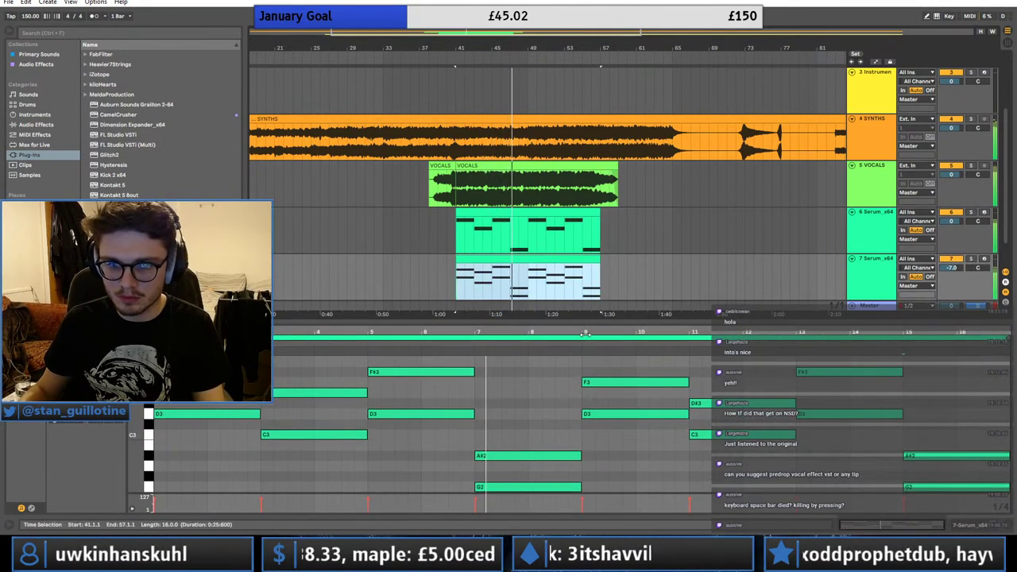
scroll(600, 383, up, 1)
click(603, 427)
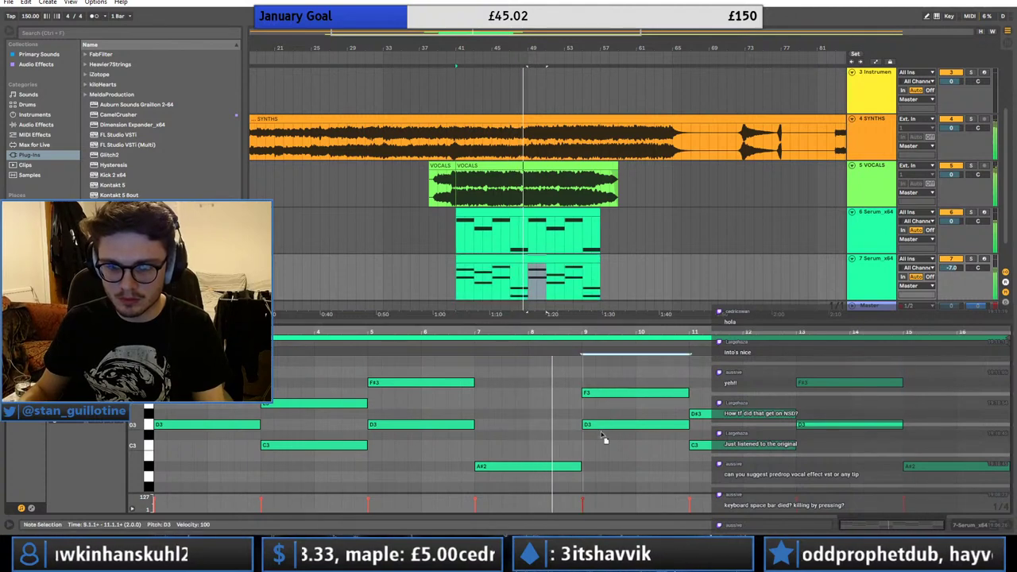
key(Delete)
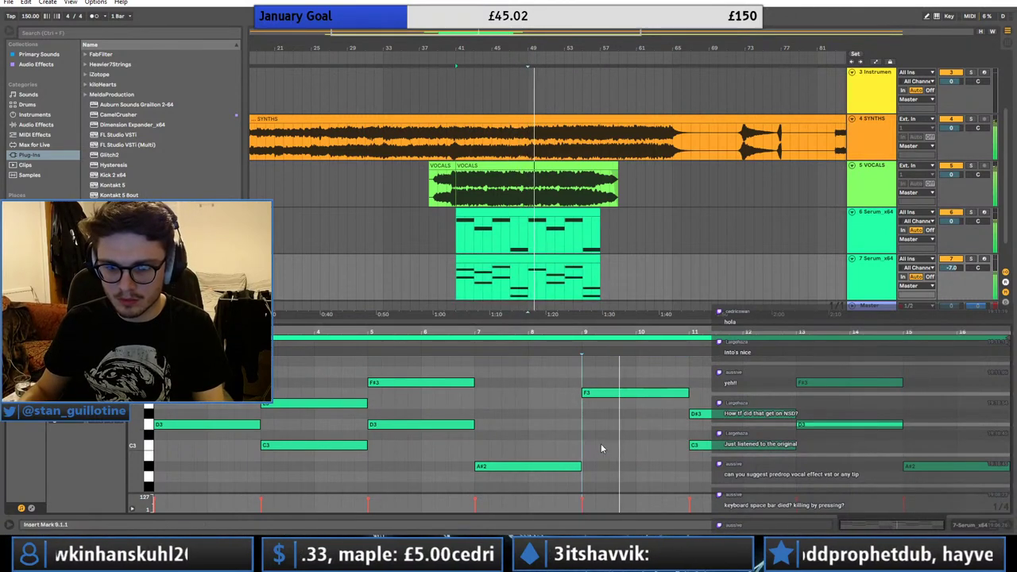
double_click(591, 446)
drag(594, 446, 689, 447)
key(space)
key(space)
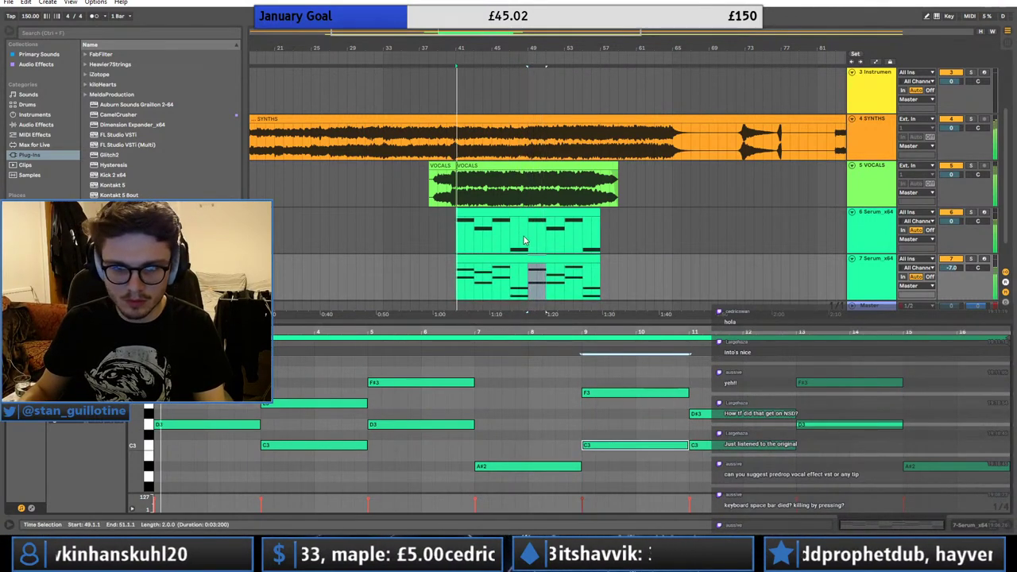
- Lower the first note of the bass clip to A#0
click(524, 240)
click(235, 414)
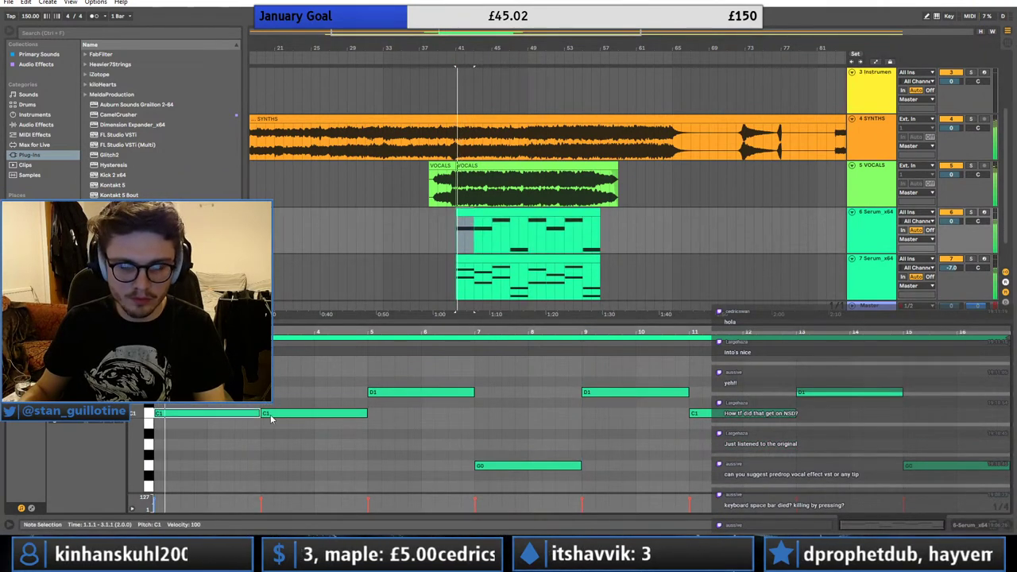
drag(238, 413, 235, 434)
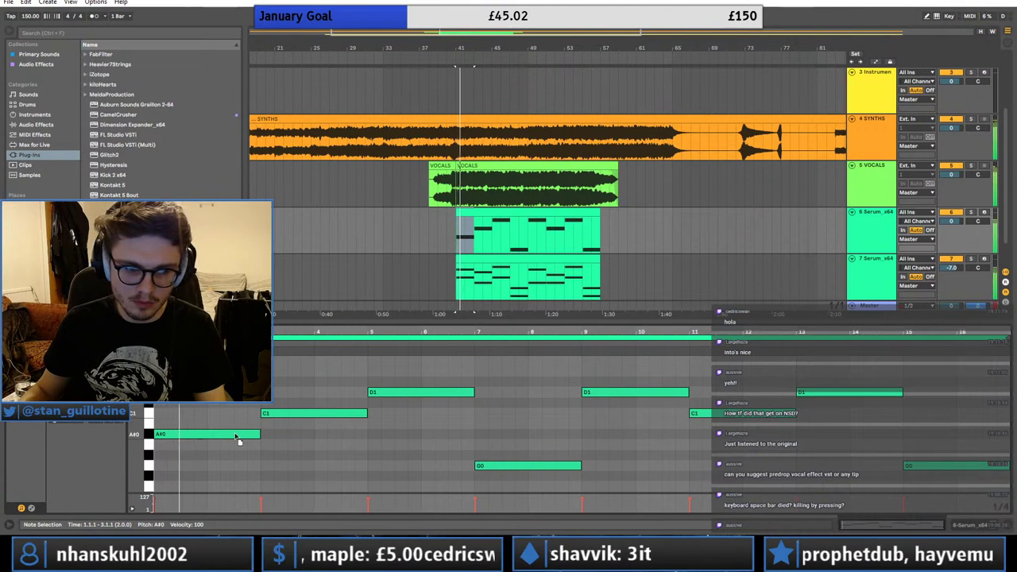
drag(317, 414, 317, 397)
drag(394, 395, 390, 437)
drag(350, 393, 385, 393)
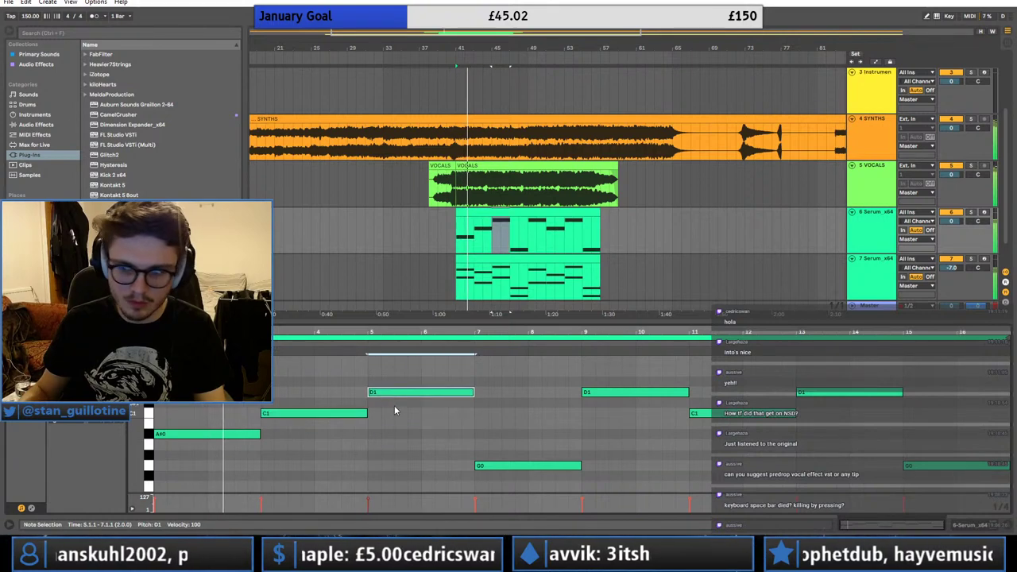
- Lower the bass note at 9.1.1 to A#0
click(372, 421)
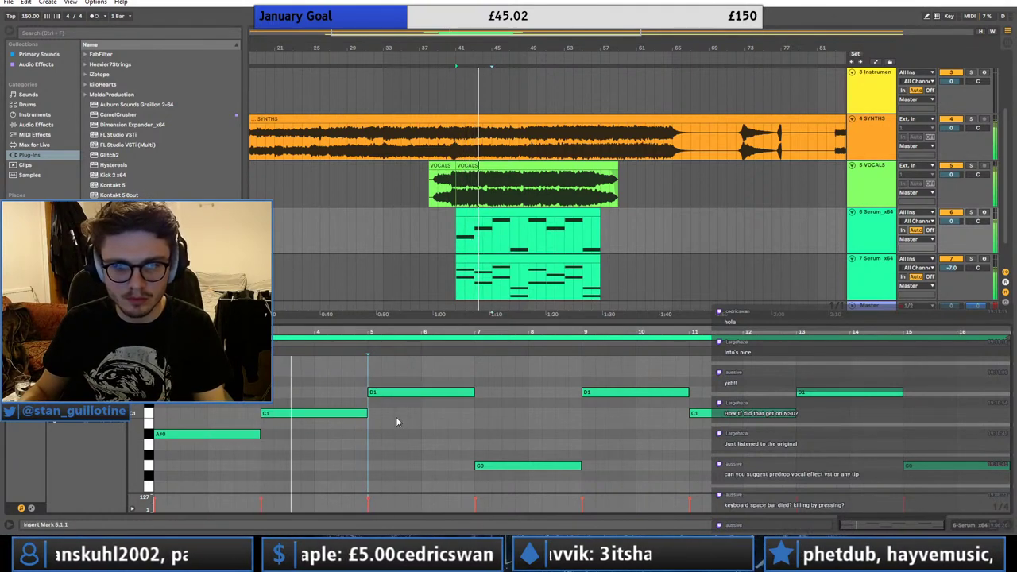
drag(597, 392, 599, 433)
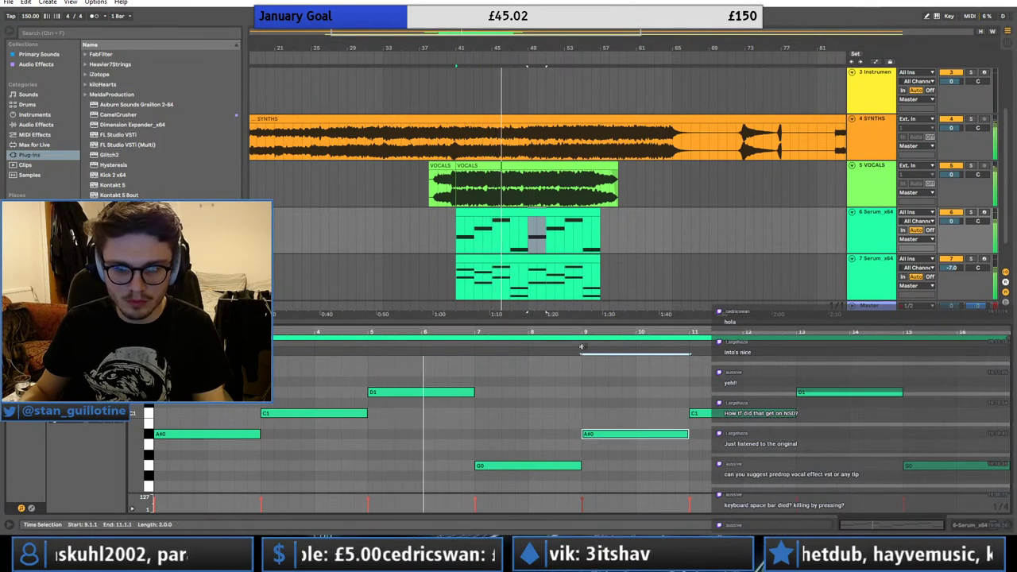
- In the chord clip on track 7, lower the bottom notes at 1.1.1 and 9.1.1 to A#2
click(517, 274)
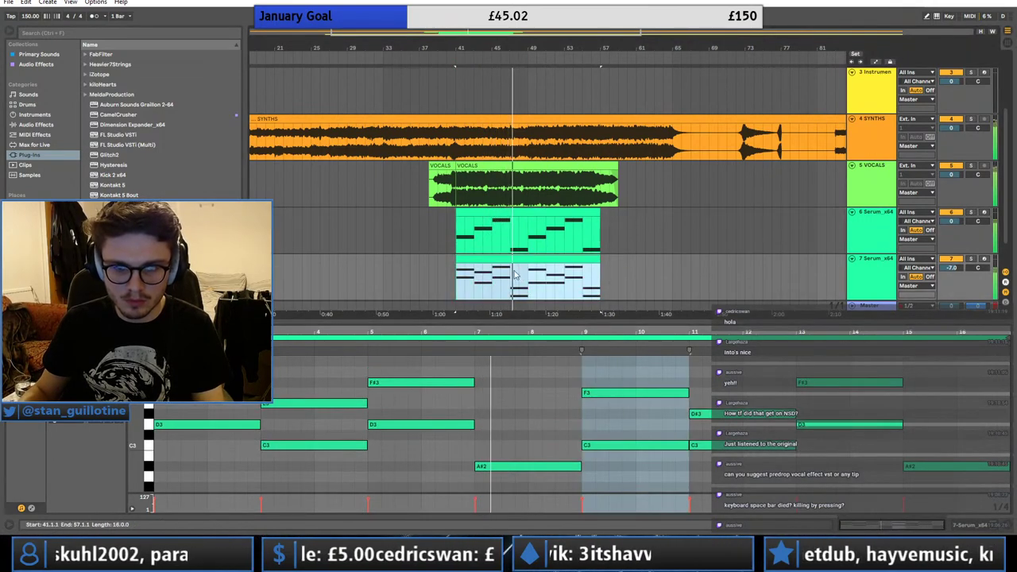
drag(175, 431, 170, 469)
drag(591, 446, 586, 469)
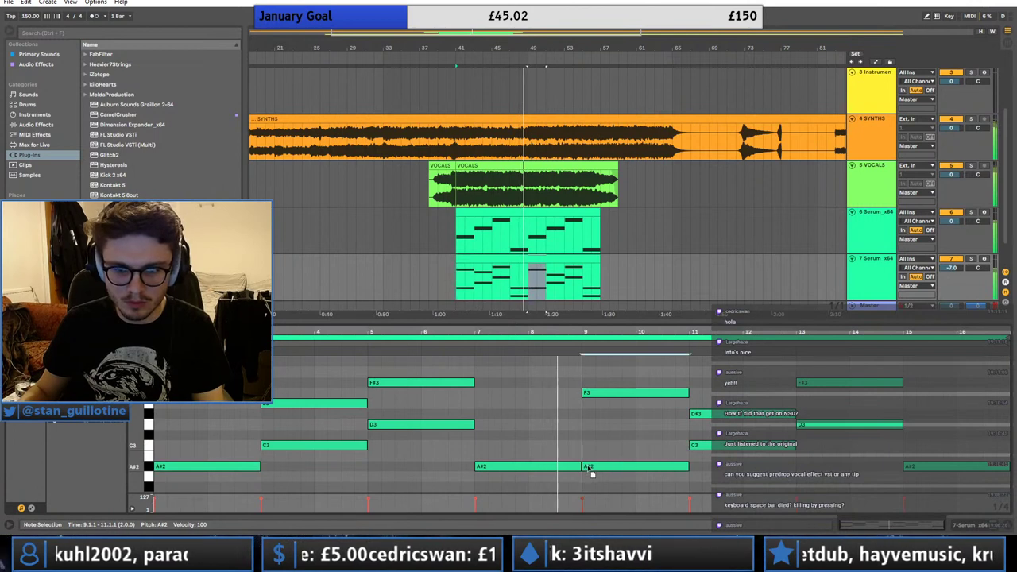
click(579, 453)
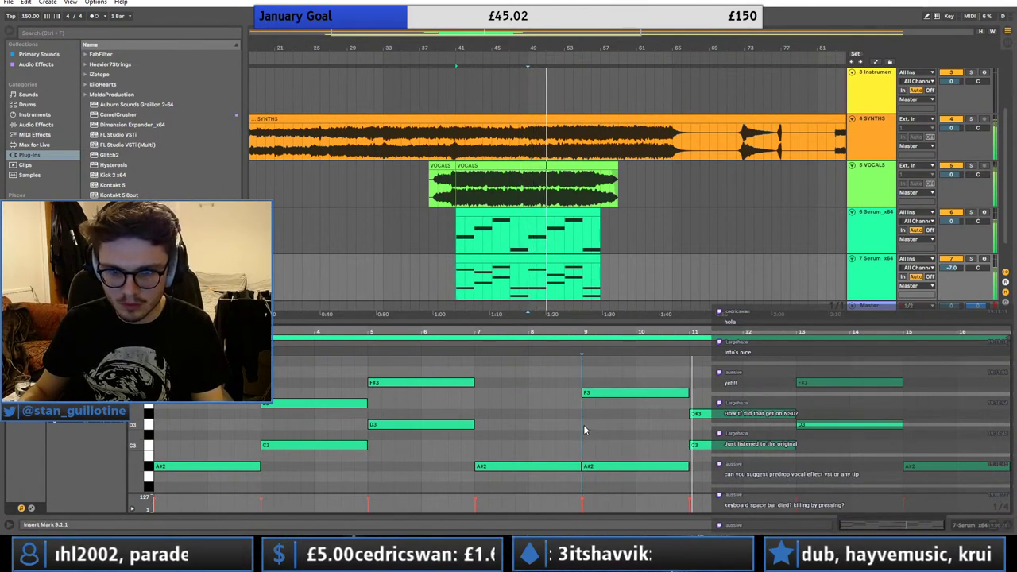
- Raise the upper chord note at 11.1.1 to E3 and play the passage from bar 51
key(space)
click(549, 241)
key(space)
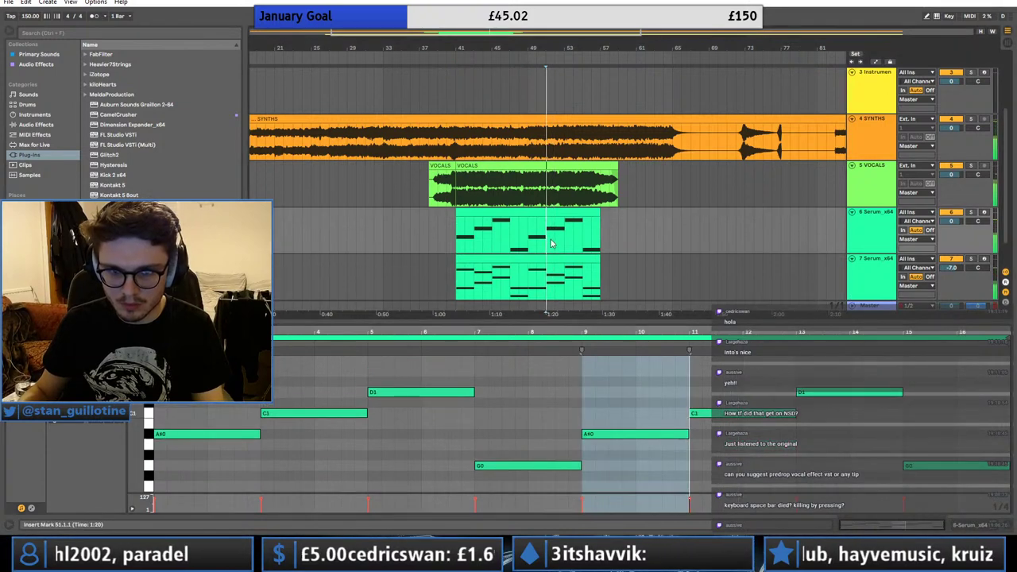
double_click(551, 284)
key(space)
key(space)
drag(608, 335, 607, 302)
drag(624, 413, 625, 403)
key(space)
key(space)
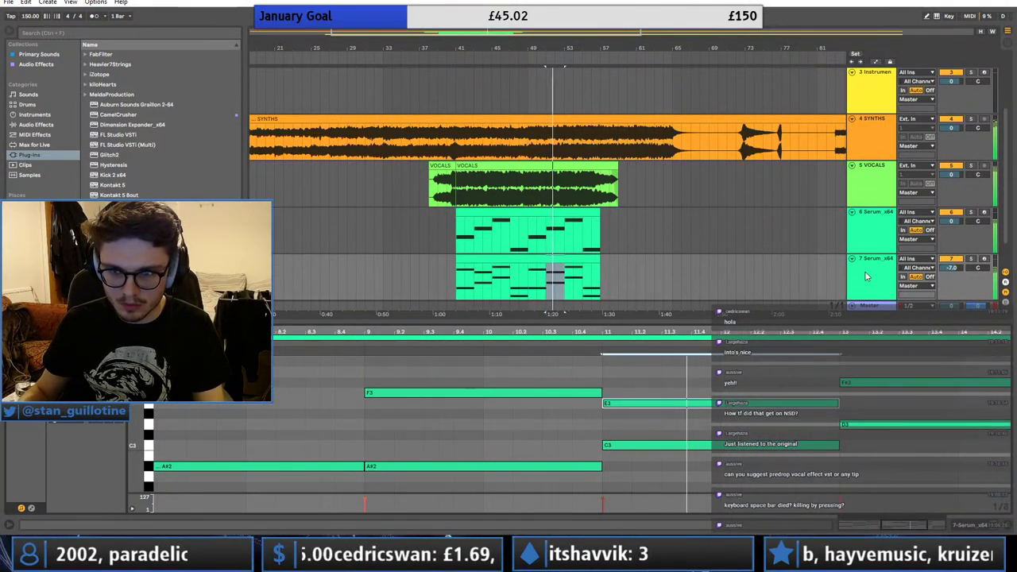
- Mute the SYNTHS track
double_click(866, 279)
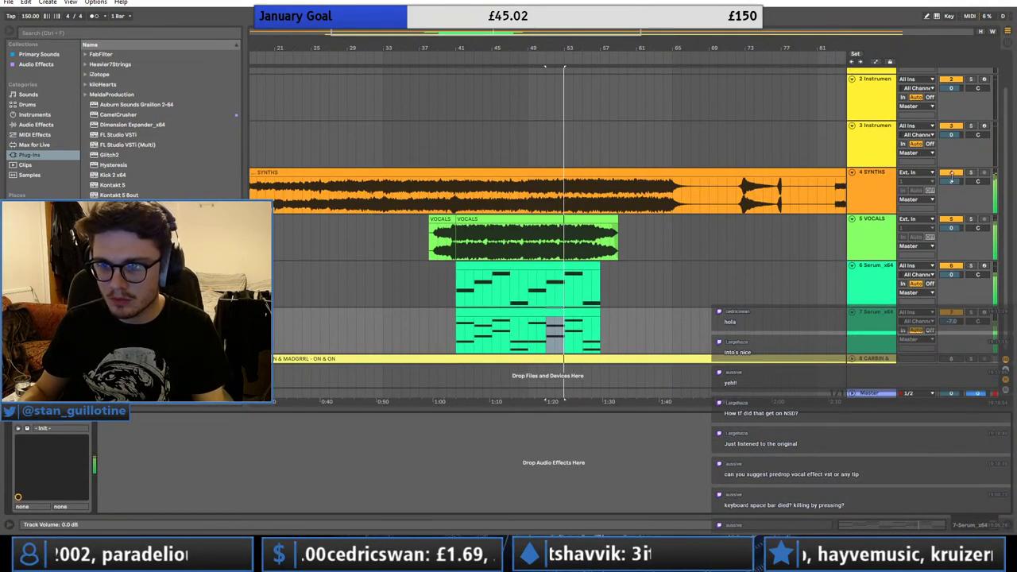
click(952, 173)
click(619, 239)
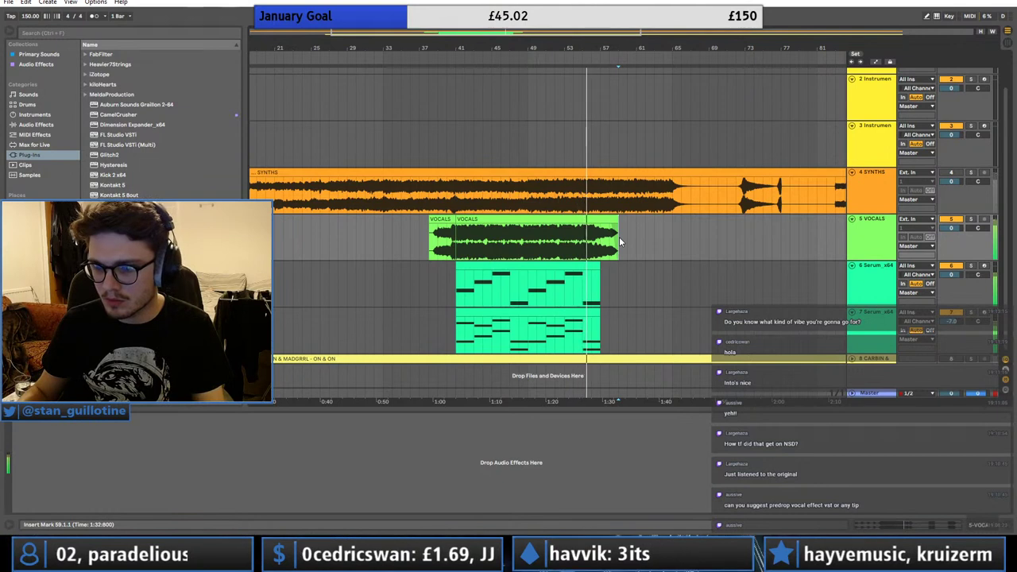
drag(619, 237, 427, 228)
key(ctrl+j)
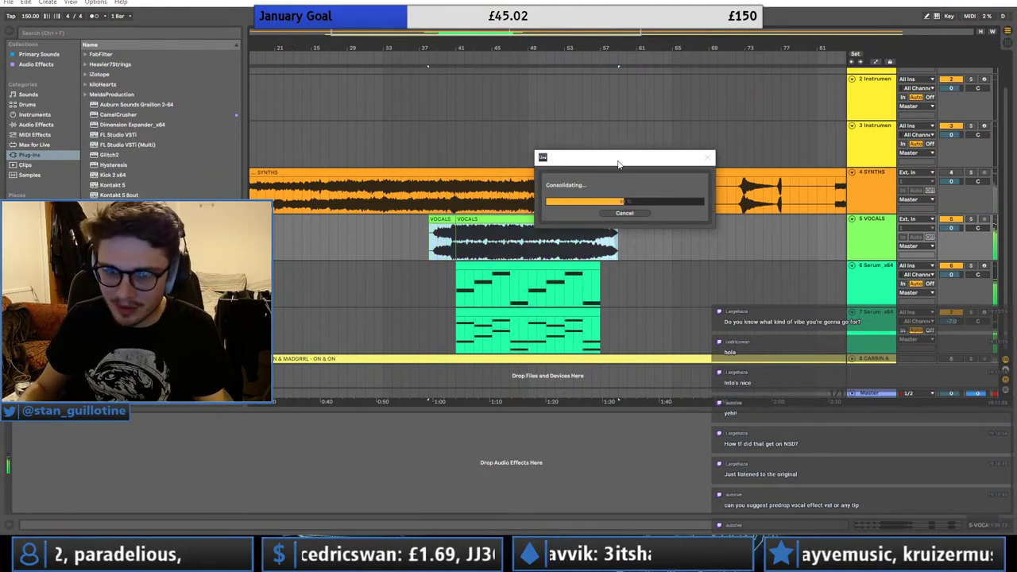
click(630, 214)
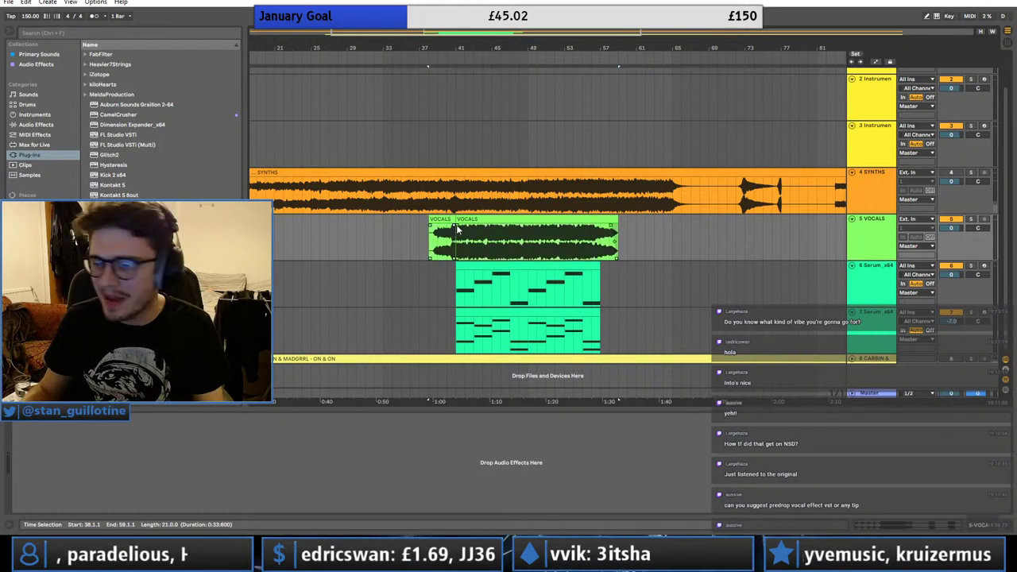
- Save the live set as a new project in the Livestream Tracks folder under Ableton Projects
key(ctrl+shift+s)
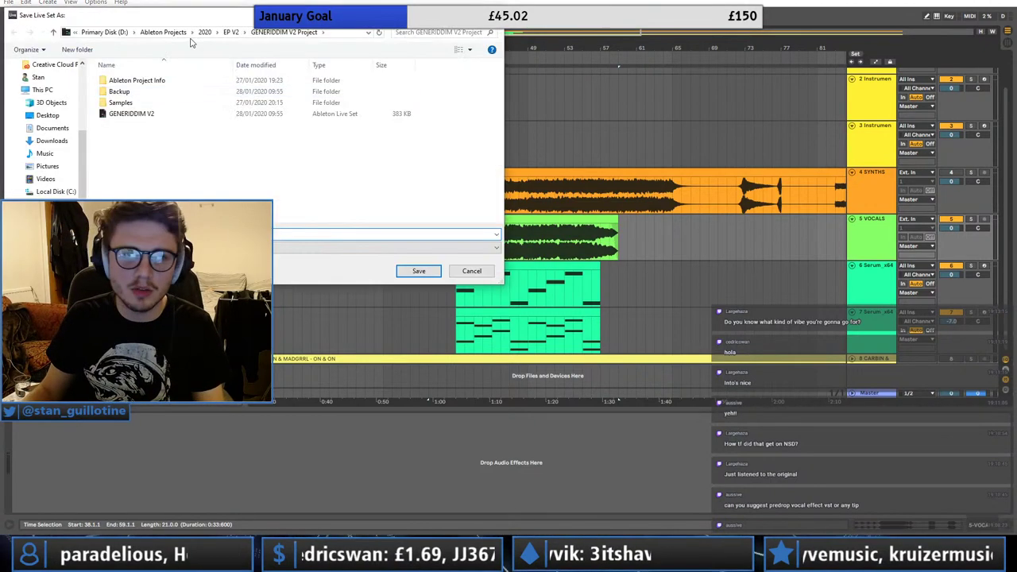
click(203, 33)
click(194, 33)
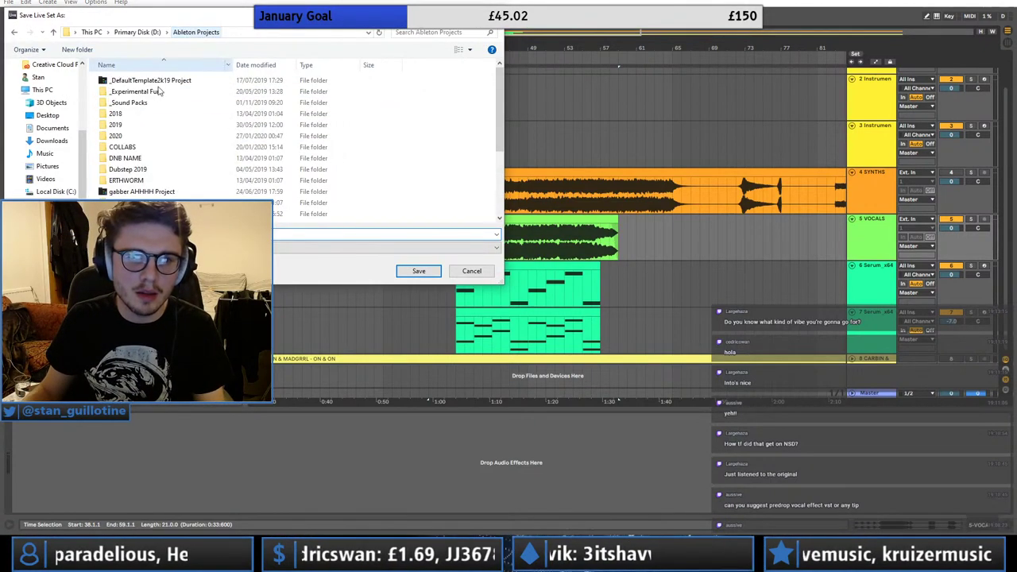
scroll(139, 149, down, 3)
double_click(133, 138)
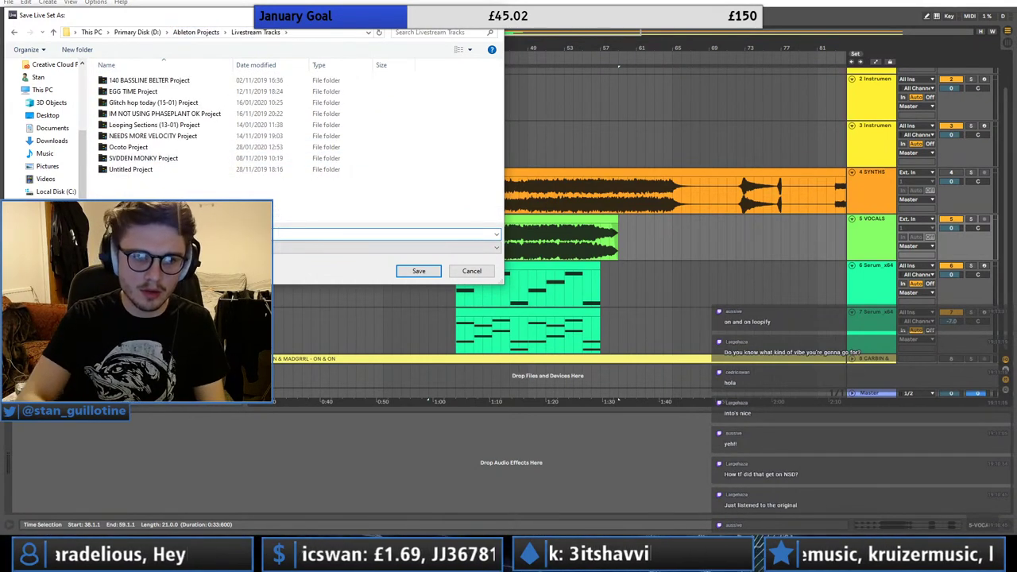
key(Return)
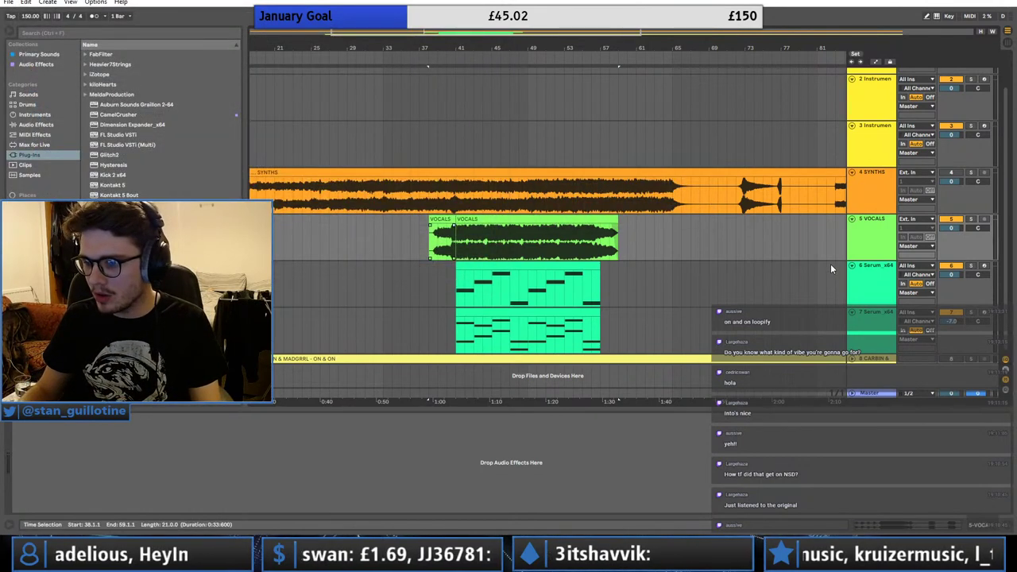
- Fold the VOCALS and SYNTHS tracks in the arrangement
click(852, 219)
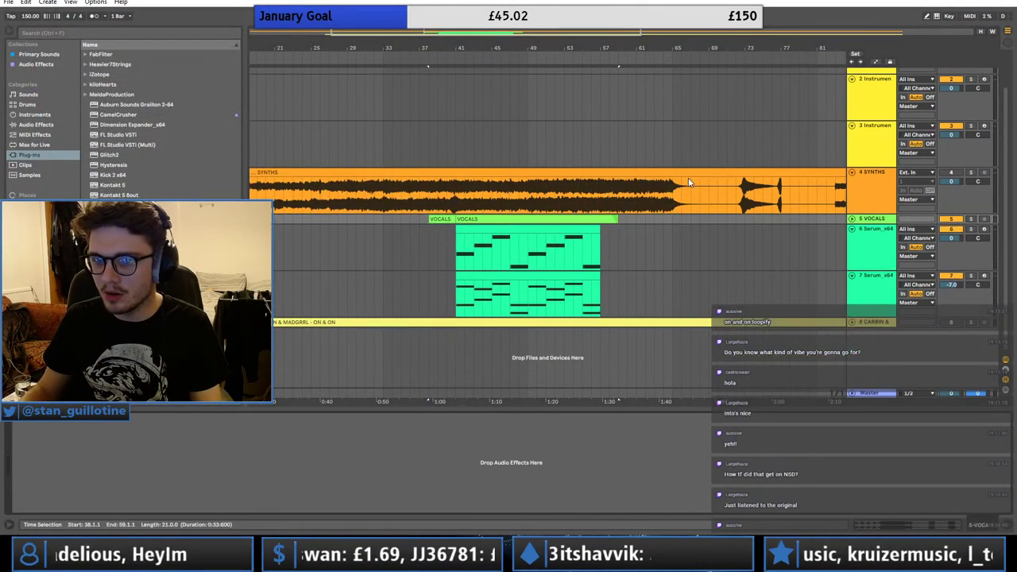
click(456, 195)
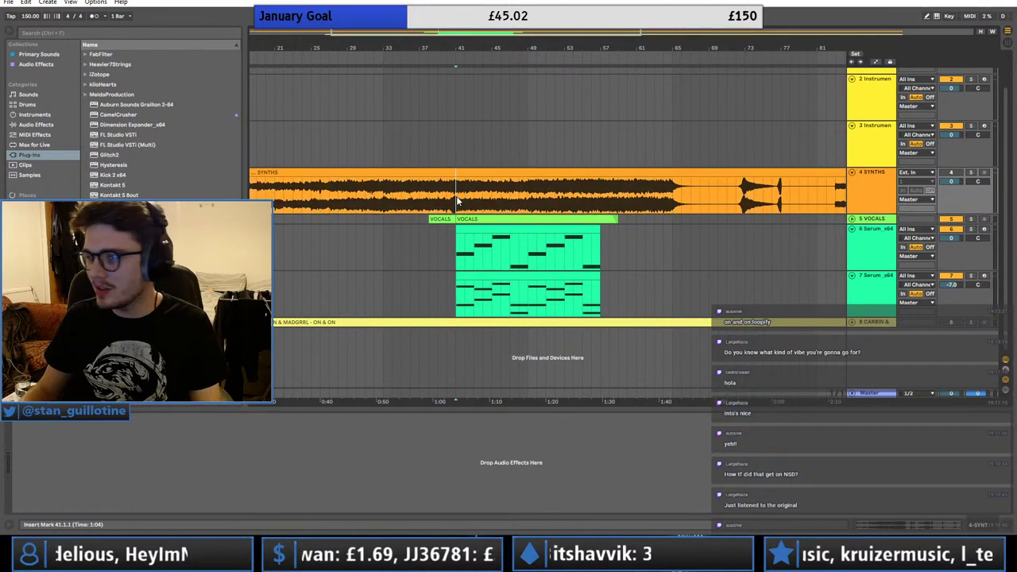
click(493, 155)
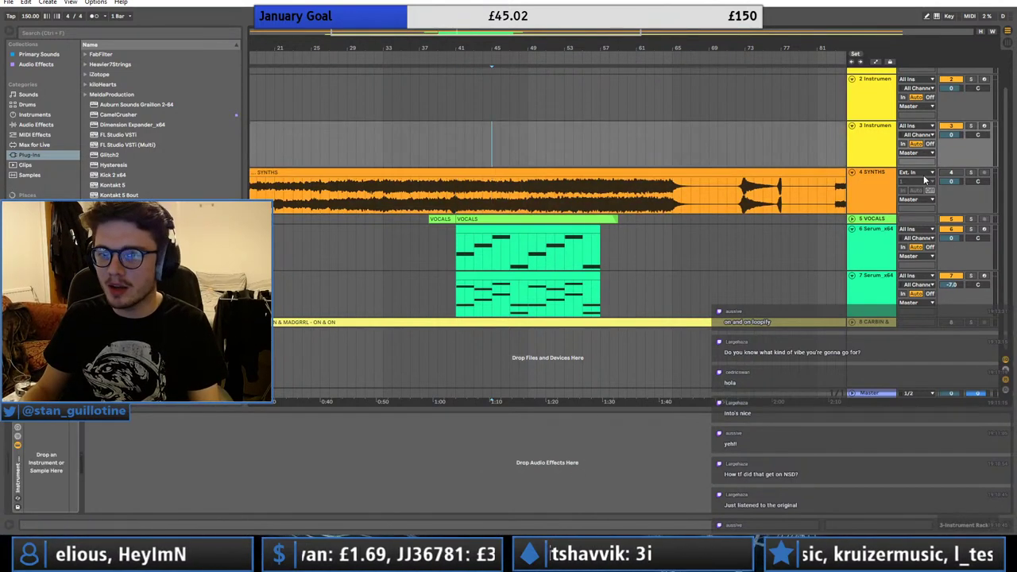
click(851, 172)
click(878, 268)
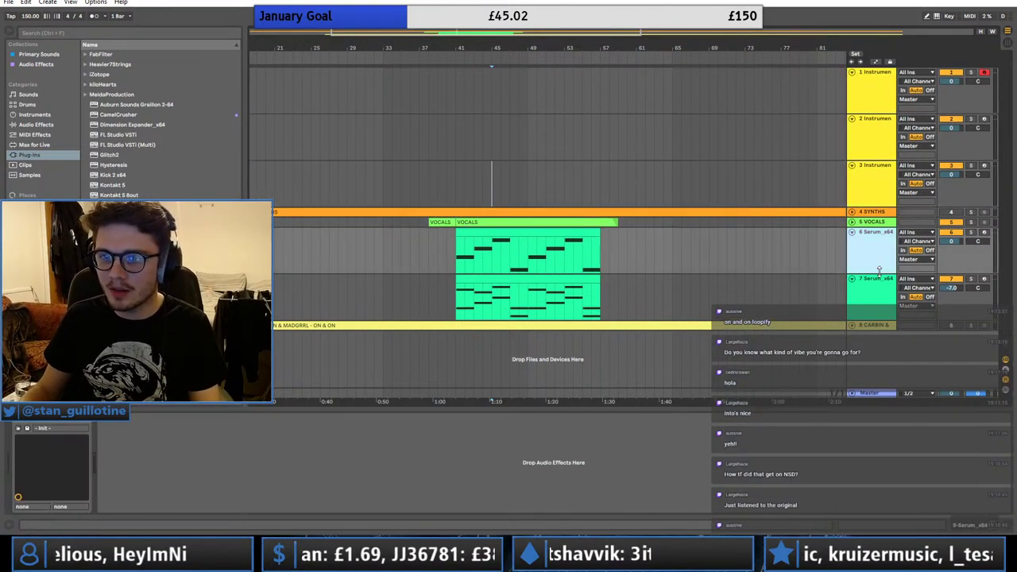
- Solo the track 7 Serum and play its chord clip from bar 41
click(972, 279)
click(548, 280)
key(space)
click(889, 288)
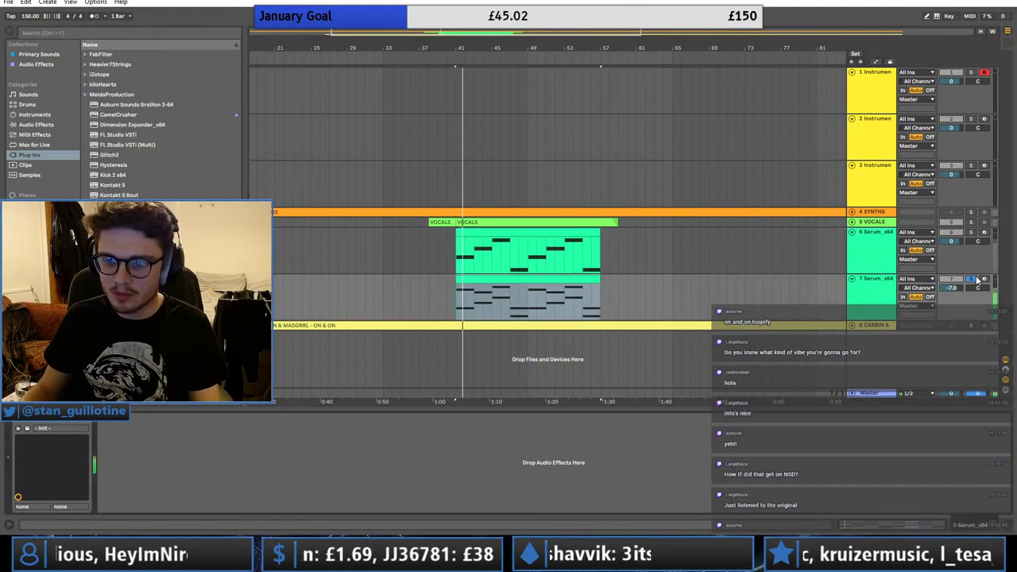
- Move the G2 notes at 7.1.1 and 15.1.1 of the chord clip up an octave to G3
click(527, 300)
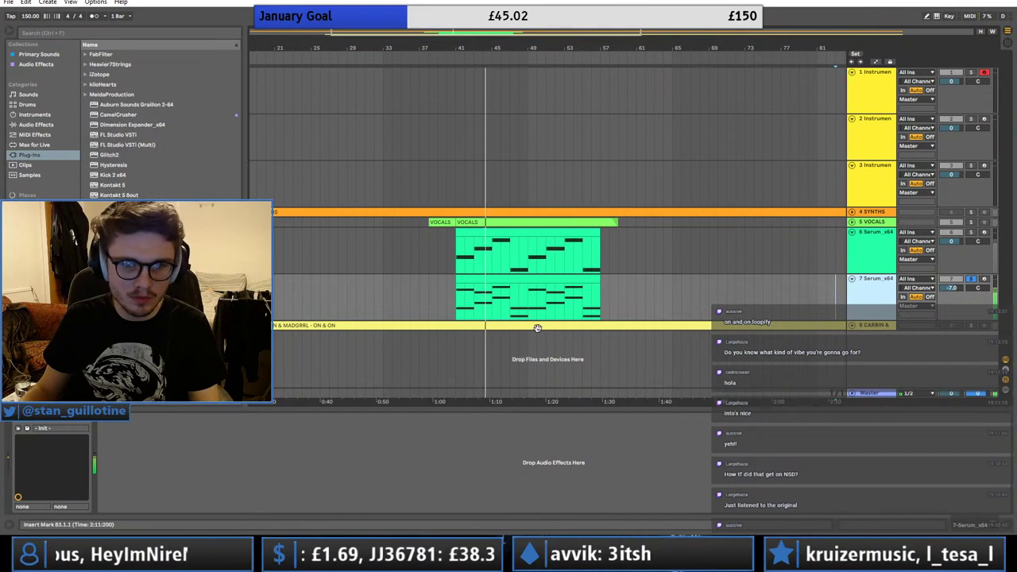
double_click(532, 300)
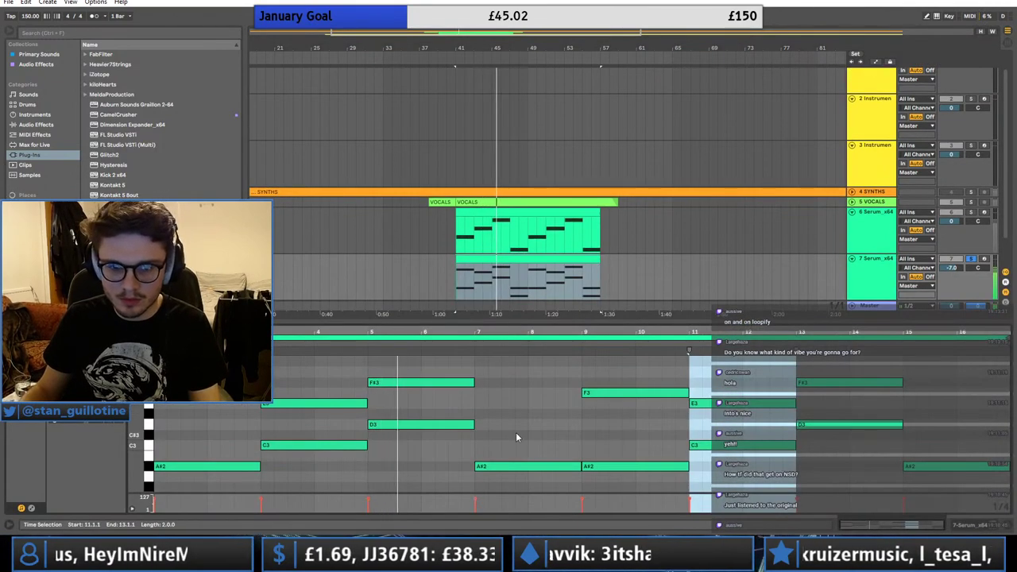
scroll(516, 435, down, 1)
drag(509, 450, 516, 507)
key(shift+Up)
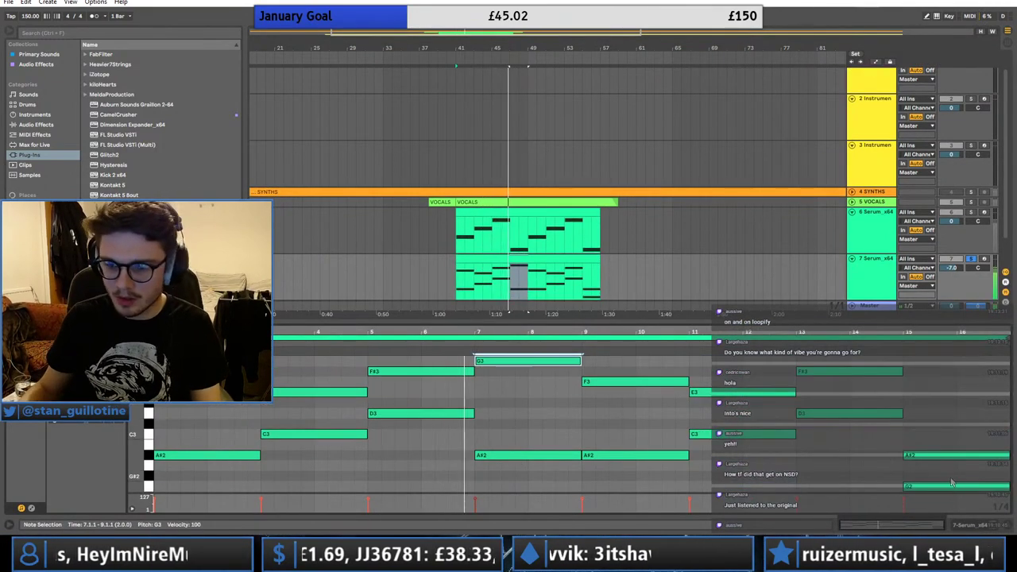
drag(946, 474, 948, 508)
key(shift+Up)
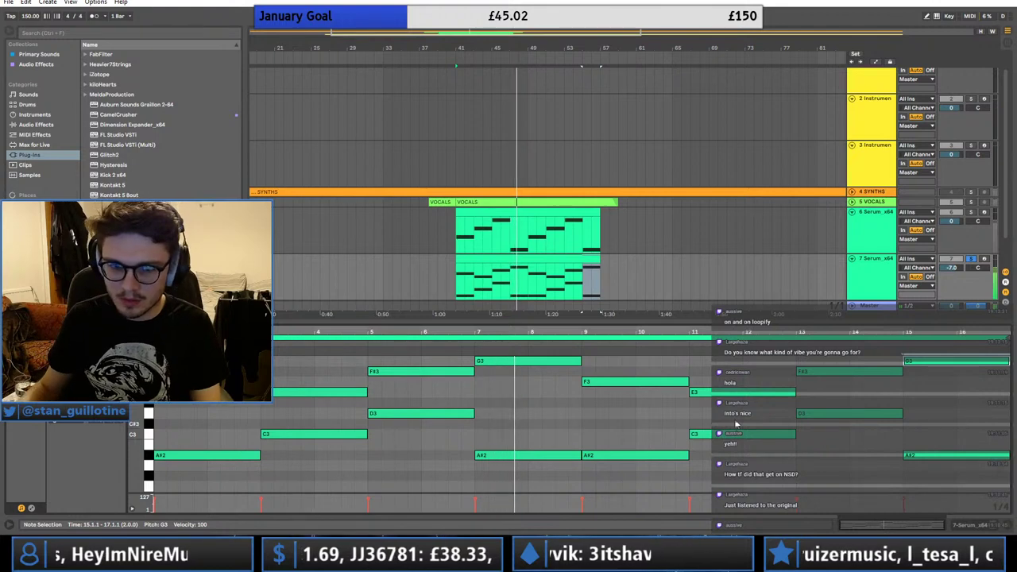
click(651, 434)
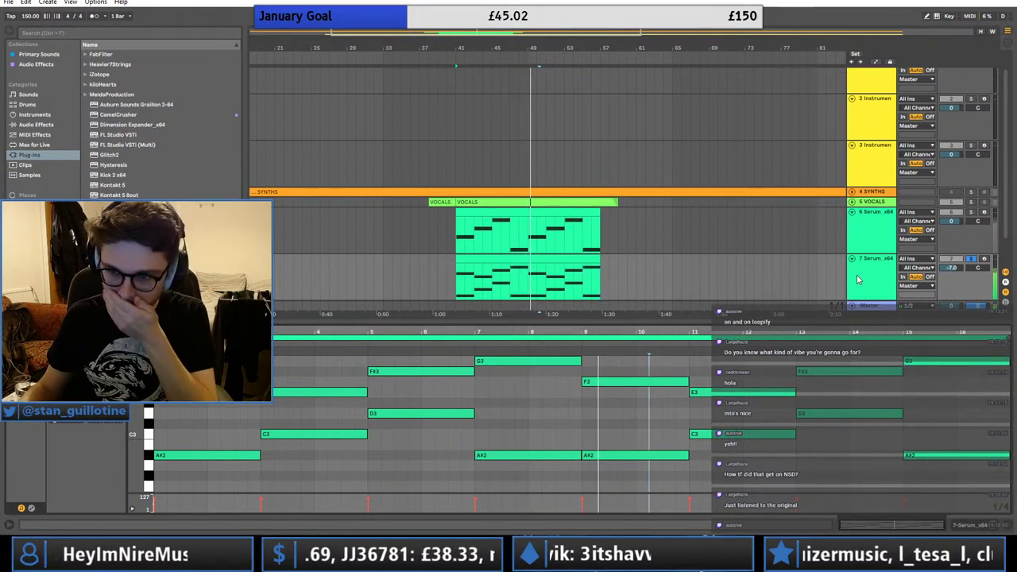
- Open the Serum instrument on track 7, give oscillator A 7 unison voices and adjust its detune
double_click(863, 286)
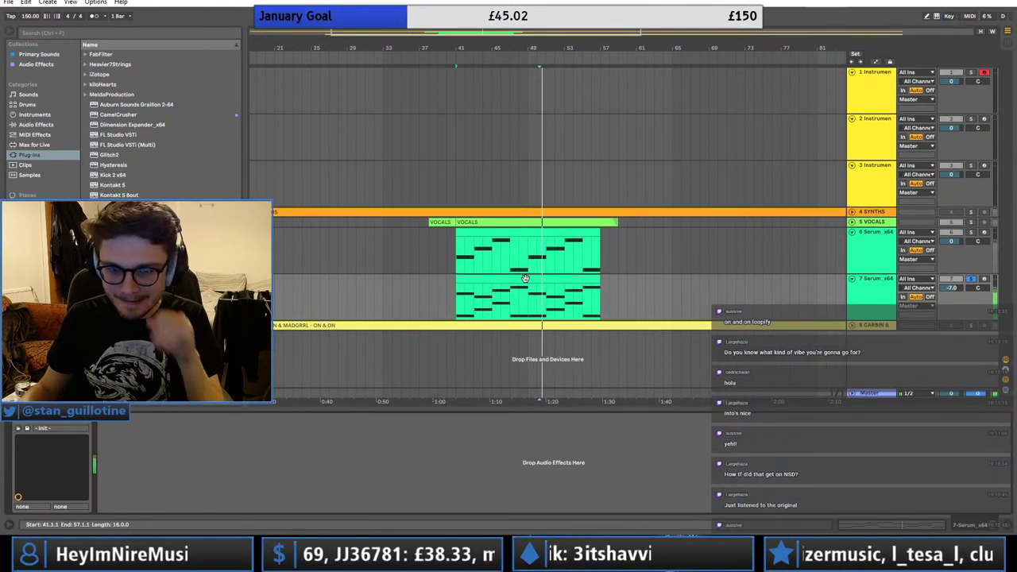
click(869, 296)
double_click(524, 310)
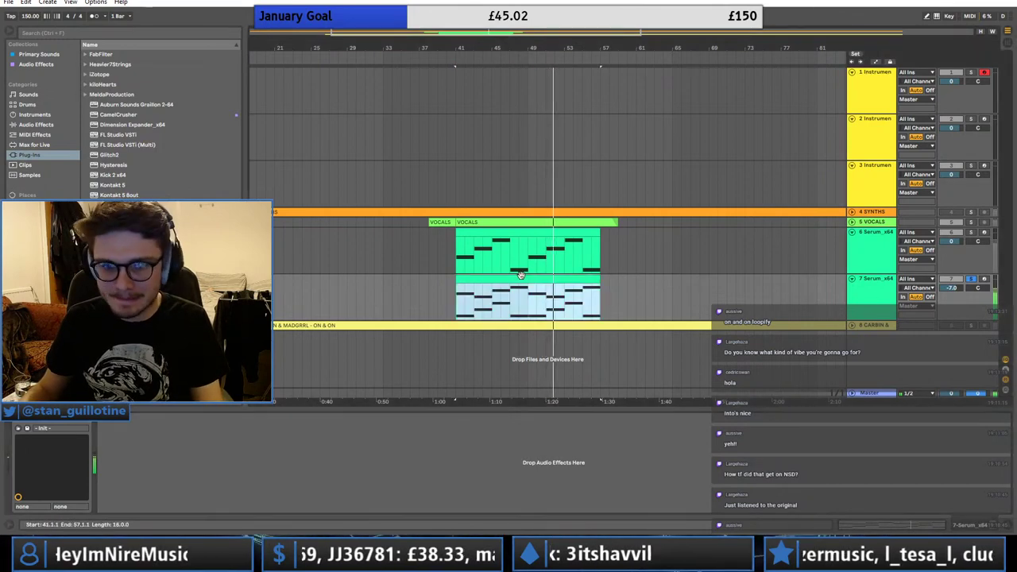
click(851, 288)
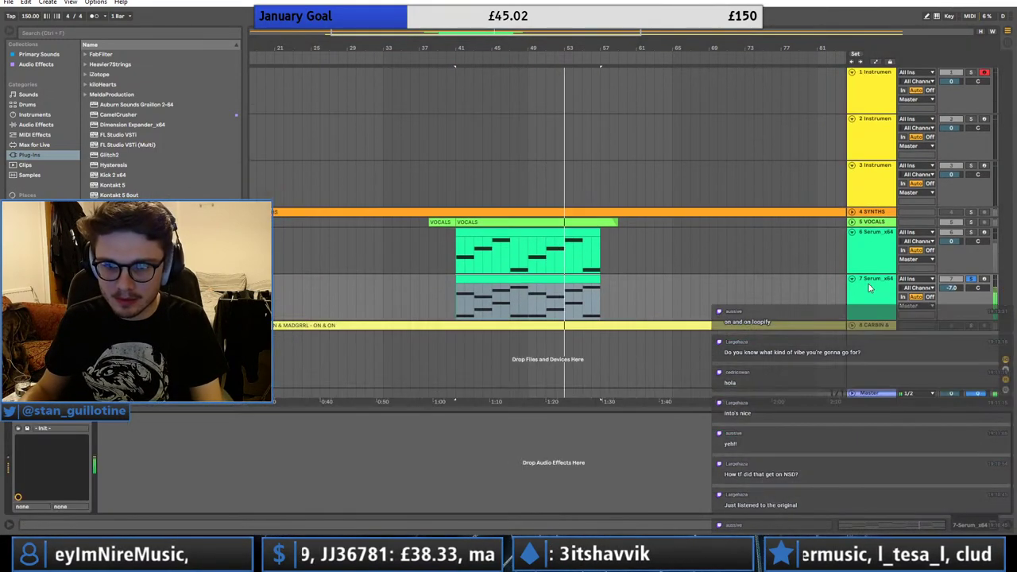
click(538, 277)
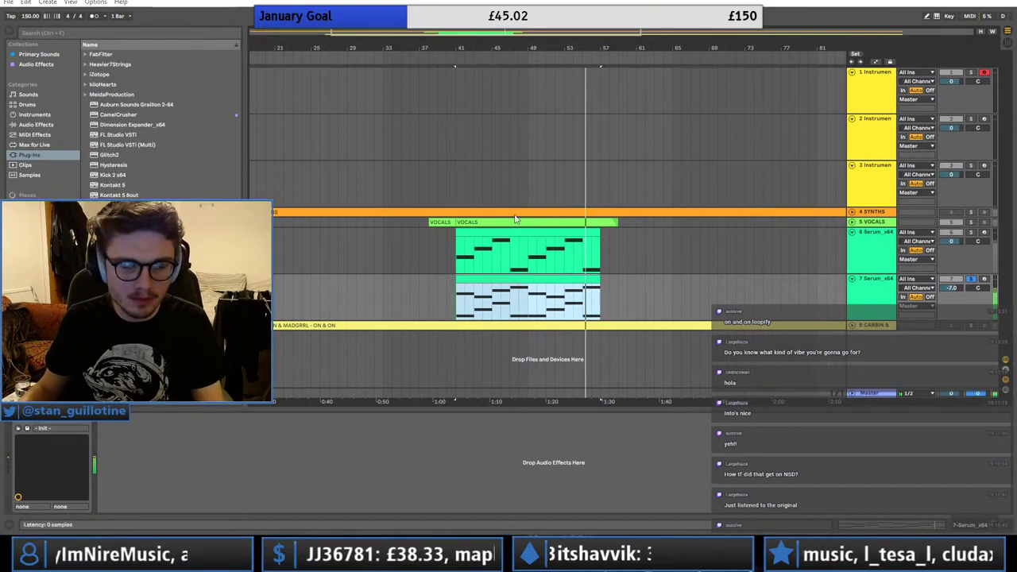
click(27, 427)
drag(130, 192, 136, 143)
drag(159, 195, 158, 195)
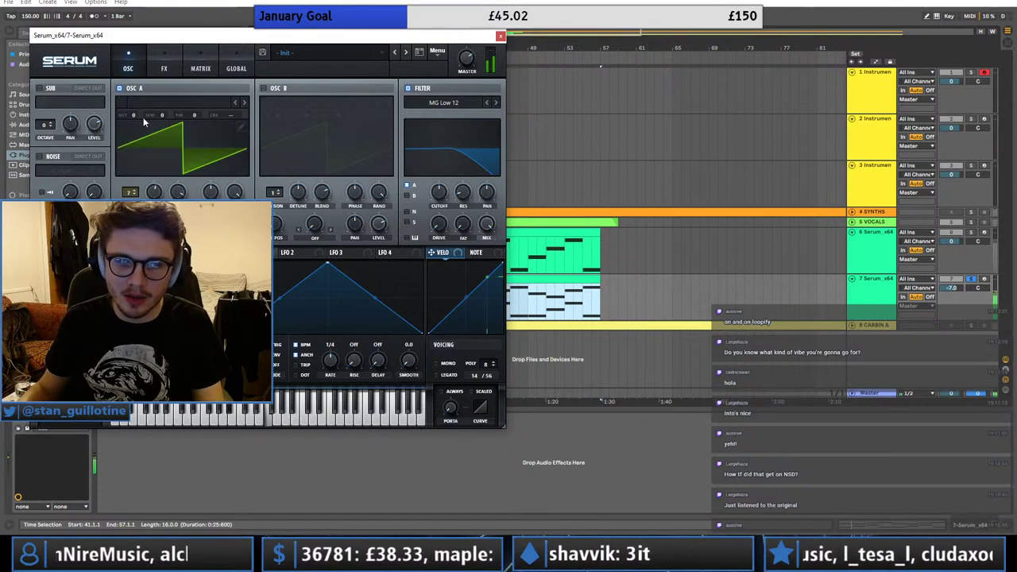
- Enable oscillator B at octave +1 with 8 unison voices, route it through the filter and raise the cutoff
click(266, 89)
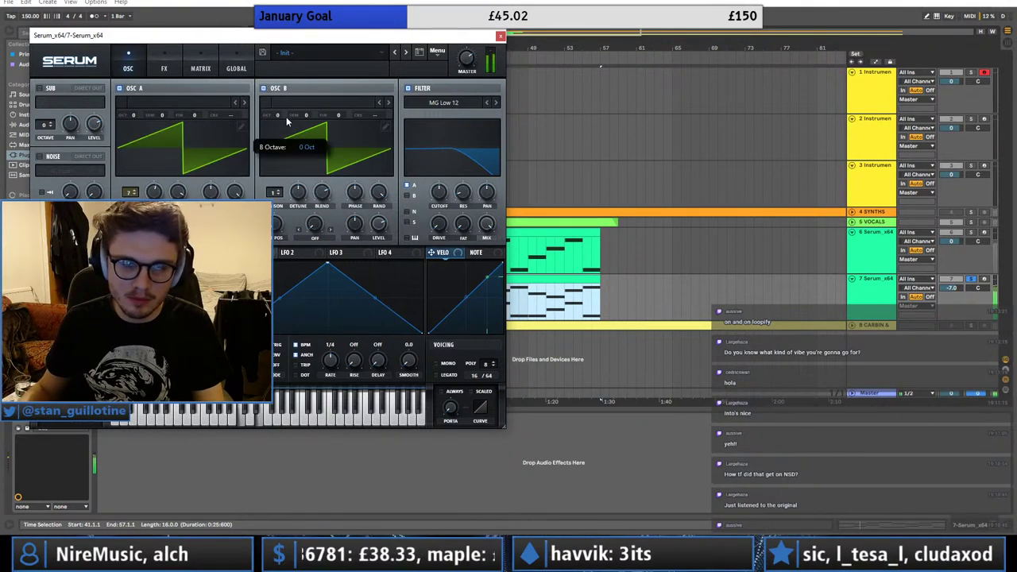
mouse_move(445, 194)
mouse_down()
mouse_move(462, 203)
mouse_move(443, 190)
mouse_up()
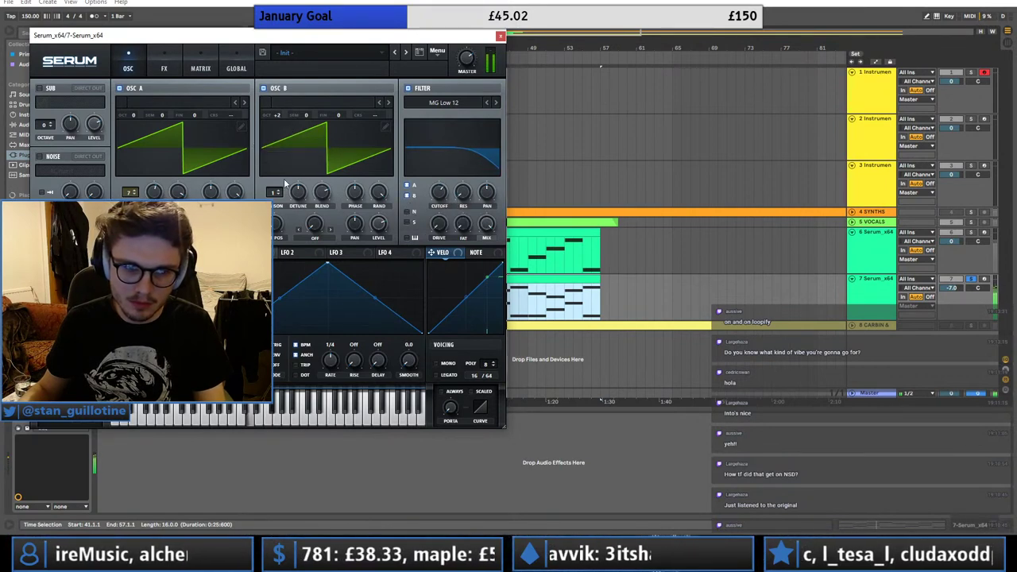
drag(274, 194, 286, 165)
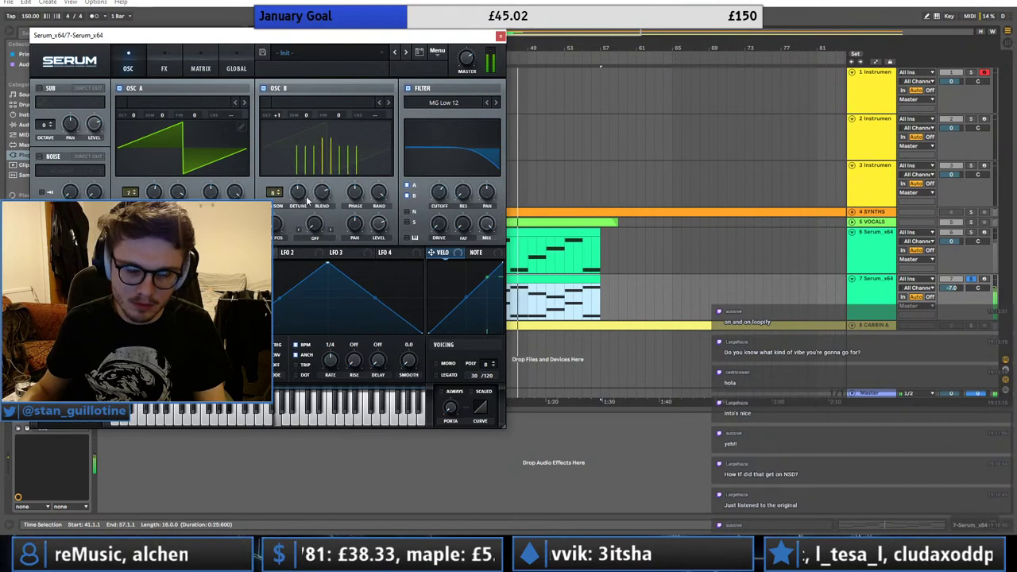
- Enable Serum's Hyper/Dimension and Phaser effects with the Phaser first in the chain, and return to the oscillator view
click(164, 68)
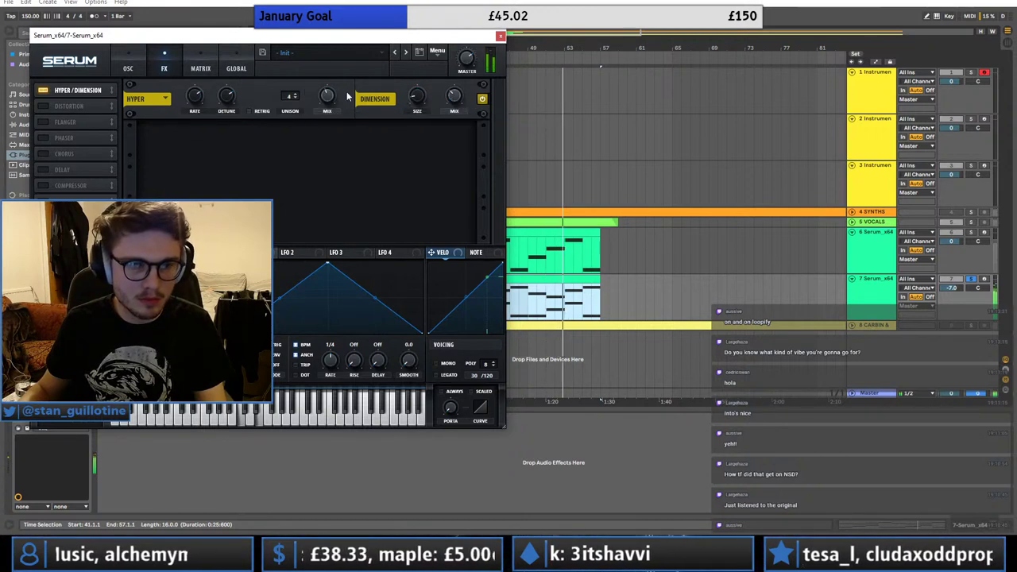
click(41, 137)
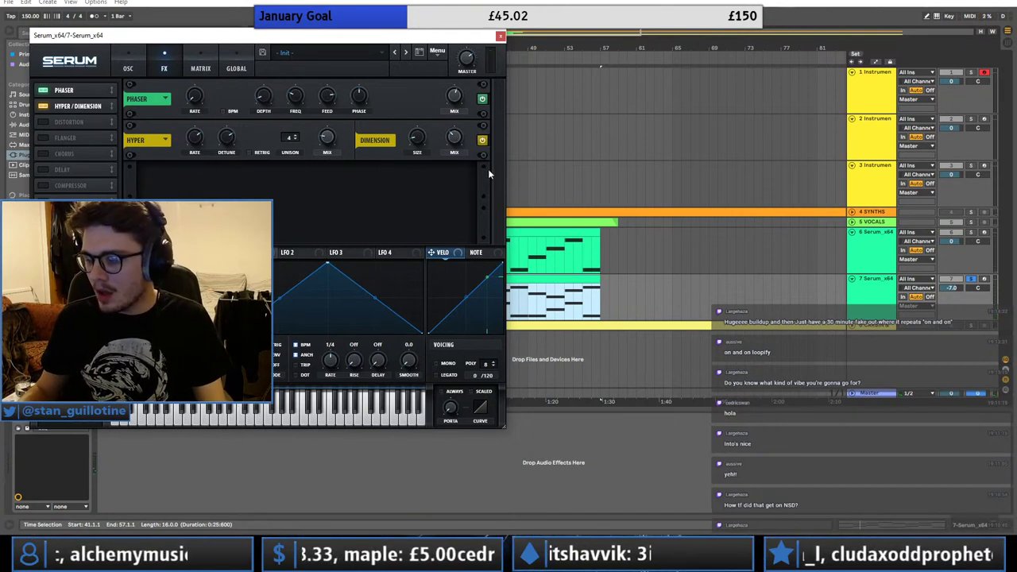
click(136, 57)
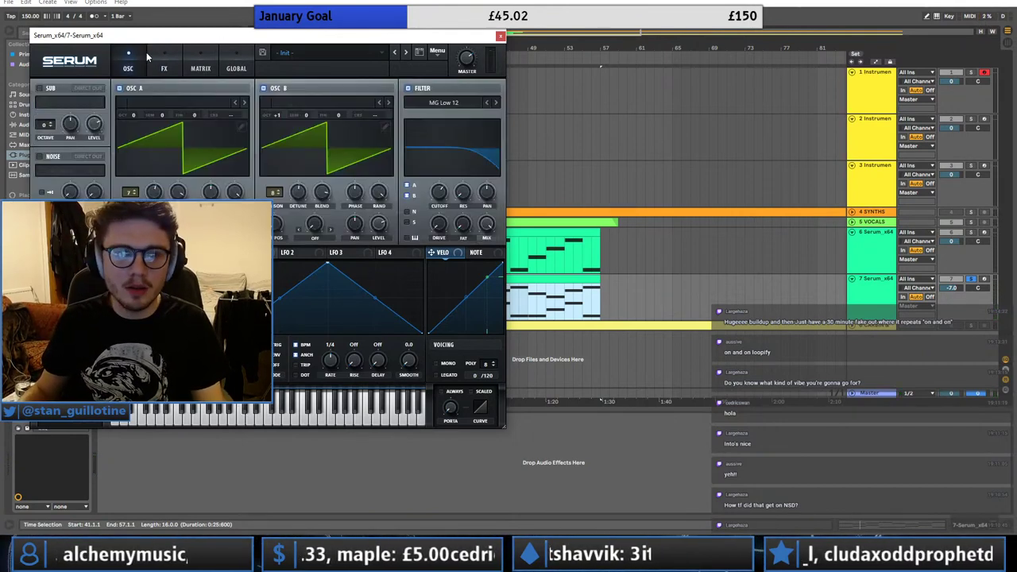
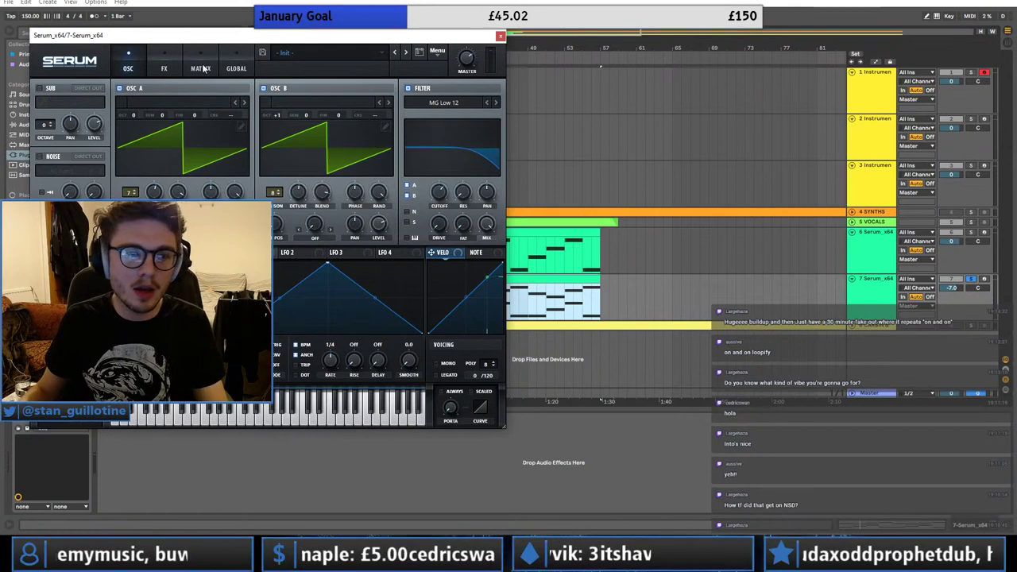
- Enable Serum's Chorus effect below Hyper/Dimension on track 7 and close the instrument window
click(166, 70)
click(131, 71)
click(163, 71)
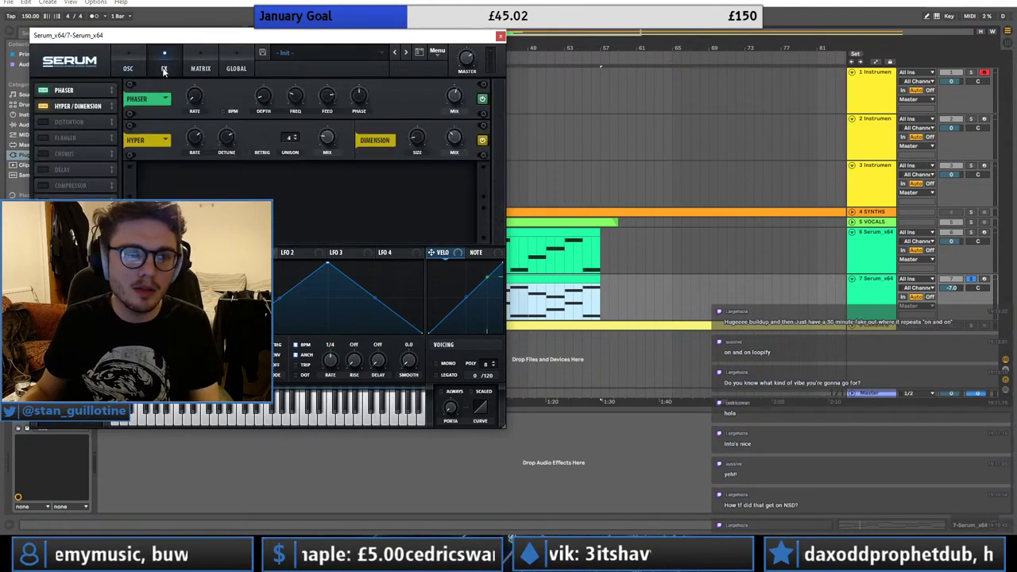
click(43, 154)
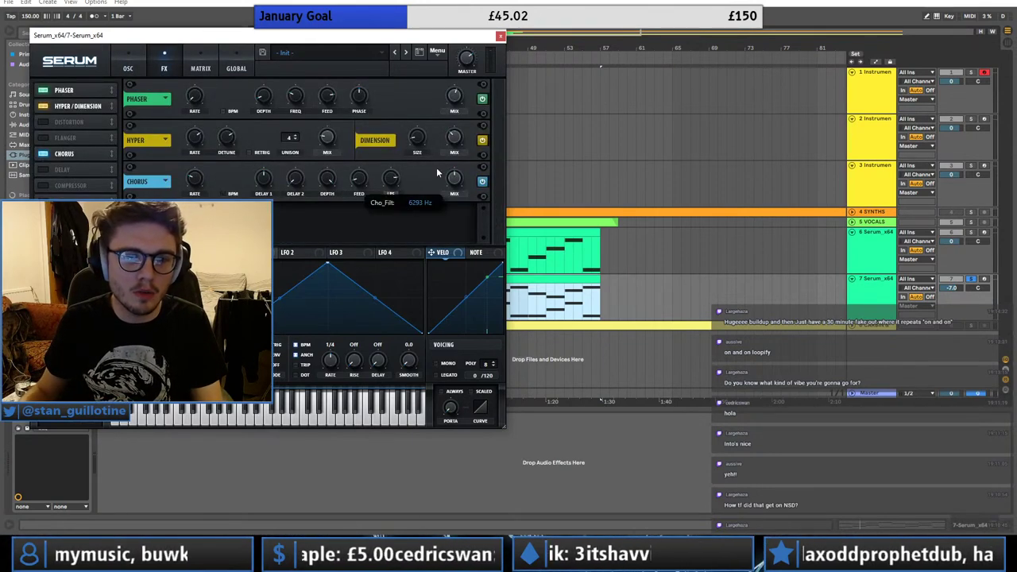
click(500, 36)
- Duplicate the track 7 chord part and replace the copy's instrument with Phase Plant from the kiloHearts plug-ins
click(888, 291)
key(ctrl+d)
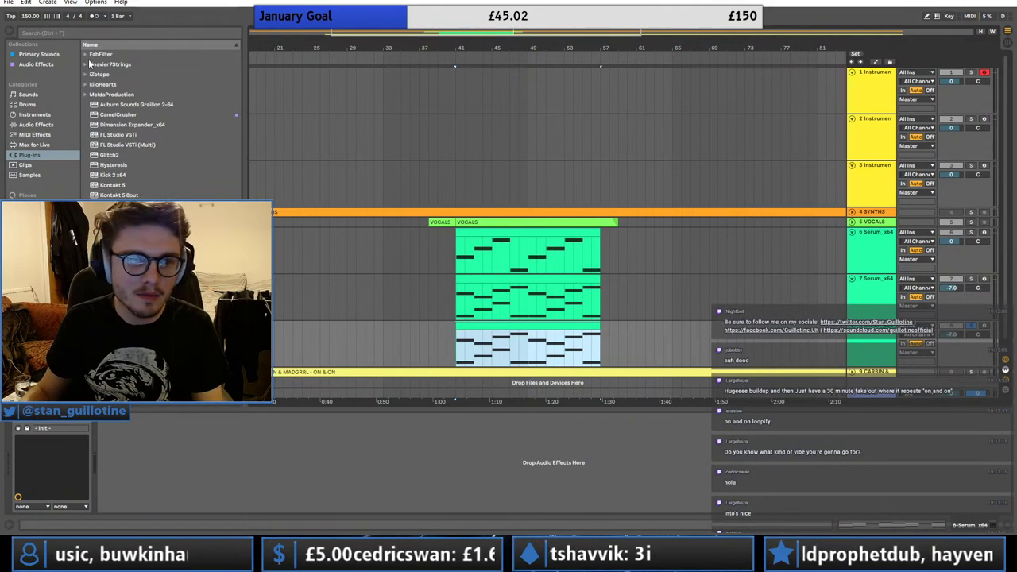
click(85, 85)
scroll(122, 120, down, 3)
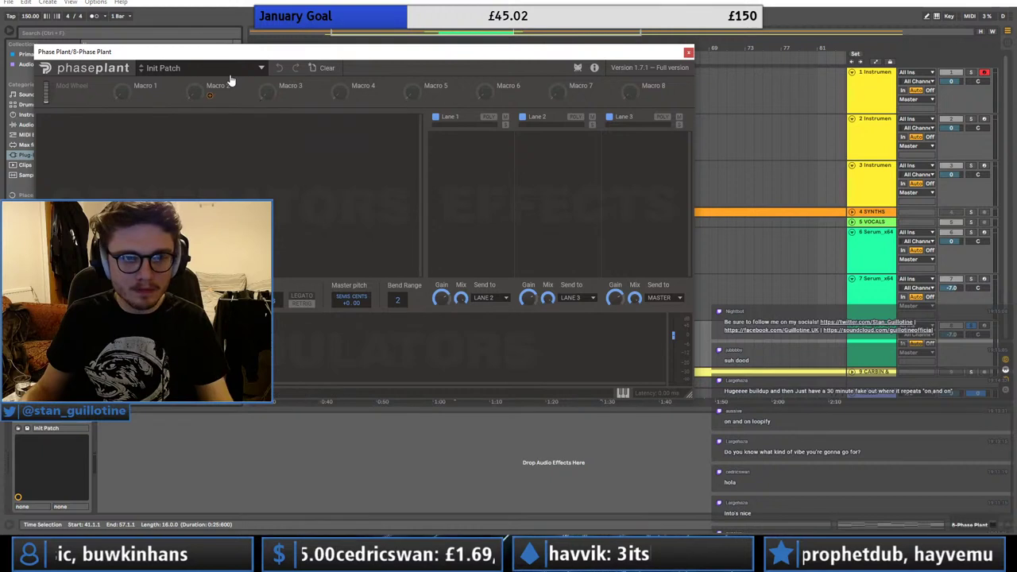
- Load the Future Awareness Pad preset from Phase Plant's factory Pads folder
click(163, 67)
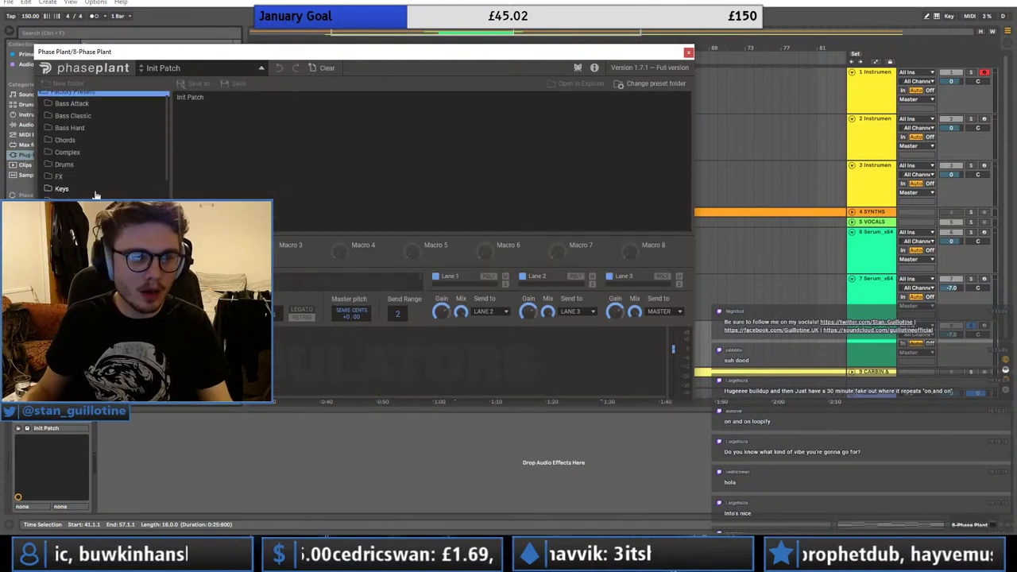
scroll(94, 194, down, 3)
scroll(78, 197, up, 3)
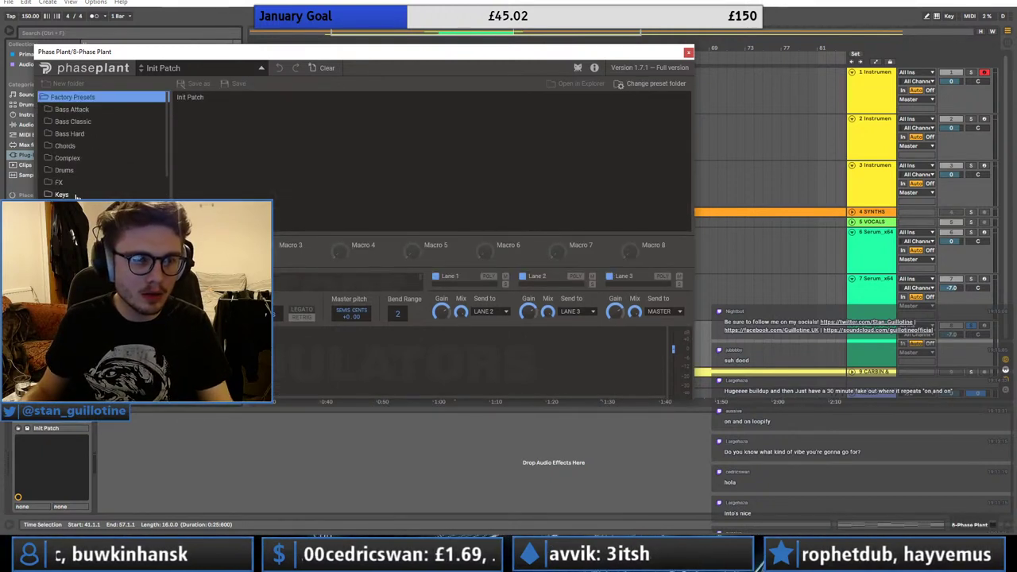
scroll(78, 196, down, 3)
click(64, 154)
click(208, 186)
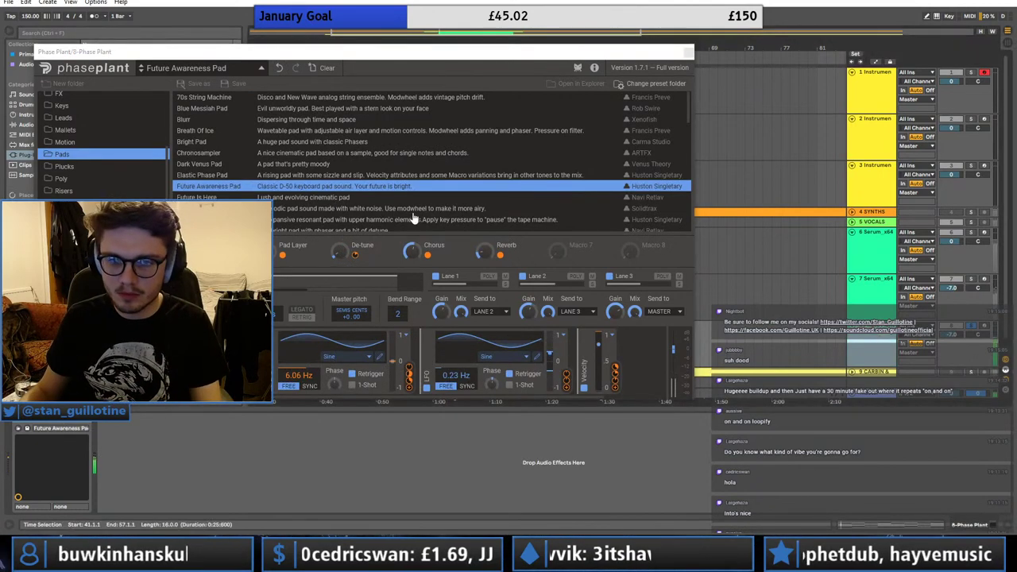
- Group the two Serum tracks with the Phase Plant track, then move the SYNTHS track into the group and unfold it
click(880, 349)
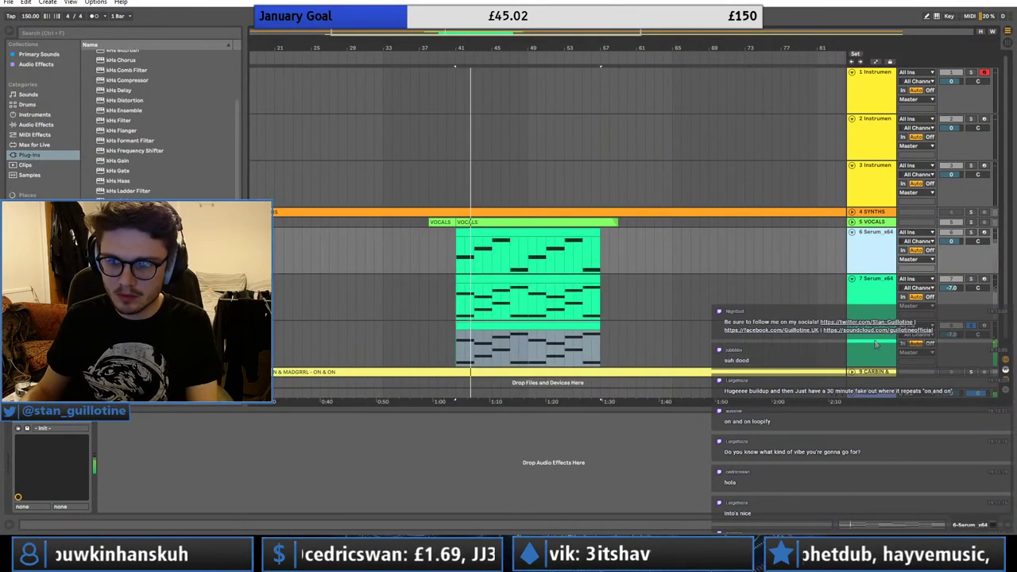
click(688, 52)
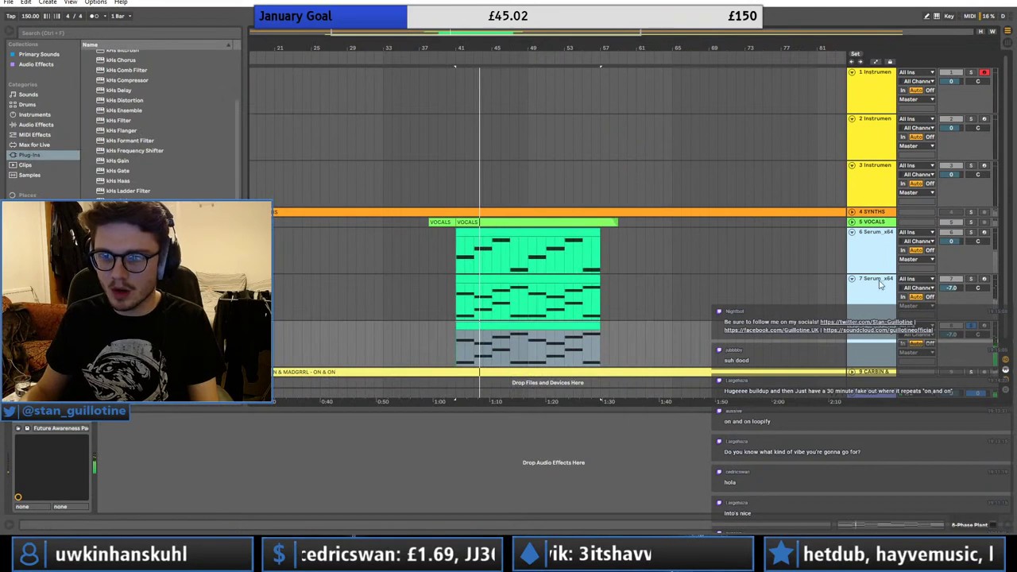
key(ctrl+g)
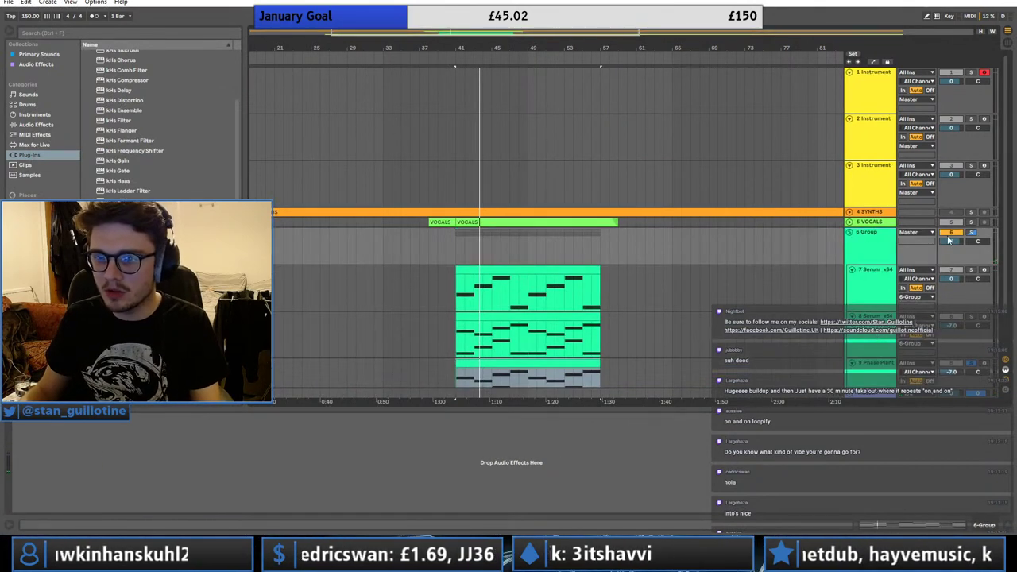
key(space)
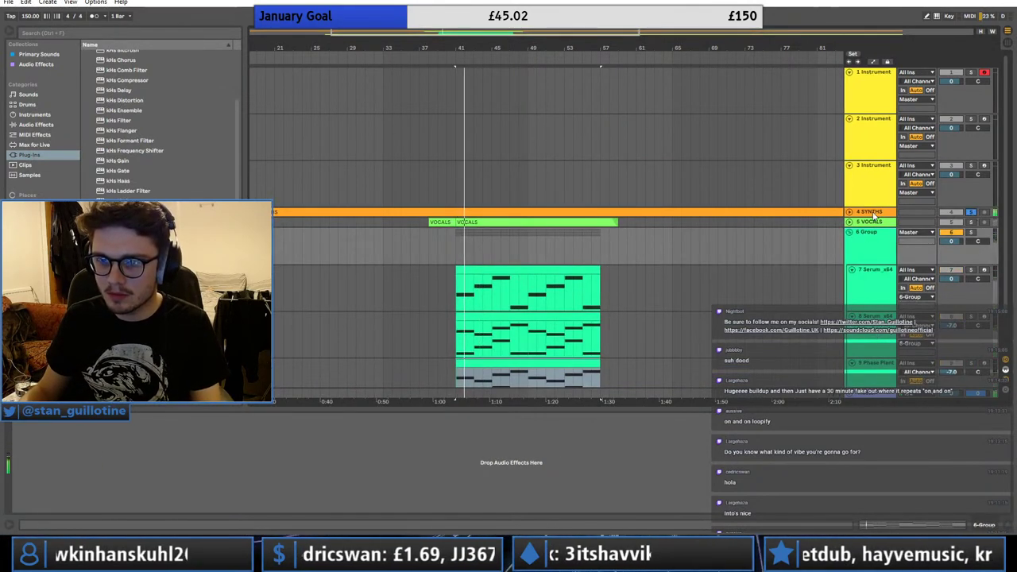
drag(874, 213, 480, 254)
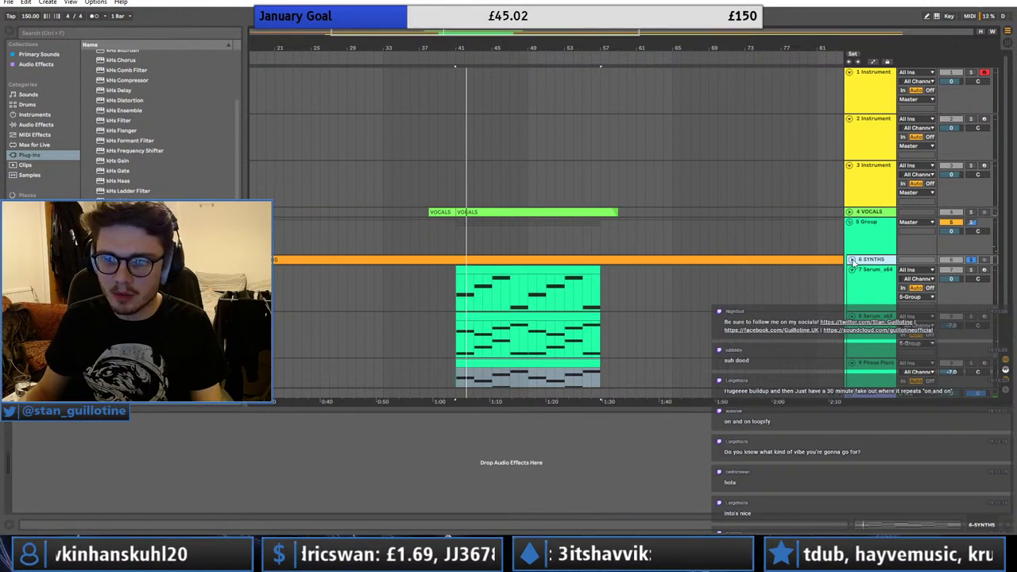
click(851, 260)
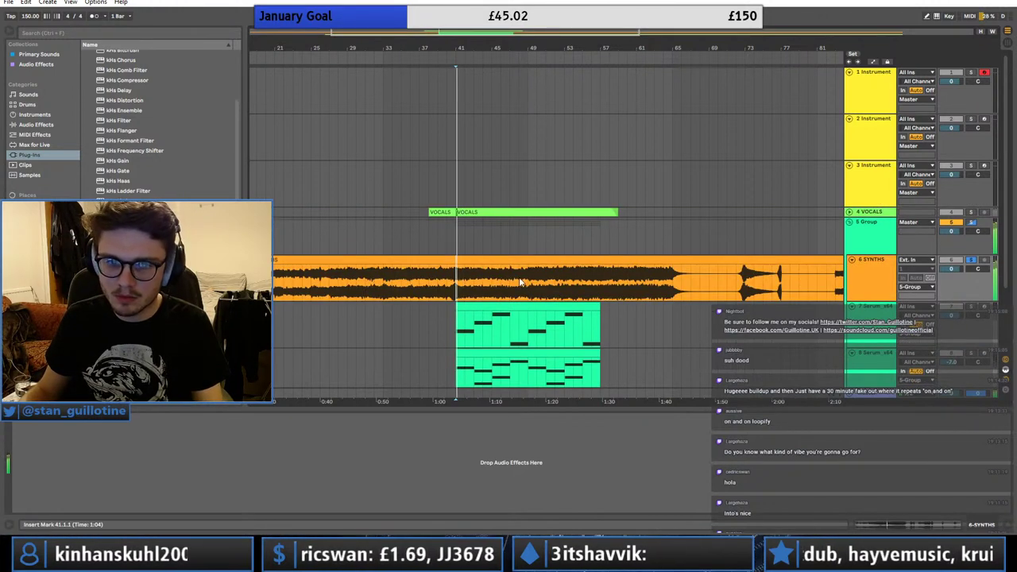
- Split the SYNTHS audio at bars 49 and 65 and move that 16-bar section to start at bar 41
key(space)
key(space)
key(ctrl+e)
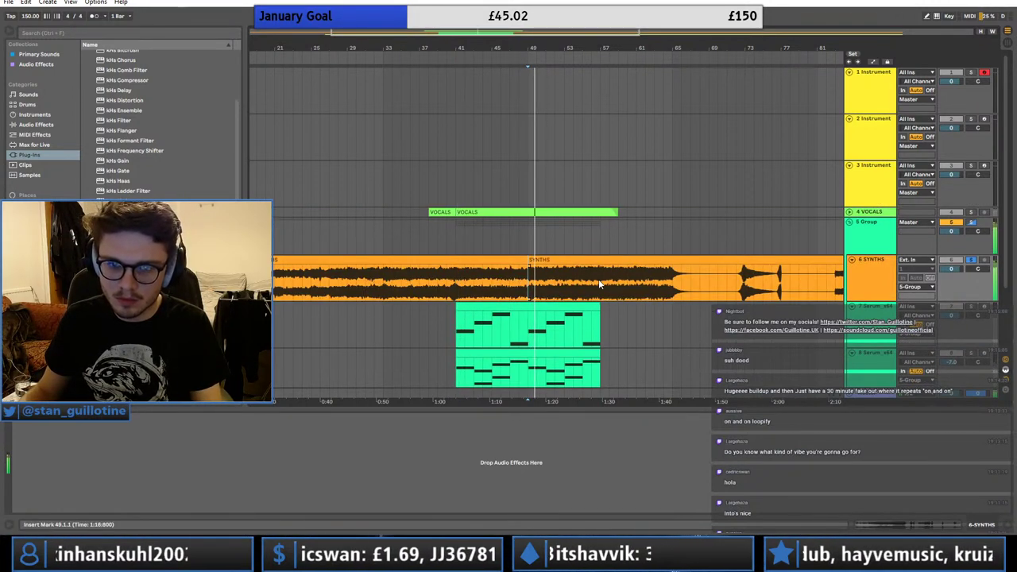
click(674, 280)
key(ctrl+e)
drag(627, 260, 555, 267)
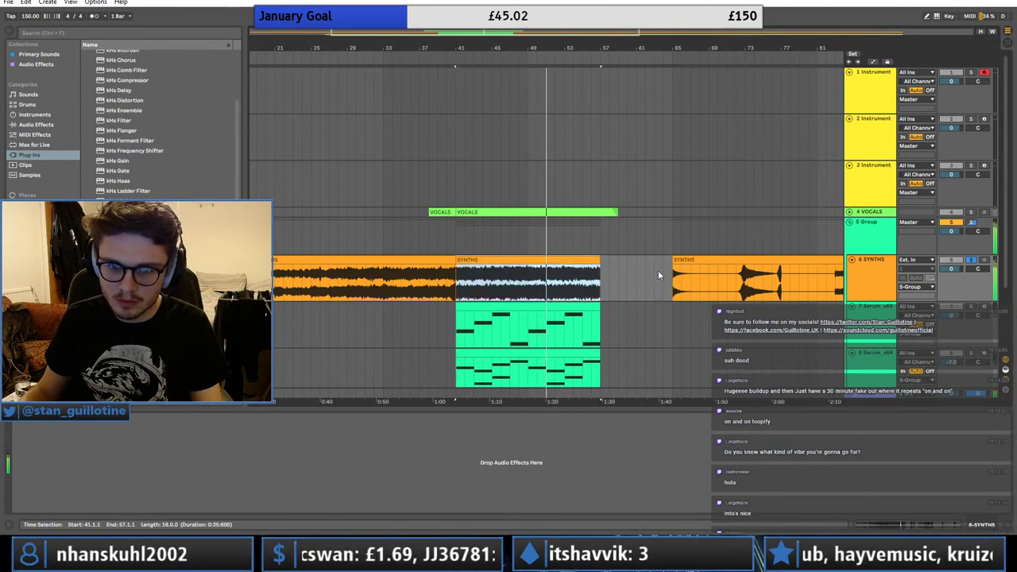
- Delete the leftover SYNTHS audio before bar 41 and from bar 65 onwards
click(681, 274)
click(681, 259)
key(Delete)
click(453, 274)
key(Delete)
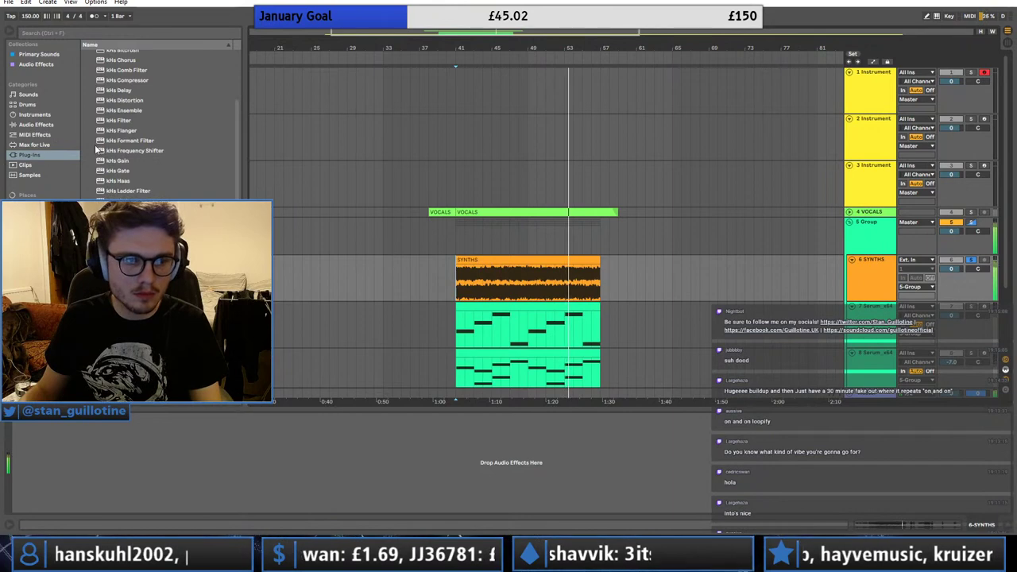
- In the track 7 bass clip, extend the D1 notes to 8.1.1 and 16.1.1 and start the G0 notes there
click(87, 86)
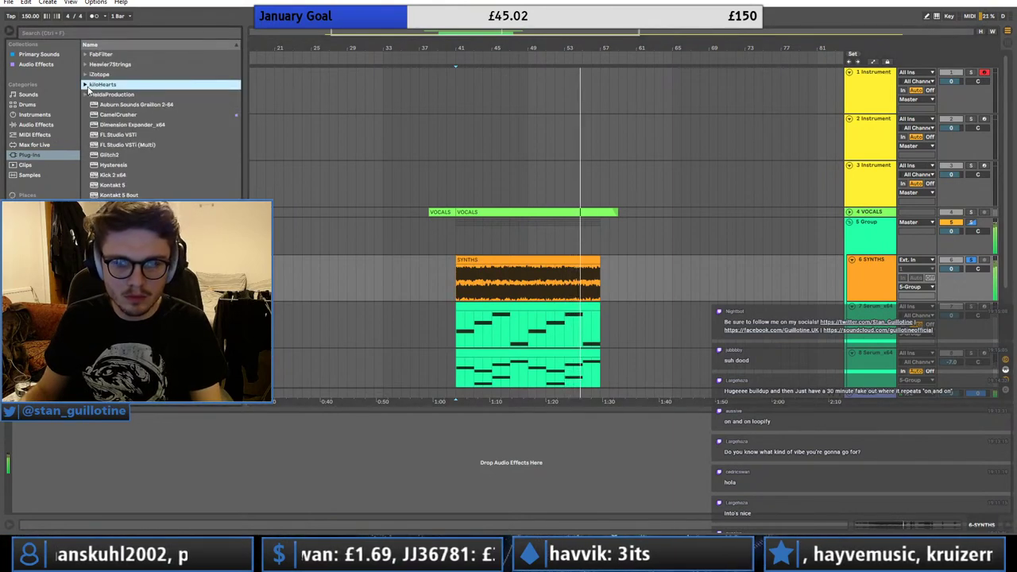
double_click(561, 326)
scroll(499, 387, up, 3)
click(510, 424)
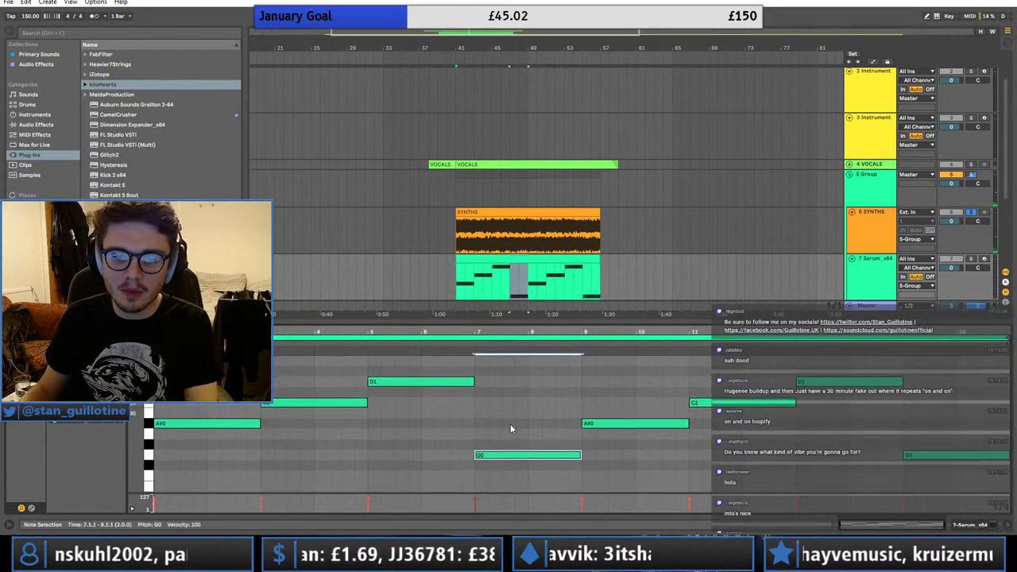
drag(476, 454, 529, 456)
drag(473, 382, 527, 382)
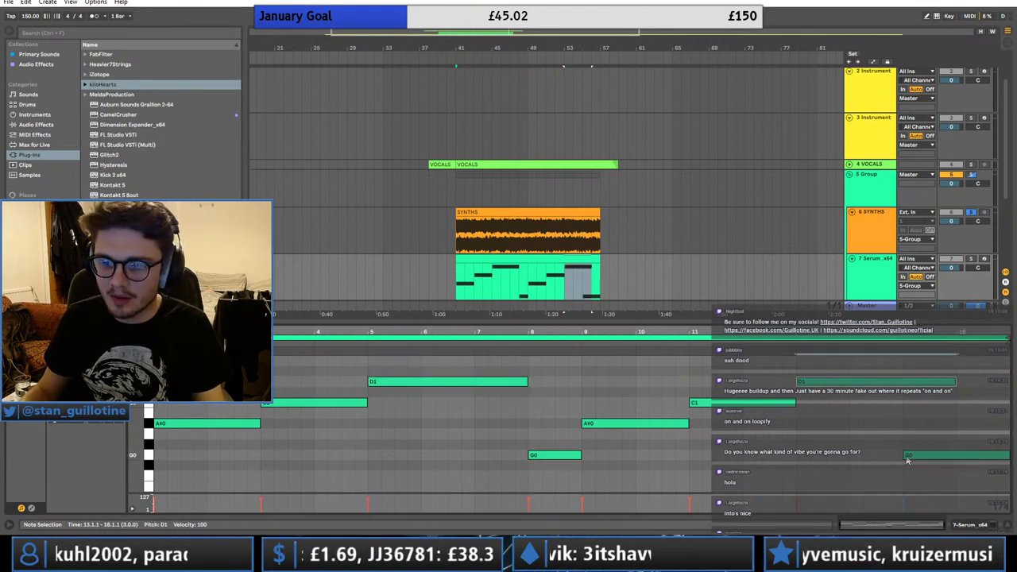
click(597, 282)
- Open the track 8 chord clip and shorten its loop to the first 8 bars
scroll(522, 212, down, 3)
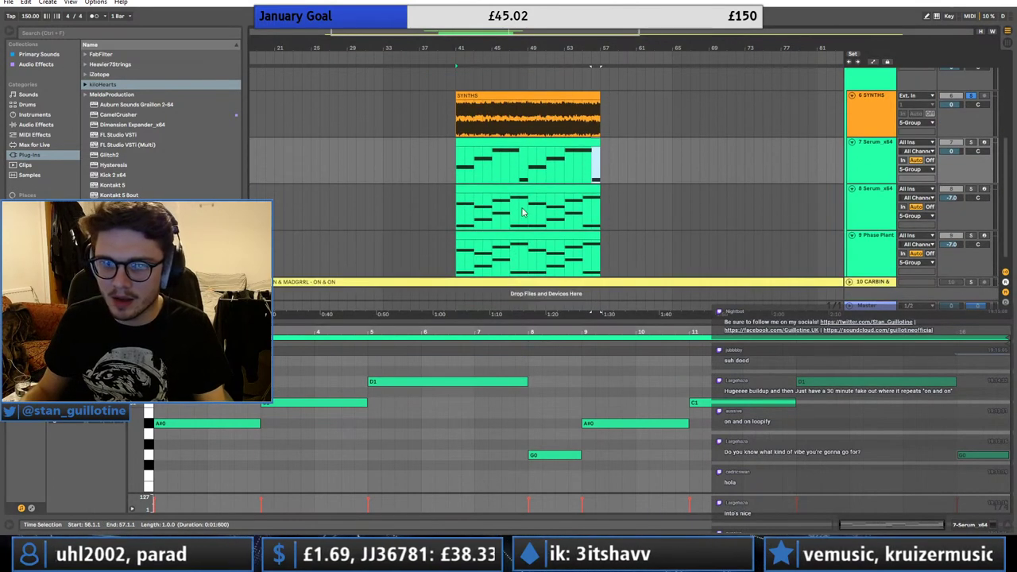
click(512, 187)
drag(563, 471, 548, 359)
drag(138, 409, 119, 439)
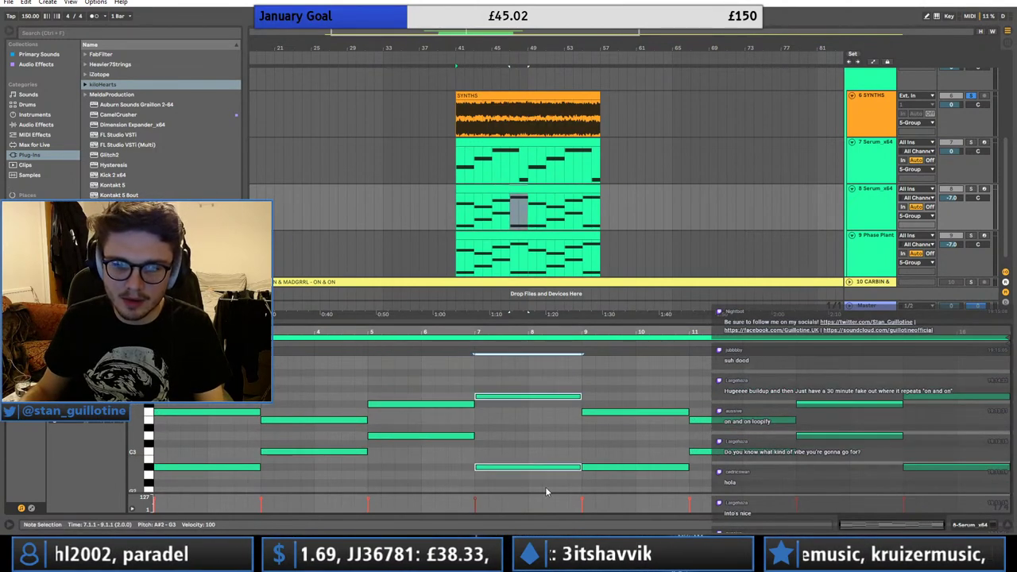
drag(1006, 339, 581, 340)
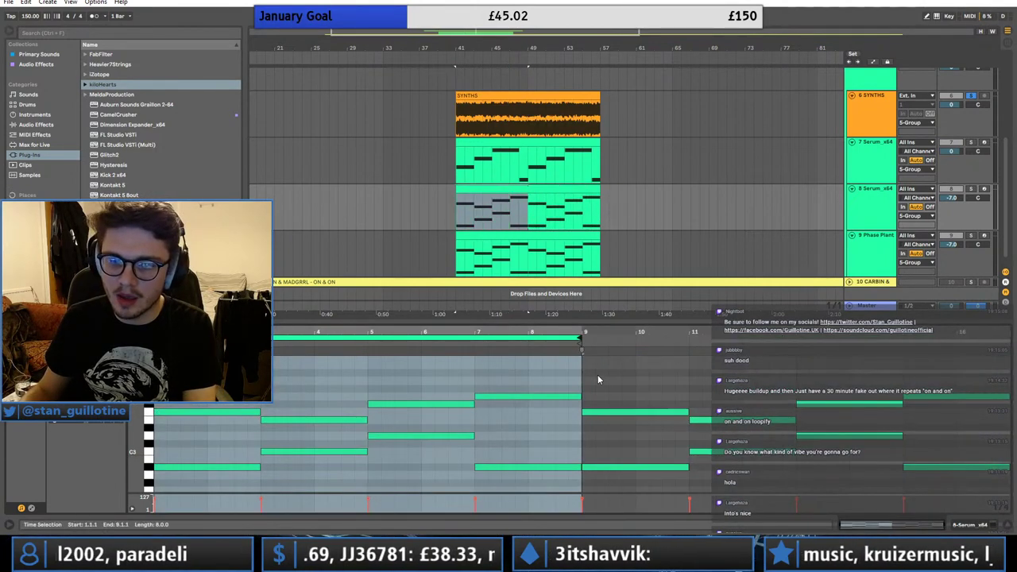
- Extend the chord notes at 5.1.1 to 8.1.1 and start the A#2 and G3 notes at 8.1.1
drag(441, 383, 431, 494)
drag(474, 437, 528, 436)
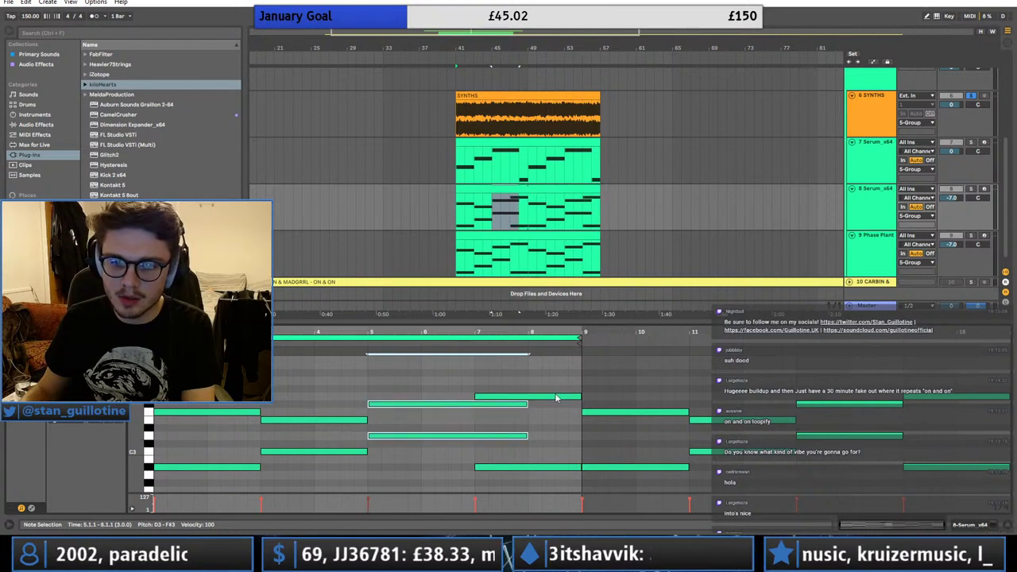
drag(559, 385, 543, 504)
click(481, 476)
click(502, 468)
drag(476, 467, 529, 467)
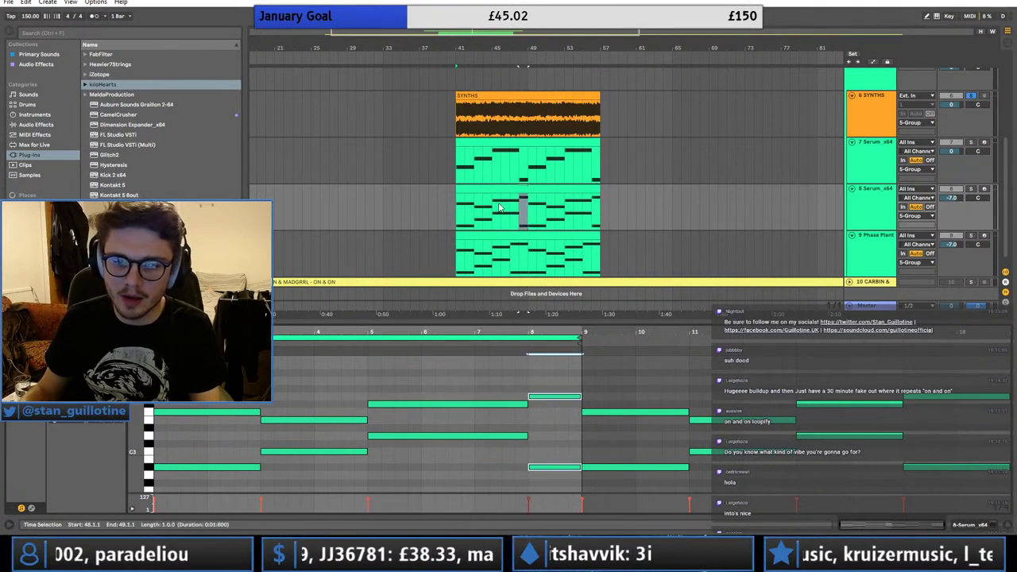
- Replace the Phase Plant track's chord clip with the edited clip from track 8
click(503, 188)
key(ctrl+d)
key(ctrl+z)
click(498, 235)
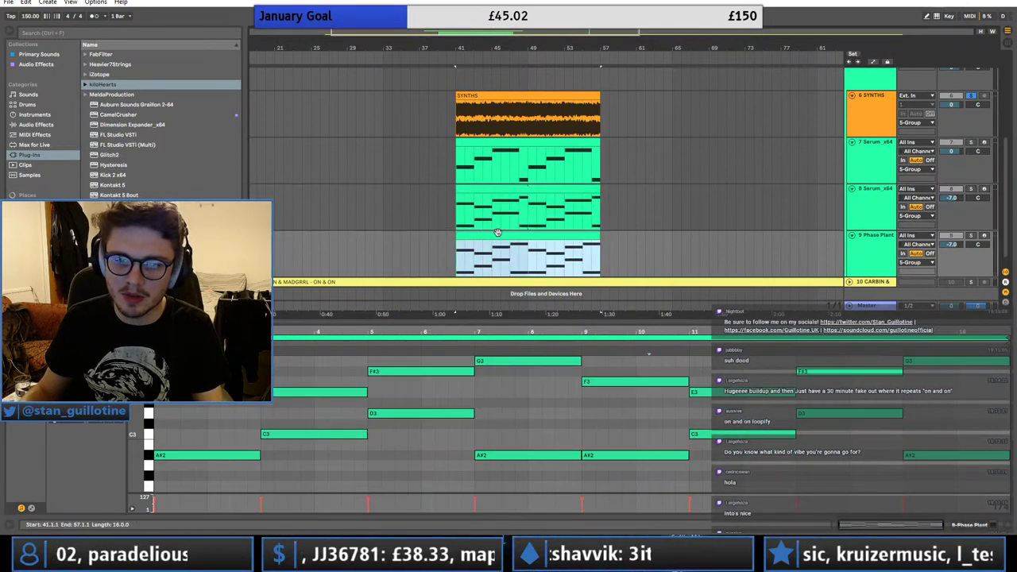
click(471, 207)
click(462, 165)
- Solo the track 7 bass for a listen and set the SYNTHS track volume to -8 dB
click(971, 142)
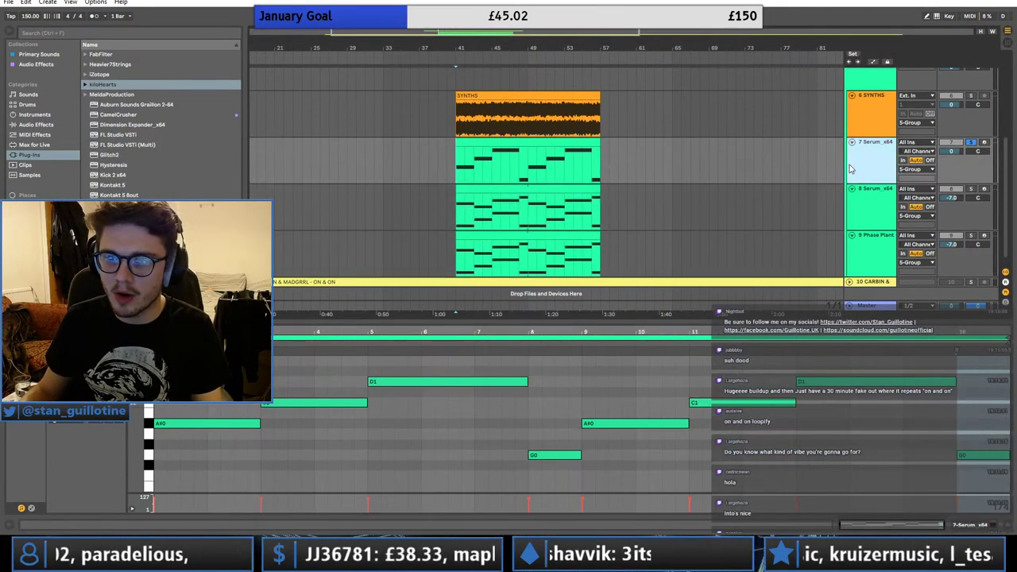
click(950, 105)
text(-8)
key(Return)
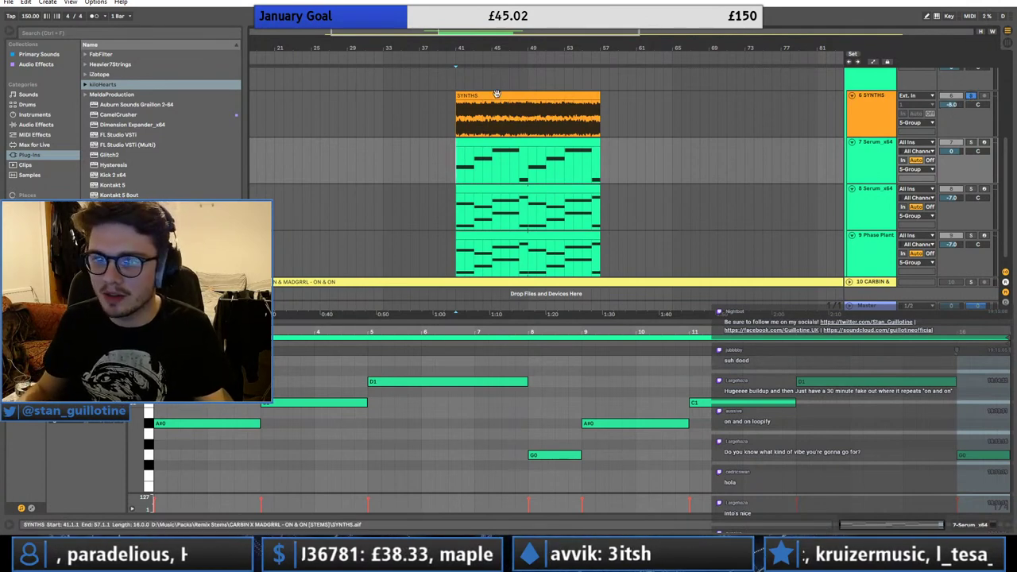
- Load FabFilter Pro-Q 3 onto the SYNTHS track
click(883, 115)
double_click(883, 115)
click(85, 75)
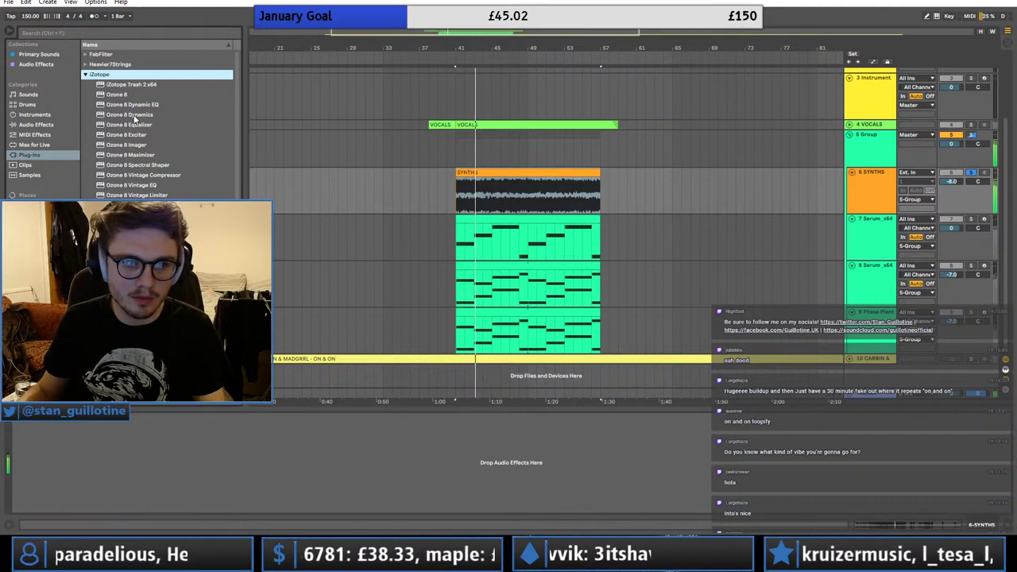
double_click(505, 170)
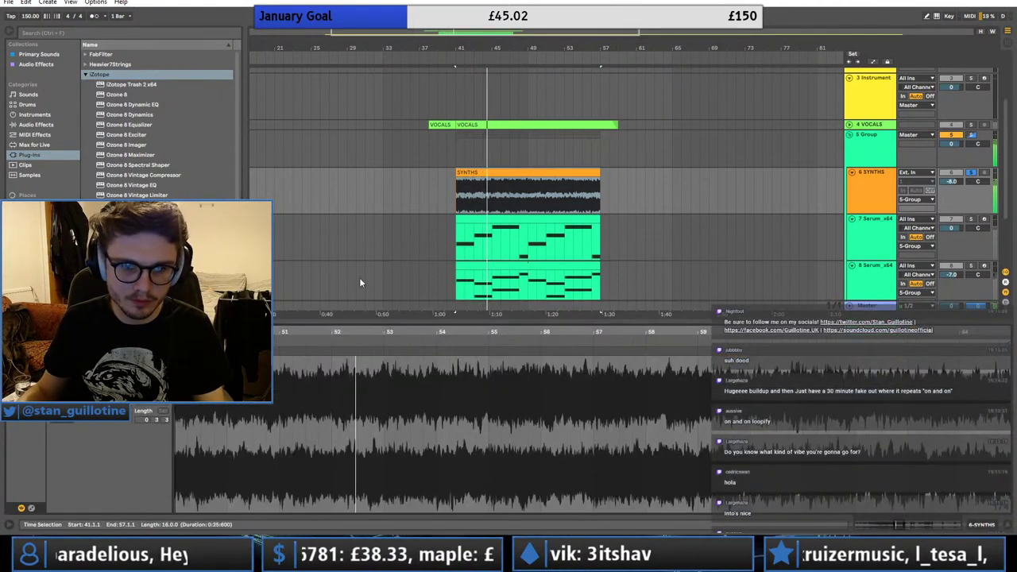
double_click(856, 186)
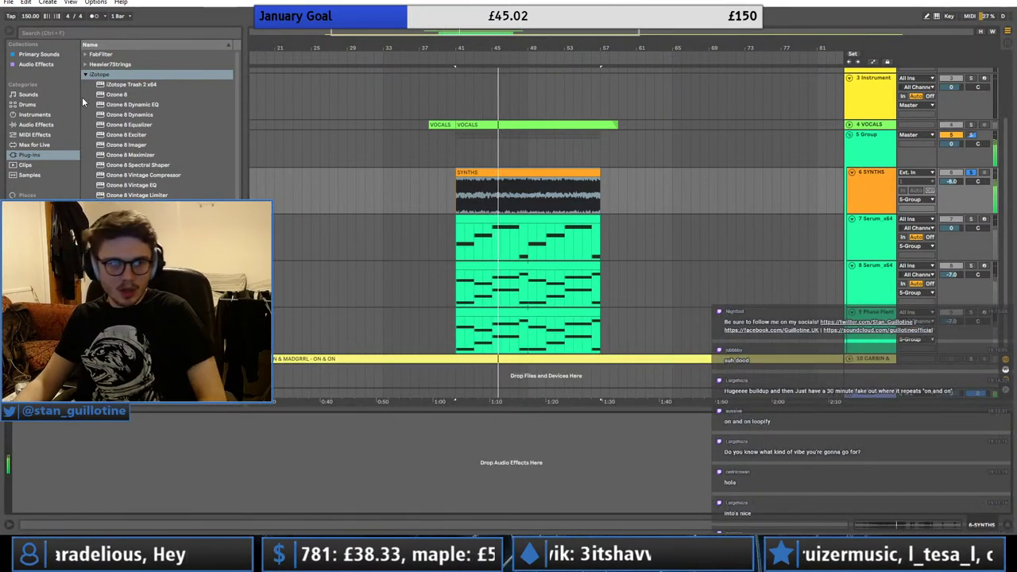
click(86, 54)
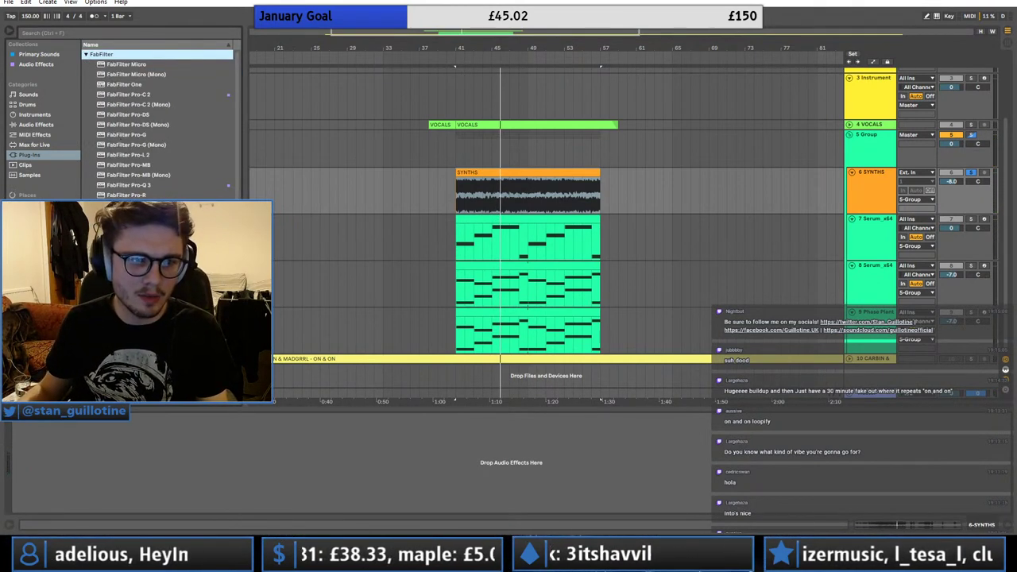
click(139, 185)
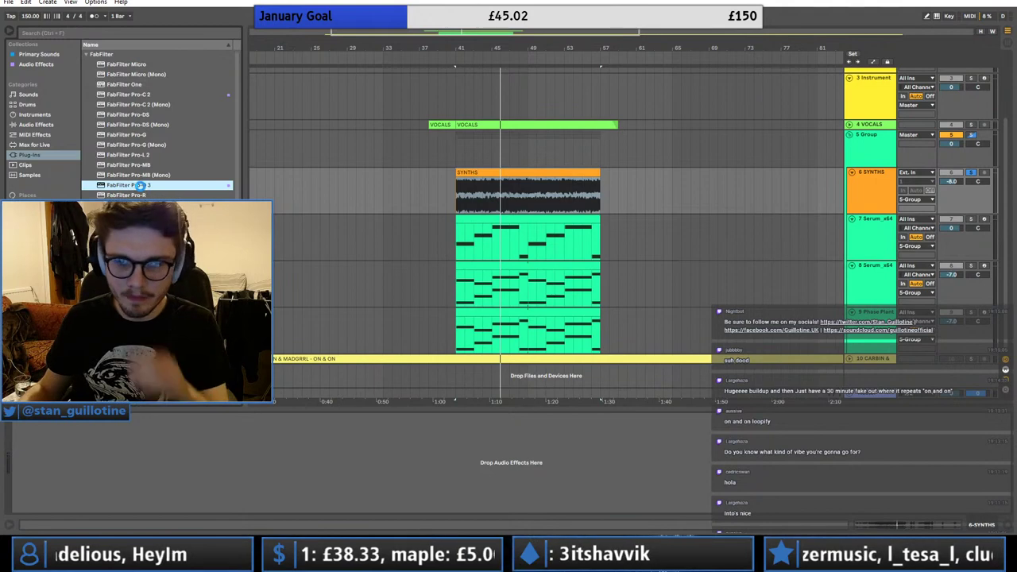
double_click(139, 185)
- Add a low cut and a high cut at about 5867 Hz in Pro-Q 3, and close its window
drag(85, 184, 243, 191)
key(space)
click(478, 184)
drag(478, 184, 401, 200)
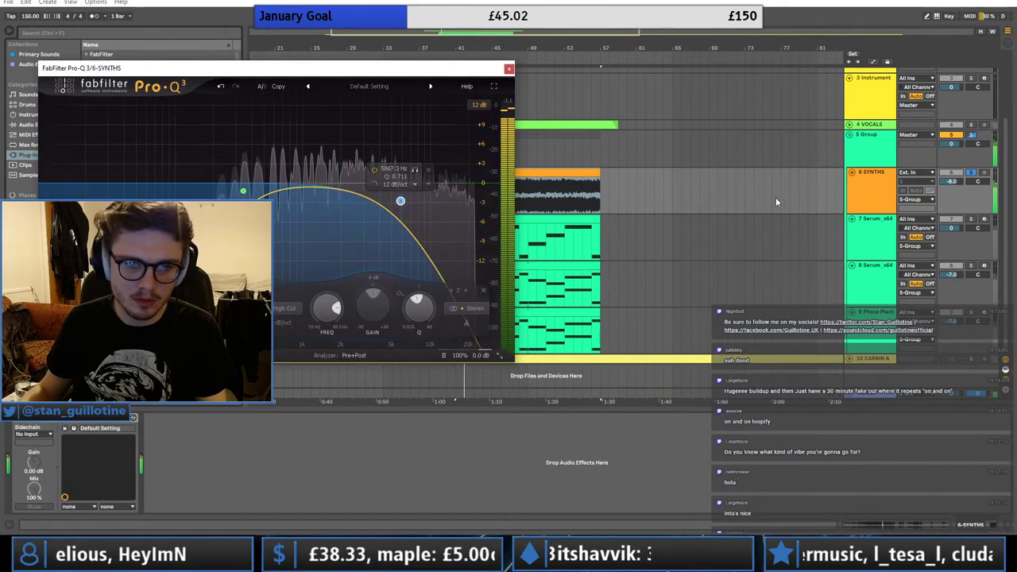
click(510, 69)
- Raise the Phase Plant track's volume and set the track 8 Serum volume to -4.0 dB
mouse_move(951, 322)
mouse_down()
mouse_move(951, 309)
mouse_move(955, 323)
mouse_up()
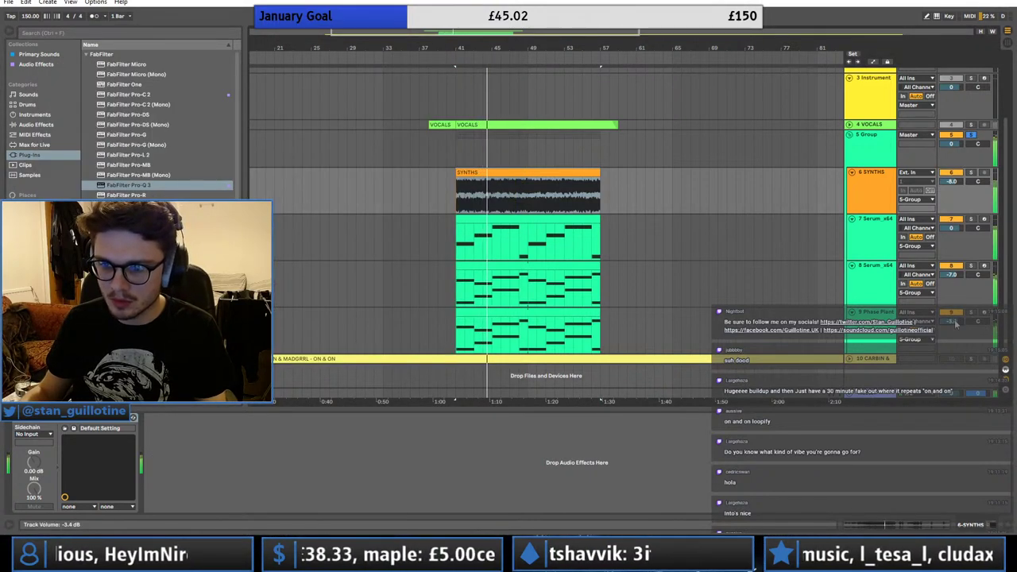
drag(953, 275, 952, 266)
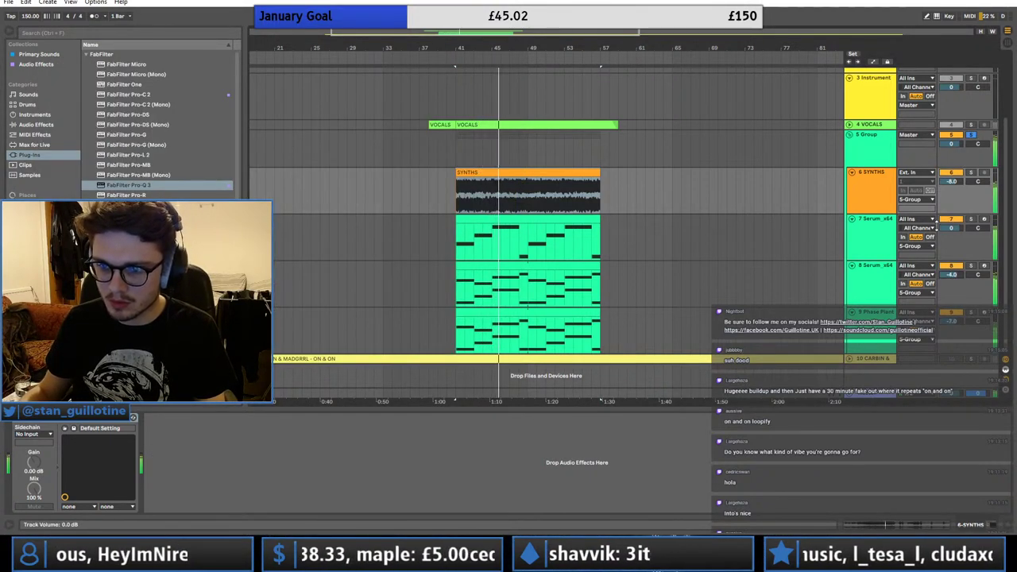
- Solo the track 8 Serum and automate its Macro 1 with a ramp rising from bar 41 to bar 57
click(977, 229)
click(971, 266)
click(484, 266)
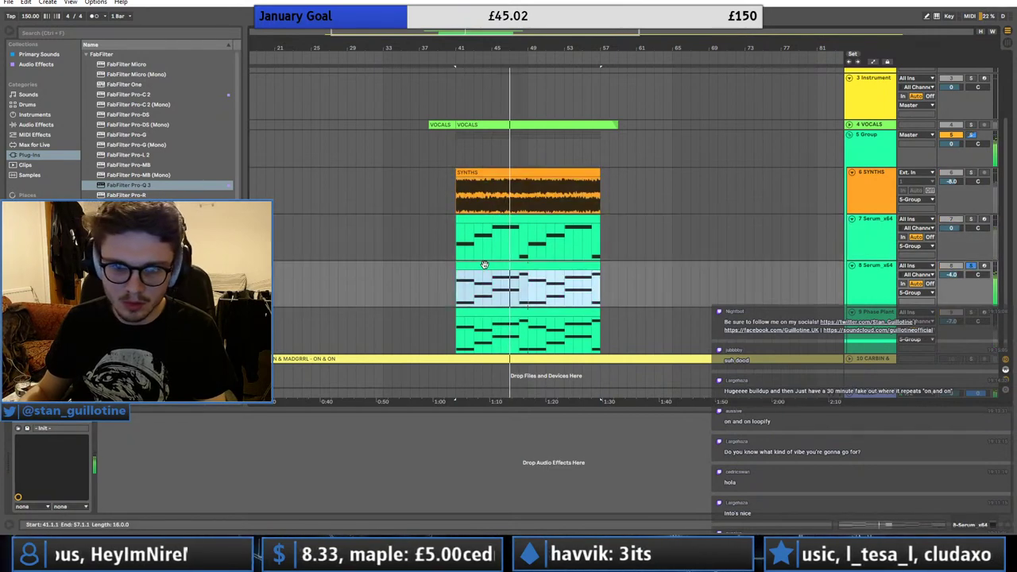
click(37, 418)
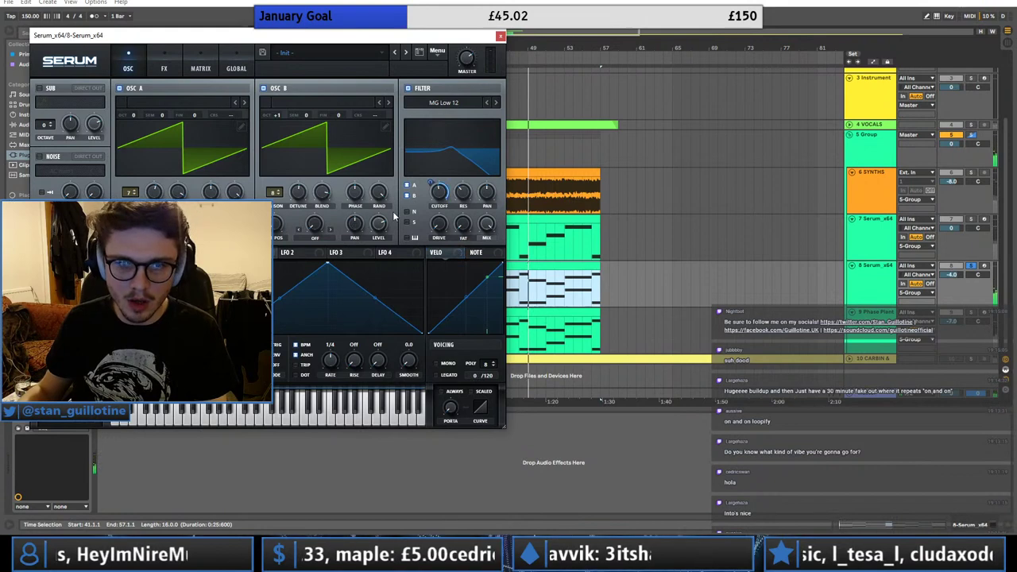
click(501, 37)
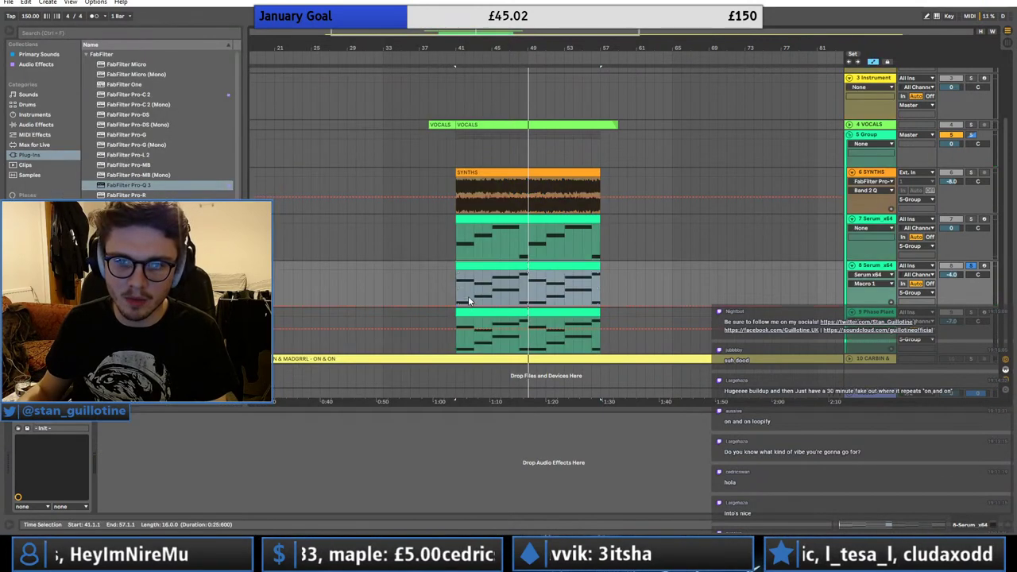
key(space)
drag(627, 271, 601, 270)
click(461, 266)
key(space)
key(space)
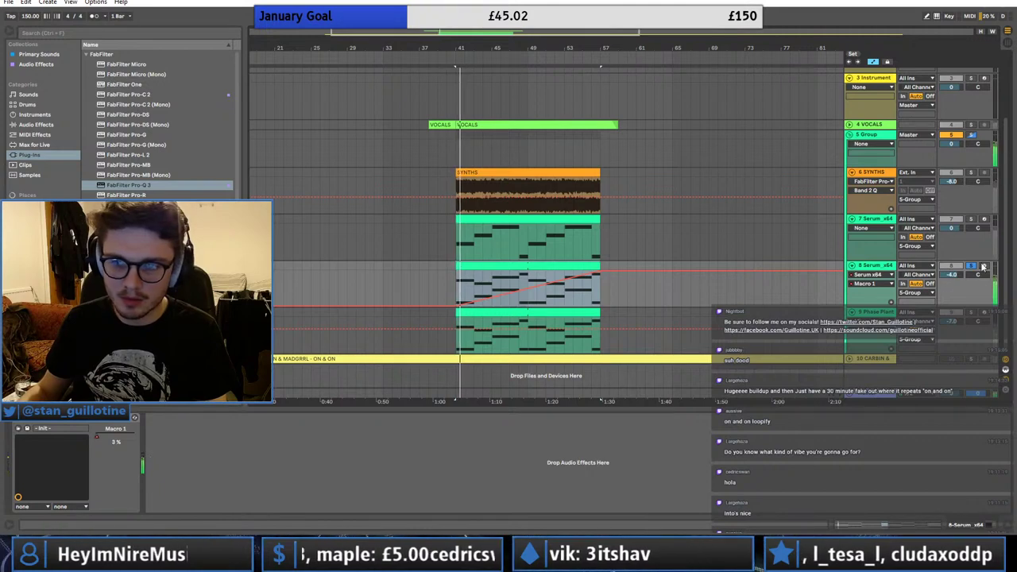
- Solo the whole group, fold tracks 6 to 9 and place the insert marker at bar 41
click(976, 141)
click(971, 135)
click(852, 172)
click(852, 182)
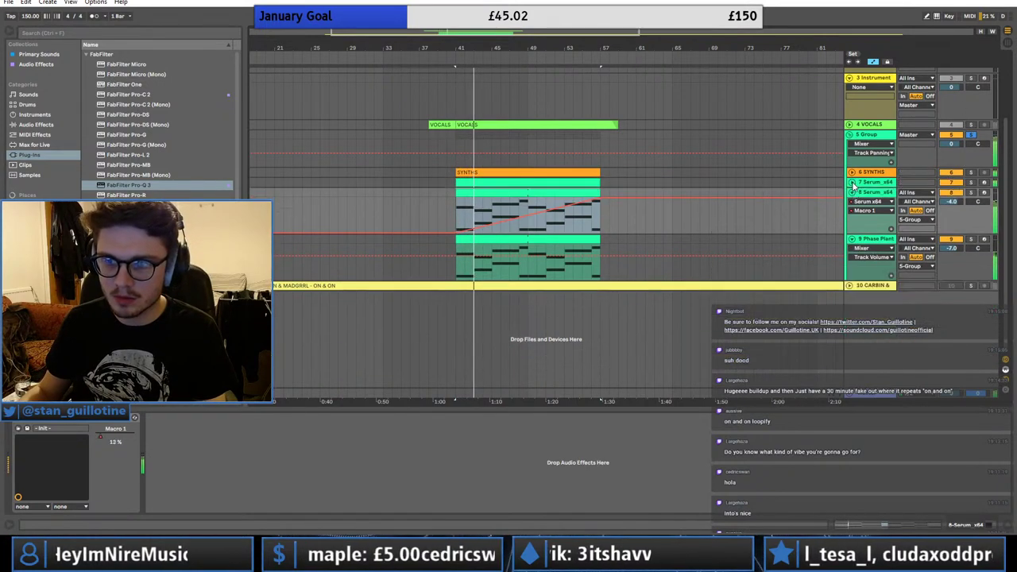
click(852, 192)
click(853, 201)
click(858, 223)
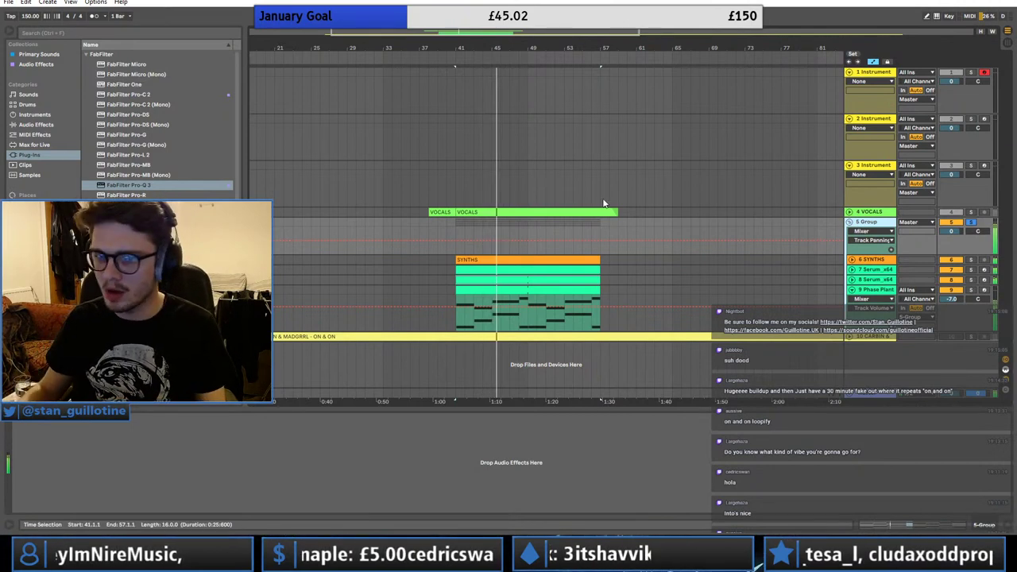
click(456, 233)
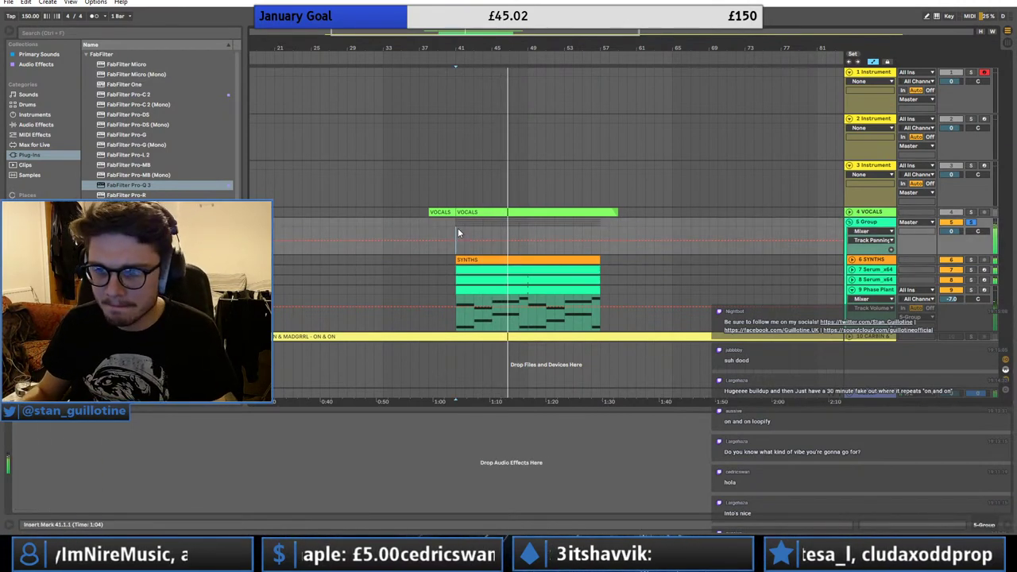
click(851, 291)
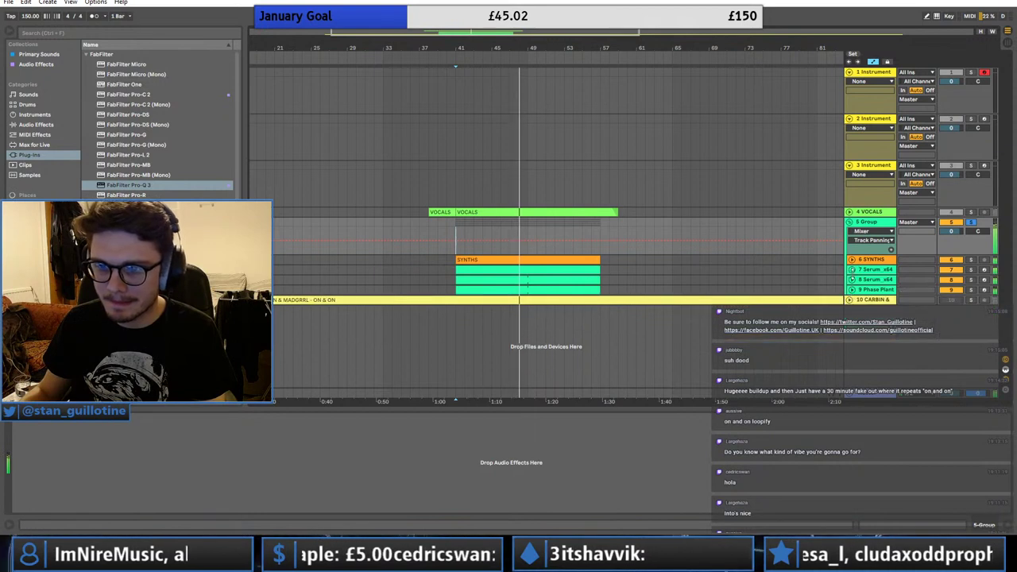
- Unfold the SYNTHS track, readjust its volume by ear and fold it again
click(852, 260)
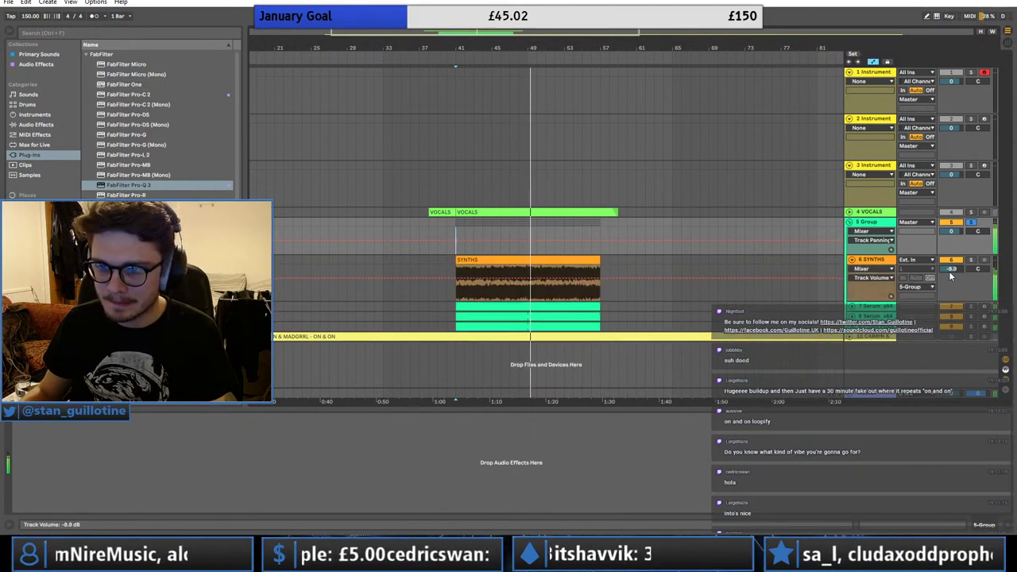
drag(950, 275, 960, 252)
click(852, 260)
- Solo the track 7 Serum bass, select its clip and check the patch's oscillator settings
click(872, 271)
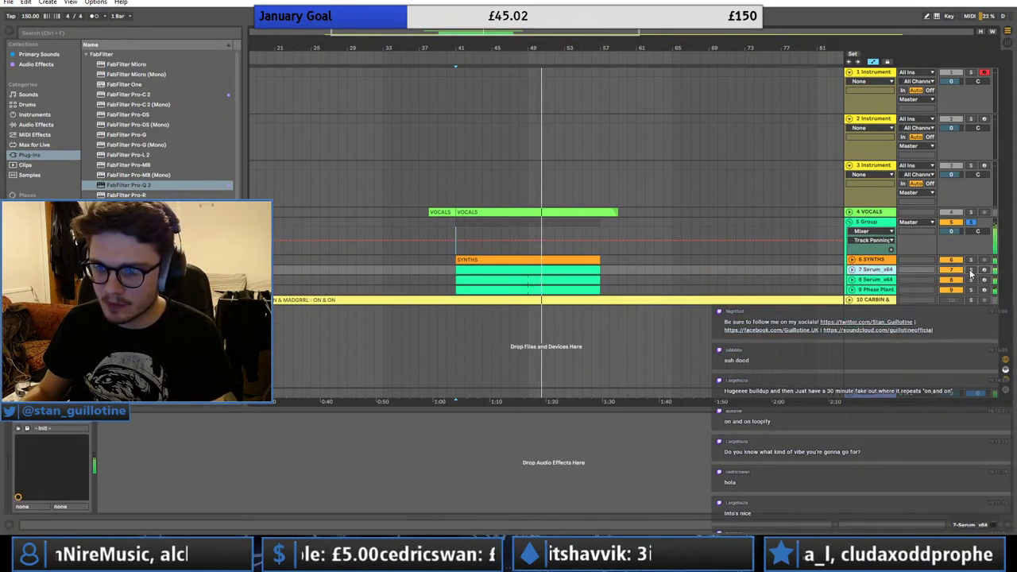
click(970, 271)
click(551, 280)
click(551, 271)
click(34, 419)
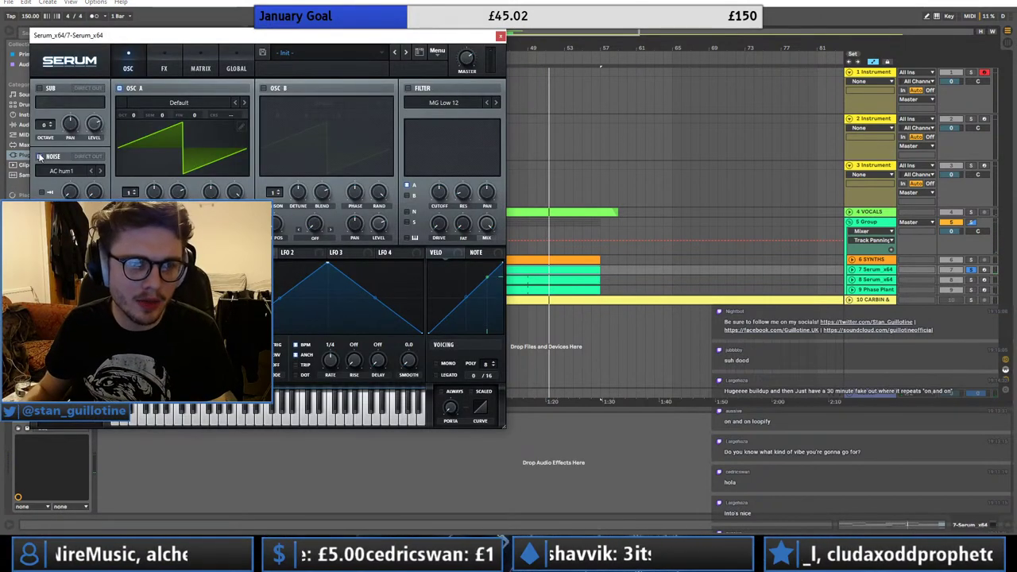
click(501, 37)
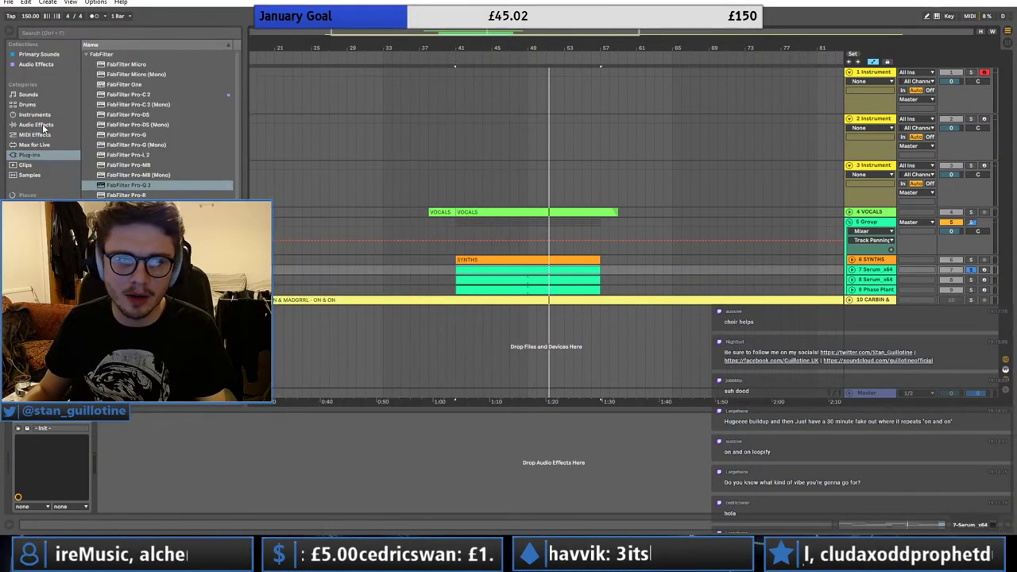
- Try a Saturator with about 10 dB of drive on the track 7 bass
click(42, 124)
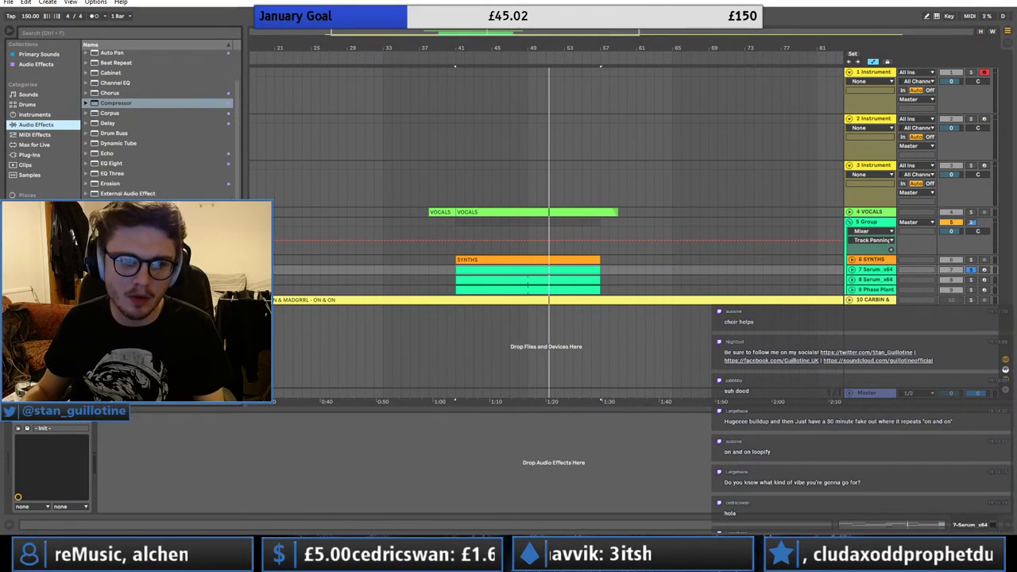
scroll(119, 157, down, 2)
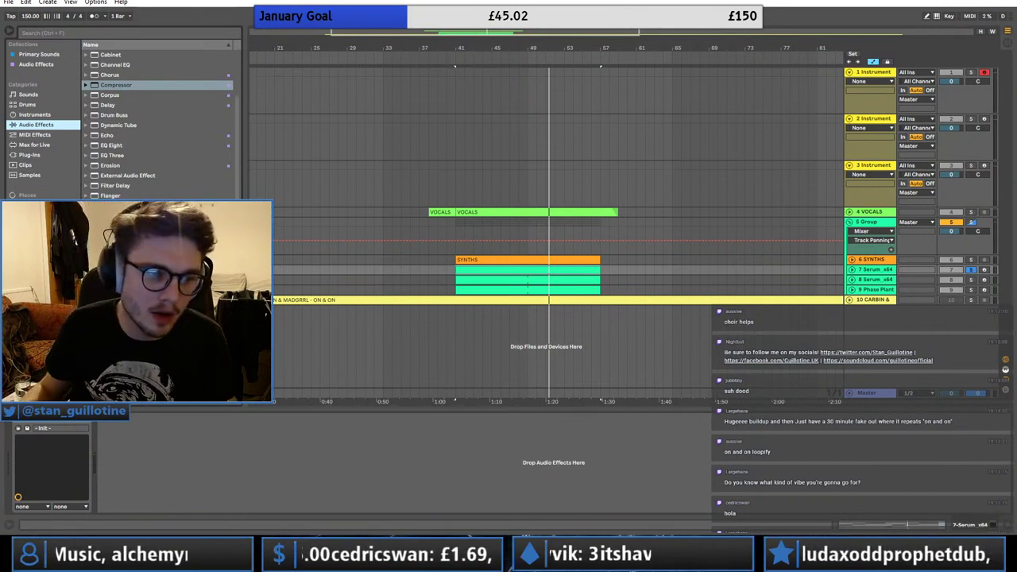
drag(116, 336, 116, 421)
key(space)
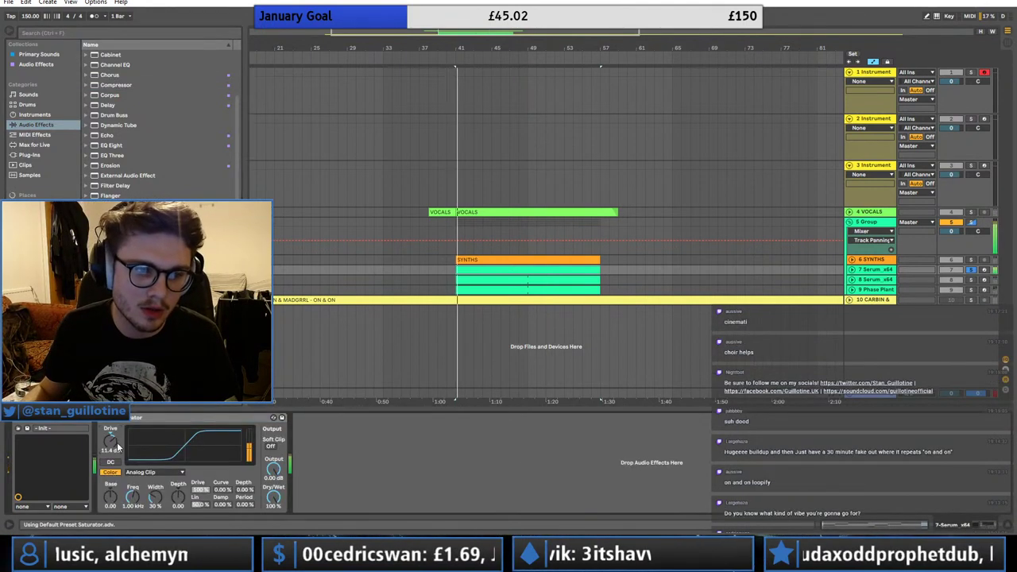
- Load the Hot Driven Tape preset of Dynamic Tube with 5.71 dB drive on track 7, and add an Overdrive centred near 1.56 kHz
click(105, 126)
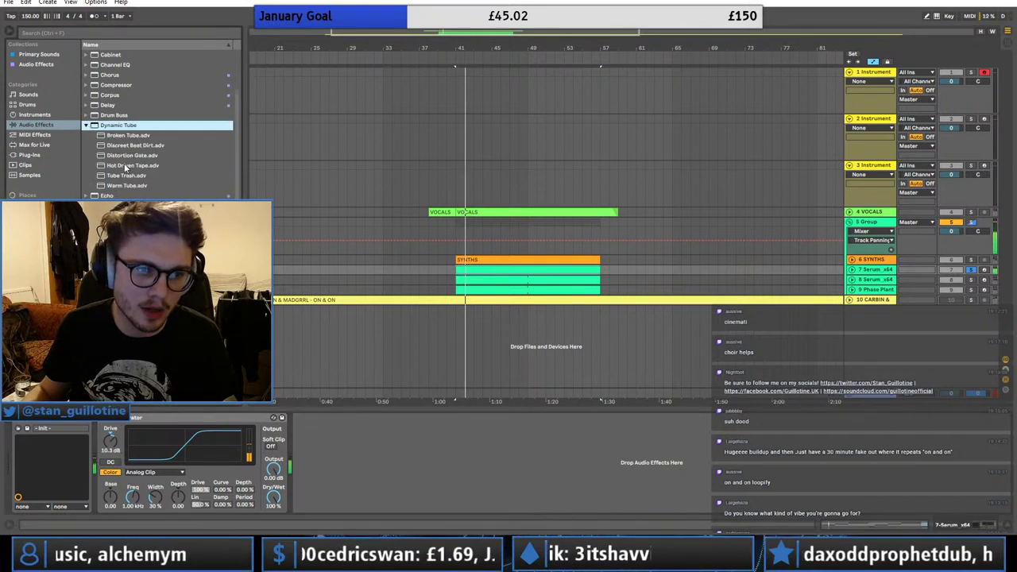
double_click(125, 166)
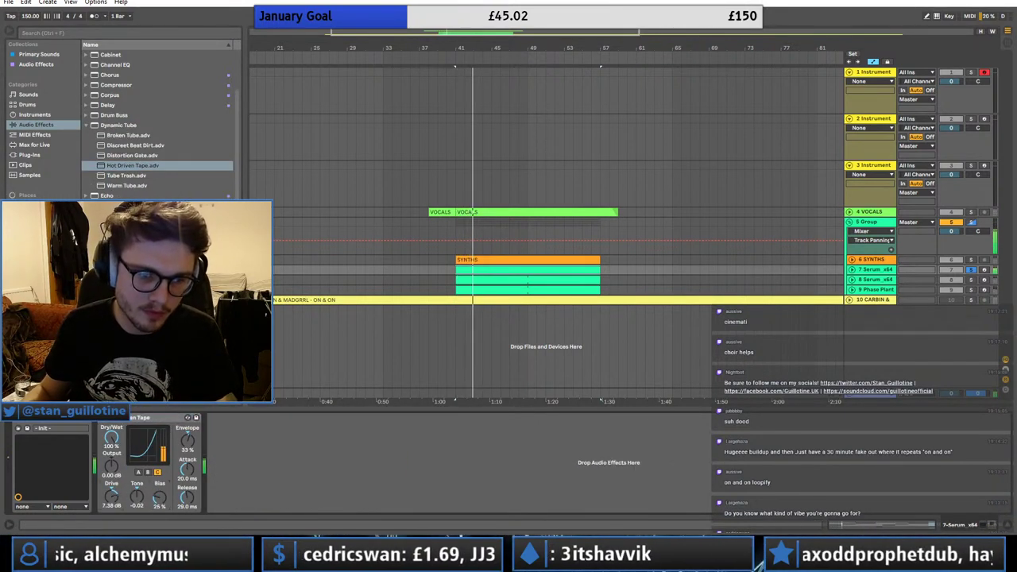
drag(111, 498, 111, 486)
double_click(120, 336)
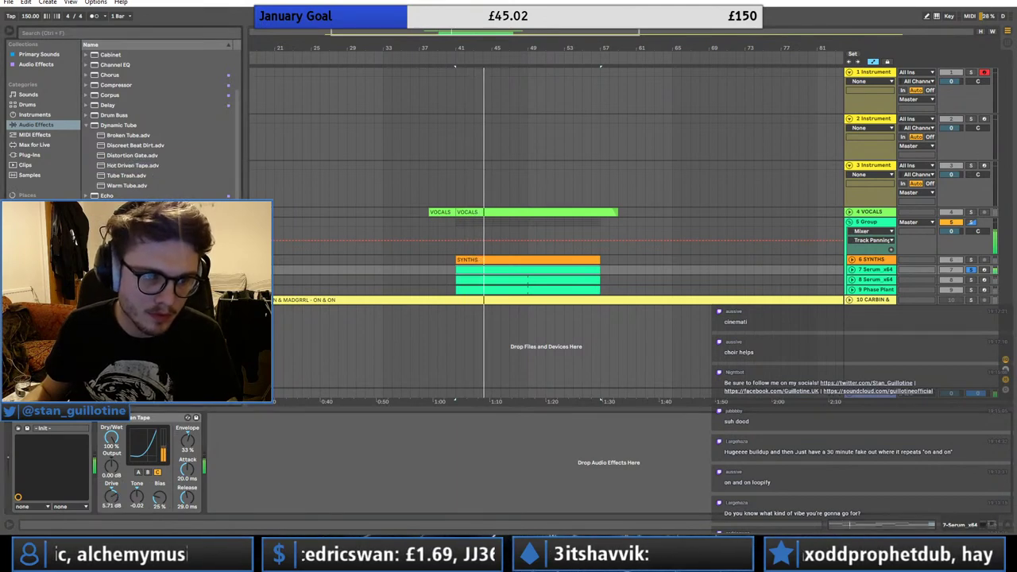
drag(238, 435, 239, 453)
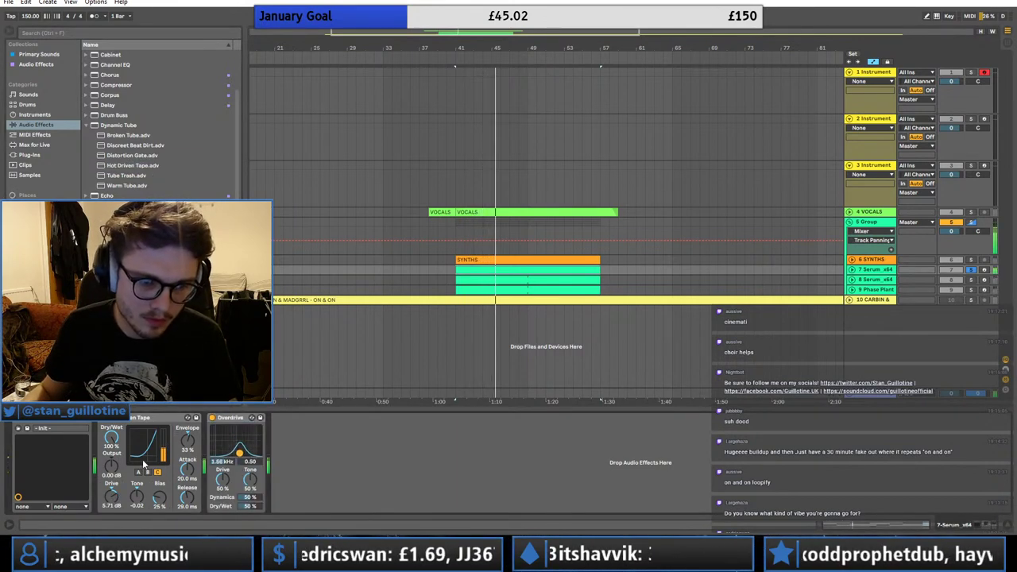
- Enable the Distortion effect in the track 7 Serum and close its window
click(34, 419)
click(150, 63)
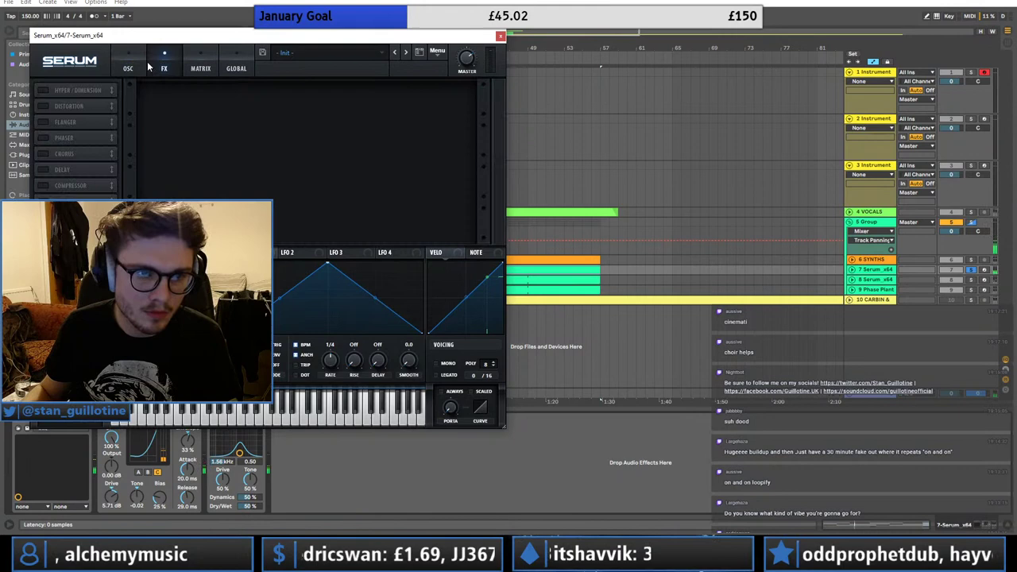
click(44, 106)
click(500, 37)
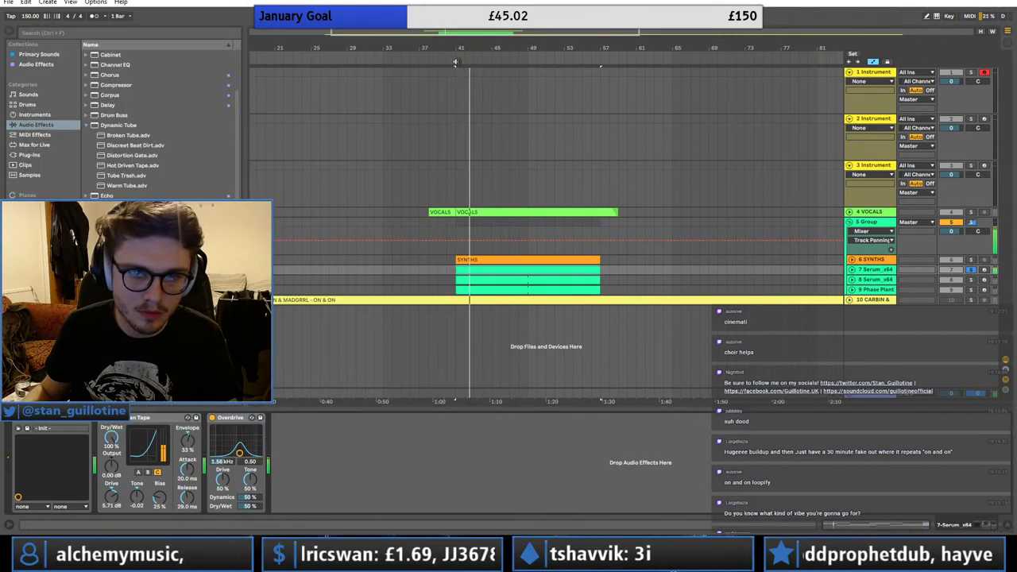
- Set the track 7 Serum's voicing to mono legato with a portamento time of about 261 ms
click(34, 418)
click(170, 61)
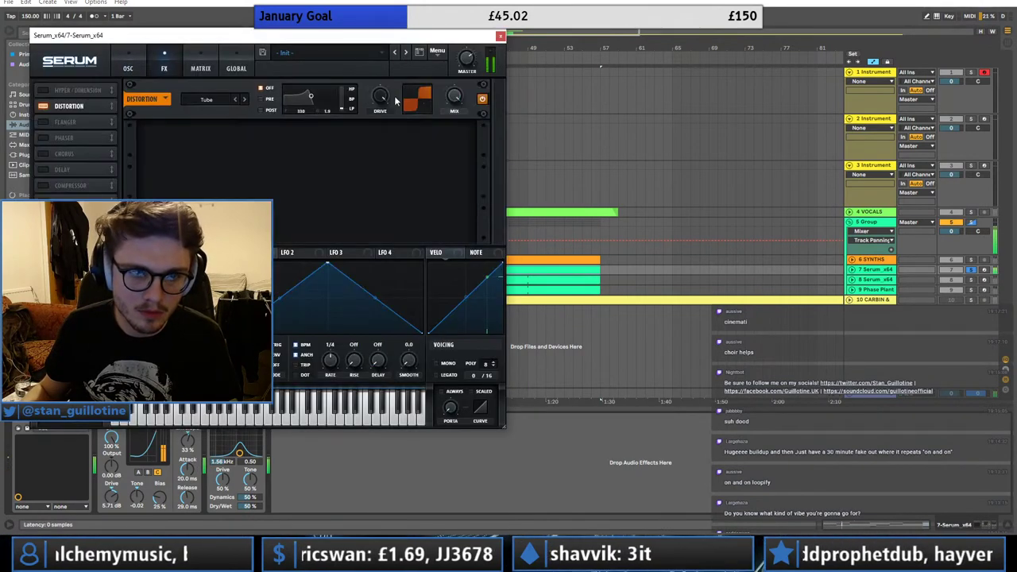
drag(450, 406, 460, 354)
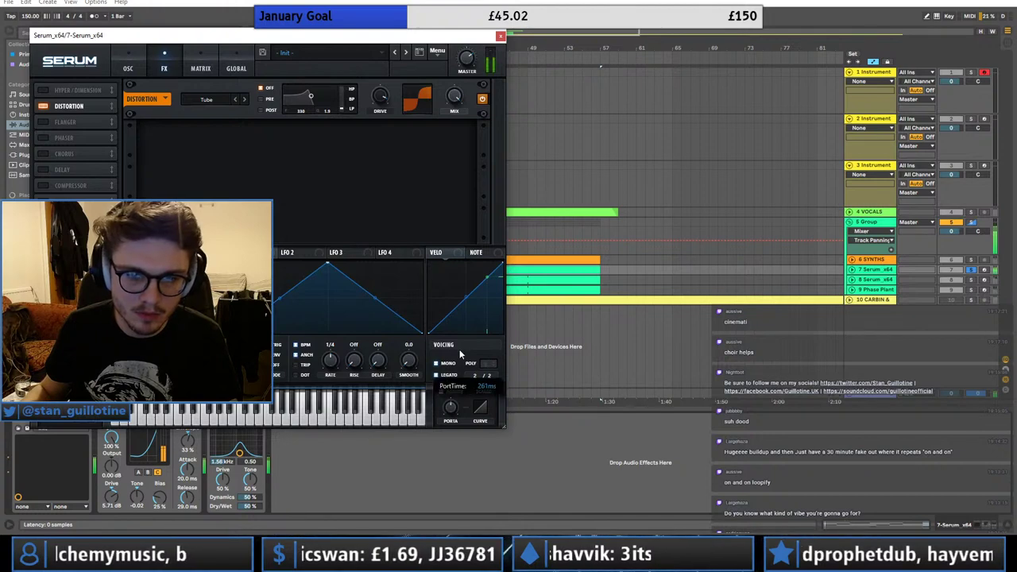
click(500, 37)
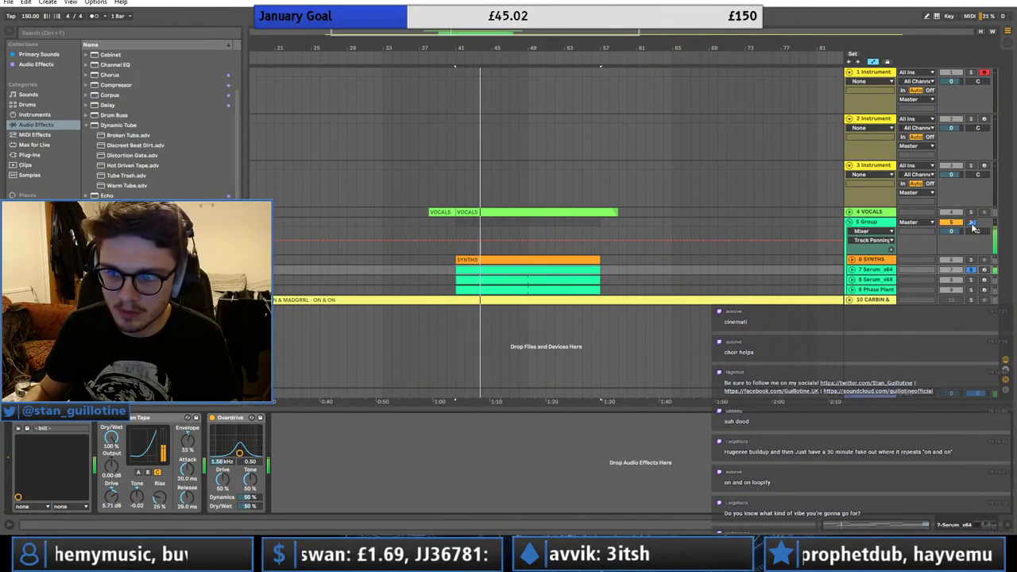
- Load FabFilter Pro-Q 3 after the Overdrive on track 7 and look at the bass clip's notes
click(46, 145)
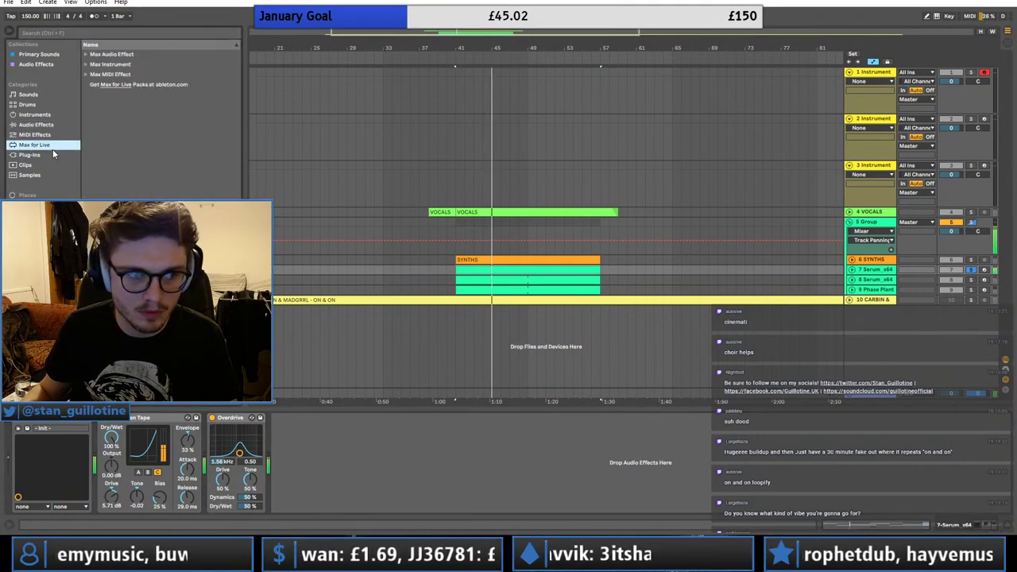
click(44, 67)
double_click(124, 317)
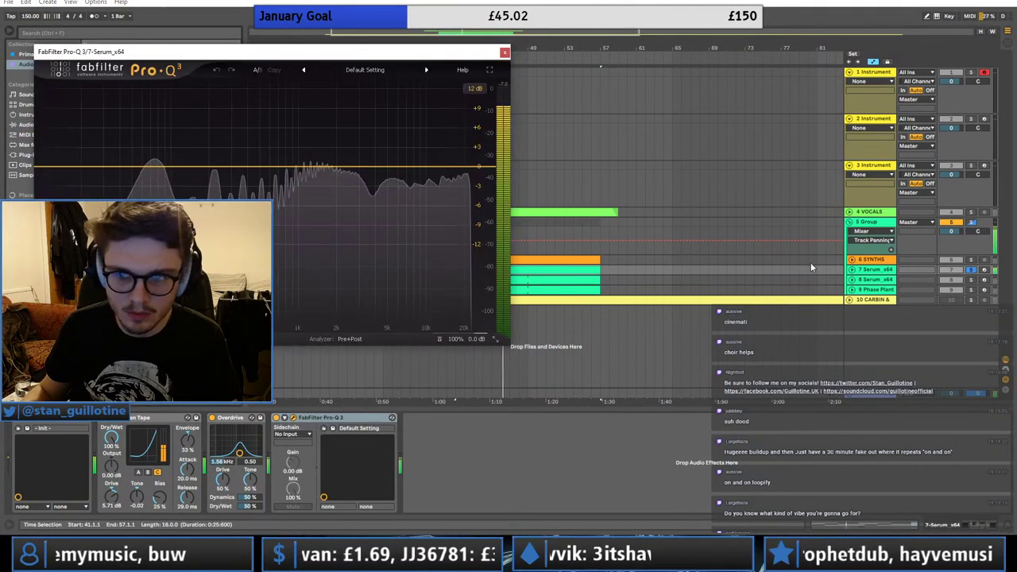
click(852, 270)
double_click(560, 272)
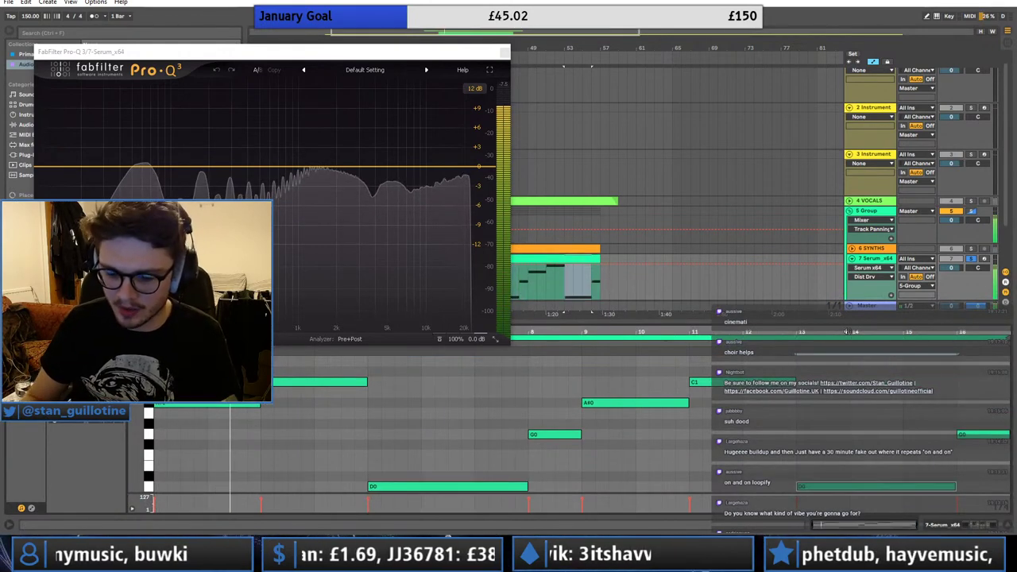
click(870, 269)
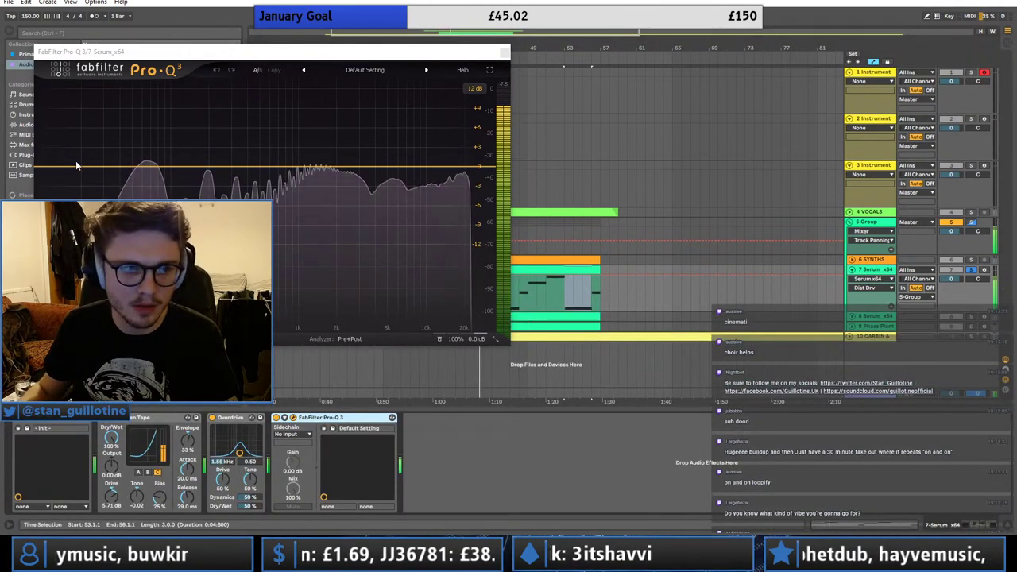
- In Pro-Q 3, add a low cut, a dip of about 4 dB in the low mids and a -3.25 dB dip near 1287 Hz
drag(77, 166, 133, 167)
drag(207, 167, 205, 193)
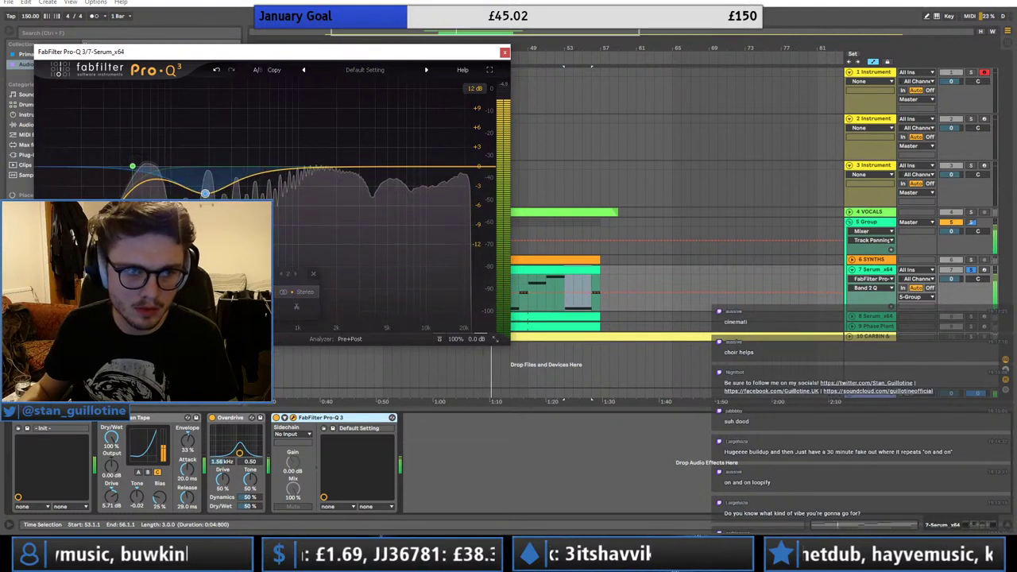
drag(204, 192, 204, 194)
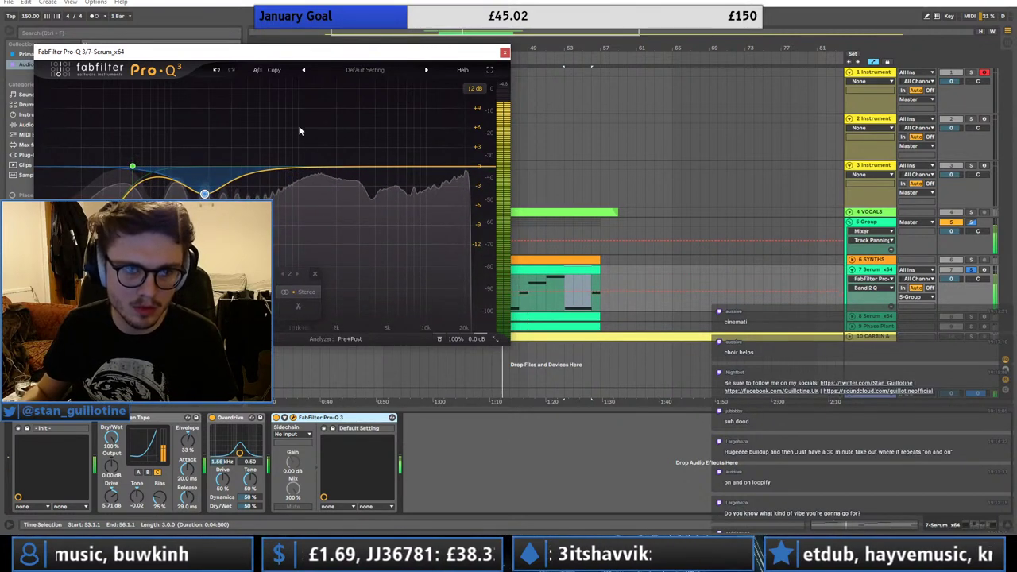
drag(311, 167, 313, 187)
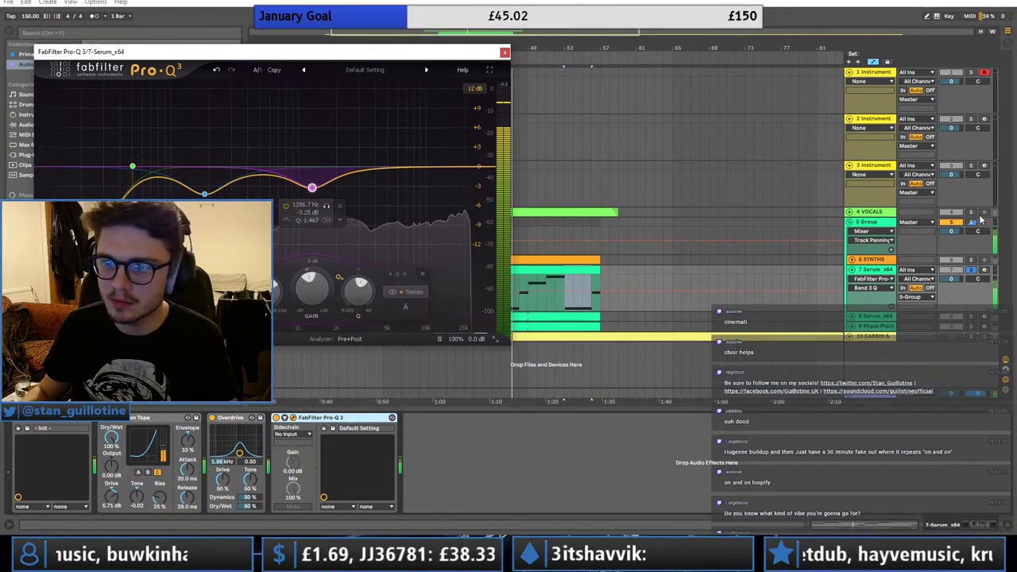
- Solo the whole group again, fold track 7 and close its Pro-Q 3 window
click(971, 223)
click(852, 269)
click(504, 52)
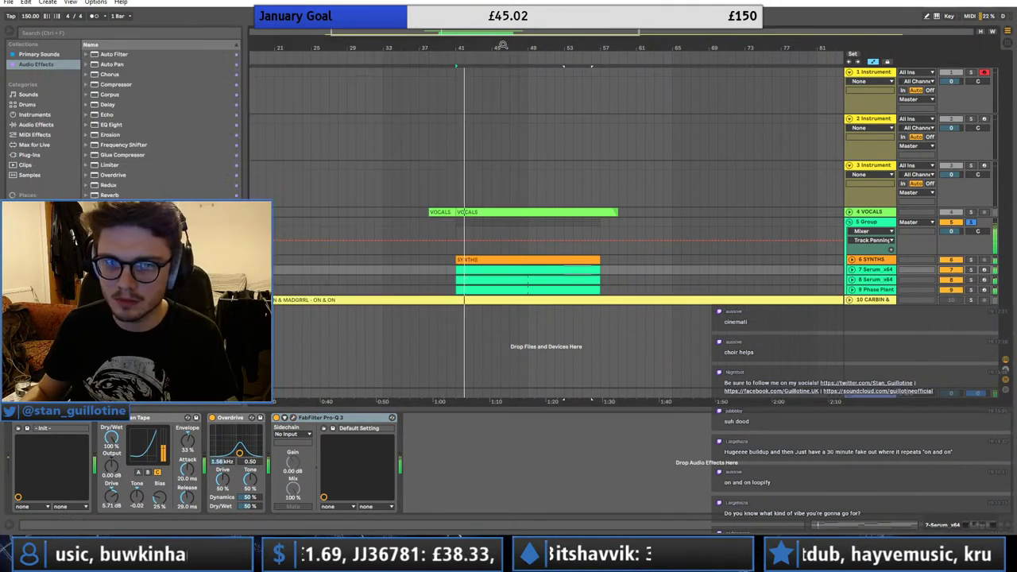
- Solo the SYNTHS track and load an Auto Filter after its Pro-Q 3
click(474, 260)
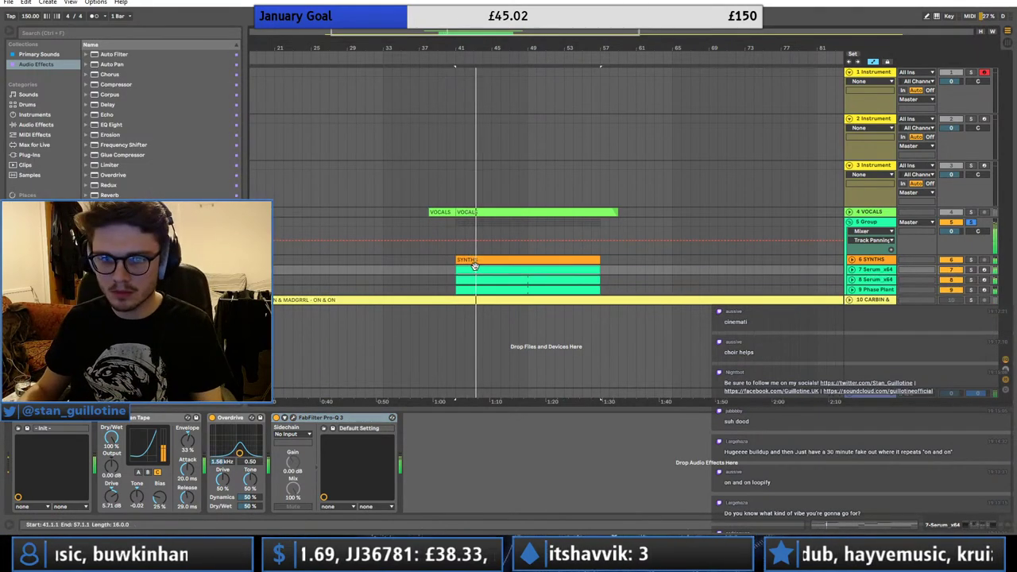
click(971, 260)
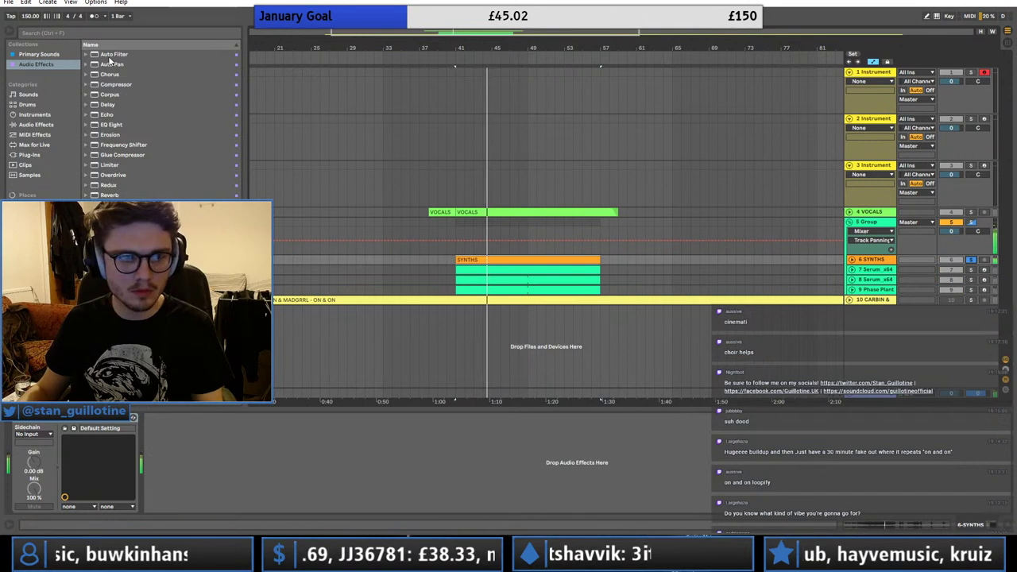
drag(113, 54, 243, 496)
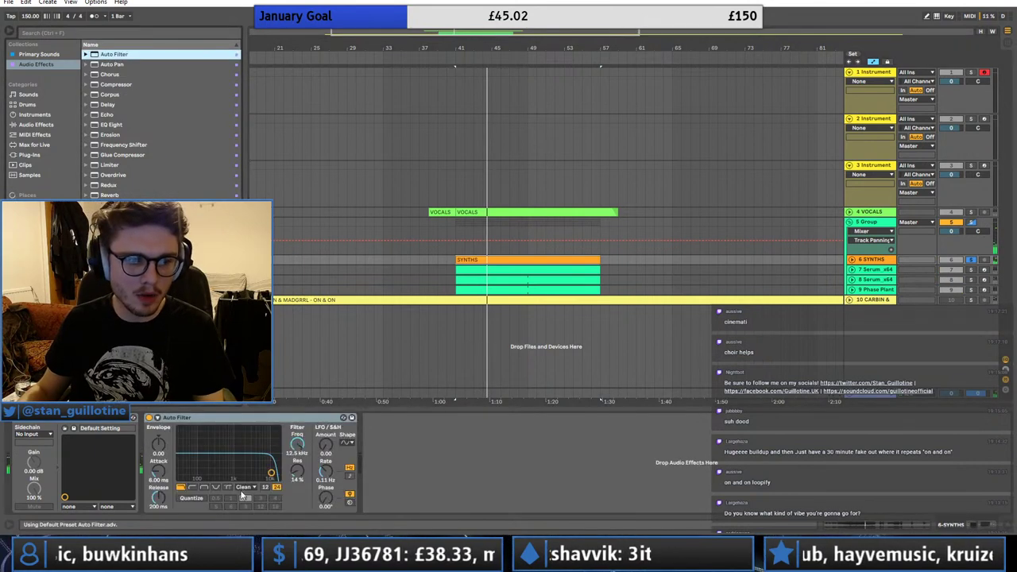
- Replace the SYNTHS track's Auto Filter with an Auto Pan at 81.7% amount, synced 1/4 rate, 0° phase and 180° offset
click(294, 420)
key(Delete)
double_click(111, 65)
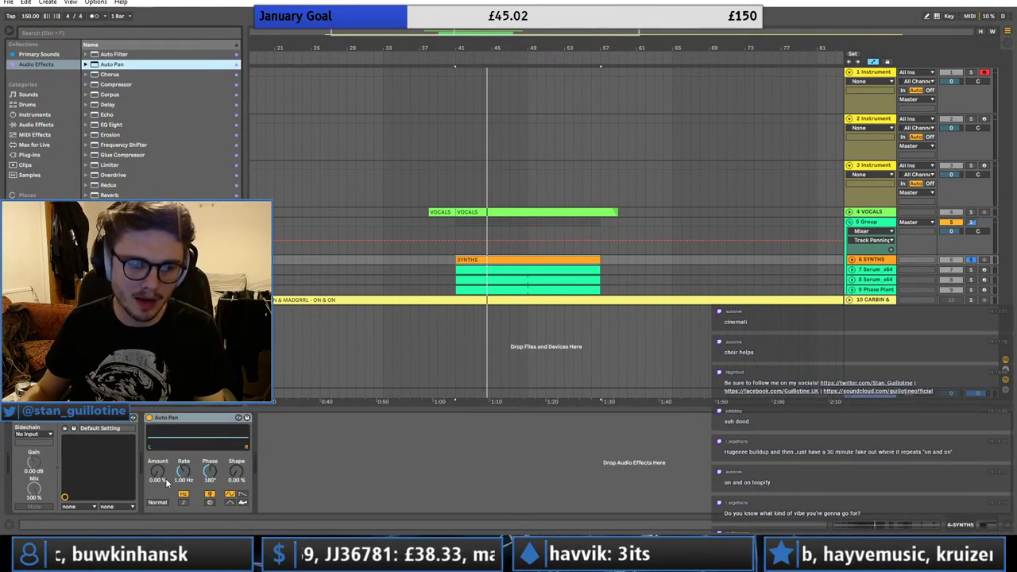
drag(158, 472, 158, 382)
click(209, 493)
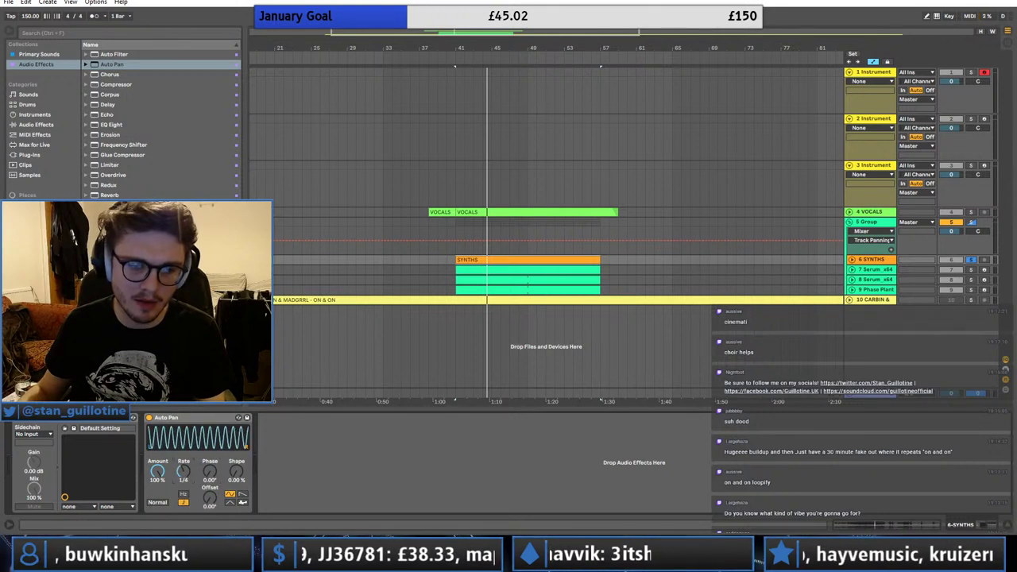
drag(158, 472, 158, 480)
drag(209, 499, 209, 453)
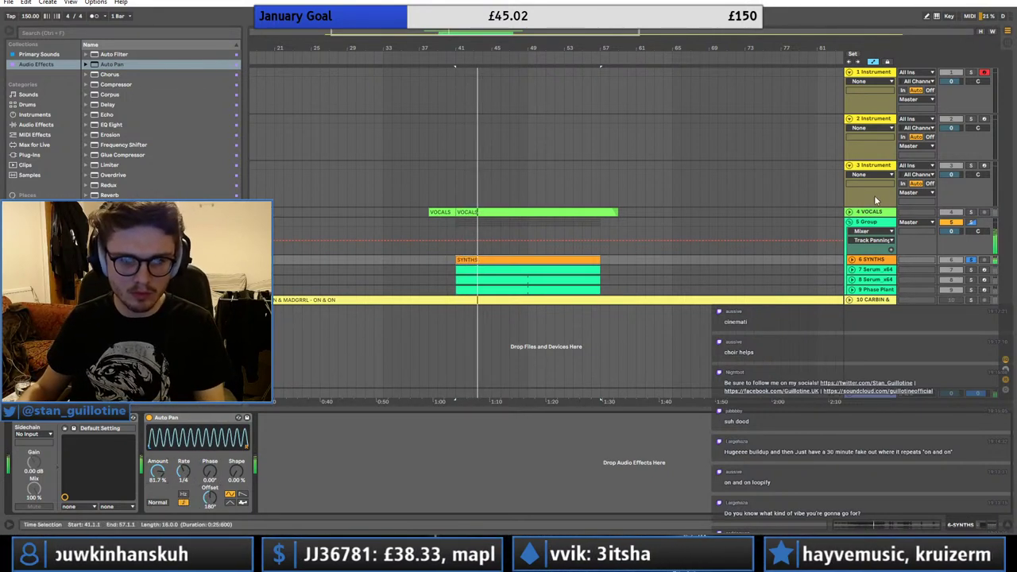
- With the whole group soloed, switch the Auto Pan to a saw wave with 74.6% amount, 1/4 rate, 0° offset and 35.7% shape
click(970, 223)
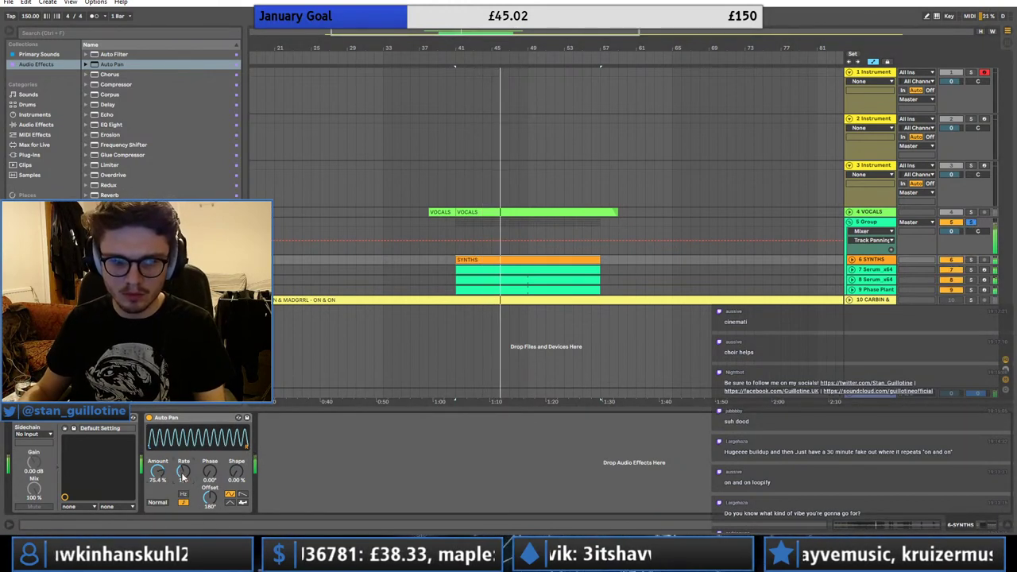
click(242, 494)
drag(185, 477, 211, 529)
key(space)
key(space)
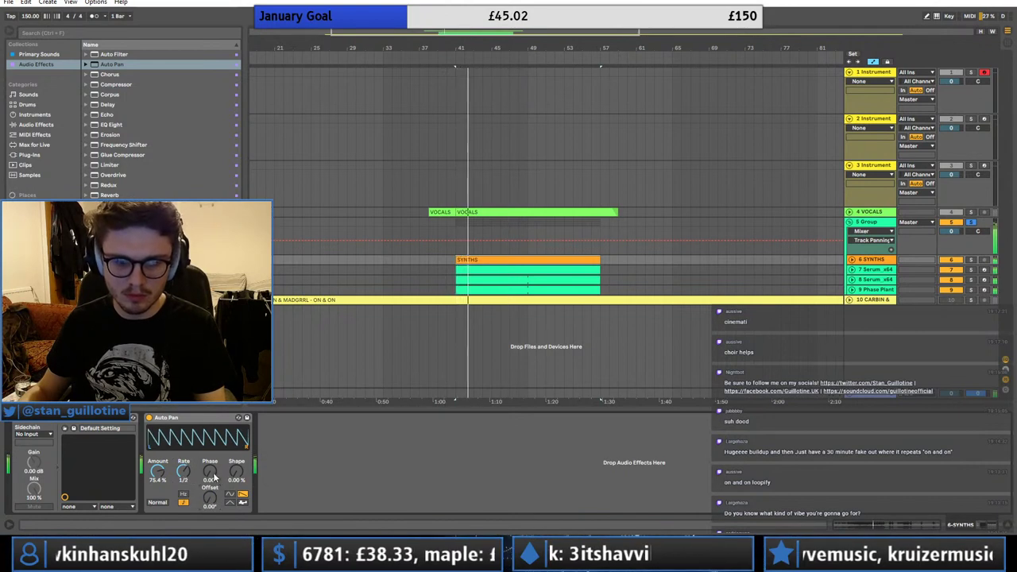
drag(237, 472, 236, 453)
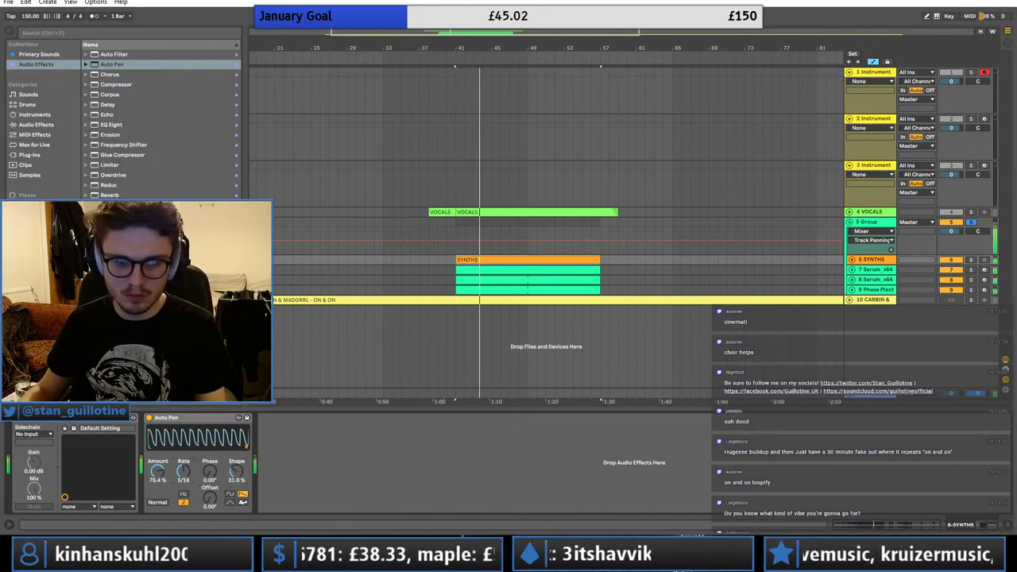
drag(183, 474, 165, 477)
drag(237, 472, 236, 468)
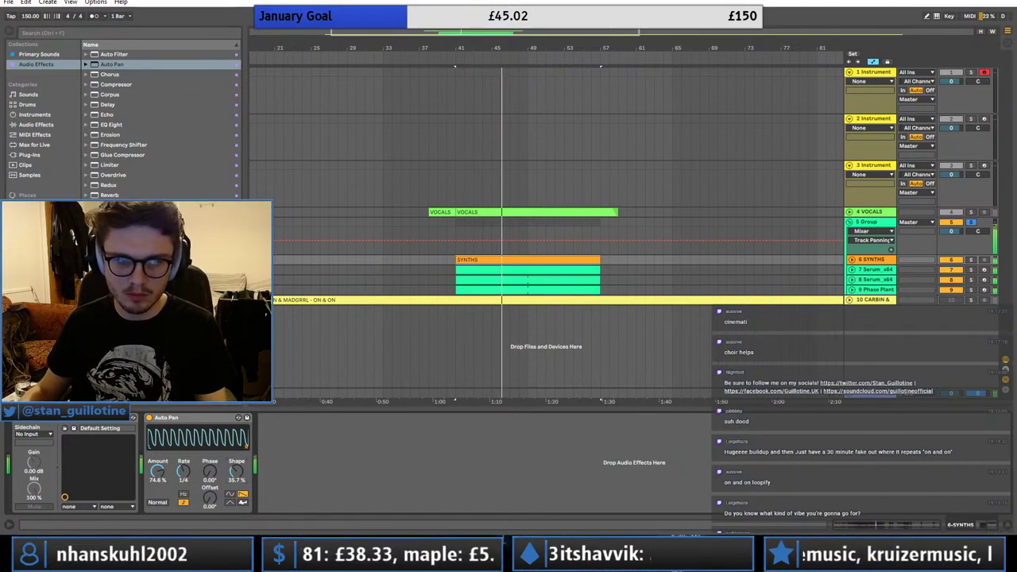
- Load a Reverb after the Auto Pan with about 4.34 s decay, 4.6 dB diffuse level and 32% dry/wet
click(108, 195)
double_click(109, 195)
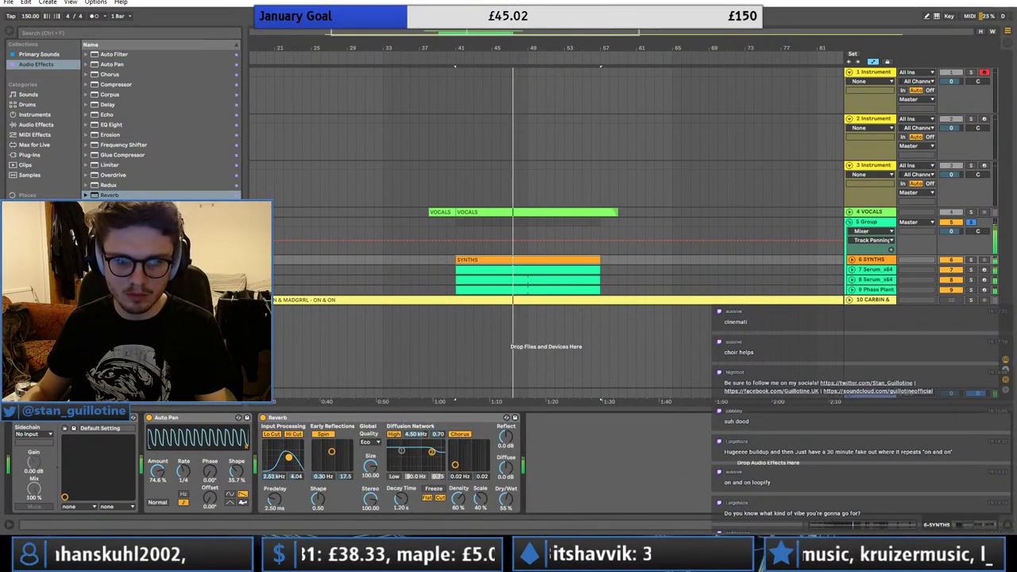
drag(399, 500, 398, 482)
drag(506, 468, 506, 458)
drag(506, 500, 506, 517)
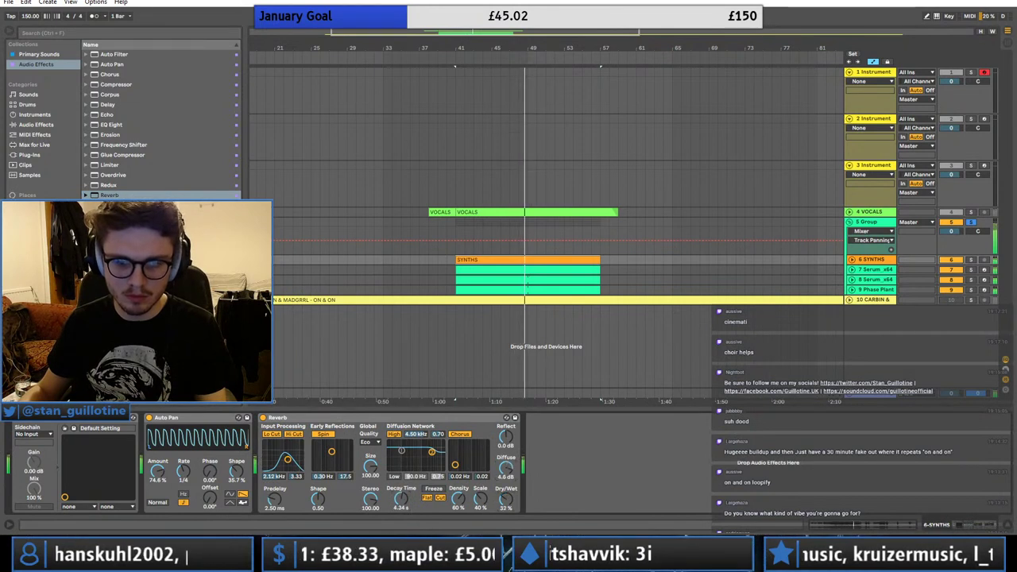
- Solo SYNTHS to refine the Reverb to 1.76 s decay, 6.0 dB diffuse, 45% dry/wet and 4.75 input filter width, then re-solo the group
click(970, 260)
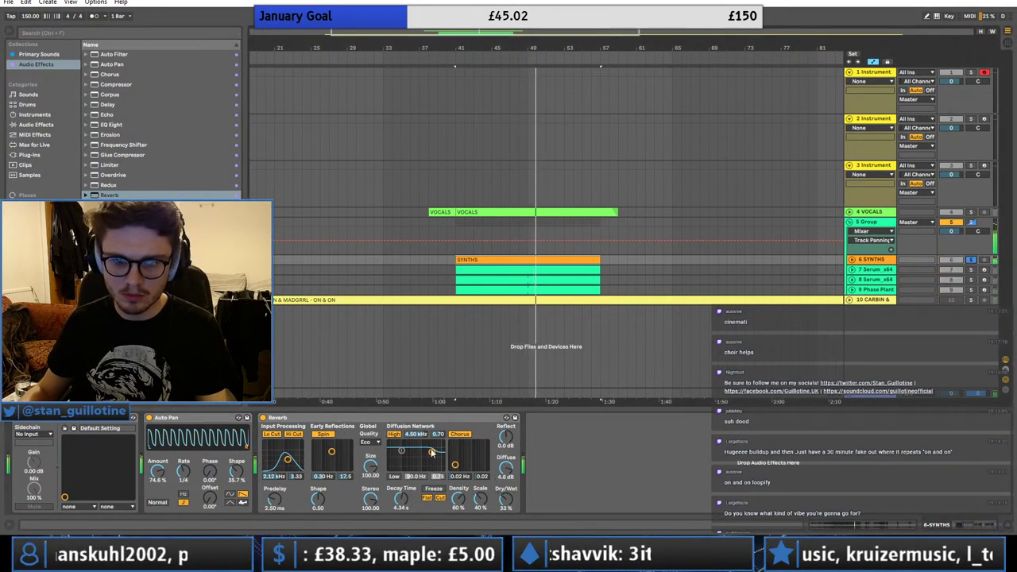
drag(401, 499, 401, 507)
drag(506, 500, 506, 466)
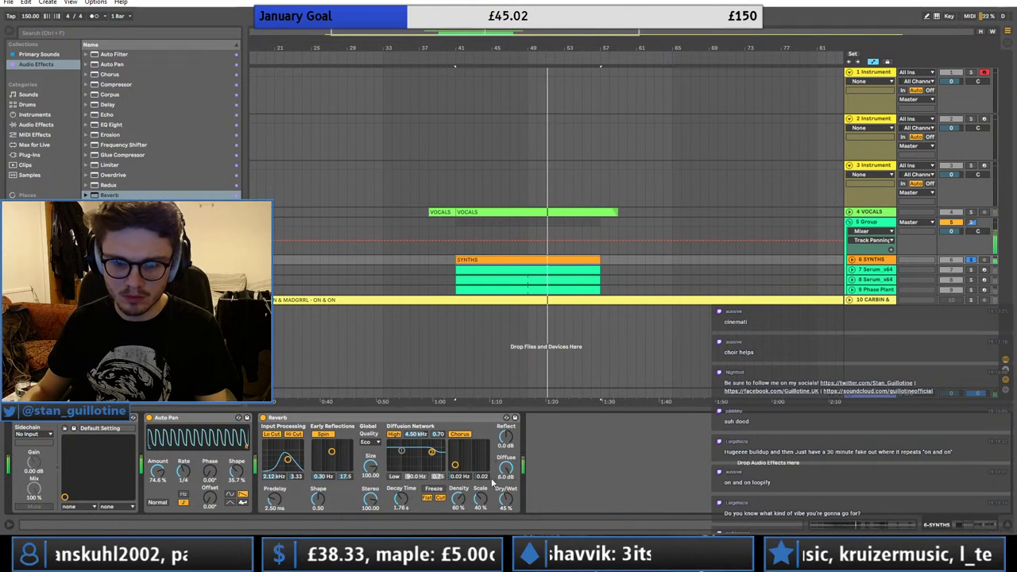
drag(294, 465, 294, 458)
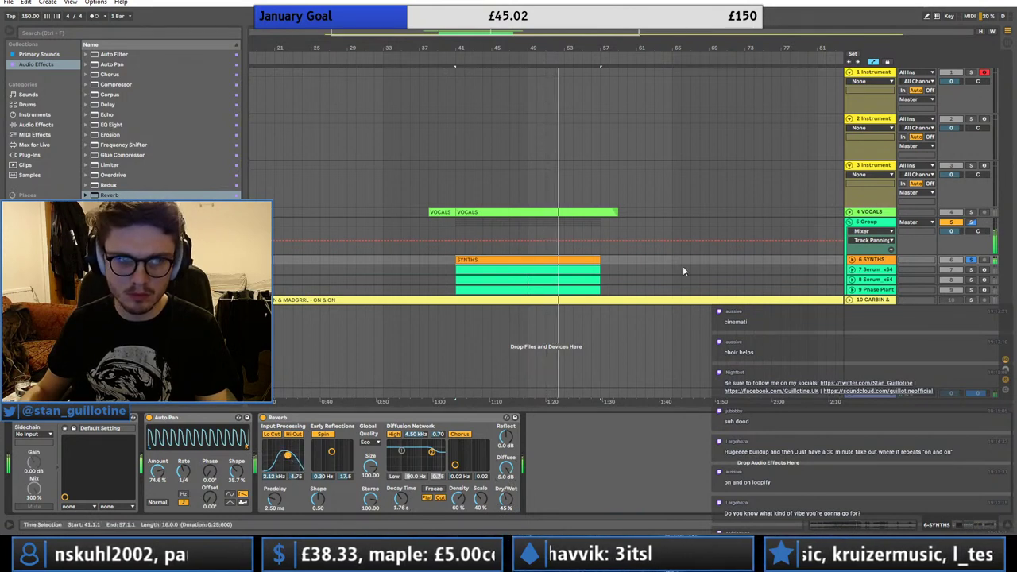
click(971, 224)
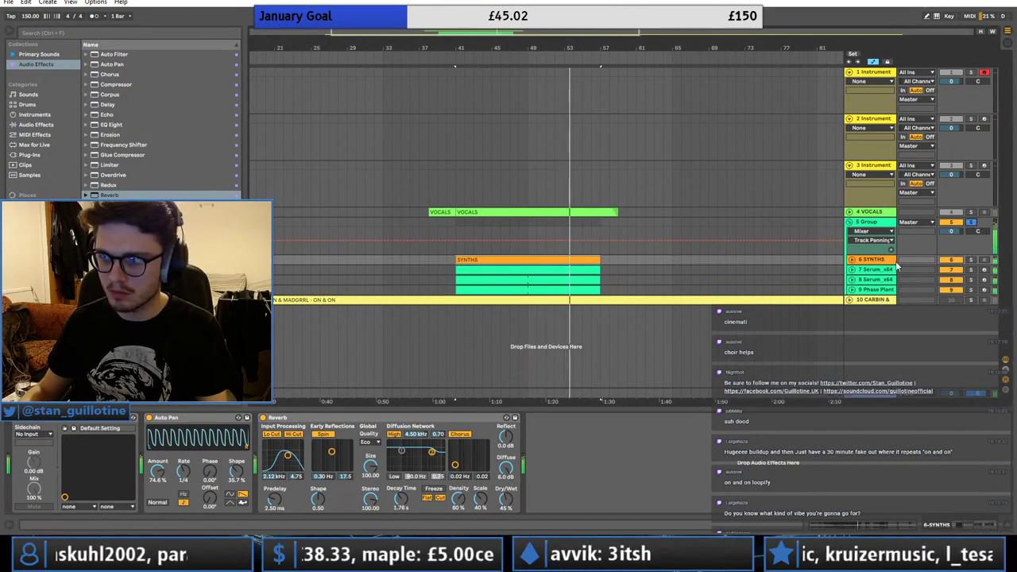
- Insert a new MIDI track below track 8, load Kontakt 5 on it and close the plug-in window
right_click(874, 282)
click(896, 385)
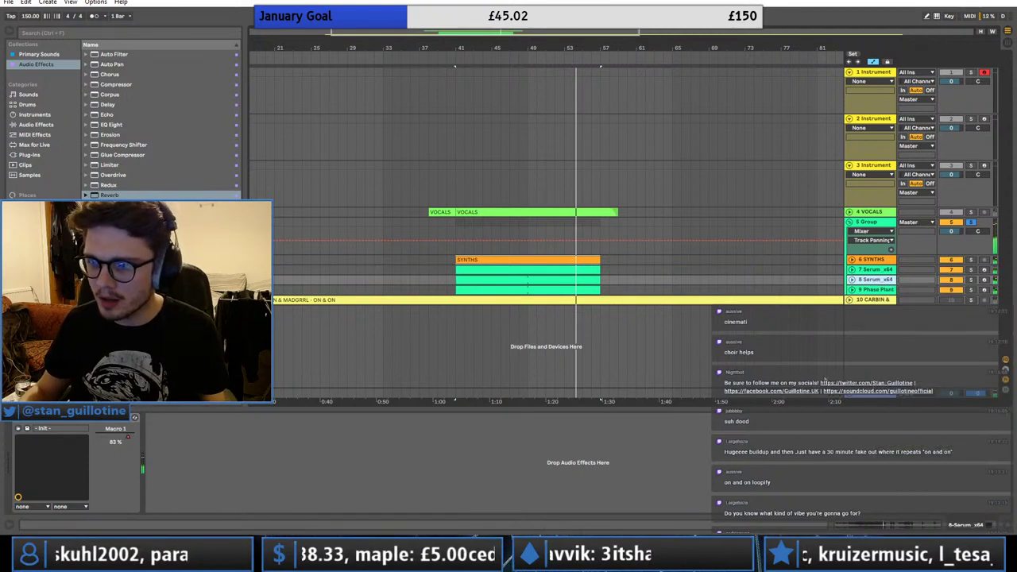
click(30, 154)
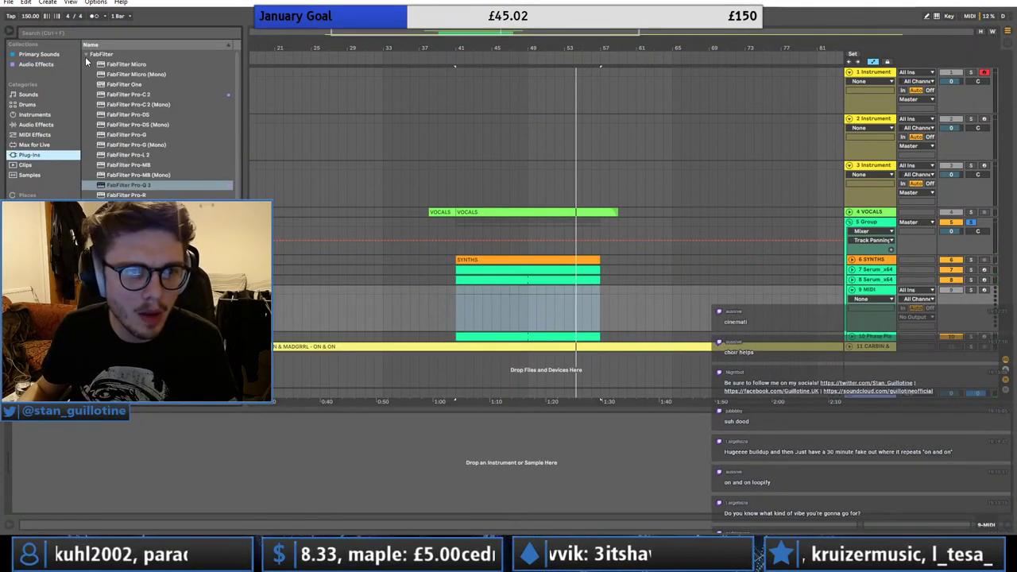
click(86, 54)
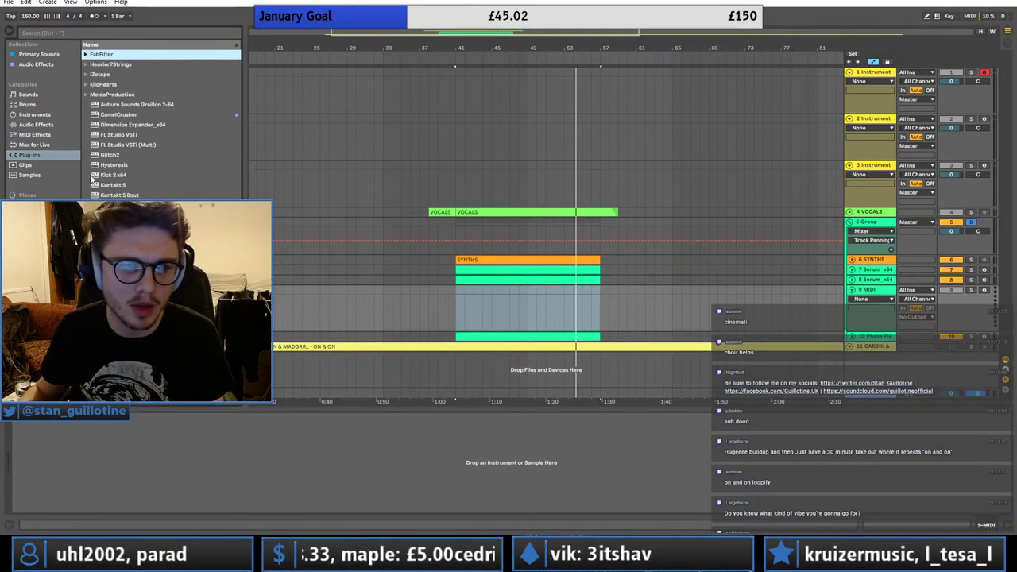
drag(113, 185, 422, 344)
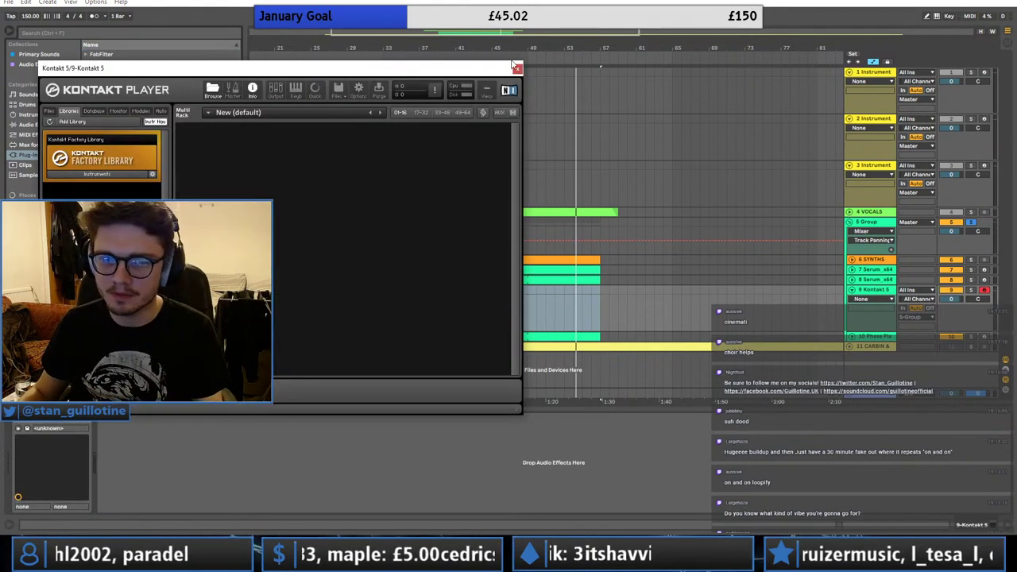
click(516, 67)
- Copy track 8's MIDI clip onto the Kontakt 5 track at bar 41
click(469, 279)
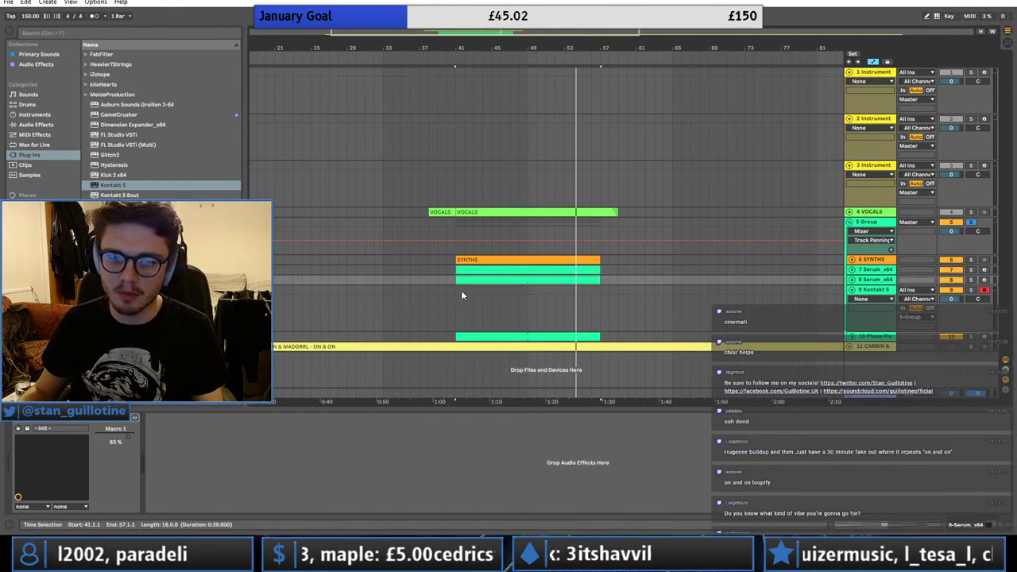
click(458, 291)
key(ctrl+v)
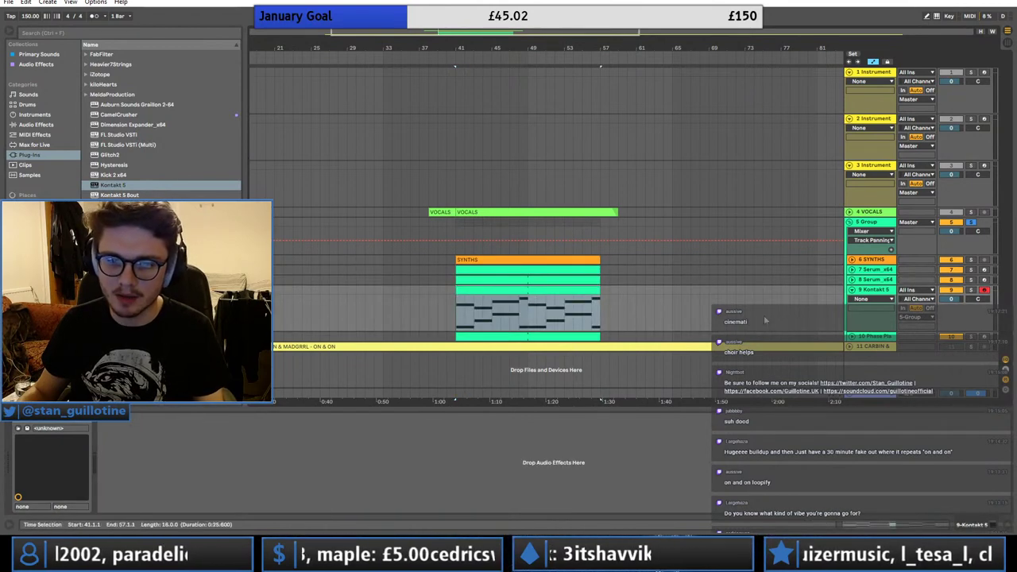
- Solo track 7 to lower its volume to -3.0 dB, then solo the whole group again and fold the track
click(880, 271)
click(852, 270)
click(952, 270)
click(971, 270)
key(space)
key(space)
key(space)
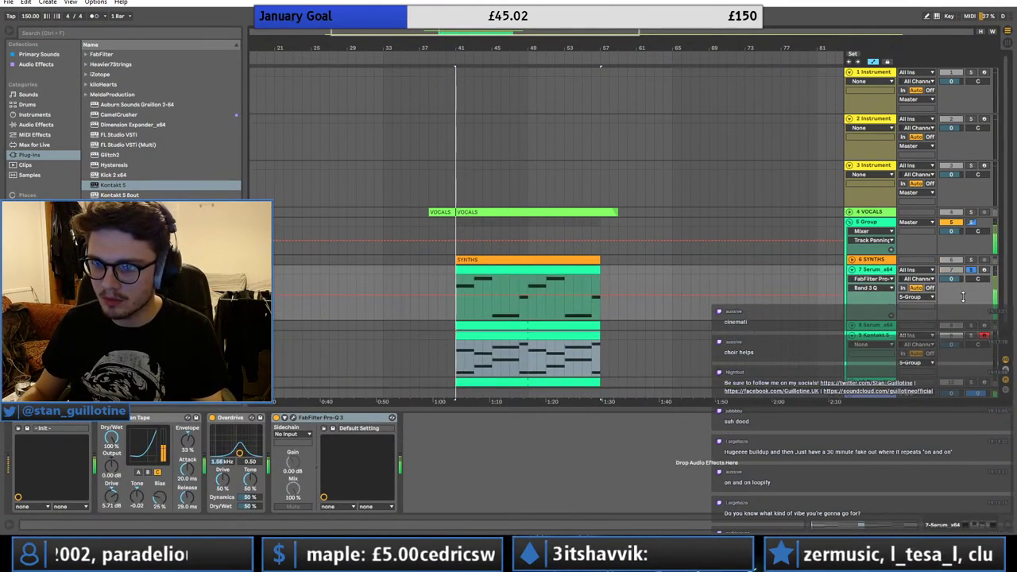
drag(951, 280, 951, 286)
click(970, 223)
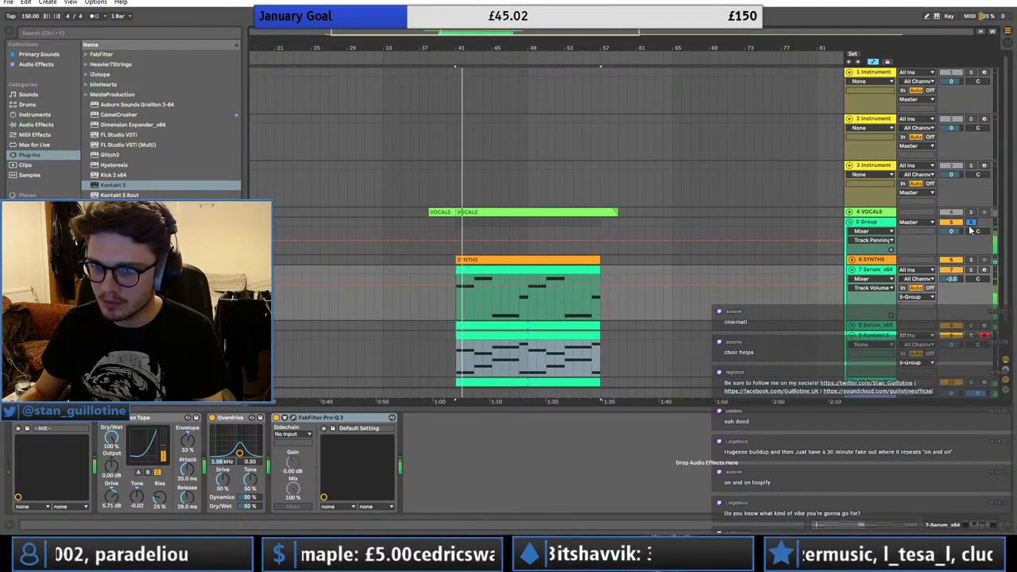
click(852, 271)
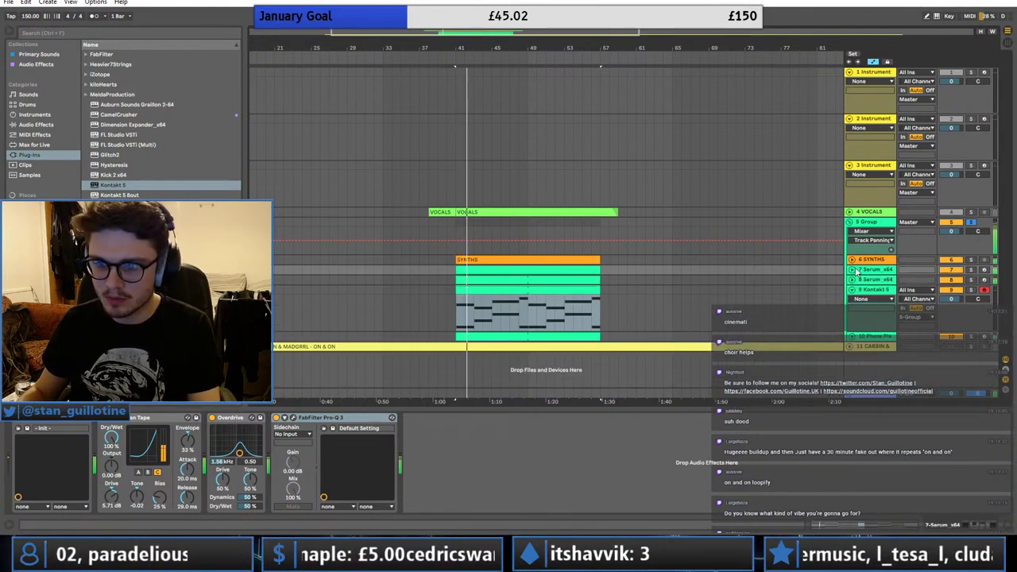
- Solo the Kontakt 5 track, load the Choir [m] instrument from the Factory Library and turn off its Master FX reverb
click(871, 289)
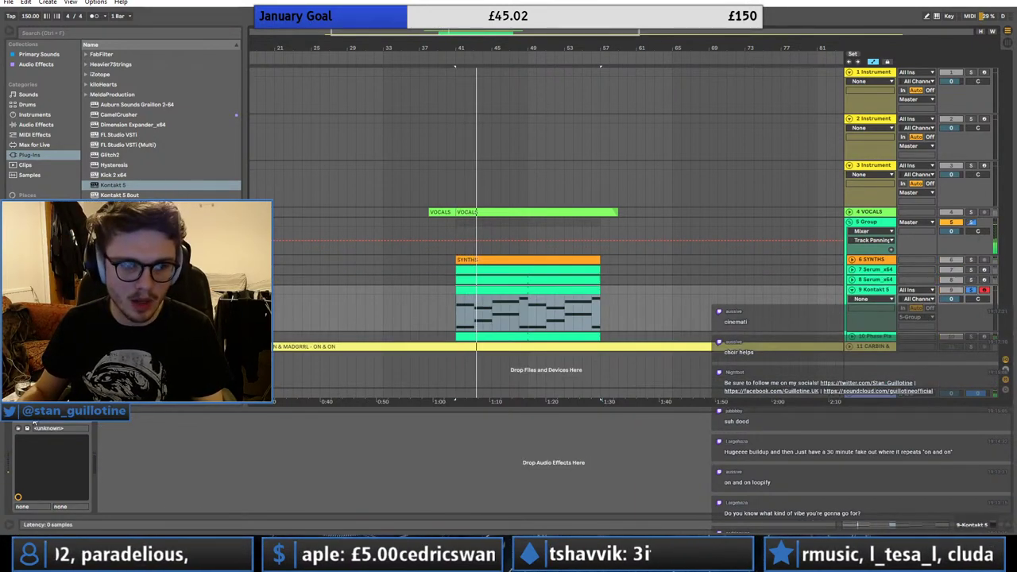
click(27, 428)
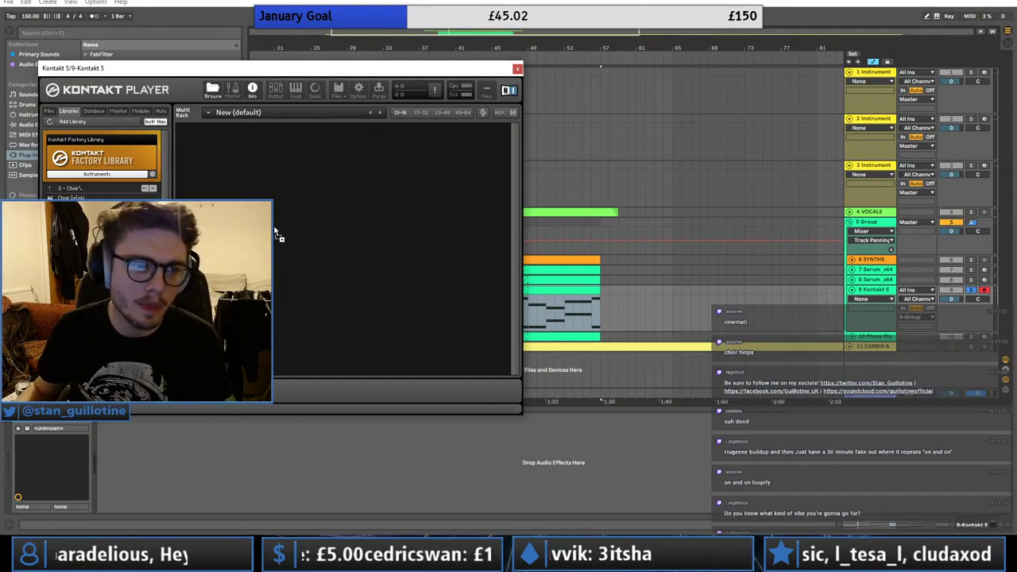
drag(274, 230, 318, 256)
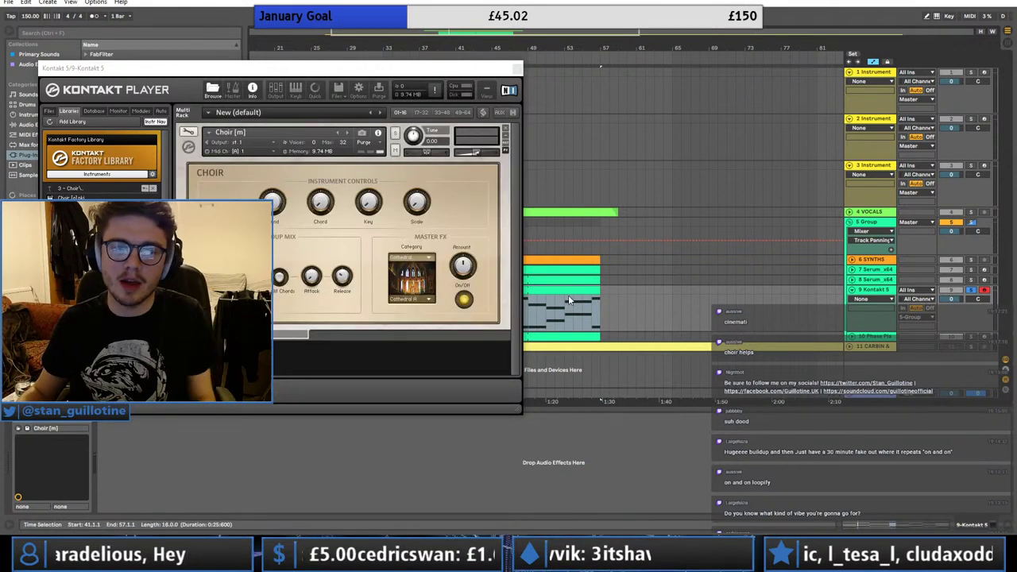
key(space)
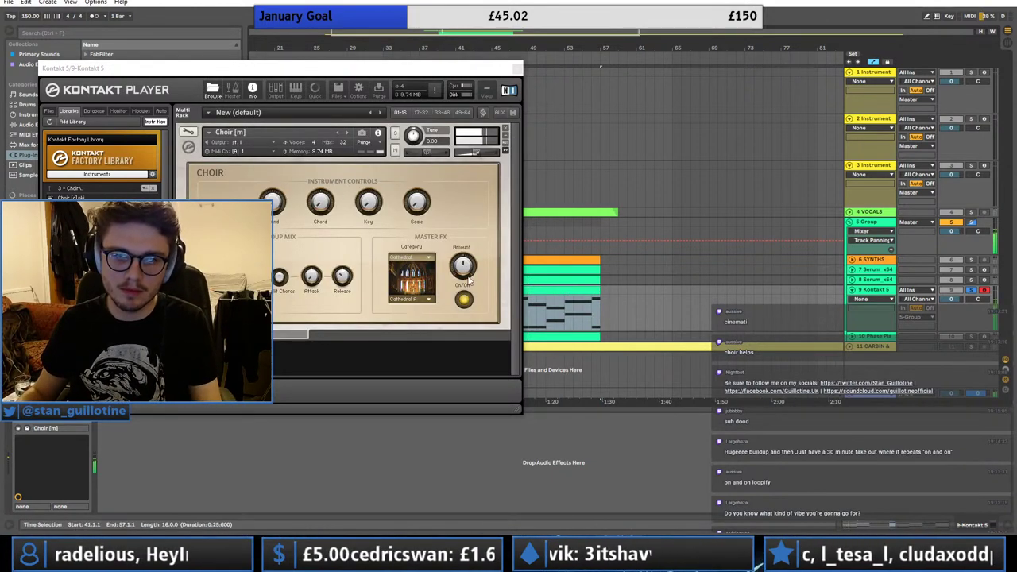
click(463, 299)
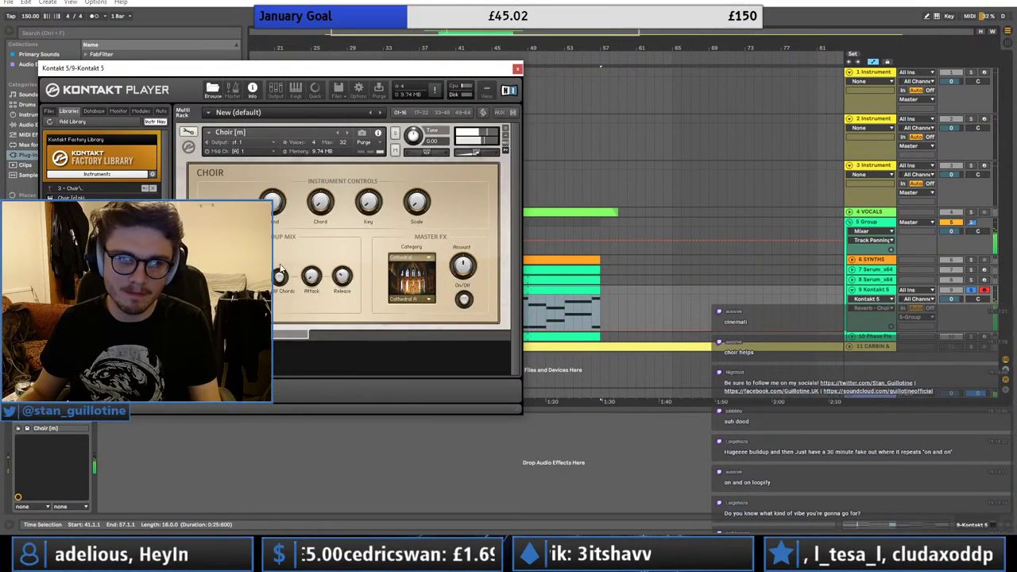
- Solo the whole group again, adjust the choir instrument's output volume in Kontakt and close its window
click(969, 223)
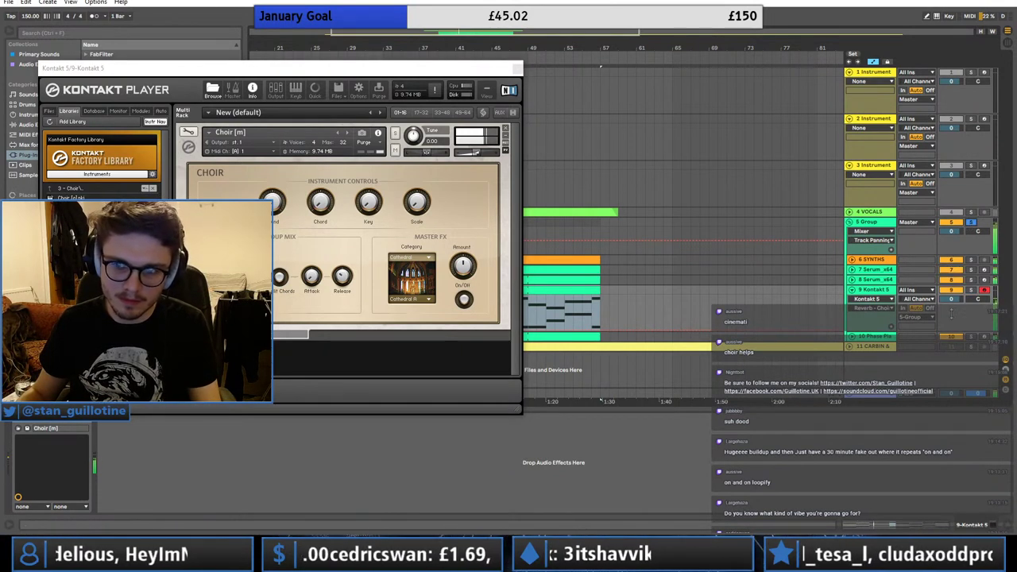
drag(475, 154, 491, 156)
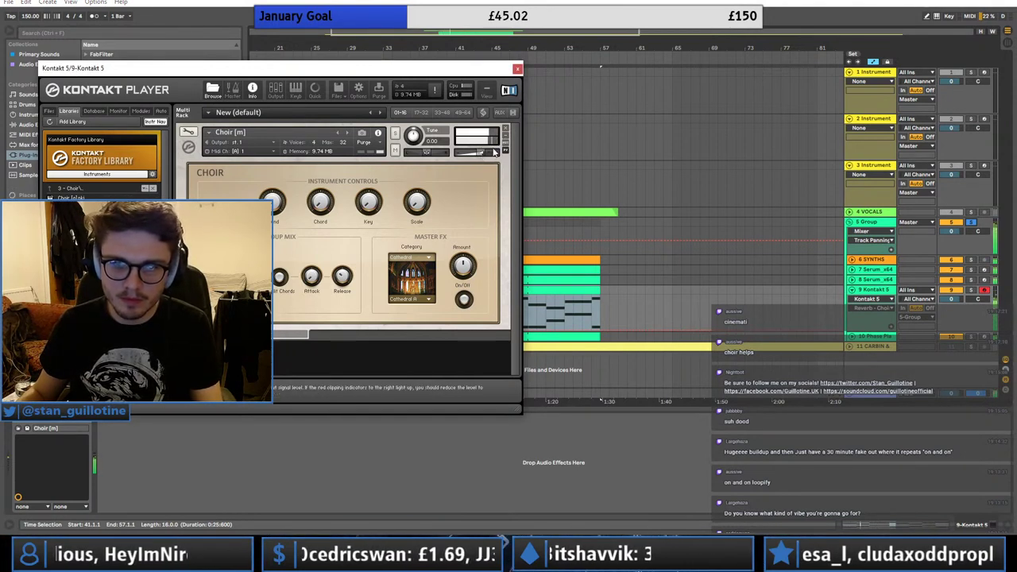
click(517, 68)
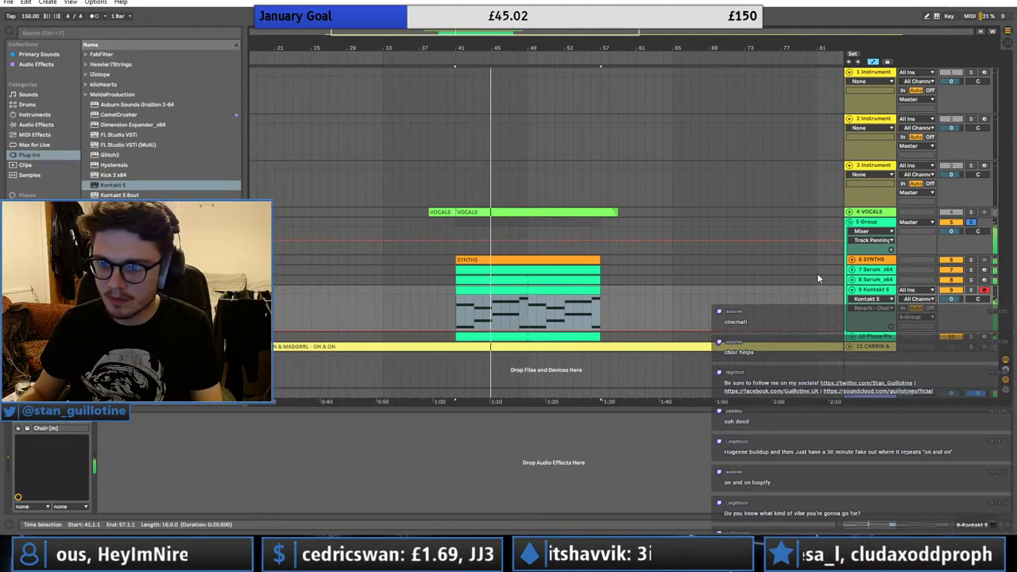
- Fold the Kontakt 5 track, rename the group MIDS and load FabFilter Pro-Q 3 on the group
click(853, 292)
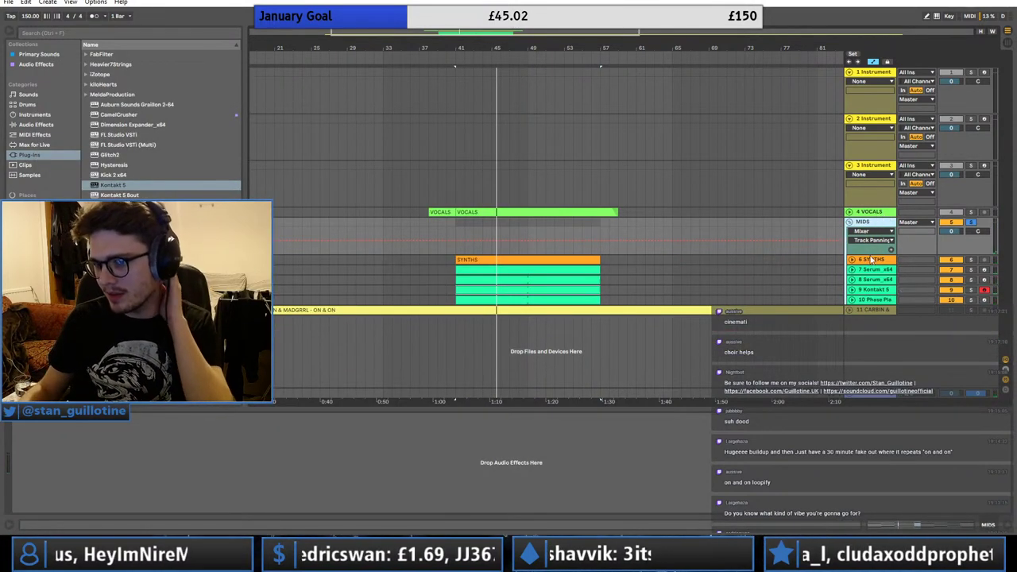
click(57, 65)
double_click(123, 195)
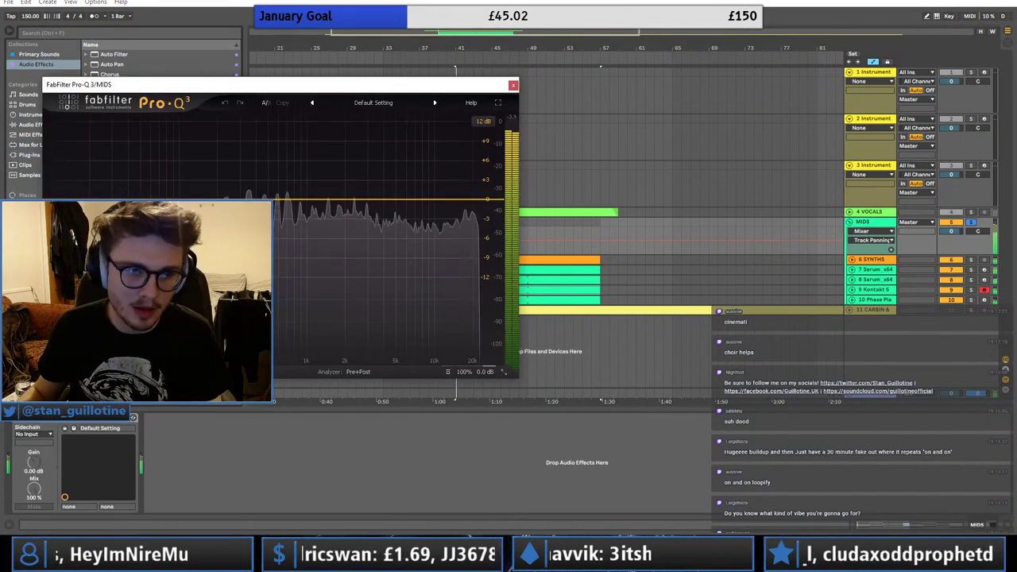
- In the MIDS group's Pro-Q 3, add a dip of about 2 dB near 750 Hz, adjust its width and close the window
drag(236, 199, 292, 213)
right_click(237, 224)
click(264, 253)
scroll(237, 223, up, 3)
scroll(237, 216, down, 3)
scroll(292, 215, up, 3)
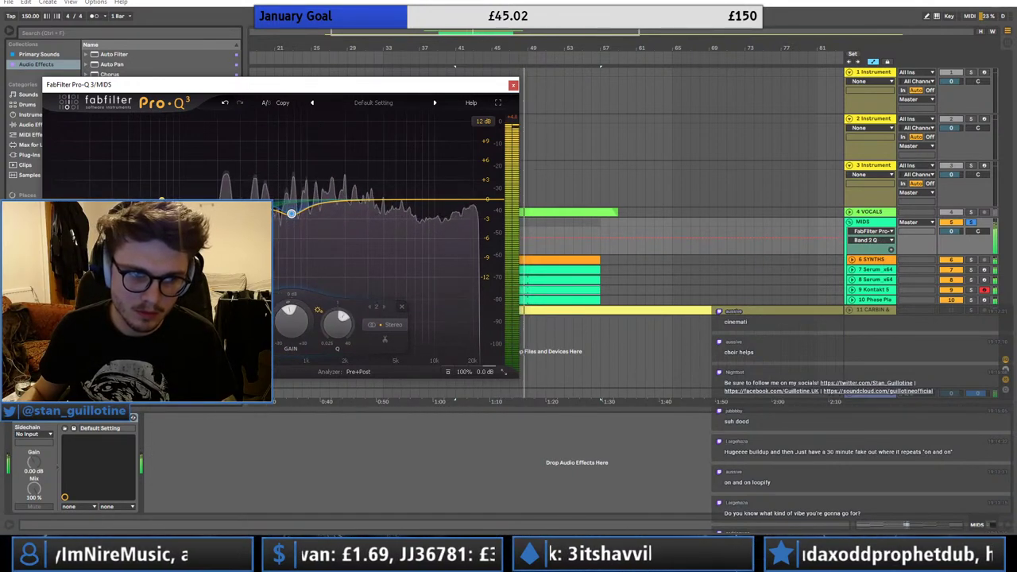
click(512, 85)
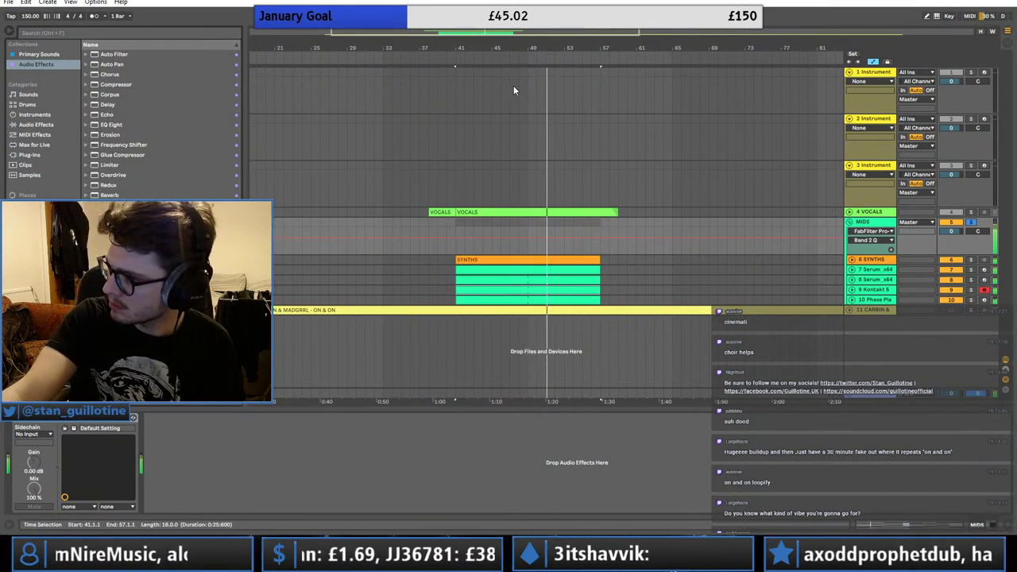
click(455, 226)
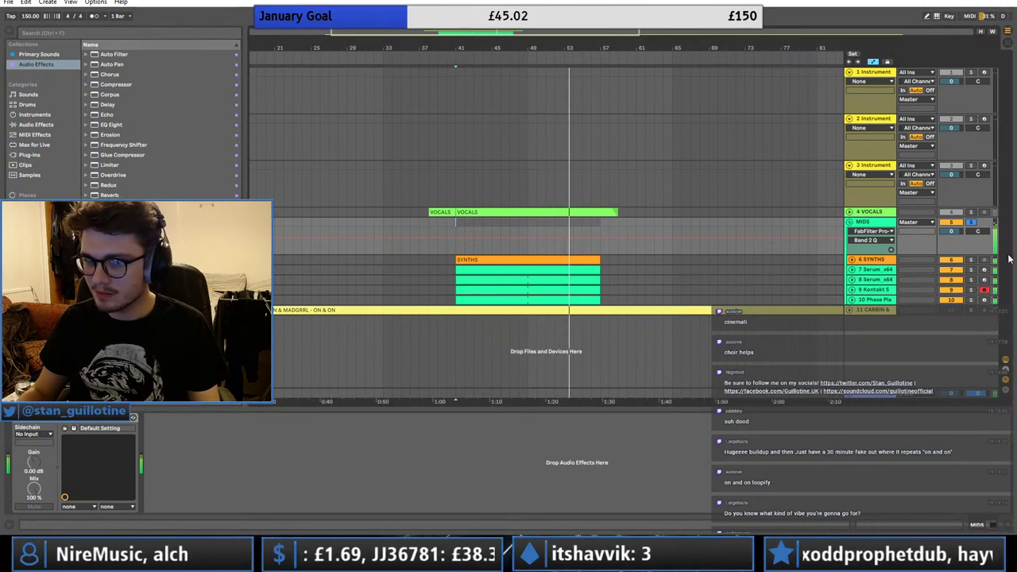
- Consolidate the two adjoining VOCALS clips into a single clip spanning bars 38 to 59
click(429, 225)
click(515, 211)
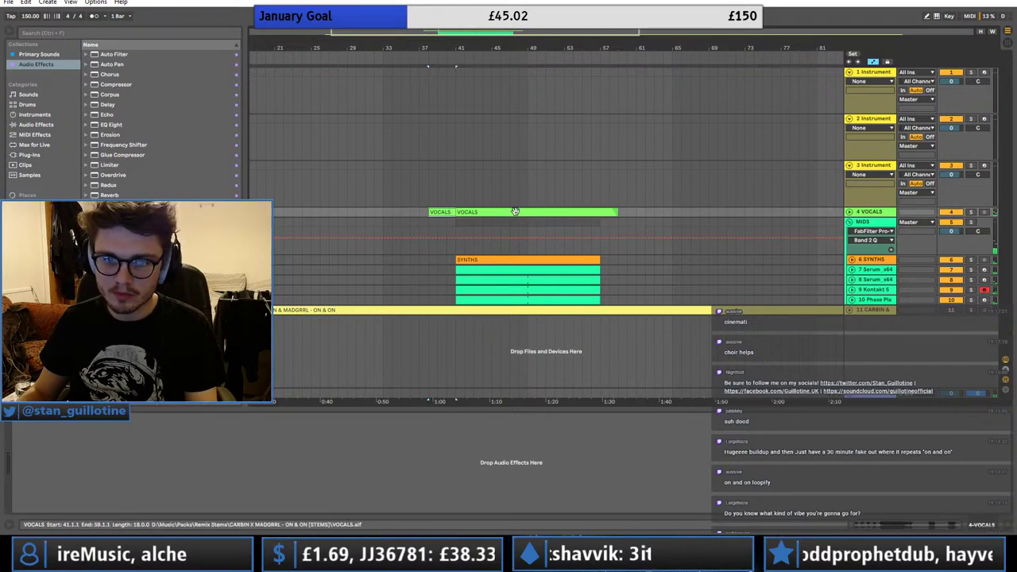
click(850, 212)
mouse_move(386, 37)
mouse_down()
mouse_move(383, 79)
mouse_move(389, 37)
mouse_up()
drag(411, 49, 413, 111)
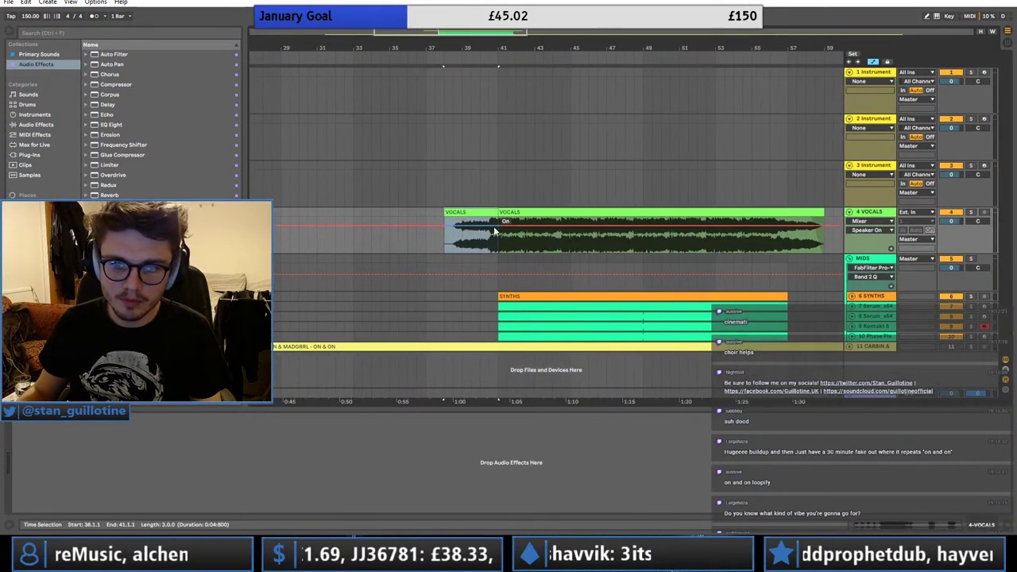
key(a)
click(483, 213)
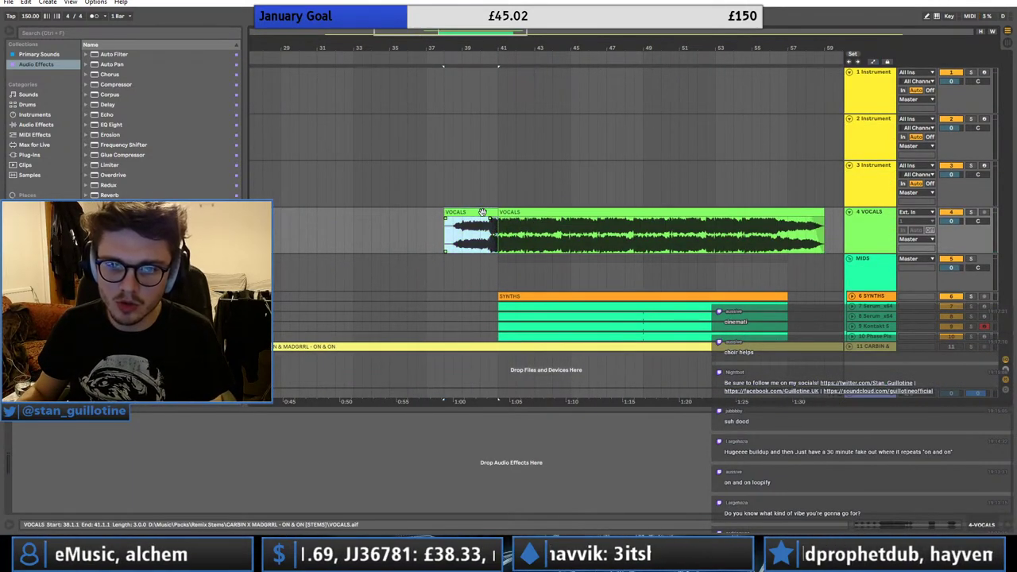
shift+click(527, 212)
key(ctrl+j)
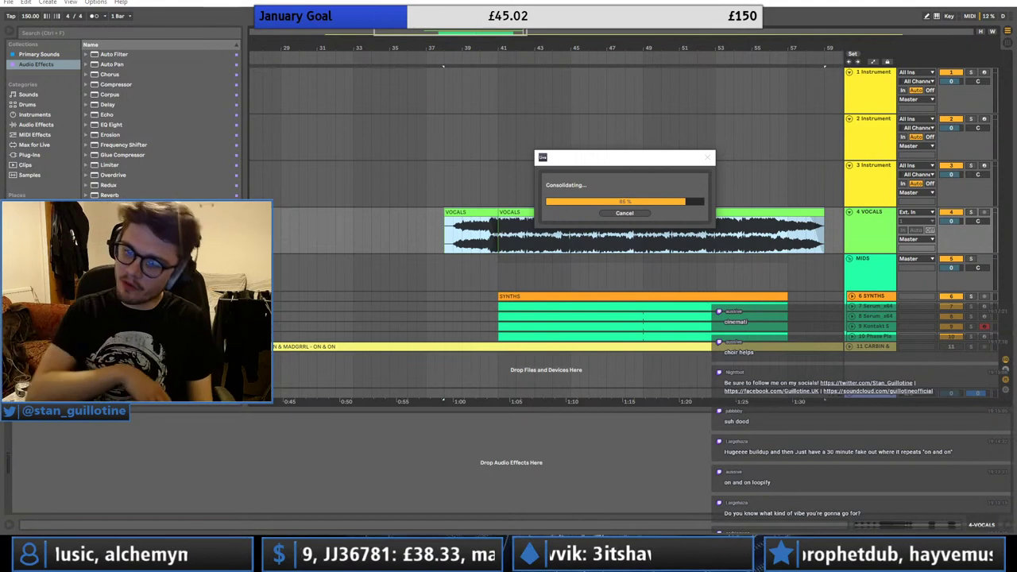
key(w)
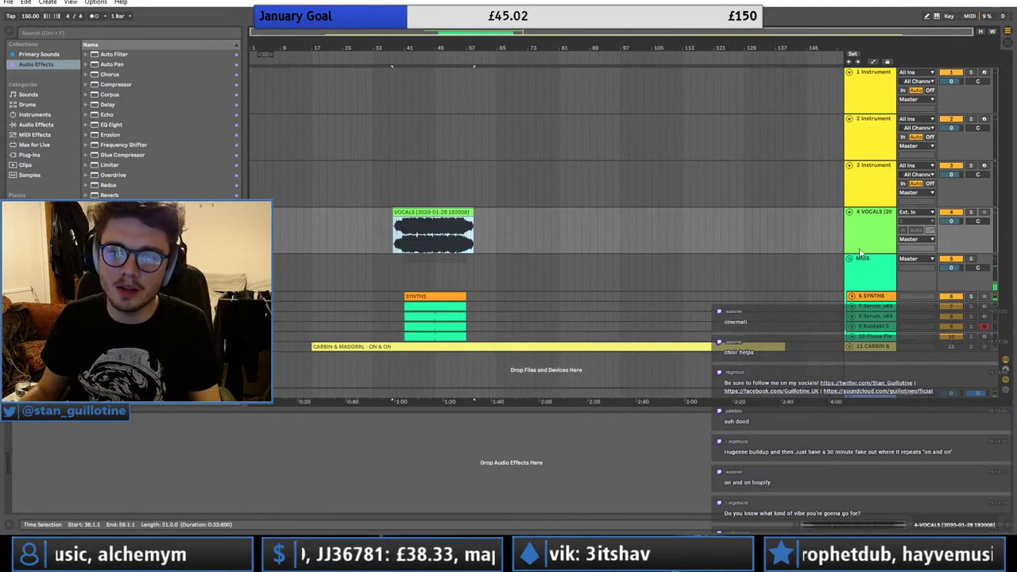
click(877, 260)
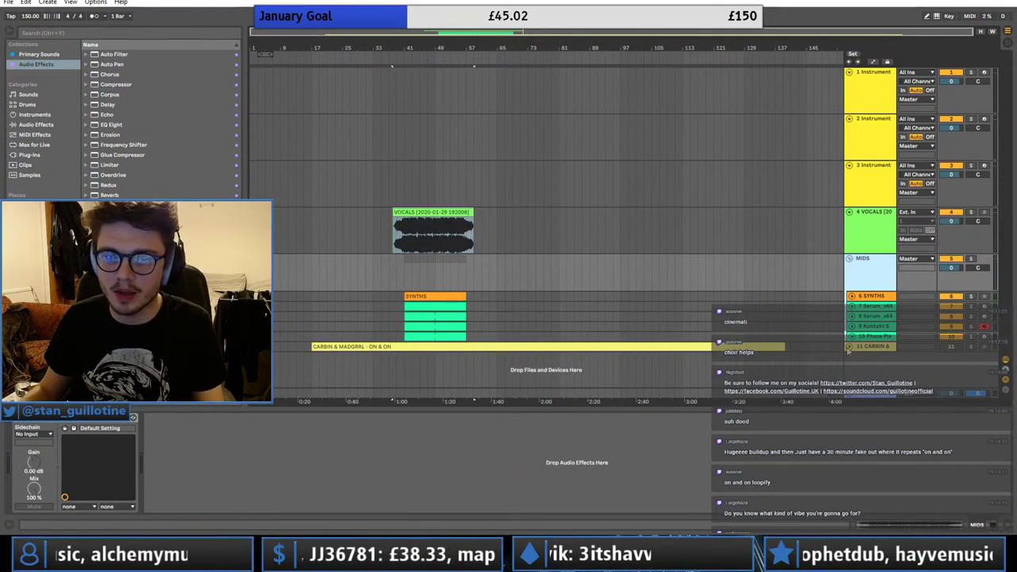
click(864, 260)
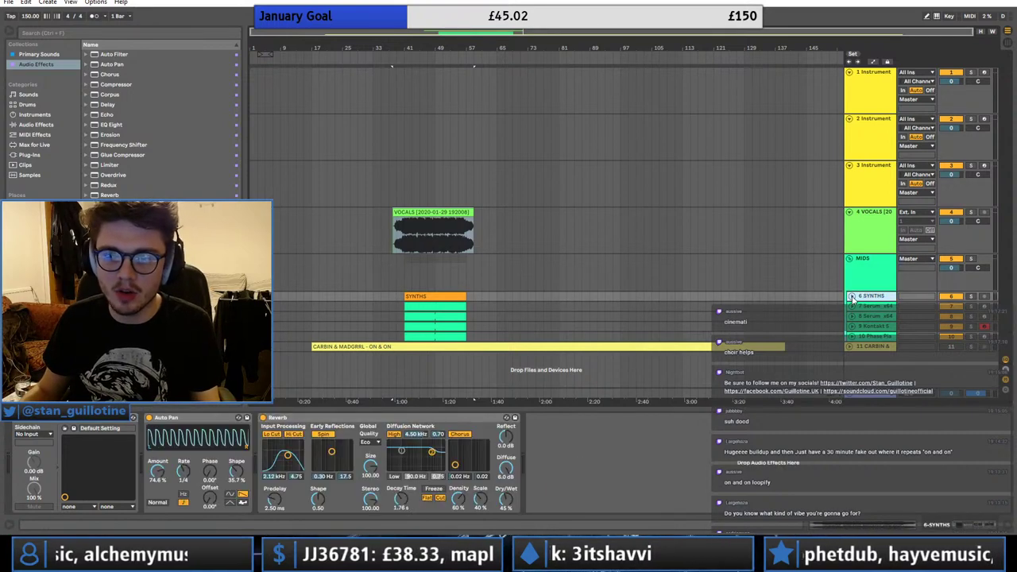
click(877, 220)
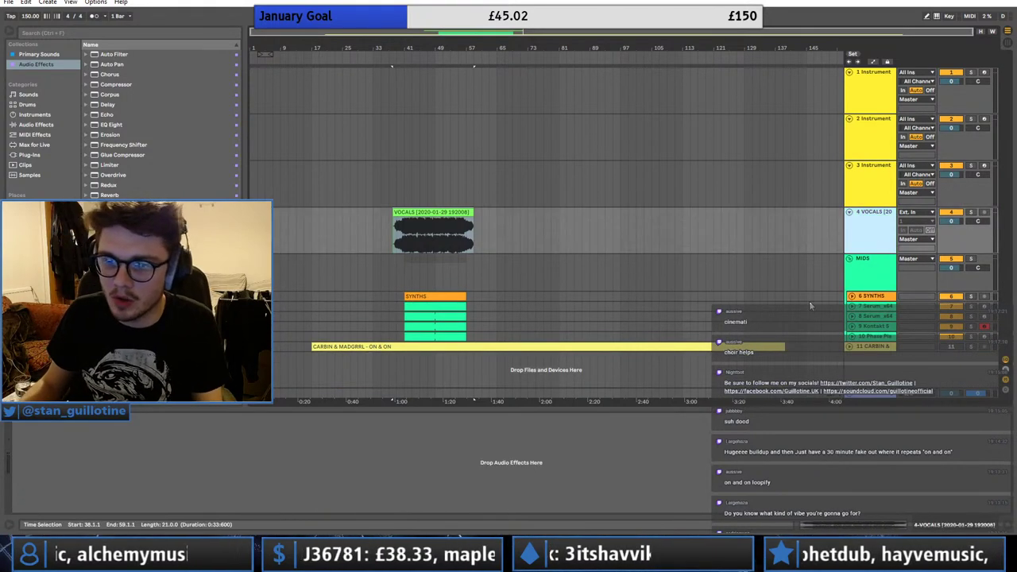
key(ctrl+t)
scroll(830, 259, down, 1)
key(ctrl+z)
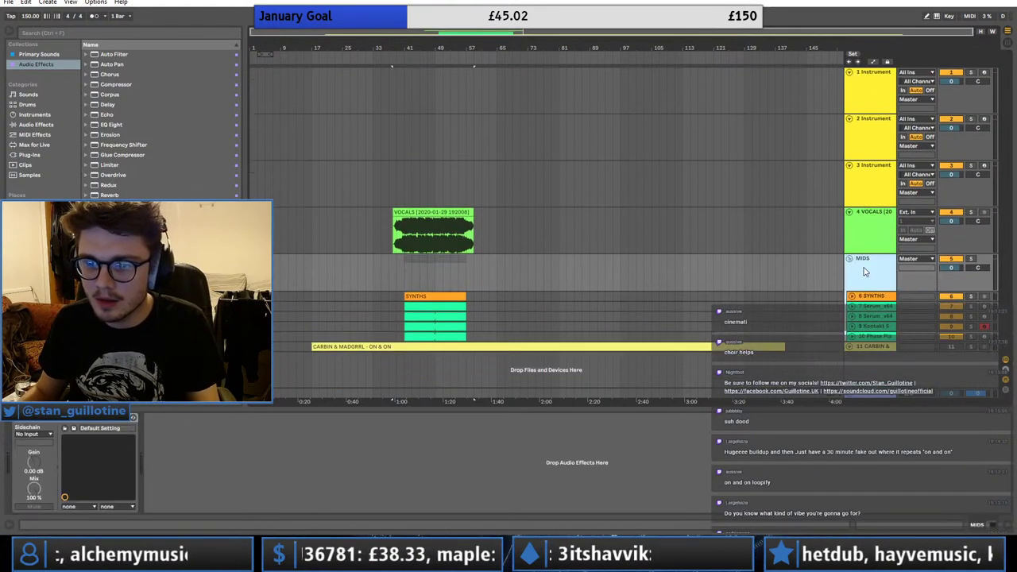
- Put the MIDS group inside a new group named INTRO, fold the inner group and rename it PADS
key(ctrl+g)
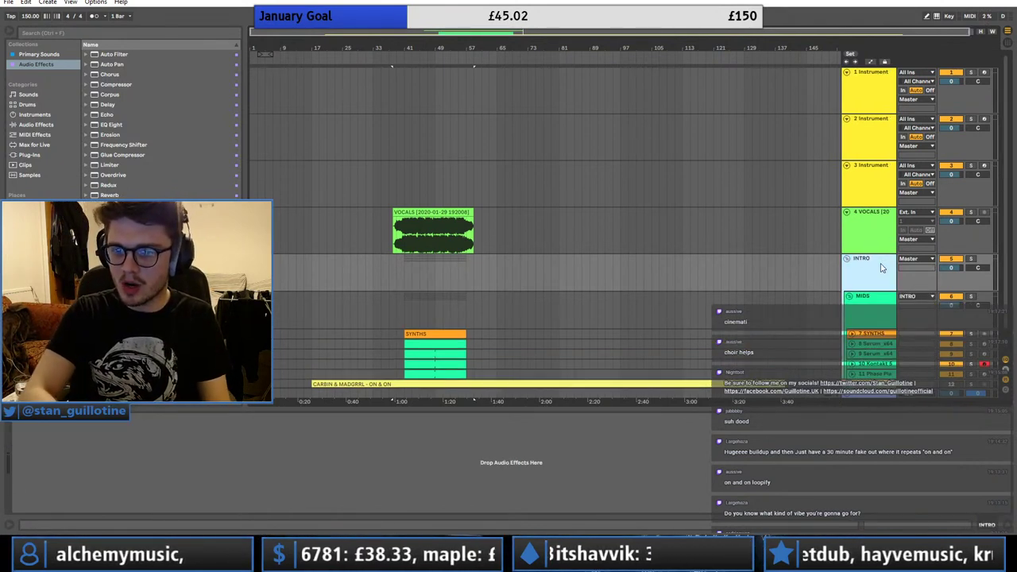
click(849, 297)
click(877, 298)
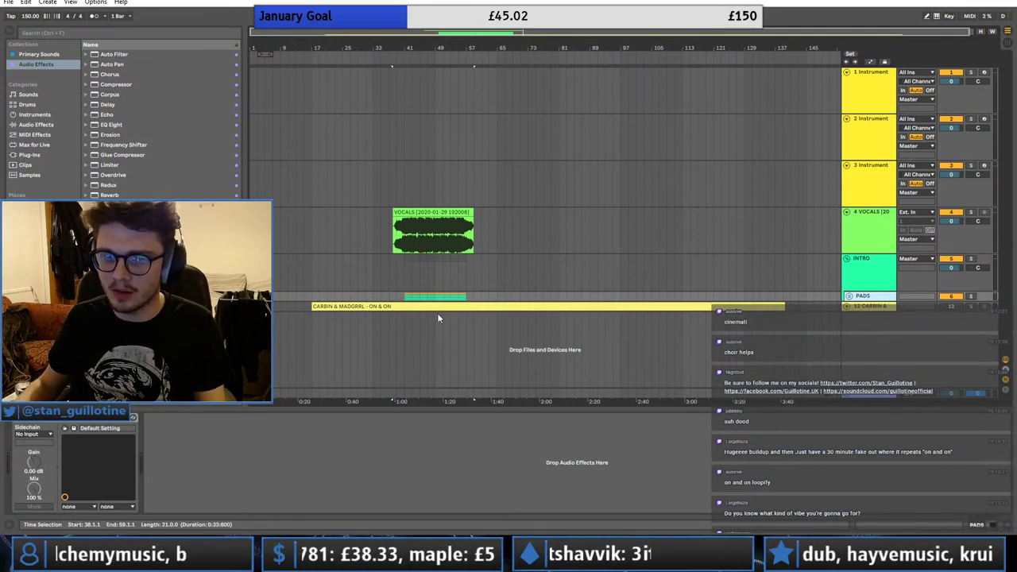
- Solo the PADS group during playback from bar 41 and keep its name as PADS
click(404, 300)
key(space)
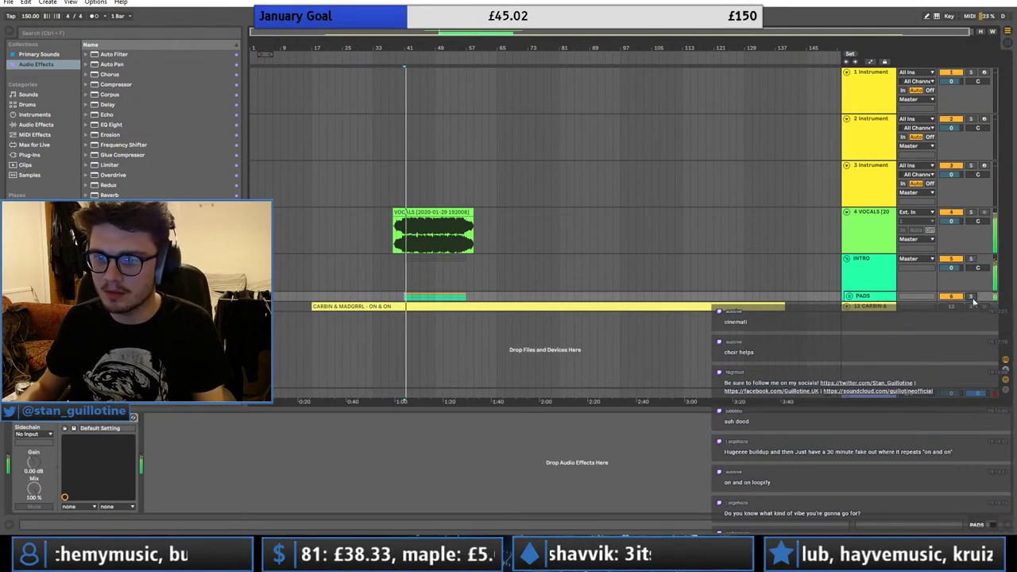
click(971, 296)
click(886, 297)
key(ctrl+r)
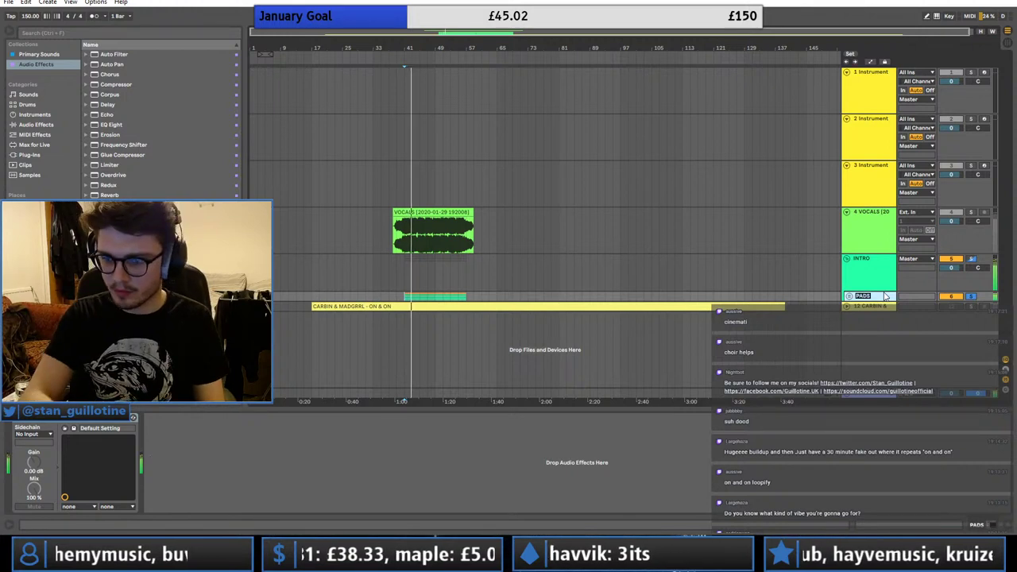
key(Return)
click(850, 260)
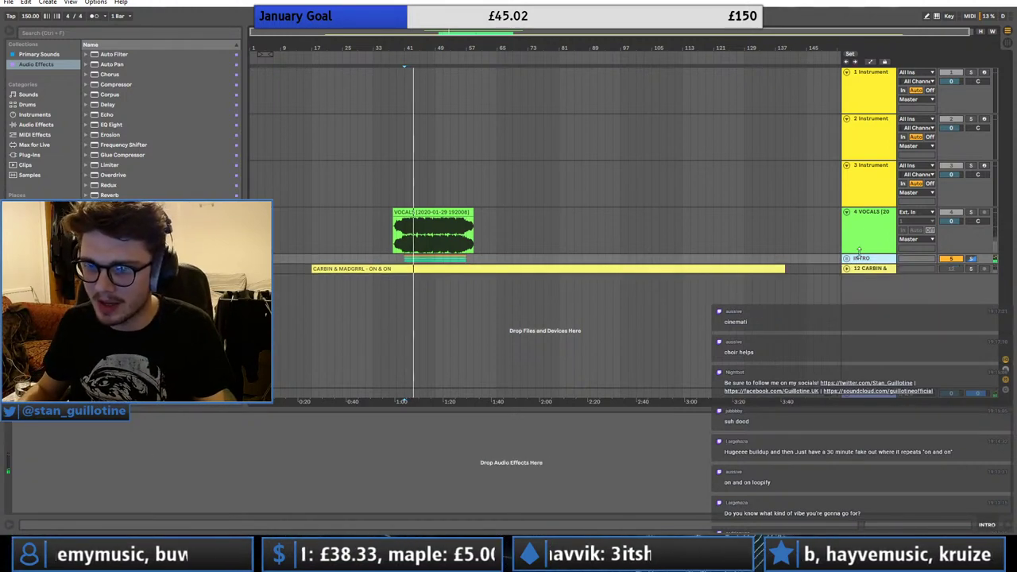
right_click(882, 300)
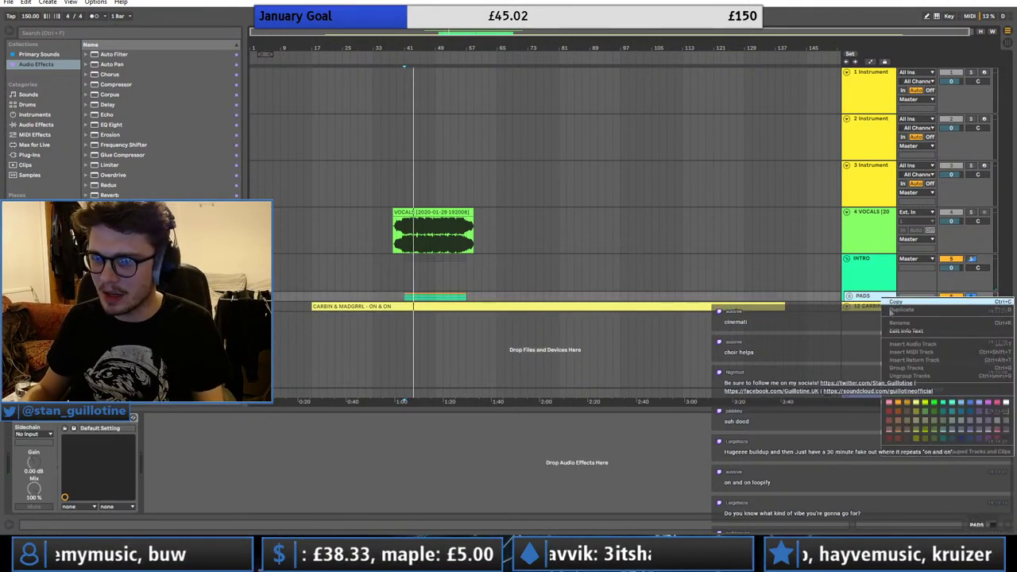
click(892, 353)
click(857, 316)
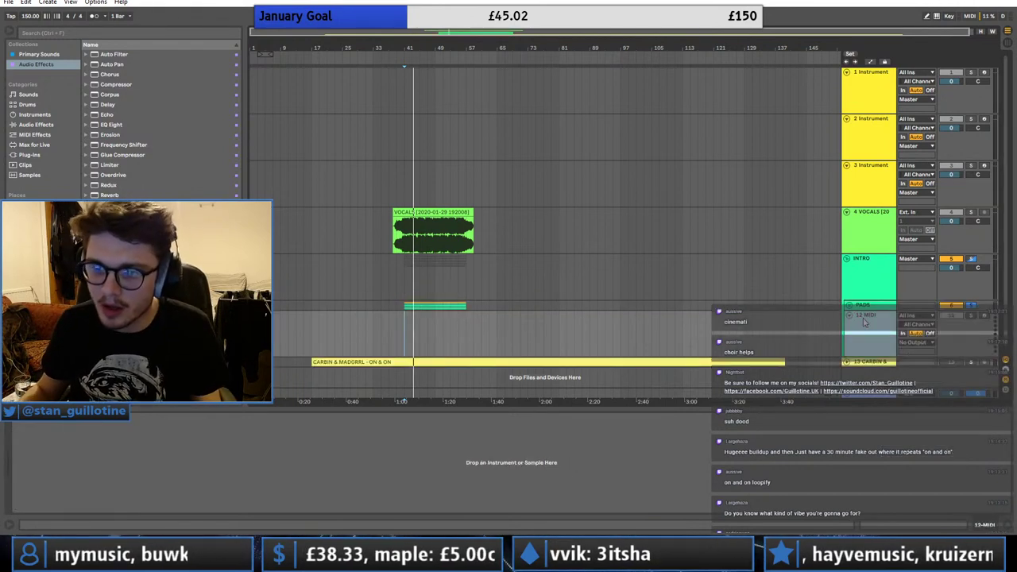
key(Delete)
- Insert an audio track in the INTRO group and place the SYNTHS.aif stem on it at bar 1
right_click(867, 296)
click(870, 342)
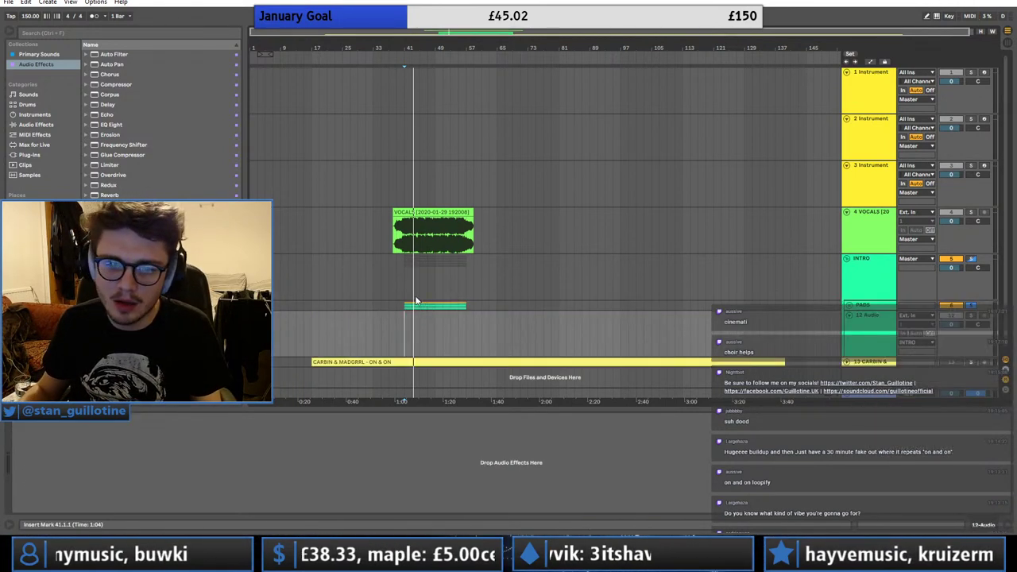
click(34, 238)
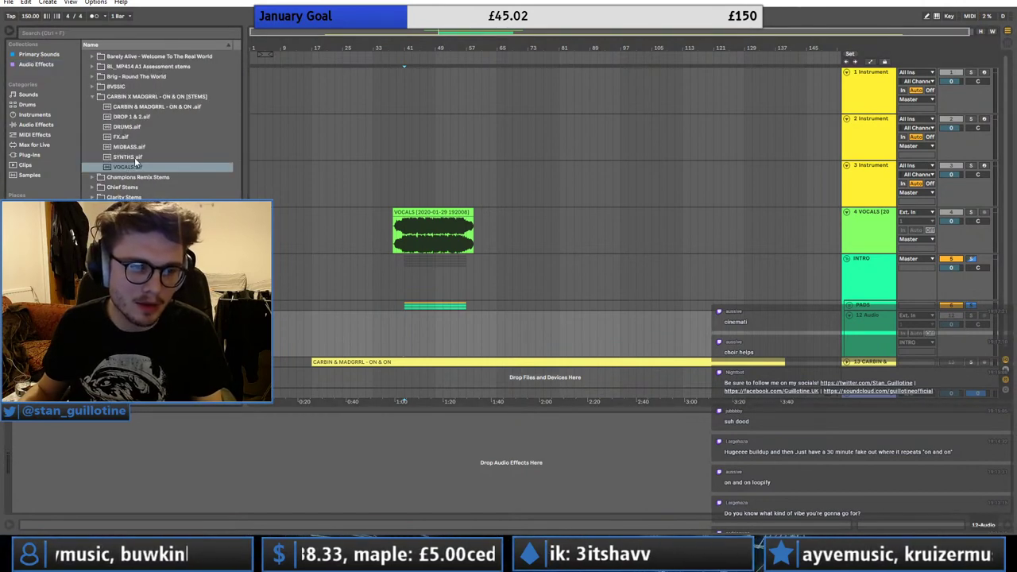
drag(127, 156, 266, 330)
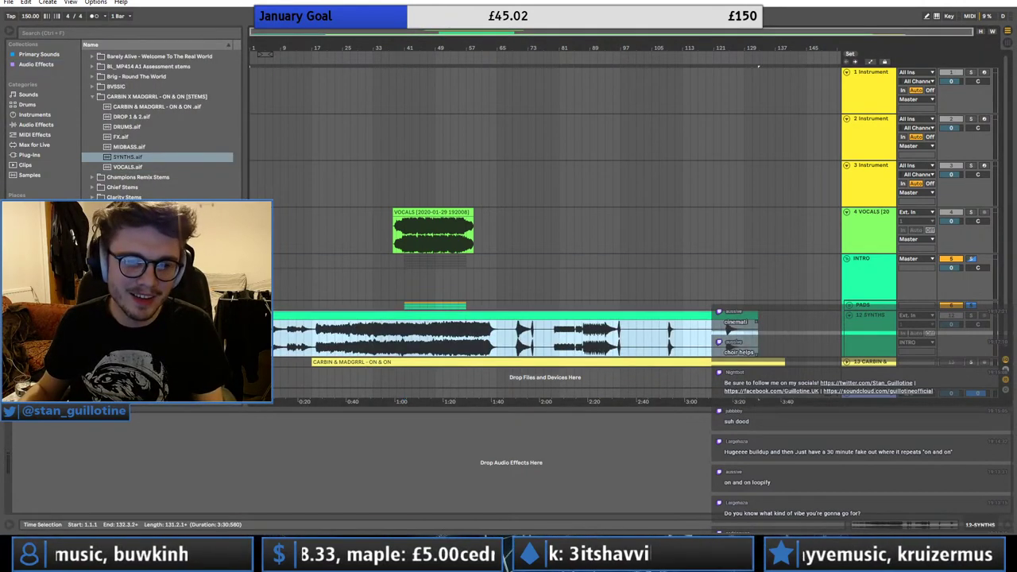
- Unwarp the SYNTHS clip, move its start marker to the chord attack at about 0:04 and turn warping back on
double_click(264, 316)
drag(184, 332, 185, 398)
click(106, 342)
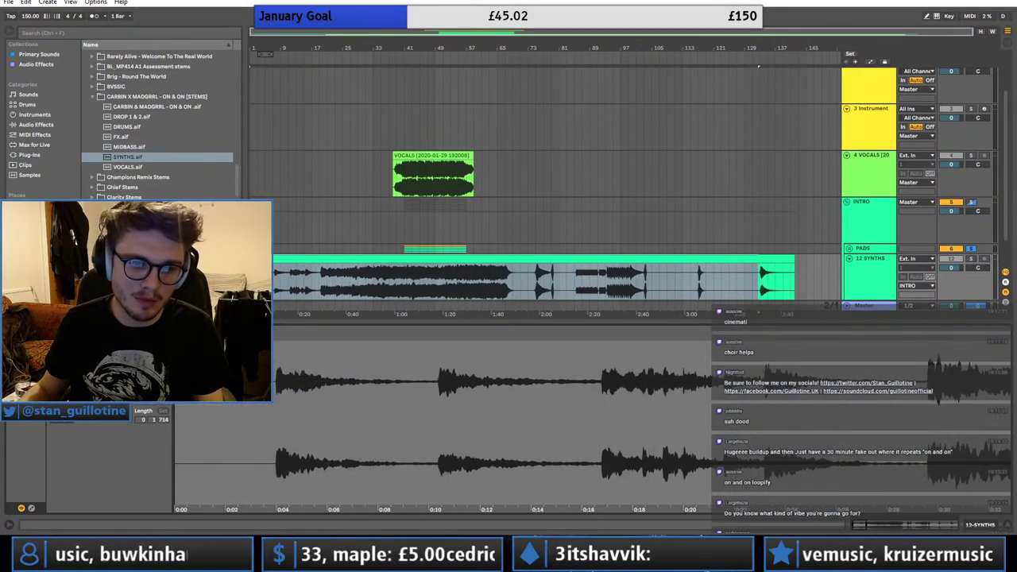
drag(177, 335, 465, 336)
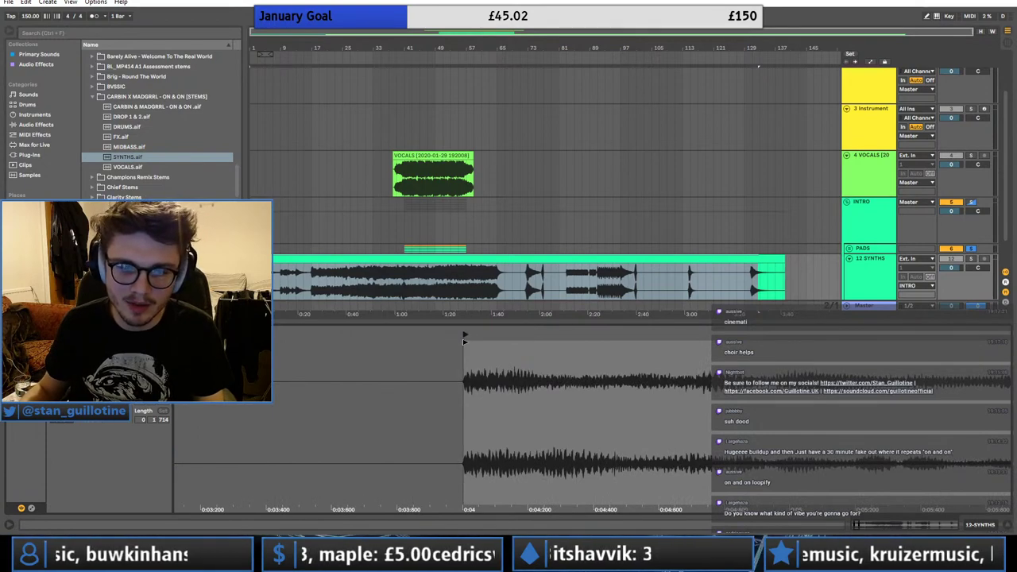
click(106, 342)
- Split the SYNTHS clip at bar 33 and delete everything after the split
click(317, 284)
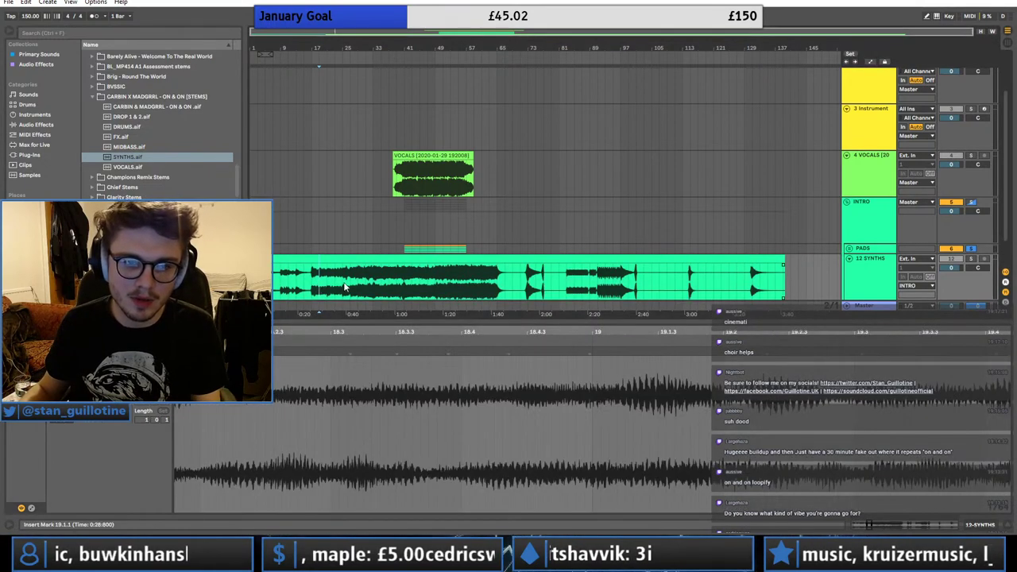
click(361, 279)
click(386, 277)
click(374, 270)
key(ctrl+e)
click(388, 258)
key(Delete)
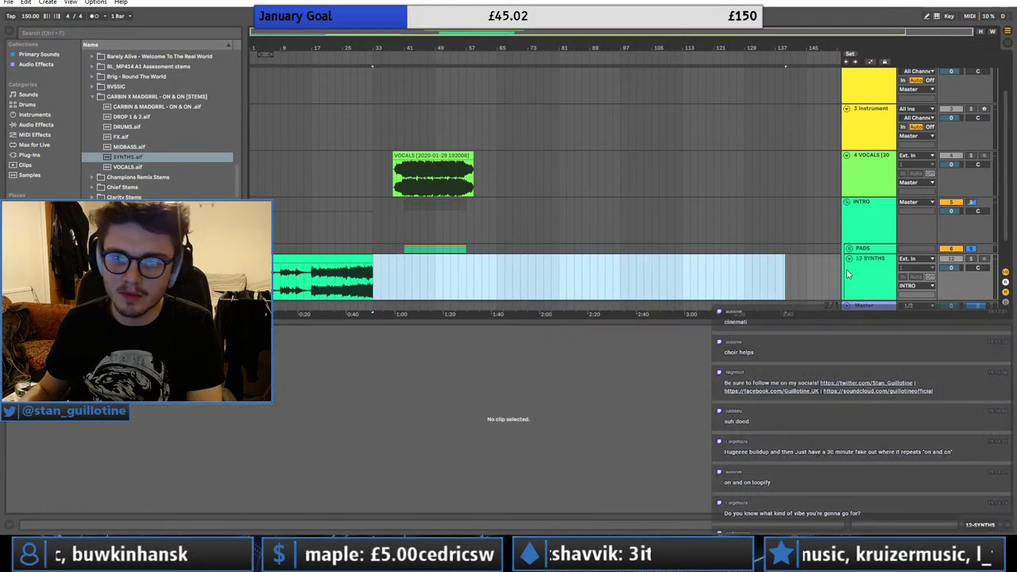
- Fold the INTRO group, delete the CARBIN & MADGRRL - ON & ON clip and move the vocal and pad clips eight bars earlier
click(847, 258)
click(879, 224)
click(847, 202)
click(606, 220)
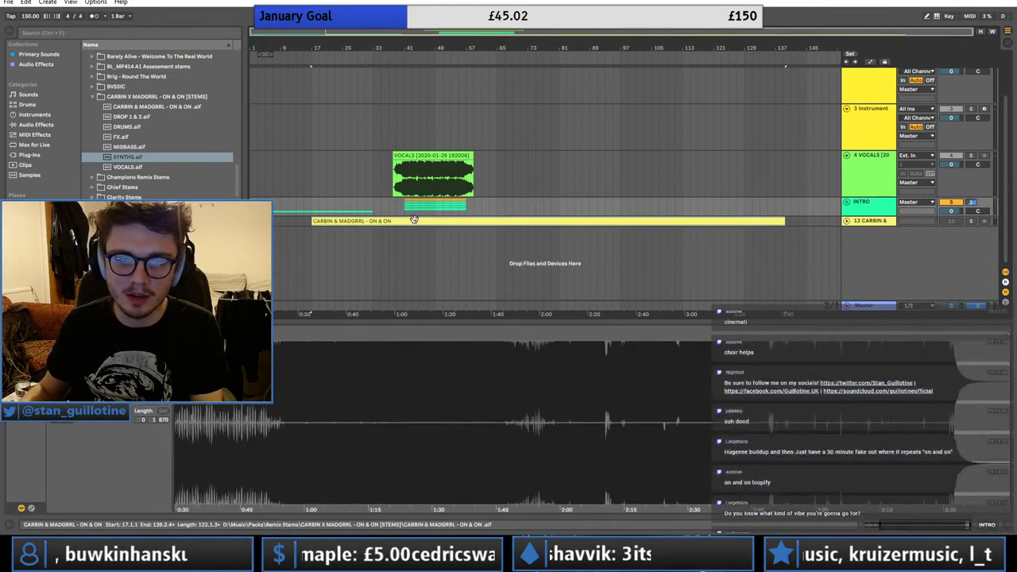
key(Delete)
drag(498, 209, 374, 155)
click(361, 212)
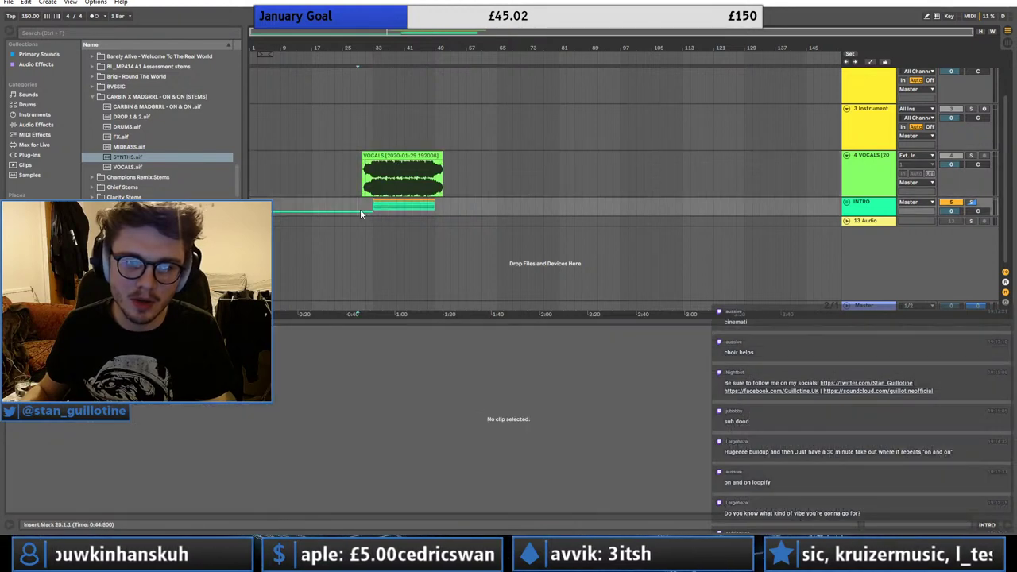
- Unfold INTRO and the SYNTHS track, then solo SYNTHS and play it from bar 17
click(847, 203)
click(331, 258)
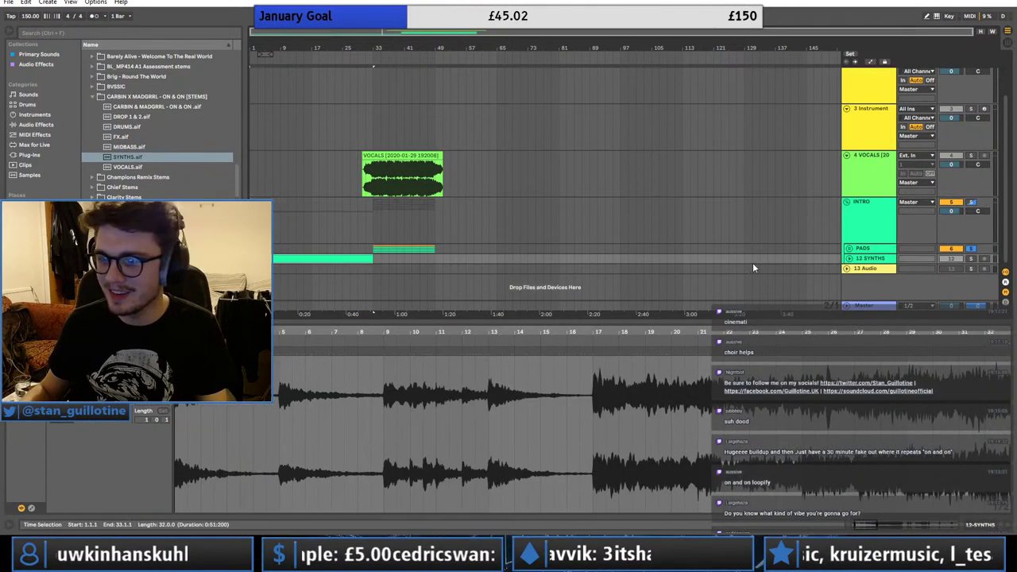
click(848, 259)
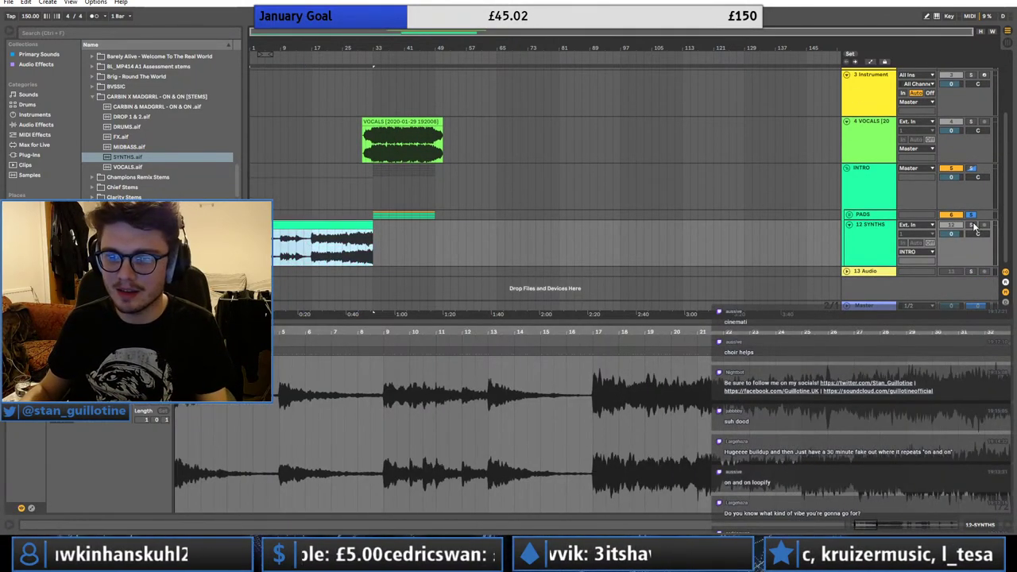
click(309, 253)
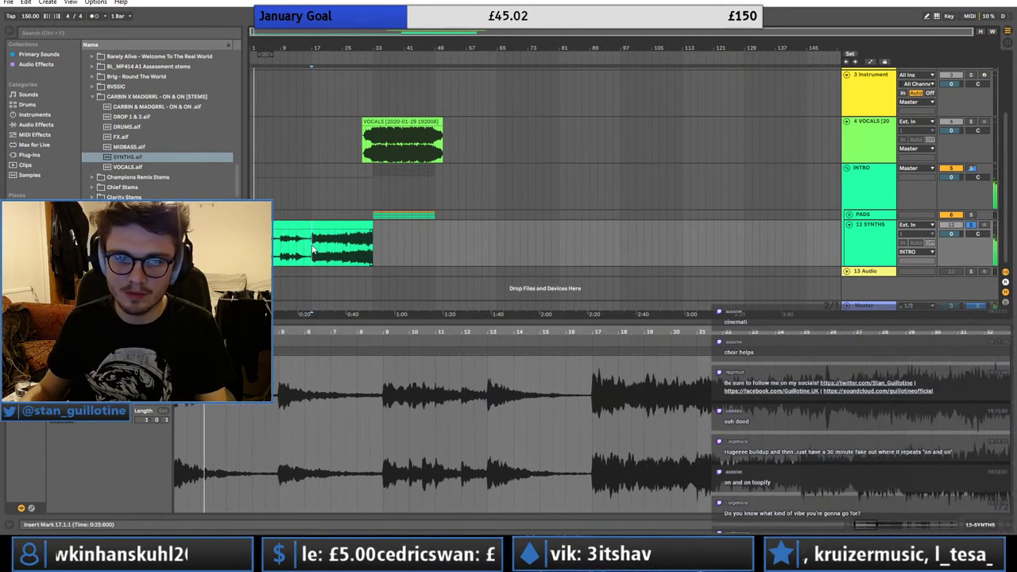
key(ctrl+e)
key(ctrl+z)
key(space)
key(space)
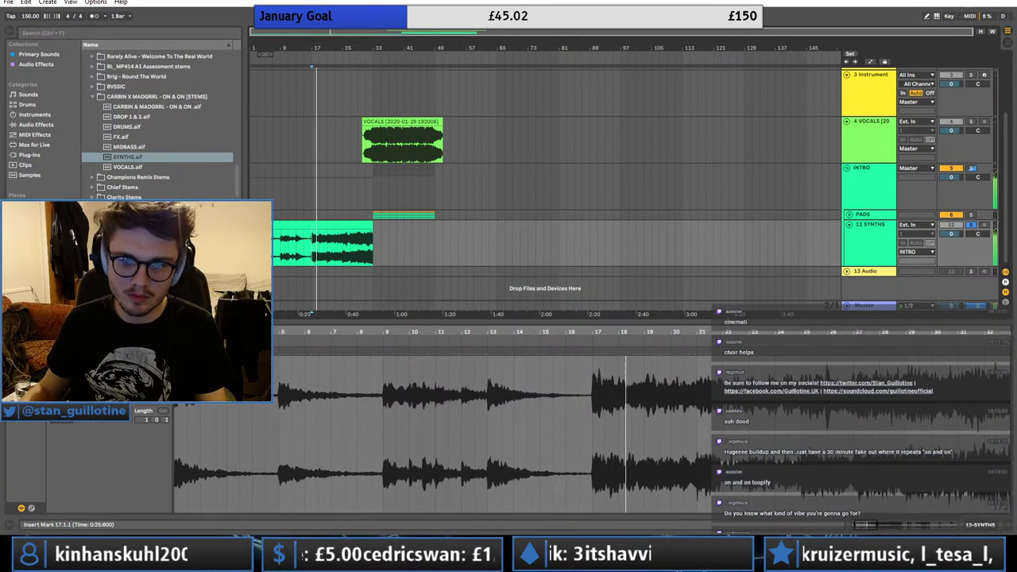
- Clear the solo and play the transition from the SYNTHS stem into the vocals and pads, starting from bars 29 and 31
click(848, 225)
click(360, 213)
click(360, 204)
key(space)
key(space)
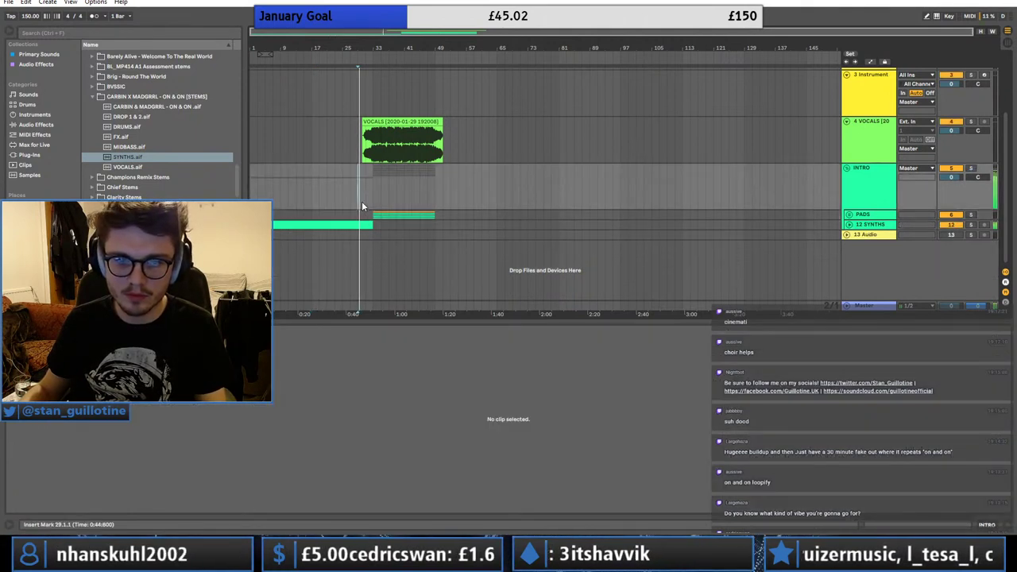
click(363, 204)
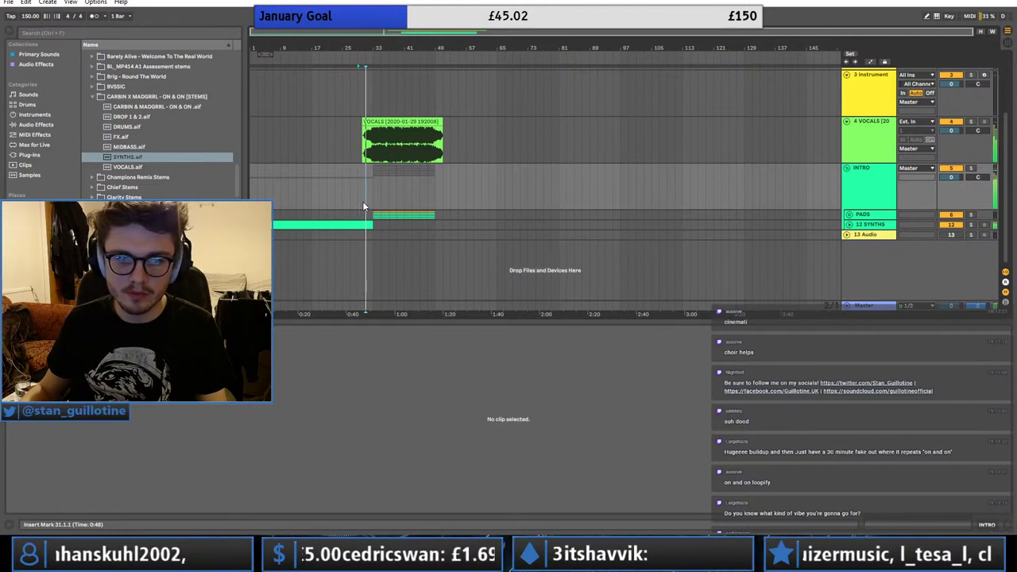
click(850, 225)
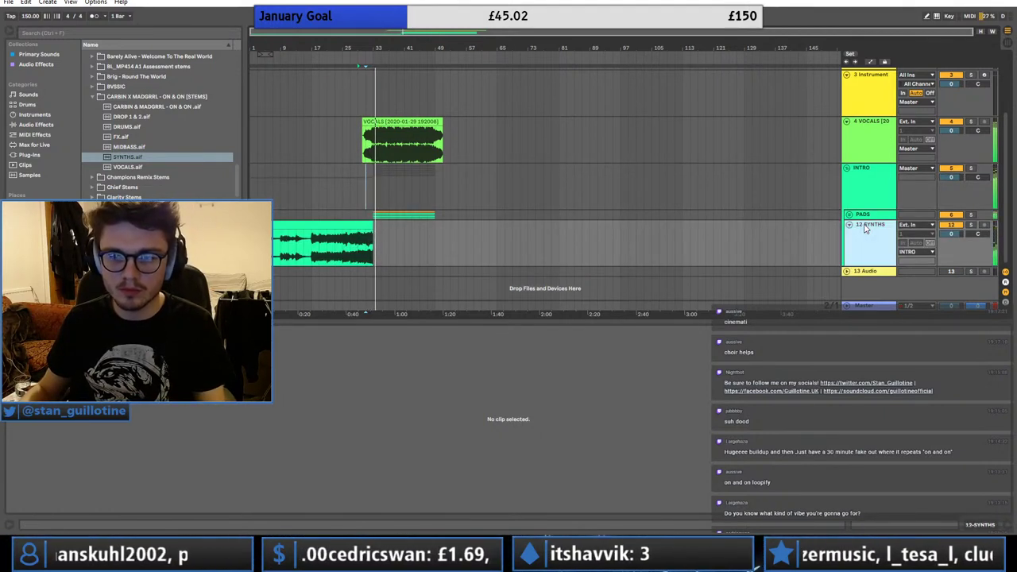
- Play the arrangement from bar 31 to audition the vocals together with the intro pads
click(365, 157)
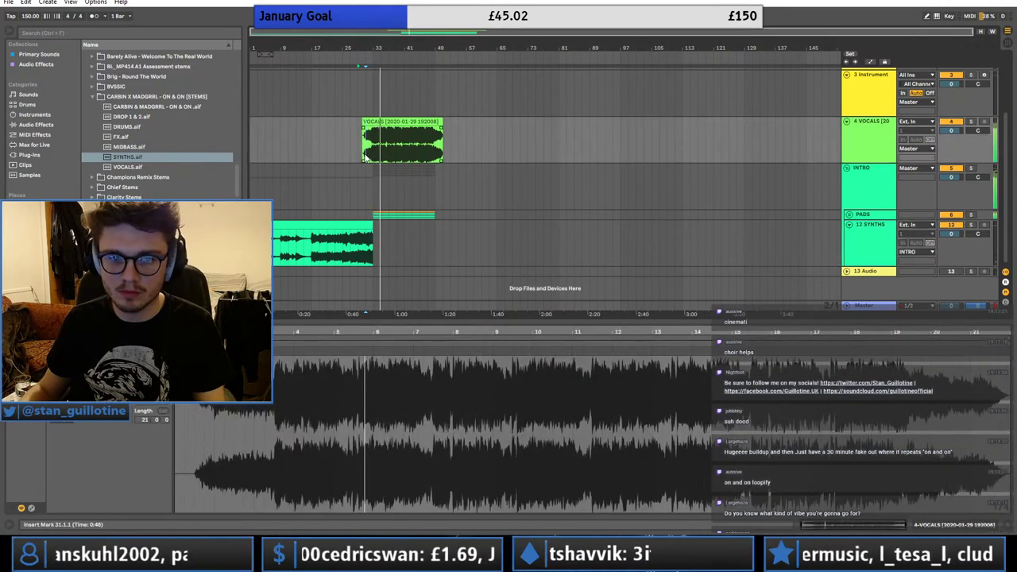
key(space)
key(space)
click(855, 230)
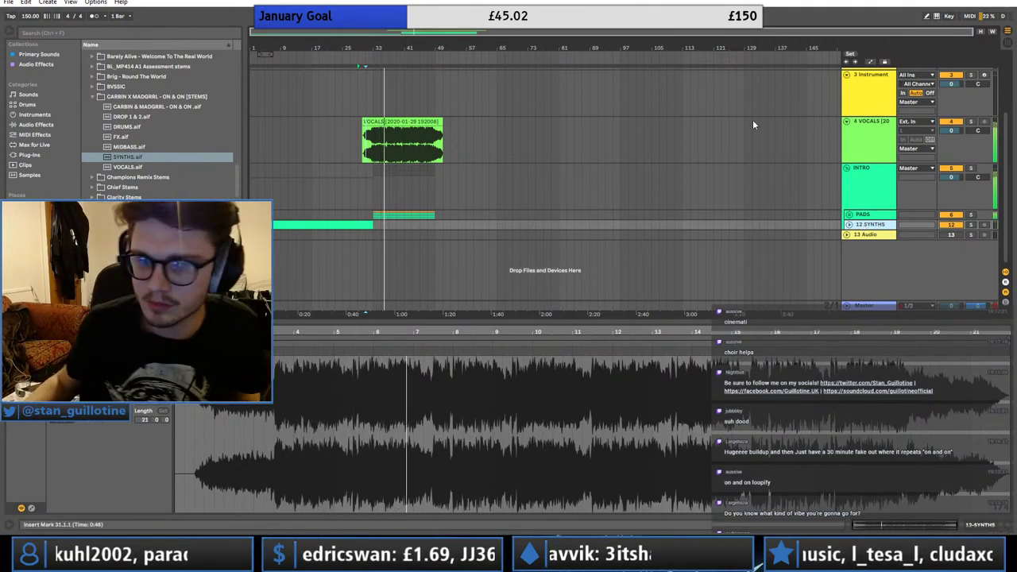
click(325, 224)
drag(326, 32, 518, 32)
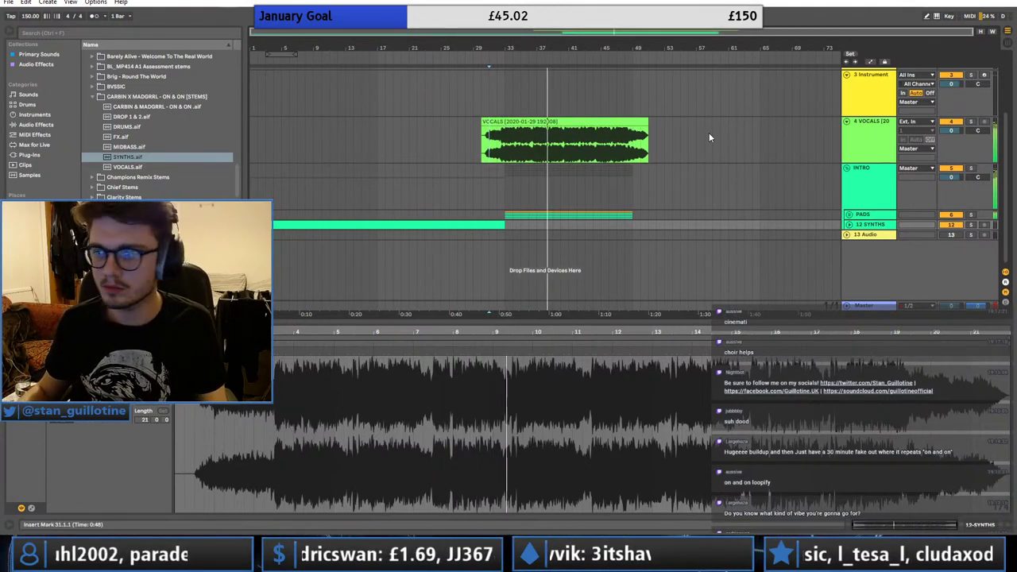
click(860, 145)
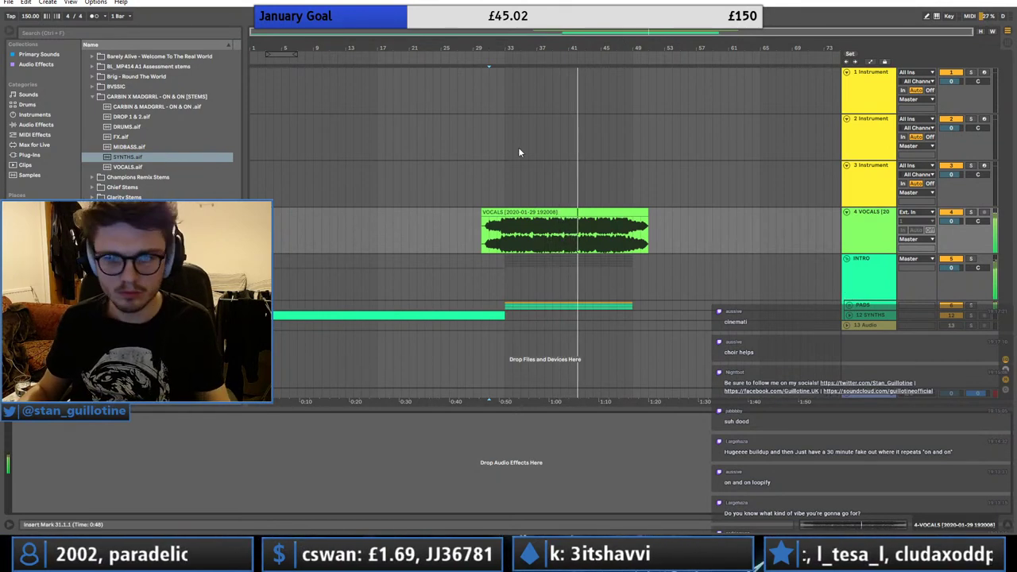
click(861, 284)
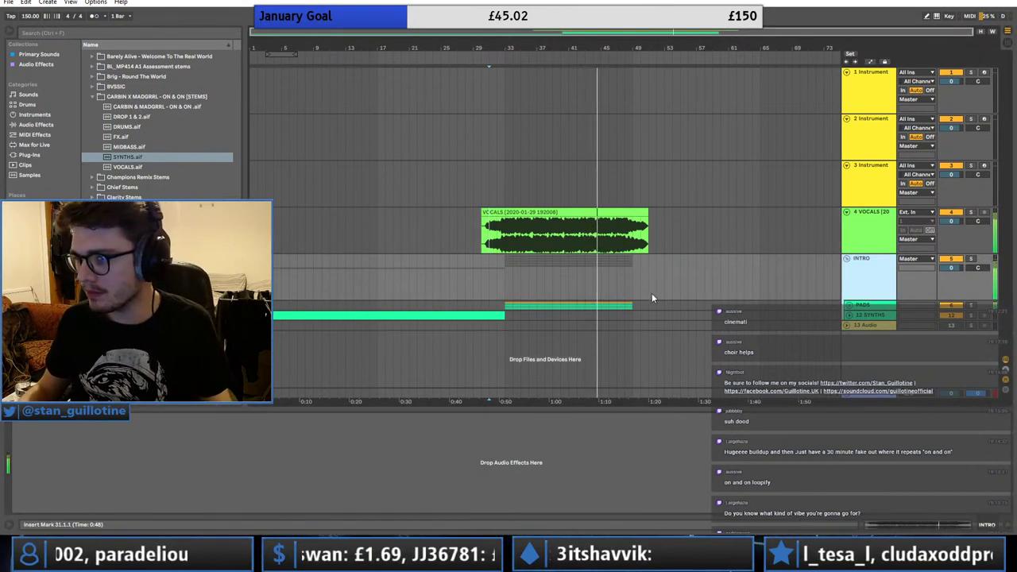
click(623, 306)
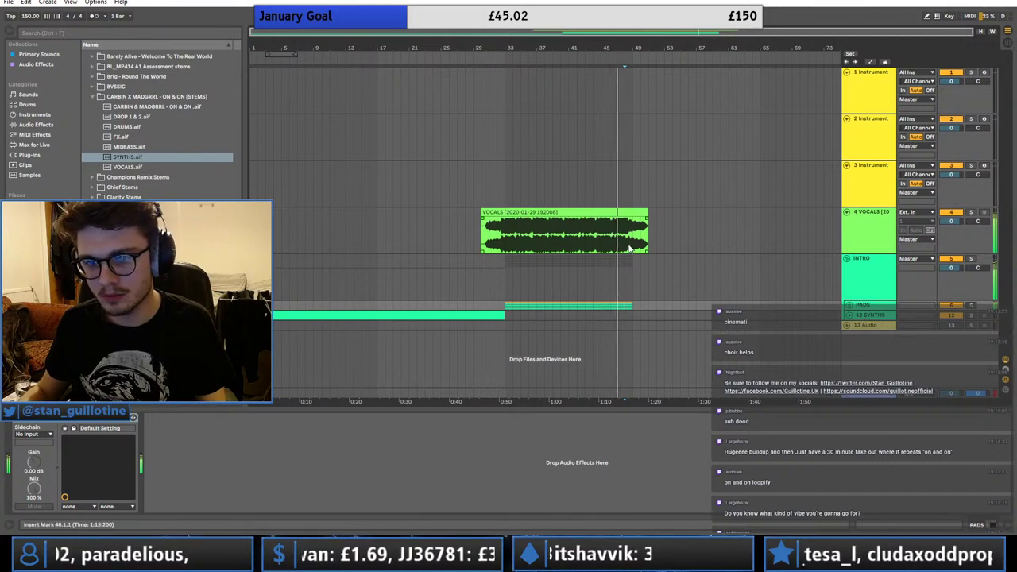
click(627, 215)
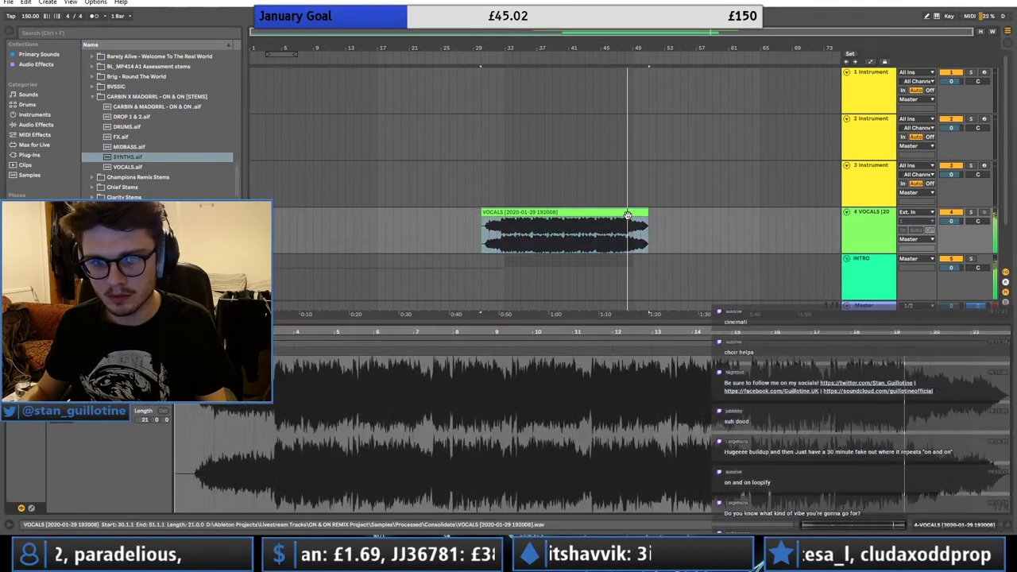
key(shift+Tab)
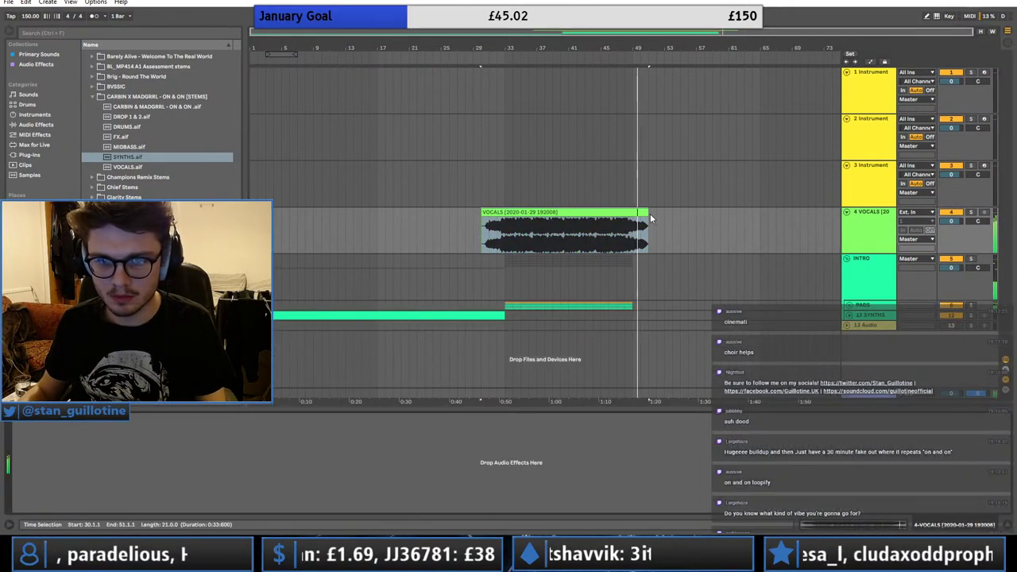
click(586, 243)
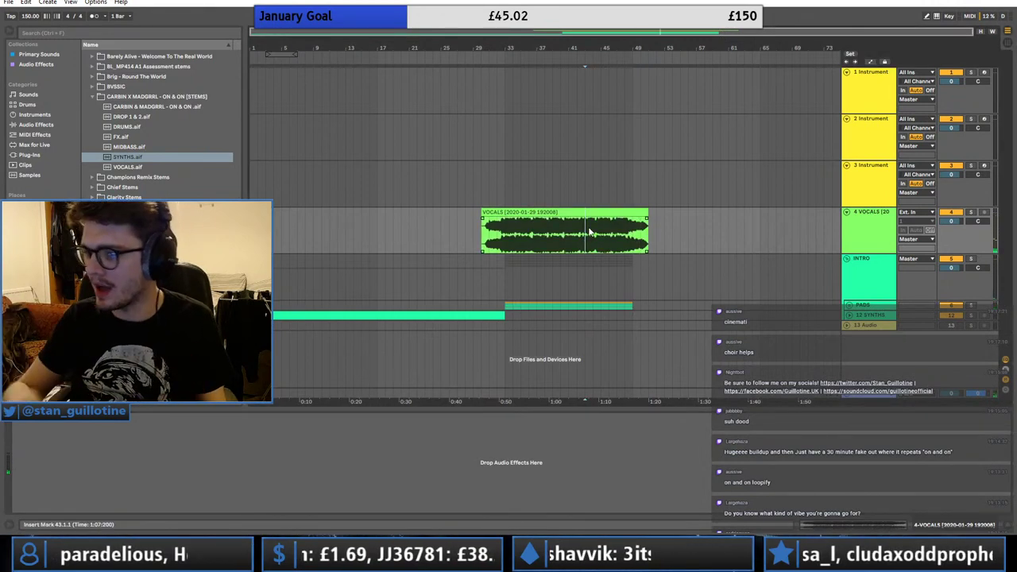
click(257, 278)
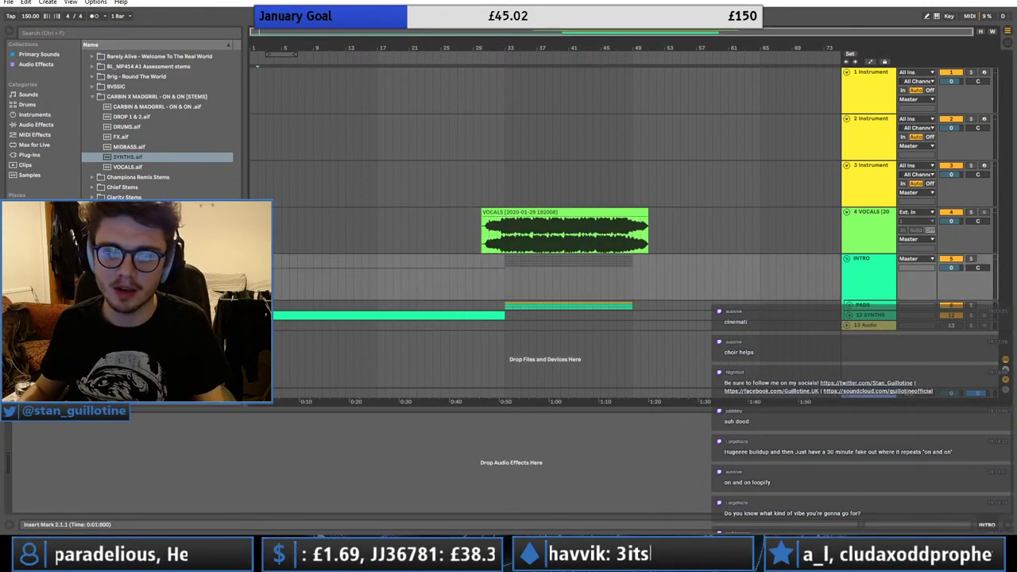
- Try replacing bars 17–33 of the SYNTHS stem with a duplicate of its first 16 bars and extending the Phase Plant clip back to bar 17
click(849, 316)
click(521, 326)
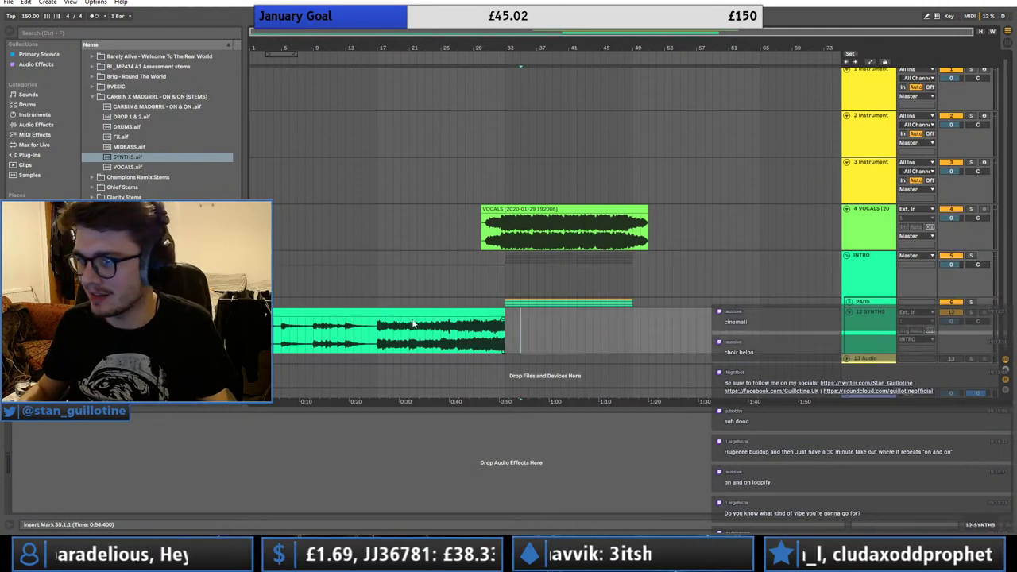
click(404, 309)
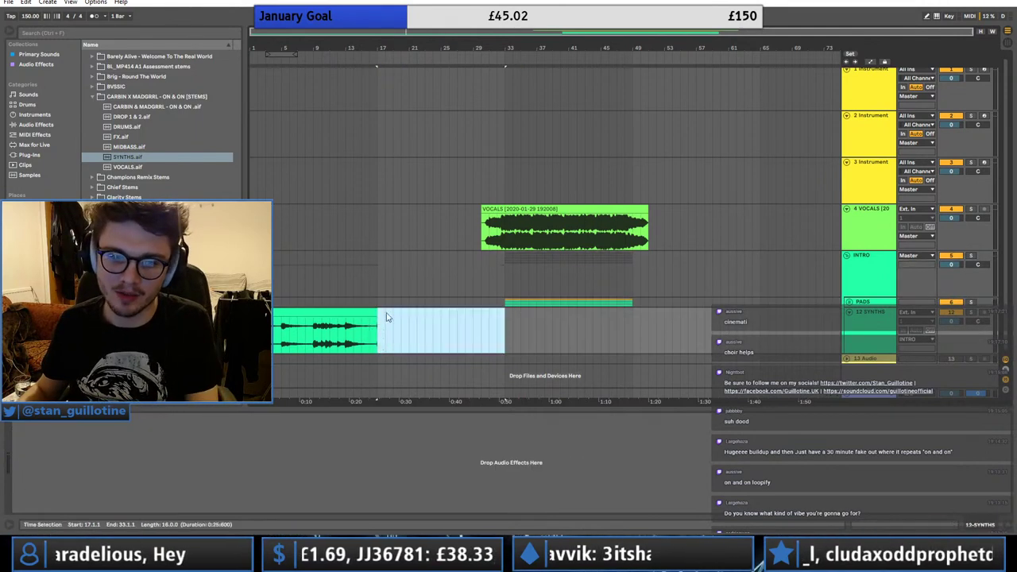
key(Delete)
key(ctrl+d)
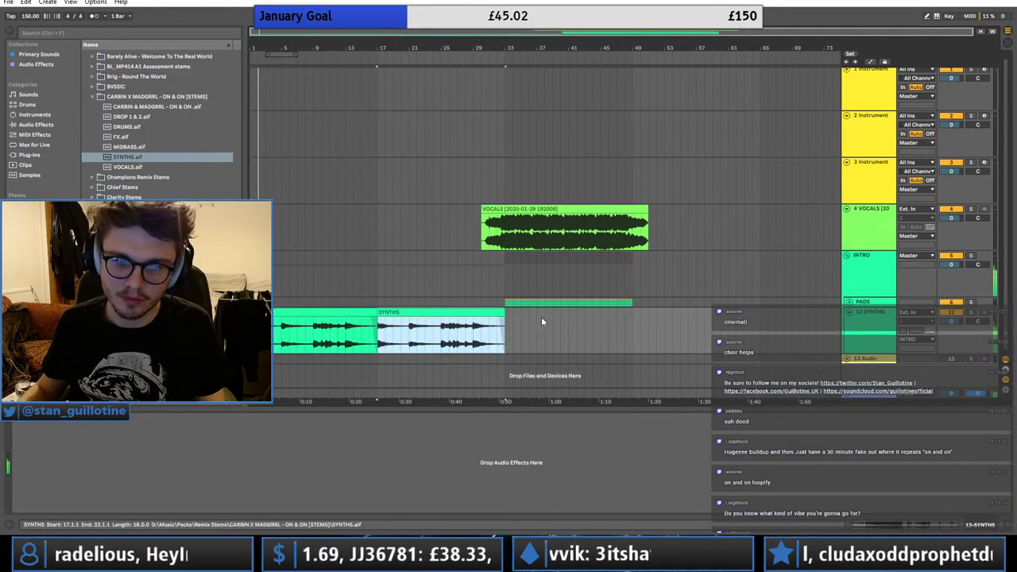
click(848, 302)
click(375, 301)
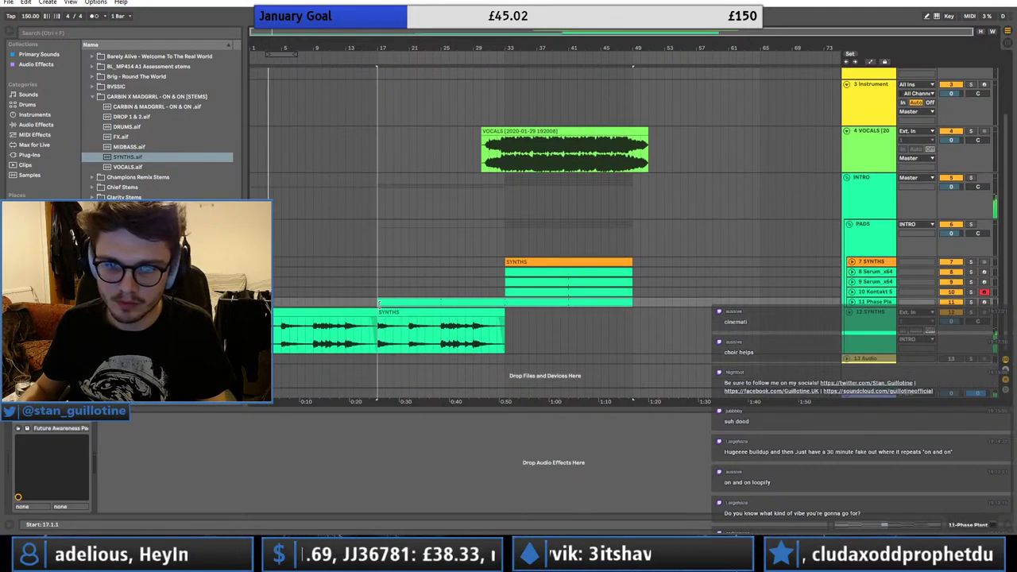
- Audition the SYNTHS stem from several points between bar 5 and bar 17
click(298, 322)
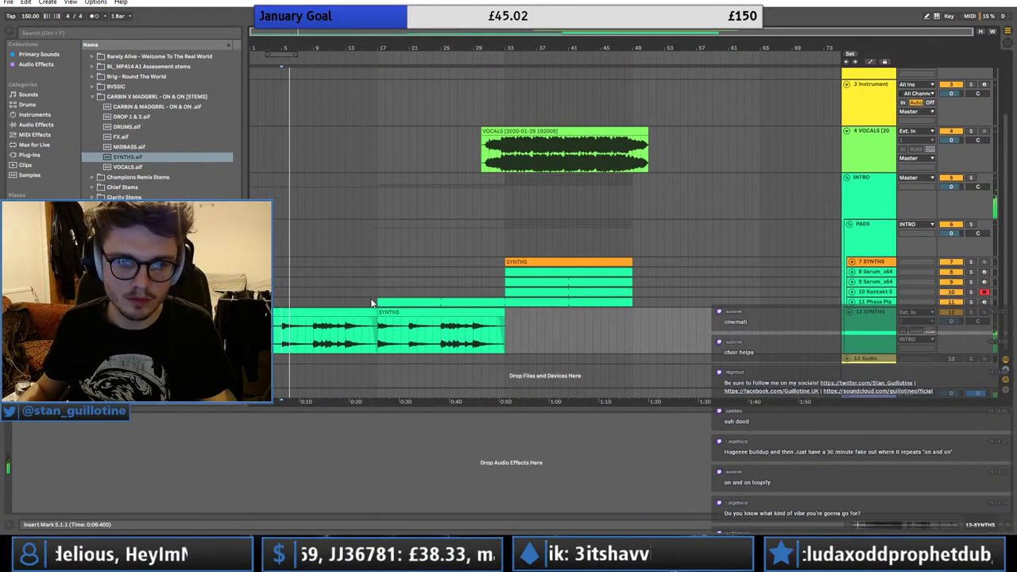
click(305, 332)
key(space)
key(space)
click(314, 339)
key(space)
key(space)
click(345, 347)
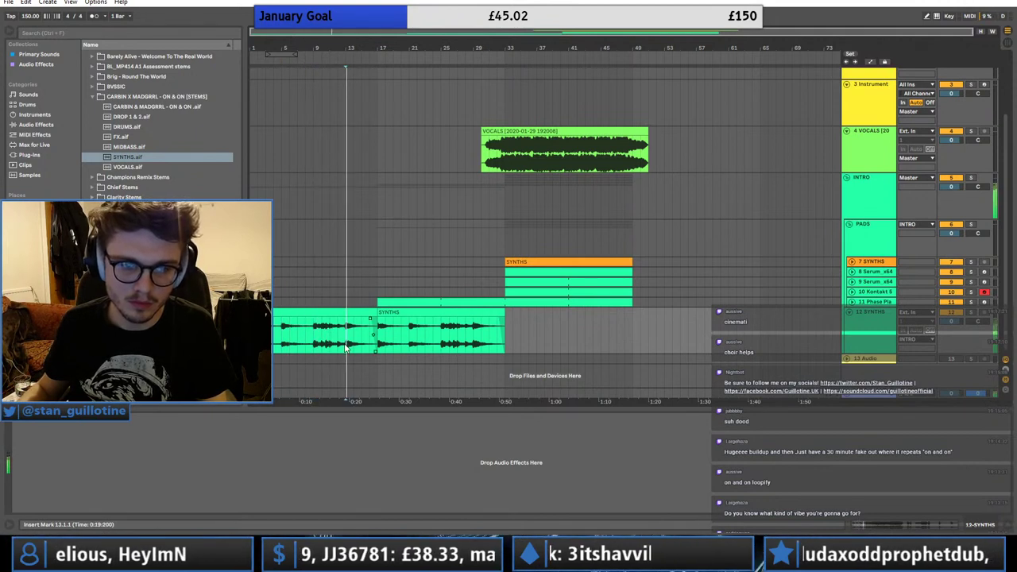
click(373, 340)
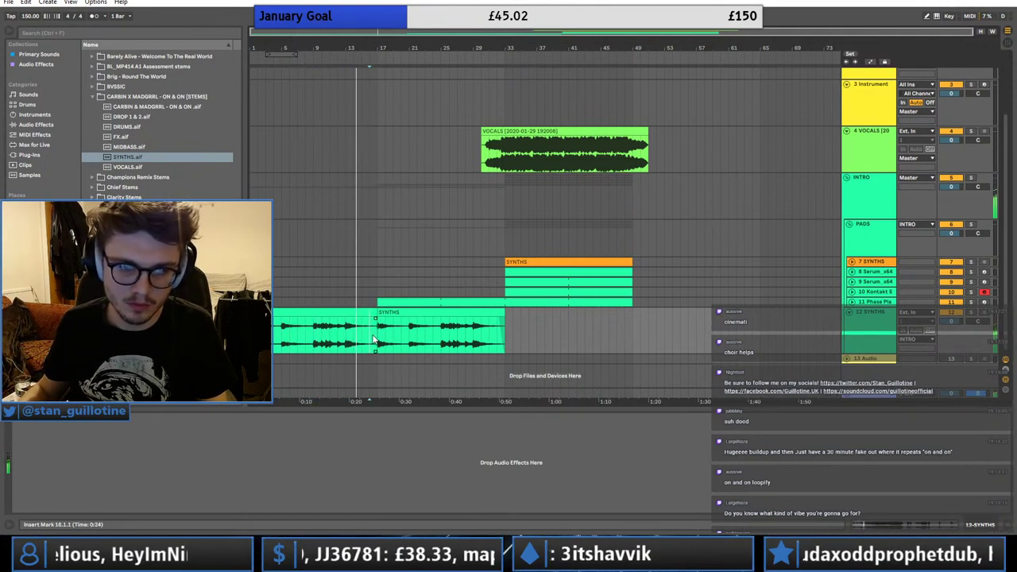
- Undo the duplication and the test split so the original SYNTHS clip runs through bars 1–33
click(383, 313)
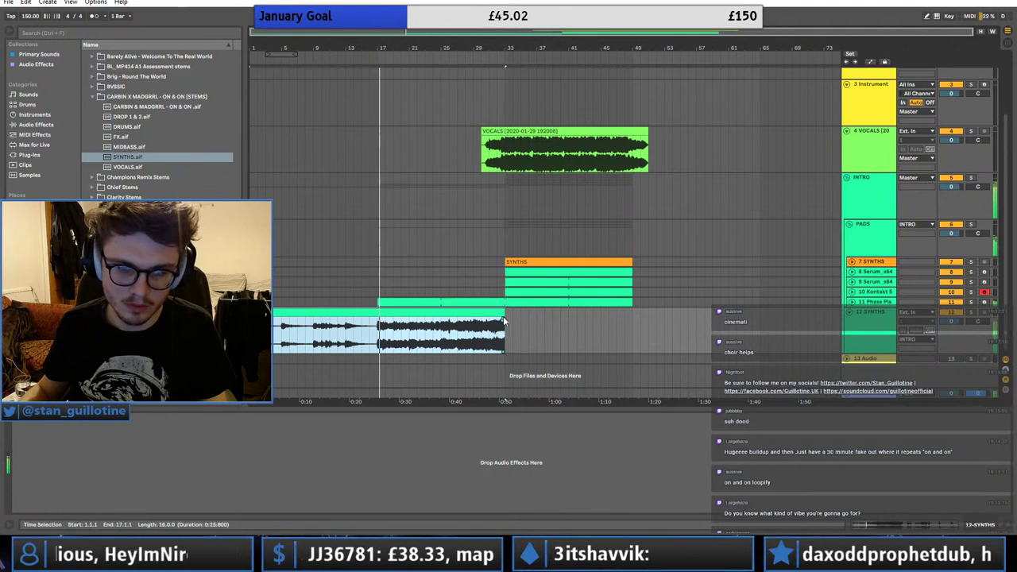
click(377, 343)
key(ctrl+e)
click(390, 312)
key(ctrl+z)
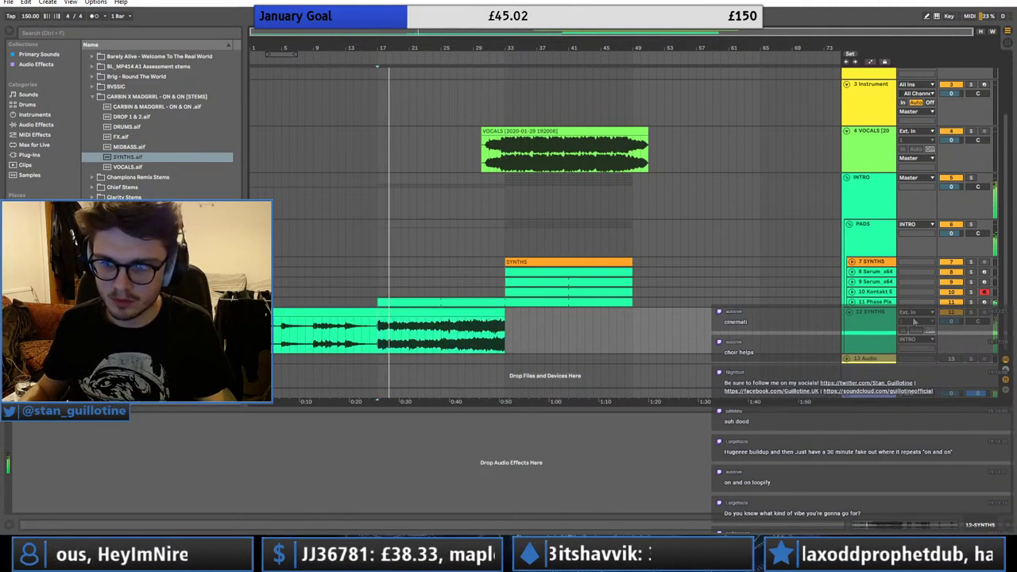
- Extend both Serum pad clips back to bar 17, keeping the Kontakt and Phase Plant clips starting at bar 33
click(376, 293)
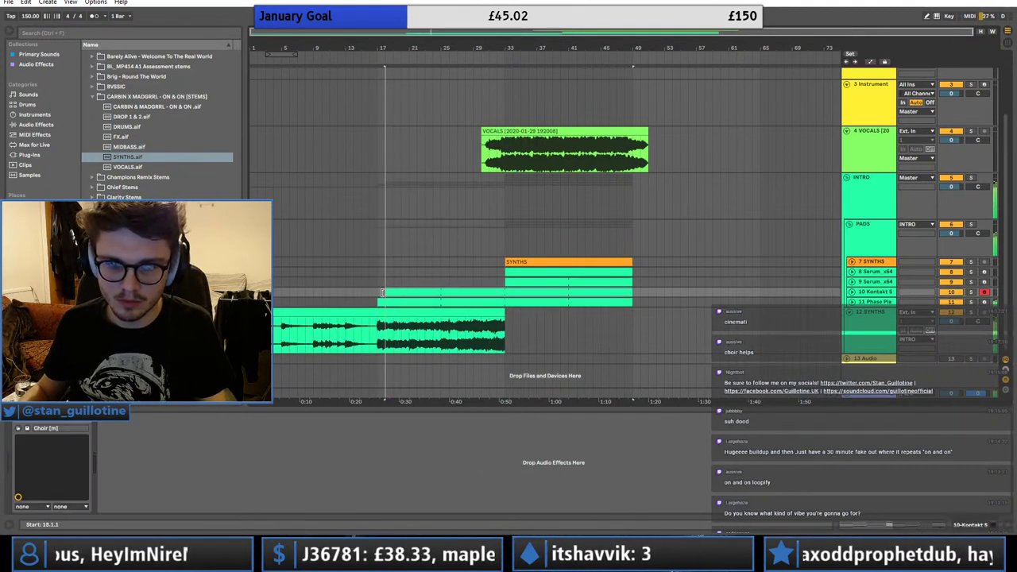
drag(378, 292, 506, 293)
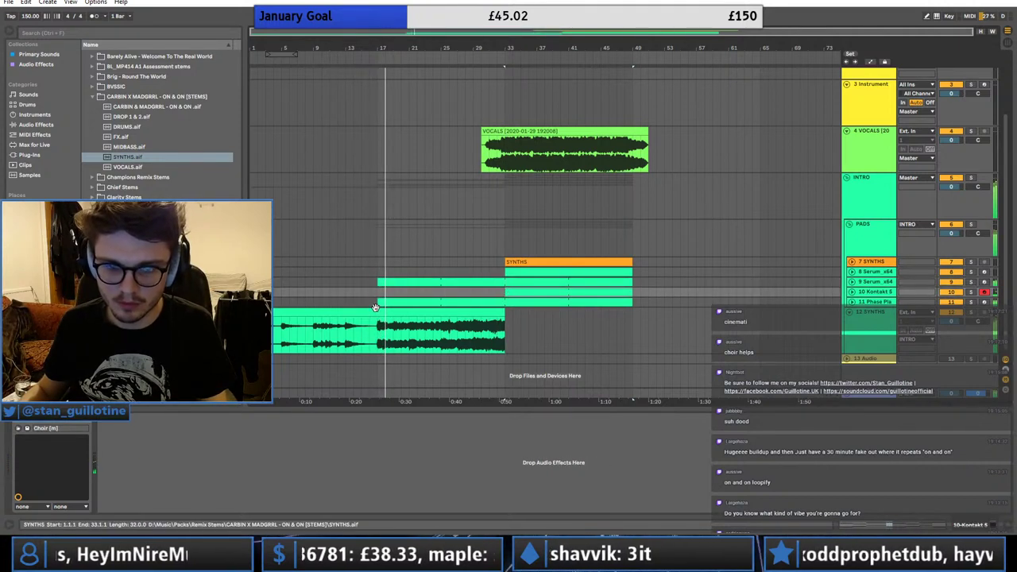
drag(374, 307, 377, 271)
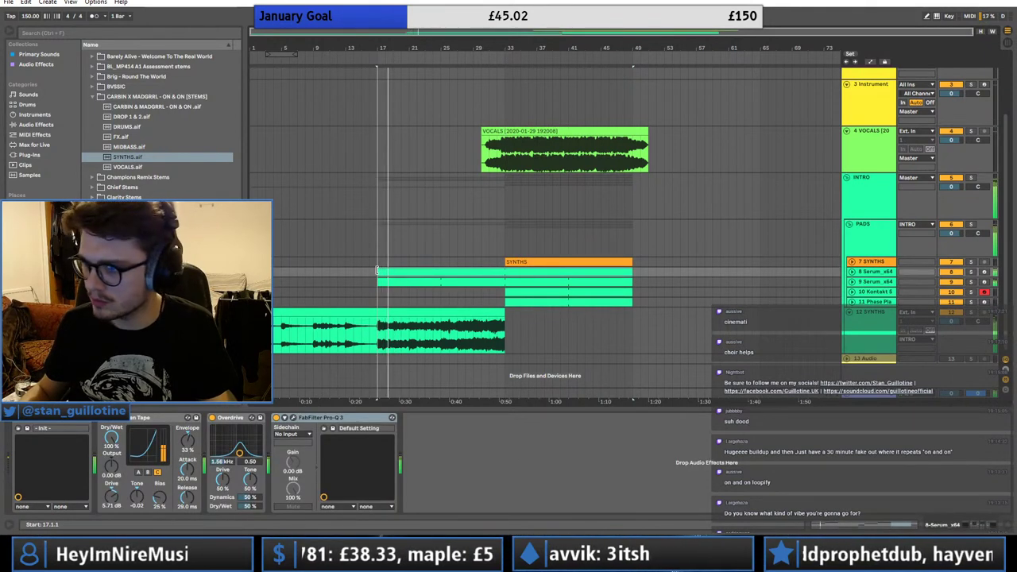
- Expand the 8 Serum track and add an EQ Eight to the end of its device chain
click(852, 272)
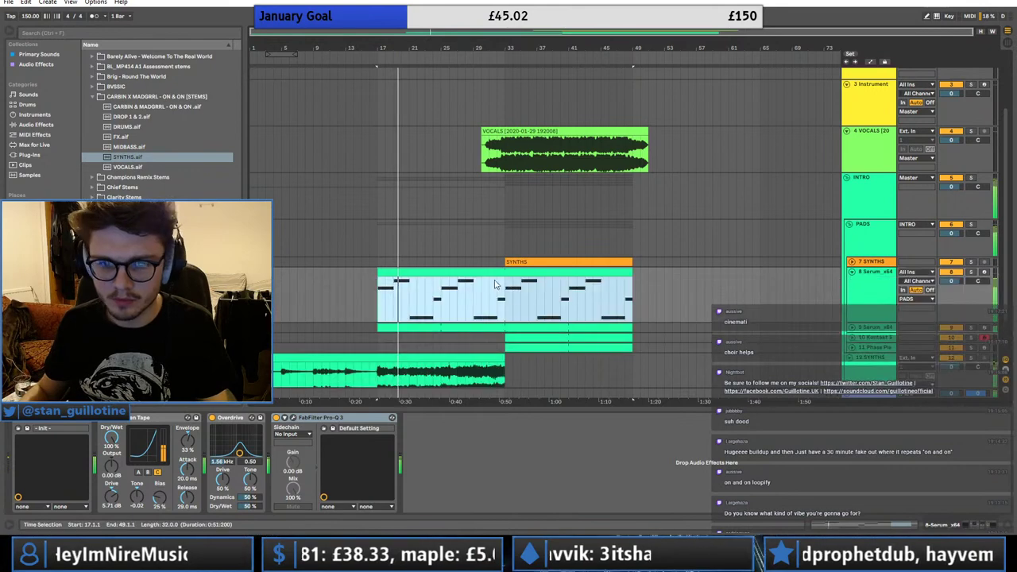
click(448, 274)
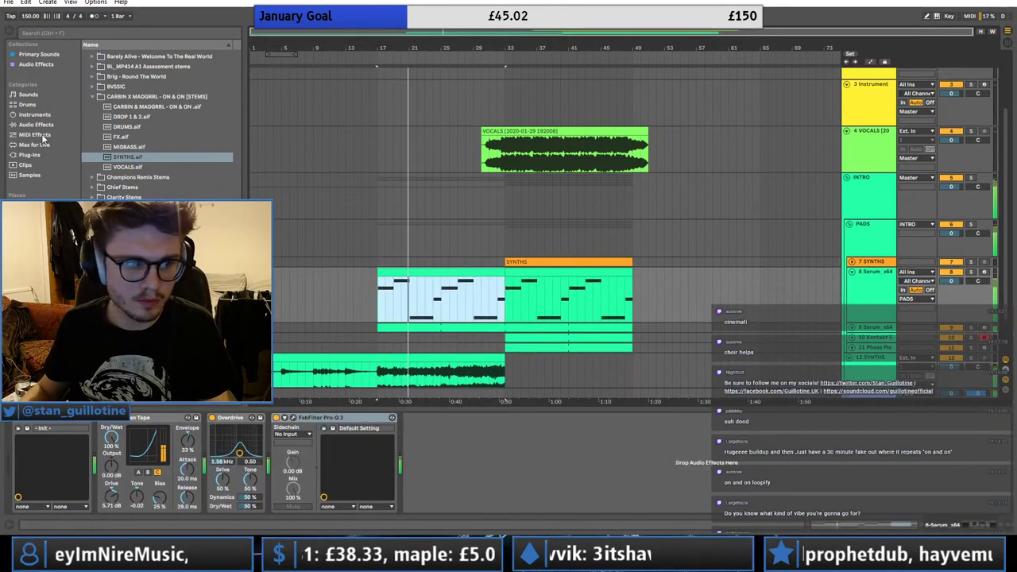
click(47, 127)
click(86, 125)
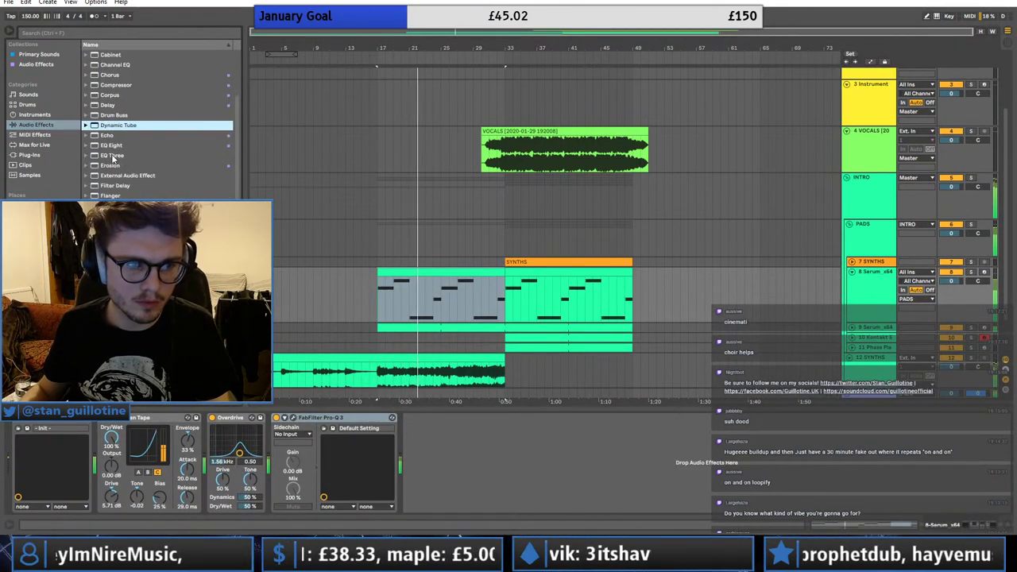
scroll(113, 159, up, 2)
click(116, 195)
- Shape the EQ Eight into a band-pass with a low cut at about 81 Hz and a high cut on band 4
drag(497, 435, 494, 437)
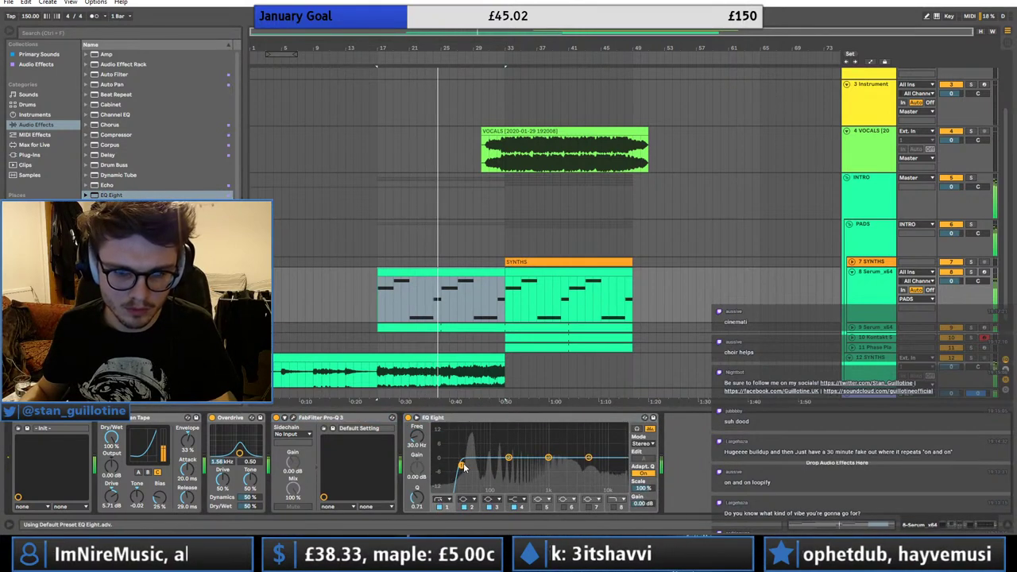
click(522, 498)
click(520, 492)
drag(588, 458, 485, 473)
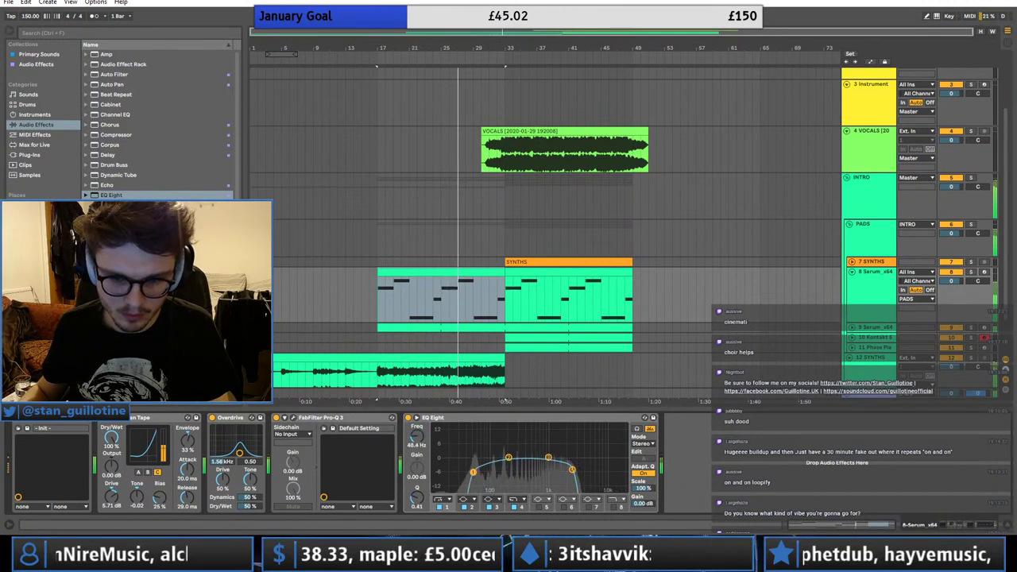
- Automate the EQ Eight's Device On parameter to stay on until bar 33 and switch off from there
right_click(410, 421)
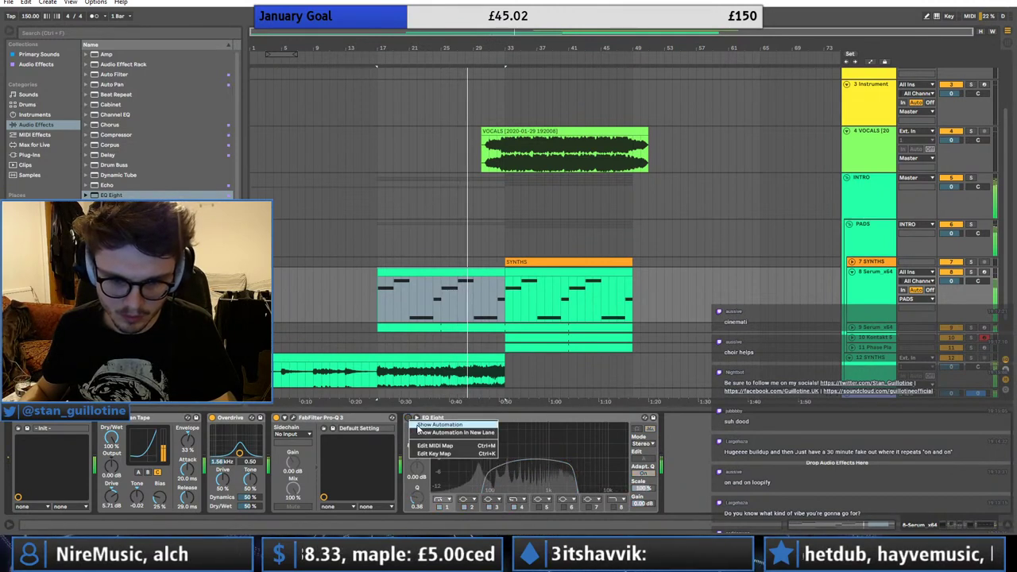
click(417, 426)
key(space)
key(space)
click(506, 300)
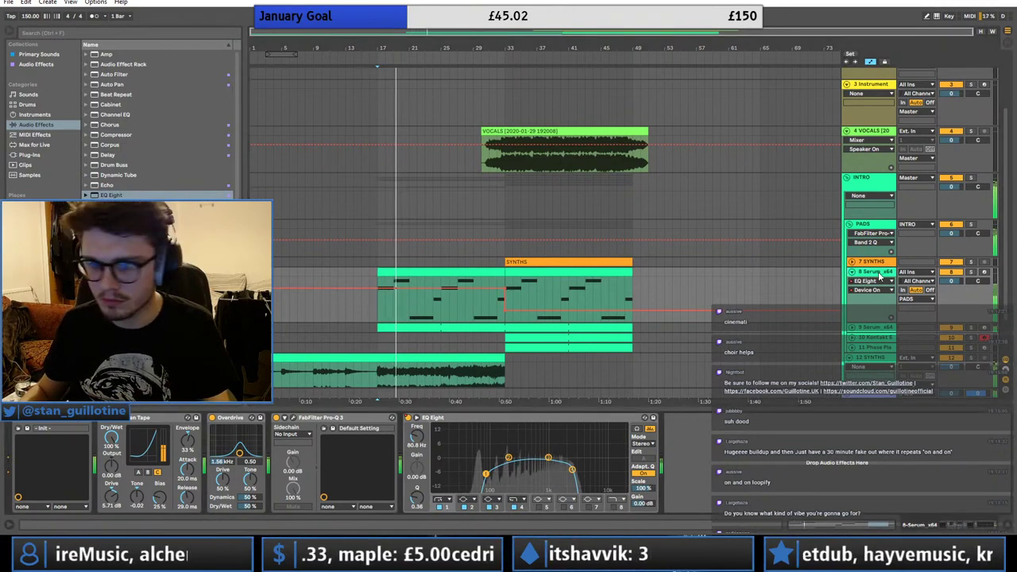
- Collapse the 8 Serum track, the 12 SYNTHS track and the PADS group
click(852, 272)
click(866, 302)
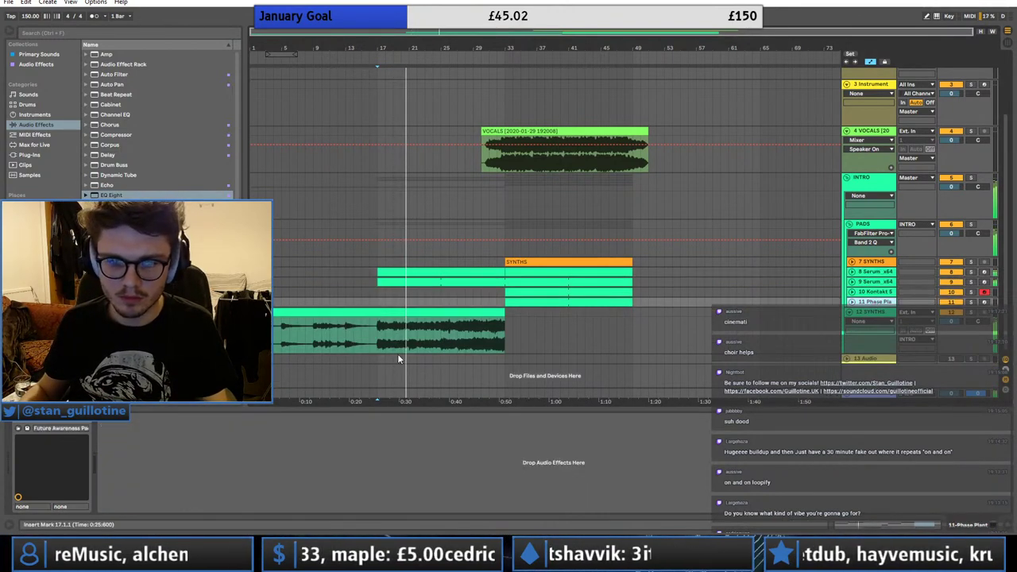
click(375, 346)
click(848, 313)
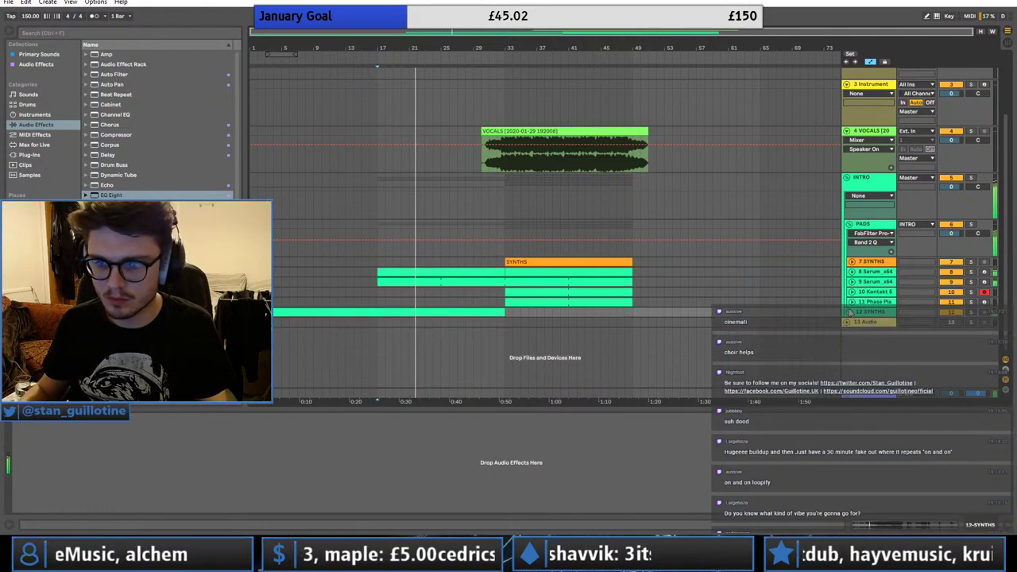
click(849, 225)
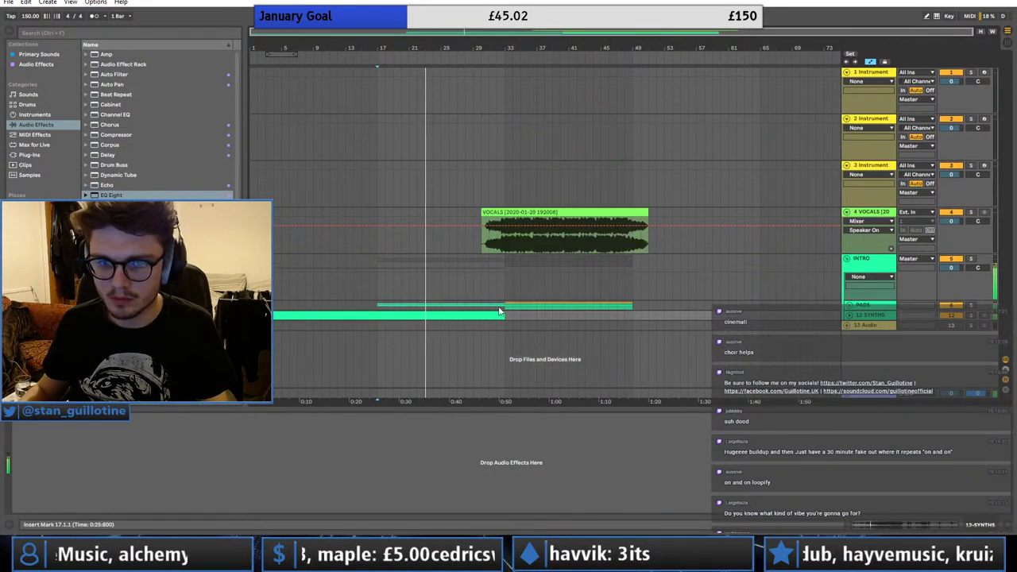
- Split the SYNTHS clip at bar 17 and delete its first half, bars 1–17
click(849, 315)
click(377, 340)
key(ctrl+e)
click(356, 318)
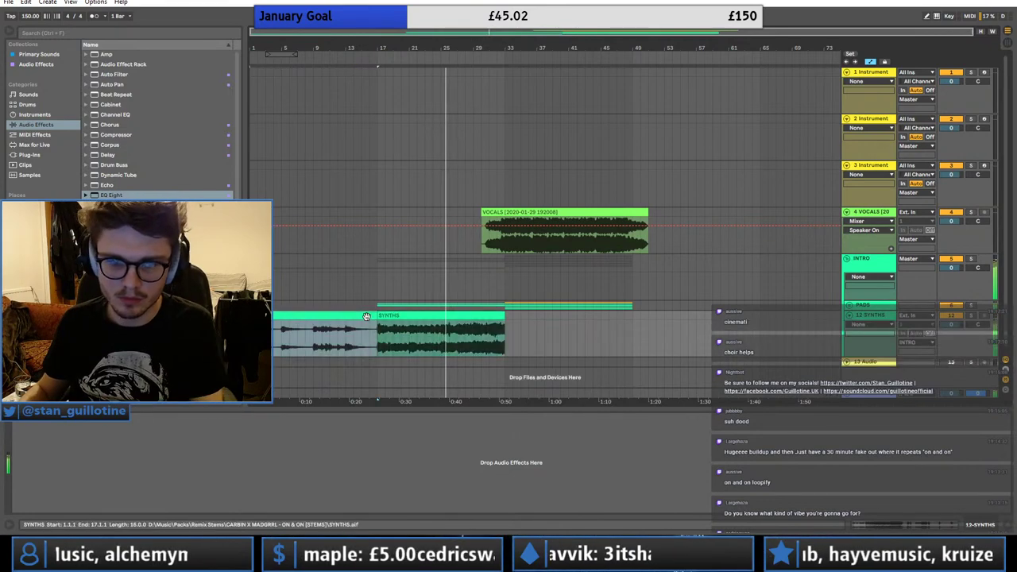
key(Delete)
- Move the vocals, pads and synths in bars 17–51 earlier to start at bar 1, and play from the start
key(space)
drag(378, 335, 649, 216)
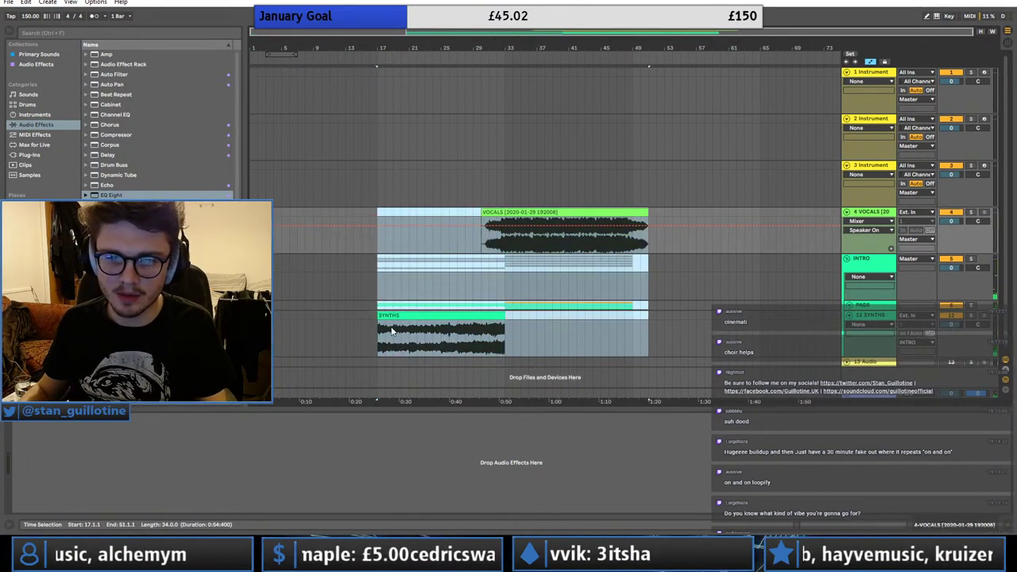
drag(354, 315, 257, 315)
click(258, 315)
key(space)
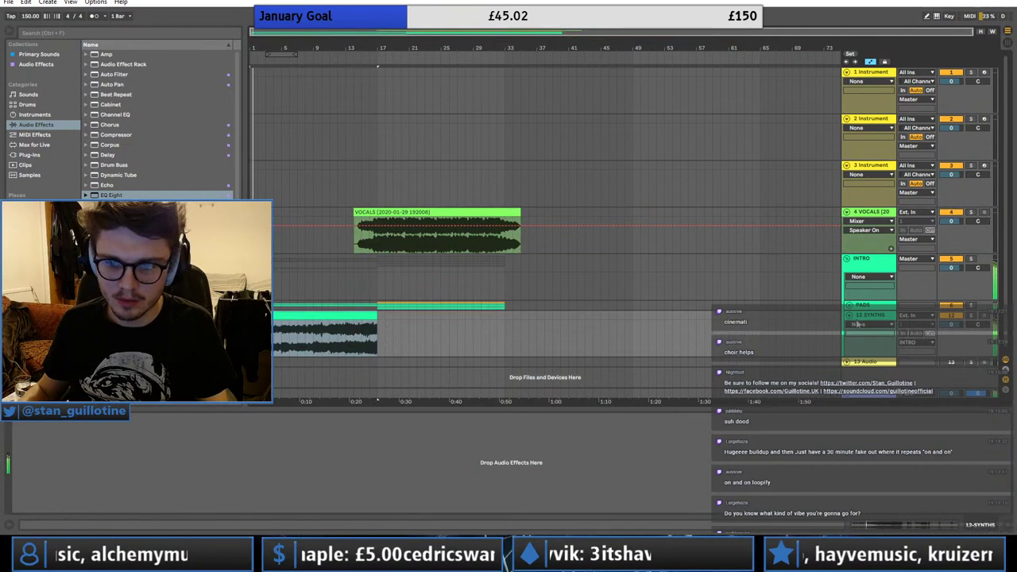
- Add an Auto Filter to the 12 SYNTHS track and automate its frequency to rise from about 750 Hz up to bar 17
click(849, 316)
double_click(104, 77)
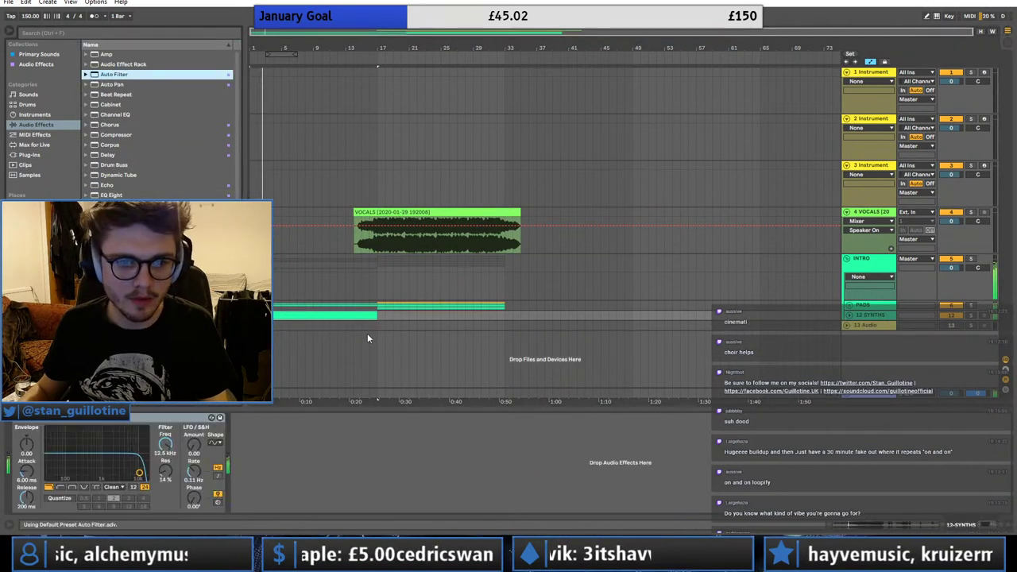
drag(139, 472, 95, 477)
right_click(166, 453)
click(189, 458)
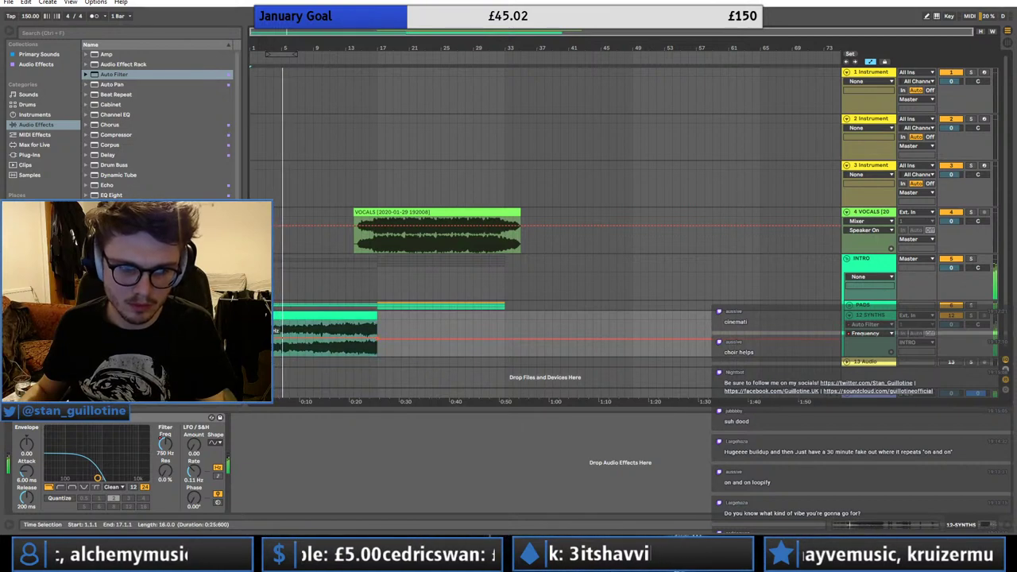
drag(298, 338, 509, 317)
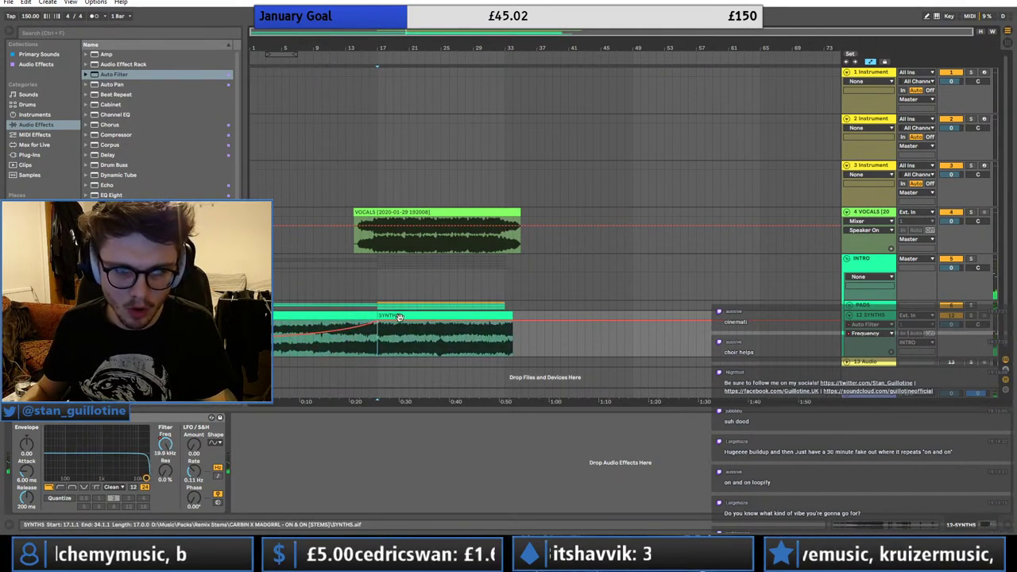
key(ctrl+z)
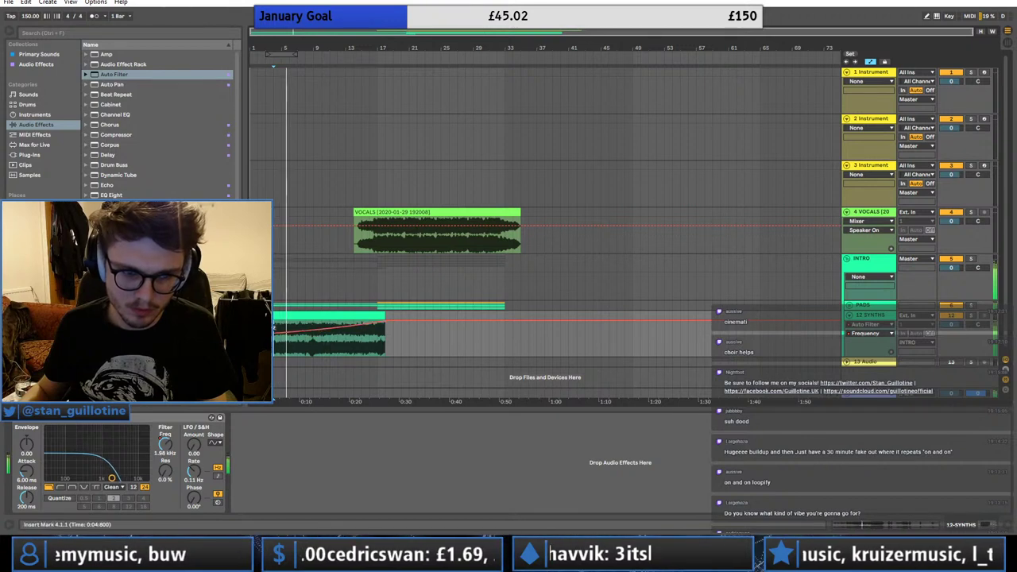
- Extend the SYNTHS clip on the 12 SYNTHS track to end at bar 33
double_click(862, 317)
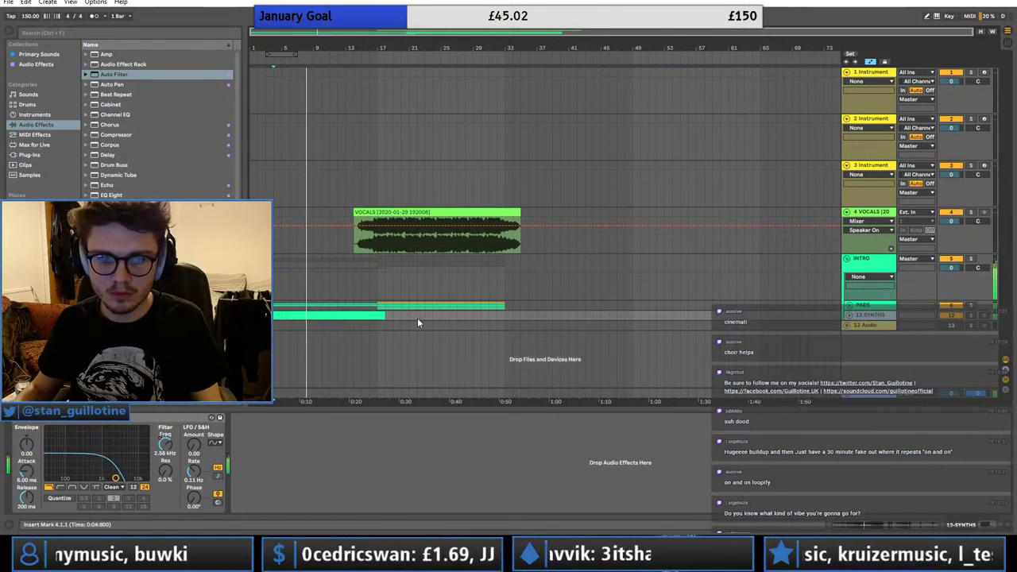
drag(383, 313, 506, 310)
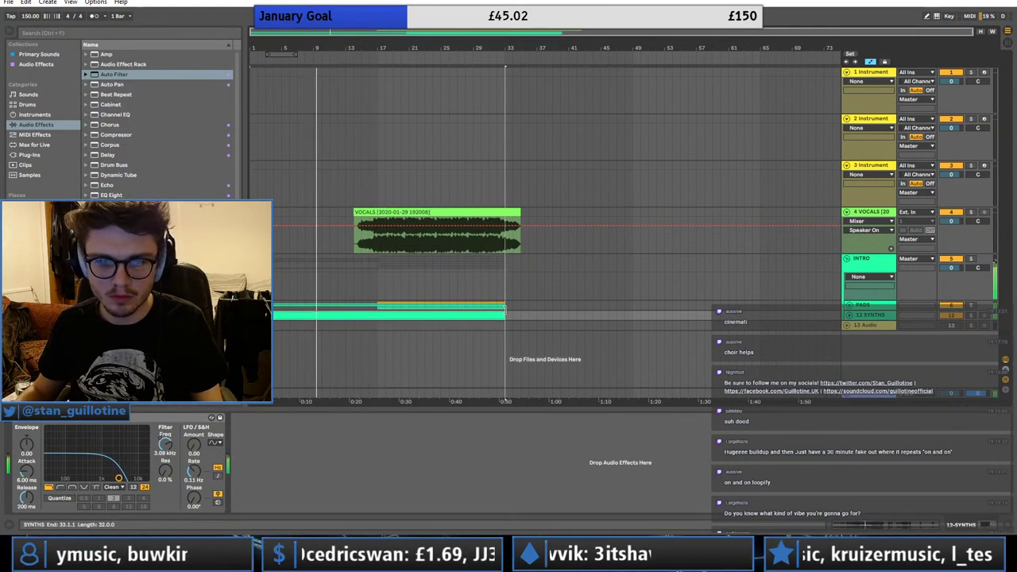
double_click(866, 317)
click(319, 352)
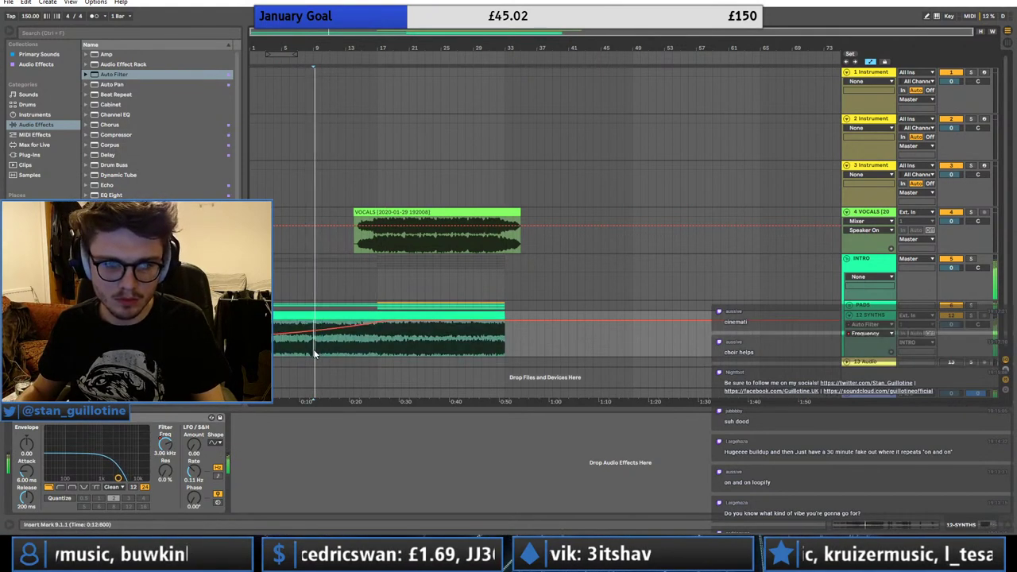
click(373, 352)
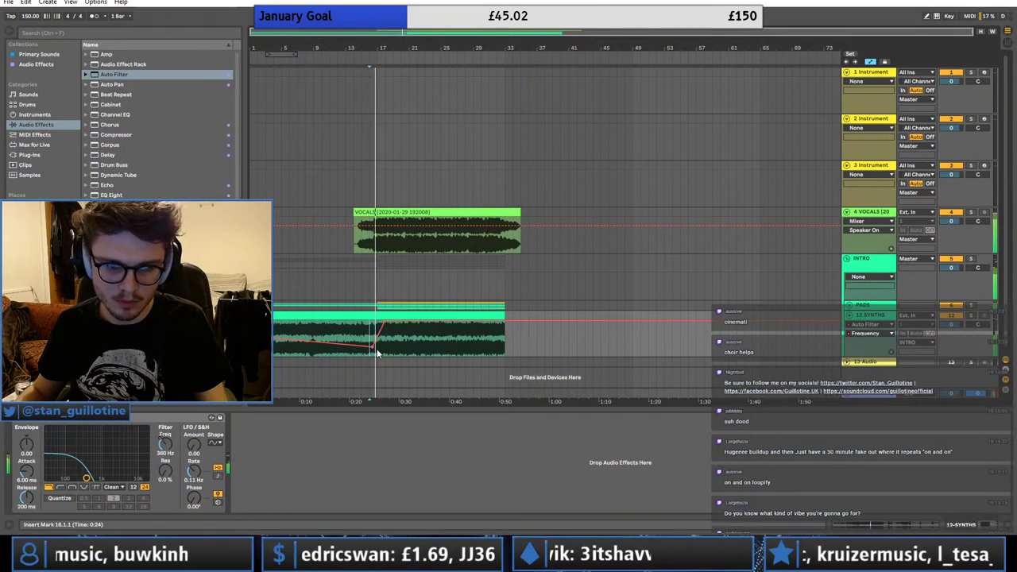
- Split the SYNTHS clip at bar 17, delete the part after it, and play the intro
key(ctrl+e)
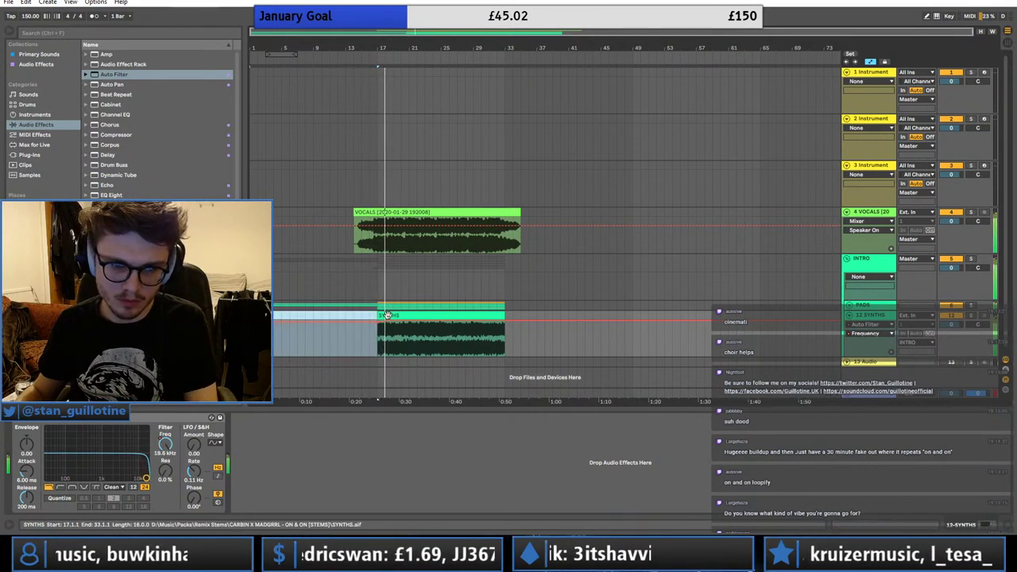
drag(362, 316, 360, 317)
key(space)
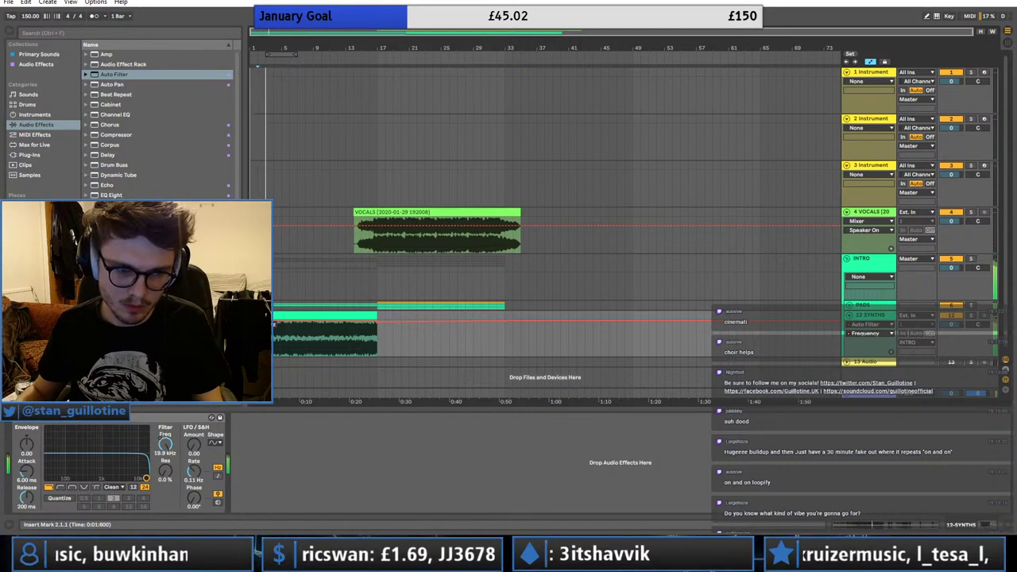
- Redraw the Auto Filter frequency automation to rise from the intro's start to 19.9 kHz at bar 17, and collapse the 12 SYNTHS track
mouse_move(252, 346)
mouse_down()
mouse_move(252, 337)
mouse_move(266, 341)
mouse_up()
click(345, 362)
drag(375, 324, 377, 317)
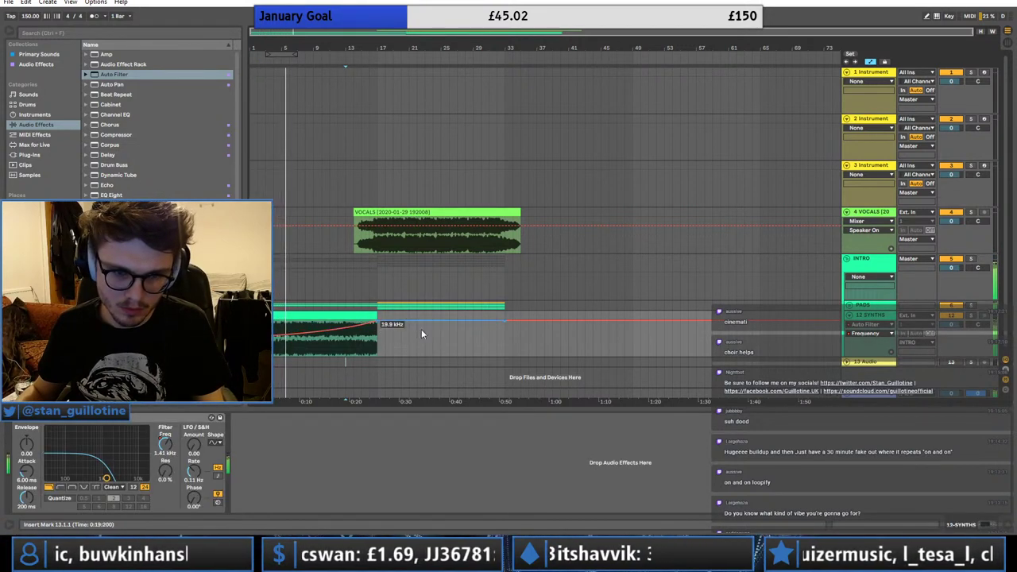
drag(473, 334, 600, 327)
click(552, 350)
click(848, 316)
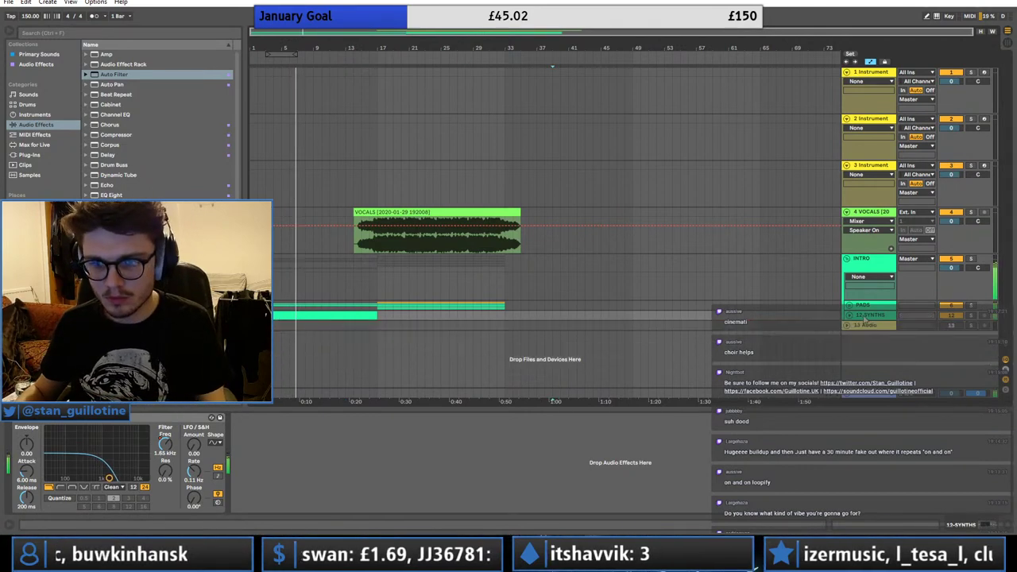
click(849, 306)
scroll(863, 322, down, 2)
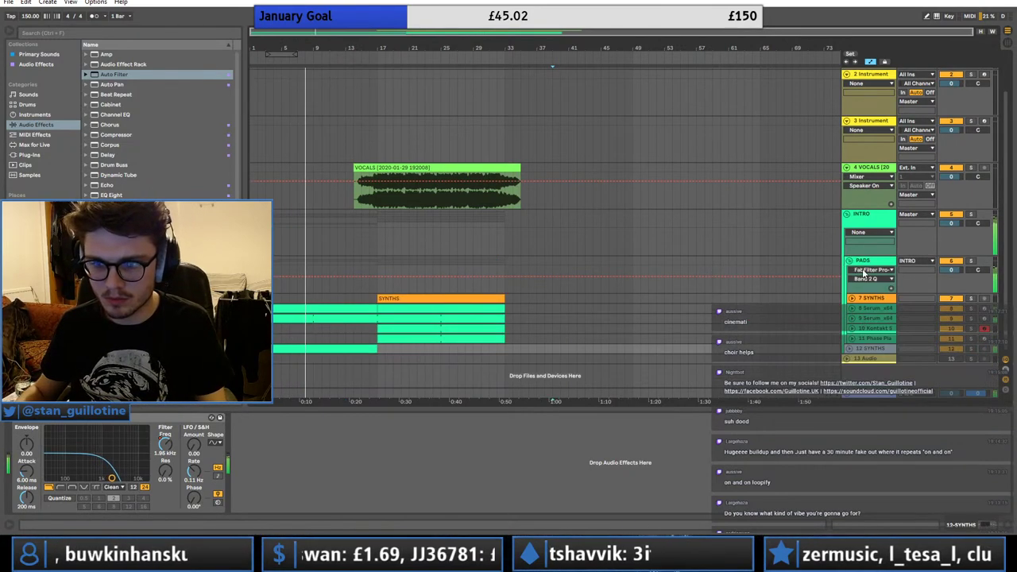
click(849, 263)
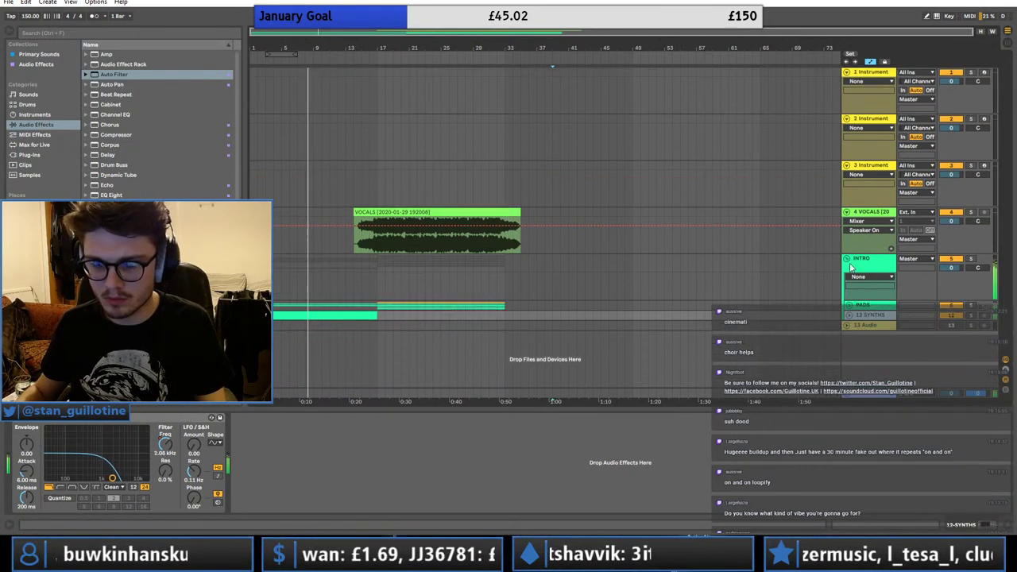
- Insert a MIDI track below 12 SYNTHS and create an empty MIDI clip spanning bars 1–17 on it
right_click(865, 315)
click(895, 414)
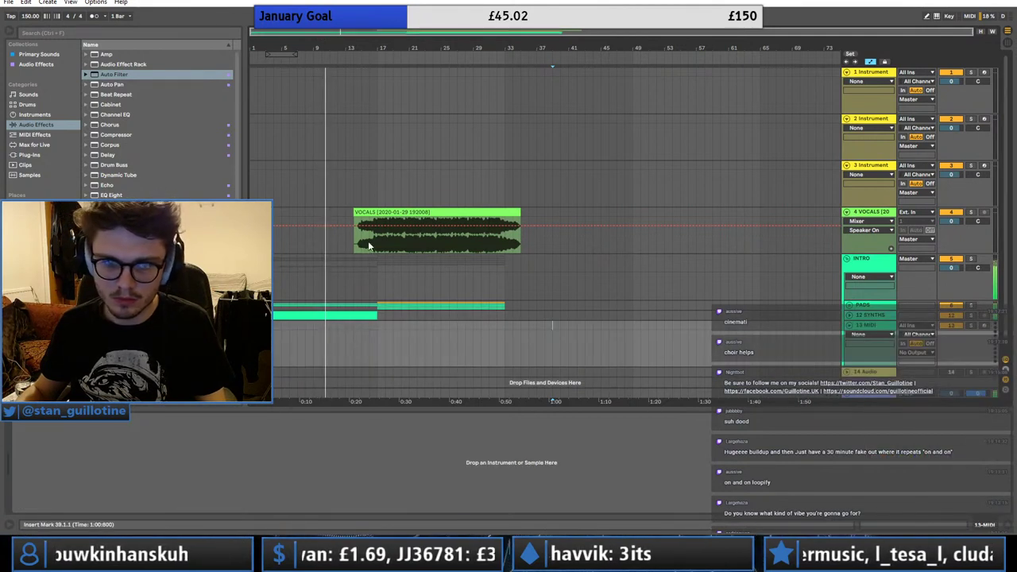
drag(375, 336, 253, 318)
right_click(308, 338)
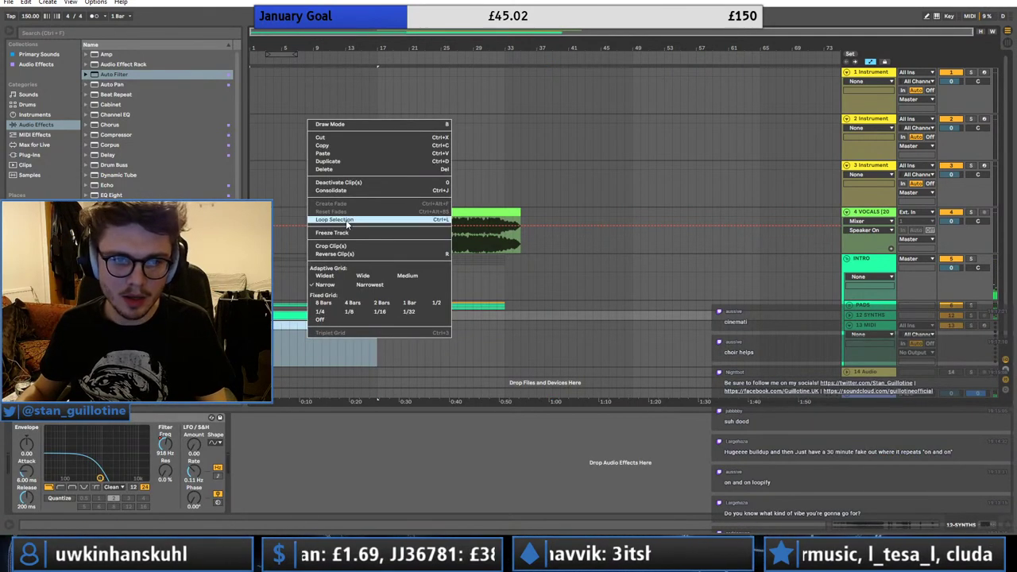
click(470, 353)
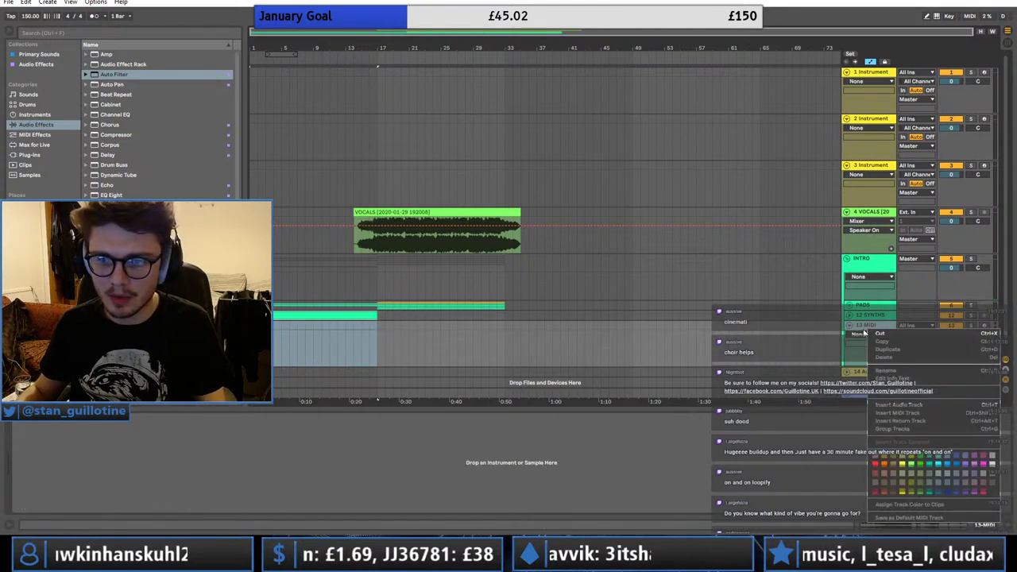
right_click(315, 353)
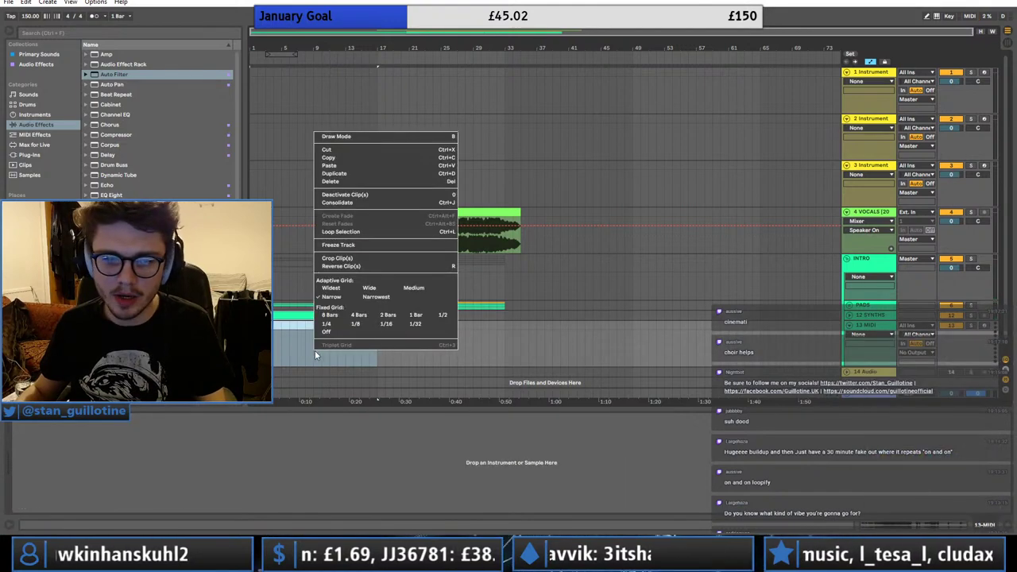
click(278, 287)
right_click(276, 332)
click(381, 324)
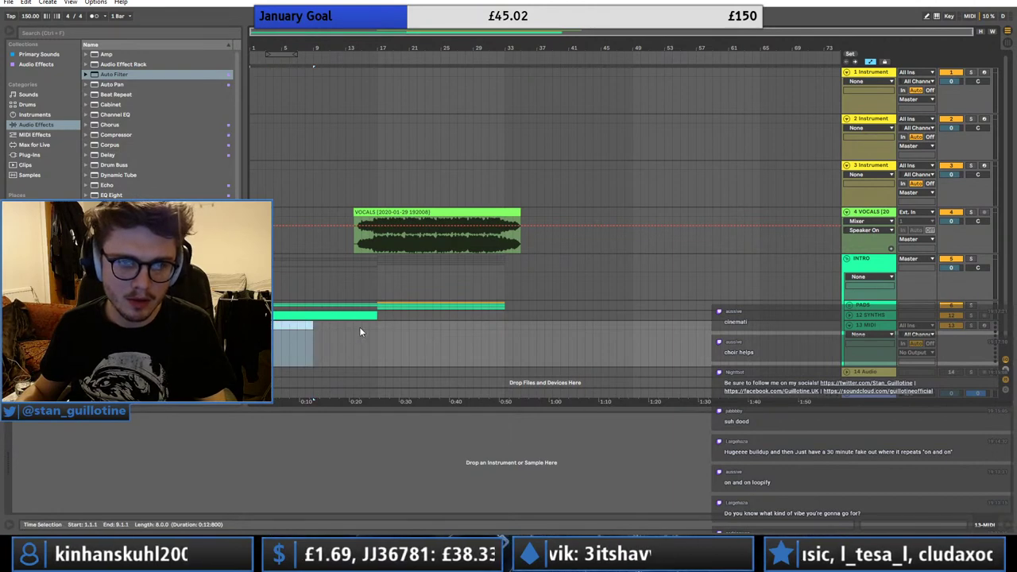
drag(377, 328, 256, 331)
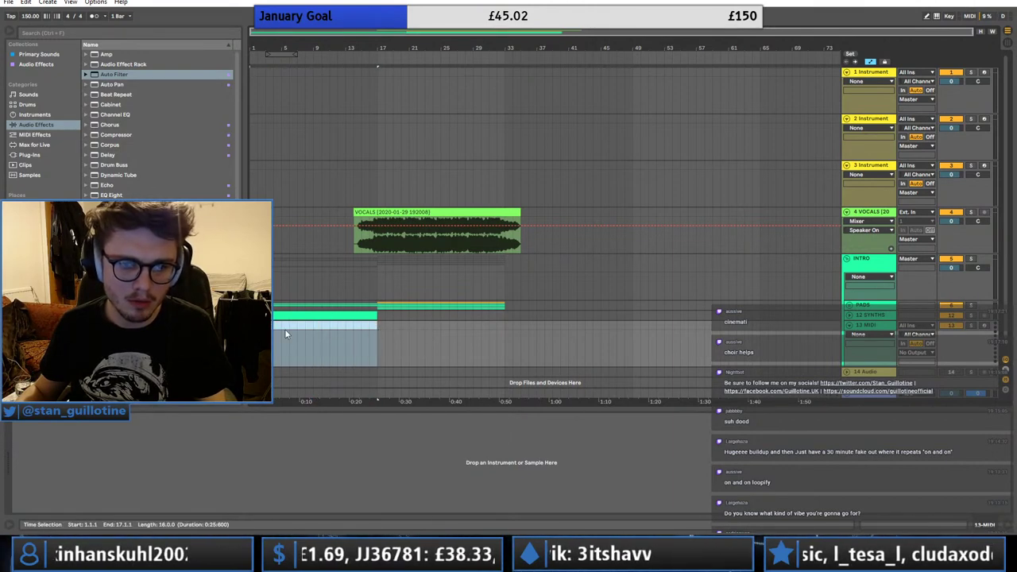
right_click(286, 331)
click(317, 416)
- Load the Serum_x64 plug-in on the new MIDI track and close its window
click(31, 155)
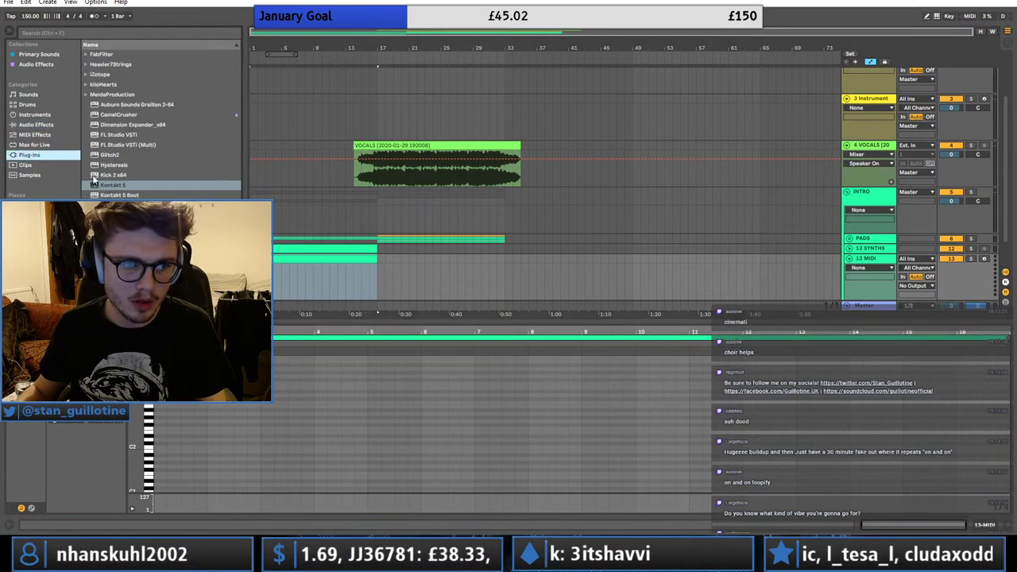
drag(111, 276, 280, 278)
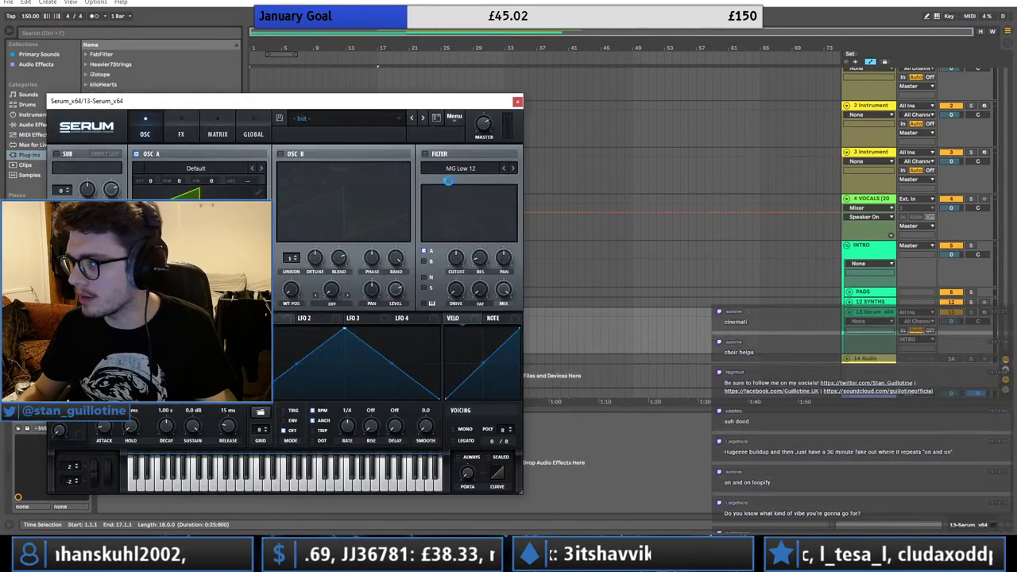
click(517, 101)
- Enter one-beat notes at A#2 and F3 at the start of the Serum clip, checking their pitches by playback
double_click(297, 312)
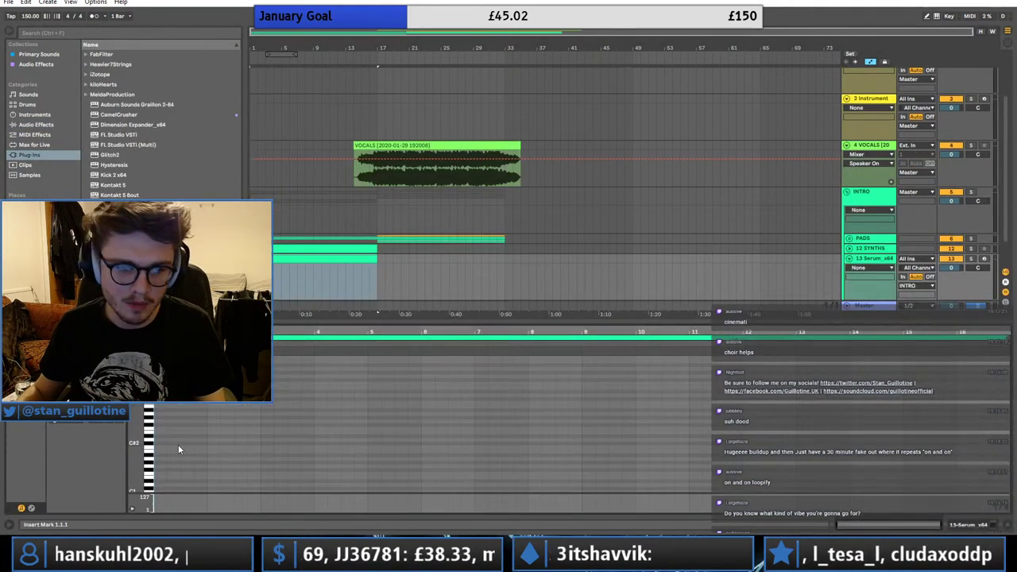
double_click(160, 411)
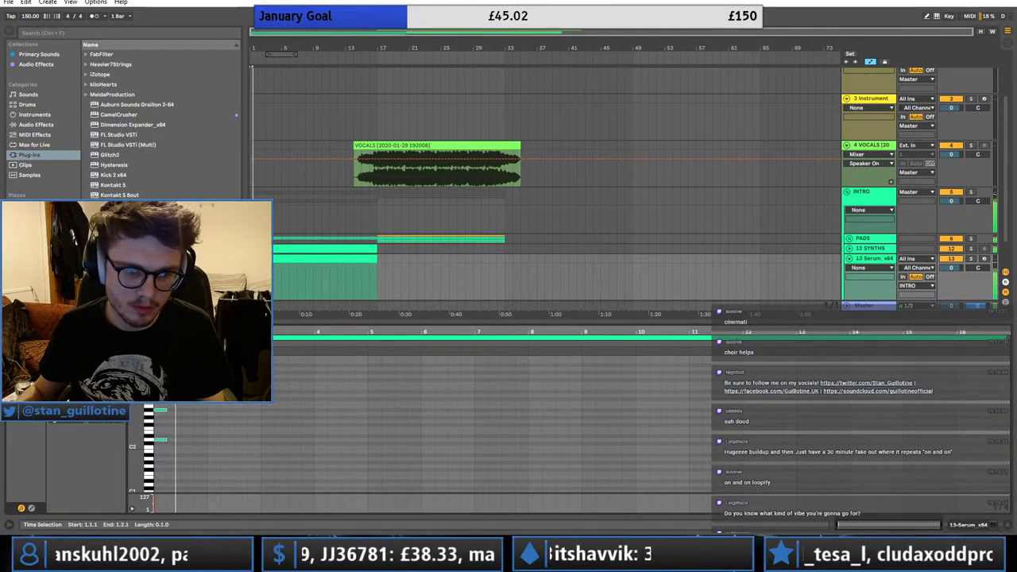
key(space)
drag(160, 439, 159, 430)
key(space)
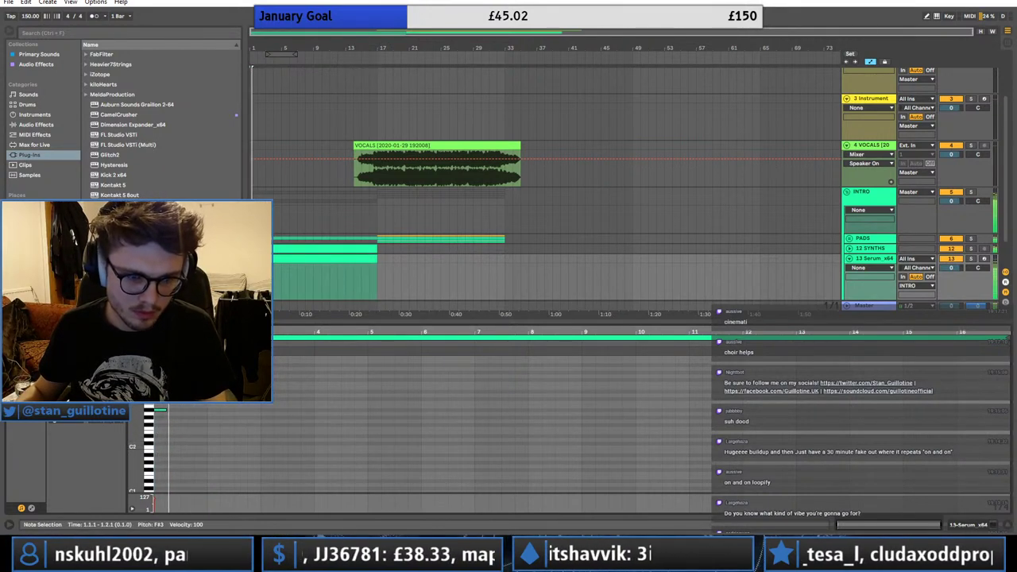
key(Up)
key(space)
key(space)
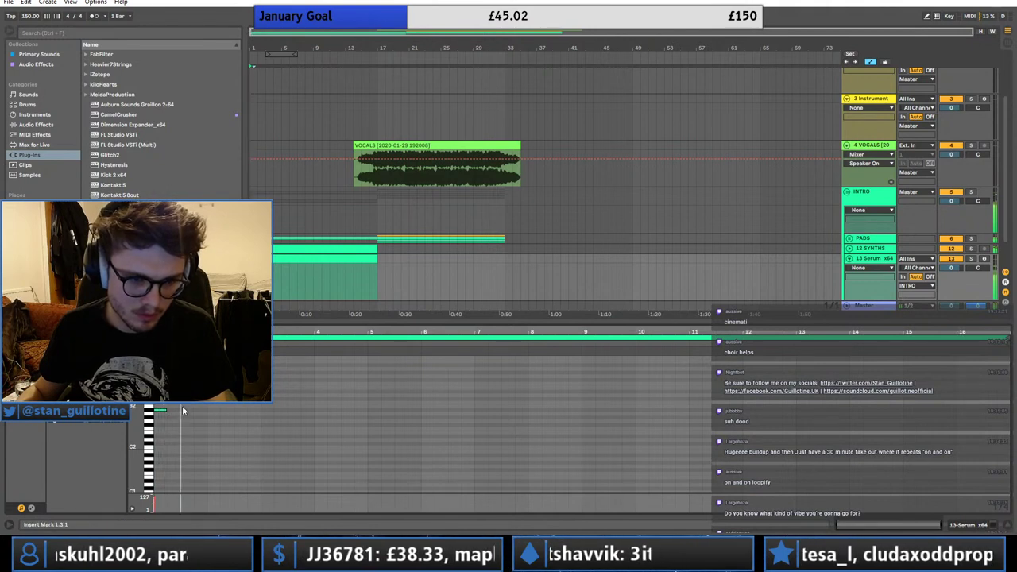
- Repeat the A#2–F3 chord every one and a half beats through bar 1, shortening the third chord to end at bar 2
drag(167, 332, 189, 365)
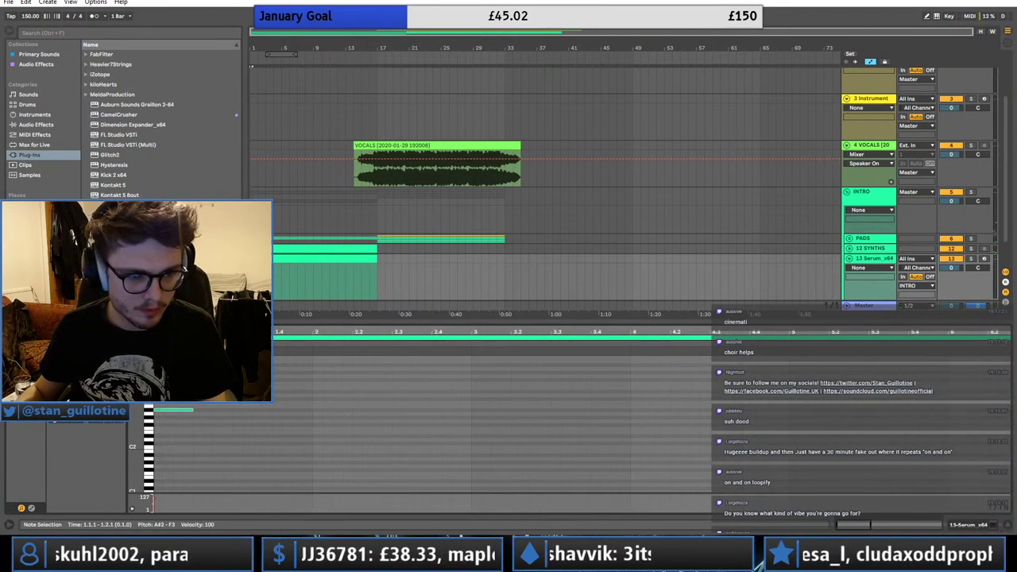
key(ctrl+d)
key(ctrl+d)
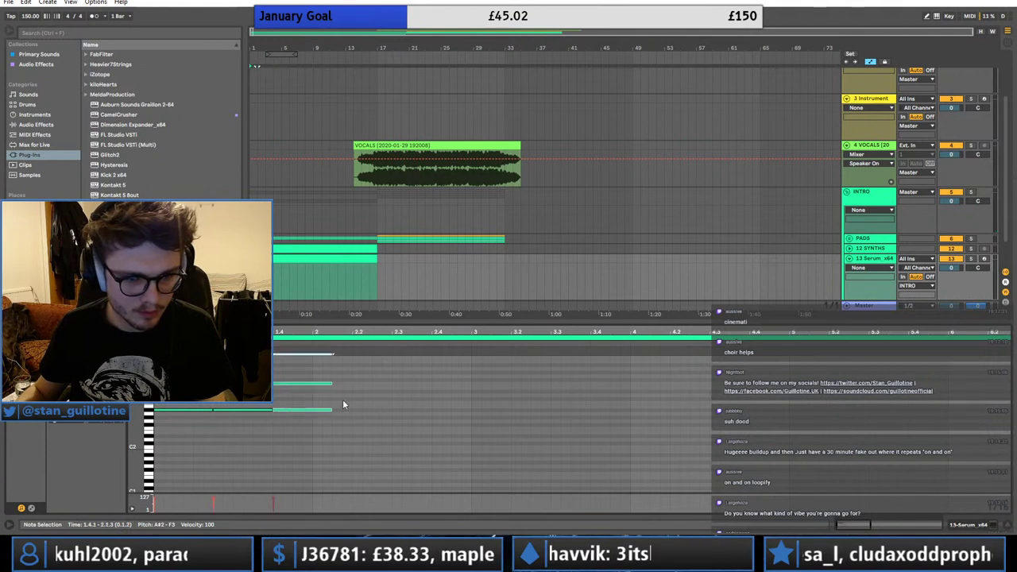
key(space)
drag(331, 384, 313, 384)
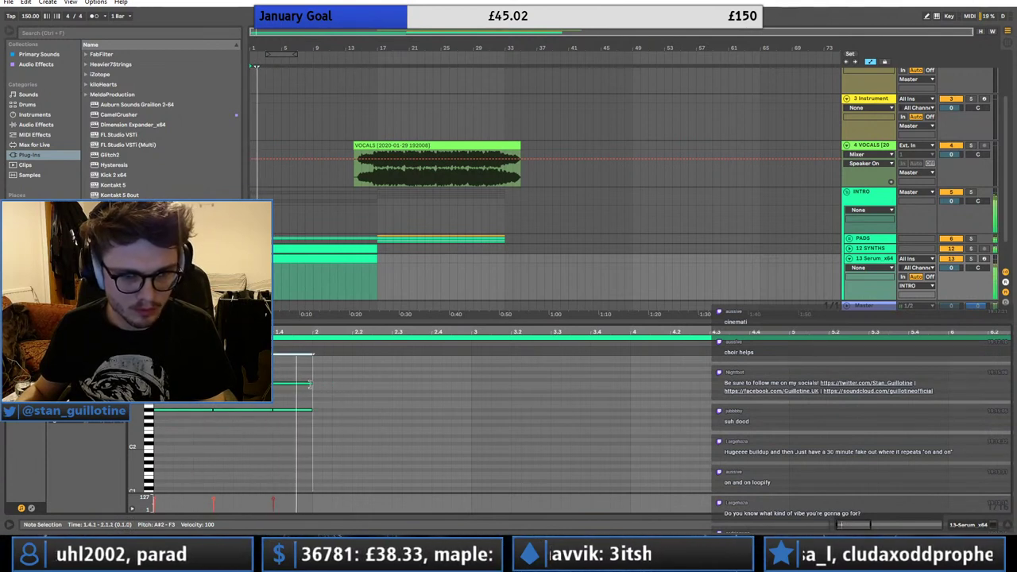
- Duplicate the one-bar chord rhythm to fill bars 1–5 and play it back
key(ctrl+a)
key(ctrl+d)
key(ctrl+d)
key(ctrl+d)
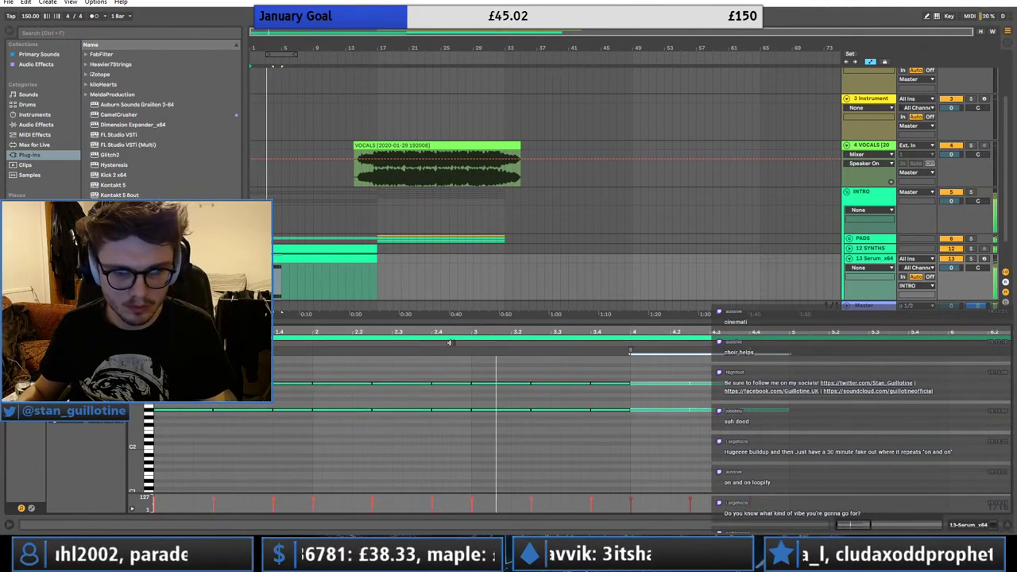
drag(450, 334, 449, 278)
key(space)
key(space)
- Raise the lower chord notes in bars 3–5 to C3 and try the upper notes there at F#3
scroll(453, 442, up, 1)
drag(444, 445, 304, 415)
drag(291, 387, 444, 407)
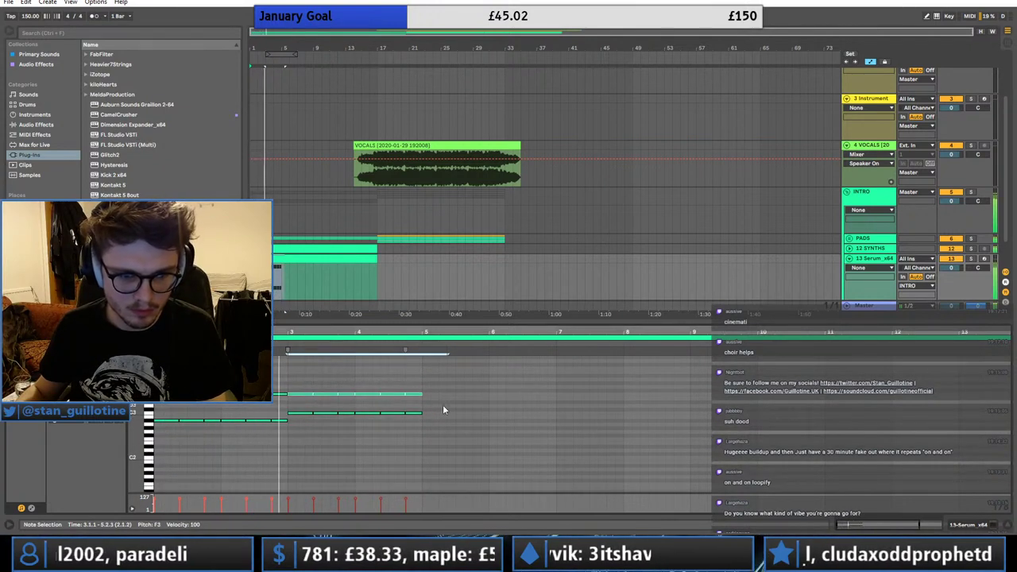
click(297, 397)
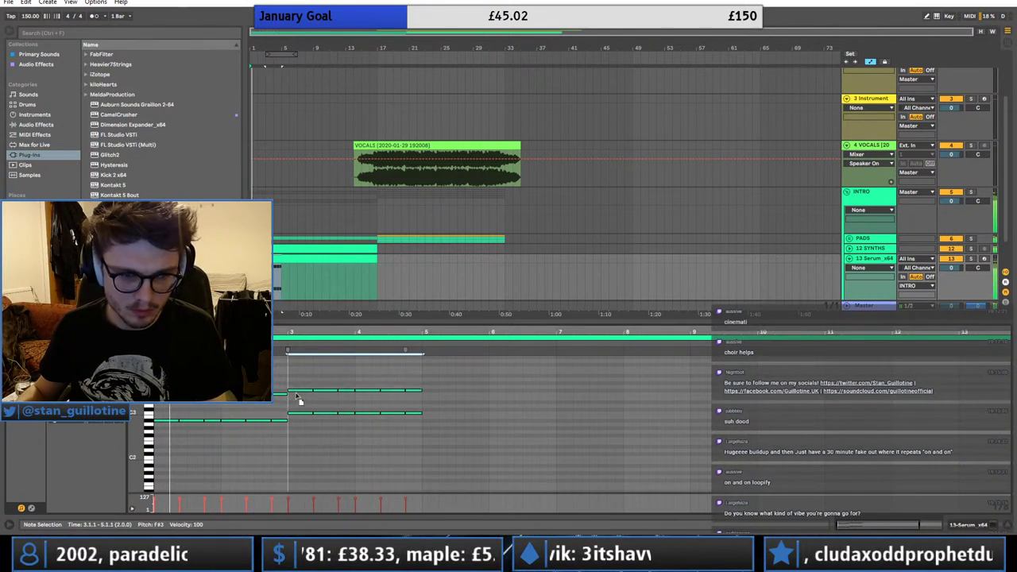
click(463, 420)
- Duplicate the four-bar chord pattern into bars 5–9, raising its lower notes to D3 and its upper notes to F#3
key(ctrl+a)
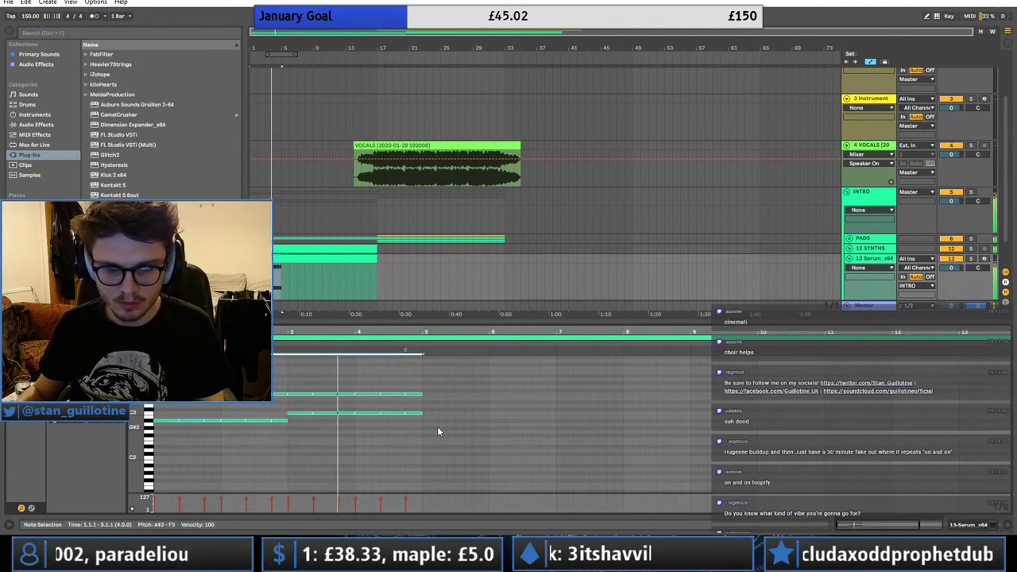
key(ctrl+d)
click(437, 429)
click(427, 421)
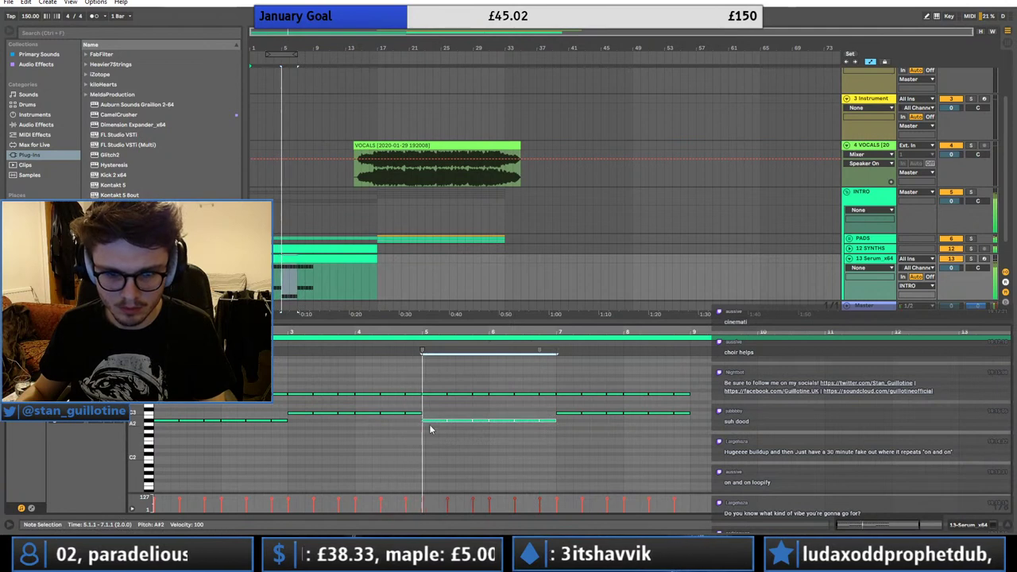
drag(427, 425, 693, 401)
drag(584, 410, 727, 398)
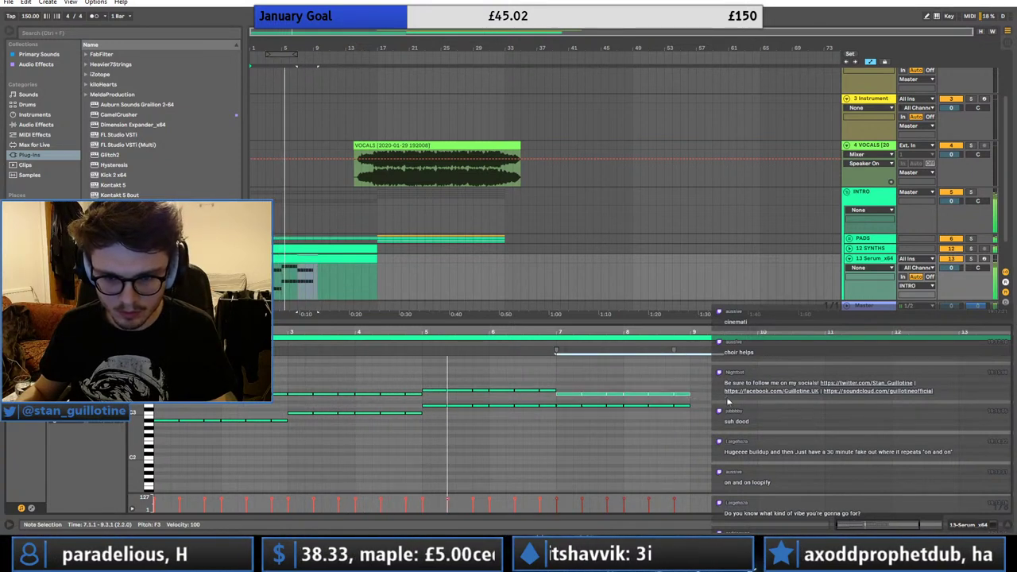
click(549, 387)
- Mute PADS and set the lower notes in bars 5–7 to C3, auditioning the change from bar 5
drag(550, 383, 568, 423)
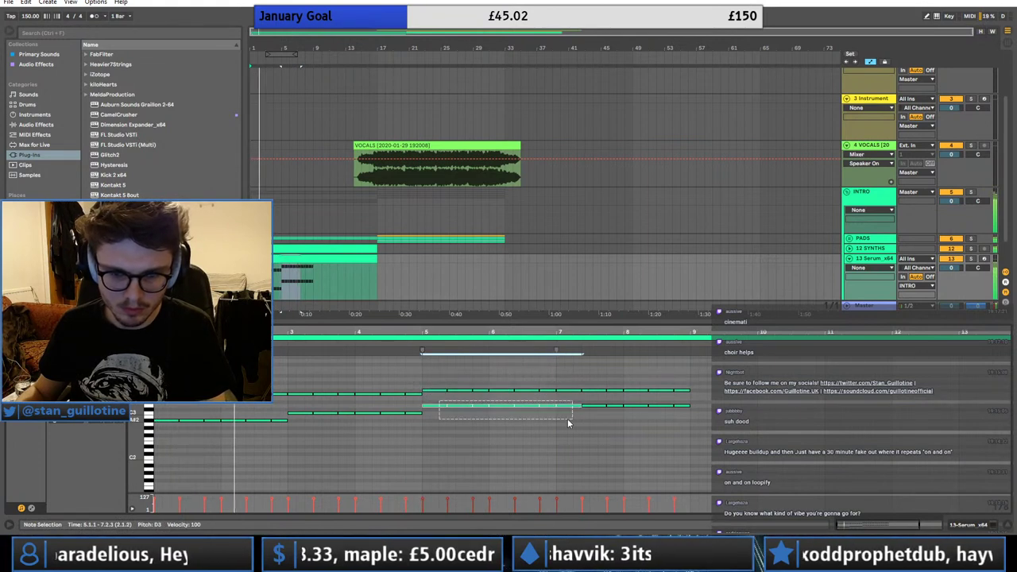
drag(432, 410, 433, 434)
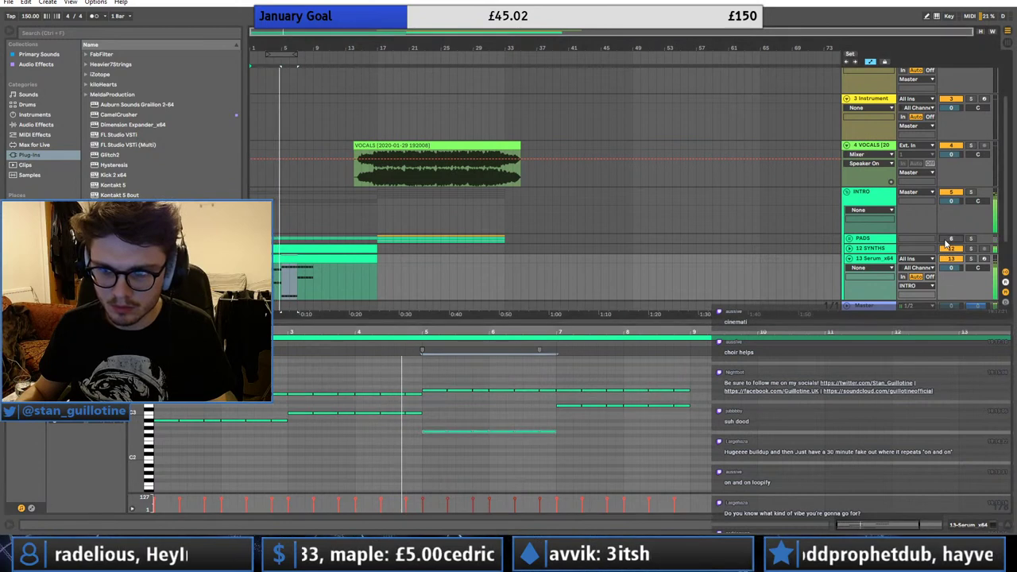
click(282, 278)
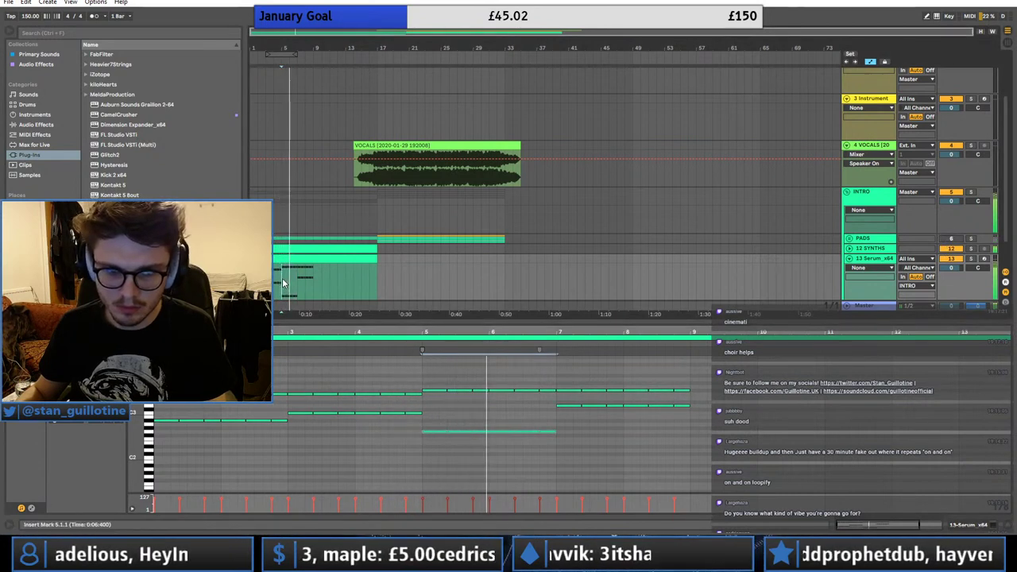
drag(430, 435, 438, 399)
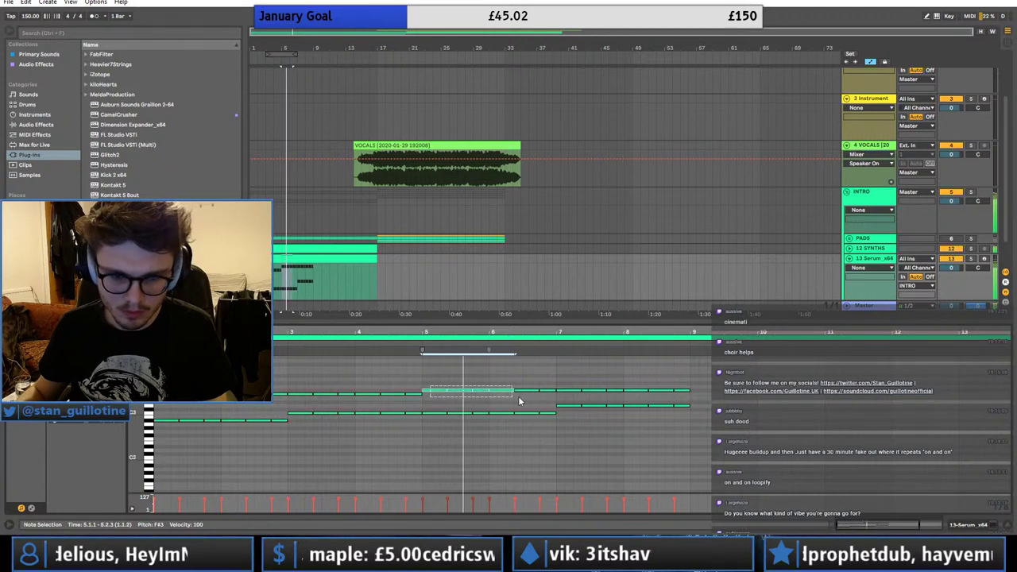
key(space)
key(space)
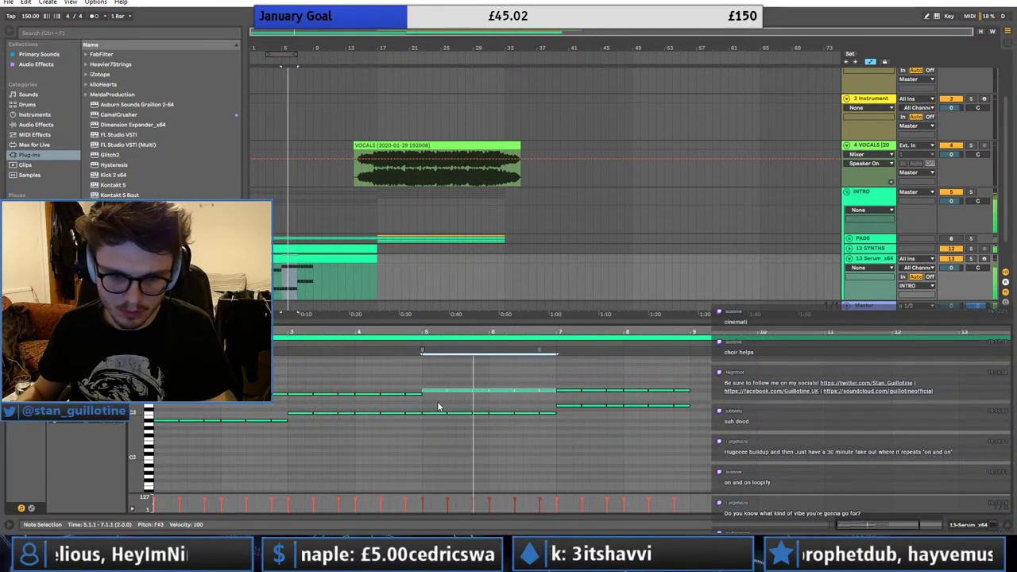
click(437, 401)
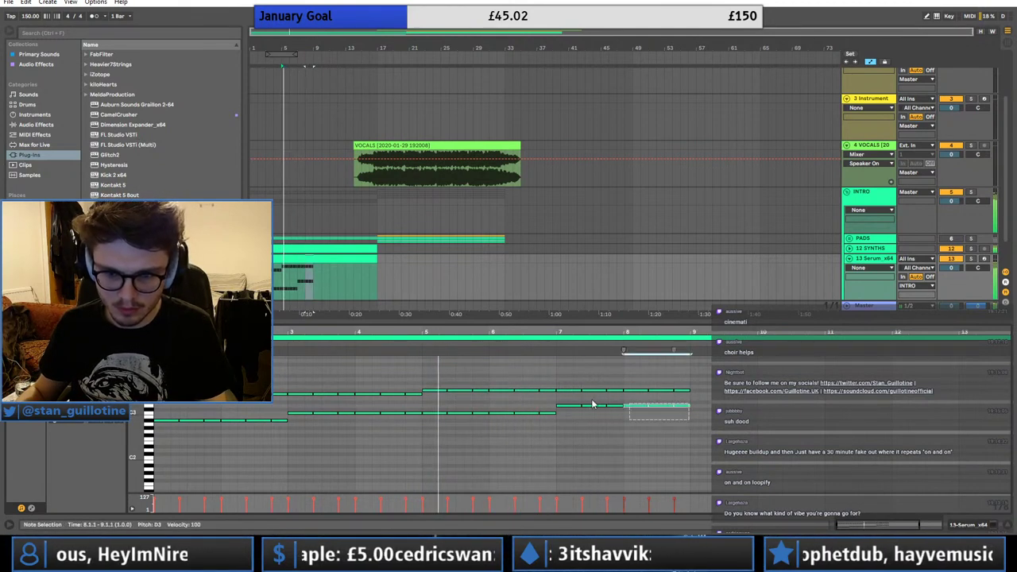
- Raise the upper notes in bars 7–9 to A3 and duplicate the whole eight-bar chord pattern
click(567, 391)
drag(567, 395, 570, 386)
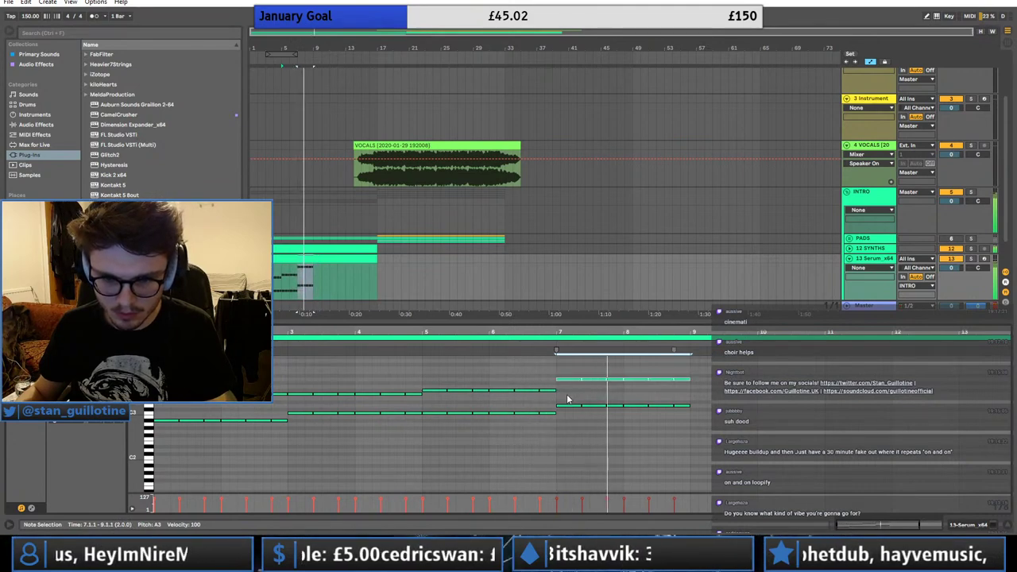
click(574, 428)
key(ctrl+a)
key(ctrl+d)
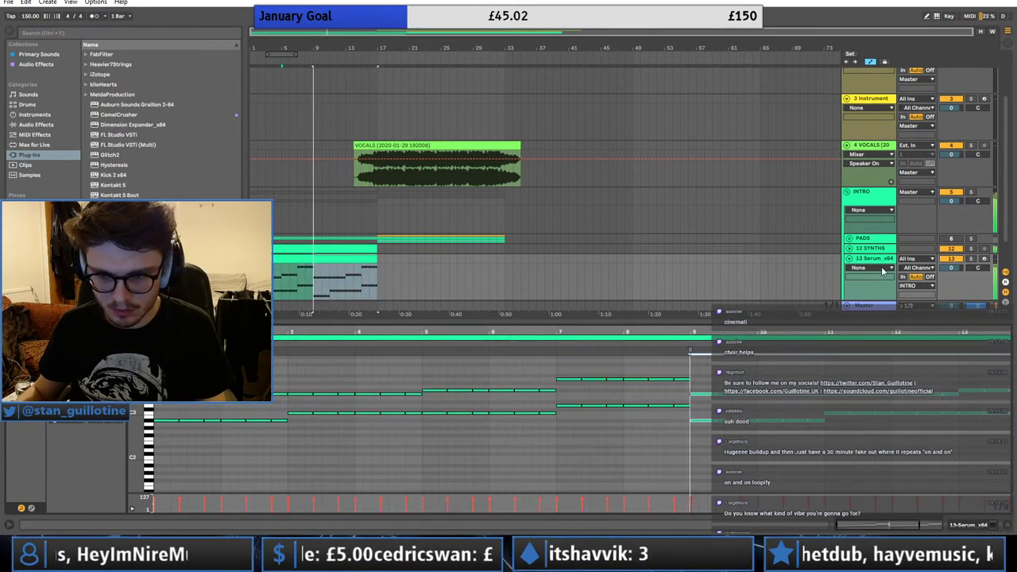
- Unfold 12 SYNTHS within the INTRO group and play it soloed from bar 5 against the soloed Serum part
double_click(883, 259)
click(307, 311)
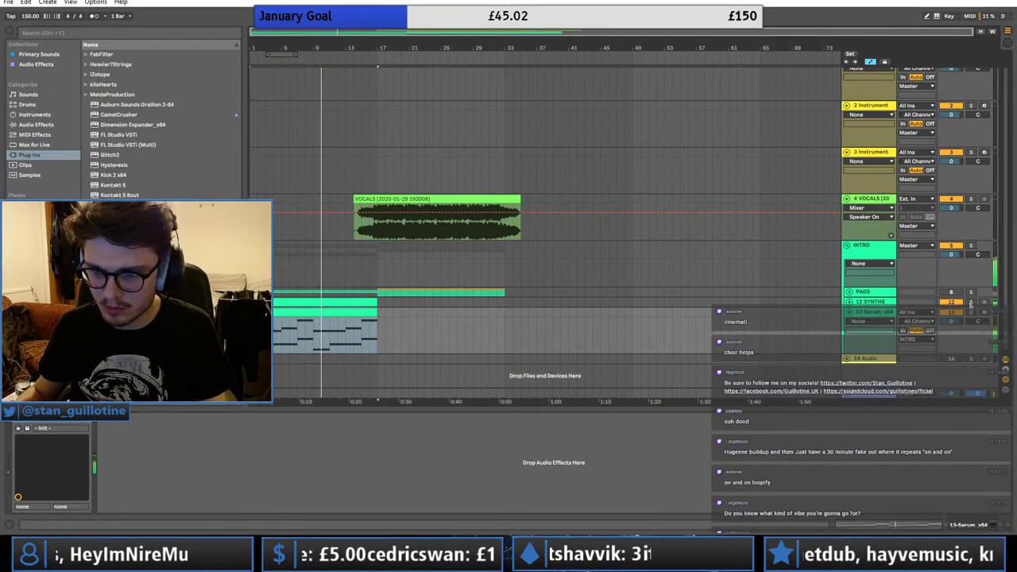
click(849, 303)
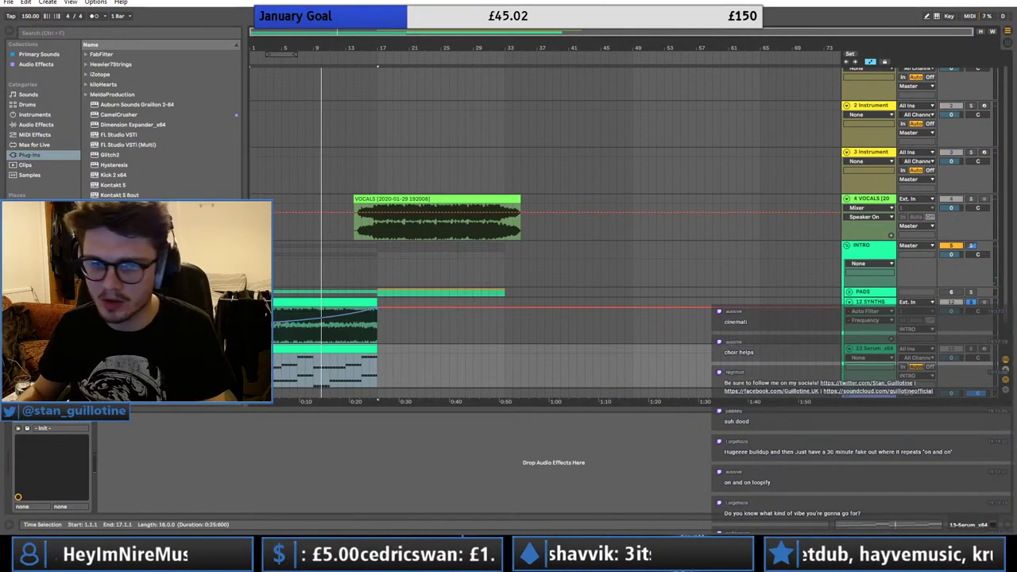
click(285, 342)
key(space)
drag(256, 33, 257, 38)
scroll(368, 368, down, 2)
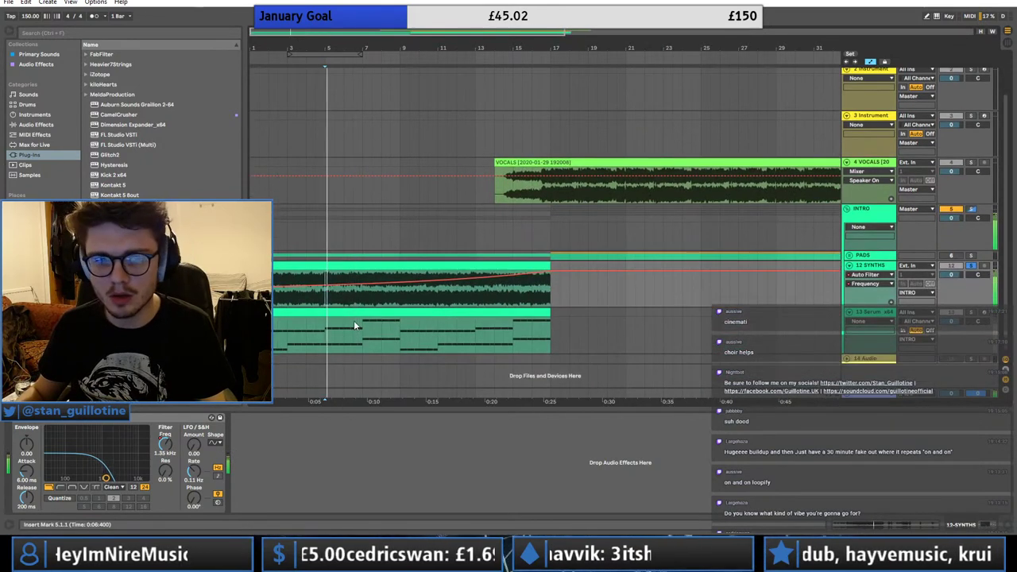
click(971, 313)
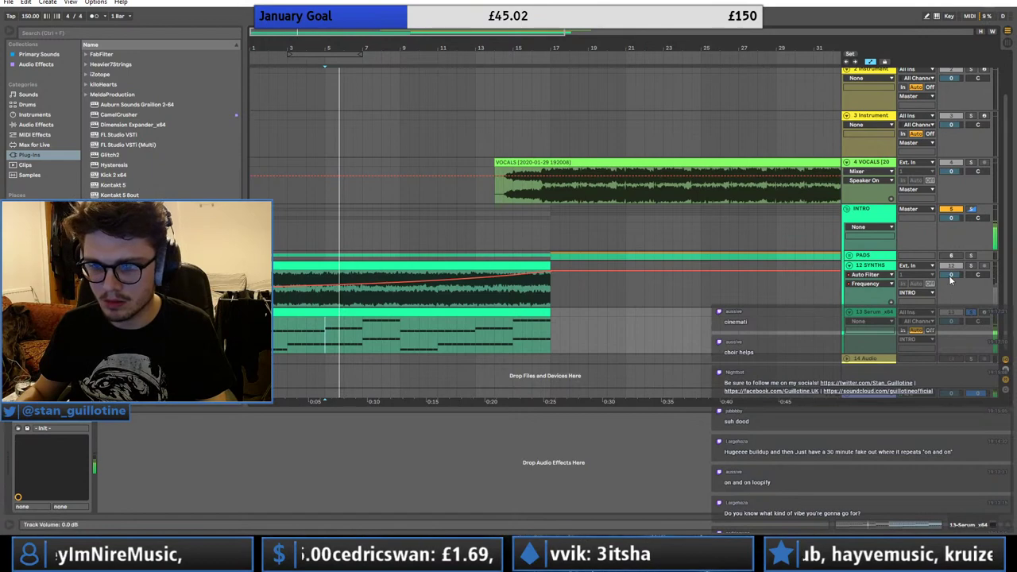
click(951, 276)
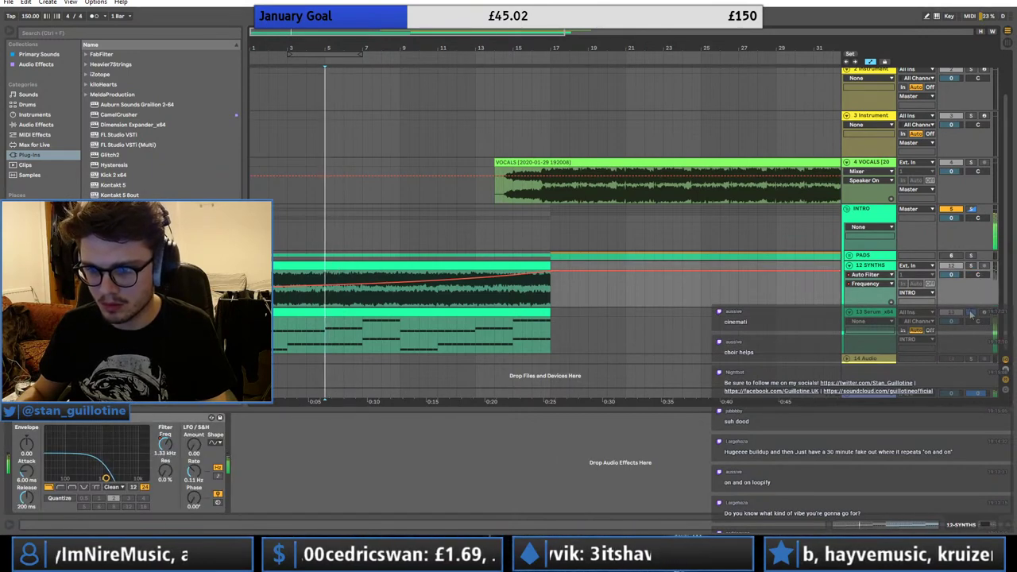
- Reopen the Serum clip and raise the upper notes in bars 5–7 to G3
double_click(334, 329)
drag(379, 382, 466, 417)
key(space)
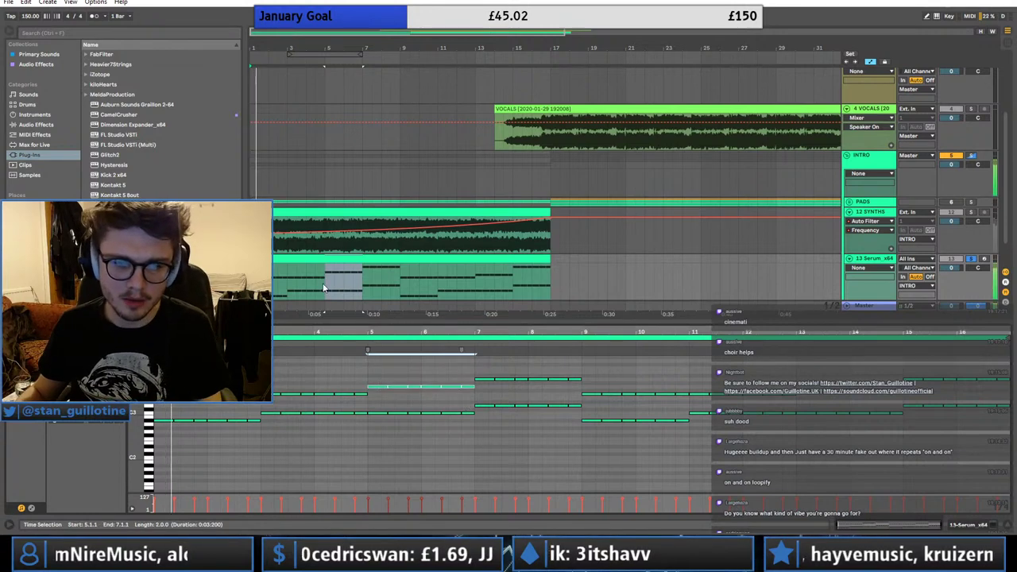
- Compare the pitches at bar 5 by alternately soloing 12 SYNTHS and Serum, and return to the full mix
key(space)
click(327, 288)
key(space)
key(space)
click(971, 212)
key(space)
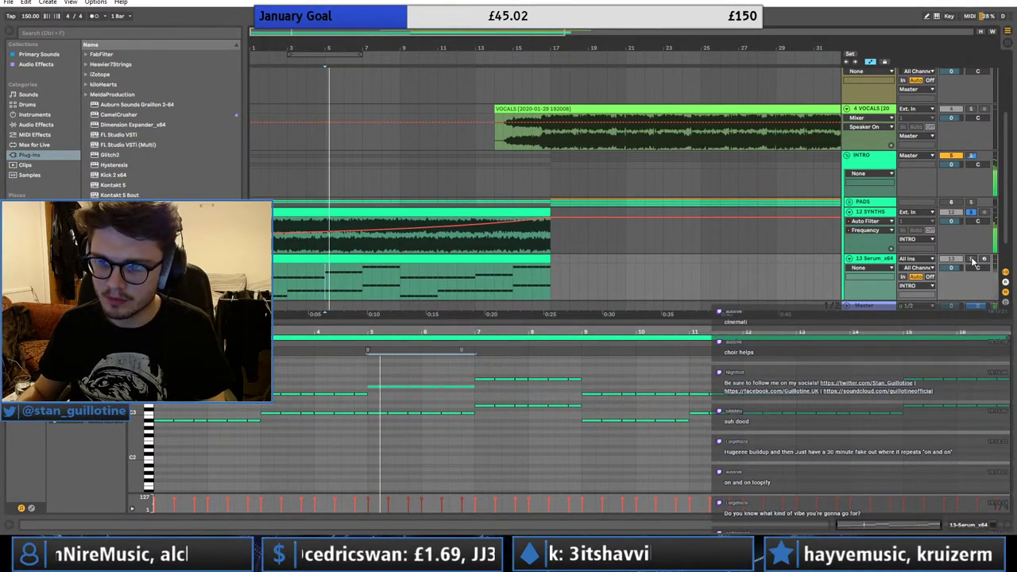
key(space)
key(space)
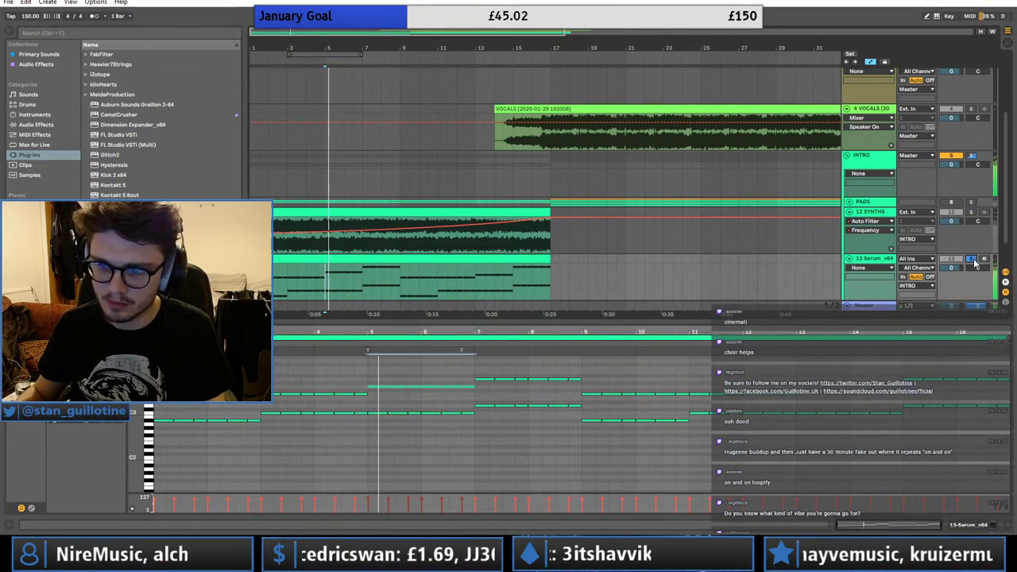
key(space)
key(space)
key(space)
click(970, 260)
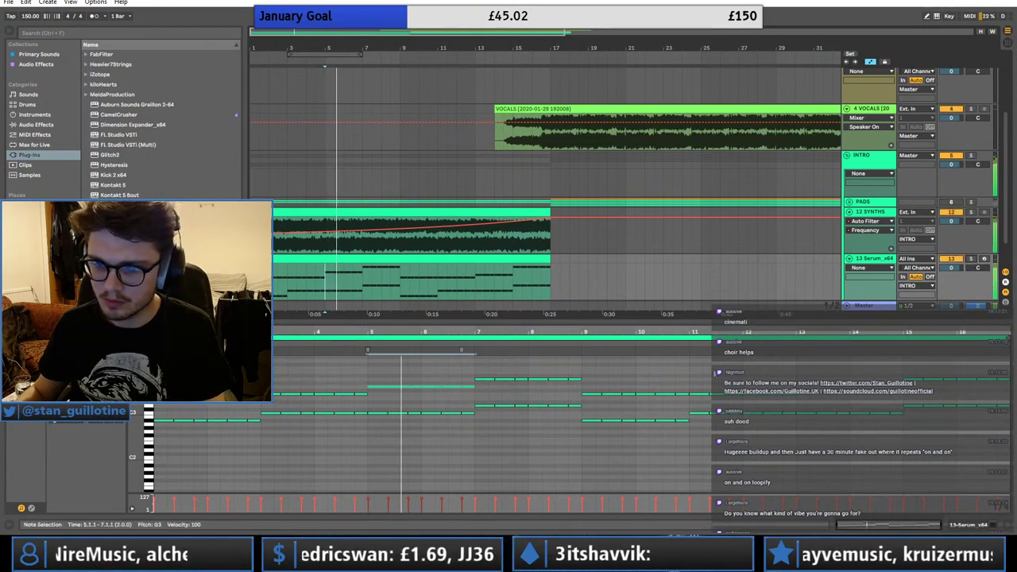
- Delete all chord notes after bar 7 and end the Serum clip's loop at bar 9
drag(584, 452, 583, 348)
key(Delete)
drag(586, 426, 486, 371)
key(Delete)
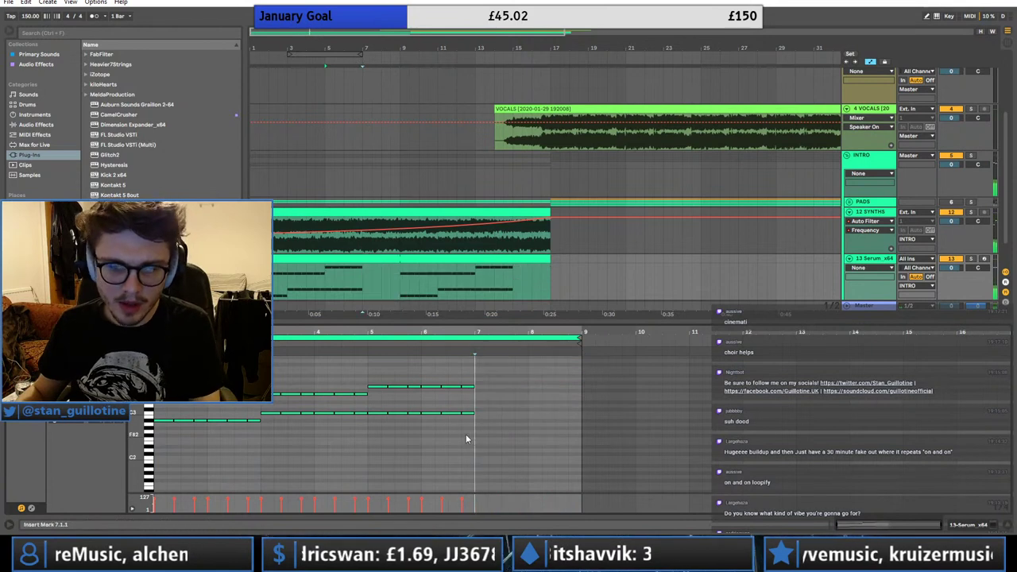
- Duplicate the chords of bars 5–7 into bars 7–9 and lower the copied upper notes to F#3
drag(429, 434, 376, 375)
drag(471, 441, 383, 379)
key(ctrl+d)
drag(481, 408, 621, 445)
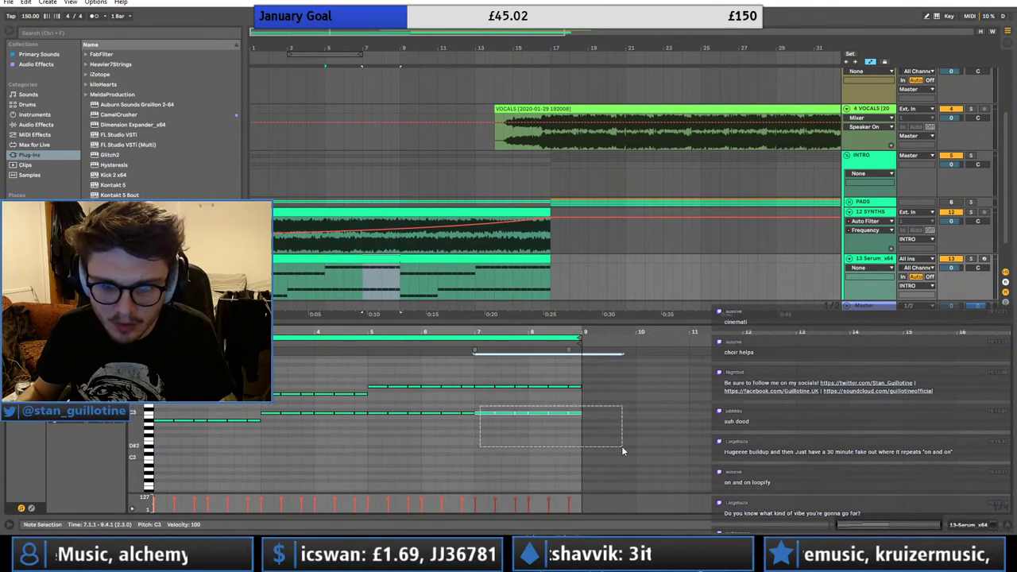
click(486, 389)
key(Down)
key(space)
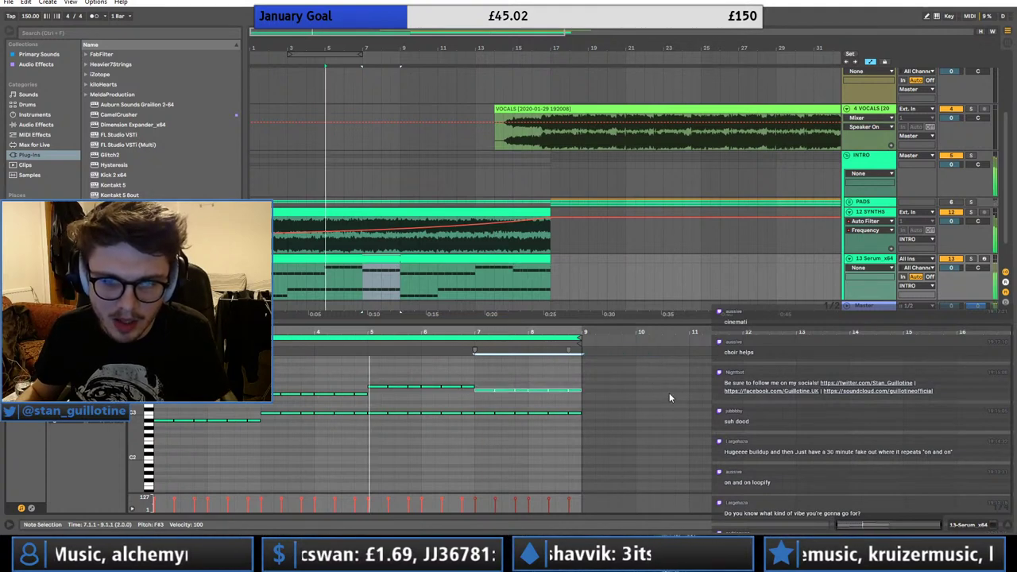
- Lower the bottom chord notes in bars 7–9 by three semitones to A2
click(491, 414)
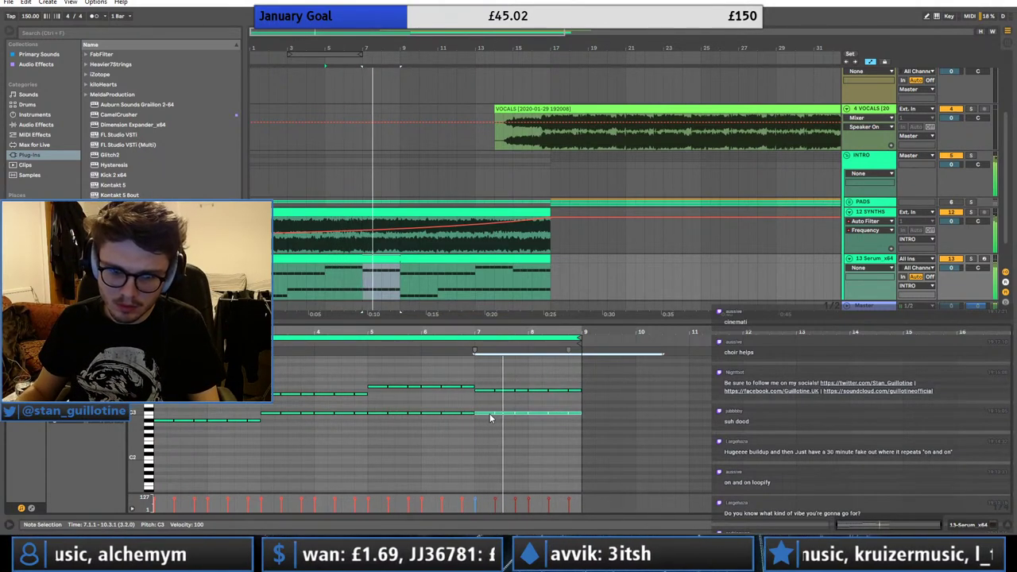
key(Down)
key(Down)
key(Down)
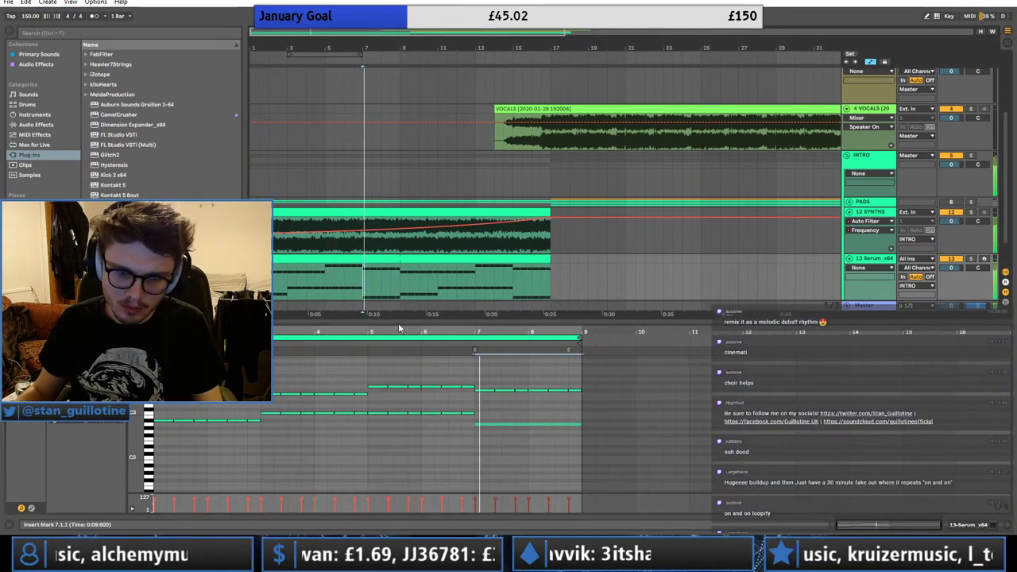
- Try the upper notes in bars 7–9 at F3, settle them on E3 and play the result
drag(472, 374, 639, 402)
key(Left)
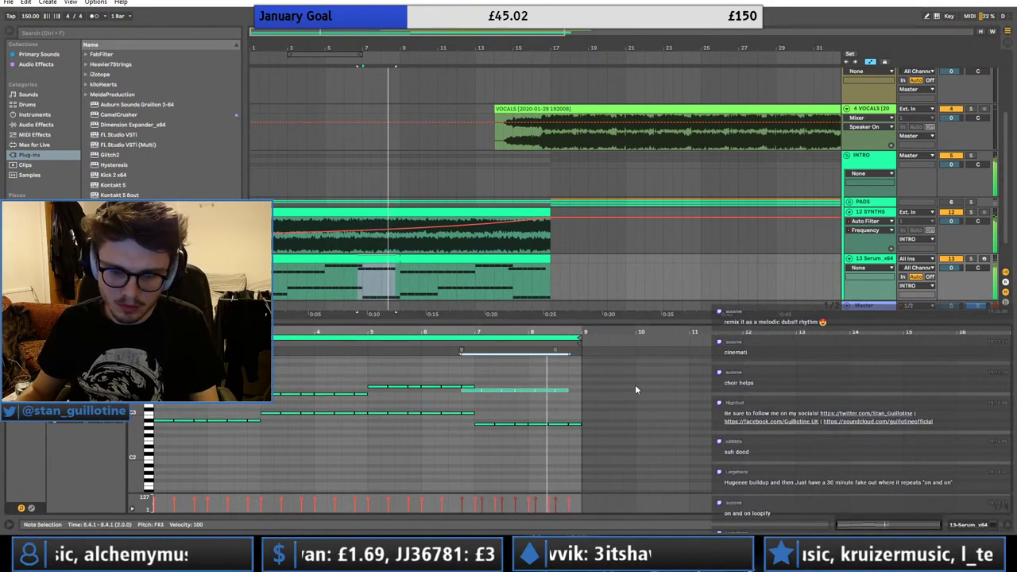
key(Right)
key(Down)
key(space)
key(space)
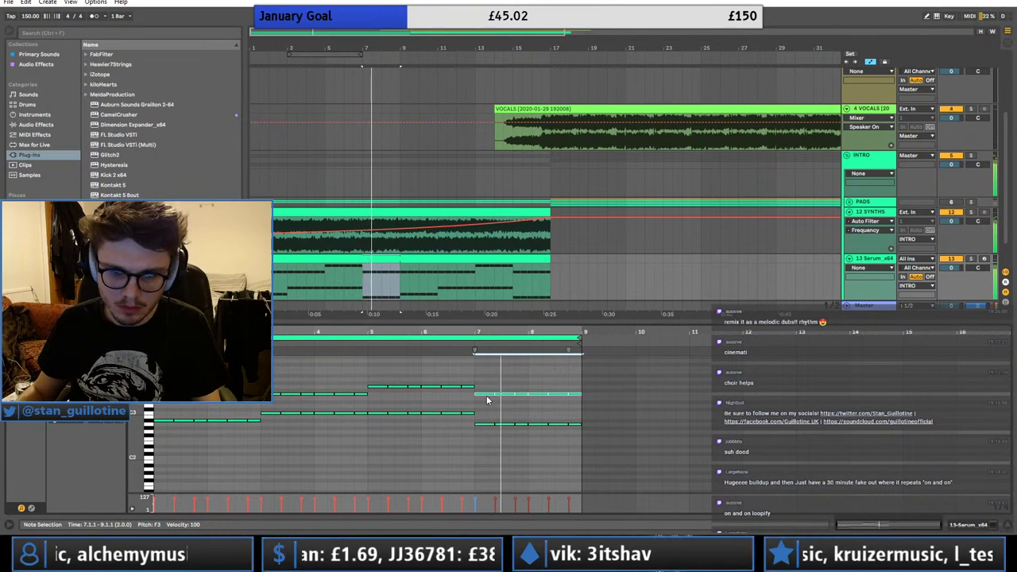
drag(485, 394, 485, 399)
key(space)
key(space)
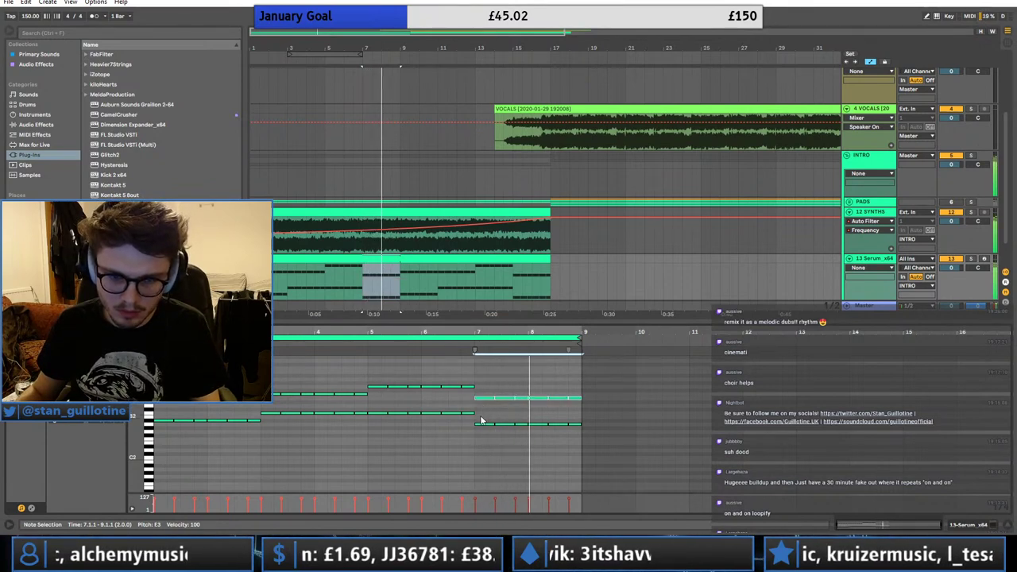
- Open the Serum editor on the chord track and give LFO 1 a falling curve in envelope mode at a 1/2 rate
double_click(330, 39)
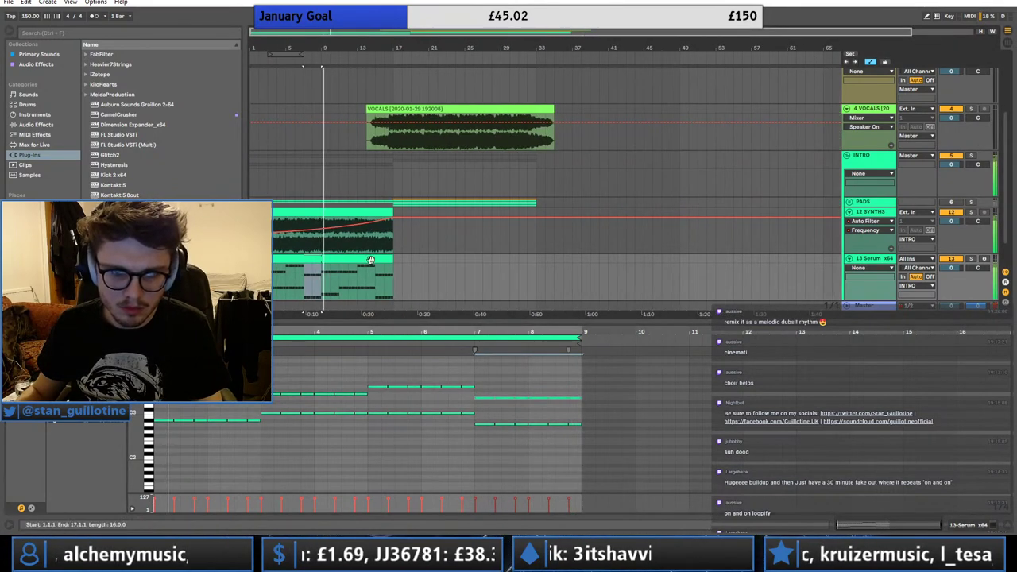
click(872, 261)
key(ctrl+t)
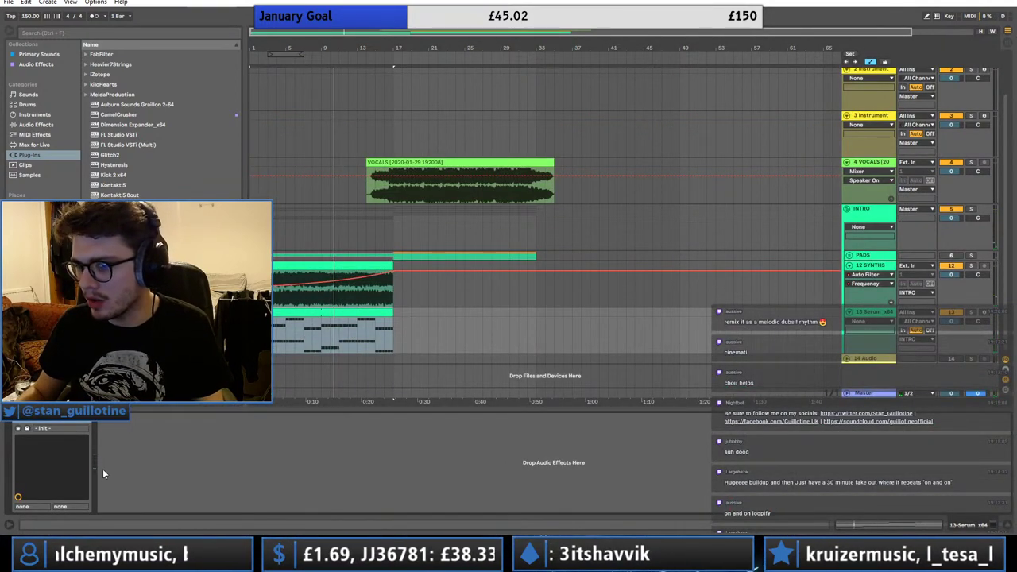
click(40, 428)
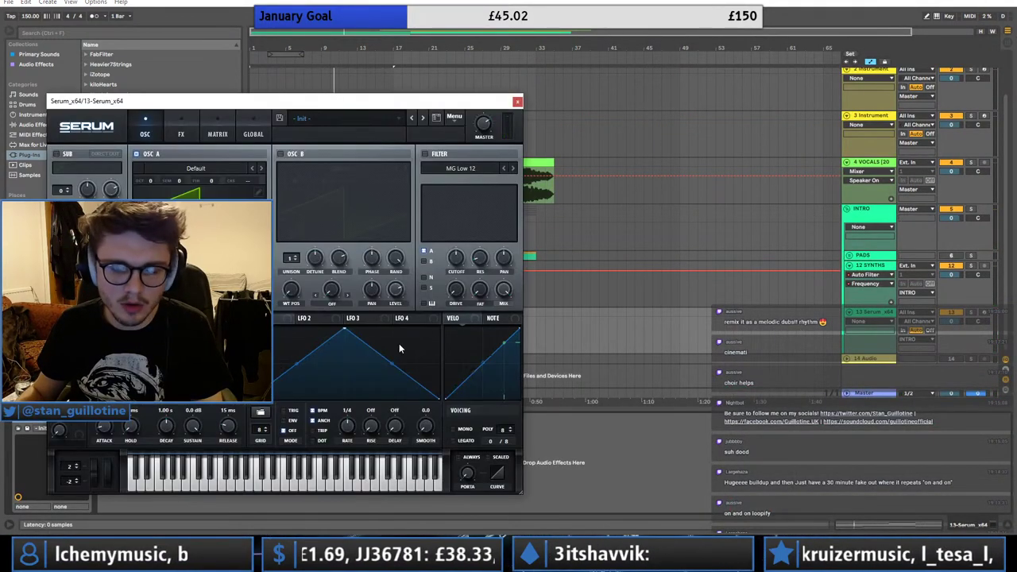
click(287, 318)
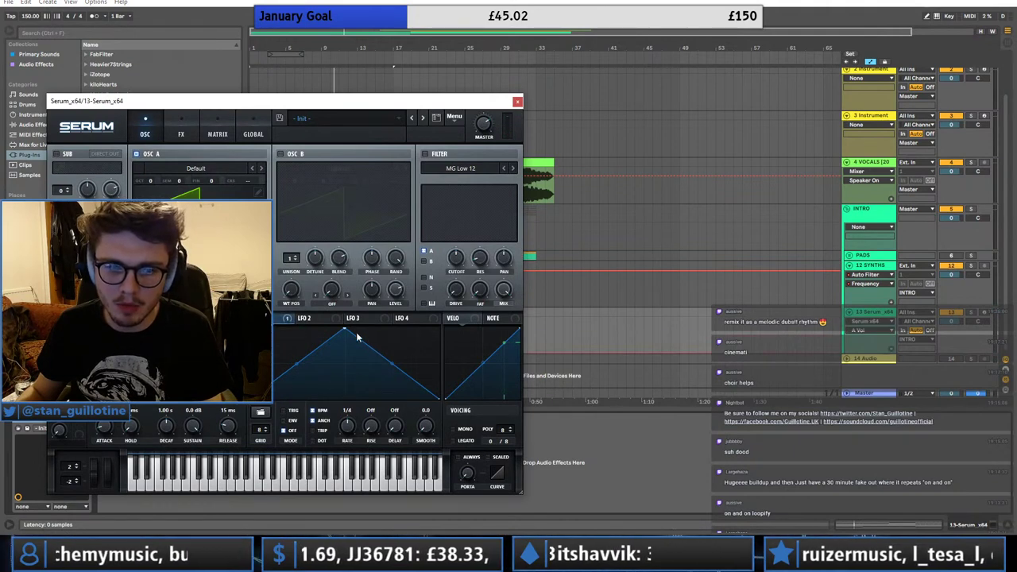
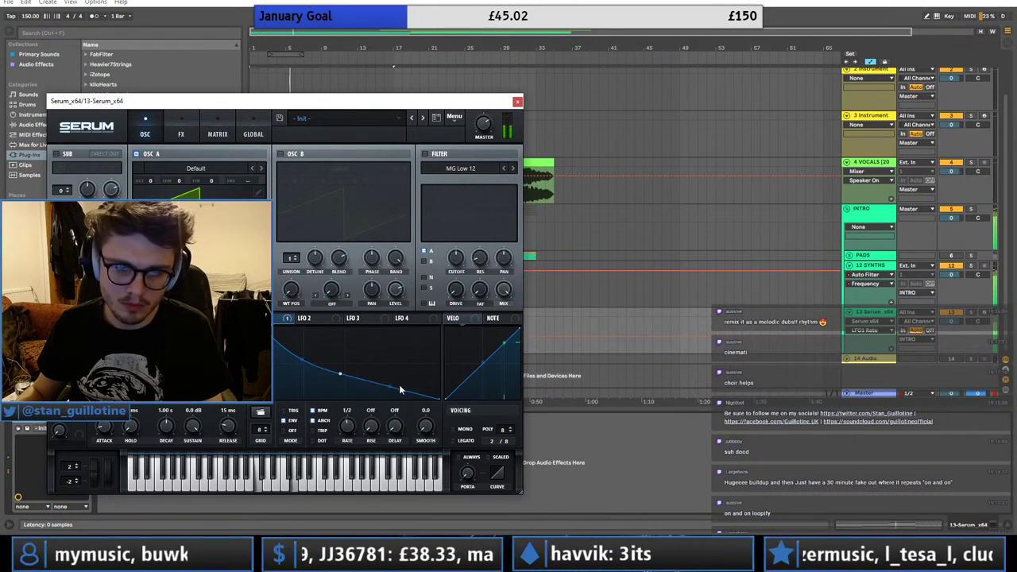
- Unmute PADS and adjust the unison detune of Serum's oscillator A during playback
click(962, 260)
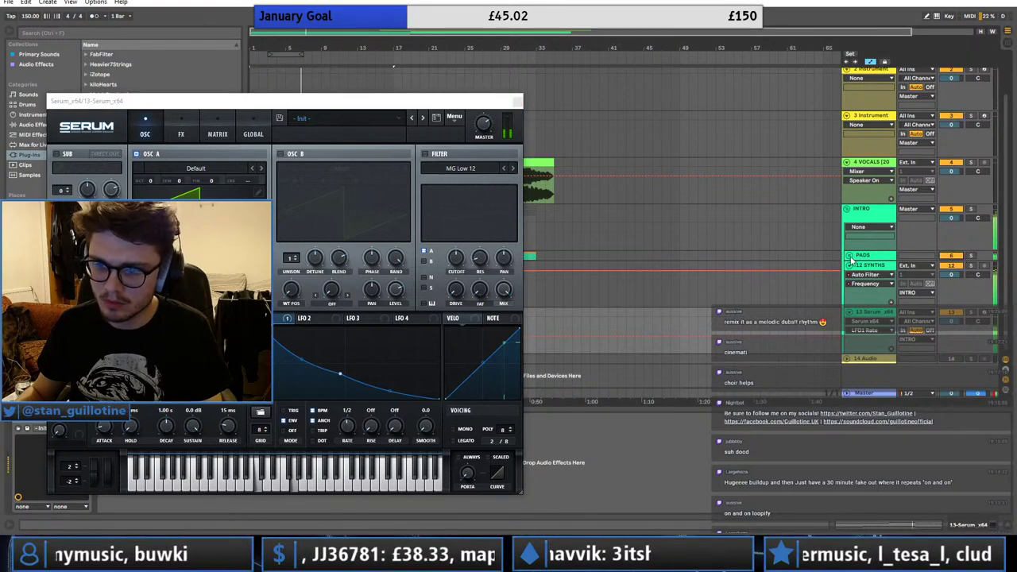
click(191, 256)
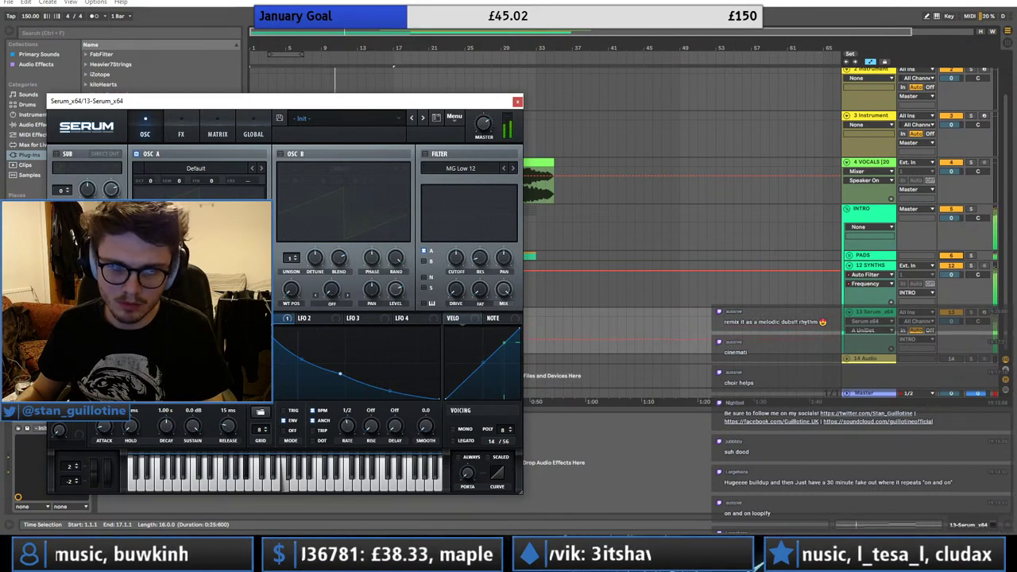
- Enable Serum's Hyper/Dimension effect, set the Hyper mix to about 45% and adjust the Dimension size and mix
click(178, 135)
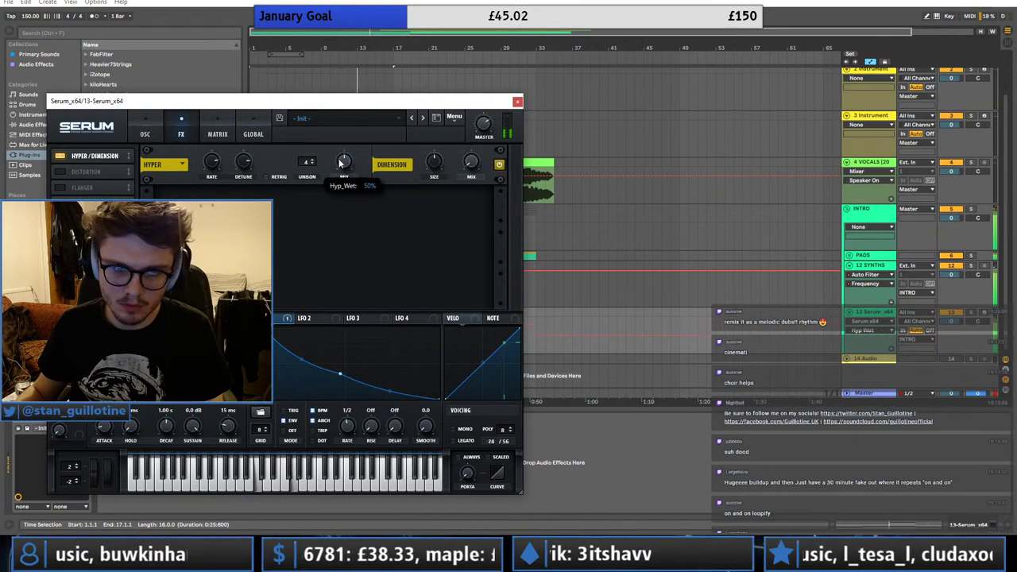
drag(353, 178, 346, 209)
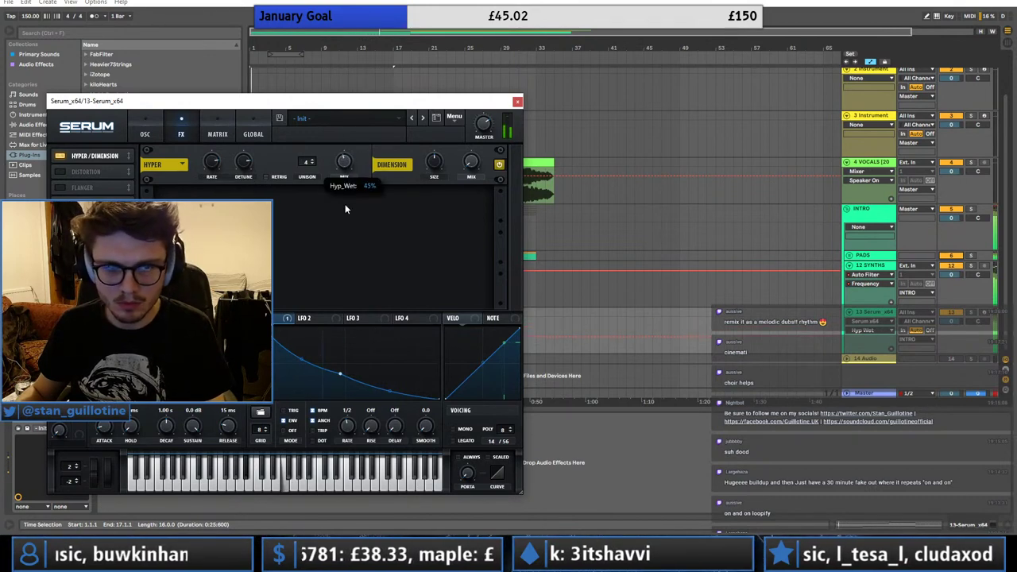
drag(432, 162, 436, 199)
drag(472, 166, 442, 141)
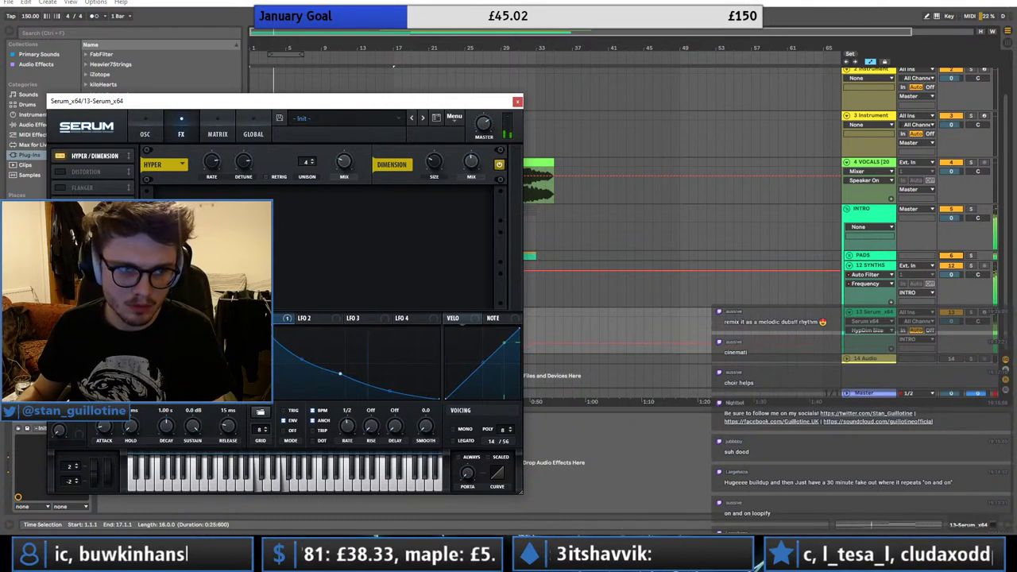
- Enable Serum's chorus effect, adjust its depth and mix, and close the Serum editor
click(61, 219)
drag(409, 204, 434, 166)
drag(472, 204, 473, 188)
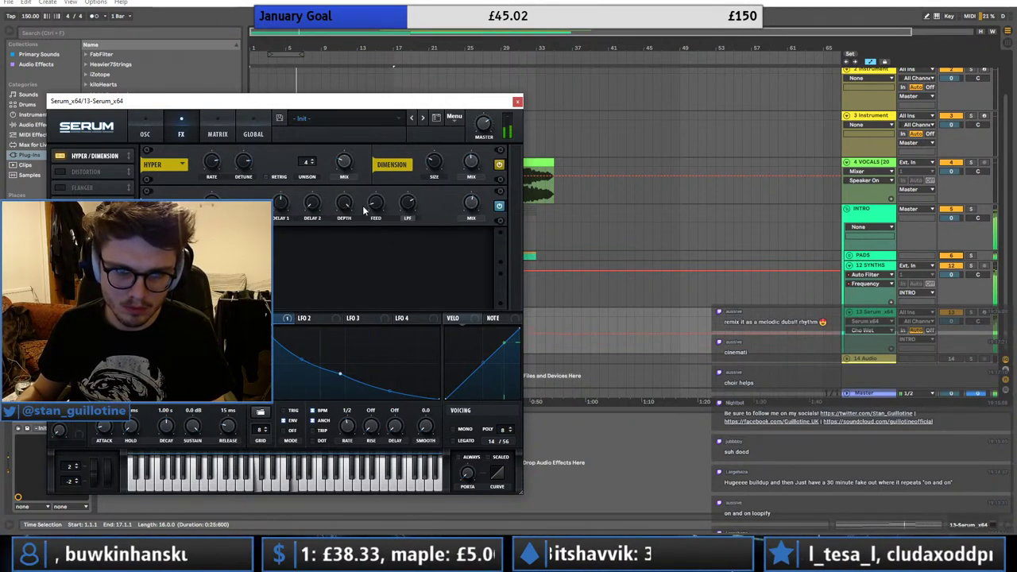
click(517, 101)
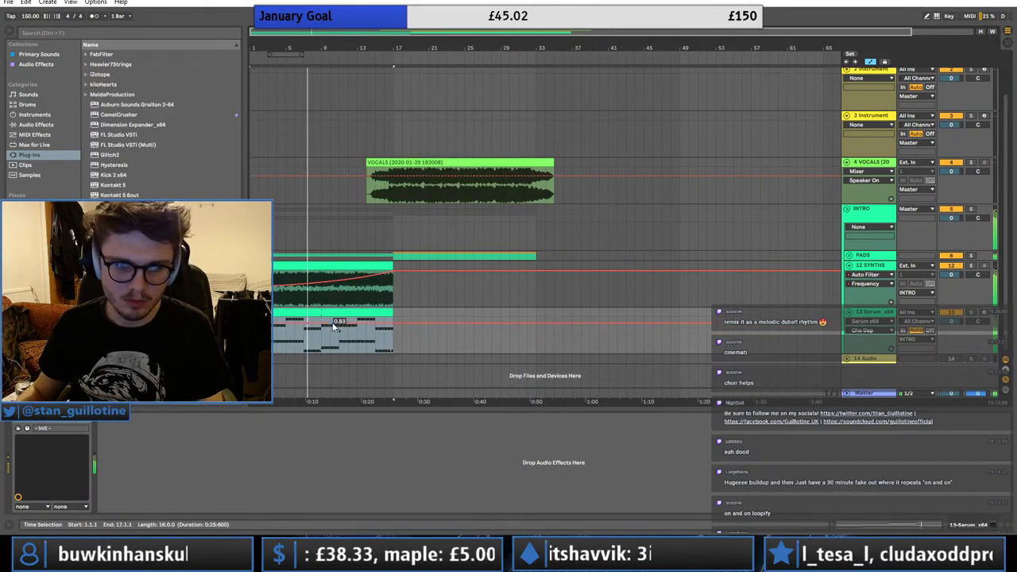
- Add a Reverb to the Serum chord track with a decay time of 8.19 s and 30% dry/wet
click(35, 125)
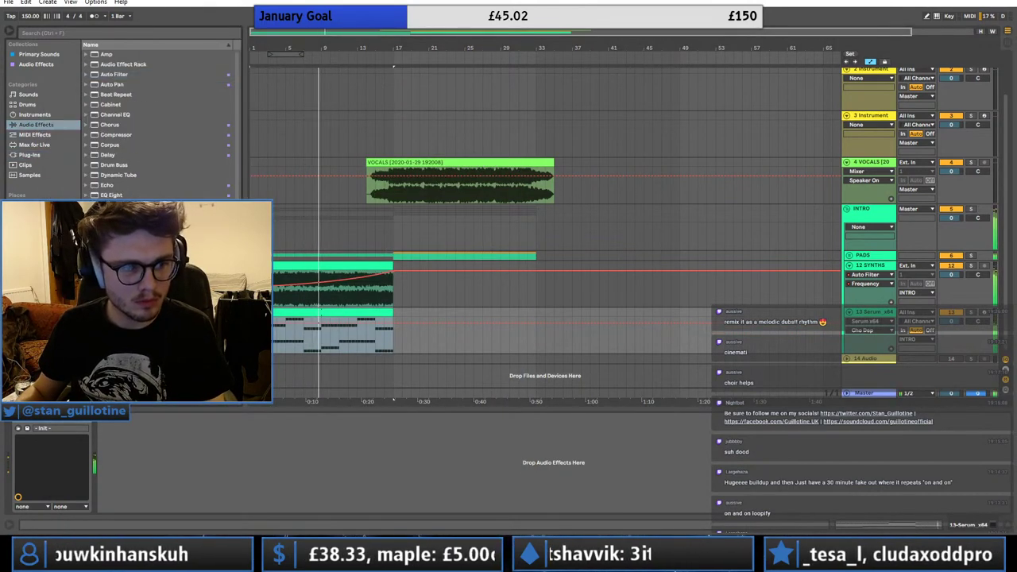
click(112, 434)
drag(122, 452, 127, 459)
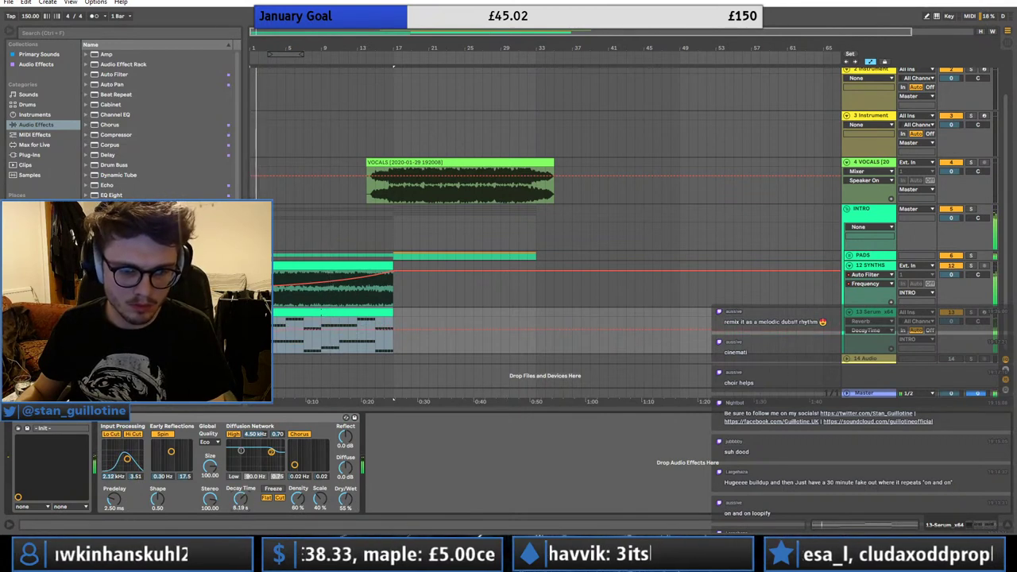
drag(350, 469, 350, 462)
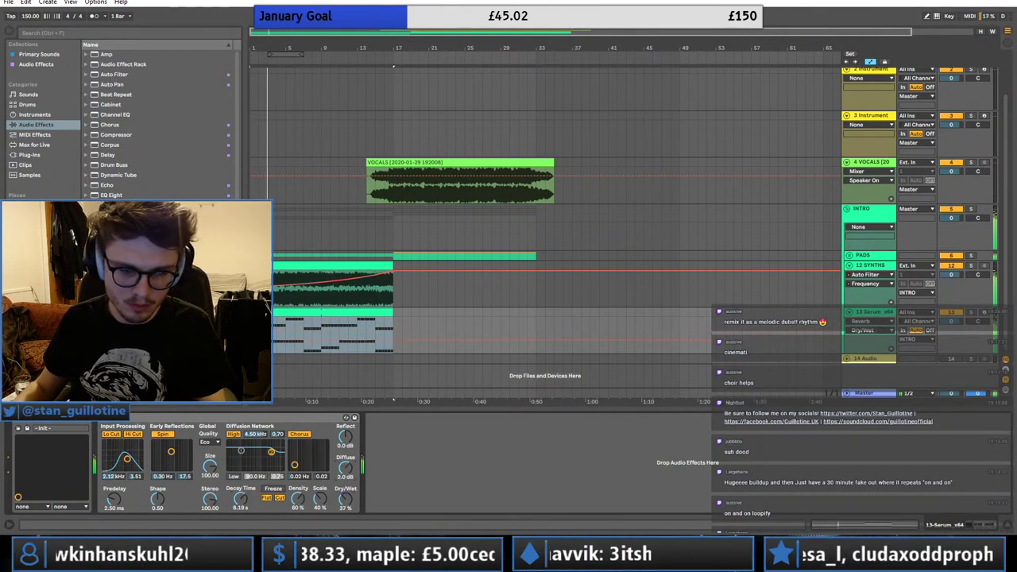
drag(346, 499, 346, 507)
- Insert FabFilter Pro-Q 3 before the Reverb and cut the low end of the chord track
click(37, 65)
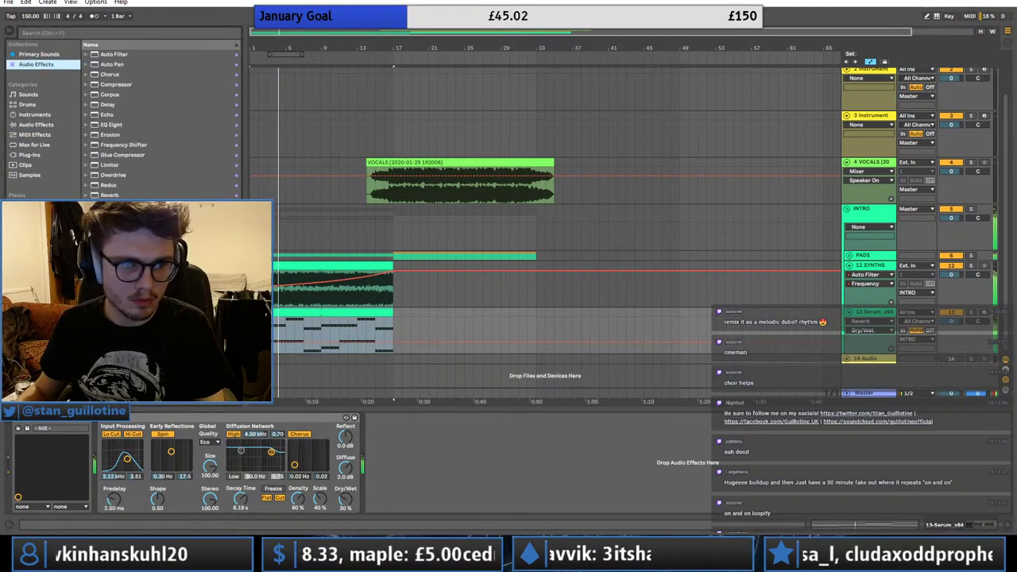
drag(119, 246, 116, 464)
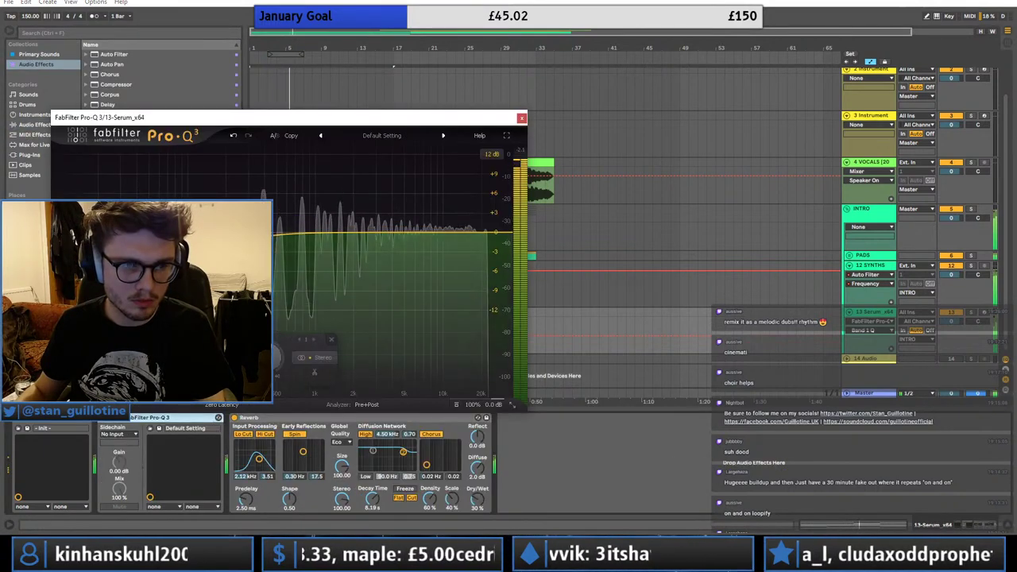
click(521, 117)
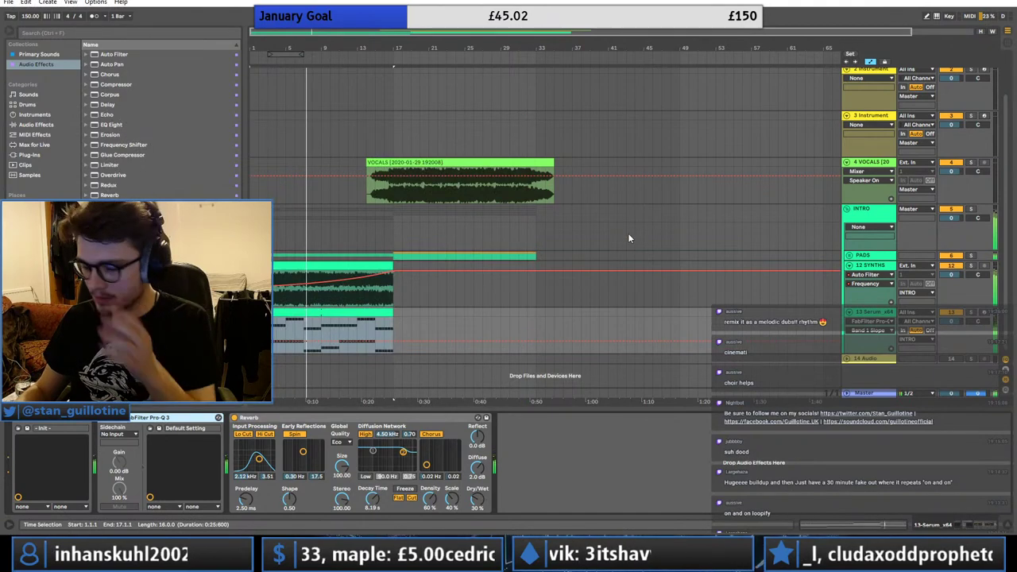
- Lower the chord notes in bars 1–9 by an octave and compare them with the chords in bars 9–17
double_click(357, 332)
key(shift+Down)
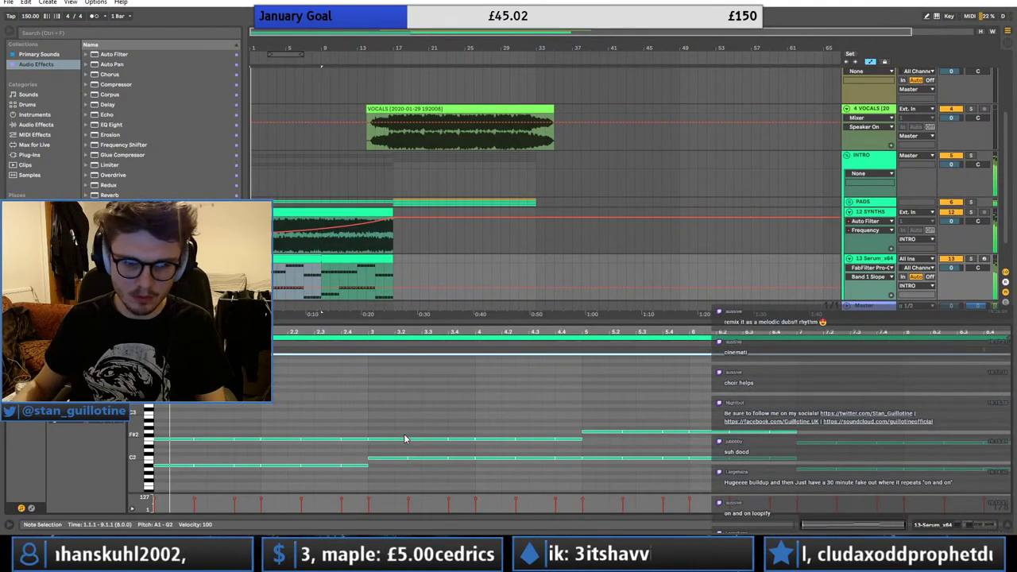
click(871, 260)
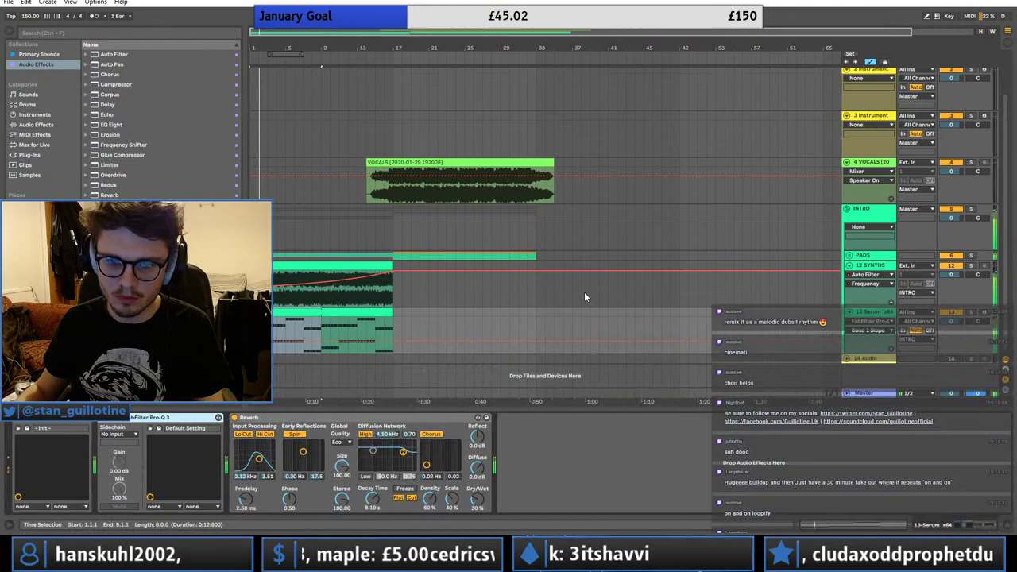
double_click(326, 320)
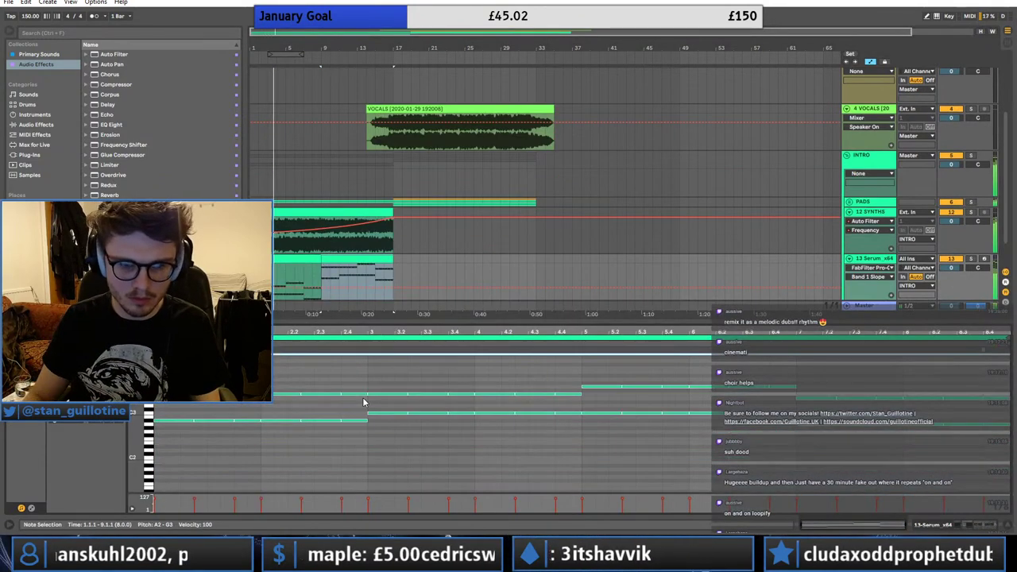
key(shift+Tab)
double_click(269, 317)
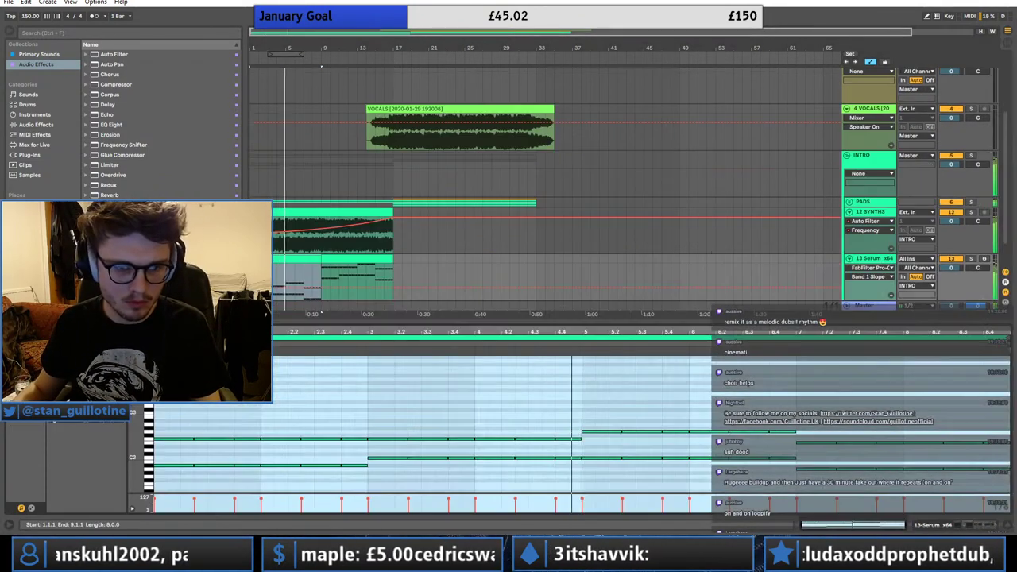
key(shift+Tab)
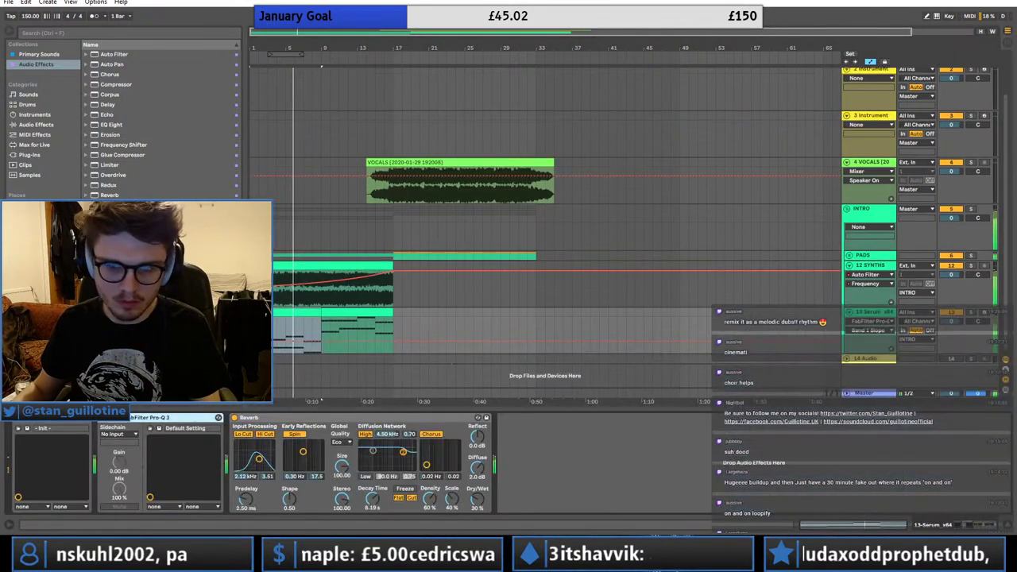
- Turn on Serum's MG Low 12 filter on the chord track and modulate its cutoff with LFO 1
click(42, 427)
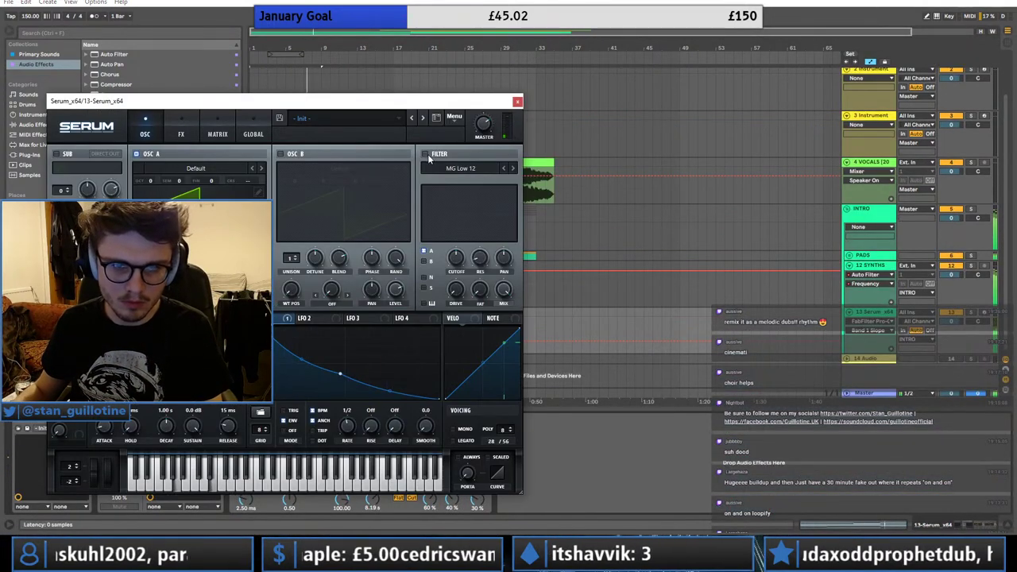
click(427, 154)
click(217, 133)
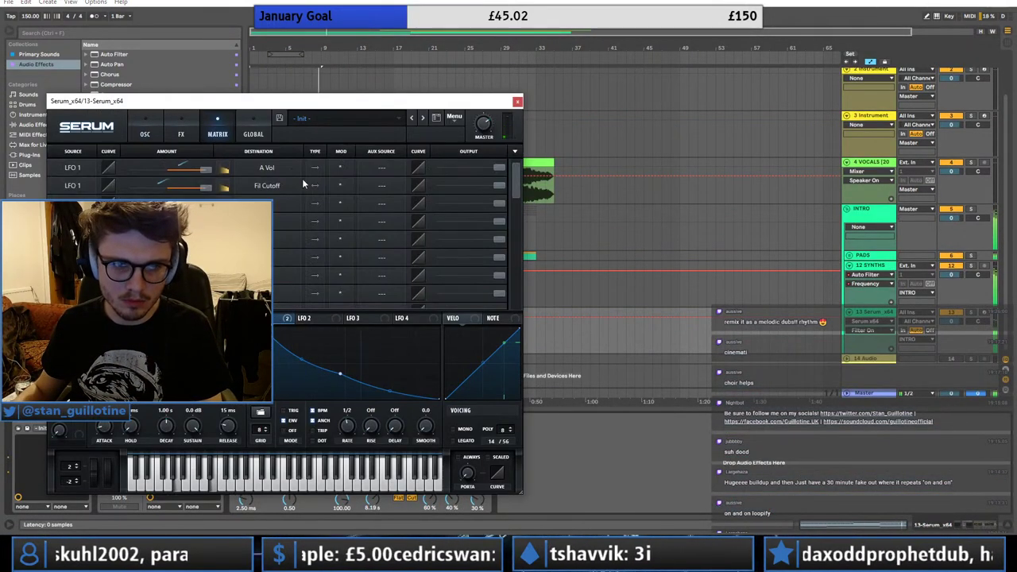
click(142, 134)
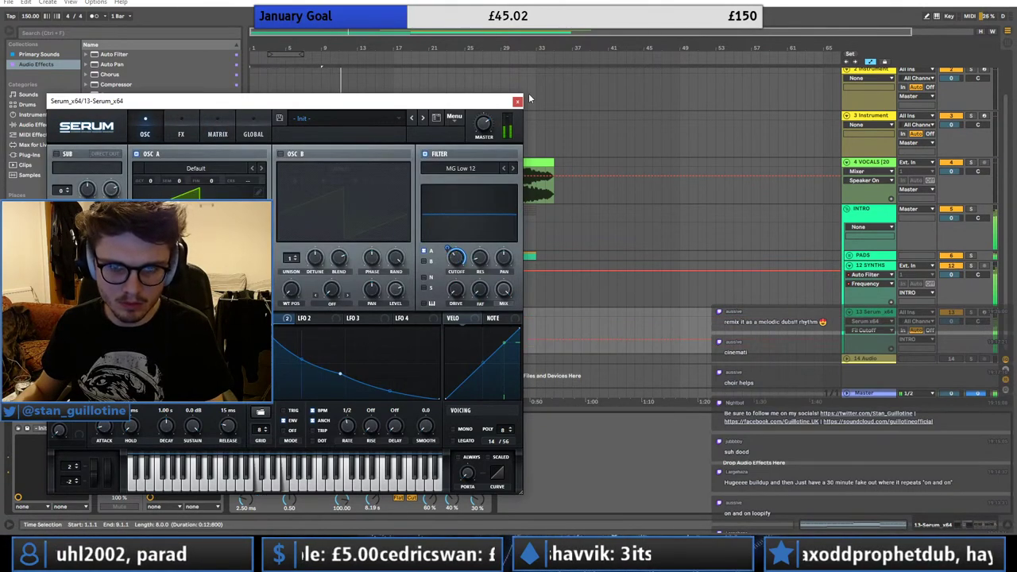
click(517, 101)
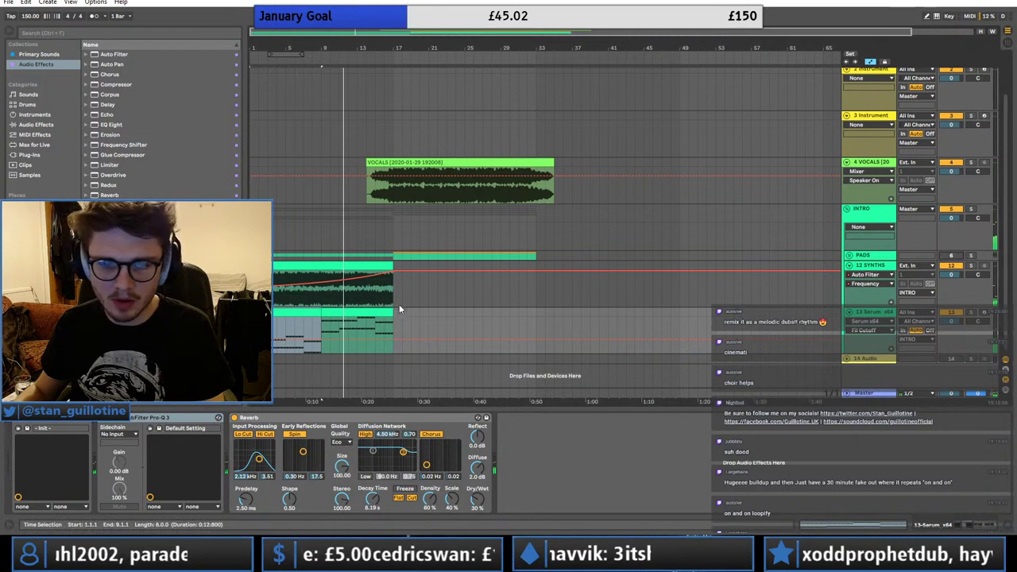
- Try extending the Serum chords across bars 17–33, play them with the vocals, and remove the added section
drag(395, 311, 536, 312)
click(392, 327)
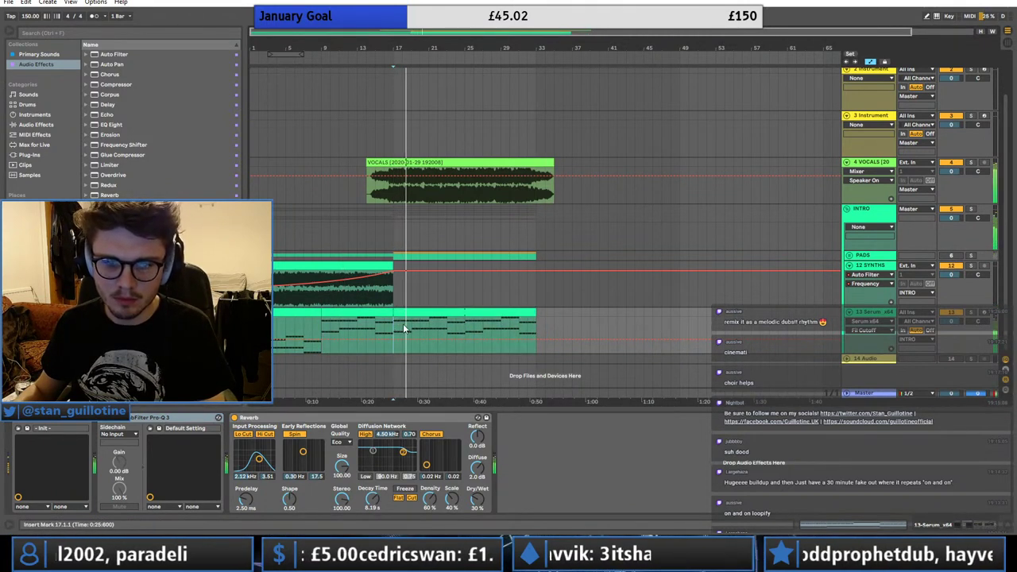
click(406, 312)
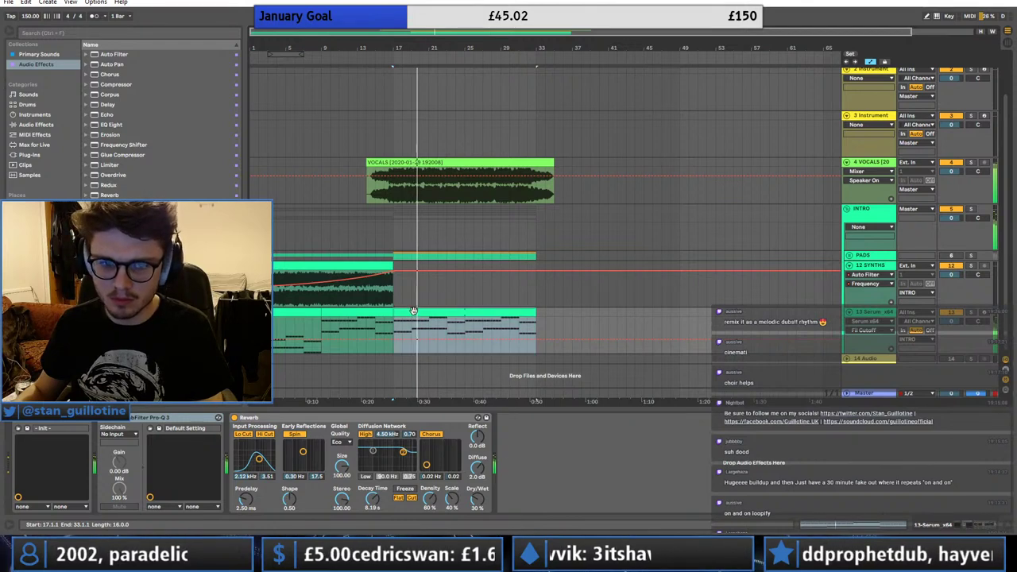
click(849, 268)
click(850, 276)
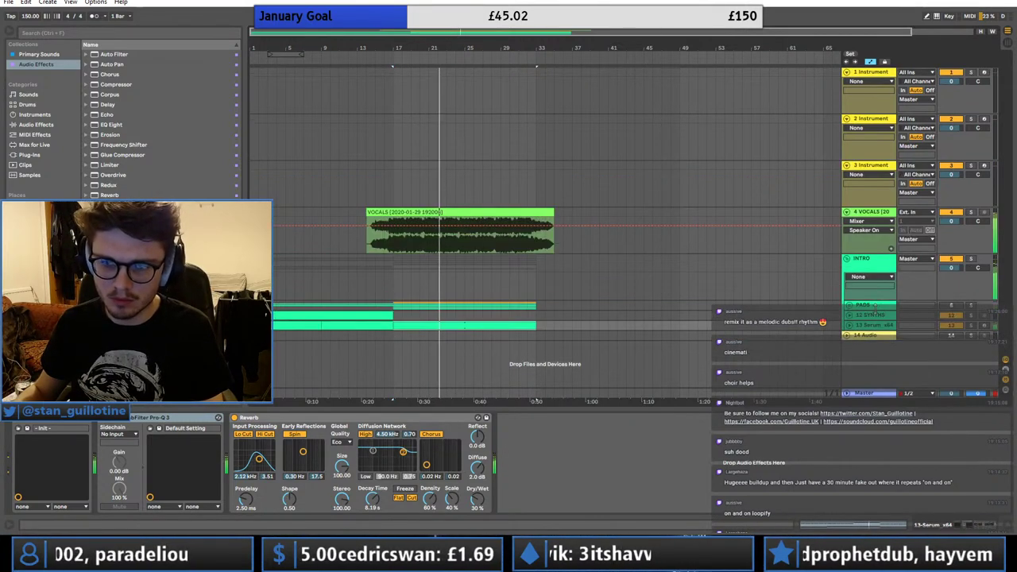
click(849, 325)
click(849, 315)
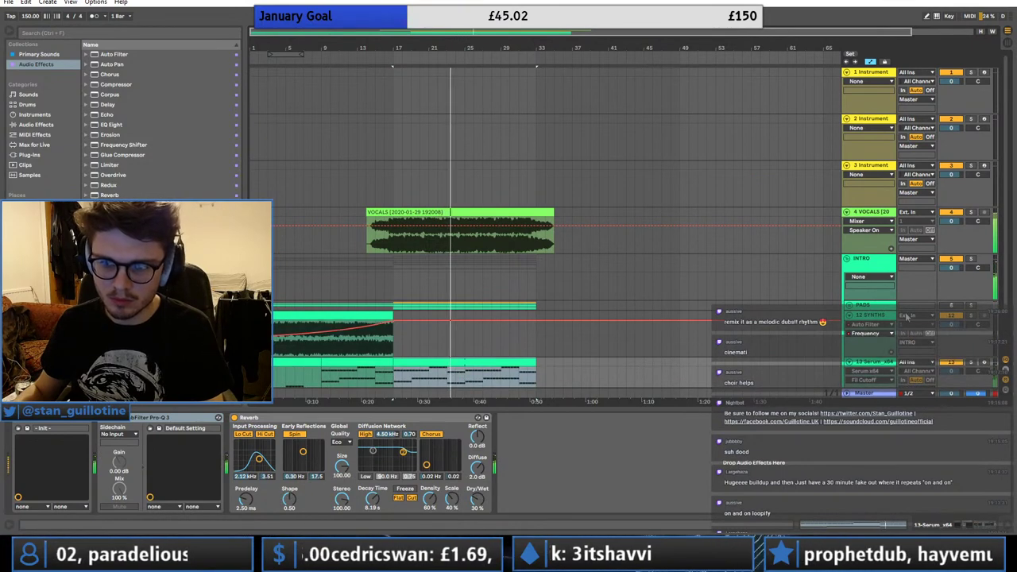
scroll(476, 319, down, 1)
click(476, 318)
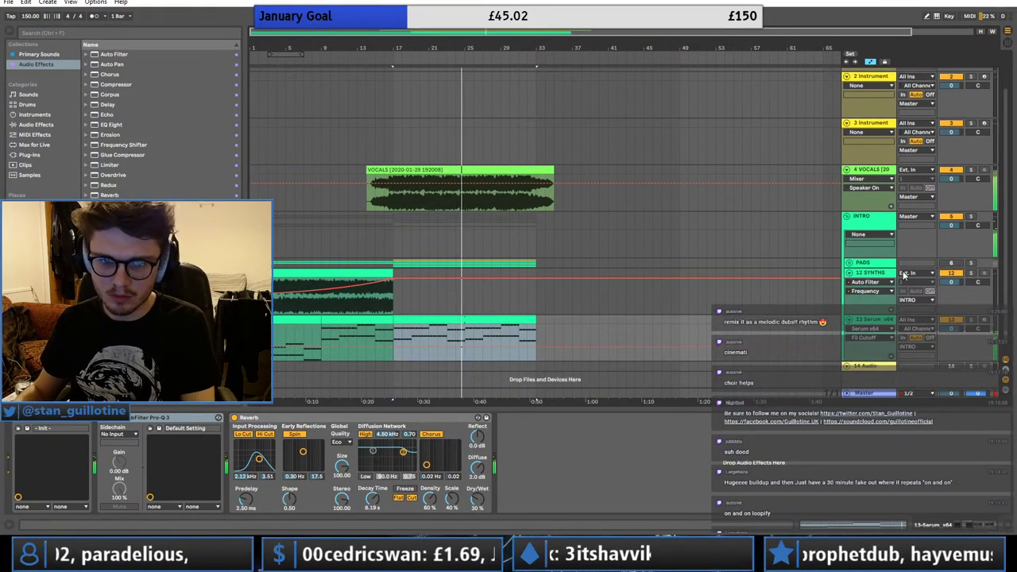
key(Delete)
- Unfold the PADS group, solo the orange SYNTHS stem and listen to it from bar 17
click(849, 263)
scroll(566, 330, down, 3)
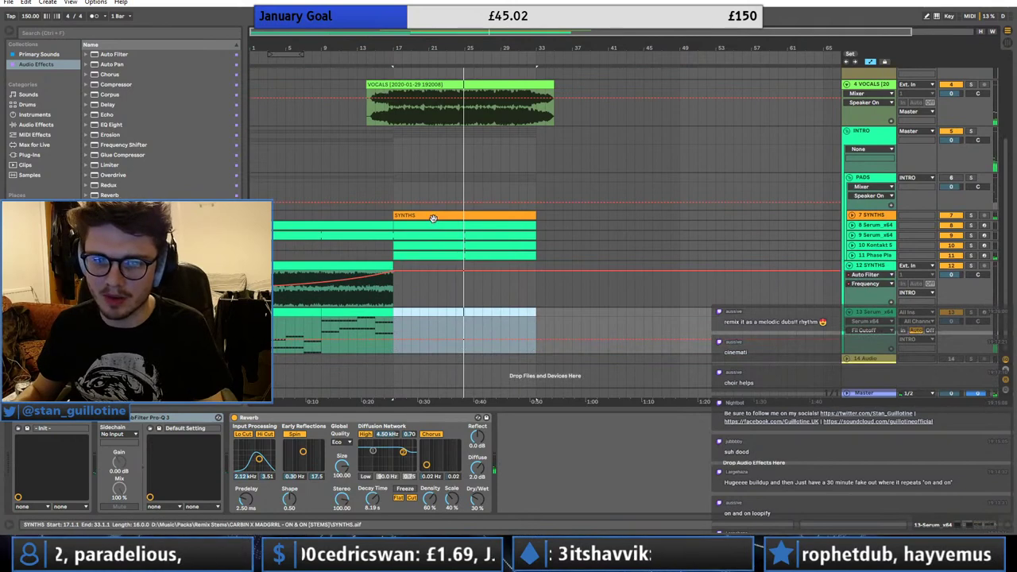
click(433, 218)
click(971, 215)
key(space)
click(852, 215)
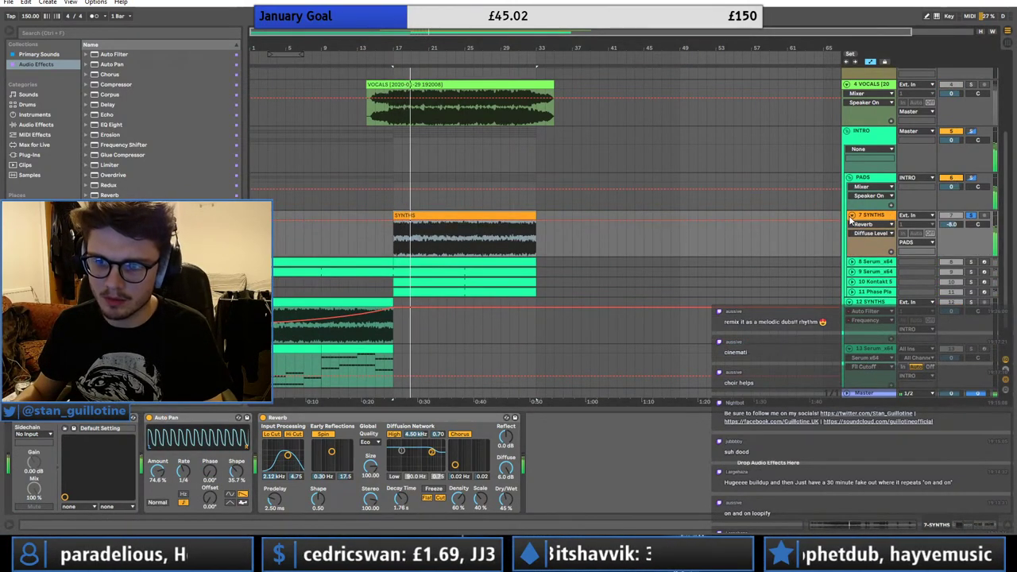
click(399, 242)
scroll(494, 233, down, 1)
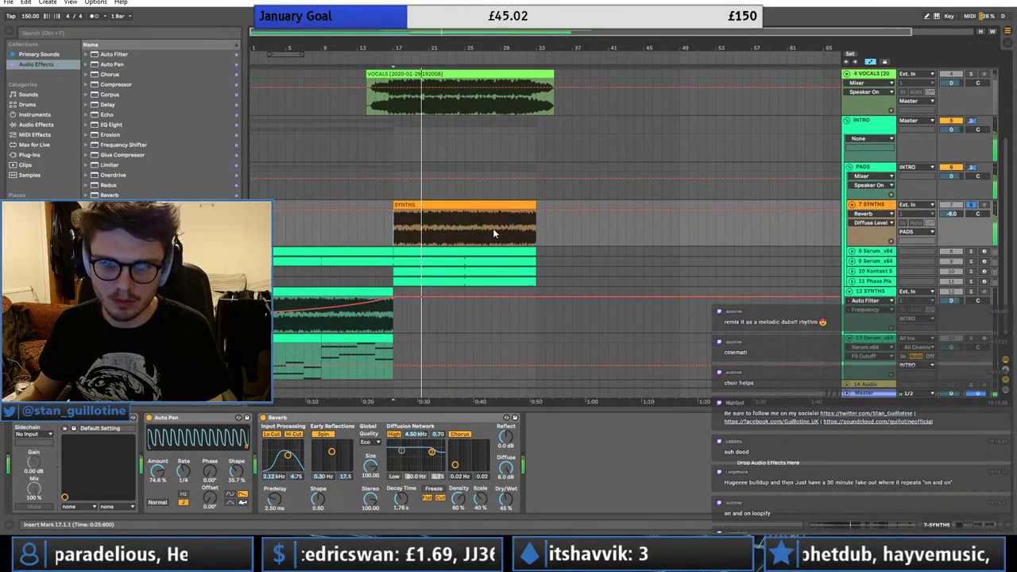
scroll(492, 231, down, 1)
- Solo the first Serum track in PADS and examine its bass notes in bars 1–17 against bars 17–33
click(851, 230)
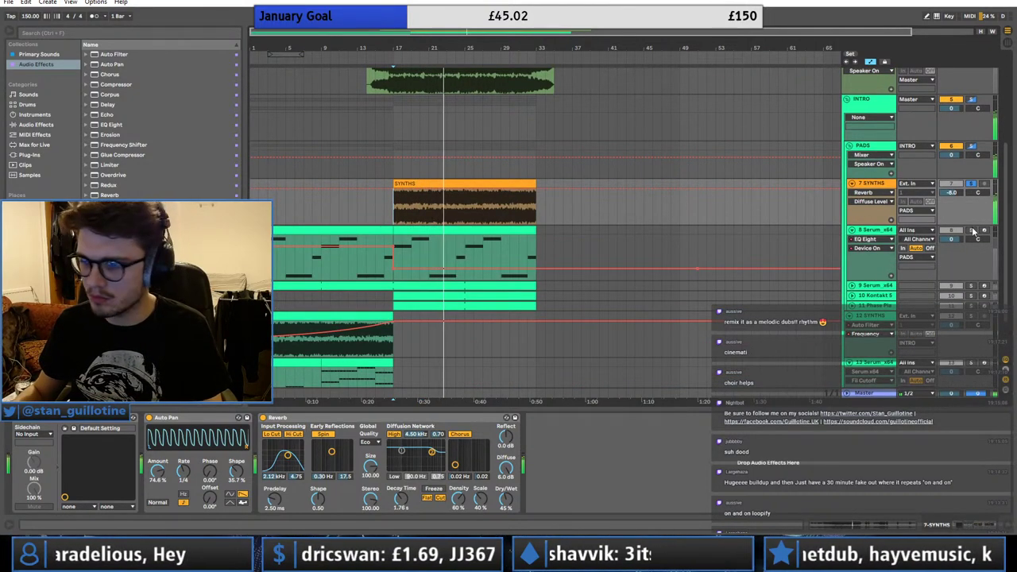
click(459, 232)
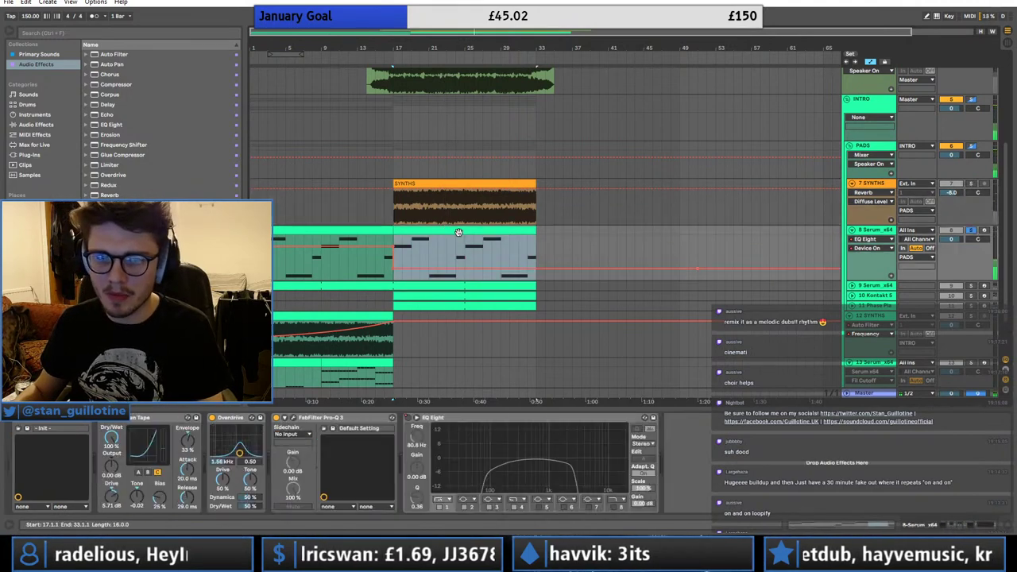
double_click(458, 232)
click(375, 232)
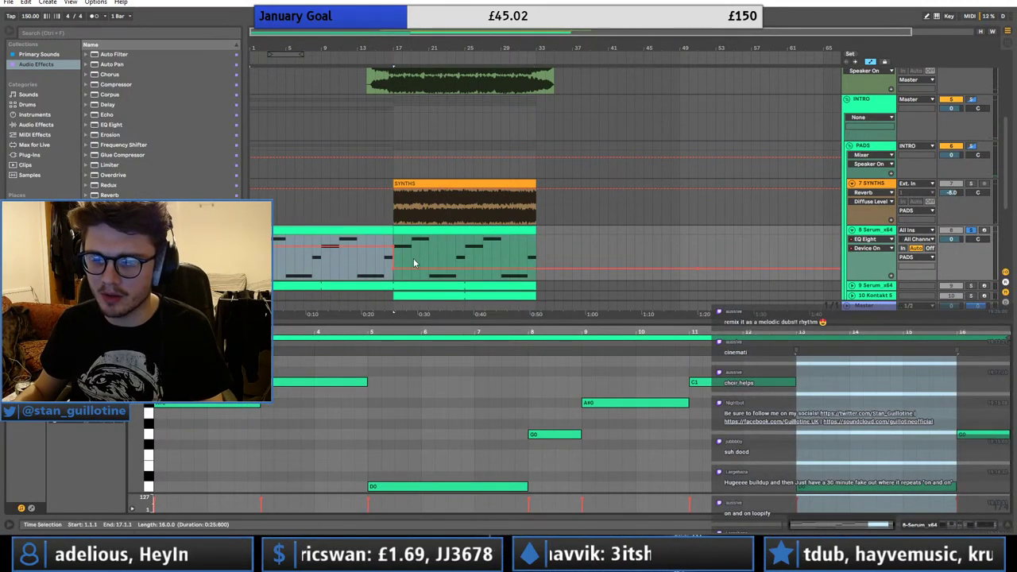
click(357, 230)
click(480, 231)
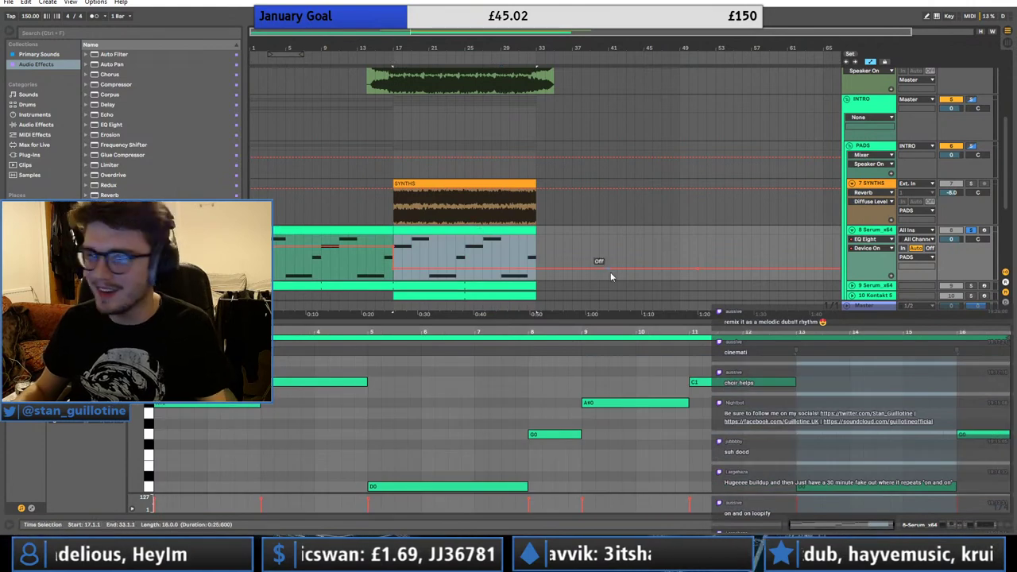
- Open the Serum chord clip in bars 1–9, solo its track and play it from bar 5
scroll(608, 270, down, 3)
scroll(400, 210, down, 1)
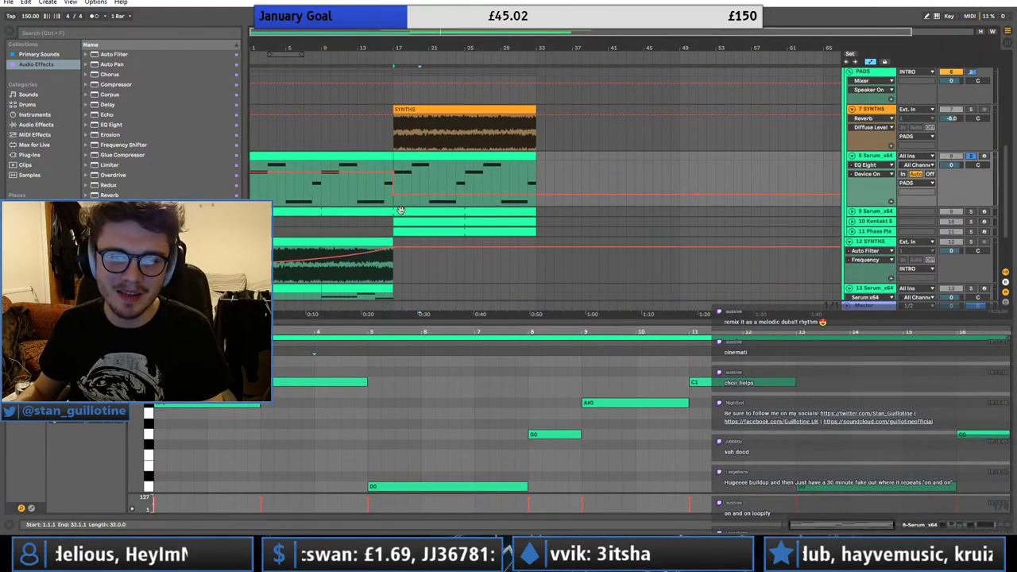
click(301, 298)
scroll(788, 249, down, 3)
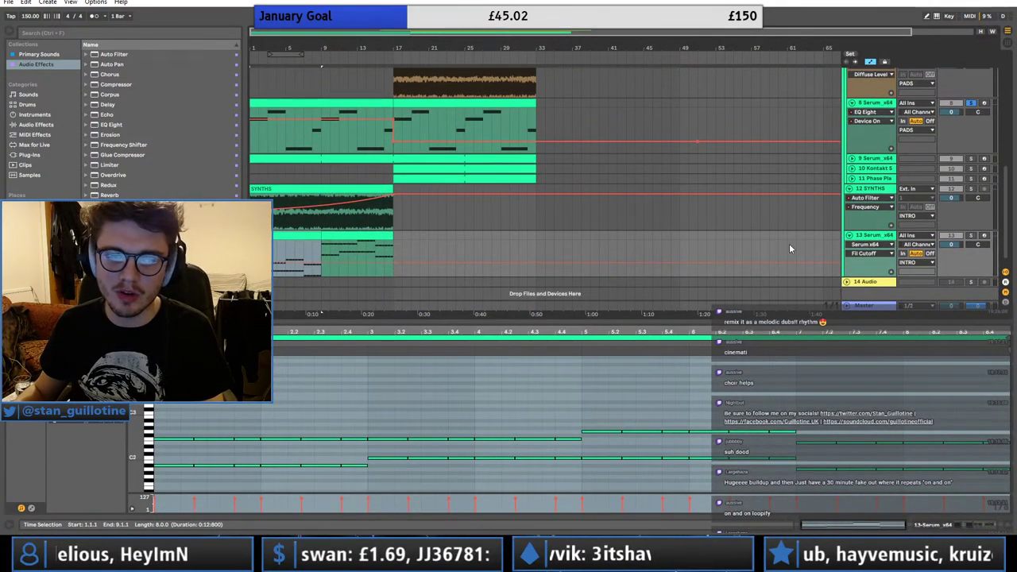
click(970, 236)
key(space)
drag(276, 277, 269, 275)
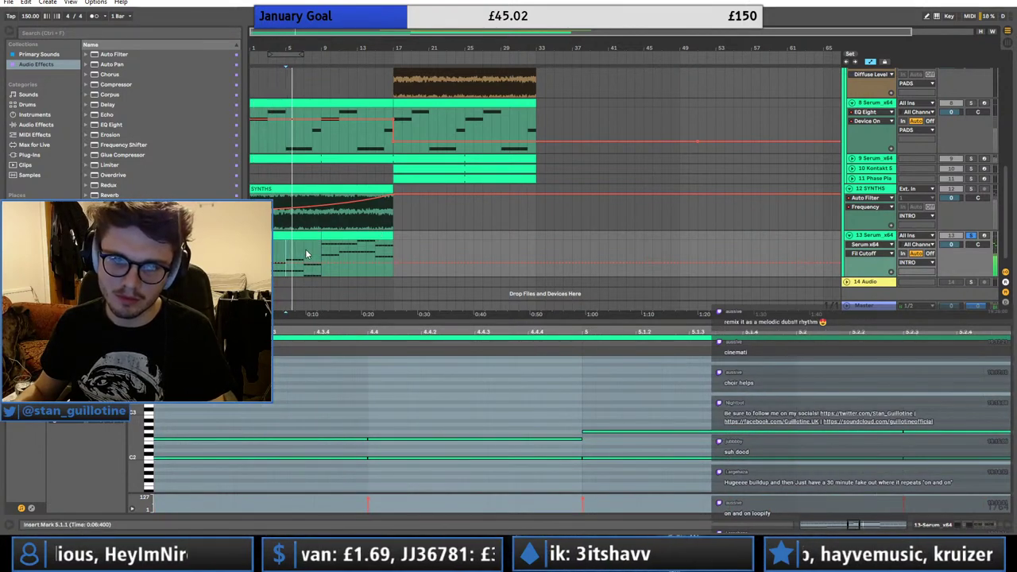
- Solo the bass Serum track in PADS and compare its bars 17–33 clip with the Serum chord clip in bars 1–9
scroll(372, 242, up, 2)
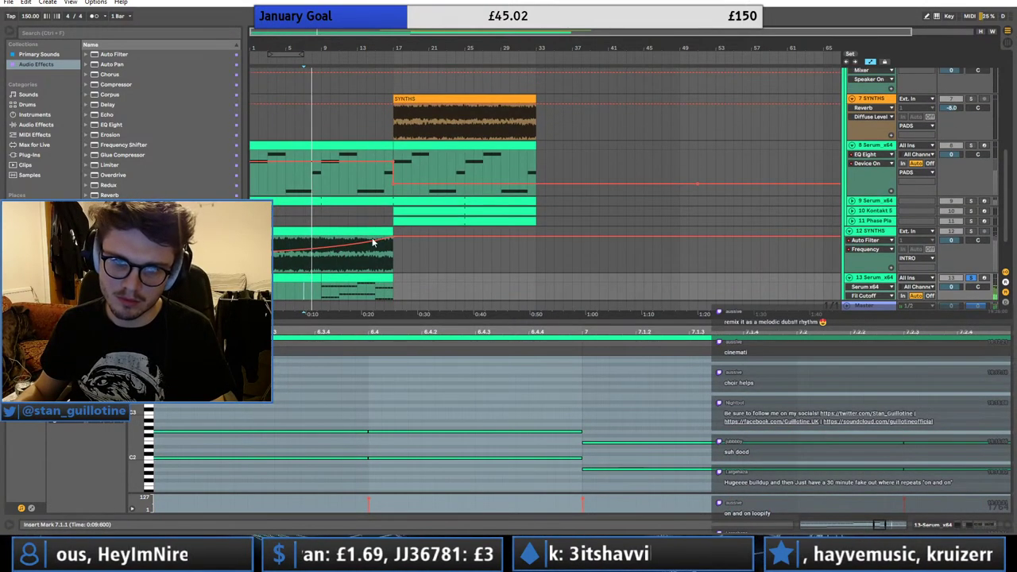
scroll(378, 261, down, 1)
click(314, 243)
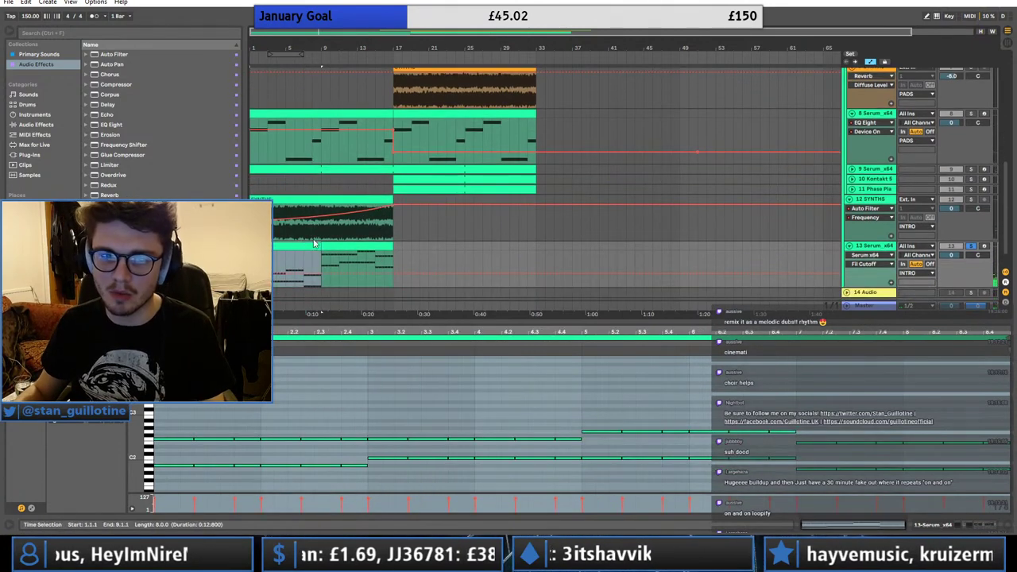
click(405, 126)
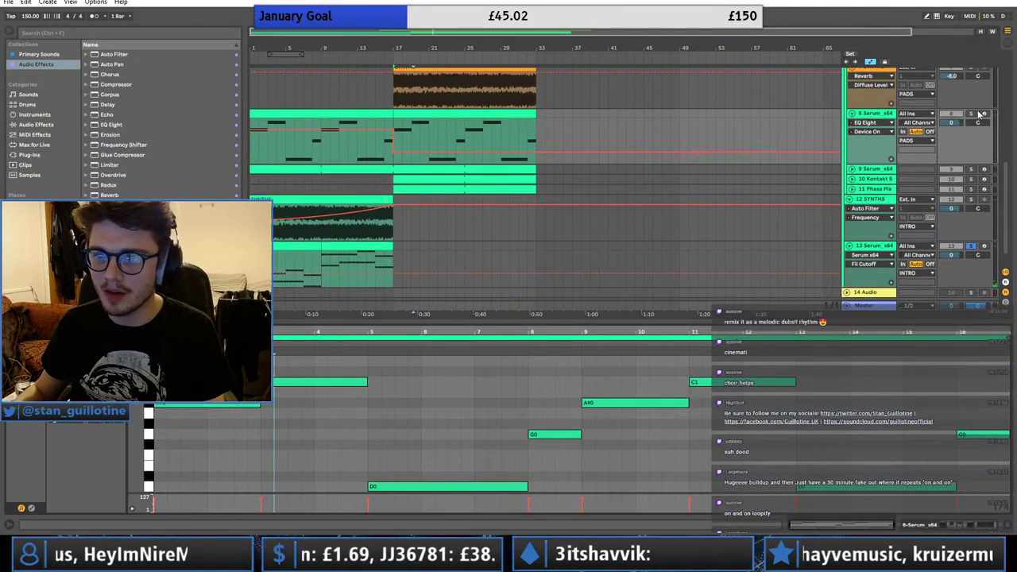
click(970, 114)
click(307, 245)
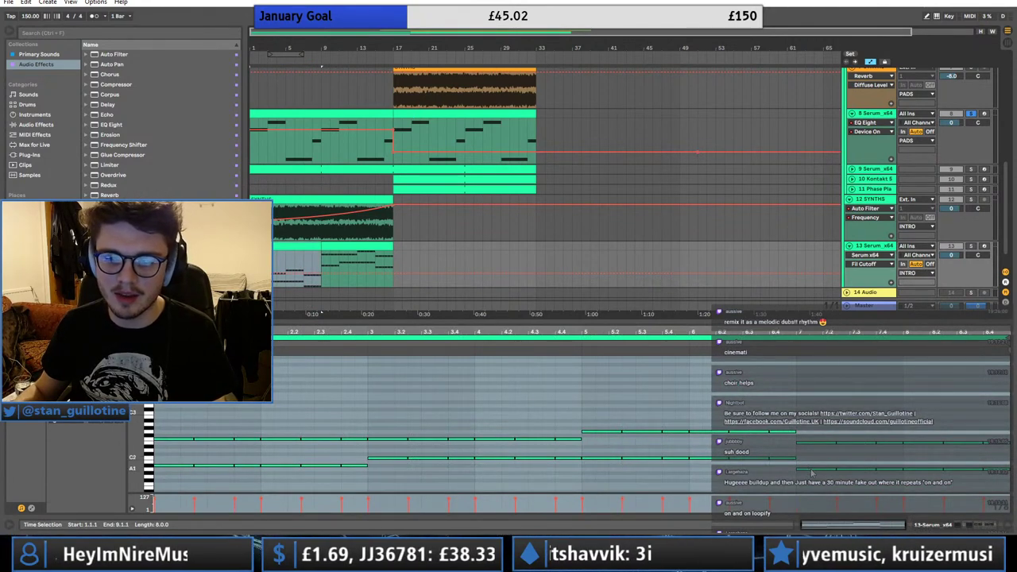
click(451, 111)
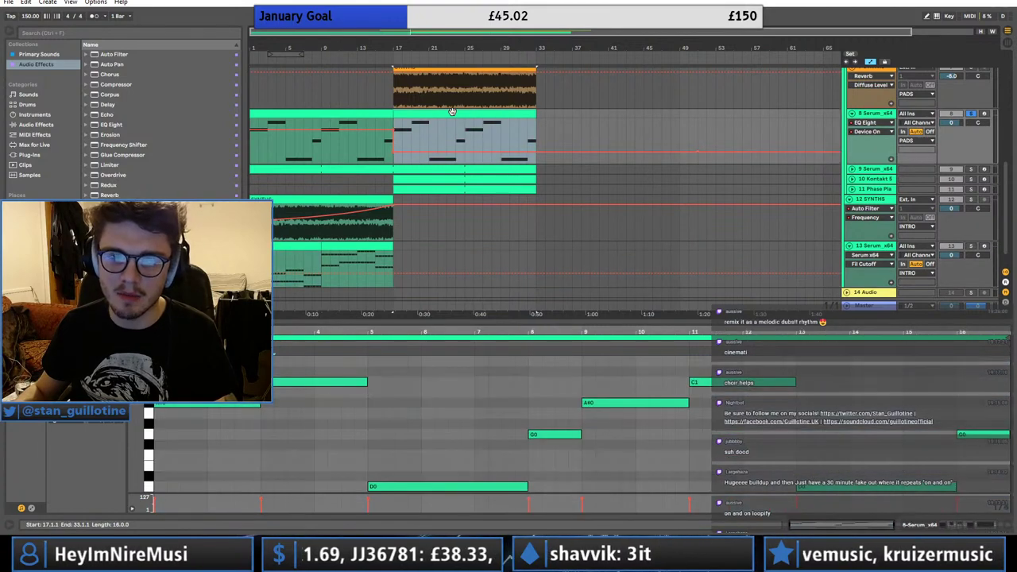
- In the bars 17–33 bass clip, set clip bars 5–7 to C1 and bars 7–9 to A0, and play it unsoloed with the other tracks
click(502, 417)
drag(526, 485, 465, 387)
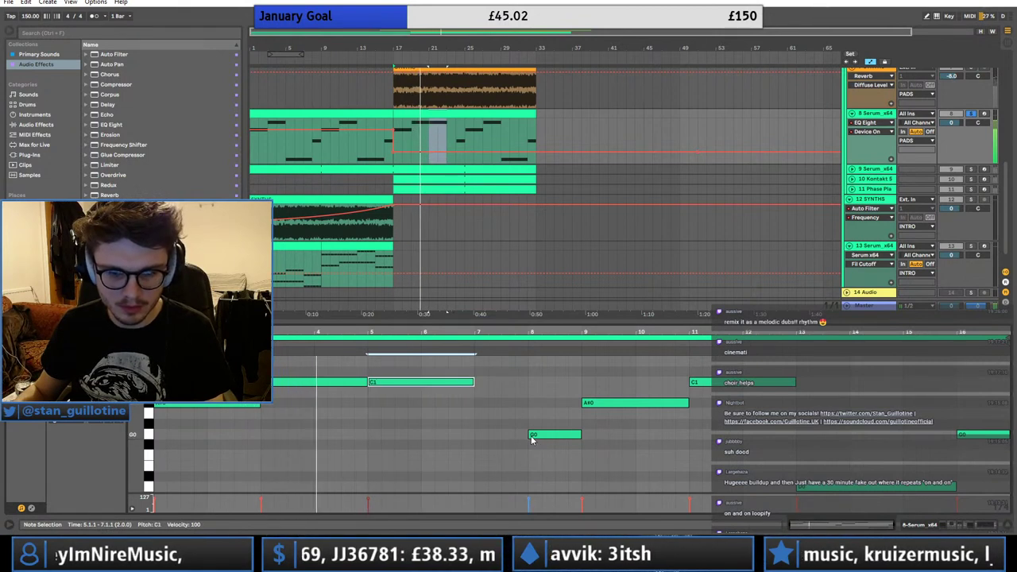
drag(529, 434, 484, 415)
click(972, 114)
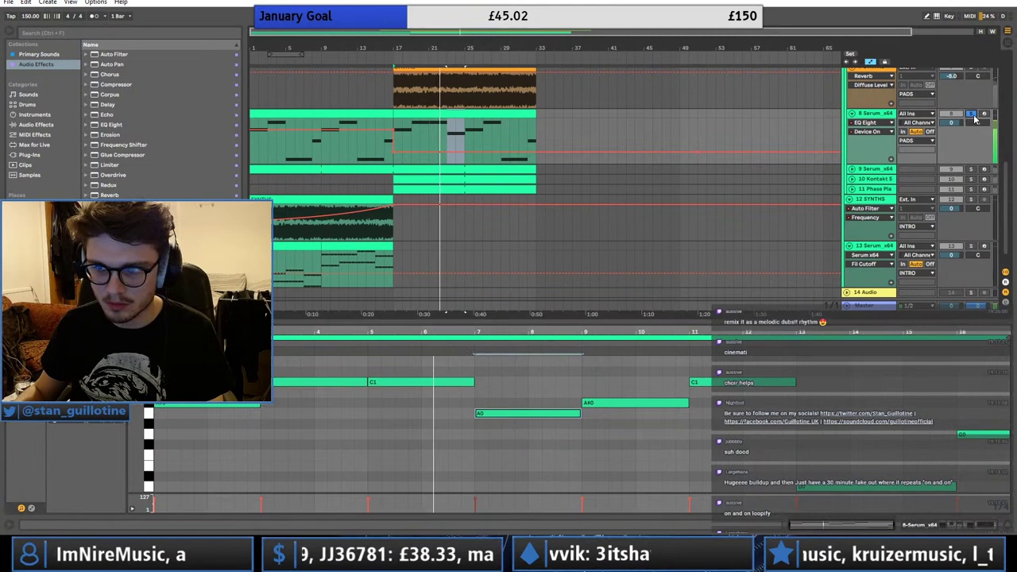
click(953, 170)
click(952, 180)
click(951, 190)
scroll(947, 202, up, 2)
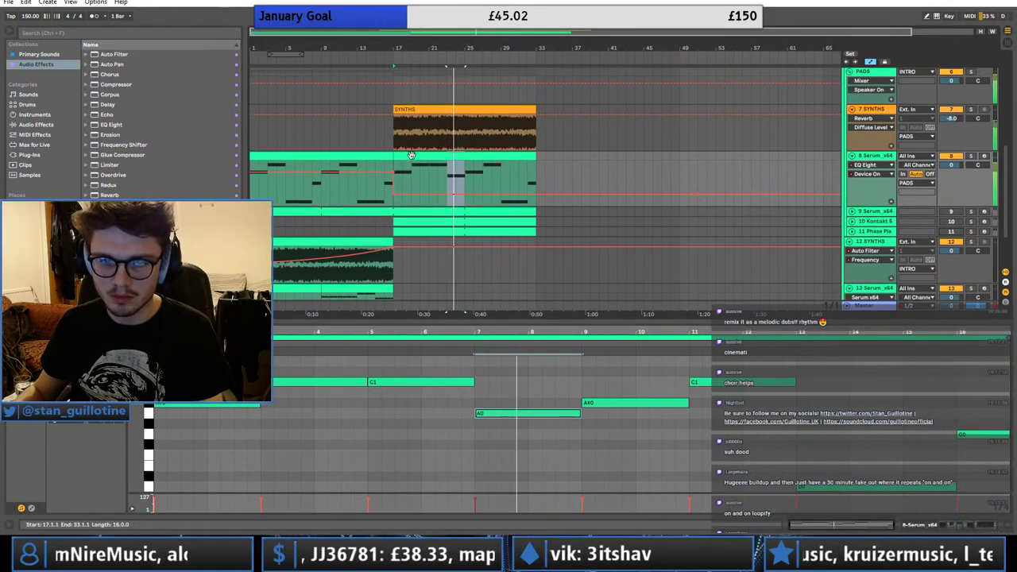
- Lower the bass note in bars 5–7 of the clip to D0
click(420, 413)
scroll(399, 408, down, 1)
drag(400, 361, 398, 483)
click(473, 443)
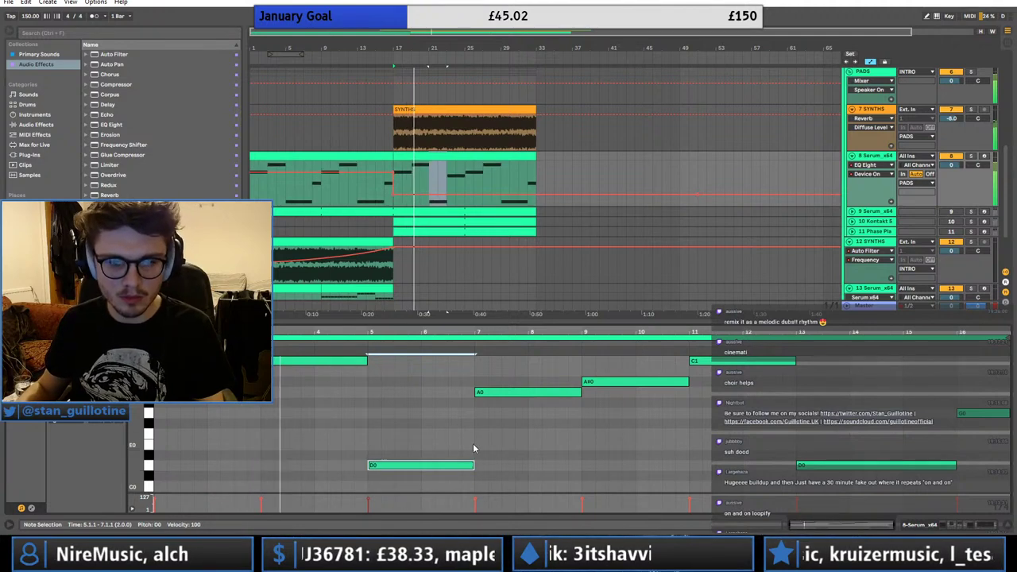
- Replace the bass notes from clip bar 9 with a copy of bars 1–9, and carry the edited clip over arrangement bars 1–17
scroll(565, 433, up, 3)
mouse_move(136, 446)
mouse_down()
mouse_move(120, 444)
mouse_move(122, 456)
mouse_up()
drag(520, 473, 556, 425)
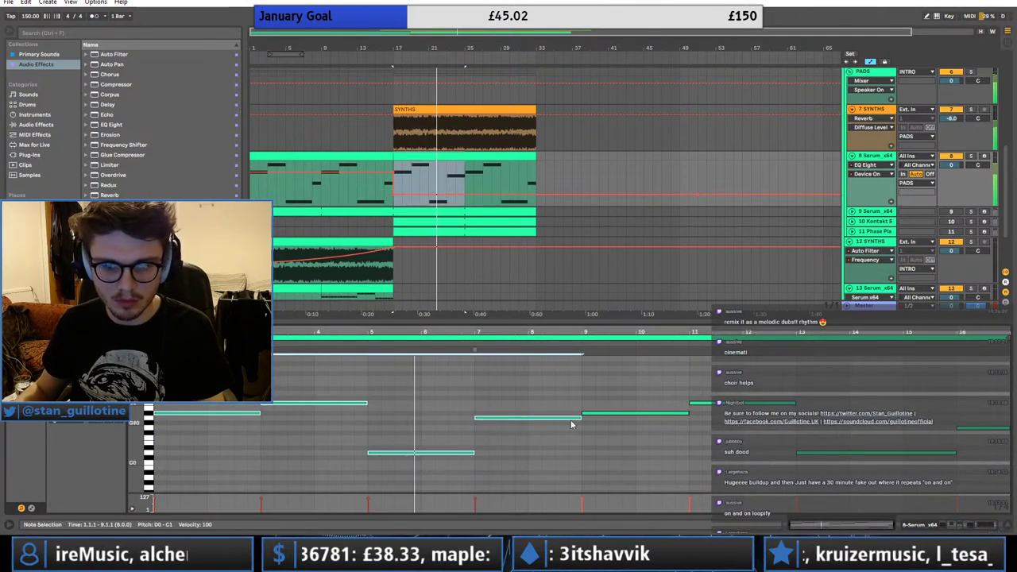
drag(592, 470, 622, 402)
key(Delete)
key(ctrl+v)
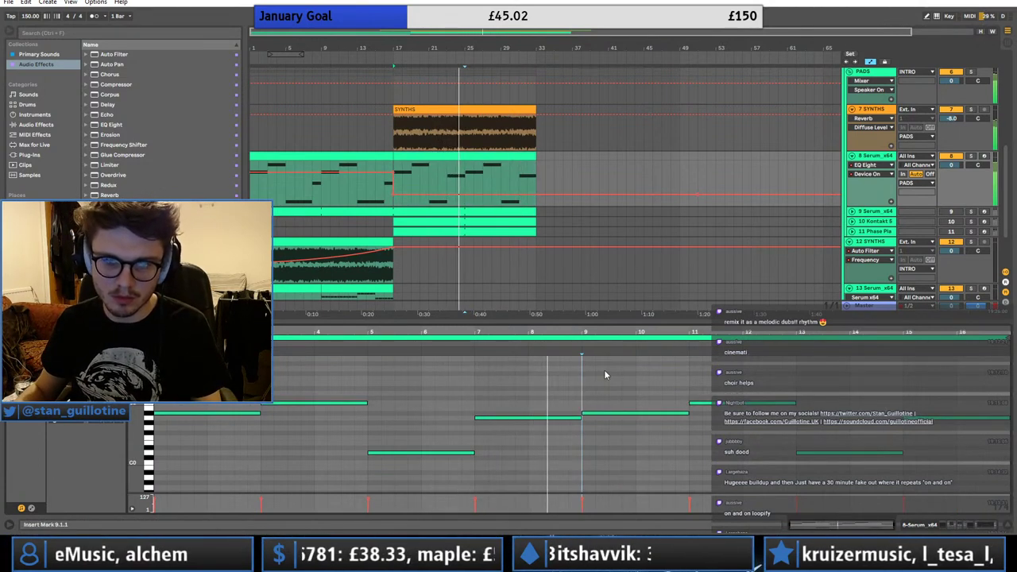
click(401, 157)
drag(395, 157, 252, 158)
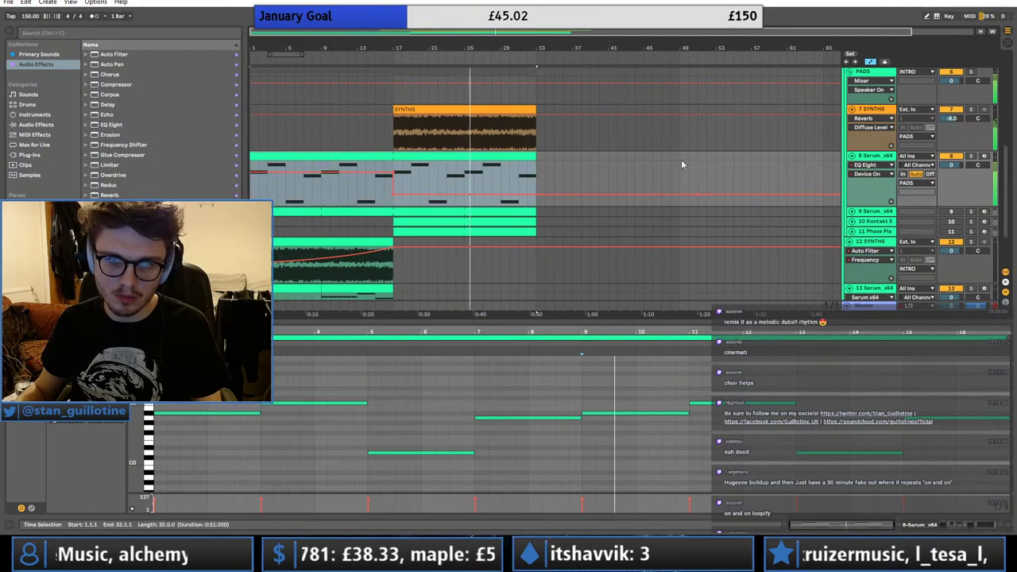
- Solo and unfold the second Serum track in PADS, and select all notes of the Serum chord clip in bars 9–17 for copying
click(863, 72)
click(970, 212)
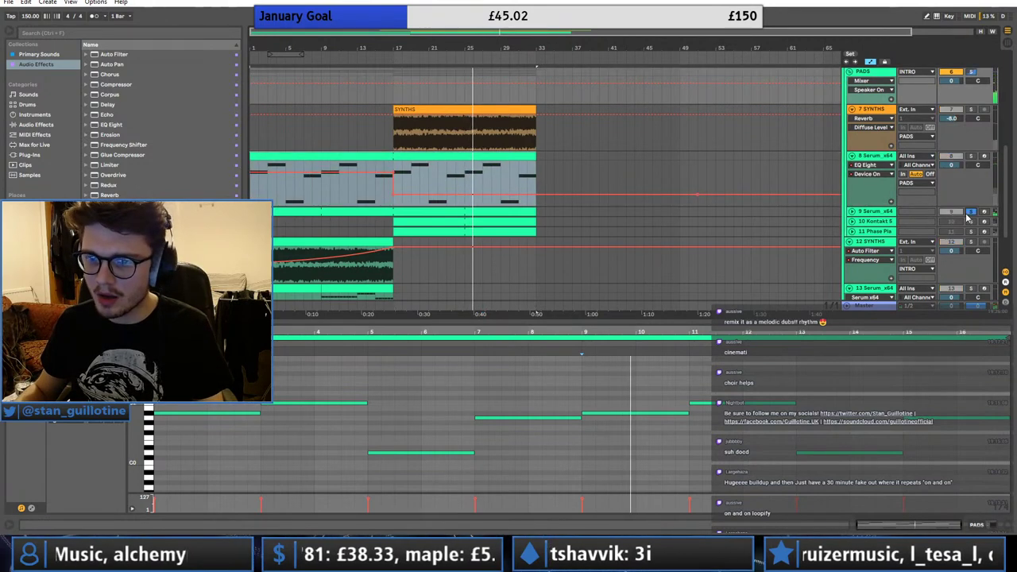
click(853, 212)
click(402, 211)
scroll(390, 239, down, 3)
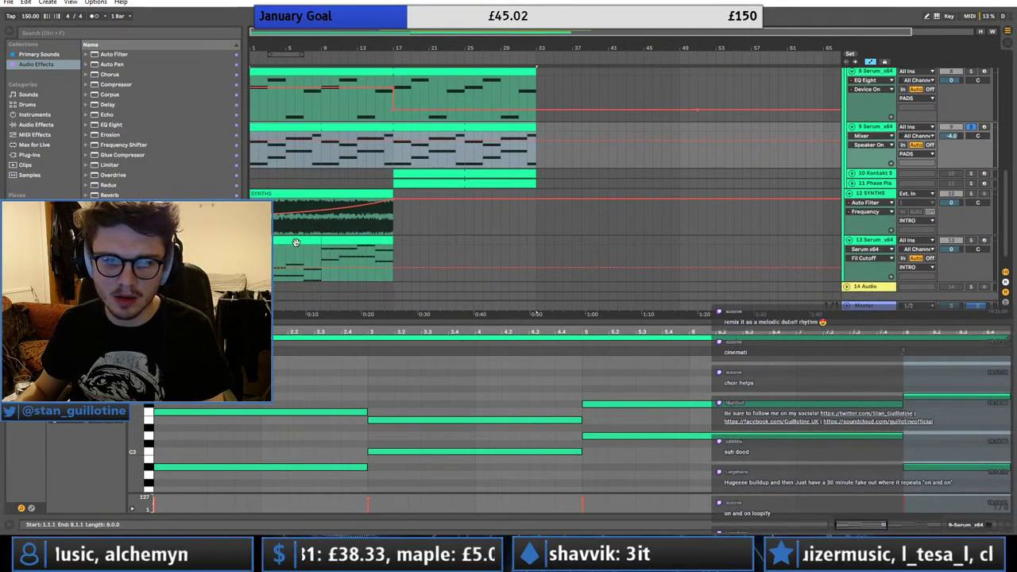
click(295, 242)
click(328, 388)
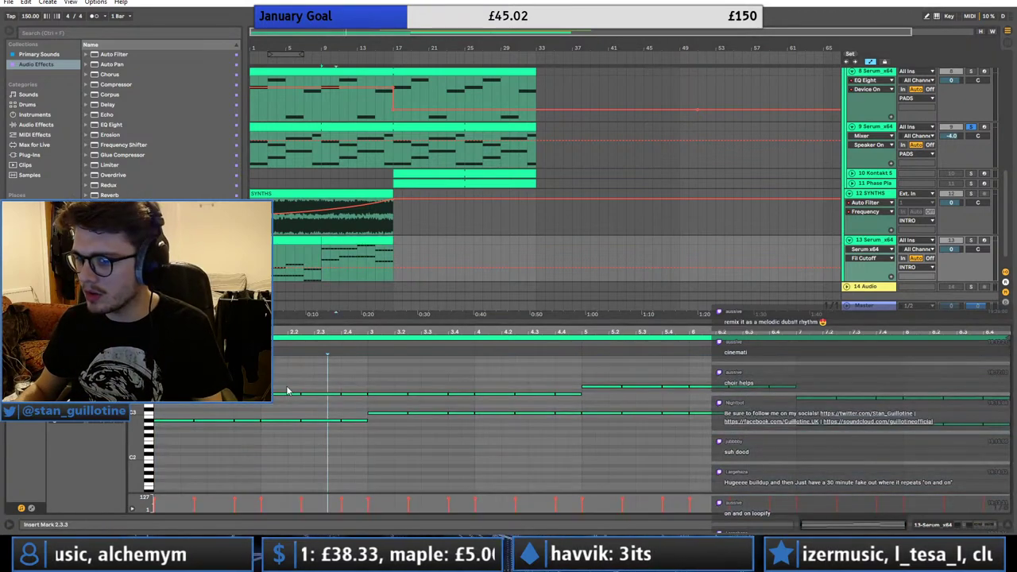
key(ctrl+a)
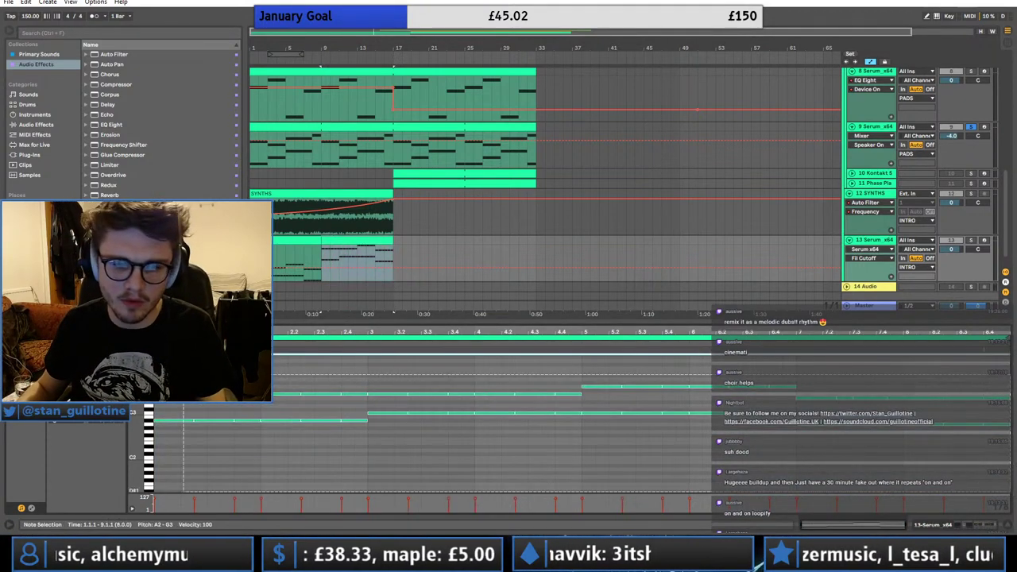
- Clear bars 1–17 on the second PADS Serum track and replace the notes in its bar 17 clip with the copied chords
click(852, 129)
click(853, 129)
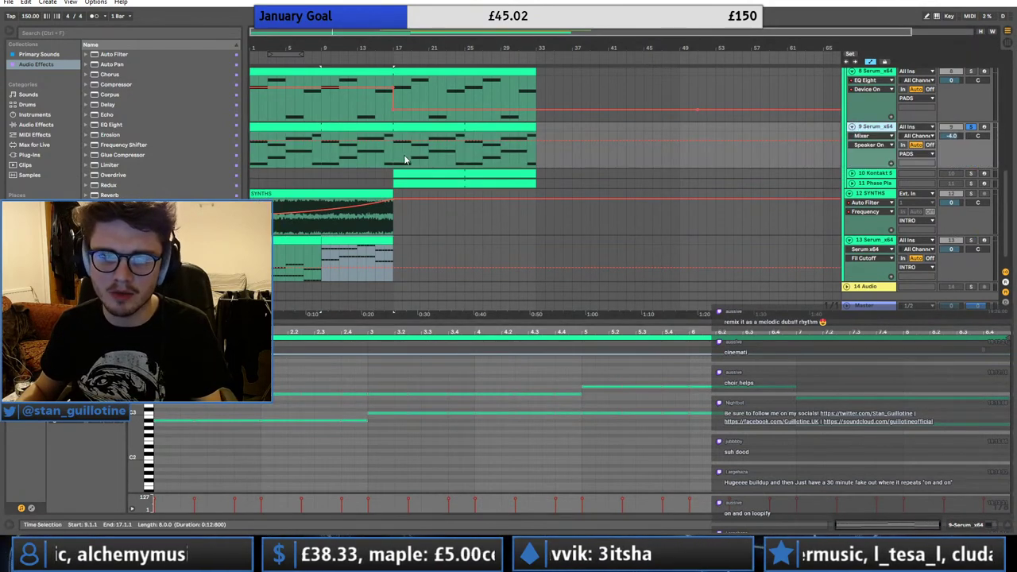
click(388, 151)
key(Delete)
click(403, 127)
click(158, 406)
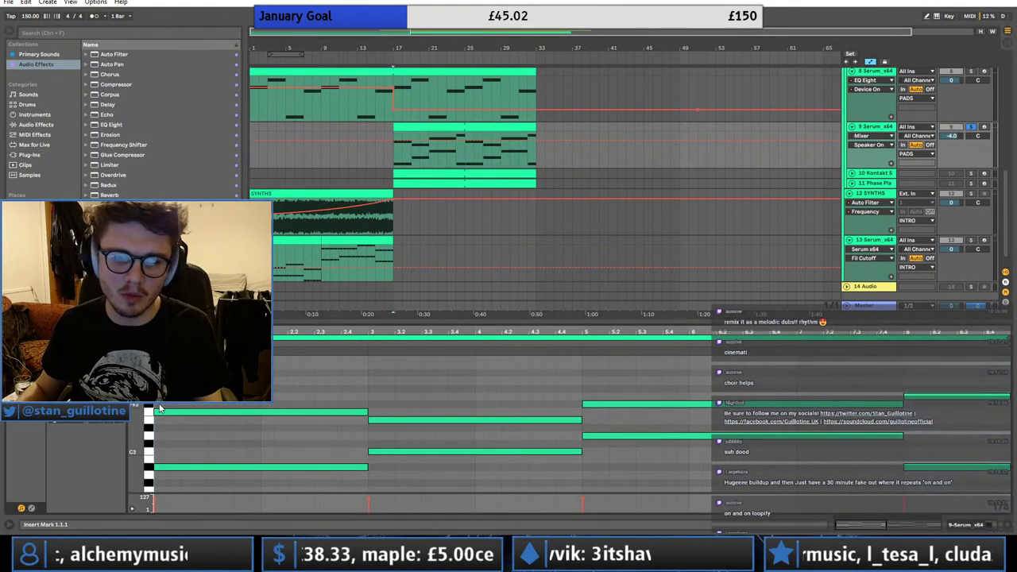
key(ctrl+a)
key(Delete)
key(ctrl+z)
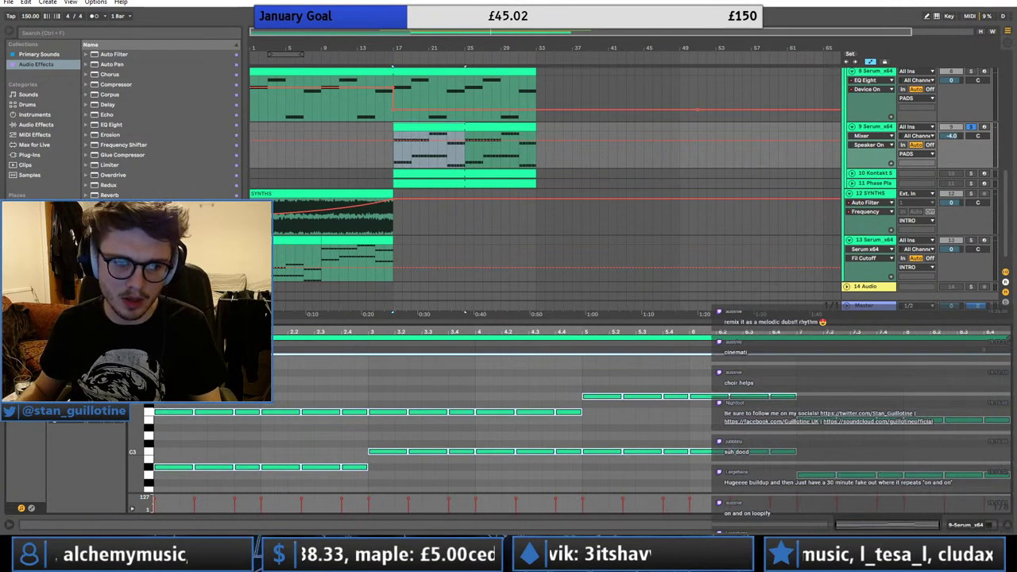
- Merge the repeated short notes in the bar 17 chord clip into one sustained note per chord tone and play it
click(302, 425)
drag(252, 483, 388, 453)
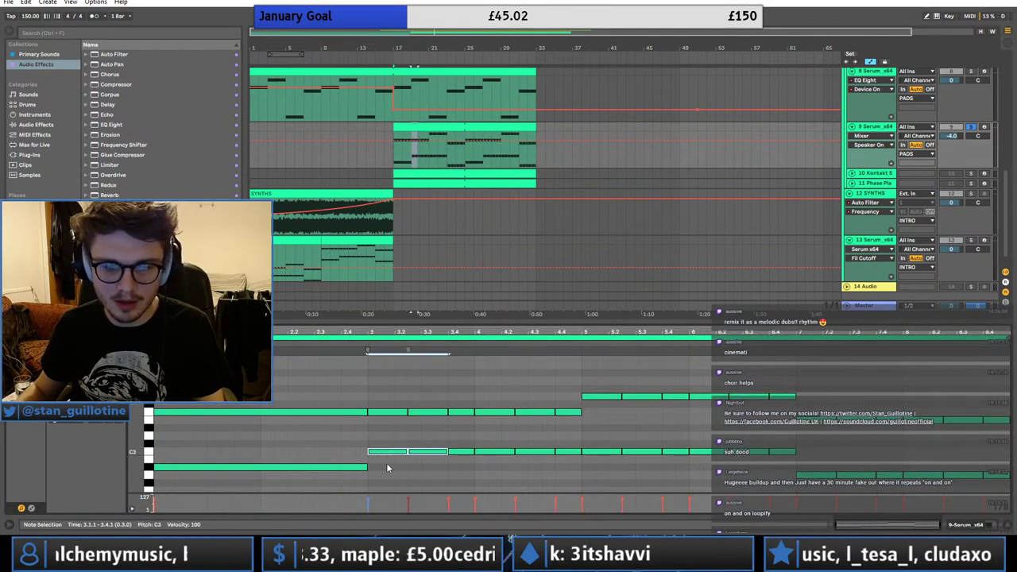
drag(407, 411, 582, 415)
drag(604, 386, 795, 452)
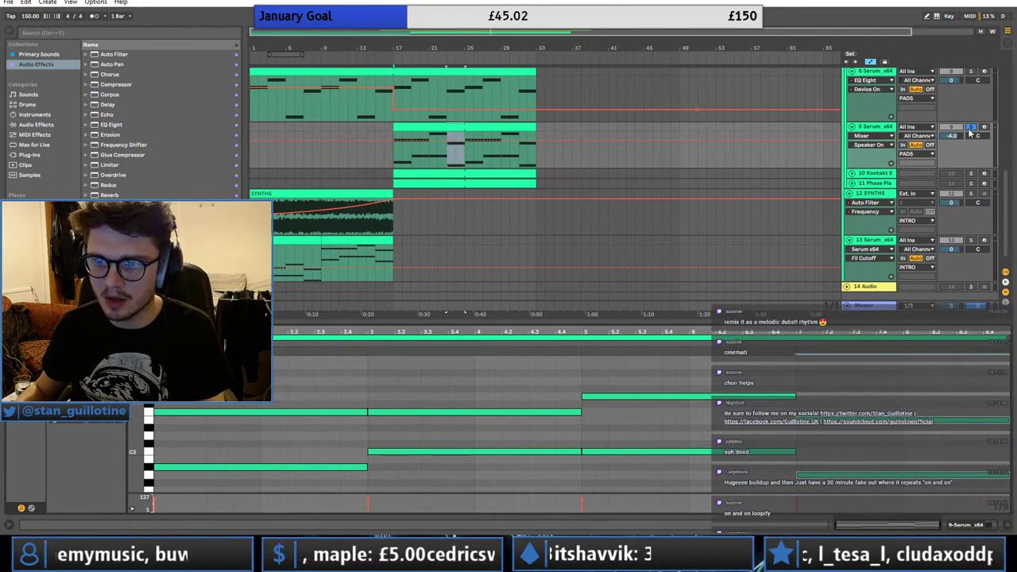
key(space)
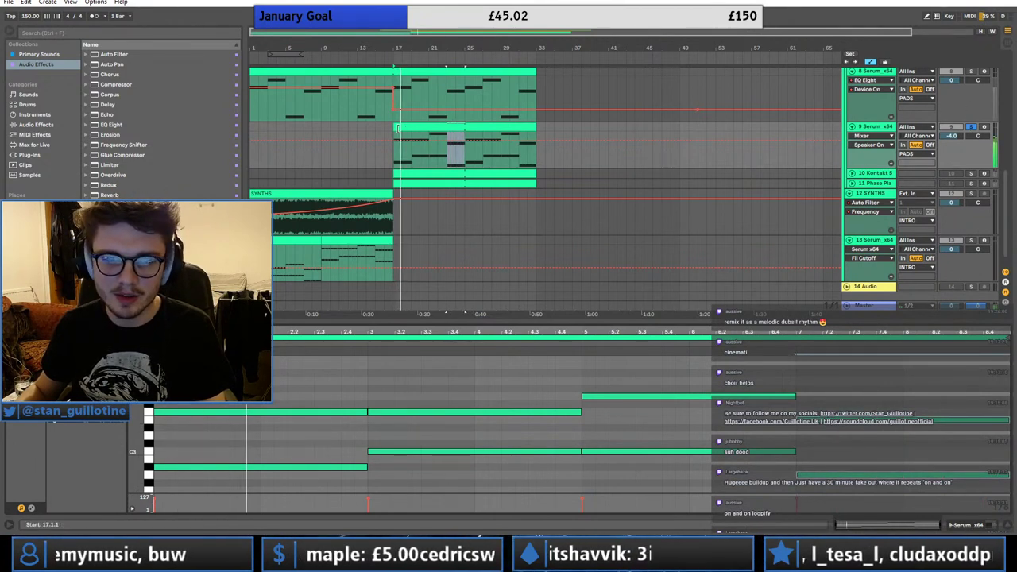
- Extend the edited chords of the second PADS Serum track back over bars 1–17
drag(395, 127, 235, 129)
click(952, 127)
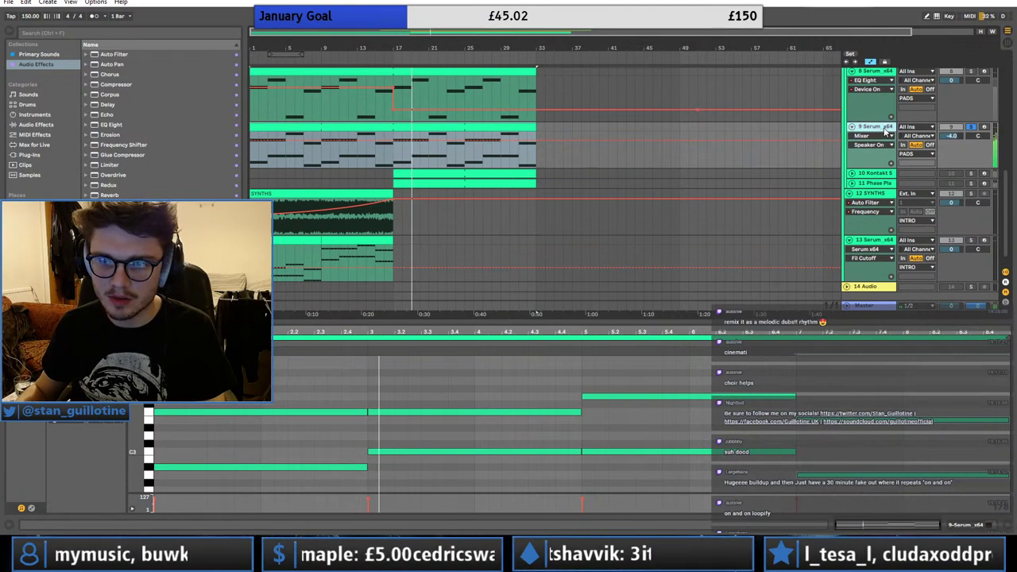
click(461, 128)
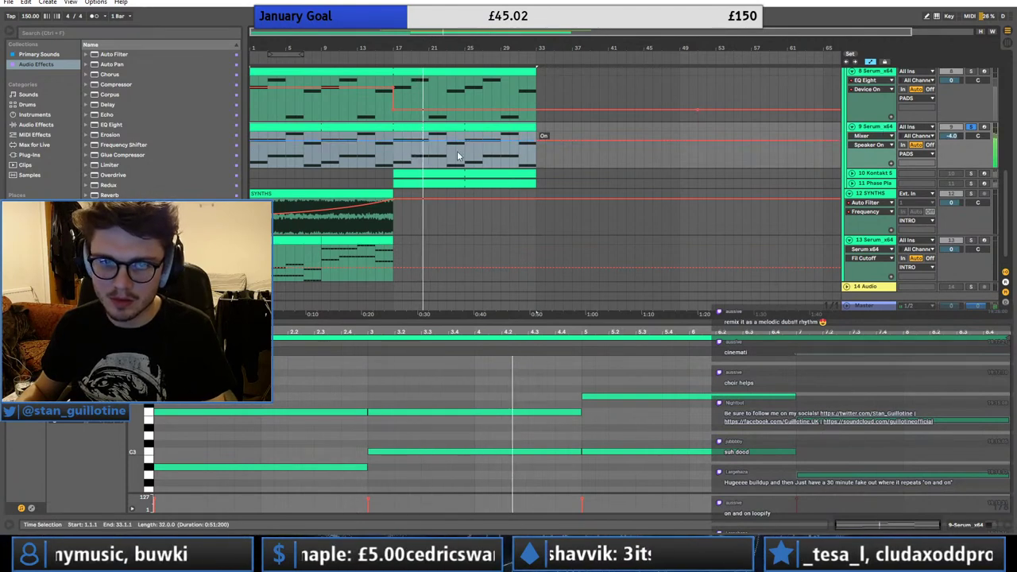
- Copy the second Serum track's chords from bar 17 onto the Kontakt track and listen to it soloed
click(853, 173)
drag(544, 154, 393, 135)
click(405, 172)
key(ctrl+v)
click(970, 174)
key(space)
key(space)
click(952, 173)
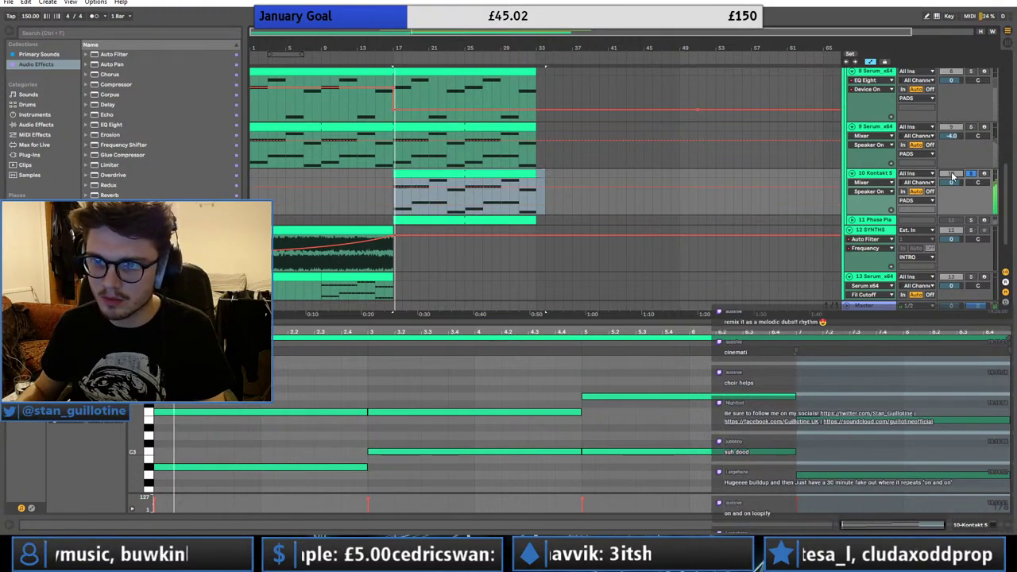
- Copy the bars 17–33 chords of the second Serum track onto the Phase Plant track, and play all tracks unsoloed
click(970, 220)
click(851, 219)
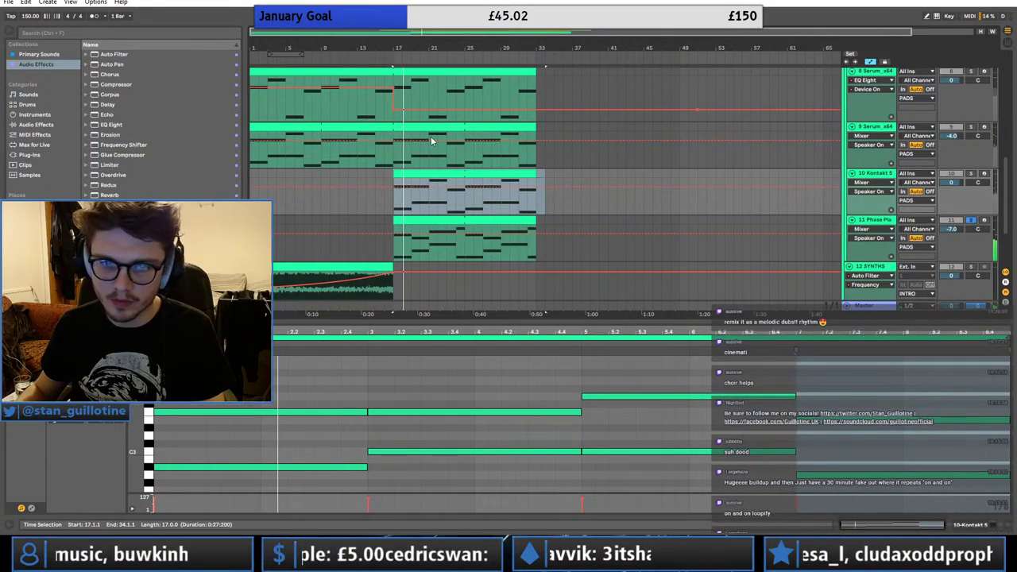
key(space)
drag(395, 136, 538, 143)
key(ctrl+c)
click(401, 220)
key(ctrl+v)
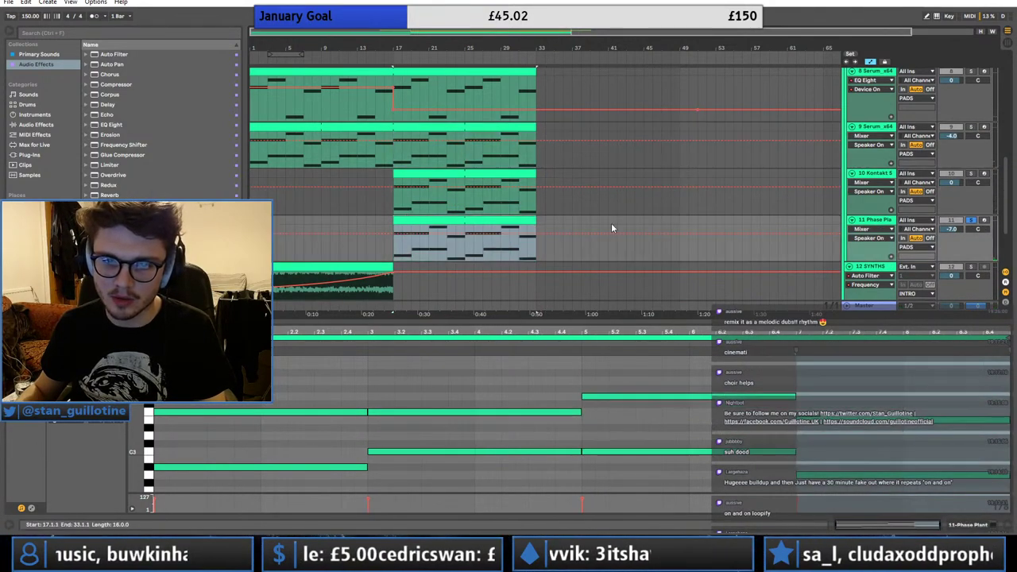
key(space)
click(970, 220)
- Fold the Phase Plant, Kontakt, Serum and both SYNTHS tracks inside the INTRO group
click(851, 219)
click(851, 172)
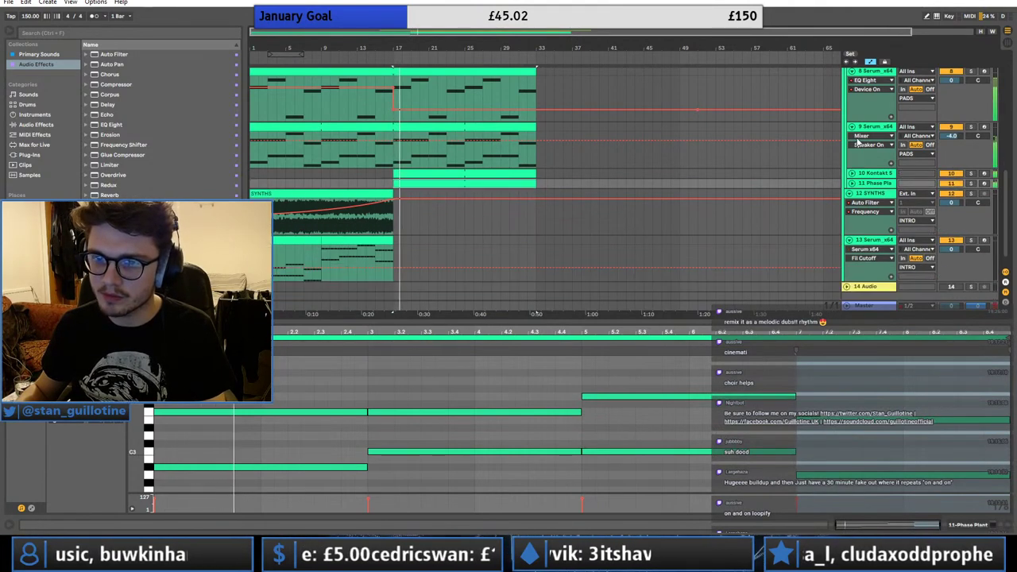
click(851, 126)
click(851, 70)
scroll(866, 127, up, 2)
click(852, 174)
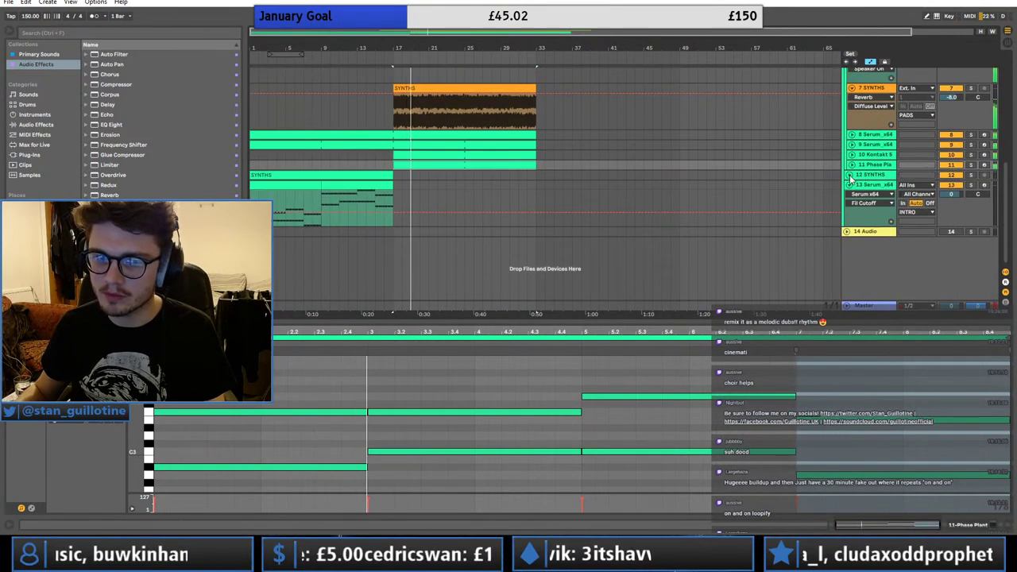
click(852, 185)
scroll(849, 186, up, 2)
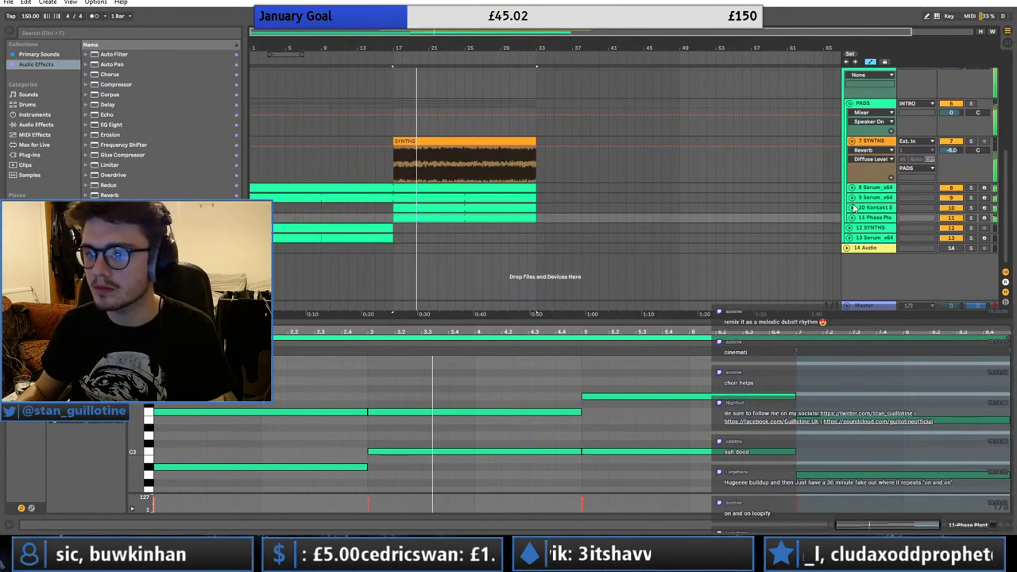
click(851, 140)
- Fold the PADS and INTRO groups and play the arrangement from bar 1
click(849, 103)
scroll(849, 168, up, 2)
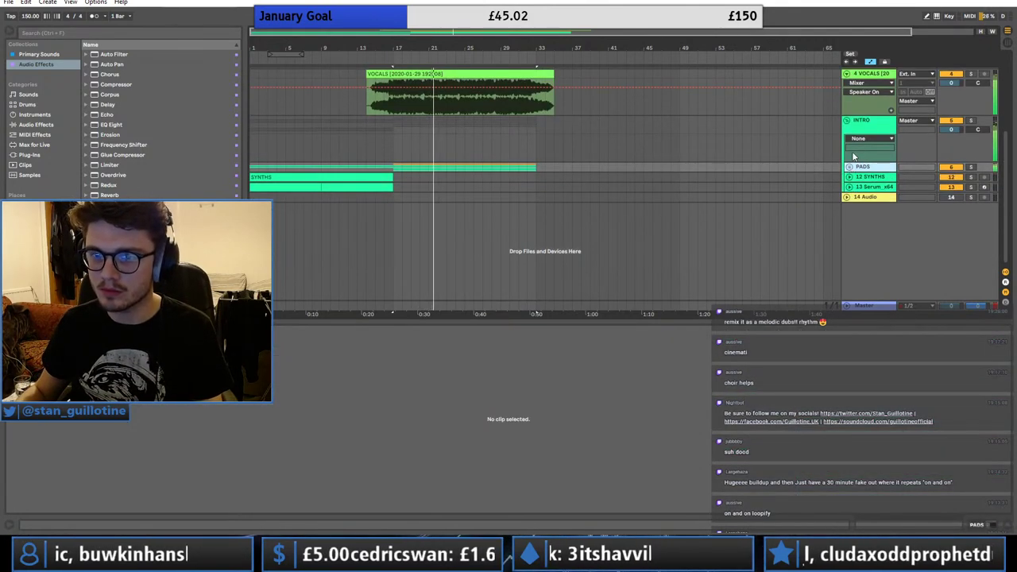
click(849, 168)
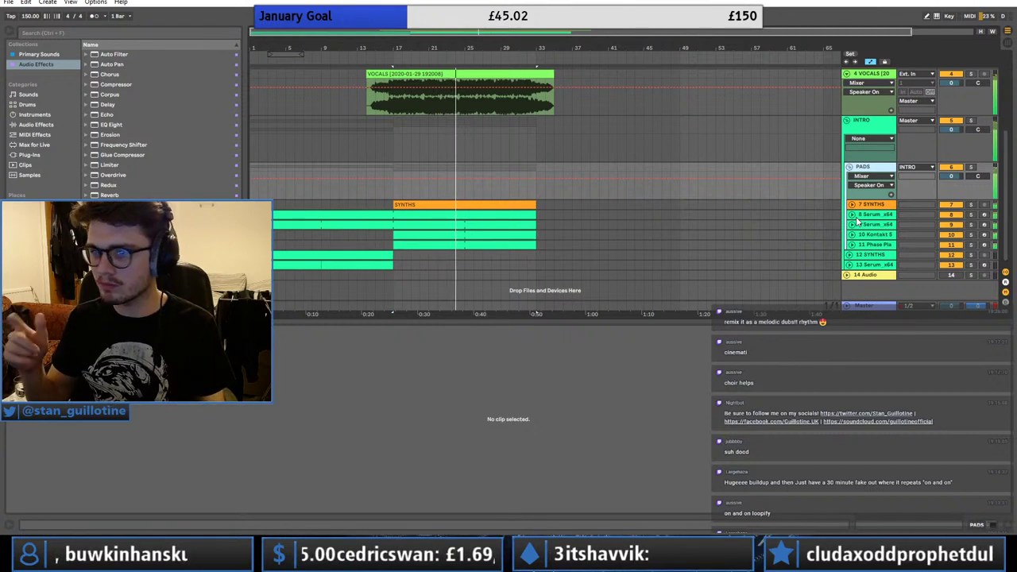
scroll(814, 199, up, 1)
click(848, 178)
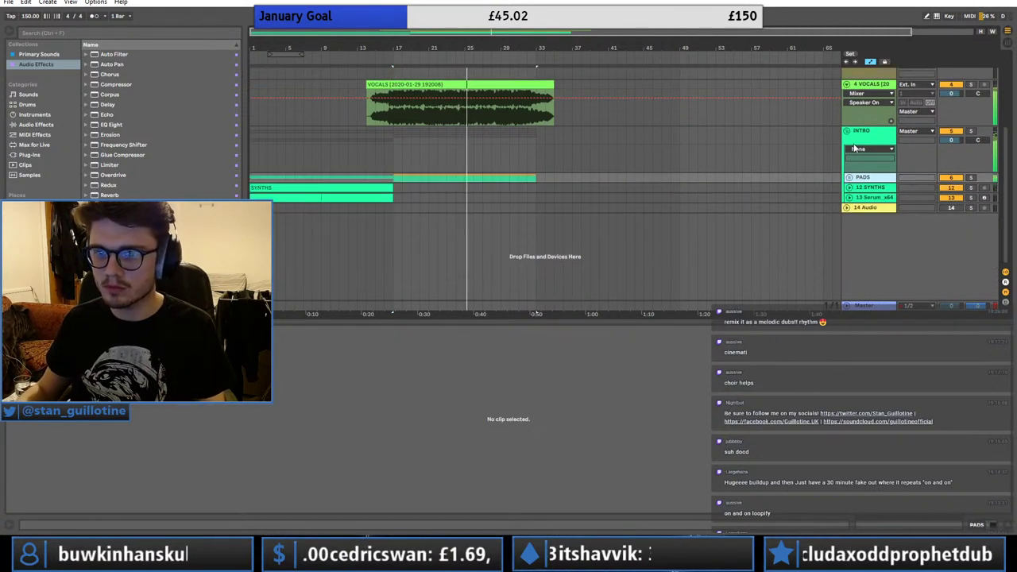
scroll(797, 173, up, 4)
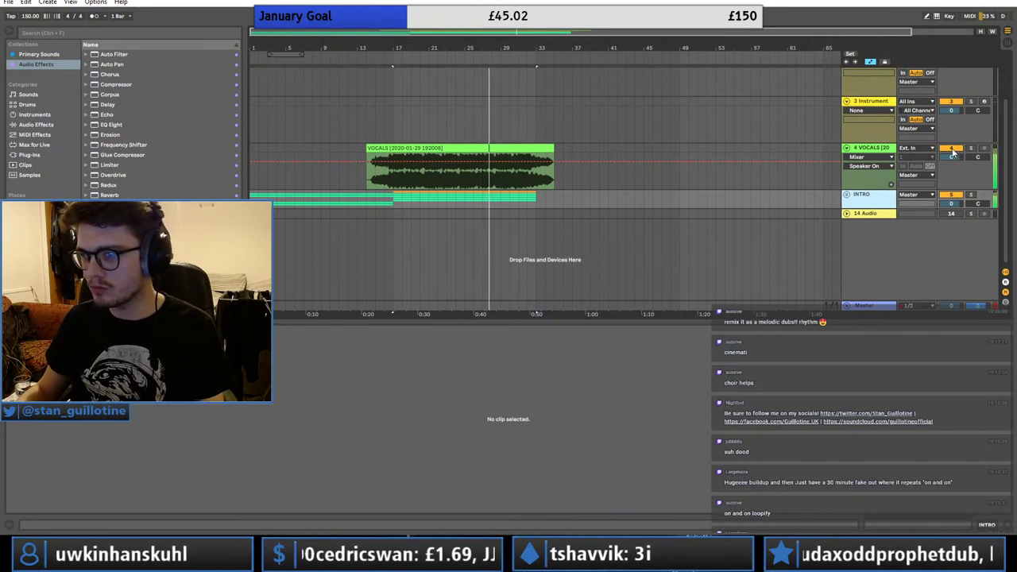
click(254, 203)
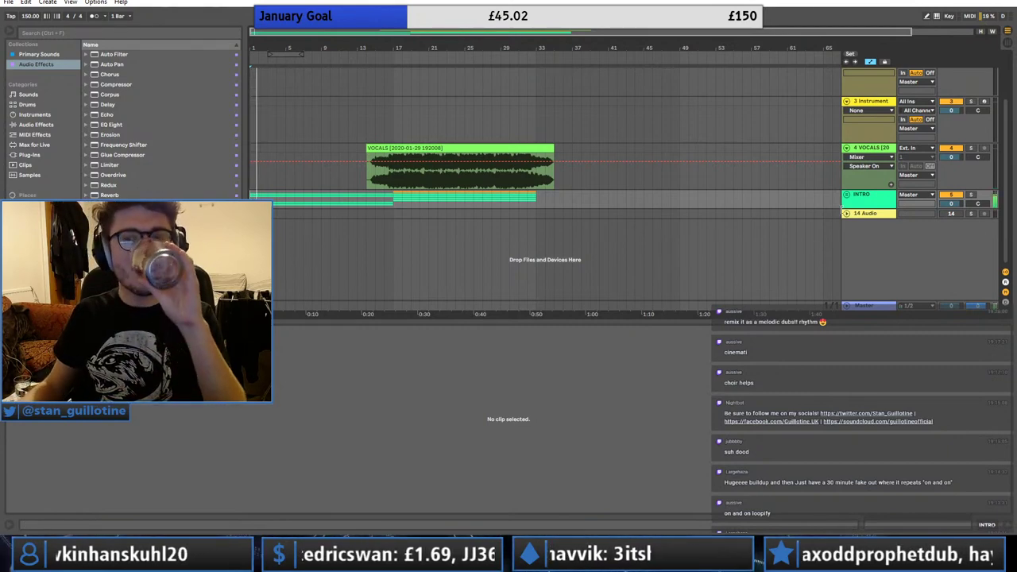
- Unfold the INTRO group and join the 13 Serum track's clips into a single clip spanning bars 1–17
click(847, 195)
double_click(313, 261)
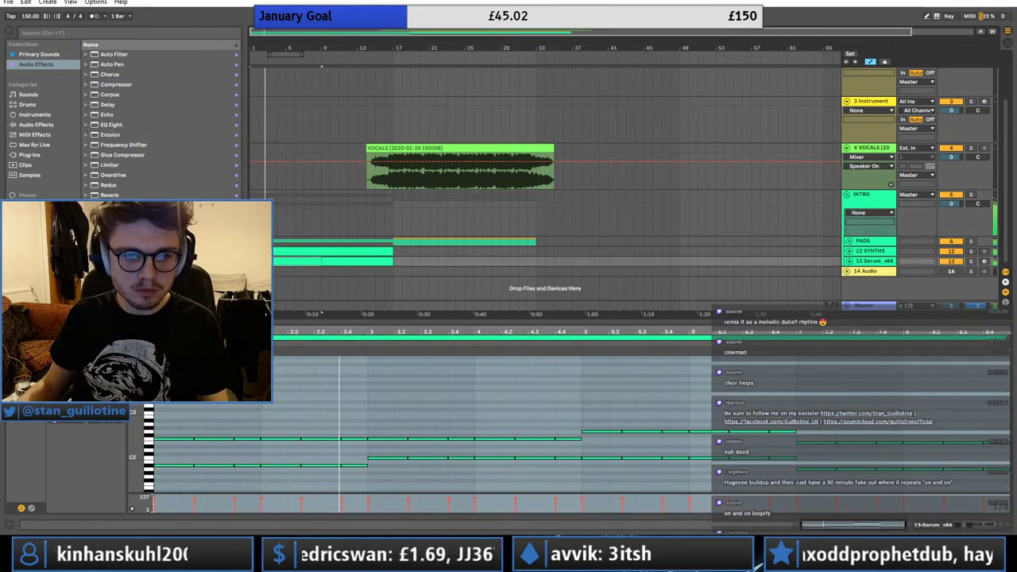
click(358, 260)
shift+click(291, 263)
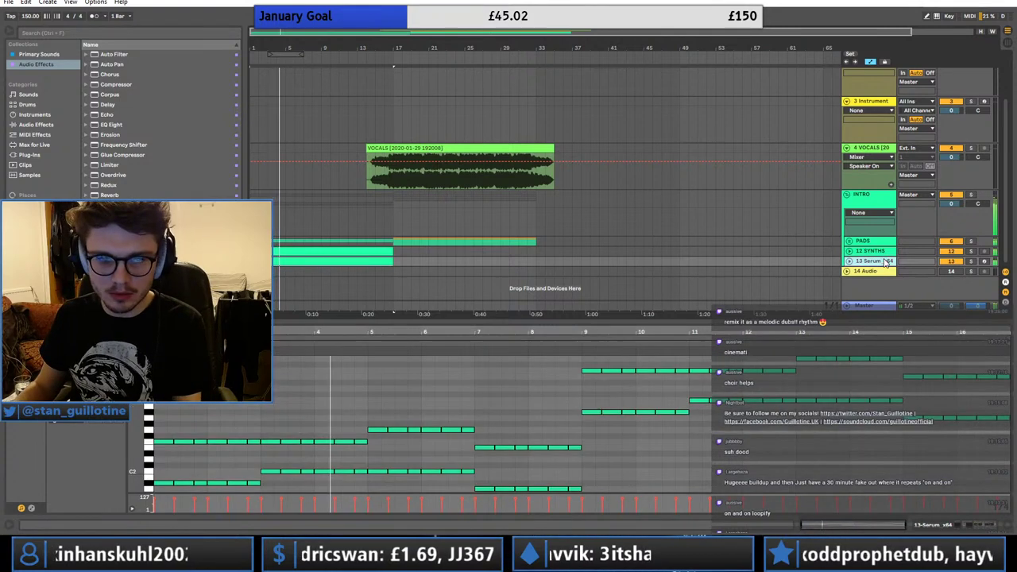
- Solo the 13 Serum track and shorten its Reverb decay time to 3.31 s
click(874, 261)
click(40, 426)
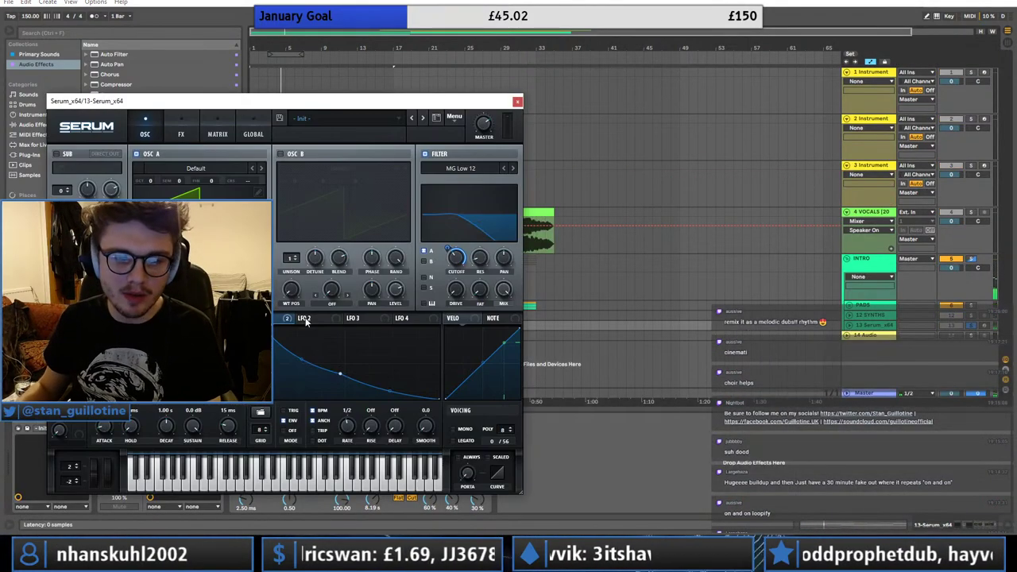
click(517, 102)
drag(372, 499, 371, 512)
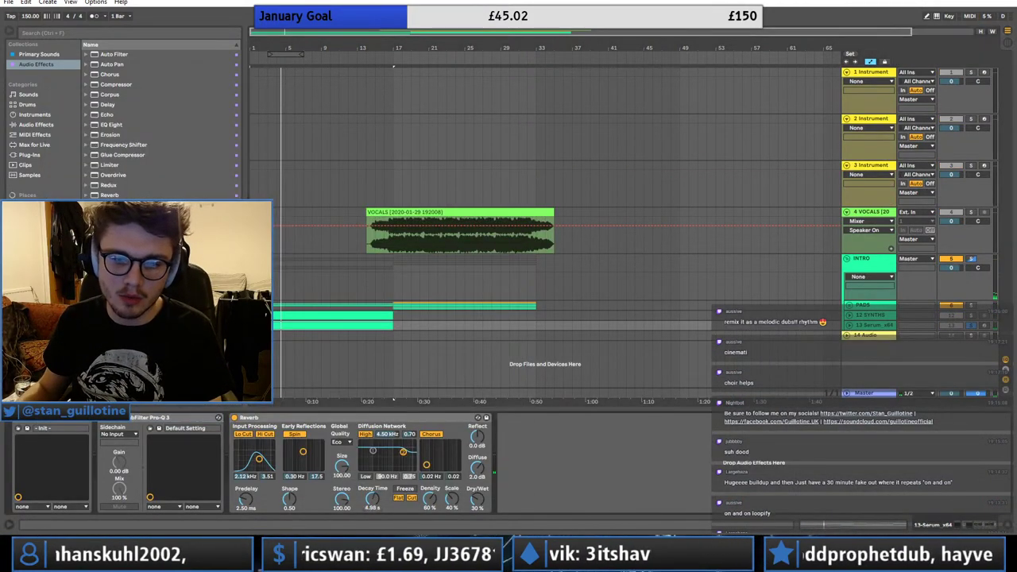
- Route Serum's LFO 2 to oscillator A's coarse pitch and check the assignment in the modulation matrix
click(35, 424)
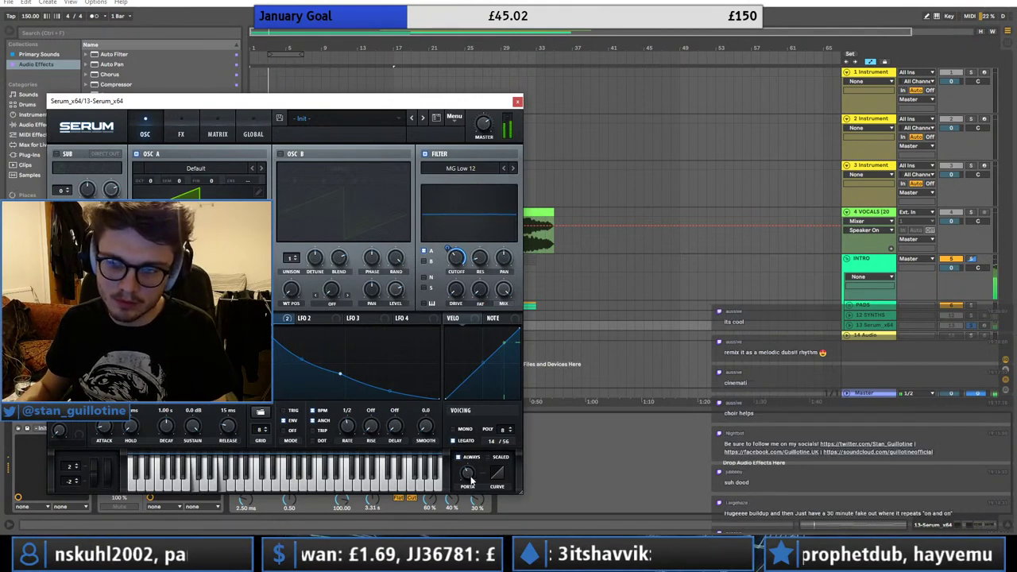
click(302, 318)
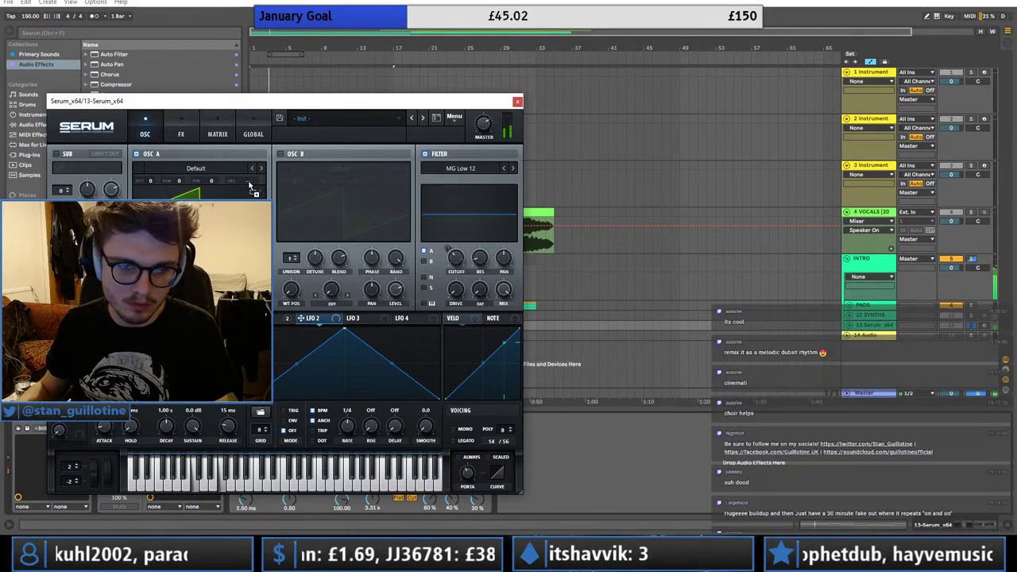
key(space)
key(space)
click(219, 132)
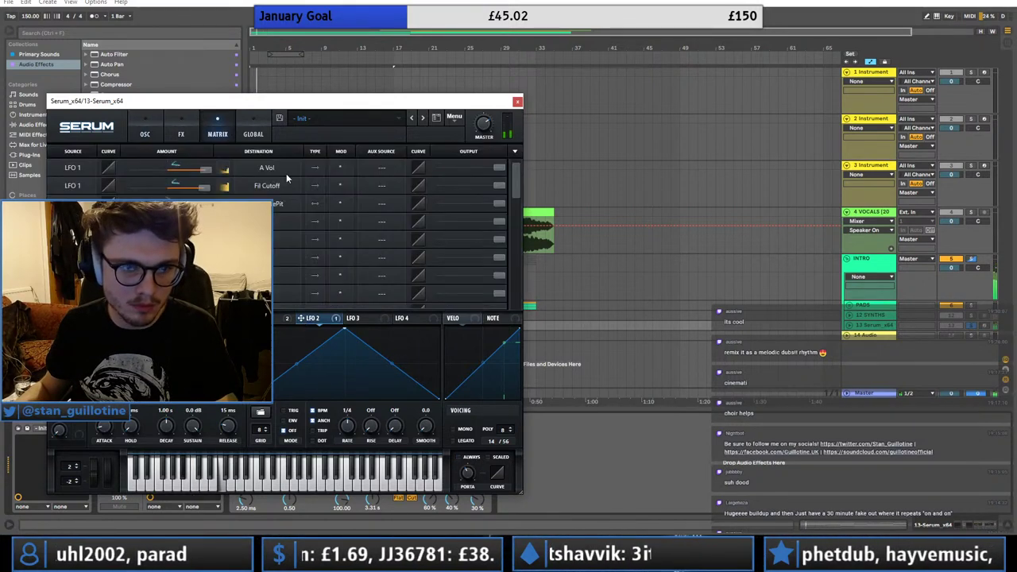
- Shape LFO 2 into a short, steep falling curve in ENV mode, adjust its pitch modulation amount, and unsolo the track
click(144, 130)
drag(334, 326, 274, 327)
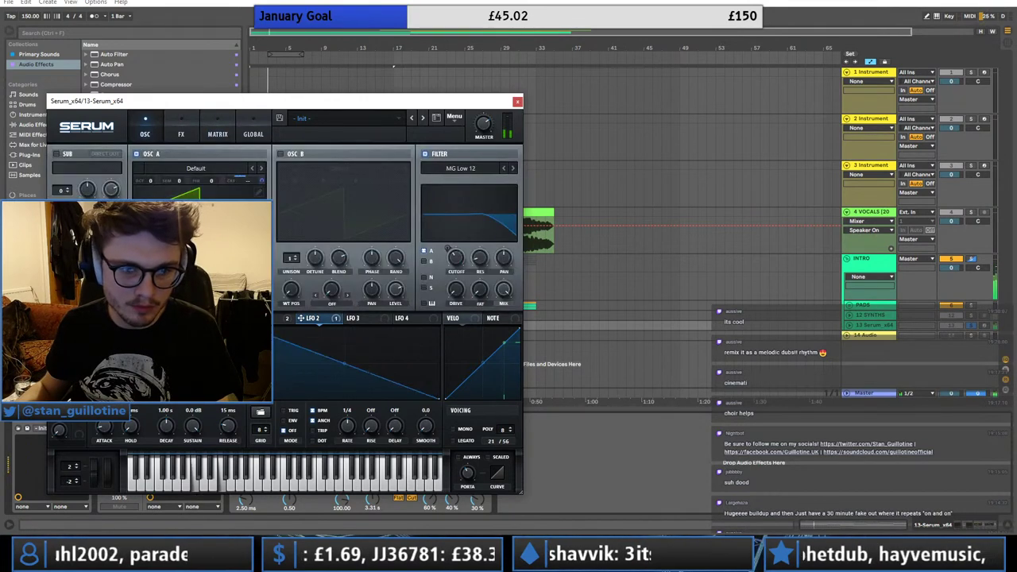
drag(346, 371, 327, 410)
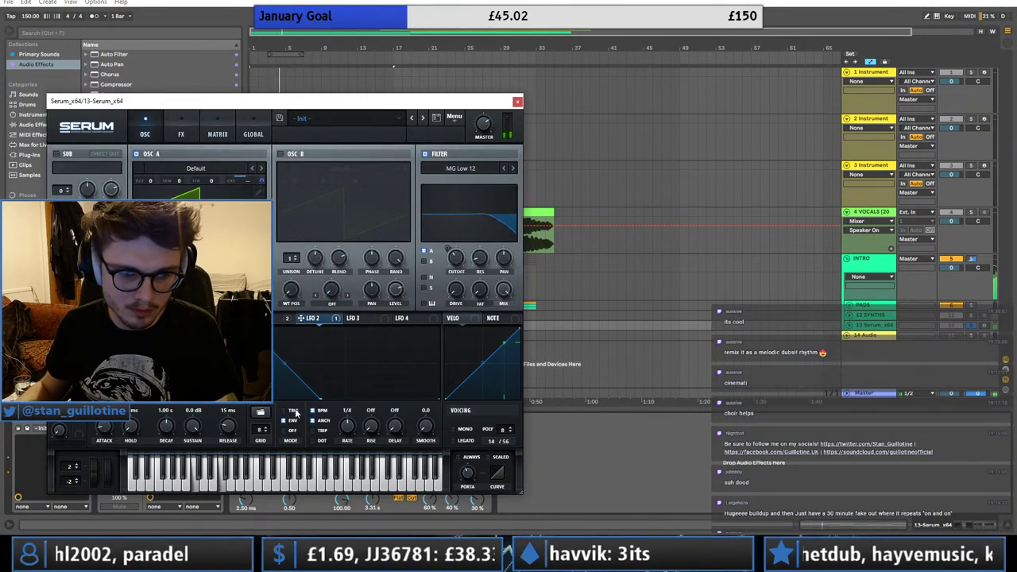
drag(262, 182, 270, 168)
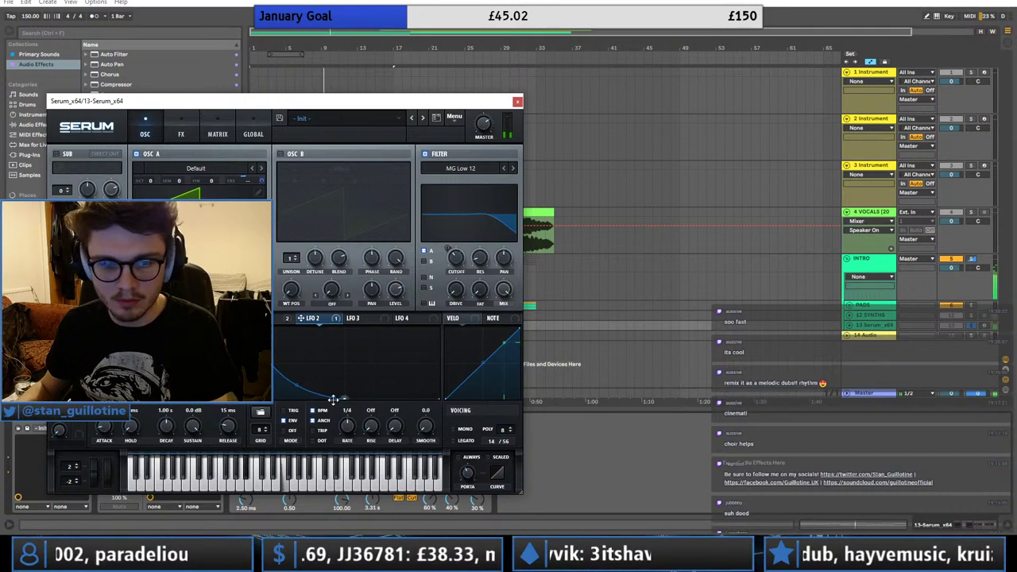
click(517, 102)
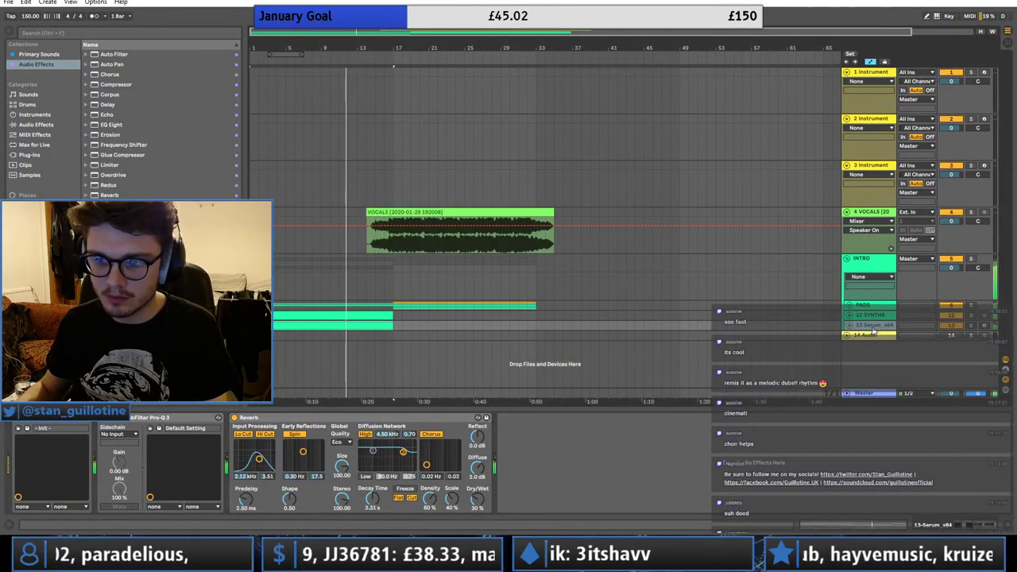
- Check Serum's LFO settings and the SYNTHS track's filter automation during playback into the vocals, and fold the INTRO group
click(37, 419)
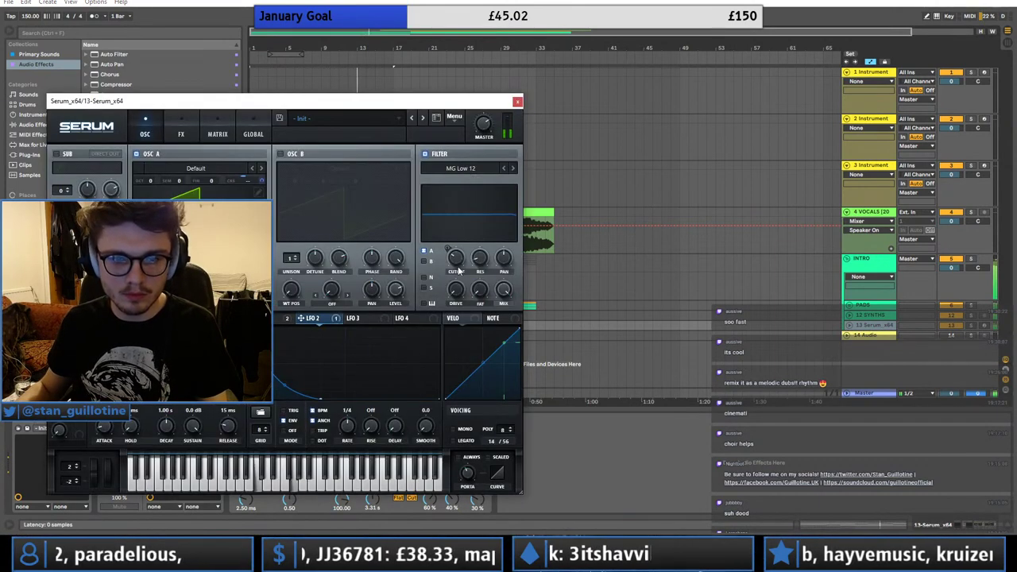
click(264, 319)
click(518, 101)
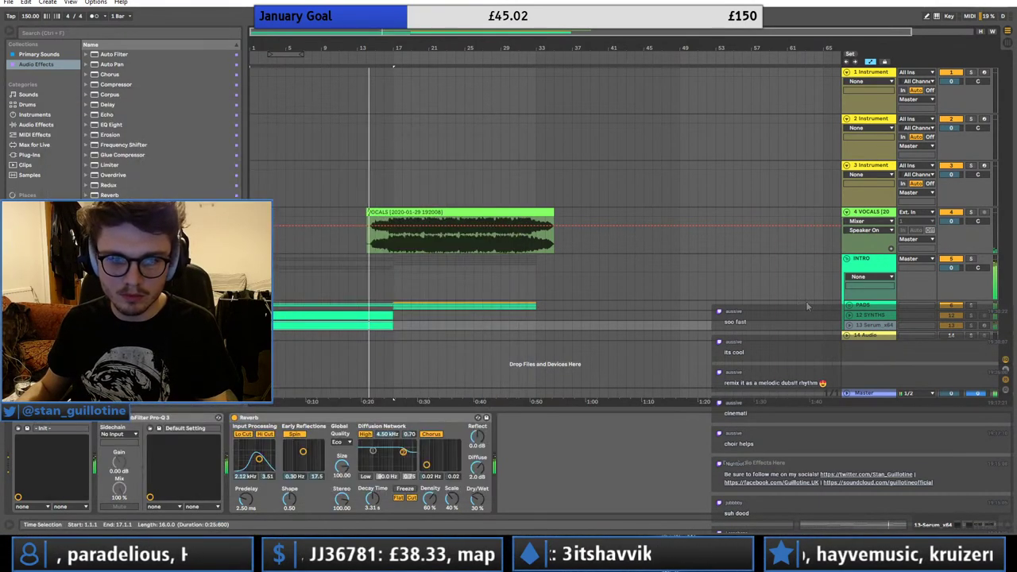
click(316, 326)
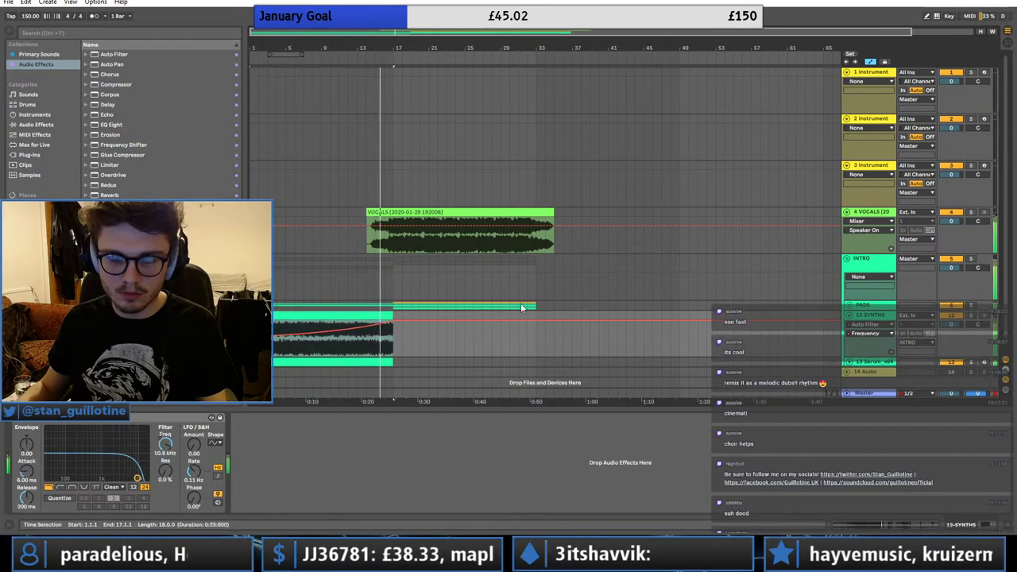
click(866, 274)
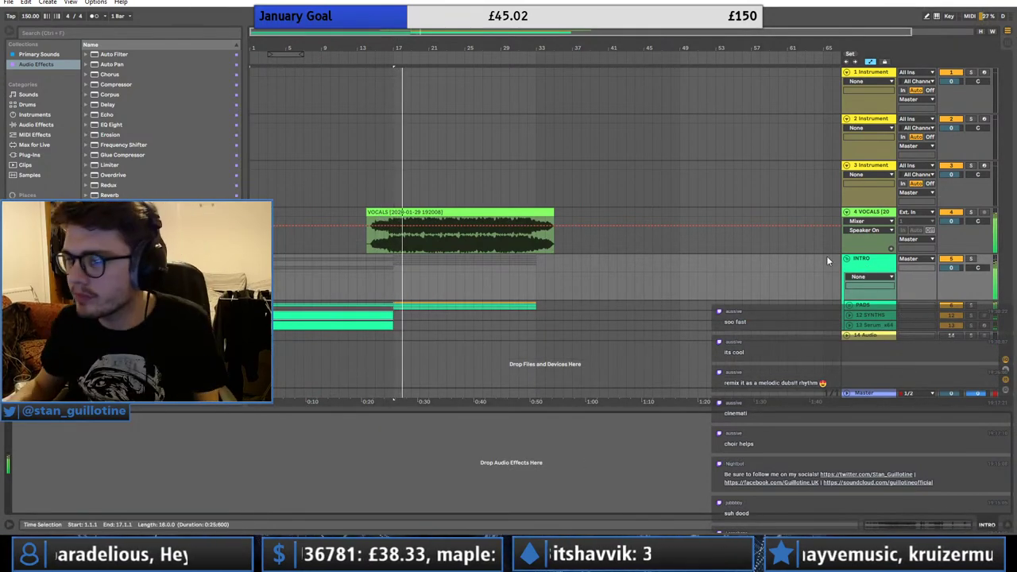
click(847, 258)
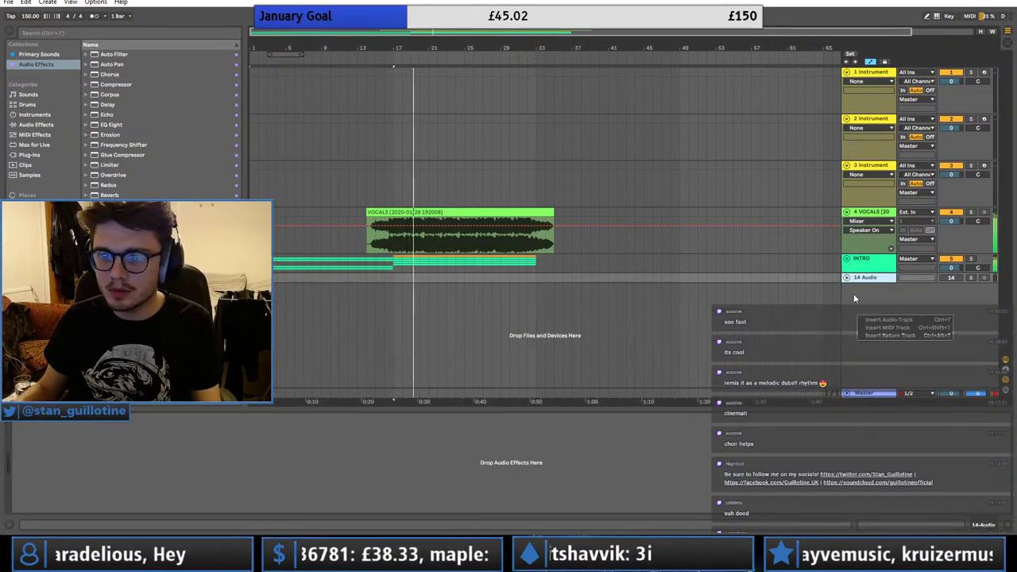
- Try extending the 13 Serum clip to bar 33 by looping its 16-bar pattern
click(397, 71)
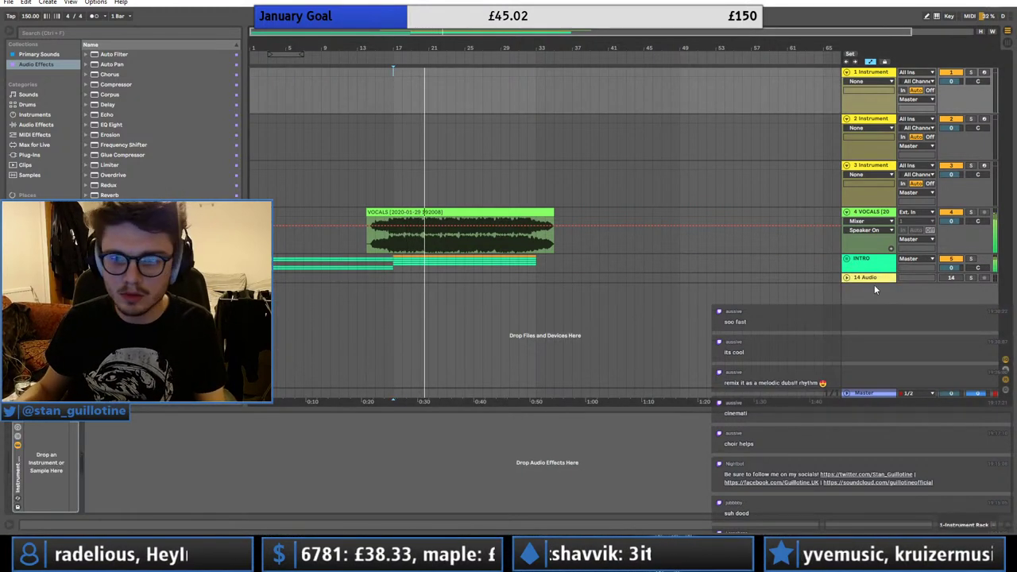
click(846, 258)
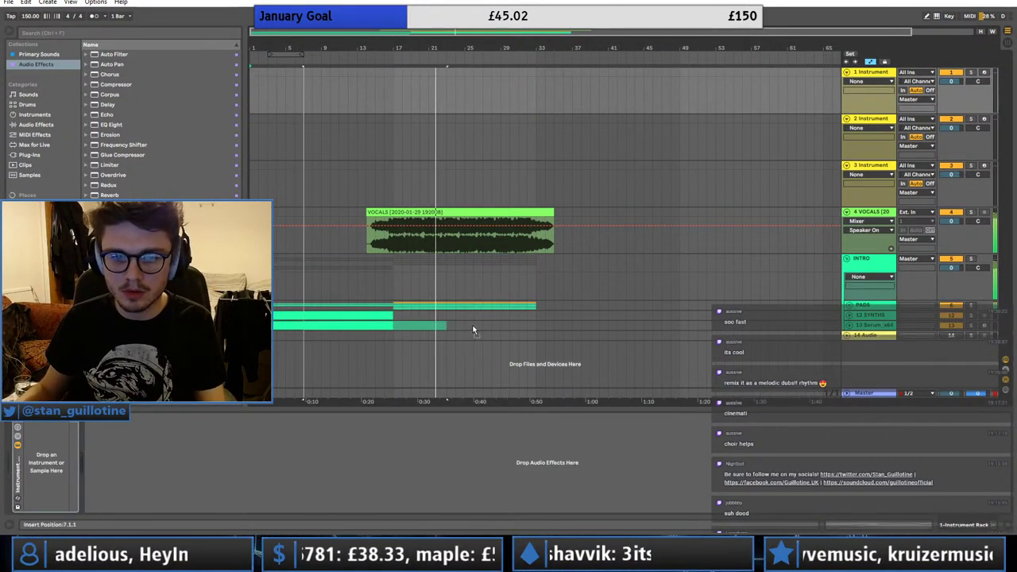
drag(391, 324, 537, 326)
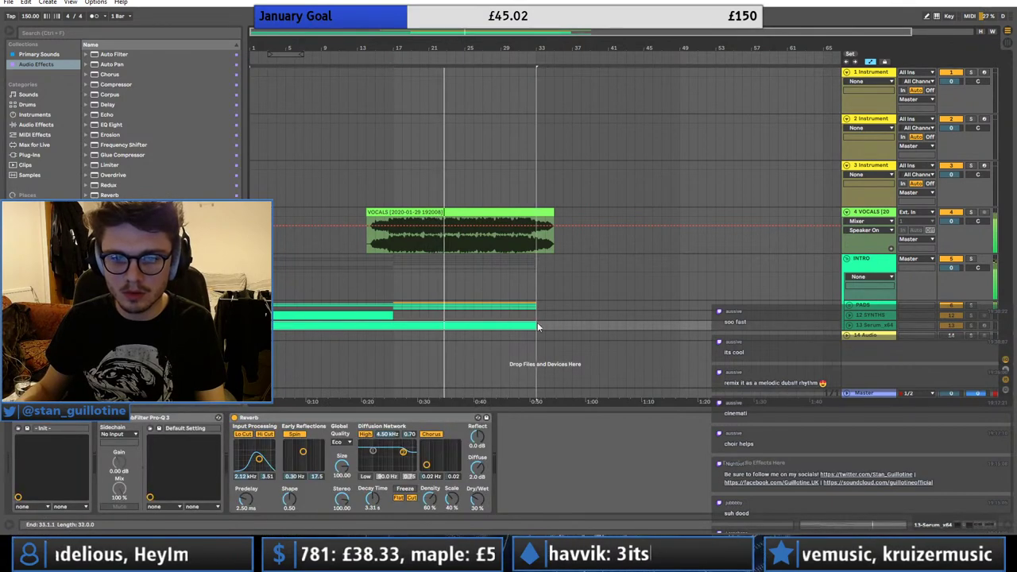
click(848, 325)
double_click(428, 324)
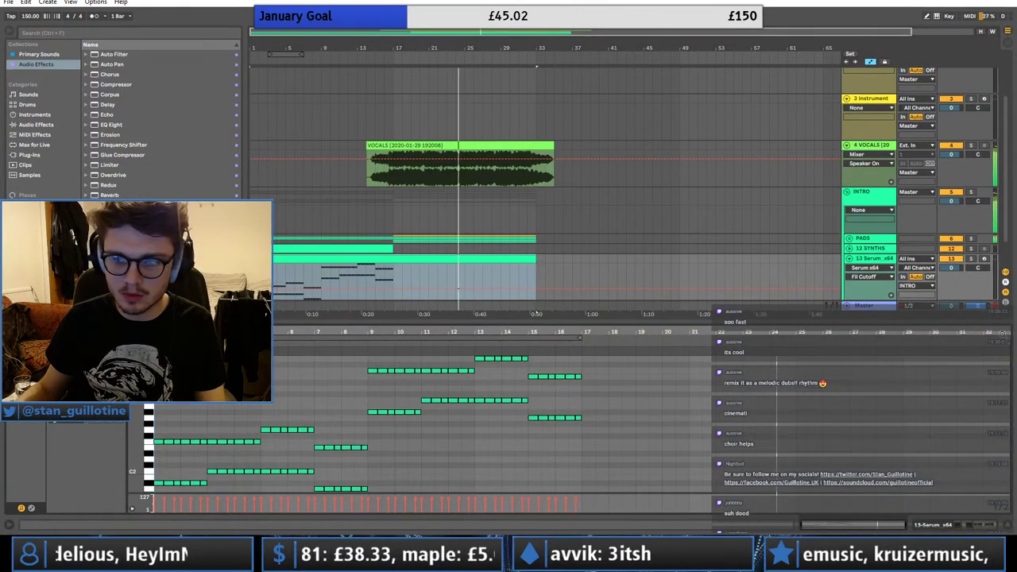
drag(1009, 344, 580, 347)
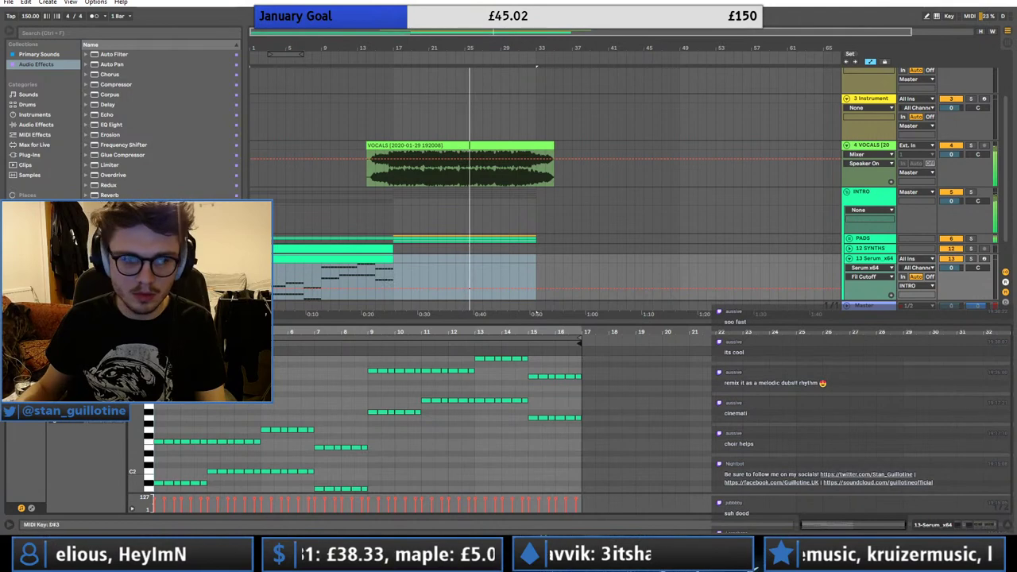
click(348, 286)
drag(394, 260, 536, 260)
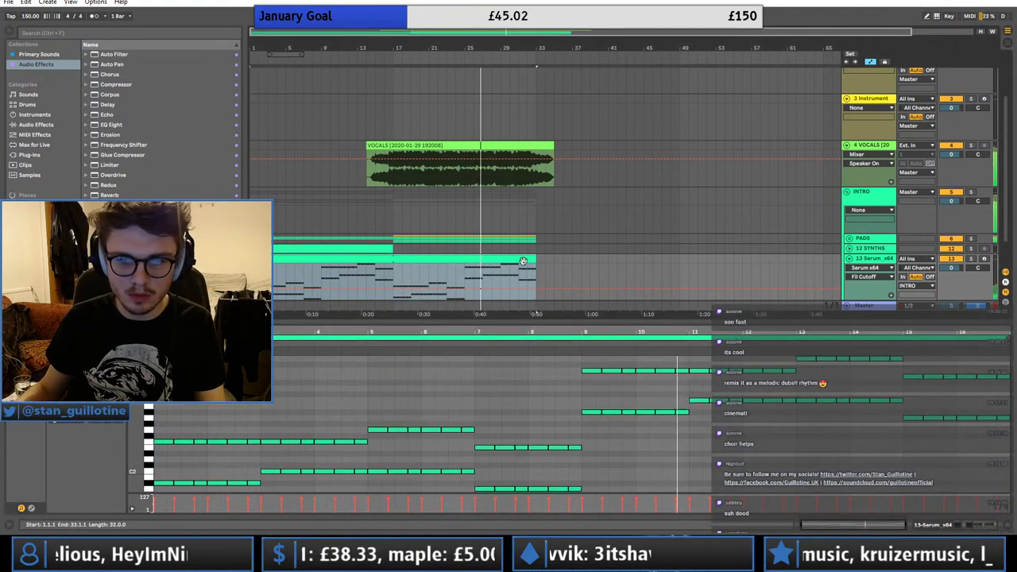
- Remove the 13 Serum pattern after bar 17 and fold the track
drag(465, 279, 394, 262)
key(ctrl+c)
click(392, 273)
key(ctrl+v)
key(Delete)
click(848, 258)
- Play the arrangement from bar 9 and listen to the transition into the vocals at bar 17
click(874, 146)
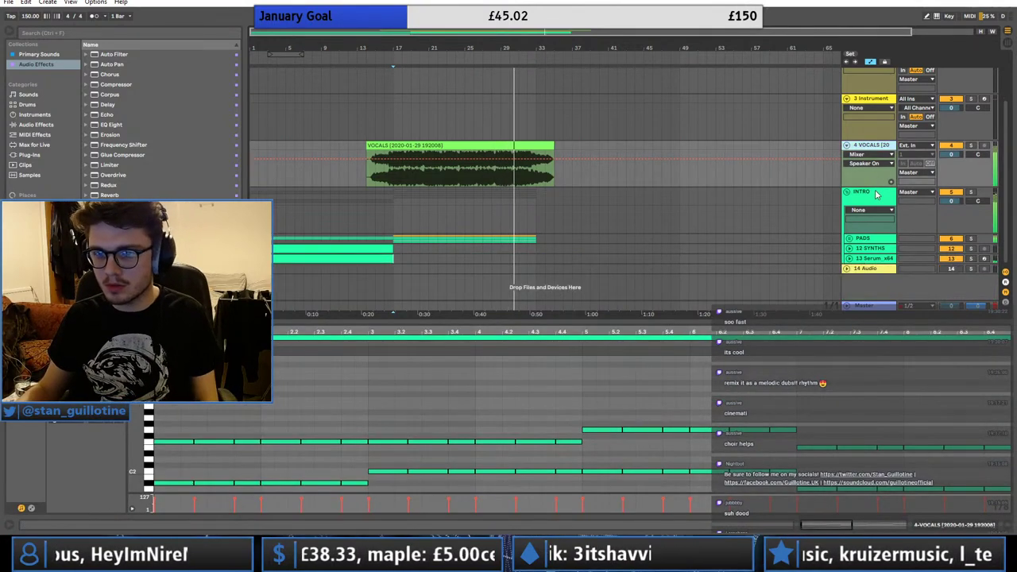
double_click(877, 193)
click(322, 306)
key(space)
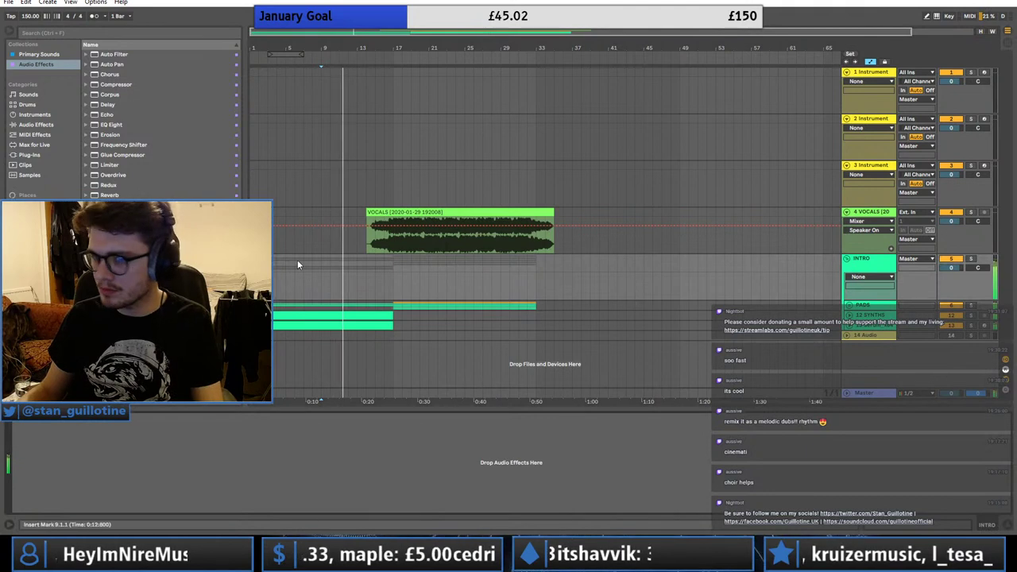
click(393, 278)
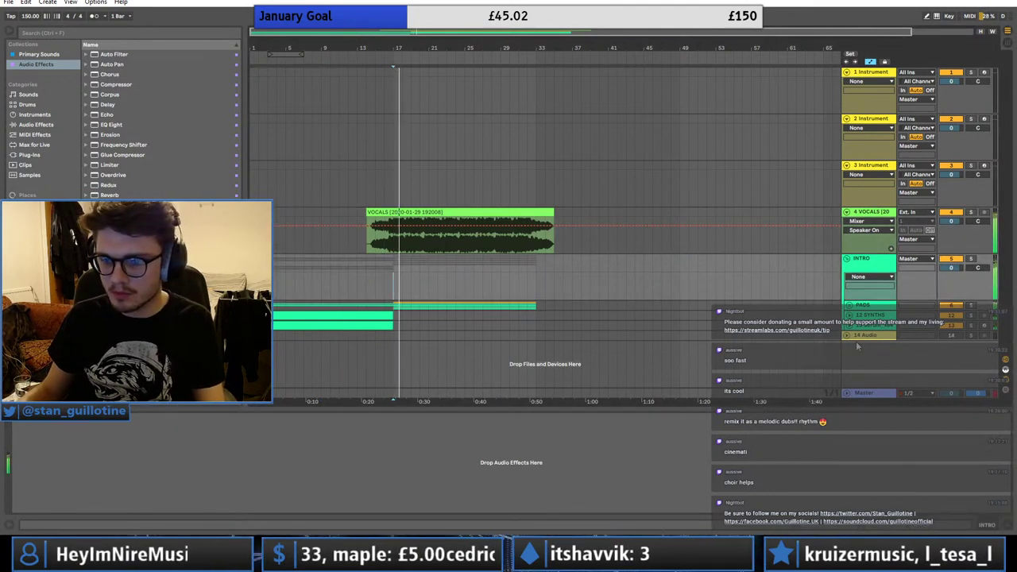
- Load Stern Kick 2 from Decap - Drums That Knock Vol 6 onto 1 Instrument as a one-shot at 0 dB, trimming its tail
click(389, 82)
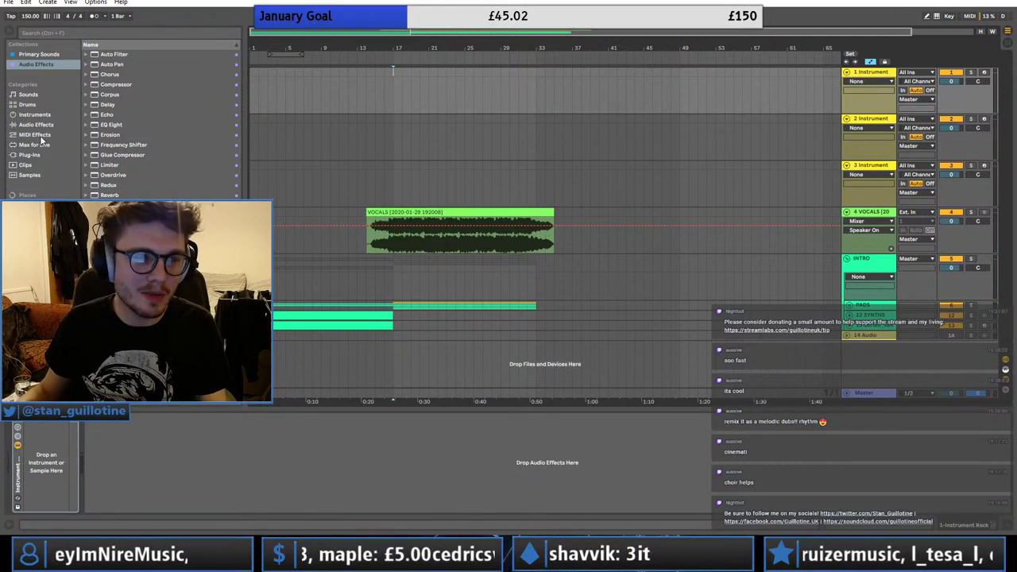
click(39, 54)
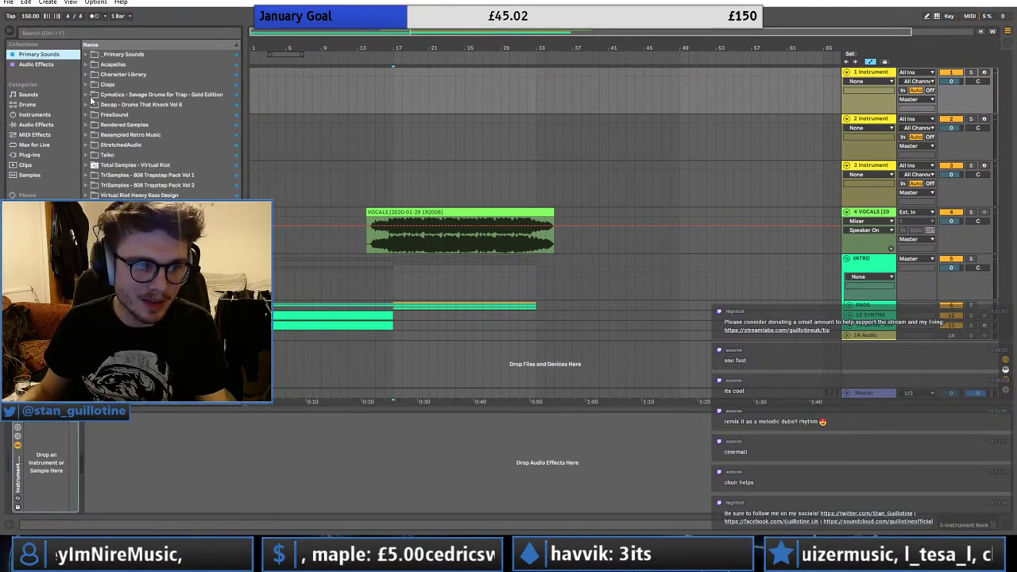
click(90, 105)
click(91, 165)
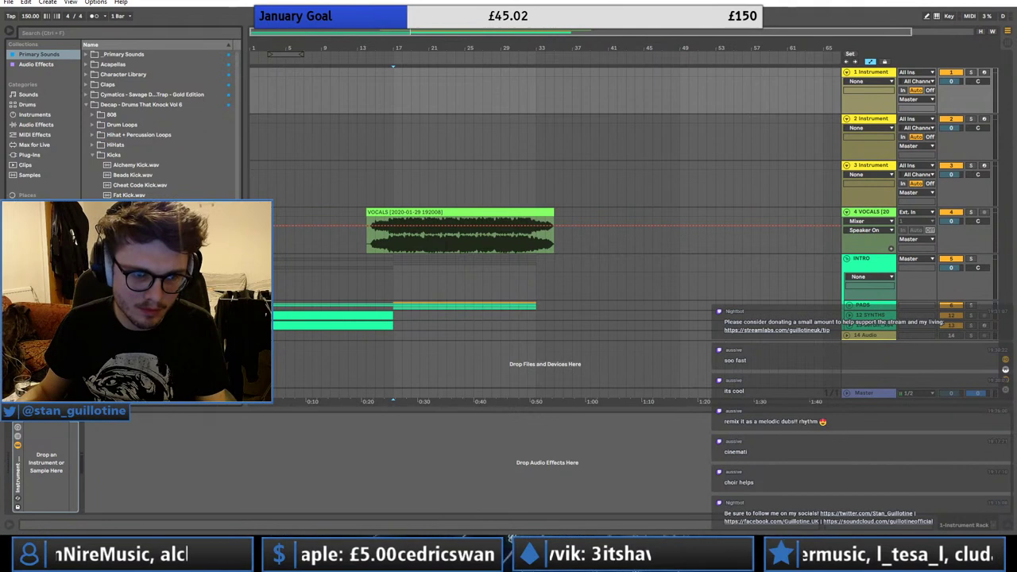
drag(135, 318, 35, 436)
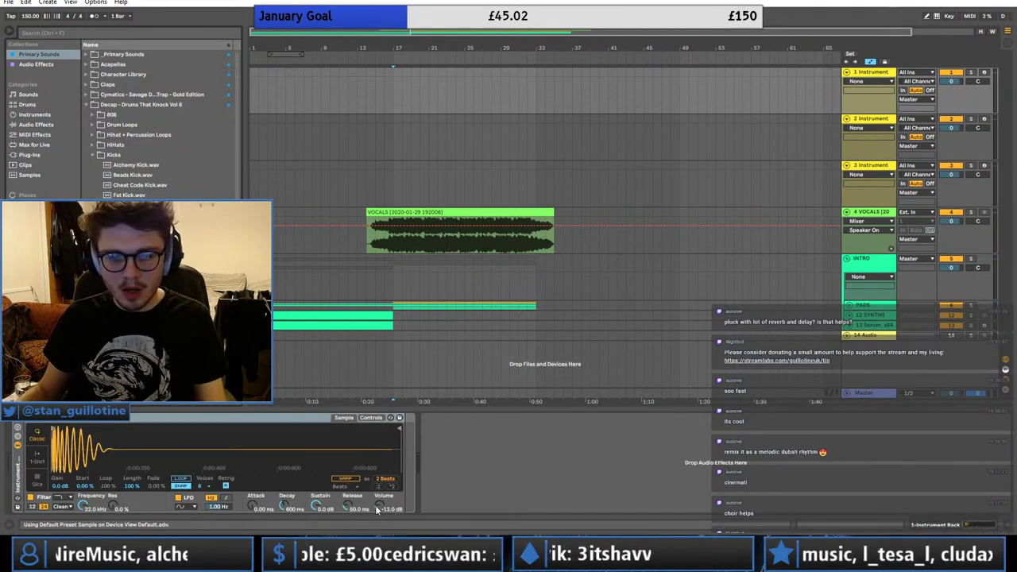
click(36, 455)
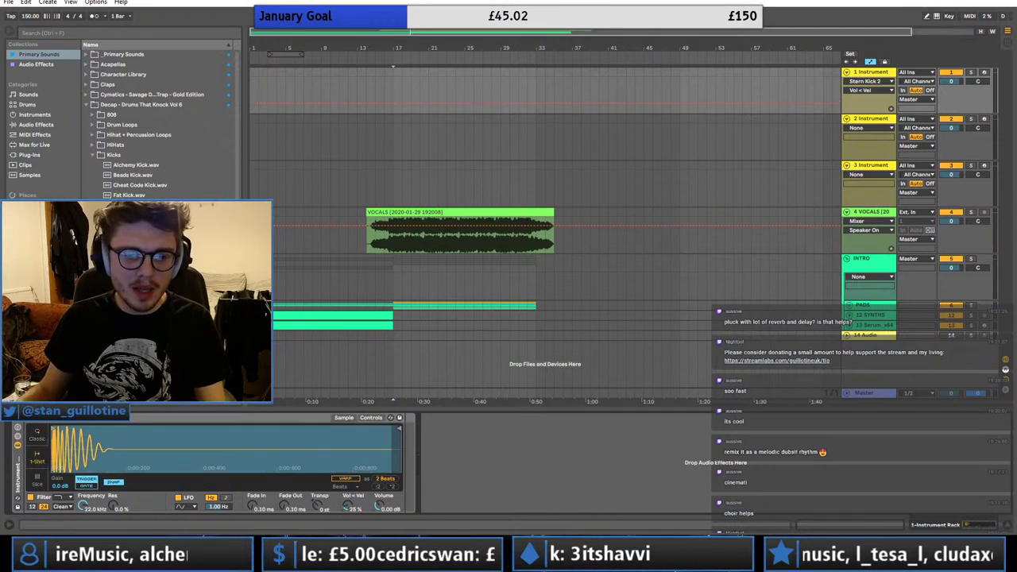
drag(407, 430, 119, 435)
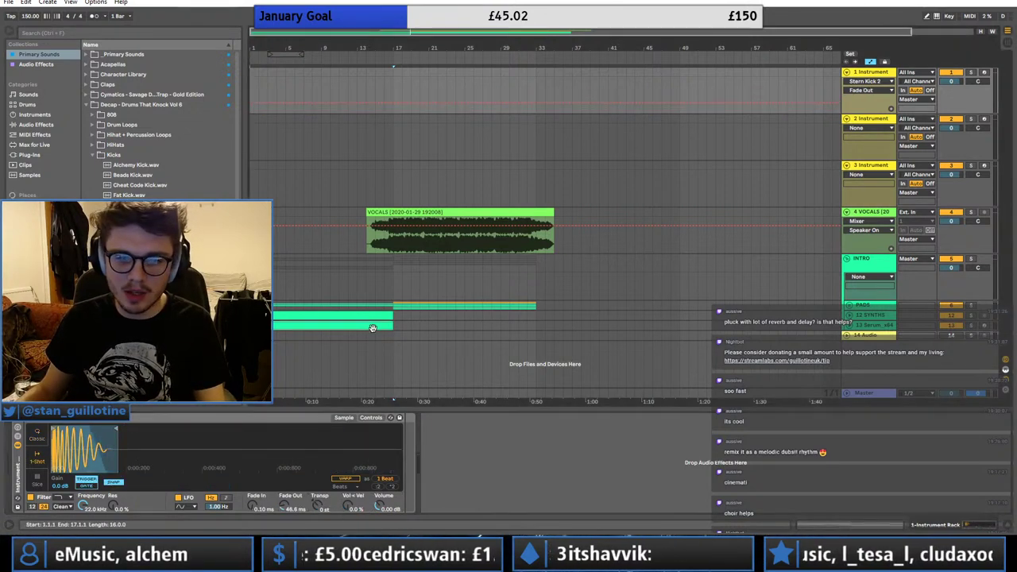
- Solo the 13 Serum track and set its Reverb to 1.40 s decay time and 20% dry/wet
click(969, 327)
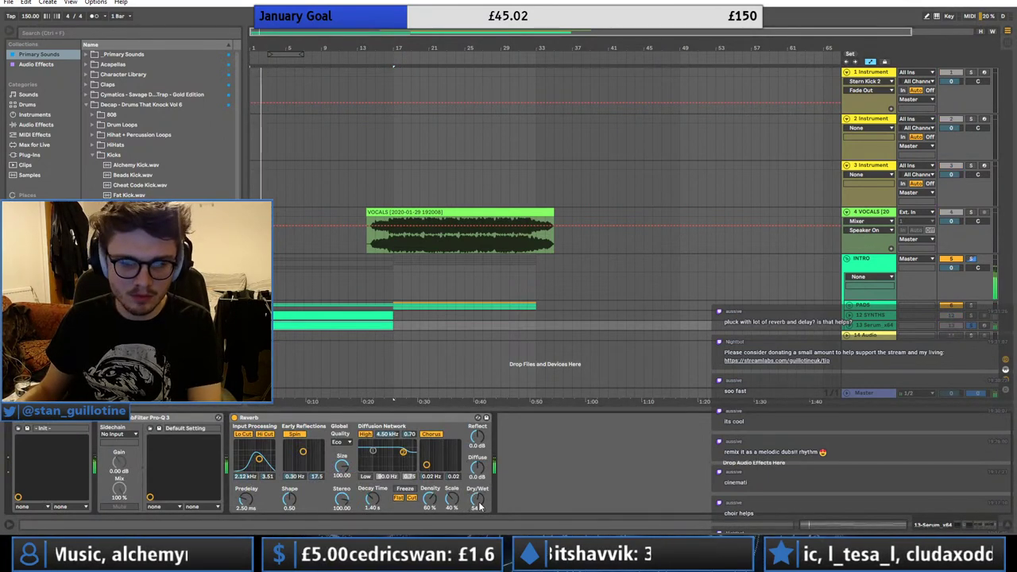
click(85, 105)
drag(478, 499, 477, 526)
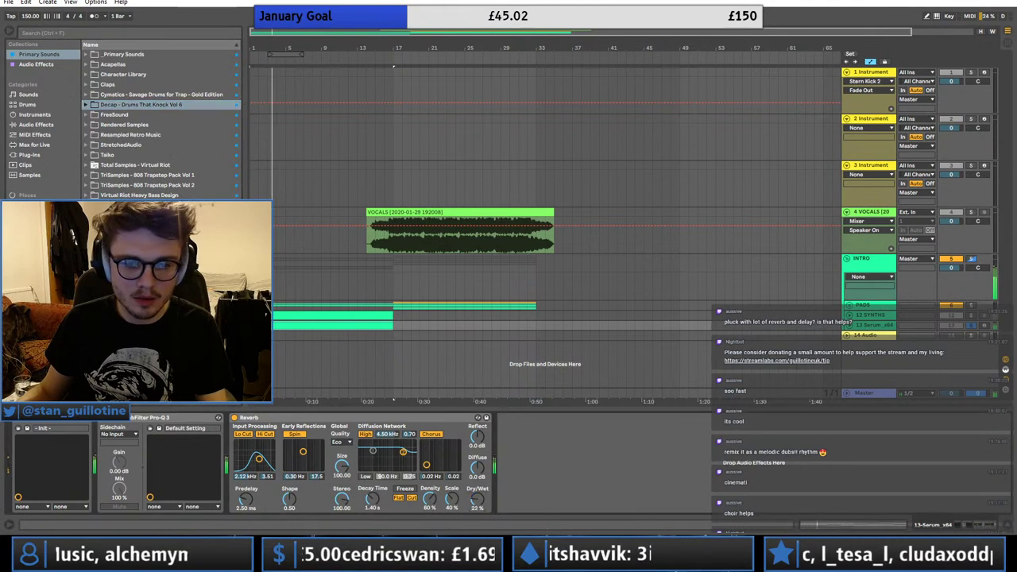
- Insert a Delay before the Reverb on 13 Serum, with both sides synced to 4 sixteenths and the filter at 2.08 kHz, width 3.74
click(36, 125)
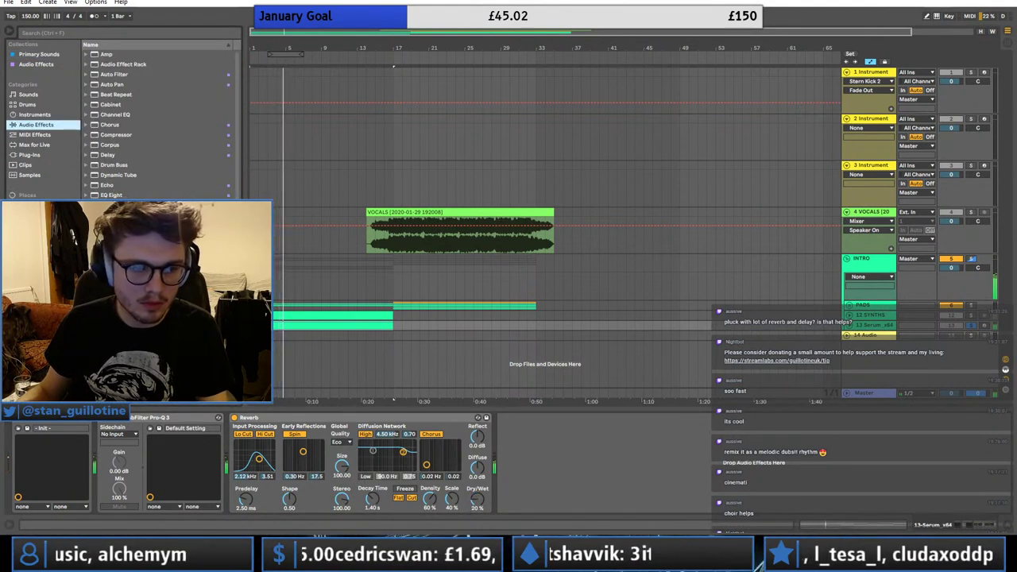
click(108, 155)
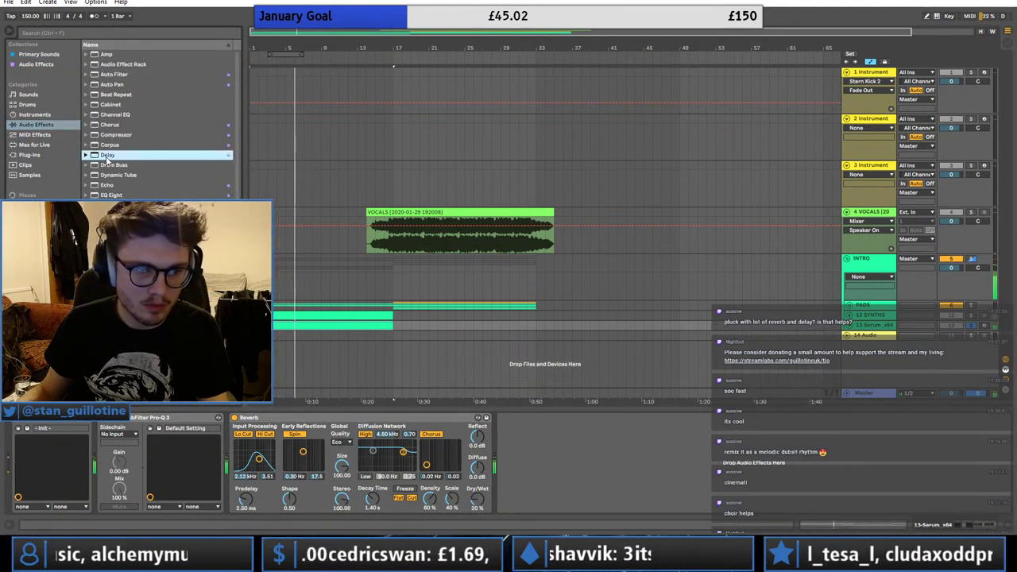
drag(108, 155, 293, 450)
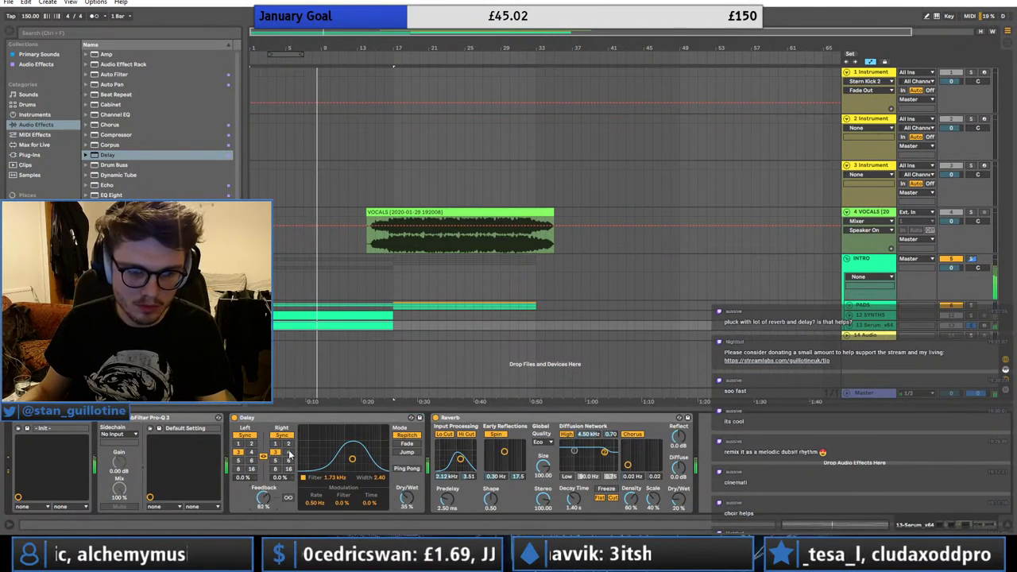
click(289, 452)
drag(352, 458, 354, 452)
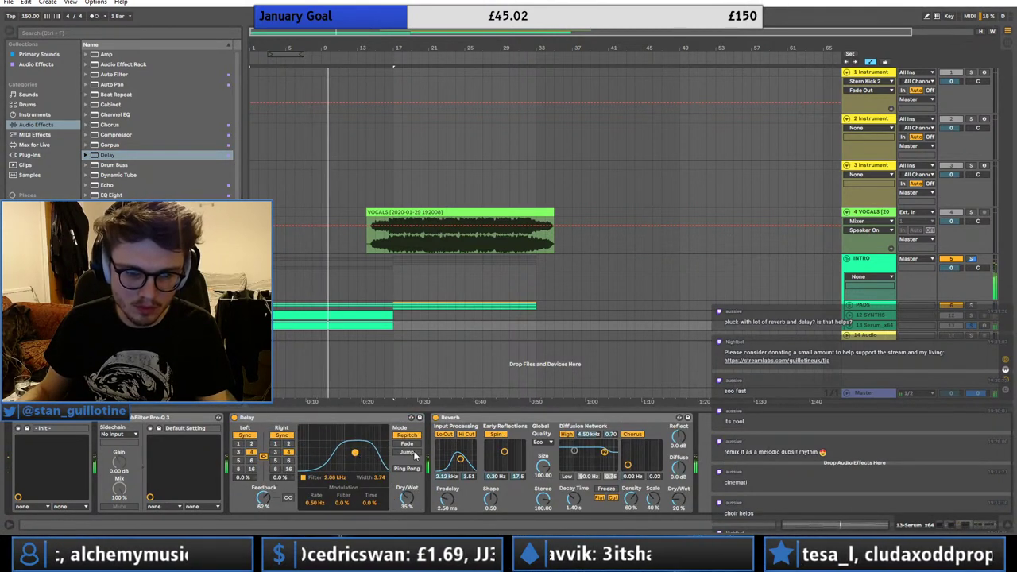
- Unsolo the 13 Serum track and lower its Delay's dry/wet mix
click(859, 274)
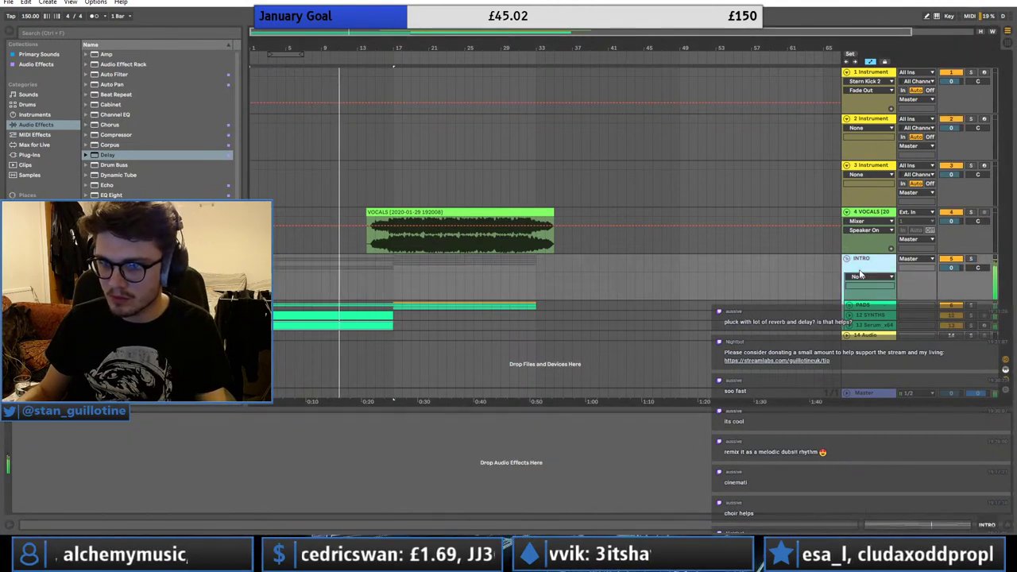
click(873, 325)
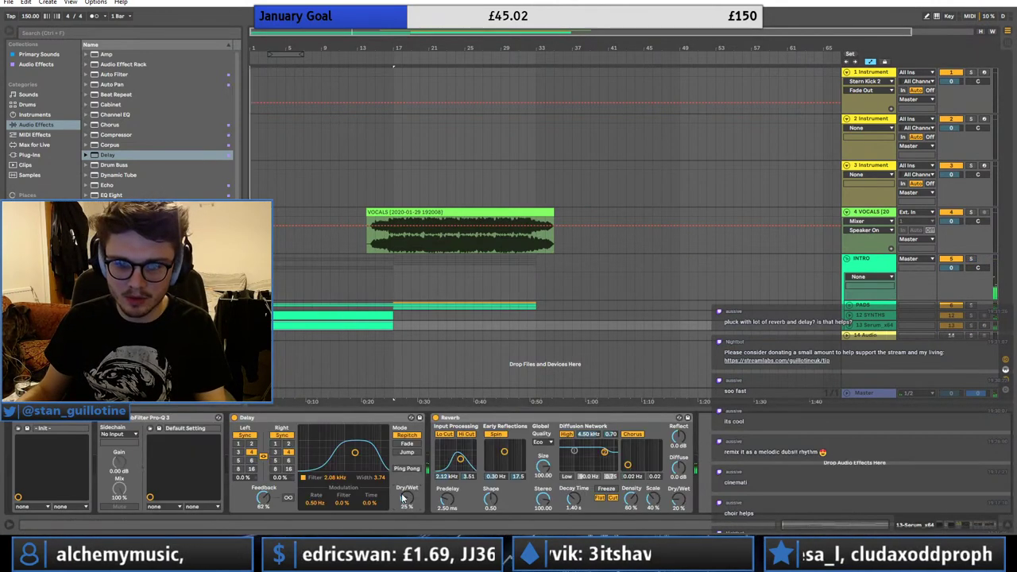
drag(380, 476, 380, 485)
- Fold the INTRO group and insert an empty MIDI clip on 1 Instrument from bar 17 to bar 33
click(848, 261)
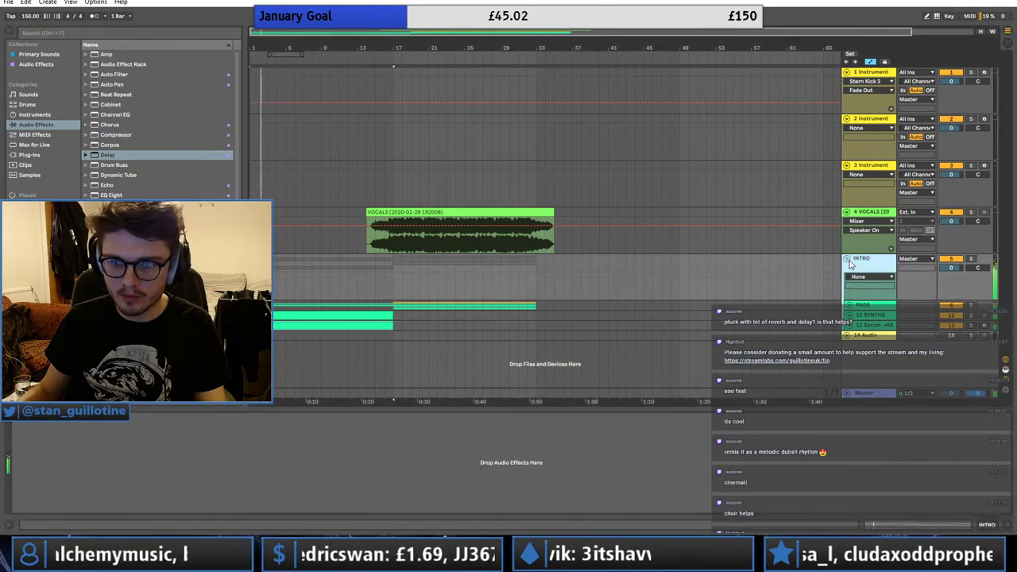
mouse_move(391, 72)
mouse_down()
mouse_move(549, 74)
mouse_move(396, 74)
mouse_up()
right_click(512, 75)
click(527, 72)
right_click(402, 75)
click(433, 161)
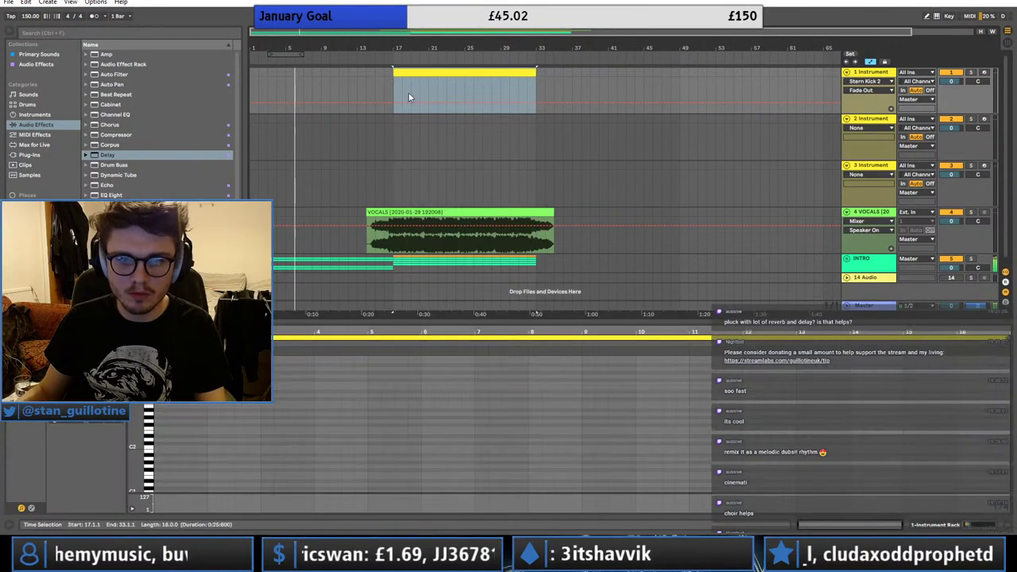
- Add C3 kick notes at 1.1.1 and 1.2.3 in the new 1 Instrument clip
double_click(163, 402)
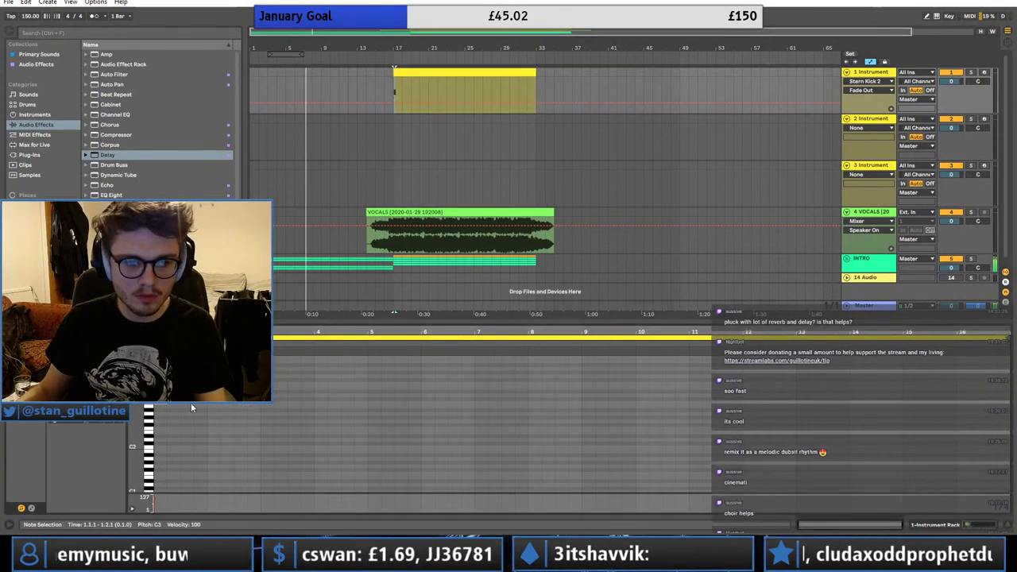
scroll(190, 403, up, 2)
double_click(186, 403)
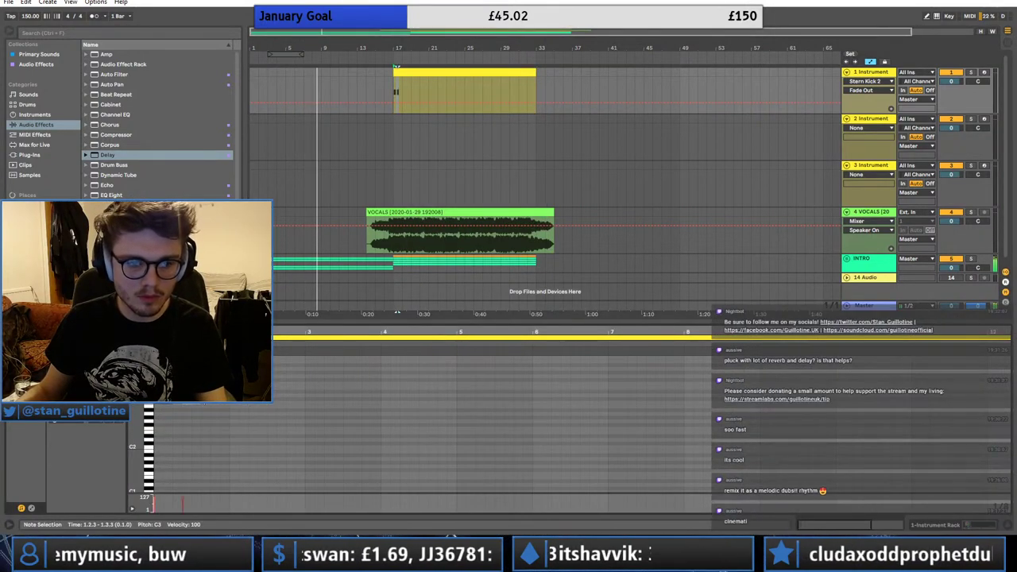
- Try adding a third kick hit in the first bar and duplicating the pattern across the first four bars
double_click(215, 402)
key(ctrl+a)
key(Right)
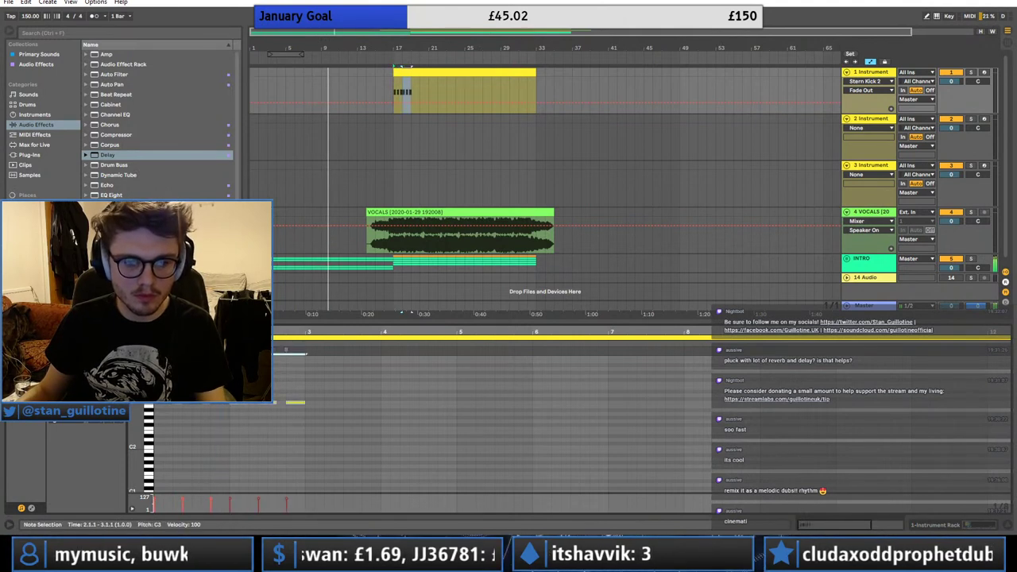
click(310, 396)
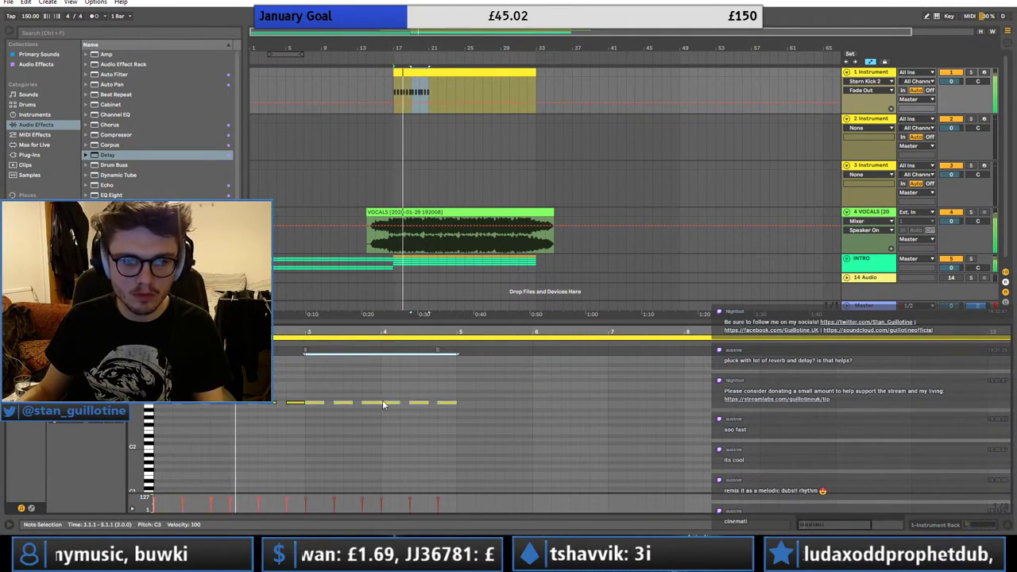
key(ctrl+z)
key(ctrl+z)
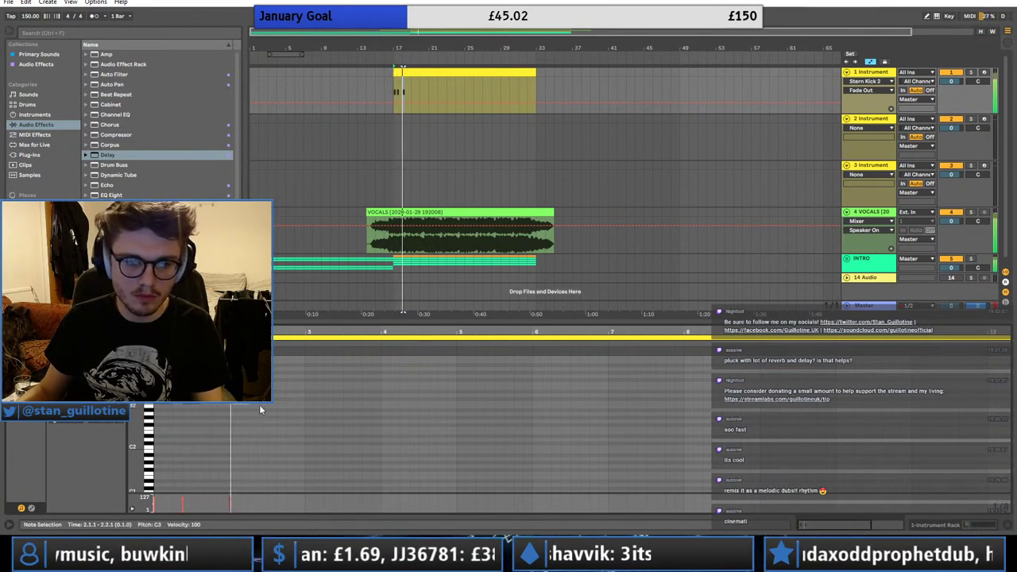
- Add a kick note at 2.2.3 and repeat the two-bar pattern through the rest of the clip to bar 33
double_click(262, 405)
key(ctrl+a)
key(ctrl+c)
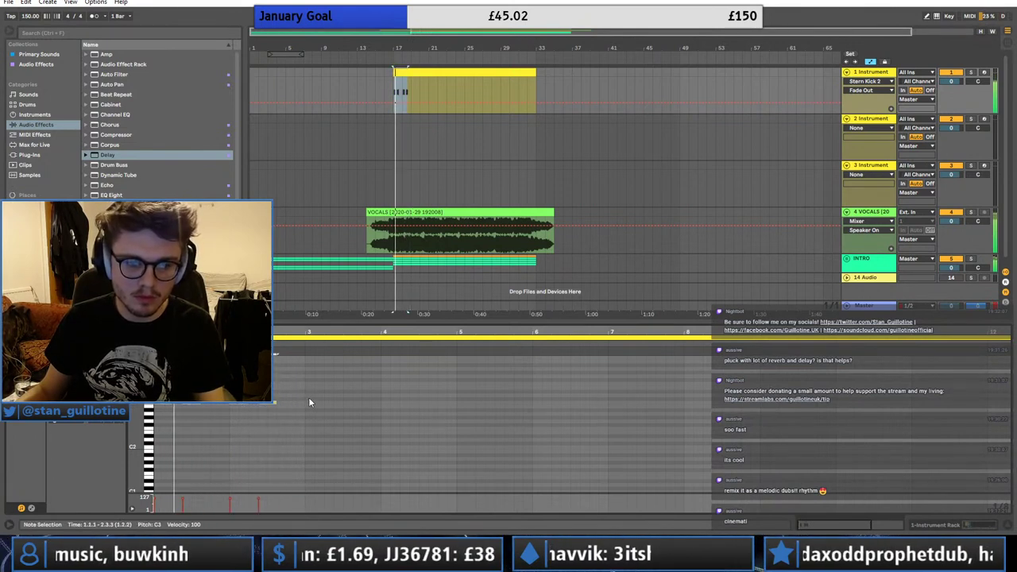
click(308, 398)
key(ctrl+v)
key(ctrl+d)
key(ctrl+d)
click(541, 392)
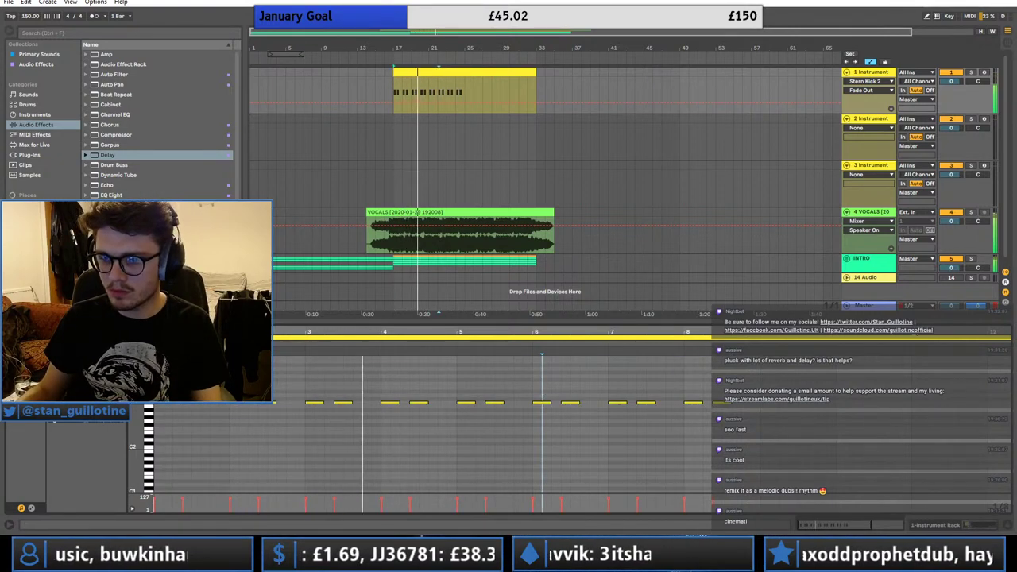
drag(692, 343, 592, 340)
click(617, 151)
click(485, 126)
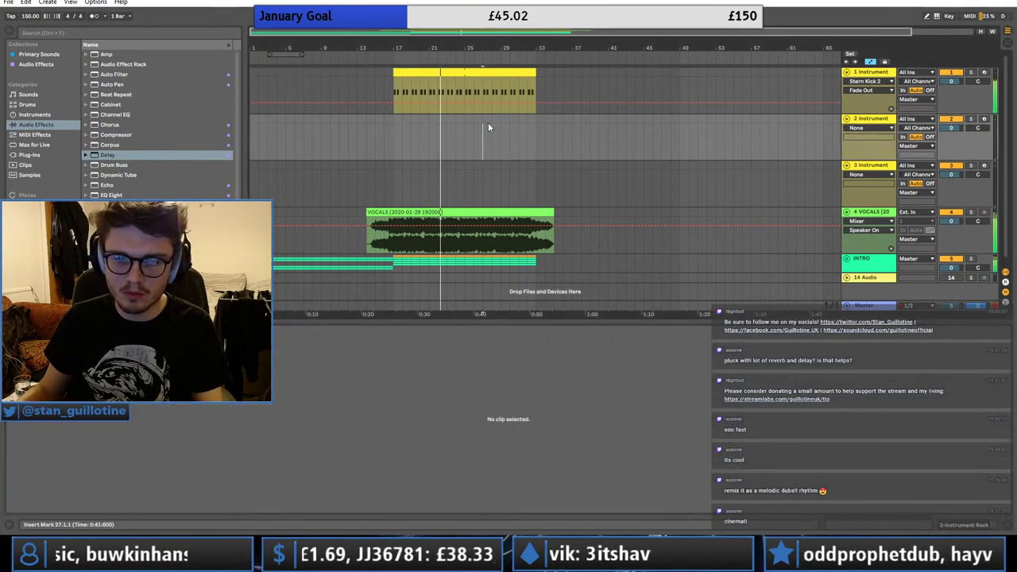
- Insert a new audio track below 14 Audio, unfold 14 Audio and stop playback with the insert mark near bar 17
click(874, 75)
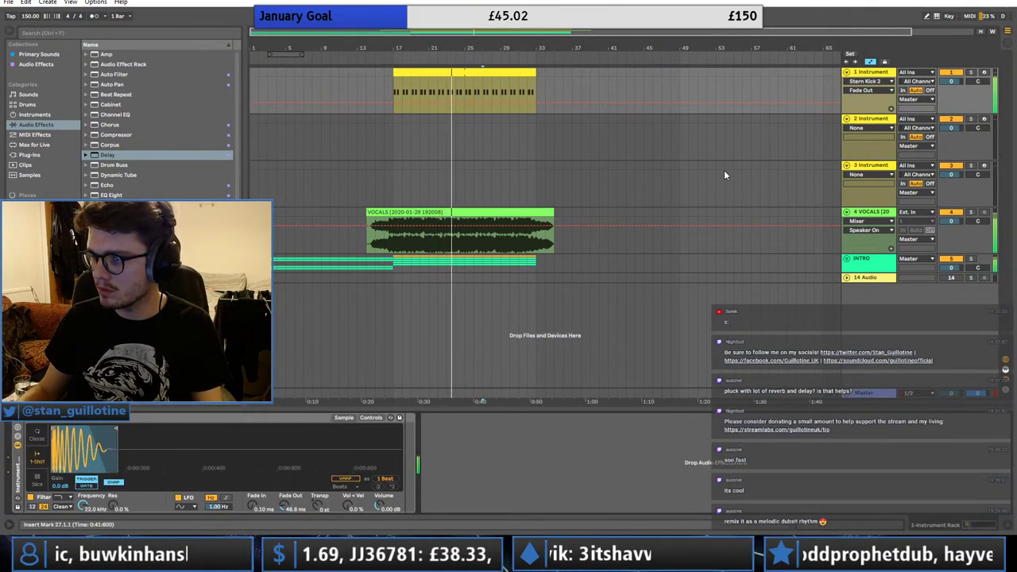
click(392, 119)
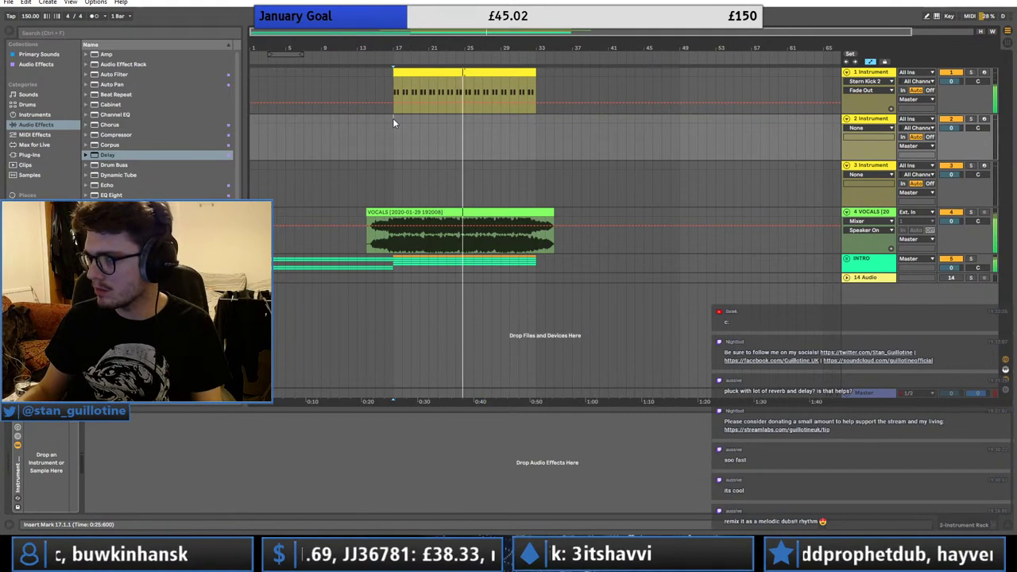
key(plus)
key(plus)
key(ctrl+t)
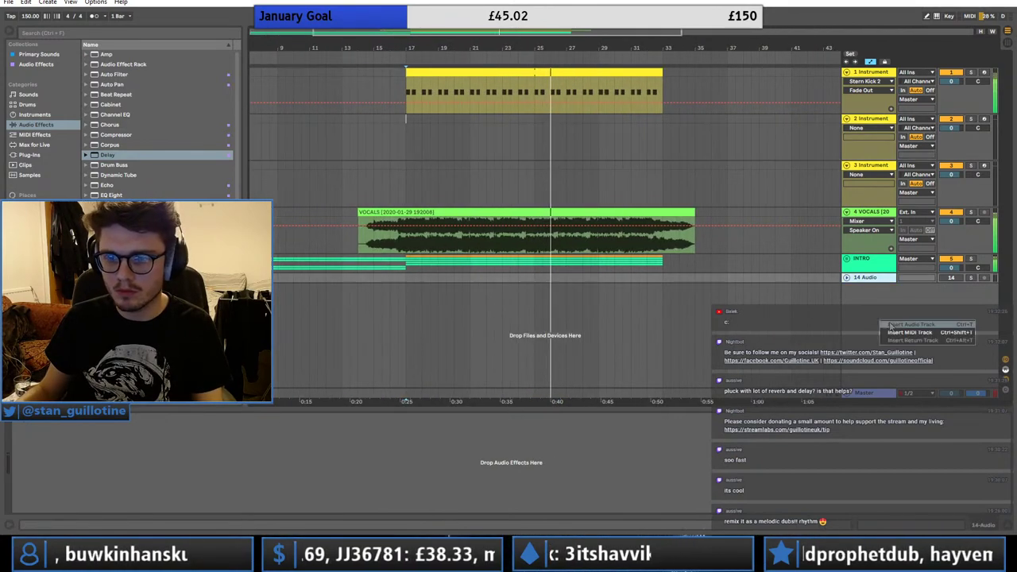
click(846, 277)
click(949, 278)
click(462, 279)
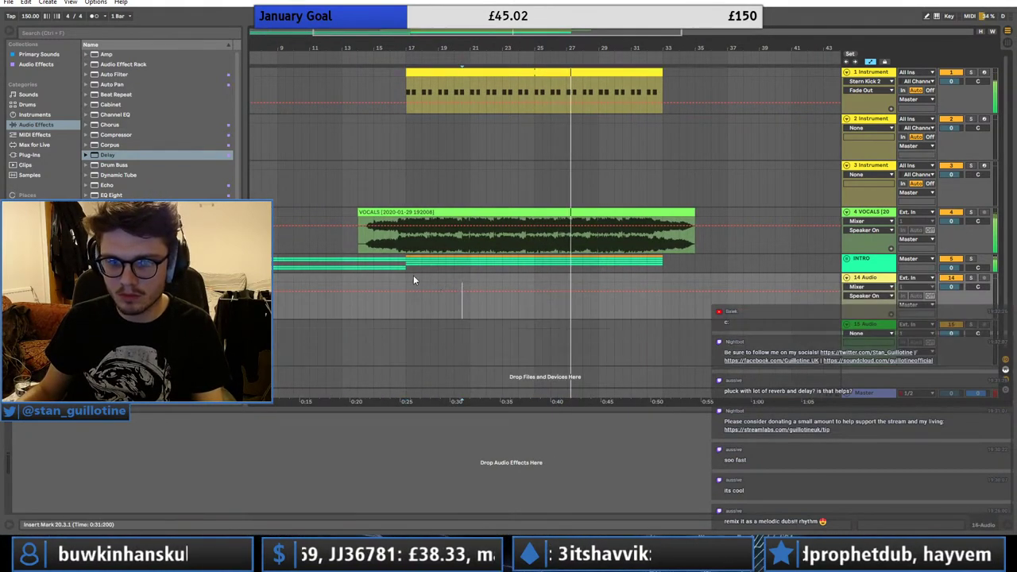
click(412, 276)
key(space)
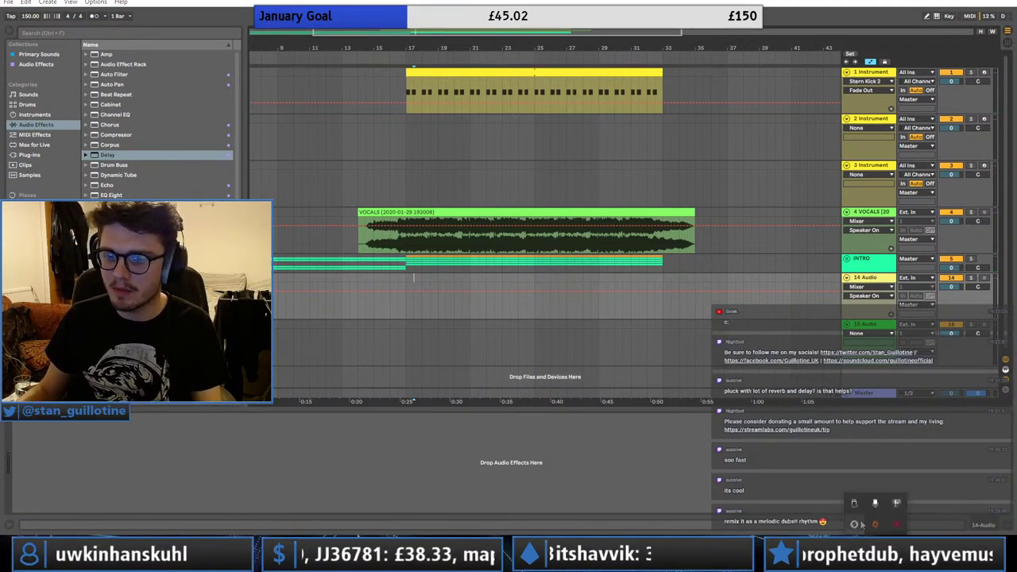
- Switch to Splice and filter the downloaded samples by "impact"
click(857, 524)
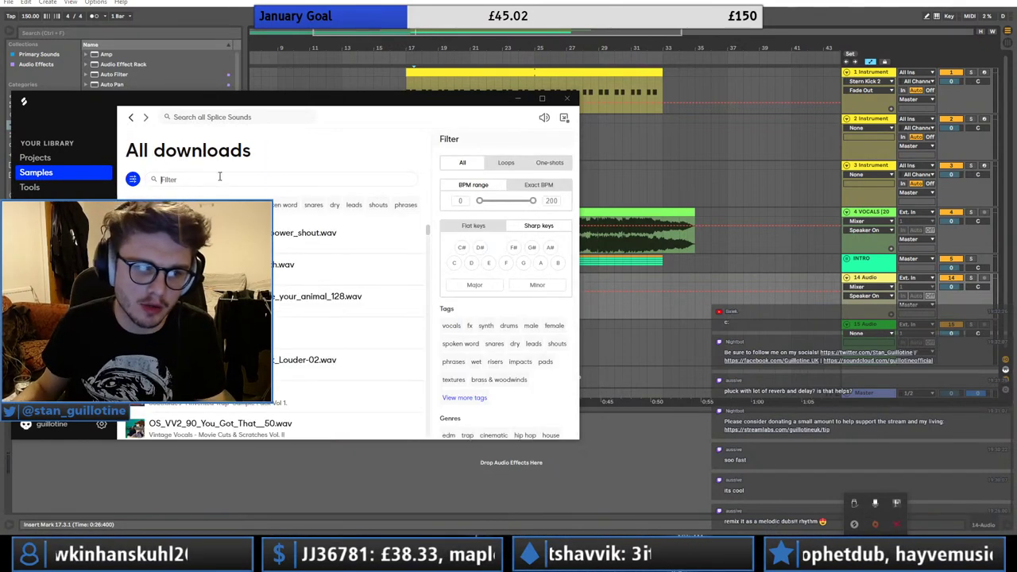
click(219, 179)
text(vo)
key(BackSpace)
key(BackSpace)
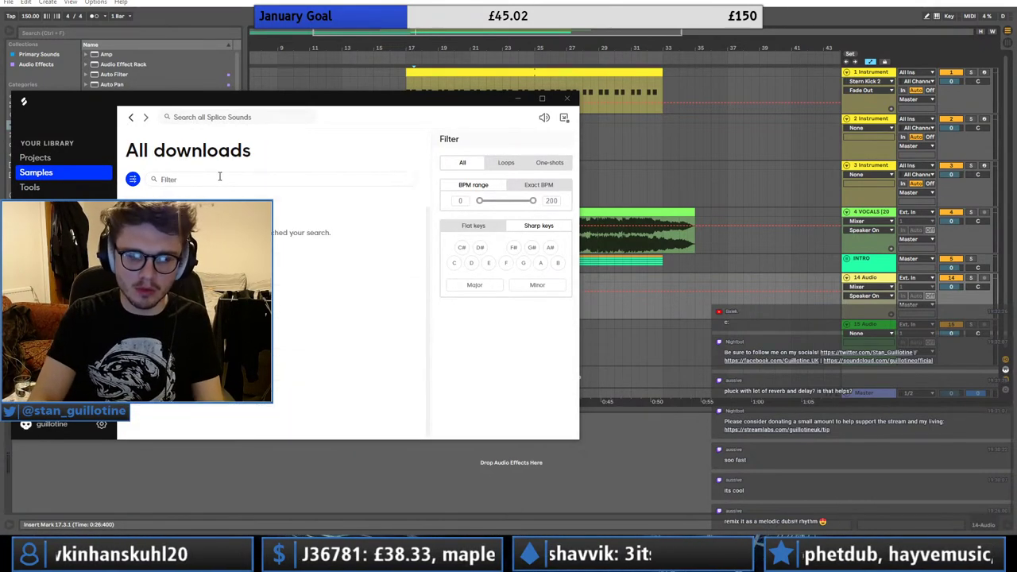
text(impact)
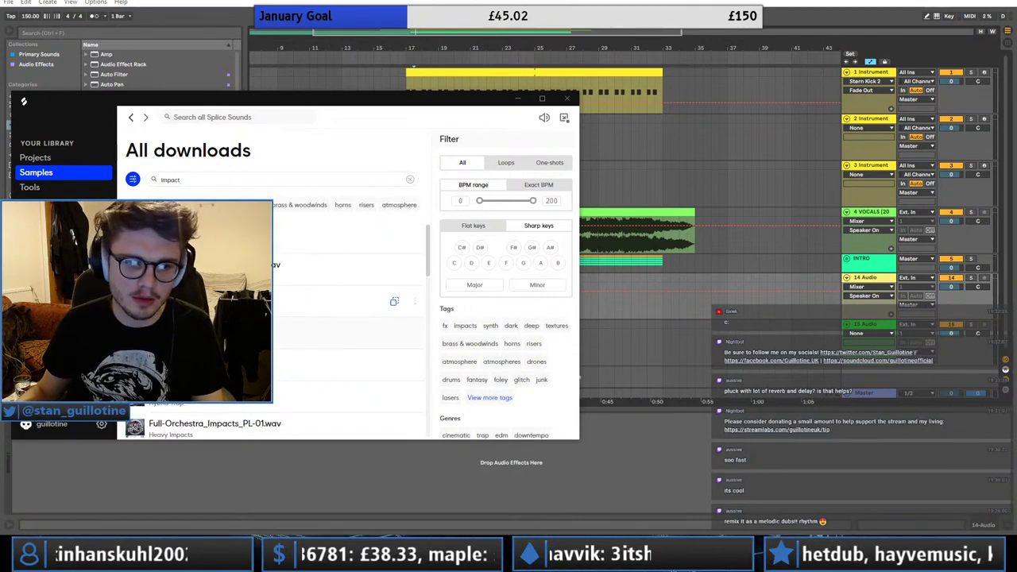
- Place the DIRTY_impact_02 sample on 14 Audio at bar 17 and turn off its warping
drag(280, 297, 602, 342)
drag(621, 325, 429, 294)
double_click(425, 280)
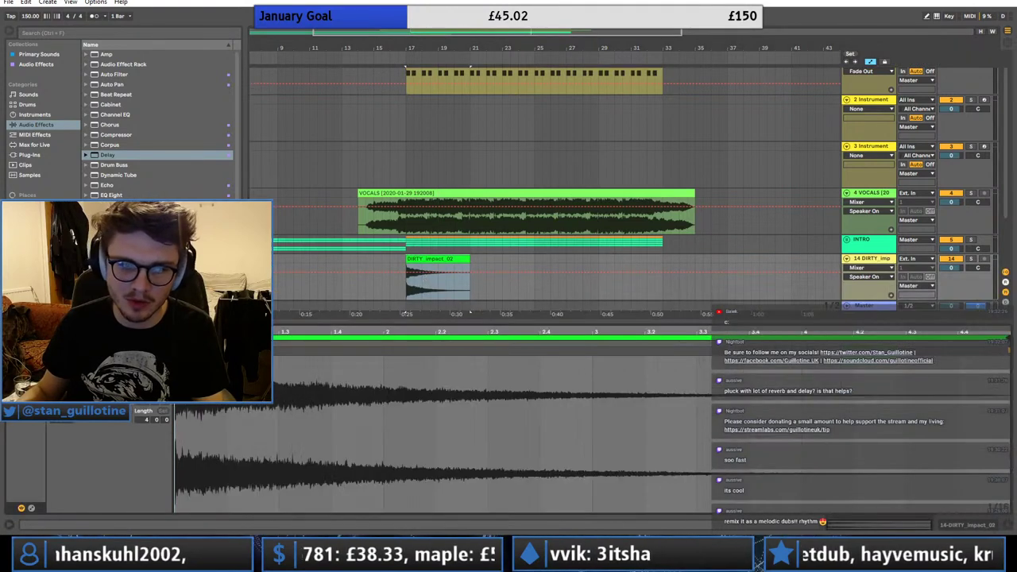
- Balance the impact track against the mix during playback, setting its volume to -1.0 dB
drag(957, 269, 954, 275)
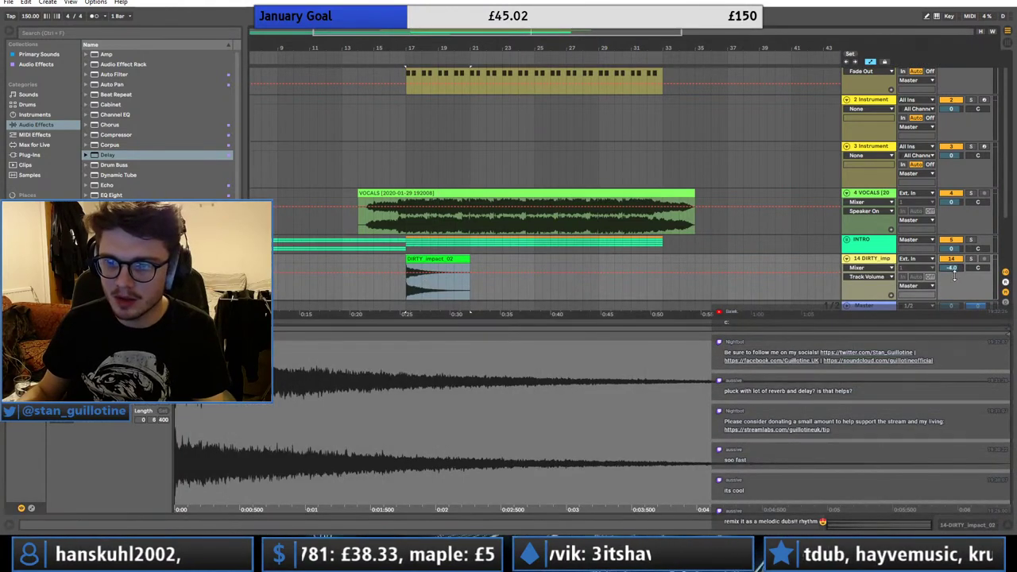
click(882, 262)
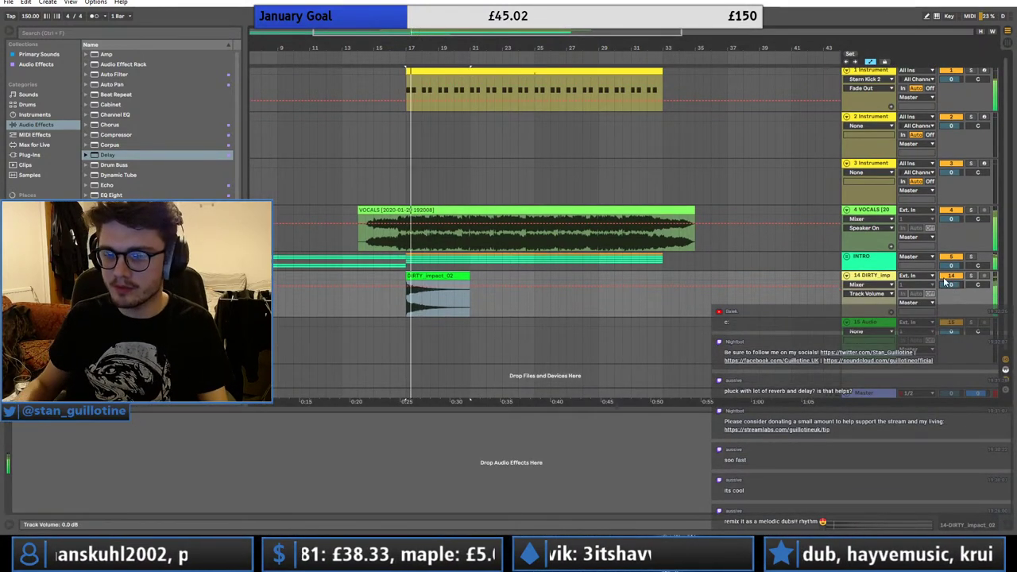
drag(951, 284, 957, 288)
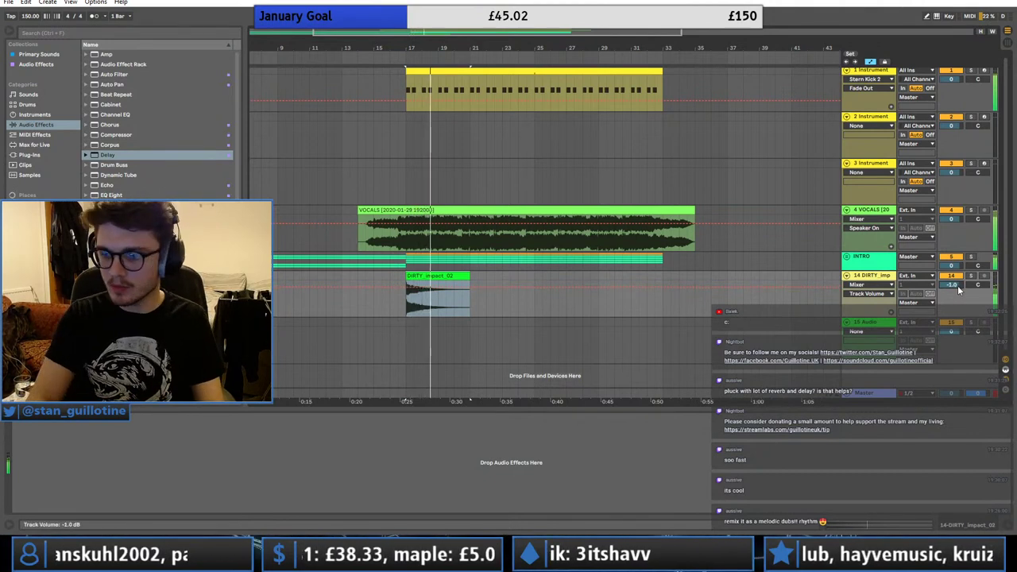
- Fold the impact, VOCALS and 1 Instrument tracks to compact the arrangement
click(881, 271)
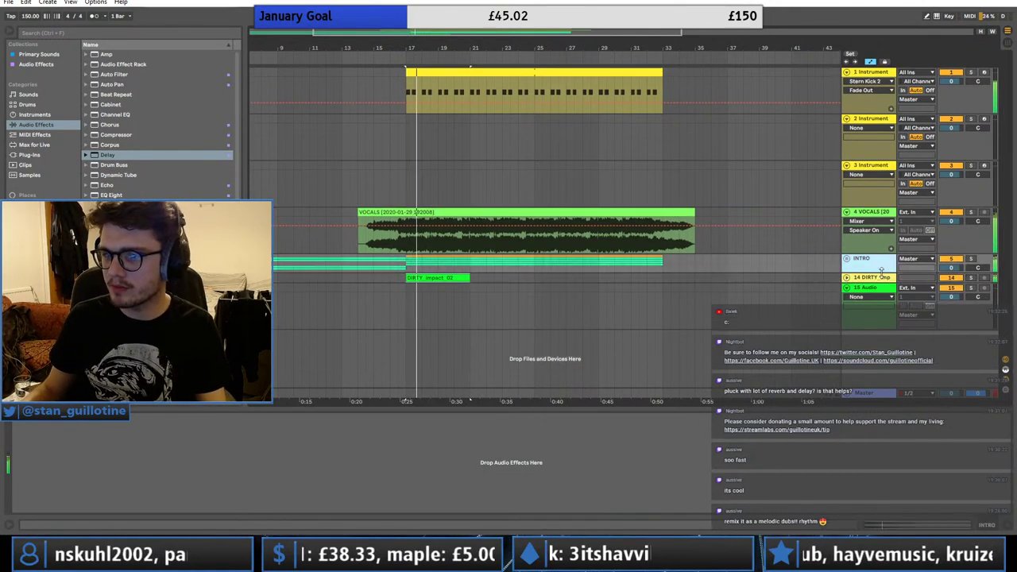
click(847, 212)
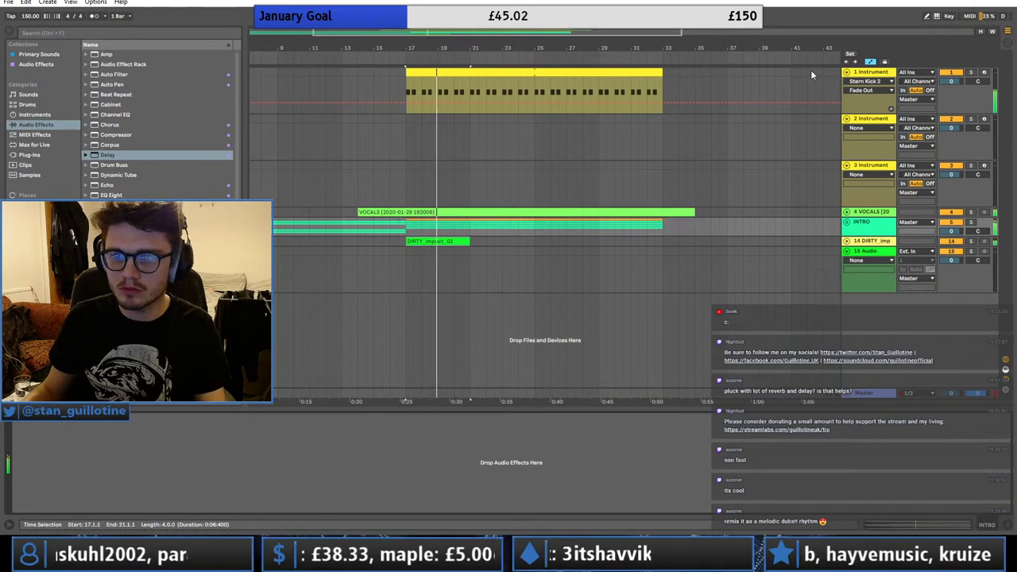
click(847, 73)
- Rename the 1 Instrument track to KICK
click(865, 73)
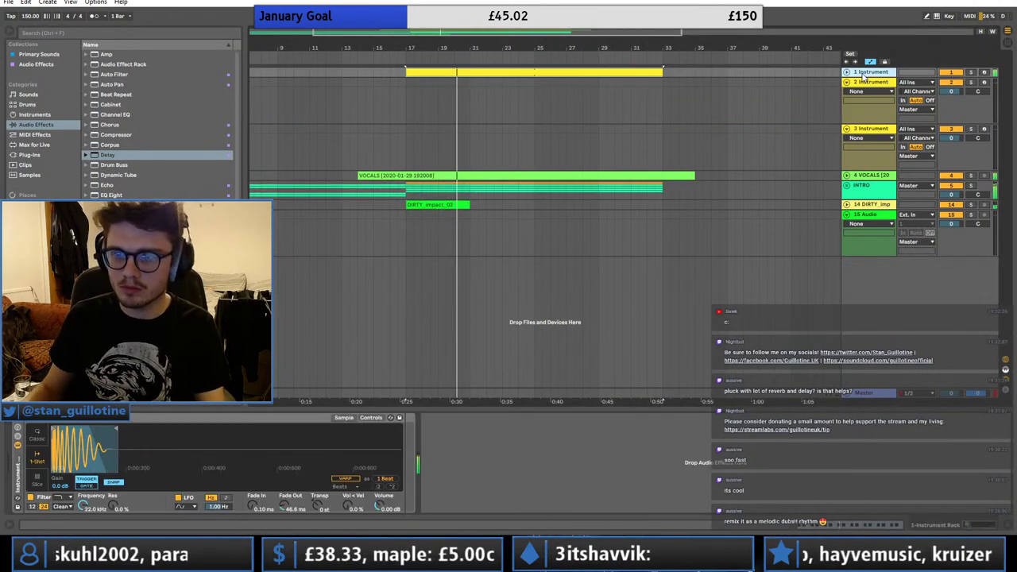
key(ctrl+r)
text(L)
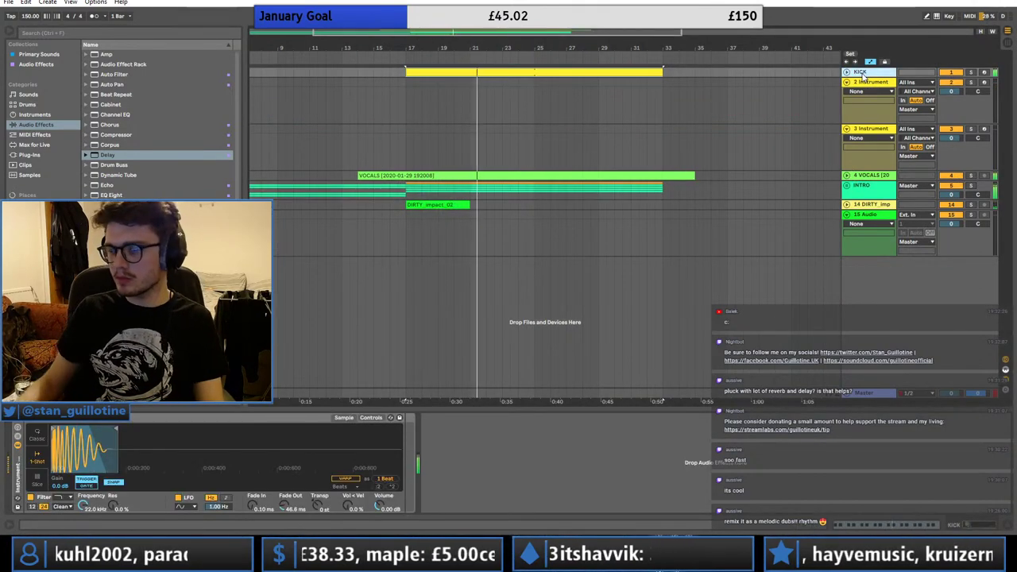
text(ICK)
- Unfold and solo the VOCALS track and listen to it from bar 24
click(871, 83)
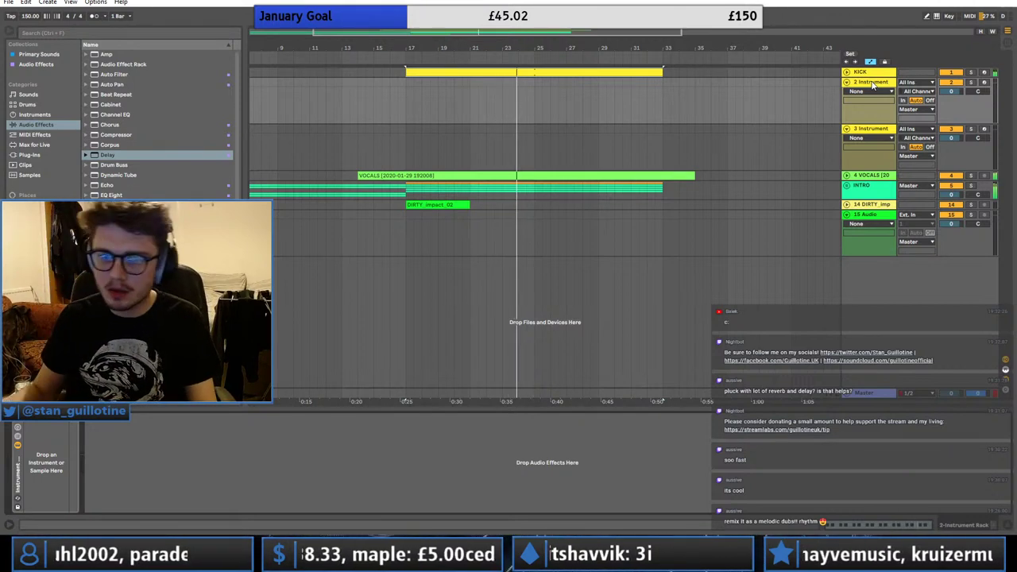
click(526, 184)
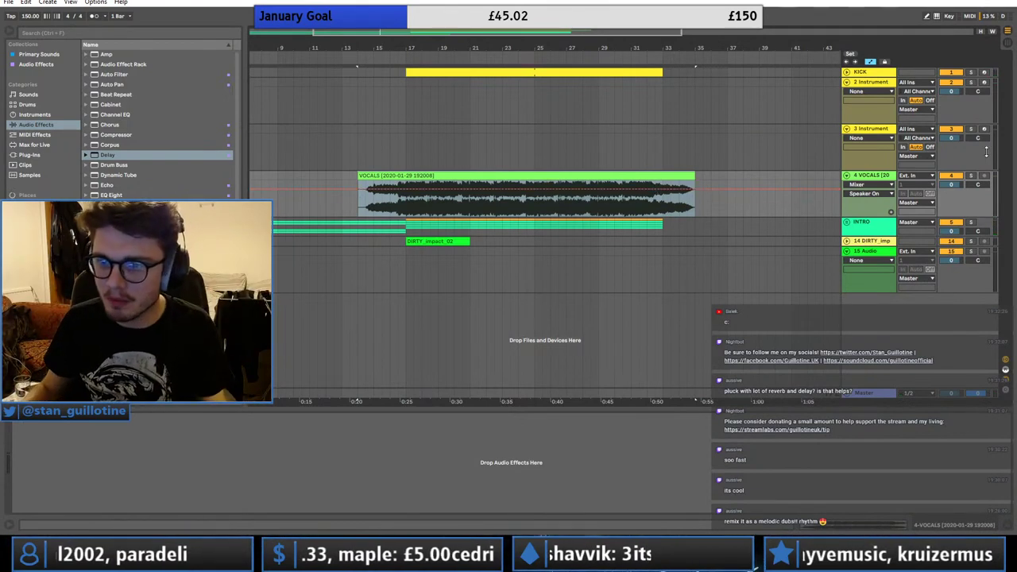
click(515, 207)
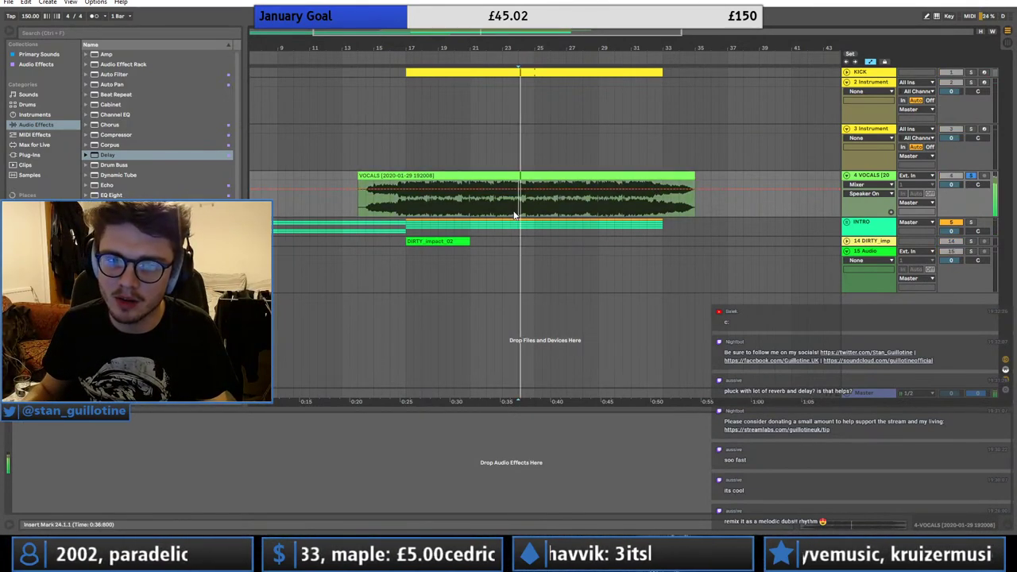
- Listen to short passages of the soloed VOCALS clip from bars 24, 22 and 23
click(511, 214)
key(space)
key(space)
click(497, 213)
key(space)
key(space)
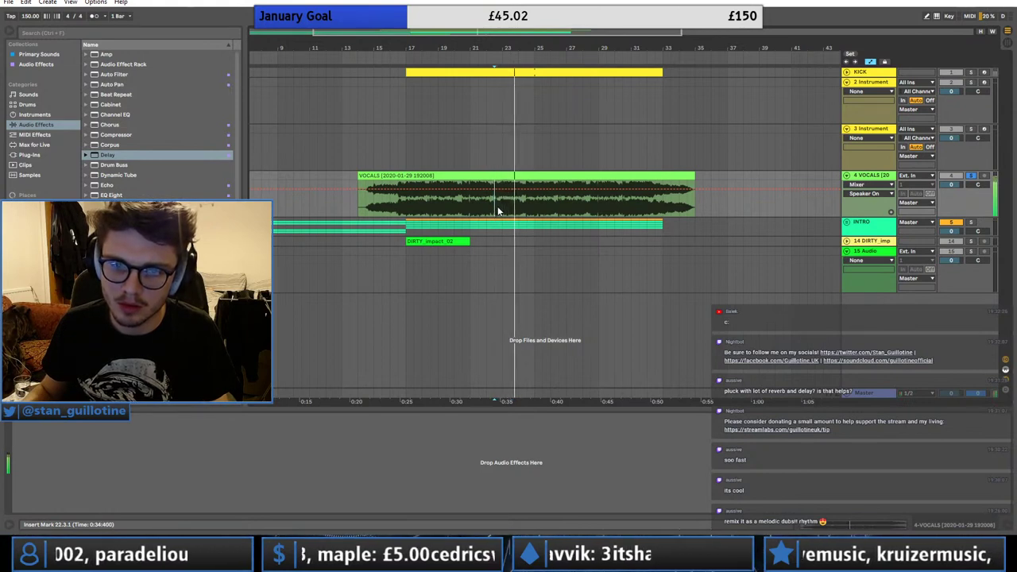
click(506, 211)
key(space)
key(space)
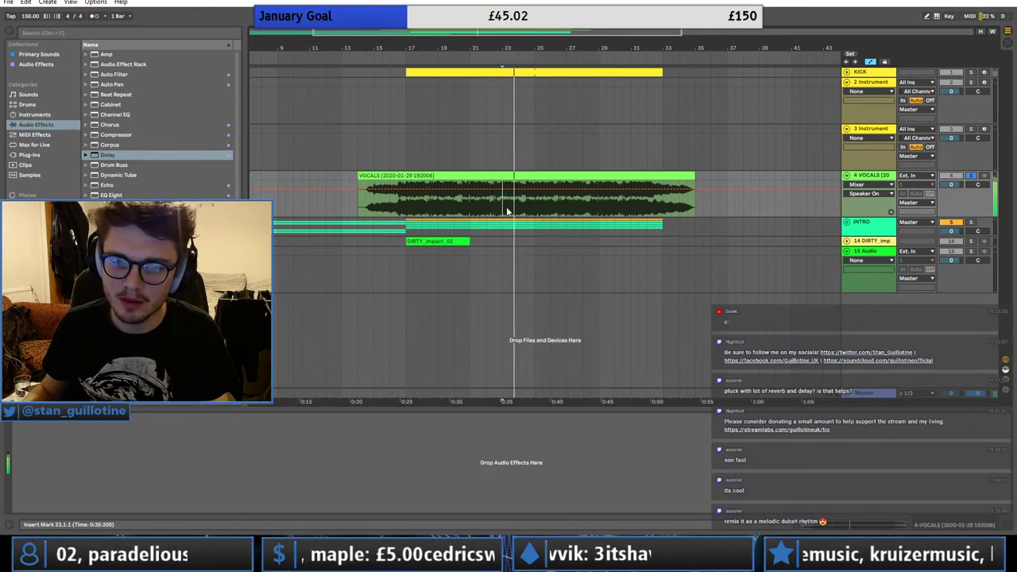
- Delete the VOCALS clip and unsolo its track
click(514, 171)
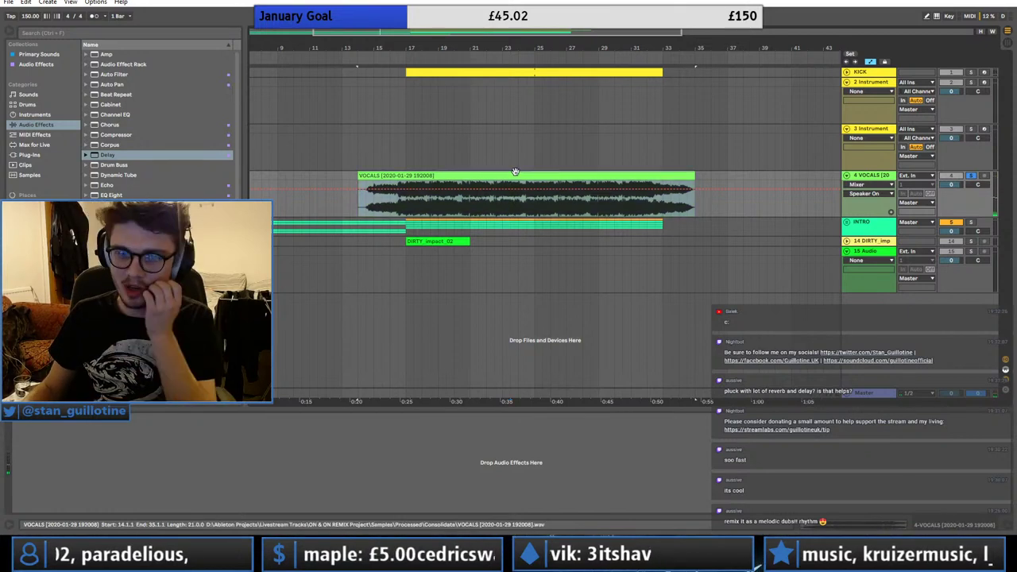
key(Delete)
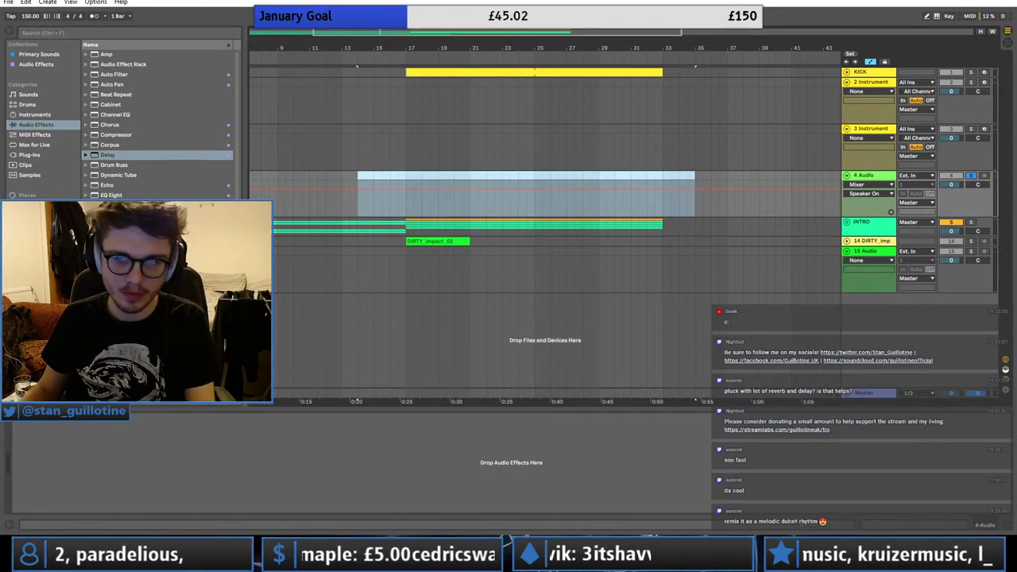
click(968, 168)
- Listen to the intro without the vocals from bar 12 and from about bar 8
click(322, 231)
key(space)
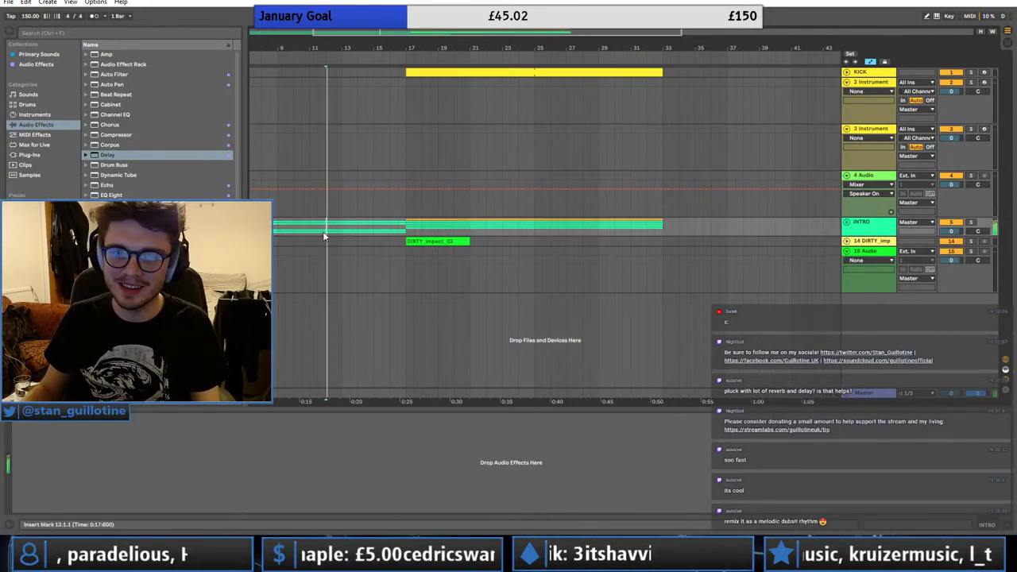
click(262, 231)
key(space)
key(space)
key(minus)
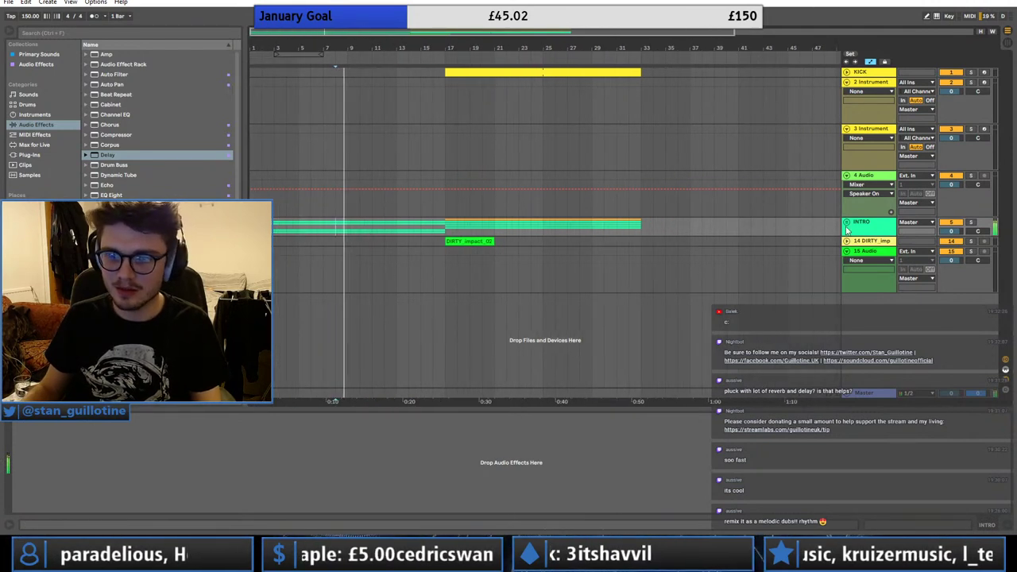
- Unfold the INTRO group and add an Auto Pan with a 0° phase to the SYNTHS track
click(846, 222)
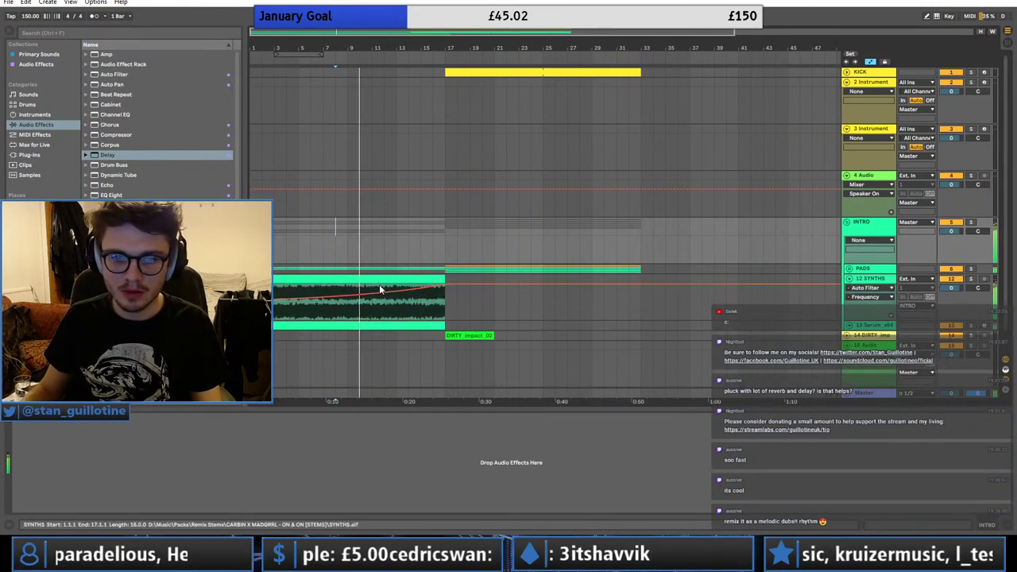
click(348, 318)
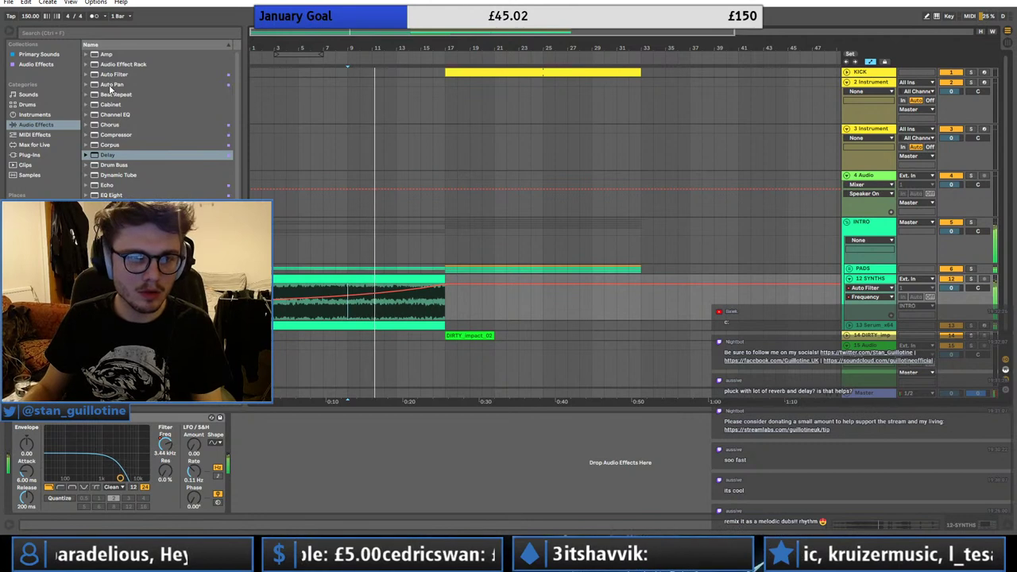
click(109, 84)
double_click(109, 84)
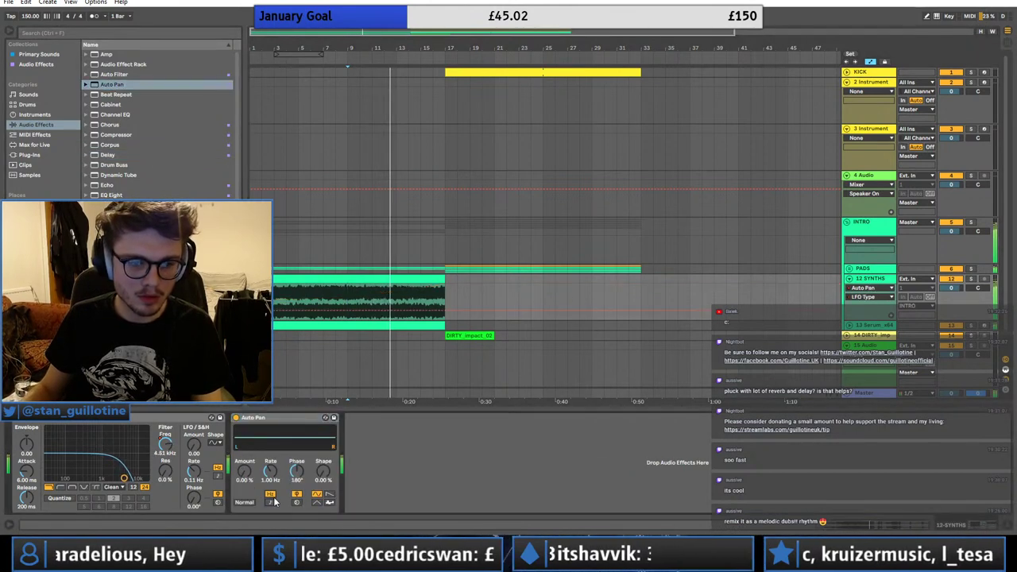
drag(296, 471, 296, 517)
- Automate the SYNTHS Auto Pan's amount to rise in a curve from 0 to 100% at bar 17
drag(244, 471, 244, 454)
right_click(244, 469)
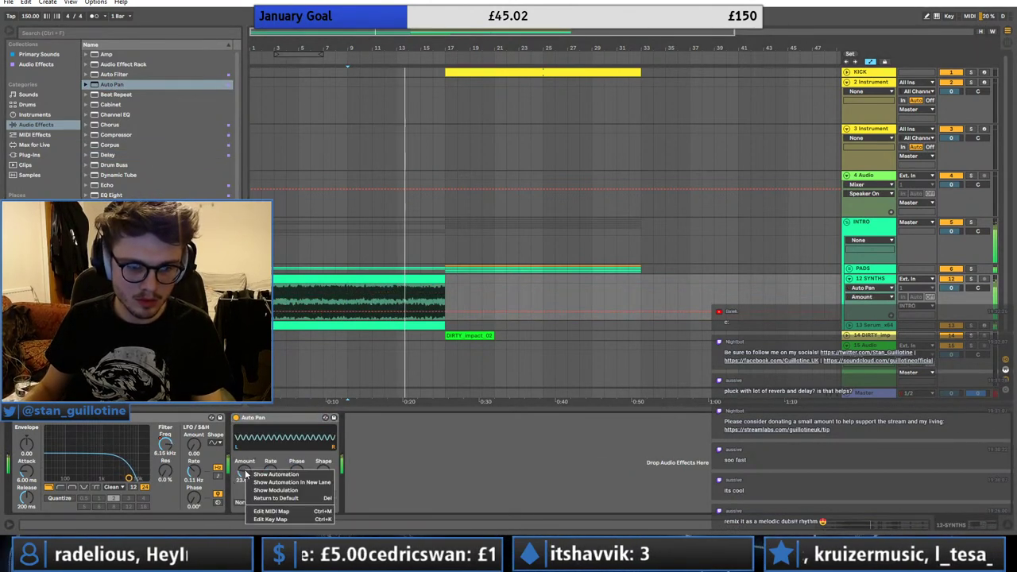
click(258, 475)
click(348, 312)
drag(445, 311, 409, 307)
- Set the Auto Pan's synced rate to 1/48 and fine-tune the amount automation curve while listening to the build-up
drag(270, 471, 268, 469)
key(space)
key(space)
click(244, 472)
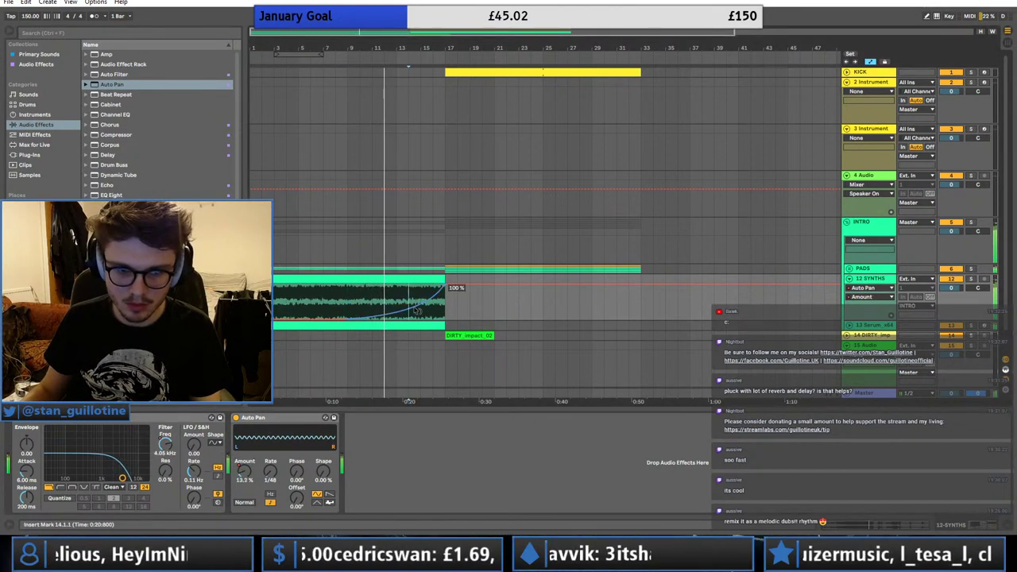
drag(418, 311, 420, 307)
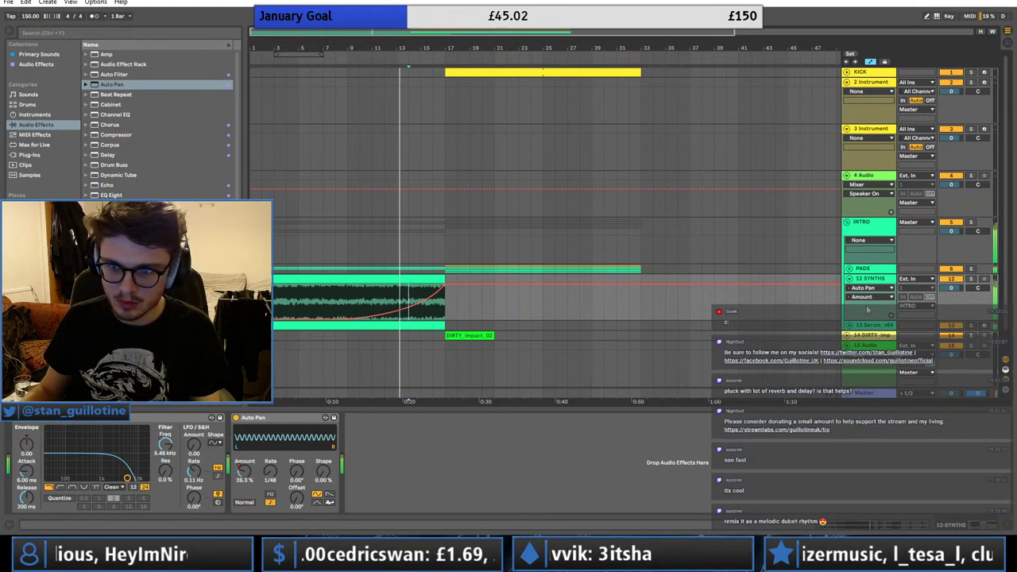
- Fold the SYNTHS track, switch to Splice and clear the "impact" filter from the downloads list
click(849, 279)
click(870, 310)
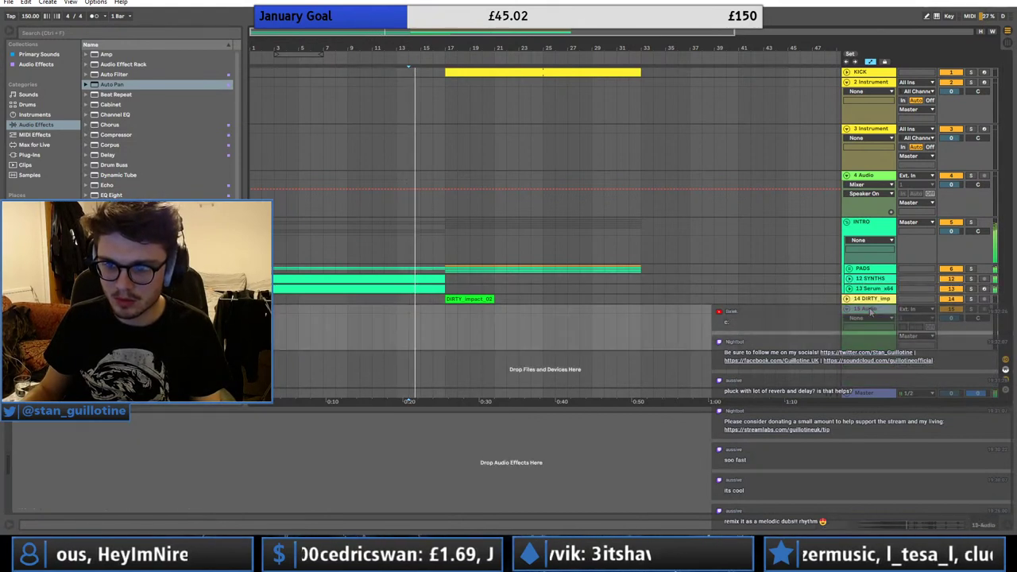
click(438, 288)
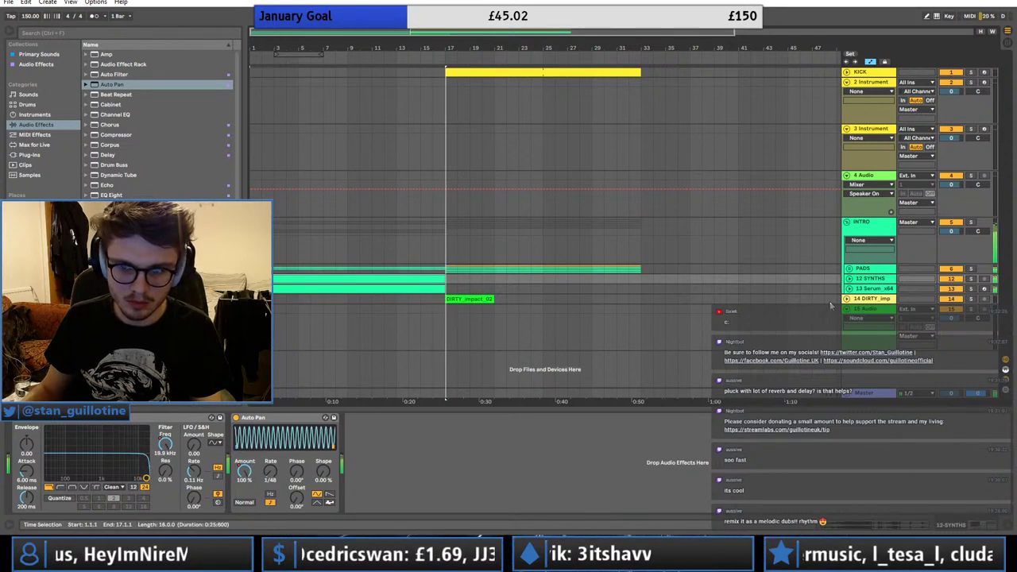
key(alt+Tab)
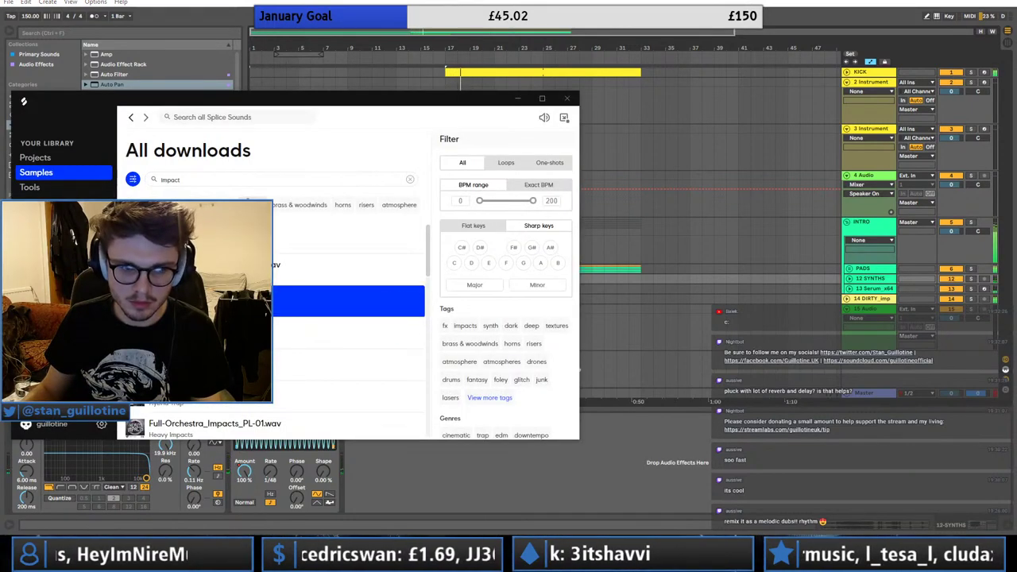
double_click(170, 180)
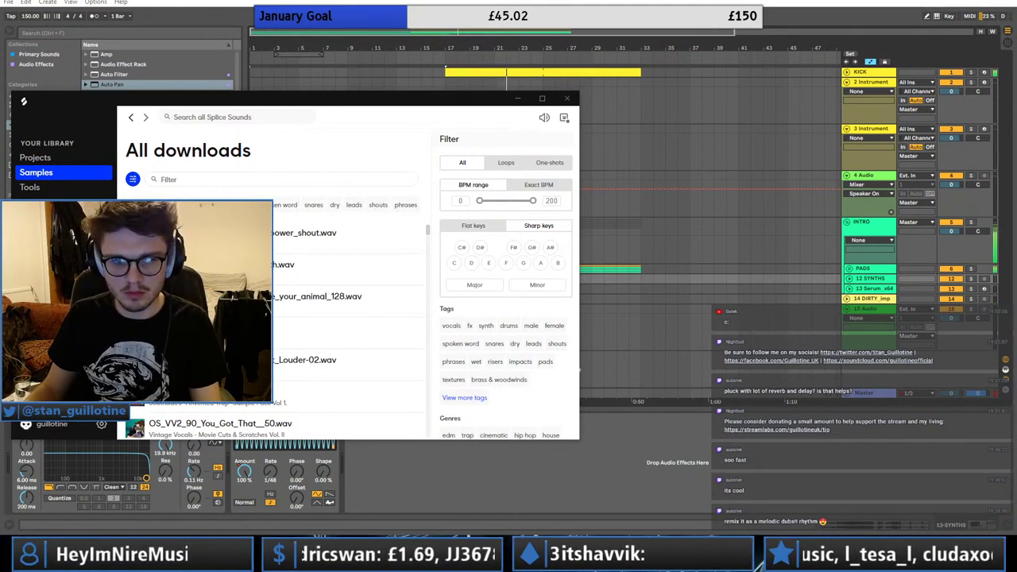
- Switch back to Ableton Live, unfold the PADS group and solo the SYNTHS track inside it
click(586, 368)
click(849, 269)
click(535, 305)
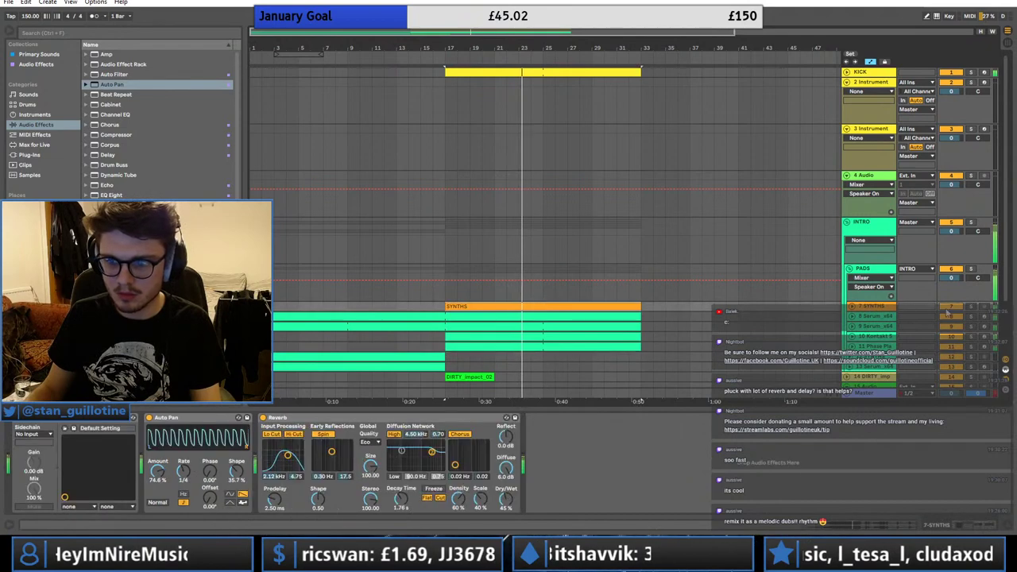
click(970, 307)
- Try a 6ms Stereo Delay before the Auto Pan on the PADS group's SYNTHS track, in solo and in the mix
click(52, 54)
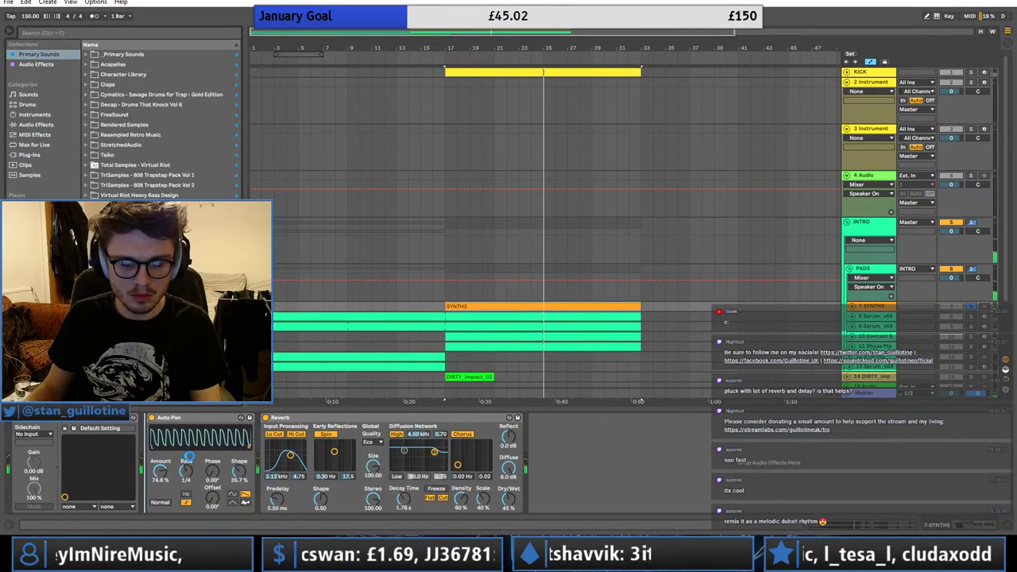
key(ctrl+z)
key(space)
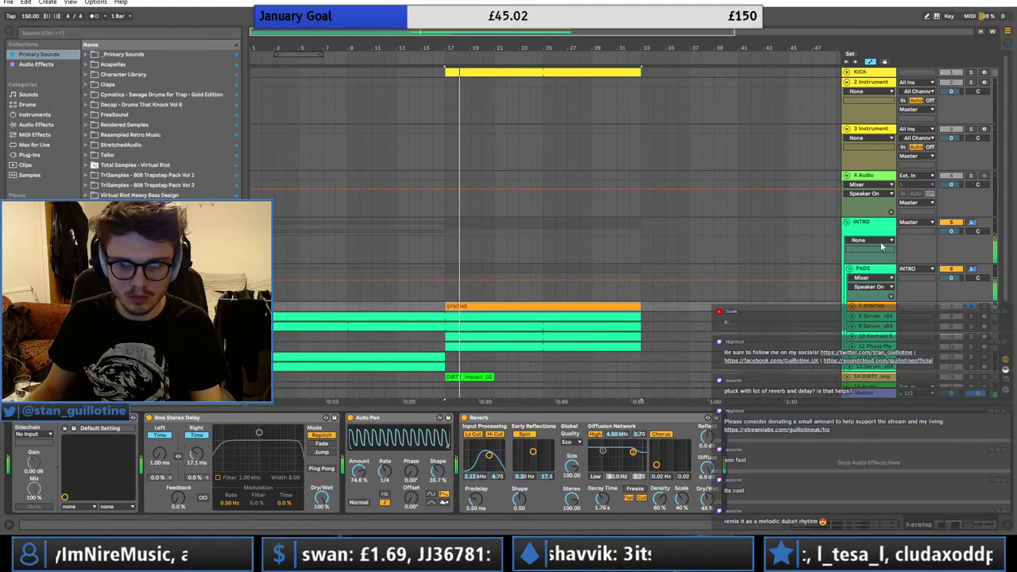
click(970, 307)
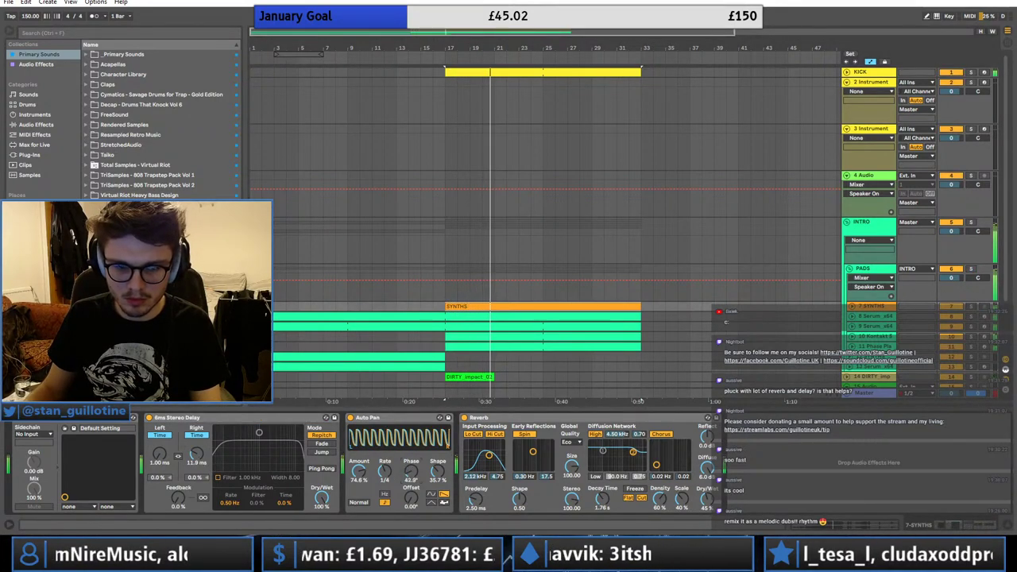
- Remove the 6ms Stereo Delay from the PADS group's SYNTHS track and set its Auto Pan phase to 10°
drag(414, 480, 400, 483)
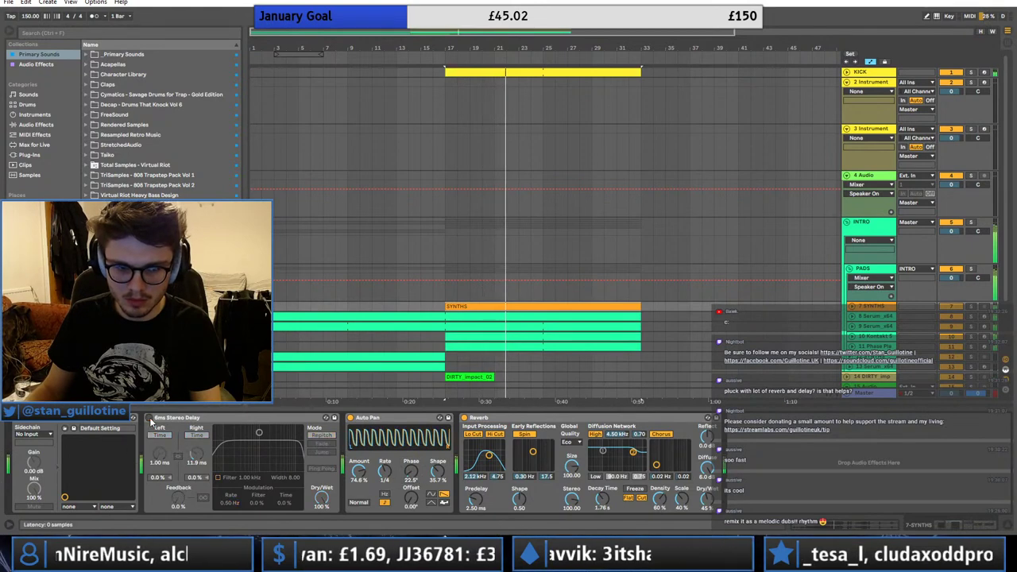
click(238, 418)
key(Delete)
drag(211, 474, 211, 479)
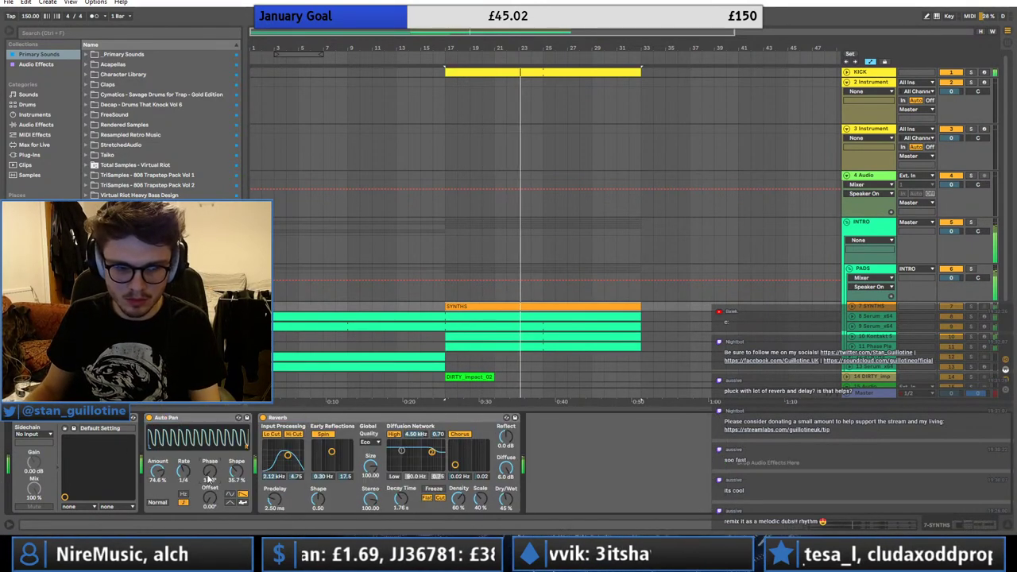
click(214, 468)
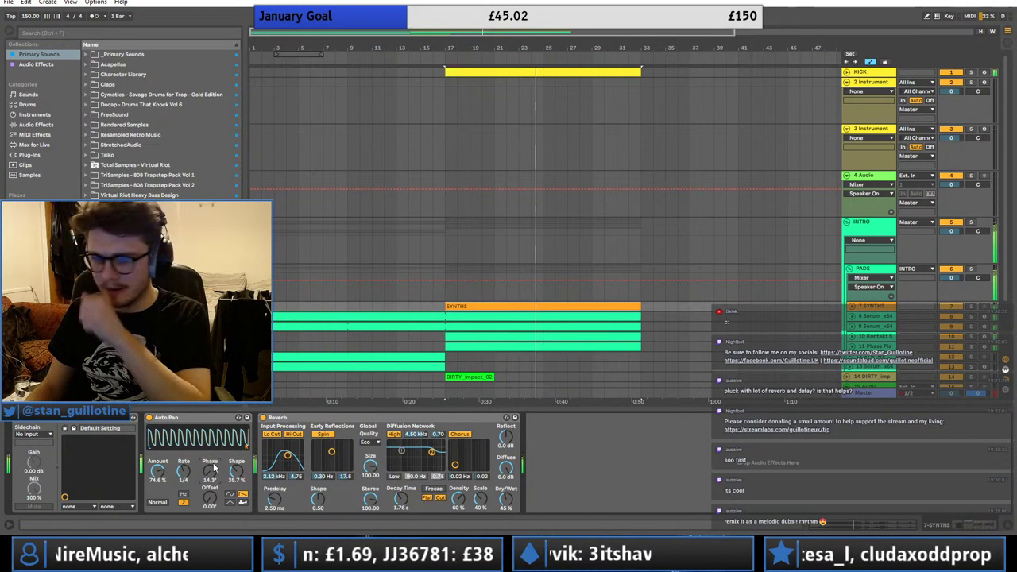
text(10)
key(Return)
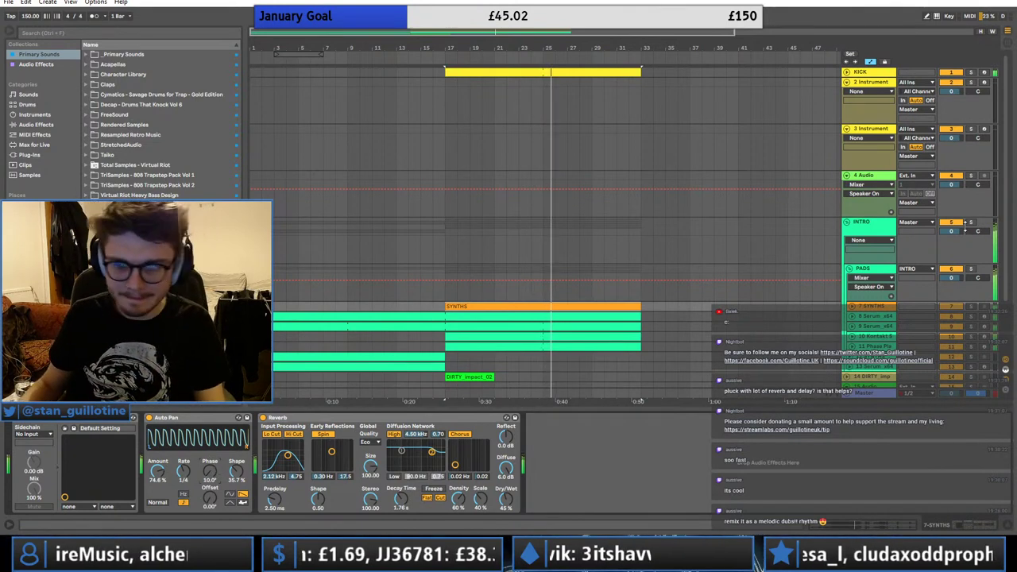
- Listen to the adjusted SYNTHS track in solo and fold the PADS group
click(968, 313)
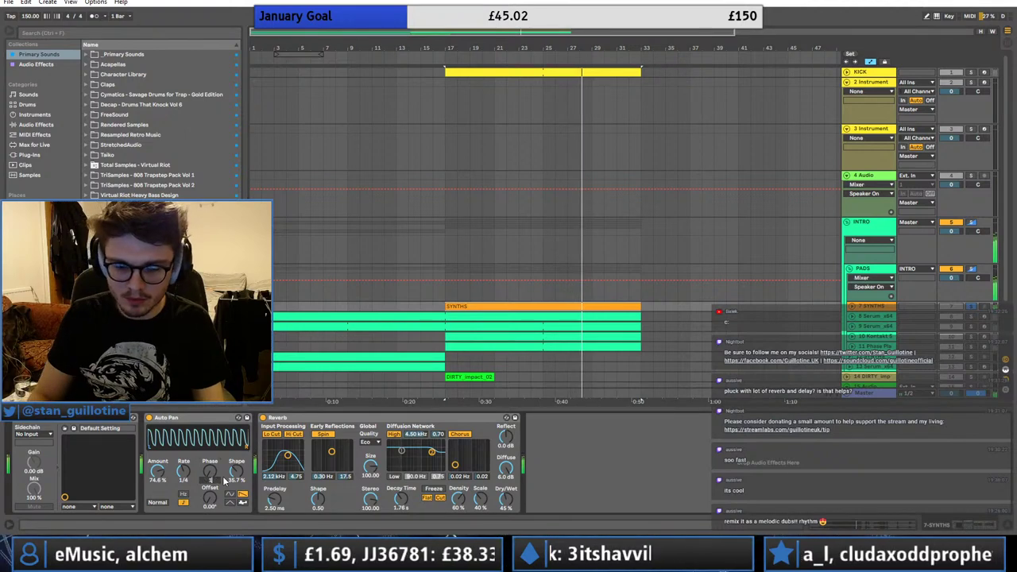
click(849, 270)
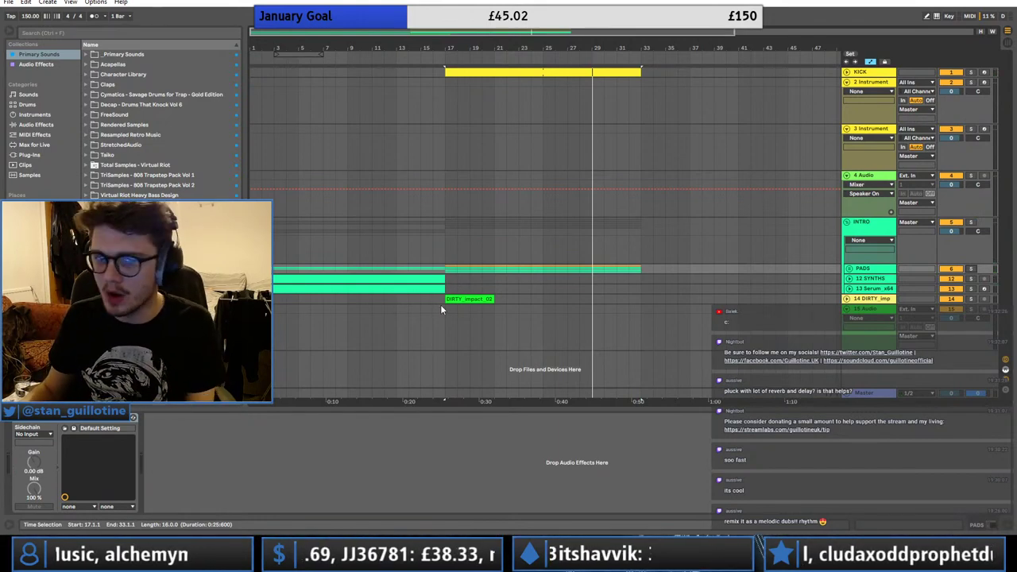
- Look through the Splice downloads for an effect sample and replay the intro from bar 1 in Ableton Live
click(443, 305)
click(388, 561)
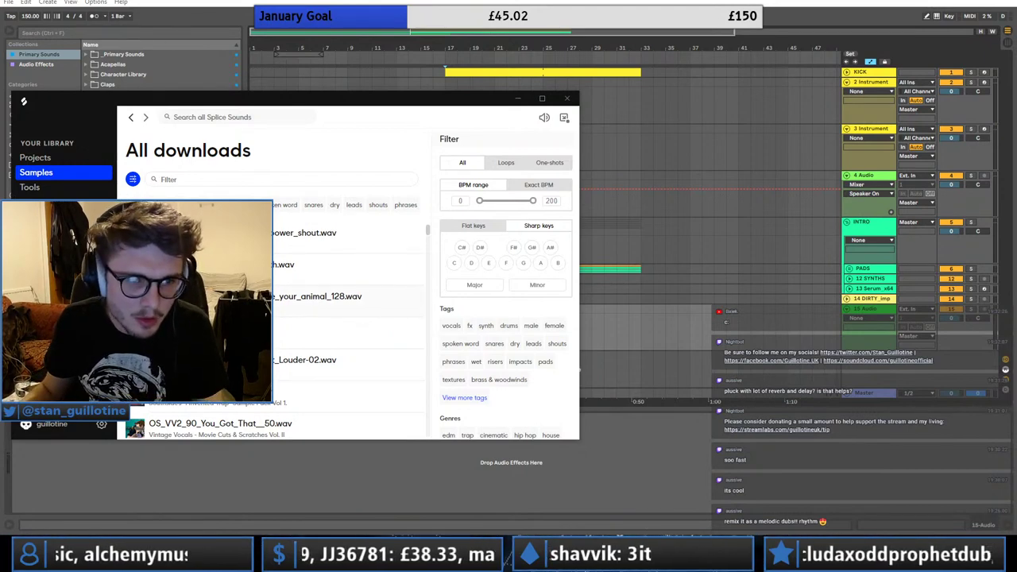
scroll(299, 365, down, 5)
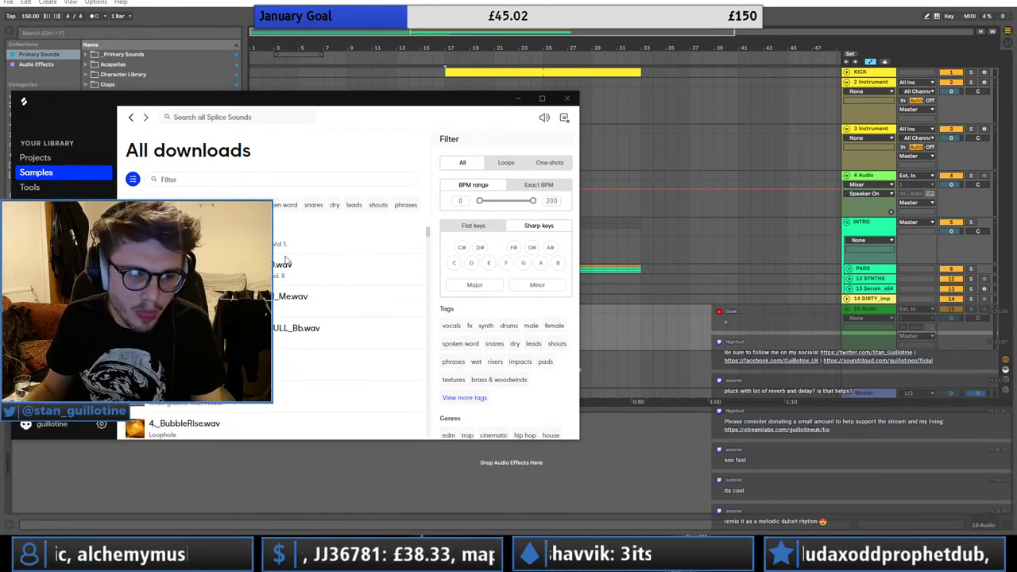
scroll(298, 349, up, 5)
key(alt+Tab)
click(369, 297)
click(286, 313)
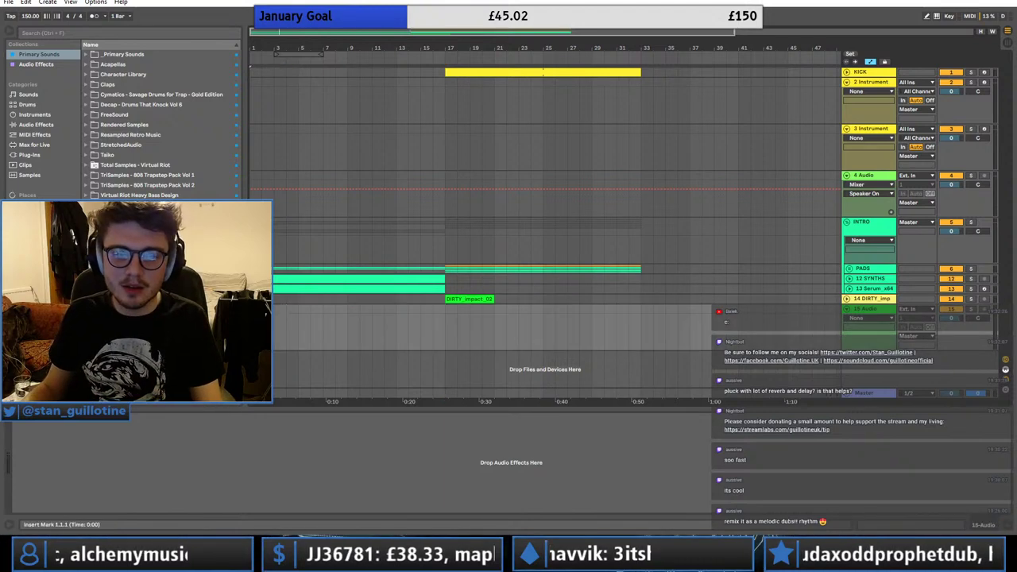
key(space)
- Switch to Splice and filter the downloaded samples by "faller"
key(alt+Tab)
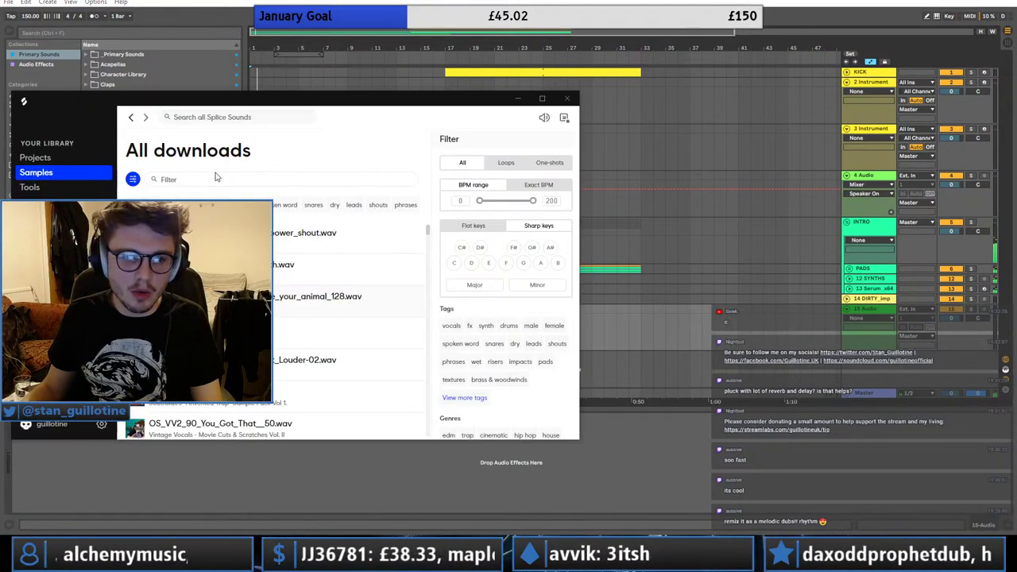
click(218, 179)
text(faller)
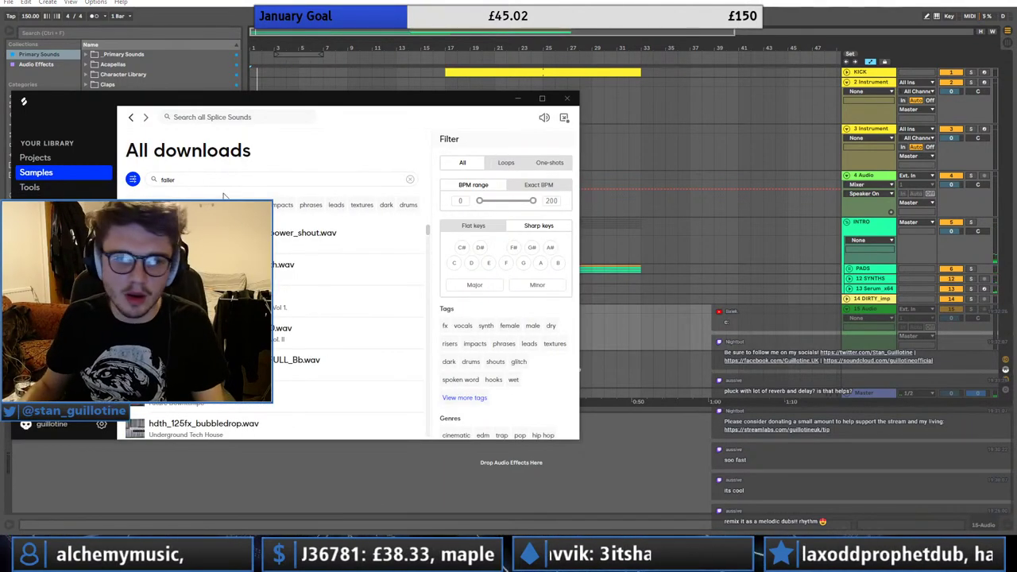
- Place the KOYU_fx_fallers_8bar_08_126 sample on the 15 Audio track from bar 9 to bar 17 and reverse it
drag(288, 367, 392, 320)
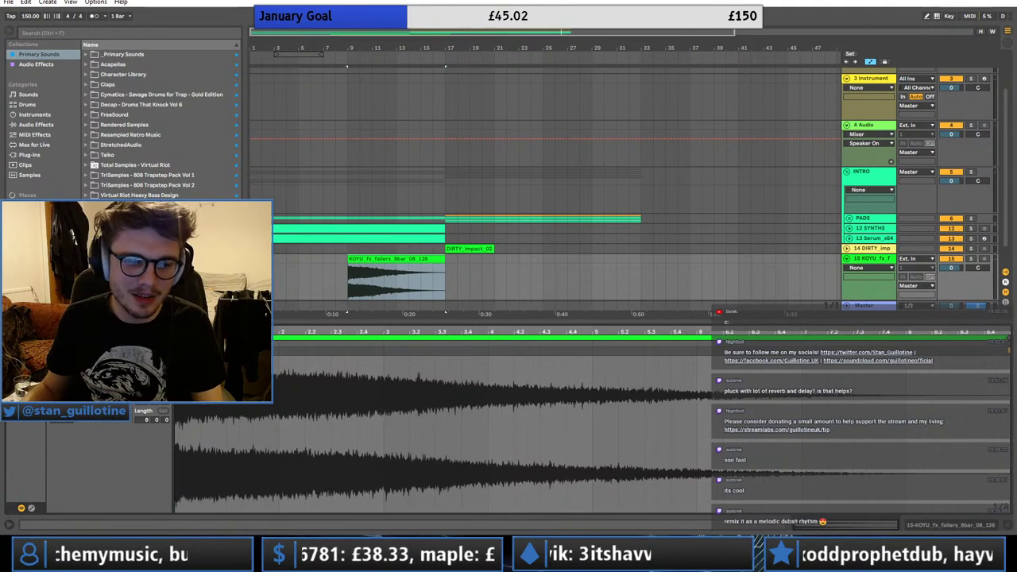
click(384, 220)
click(406, 227)
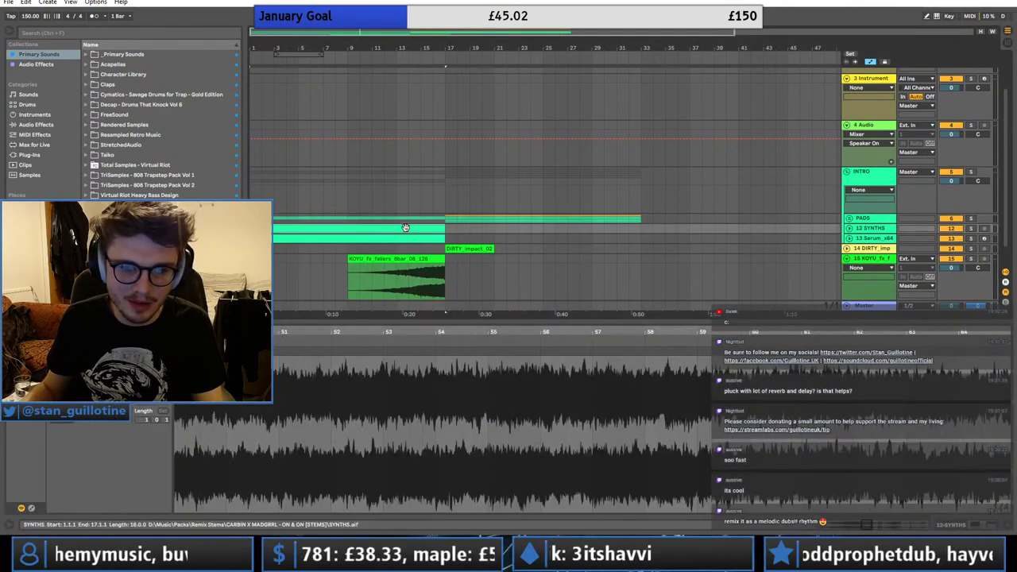
- Copy the Auto Pan from the 12 SYNTHS track to the 15 KOYU faller track and add FabFilter Pro-Q 3 there
click(883, 230)
double_click(883, 232)
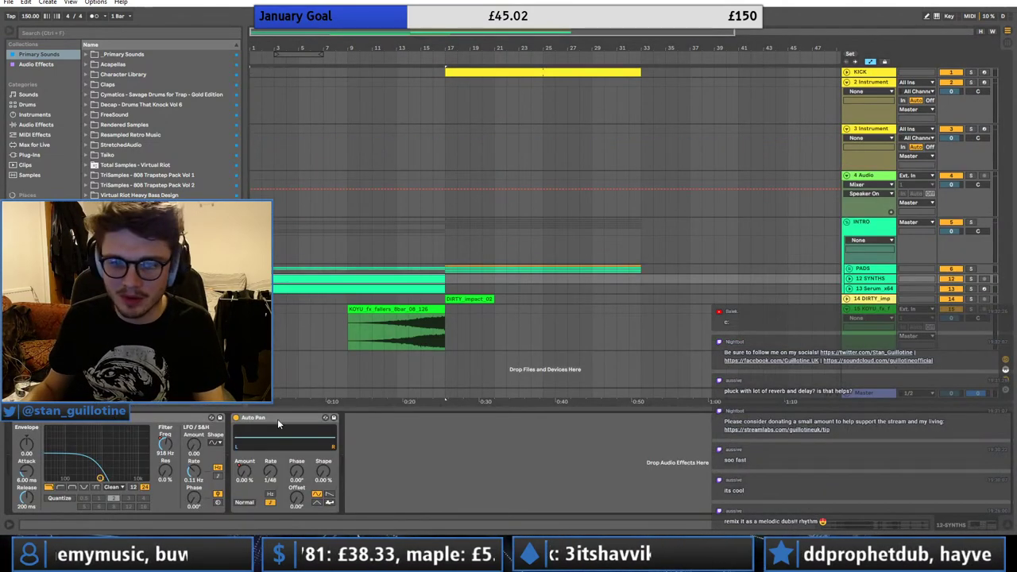
click(370, 328)
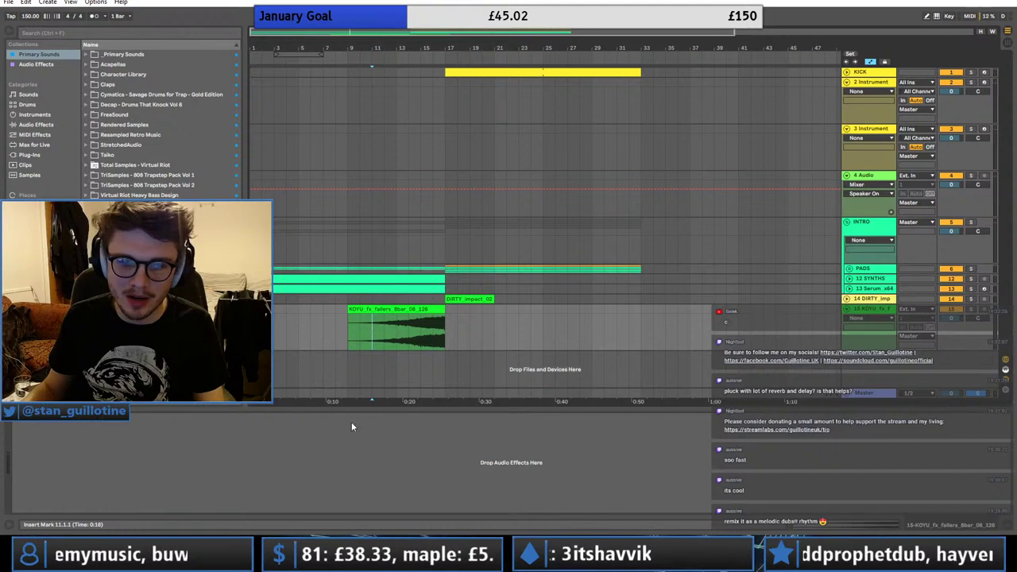
click(37, 65)
drag(127, 145, 32, 470)
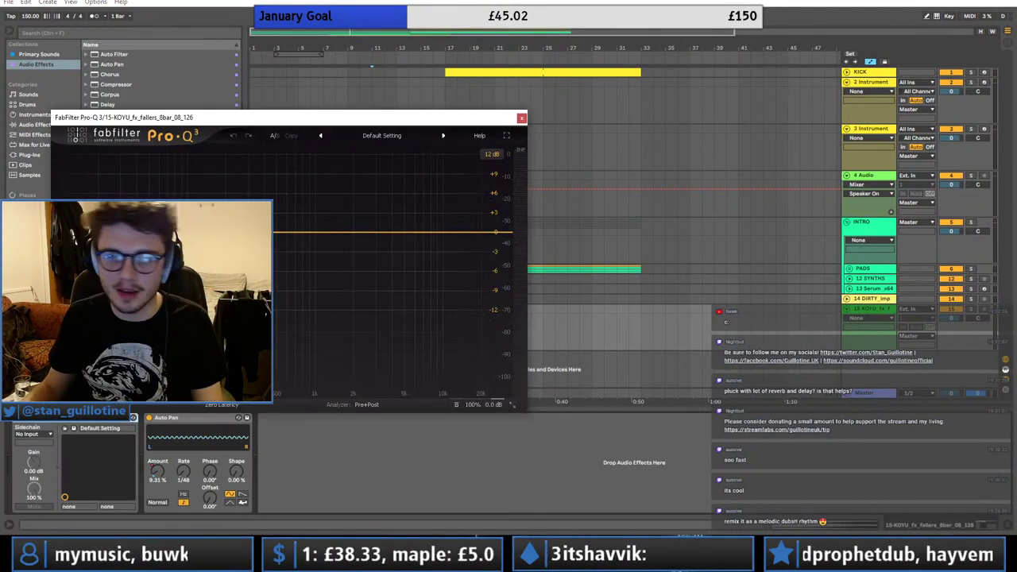
- Filter the faller's low end in Pro-Q 3 and lower the 15 KOYU track's volume to about -4.8 dB
double_click(79, 244)
key(space)
drag(80, 245, 273, 264)
click(521, 118)
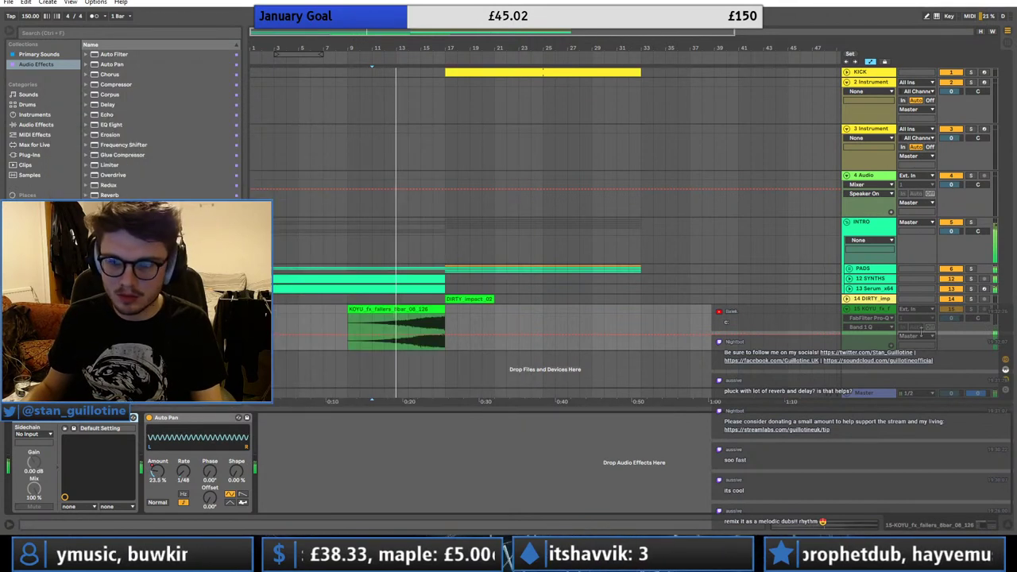
drag(952, 320, 951, 330)
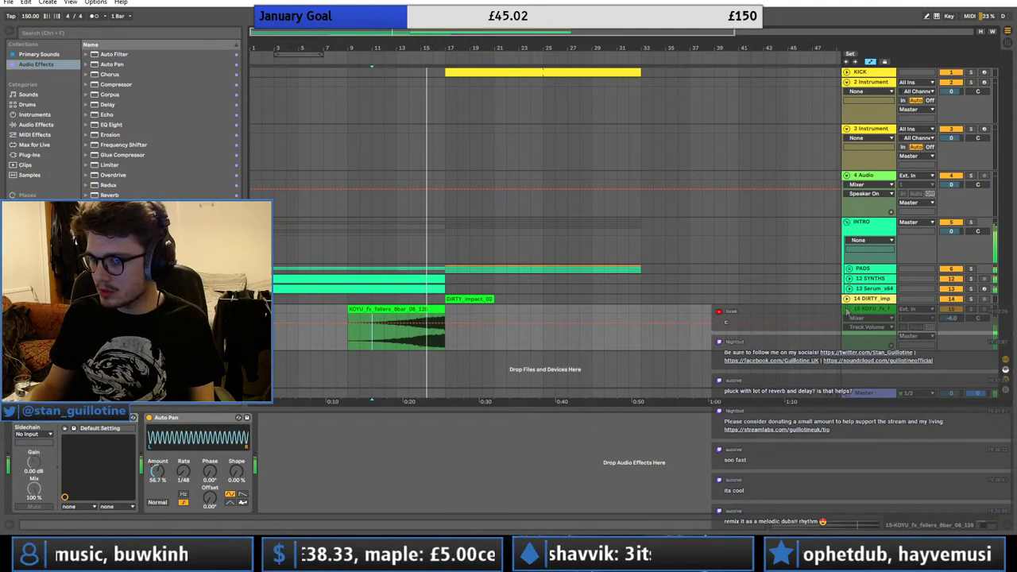
click(847, 309)
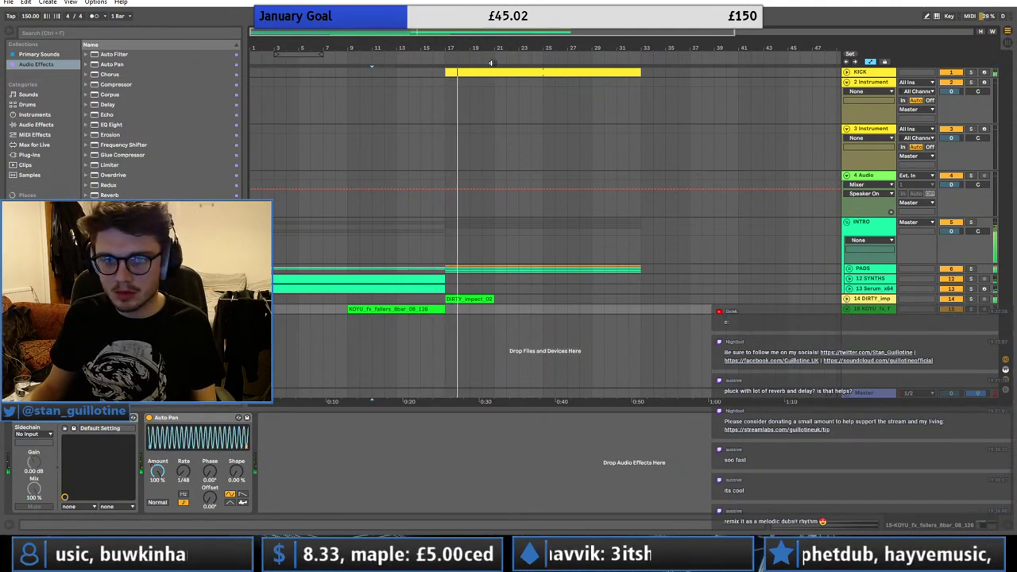
- Delete every note after the first in the KICK clip and shorten the clip to one bar at bar 17
click(493, 78)
key(space)
double_click(472, 72)
key(space)
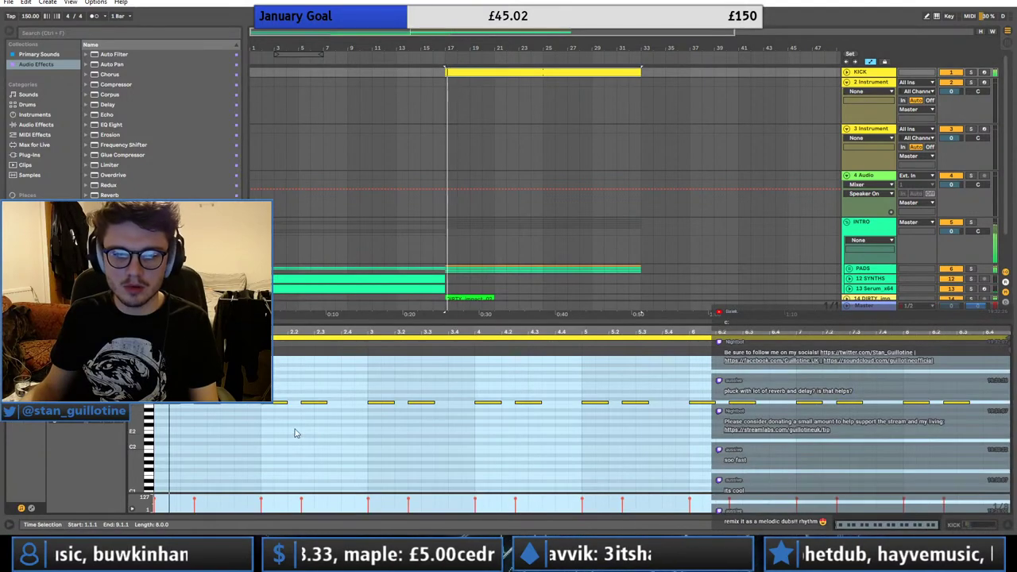
drag(210, 429, 993, 366)
key(Delete)
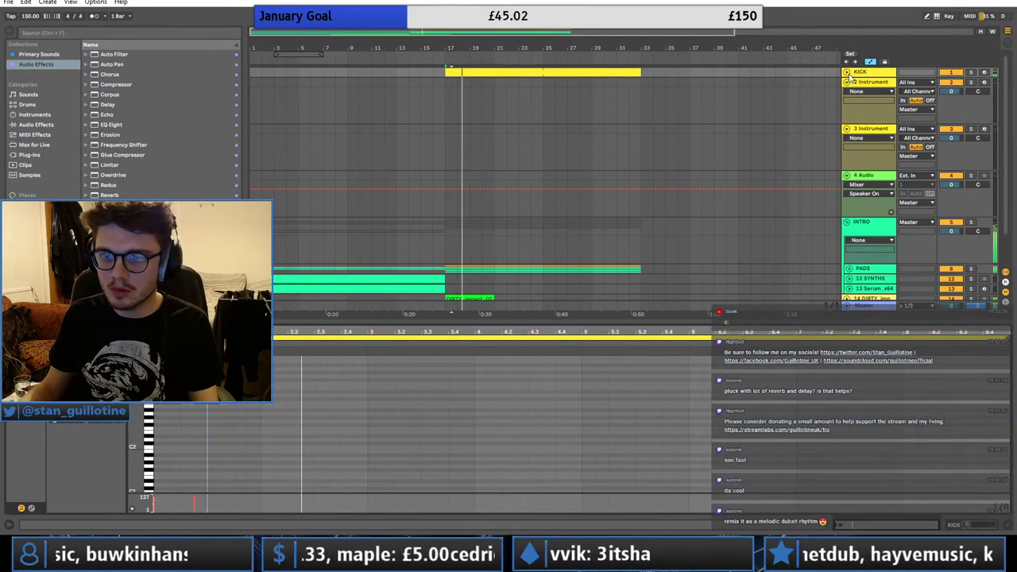
click(847, 71)
drag(641, 82, 453, 77)
drag(462, 386, 531, 457)
key(Delete)
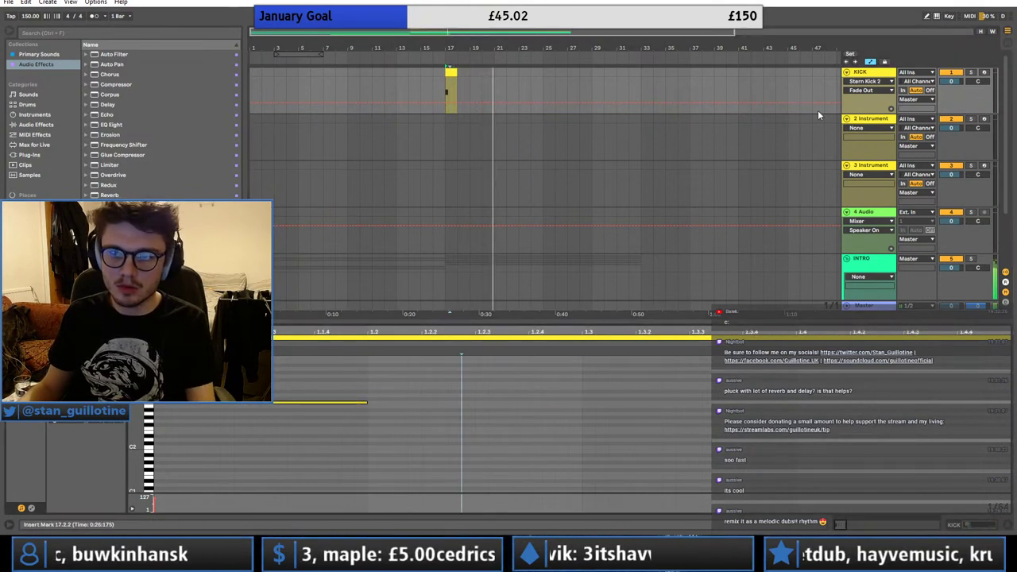
- Trim the KICK clip at bar 17 to two beats and show the KICK track's devices
click(864, 73)
drag(490, 52, 506, 79)
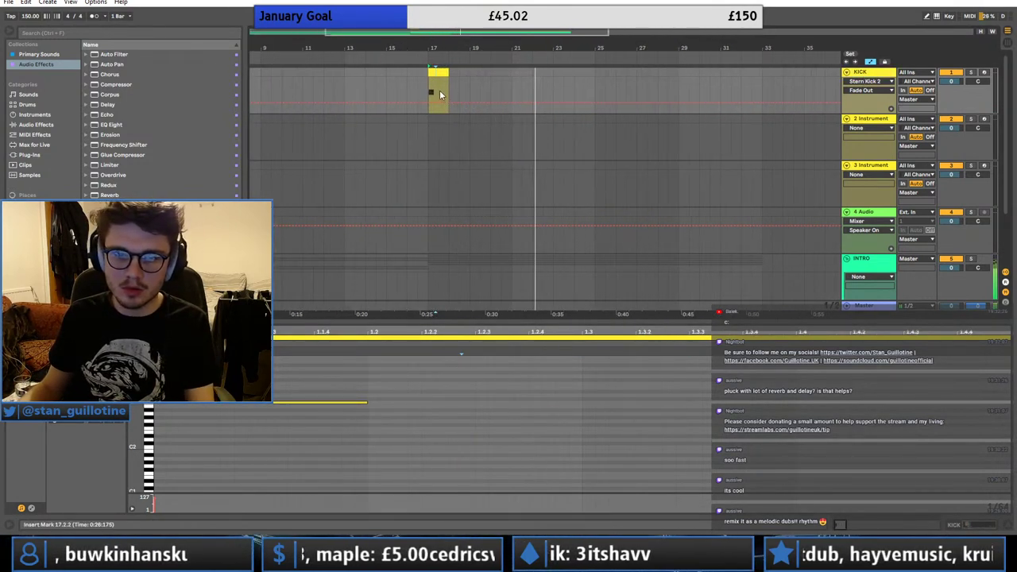
drag(439, 93, 460, 93)
key(Delete)
click(502, 93)
double_click(885, 73)
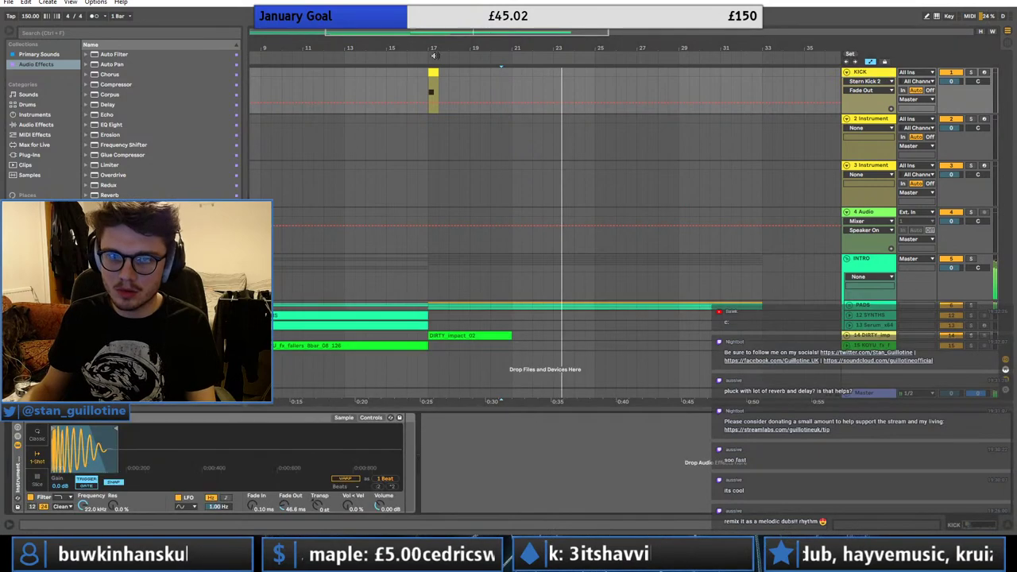
- Copy the KICK clip and the DIRTY_impact_02 clip from bar 17 to bar 25 on their own tracks
drag(483, 49, 502, 31)
click(468, 73)
key(ctrl+c)
click(574, 80)
key(ctrl+v)
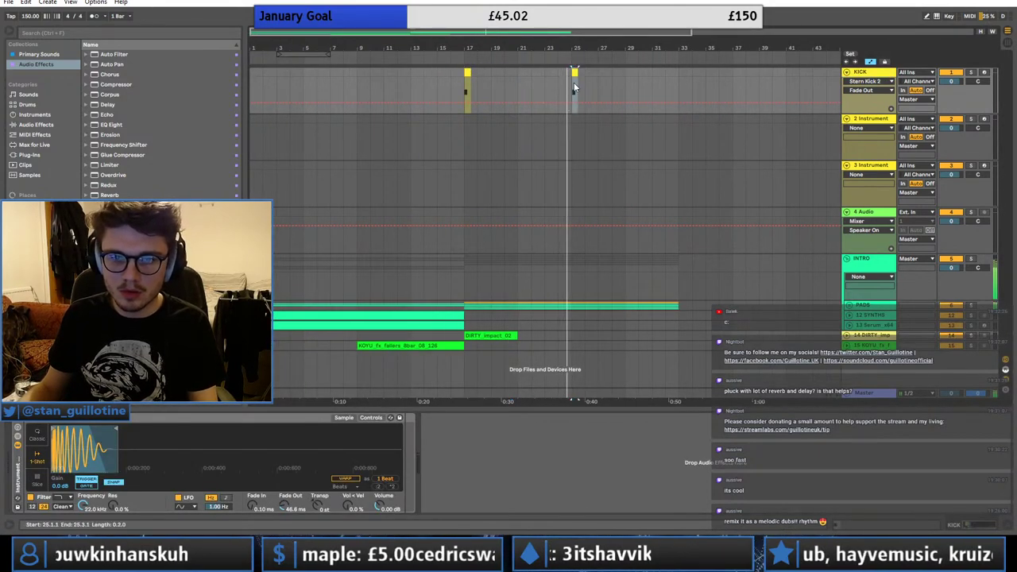
click(511, 337)
key(ctrl+c)
click(577, 335)
key(ctrl+v)
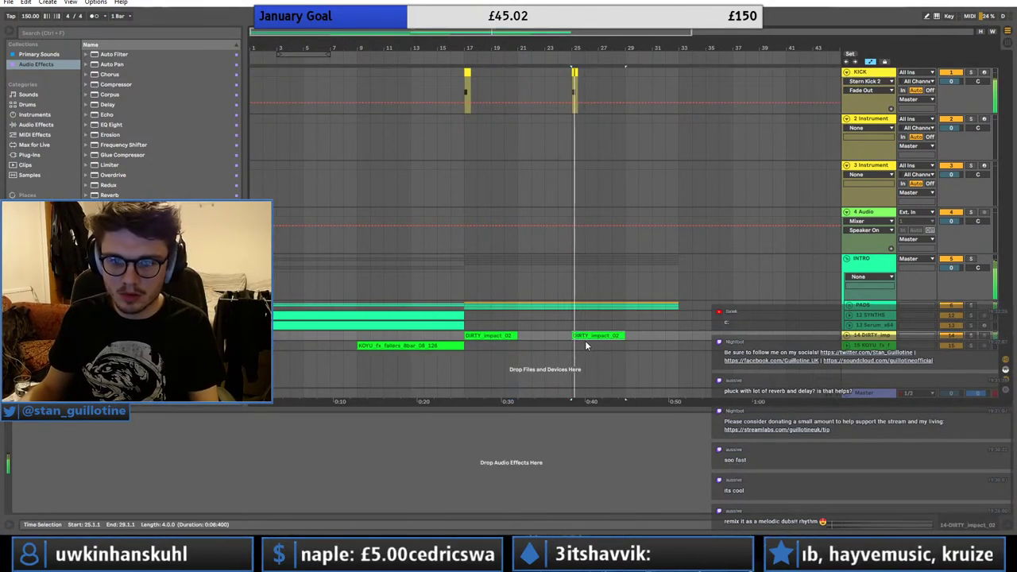
- Insert a new audio track below the faller track and search the sample packs for "crowd"
key(space)
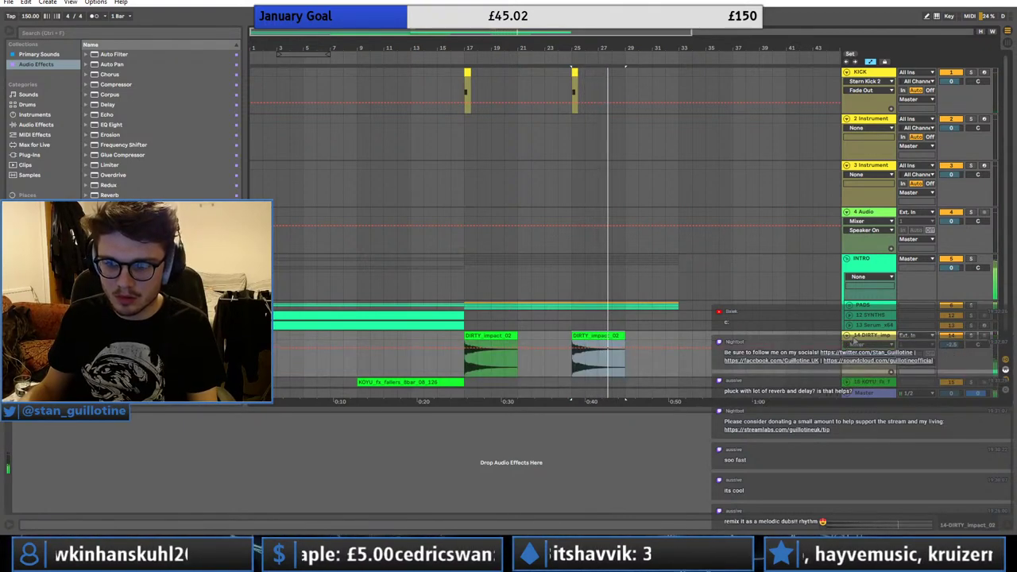
right_click(868, 367)
click(899, 370)
click(36, 255)
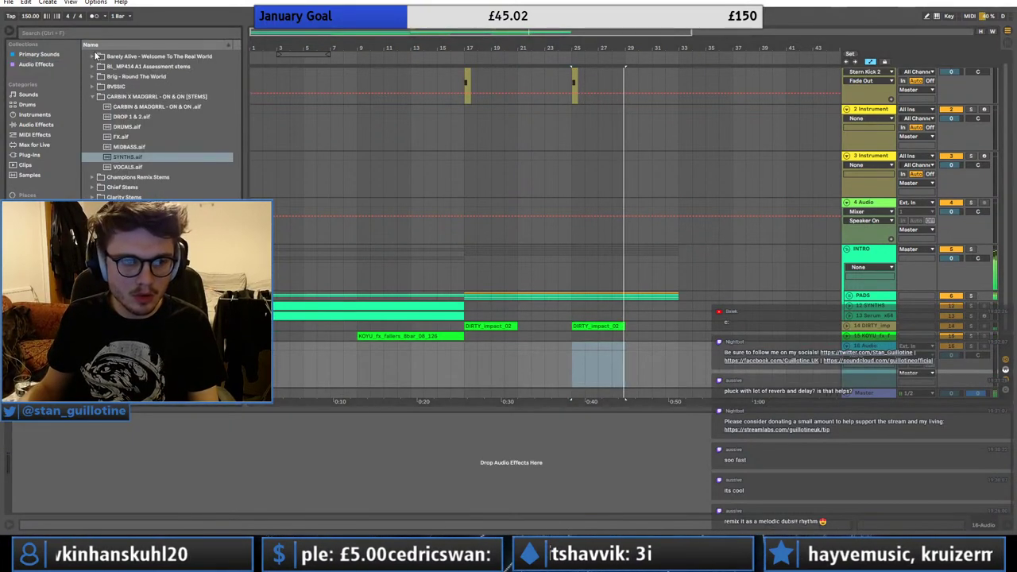
click(97, 33)
text(crowd)
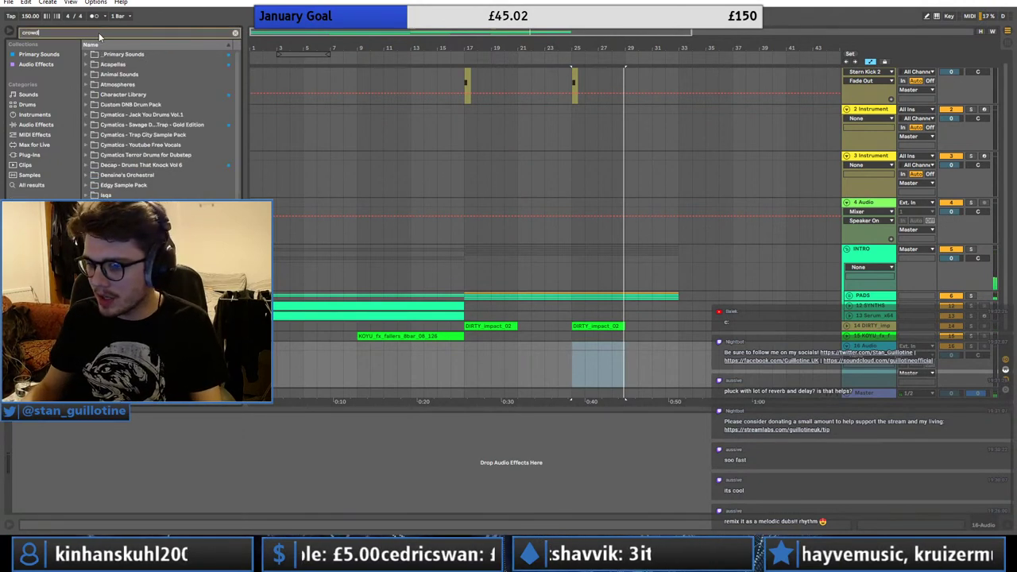
- Open the VEC2 Crowds folder in Vengeance Essential Club Sounds Vol. 2 and audition its crowd samples
click(102, 125)
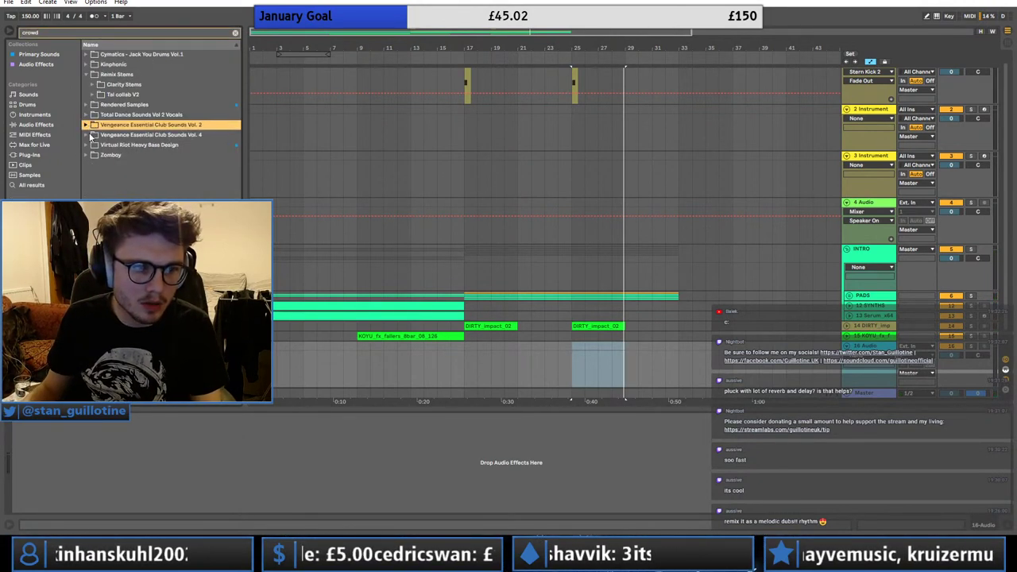
click(93, 124)
key(Down)
key(Right)
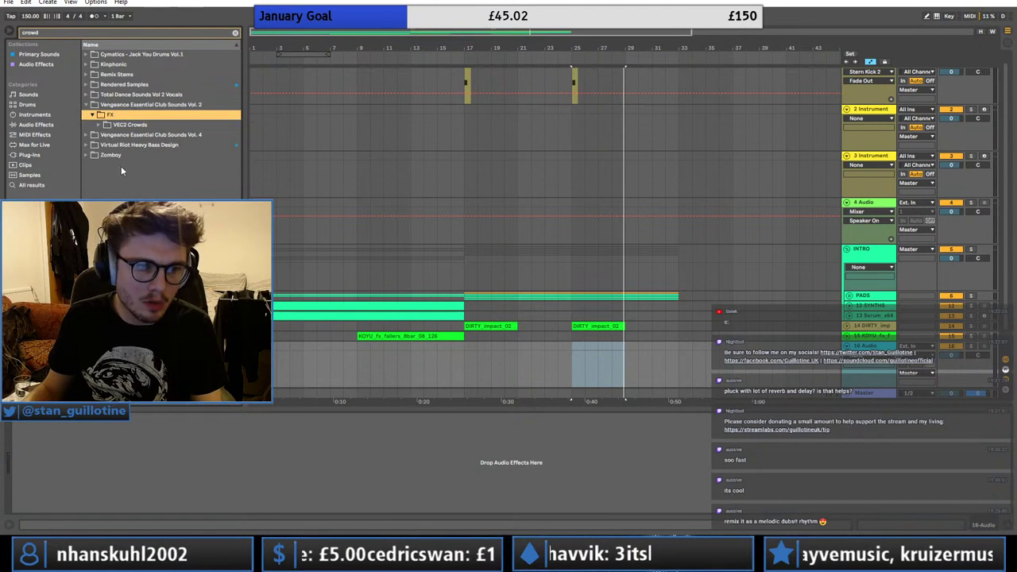
key(Down)
key(Right)
click(133, 186)
click(134, 207)
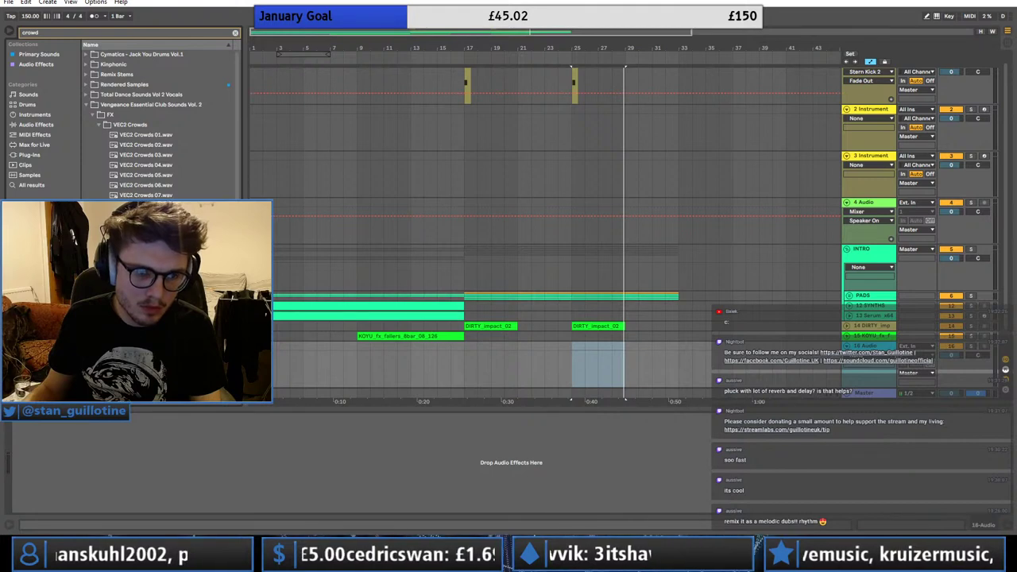
- Place VEC2 Crowds 11 on the 16 Audio track from bar 25 to bar 33 and set the track's volume to about -4.9 dB
drag(139, 235, 678, 346)
key(space)
double_click(671, 347)
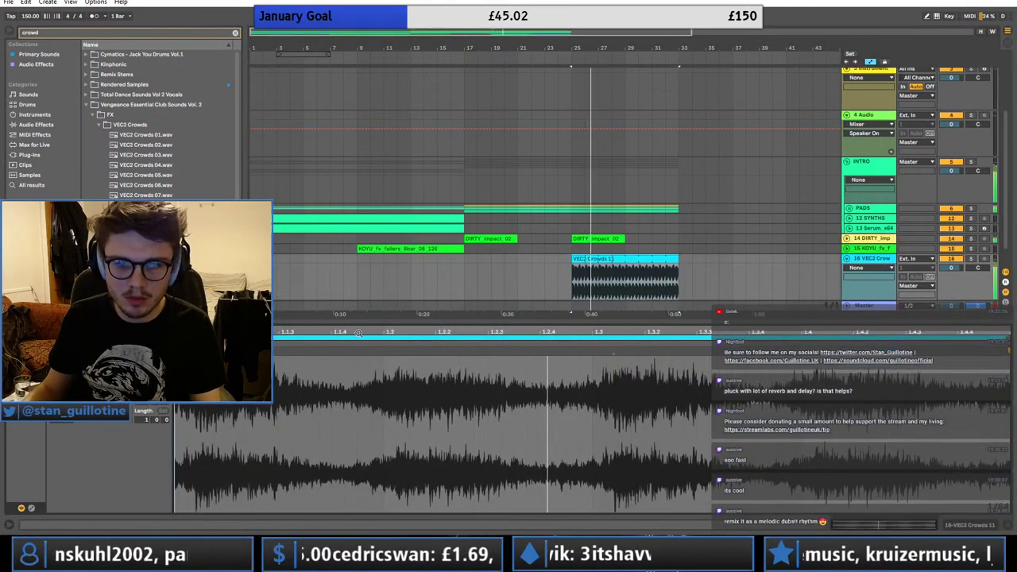
drag(952, 268, 953, 282)
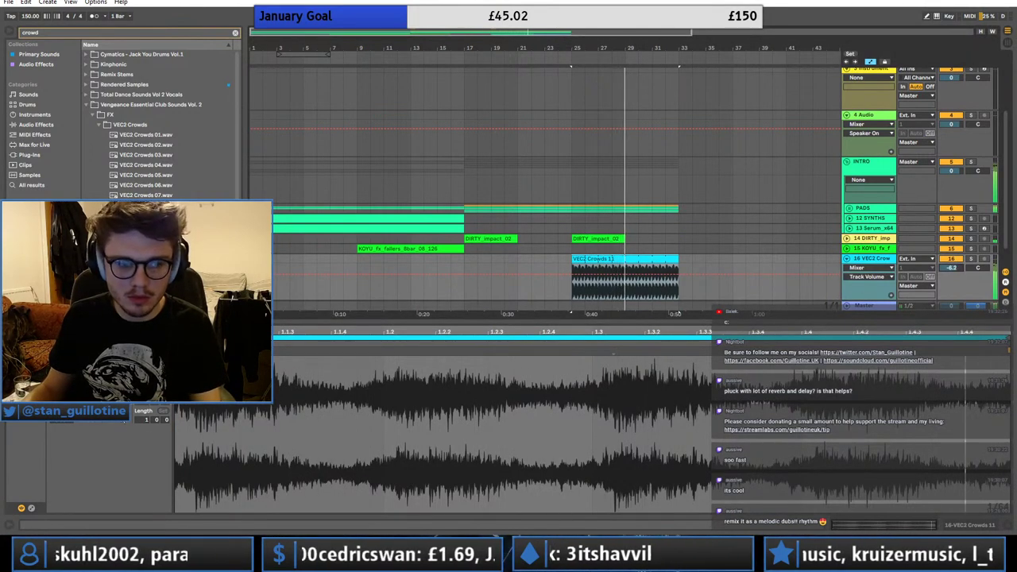
drag(952, 267, 952, 263)
- Replace the VEC2 Crowds 11 clip with VEC2 Crowds 12 at bar 25 and extend it to bar 33
click(864, 261)
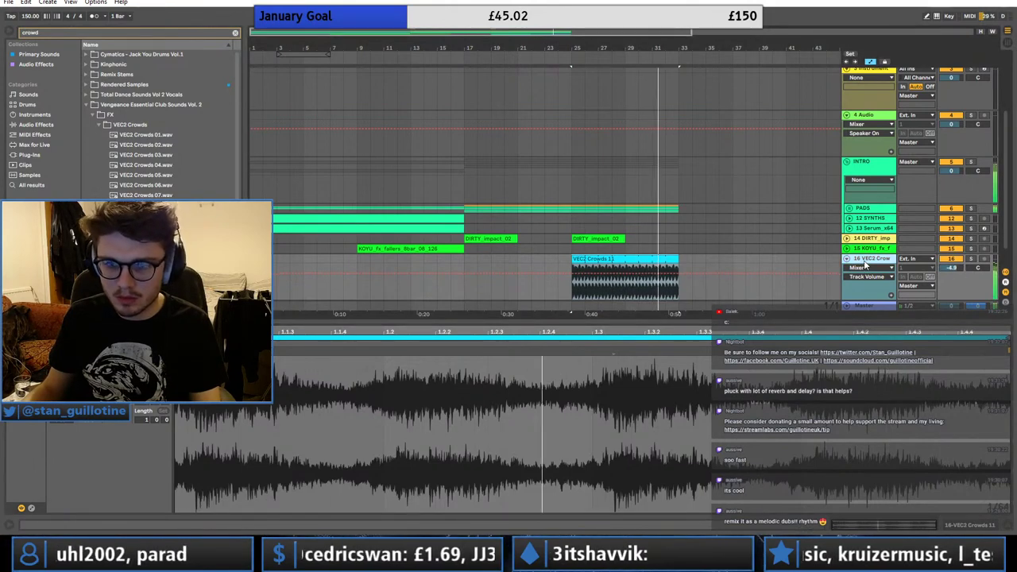
key(Delete)
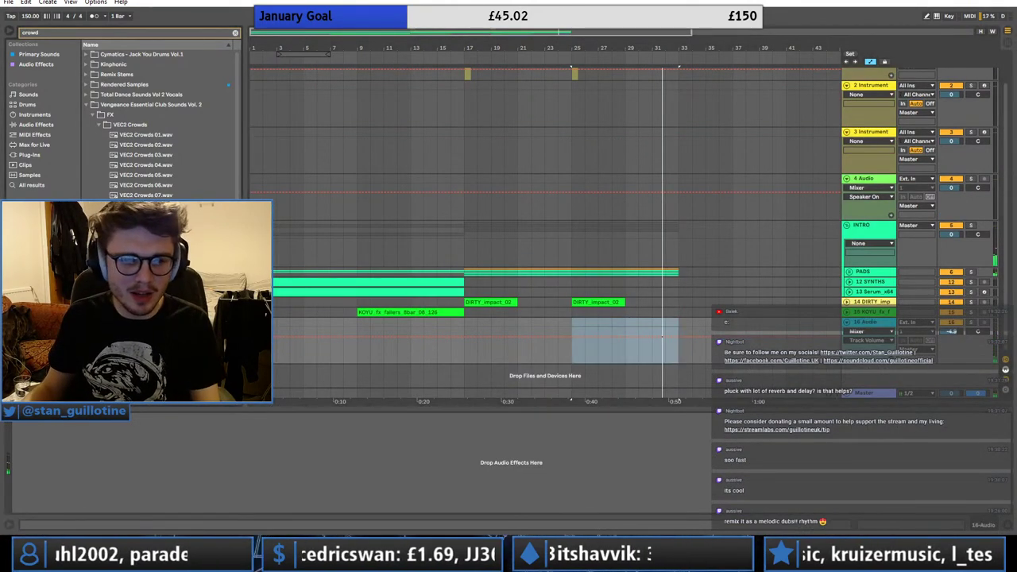
drag(145, 244, 580, 324)
key(space)
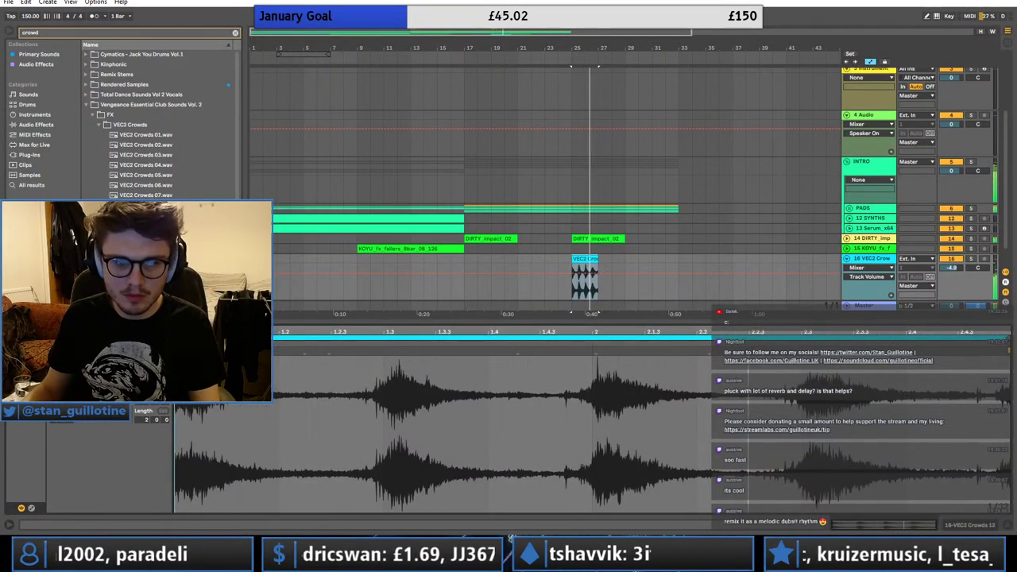
key(space)
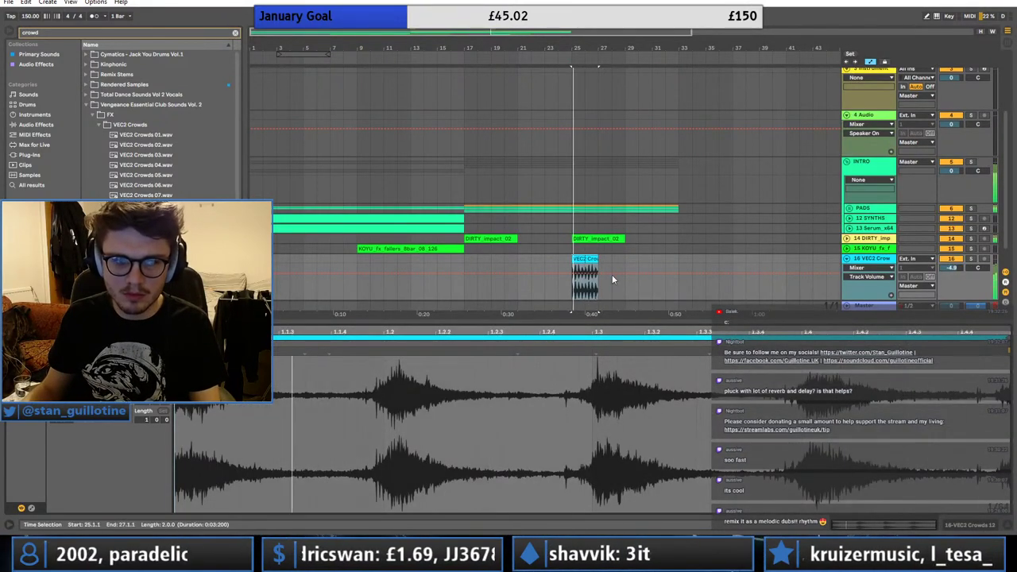
key(space)
click(124, 429)
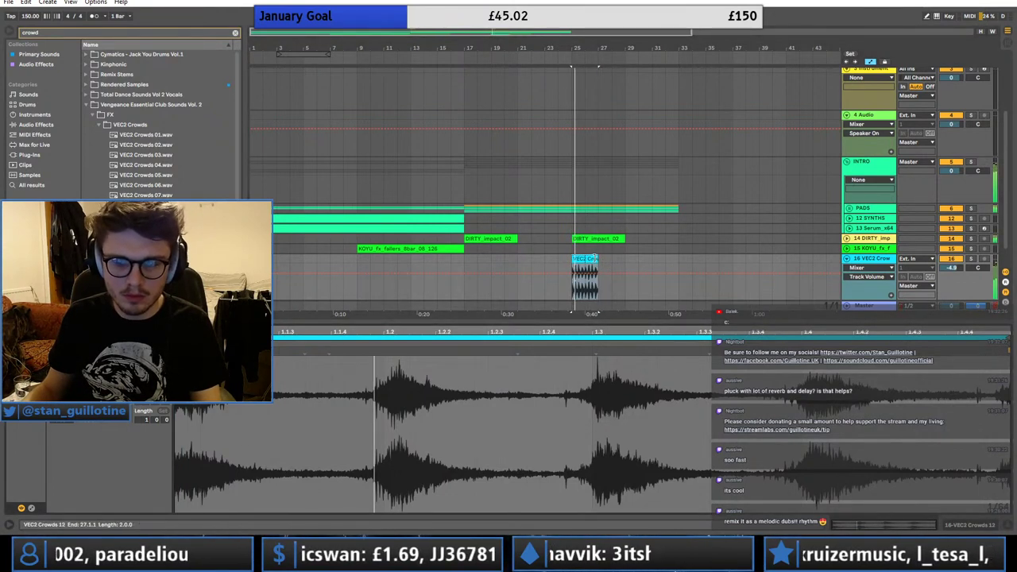
drag(595, 259, 678, 258)
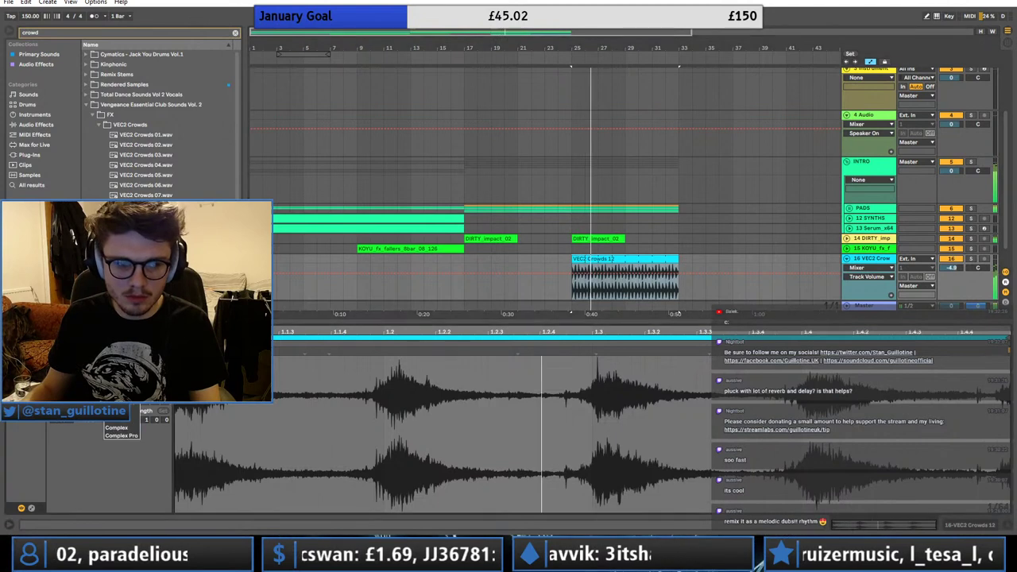
- Set the VEC2 Crowds 12 clip's warp mode to Complex Pro and listen to its track in solo
click(130, 436)
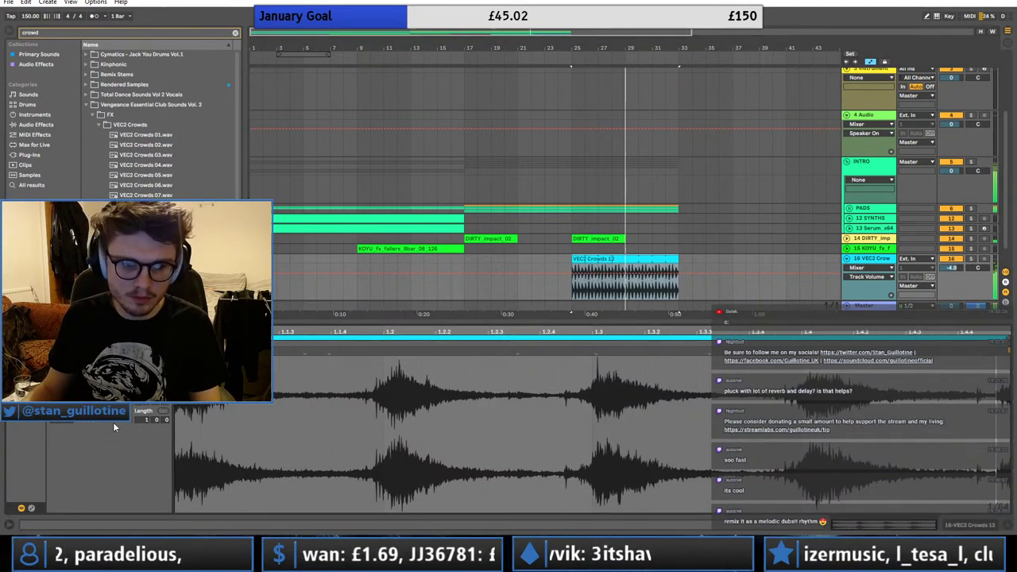
click(384, 363)
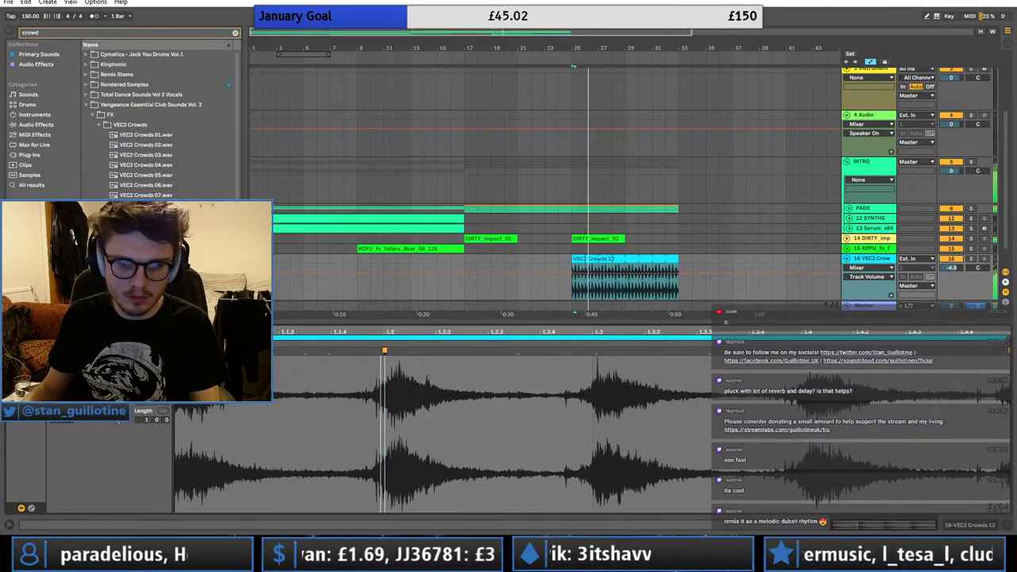
double_click(877, 260)
click(653, 336)
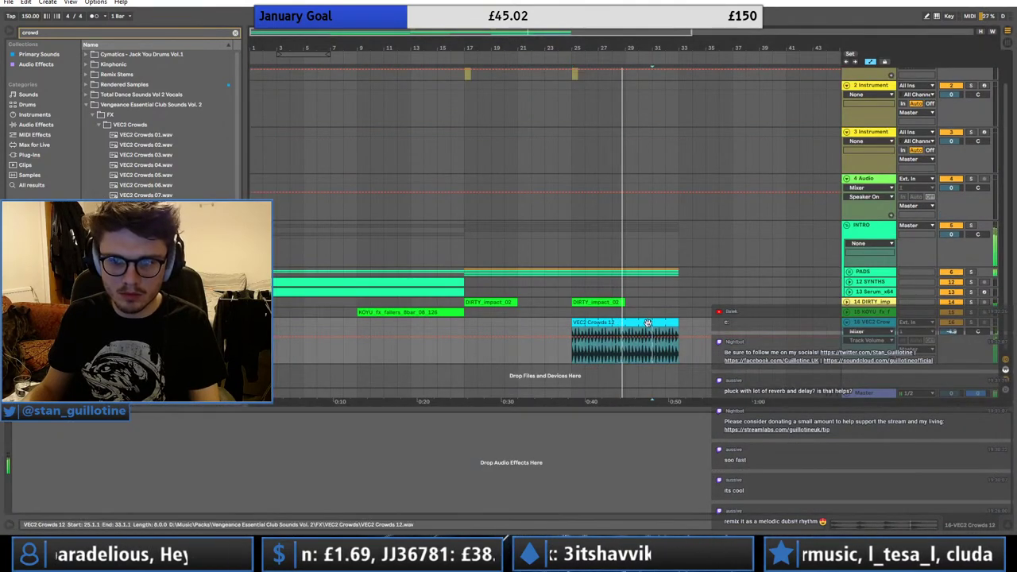
click(647, 323)
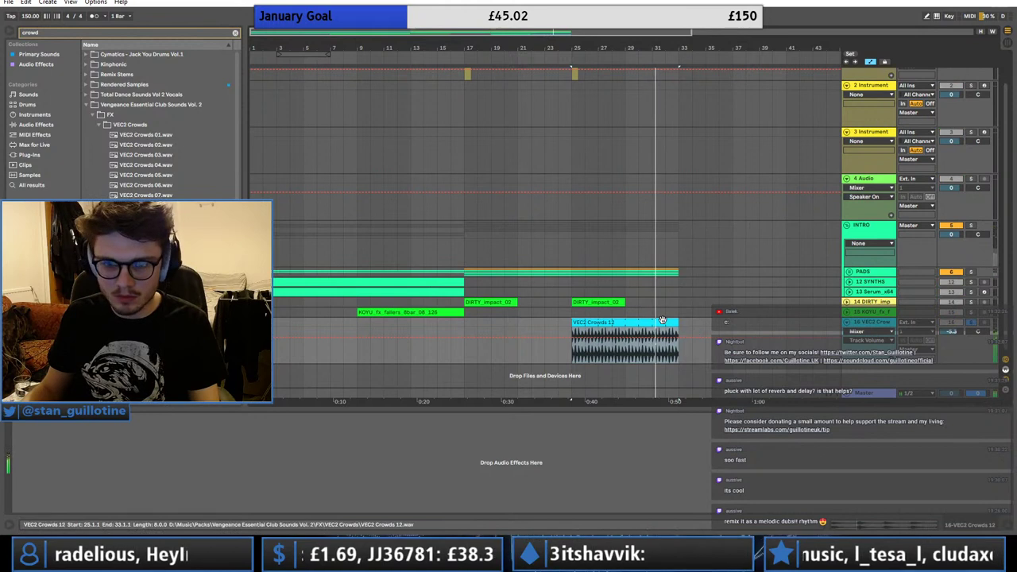
- Replace the VEC2 Crowds 12 clip with VEC2 Crowds 14 from bar 25 to bar 33 and mark position 1.4.1 in its waveform
key(Delete)
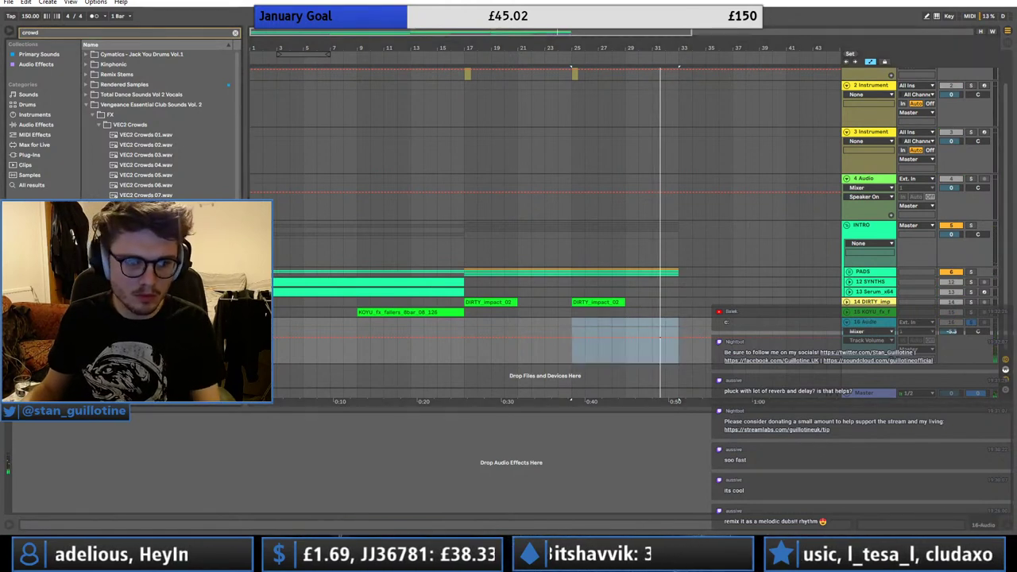
drag(146, 265, 681, 323)
key(space)
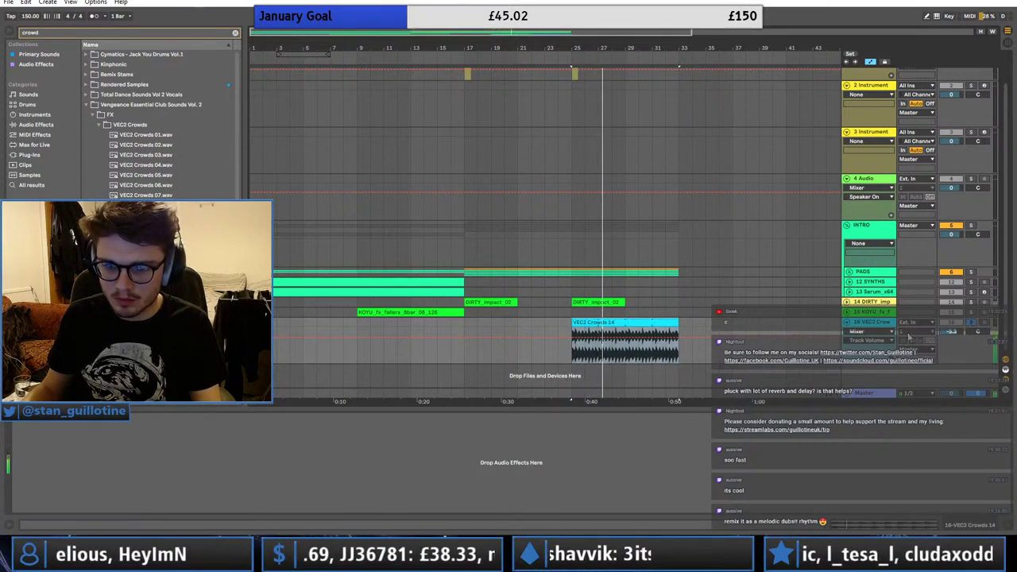
drag(633, 336, 632, 325)
double_click(630, 325)
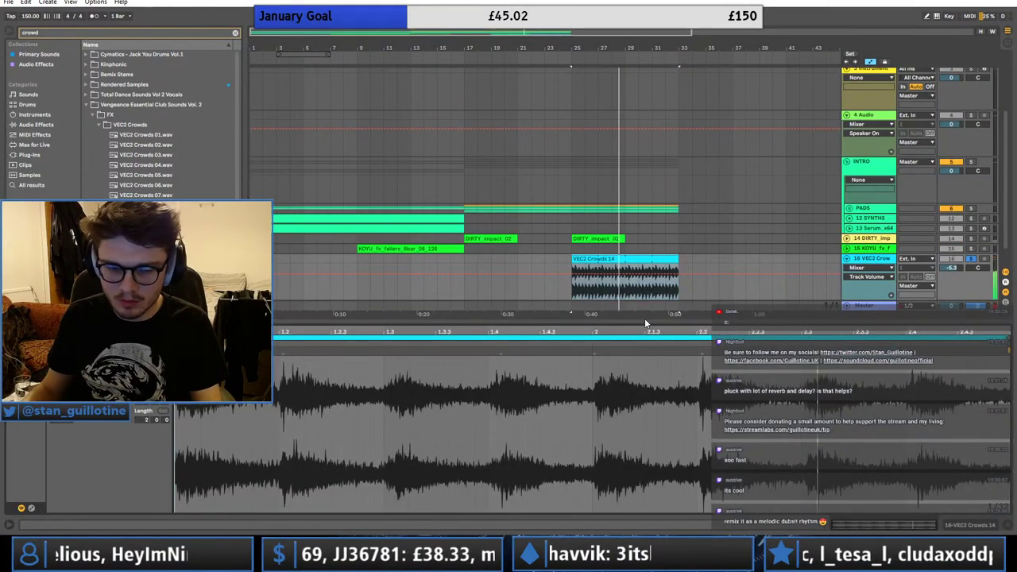
click(489, 342)
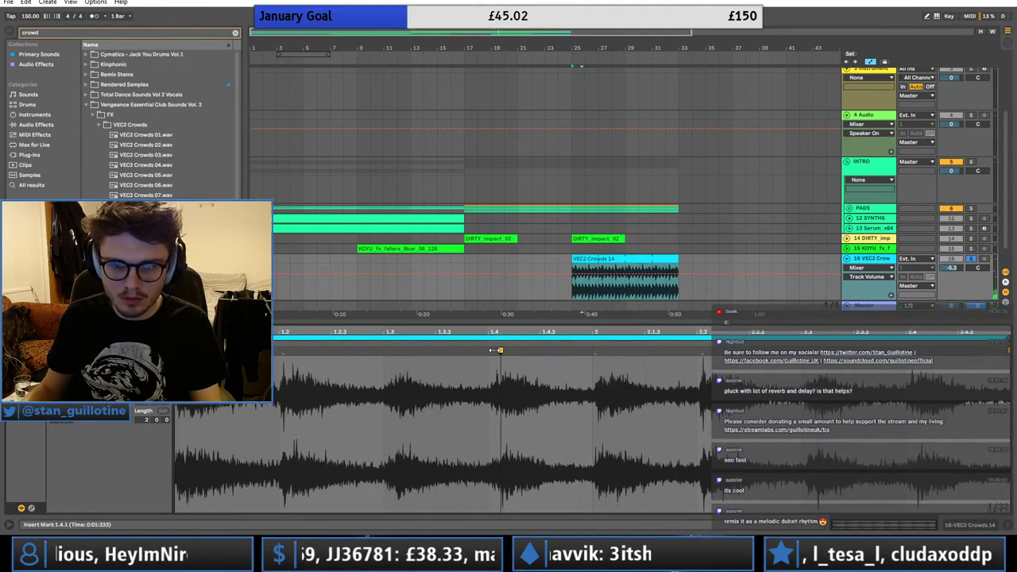
- Adjust the warp marker at beat 1.4 in the VEC2 Crowds 14 waveform to line the crowd swell up with the grid
click(492, 339)
scroll(491, 363, up, 3)
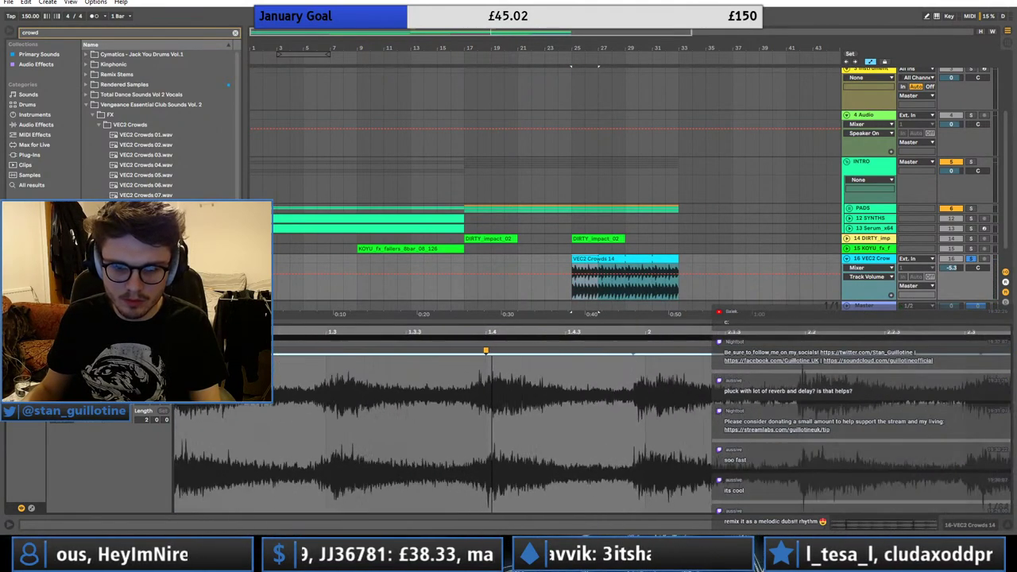
drag(487, 350, 498, 350)
- Split the VEC2 Crowds 14 clip at bar 26 and delete everything after the split
click(583, 288)
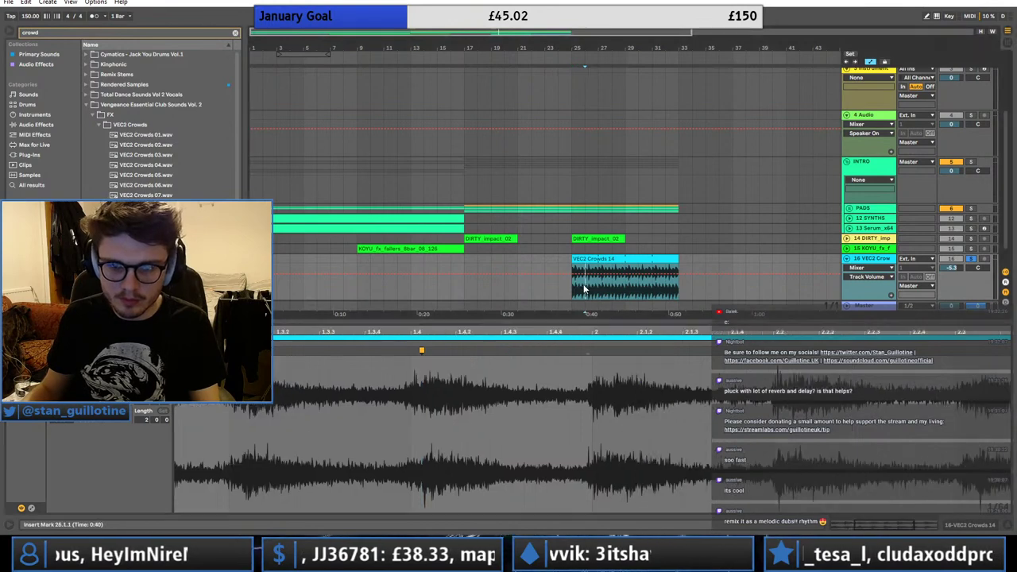
key(ctrl+e)
click(591, 258)
key(Delete)
click(581, 258)
scroll(761, 413, down, 2)
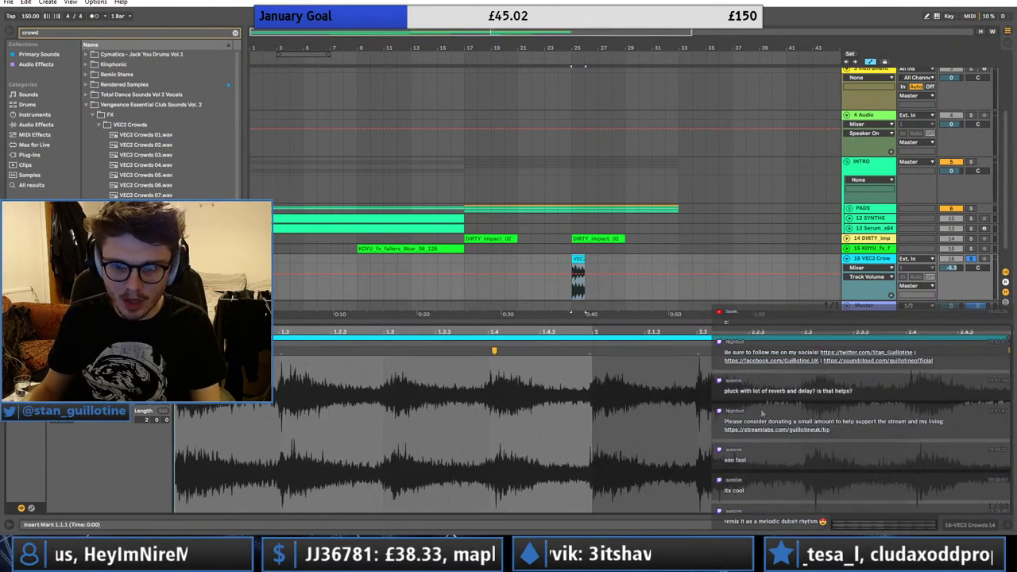
- Loop the one-bar VEC2 Crowds 14 clip out to bar 33 and take its track out of solo
click(579, 262)
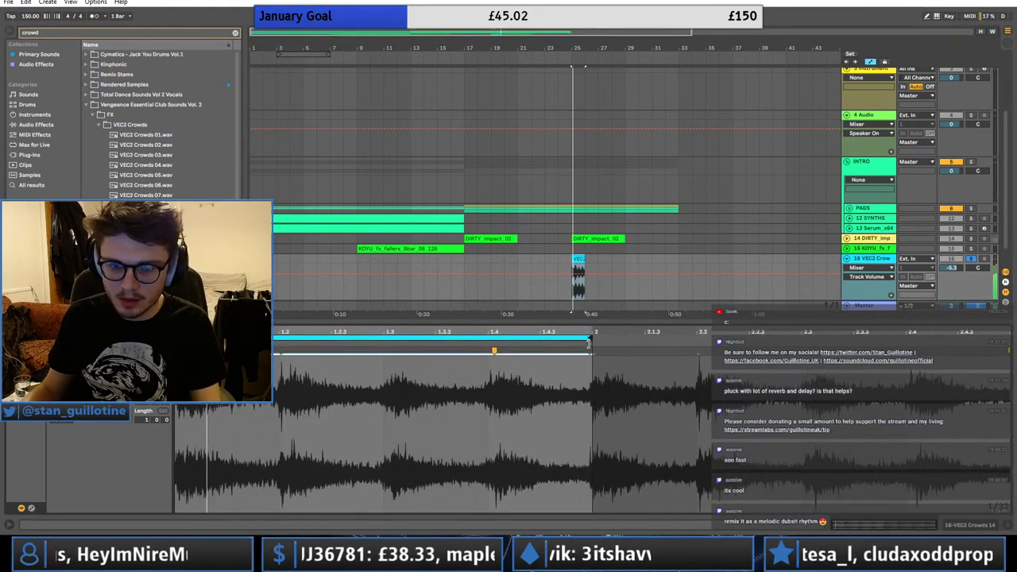
key(space)
drag(582, 262, 678, 263)
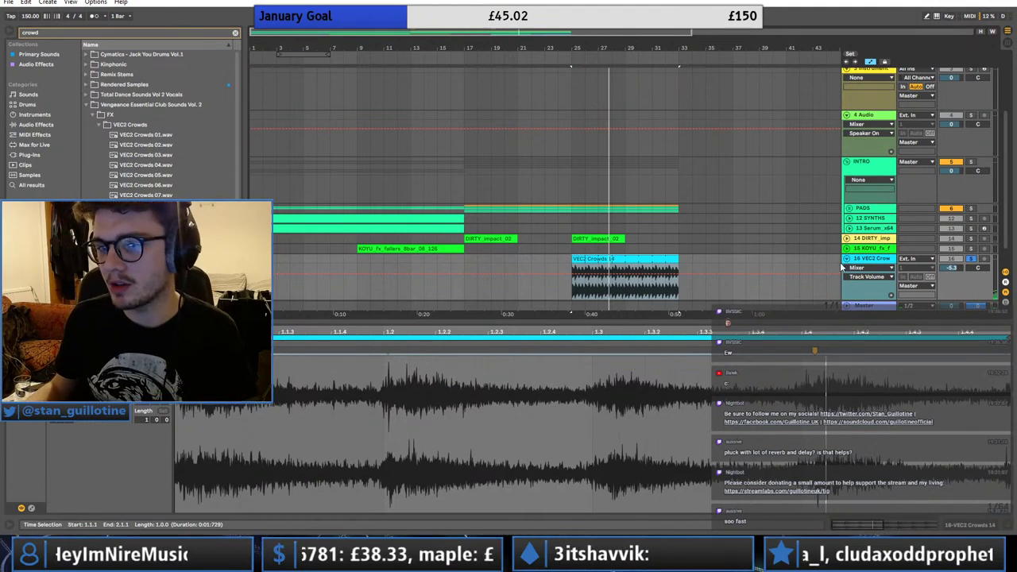
click(874, 259)
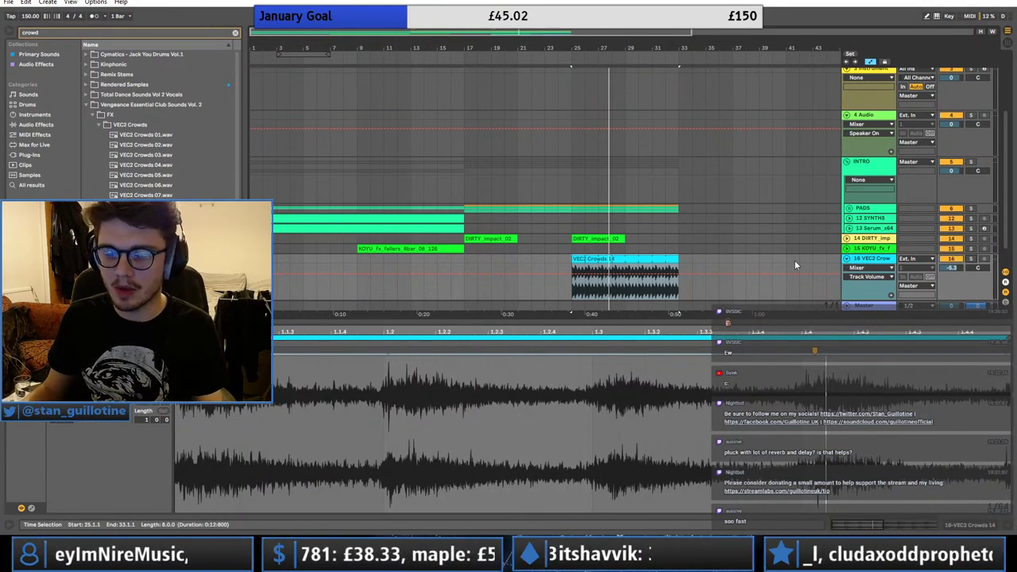
- Clear the browser search and add FabFilter Pro-Q 3 to the 16 VEC2 Crowds track
double_click(852, 260)
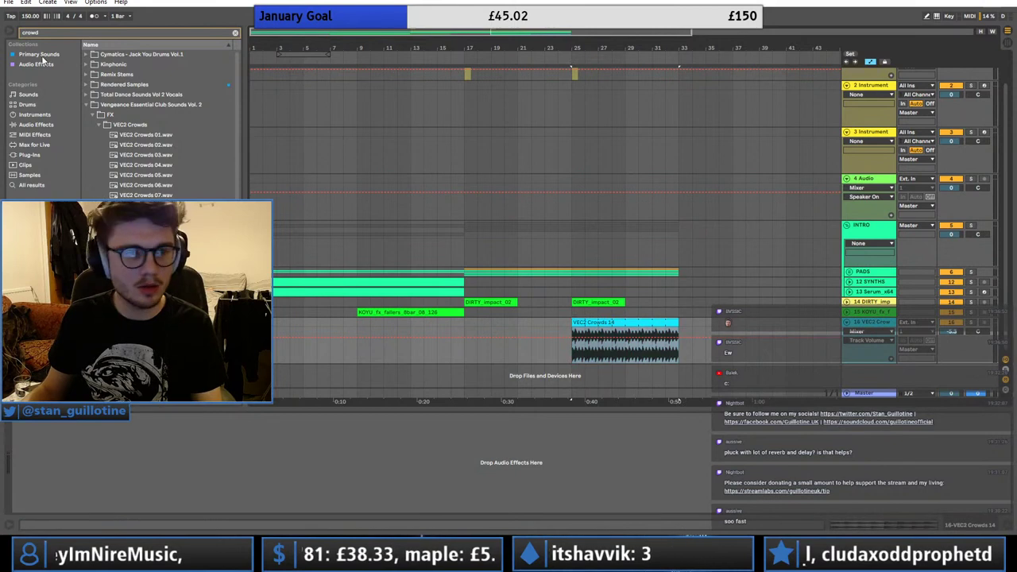
click(42, 55)
click(235, 35)
click(60, 66)
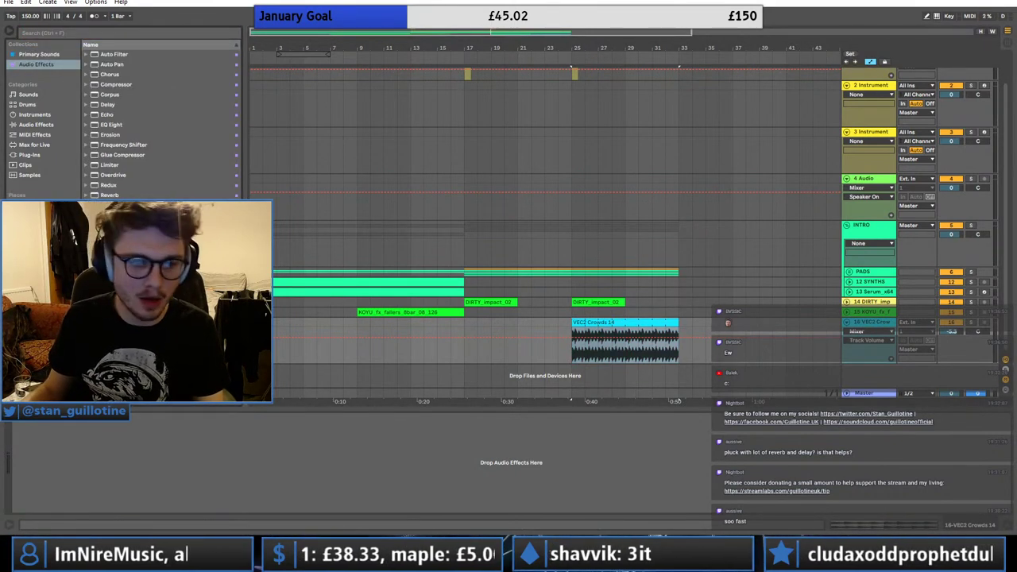
double_click(119, 294)
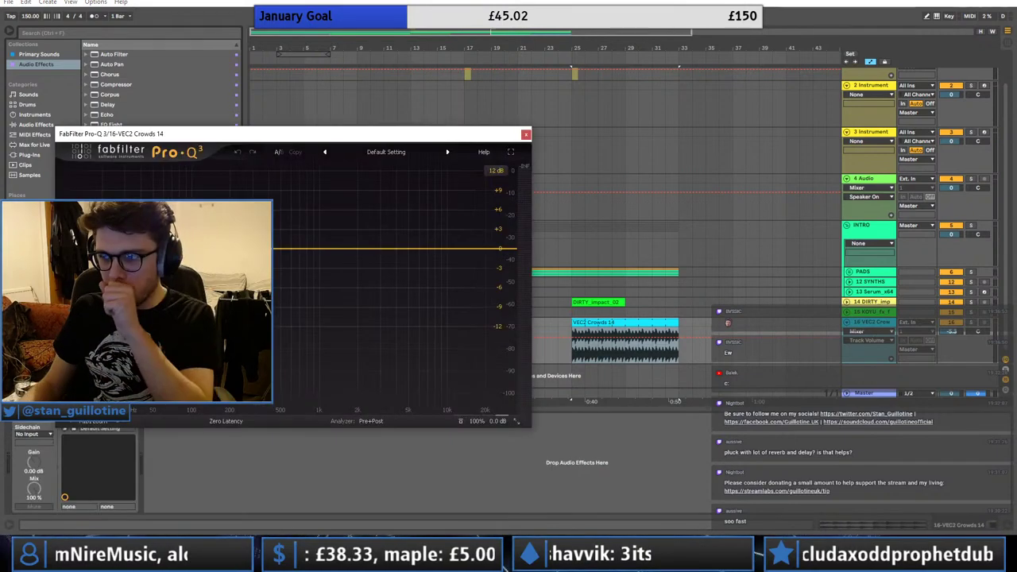
- Roll off the crowd's low frequencies with a low-cut band in Pro-Q 3 and audition it from bar 25
double_click(103, 248)
drag(103, 249, 244, 254)
key(space)
key(space)
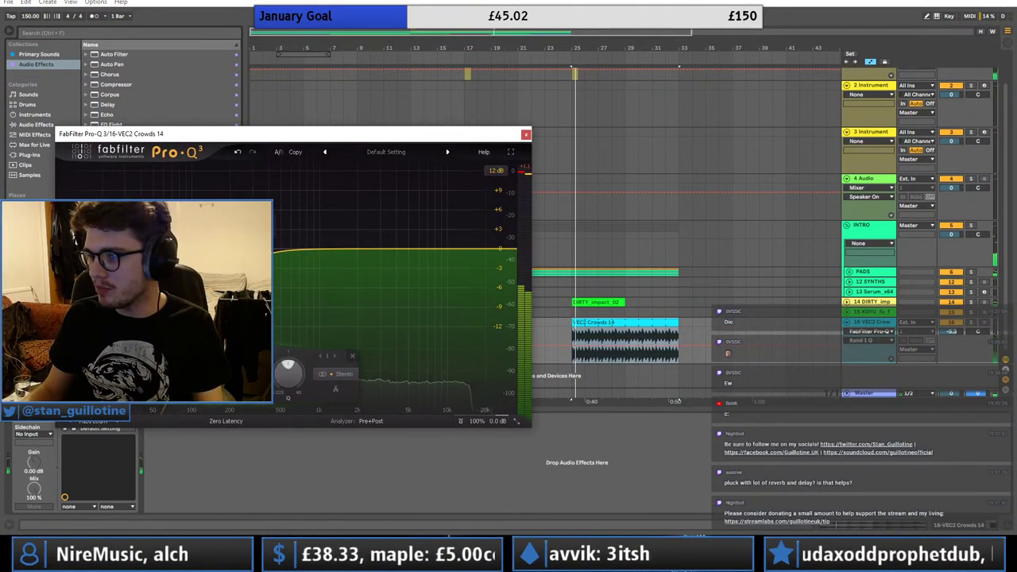
click(525, 133)
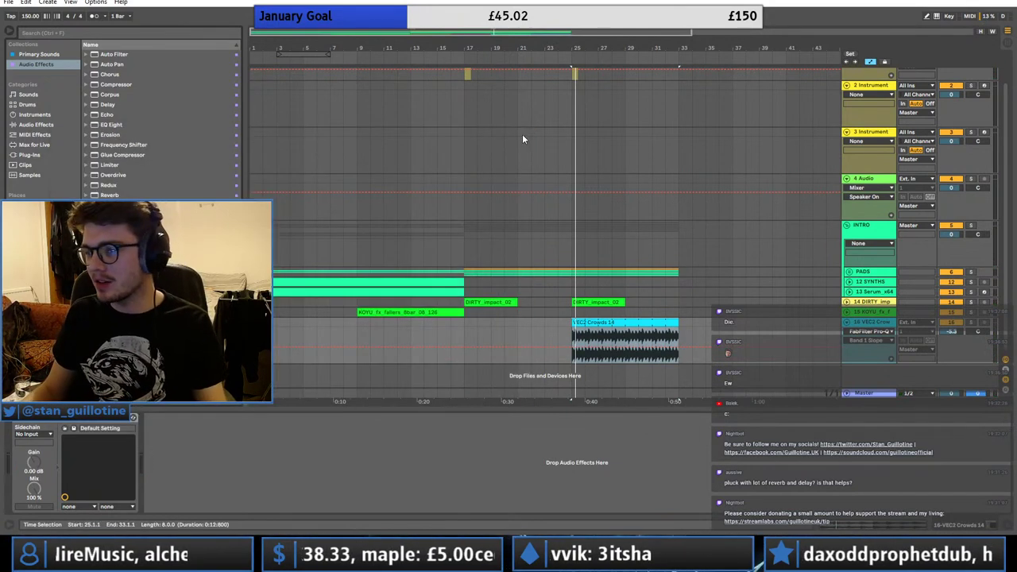
- Add Auto Filter to the crowd track and automate its frequency to rise from about 1.7 kHz at bar 25 up to bar 33
click(116, 54)
drag(116, 55, 256, 439)
click(294, 462)
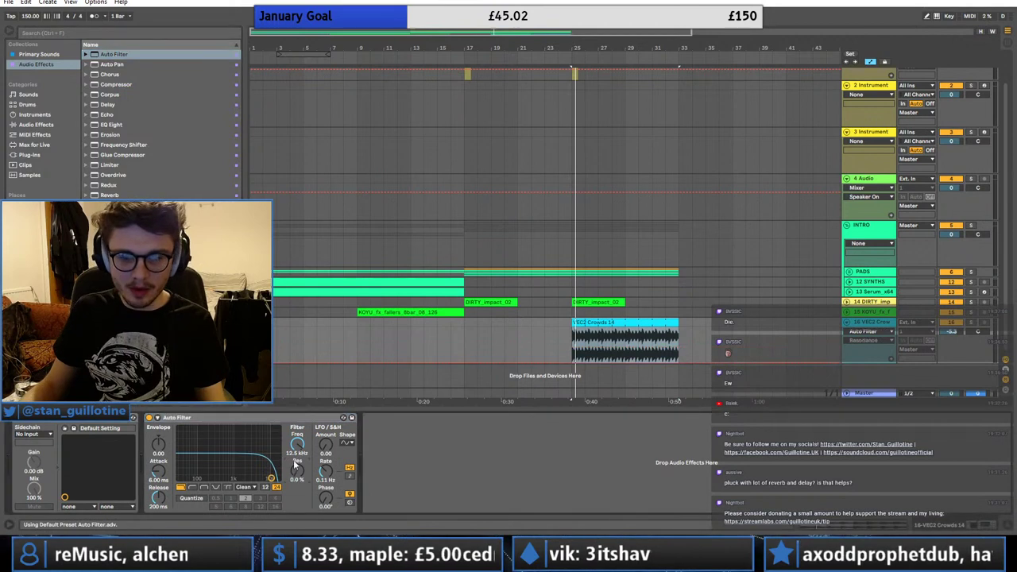
click(684, 327)
drag(571, 332, 571, 343)
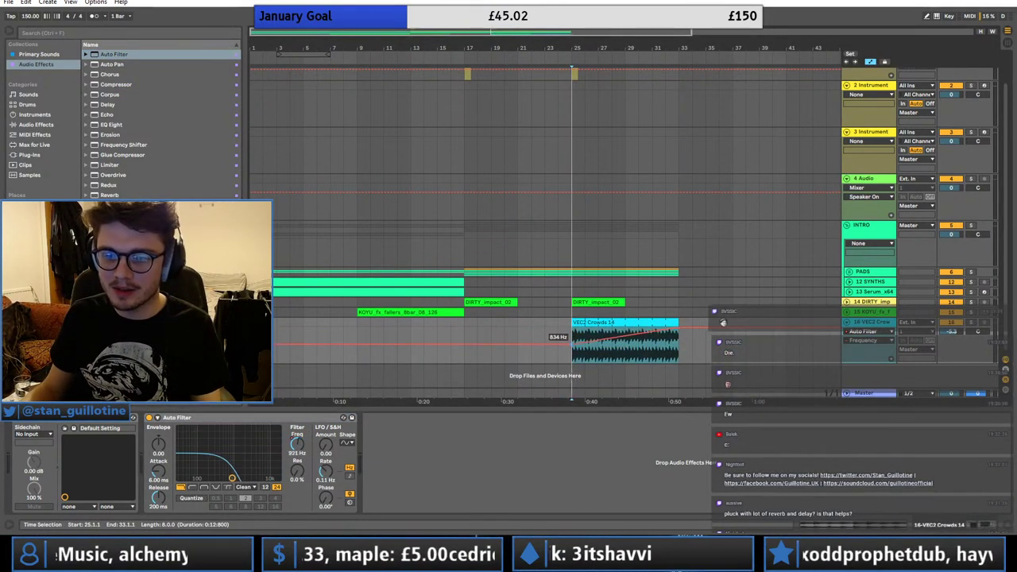
key(space)
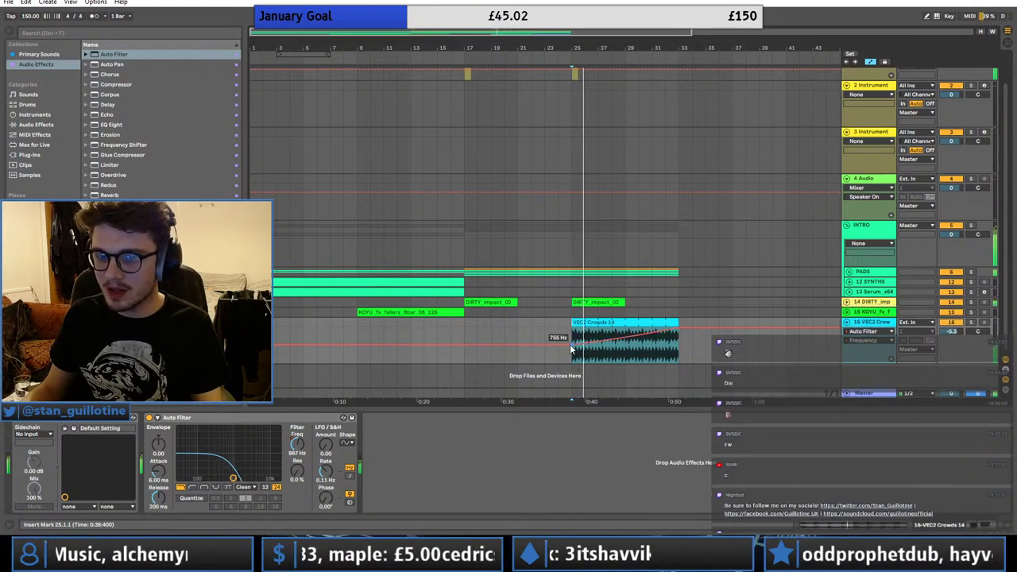
drag(571, 344, 572, 340)
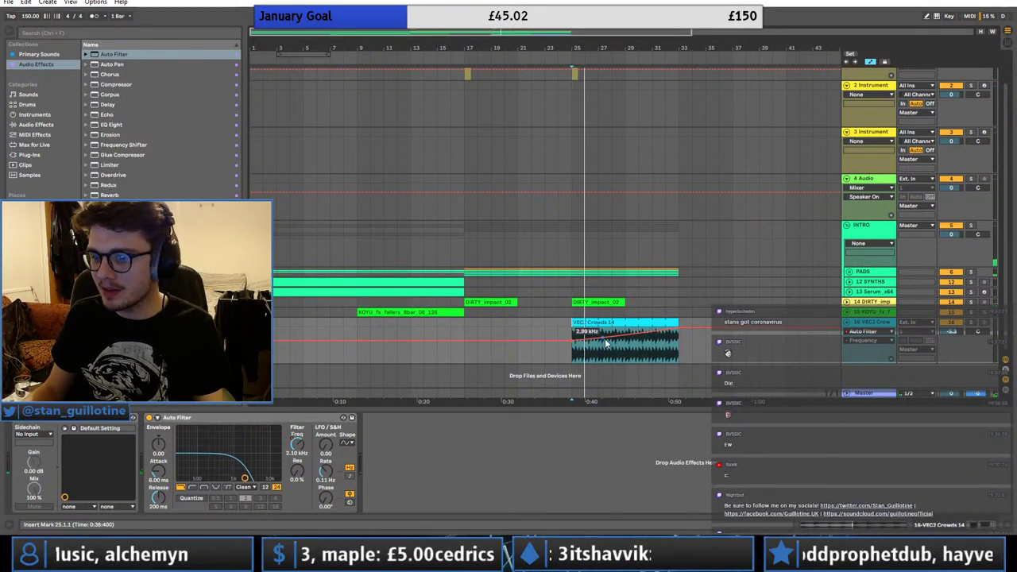
- Set the 16 VEC2 Crowds track's volume to -4.0 dB and save the set
click(847, 322)
click(847, 325)
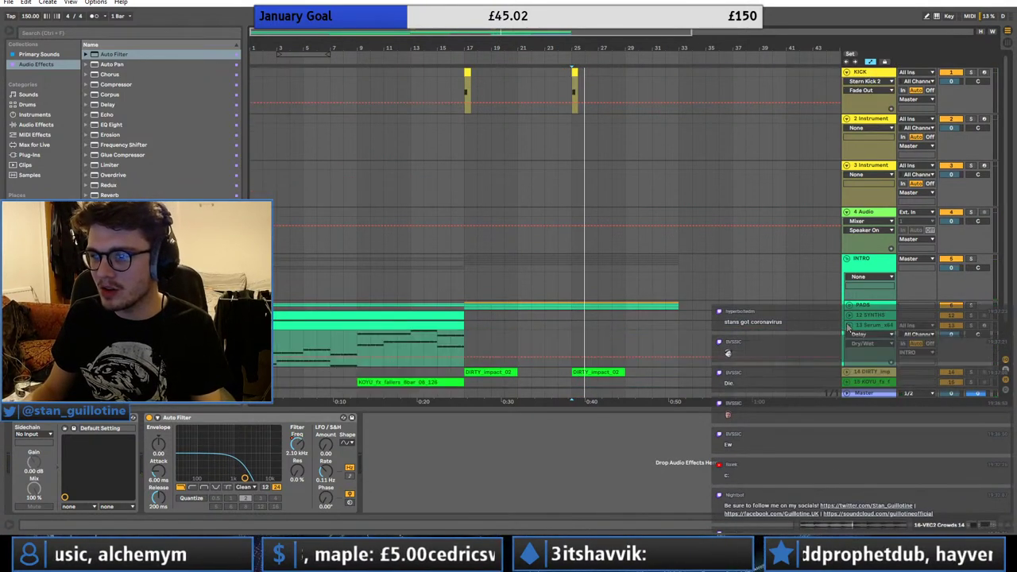
key(space)
click(848, 325)
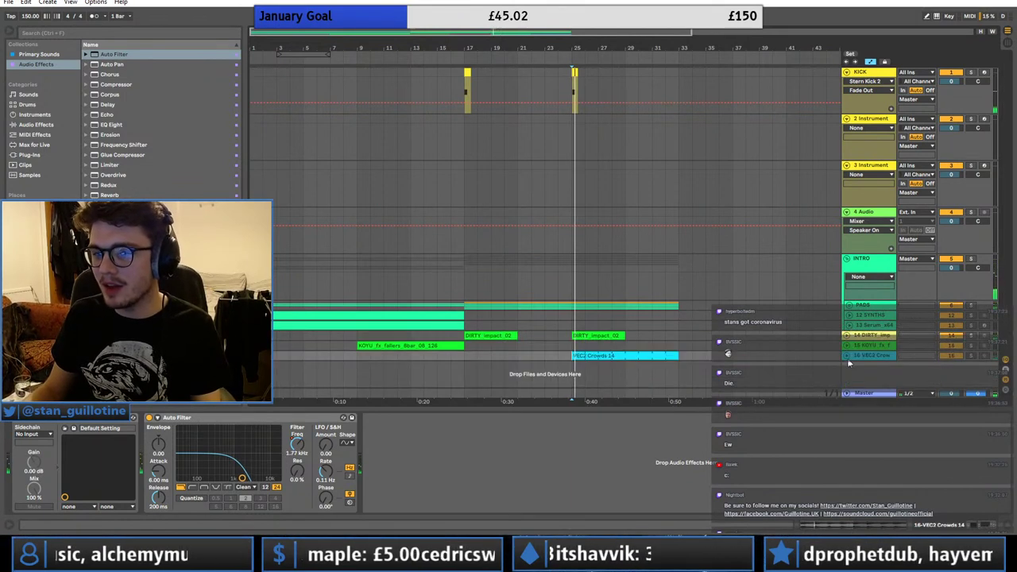
click(849, 357)
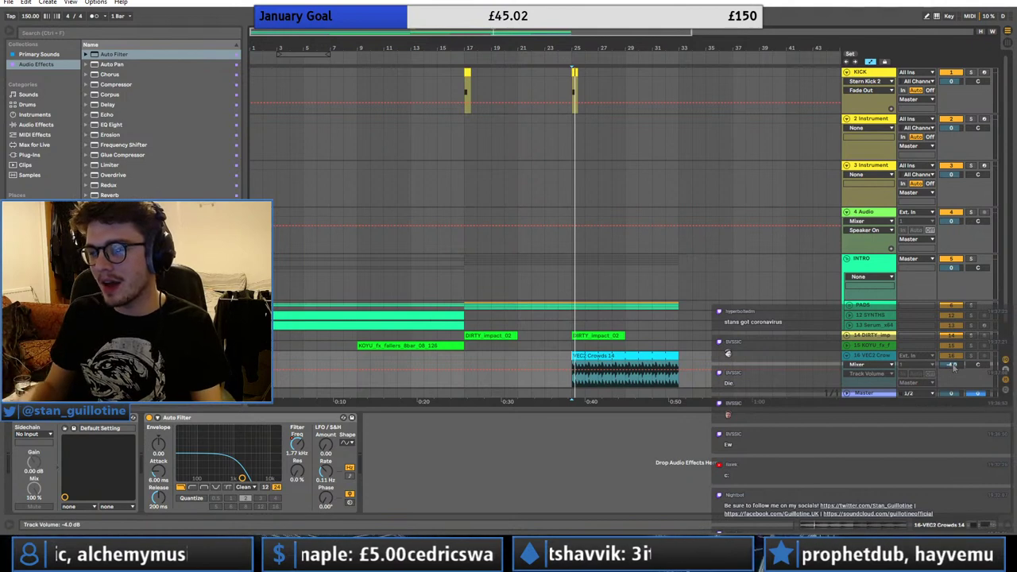
click(848, 355)
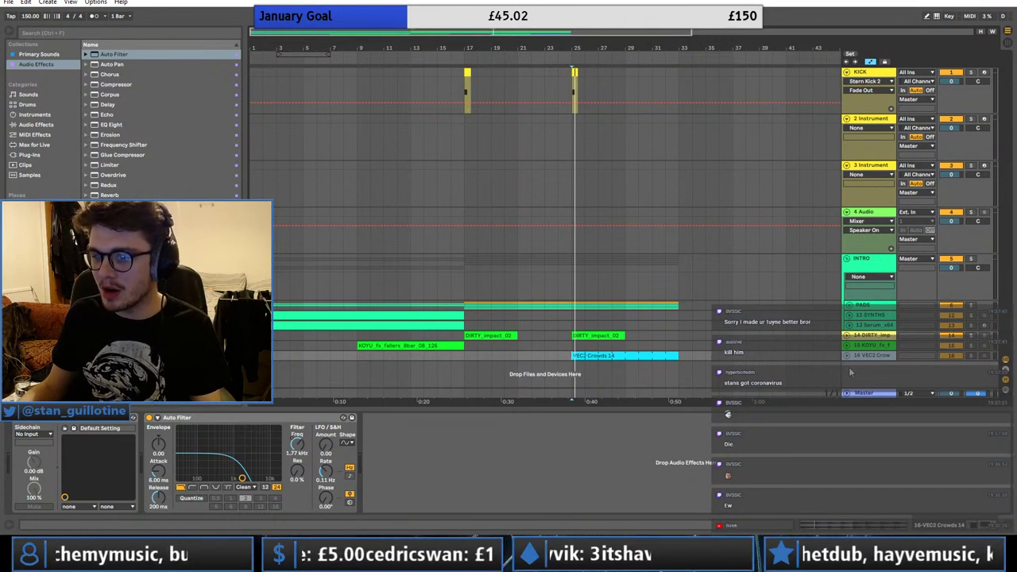
right_click(881, 370)
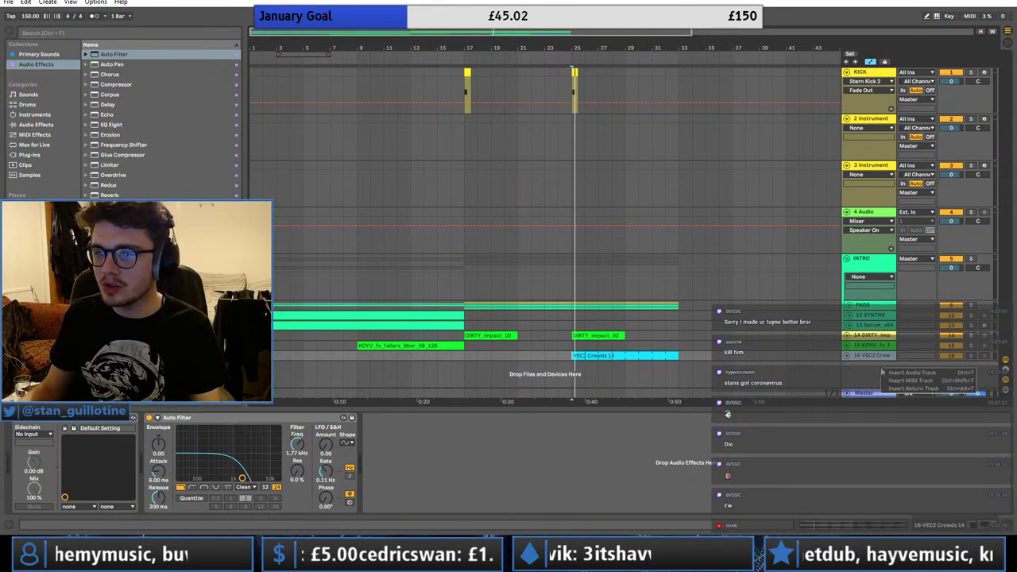
key(ctrl+s)
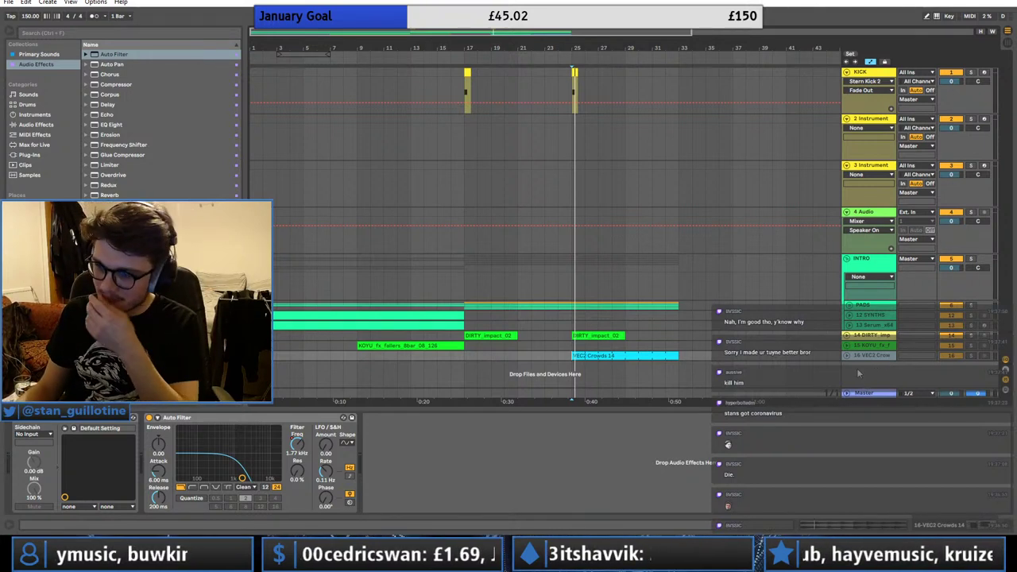
- Play from bar 25 and raise the starting point of the crowd track's Auto Filter frequency automation slightly
key(space)
click(563, 347)
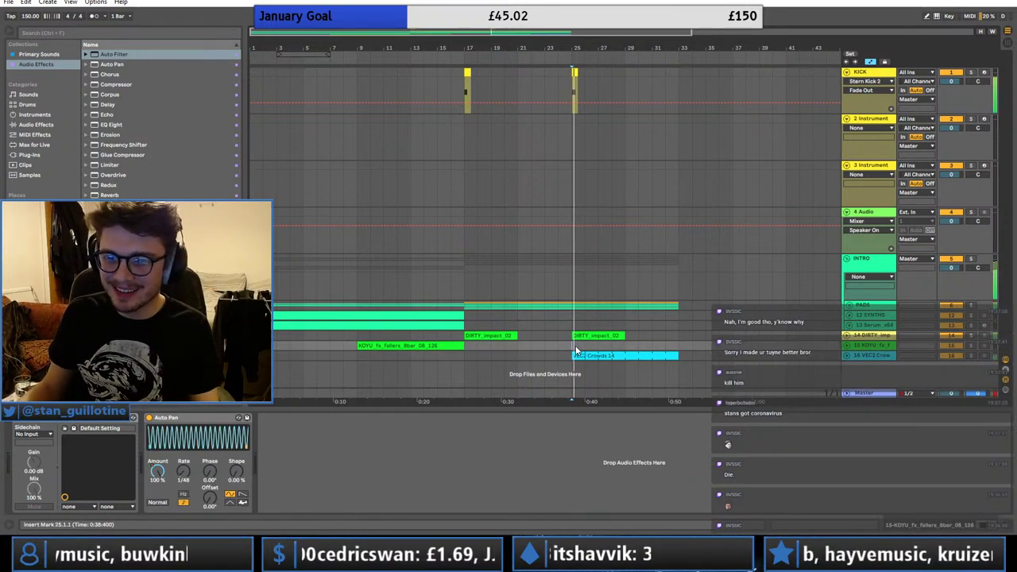
click(576, 356)
right_click(294, 446)
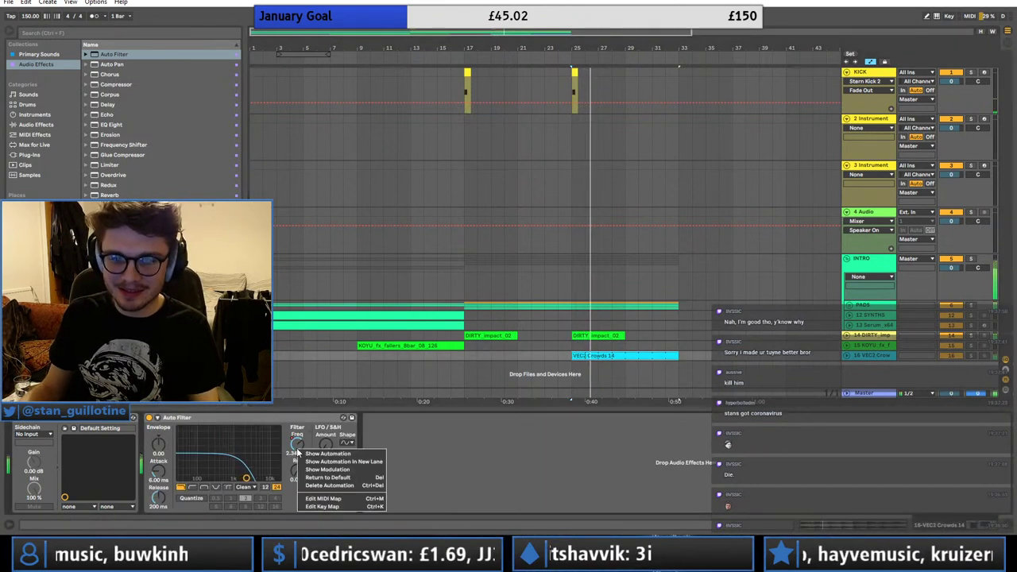
click(318, 455)
drag(572, 366, 572, 362)
click(437, 369)
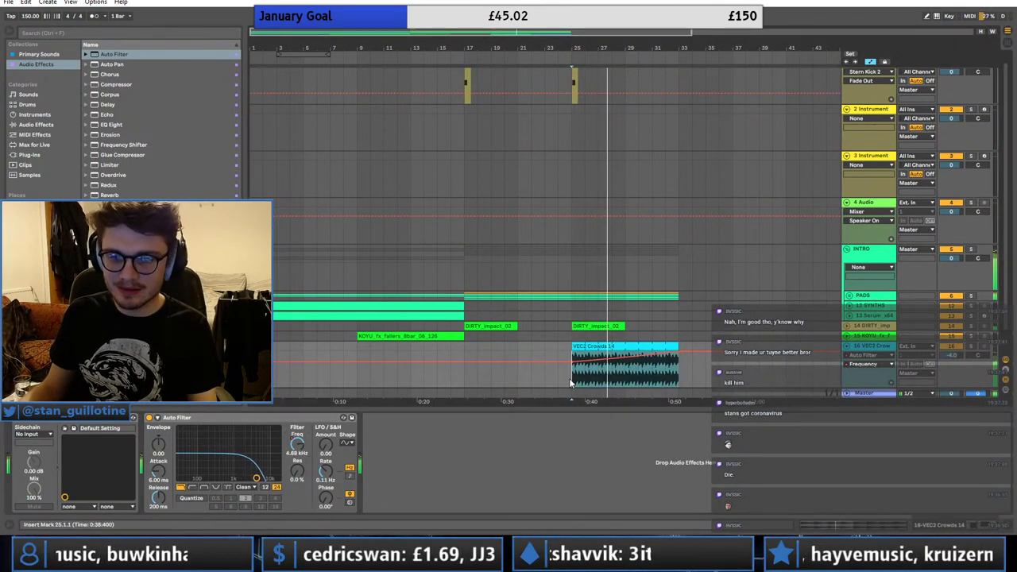
- Fold the crowd, KICK, 2 Instrument, 3 Instrument and 4 Audio tracks and play the arrangement from bar 1
click(846, 346)
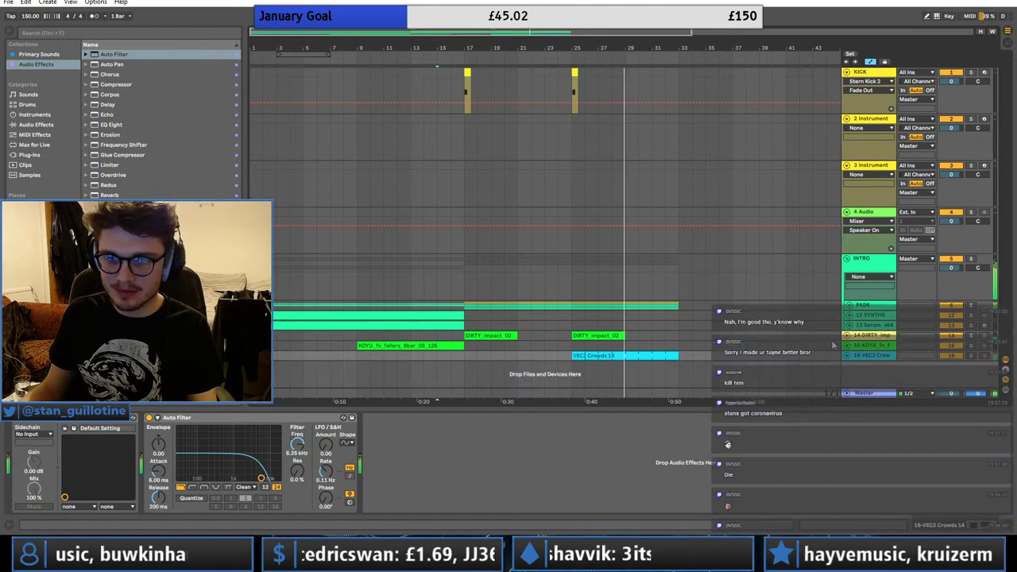
click(847, 72)
click(847, 82)
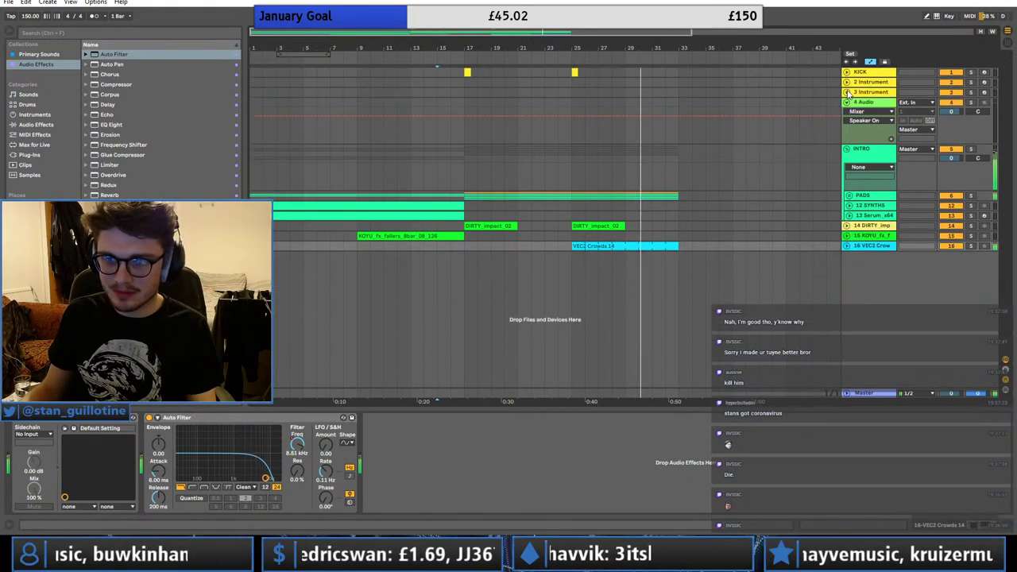
click(847, 92)
click(847, 101)
click(258, 128)
key(space)
key(space)
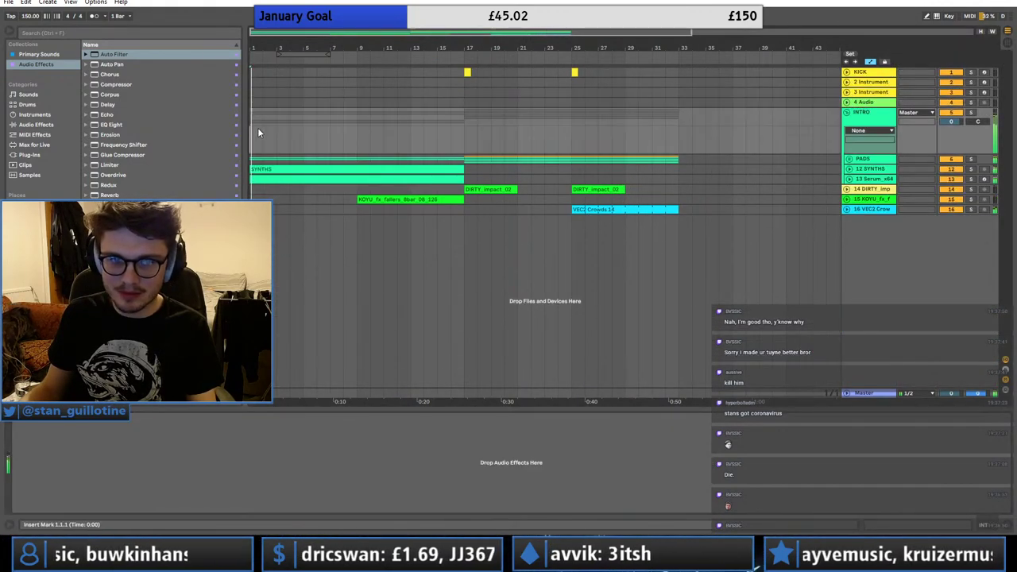
- Reshape the LFO curve in the 13 Serum_x64 track's Serum into a longer, more gradual fall during playback
click(330, 179)
click(27, 428)
drag(340, 373, 346, 399)
double_click(307, 360)
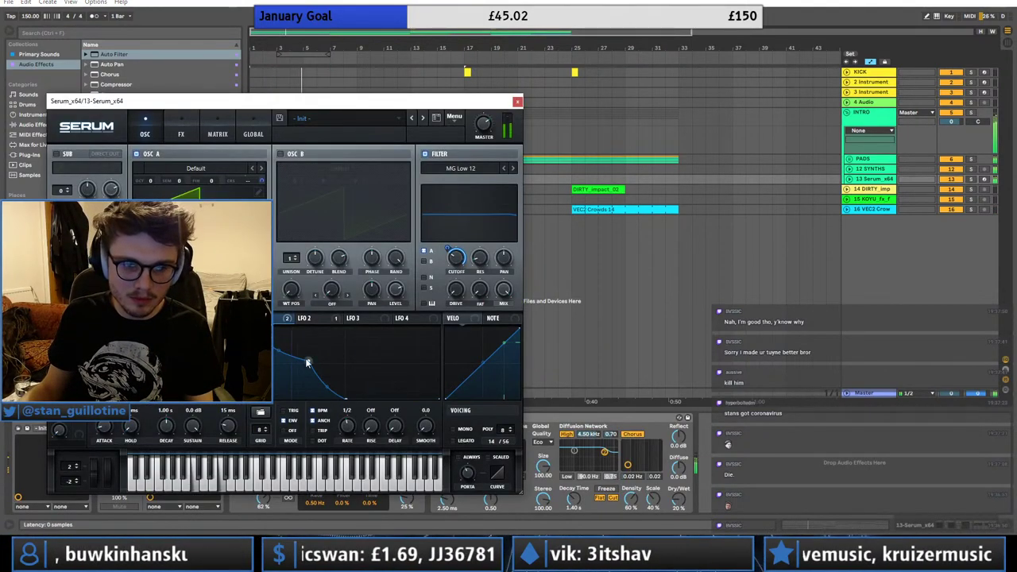
drag(307, 359, 295, 363)
double_click(329, 381)
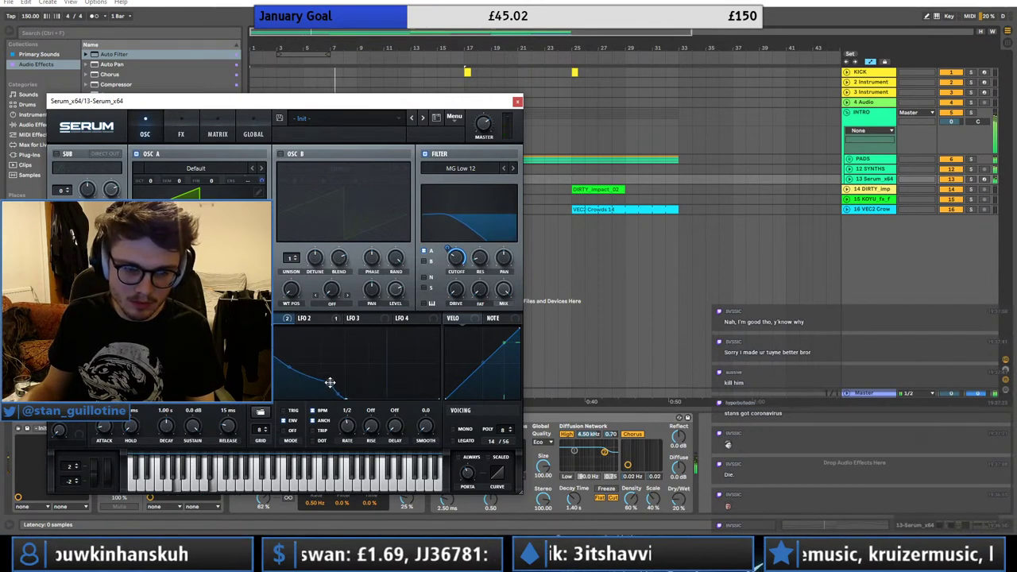
drag(342, 399, 383, 404)
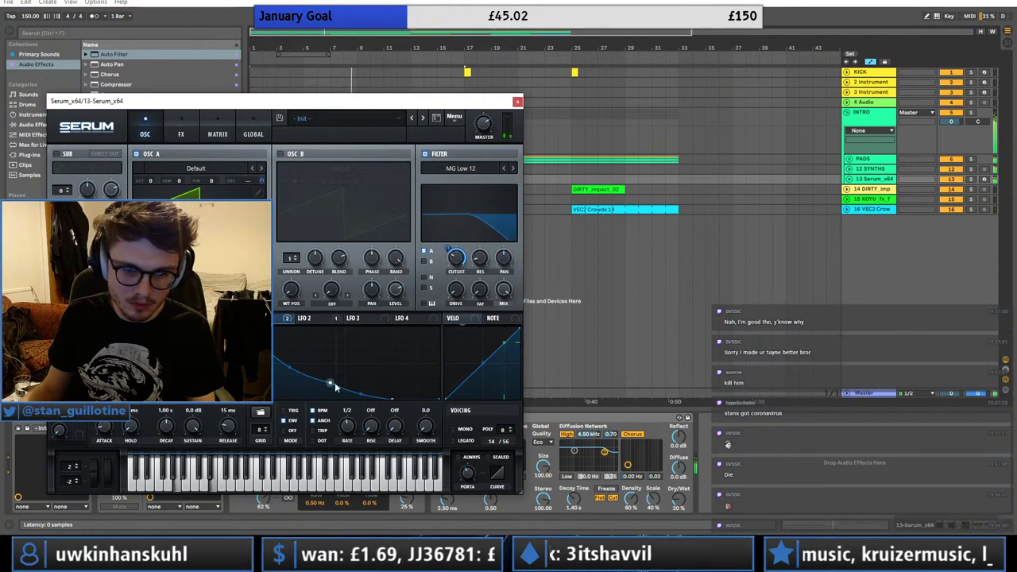
mouse_move(330, 383)
mouse_down()
mouse_move(340, 370)
mouse_move(337, 378)
mouse_up()
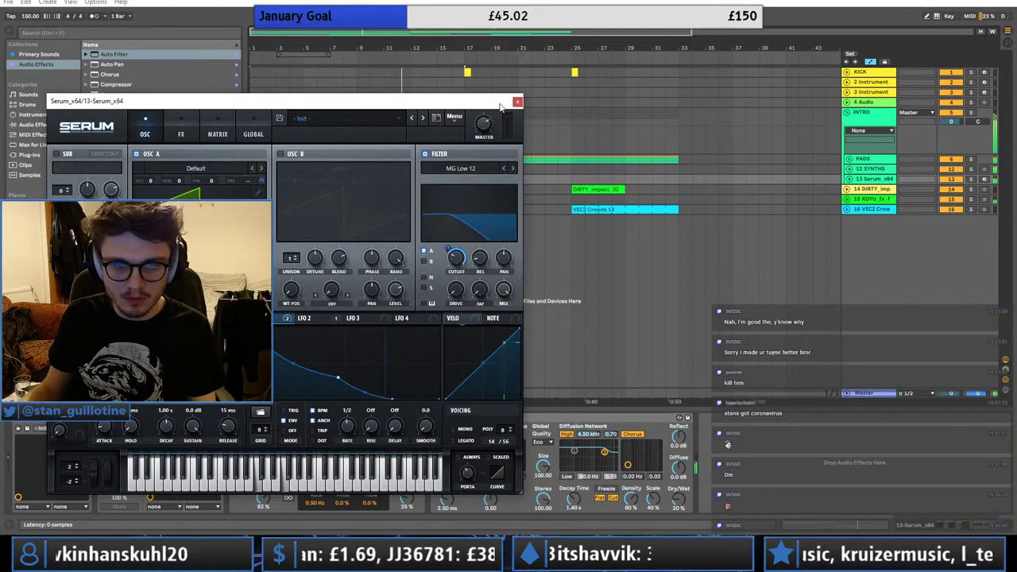
click(517, 101)
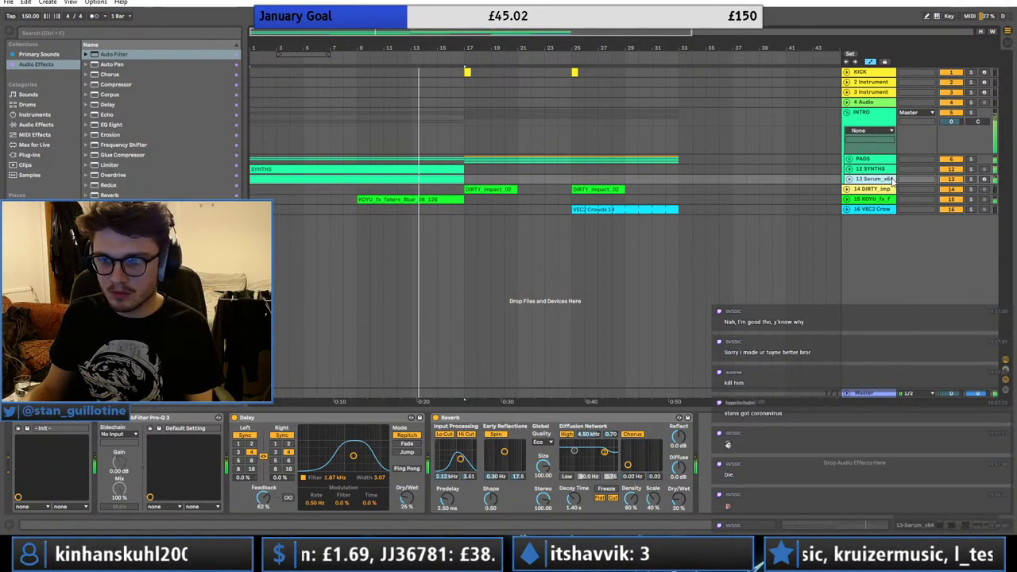
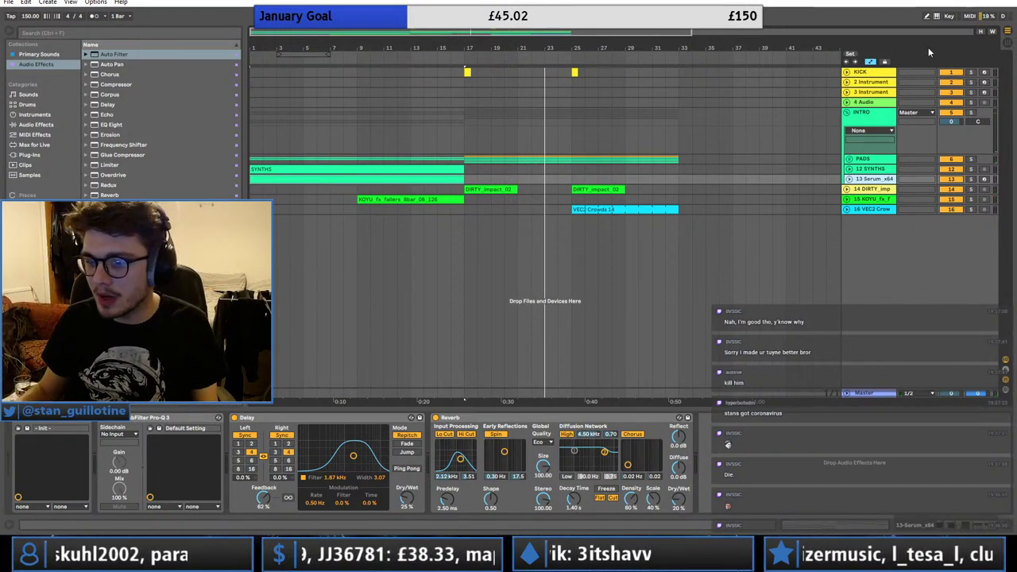
- Check the KICK track's clips from bar 17 and set the insert marker at bar 17 on the 2 Instrument track
drag(584, 72, 517, 71)
click(467, 71)
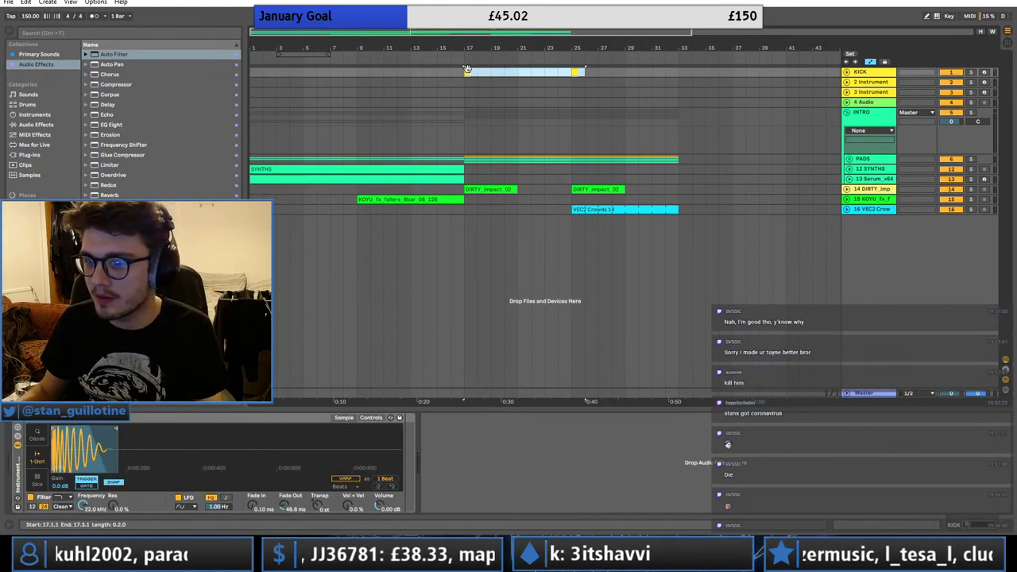
click(468, 93)
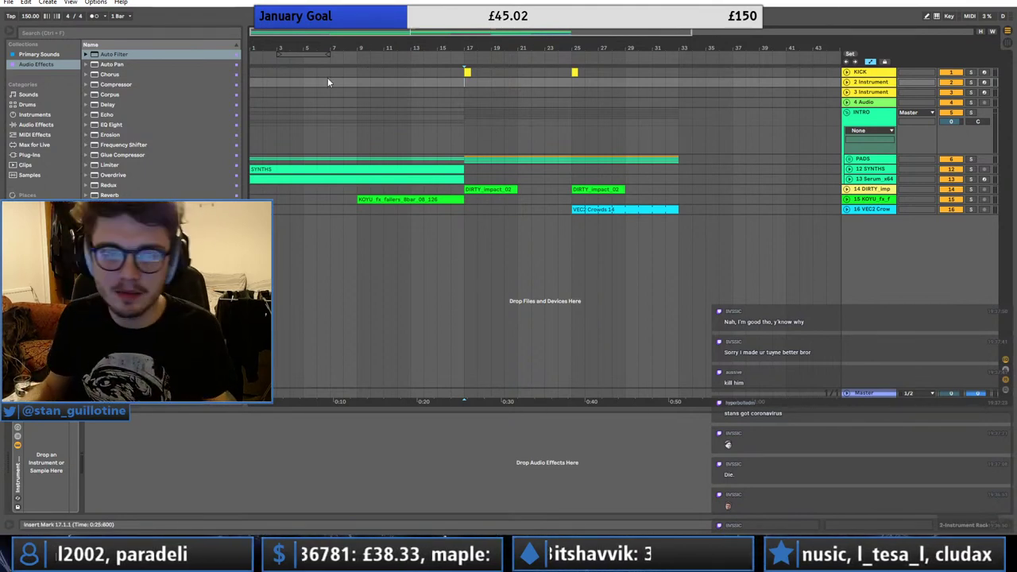
- Play the INTRO group from bar 17 and from bar 25 to review both sections
click(255, 116)
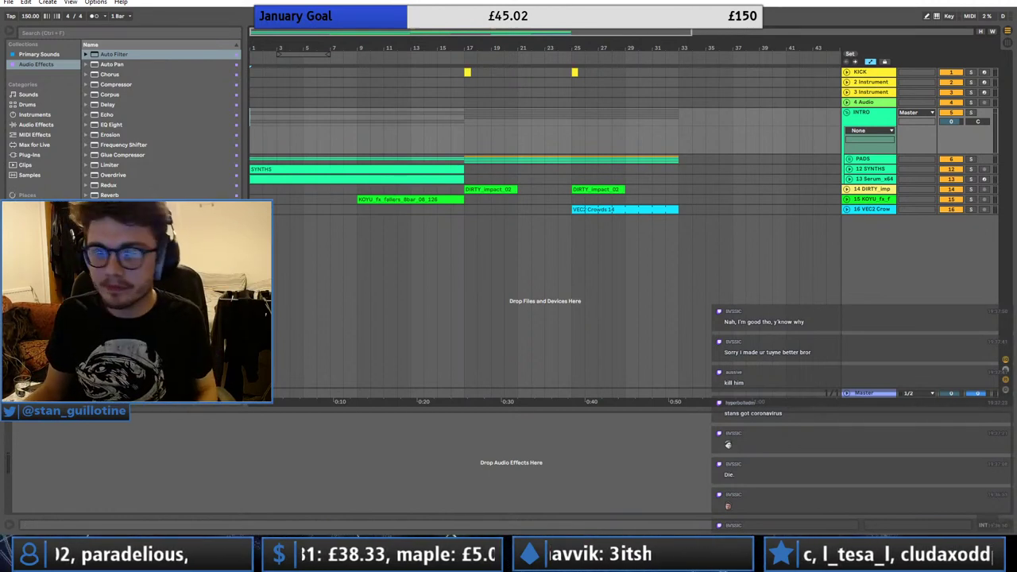
click(468, 116)
key(space)
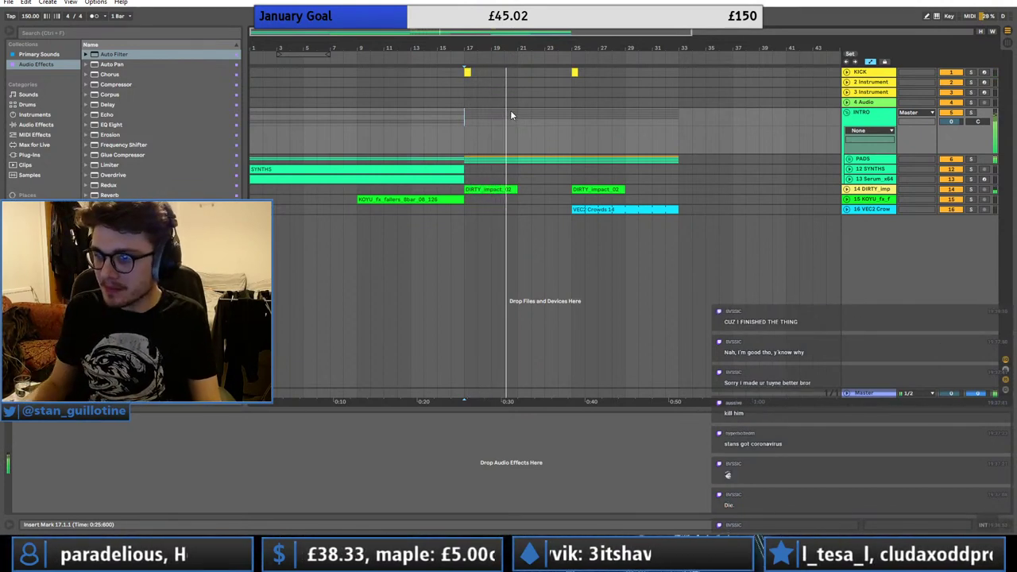
click(511, 111)
key(space)
click(571, 112)
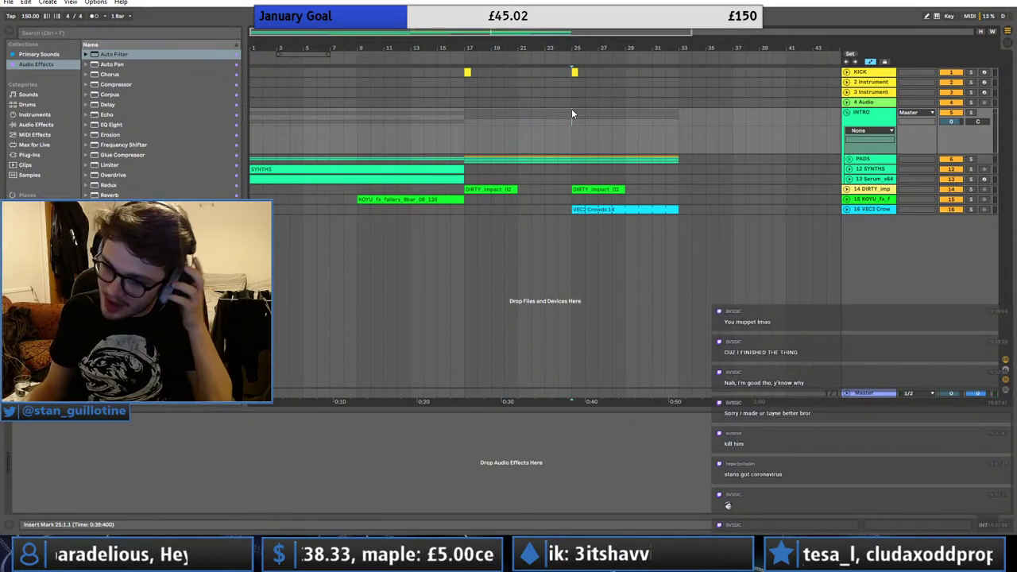
key(space)
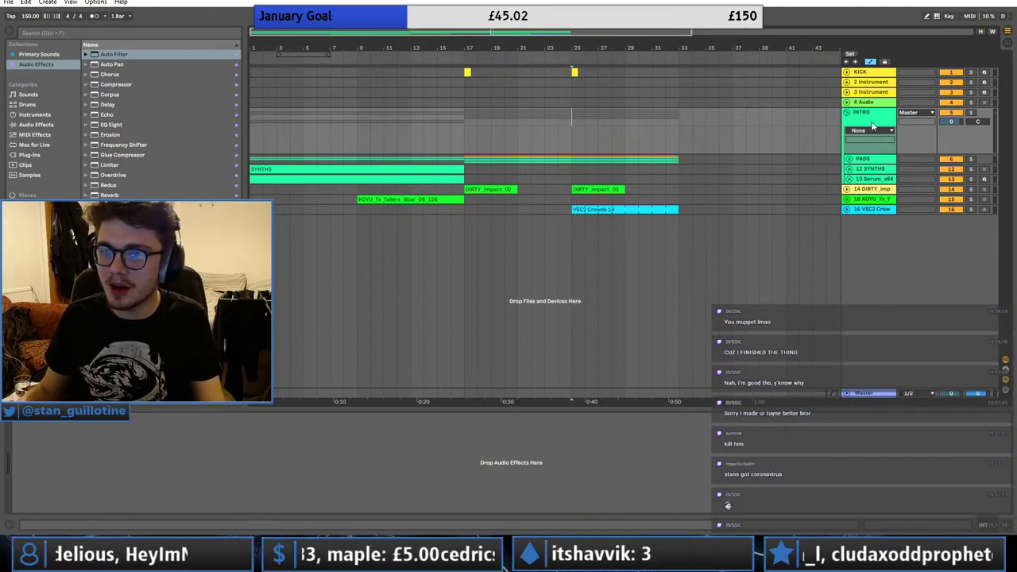
- Fold the INTRO group, group the impact, KOYU fx and VEC2 Crowds tracks, and name the new group FX
click(847, 114)
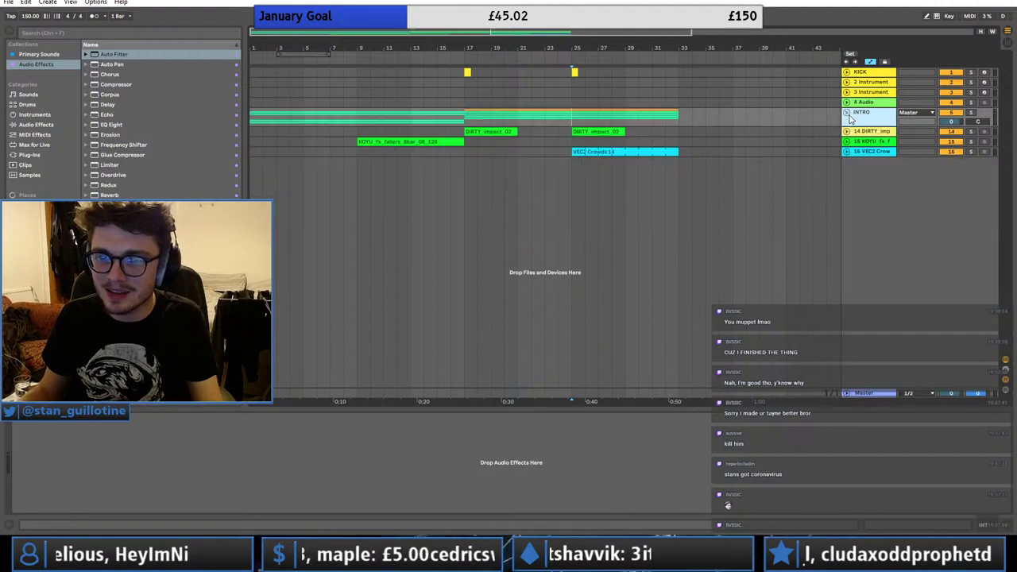
click(868, 153)
key(ctrl+g)
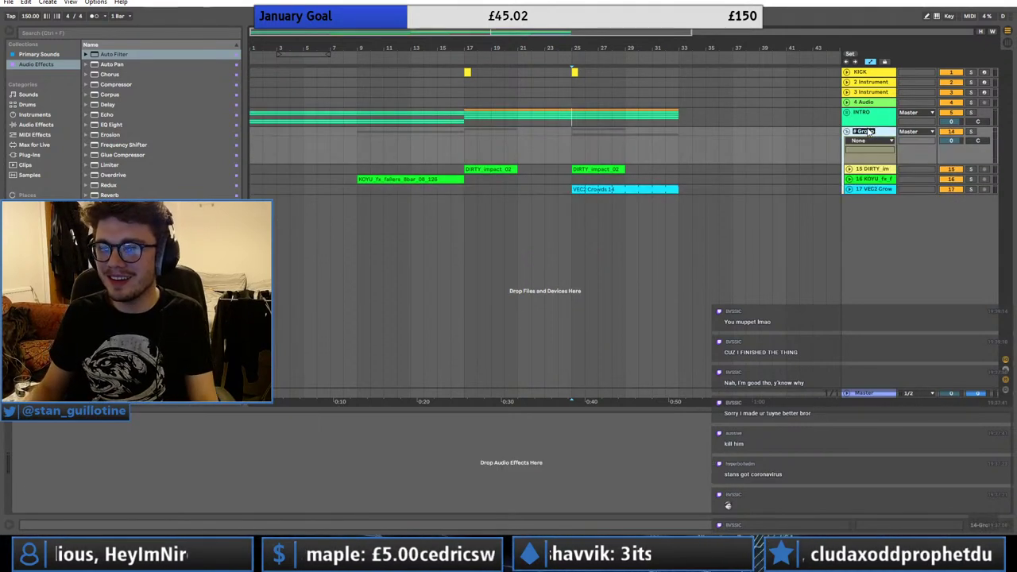
- Colour the INTRO group purple and the FX group pink, and fold the FX group
right_click(867, 126)
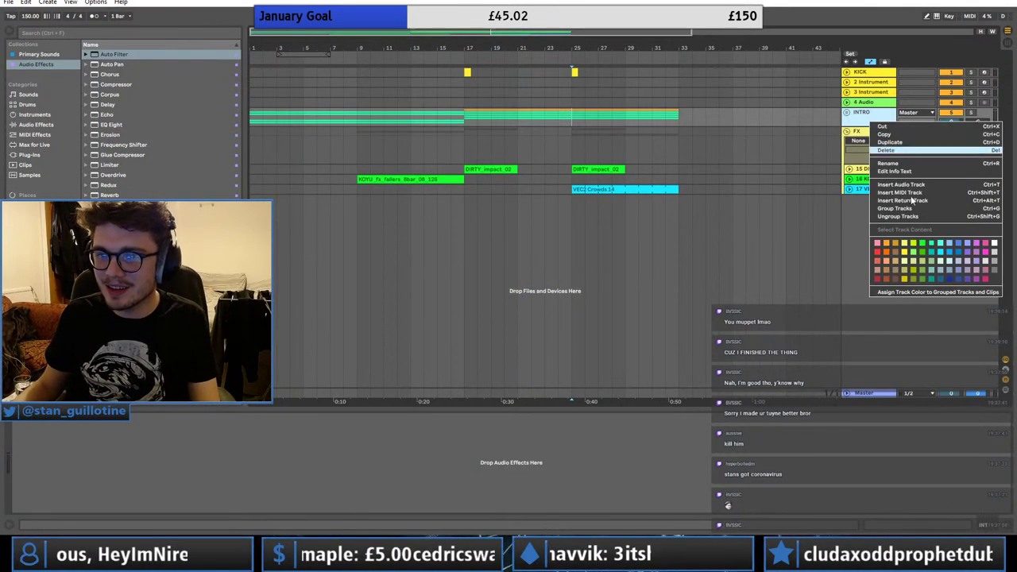
click(959, 258)
right_click(874, 133)
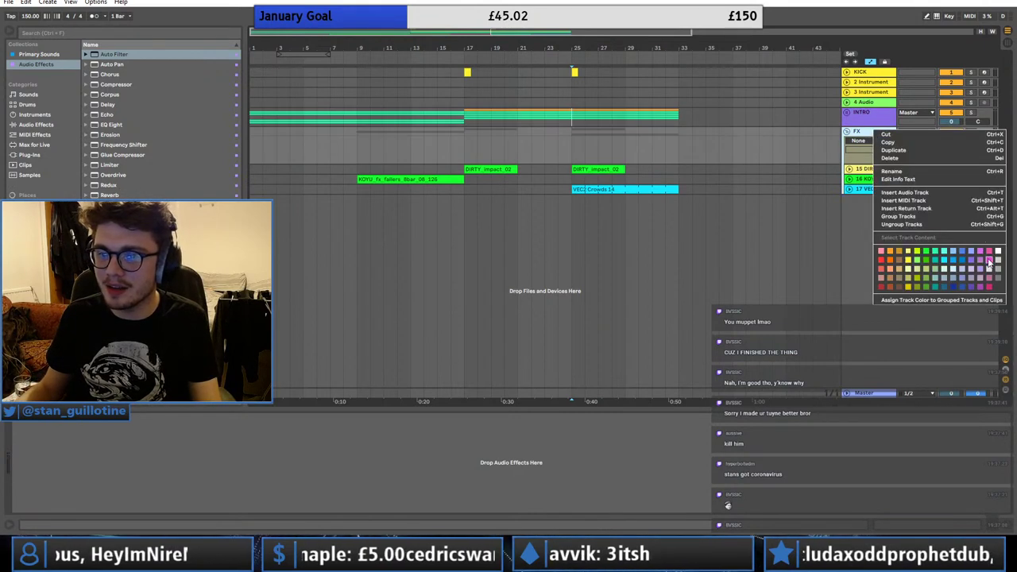
click(988, 262)
click(848, 132)
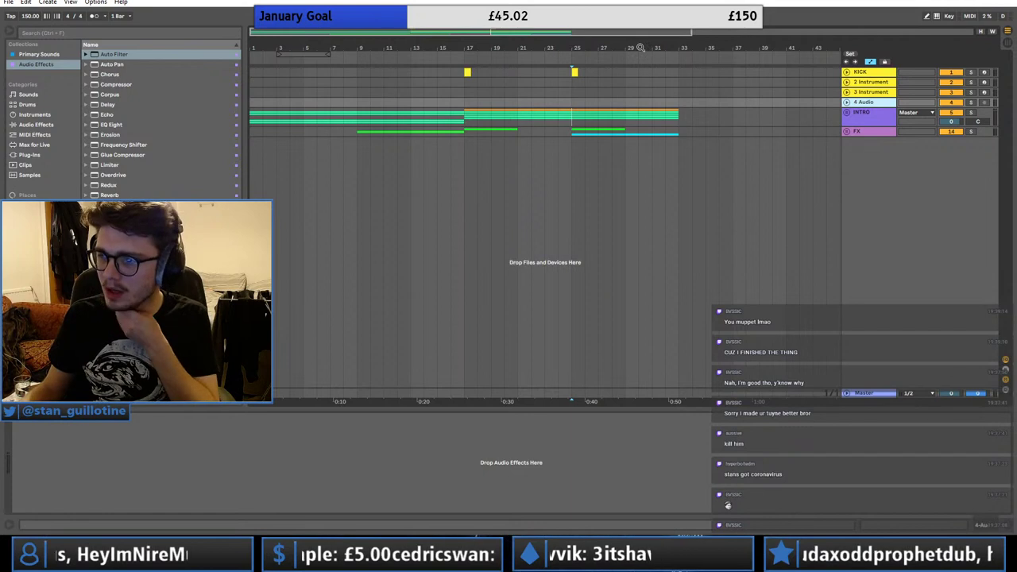
- Add a new audio track below the FX group and delete the empty 4 Audio track
click(867, 174)
key(ctrl+t)
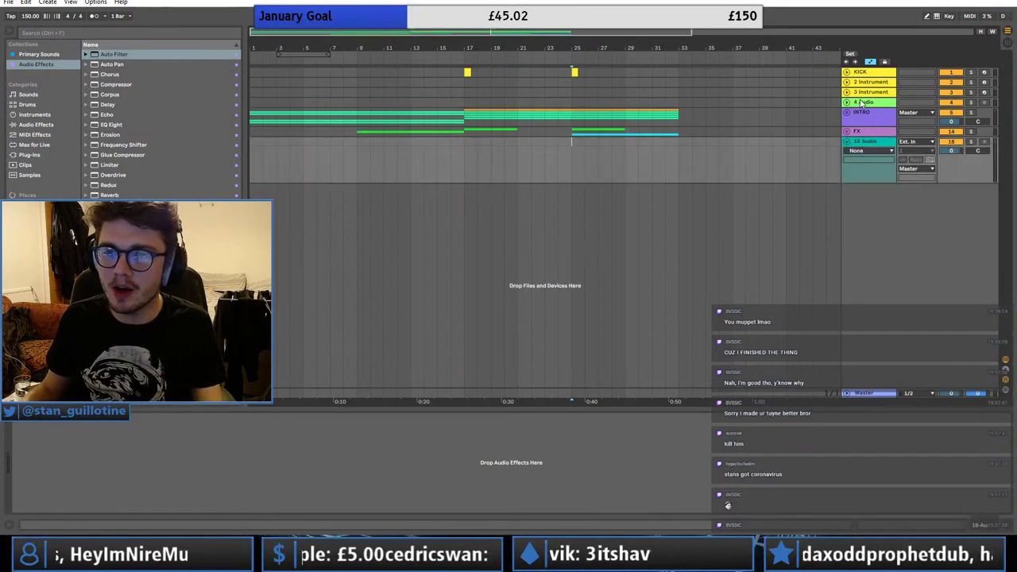
click(860, 101)
key(Delete)
- Place the VOCALS stem from the CARBIN X MADGRRL - ON & ON [STEMS] folder in Remix Stems at bar 1 on the new audio track
click(36, 235)
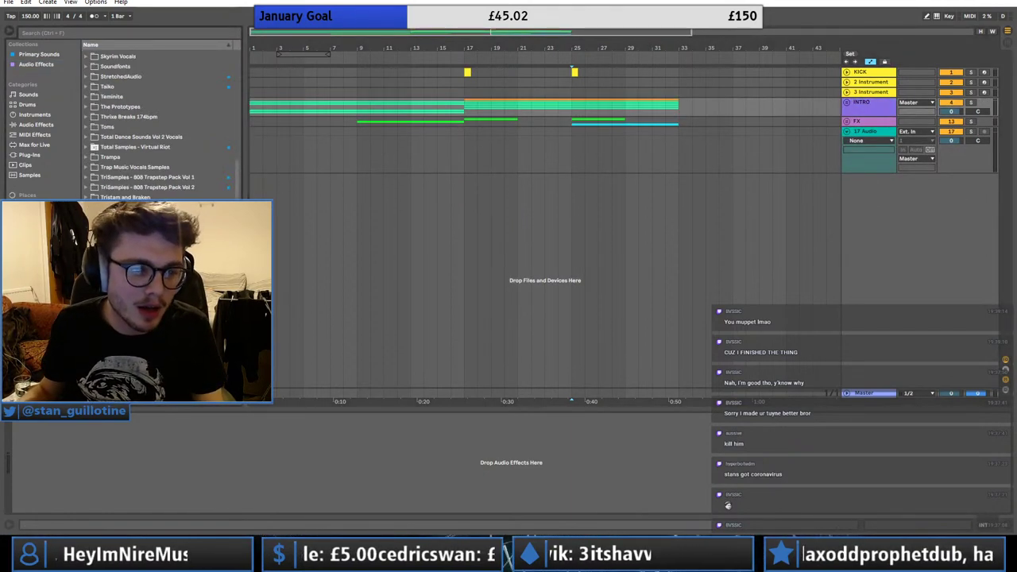
scroll(159, 119, down, 2)
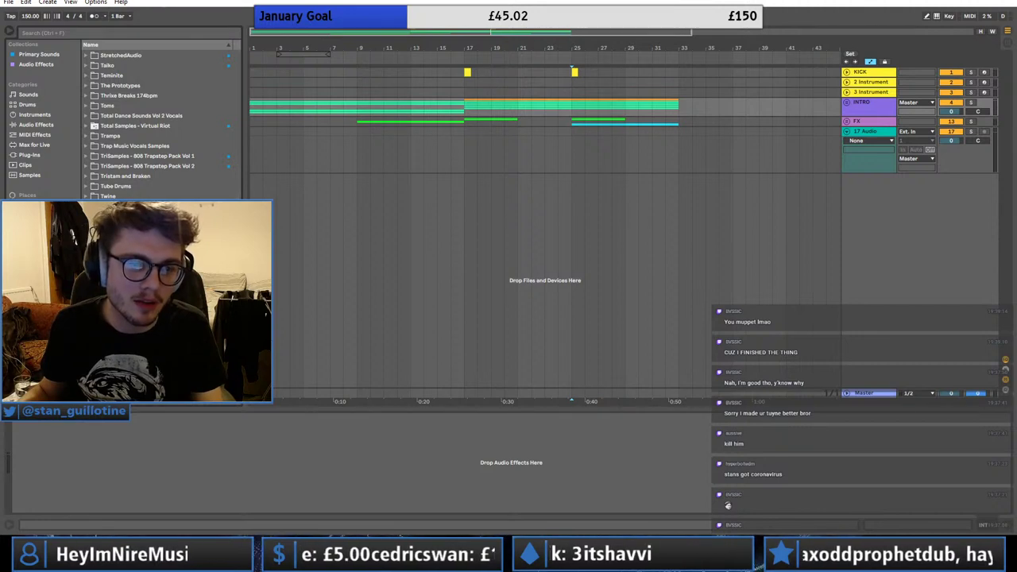
scroll(158, 119, up, 4)
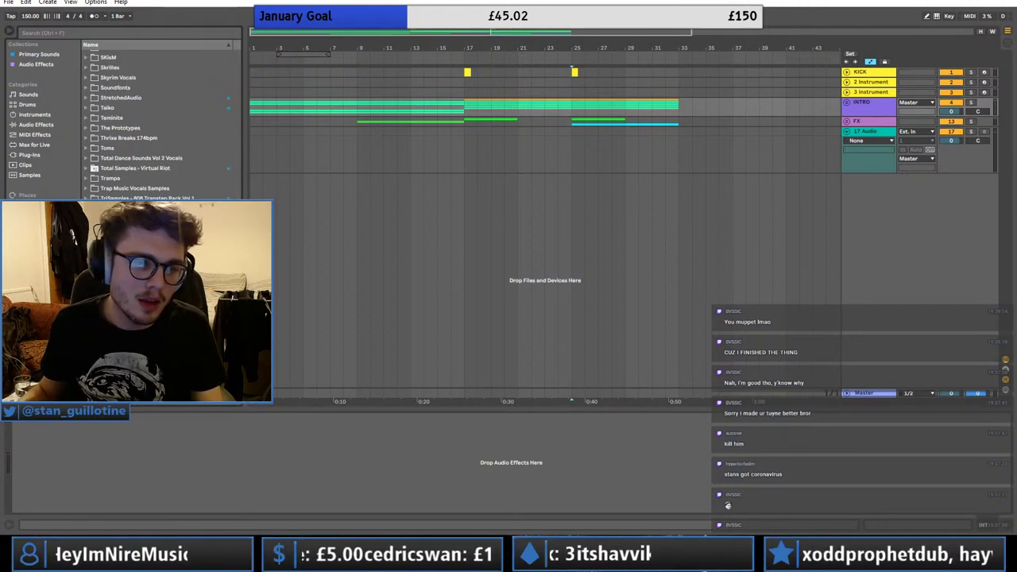
scroll(95, 119, up, 2)
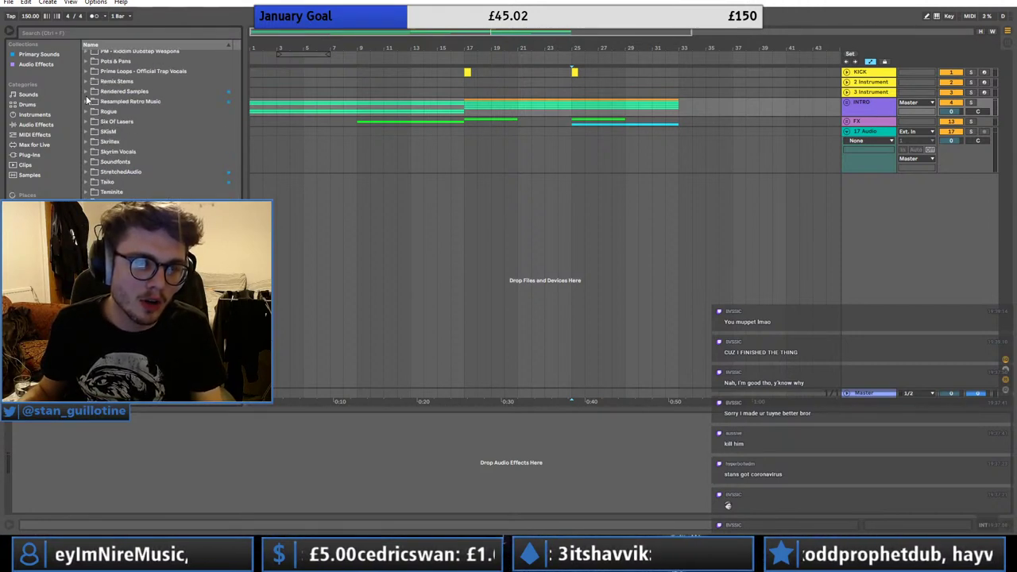
click(86, 82)
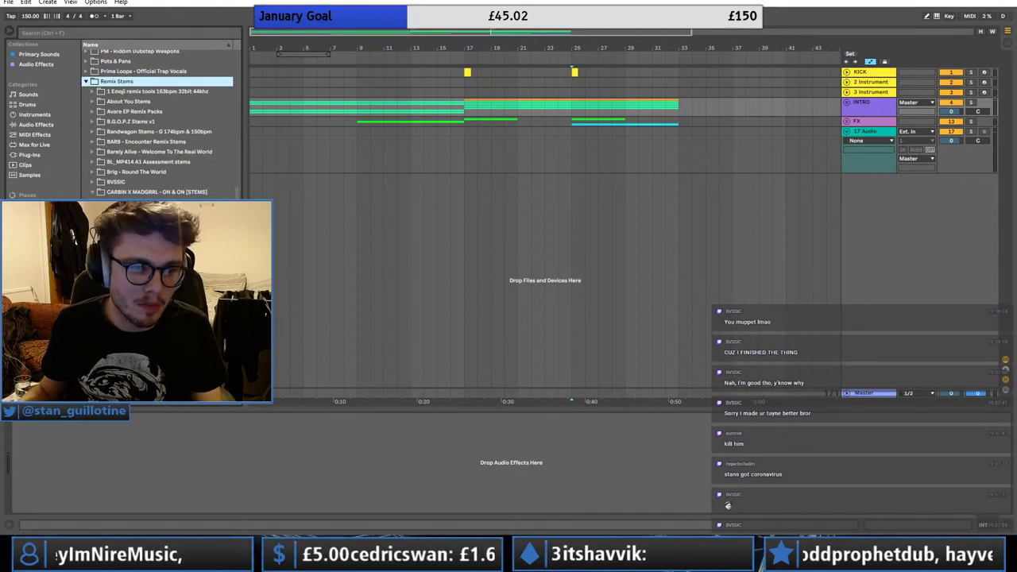
click(231, 173)
drag(250, 142, 252, 143)
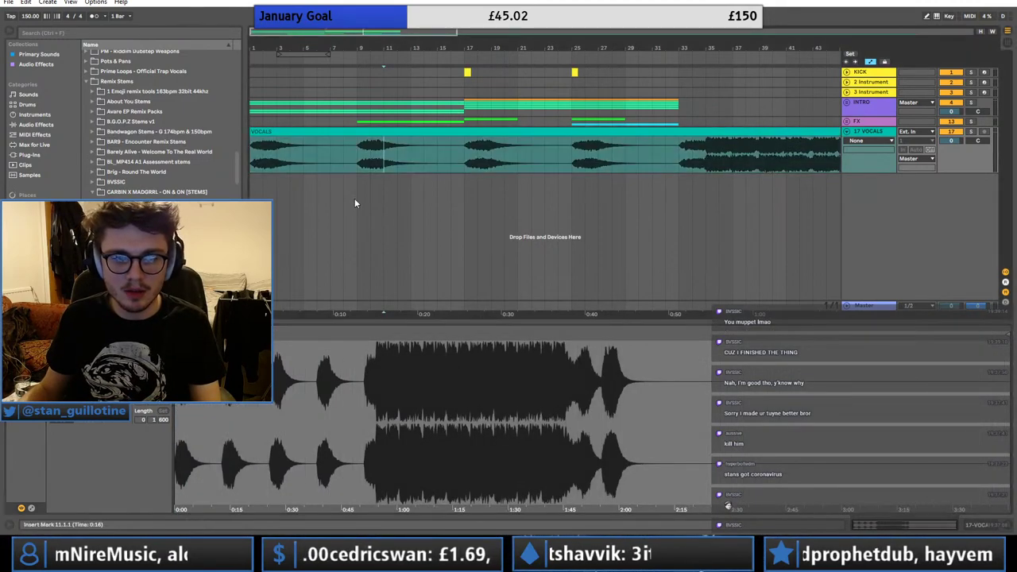
- Turn on warping for the VOCALS clip and play it from bar 1
click(357, 154)
click(327, 133)
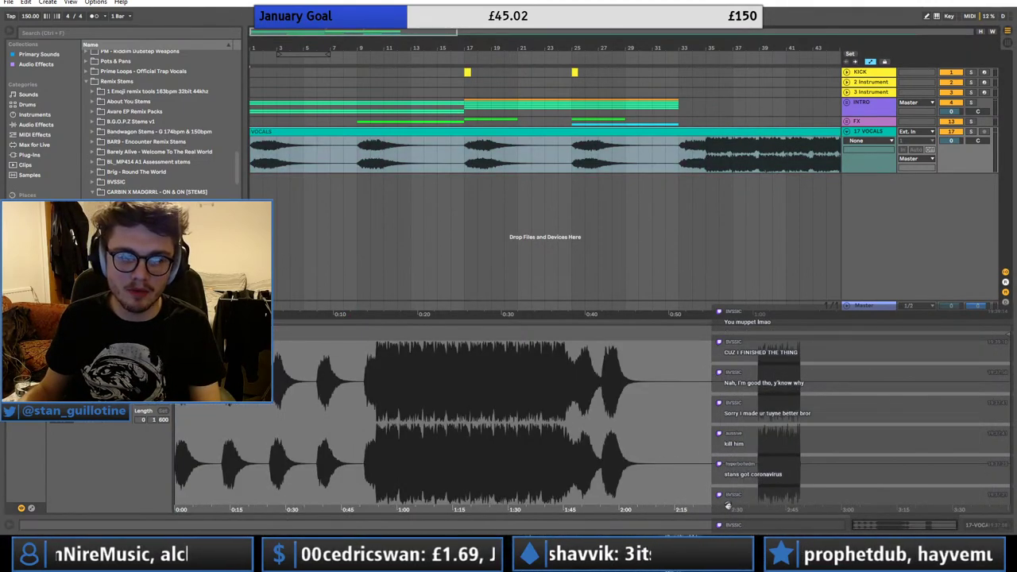
click(113, 353)
key(space)
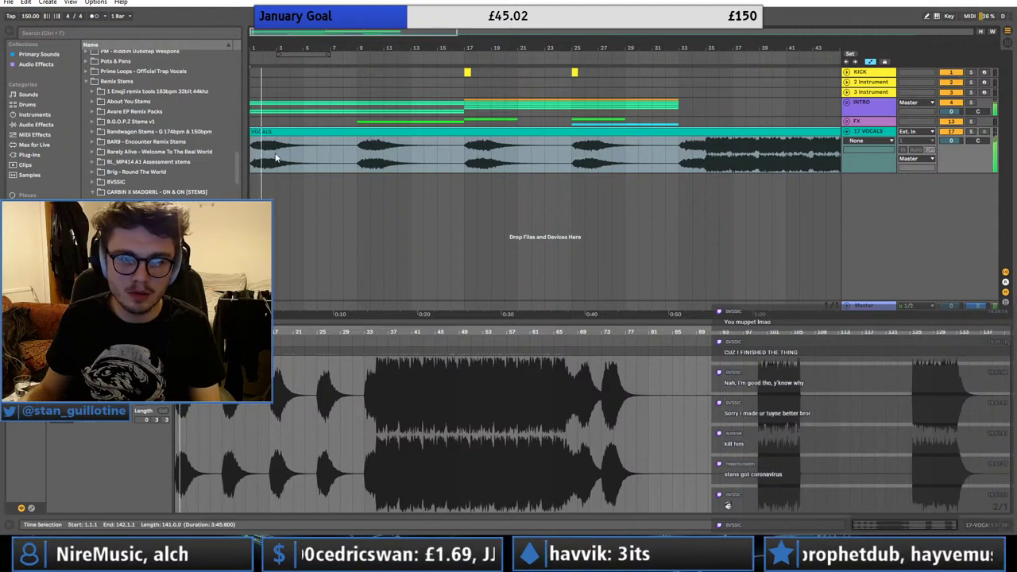
- Split the VOCALS clip at bar 33, delete the part before it and play the remaining vocal
click(678, 155)
key(ctrl+e)
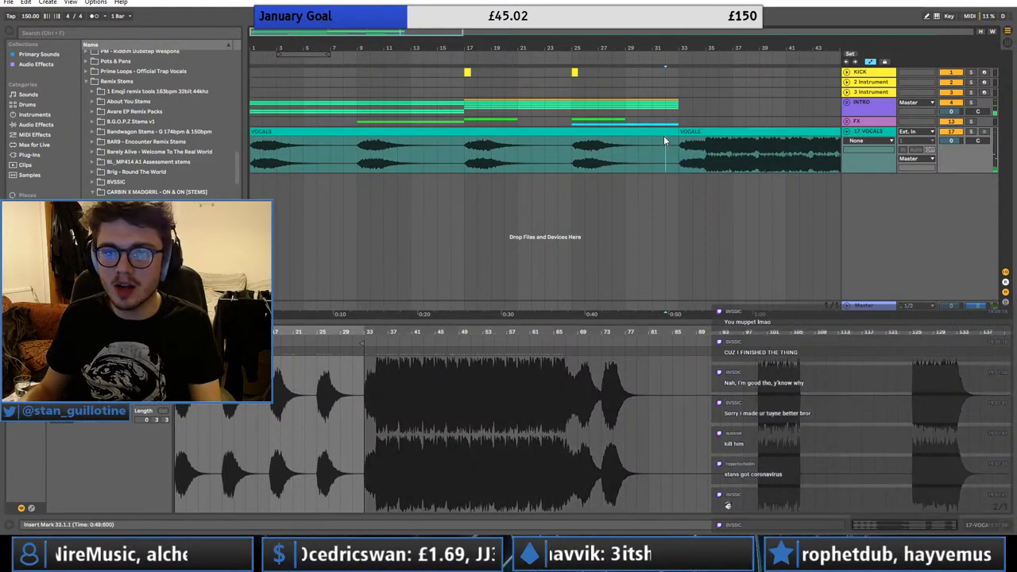
click(663, 134)
key(Delete)
click(692, 133)
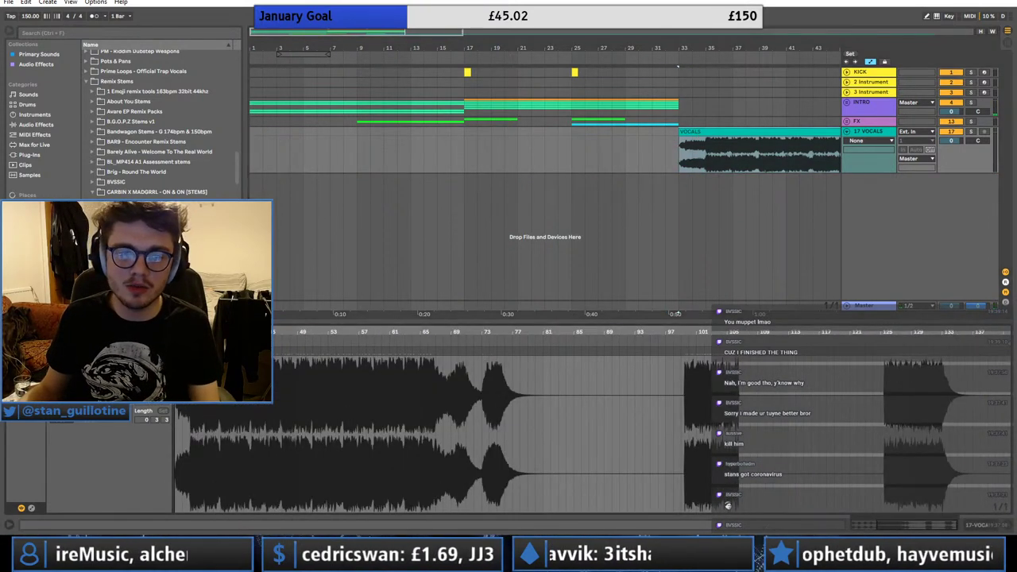
key(space)
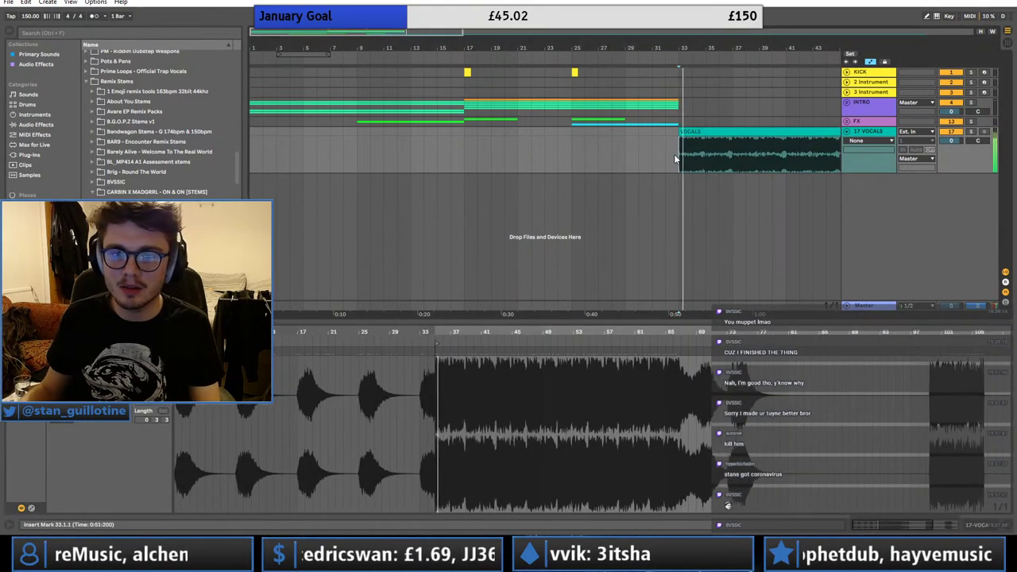
- Audition the vocal from bar 33 several times against its waveform to check where the clip starts
mouse_move(435, 334)
mouse_down()
mouse_move(429, 413)
mouse_move(422, 342)
mouse_move(453, 343)
mouse_up()
key(space)
key(space)
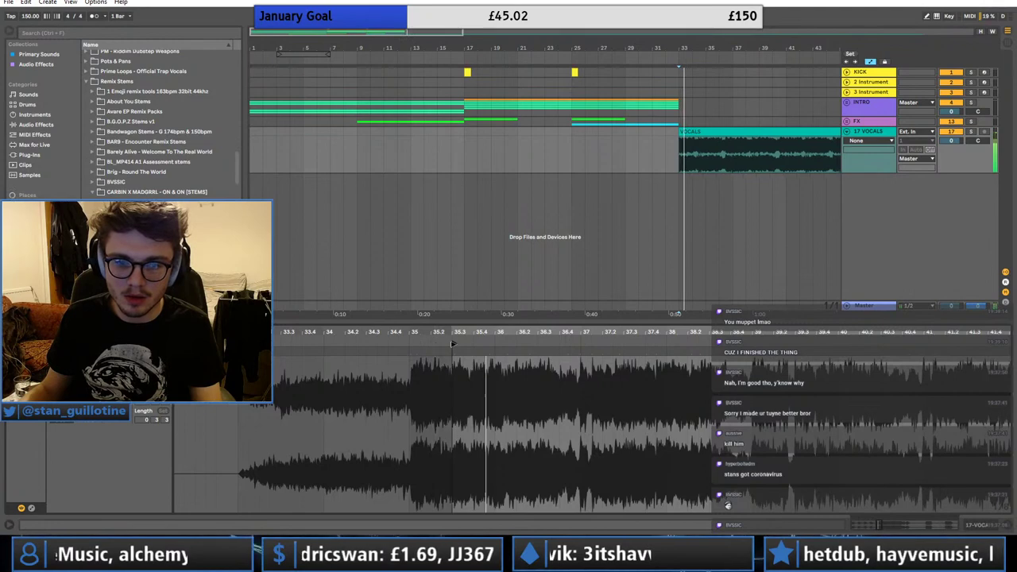
key(space)
key(space)
key(space)
key(space)
- Shift the VOCALS clip back so it runs from bar 1, and set the 17 VOCALS track volume to -3 dB
drag(699, 134, 234, 133)
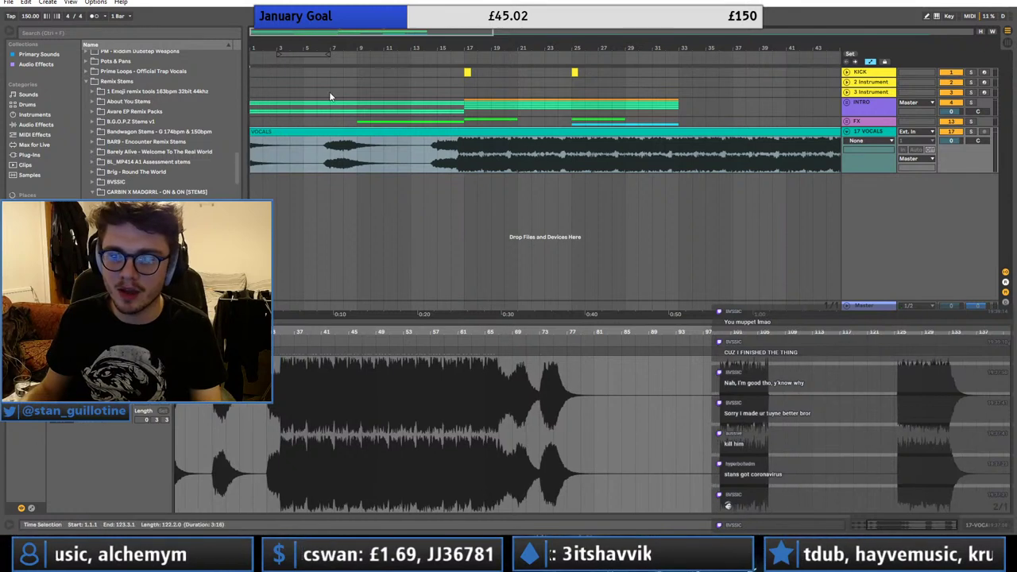
click(465, 163)
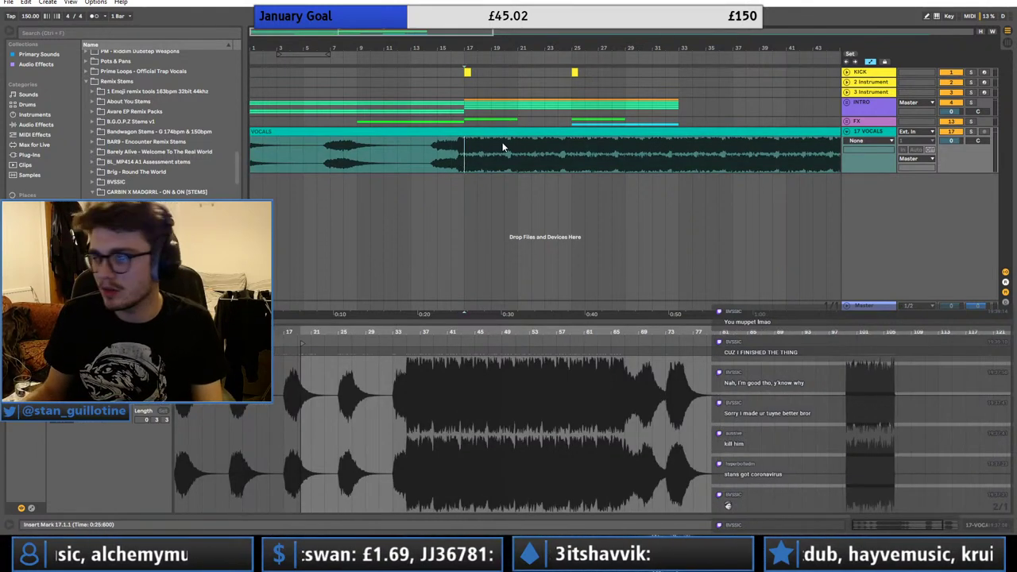
drag(956, 144, 957, 155)
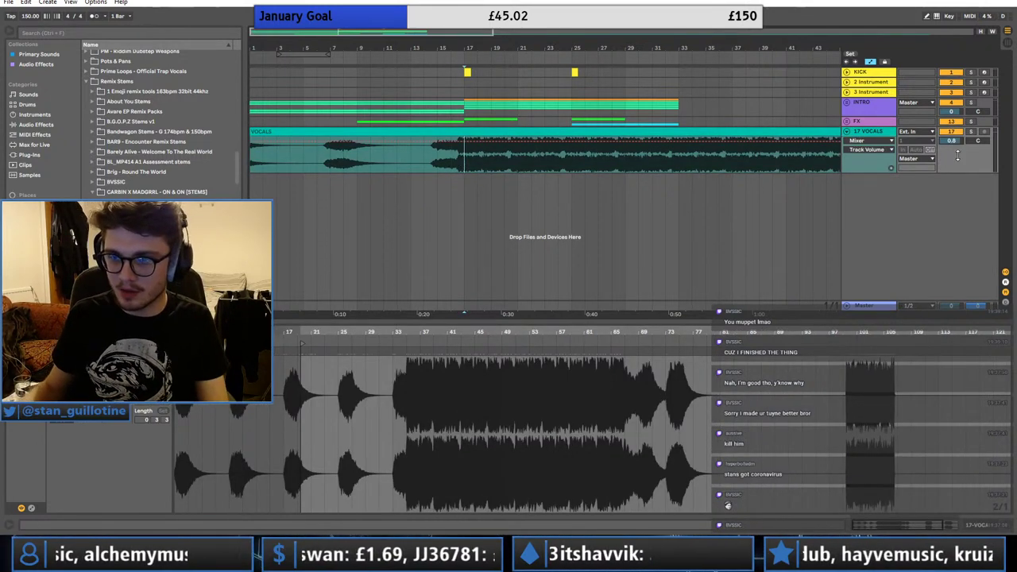
text(-3)
key(Return)
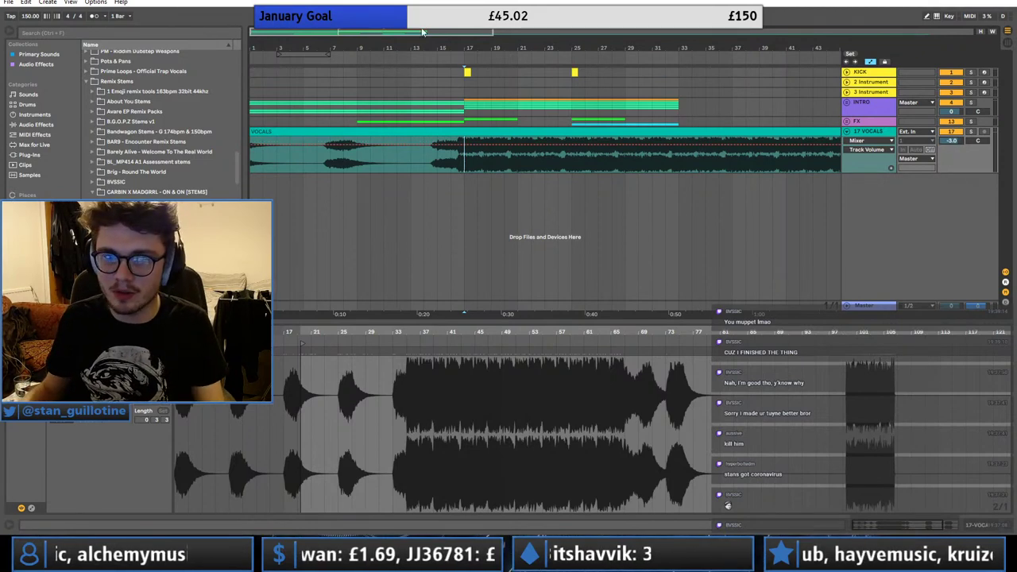
- Split the VOCALS clip at bar 33, delete the part before it and move the rest to start at bar 17
drag(423, 33, 423, 12)
key(ctrl+e)
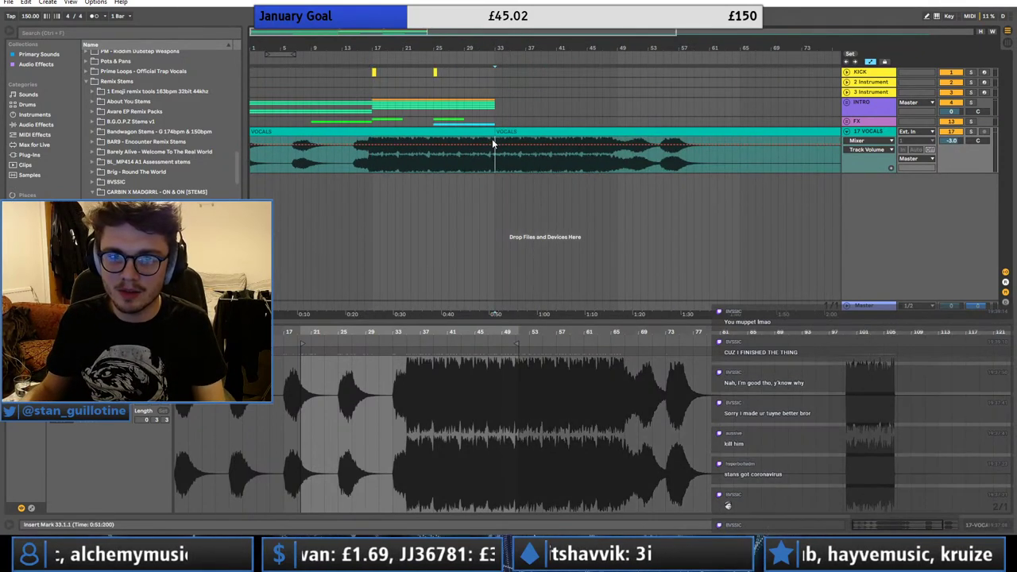
click(492, 132)
key(Delete)
drag(501, 131, 378, 133)
- Split the VOCALS clip at bar 44, delete the remainder and extend the end of the kept clip
click(578, 159)
key(ctrl+e)
click(608, 132)
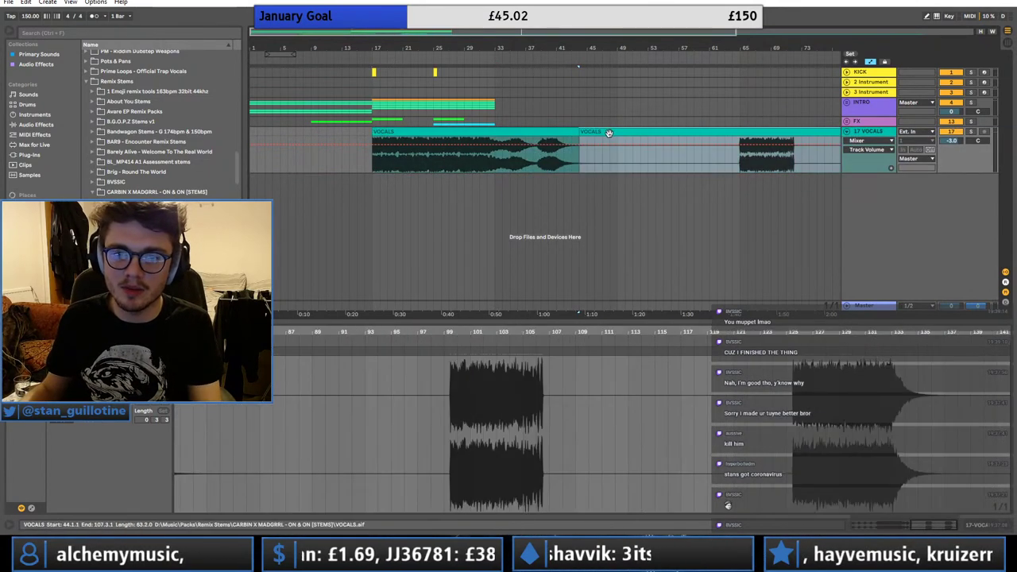
key(Delete)
drag(578, 133, 616, 134)
- Extend the start of the VOCALS clip to before bar 17 and split it at bar 17 to separate the lead-in
mouse_move(375, 135)
mouse_down()
mouse_move(202, 128)
mouse_move(750, 140)
mouse_move(364, 137)
mouse_up()
click(368, 159)
key(ctrl+e)
key(ctrl+z)
click(371, 159)
key(ctrl+e)
- Split off and delete the leftover after the vocal's tail so the VOCALS clip ends at bar 48
click(633, 165)
key(ctrl+e)
click(645, 132)
key(Delete)
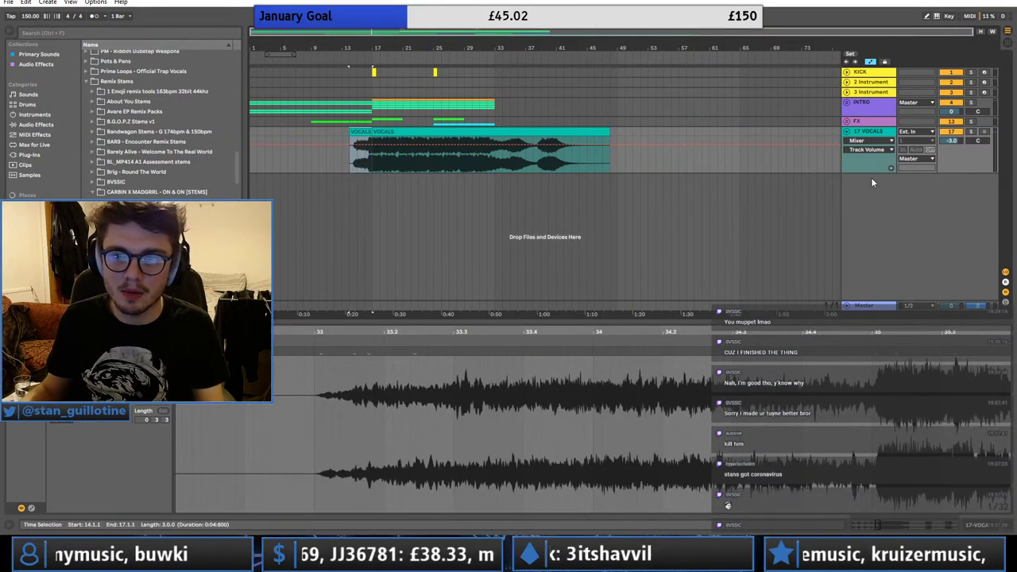
- Add another audio track below 17 VOCALS and paste the three-bar vocal lead-in on it at bars 53 and 48
right_click(907, 213)
click(920, 221)
click(650, 187)
key(ctrl+v)
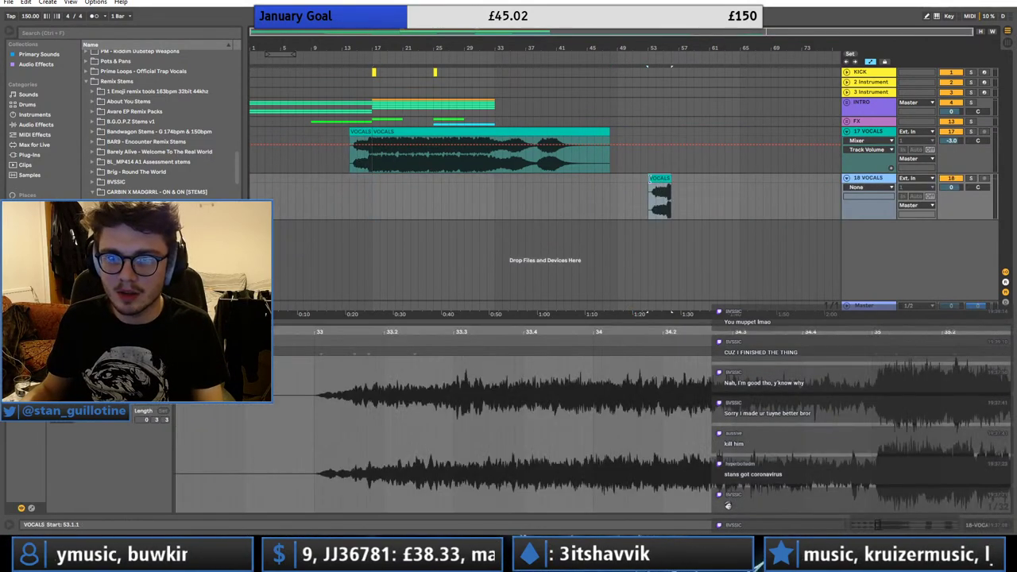
click(611, 181)
key(ctrl+v)
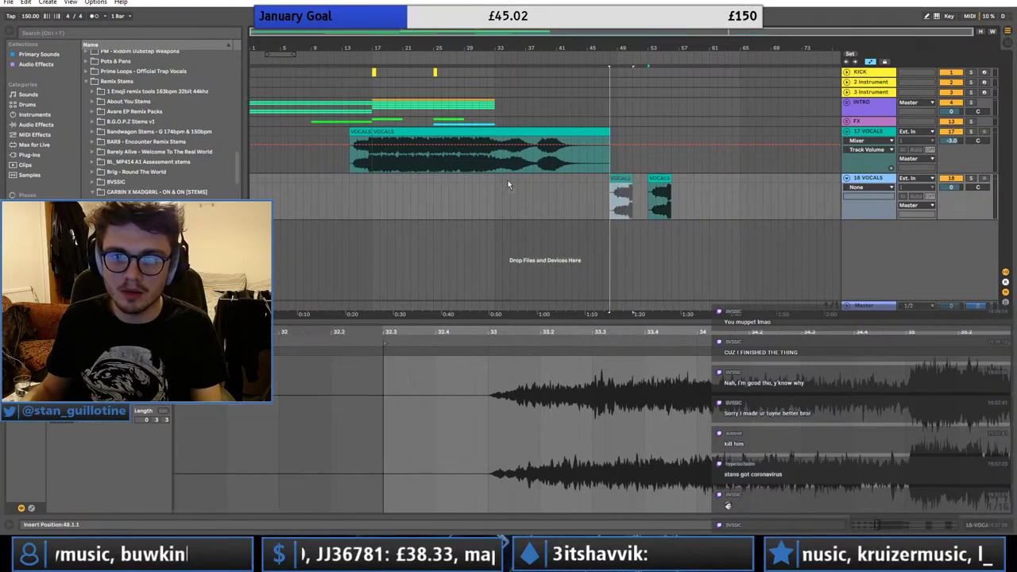
- Move the vocal clip on the 18 VOCALS track to bar 1 and extend its end to bar 14
drag(509, 184, 250, 181)
drag(370, 180, 347, 177)
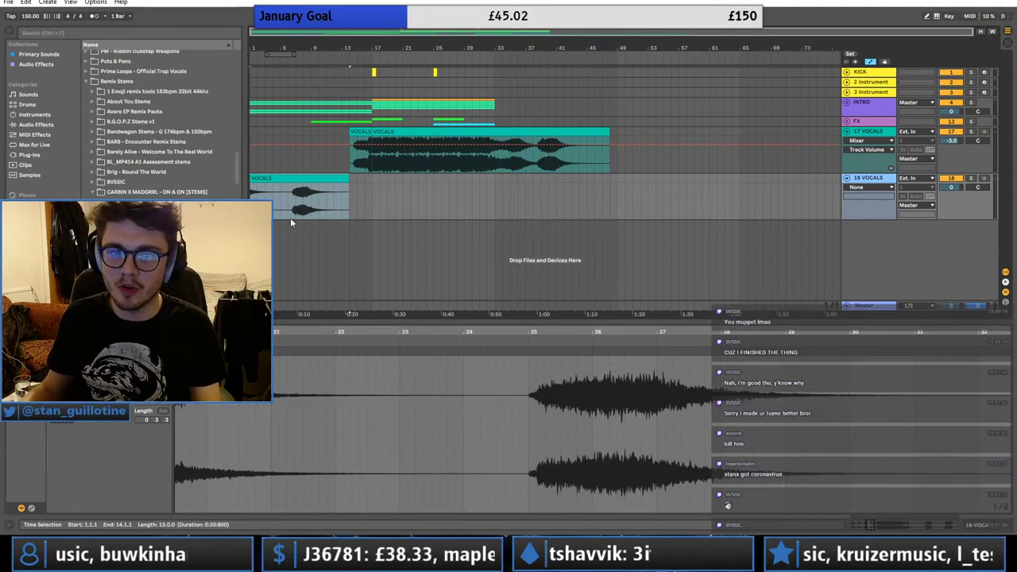
- Play back the vocal clip on the 18 VOCALS track from the song start and from bar 6
click(296, 201)
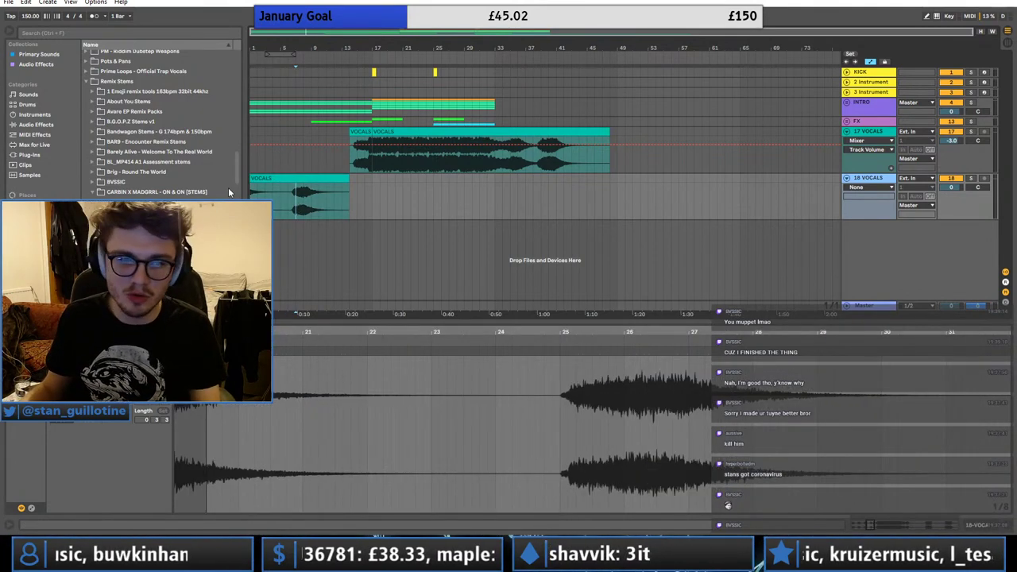
click(261, 175)
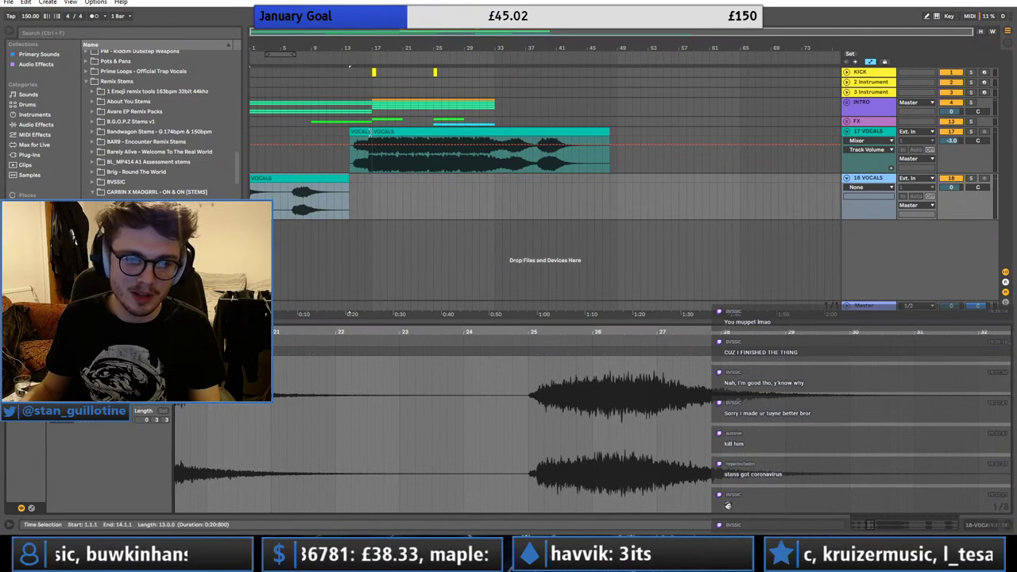
click(367, 132)
shift+click(365, 132)
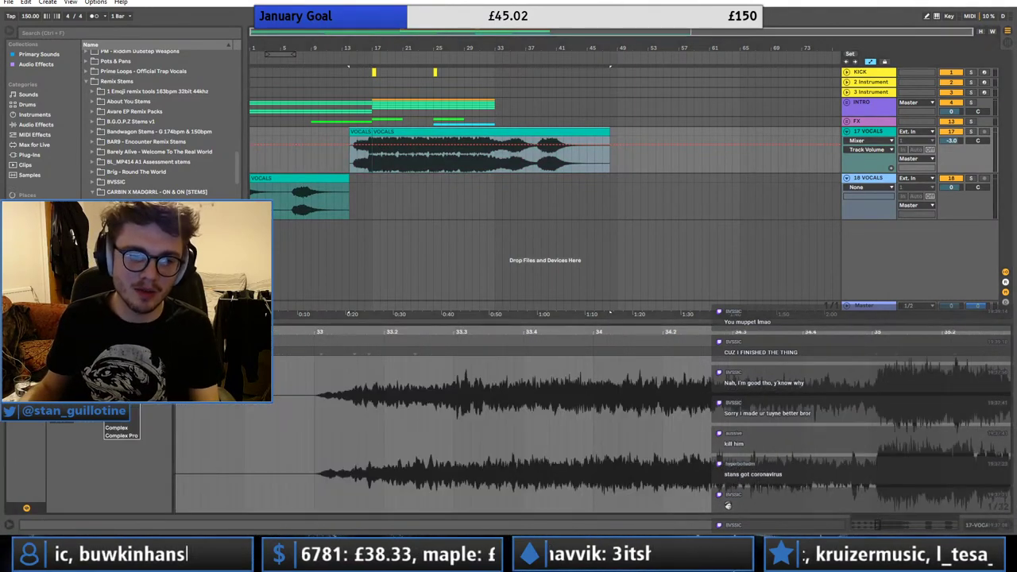
click(292, 176)
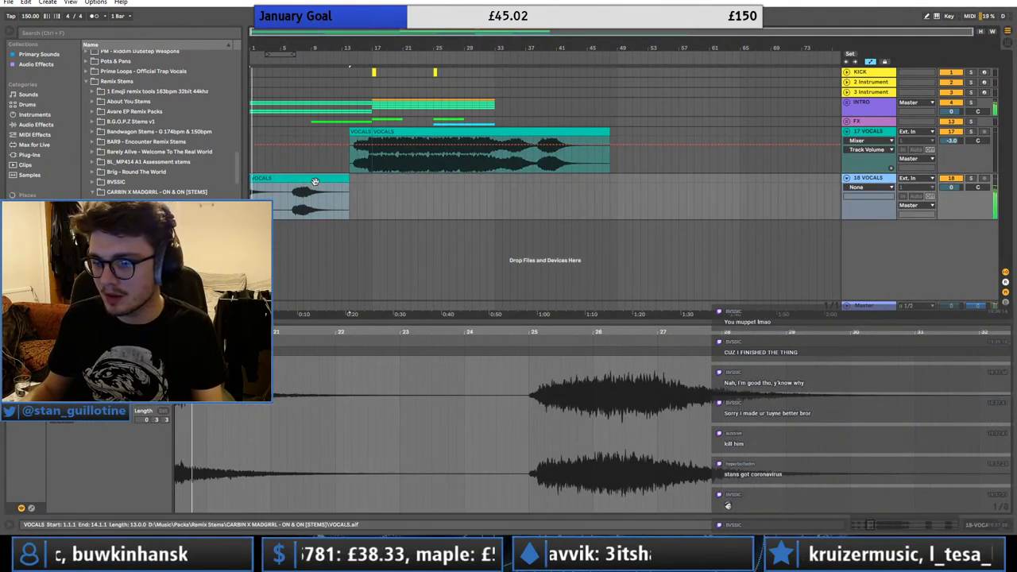
click(287, 200)
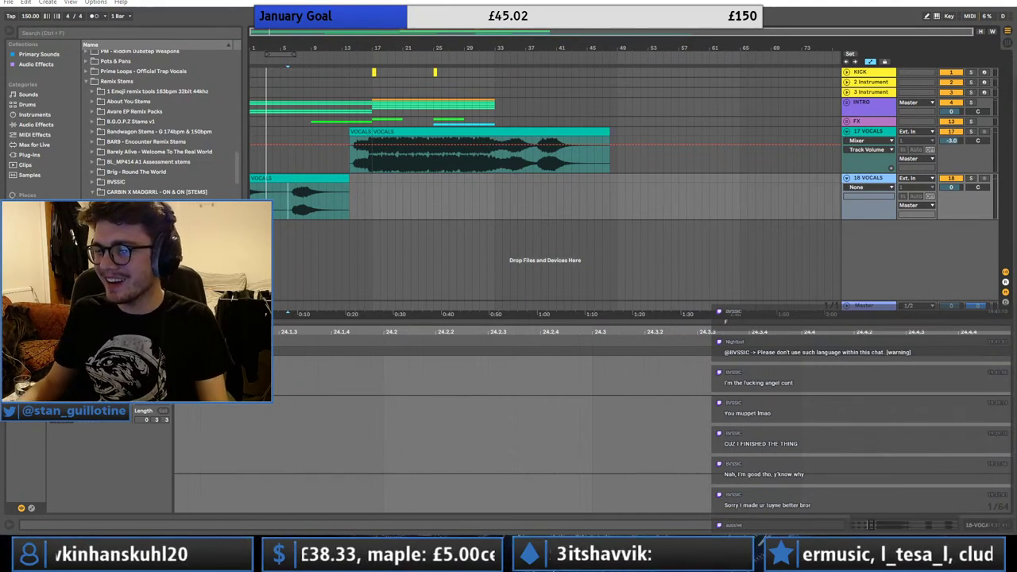
key(space)
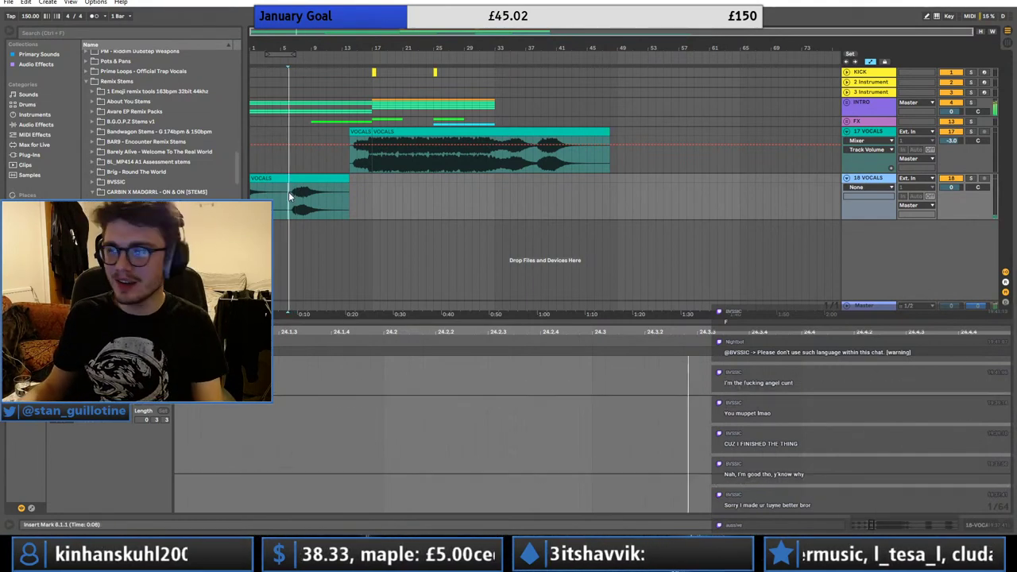
- Play back from bar 13 to check the transition into the 17 VOCALS clips at bar 14
click(345, 179)
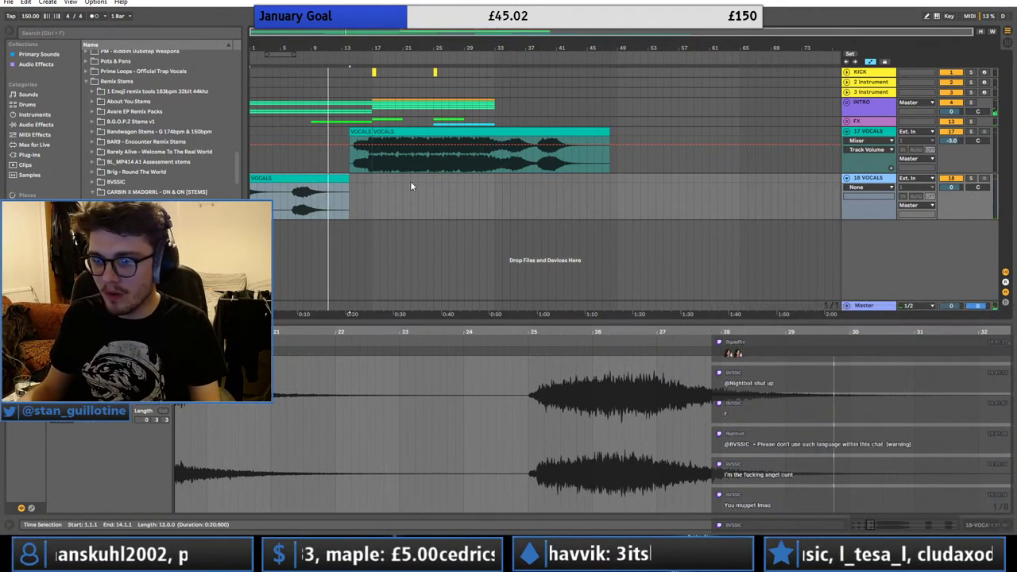
click(350, 166)
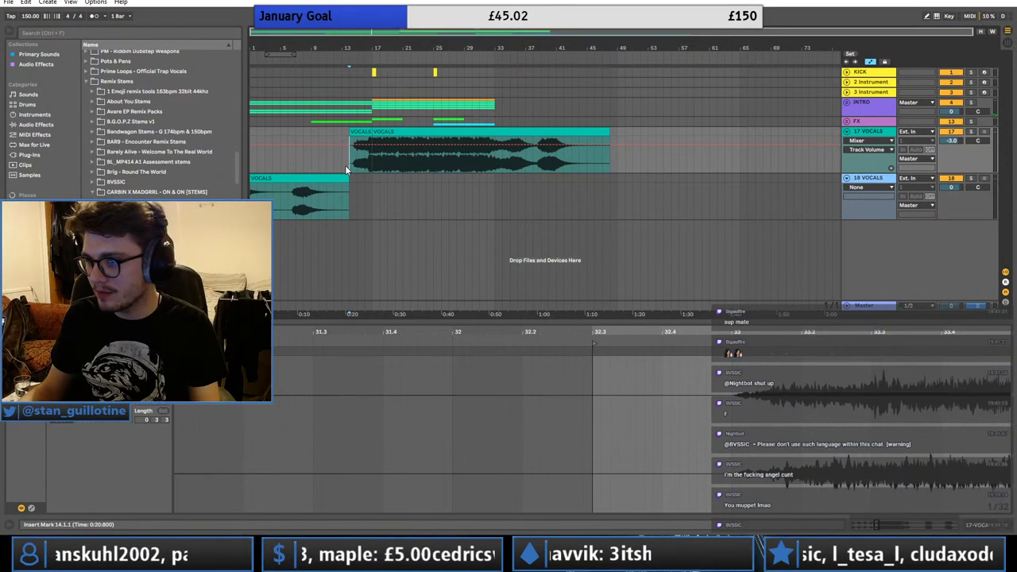
click(343, 167)
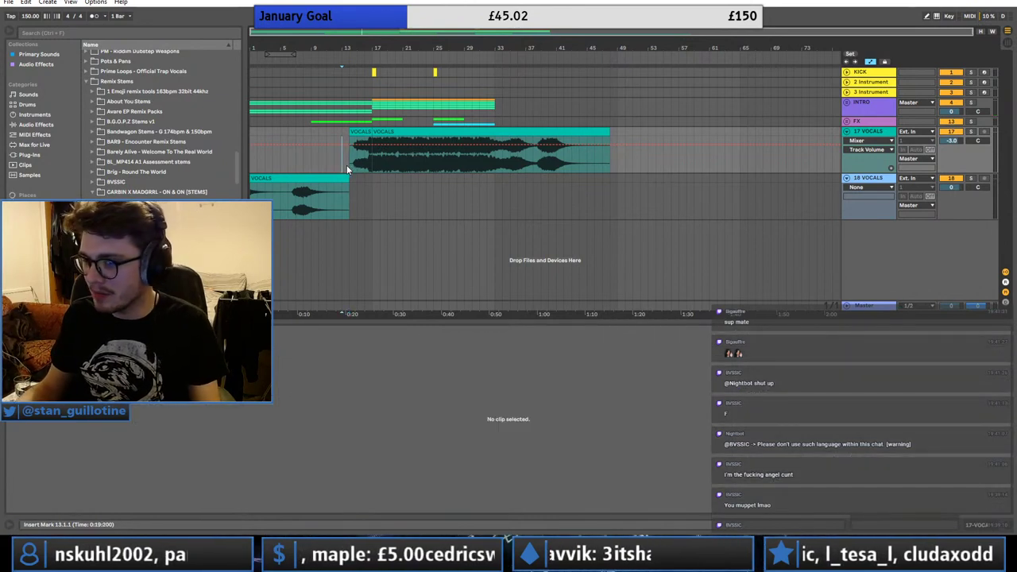
key(space)
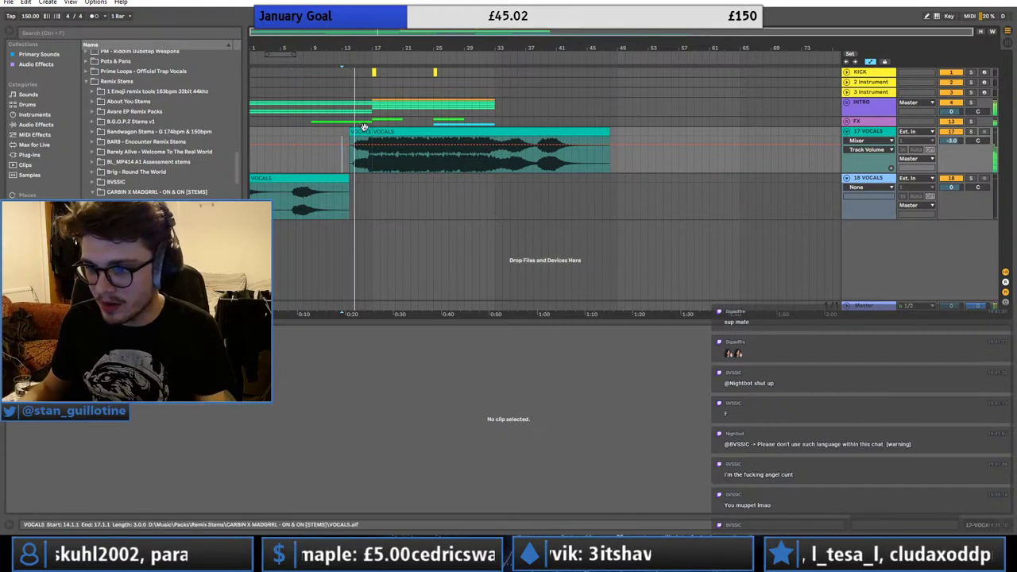
click(356, 163)
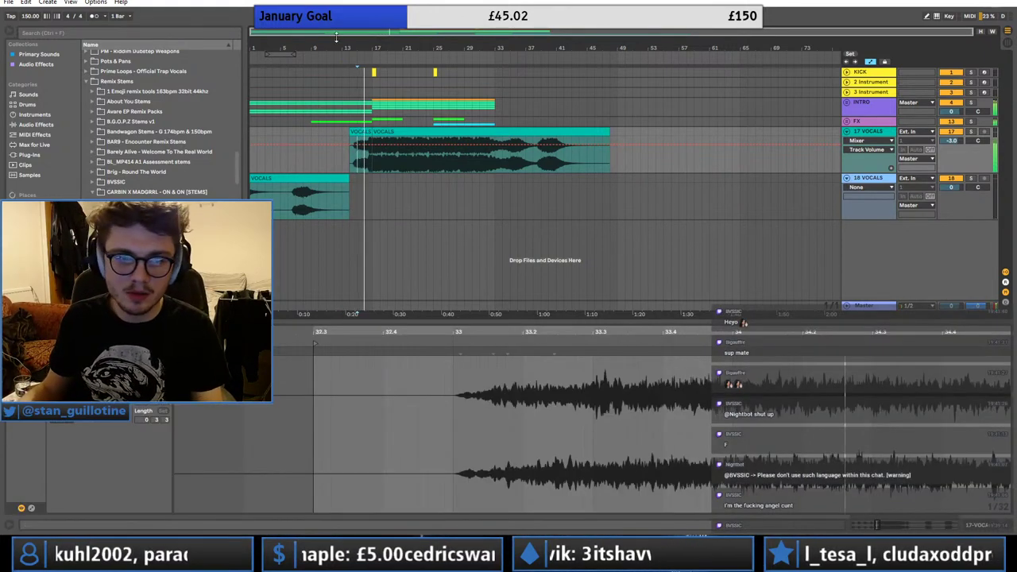
- Hide the automation lanes and inspect the 17 VOCALS clips around bars 16, 17 and 33
drag(346, 48, 447, 109)
key(a)
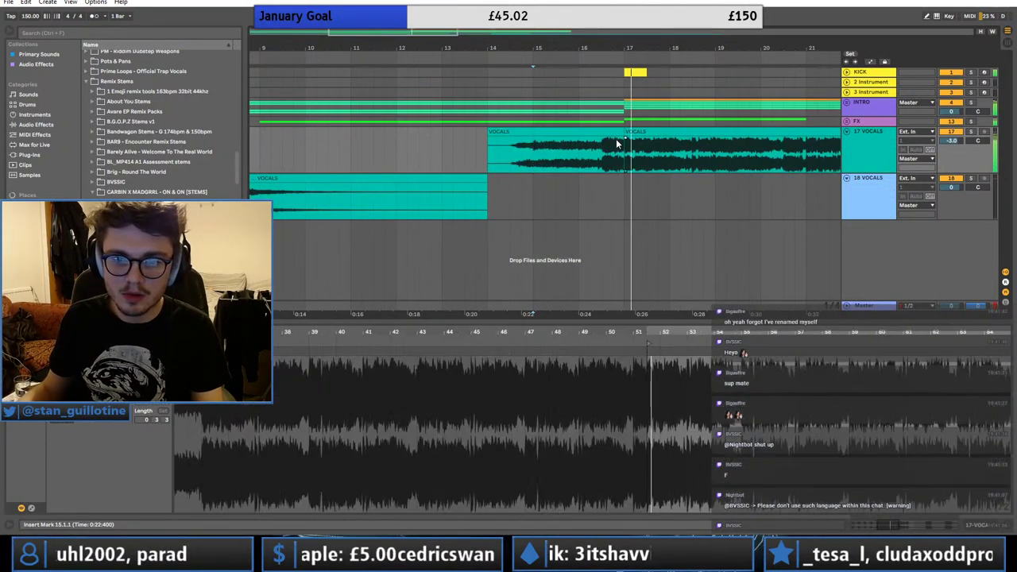
click(613, 140)
click(601, 165)
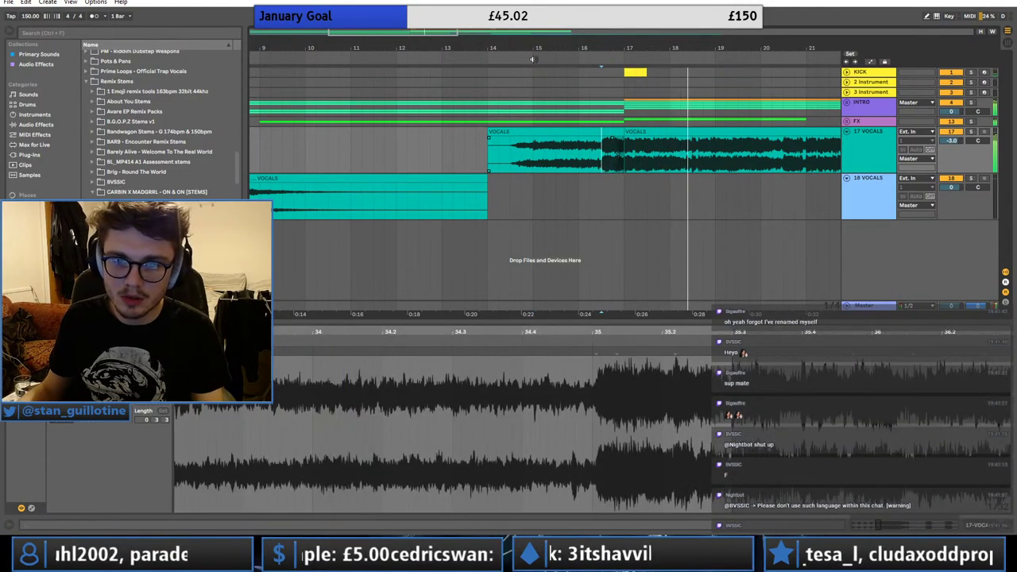
double_click(745, 32)
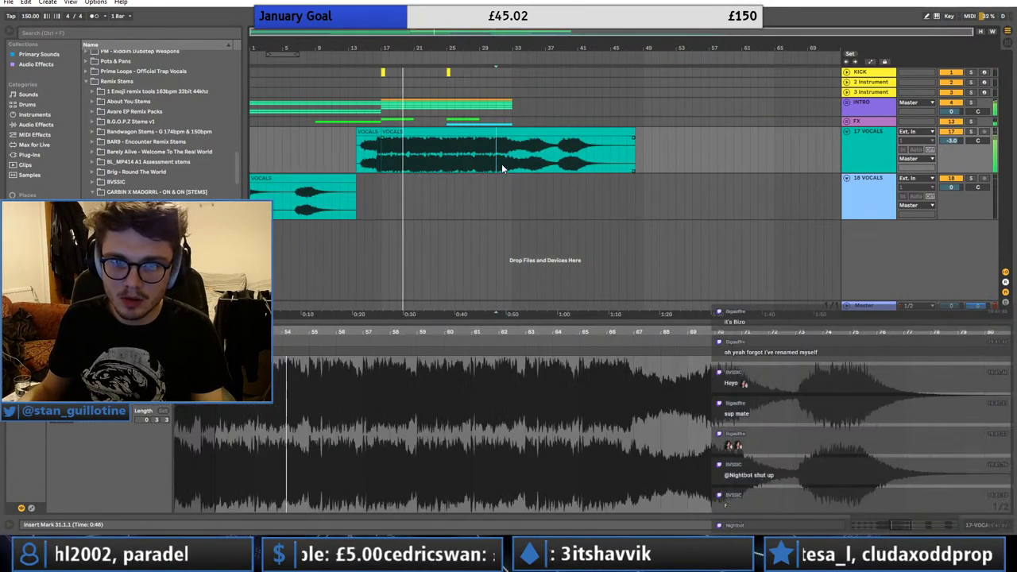
click(512, 163)
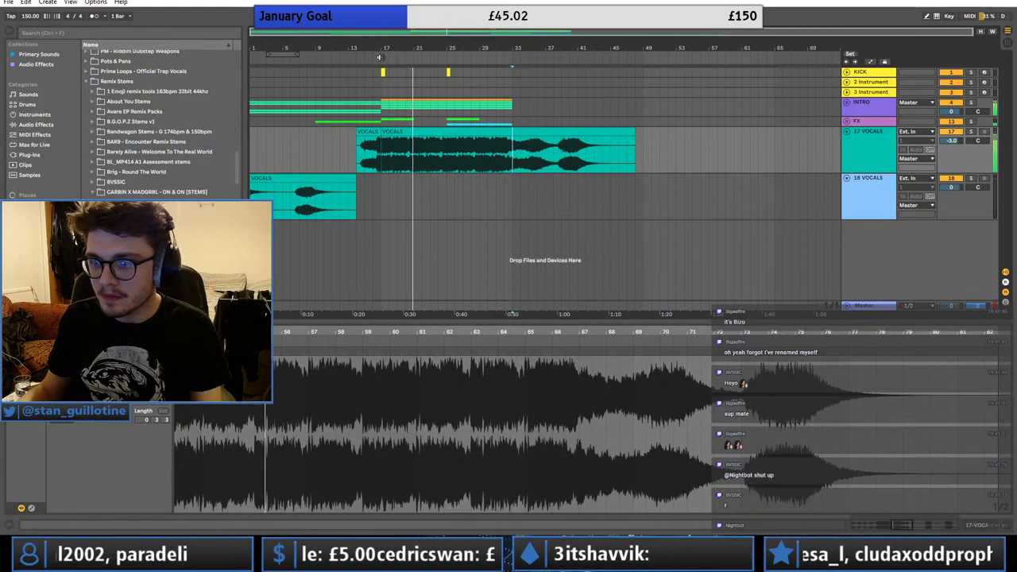
click(379, 139)
click(368, 134)
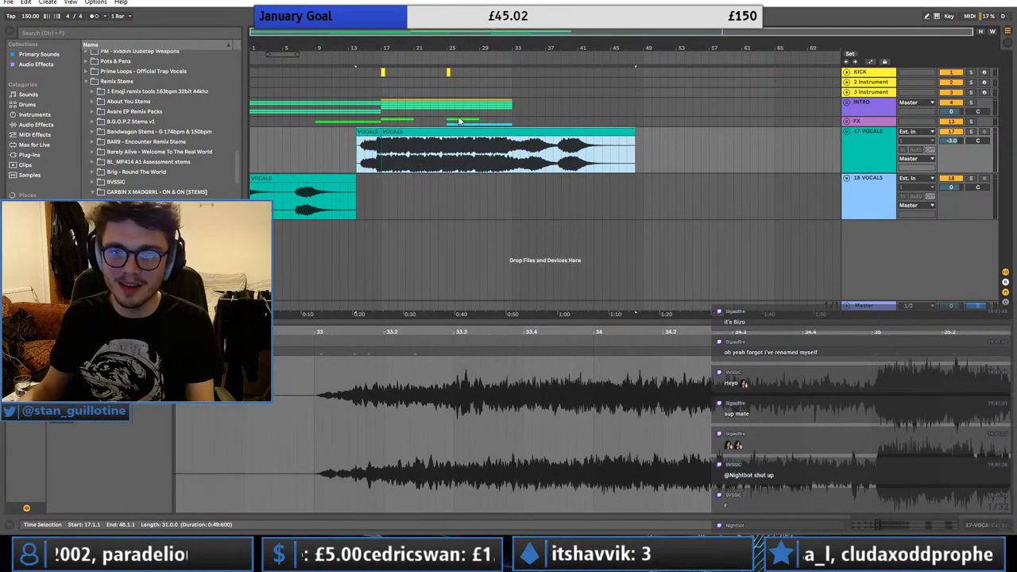
key(ctrl+j)
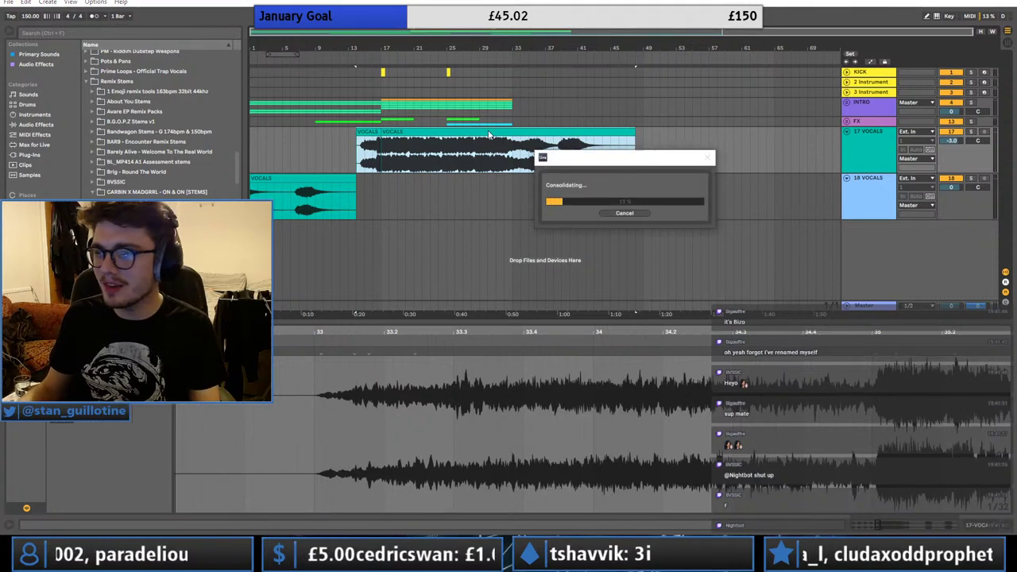
click(622, 214)
- Replay the vocal swell on the 17 VOCALS track from bar 16.2 to check how it leads into bar 17
drag(327, 36, 523, 145)
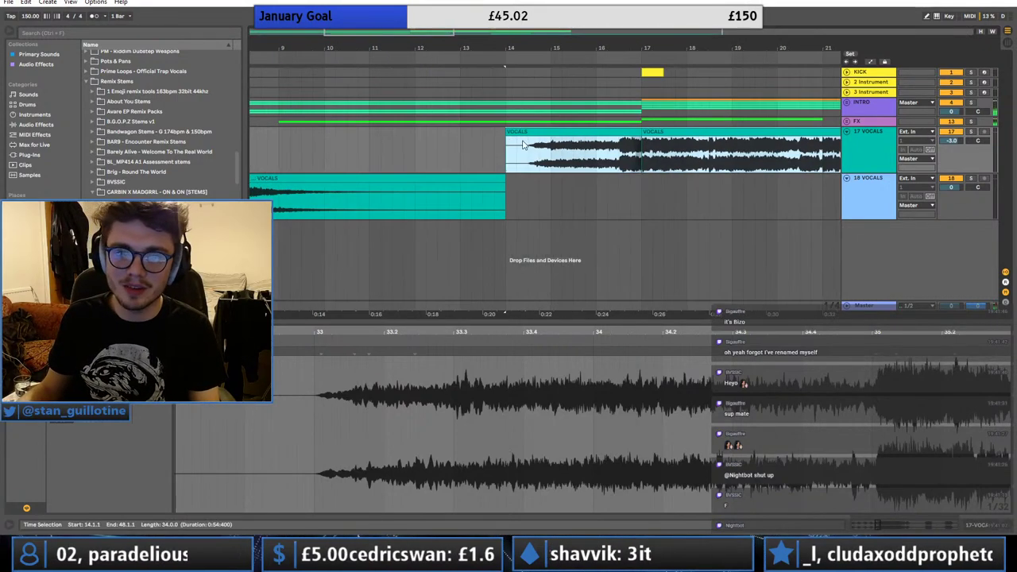
click(619, 150)
key(space)
click(610, 149)
key(space)
key(space)
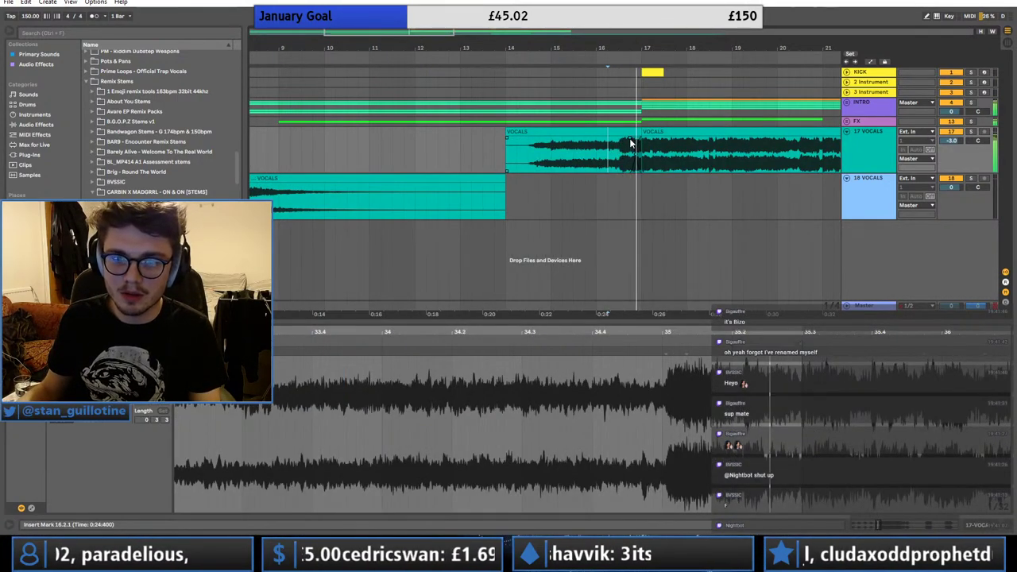
key(space)
key(space)
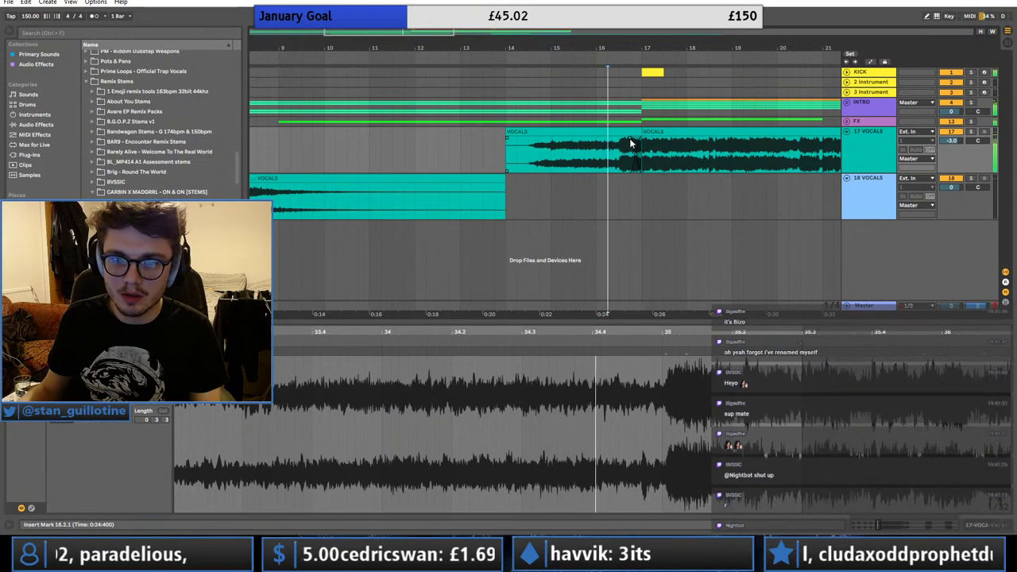
click(530, 147)
scroll(527, 133, down, 5)
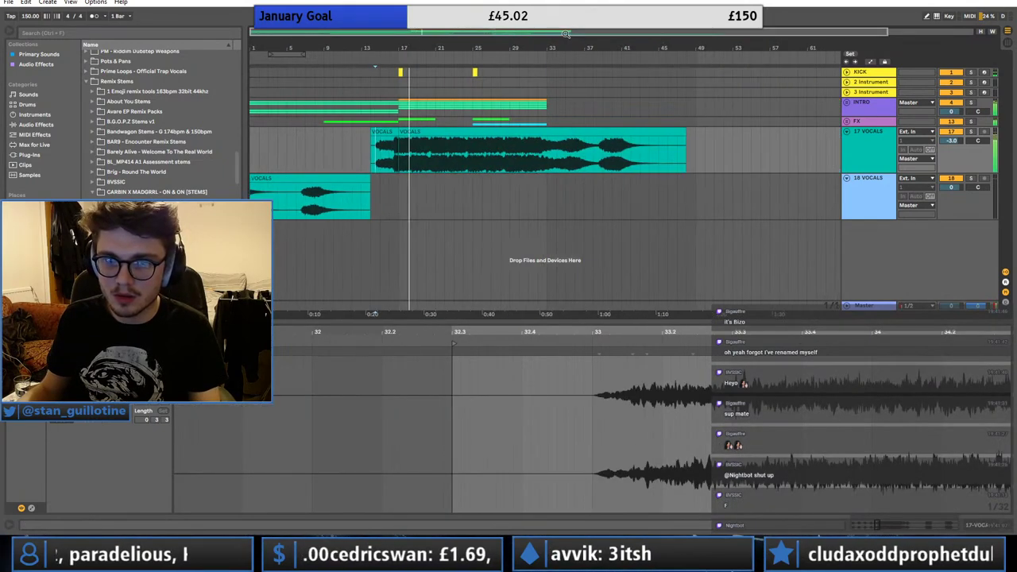
- Copy the kick clip from bar 25 to bar 33 and insert an audio track directly below the KICK track
click(395, 117)
drag(509, 71, 475, 71)
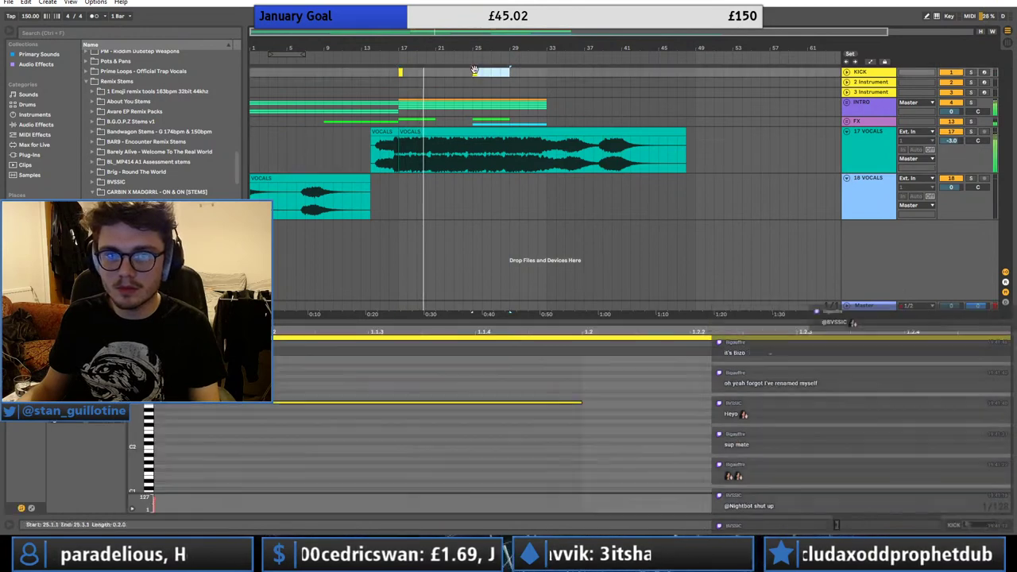
drag(582, 71, 547, 72)
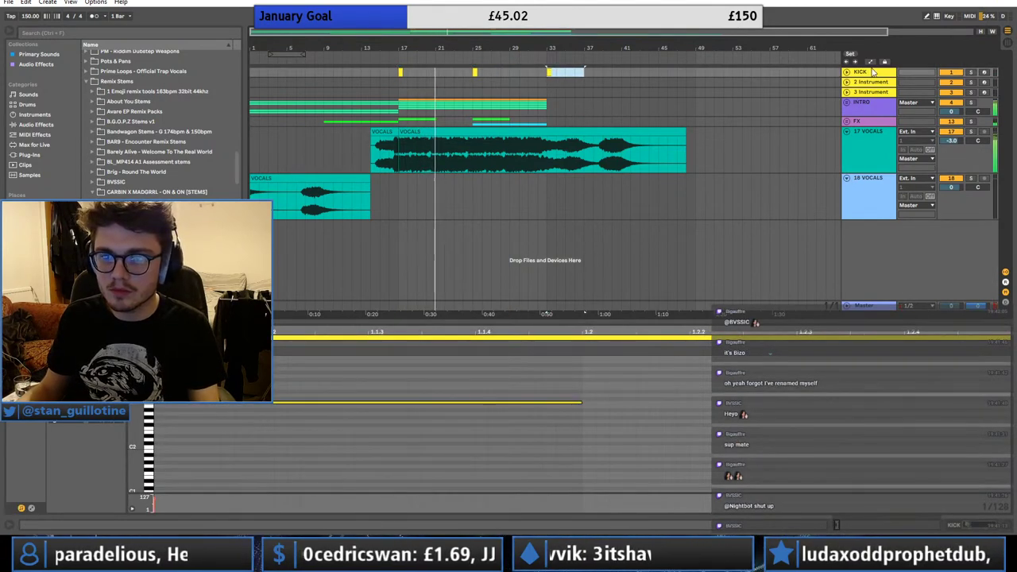
right_click(874, 72)
click(905, 147)
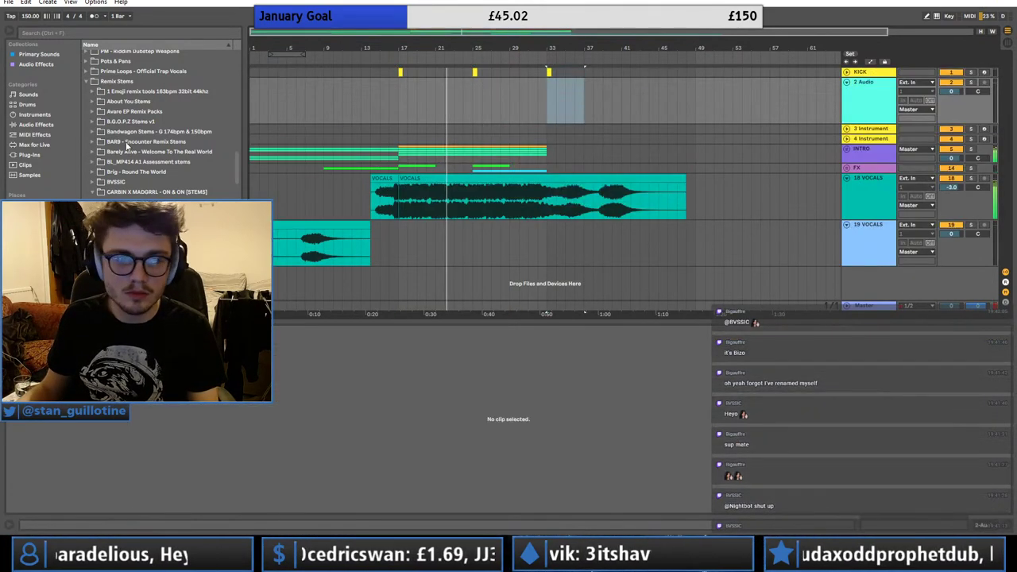
- Collapse the Remix Stems folder and open VEC4 Break Beats under VEC4 Loops 140 BPM in Vengeance Essential Club Sounds Vol. 4
click(87, 82)
scroll(89, 88, down, 2)
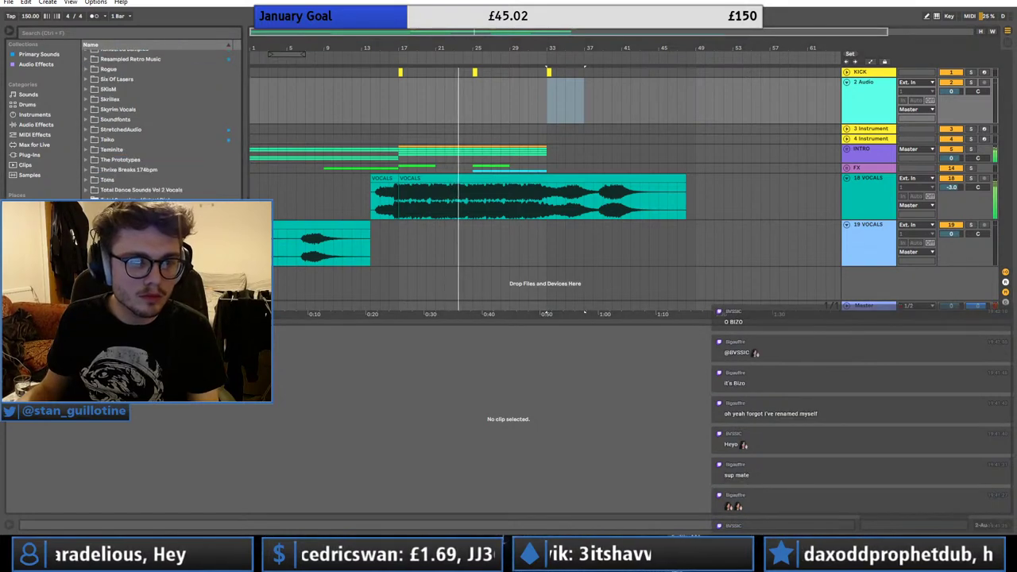
scroll(119, 119, down, 4)
click(454, 201)
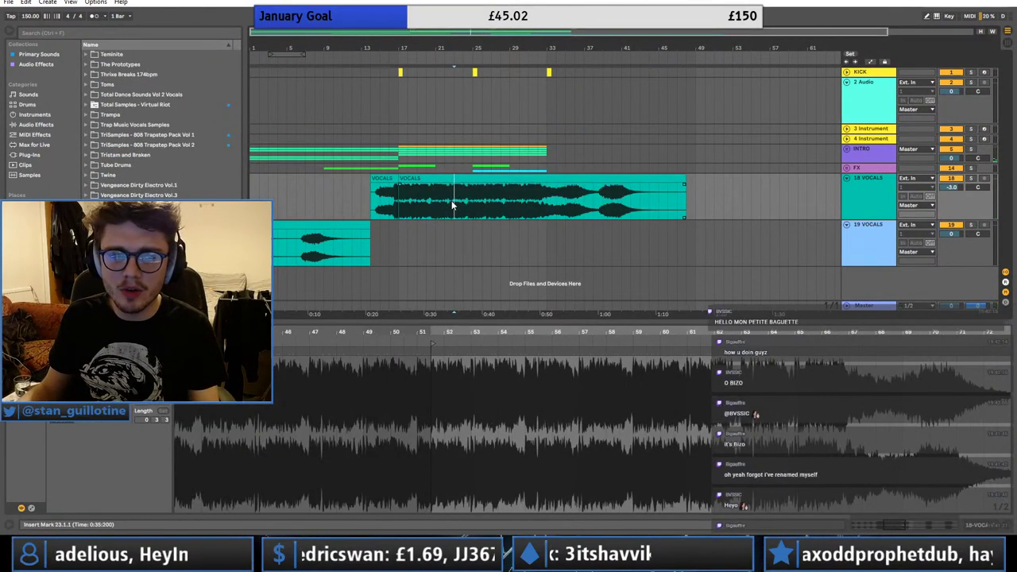
click(474, 123)
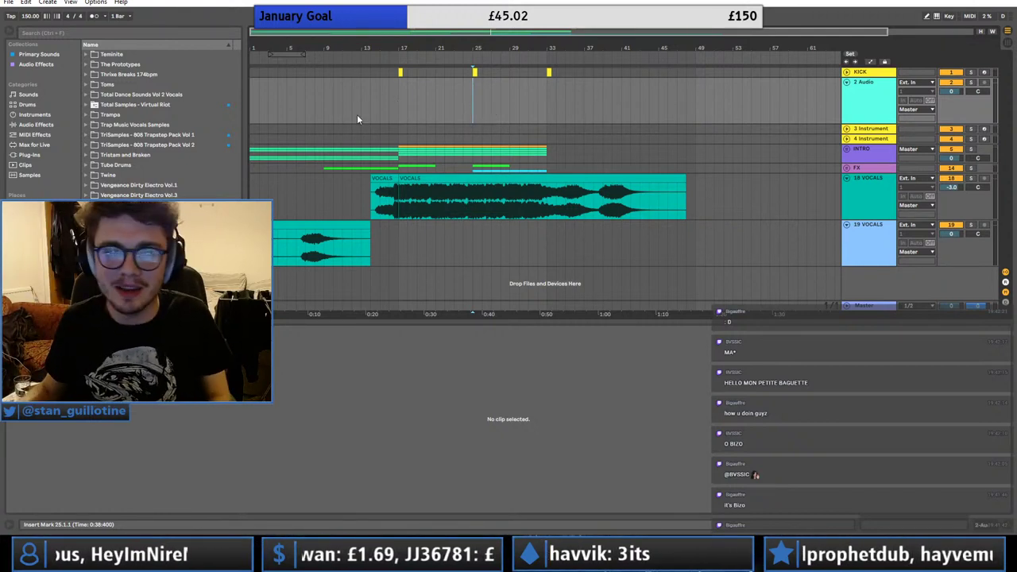
scroll(158, 181, down, 2)
click(86, 182)
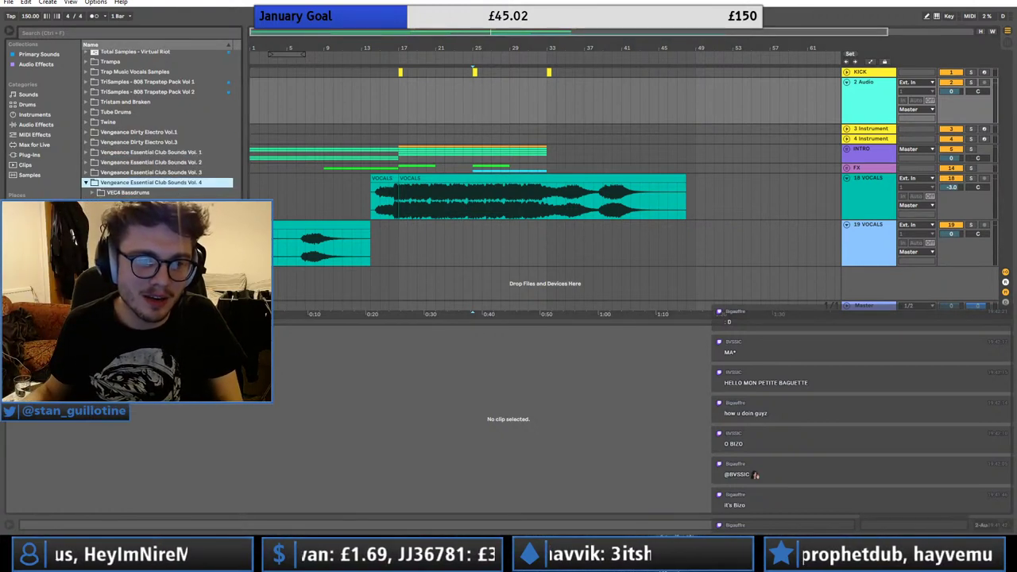
scroll(86, 181, down, 1)
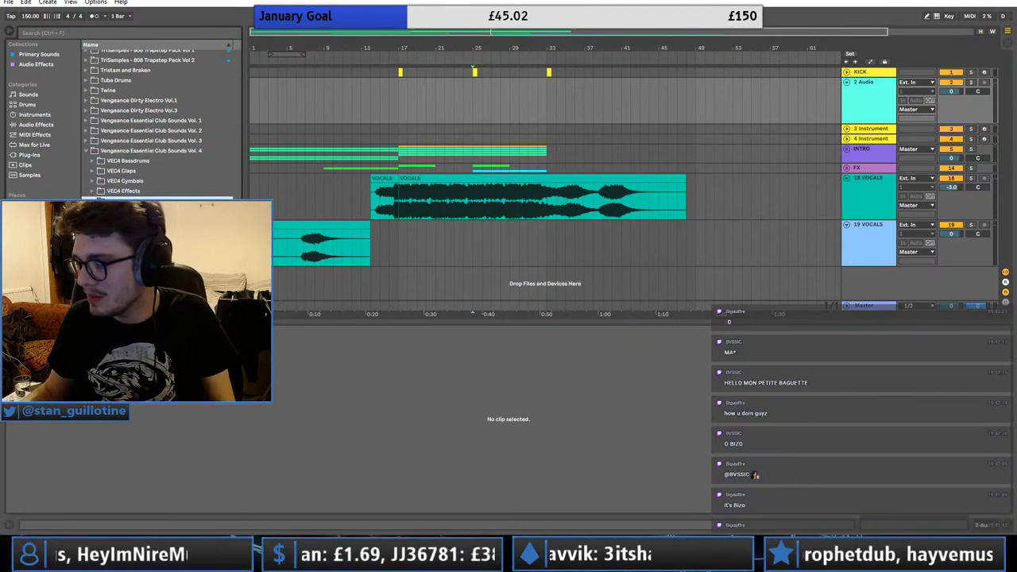
scroll(158, 127, down, 1)
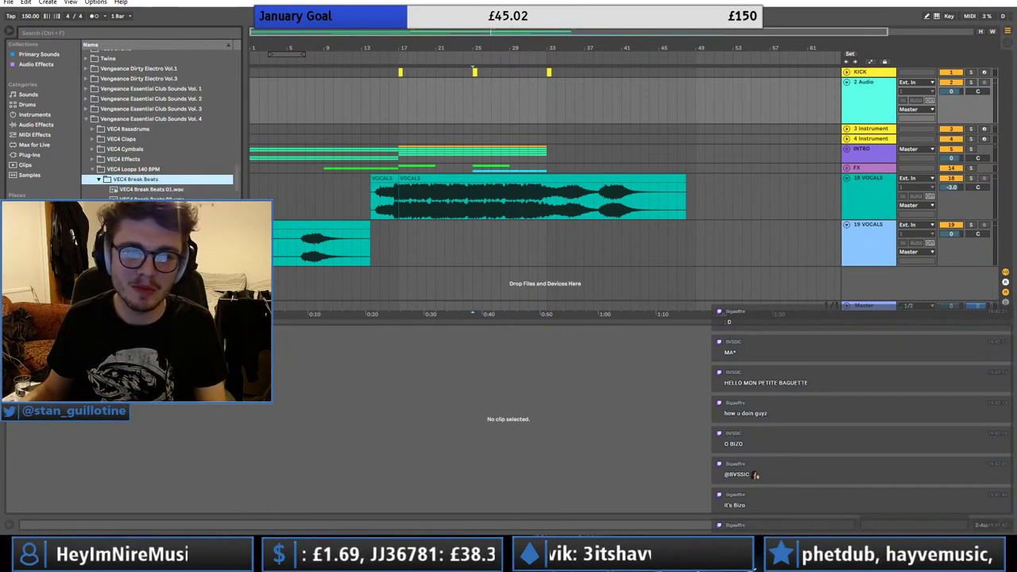
- Browse and audition the loops in the VEC4 Break Beats folder for a break beat that suits the remix
scroll(159, 119, down, 5)
click(388, 105)
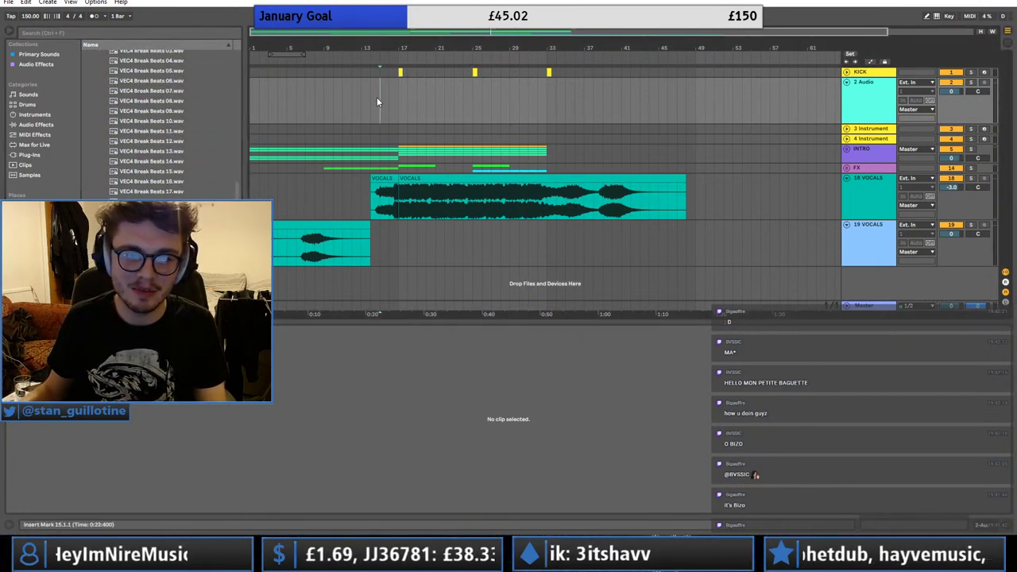
click(158, 262)
scroll(157, 261, down, 3)
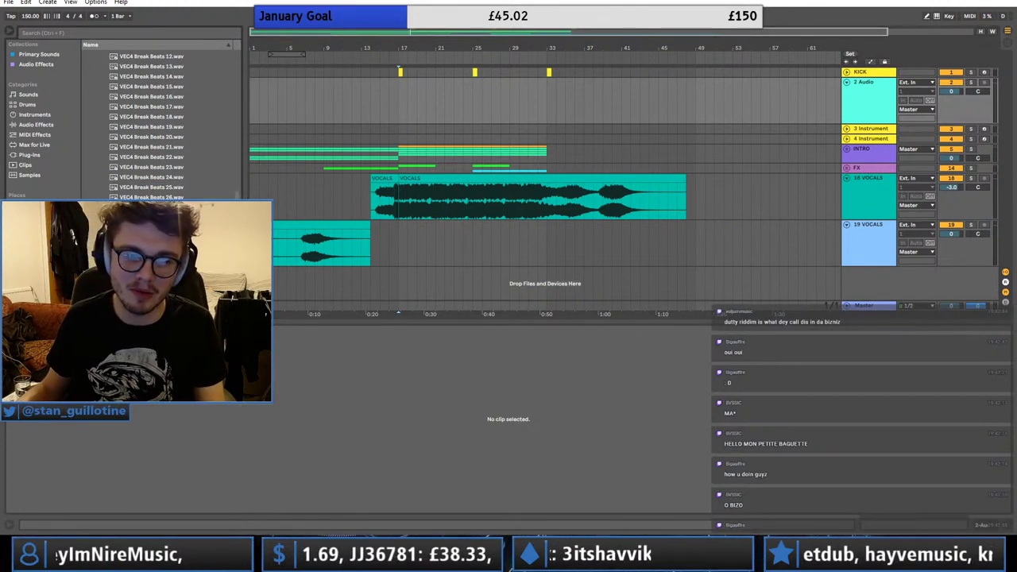
scroll(151, 123, down, 3)
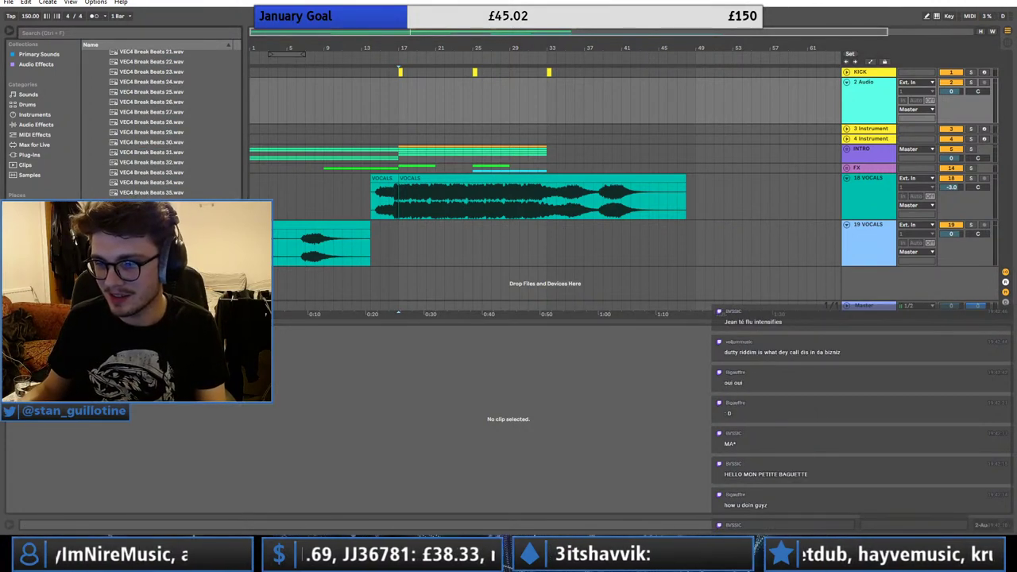
click(380, 129)
click(397, 100)
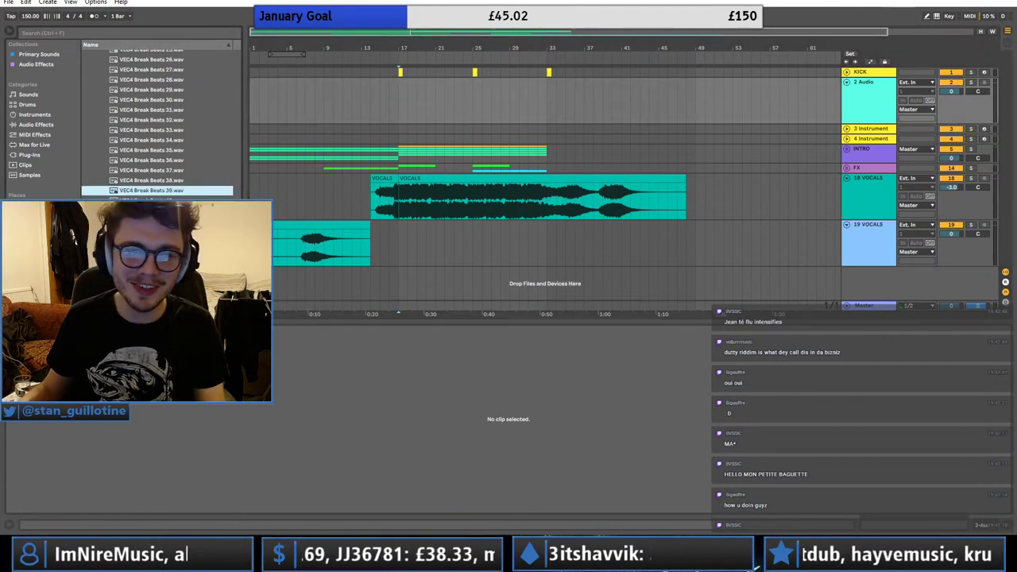
scroll(151, 123, down, 2)
click(378, 122)
scroll(150, 124, down, 1)
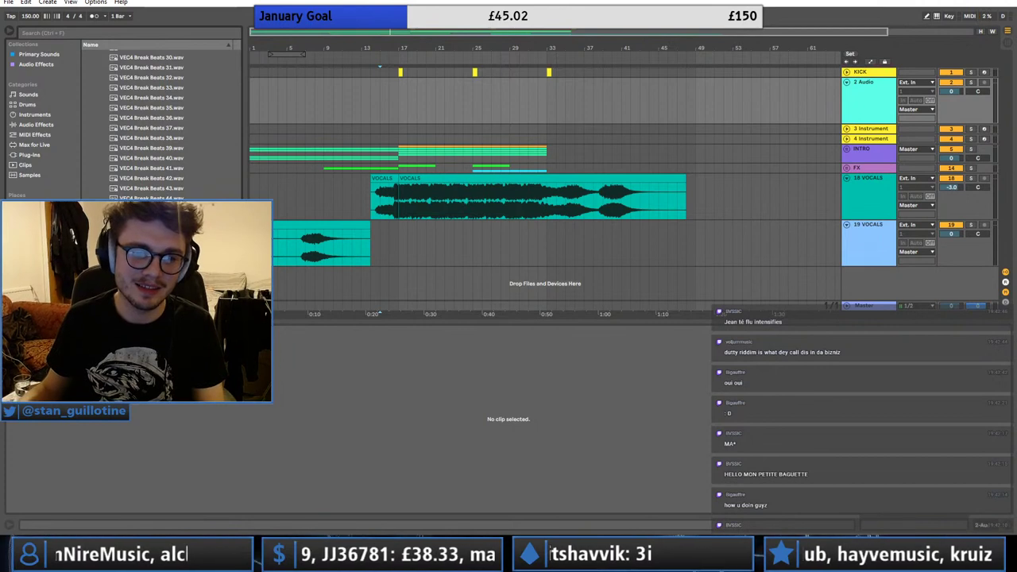
scroll(151, 193, down, 4)
click(151, 194)
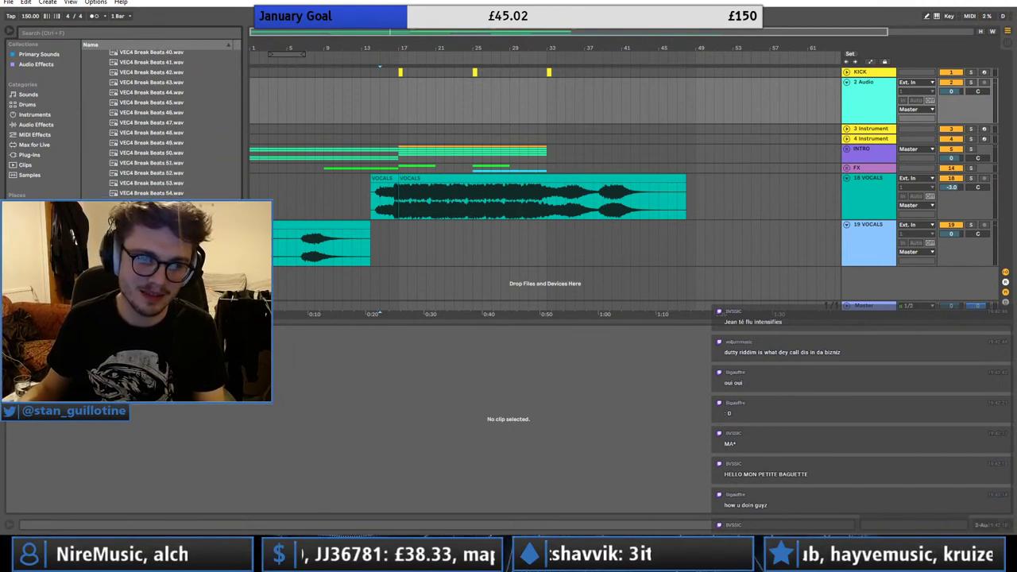
scroll(151, 123, down, 4)
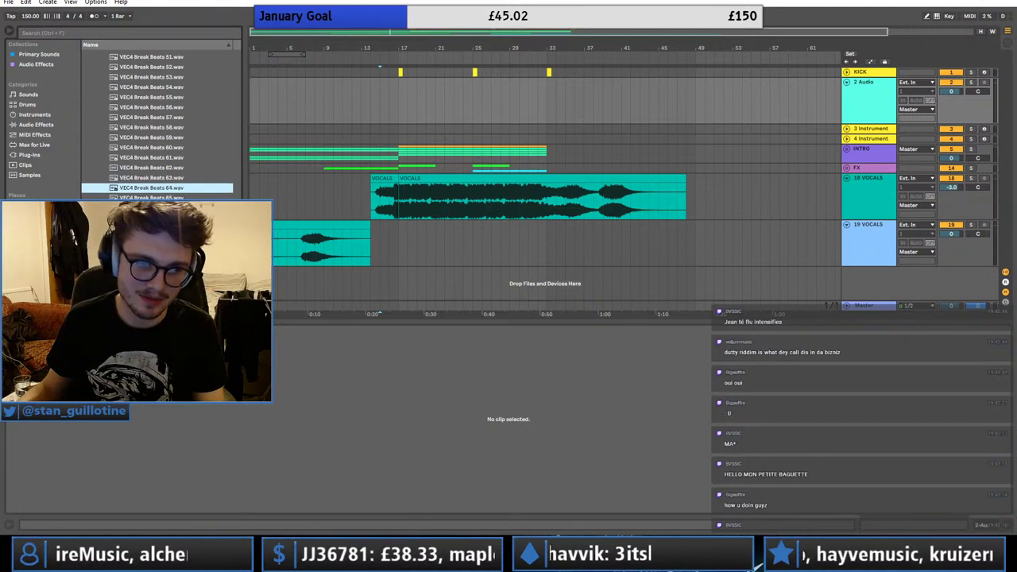
- Place VEC4 Break Beats 83.wav on the empty audio track below KICK, starting at bar 33
scroll(151, 123, down, 4)
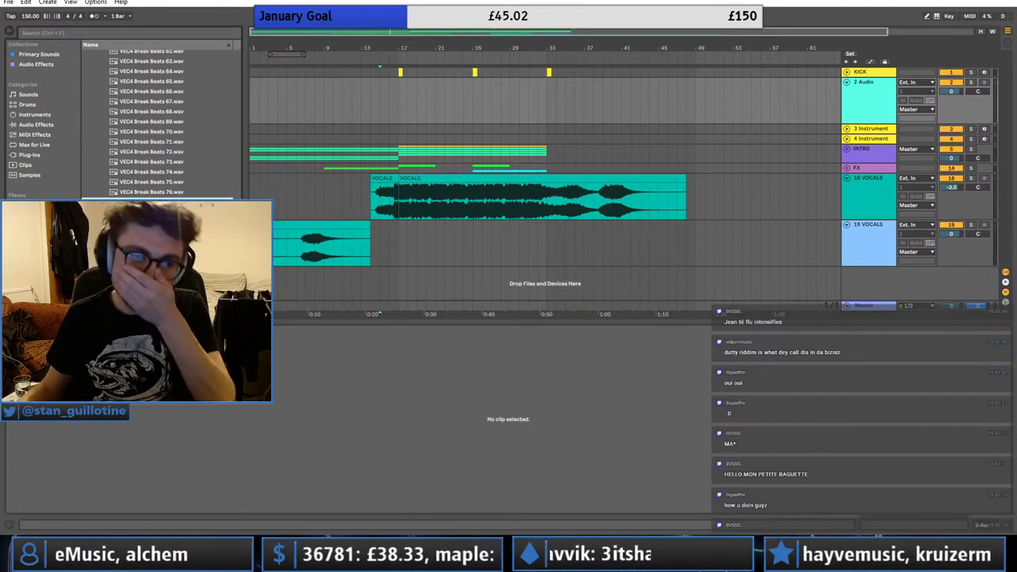
scroll(173, 179, down, 3)
click(173, 169)
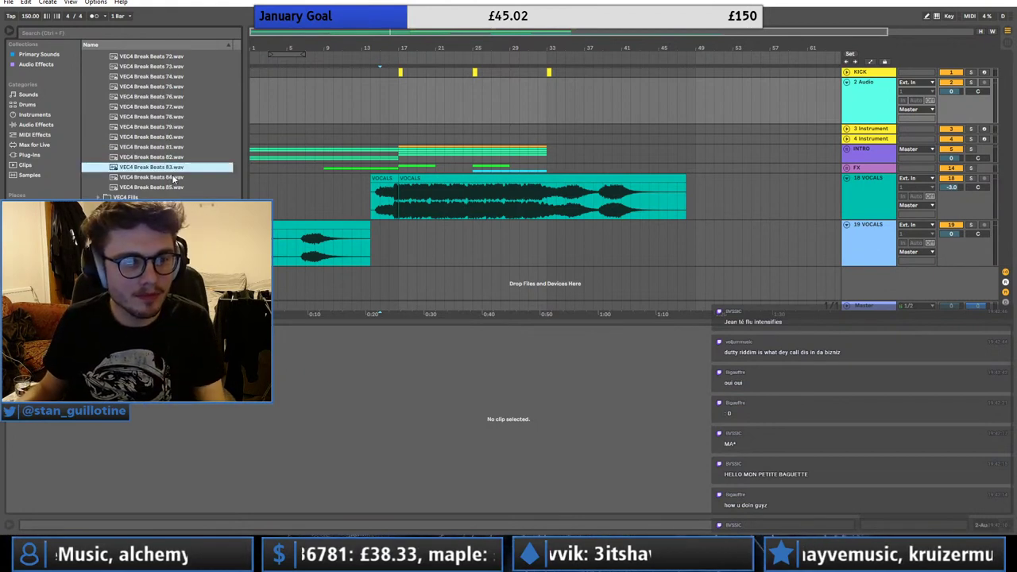
drag(535, 116, 553, 100)
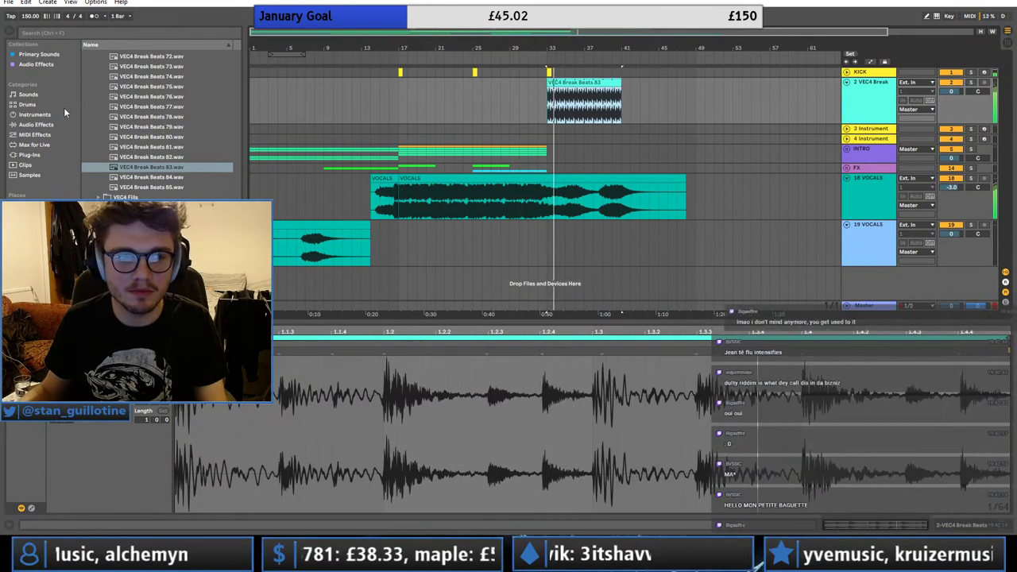
- Add FabFilter Pro-Q 3 with a low cut to the break beat track and open the clip's transient loop mode options
click(46, 66)
double_click(128, 262)
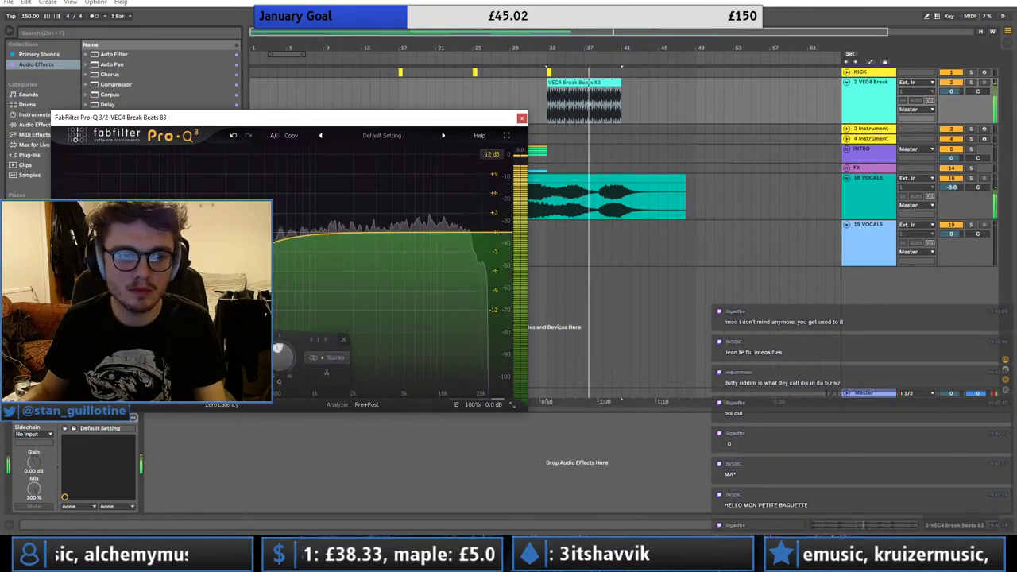
click(584, 83)
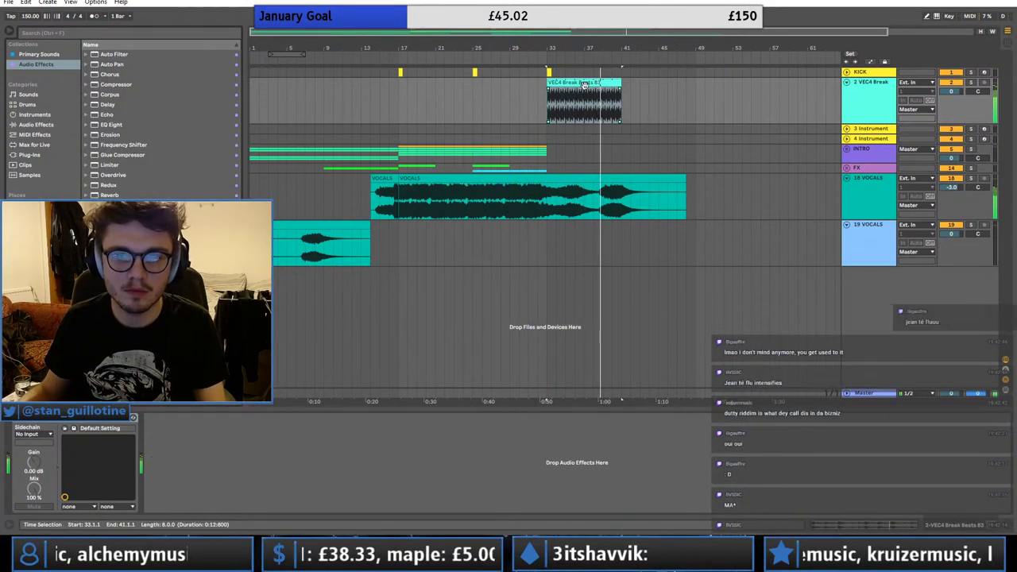
double_click(583, 84)
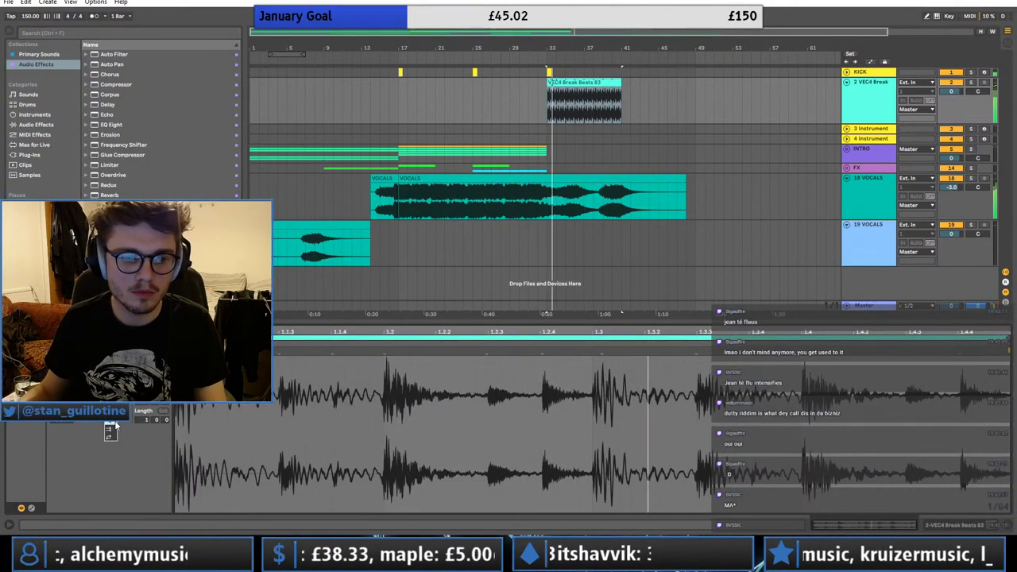
click(880, 111)
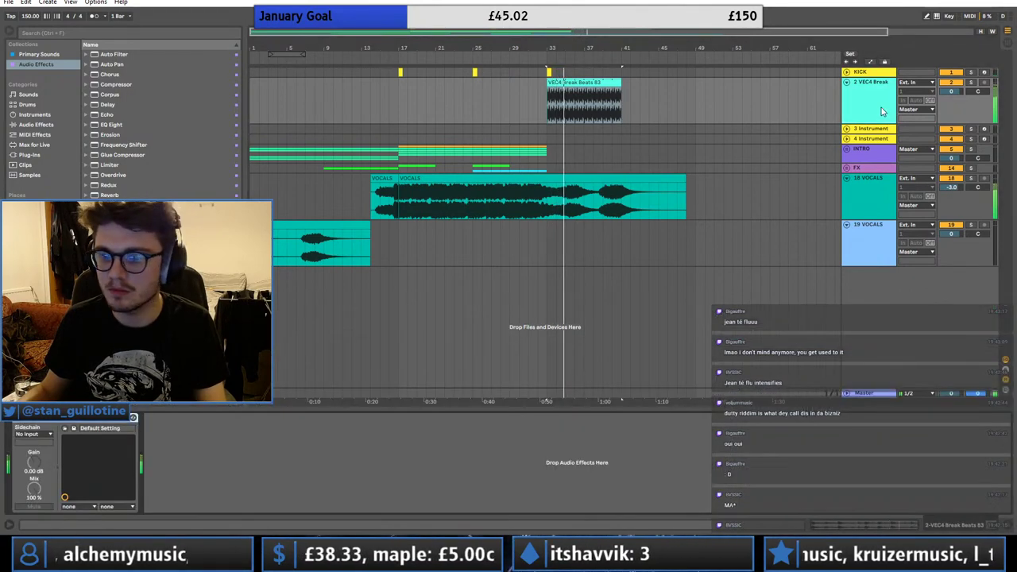
click(615, 89)
mouse_move(621, 83)
mouse_down()
mouse_move(688, 83)
mouse_move(626, 82)
mouse_up()
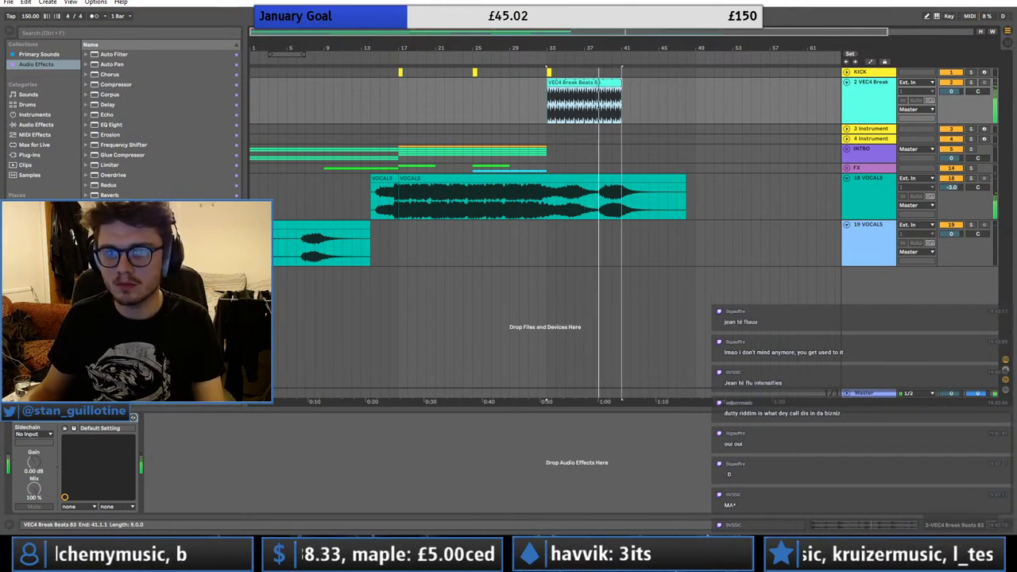
- Insert an eight-bar MIDI clip on the KICK track from bar 41 to 49 and fill its first bar with C3 quarter notes
click(631, 72)
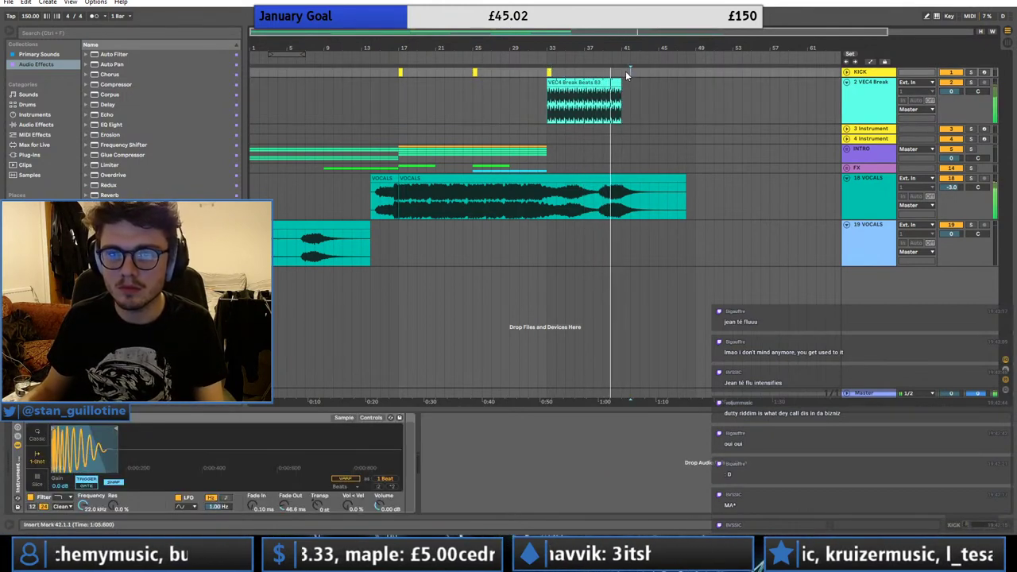
drag(627, 73, 696, 72)
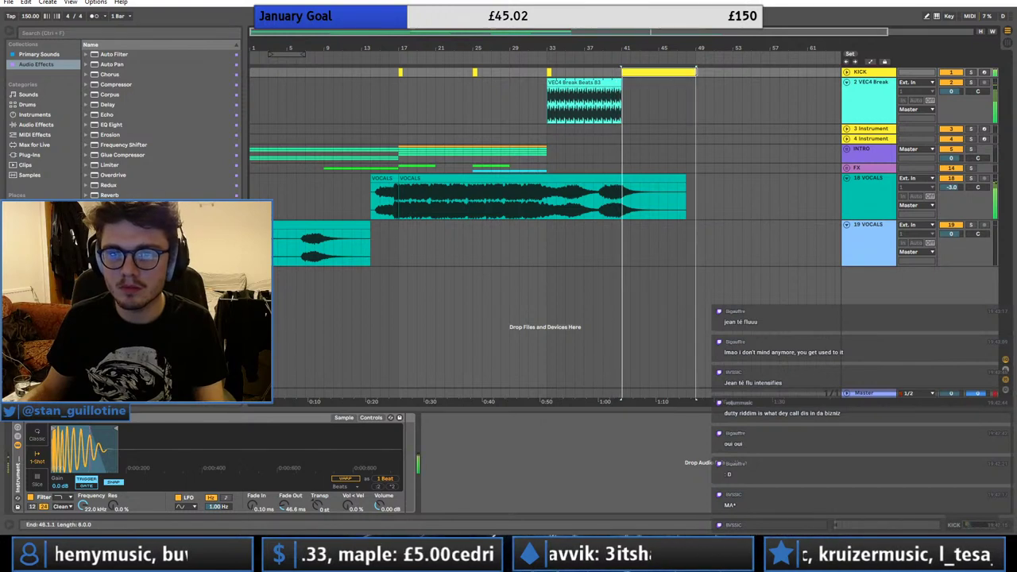
key(ctrl+shift+m)
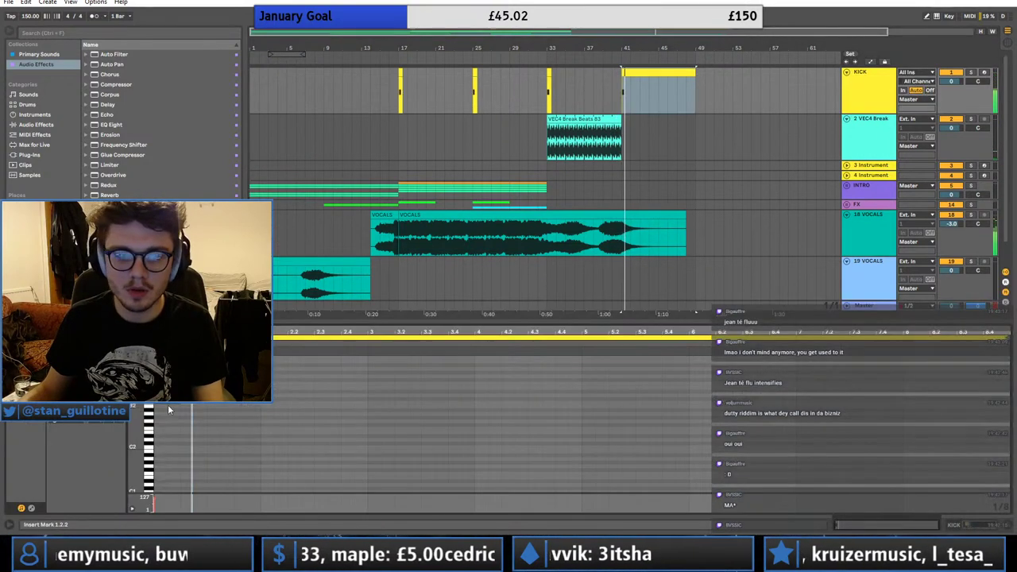
double_click(169, 407)
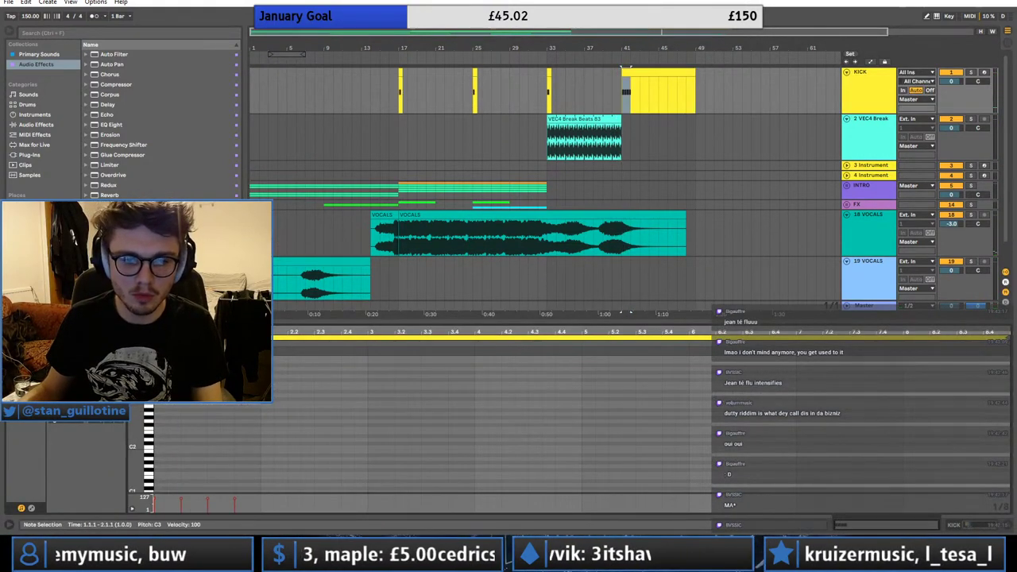
- Duplicate the kicks as quarter notes through the clip's bar 4 and as eighth notes across bars 5 and 6
mouse_move(246, 401)
mouse_down()
mouse_move(589, 394)
mouse_move(577, 402)
mouse_move(1010, 456)
mouse_up()
key(ctrl+d)
scroll(622, 378, up, 2)
key(ctrl+c)
click(576, 402)
key(ctrl+v)
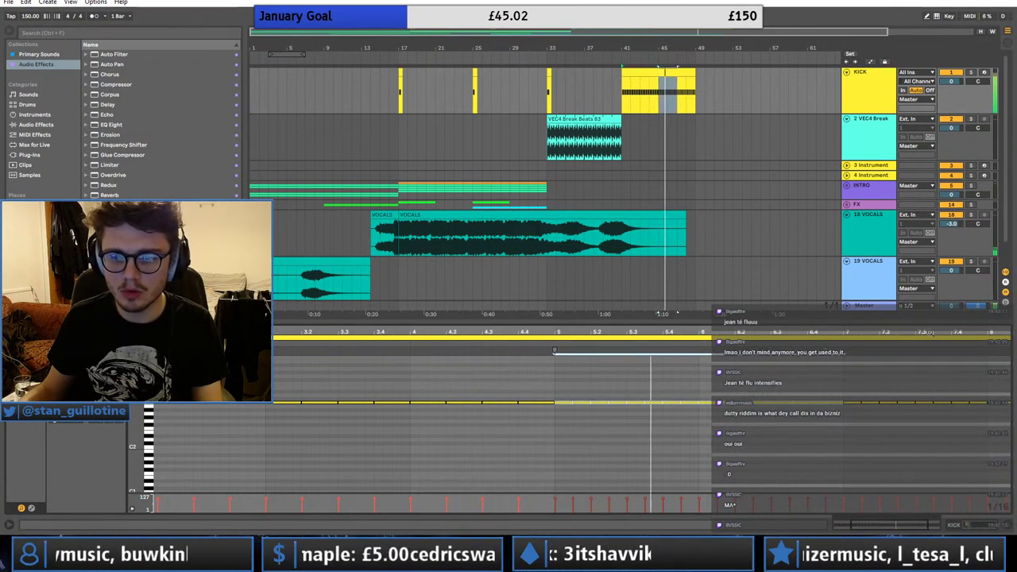
- Finish the kick build with sixteenth notes from the clip's bar 7 and clear the notes from 8.1.3 onward
drag(930, 332, 808, 333)
drag(728, 392, 856, 430)
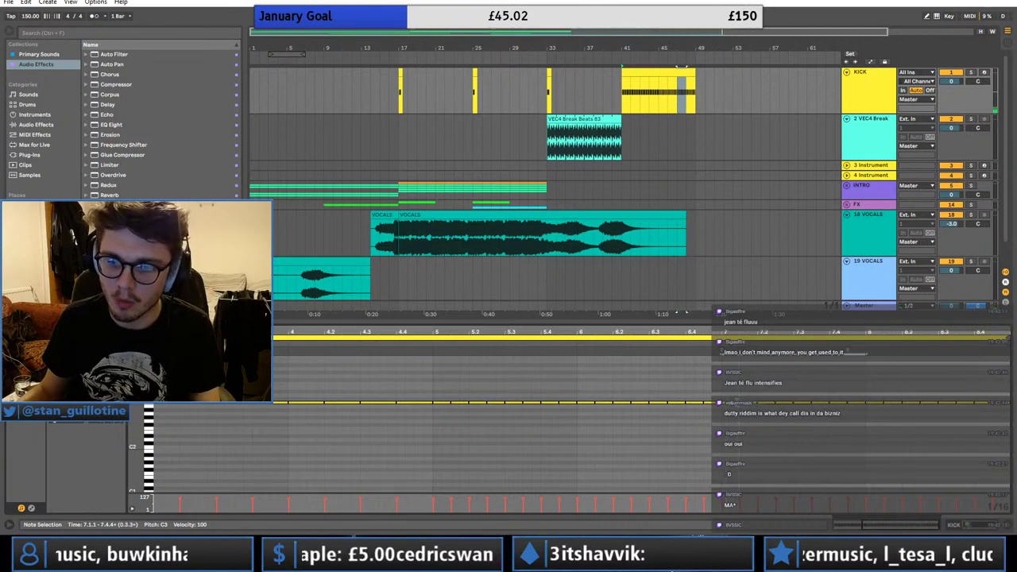
drag(860, 392, 990, 408)
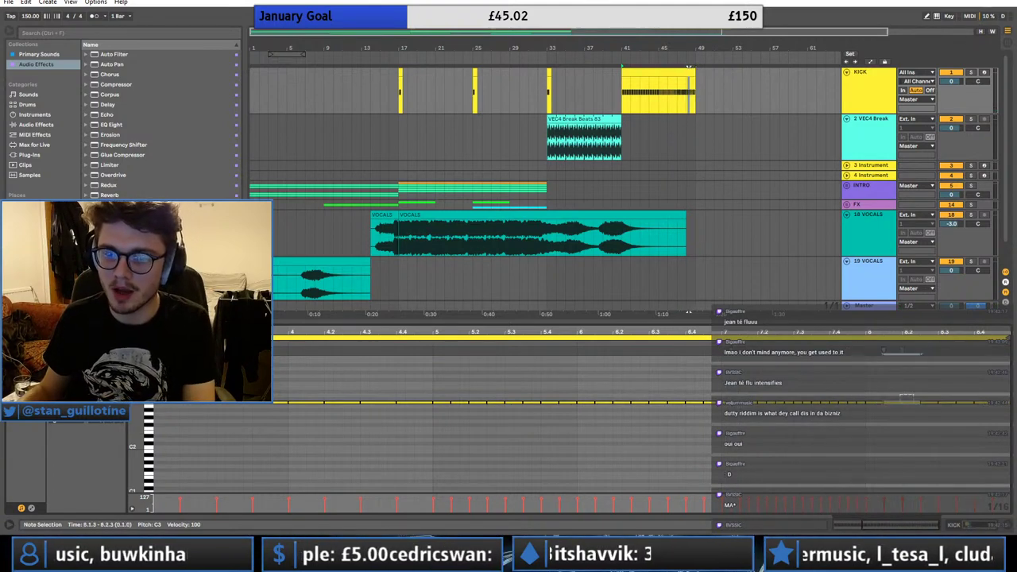
- Insert an audio track directly below the KICK track
click(887, 102)
key(ctrl+t)
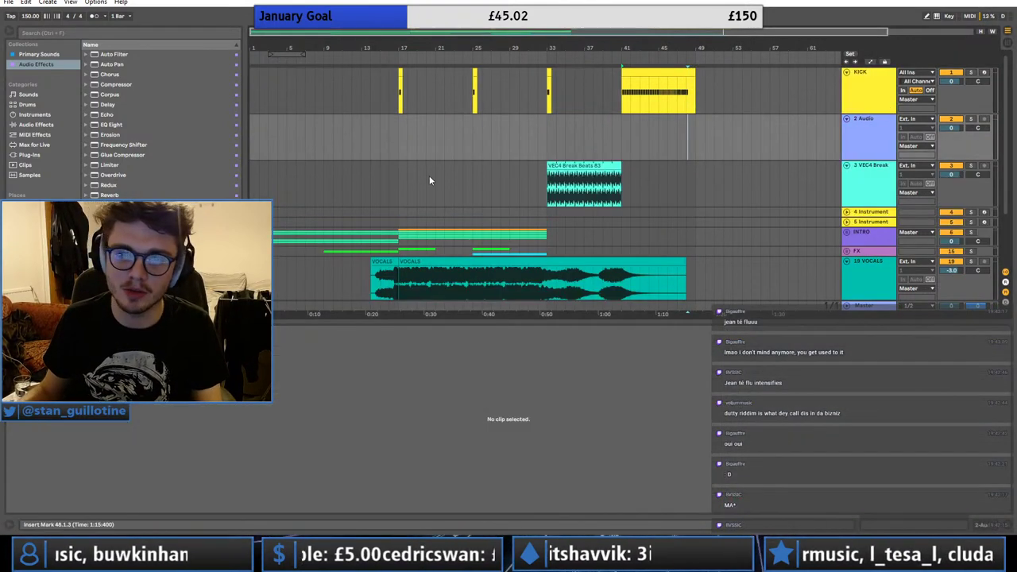
- Extend the long clip on the 19 VOCALS track past bar 73 and play its vocal section from bars 65 and 71
drag(685, 266, 841, 270)
drag(576, 31, 759, 33)
click(652, 276)
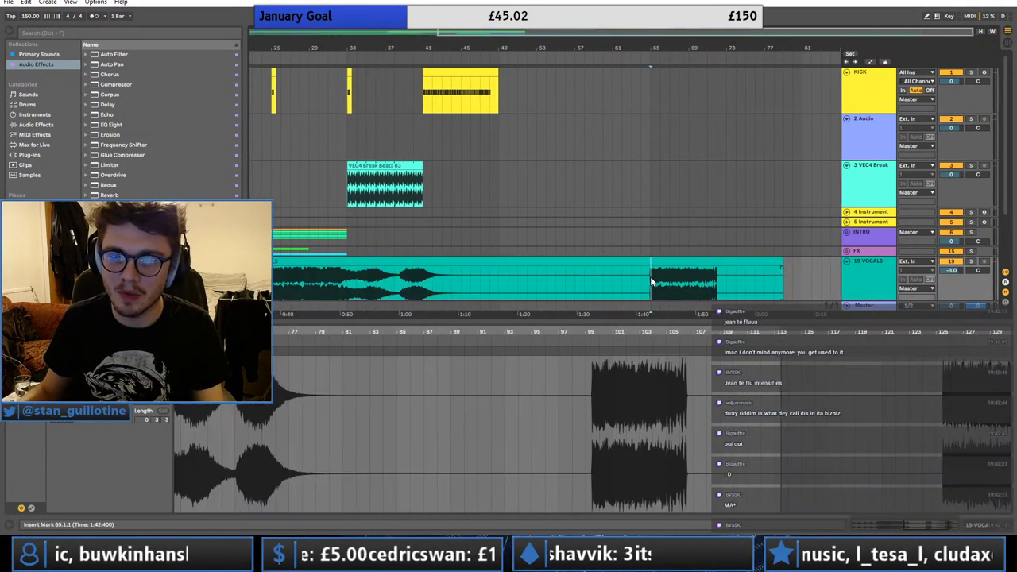
key(space)
scroll(735, 231, down, 1)
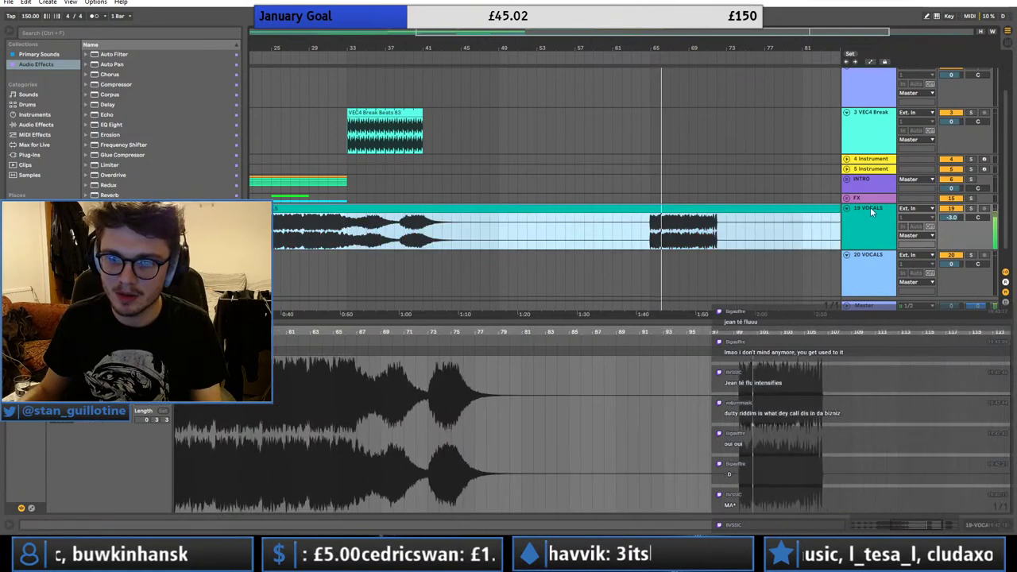
click(705, 245)
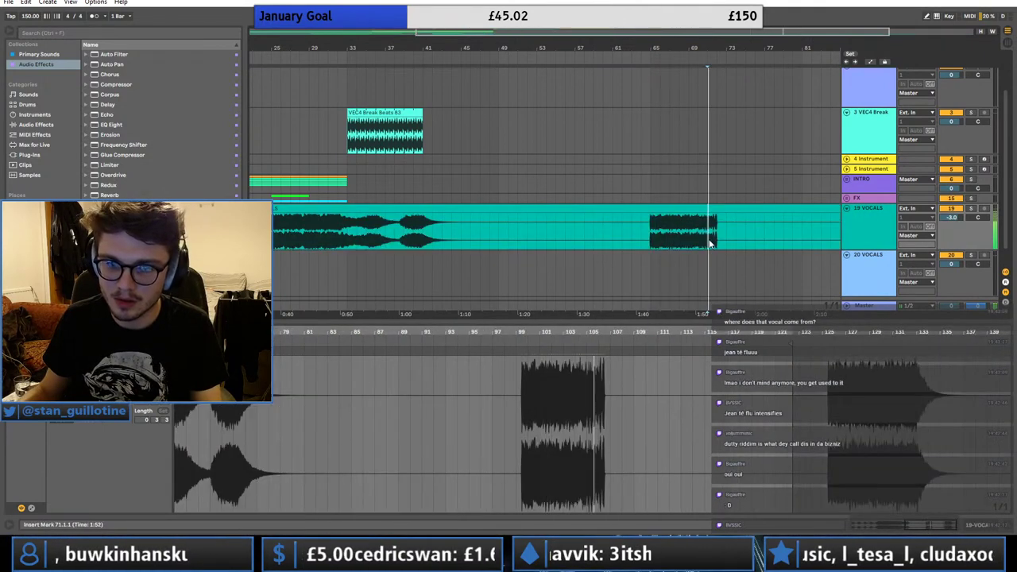
key(space)
- Split the 19 VOCALS clip at bar 64, delete the part after it and trim the remaining clip to end at bar 44
click(641, 237)
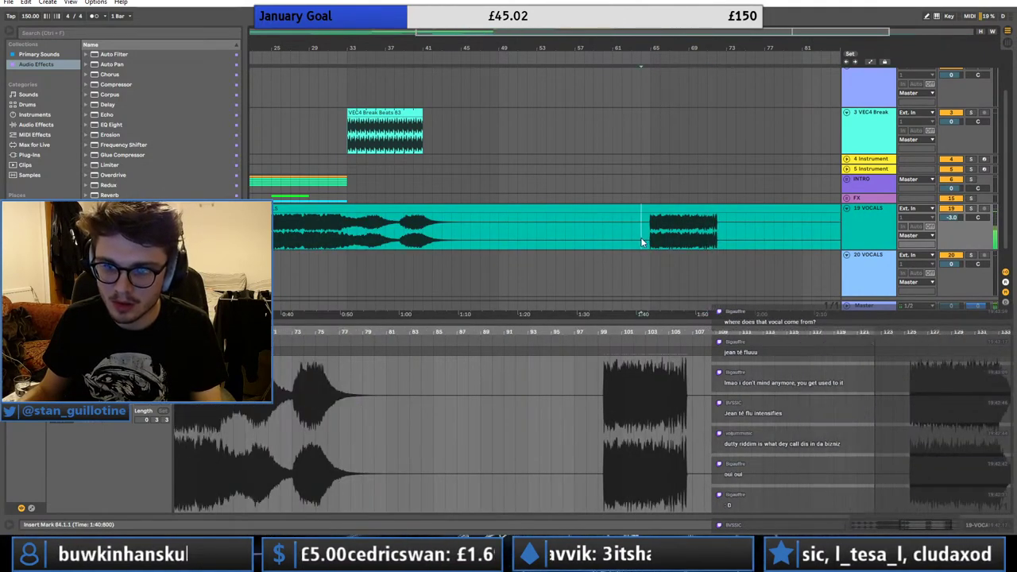
key(ctrl+e)
click(657, 210)
key(Delete)
drag(633, 210, 448, 216)
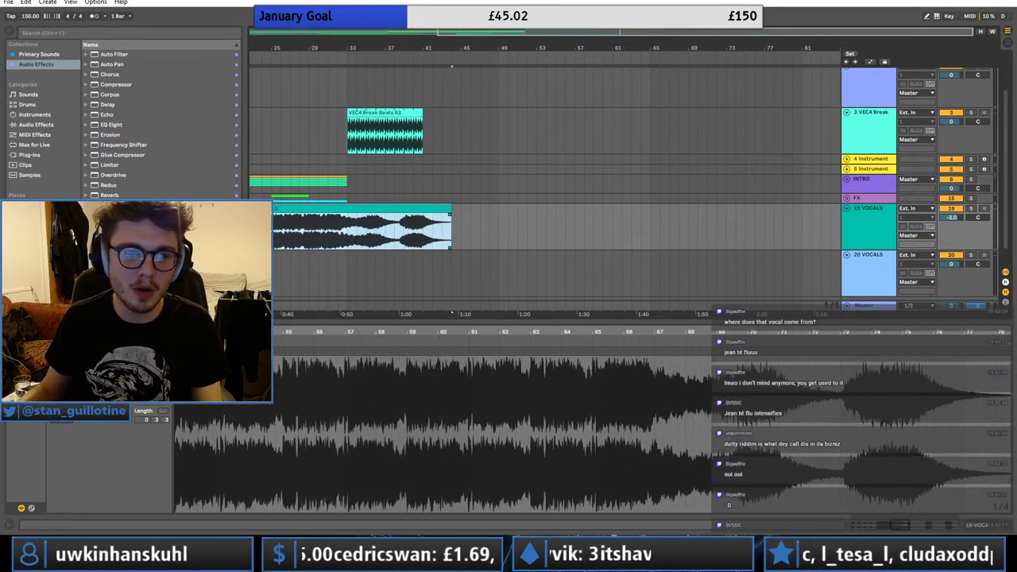
- Return to the sample packs in the browser and expand the Remix Stems folder
click(34, 240)
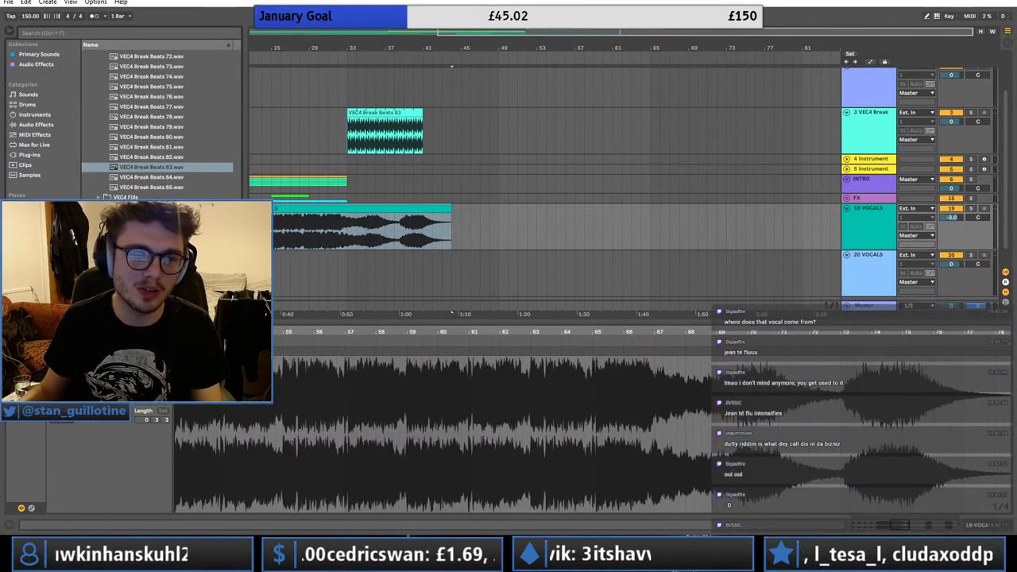
scroll(159, 119, down, 5)
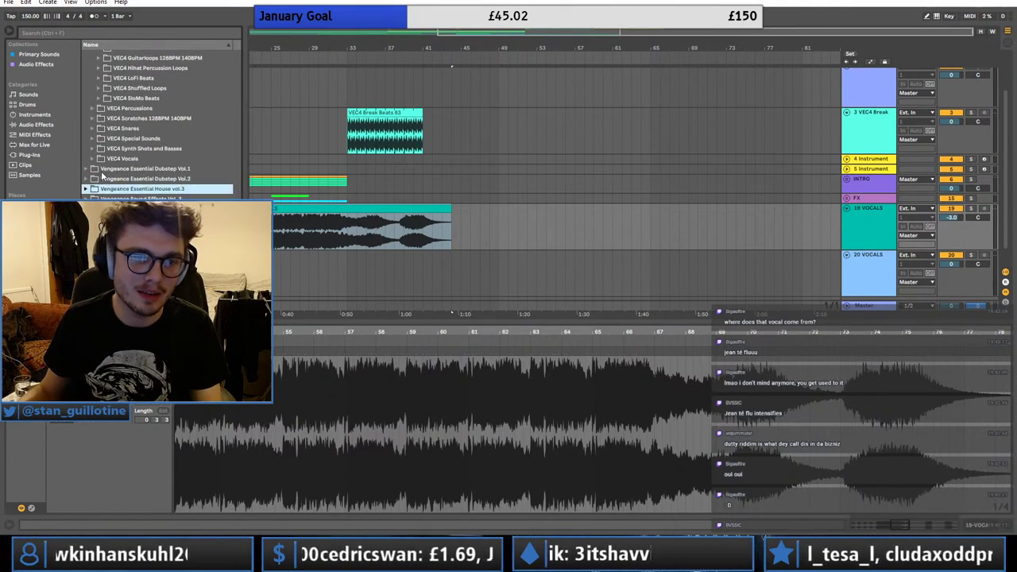
scroll(102, 175, up, 6)
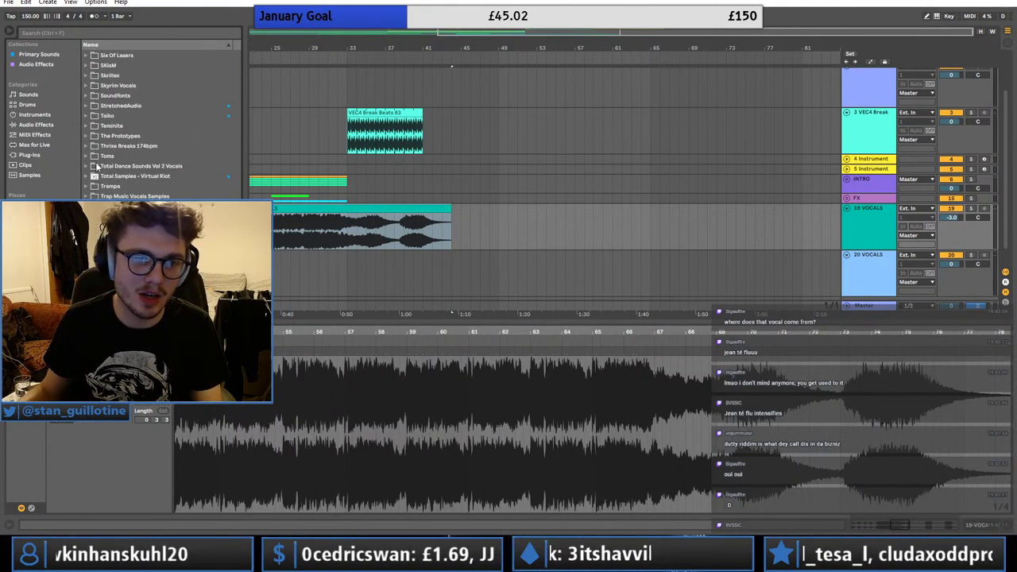
scroll(96, 151, up, 5)
click(87, 90)
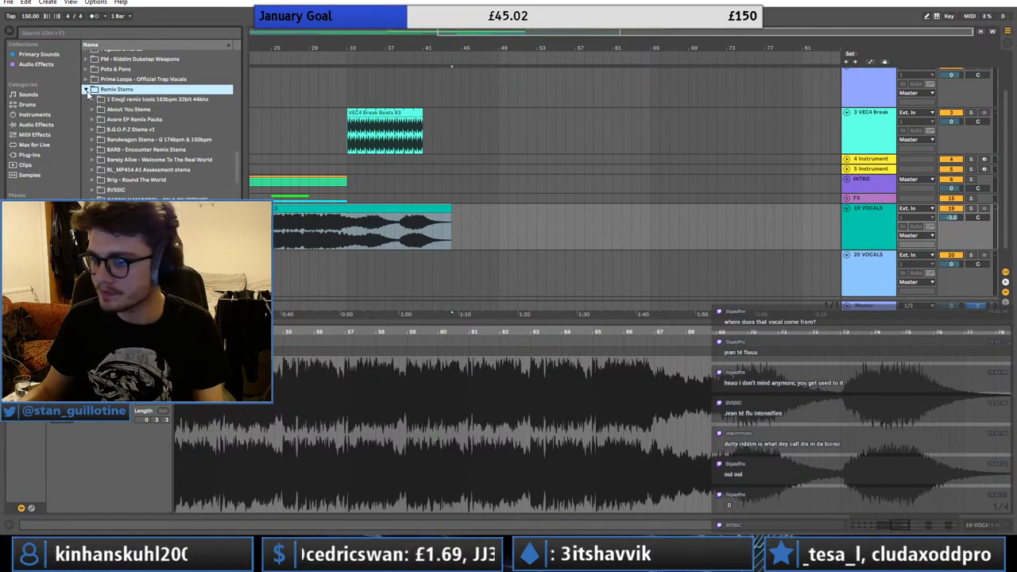
- Fold the 19 VOCALS and 20 VOCALS tracks and select the 20 VOCALS track
drag(480, 34, 445, 28)
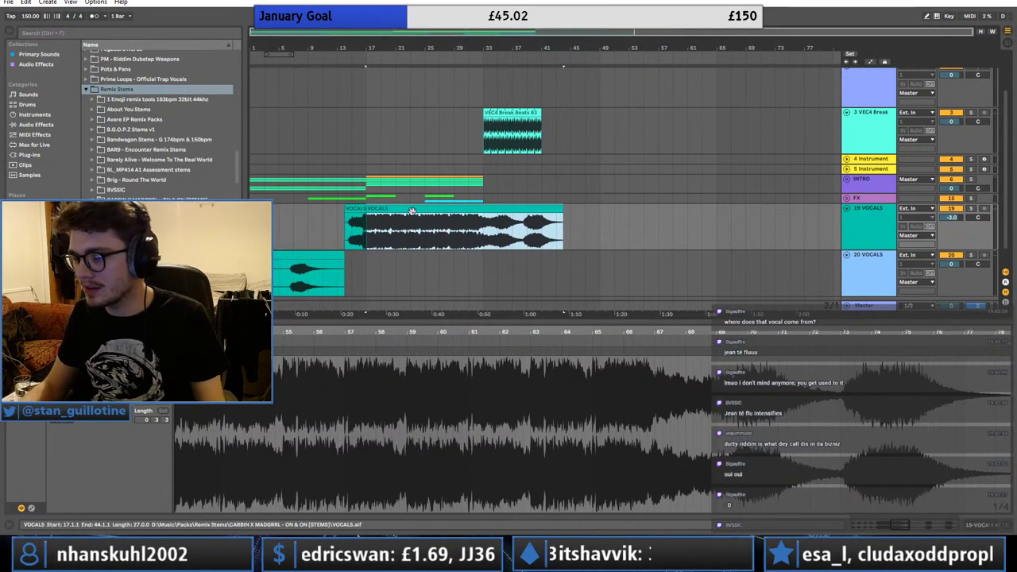
click(846, 208)
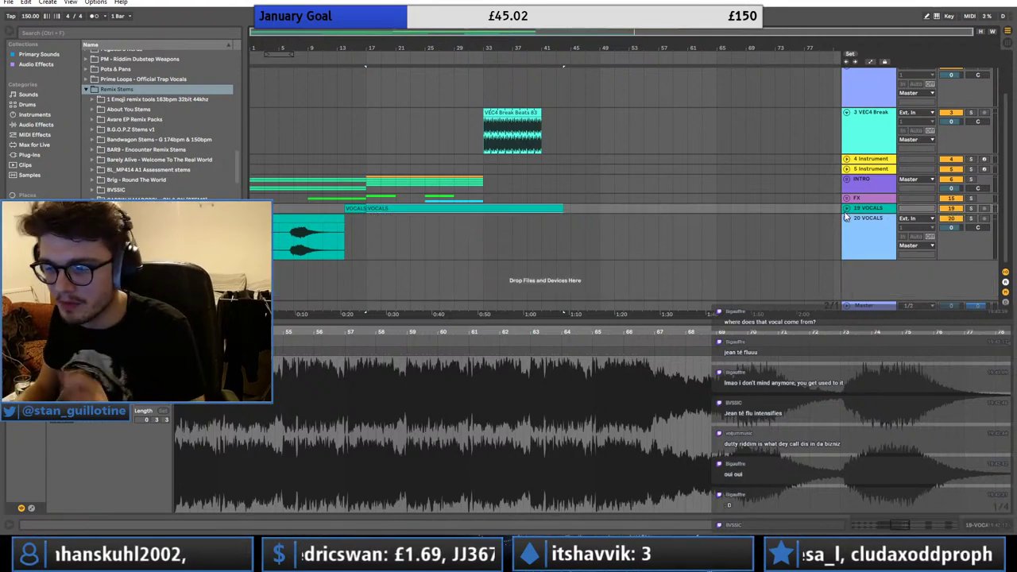
click(846, 219)
click(860, 220)
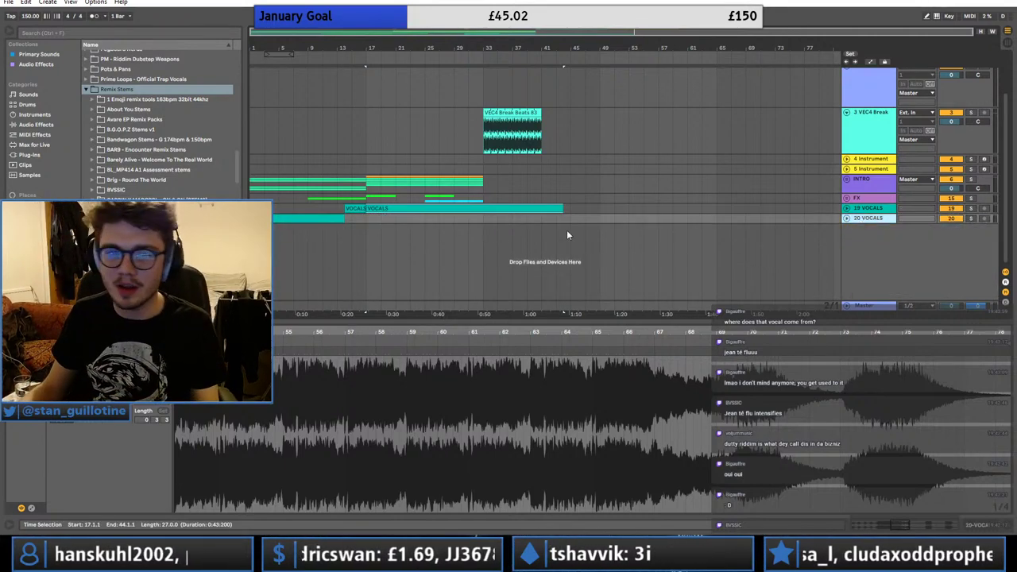
- Place the DROP 1 & 2 stem from the ON & ON remix stems at the start of the 2 Audio track
scroll(567, 235, up, 2)
click(553, 146)
drag(530, 36, 564, 48)
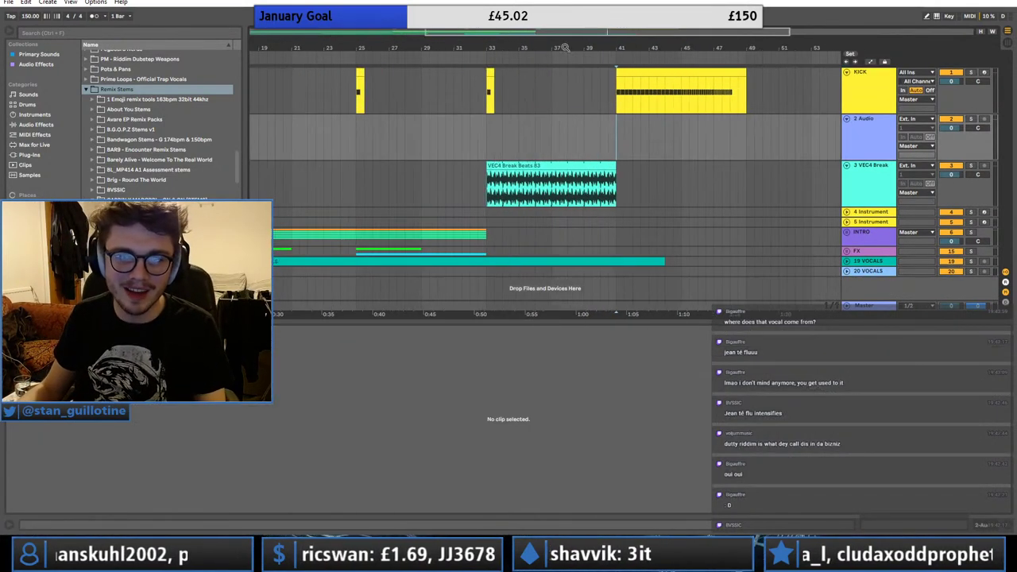
click(151, 258)
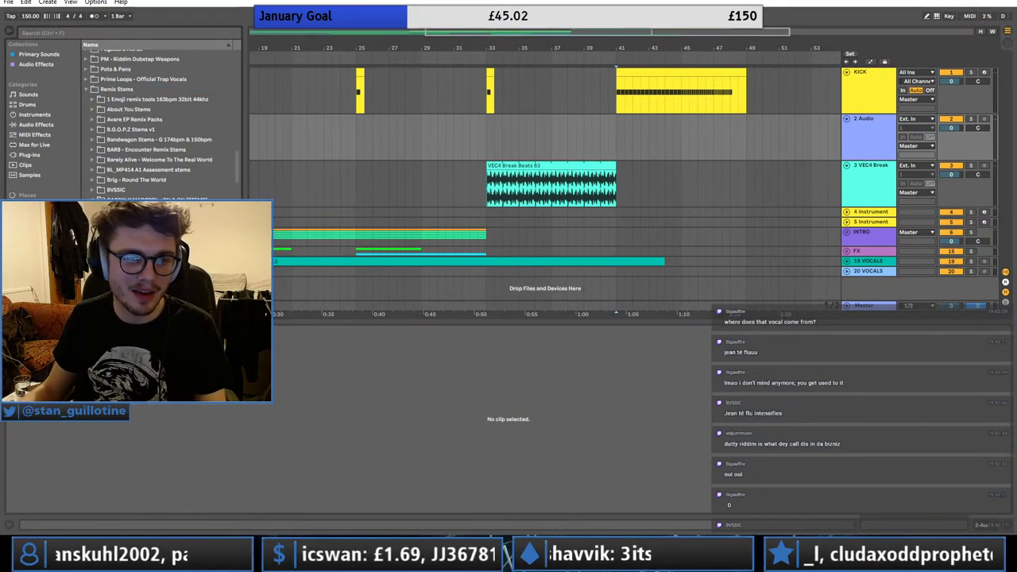
drag(458, 32, 308, 23)
click(291, 151)
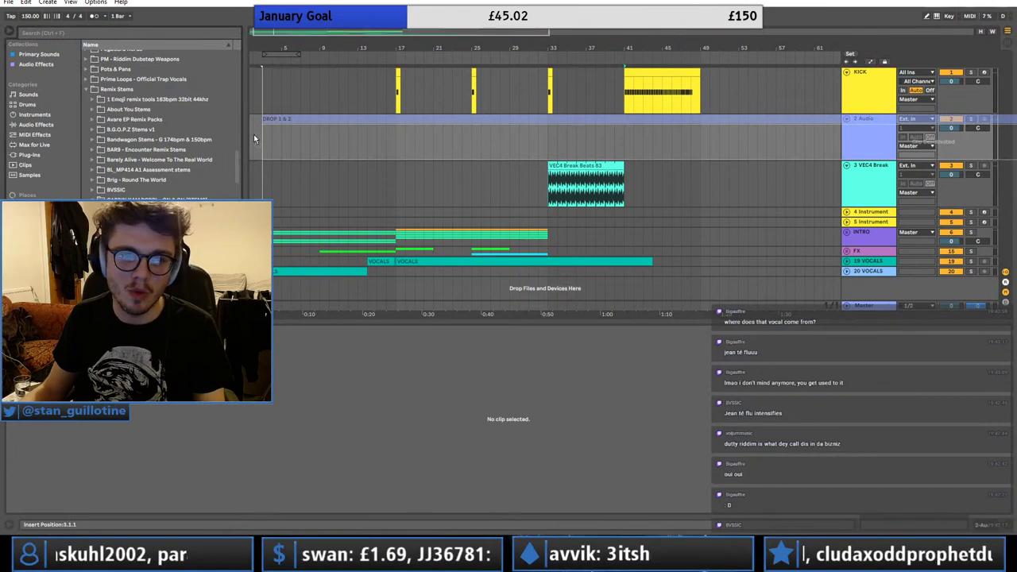
drag(254, 138, 253, 137)
scroll(379, 109, down, 4)
drag(326, 122, 320, 119)
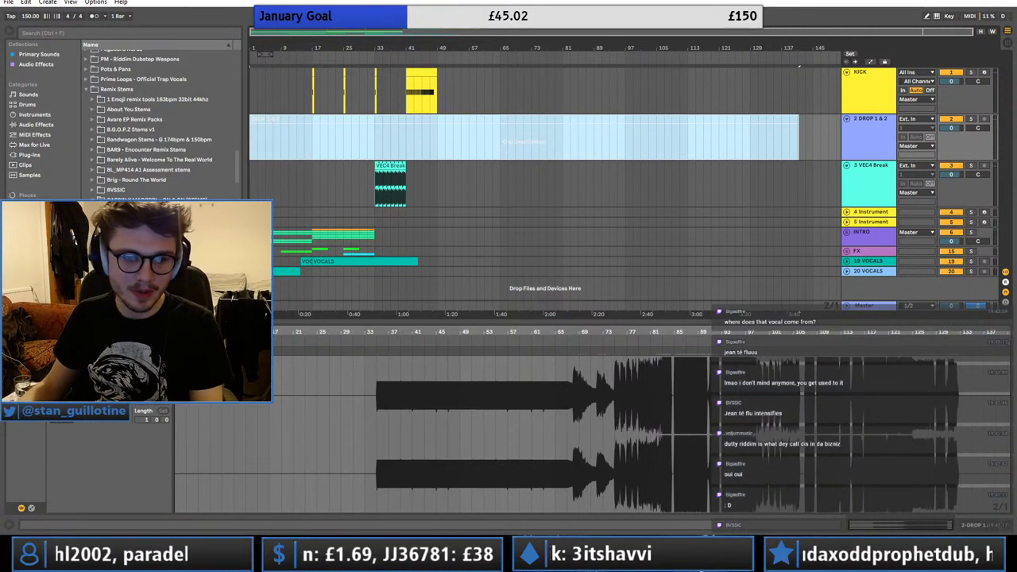
- Switch warping of the DROP 1 & 2 clip off and back on
click(109, 351)
click(109, 351)
click(109, 350)
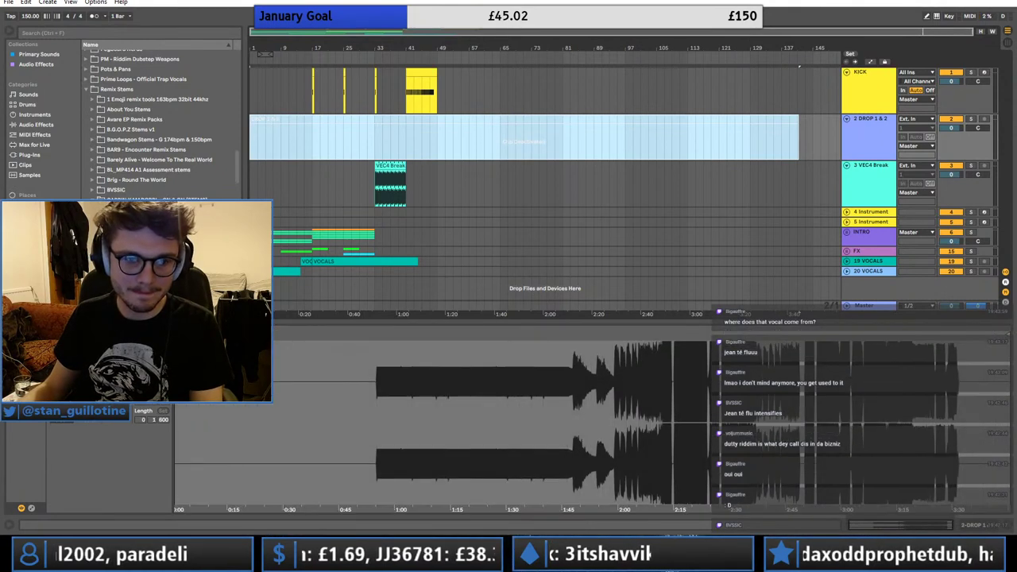
click(109, 350)
- Solo the DROP 1 & 2 track, split its clip at bar 35 and delete the part before it
click(383, 141)
key(space)
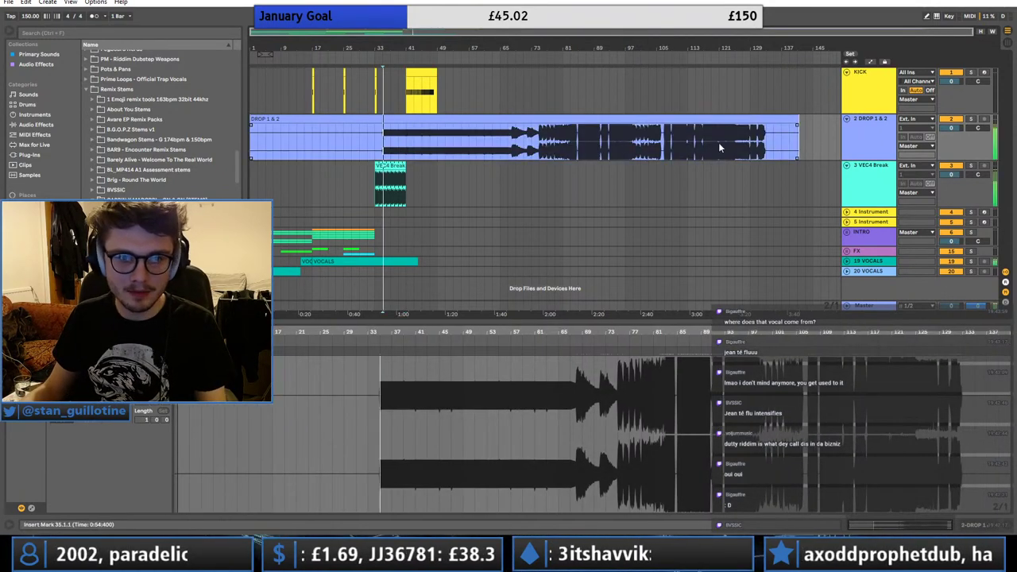
click(971, 120)
key(ctrl+e)
click(371, 120)
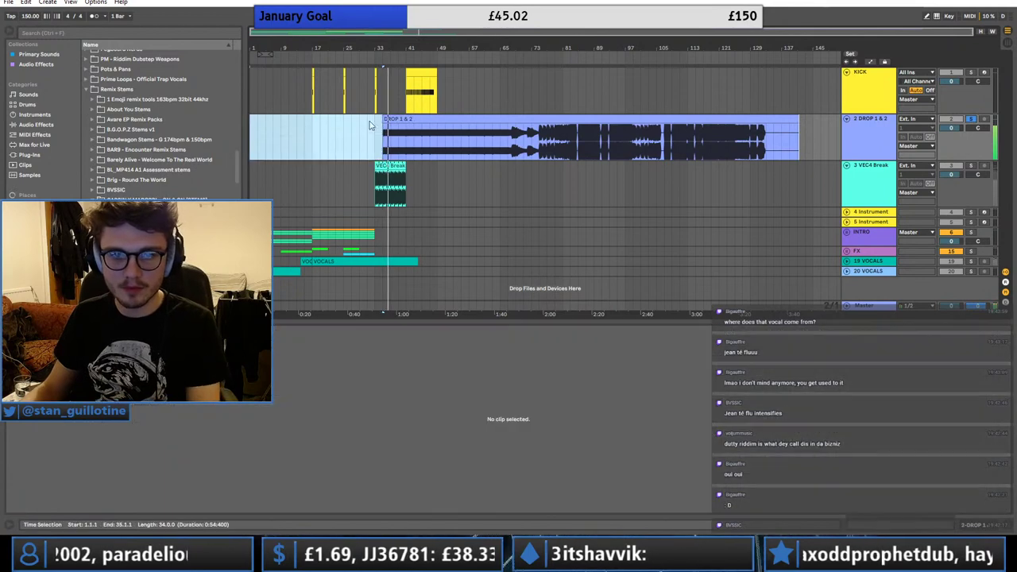
key(Delete)
click(384, 143)
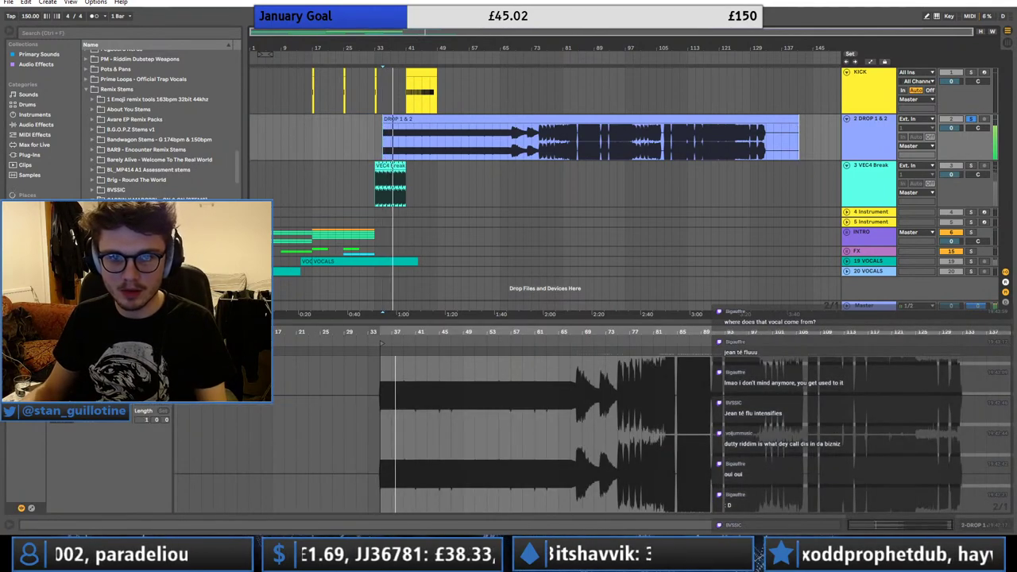
- Listen to the DROP 1 & 2 clip from bars 41 and 49
mouse_move(414, 42)
mouse_down()
mouse_move(415, 72)
mouse_move(414, 41)
mouse_move(386, 89)
mouse_up()
click(469, 154)
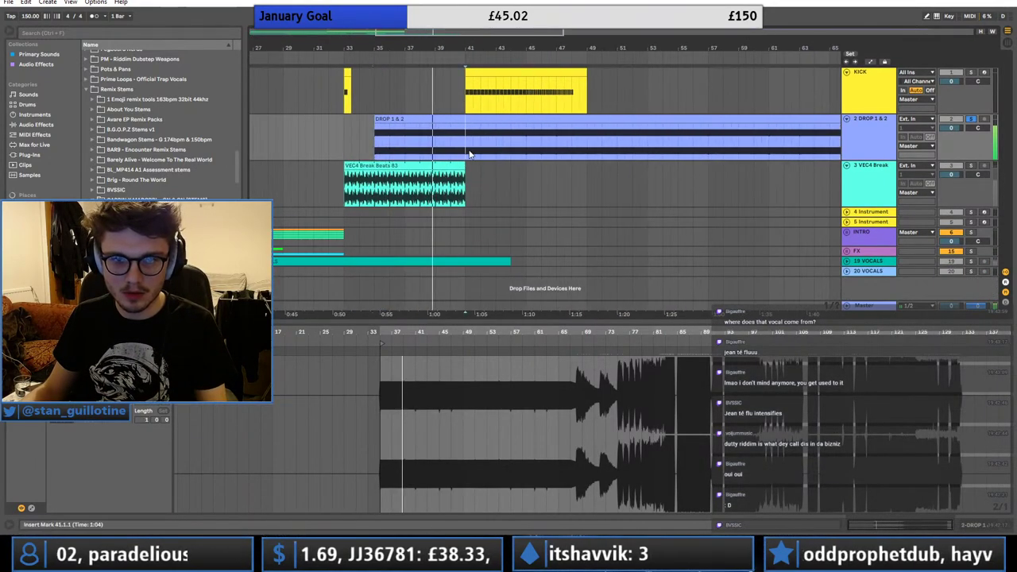
click(465, 119)
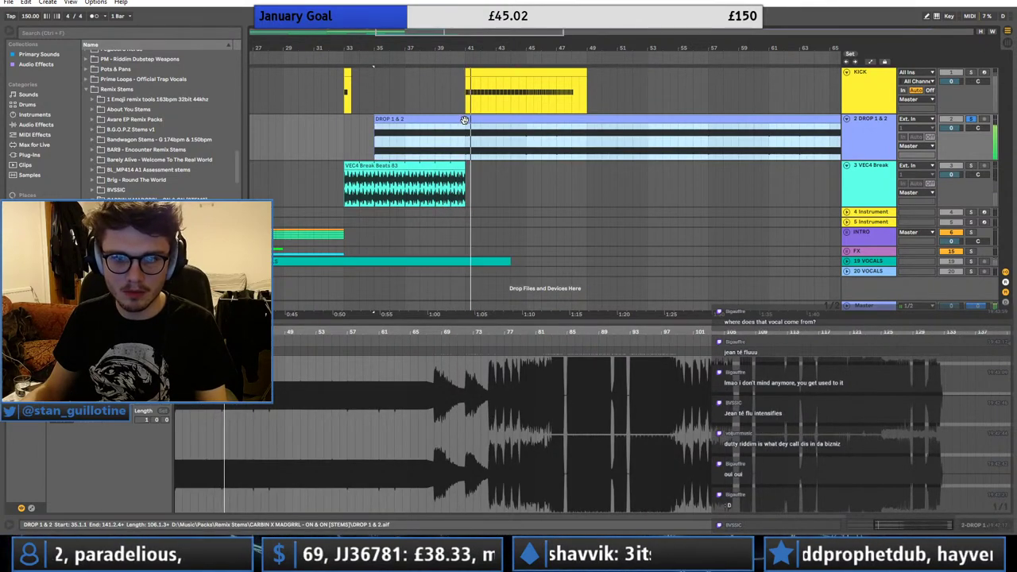
drag(458, 41, 493, 13)
click(547, 151)
key(space)
key(space)
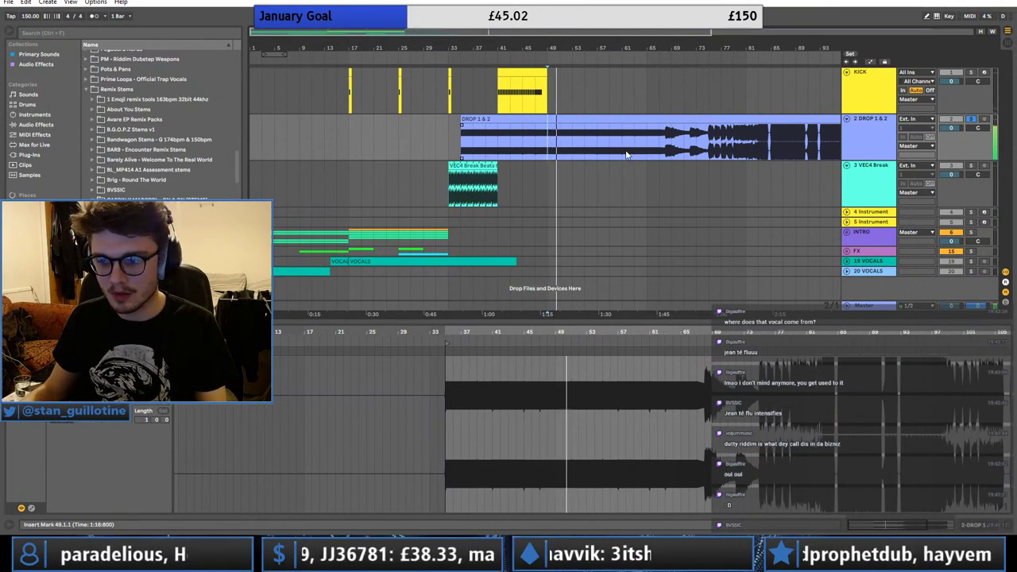
- Split the DROP 1 & 2 clip at bar 68, where the sustained section ends, and delete the part before it
click(634, 149)
click(658, 138)
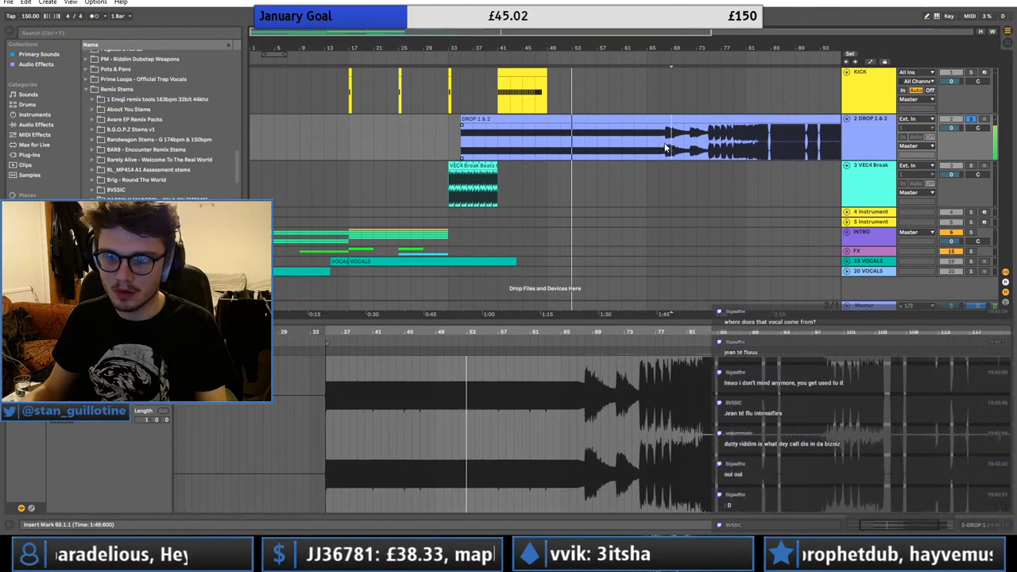
drag(707, 37, 707, 71)
drag(707, 80, 616, 127)
click(538, 184)
key(space)
key(space)
key(ctrl+e)
click(527, 154)
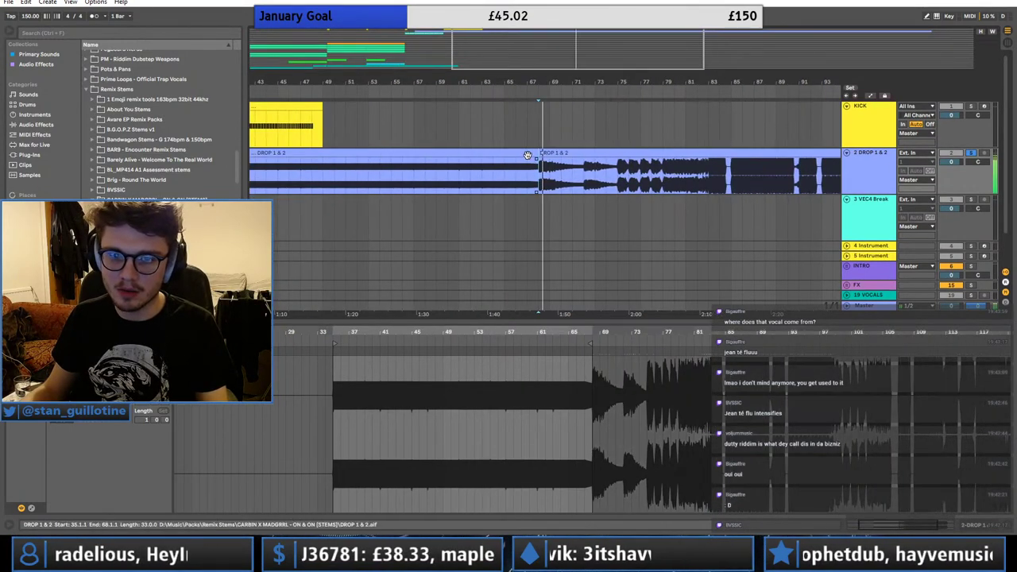
key(Delete)
- Move the remaining DROP 1 & 2 clip to start at bar 34
scroll(522, 155, down, 4)
scroll(522, 155, up, 1)
scroll(545, 175, left, 3)
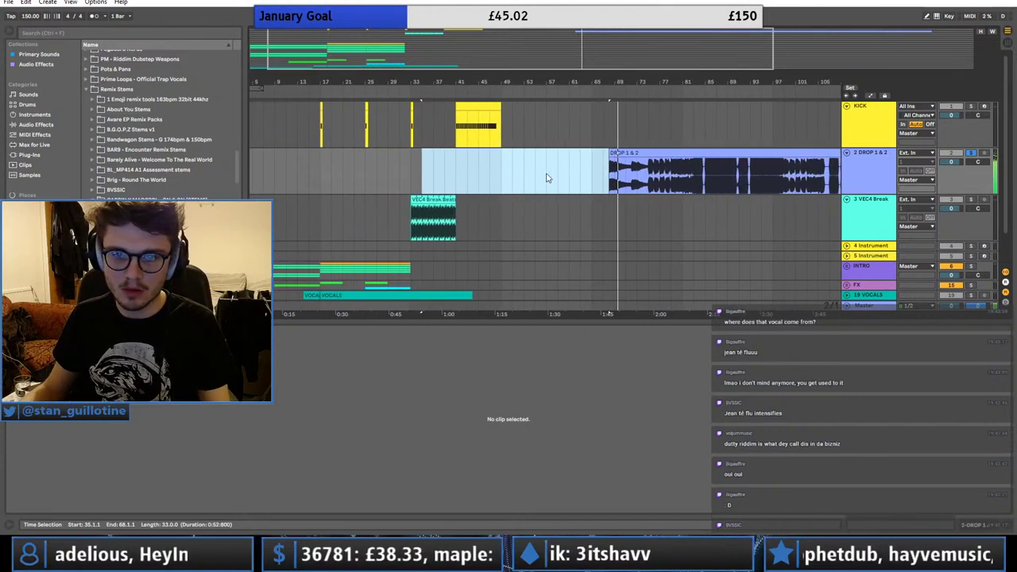
drag(627, 157, 454, 181)
scroll(431, 96, up, 2)
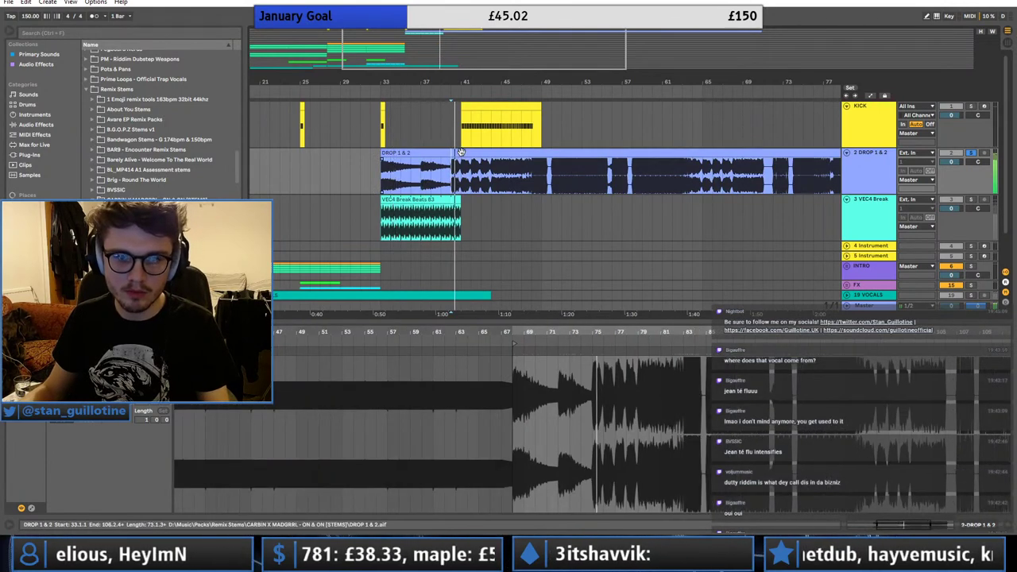
drag(532, 155, 543, 155)
- Split the DROP 1 & 2 clip at bar 49 and delete everything after it
click(541, 170)
key(ctrl+e)
click(546, 153)
key(Delete)
- Unsolo the DROP 1 & 2 track and play the full arrangement from bar 33
click(384, 156)
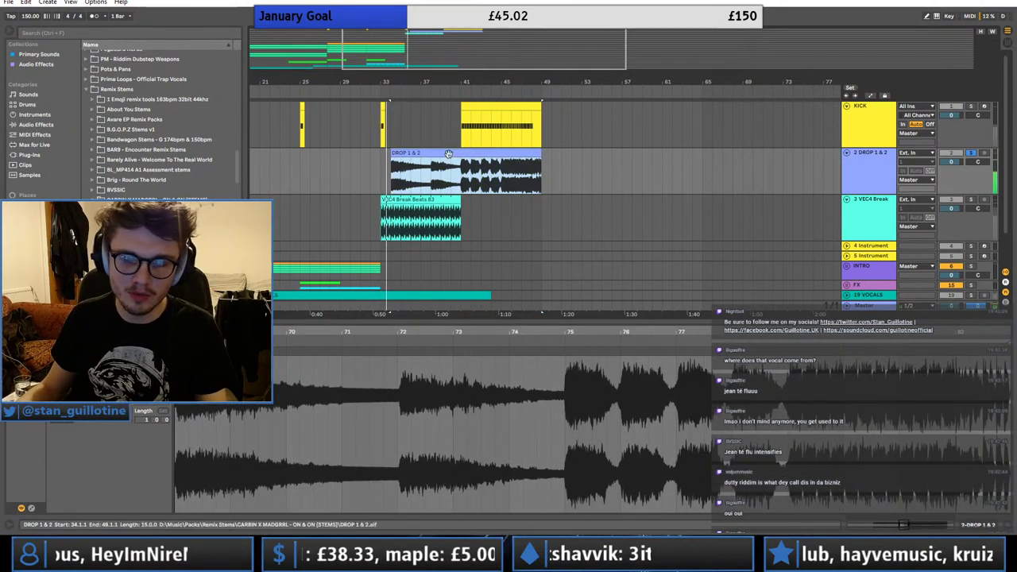
click(972, 153)
click(384, 172)
key(space)
key(space)
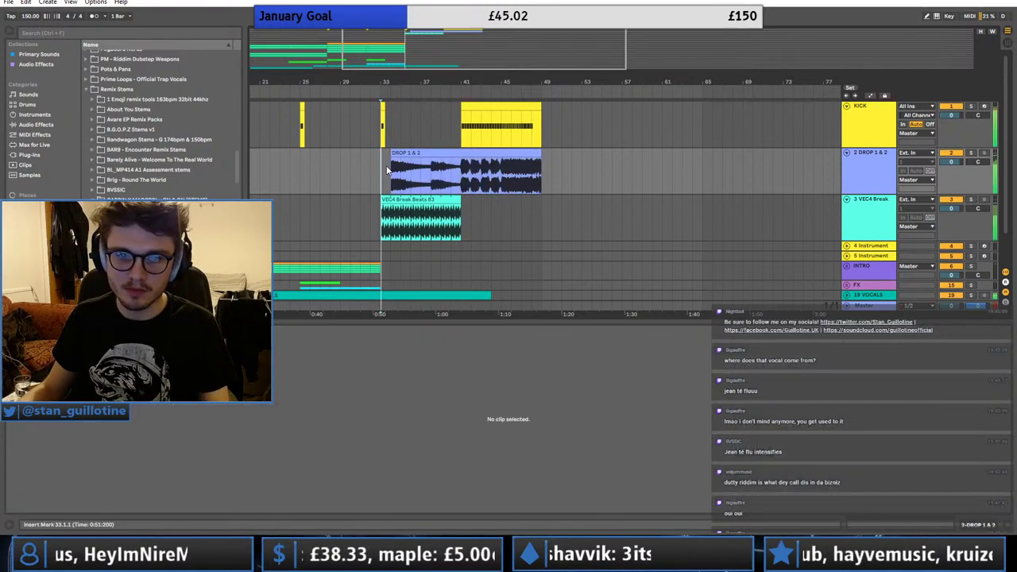
- Trim the start of the DROP 1 & 2 clip to bar 41, where the kick pattern begins
click(387, 156)
mouse_move(388, 156)
mouse_down()
mouse_move(415, 156)
mouse_move(402, 156)
mouse_up()
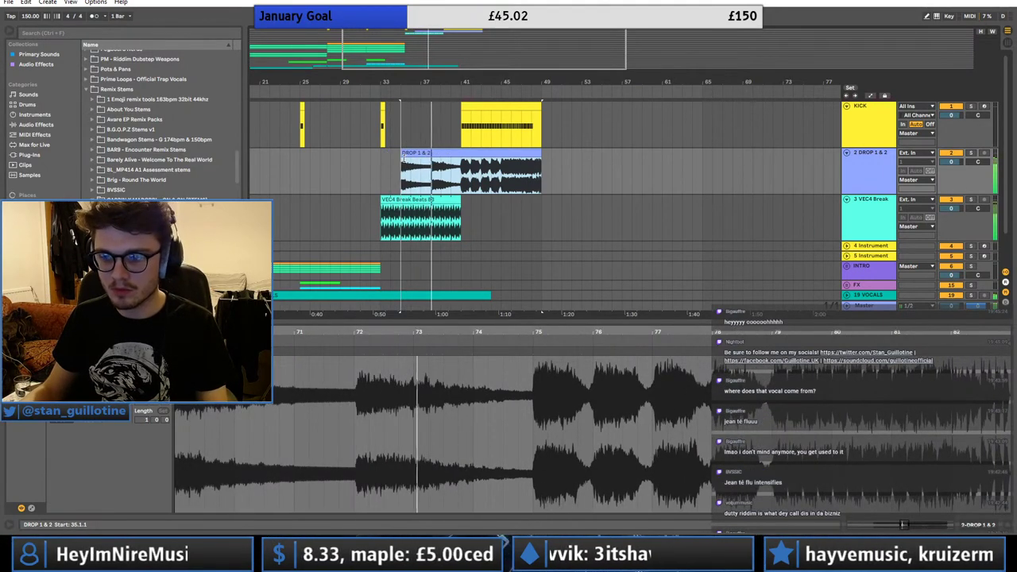
drag(402, 159, 459, 157)
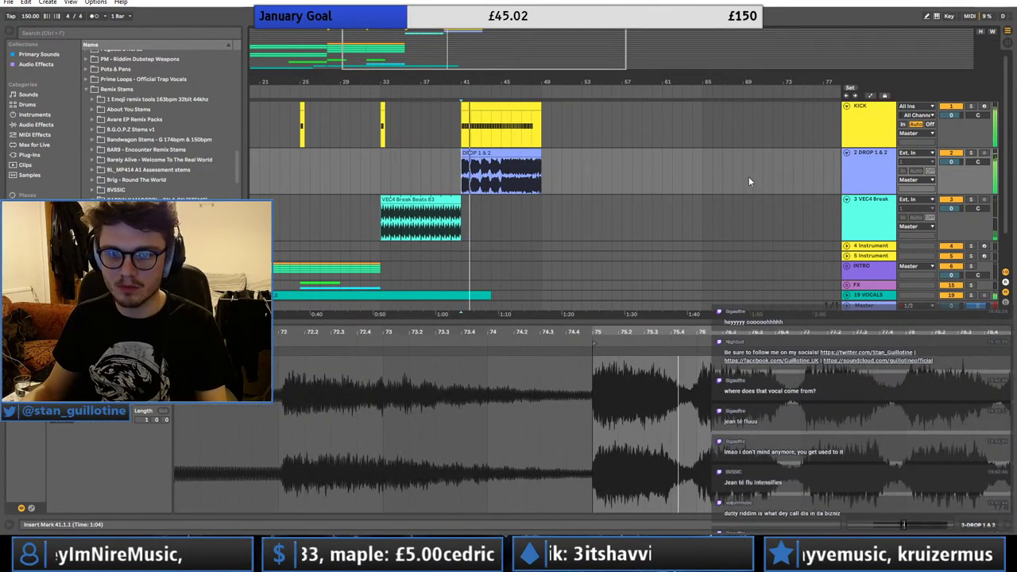
- Set the volume of the DROP 1 & 2 track to -5 dB
mouse_move(952, 162)
mouse_down()
mouse_move(952, 180)
mouse_move(957, 164)
mouse_up()
text(-5)
key(Return)
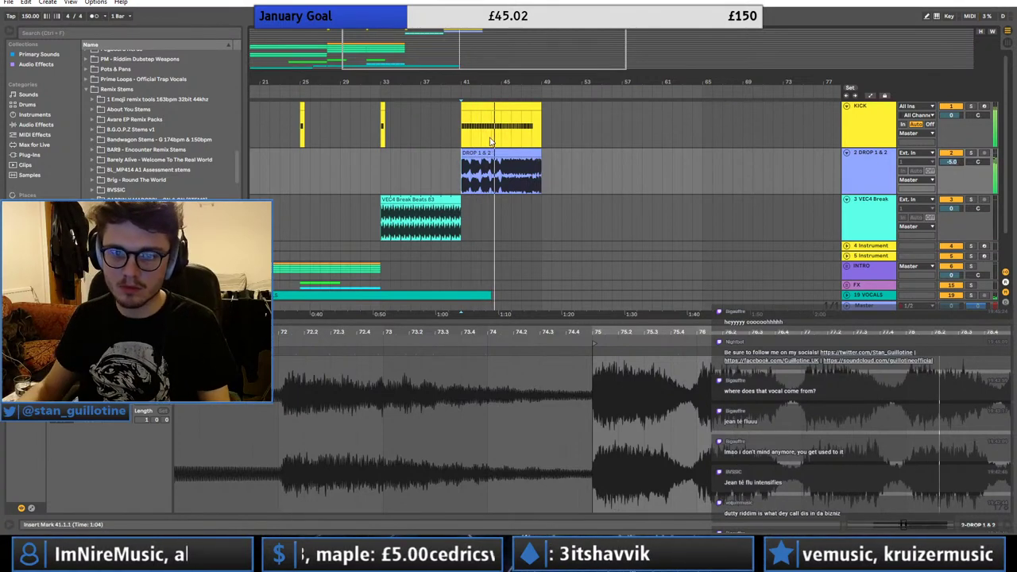
- Split the DROP 1 & 2 clip at bar 48 and audition its last bar
click(530, 182)
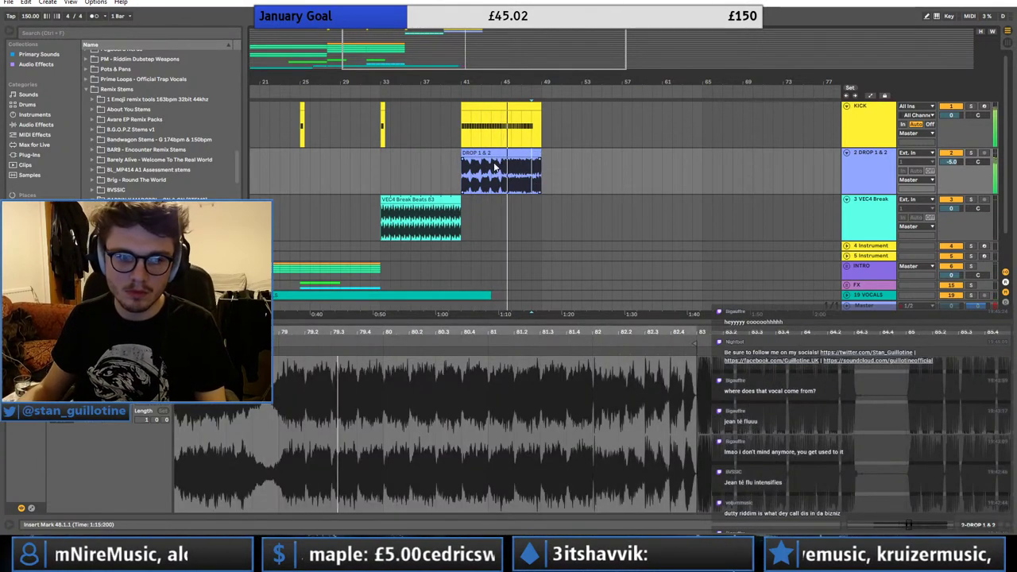
click(129, 429)
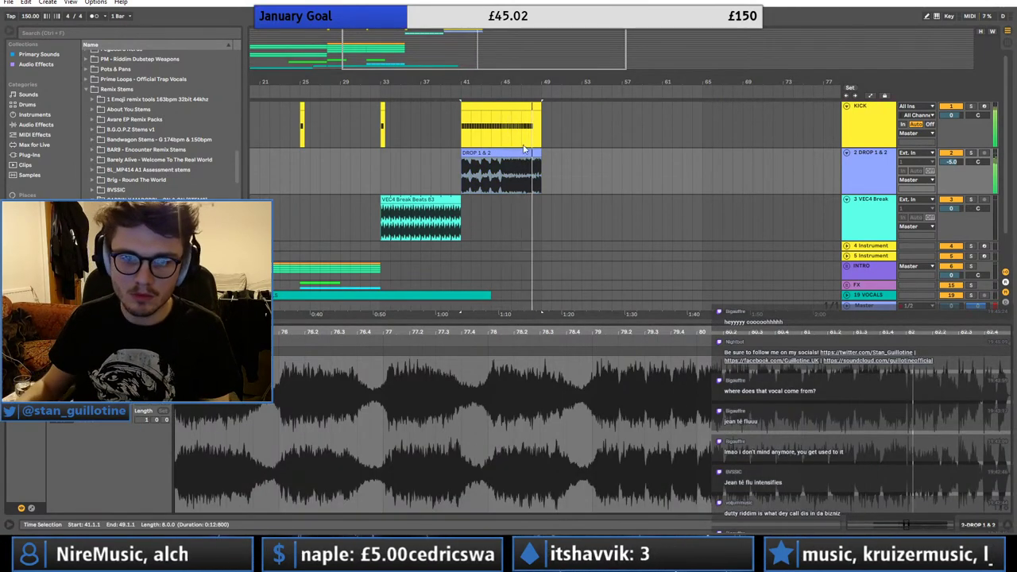
click(536, 168)
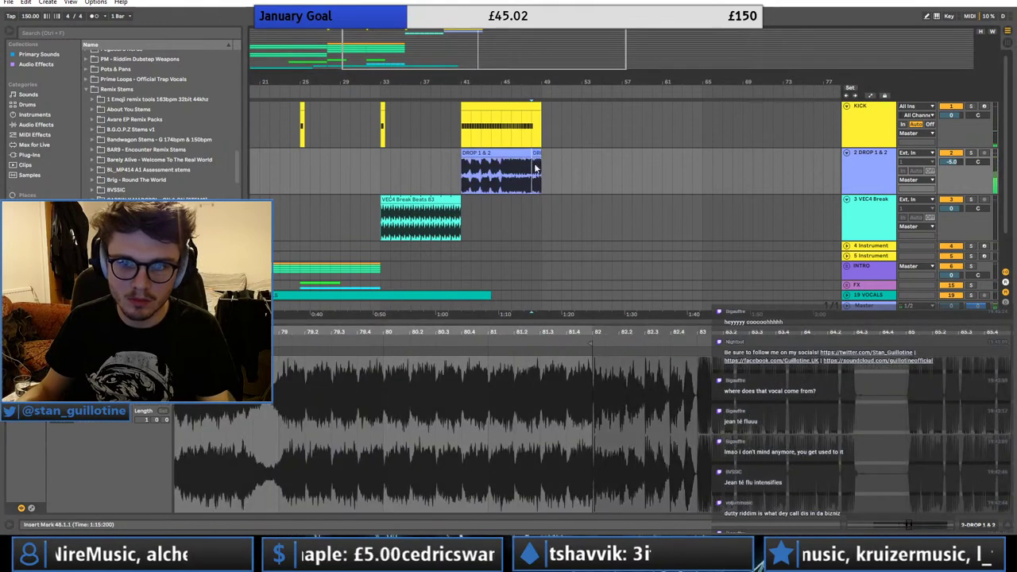
click(537, 153)
key(space)
drag(463, 332, 463, 292)
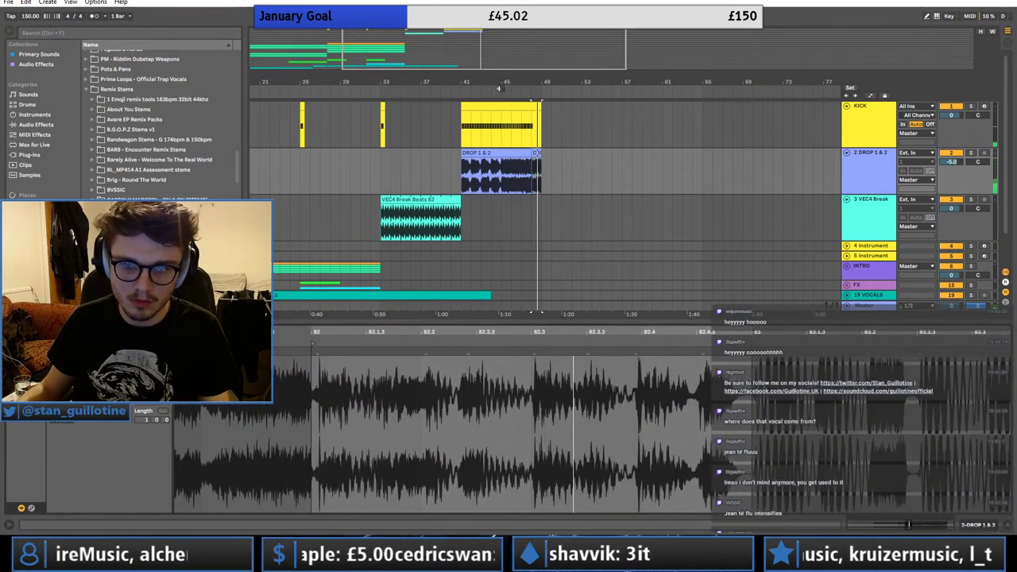
- Duplicate the 1/32-note slice just before 48.3.3 of the DROP 1 & 2 clip repeatedly to fill up to bar 49
drag(498, 88, 459, 162)
key(space)
click(454, 162)
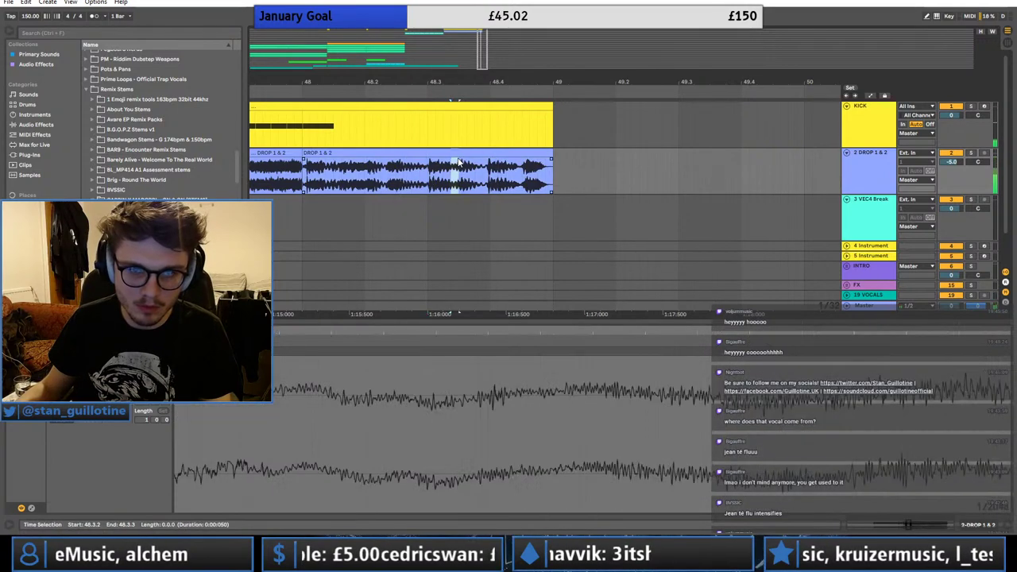
key(ctrl+d)
key(ctrl+d)
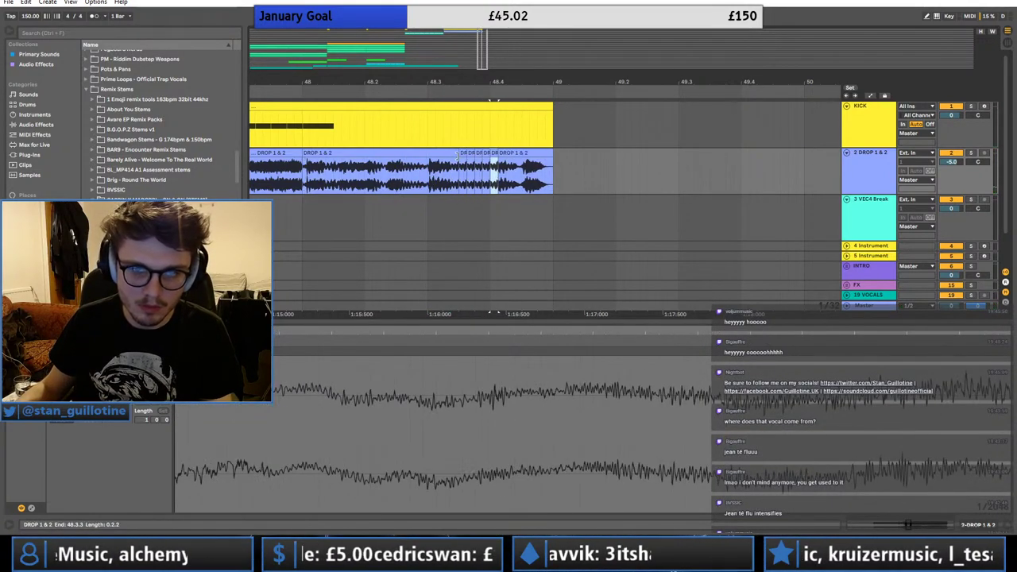
click(411, 154)
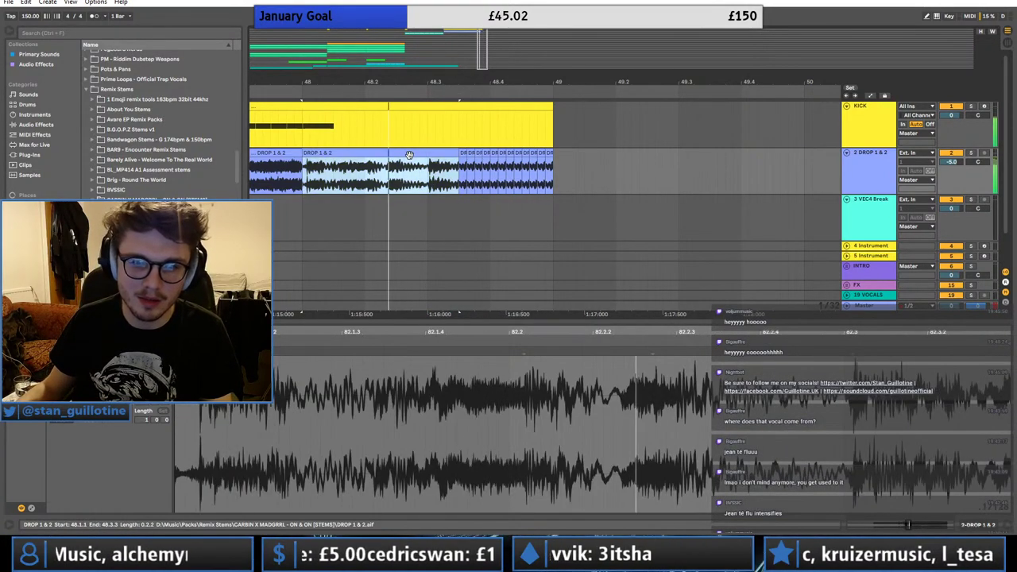
- Add an audio track below the DROP 1 & 2 track and move the clip spanning bars 41 to 48 onto it
drag(486, 42, 430, 76)
click(624, 152)
click(873, 167)
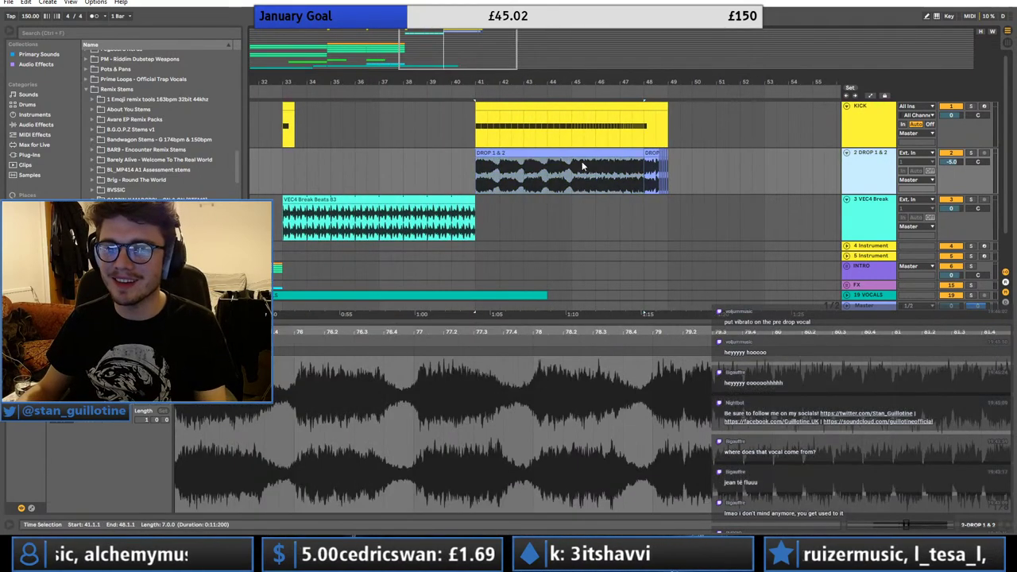
key(ctrl+t)
drag(579, 163, 580, 213)
key(space)
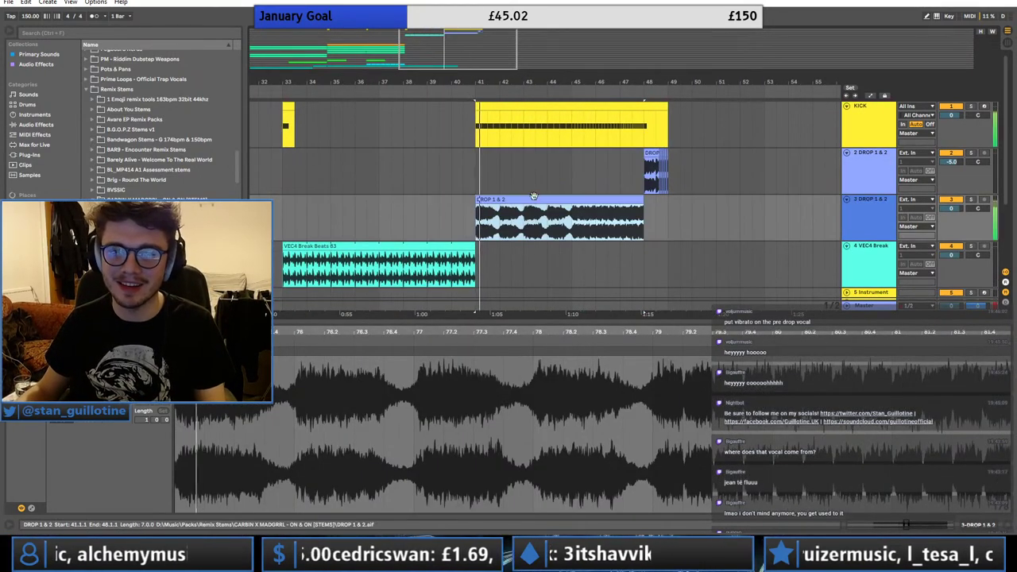
- Play the chopped slices on the 2 DROP 1 & 2 track from bar 48 and save the set
click(650, 182)
click(898, 186)
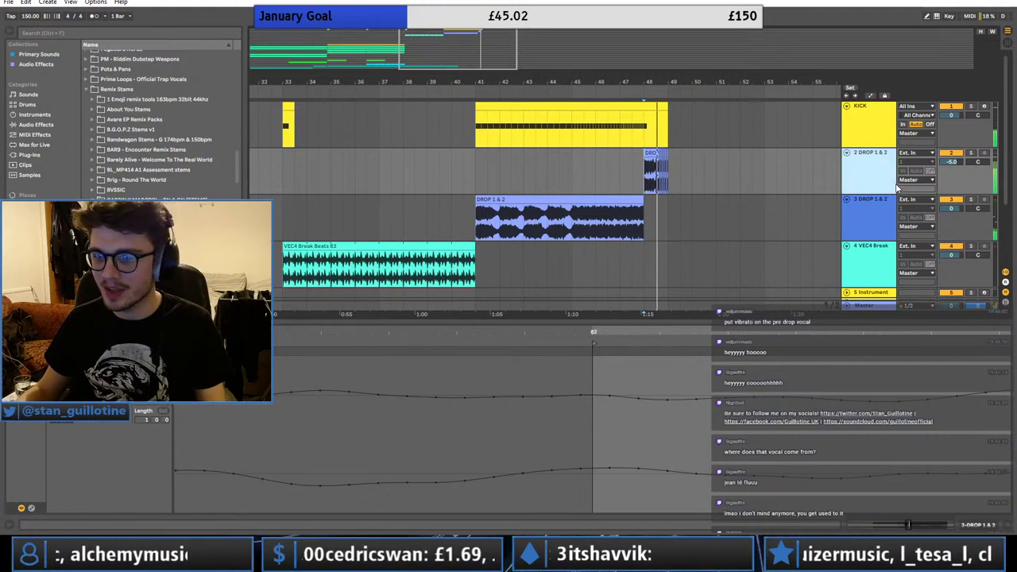
key(ctrl+s)
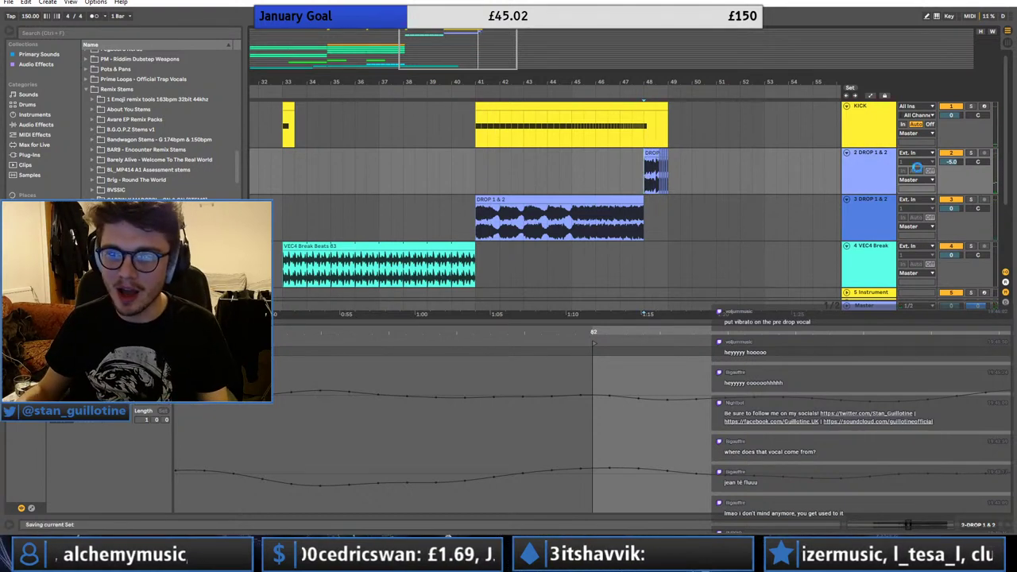
- Browse the audio effects and the kiloHearts plug-ins for a vibrato-style effect for the 2 DROP 1 & 2 track
click(87, 92)
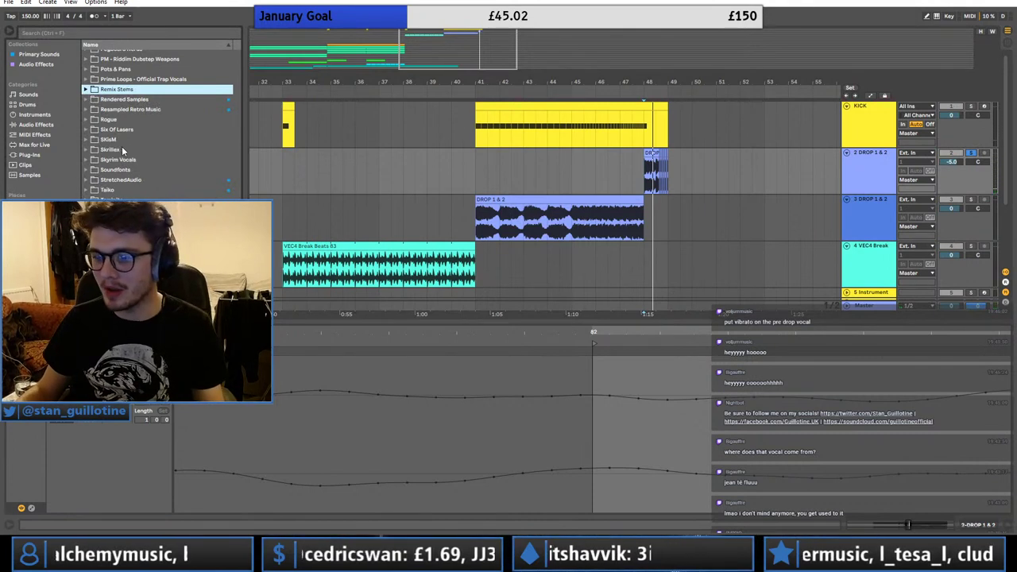
click(36, 125)
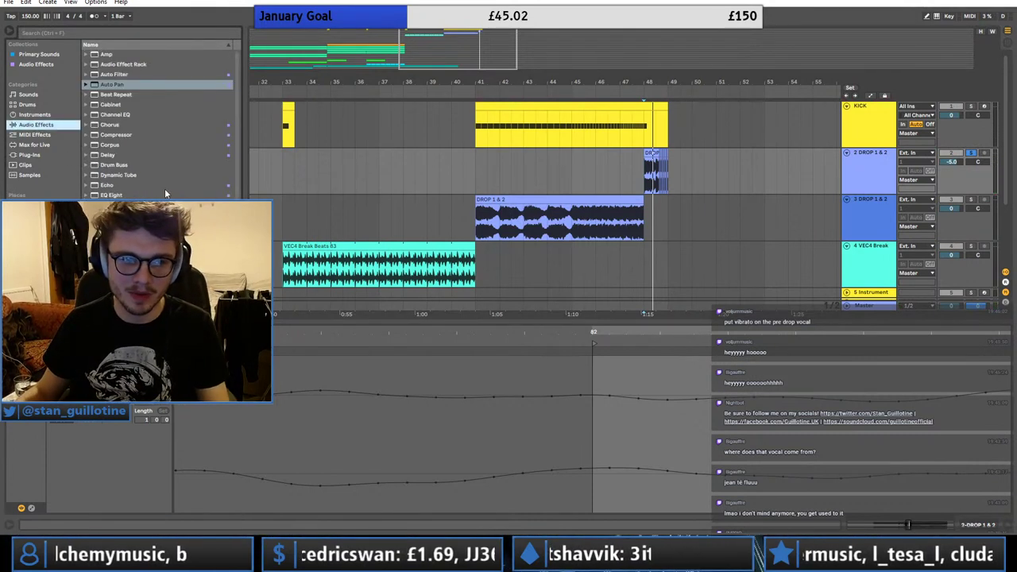
double_click(866, 174)
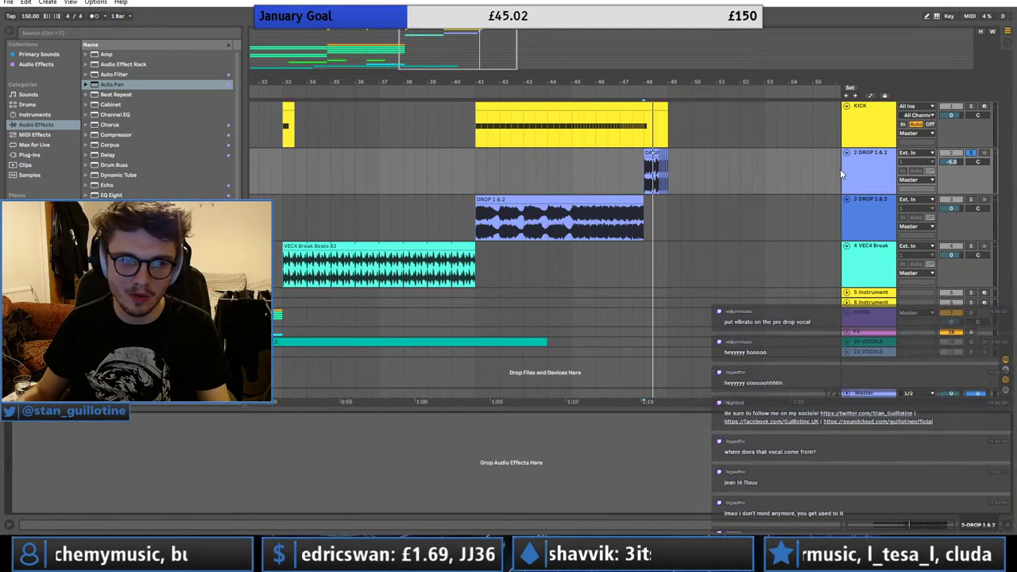
click(54, 57)
click(46, 124)
click(41, 117)
click(43, 123)
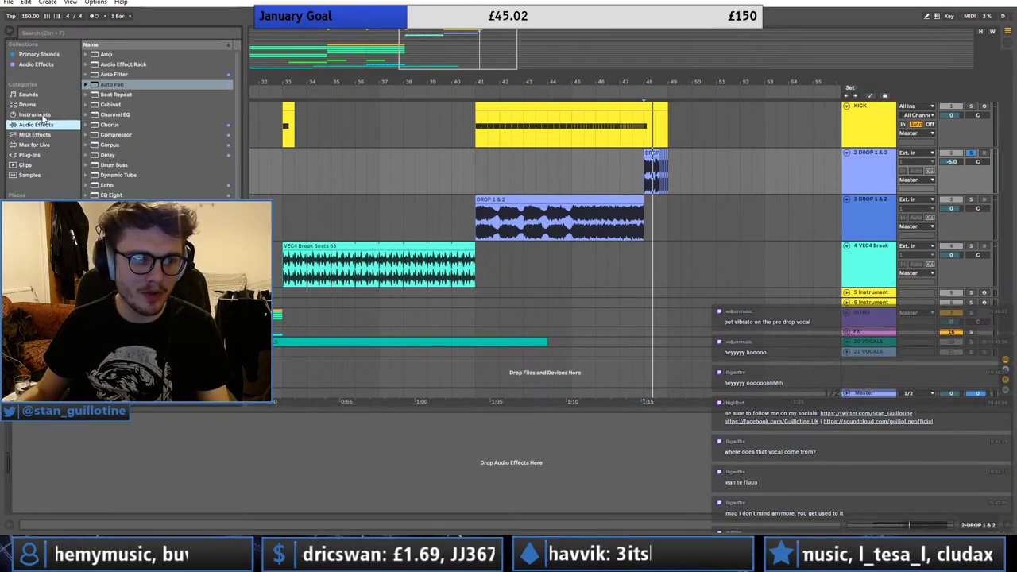
click(43, 116)
click(44, 156)
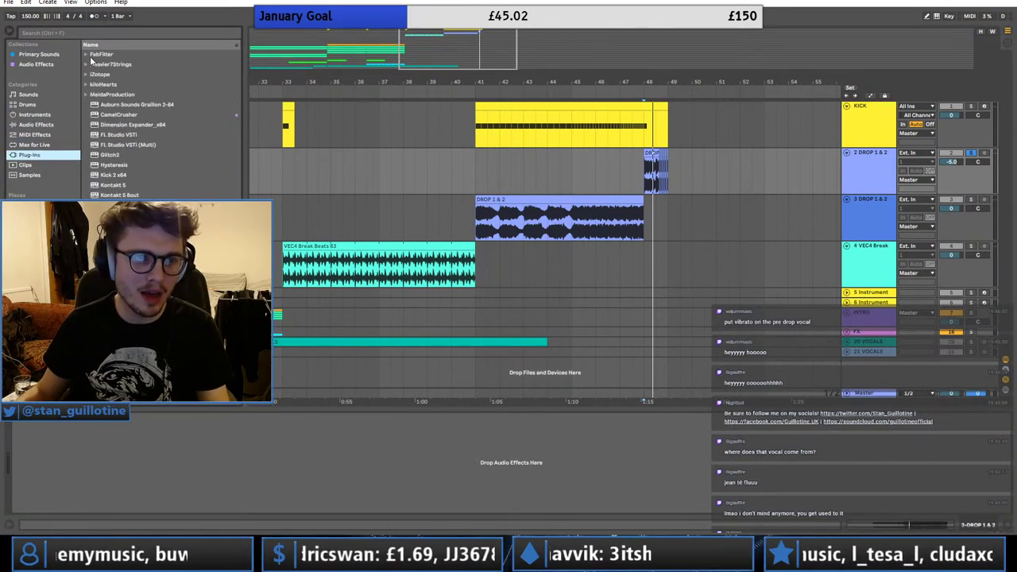
click(86, 86)
scroll(143, 192, down, 2)
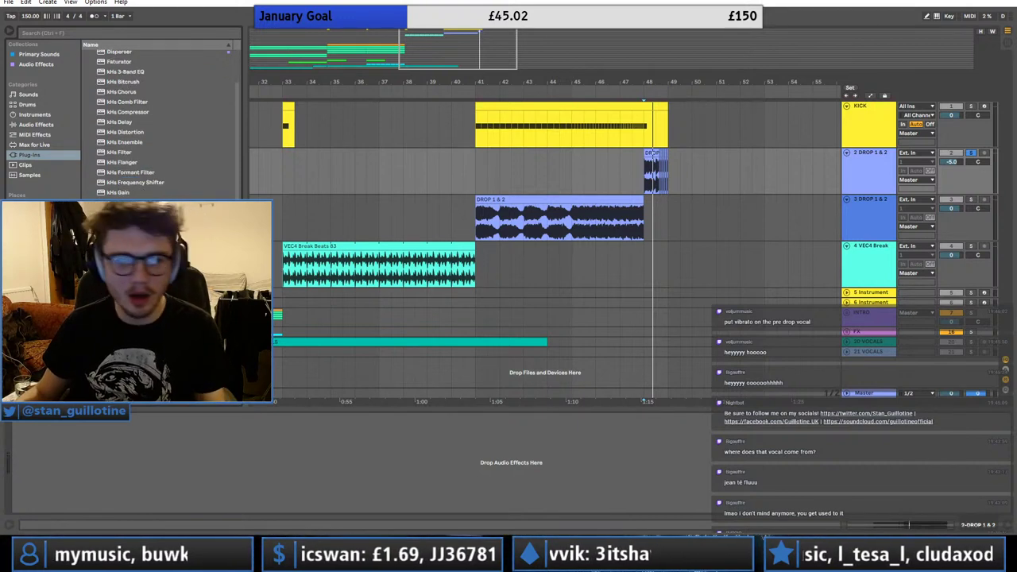
scroll(159, 119, down, 2)
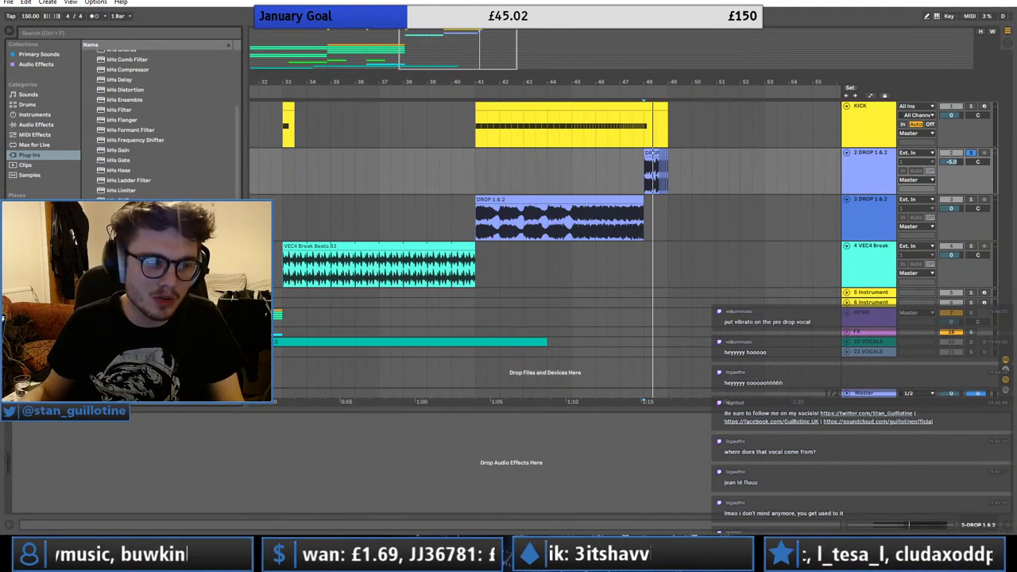
- Try a Frequency Shifter on the 2 DROP 1 & 2 track with a synced 1/16 LFO rate and a 33.3 Hz LFO amount
click(47, 126)
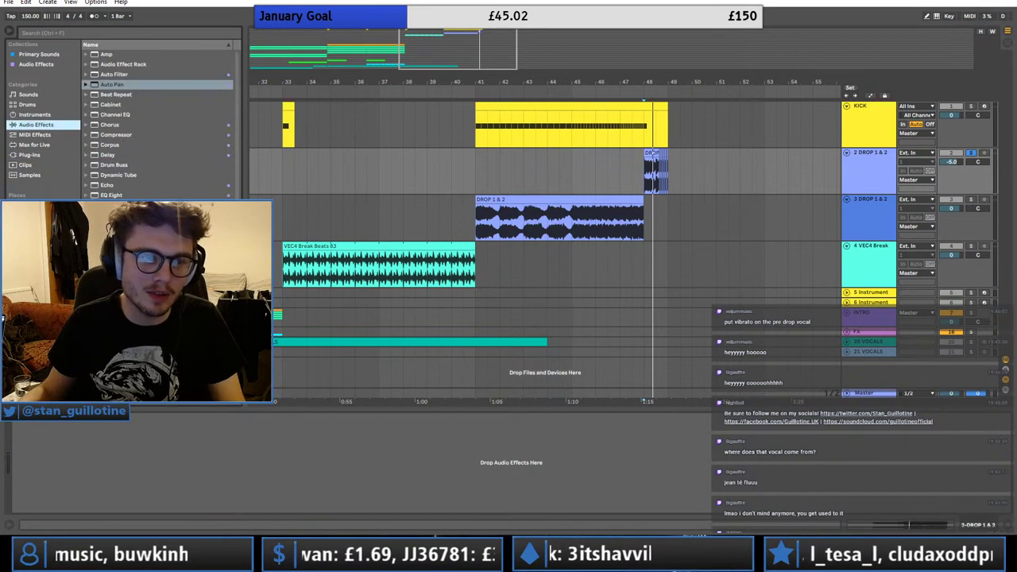
drag(136, 421, 136, 445)
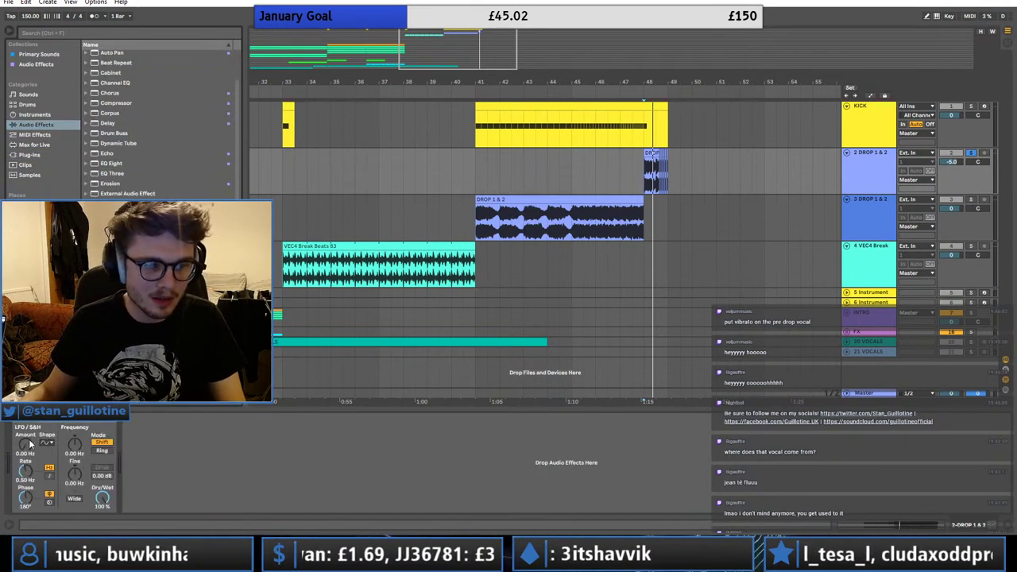
key(space)
key(space)
mouse_move(27, 447)
mouse_down()
mouse_move(26, 468)
mouse_move(30, 434)
mouse_move(31, 459)
mouse_up()
key(space)
key(space)
key(space)
key(space)
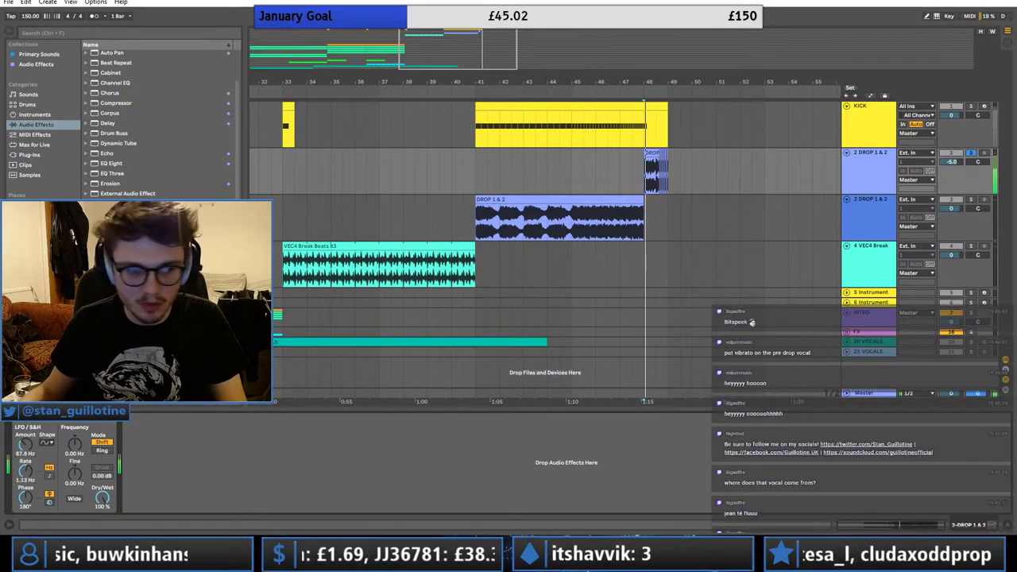
click(48, 477)
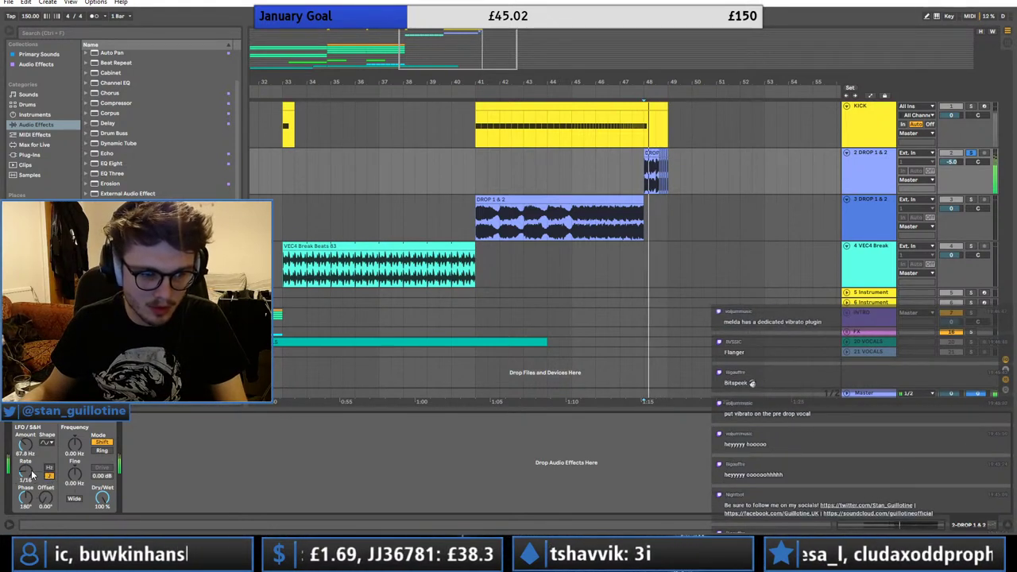
mouse_move(27, 448)
mouse_down()
mouse_move(27, 437)
mouse_move(27, 454)
mouse_up()
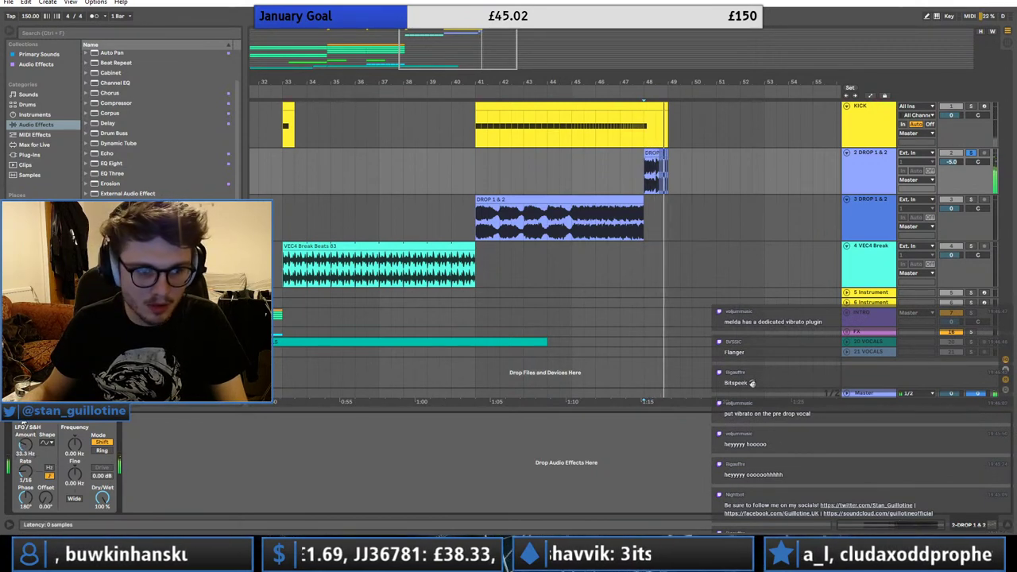
- Try the MeldaProduction modulation plug-in MMultiBandVibrato on the 2 DROP 1 & 2 track
click(29, 155)
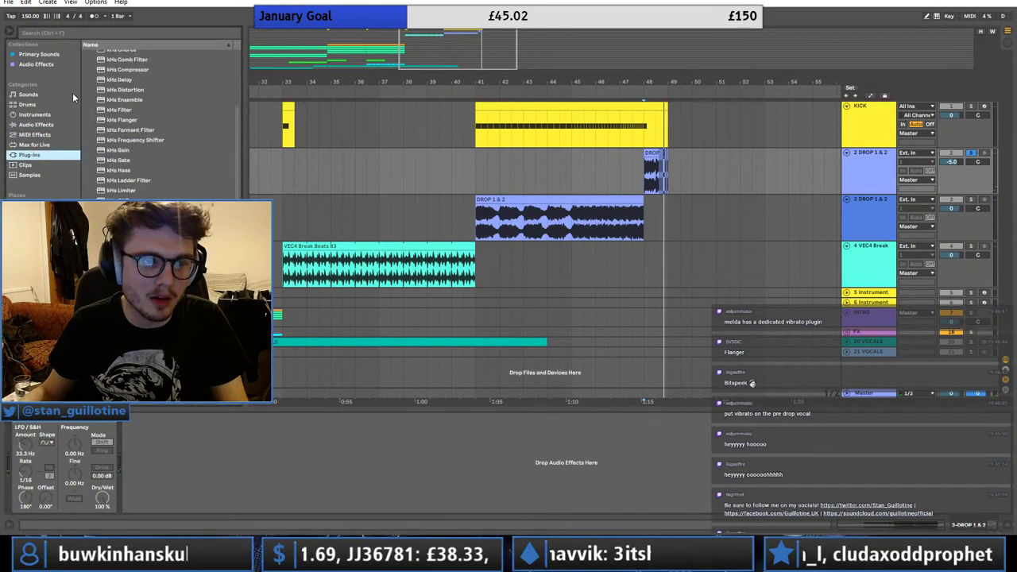
click(88, 84)
click(86, 94)
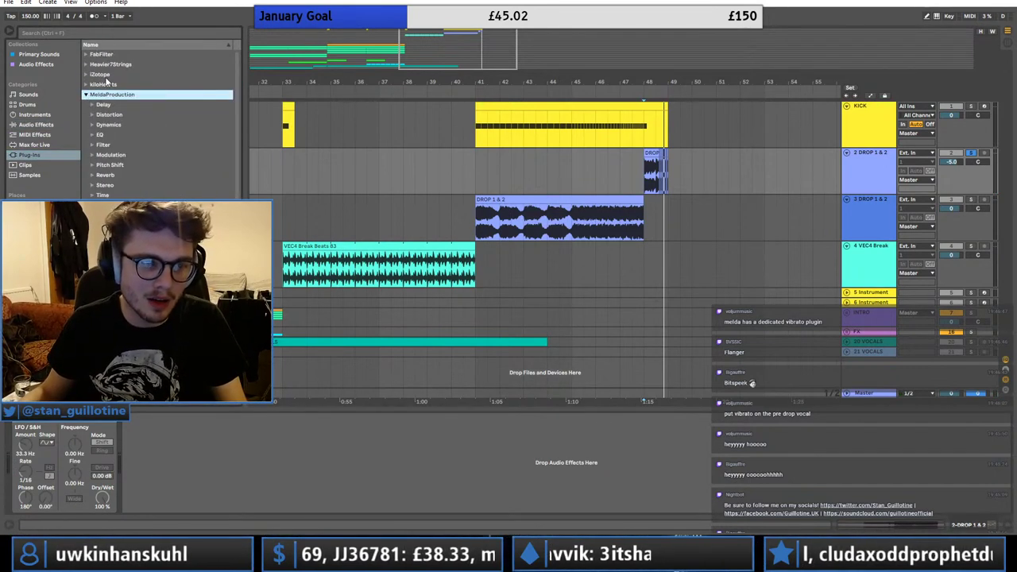
click(92, 165)
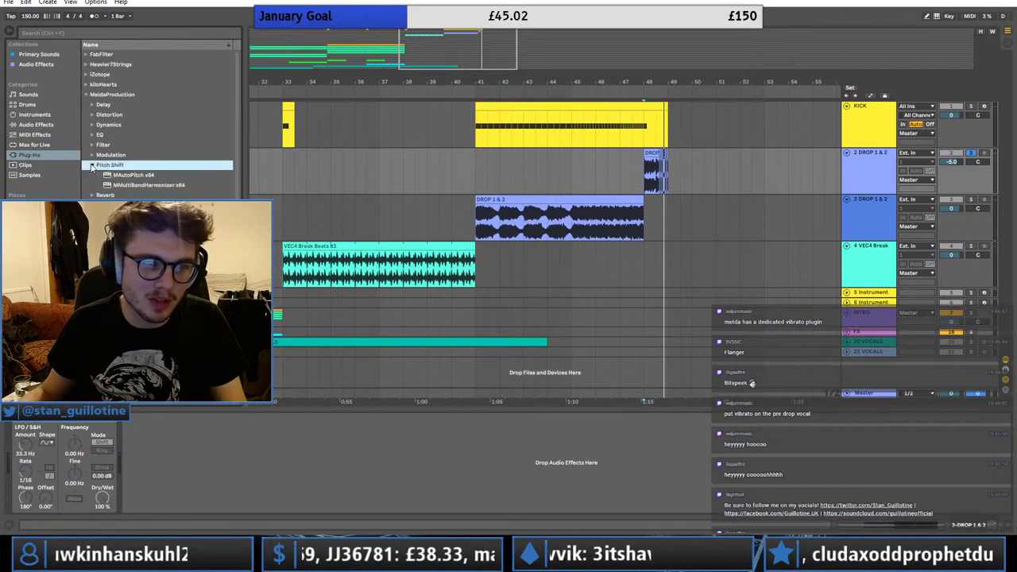
click(92, 157)
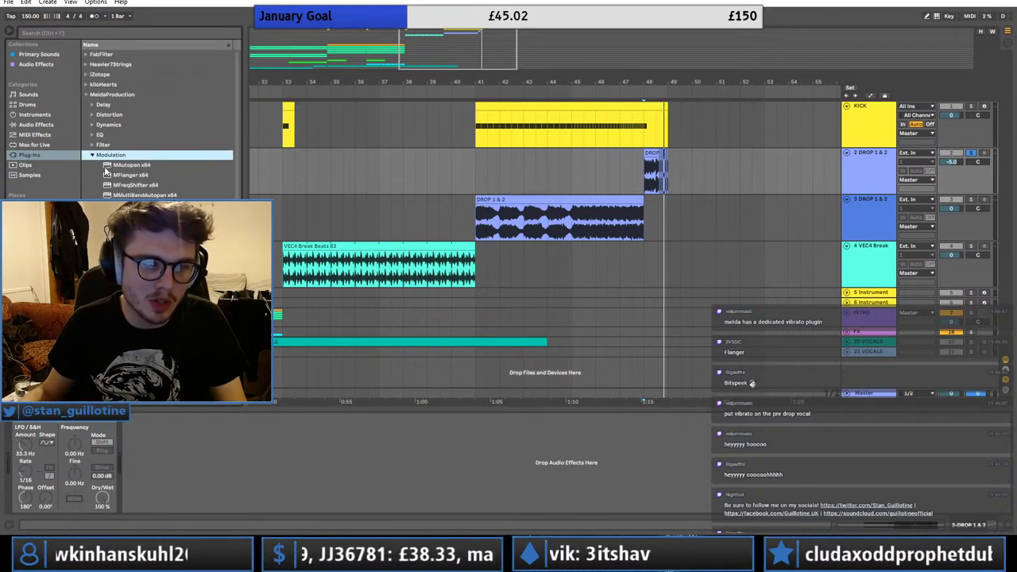
click(181, 481)
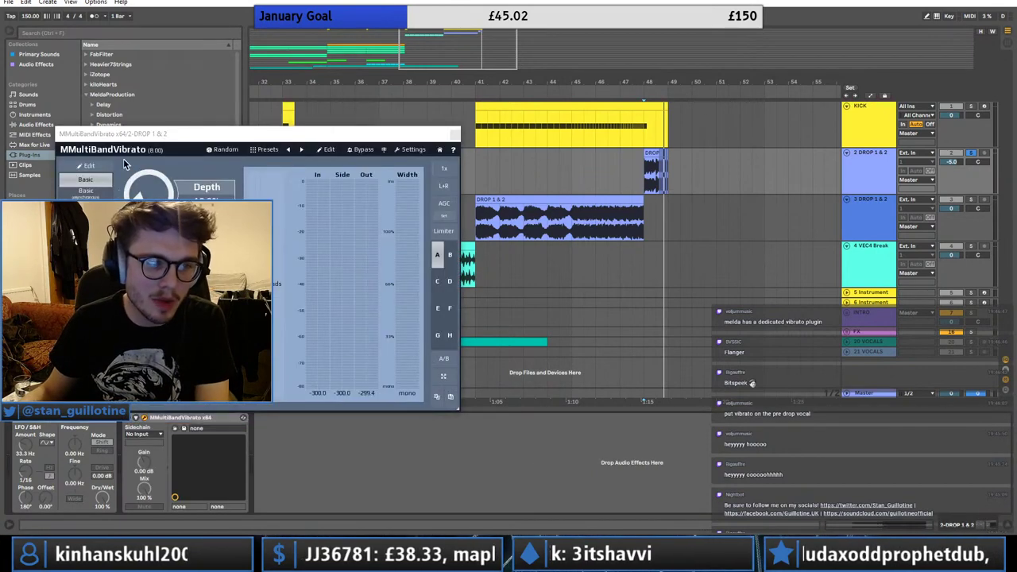
- Remove the Frequency Shifter and MMultiBandVibrato from the 2 DROP 1 & 2 track and load MVibrato instead
drag(144, 136, 372, 145)
click(80, 417)
key(Delete)
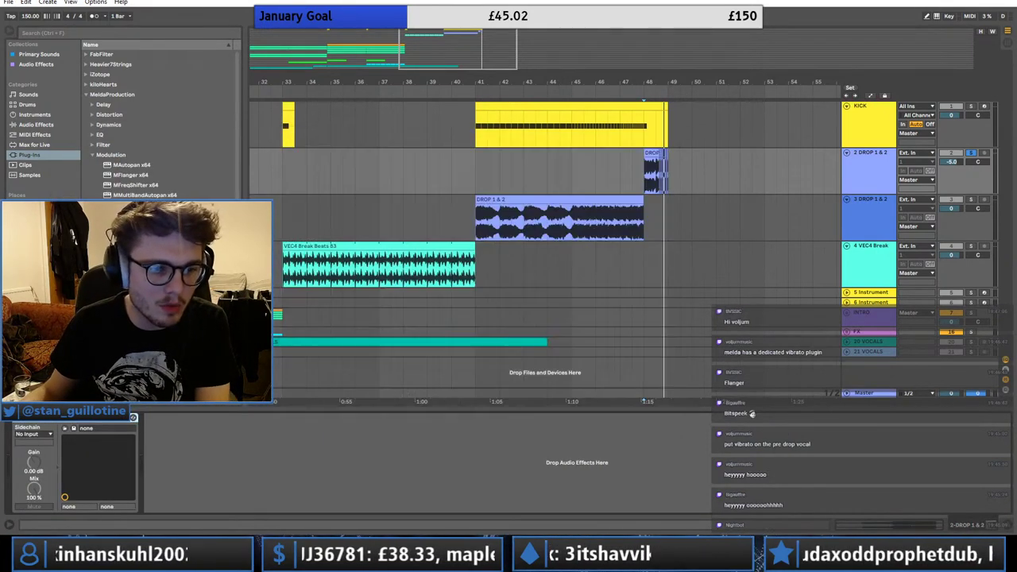
drag(131, 304, 88, 467)
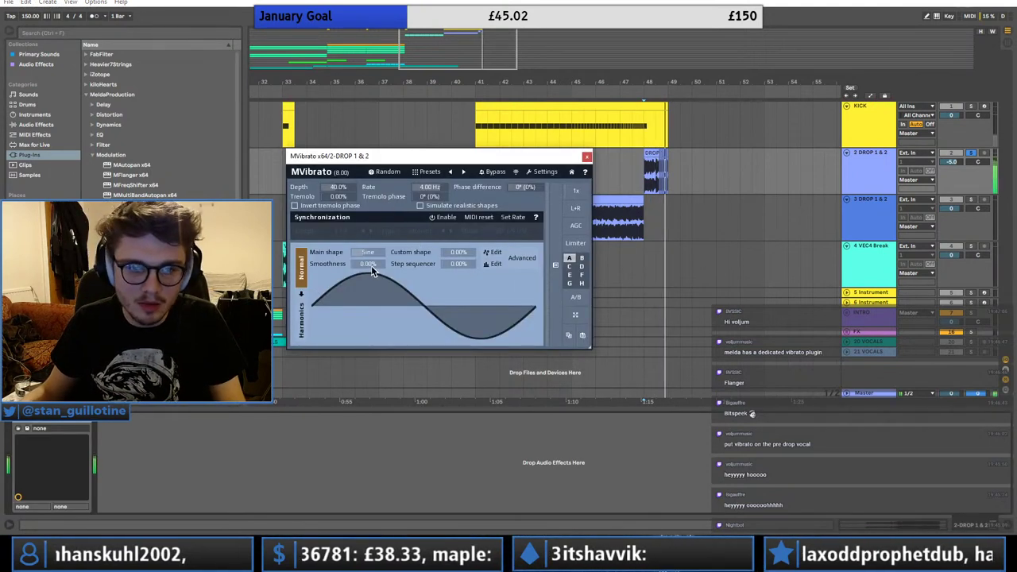
- Set MVibrato's depth to 100% and its rate to 7.57 Hz while playing the slices from bar 48
click(645, 185)
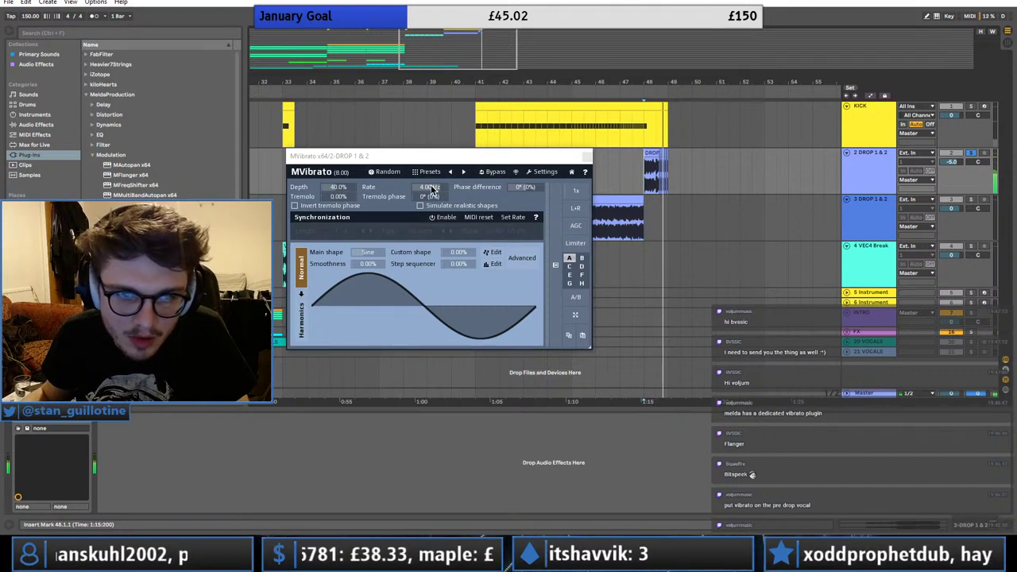
drag(343, 189, 343, 131)
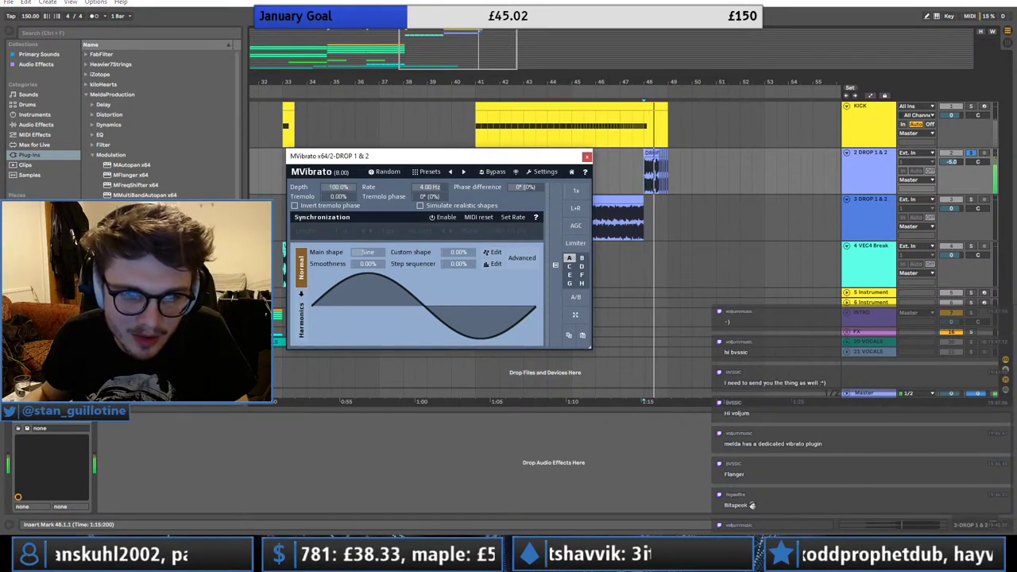
drag(429, 188, 433, 171)
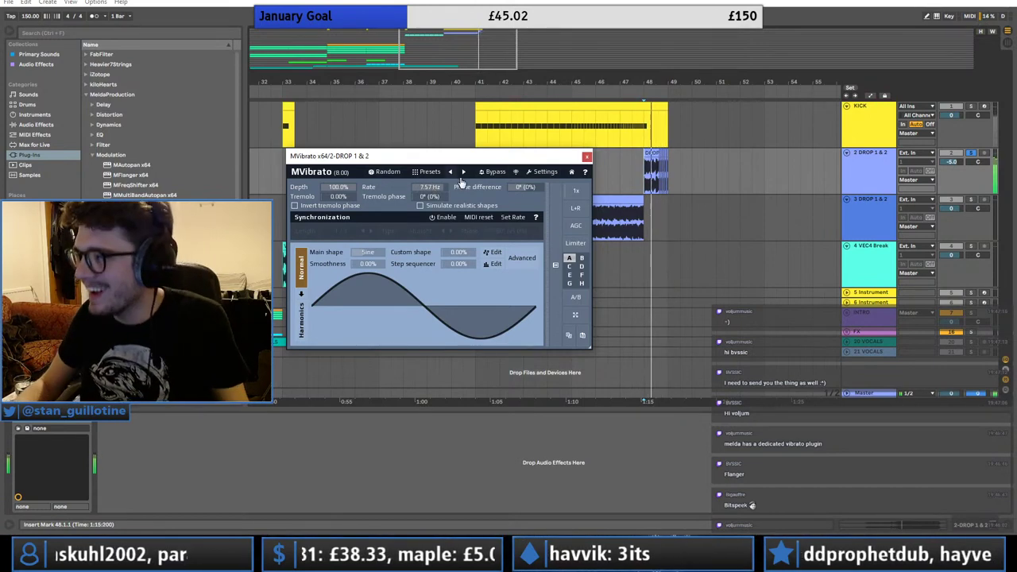
drag(564, 156, 566, 156)
click(588, 157)
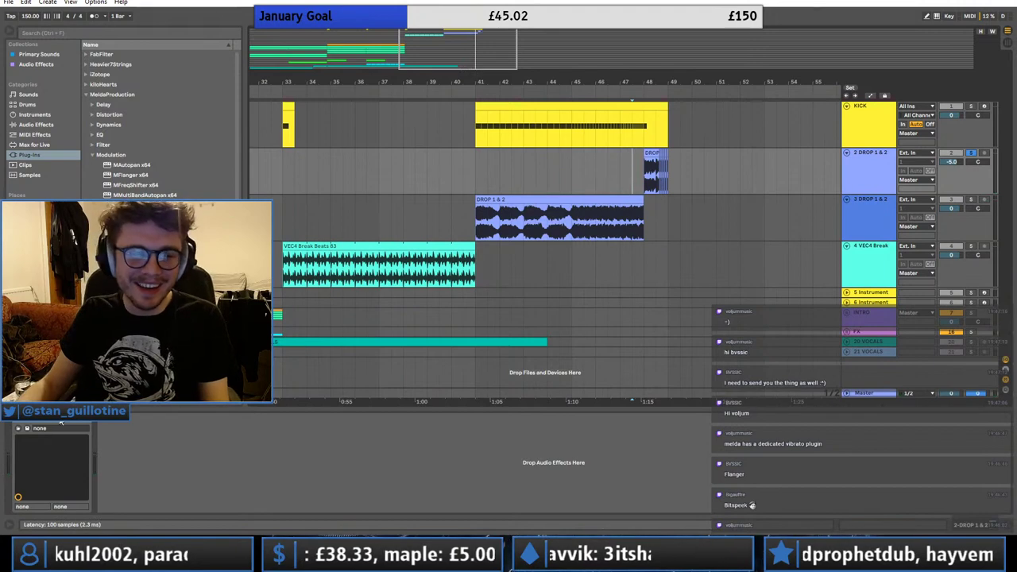
- Copy MVibrato to the 3 DROP 1 & 2 track, set its rate to 3.65 Hz and audition it soloed and in the mix
click(531, 201)
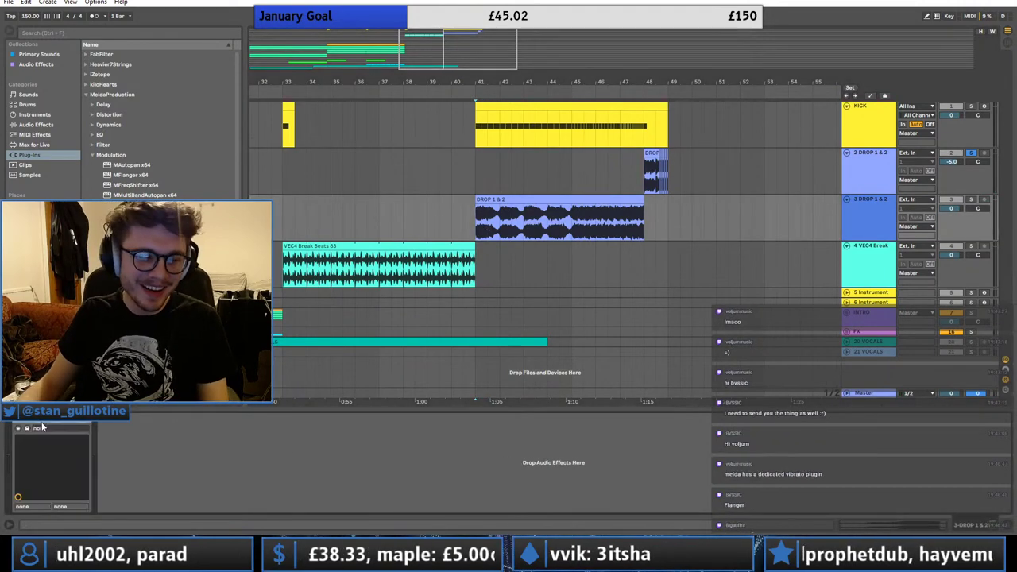
click(38, 426)
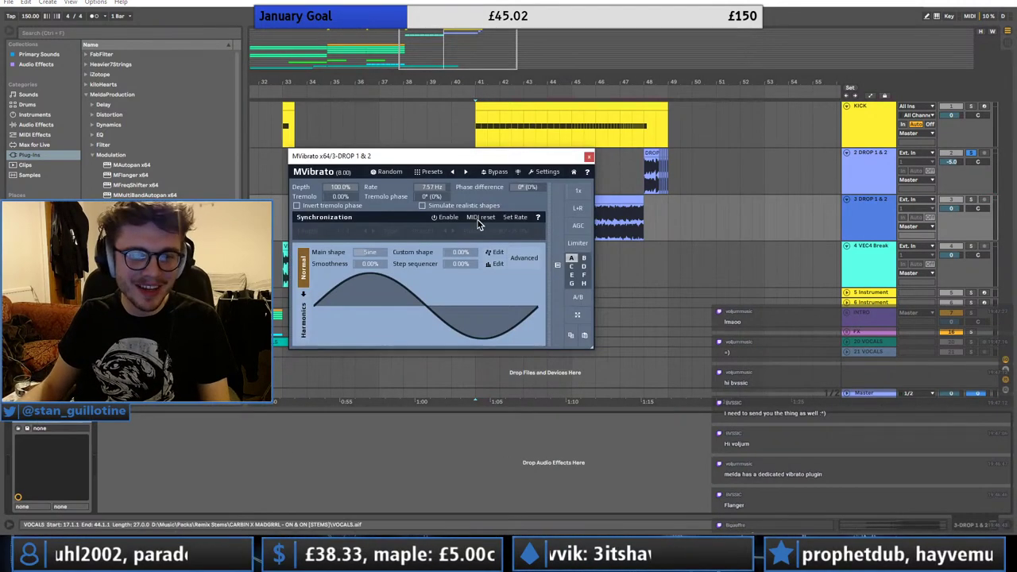
double_click(433, 189)
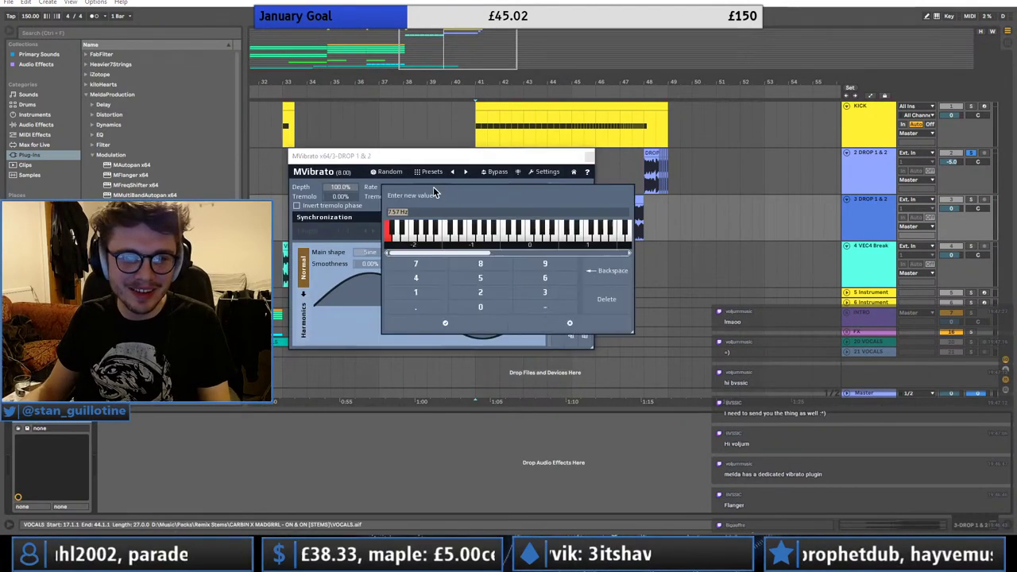
click(554, 324)
key(space)
mouse_move(432, 188)
mouse_down()
mouse_move(431, 204)
mouse_move(439, 191)
mouse_up()
click(970, 199)
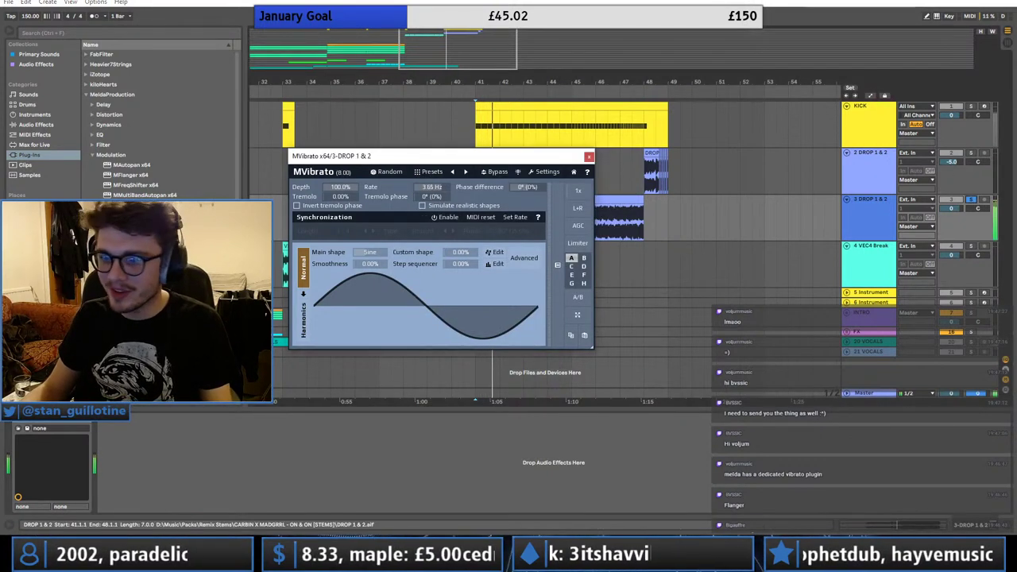
click(972, 200)
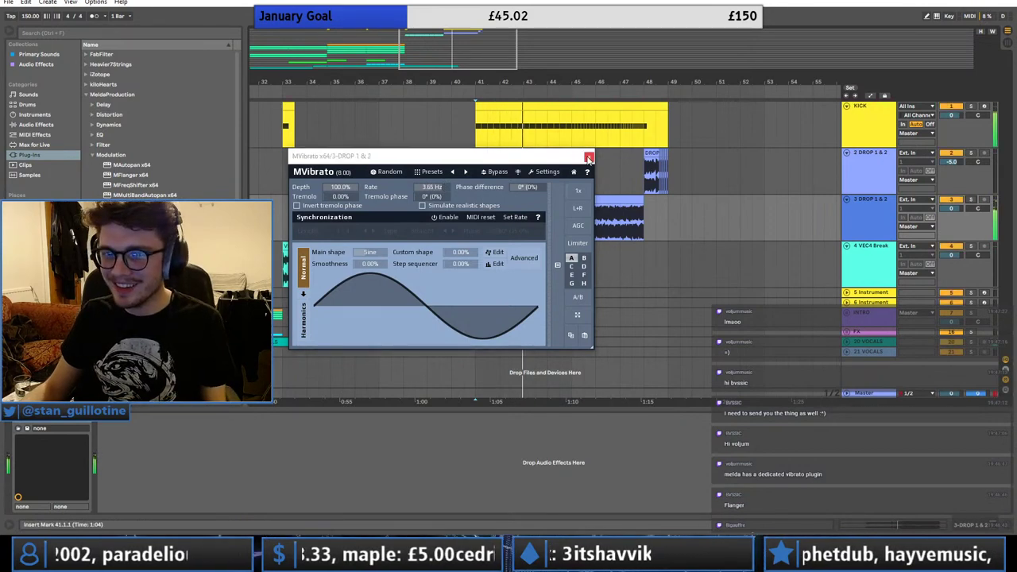
click(589, 157)
- Unfold the FX group and copy the KOYU_fx_fallers clip to bar 41 on the same track
drag(600, 60, 600, 45)
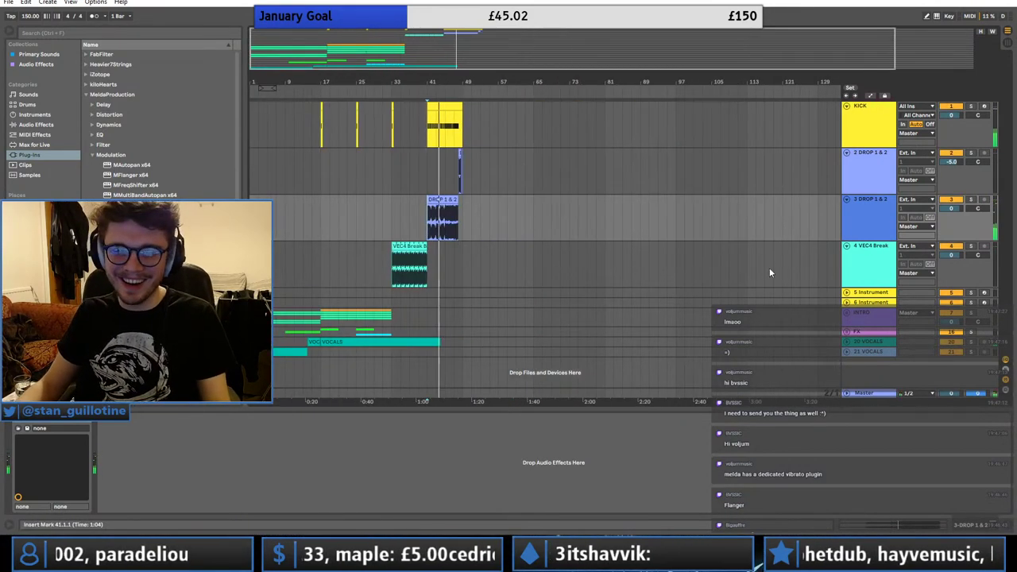
click(848, 313)
click(848, 313)
click(847, 332)
scroll(617, 317, down, 2)
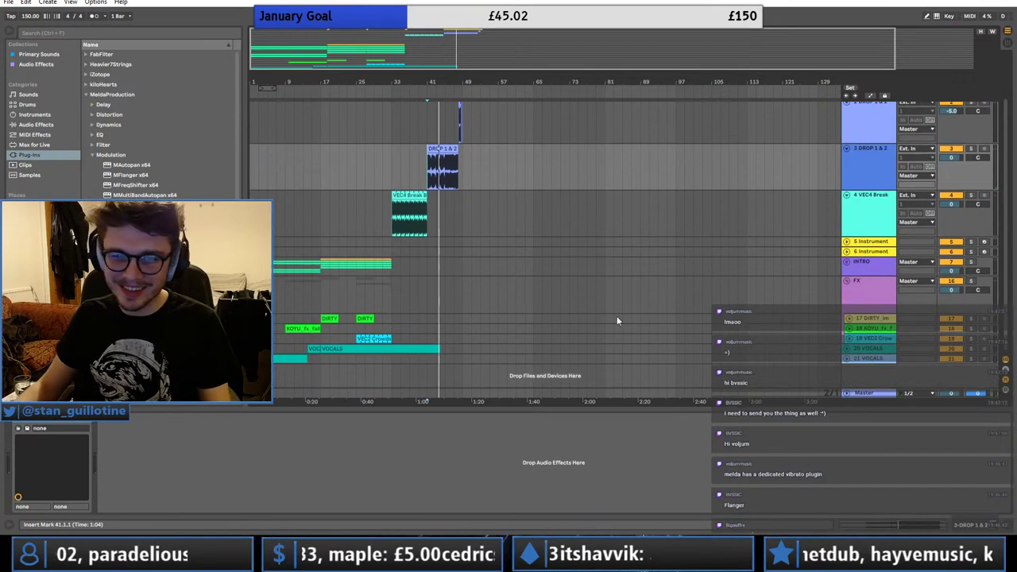
key(space)
click(302, 328)
key(ctrl+c)
click(431, 327)
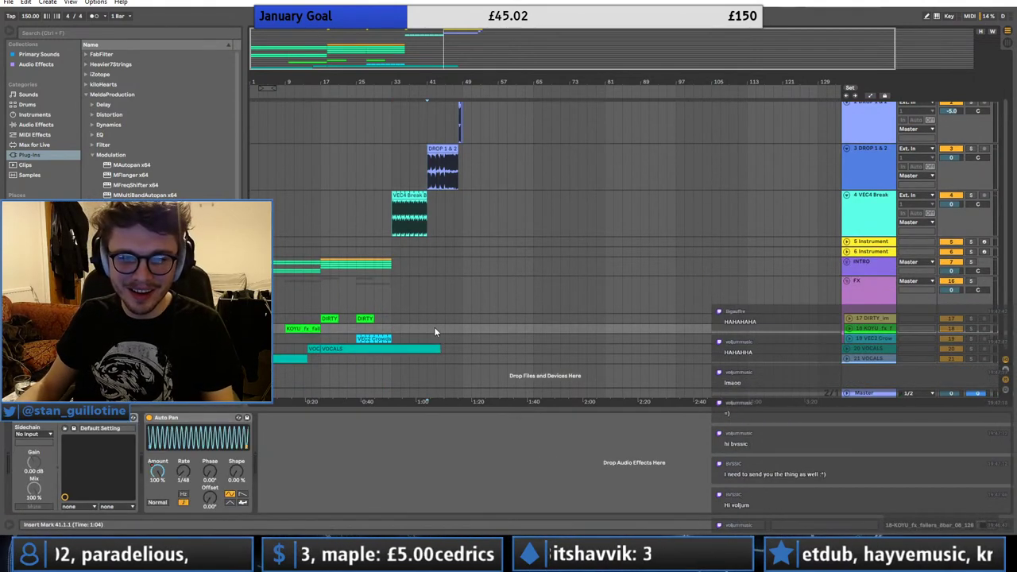
key(ctrl+v)
- Play back the build-up with the copied faller, listening from bar 47 into the pre-drop slices
click(438, 319)
key(space)
click(453, 310)
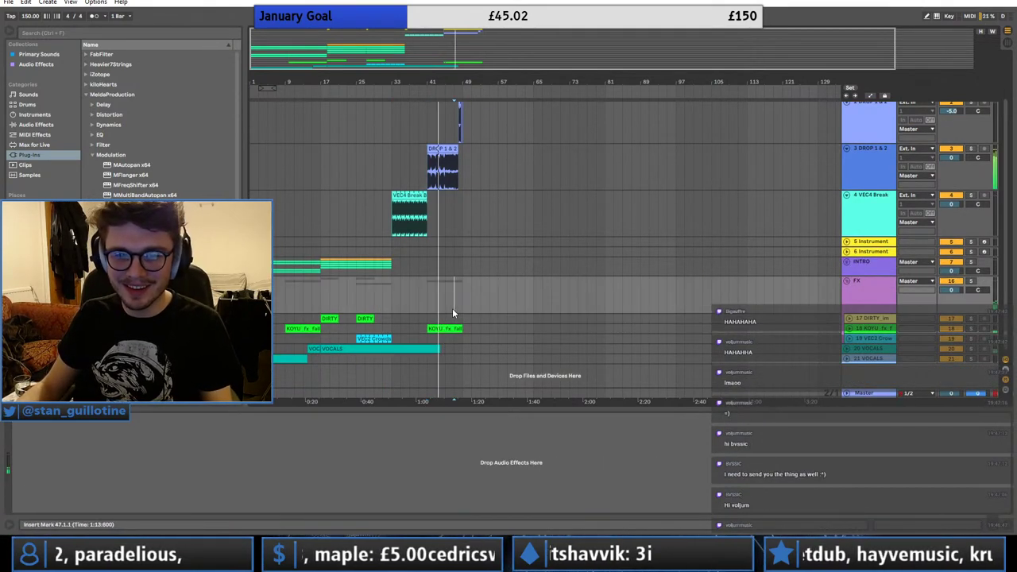
key(space)
key(space)
drag(452, 40, 452, 80)
click(545, 183)
key(space)
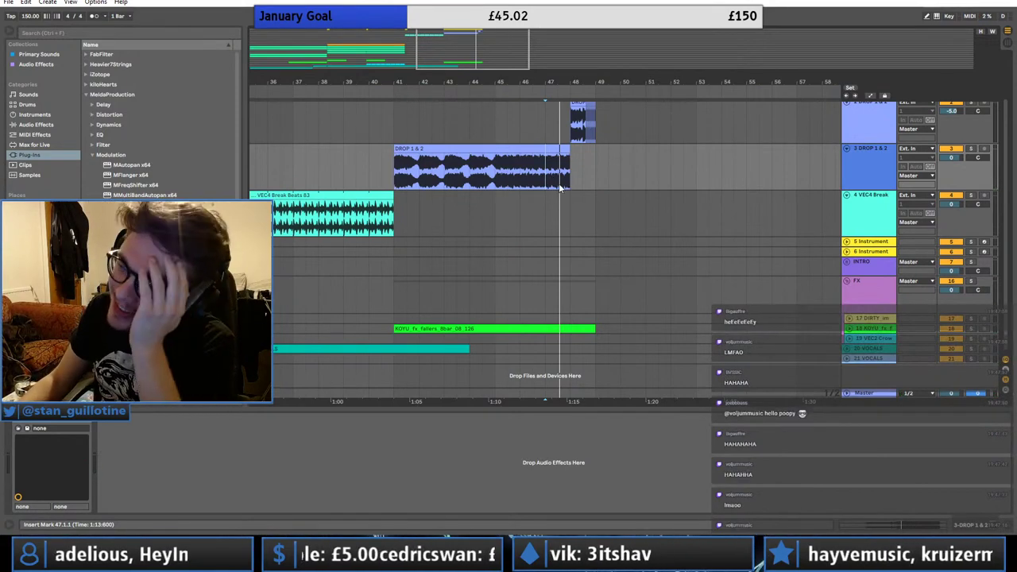
- Select the DROP 1 & 2 clip spanning bars 41 to 48 and deactivate MVibrato on its track
click(521, 141)
click(521, 148)
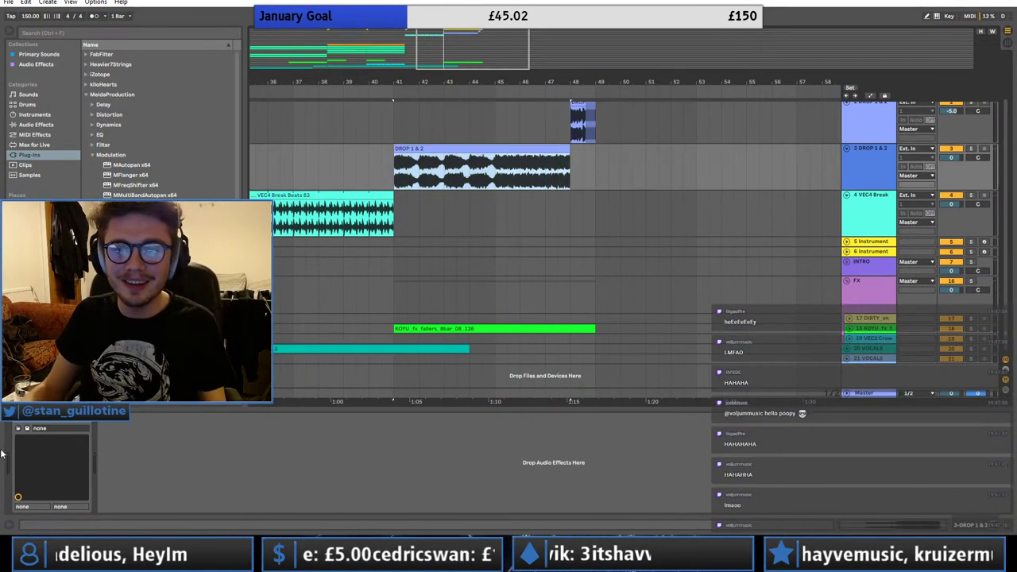
click(20, 419)
click(19, 424)
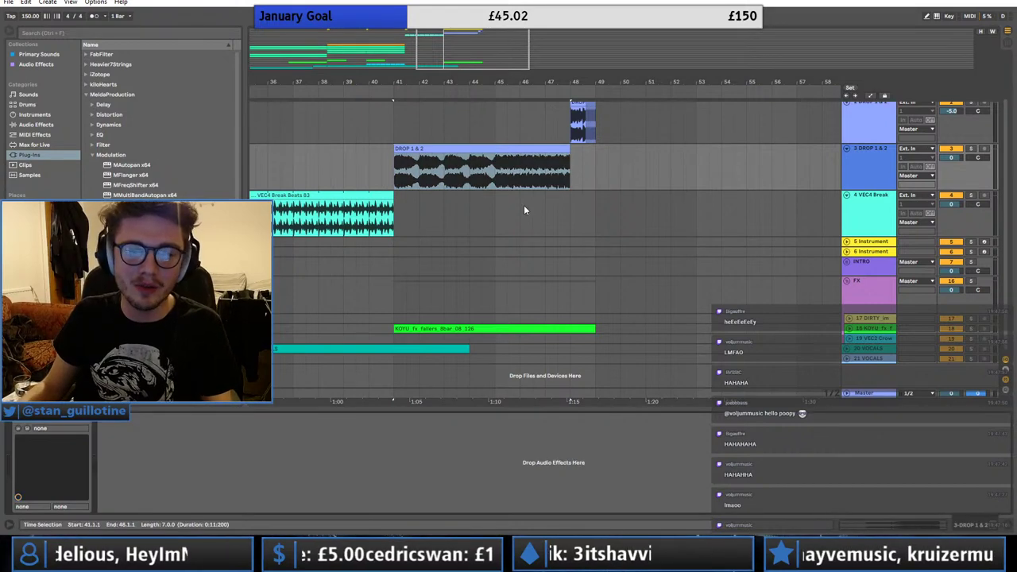
- Fold both DROP 1 & 2 tracks and play back the pre-drop slices from bar 48
click(483, 176)
click(846, 150)
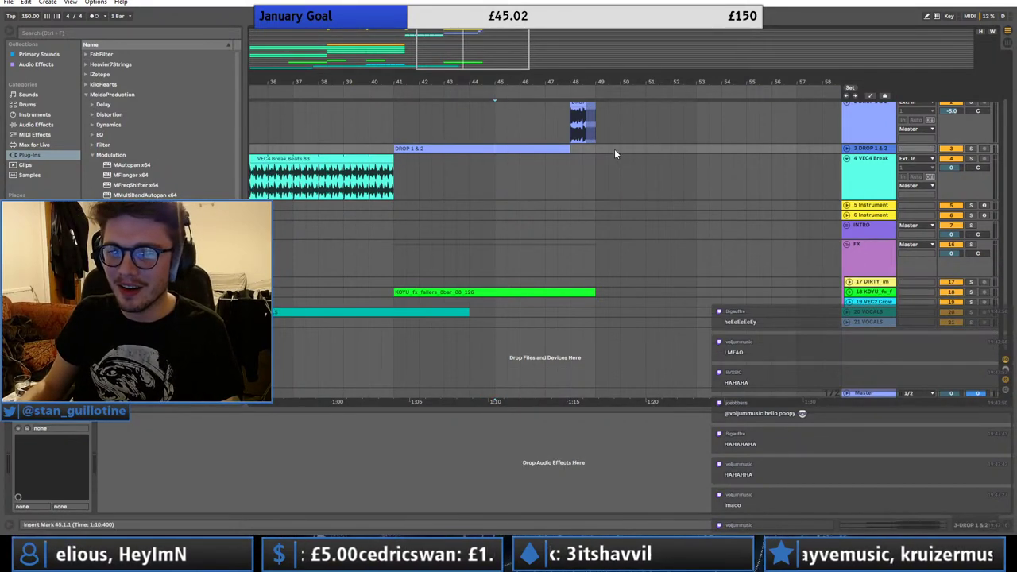
click(573, 121)
key(space)
click(870, 134)
click(847, 109)
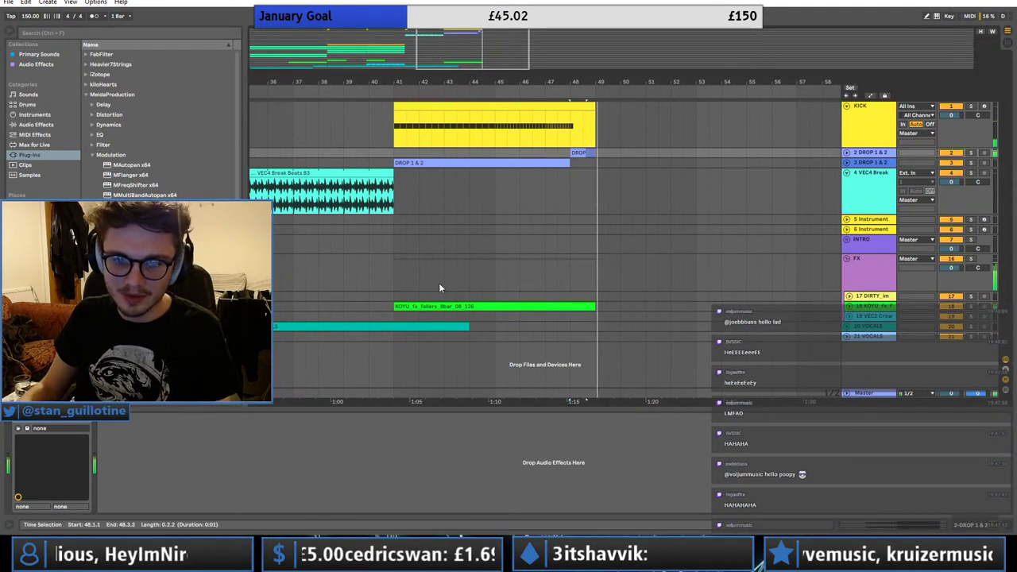
- Shift the KOYU_fx_fallers clip one bar earlier and trim its start to bar 41 so it ends at bar 48
drag(513, 308, 488, 310)
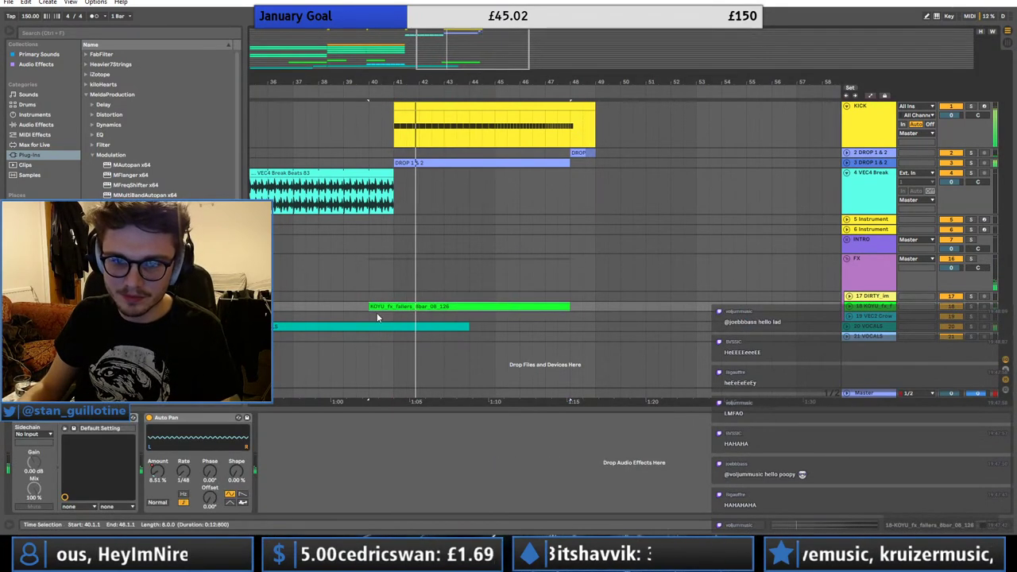
drag(371, 308, 394, 308)
- Insert a MIDI track below the KOYU_fx_fallers track and load Serum on it
right_click(864, 308)
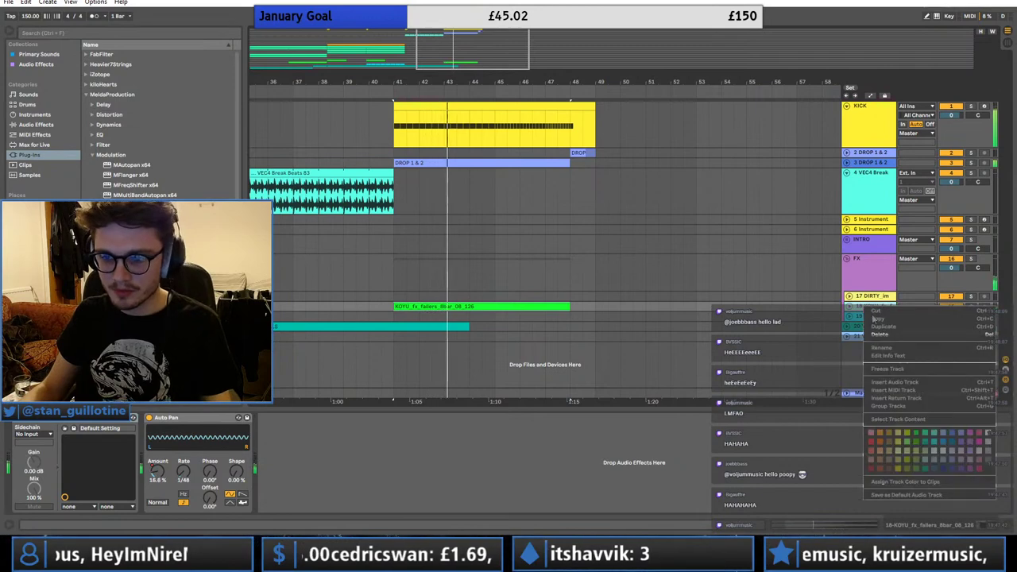
click(908, 394)
click(446, 163)
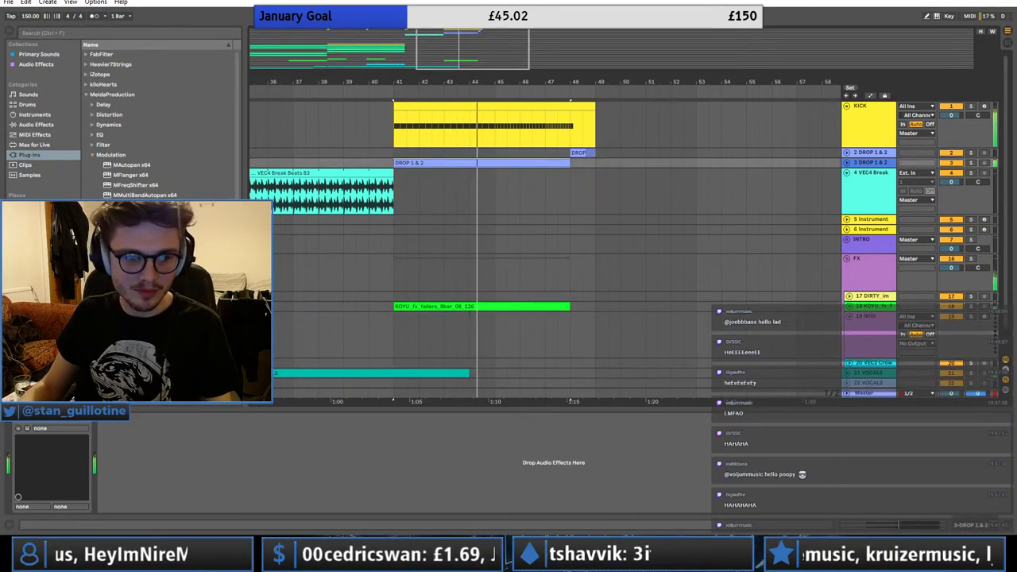
click(394, 334)
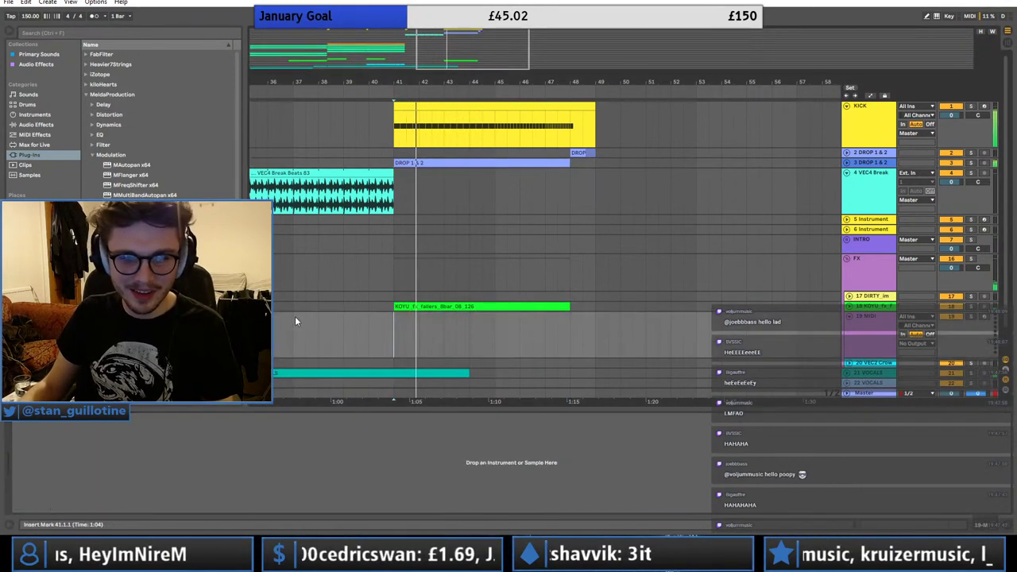
click(86, 85)
click(87, 94)
click(87, 85)
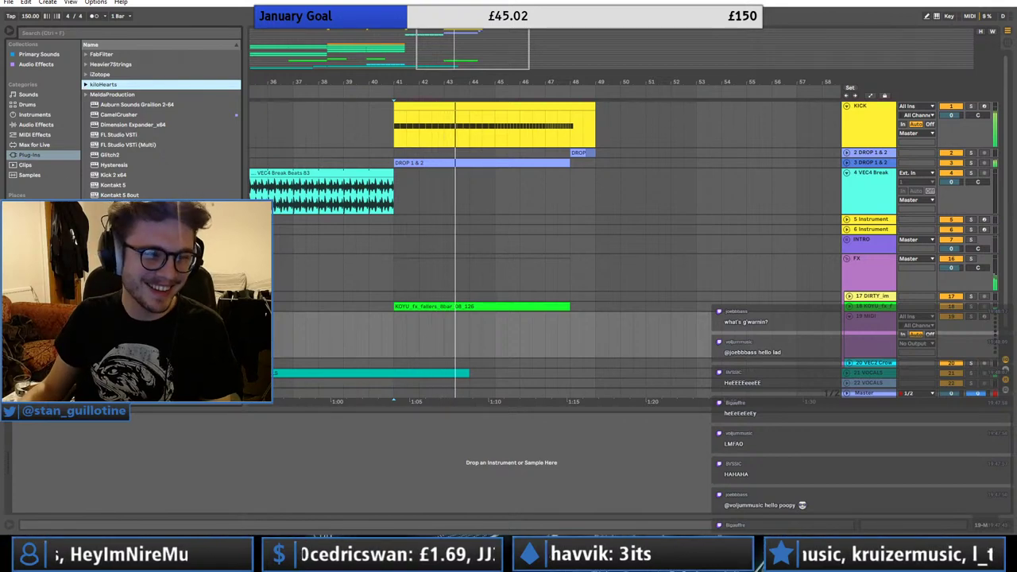
drag(115, 296, 577, 334)
click(766, 140)
- Insert a MIDI clip from bar 41 to 48 on the Serum track and draw a sustained D2 note across its full length
right_click(577, 334)
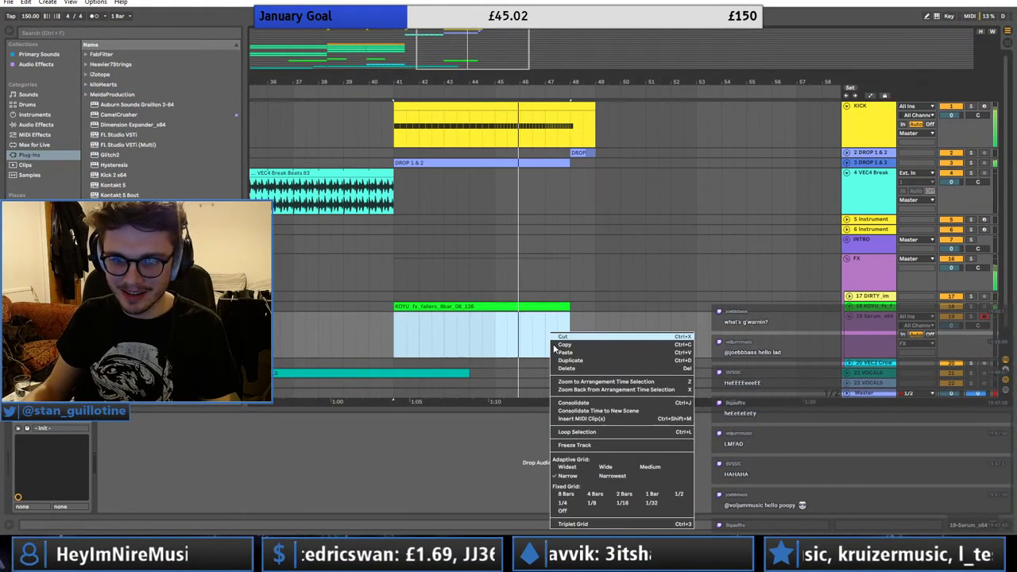
click(583, 421)
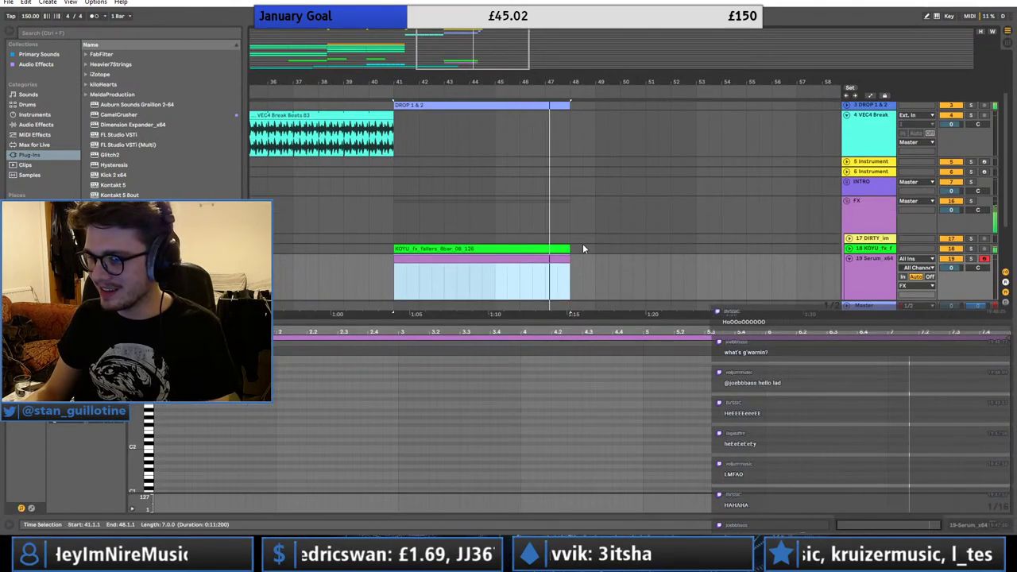
scroll(583, 243, up, 2)
click(501, 138)
click(896, 137)
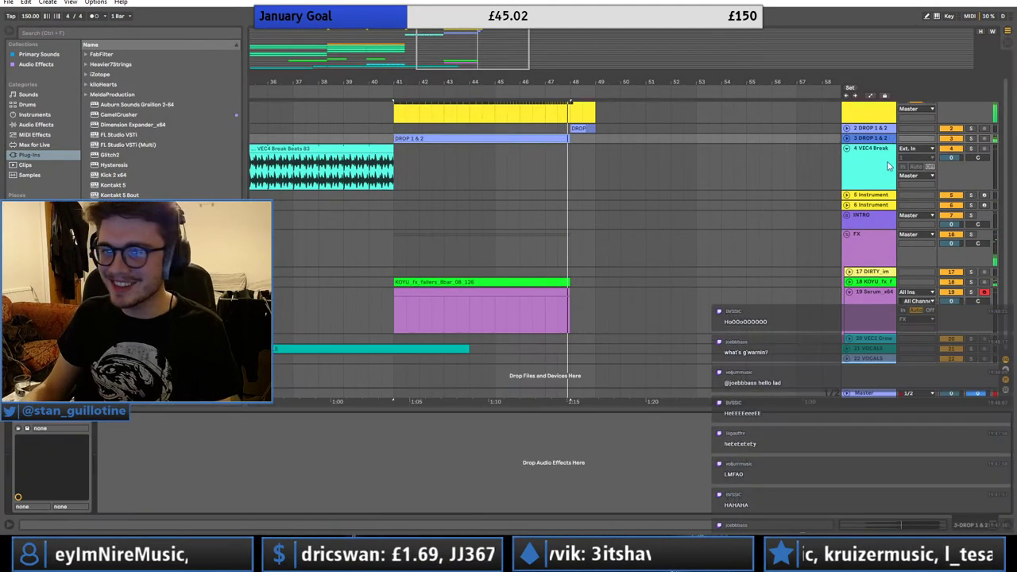
click(438, 291)
double_click(448, 290)
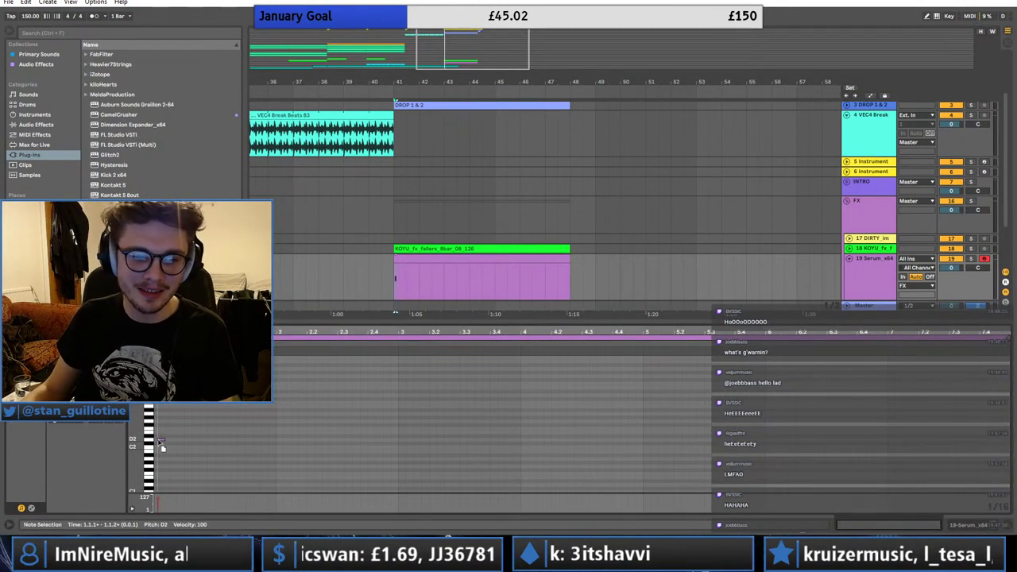
key(space)
drag(159, 438, 987, 426)
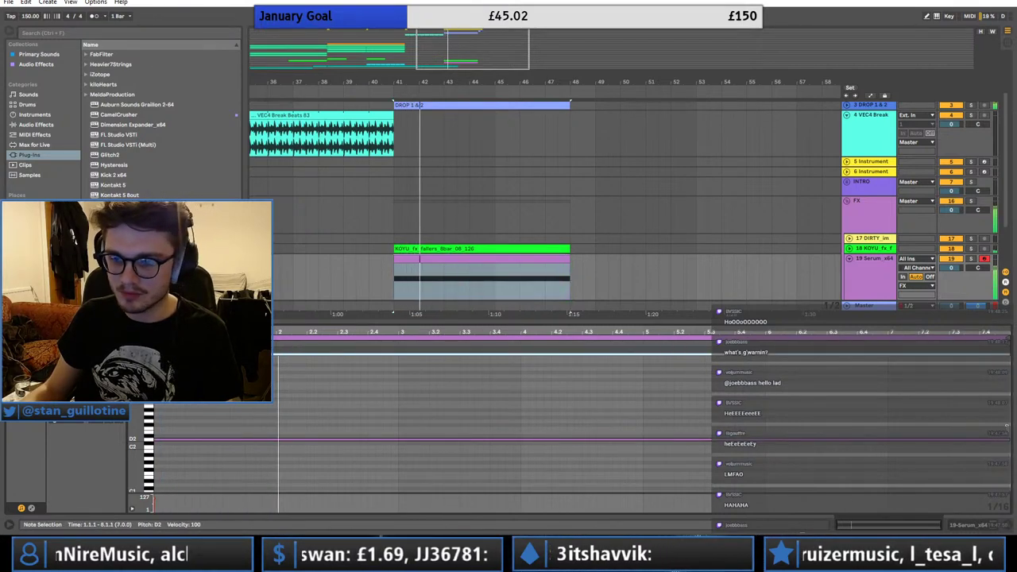
- Set Serum's oscillator A to -2 octaves and route Macro 1 to Mast.Tun in the mod matrix with an amount of 11
key(shift+Tab)
click(19, 428)
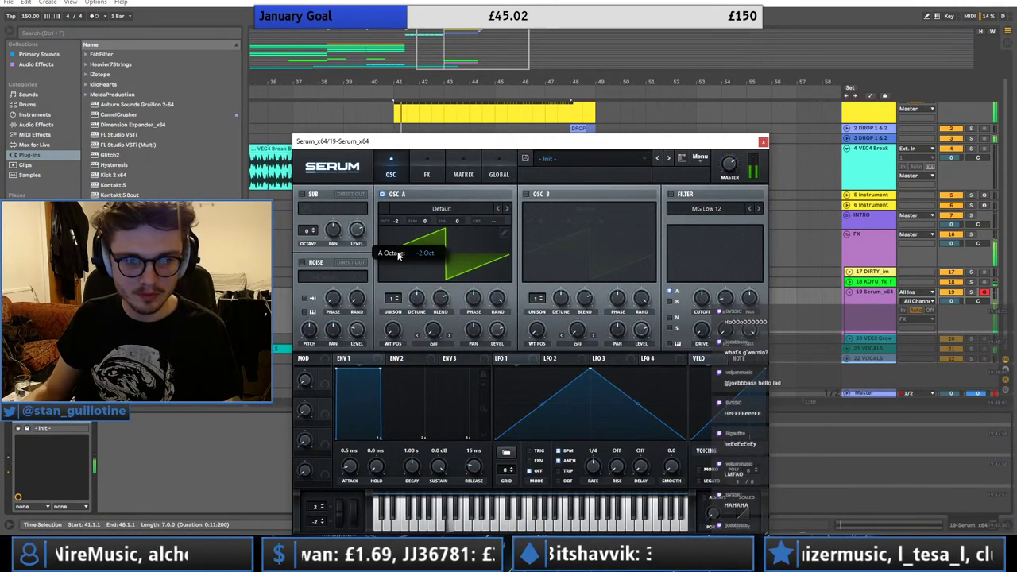
click(463, 174)
click(319, 207)
click(319, 207)
click(318, 207)
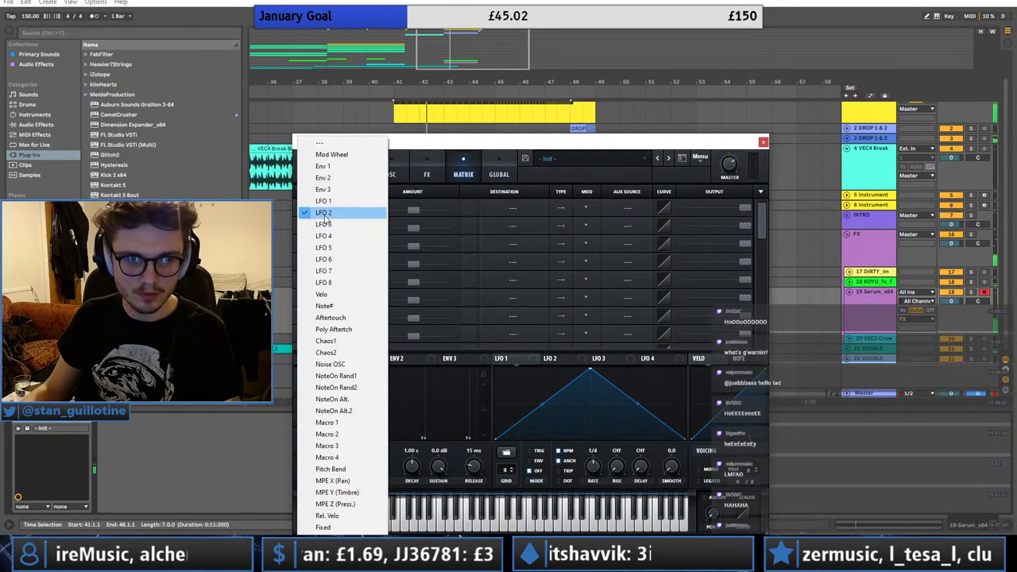
click(341, 424)
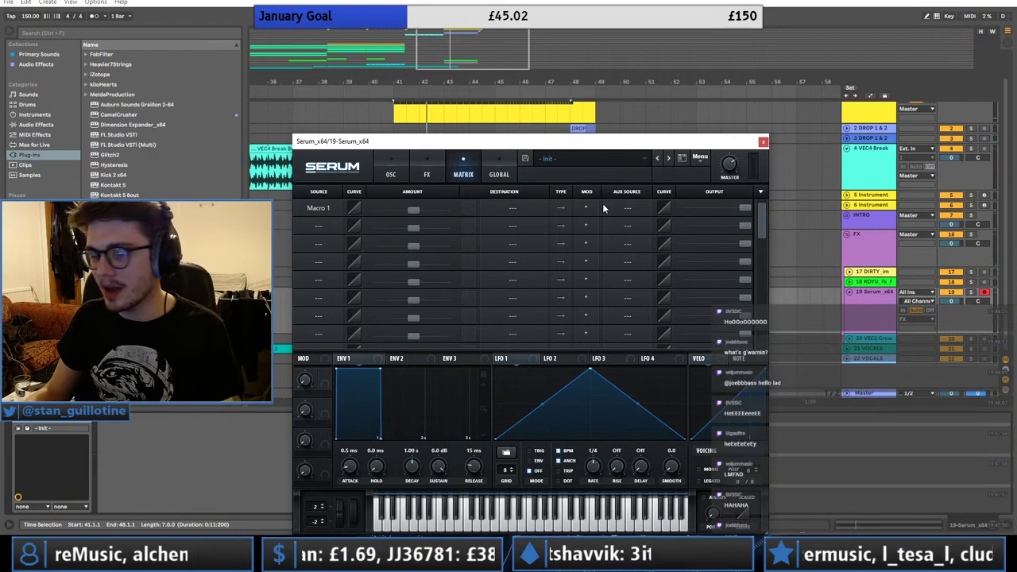
click(503, 208)
click(580, 302)
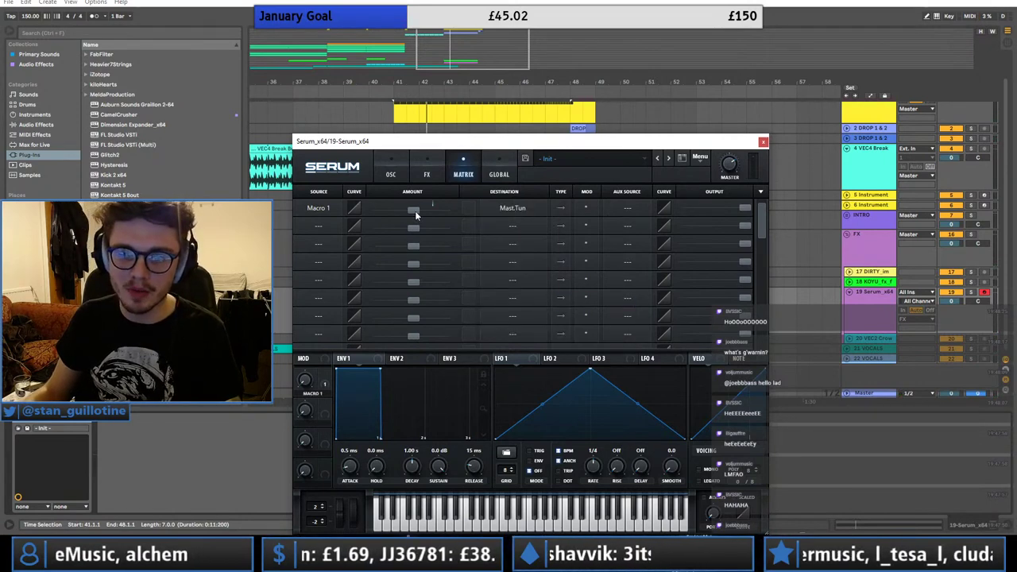
drag(414, 211, 421, 210)
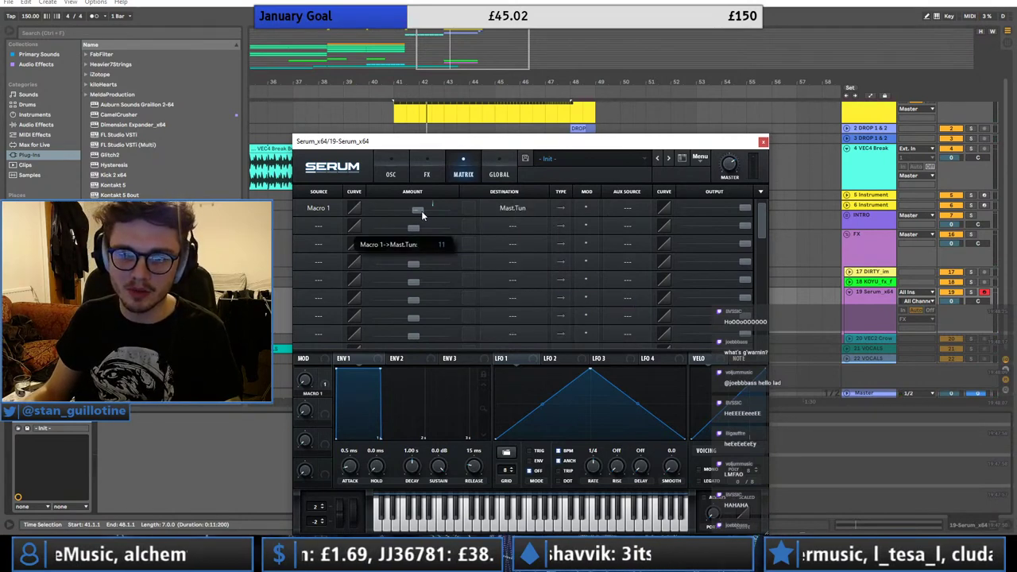
- Automate Serum's Macro 1 to ramp up from bar 45 to 1.00 at bar 49 and play it back
click(762, 141)
key(a)
click(494, 331)
mouse_move(569, 332)
mouse_down()
mouse_move(569, 298)
mouse_move(596, 298)
mouse_up()
key(space)
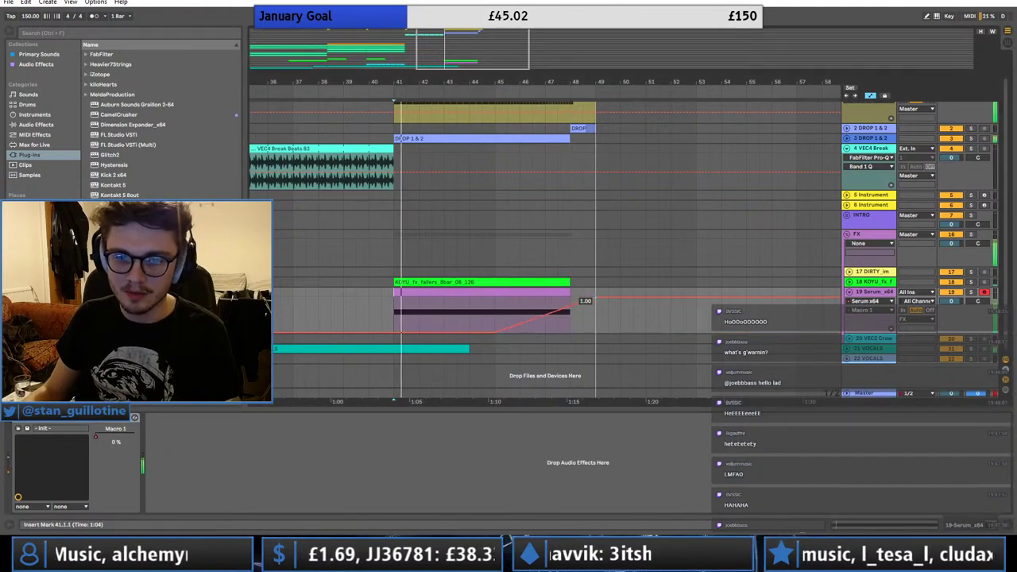
- Set the amount of the Macro 1 to Mast.Tun modulation in Serum's matrix to 12st and close the plugin window
click(508, 311)
click(26, 427)
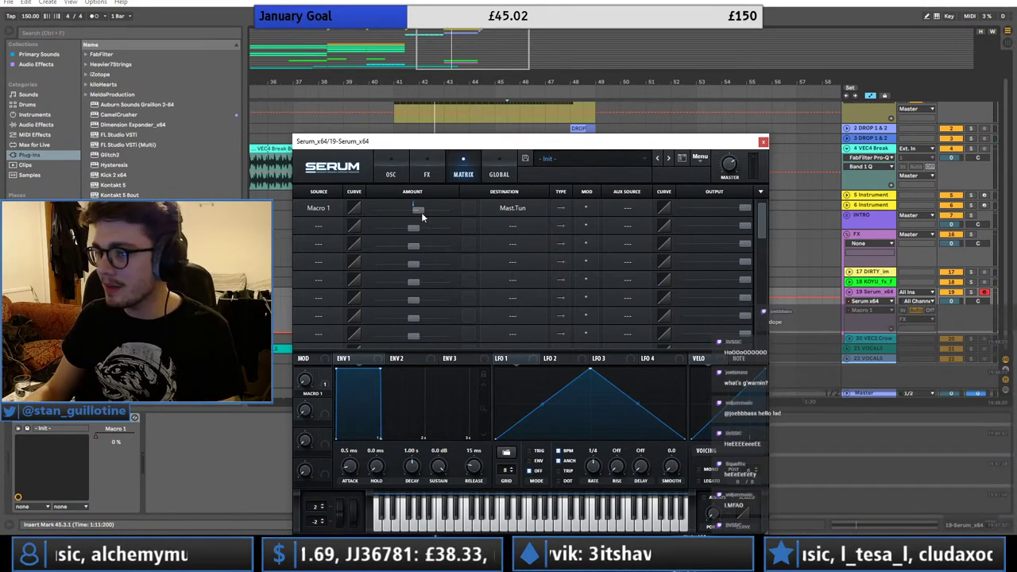
double_click(421, 212)
text(12st)
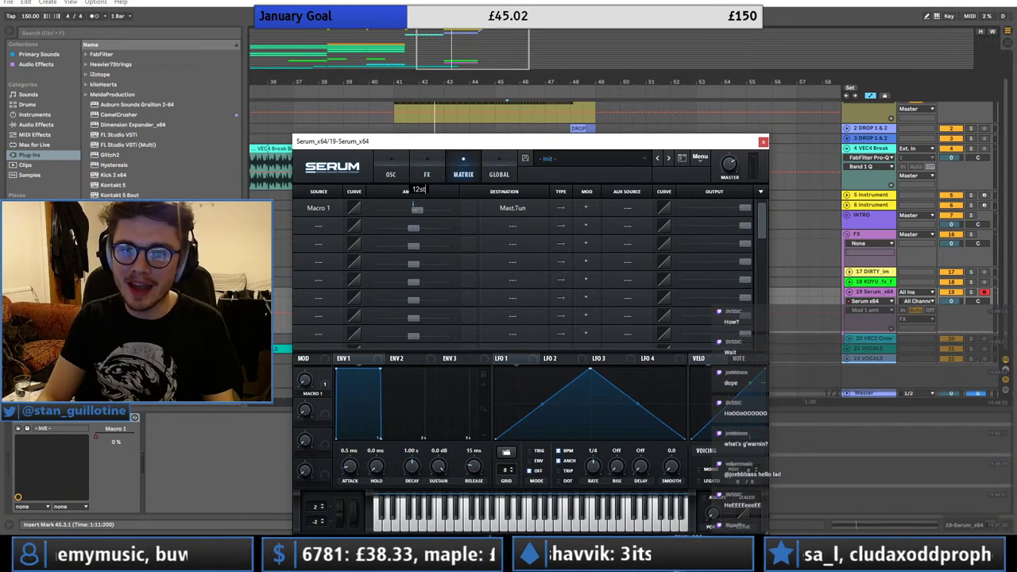
double_click(418, 212)
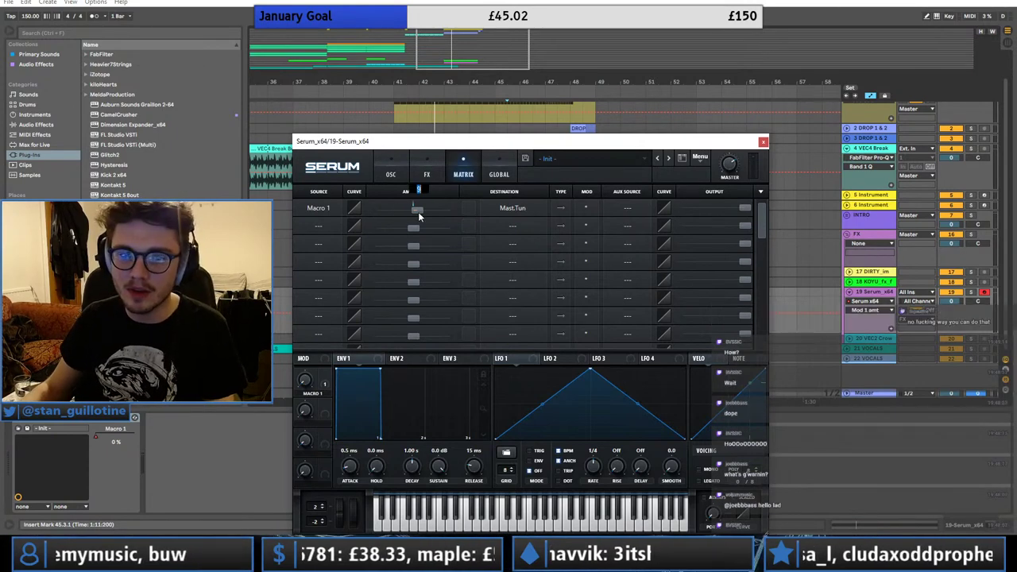
text(1)
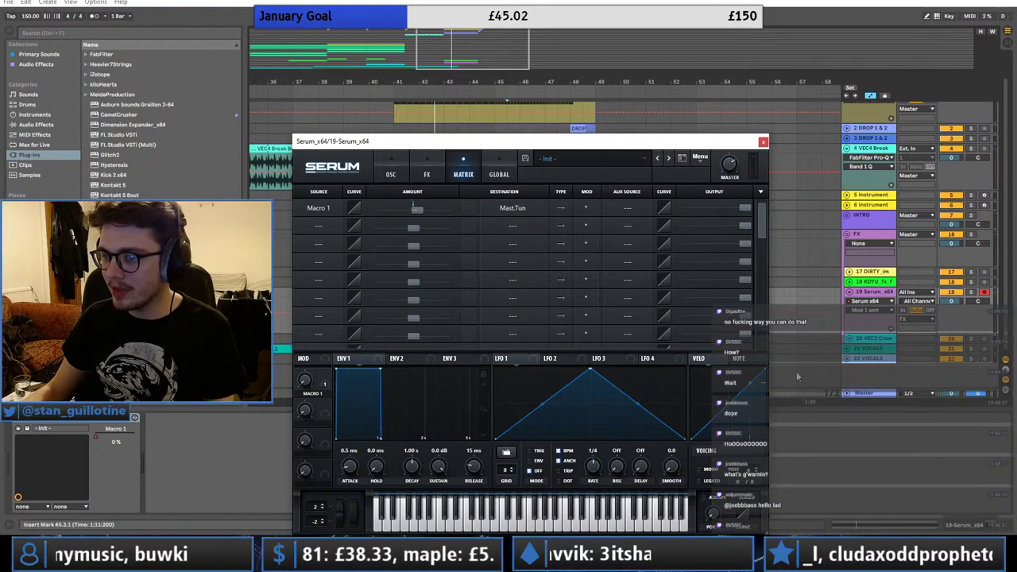
drag(579, 145, 583, 132)
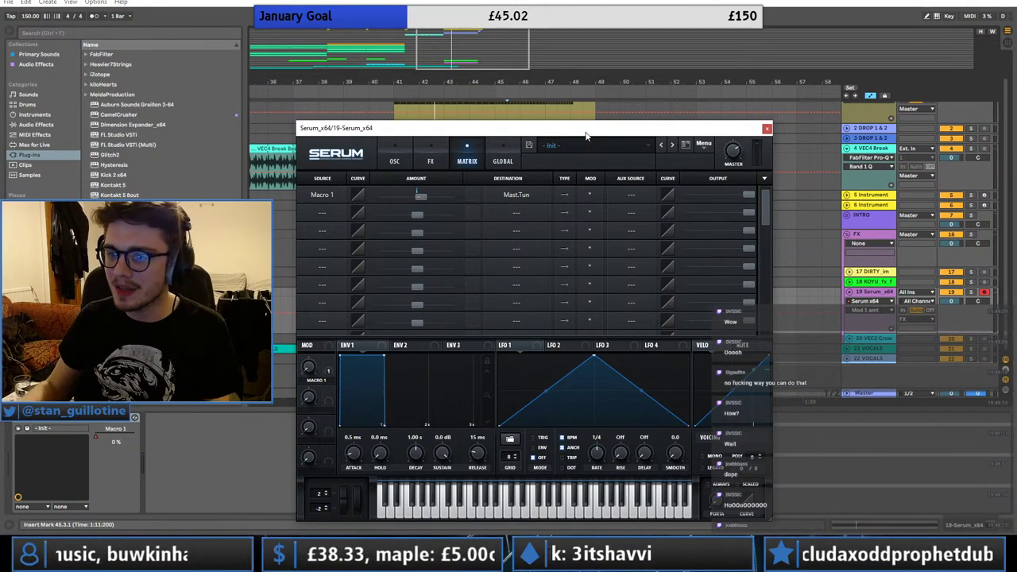
click(767, 129)
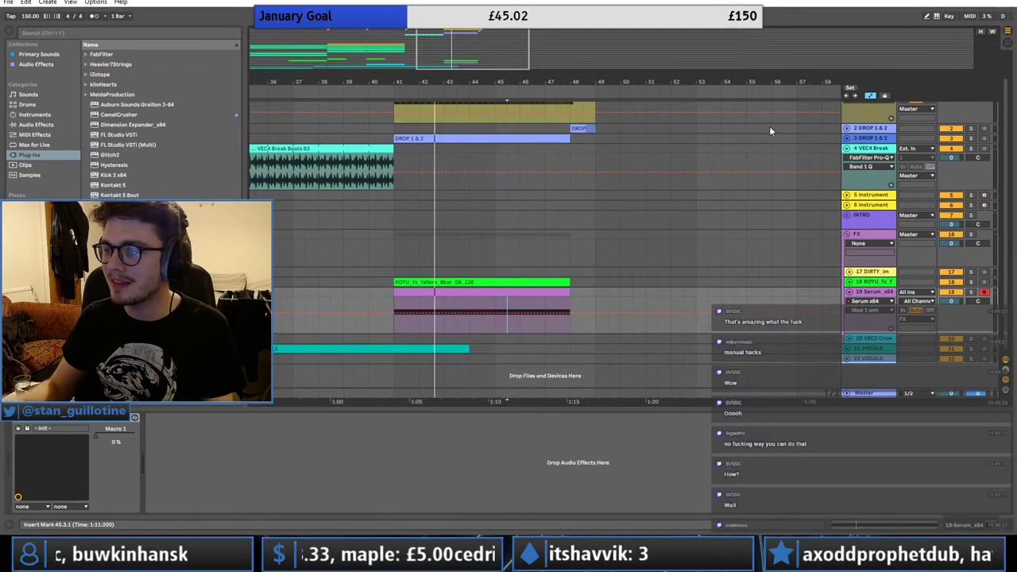
- Reopen Serum, enable oscillator B and set it to +3 octaves
click(541, 308)
click(27, 428)
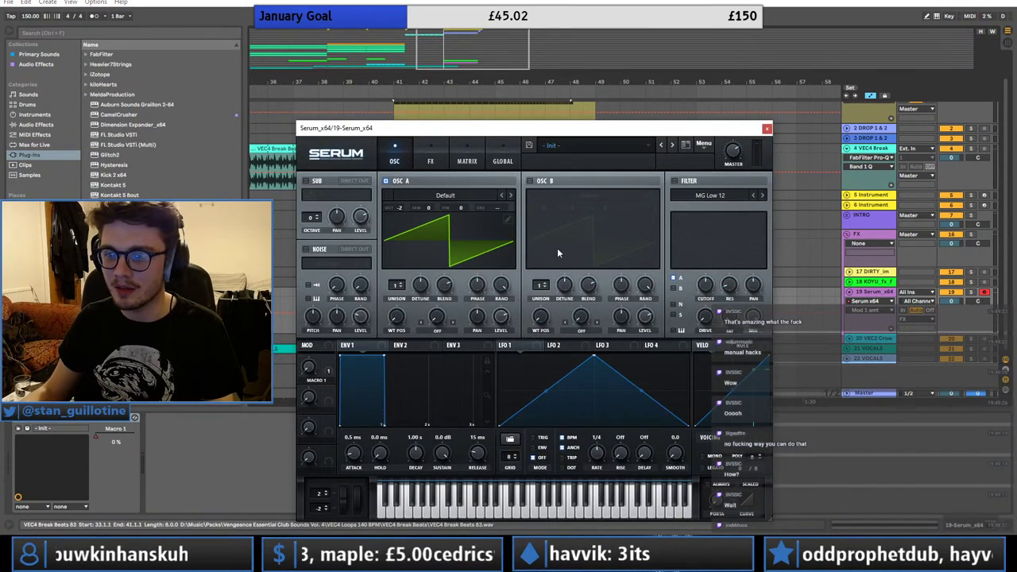
click(531, 181)
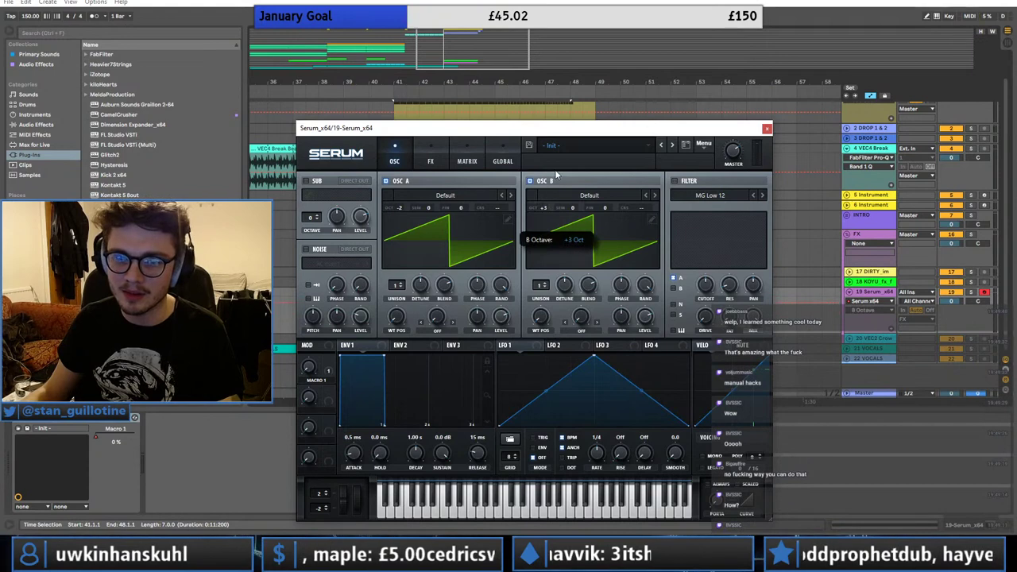
- Turn on Serum's filter with the Reverb type, feed only oscillator B through it and lower its cutoff
click(673, 182)
click(710, 194)
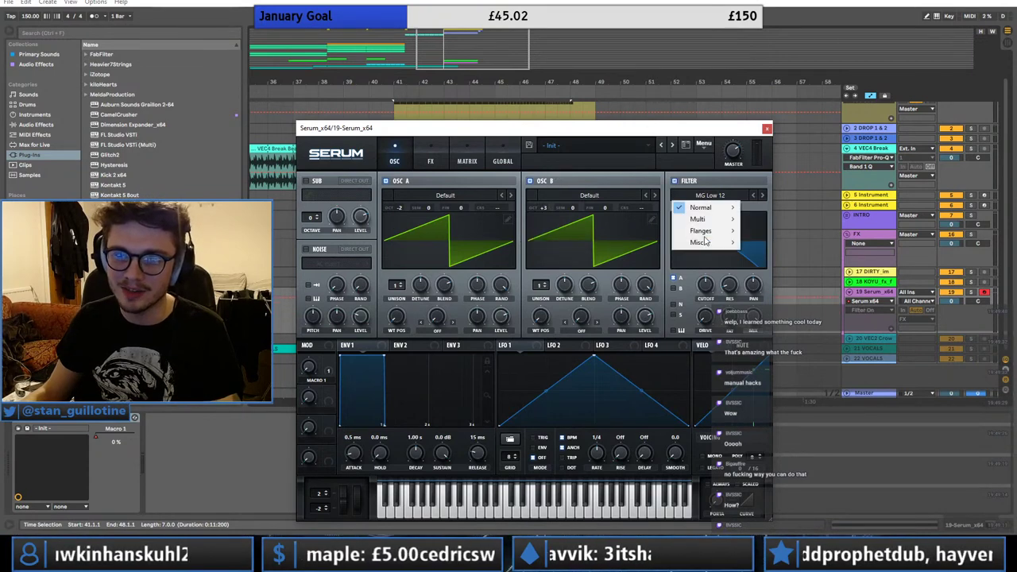
mouse_move(697, 242)
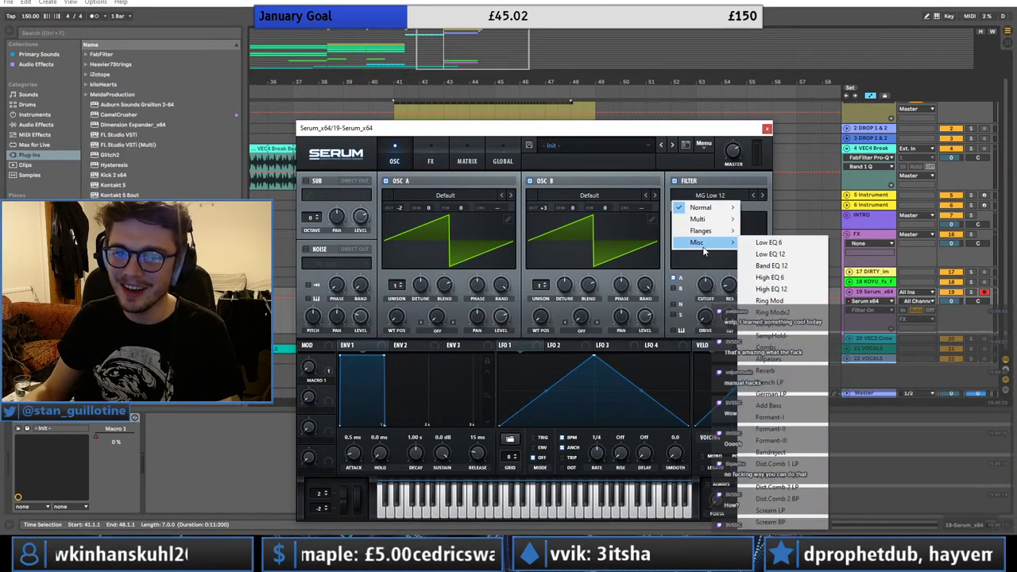
click(763, 365)
click(675, 279)
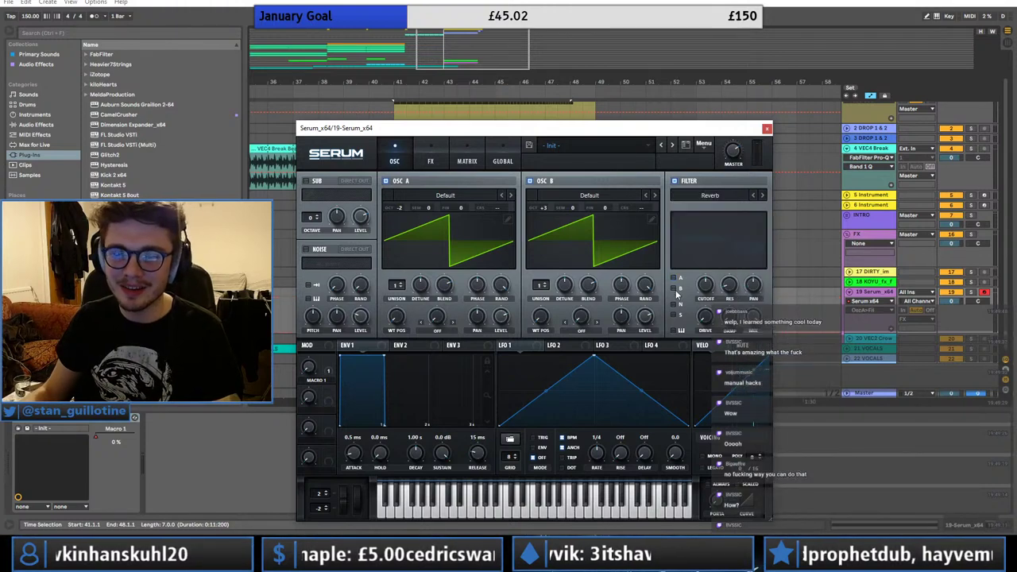
click(675, 289)
drag(705, 286, 704, 311)
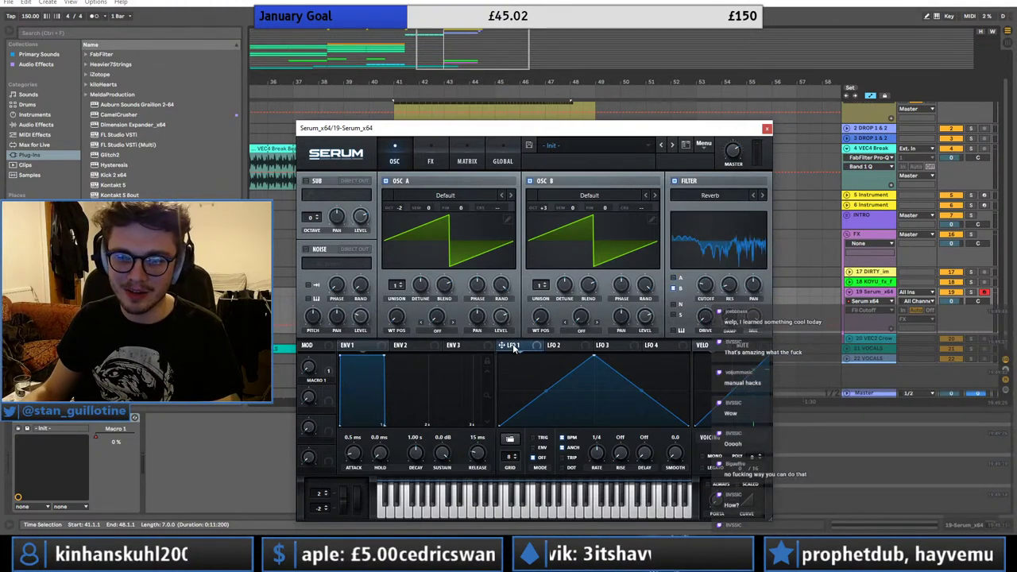
- During playback, modulate the filter cutoff with LFO 1 and reshape the LFO into an early peak with a curved decay, then fold the Serum track
key(space)
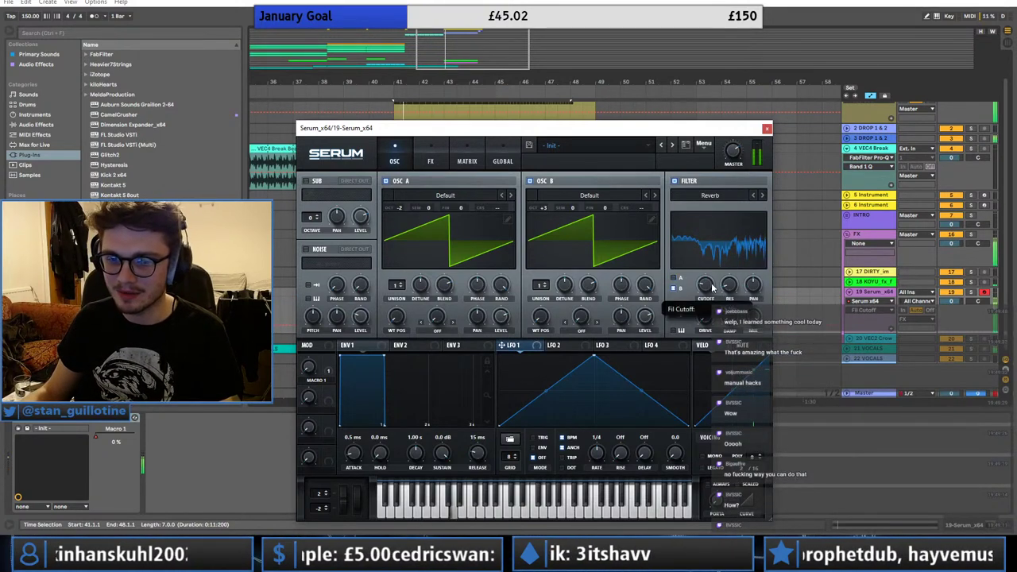
drag(710, 287, 709, 292)
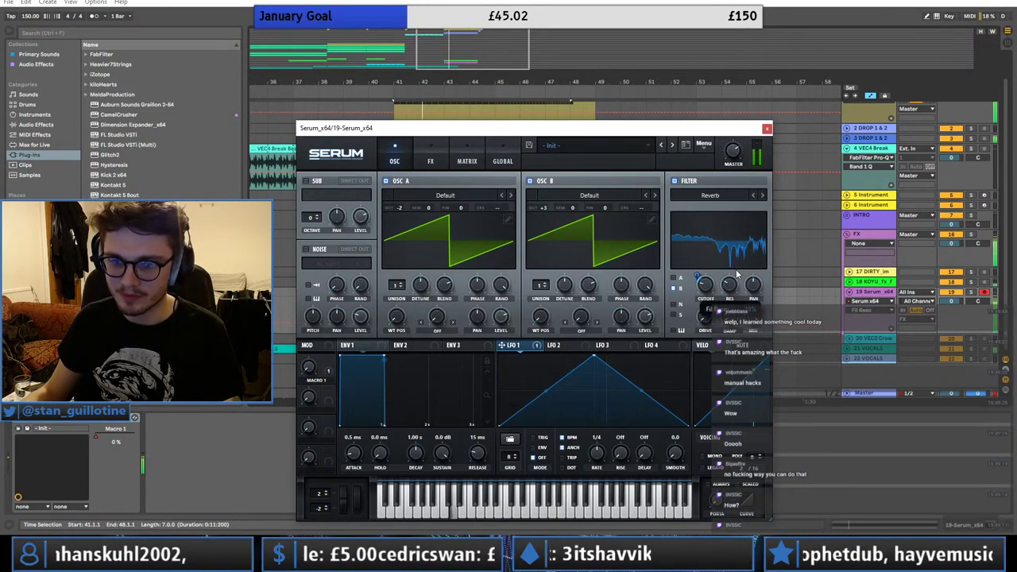
drag(594, 357, 529, 357)
drag(594, 389, 609, 405)
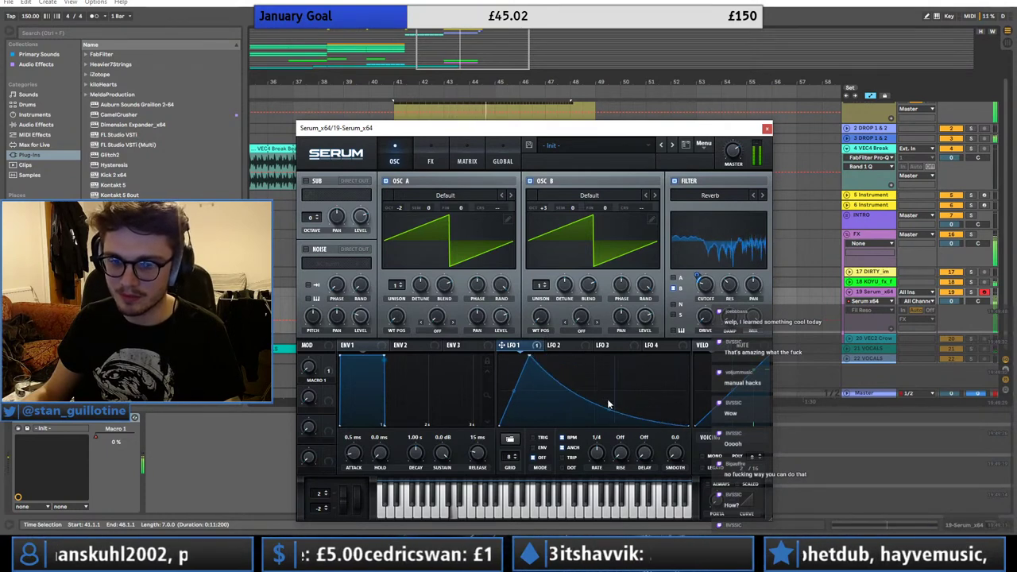
drag(514, 391, 515, 402)
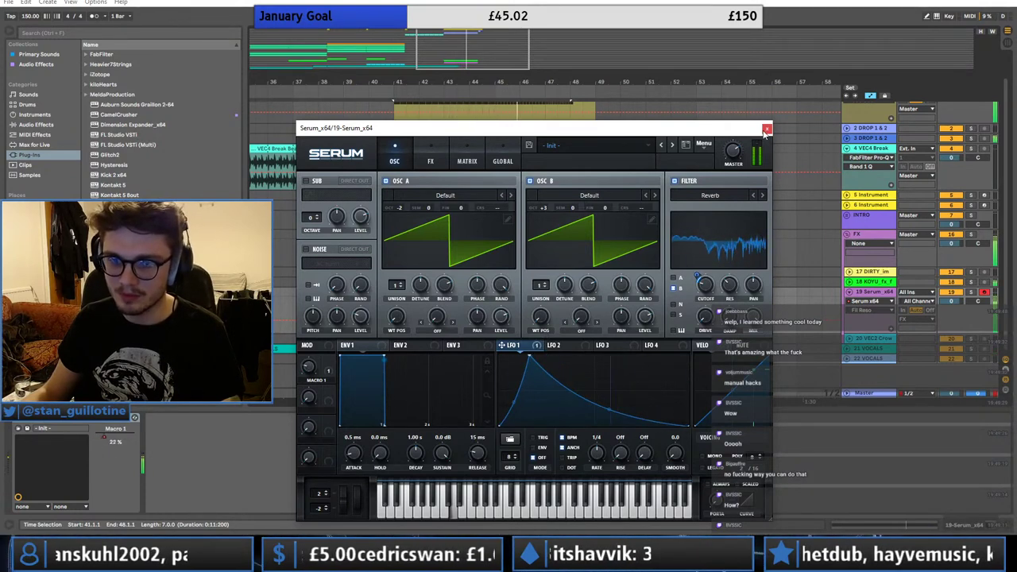
click(766, 129)
click(849, 296)
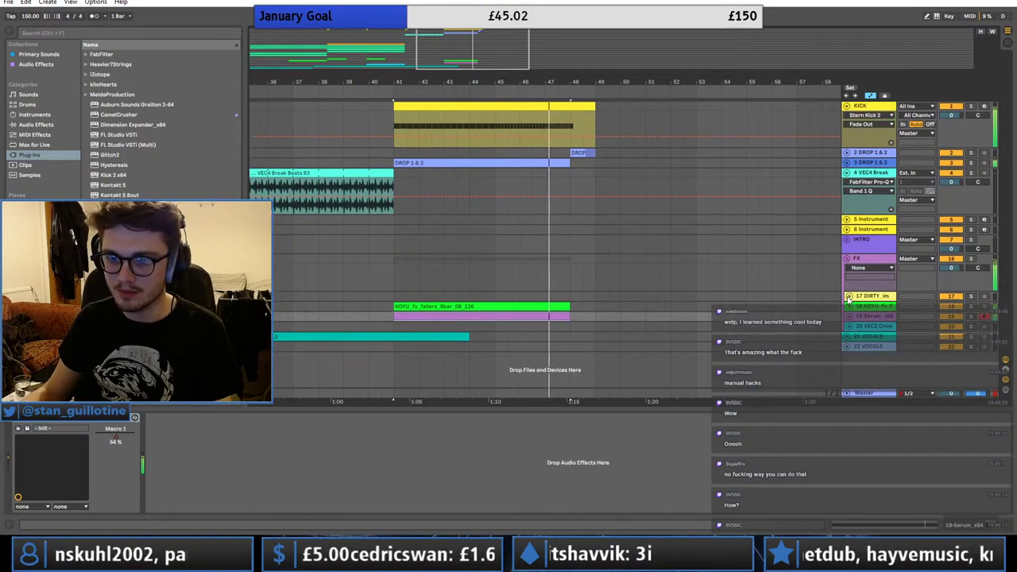
- Reopen Serum on the riser track, assign Macro 1 to modulate oscillator B's level, and check it during playback
click(64, 127)
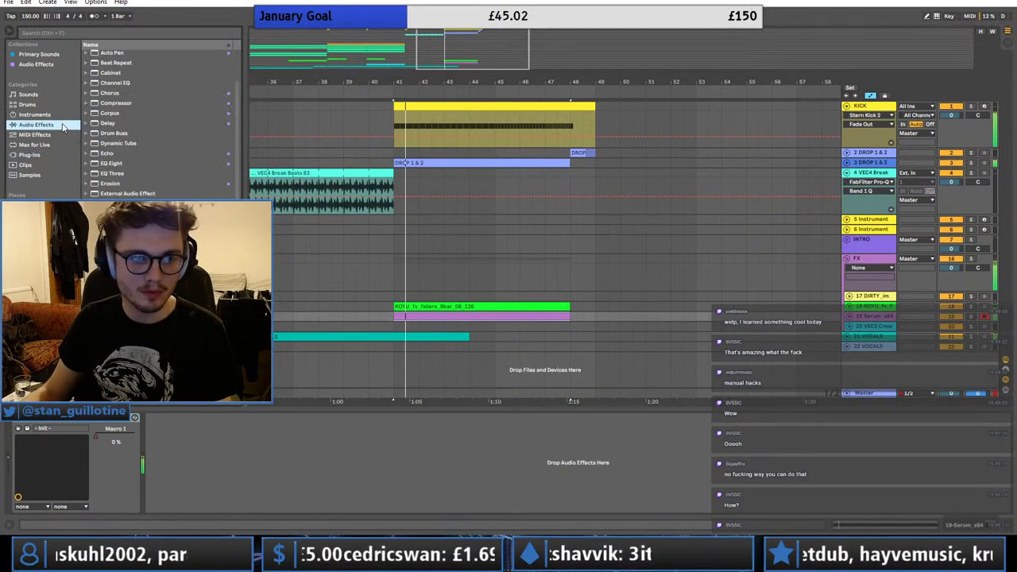
click(38, 418)
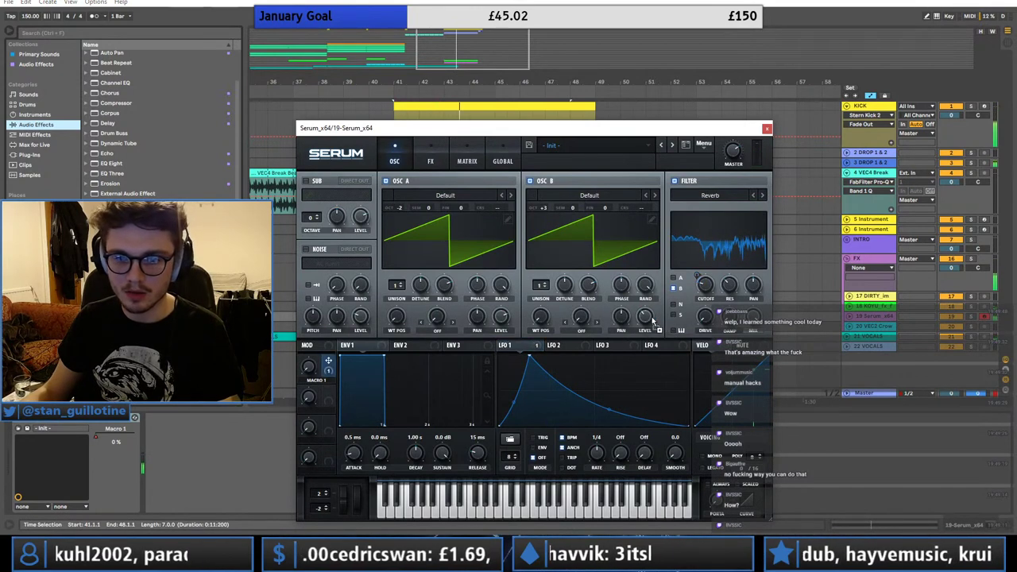
drag(652, 321, 648, 318)
key(space)
key(space)
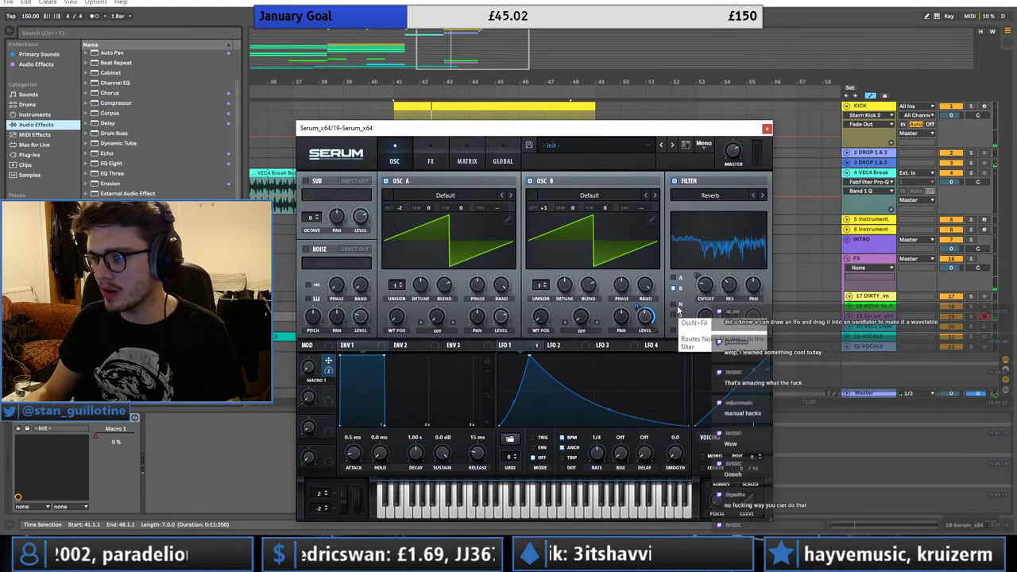
mouse_move(648, 319)
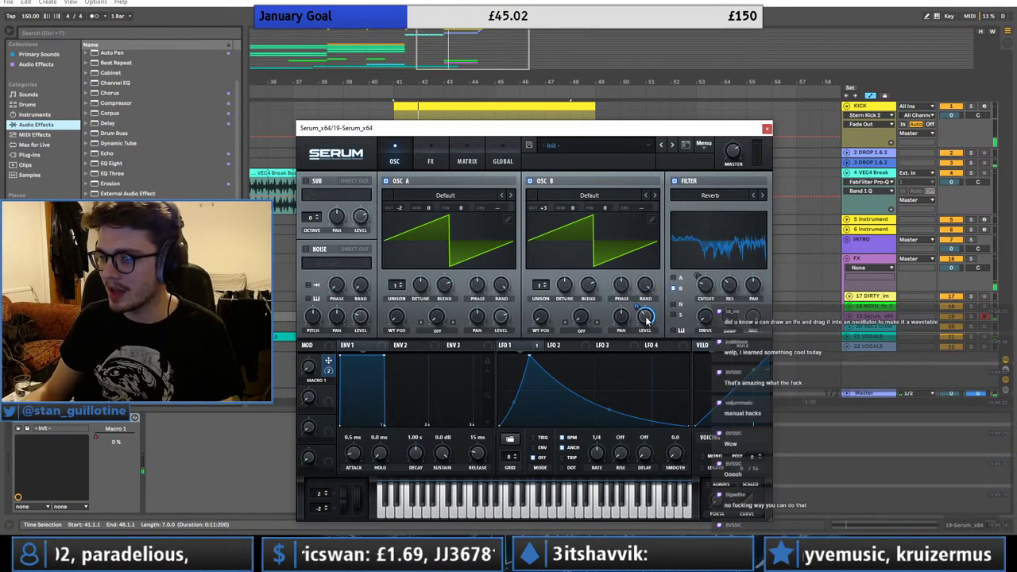
- Reshape LFO 2 into two peaks and load its shape into oscillator A as a custom wavetable
click(560, 346)
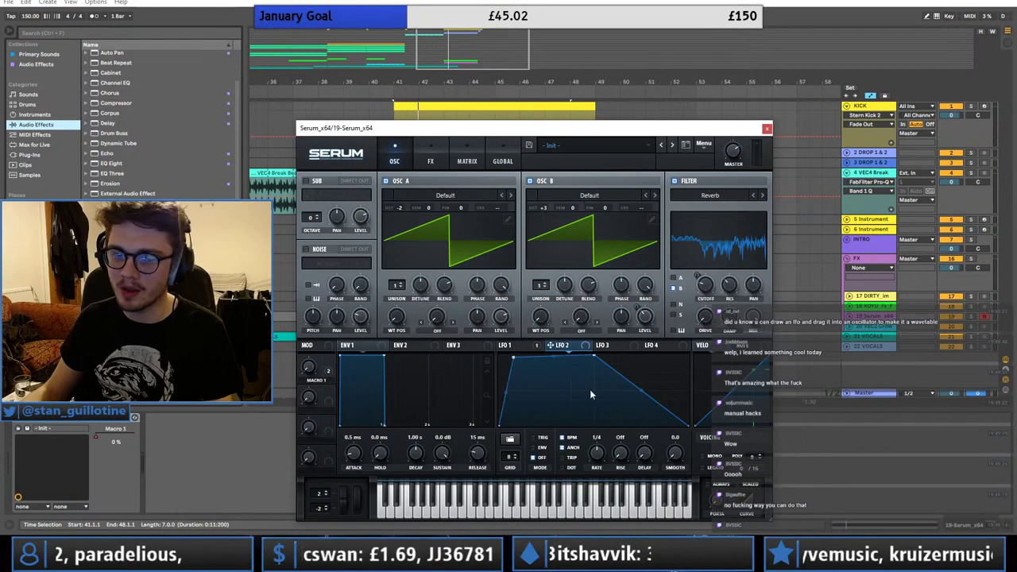
double_click(579, 430)
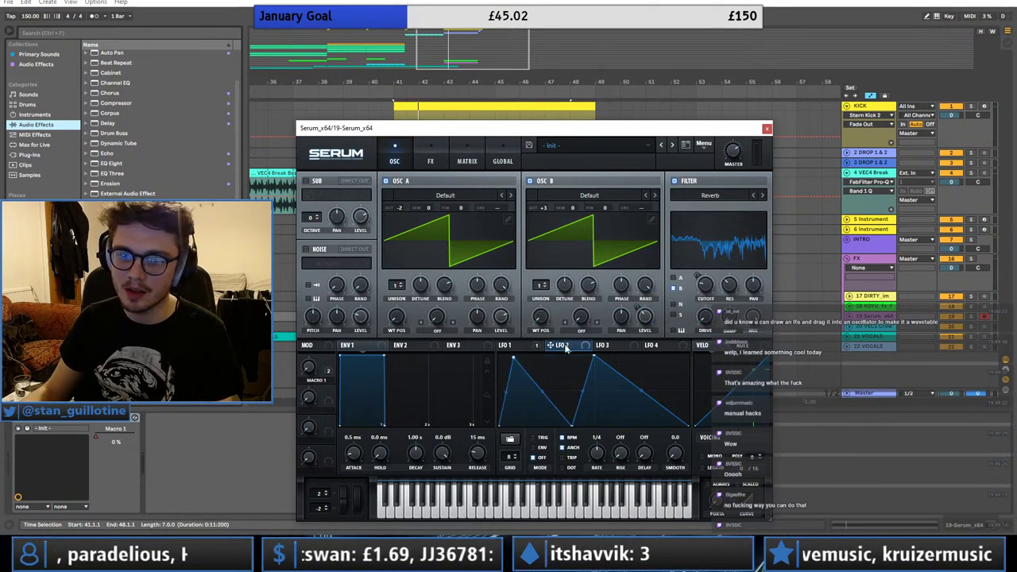
drag(565, 349, 464, 255)
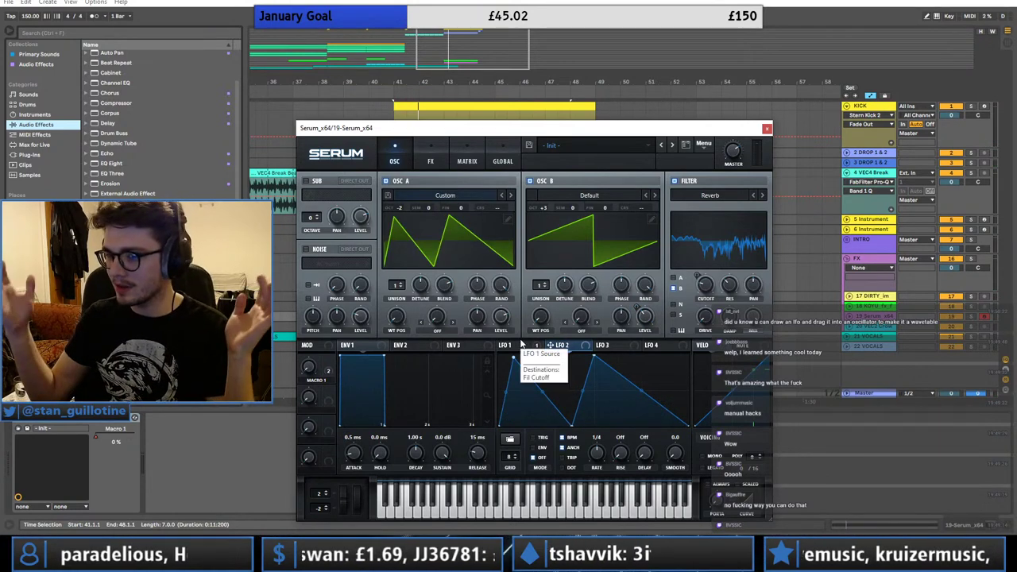
- Load the Basic Shapes wavetable into oscillator A and move its wavetable position to the saw shape
click(449, 196)
mouse_move(422, 207)
click(588, 256)
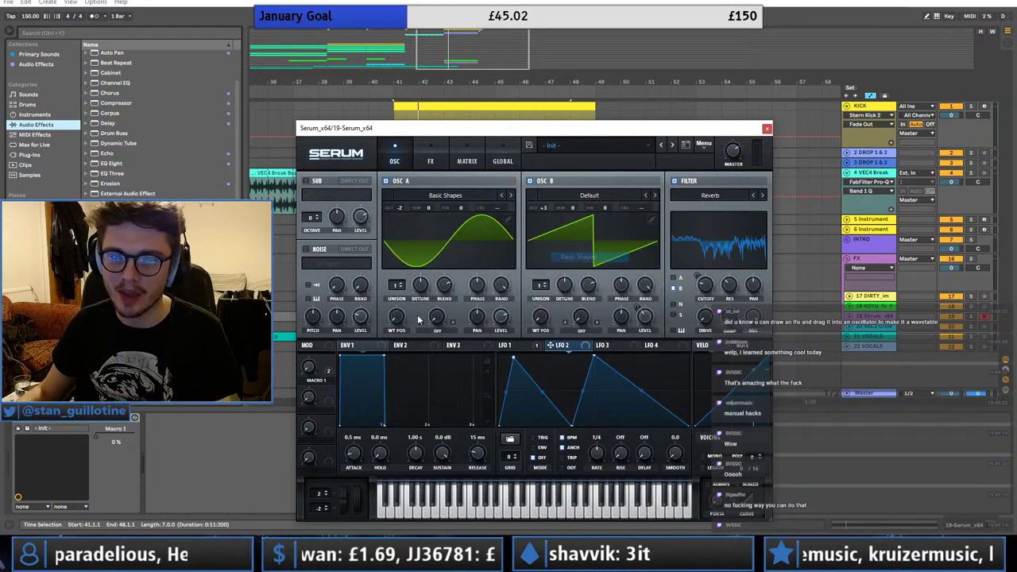
drag(402, 317, 398, 318)
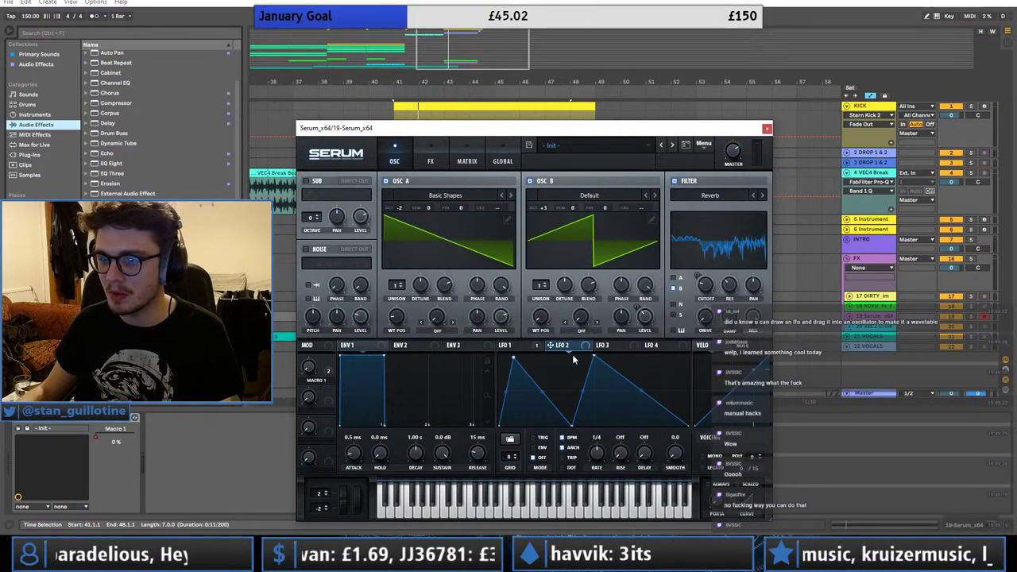
- Return to LFO 1 during playback, fine-tune oscillator B's level and close the Serum window
key(space)
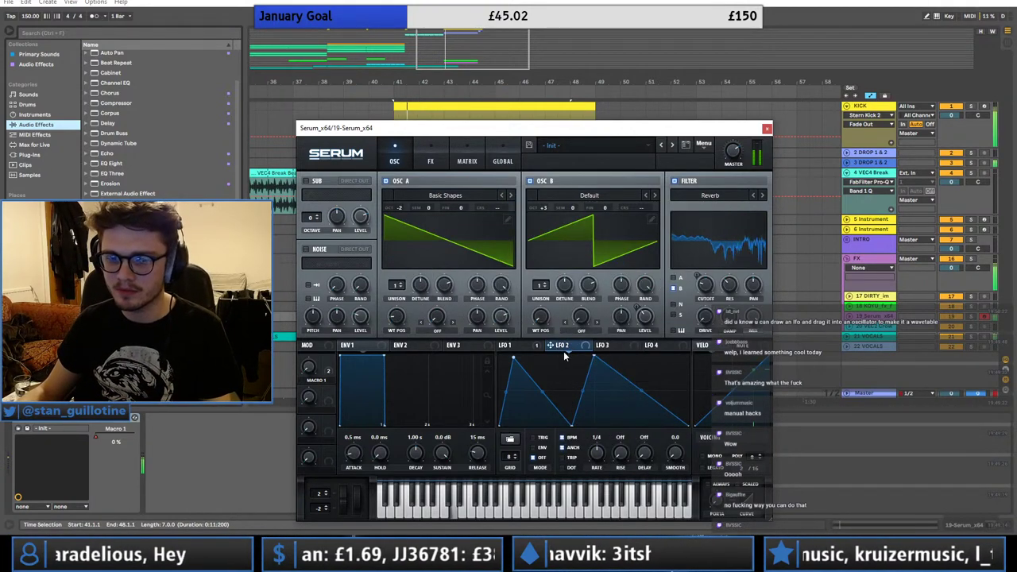
right_click(535, 347)
click(536, 346)
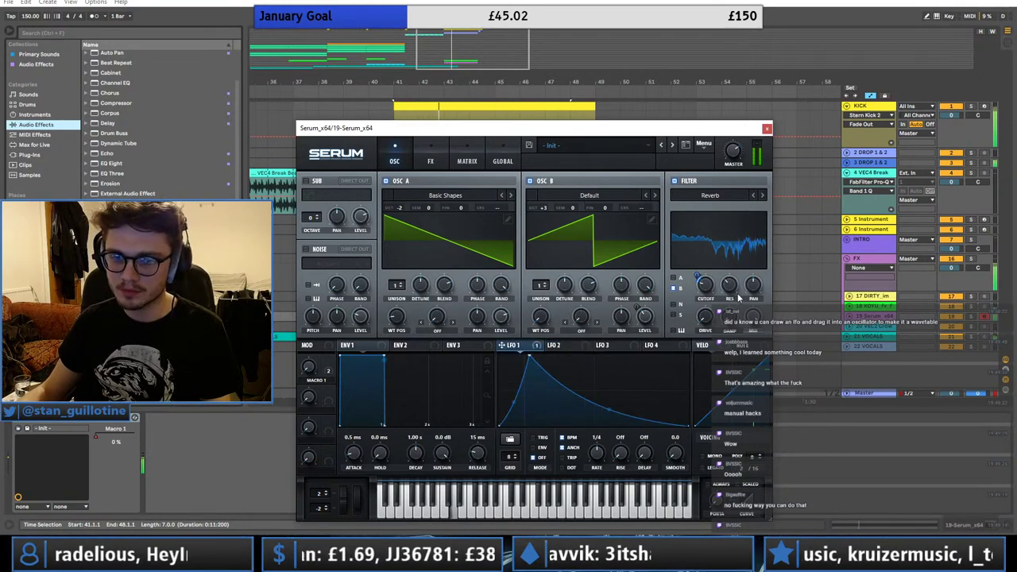
drag(645, 319, 649, 319)
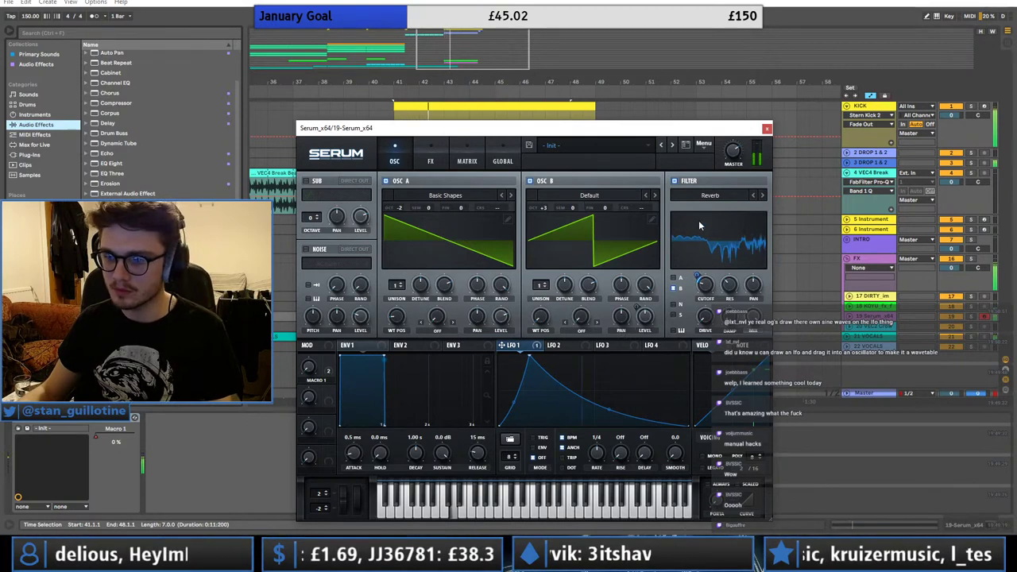
click(767, 129)
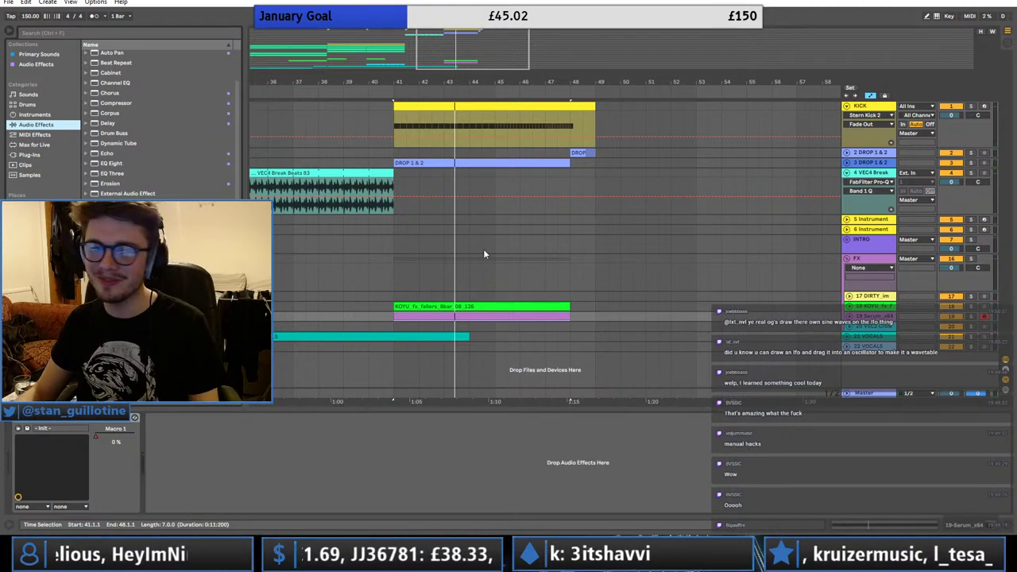
- Play the arrangement before the build-up and from the start of the VEC4 break beat clip at bar 33
click(359, 257)
key(space)
drag(451, 82, 468, 51)
click(398, 172)
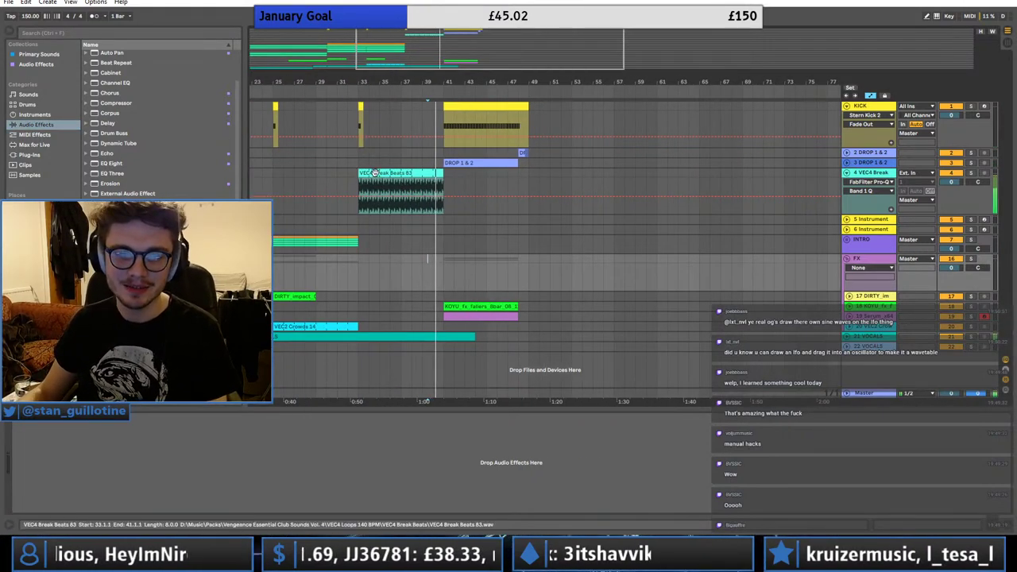
key(space)
key(space)
mouse_move(368, 82)
mouse_down()
mouse_move(360, 65)
mouse_move(361, 78)
mouse_up()
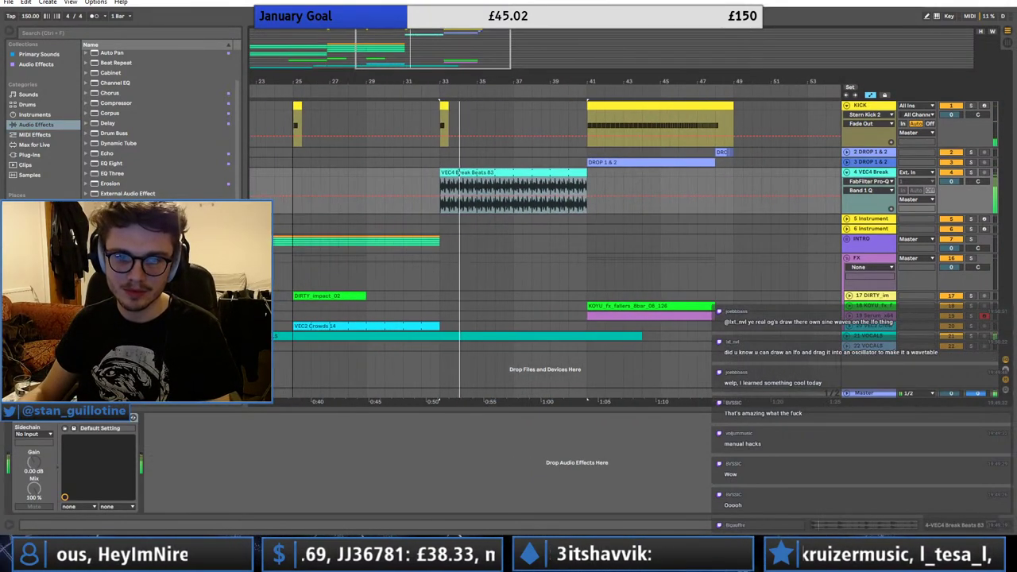
- Stop playback and insert a new audio track below the VEC2 Crowds track
click(883, 328)
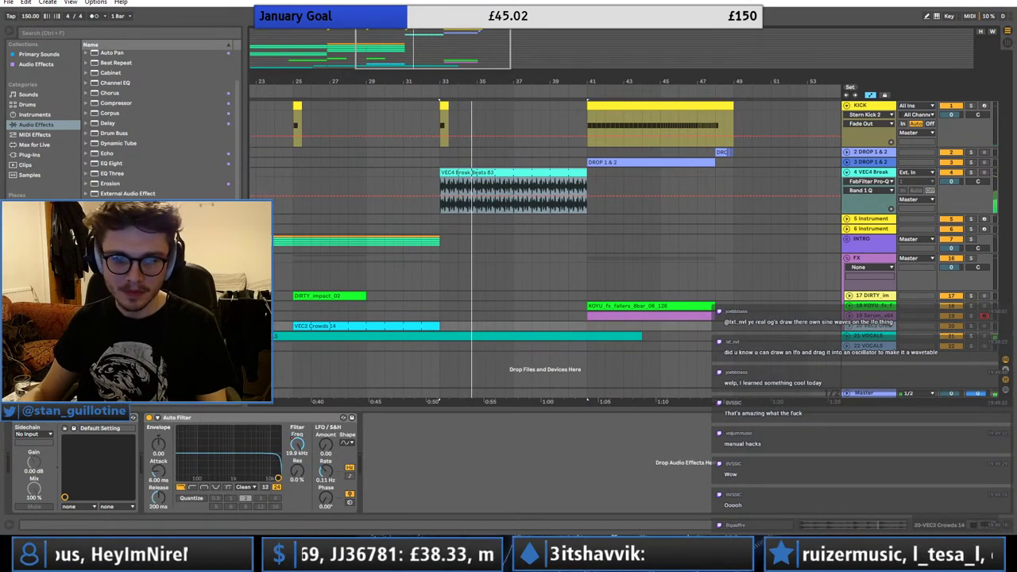
key(space)
key(ctrl+t)
- Switch to Splice, browse the downloaded samples matching "drop", and replace the search with "impact" to look for a hit
key(alt+Tab)
click(213, 181)
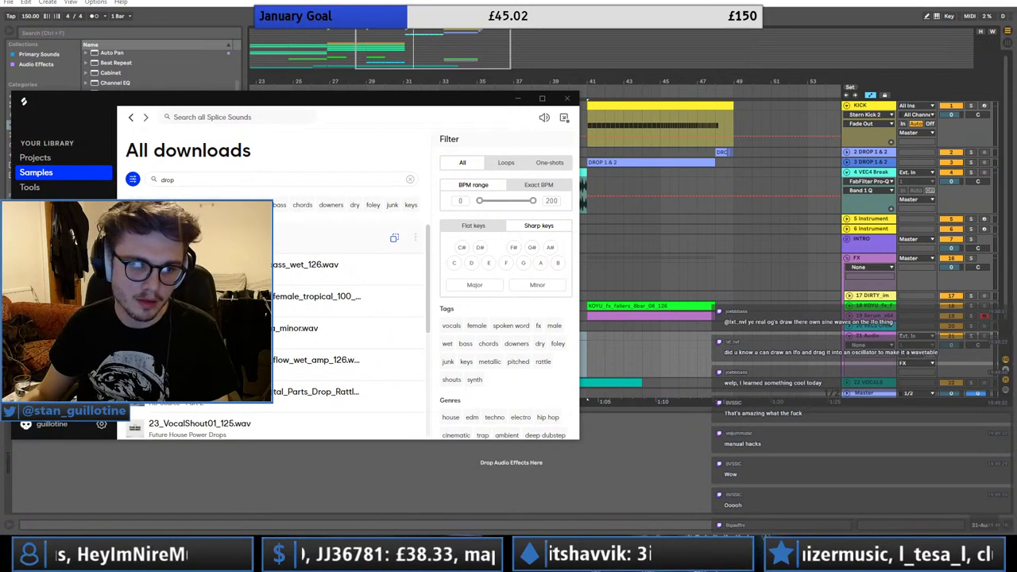
click(394, 270)
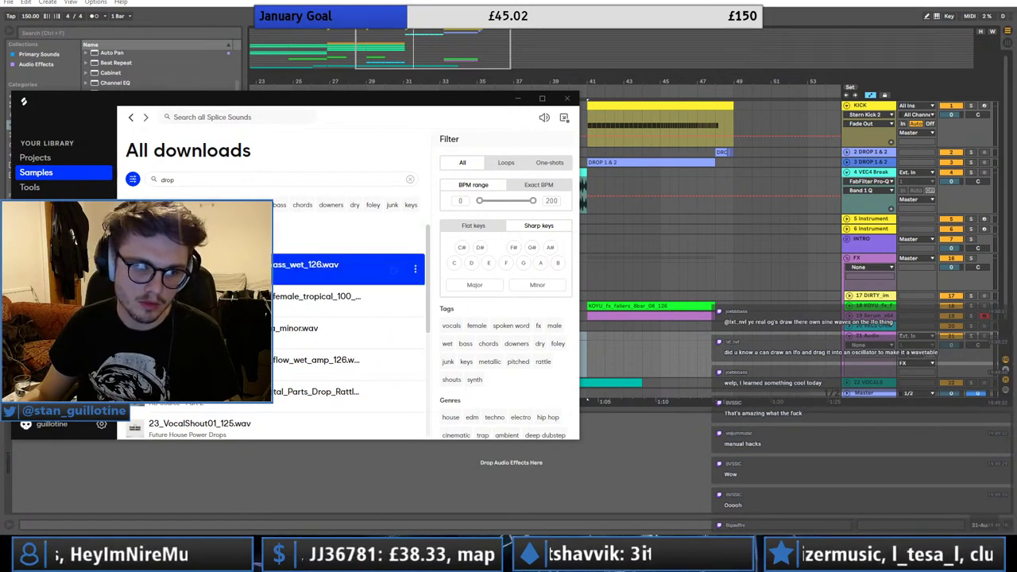
scroll(394, 302, down, 5)
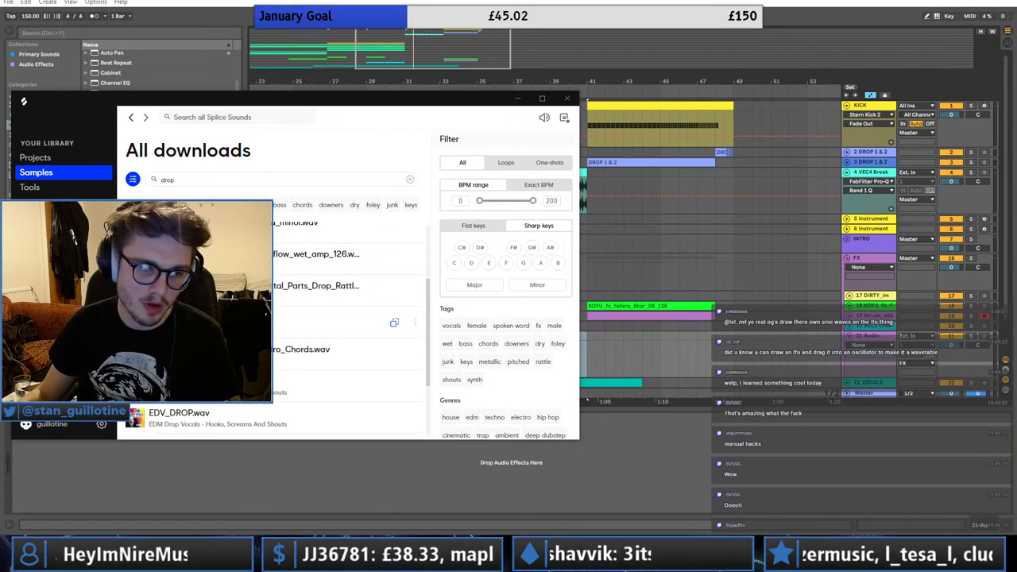
scroll(394, 319, down, 3)
scroll(394, 319, up, 3)
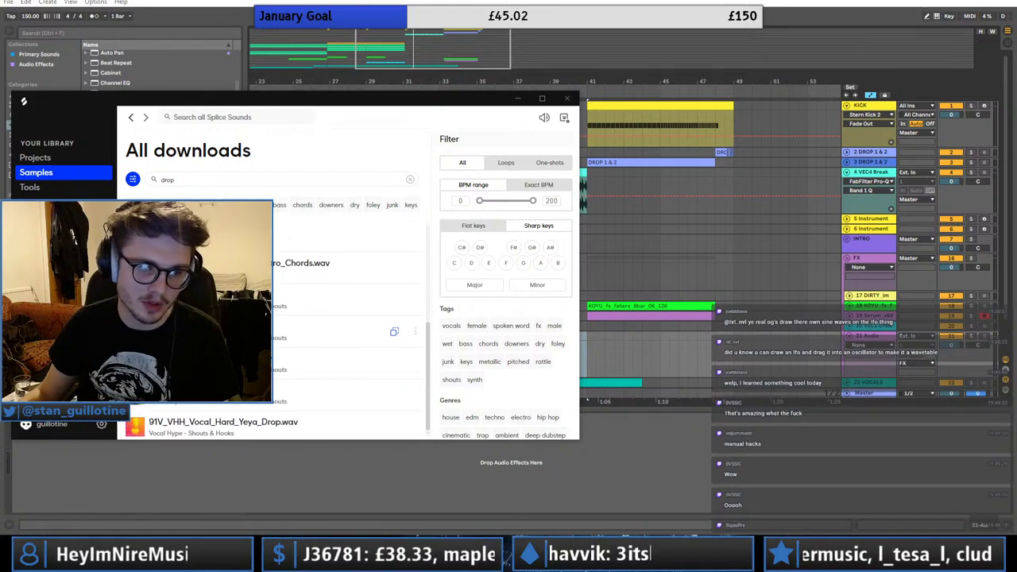
key(BackSpace)
key(BackSpace)
key(BackSpace)
key(BackSpace)
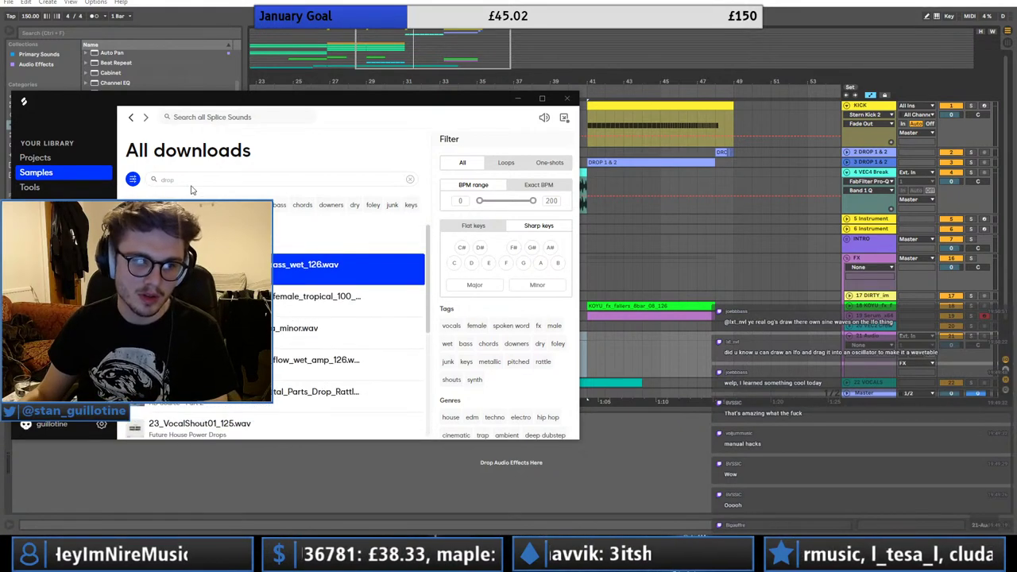
text(impact)
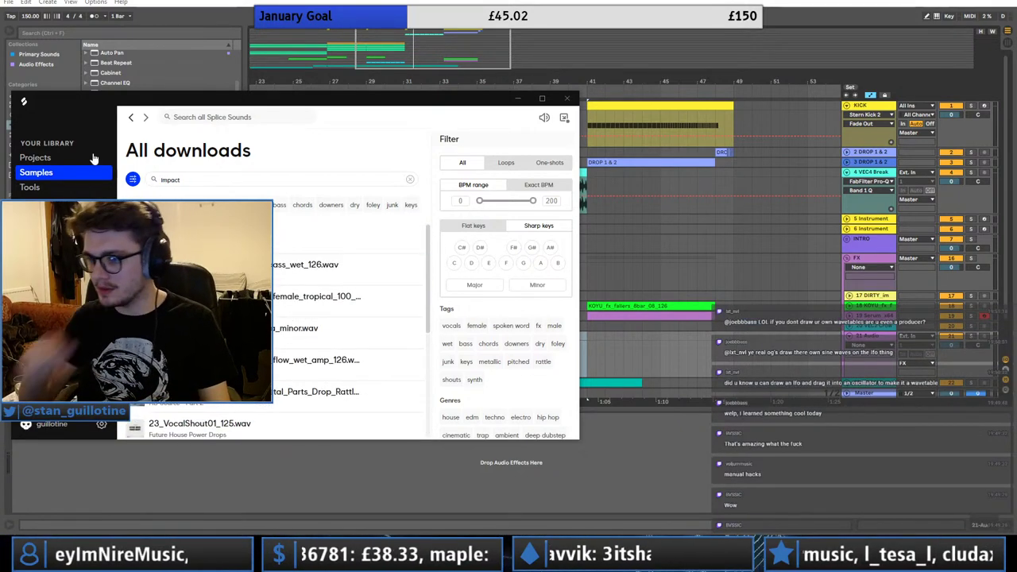
scroll(313, 291, down, 3)
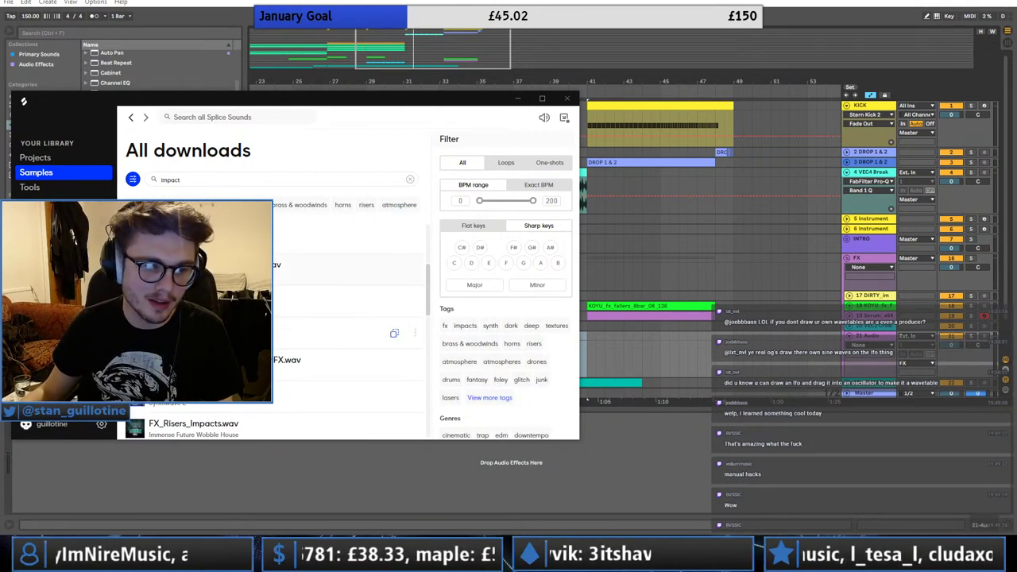
scroll(341, 342, down, 3)
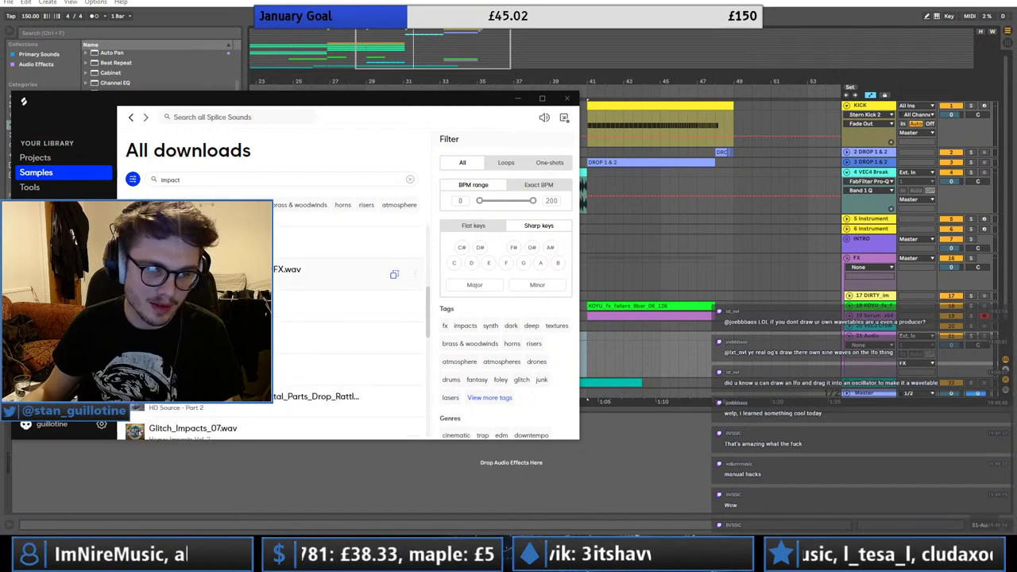
scroll(317, 334, down, 5)
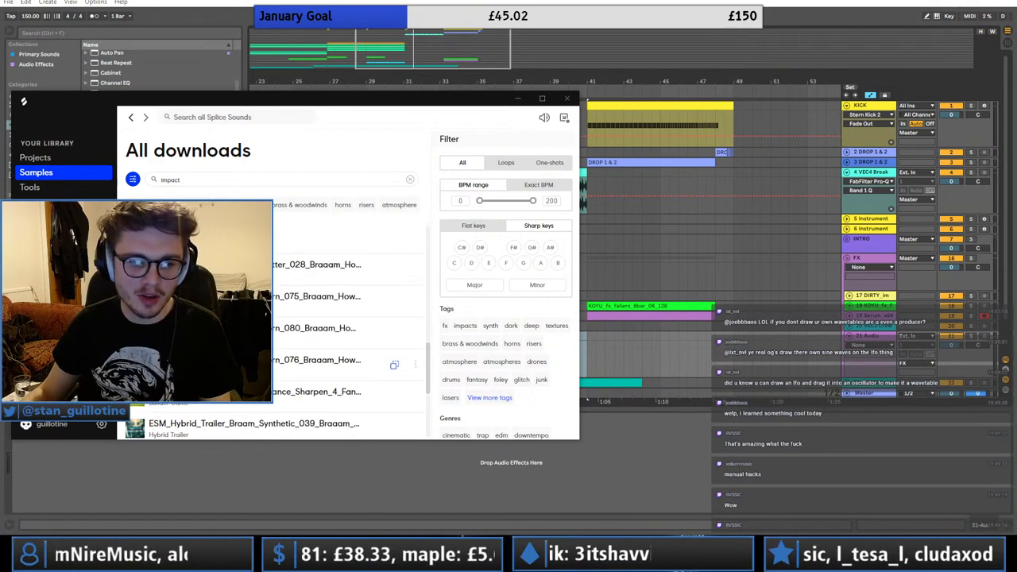
scroll(342, 341, up, 5)
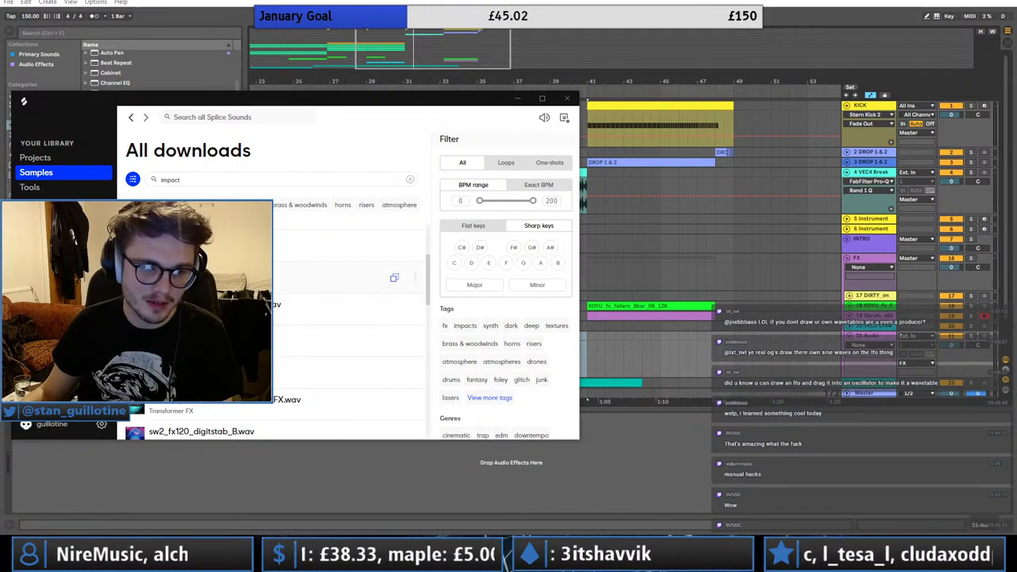
- Place the 2SCOOPS impact sample on the new audio track at bar 33 and lower its volume to -9.6 dB during playback
drag(340, 250, 458, 335)
double_click(458, 335)
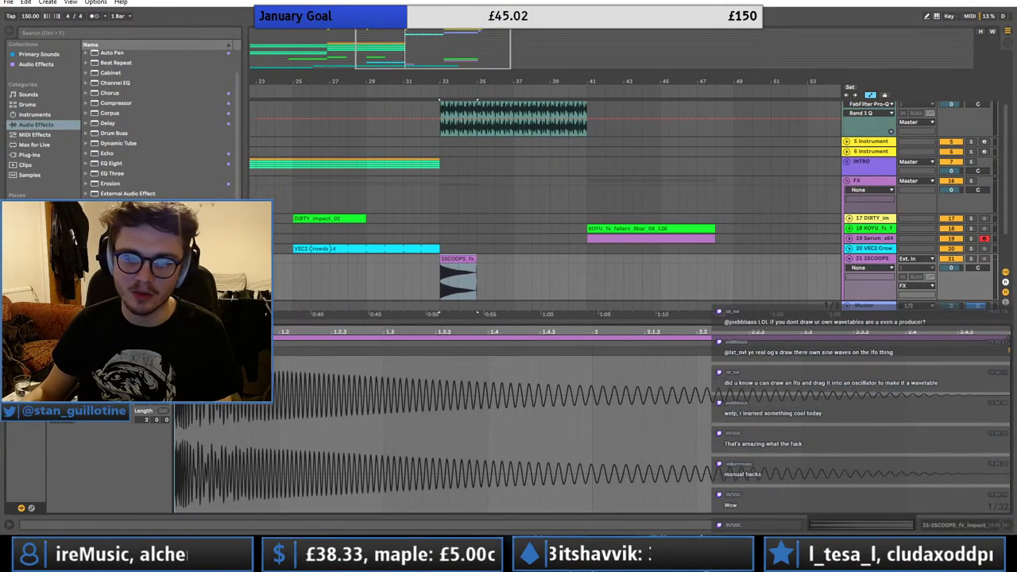
click(880, 258)
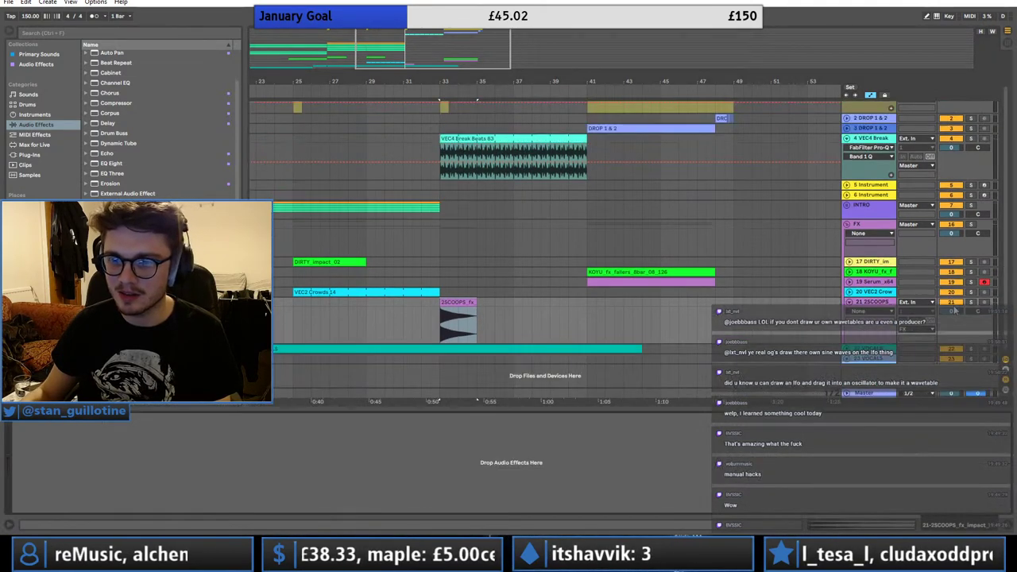
key(space)
drag(954, 310, 953, 327)
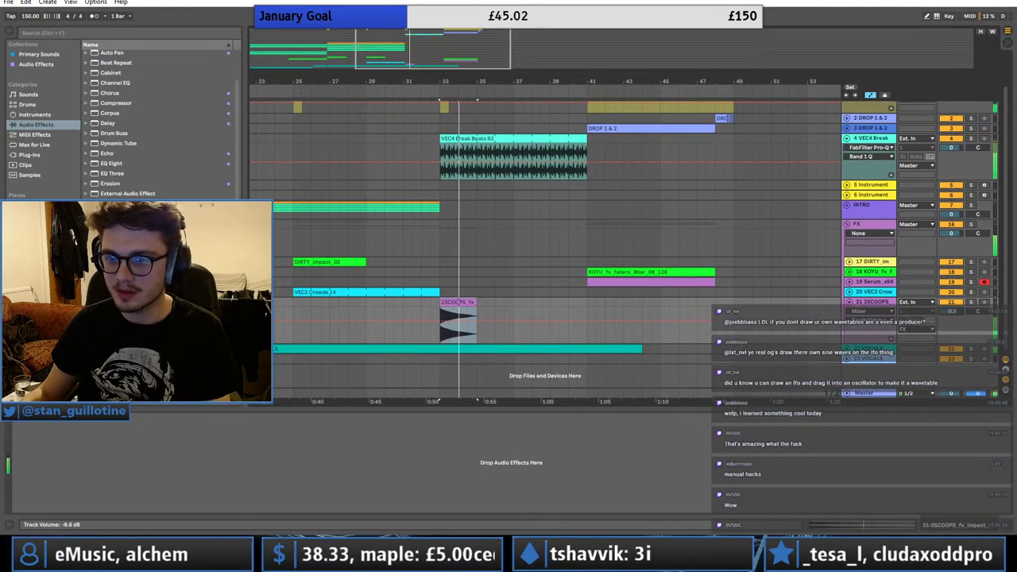
- Replace the impact track with a new MIDI track below VEC2 Crowds and create an empty MIDI clip from bar 33 to 37
scroll(545, 231, up, 1)
right_click(879, 326)
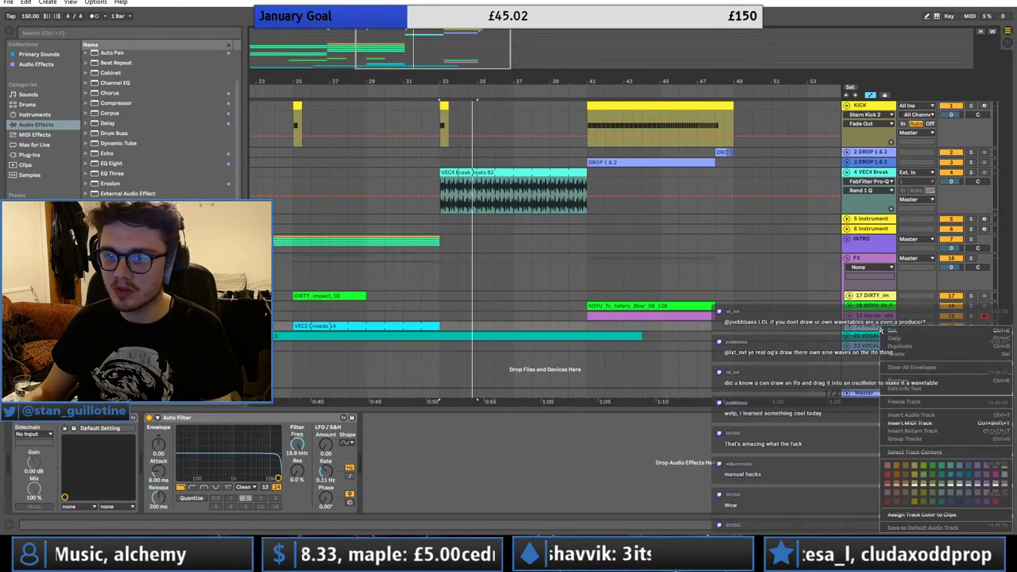
click(908, 425)
click(441, 342)
drag(450, 341, 515, 335)
right_click(515, 335)
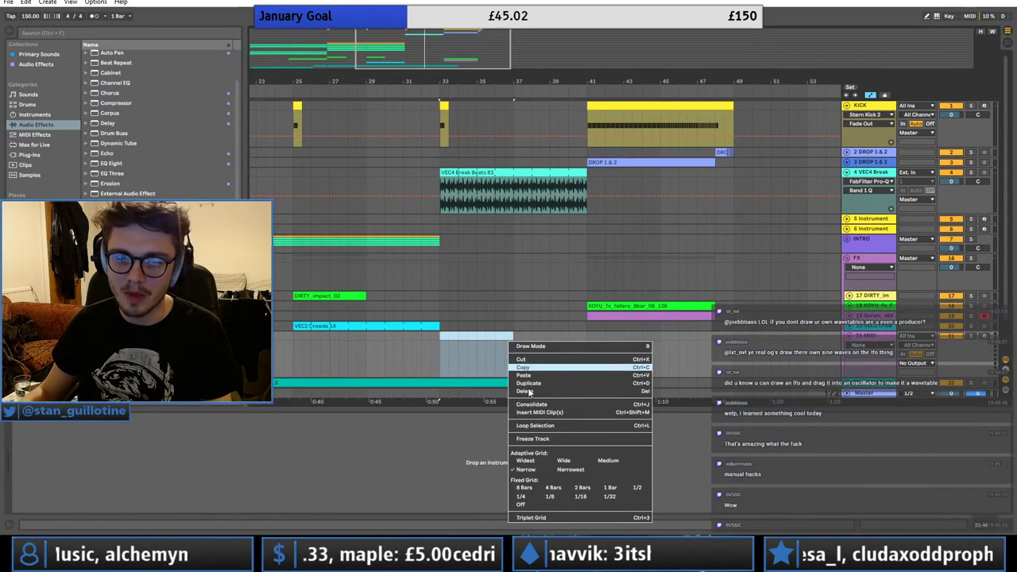
click(540, 418)
- Load the Serum plug-in onto the new MIDI track and close its window
click(40, 155)
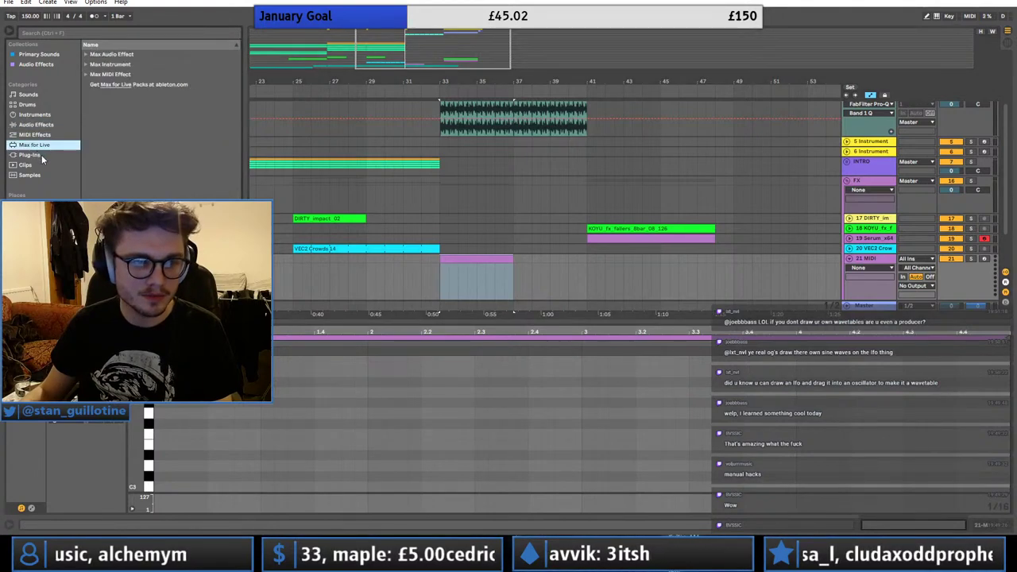
drag(533, 272, 497, 270)
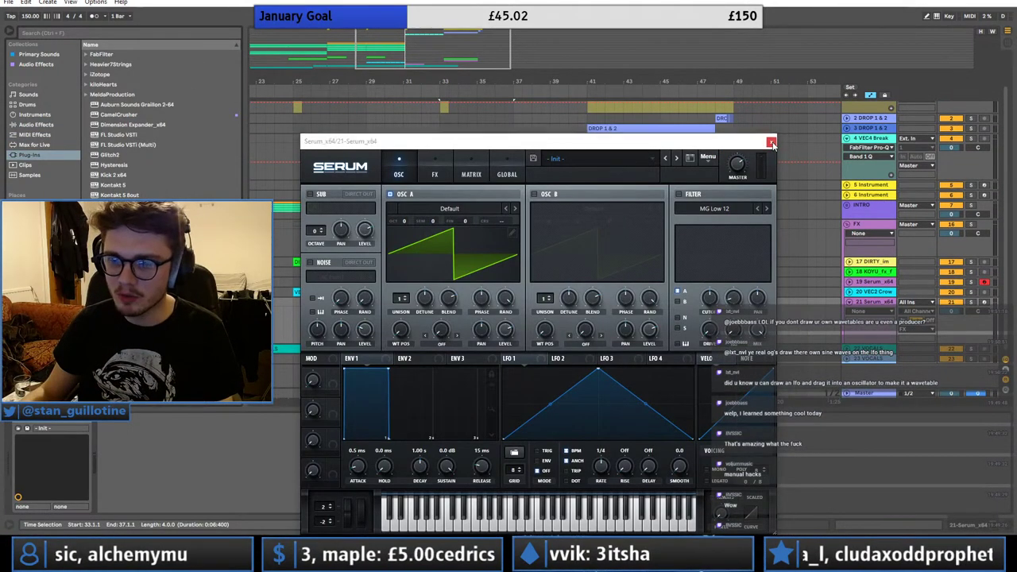
click(770, 142)
- Add a D3 note at the start of the new MIDI clip and extend it across all four bars
key(shift+Tab)
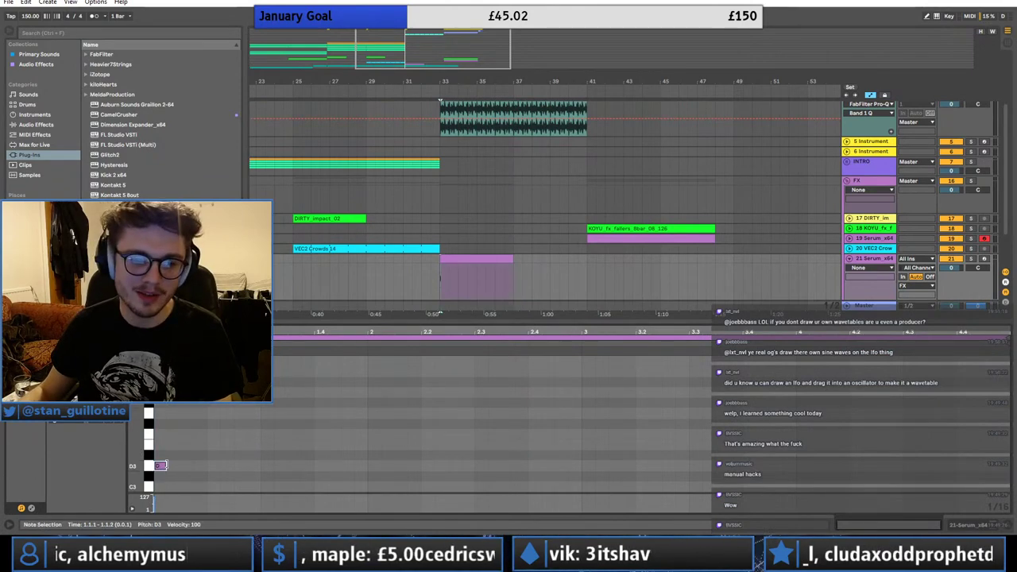
double_click(163, 466)
drag(1000, 470, 1011, 469)
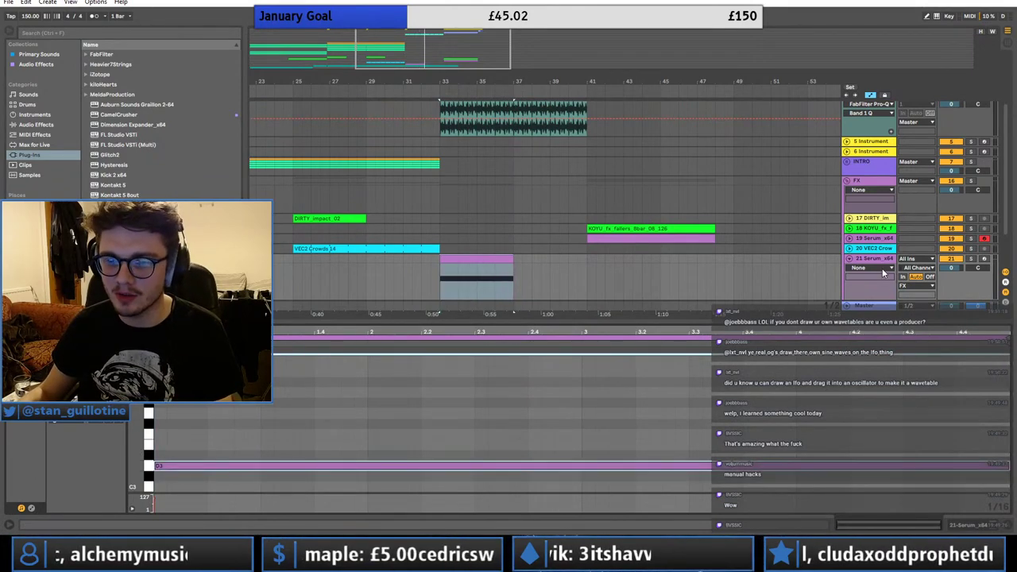
- Open Serum on track 21, disable oscillator A and enable the sub oscillator at octave -2
key(shift+Tab)
click(24, 449)
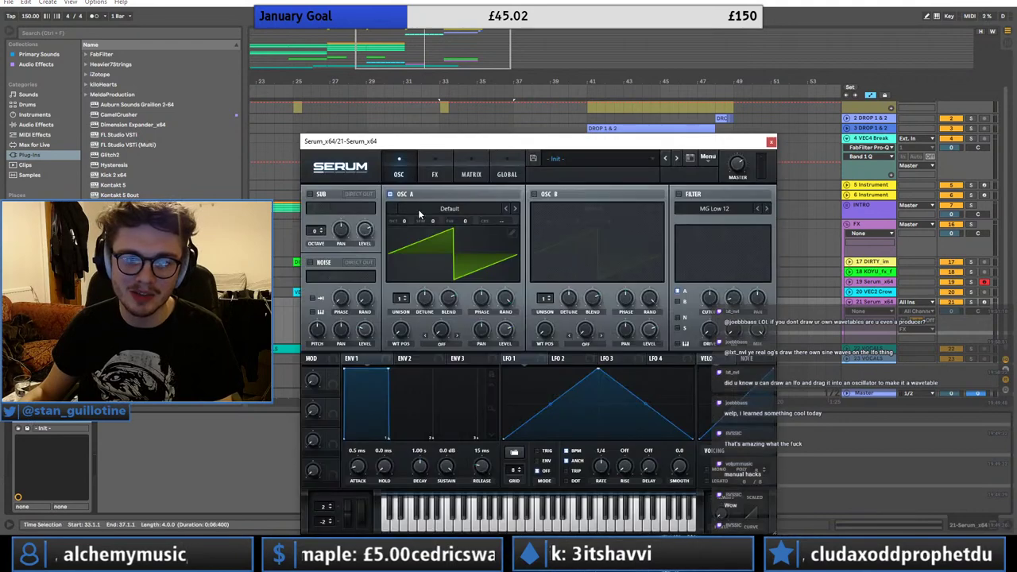
click(388, 194)
click(309, 194)
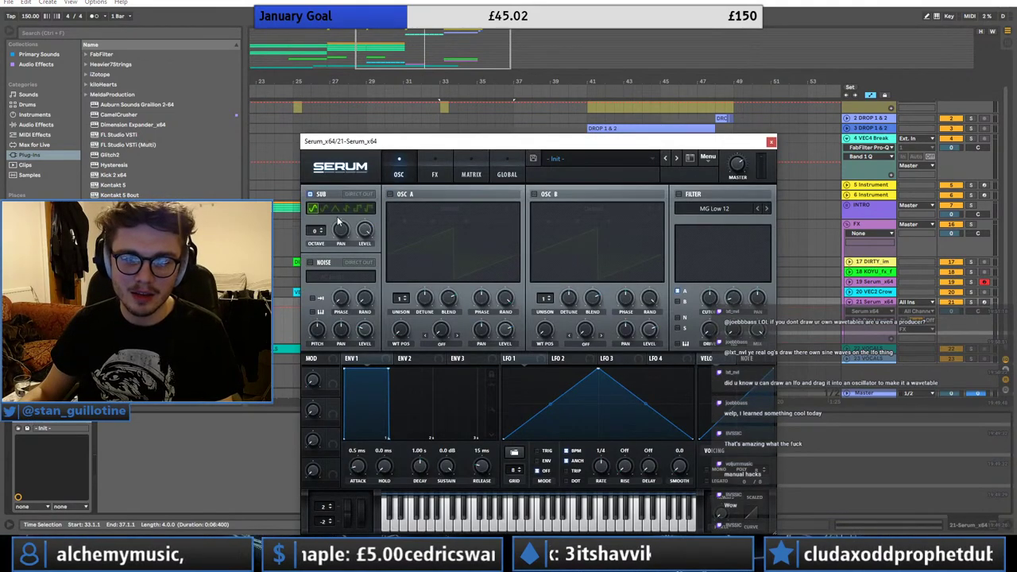
- Route LFO 1 to the master tuning in Serum's modulation matrix with an amount of 12
click(471, 174)
click(354, 208)
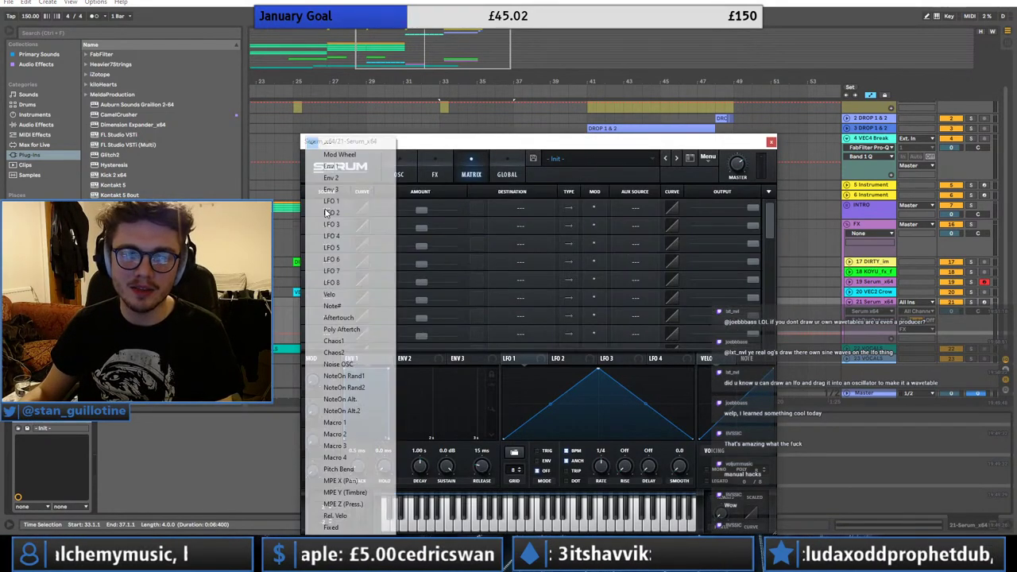
click(357, 207)
click(520, 208)
mouse_move(524, 300)
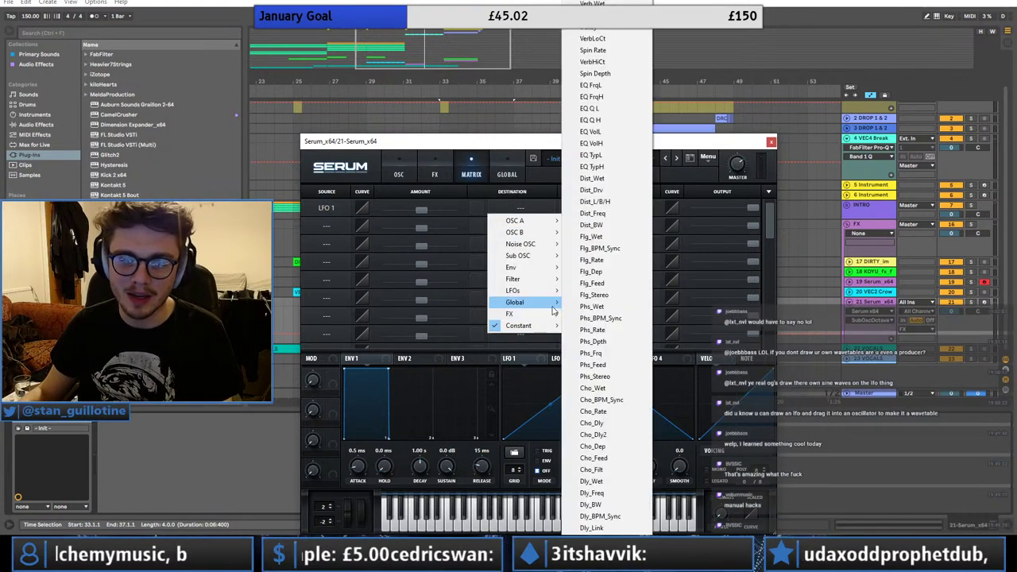
click(575, 304)
drag(422, 213, 427, 211)
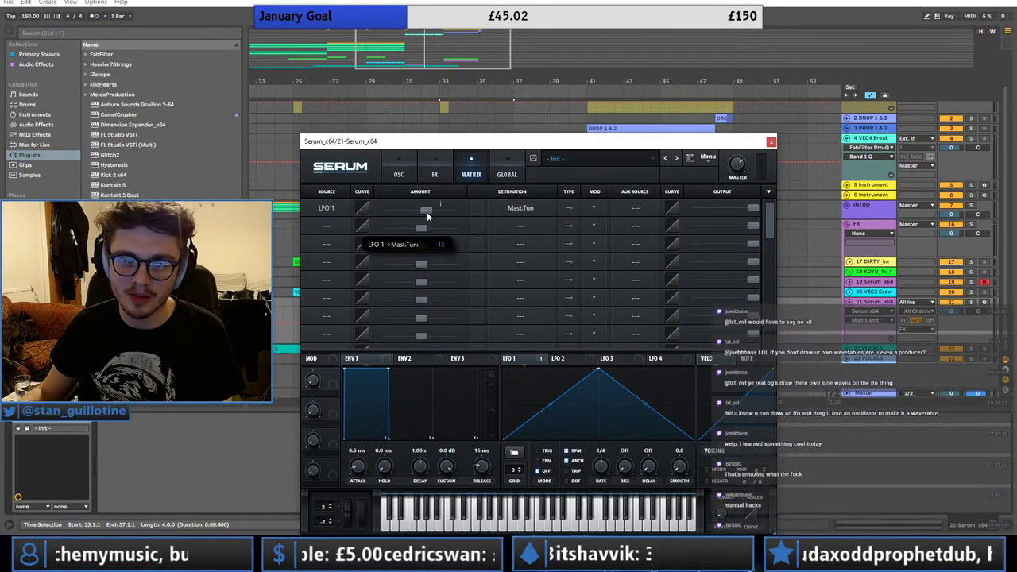
click(567, 210)
- Reshape LFO 1 into a steep falling curve in envelope mode with a 4 bar rate
drag(599, 368, 550, 405)
double_click(548, 389)
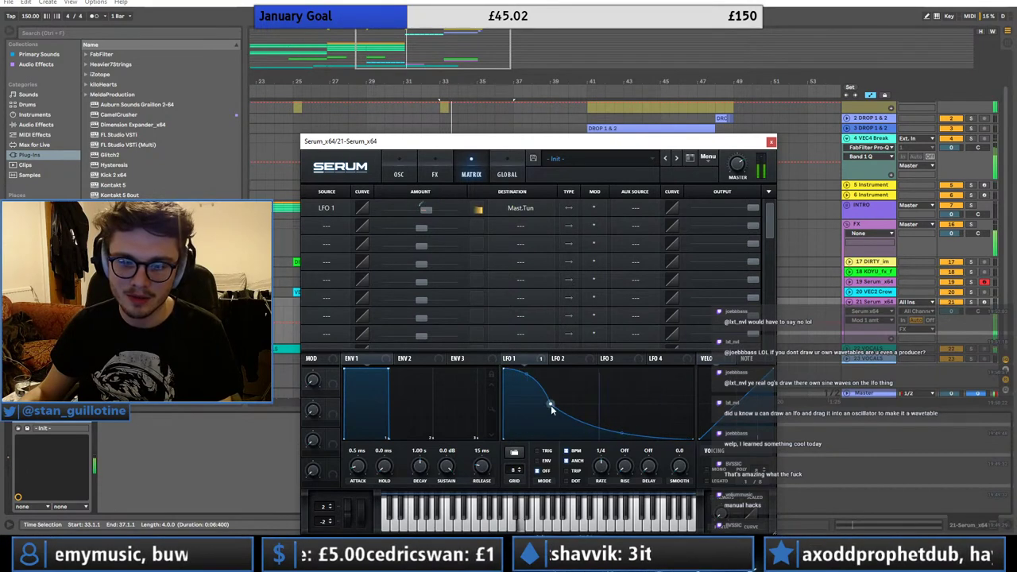
click(573, 463)
drag(601, 466, 599, 483)
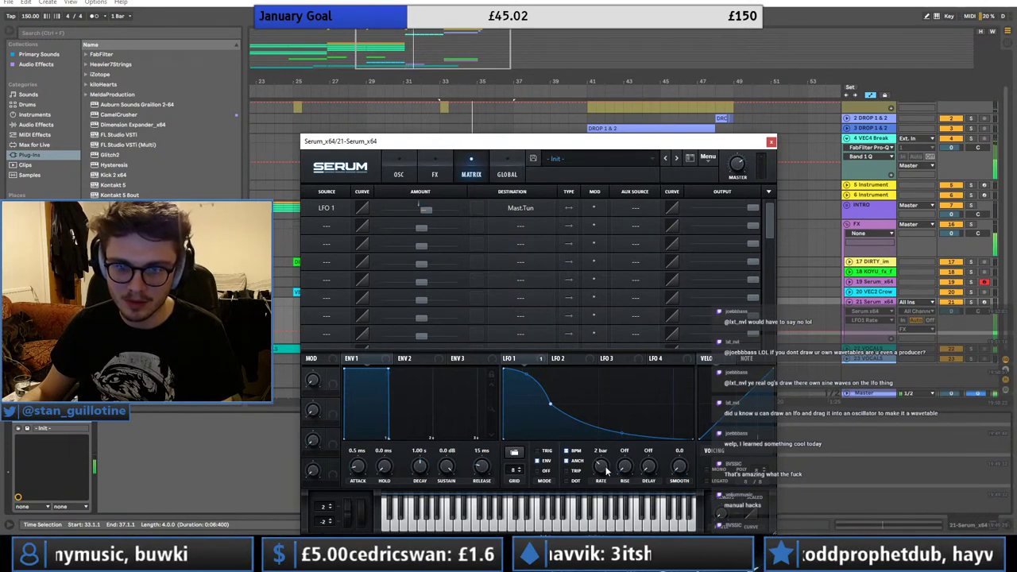
drag(605, 475, 606, 481)
drag(551, 405, 526, 421)
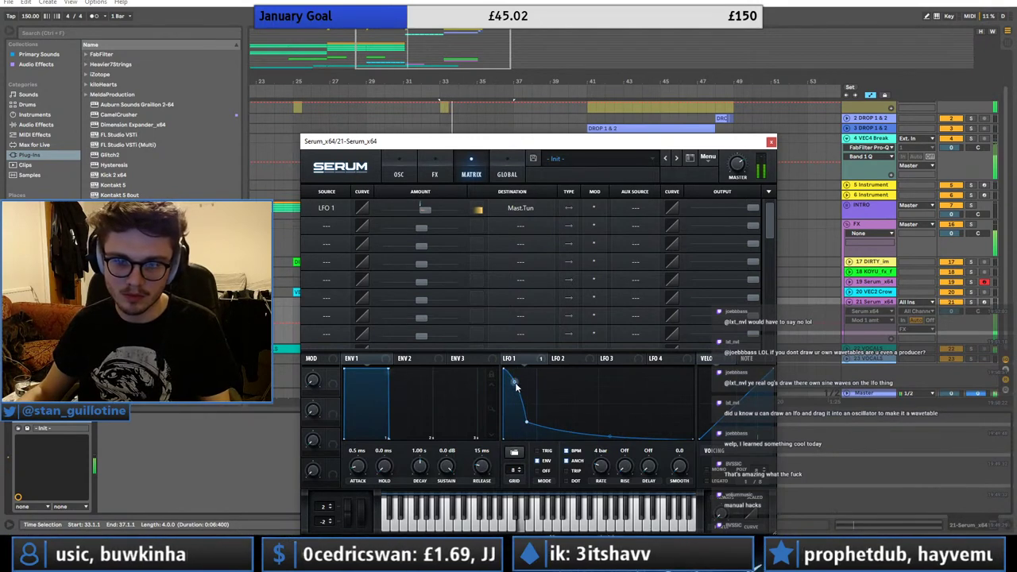
drag(516, 394, 517, 401)
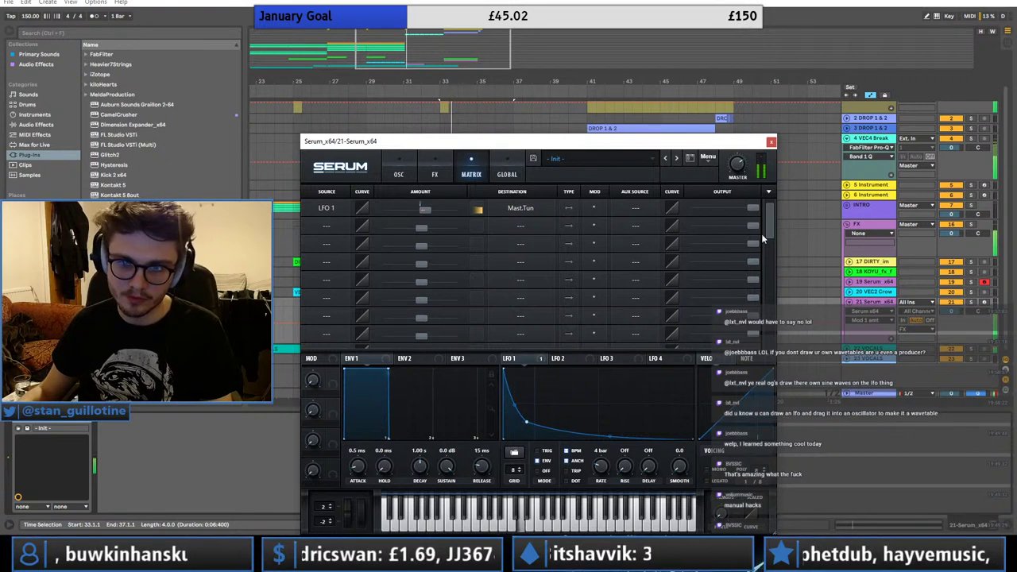
- Reopen track 21's Serum oscillator page and assign LFO 2 to the sub oscillator's level
click(885, 284)
scroll(886, 284, up, 2)
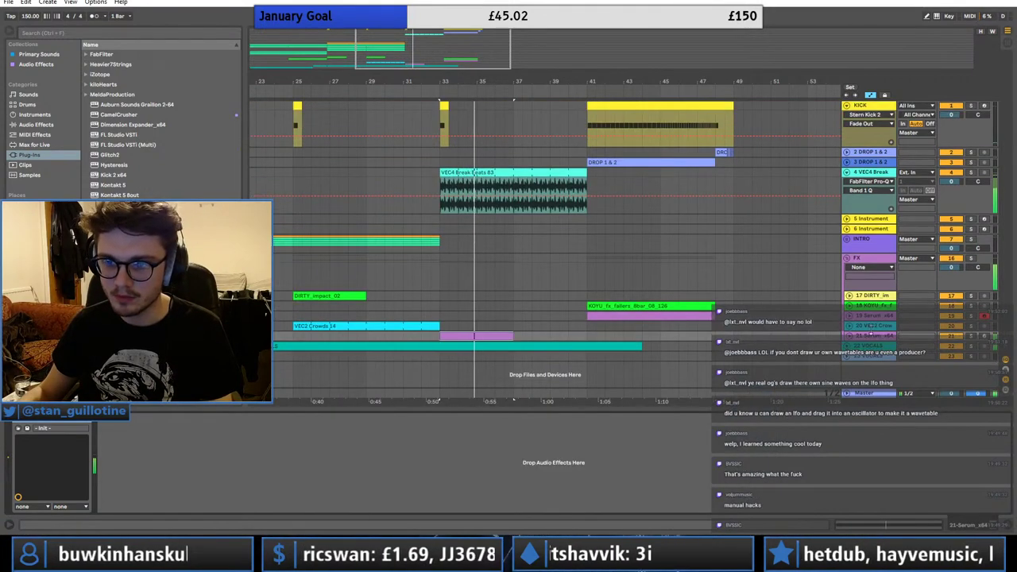
click(511, 364)
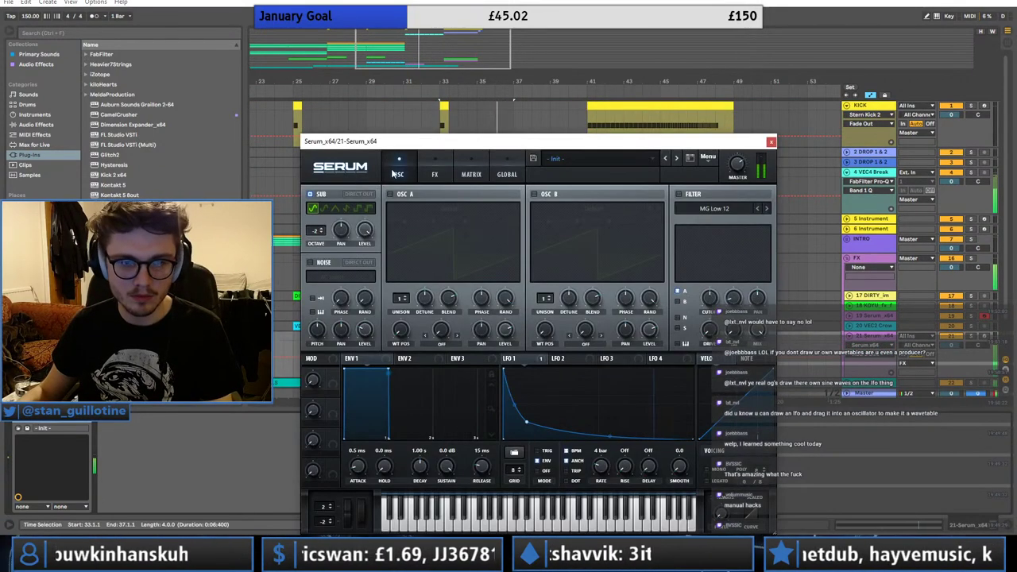
drag(558, 359, 362, 233)
drag(362, 233, 357, 194)
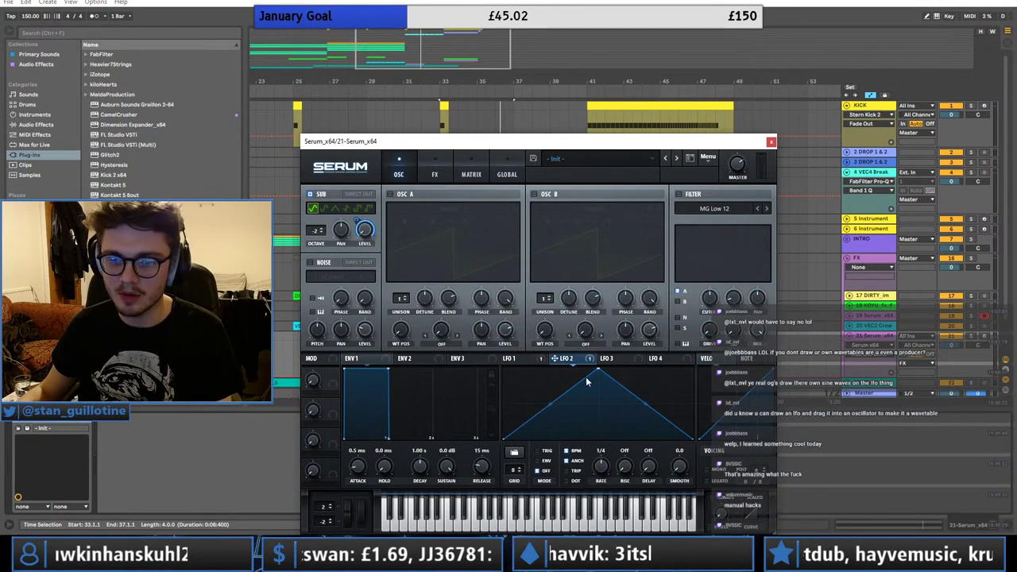
- Shape LFO 2 into a falling curve with an added point, using envelope mode and an 8 bar rate, and close Serum
drag(598, 369, 503, 366)
drag(600, 466, 591, 482)
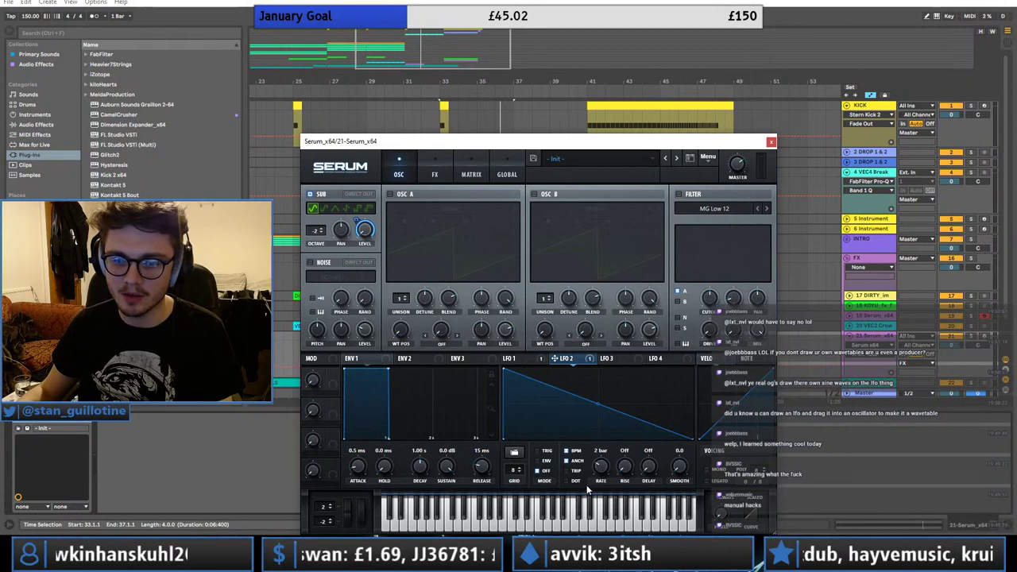
click(515, 359)
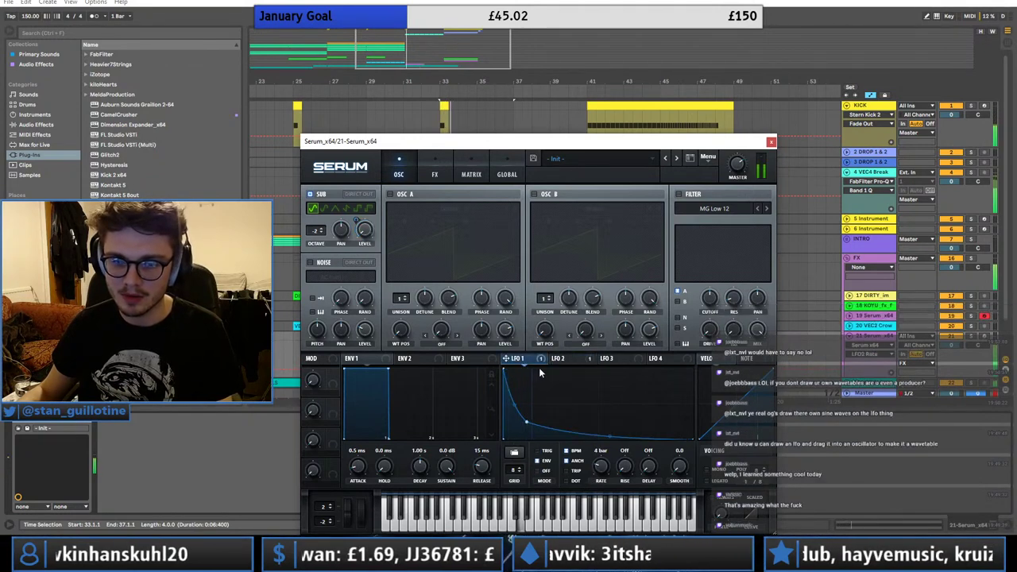
click(562, 359)
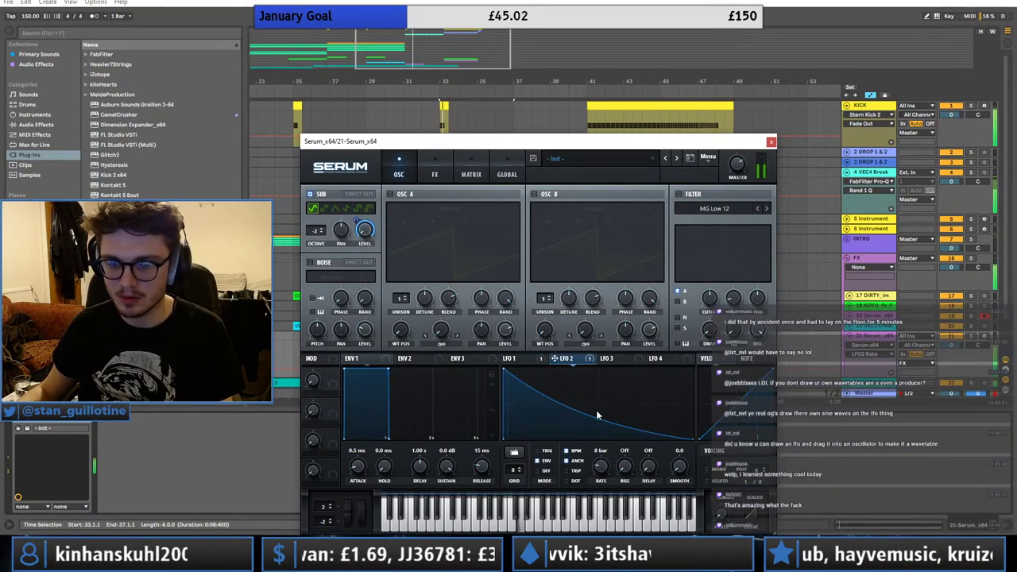
double_click(547, 403)
drag(549, 406, 550, 412)
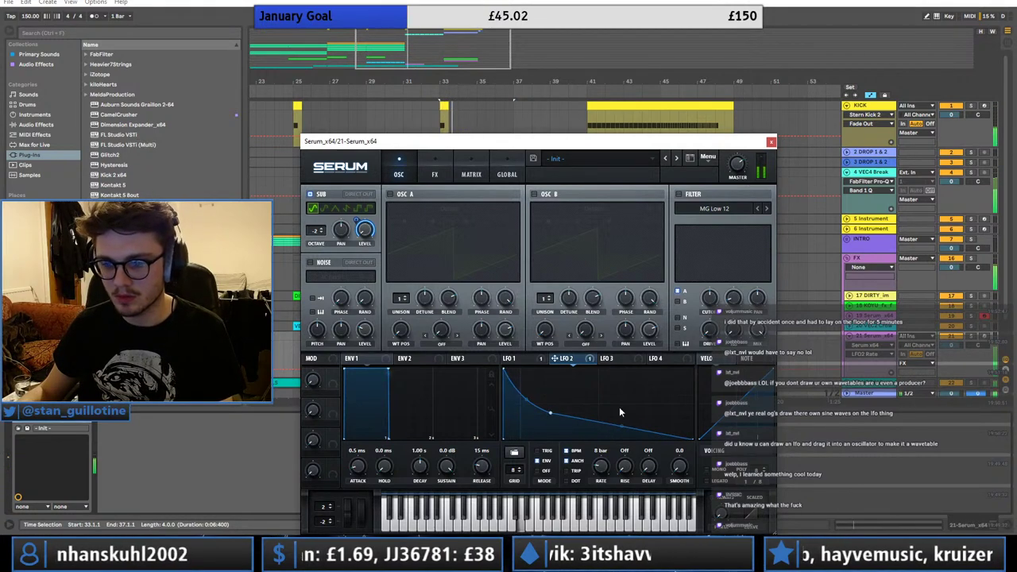
click(770, 141)
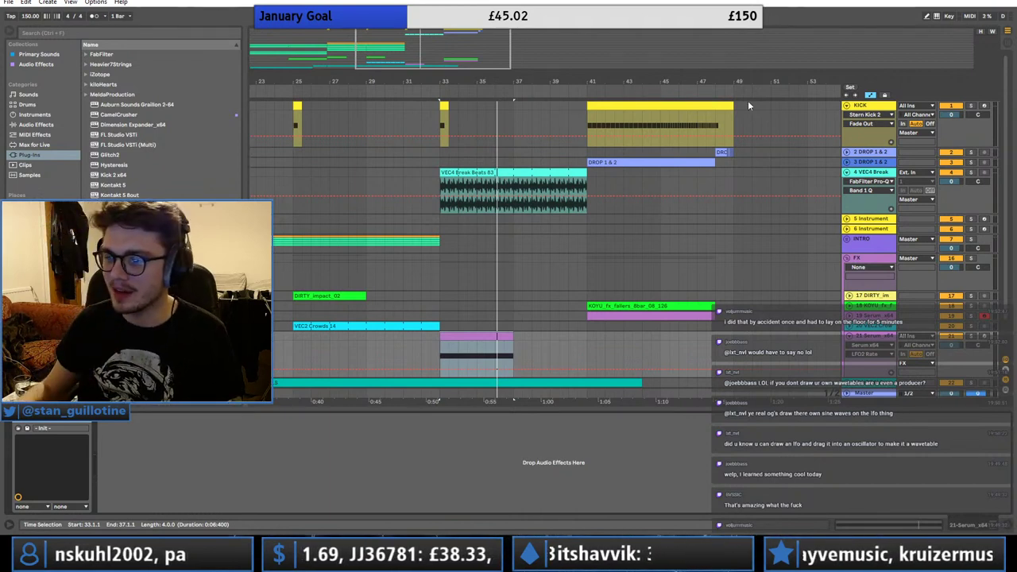
- Fold the new Serum track and insert an audio track directly below it
click(849, 336)
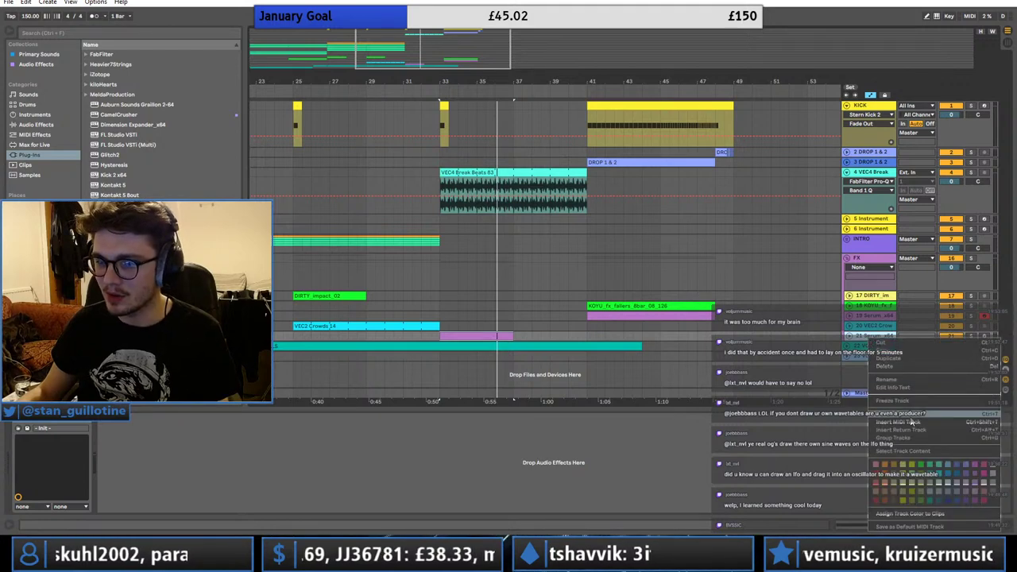
key(ctrl+t)
click(504, 354)
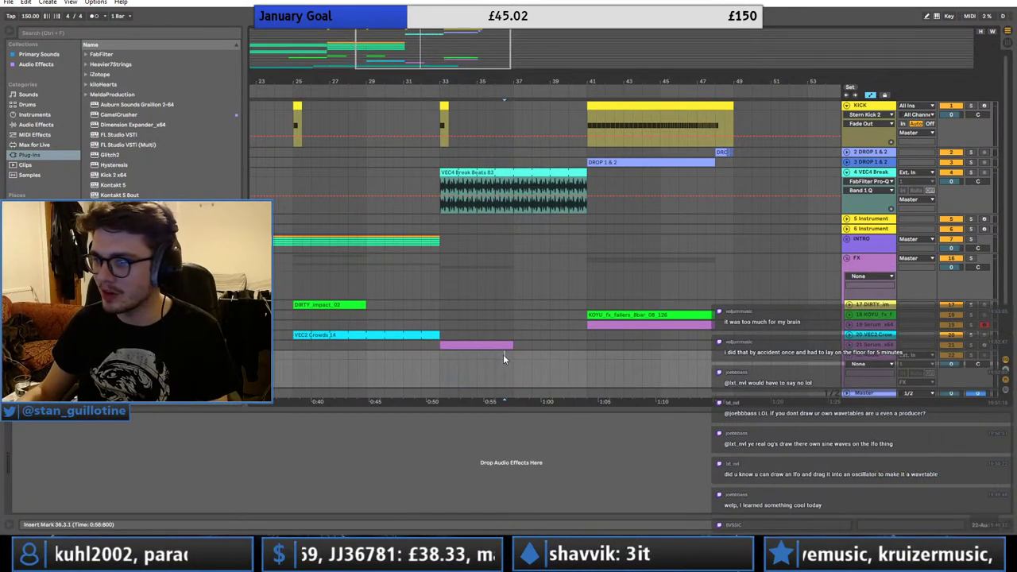
scroll(473, 323, down, 2)
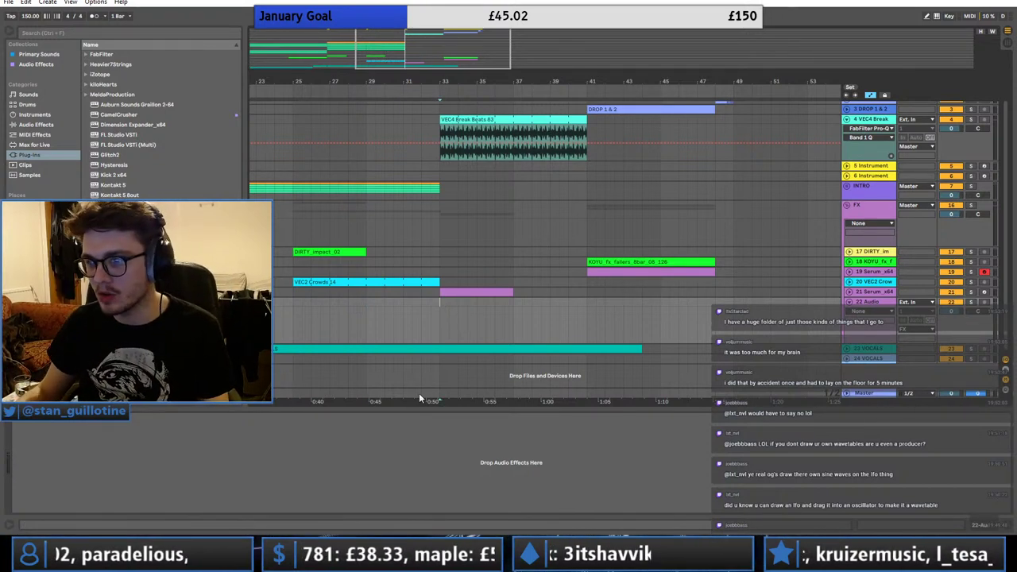
- Search the Splice downloads for "riser", place the KSHMR Medium Sweep sample from bar 44 to 48 and lower its track to -9.0 dB
click(344, 548)
drag(230, 181, 61, 179)
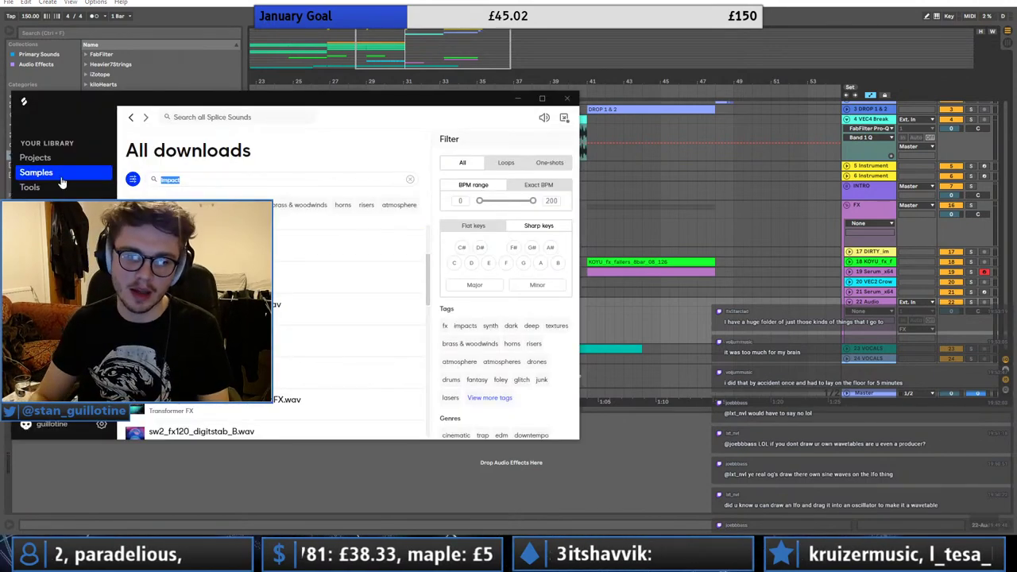
text(riser)
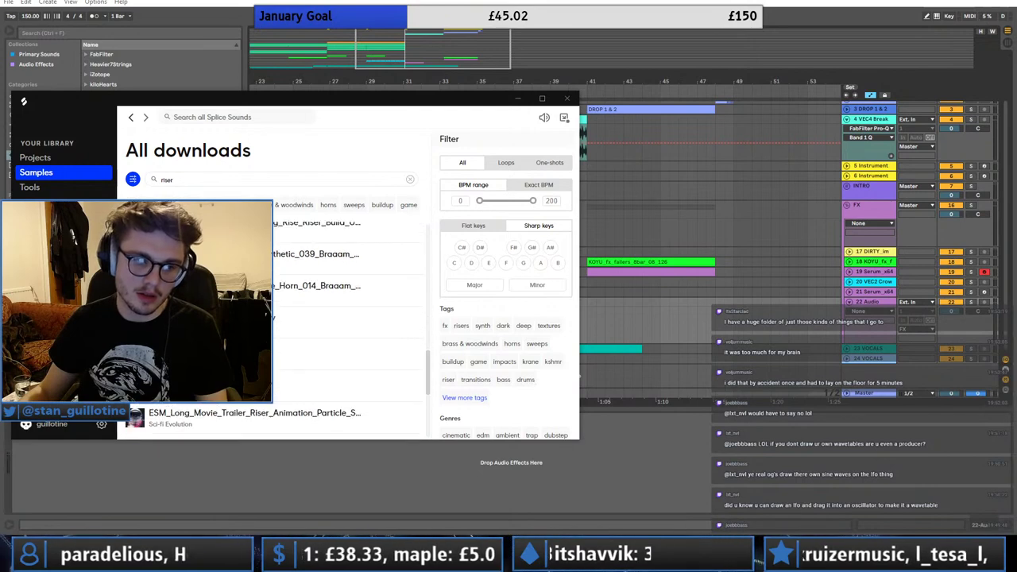
drag(357, 318, 647, 311)
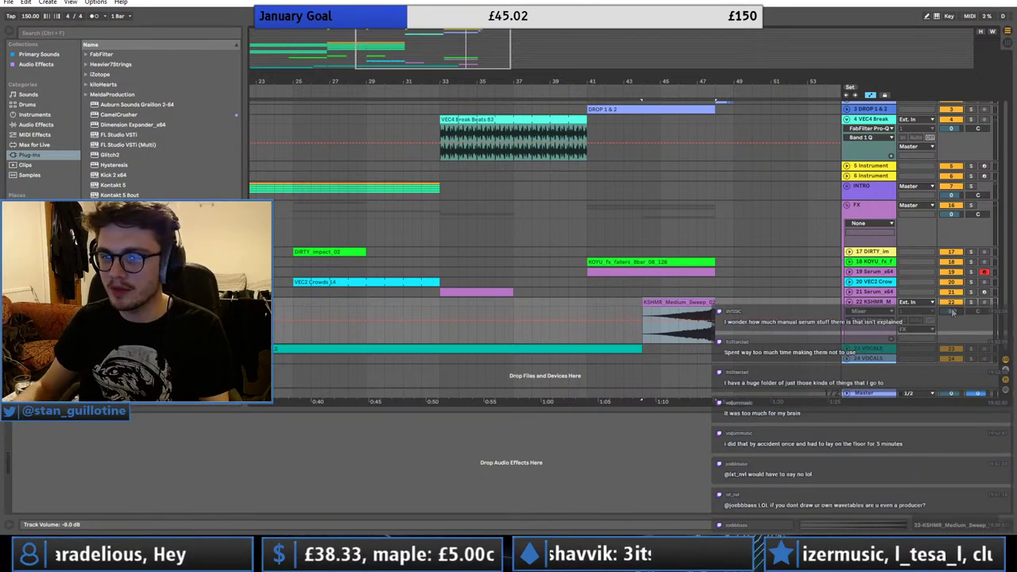
- Add FabFilter Pro-Q 3 to the KSHMR sweep track with a 12 dB/oct low cut at about 417 Hz and Q 0.5
click(725, 349)
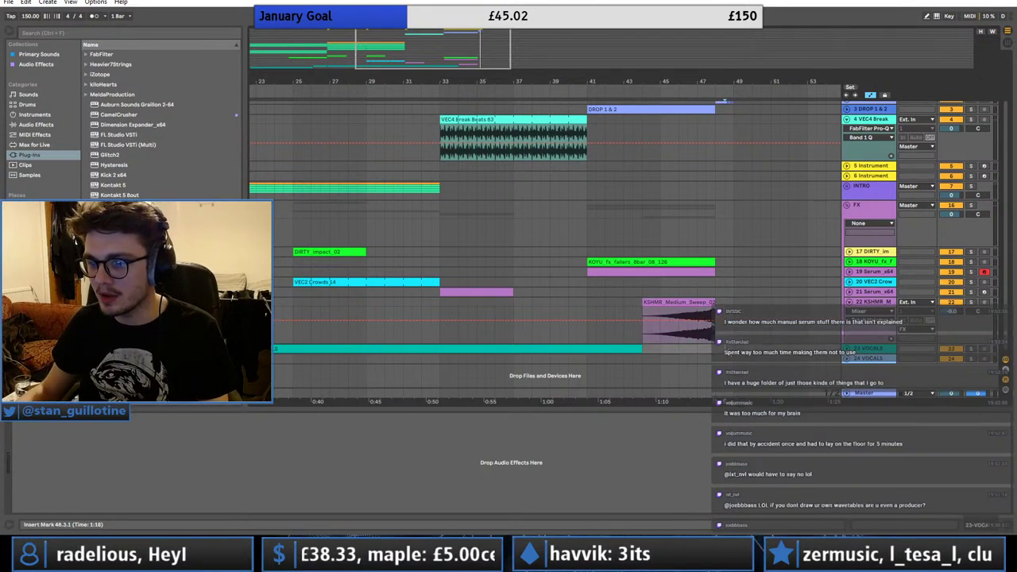
click(698, 337)
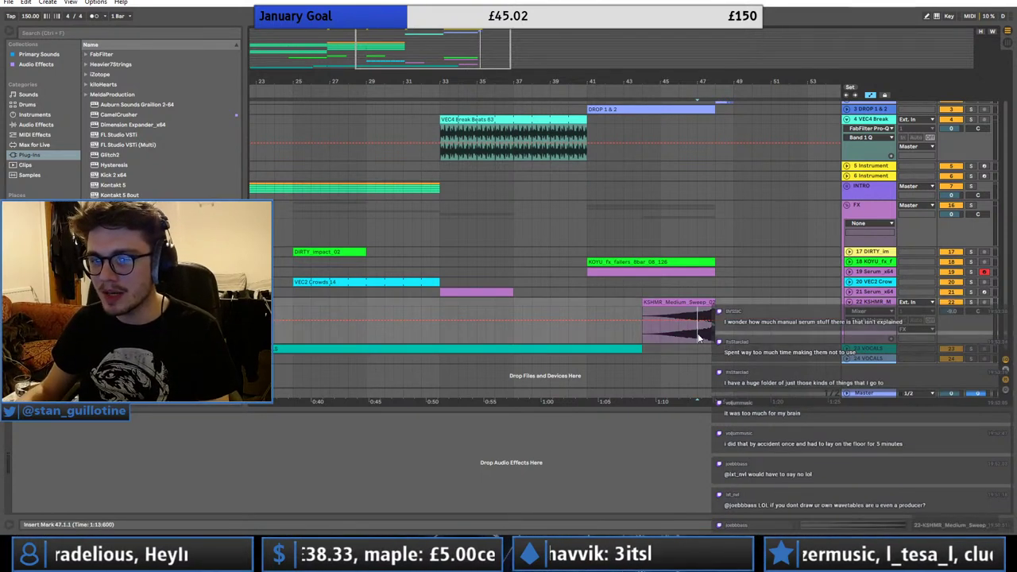
click(48, 64)
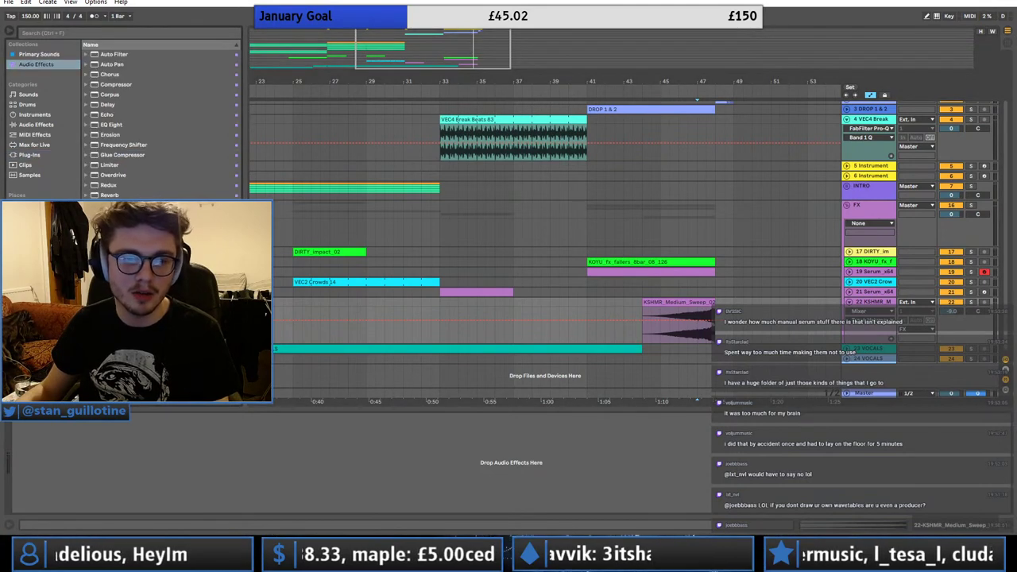
double_click(336, 273)
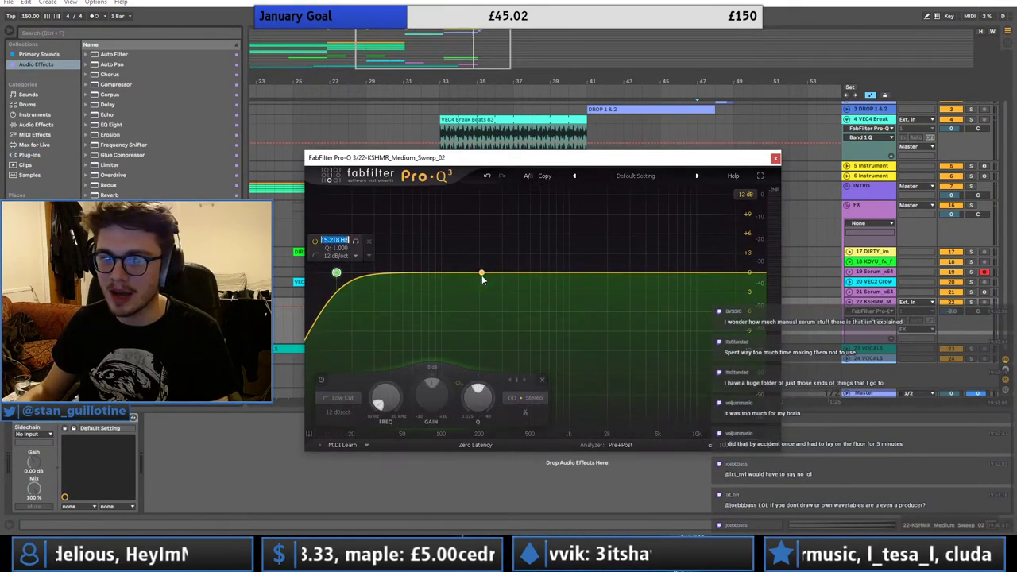
key(space)
drag(336, 272, 520, 309)
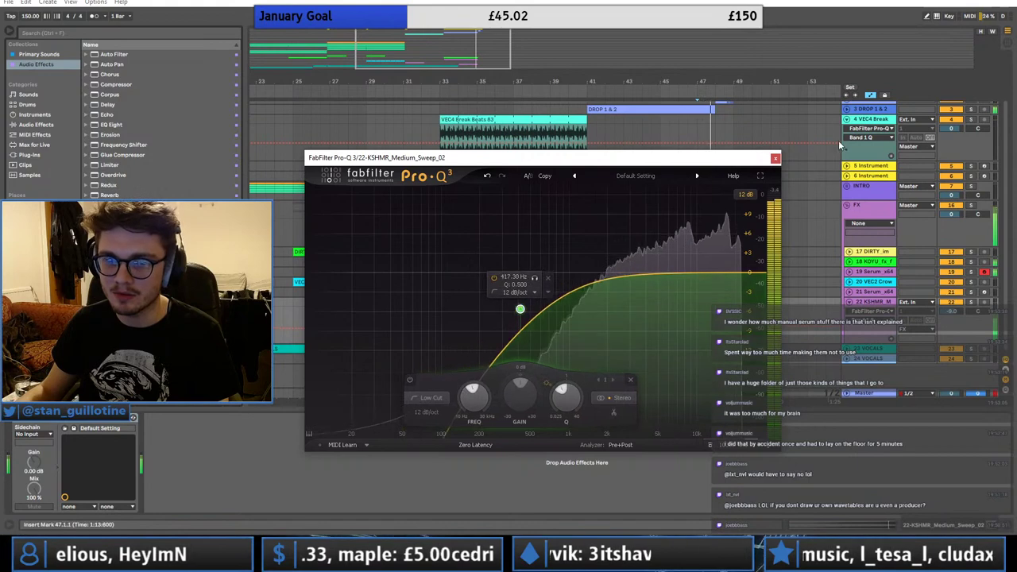
click(775, 158)
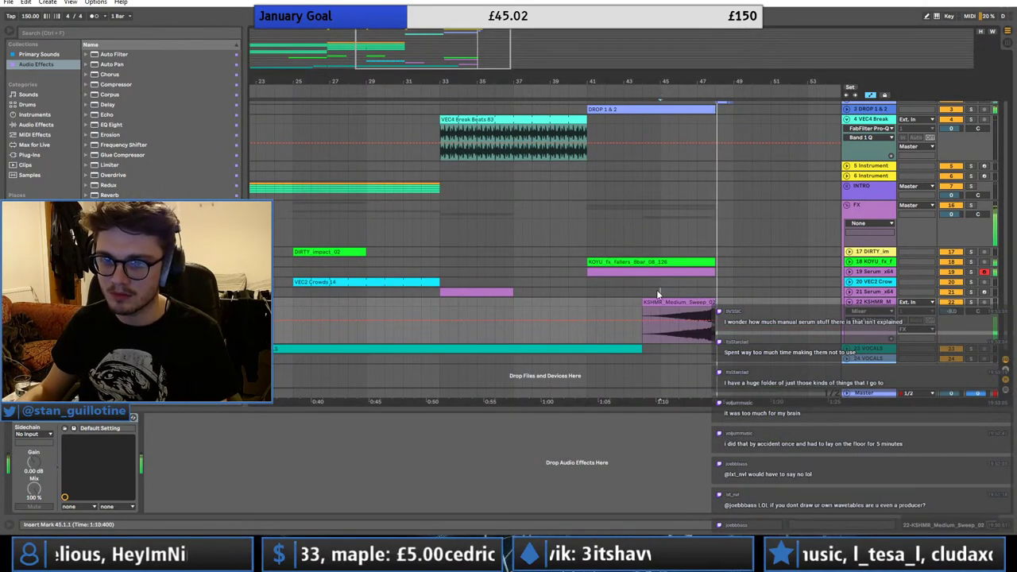
- Play back the build-up from bar 45 into the drop, and again from bar 41
click(875, 272)
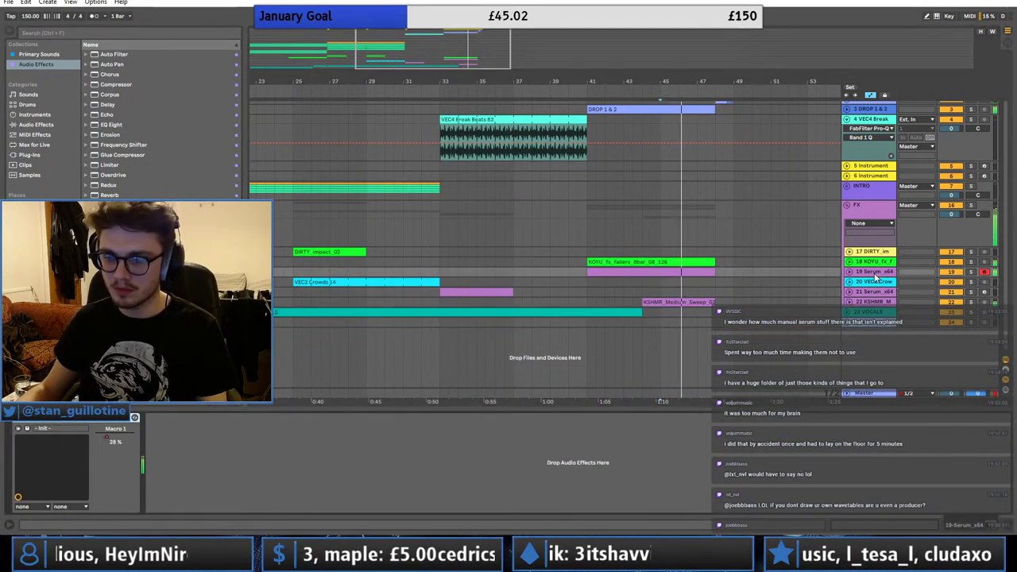
scroll(760, 275, up, 2)
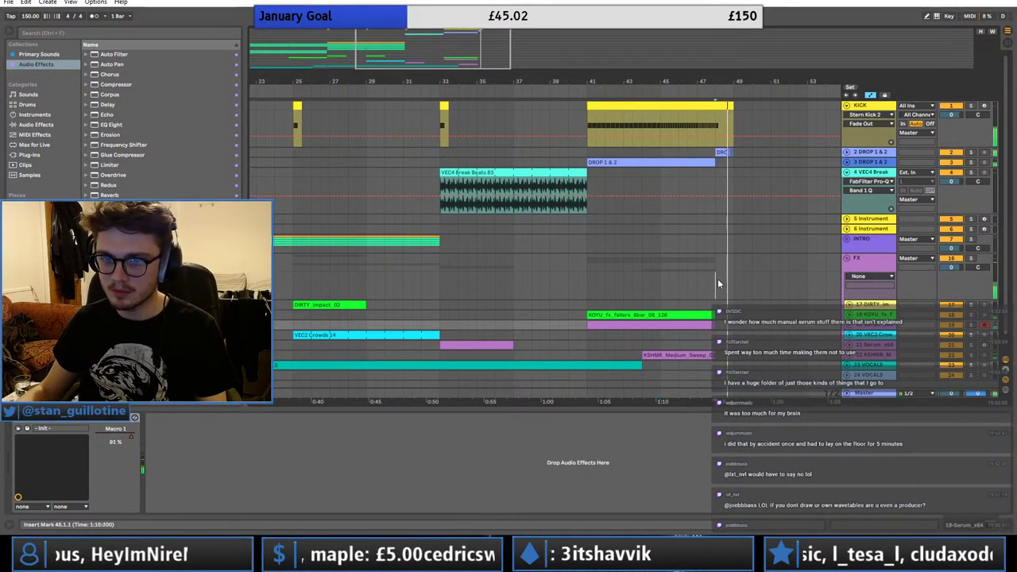
click(718, 284)
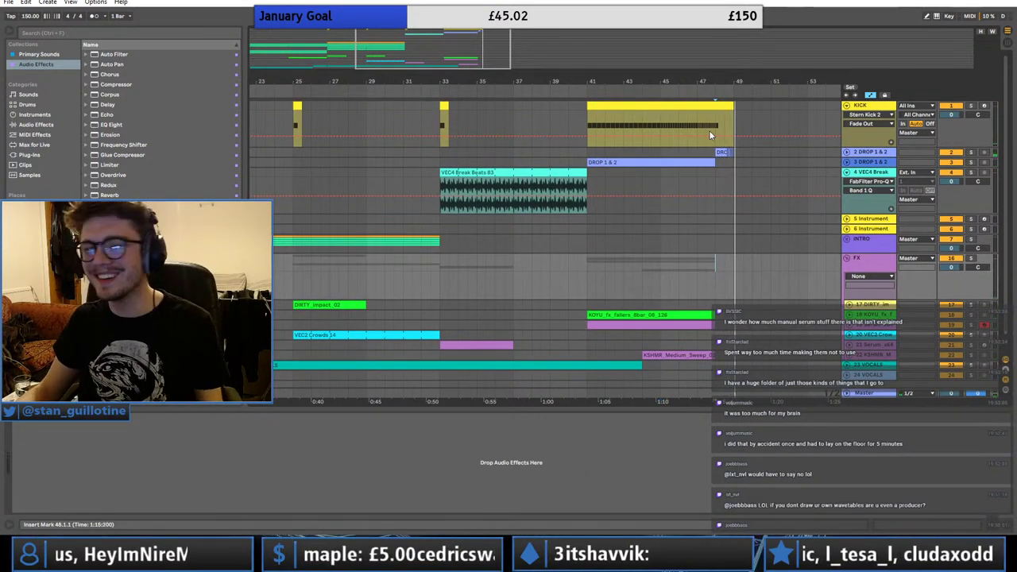
click(709, 152)
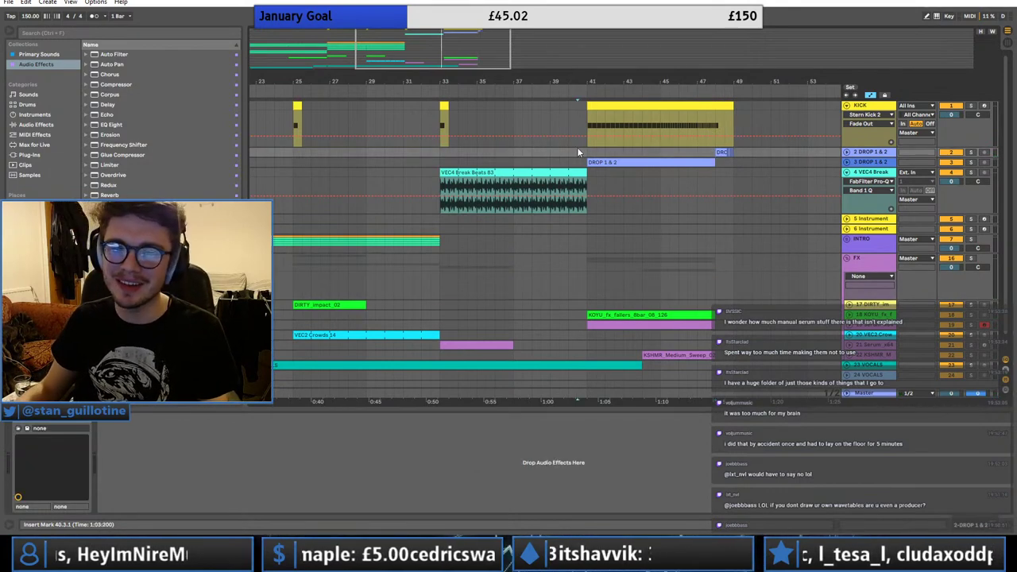
click(443, 151)
click(589, 157)
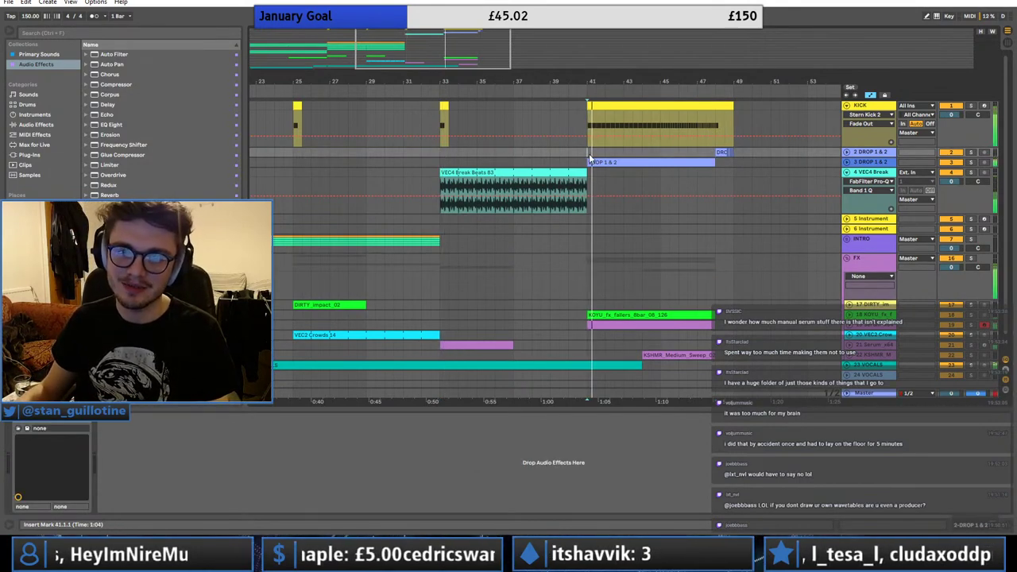
- Fold the VEC4 Break Beats track
click(868, 173)
click(847, 172)
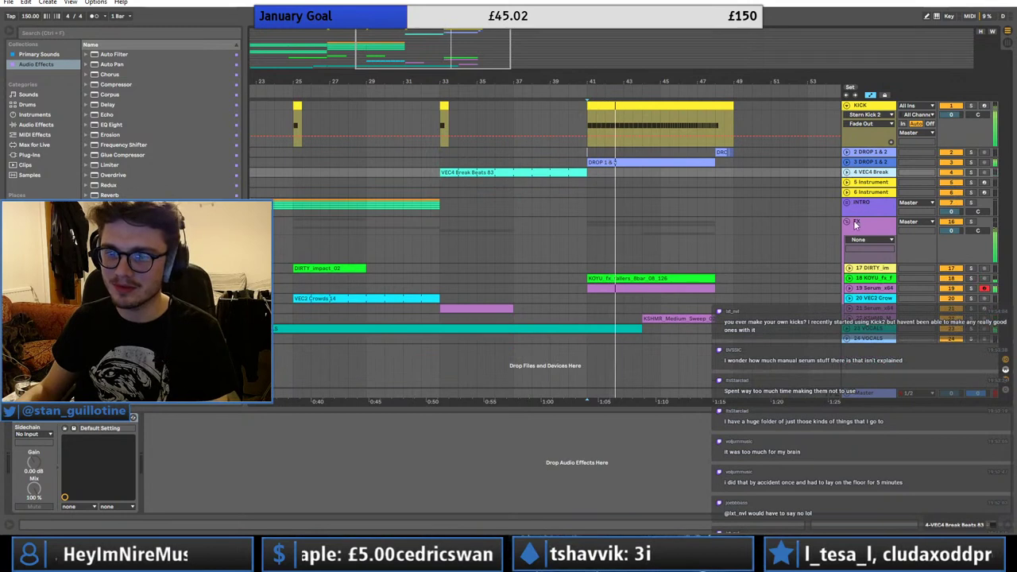
- Fold the FX and INTRO groups, play briefly from just before bar 33 and save the set
click(847, 221)
click(847, 203)
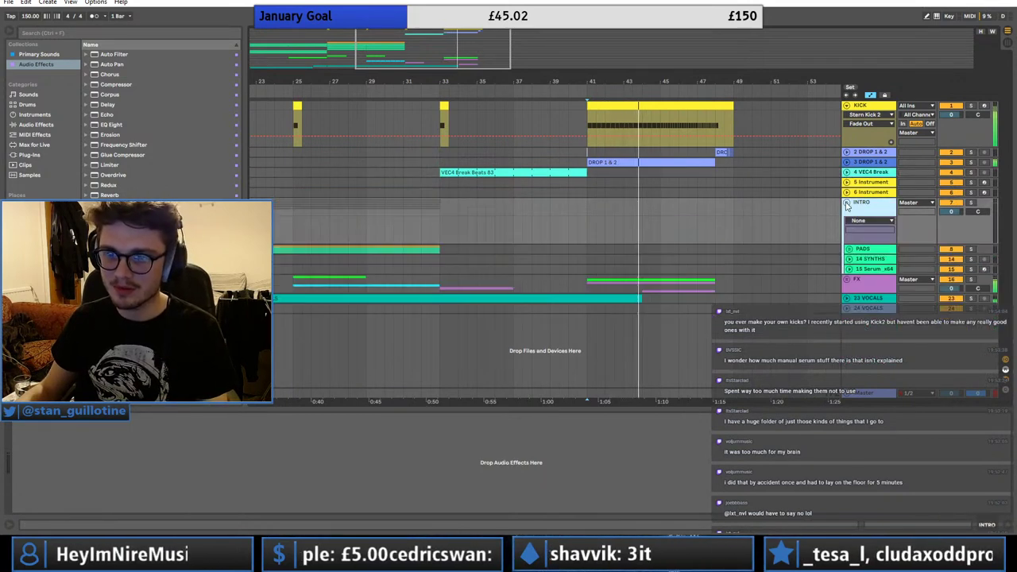
click(847, 204)
click(431, 183)
key(space)
key(space)
key(ctrl+s)
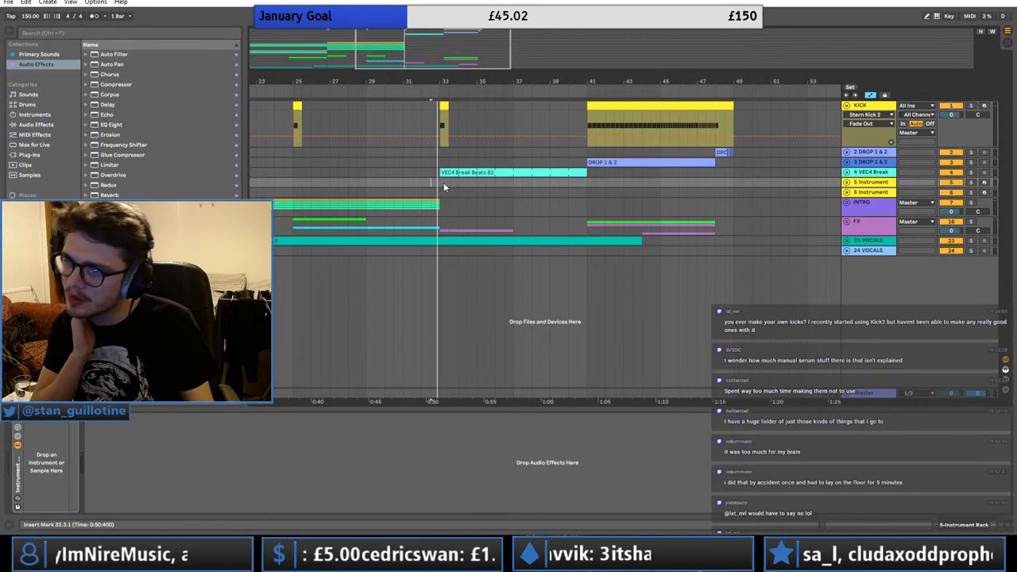
click(443, 183)
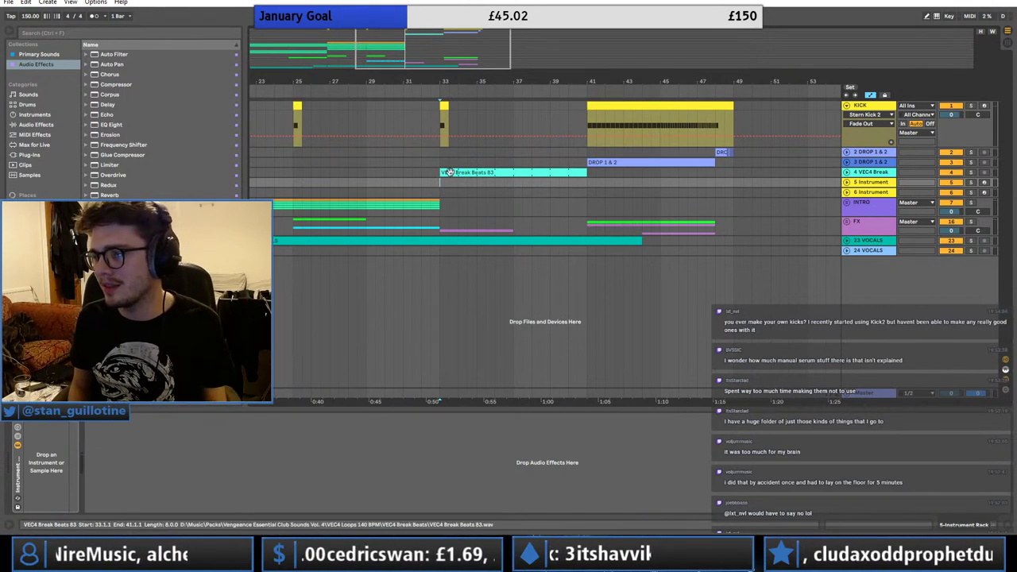
click(292, 173)
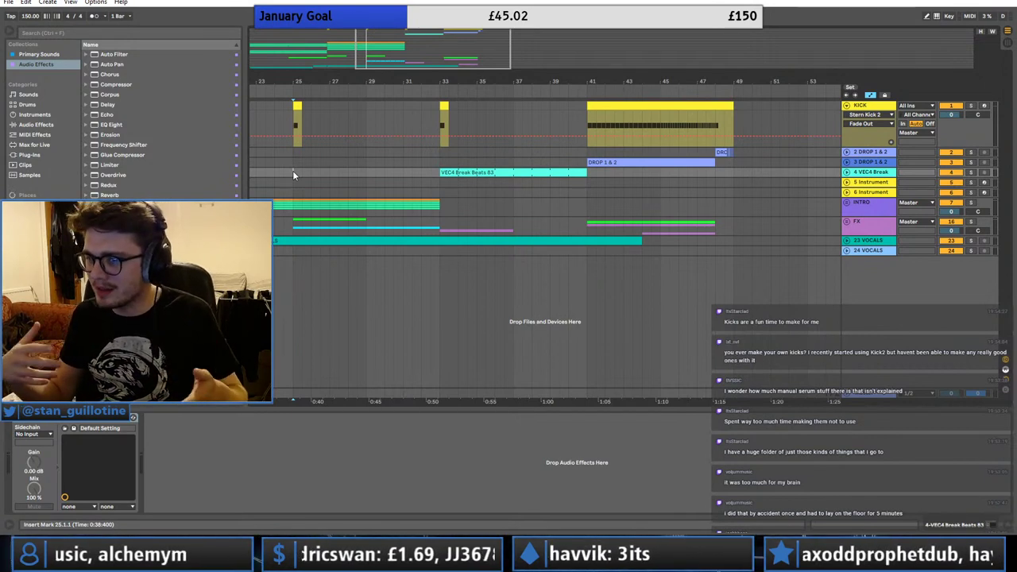
click(443, 180)
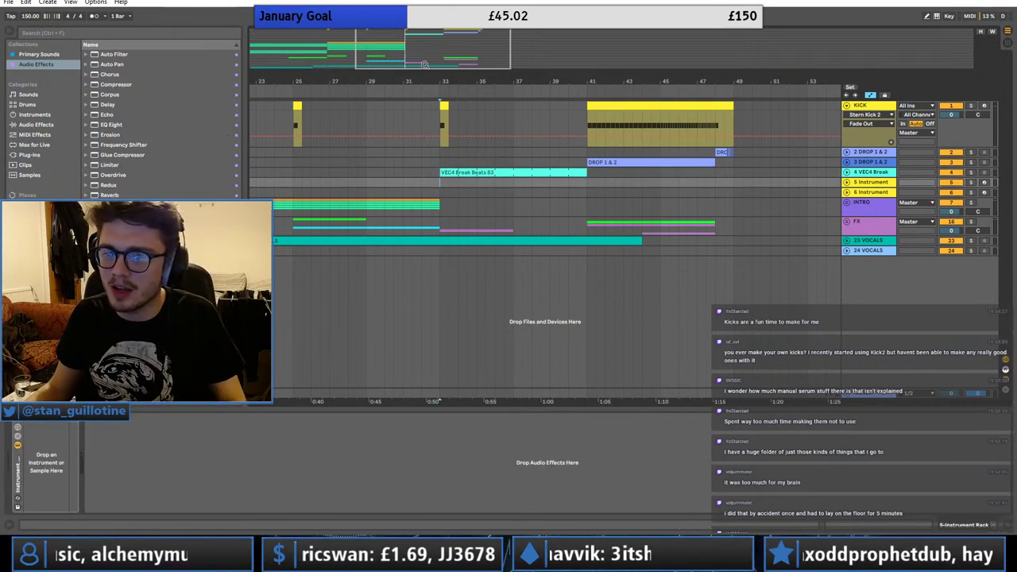
- Fold the KICK track and move the two DROP 1 & 2 tracks below the VOCALS tracks
drag(425, 64, 416, 50)
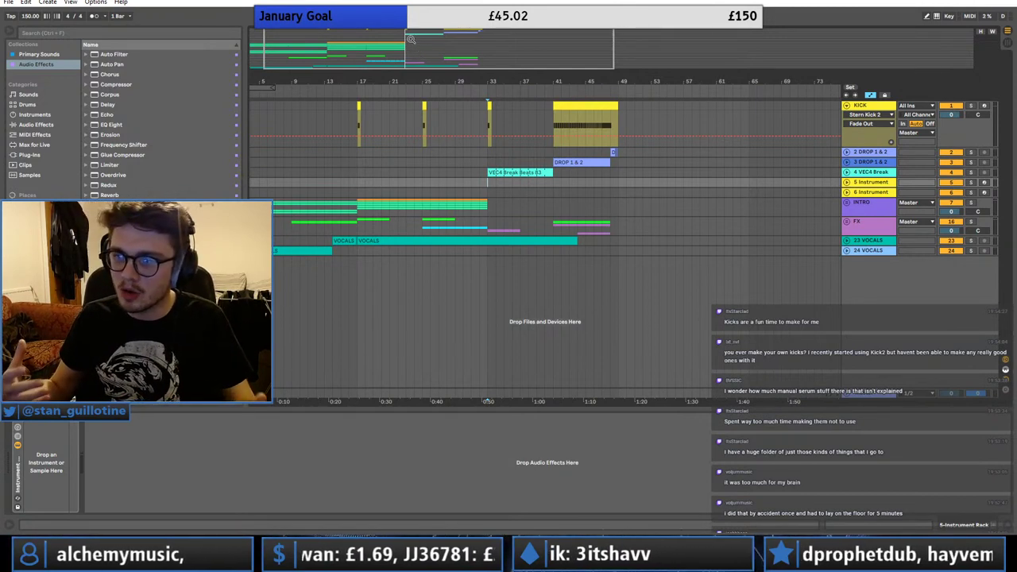
click(847, 105)
click(860, 117)
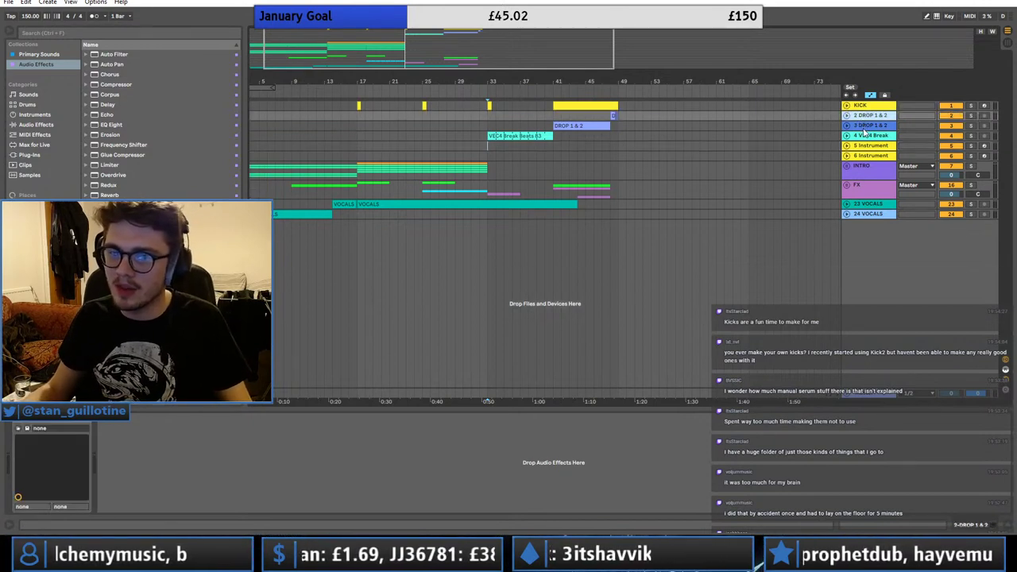
click(871, 147)
click(872, 117)
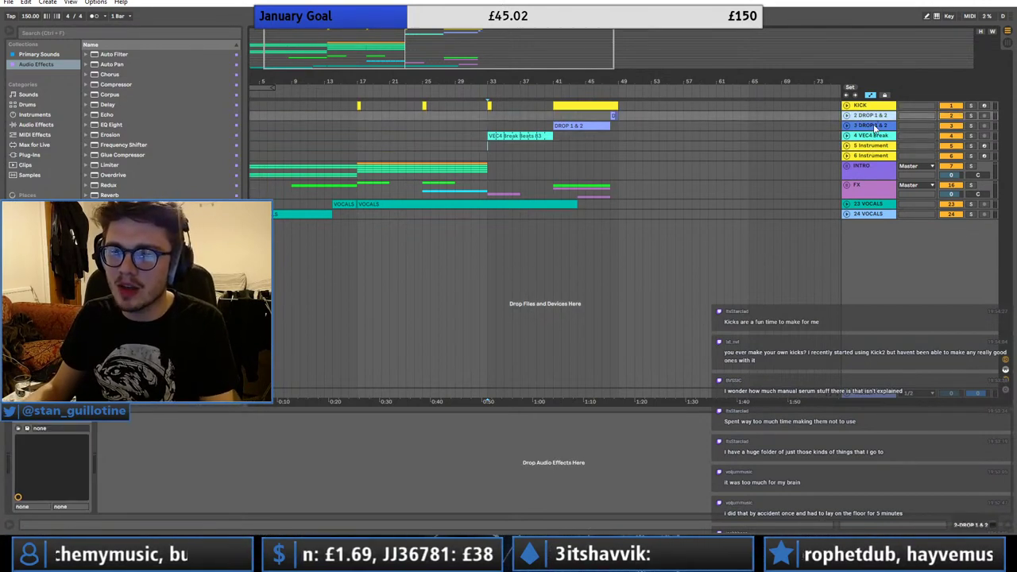
shift+click(874, 127)
drag(872, 119, 880, 235)
drag(746, 225, 751, 227)
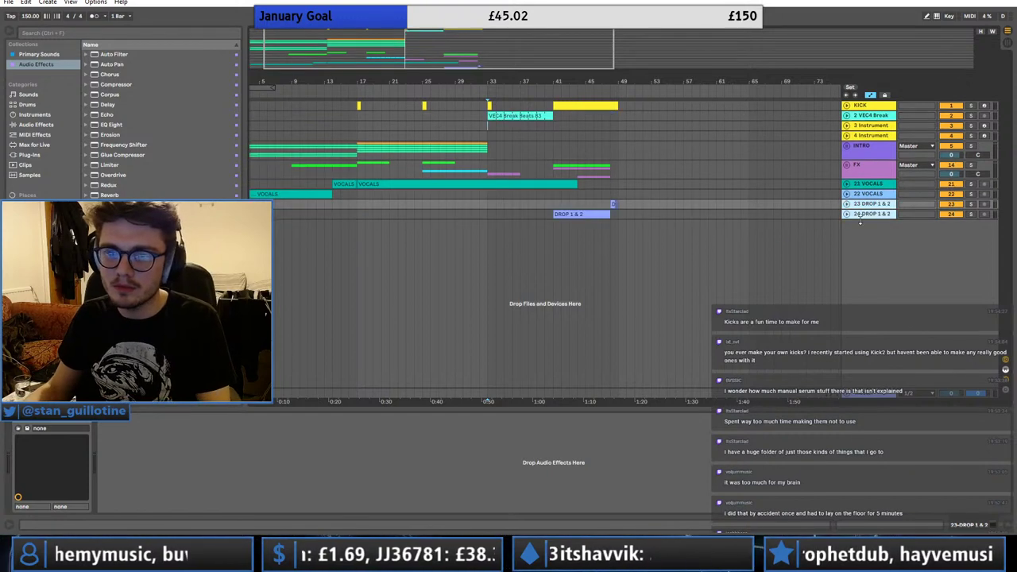
- Group the two VOCALS and two DROP 1 & 2 tracks and name the group VOX
click(880, 215)
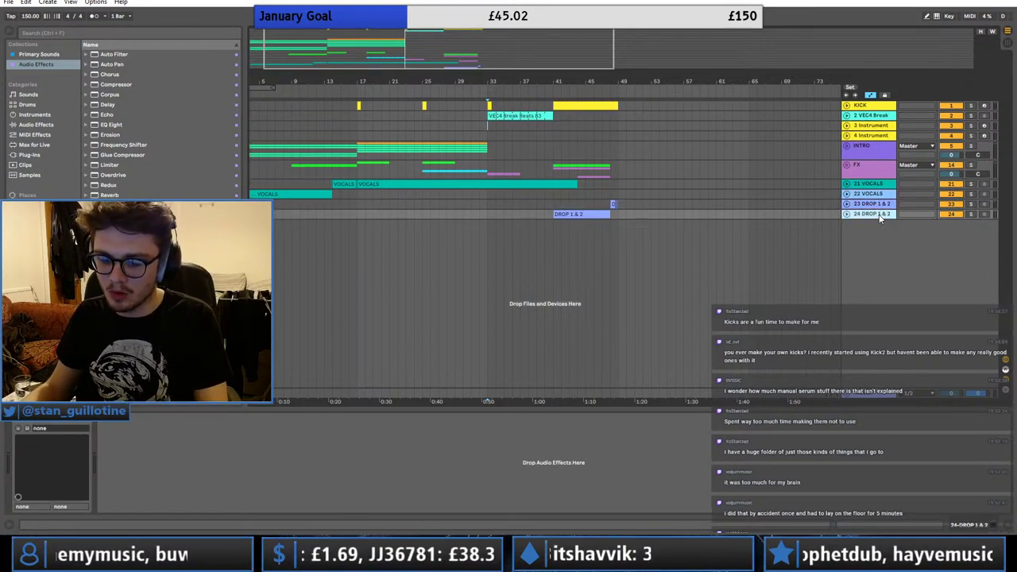
click(878, 185)
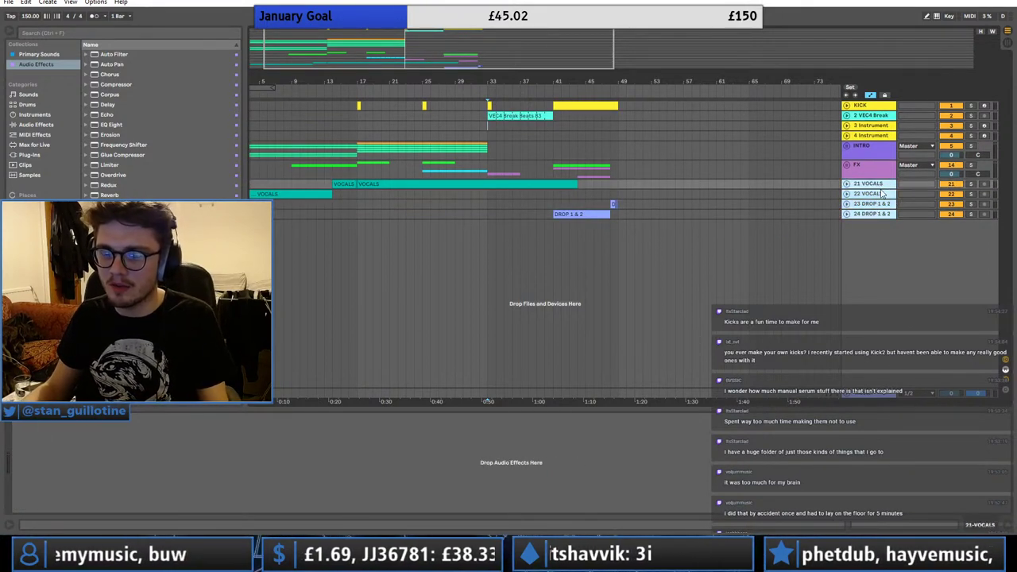
key(ctrl+g)
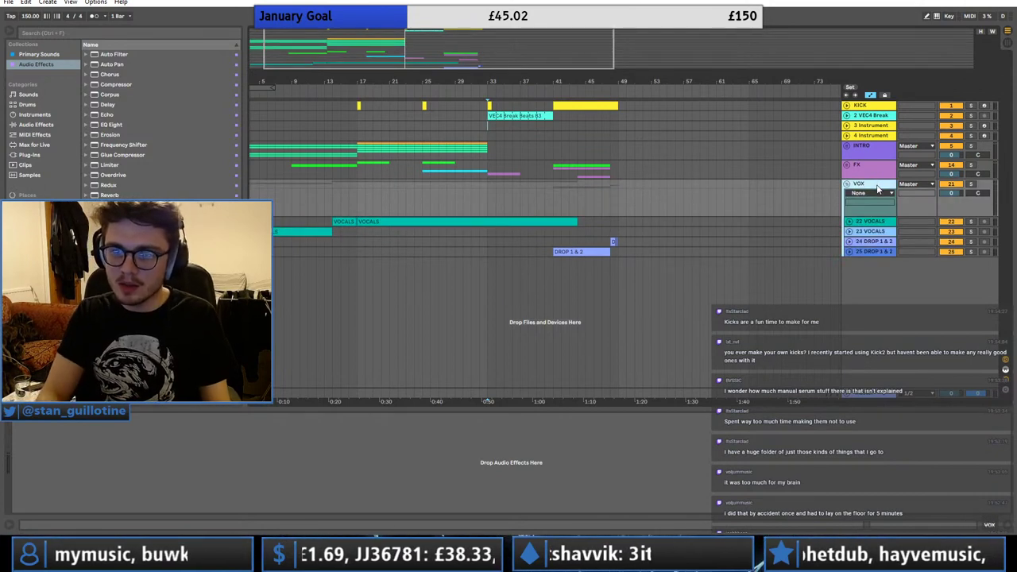
- Move the VEC4 Break track between the two Instrument Rack tracks
click(875, 127)
click(878, 135)
drag(881, 127, 881, 111)
click(882, 127)
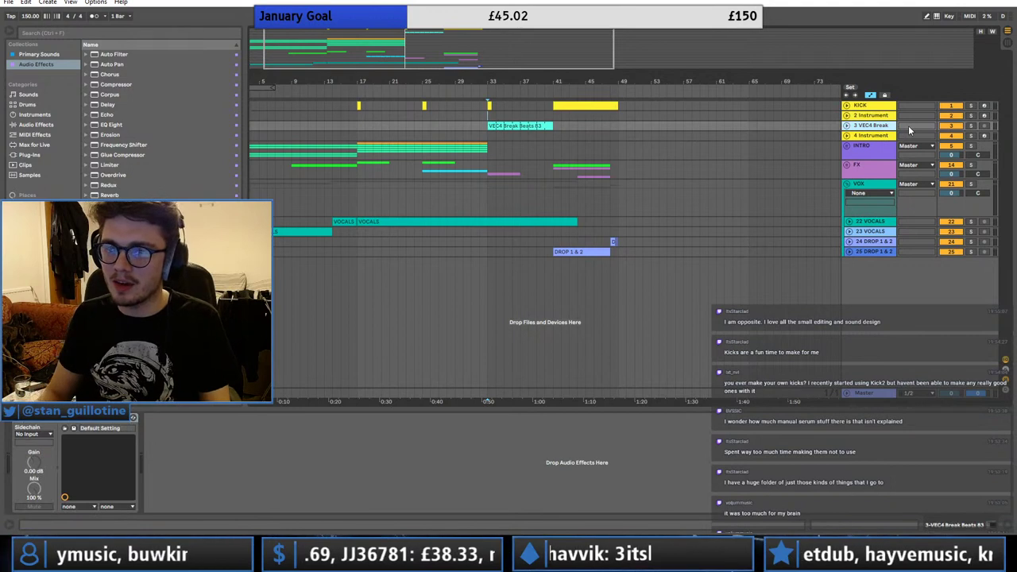
- Group the KICK, VEC4 Break and two Instrument Rack tracks and name the group DRUMS
click(887, 134)
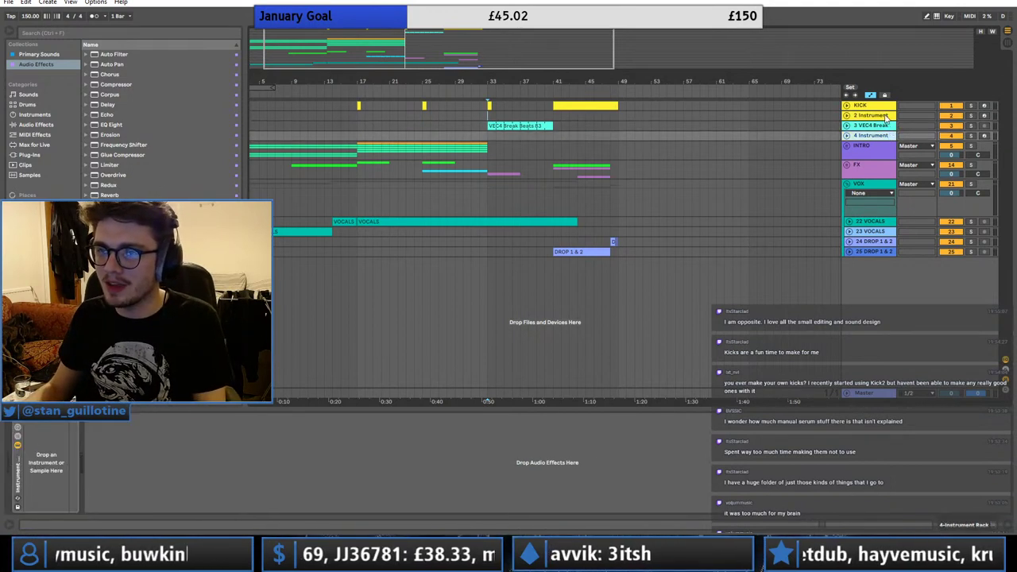
shift+click(880, 107)
key(ctrl+g)
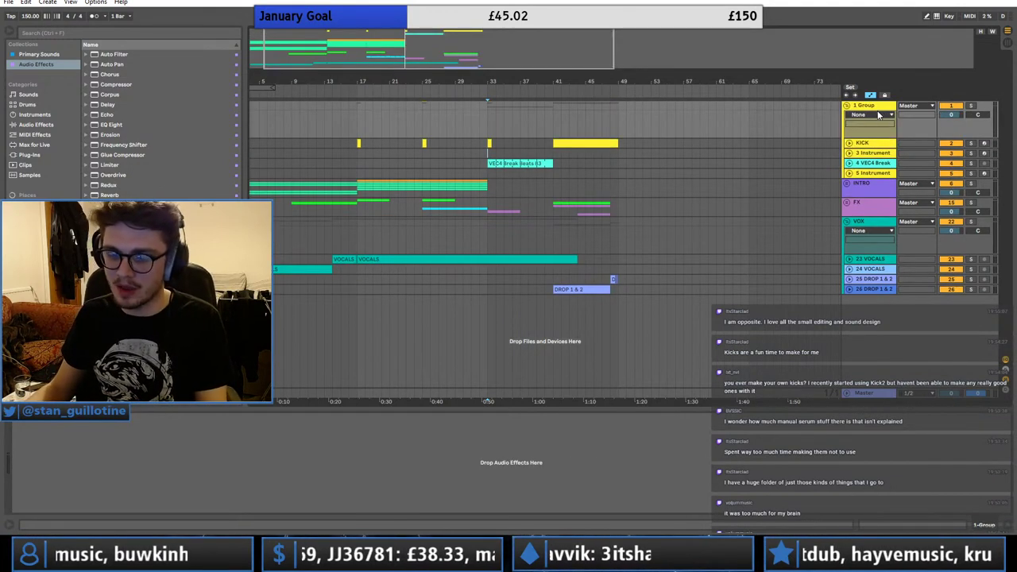
double_click(873, 110)
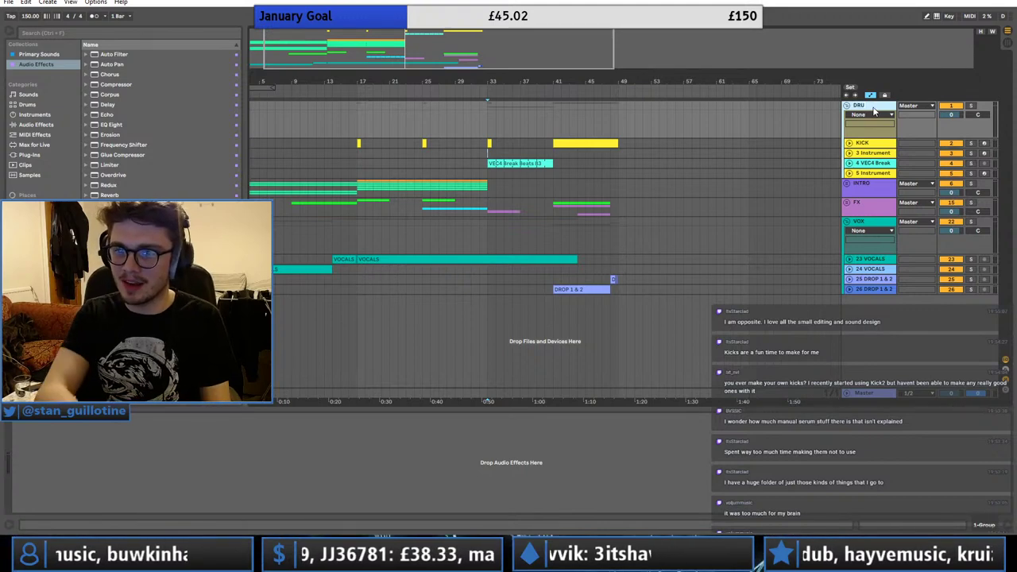
- Colour the DRUMS group and its four tracks green, and save the set
right_click(873, 111)
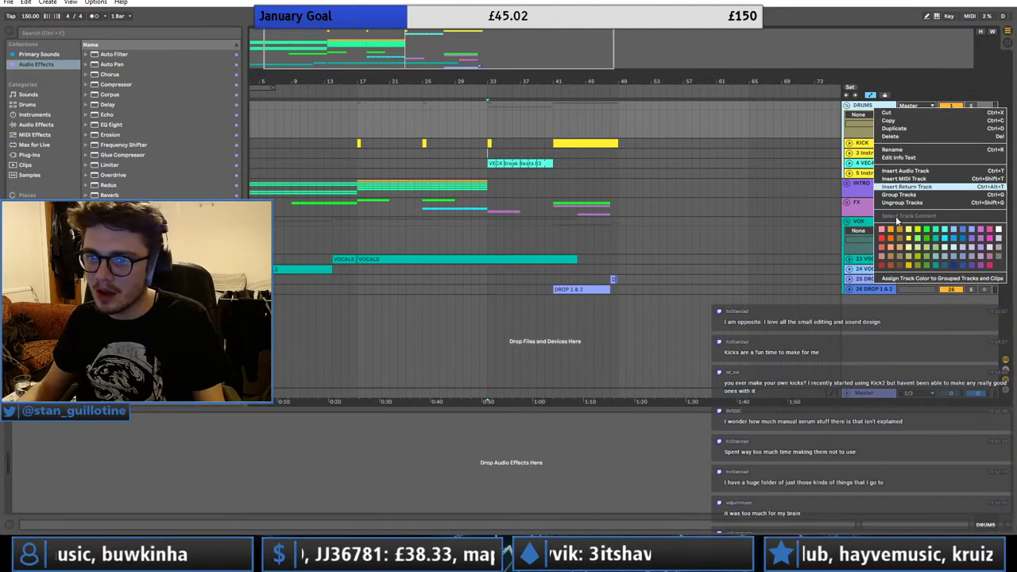
click(928, 243)
click(888, 170)
shift+click(888, 170)
right_click(889, 170)
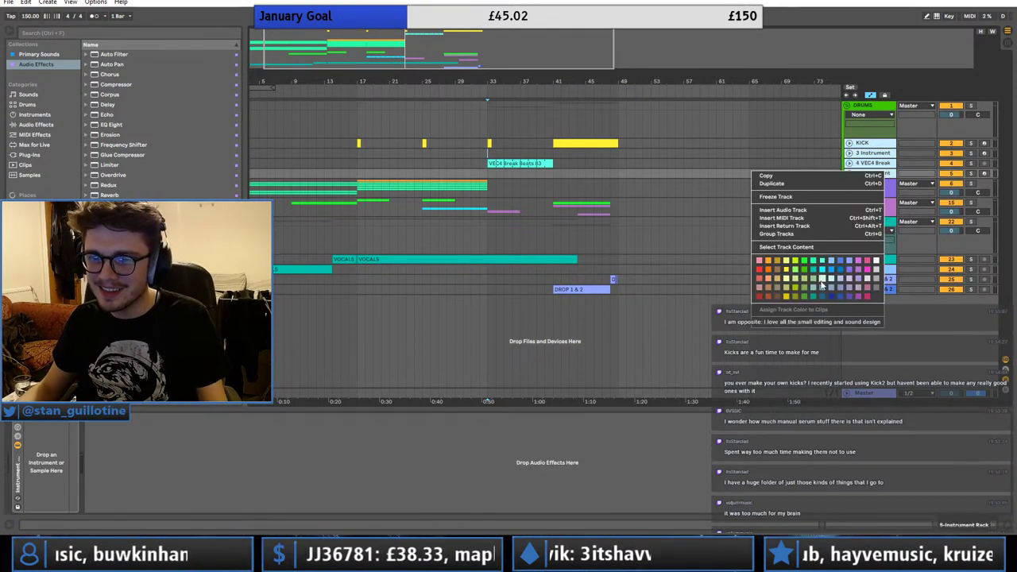
click(806, 269)
click(623, 189)
key(ctrl+s)
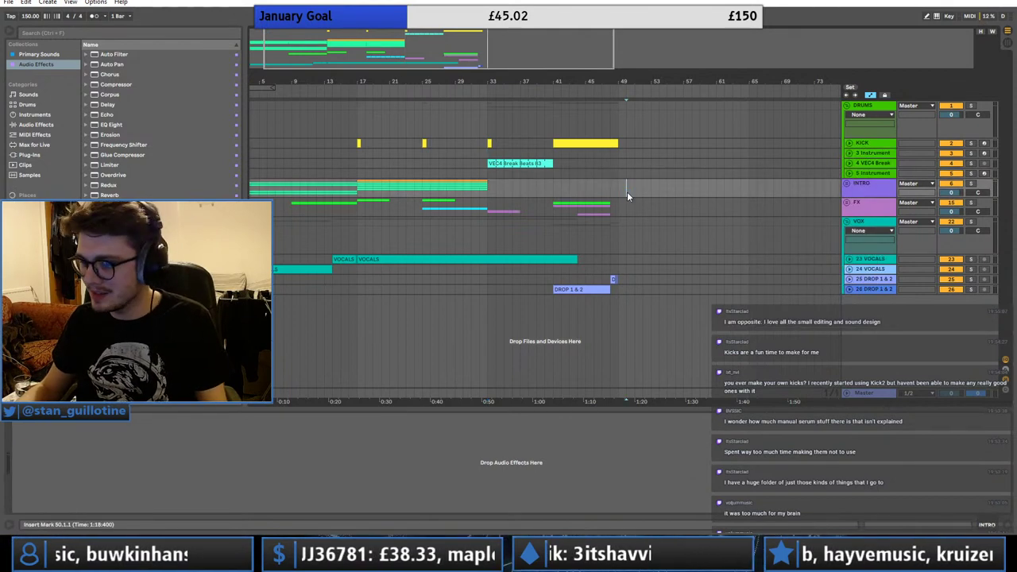
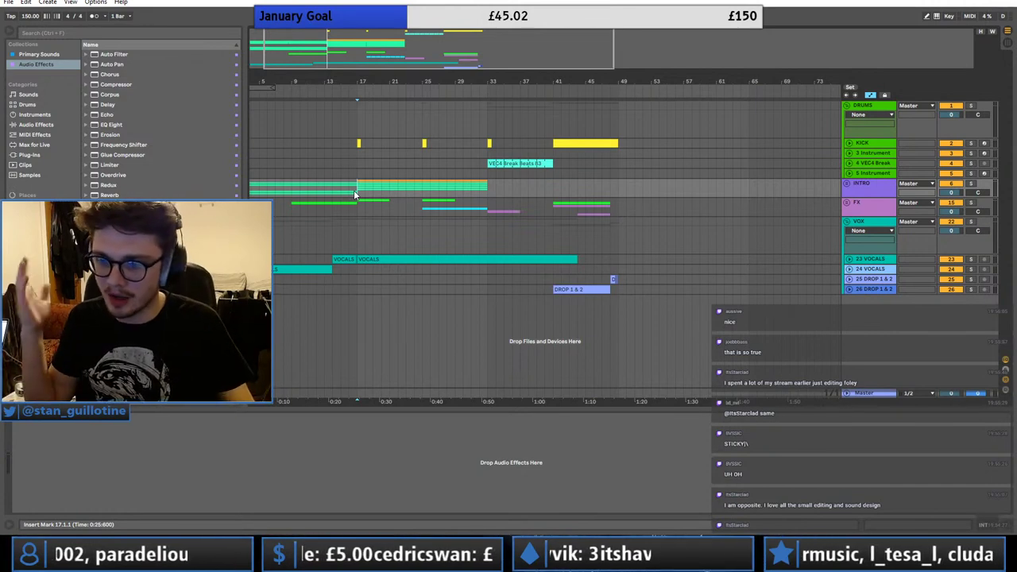
- Play back from bar 33 and fold the VOX group
click(488, 188)
key(space)
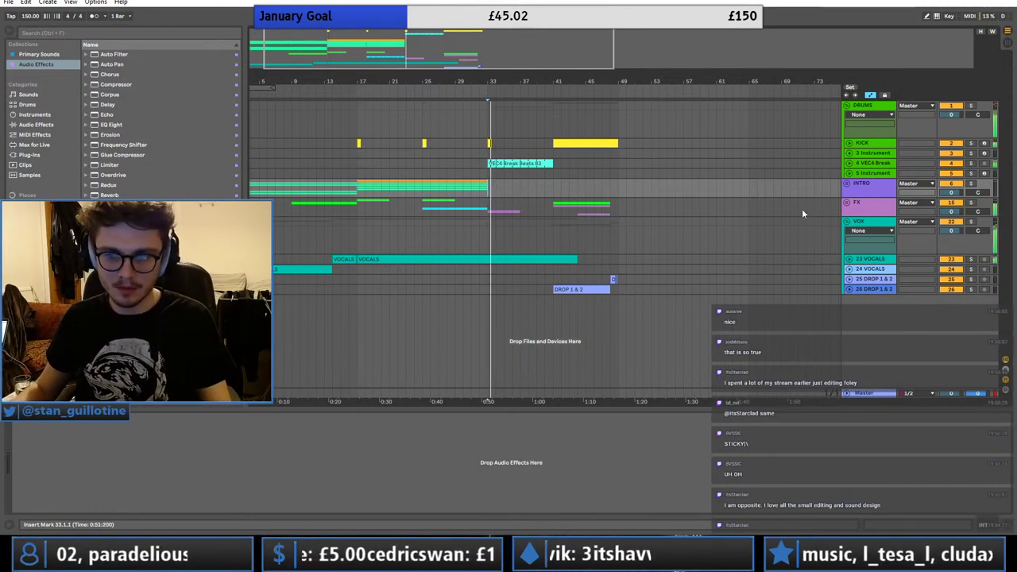
click(870, 222)
click(847, 222)
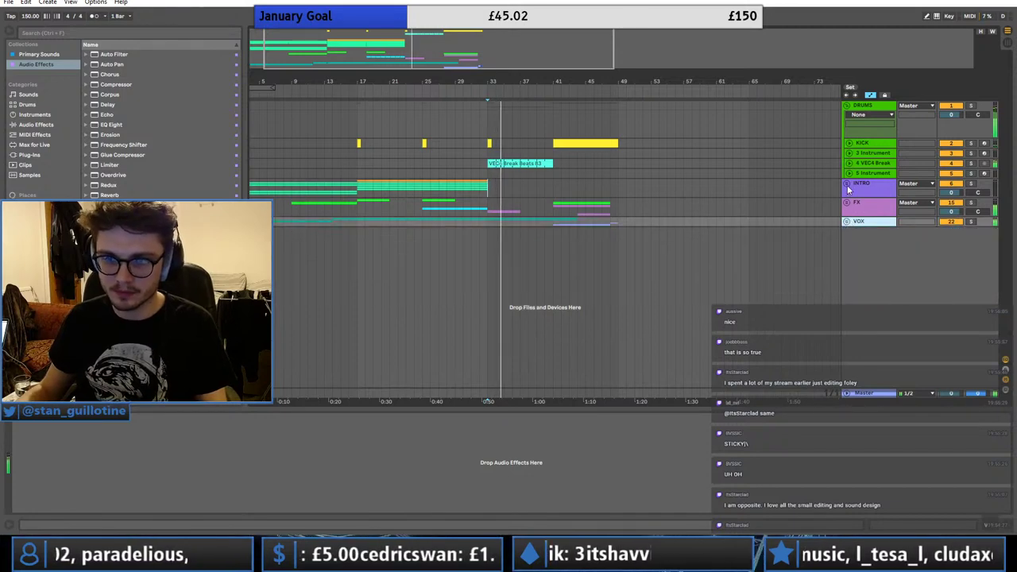
- Unfold the INTRO group, insert a MIDI track below its Serum track and create an empty MIDI clip from bar 33 to 41
click(846, 183)
click(870, 250)
right_click(867, 249)
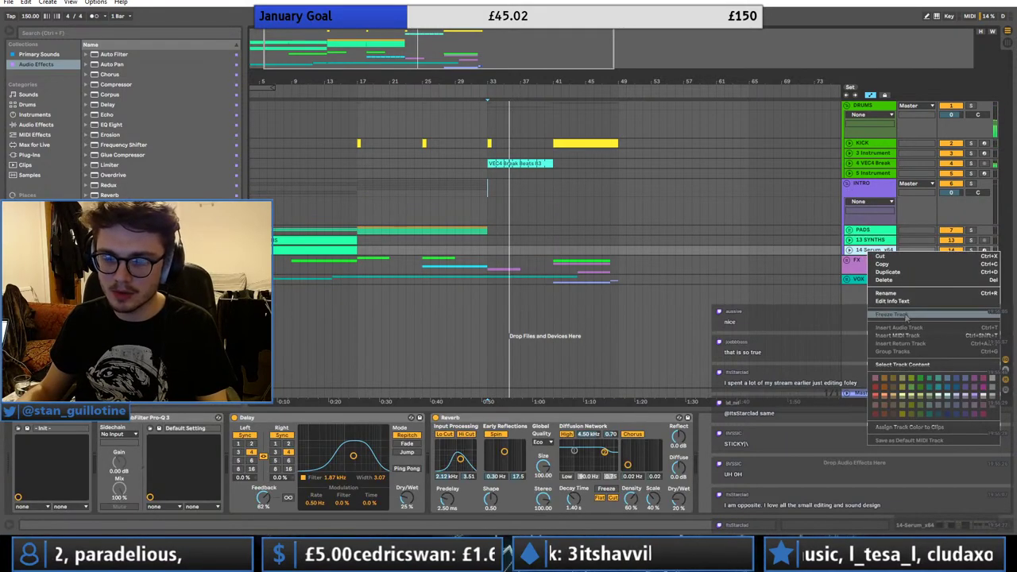
click(897, 337)
drag(497, 262, 555, 270)
right_click(545, 261)
click(585, 351)
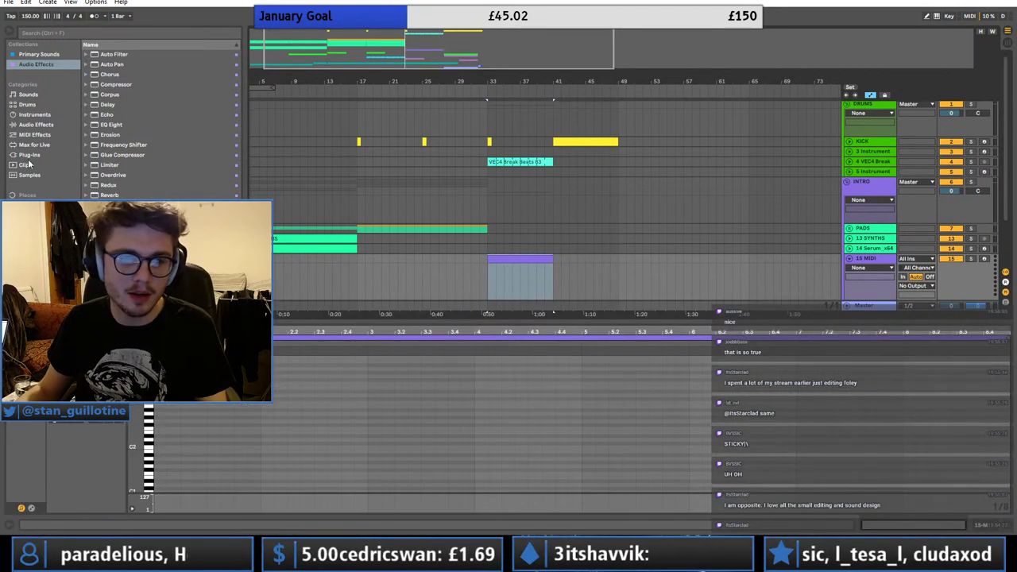
- Load Serum onto the new MIDI track and close its plug-in window
click(29, 155)
drag(115, 317, 499, 276)
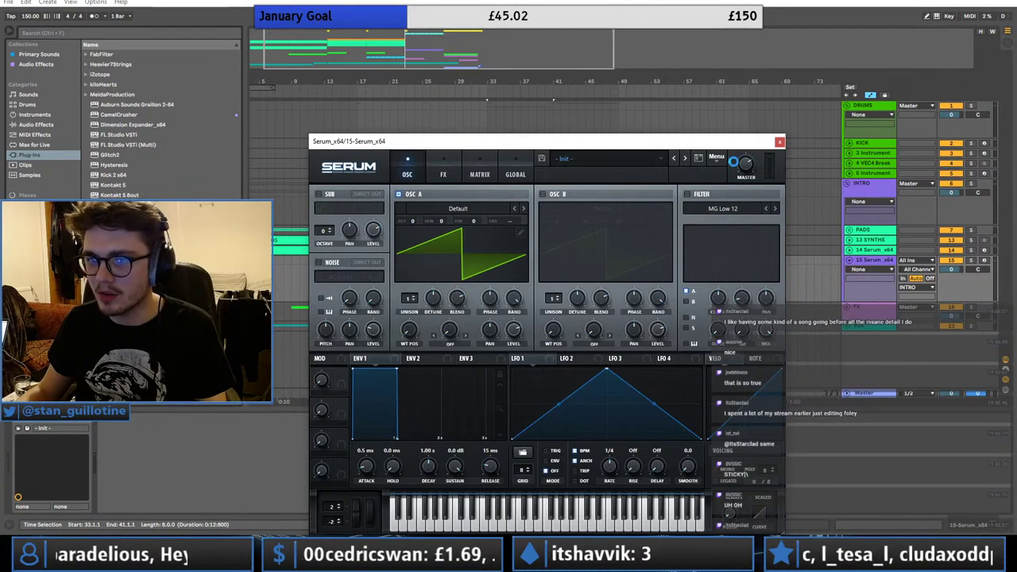
click(780, 143)
- Enter a two-bar low note at the clip's start and duplicate it three times to fill all eight bars
double_click(533, 261)
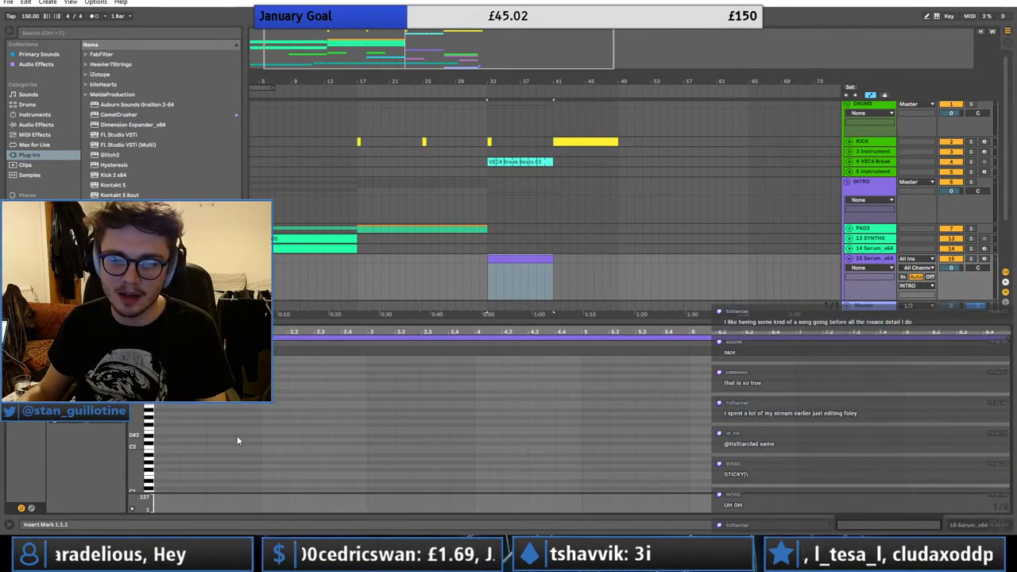
double_click(160, 440)
drag(165, 440, 368, 438)
key(ctrl+d)
key(ctrl+d)
key(ctrl+d)
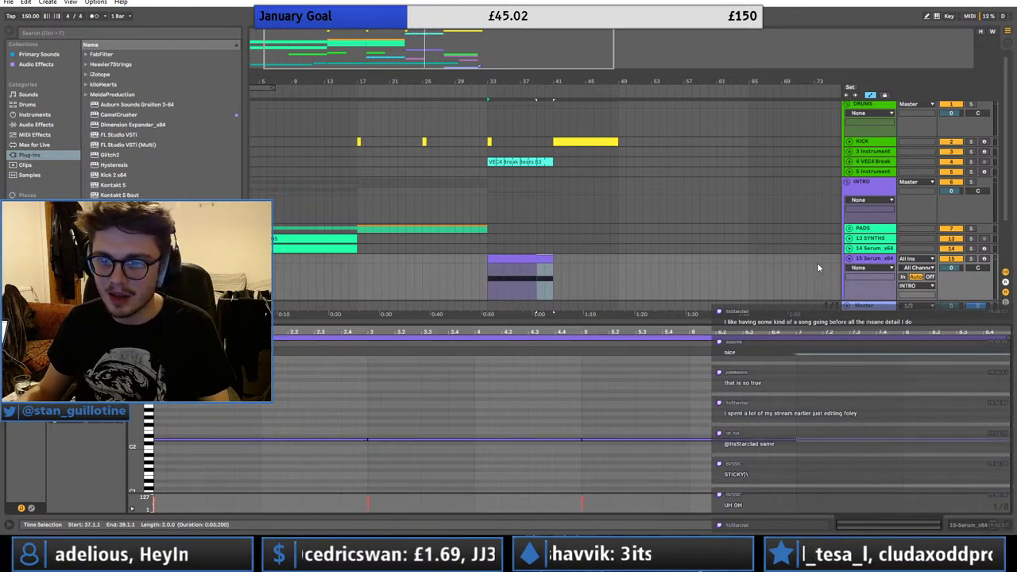
- In the new track's Serum, enable OSC B, set OSC A to -2 octaves and its warp mode to FM (From B)
double_click(870, 260)
click(34, 418)
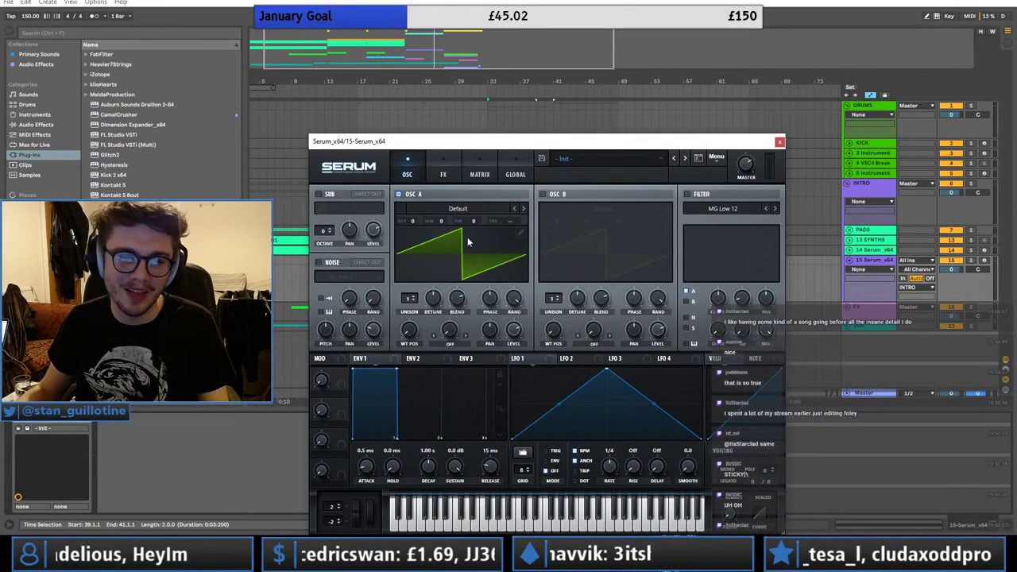
click(542, 194)
drag(412, 221, 410, 254)
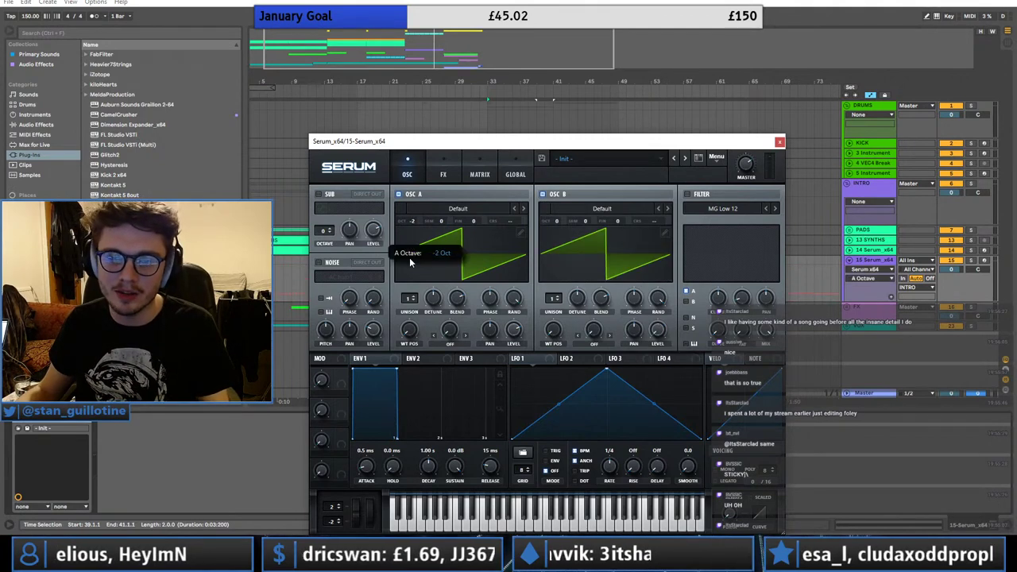
click(451, 342)
click(465, 290)
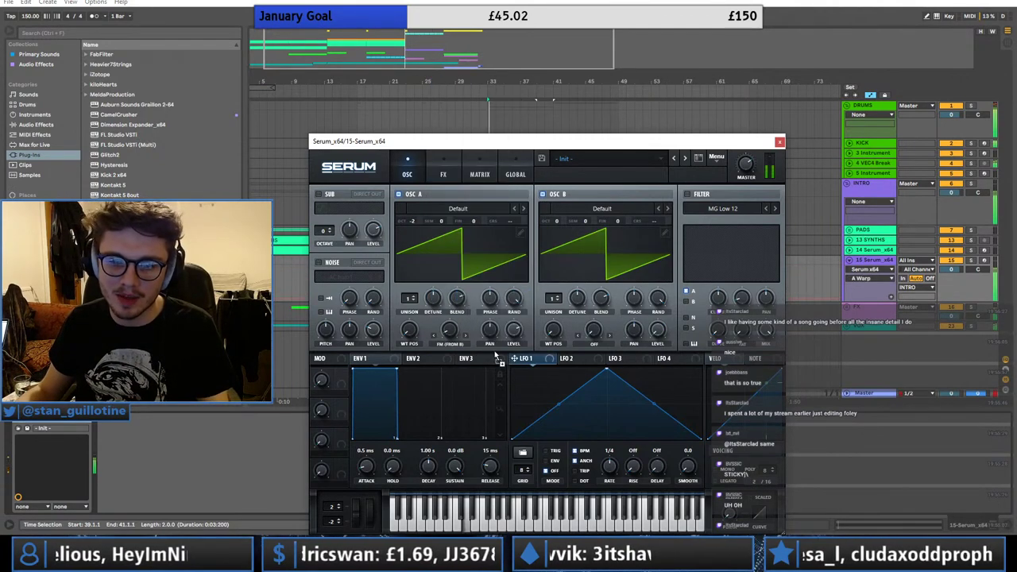
- Assign LFO 1 to OSC A's FM warp, reshape it to rise and hold, and set envelope mode with a one-bar rate
drag(515, 359, 445, 320)
drag(702, 438, 702, 368)
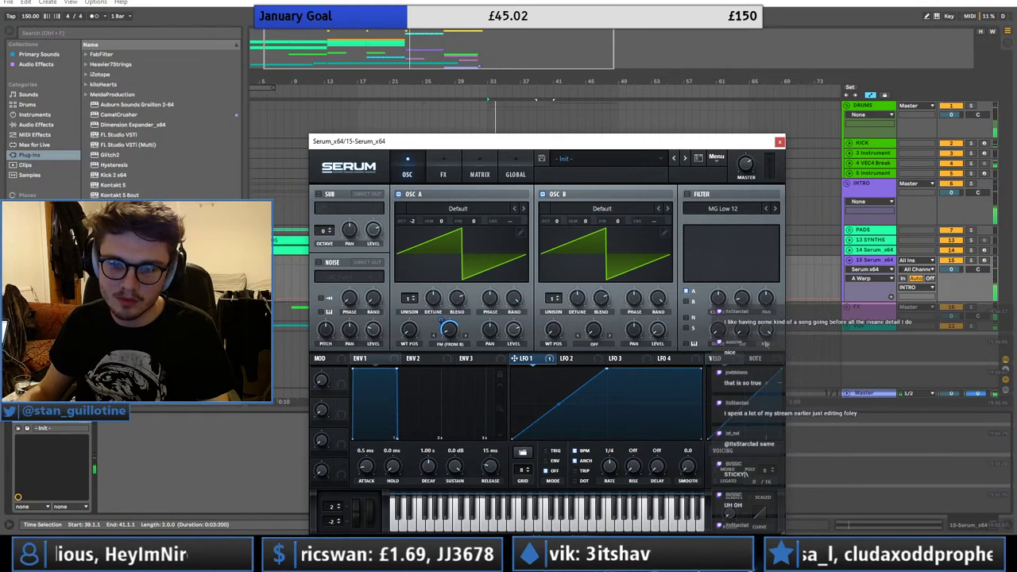
drag(609, 467, 611, 476)
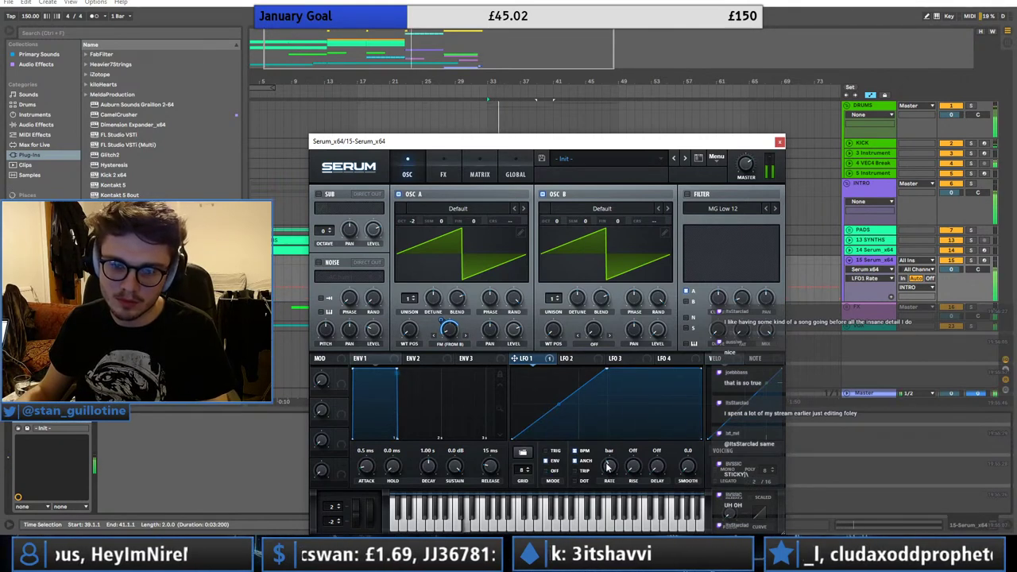
- Assign LFO 1 to OSC B's Sync warp and set OSC B to -1 octave and +7 semitones
drag(557, 222, 561, 212)
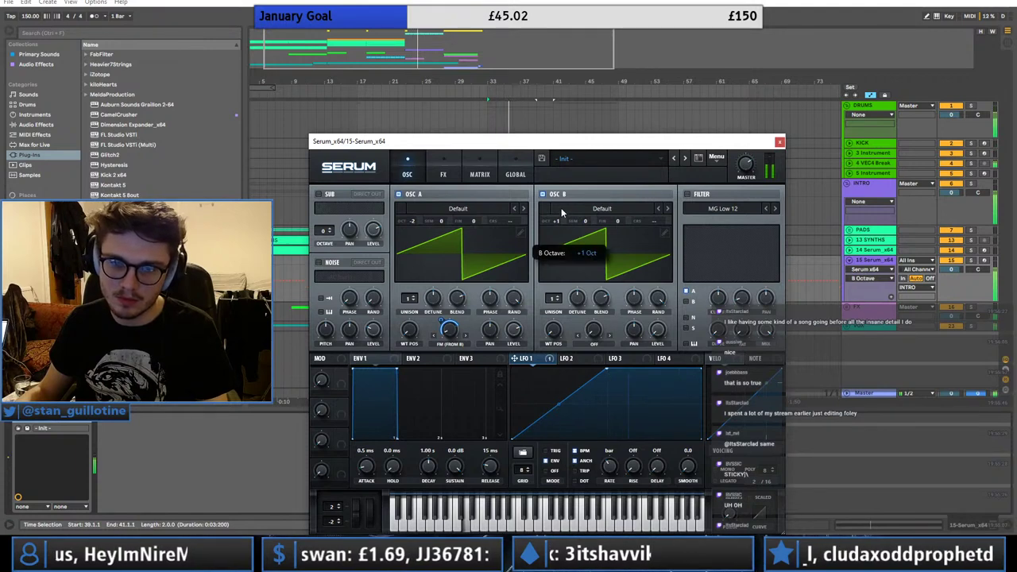
drag(533, 360, 592, 331)
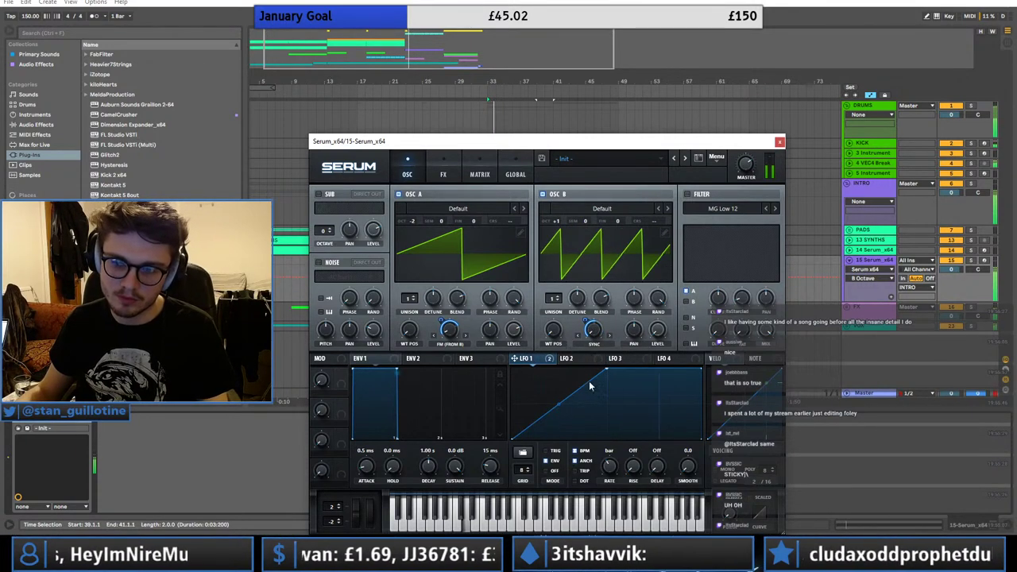
drag(556, 222, 558, 259)
drag(589, 222, 595, 189)
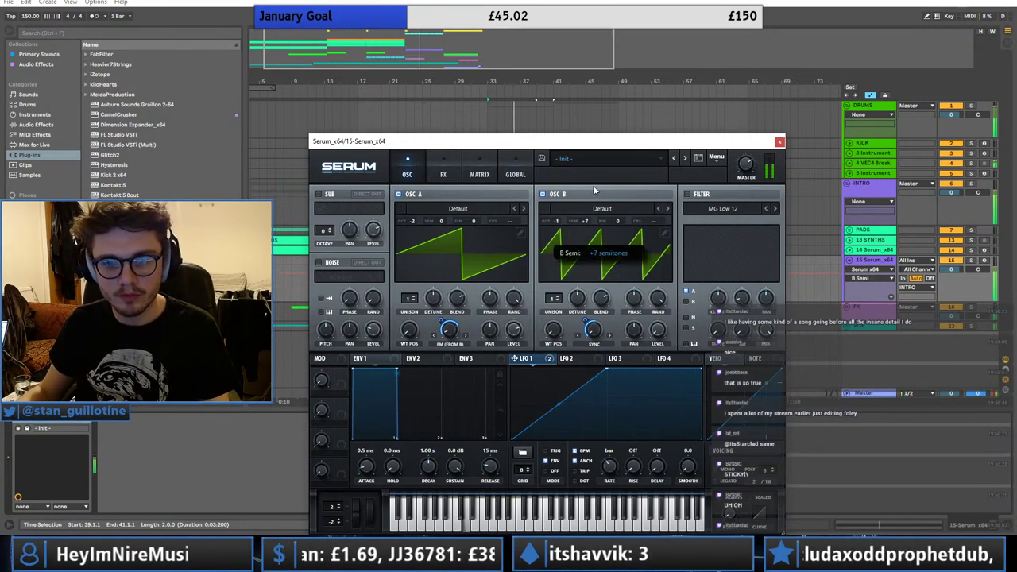
- Assign LFO 2 to OSC B's fine tuning and set LFO 2 to trigger mode with a 1/16 rate
drag(565, 359, 593, 329)
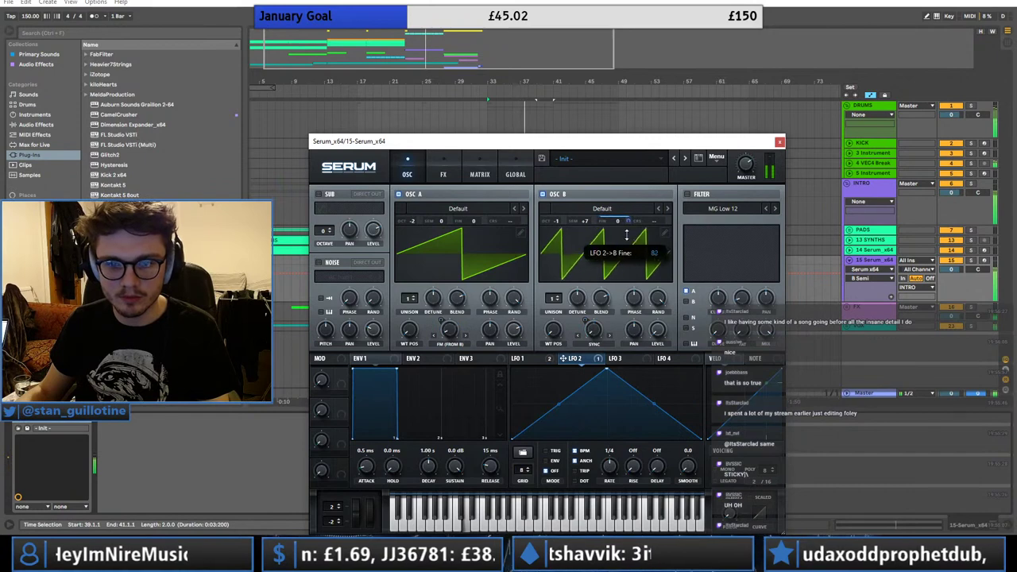
drag(608, 470, 615, 453)
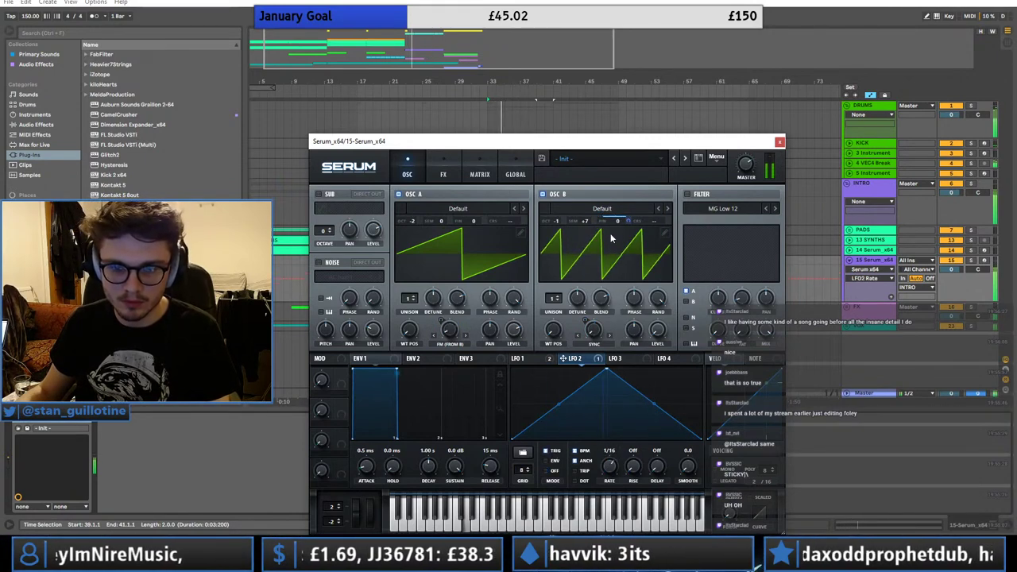
drag(627, 222, 618, 242)
- Try other octave settings for OSC B and OSC A
drag(556, 223, 559, 228)
click(521, 360)
mouse_move(413, 222)
mouse_down()
mouse_move(415, 234)
mouse_move(420, 220)
mouse_up()
drag(447, 332, 442, 310)
drag(418, 227, 420, 218)
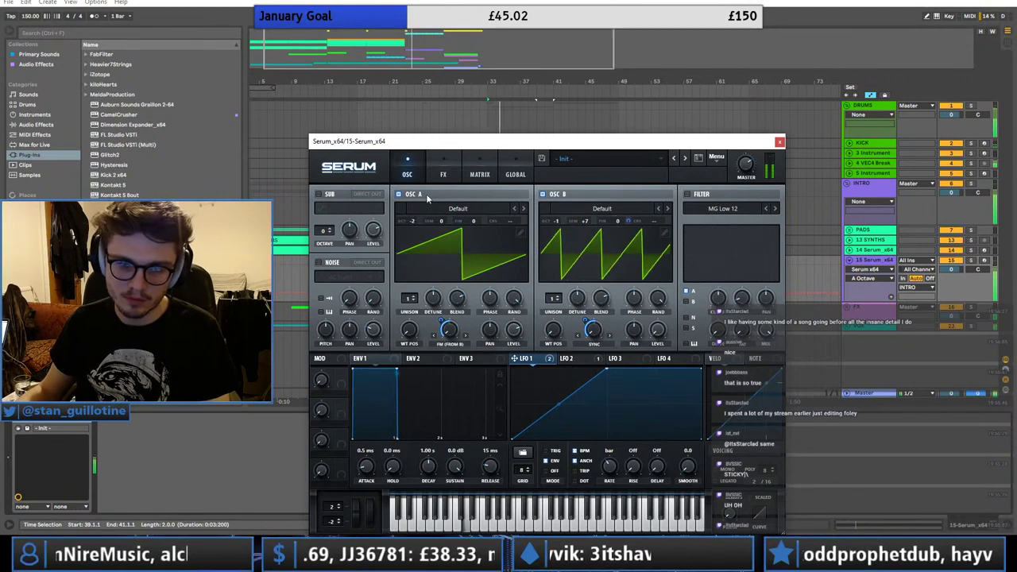
- Enable Serum's Hyper/Dimension effect and set the Dimension size to 32%
click(444, 174)
click(385, 197)
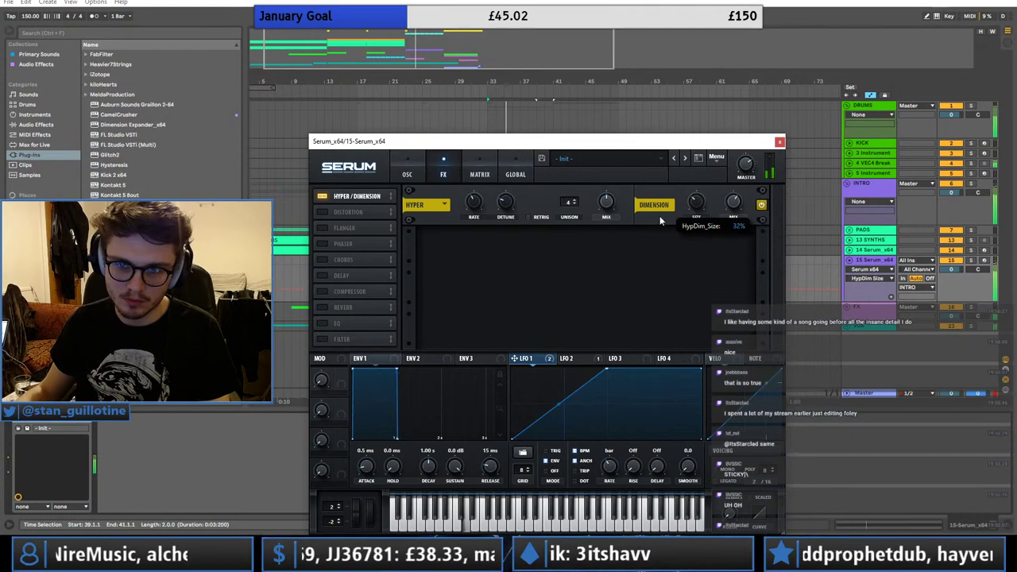
- Set OSC B to +1 octave and reshape LFO 1 to rise almost instantly and hold
click(402, 172)
drag(556, 221, 550, 195)
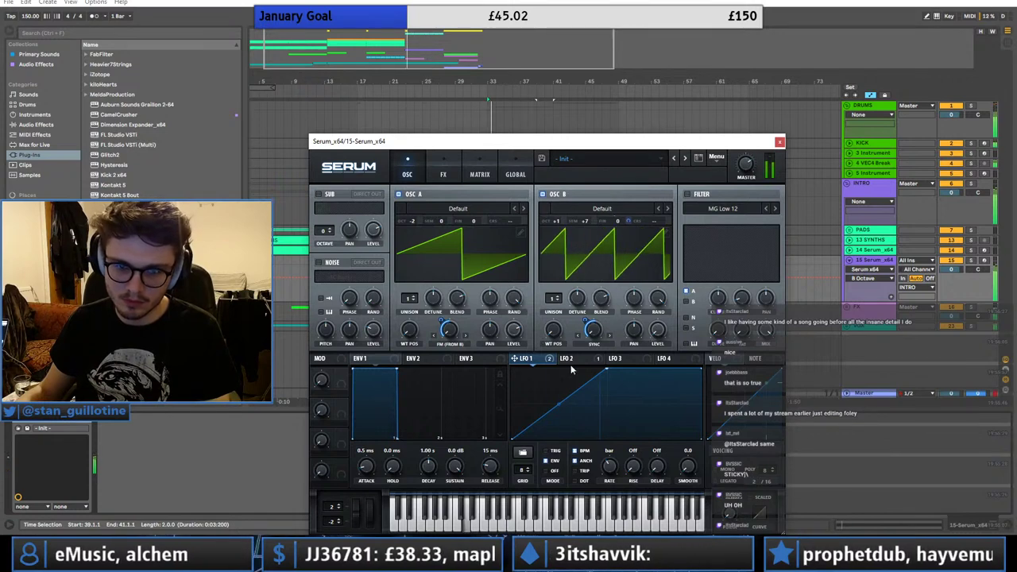
drag(577, 362, 517, 363)
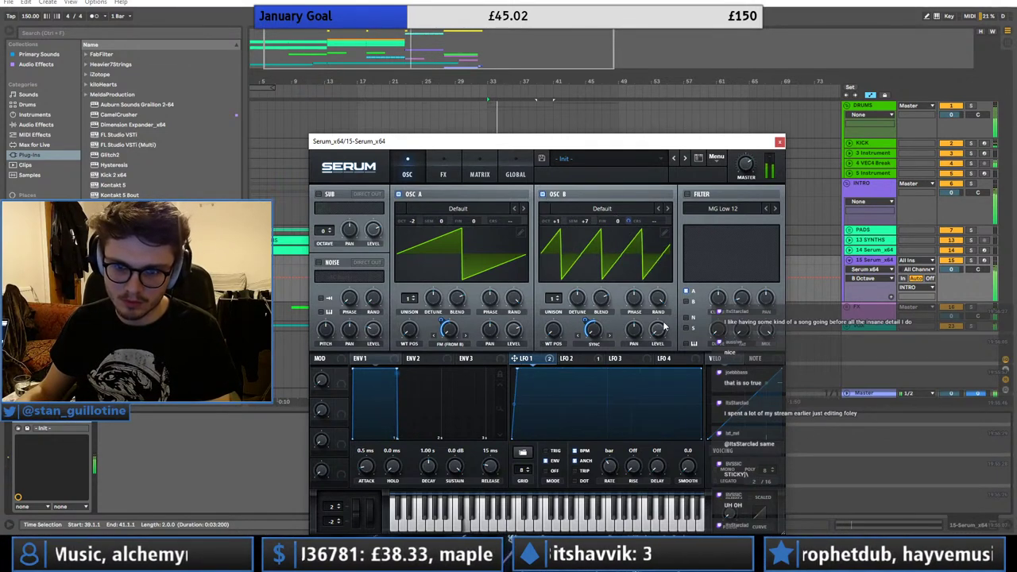
- Enable the MG Low 12 filter with a 290 Hz cutoff and assign LFO 2 to the cutoff
click(687, 194)
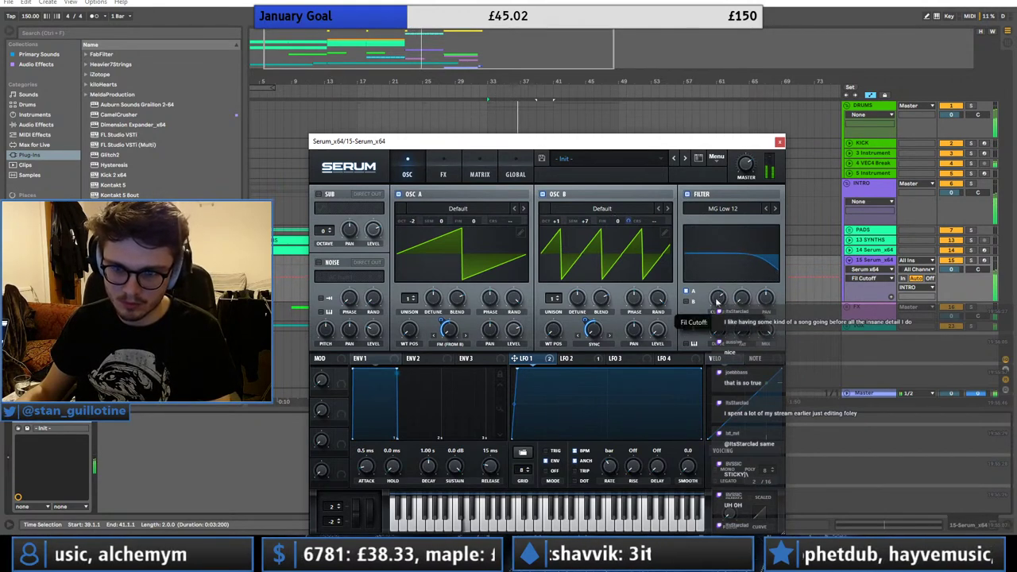
drag(717, 301, 717, 308)
drag(586, 359, 718, 320)
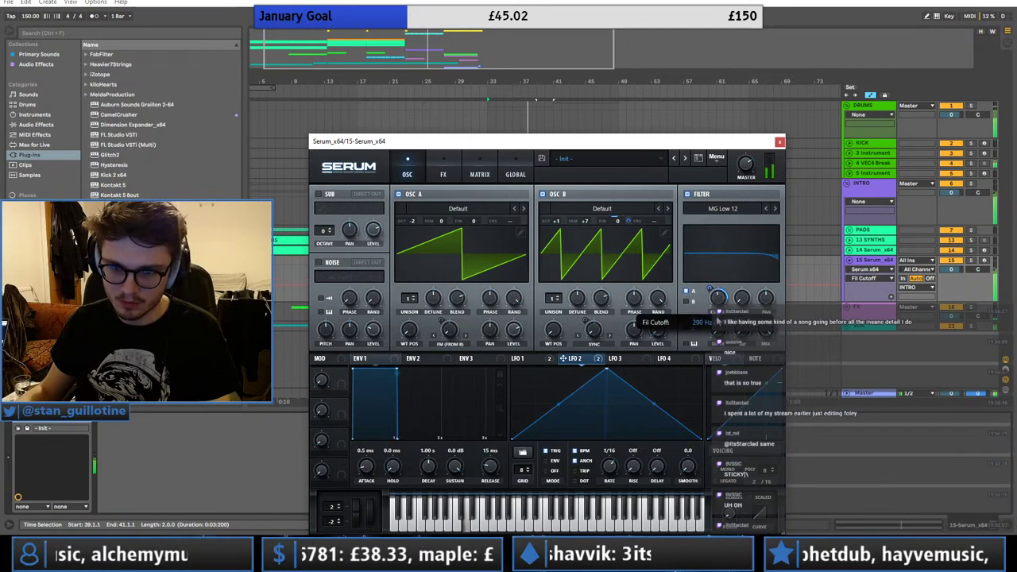
click(779, 141)
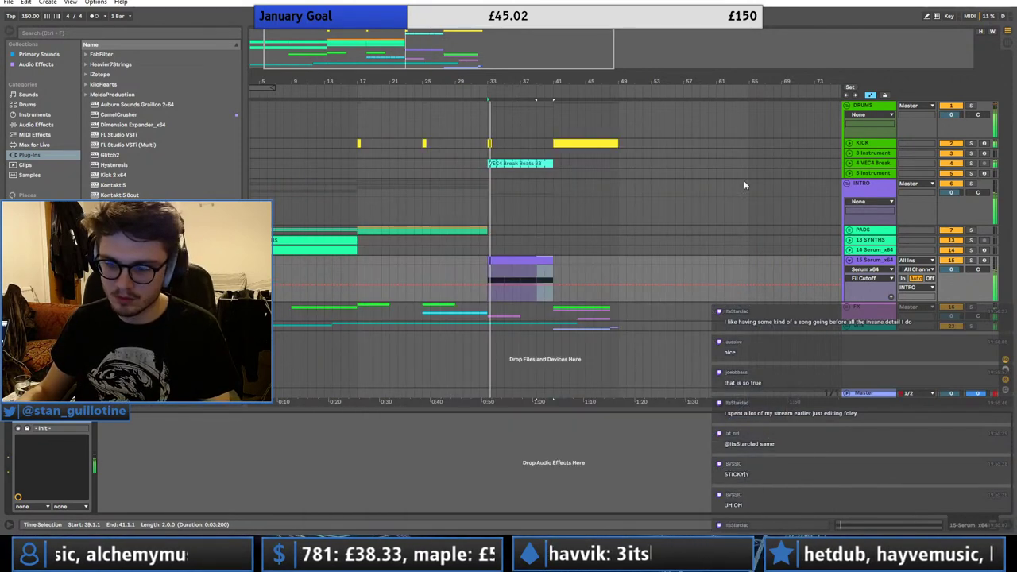
- Fold the 15 Serum_x64 track and delete its bass clip spanning bars 33 to 41
click(489, 259)
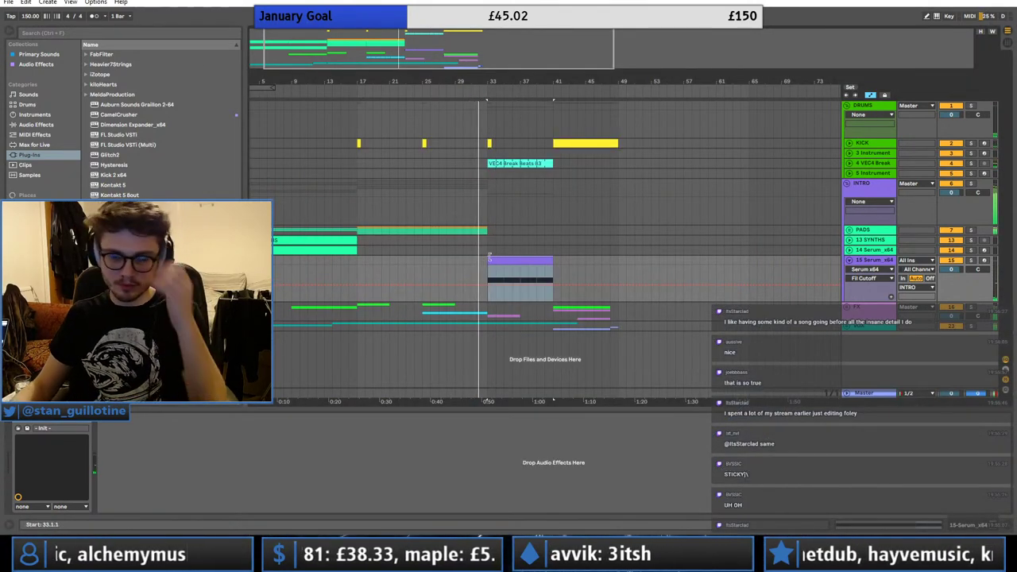
click(494, 253)
click(499, 259)
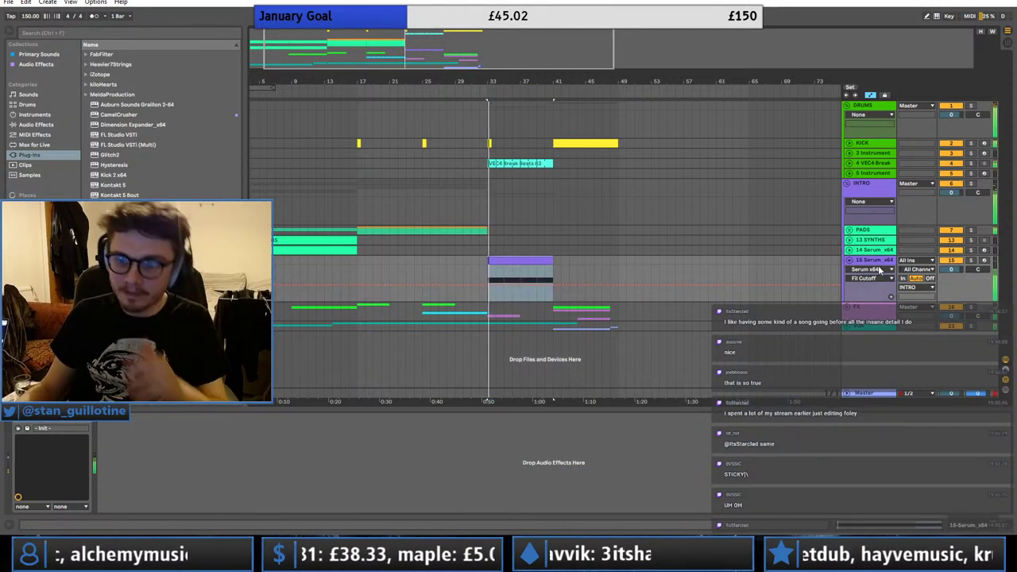
click(849, 261)
click(537, 253)
click(534, 259)
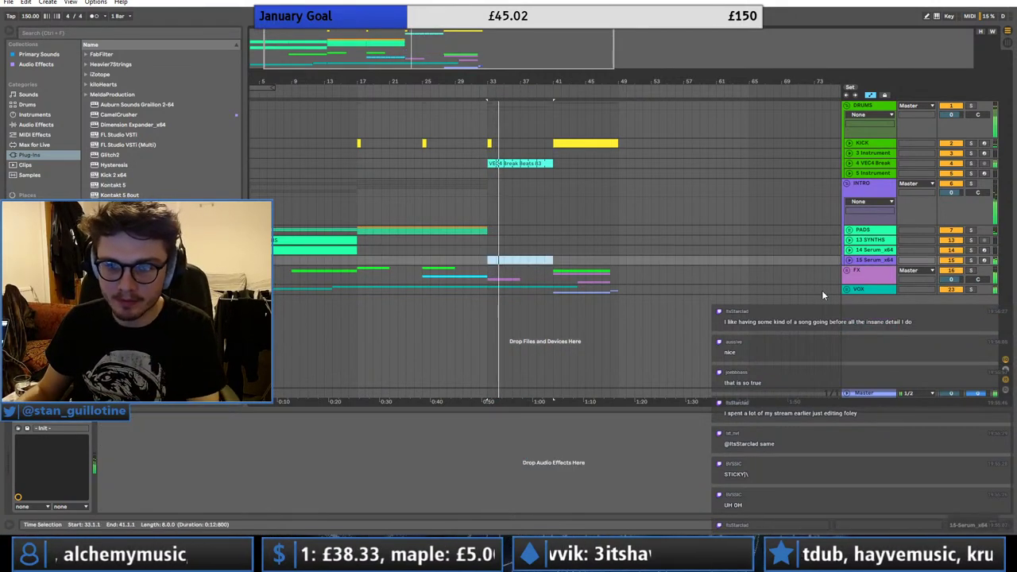
- Unfold the FX group and extend its 19 Serum clip back to bar 33, divided at bars 37 and 41
click(849, 270)
scroll(644, 299, down, 1)
click(489, 317)
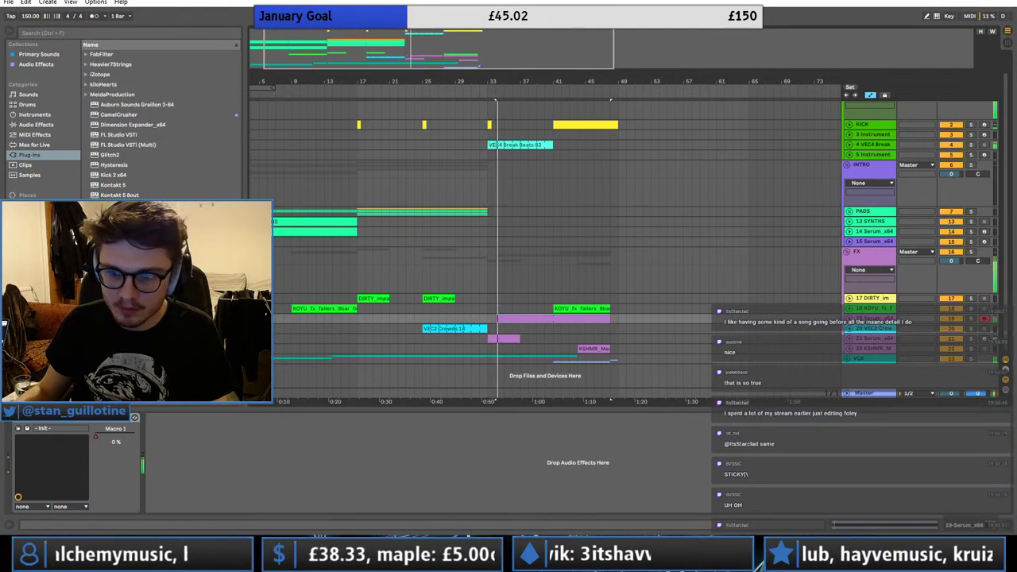
click(849, 318)
click(552, 327)
key(ctrl+e)
key(space)
drag(544, 320, 521, 319)
key(ctrl+d)
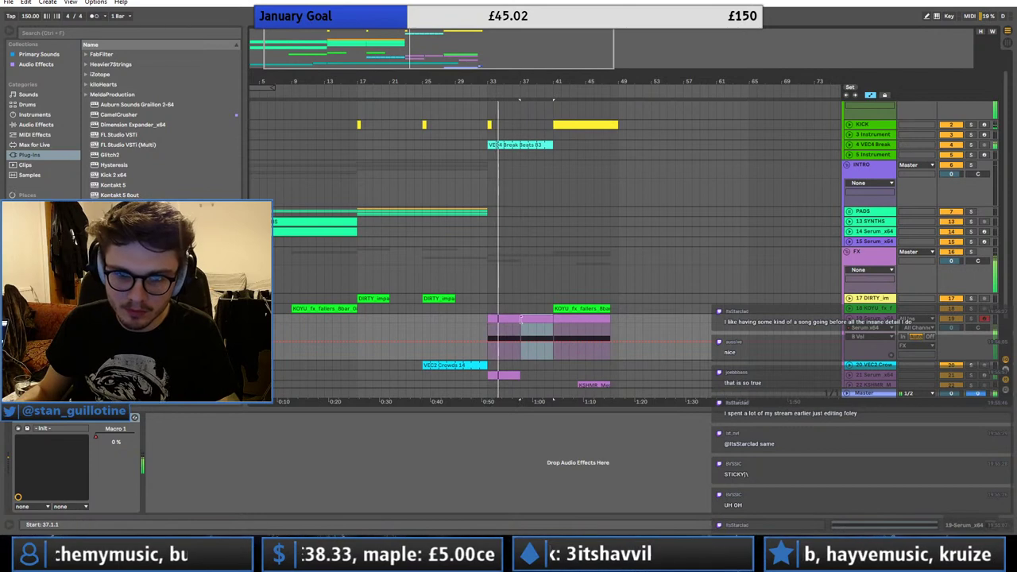
- Show the Macro 1 automation on the FX group's 19 Serum track, then fold the track
click(510, 319)
right_click(93, 437)
click(113, 444)
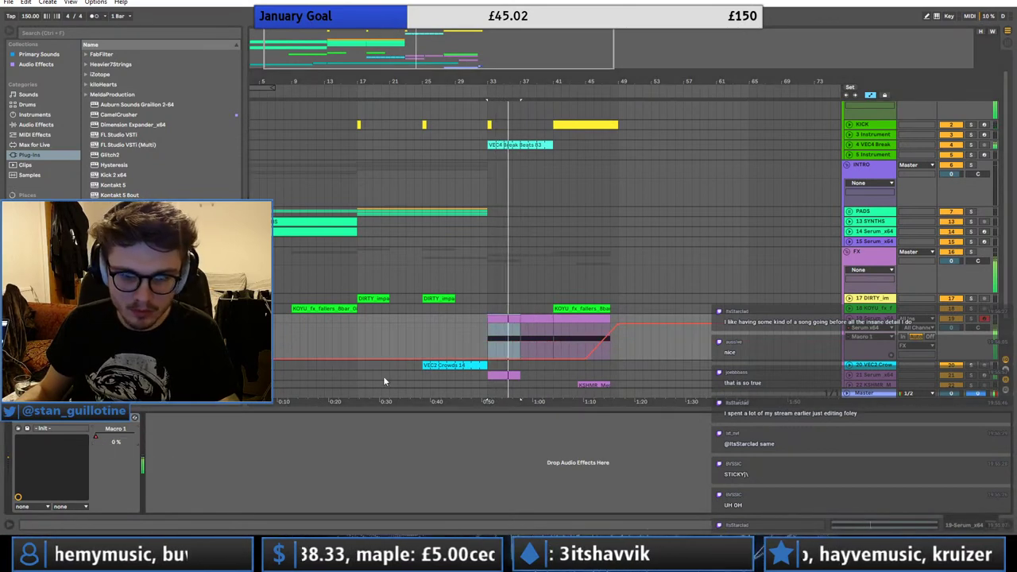
click(522, 349)
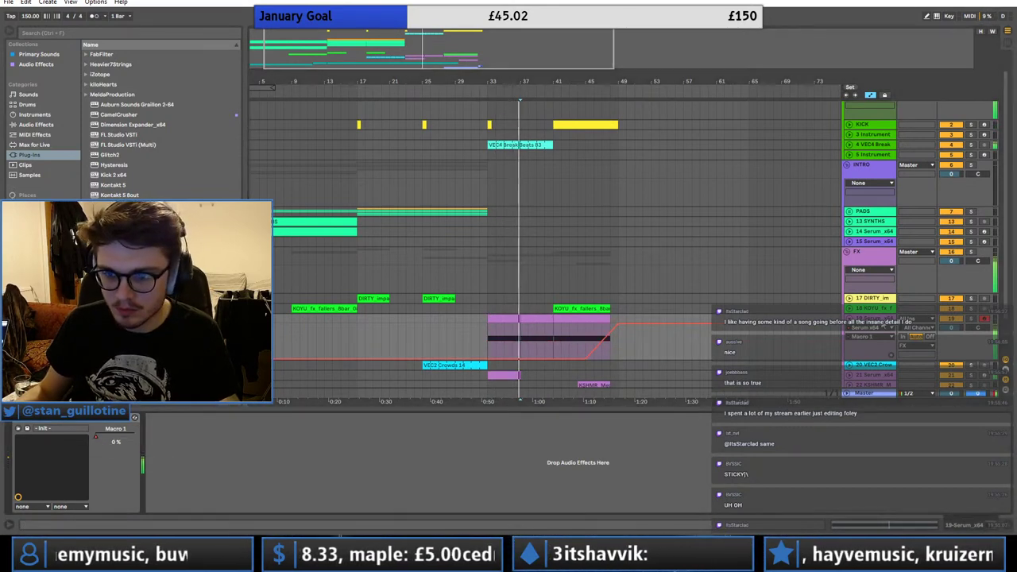
click(848, 318)
- Copy the short kick clip at bar 33 to bar 37 on the KICK track
scroll(508, 151, up, 1)
drag(502, 147, 496, 149)
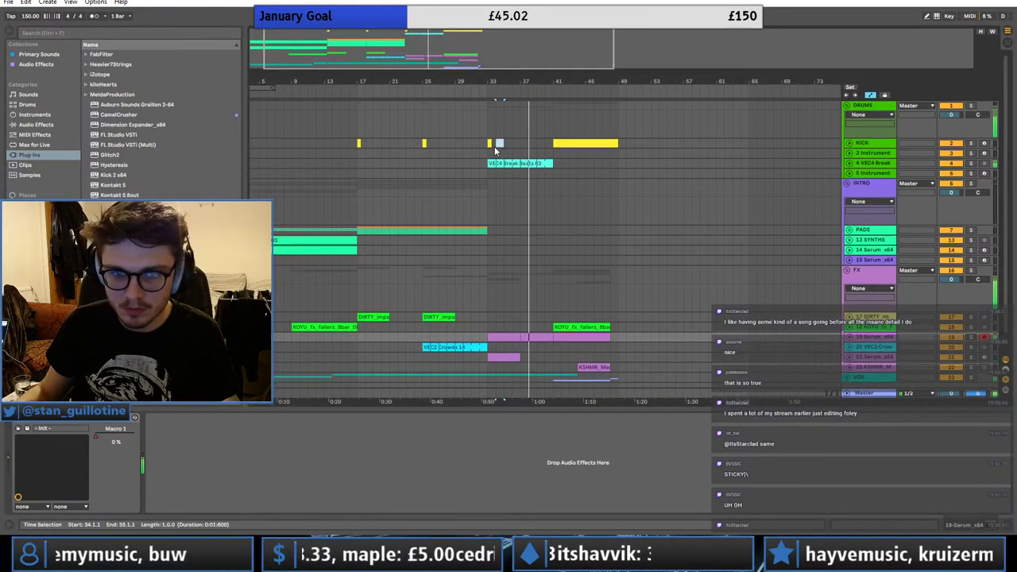
click(510, 143)
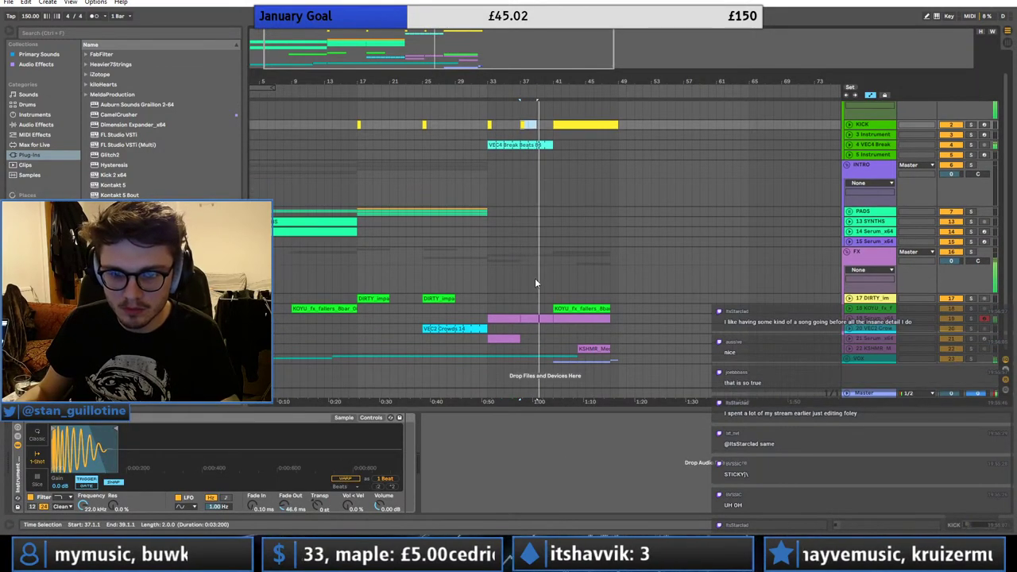
click(498, 287)
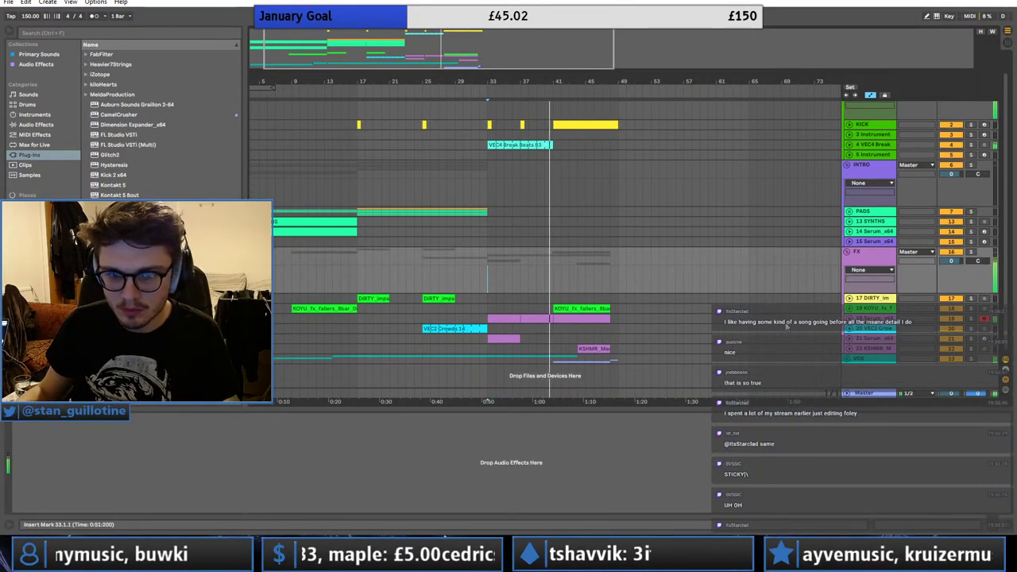
- Unfold the VOX group and play back the transition into the bar 33 break
click(849, 360)
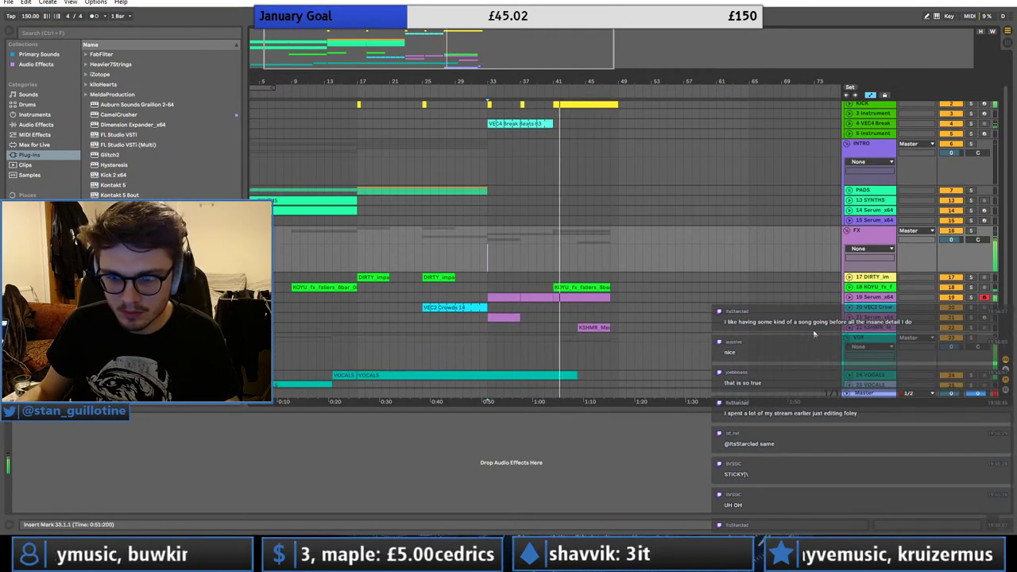
click(465, 249)
scroll(477, 262, up, 1)
click(496, 308)
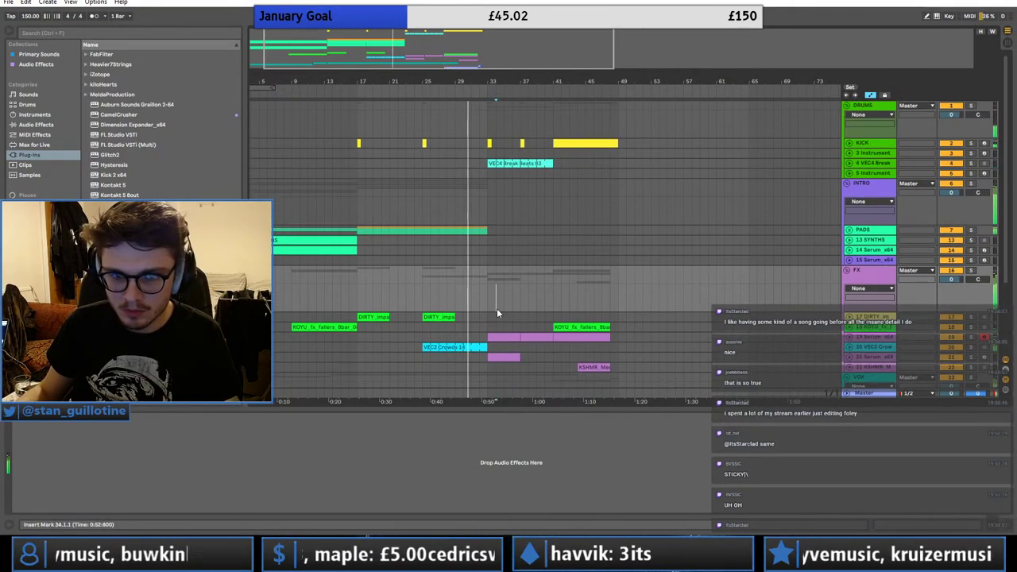
click(487, 308)
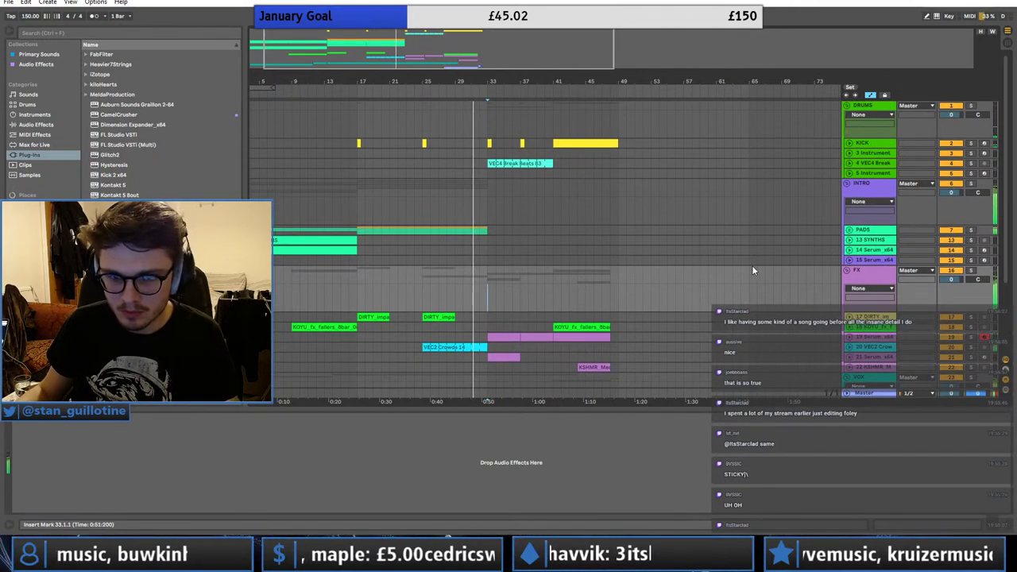
- Unfold the PADS group, extend the 8 SYNTHS clip to bar 66 and split it at bar 33
click(850, 241)
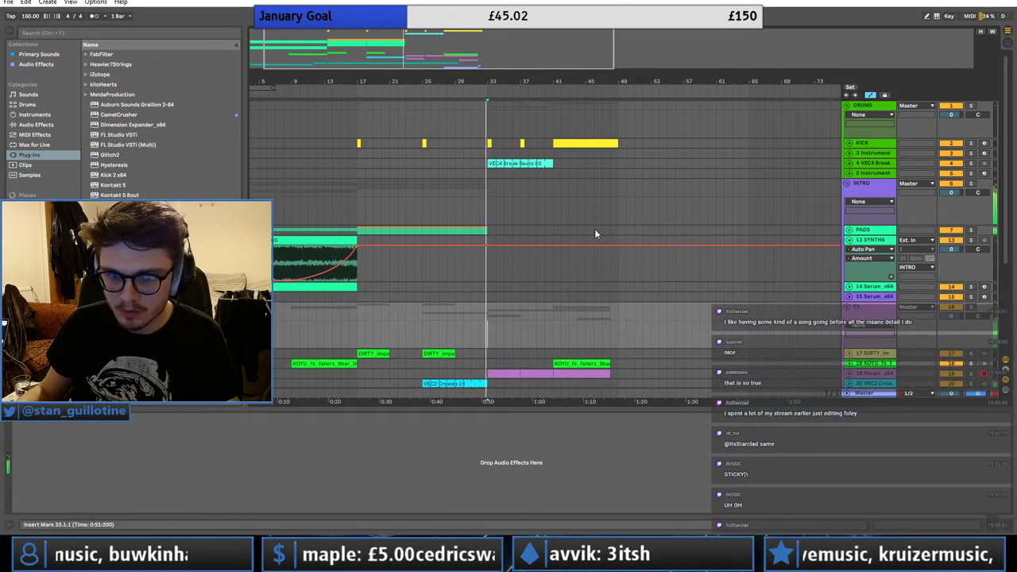
click(849, 230)
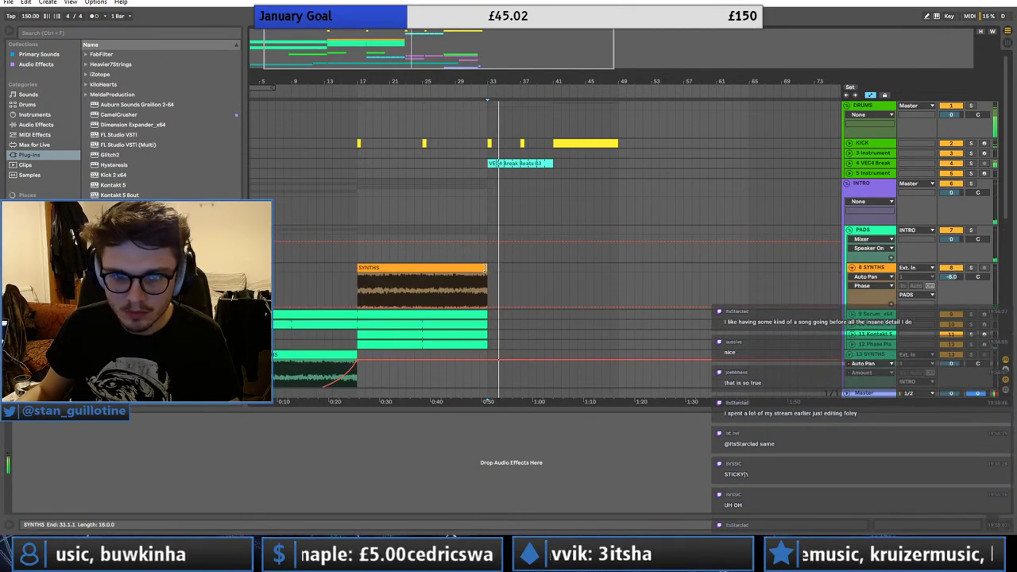
drag(486, 270, 757, 270)
click(544, 279)
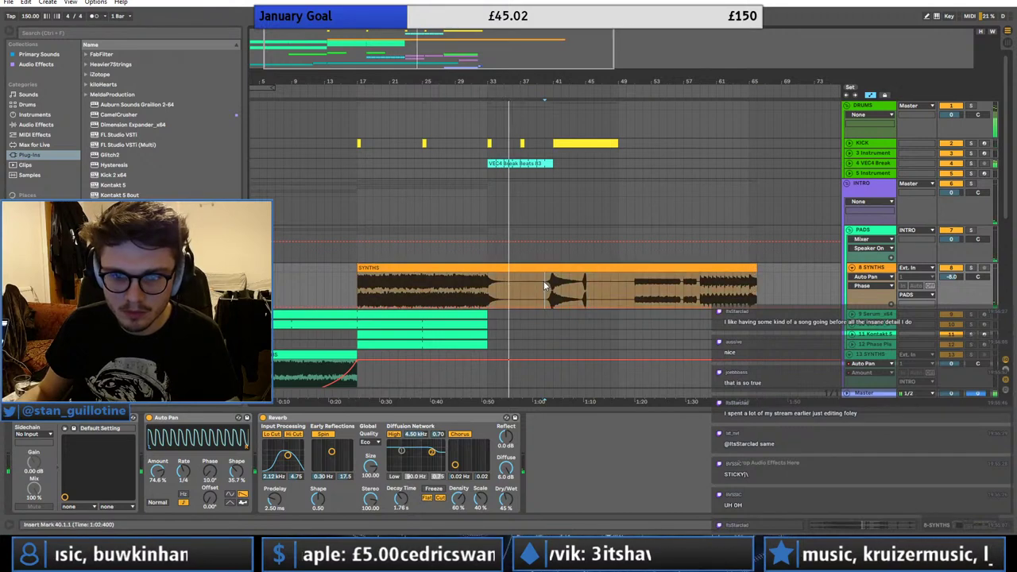
click(487, 282)
key(space)
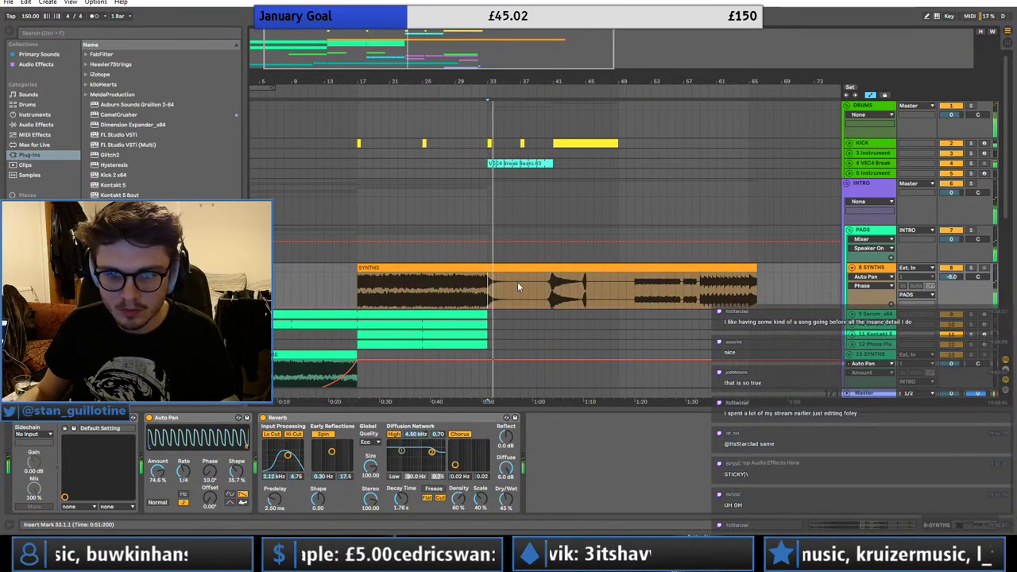
key(ctrl+e)
key(space)
- Move the SYNTHS clip starting at bar 33 onto the 13 SYNTHS track and audition it soloed from bar 40
click(870, 268)
scroll(535, 284, down, 3)
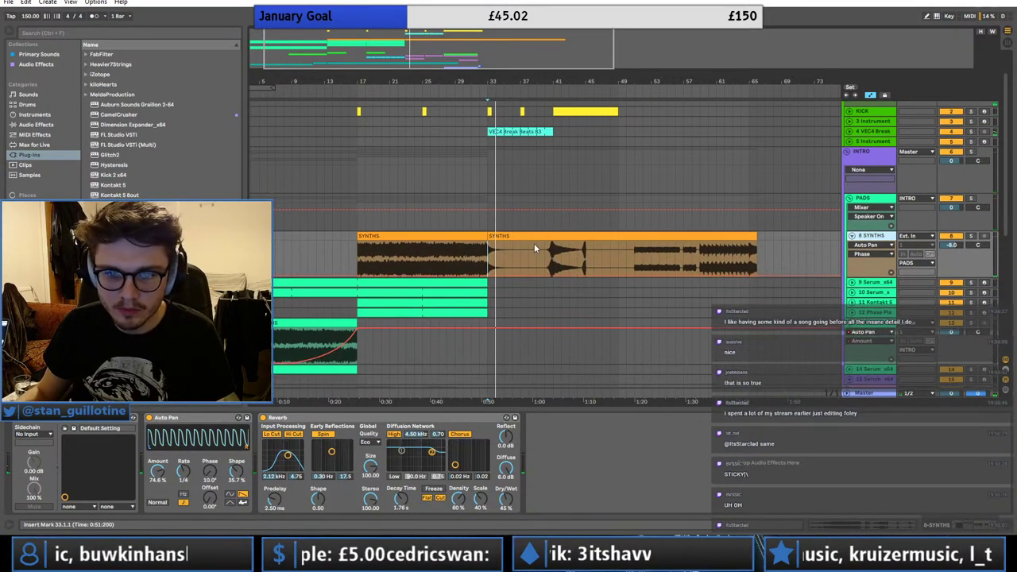
drag(534, 248, 540, 349)
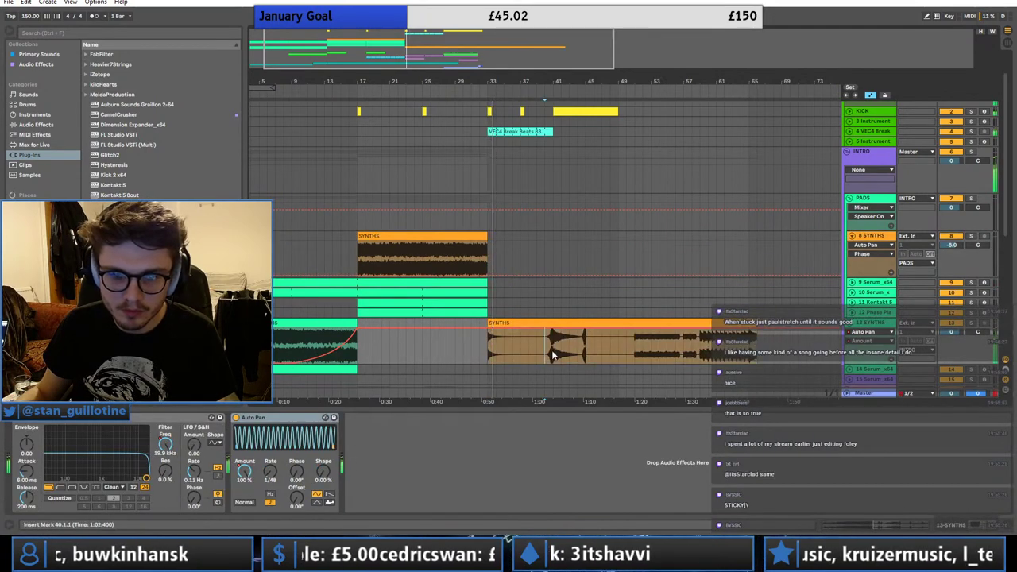
scroll(564, 351, down, 3)
key(space)
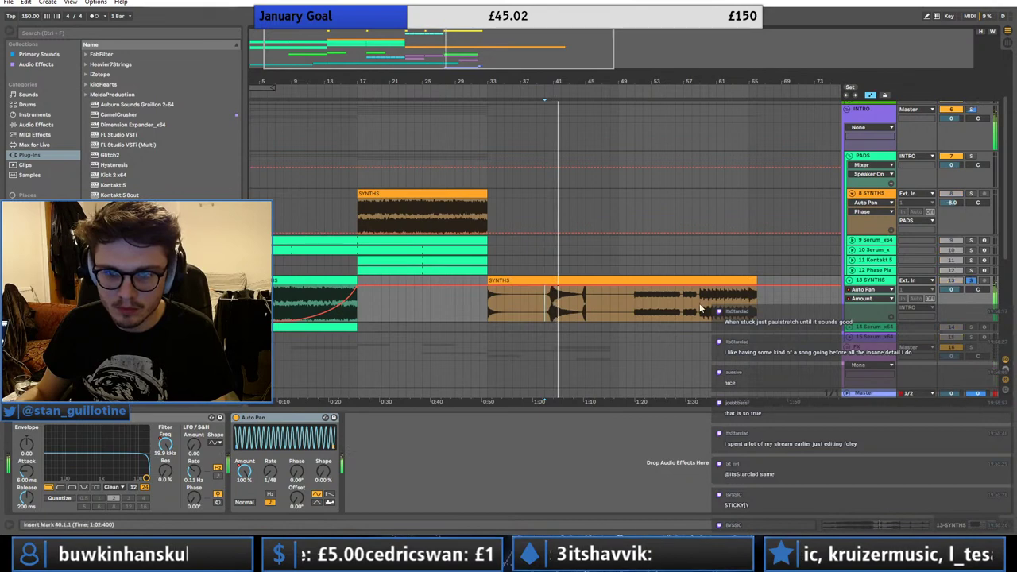
key(space)
key(space)
click(885, 281)
key(s)
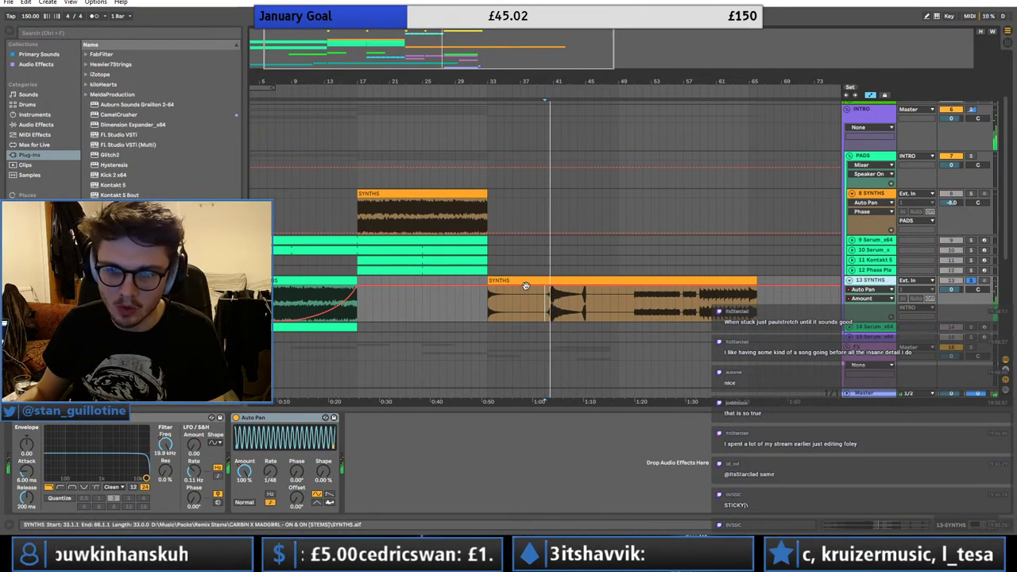
- Move the bar 33 SYNTHS clip onto its own new track below 13 SYNTHS and play it soloed from bar 40
scroll(525, 285, down, 3)
drag(514, 251, 547, 318)
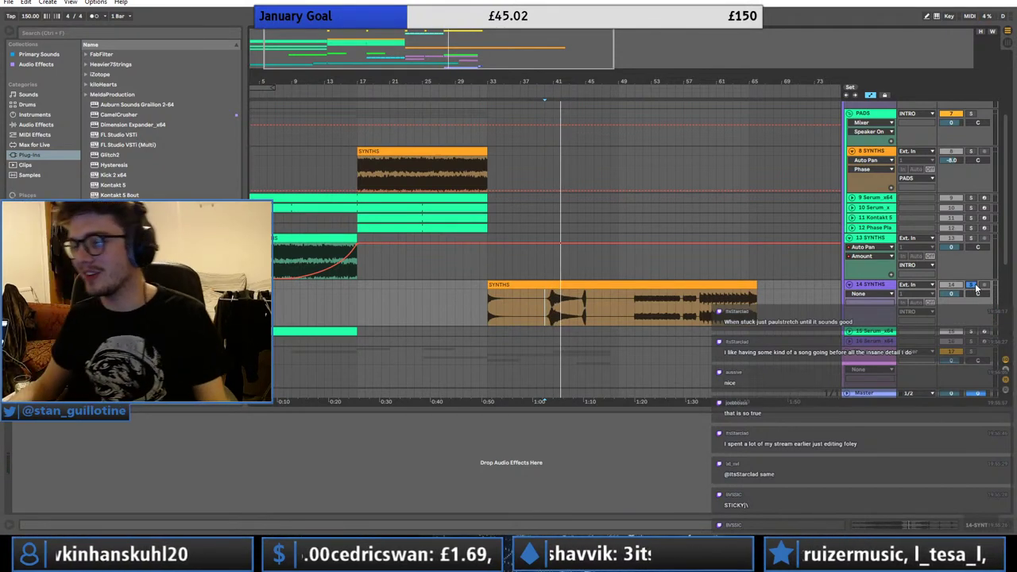
key(space)
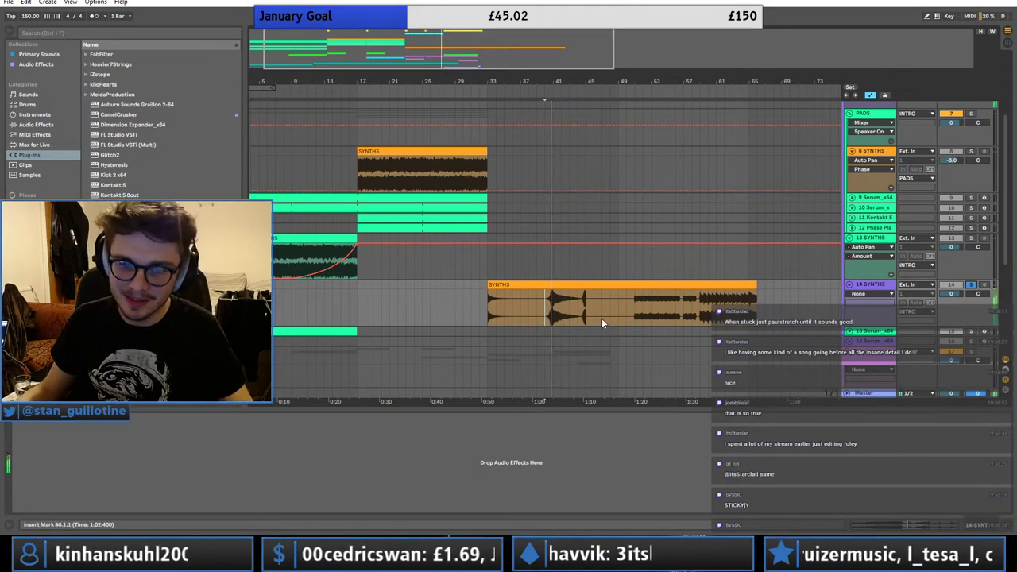
- Open the waveform of the clip on 14 SYNTHS and audition it from bar 40
double_click(687, 296)
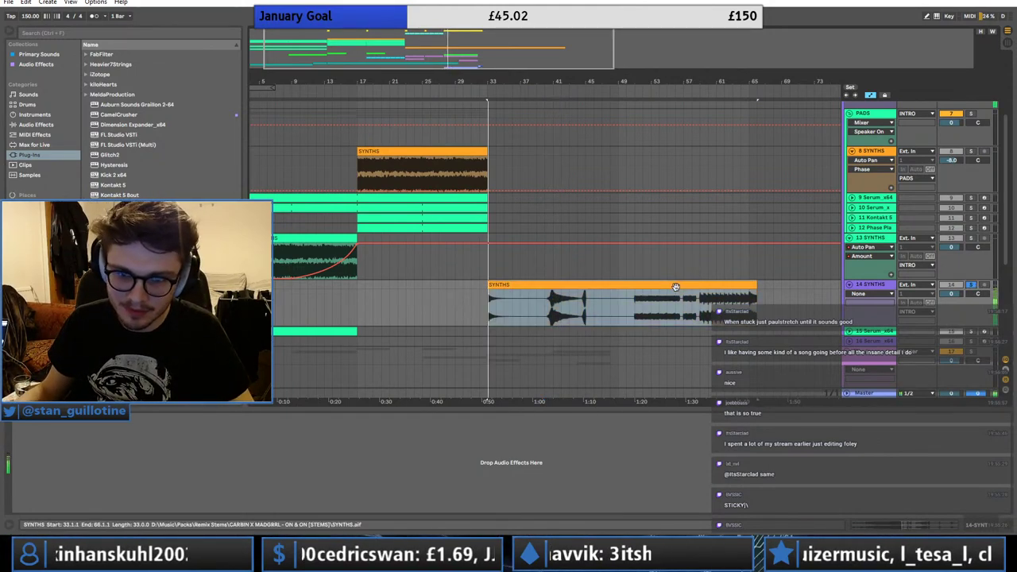
click(123, 430)
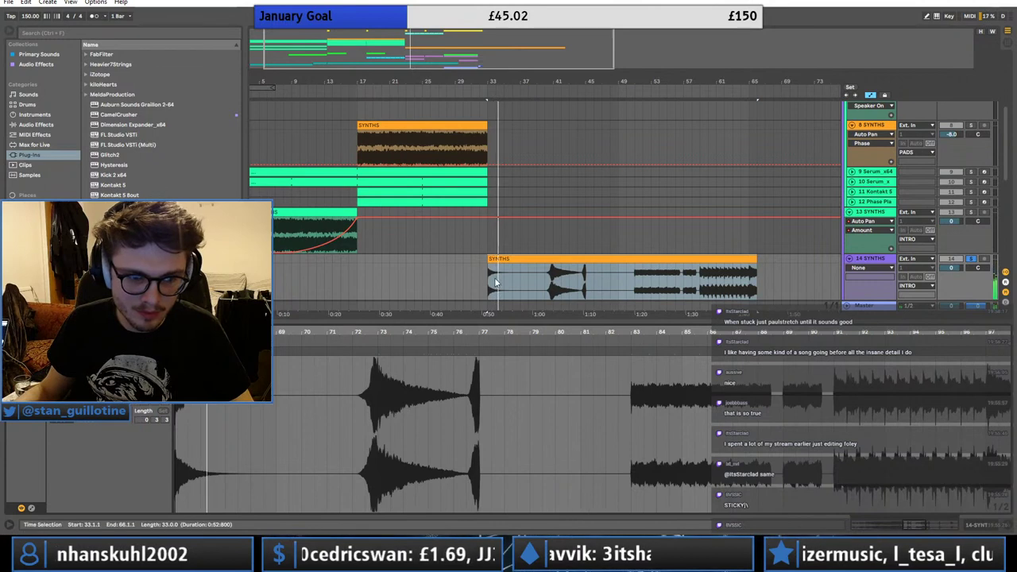
click(545, 282)
key(space)
key(space)
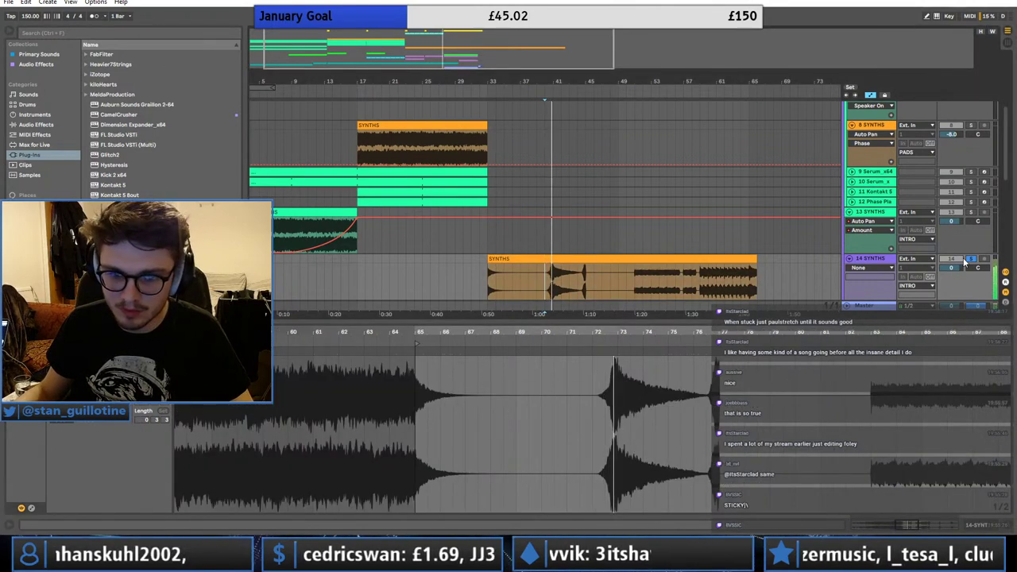
- Turn off solo on the 14 SYNTHS track and play the full mix from bar 44
click(970, 259)
key(space)
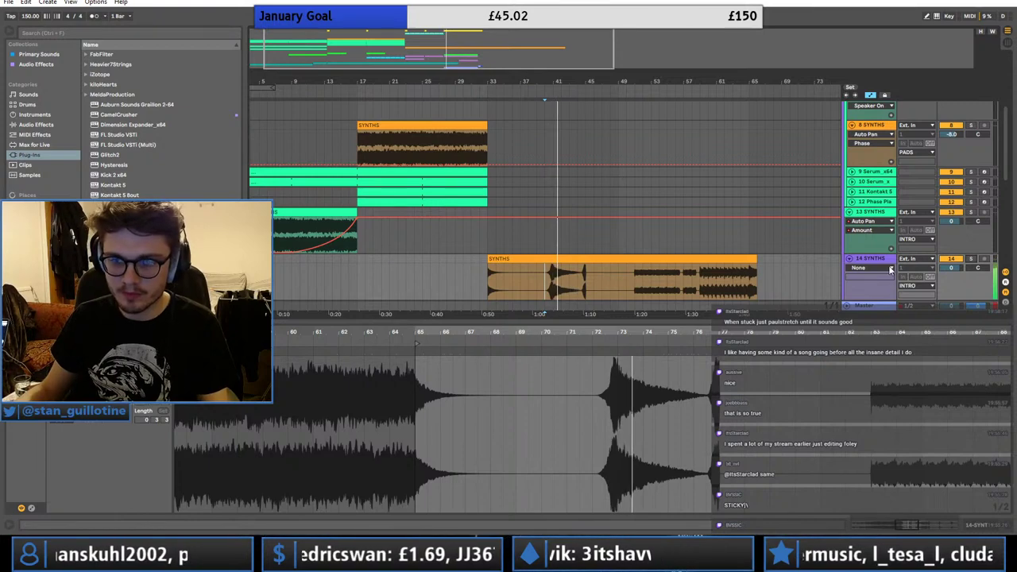
double_click(883, 259)
click(576, 292)
key(space)
key(space)
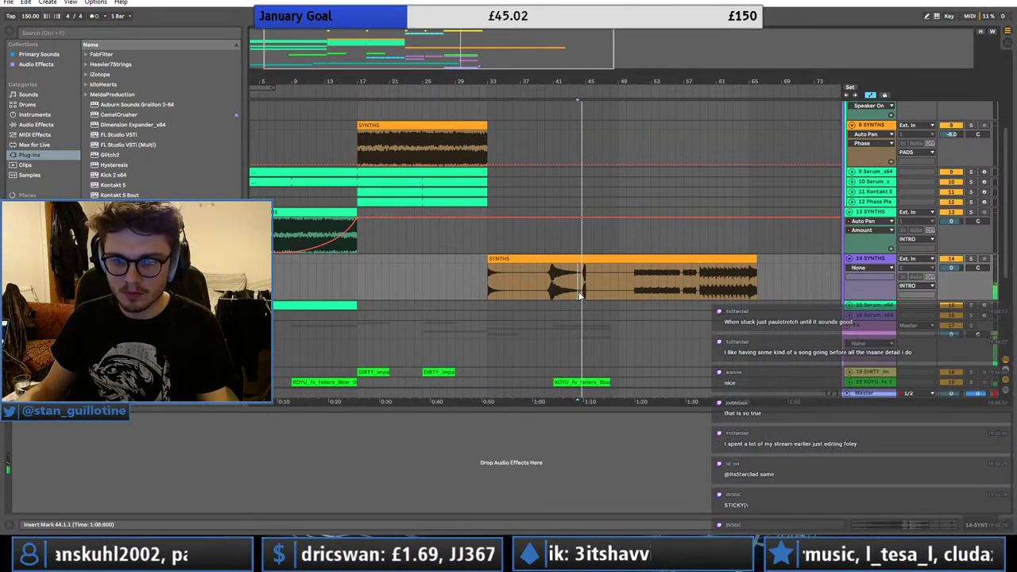
- Split the SYNTHS clip on 14 SYNTHS at bar 51 and audition its second part from bar 59
click(635, 298)
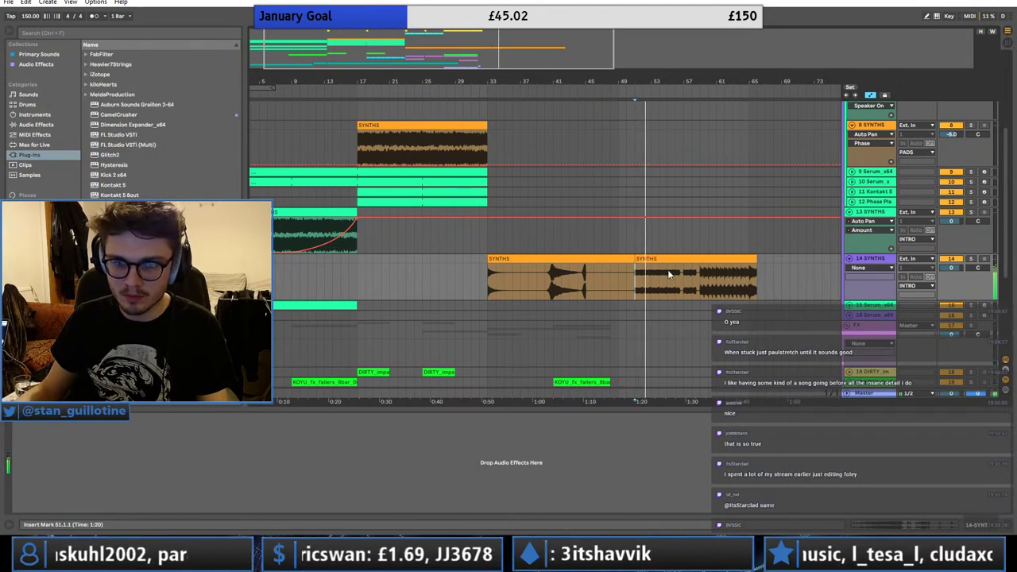
click(610, 275)
scroll(629, 305, down, 3)
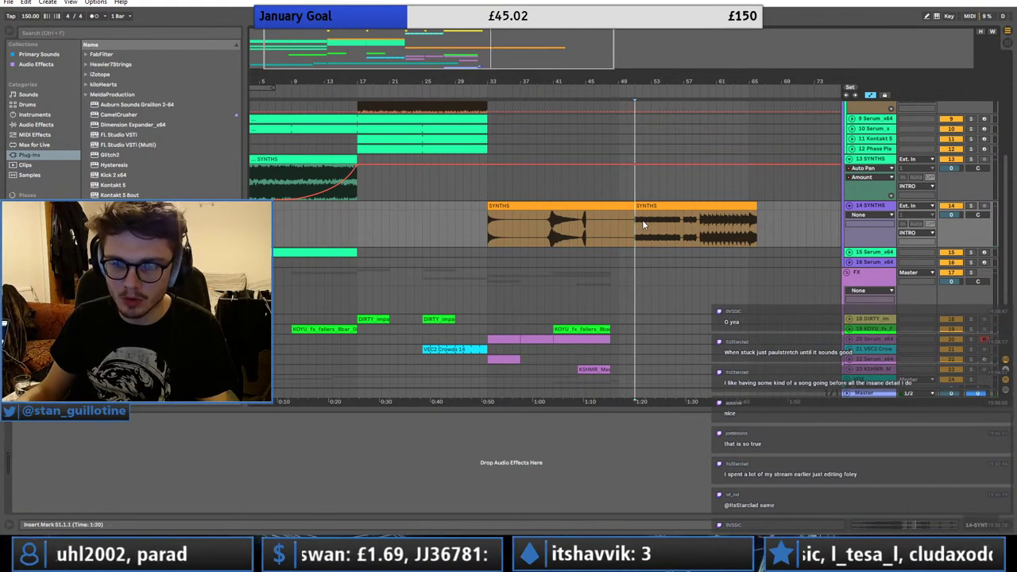
click(700, 228)
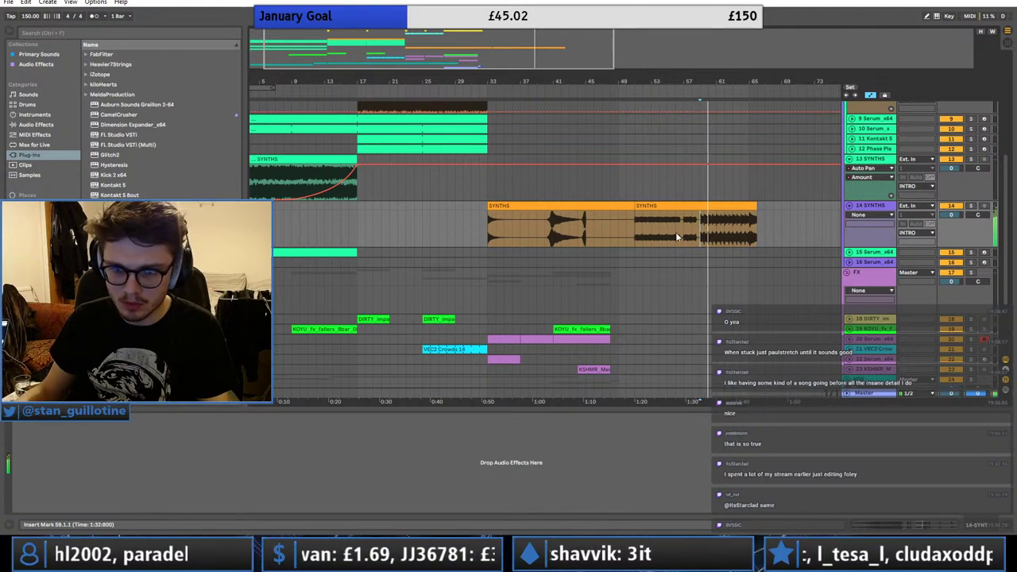
- Delete the SYNTHS part starting at bar 51 and shorten the remaining clip to end at bar 45
click(644, 208)
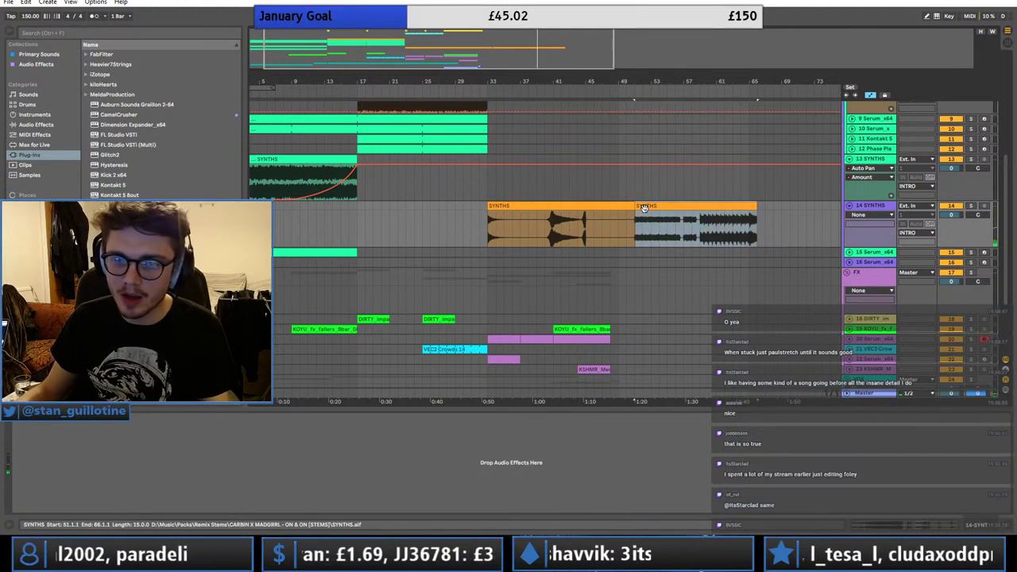
key(Delete)
drag(634, 207, 586, 208)
click(570, 219)
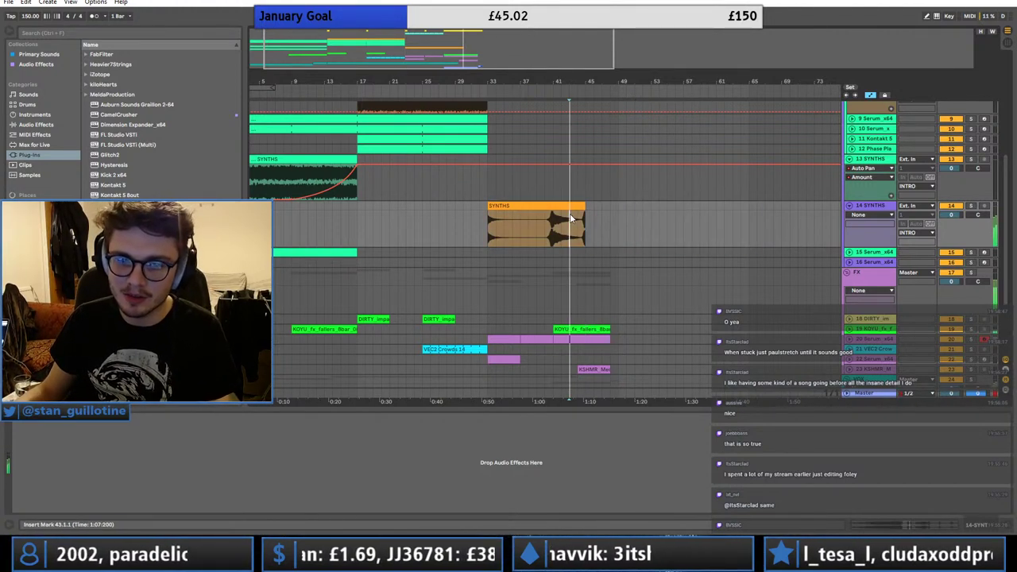
- Extend the SYNTHS clip's start back to bar 32 and set the 14 SYNTHS track volume to -7.0 dB
drag(489, 211, 480, 218)
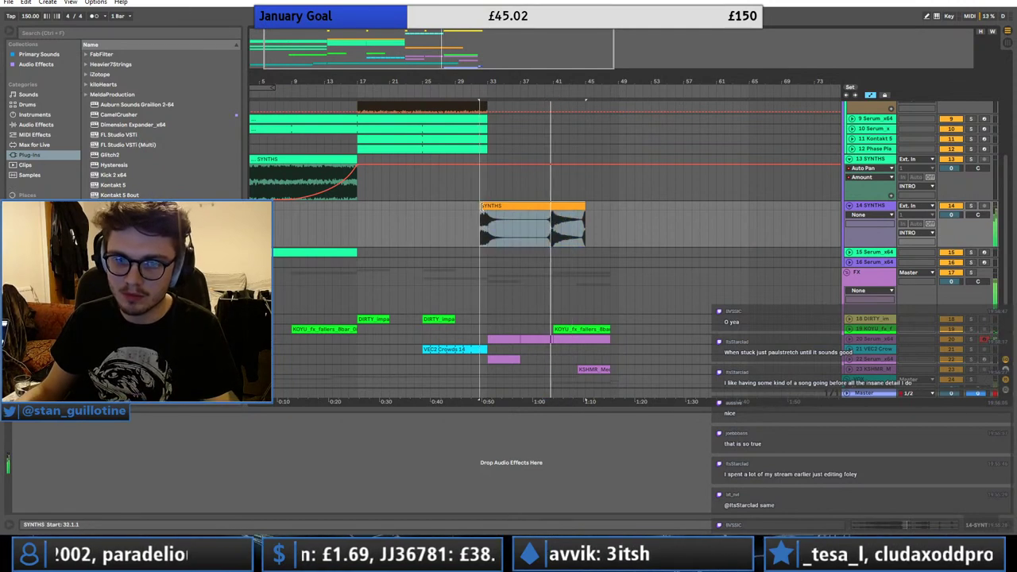
click(486, 217)
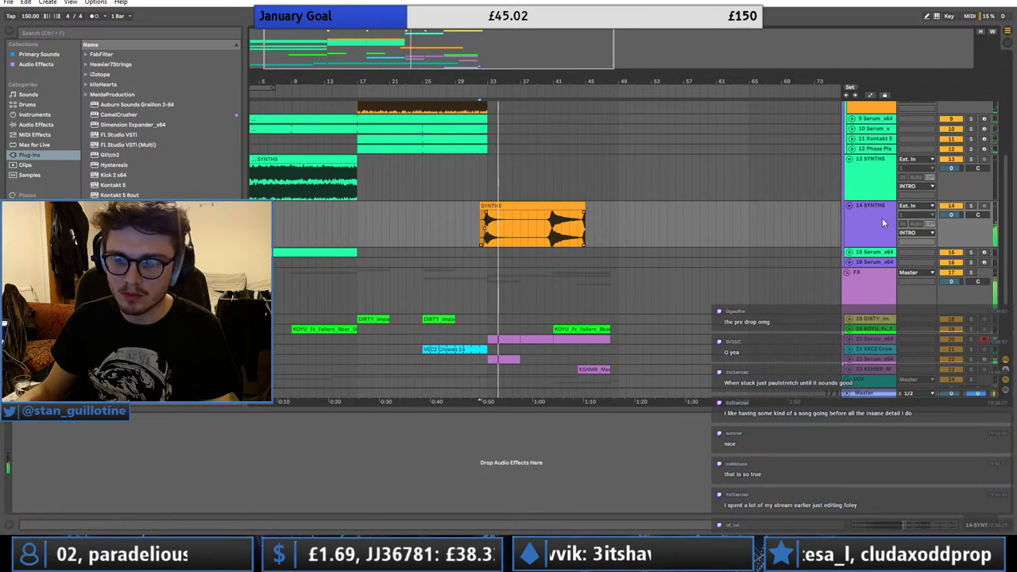
drag(951, 215, 953, 221)
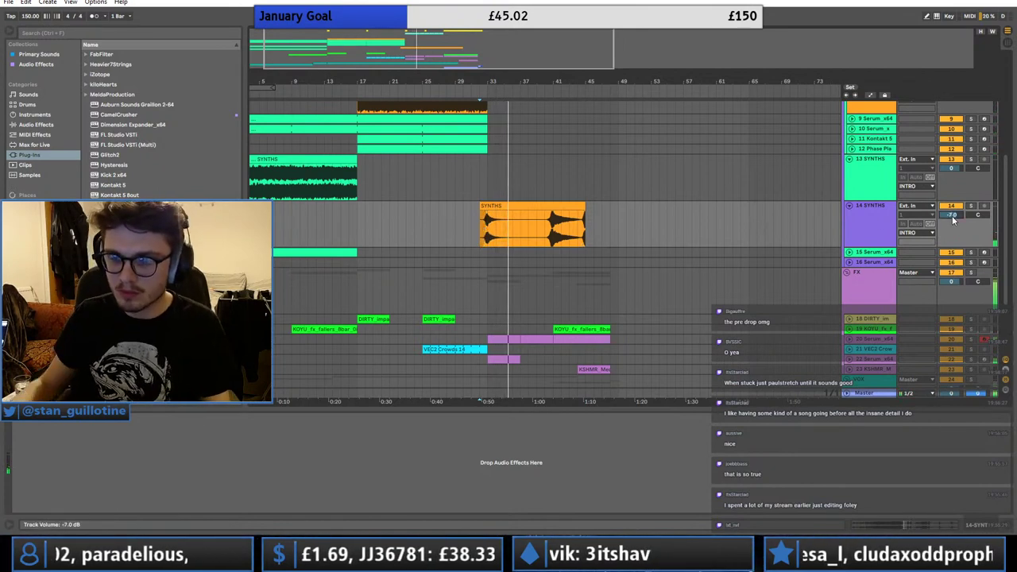
- Add FabFilter Pro-Q 3 to 14 SYNTHS with a 48 dB/oct low cut at about 147 Hz
click(35, 64)
double_click(119, 254)
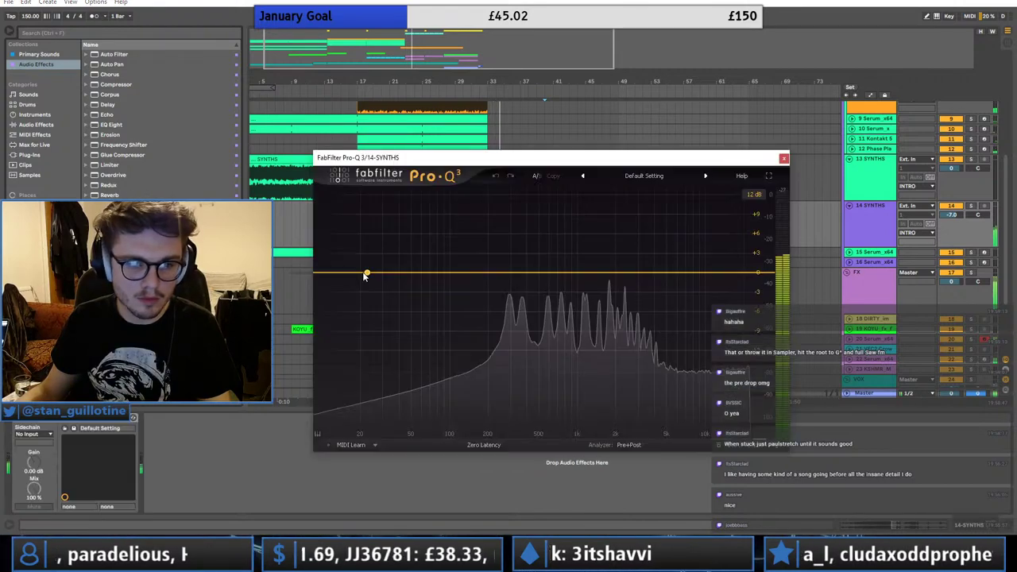
drag(366, 274, 470, 275)
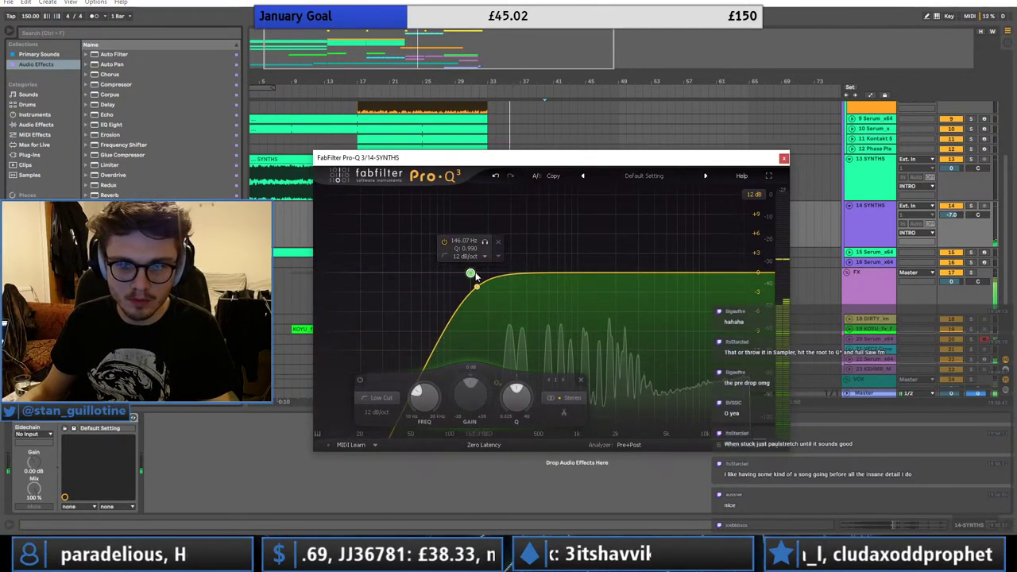
click(481, 256)
click(488, 339)
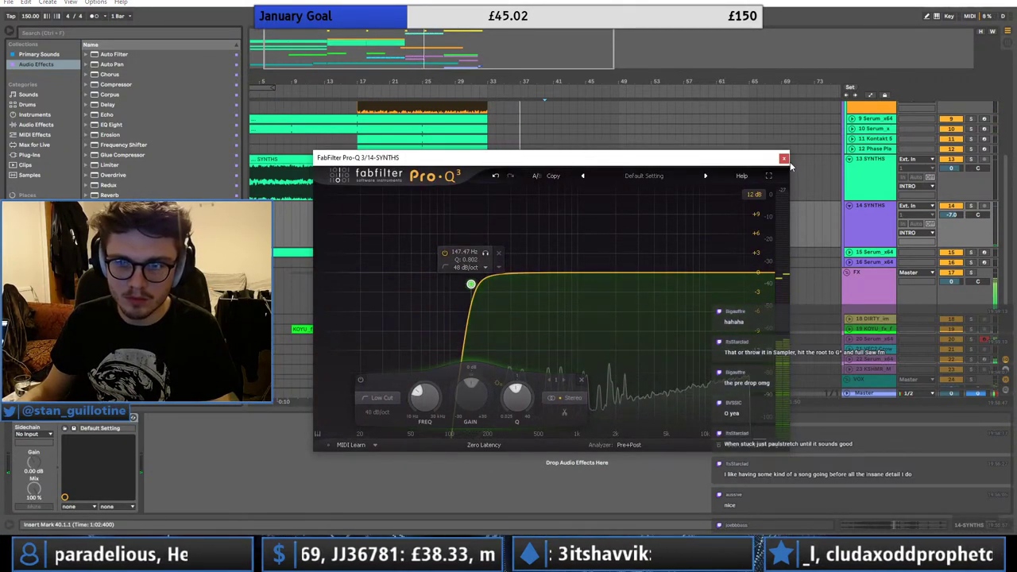
click(784, 157)
- Fold the 13 SYNTHS track, open the waveform of the clip on 14 SYNTHS and play it from bar 40
click(849, 205)
click(848, 159)
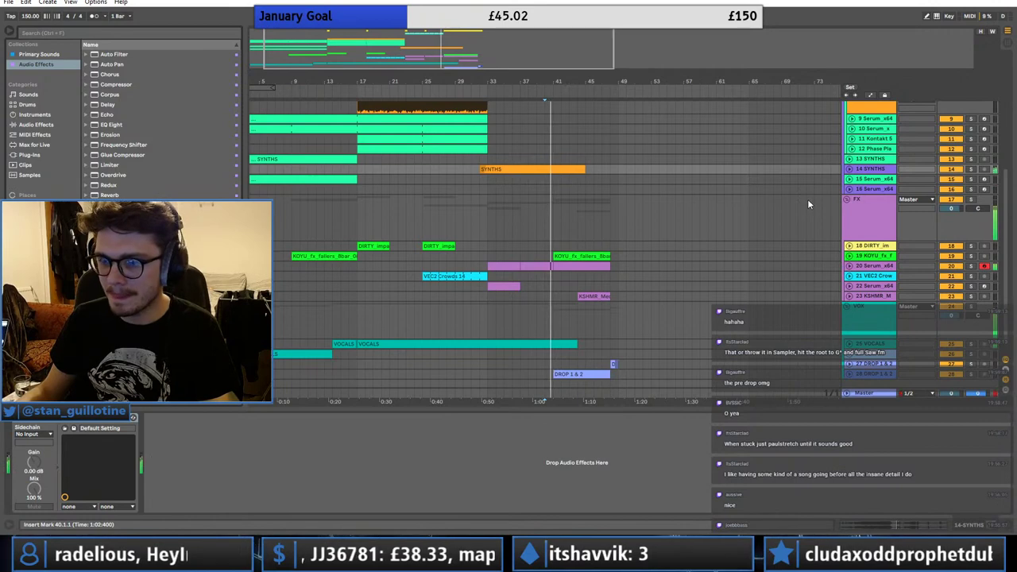
click(849, 169)
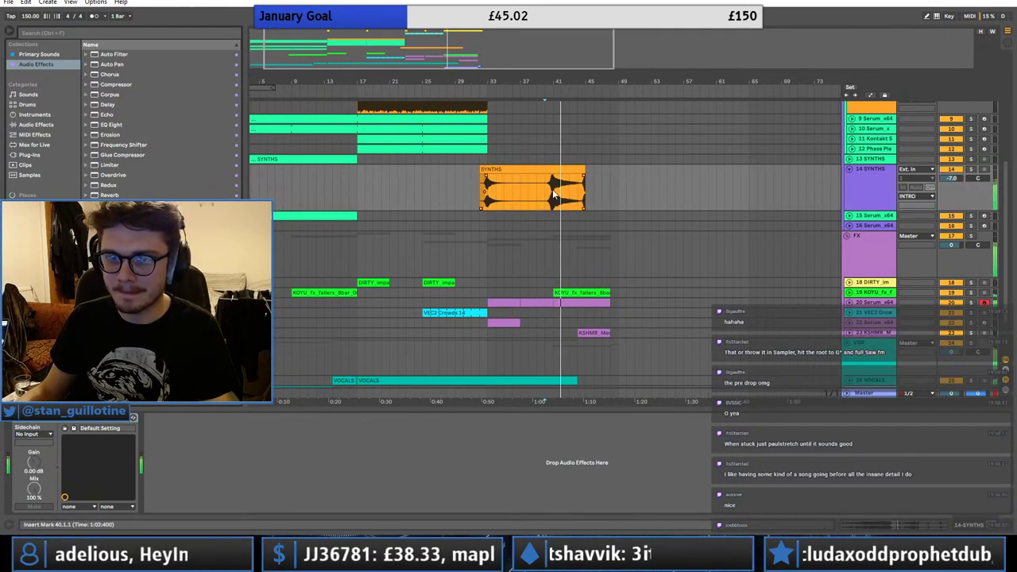
click(545, 193)
double_click(554, 169)
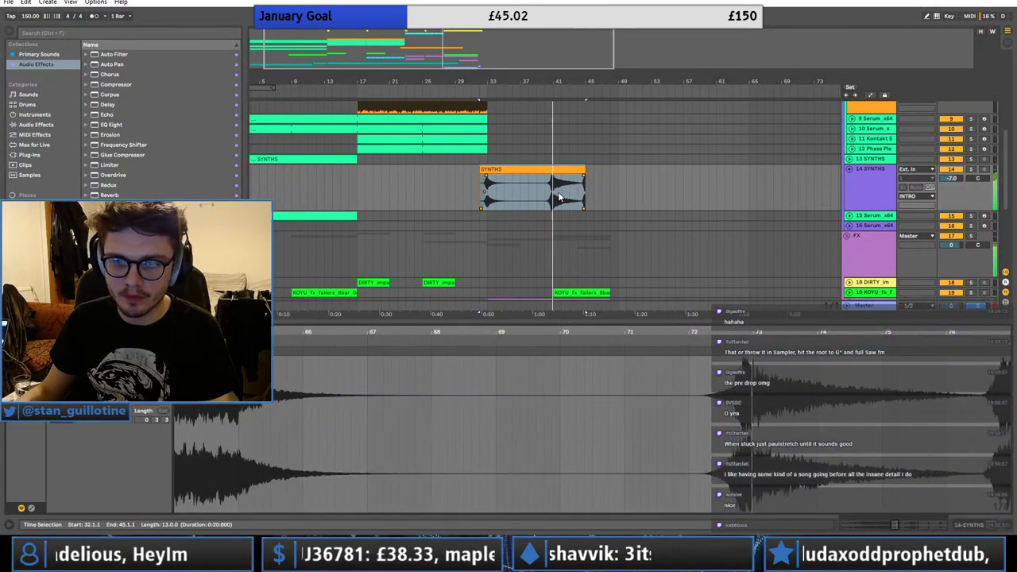
click(559, 197)
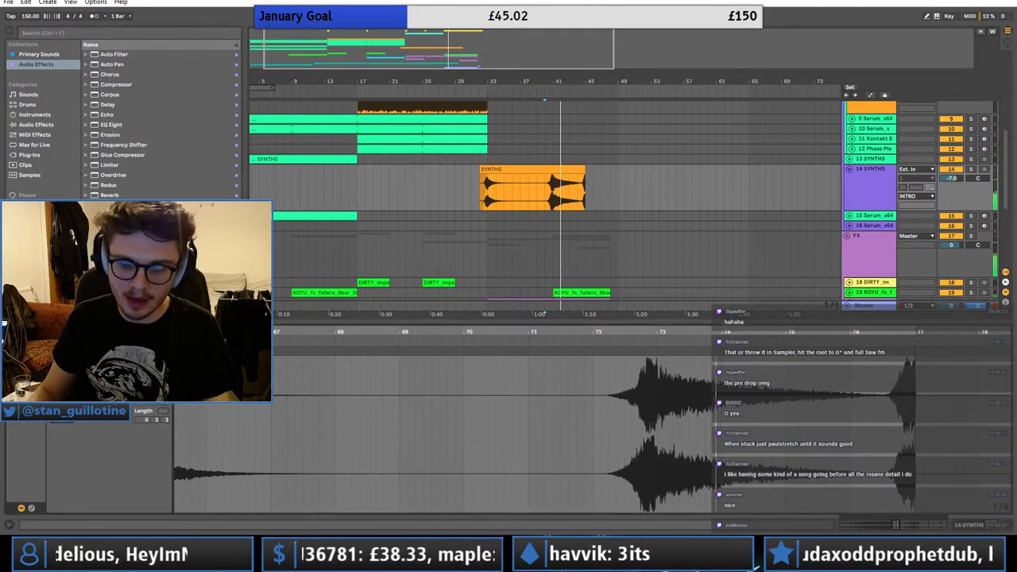
key(space)
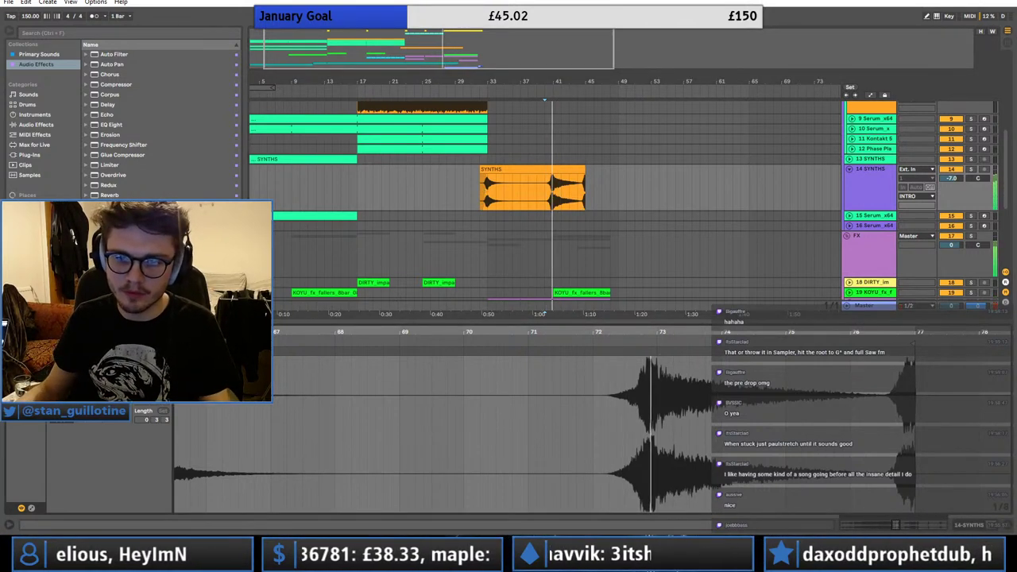
- Split the SYNTHS clip at bar 40, delete the part before it and play the rest from bar 40
key(ctrl+e)
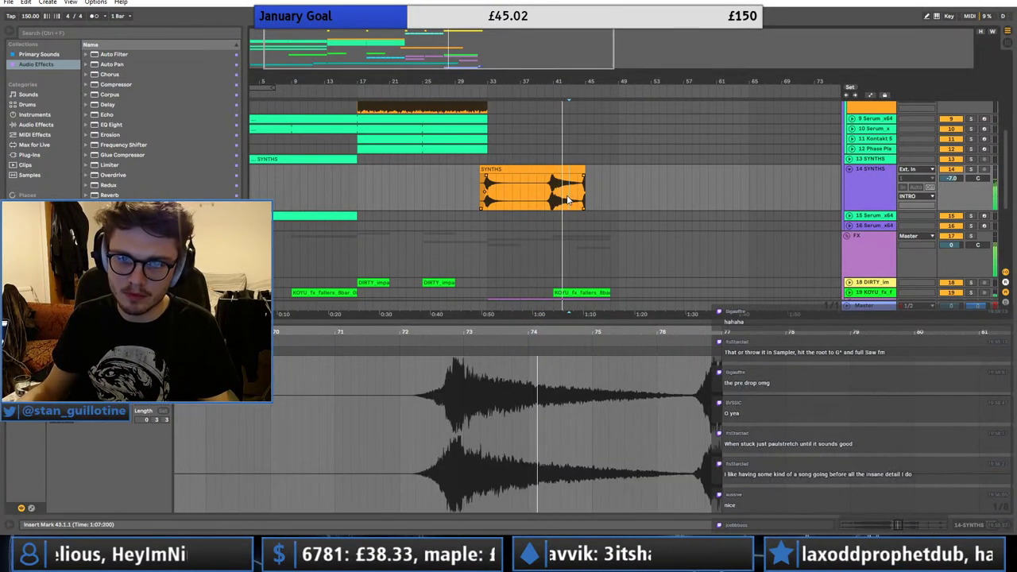
click(537, 171)
key(Delete)
click(546, 188)
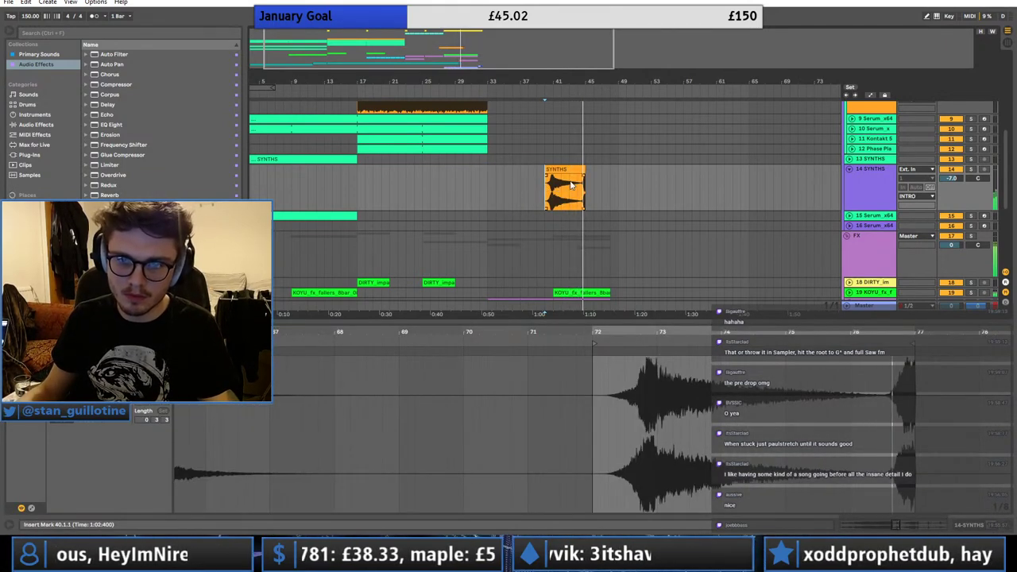
drag(515, 51, 515, 120)
key(space)
key(space)
- Fold the 14 SYNTHS track and delete the kick note at 4.4 in the KICK clip starting at bar 41
click(861, 182)
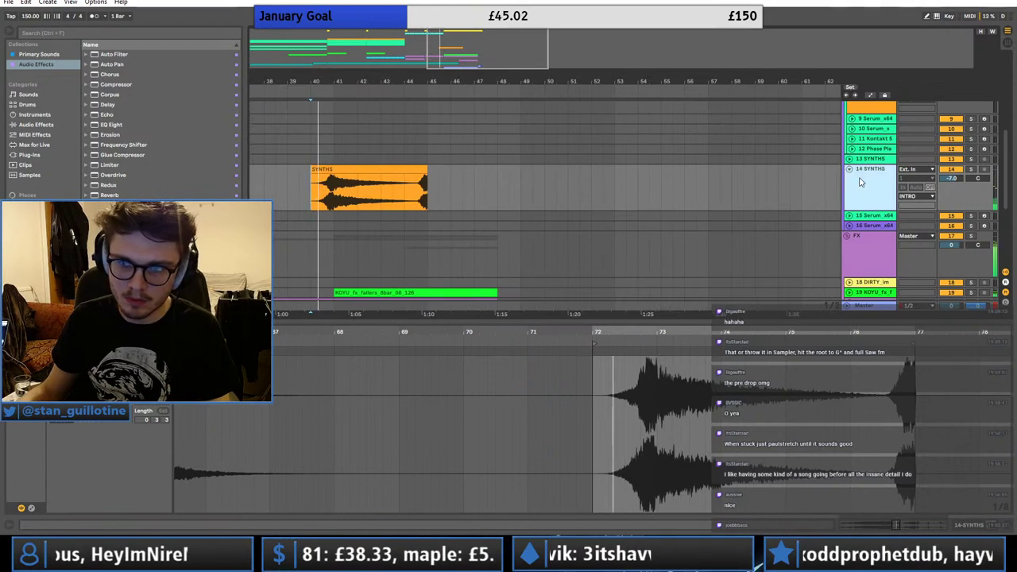
double_click(861, 182)
click(849, 169)
scroll(402, 246, up, 4)
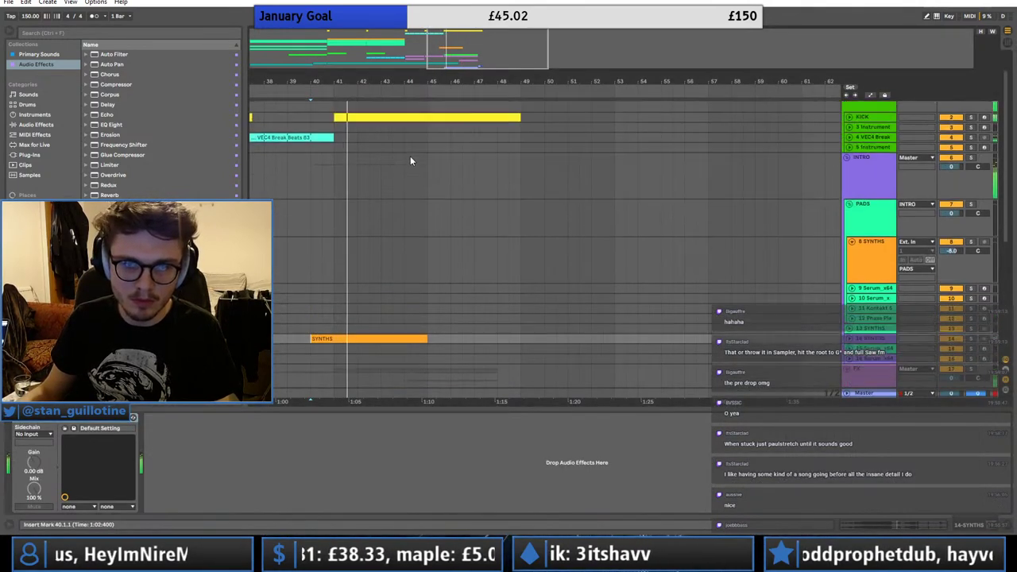
scroll(412, 151, up, 1)
click(848, 143)
double_click(470, 156)
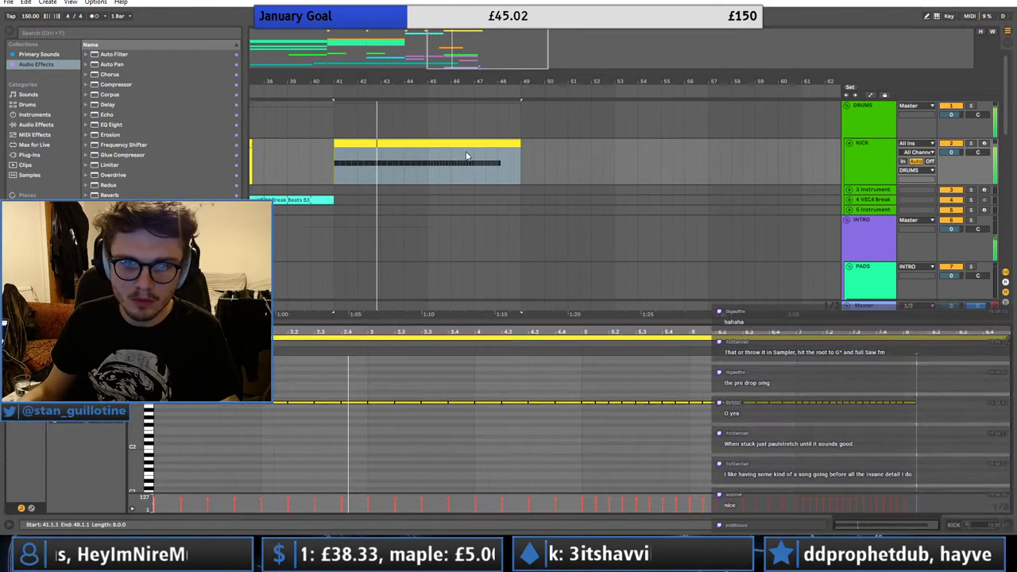
click(568, 403)
key(Delete)
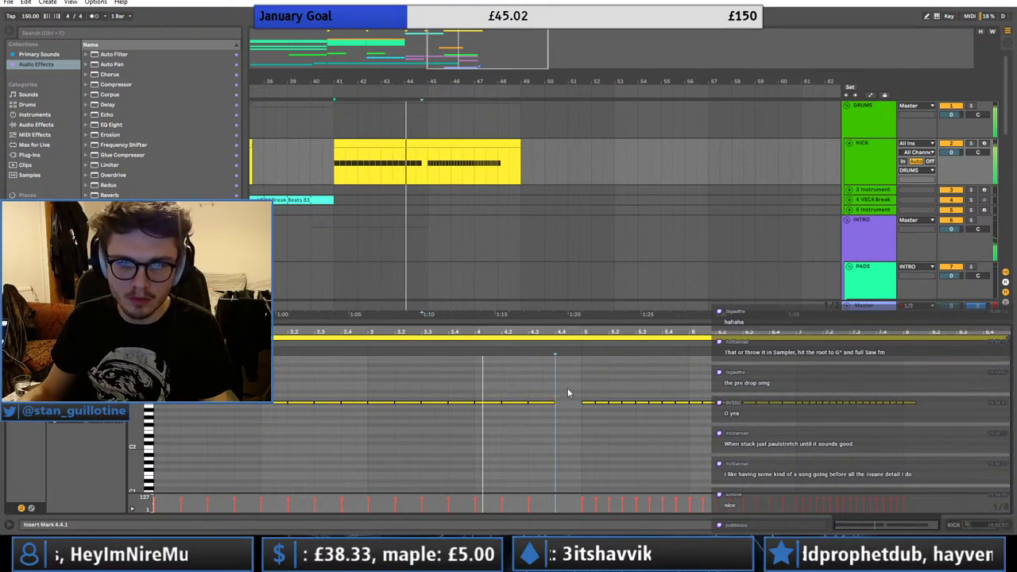
click(852, 144)
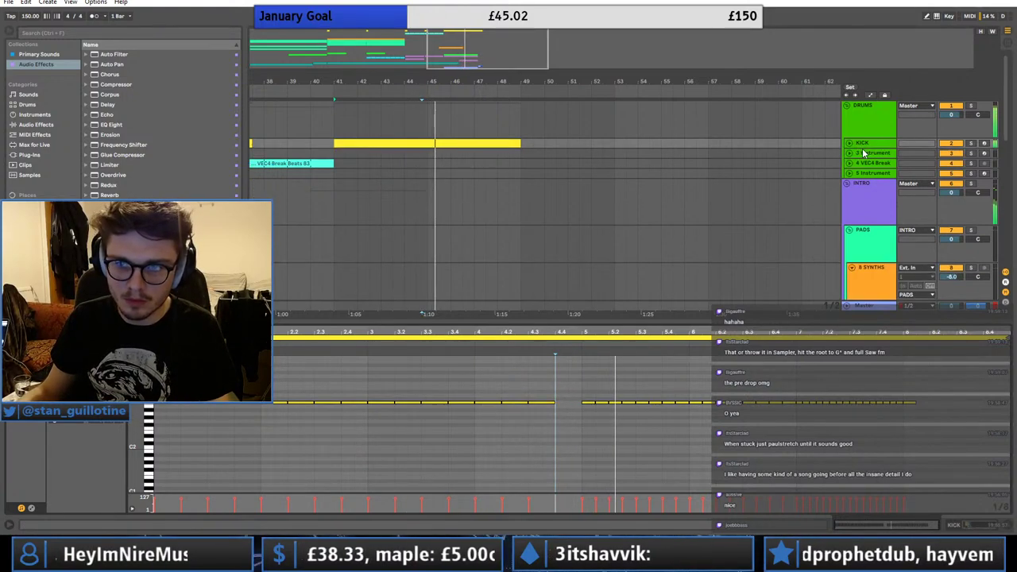
- Insert a new audio track directly below KICK in the DRUMS group
right_click(862, 144)
click(907, 226)
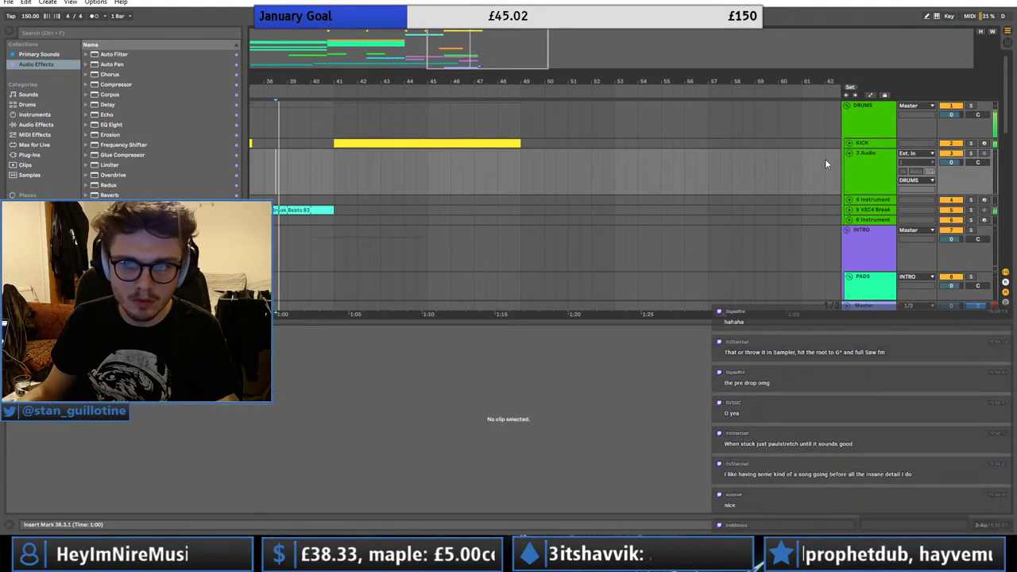
drag(438, 57, 439, 79)
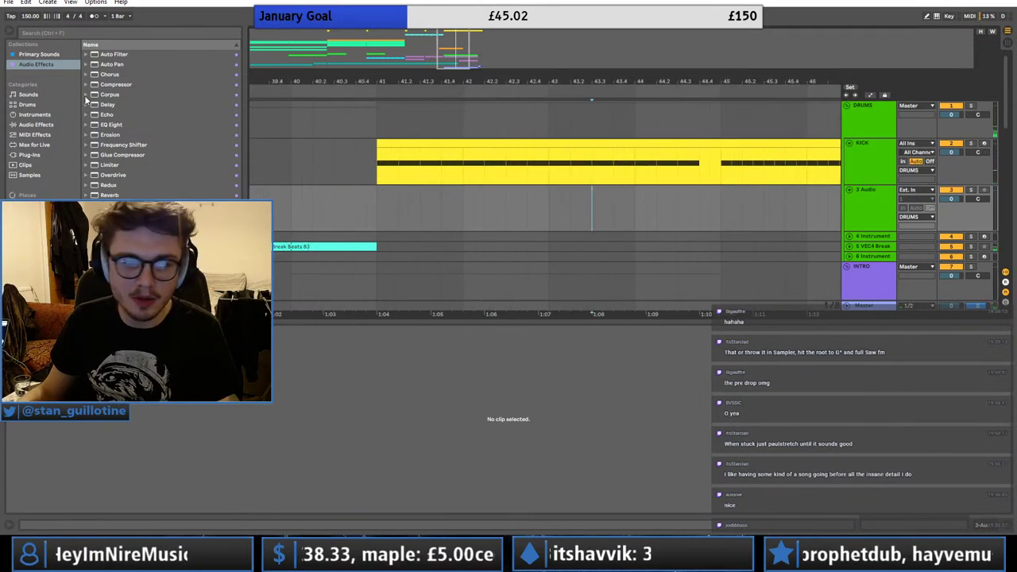
- Browse the sample library and open the Big Snare (Before Drop) folder inside Best EDM Snares [Sample Smash]
click(35, 254)
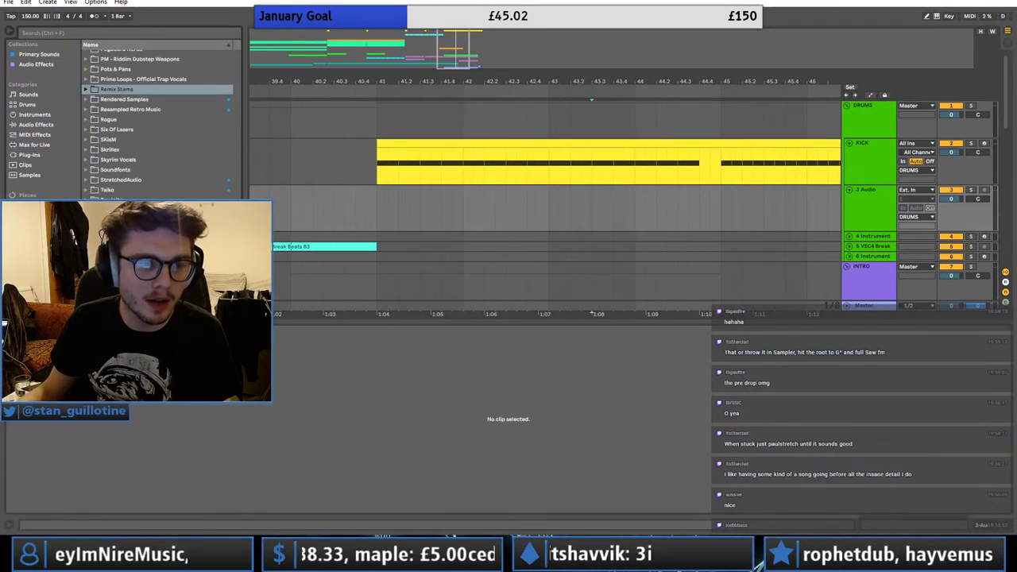
scroll(217, 95, up, 15)
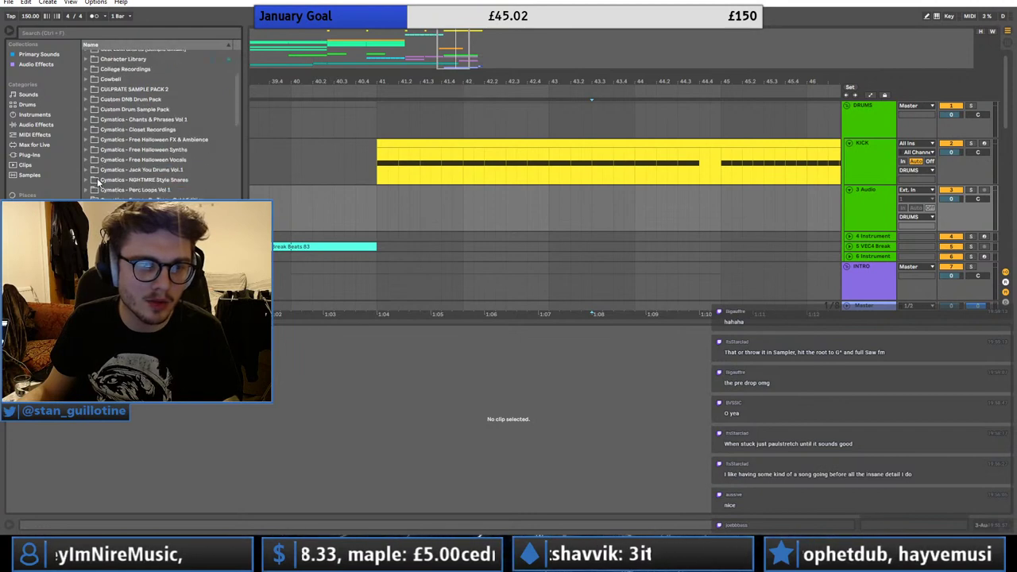
scroll(97, 182, down, 5)
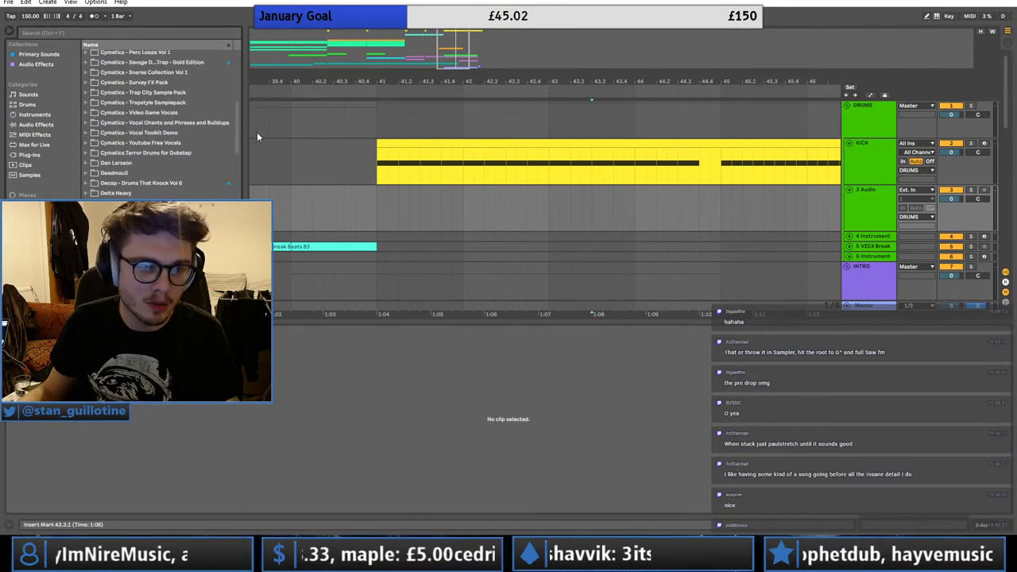
scroll(234, 145, down, 4)
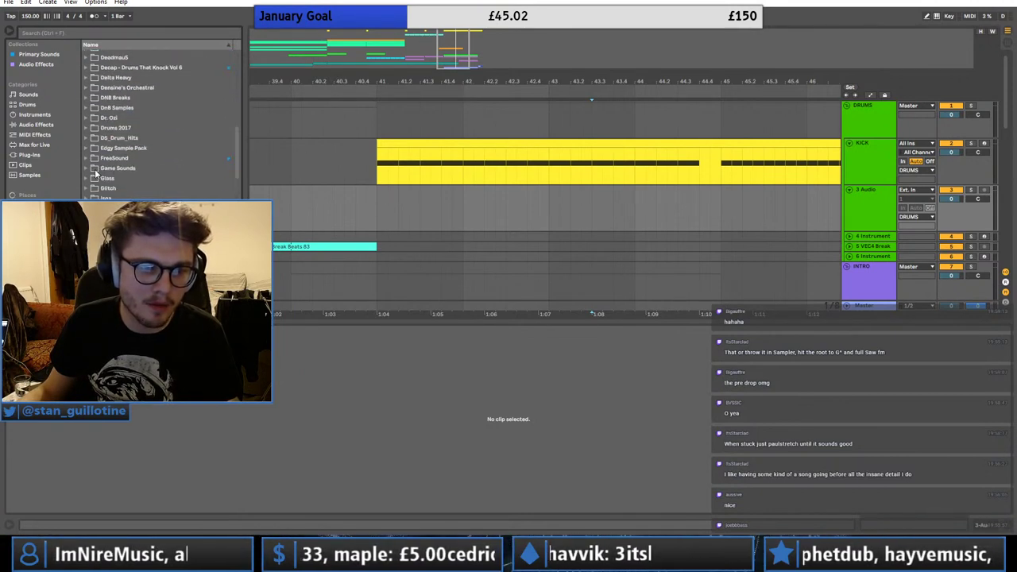
scroll(103, 183, down, 6)
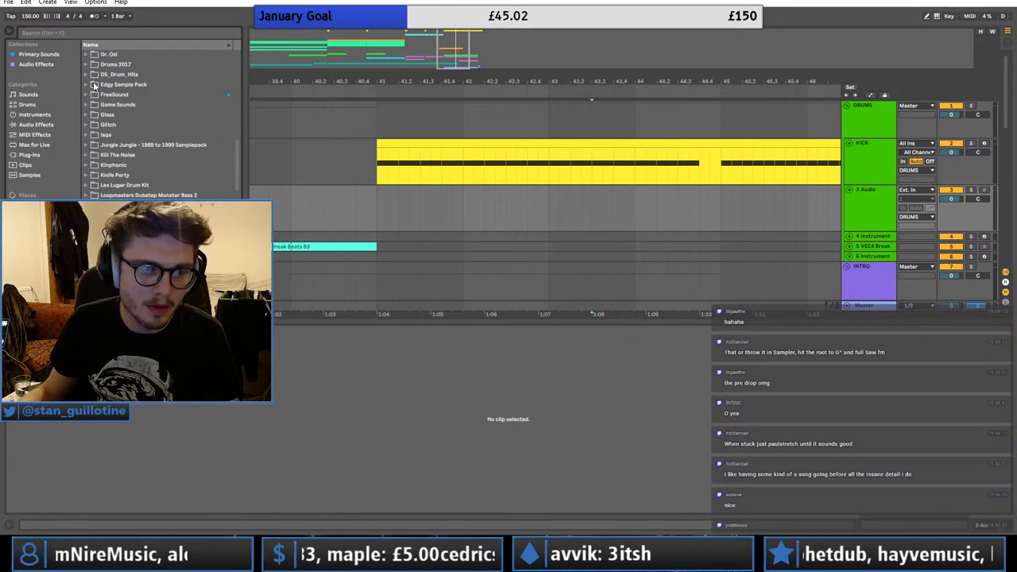
drag(237, 163, 240, 70)
click(86, 146)
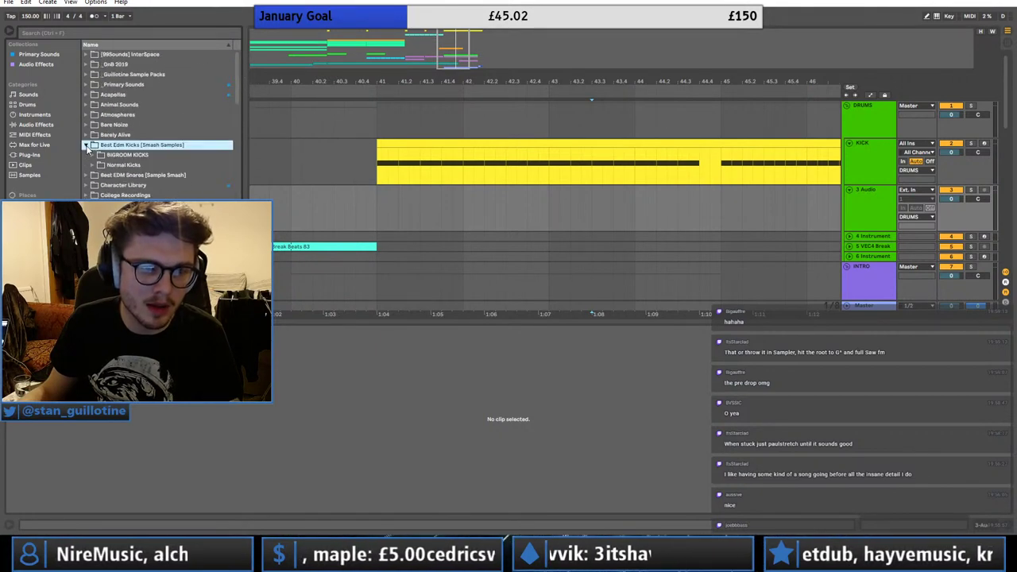
click(85, 145)
click(86, 155)
click(92, 166)
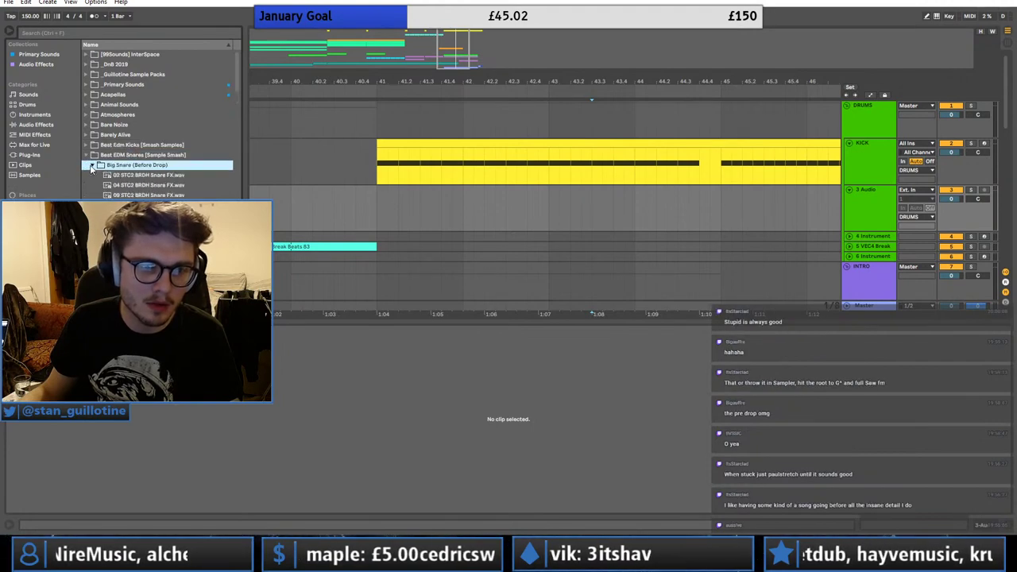
- Place the 09 STC2 BRDH Snare FX.wav sample on the new audio track at 44.4, trimmed to end at bar 45, and play it
click(127, 175)
click(143, 195)
drag(159, 196, 722, 192)
key(Delete)
click(646, 205)
key(space)
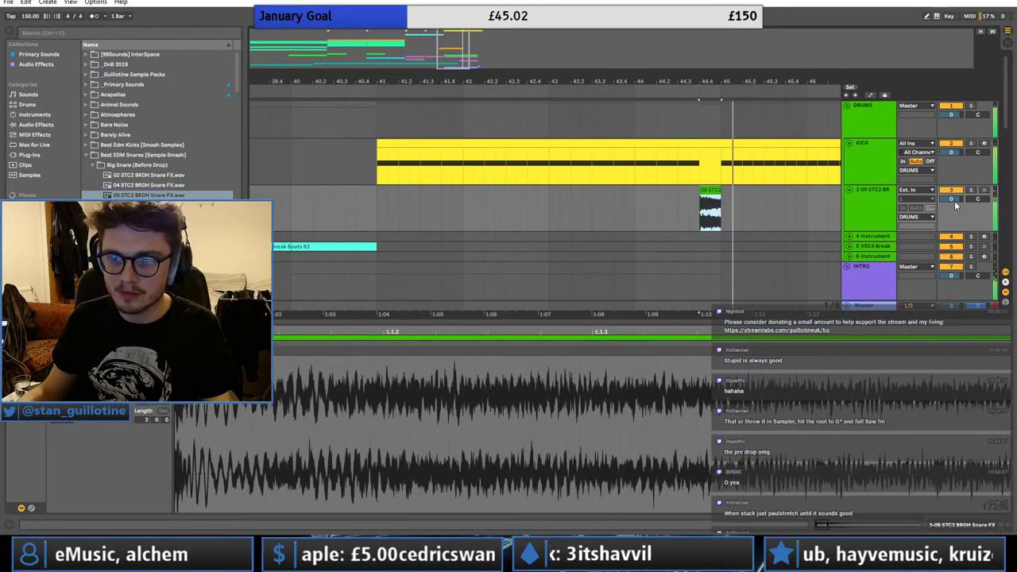
key(ctrl+d)
key(ctrl+d)
key(ctrl+d)
key(ctrl+d)
key(ctrl+d)
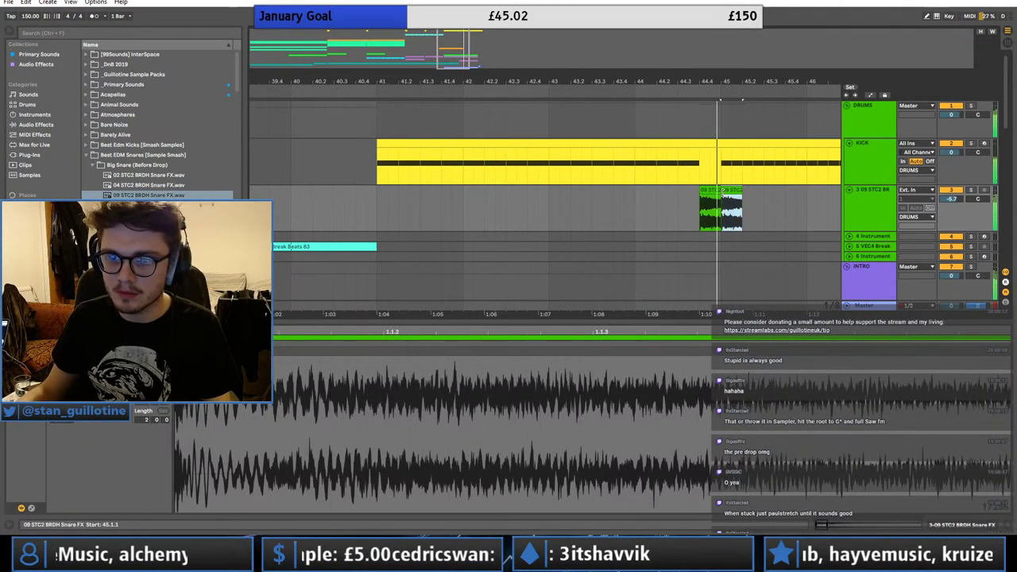
key(minus)
key(minus)
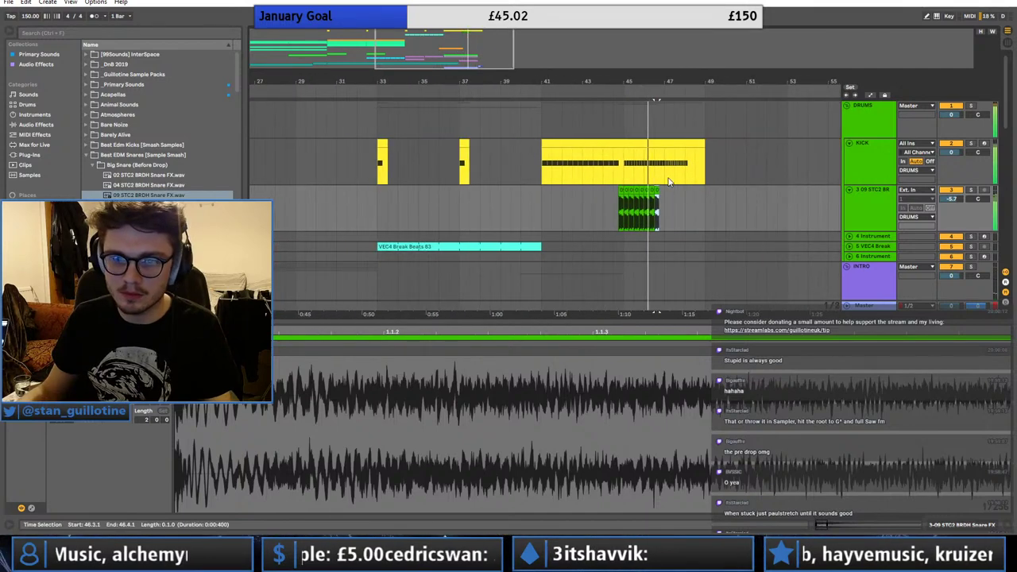
drag(674, 204, 625, 205)
key(Delete)
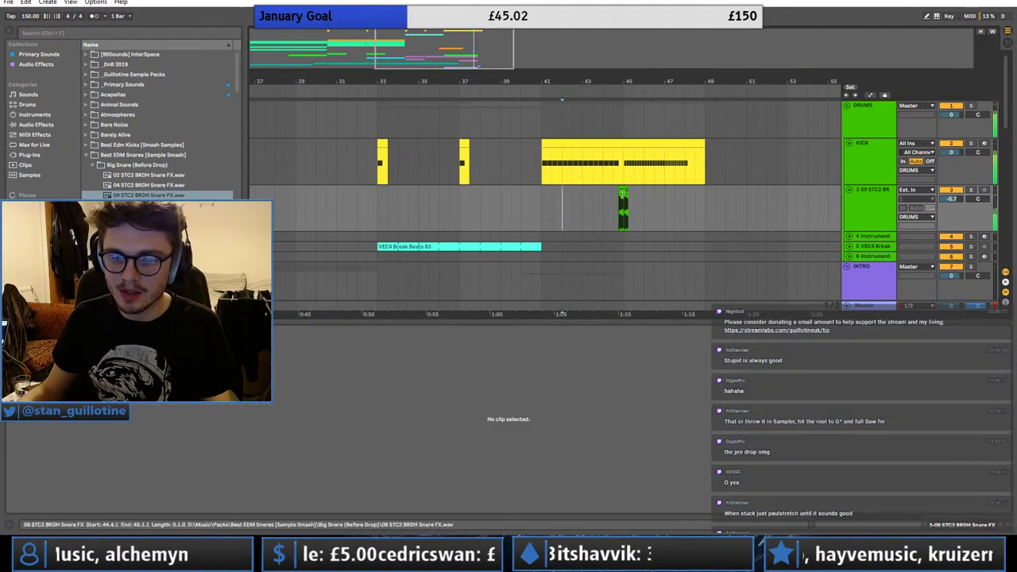
click(623, 206)
- Play from bar 41 and cut the section between 44.4 and bar 45 out of the DROP 1 & 2 clip on track 29
click(541, 196)
key(space)
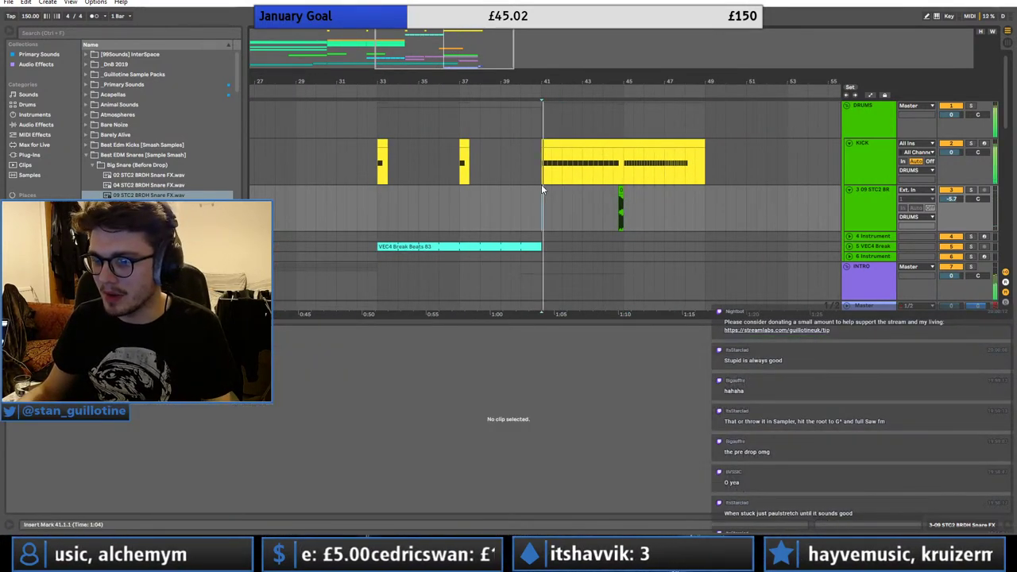
drag(579, 82, 460, 192)
scroll(483, 227, down, 3)
scroll(605, 240, down, 5)
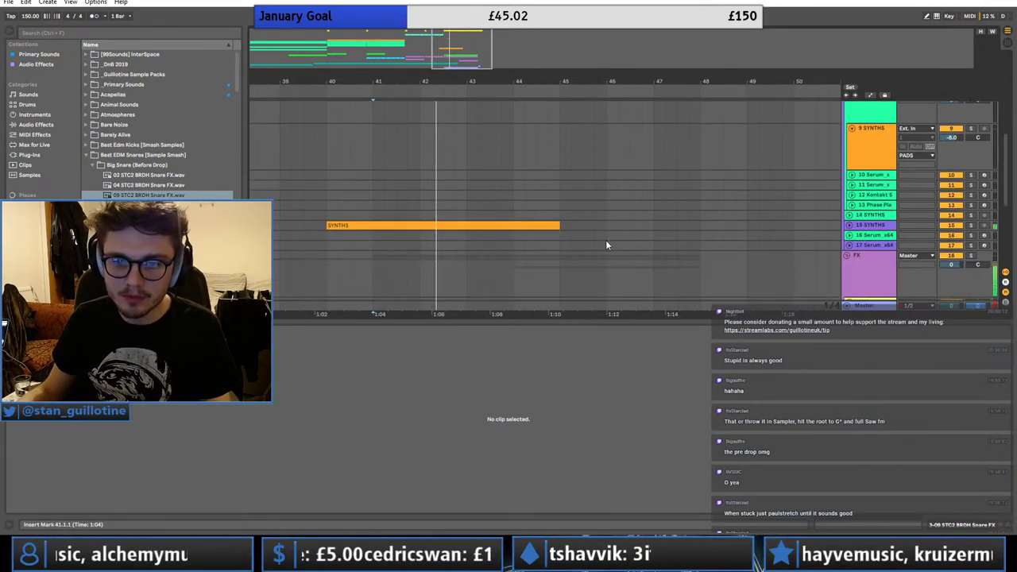
drag(572, 211, 551, 143)
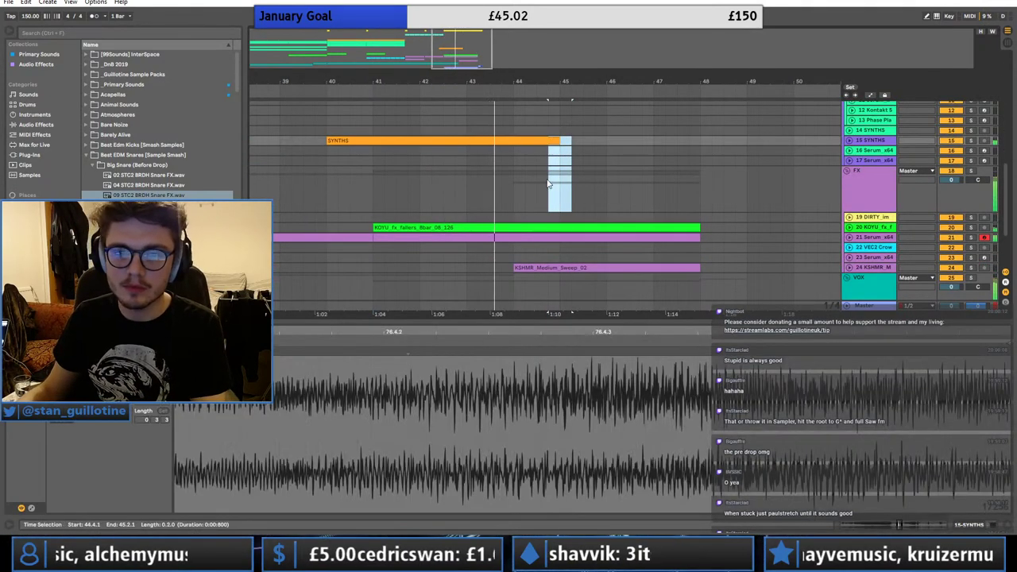
click(548, 205)
scroll(562, 248, down, 3)
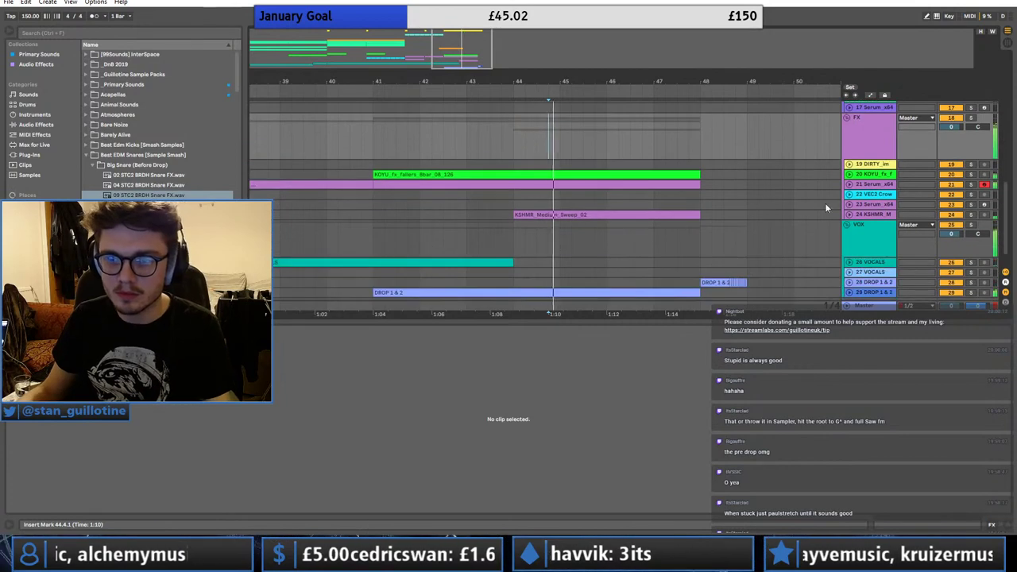
scroll(825, 205, down, 1)
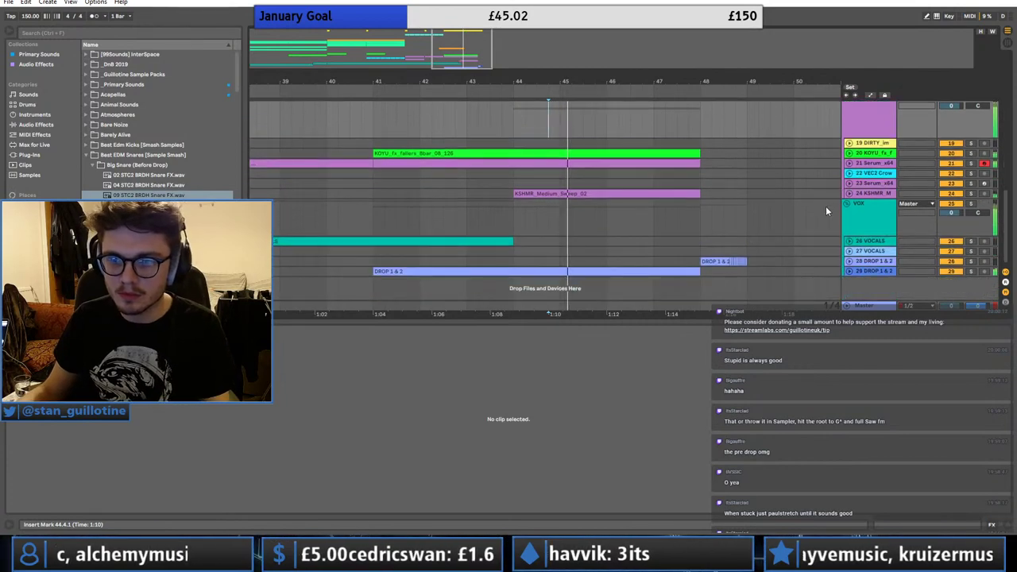
click(548, 271)
key(ctrl+e)
click(536, 244)
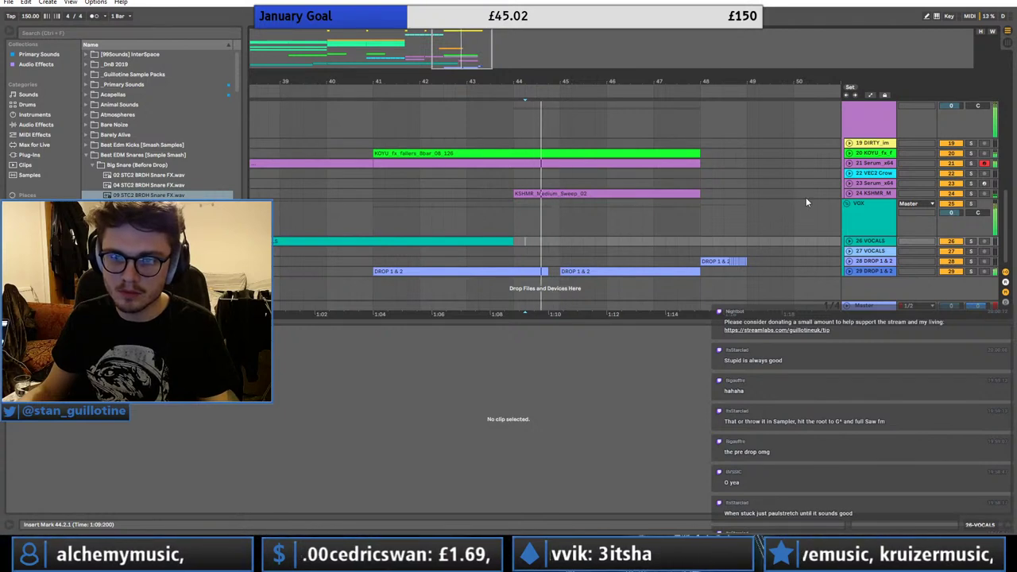
- Delete the part of the KSHMR_Medium_Sweep_02 clip before bar 45 and play the transition from 44.2
drag(560, 209, 505, 193)
key(Delete)
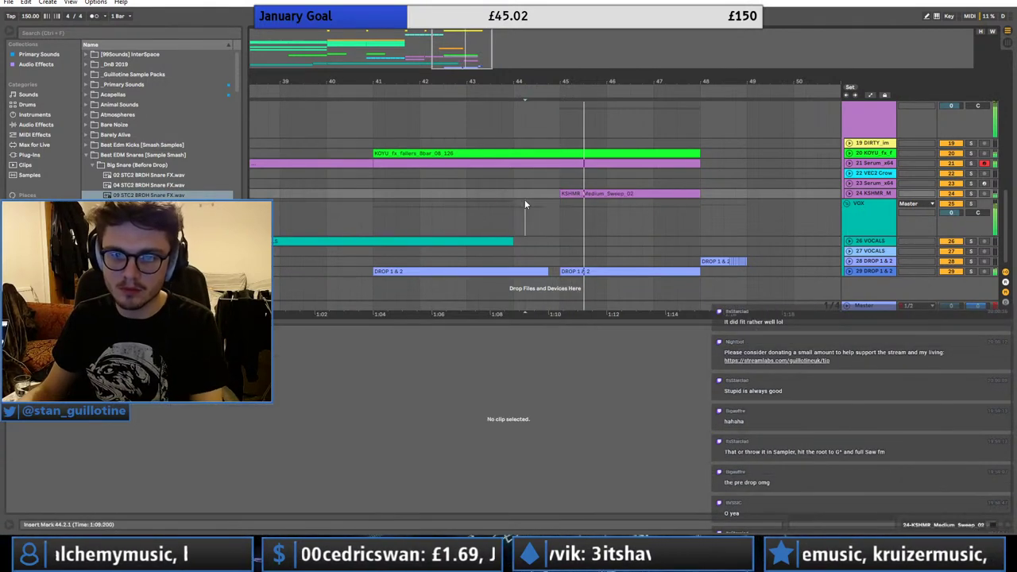
click(525, 201)
key(space)
key(space)
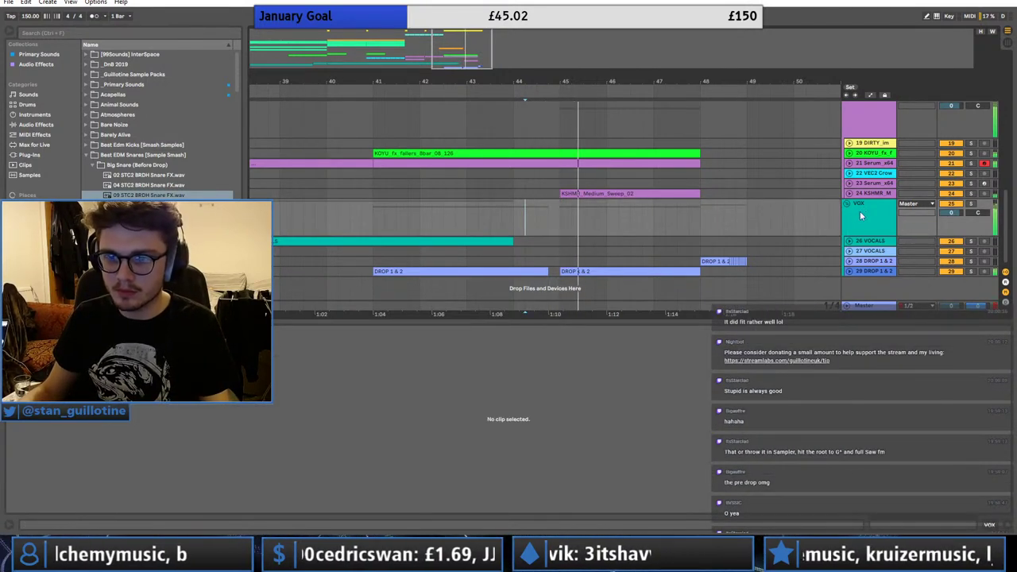
- Fold the VOX and FX groups
scroll(826, 184, up, 5)
scroll(841, 185, up, 6)
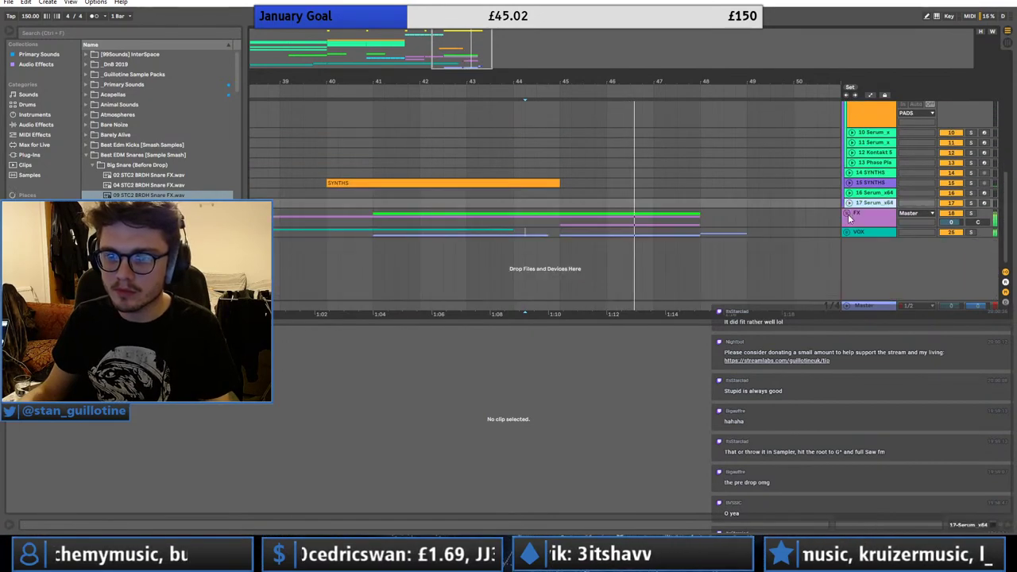
key(space)
- Duplicate the snare hit to bar 45 and move the copy onto a new audio track inserted directly below
click(551, 191)
key(ctrl+d)
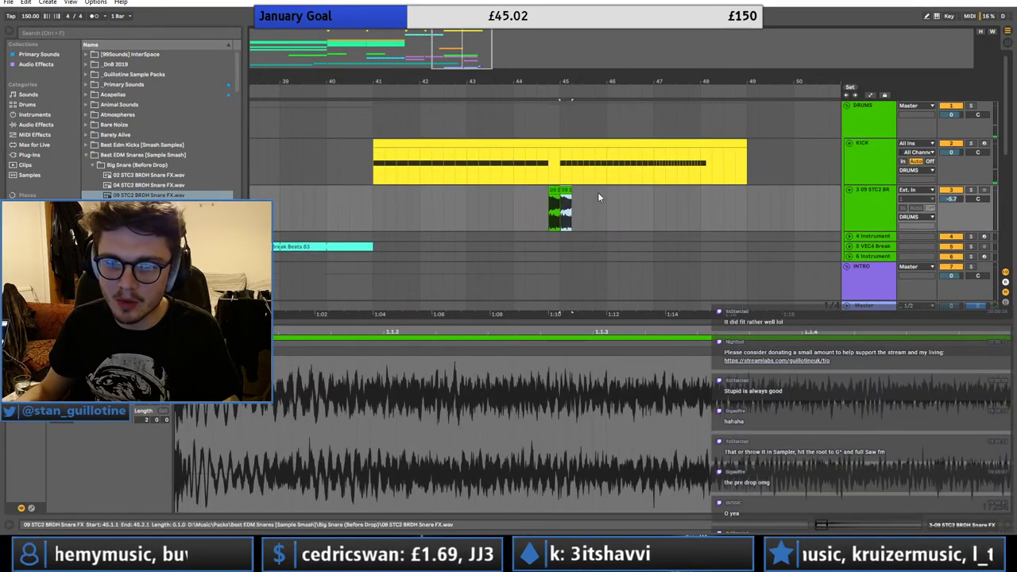
click(860, 207)
key(ctrl+t)
drag(567, 199, 567, 248)
- Set the first snare track's volume to -6 dB and the second snare track's to -9 dB, and play both hits
click(955, 256)
click(955, 209)
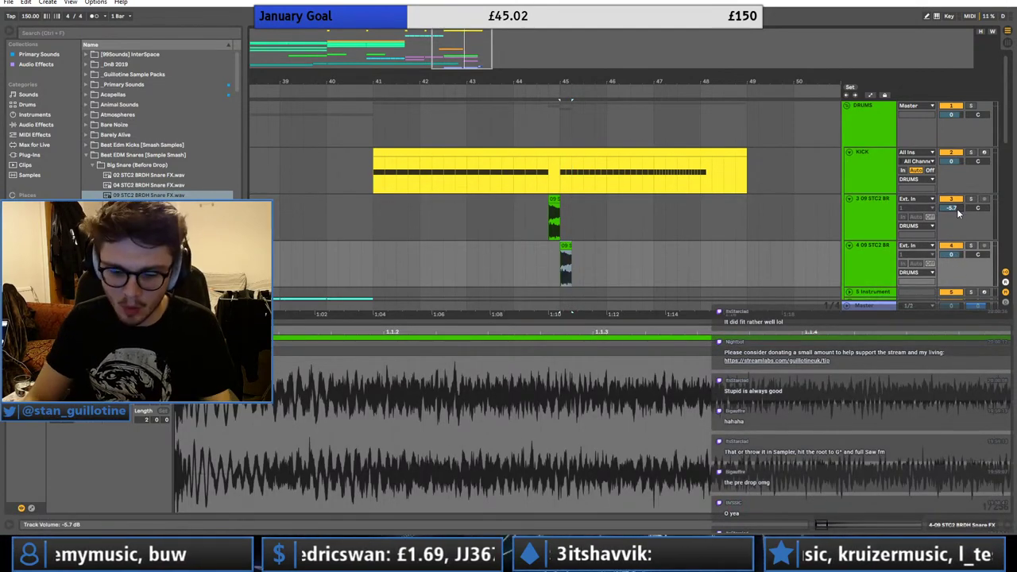
key(space)
click(951, 255)
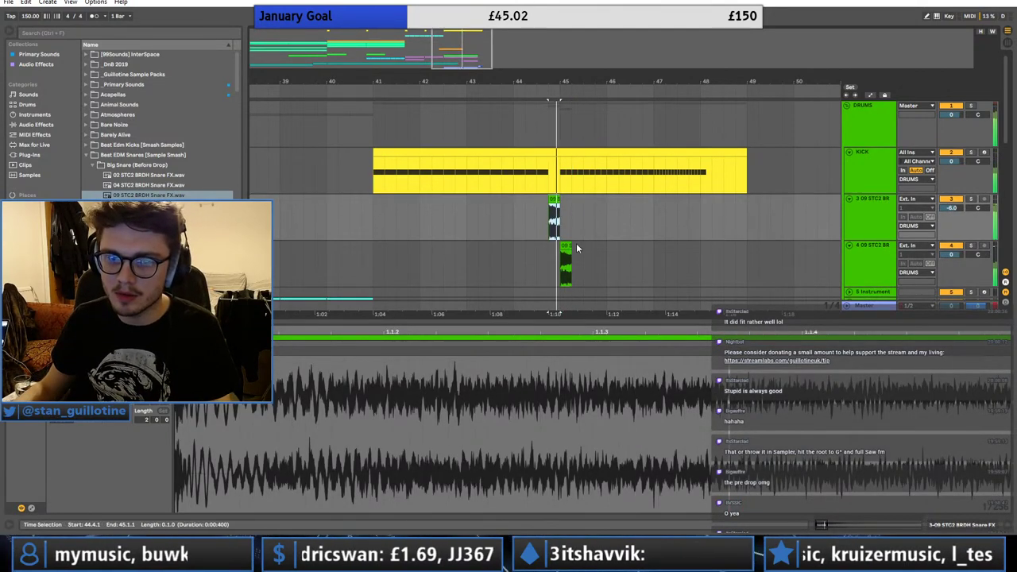
text(-9)
key(Return)
key(space)
key(space)
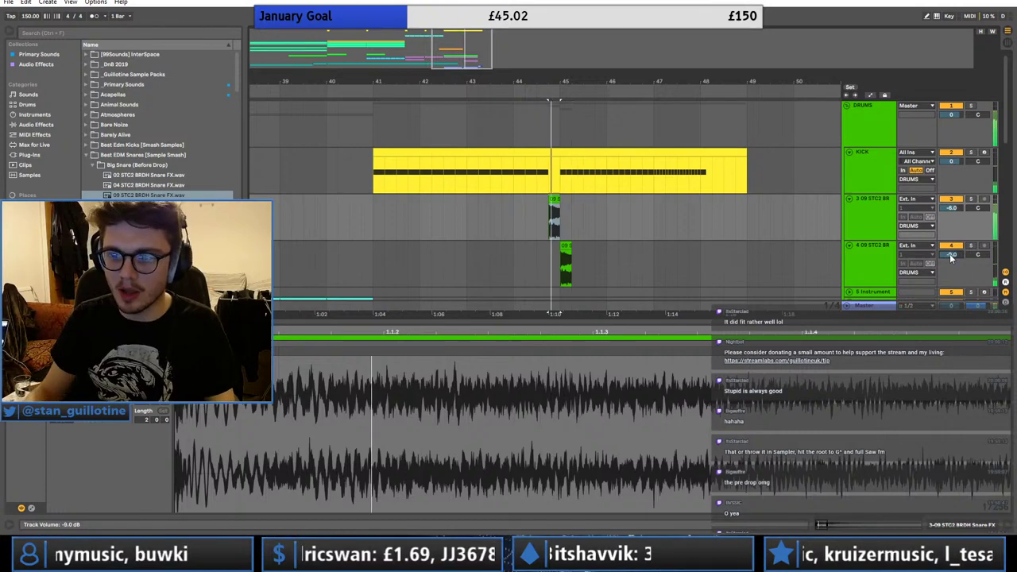
key(space)
key(space)
- Add a fade-out to the snare clip at bar 45 on the second snare track and duplicate it four times
drag(462, 42, 461, 54)
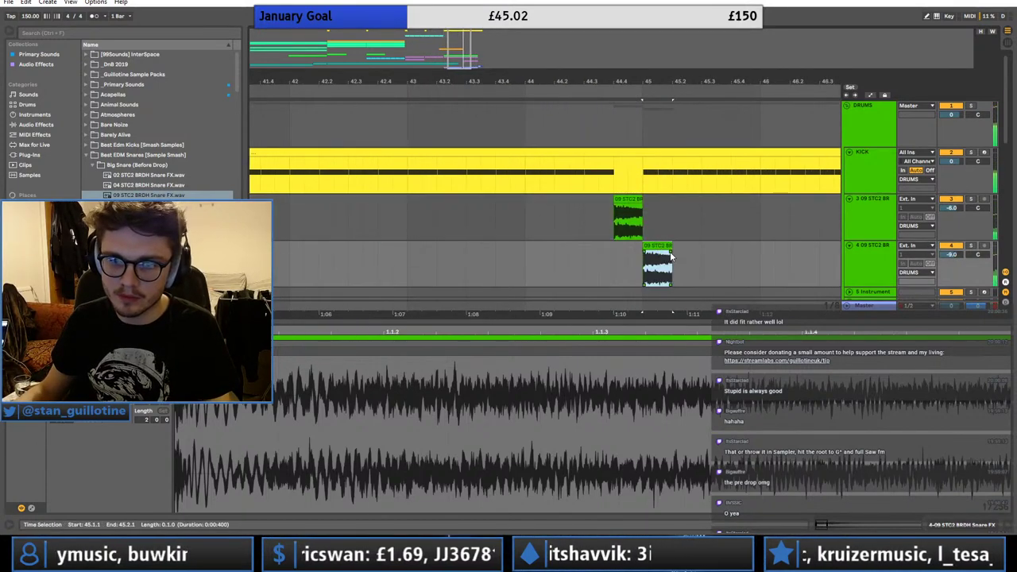
click(659, 250)
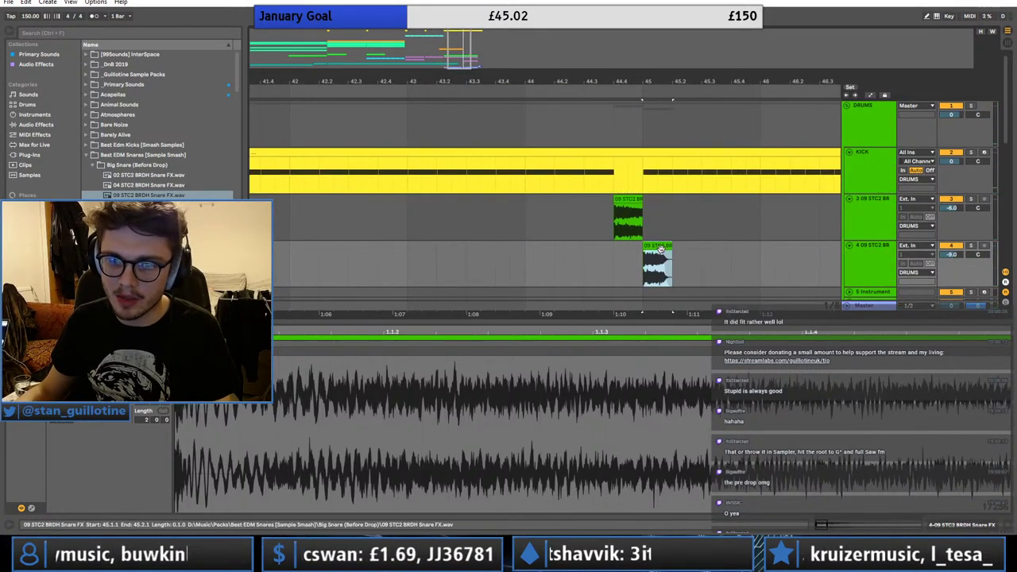
key(ctrl+d)
key(ctrl+d)
key(ctrl+d)
key(ctrl+d)
key(minus)
key(minus)
click(448, 256)
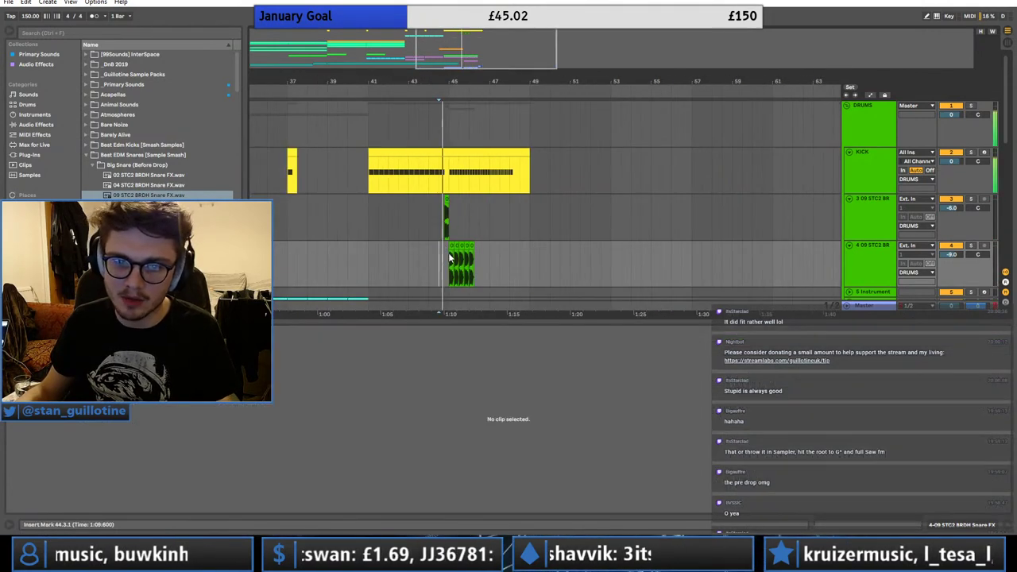
- Duplicate the one-bar block of snare hits starting at bar 45 so the hits continue up to bar 48
drag(449, 257, 468, 255)
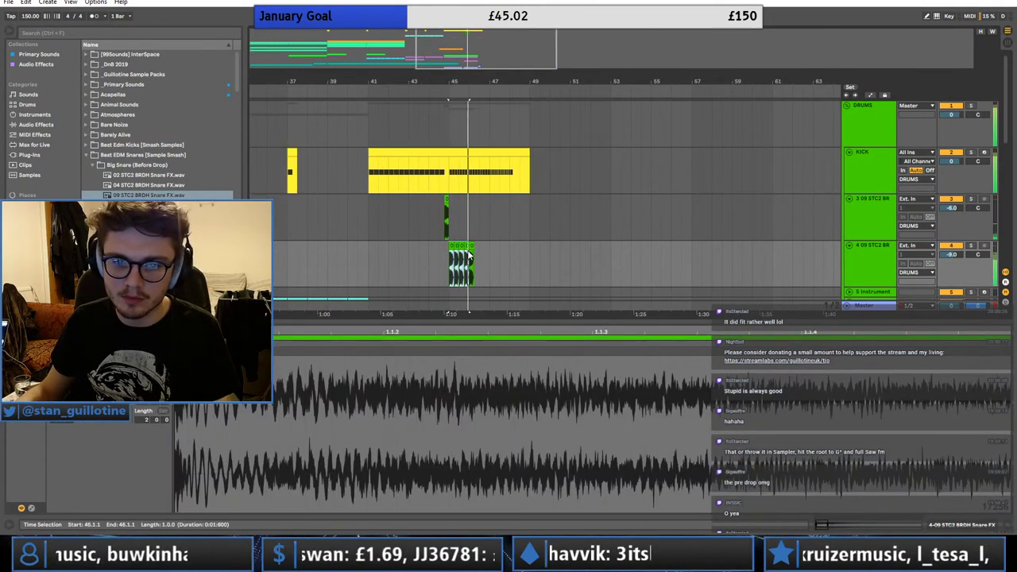
key(ctrl+d)
key(ctrl+d)
key(ctrl+d)
key(ctrl+z)
- Double the snare rate in bar 47 with half-length hits and consolidate the hits from bar 45 to 48 into one clip
key(plus)
key(plus)
click(557, 258)
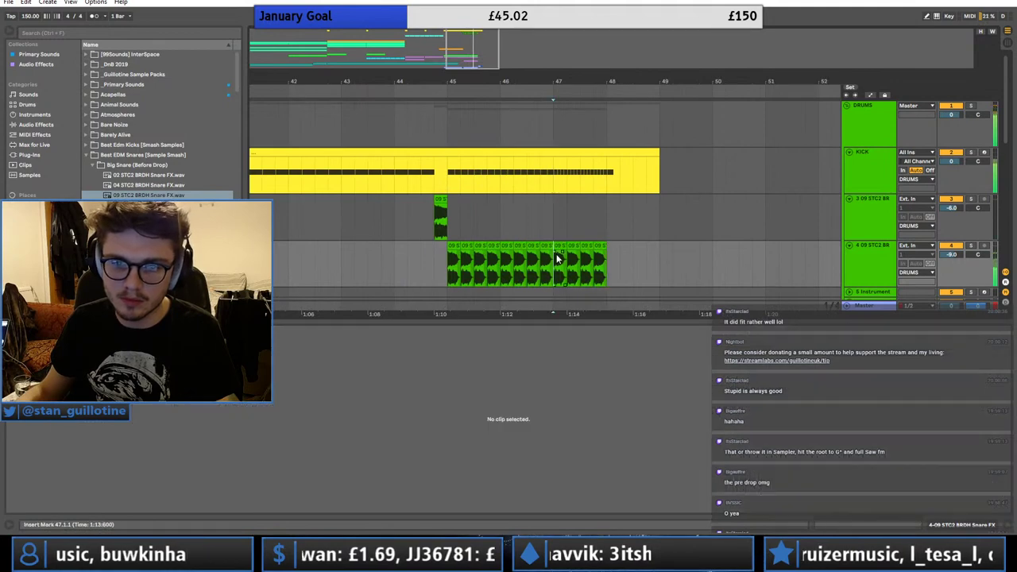
click(557, 259)
key(plus)
drag(457, 256, 450, 255)
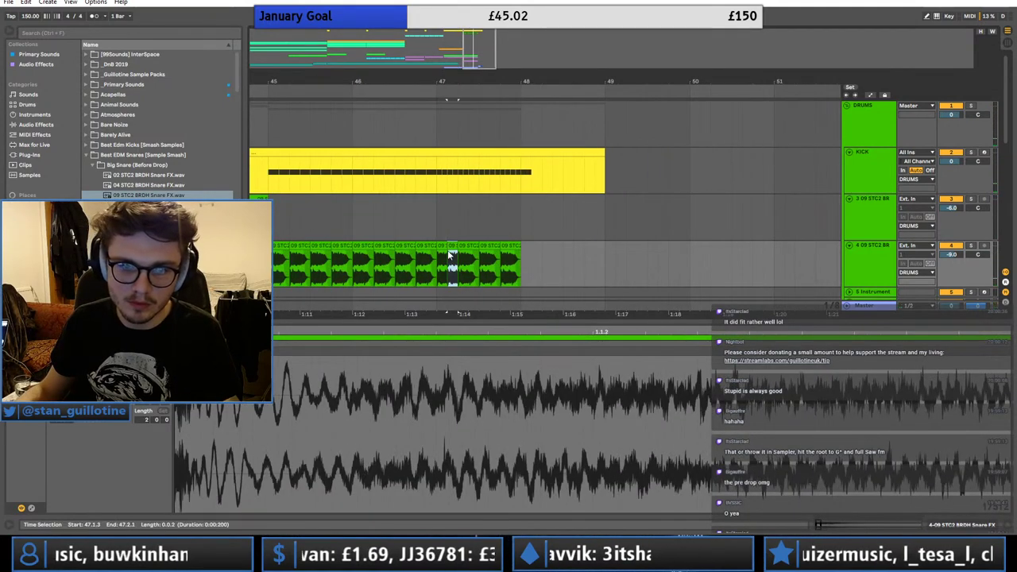
key(minus)
key(minus)
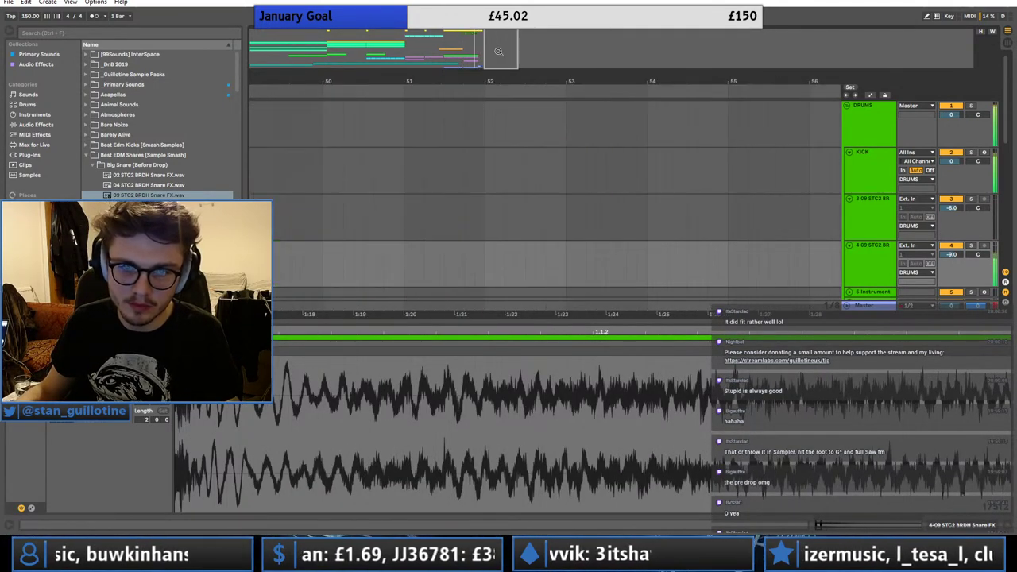
drag(515, 256, 608, 247)
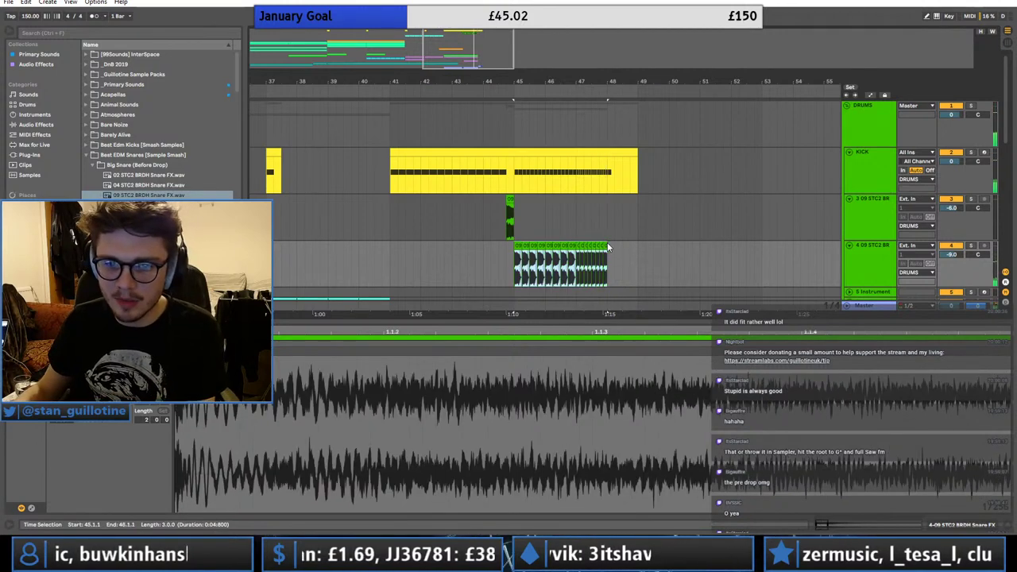
key(ctrl+j)
- Add FabFilter Pro-Q 3 to the second snare track with a 12 dB/oct low cut at about 182 Hz
double_click(863, 270)
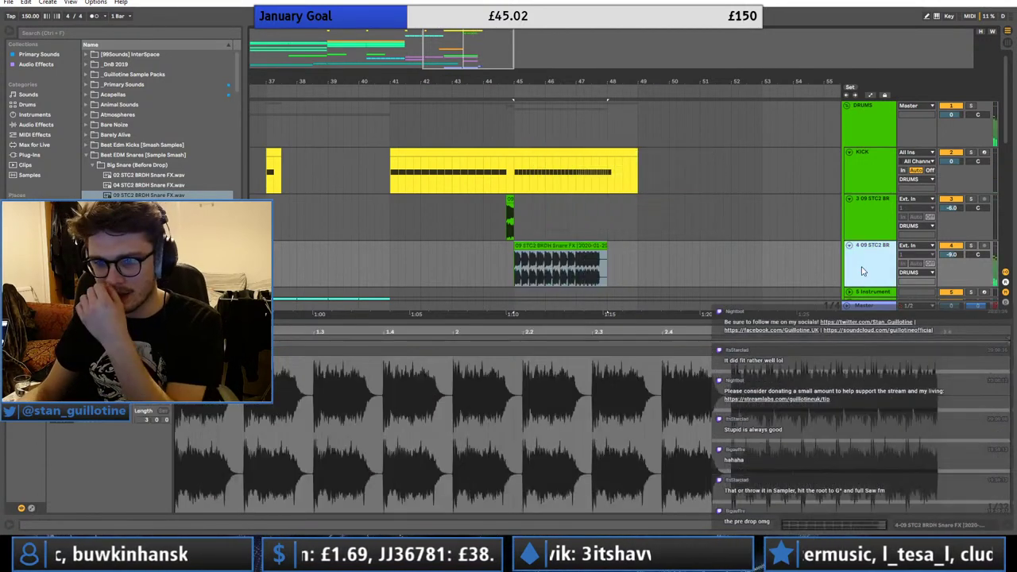
click(36, 64)
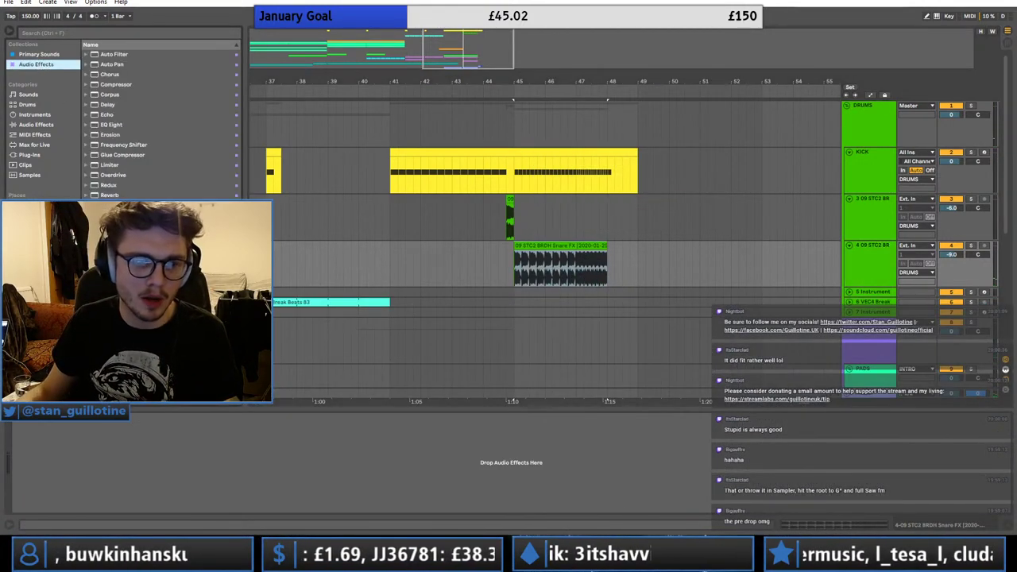
double_click(119, 285)
double_click(119, 304)
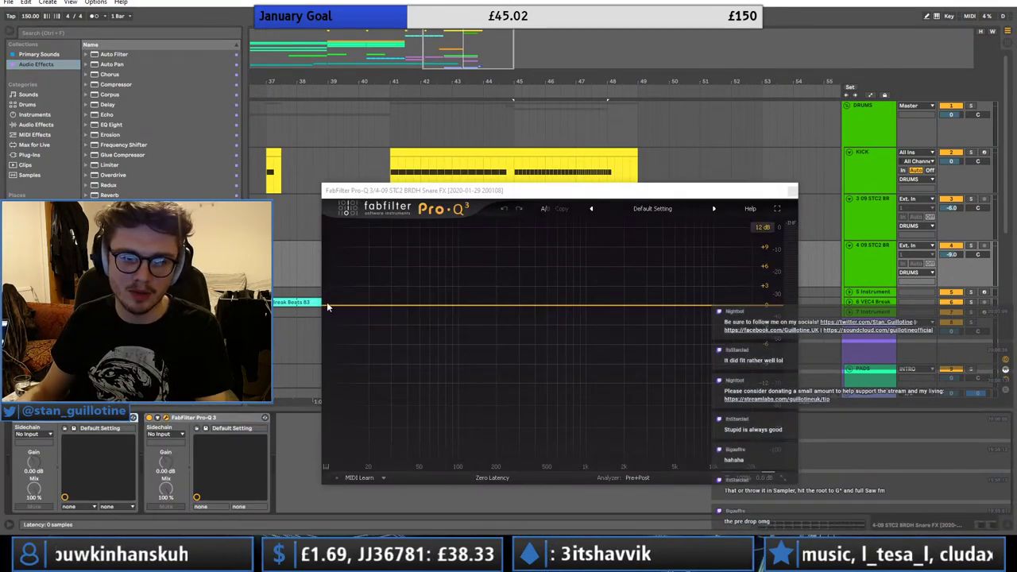
drag(329, 304, 486, 305)
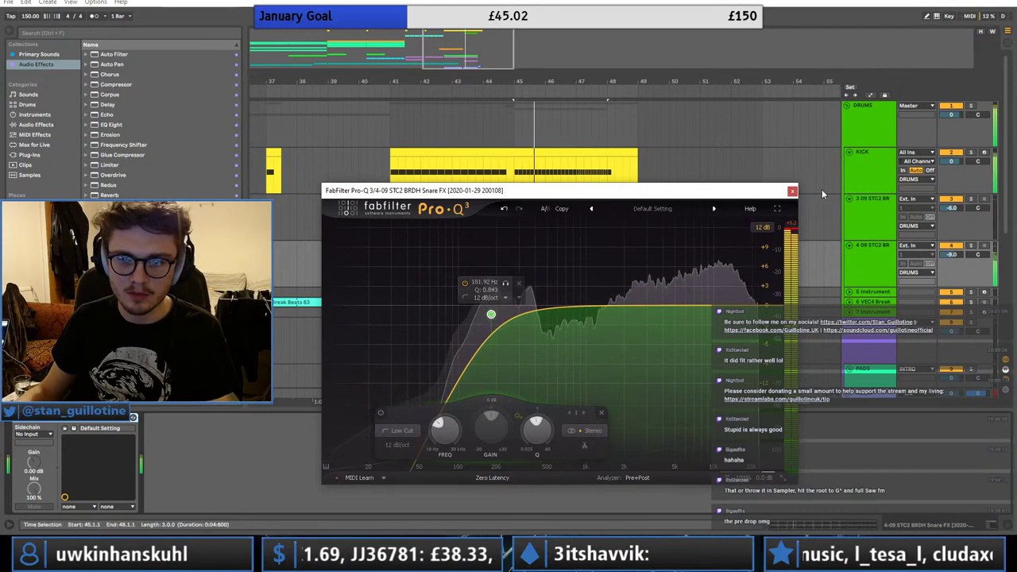
click(793, 191)
- Copy the Pro-Q 3 device to the first snare track and lower its low cut to just below 100 Hz while playing
click(452, 230)
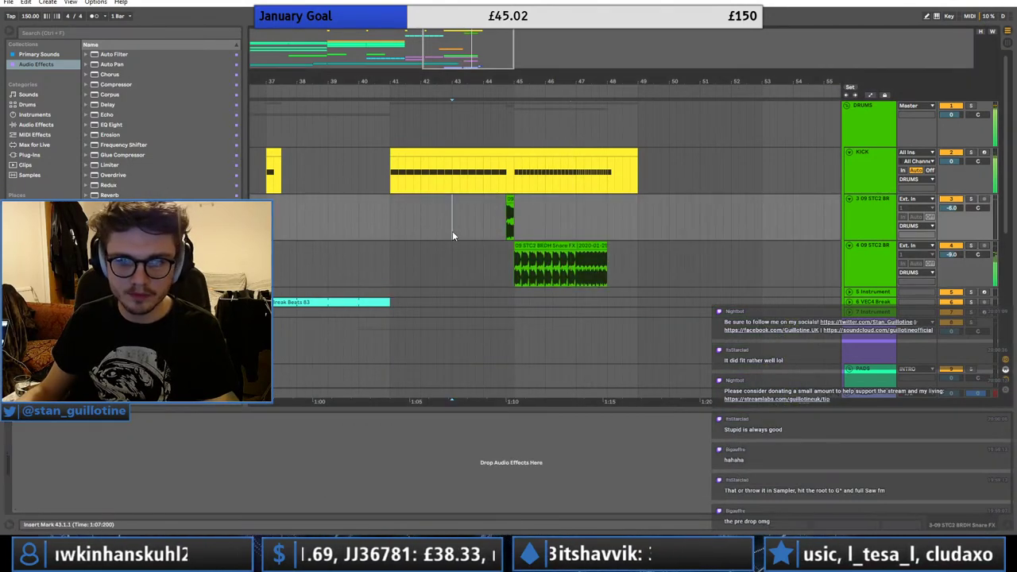
key(ctrl+v)
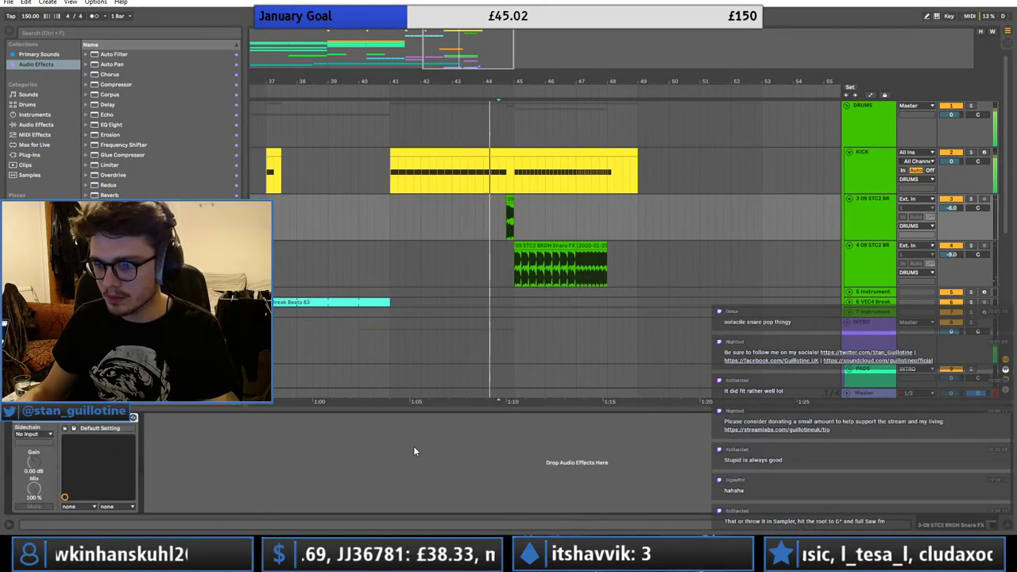
key(space)
key(space)
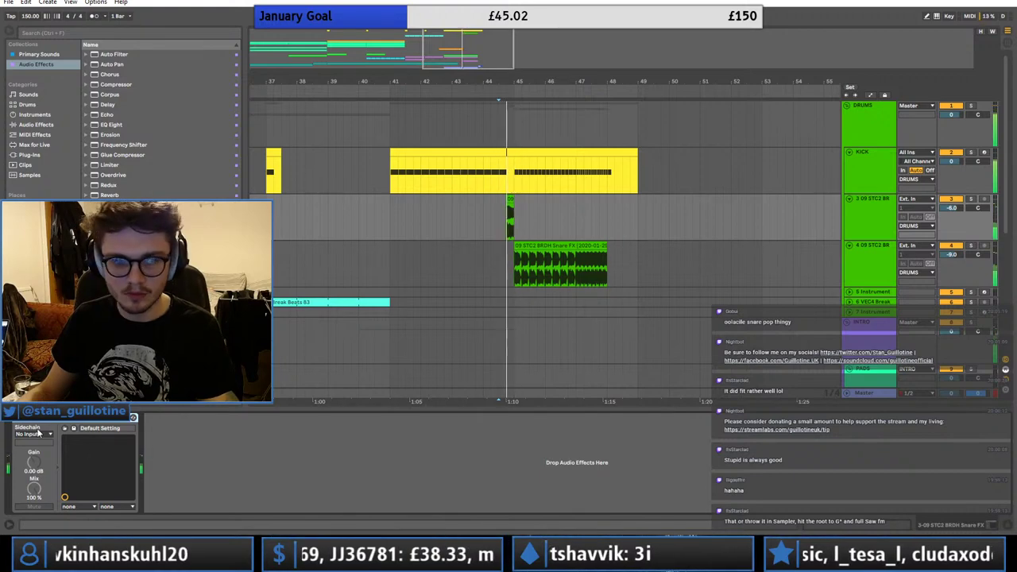
click(37, 418)
key(space)
key(space)
mouse_move(491, 315)
mouse_down()
mouse_move(440, 302)
mouse_move(450, 304)
mouse_up()
key(space)
key(space)
- Reset the first snare track's volume to 0 dB and play the hit again
double_click(957, 209)
key(space)
key(space)
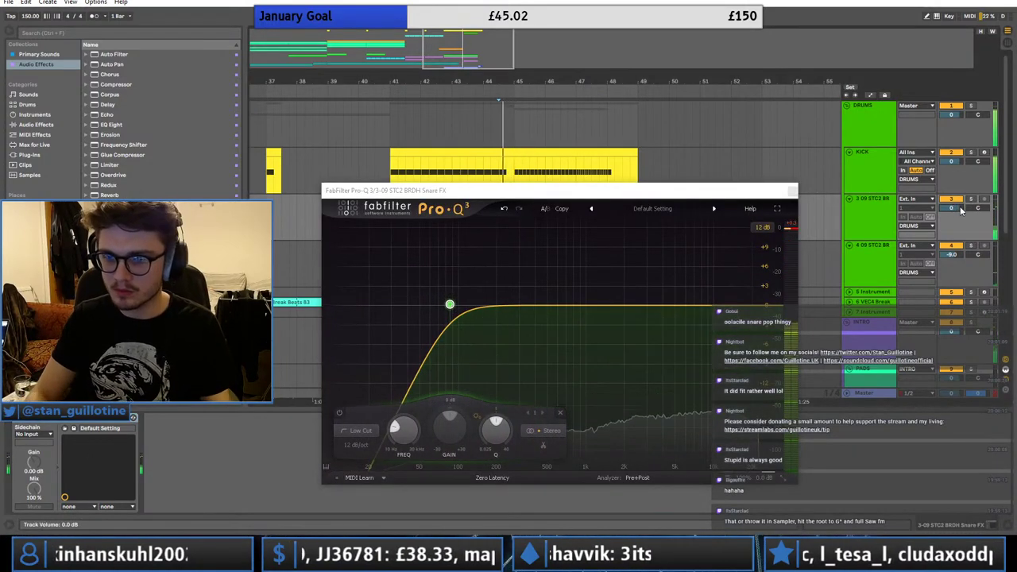
- Lower the third track's volume to -2.0 dB and close the Pro-Q 3 window
key(space)
drag(959, 208, 960, 213)
key(space)
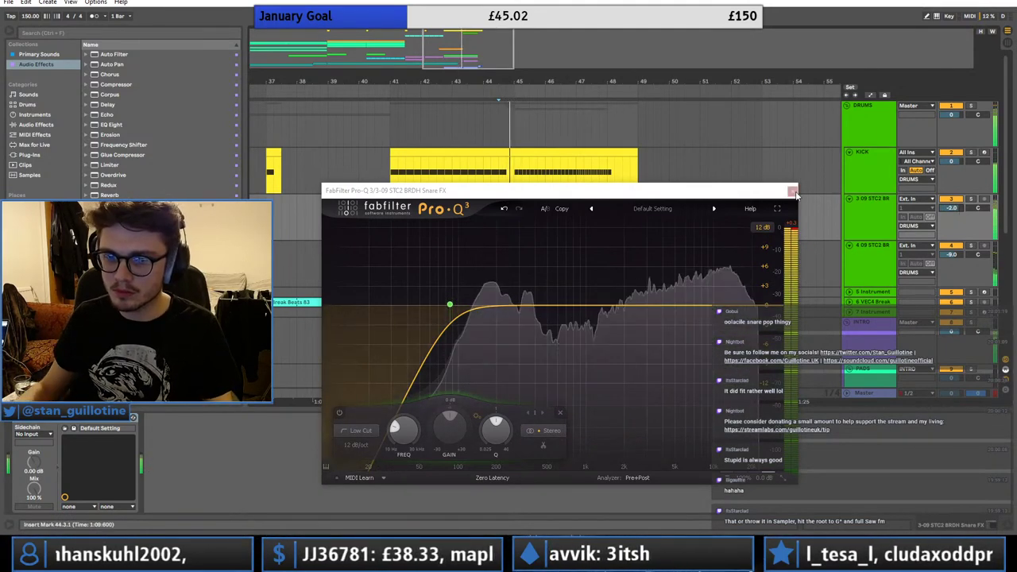
click(537, 282)
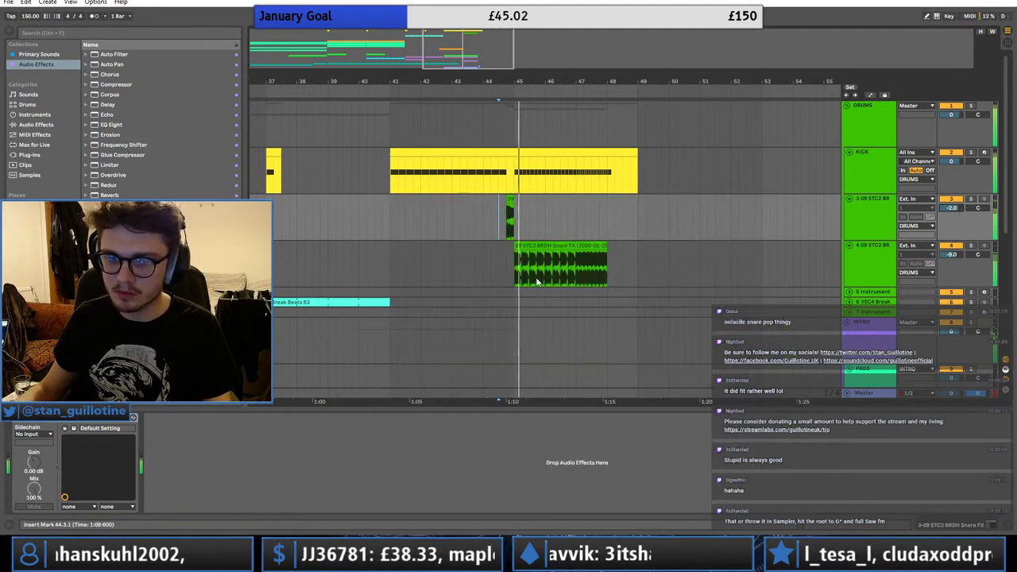
- Fold both snare FX tracks and the KICK track, and collapse the DRUMS group
click(850, 244)
click(849, 199)
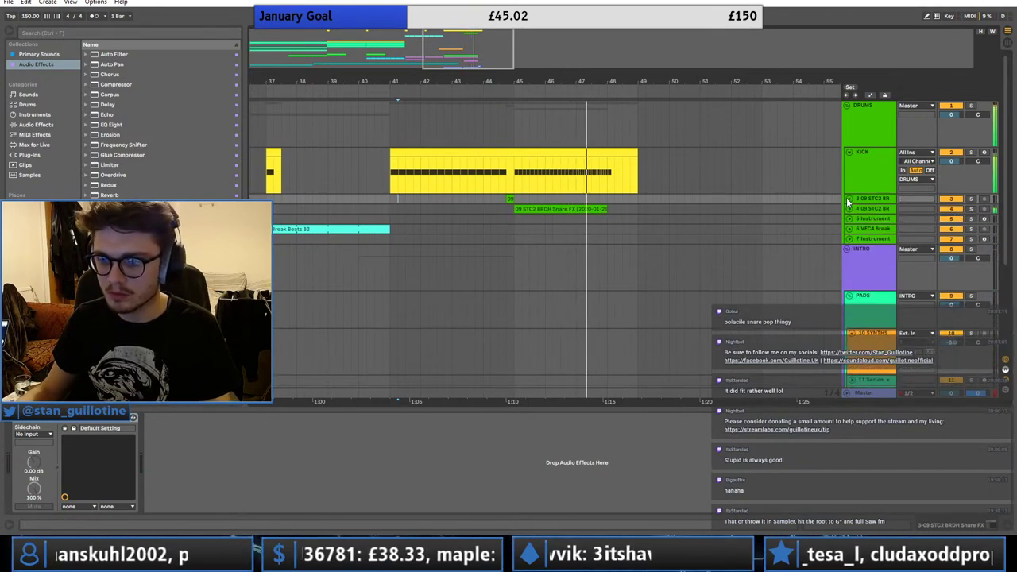
click(849, 152)
click(847, 106)
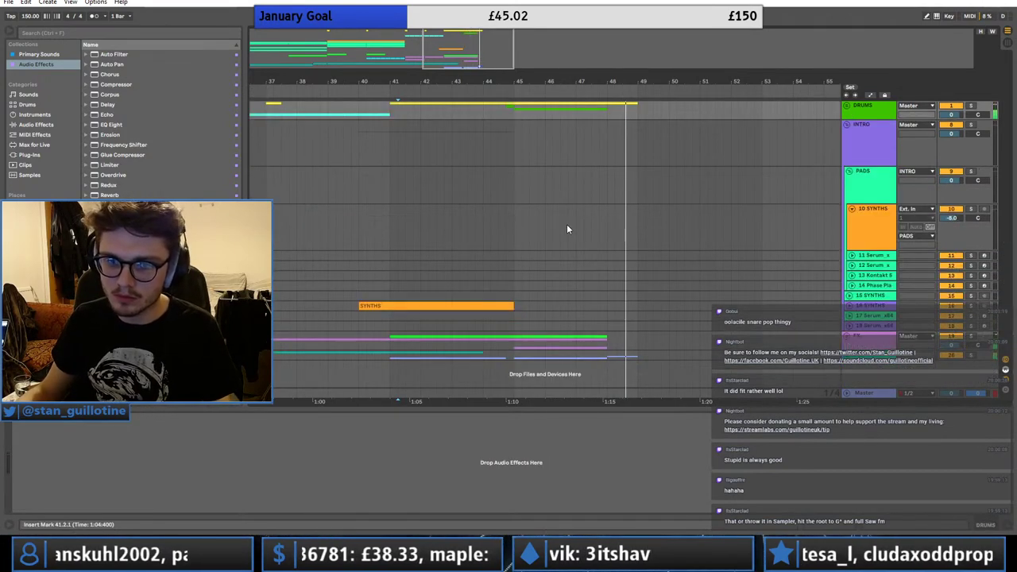
- Play back the arrangement from about bar 39 and from bar 33 to review the build-up
click(351, 295)
key(space)
key(space)
scroll(351, 159, down, 3)
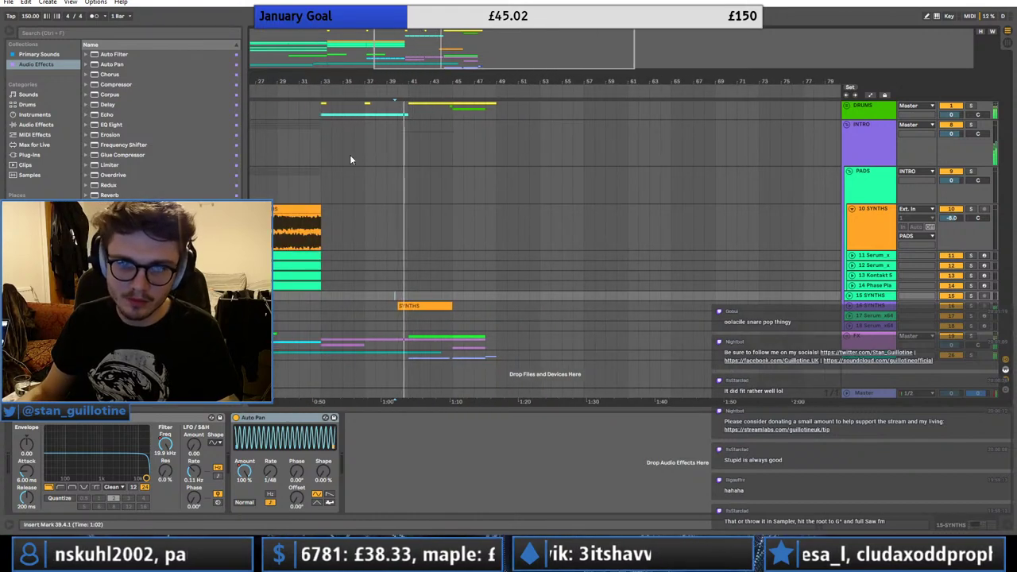
click(325, 136)
key(space)
key(space)
drag(388, 81, 457, 64)
- Fold the first SYNTHS track and PADS group, and expand the DRUMS group with its KICK track unfolded
click(852, 208)
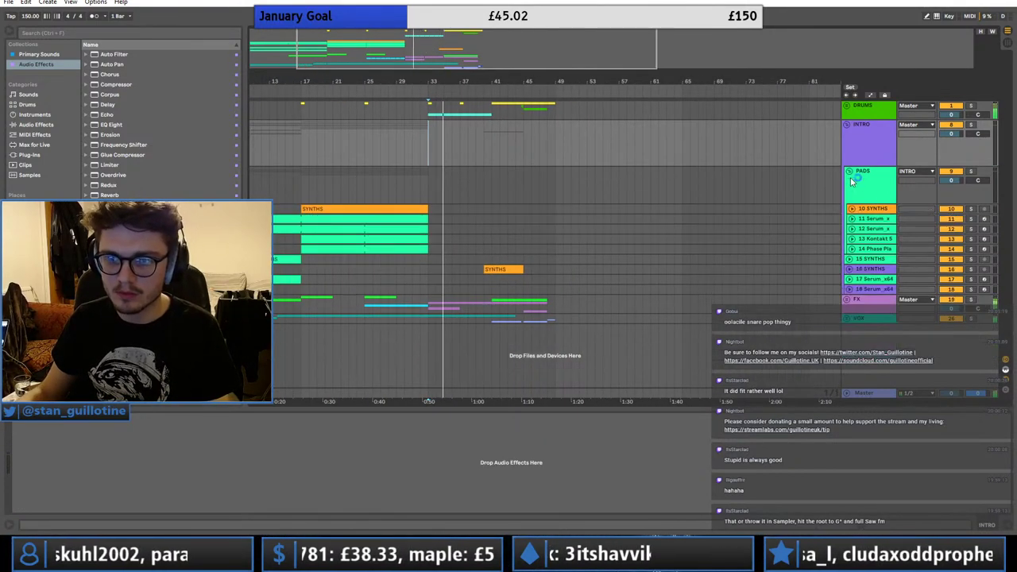
click(849, 172)
click(847, 106)
drag(660, 82, 660, 99)
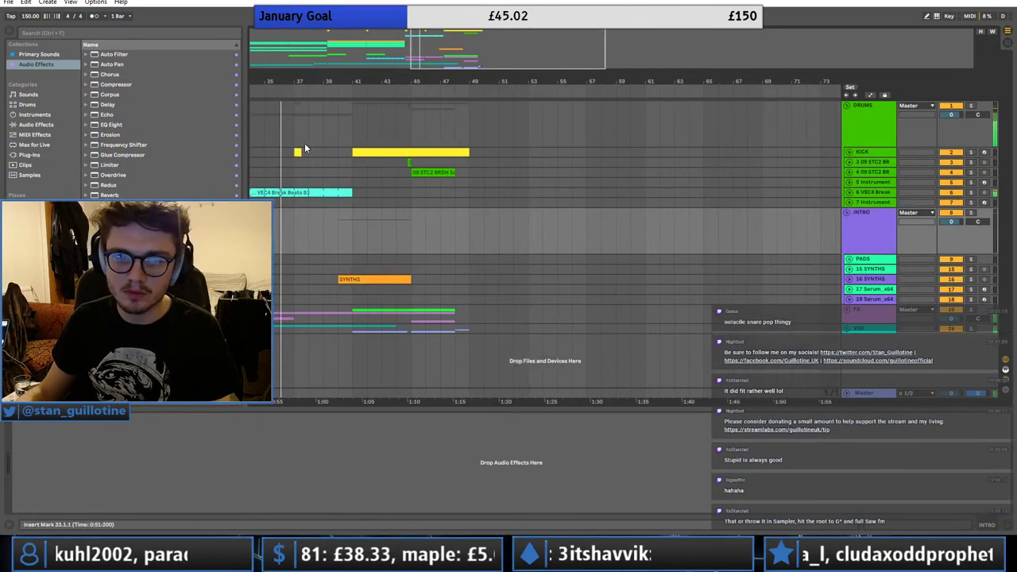
click(298, 152)
click(846, 152)
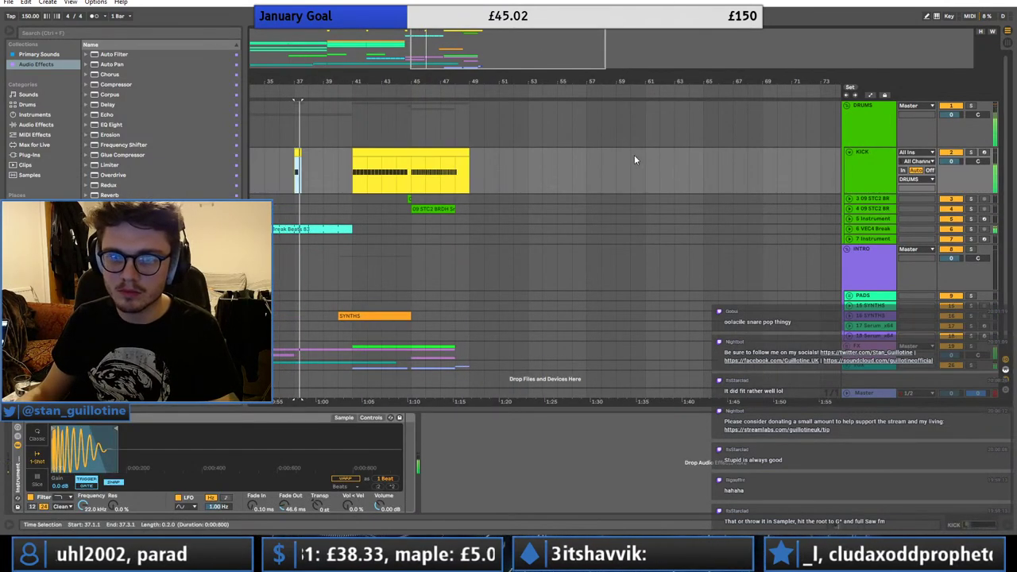
- Insert an empty 8-bar MIDI clip on the KICK track from bar 49 to bar 57
click(460, 151)
drag(475, 156, 586, 159)
right_click(559, 161)
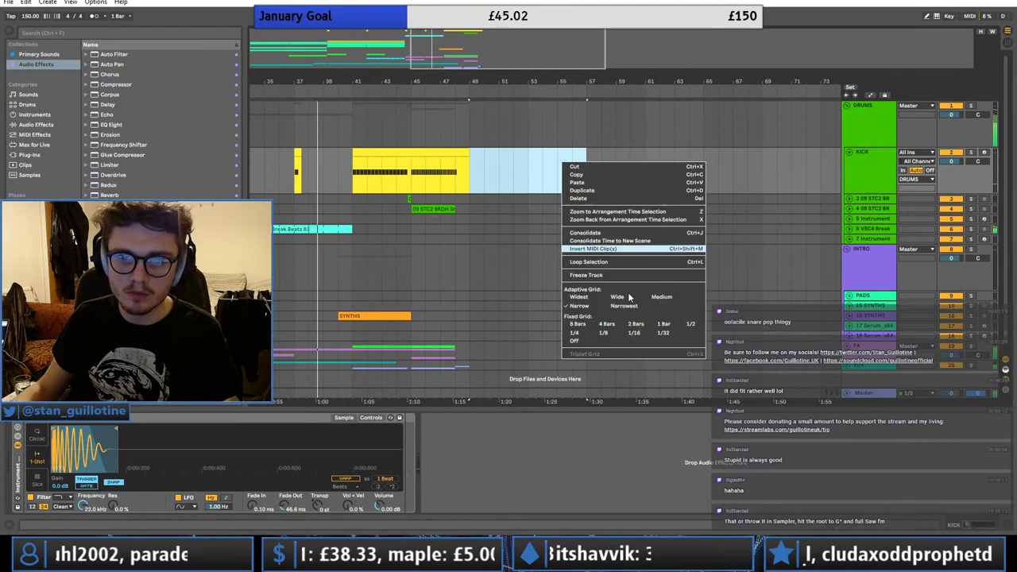
click(588, 245)
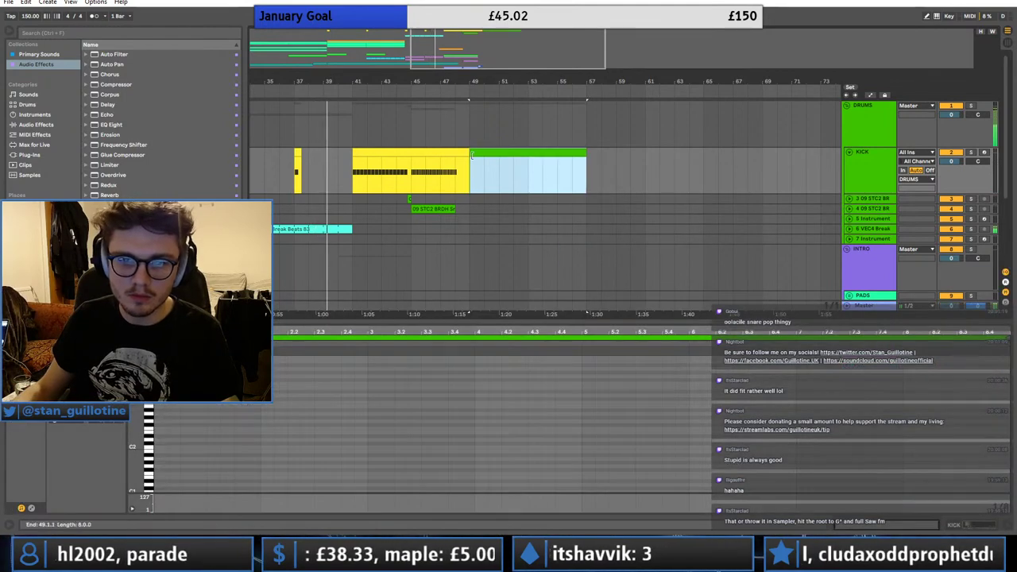
- Draw C3 kick notes on beats 1 and 3 of the new clip's first two bars and beat 1 of bars 3 and 4
double_click(163, 404)
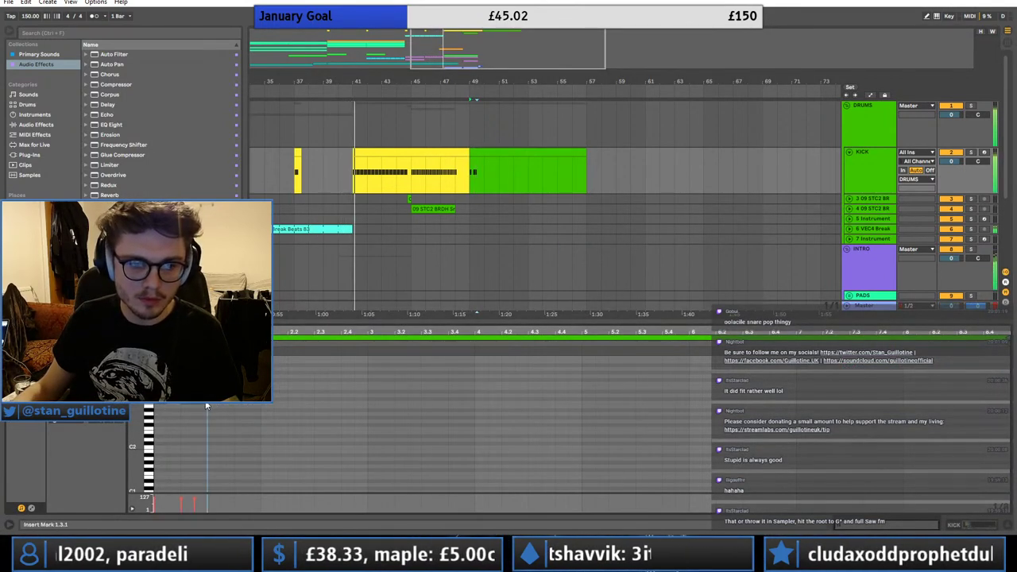
key(Delete)
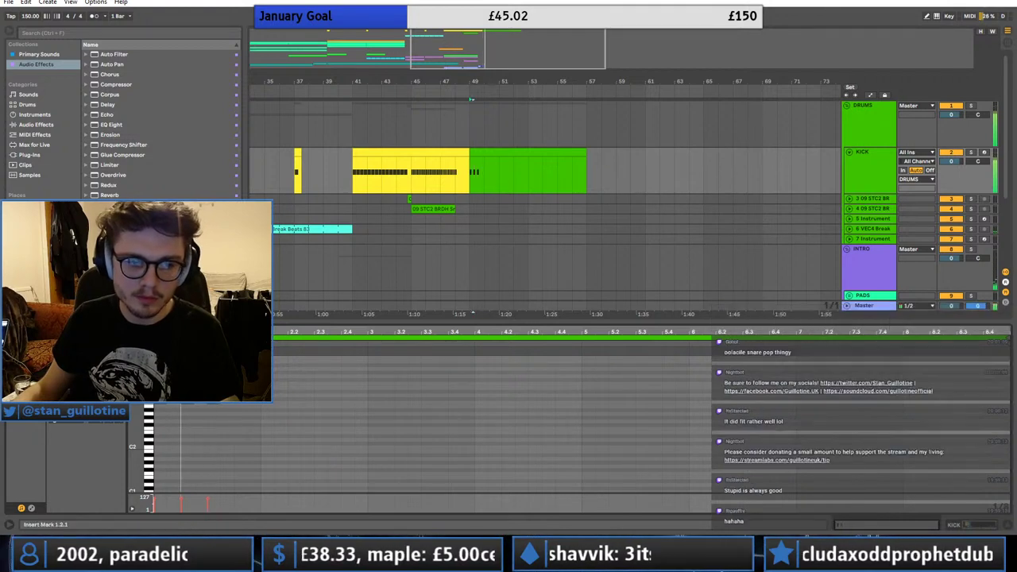
key(space)
double_click(321, 403)
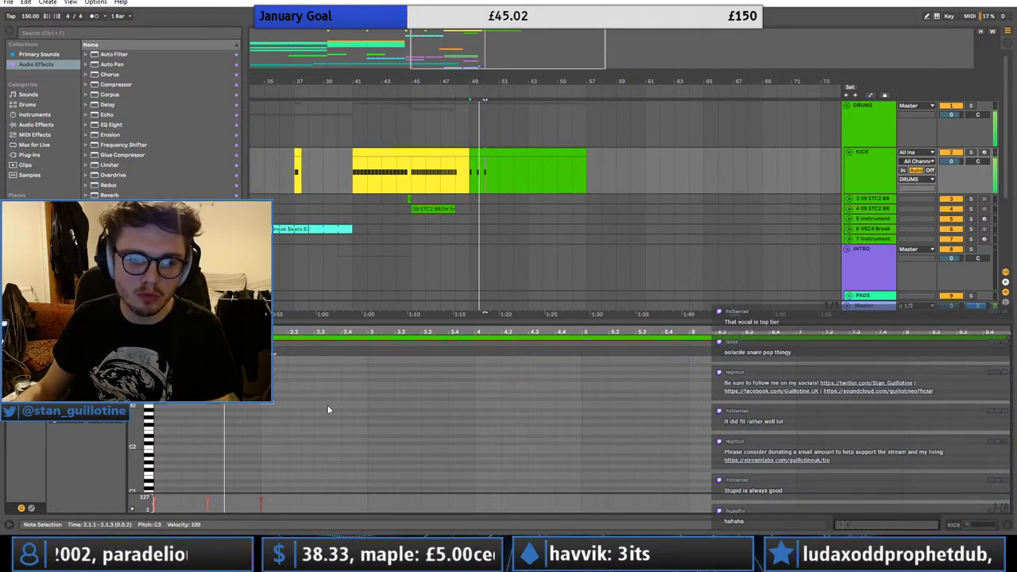
double_click(374, 403)
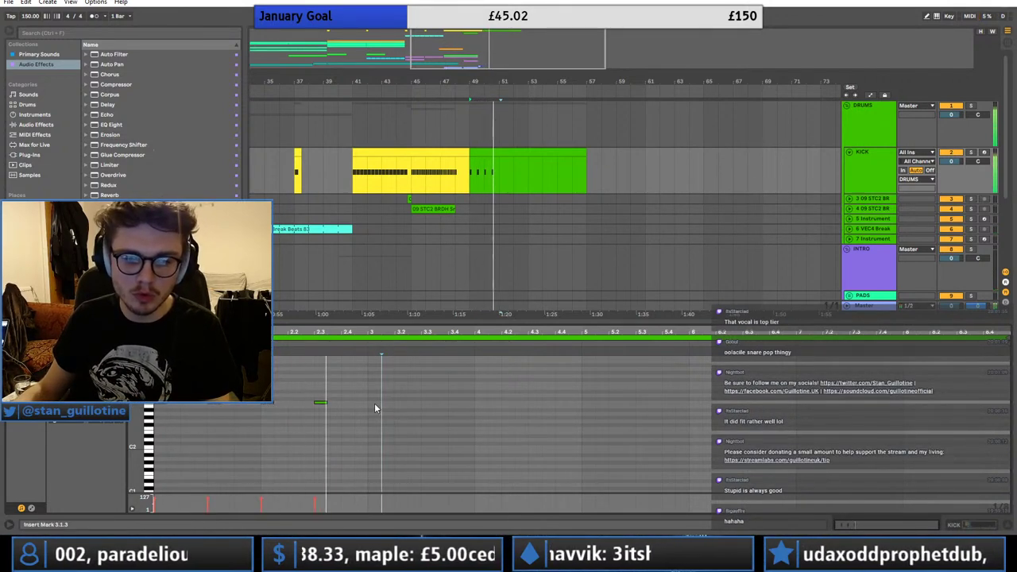
double_click(481, 403)
- Insert a new audio track directly below the KICK track
click(879, 165)
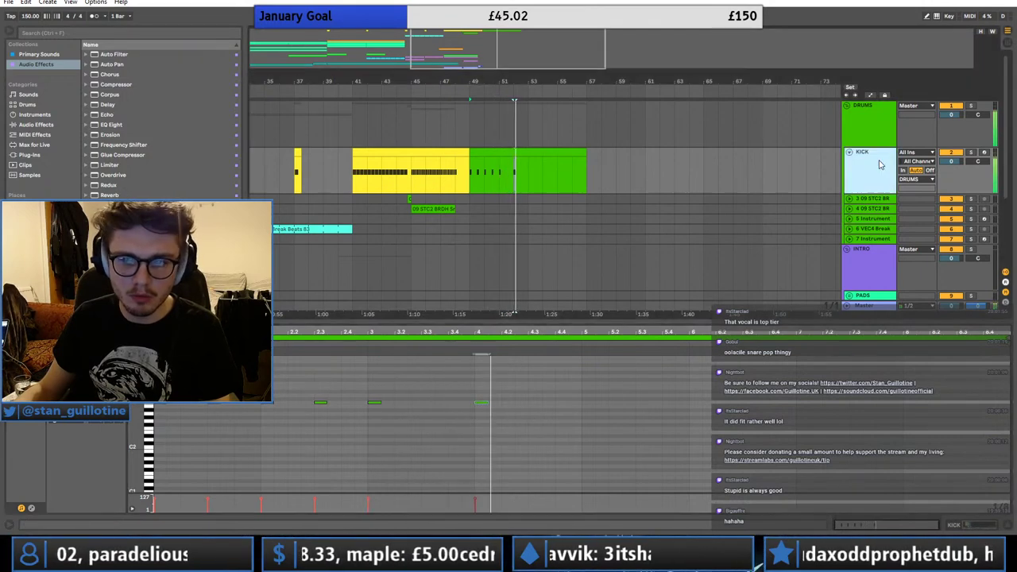
key(ctrl+t)
scroll(676, 258, down, 2)
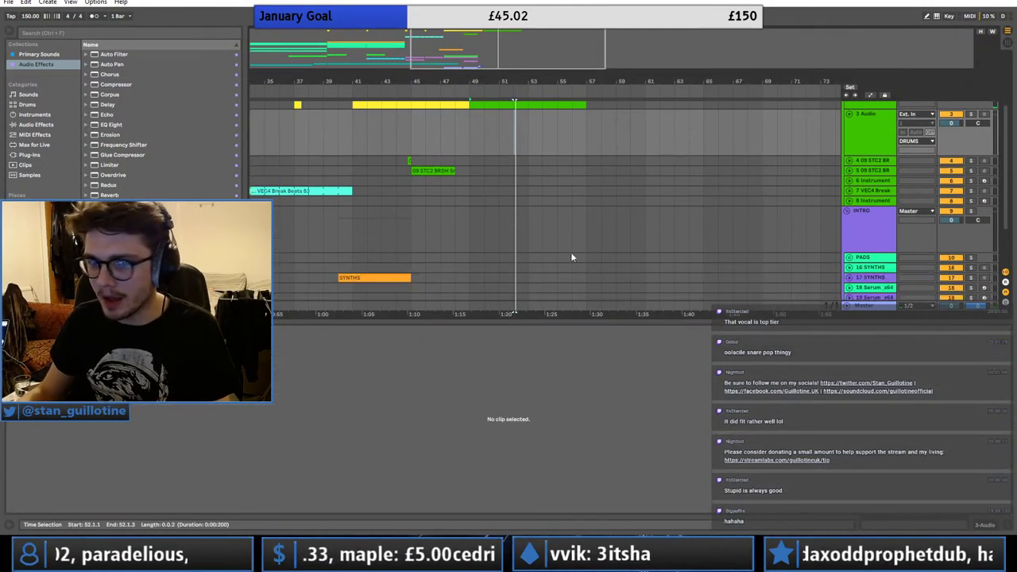
click(456, 147)
- Collapse the INTRO group and add a new audio track below the VOX group
scroll(532, 182, down, 3)
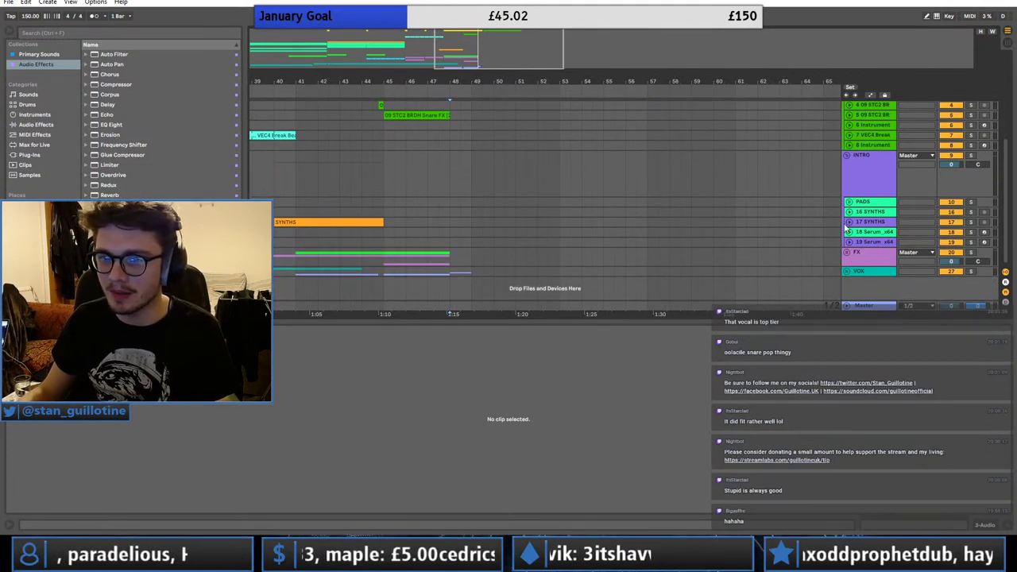
click(847, 156)
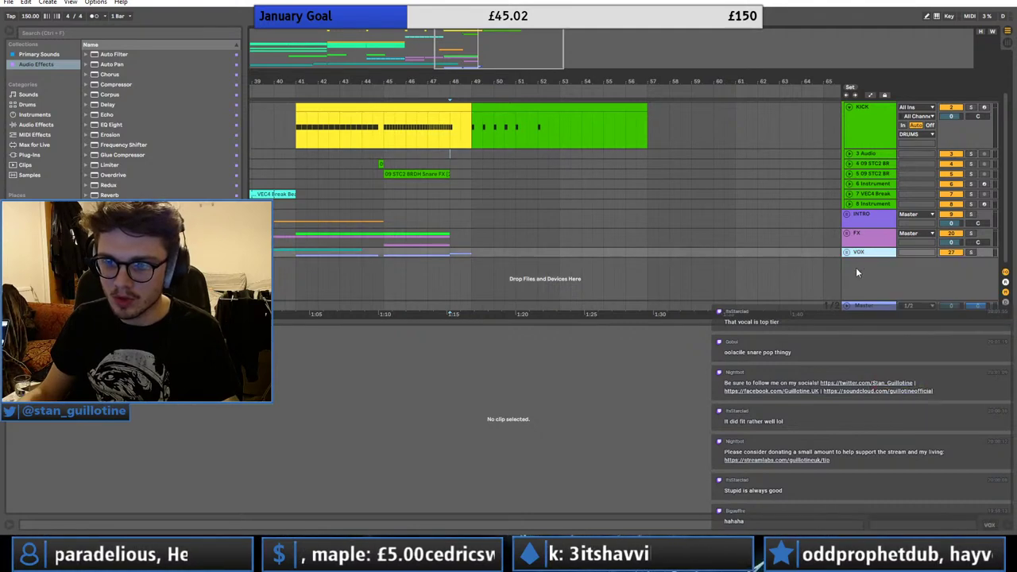
key(ctrl+t)
click(36, 225)
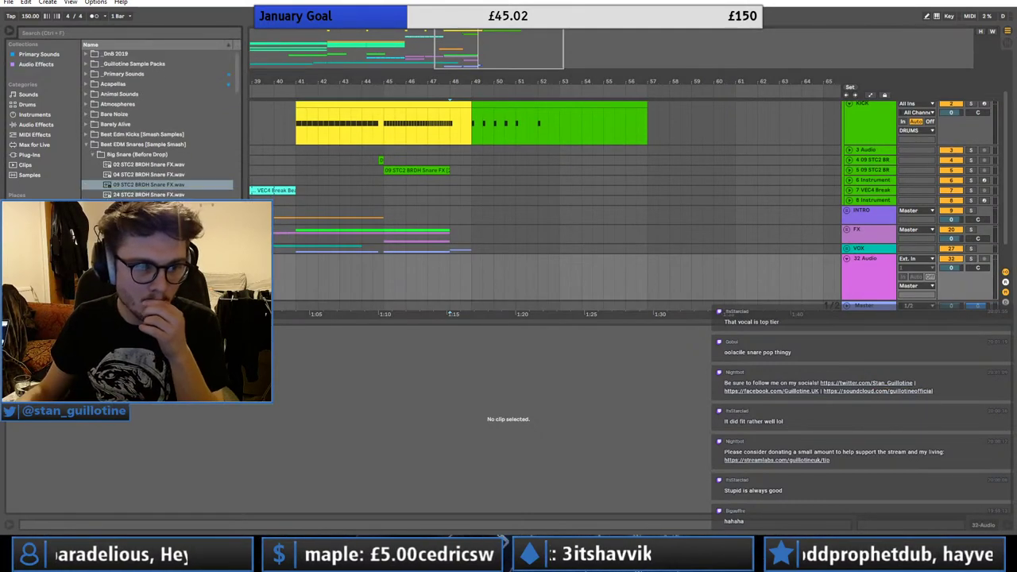
scroll(119, 137, down, 1)
click(87, 103)
drag(236, 95, 240, 234)
- Expand the VOX group and copy the DROP 1 & 2 clip at bar 45 onto the new audio track at the same bar
click(856, 249)
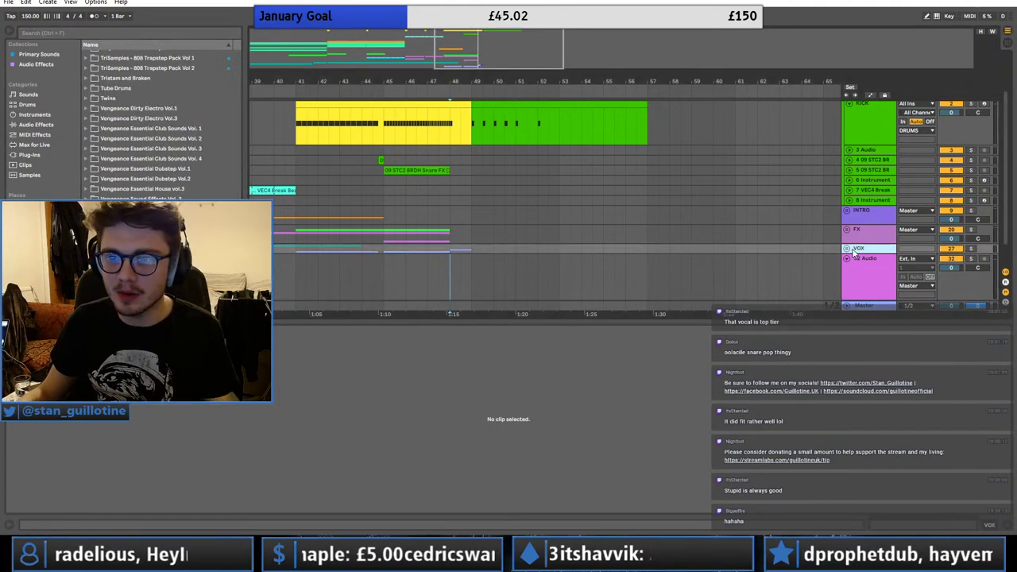
click(848, 249)
scroll(552, 264, down, 3)
click(458, 216)
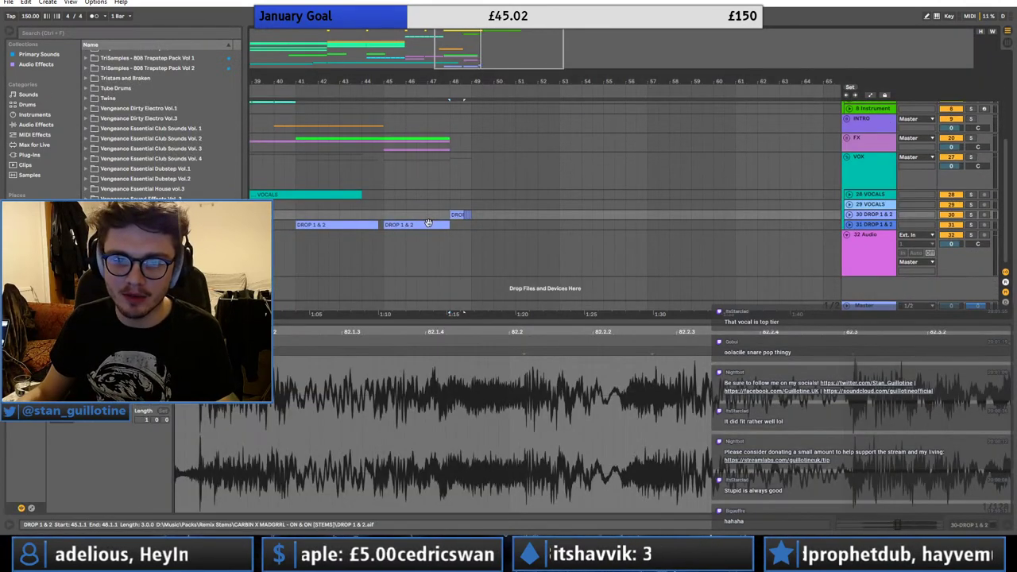
click(427, 225)
click(387, 247)
key(ctrl+v)
- Extend the copied DROP 1 & 2 clip to about bar 55 and remove its part before bar 49
drag(449, 235, 614, 235)
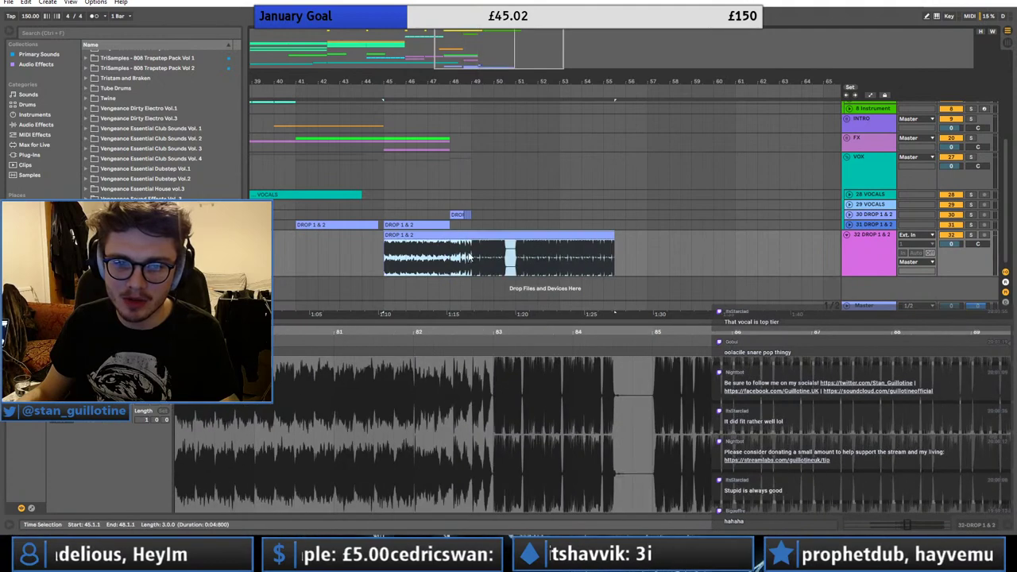
click(472, 258)
key(ctrl+e)
click(458, 236)
key(Delete)
click(475, 258)
key(space)
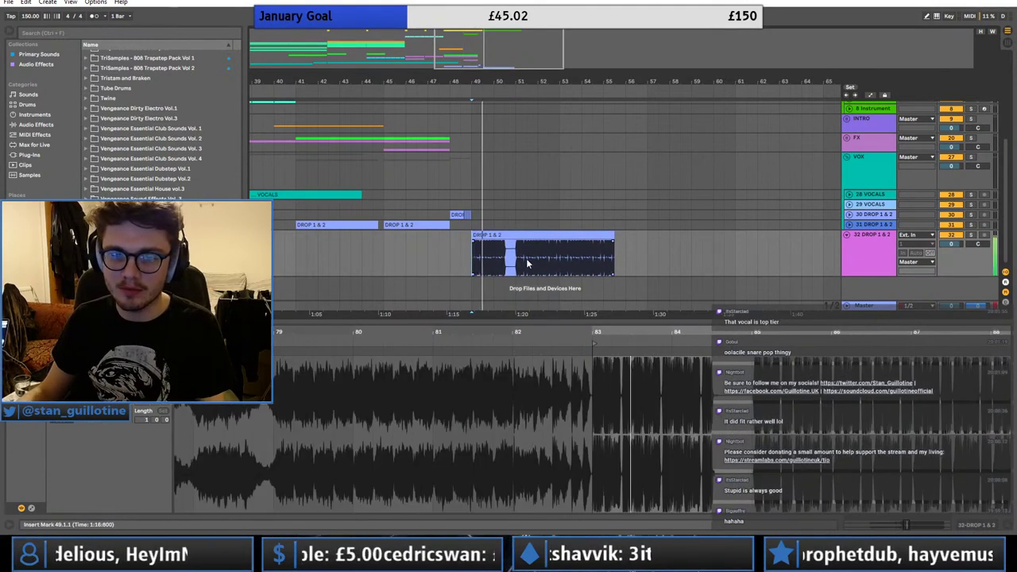
- Audition the copied DROP 1 & 2 clip from bars 51 and 53
click(521, 262)
scroll(578, 258, up, 5)
scroll(577, 250, down, 5)
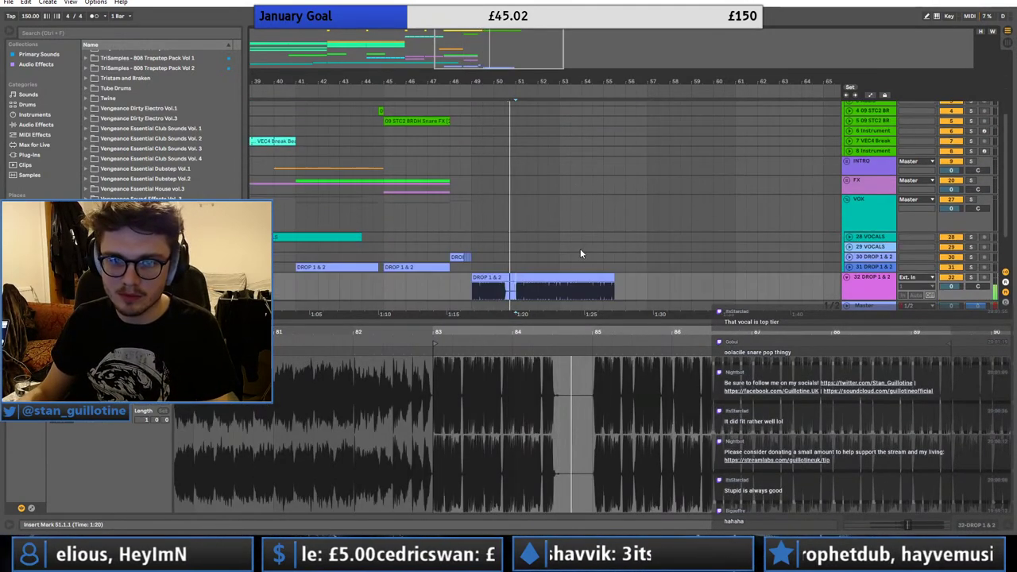
click(552, 256)
click(560, 256)
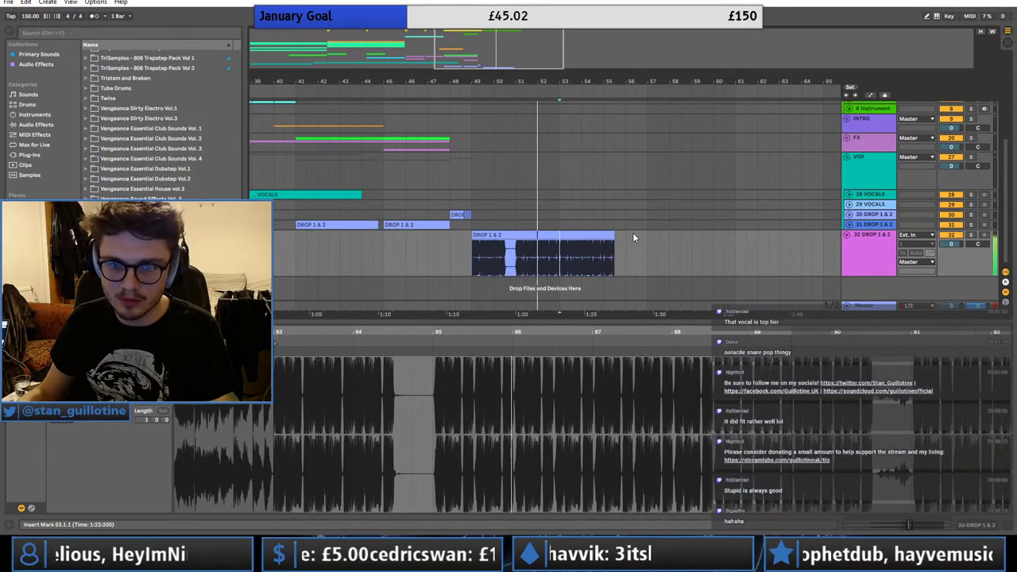
- Extend the end of the copied clip to about bar 67 and audition it from bars 57 and 59
drag(614, 235, 873, 233)
scroll(636, 236, down, 2)
click(650, 260)
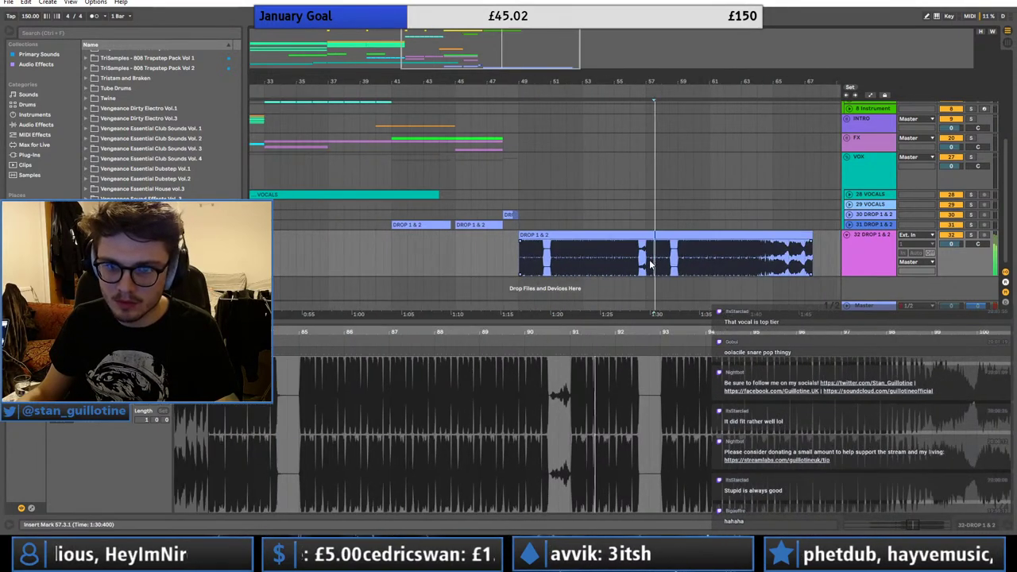
key(space)
key(space)
click(683, 265)
key(space)
key(space)
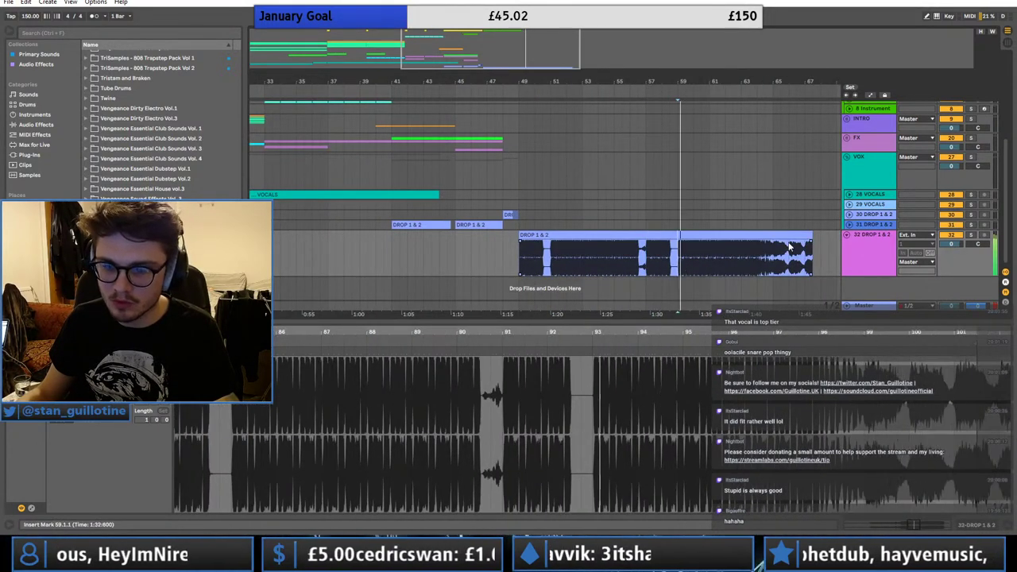
- Extend the end of the copied clip to about bar 81 and audition it around bars 65, 73 and 75
click(812, 235)
drag(813, 234, 909, 235)
click(773, 260)
key(space)
key(space)
key(minus)
key(minus)
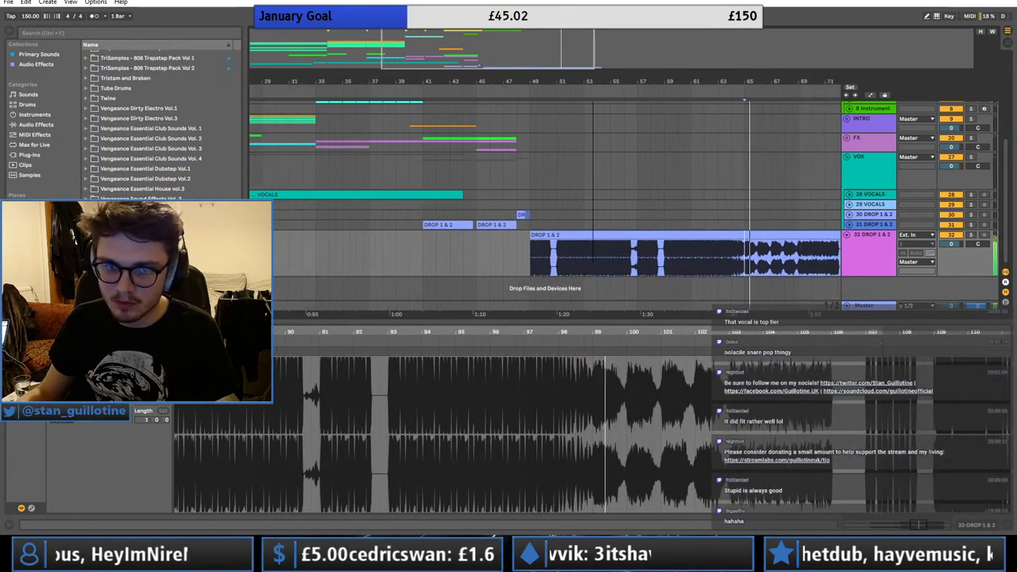
click(590, 261)
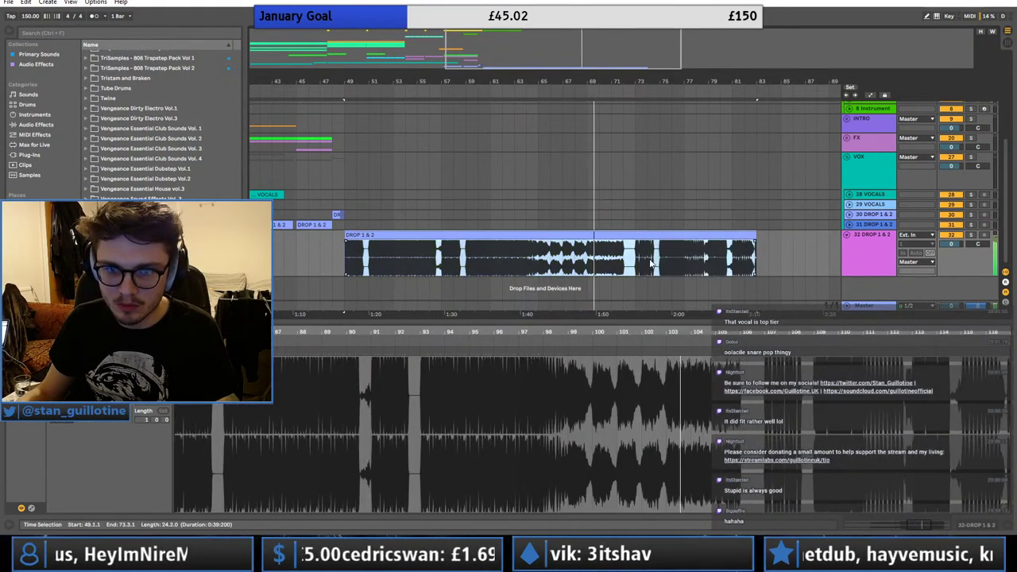
click(638, 264)
click(658, 267)
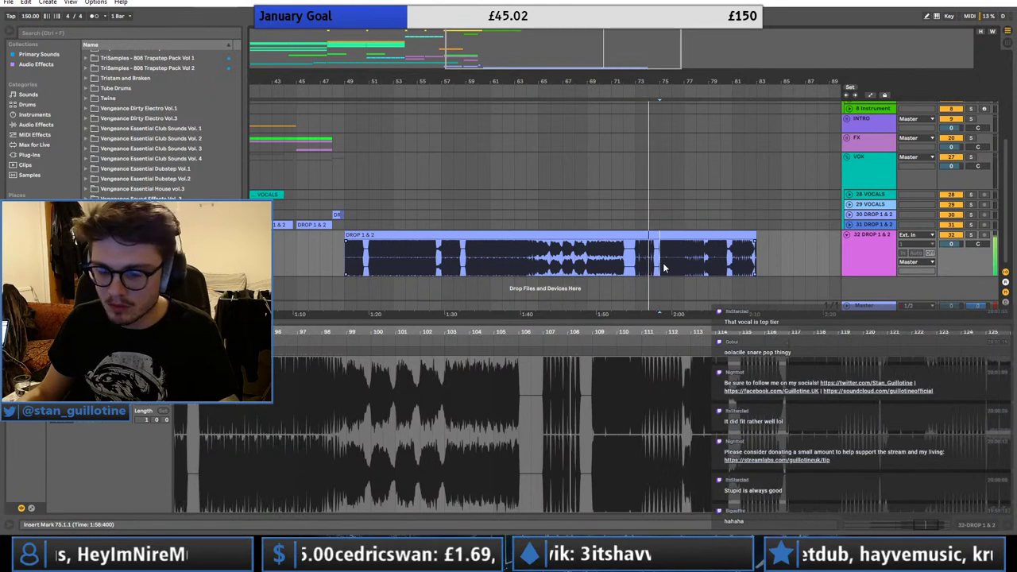
click(638, 259)
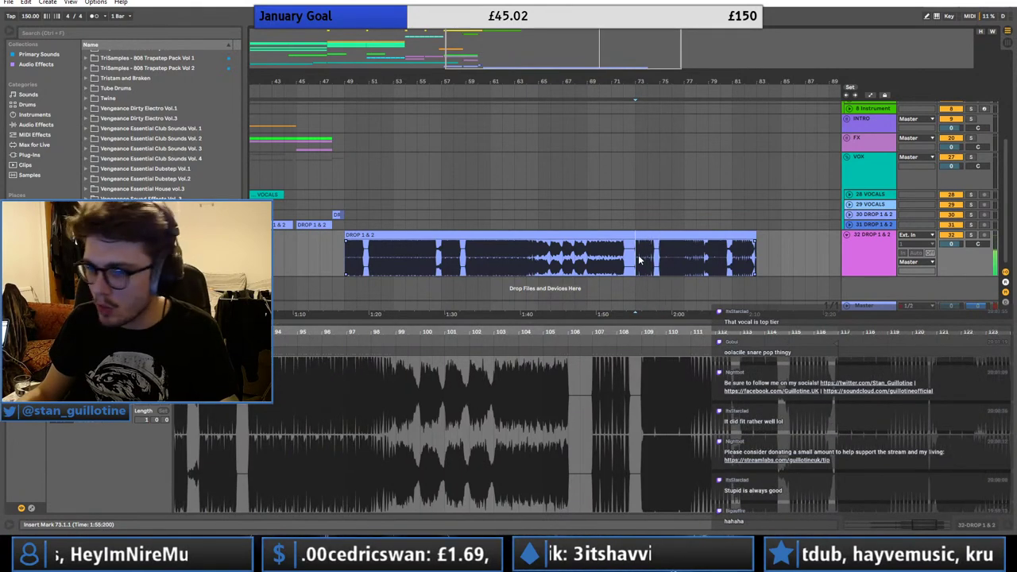
key(ctrl+e)
click(642, 234)
key(Delete)
drag(633, 236, 356, 243)
key(space)
drag(473, 43, 472, 48)
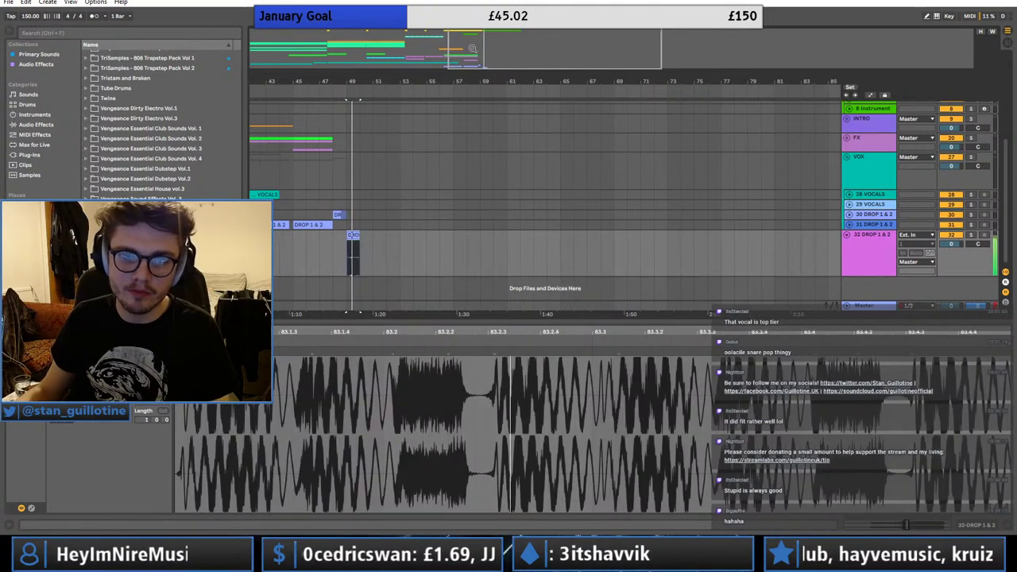
key(ctrl+z)
key(ctrl+z)
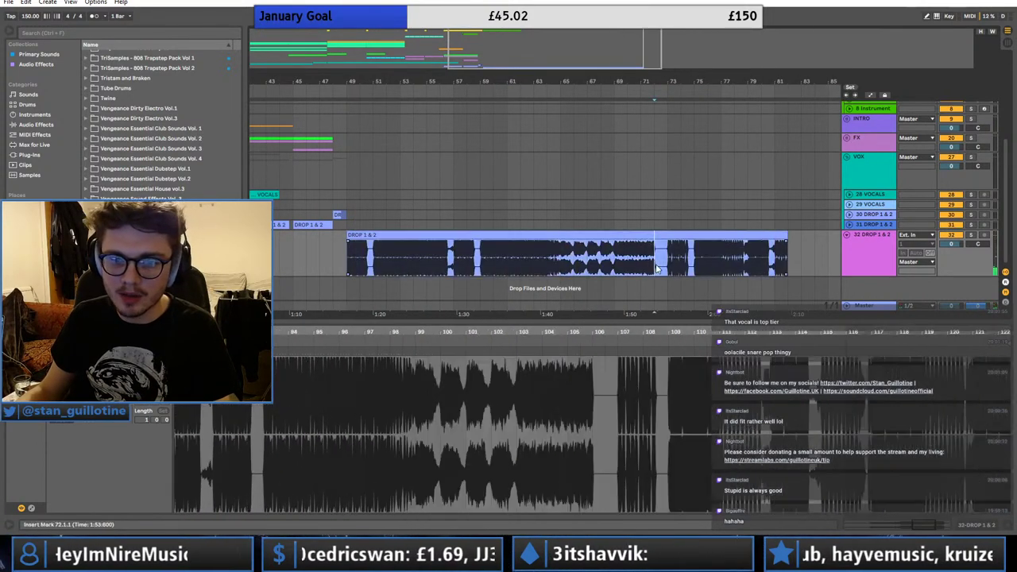
- Delete the copied clip's material before bar 73 and move the remaining section to start at bar 49
click(620, 233)
key(Delete)
drag(696, 235, 375, 236)
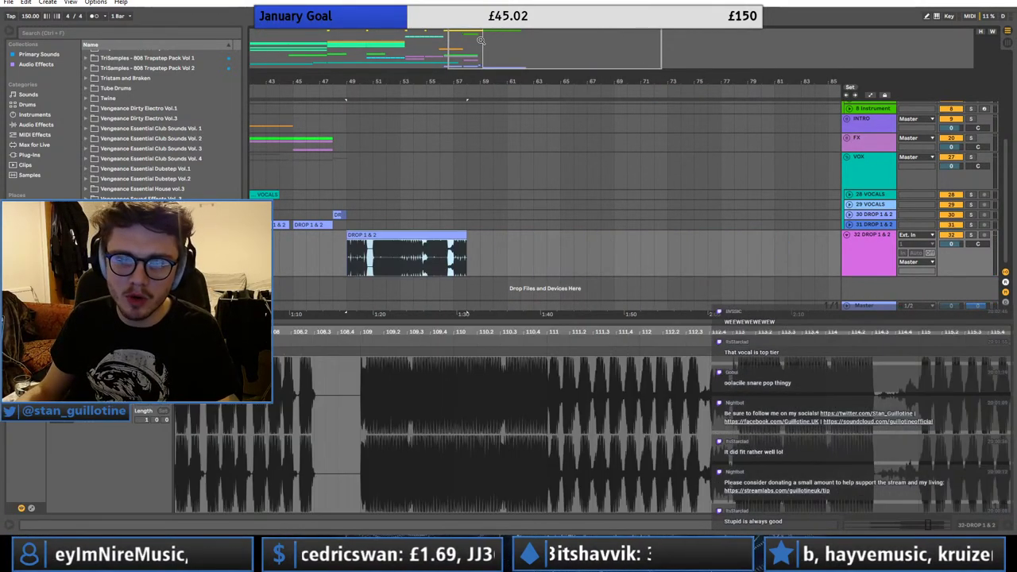
- Split the moved DROP 1 & 2 clip at bar 51 and delete the part after it
drag(481, 39, 480, 47)
click(420, 258)
key(ctrl+e)
click(433, 236)
key(Delete)
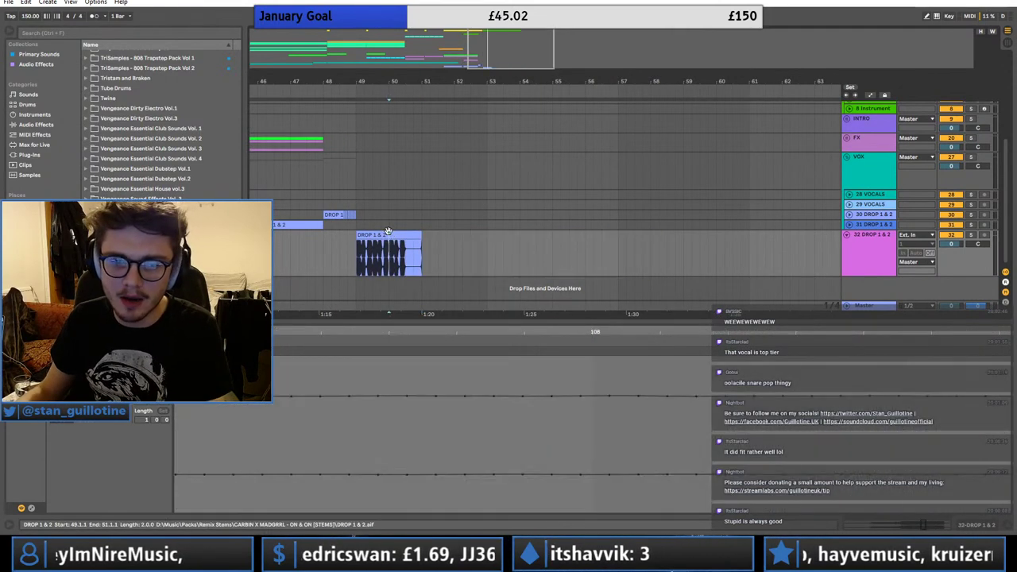
click(389, 233)
key(space)
click(875, 275)
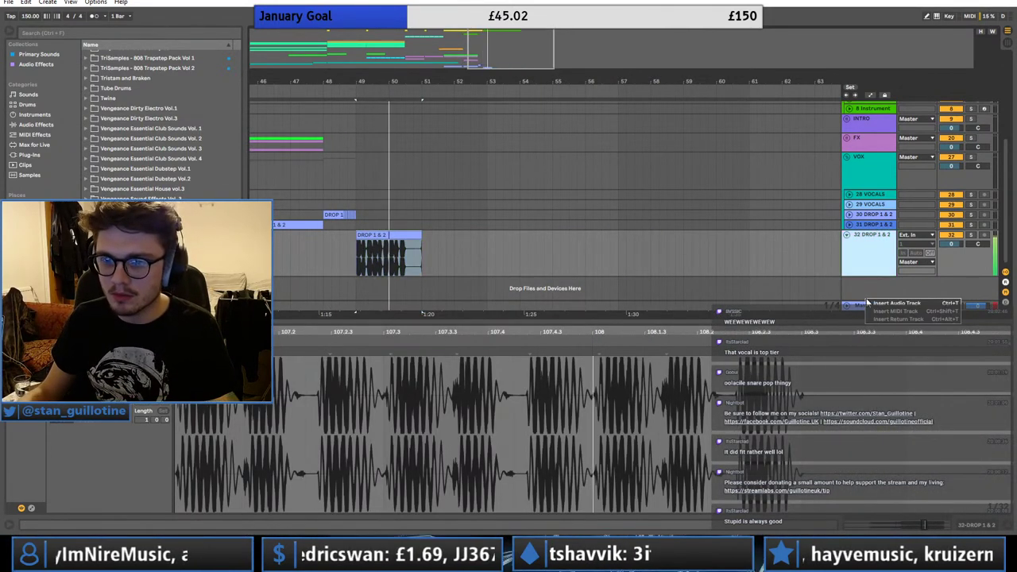
key(ctrl+t)
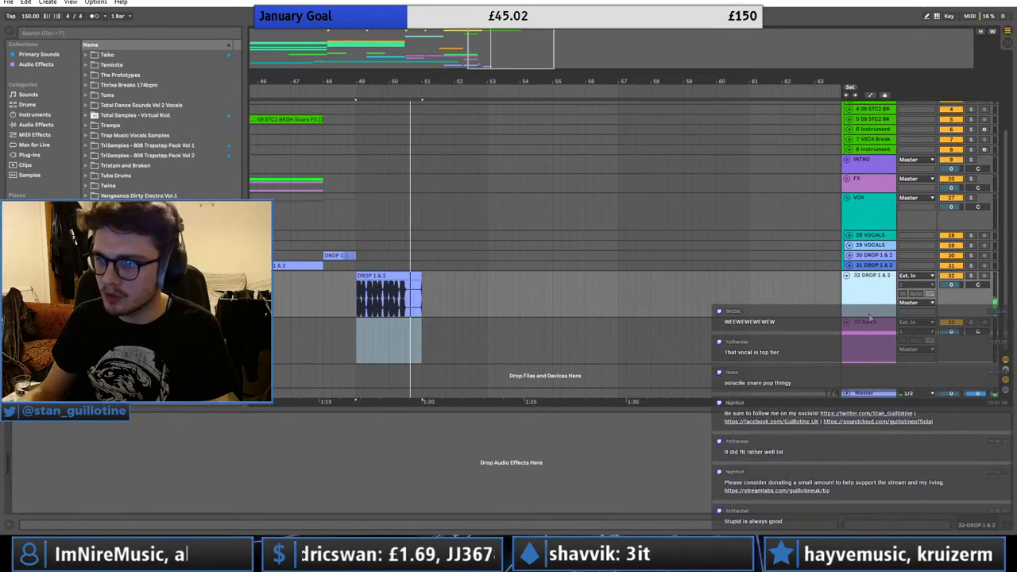
click(359, 340)
click(289, 325)
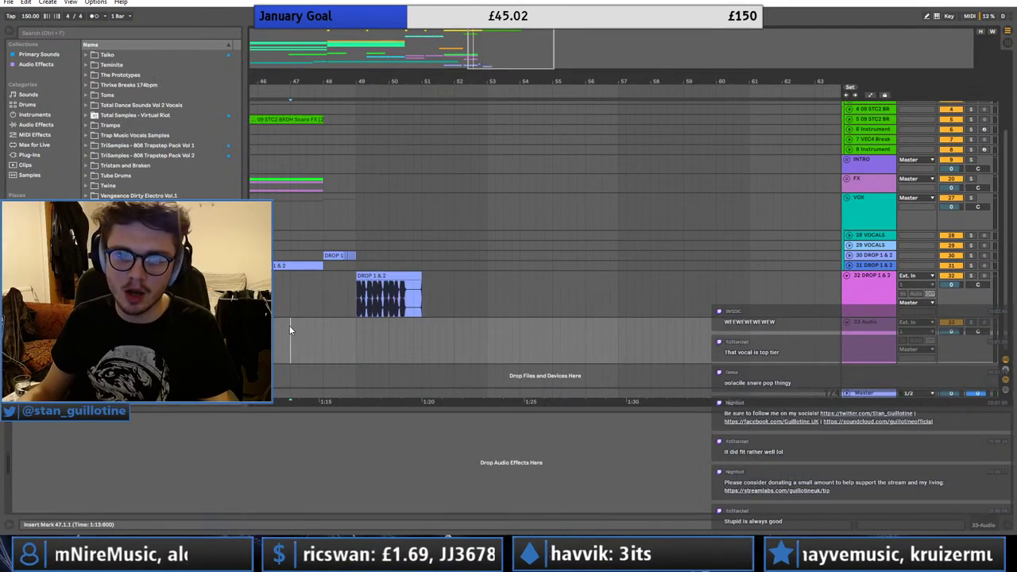
key(ctrl+s)
click(50, 65)
click(48, 56)
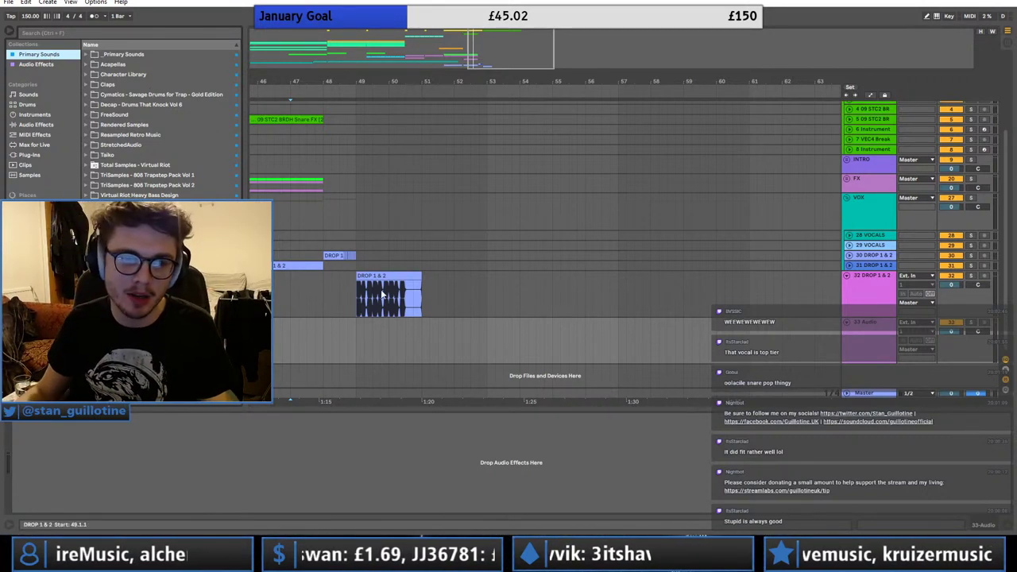
drag(362, 324, 421, 341)
right_click(413, 334)
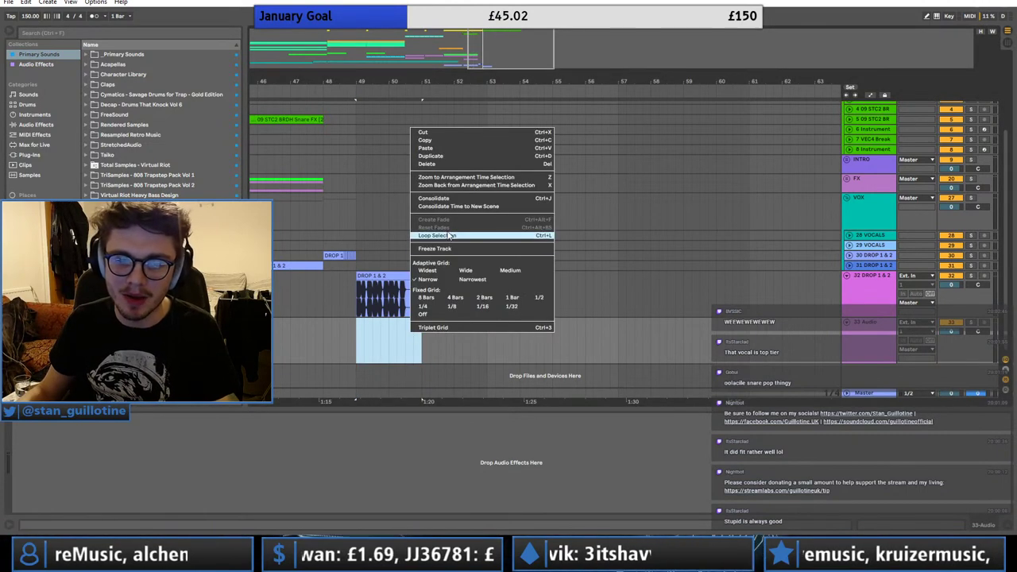
click(867, 345)
click(869, 352)
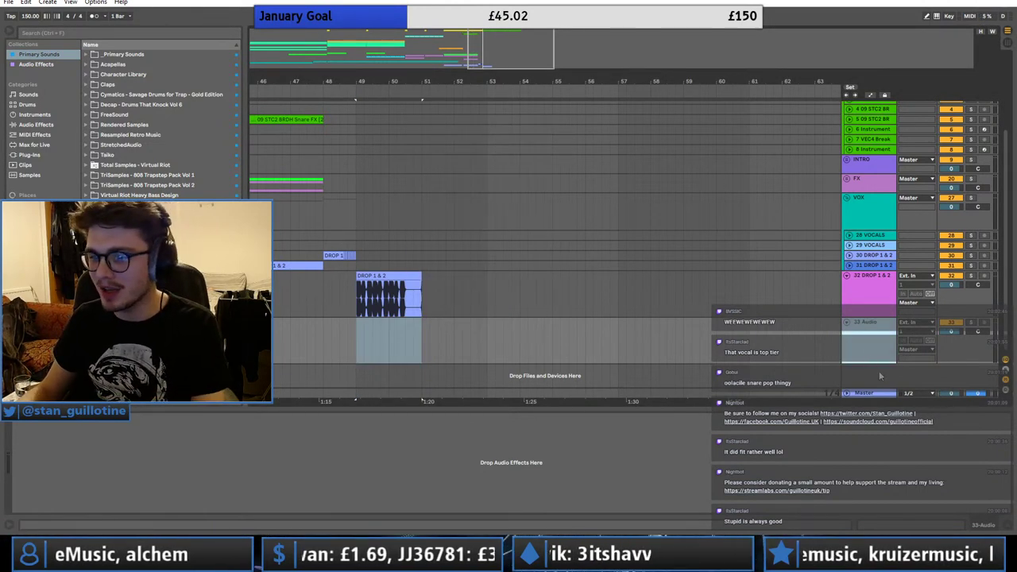
key(Delete)
- Insert a MIDI track under the DROP 1 & 2 track and create an empty MIDI clip on it from bar 49 to 51
right_click(879, 374)
click(902, 384)
drag(359, 330, 421, 331)
right_click(416, 326)
click(457, 412)
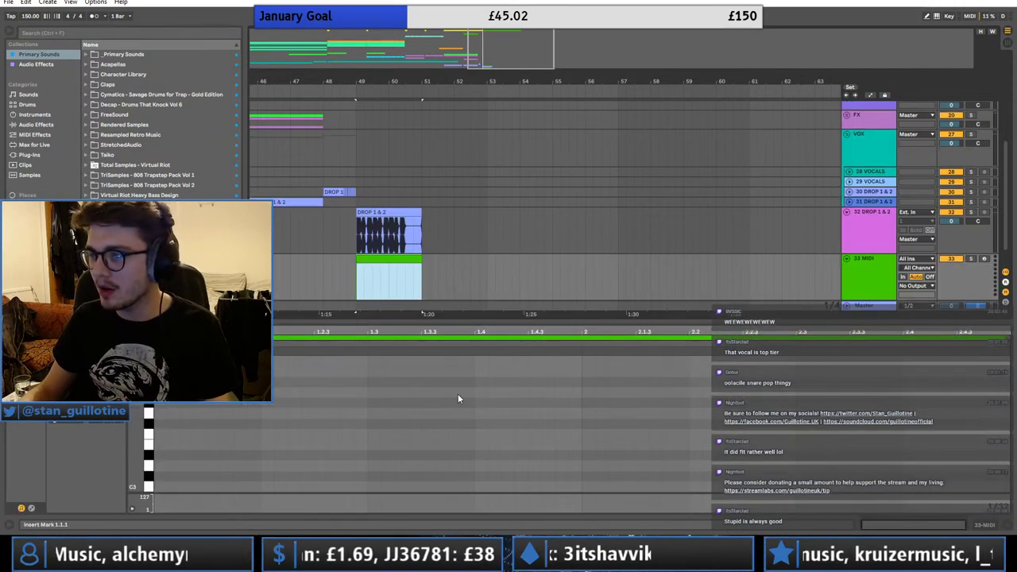
- Switch to Splice and browse the downloaded samples for "brass"
click(444, 557)
click(202, 180)
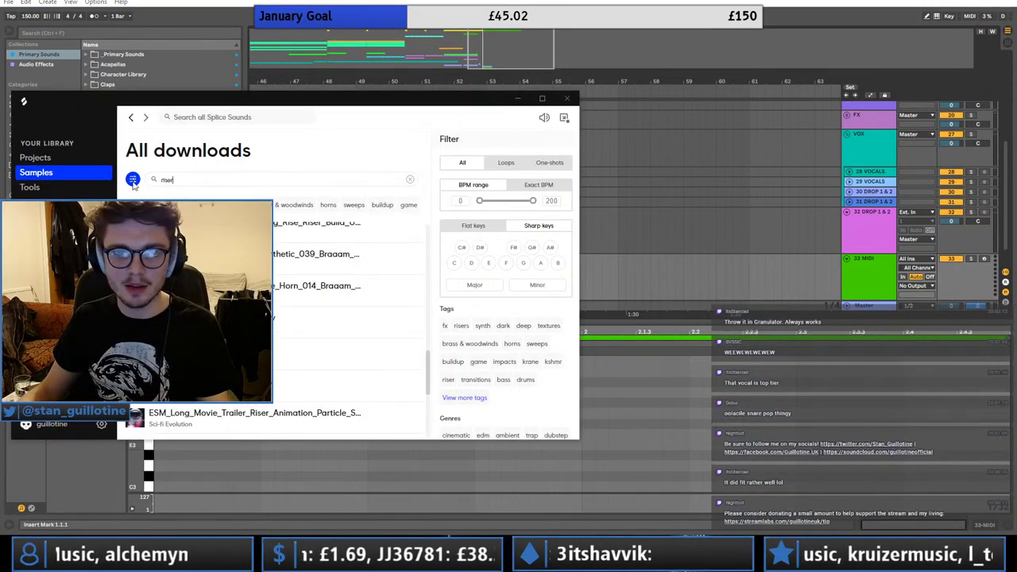
key(ctrl+a)
text(brass)
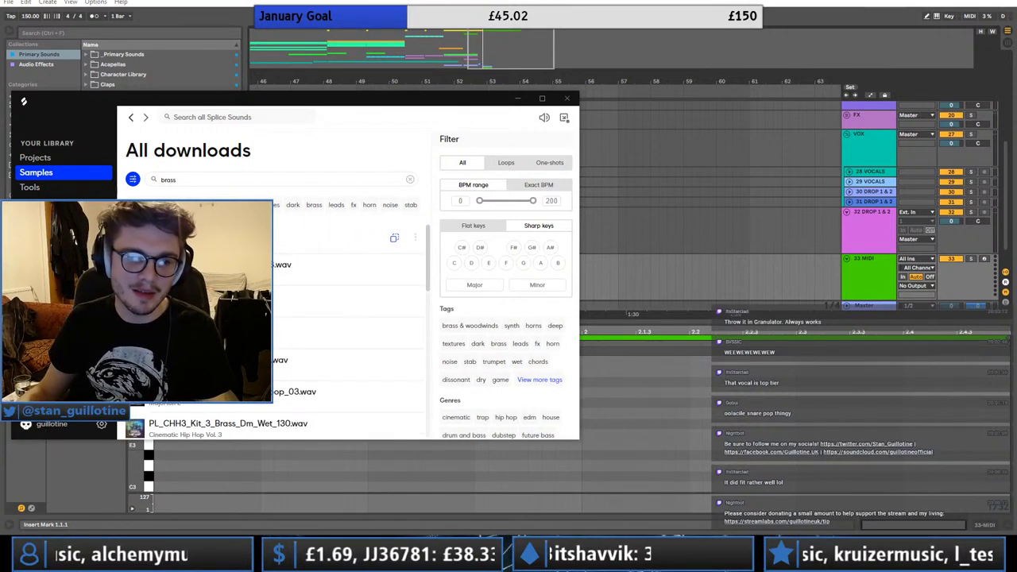
scroll(270, 318, down, 5)
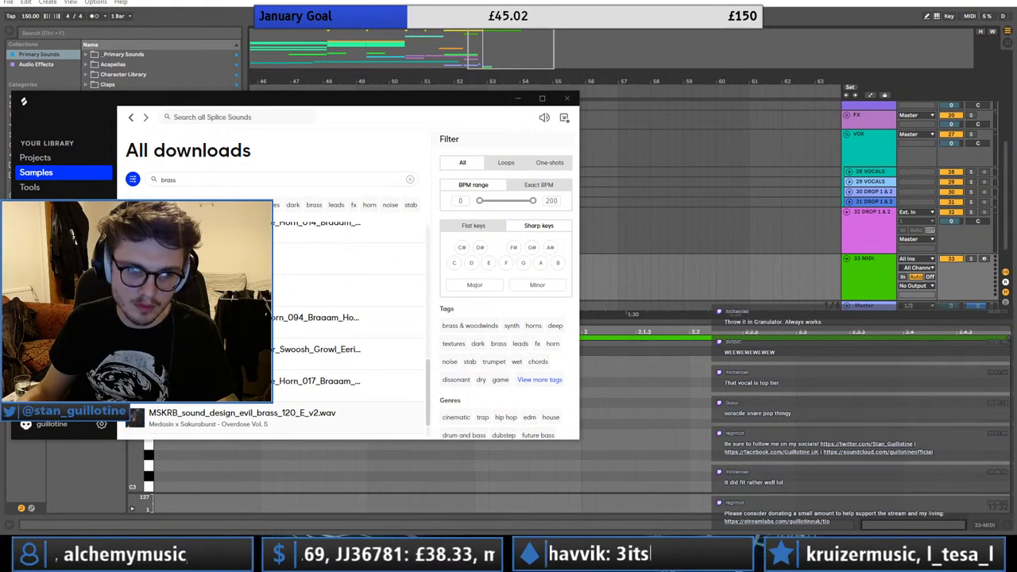
- Switch back to Ableton Live and audition Cymatics - Brass One Shot 4 - C.wav from the Cymatics pack's Brass One Shots folder
key(alt+Tab)
click(36, 236)
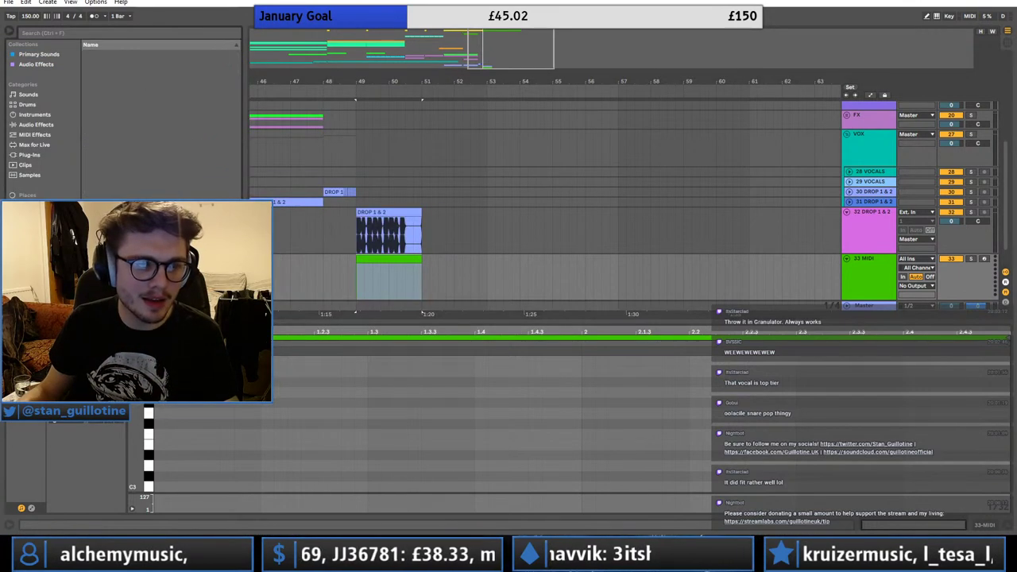
click(36, 54)
click(86, 95)
click(93, 115)
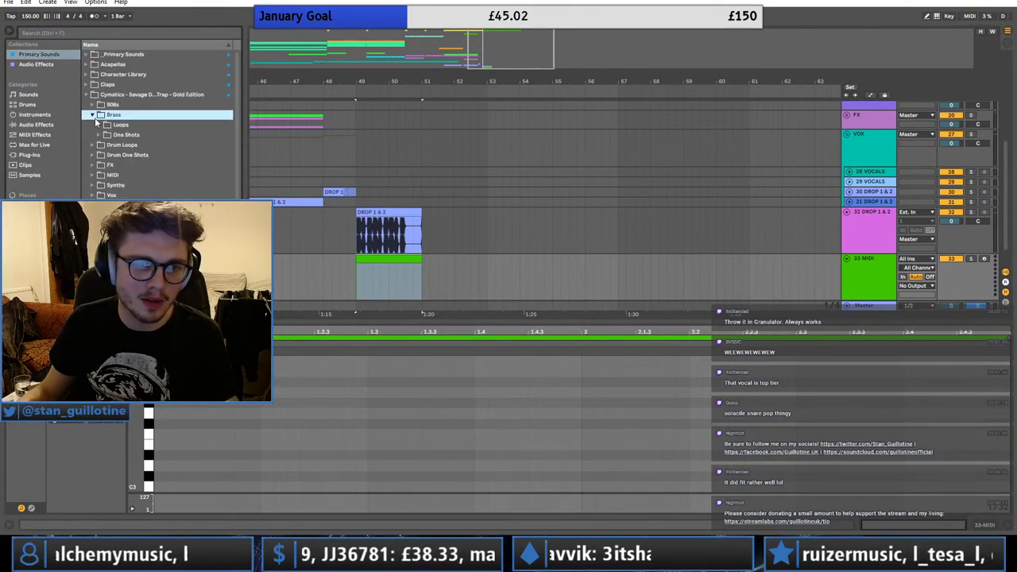
click(99, 134)
click(137, 176)
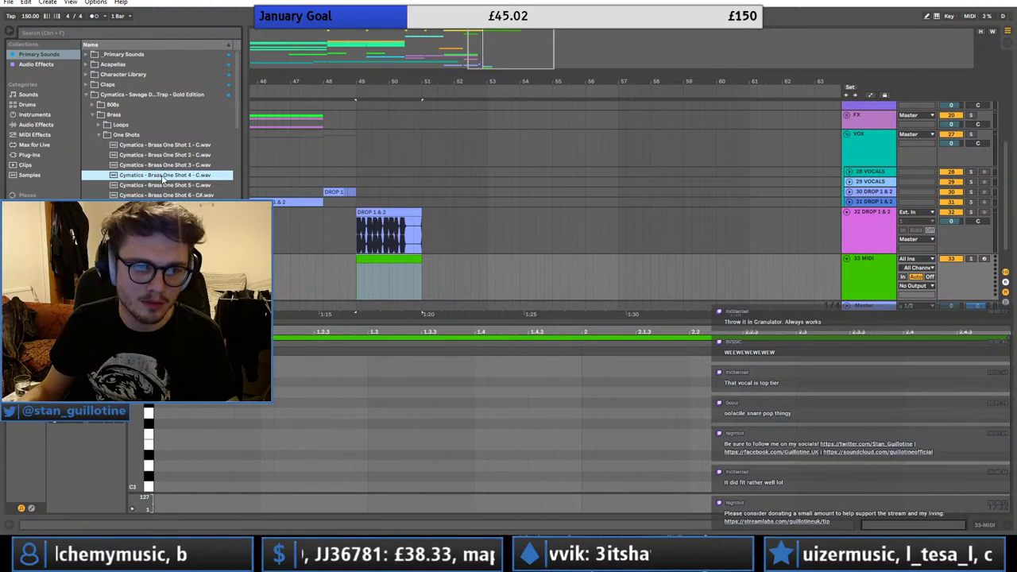
double_click(888, 269)
click(167, 177)
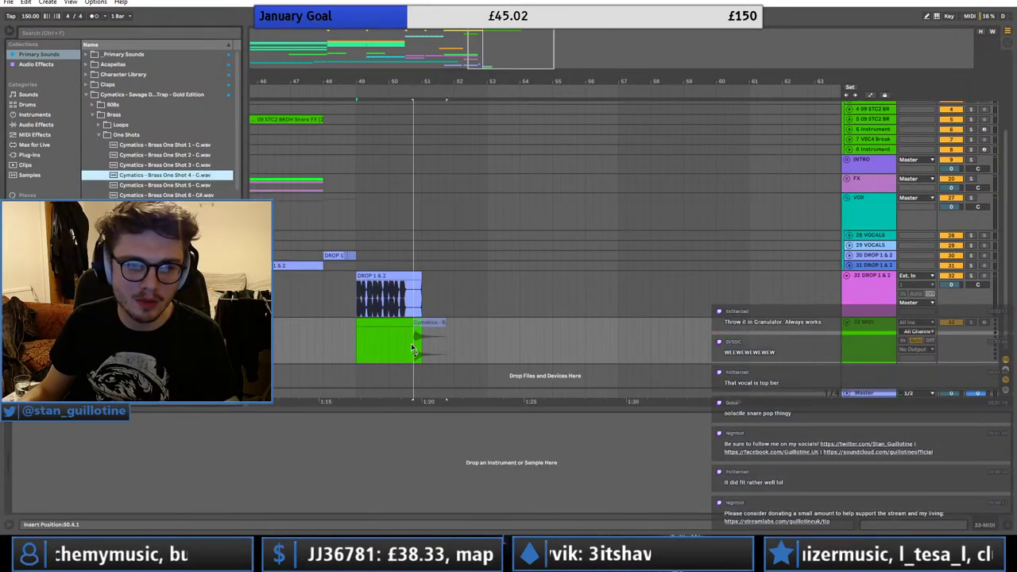
- Load Cymatics - Brass One Shot 4 - C.wav into an Instrument Rack on the new MIDI track, with its volume at 0 dB
click(35, 114)
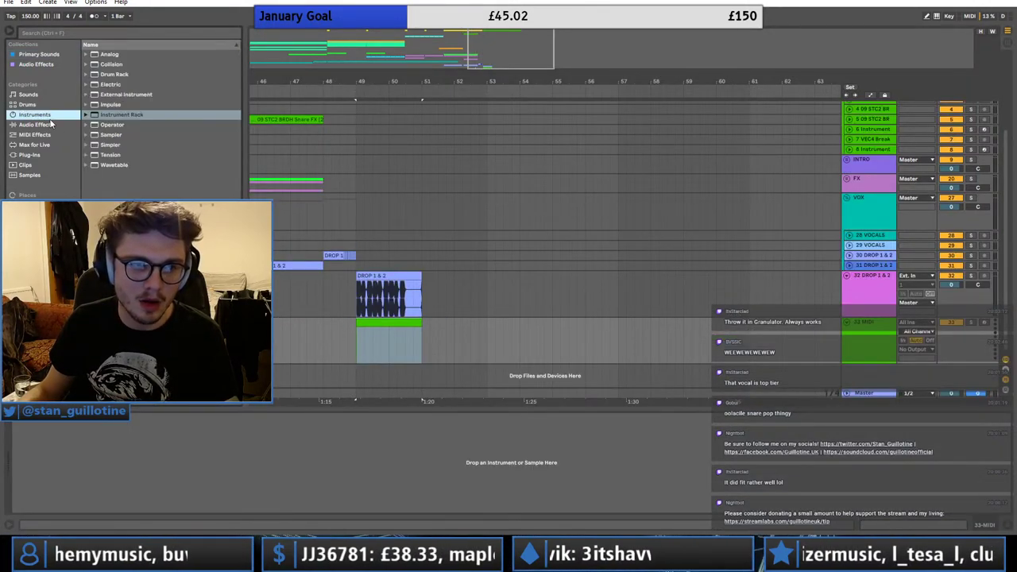
click(121, 115)
click(62, 56)
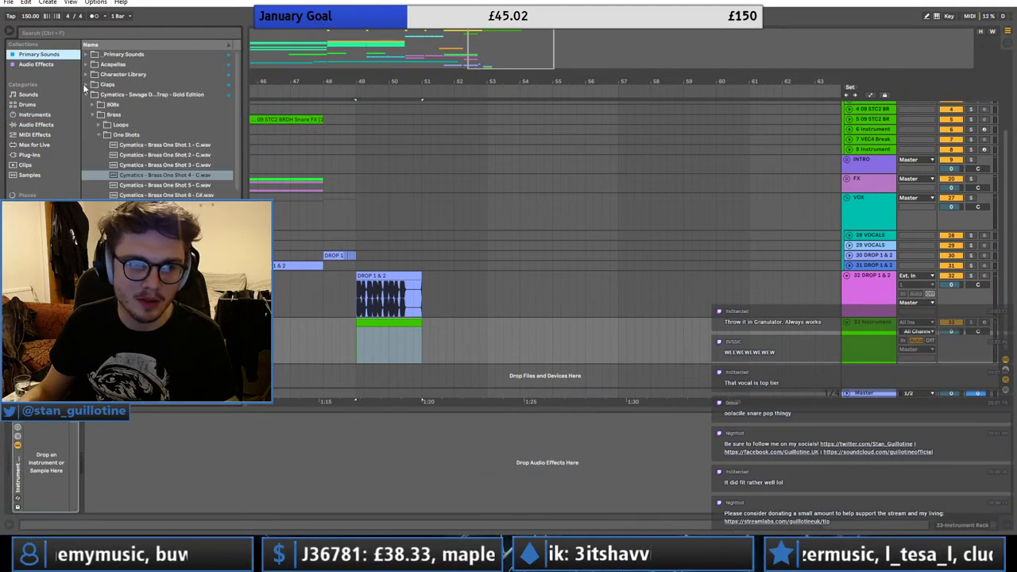
drag(164, 175, 37, 465)
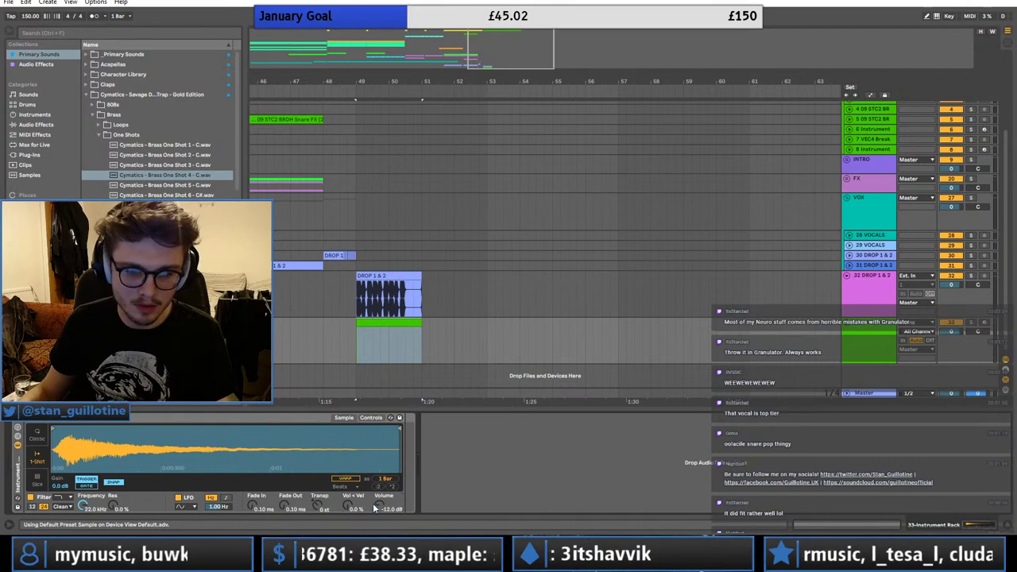
- Draw three one-beat notes in the MIDI clip: G3 at 1.1, F#3 at 1.3 and E3 at 2.1
click(361, 350)
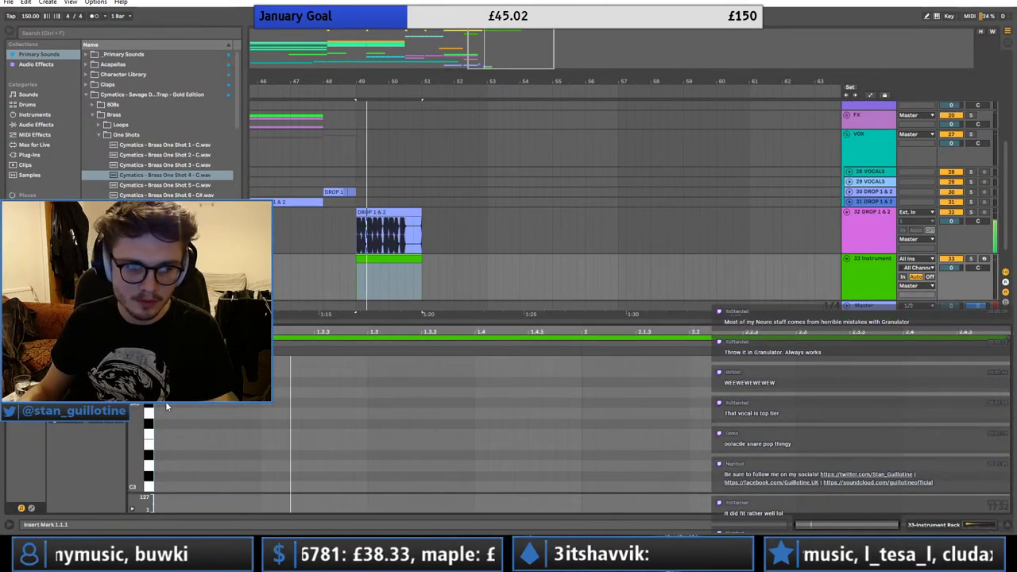
double_click(161, 413)
drag(167, 414, 261, 413)
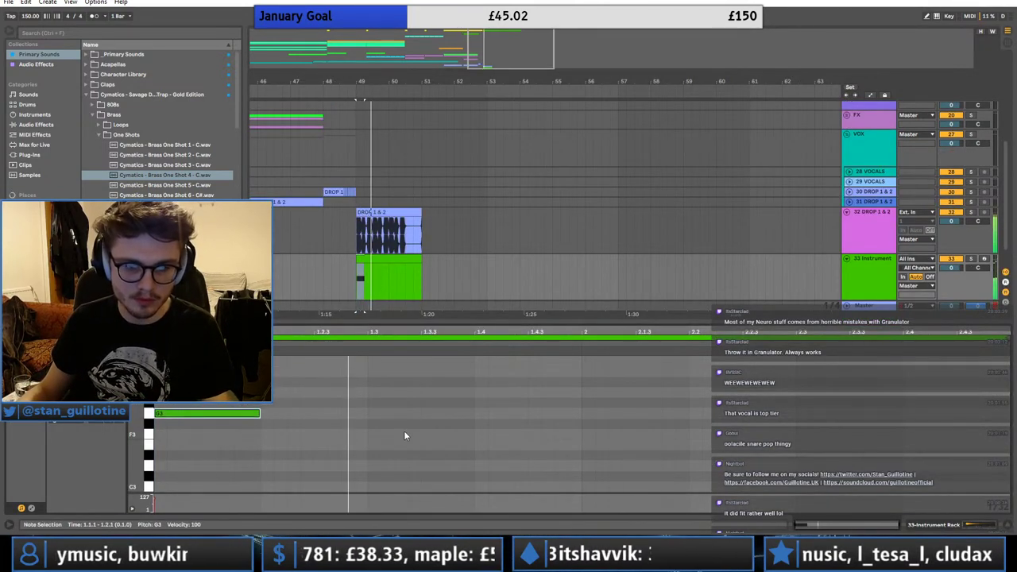
double_click(378, 416)
drag(382, 416, 390, 431)
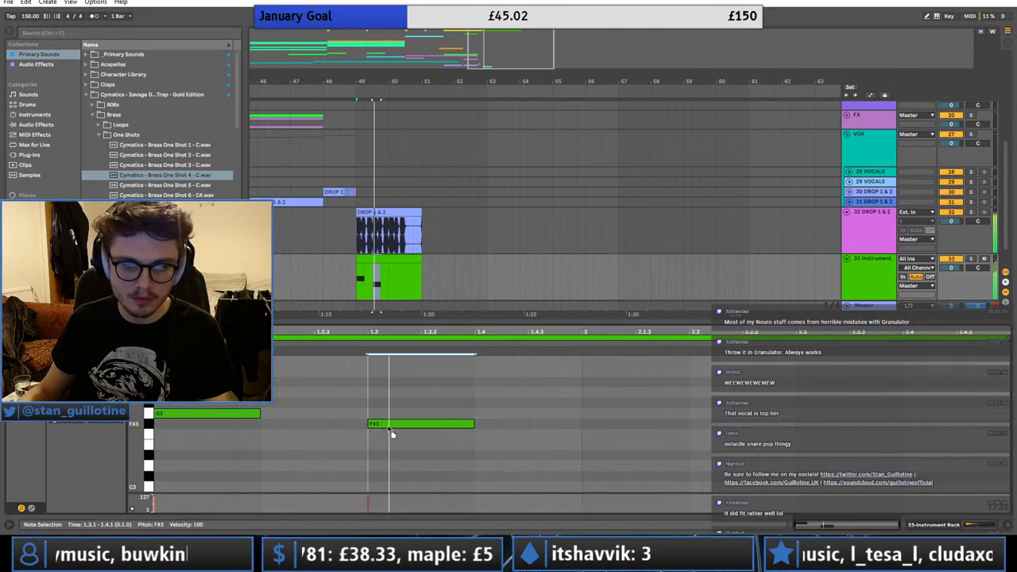
double_click(590, 414)
drag(597, 422, 597, 464)
key(Up)
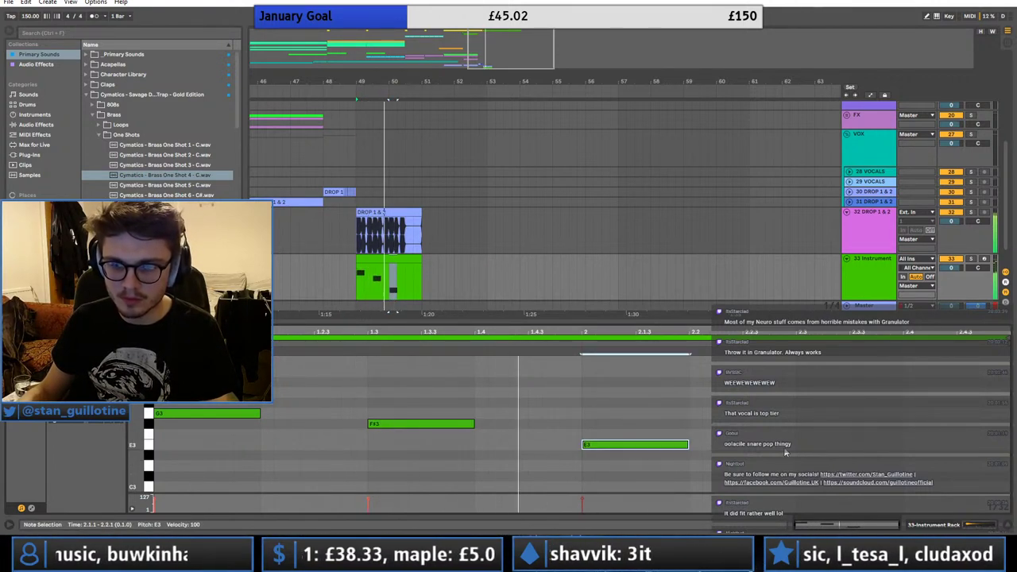
- Add a fourth one-beat note at 2.3 and set the last two notes to D#3 and D3
click(788, 451)
key(ctrl+v)
drag(810, 416, 816, 459)
click(874, 281)
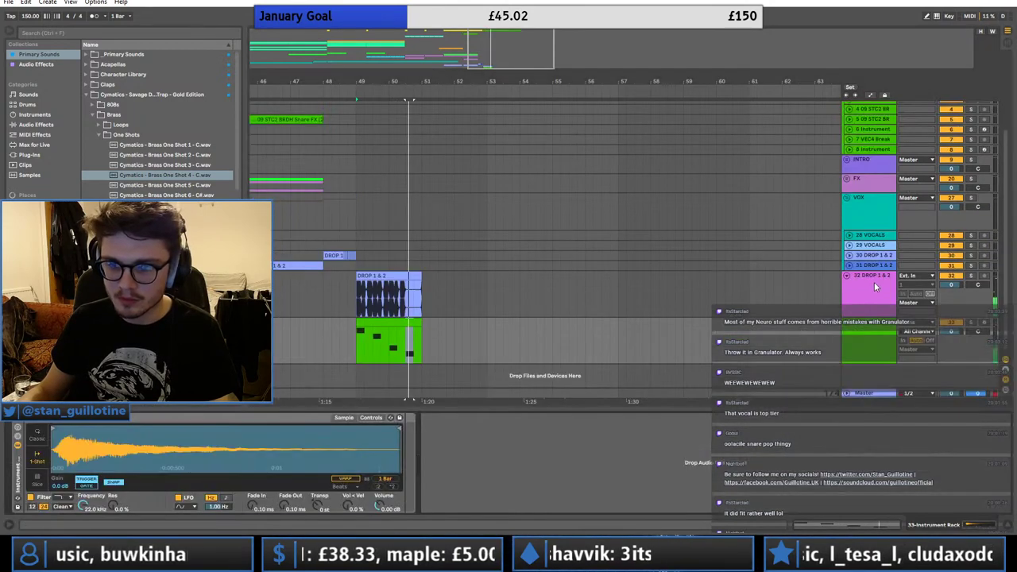
double_click(411, 324)
key(space)
click(672, 457)
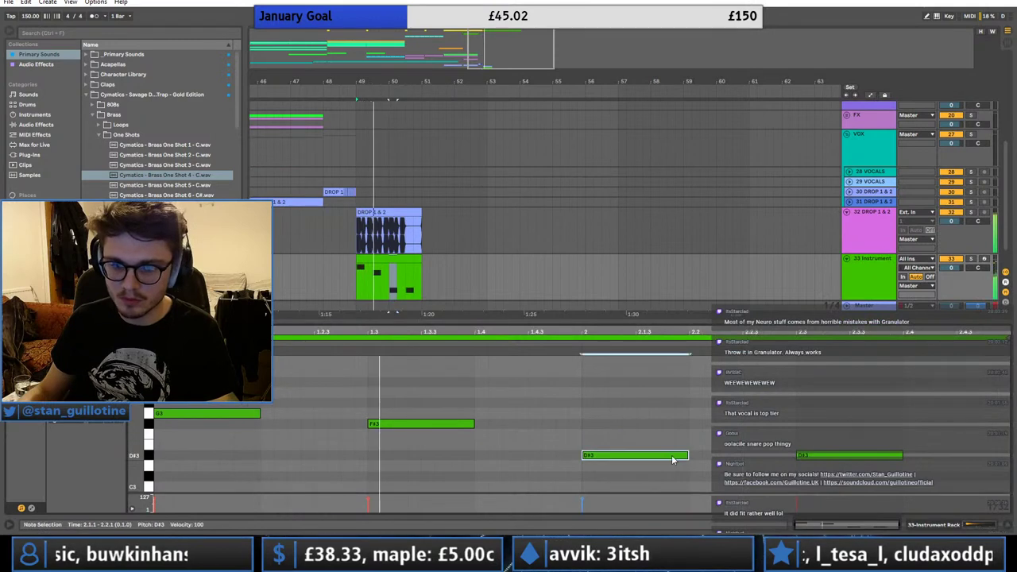
- Duplicate the half-bar section holding the last D3 note, starting at 50.3, three times in a row
click(415, 272)
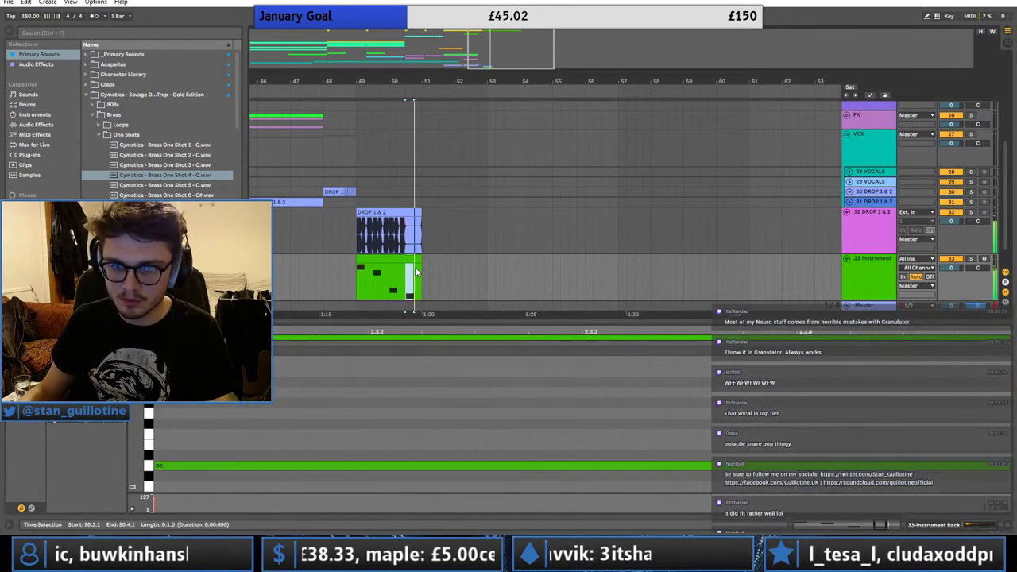
drag(415, 272, 453, 268)
key(ctrl+d)
key(ctrl+d)
key(ctrl+d)
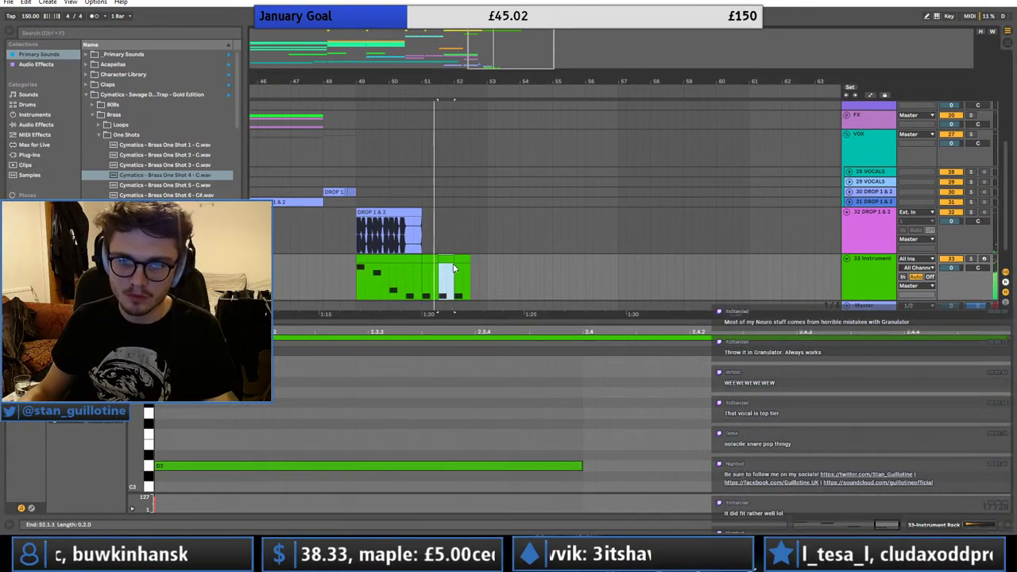
- Delete the last two duplicated D3 sections and paste one back at bar 52, leaving a half-bar gap before it
click(461, 258)
key(Delete)
click(444, 258)
key(Delete)
click(434, 256)
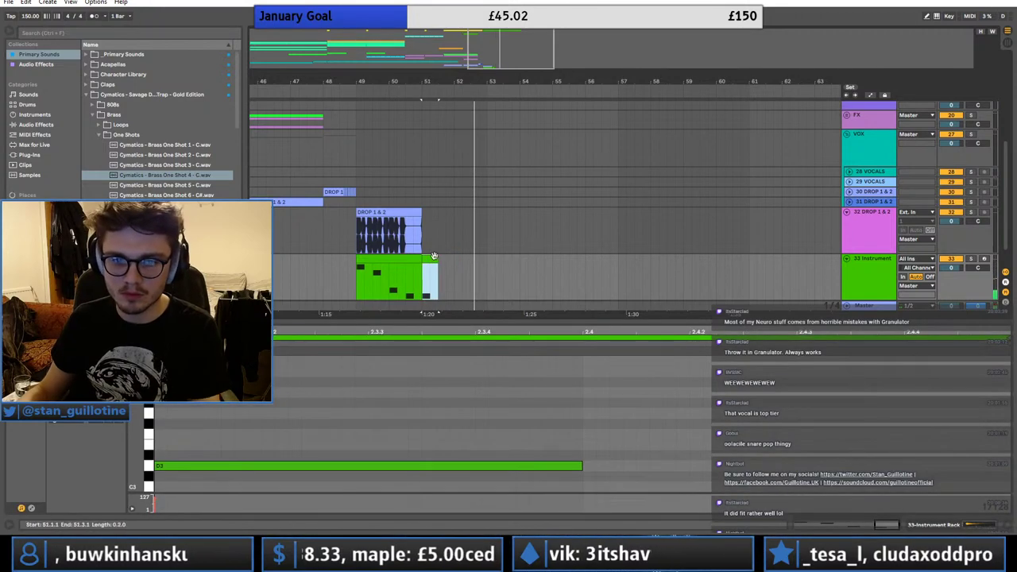
click(454, 265)
key(ctrl+v)
- Shorten the brass sample's end in Simpler to about half its length, with a fade-out of 74.1 ms
double_click(871, 278)
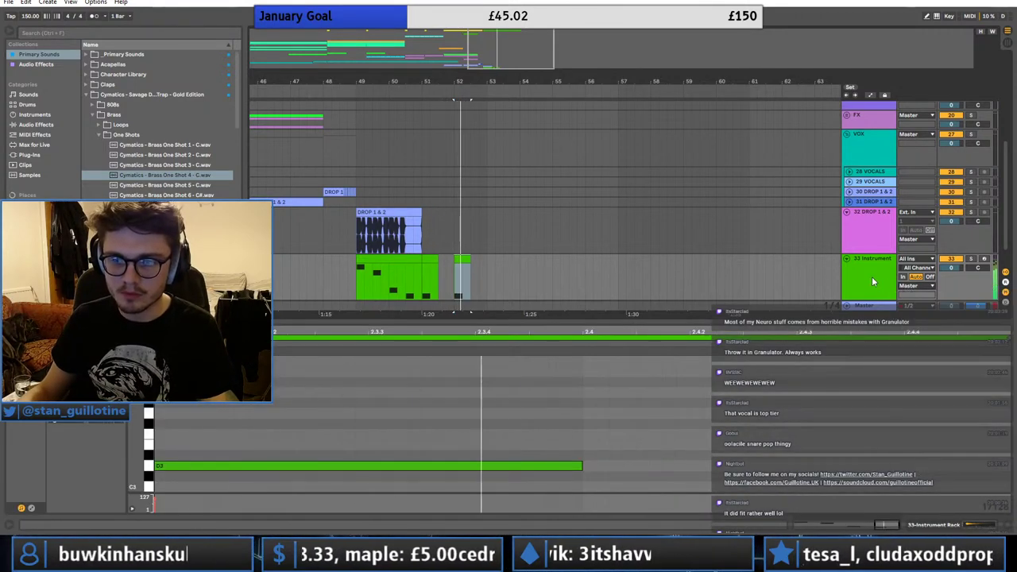
key(space)
click(369, 347)
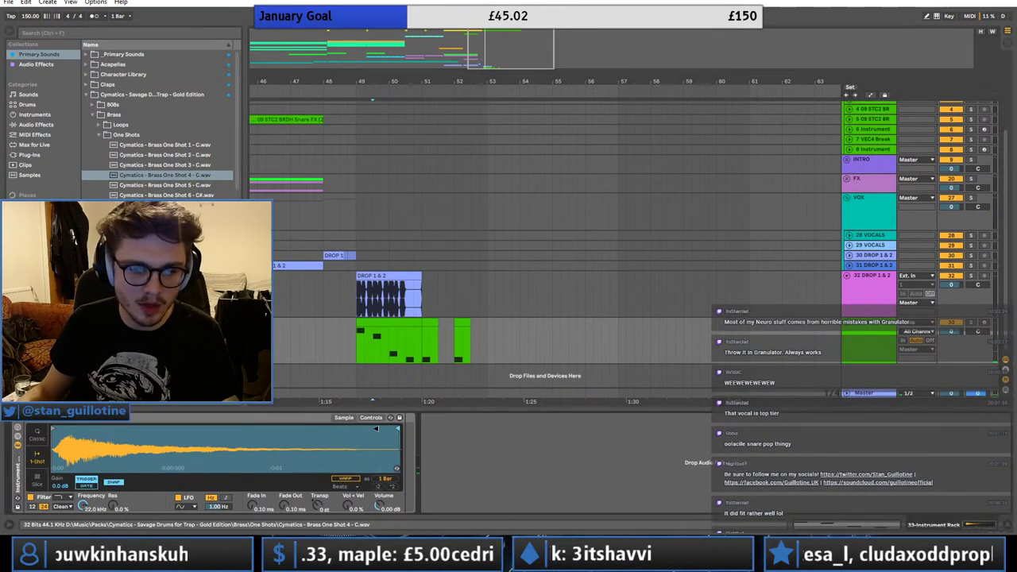
drag(401, 427, 219, 430)
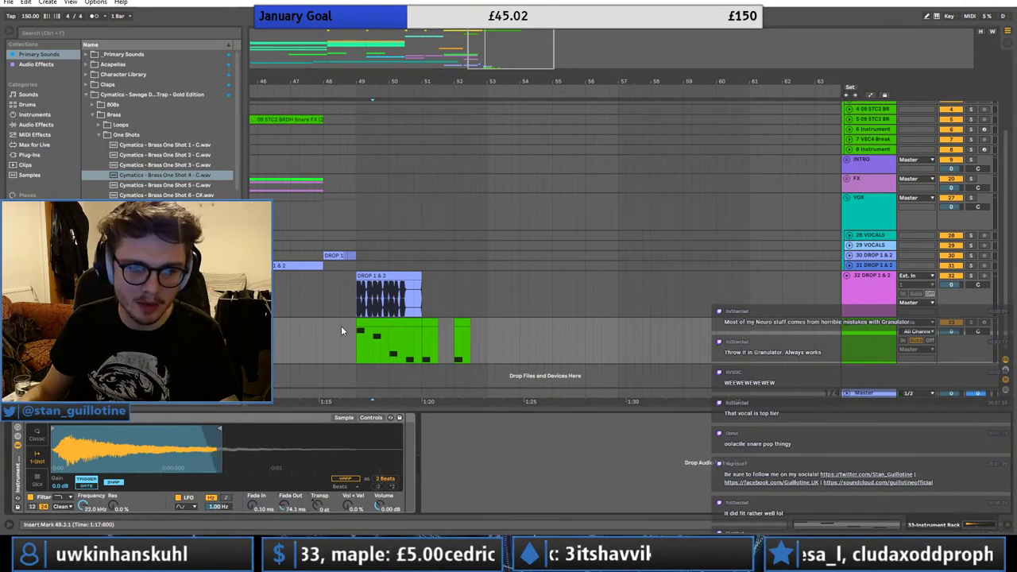
- Audition the lead-in to the drop from bar 48
click(325, 306)
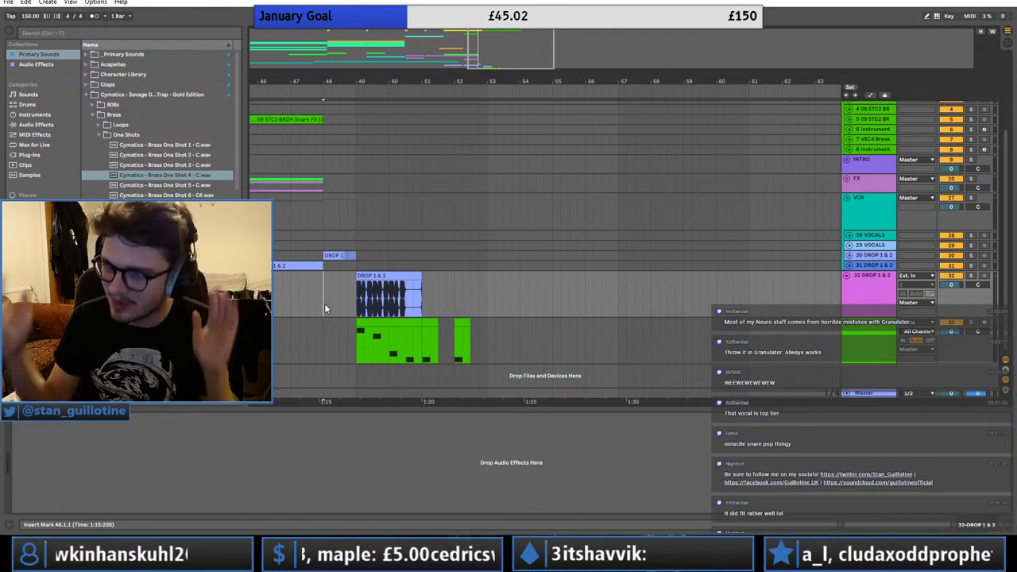
scroll(588, 302, up, 2)
key(space)
scroll(568, 310, down, 2)
click(852, 291)
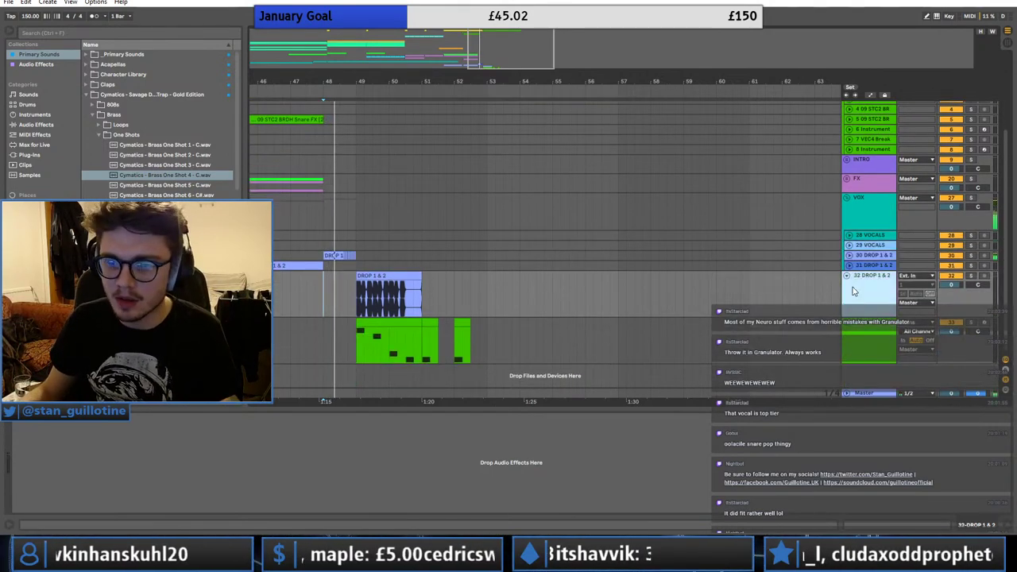
- Collapse the lowest DROP 1 & 2 track and insert a MIDI track with Serum_x64 below it
click(847, 276)
right_click(856, 277)
click(863, 360)
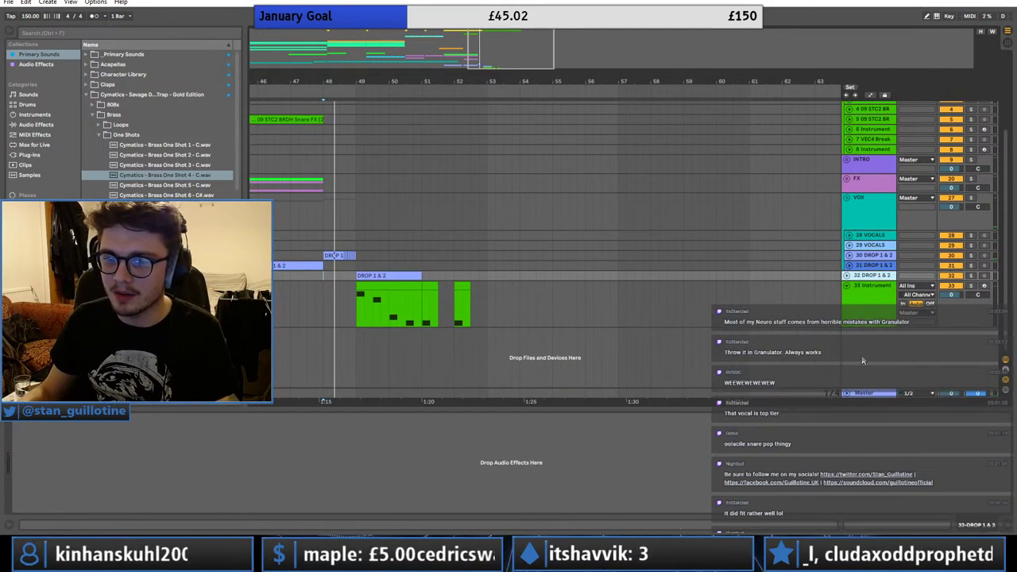
click(362, 274)
click(357, 288)
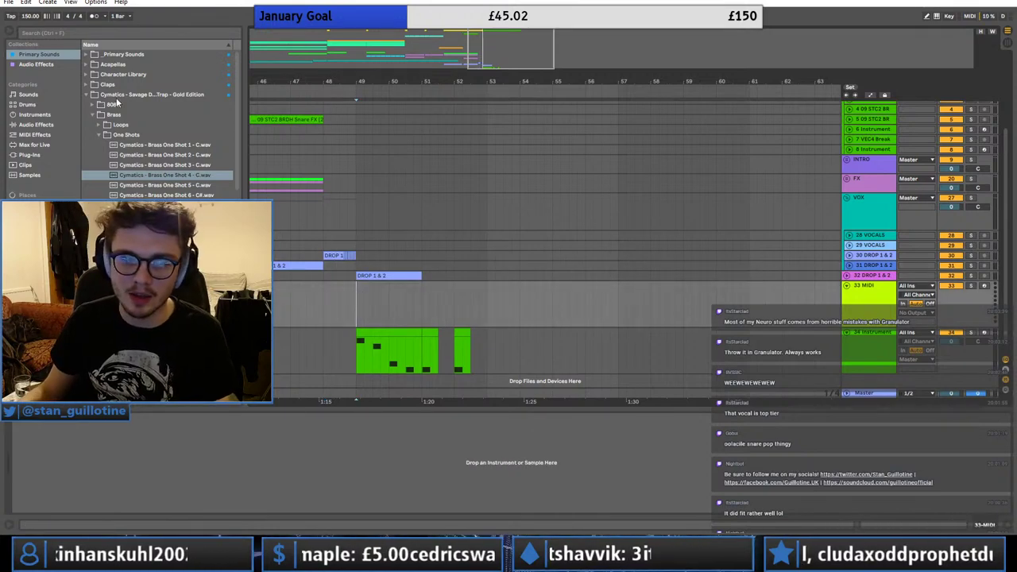
click(42, 155)
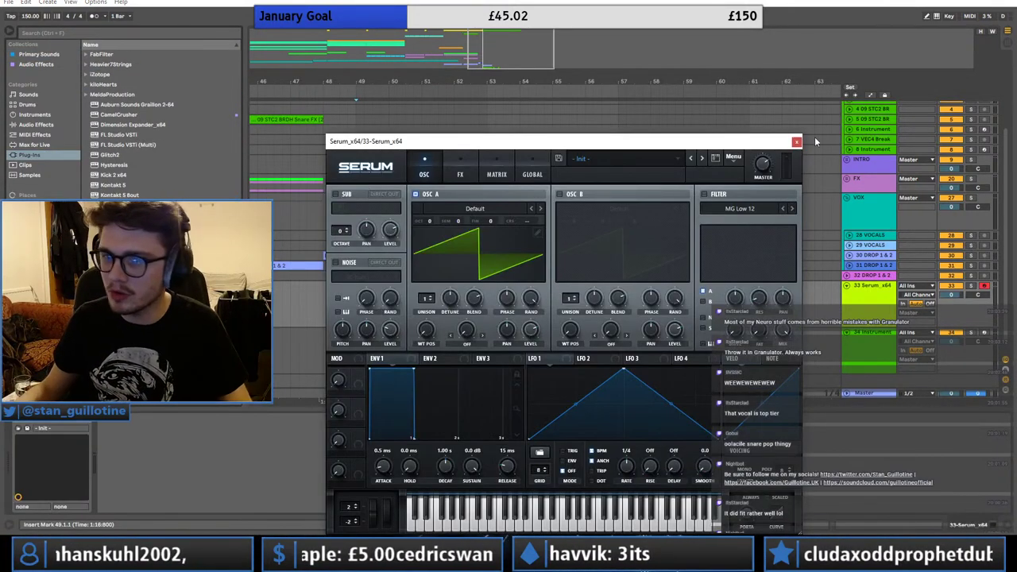
click(796, 141)
- Insert an empty two-bar MIDI clip on the Serum_x64 track from bar 51 to bar 53
drag(422, 306, 503, 307)
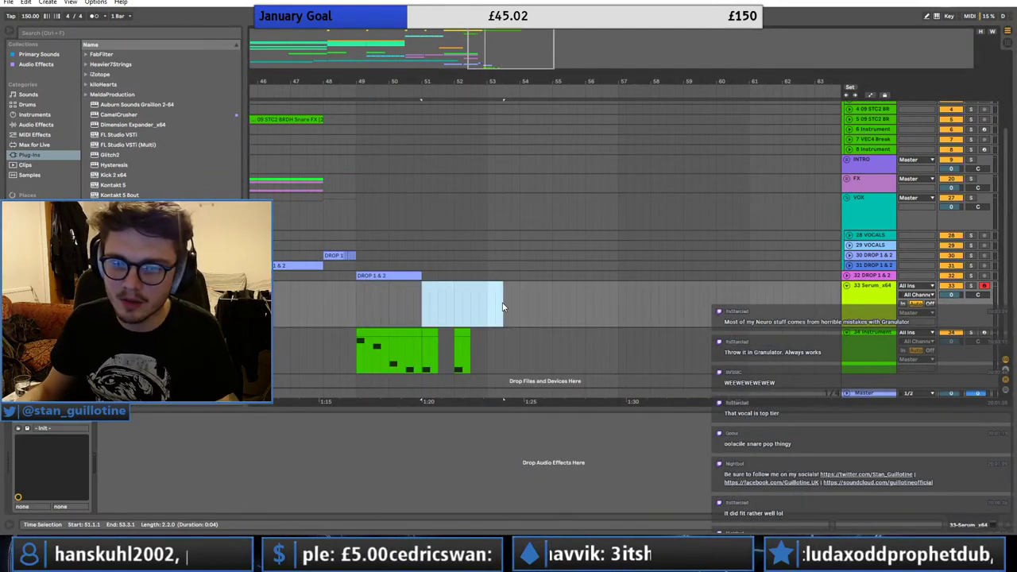
right_click(487, 302)
click(521, 389)
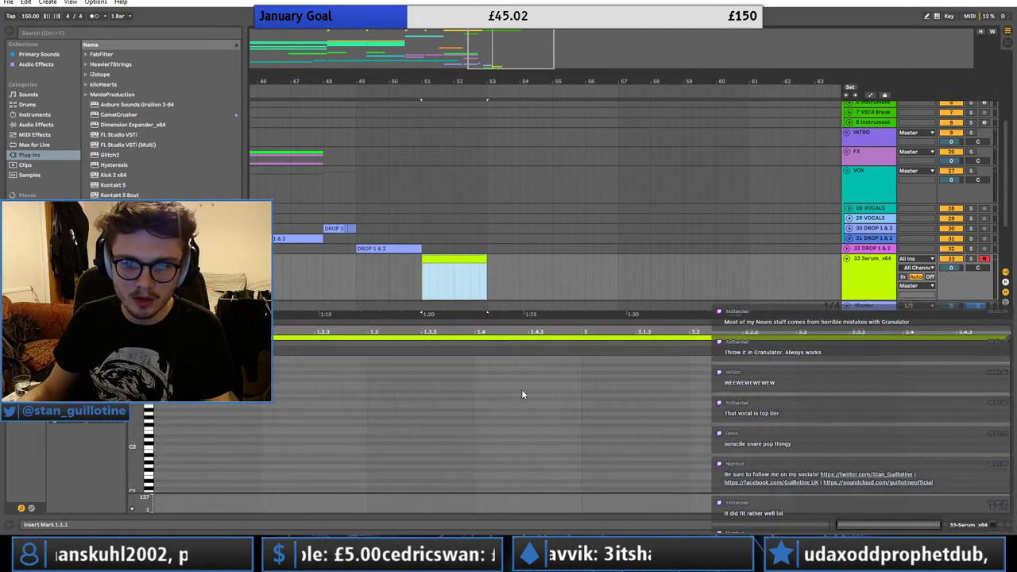
key(space)
key(space)
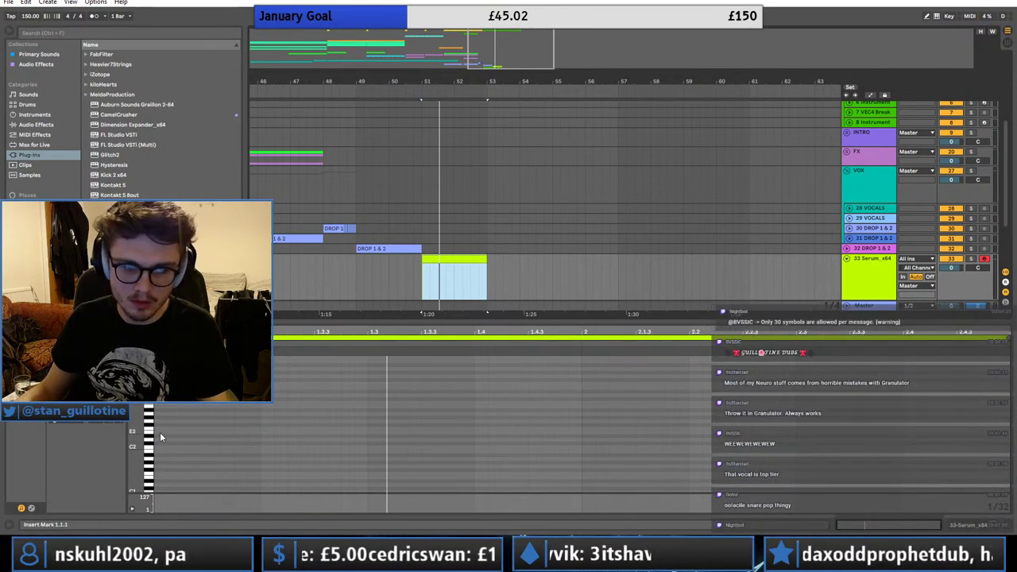
- Fill the first bar of the Serum clip with four D2 notes, one on each beat, with short gaps between them
drag(164, 439, 247, 441)
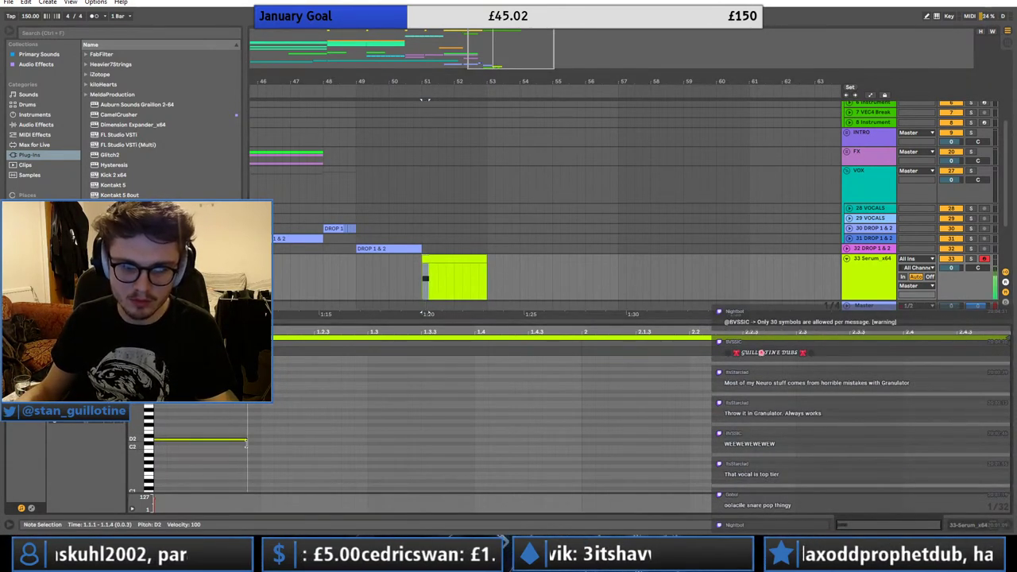
click(264, 435)
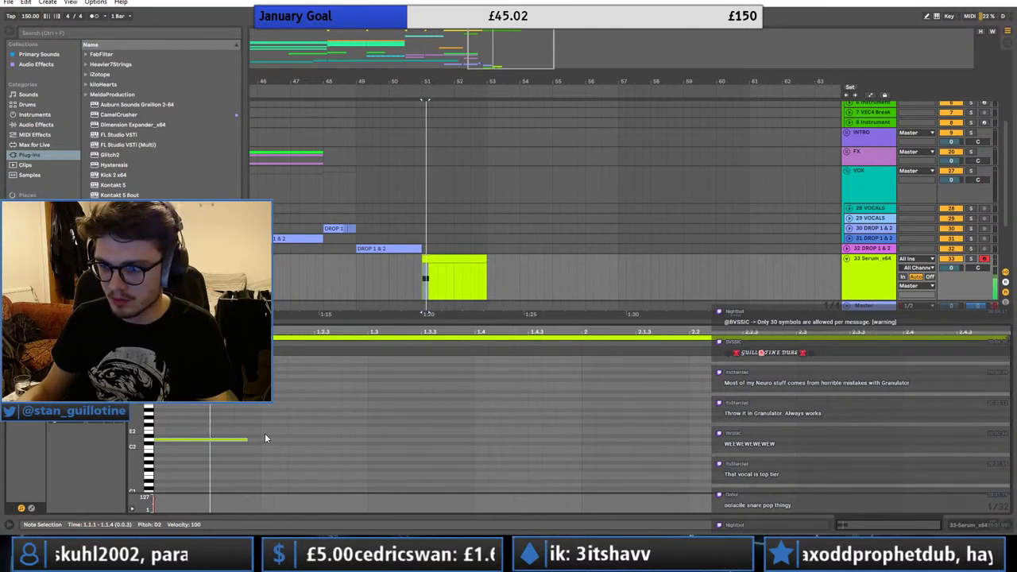
double_click(265, 437)
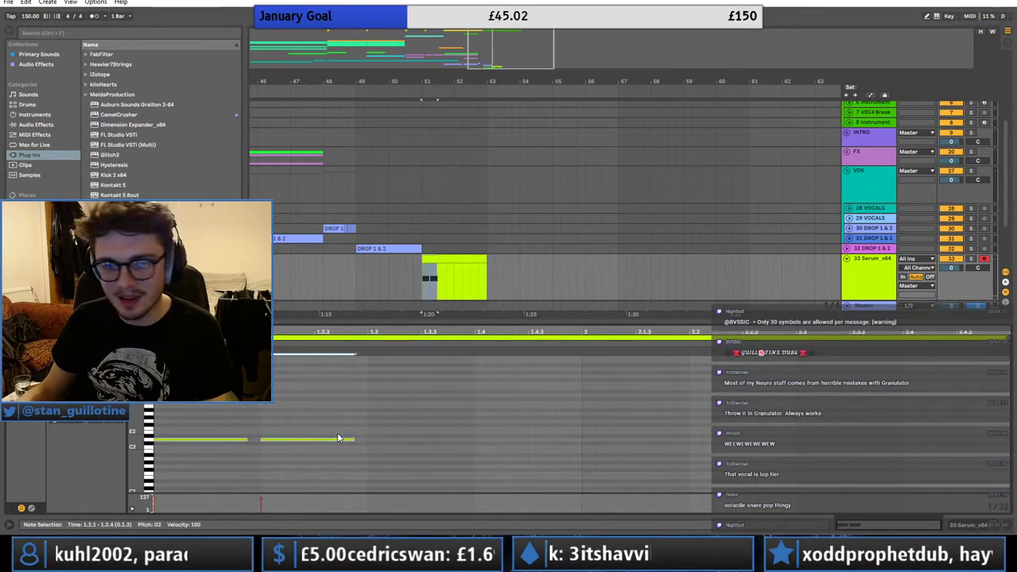
key(ctrl+d)
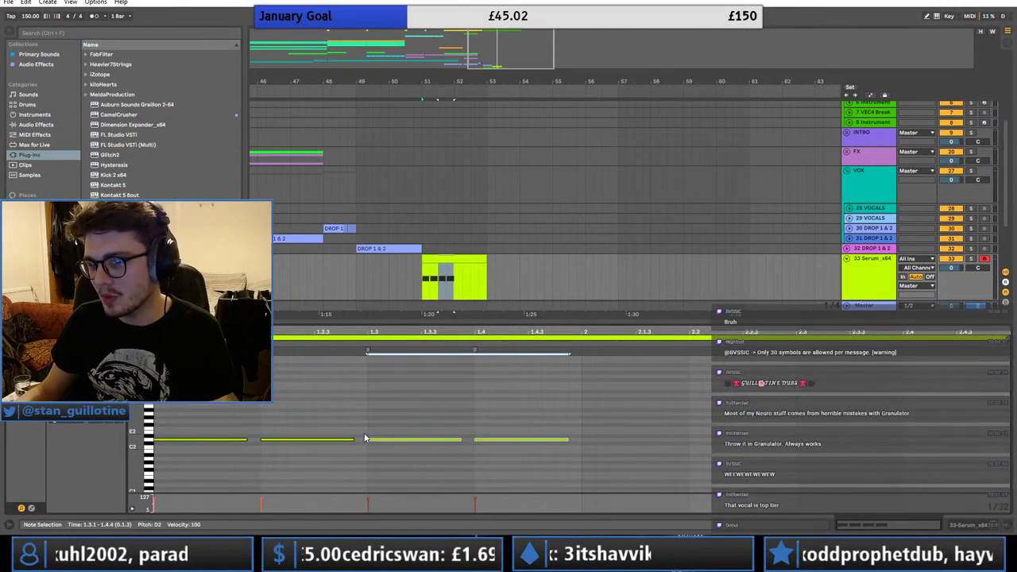
click(419, 420)
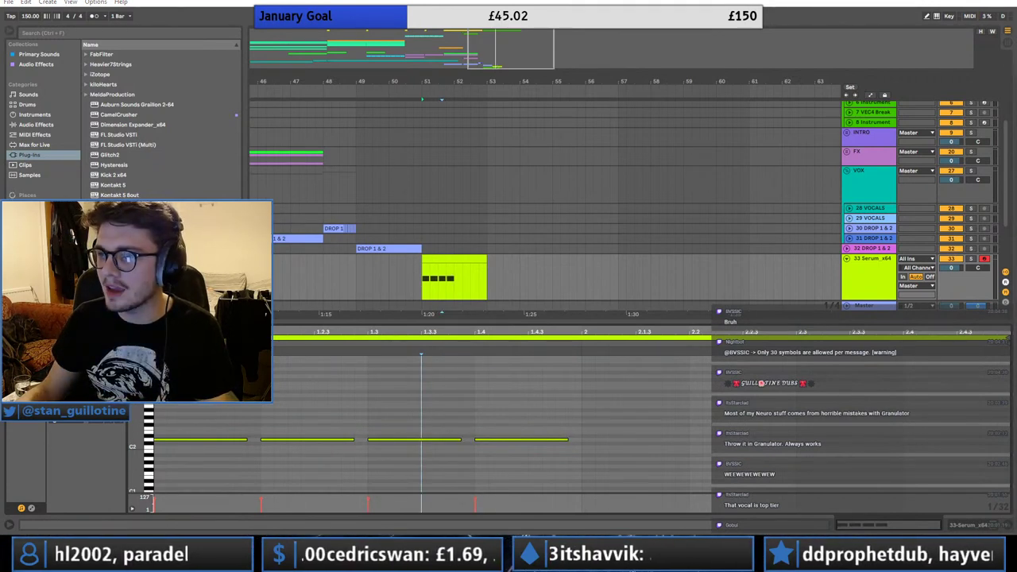
drag(1016, 95, 342, 41)
drag(460, 126, 621, 119)
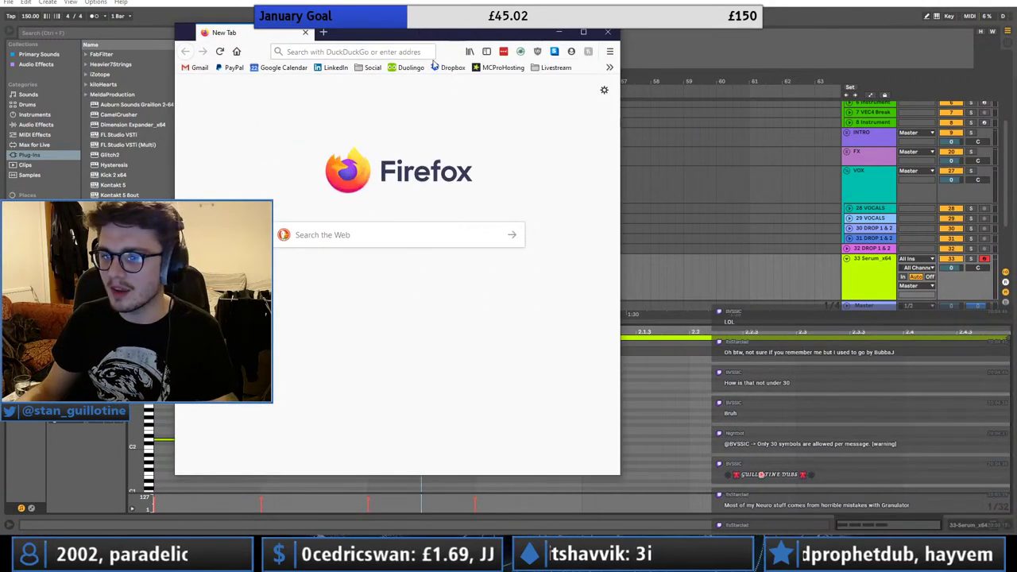
drag(416, 39, 1016, 87)
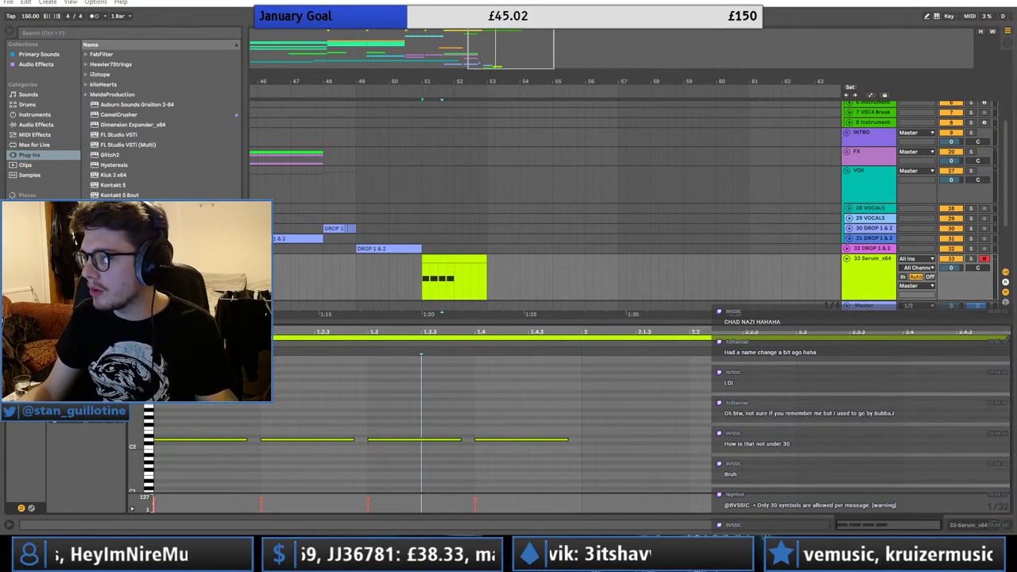
- Play back the Serum clip and replace its four short D2 notes with sustained D2 notes filling both bars
click(457, 258)
key(space)
double_click(858, 270)
click(447, 277)
key(space)
key(space)
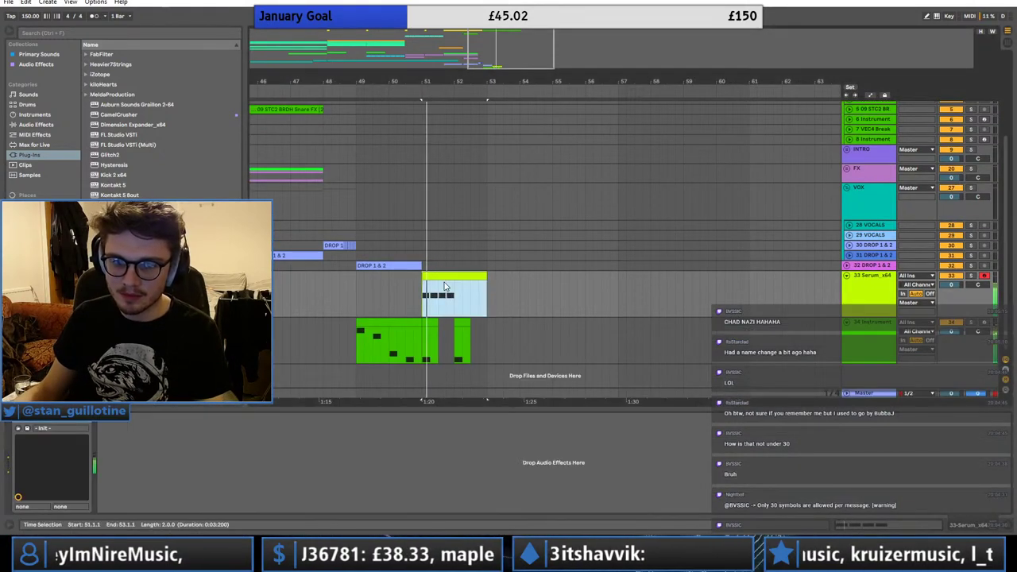
double_click(445, 286)
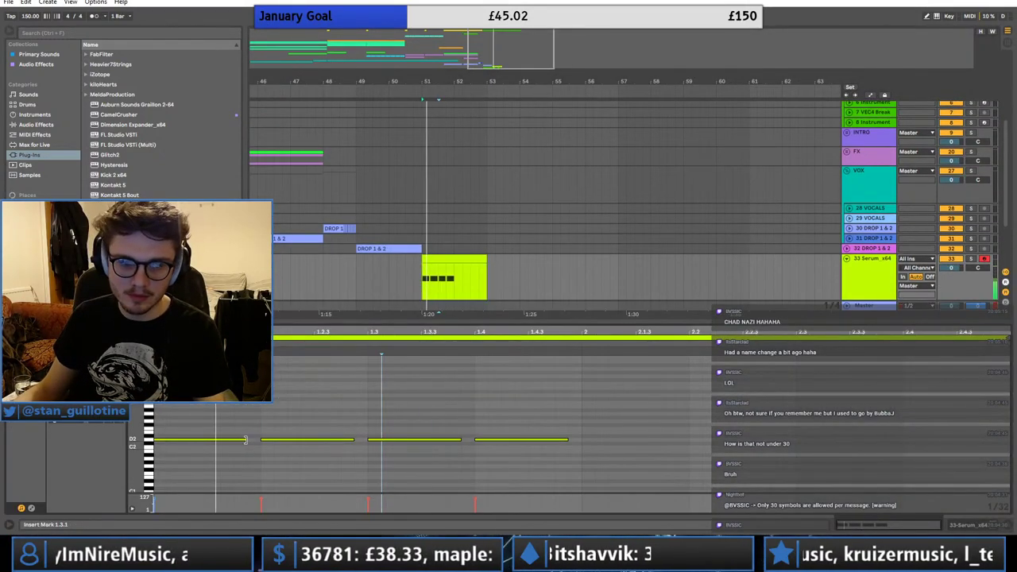
drag(245, 440, 582, 440)
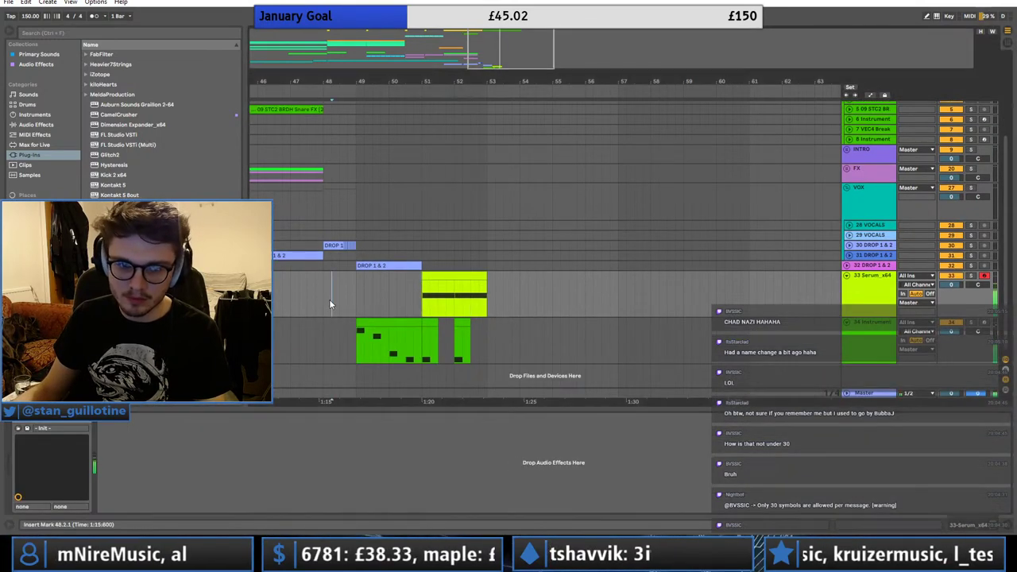
- Audition the drop from bar 49 into the Serum clip at bar 51
click(358, 288)
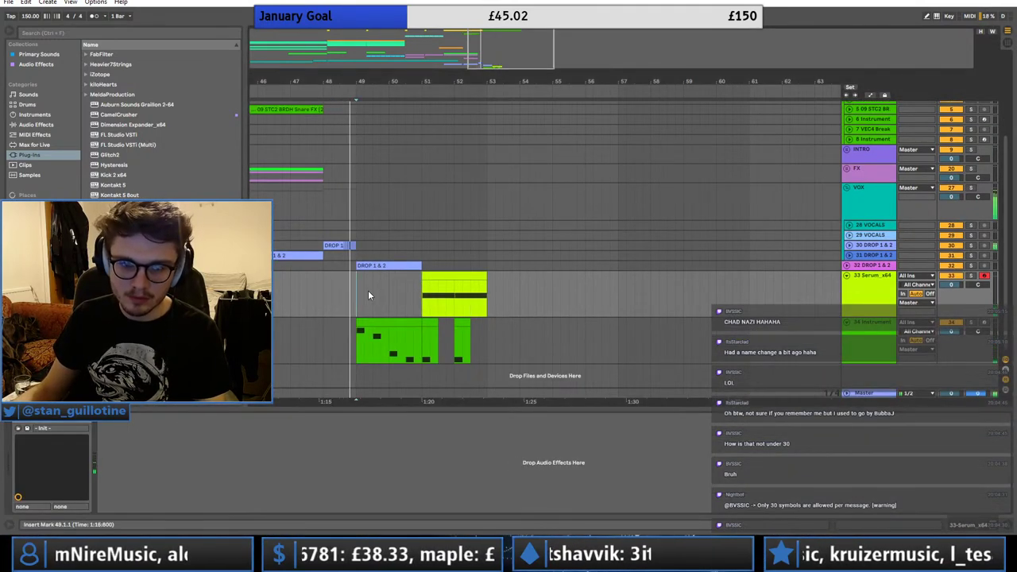
click(438, 303)
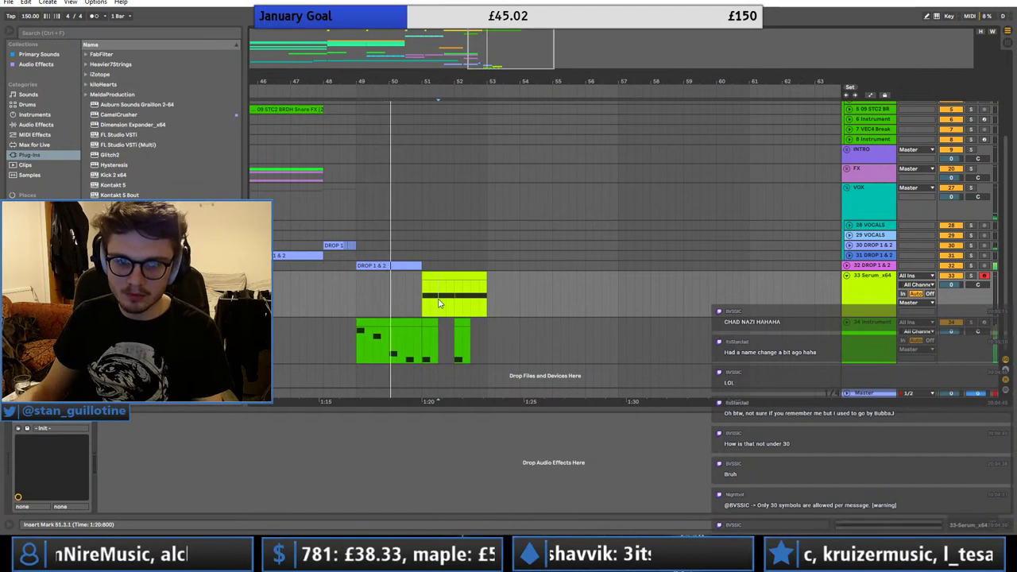
click(848, 266)
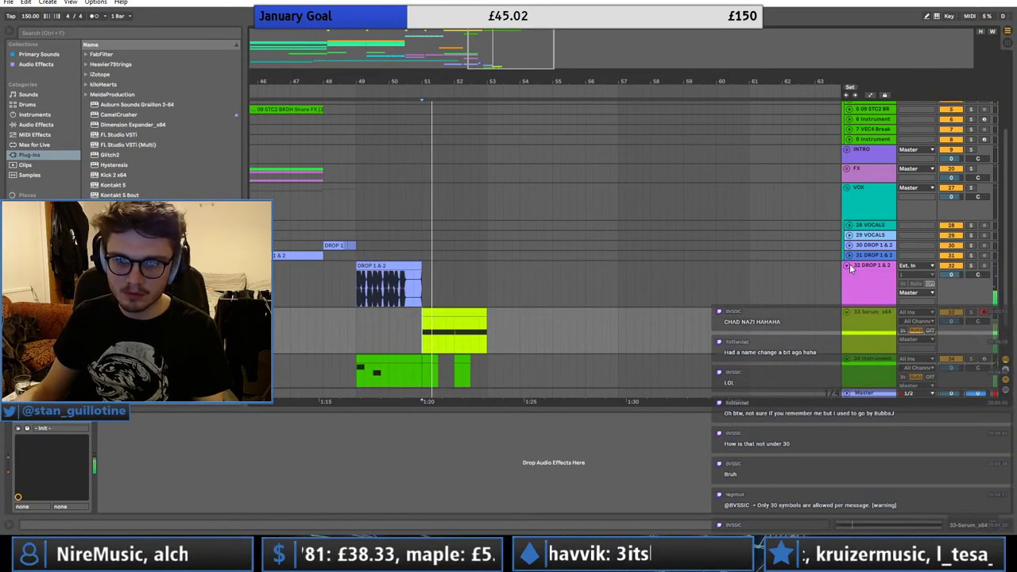
click(847, 266)
- Modulate oscillator A's level in Serum with LFO 1 and set the LFO rate to 1/8 triplet
click(417, 314)
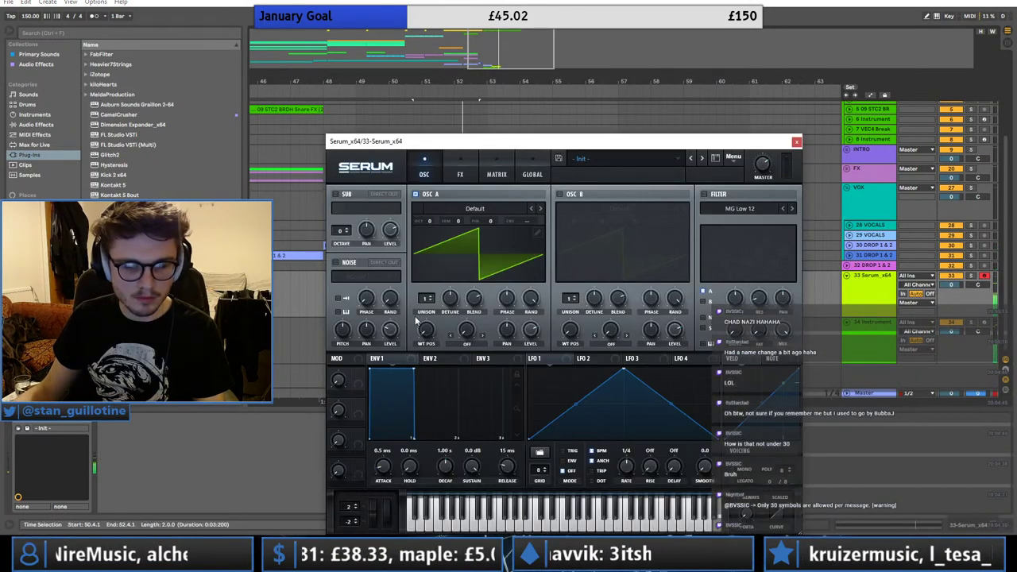
drag(536, 357, 531, 329)
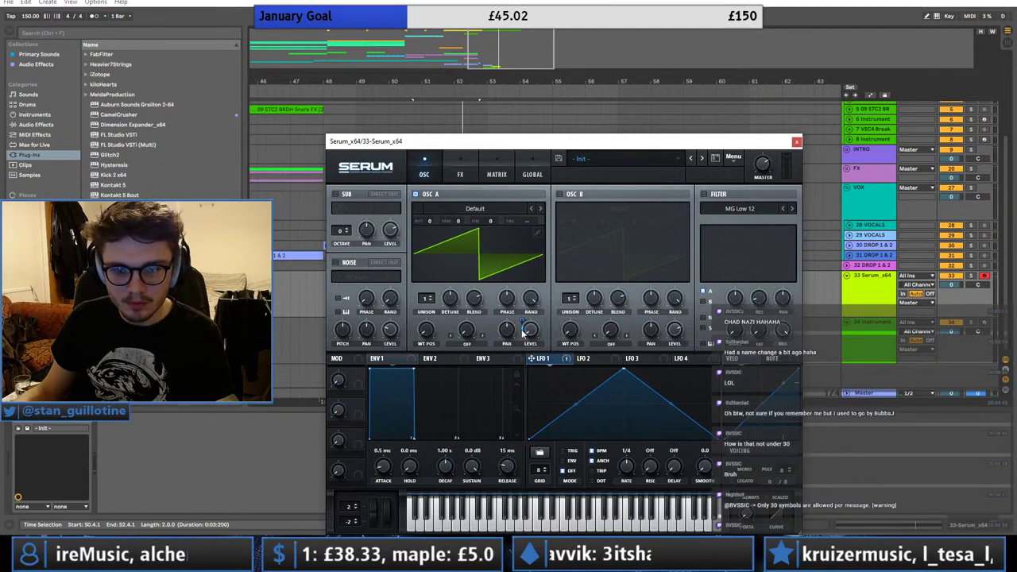
drag(630, 469, 638, 457)
key(space)
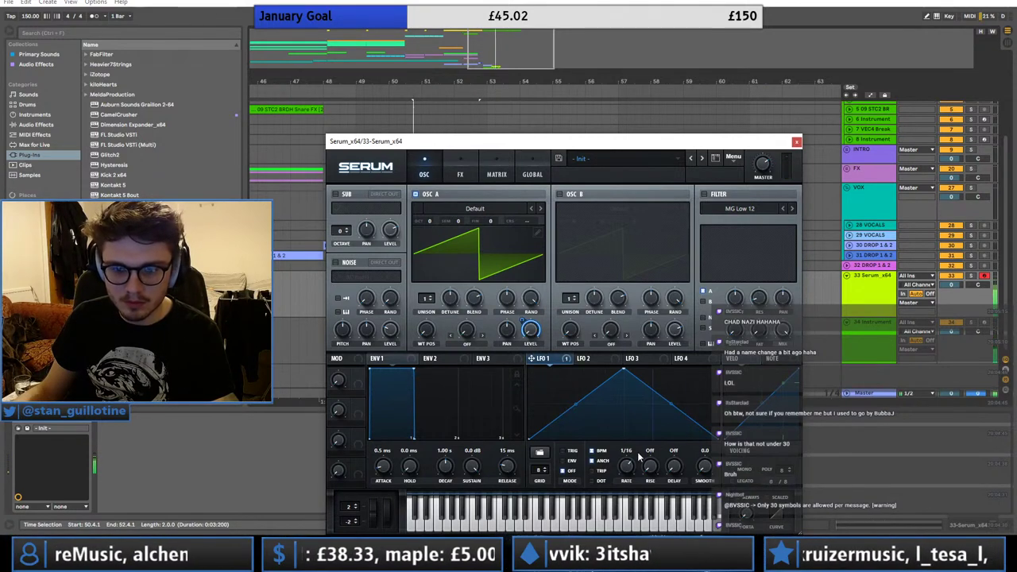
click(594, 471)
- Reshape LFO 1 with an early peak, a curved rise and a bulging fall that ends before the cycle does
drag(623, 368, 558, 369)
drag(637, 413, 630, 411)
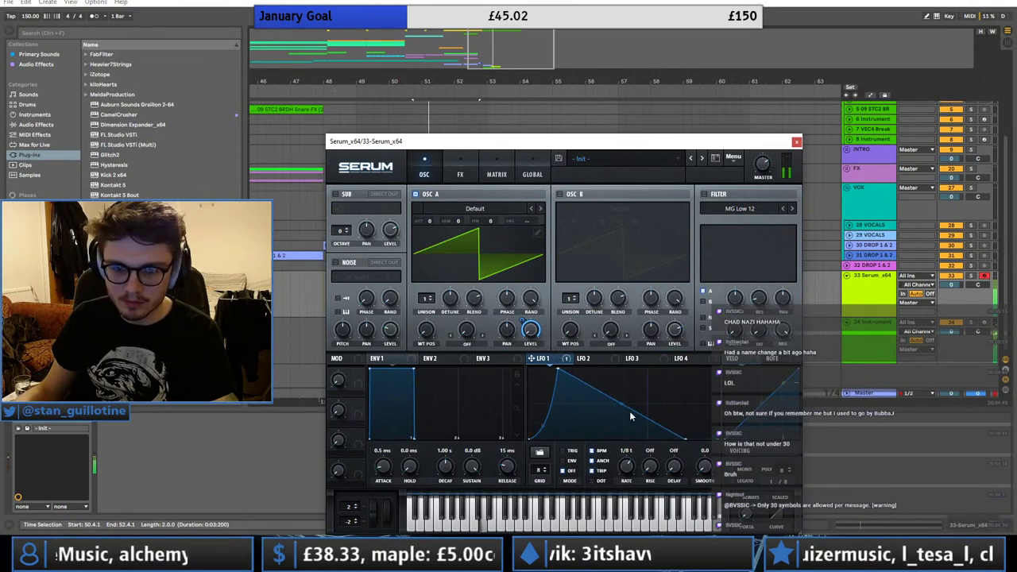
drag(559, 369, 569, 362)
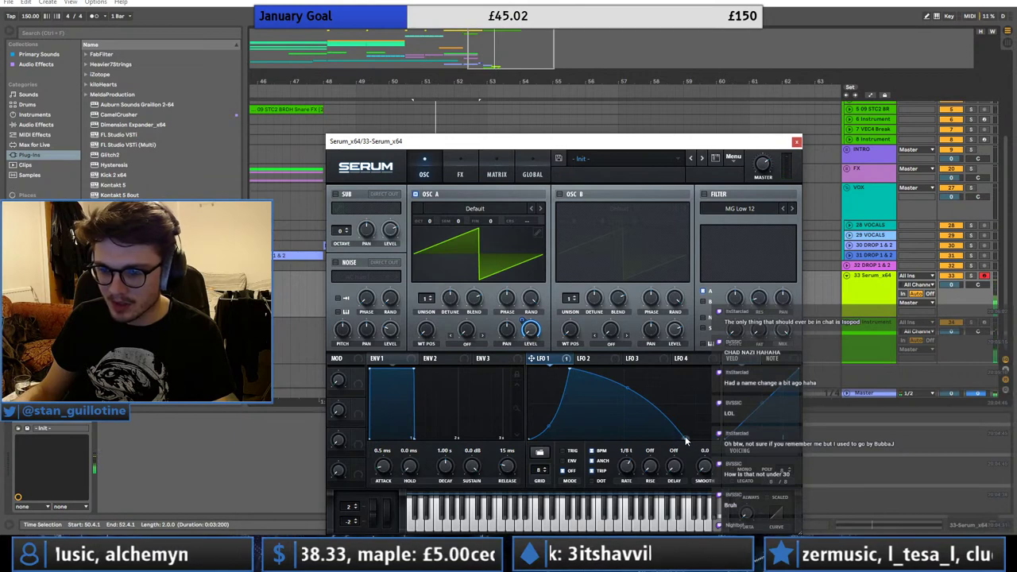
mouse_move(687, 441)
mouse_down()
mouse_move(638, 427)
mouse_move(647, 445)
mouse_move(675, 439)
mouse_up()
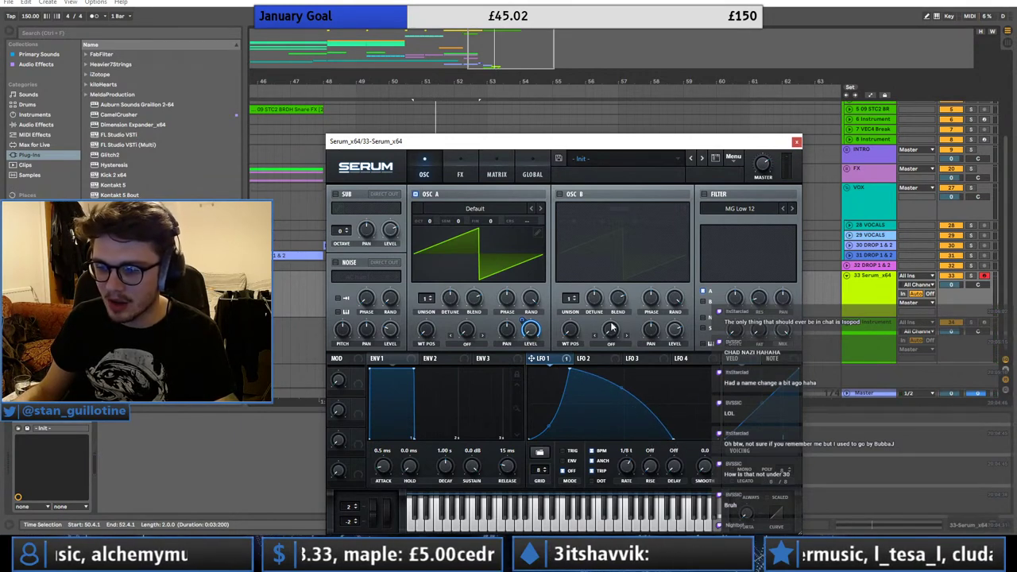
- Enable oscillator B as FM source for oscillator A's warp, with octaves of -3 for A and +1 for B
click(559, 194)
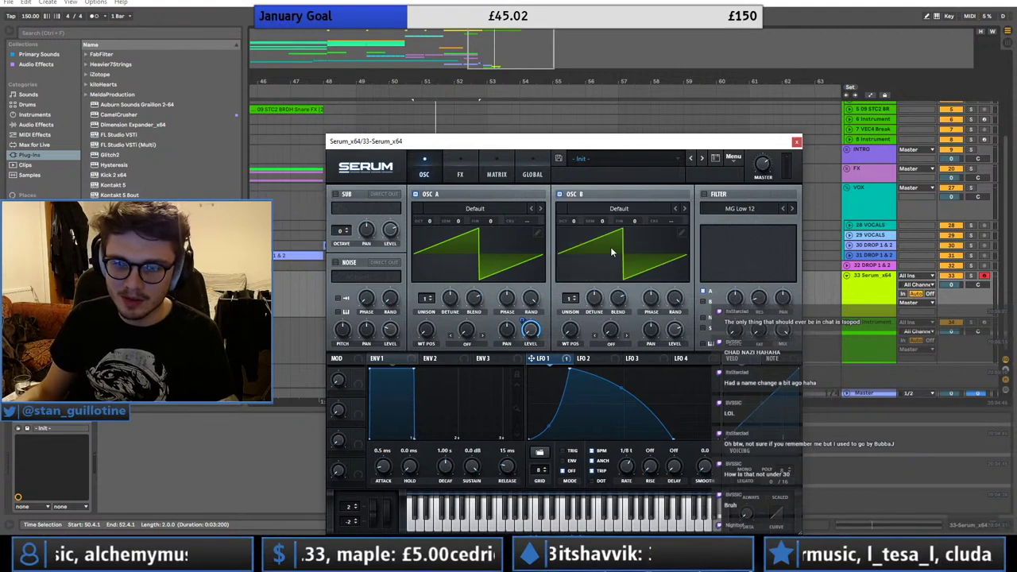
click(467, 343)
click(491, 296)
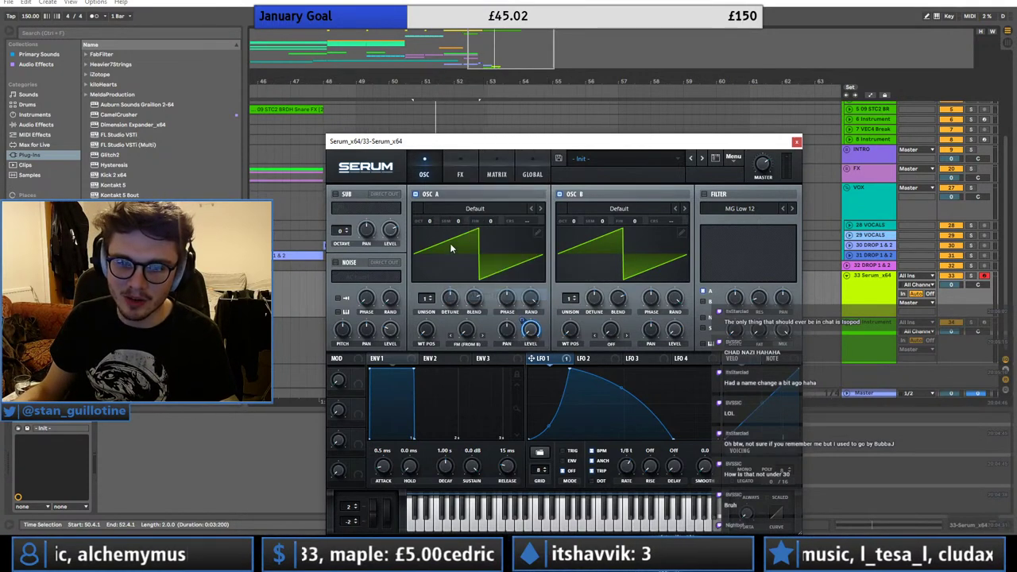
drag(440, 223, 434, 269)
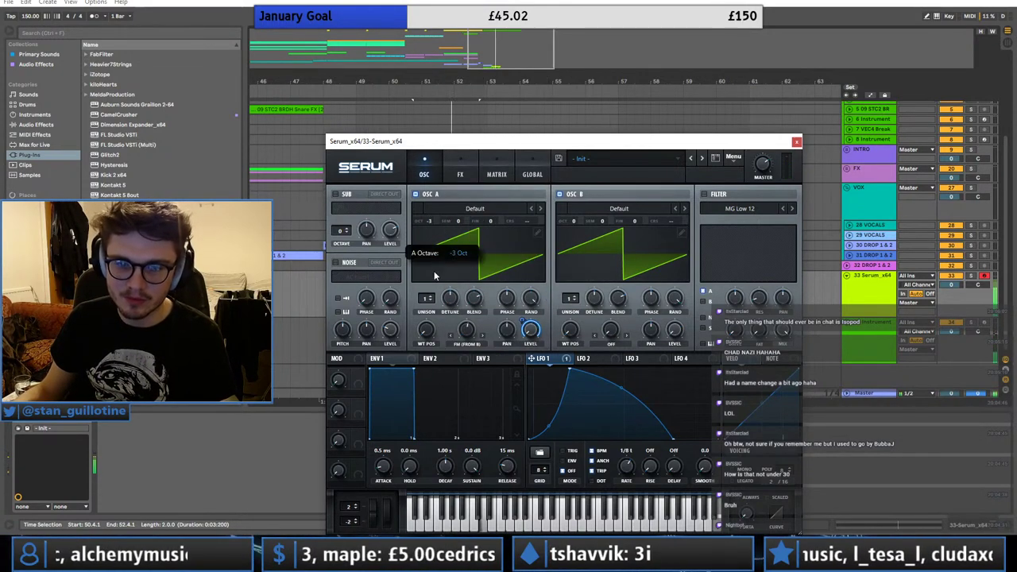
drag(568, 224, 578, 211)
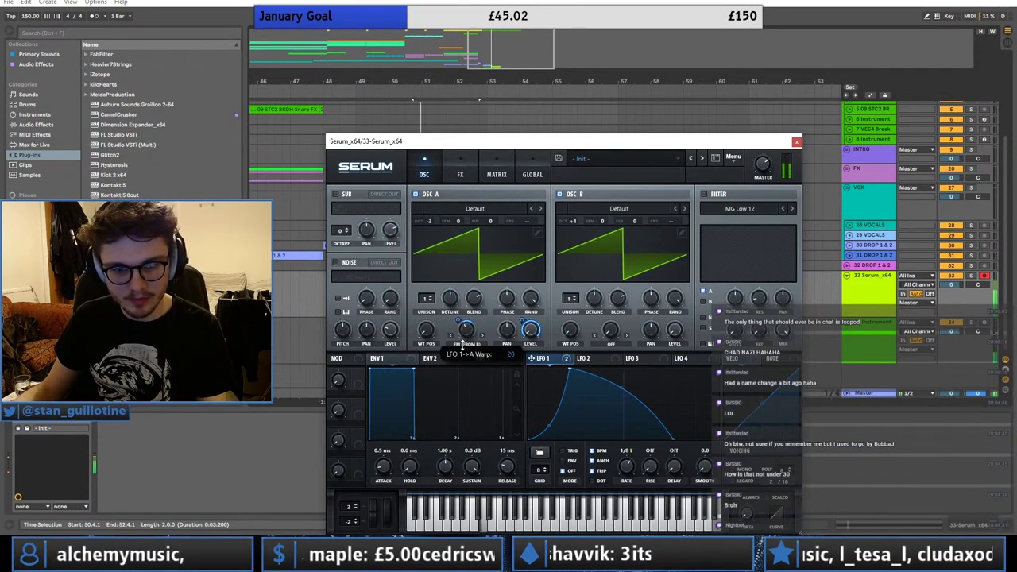
- Modulate oscillator A's coarse pitch with LFO 2 and check the routing in the modulation matrix during playback
click(595, 359)
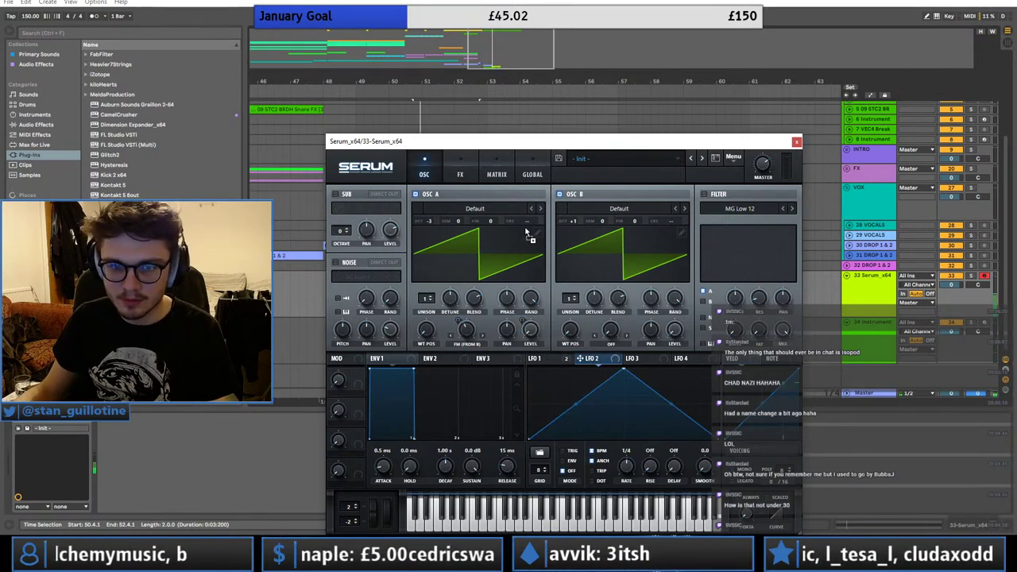
click(507, 177)
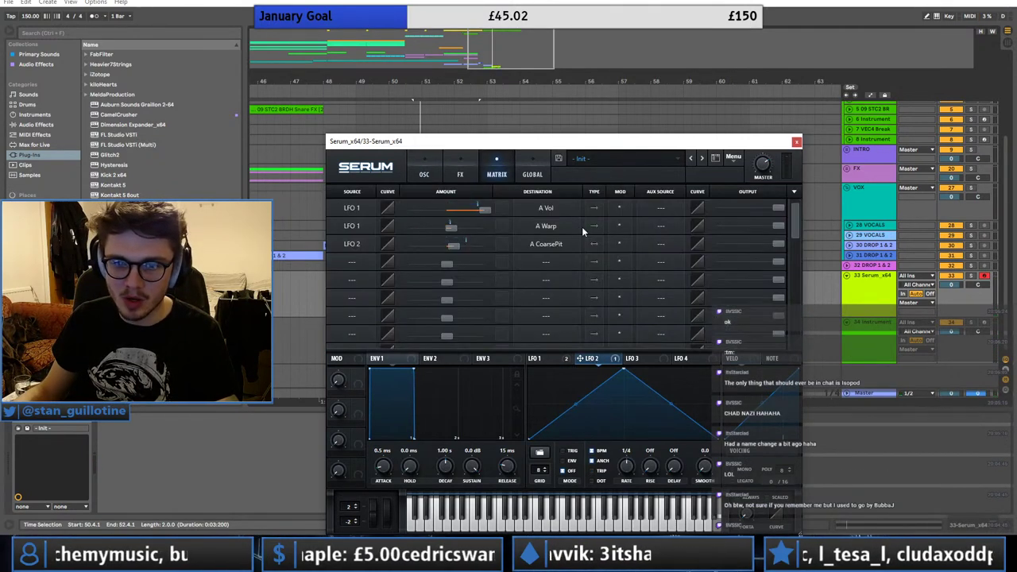
click(433, 173)
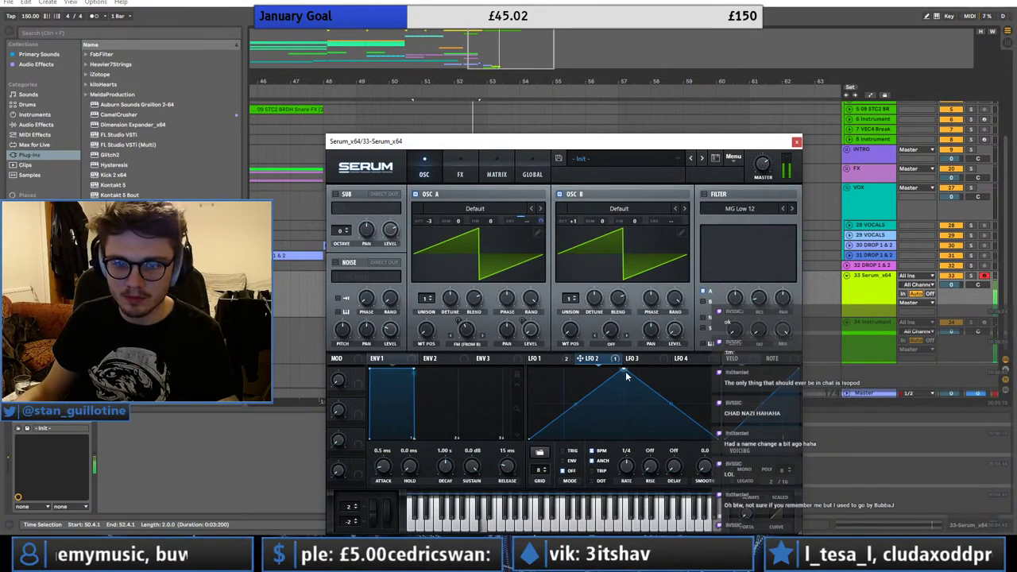
key(alt+space)
click(601, 158)
click(598, 150)
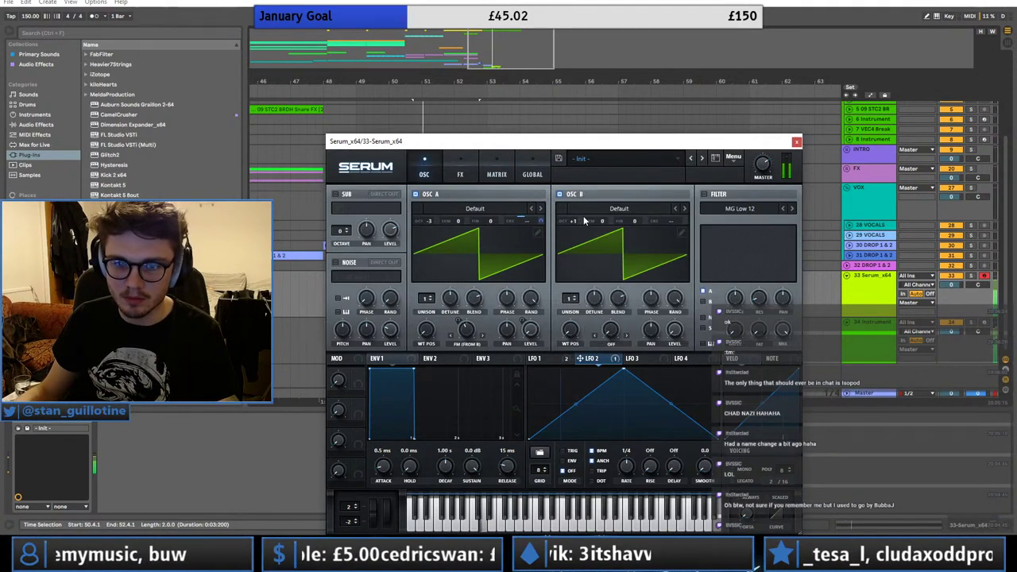
- Set oscillator B's octave to +2 and modulate its coarse pitch with LFO 2 by about -4
drag(584, 221, 577, 208)
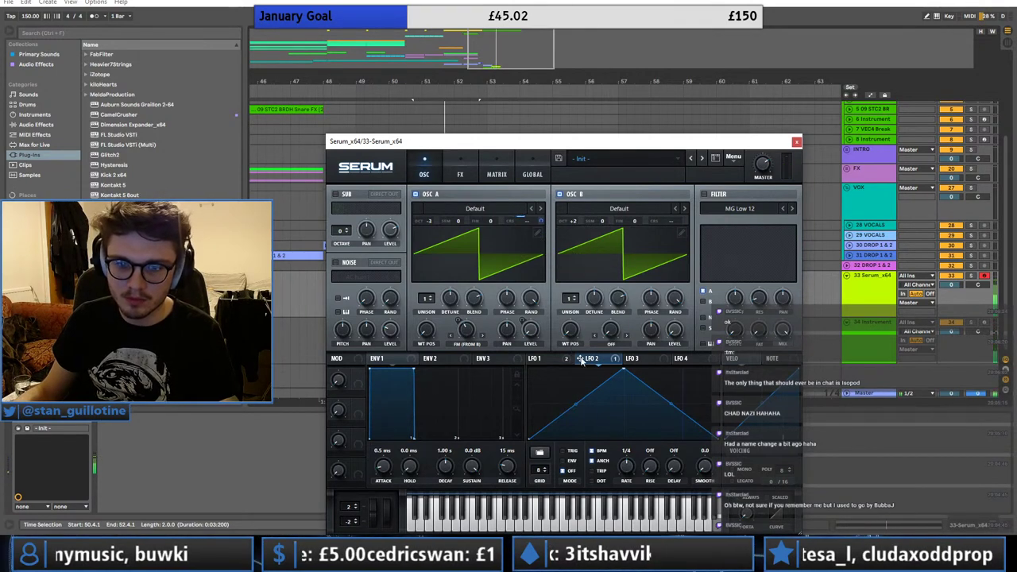
click(497, 173)
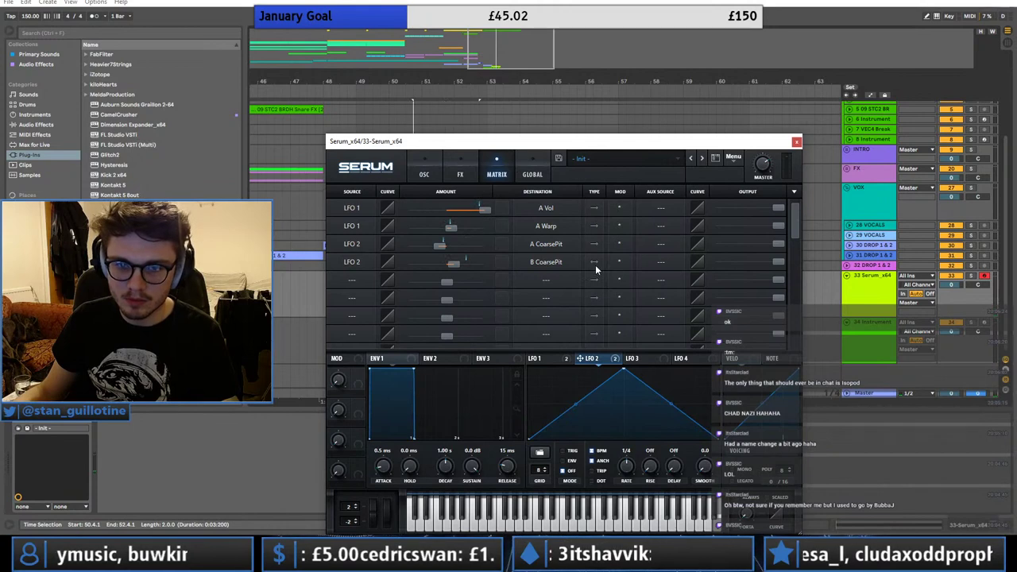
click(423, 173)
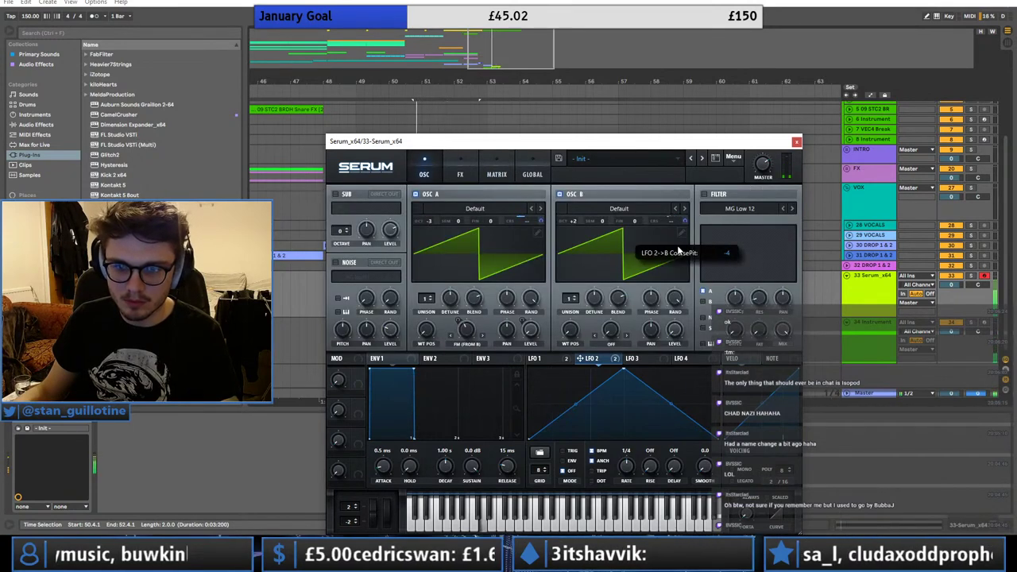
drag(678, 250, 680, 248)
click(704, 193)
click(727, 209)
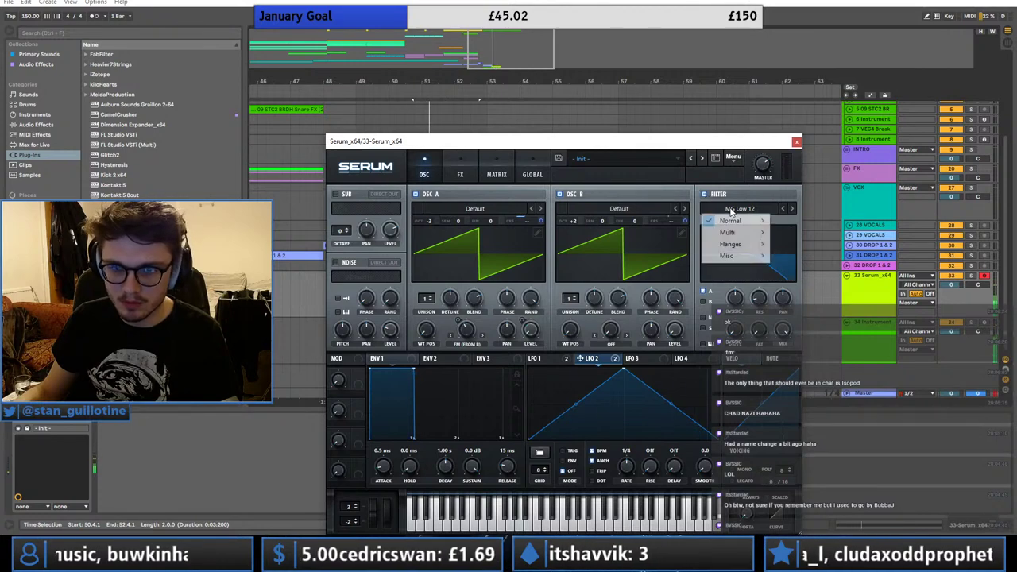
click(704, 194)
- Enable the filter as LN 12, route oscillator A through it, modulate its cutoff and FREQ with LFO 1, and check the modulation matrix
click(537, 359)
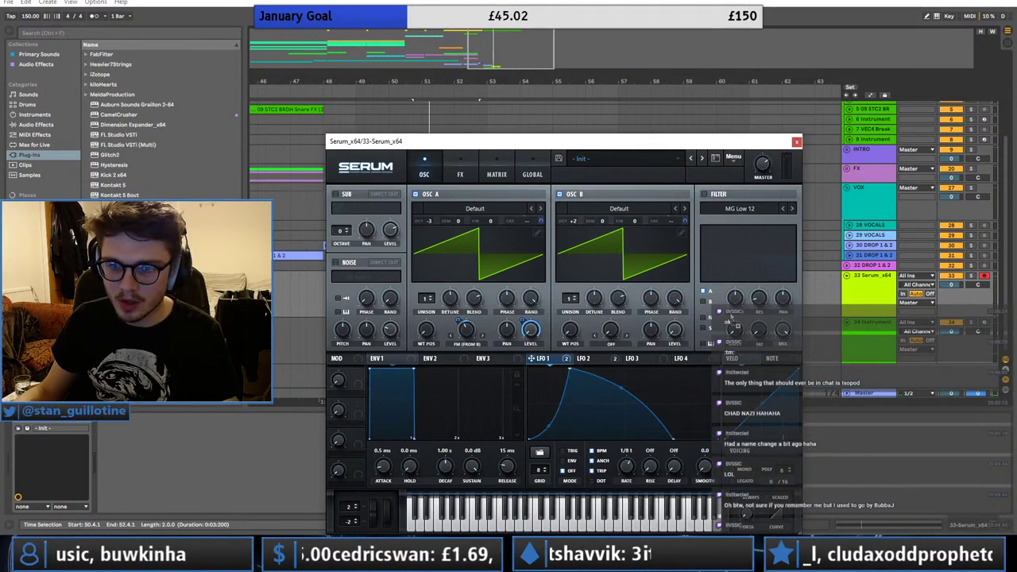
click(704, 194)
click(727, 209)
mouse_move(727, 232)
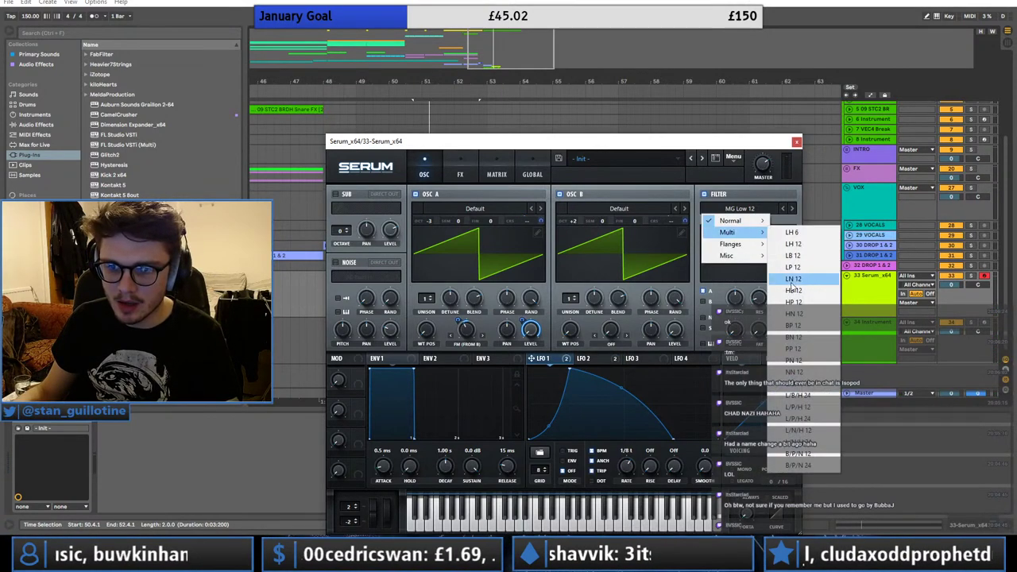
click(793, 283)
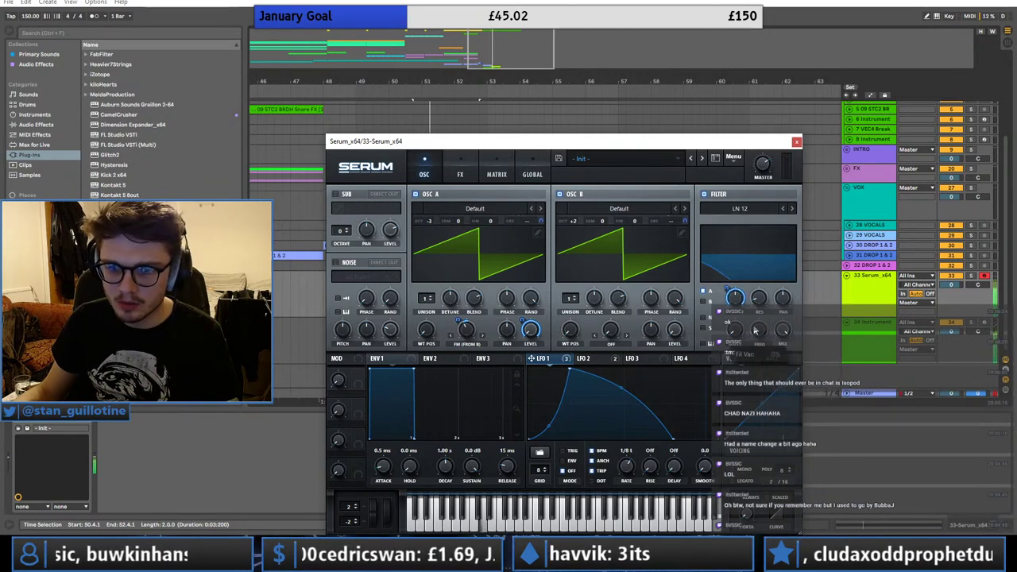
drag(755, 330, 759, 301)
drag(544, 359, 760, 331)
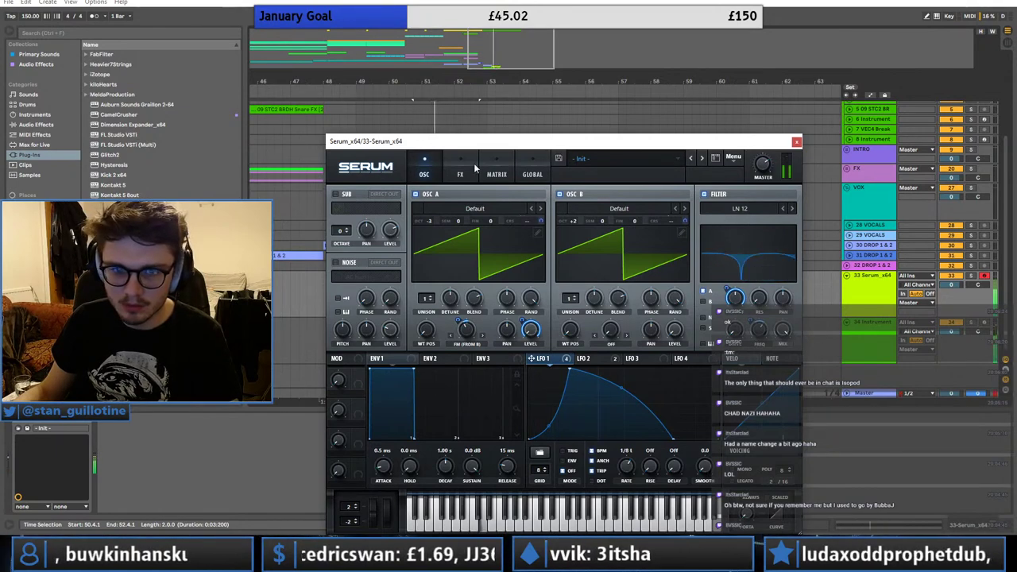
click(494, 169)
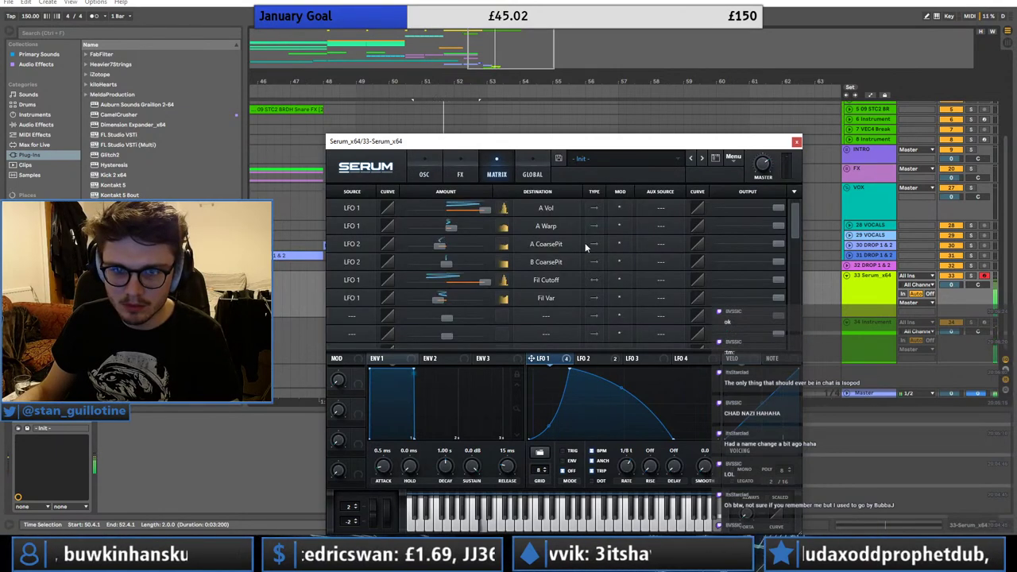
- Switch the filter type to Reverb and remove the LFO 1 modulation from its cutoff and damp controls
click(425, 170)
click(738, 208)
mouse_move(749, 256)
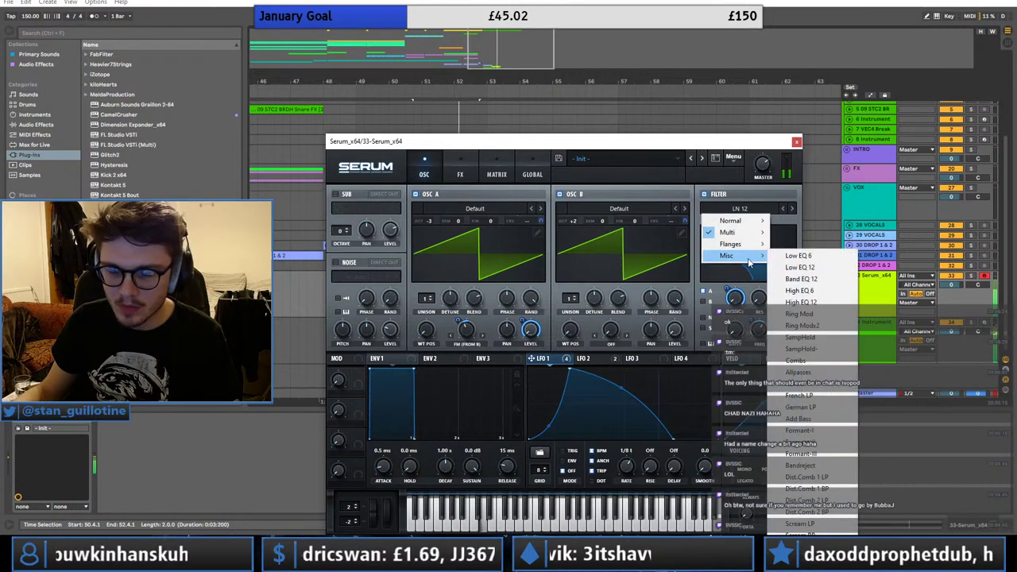
click(797, 383)
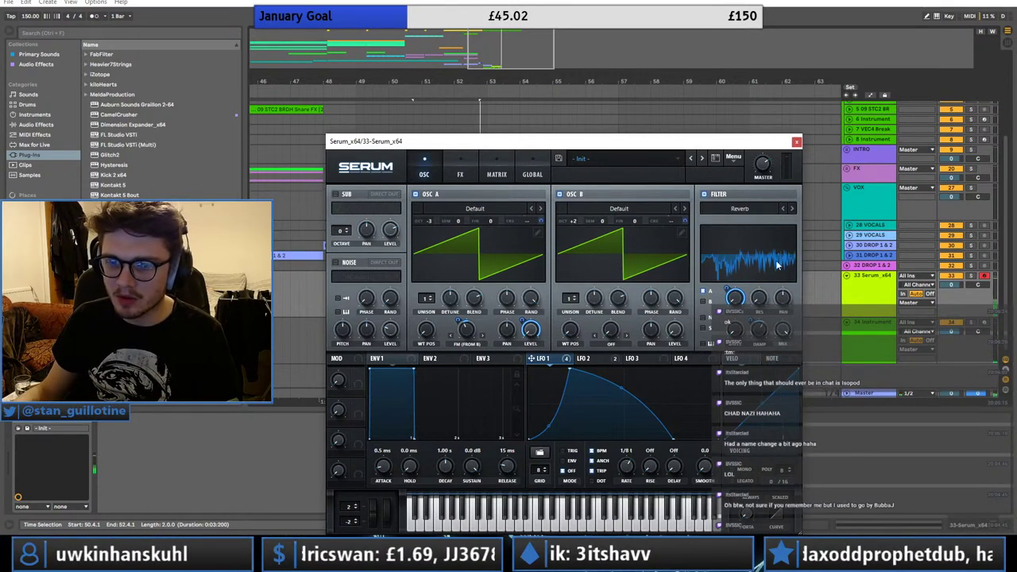
right_click(735, 295)
click(750, 339)
right_click(758, 327)
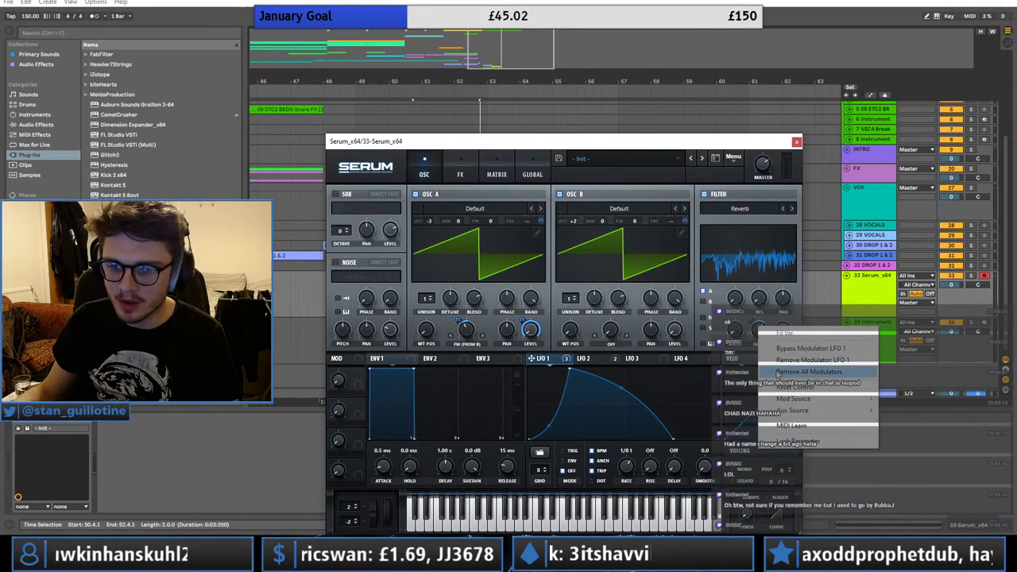
click(774, 372)
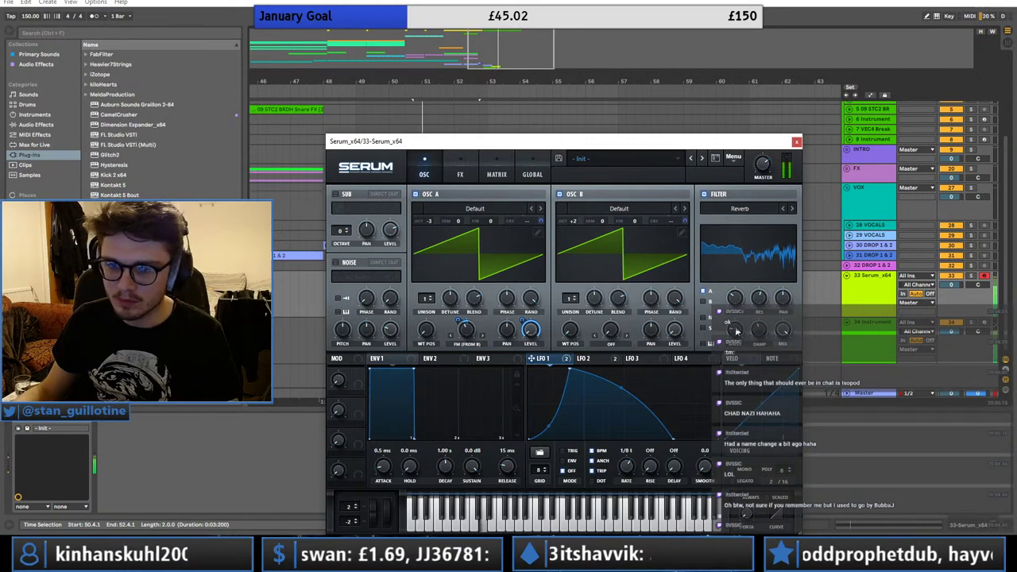
- Enable the sub oscillator with direct out and octave -2, with its level modulated by LFO 1
click(347, 195)
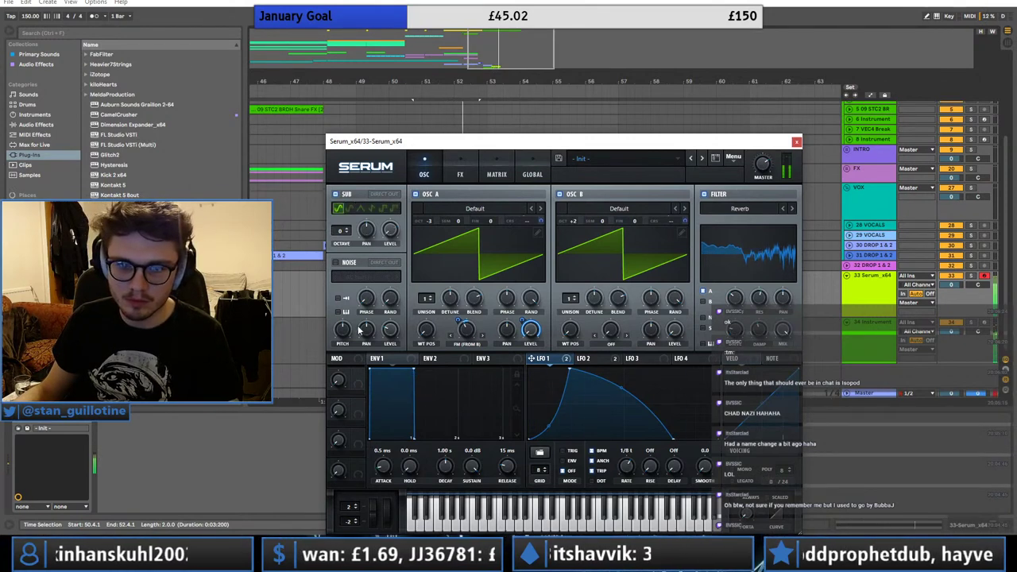
drag(387, 232, 390, 205)
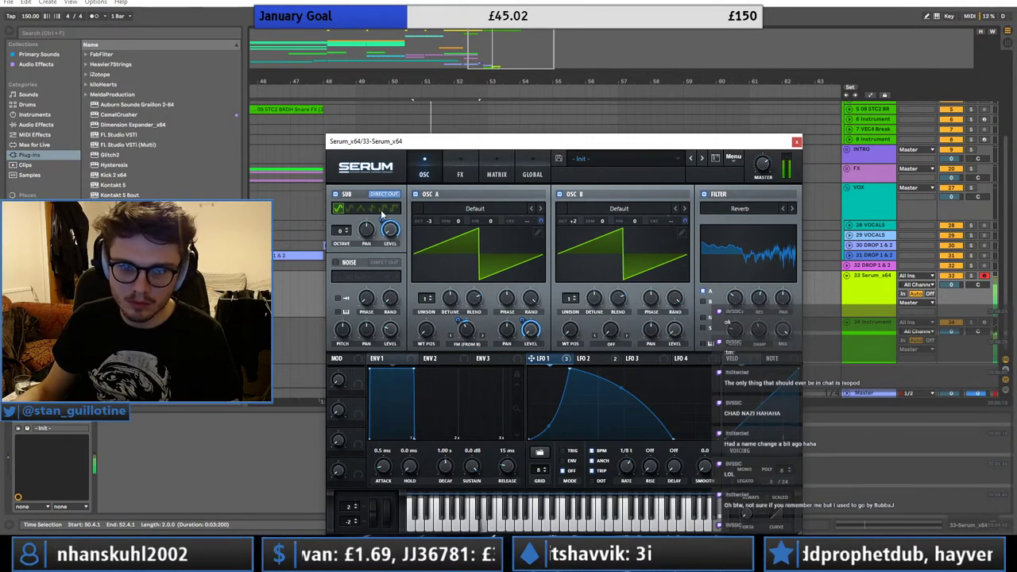
mouse_move(344, 233)
mouse_down()
mouse_move(347, 253)
mouse_move(356, 224)
mouse_up()
drag(429, 222, 436, 213)
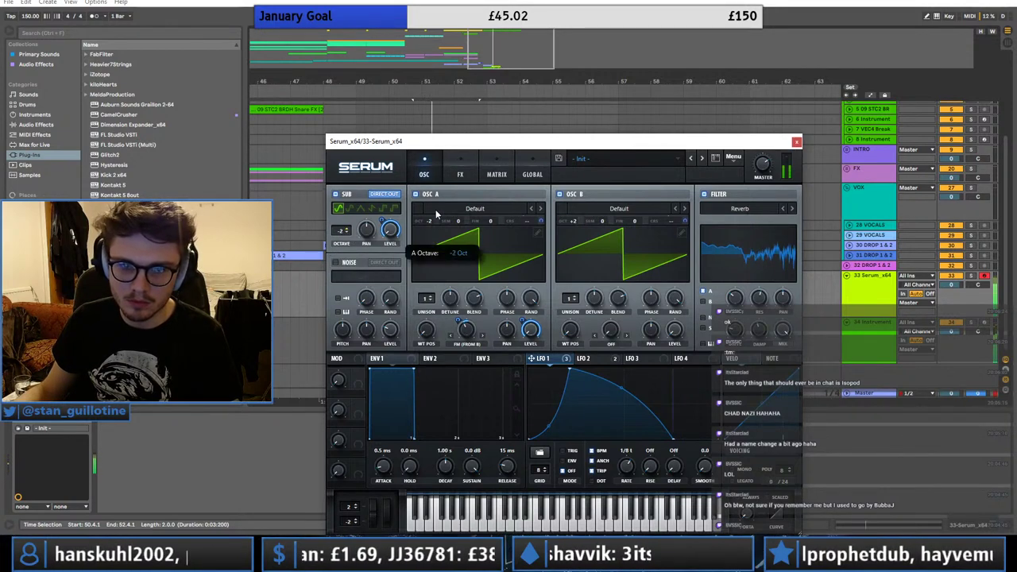
- Add a modulation matrix row routing LFO 3 to the global master tuning
click(496, 174)
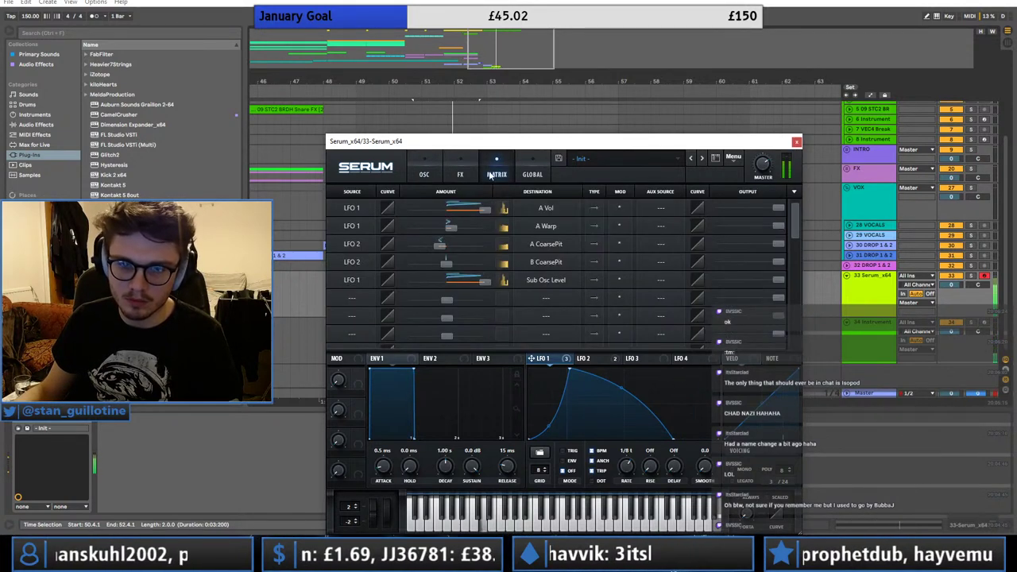
click(653, 360)
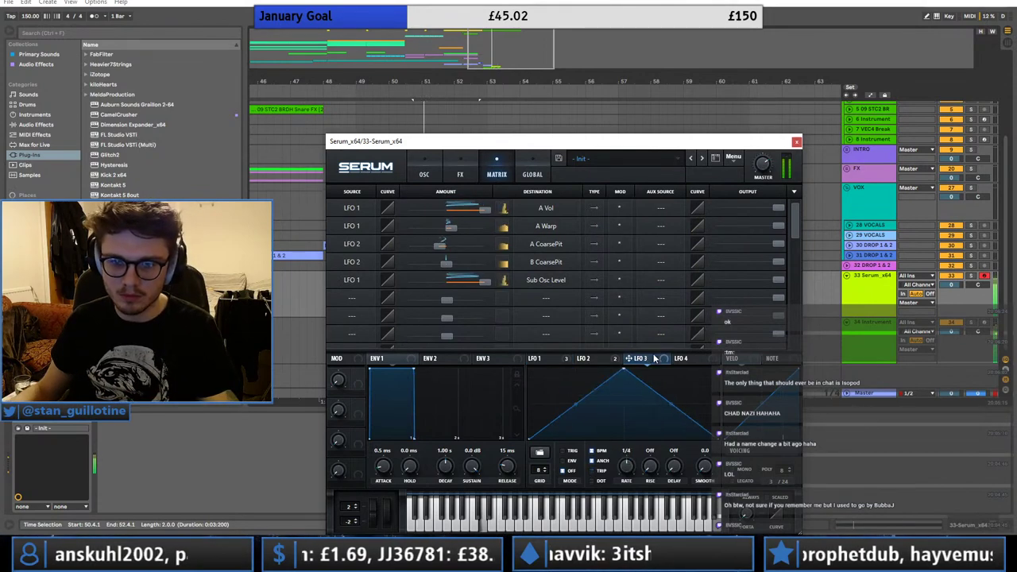
click(347, 306)
click(373, 224)
click(515, 301)
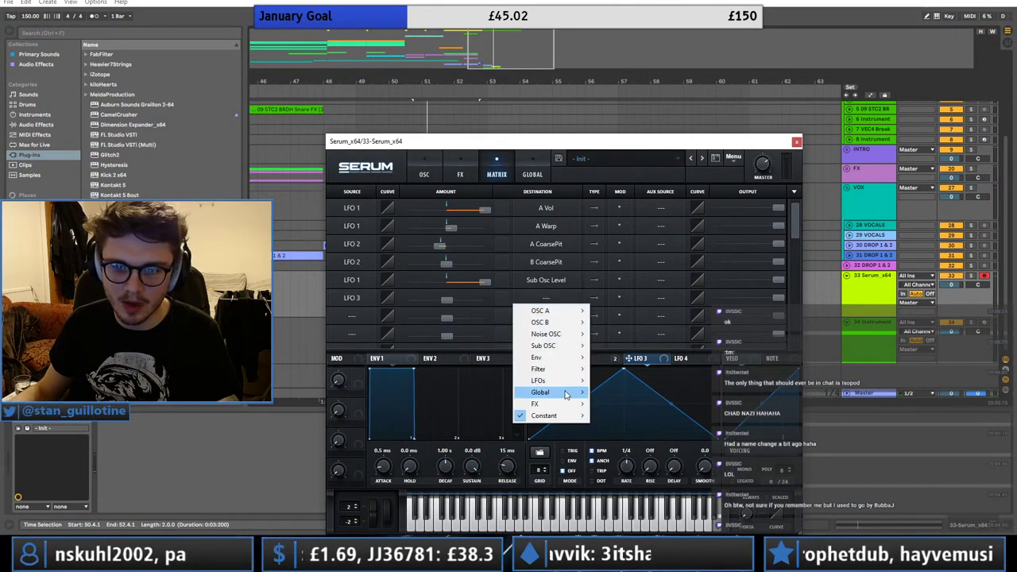
mouse_move(565, 394)
click(630, 390)
- Reshape LFO 3 into an immediate curved fall ending about a quarter into the cycle, with trigger mode and triplet timing
drag(624, 368, 529, 369)
double_click(558, 407)
drag(559, 407, 578, 463)
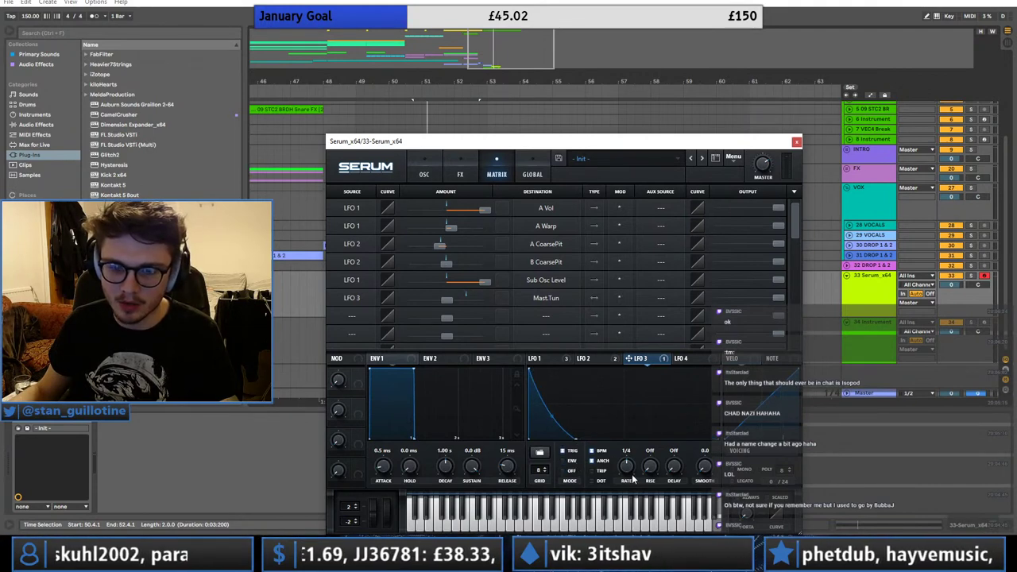
click(603, 472)
key(space)
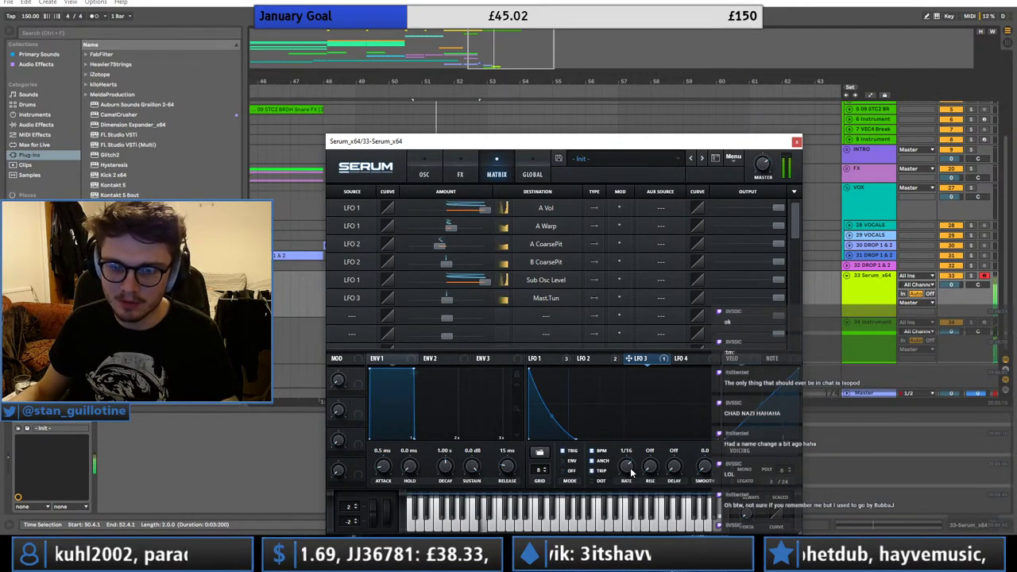
- Set LFO 3's rate to 1/16 triplet and bend its fall into an S-shaped curve
drag(630, 468, 628, 456)
drag(553, 416, 569, 439)
key(space)
key(space)
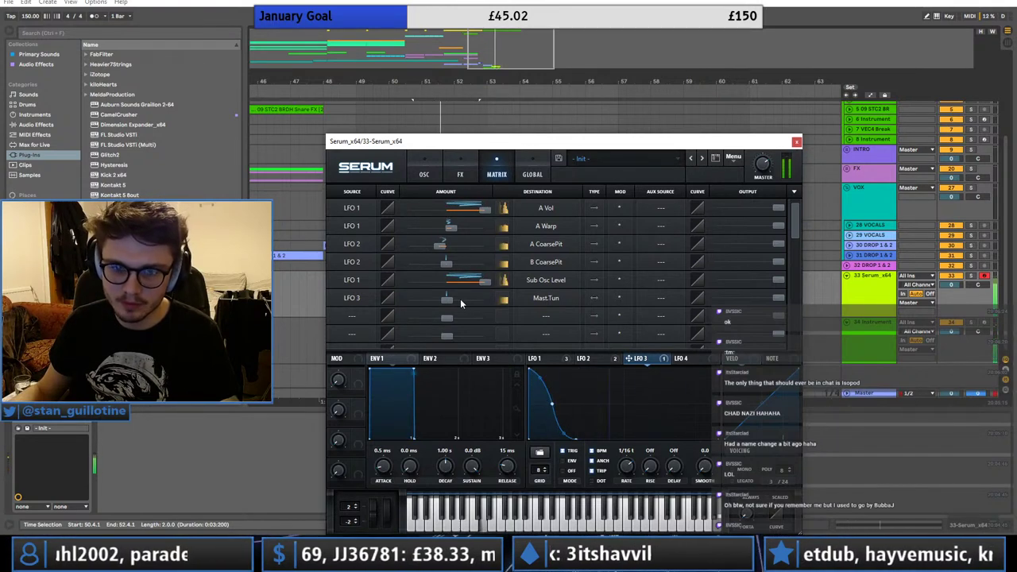
- Raise LFO 3's modulation amount on the master tuning slightly and audition it
key(space)
key(space)
mouse_move(448, 299)
mouse_down()
mouse_move(491, 301)
mouse_move(449, 302)
mouse_up()
key(space)
key(space)
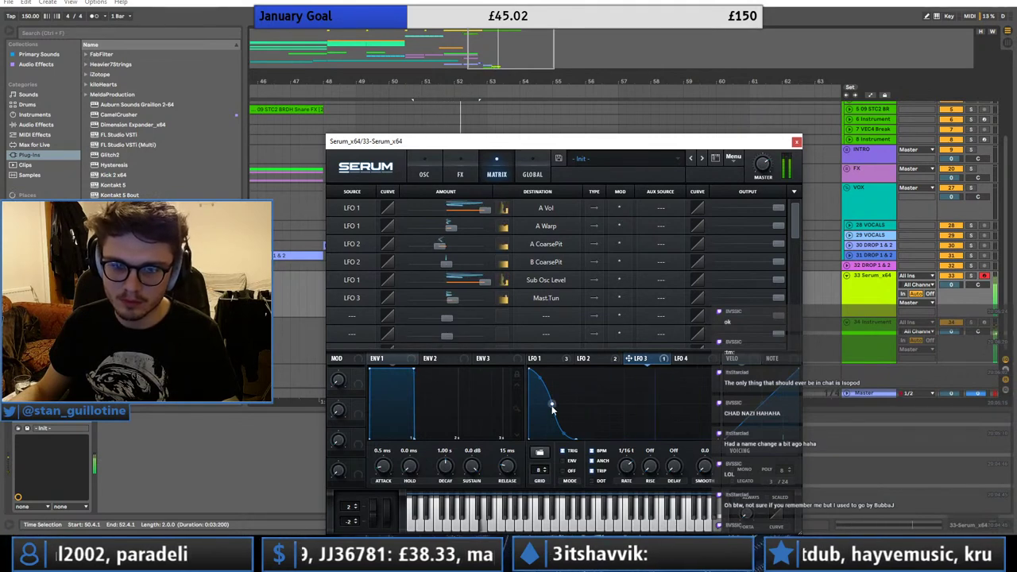
- Set LFO 3's rate to 1/8 triplet and adjust the middle point of its falling curve during playback
drag(552, 403, 542, 406)
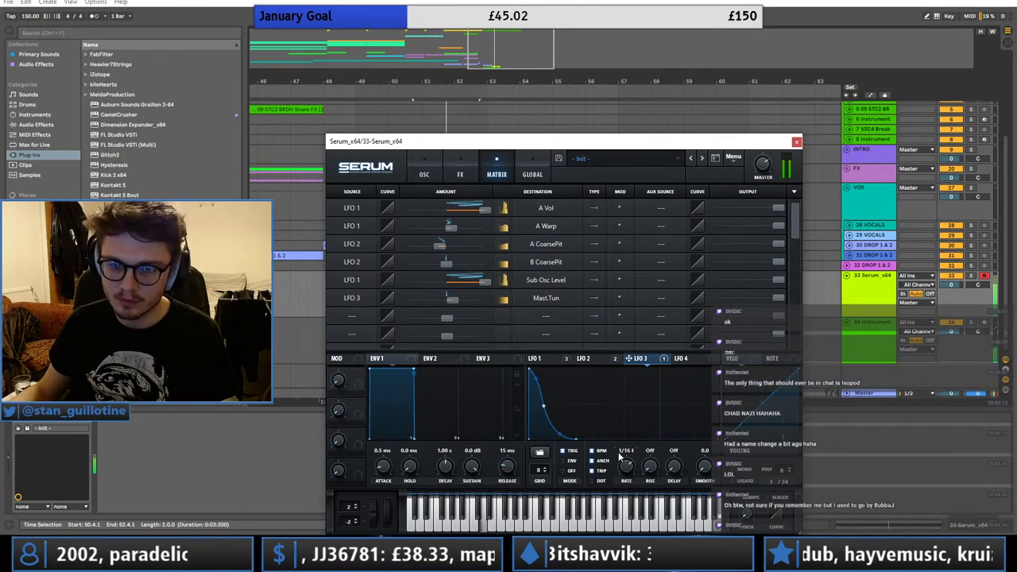
key(space)
drag(626, 469, 625, 470)
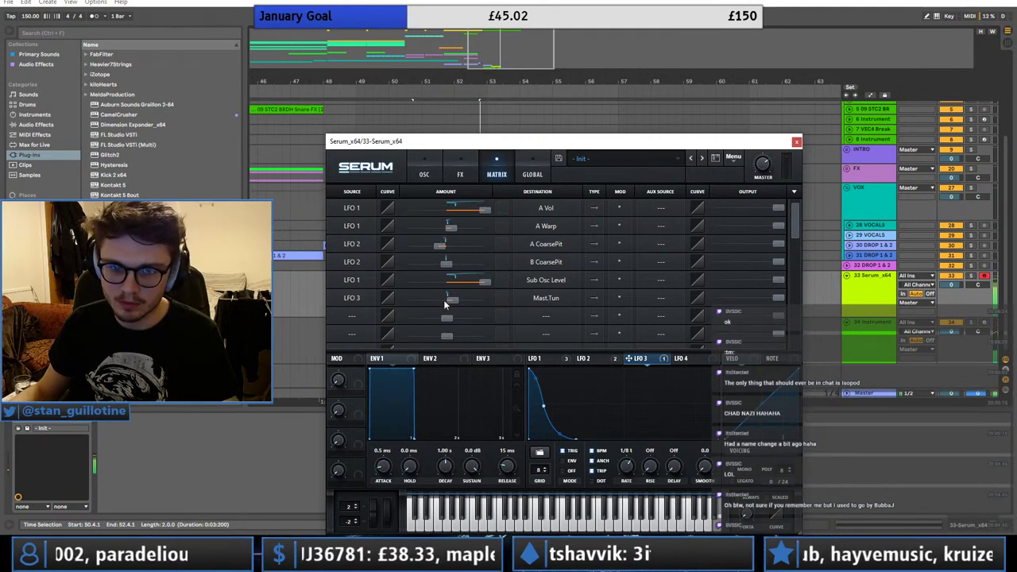
mouse_move(451, 301)
drag(544, 406, 552, 404)
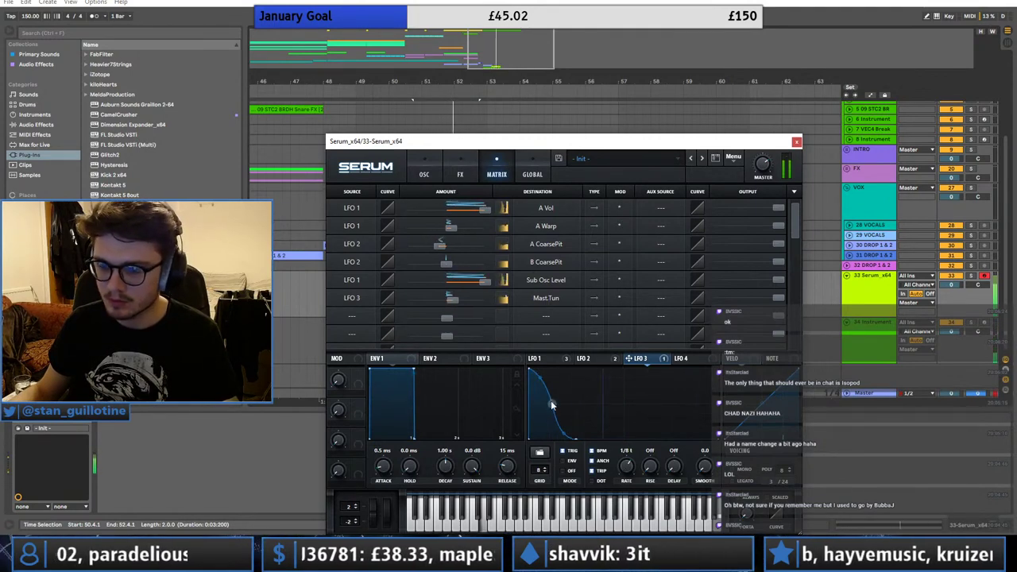
- Add an LN 12 filter at the start of the effects chain and modulate its cutoff with LFO 1
click(424, 174)
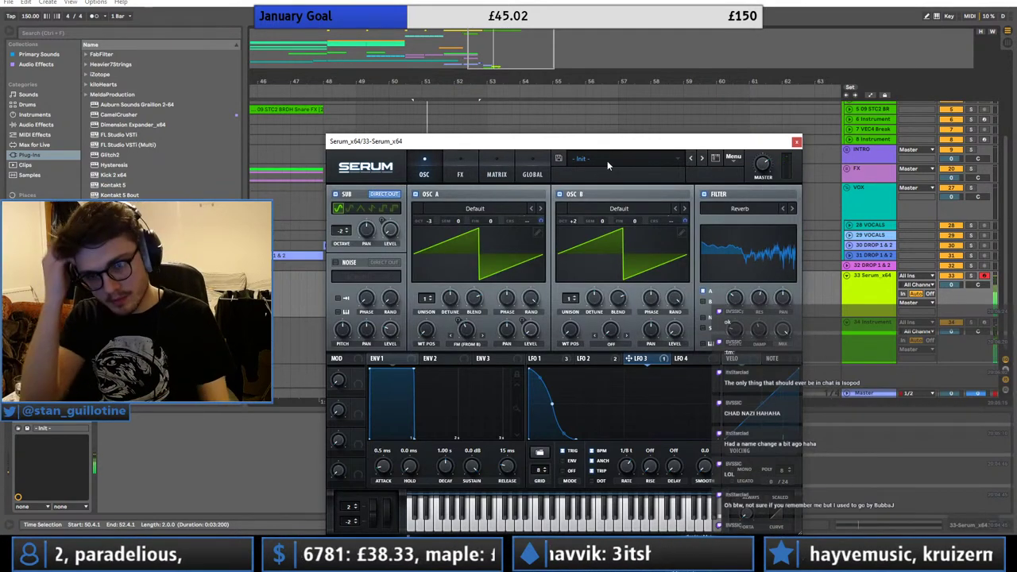
click(460, 174)
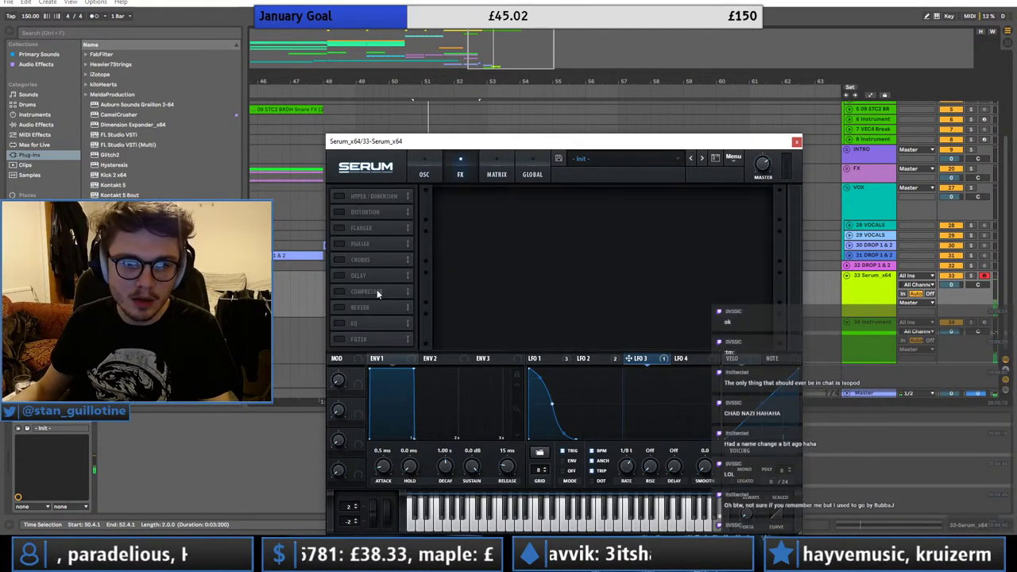
click(344, 336)
click(513, 206)
mouse_move(509, 230)
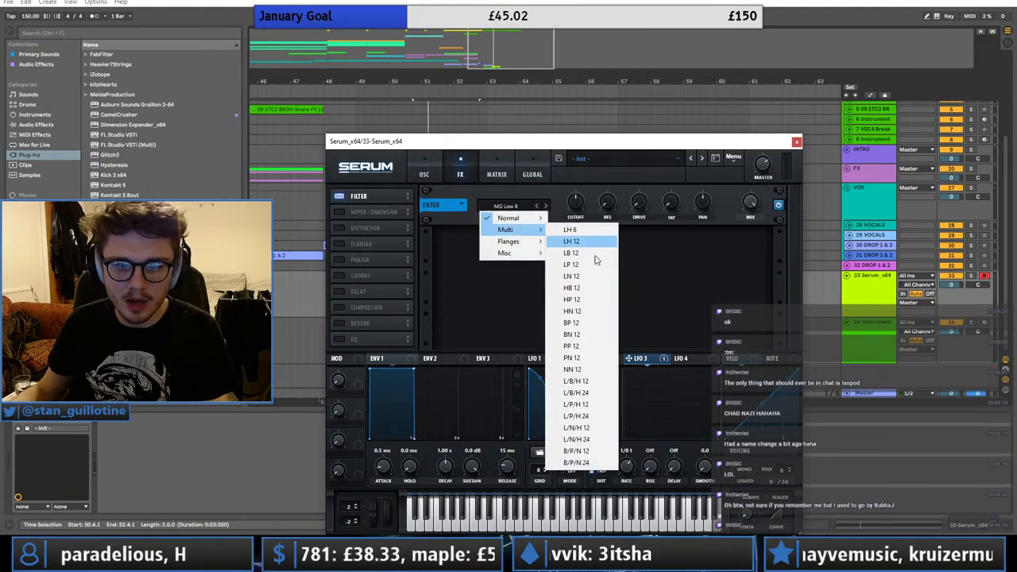
click(596, 276)
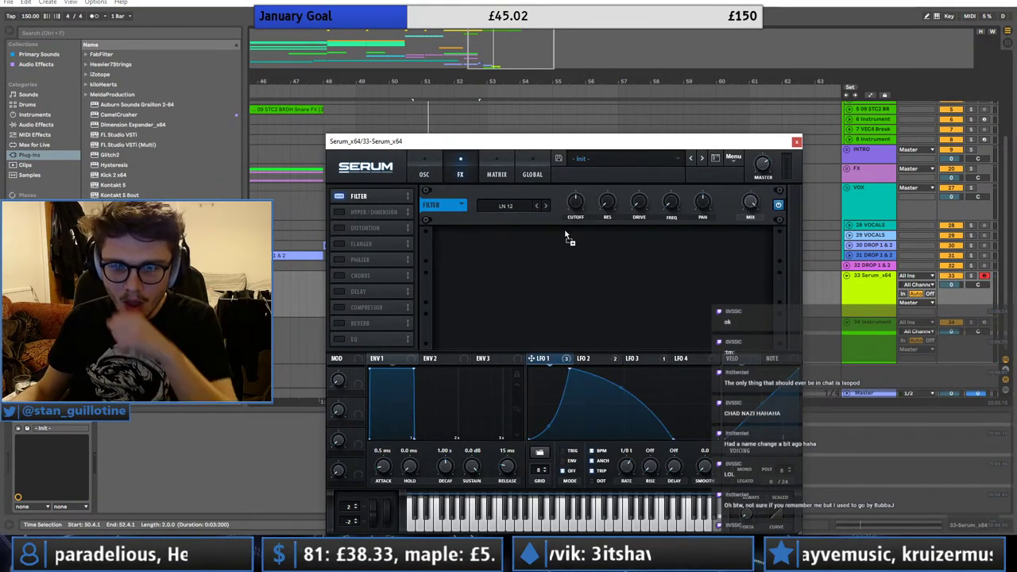
click(496, 174)
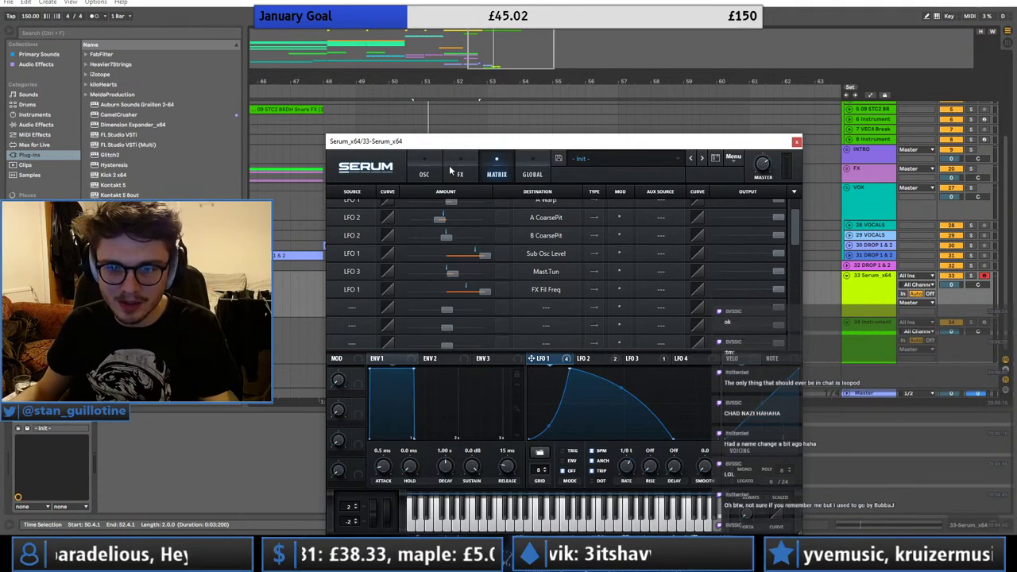
- Adjust the effects filter's FREQ and modulate it with LFO 1
click(451, 170)
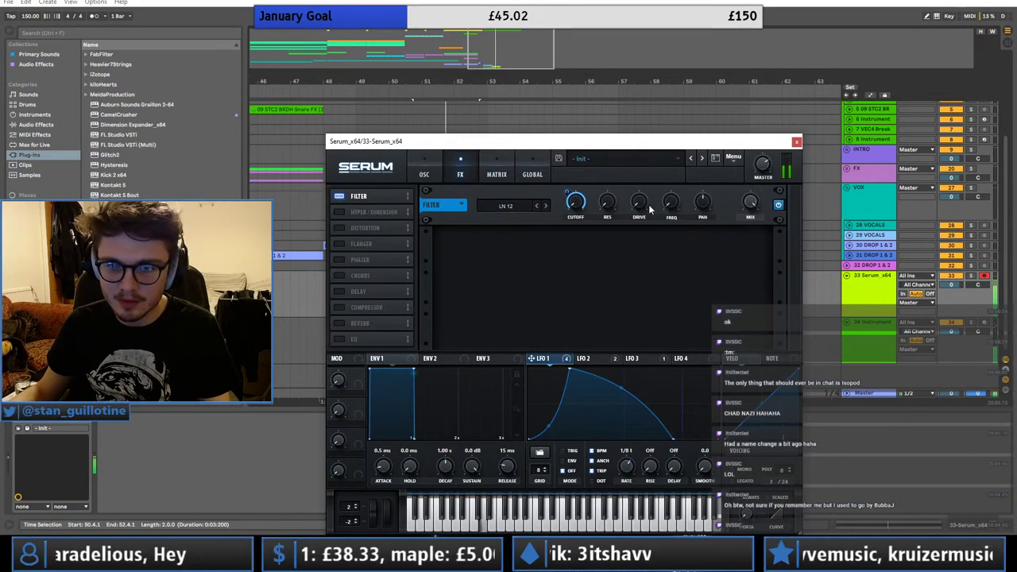
drag(672, 204, 679, 152)
drag(550, 358, 672, 204)
drag(662, 193, 666, 242)
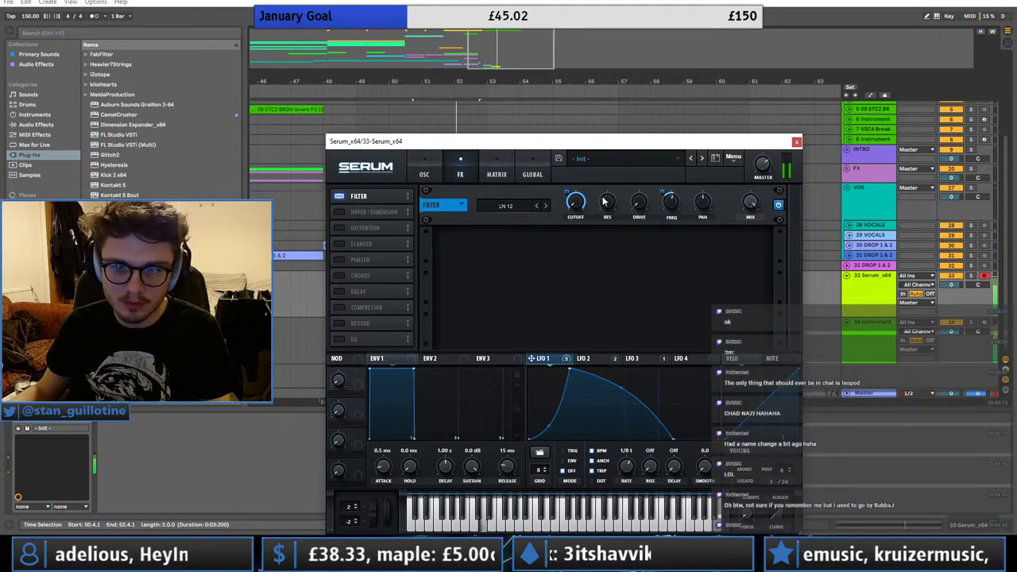
- Add Hyper/Dimension and Tube distortion to the effects chain, with the distortion drive modulated by LFO 1
click(356, 213)
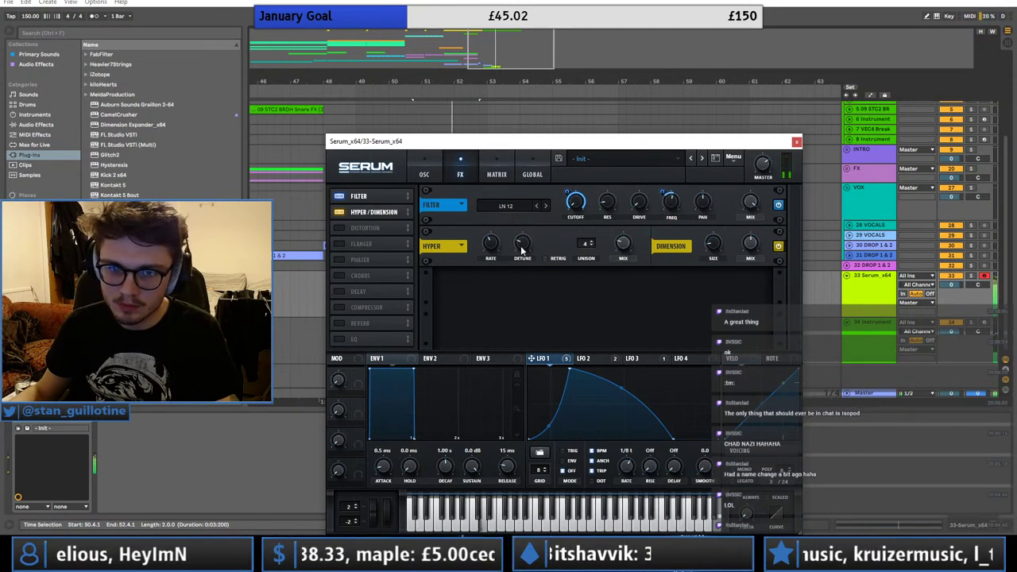
click(342, 227)
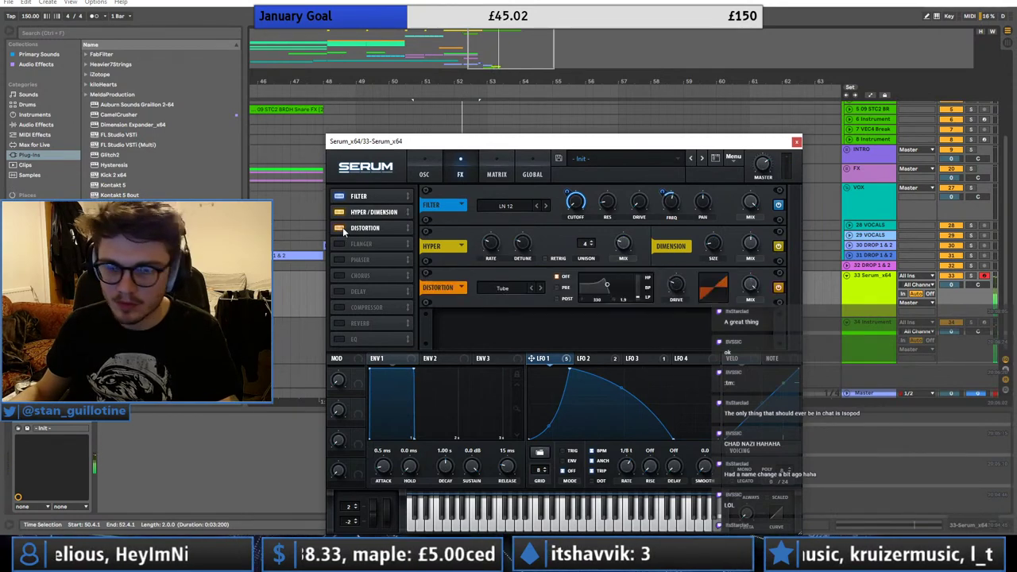
click(583, 361)
drag(544, 359, 681, 291)
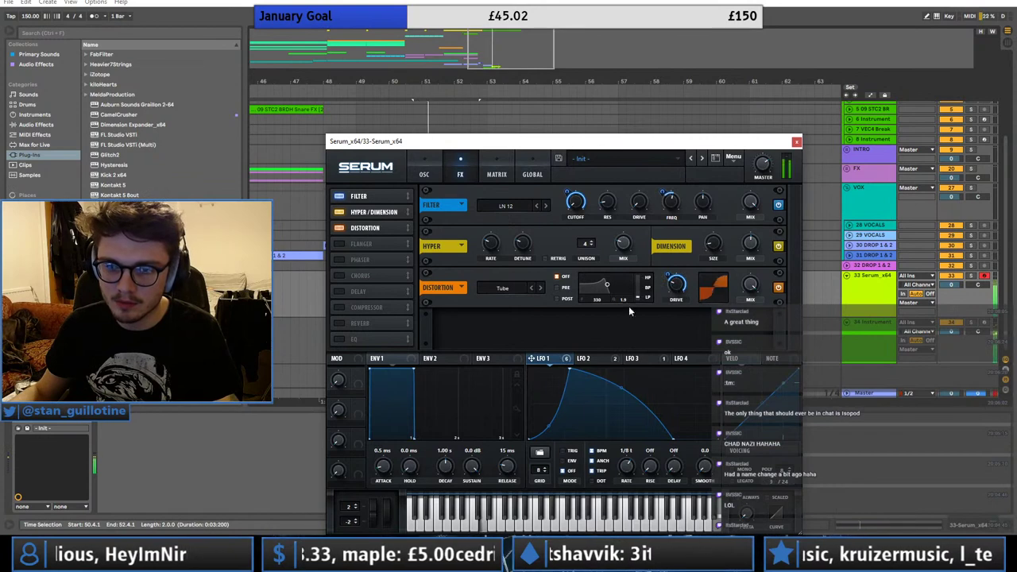
drag(383, 213, 361, 213)
- Add a phaser directly after the distortion and adjust its rate, frequency and phase, with depth at about 4%
click(342, 260)
drag(358, 259, 365, 244)
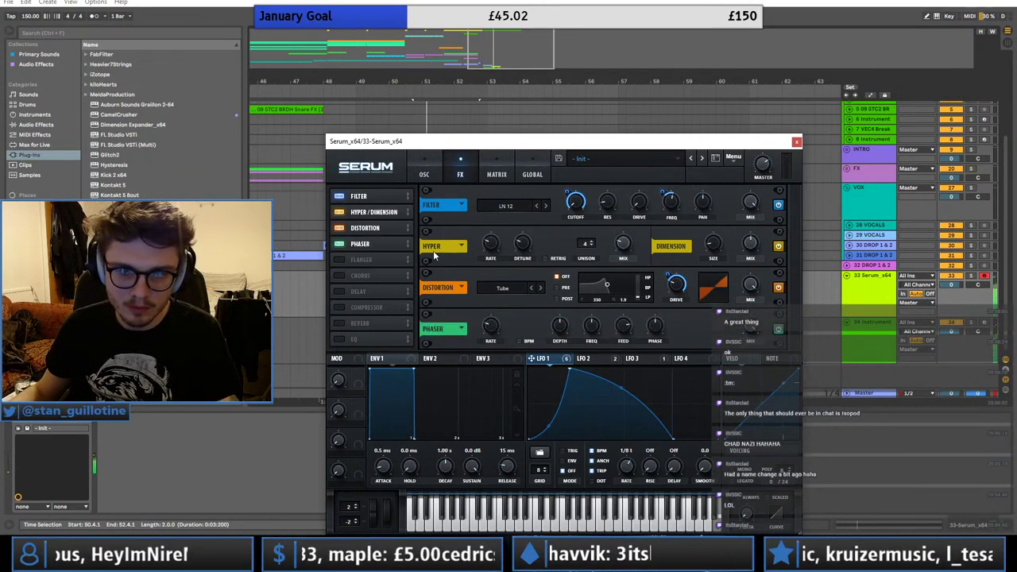
drag(491, 325, 488, 390)
drag(592, 324, 591, 357)
drag(560, 325, 561, 367)
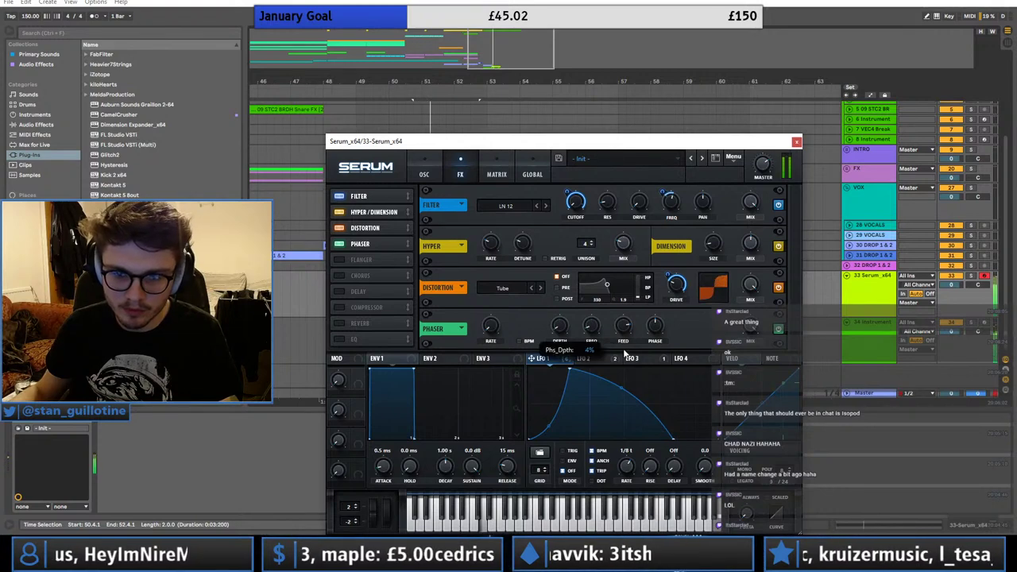
drag(654, 325, 649, 355)
drag(590, 328, 594, 312)
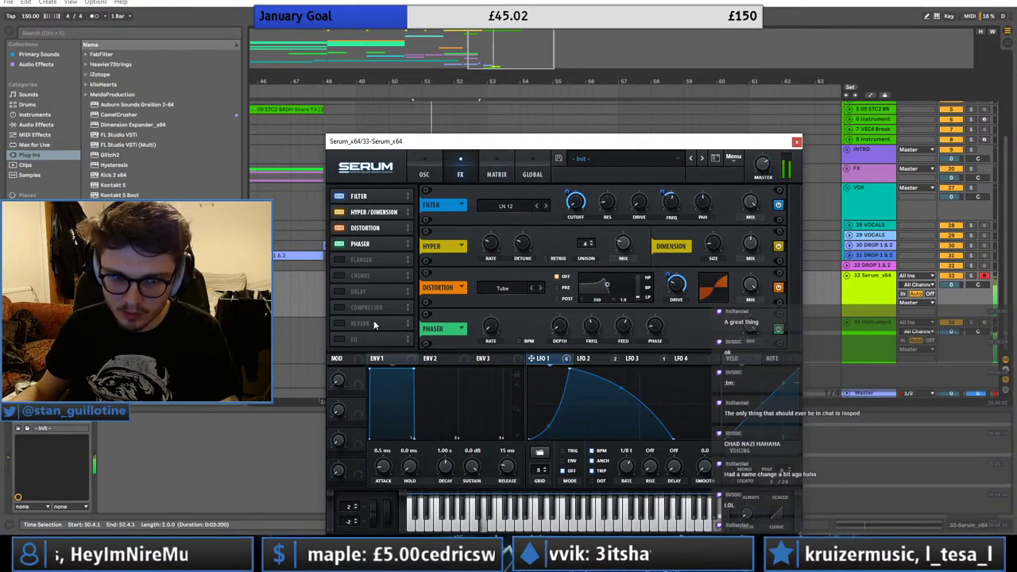
- Try a compressor at the end of the Serum effects chain while the bass plays
click(344, 309)
drag(796, 300, 754, 362)
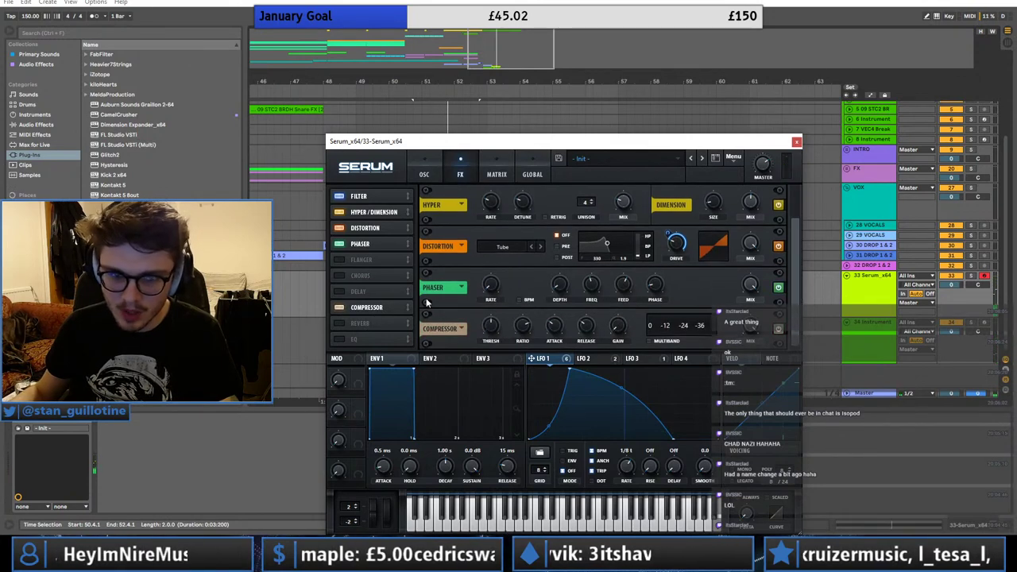
key(space)
click(344, 308)
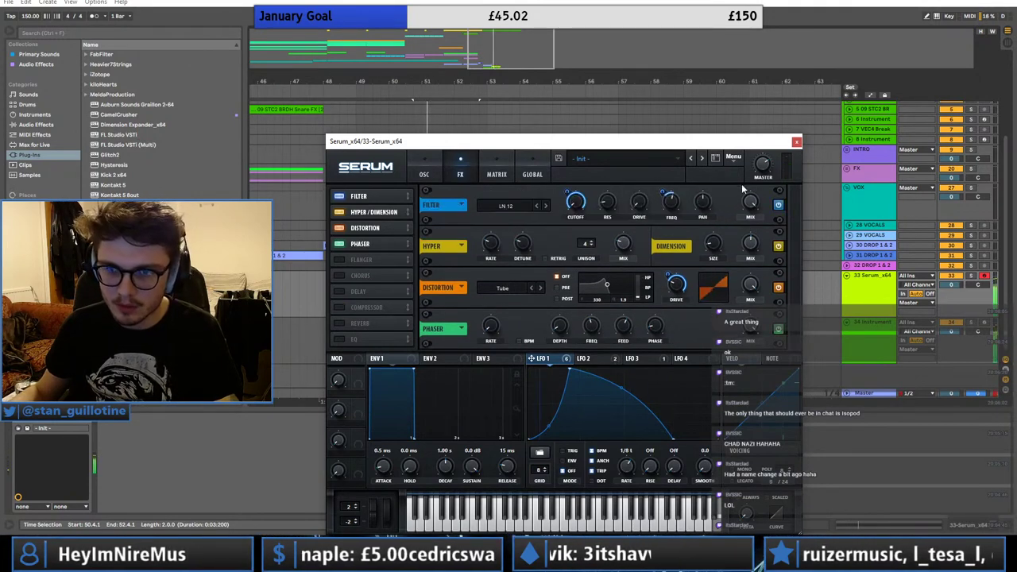
- Close the Serum window, extend the end of the Serum bass clip to bar 53 and play it from around bar 51
click(796, 144)
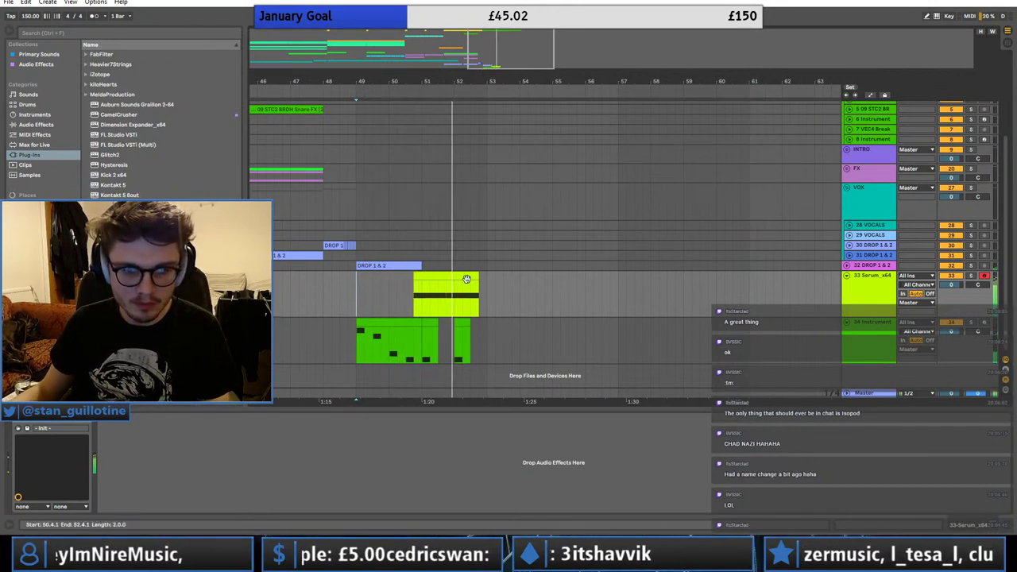
drag(466, 279, 413, 279)
click(411, 284)
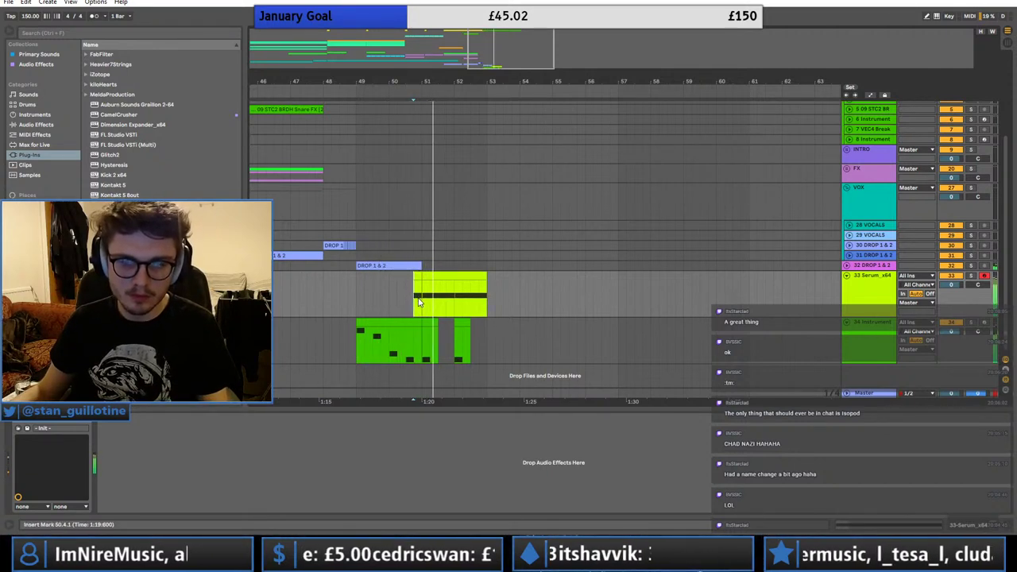
click(421, 302)
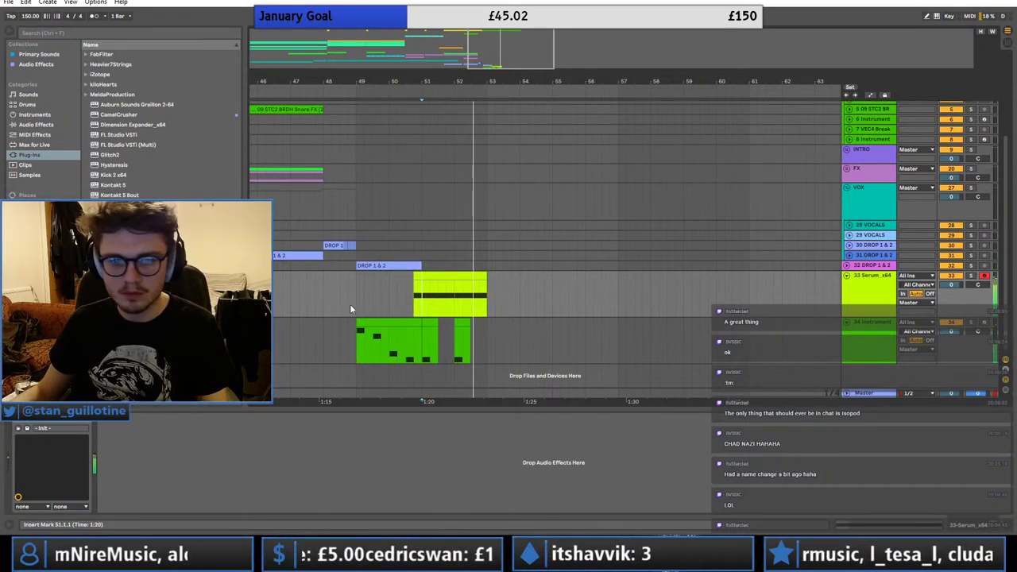
- Add OTT after Serum on the bass track, adjust its settings, and duplicate it for a second OTT in the chain
double_click(127, 394)
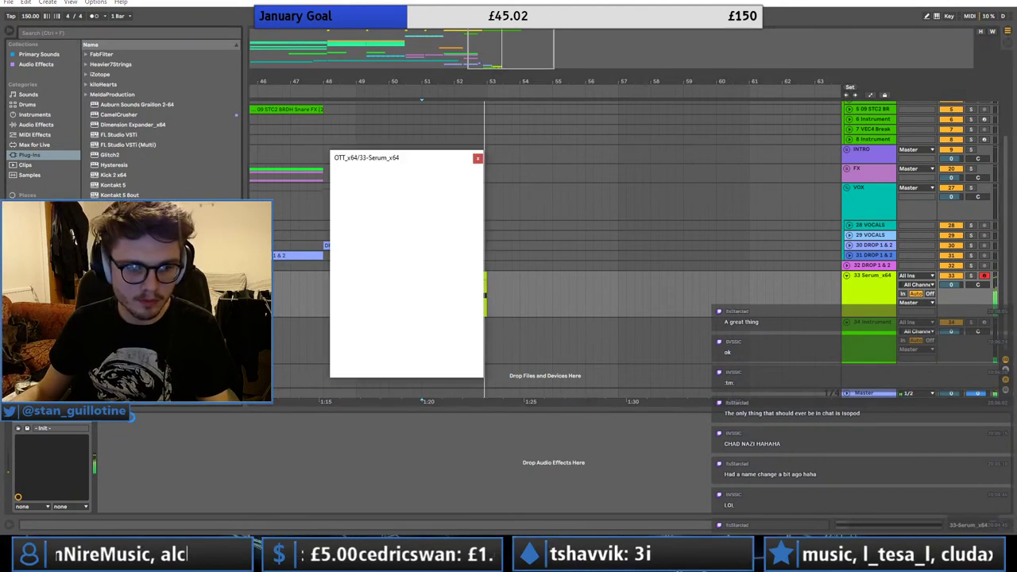
key(space)
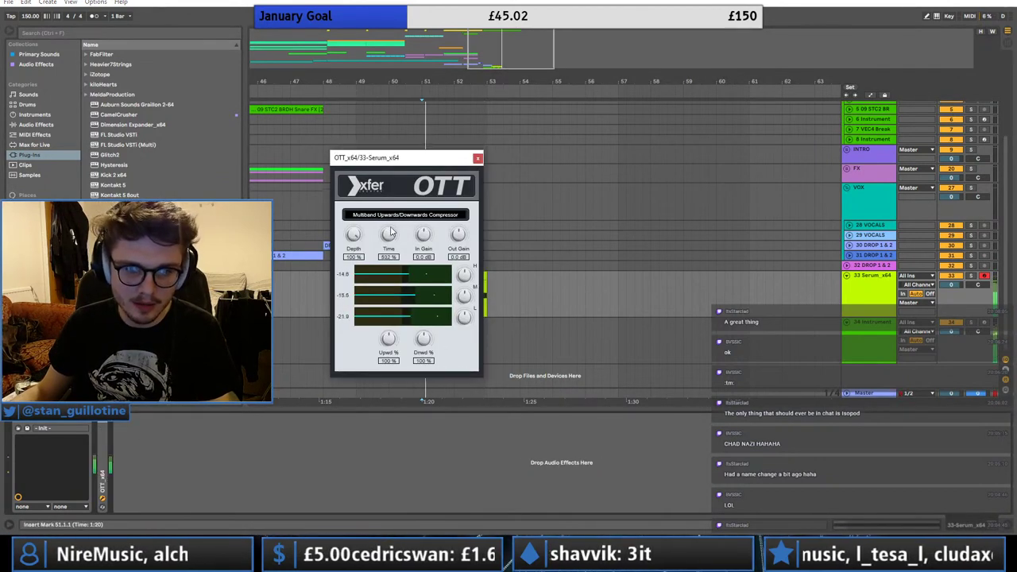
drag(390, 230, 352, 240)
click(478, 158)
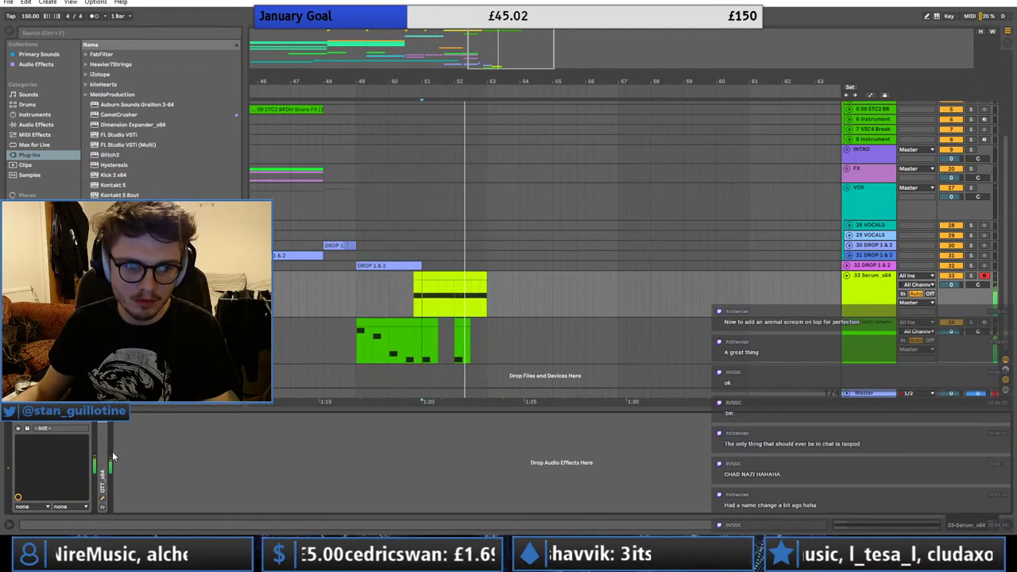
key(ctrl+d)
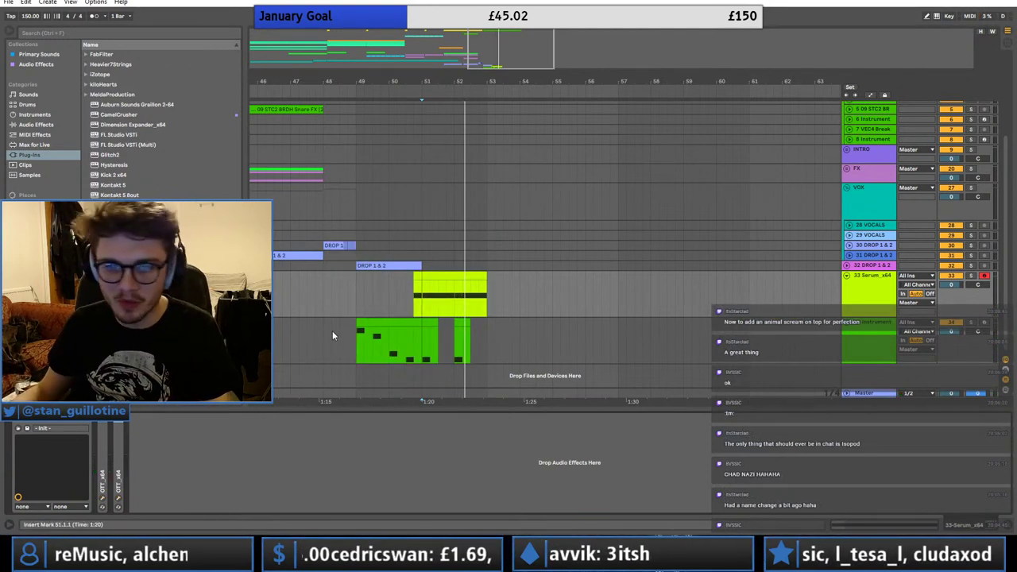
- Insert an audio track below the Serum track and open the Animal Sounds sample folder
right_click(886, 306)
click(908, 379)
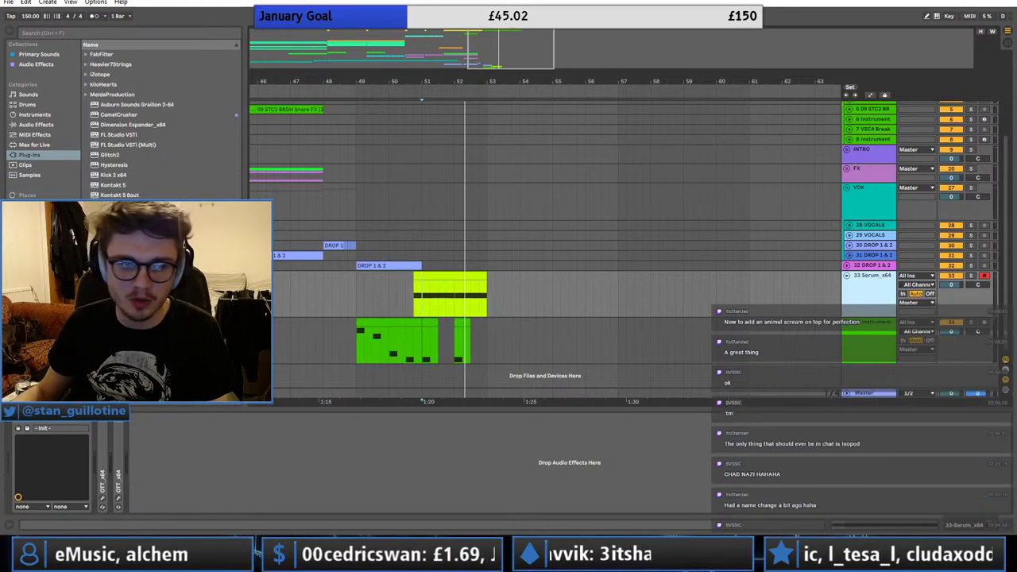
click(38, 225)
scroll(170, 115, up, 2)
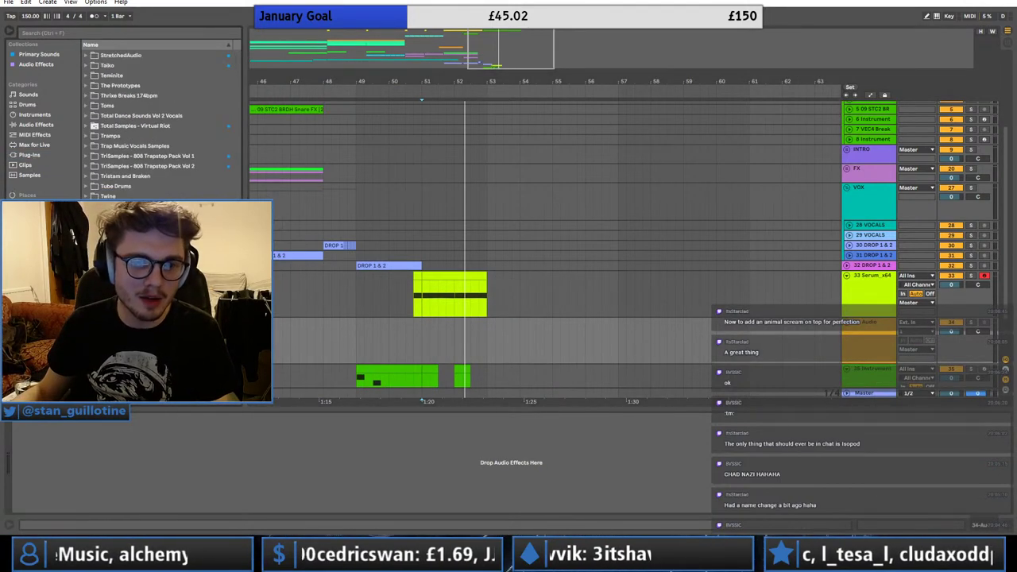
drag(236, 99, 236, 41)
click(95, 104)
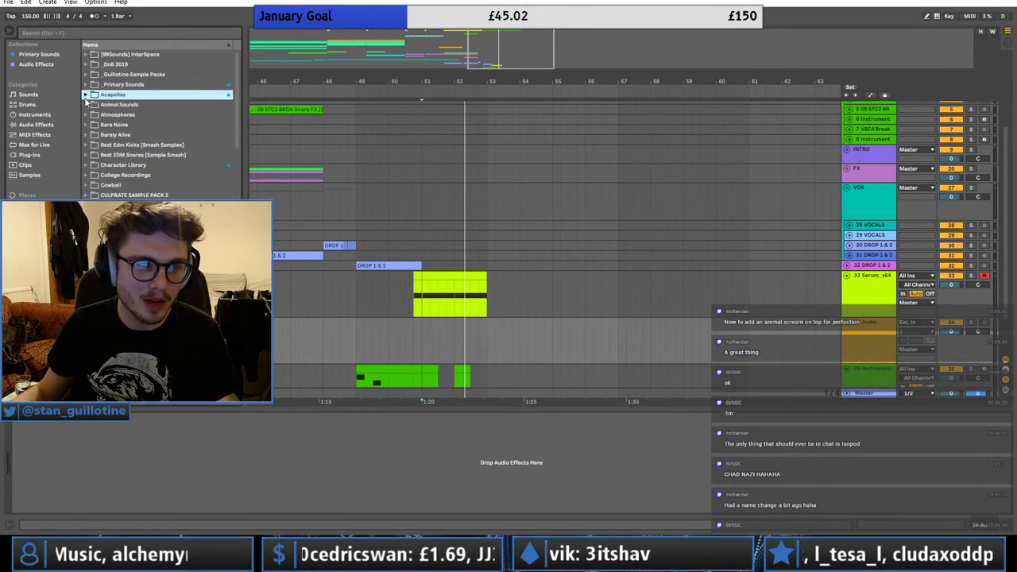
click(86, 104)
- Audition the Animal Sounds samples from the animal growls through the baligator, bat and bird recordings
click(119, 134)
click(115, 156)
click(110, 135)
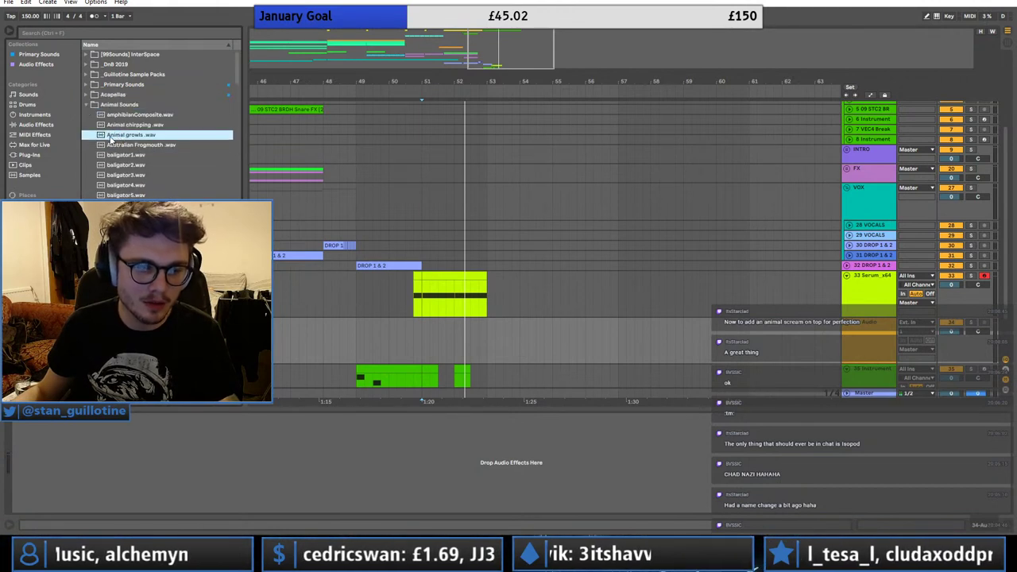
click(113, 145)
click(118, 156)
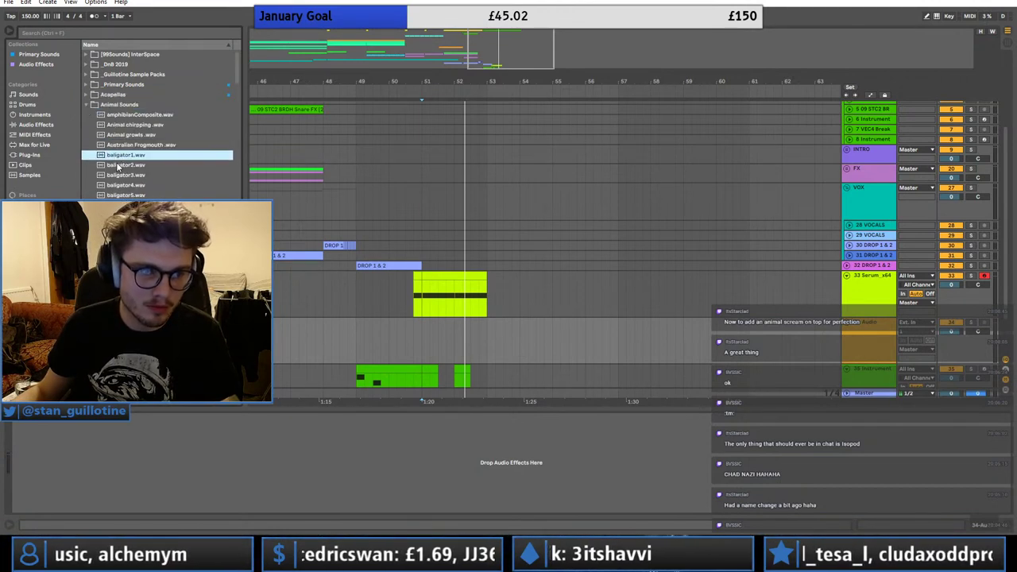
click(120, 165)
click(131, 185)
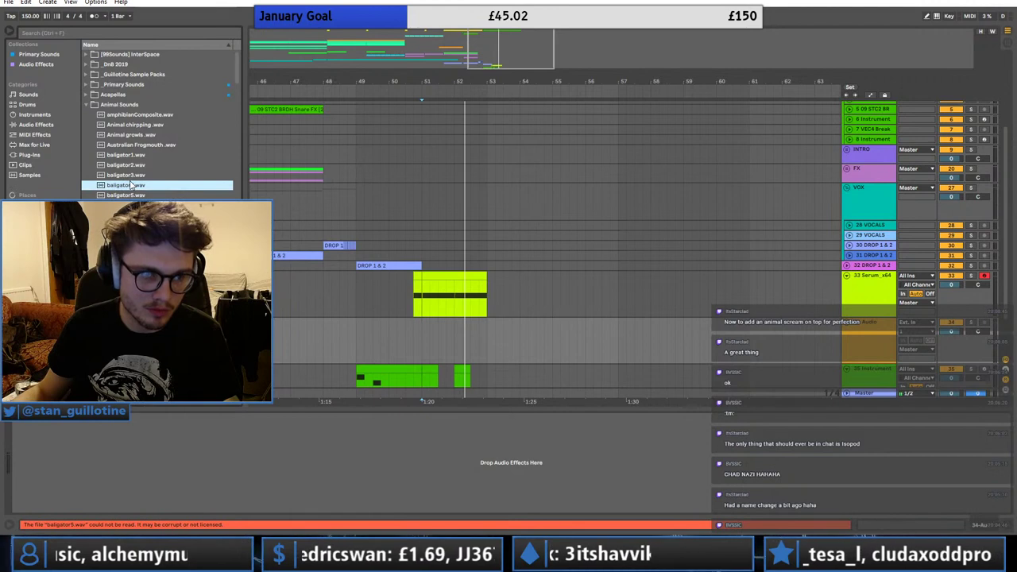
scroll(131, 181, down, 3)
click(131, 250)
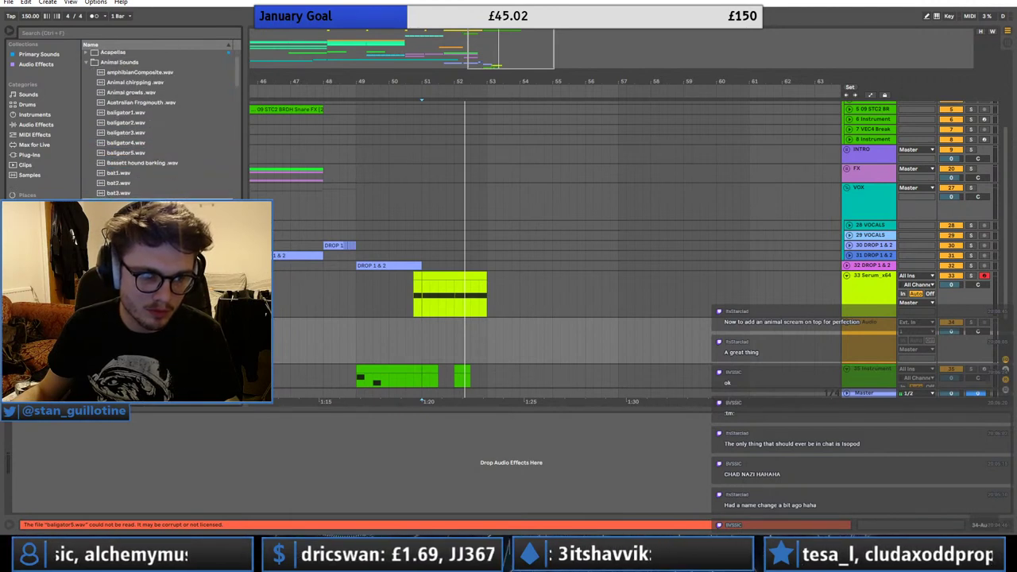
scroll(131, 251, down, 6)
scroll(158, 123, down, 5)
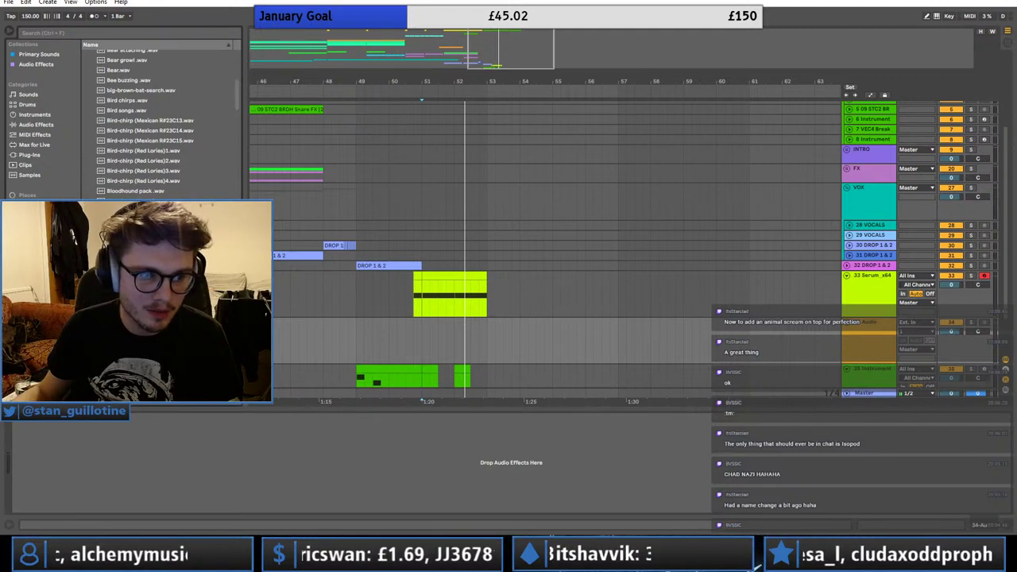
- Try a short Blue Amazon macaw chop repeated over the Serum bass from bar 51 to 53, and delete the clips
drag(159, 211, 429, 349)
click(425, 327)
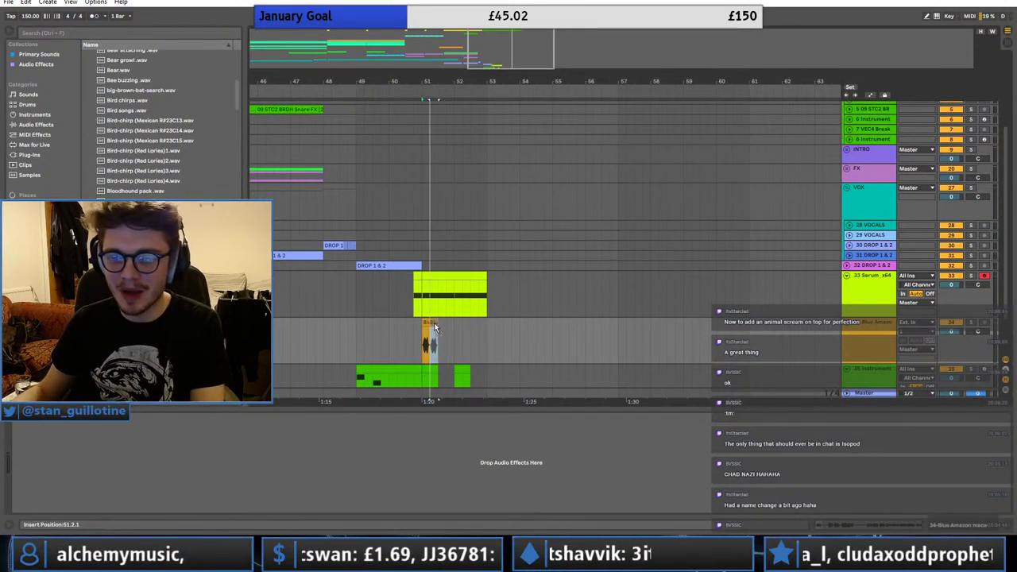
key(ctrl+d)
key(ctrl+d)
key(space)
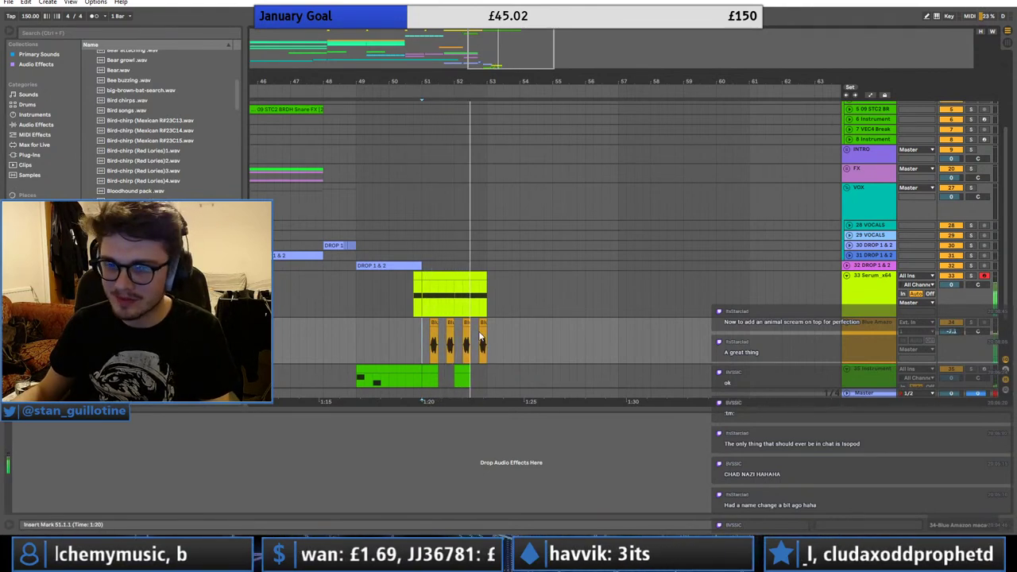
key(space)
drag(494, 335, 374, 339)
key(Delete)
click(413, 337)
- Audition further Animal Sounds samples, from the Blue Amazon macaw files through the cats, cows, dogs, dolphins and donkeys
click(159, 221)
scroll(159, 221, down, 1)
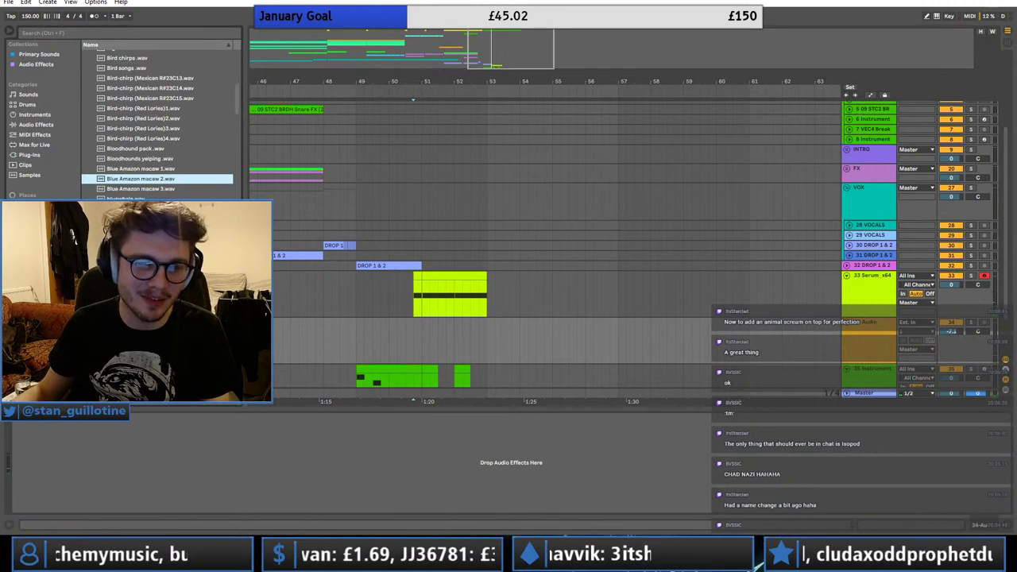
key(Down)
key(Down)
key(Down)
key(Down)
key(Down)
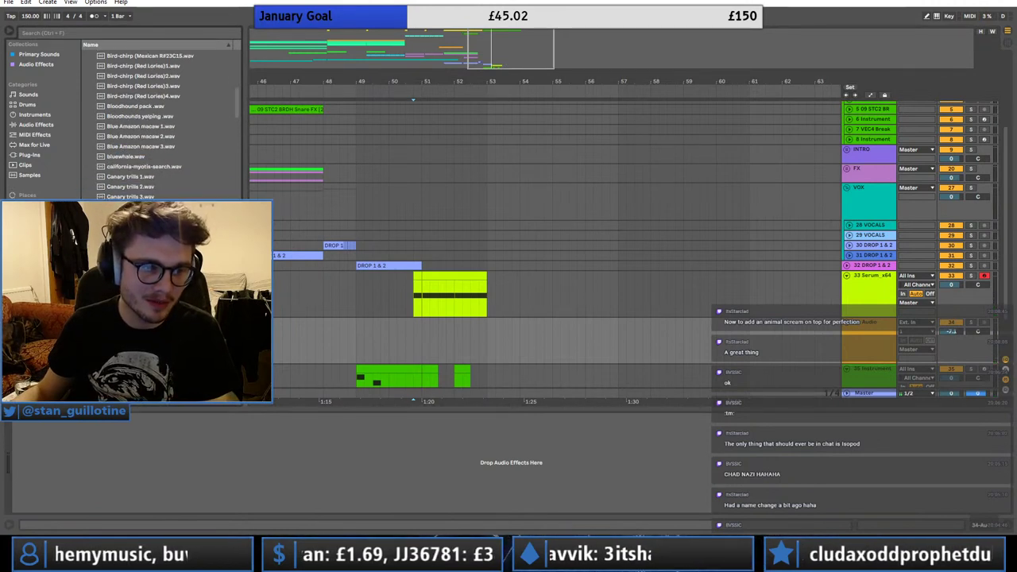
click(365, 322)
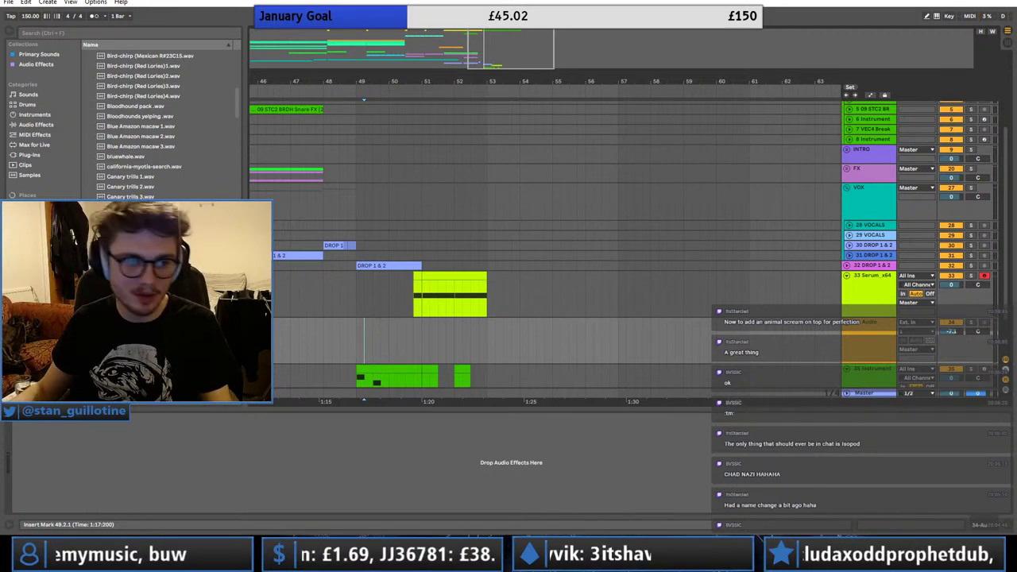
click(159, 217)
scroll(159, 217, down, 2)
click(143, 232)
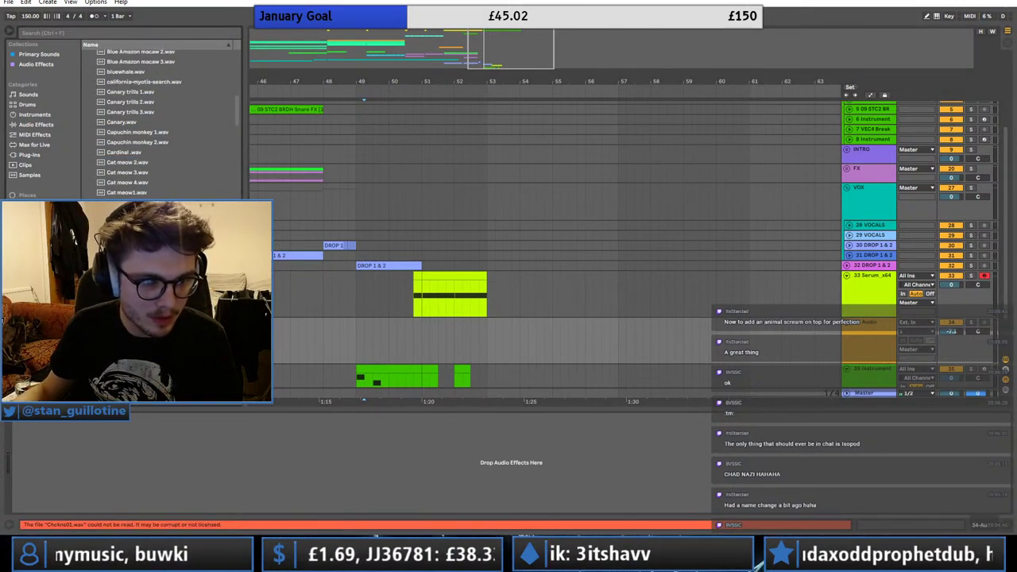
click(300, 322)
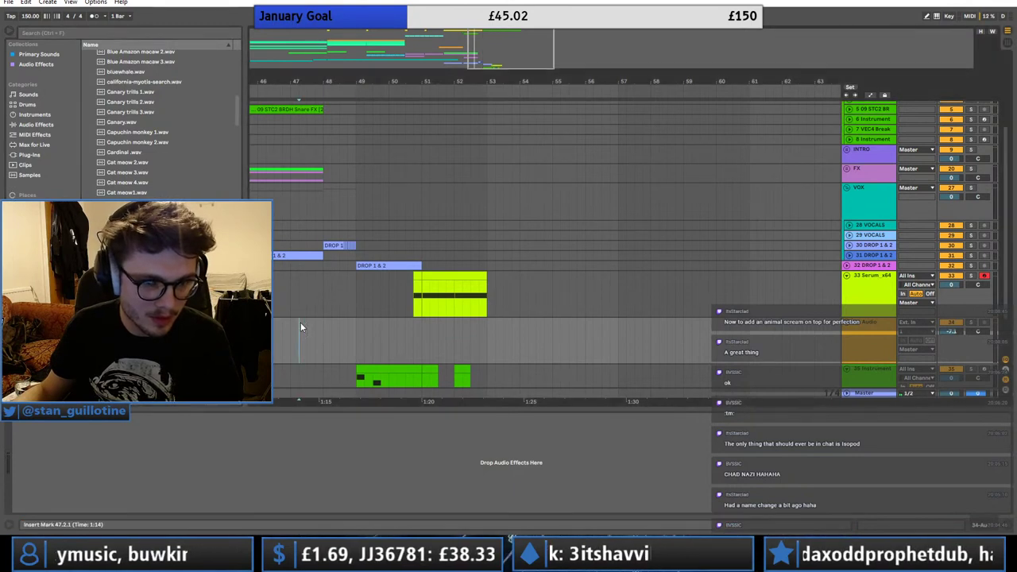
click(147, 242)
scroll(147, 242, down, 4)
click(144, 239)
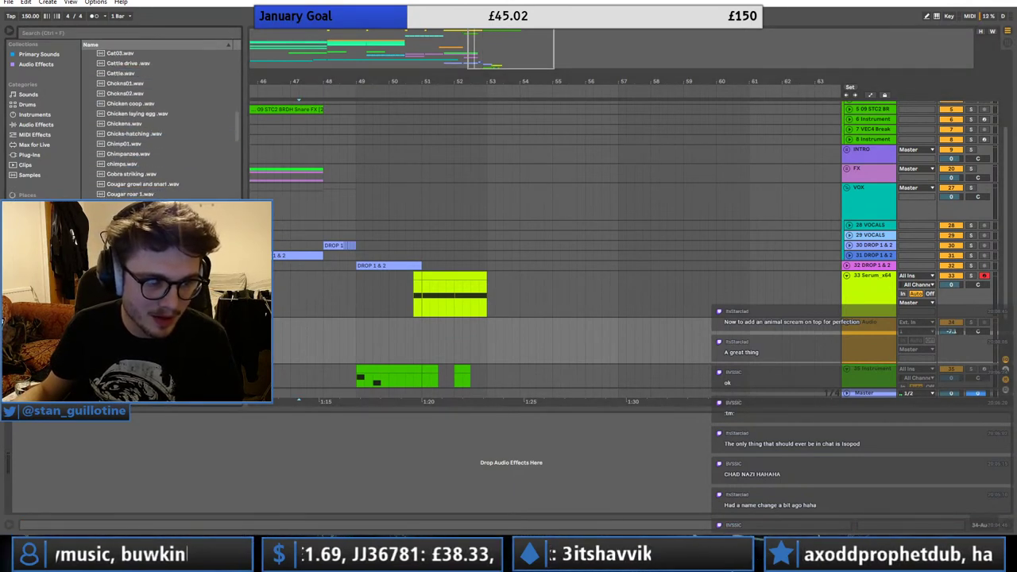
click(347, 325)
scroll(147, 241, down, 5)
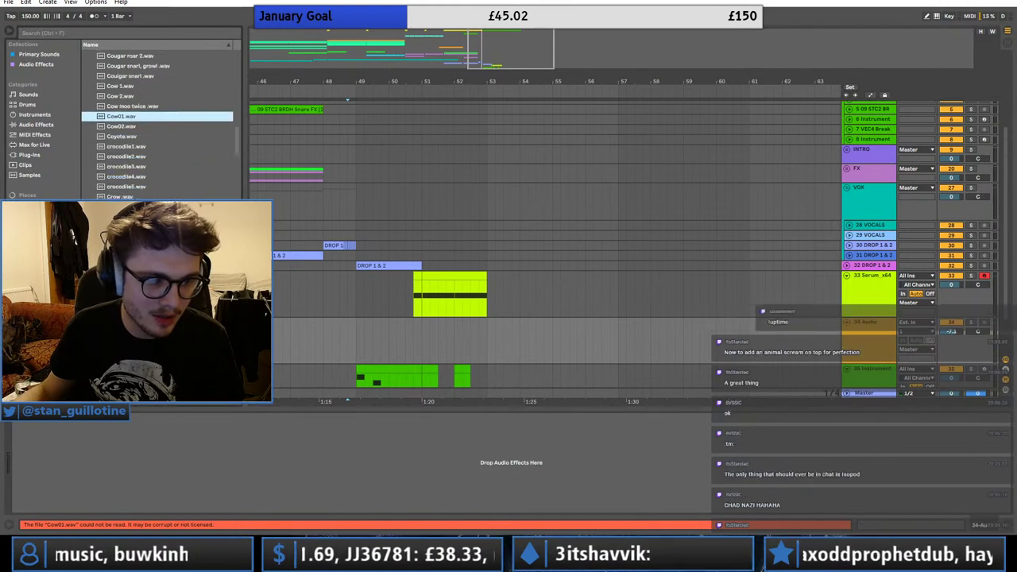
click(145, 238)
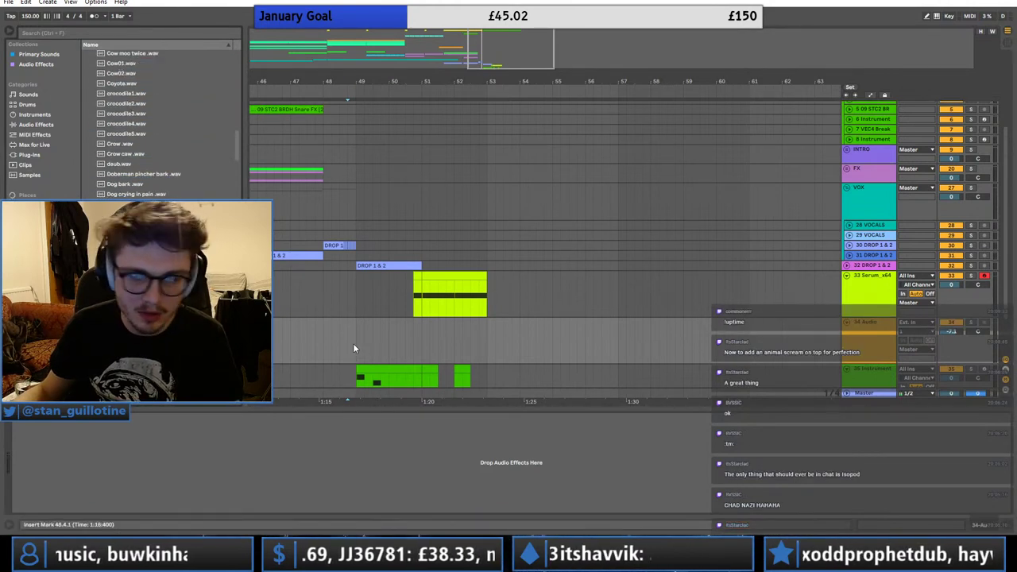
click(356, 342)
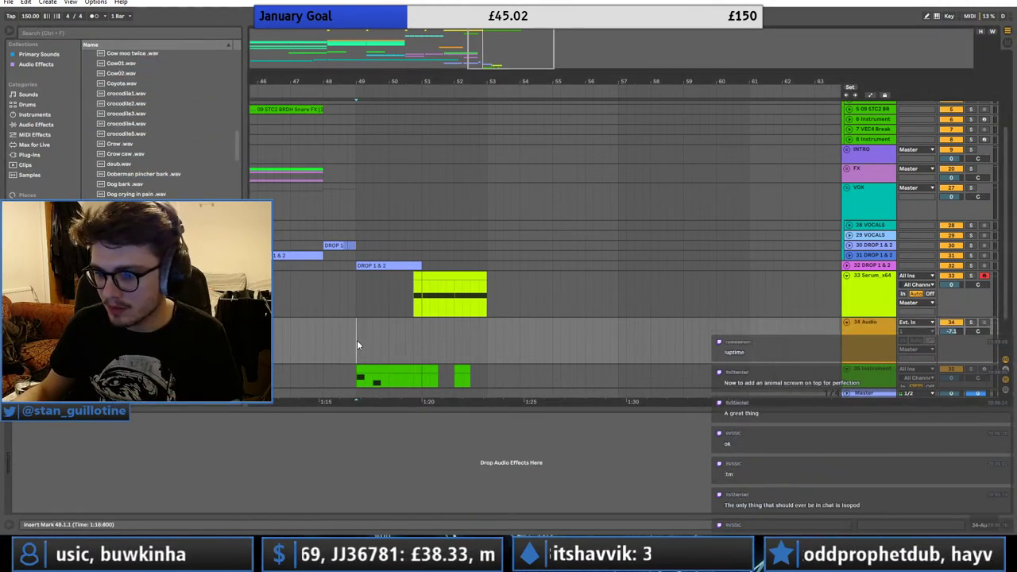
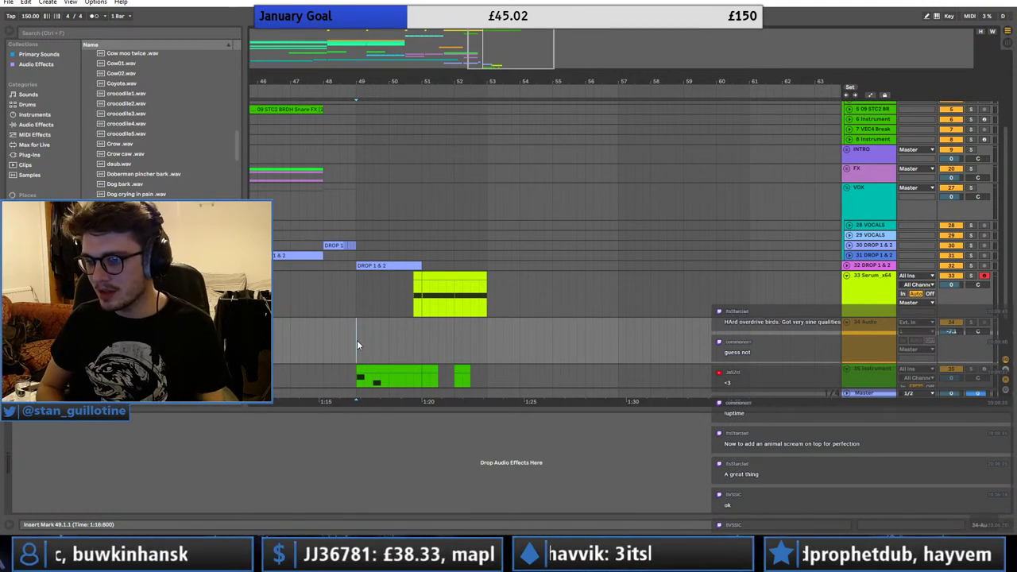
scroll(158, 119, down, 2)
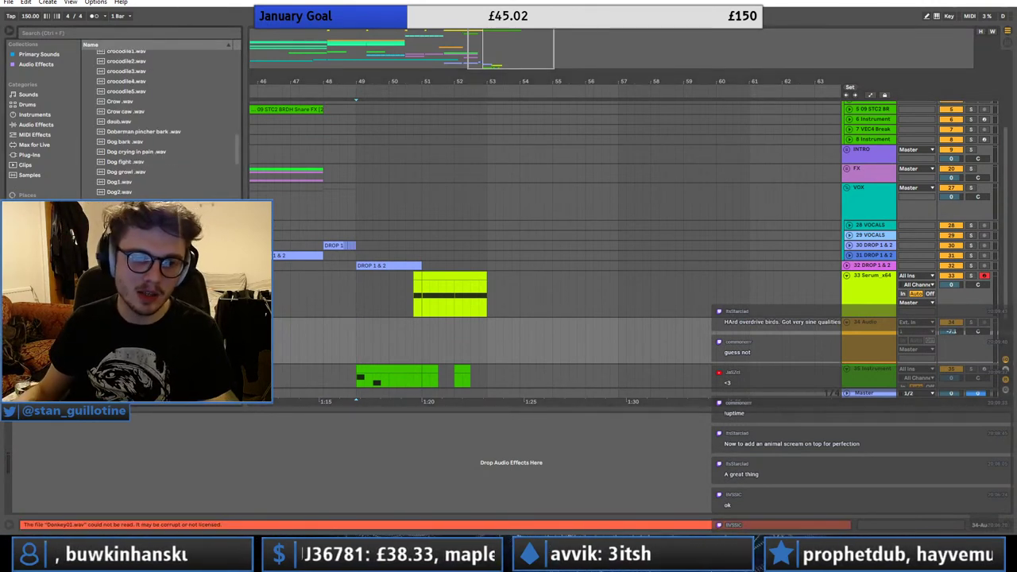
scroll(159, 120, down, 4)
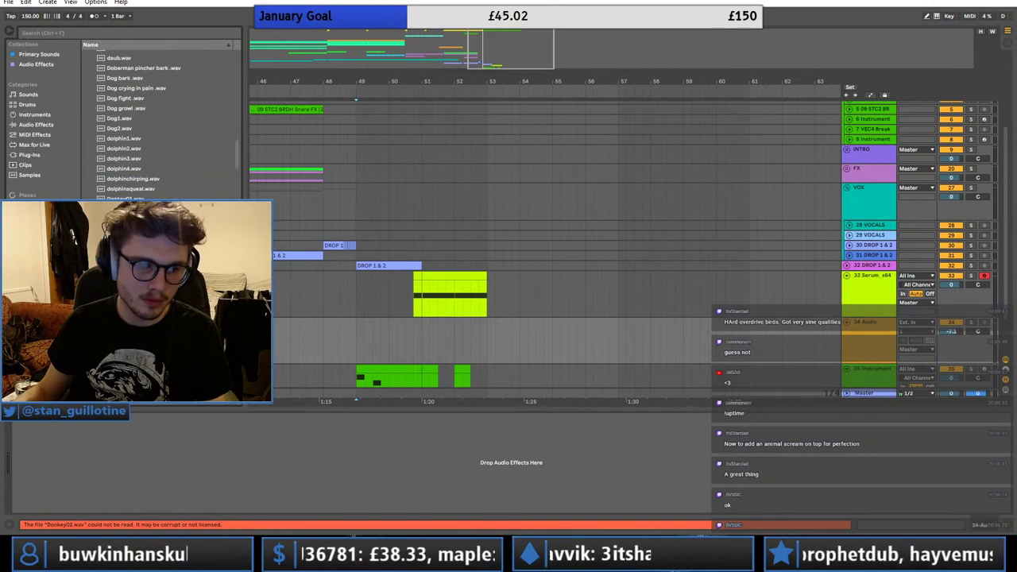
- Place the Elephant trumpeting sample as a one-beat clip at 50.4.1 on the new audio track and check it against the bass
drag(404, 282, 416, 326)
key(space)
key(space)
key(space)
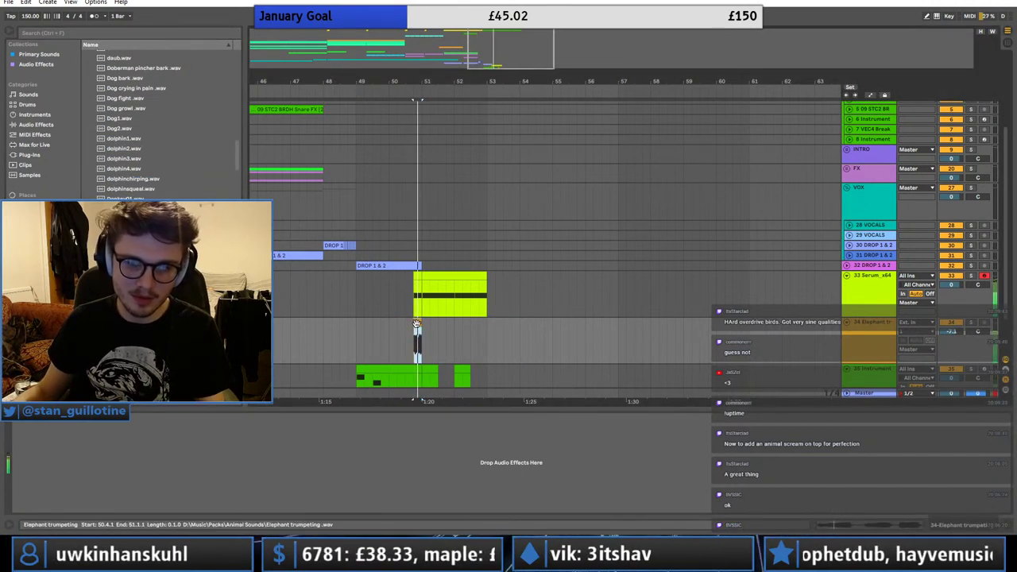
key(Left)
key(space)
key(space)
drag(414, 328, 419, 325)
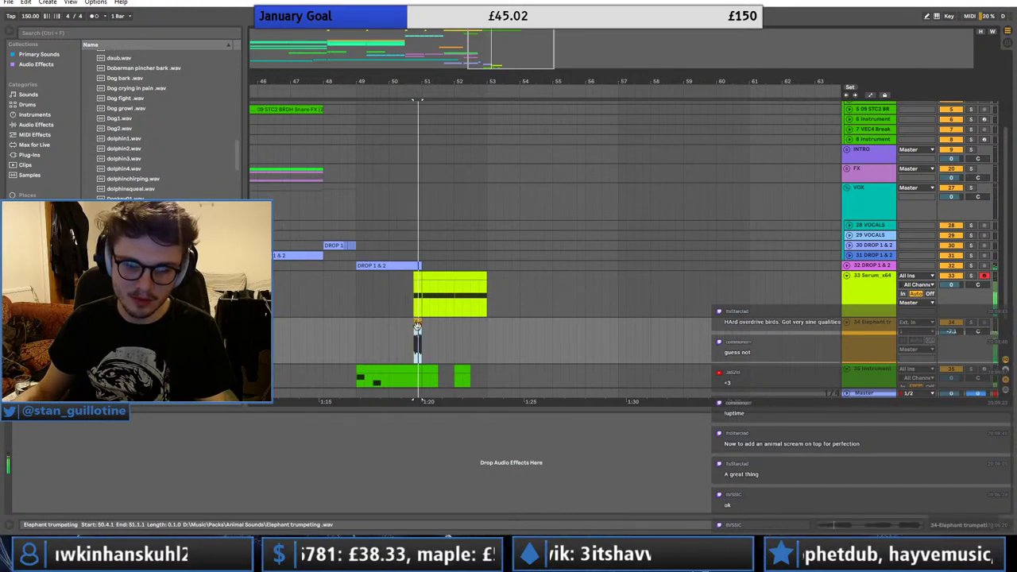
key(space)
- Play the drop from 48.4.1 with the elephant hit and fold the elephant track
click(347, 332)
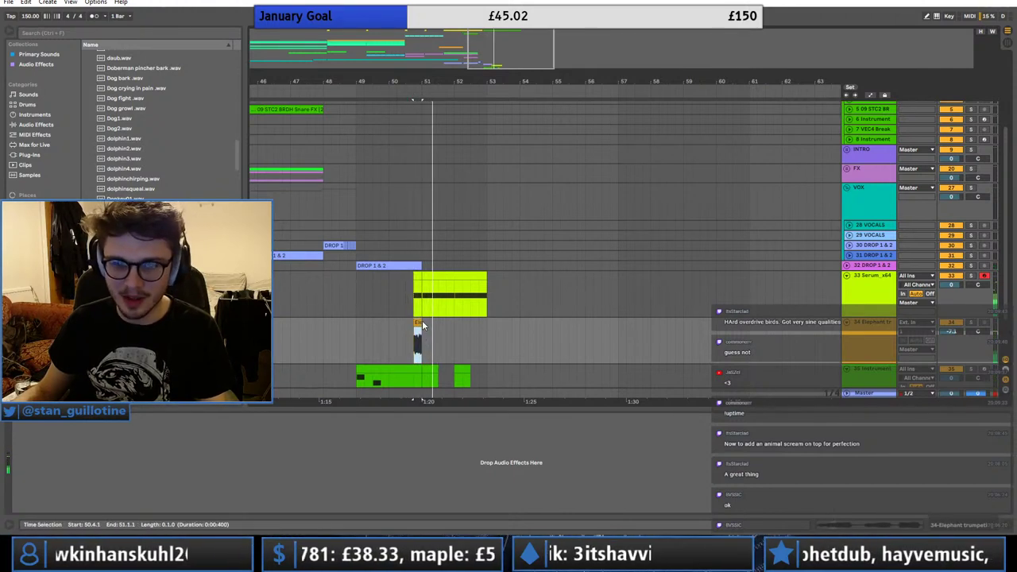
key(space)
key(space)
click(847, 322)
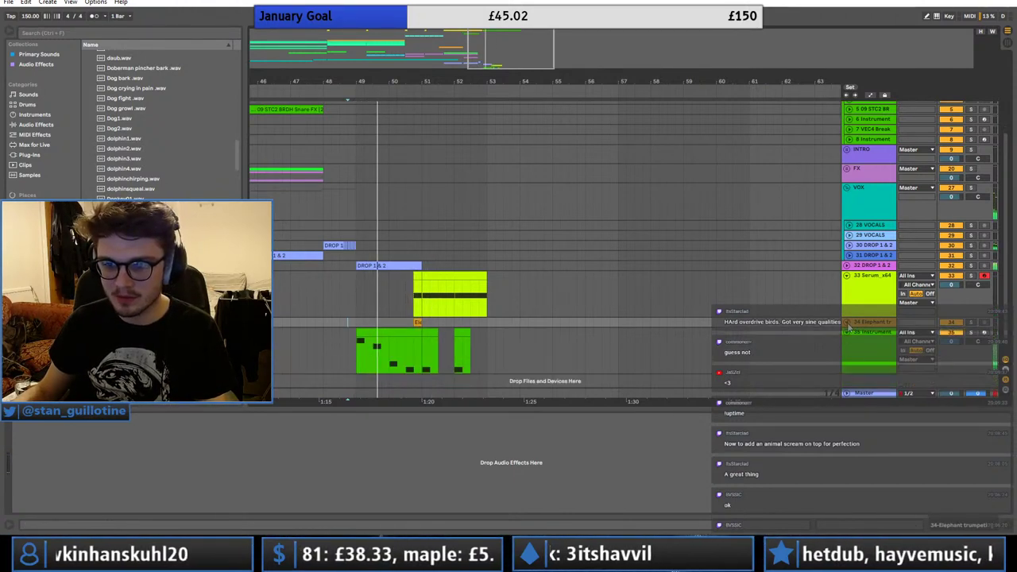
- Fold the brass track, then add CamelCrusher to the Serum bass with the blank patch and its compressor enabled
click(847, 332)
click(868, 300)
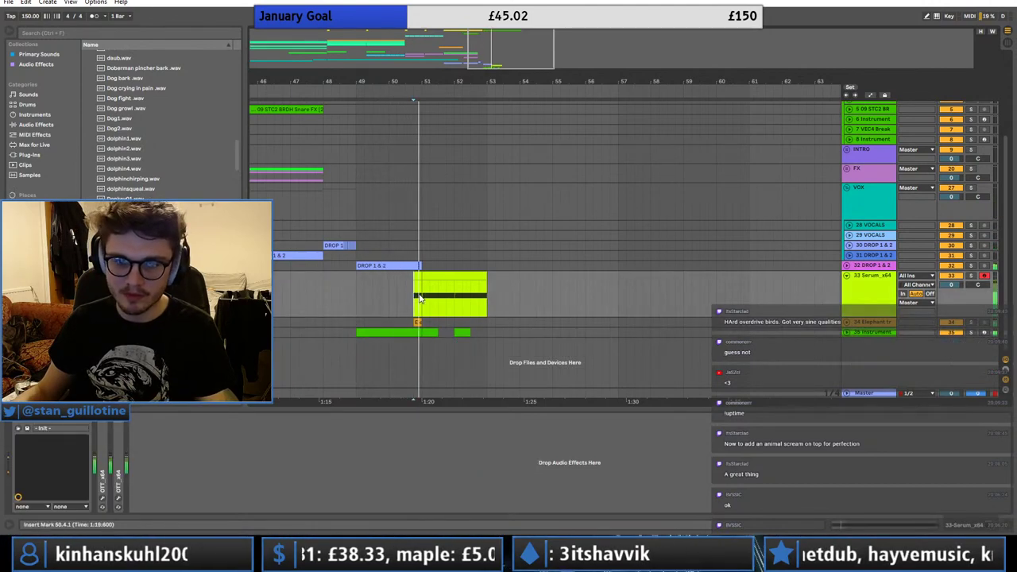
click(29, 155)
double_click(119, 115)
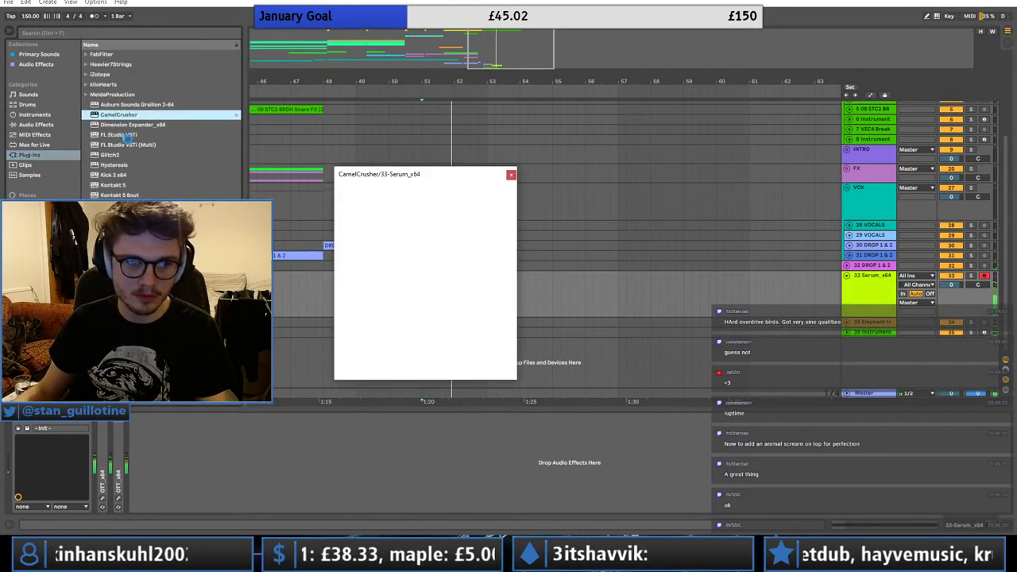
click(392, 251)
click(416, 264)
click(357, 329)
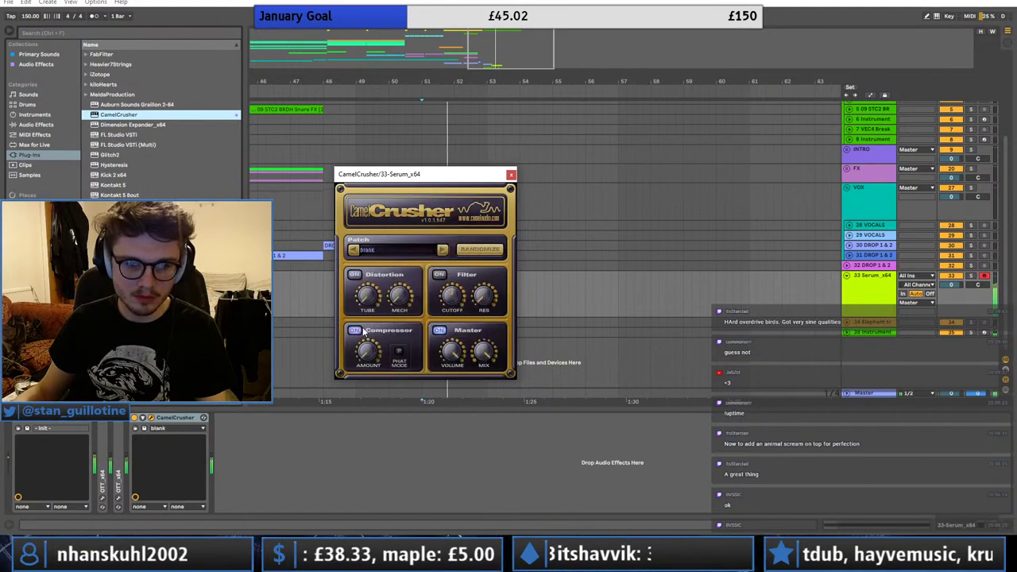
click(511, 174)
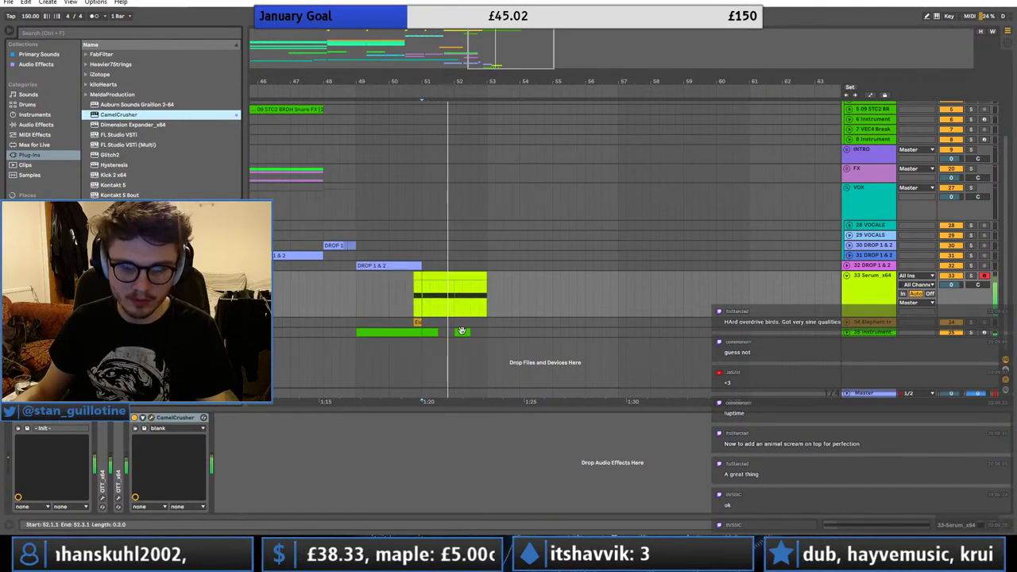
- Duplicate the brass one-shot track, leaving the original's notes up to bar 51 and only the hits from bar 51 onward on the copy
click(462, 332)
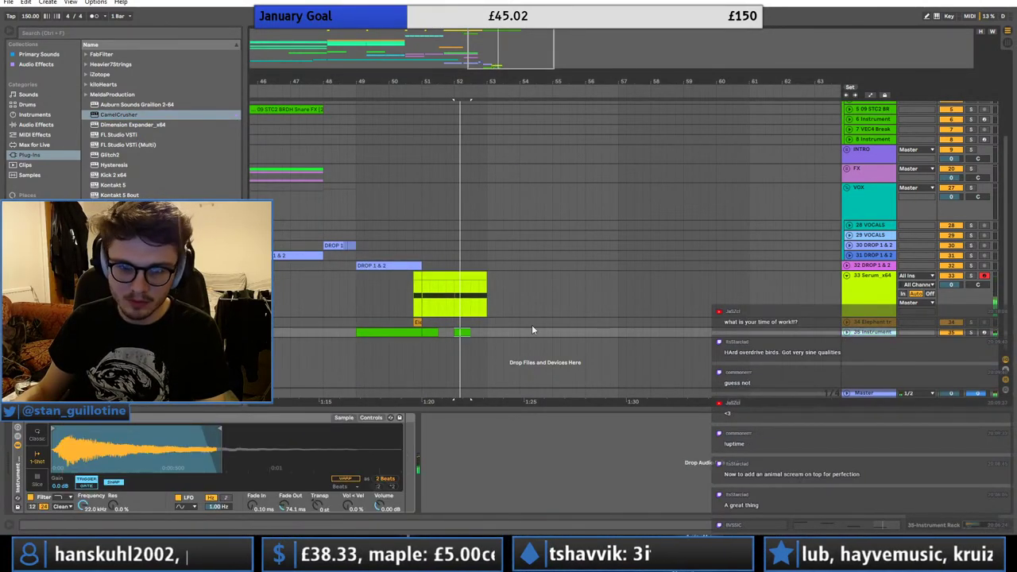
click(871, 332)
key(ctrl+d)
click(847, 332)
scroll(849, 334, down, 1)
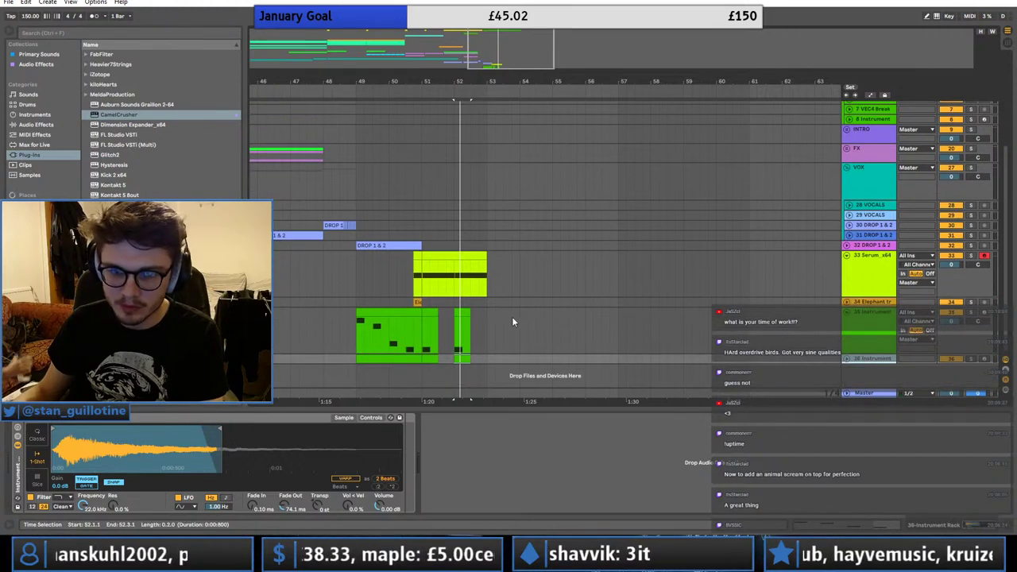
click(404, 351)
click(418, 359)
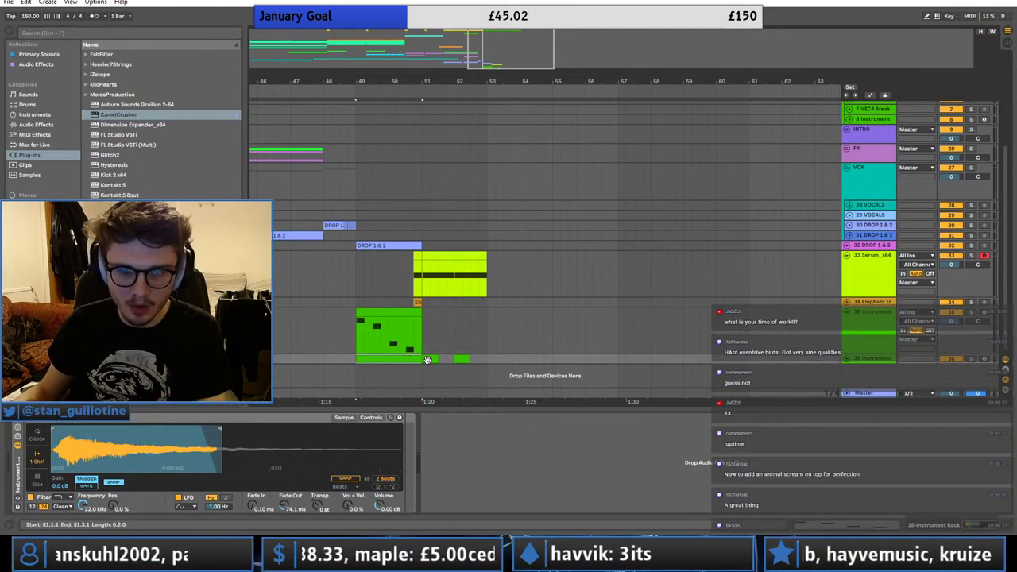
key(Delete)
click(429, 359)
click(848, 358)
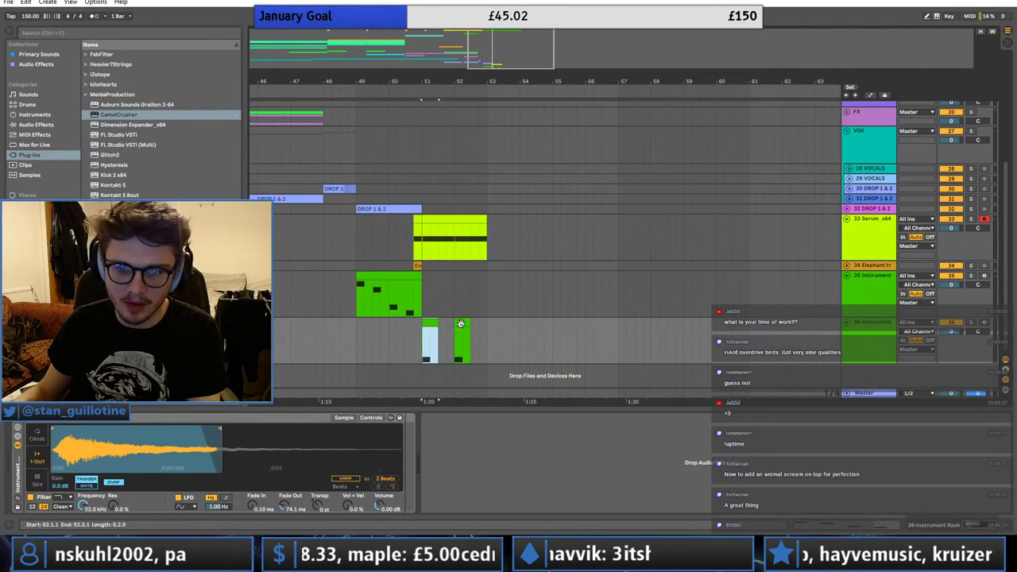
- Delete the copied brass track's clip at 52.1.1 and shorten its clip at 51.1.1 to one beat
click(461, 324)
key(Delete)
click(433, 323)
key(Left)
key(Right)
drag(437, 323, 430, 322)
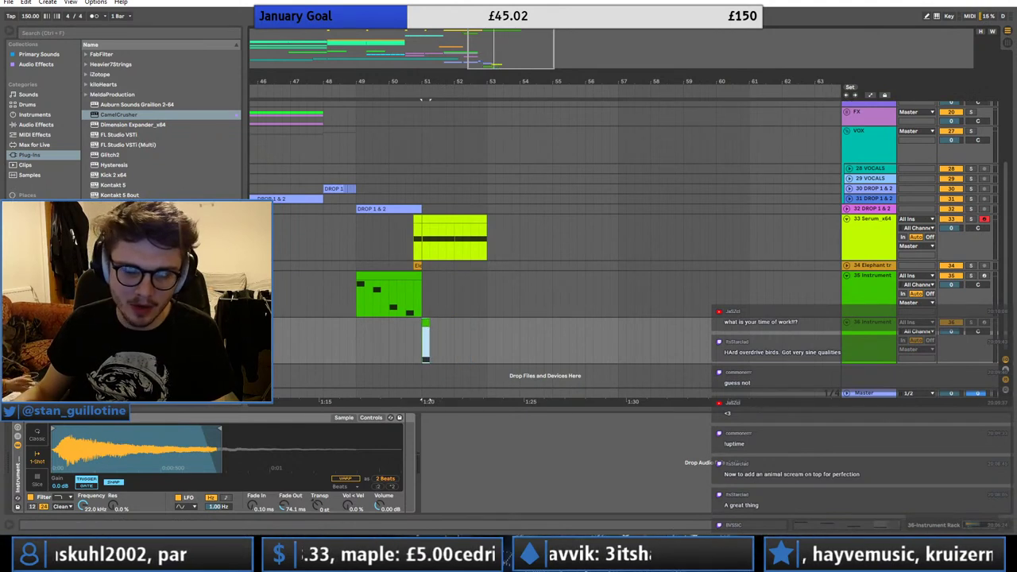
- Add a Phaser to the copied brass track with frequency about 630 Hz, feedback 0.93 and dry/wet 69.8 %, checking it during playback
click(31, 126)
scroll(159, 123, down, 1)
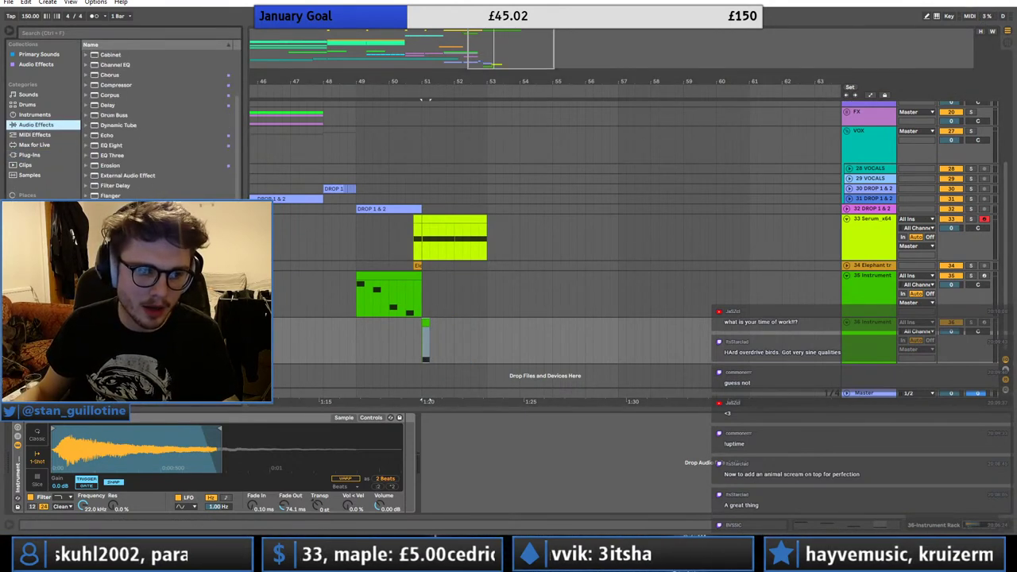
key(space)
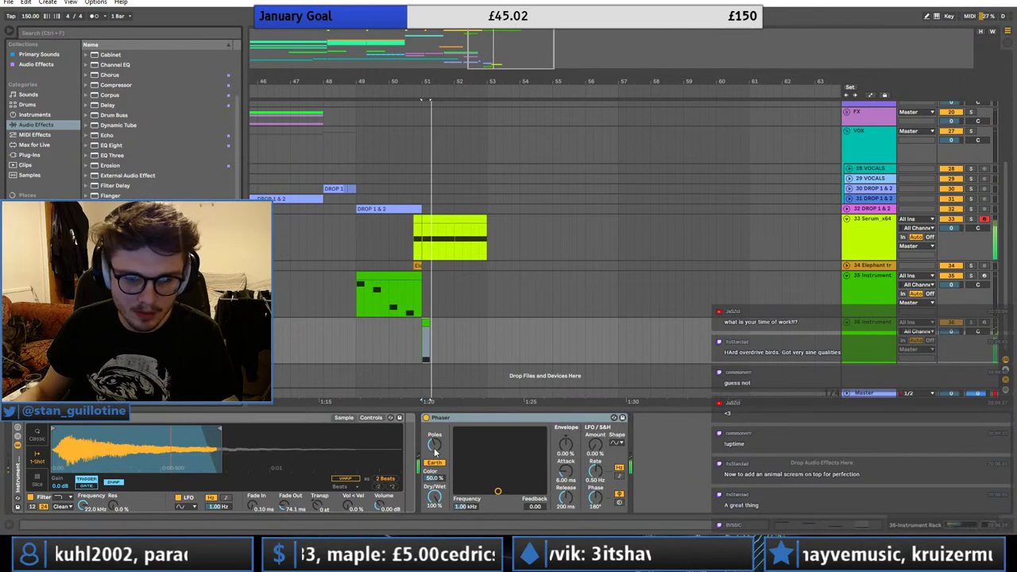
drag(499, 490, 490, 445)
drag(434, 498, 434, 528)
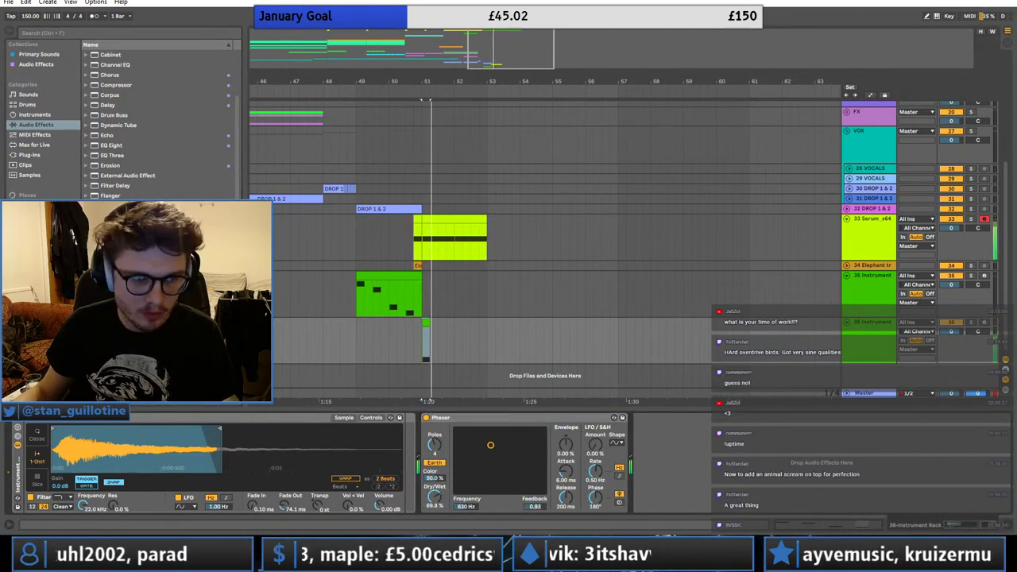
- Add an Auto Filter after the Phaser and show its Frequency automation lane in the arrangement
scroll(137, 174, up, 2)
double_click(109, 77)
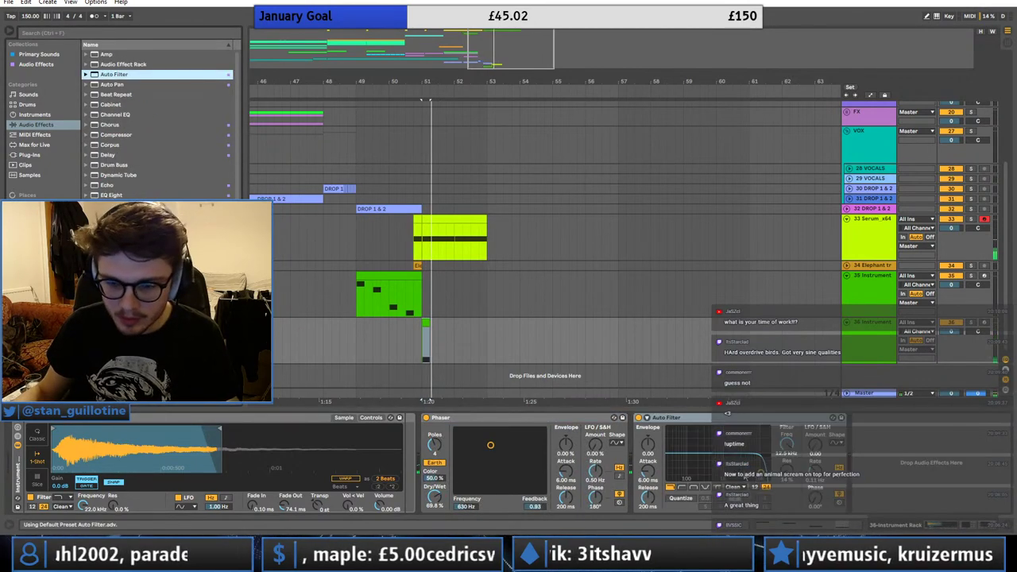
right_click(784, 451)
click(798, 453)
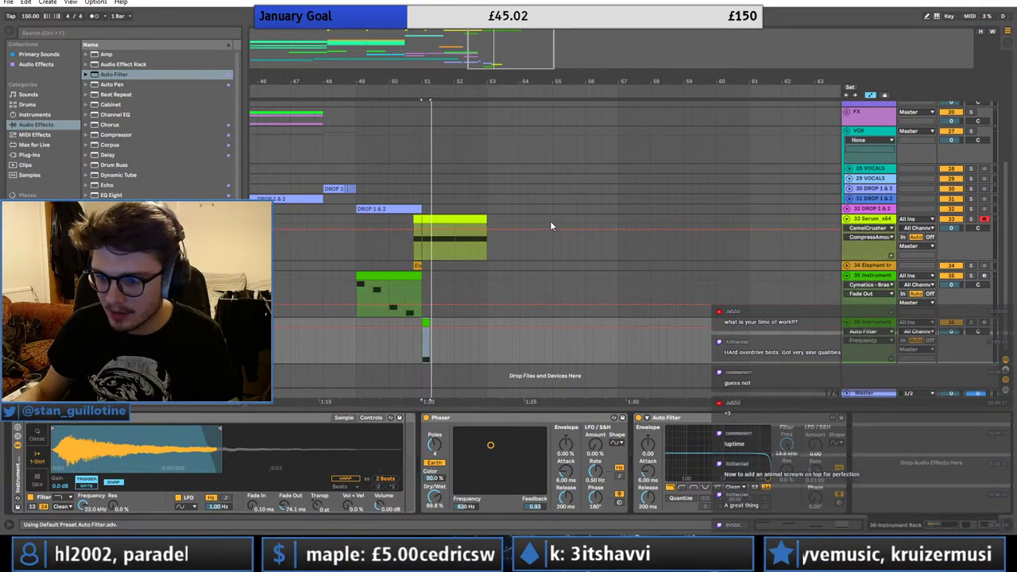
right_click(555, 190)
click(443, 310)
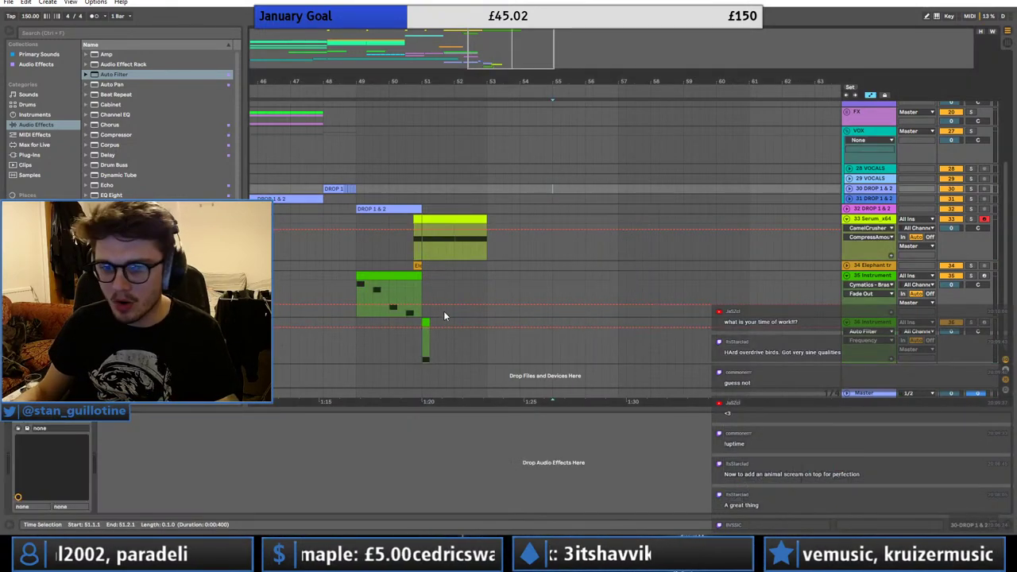
- Draw a curved Auto Filter frequency drop across the brass hit from 51.1.1 to 51.2.1 and play it back
click(424, 320)
scroll(425, 258, up, 6)
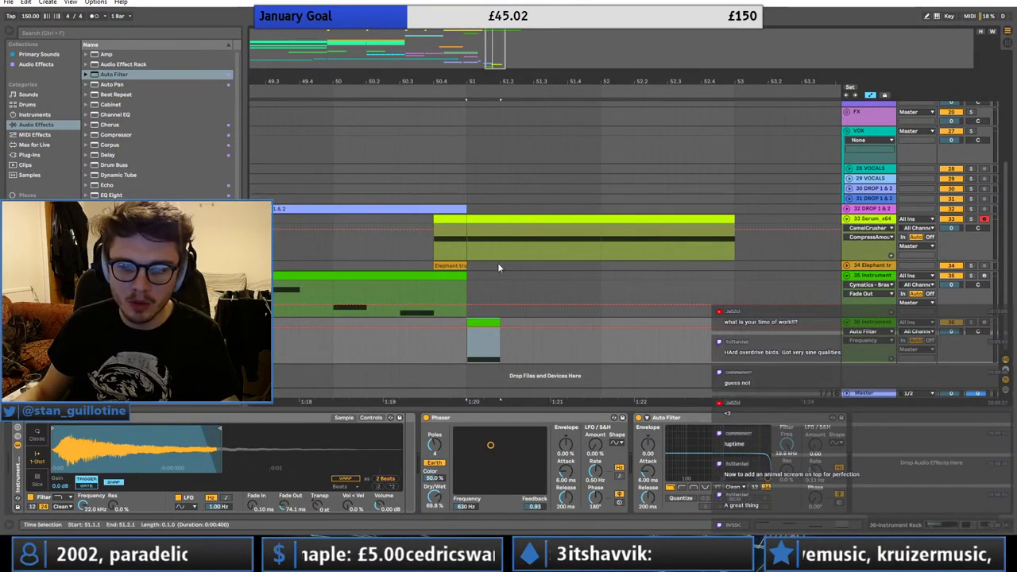
drag(464, 324, 458, 325)
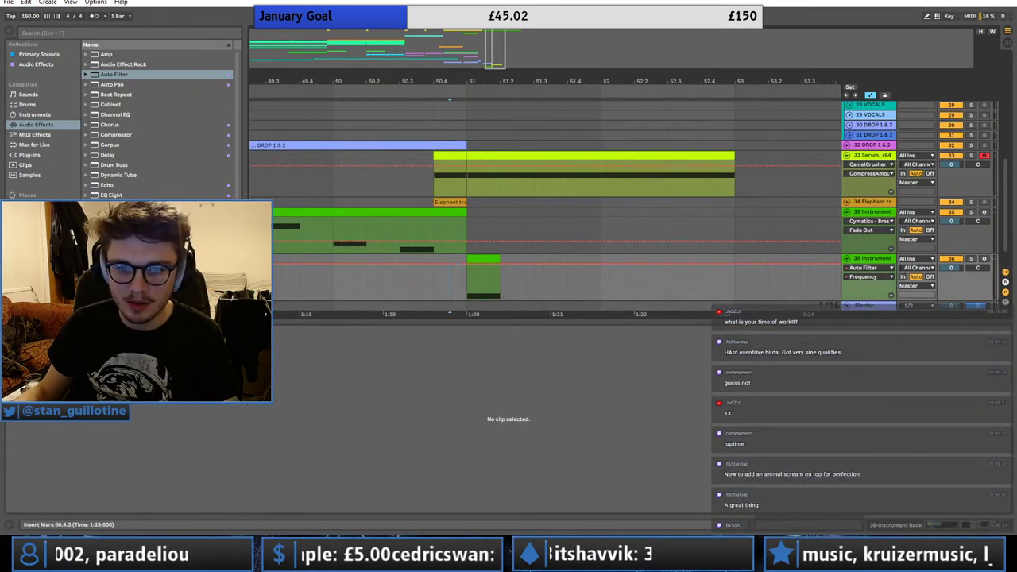
drag(502, 269, 500, 294)
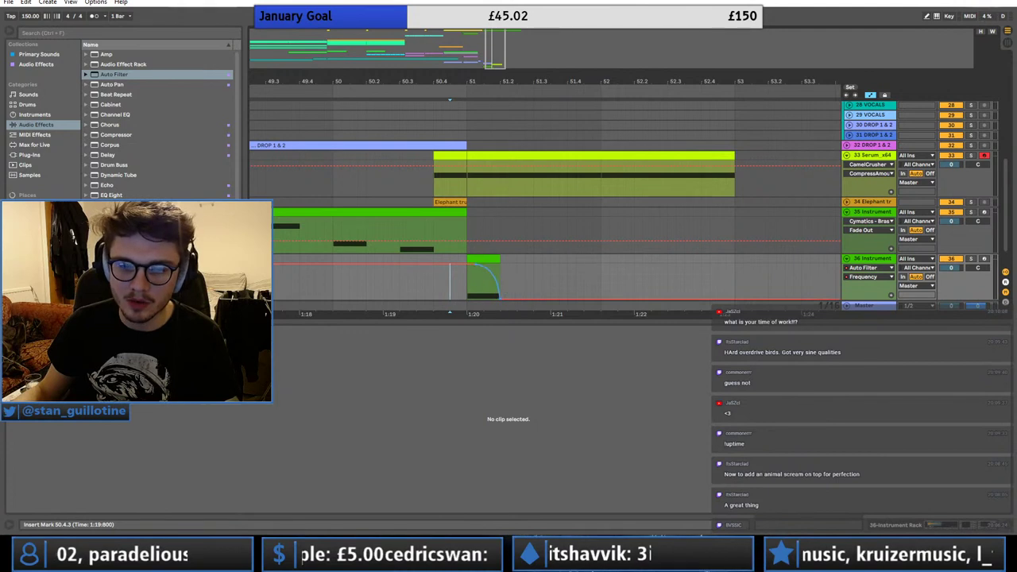
click(483, 293)
key(space)
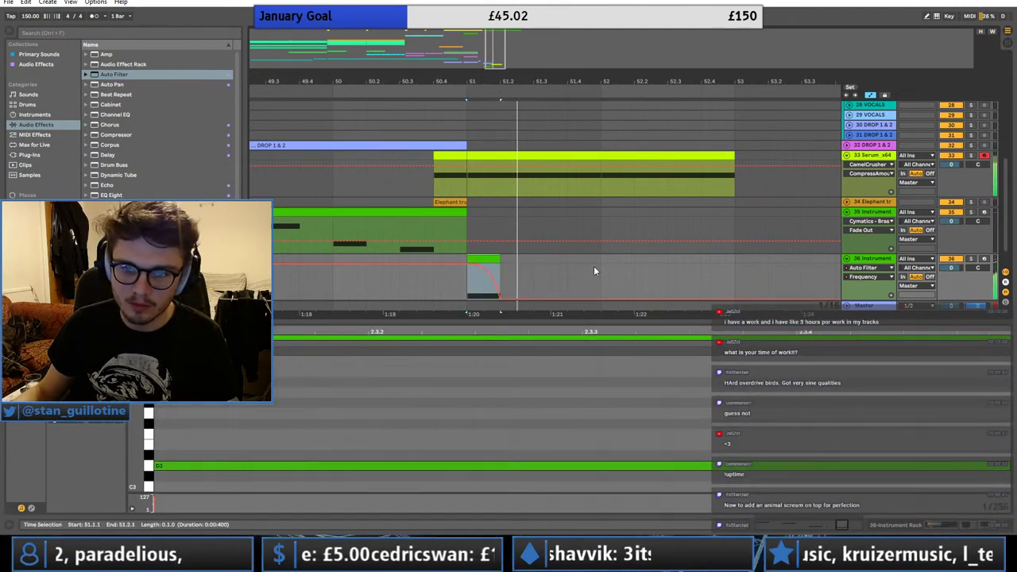
- Paste the filtered brass hit at 52.1.1, then copy its rise-and-fall filter curve back onto the hit at 51.1.1
click(602, 261)
key(ctrl+v)
click(592, 269)
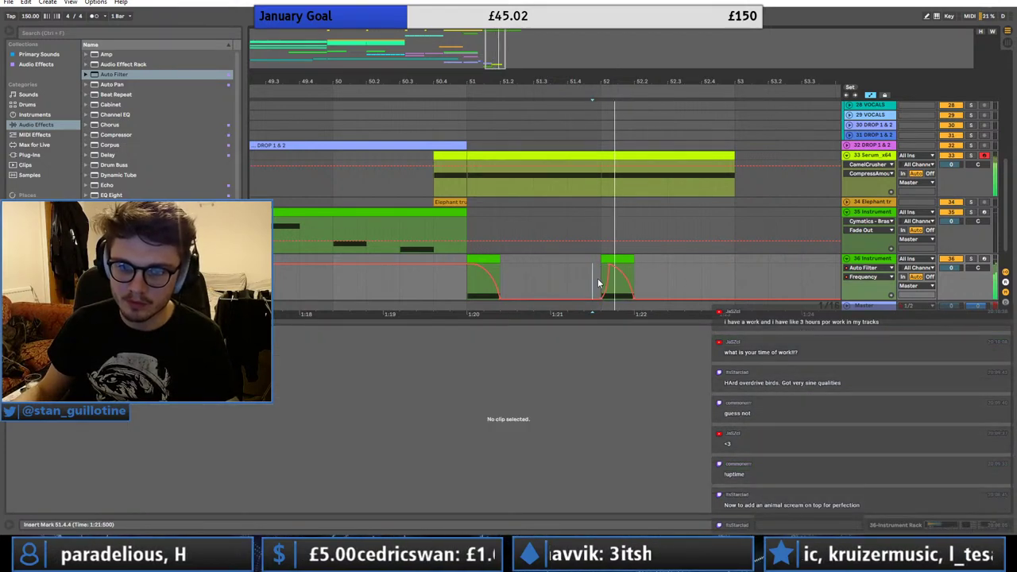
click(604, 260)
click(467, 265)
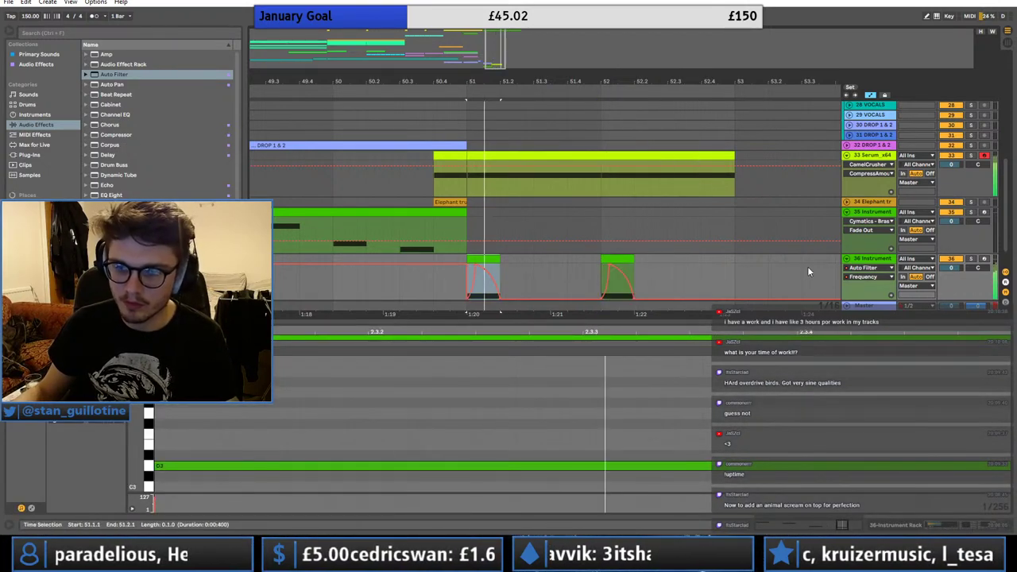
- Move the filter automation peak slightly earlier in the 51.1.1 hit, paste that hit over the one at 52.1.1 and fold the track
click(458, 270)
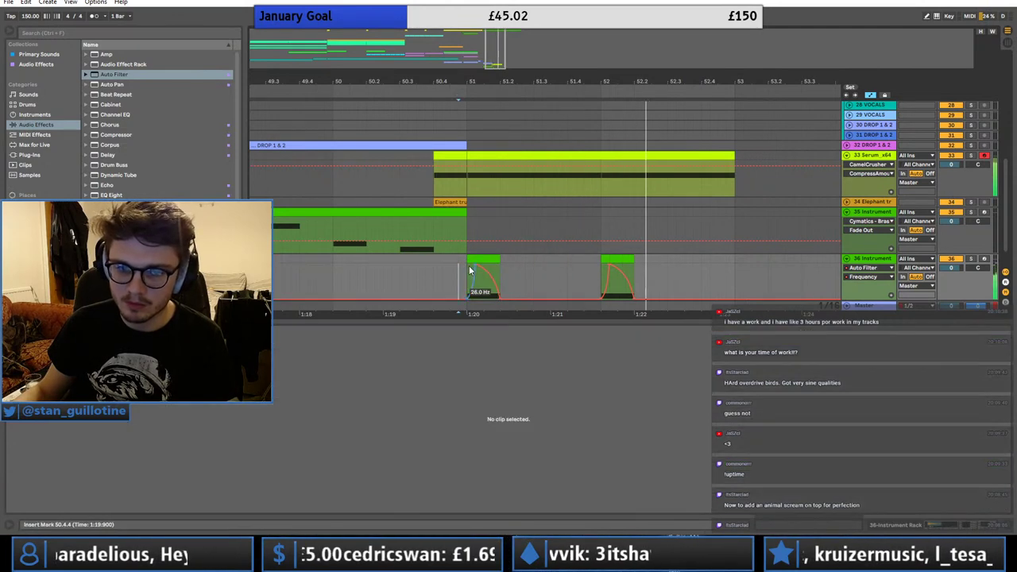
drag(474, 269, 470, 268)
click(470, 259)
key(ctrl+c)
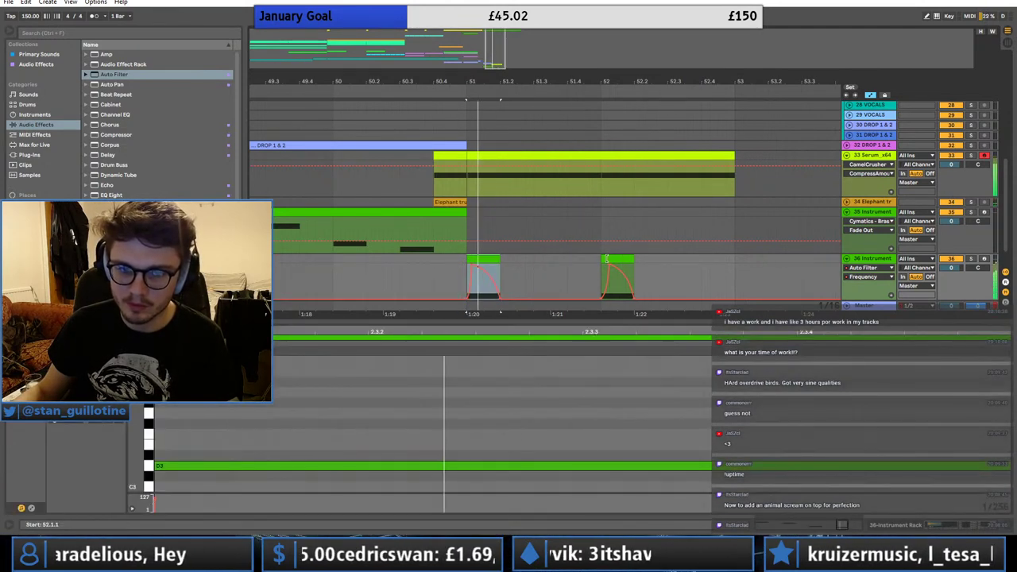
click(612, 260)
key(ctrl+v)
click(846, 258)
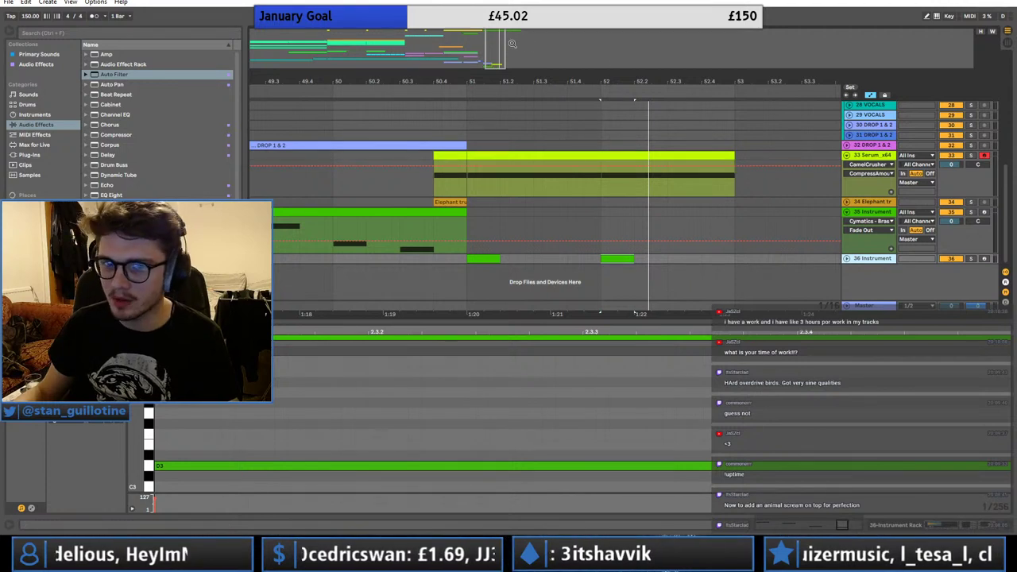
- Listen to the Serum bass from 51.1.1 with its track soloed, then in the full mix
mouse_move(495, 46)
mouse_down()
mouse_move(492, 31)
mouse_move(488, 47)
mouse_up()
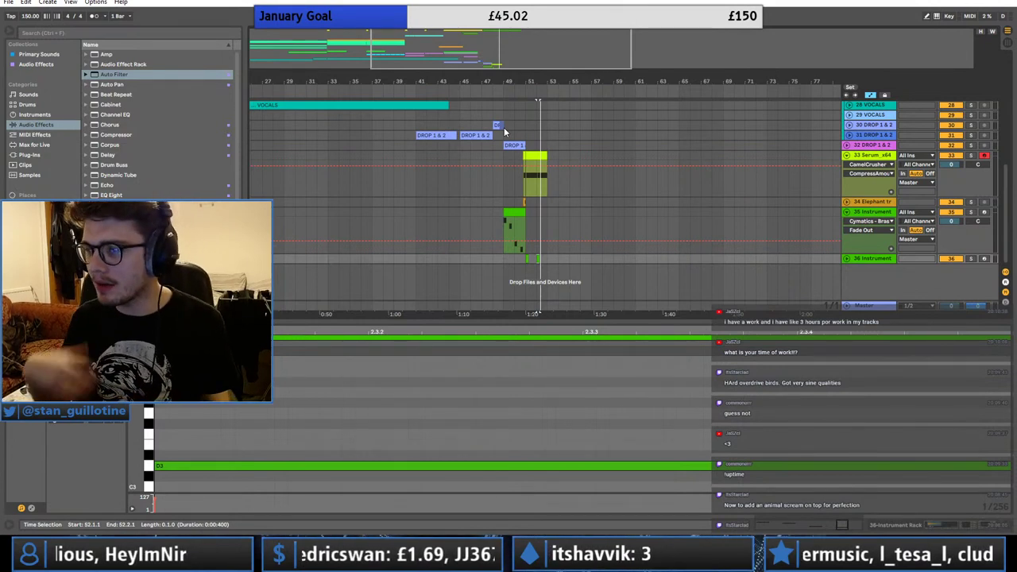
drag(480, 51, 480, 71)
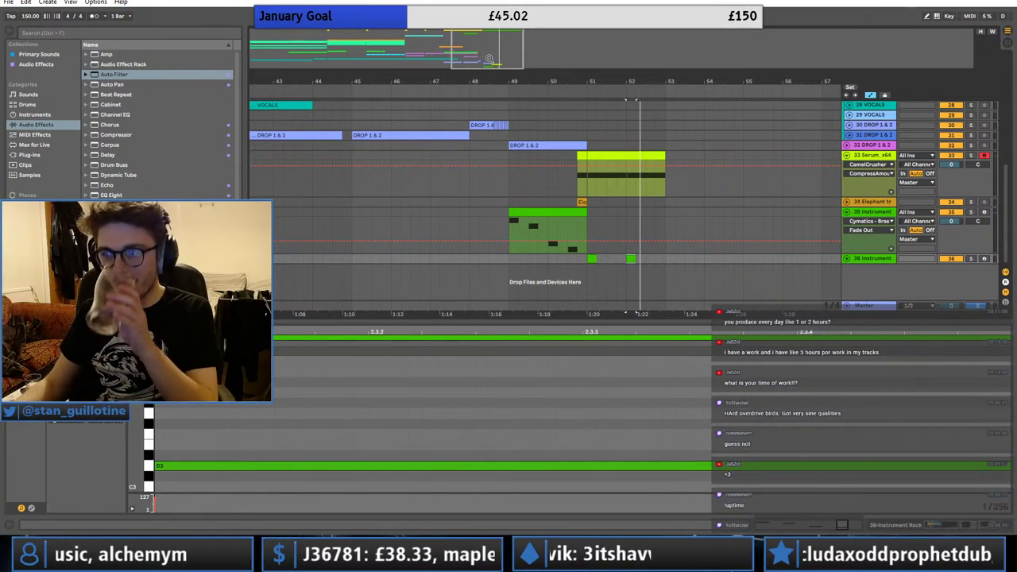
click(588, 181)
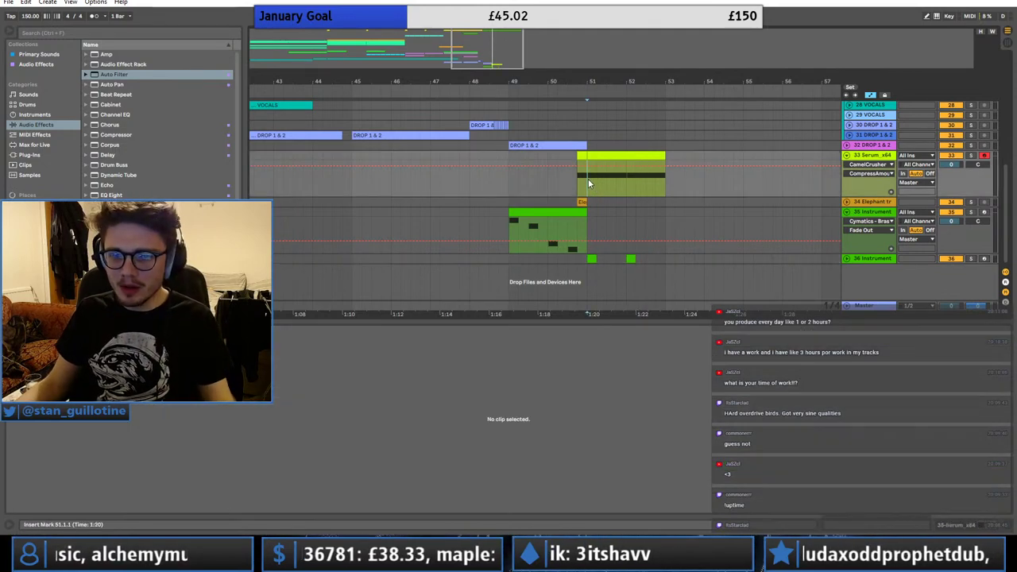
click(870, 189)
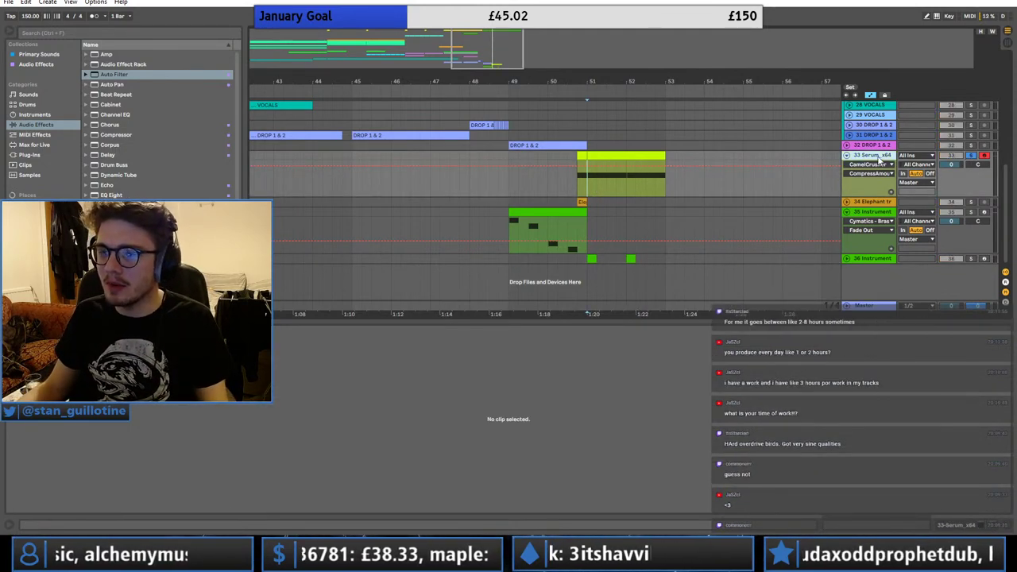
click(873, 246)
click(880, 255)
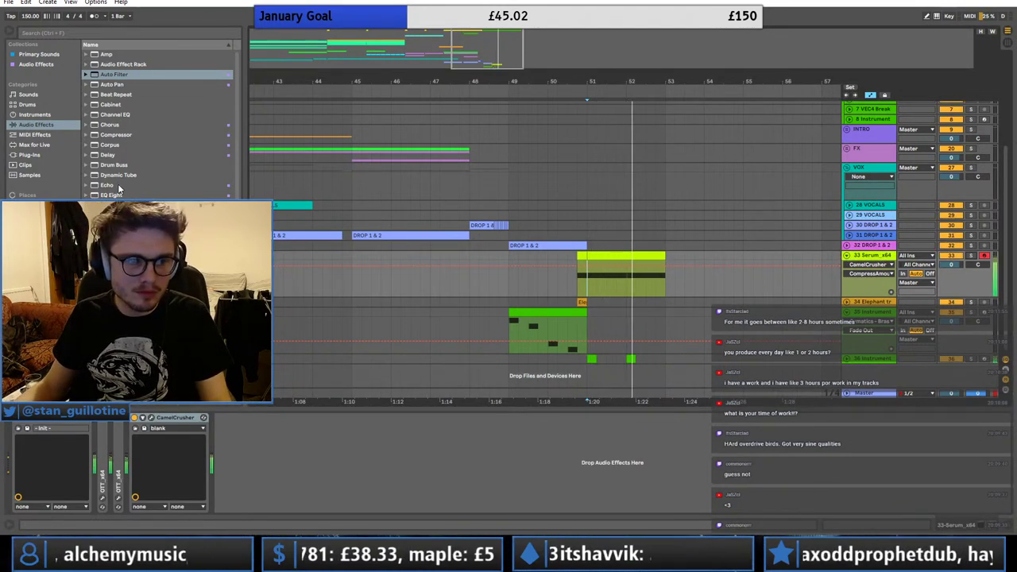
- Insert the Dynamic Tube preset Hot Driven Tape before the OTTs on the Serum bass and set its bias to about 28 %
click(94, 176)
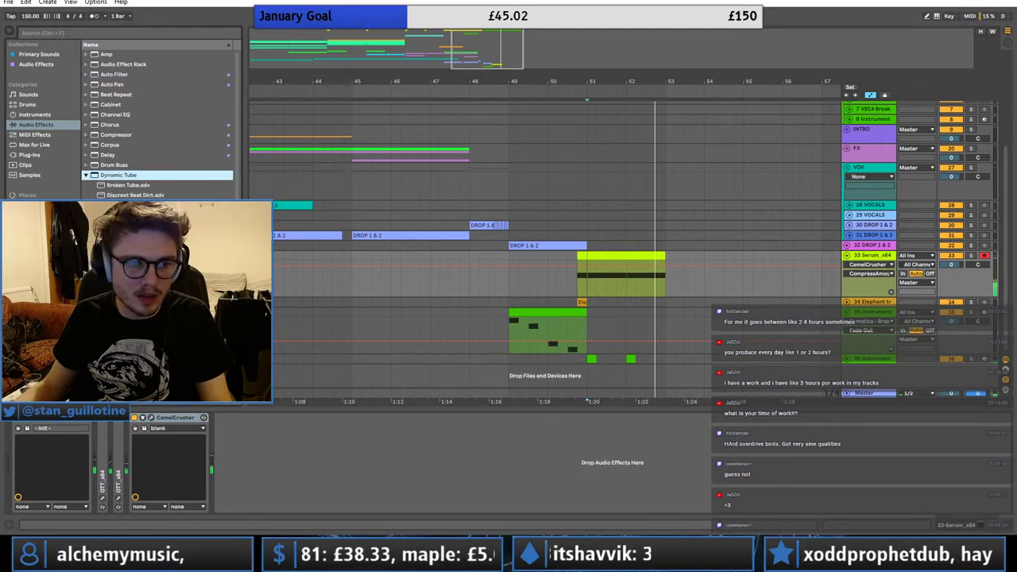
drag(111, 175, 92, 486)
drag(182, 471, 160, 465)
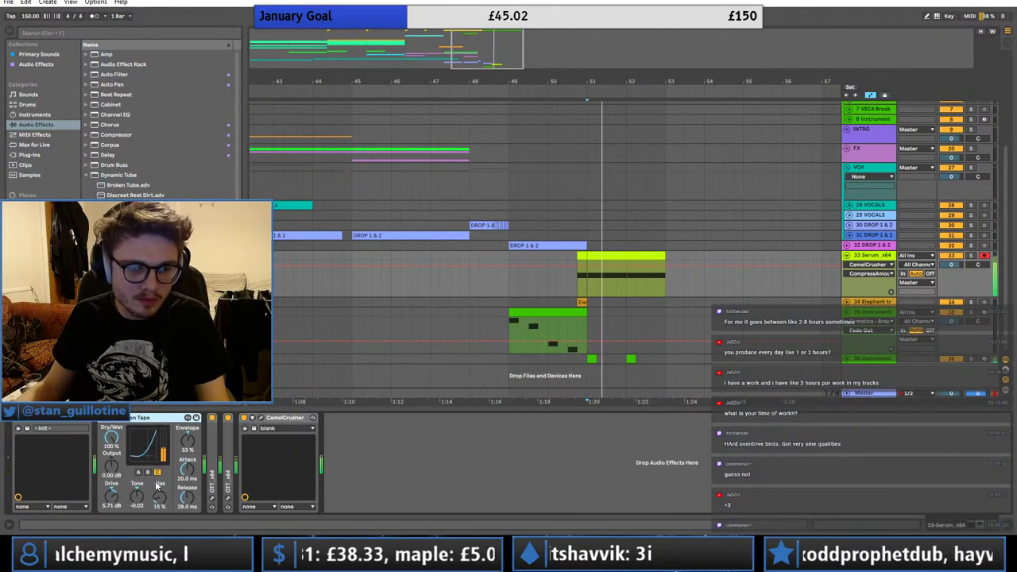
drag(159, 500, 159, 505)
- Insert the kiloHearts Disperser between the tube effect and the OTTs on the Serum bass and raise its Pinch
click(31, 155)
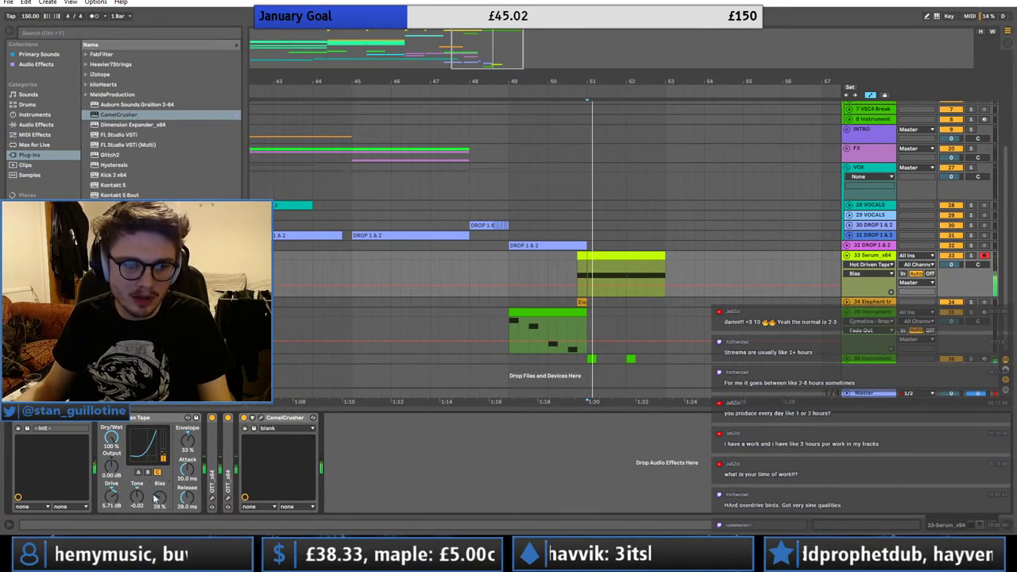
click(86, 84)
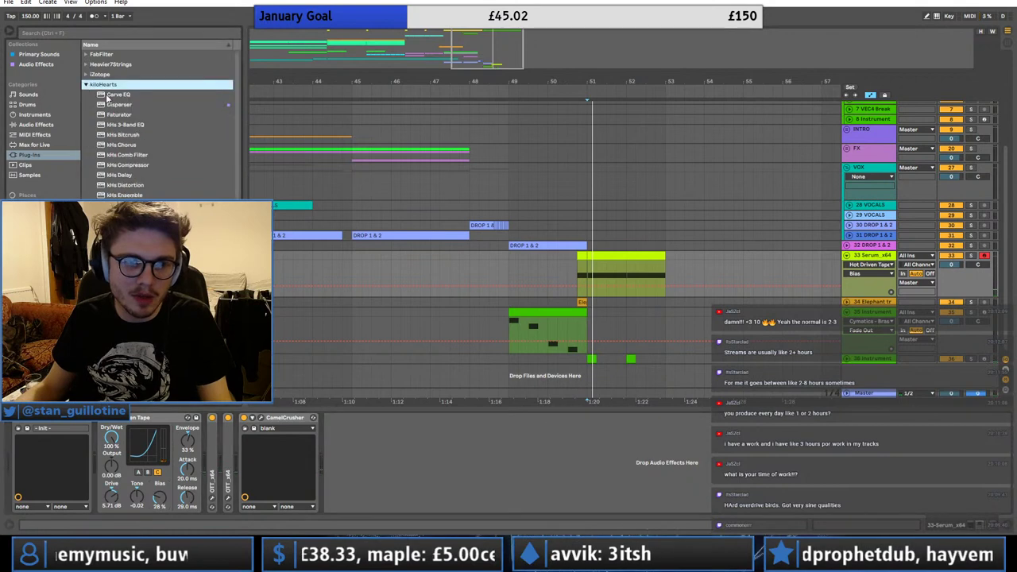
double_click(119, 104)
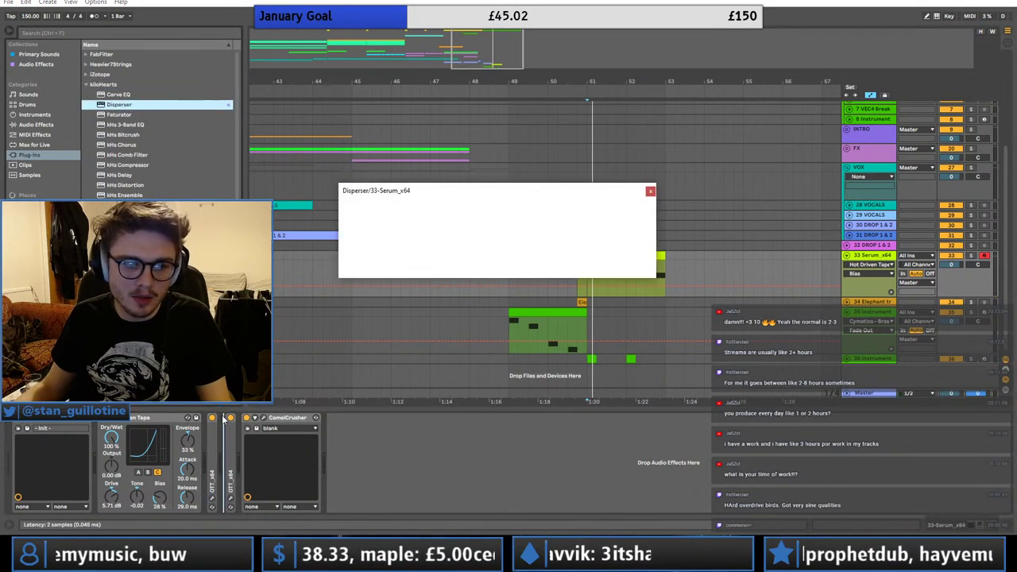
drag(635, 233, 635, 213)
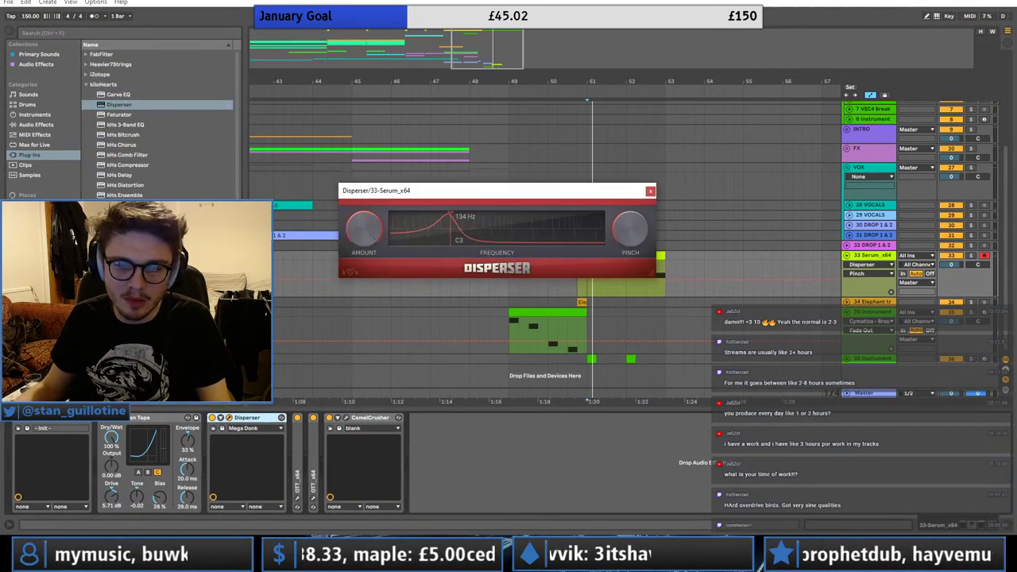
- Raise the Disperser's frequency to about 290 Hz and set OSC B's octave to +1 in the Serum bass
drag(439, 231, 472, 232)
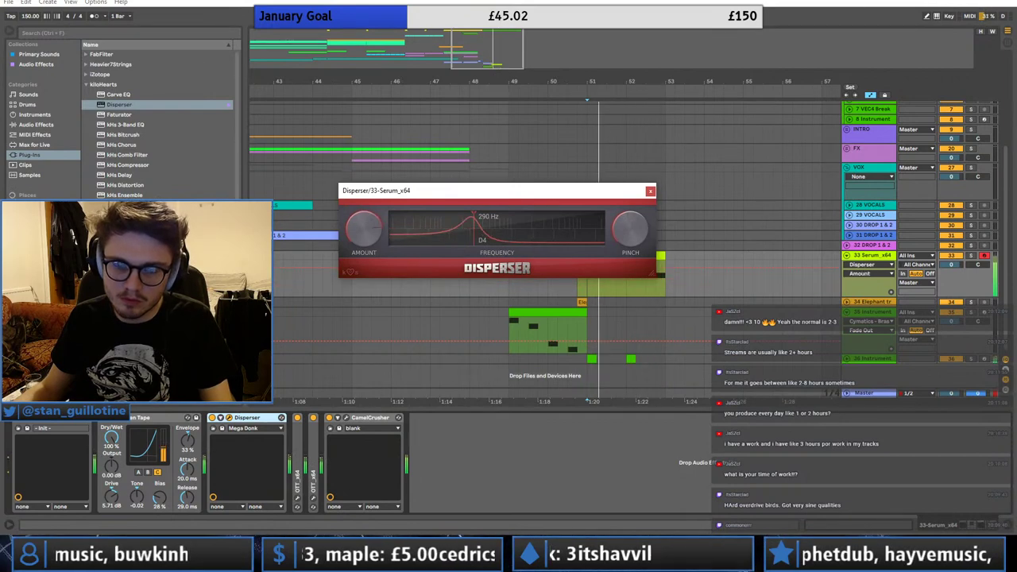
click(650, 191)
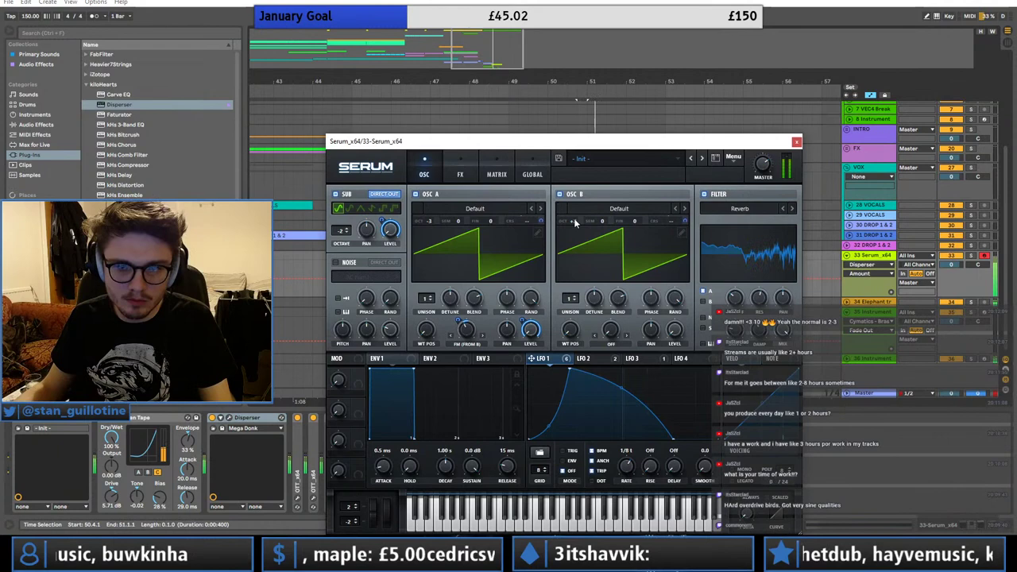
click(575, 223)
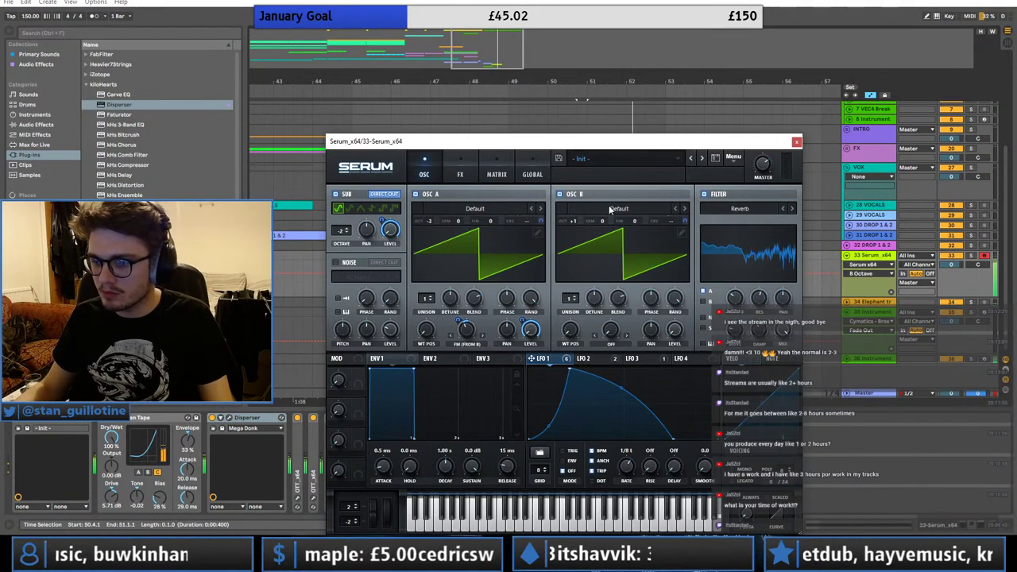
click(796, 142)
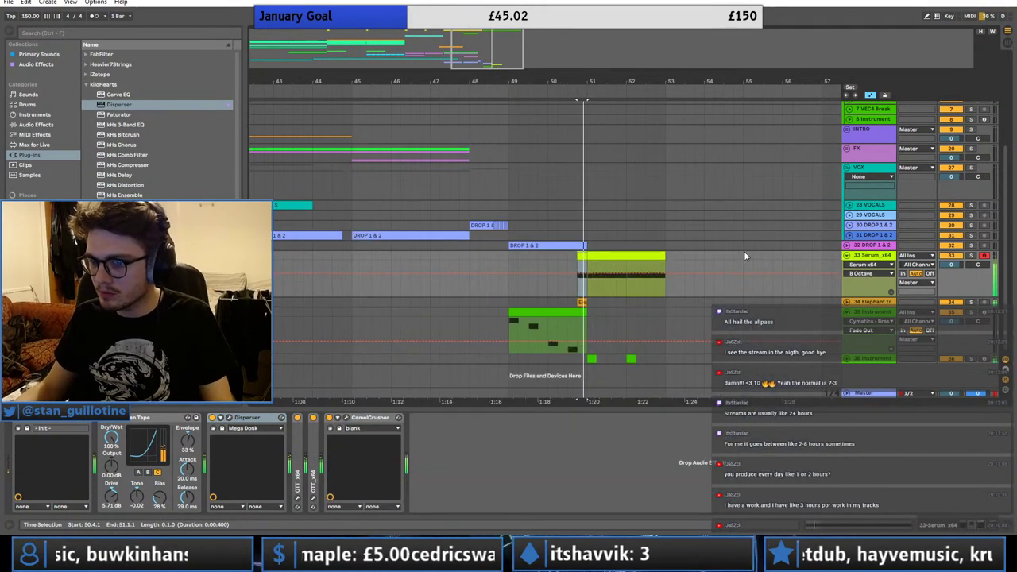
click(872, 262)
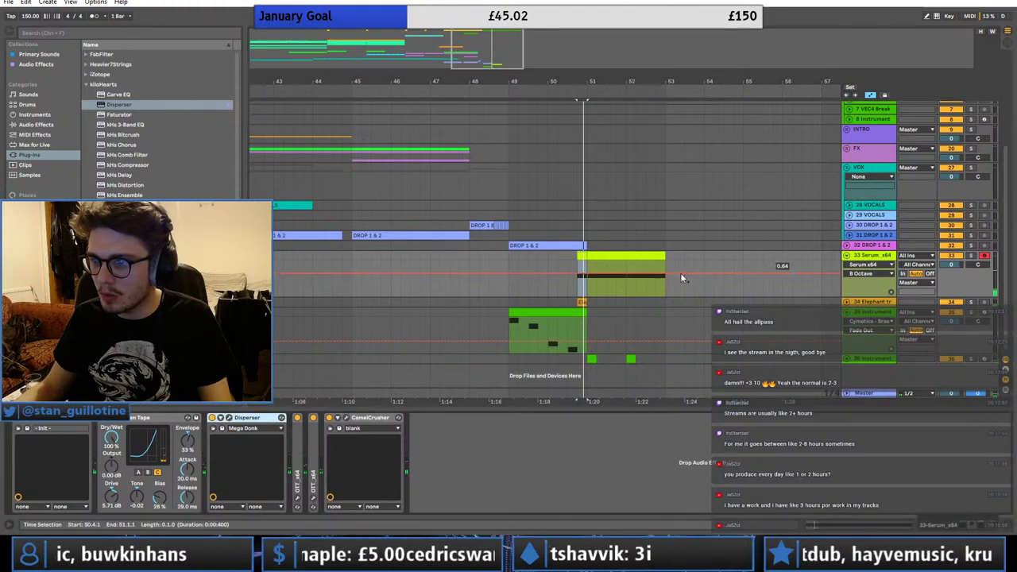
- Move the empty instrument track in the DRUMS group directly below the KICK track
click(309, 258)
key(space)
scroll(531, 262, up, 5)
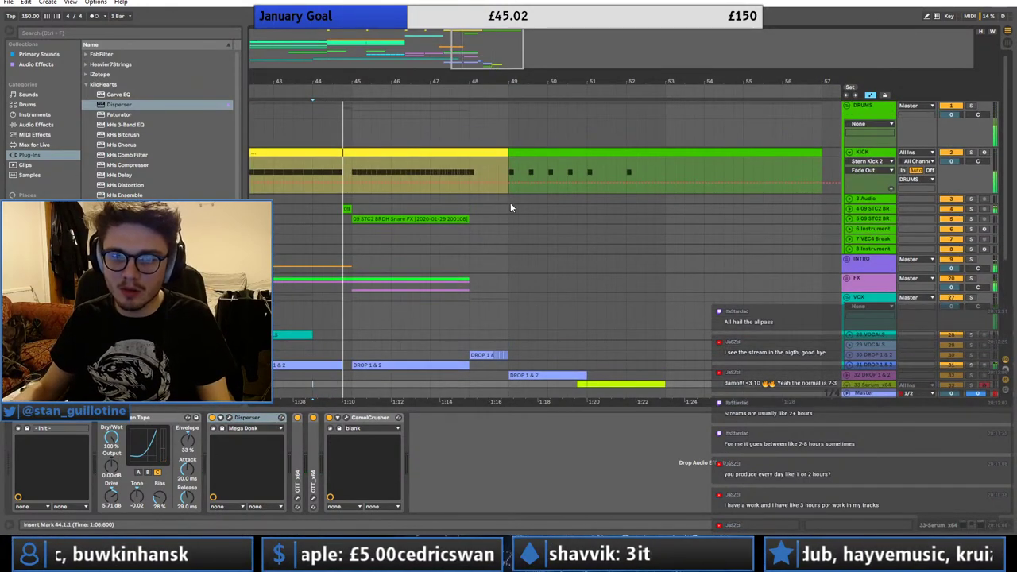
click(584, 200)
scroll(562, 199, down, 4)
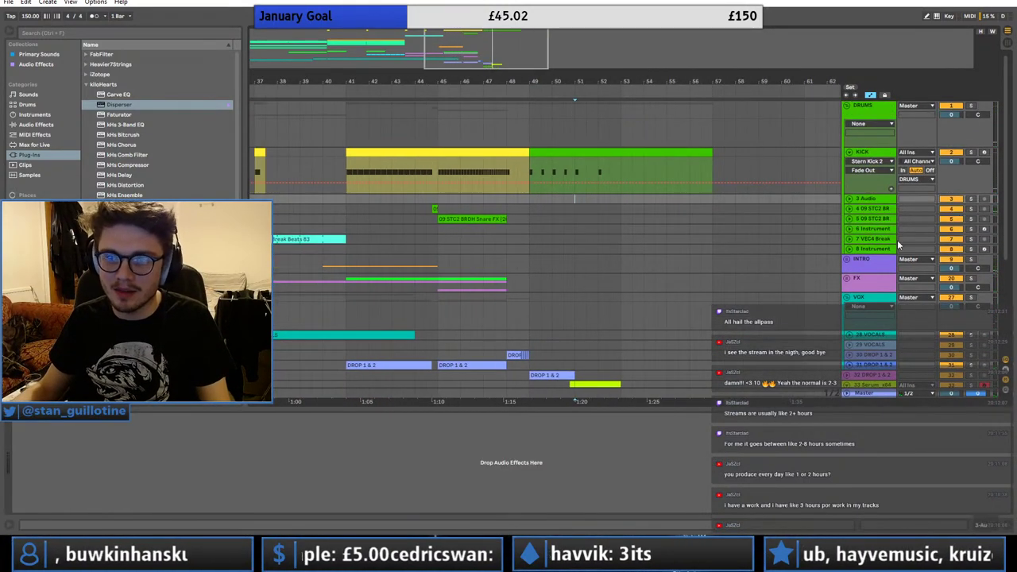
click(885, 231)
drag(885, 232, 880, 197)
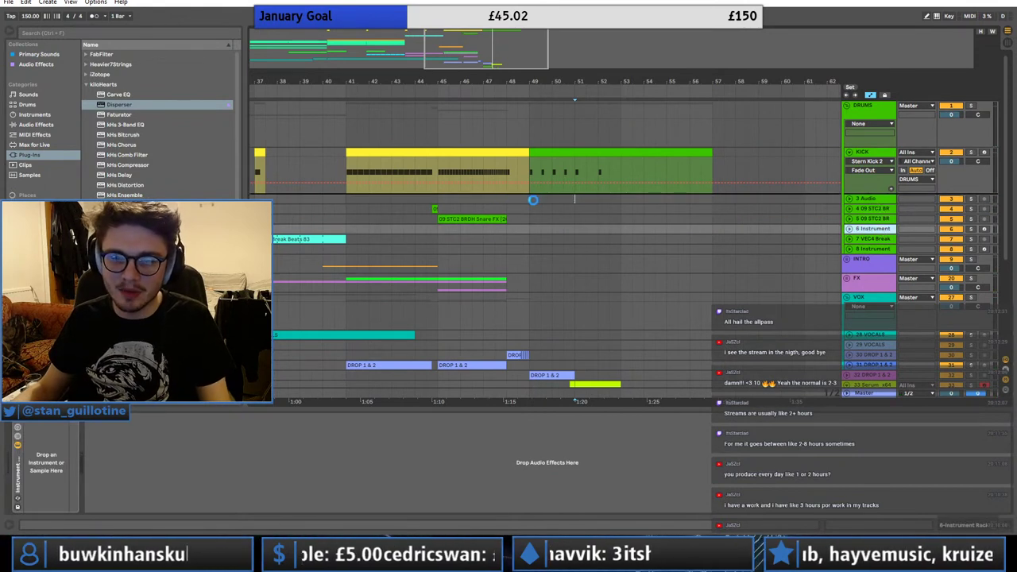
- Create an empty MIDI clip from 51.1.1 to 53.1.1 on the instrument track below KICK
click(534, 200)
drag(531, 199, 575, 199)
click(426, 205)
key(space)
click(618, 199)
right_click(575, 199)
click(611, 285)
- Load the Bell Rimshot sample from the Decap - Drums That Knock Vol 6 folder onto the new instrument track
double_click(887, 199)
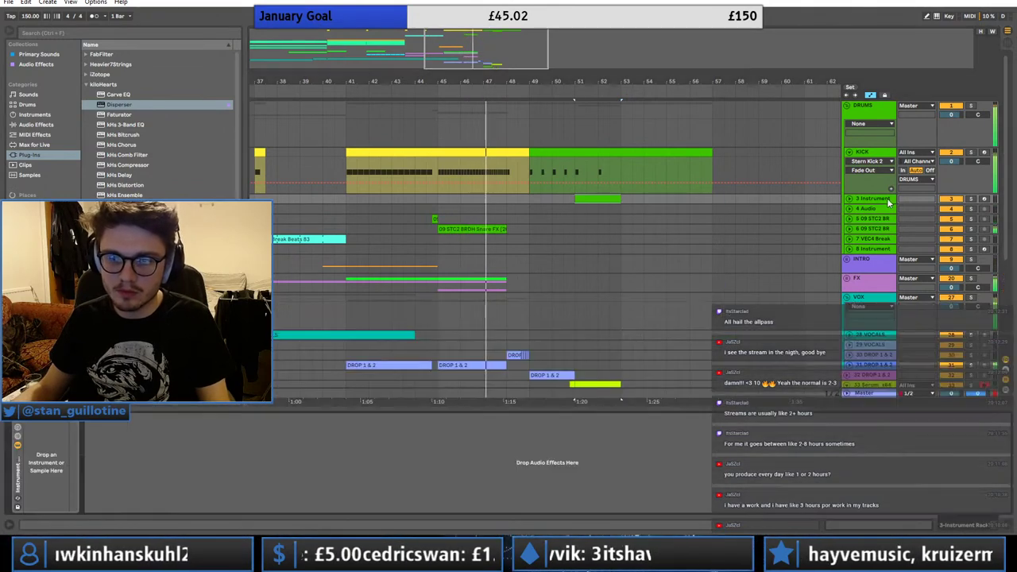
click(39, 64)
click(44, 57)
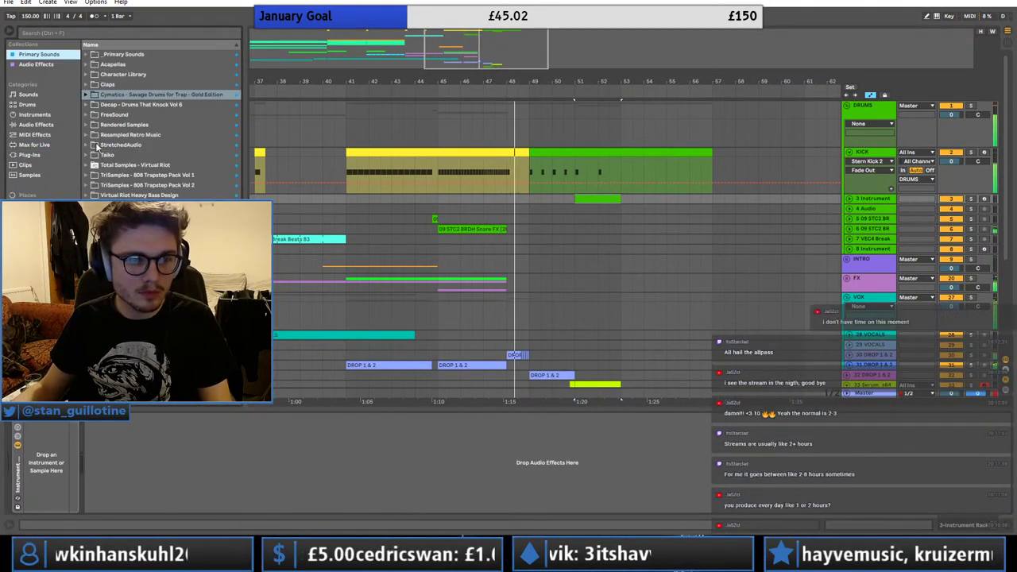
click(86, 104)
click(93, 155)
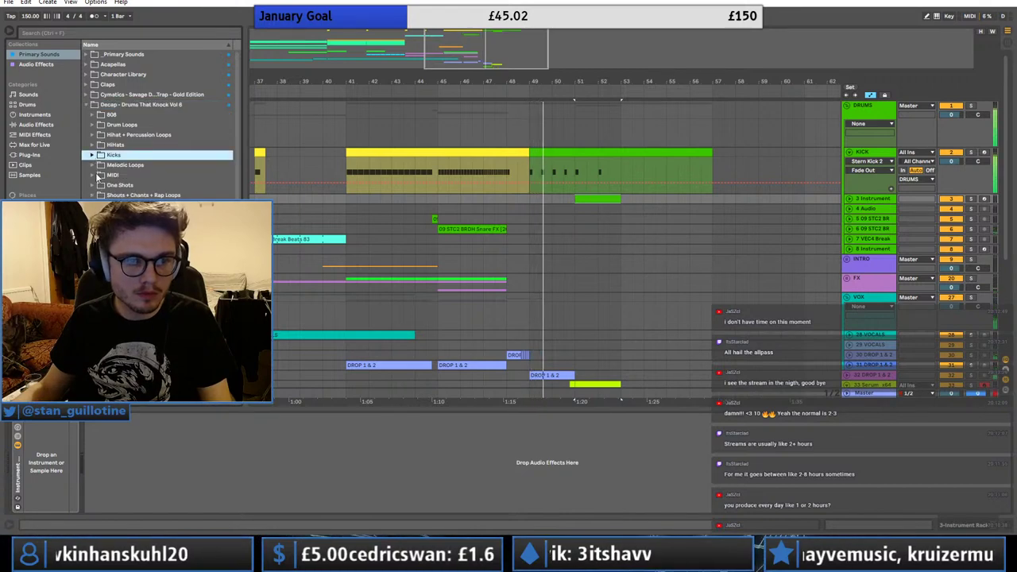
drag(127, 317, 50, 467)
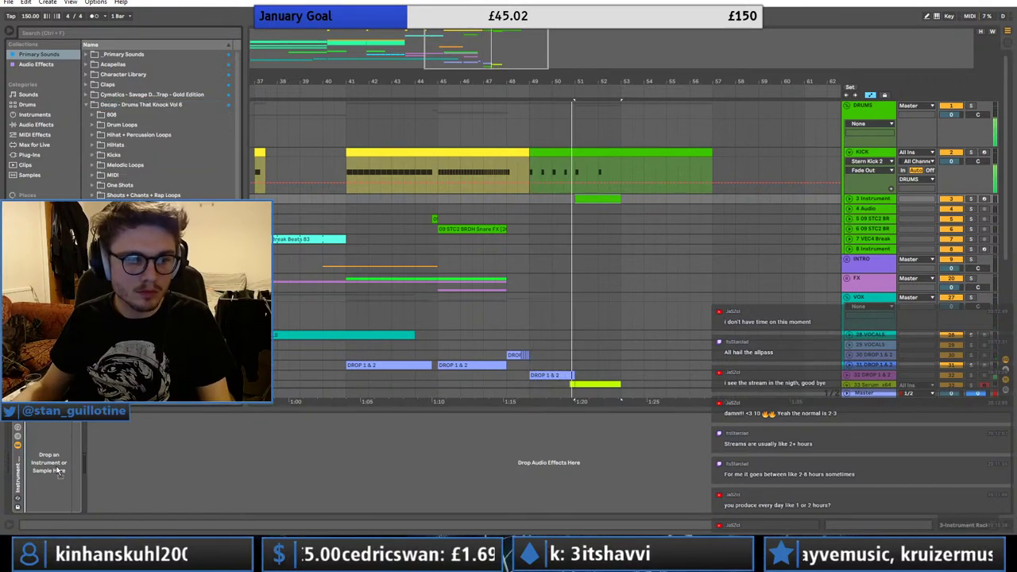
- Place one-beat C3 notes on beat three of both bars in the rimshot clip at 51.1.1
click(514, 199)
key(space)
key(space)
double_click(596, 199)
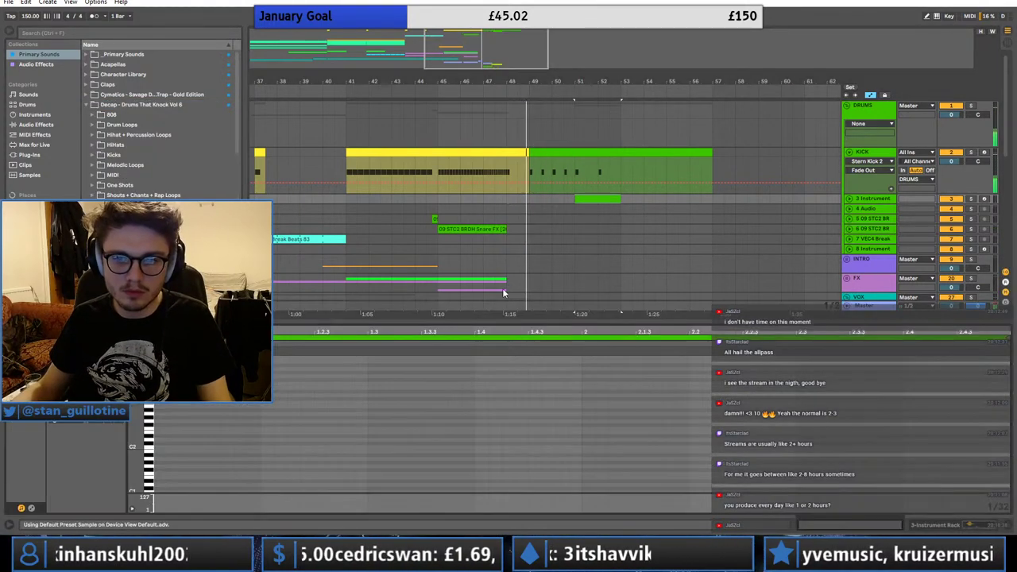
click(849, 198)
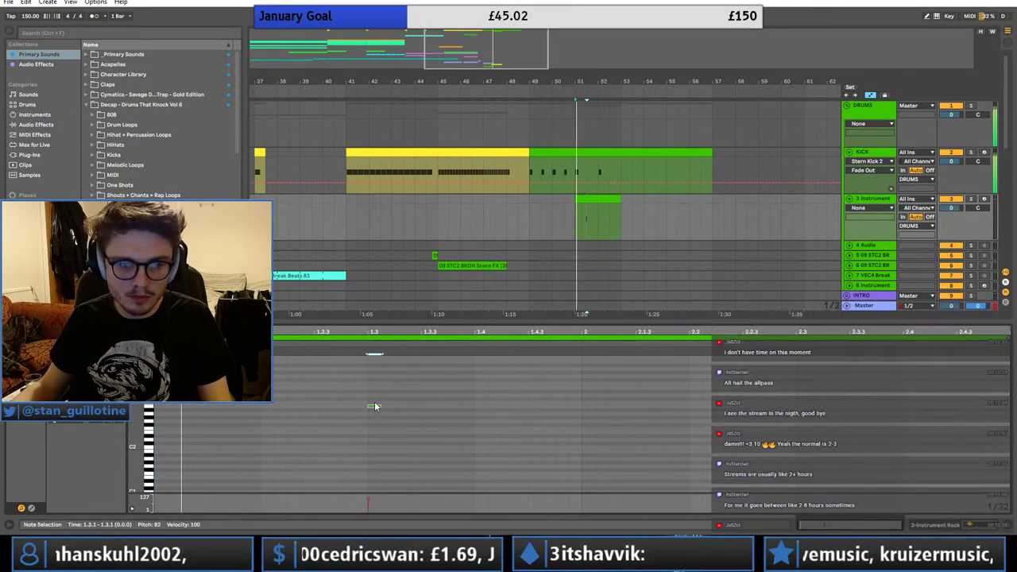
double_click(375, 403)
drag(388, 403, 474, 403)
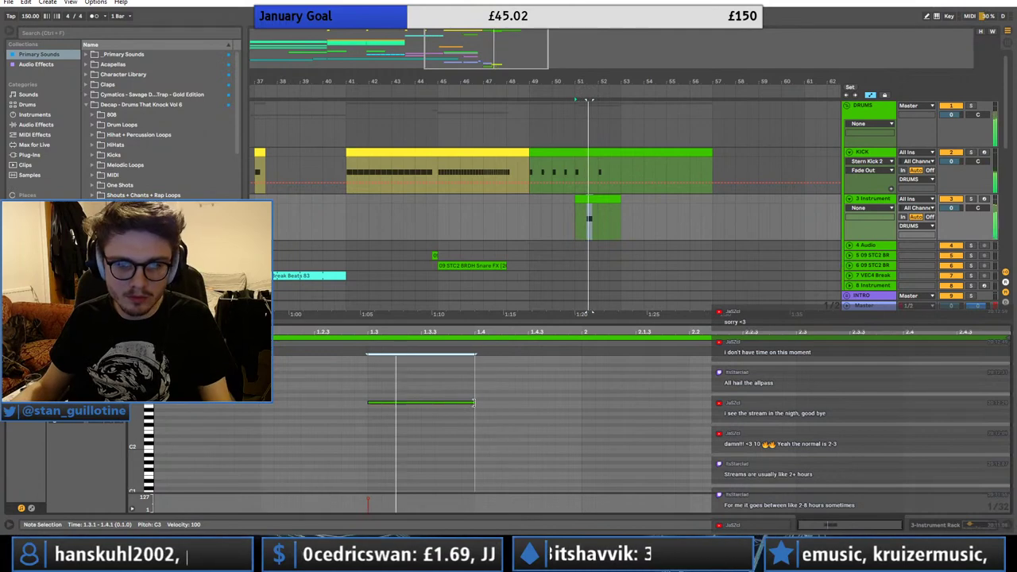
click(594, 197)
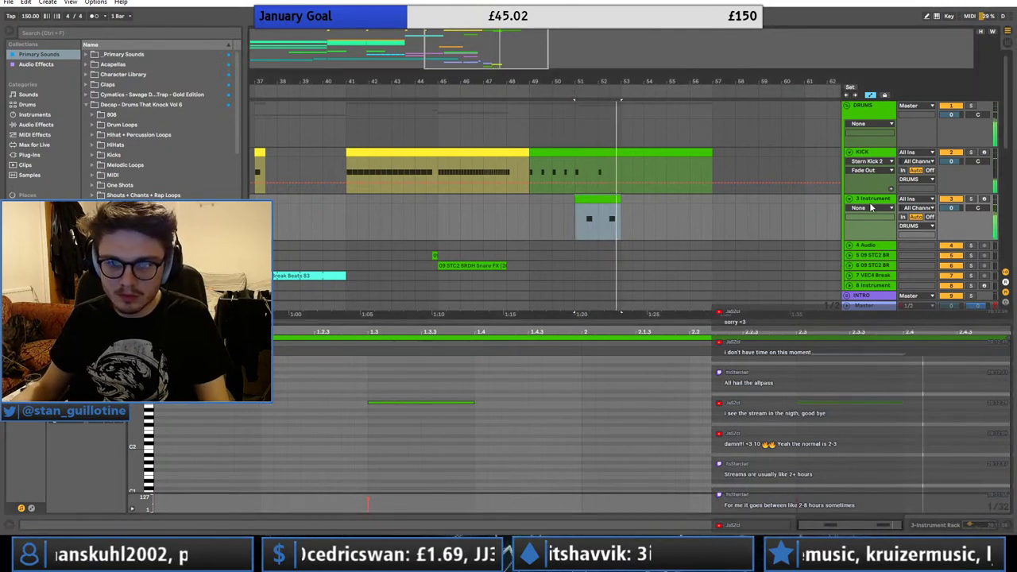
- Set the Bell Rimshot sampler's volume to 0 dB, switch it to 1-Shot mode and play from 48.1.1
key(shift+Tab)
drag(129, 433, 129, 445)
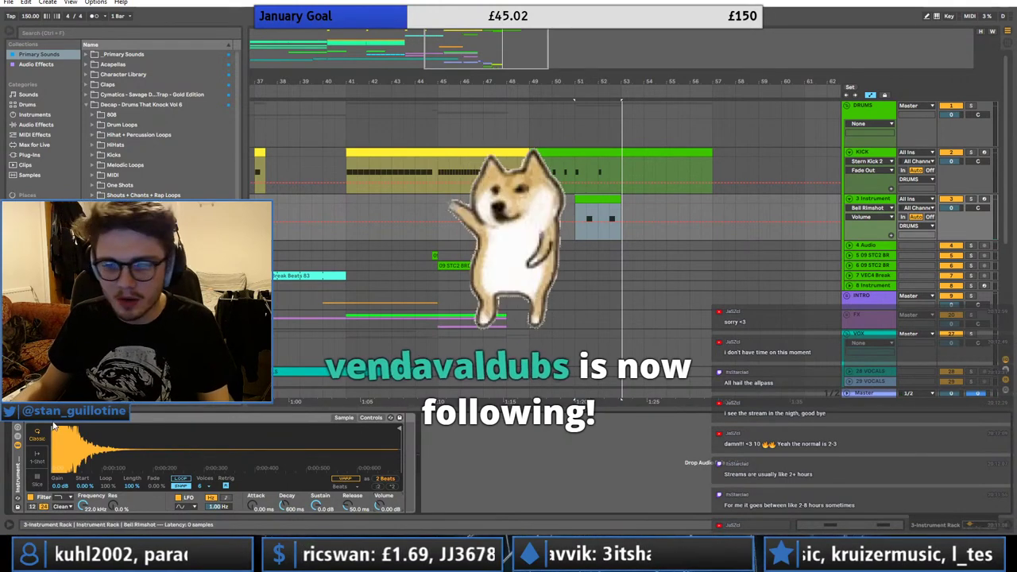
click(42, 458)
key(space)
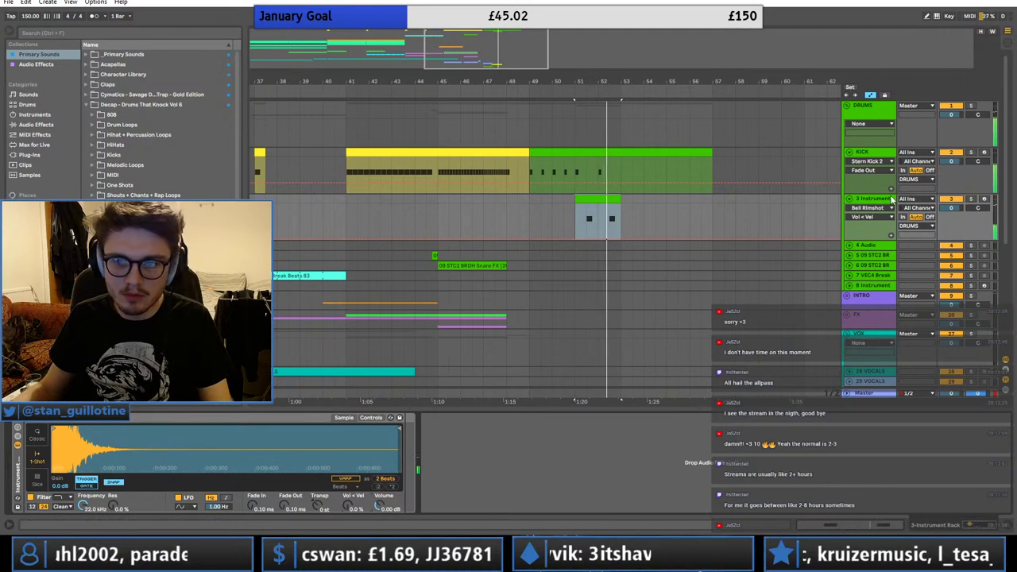
key(space)
click(508, 212)
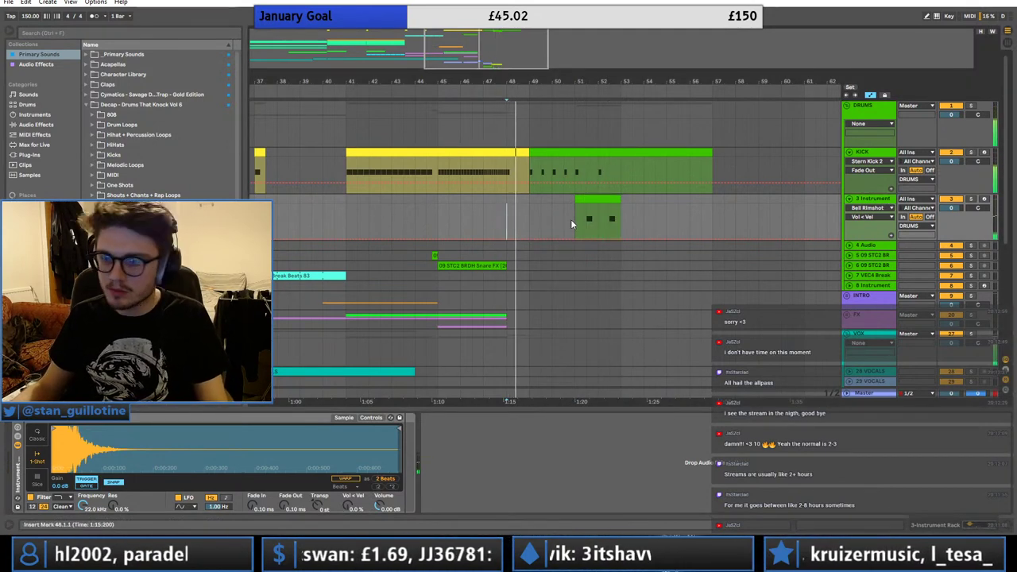
- Split the KICK clip at 53.1.1 and delete the part after it
click(571, 219)
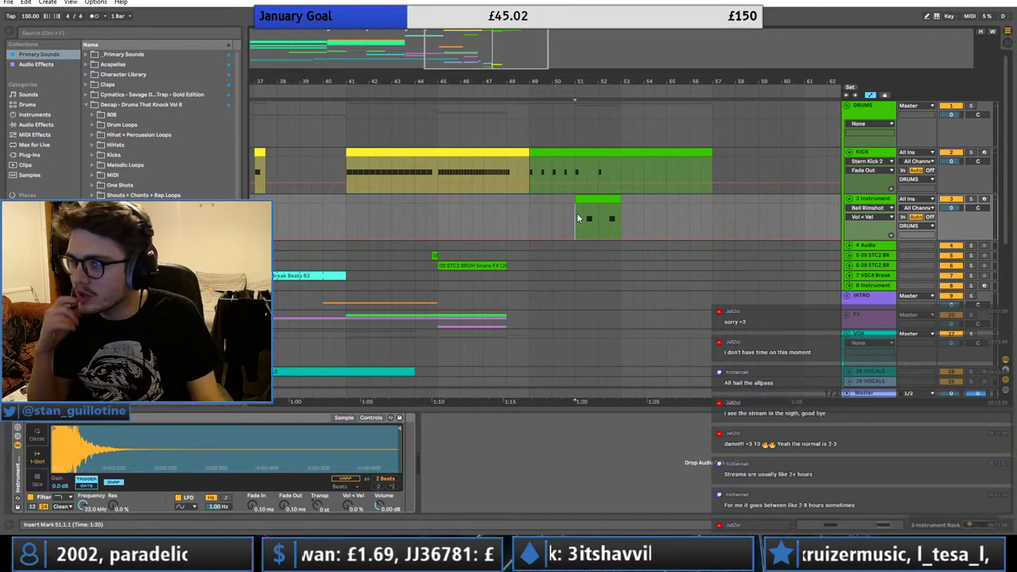
drag(576, 216, 623, 159)
click(628, 154)
click(628, 158)
key(ctrl+e)
click(634, 152)
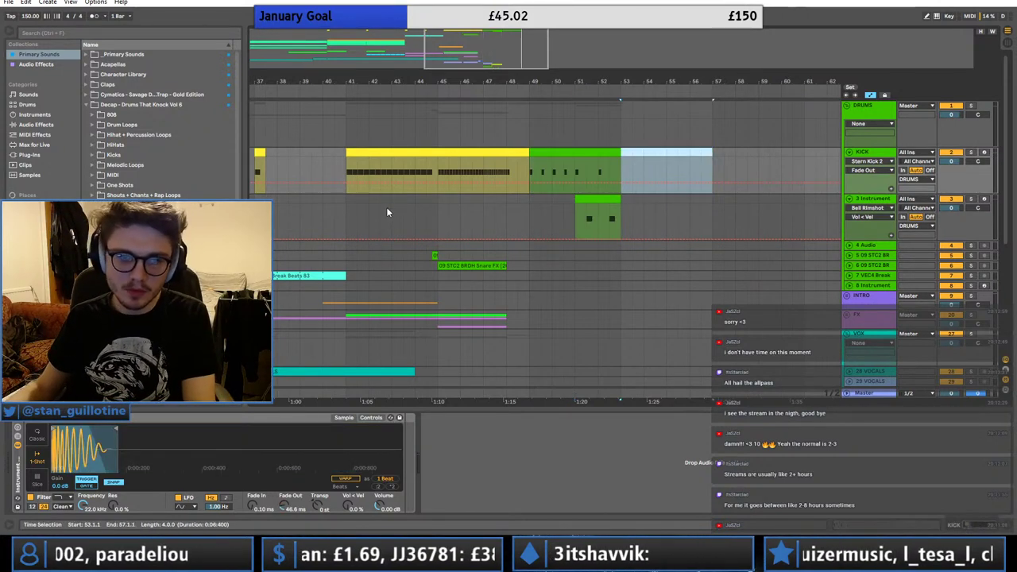
key(Delete)
- Listen to the build-up and the transition into the drop from about 47.1.1
click(387, 206)
key(space)
click(435, 203)
key(space)
key(space)
click(480, 200)
key(space)
key(space)
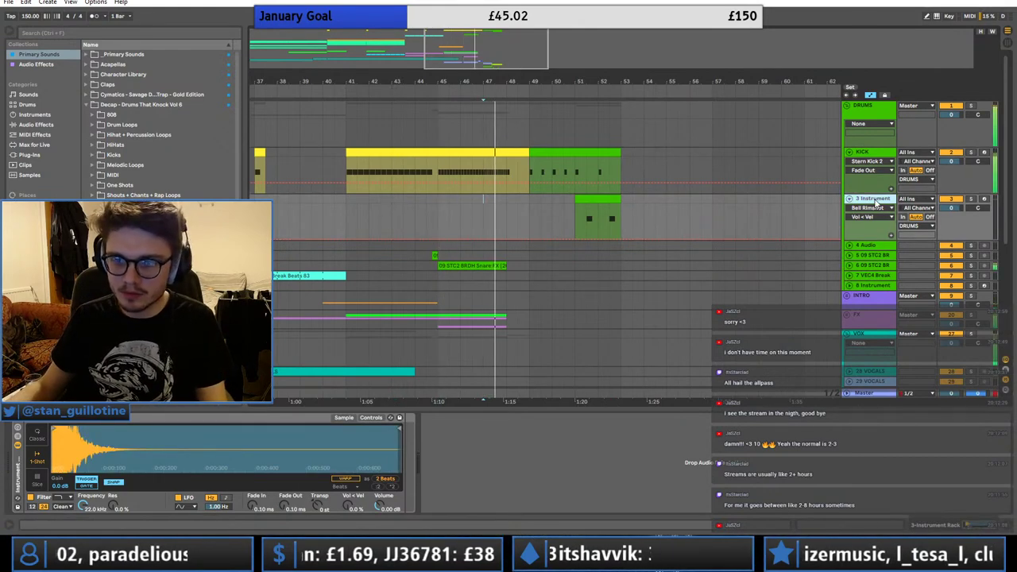
- Fold the KICK, rimshot and Serum bass tracks, and unfold track 32 DROP 1 & 2 and the FX group
click(848, 152)
click(849, 162)
click(862, 173)
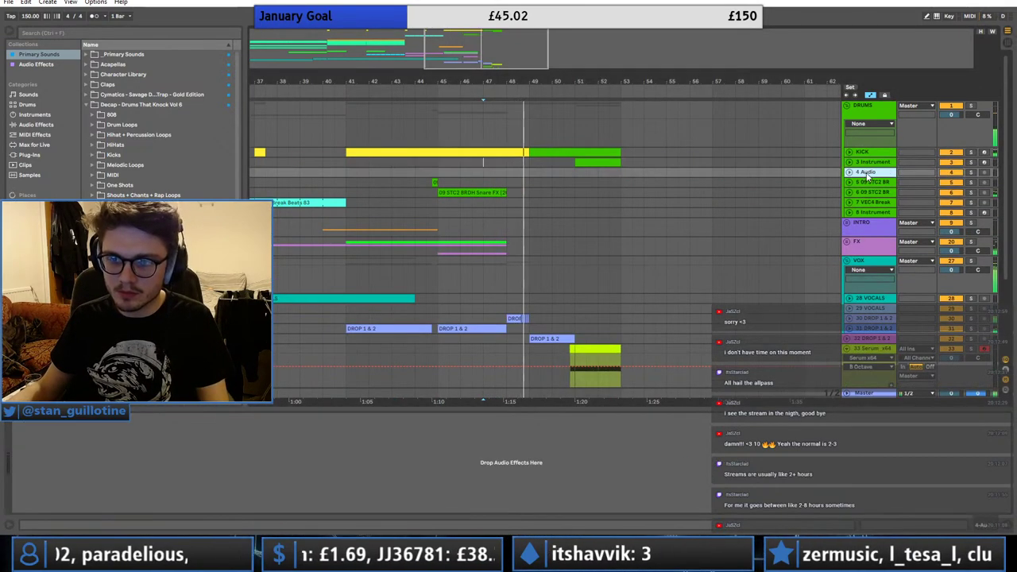
click(868, 261)
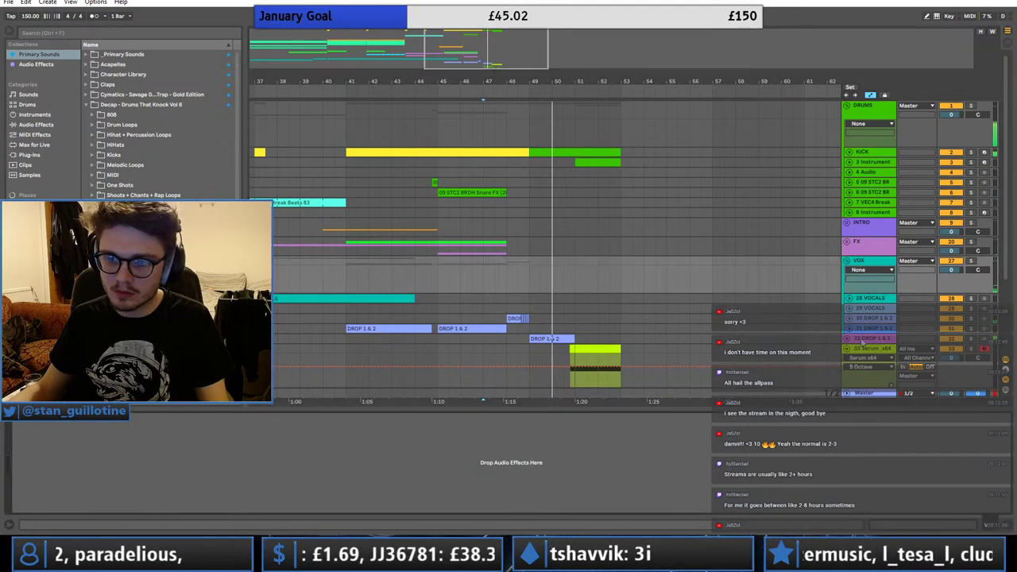
click(870, 349)
click(848, 348)
click(848, 339)
scroll(642, 337, down, 1)
scroll(642, 337, down, 1)
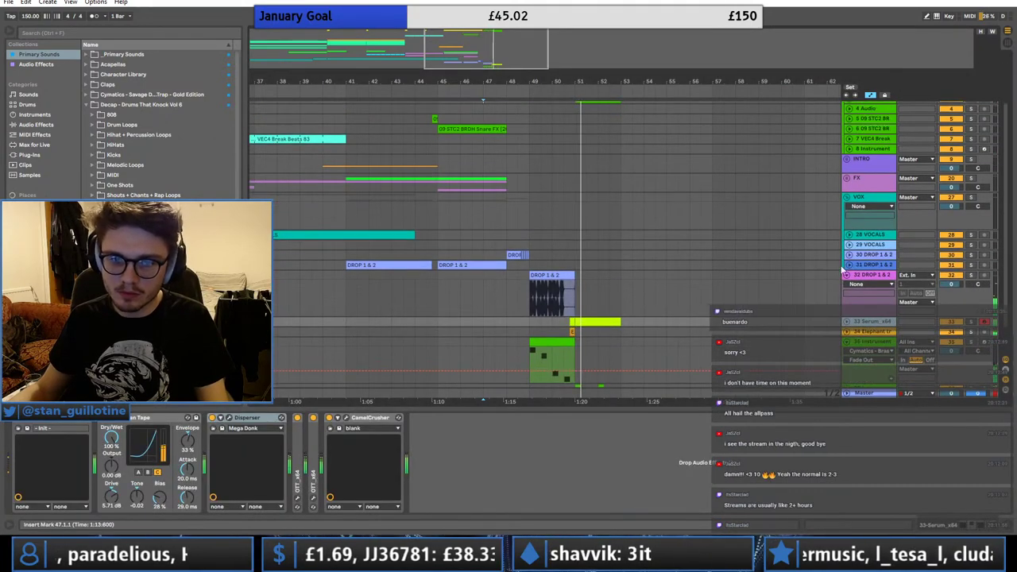
click(848, 179)
scroll(624, 236, down, 4)
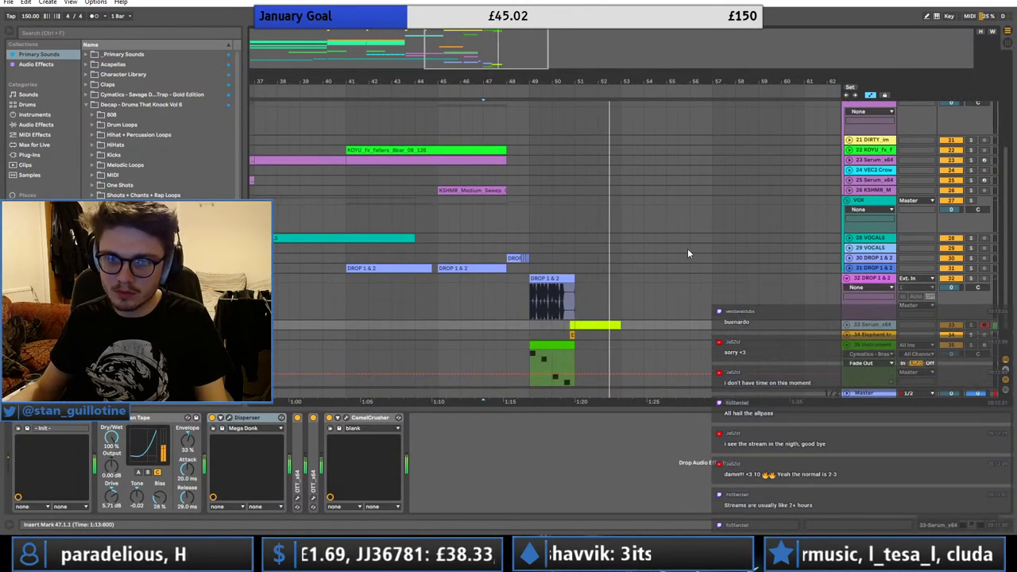
- Extend the DROP 1 & 2 clip on track 32 to 60.1.1 and split it at 51.1.1 and 53.1.1
click(538, 211)
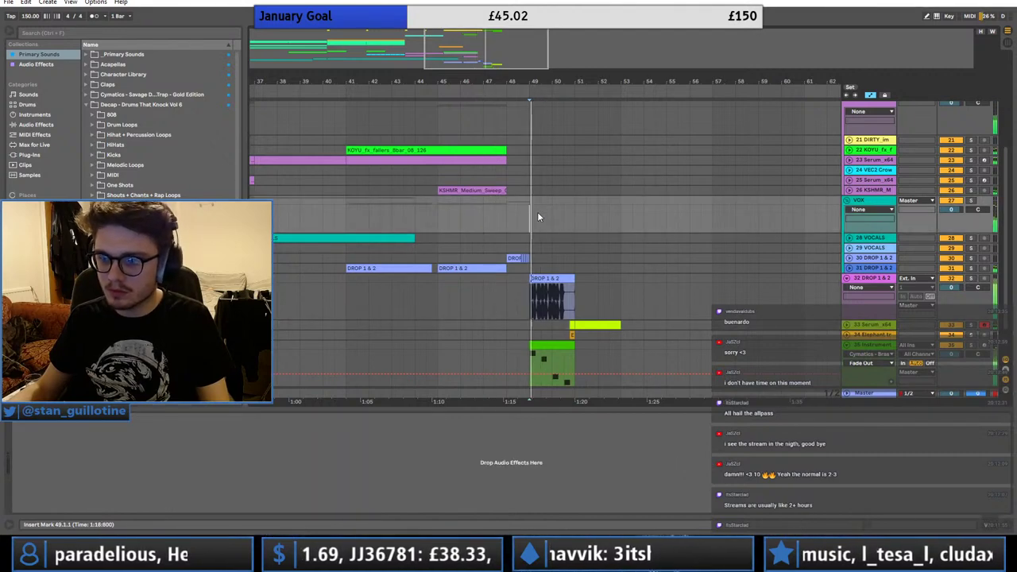
scroll(556, 286, down, 2)
click(558, 244)
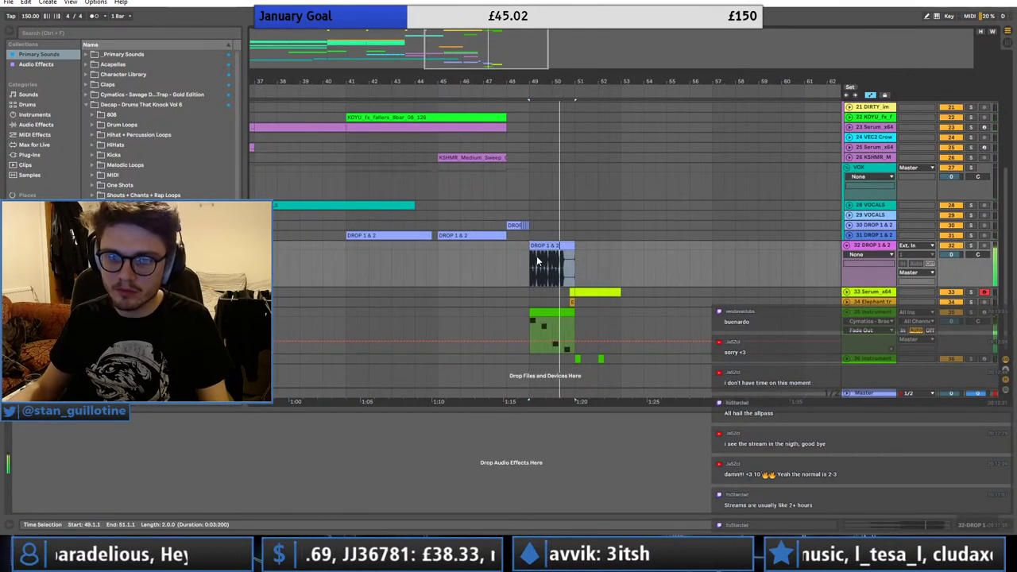
drag(573, 245, 781, 247)
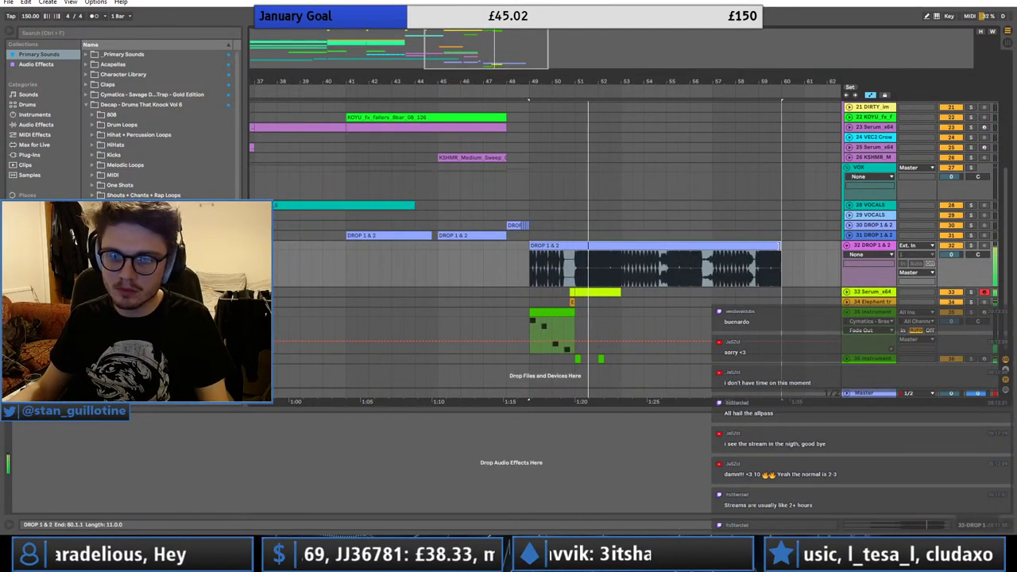
click(575, 263)
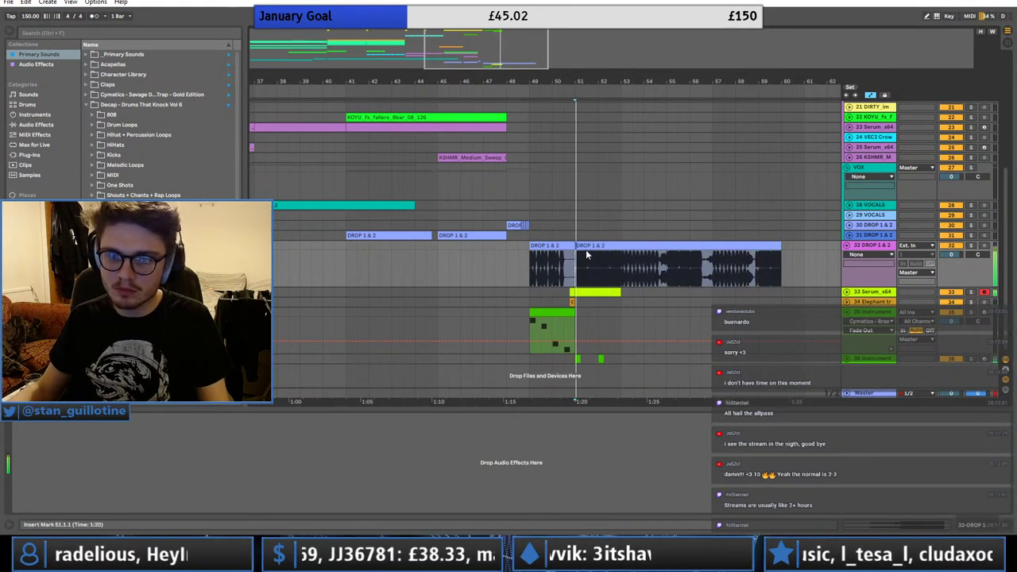
click(619, 272)
key(ctrl+e)
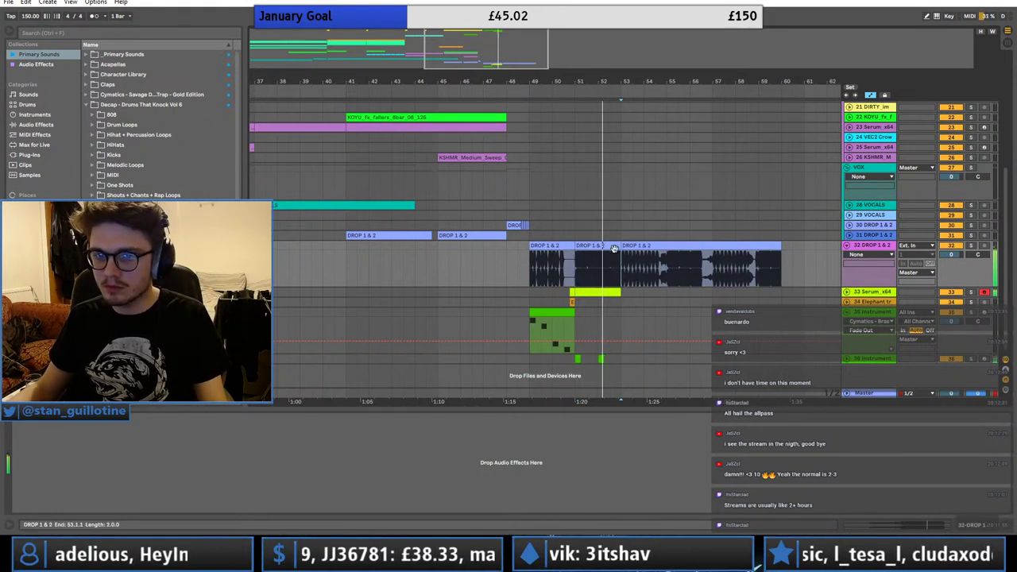
- Replace the track 32 section at 51.1.1 with the audio that follows 53.1.1, trimmed to end at 53.3.1
mouse_move(627, 247)
mouse_down()
mouse_move(570, 246)
mouse_move(633, 247)
mouse_up()
key(space)
click(621, 275)
key(ctrl+e)
click(626, 246)
key(Delete)
key(space)
key(space)
scroll(606, 278, up, 3)
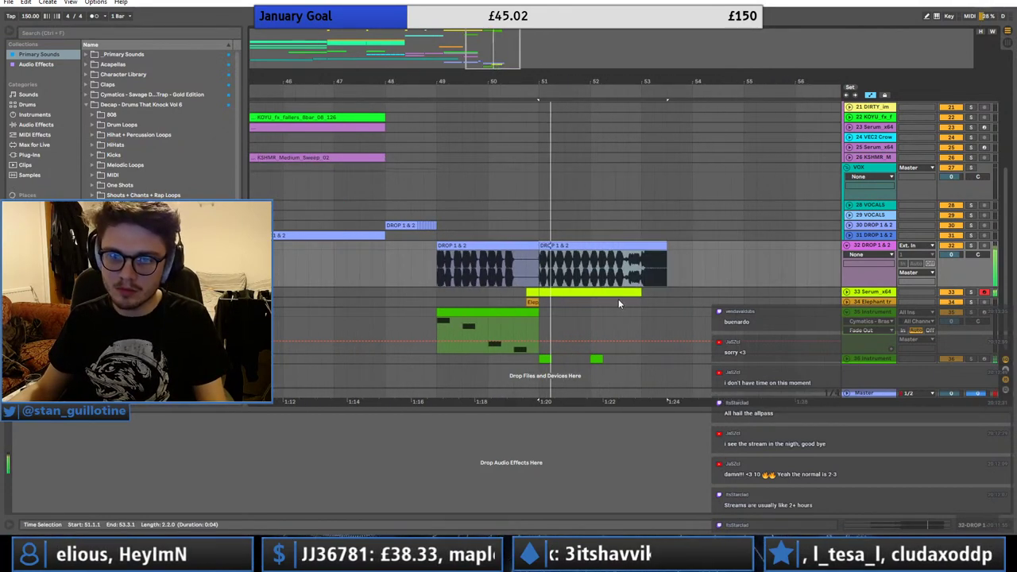
- Split the second DROP 1 & 2 clip at 52.4.1 and 53.1.1 and delete the part after 53.1.1
click(629, 270)
key(ctrl+e)
click(642, 268)
key(ctrl+e)
click(650, 246)
key(Delete)
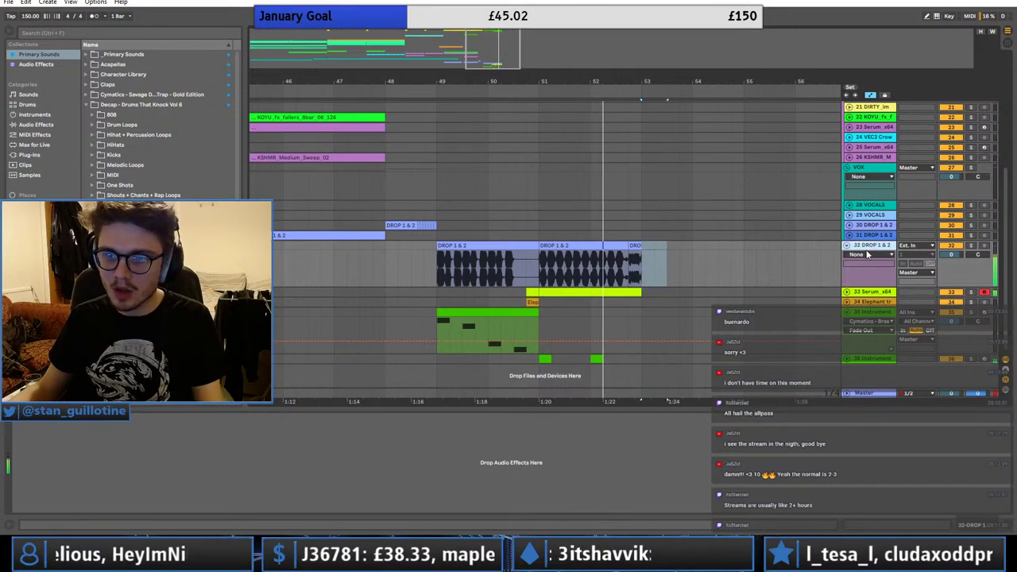
- Move the one-beat DROP 1 & 2 slice at 52.4.1 from track 32 to track 31 and listen to the result
click(875, 236)
mouse_move(636, 246)
mouse_down()
mouse_move(633, 226)
mouse_move(636, 236)
mouse_up()
key(space)
key(space)
key(space)
key(space)
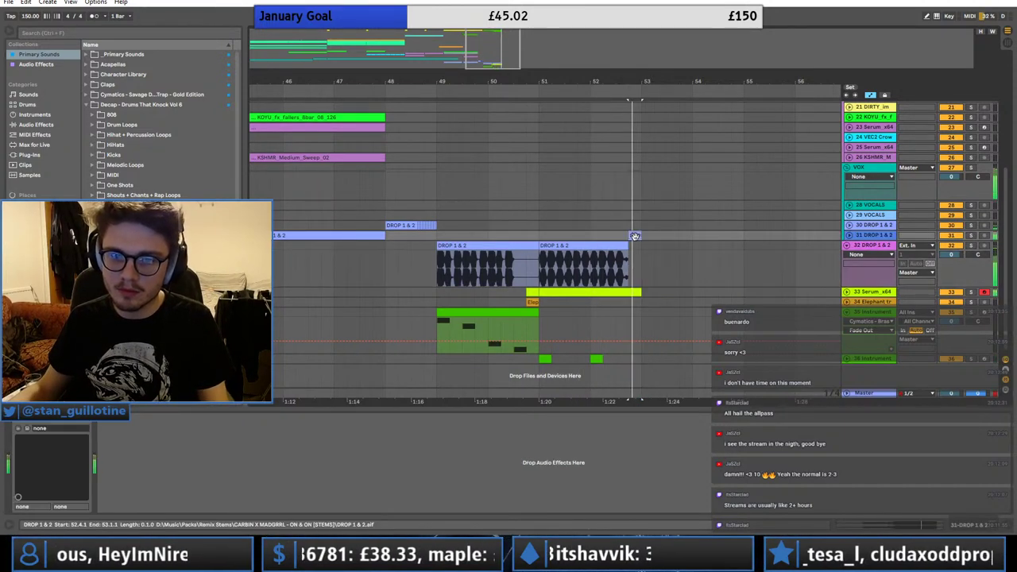
click(558, 244)
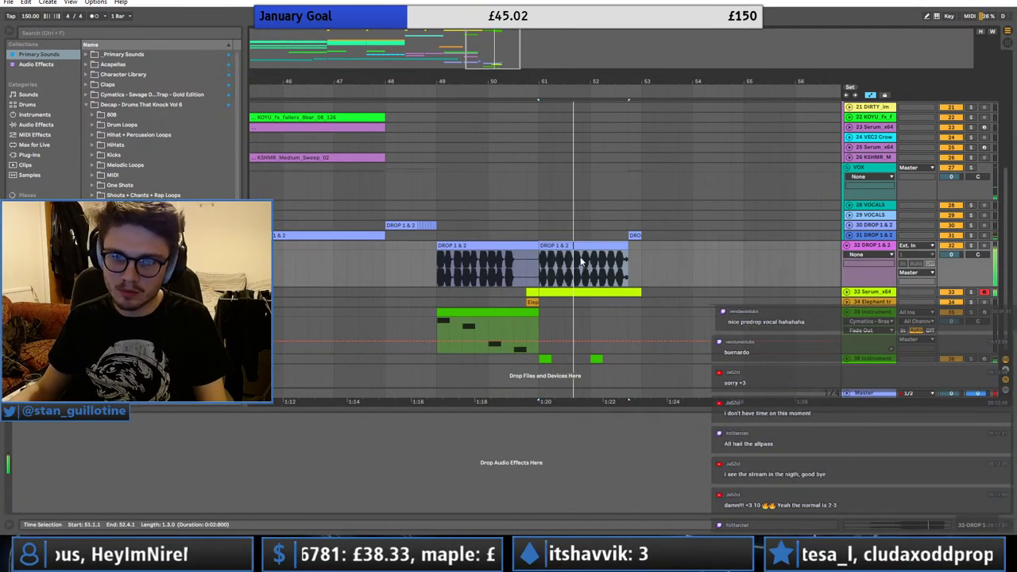
- Shorten the DROP 1 & 2 clip at 51.1.1 on track 32 to one beat and open its waveform
key(space)
key(space)
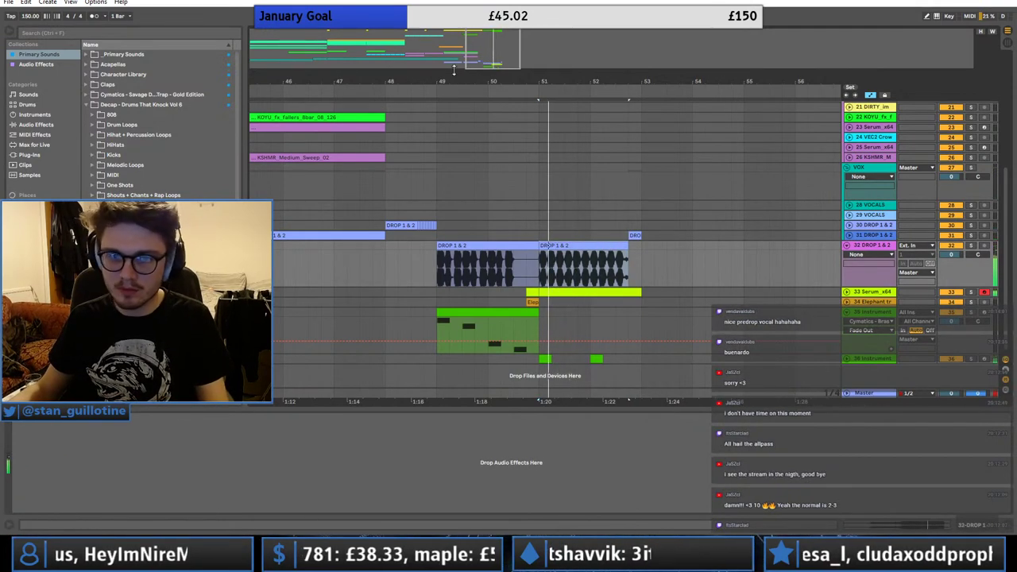
drag(454, 69, 483, 259)
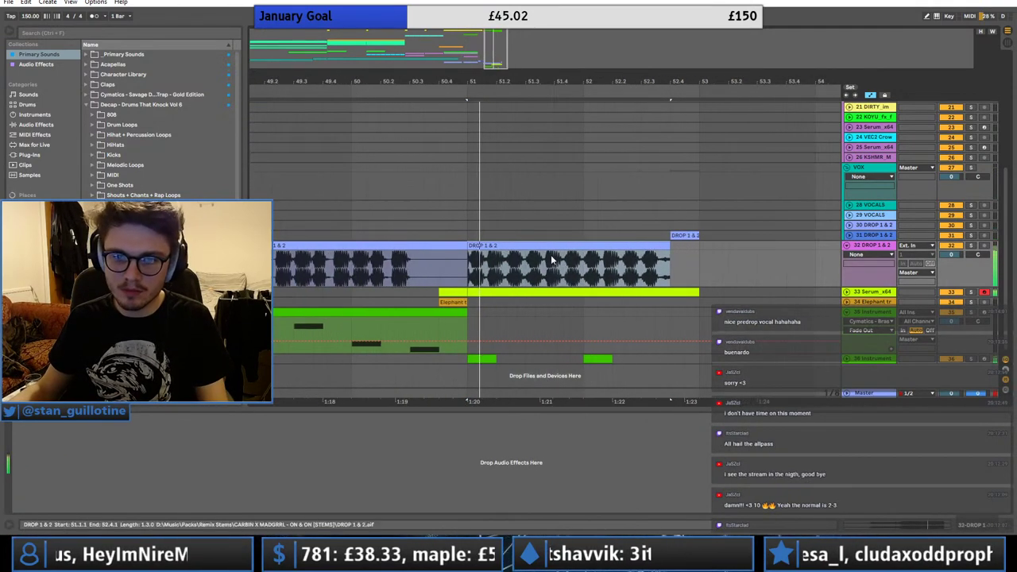
click(509, 246)
key(Delete)
double_click(490, 245)
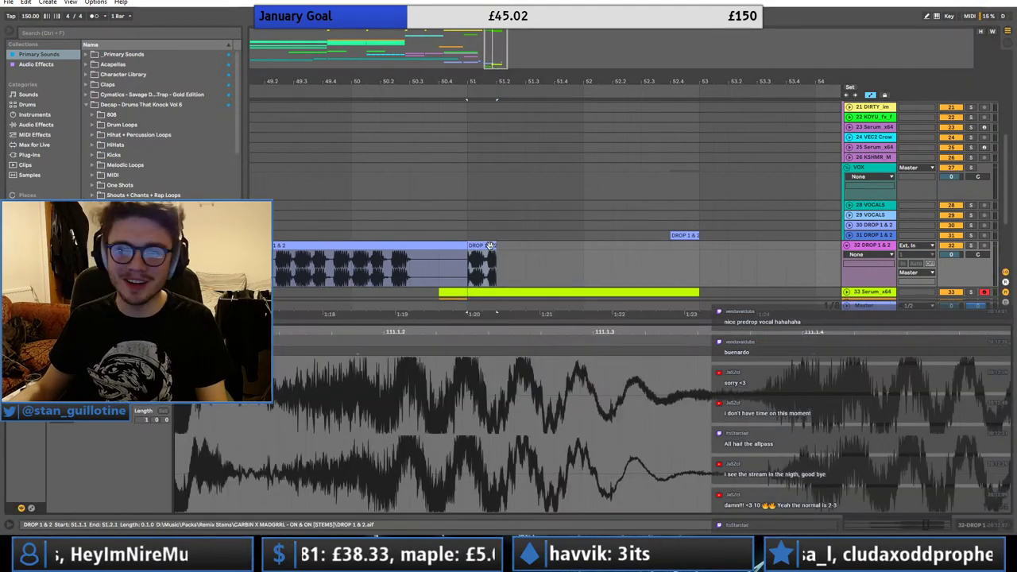
- Add warp markers to the one-beat slice, stretch its audio from 111 to just past 111.2, and play the result
drag(332, 338, 332, 331)
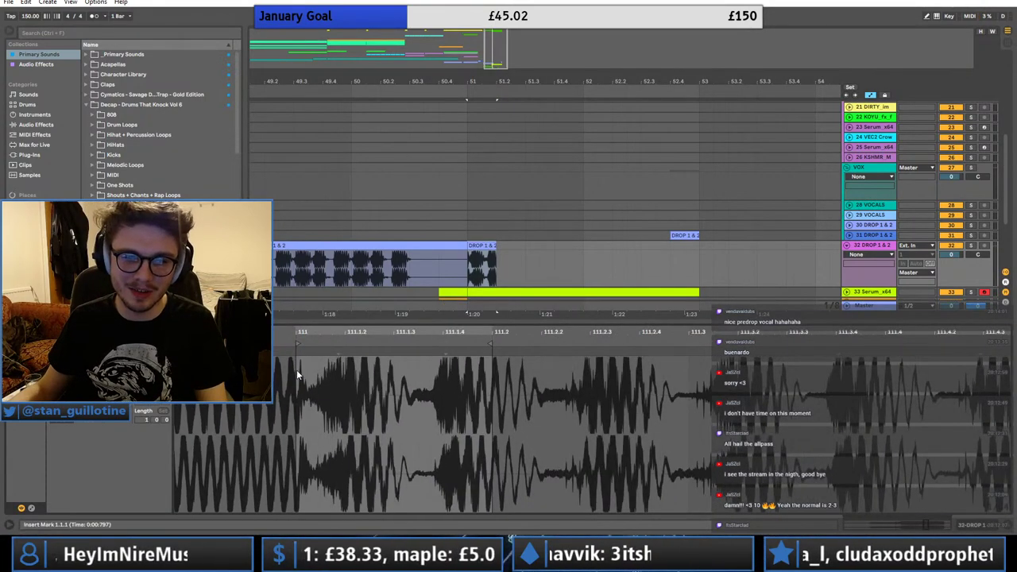
drag(447, 354, 504, 352)
key(space)
click(507, 257)
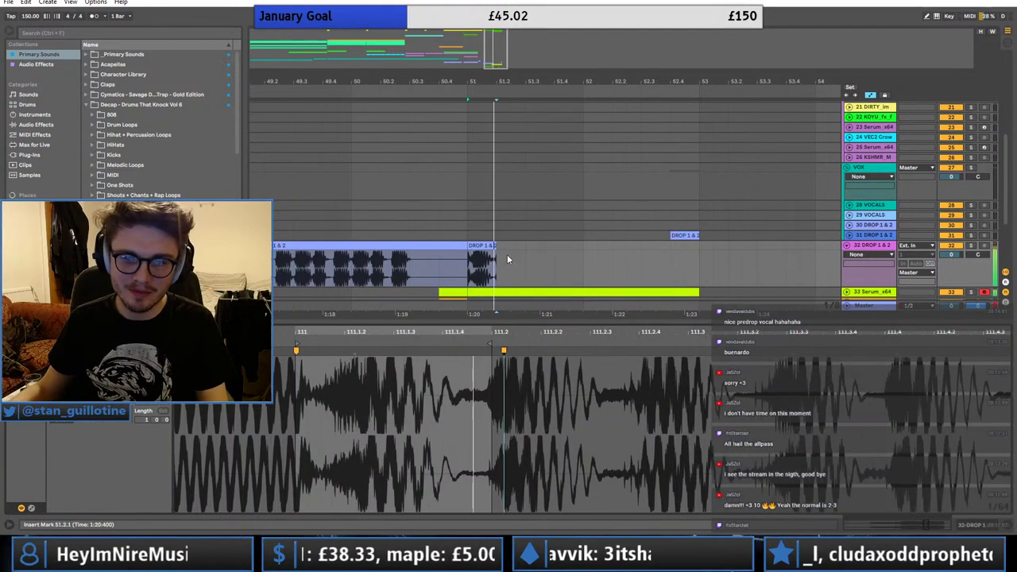
- Duplicate the one-beat slice back to back on track 32 from 51.2.1 up to 53.1.1
key(a)
drag(496, 252, 492, 253)
key(ctrl+d)
key(ctrl+d)
key(ctrl+d)
key(ctrl+d)
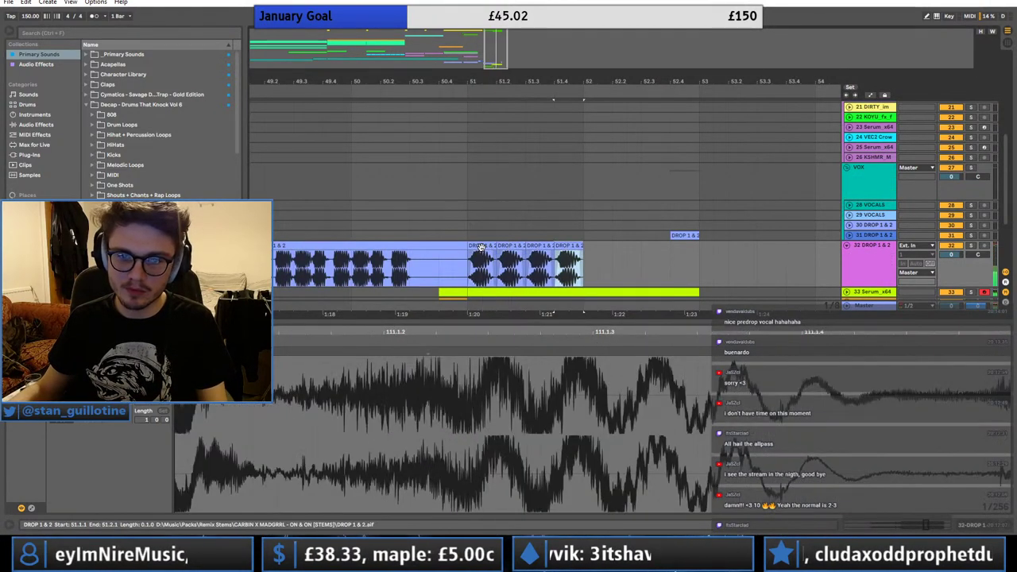
key(ctrl+d)
key(ctrl+d)
key(ctrl+d)
key(ctrl+d)
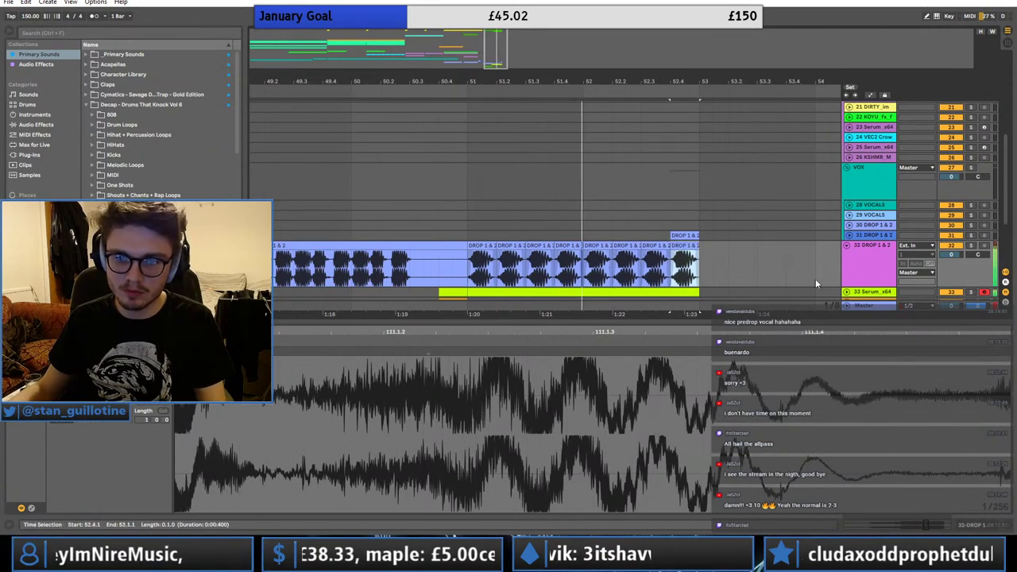
- Play the arrangement from the bar 49 clip on track 32 to check how it leads into the repeated slices
key(ctrl+z)
click(866, 262)
click(490, 247)
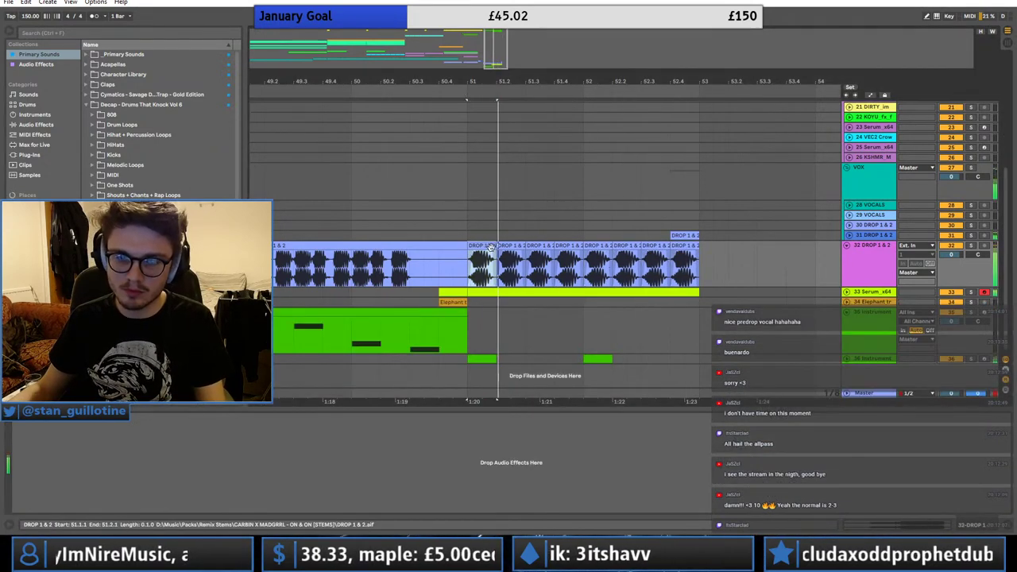
click(376, 246)
key(space)
key(space)
scroll(711, 240, down, 5)
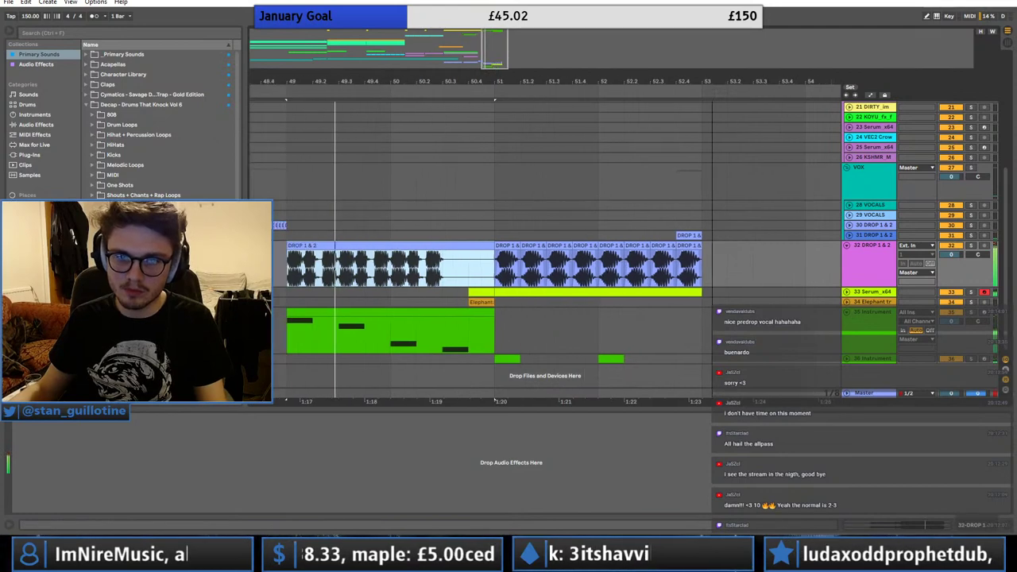
- Deactivate the track 32 slices from 51.1.1, play the section without them, and reactivate them
drag(754, 259, 640, 261)
key(0)
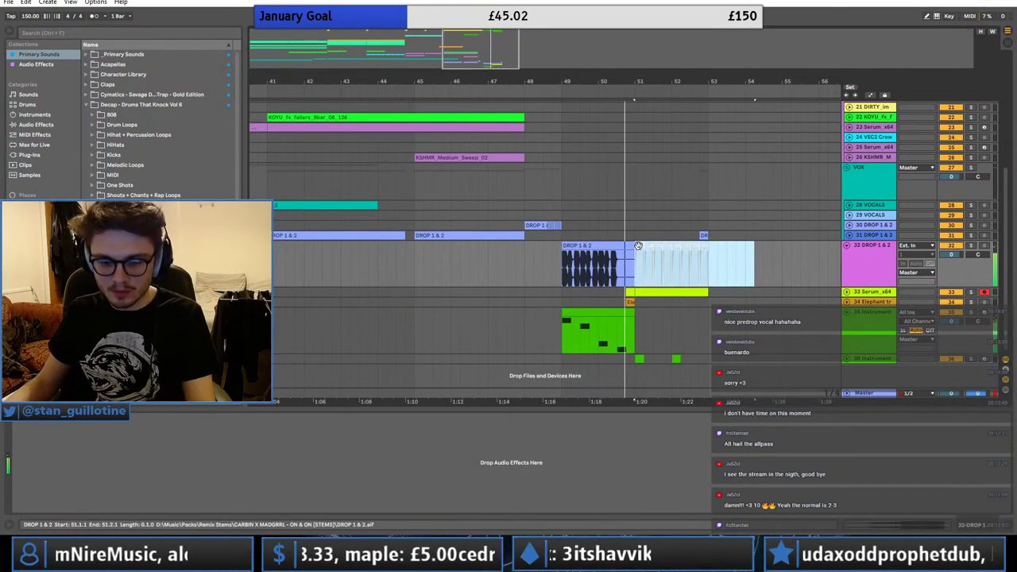
drag(717, 257, 635, 249)
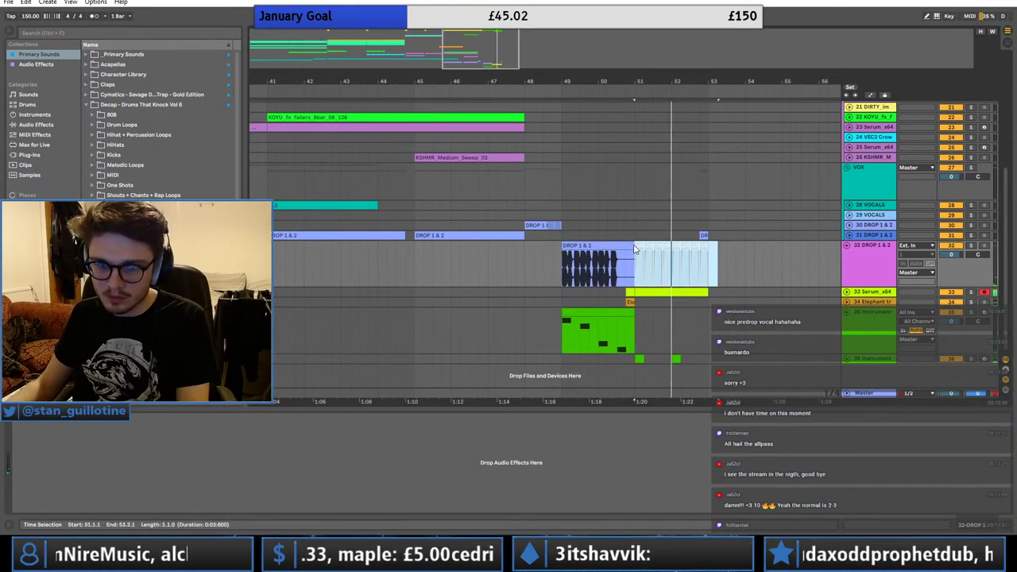
key(space)
key(space)
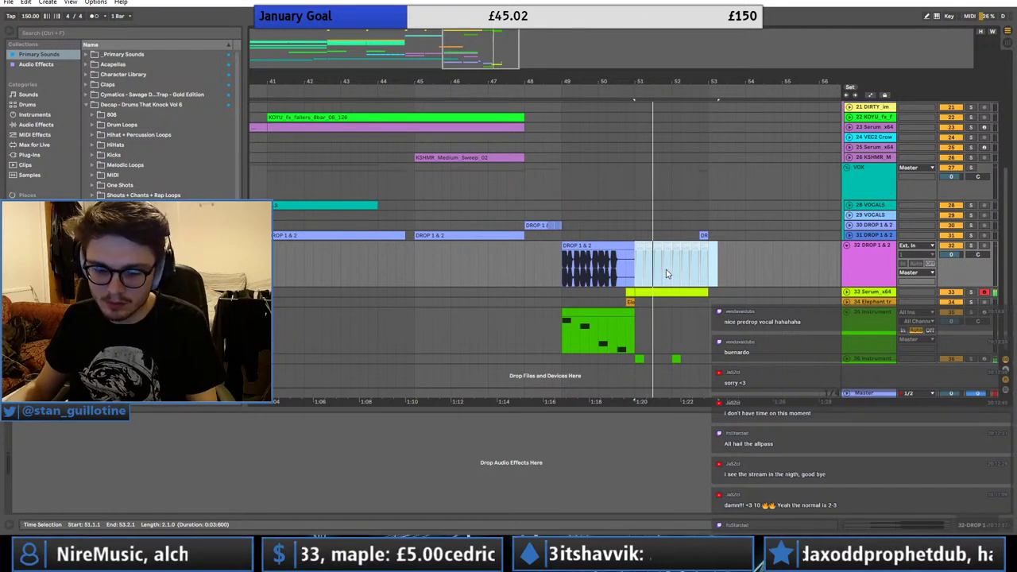
key(minus)
key(0)
- Move the repeated slices from 51.1.1 onto a new audio track below track 32 and solo that track for playback
click(889, 282)
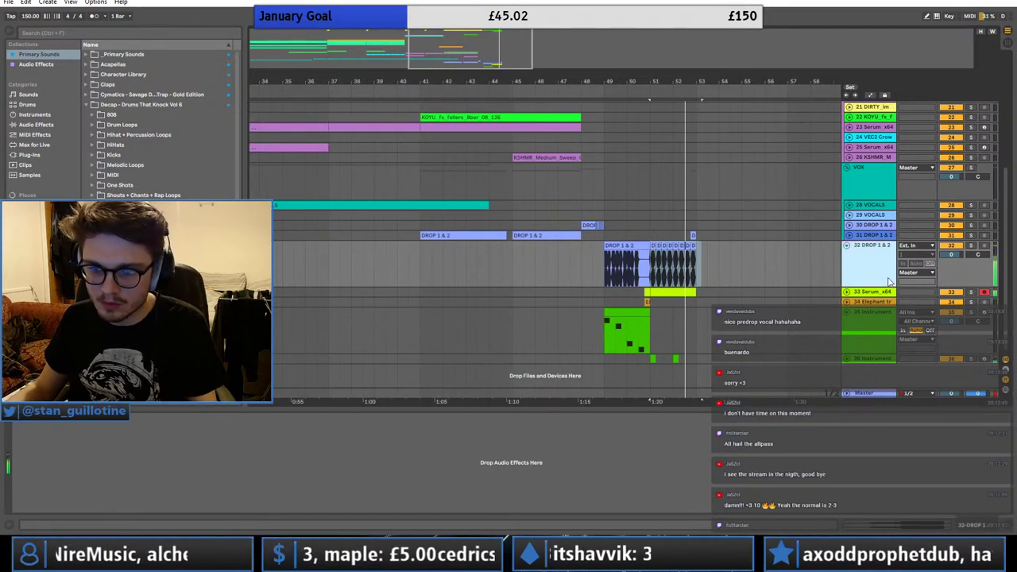
key(ctrl+t)
drag(724, 266, 651, 257)
key(ctrl+x)
click(866, 313)
key(ctrl+v)
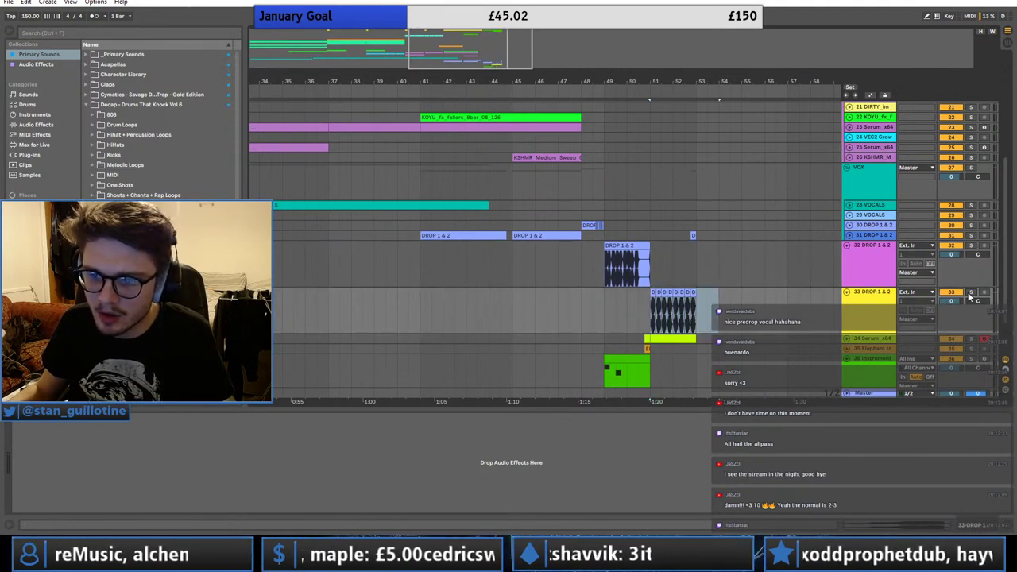
click(970, 293)
key(space)
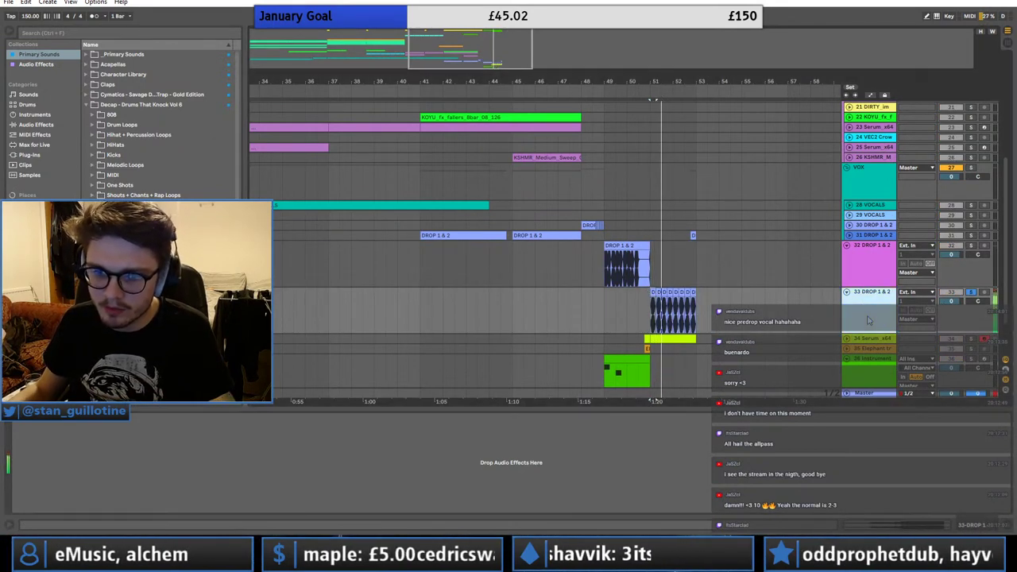
- Try extending the first slice on track 33 to 51.4.3, and undo the change
click(17, 155)
drag(514, 56, 374, 271)
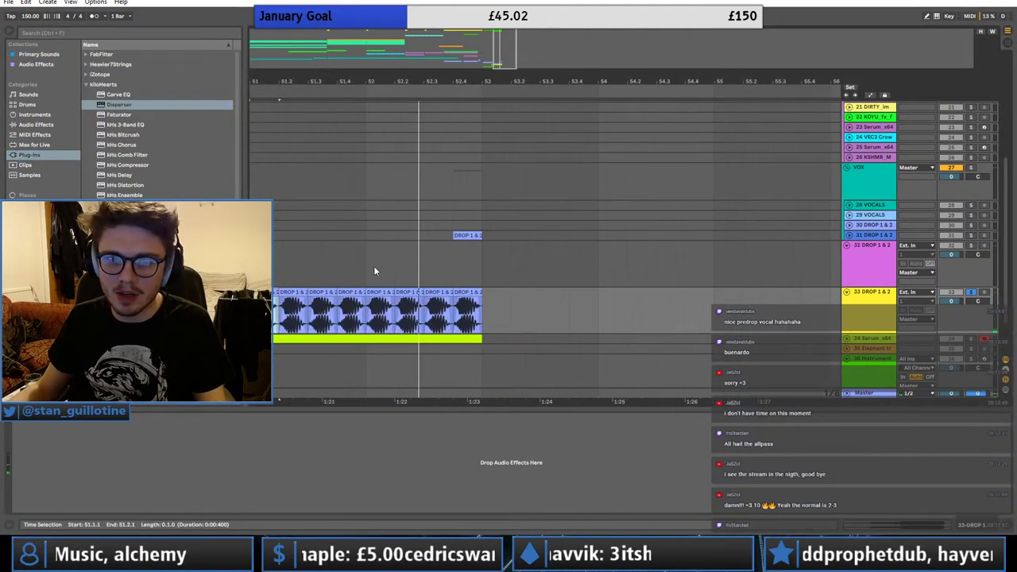
click(487, 65)
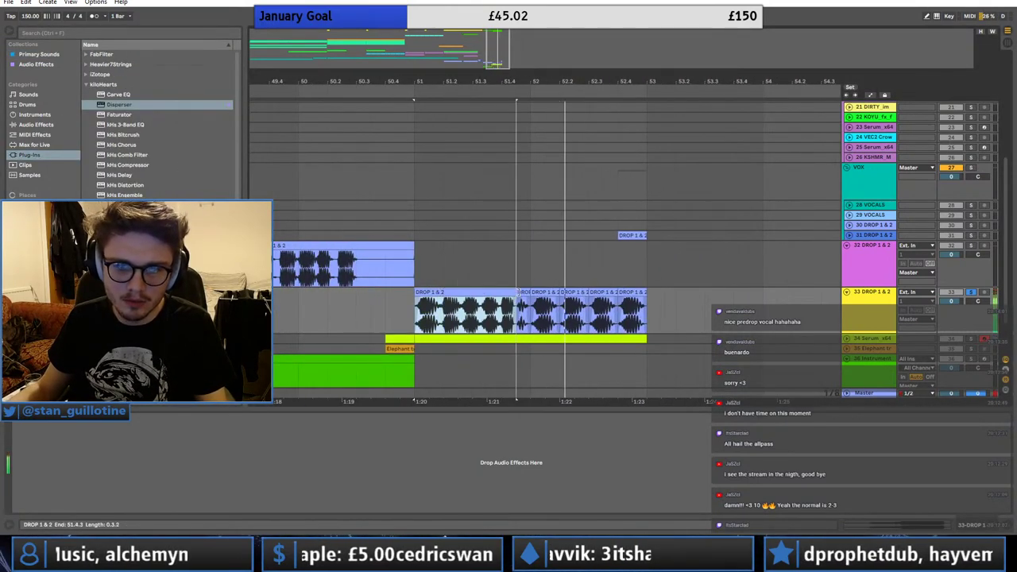
click(446, 316)
key(ctrl+z)
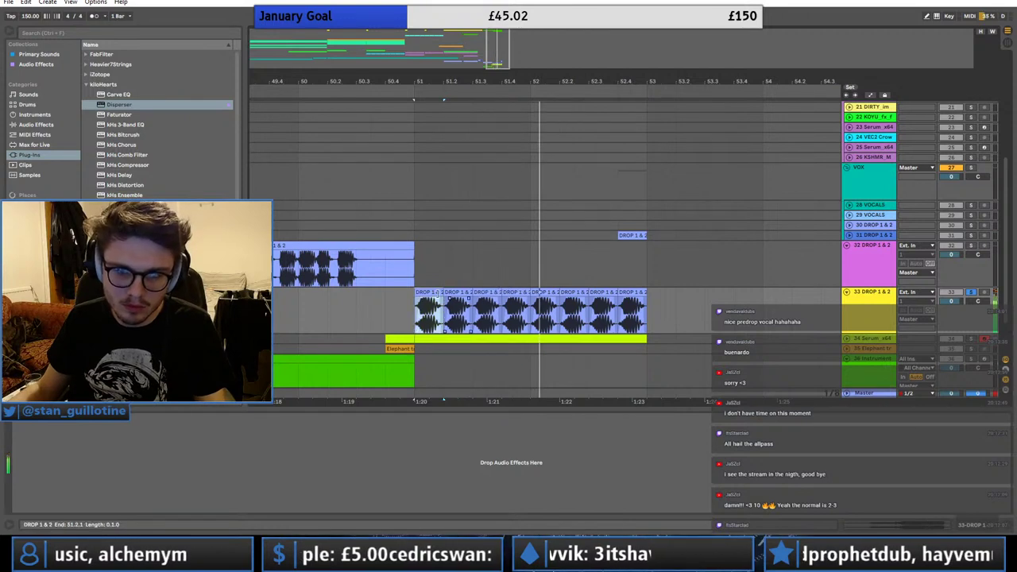
- Filter track 33 with FabFilter Pro-Q 3, using a 36 dB/oct low cut at about 417 Hz and a 12 dB/oct high cut
click(94, 85)
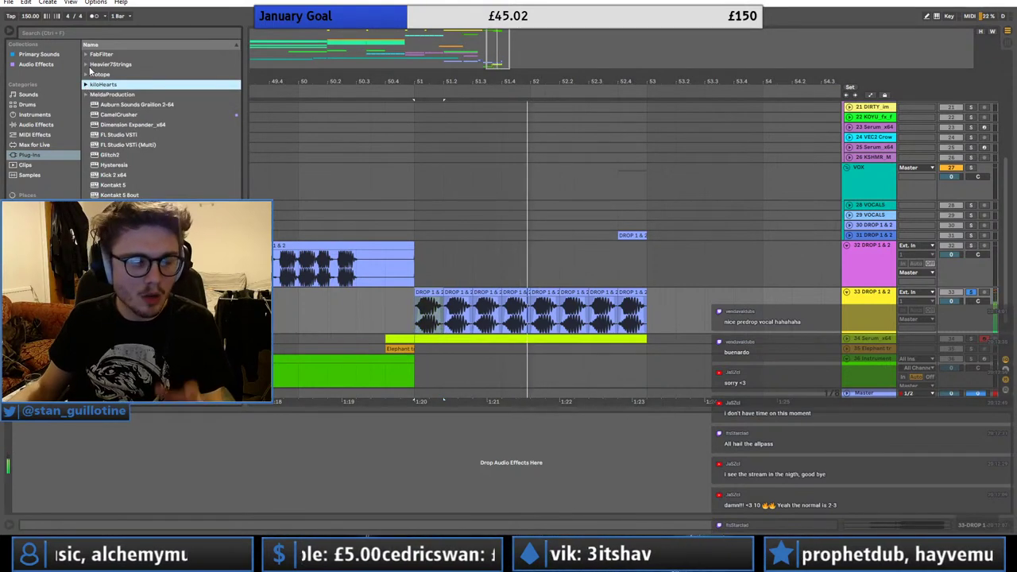
click(34, 68)
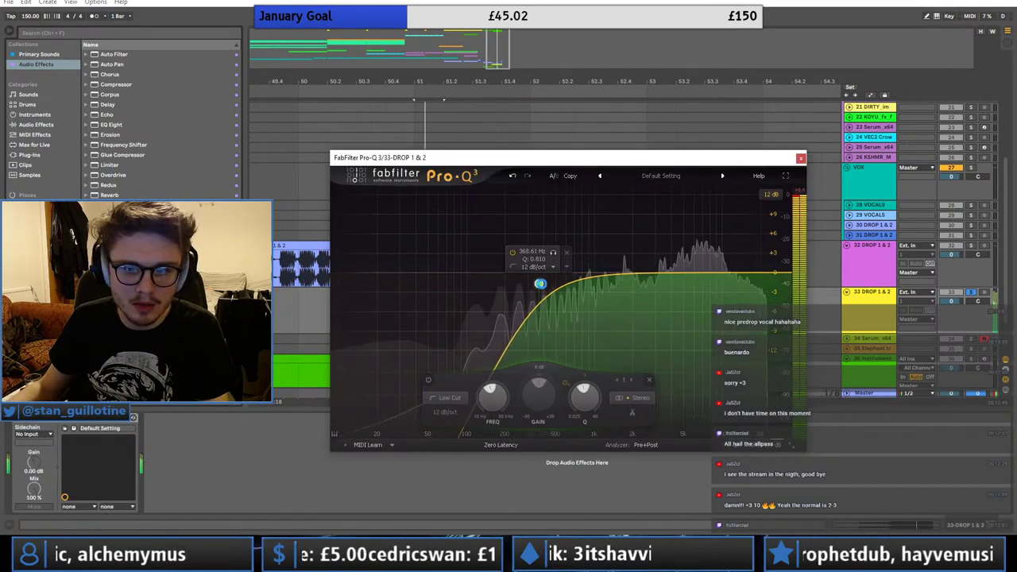
drag(757, 279, 735, 281)
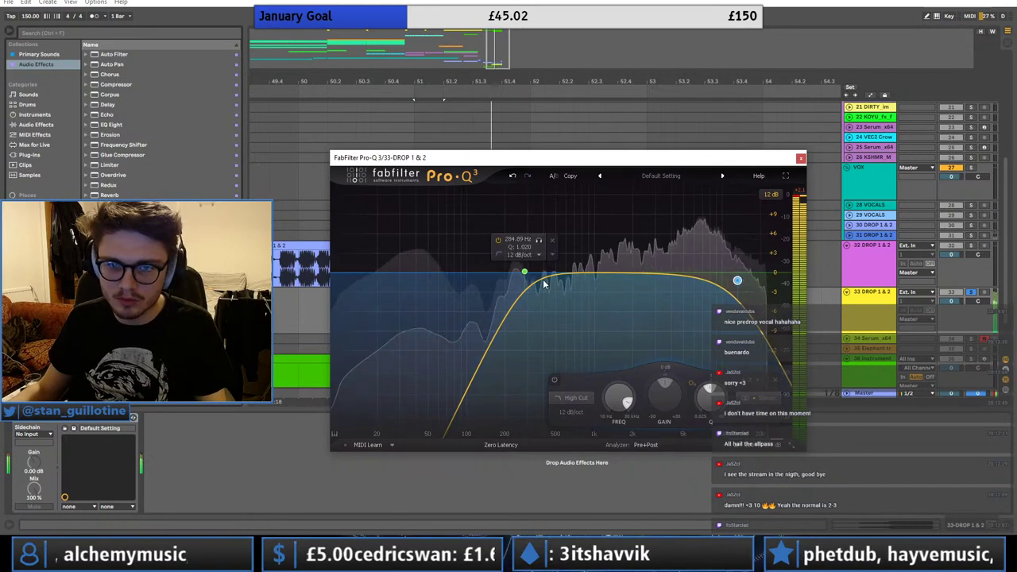
click(528, 254)
click(534, 331)
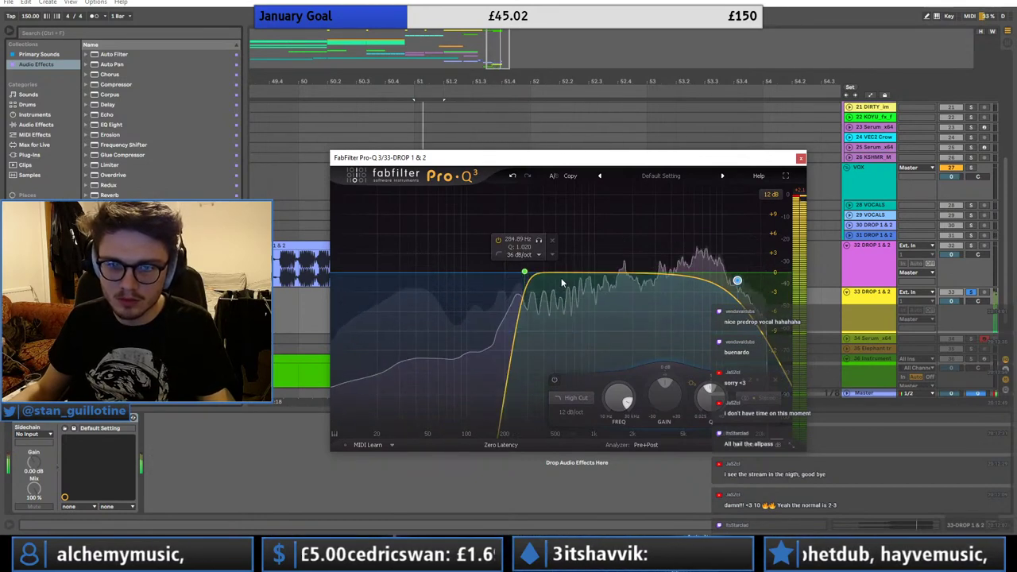
drag(525, 272, 553, 290)
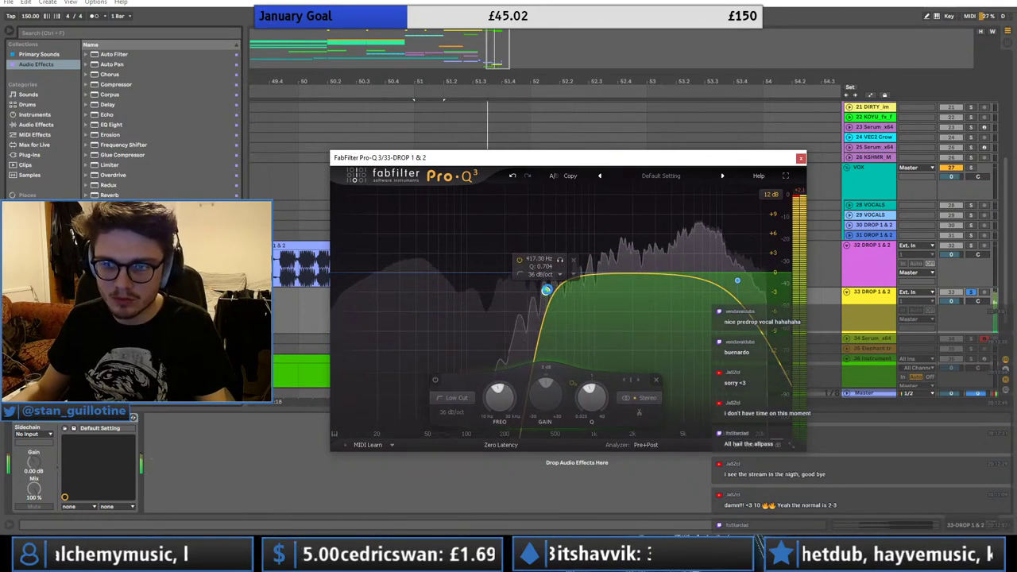
click(800, 158)
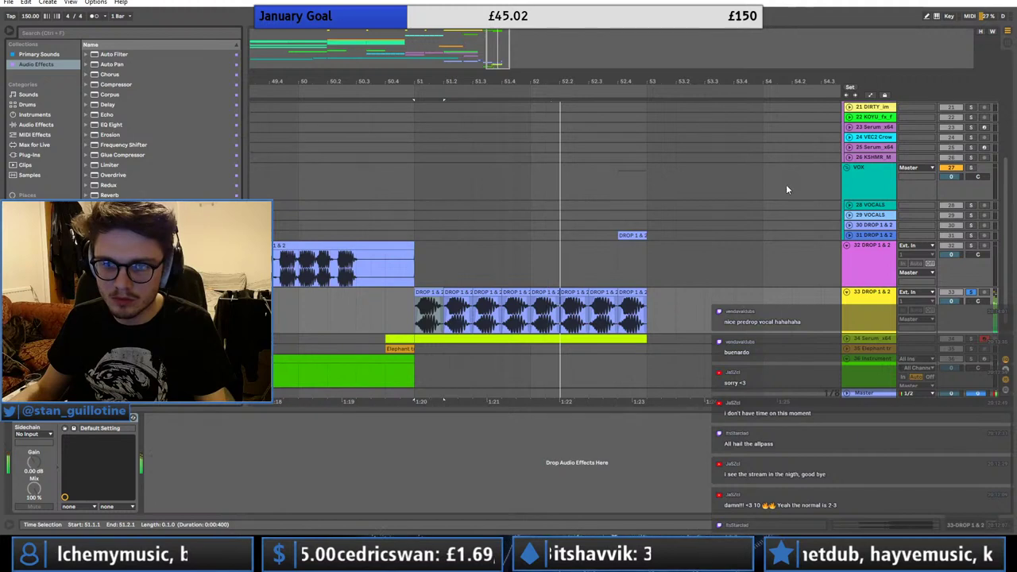
- Add Auto Pan to track 33 with a 63.5 % amount and a tempo-synced 1/4 rate, and listen to it
click(104, 64)
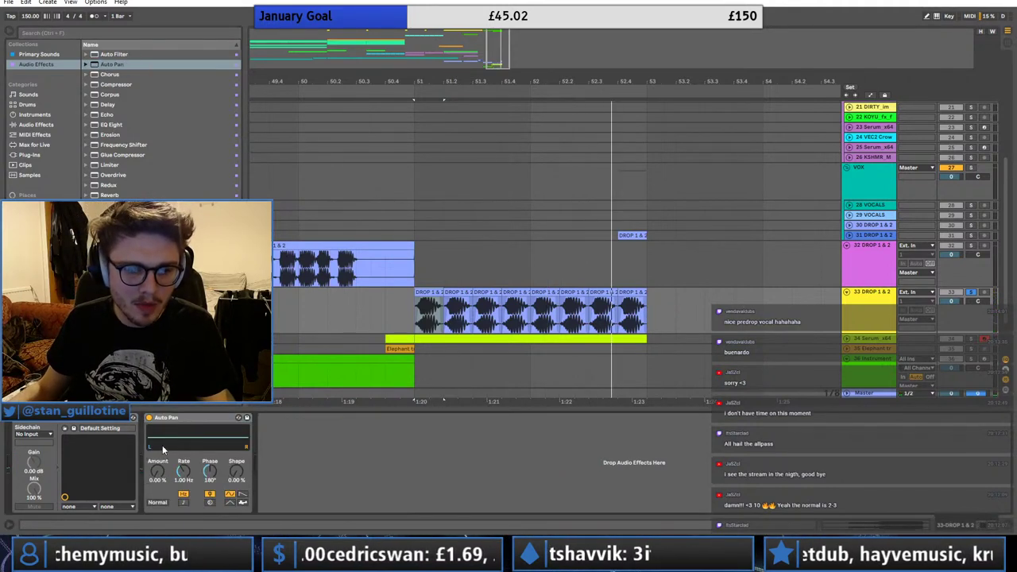
drag(157, 471, 184, 466)
click(184, 502)
key(space)
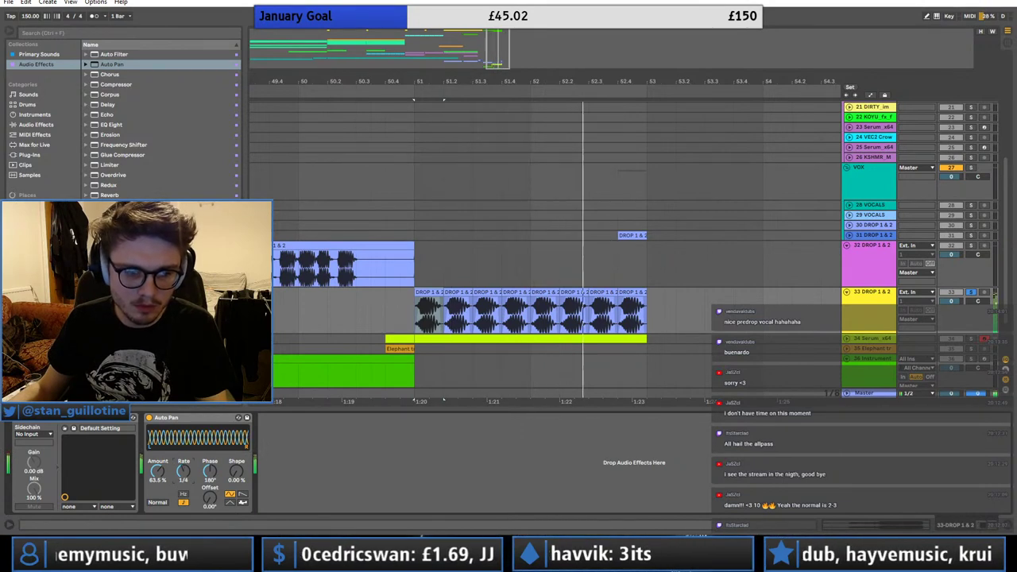
key(space)
key(space)
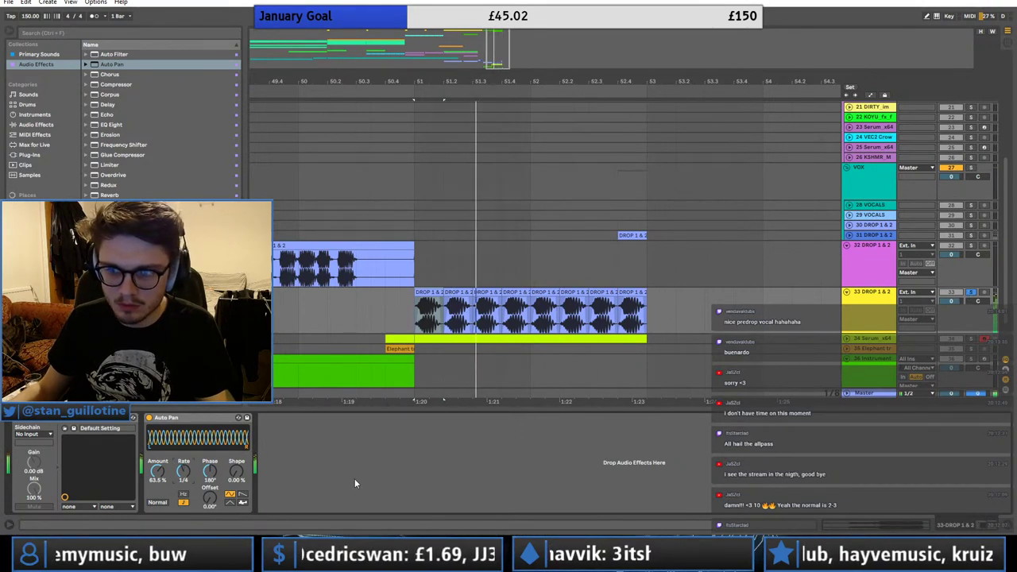
- Set Auto Pan's rate to 1/2 and its phase to 120°, and play the result
drag(182, 476, 182, 469)
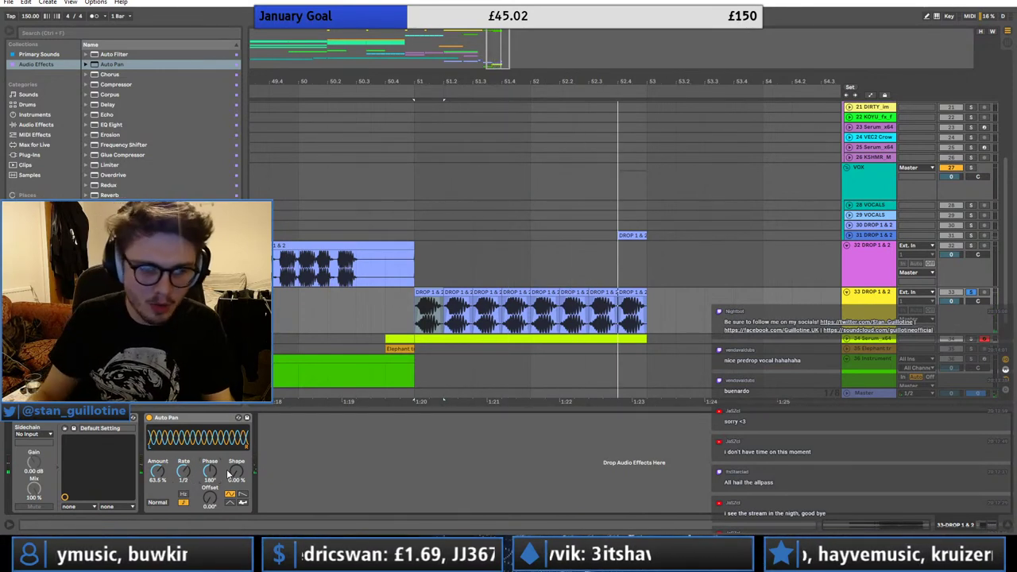
drag(209, 471, 209, 486)
key(space)
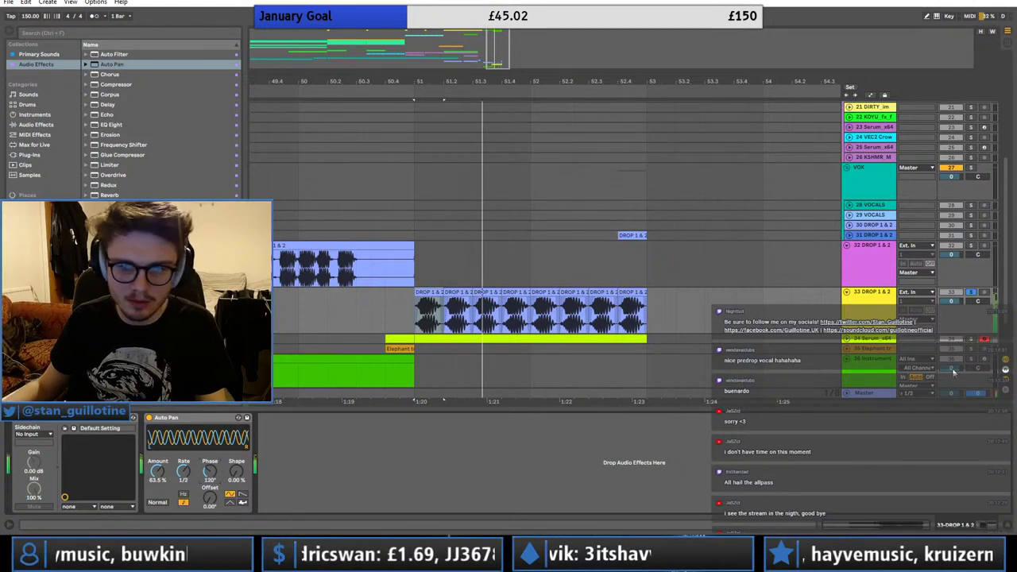
- Unsolo and fold track 33, and set Auto Pan's amount to 40 % while listening in the full mix
click(971, 292)
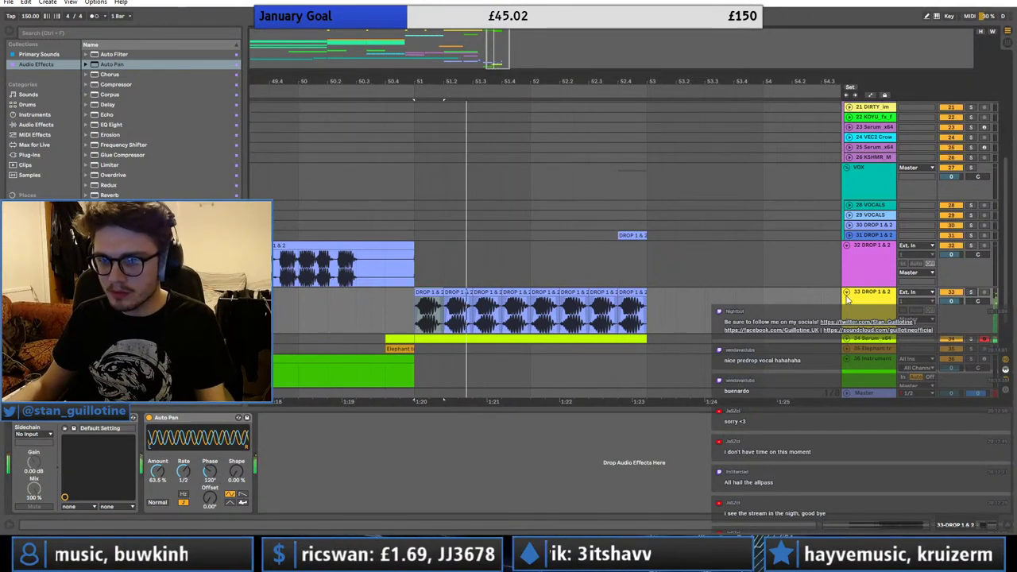
click(847, 322)
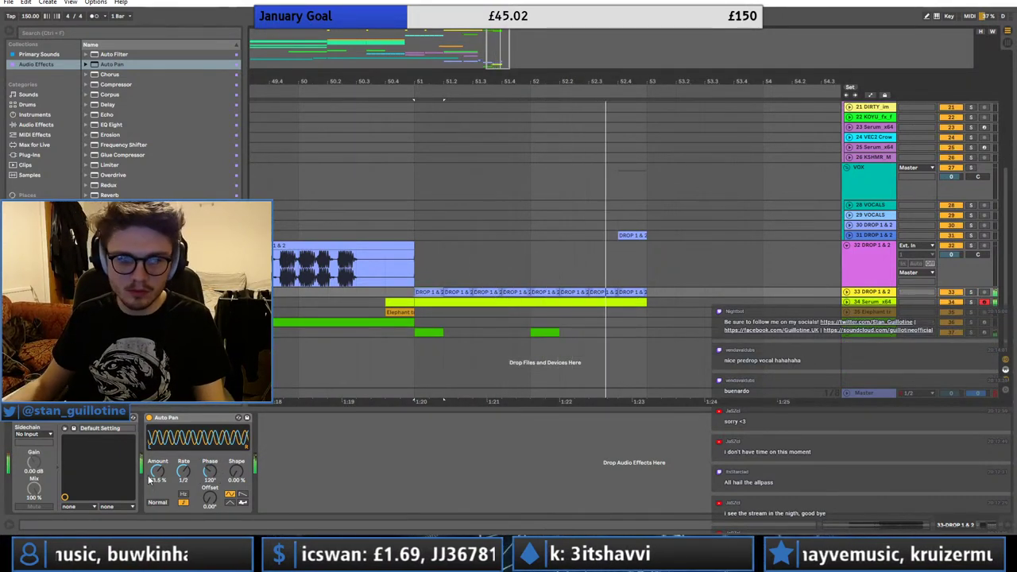
key(space)
key(space)
mouse_move(157, 472)
mouse_down()
mouse_move(157, 498)
mouse_move(163, 473)
mouse_up()
key(space)
key(space)
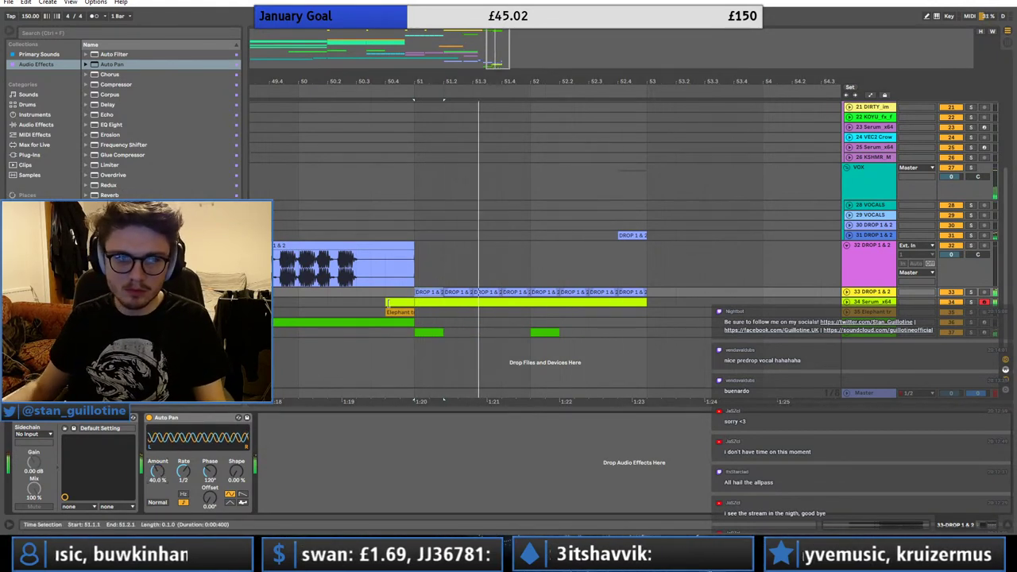
- Play the arrangement from just before bar 50 to check the transition into the panned slices
key(space)
key(space)
click(288, 293)
key(space)
key(space)
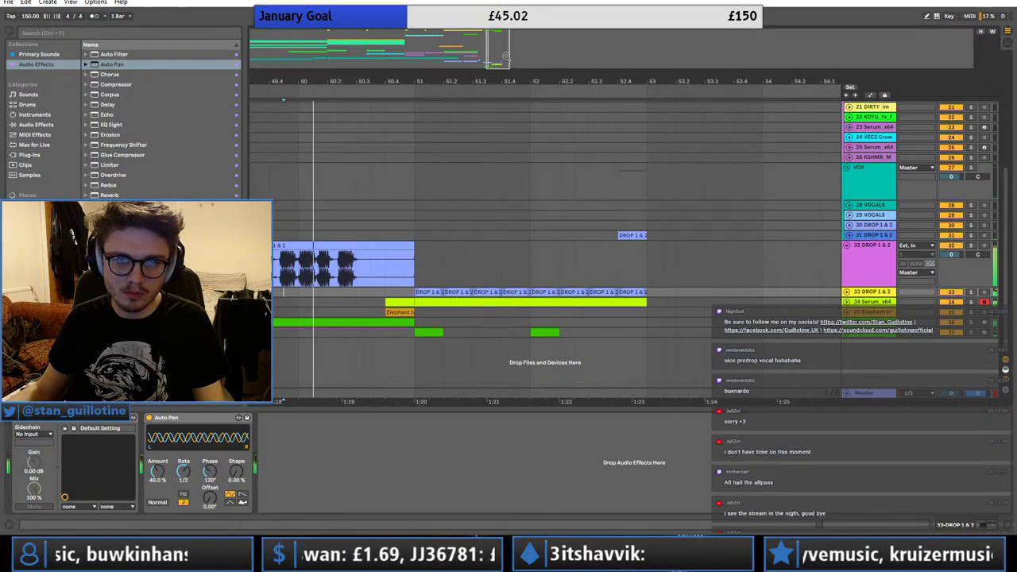
- Extend the bar 49 DROP 1 & 2 clip to 53.1.1 and move its part after 51.1.1 onto a new audio track below track 32
key(x)
drag(666, 247, 717, 249)
click(856, 251)
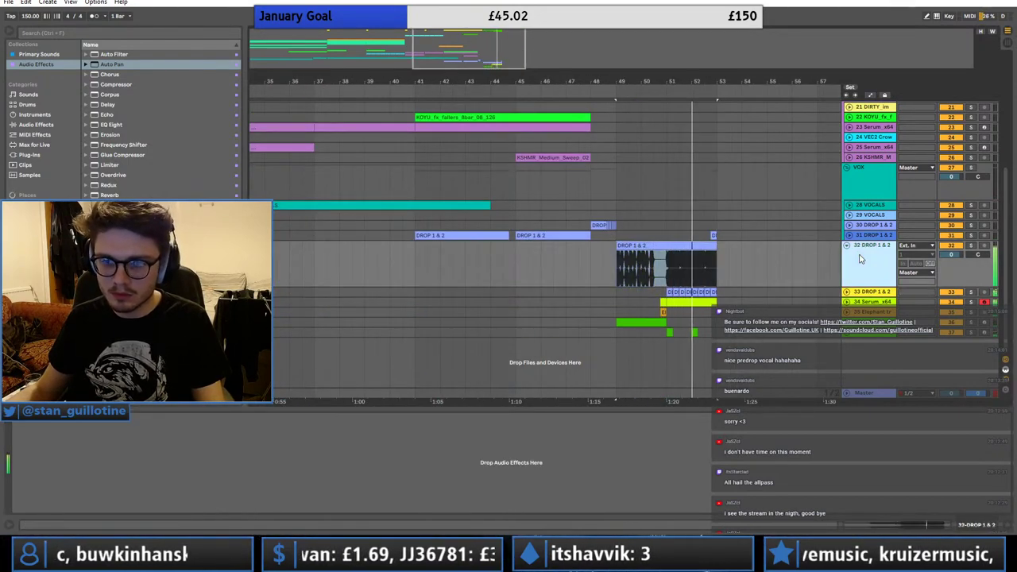
key(ctrl+t)
key(space)
click(667, 264)
key(ctrl+e)
drag(684, 281, 686, 299)
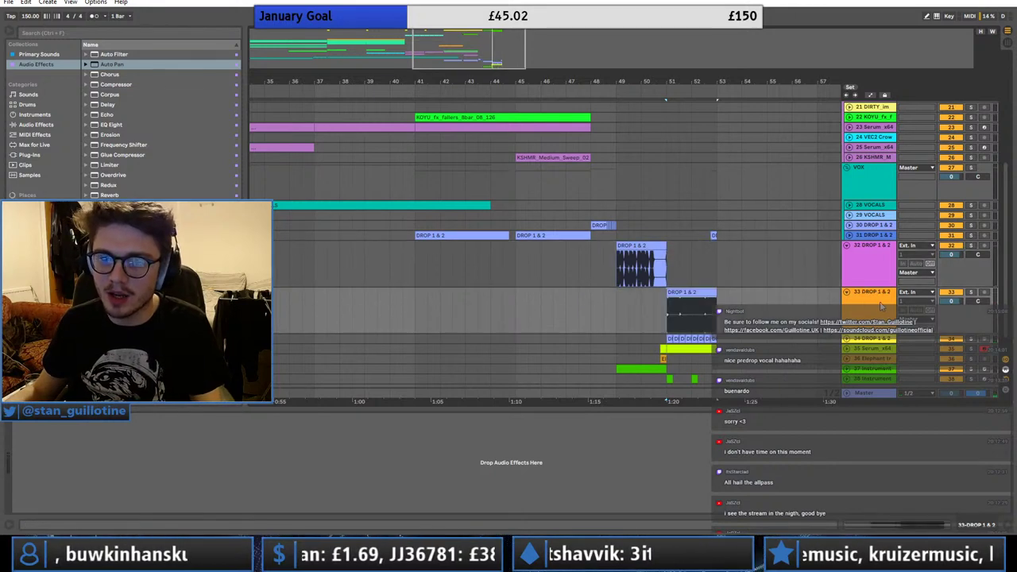
- Listen to track 33's DROP 1 & 2 clip soloed, and unsolo and fold the track
click(970, 292)
key(space)
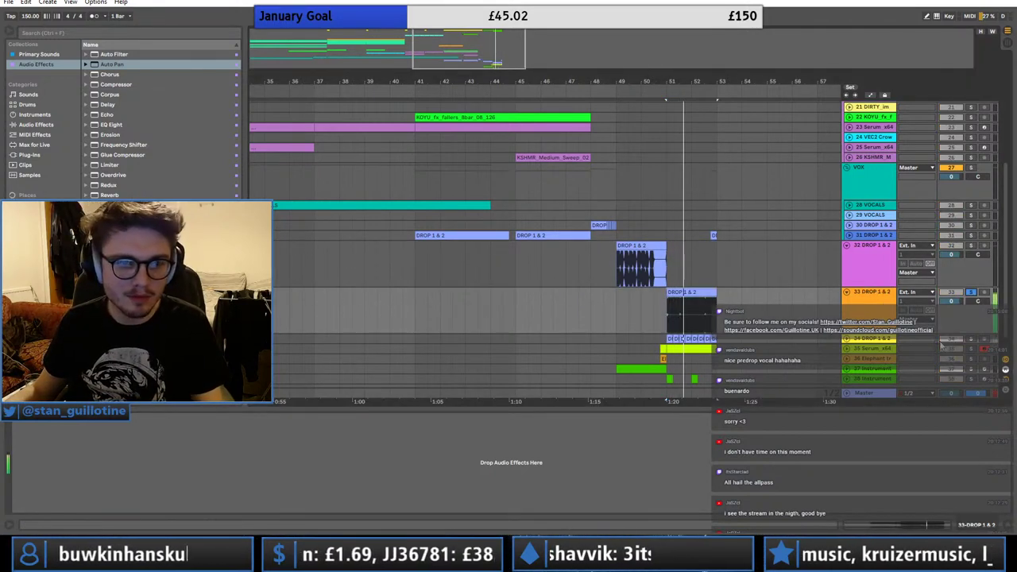
double_click(872, 293)
click(971, 294)
key(space)
key(space)
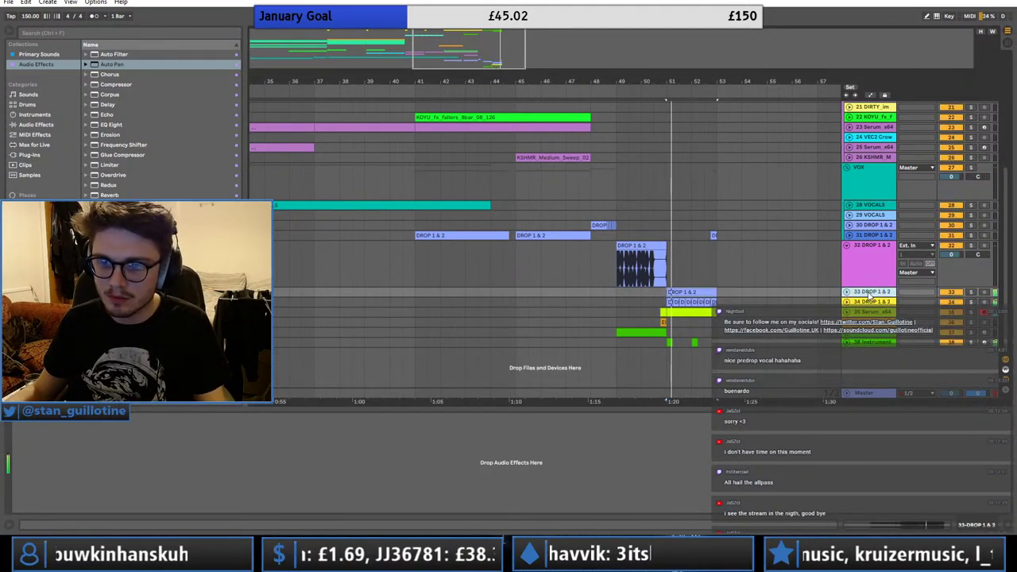
- Delete the DROP 1 & 2 clip at bar 51 from track 33 and play from 51.1.1 without it
drag(488, 49, 487, 75)
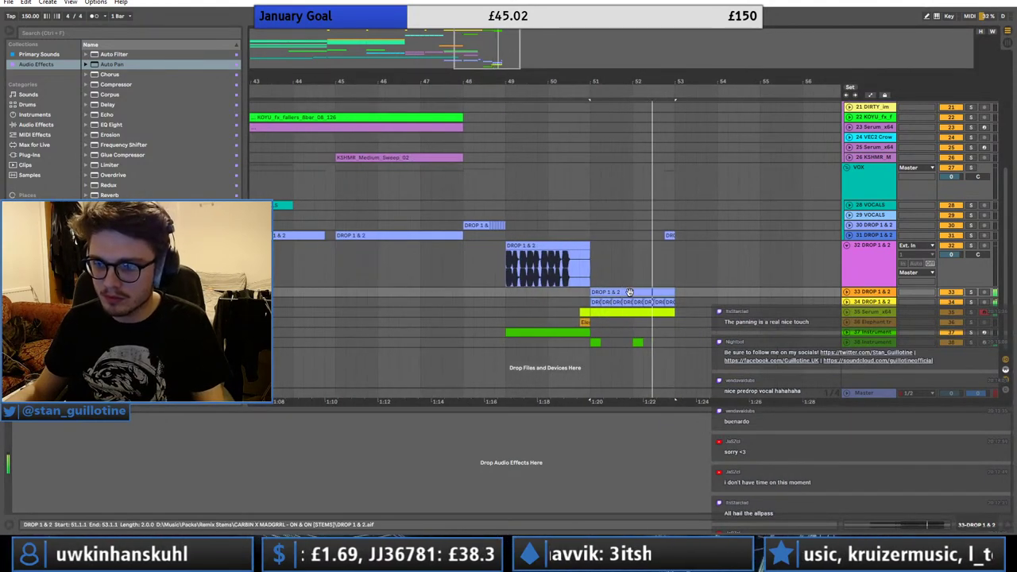
click(597, 294)
key(space)
key(space)
click(590, 293)
key(space)
key(space)
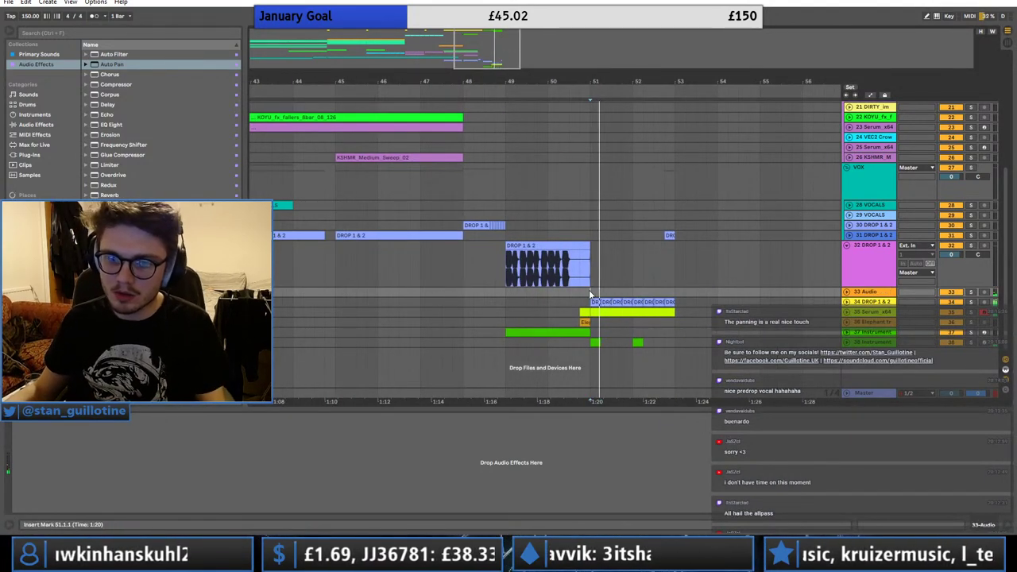
- Play the transition into bar 51 repeatedly, and play the lead-in from just after bar 47
click(587, 302)
key(space)
key(space)
click(586, 311)
key(space)
key(space)
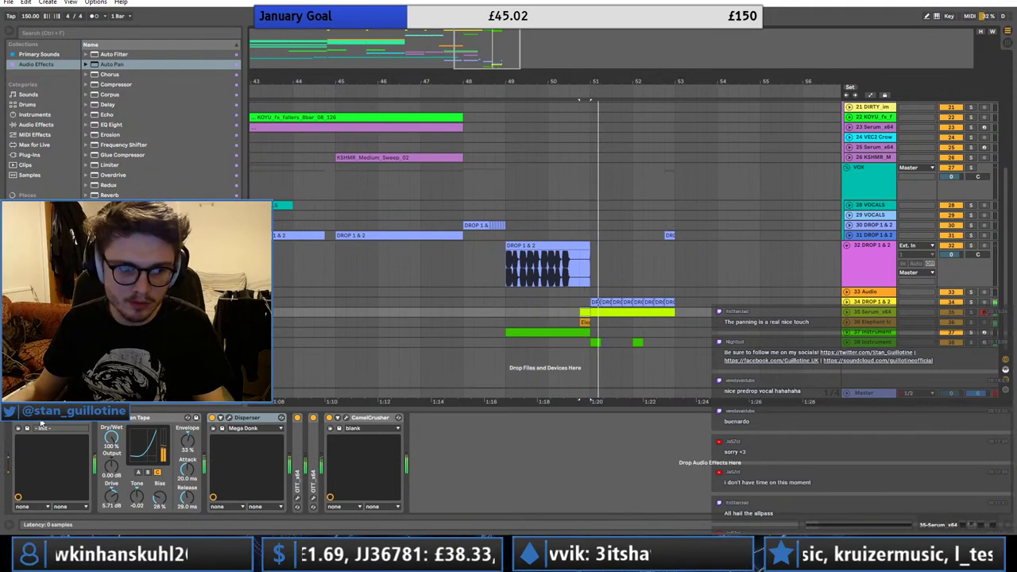
key(space)
key(space)
click(433, 332)
key(space)
key(space)
- Examine Serum's matrix, effects and oscillator settings on track 35, and its CamelCrusher settings, while the drop plays
click(585, 312)
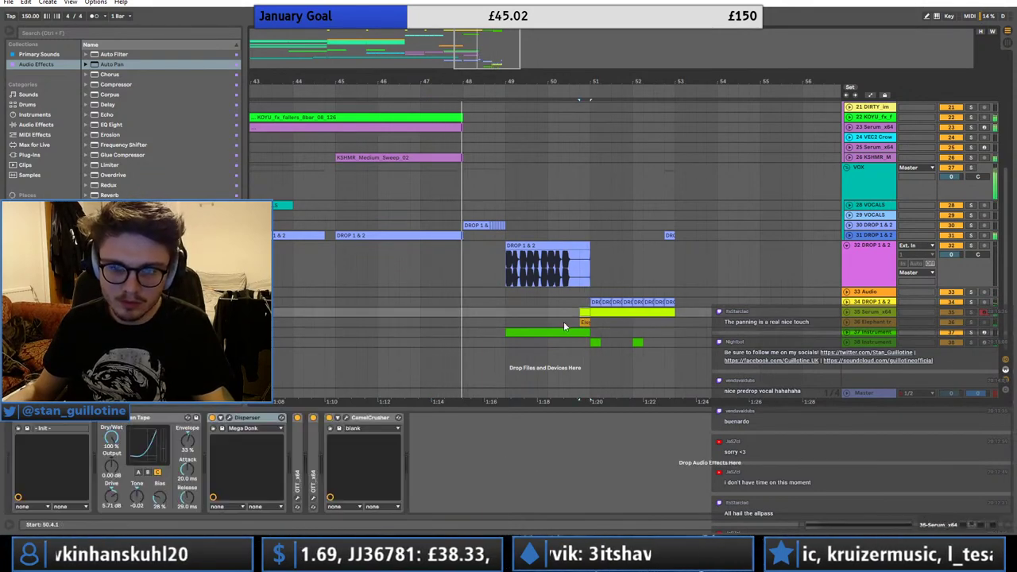
click(35, 431)
click(496, 174)
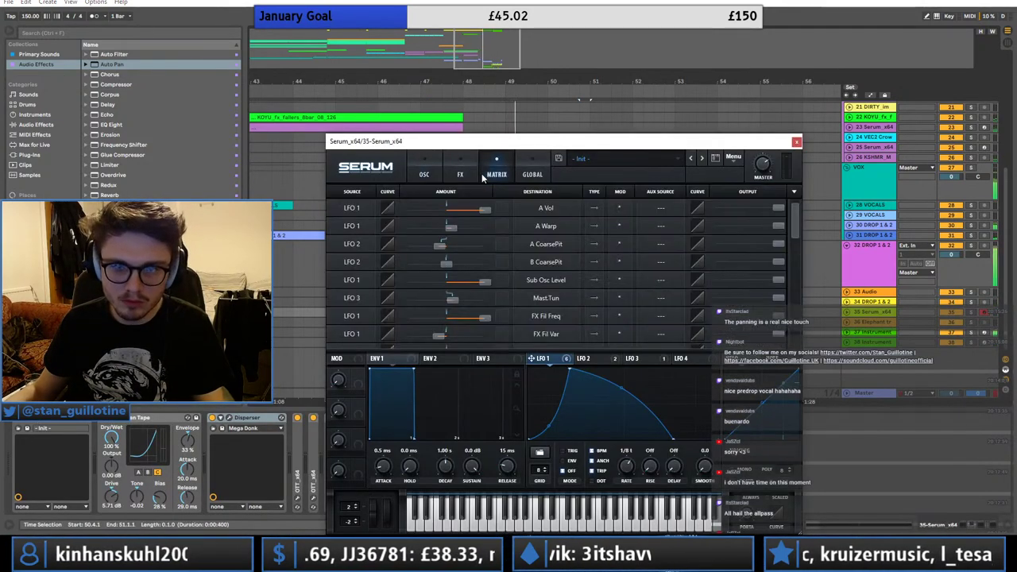
click(460, 174)
click(424, 171)
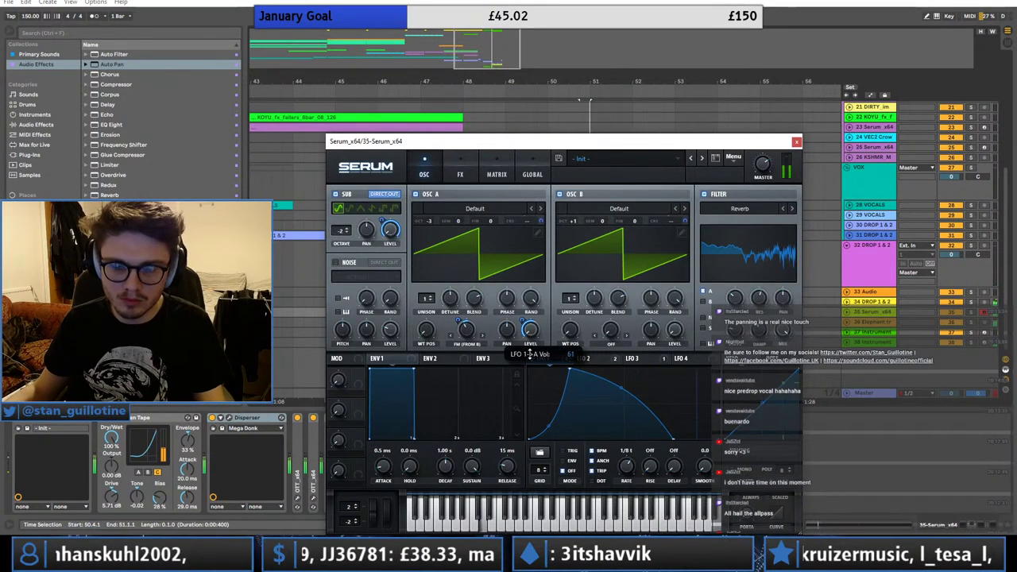
click(796, 141)
click(346, 418)
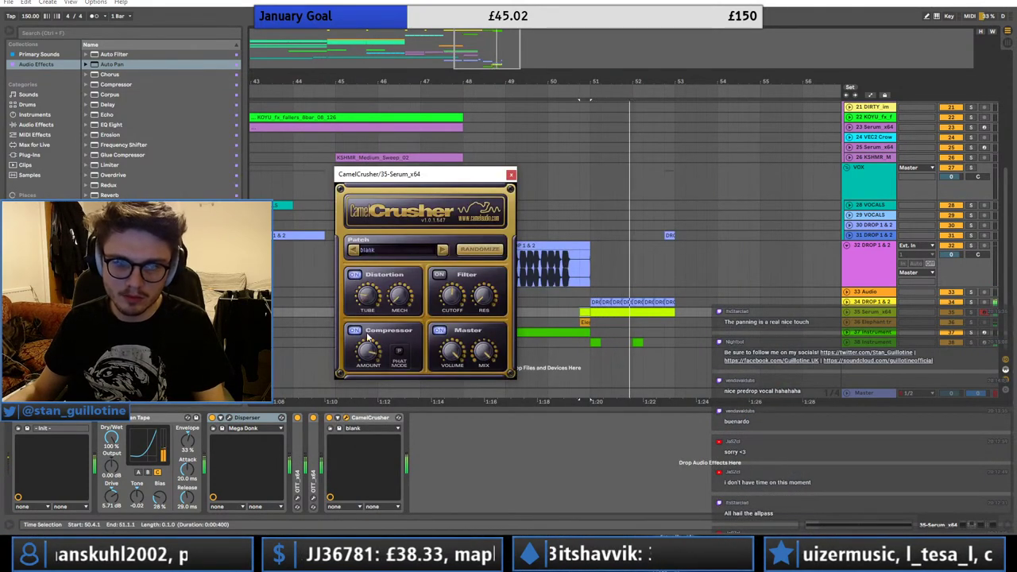
click(510, 174)
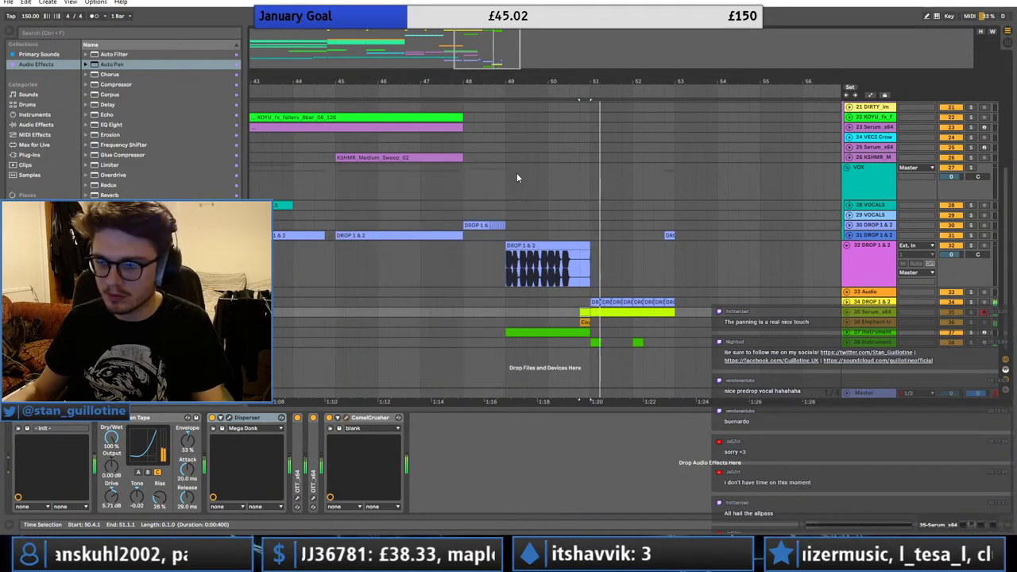
- Shorten the bar 49 DROP 1 & 2 clip on track 32 to end at 50.4.1, play from 51.1.1 and fold the track
click(595, 302)
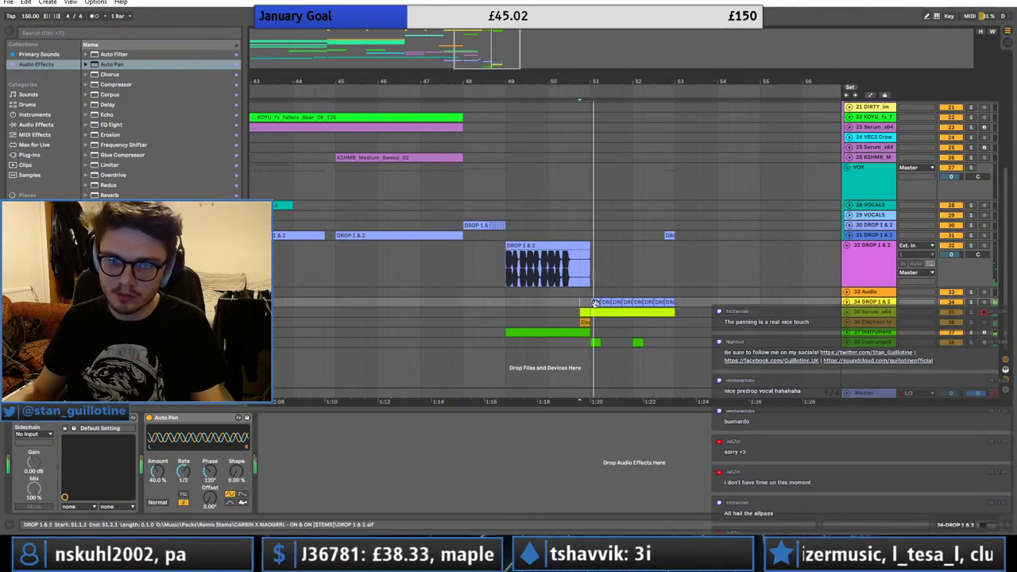
click(586, 247)
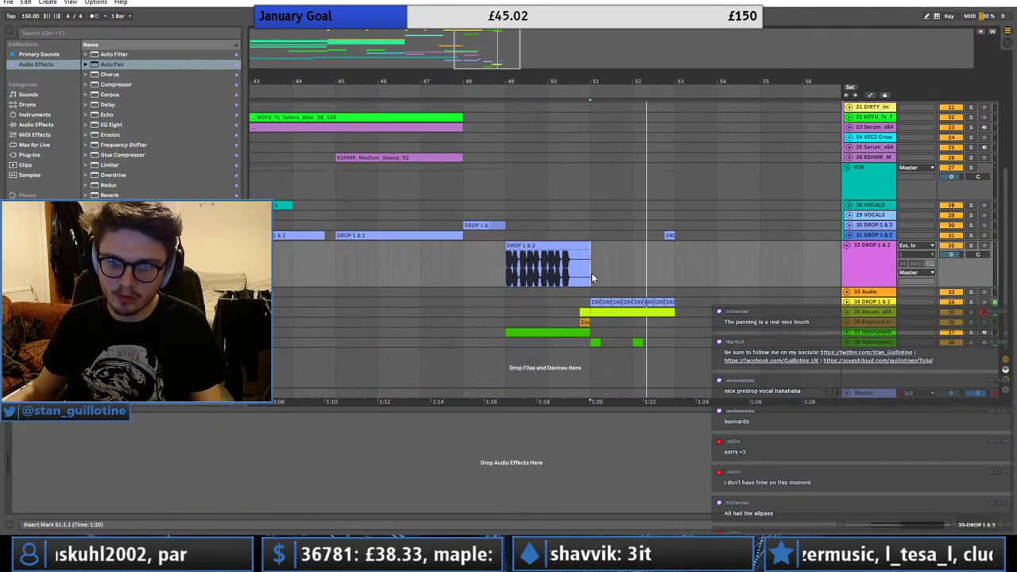
drag(588, 246, 584, 257)
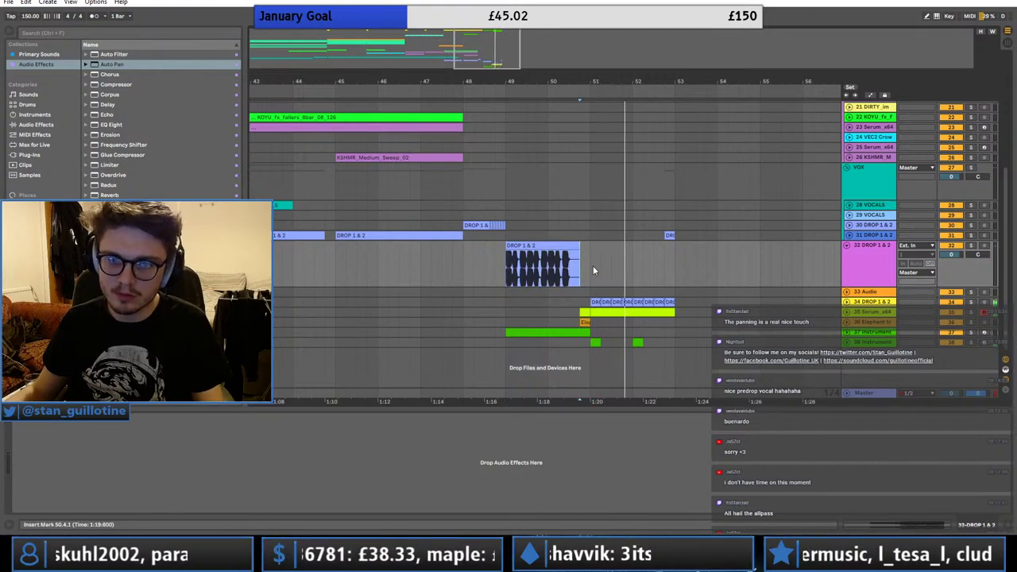
scroll(595, 274, up, 3)
click(600, 304)
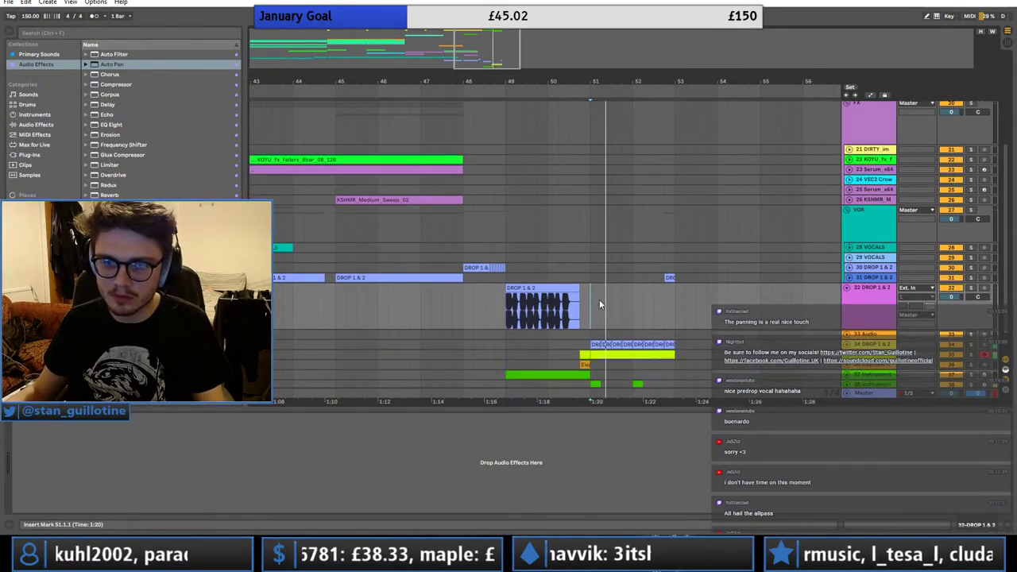
scroll(751, 331, down, 2)
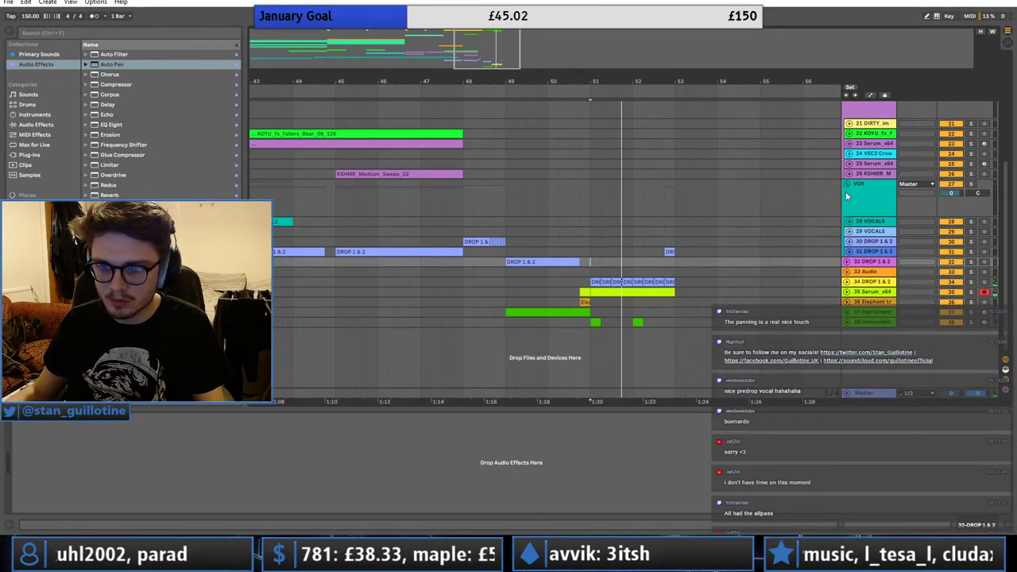
- Select track 3's clip at bar 51 and open Decap's Snares + Claps folder in the Primary Sounds collection
scroll(820, 179, up, 8)
click(635, 143)
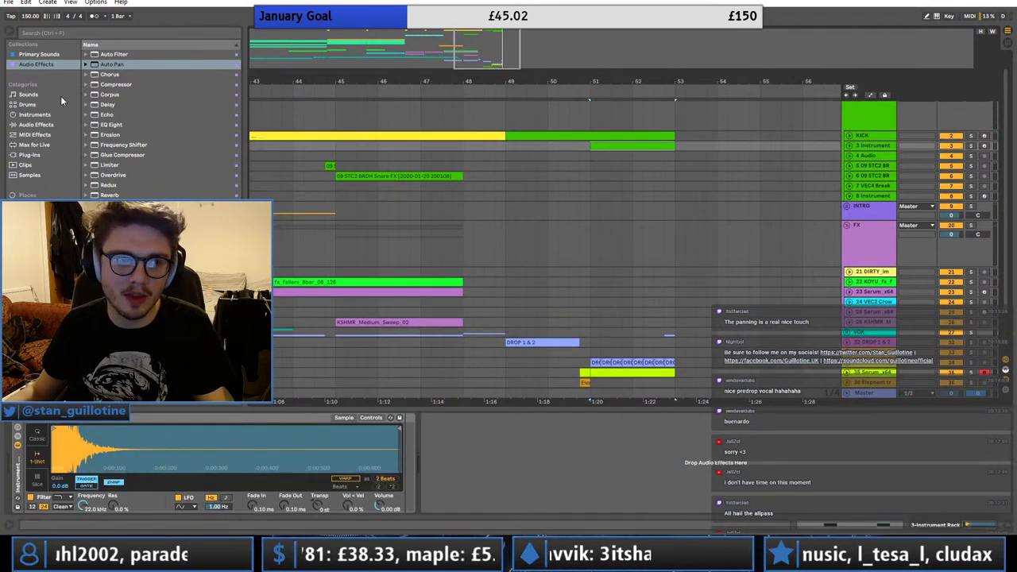
click(61, 55)
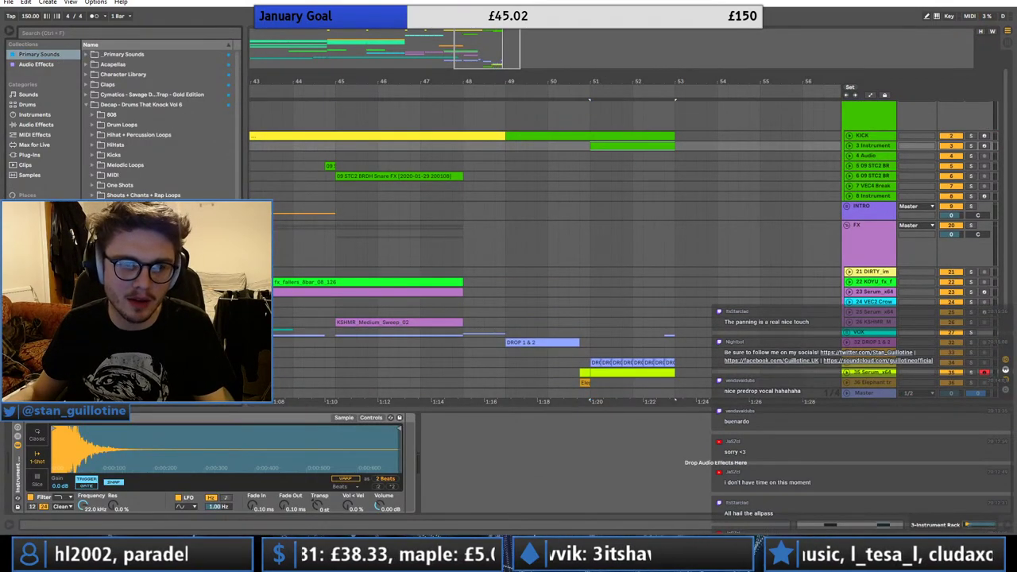
scroll(94, 162, down, 1)
click(92, 162)
scroll(94, 163, down, 2)
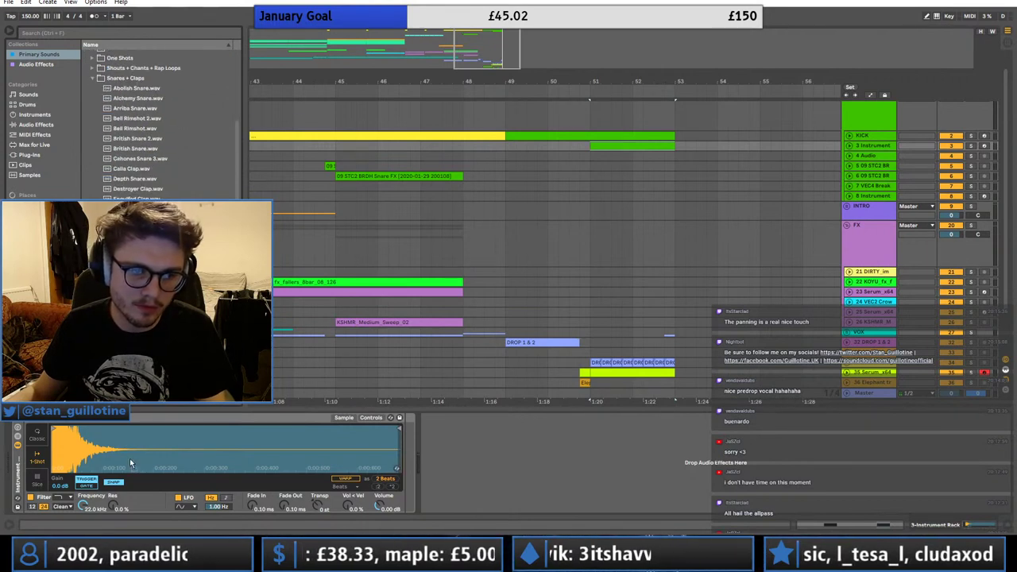
- Audition Destroyer Clap.wav in track 3's sampler, and replace it with Cahones Snare 3.wav
drag(131, 463, 132, 462)
key(space)
click(133, 190)
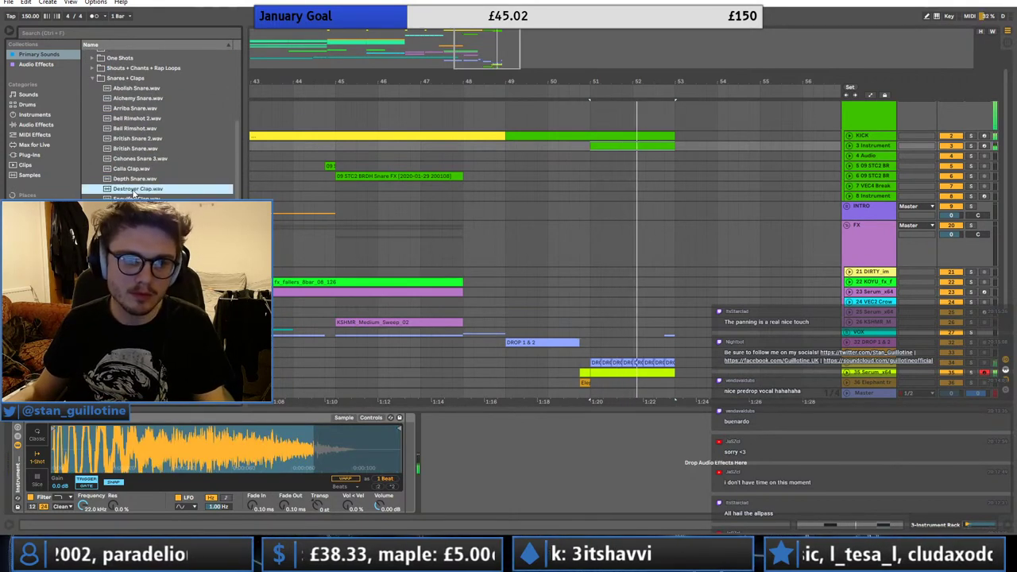
drag(132, 191, 133, 455)
key(space)
key(space)
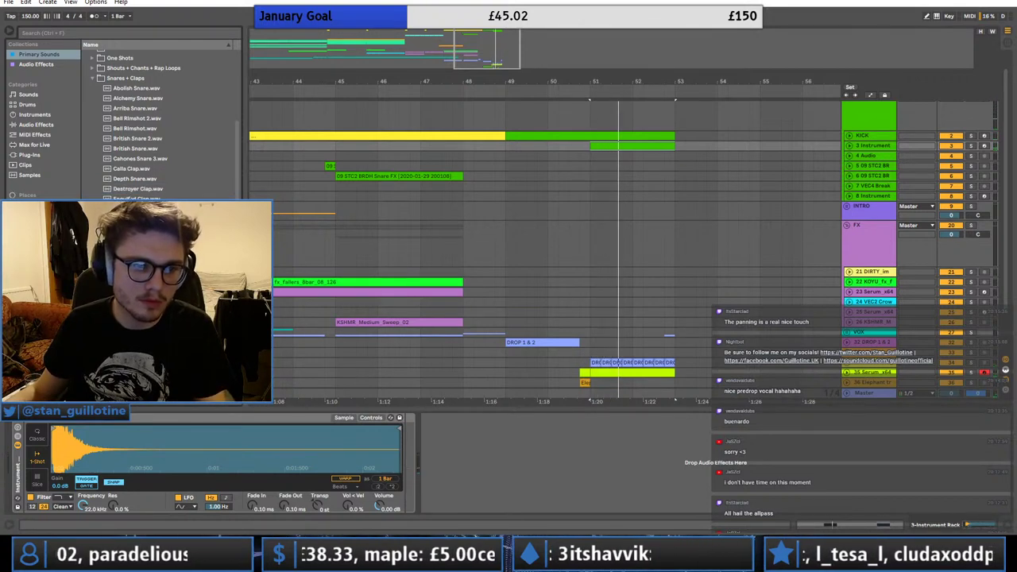
click(135, 158)
drag(135, 159, 109, 451)
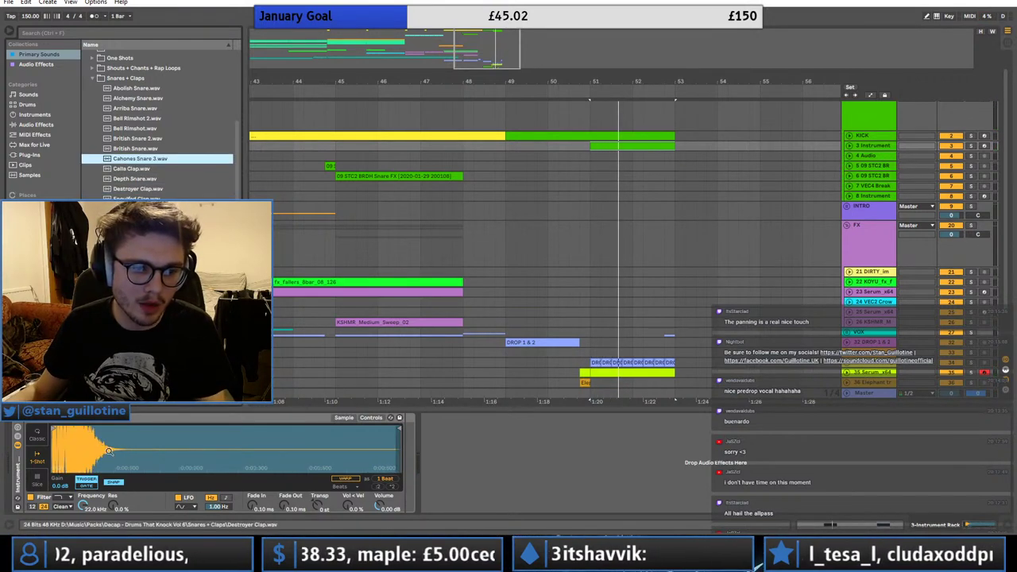
- Rename track 3 as SNARE
click(866, 147)
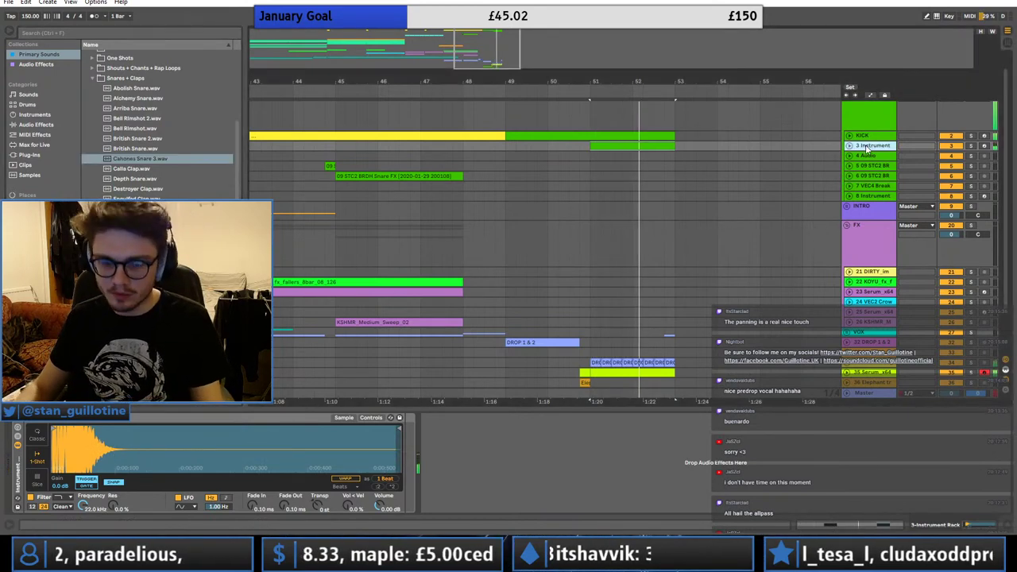
key(ctrl+t)
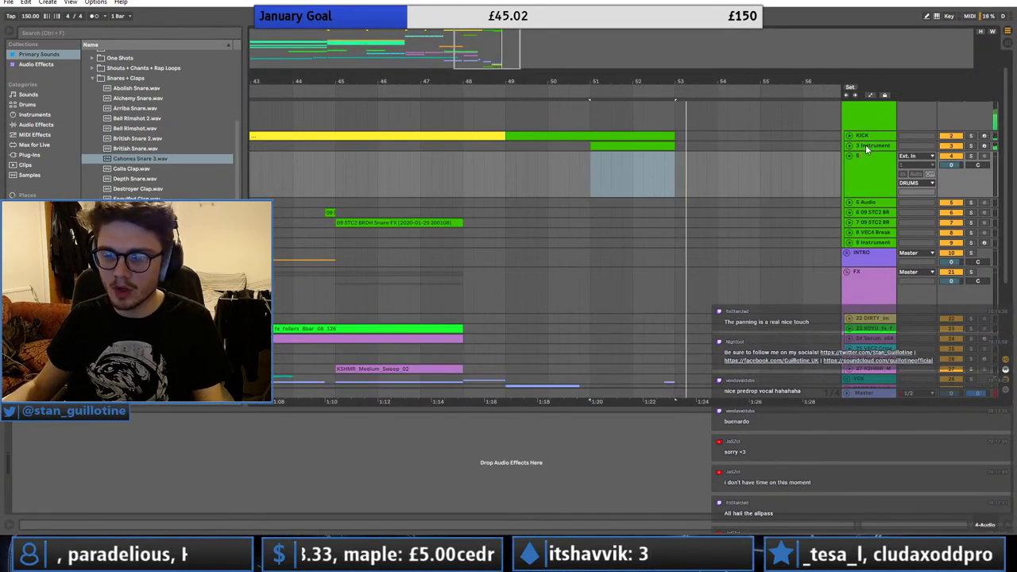
key(ctrl+z)
click(870, 146)
key(ctrl+r)
text(SNARE)
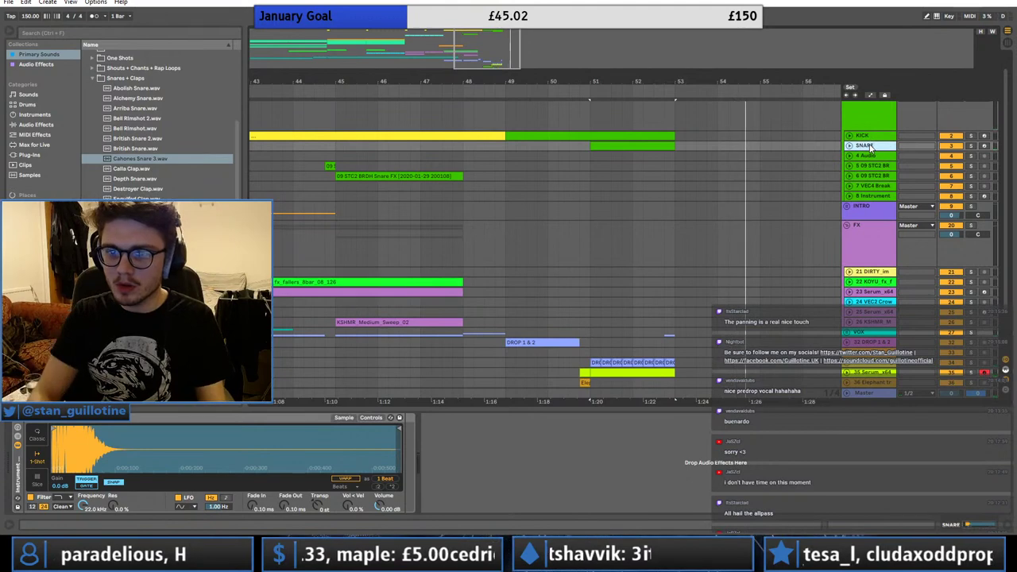
- Play the drop from just before bar 49, and fold the FX and VOX groups
click(571, 149)
click(495, 155)
key(space)
key(space)
click(846, 226)
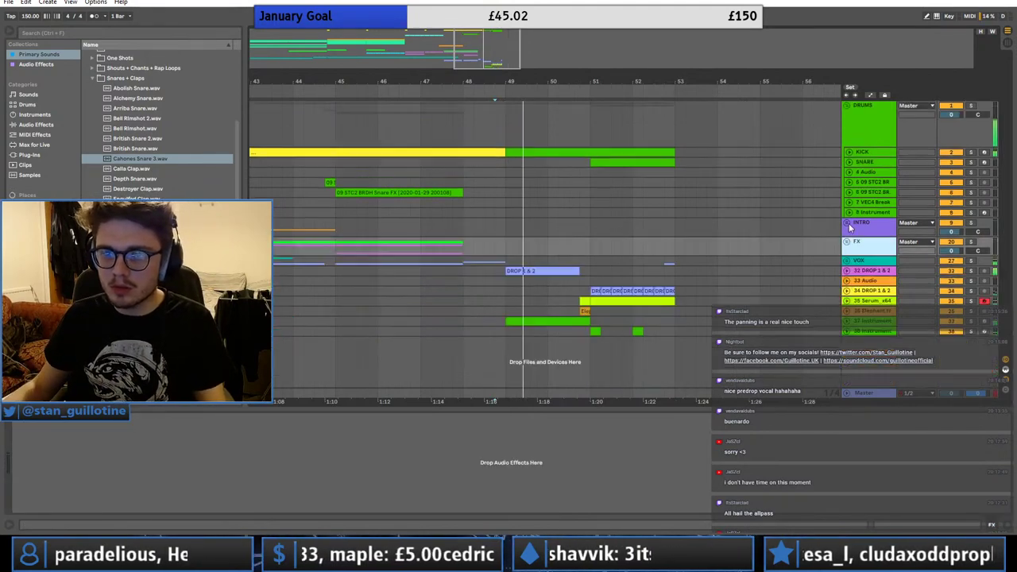
- Duplicate the 49.1.1 to 53.1.1 section of the VOX group and tracks 32 to 38 to bar 53
drag(499, 337, 680, 273)
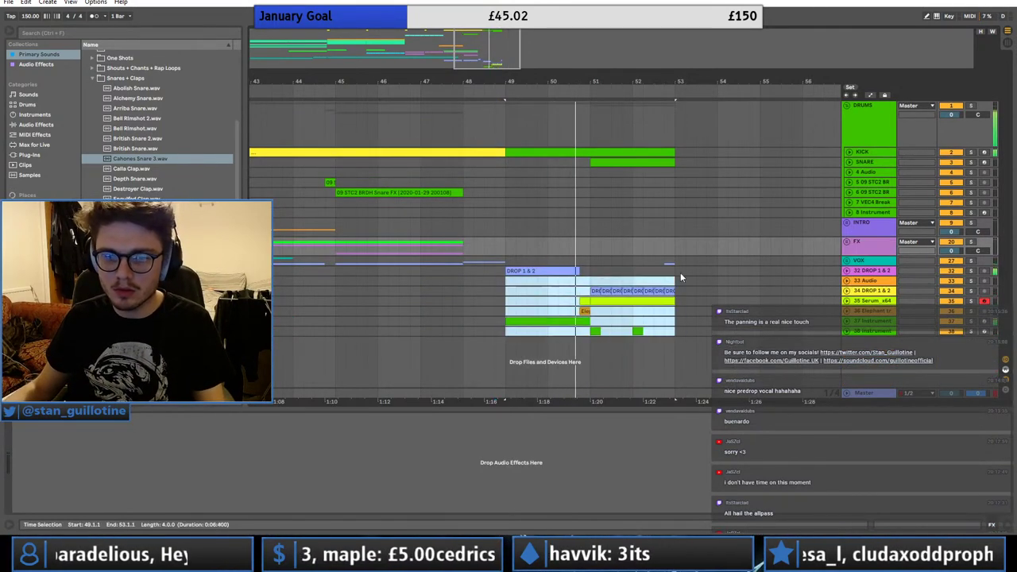
key(ctrl+d)
click(549, 261)
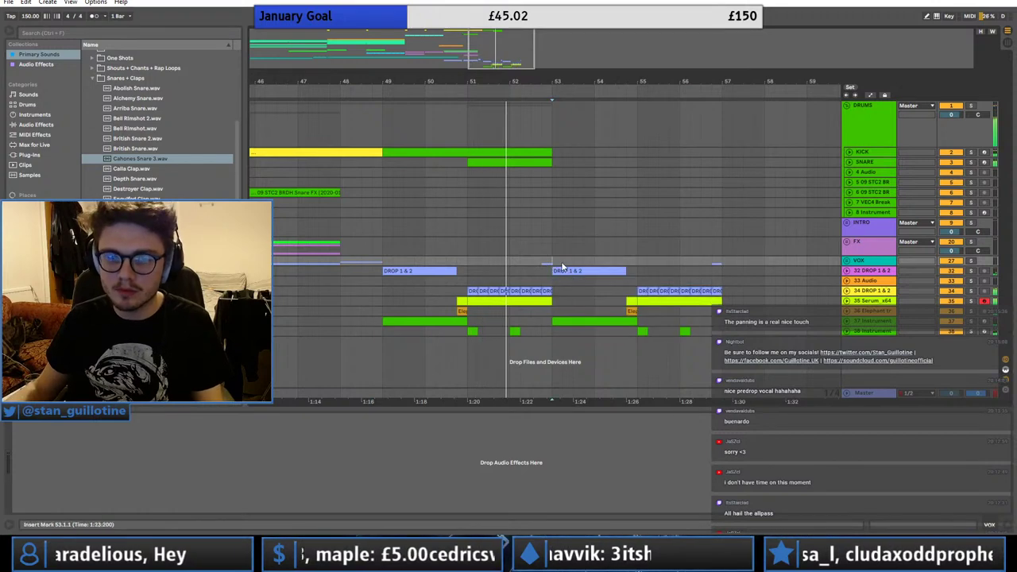
- Duplicate the KICK and SNARE parts of bars 49 to 53 to bar 53, and extend the SNARE copy's start to 53.1.1
drag(554, 164, 385, 151)
key(ctrl+d)
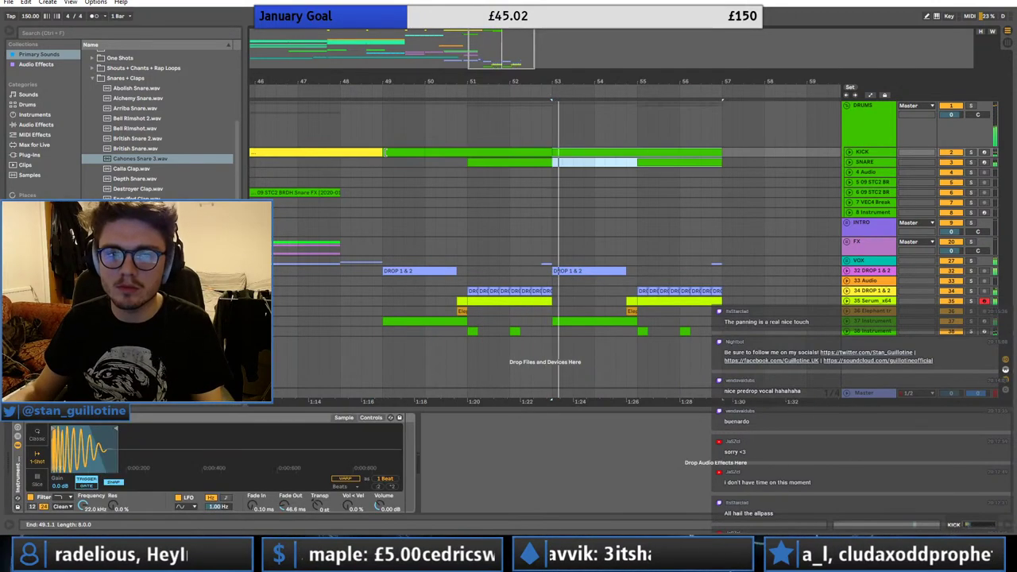
click(553, 182)
click(864, 162)
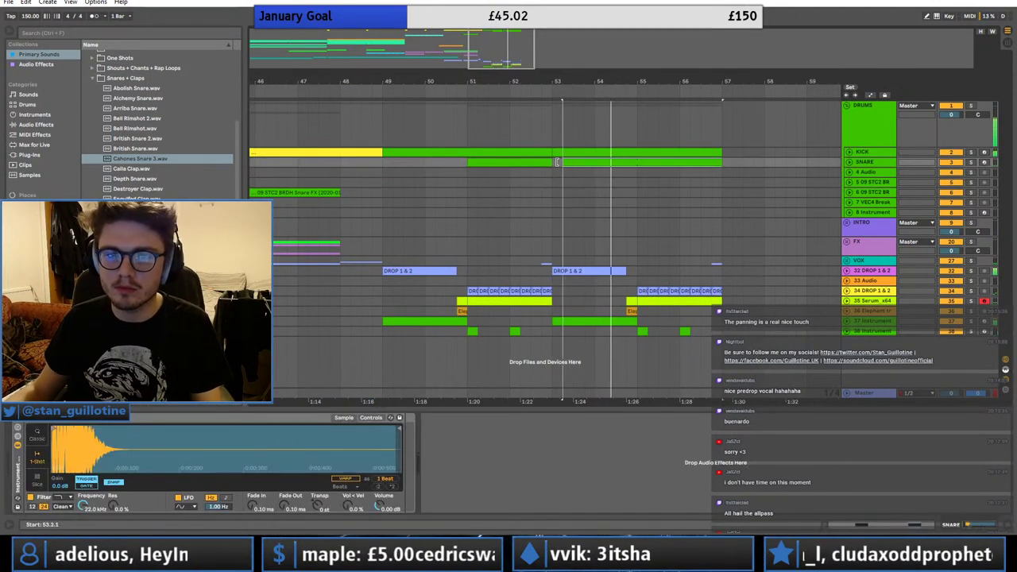
- Delete the notes at 1.3 and 2.3 from the KICK clip at bar 53, play it, and fold the KICK track and DRUMS group
click(849, 151)
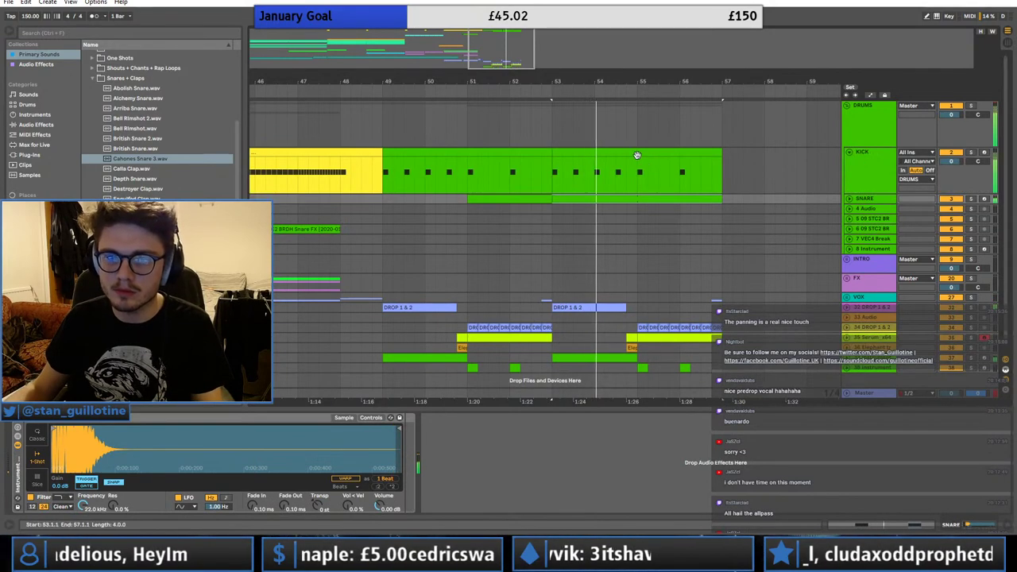
double_click(637, 153)
drag(281, 371, 287, 433)
key(Delete)
drag(488, 367, 491, 426)
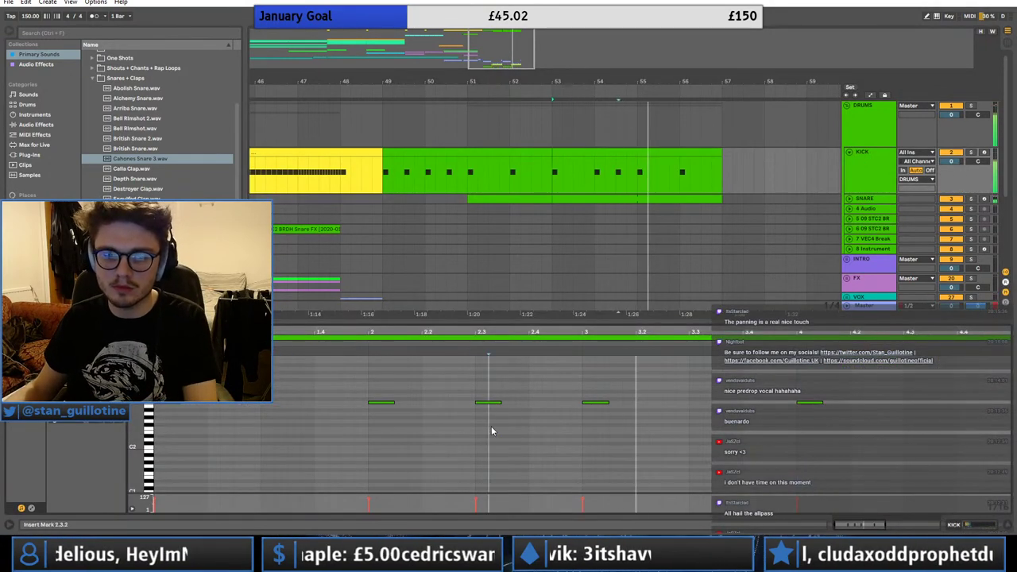
key(Delete)
key(space)
key(space)
click(849, 152)
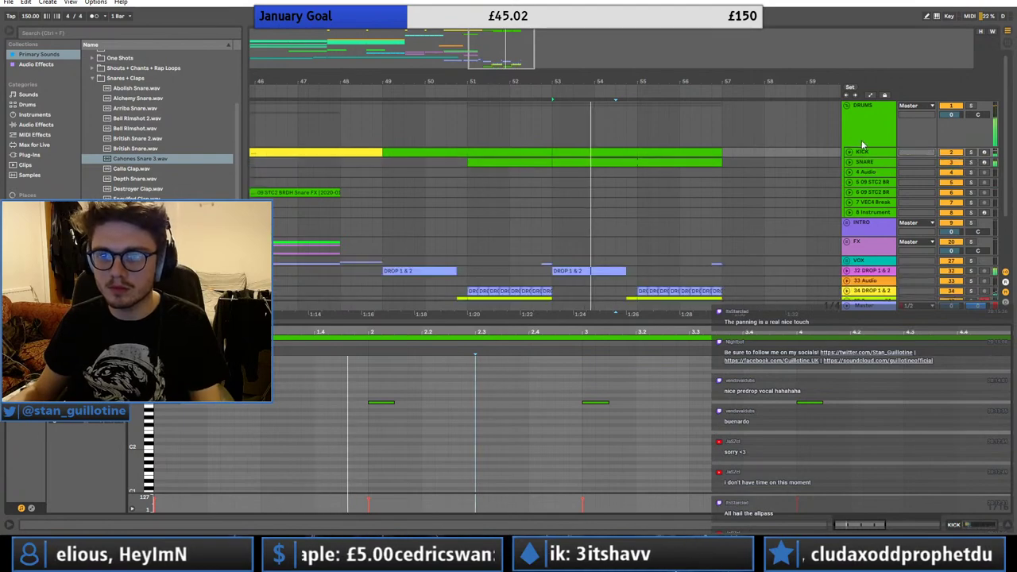
click(861, 139)
click(846, 106)
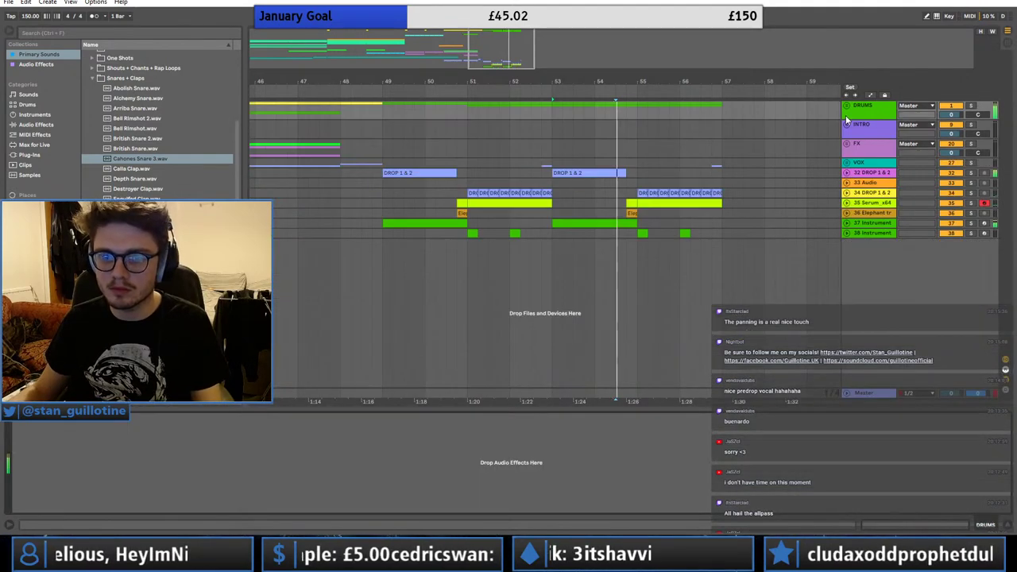
- Unfold track 37, shorten its brass sample's end in the sampler and set its fade out to about 74.1 ms
click(846, 222)
double_click(602, 224)
double_click(882, 247)
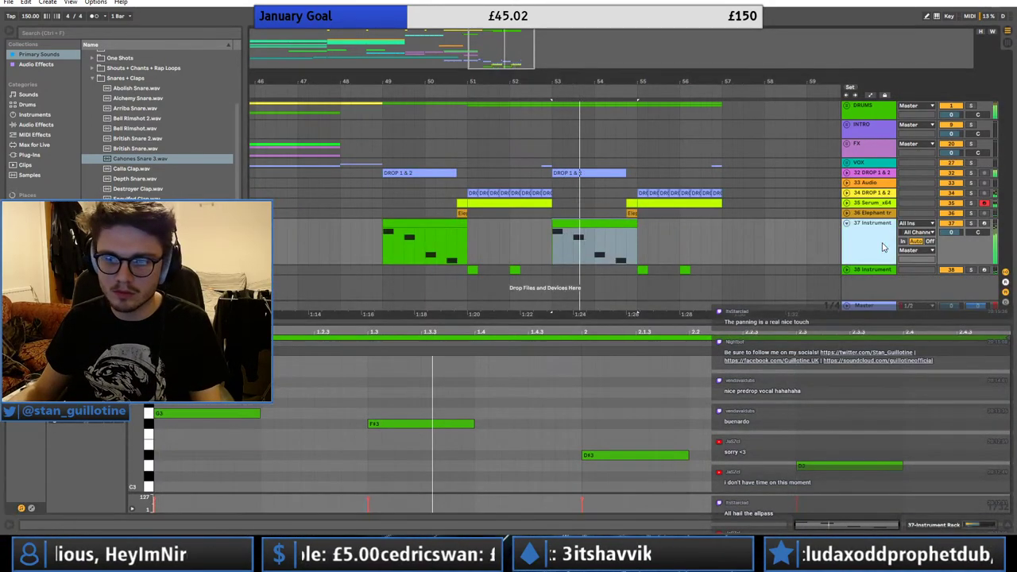
drag(217, 430, 195, 430)
drag(284, 506, 284, 489)
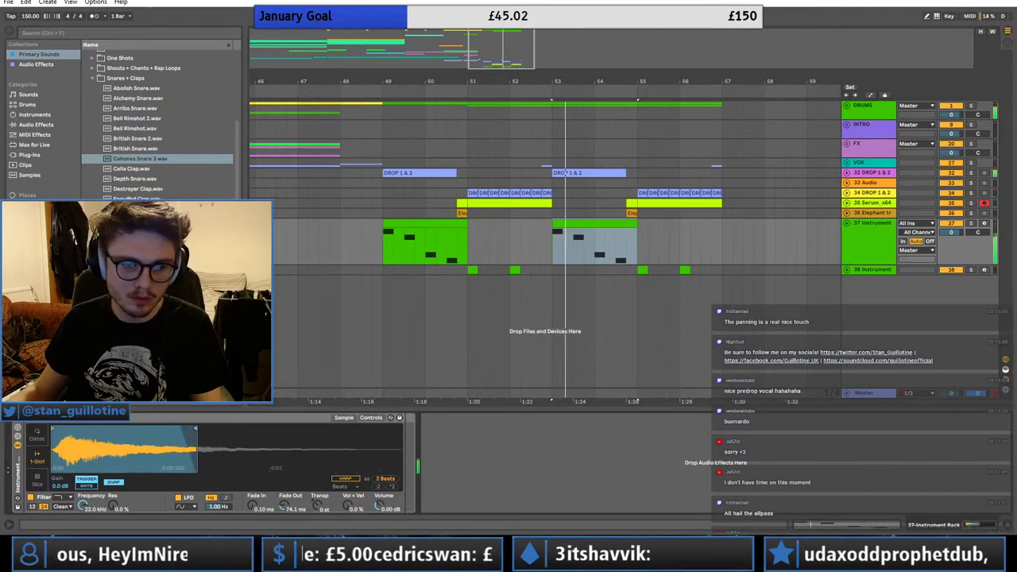
- Shorten the brass sample's end further in track 37's sampler and set its fade out to 166 ms, selecting its bar 53 clip
mouse_move(197, 429)
mouse_down()
mouse_move(171, 430)
mouse_move(182, 430)
mouse_up()
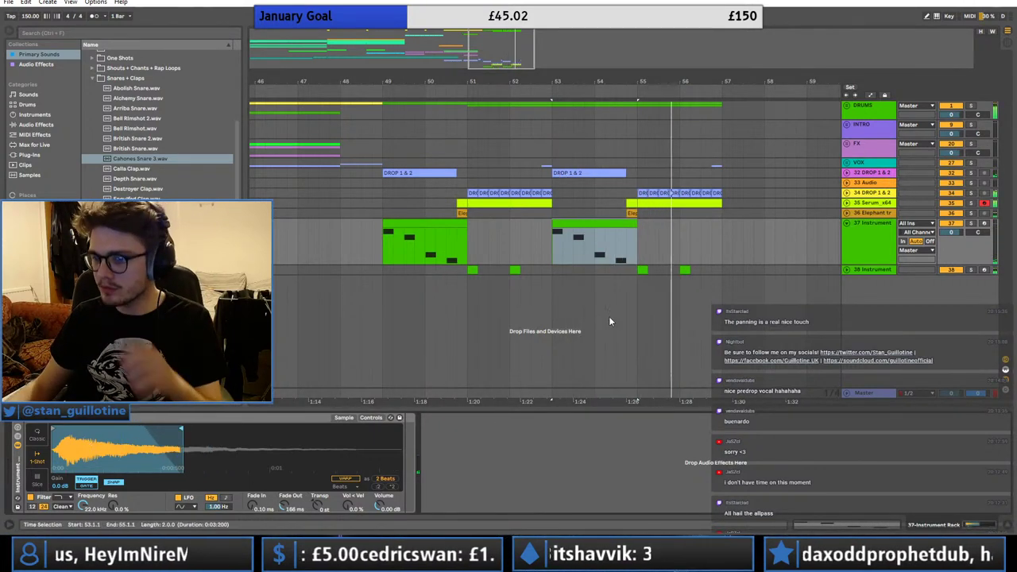
click(641, 252)
click(633, 253)
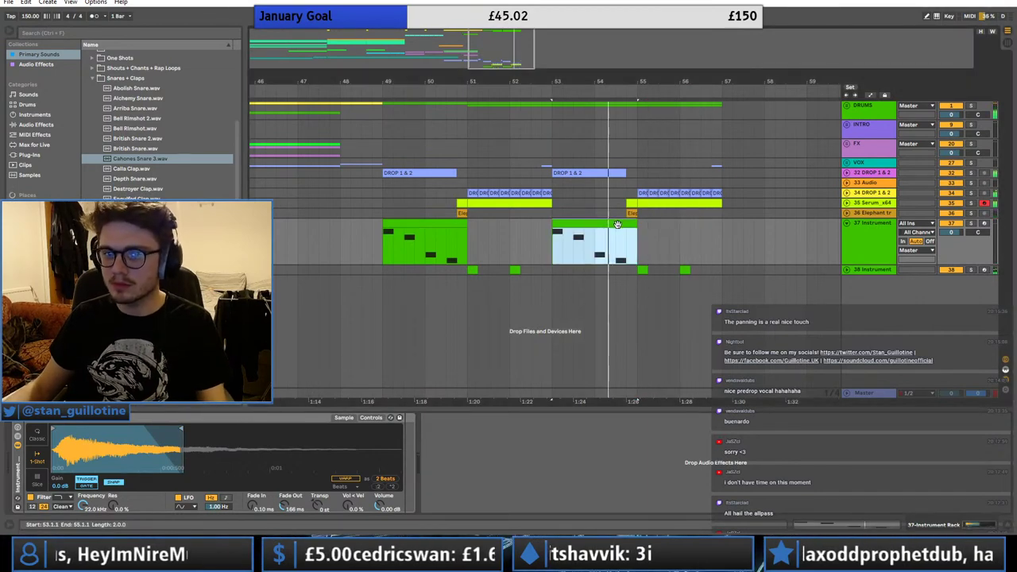
- In track 35's Serum, assign Macro 1 to the Phaser frequency and place Distortion after Phaser in the effects chain
click(885, 213)
click(886, 205)
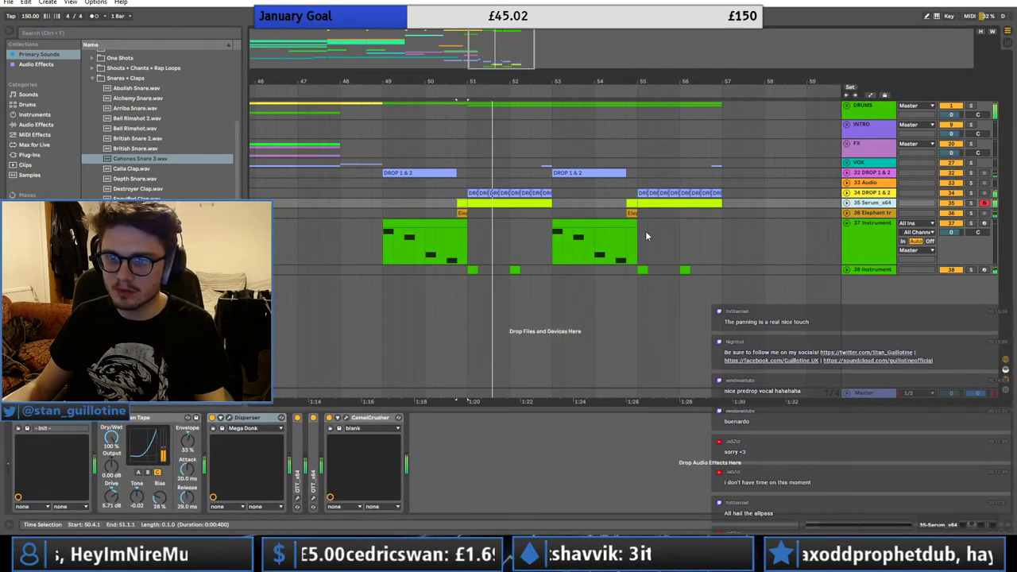
click(34, 417)
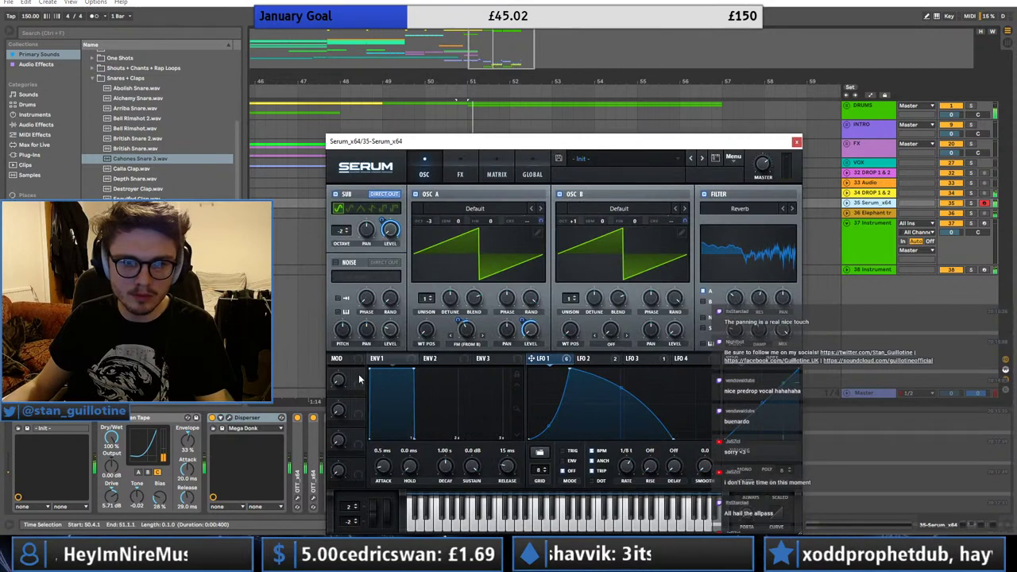
click(496, 173)
click(460, 174)
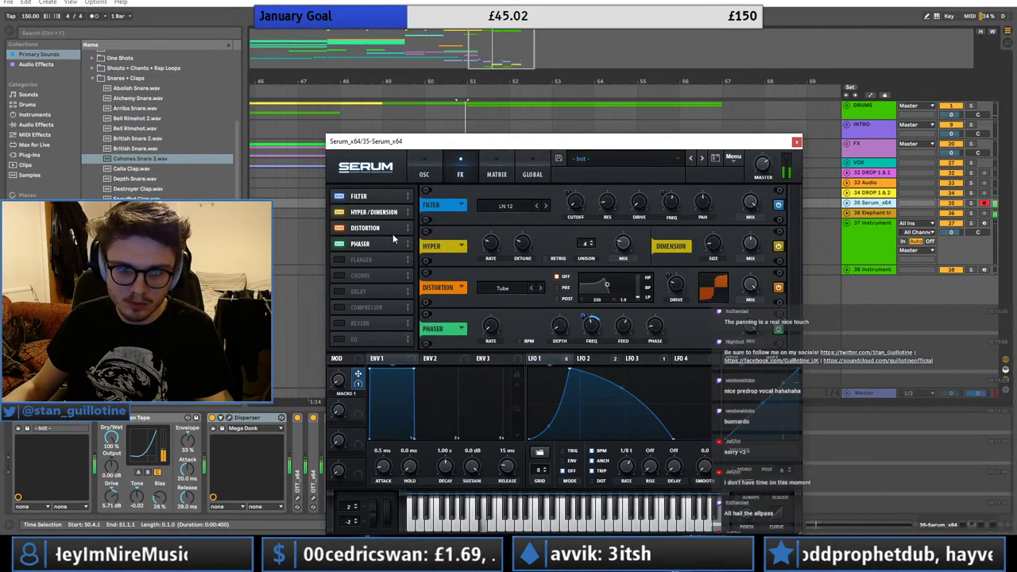
drag(364, 230, 370, 247)
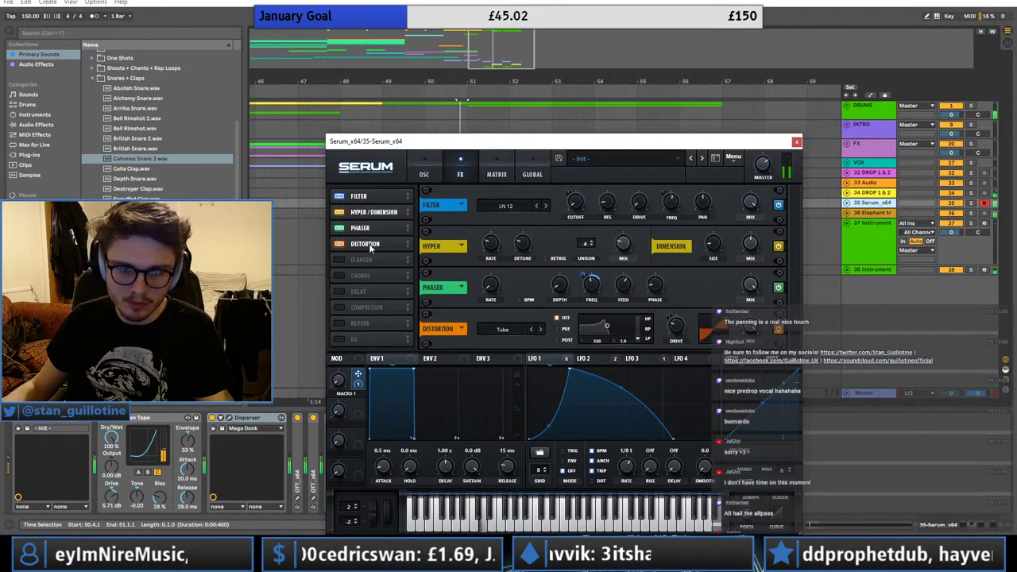
click(796, 142)
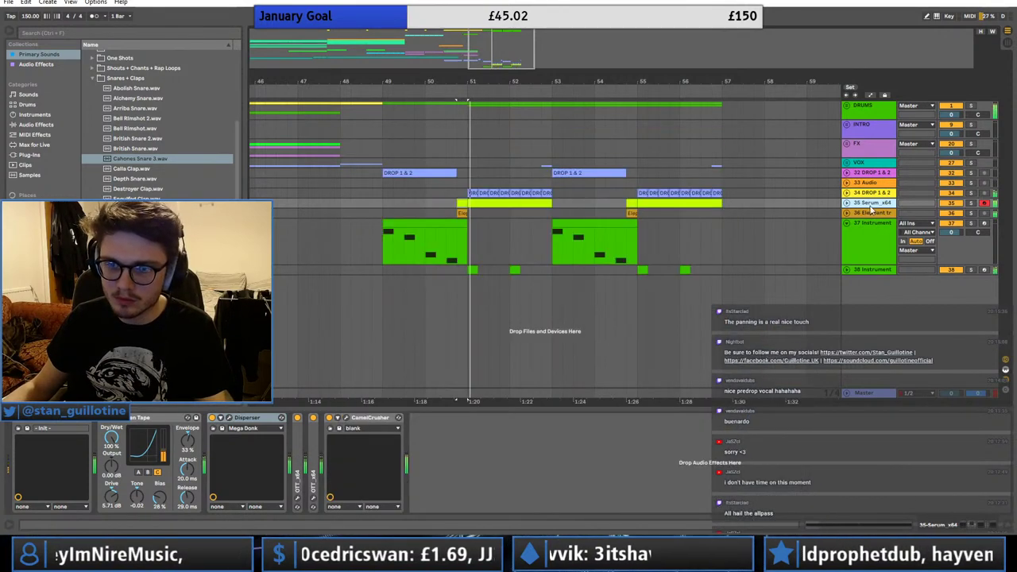
- Unfold track 35, show its Macro 1 automation and shape a one-beat decaying curve at 51.1.1
click(847, 204)
key(a)
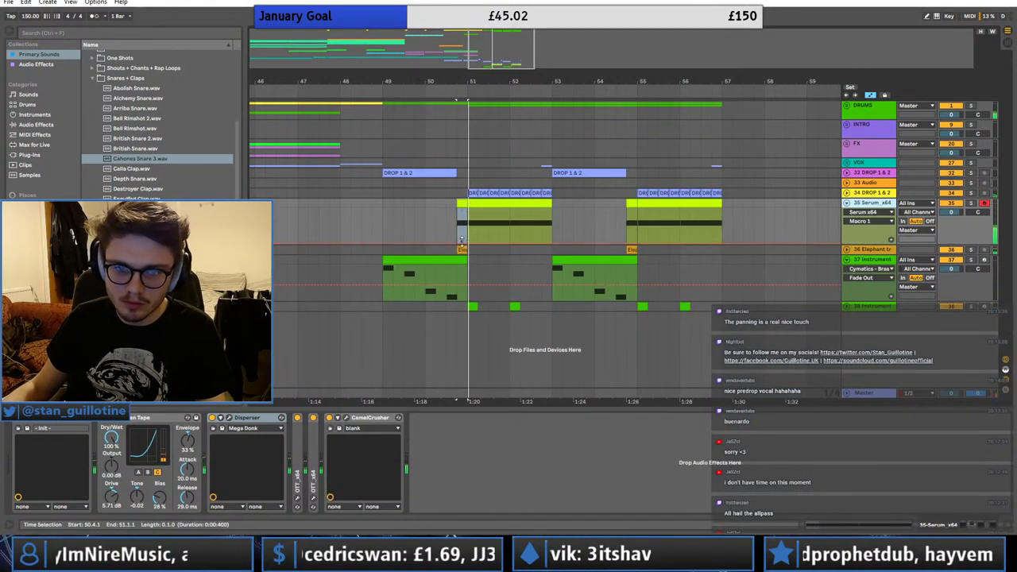
click(452, 244)
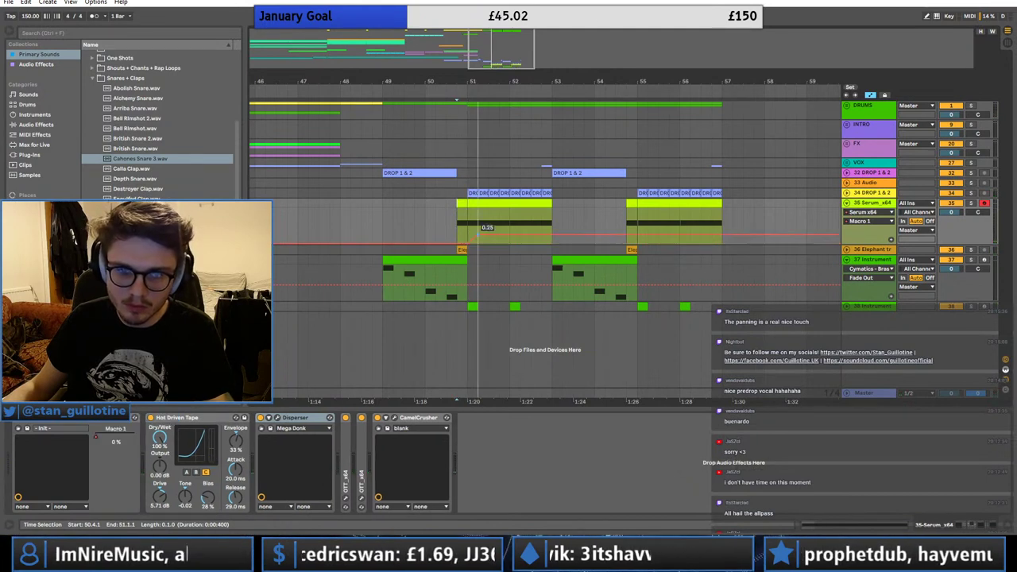
drag(489, 213, 486, 236)
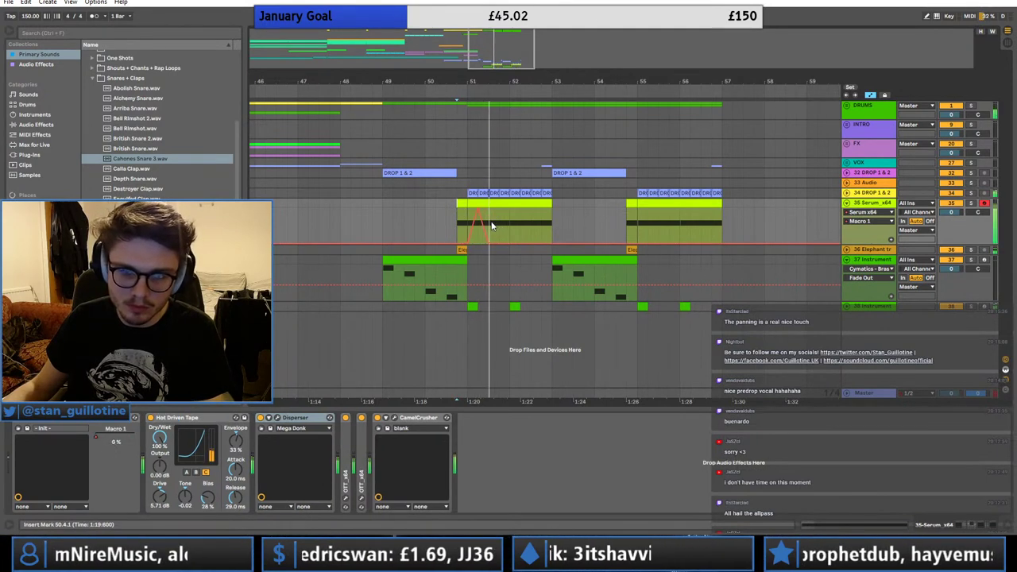
drag(488, 243, 469, 223)
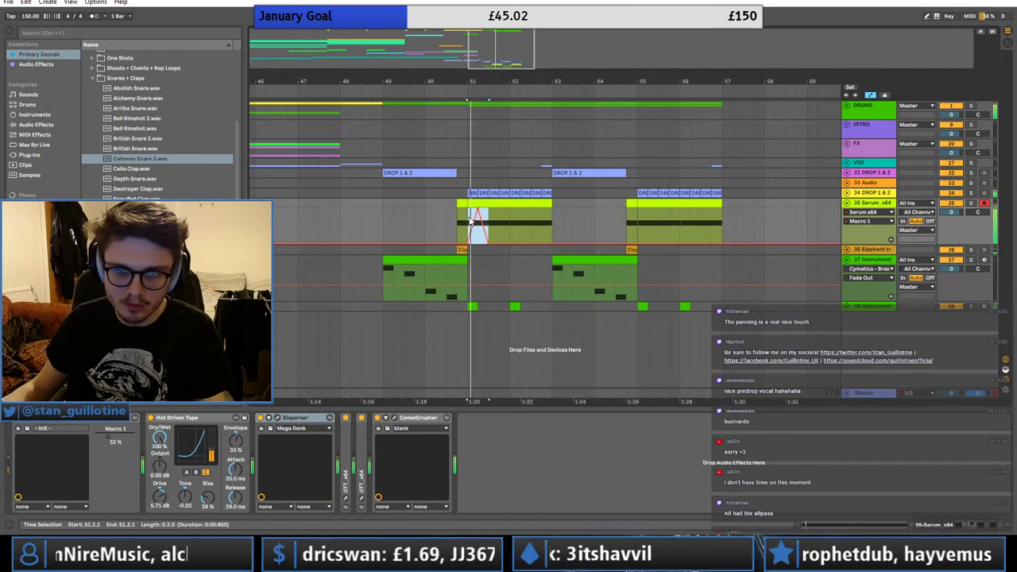
click(494, 242)
click(475, 213)
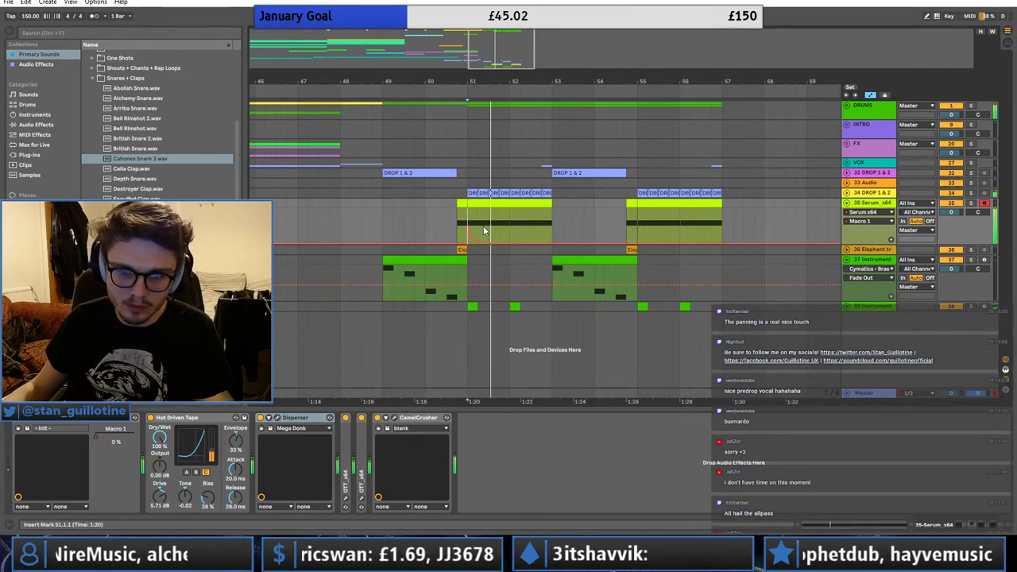
- Repeat the one-beat Macro 1 curve along the Serum clip up to bar 53 and move the series to bars 55 to 57
drag(480, 227, 467, 229)
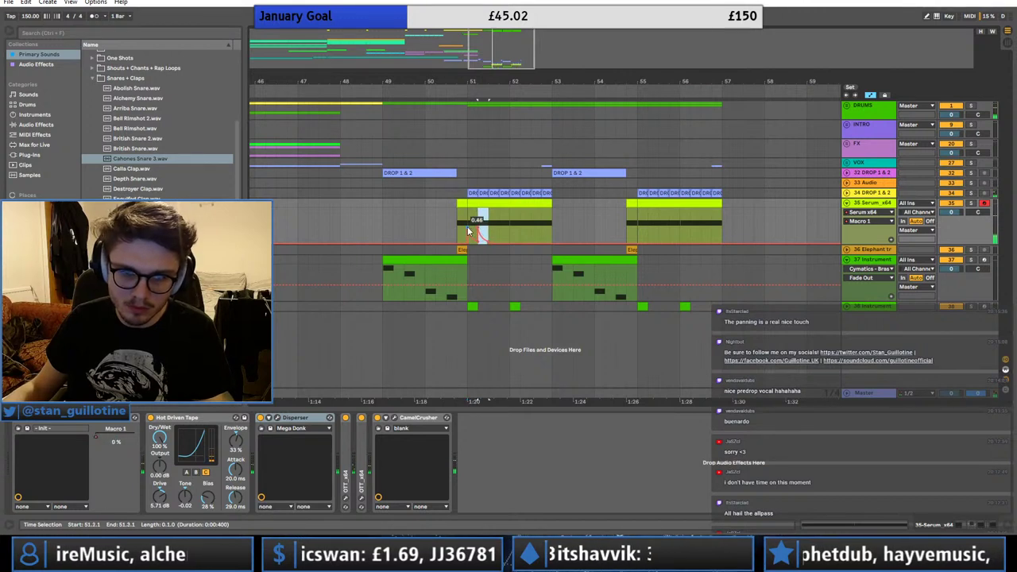
click(506, 216)
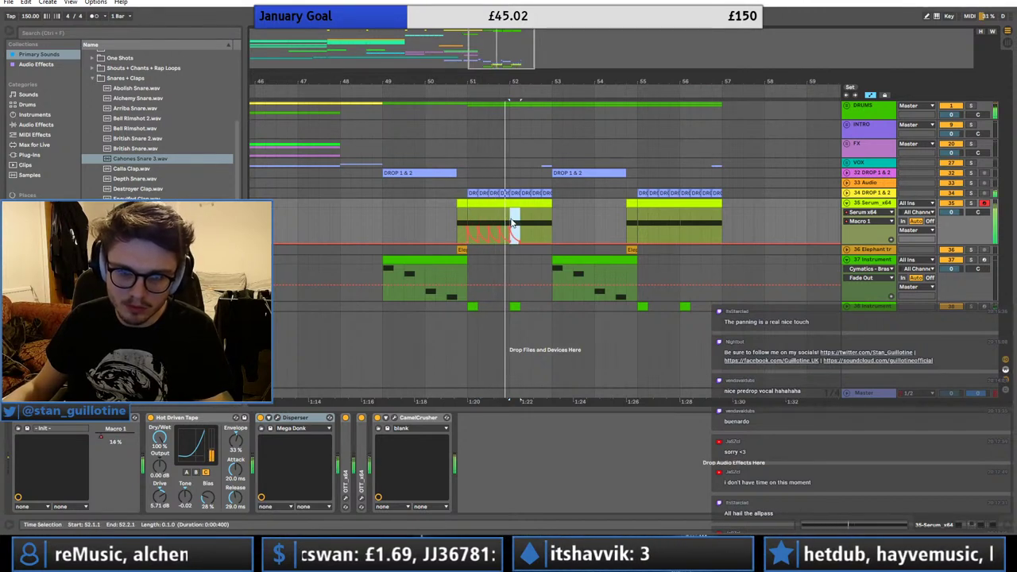
mouse_move(552, 228)
mouse_down()
mouse_move(455, 228)
mouse_move(629, 226)
mouse_up()
click(629, 227)
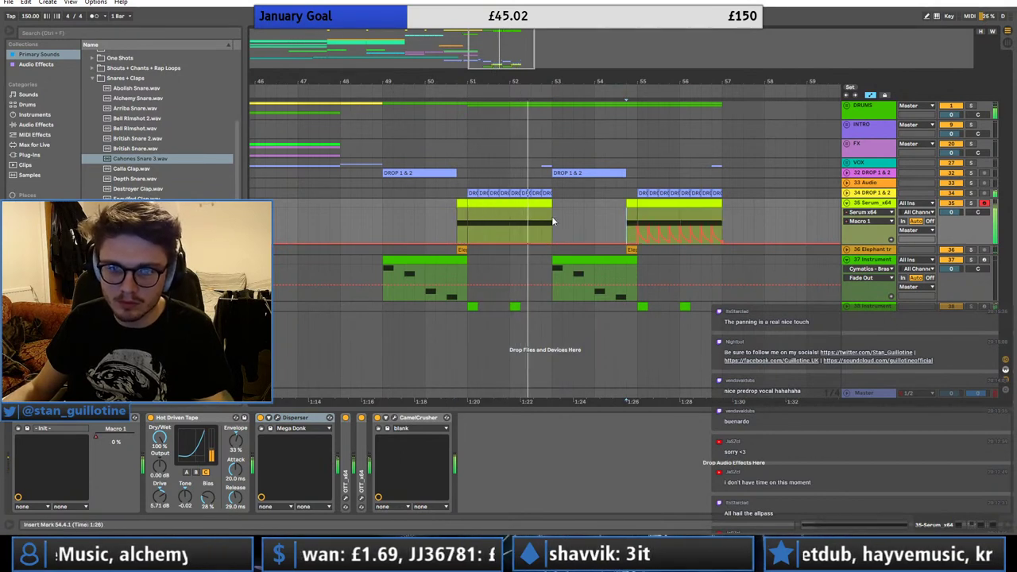
drag(657, 227, 646, 226)
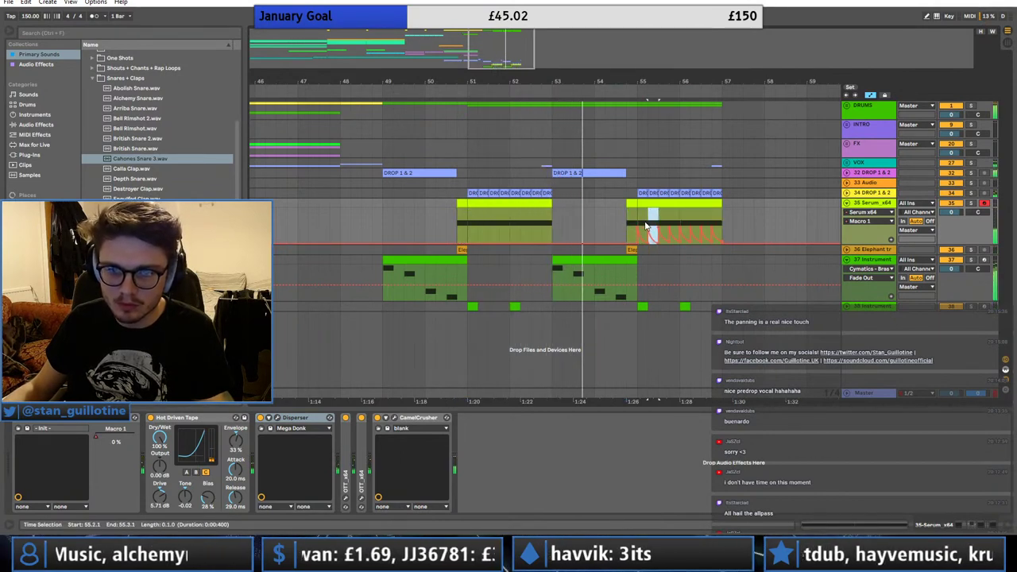
click(627, 222)
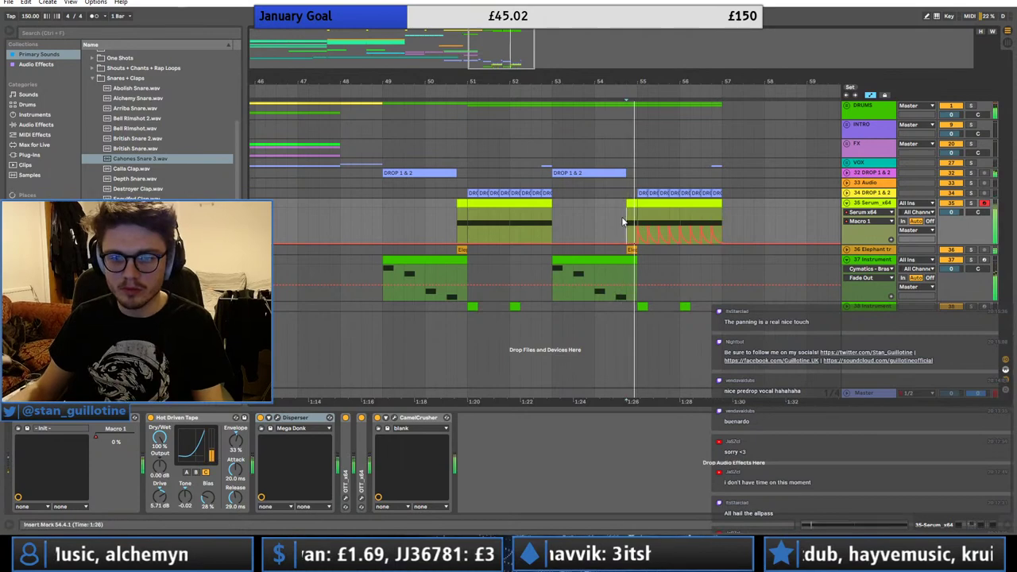
- Duplicate the elephant clip at 54.4.1 along track 36 up to 56.1.1
click(632, 250)
key(space)
key(space)
key(ctrl+d)
key(ctrl+d)
key(ctrl+d)
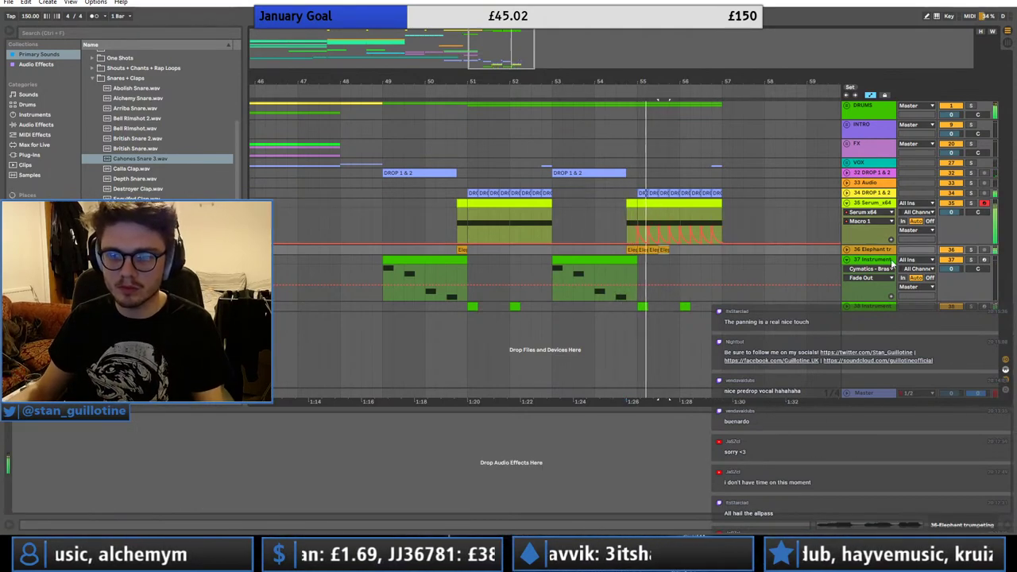
key(ctrl+d)
- Unfold track 36, delete the elephant copies from 55.1.1 onward and copy the 54.4.1 clip to a new audio track below
click(847, 250)
click(874, 250)
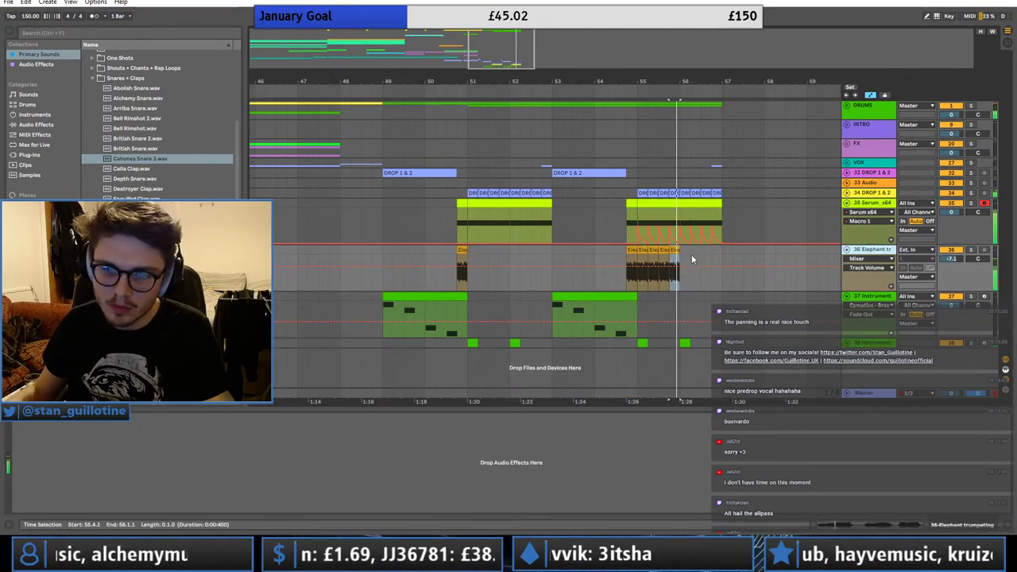
key(ctrl+t)
drag(691, 255, 640, 249)
key(Delete)
click(633, 249)
key(space)
click(628, 294)
key(ctrl+v)
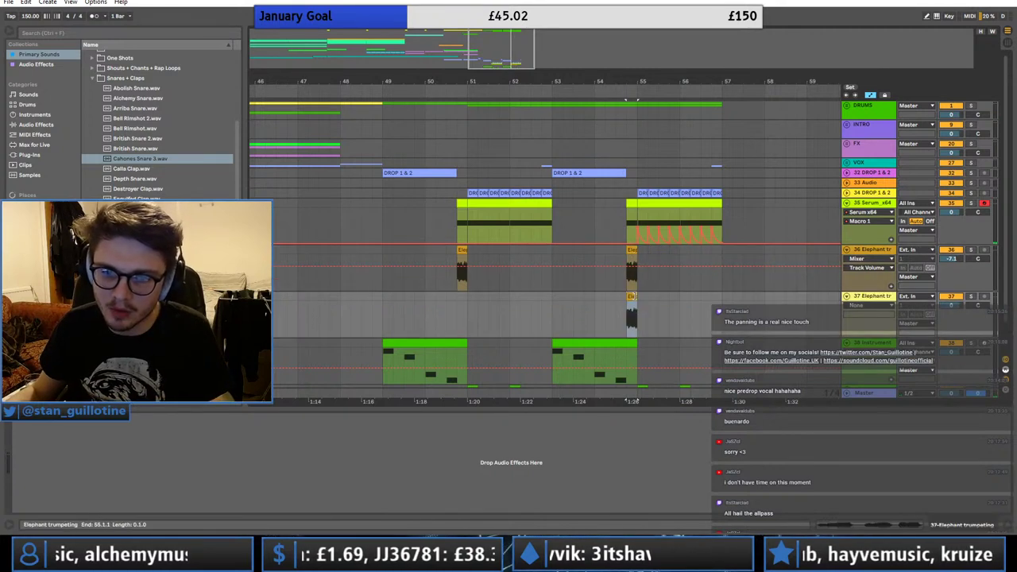
- Extend the new track's elephant clip, remove its part before 55.1.1 and repeat a half-bar piece up to 57.1.1
drag(636, 297, 680, 297)
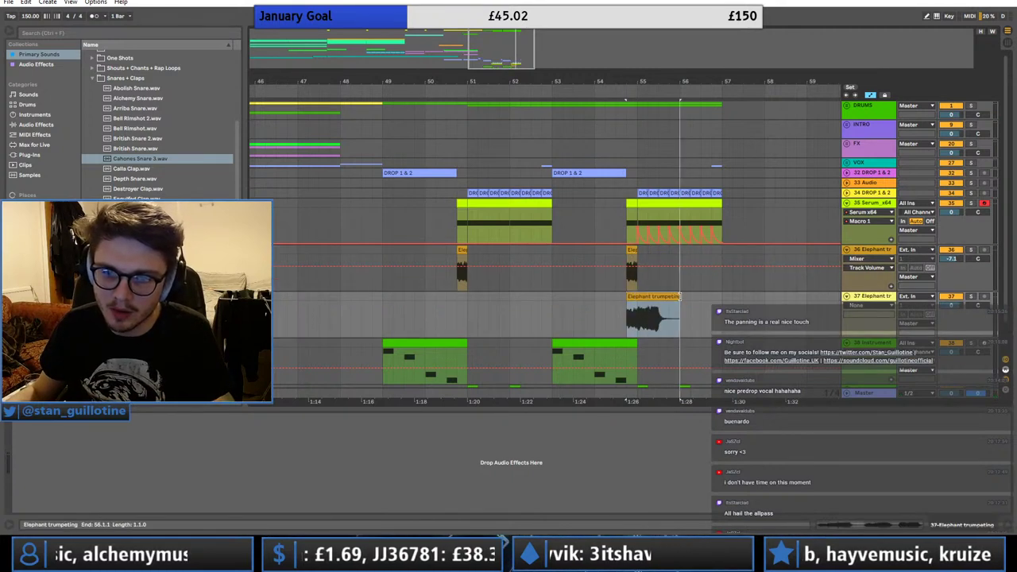
click(632, 297)
key(Delete)
click(646, 297)
key(ctrl+d)
key(ctrl+d)
key(ctrl+d)
click(647, 297)
key(space)
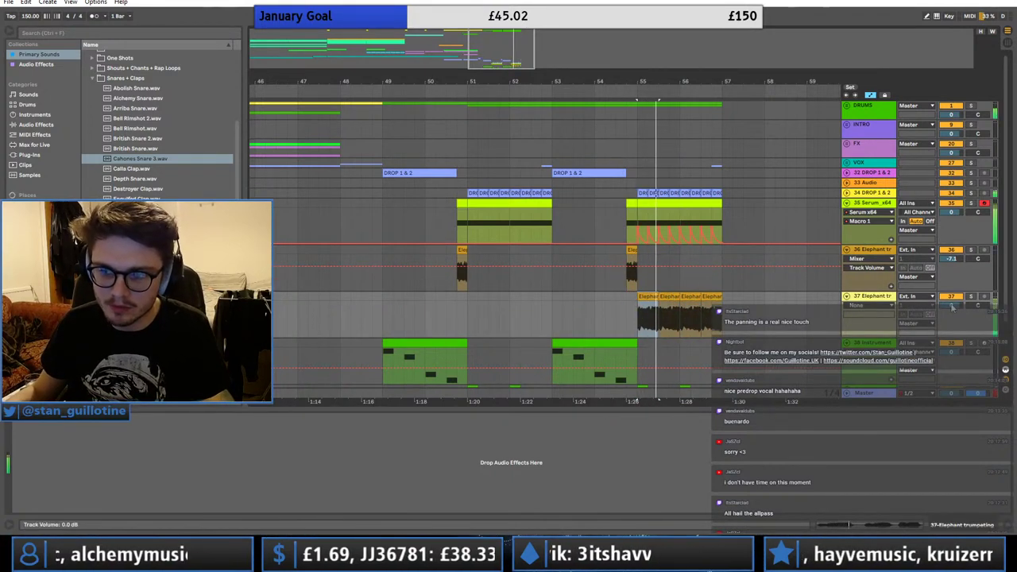
- Lower track 37's volume to about -9 dB, extend its first elephant clip to 56.1.1 and split it at 55.3.1
double_click(712, 298)
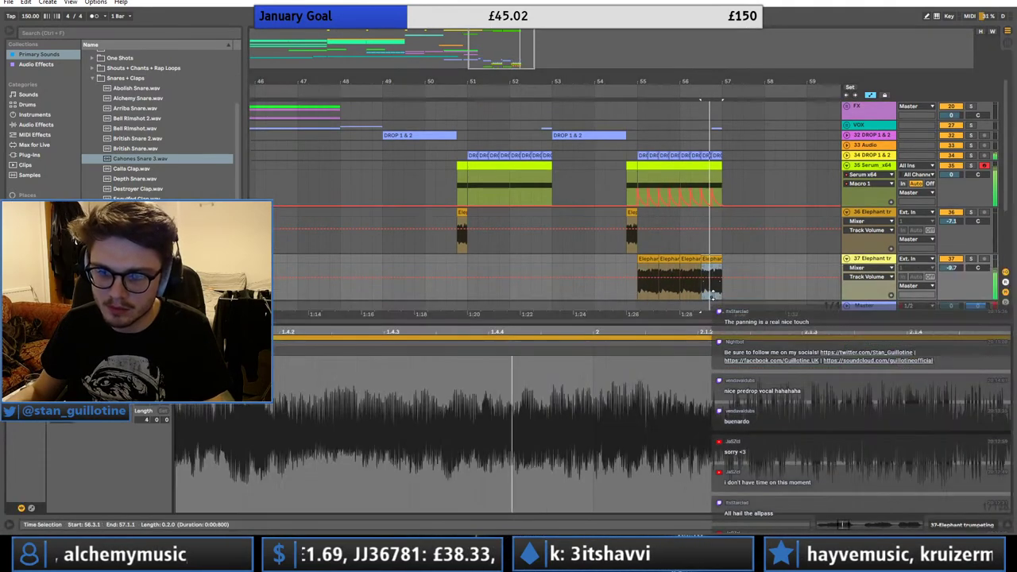
click(653, 259)
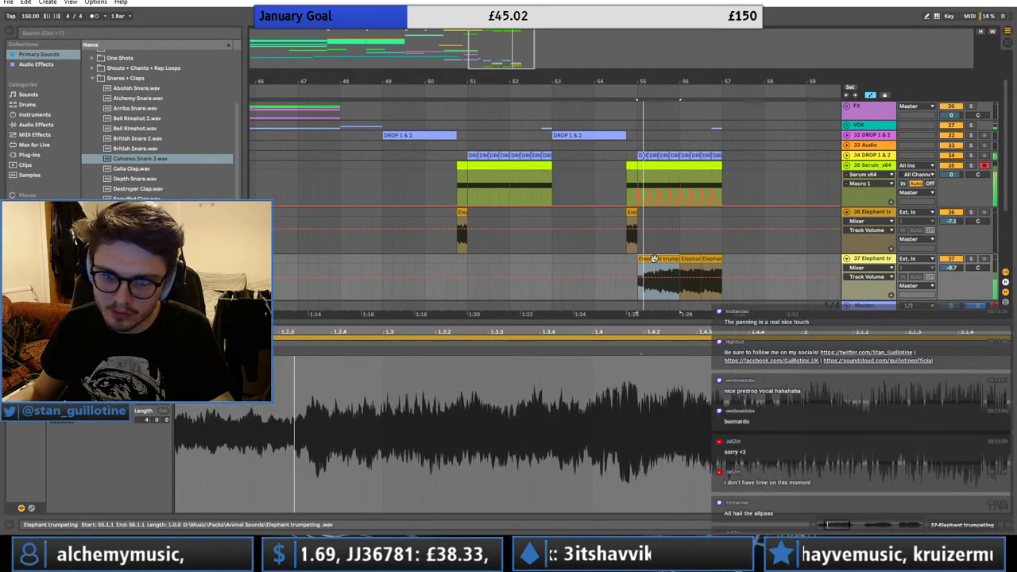
key(space)
key(space)
key(space)
key(space)
click(660, 272)
key(ctrl+e)
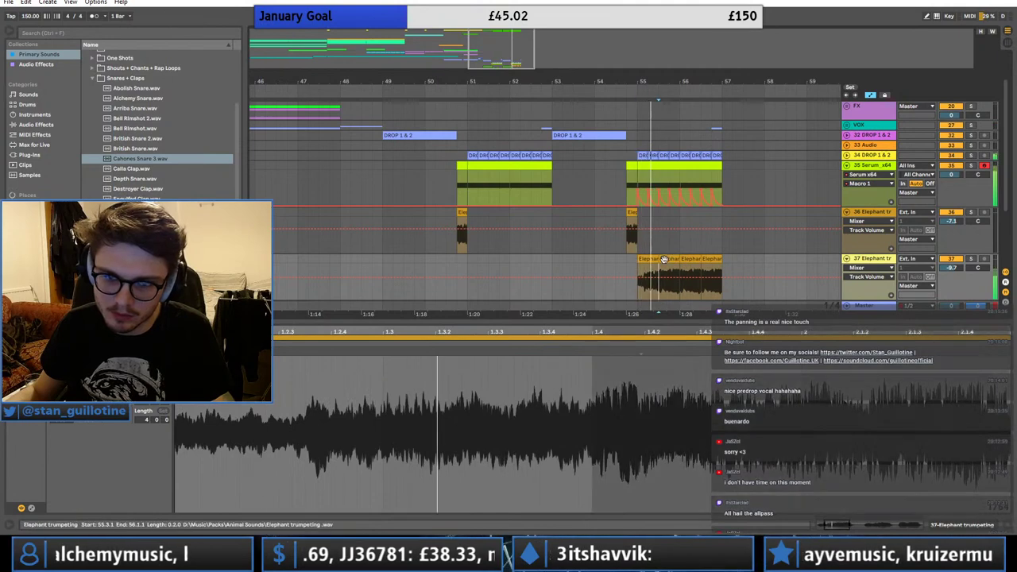
- Duplicate the half-bar elephant pieces along track 37 up to bar 71
click(664, 259)
shift+click(649, 259)
key(ctrl+d)
key(ctrl+d)
key(ctrl+d)
shift+click(651, 259)
key(ctrl+d)
key(ctrl+d)
key(ctrl+d)
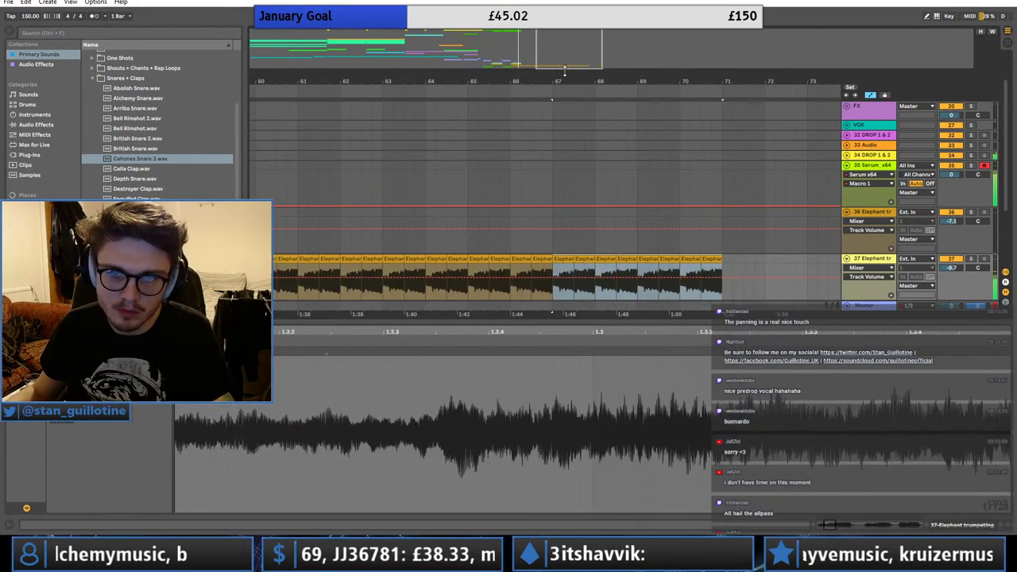
- Clear track 37's elephant copies from 55.3.1 onward, repeat the first half-bar piece up to 57.1.1 and play it
drag(565, 81, 761, 81)
drag(646, 82, 591, 84)
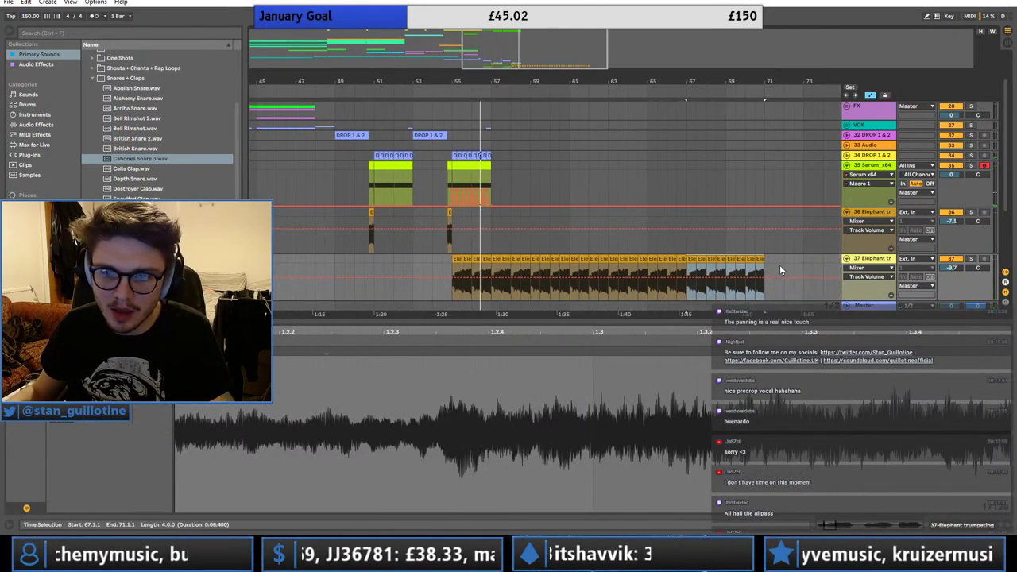
drag(779, 270, 467, 270)
key(Delete)
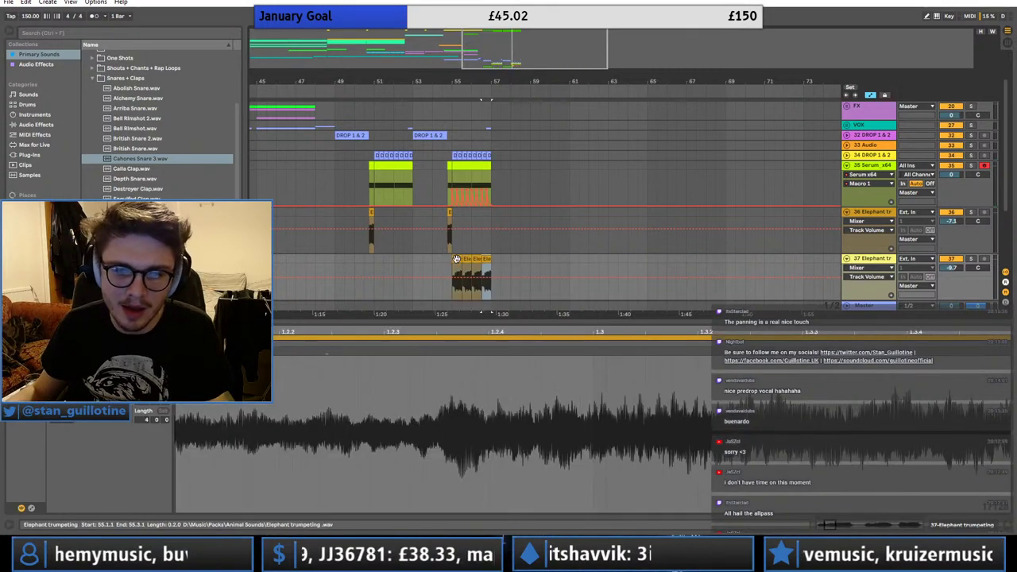
key(space)
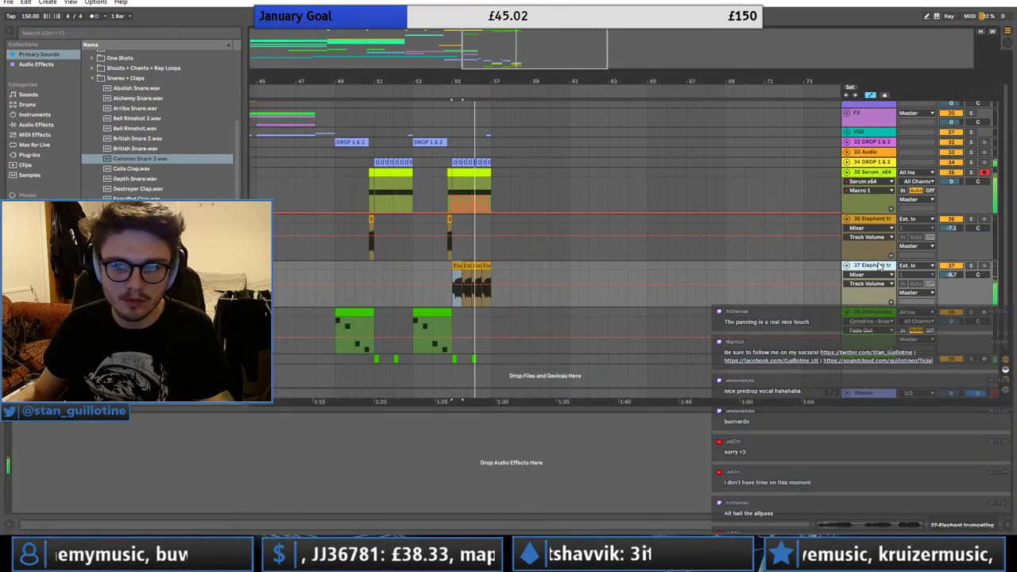
- Solo track 37, play its elephant clips and add FabFilter Pro-Q 3 to the track
scroll(113, 113, up, 5)
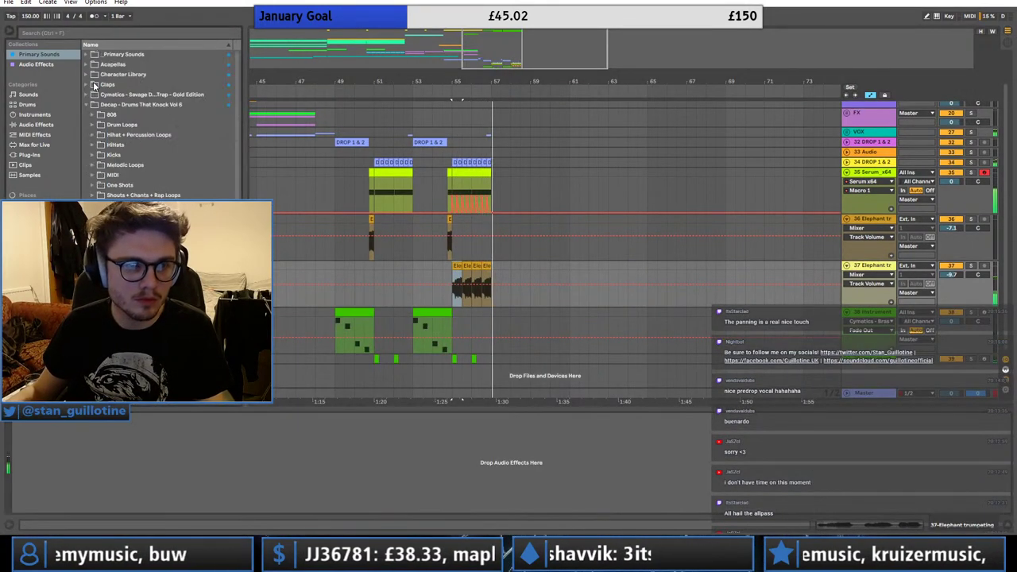
click(449, 254)
key(space)
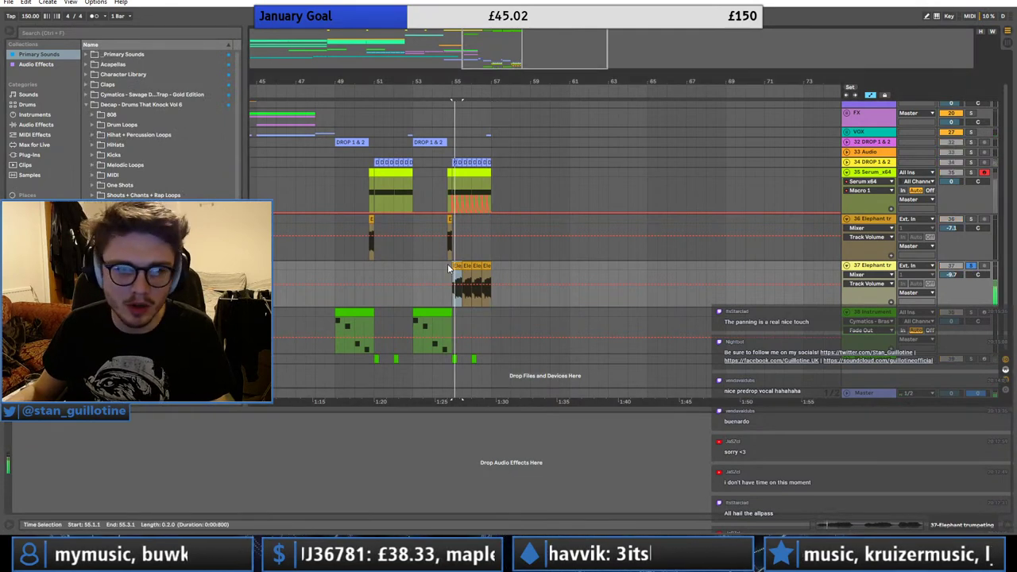
click(34, 115)
click(36, 64)
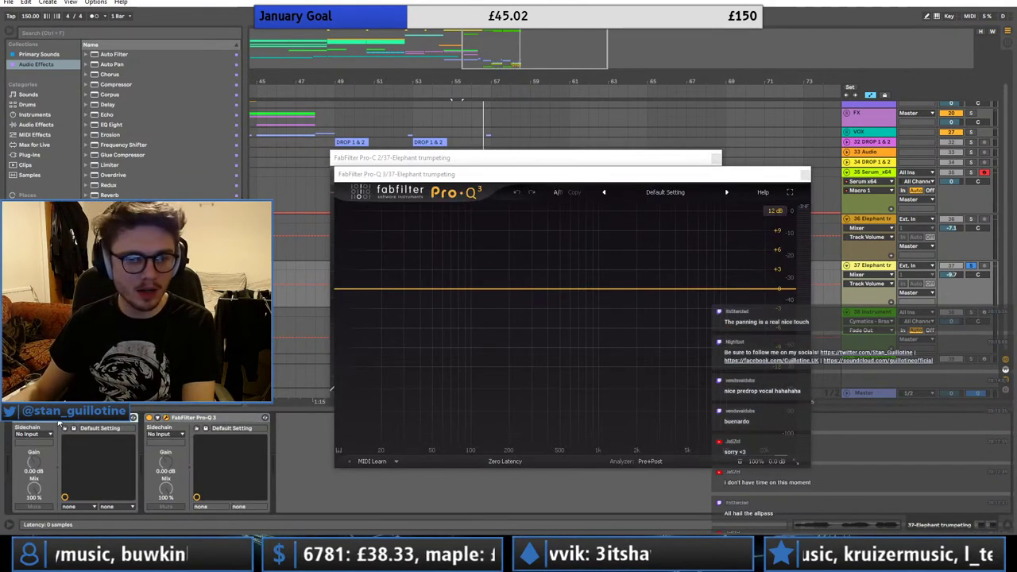
- Create a 12 dB/oct low cut at about 904 Hz in track 37's Pro-Q 3, listen and close its window
drag(363, 288, 593, 301)
key(space)
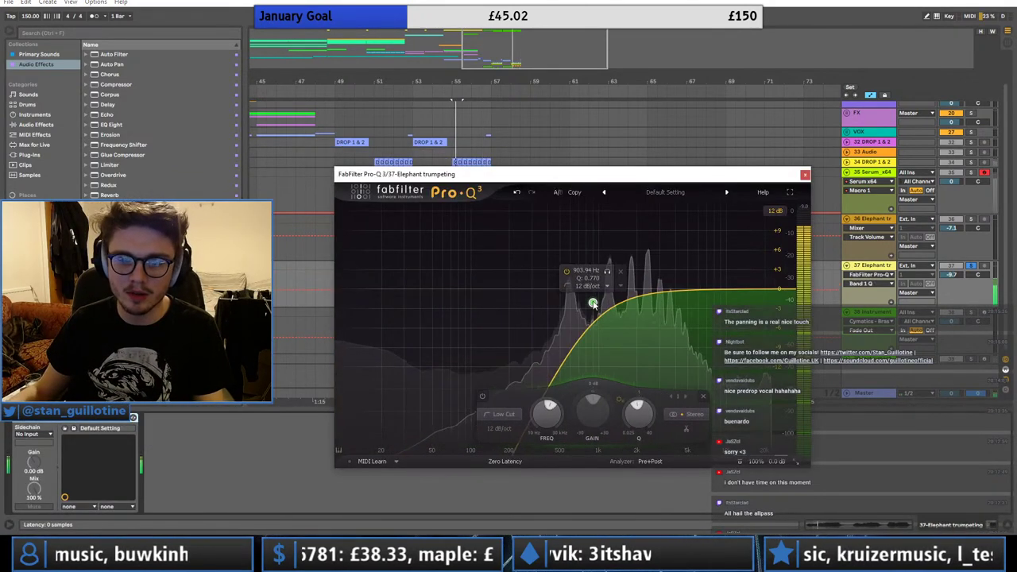
key(Escape)
- Repeat track 37's first half-bar elephant clip from 55.1.1 up to 57.1.1 and play it back
click(46, 55)
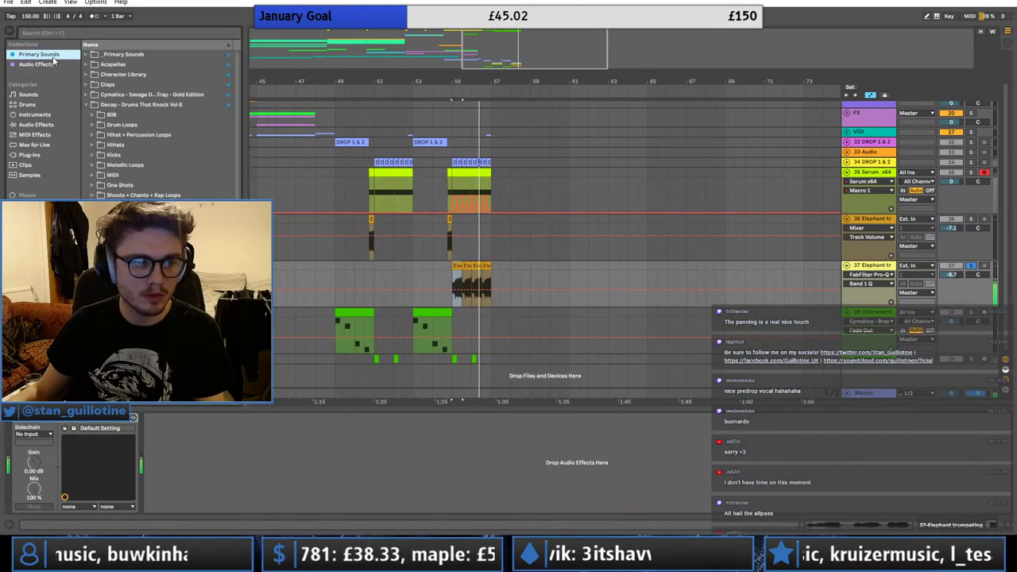
key(space)
drag(453, 82, 419, 292)
key(a)
key(a)
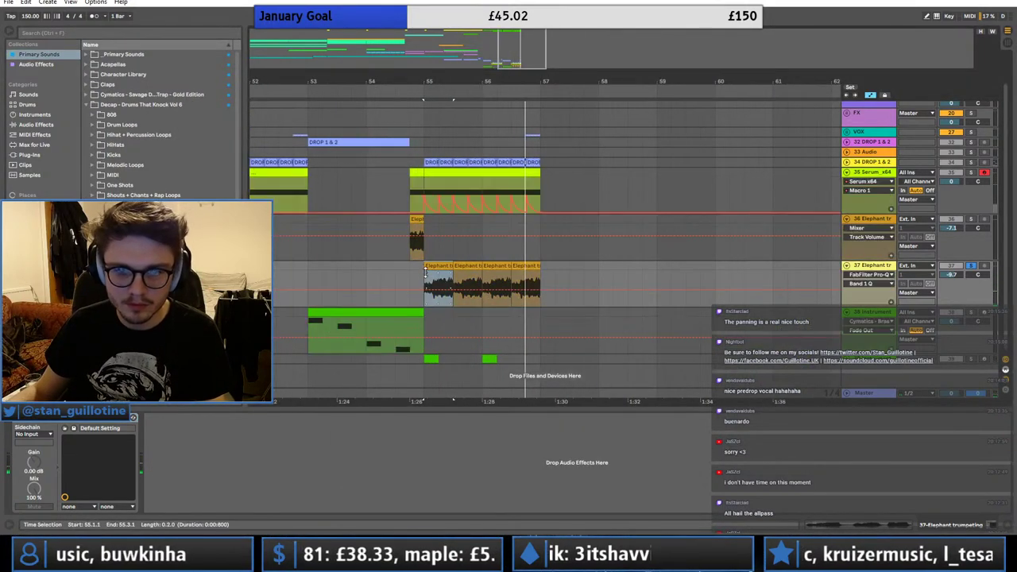
key(a)
click(447, 269)
key(ctrl+d)
key(ctrl+d)
key(ctrl+d)
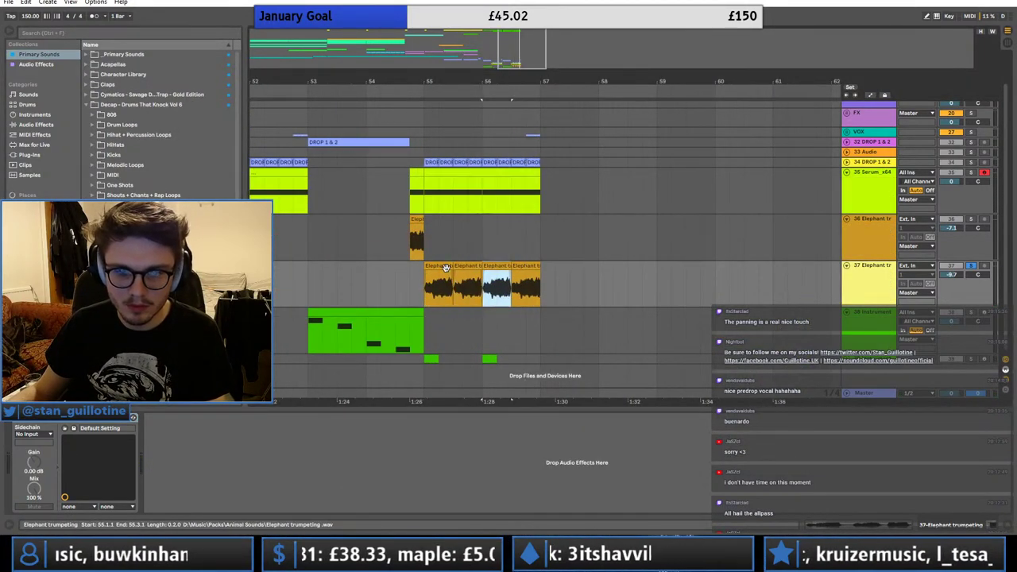
click(445, 267)
key(space)
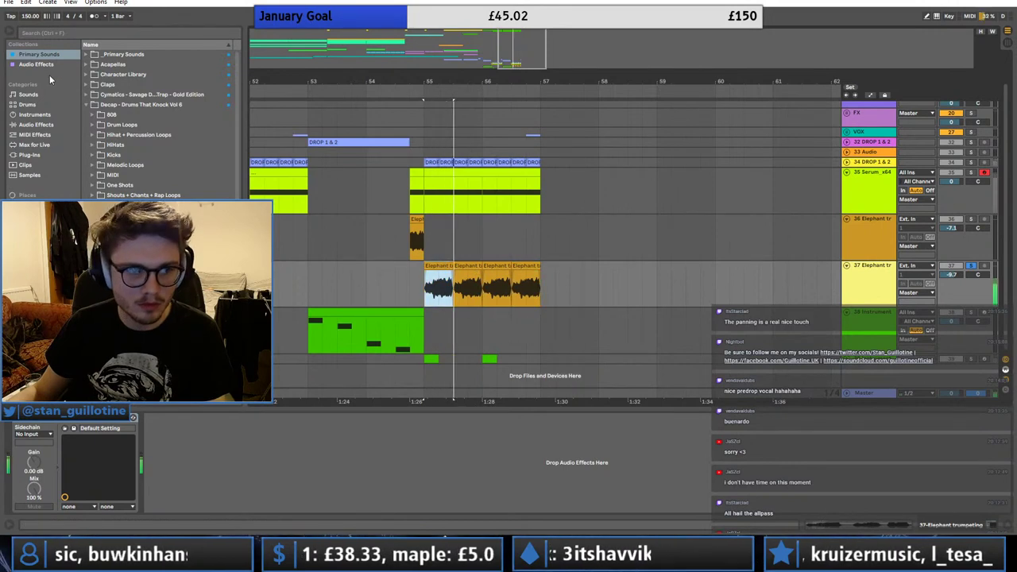
- Add the 6ms Stereo Delay preset to track 37 and raise its right delay time to about 15.2 ms
click(86, 105)
click(89, 226)
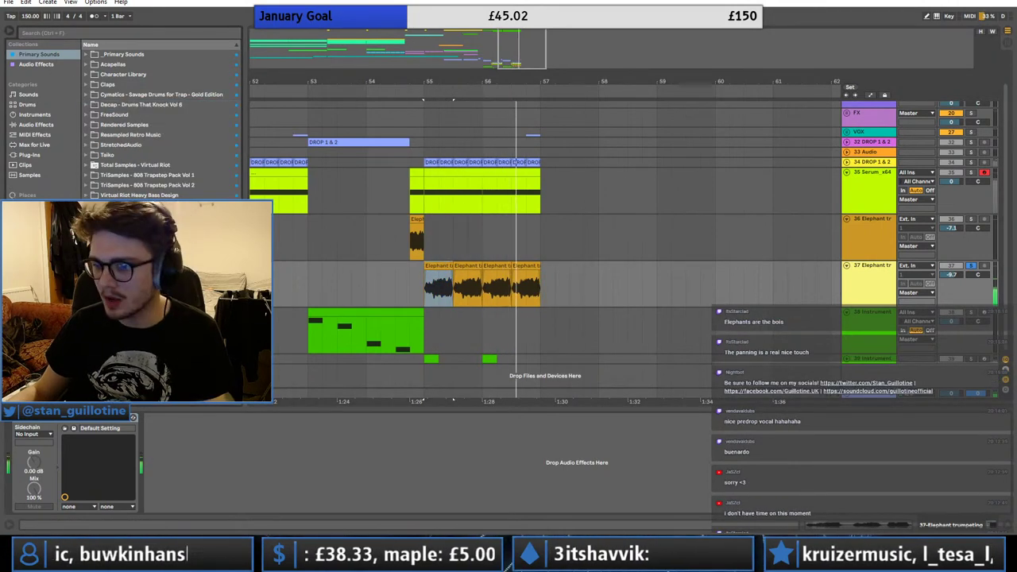
key(Return)
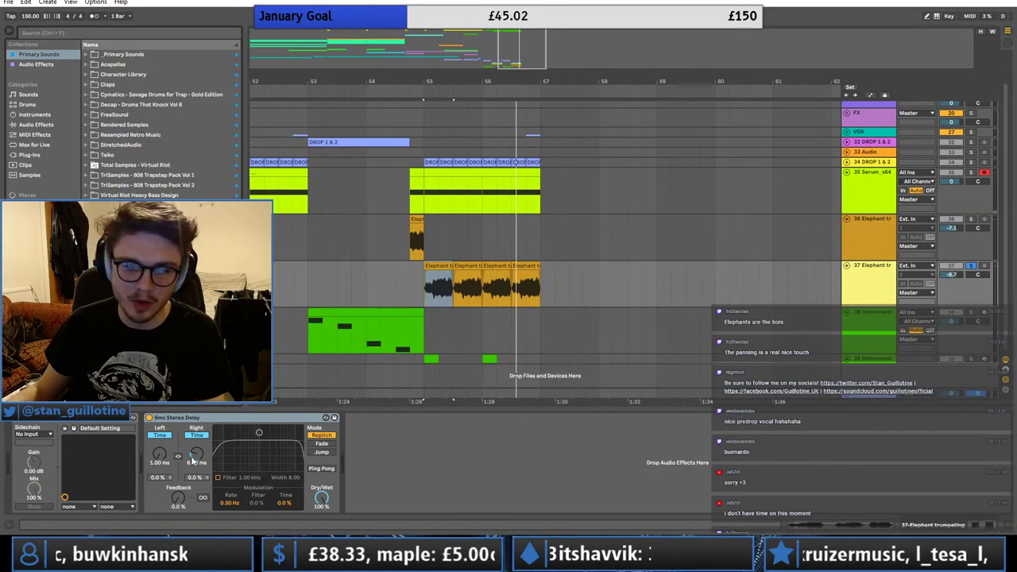
drag(196, 466, 195, 452)
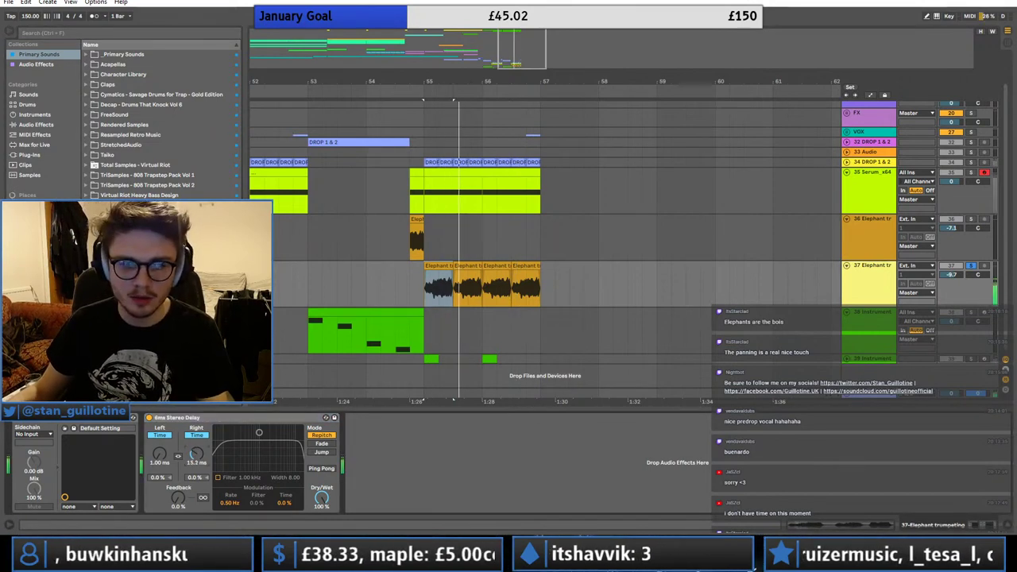
- Unsolo track 37, set its volume to -8.7 dB and play the drop from 51.1.1
click(971, 266)
key(space)
key(space)
drag(955, 275, 955, 271)
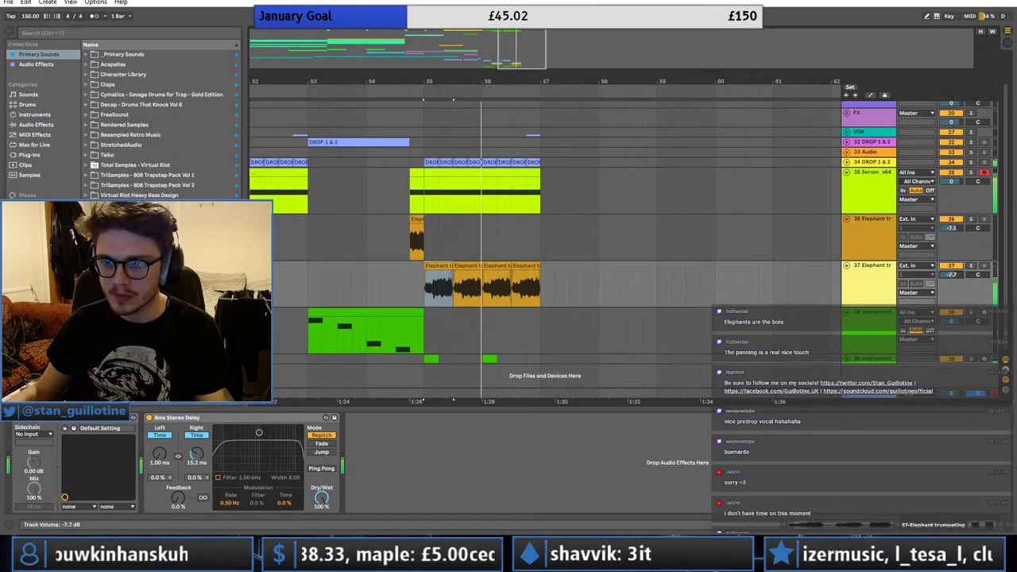
drag(529, 41, 528, 24)
click(446, 195)
key(space)
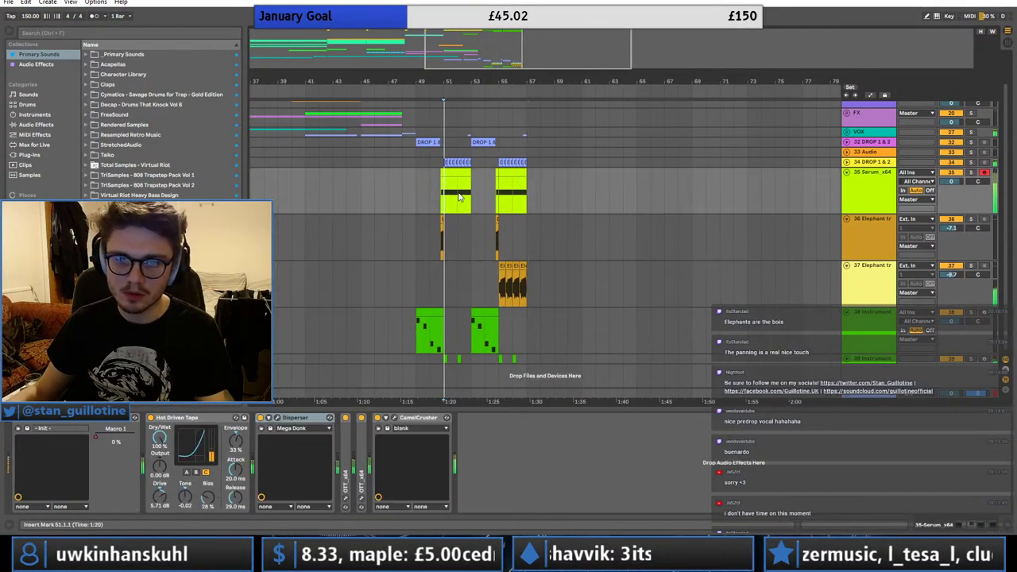
- Duplicate Serum track 35, clearing bars 50–53 from the copy and 54.3.1 to 57.3.1 from the original
drag(459, 45, 459, 61)
key(a)
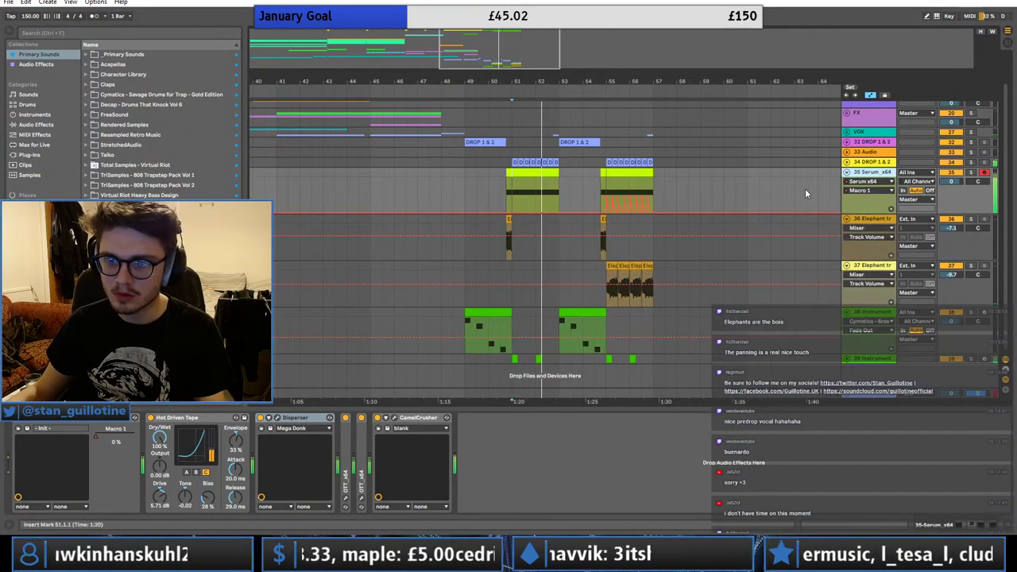
click(690, 193)
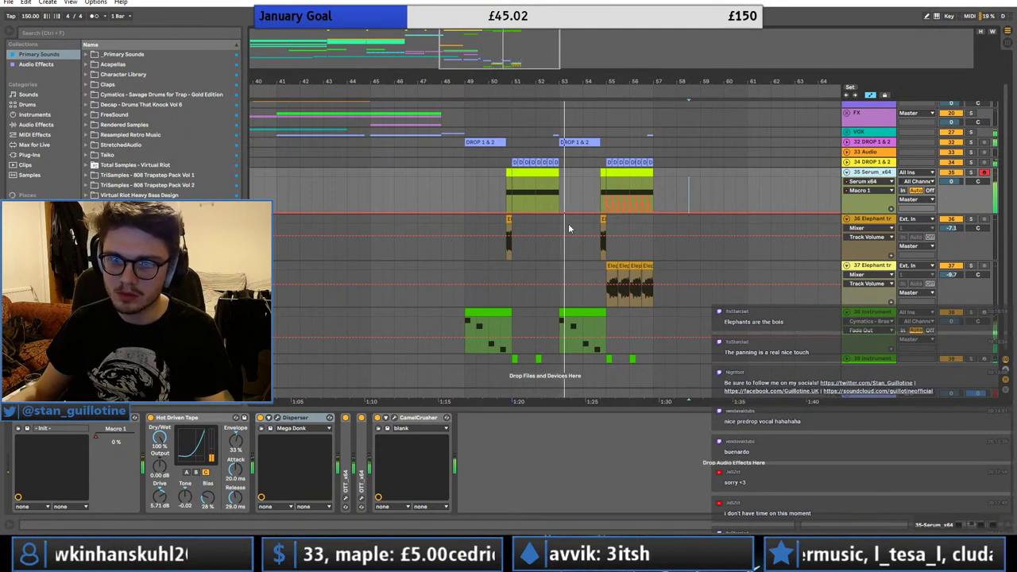
key(ctrl+d)
drag(570, 224, 466, 224)
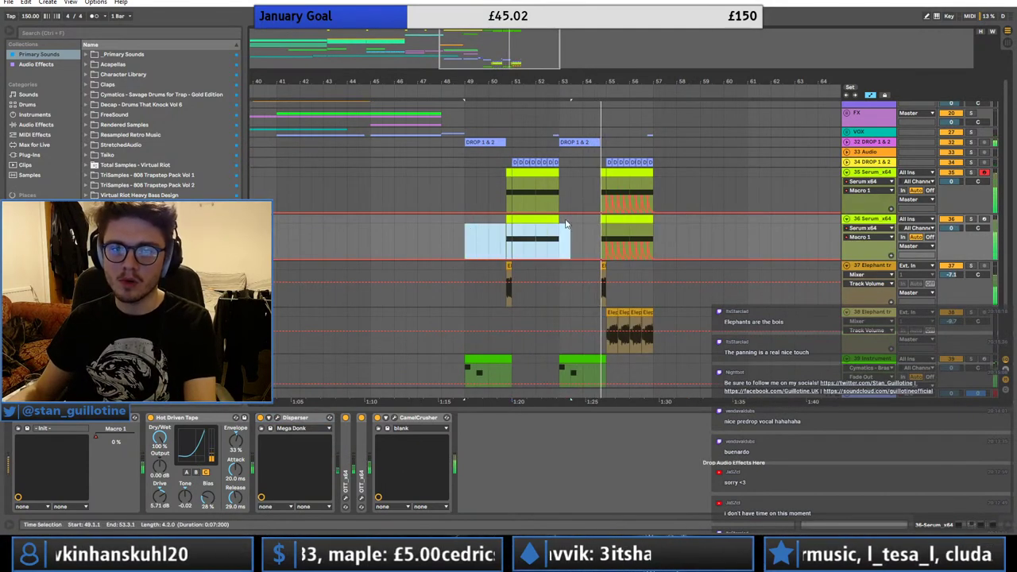
drag(567, 224, 474, 224)
drag(664, 176, 595, 181)
key(Delete)
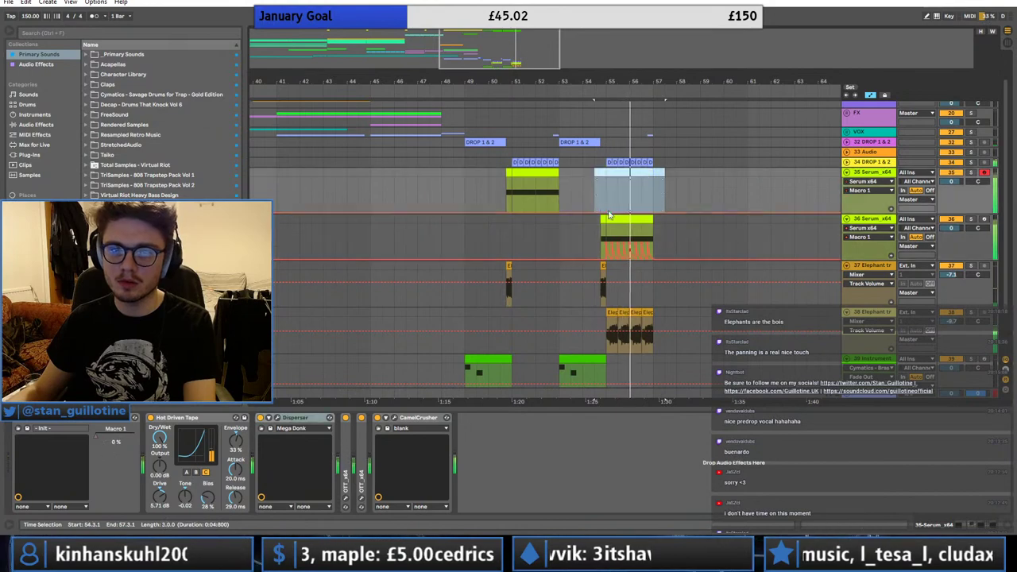
- Set oscillator B's octave to +2 in track 36's Serum, close its window and play the build into the drop
click(602, 223)
click(31, 417)
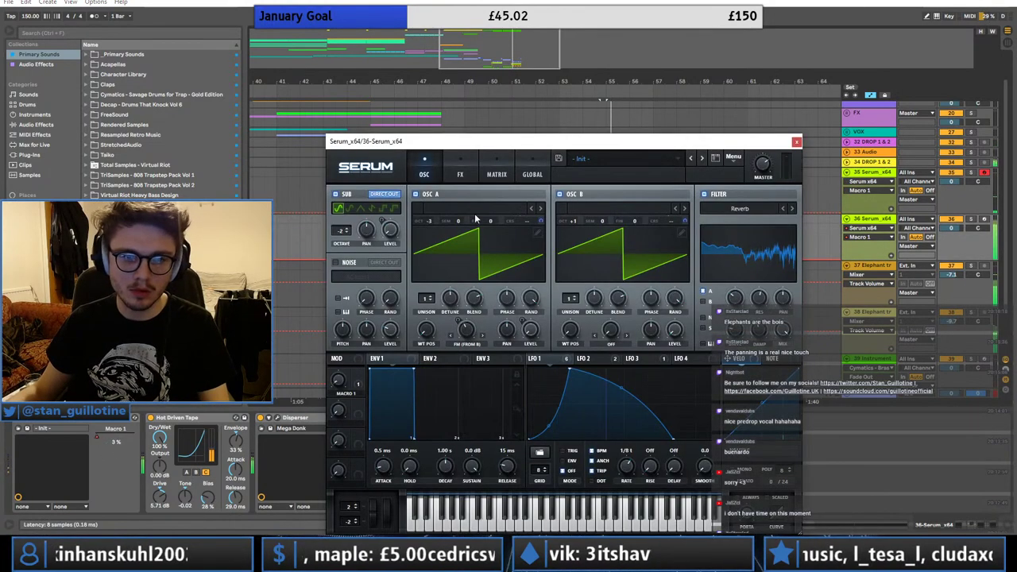
drag(570, 222, 572, 208)
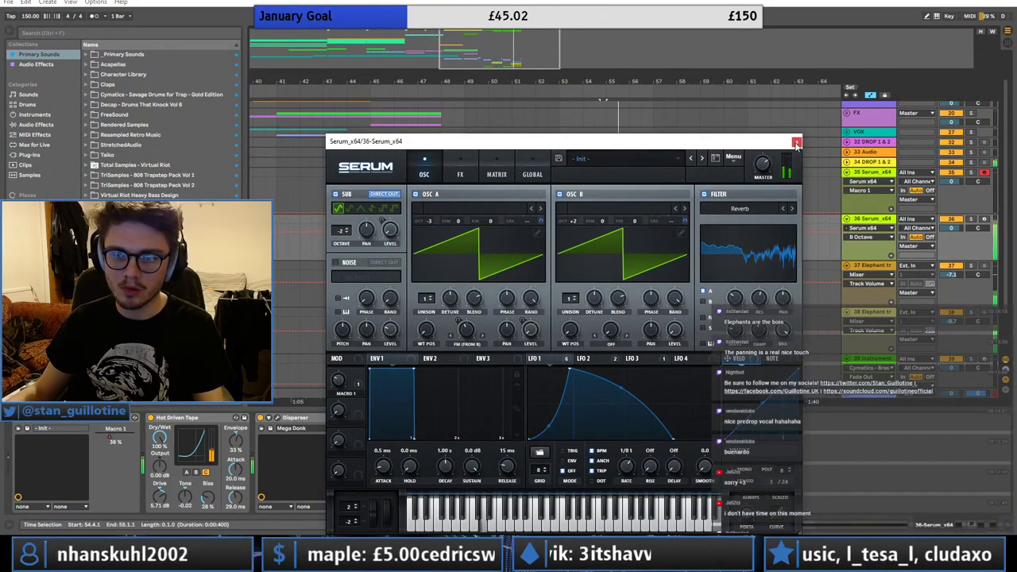
click(796, 142)
click(425, 172)
key(space)
key(space)
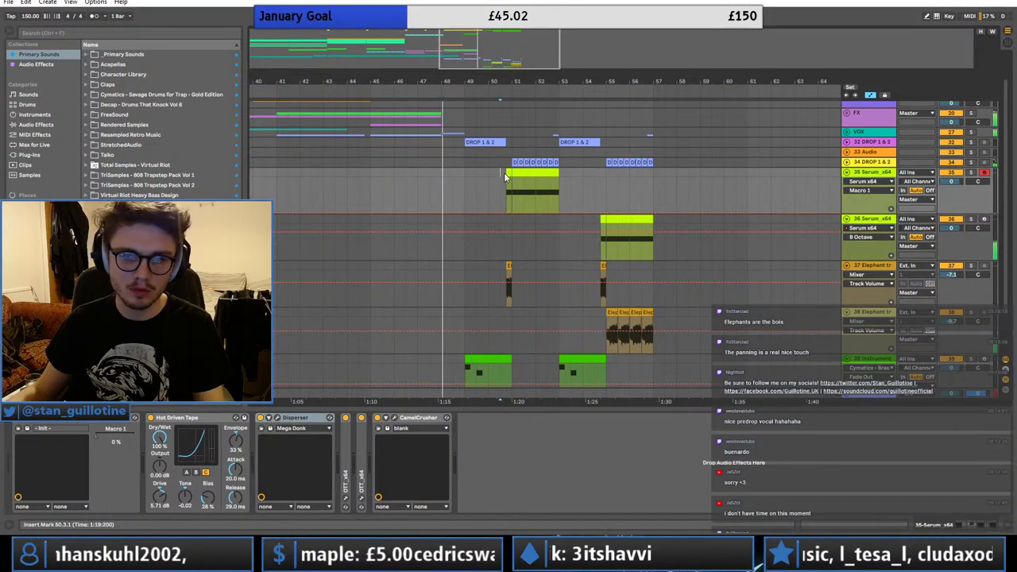
- Raise oscillator B's octave in track 35's Serum and close its window
click(506, 173)
click(30, 417)
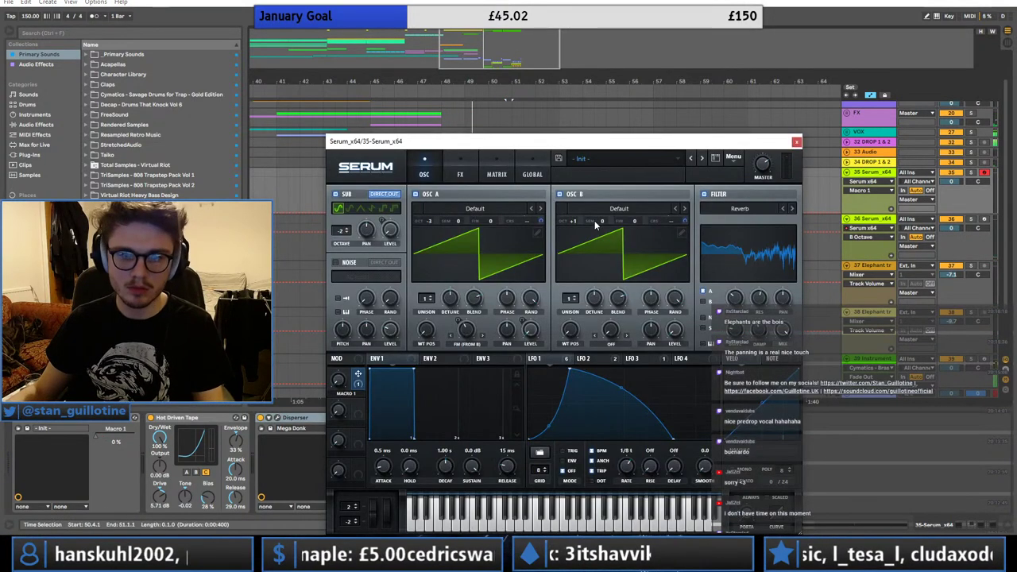
drag(573, 221, 576, 213)
click(796, 142)
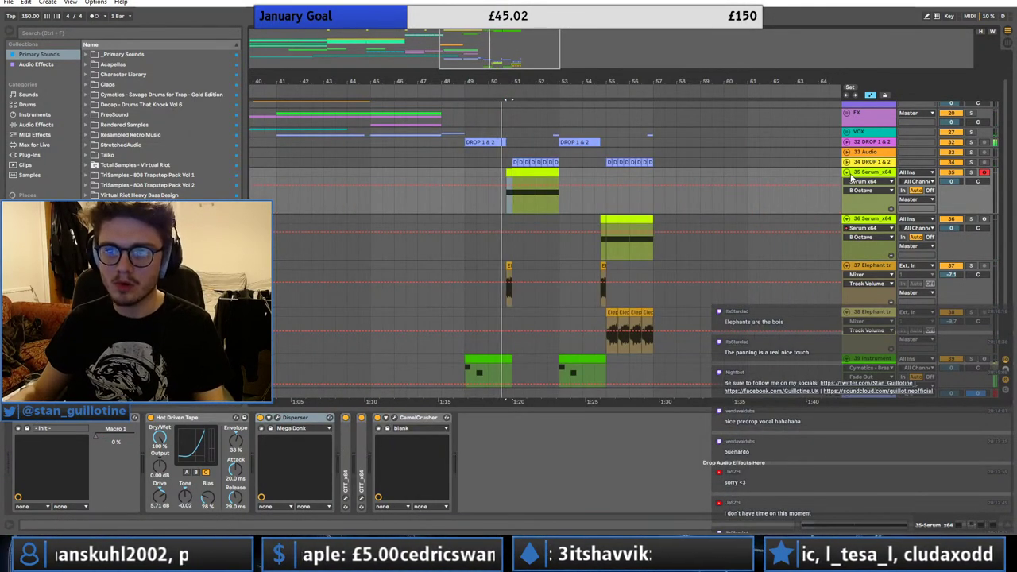
- Fold tracks 35 to 39 and duplicate bars 49–57 across all tracks into bars 57–65
click(847, 173)
click(846, 182)
click(847, 193)
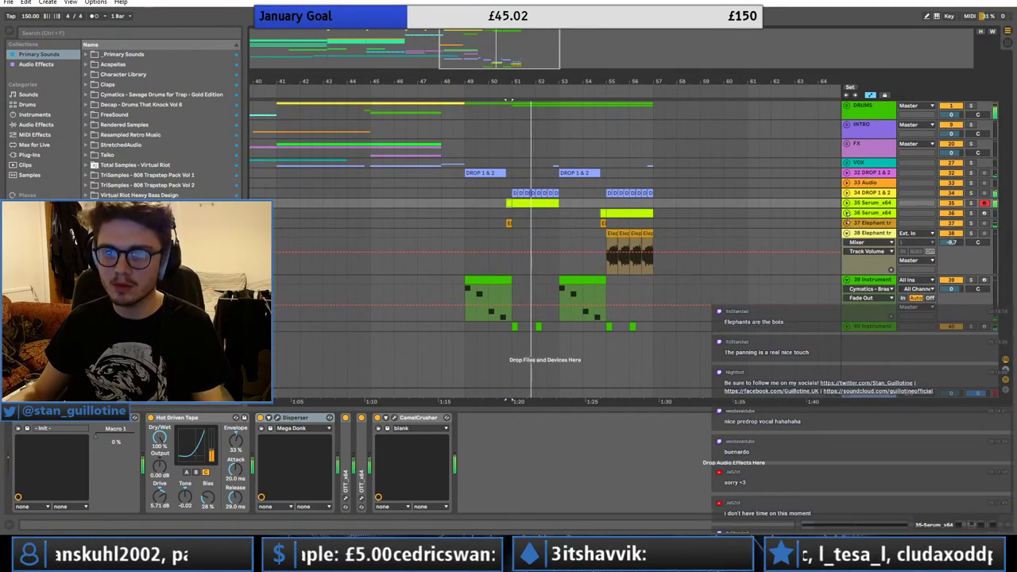
click(847, 233)
click(847, 243)
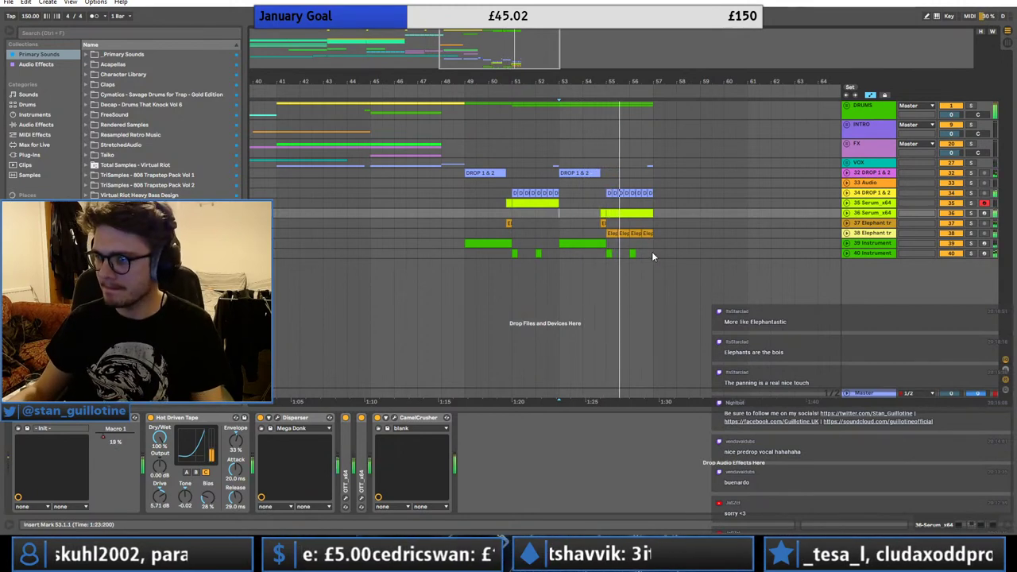
drag(655, 258, 465, 103)
key(ctrl+d)
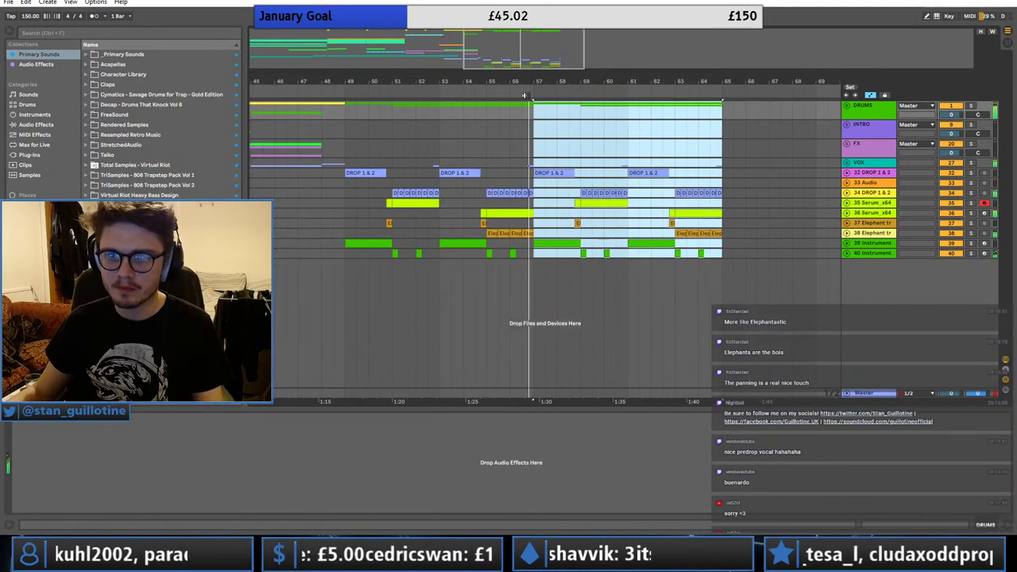
- Unfold track 32 and extend its DROP 1 & 2 clip at bar 57 to 61.1.1, with a split at 59.1.1
click(549, 172)
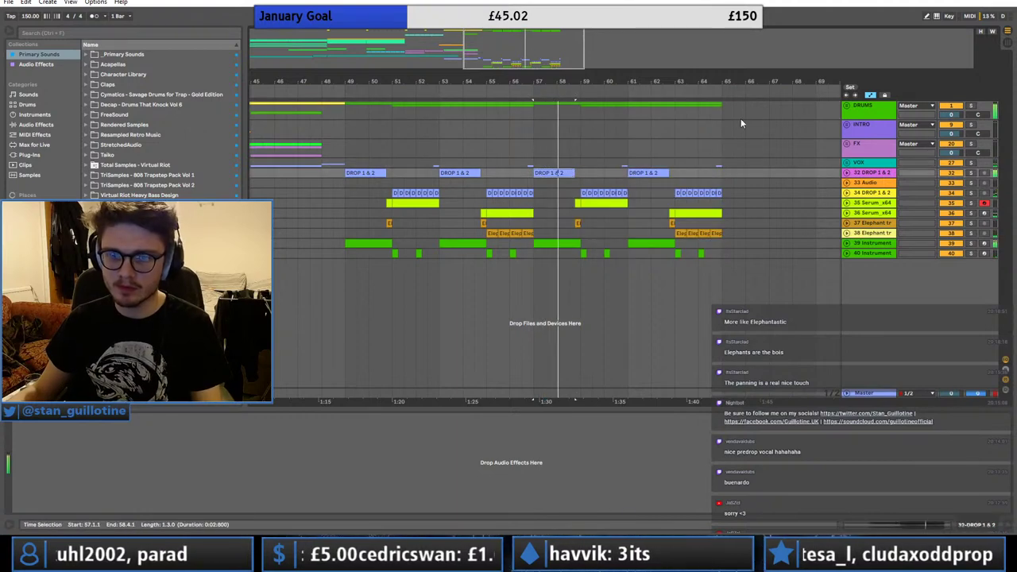
drag(644, 82, 636, 72)
click(845, 173)
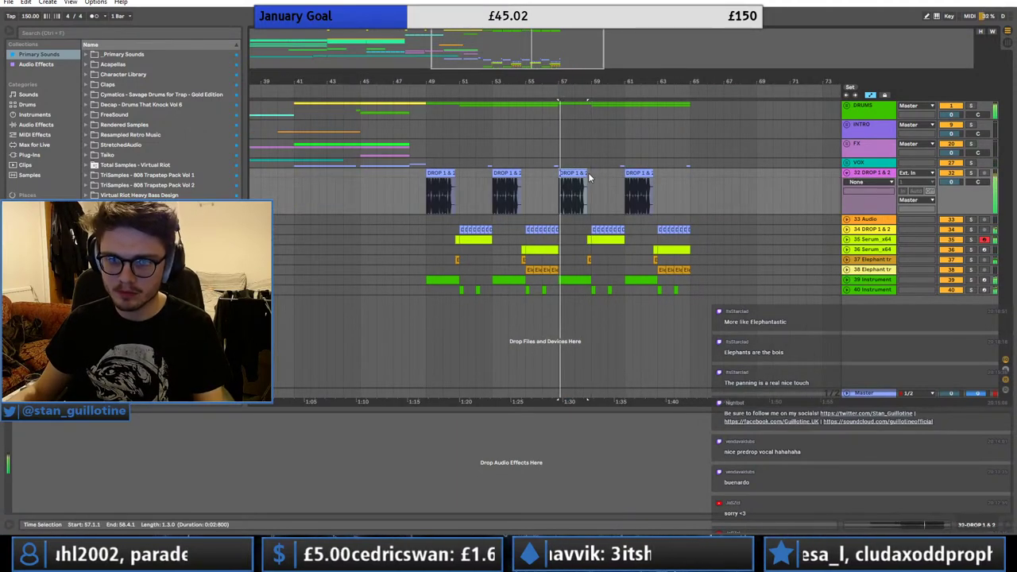
drag(588, 176, 602, 189)
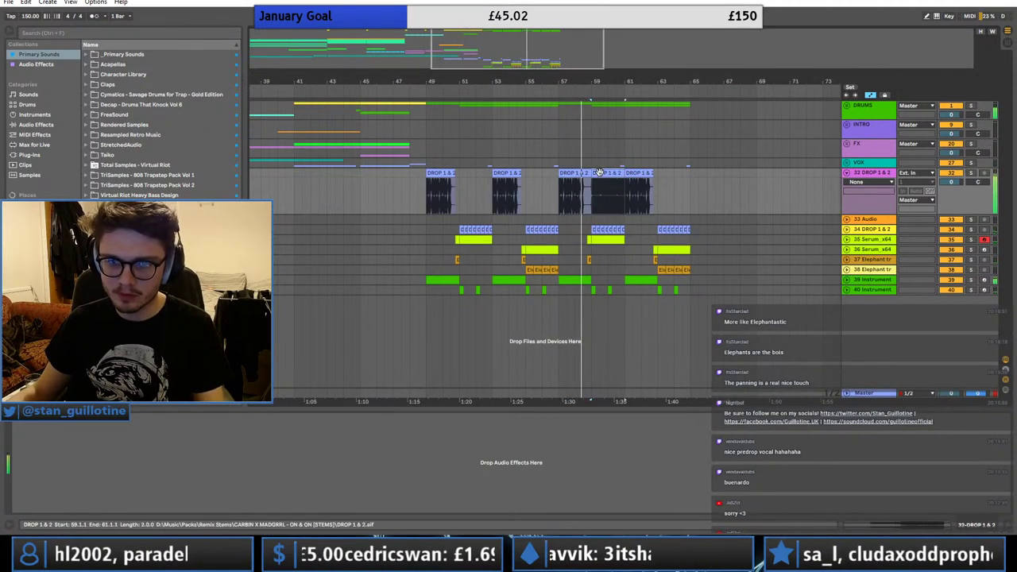
double_click(599, 172)
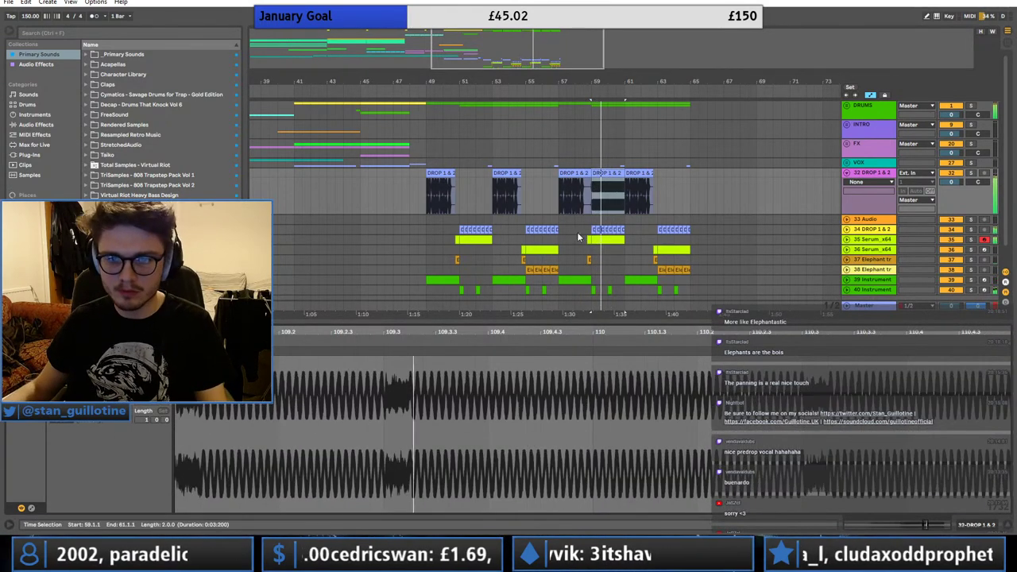
- Extend track 32's DROP 1 & 2 clip at bar 61 to about bar 78 and split it at 70.3.1
click(695, 195)
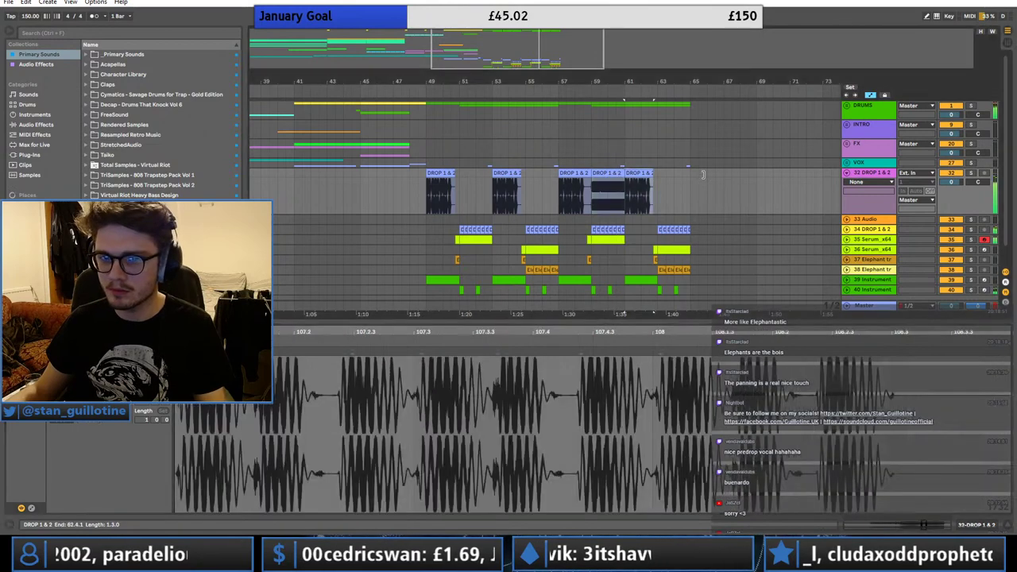
click(763, 193)
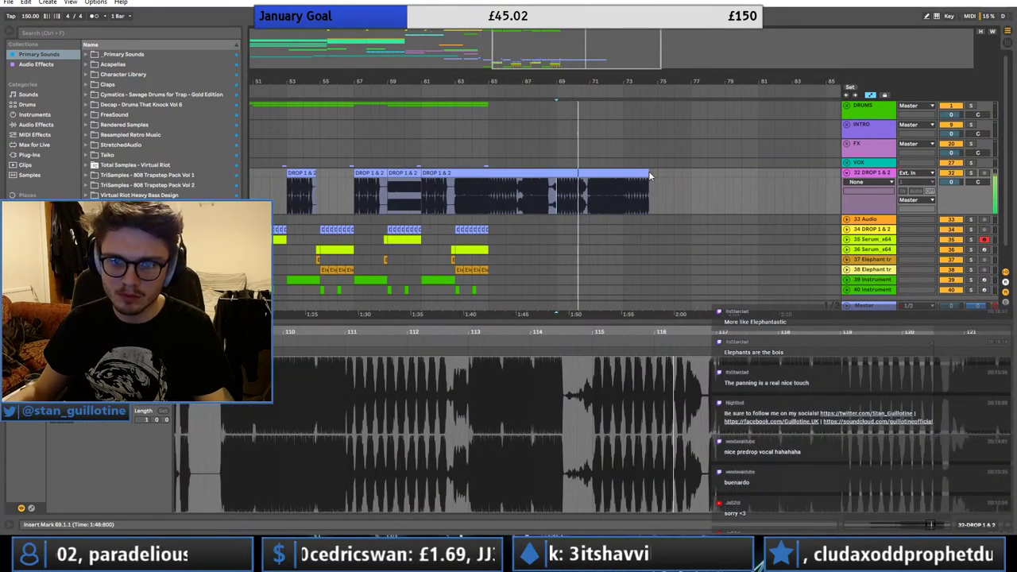
drag(648, 174, 715, 181)
click(582, 194)
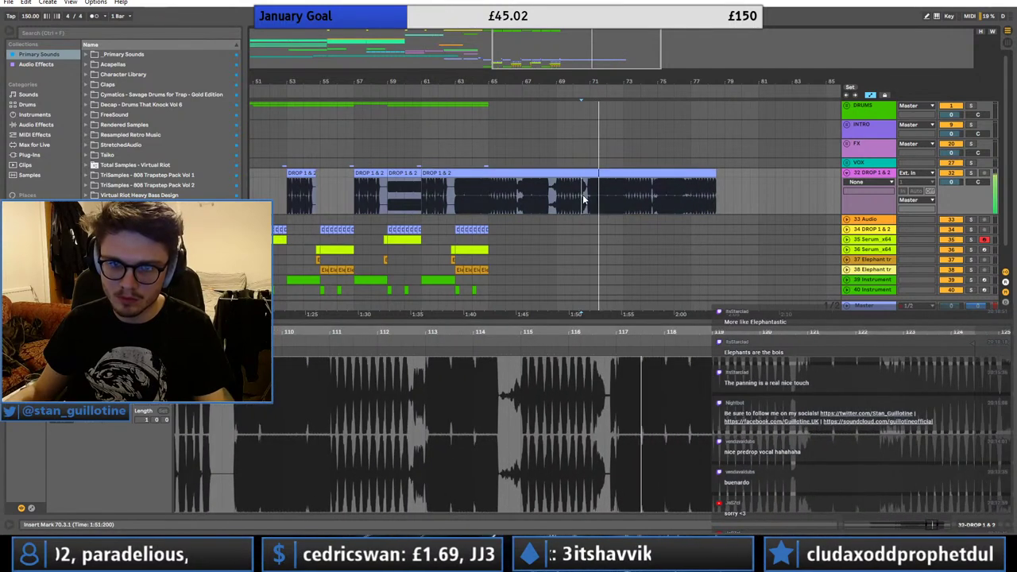
key(ctrl+e)
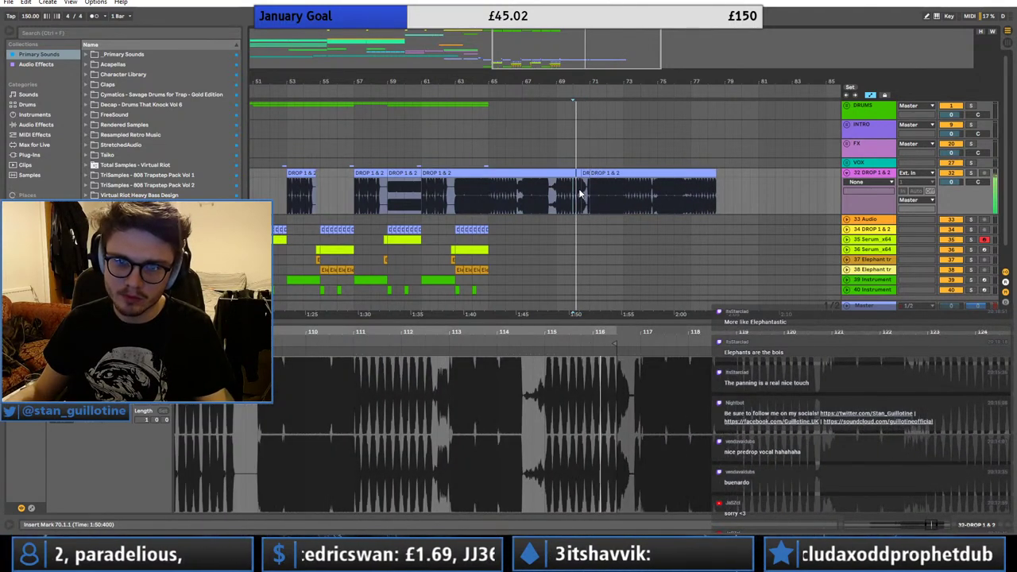
- Move the short DROP 1 & 2 slice from about bar 70 to bar 61 and delete the surplus clips around it
drag(583, 173, 458, 180)
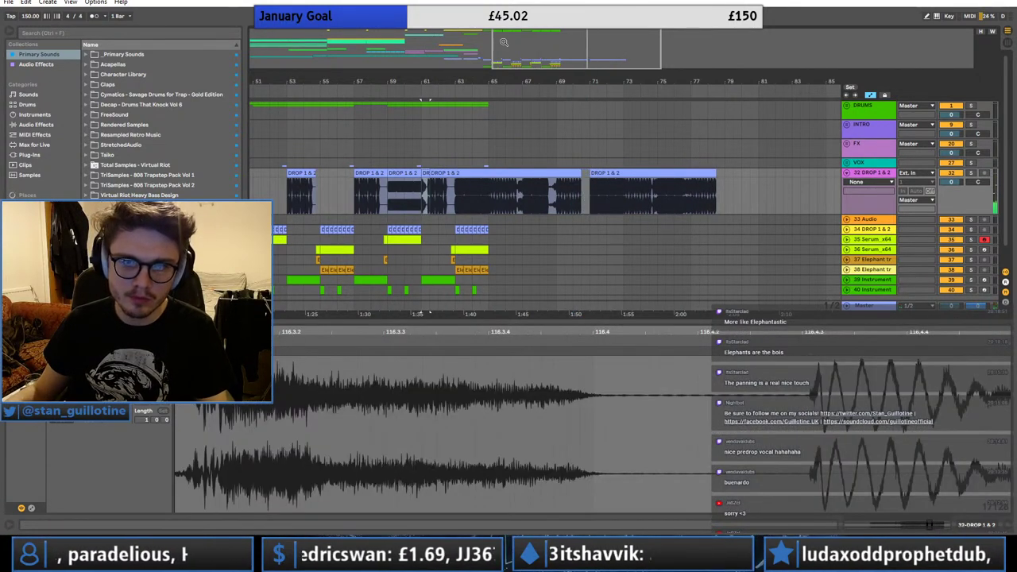
click(621, 174)
key(Delete)
click(508, 173)
key(Delete)
click(409, 173)
key(Delete)
scroll(420, 159, up, 4)
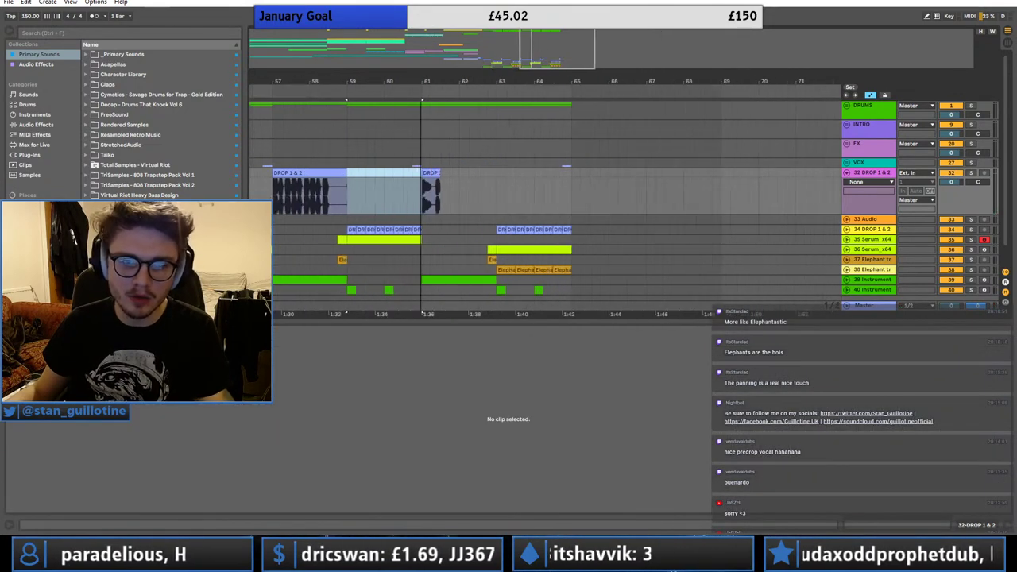
- Cut the short DROP 1 & 2 slice into a one-beat fill from 58.4.1 to 59.1.1 and play it back
click(427, 174)
drag(433, 82, 576, 84)
click(453, 174)
key(space)
mouse_move(576, 175)
mouse_down()
mouse_move(483, 175)
mouse_move(587, 183)
mouse_move(577, 185)
mouse_up()
click(489, 257)
key(space)
key(space)
key(space)
key(space)
click(499, 192)
key(ctrl+e)
drag(509, 173, 500, 173)
key(space)
key(space)
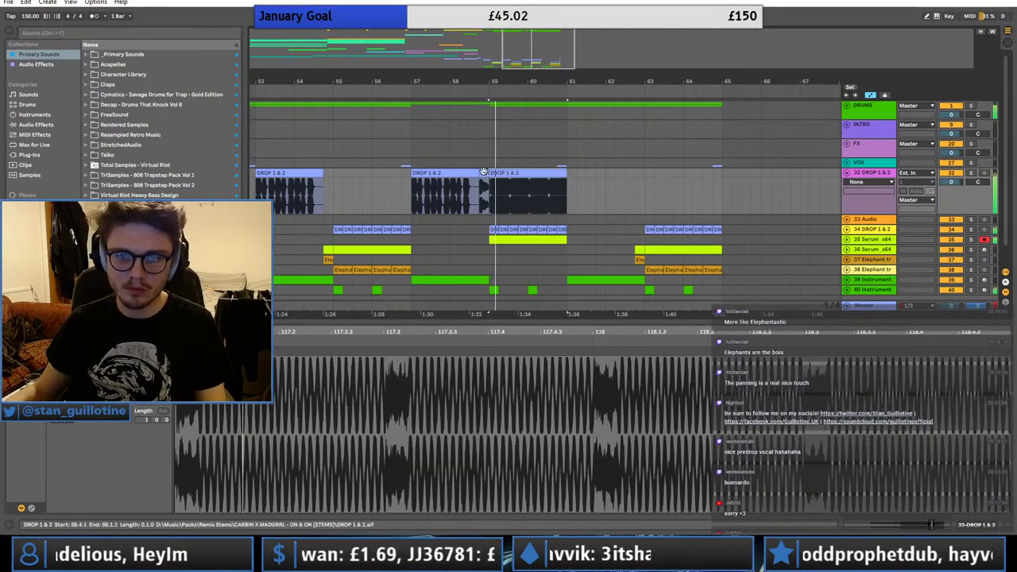
- Audition the fill before bar 59 and delete the DROP 1 & 2 clip spanning bars 59 to 61
click(483, 173)
key(space)
key(space)
click(556, 172)
key(space)
key(space)
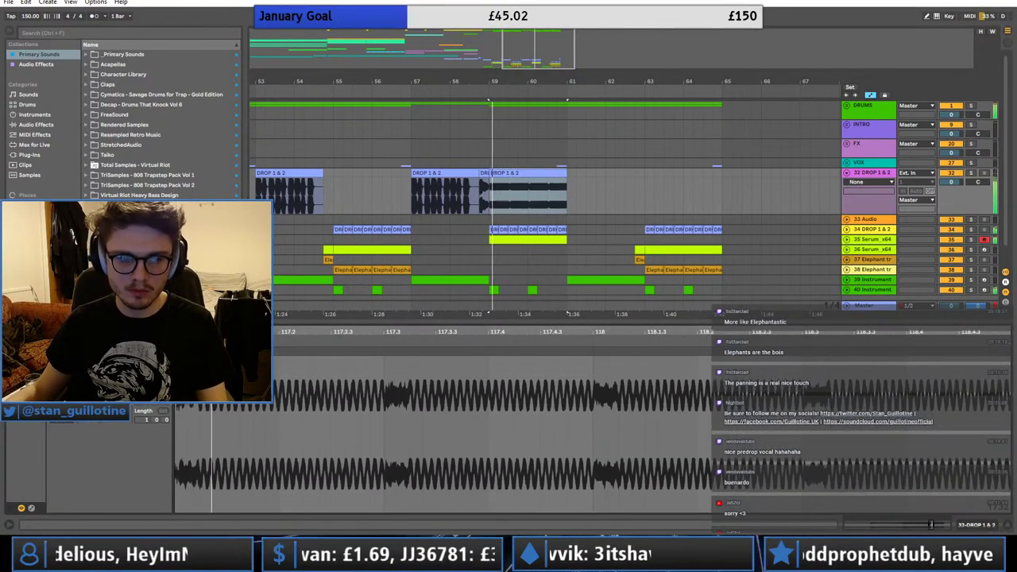
key(Delete)
- Place the insert mark at bar 44 for playback and collapse the 32 DROP 1 & 2 track
drag(494, 77, 525, 44)
click(359, 210)
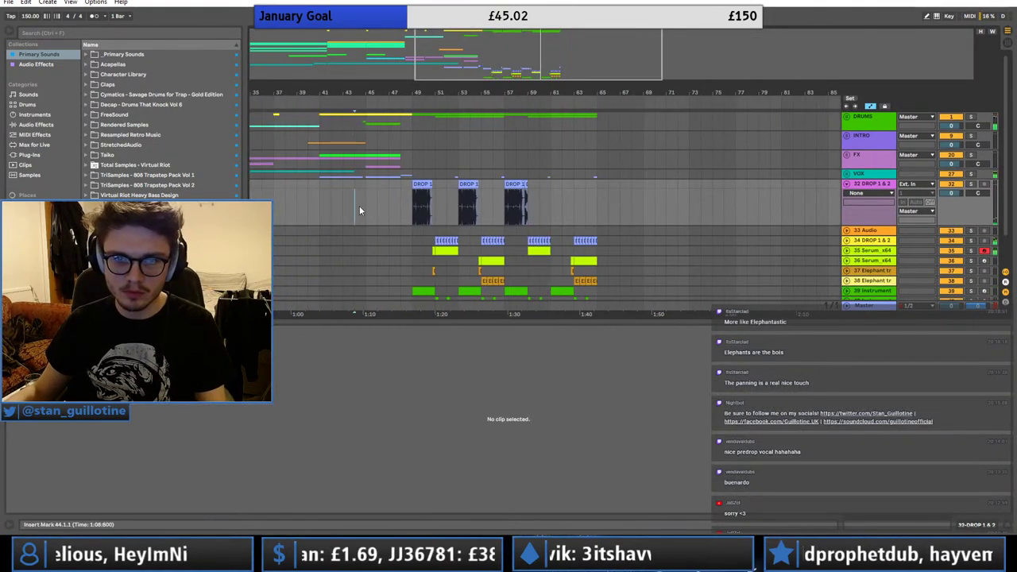
click(846, 184)
right_click(855, 185)
click(480, 238)
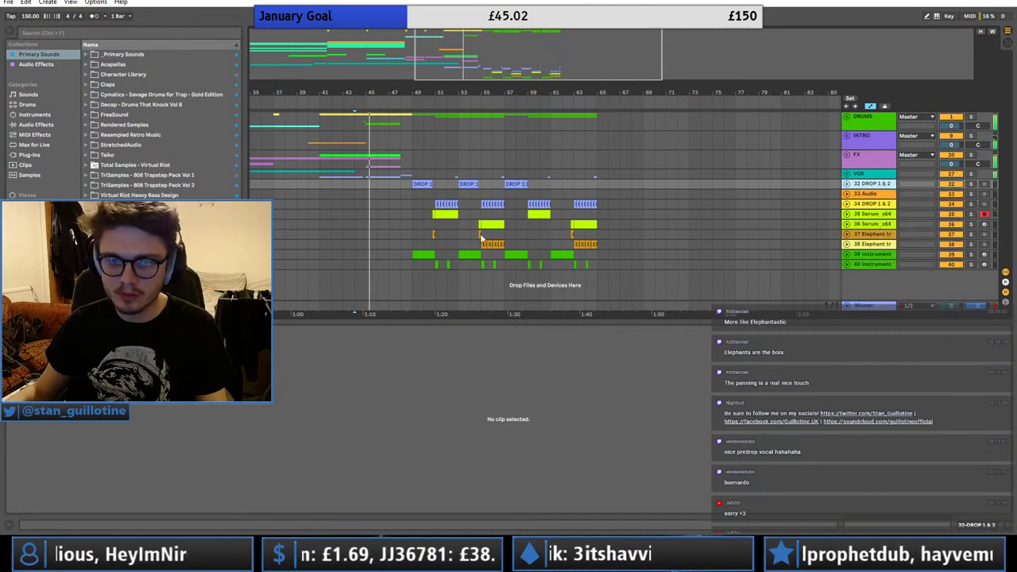
- Insert a new MIDI track below the 32 DROP 1 & 2 track and load Serum_x64 on it
drag(475, 74, 482, 115)
key(ctrl+shift+t)
click(28, 155)
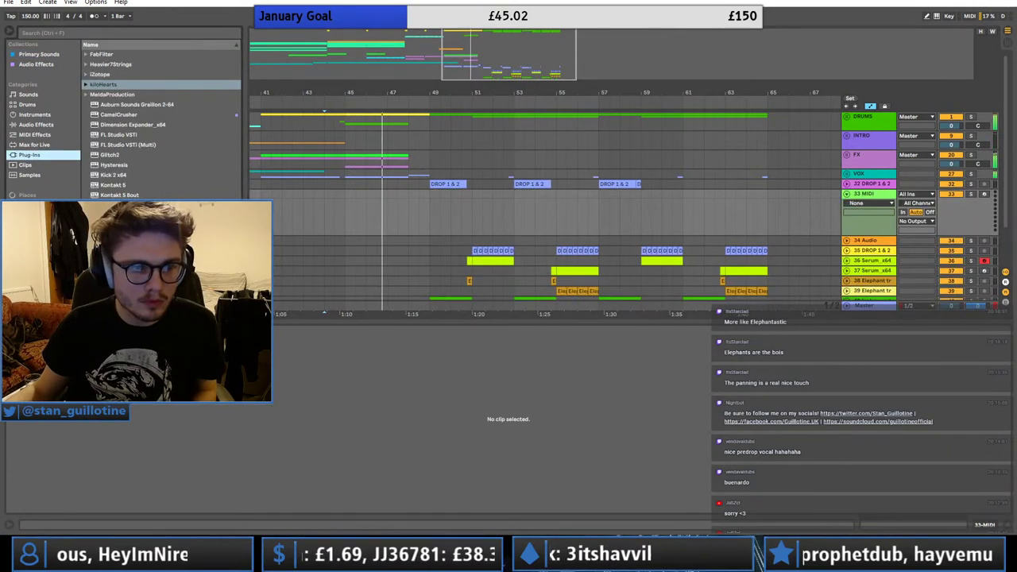
click(119, 262)
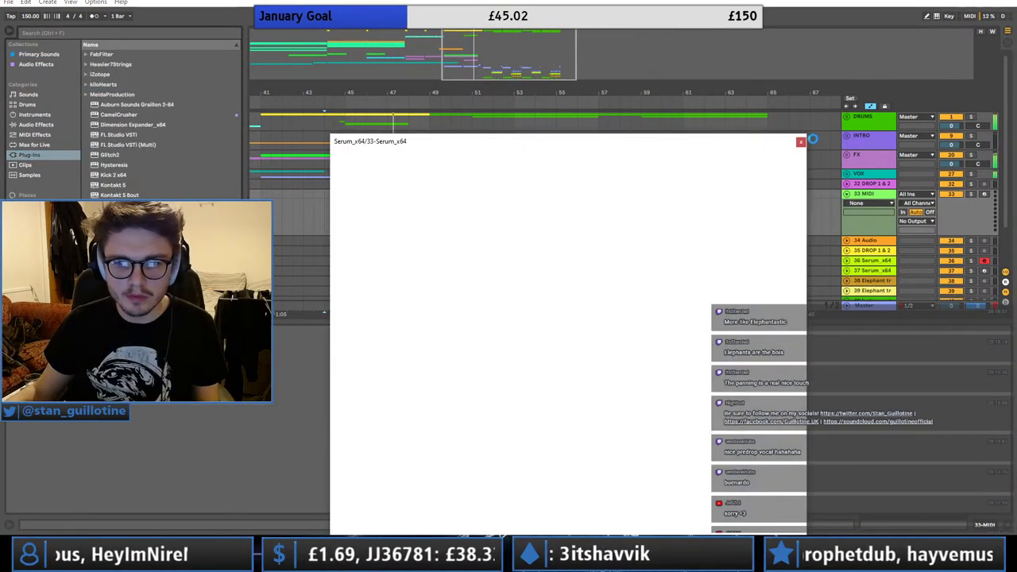
click(800, 140)
- Insert a MIDI clip from bar 51 to bar 53 on the new Serum track and fill it with one long D3 note
drag(471, 200, 513, 203)
right_click(506, 200)
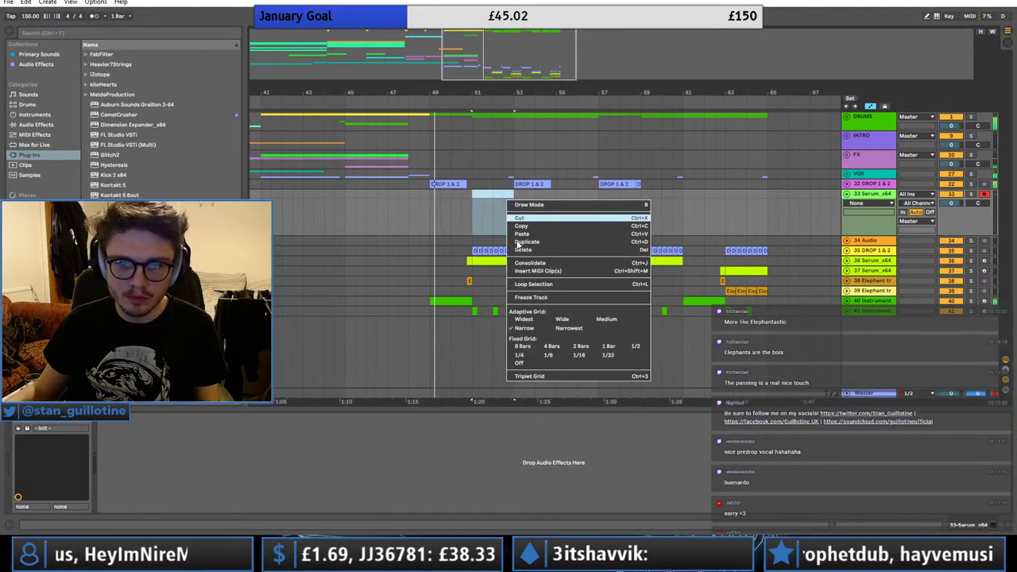
click(549, 274)
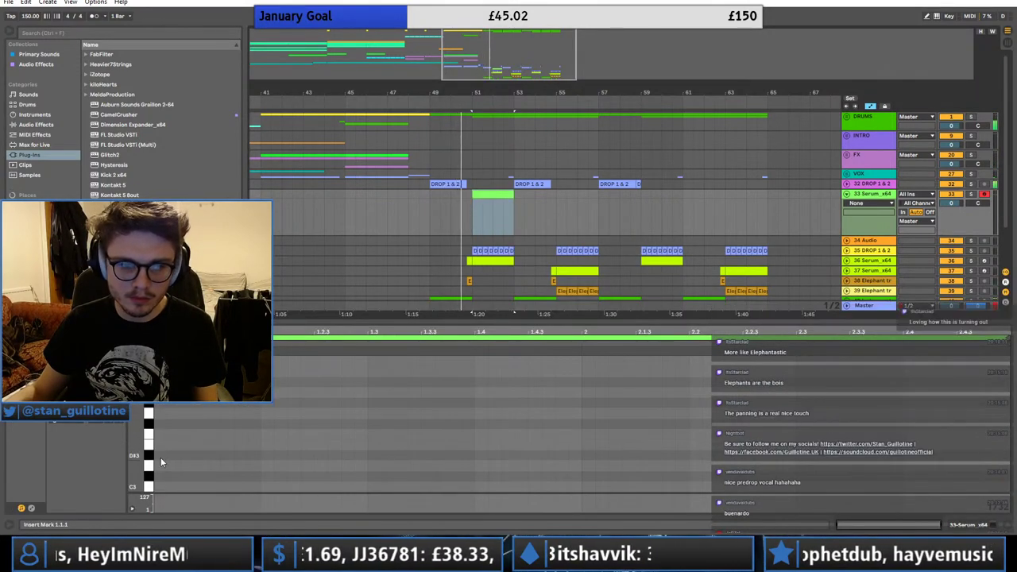
mouse_move(160, 465)
mouse_down()
mouse_move(782, 475)
mouse_move(993, 499)
mouse_up()
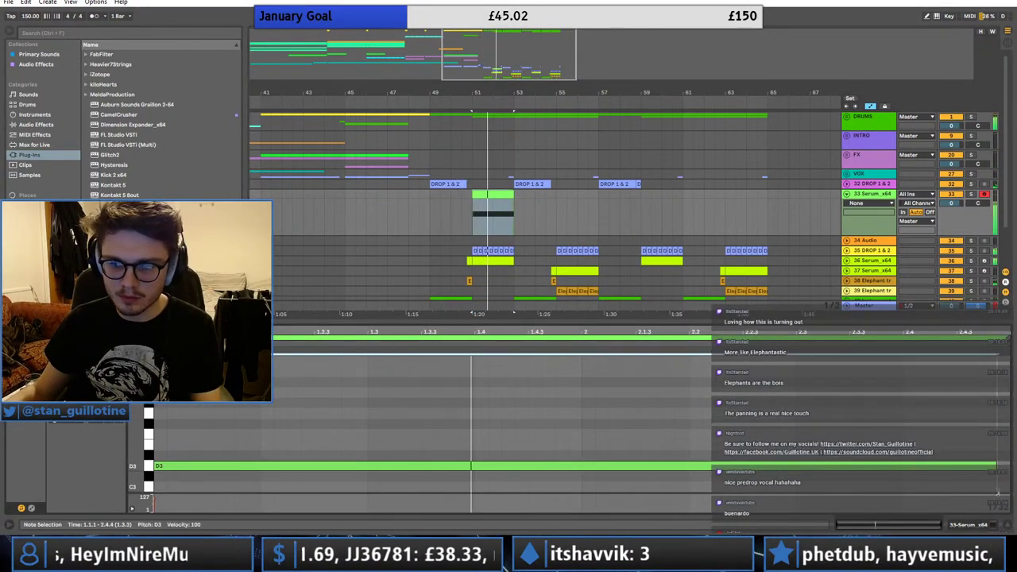
- Duplicate the D3 clip three times so the copies start at bars 55, 59 and 63
click(492, 194)
key(ctrl+d)
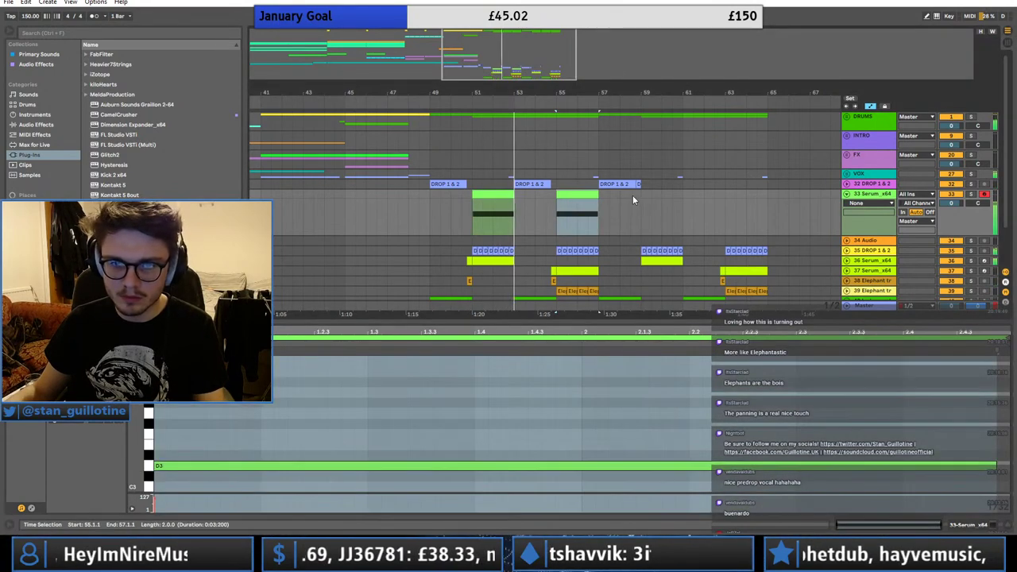
key(ctrl+d)
key(ctrl+d)
- Open the new track's Serum, set oscillator A's octave to -3 and enable oscillator B
click(881, 203)
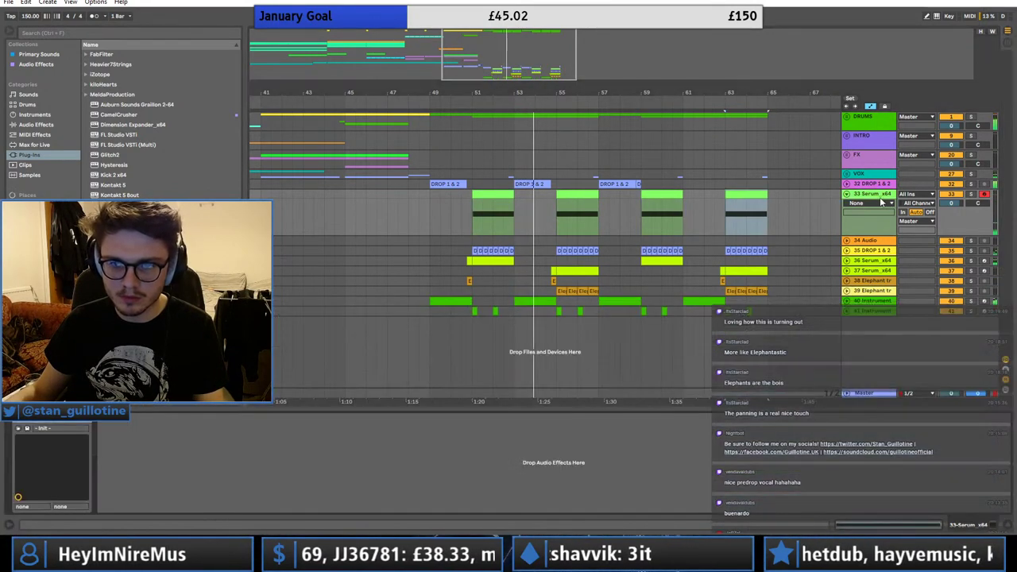
click(499, 204)
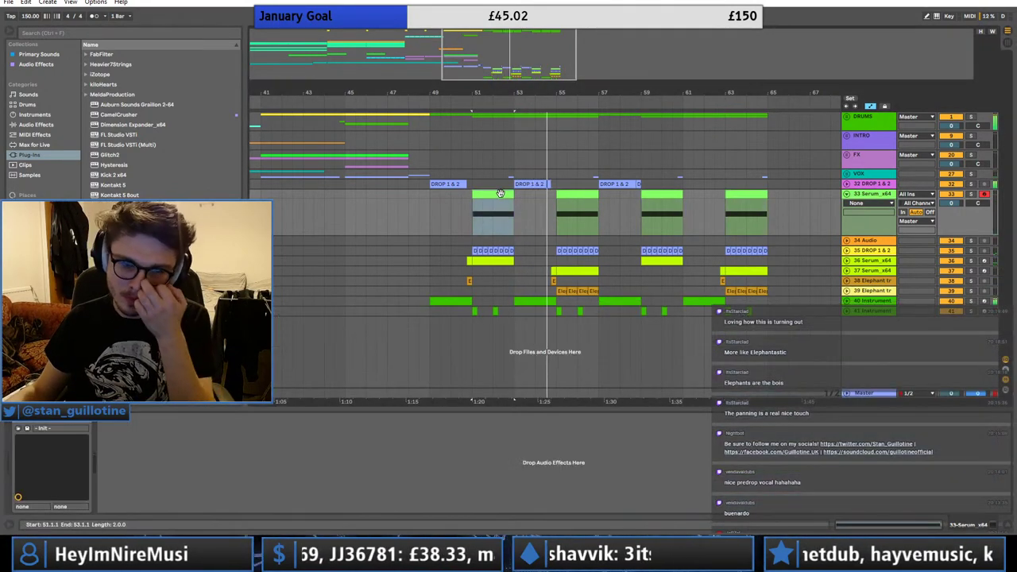
click(35, 418)
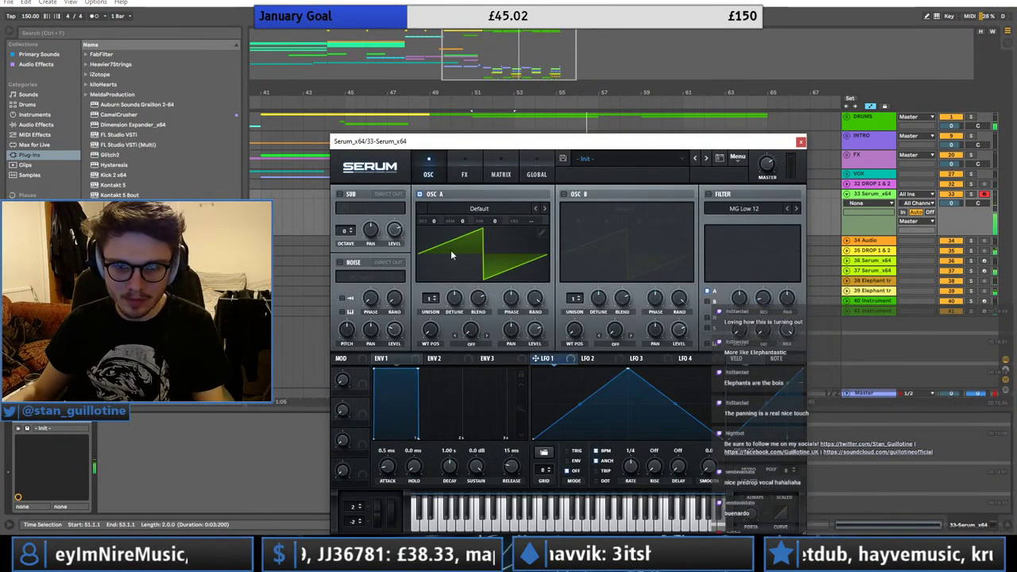
drag(433, 222, 434, 277)
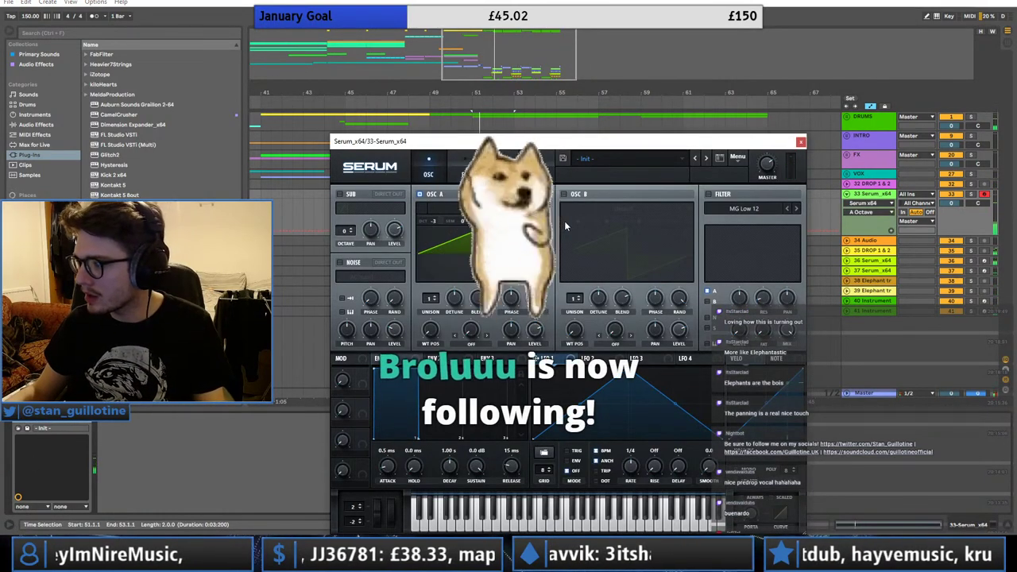
click(563, 194)
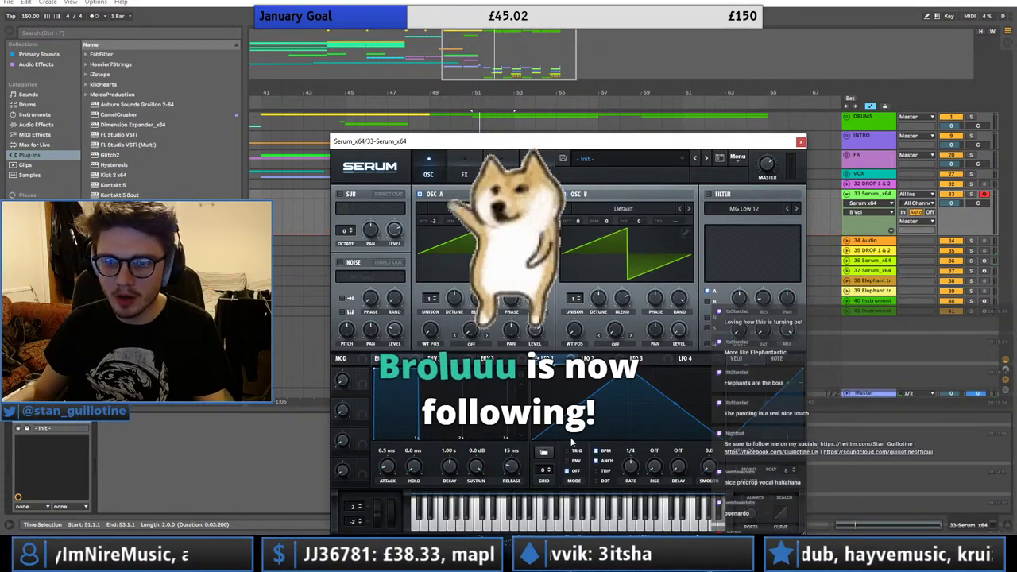
- Set oscillator A's warp to FM (From B) at about 54% and oscillator B's octave to +3
click(471, 344)
click(474, 293)
drag(472, 329, 472, 285)
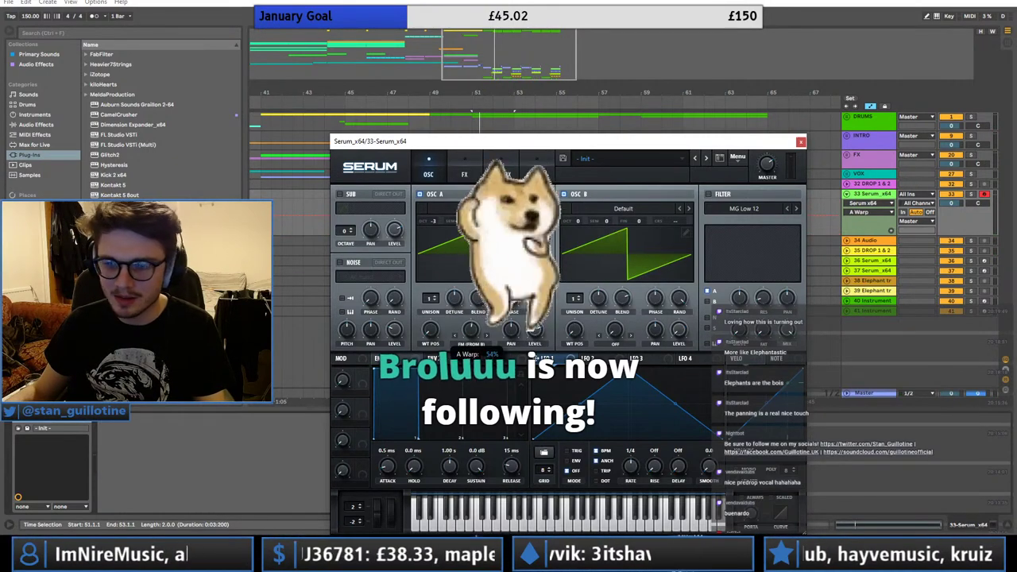
drag(577, 221, 587, 196)
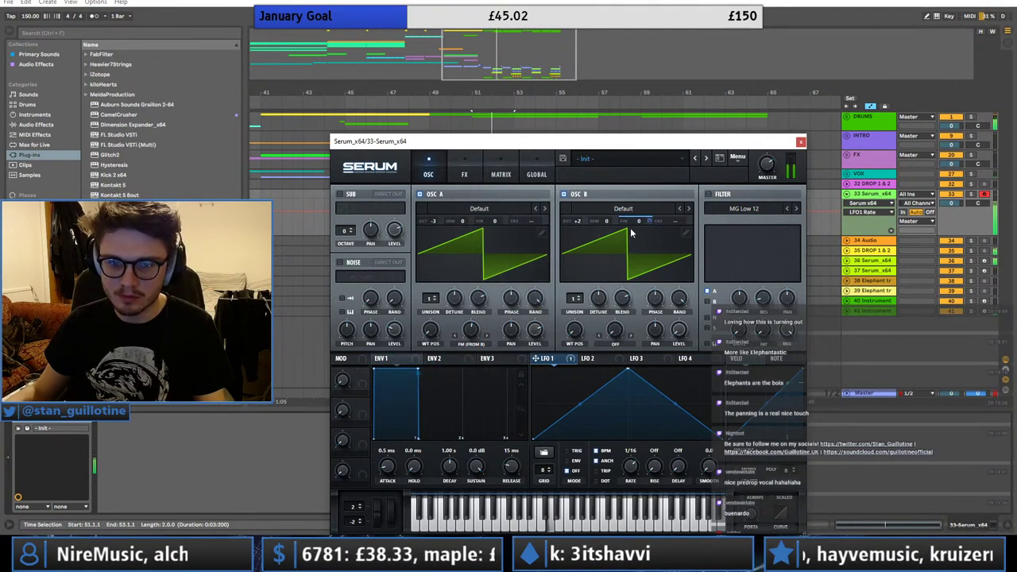
drag(582, 222, 586, 212)
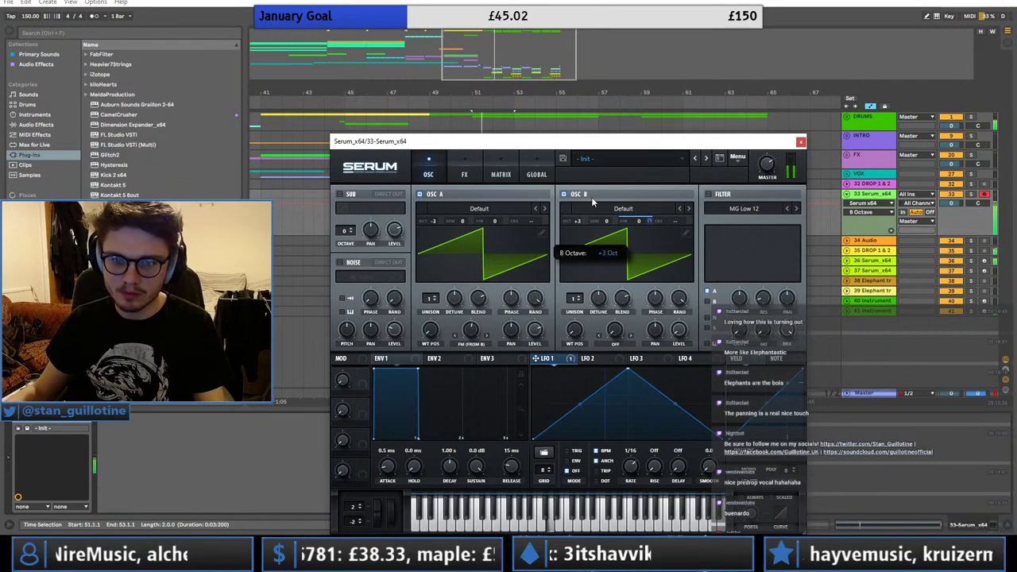
- Enable Serum's Hyper/Dimension effect with the Dimension mix at about 27% and the Hyper mix at about 47%
click(464, 174)
drag(754, 206, 759, 176)
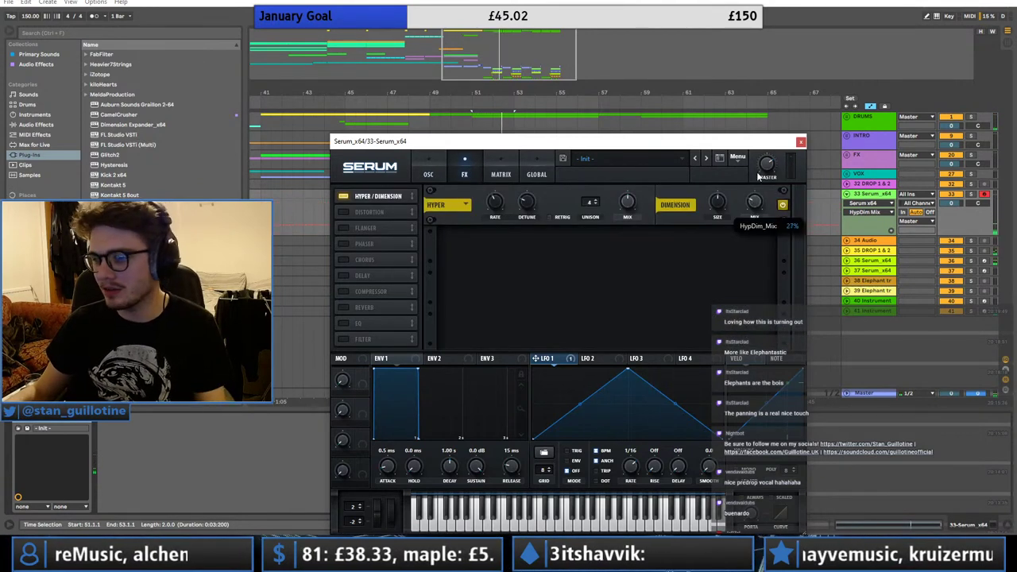
click(625, 208)
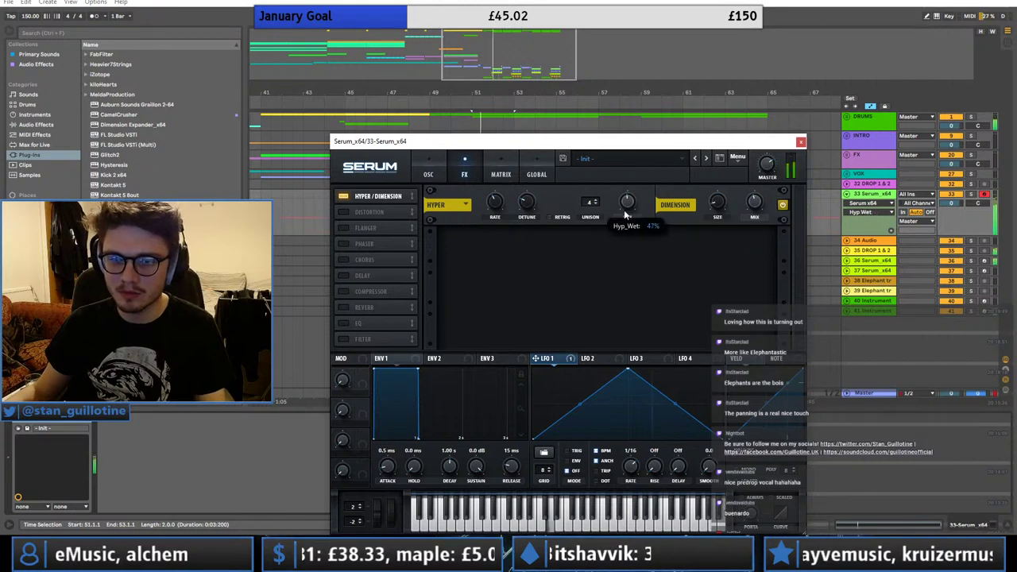
click(530, 207)
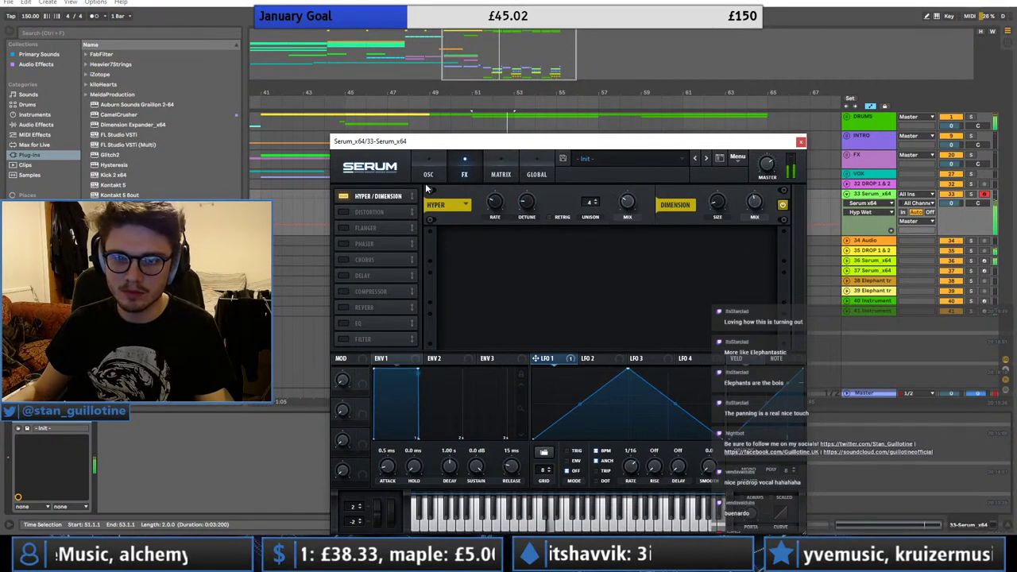
- Adjust the LFO 1 modulation of oscillator B's tuning at a 1/16 rate and set oscillator A's warp to about 49%
click(429, 175)
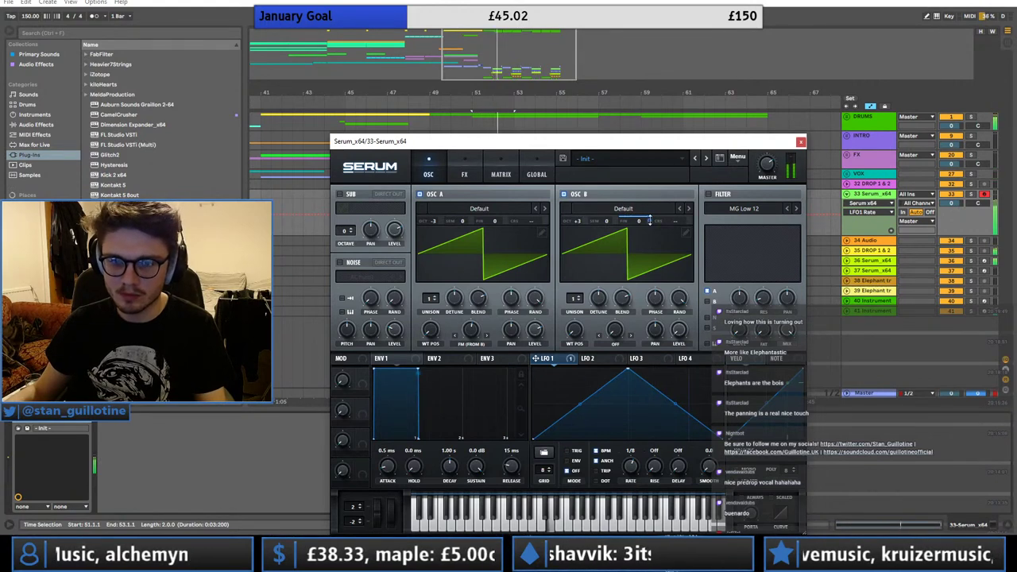
right_click(639, 220)
click(668, 239)
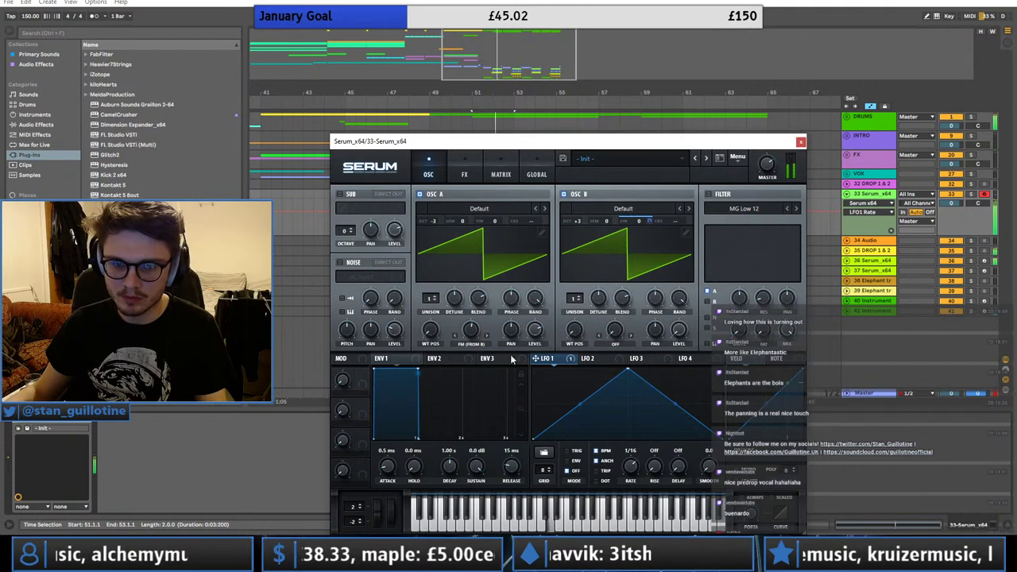
drag(479, 339, 475, 349)
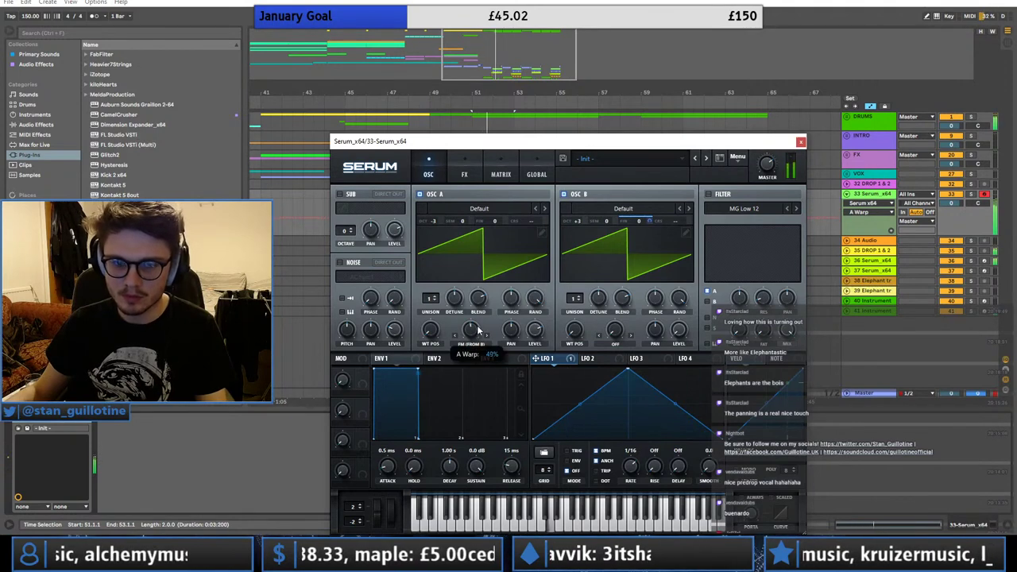
- Enable Serum's sub oscillator at octave -3 with the track soloed, and close the plug-in window
click(341, 194)
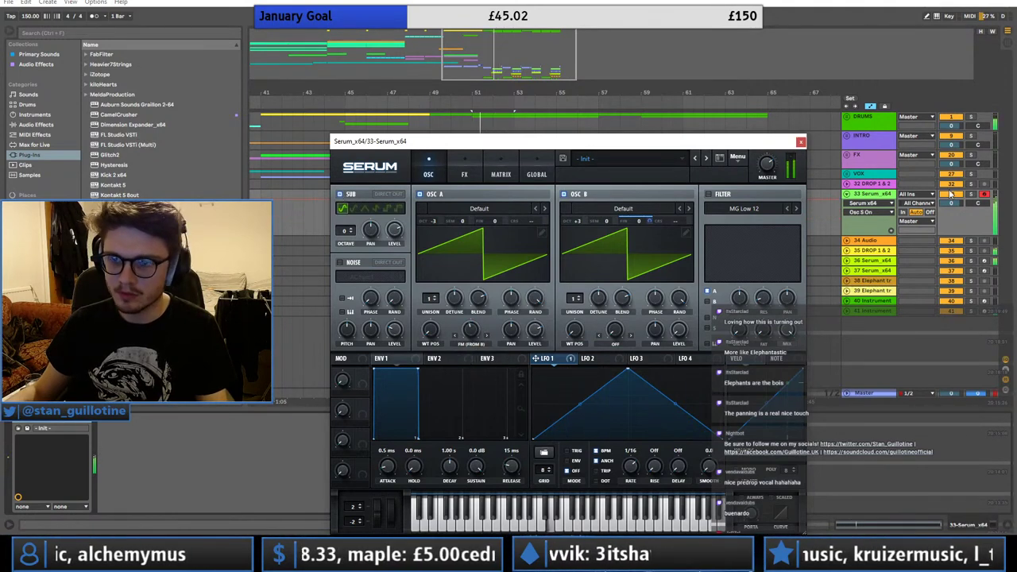
click(972, 194)
drag(350, 232, 395, 227)
click(352, 233)
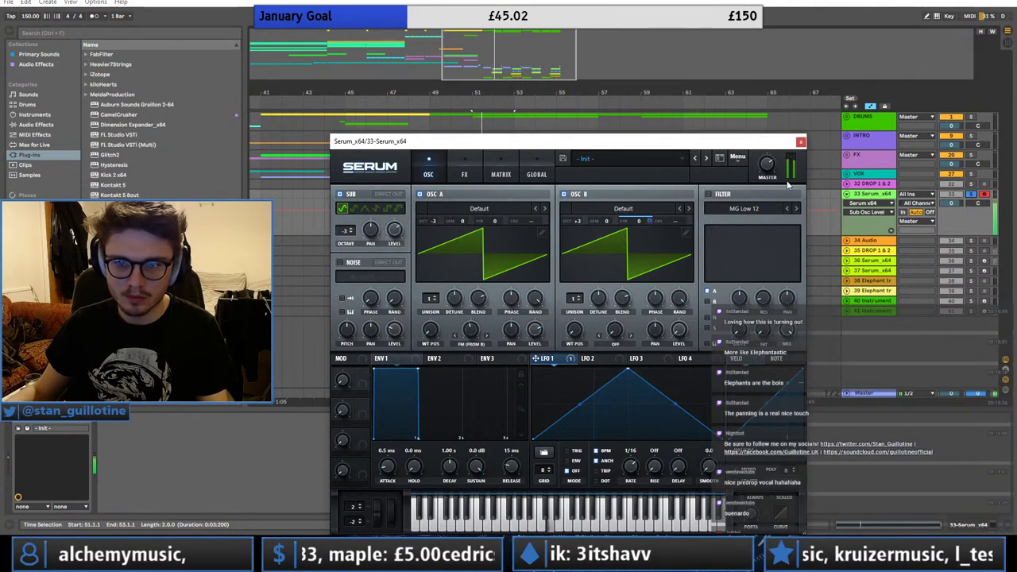
click(801, 143)
- Add two OTT_x64 effects after Serum on the 33 Serum_x64 track
click(38, 125)
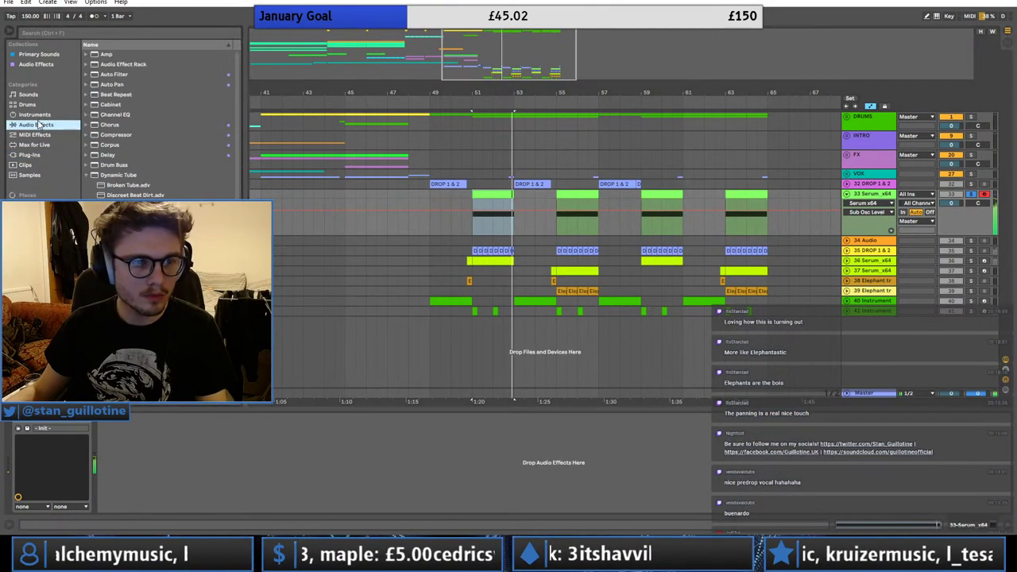
click(40, 65)
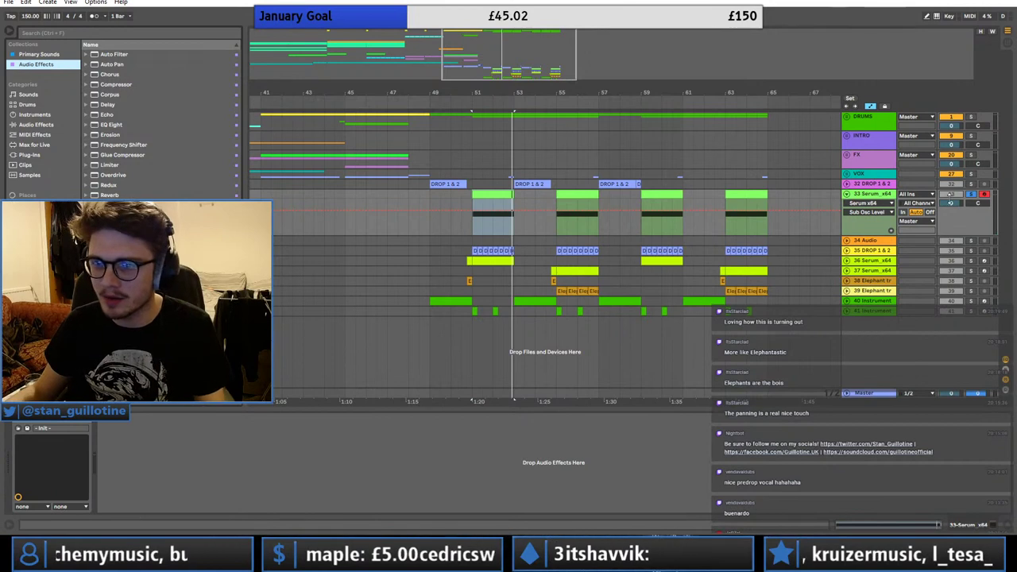
click(29, 154)
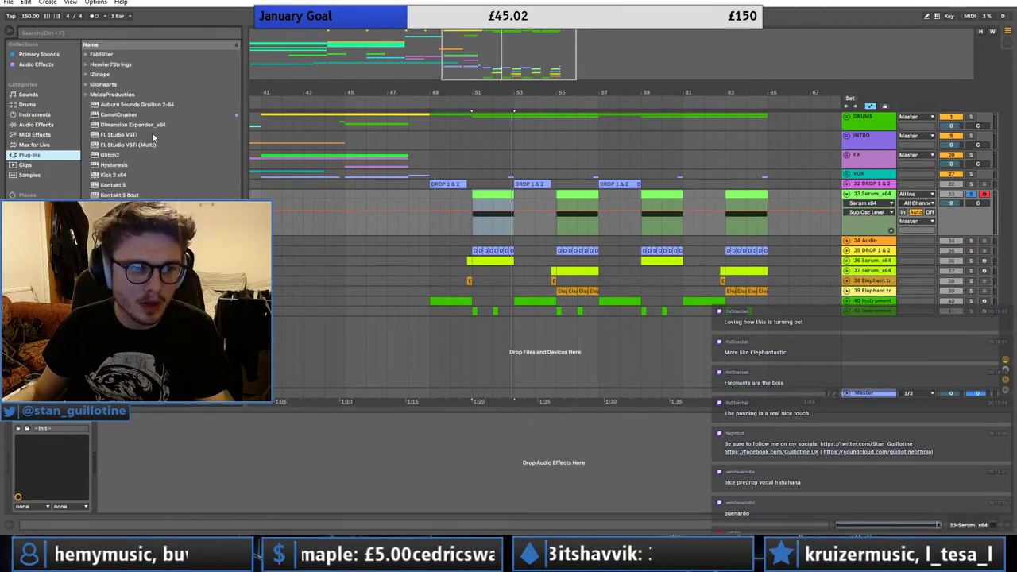
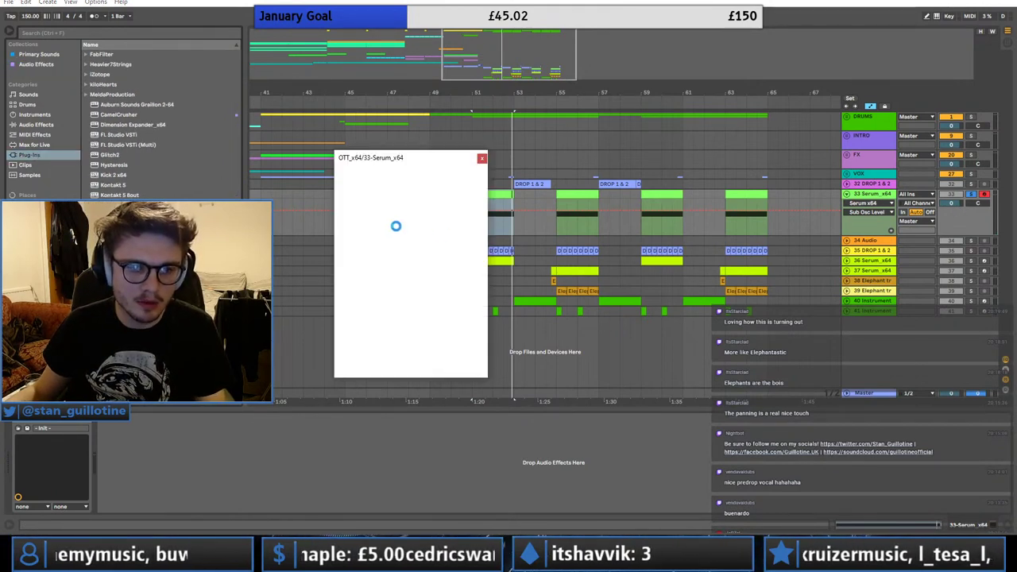
click(482, 159)
- Add CamelCrusher after the OTT effects with the blank patch and adjust its compressor amount
double_click(119, 115)
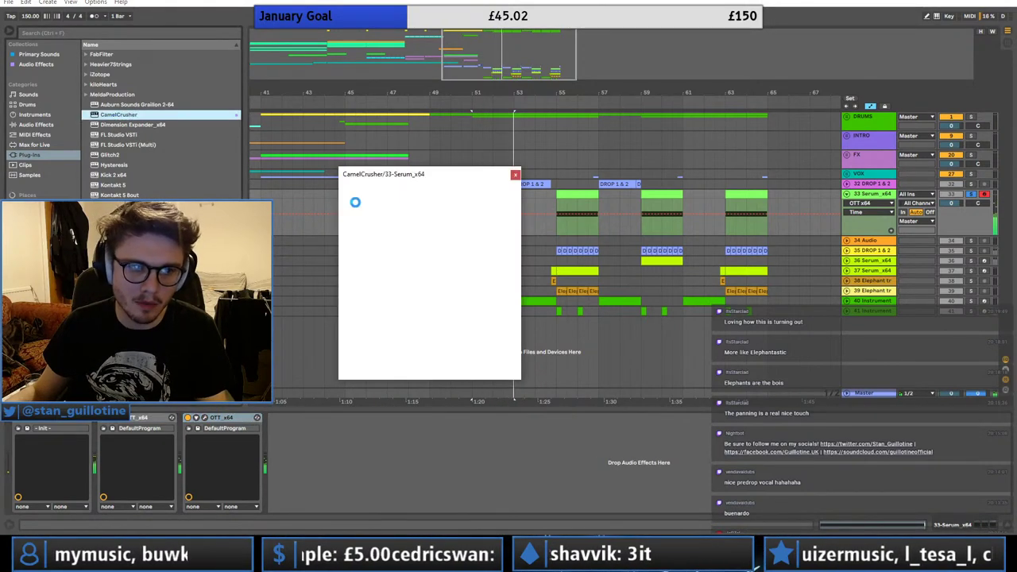
click(392, 248)
click(412, 264)
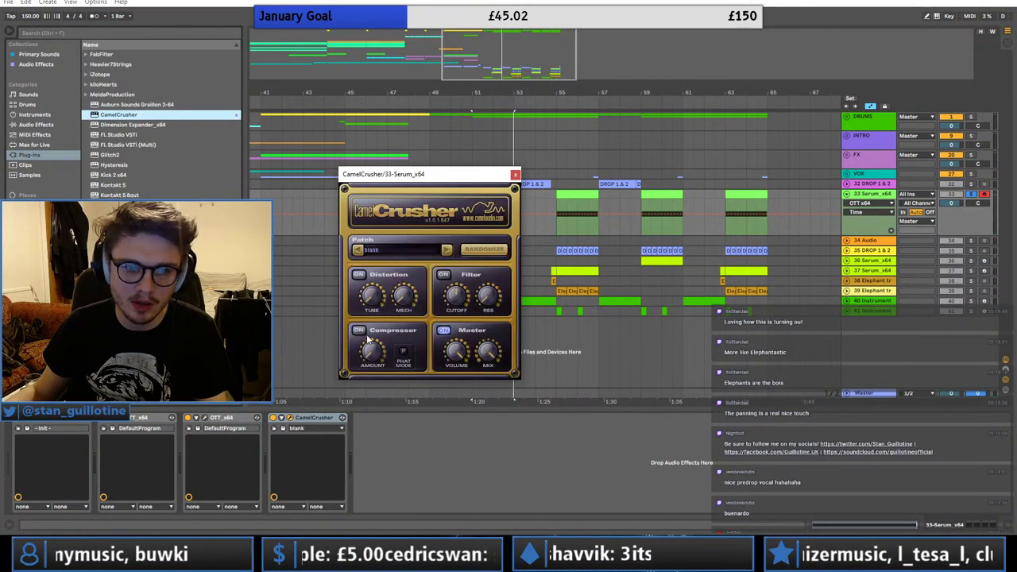
click(514, 174)
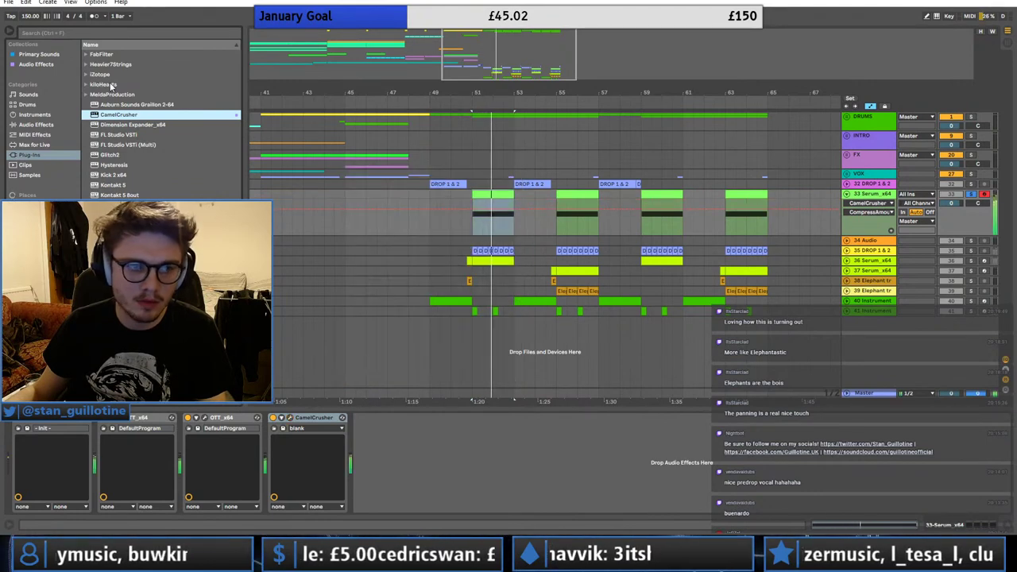
- Insert FabFilter Pro-Q 3 between OTT and CamelCrusher, and add bell cuts near 125 Hz, 2.4 kHz and 6.8 kHz
click(36, 65)
drag(121, 266, 274, 461)
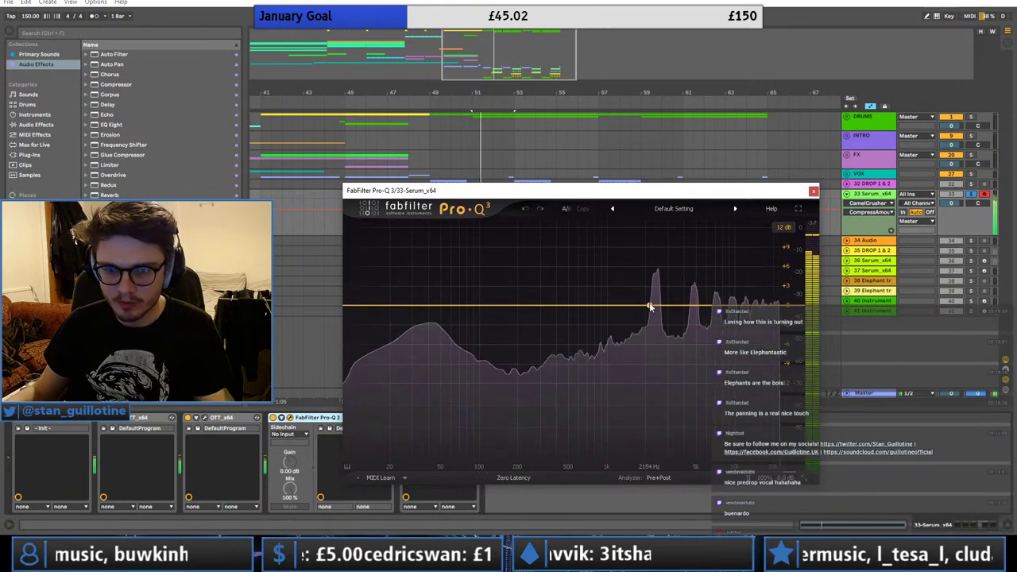
drag(658, 305, 654, 328)
drag(511, 305, 493, 360)
mouse_move(707, 308)
mouse_down()
mouse_move(680, 277)
mouse_move(697, 266)
mouse_move(719, 272)
mouse_move(711, 318)
mouse_up()
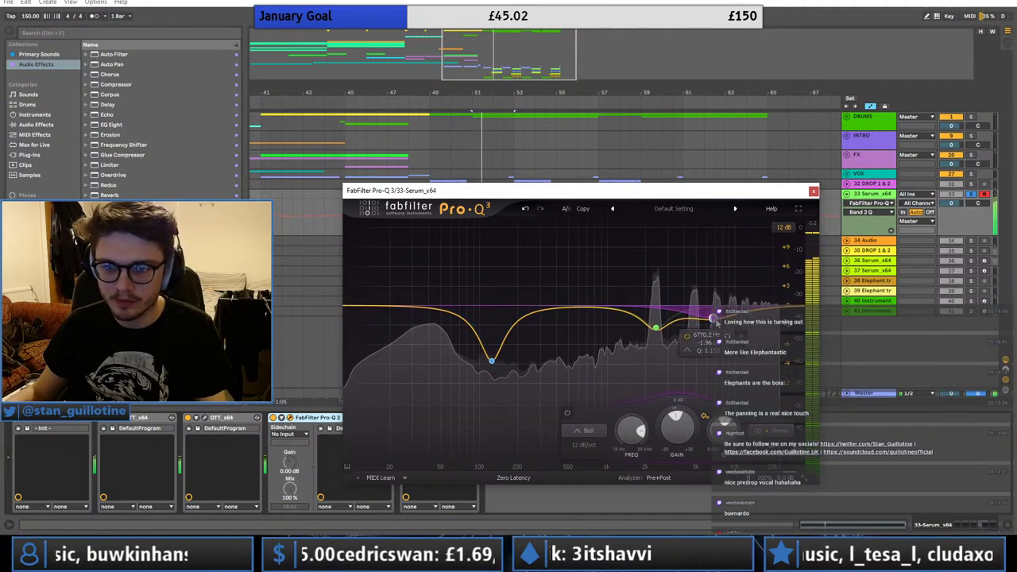
- Unsolo the Serum track, delete the 6.8 kHz band, narrow the 2.4 kHz cut to about -3.1 dB and Q 5.6, and play from bar 49
click(971, 195)
right_click(713, 319)
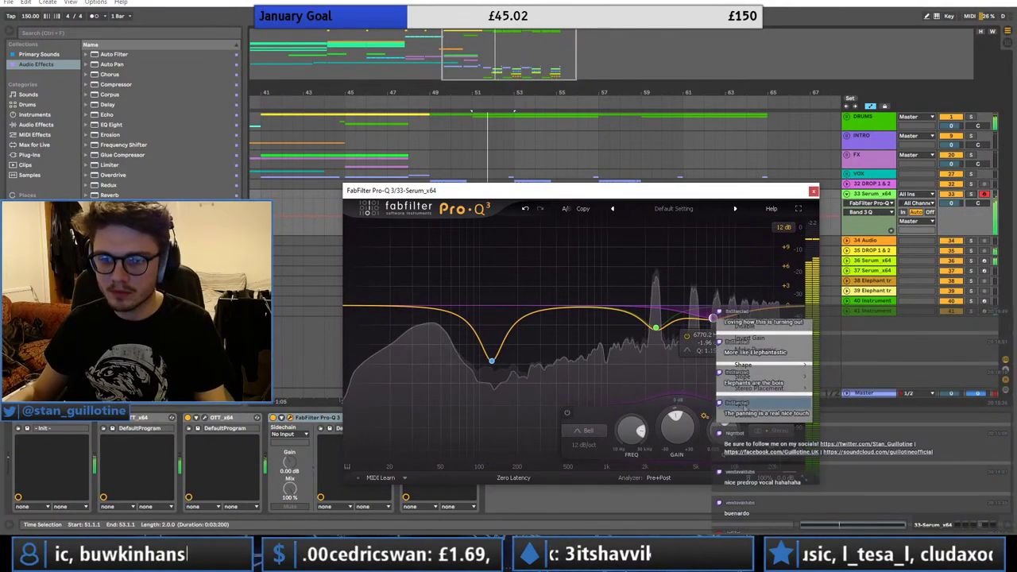
click(735, 414)
scroll(657, 330, up, 6)
drag(655, 327, 654, 325)
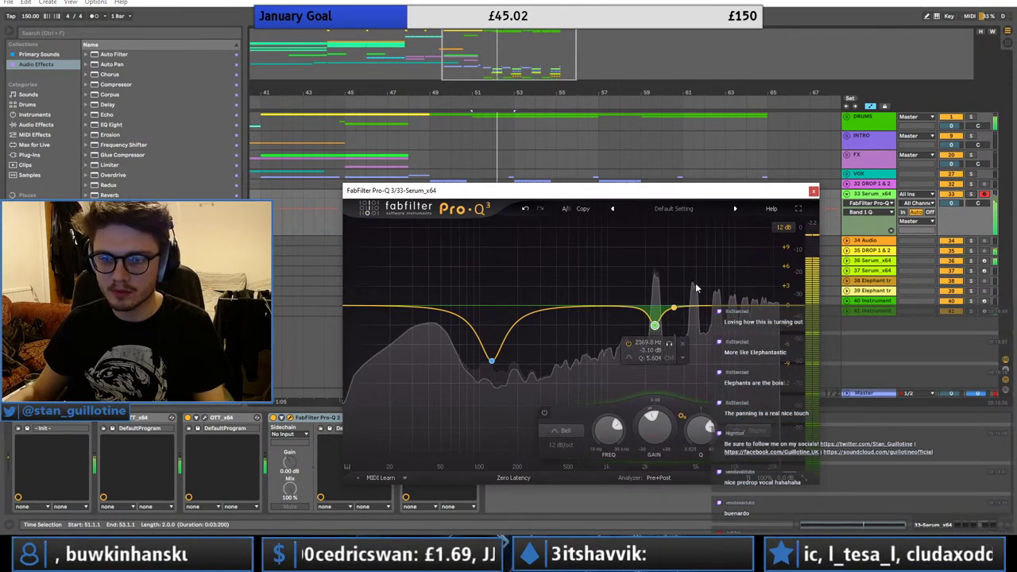
click(811, 192)
click(432, 223)
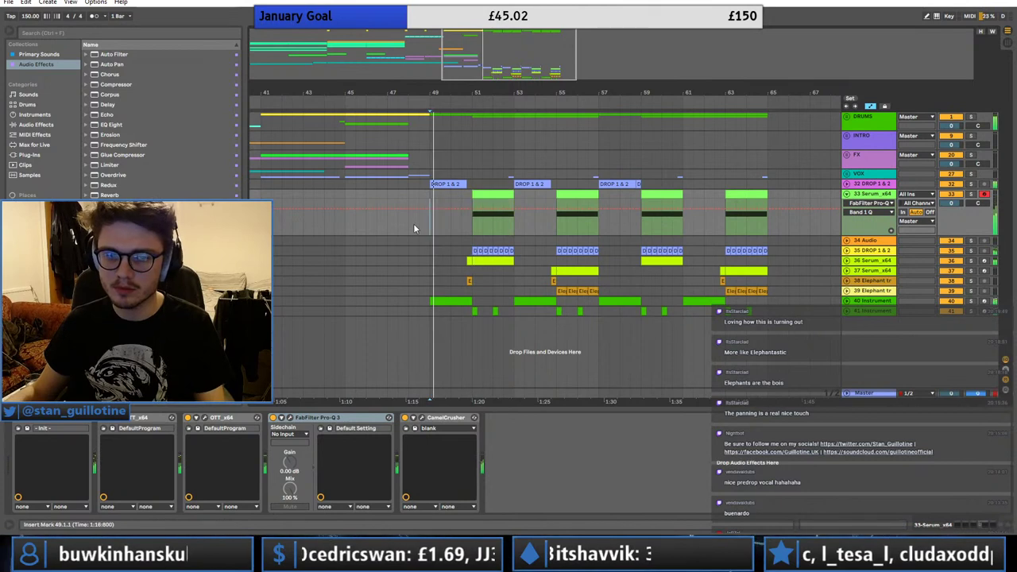
- Duplicate the 33 Serum_x64 track, keeping only the first two clips on the original and the last two on the duplicate
click(858, 199)
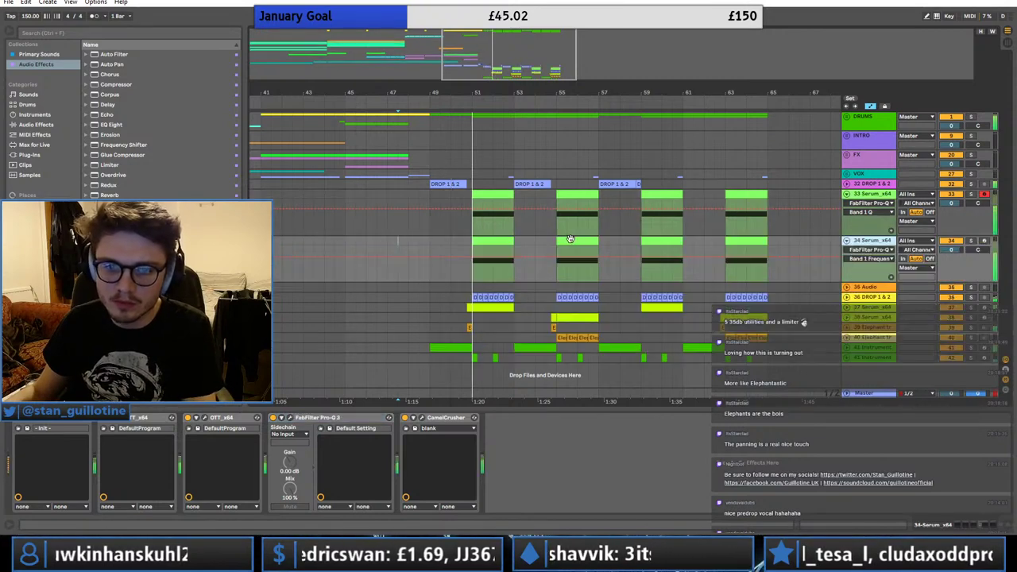
key(ctrl+d)
click(500, 241)
key(Delete)
click(669, 193)
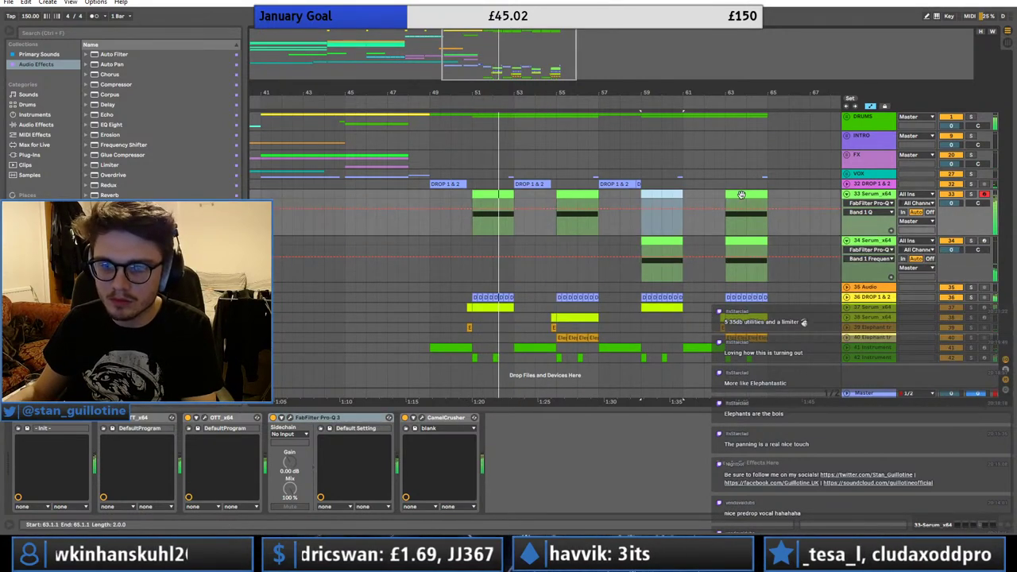
key(Delete)
click(743, 193)
key(Delete)
- Set oscillator B's tuning to +4 semitones in the duplicated track's Serum and close the plug-in window
click(660, 240)
click(28, 428)
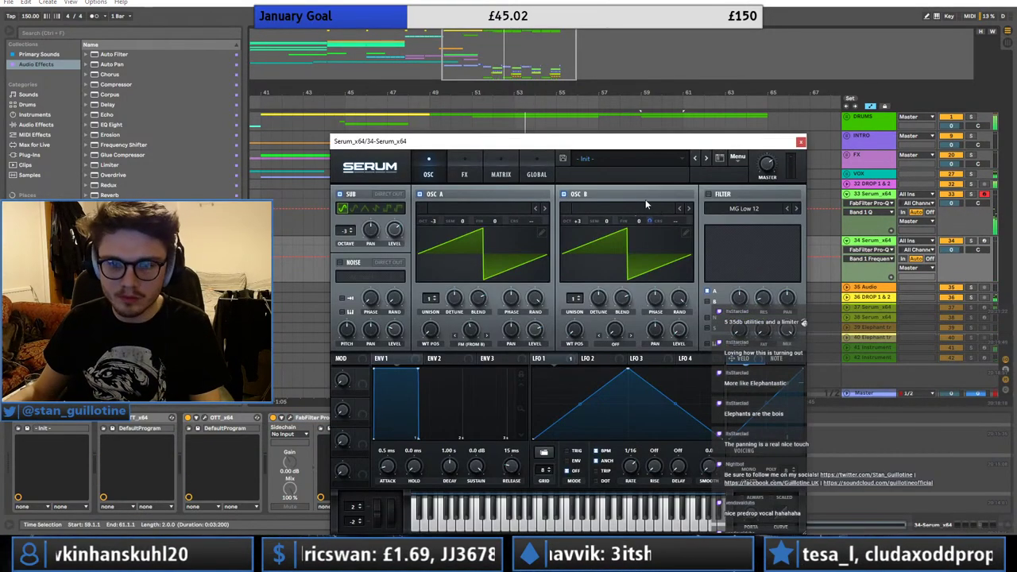
drag(594, 223, 620, 205)
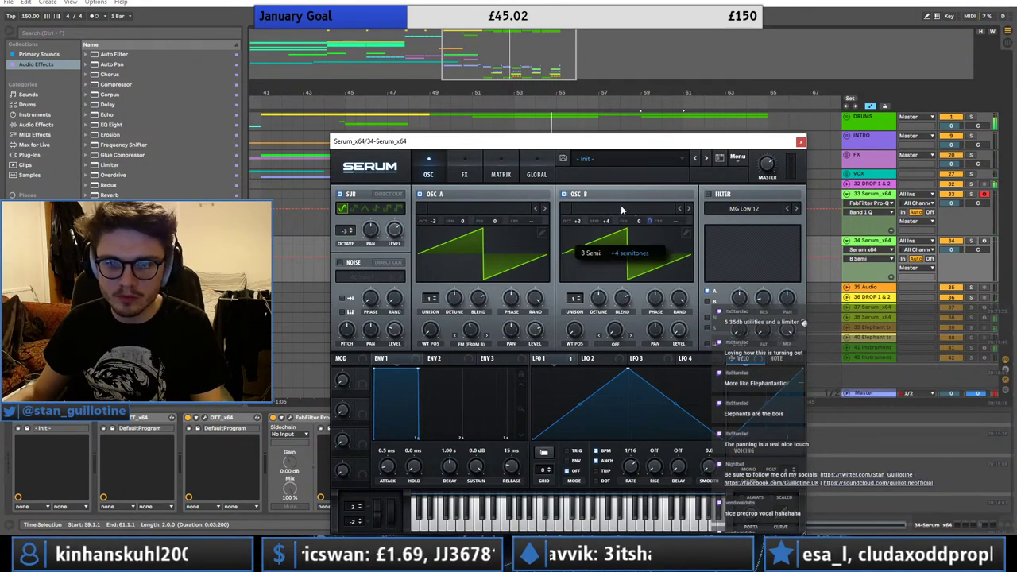
click(800, 142)
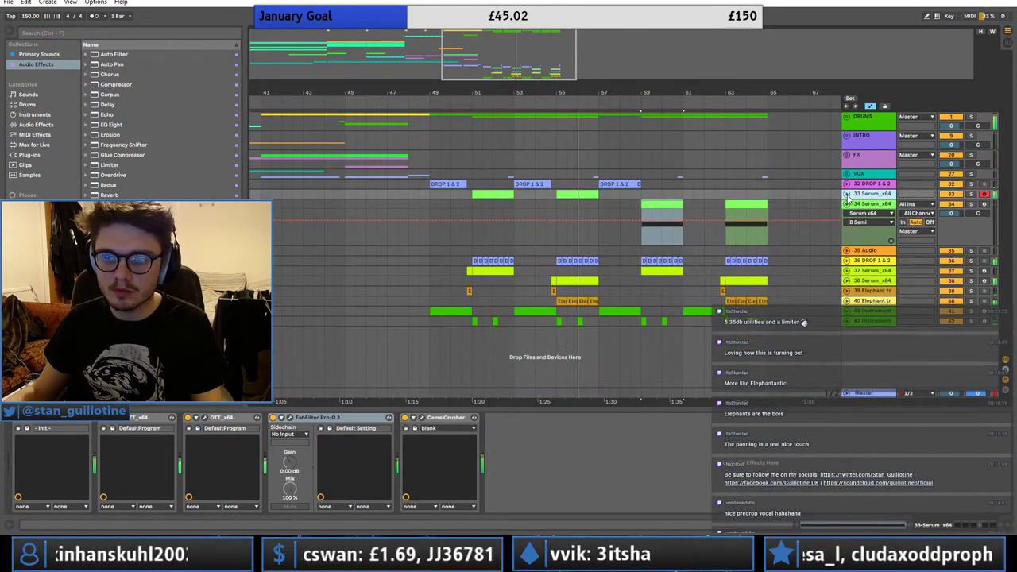
- Group tracks 32 through 42 and name the group DROP
click(599, 204)
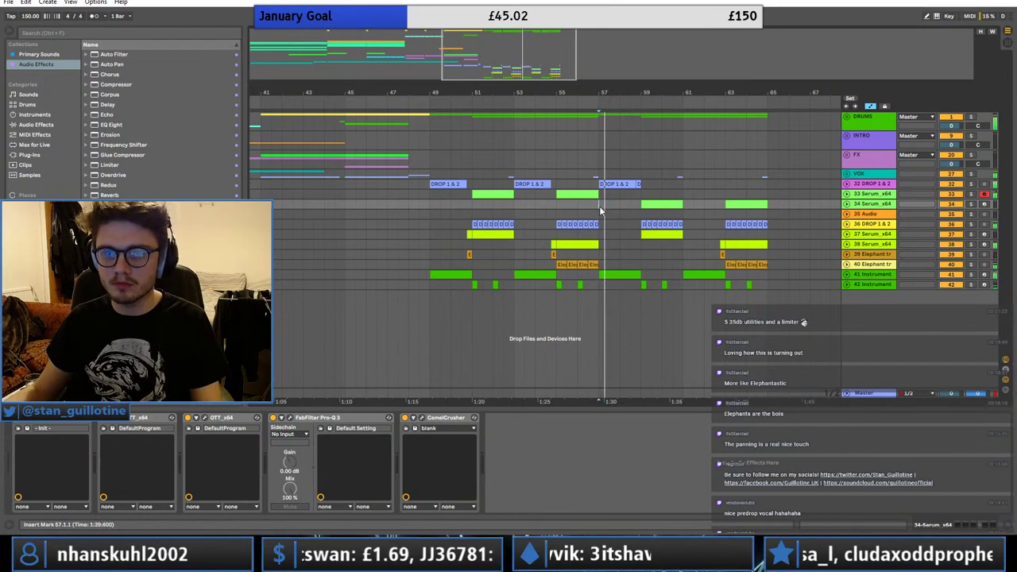
click(882, 185)
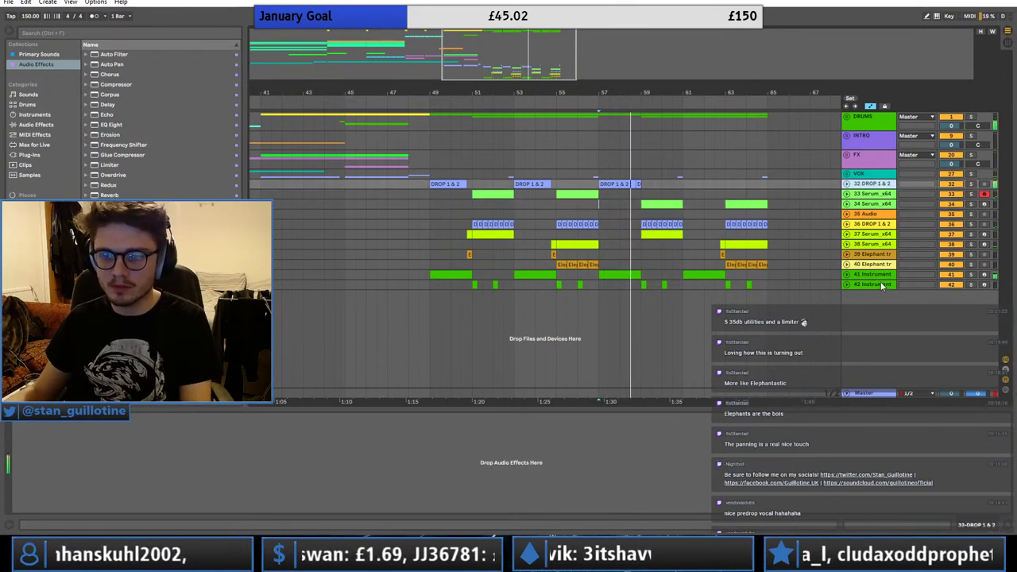
shift+click(881, 282)
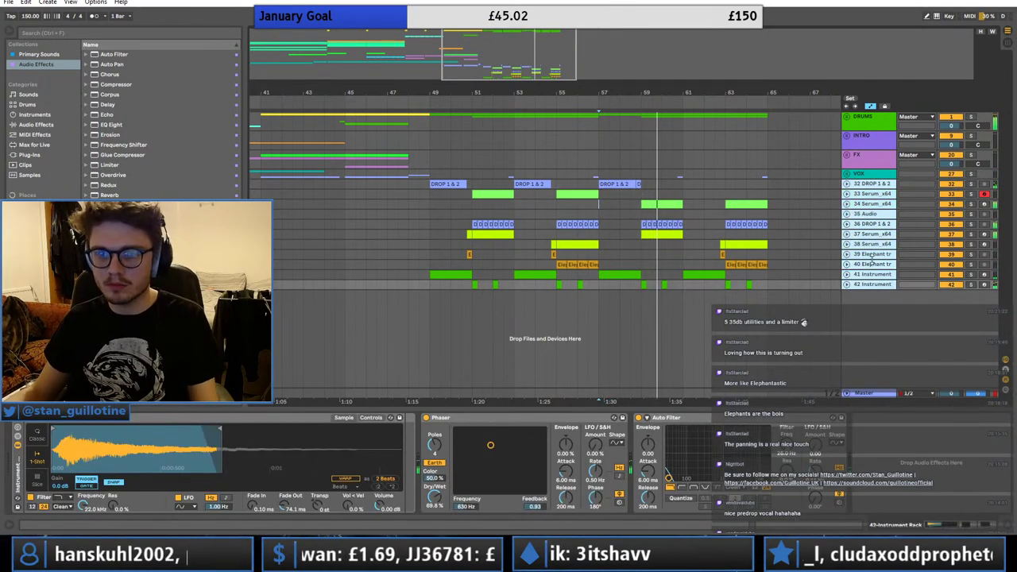
key(ctrl+g)
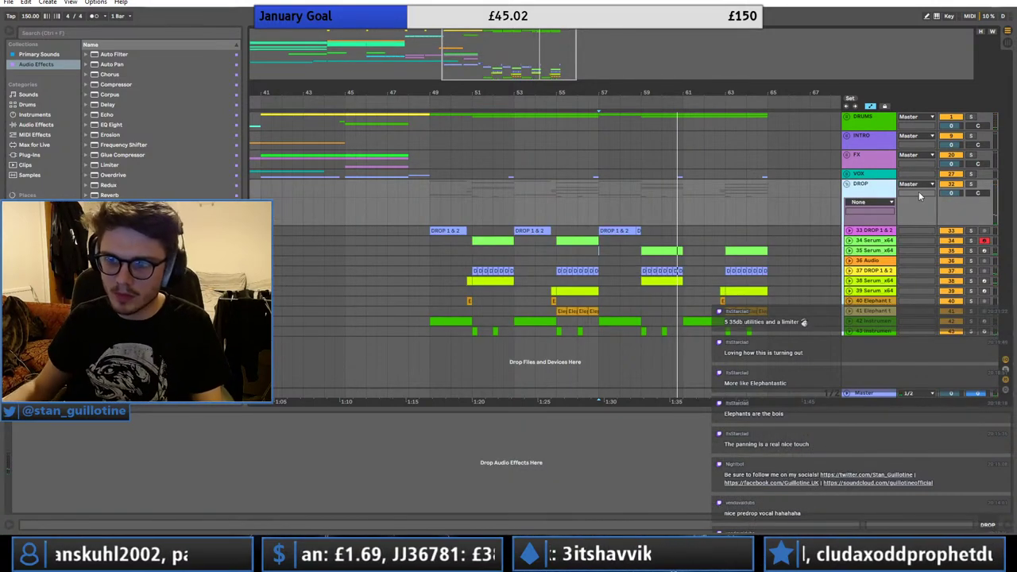
- Play the second Serum track's clip at bar 59 with DROP soloed and raise oscillator A's FM warp to about 57%
click(657, 250)
key(space)
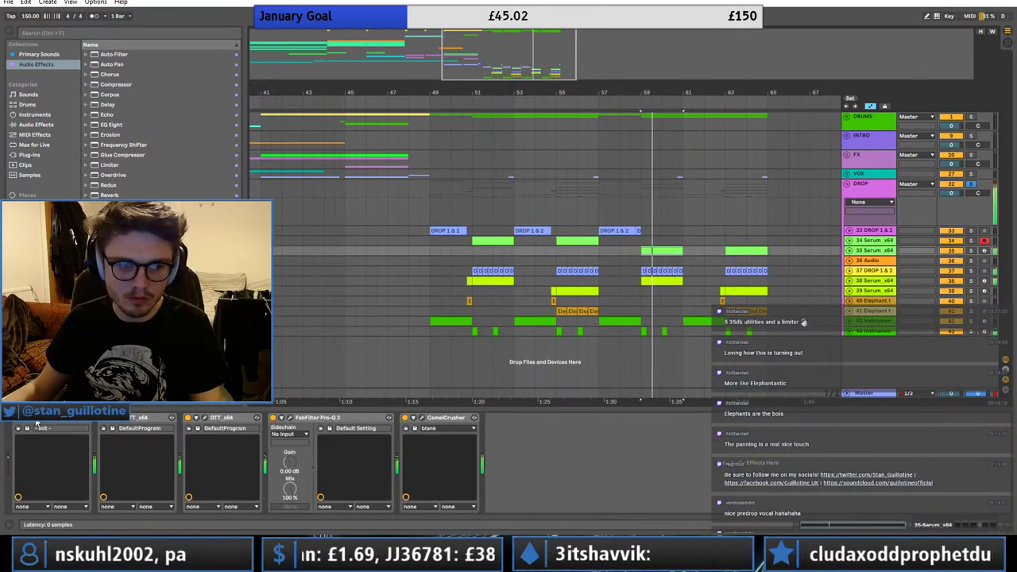
click(35, 417)
click(474, 337)
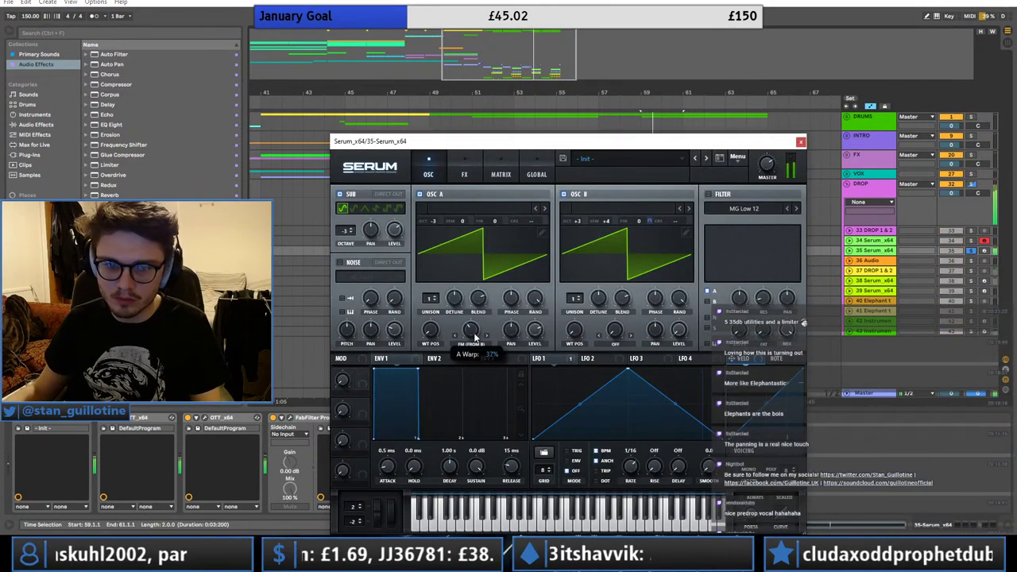
click(974, 254)
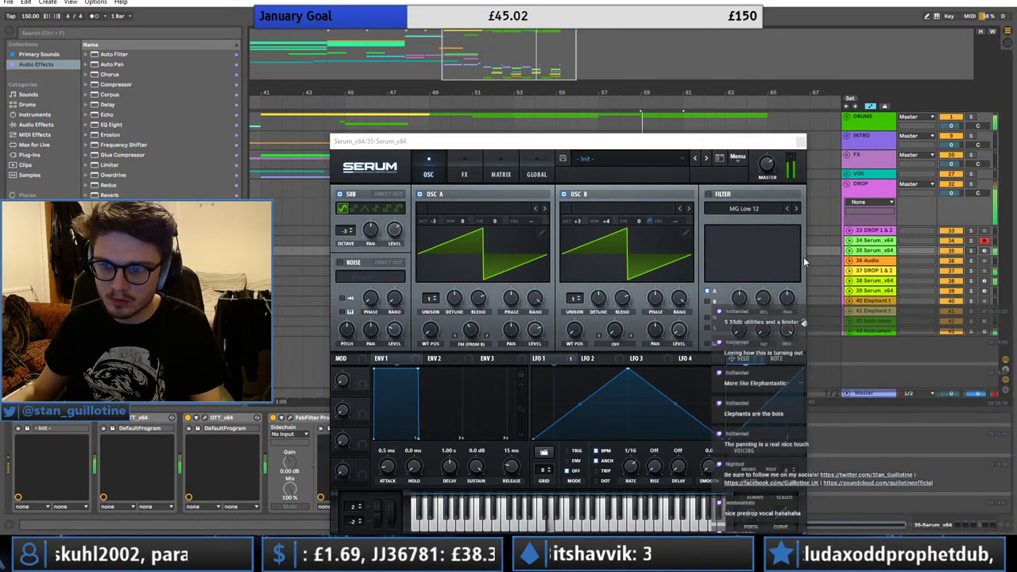
click(476, 326)
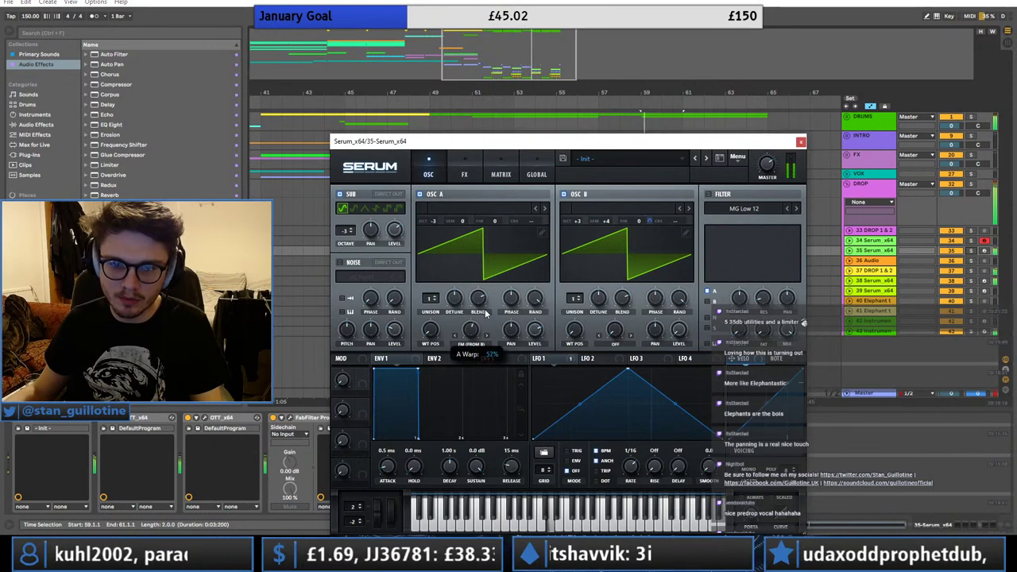
- Load the Basic Shapes wavetable into oscillator A with its square shape and set the FM warp to about 42%
click(477, 223)
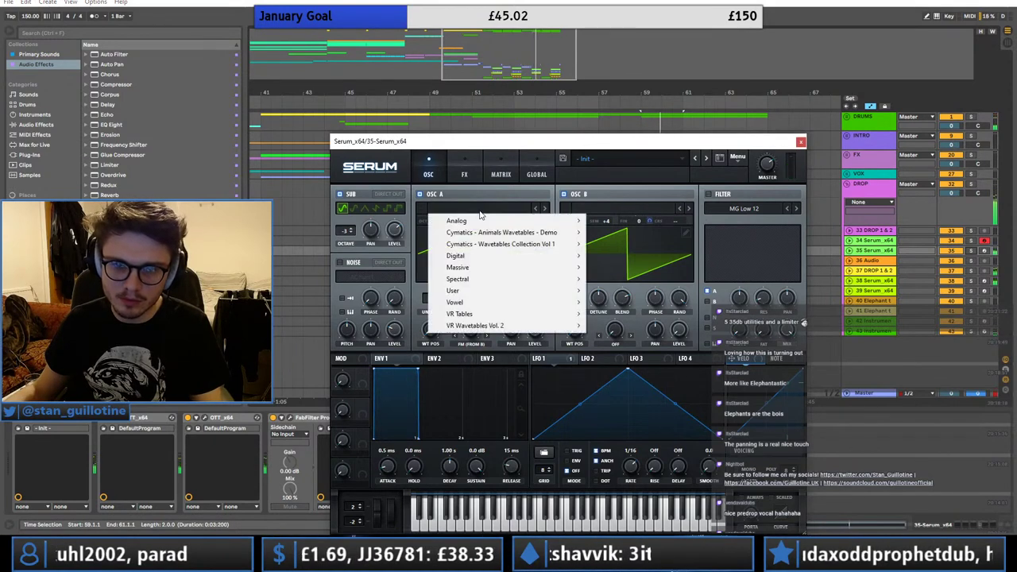
mouse_move(477, 221)
click(612, 259)
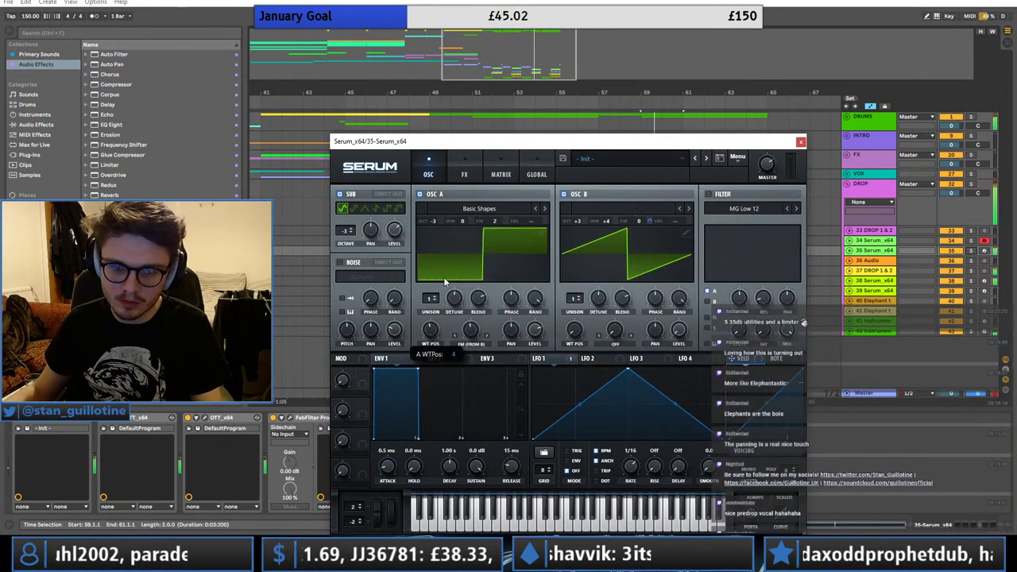
mouse_move(446, 277)
mouse_down()
mouse_move(442, 310)
mouse_move(456, 289)
mouse_up()
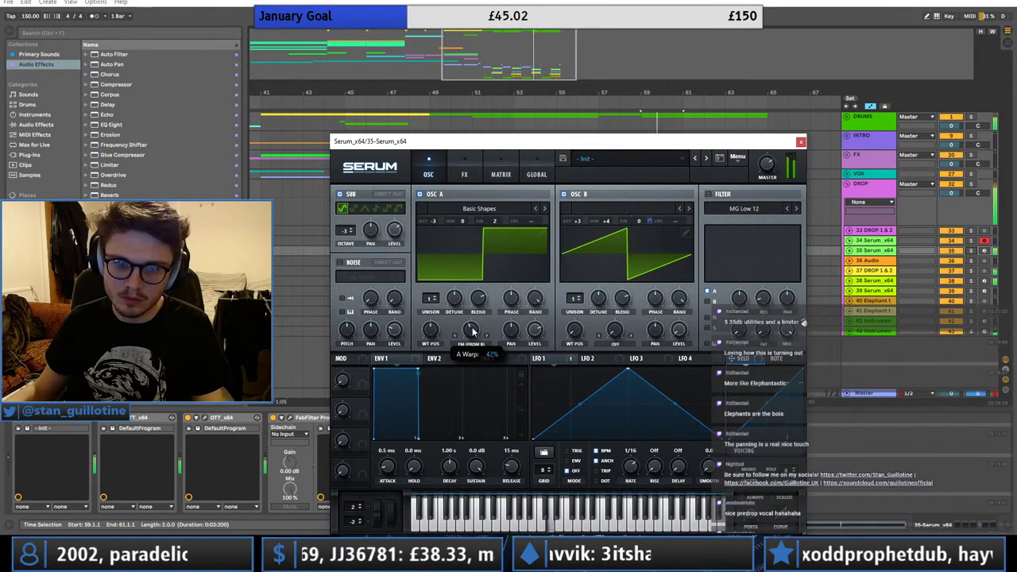
click(800, 143)
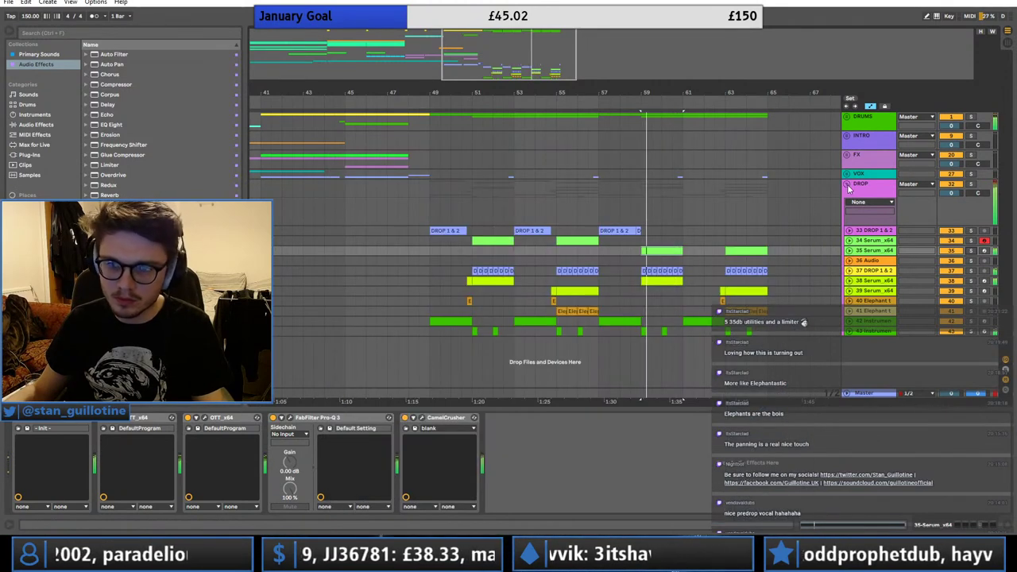
- Play the drop from bar 49 and group the two green Serum tracks inside the DROP group
click(846, 184)
click(847, 185)
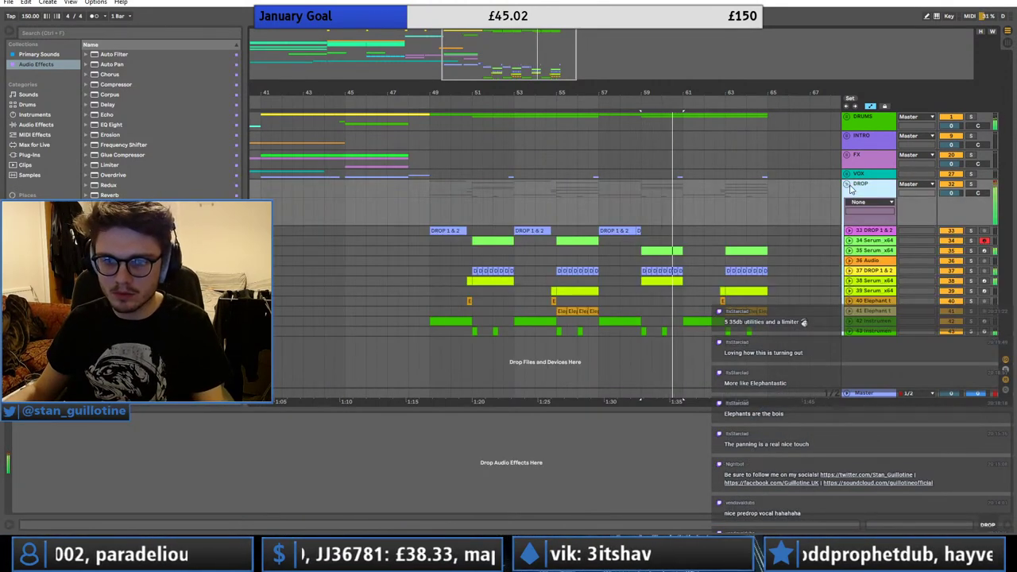
click(421, 243)
click(424, 208)
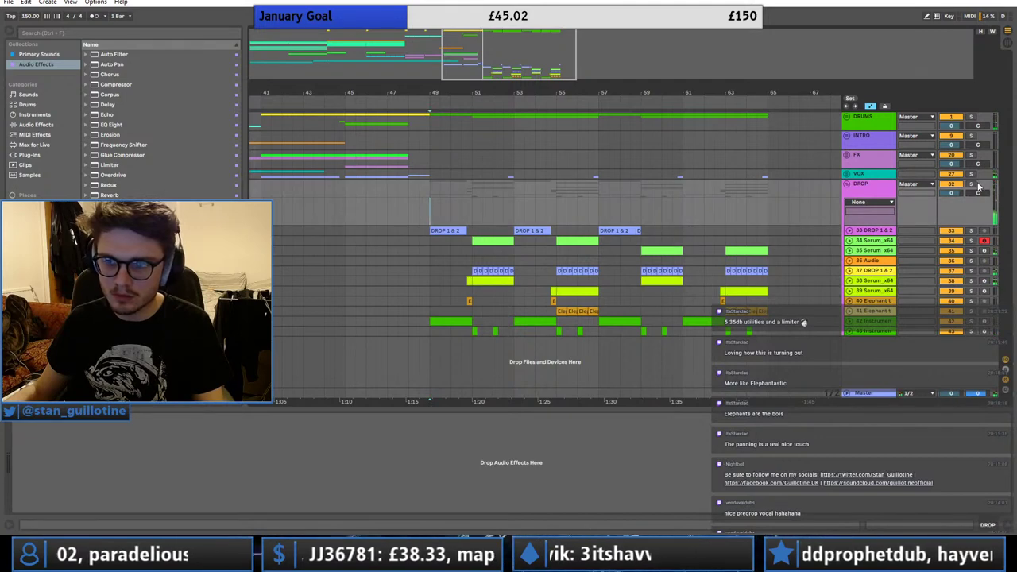
click(868, 251)
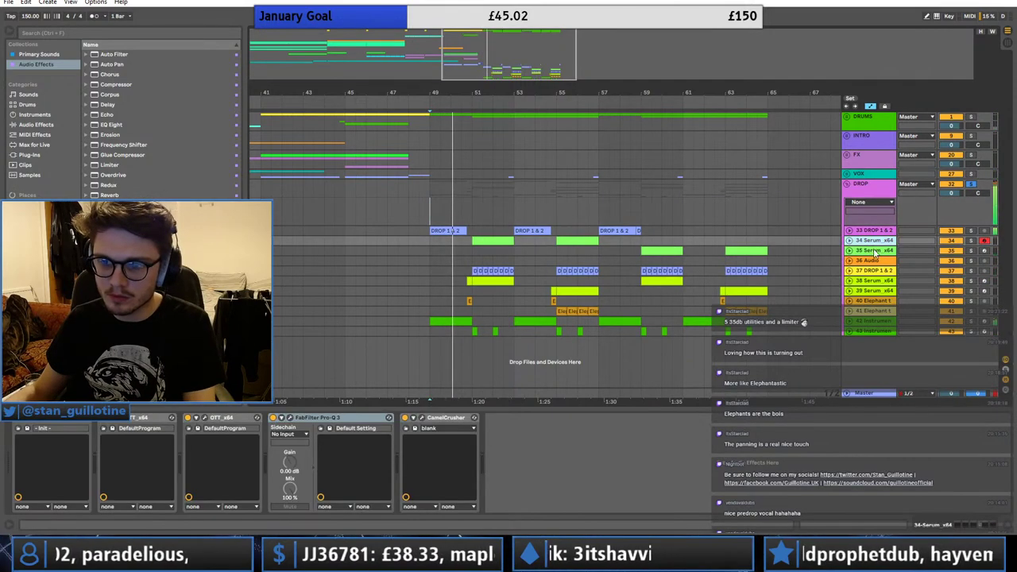
key(ctrl+g)
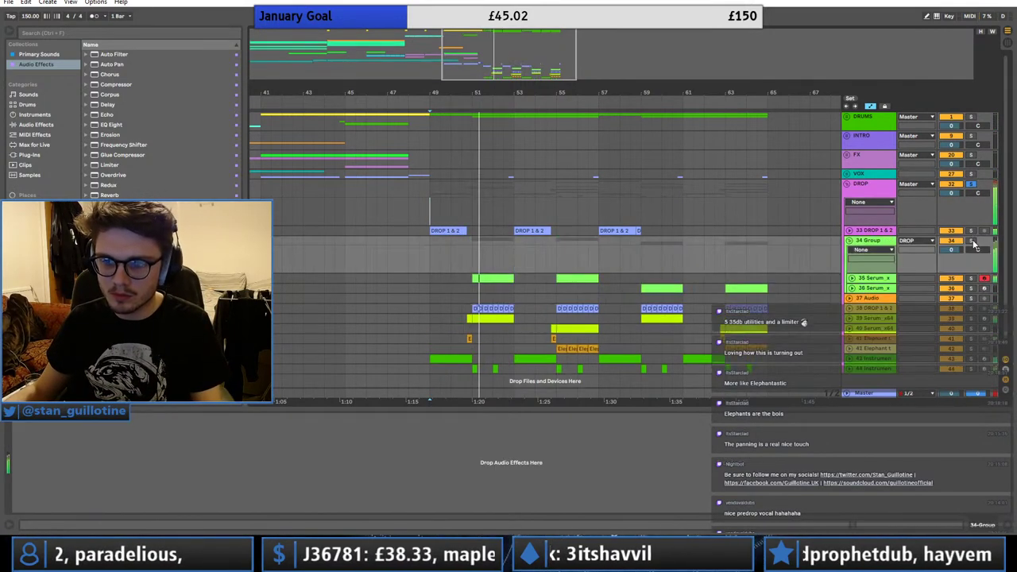
- Move the upper Pro-Q 3 cut on the 36 Serum track to about 3037 Hz at -2.85 dB
click(642, 289)
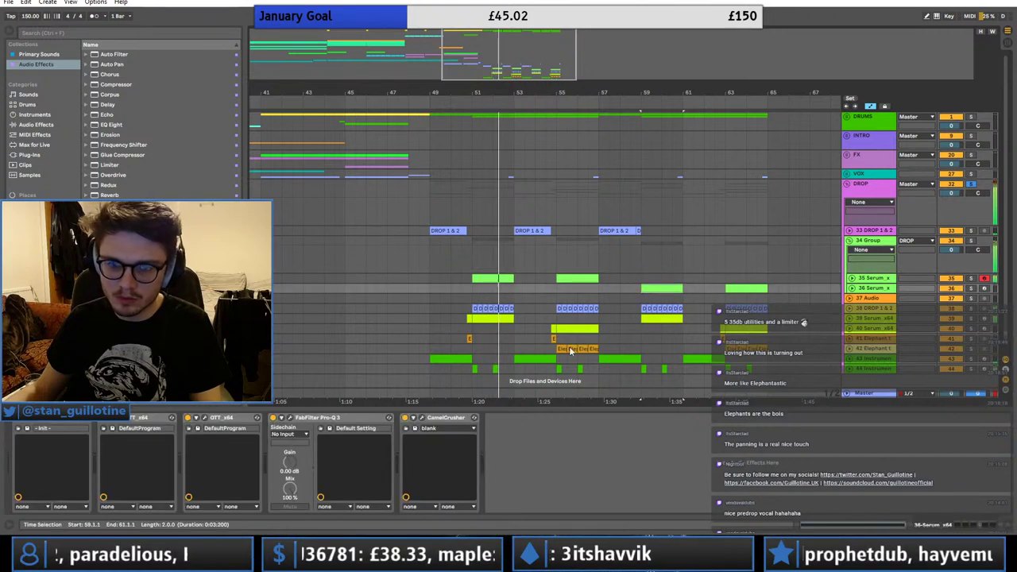
click(291, 418)
drag(655, 327, 668, 324)
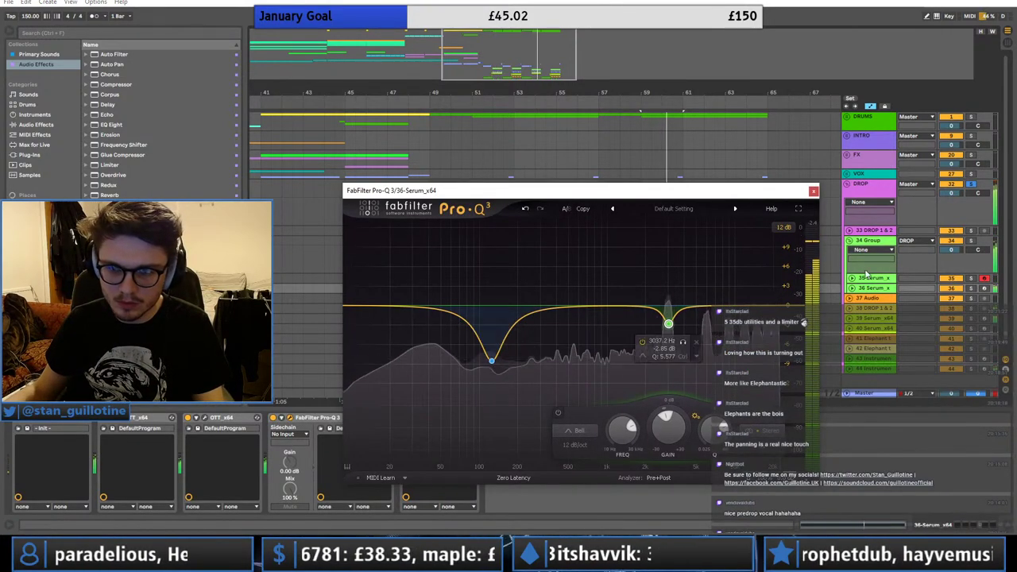
- Add a bell cut near 430 Hz with a 24 dB/oct slope, widen it to about Q 0.23 and deepen it
drag(556, 307, 560, 366)
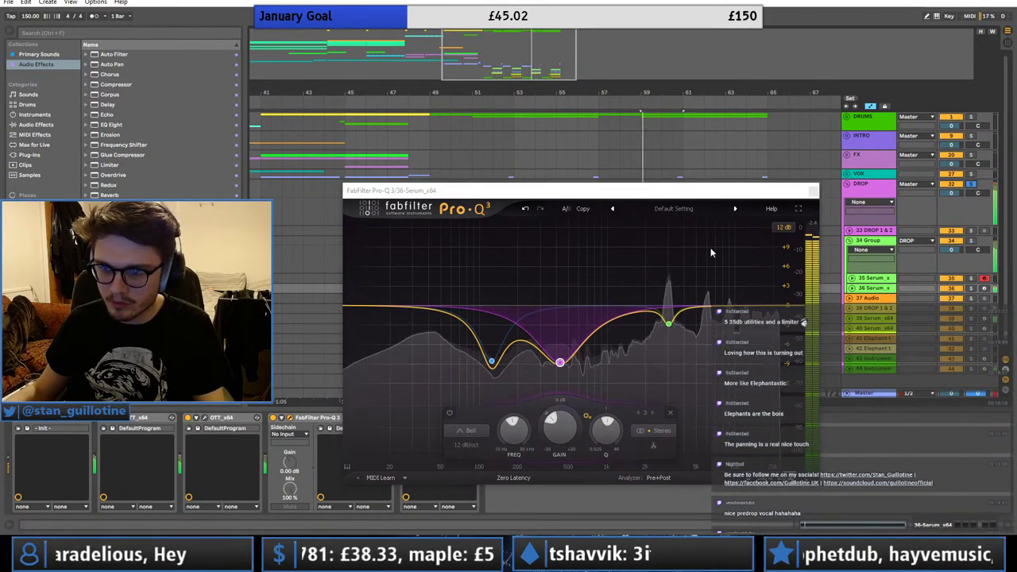
click(467, 444)
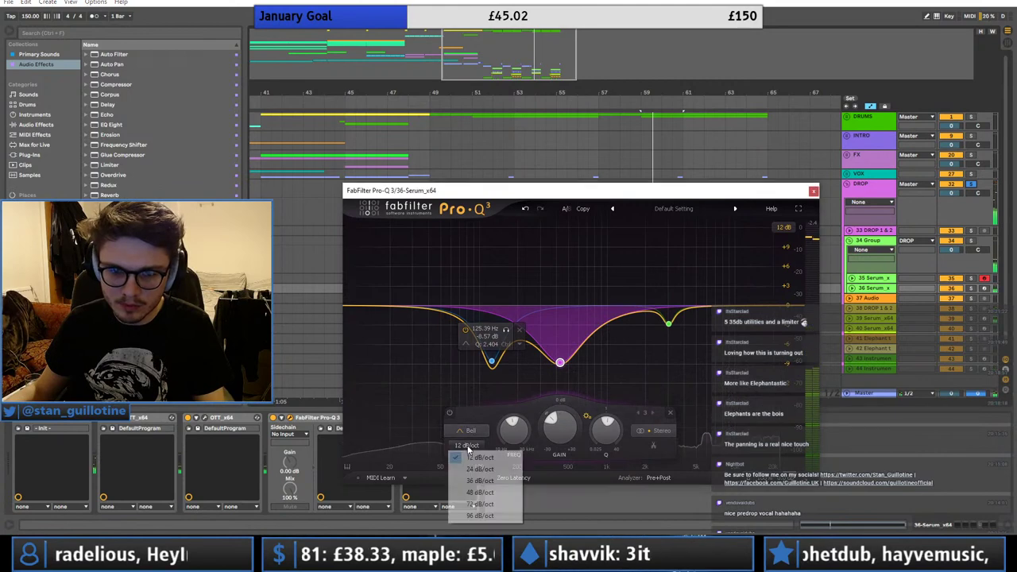
click(479, 469)
scroll(560, 362, down, 5)
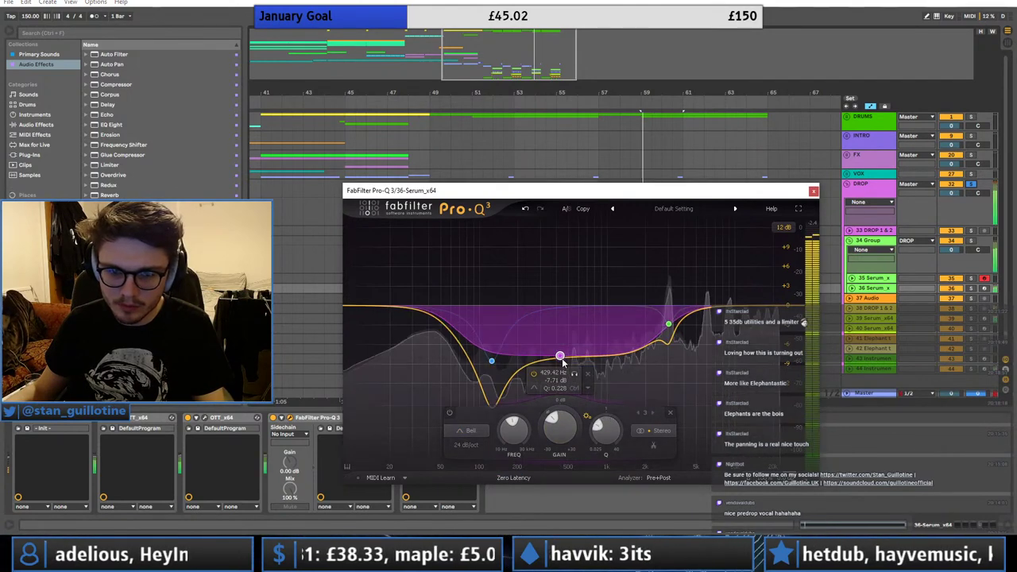
drag(561, 359, 560, 372)
click(813, 191)
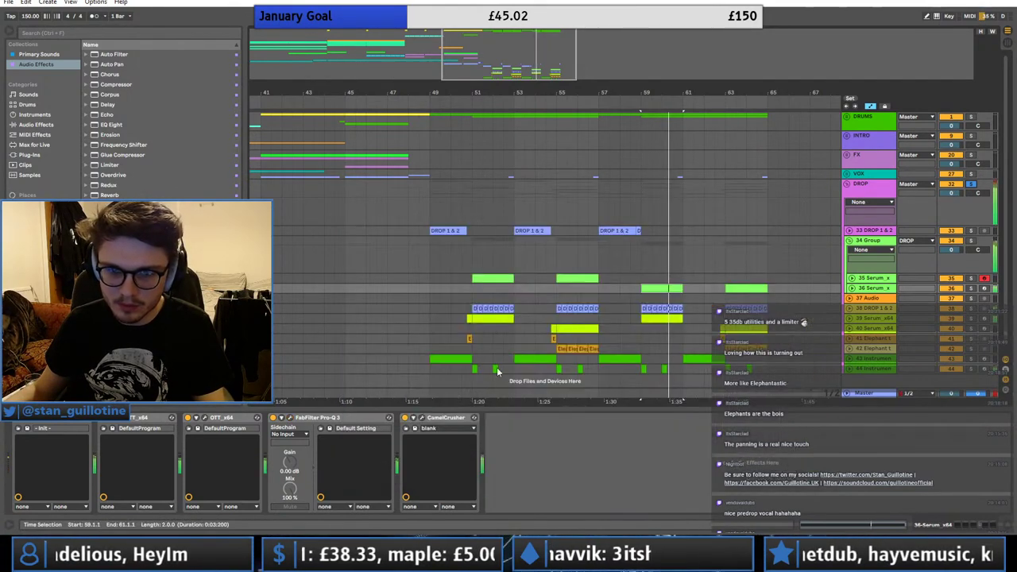
- On the 35 Serum track's Pro-Q 3, add a 24 dB/oct bell cut near 409 Hz at about -6.9 dB with Q about 0.68
click(343, 419)
click(577, 278)
key(space)
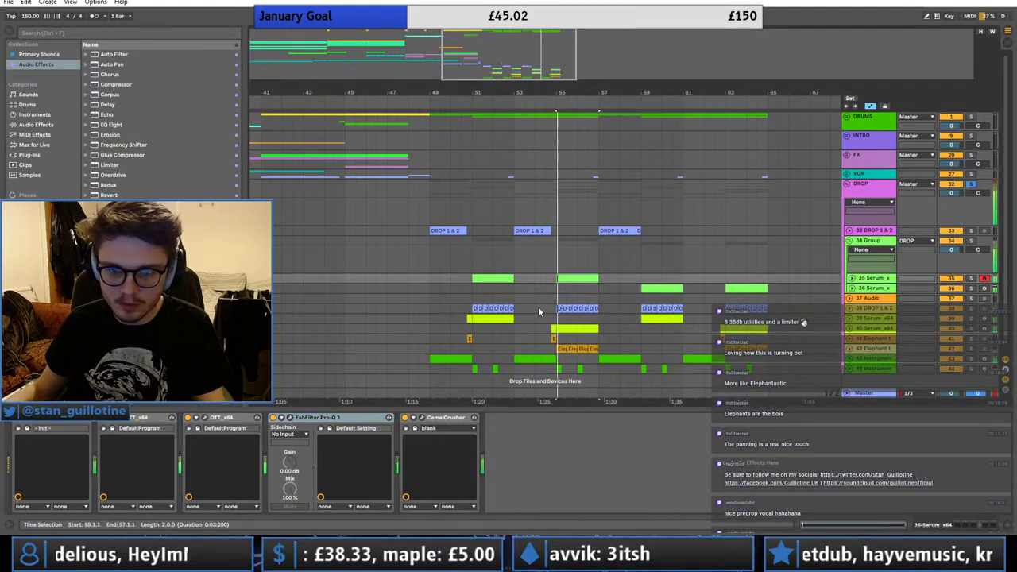
click(294, 418)
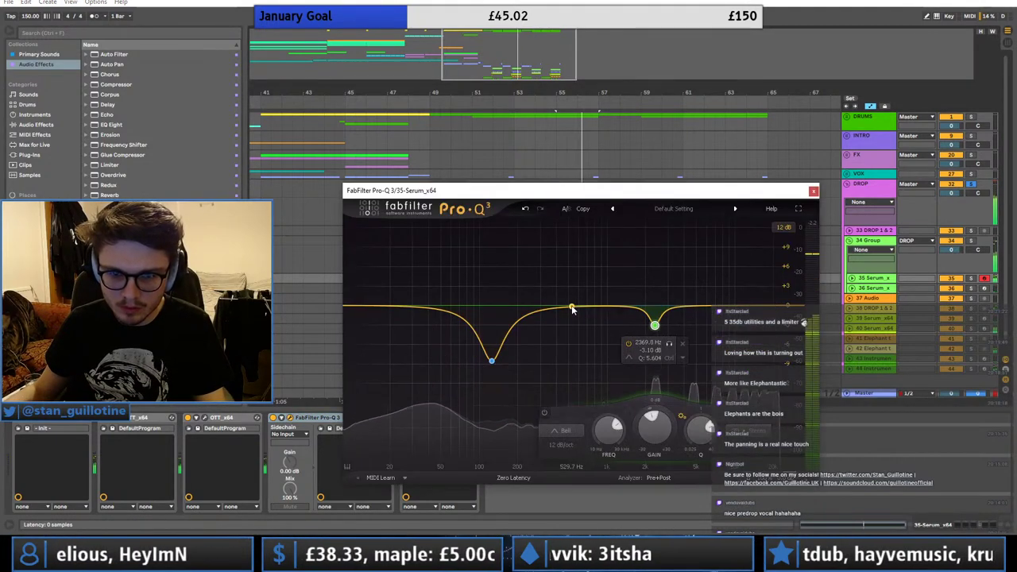
drag(565, 318, 558, 355)
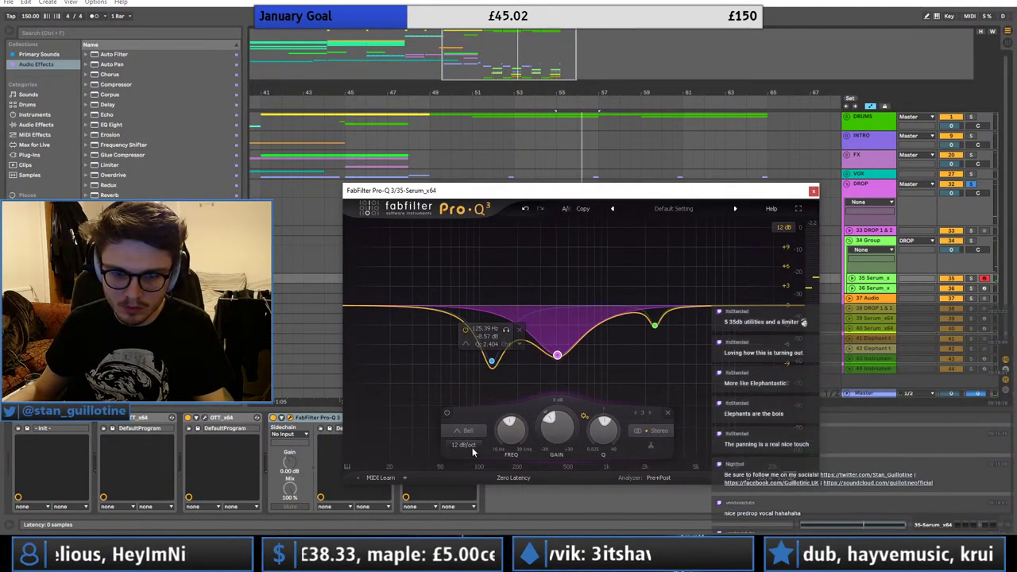
click(472, 447)
click(477, 470)
scroll(567, 355, down, 3)
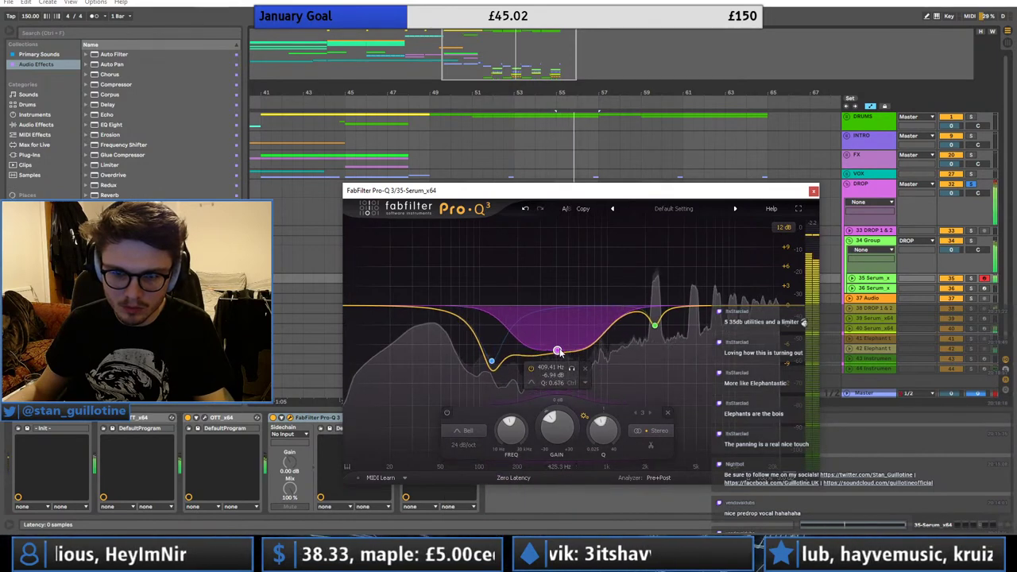
click(814, 190)
- Set the volume of the 34 Group track holding the two green Serum basses to -4 dB
click(849, 242)
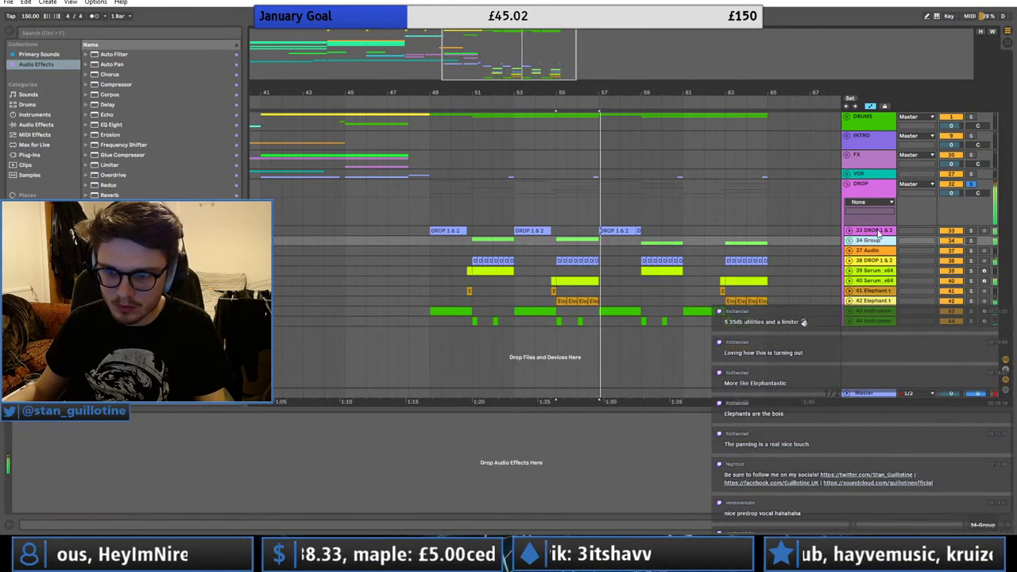
click(849, 242)
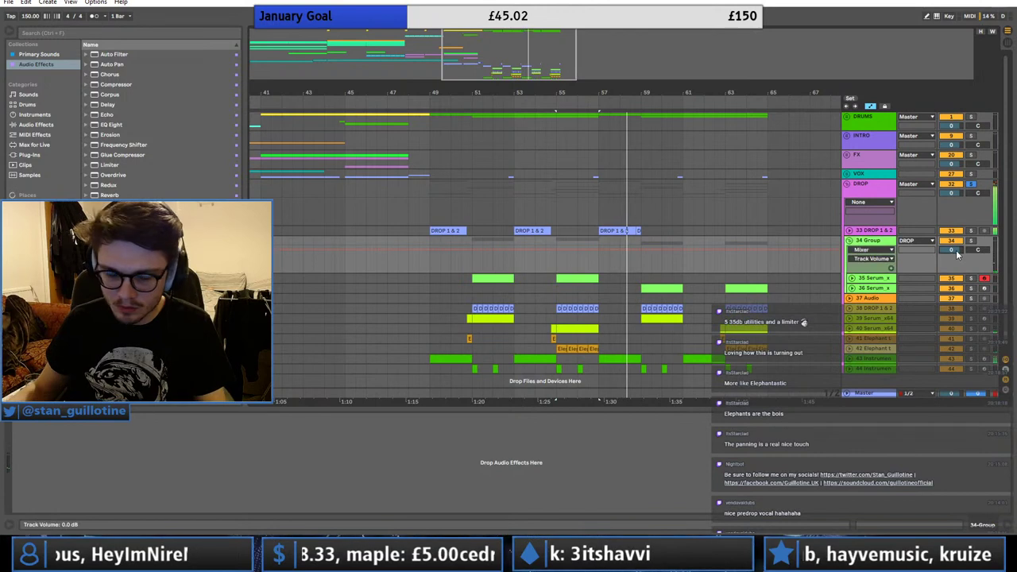
click(955, 251)
text(-3)
key(Return)
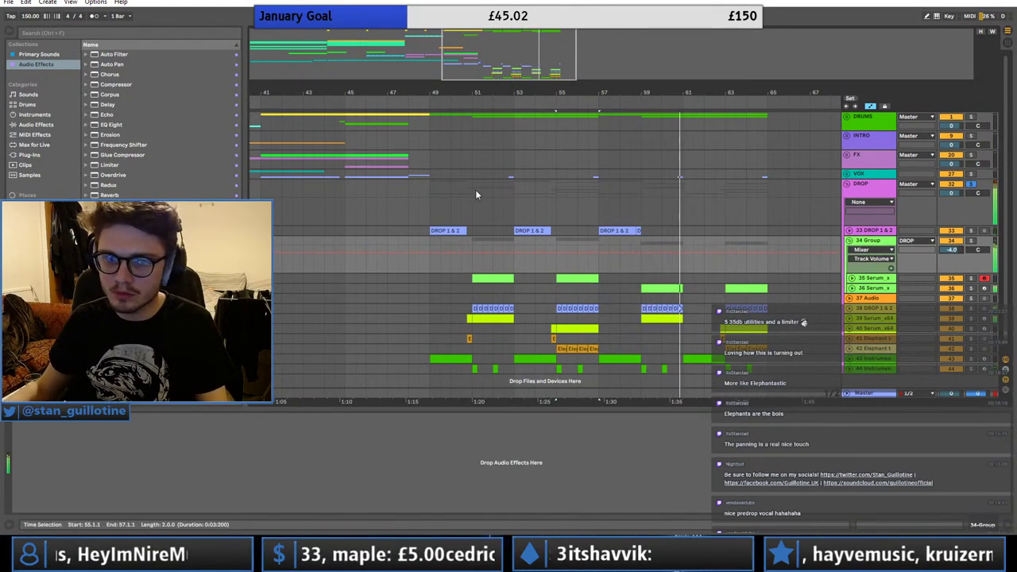
- Play the drop from bars 59, 63 and 55, soloing the 39 Serum track for comparison
click(431, 190)
click(656, 320)
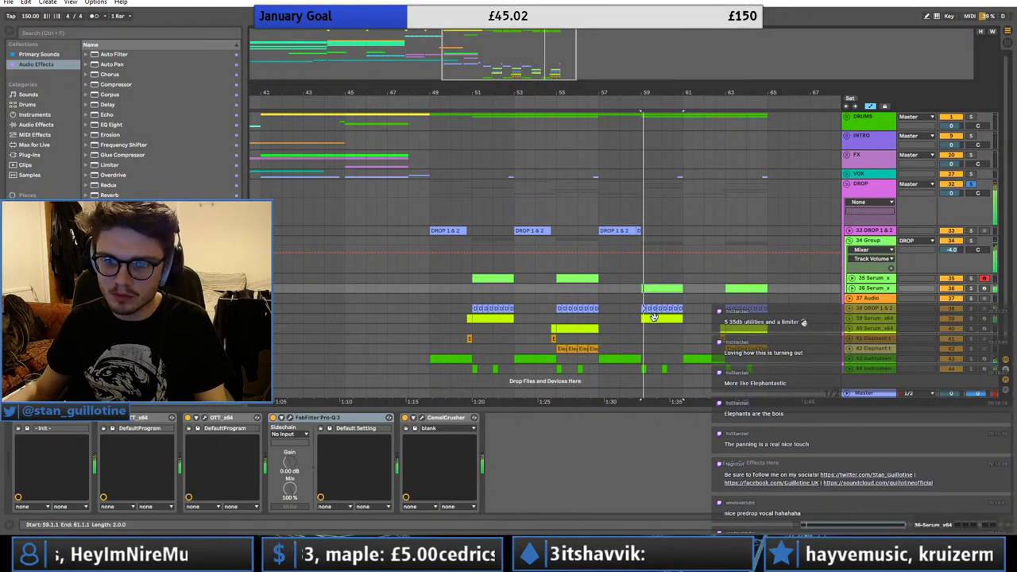
key(space)
key(space)
click(971, 319)
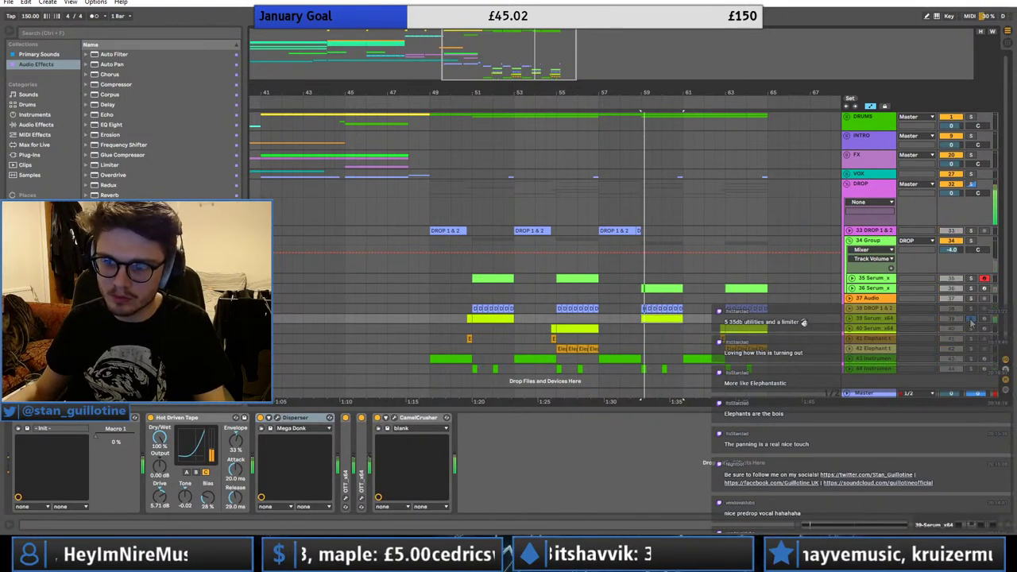
click(760, 326)
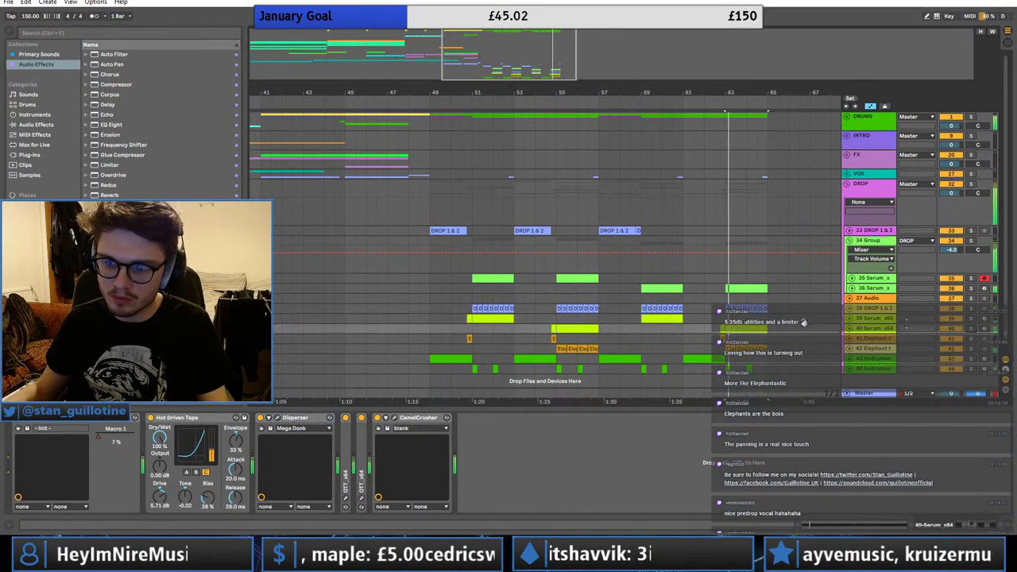
click(849, 328)
click(849, 328)
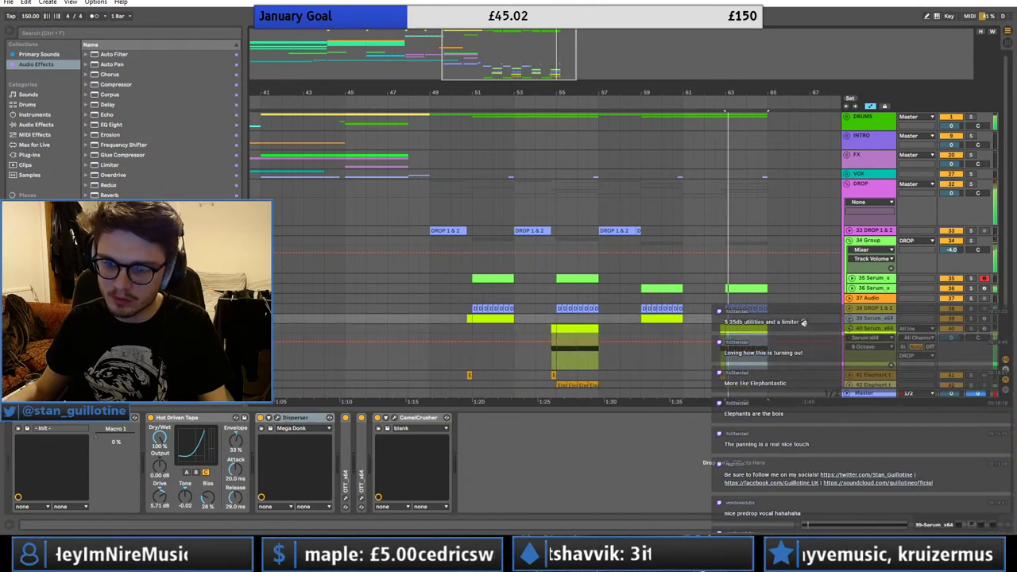
key(space)
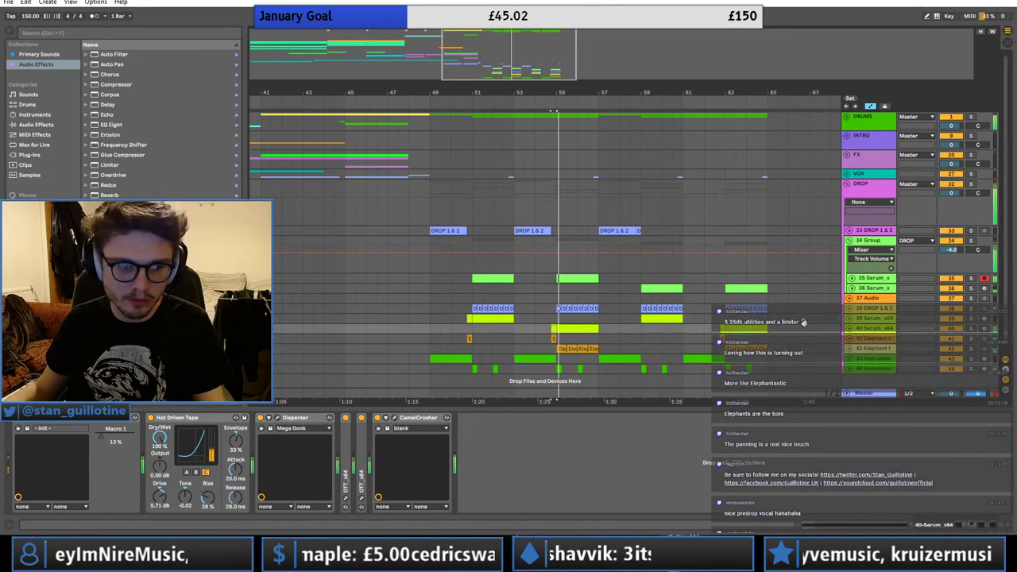
- Reshape the falling tail of the LFO 1 curve in the 40 Serum track's synth
click(35, 417)
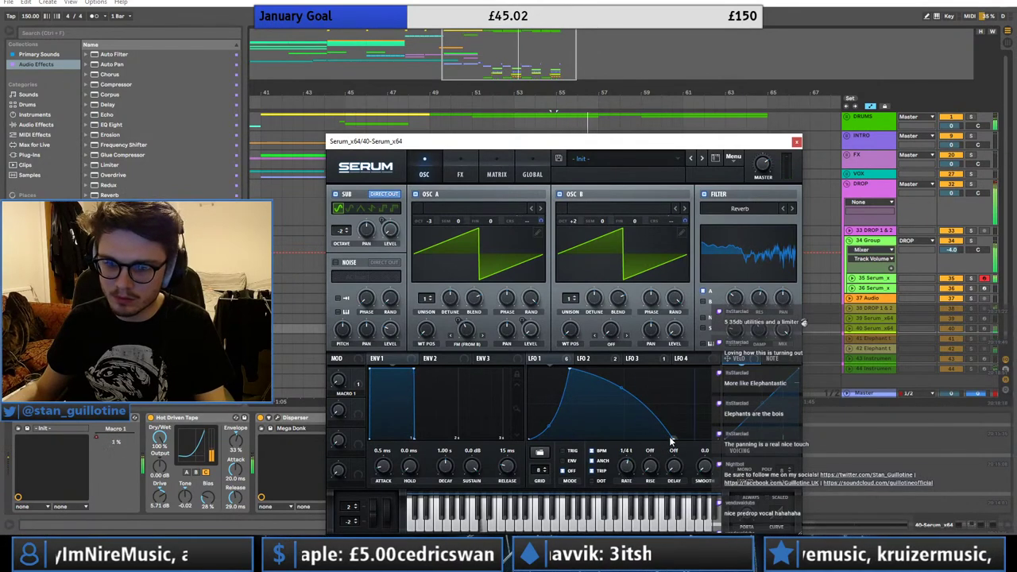
drag(670, 421, 670, 400)
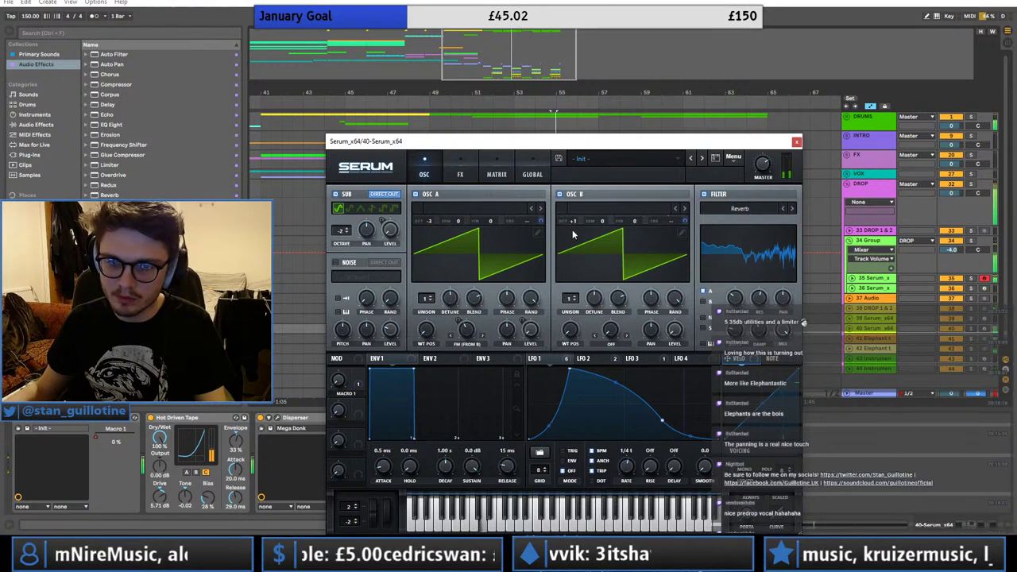
click(796, 143)
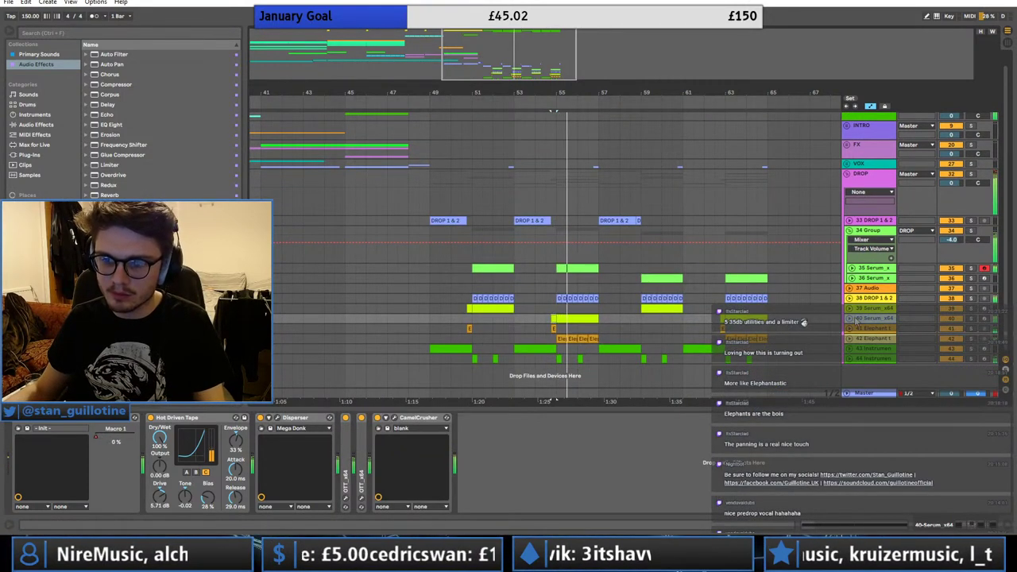
- Move the two-bar 40 Serum clip from bar 55 to bar 59
click(849, 319)
scroll(593, 324, down, 2)
drag(586, 283, 639, 282)
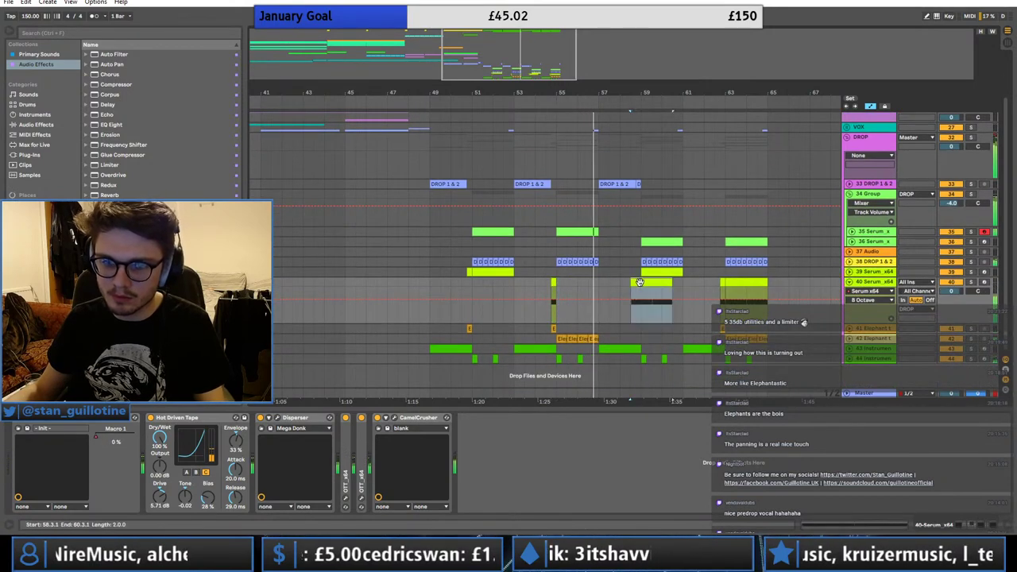
key(ctrl+z)
click(640, 282)
key(ctrl+v)
- Delete the 39 Serum clip at bar 59 and the 40 Serum clip spanning bars 63 to 65
click(650, 272)
key(End)
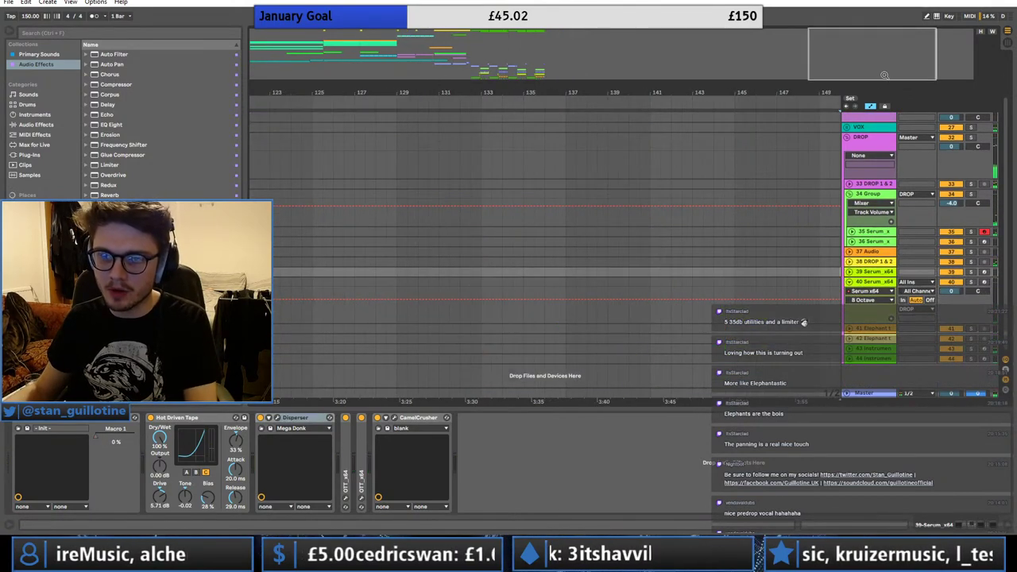
drag(884, 74, 539, 75)
click(653, 283)
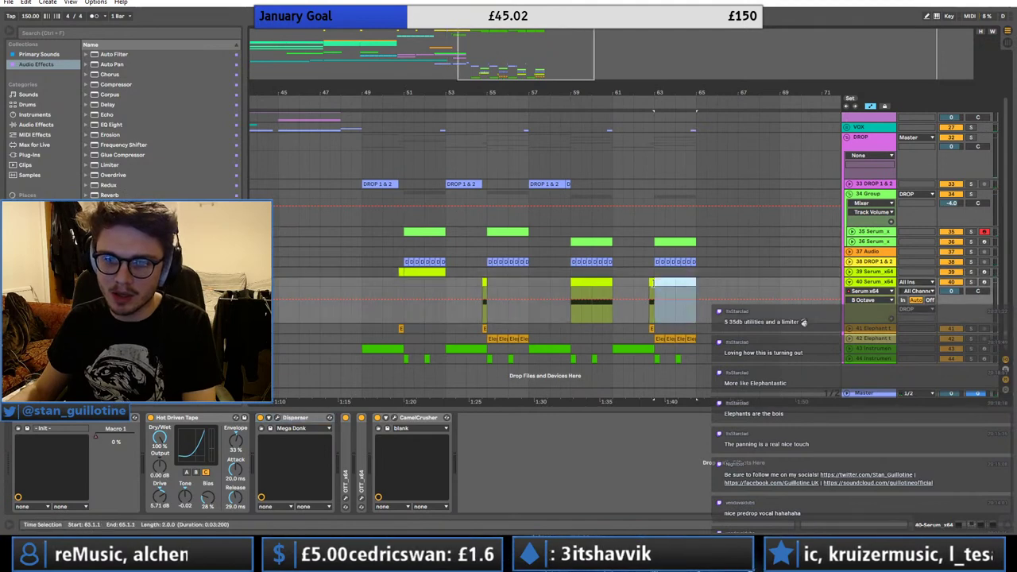
- Move the short 40 Serum lead-in before bar 63 to just before bar 59 on 39 Serum, and delete the 40 Serum lead-in before bar 55
double_click(650, 281)
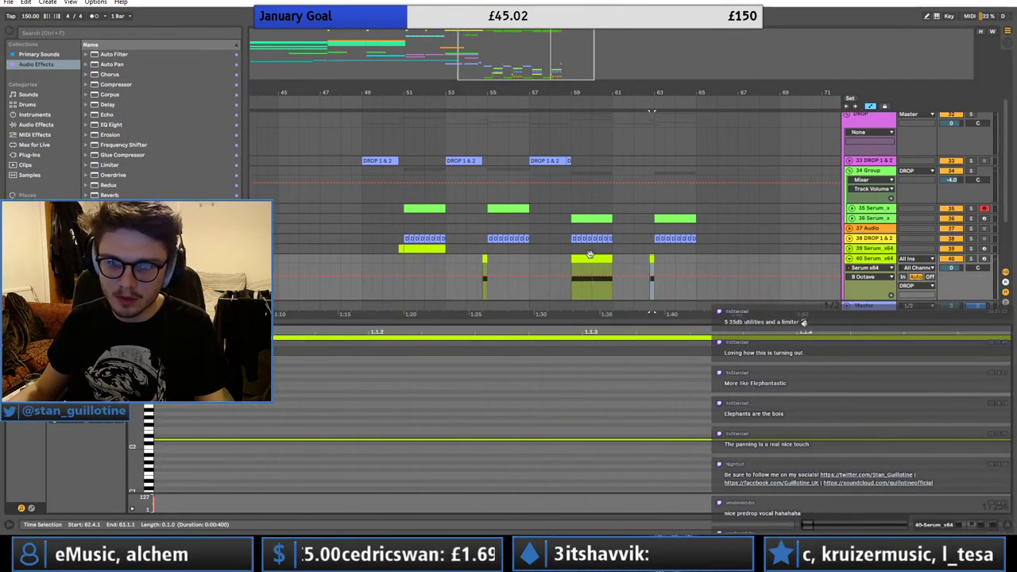
click(647, 260)
click(563, 249)
key(ctrl+v)
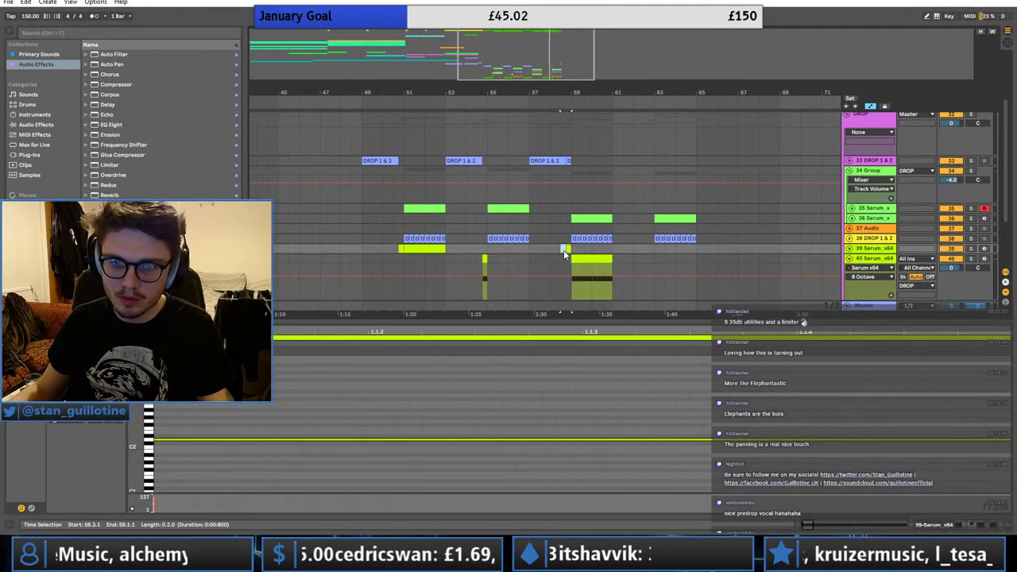
key(space)
drag(498, 259, 467, 259)
key(Delete)
- Copy the two-bar 39 Serum clip at bar 51 to bar 55 on the same track
click(603, 261)
key(ctrl+c)
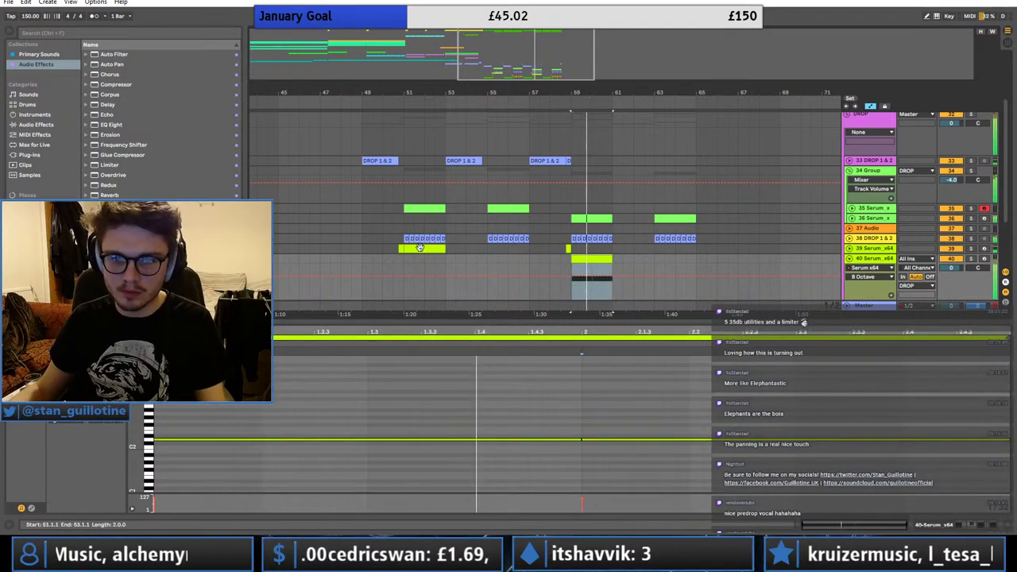
click(490, 250)
key(ctrl+v)
- Copy the 39 and 40 Serum material from 58.3 to bar 61 and paste it at 62.3
drag(561, 251, 610, 261)
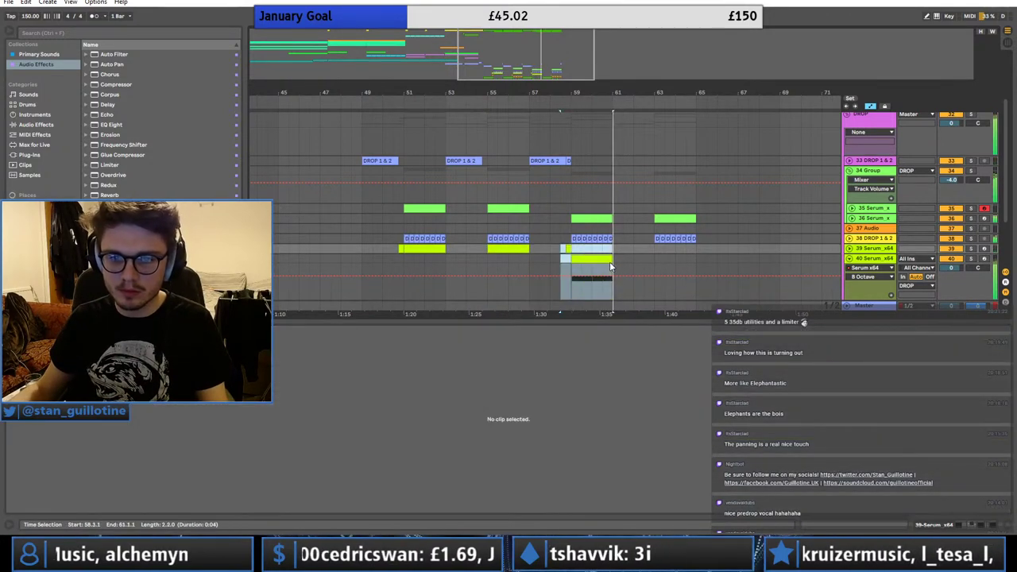
key(ctrl+c)
click(614, 252)
key(ctrl+v)
key(ctrl+z)
click(645, 249)
key(ctrl+v)
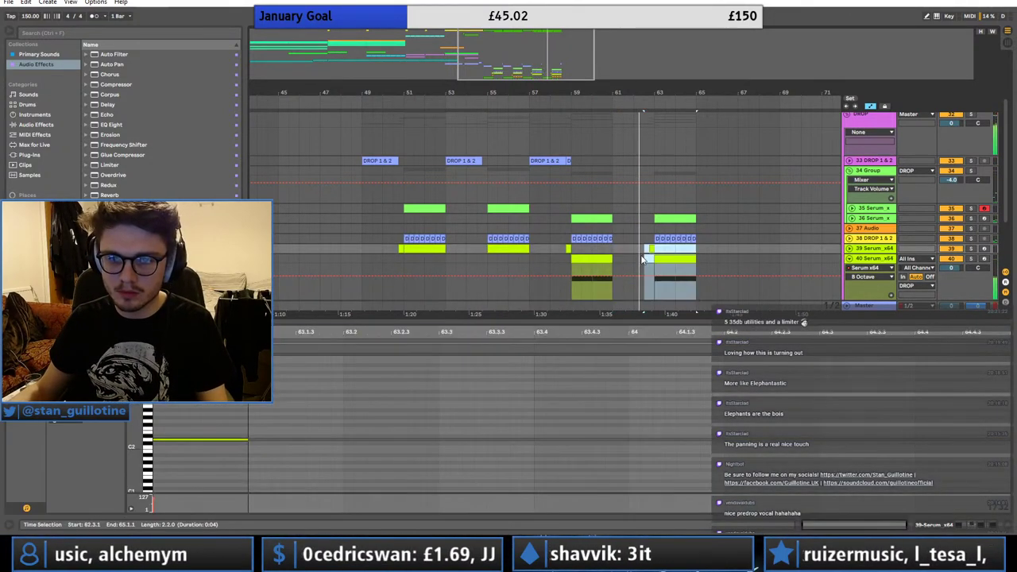
- Copy the DROP 1 & 2 clip at bar 57 to bar 61 on track 33
double_click(883, 259)
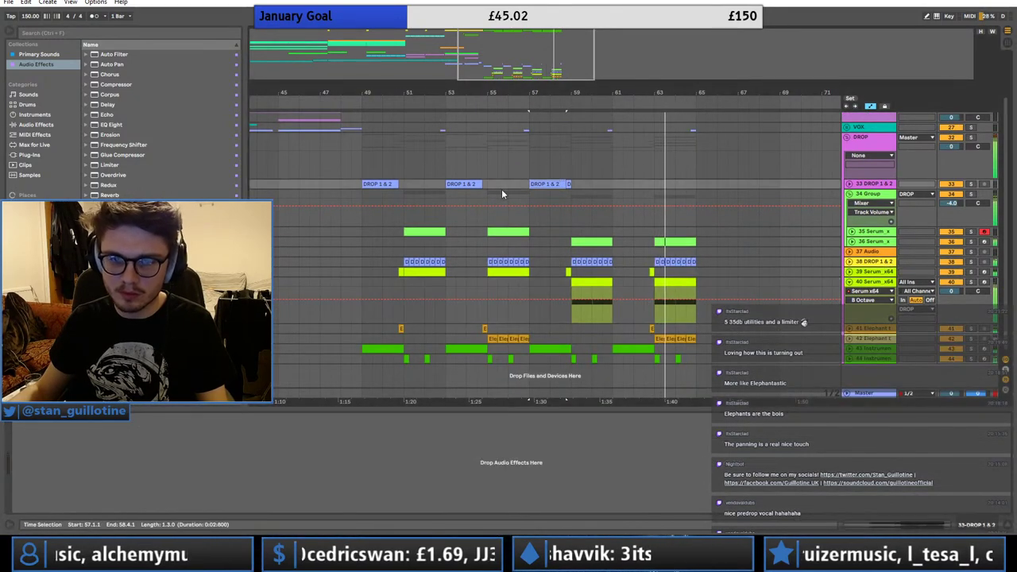
click(612, 184)
key(ctrl+v)
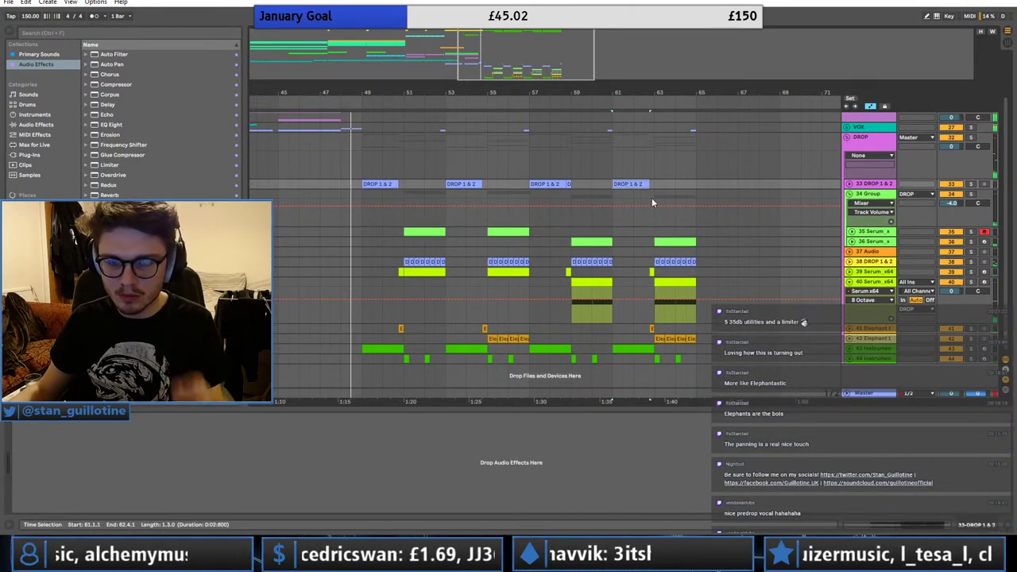
- Collapse the 34 Group and 40 Serum tracks and show the plug-ins in the browser
click(664, 205)
click(849, 193)
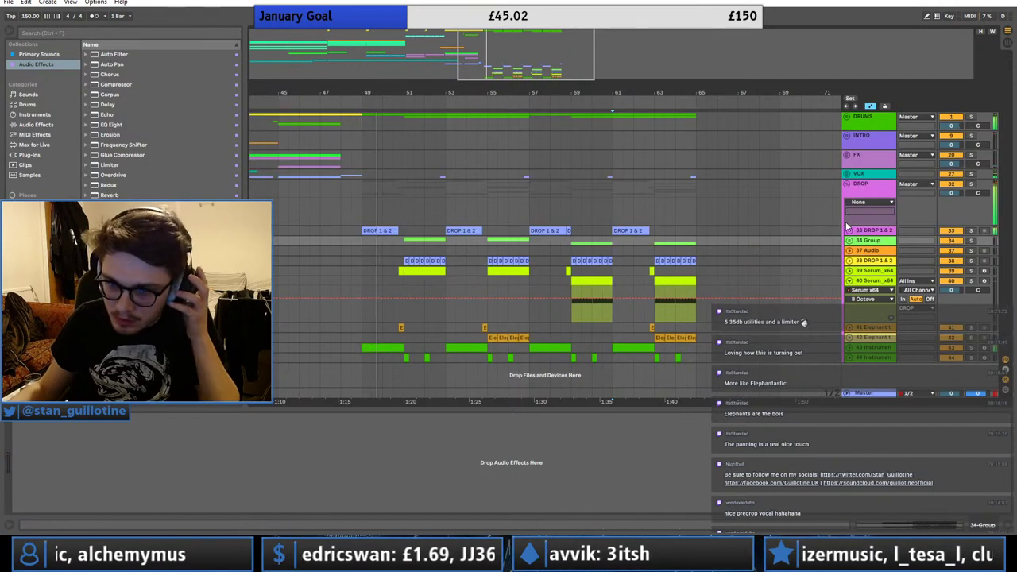
click(849, 282)
click(847, 183)
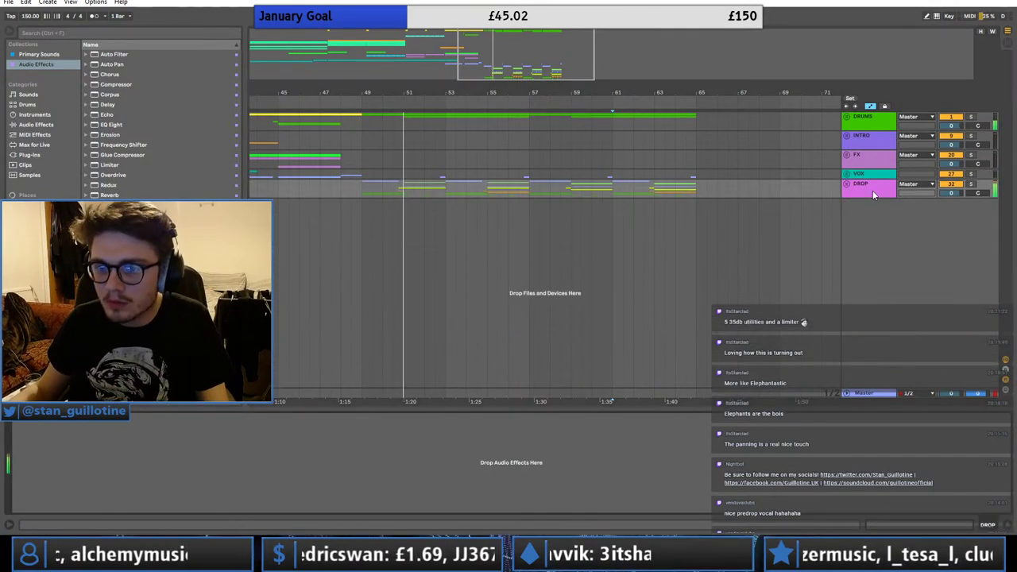
click(848, 184)
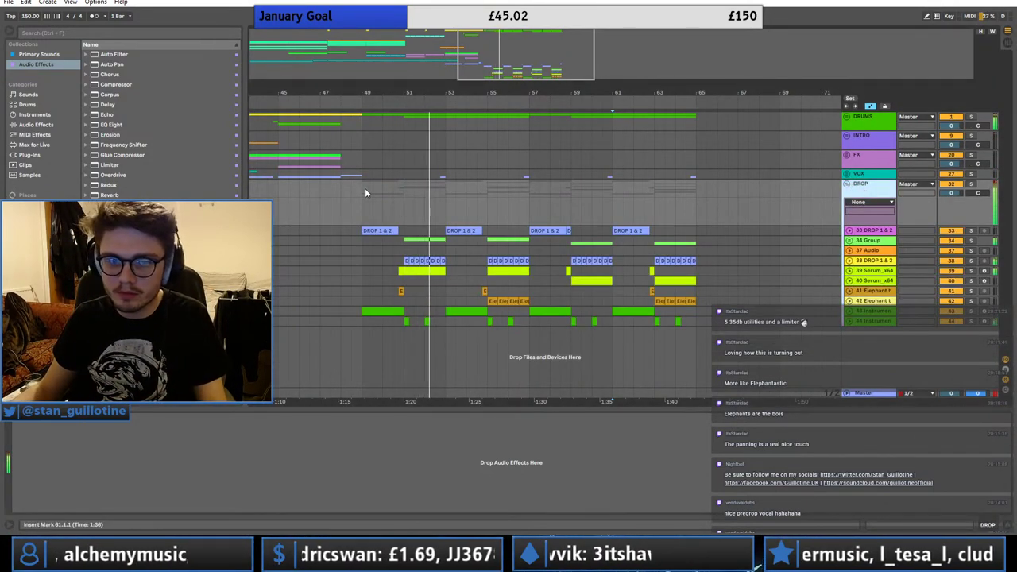
click(47, 155)
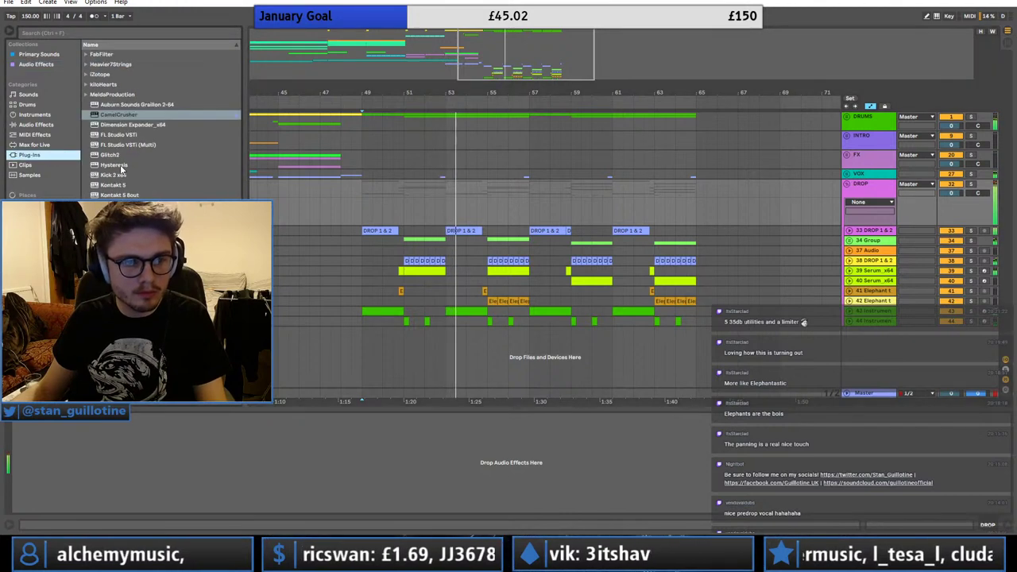
click(456, 195)
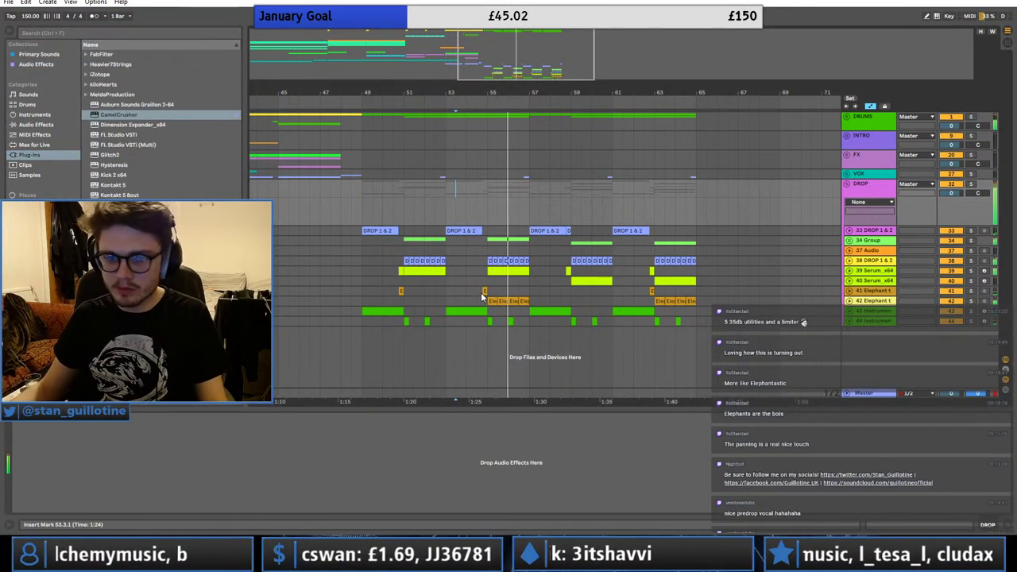
- Delete the 41 Elephant clip before bar 55 and move the four 42 Elephant clips from bar 55 to bar 59
drag(480, 292, 486, 293)
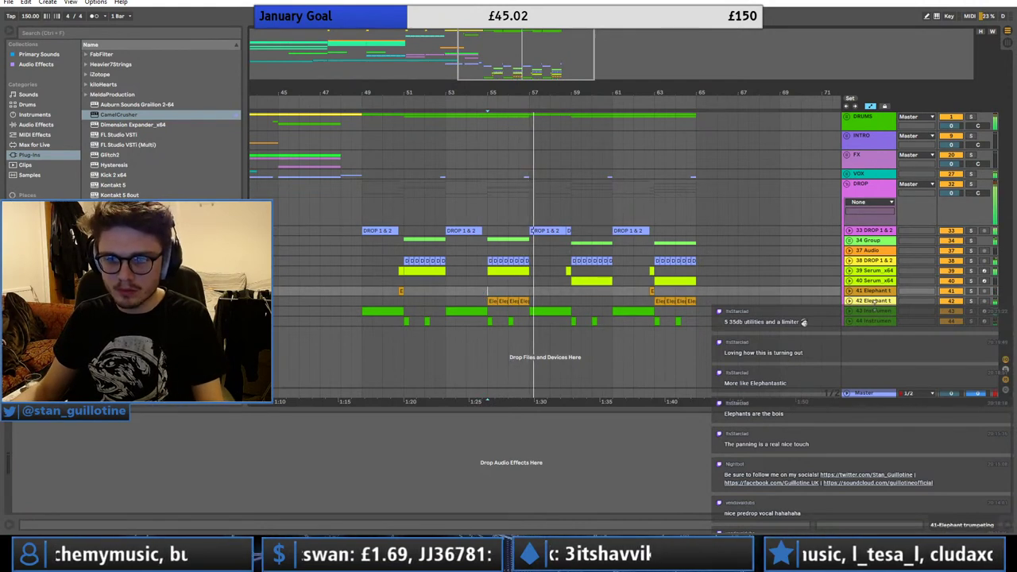
click(848, 301)
click(487, 292)
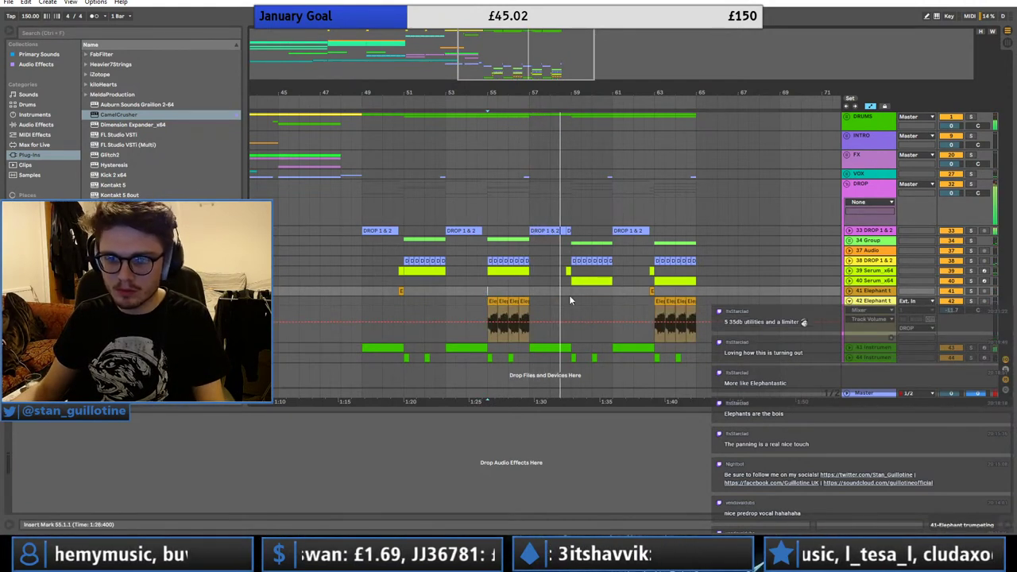
click(489, 300)
drag(490, 300, 570, 302)
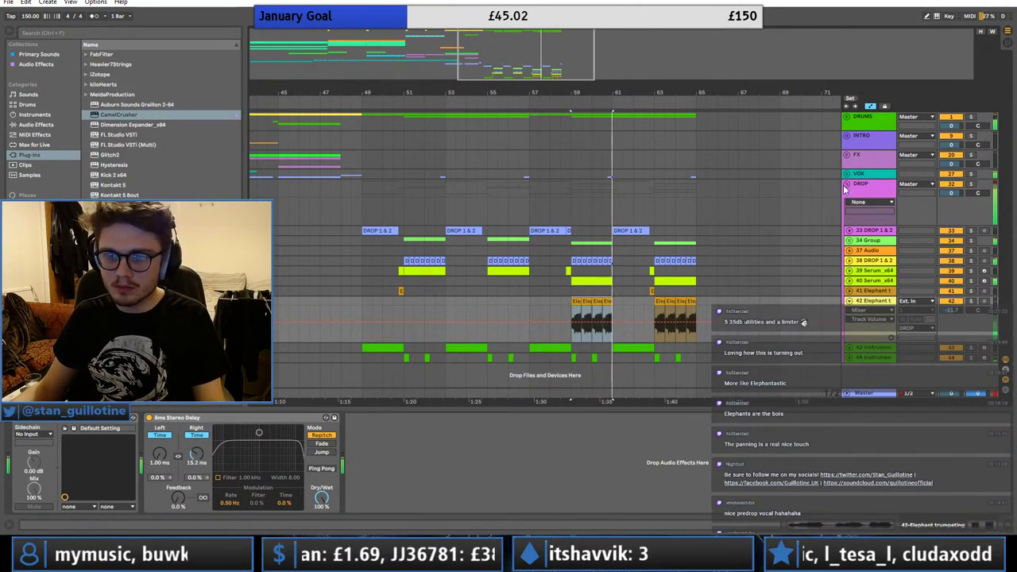
drag(718, 361, 655, 242)
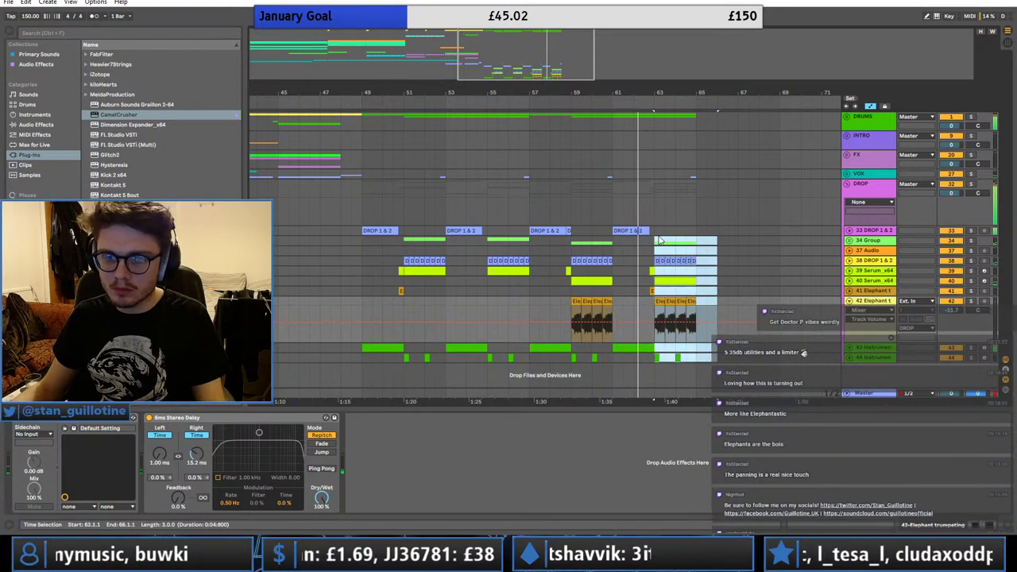
click(650, 253)
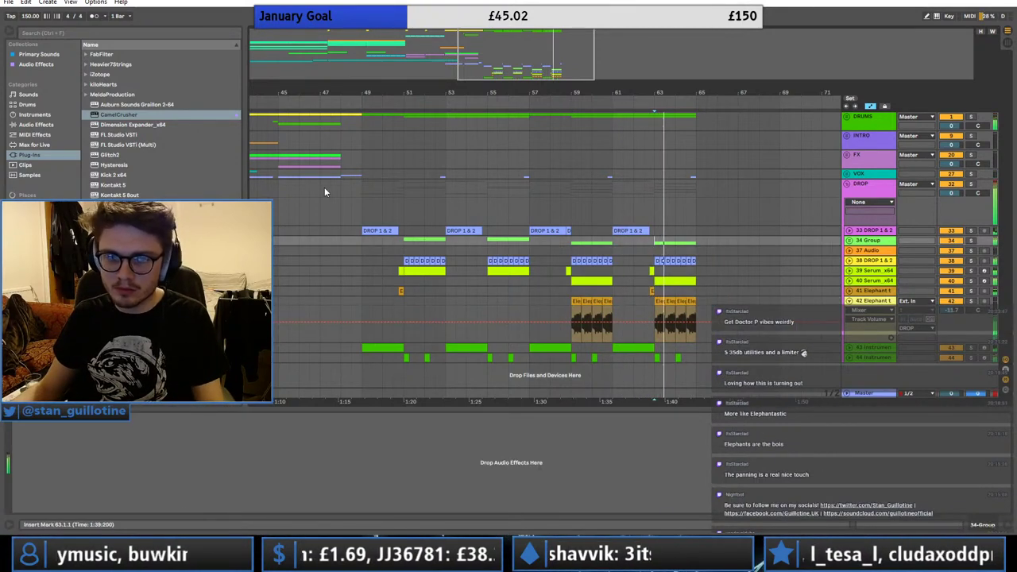
- Solo the DROP group and play the drop from bar 49
key(space)
click(289, 191)
double_click(556, 58)
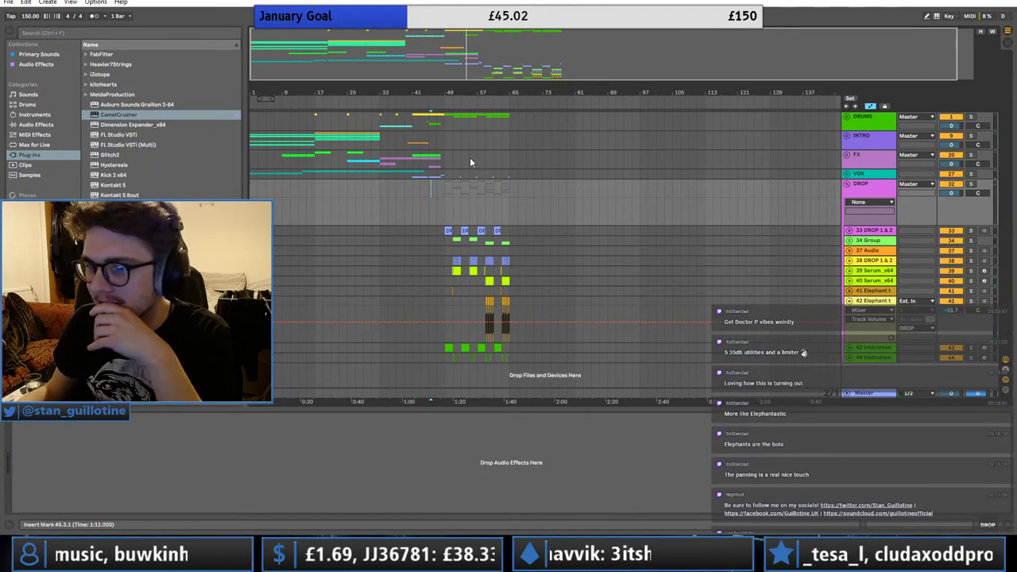
drag(493, 52, 424, 203)
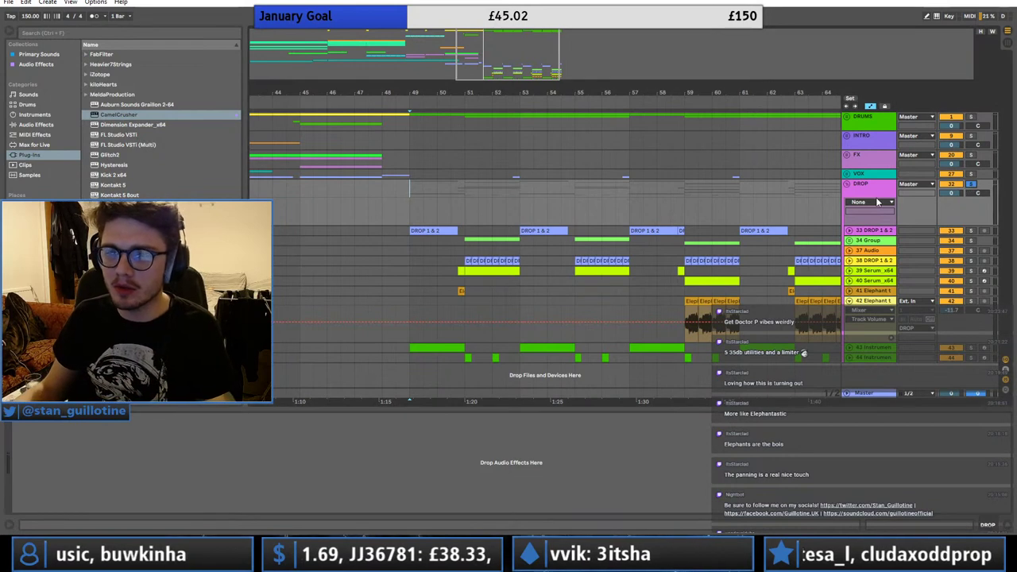
click(877, 192)
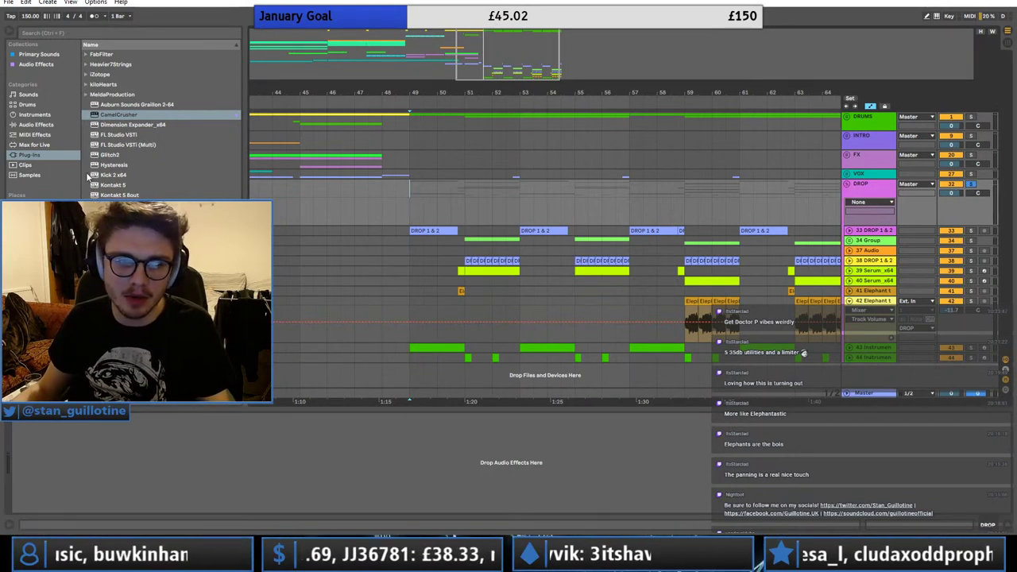
key(space)
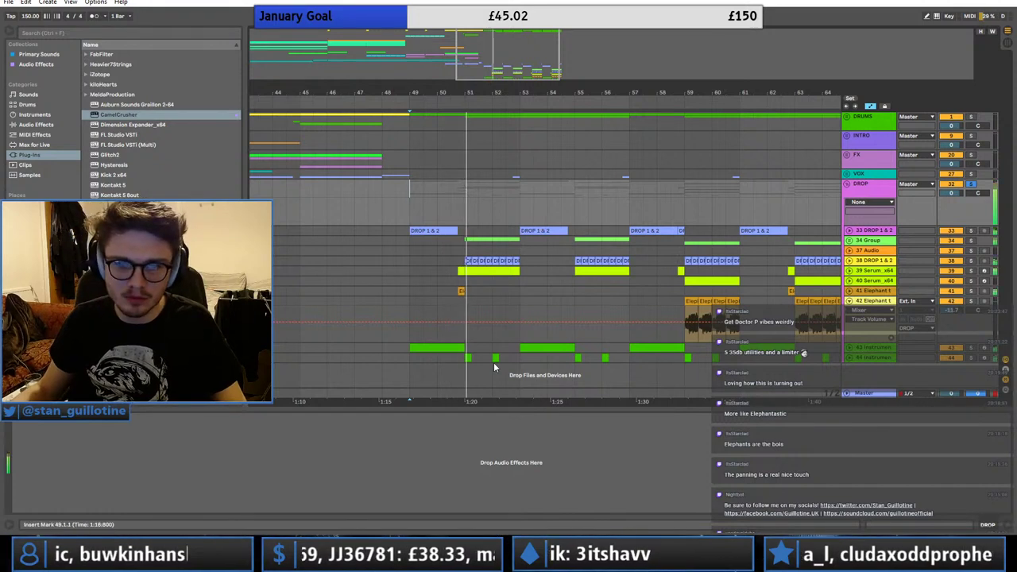
- Collapse the 42 Elephant track, then solo the 43 Instrument Rack track and play it from bar 49
click(869, 350)
click(850, 301)
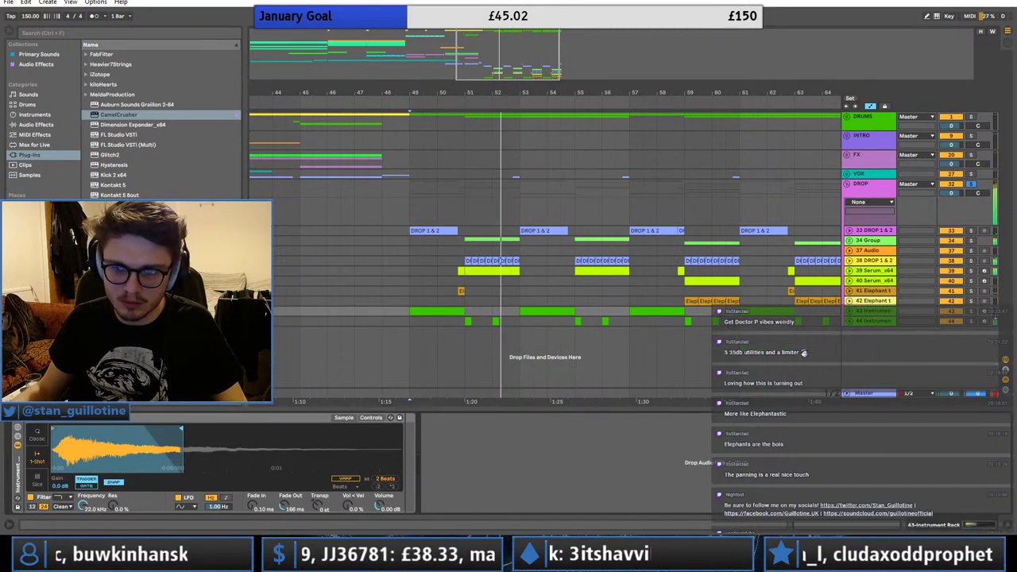
click(493, 308)
key(space)
key(space)
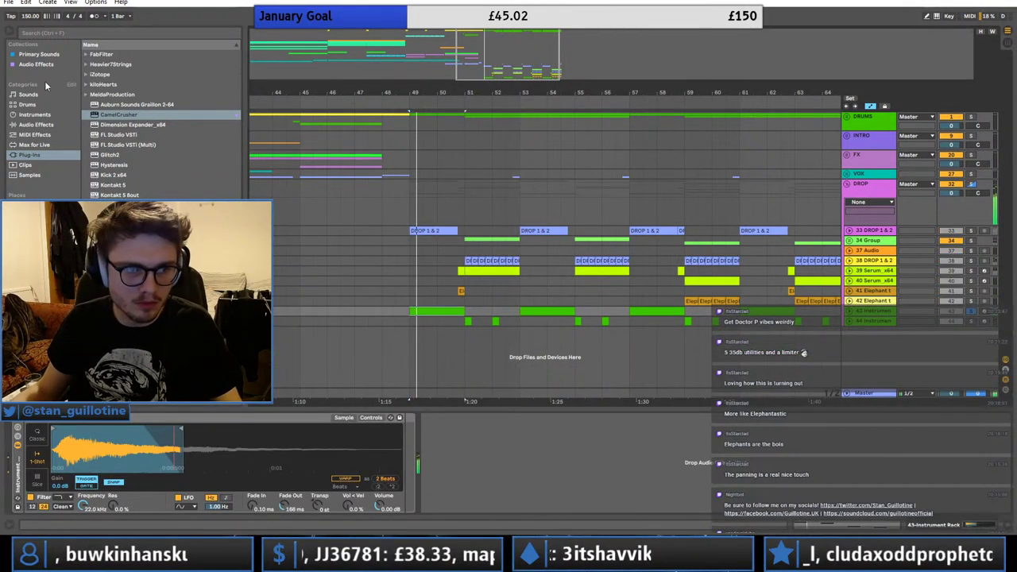
- Set the brass sample's fade out to 65.7 ms and add the 6ms Stereo Delay to track 43
click(38, 125)
click(41, 56)
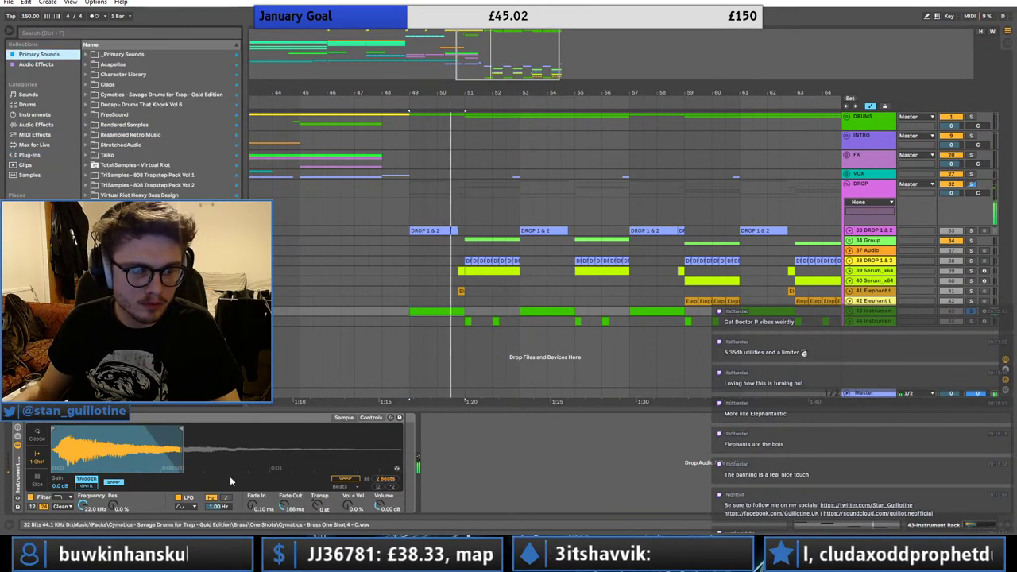
drag(284, 506, 283, 519)
click(139, 196)
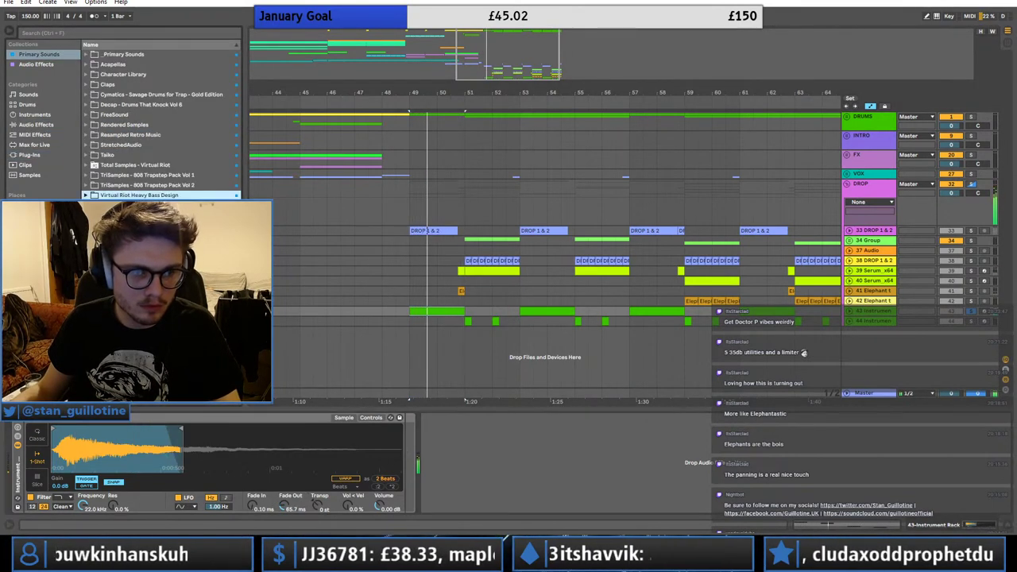
- Warp the brass sample as 1 beat in Complex mode, shorten its end, and set the stereo delay's right time to 14.0 ms
click(345, 479)
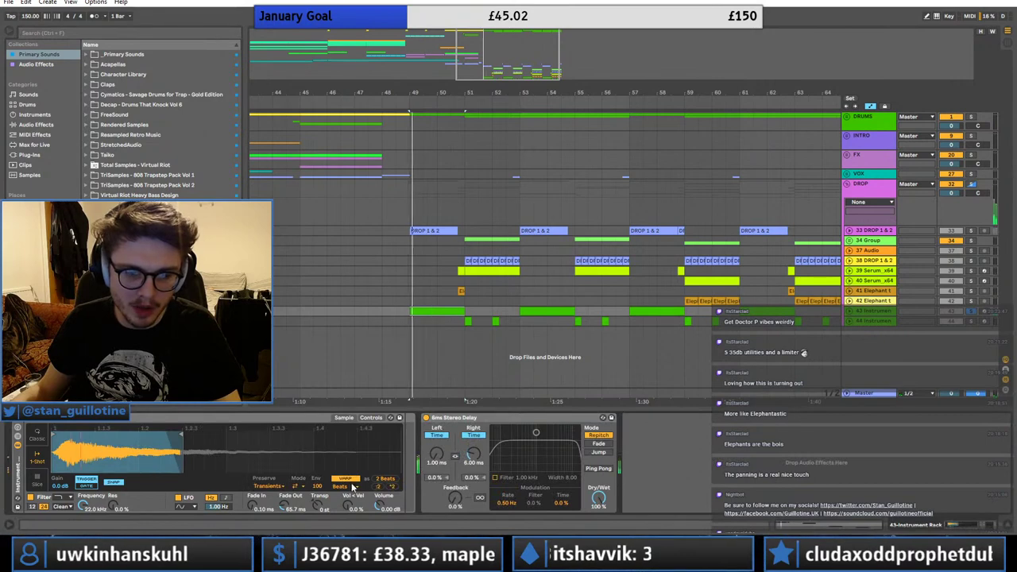
click(347, 486)
click(348, 474)
drag(181, 435, 162, 434)
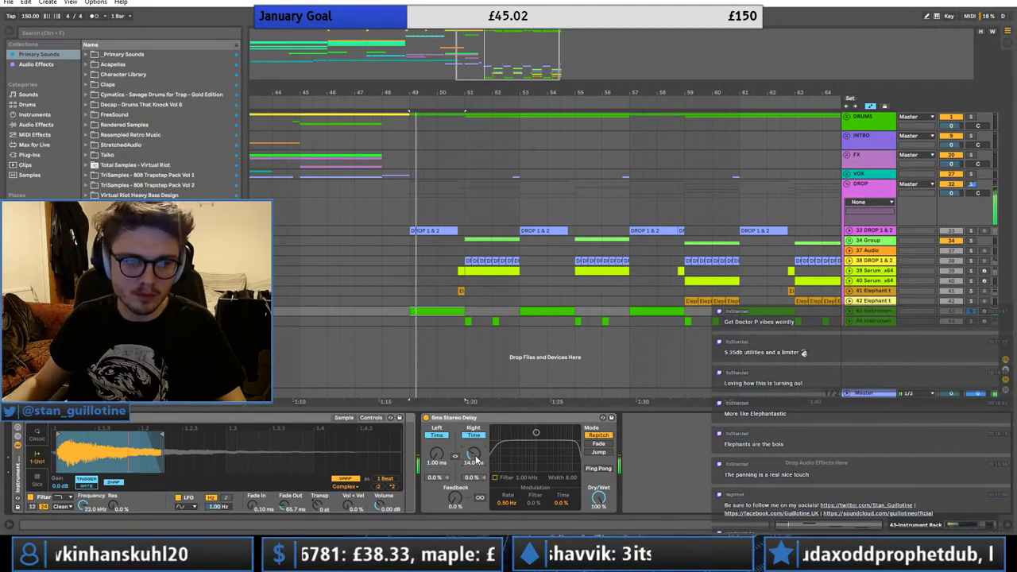
- Insert FabFilter Pro-Q 3 before track 43's delay, with a 48 dB/oct low cut and a dip in the upper mids
click(36, 65)
drag(120, 278, 418, 449)
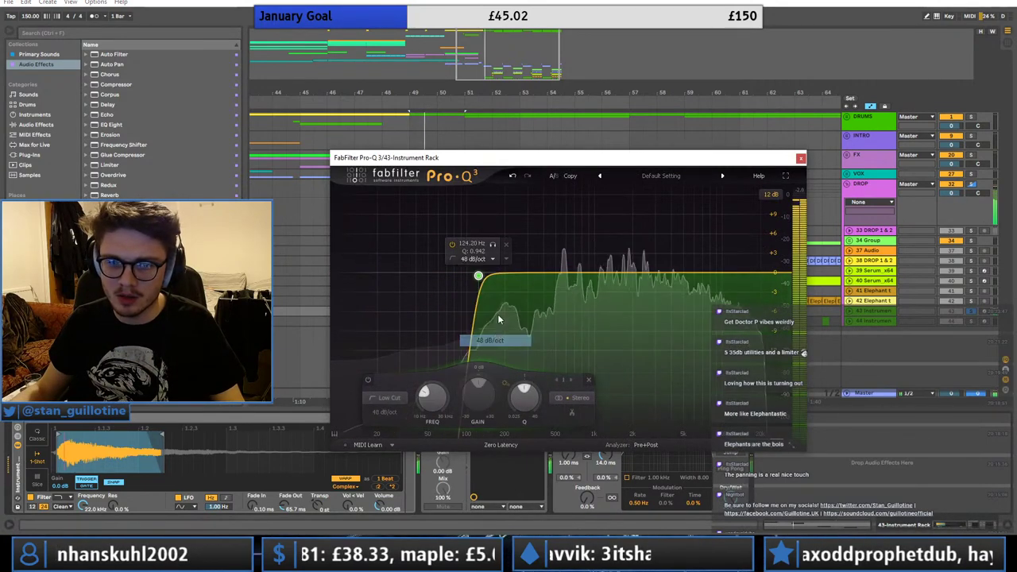
drag(478, 276, 506, 284)
drag(661, 273, 656, 303)
scroll(650, 299, up, 4)
scroll(663, 300, up, 4)
click(801, 158)
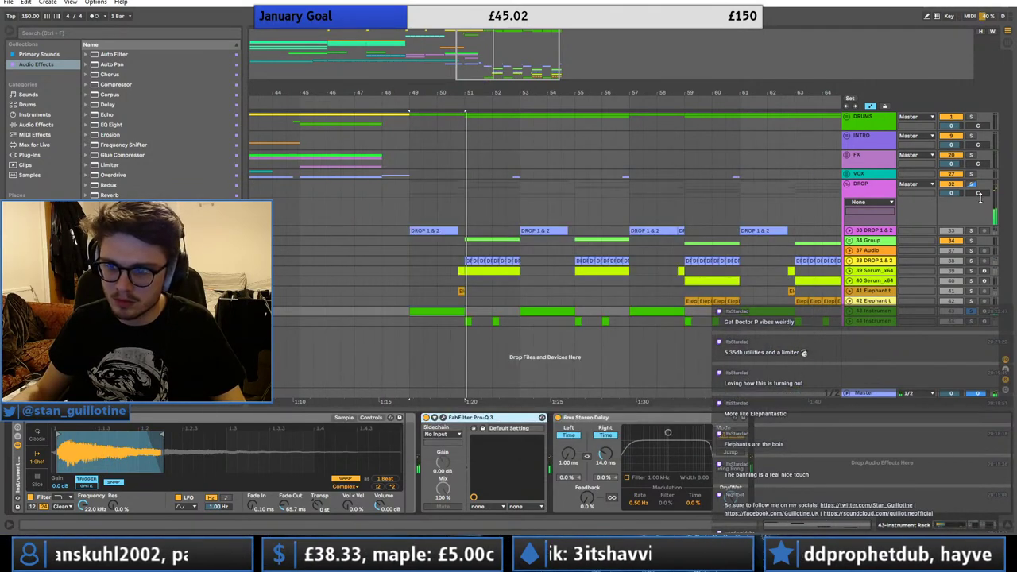
- Solo the DROP group again, play the drop, and add a Reverb at the end of track 43's device chain
click(972, 185)
click(413, 190)
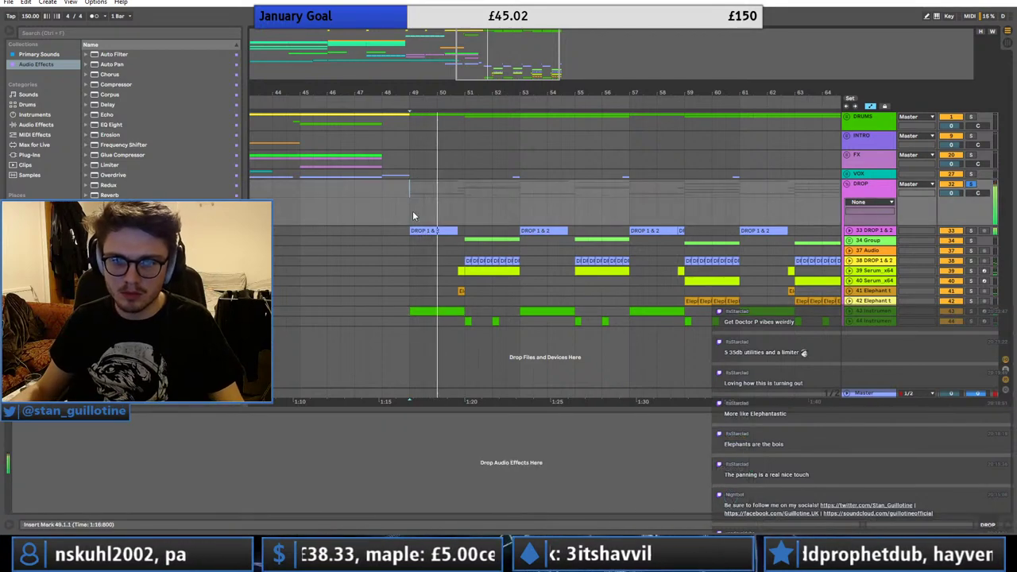
click(447, 230)
click(452, 311)
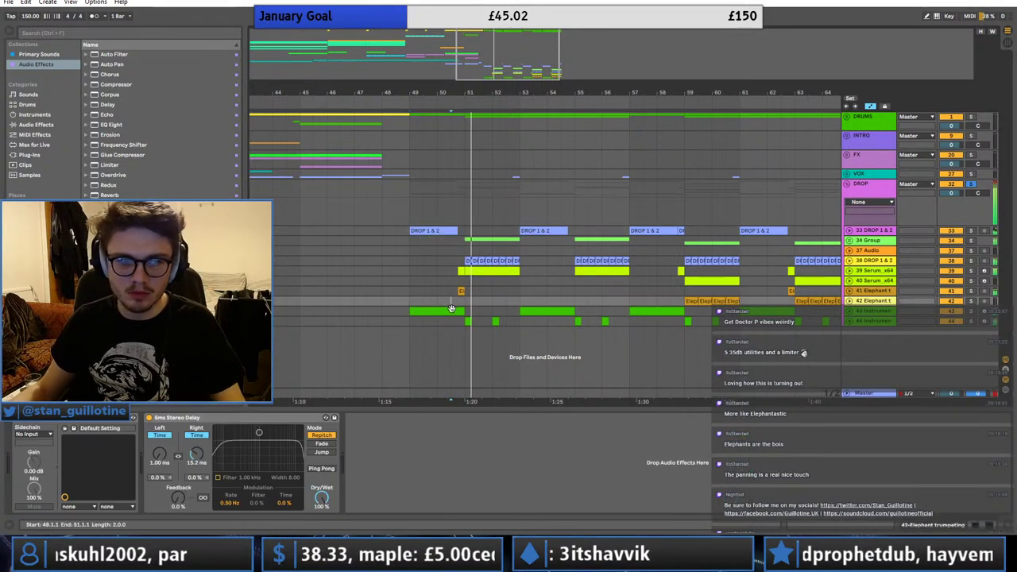
double_click(114, 195)
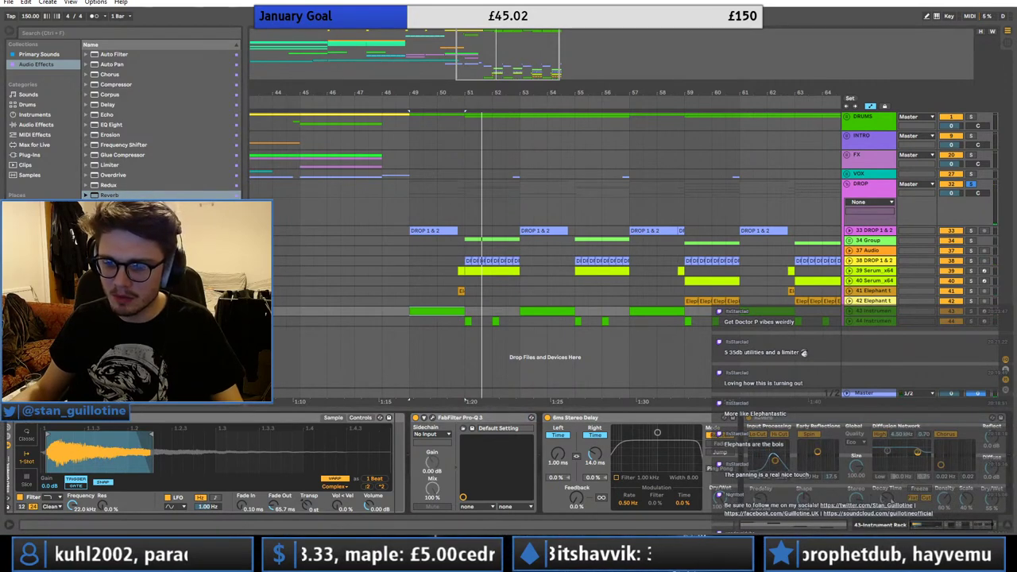
key(space)
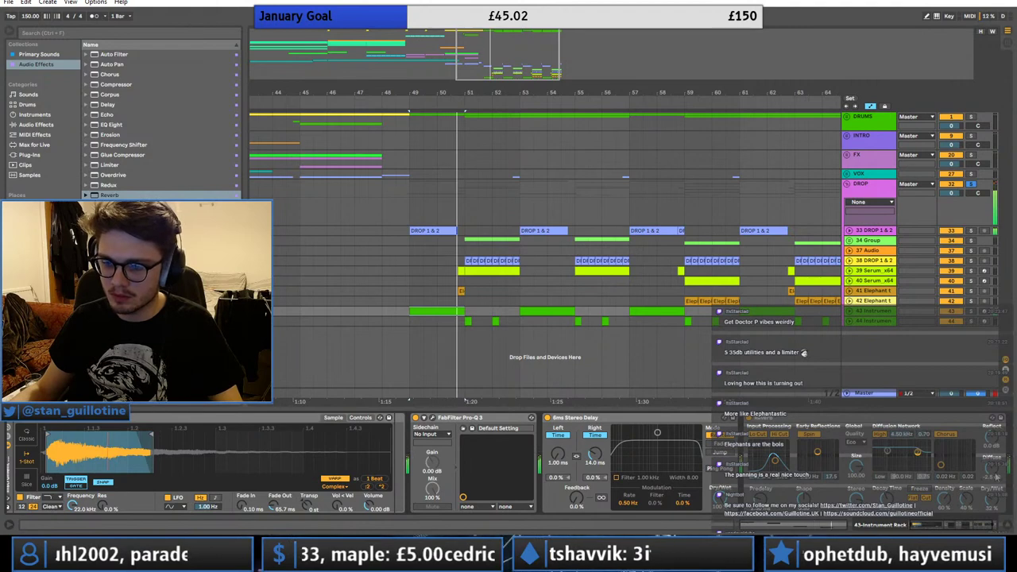
- Automate track 43's Reverb to be on from bar 49 to 50.4 and off elsewhere
click(748, 417)
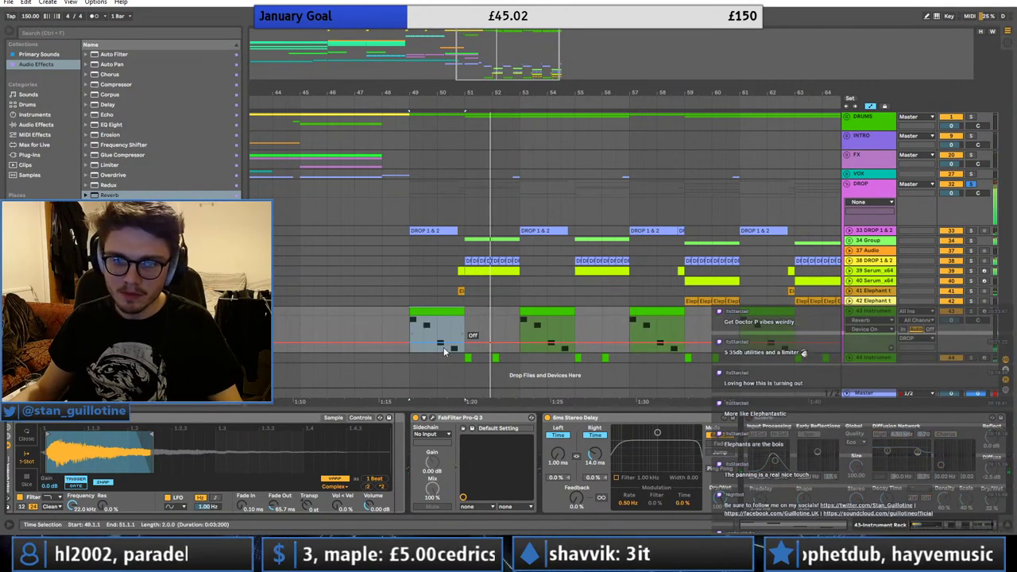
key(space)
key(space)
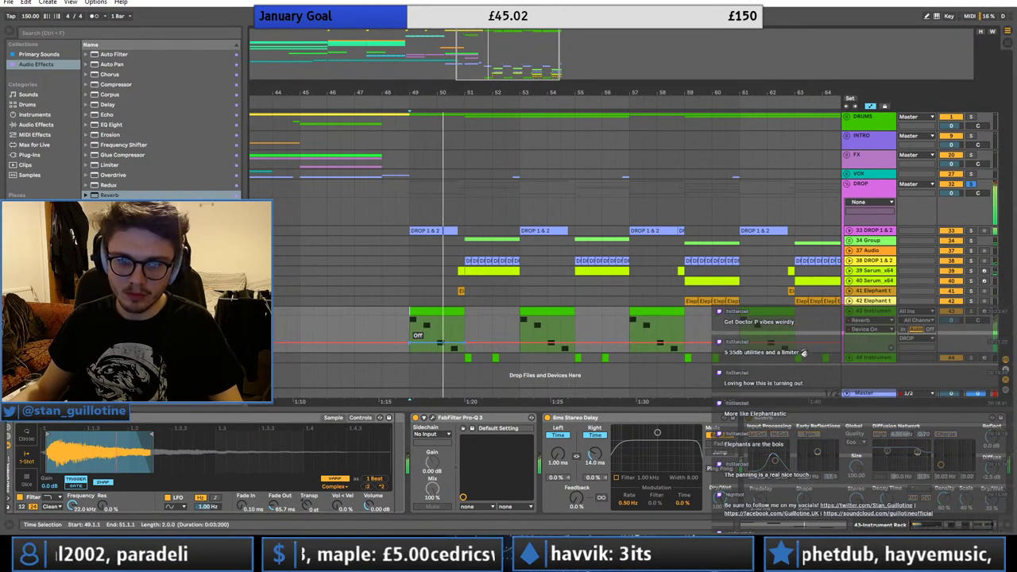
drag(431, 343, 421, 324)
key(space)
key(space)
- Copy the track 43 clip at bar 49 with its reverb automation onto the clips at bars 53 and 57
drag(627, 93, 629, 108)
click(369, 312)
key(ctrl+c)
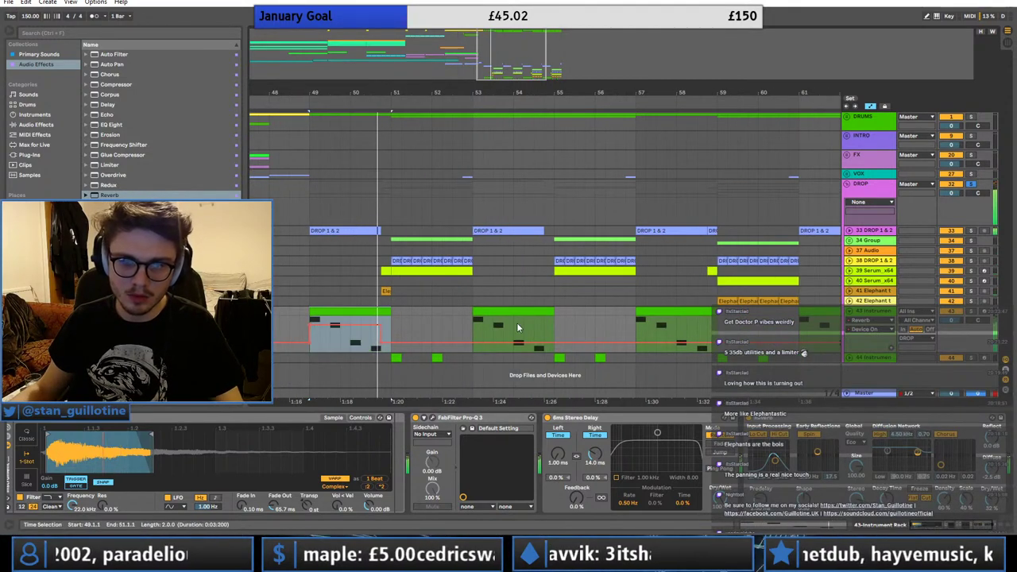
click(520, 311)
key(ctrl+v)
click(666, 312)
key(ctrl+v)
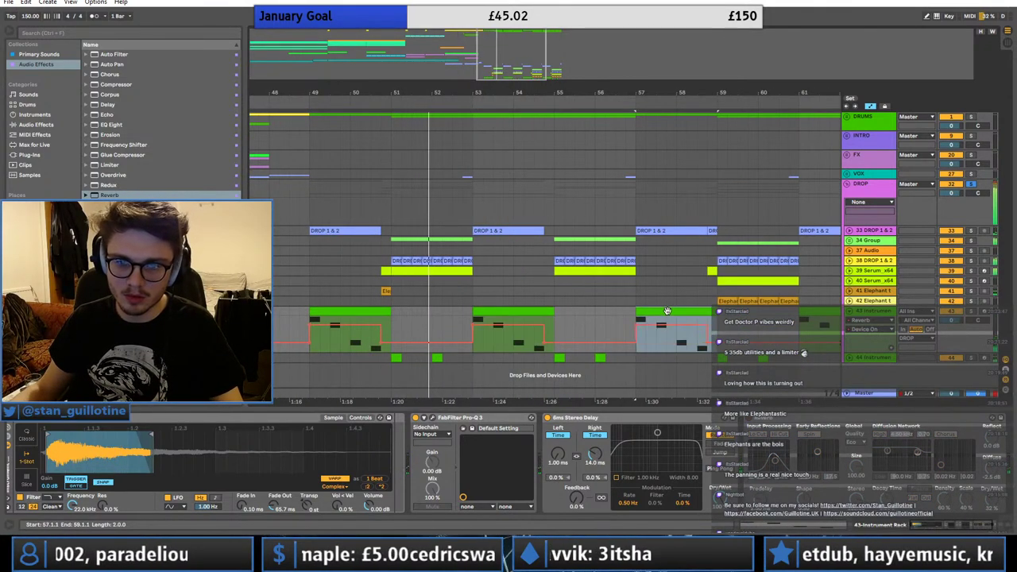
- Try transposing all notes in the track 43 clip at bar 57 down an octave
double_click(666, 311)
key(space)
key(space)
click(583, 450)
key(ctrl+a)
key(shift+Down)
key(space)
key(space)
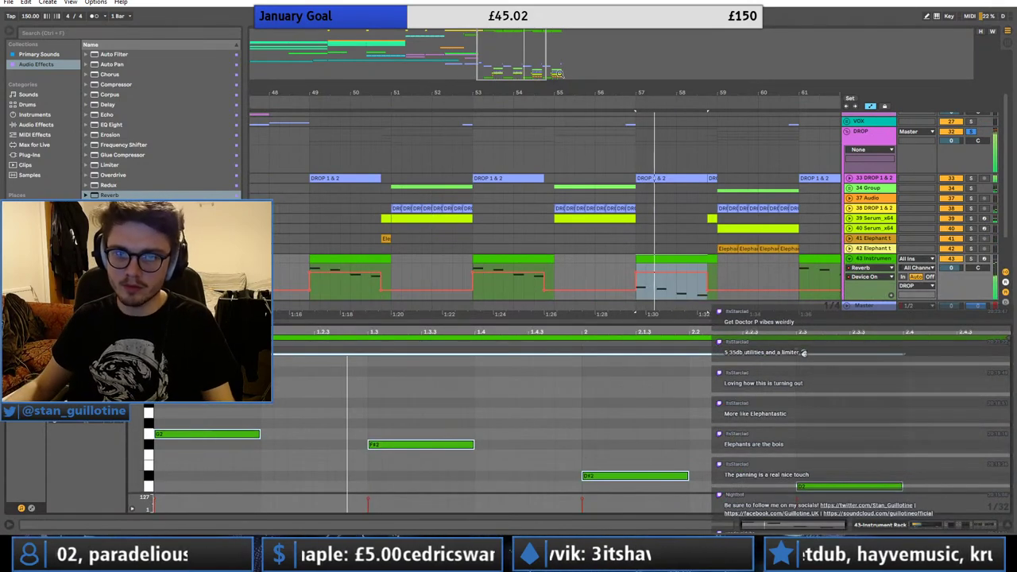
drag(556, 94, 500, 60)
key(ctrl+z)
- Collapse the 43 Instrument Rack track and delete the short 39 Serum clip just before bar 59
click(882, 260)
double_click(883, 262)
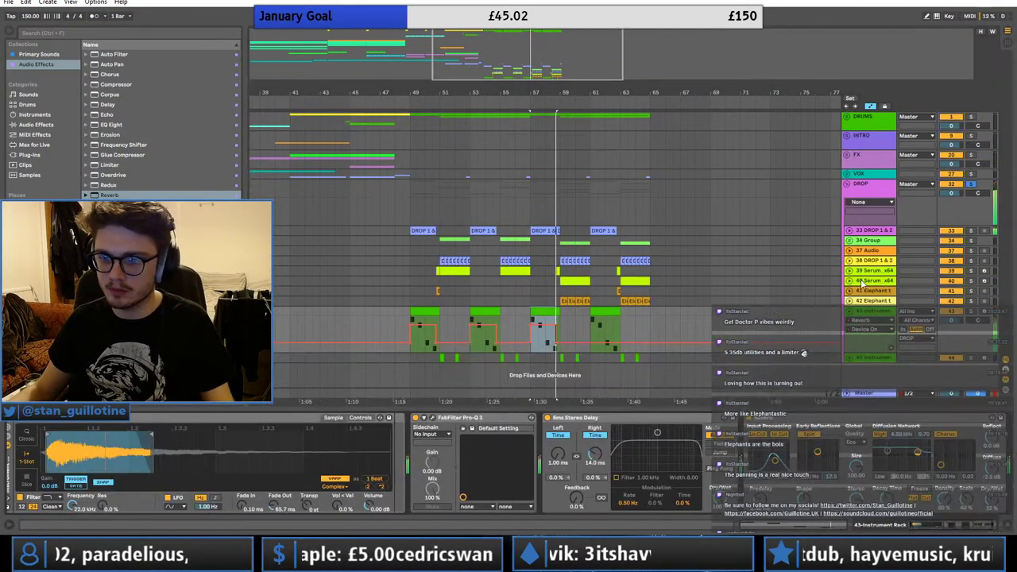
click(849, 310)
click(549, 280)
key(space)
key(space)
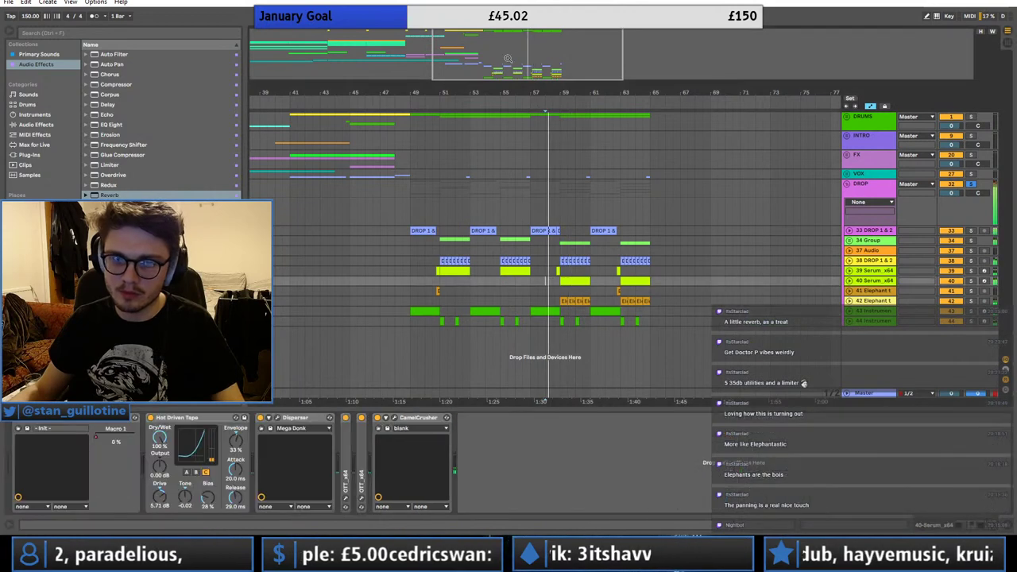
scroll(549, 281, up, 3)
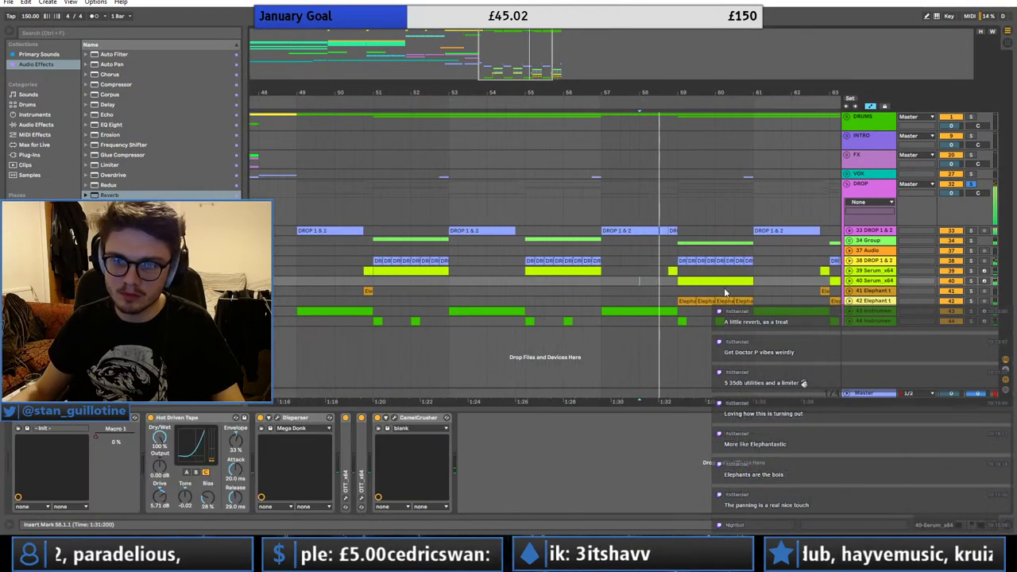
click(672, 272)
click(668, 274)
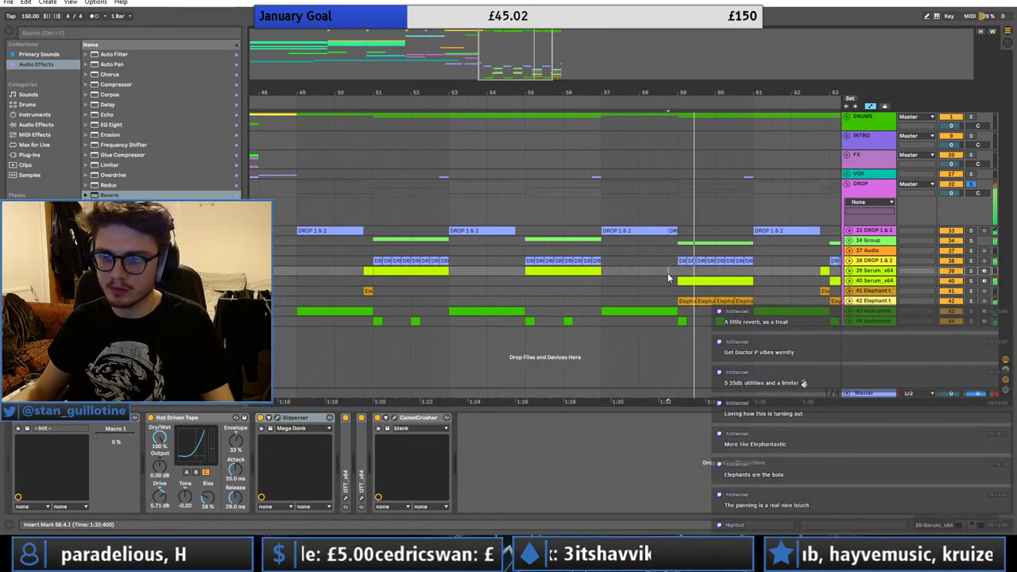
- Solo the 39 Serum track and add a Reverb at the end of its device chain
drag(574, 93, 610, 73)
click(421, 311)
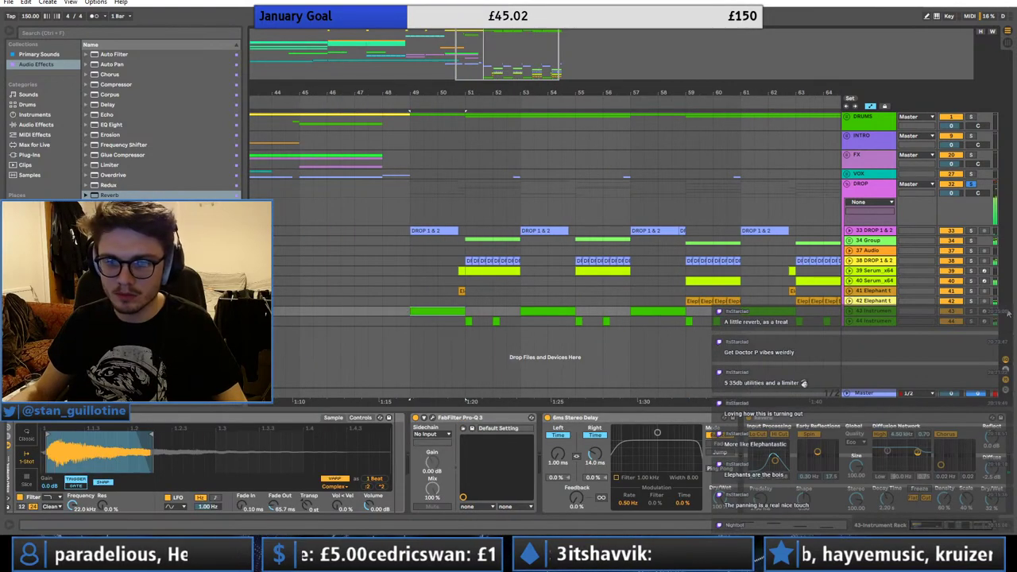
click(473, 270)
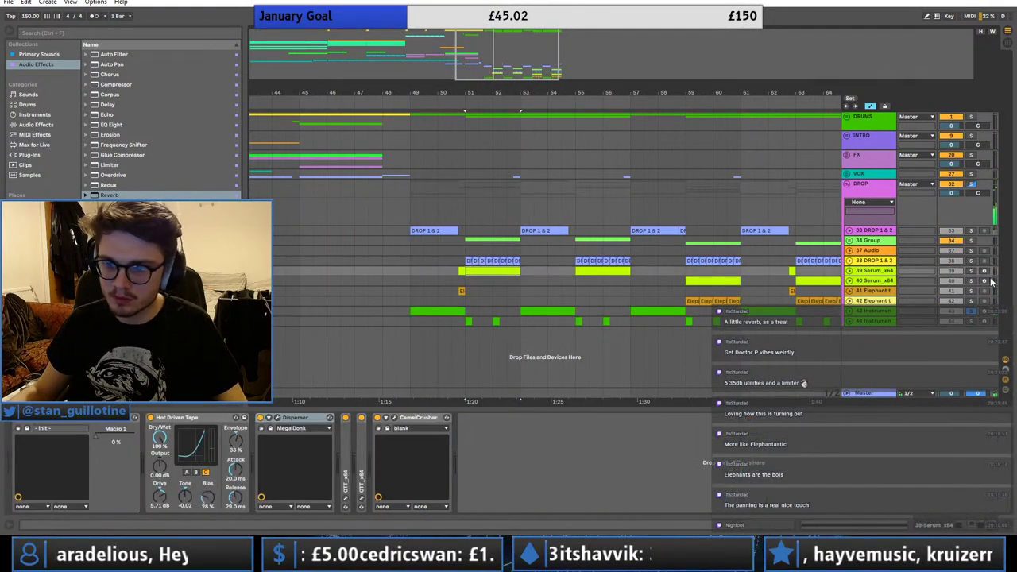
double_click(110, 195)
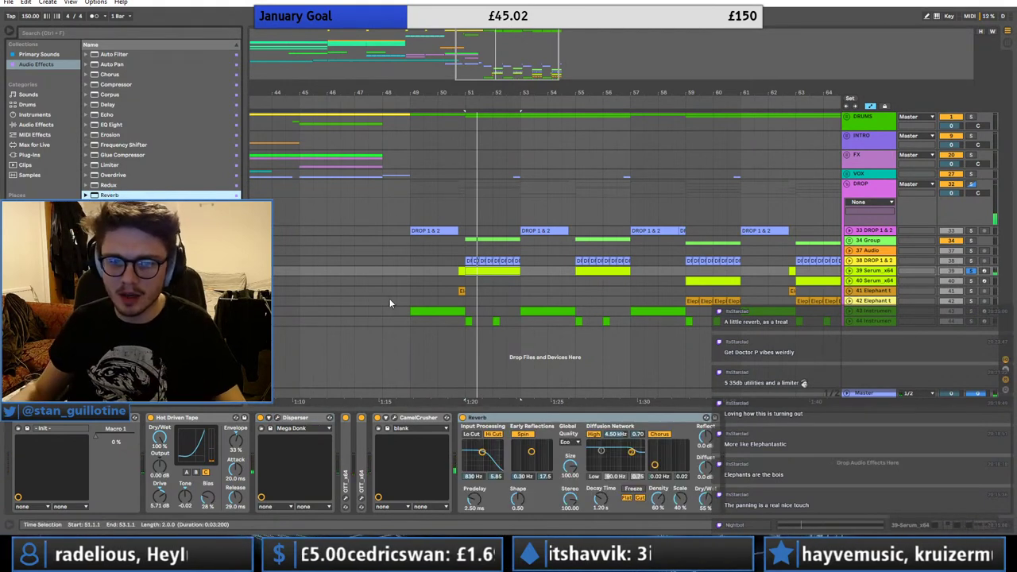
- Enable the low cut on the 39 Serum reverb, set its input filter to 2.77 kHz and its decay time to 541 ms
click(471, 434)
drag(481, 452, 489, 461)
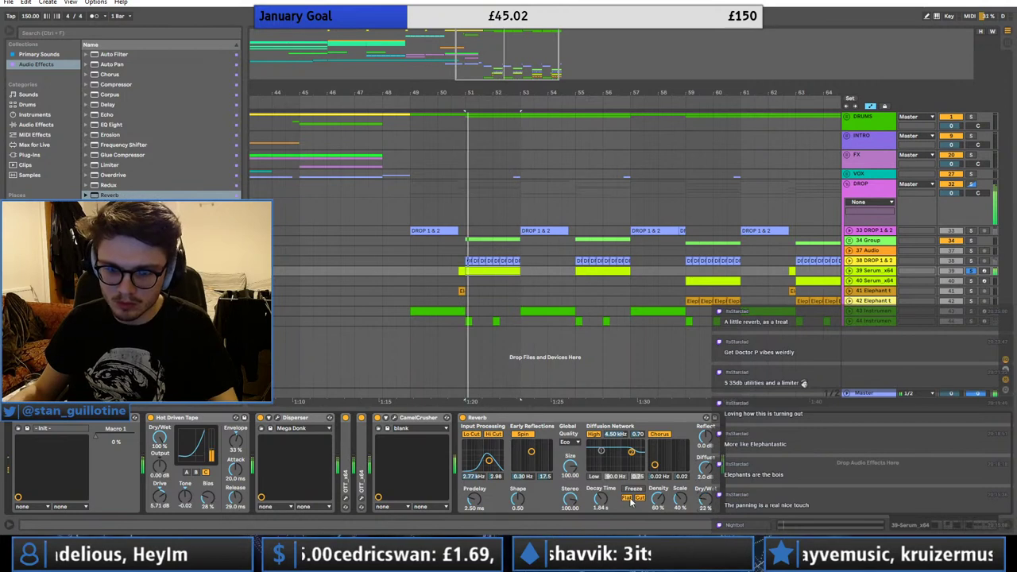
drag(601, 499, 601, 526)
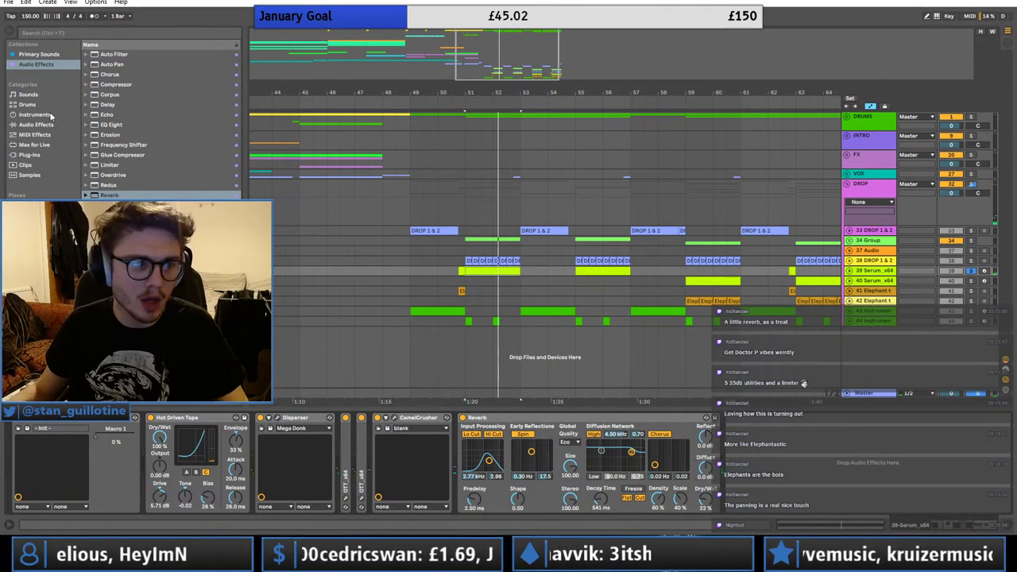
- Insert Pro-Q 3 before 39 Serum's CamelCrusher with bell cuts of about 5 to 6 dB near 600, 124 and 299 Hz
click(32, 154)
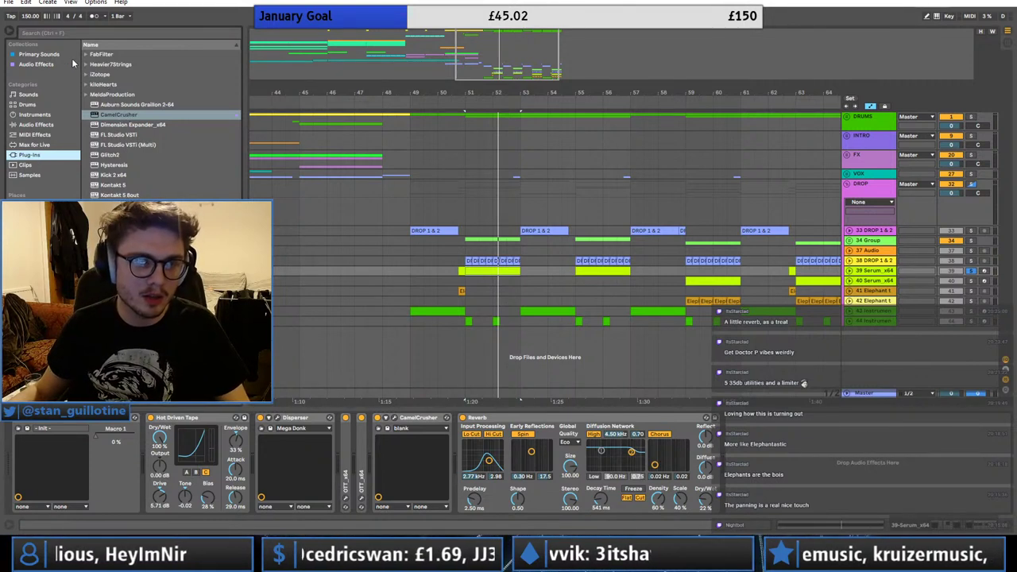
click(36, 65)
drag(120, 274, 395, 455)
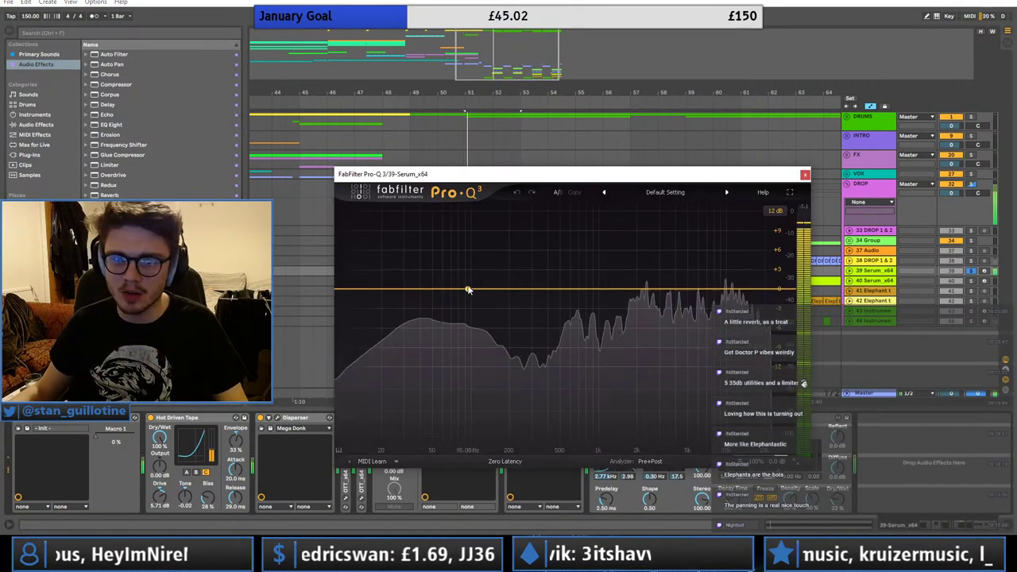
drag(466, 288, 569, 323)
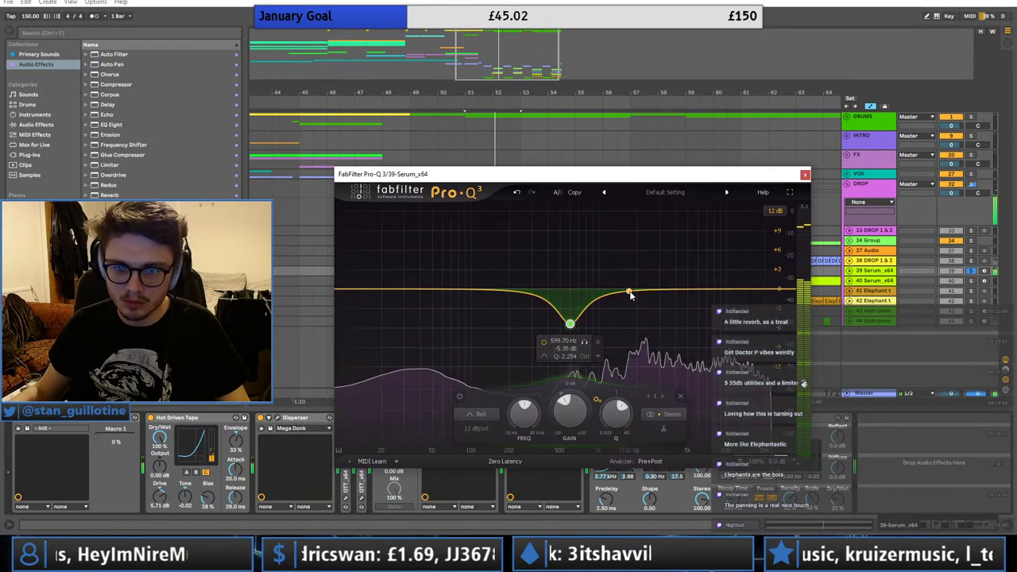
drag(629, 291, 482, 328)
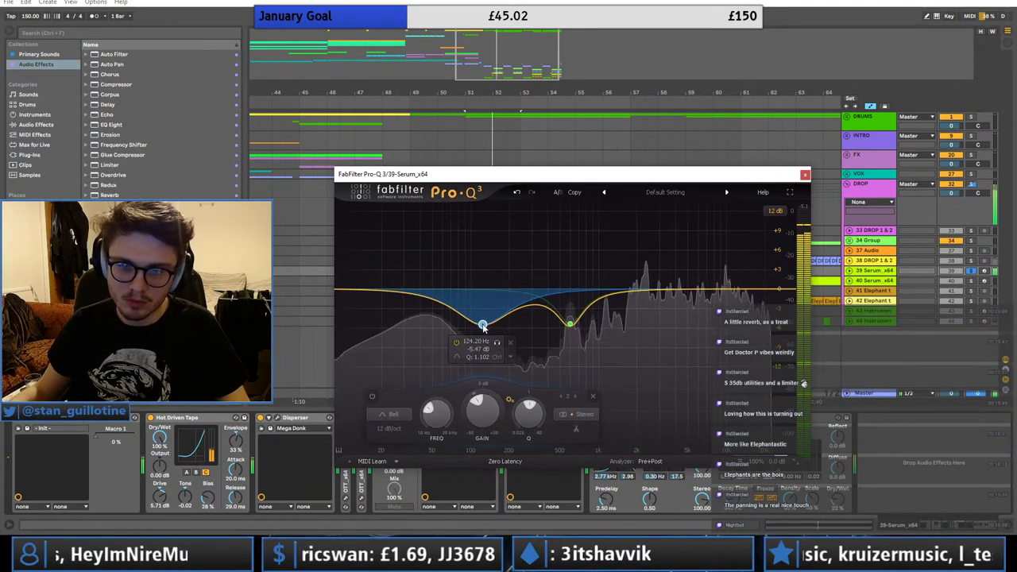
drag(532, 302, 531, 328)
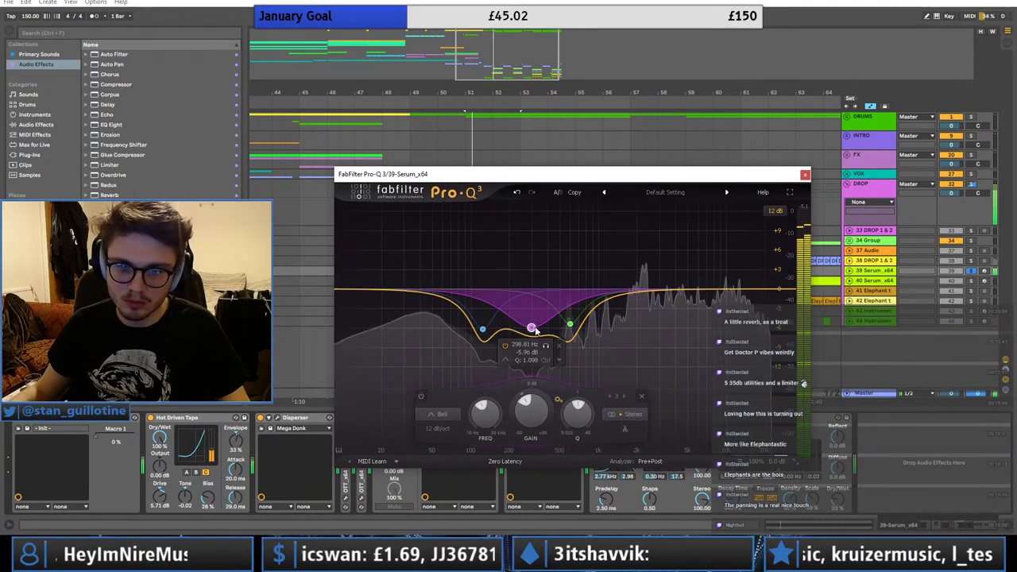
- Remove the 600 Hz bell in 39 Serum's Pro-Q 3 and reshape the 299 Hz bell to 36 dB/oct, about 335 Hz, -5 dB, Q 0.43
right_click(584, 325)
click(599, 419)
click(439, 428)
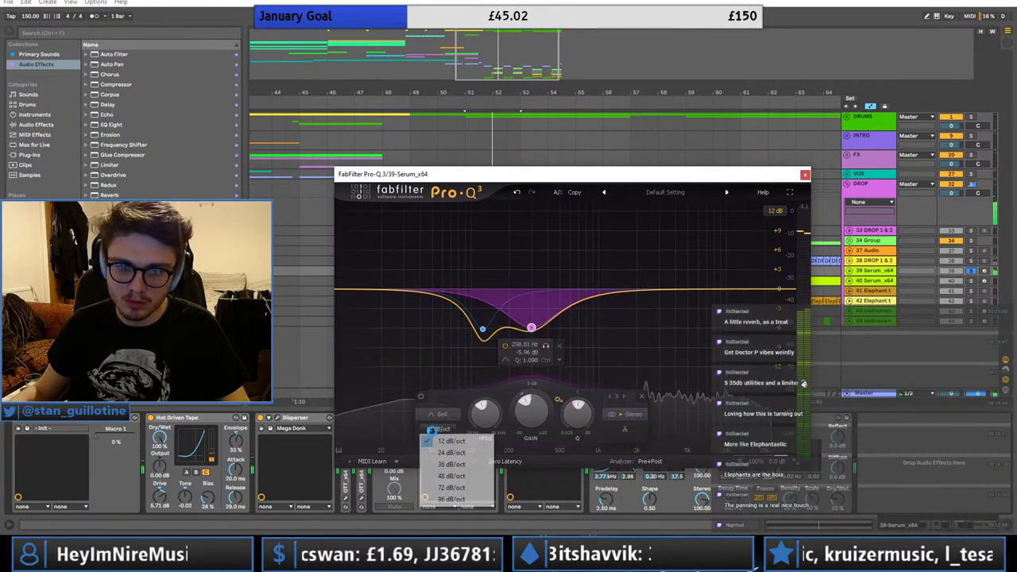
click(448, 474)
mouse_move(533, 328)
mouse_down()
mouse_move(548, 324)
mouse_move(538, 321)
mouse_up()
scroll(539, 329, down, 5)
key(space)
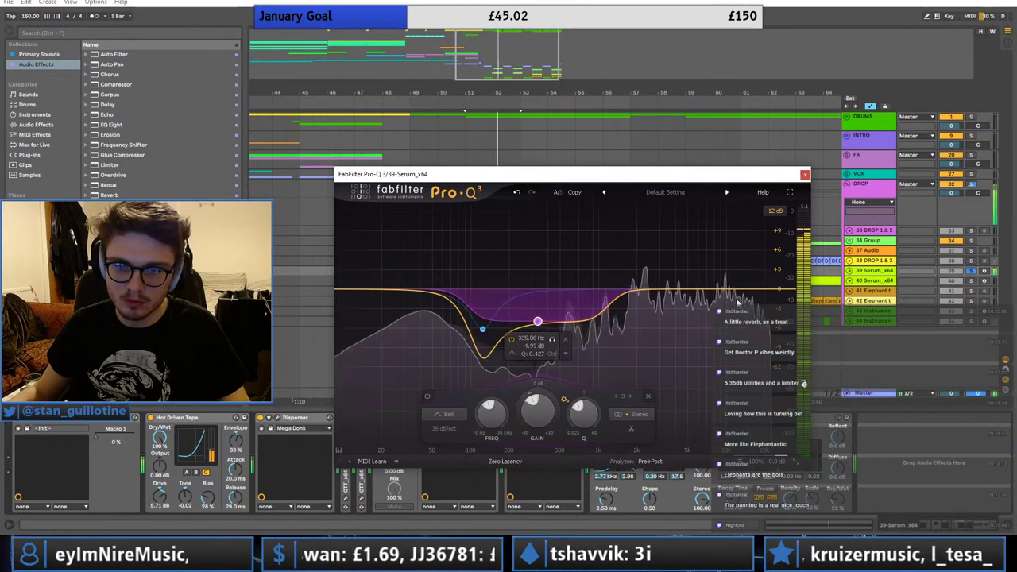
- Add a bell cut of about 3 dB near 3155 Hz with Q 1.8 to 39 Serum's Pro-Q 3 and close the equalizer
drag(725, 292, 670, 257)
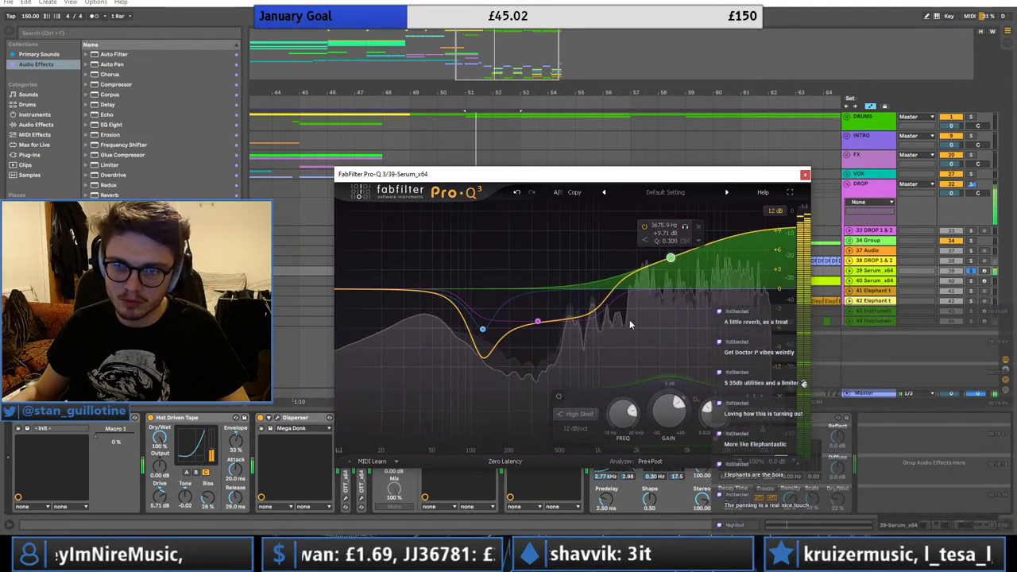
click(580, 414)
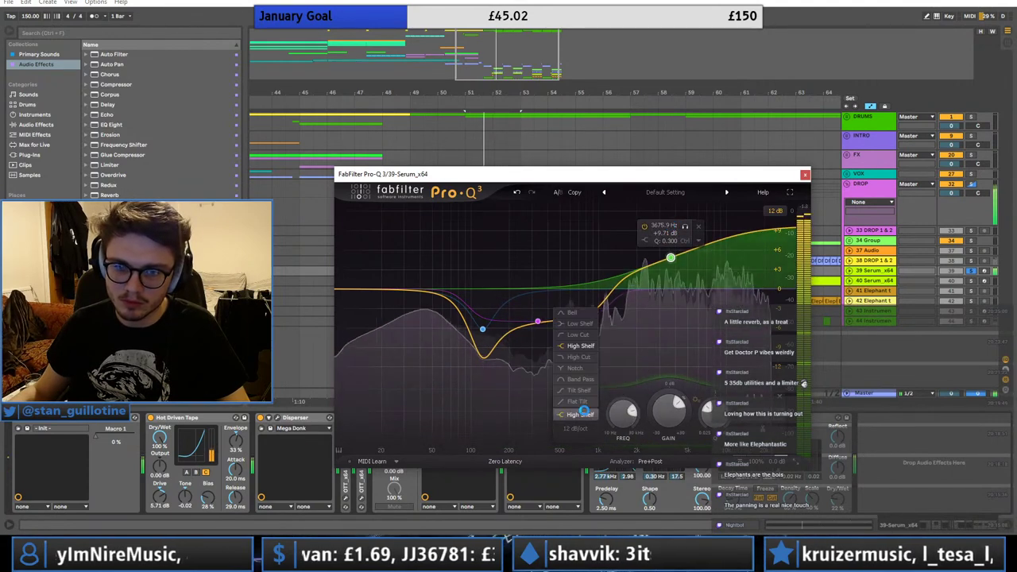
click(572, 312)
scroll(673, 226, up, 8)
drag(673, 226, 663, 311)
scroll(663, 311, up, 4)
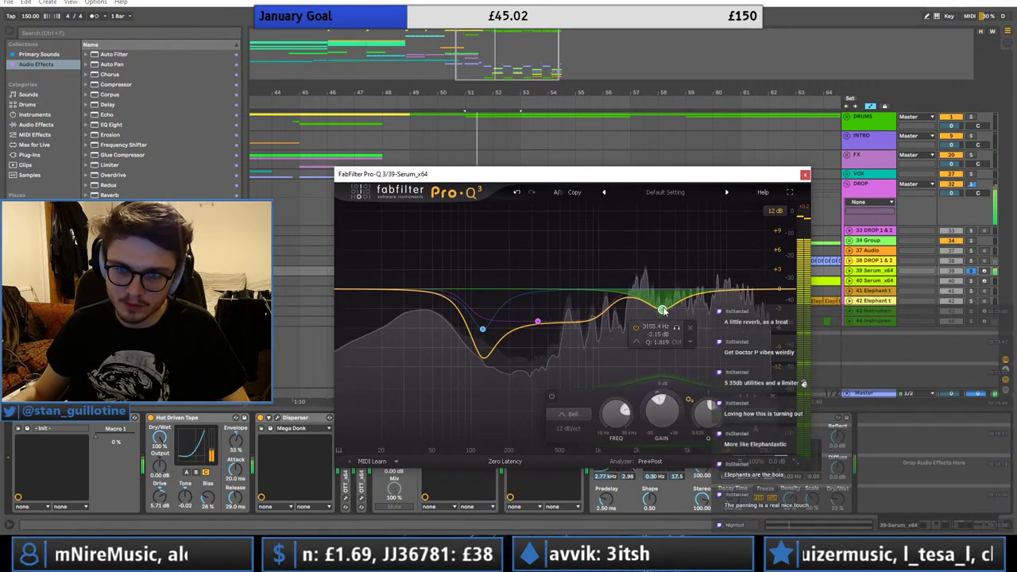
click(804, 174)
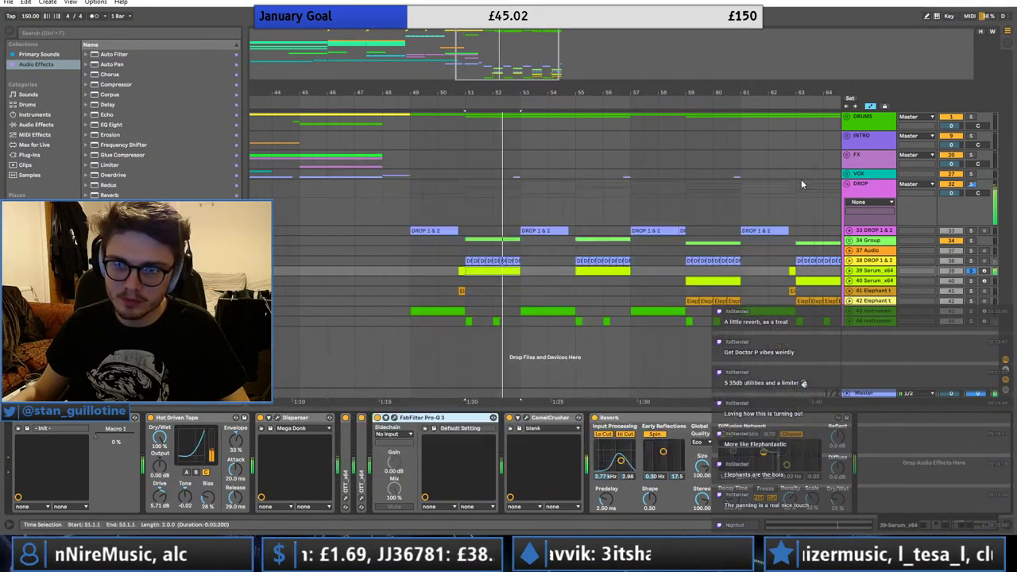
- Check the CamelCrusher settings on 39 Serum and play the soloed bass from bar 51
key(space)
click(526, 418)
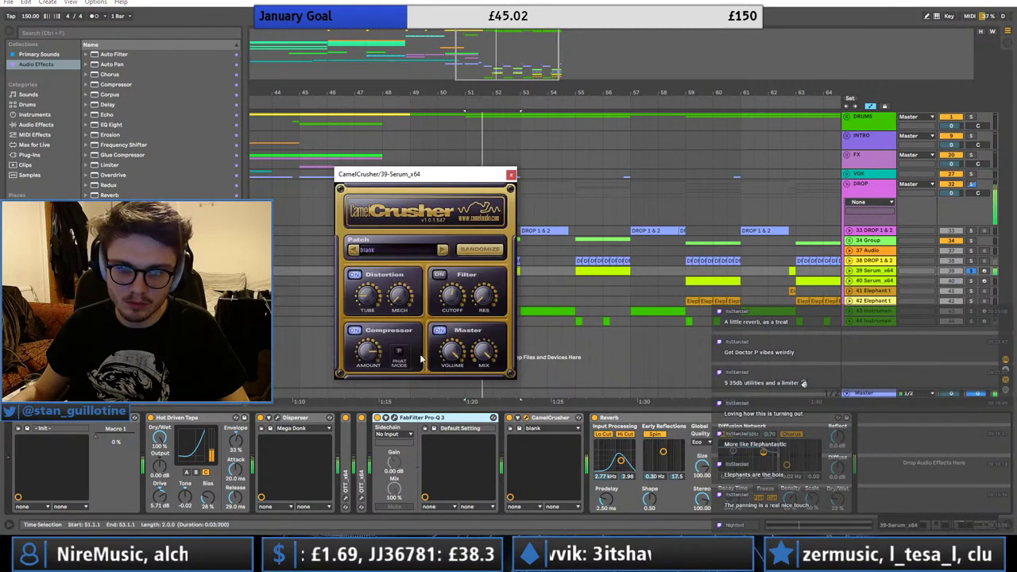
click(511, 174)
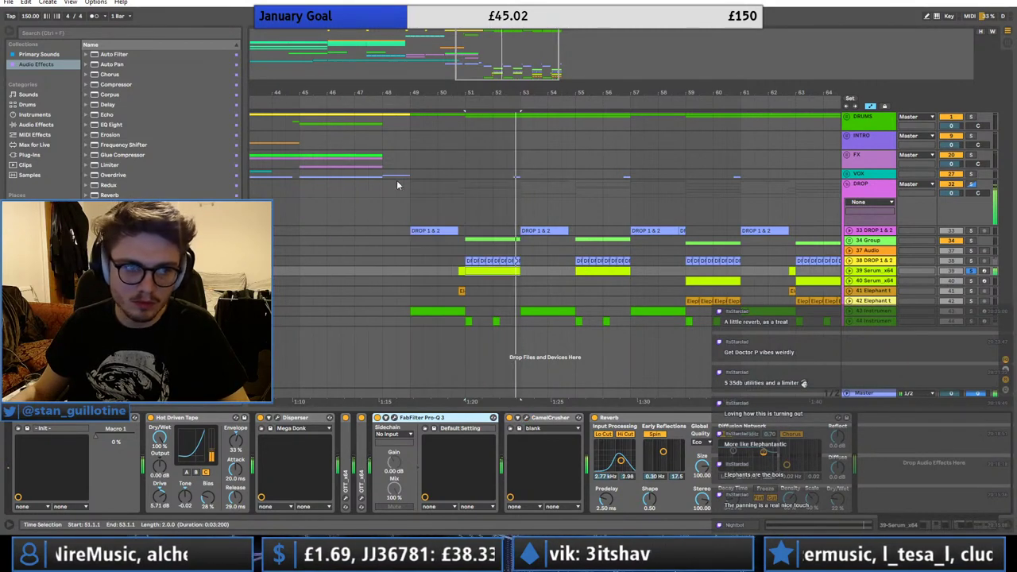
key(space)
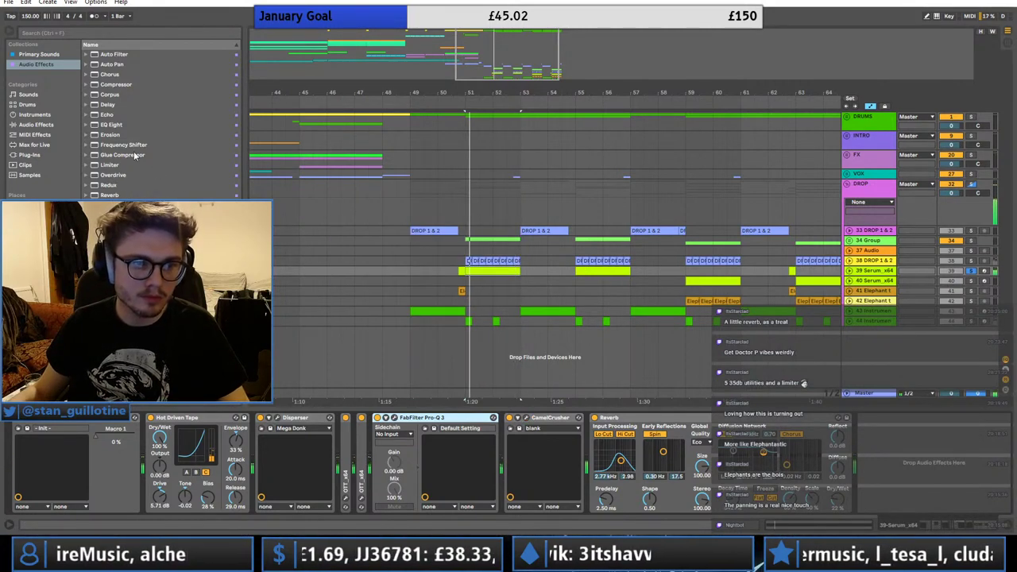
key(space)
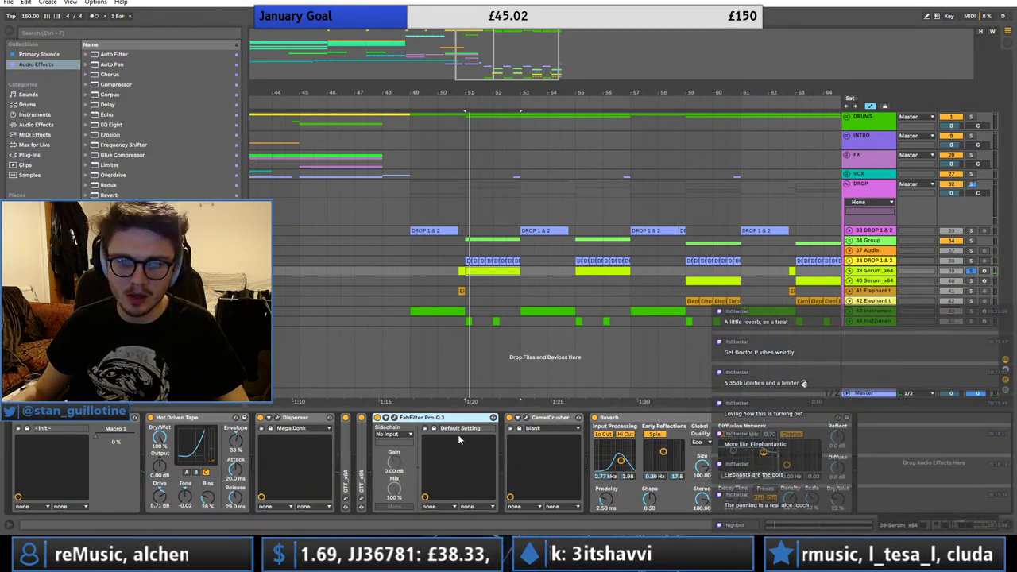
- Add a low shelf cut below roughly 100 Hz to 39 Serum's Pro-Q 3 and close the equalizer
click(468, 258)
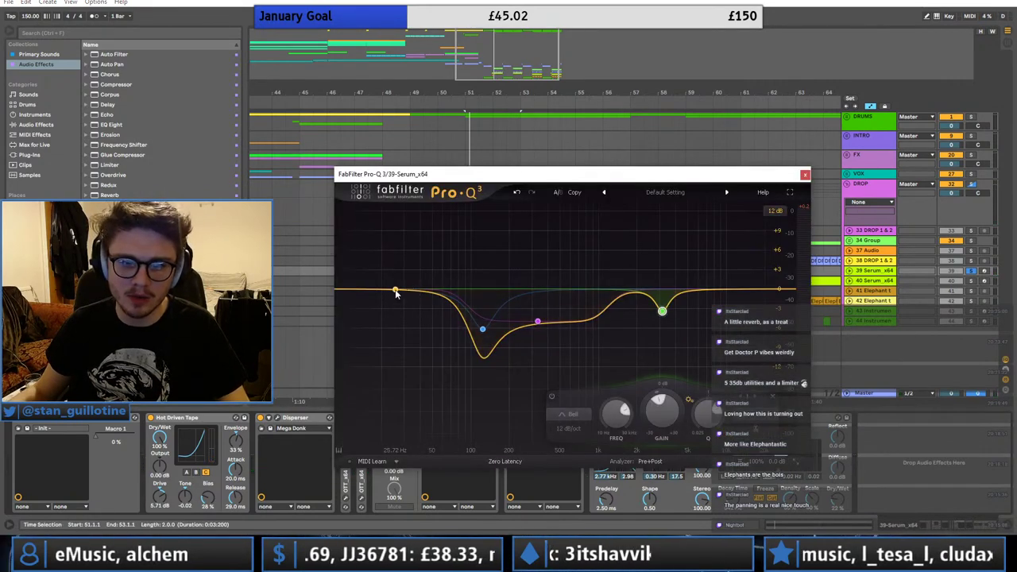
drag(395, 291, 461, 347)
key(space)
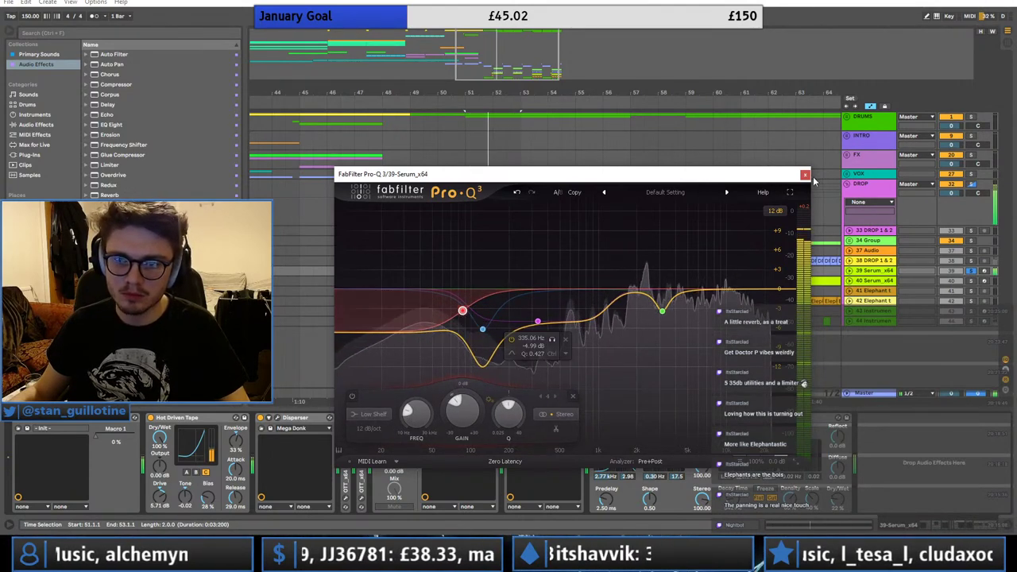
click(806, 175)
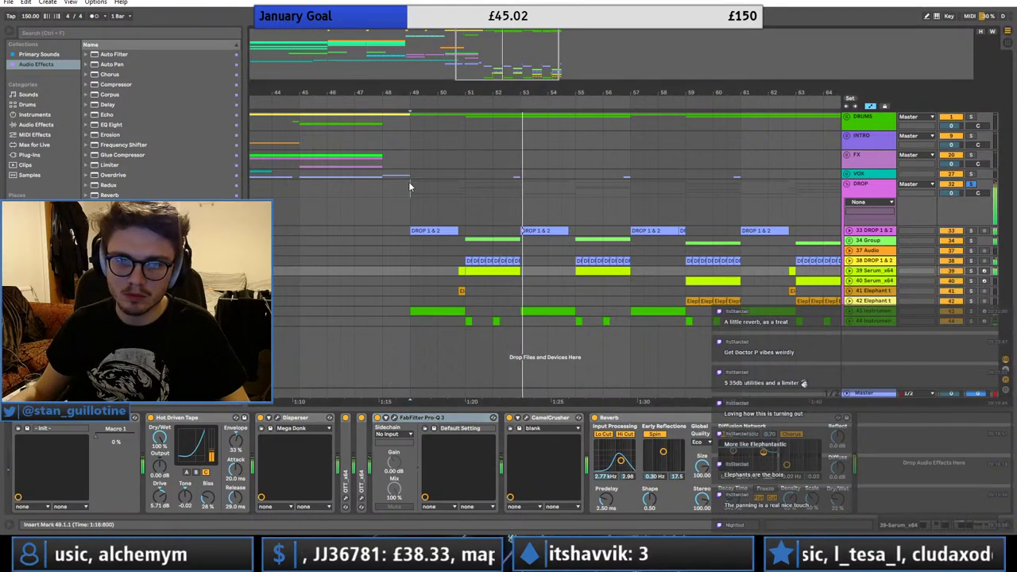
- Unsolo 39 Serum and play the drop from bar 49
click(410, 183)
key(space)
key(space)
- Insert a Utility before 39 Serum's CamelCrusher with Bass Mono enabled and set to 350 Hz
click(50, 126)
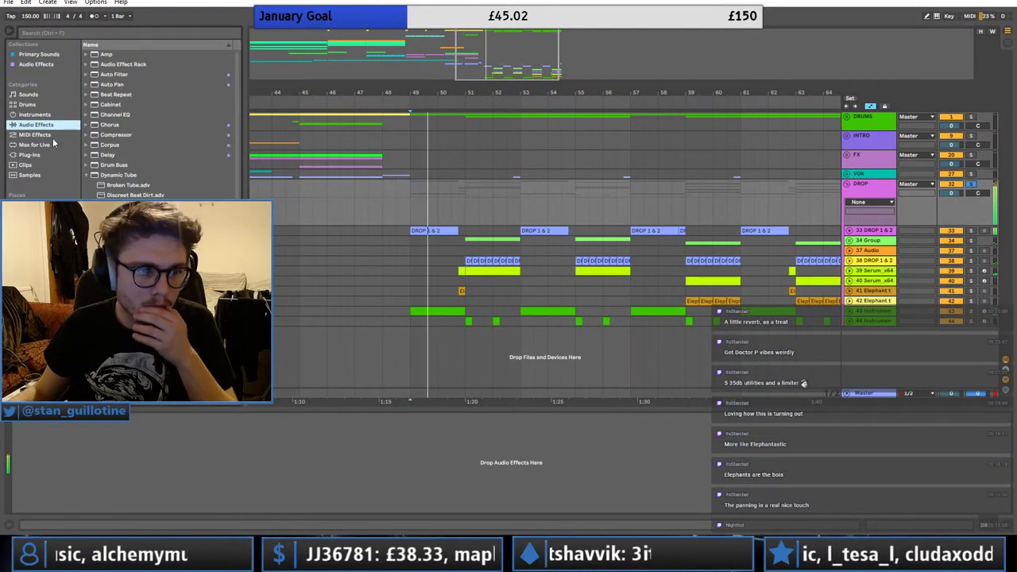
click(521, 270)
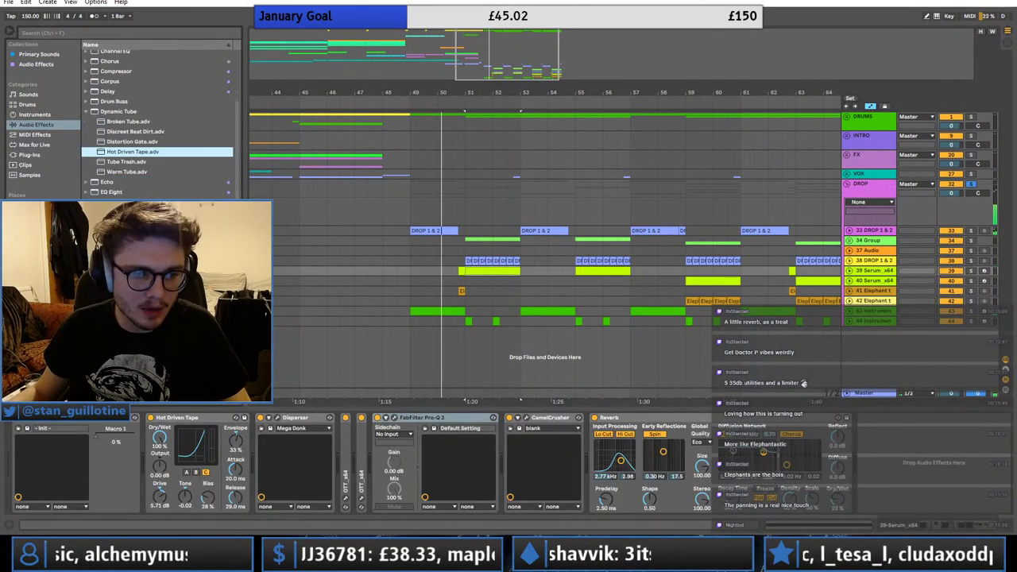
click(524, 450)
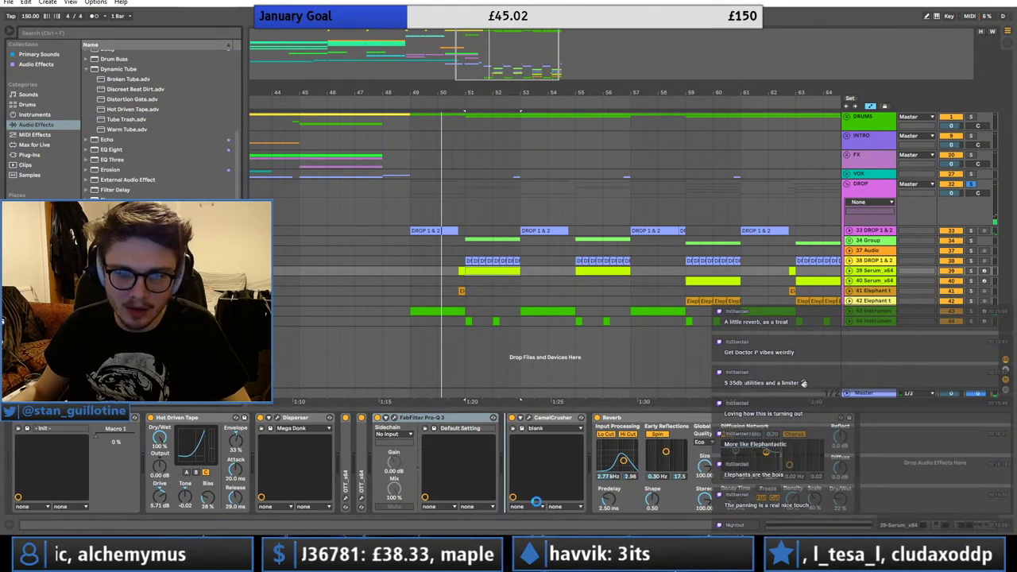
click(524, 499)
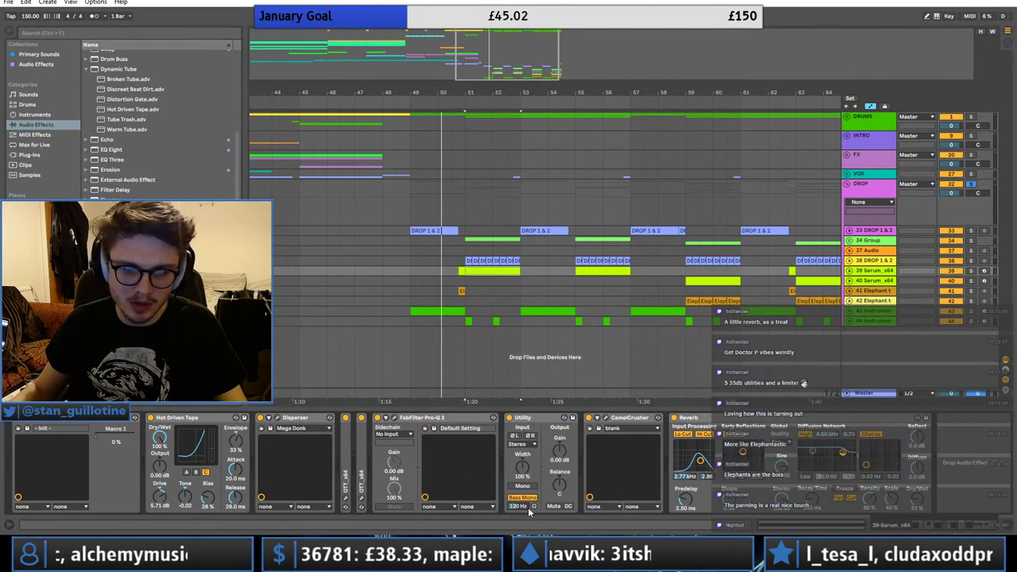
text(350)
key(Return)
key(space)
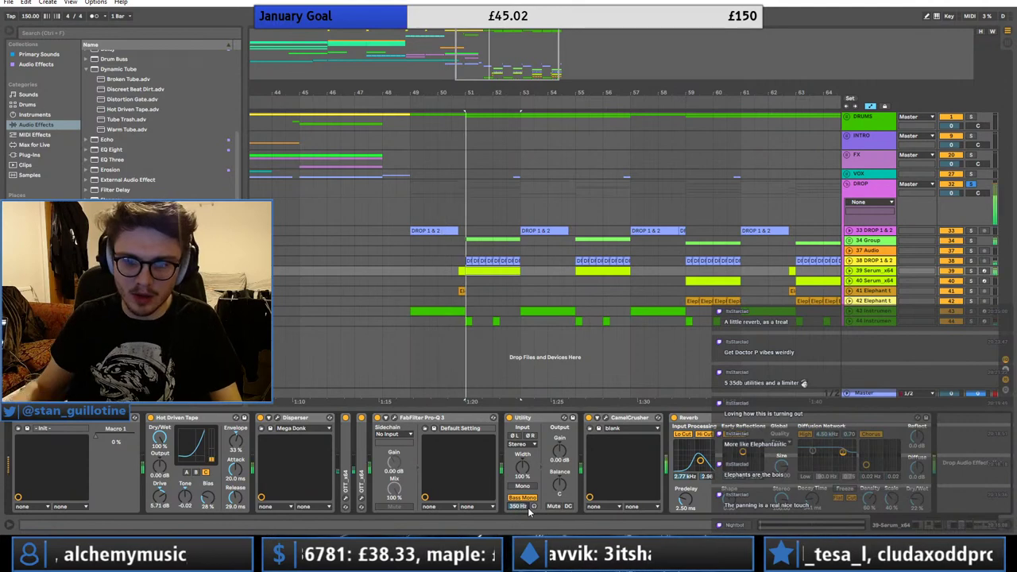
click(537, 419)
- Play from bar 51 with the 34 Group soloed and unfolded, and show the 35 Serum track's devices
click(468, 244)
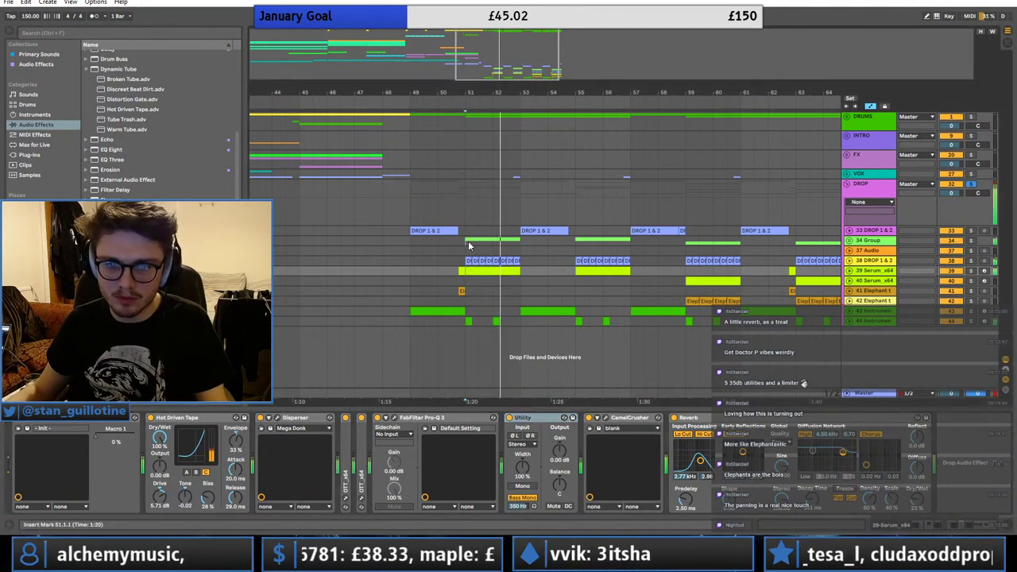
click(467, 242)
click(849, 240)
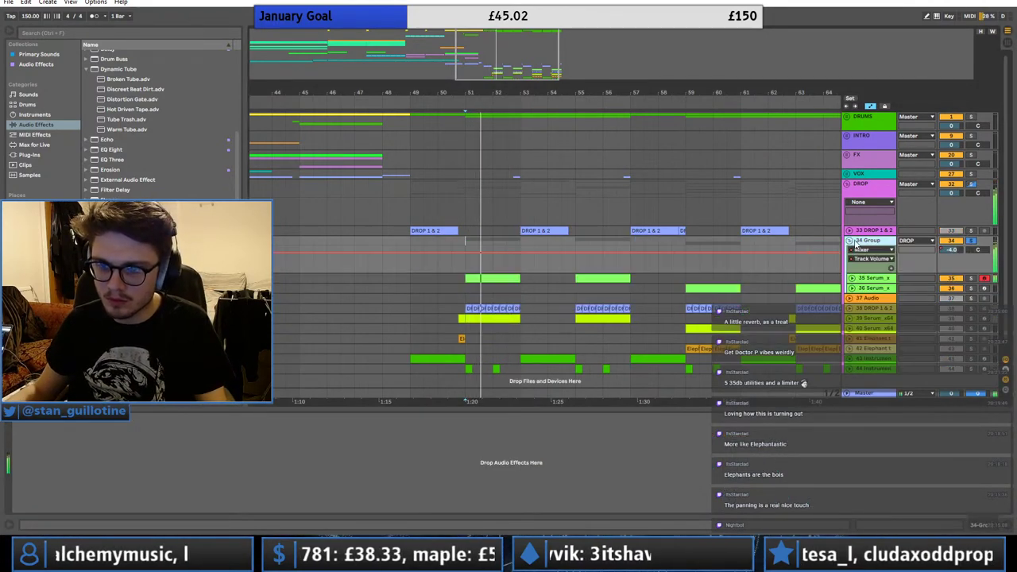
click(870, 278)
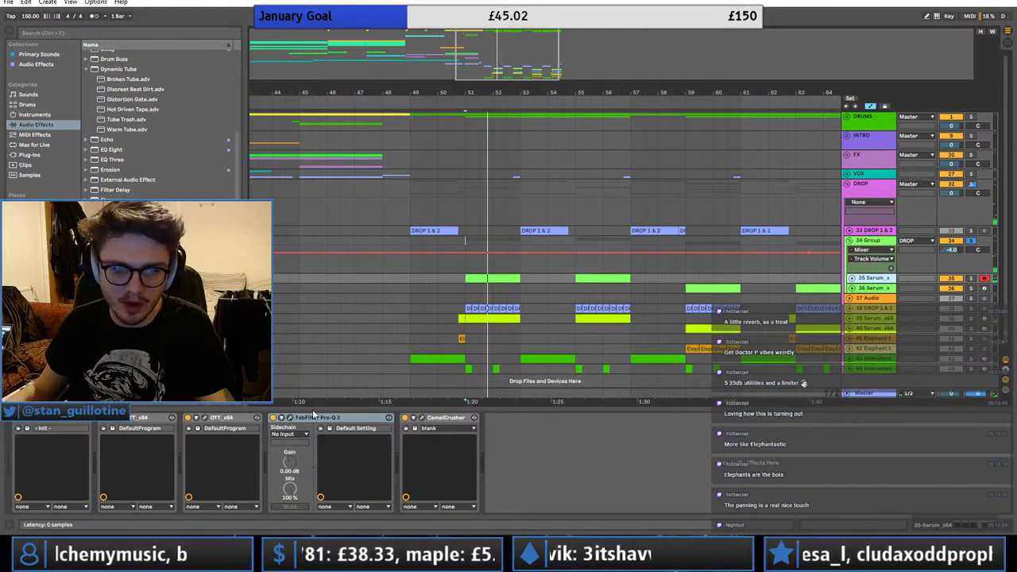
- Reshape the middle bell in 35 Serum's Pro-Q 3 to 24 dB/oct at about 394 Hz with a gain of about -4.9 dB
click(314, 415)
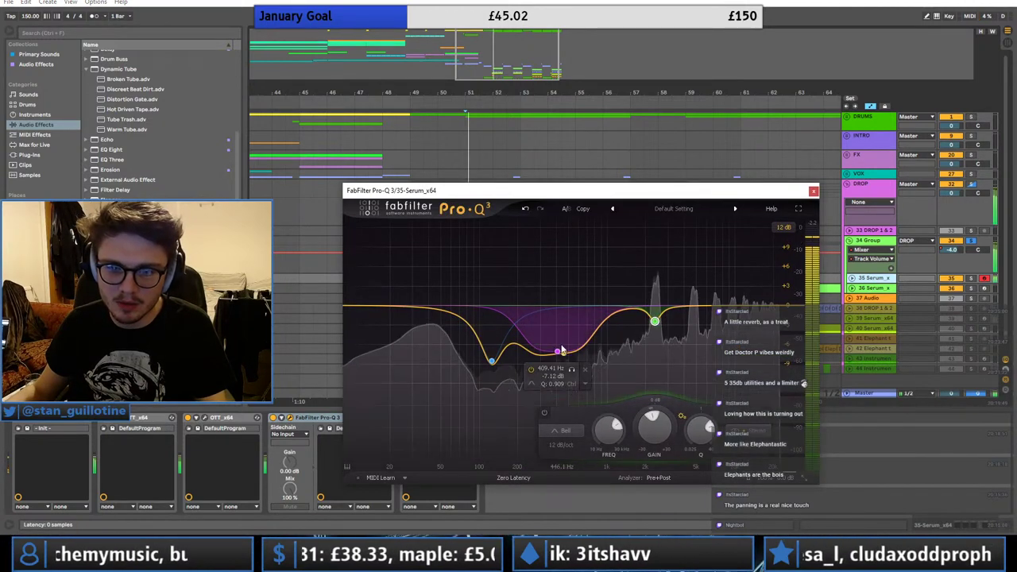
drag(562, 350, 559, 286)
right_click(559, 288)
click(585, 384)
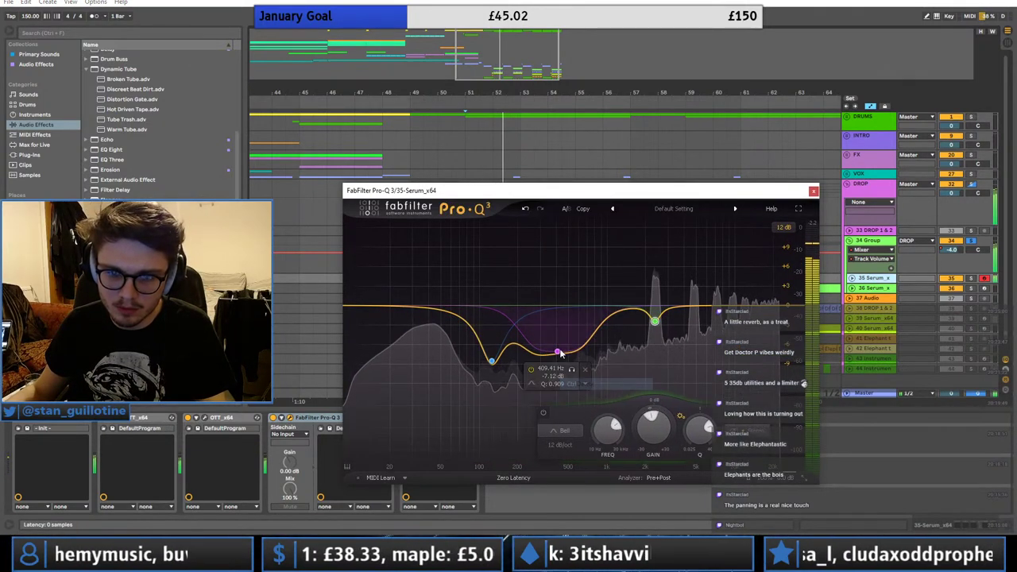
mouse_move(560, 354)
mouse_down()
mouse_move(555, 326)
mouse_move(555, 337)
mouse_up()
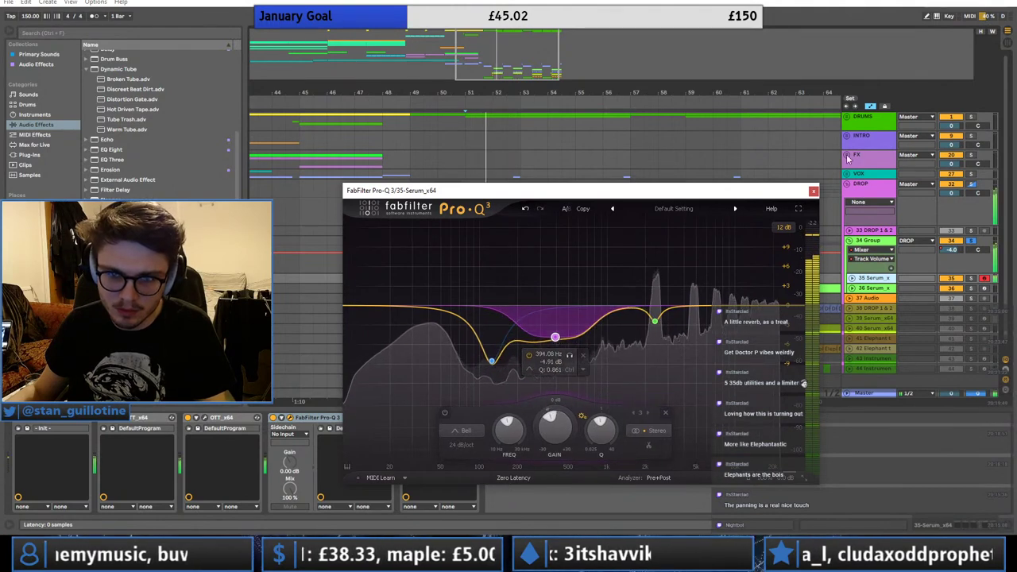
click(813, 192)
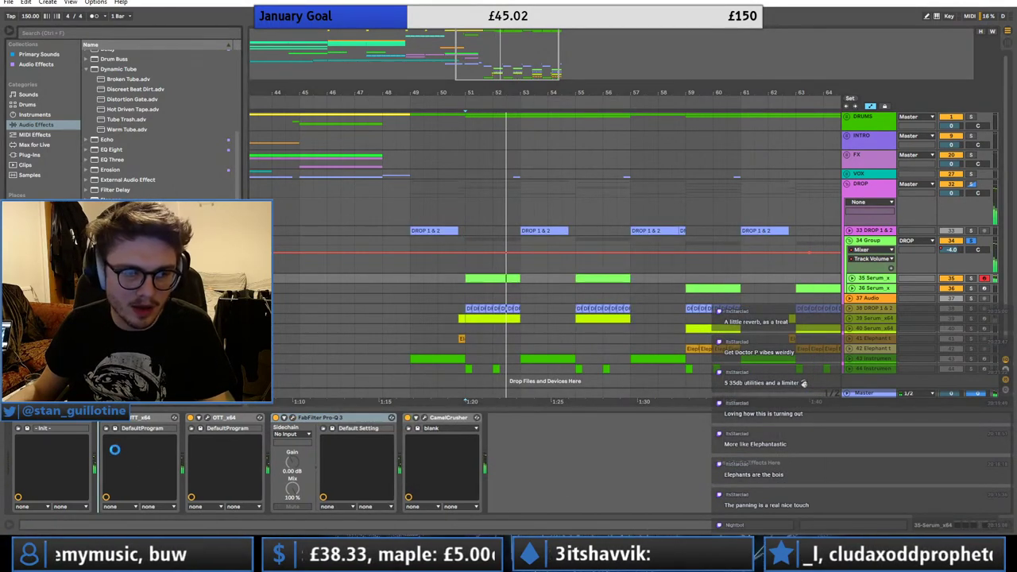
- Insert a Saturator with 9.71 dB drive before the first OTT on 35 Serum and copy the device
drag(113, 442, 116, 446)
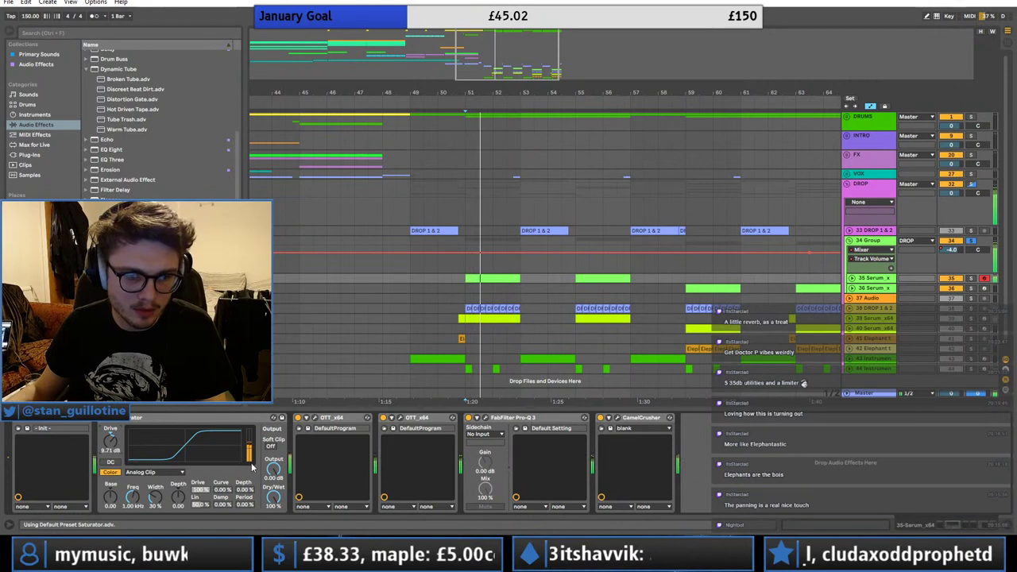
click(191, 416)
key(space)
- Solo 36 Serum over its clip at bars 59 to 61 and paste the Saturator before its first OTT
click(719, 288)
key(s)
click(955, 289)
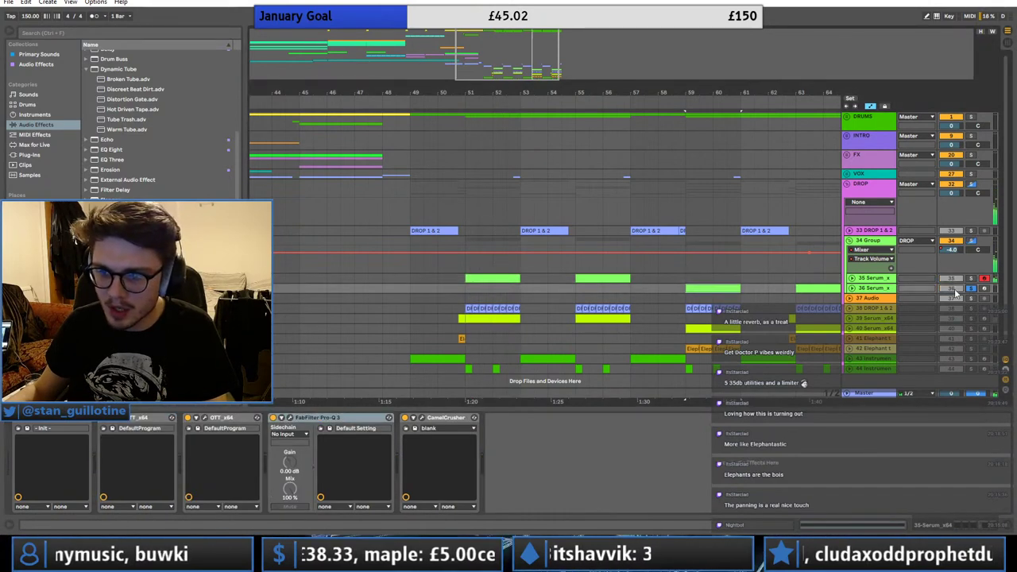
click(134, 417)
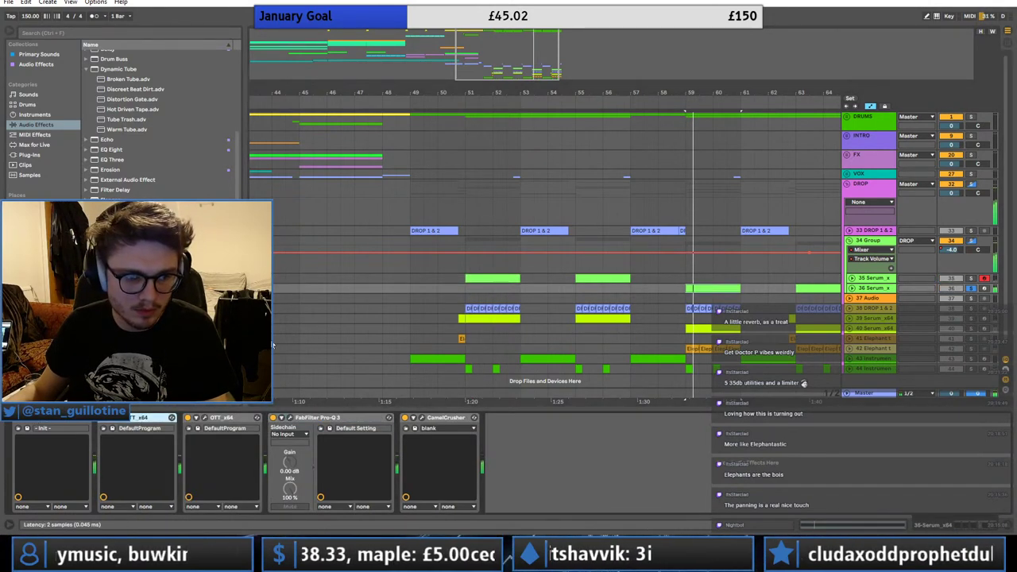
key(ctrl+v)
- Look over the oscillators in 36 Serum's synth, and unsolo 36 Serum and the 34 Group
drag(428, 331, 422, 359)
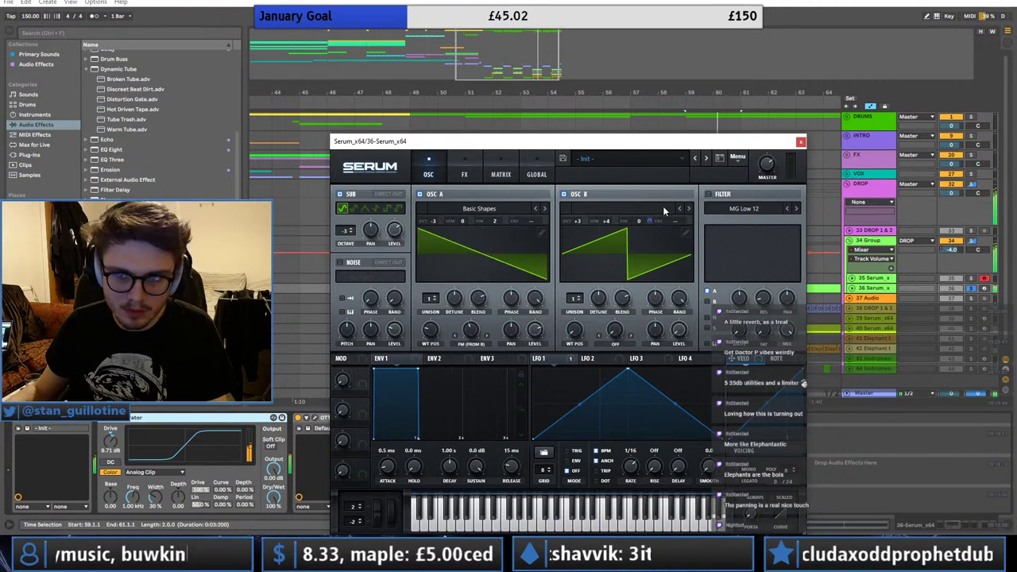
click(973, 241)
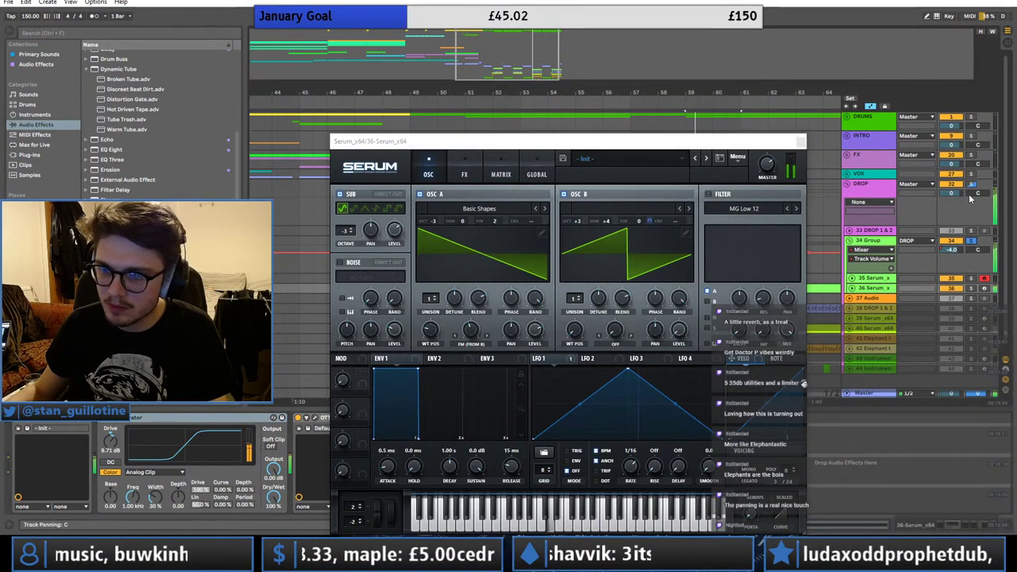
click(801, 141)
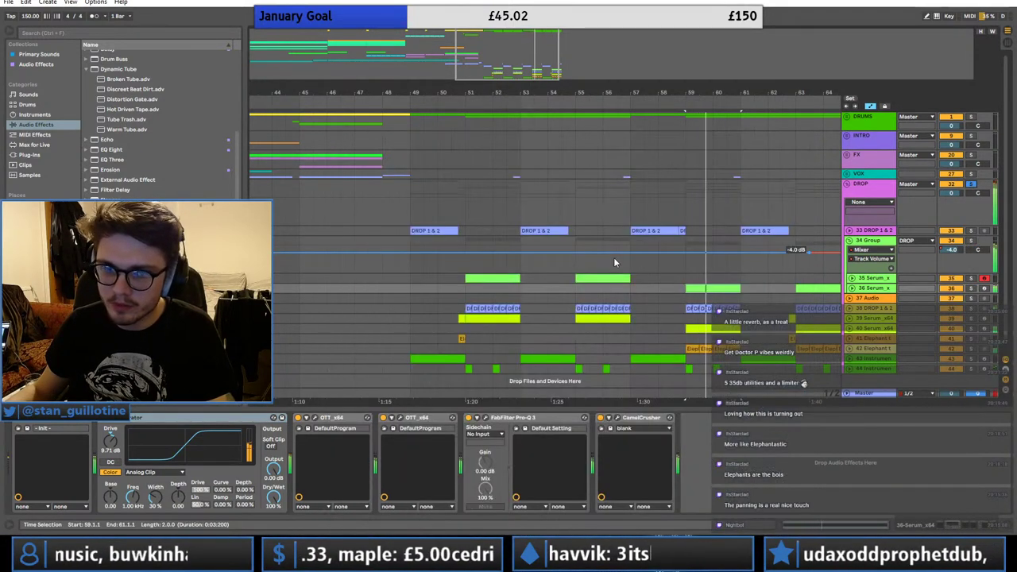
- Try a louder track volume automation level on the 34 Group and undo the change
click(808, 254)
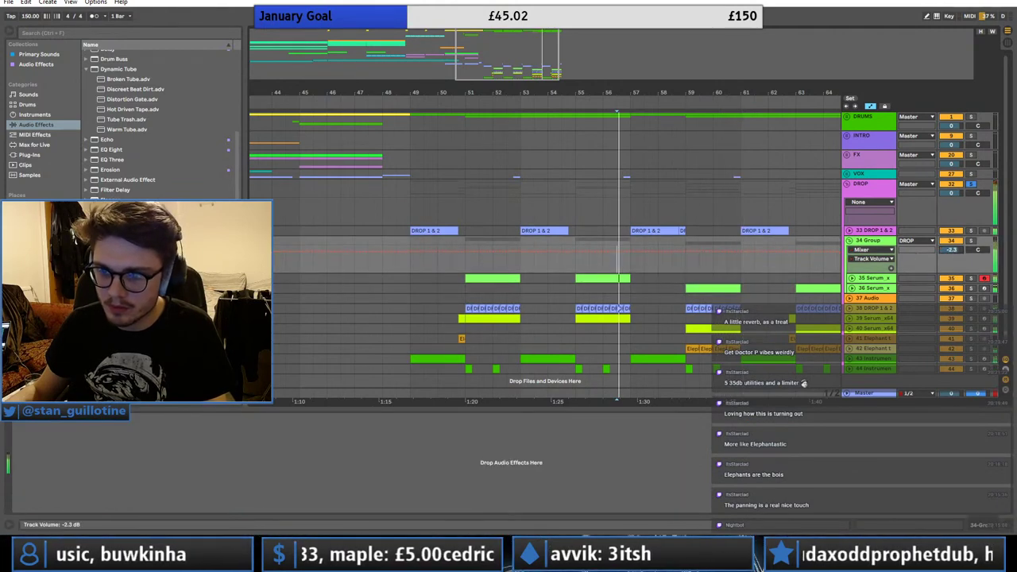
key(ctrl+z)
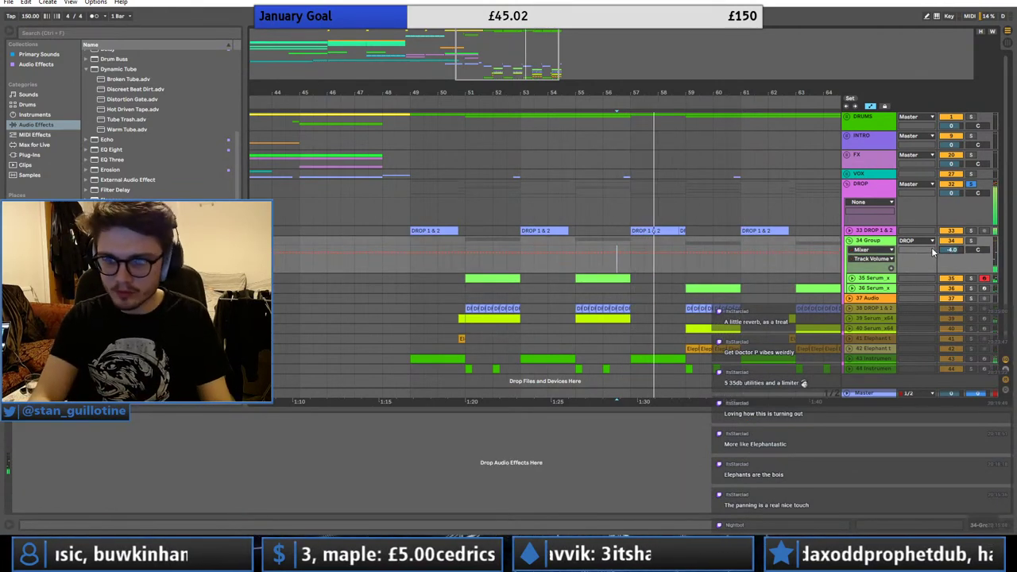
- Add the Glue Compressor presets Bass - Punch and Mastering - Catch Peaks to the DROP group, removing the Guitar - Peak Clipping one
click(423, 188)
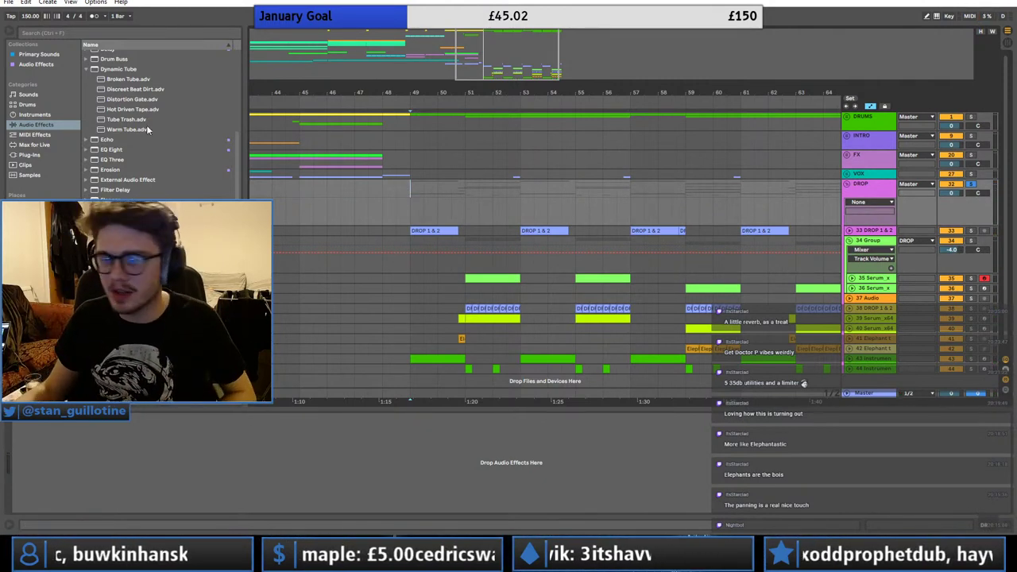
click(44, 125)
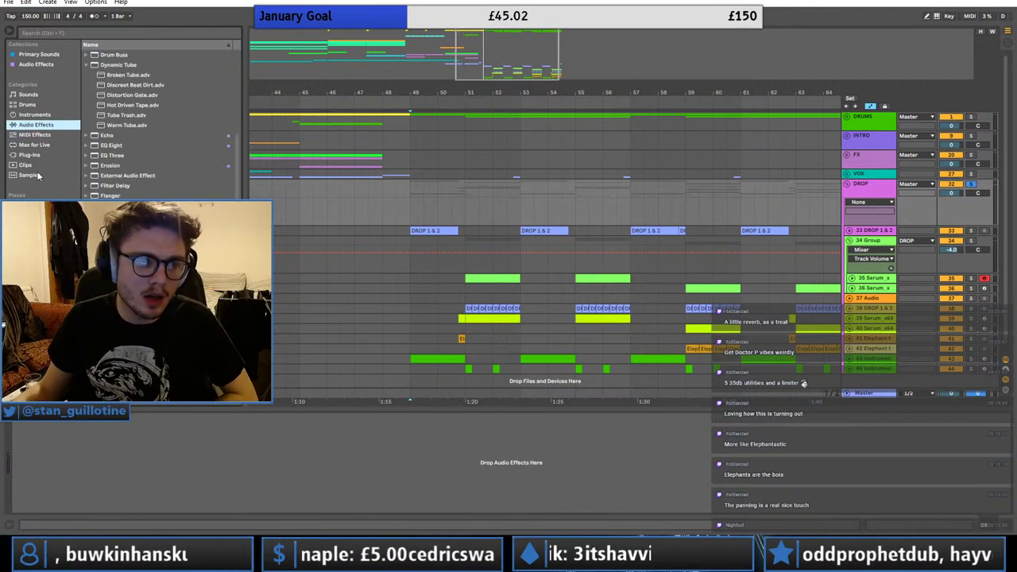
click(86, 65)
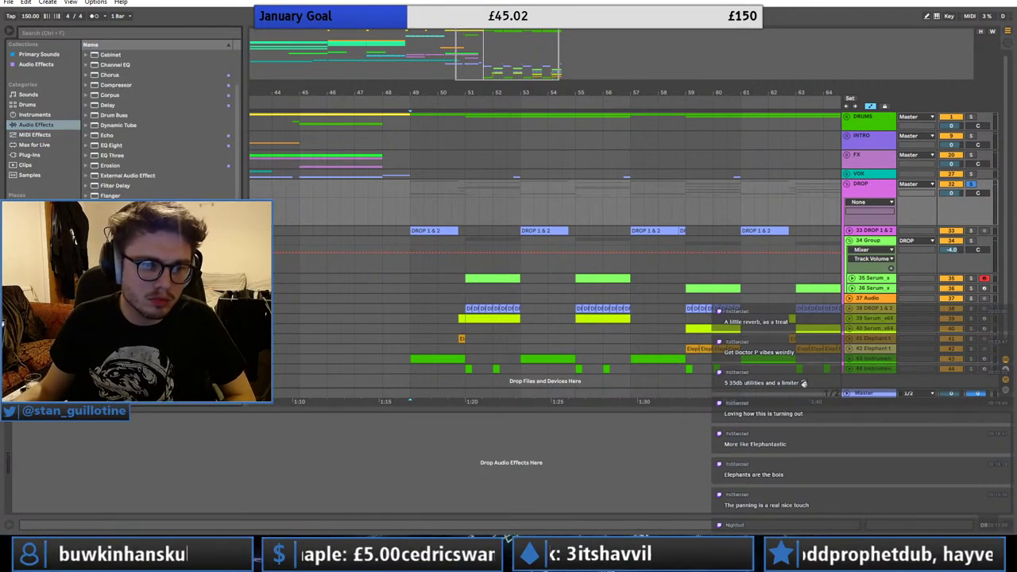
double_click(131, 245)
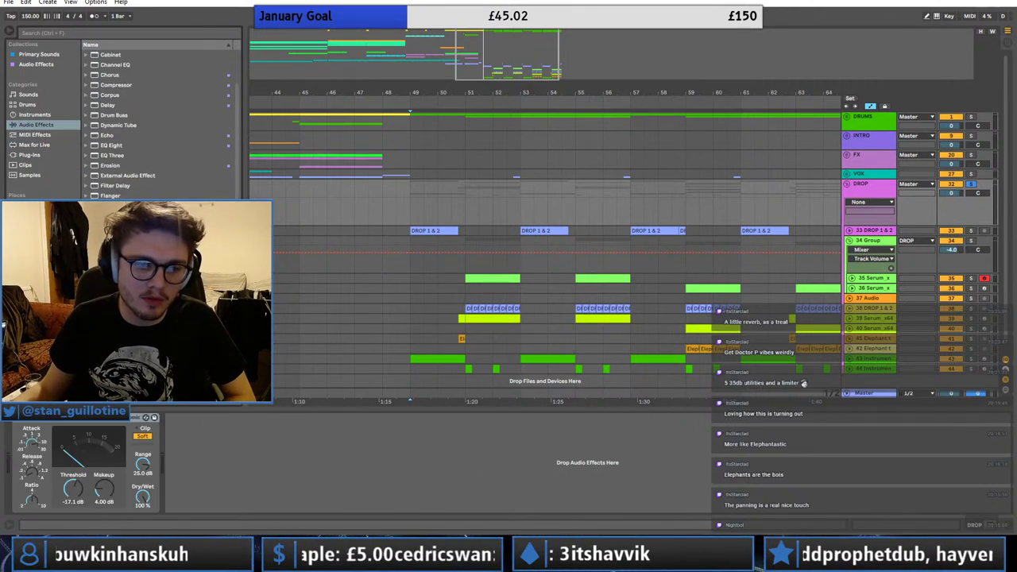
double_click(135, 275)
scroll(135, 276, down, 2)
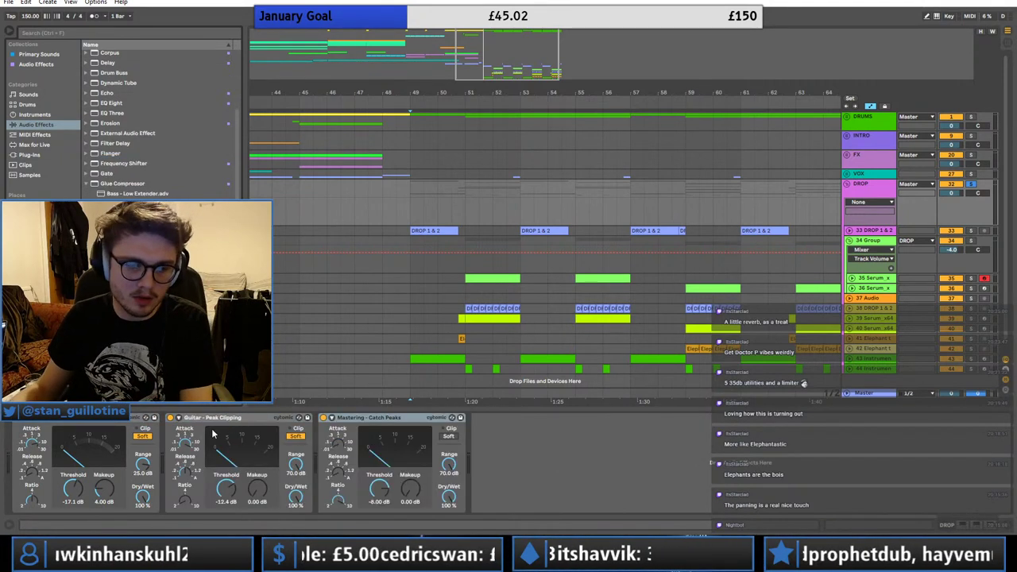
key(Delete)
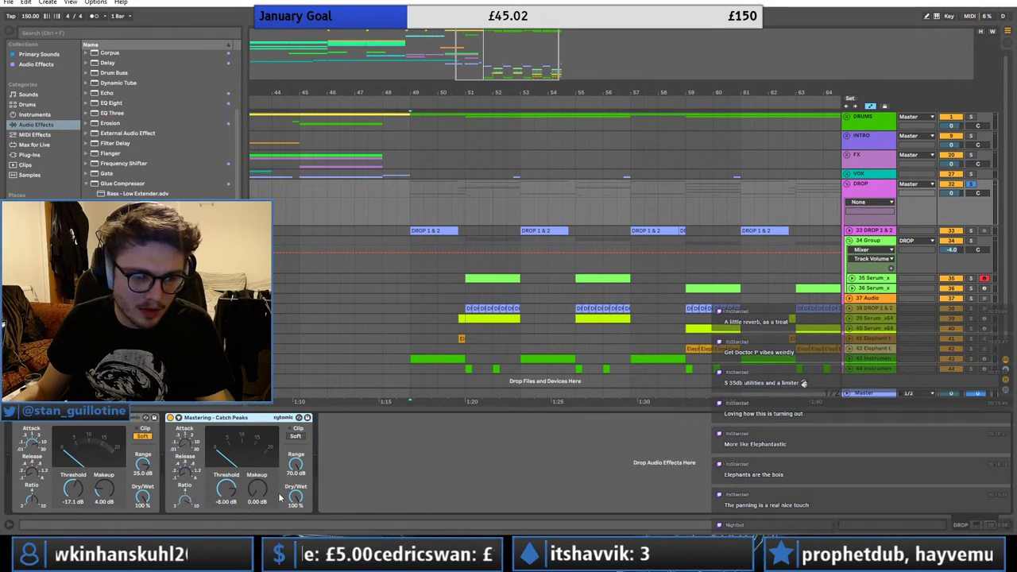
- Turn off Bass - Punch's soft clip and makeup, and give Catch Peaks soft clipping, a -10.2 dB threshold and about 8 dB makeup
click(295, 437)
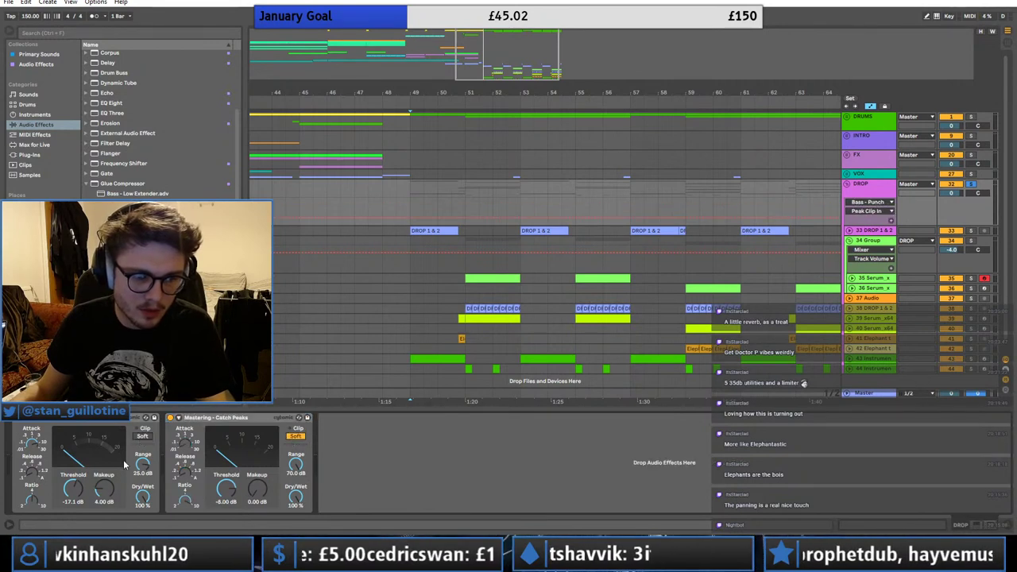
drag(252, 499, 253, 471)
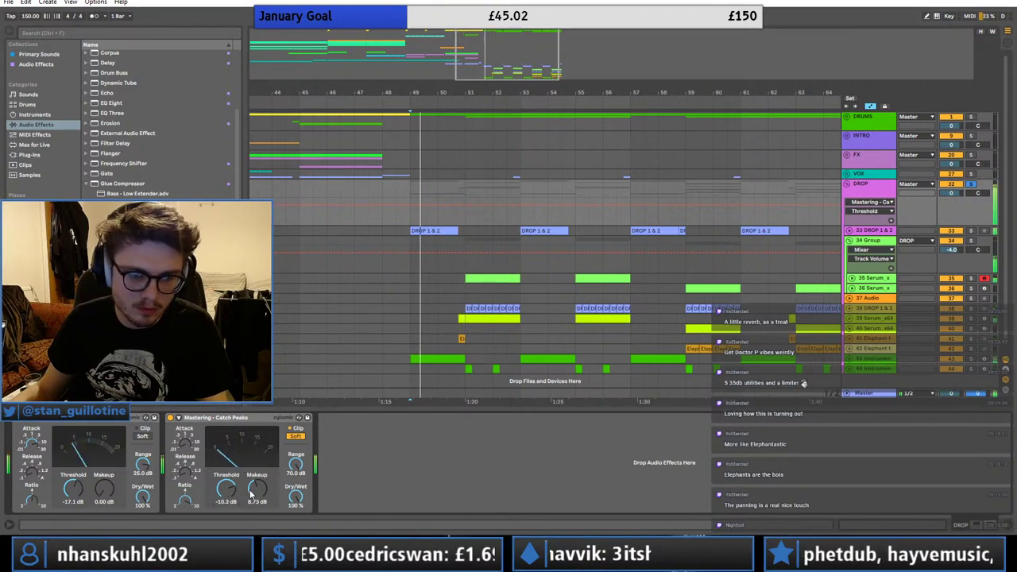
drag(255, 489, 255, 493)
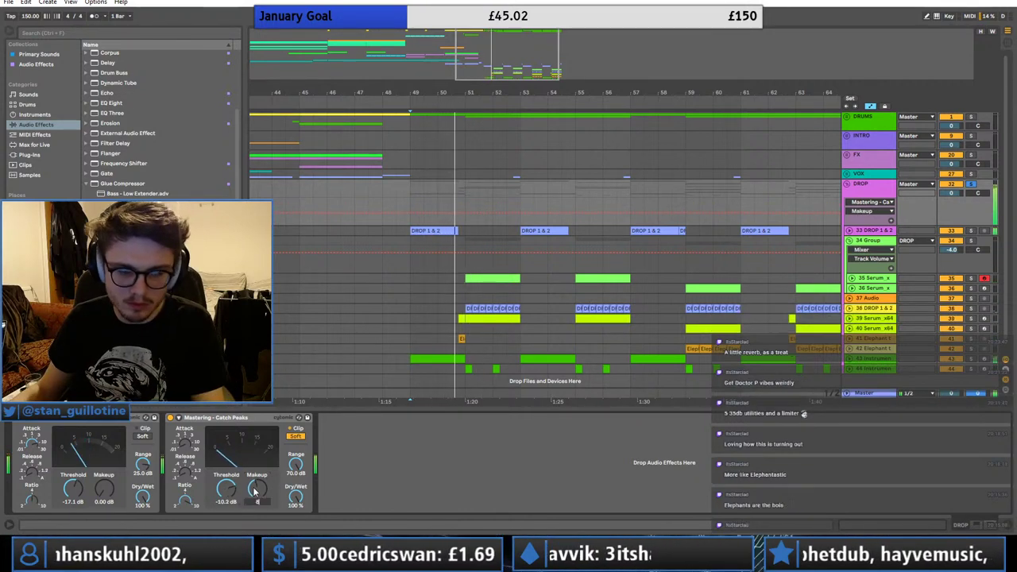
- Deactivate the 34 Group and compare 39 Serum soloed and in the mix over its clip at bars 51 to 53
click(461, 318)
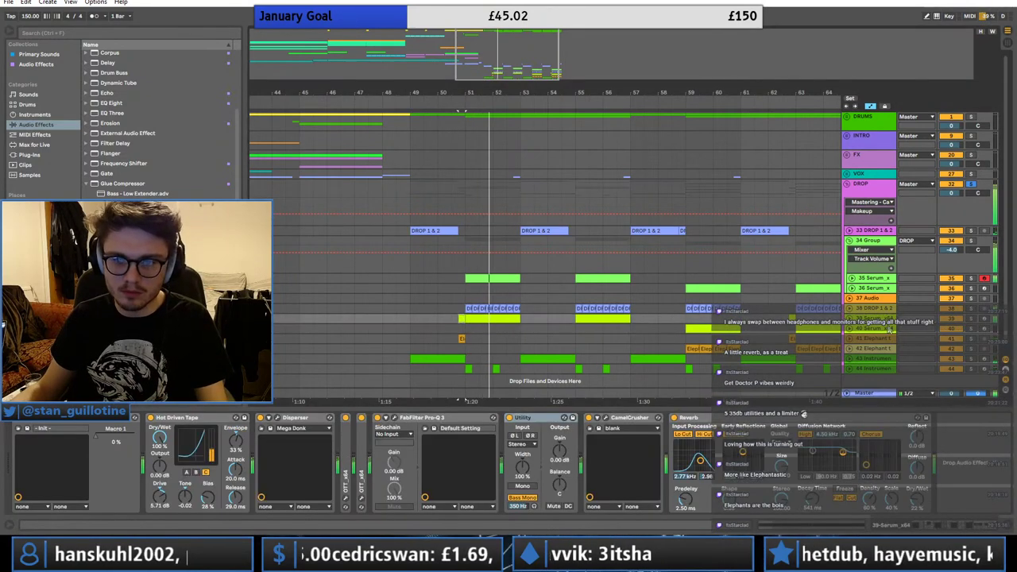
click(970, 319)
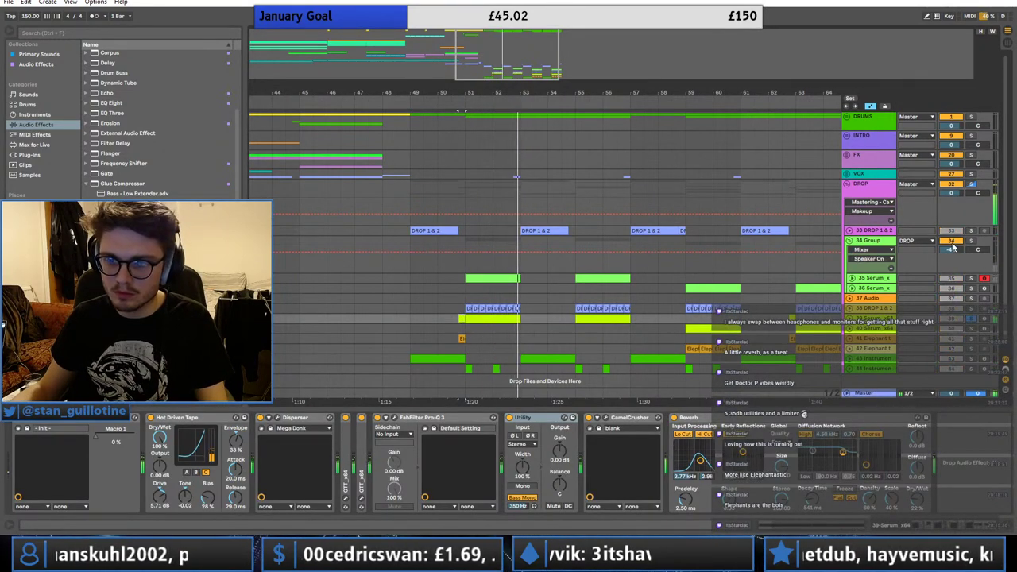
click(951, 241)
key(space)
key(space)
click(971, 318)
key(space)
key(space)
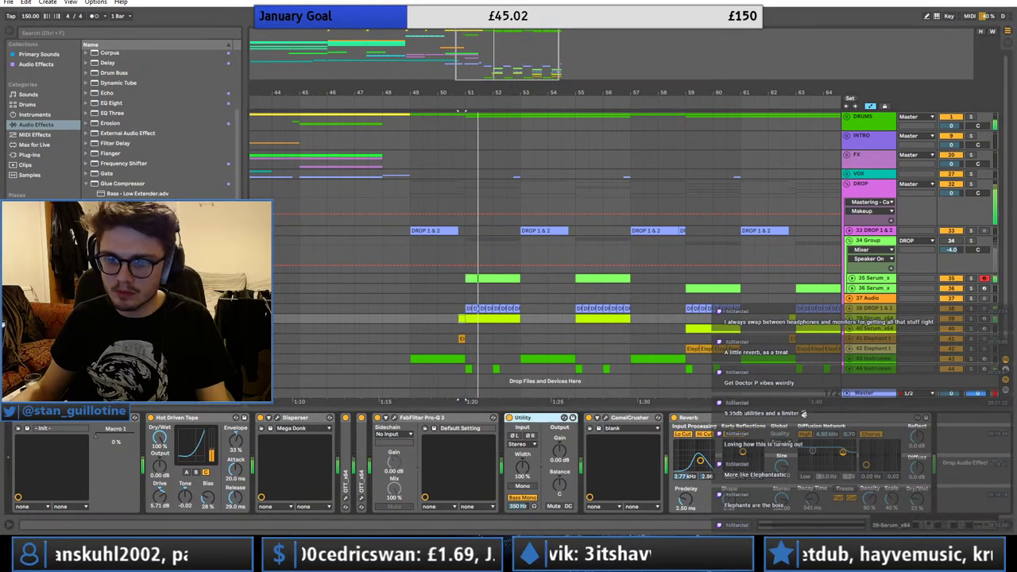
click(482, 319)
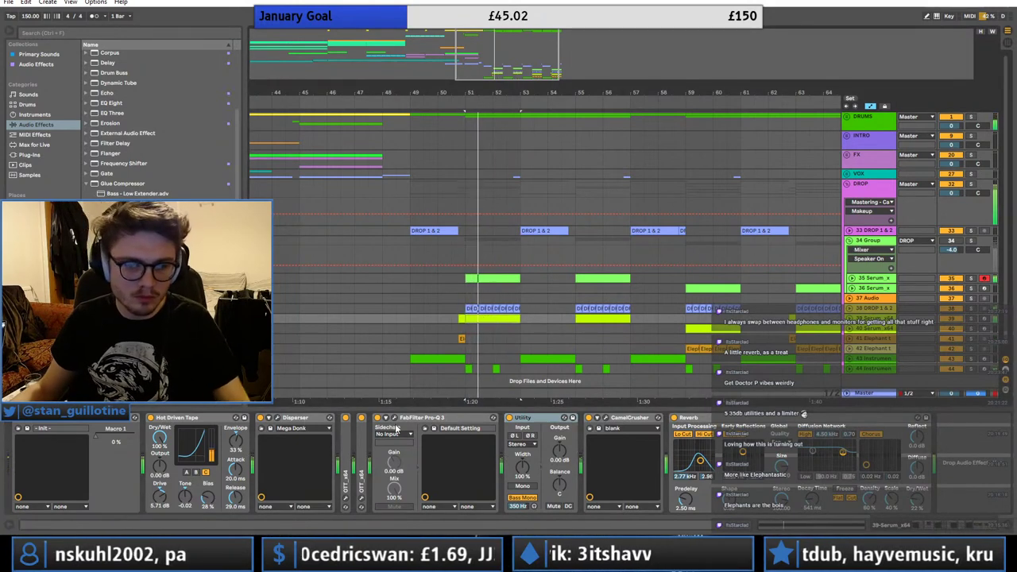
key(space)
key(space)
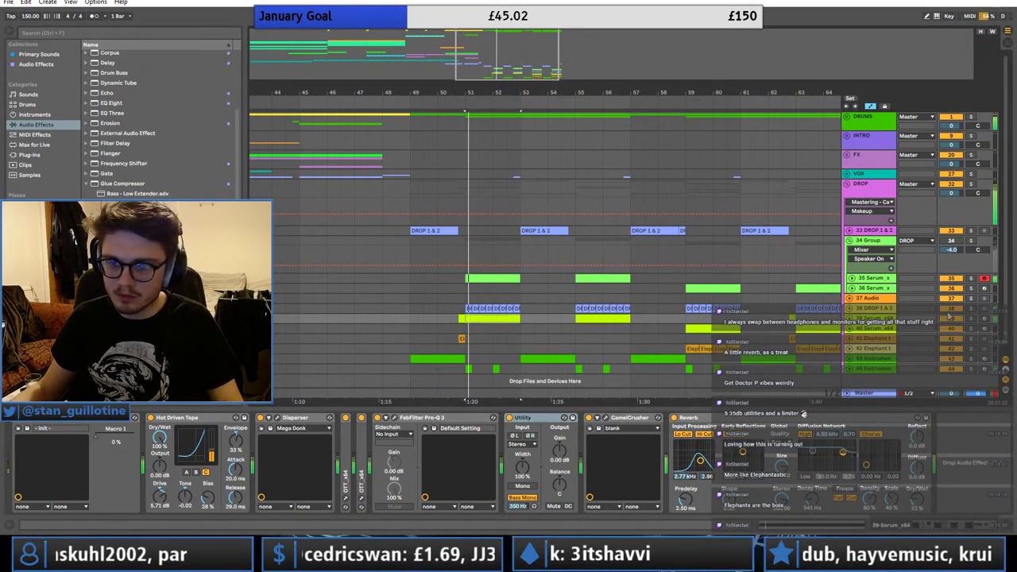
- In 39 Serum's Pro-Q 3, change the low shelf to a higher-placed 12 dB/oct low cut and set the upper dip to 2216.7 Hz, -4.27 dB
click(850, 308)
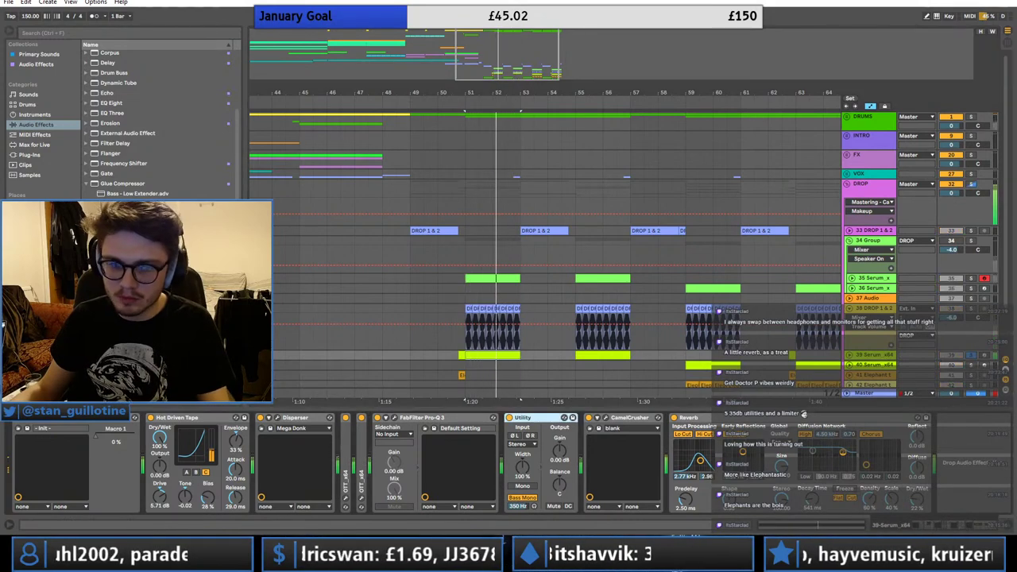
click(393, 418)
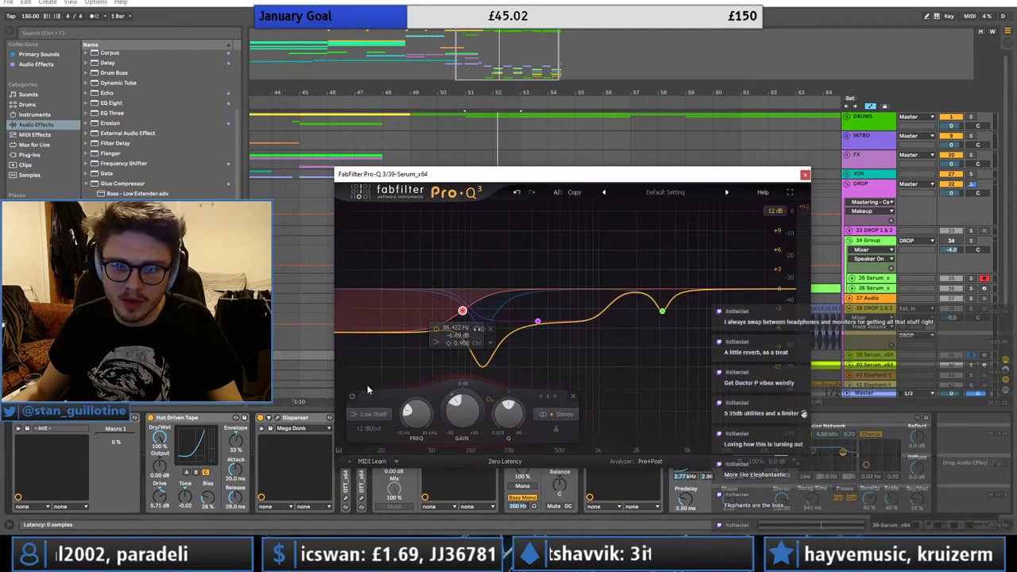
click(371, 412)
click(371, 334)
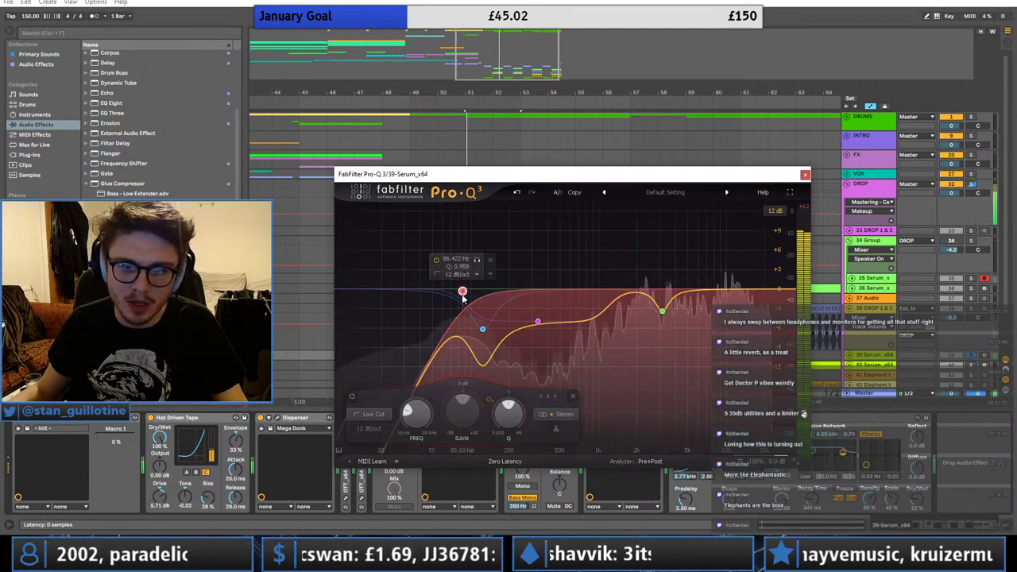
drag(462, 291, 521, 296)
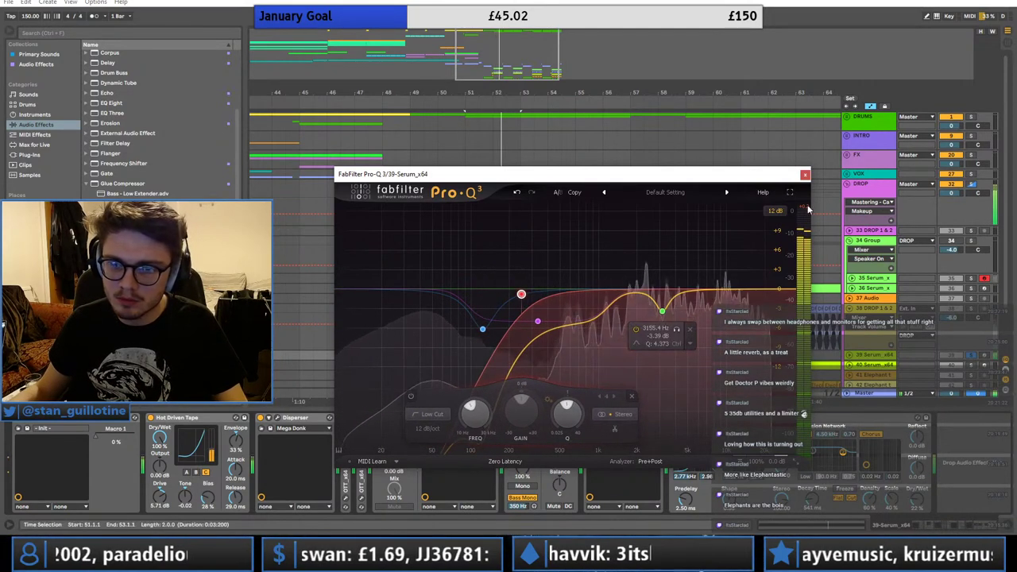
drag(663, 311, 643, 319)
scroll(643, 312, down, 5)
click(805, 175)
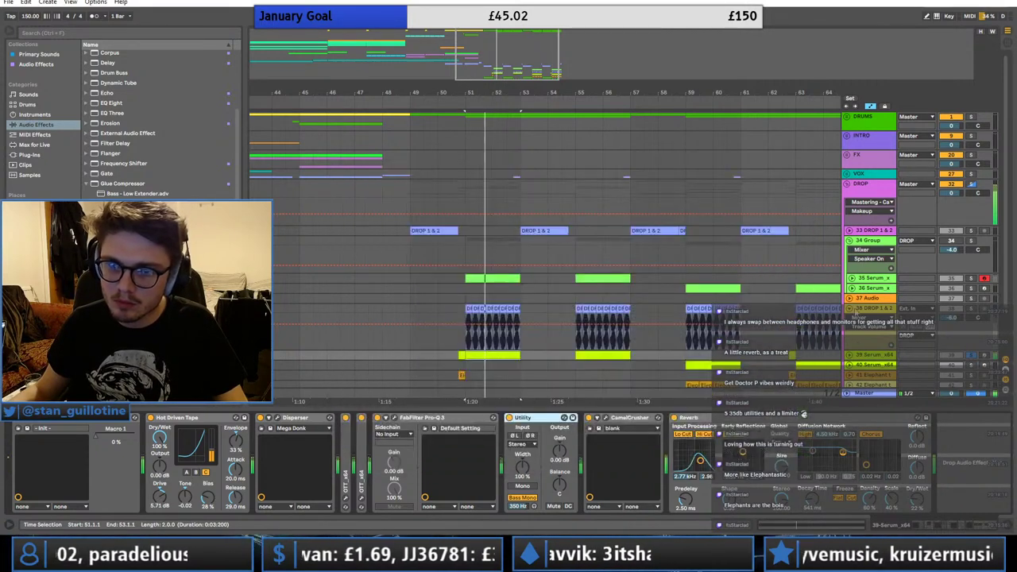
- Copy the Pro-Q 3 from 39 Serum and paste it before CamelCrusher on 40 Serum
click(874, 310)
click(875, 356)
scroll(874, 356, down, 3)
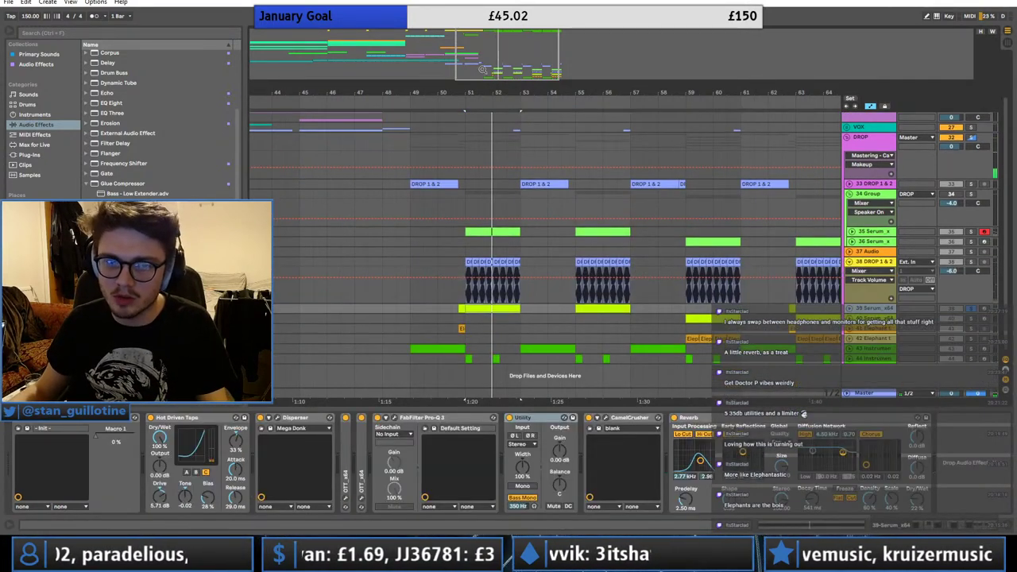
drag(482, 70, 484, 49)
click(448, 419)
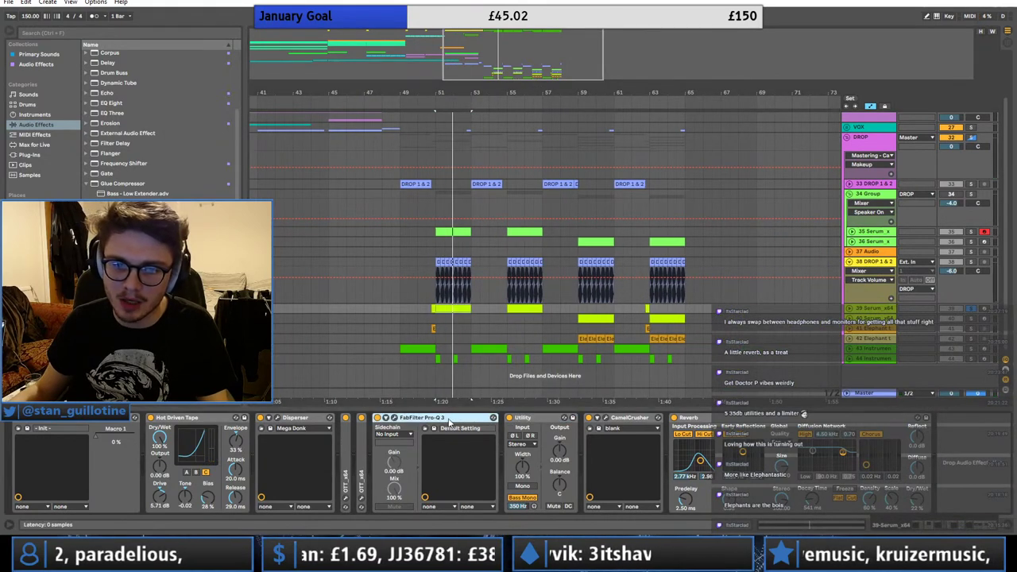
click(598, 320)
key(space)
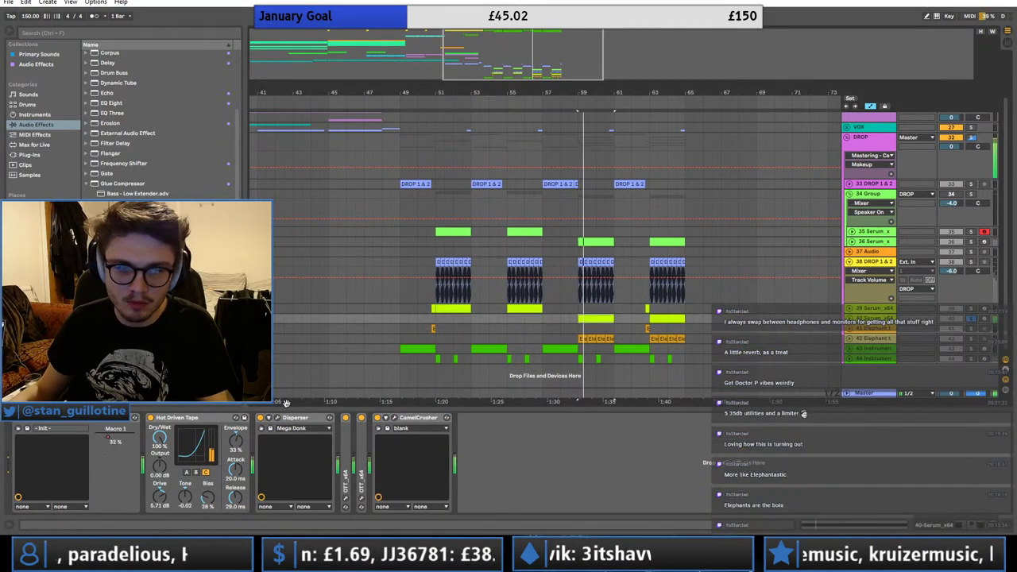
key(space)
- Copy 39 Serum's Utility with 350 Hz bass mono and paste it between Pro-Q 3 and CamelCrusher on 40 Serum
click(569, 308)
click(550, 420)
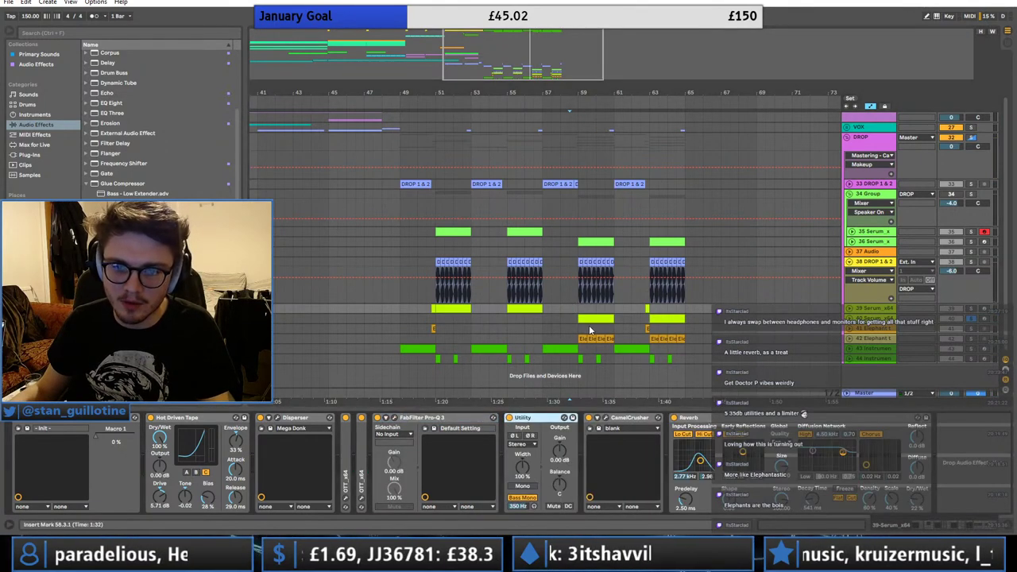
click(590, 321)
click(554, 421)
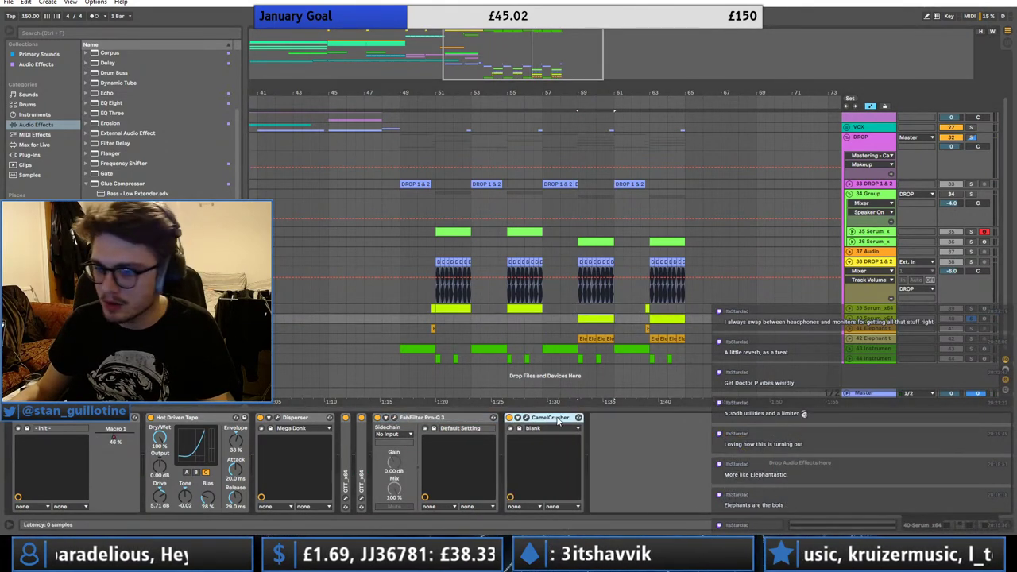
key(ctrl+v)
key(space)
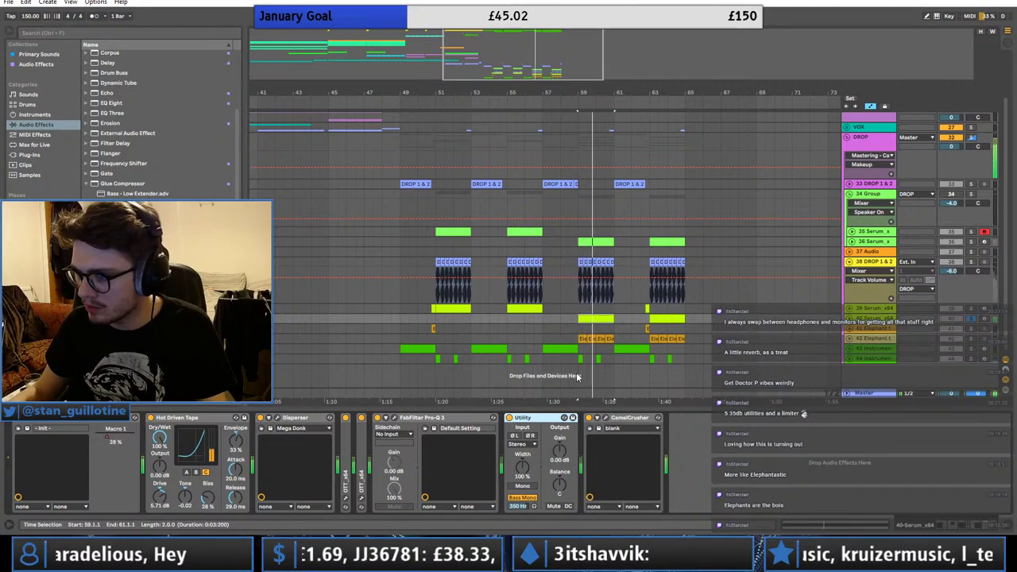
- In 40 Serum's Pro-Q 3, remove the 124 Hz dip, boost the low cut's resonance and move the wide bell cut lower in frequency
click(394, 419)
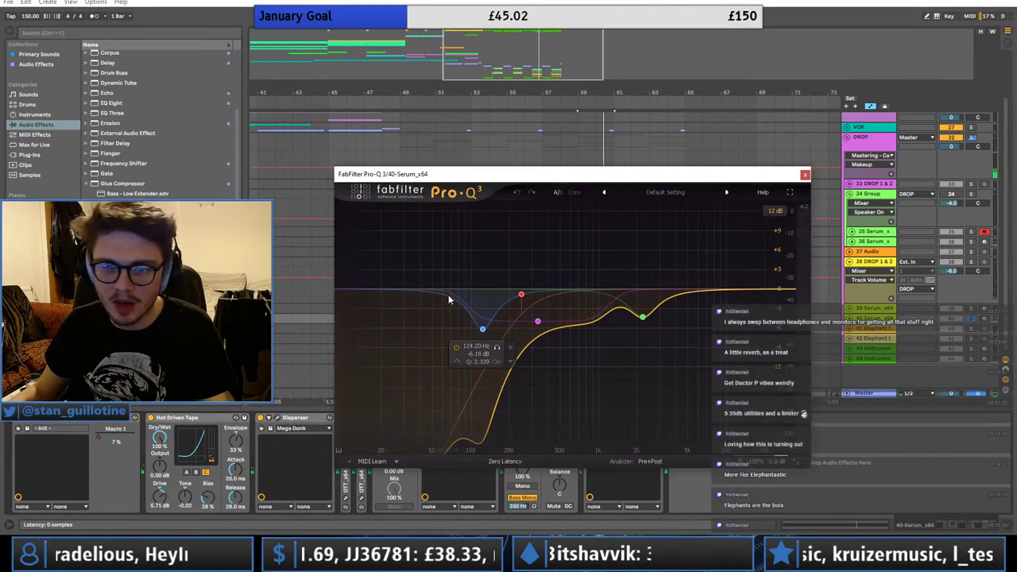
drag(482, 329, 533, 269)
right_click(490, 323)
click(521, 421)
drag(538, 321, 510, 326)
key(space)
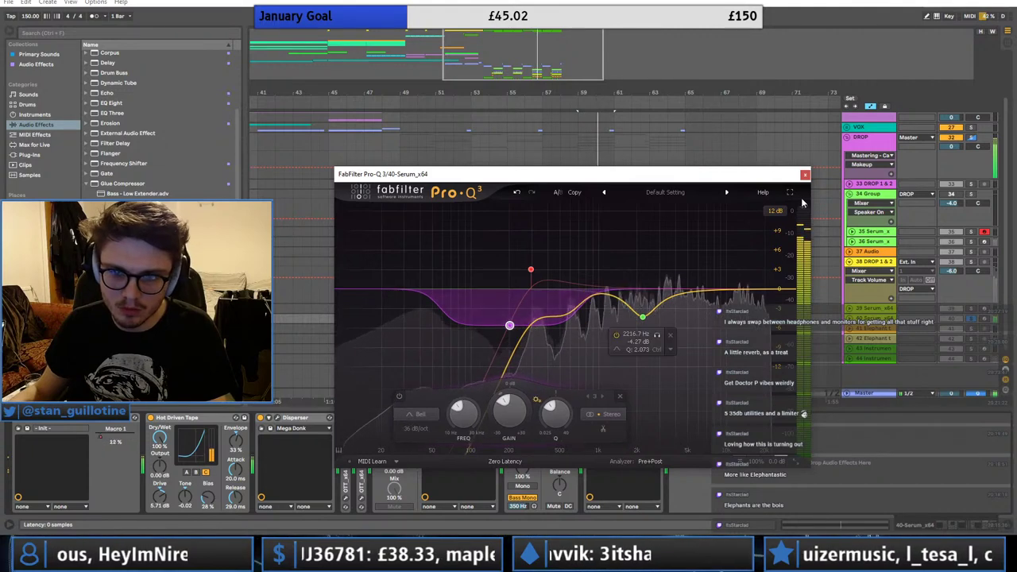
click(805, 174)
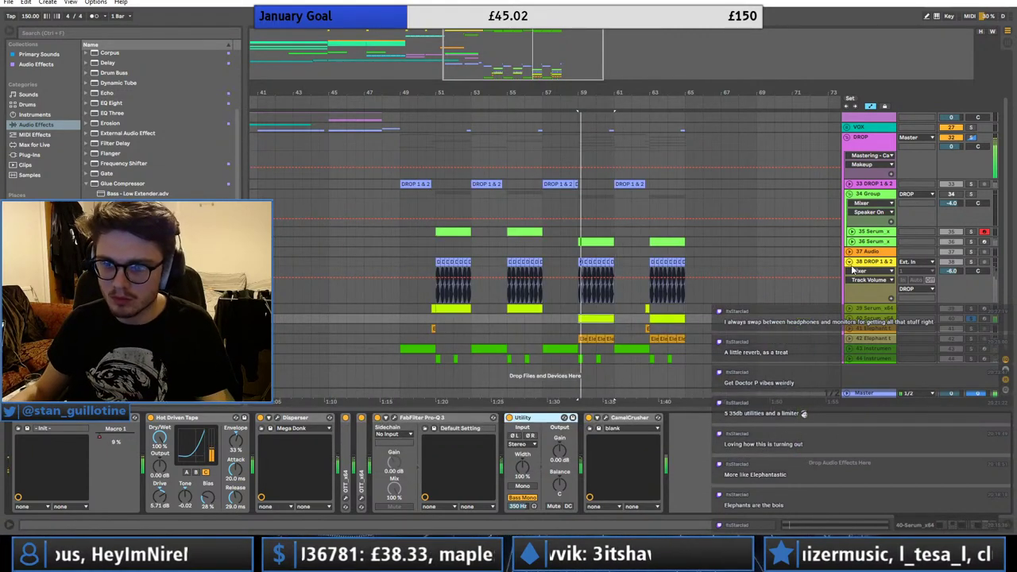
- Group the 39 and 40 Serum tracks and fold the 38 DROP 1 & 2 track
click(874, 309)
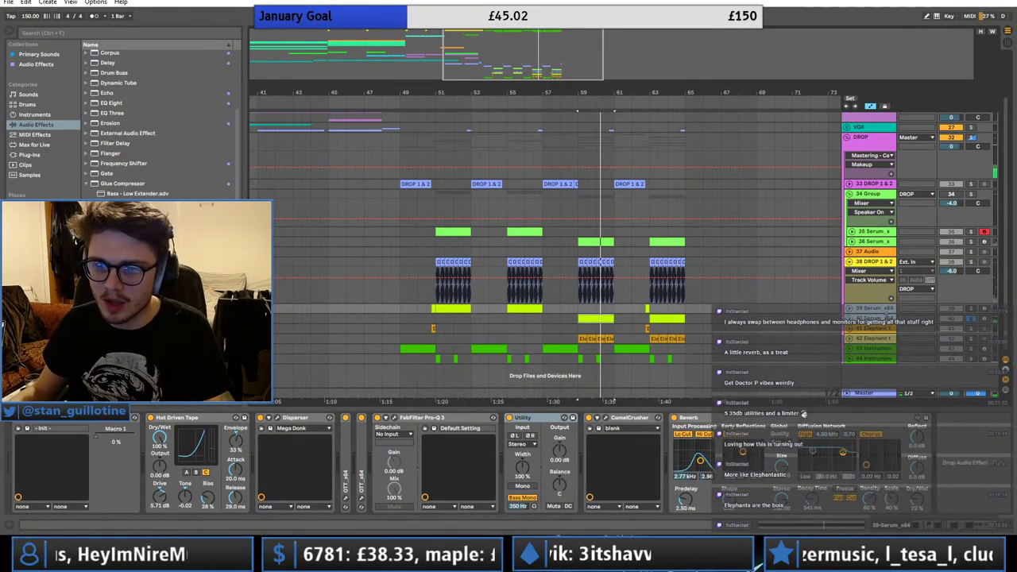
key(ctrl+g)
click(850, 264)
click(848, 261)
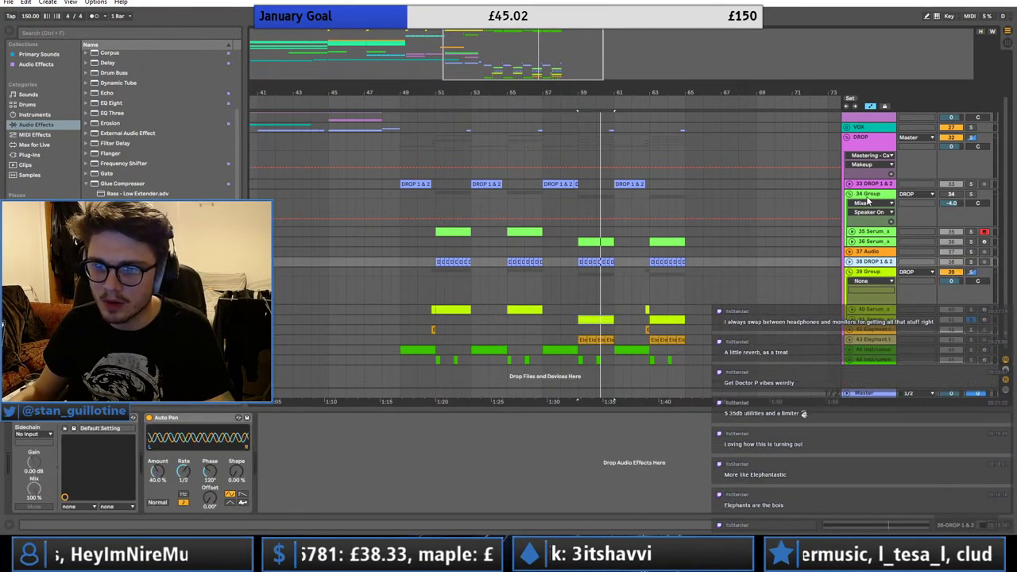
- Rename the 34 Group as HIGH PITCH, fold and reactivate it, and rename the new 39 Group as HOOK
click(873, 194)
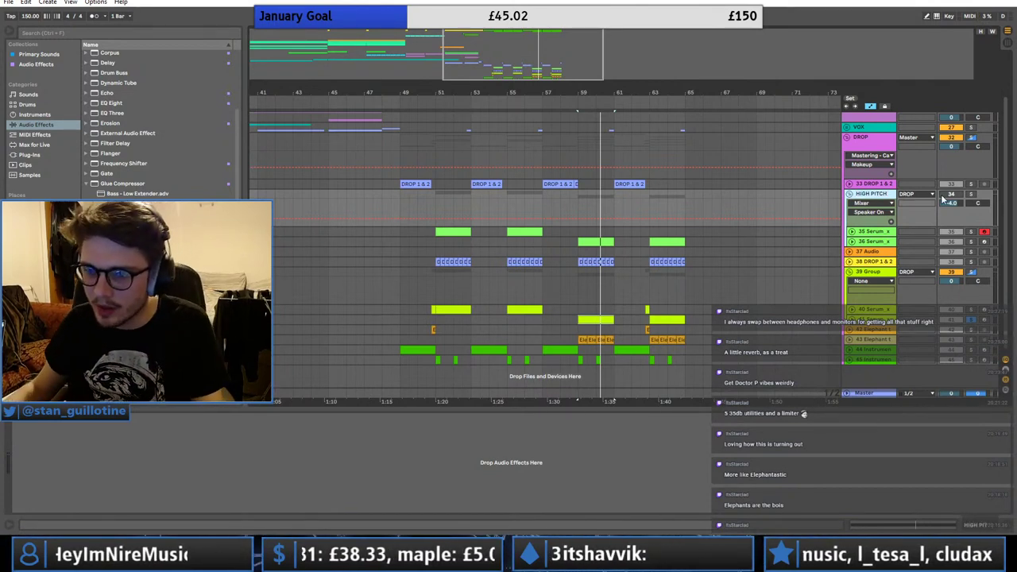
click(850, 194)
click(874, 224)
text(H)
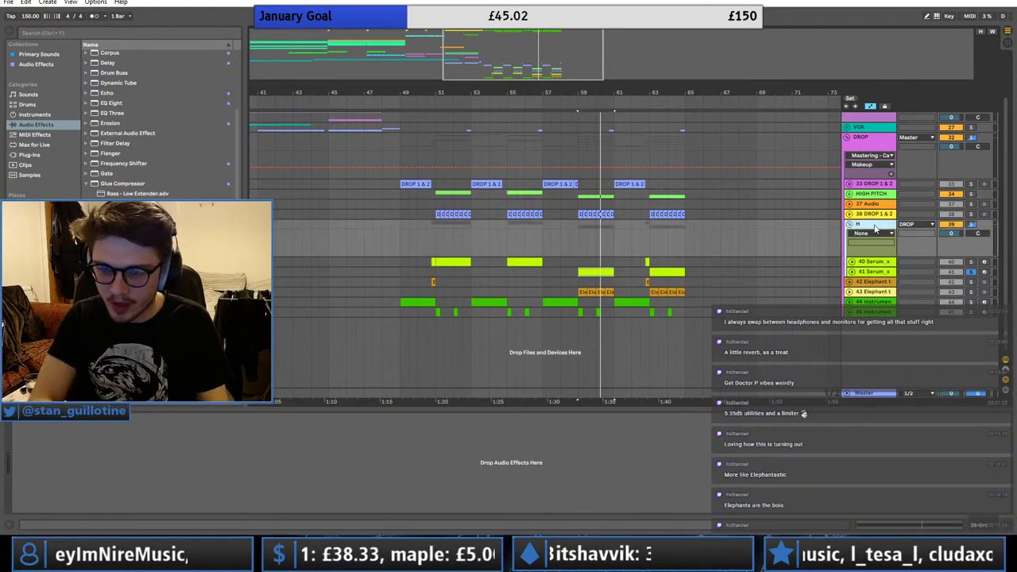
text(OOK)
click(879, 273)
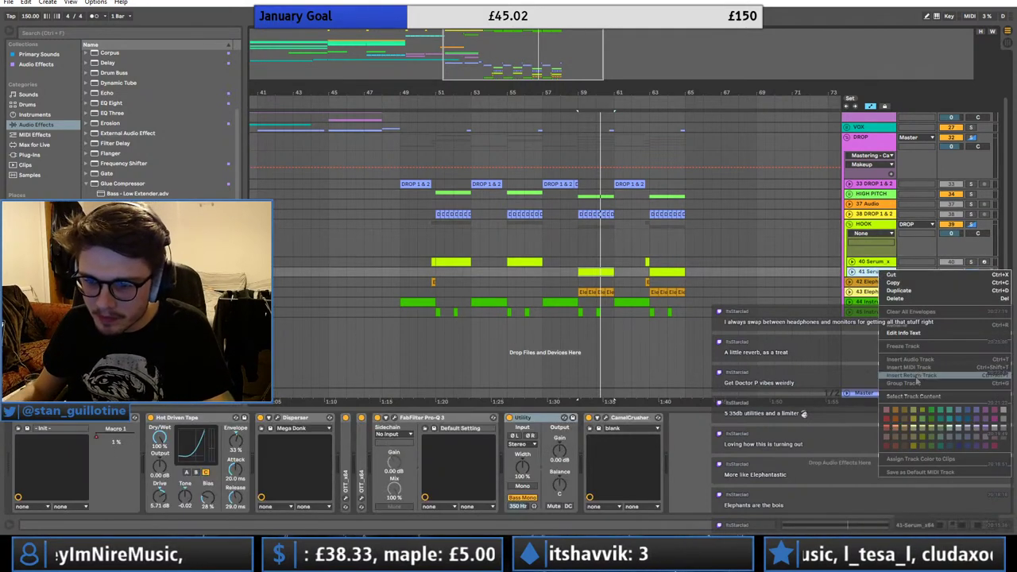
key(ctrl+alt+t)
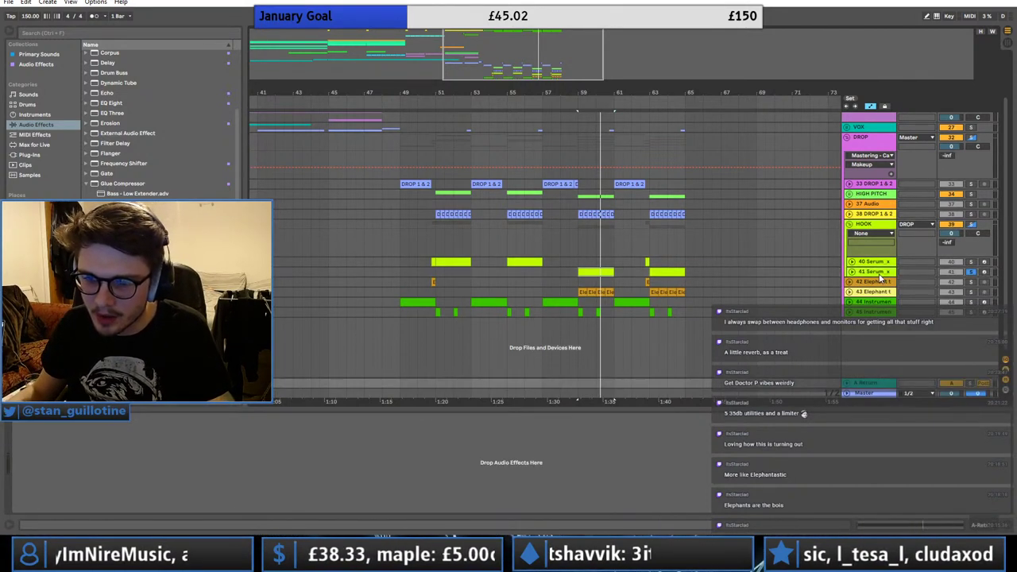
key(ctrl+z)
right_click(880, 275)
key(Escape)
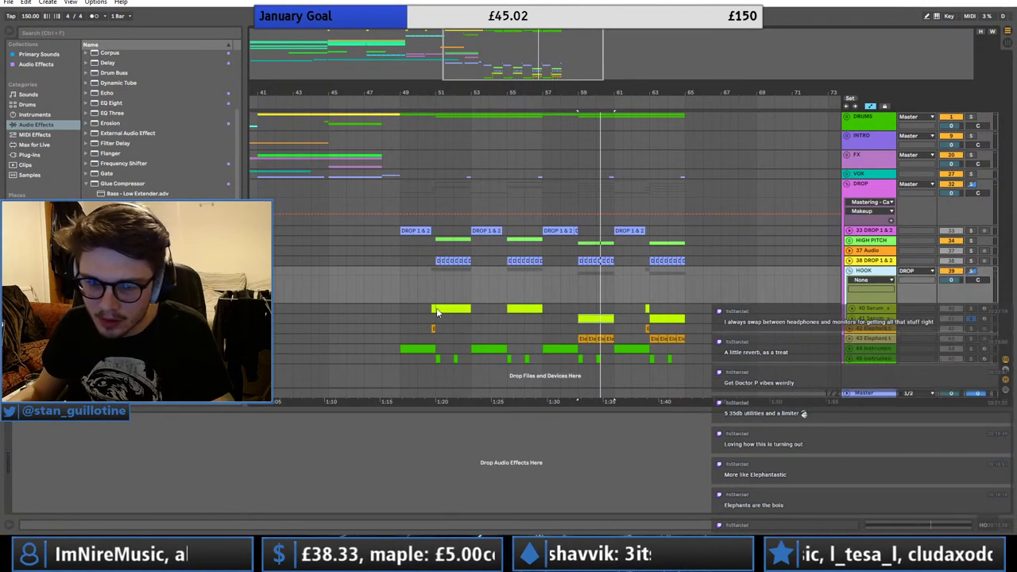
- Add a new MIDI track with Serum below 41 Serum and copy 40 Serum's bar 51 clip onto it
key(ctrl+shift+t)
click(448, 311)
drag(450, 315, 437, 340)
click(46, 155)
drag(119, 296, 453, 379)
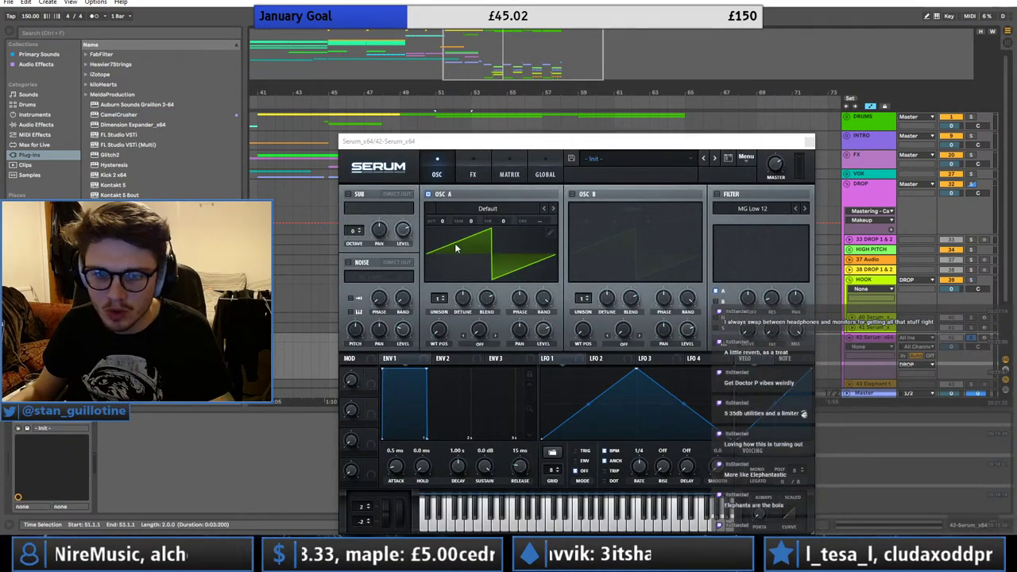
- Choose a wavetable from the Analog category for oscillator A of the new Serum
click(487, 208)
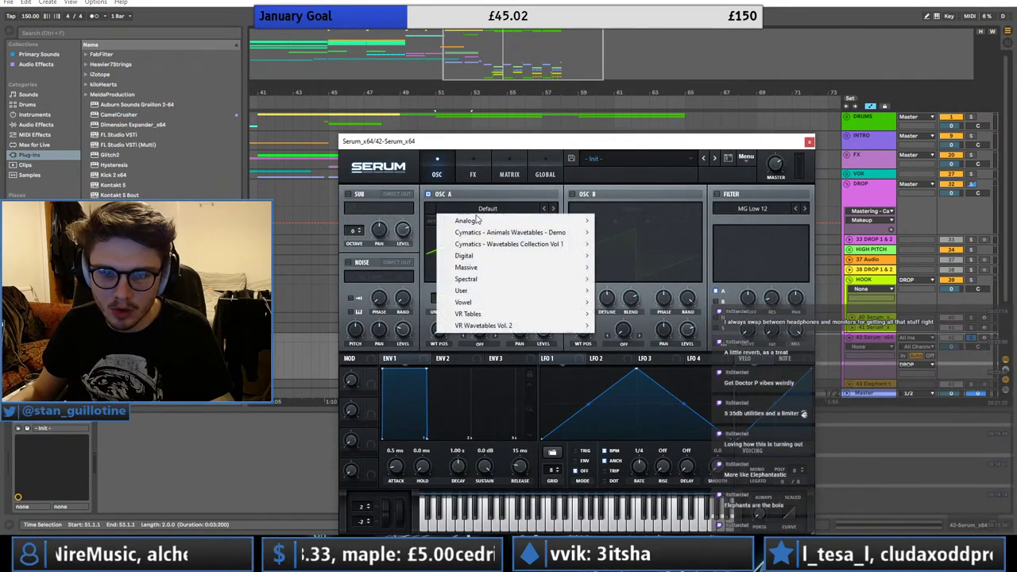
mouse_move(457, 220)
click(556, 286)
- Route LFO 1 to Mast.Tun by a small positive amount and shape the LFO as a falling curve in ENV mode at rate 1/8
click(472, 174)
click(509, 174)
click(364, 207)
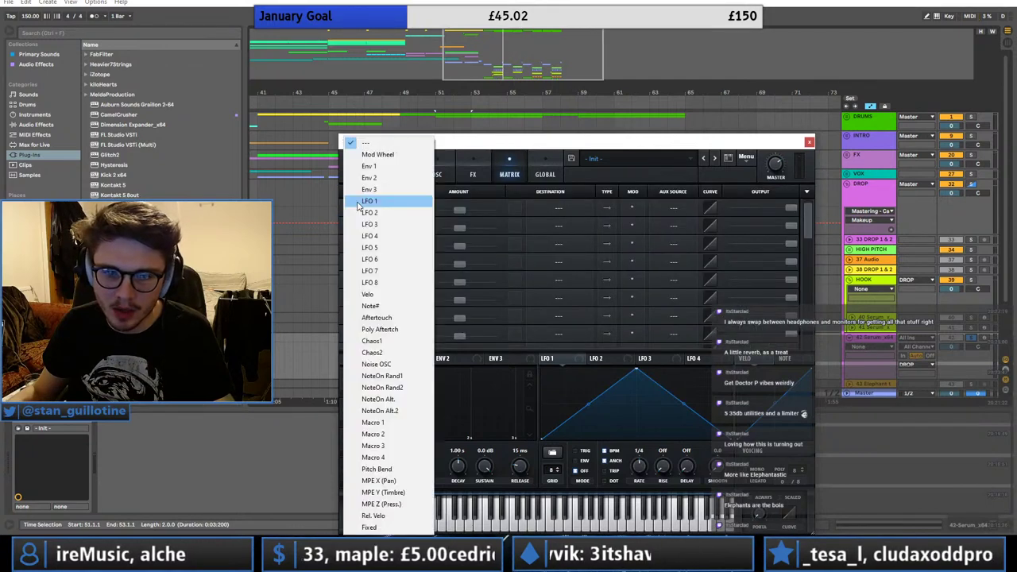
click(373, 198)
click(548, 207)
mouse_move(556, 302)
click(628, 313)
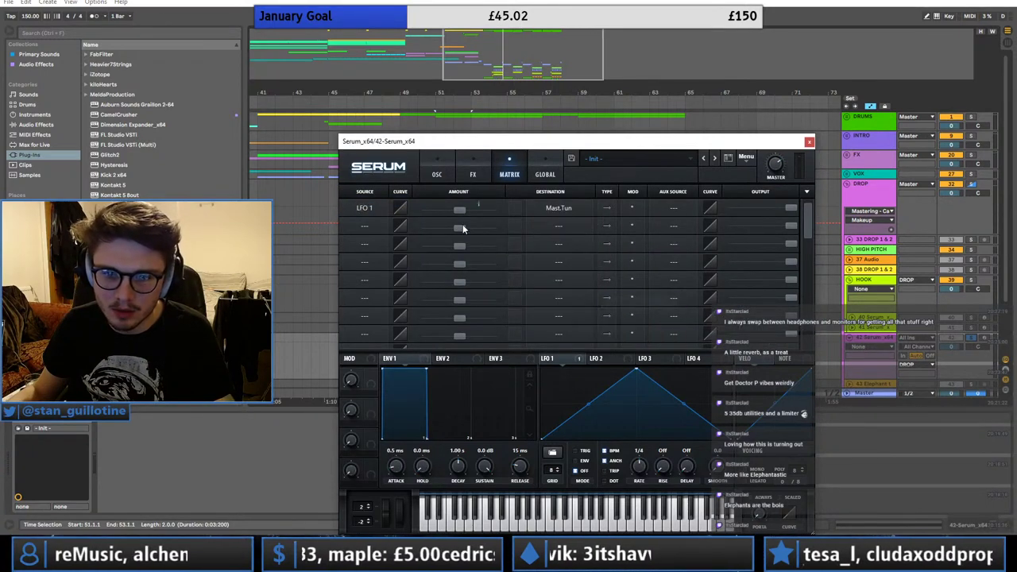
drag(466, 210, 482, 213)
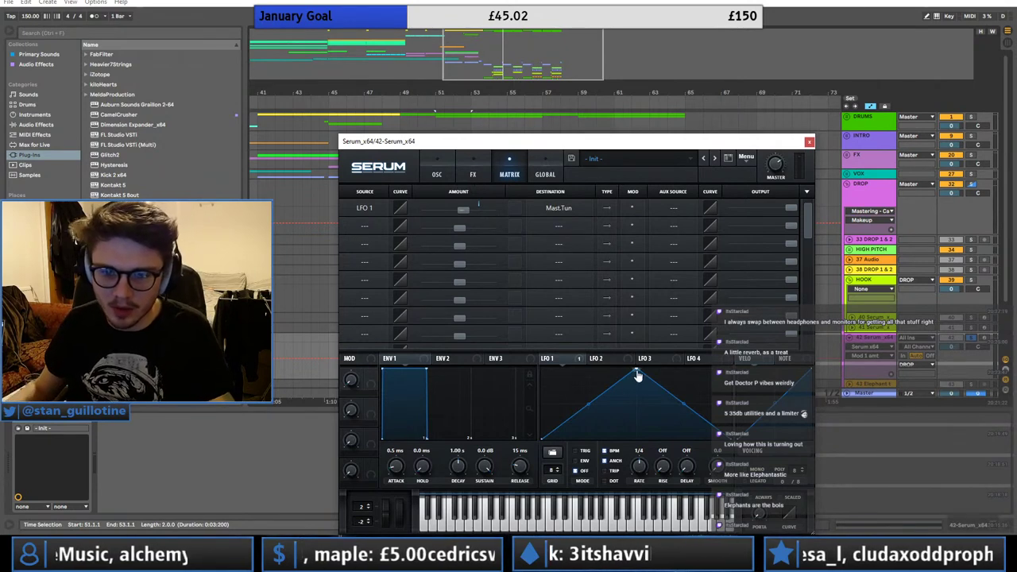
drag(638, 375, 591, 427)
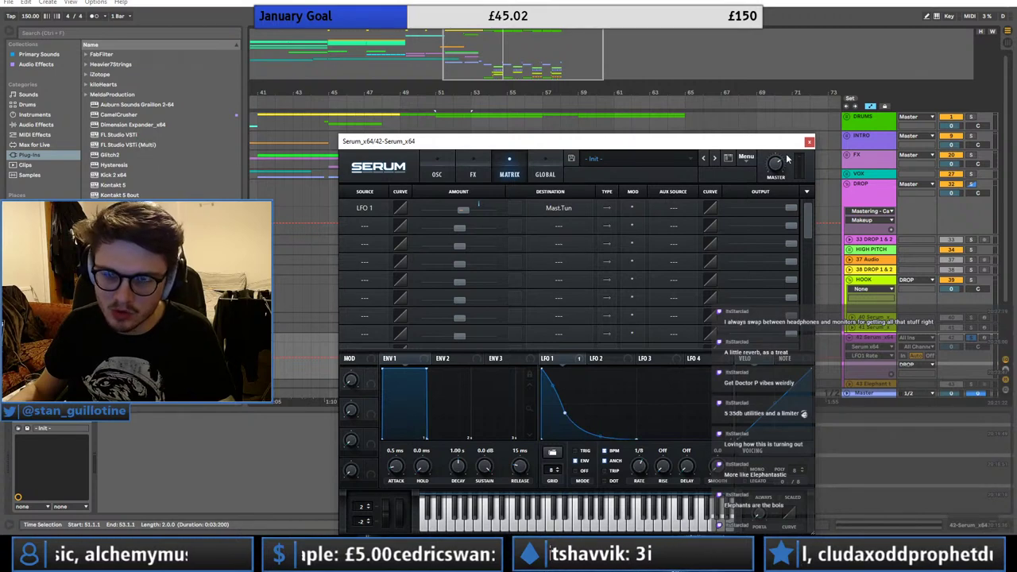
click(809, 141)
- In the new track's bar 51 clip, set the adaptive grid to Medium and shorten the first D2 note to a sixth of a bar
double_click(449, 350)
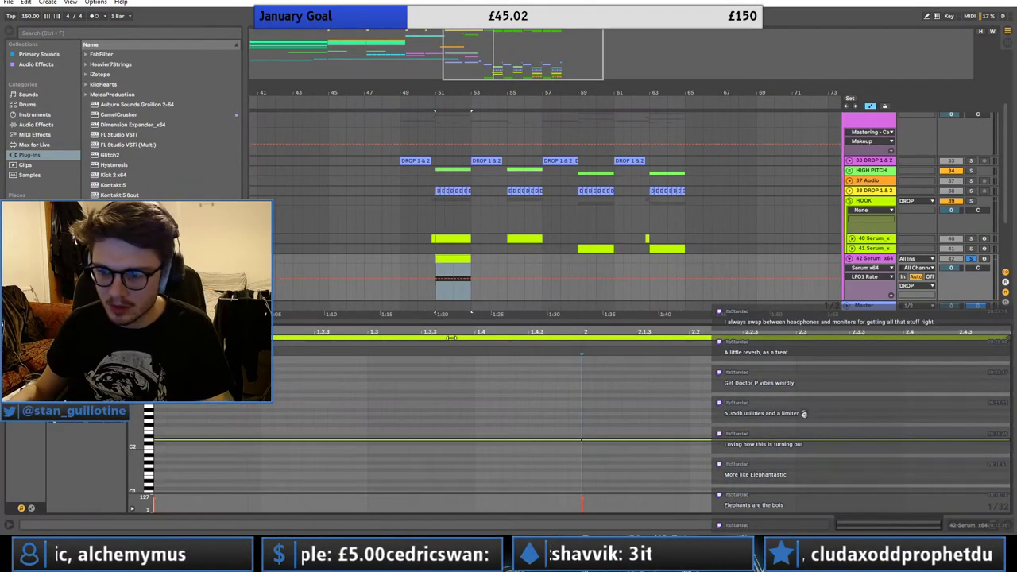
right_click(354, 429)
click(392, 405)
right_click(386, 404)
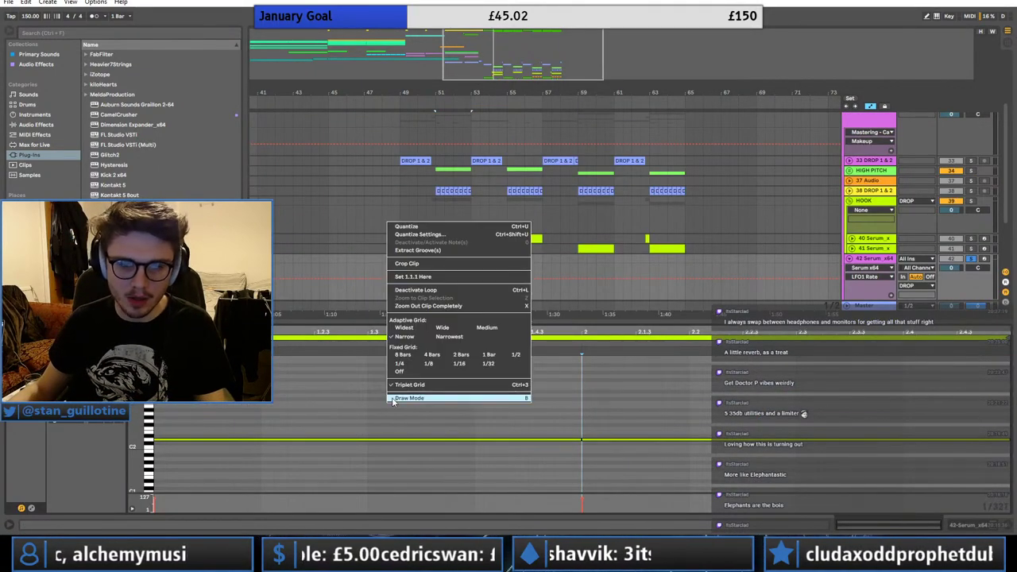
click(485, 330)
click(552, 417)
drag(580, 443, 224, 441)
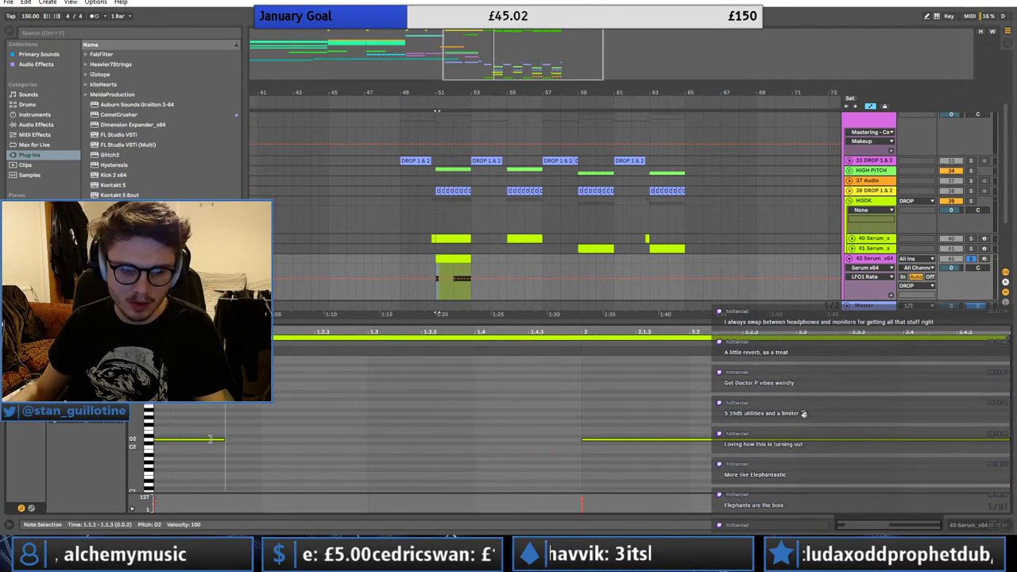
- Duplicate the short D2 note until the repeated pattern fills both bars of the clip
key(ctrl+d)
key(ctrl+d)
key(ctrl+d)
key(ctrl+d)
key(ctrl+d)
key(ctrl+a)
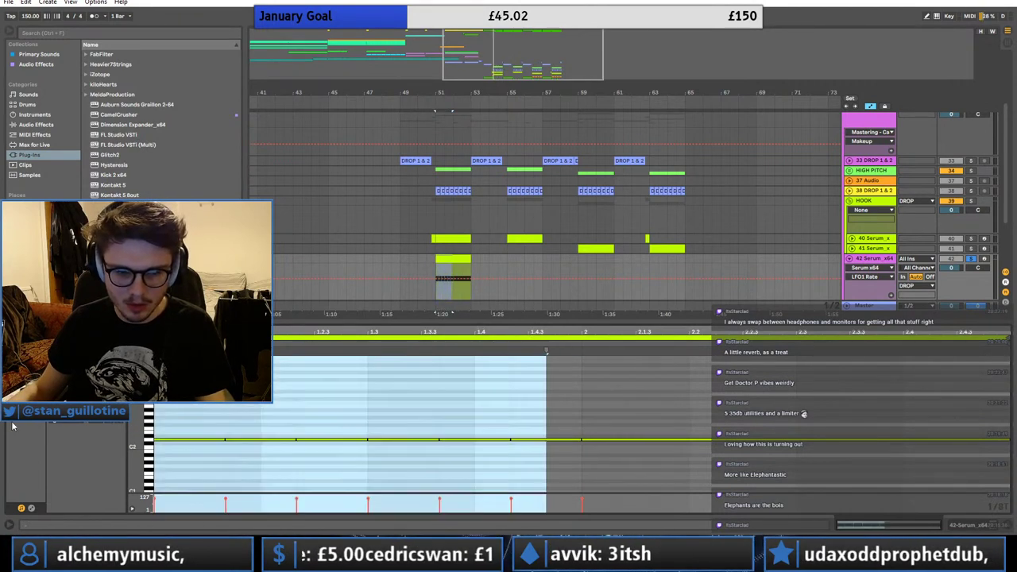
drag(546, 412, 130, 486)
key(ctrl+d)
key(ctrl+d)
key(ctrl+z)
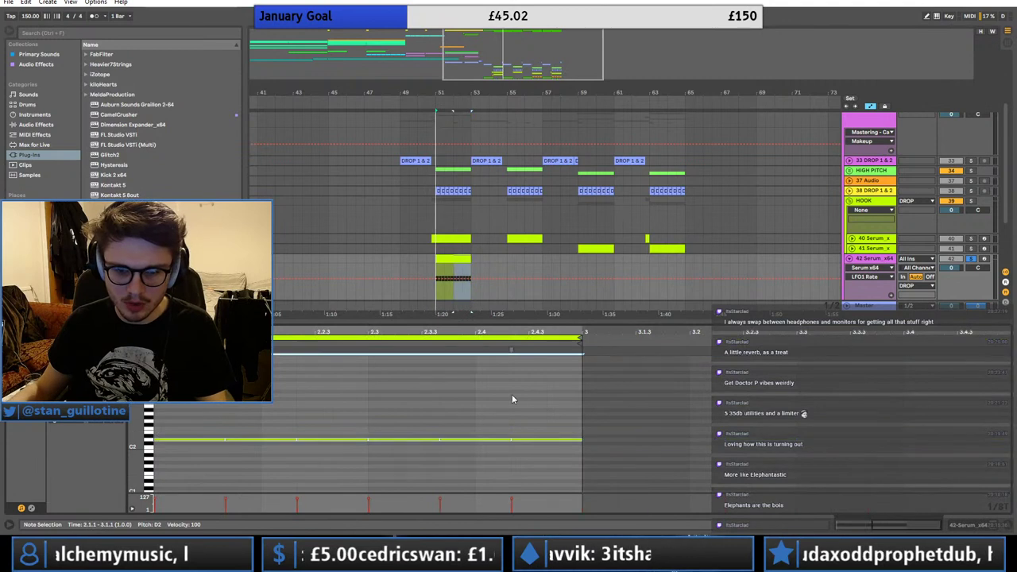
- Transpose all the clip's notes down two octaves to D0 and copy the clip to bar 59 on the same track
key(space)
click(458, 191)
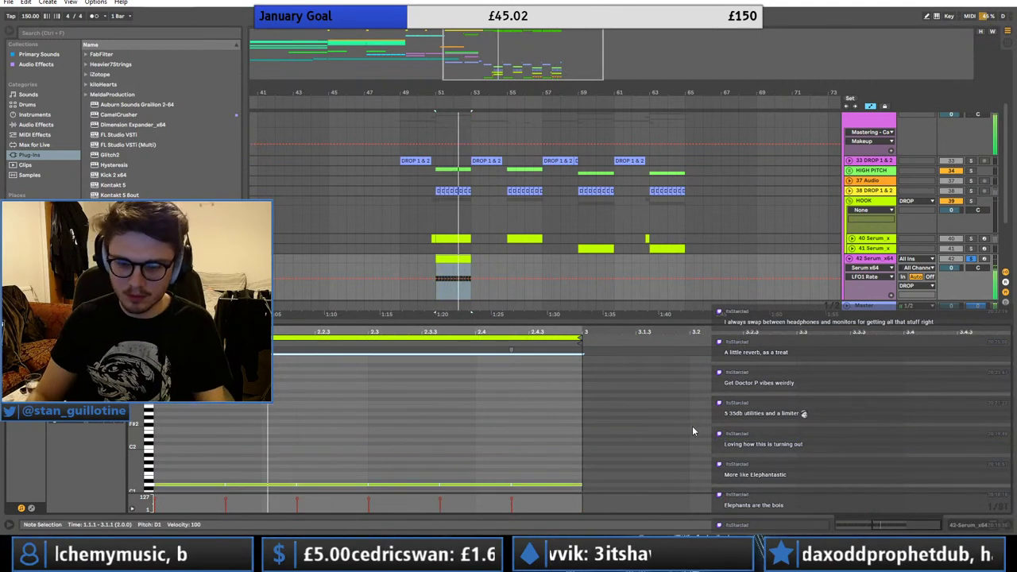
click(453, 257)
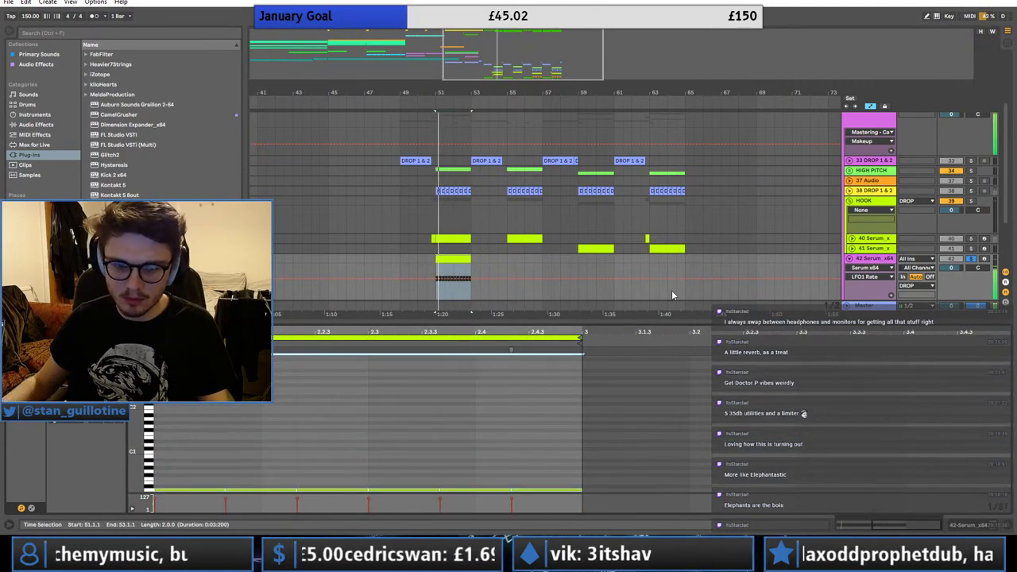
key(ctrl+c)
click(579, 261)
key(ctrl+v)
click(588, 256)
key(space)
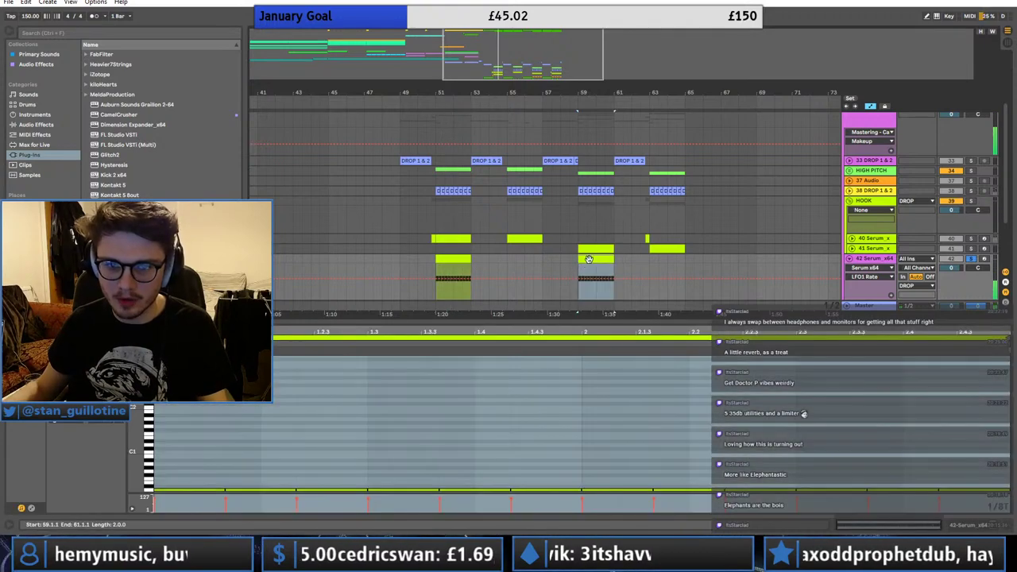
- Shorten all notes in the bar 59 clip slightly to leave small gaps and copy that clip to bar 63
click(434, 470)
key(ctrl+a)
drag(366, 489, 361, 490)
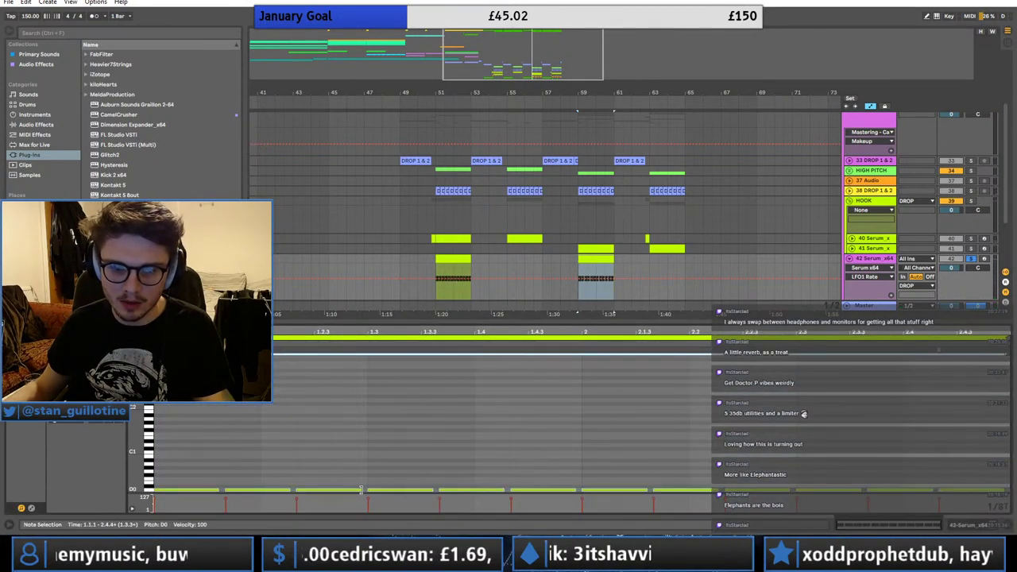
click(607, 258)
key(ctrl+c)
click(649, 258)
key(ctrl+v)
- In the bar 51 clip, halve the D0 notes, paste copies into the gaps to double the rhythm, and trim all notes slightly
click(450, 258)
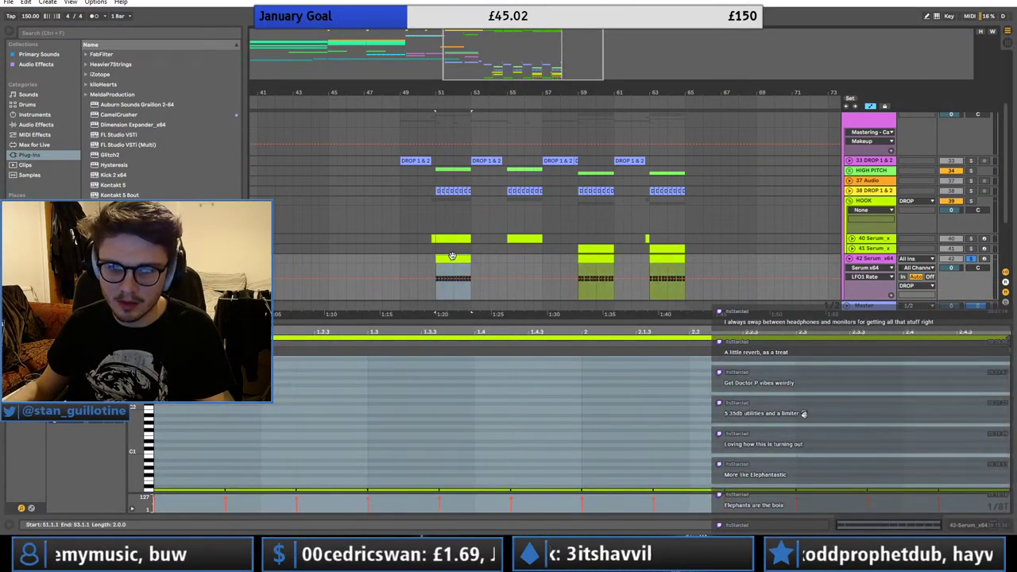
click(297, 463)
key(ctrl+a)
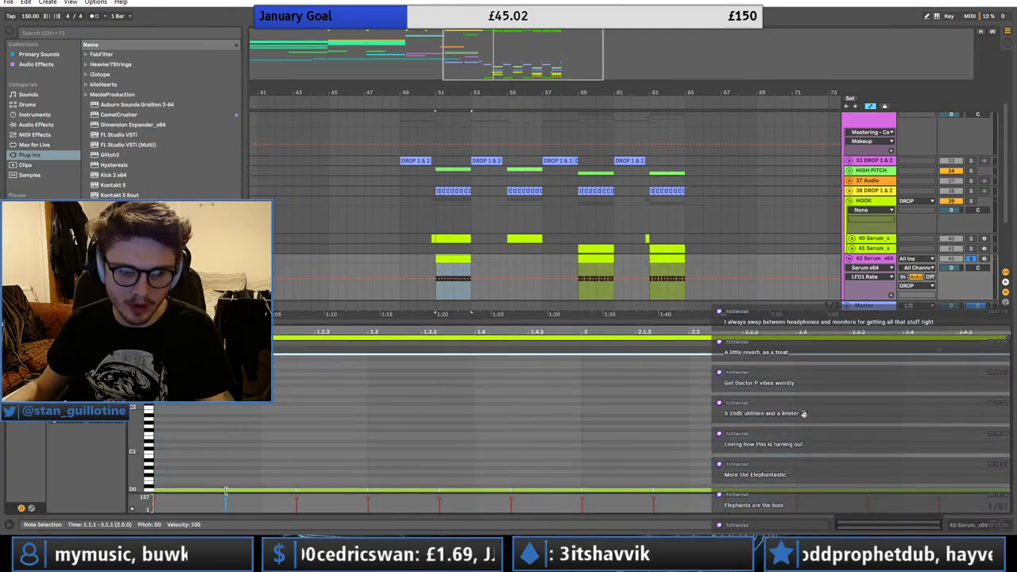
drag(225, 490, 189, 490)
key(ctrl+c)
click(188, 481)
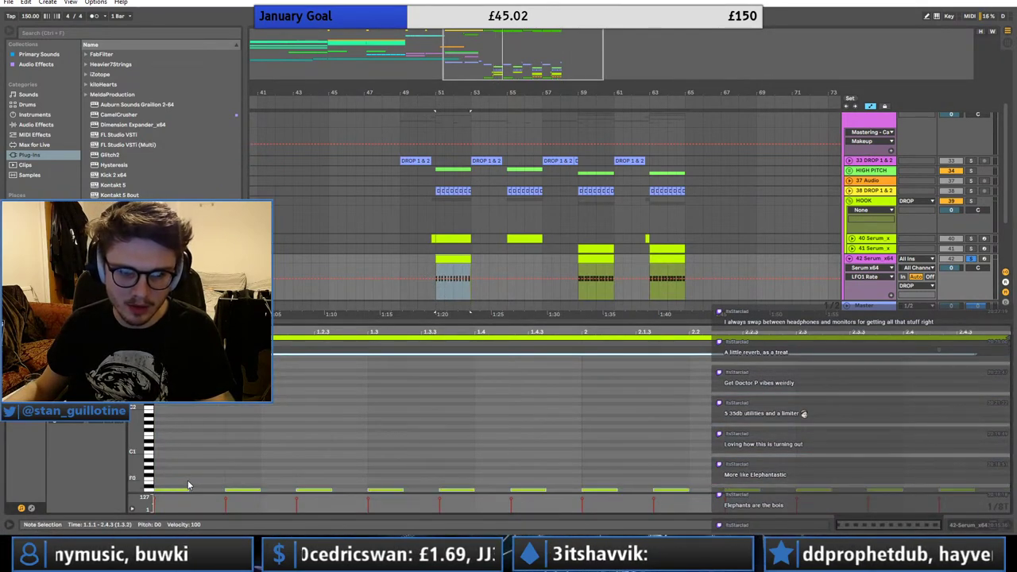
key(ctrl+v)
key(ctrl+a)
key(space)
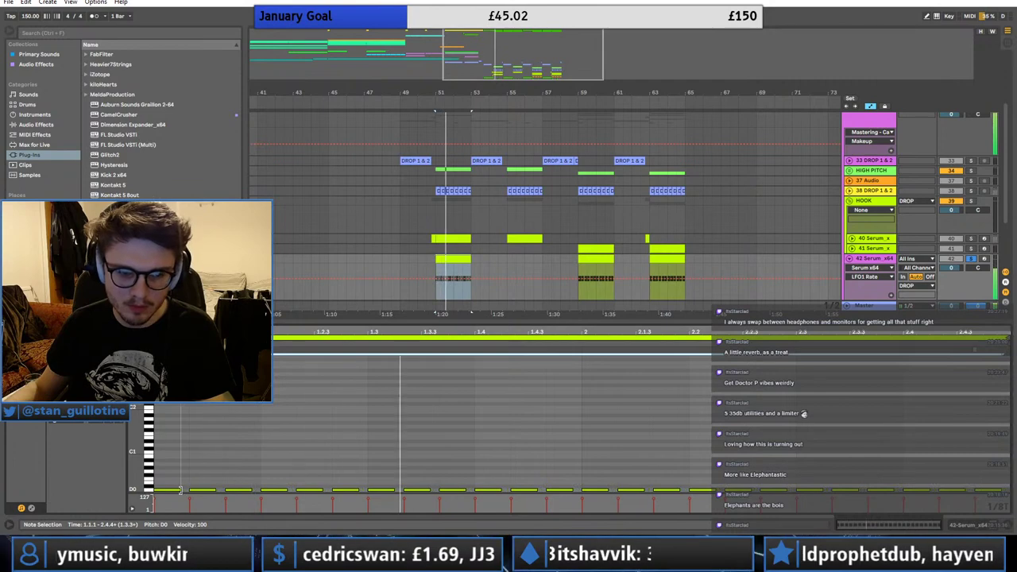
- Rename the 42 Serum track as SUB and colour it red
click(868, 271)
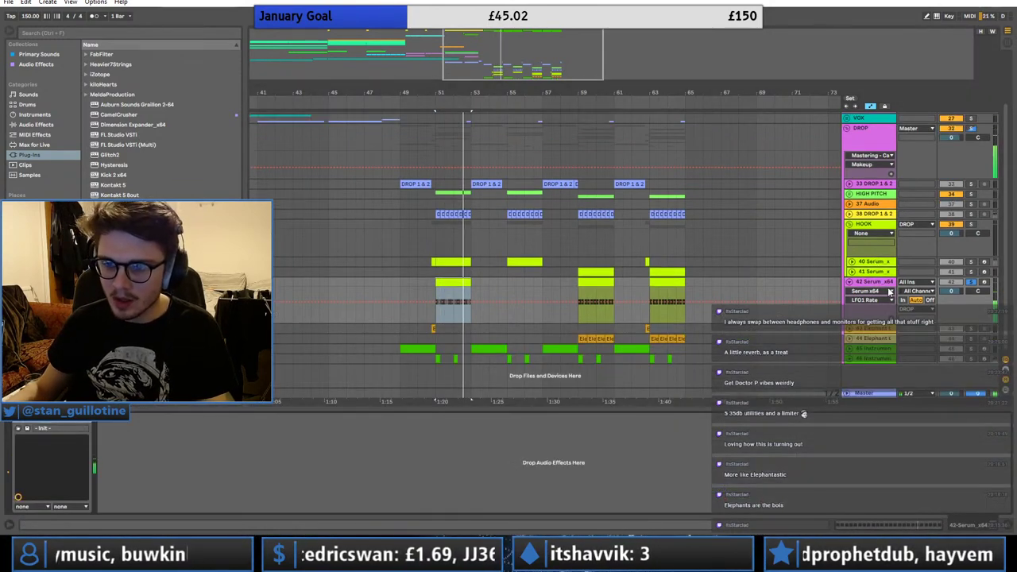
key(ctrl+r)
text(SUB)
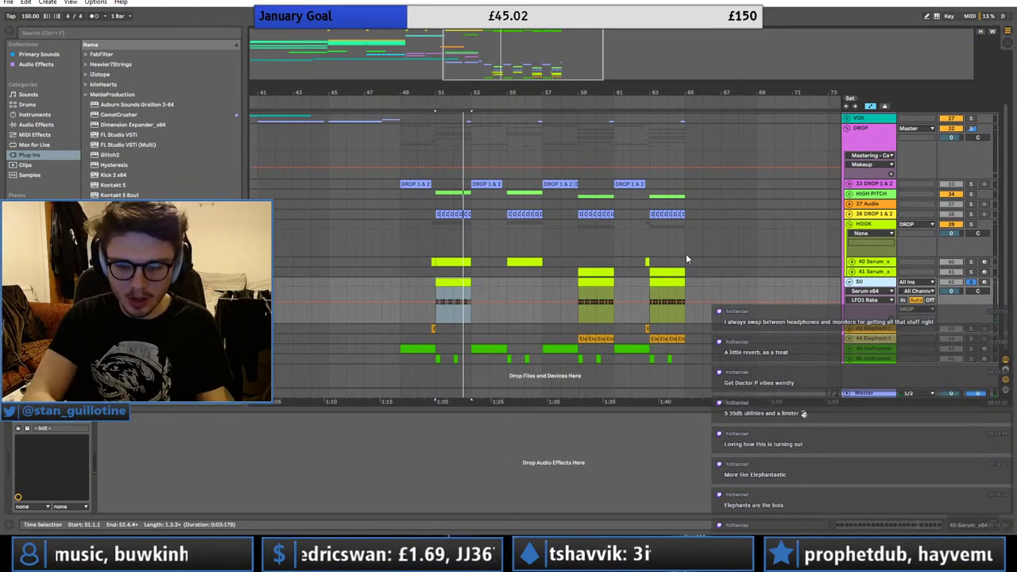
key(Return)
right_click(881, 291)
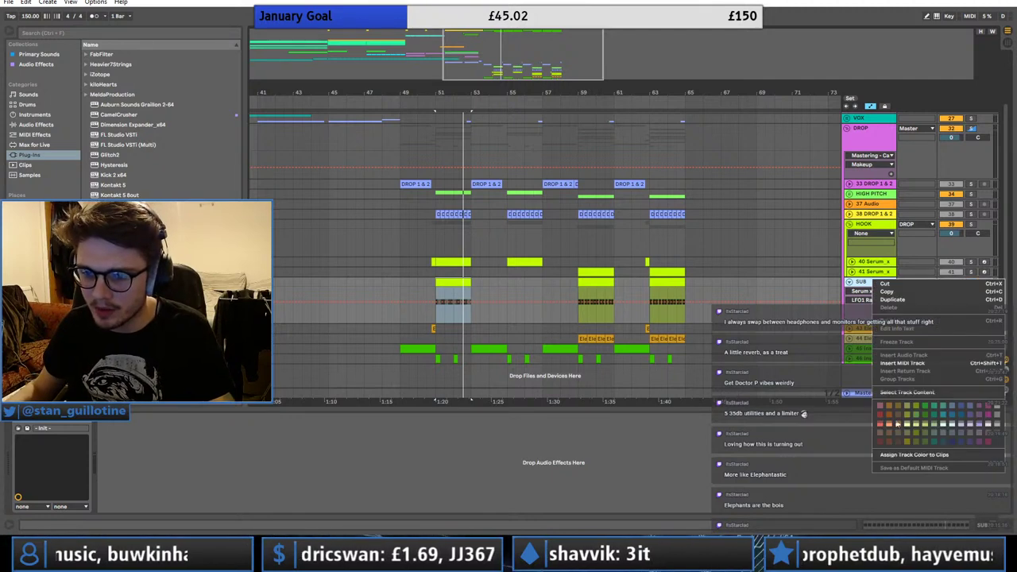
click(882, 410)
- Fold the SUB track, move it below the last instrument track, and play its bar 51 clip
click(849, 284)
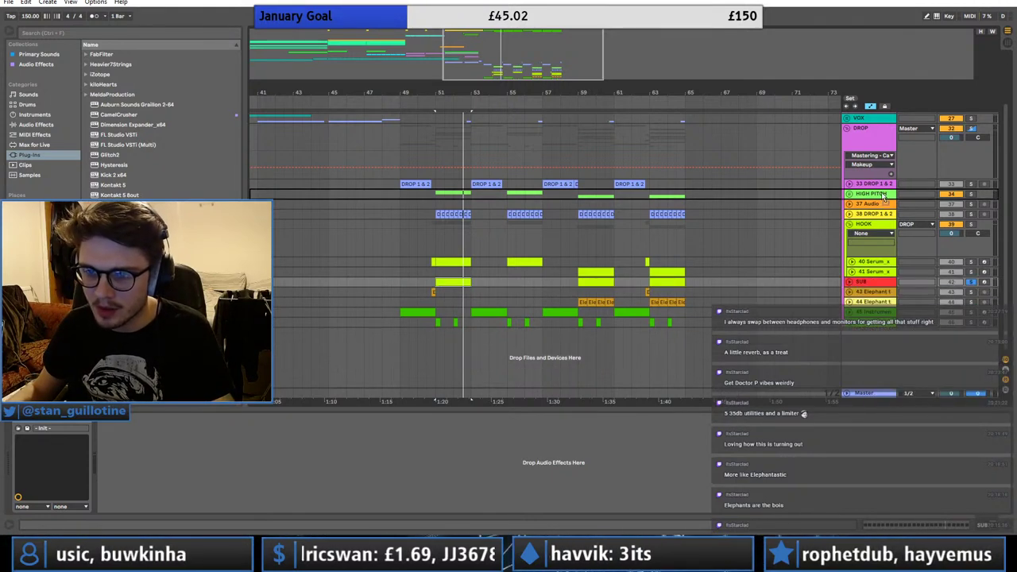
drag(896, 327, 898, 329)
click(446, 324)
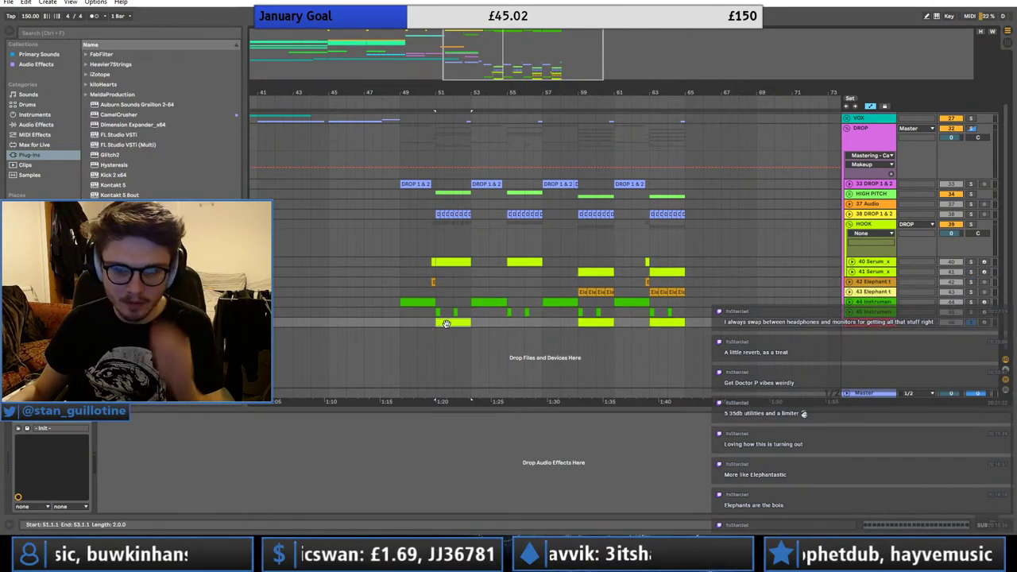
key(space)
- Copy the bar 49 clip from the 44 Instrument track onto the SUB track at bar 49 and play it
click(411, 302)
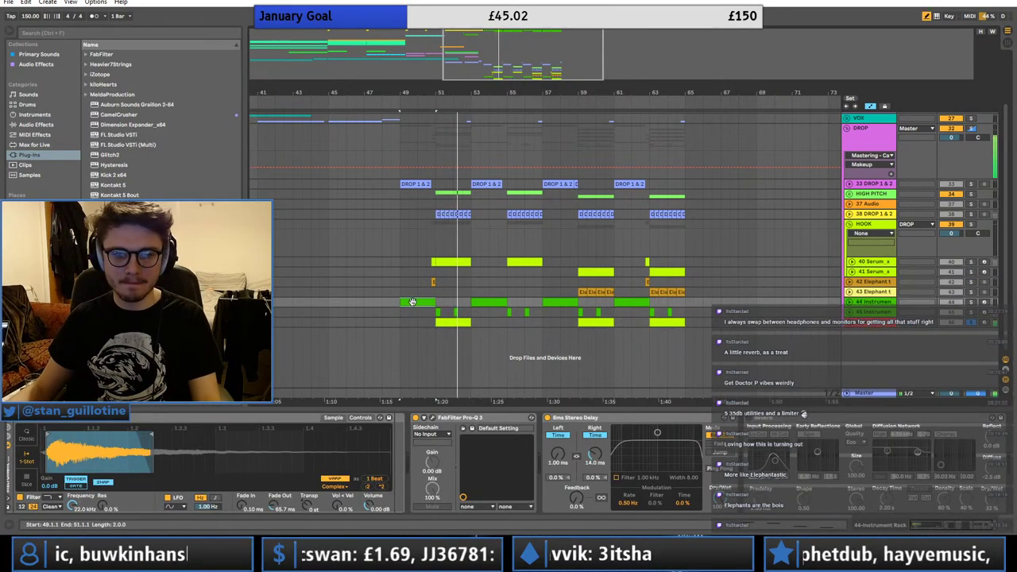
key(ctrl+c)
key(space)
click(401, 320)
key(ctrl+v)
key(space)
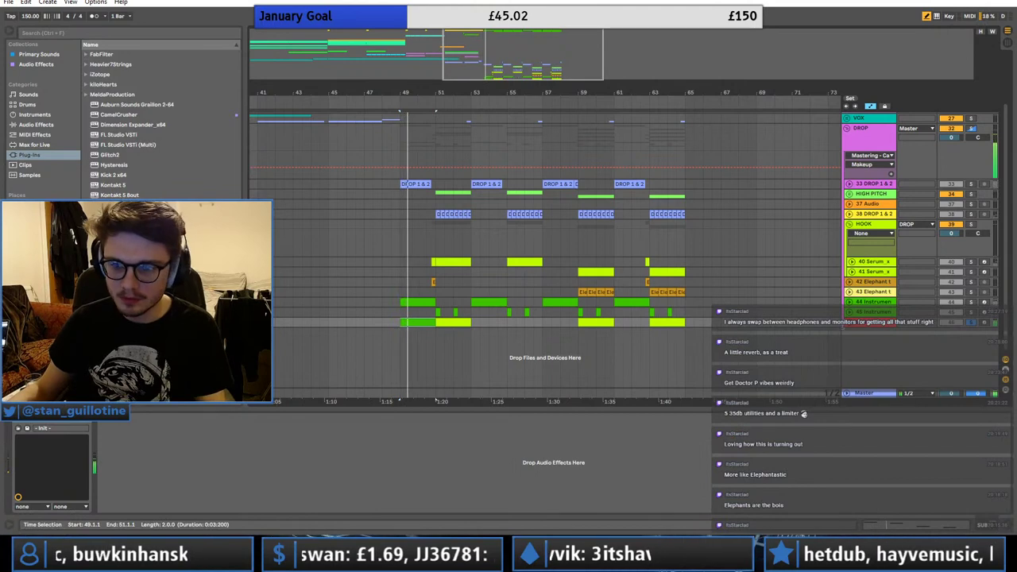
- Turn off Draw Mode and transpose all notes in SUB's bar 49 clip down two octaves
double_click(408, 321)
click(417, 401)
click(418, 401)
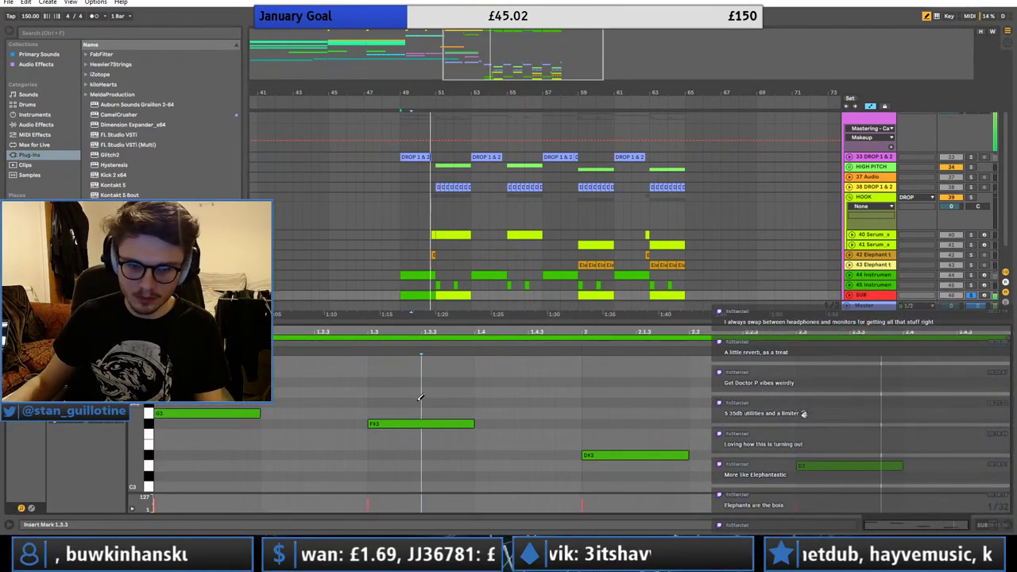
click(417, 402)
click(418, 399)
key(b)
key(ctrl+a)
key(shift+Down)
key(shift+Down)
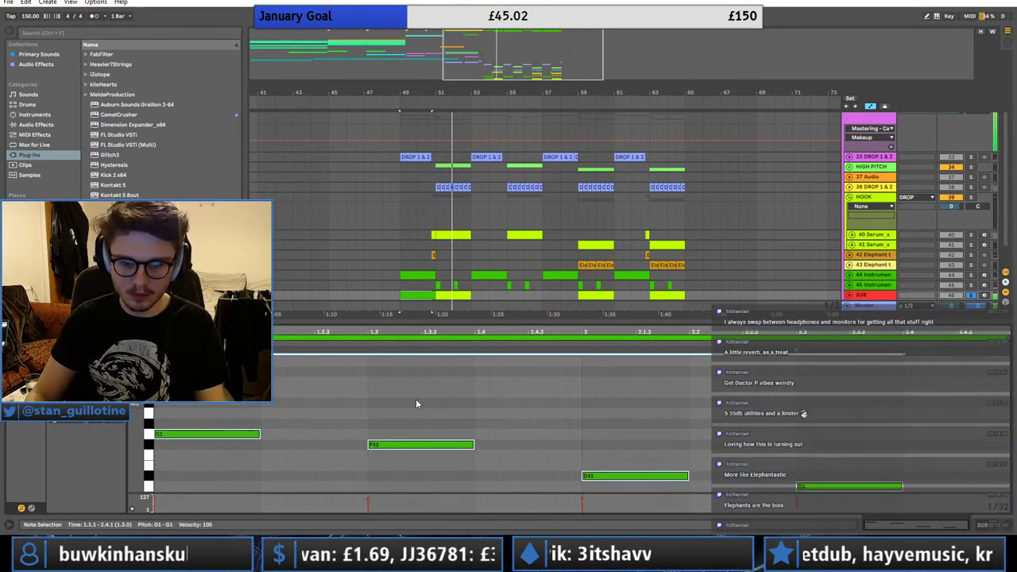
- Audition the SUB bar 49 clip and lower all its notes by one more octave
key(space)
key(space)
key(shift+Down)
key(space)
key(space)
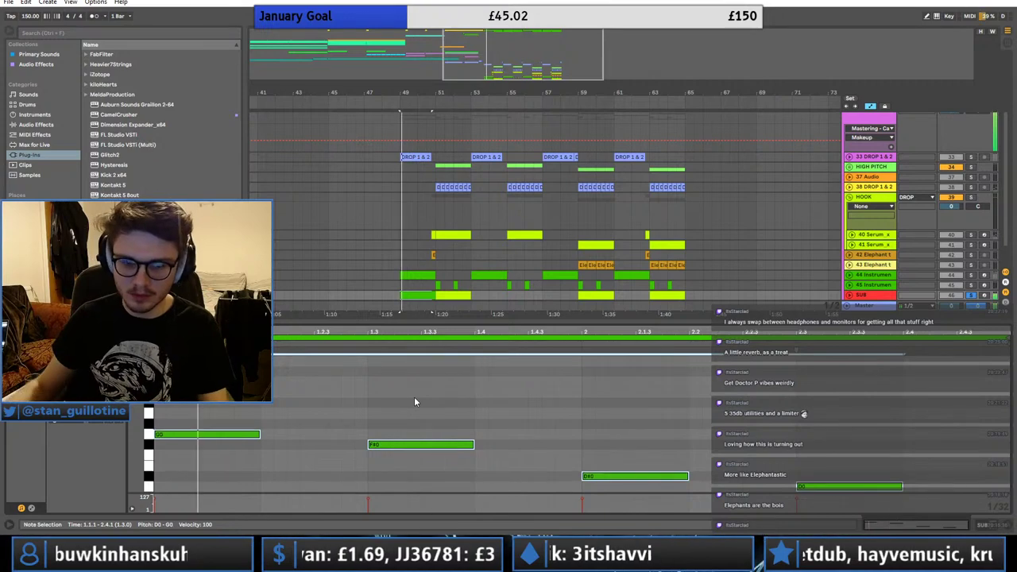
- Copy SUB's bar 49 clip to bars 53 and 57 on the same track
click(421, 295)
key(ctrl+c)
click(473, 296)
key(ctrl+v)
click(546, 295)
key(ctrl+v)
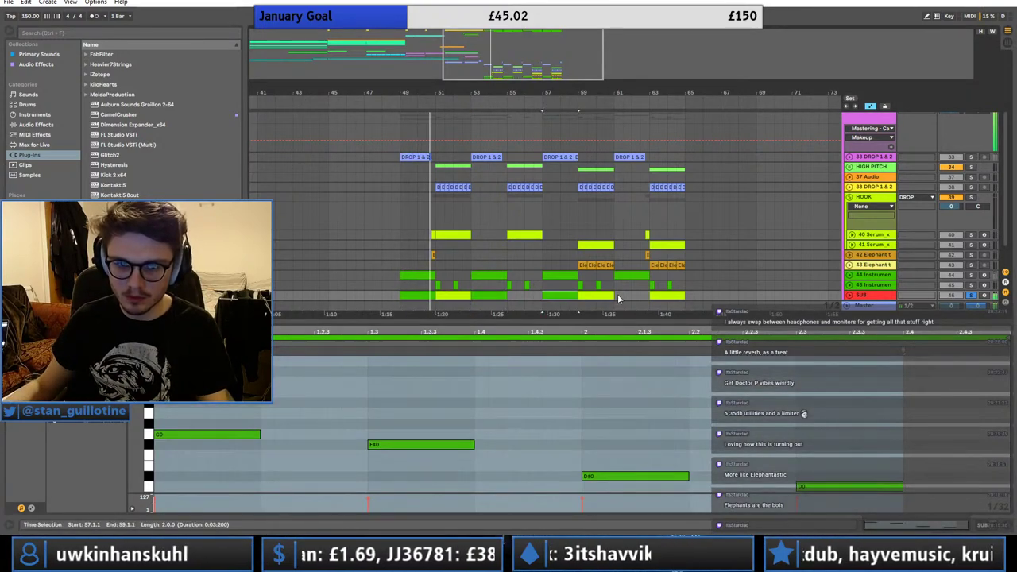
- Play the drop from bar 49 with the DROP group's tracks reactivated and switch the HIGH PITCH track off
scroll(975, 130, up, 1)
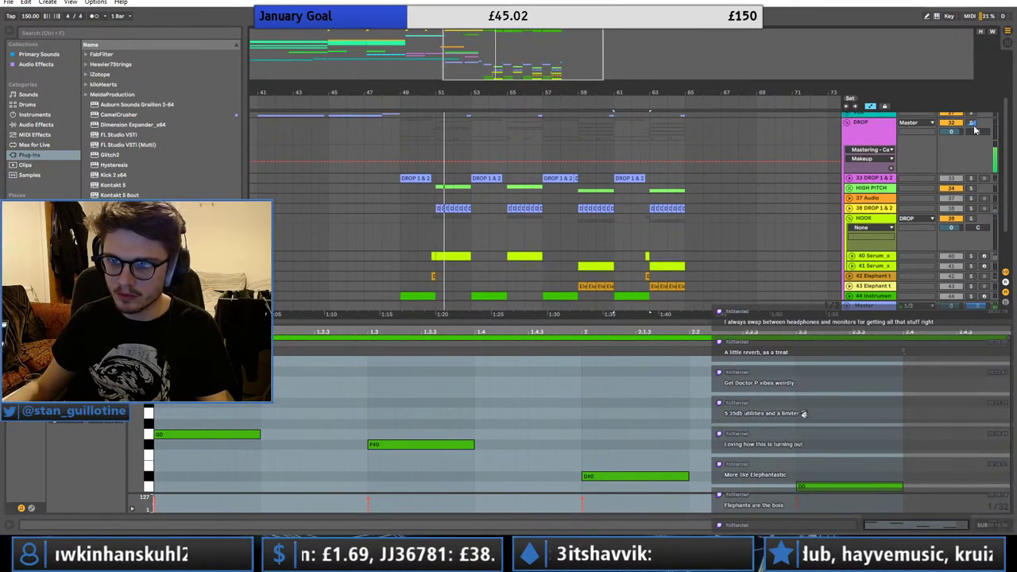
click(402, 190)
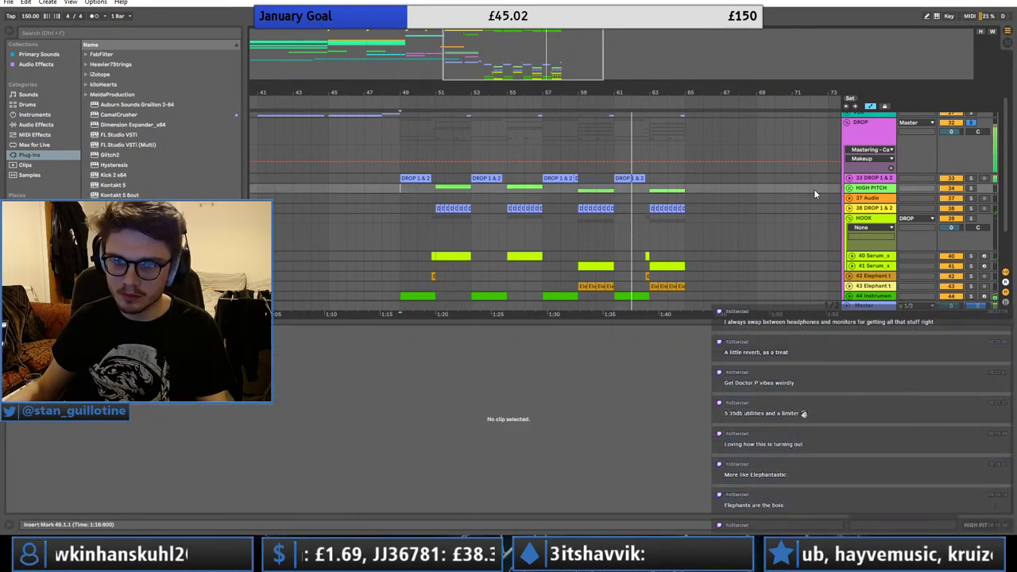
click(953, 180)
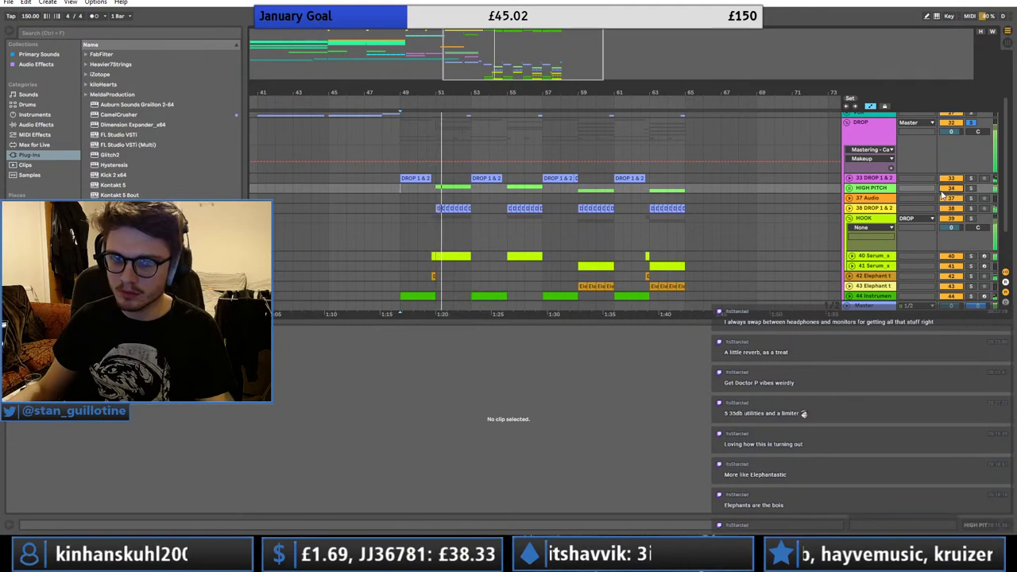
scroll(942, 194, down, 3)
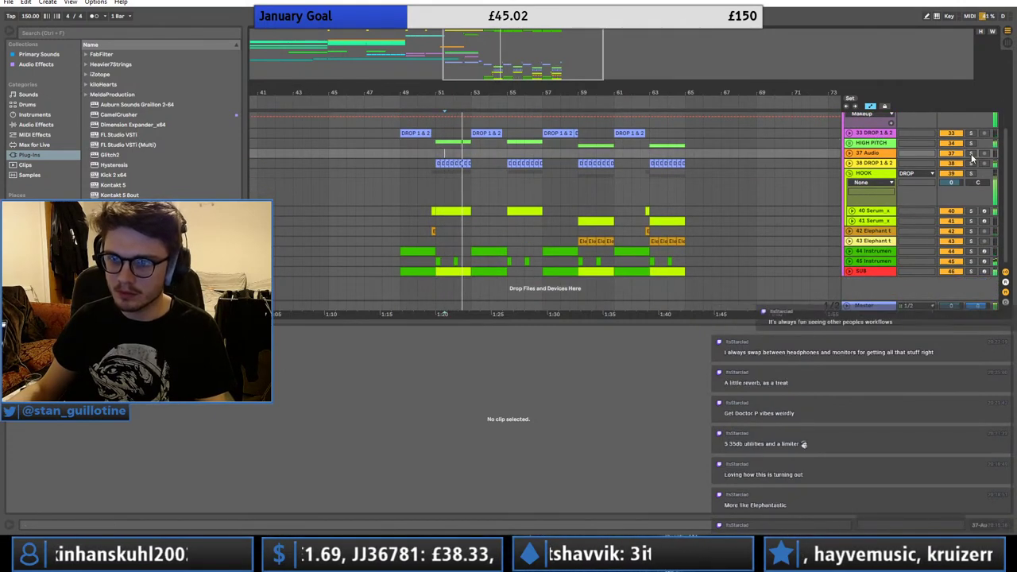
scroll(560, 161, up, 2)
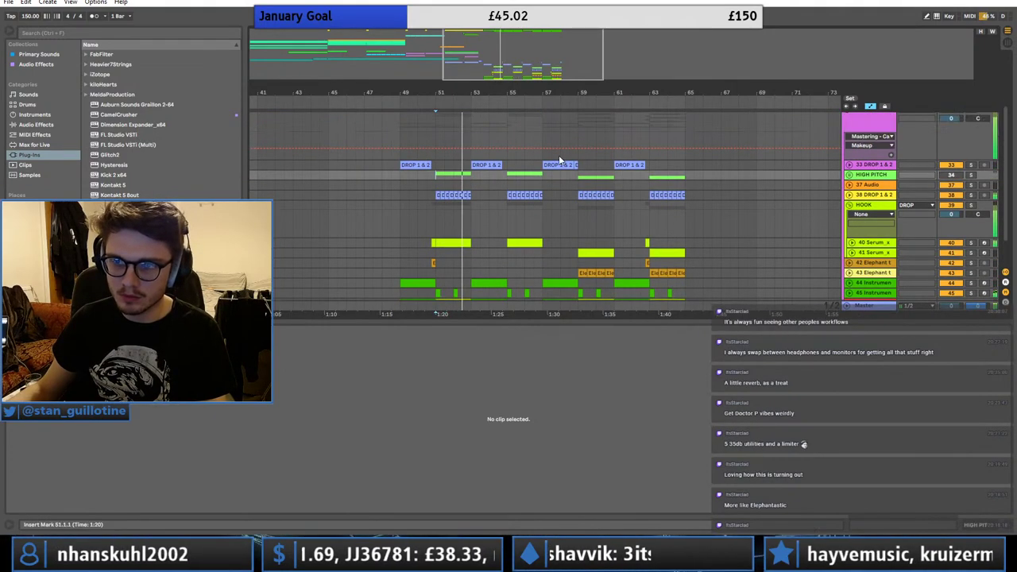
- Play the drop from bar 51 and delete both Glue Compressors from the DROP group
scroll(560, 162, up, 3)
click(430, 158)
key(space)
key(space)
double_click(863, 151)
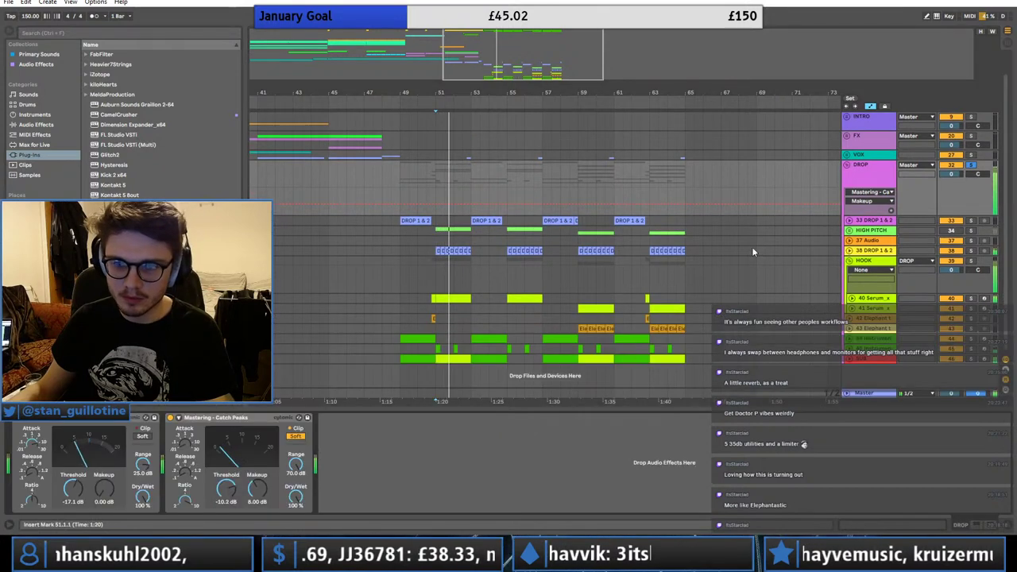
click(248, 418)
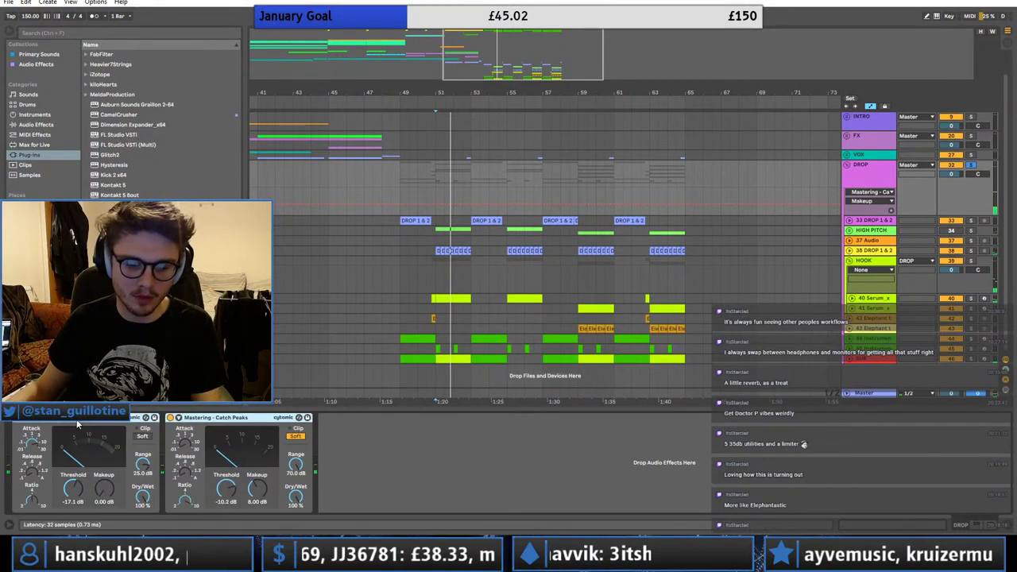
key(Delete)
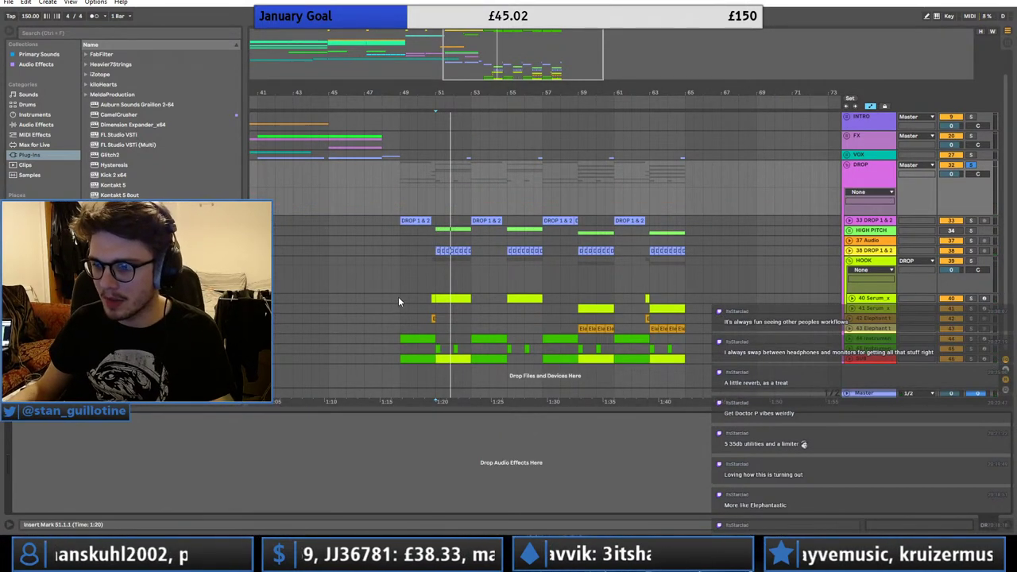
- Play from bar 51 and lower the HIGH PITCH group's volume to -6 dB
click(436, 231)
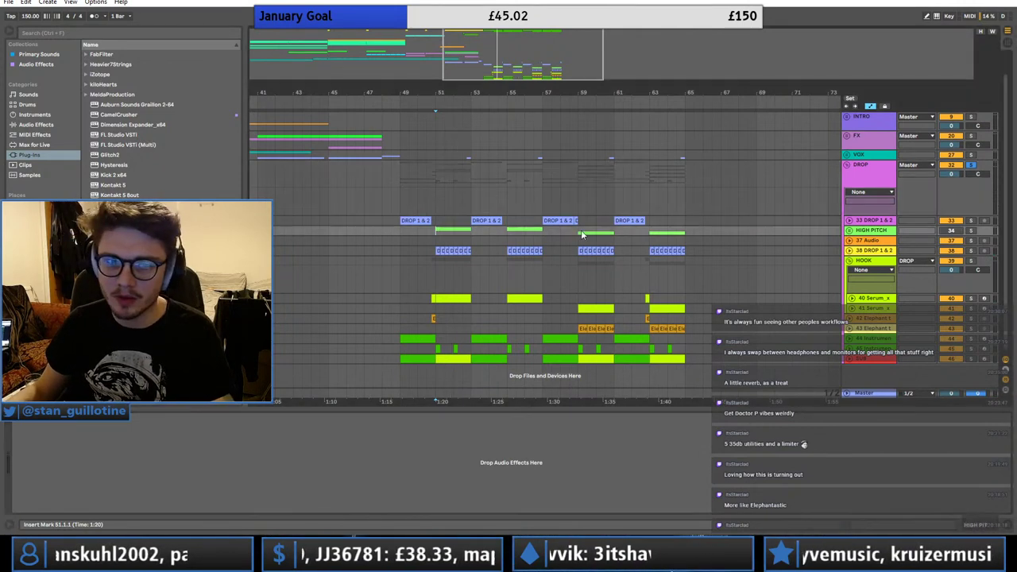
click(850, 231)
key(space)
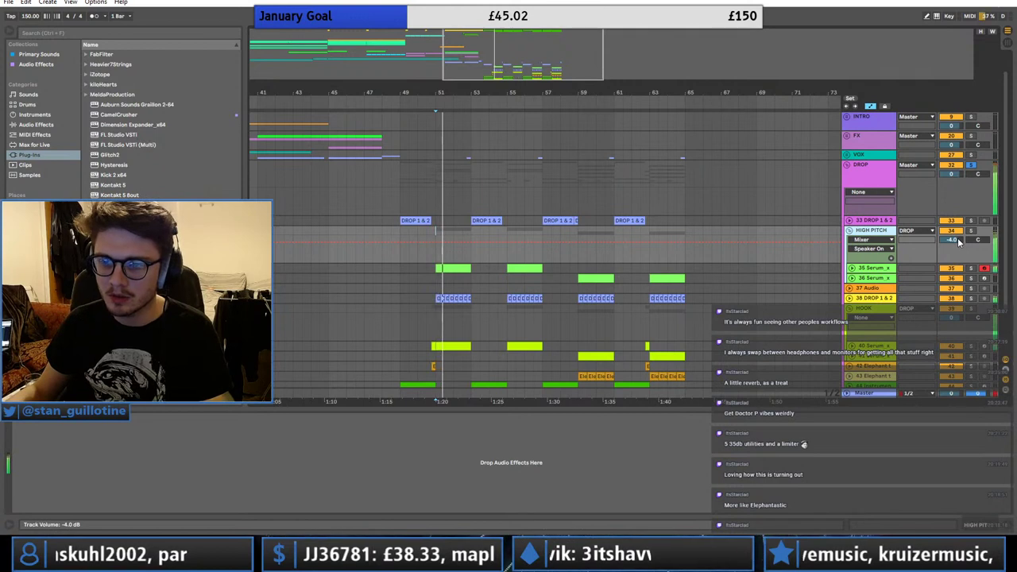
drag(957, 240, 957, 248)
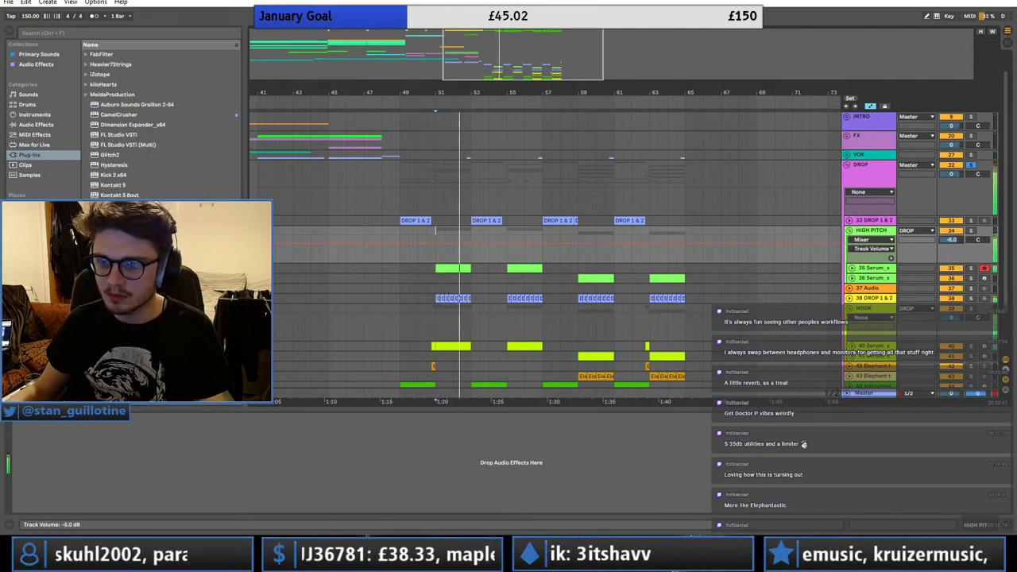
click(849, 231)
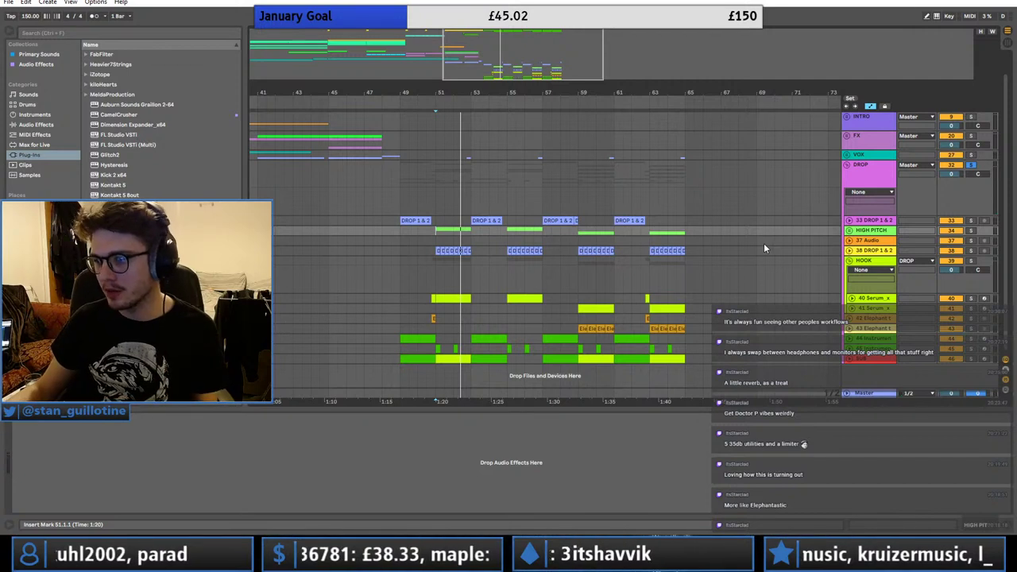
- Solo the SUB track at its bar 49 clip and add FabFilter Pro-Q 3 to it
key(space)
click(442, 289)
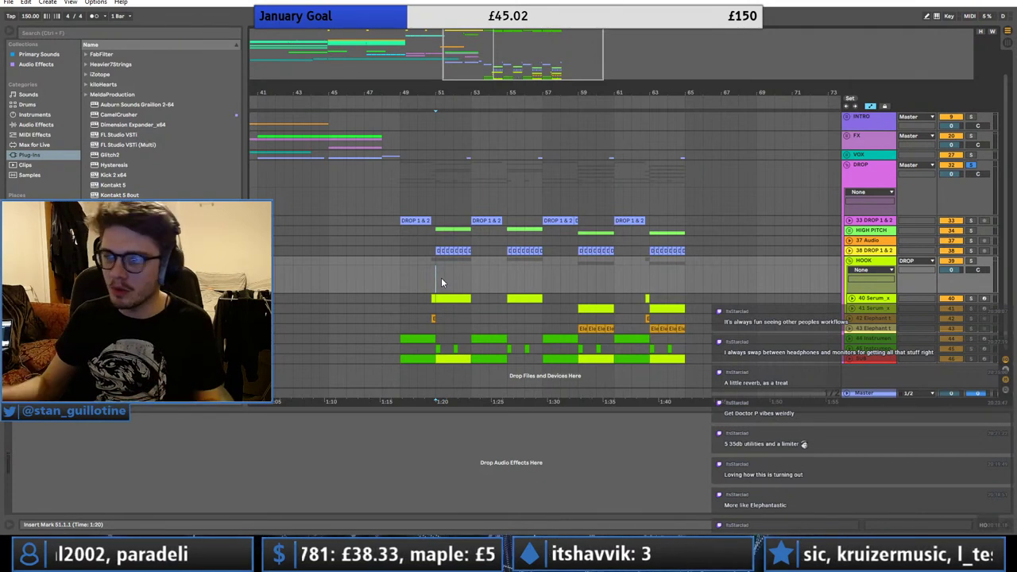
click(417, 359)
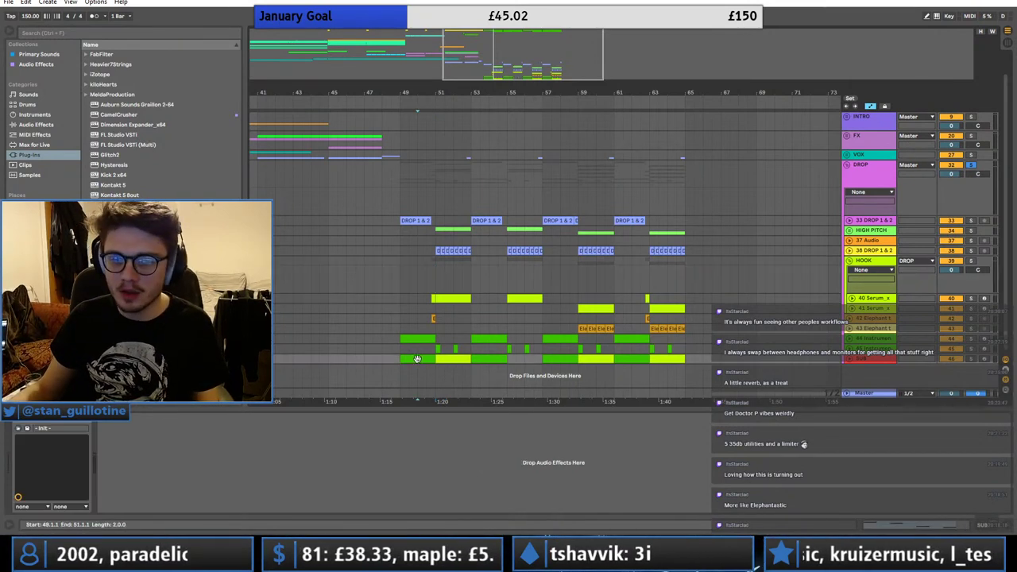
key(space)
click(969, 360)
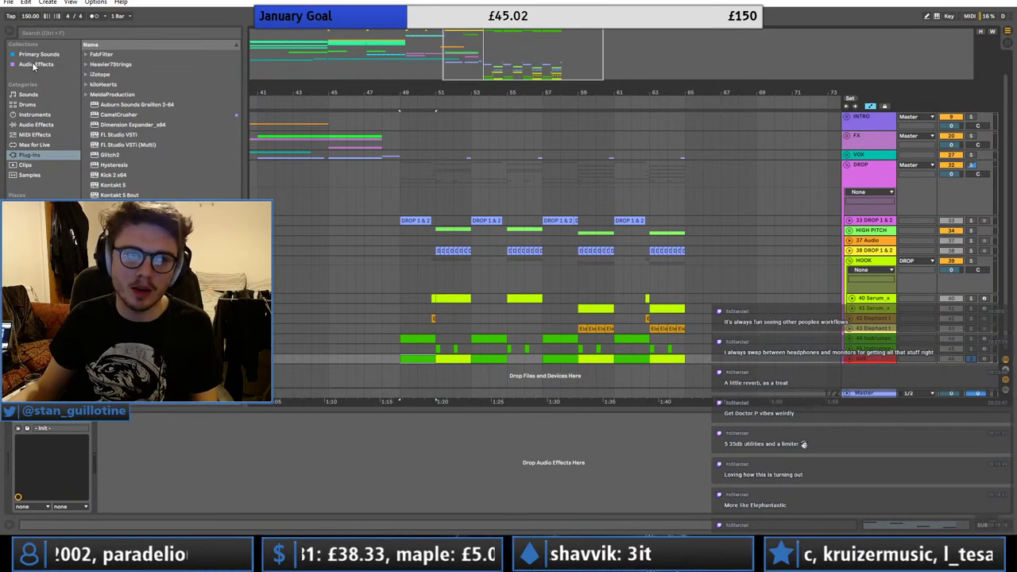
click(35, 64)
drag(120, 306, 214, 438)
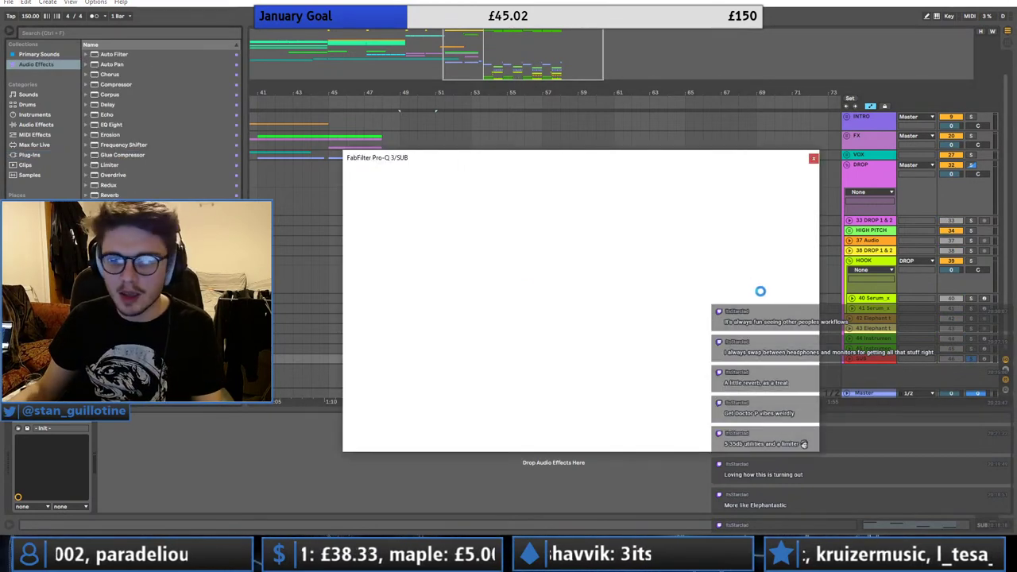
- Create a high cut at 90 Hz with Q 1 and a 30 dB/oct slope in SUB's Pro-Q 3, and audition it
drag(796, 275, 498, 278)
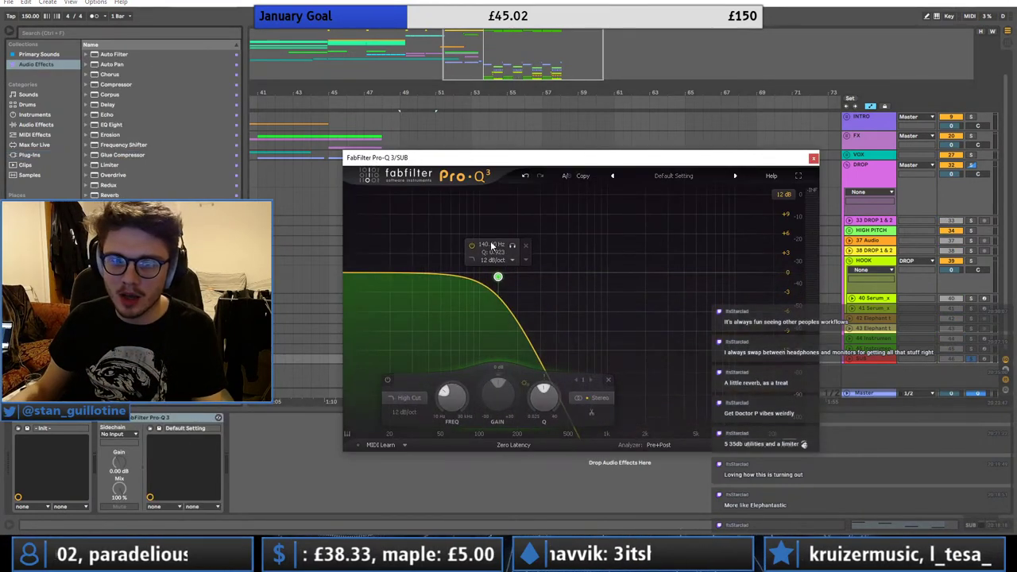
key(Return)
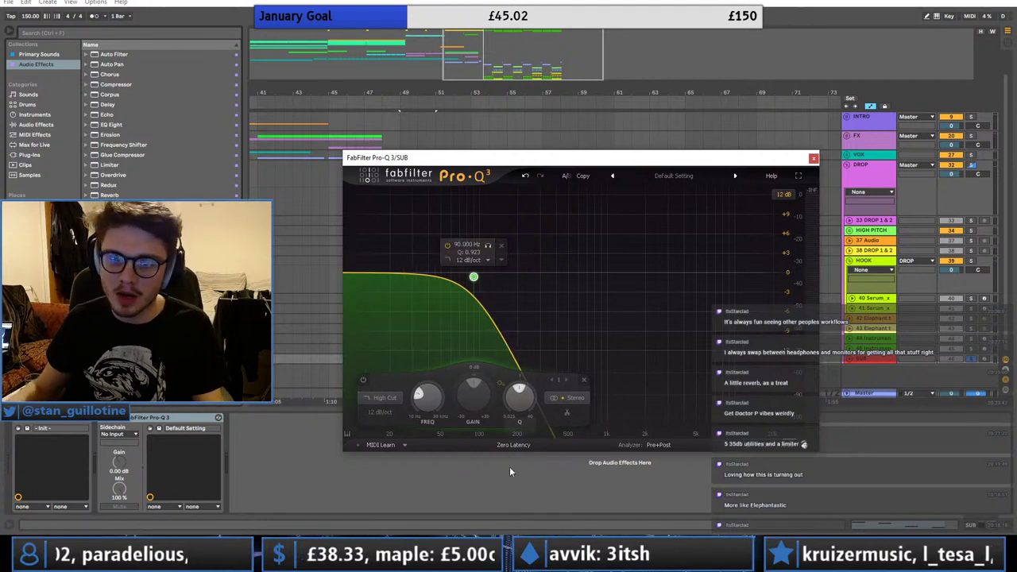
double_click(519, 394)
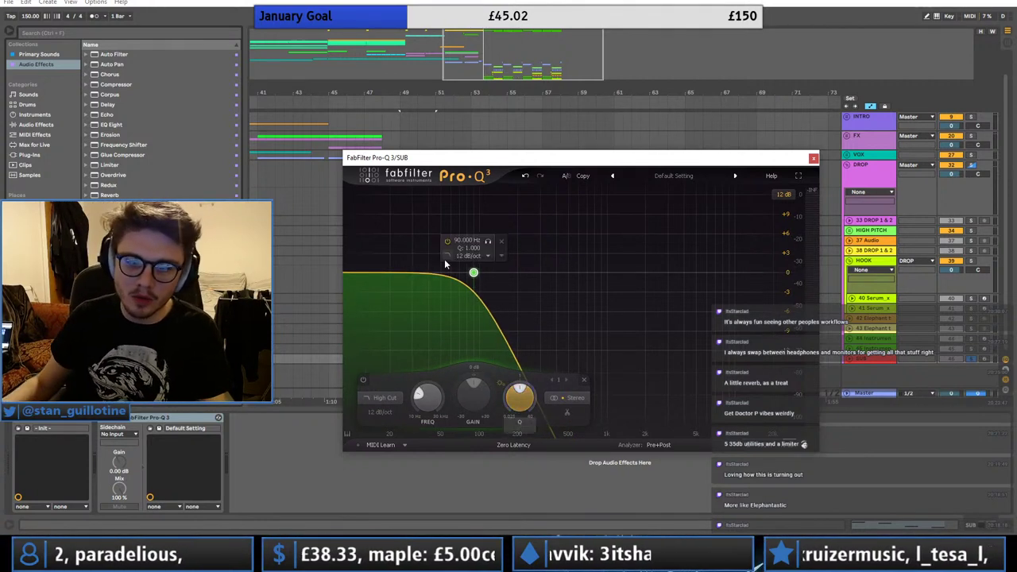
click(469, 256)
click(482, 314)
key(space)
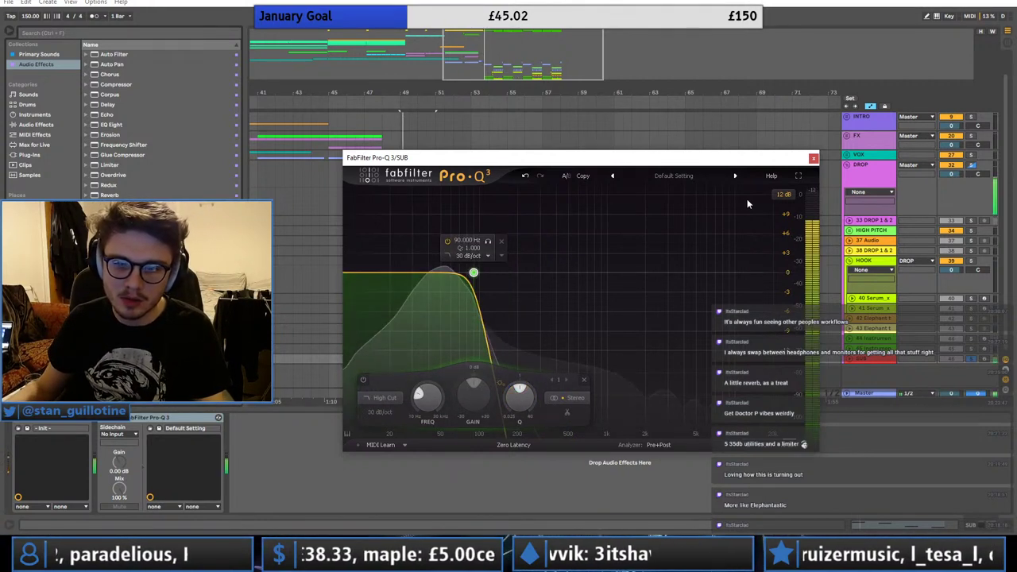
click(813, 159)
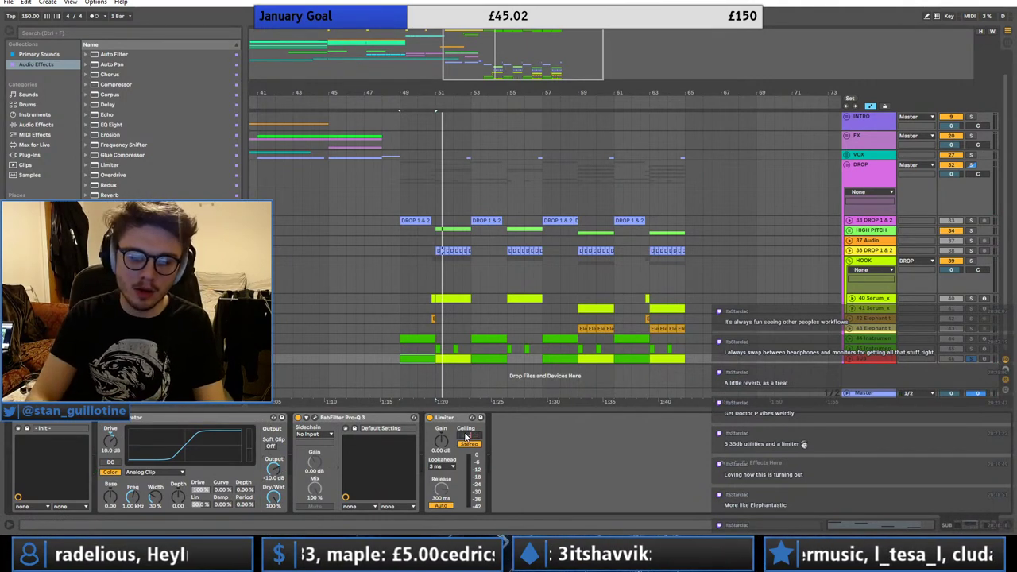
- Set the gain of the SUB track's Limiter to 5 dB and play from bar 49
text(5)
key(Return)
key(space)
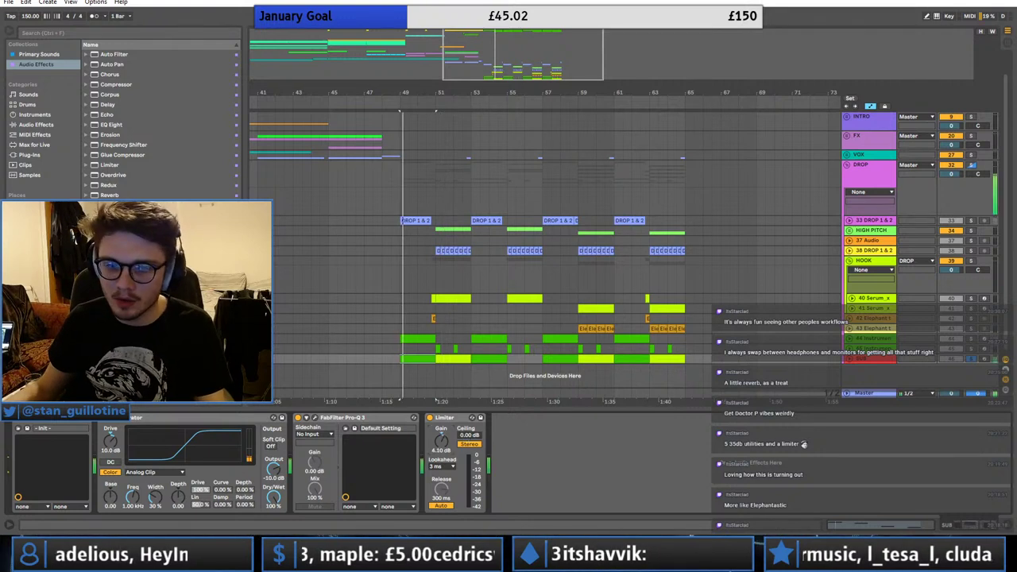
- Solo the DROP group instead of SUB and play it from bar 51
click(970, 165)
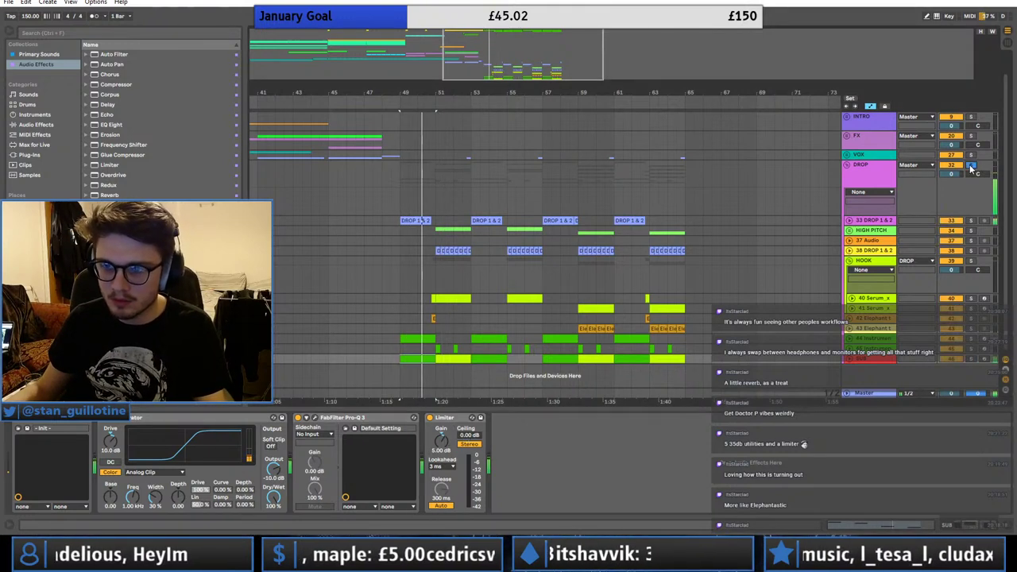
key(space)
key(space)
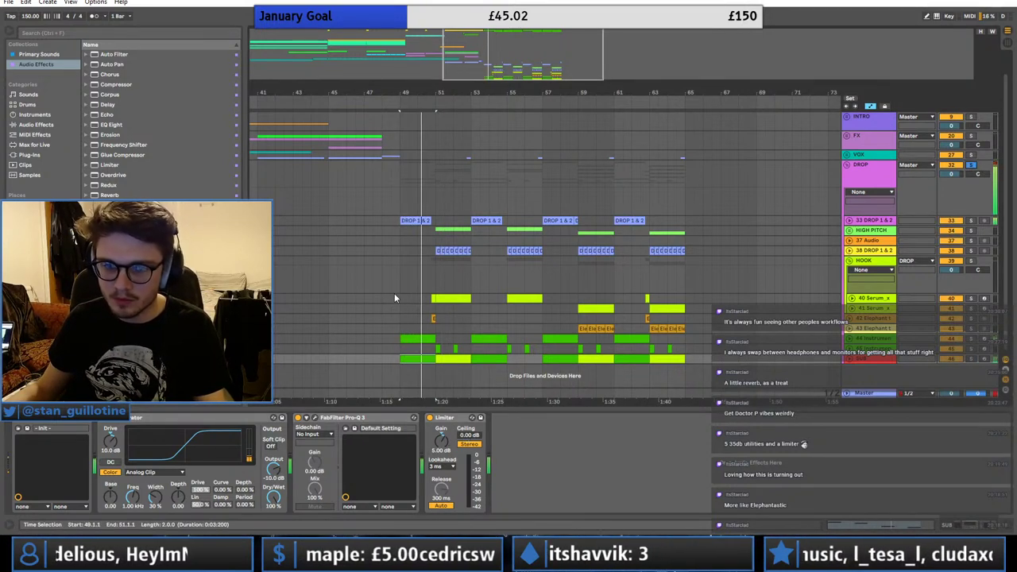
click(435, 289)
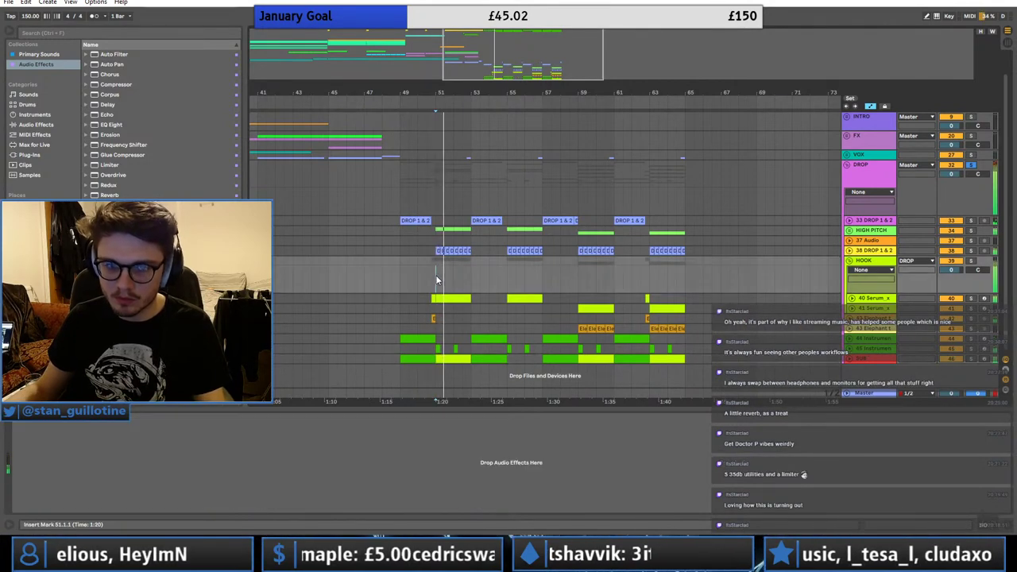
- Reset the HIGH PITCH group's volume to 0 dB, then lower it slightly while auditioning with the DROP group unsoloed
click(849, 230)
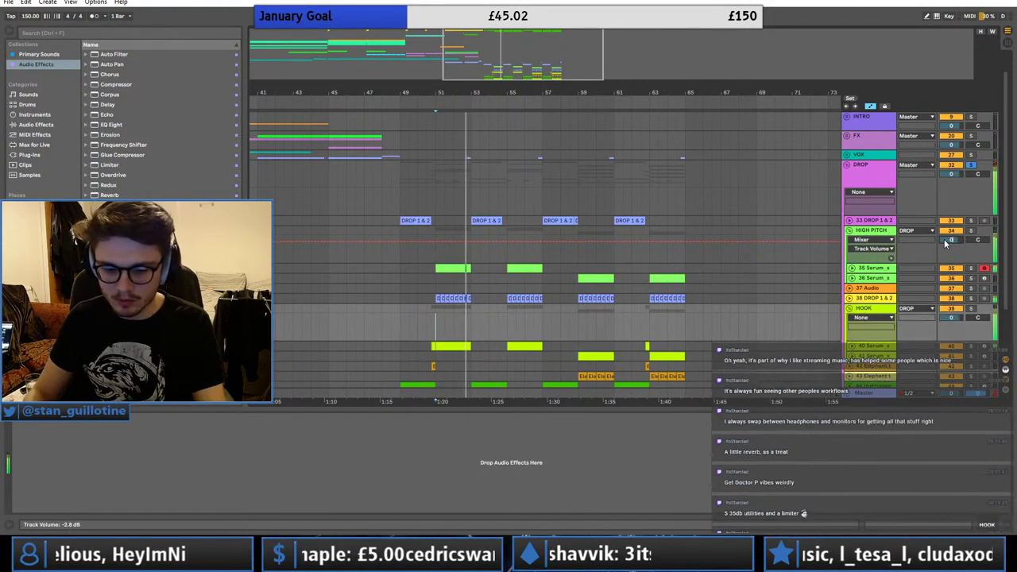
key(space)
key(space)
double_click(950, 241)
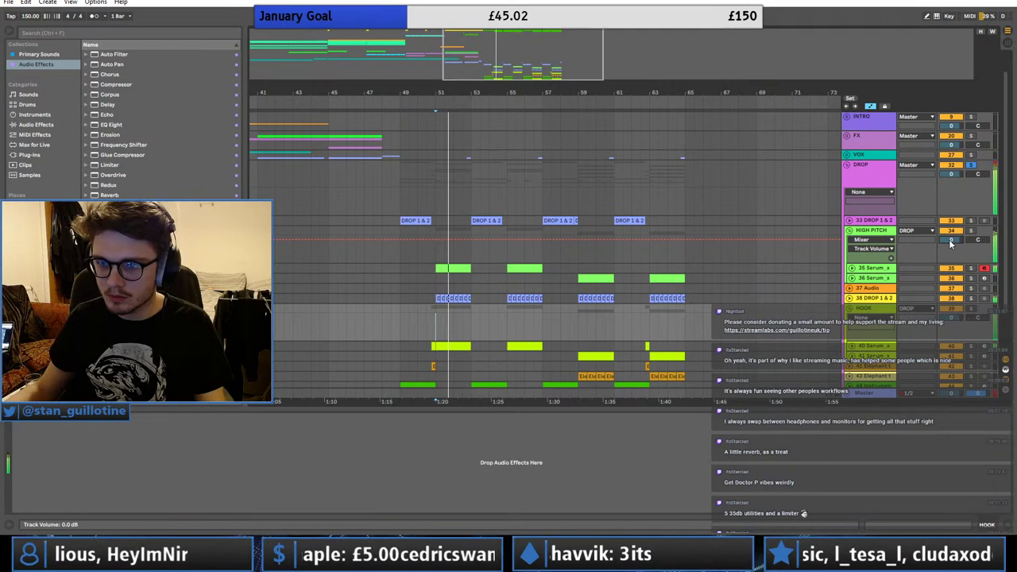
click(971, 165)
key(space)
key(space)
drag(950, 240, 951, 253)
click(851, 231)
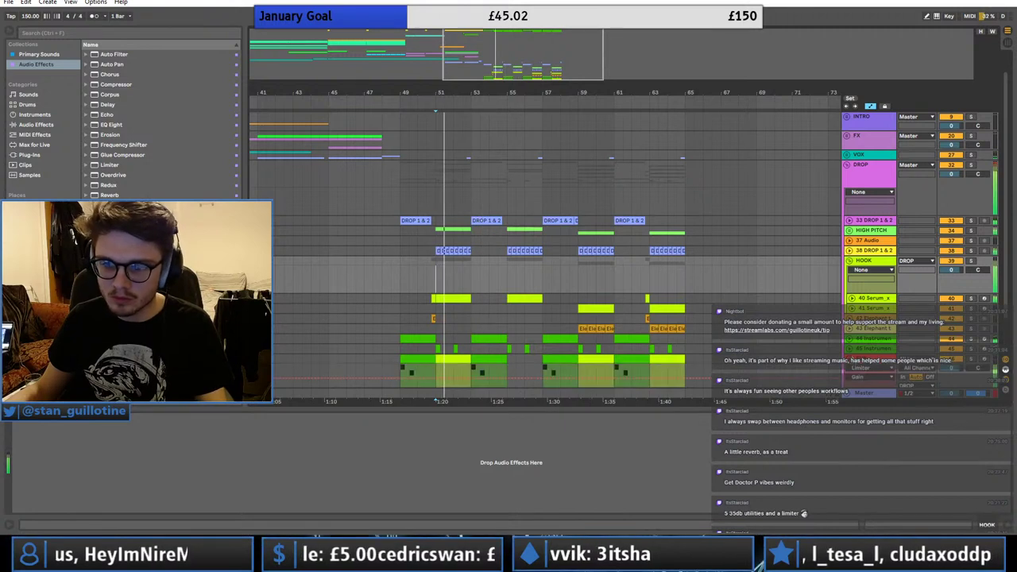
- Lower the SUB track's volume to -4 dB while replaying the drop from bar 51
scroll(548, 254, down, 2)
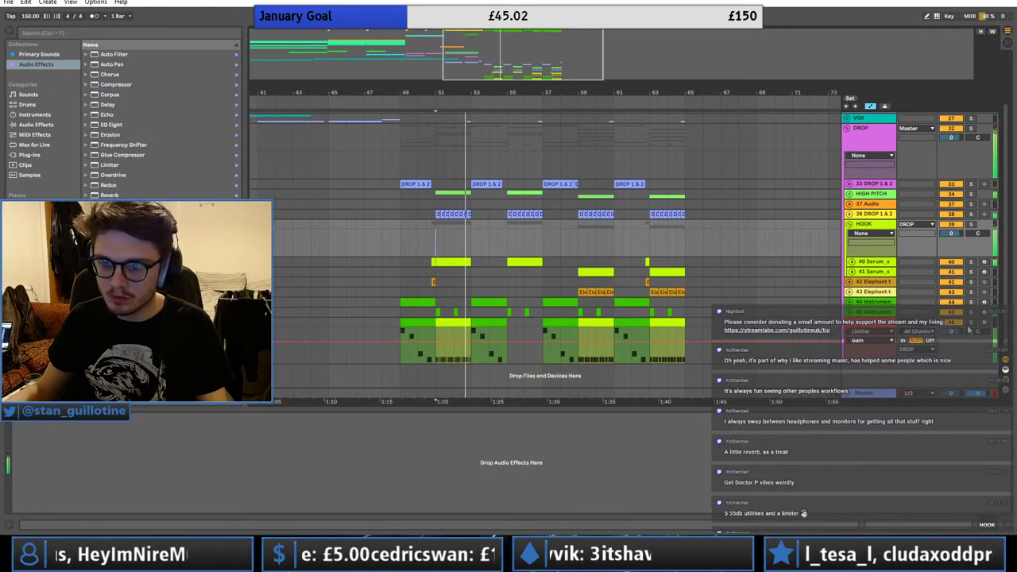
key(space)
key(space)
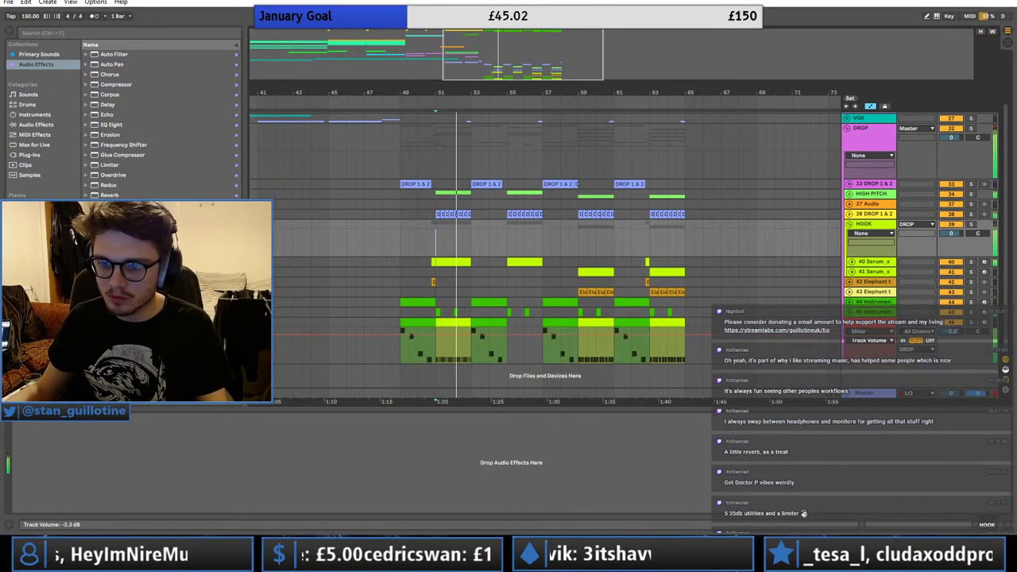
key(space)
key(space)
drag(951, 331, 951, 348)
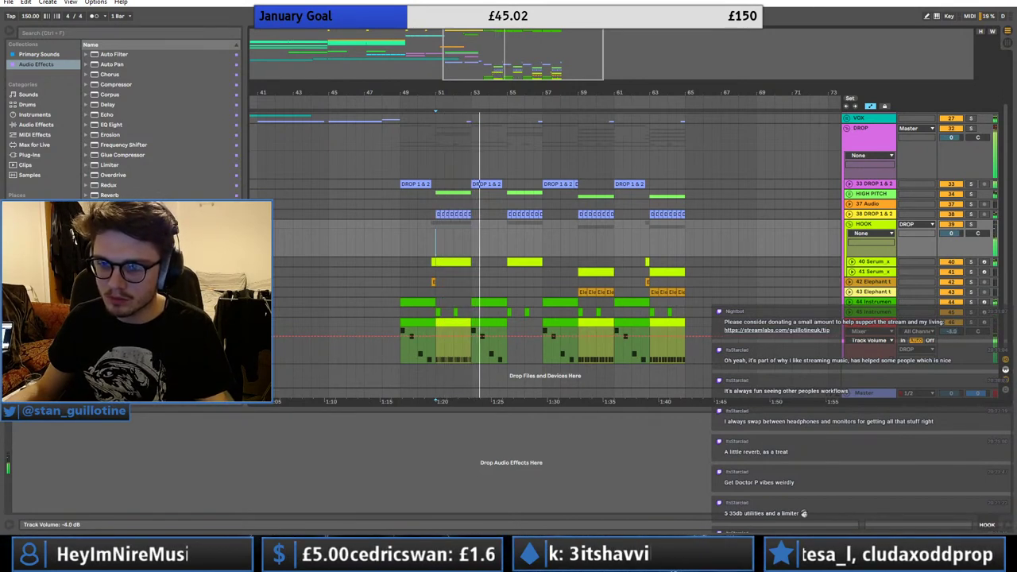
- Add a Glue Compressor to the DROP group and load its Bass - Punch preset
click(391, 142)
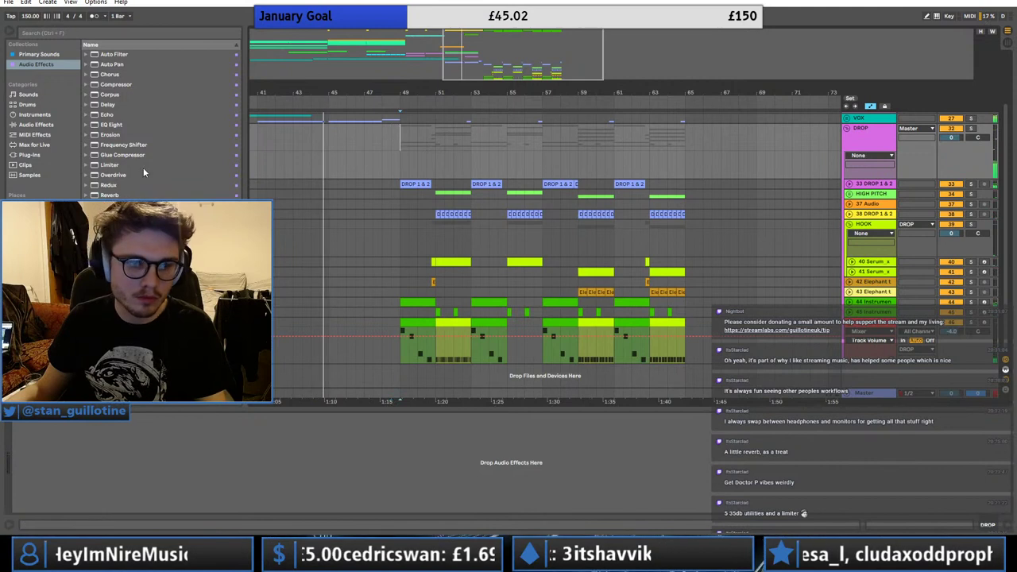
click(87, 155)
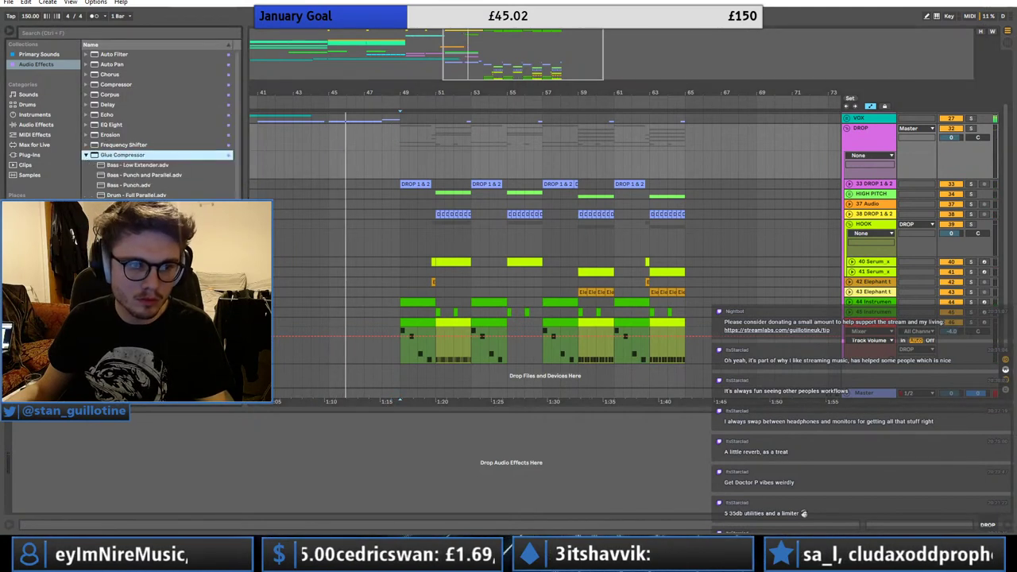
key(space)
drag(123, 155, 202, 443)
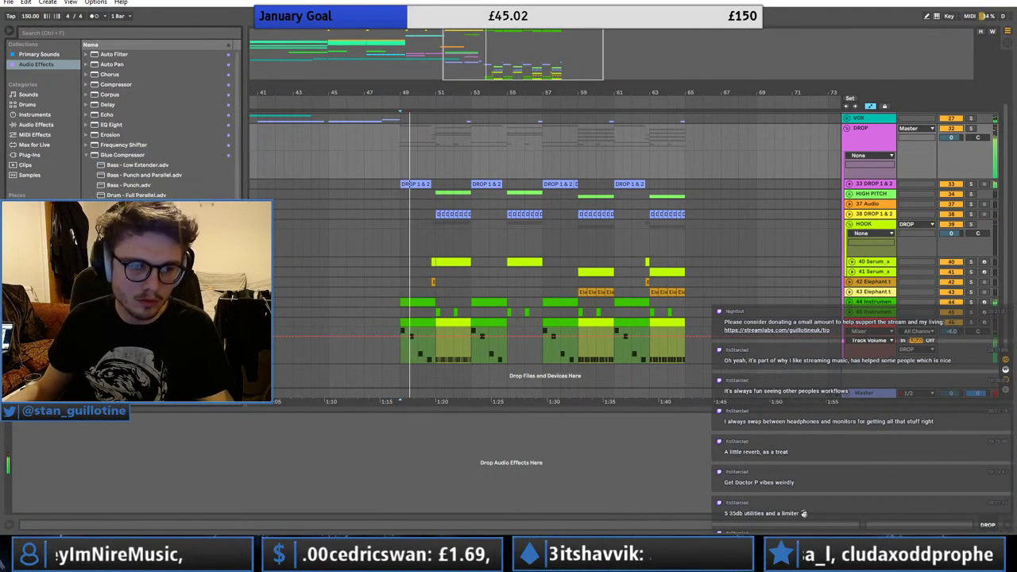
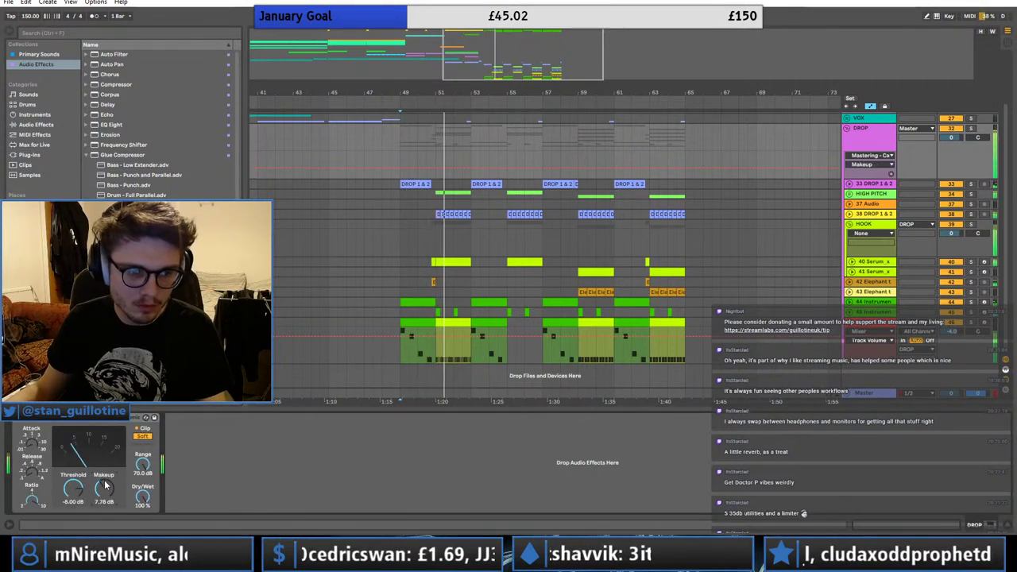
click(126, 185)
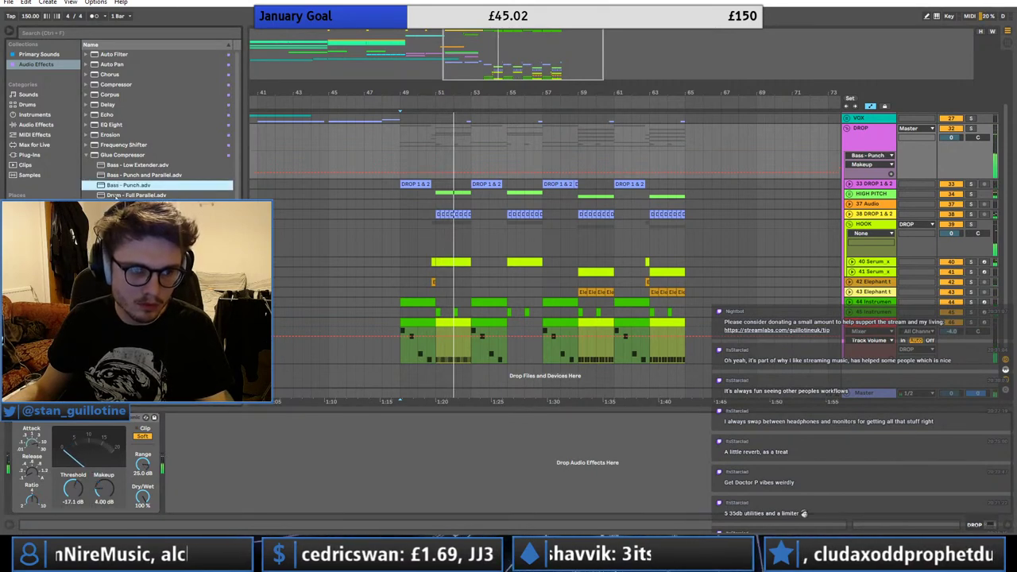
- Set the DROP compressor's makeup to 0 dB and threshold to -10 dB, with soft clipping off
key(space)
double_click(104, 488)
click(143, 436)
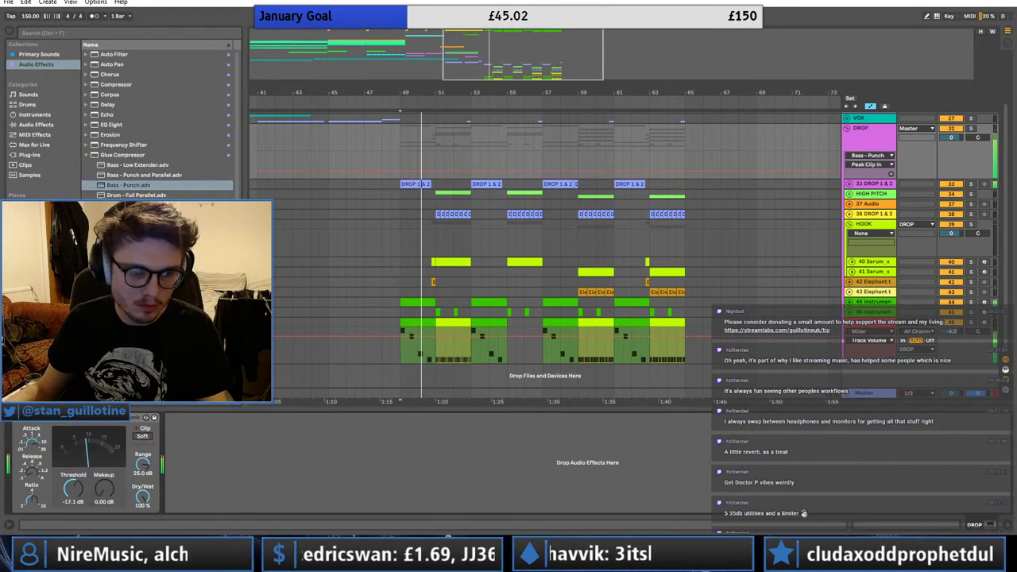
mouse_move(74, 494)
mouse_down()
mouse_move(74, 475)
mouse_move(74, 491)
mouse_up()
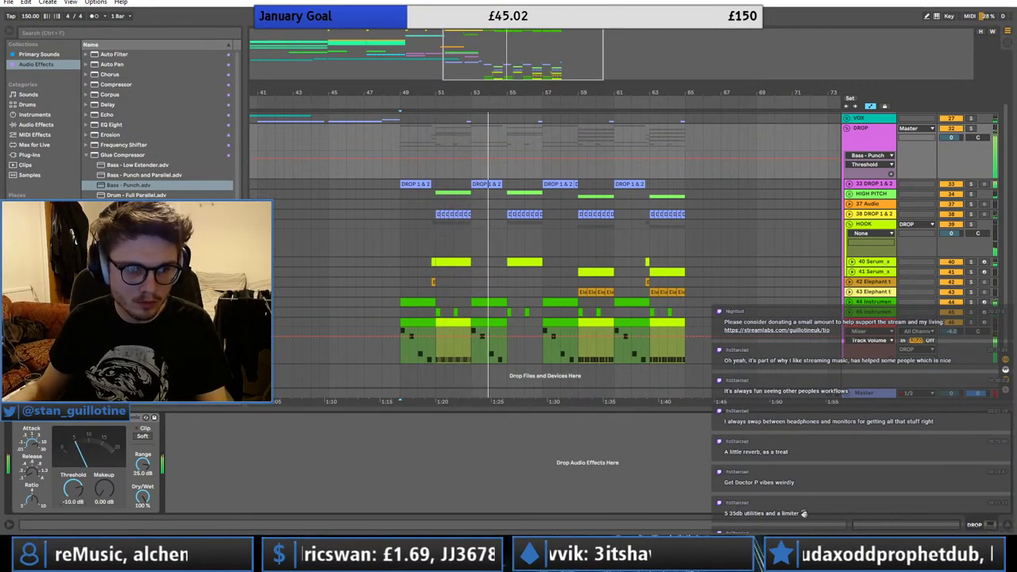
- Add a second Glue Compressor with the Mastering - Catch Peaks preset to the DROP group and audition it with 8 dB makeup
click(254, 465)
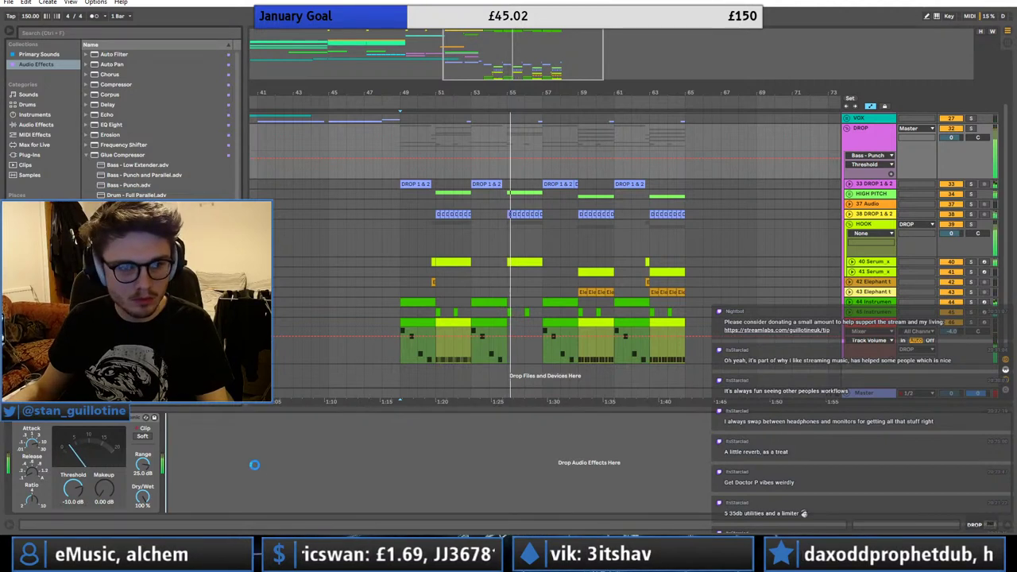
key(space)
key(space)
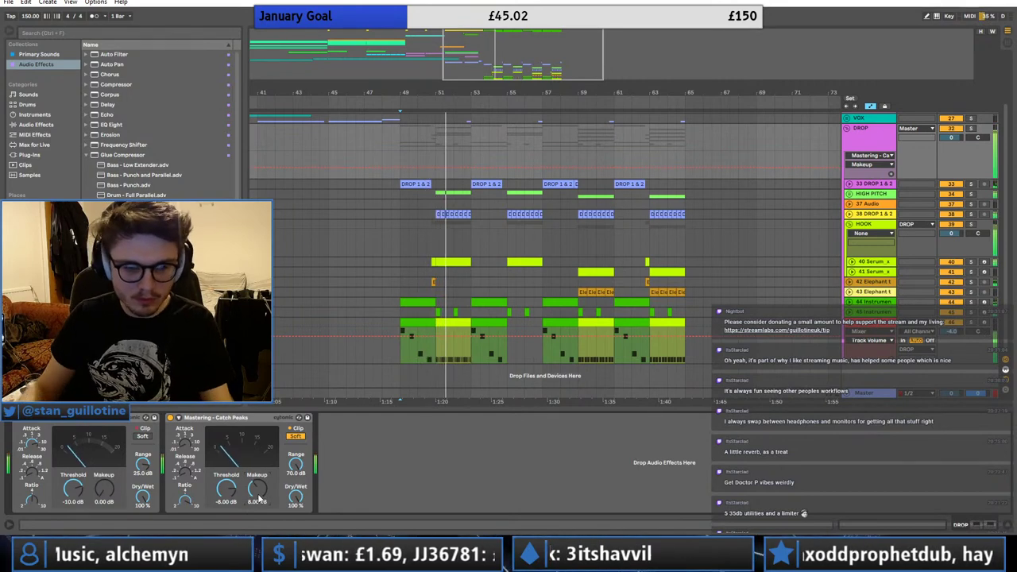
- Audition the drop from bar 51 with the HIGH PITCH group muted and unmuted, and check the group's volume
double_click(507, 70)
click(950, 194)
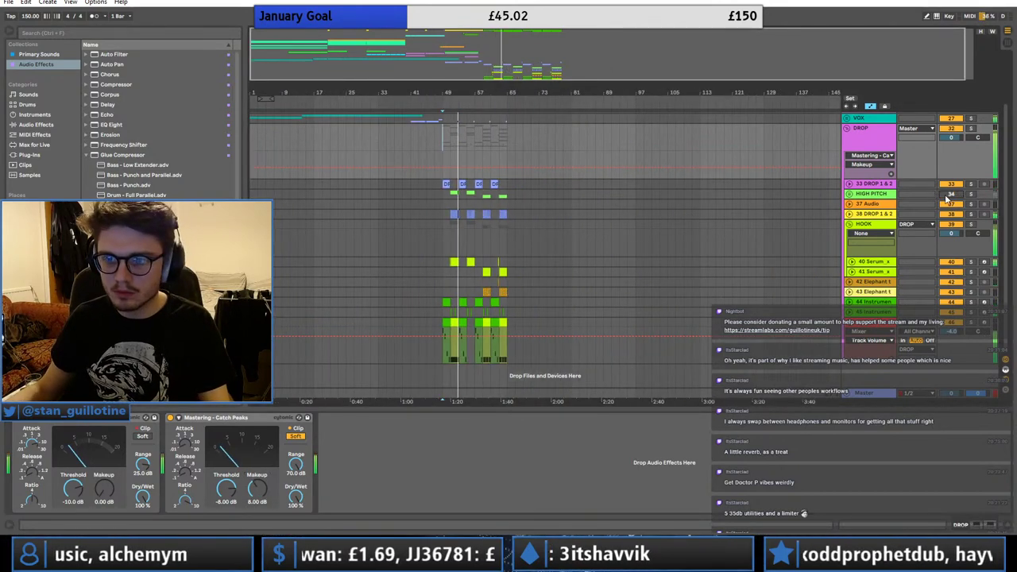
click(850, 323)
key(space)
key(space)
click(451, 204)
key(space)
key(space)
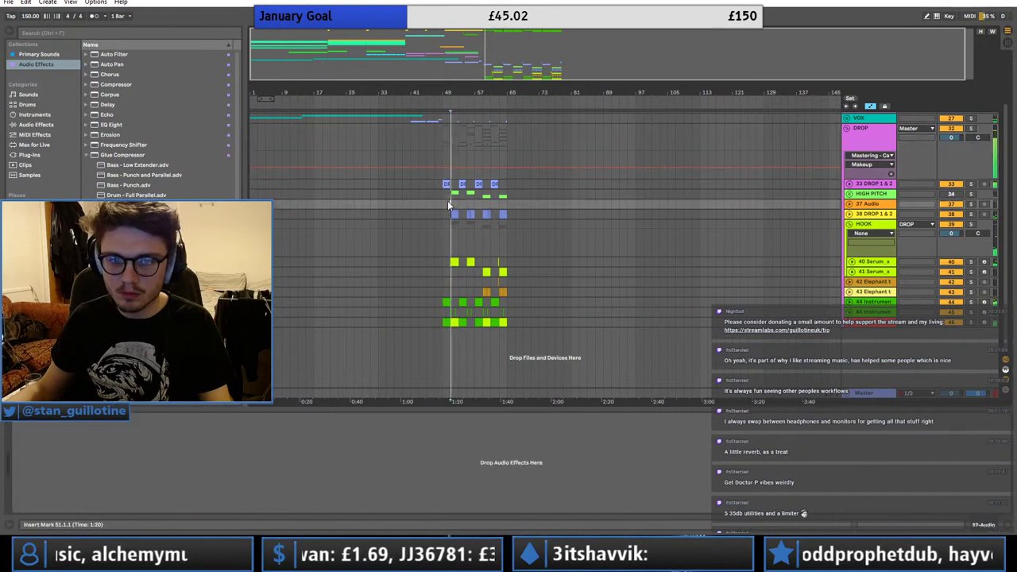
scroll(861, 225, up, 3)
click(852, 251)
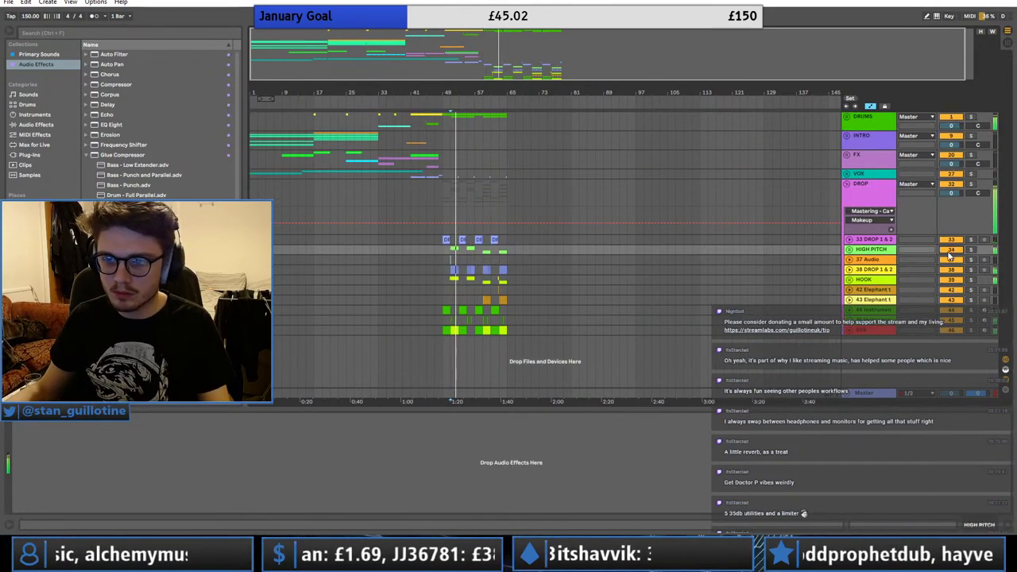
click(850, 250)
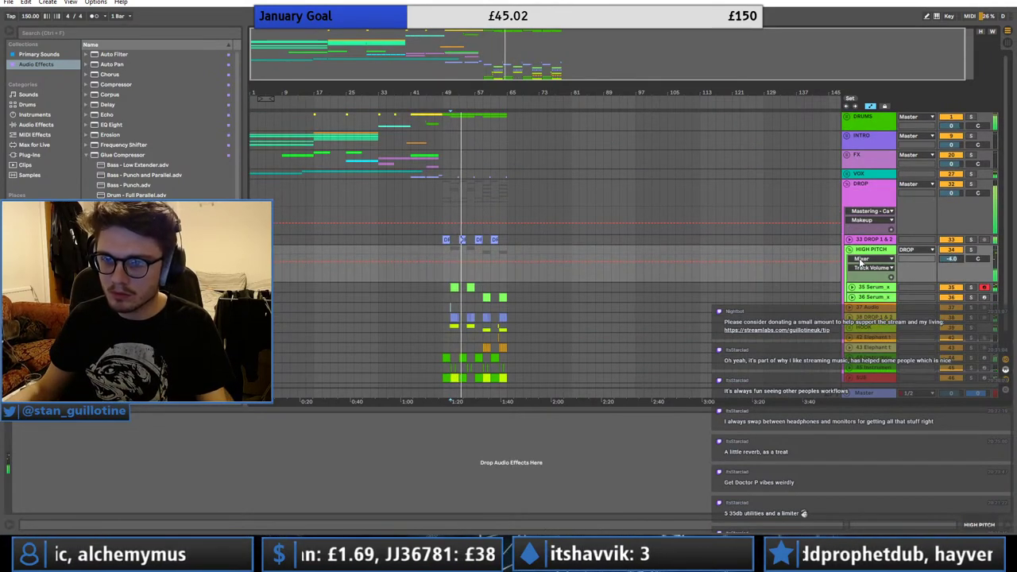
click(849, 250)
- Play from bar 49 and add FabFilter Pro-Q 3 to the 33 DROP 1 & 2 track
click(852, 197)
click(444, 242)
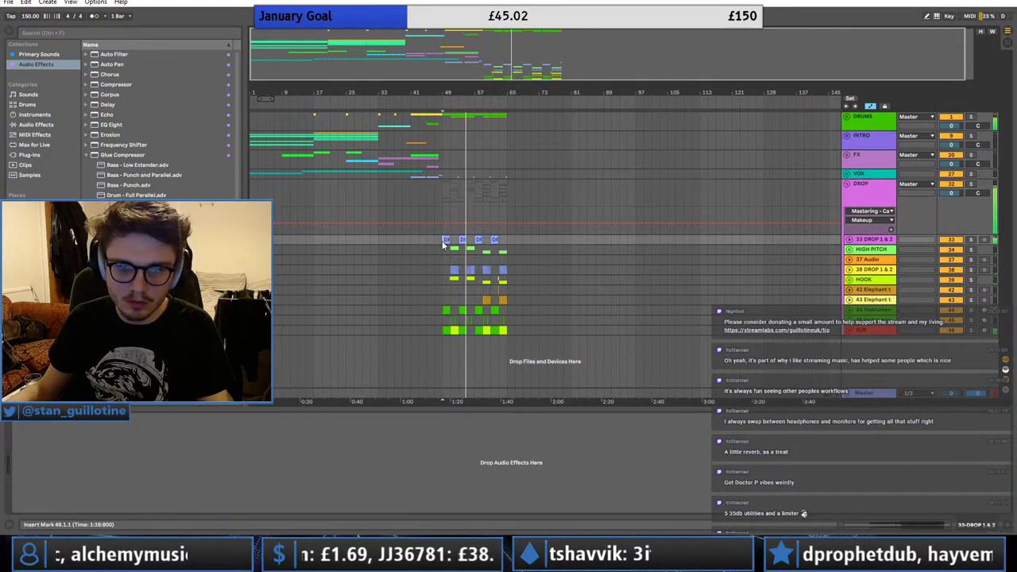
key(space)
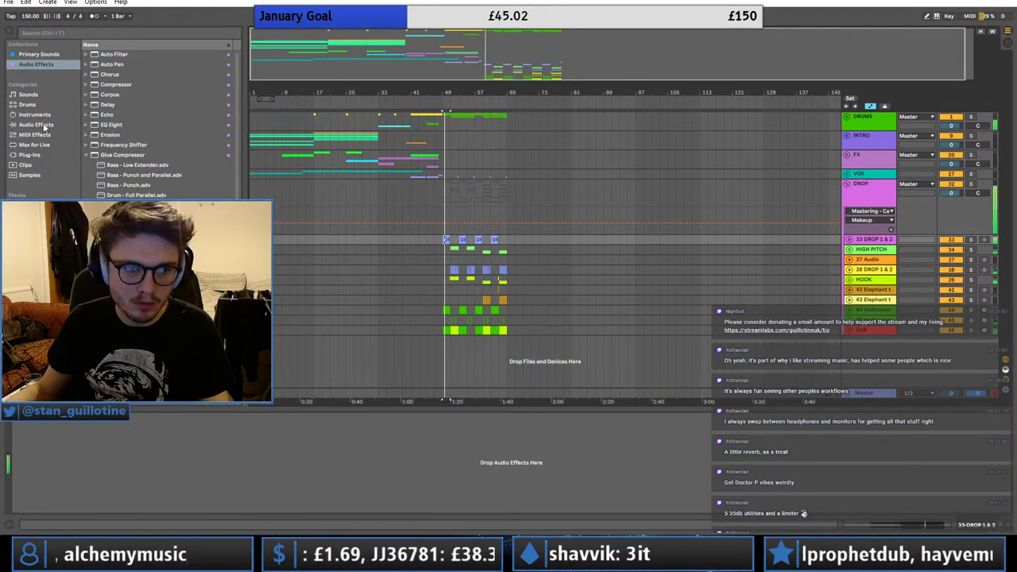
click(86, 156)
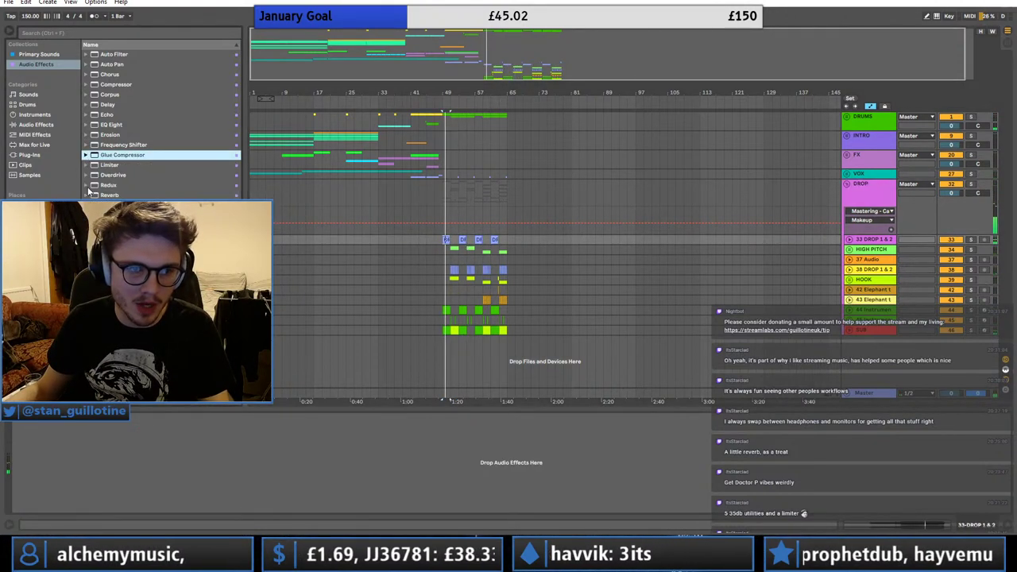
drag(115, 266, 370, 237)
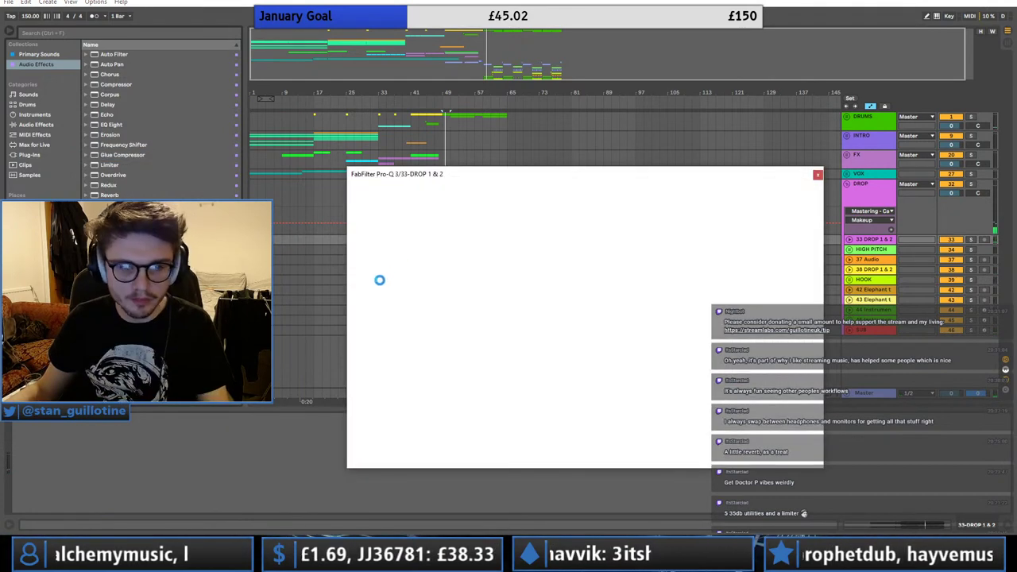
- Create a low cut at about 150 Hz with a 30 dB/oct slope on the DROP 1 & 2 track
drag(375, 291, 543, 289)
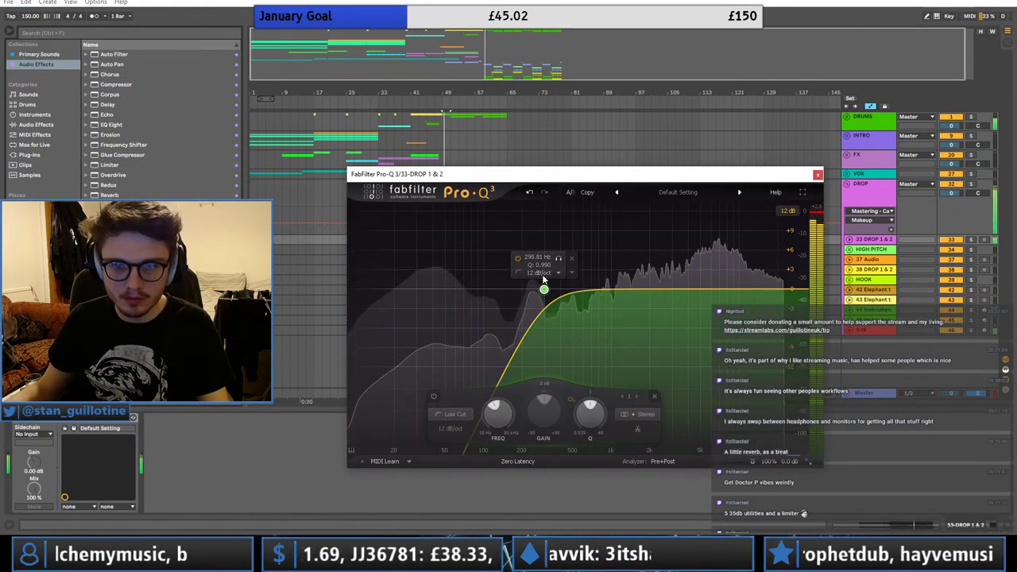
click(540, 272)
click(570, 321)
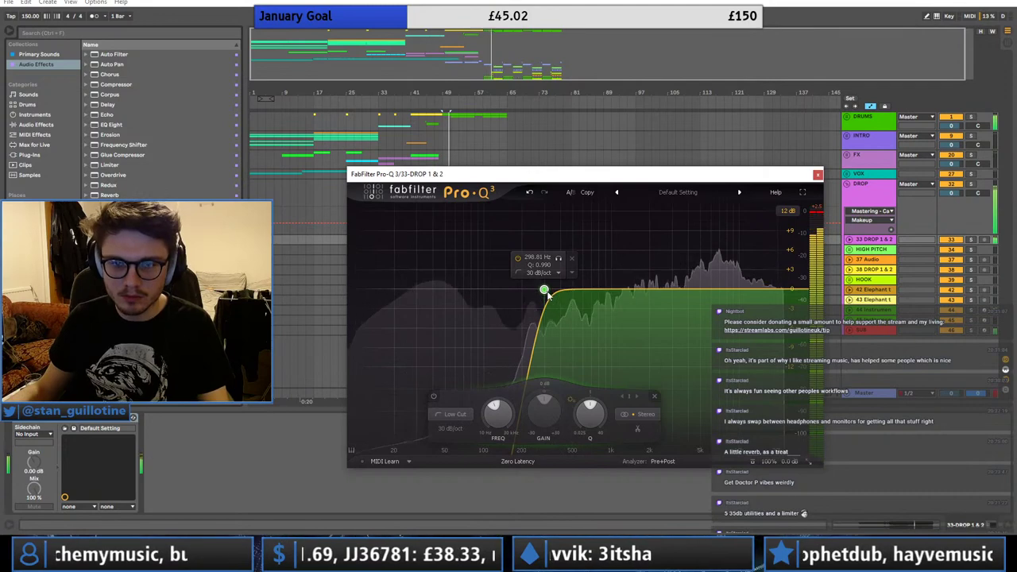
drag(544, 289, 507, 290)
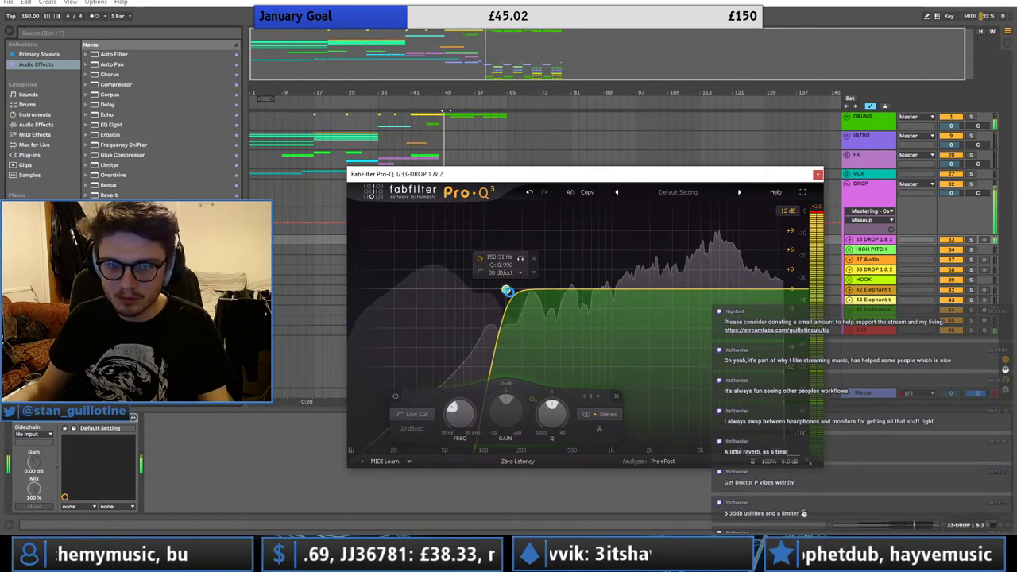
click(817, 174)
- Review the DROP and DRUMS groups while replaying the drop up to bar 53
click(846, 185)
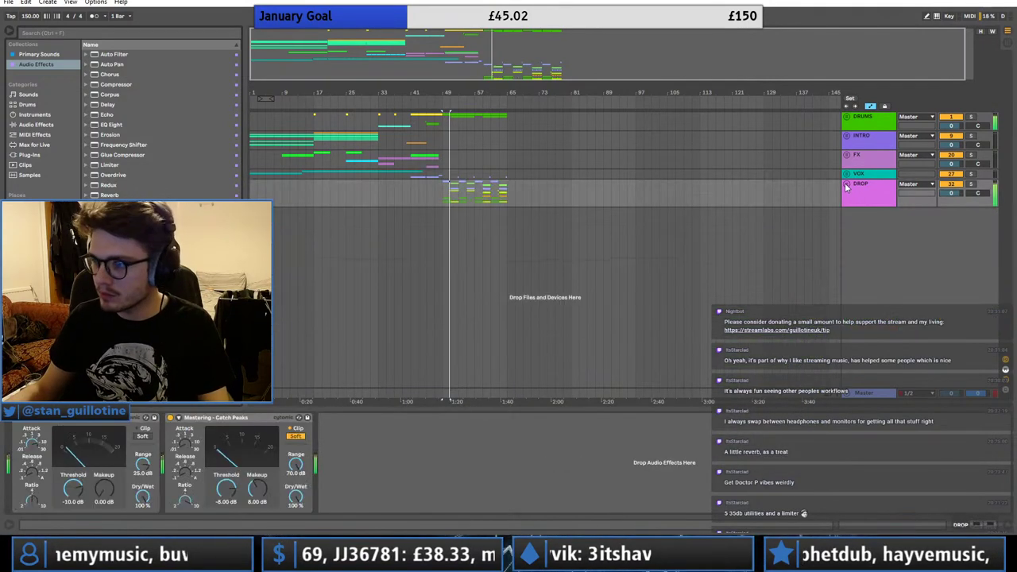
click(846, 116)
click(846, 117)
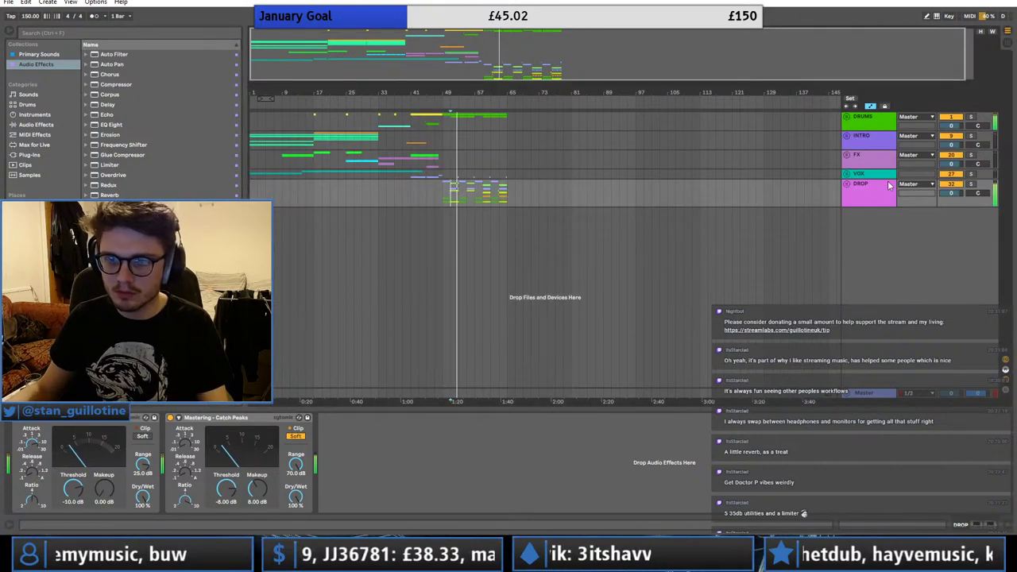
click(846, 183)
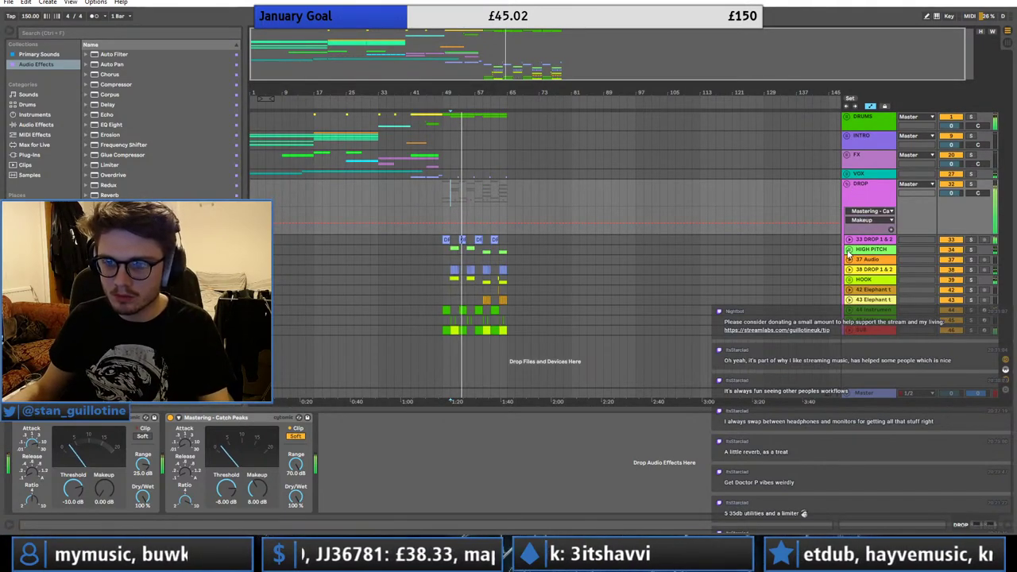
click(456, 204)
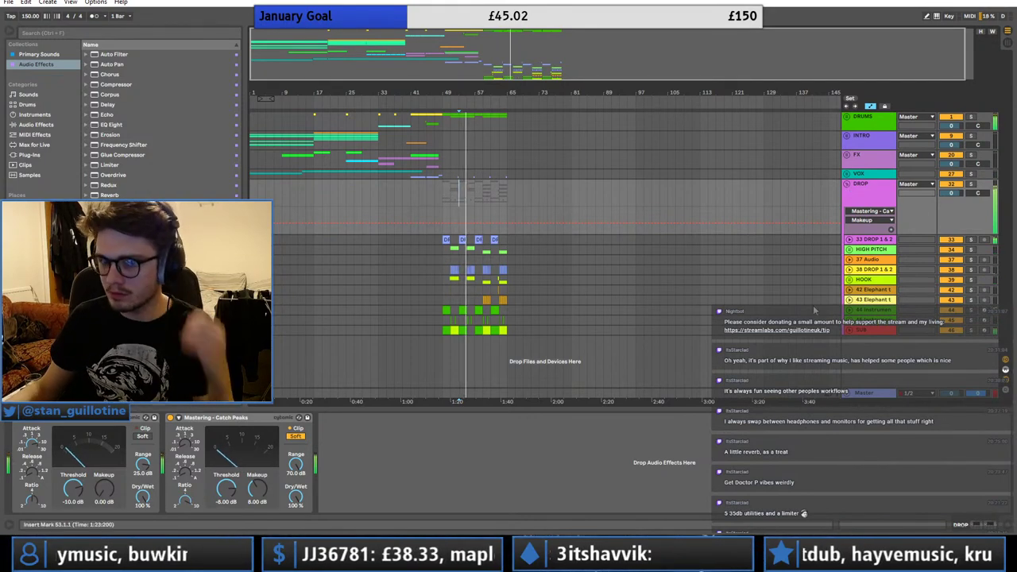
- Inspect the 44 and 45 Instrument Rack tracks while replaying the drop from bars 51 and 55
click(874, 315)
key(space)
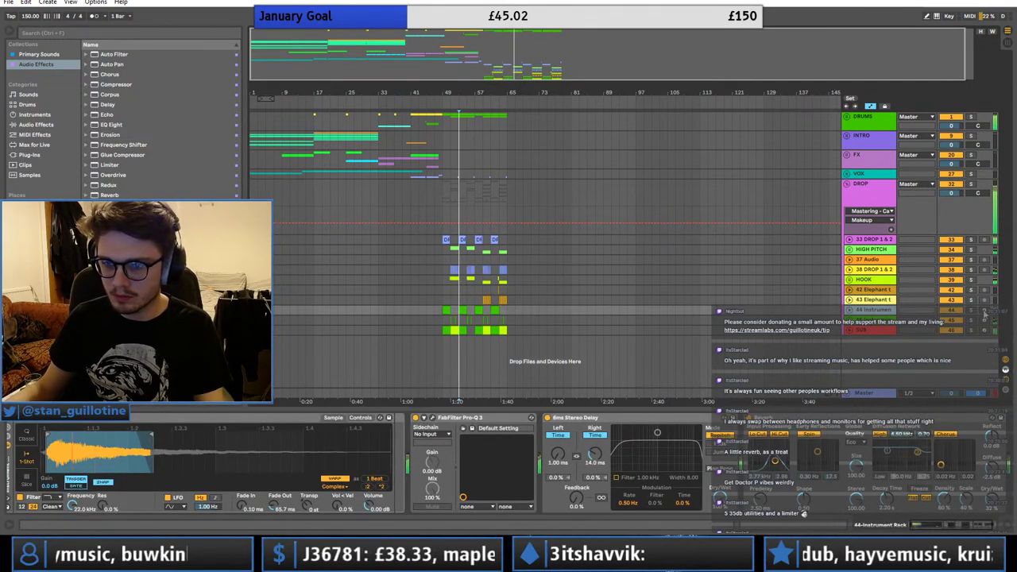
click(850, 321)
click(919, 340)
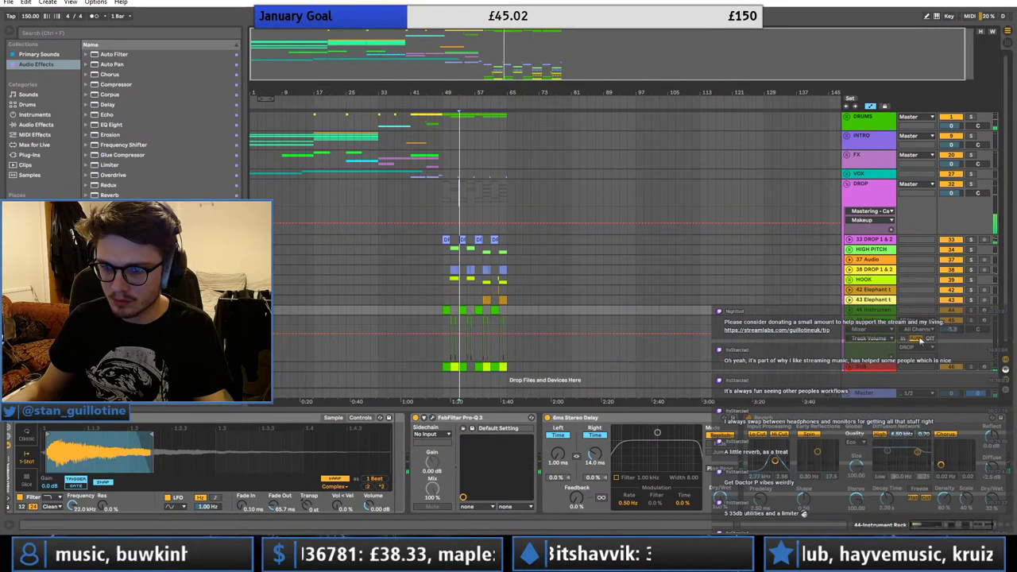
click(452, 326)
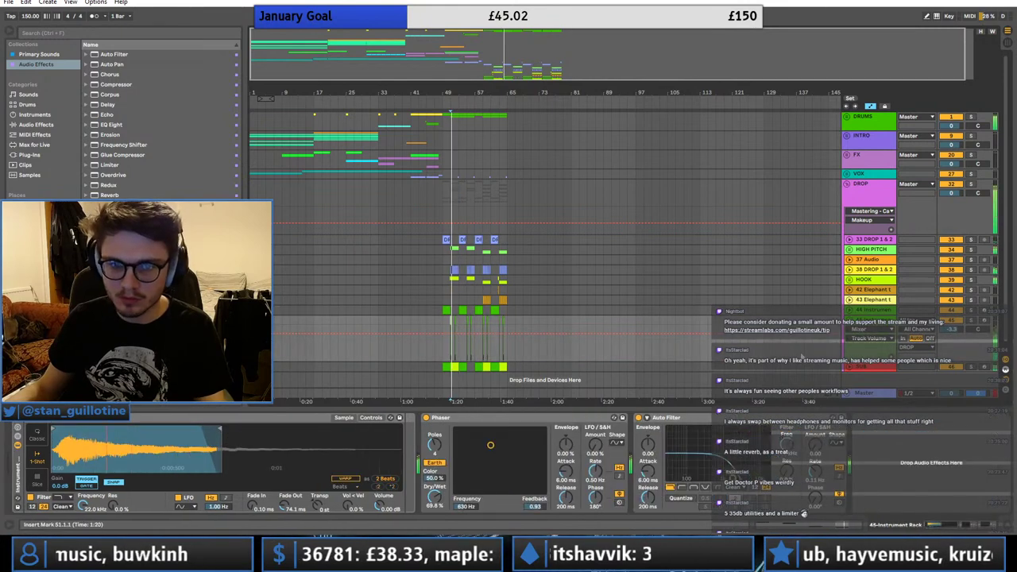
click(465, 317)
key(space)
key(space)
scroll(454, 324, up, 2)
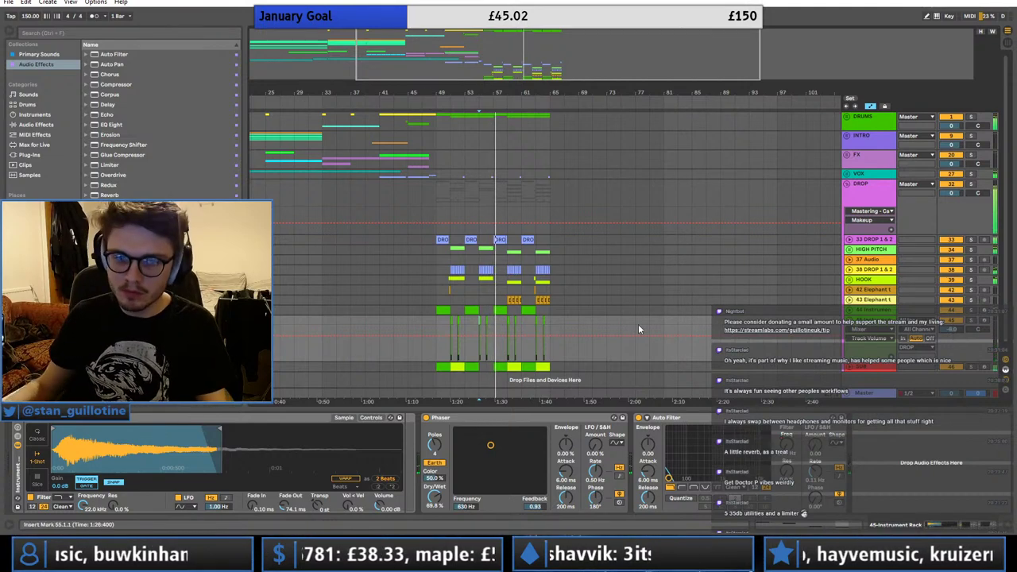
- Transpose all notes in the 44 Instrument Rack clips at bars 57 and 61 down one octave
double_click(496, 310)
click(530, 391)
key(ctrl+a)
key(shift+Down)
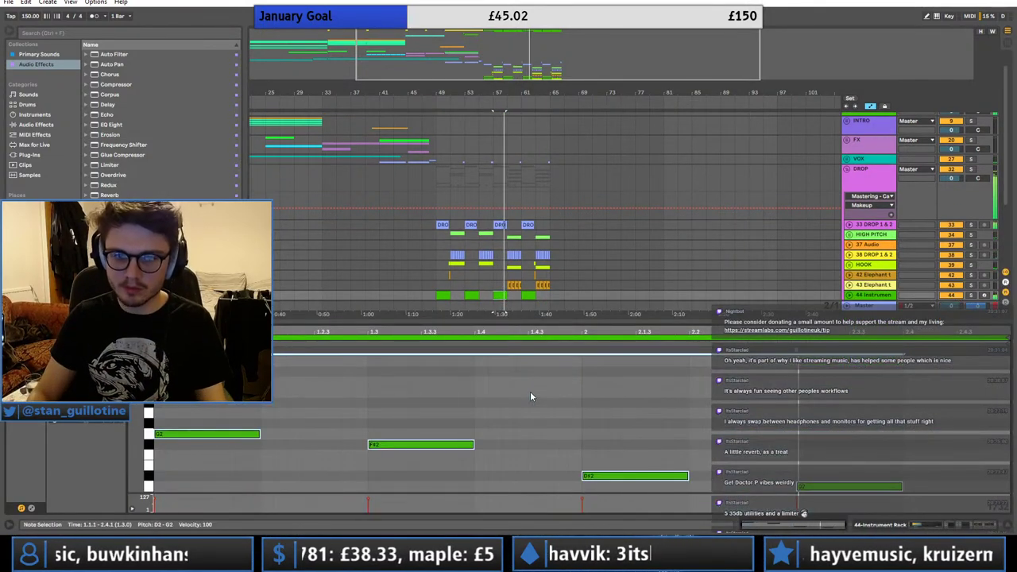
key(space)
key(space)
double_click(530, 295)
click(562, 391)
key(ctrl+a)
key(shift+Down)
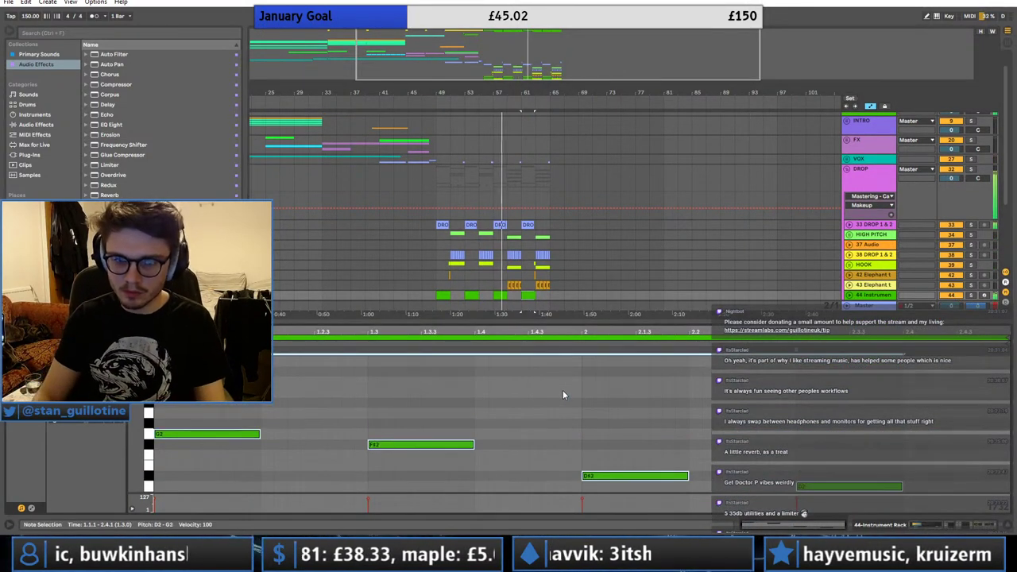
- Copy the DROP 1 & 2 clip at bar 61 to bar 65
click(848, 228)
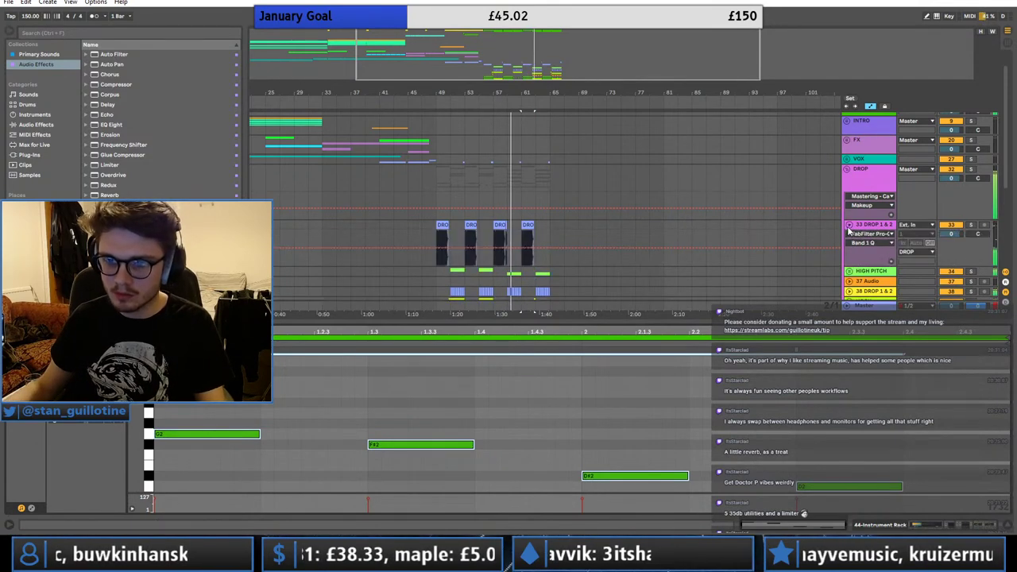
click(524, 226)
key(ctrl+c)
click(549, 227)
key(ctrl+v)
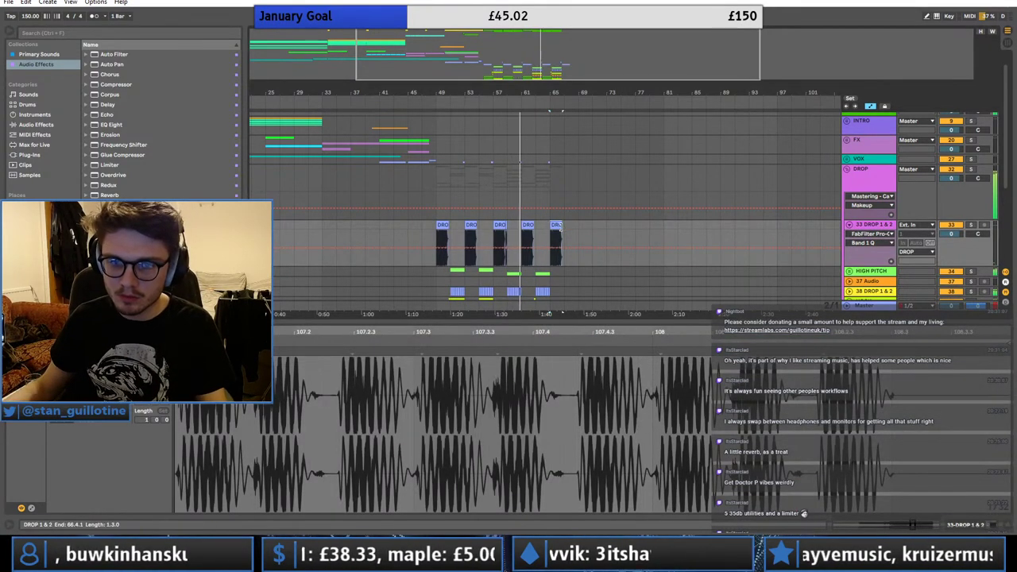
drag(561, 224, 661, 224)
- Extend the copied DROP 1 & 2 clip to bar 74.4, split it at bar 69, and delete the part before the split
click(511, 276)
scroll(561, 173, up, 3)
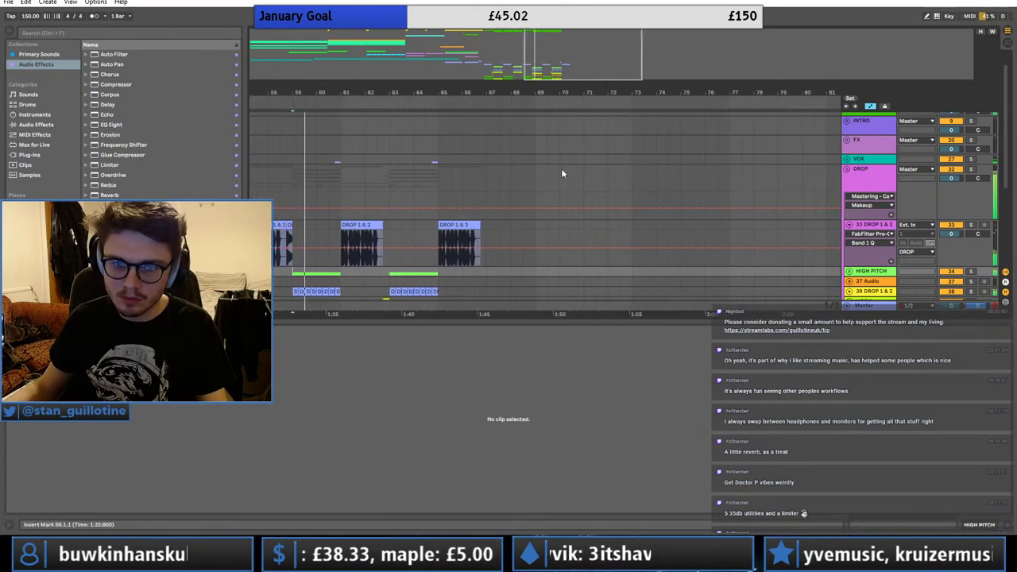
drag(475, 226, 755, 255)
key(ctrl+e)
click(520, 226)
key(Delete)
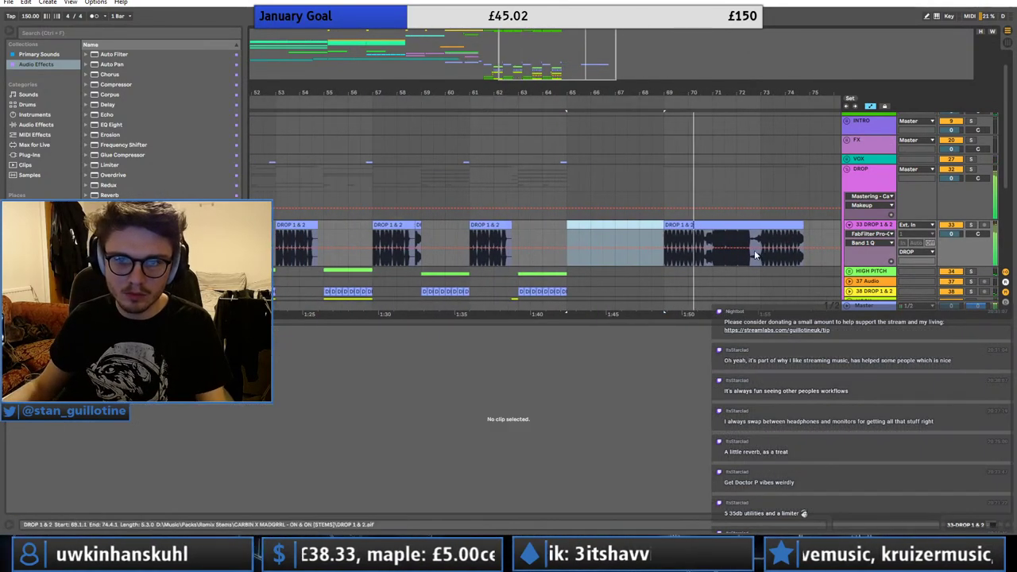
- Trim the DROP 1 & 2 clip at bar 69 to its opening section and move it to bar 57
click(706, 238)
key(ctrl+e)
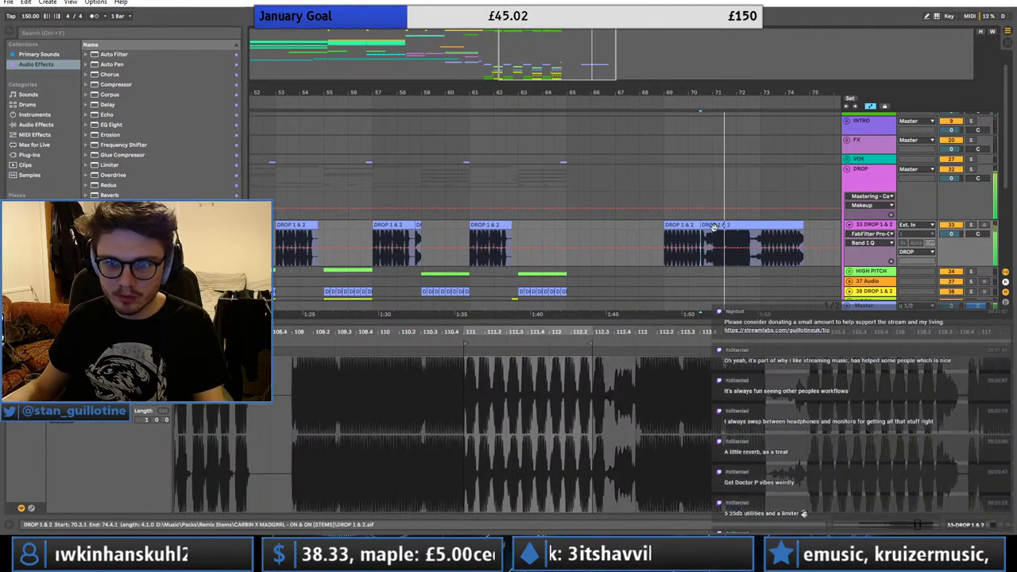
click(709, 226)
key(Delete)
drag(690, 225, 413, 228)
drag(543, 67, 515, 68)
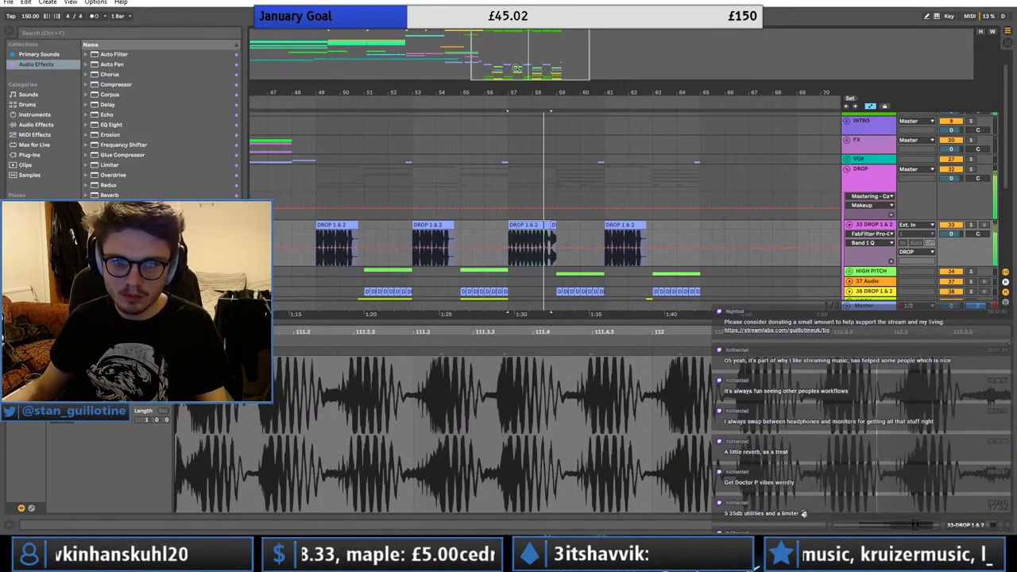
double_click(886, 226)
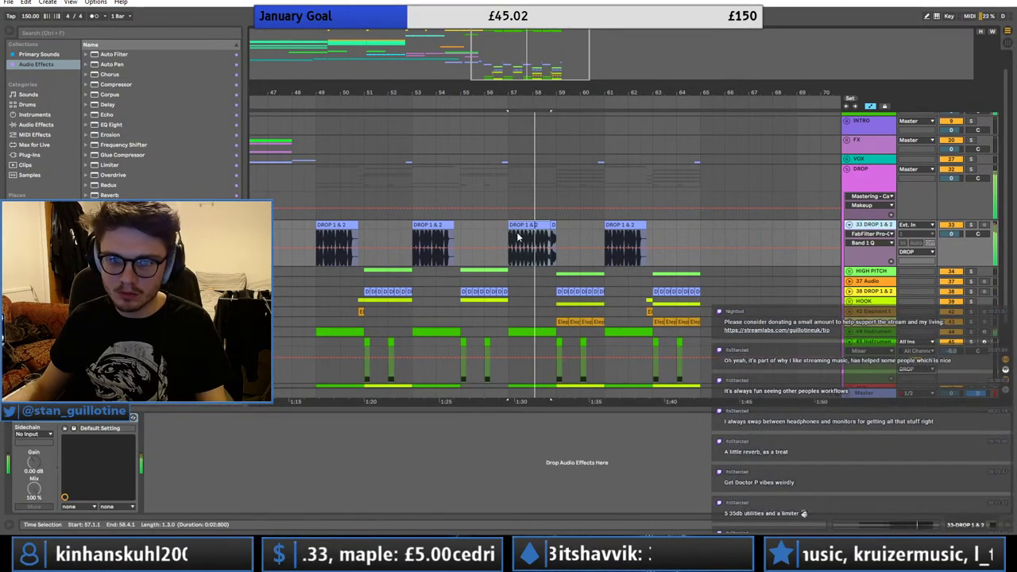
- Extend the start of the bar 57 DROP 1 & 2 clip back to bar 55 and split it at bar 57
click(476, 271)
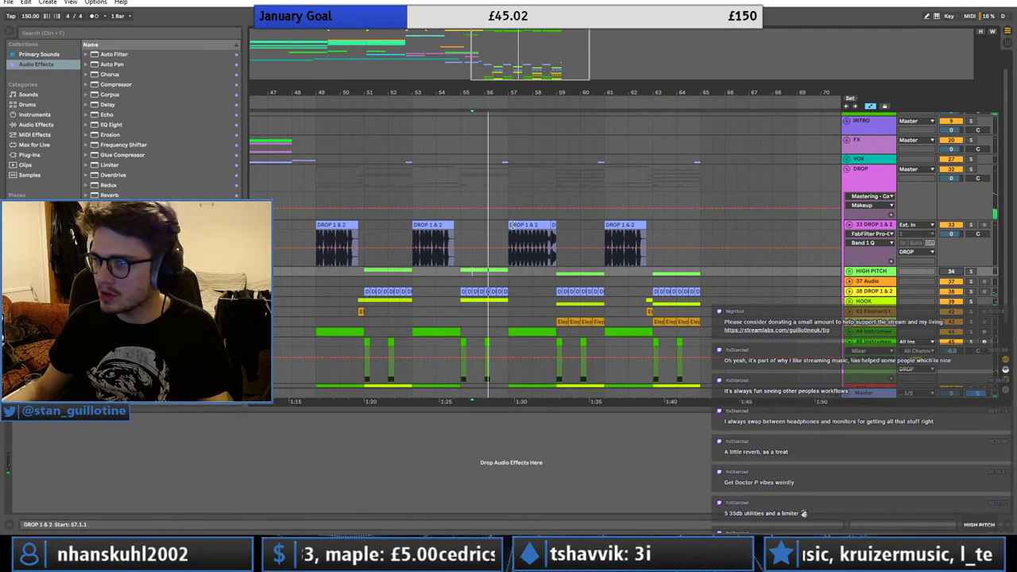
drag(510, 225, 457, 226)
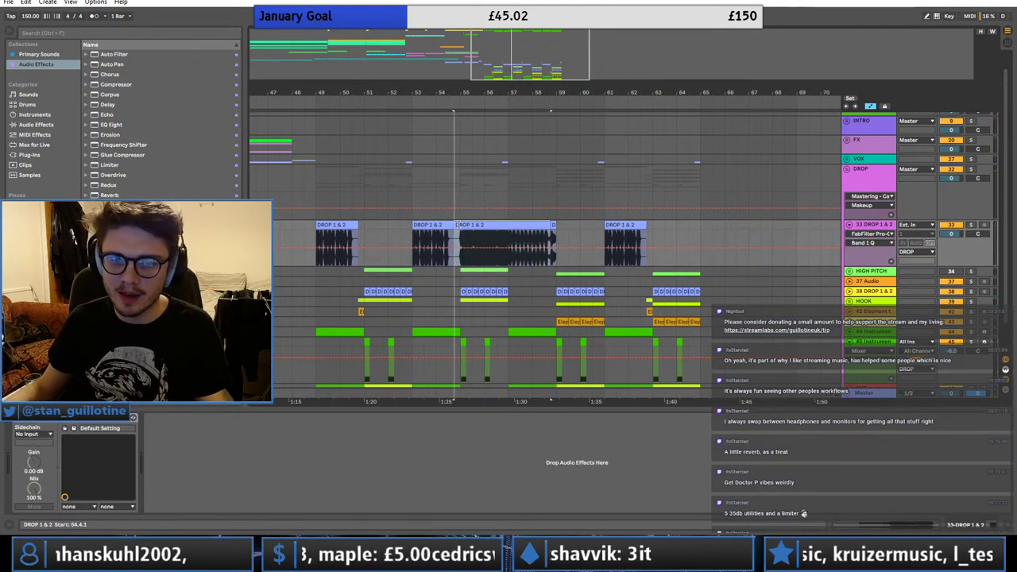
click(510, 269)
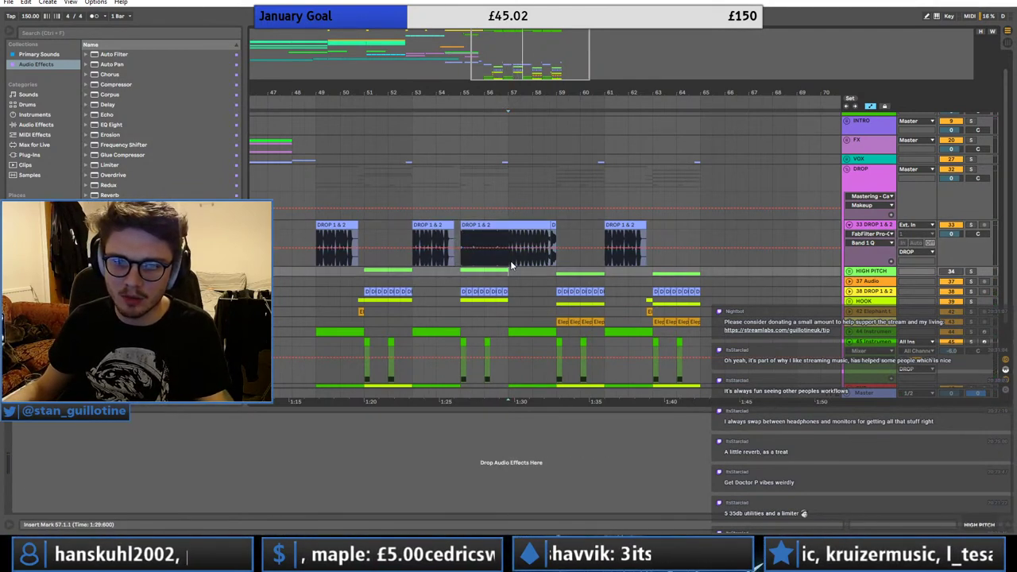
click(510, 261)
key(ctrl+e)
- Reduce the level of the DROP 1 & 2 clip at bars 55 to 57 and replay it against the other drop tracks
double_click(484, 225)
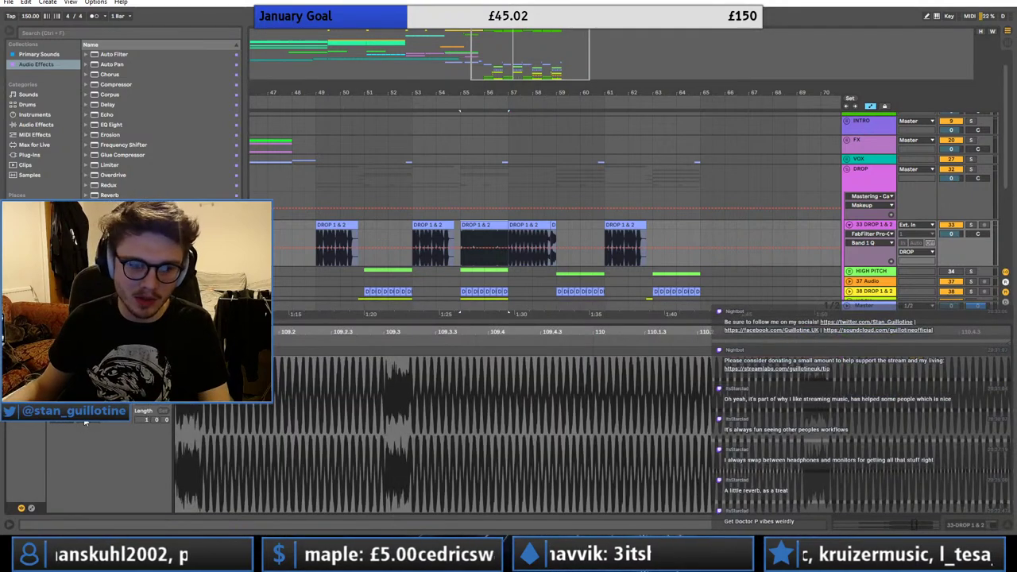
key(space)
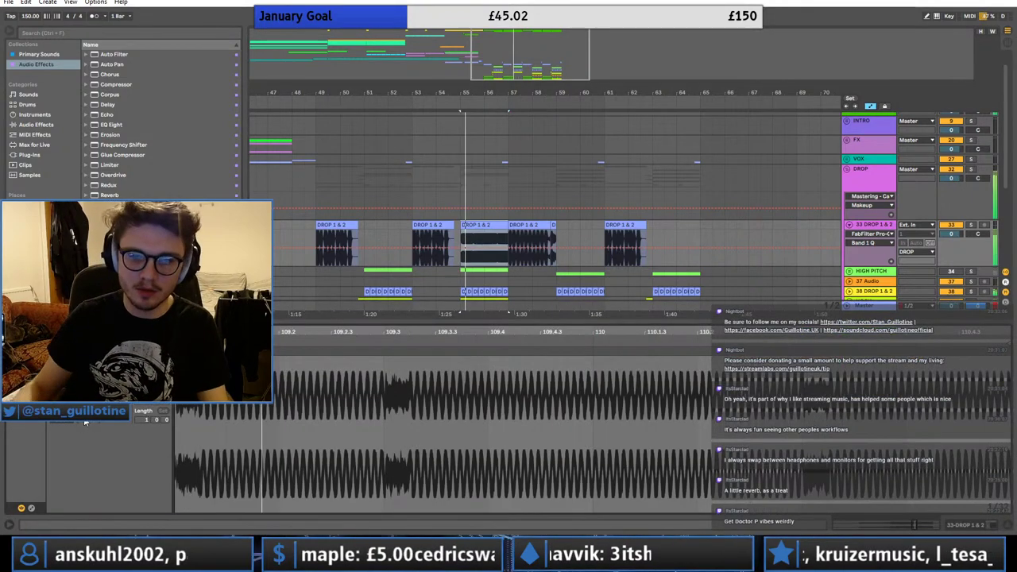
double_click(860, 224)
scroll(916, 278, down, 1)
key(space)
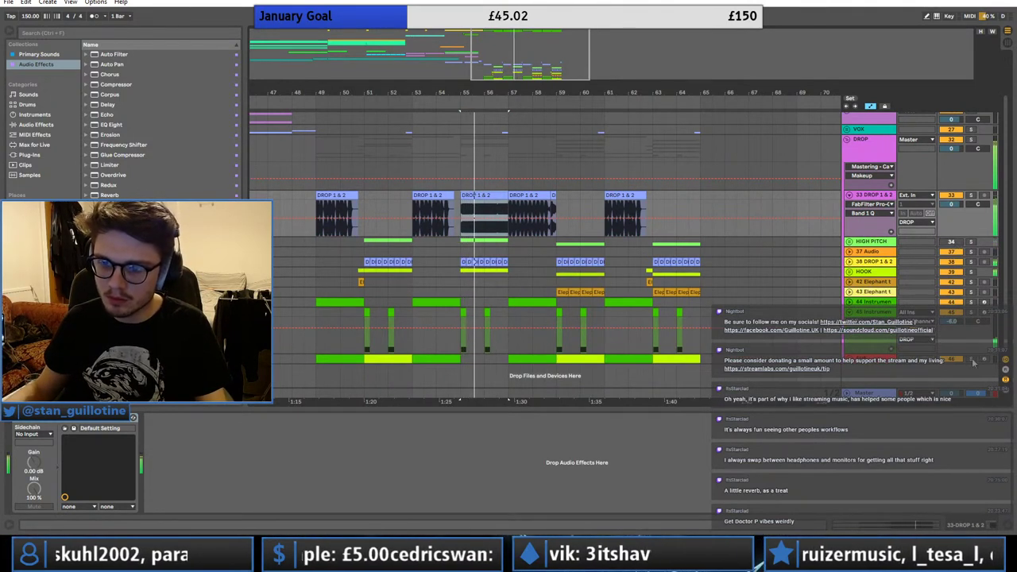
- Copy the DROP 1 & 2 clip at bars 55 to 57 to bar 51 and replay the drop from bar 49
key(space)
click(461, 359)
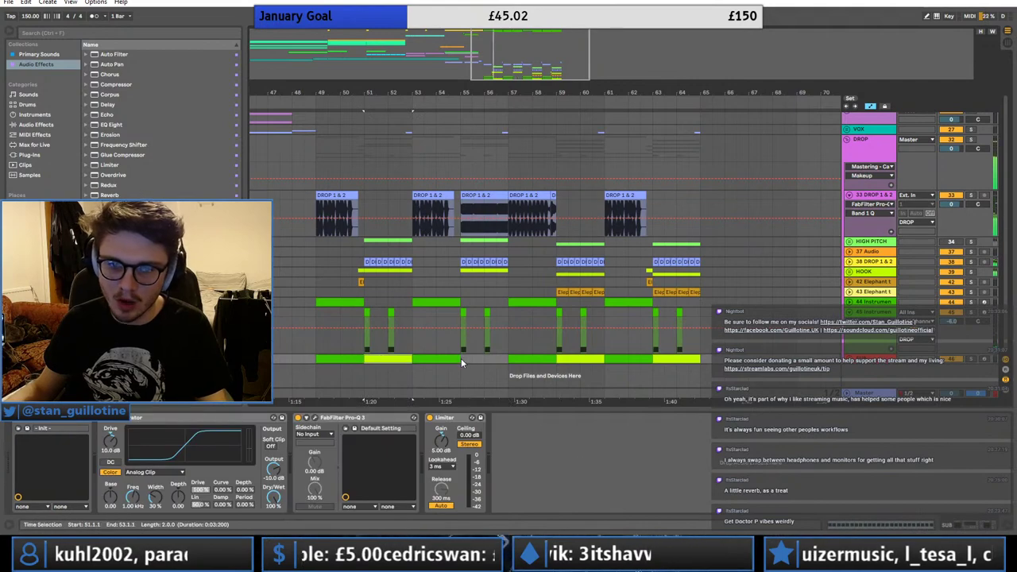
key(space)
click(418, 201)
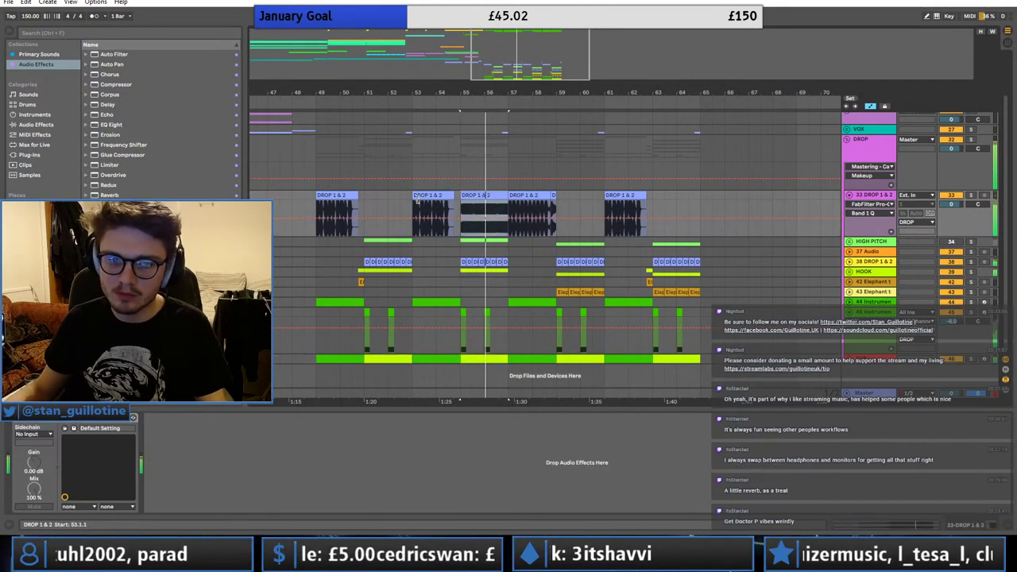
click(370, 197)
key(ctrl+v)
click(326, 196)
key(space)
key(space)
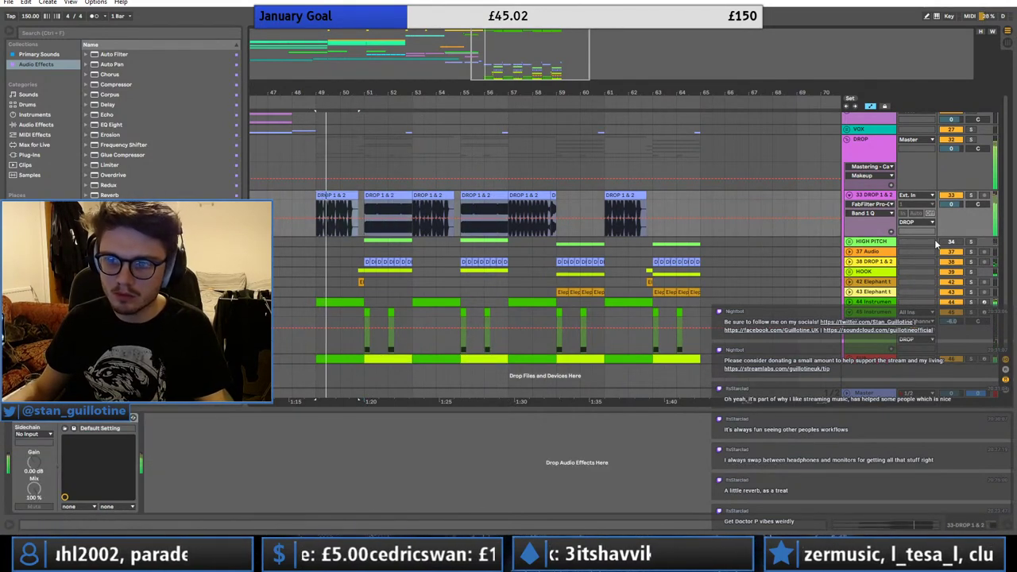
- Delete the HIGH PITCH track and replay the drop from the copied clip at bar 51
click(890, 242)
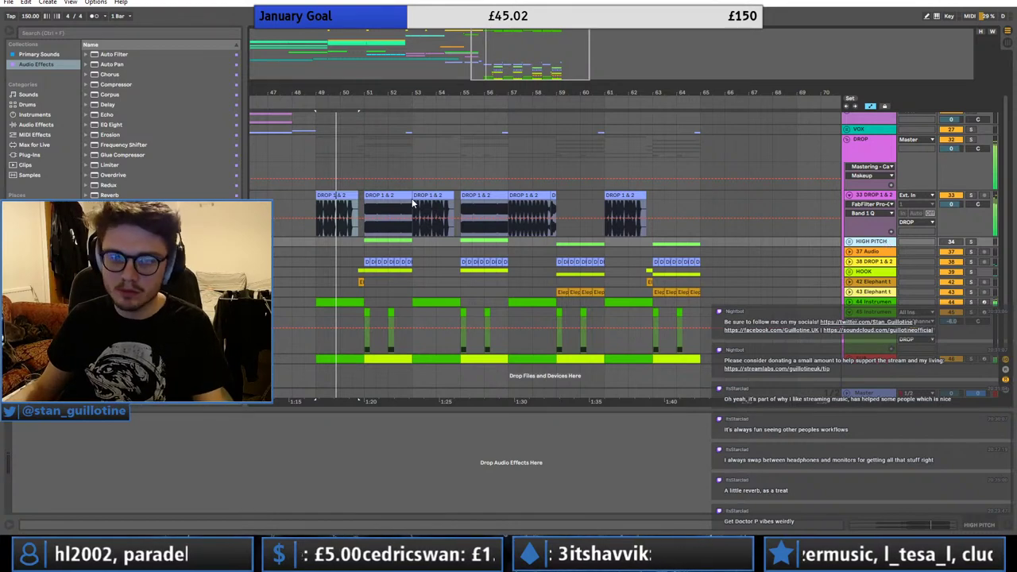
key(Delete)
click(402, 188)
key(space)
key(space)
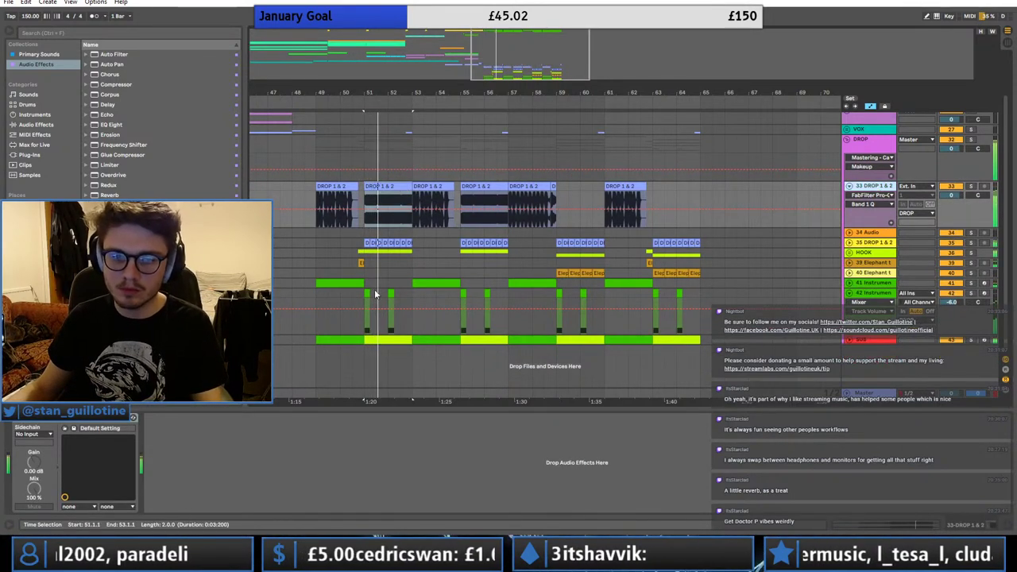
- Add an audio track below DROP 1 & 2, move the bar 51 and bar 55 clips onto it, and extend the bar 55 clip to bar 67
key(ctrl+t)
drag(386, 228, 388, 237)
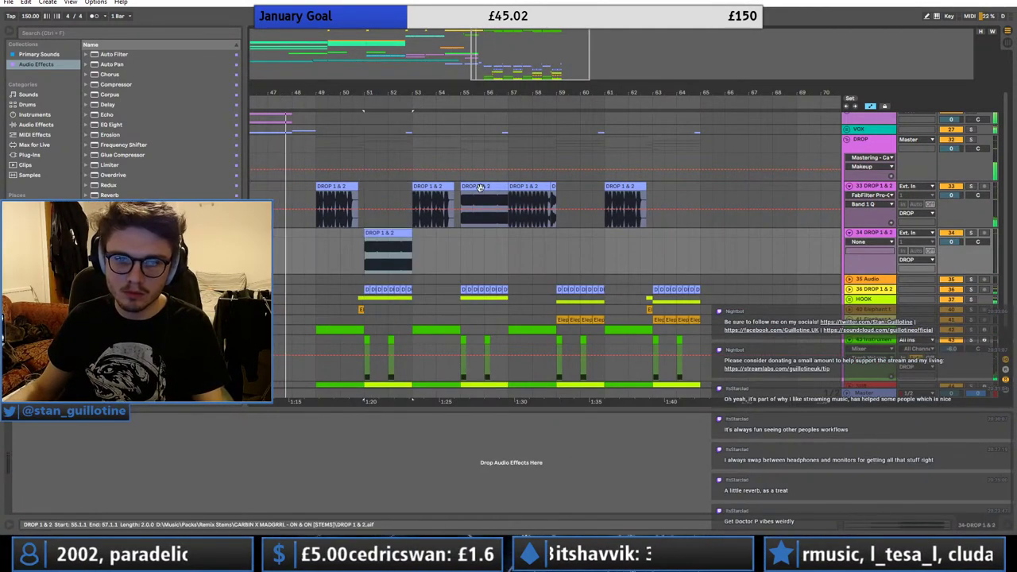
drag(479, 187, 744, 240)
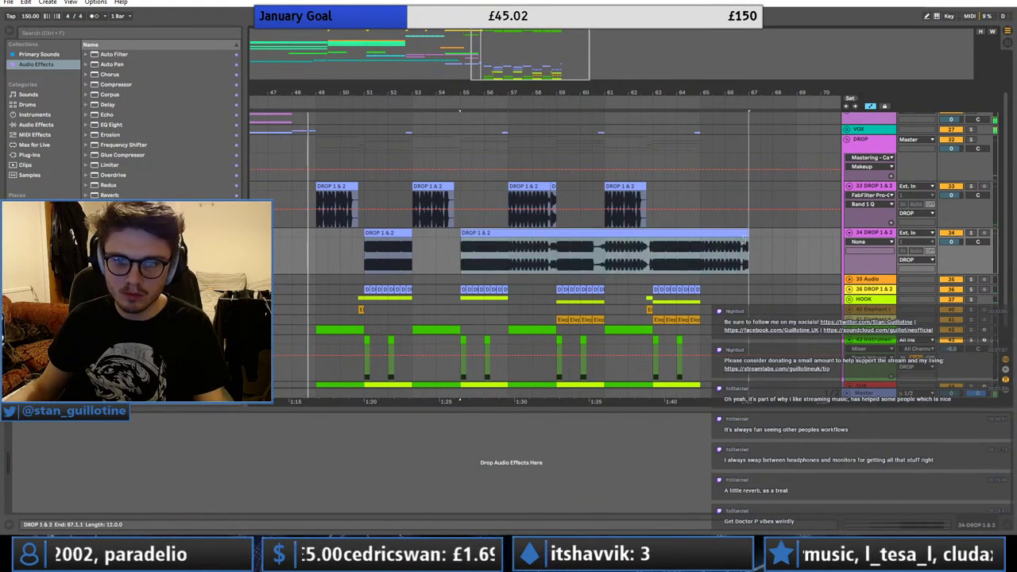
- Split the extended DROP 1 & 2 clip at bar 59 and trim the two parts to end at bars 57 and 60.3
click(556, 253)
key(ctrl+e)
drag(551, 230, 503, 232)
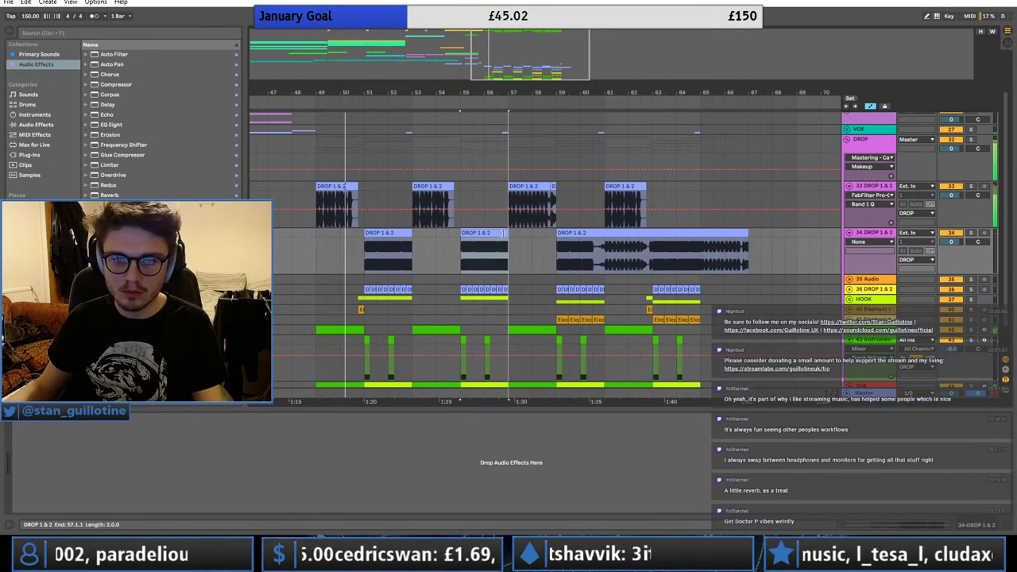
drag(747, 232, 596, 233)
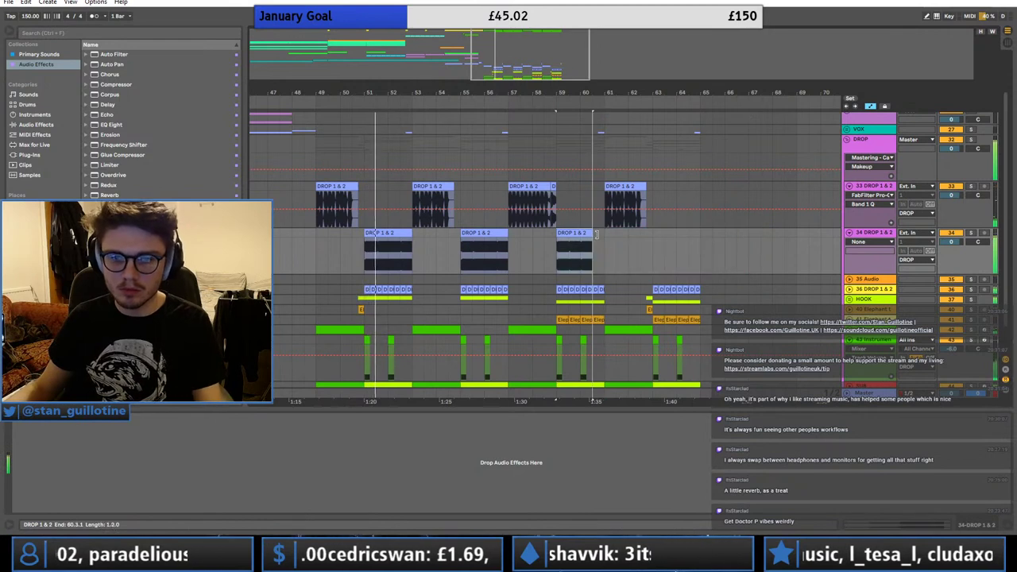
click(400, 233)
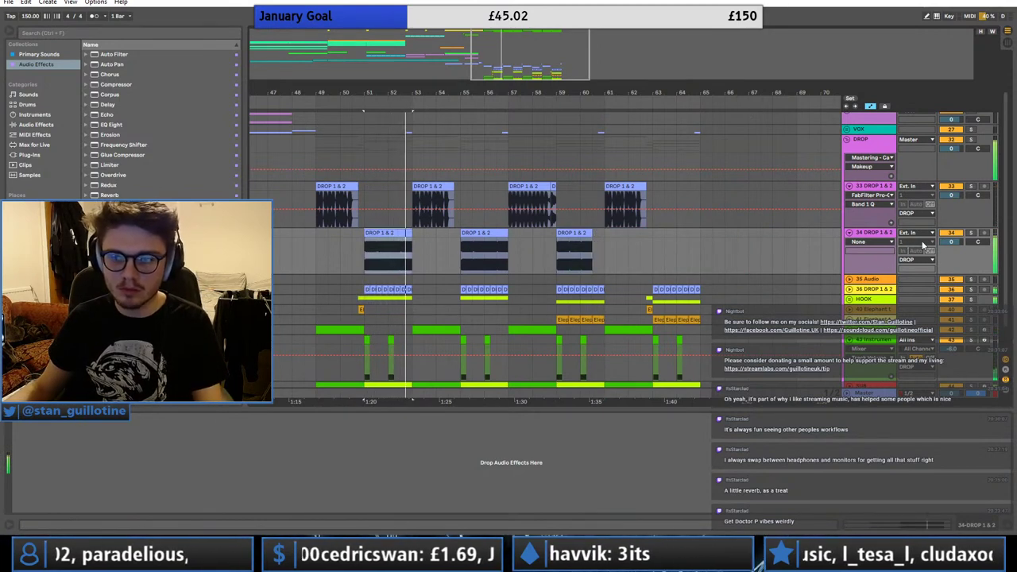
mouse_move(592, 232)
mouse_down()
mouse_move(604, 232)
mouse_move(593, 232)
mouse_up()
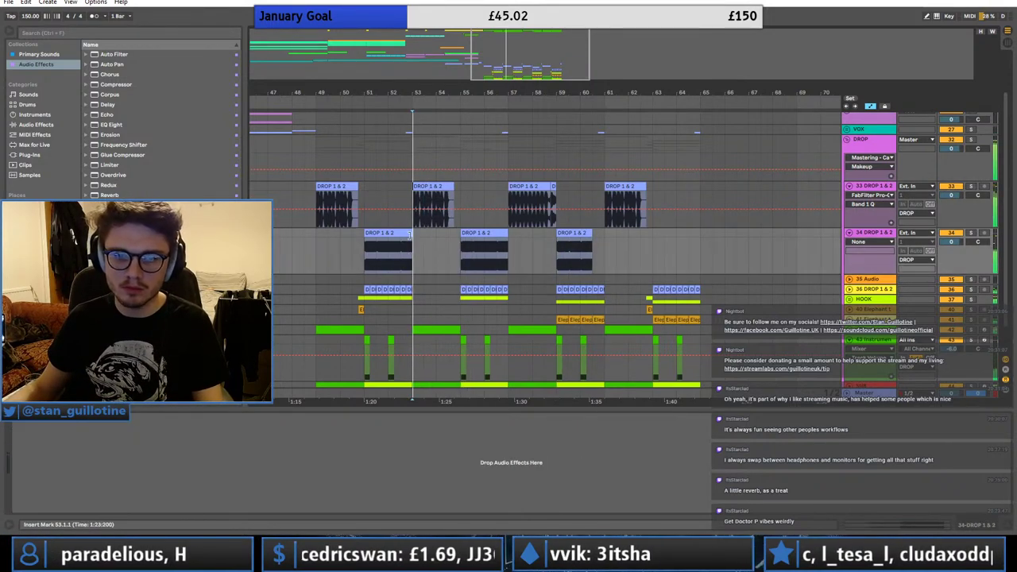
- Copy the elephant trumpeting section at bars 50.3 to 51 and paste it at bar 54.3
scroll(353, 280, down, 2)
click(354, 281)
key(ctrl+c)
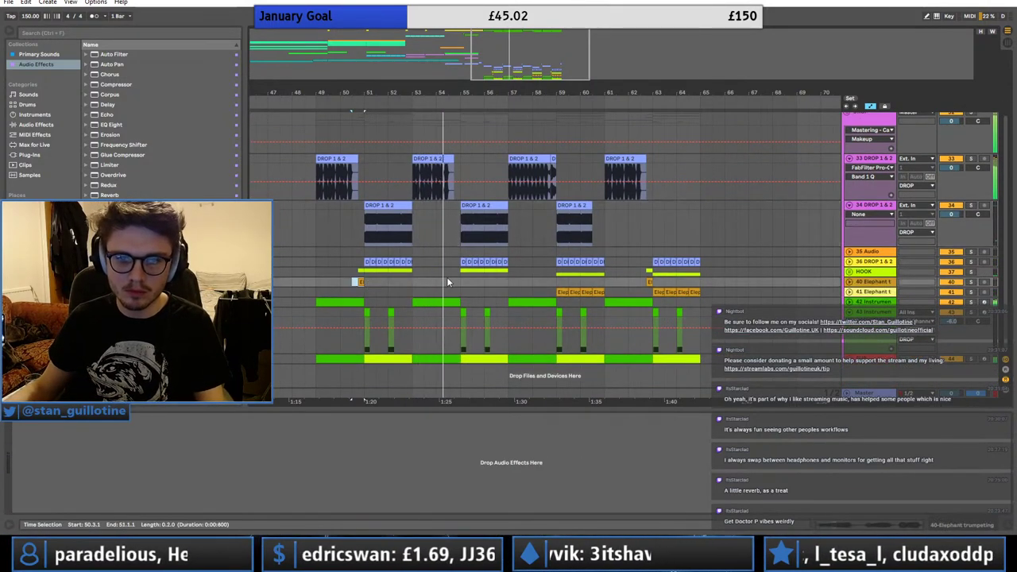
click(448, 282)
key(ctrl+v)
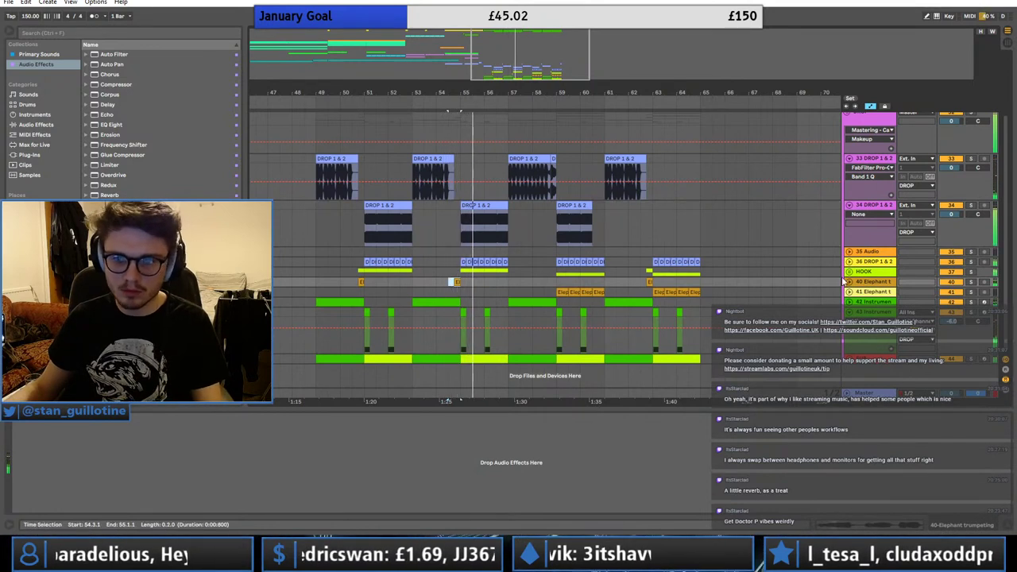
- Adjust the volume of the second DROP 1 & 2 track and extend its bar 59 clip to bar 61
click(486, 205)
drag(951, 214, 951, 222)
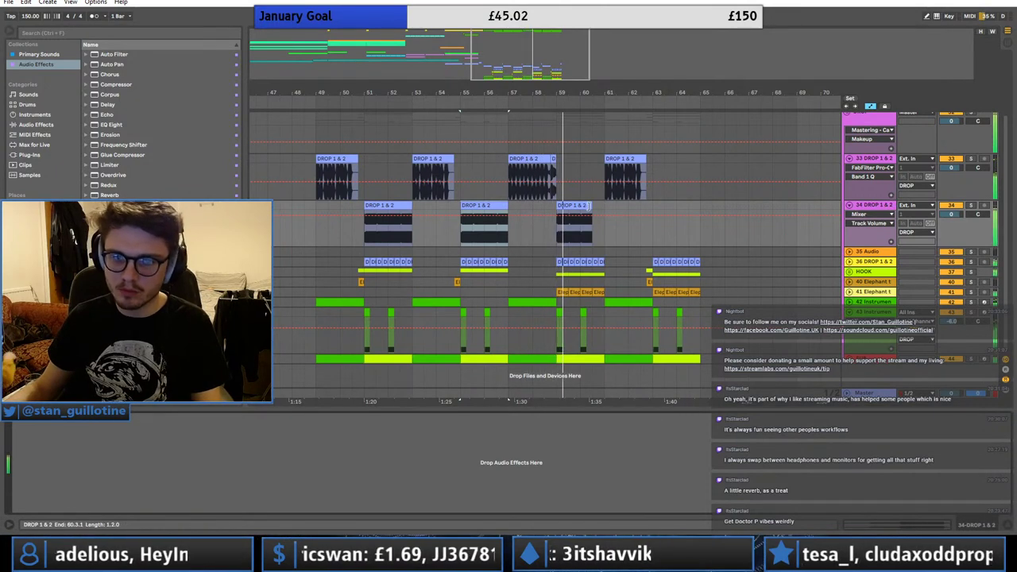
drag(584, 205, 605, 210)
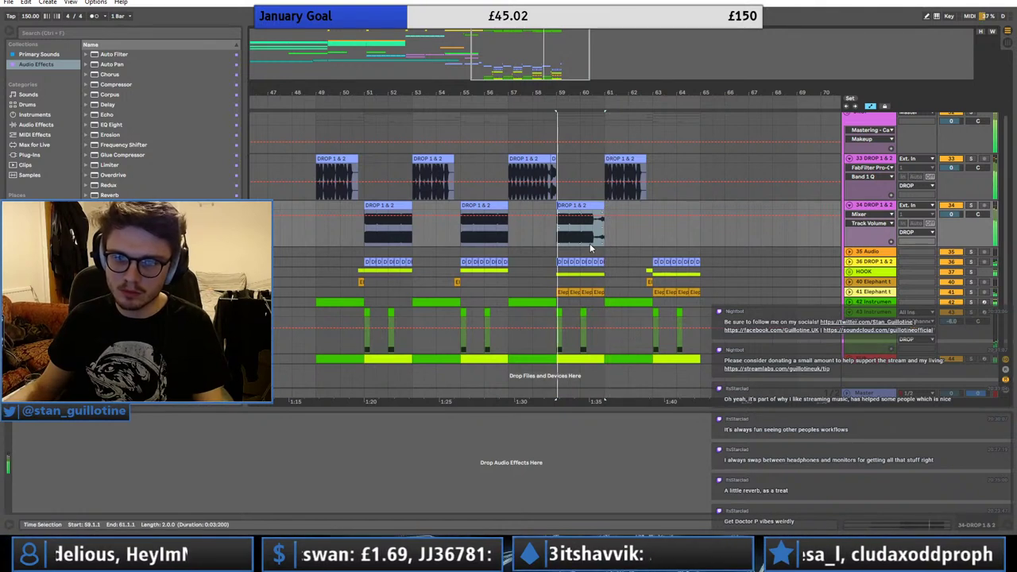
click(590, 245)
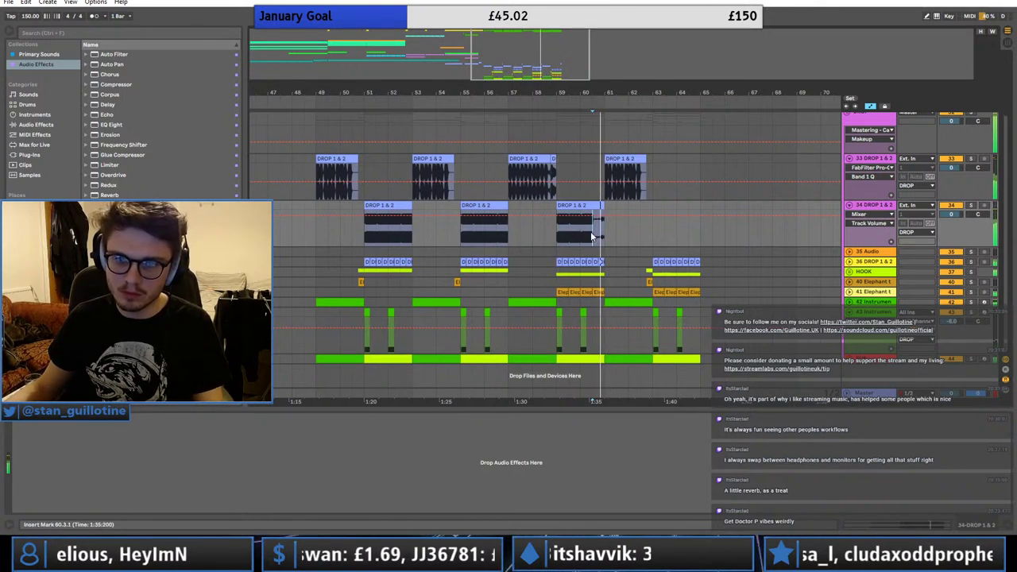
- Extend the DROP 1 & 2 clip at bar 61 to bar 65, split it at bar 63, and delete the part before the split
drag(602, 207, 701, 164)
click(609, 238)
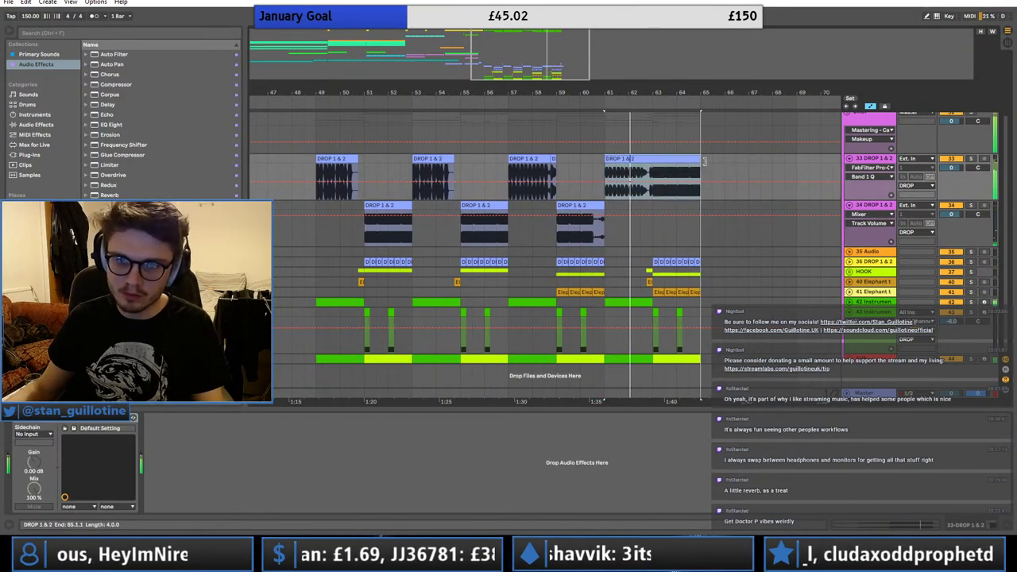
click(652, 175)
key(space)
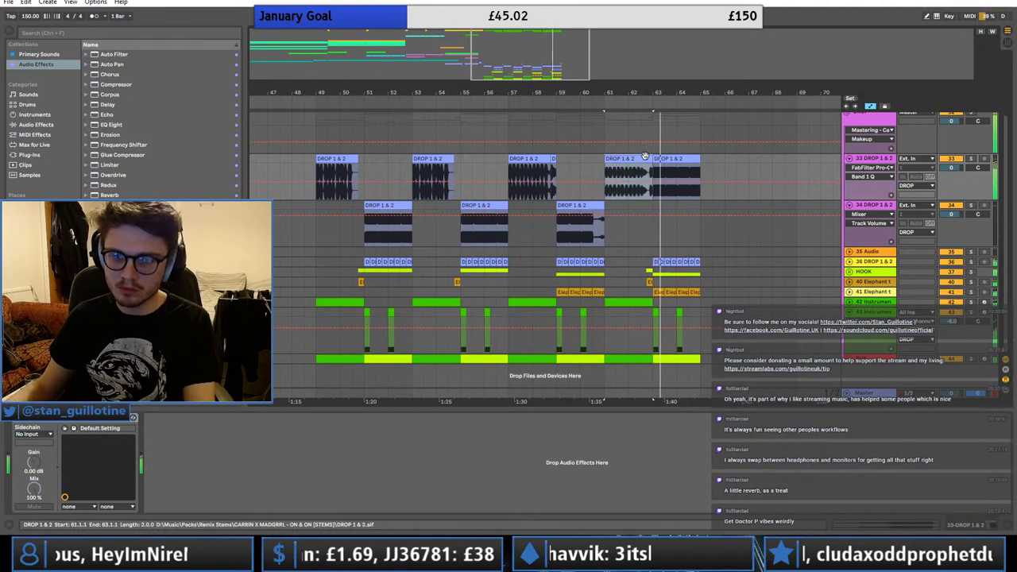
key(Delete)
click(664, 160)
key(space)
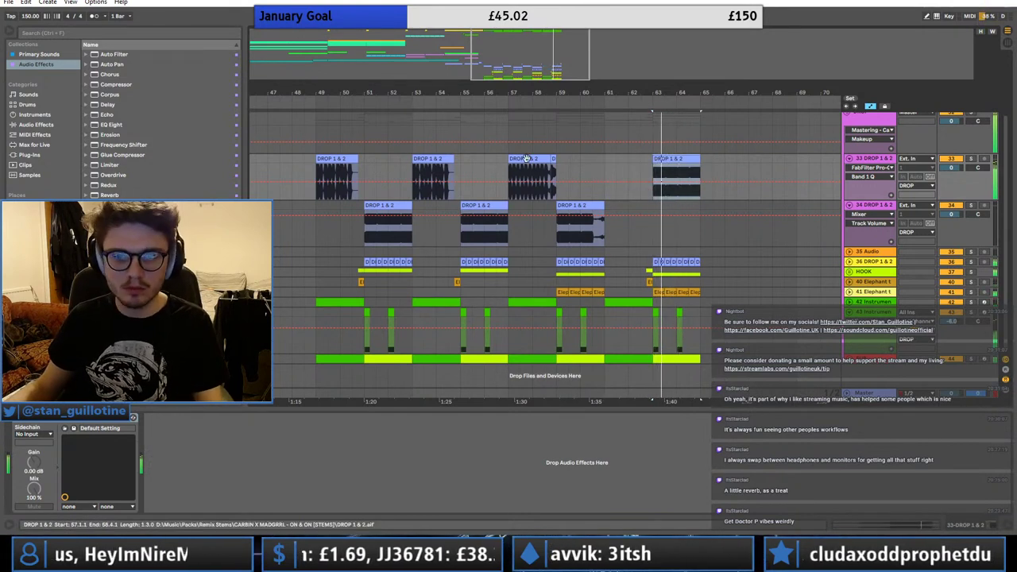
- Replace the bar 59 clip with the sustained two-bar section and move the bar 63 clip down to the second DROP 1 & 2 track
key(ctrl+z)
click(564, 205)
key(ctrl+v)
key(space)
key(space)
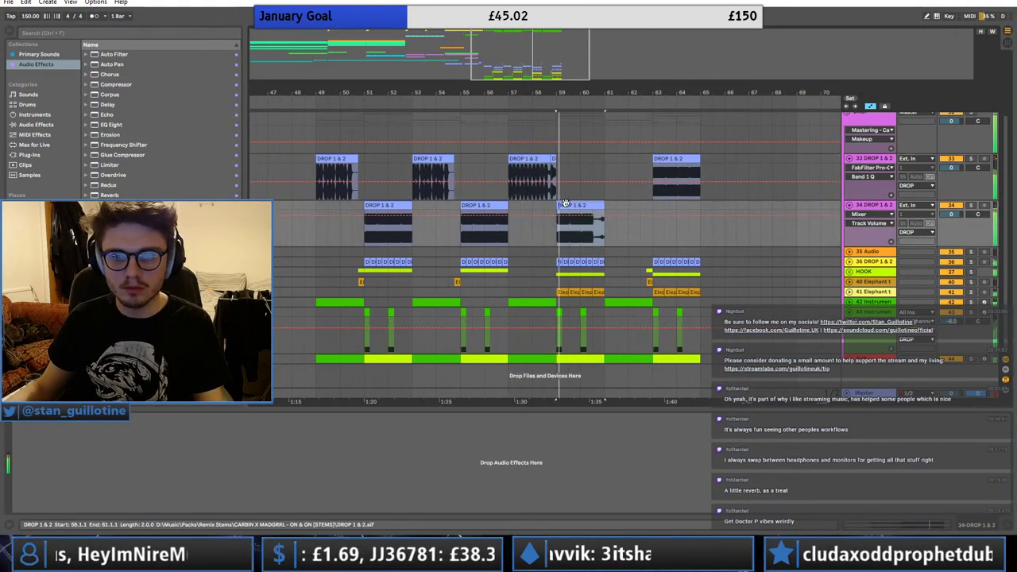
key(space)
drag(683, 160, 680, 206)
- Copy the DROP 1 & 2 clip at bar 57 on the first track and paste it at bar 61
click(552, 158)
click(603, 167)
key(ctrl+v)
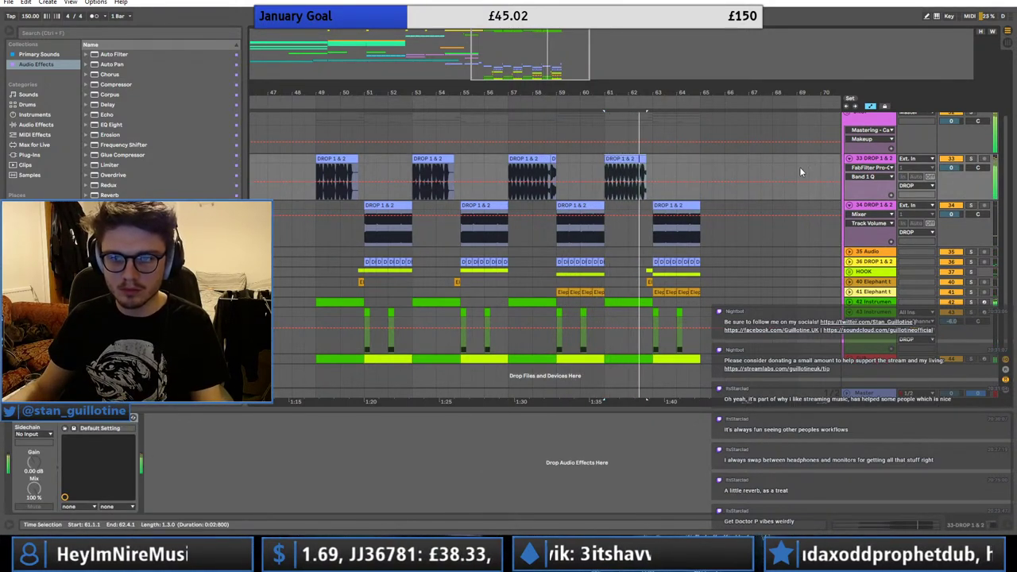
- Fold both DROP 1 & 2 tracks and solo the second one while playing from its bar 51 clip
click(849, 160)
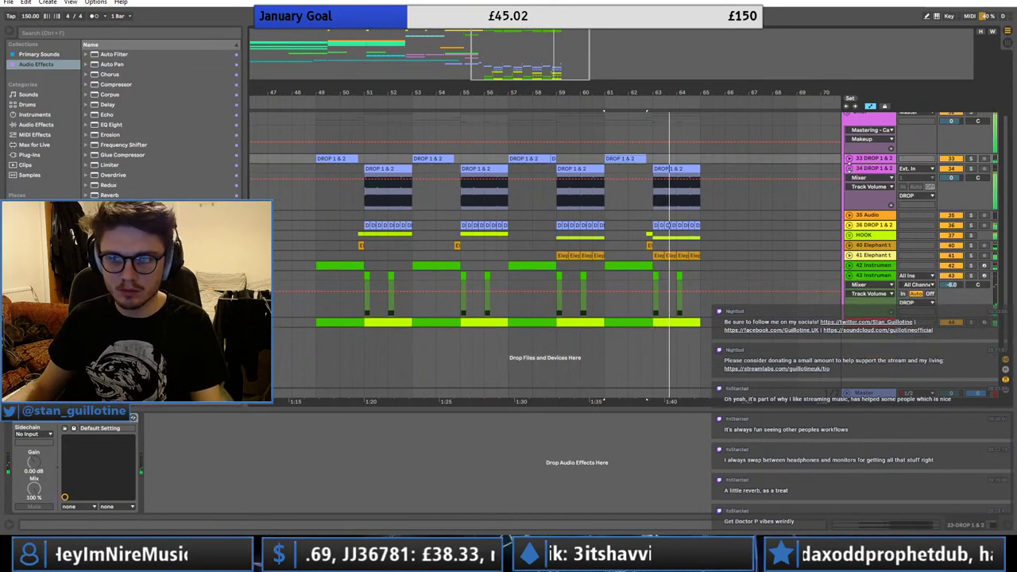
click(849, 169)
click(386, 239)
key(space)
click(970, 241)
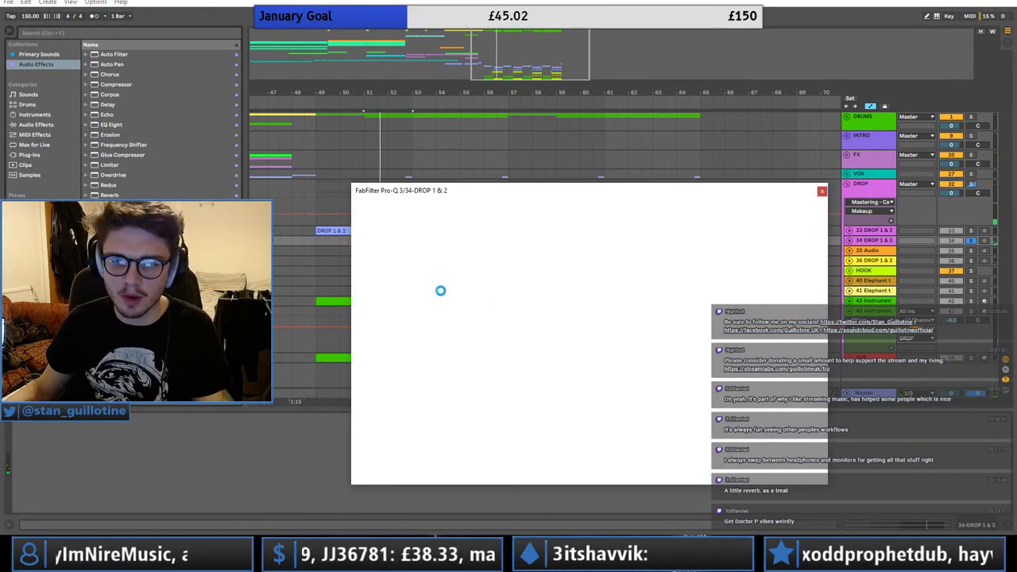
- Shape a low-shelf cut of -7.84 dB at 131.52 Hz in Pro-Q 3 on the second DROP 1 & 2 track
drag(447, 306, 522, 347)
click(394, 431)
click(389, 340)
drag(438, 321, 505, 348)
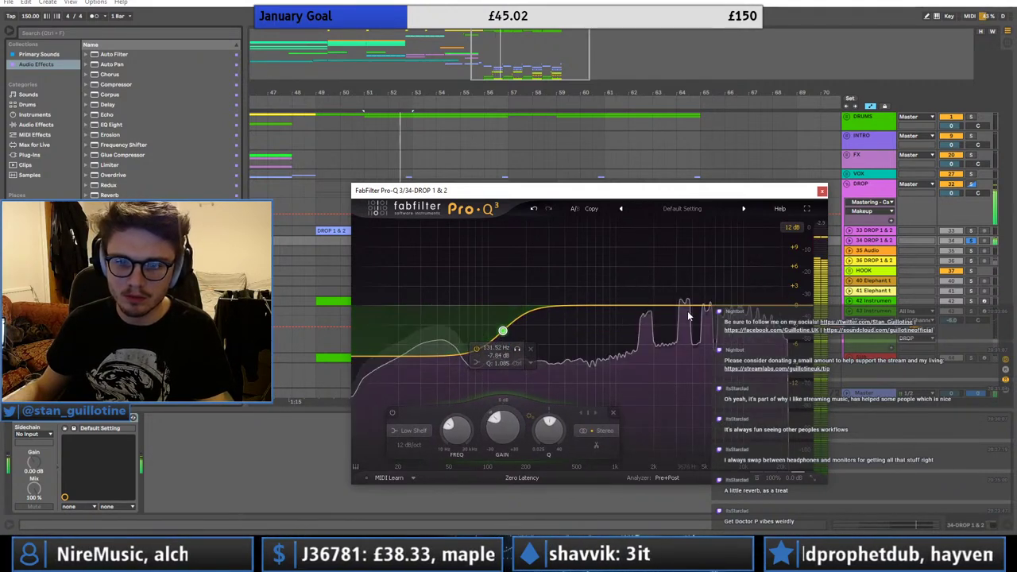
- Add a narrow bell cut at about 3471 Hz, reduce the depth of both the bell and low-shelf cuts, and close the equalizer
drag(688, 306, 684, 329)
scroll(687, 323, up, 5)
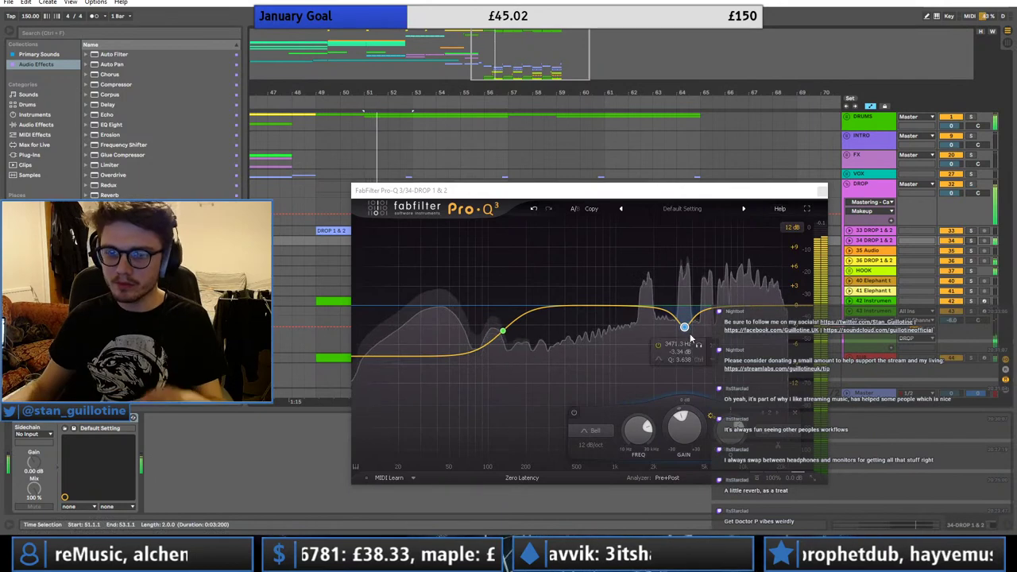
drag(685, 327, 685, 316)
mouse_move(502, 332)
mouse_down()
mouse_move(506, 304)
mouse_move(504, 317)
mouse_up()
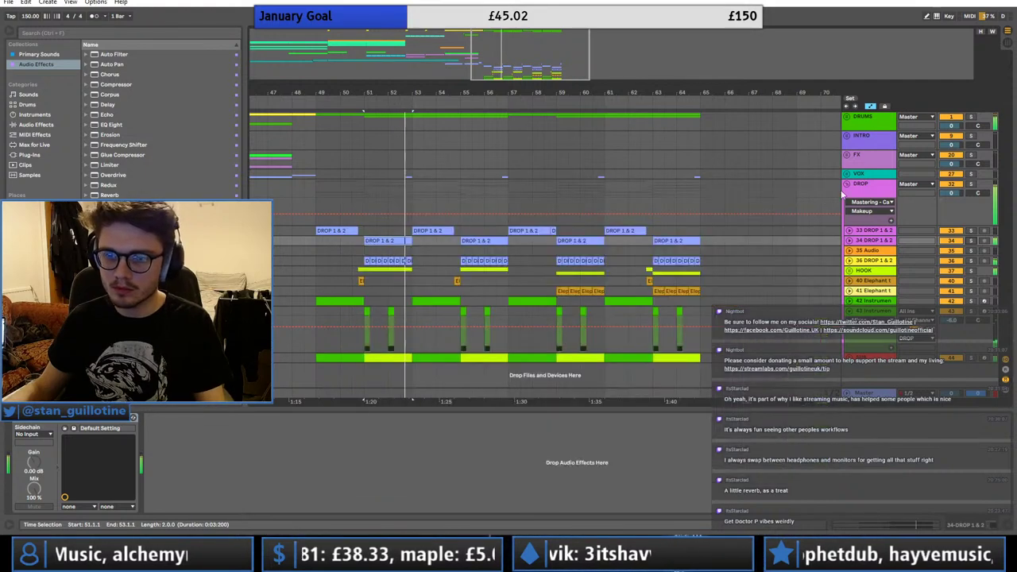
click(822, 191)
- Replay the drop from bar 51 to check the equalized DROP 1 & 2 track against the other tracks
click(849, 243)
click(848, 241)
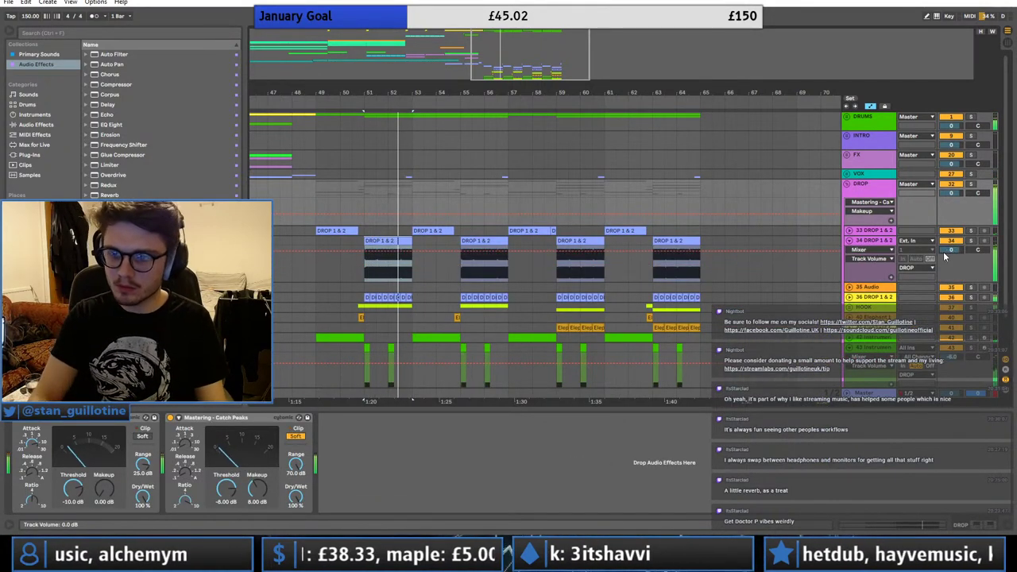
key(space)
key(space)
click(848, 240)
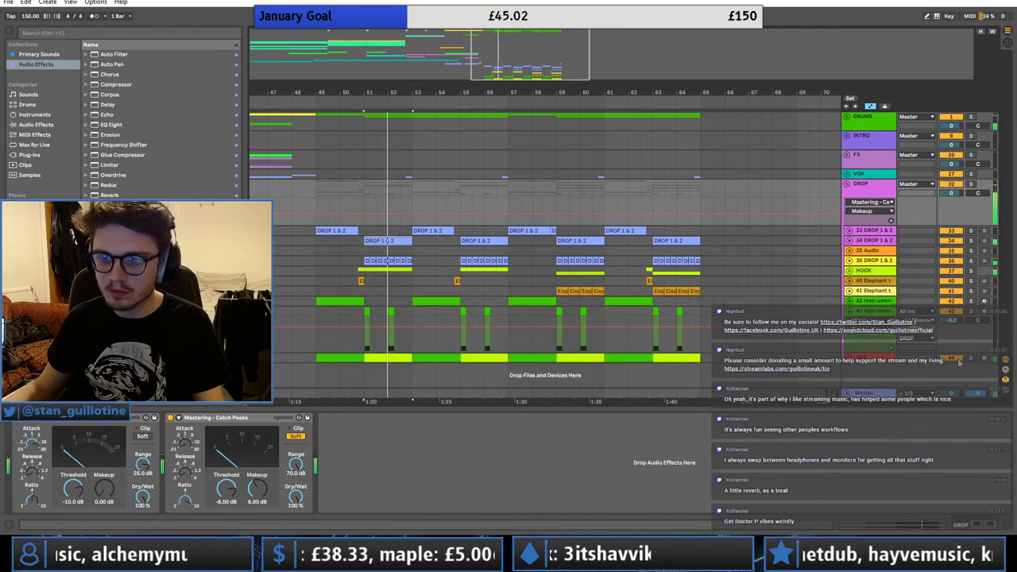
key(space)
key(space)
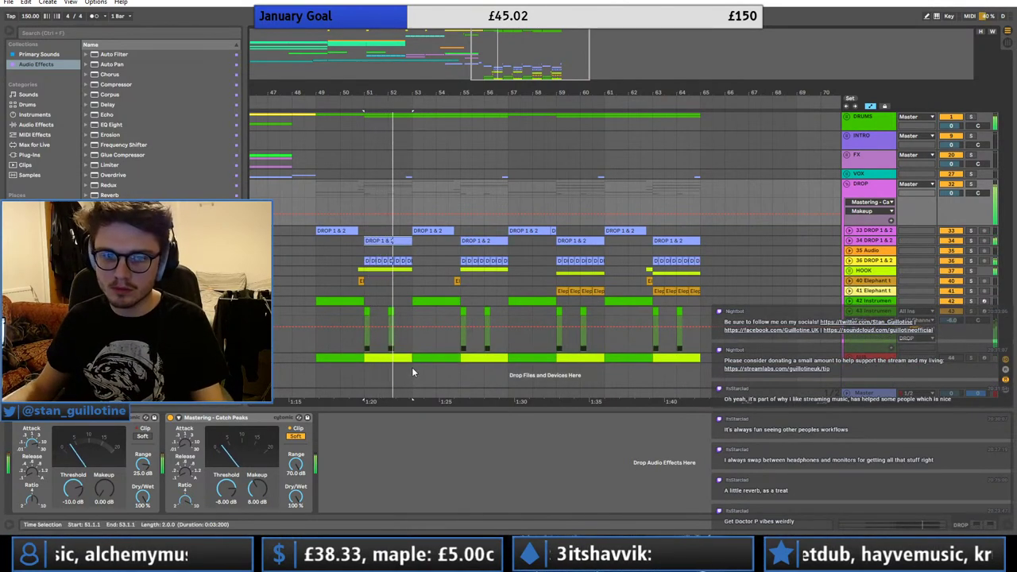
key(space)
key(space)
- Deactivate the four yellow SUB clips at bars 51, 55, 59 and 63
click(387, 360)
key(0)
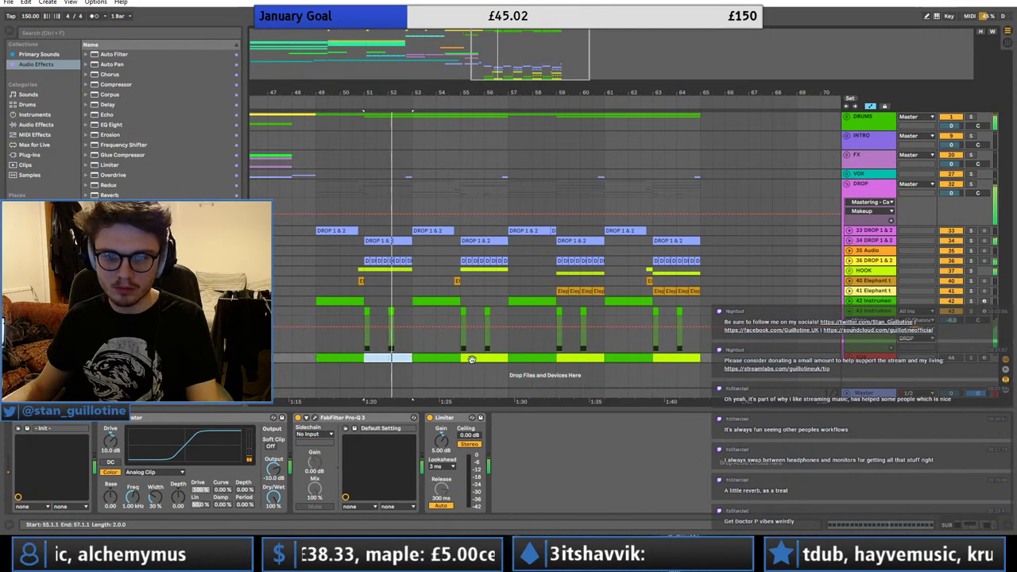
click(470, 359)
key(0)
click(594, 358)
key(0)
click(680, 358)
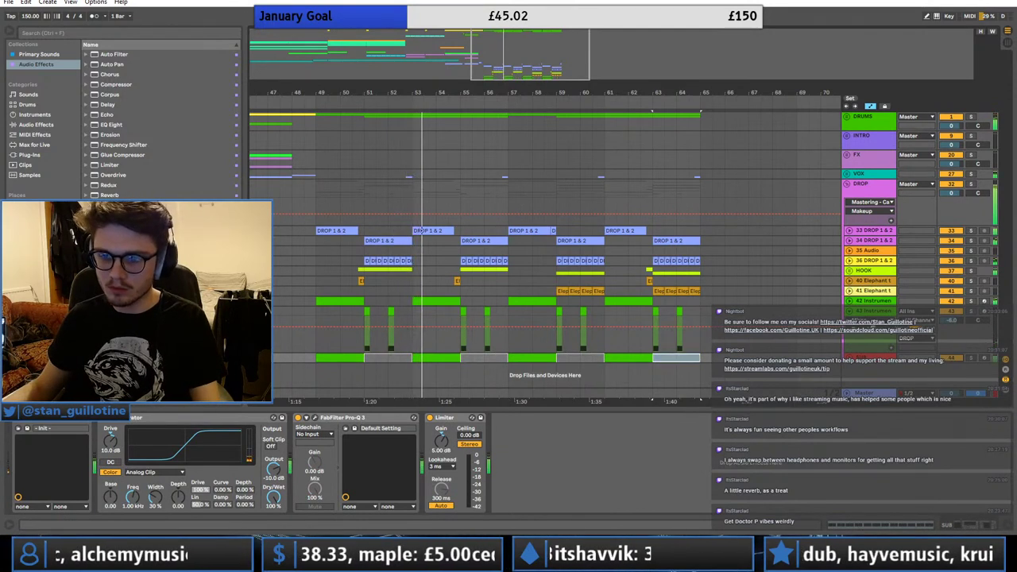
key(0)
- Fold the automated instrument track and the DROP group, and set the playback position to bar 28
click(849, 311)
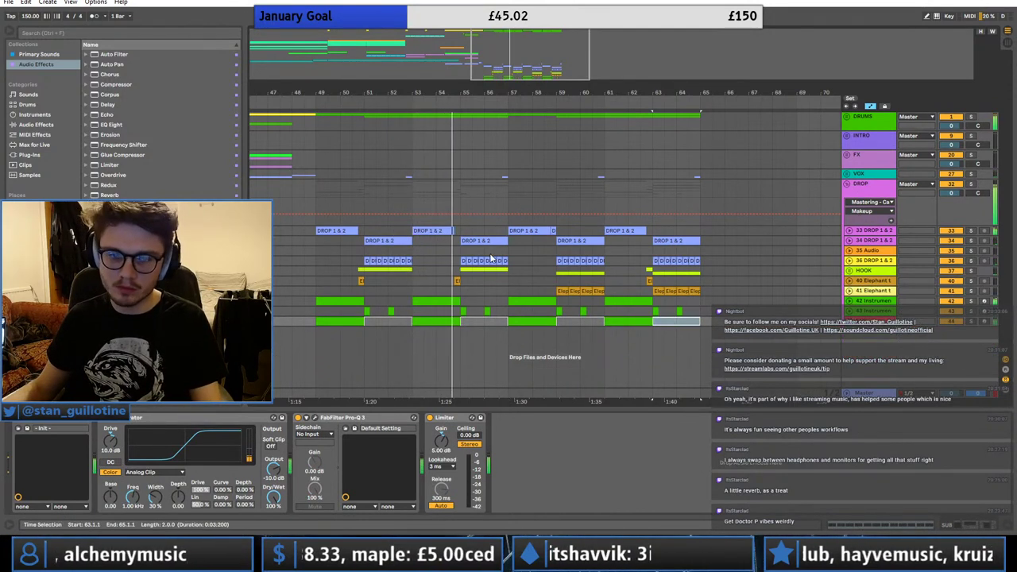
click(461, 273)
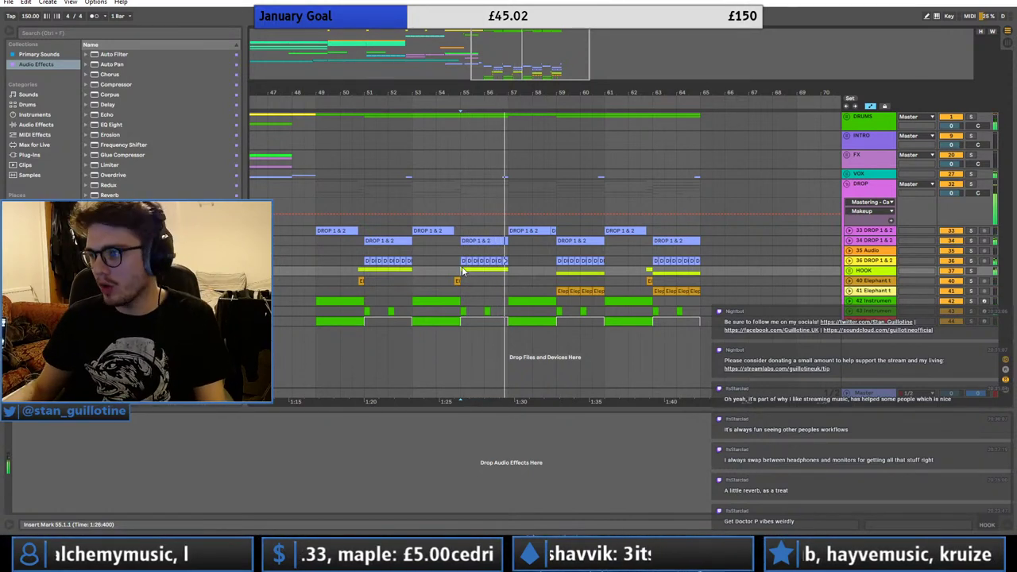
click(847, 185)
scroll(614, 183, down, 5)
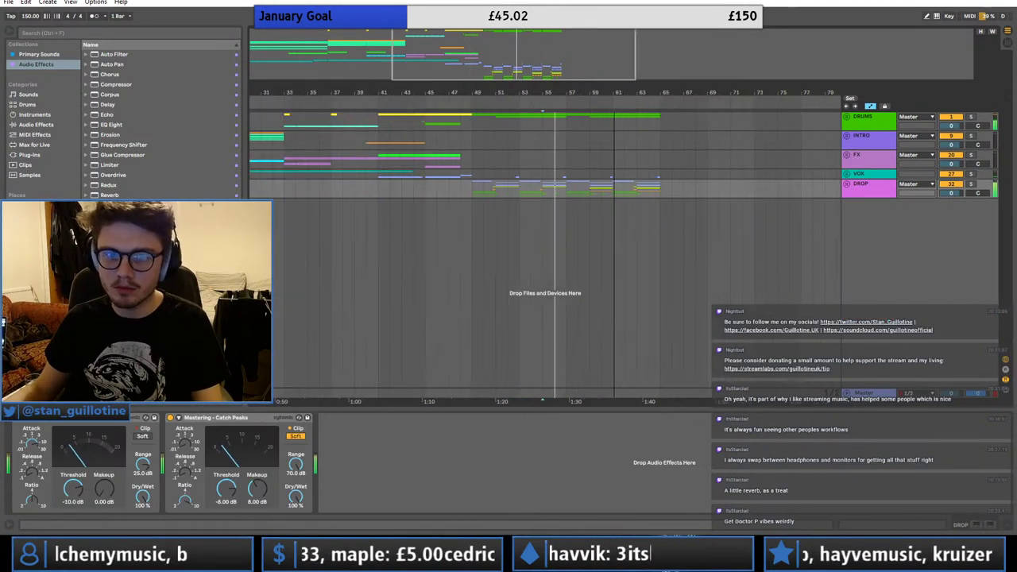
click(295, 189)
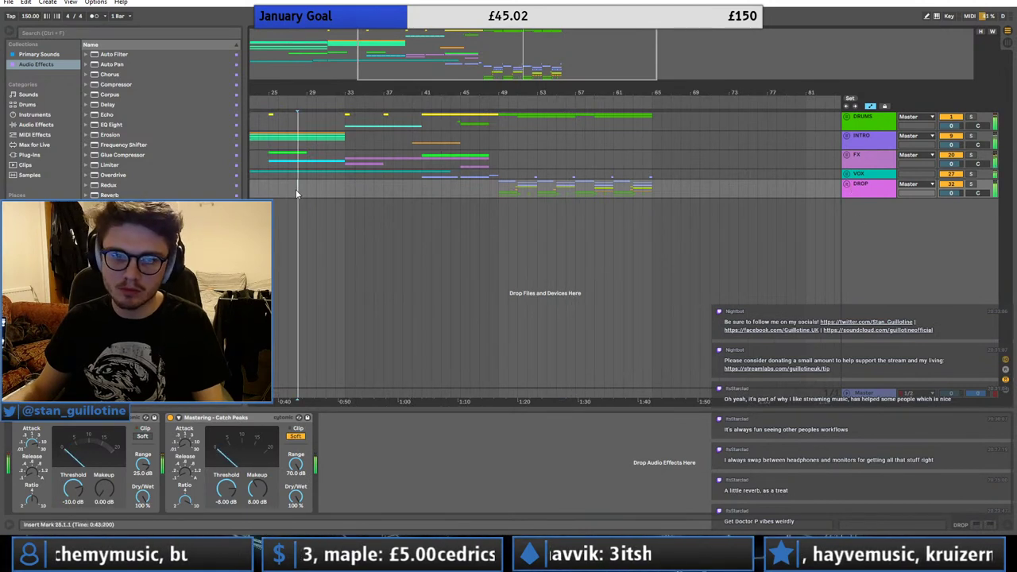
- Play the arrangement from bar 1 to review the intro, and place the insert marker at bars 17, 49 and 33
scroll(274, 170, down, 3)
click(271, 166)
click(275, 58)
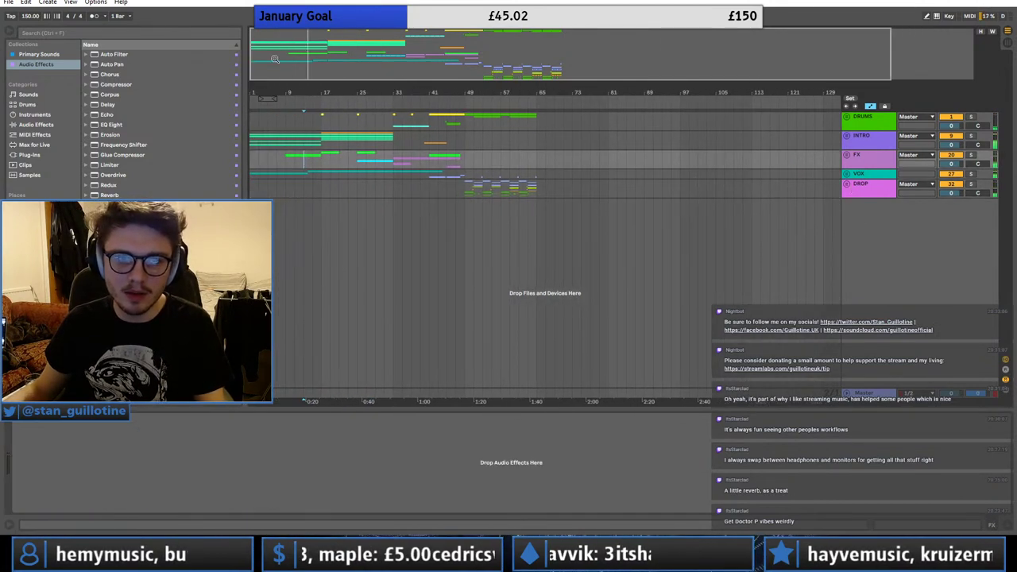
click(251, 141)
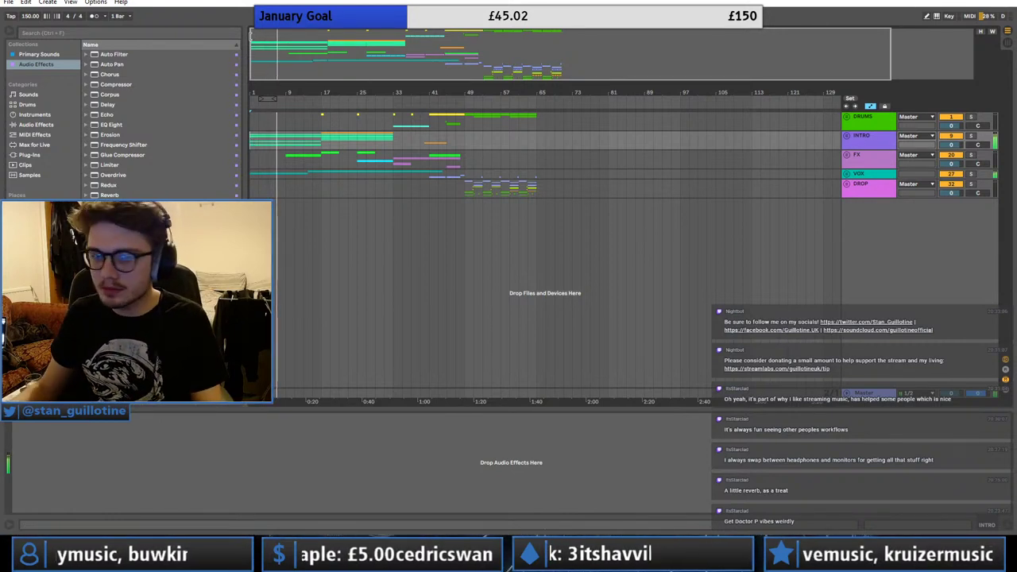
drag(250, 36, 250, 73)
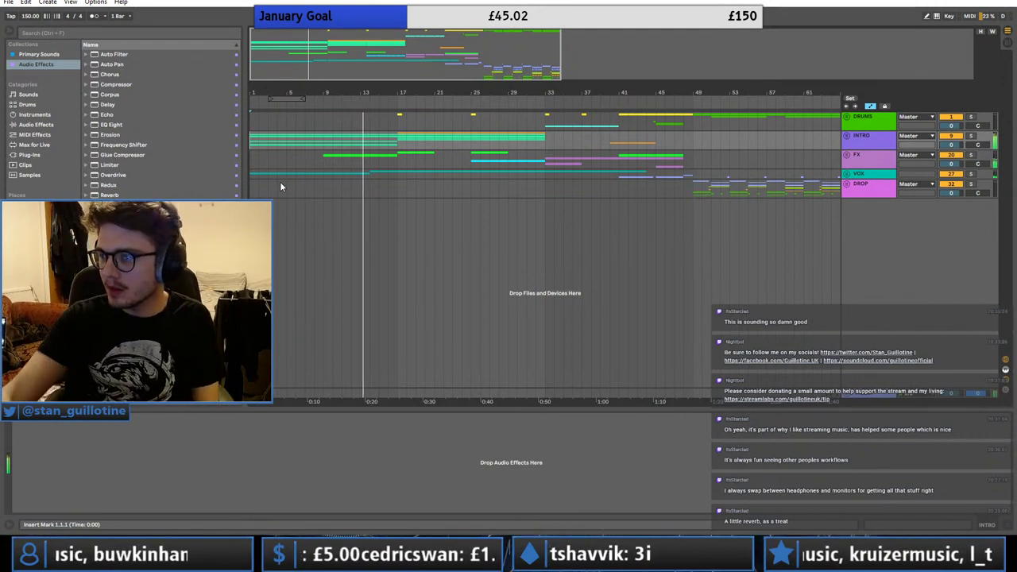
click(406, 188)
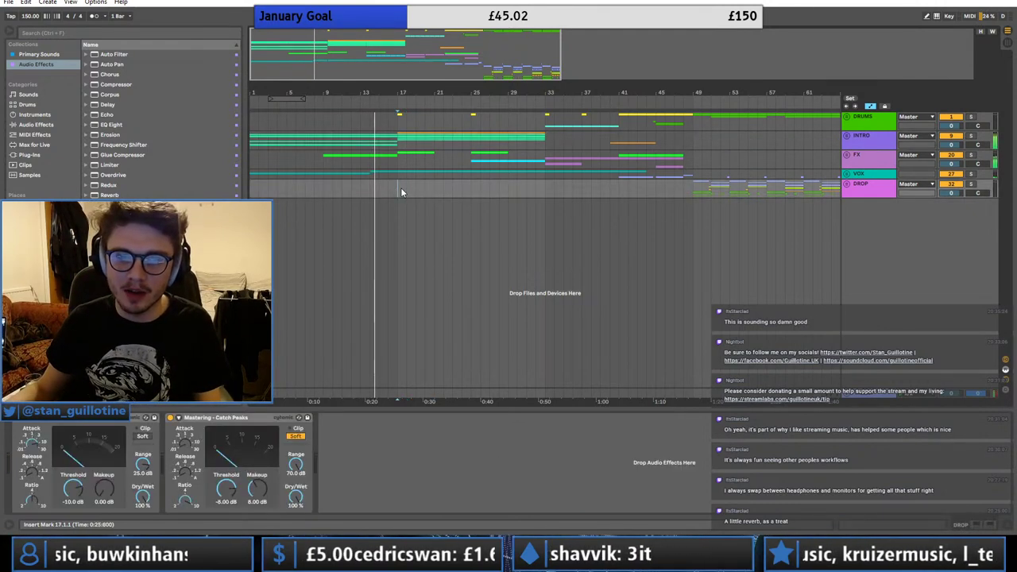
click(704, 174)
click(701, 189)
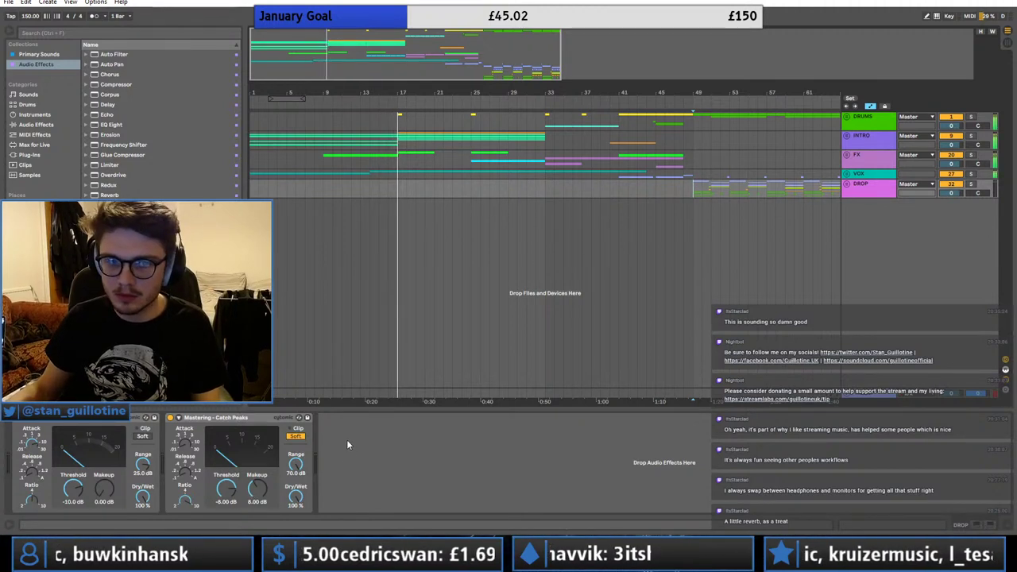
click(545, 155)
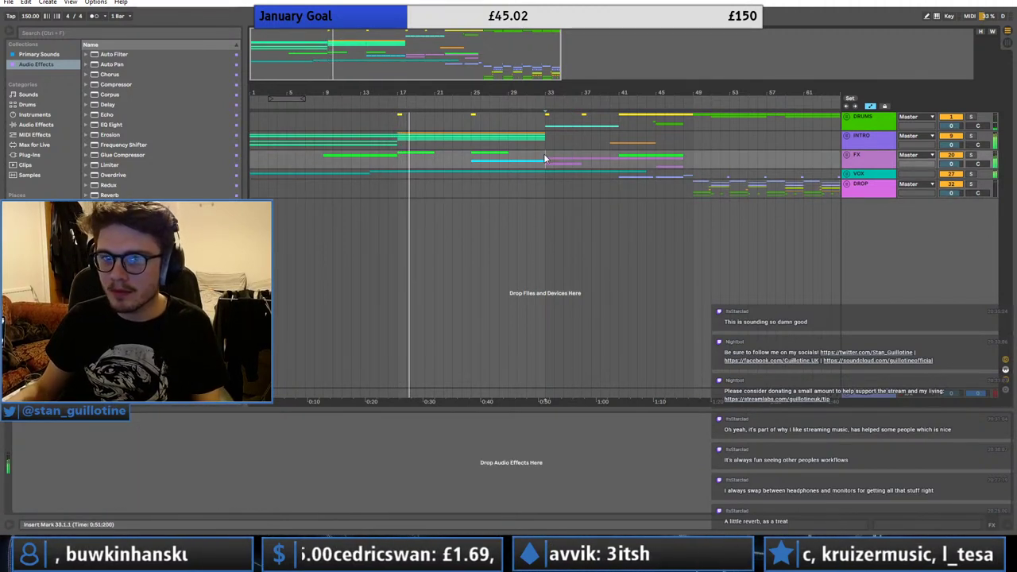
- Copy the KICK track's short clip to bars 21 and 29, set the playback position to bar 25, and save the set
click(842, 121)
click(406, 164)
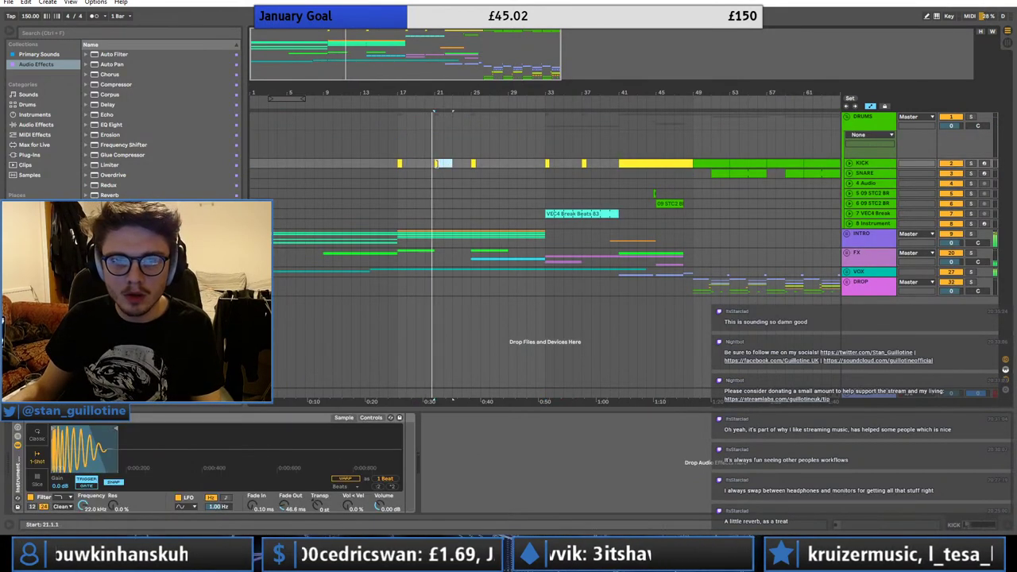
click(510, 164)
click(847, 253)
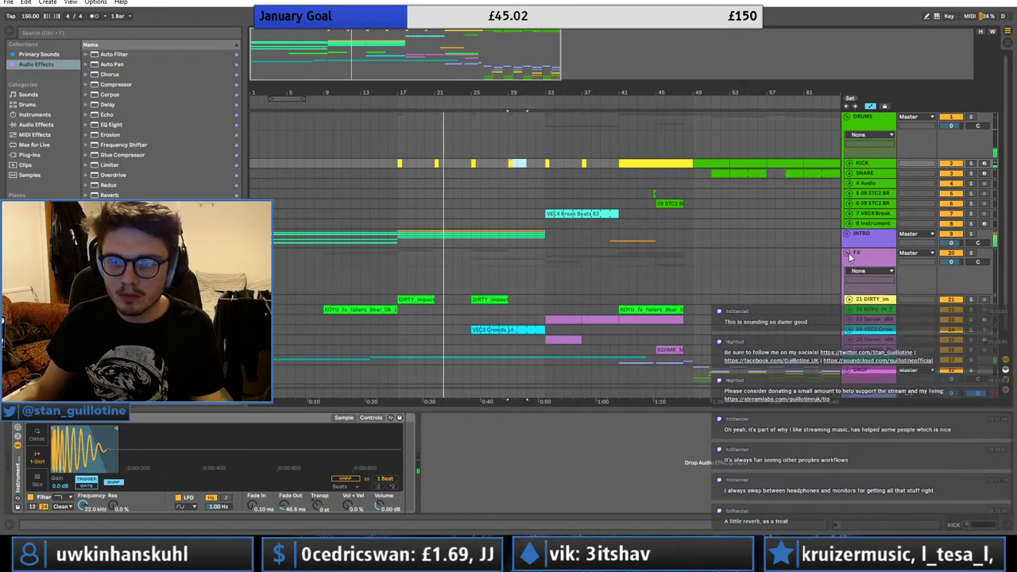
click(847, 254)
click(847, 116)
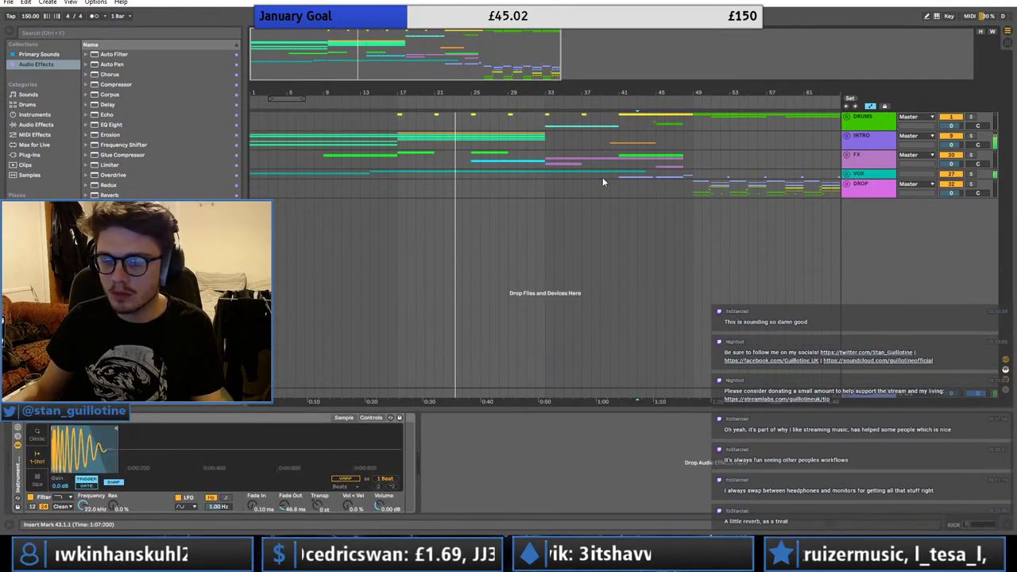
click(473, 160)
key(ctrl+s)
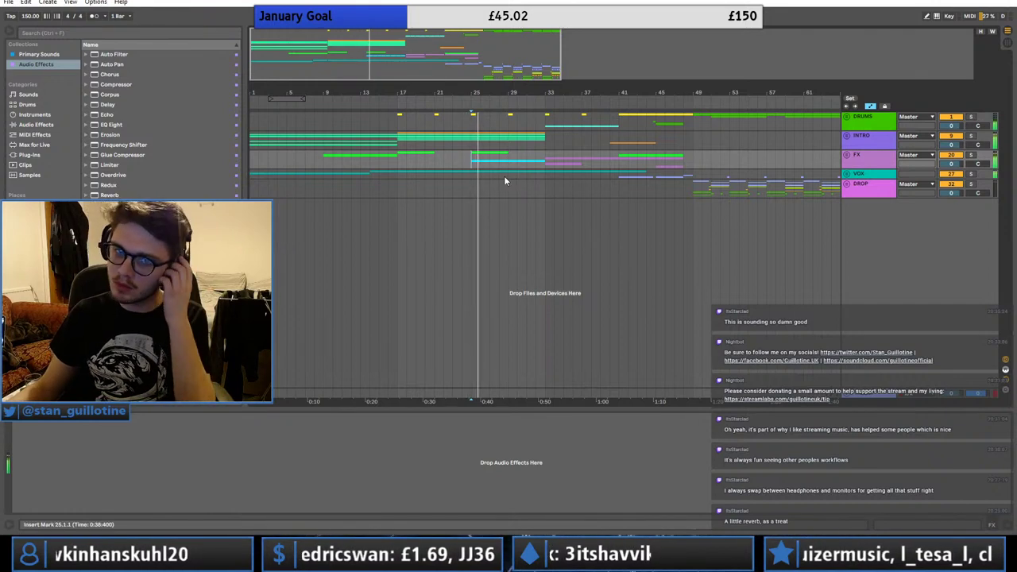
- Insert a MIDI track below the first Serum track in the FX group and create an empty clip on it from bar 25 to 33
click(846, 154)
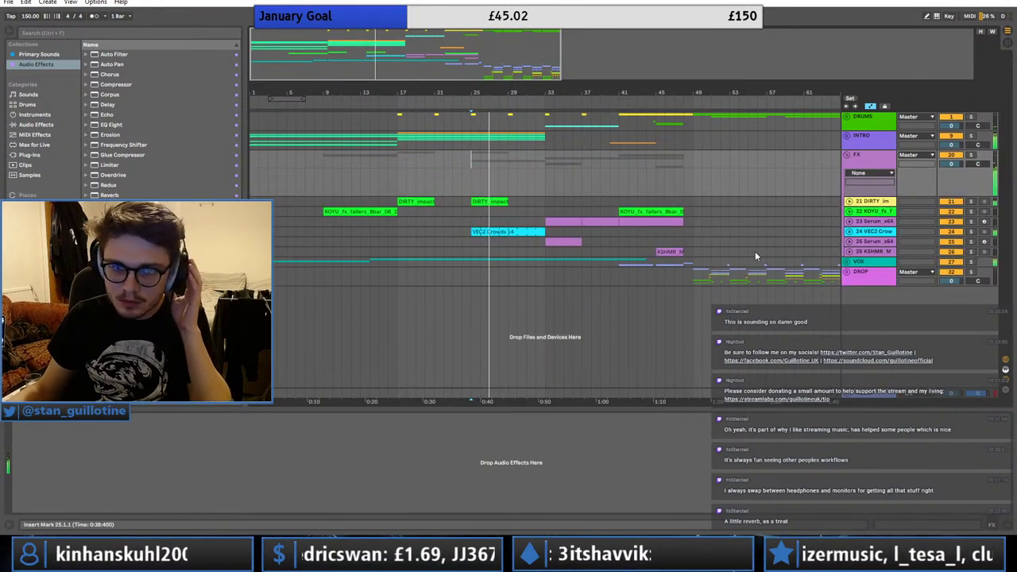
right_click(868, 223)
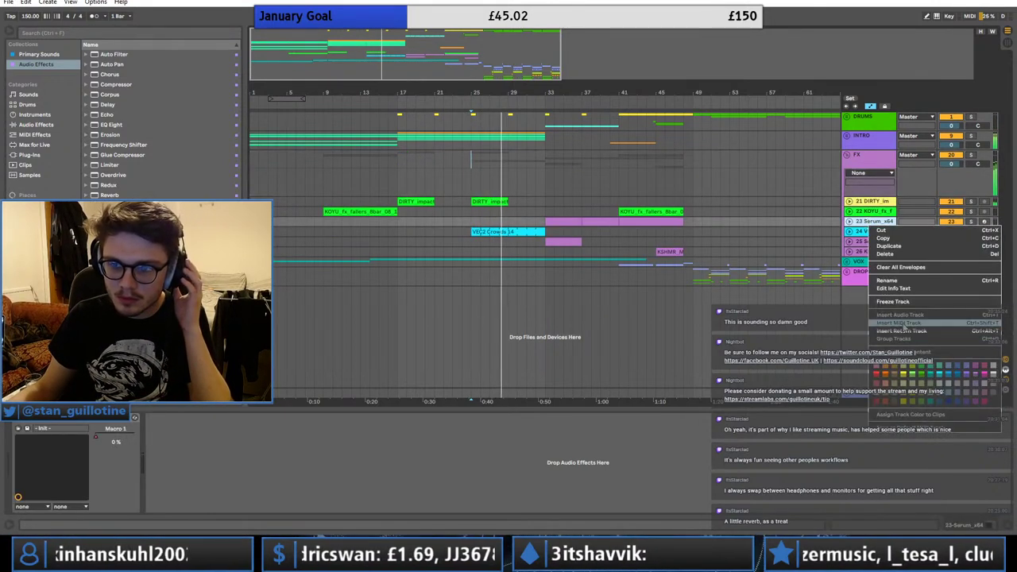
click(903, 324)
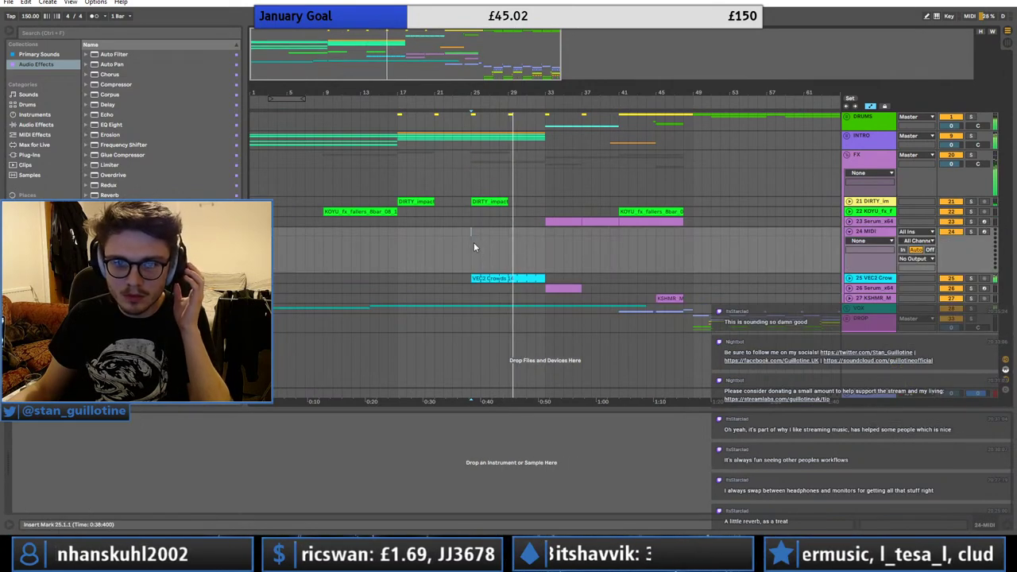
drag(474, 242, 533, 230)
right_click(541, 232)
click(573, 319)
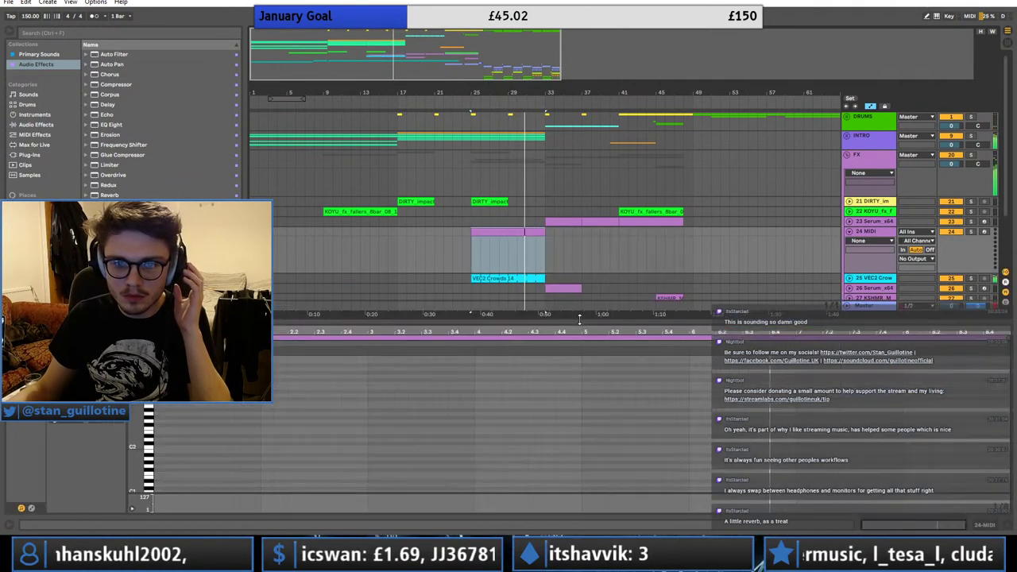
- Load the Serum plug-in onto the new MIDI track and close its window
click(33, 154)
drag(119, 275, 481, 259)
click(827, 142)
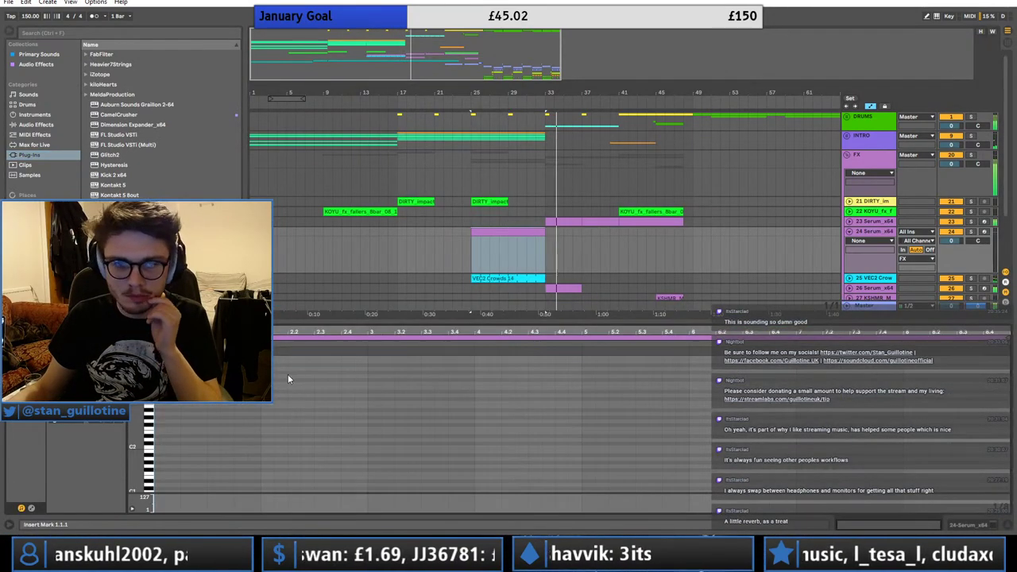
- Draw a D2 note sustained across the full eight-bar clip and raise it one octave to D3
double_click(170, 439)
drag(170, 440, 761, 450)
click(449, 448)
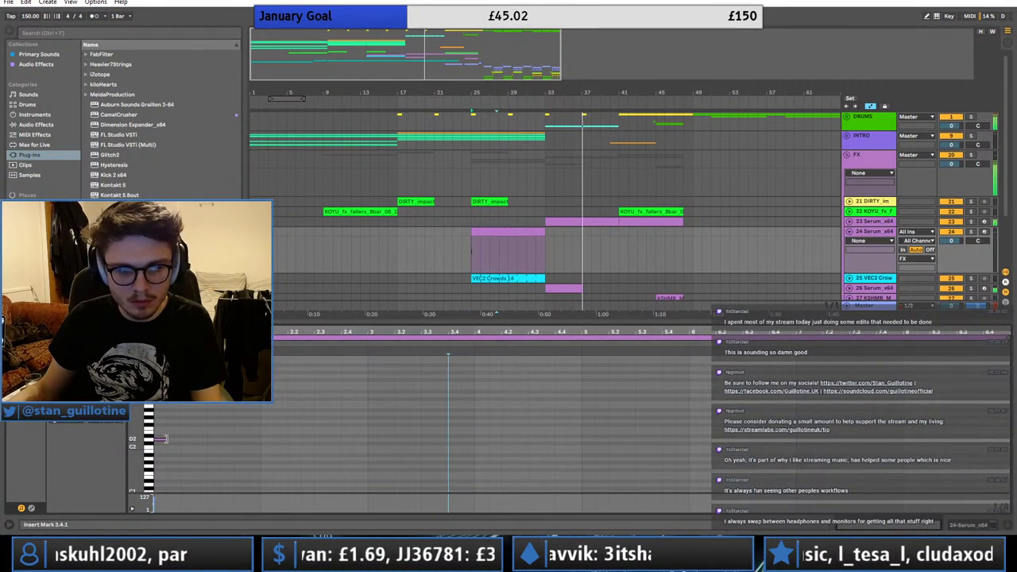
drag(166, 438, 1010, 437)
key(shift+Up)
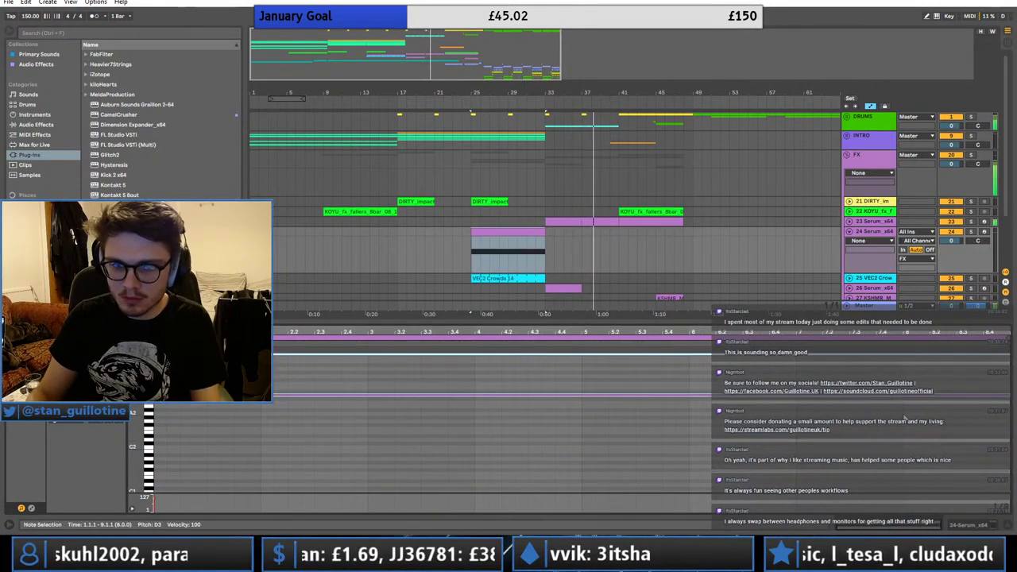
- In the new track's Serum, route Macro 1 to master tune in the modulation matrix with a small positive amount
key(ctrl+t)
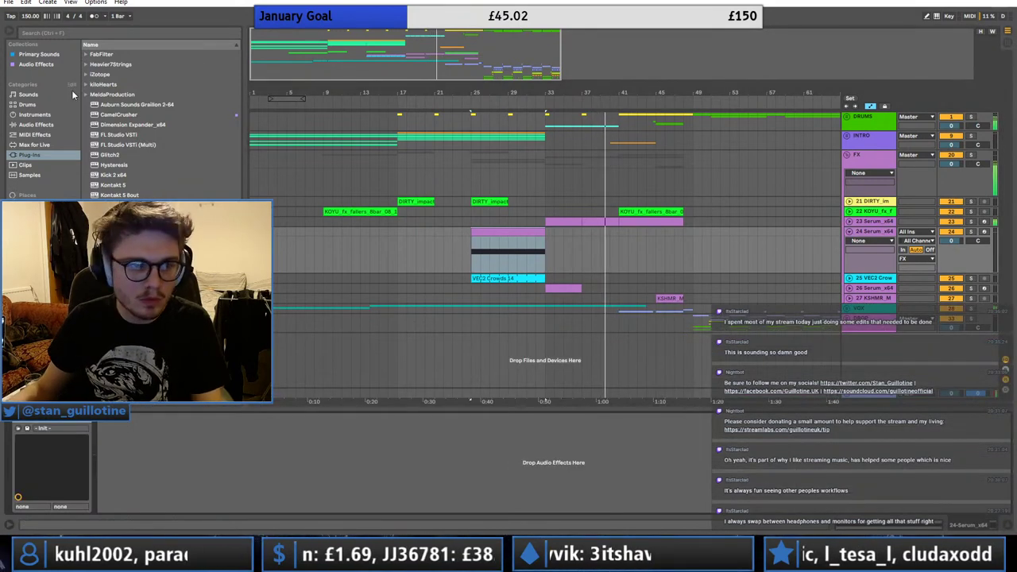
click(36, 418)
click(526, 168)
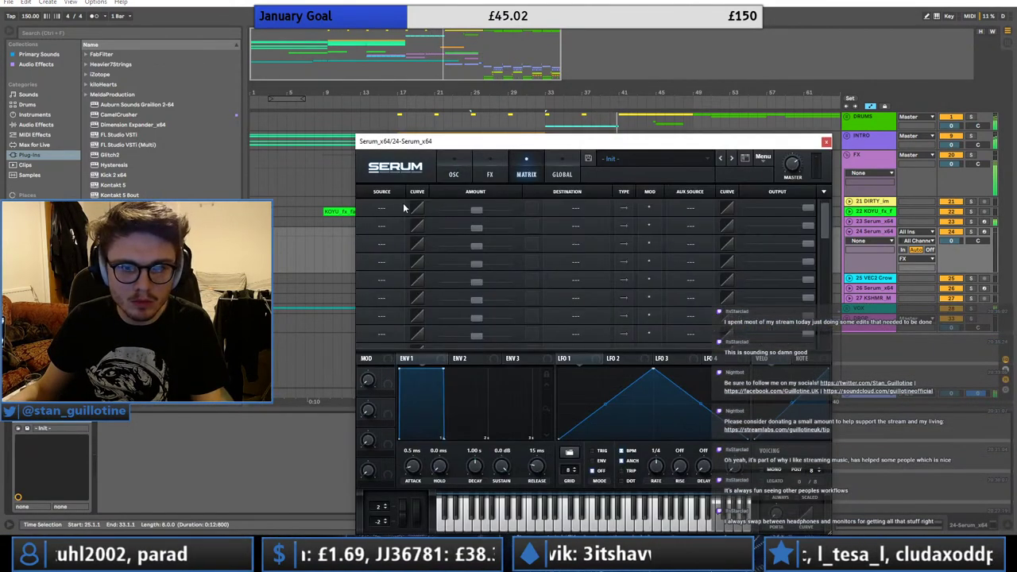
click(404, 209)
click(389, 416)
click(576, 208)
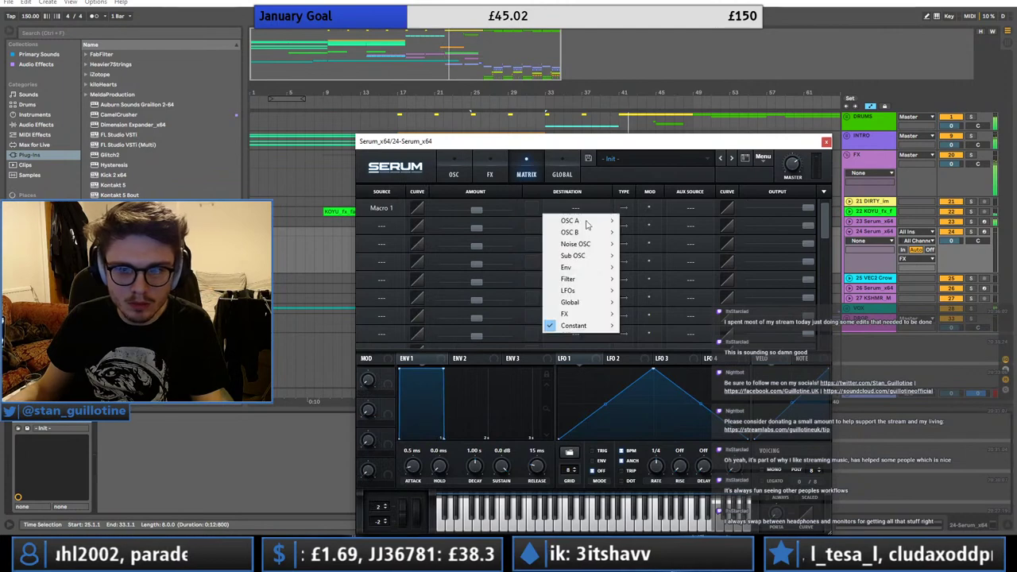
mouse_move(588, 302)
click(647, 302)
drag(479, 214, 528, 211)
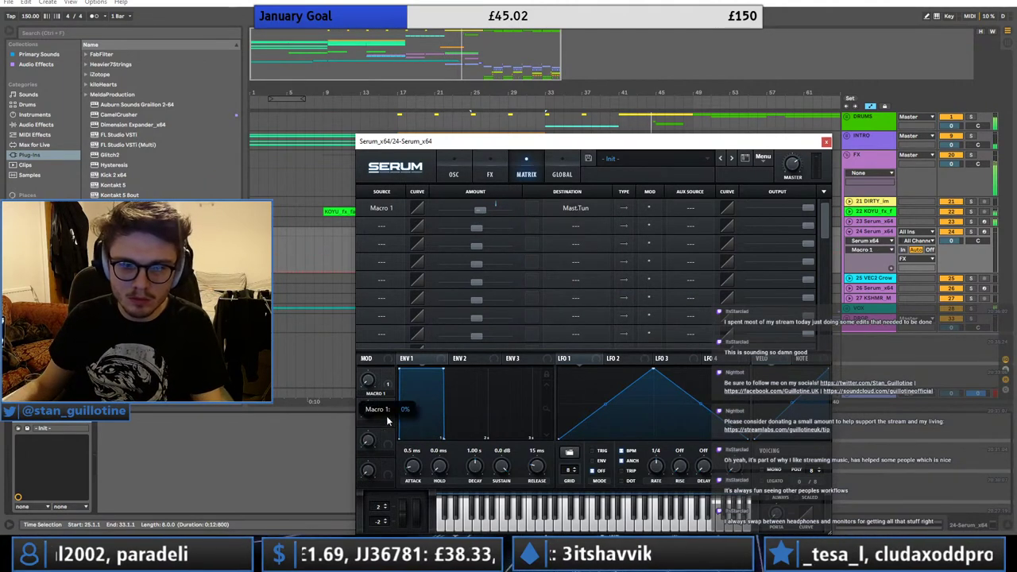
- Automate Serum's Macro 1 as a rising ramp from 0.00 at bar 25 to 1.00 at bar 33
click(468, 278)
click(471, 273)
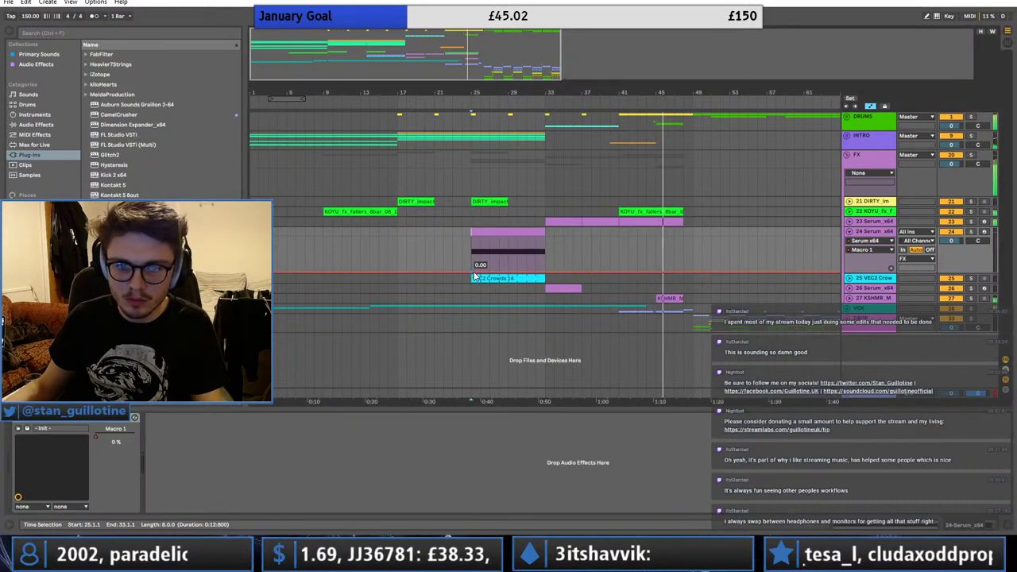
drag(545, 273, 545, 236)
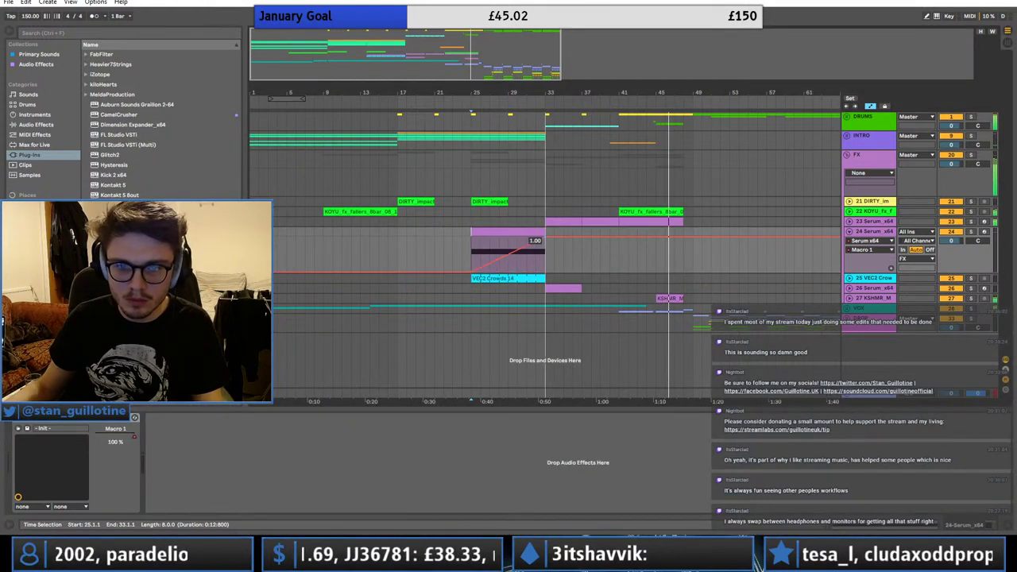
- Add an Auto Pan effect after Serum on the new riser track
click(36, 125)
scroll(119, 102, up, 2)
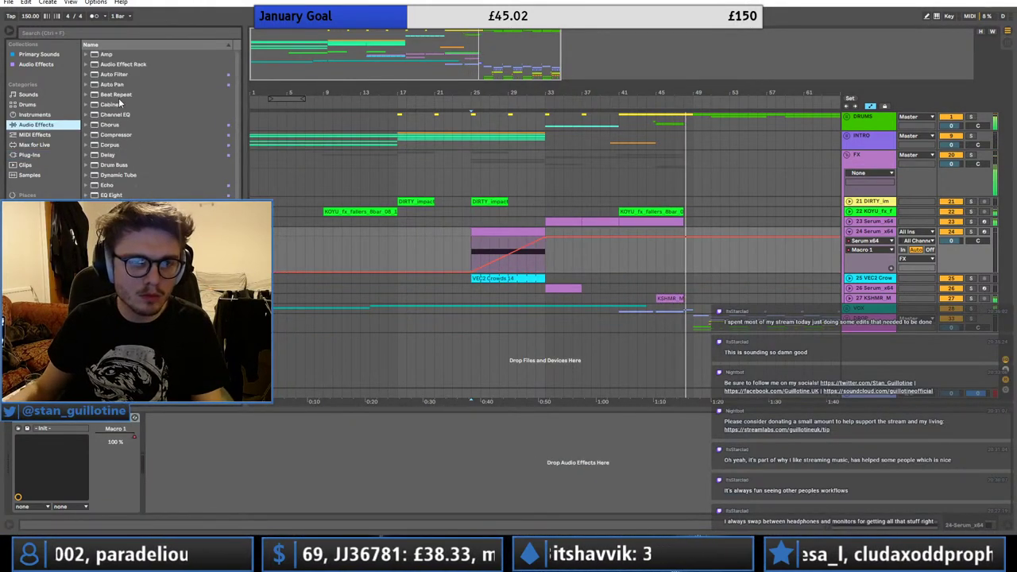
click(112, 84)
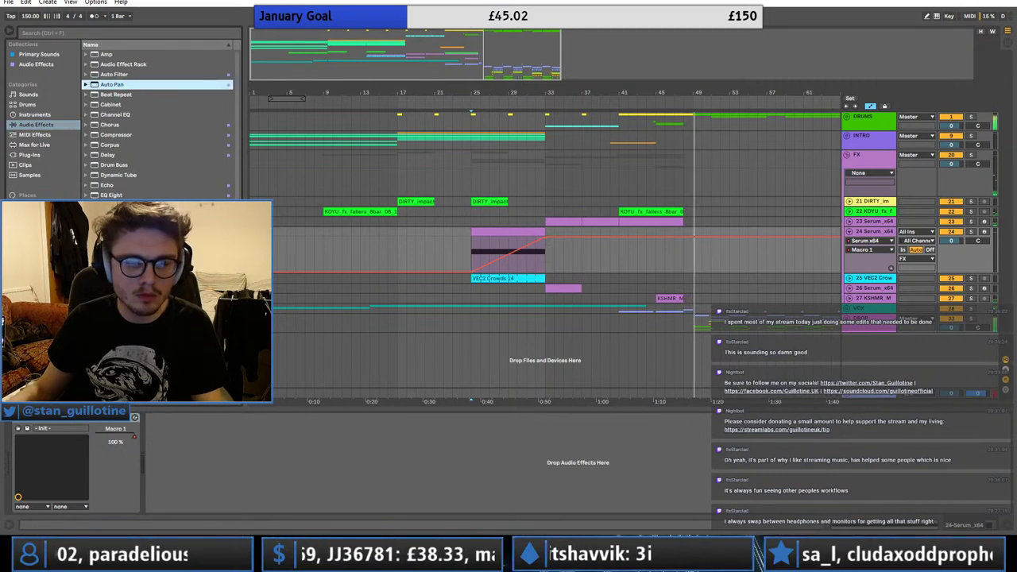
key(Return)
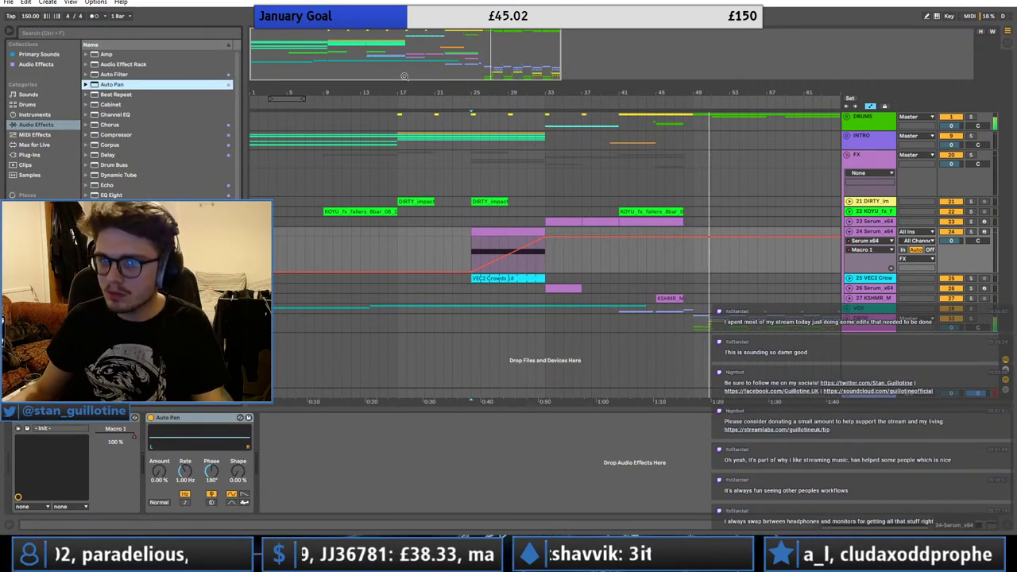
- Fold the new Serum track and the FX group, and unfold the DROP group
drag(403, 56, 460, 58)
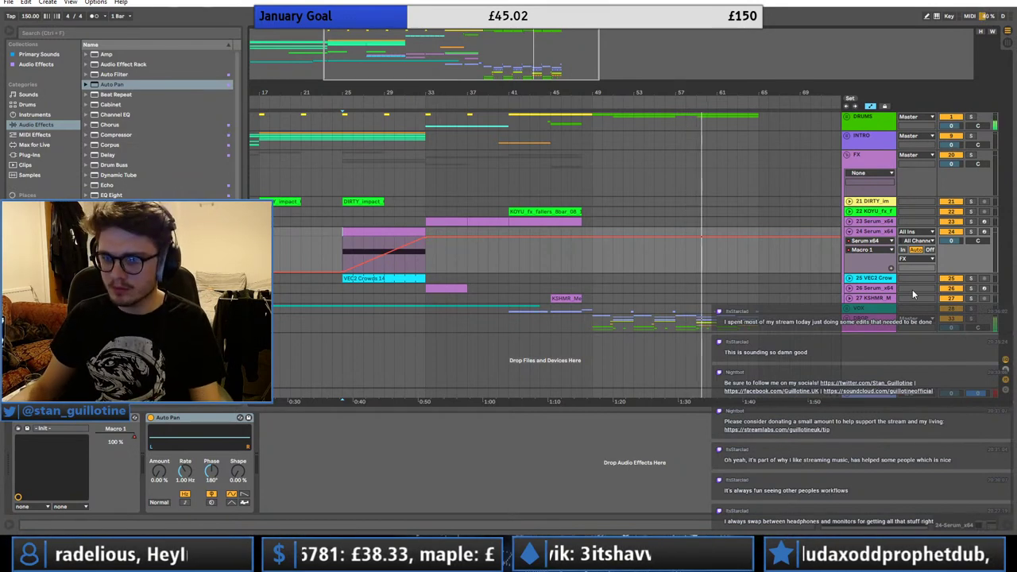
click(850, 232)
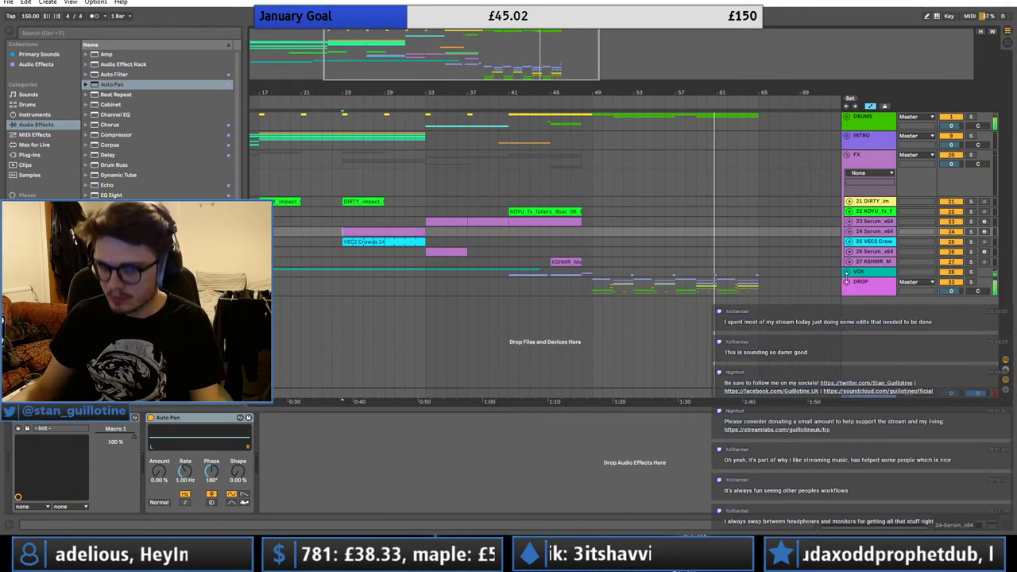
click(846, 155)
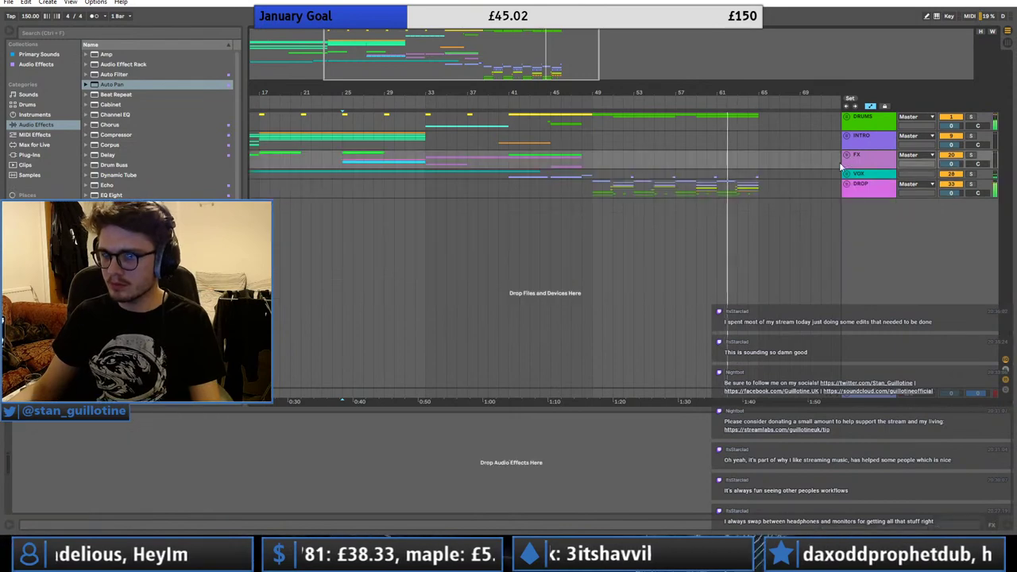
click(846, 186)
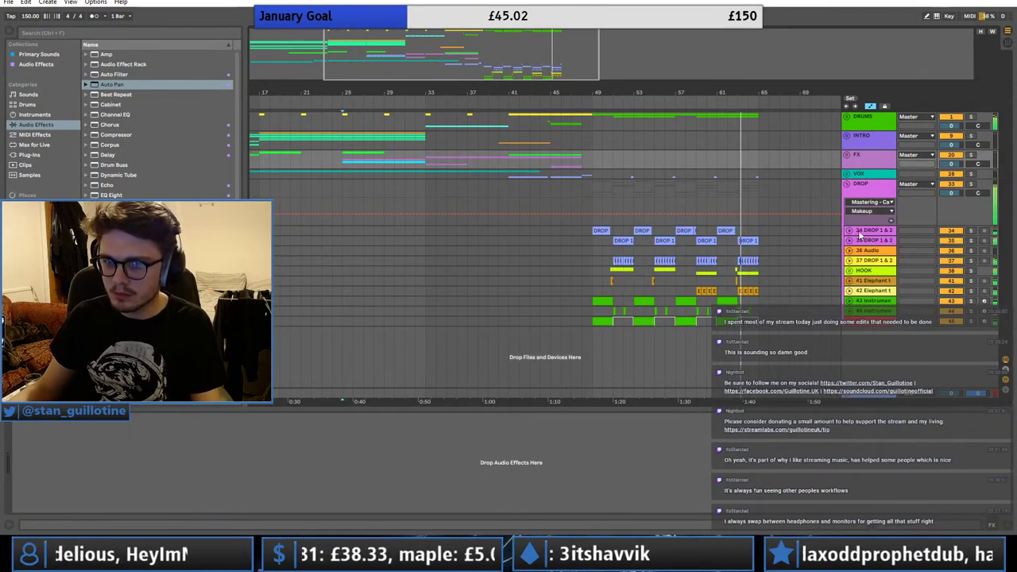
- Fold the DROP group, unfold the FX group and show the devices of track 24 Serum_x64
click(849, 230)
click(849, 230)
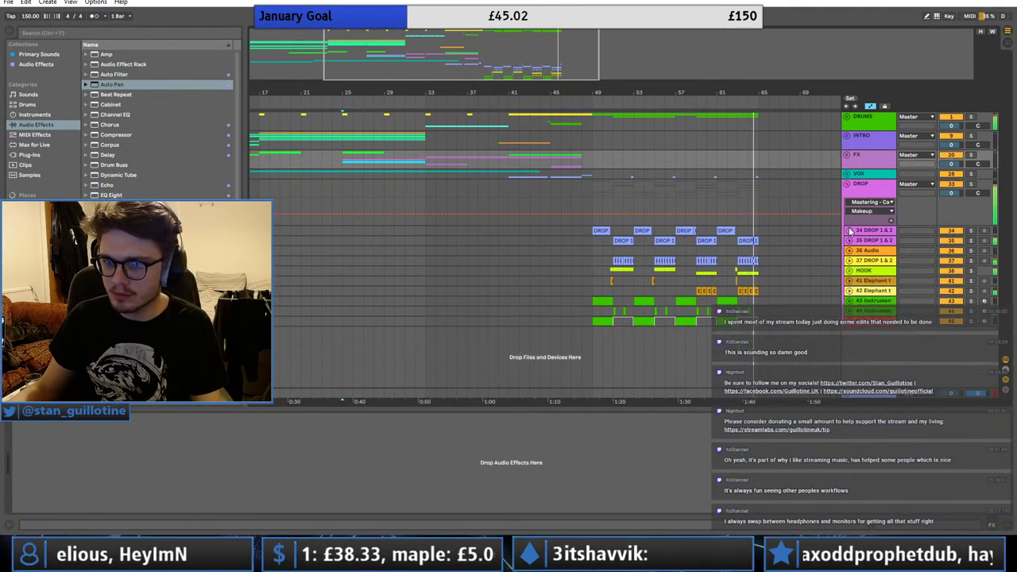
click(848, 186)
click(765, 175)
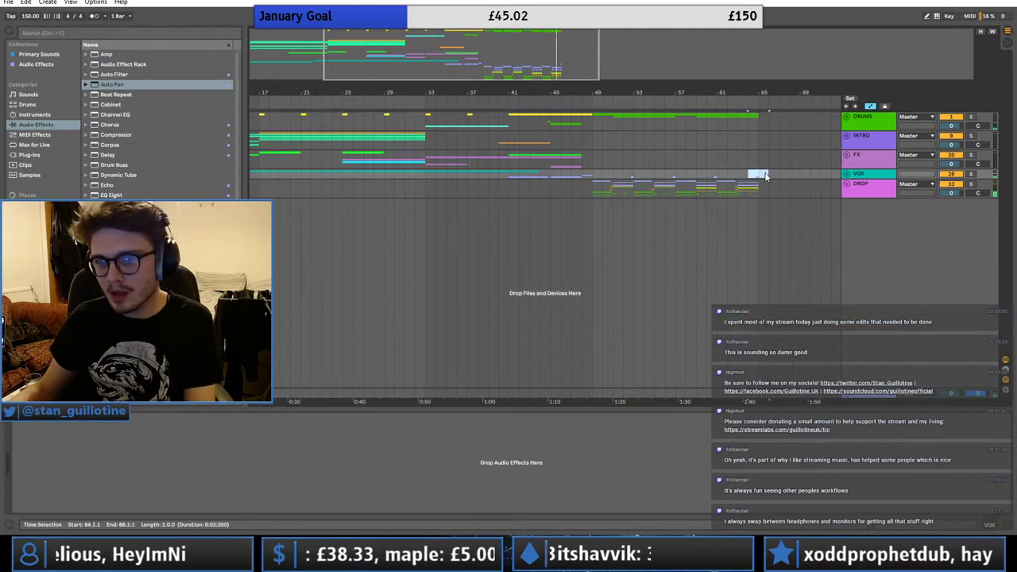
click(519, 160)
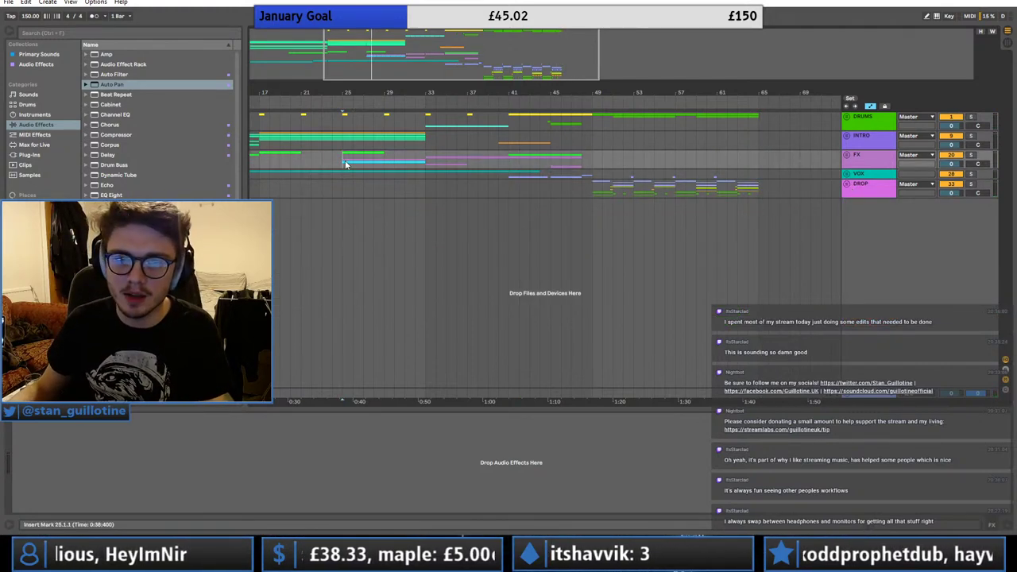
click(846, 156)
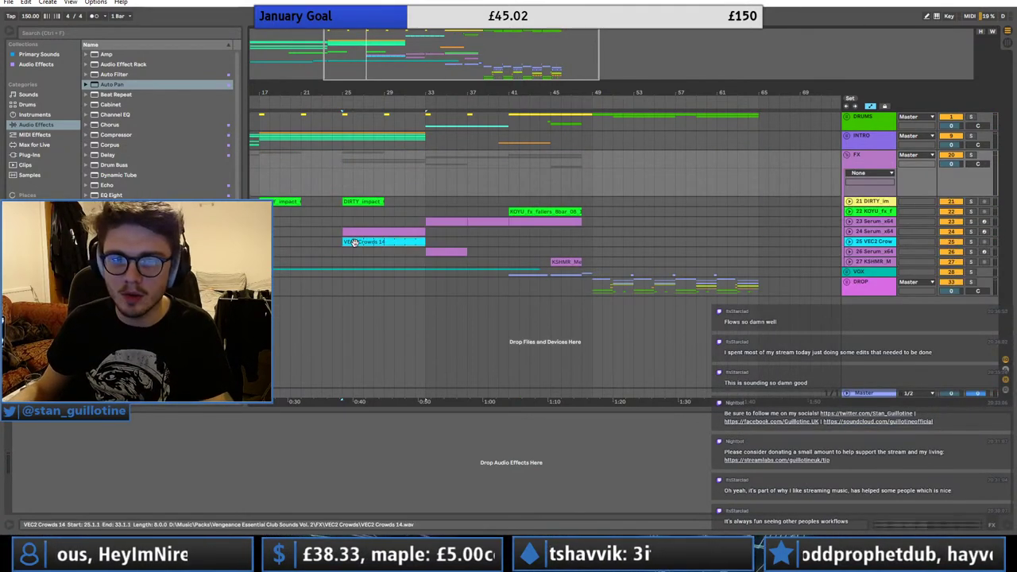
click(622, 234)
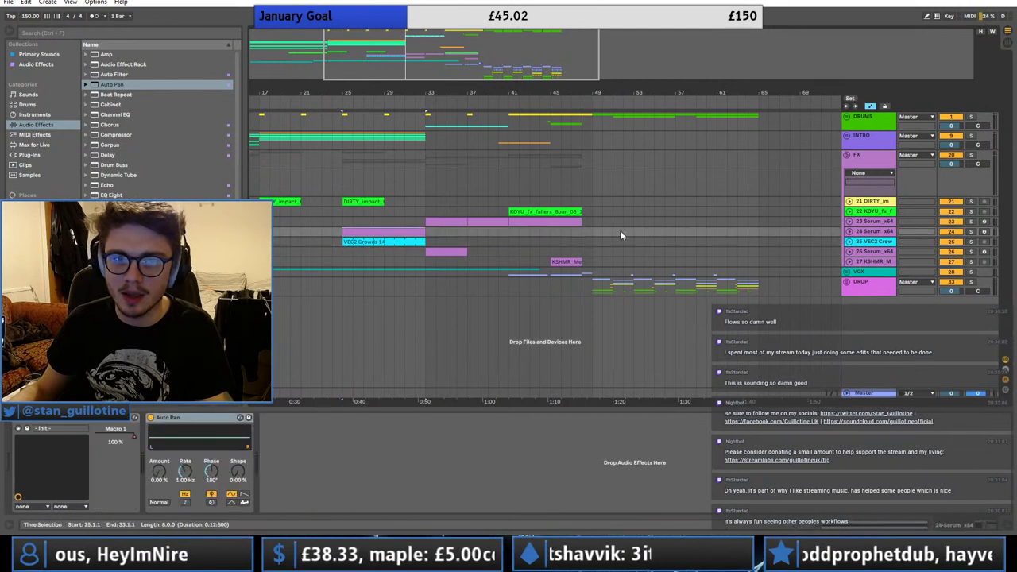
- Set track 24's Auto Pan amount to 100% and automate its rate to ramp upward across the clip from bar 25 to 33
click(185, 503)
drag(161, 472, 189, 488)
right_click(188, 478)
click(217, 486)
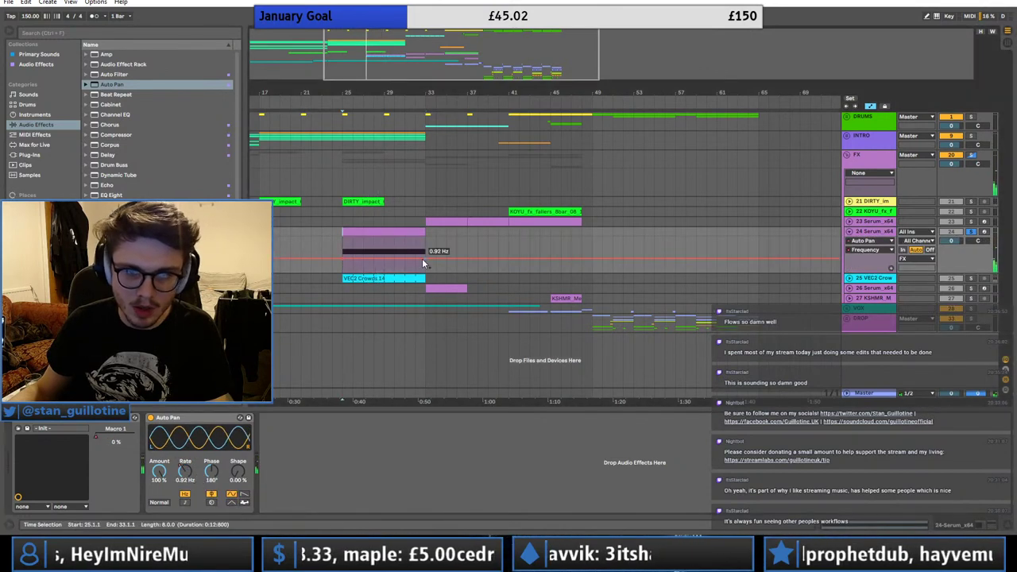
drag(423, 259, 425, 243)
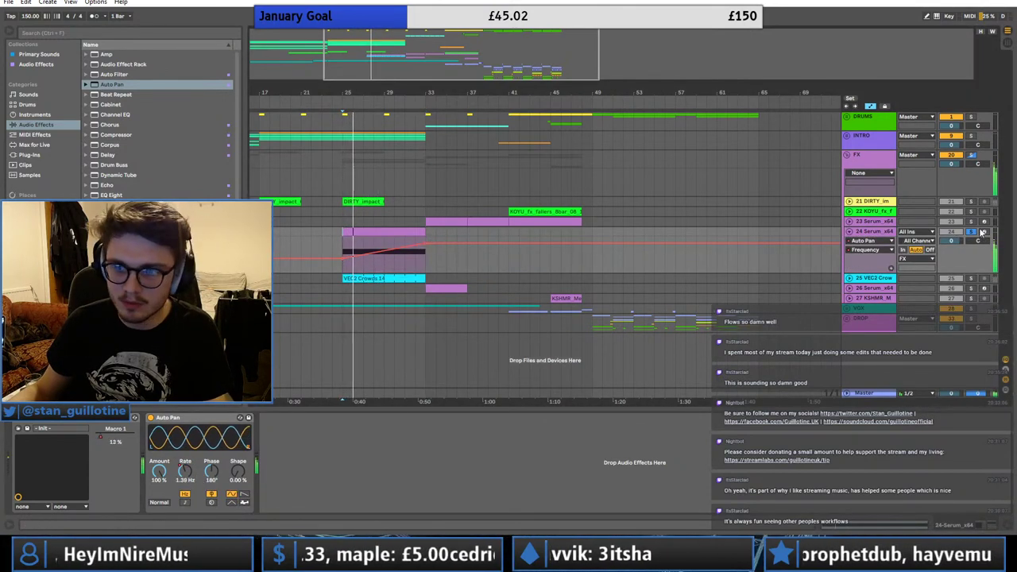
- Set the Auto Pan phase to 0° and raise the unison voices of Serum's oscillator A to 8
click(27, 427)
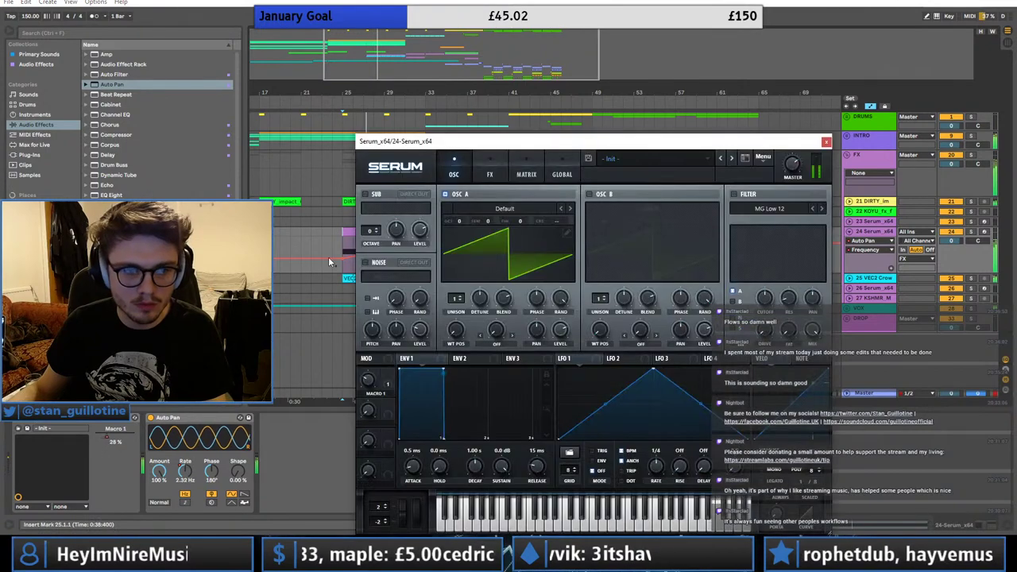
drag(217, 483, 217, 517)
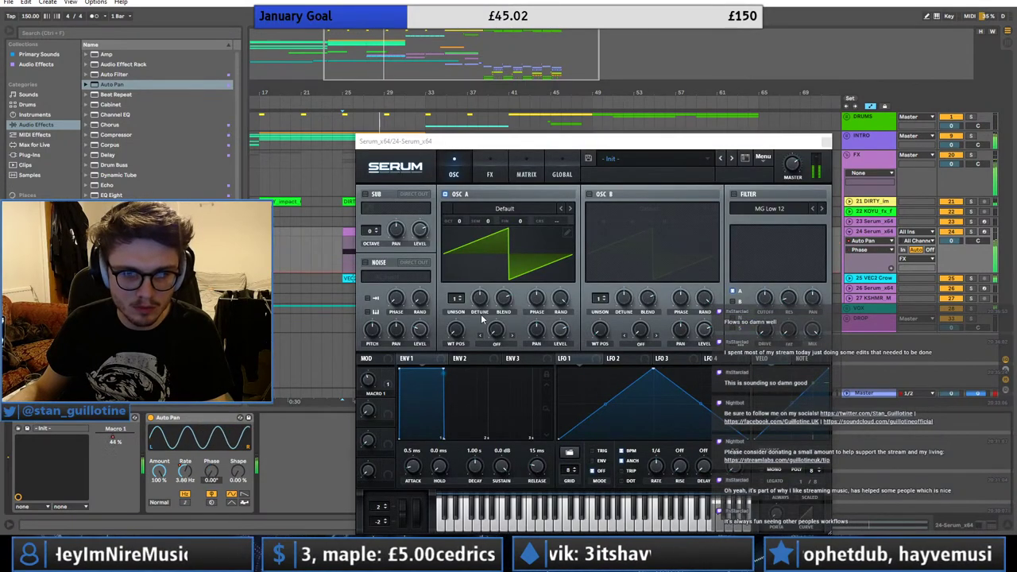
drag(455, 299, 481, 286)
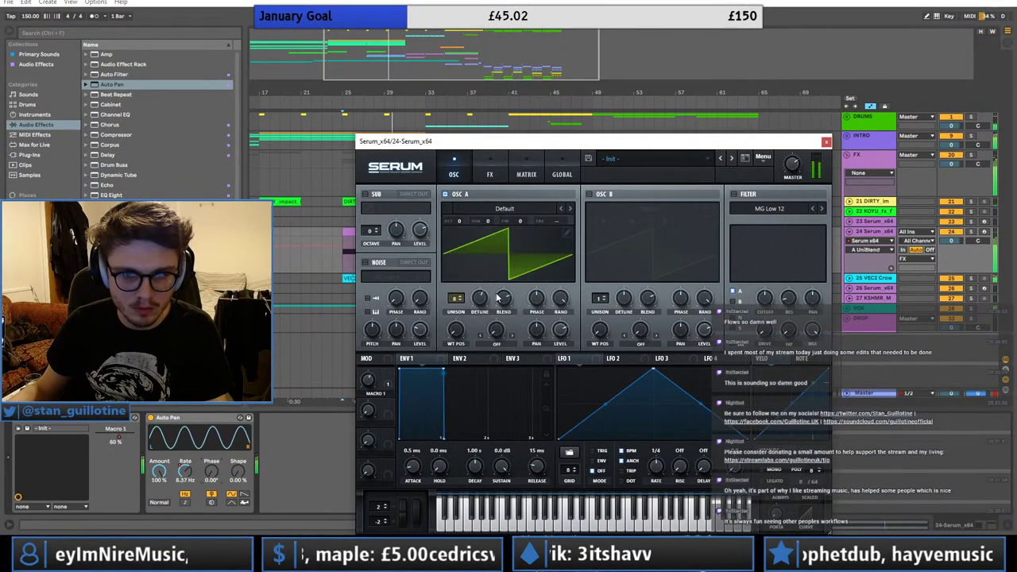
click(826, 141)
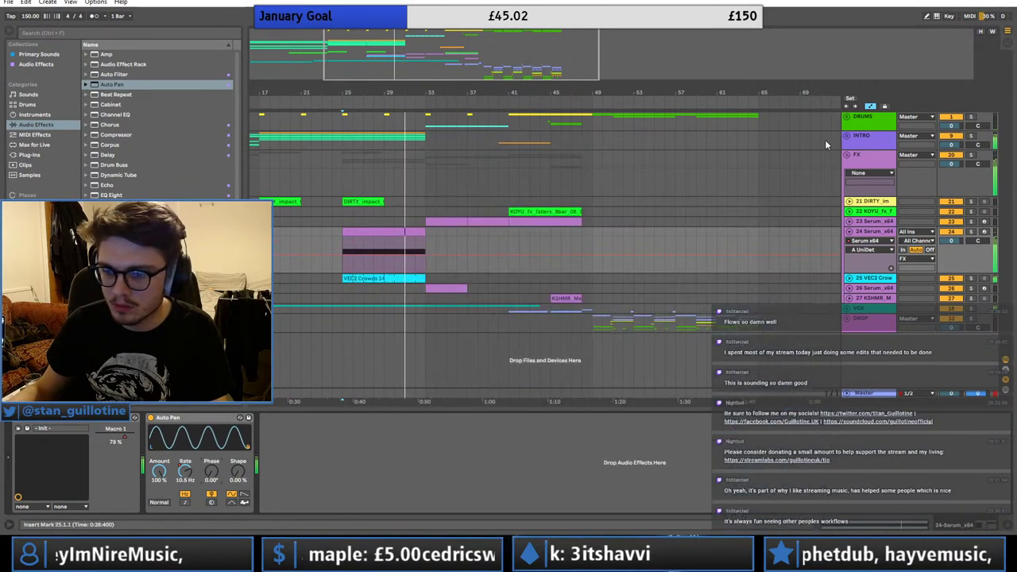
- Set the Macro 1 to master tuning modulation amount to 24 semitones in track 24's Serum matrix and audition it
drag(461, 56, 426, 57)
key(space)
key(space)
click(33, 418)
click(522, 165)
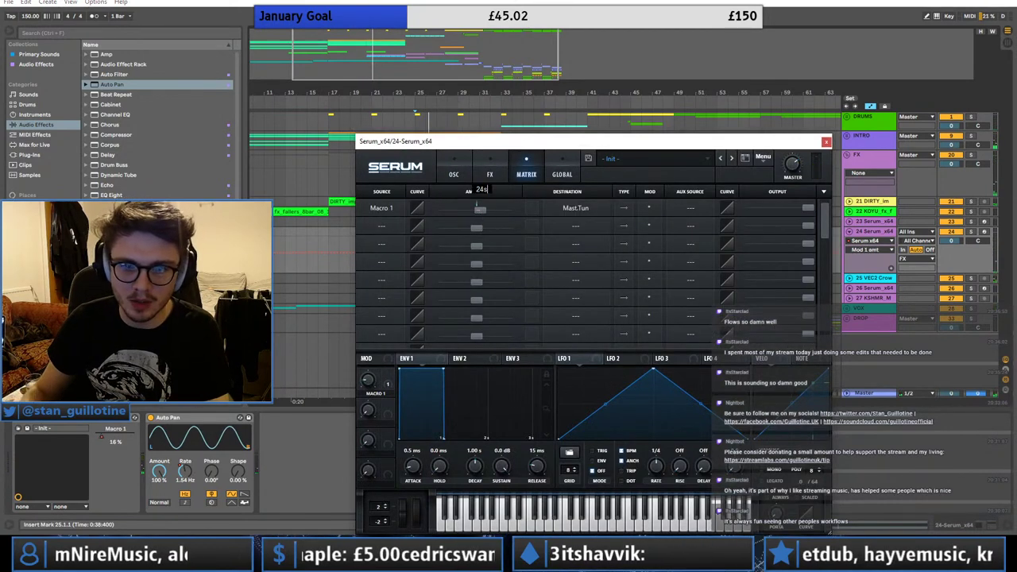
key(Return)
key(space)
double_click(484, 211)
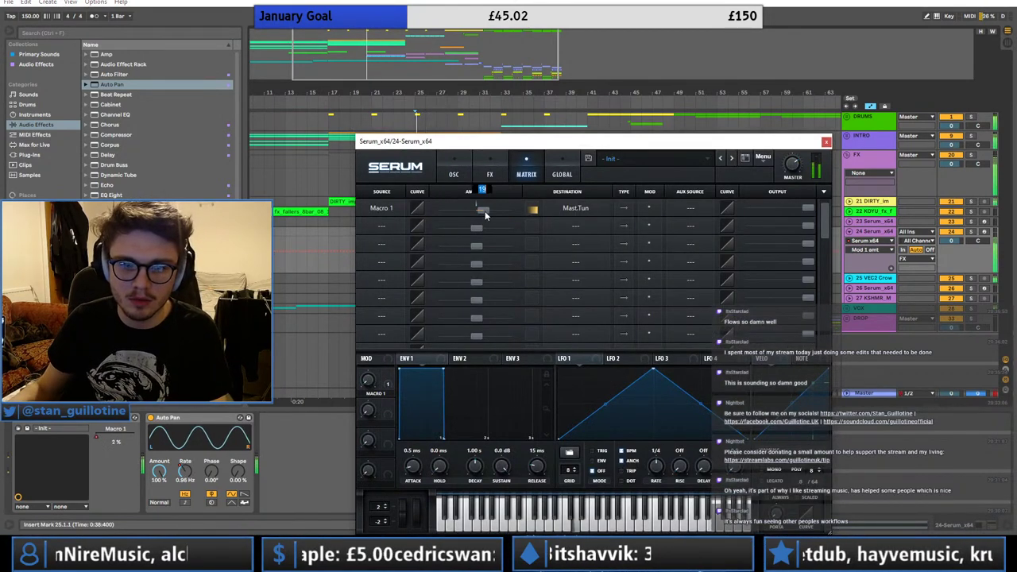
click(510, 209)
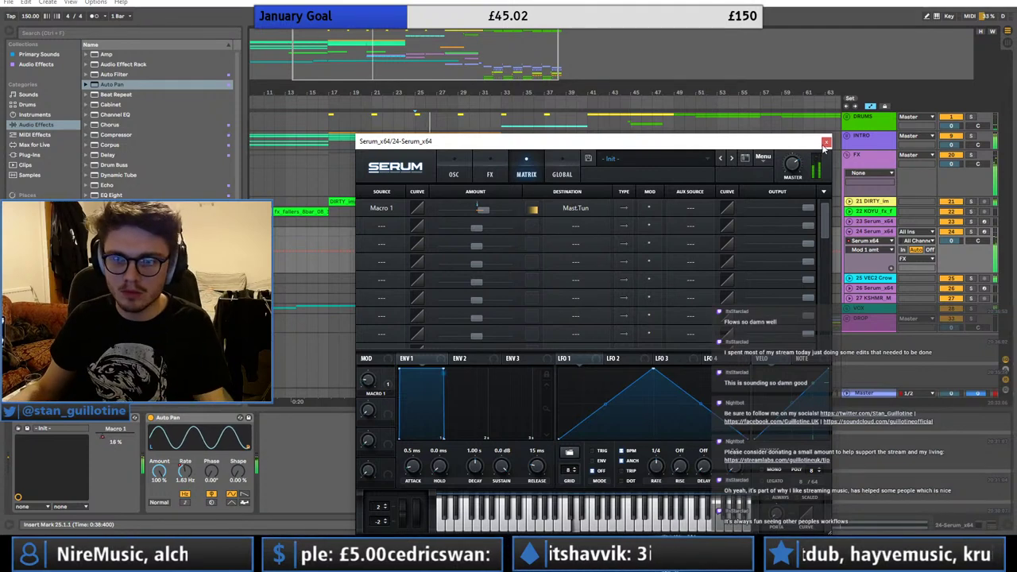
click(826, 143)
- Reshape track 24's Auto Pan frequency automation so it falls to about 5 Hz near bar 27 and rises until bar 33
right_click(188, 481)
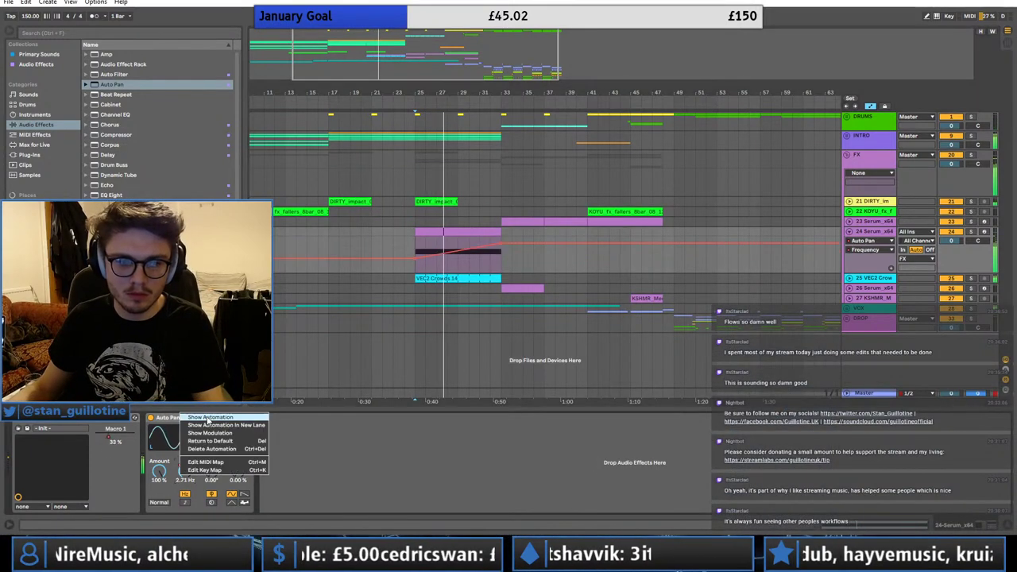
drag(416, 258, 435, 265)
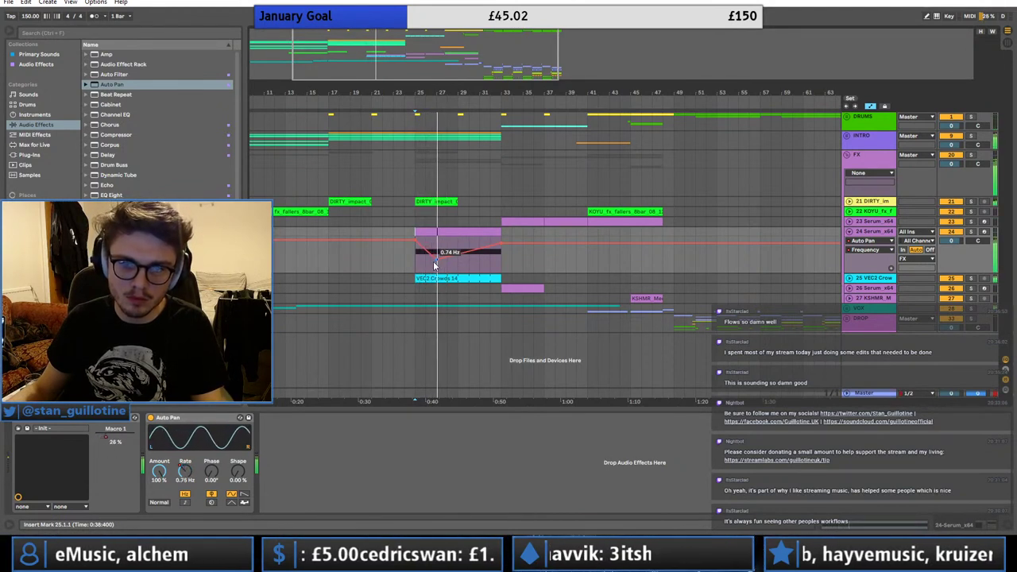
drag(426, 250, 437, 254)
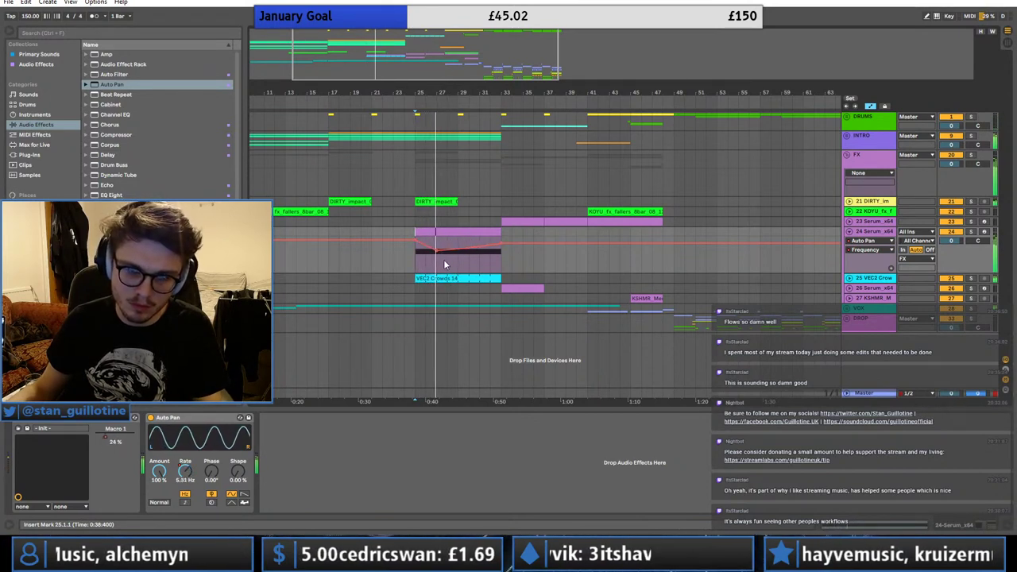
- Raise Serum's oscillator A by one octave and enable the filter with the Reverb type
click(37, 428)
drag(462, 221, 507, 221)
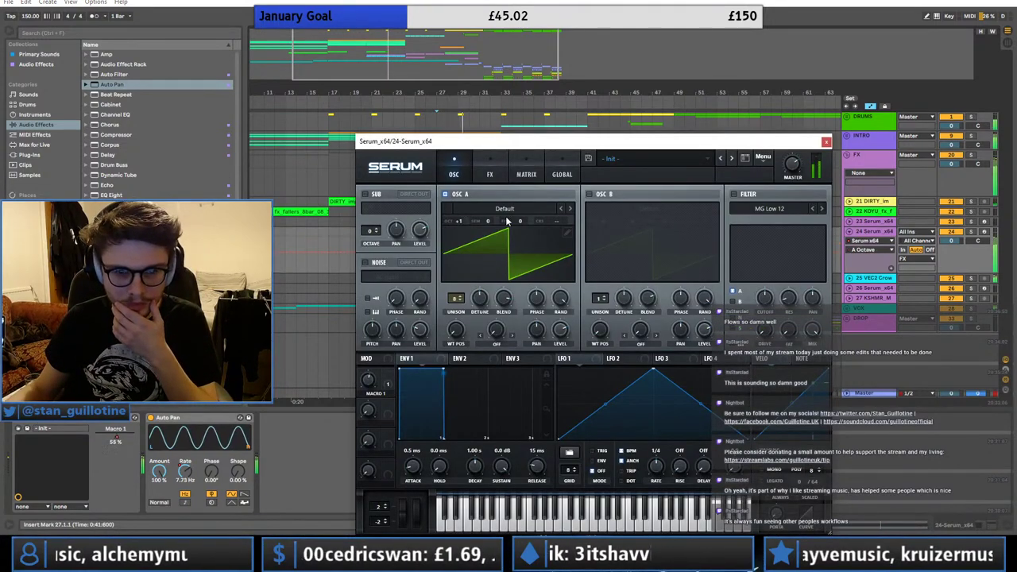
click(733, 195)
click(769, 209)
mouse_move(749, 254)
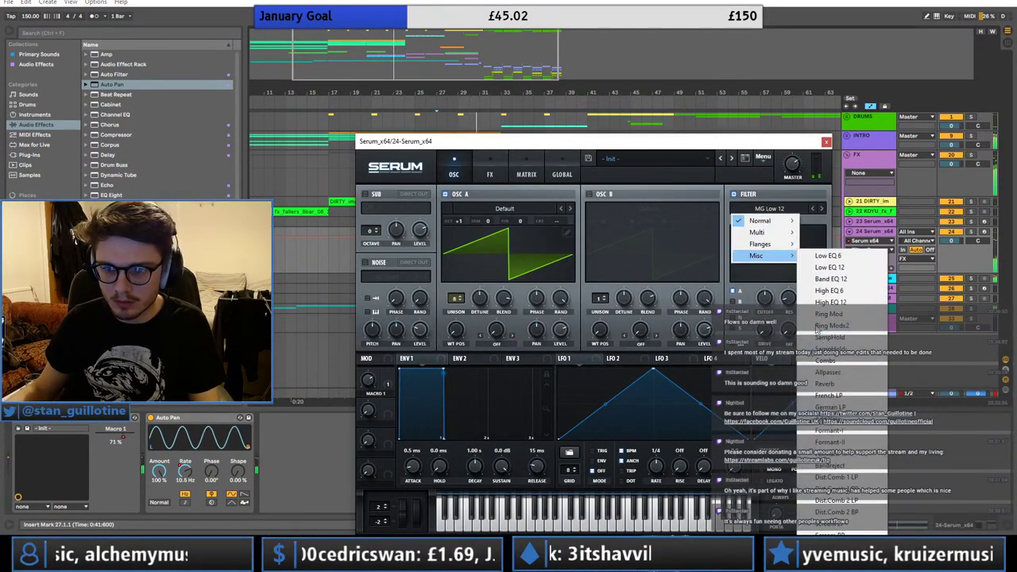
click(842, 386)
- Lower oscillator A's octave and adjust the Reverb filter's cutoff in track 24's Serum
drag(457, 222, 458, 231)
drag(764, 298, 786, 282)
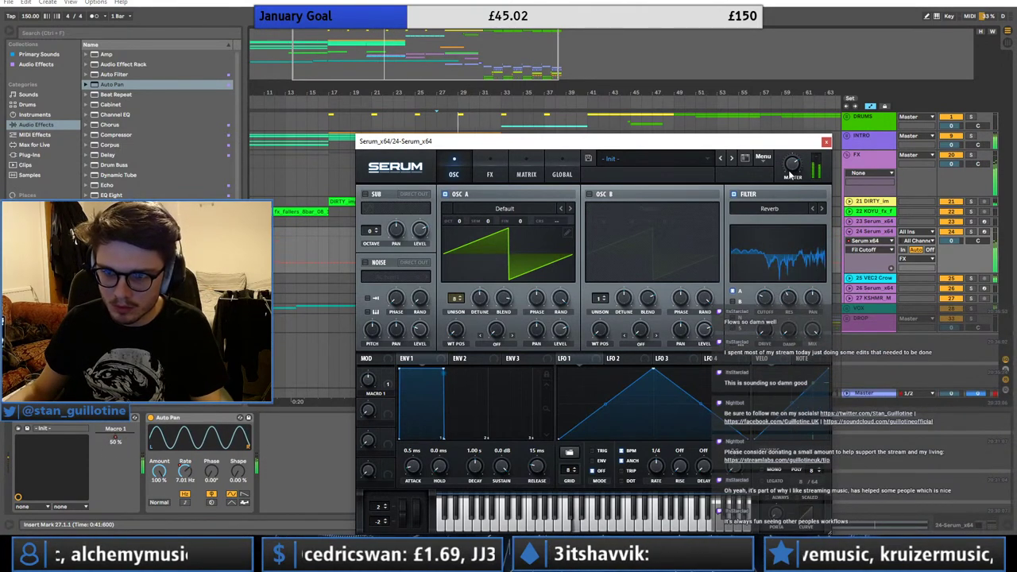
click(792, 167)
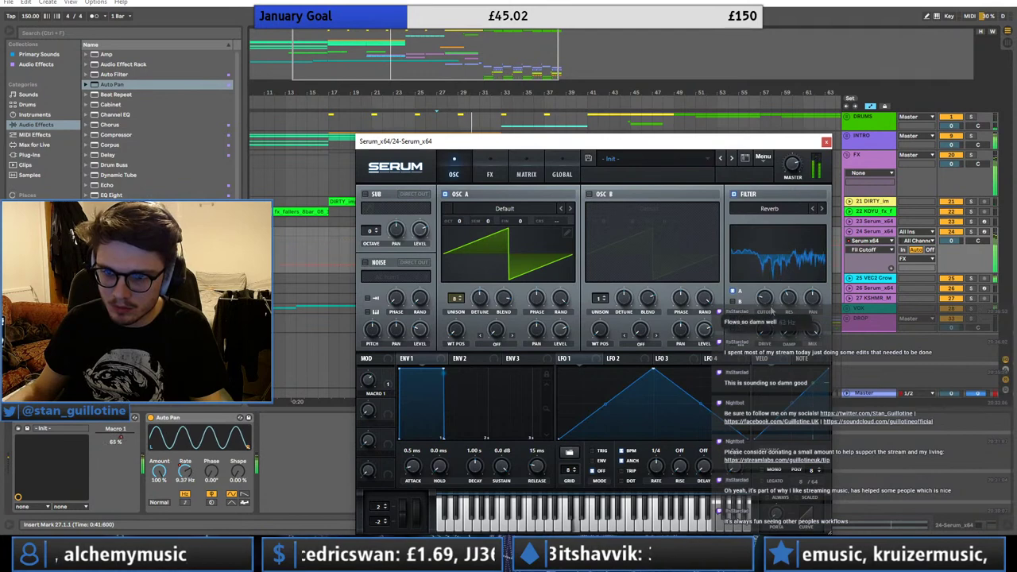
drag(764, 298, 767, 299)
click(825, 143)
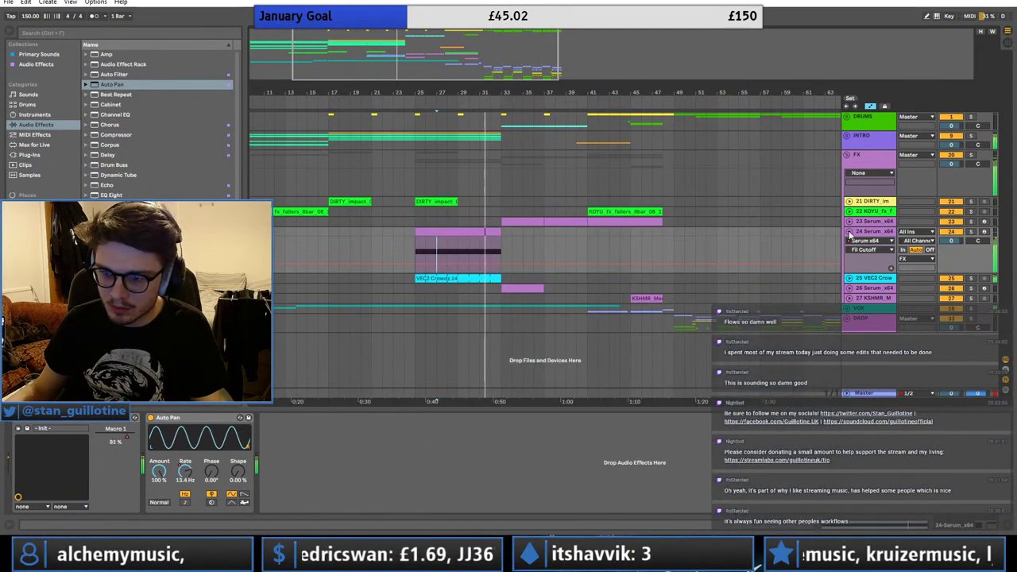
- Replay from bar 27, lower track 24's volume and fold the track
key(space)
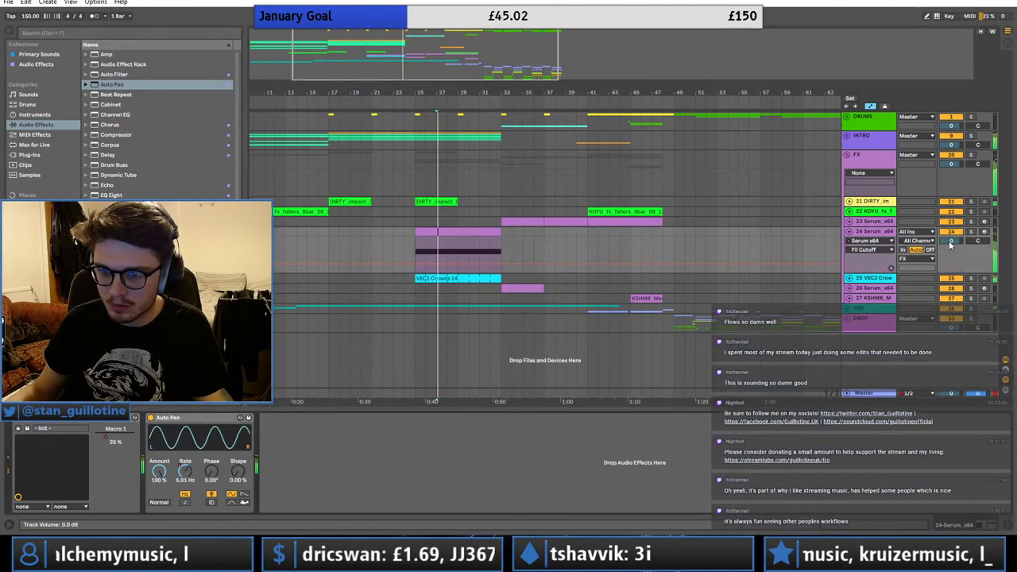
drag(951, 241, 950, 254)
click(849, 232)
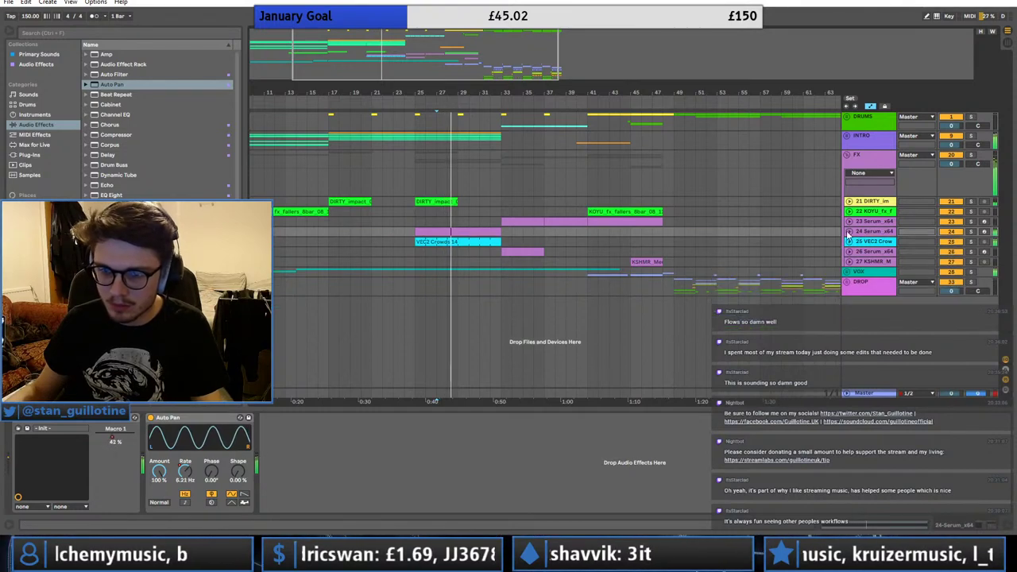
- Add a Reverb with low cut at 1.77 kHz and a higher dry/wet mix before track 24's Auto Pan, plus a Limiter after it
drag(119, 349, 160, 457)
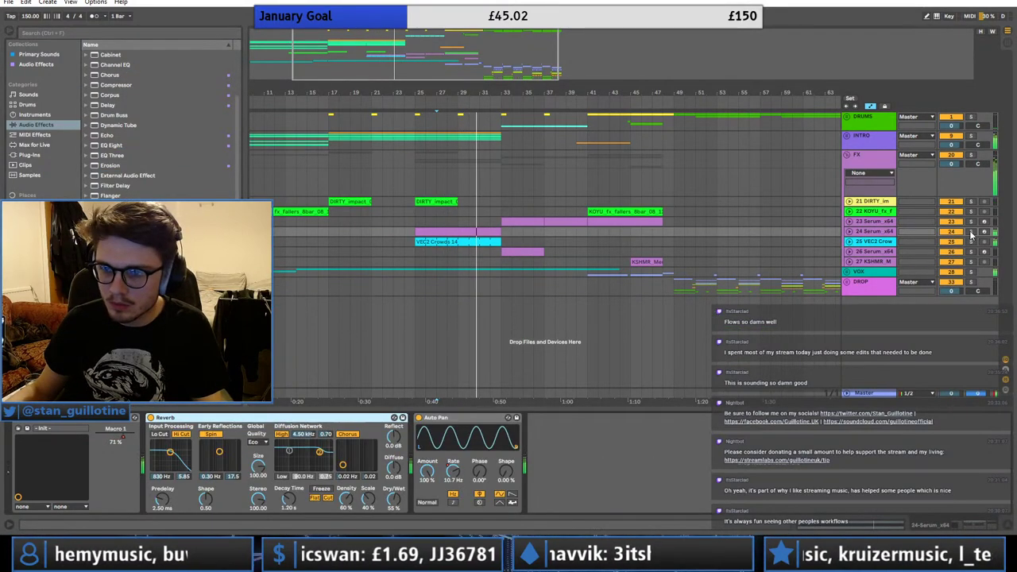
click(160, 434)
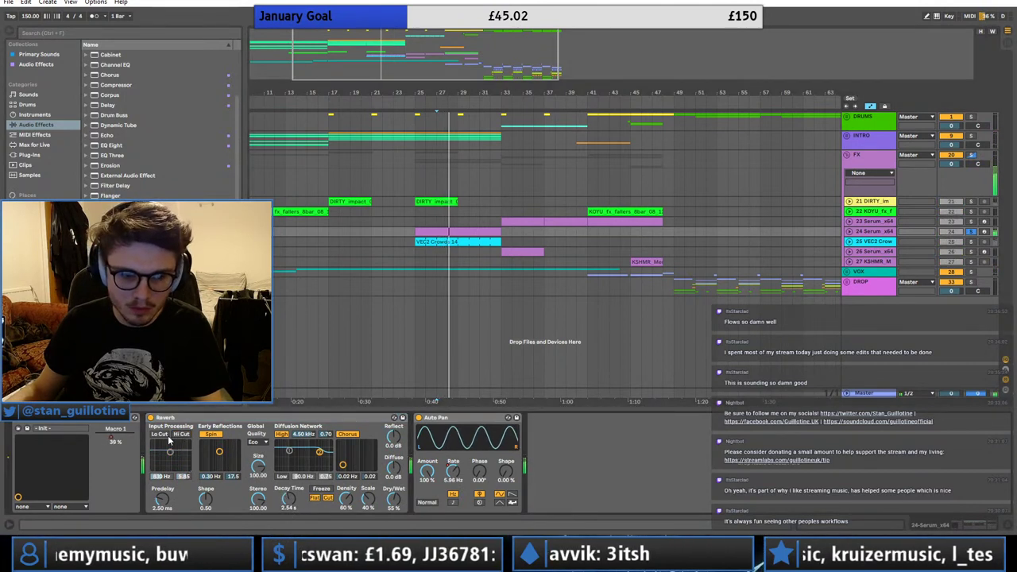
drag(170, 452, 174, 453)
drag(394, 469, 394, 466)
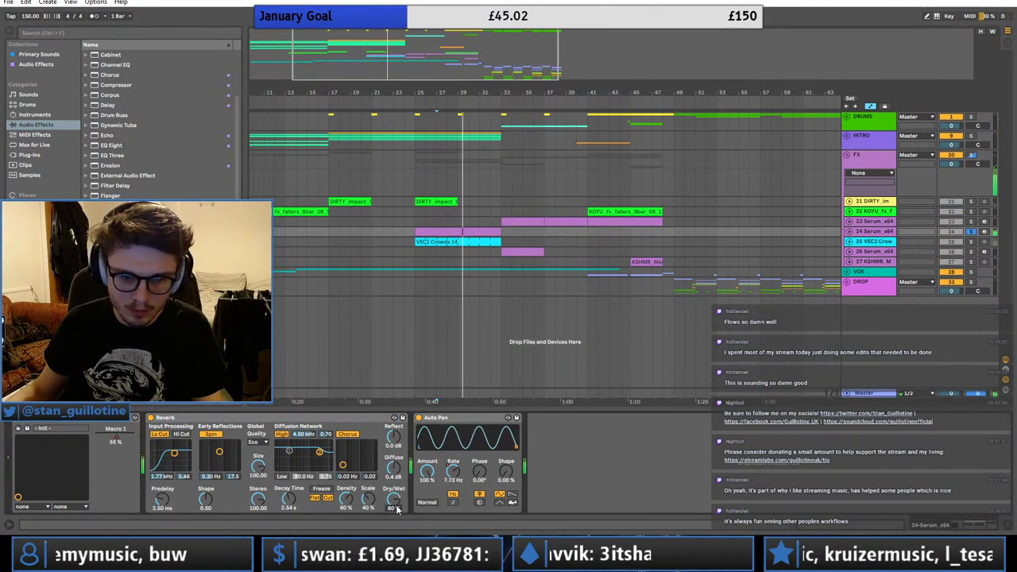
drag(396, 504, 396, 473)
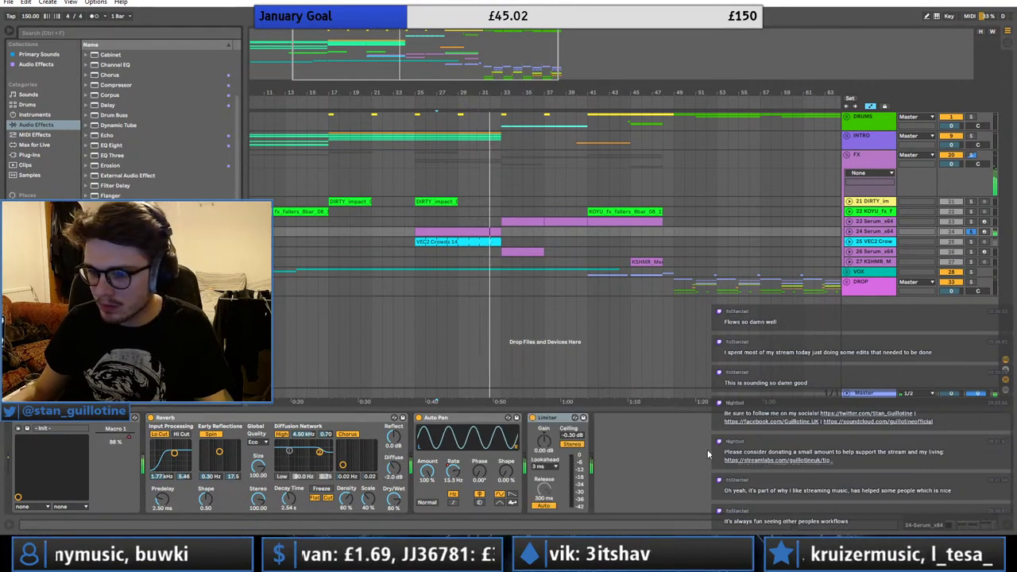
- Restart playback from bar 27 and turn off the solo on the FX group to hear the full mix
click(972, 156)
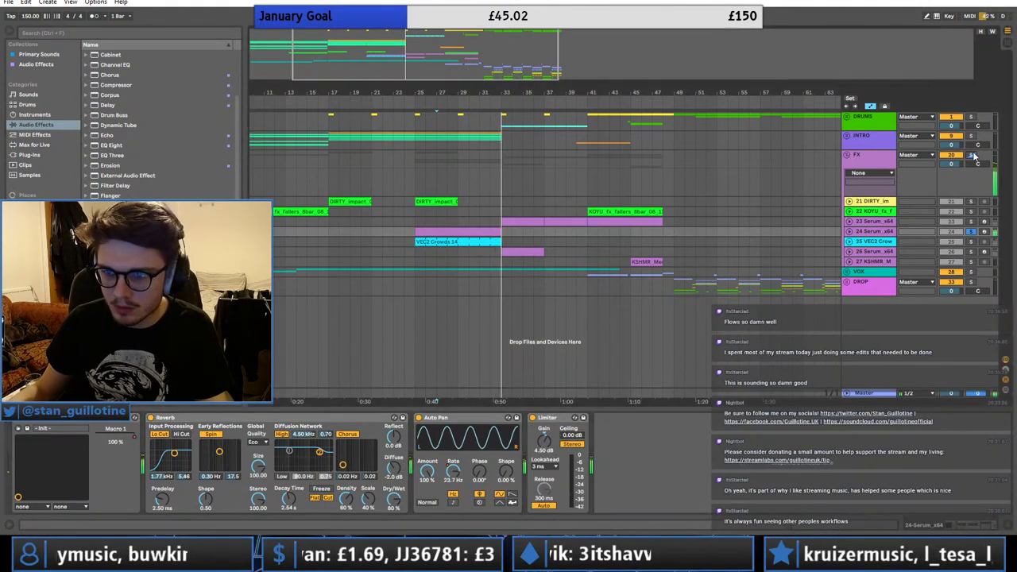
key(space)
key(space)
click(974, 156)
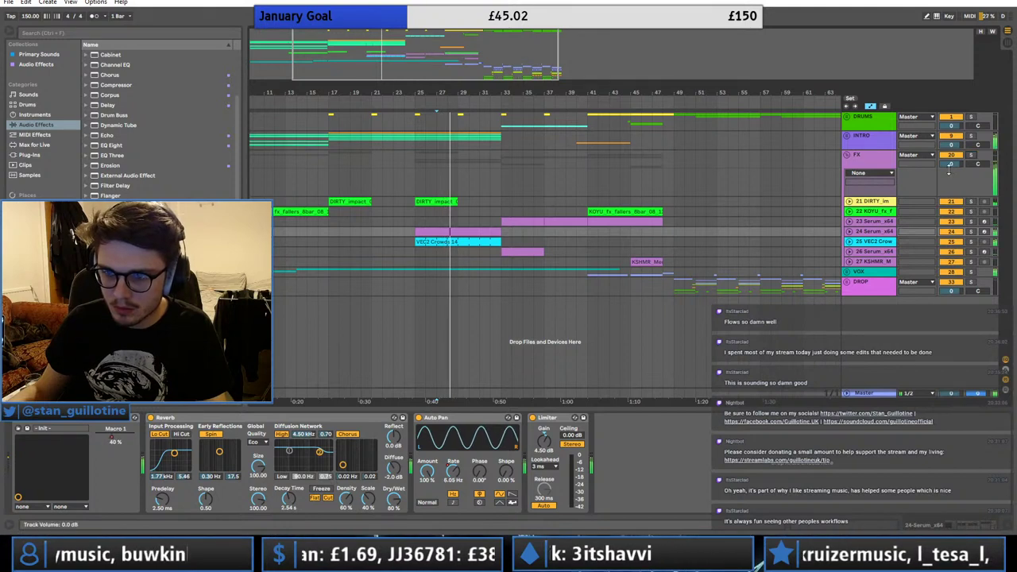
- Set the gain of track 24's Limiter to 8.10 dB and check the Serum settings
click(867, 232)
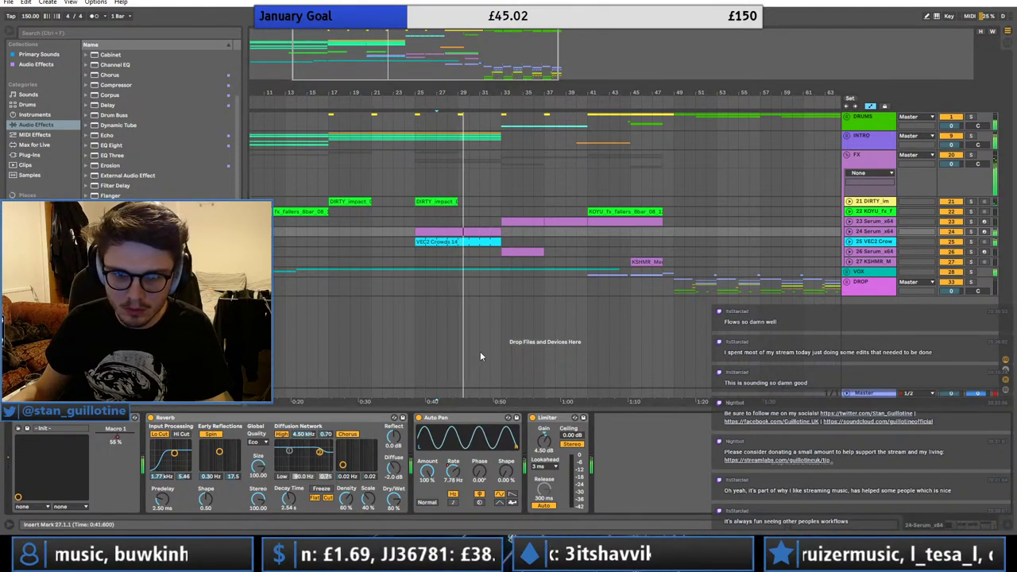
drag(545, 444, 545, 430)
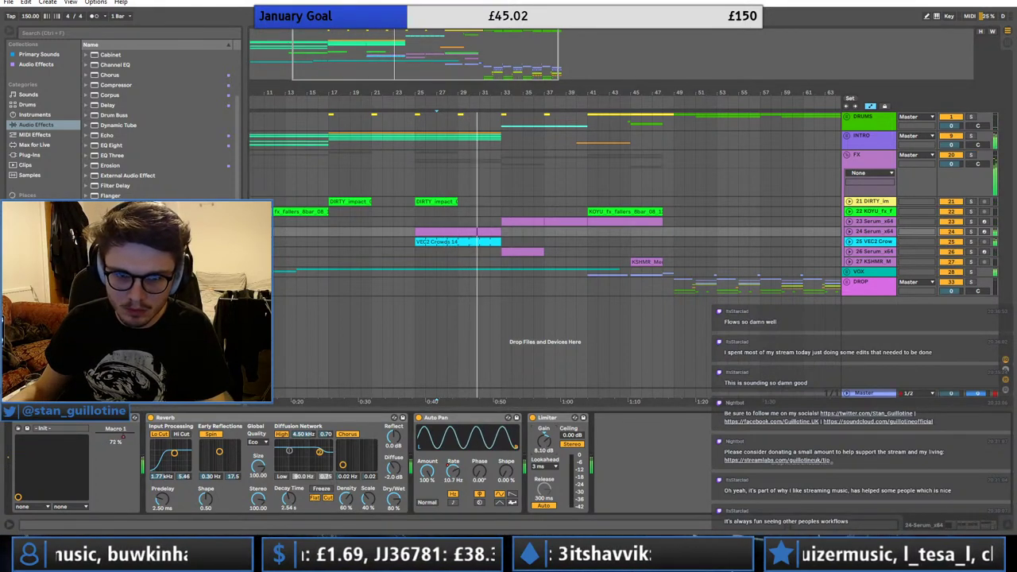
click(34, 418)
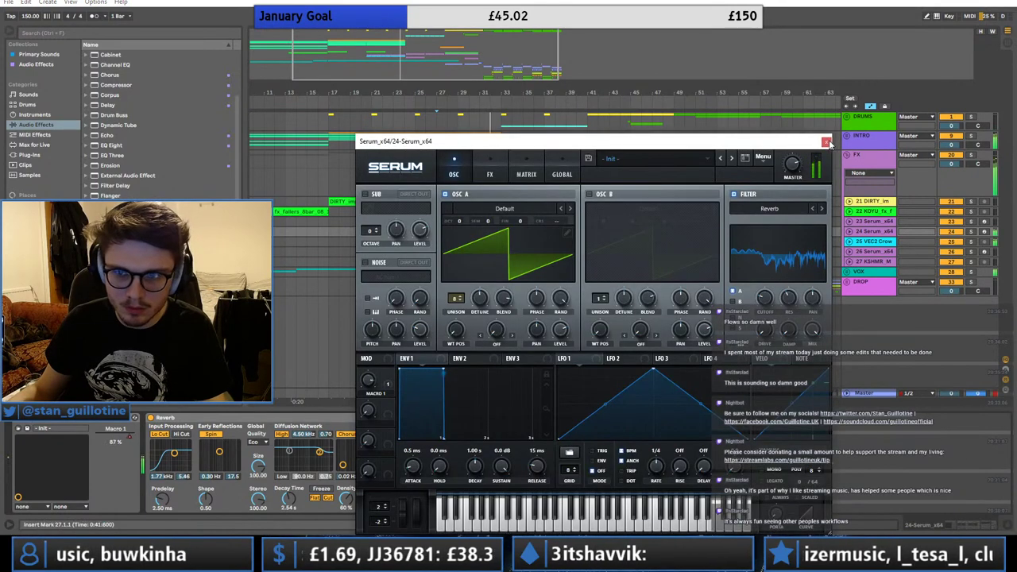
click(826, 142)
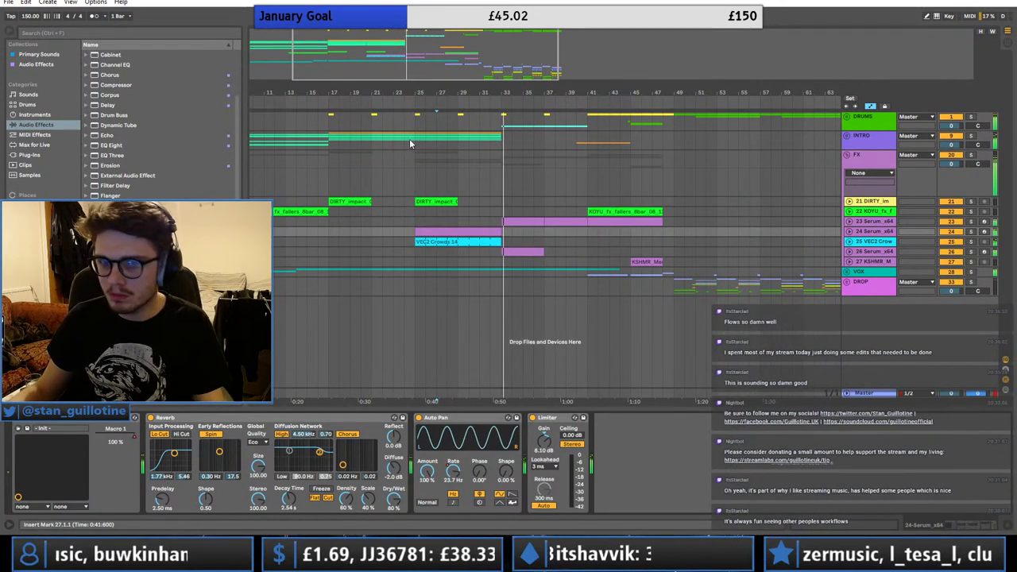
- Play the arrangement from bar 33 with the insert mark on track 22
click(489, 221)
click(503, 212)
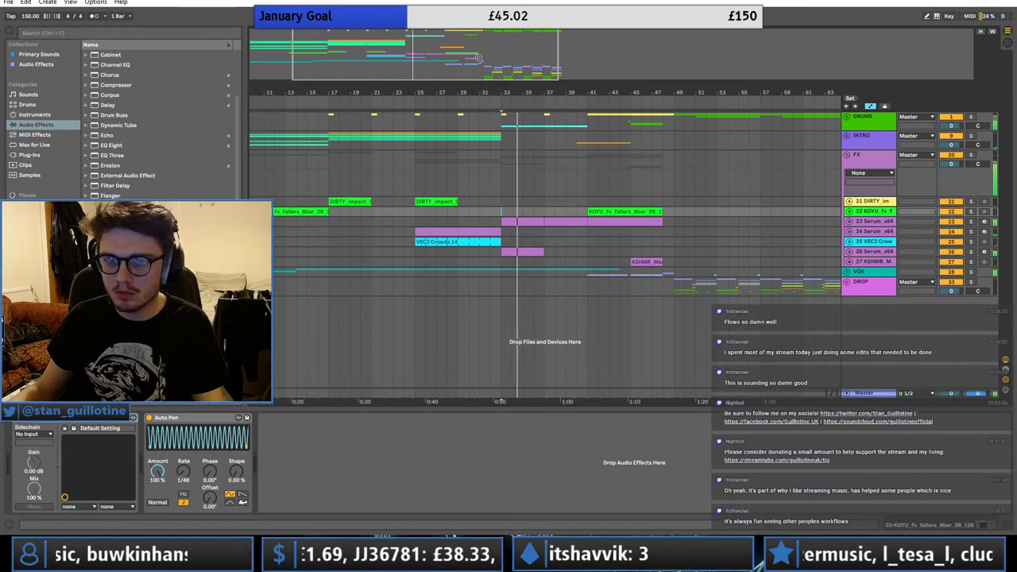
- Play the build-up from bar 37, bar 41 and just before bar 49 to check the transition into the drop
drag(477, 57, 514, 57)
click(464, 238)
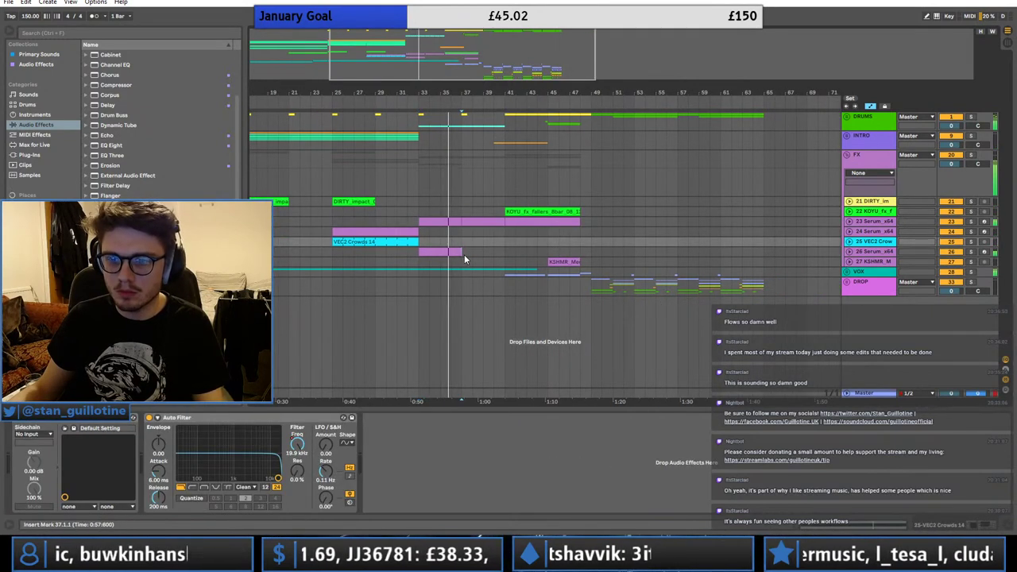
click(448, 252)
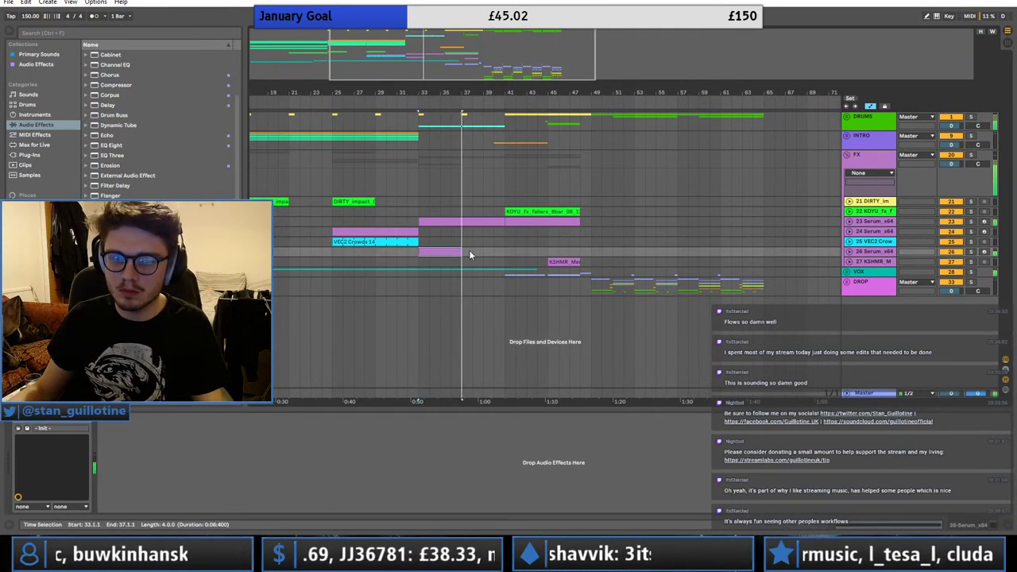
click(506, 244)
key(space)
key(space)
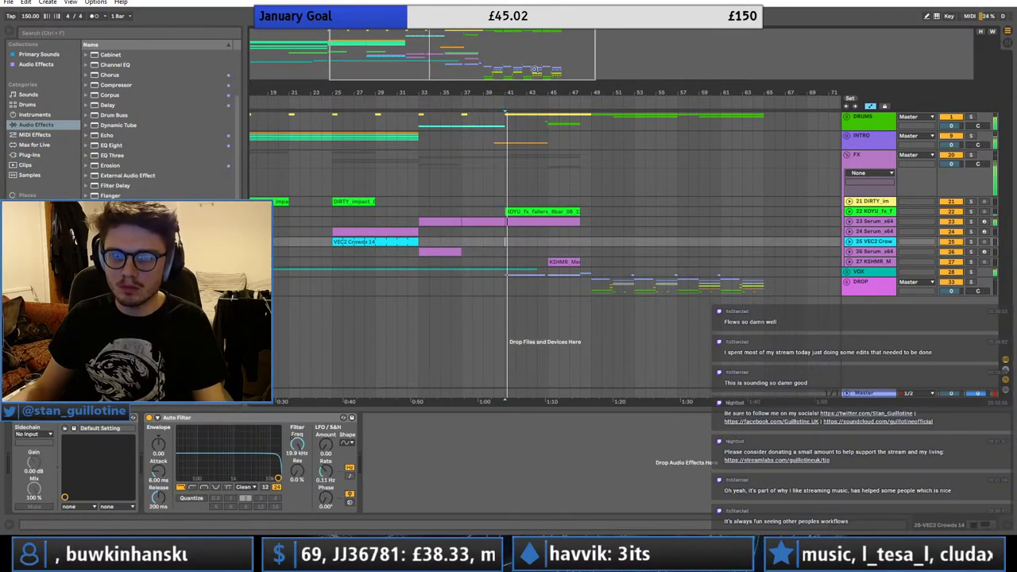
scroll(568, 239, down, 1)
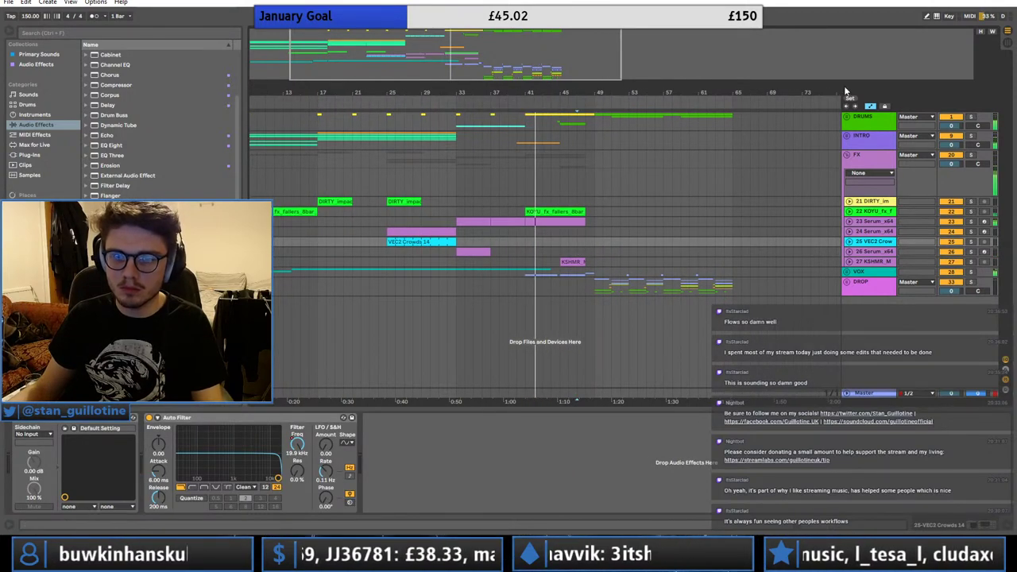
key(space)
key(space)
- Unfold the VOX group and play from its short DROP 1 & 2 clip at bar 48
click(847, 272)
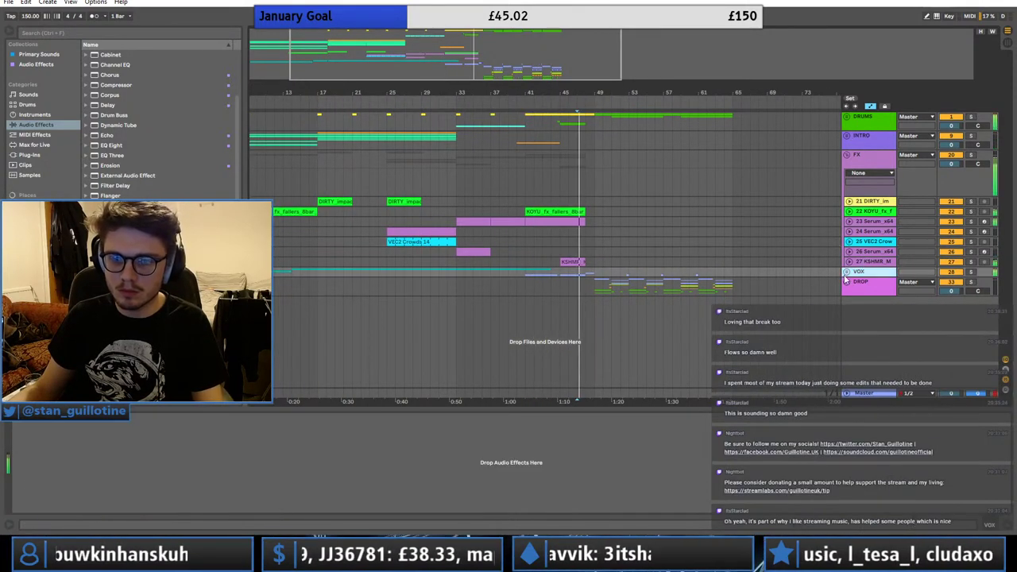
key(space)
key(space)
click(587, 330)
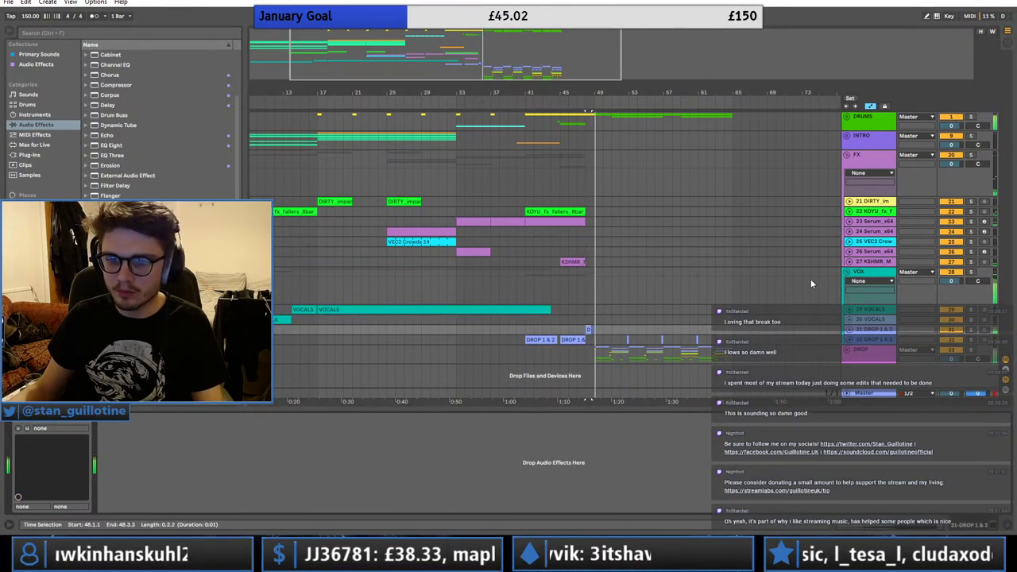
- Fold the VOX and FX groups, then unfold the DROP group and select the SUB track's sections at bars 55 and 59
click(847, 272)
click(848, 283)
click(847, 158)
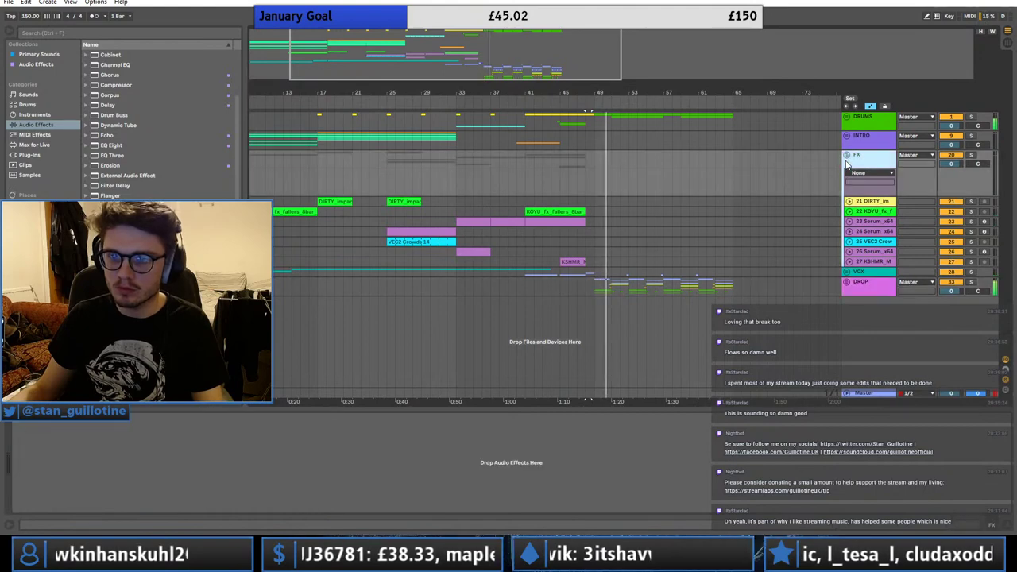
click(846, 155)
click(848, 184)
click(653, 321)
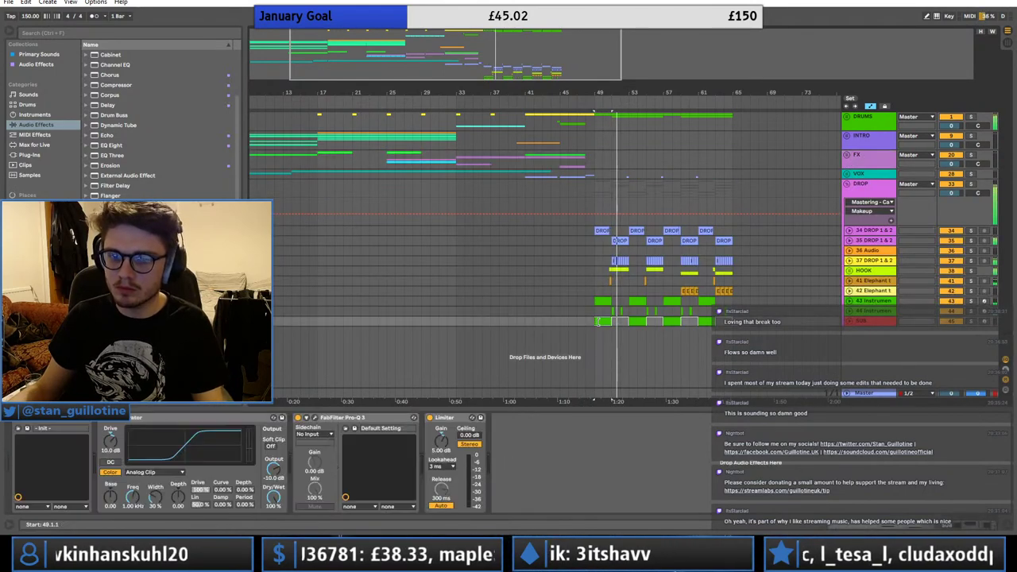
click(692, 321)
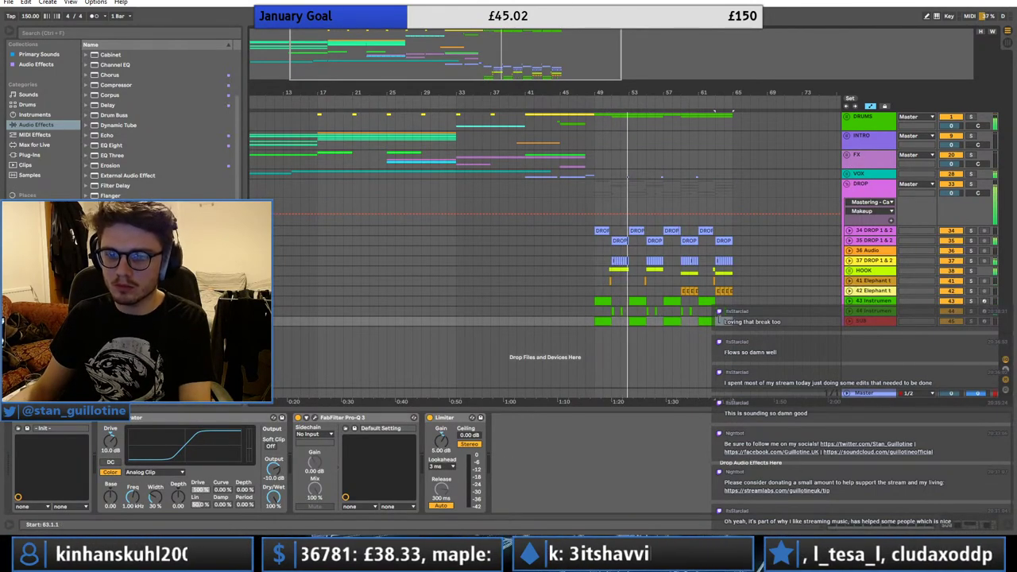
- Move the DROP 1 & 2 clips at bars 51, 55, 59 and 63 from track 35 up to track 34
click(622, 231)
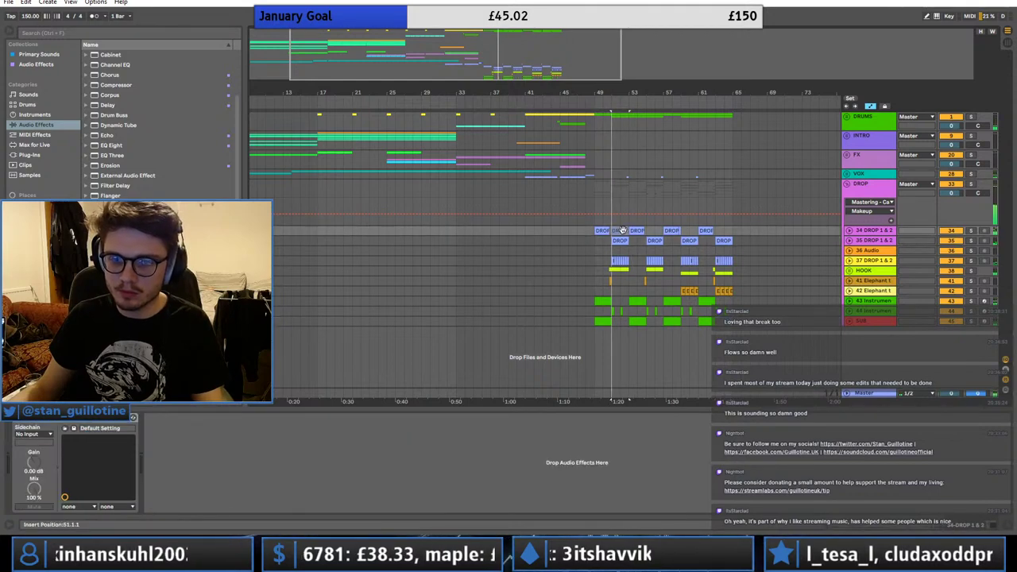
click(686, 231)
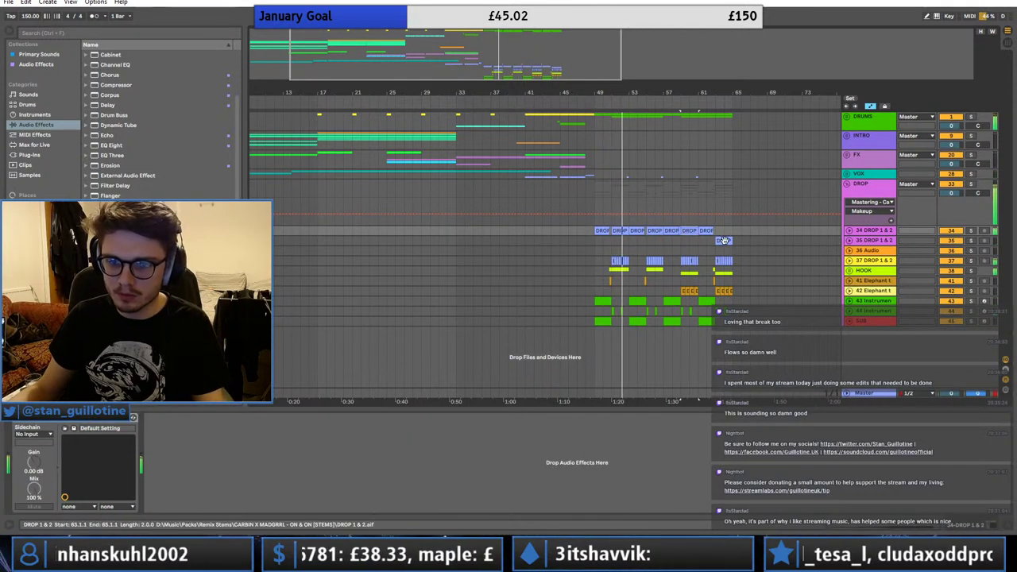
drag(724, 240, 723, 237)
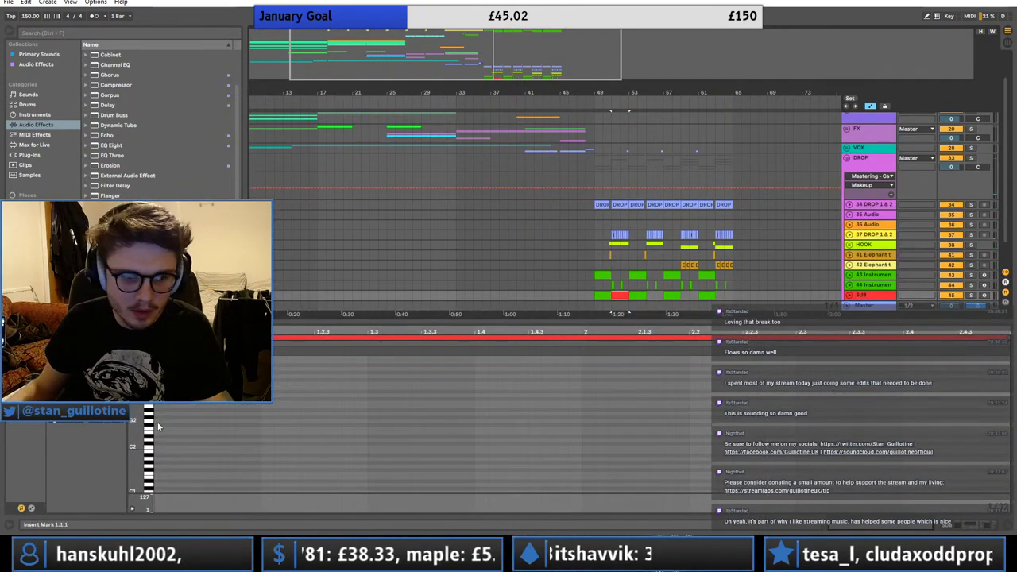
- Add a D2 note across the whole two-bar SUB clip at bar 51 and transpose it down two octaves
click(162, 446)
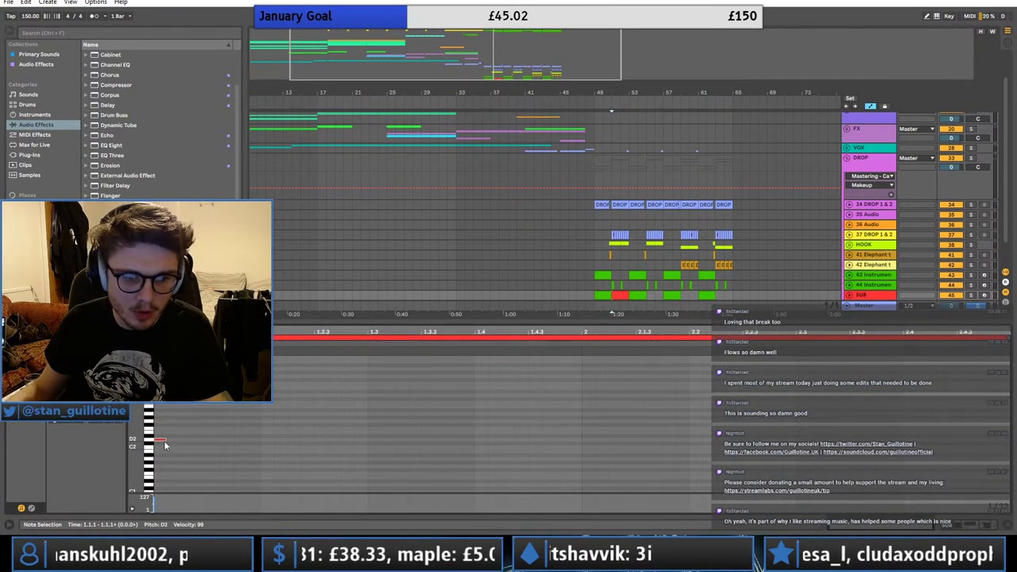
drag(165, 440, 873, 441)
key(space)
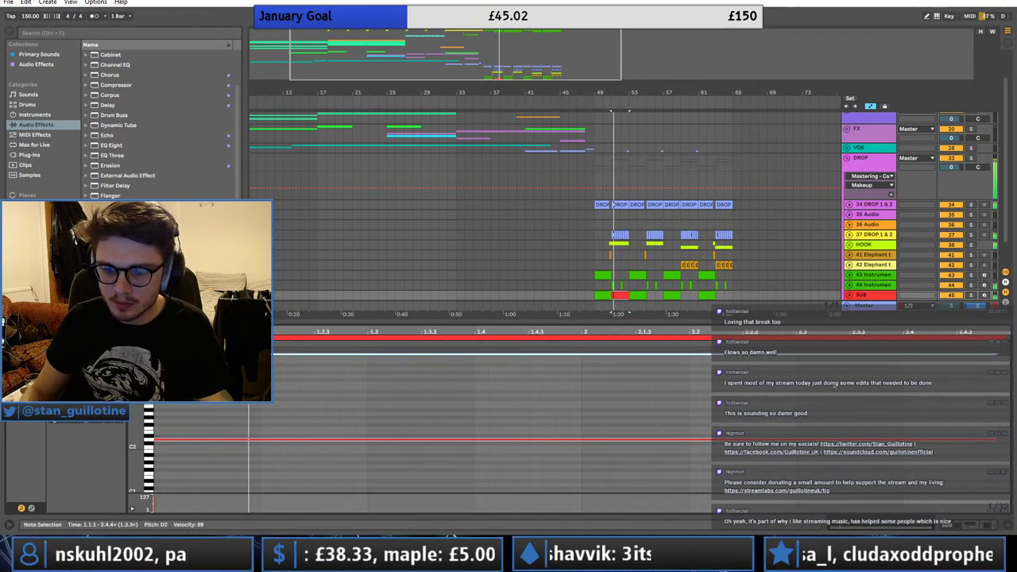
key(shift+Down)
key(shift+Down)
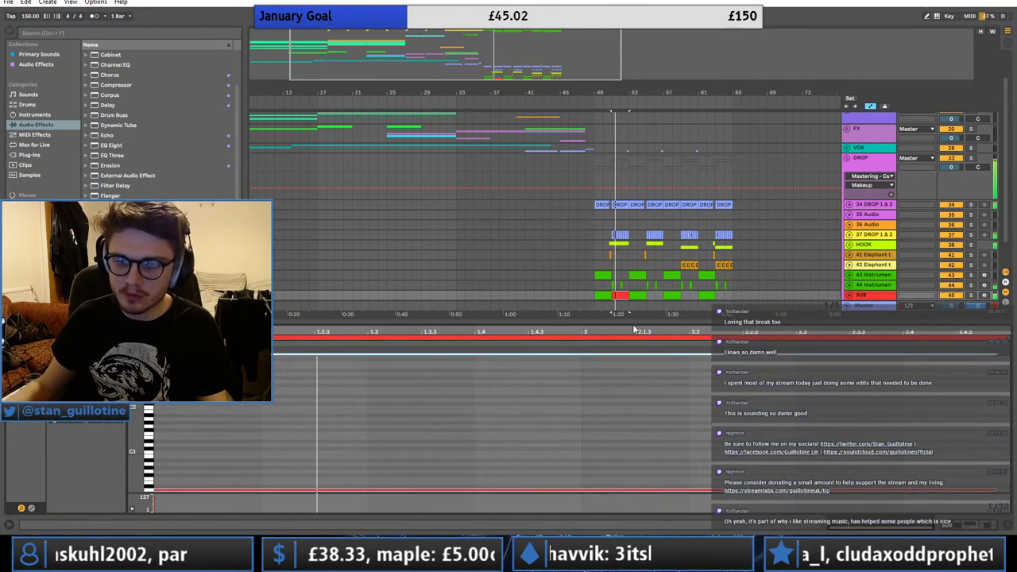
- Paste copies of the red SUB clip at bars 55, 59 and 63
click(650, 295)
click(686, 295)
key(ctrl+v)
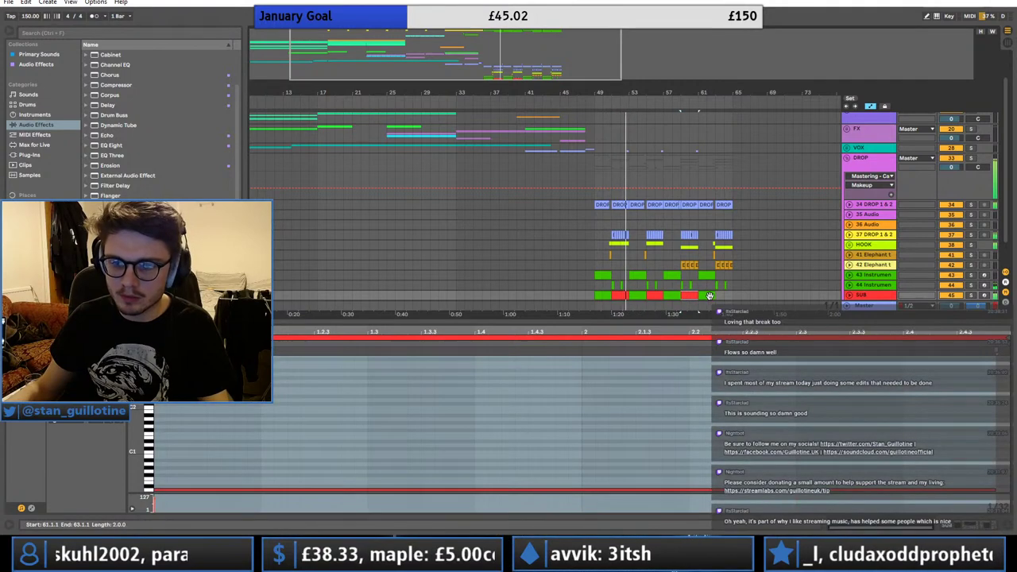
click(718, 295)
key(ctrl+v)
- Duplicate the SUB track and delete the copy's red clips at bars 51, 55, 59 and 63
click(849, 295)
scroll(943, 283, down, 2)
scroll(942, 280, down, 1)
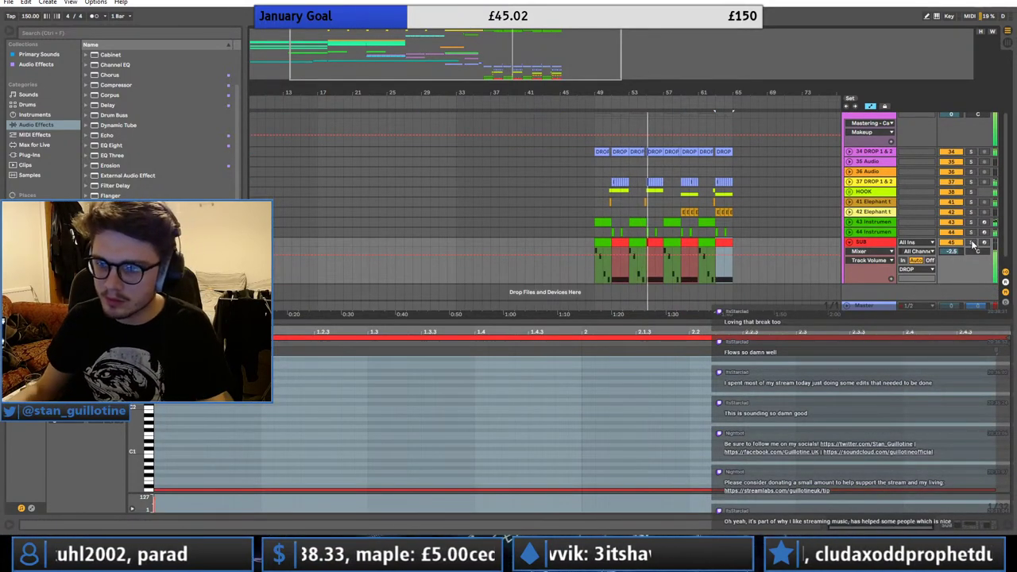
click(849, 242)
drag(727, 93, 886, 245)
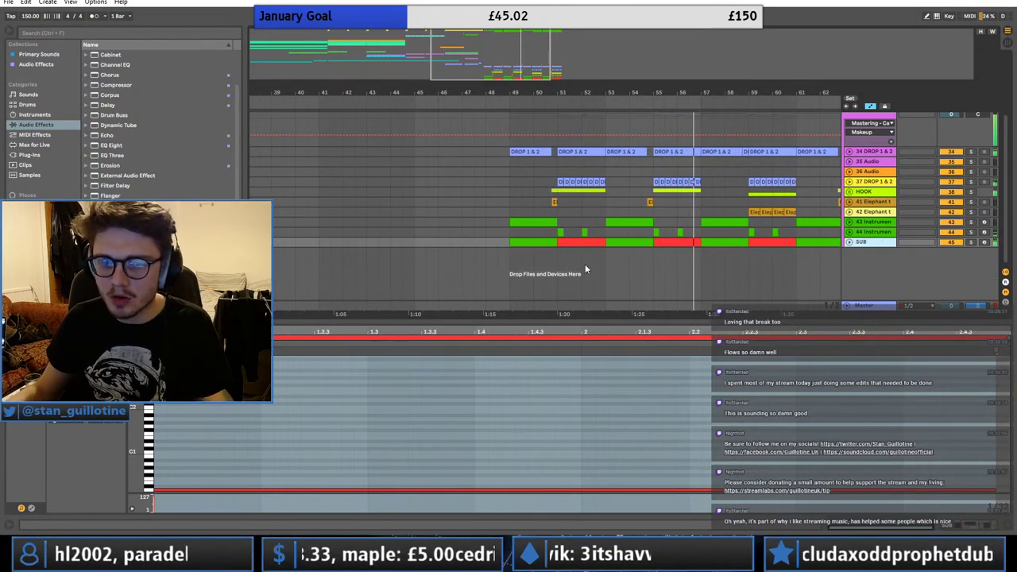
key(ctrl+d)
key(Delete)
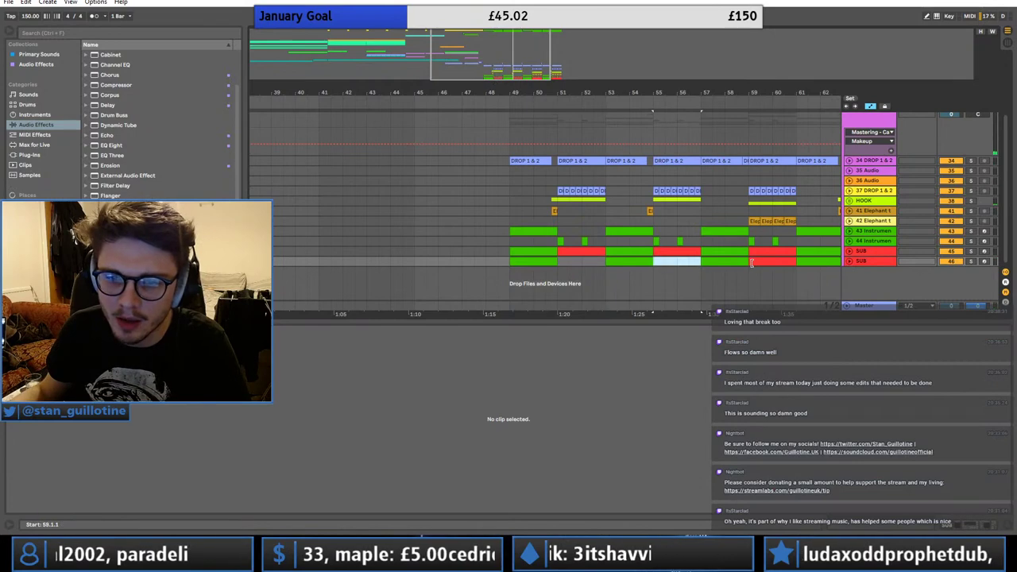
click(751, 263)
key(Delete)
scroll(750, 263, right, 5)
click(683, 260)
key(Delete)
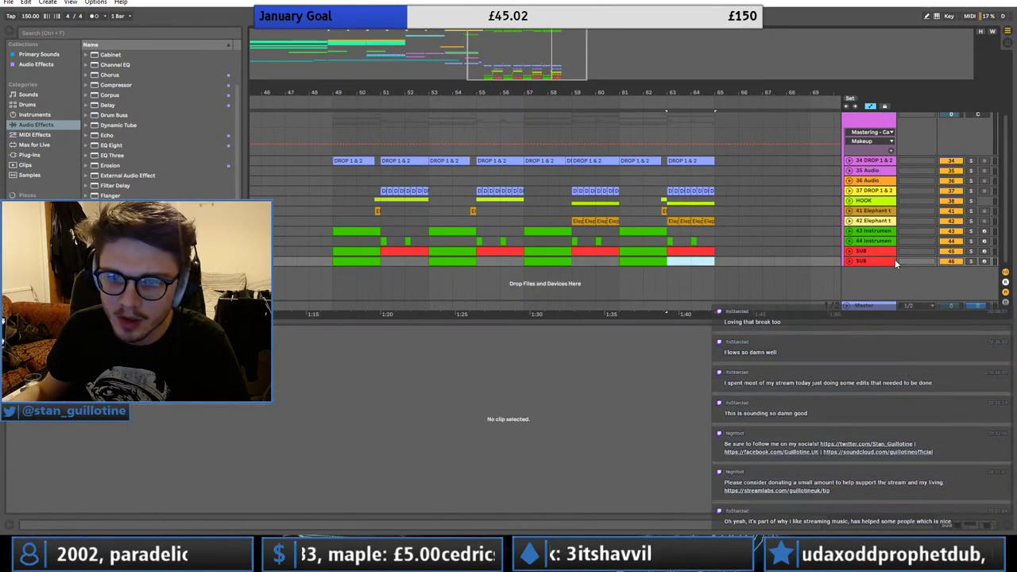
- Move the duplicated SUB track below track 43, rename it "brass layer" and play it soloed from bar 49
drag(895, 259, 890, 243)
text(s layer)
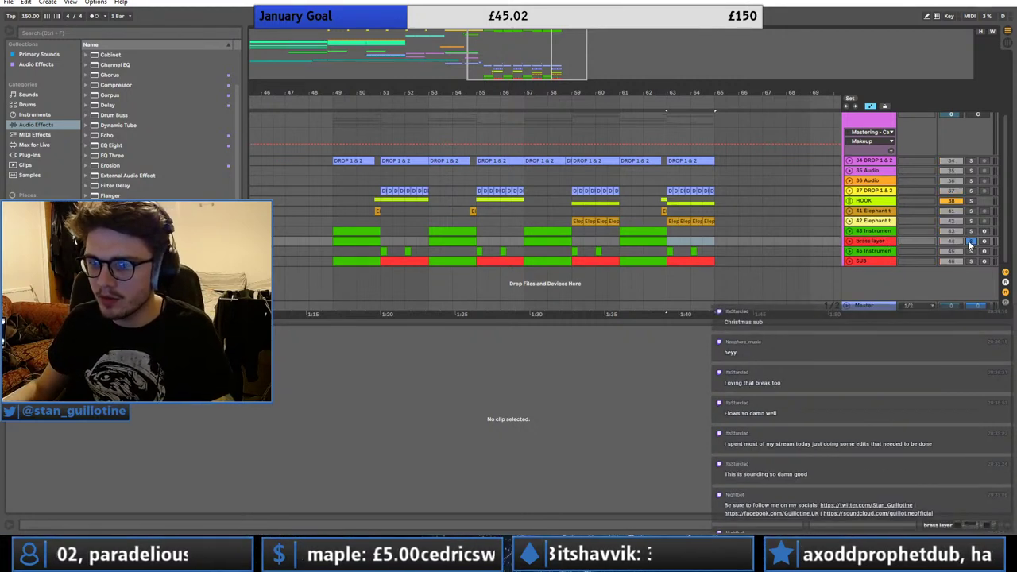
click(360, 240)
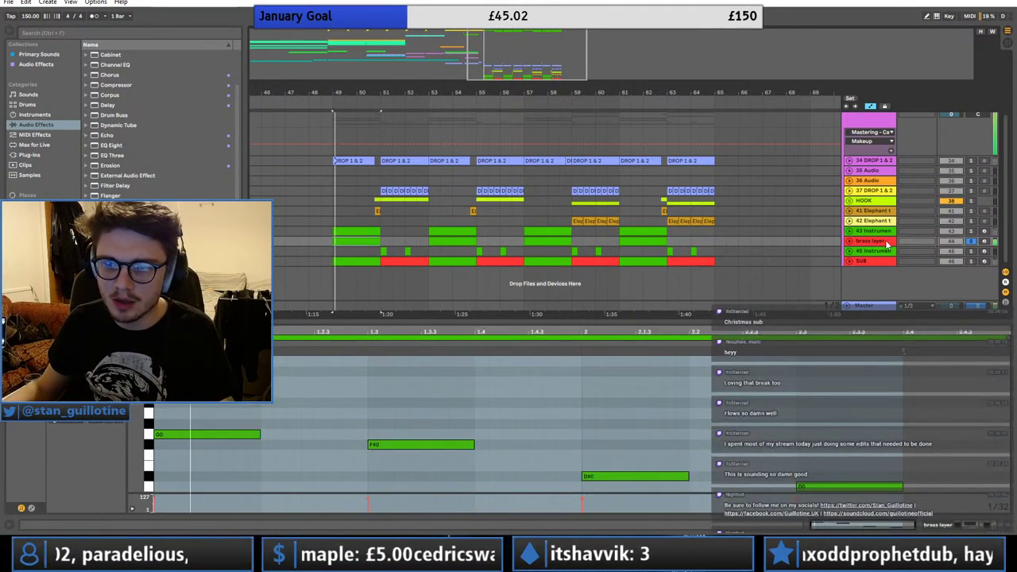
- Set oscillator A of the brass layer's Serum to the saw wave of the Basic Shapes wavetable
double_click(888, 243)
click(34, 417)
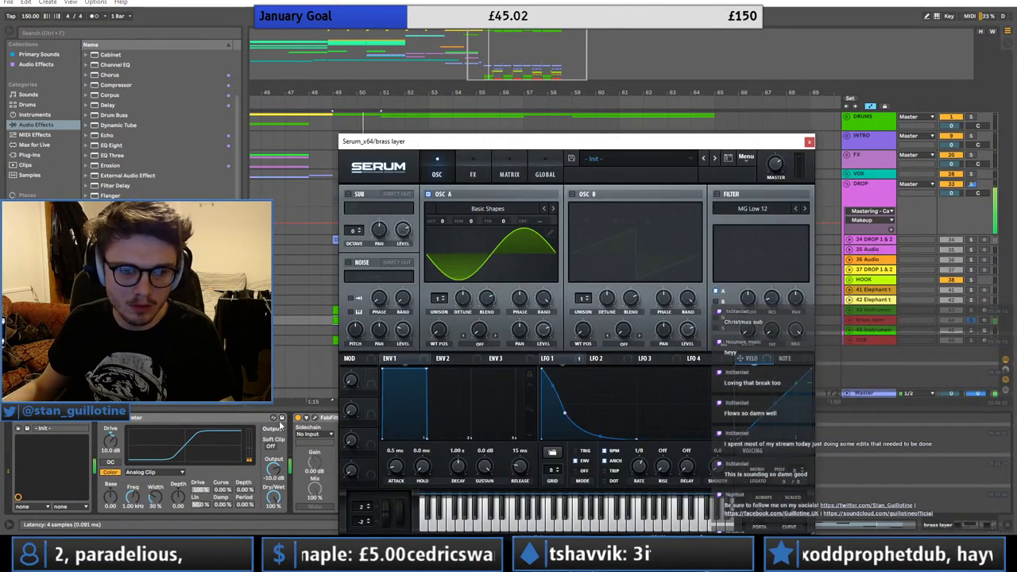
click(487, 208)
mouse_move(477, 221)
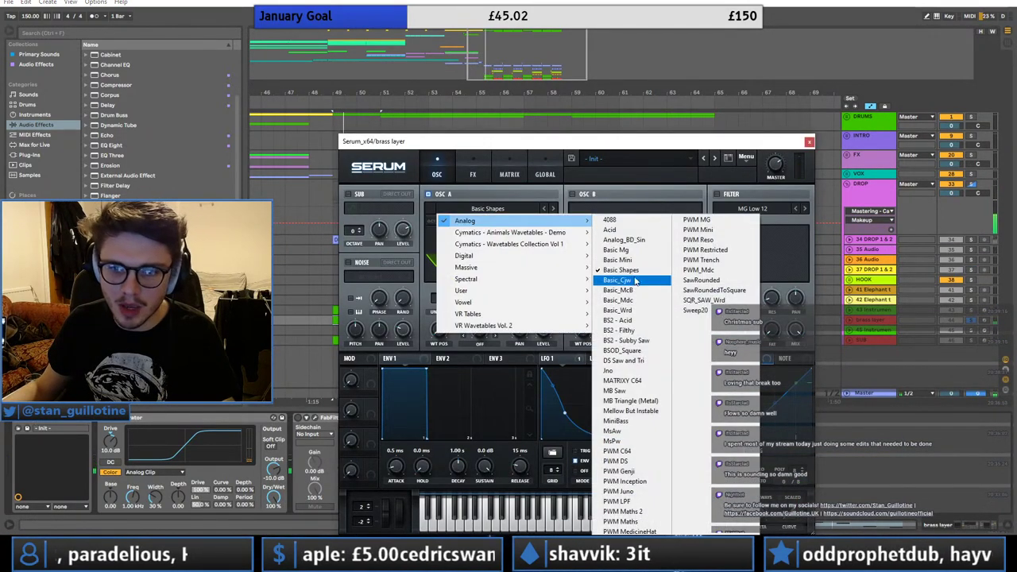
click(633, 272)
drag(437, 329, 436, 327)
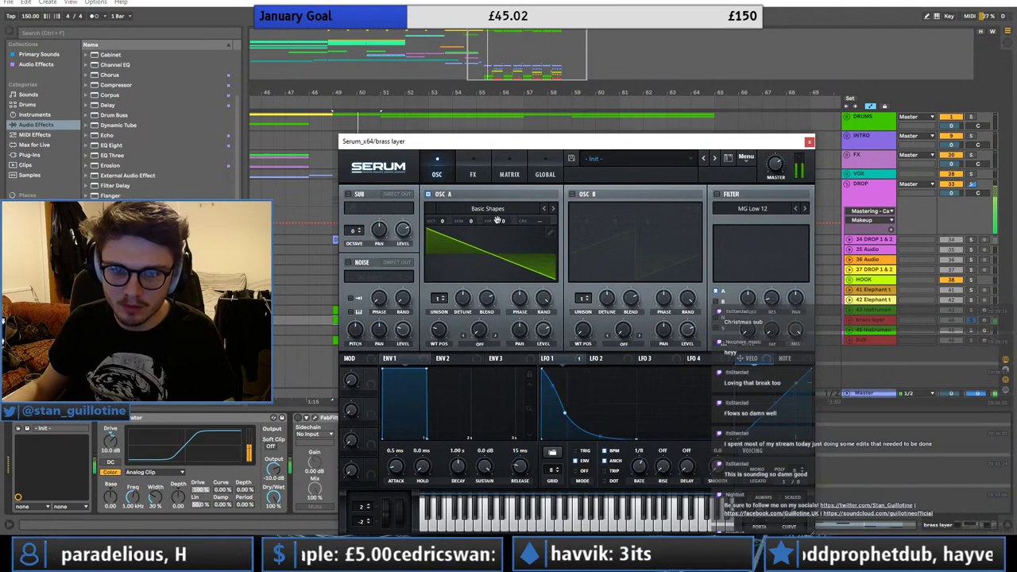
- Enable Serum's noise oscillator with AC hum1 and modulate its level with LFO 1
click(597, 359)
drag(554, 359, 404, 331)
drag(404, 330, 387, 358)
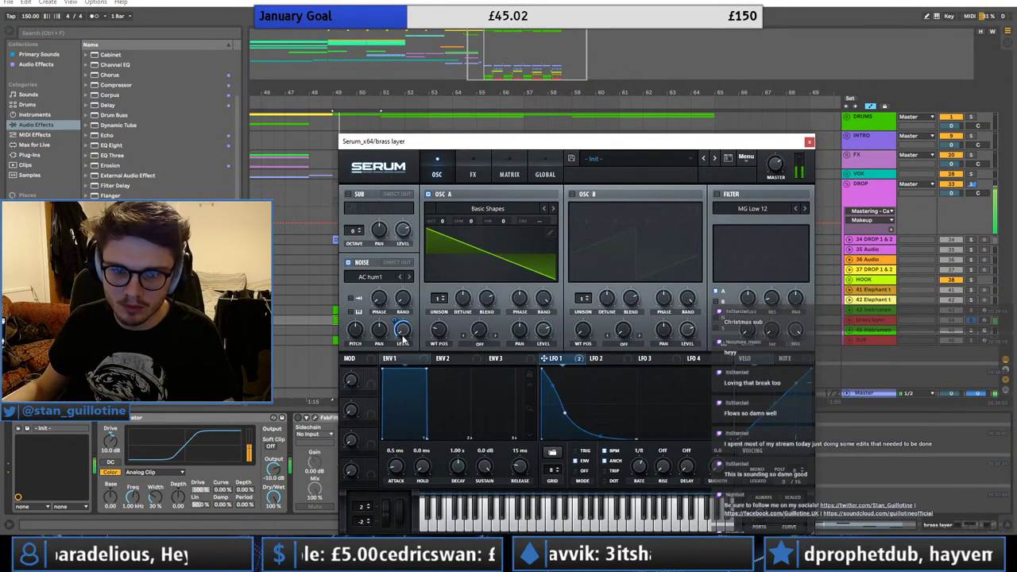
- Replace the LFO 1 modulation of the noise level with LFO 2 and close Serum
click(601, 358)
right_click(401, 327)
click(426, 371)
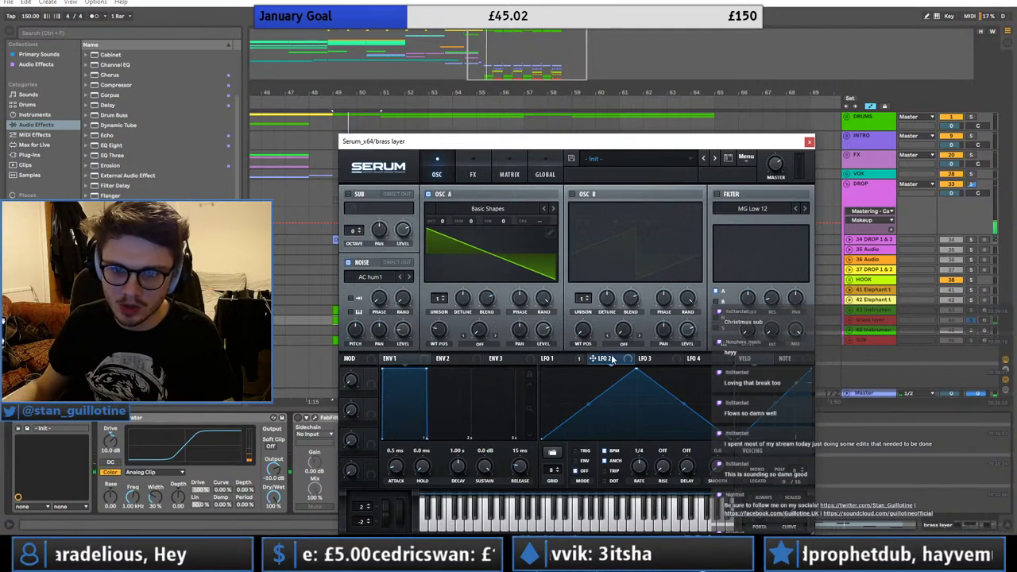
drag(405, 336, 403, 332)
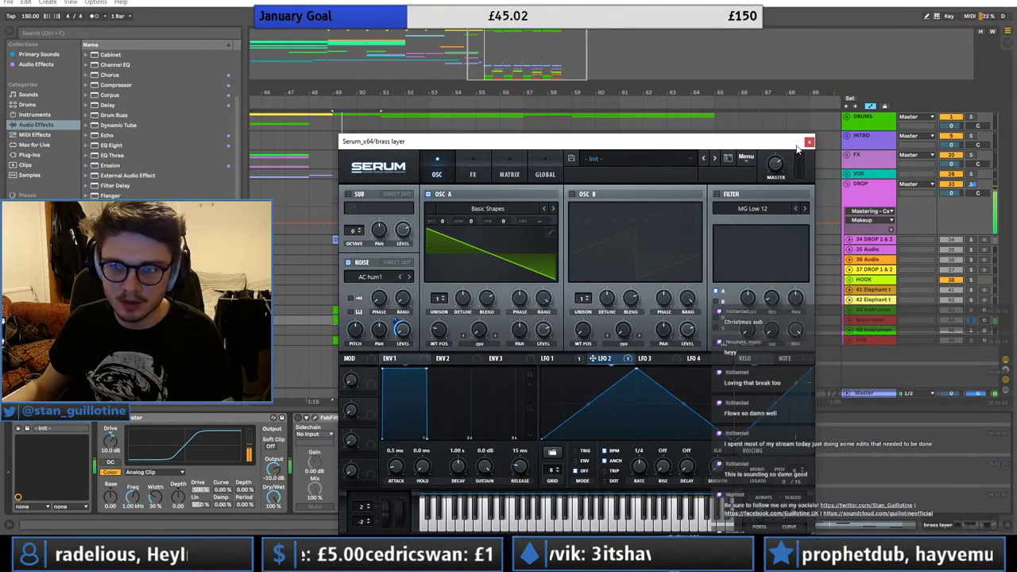
click(809, 143)
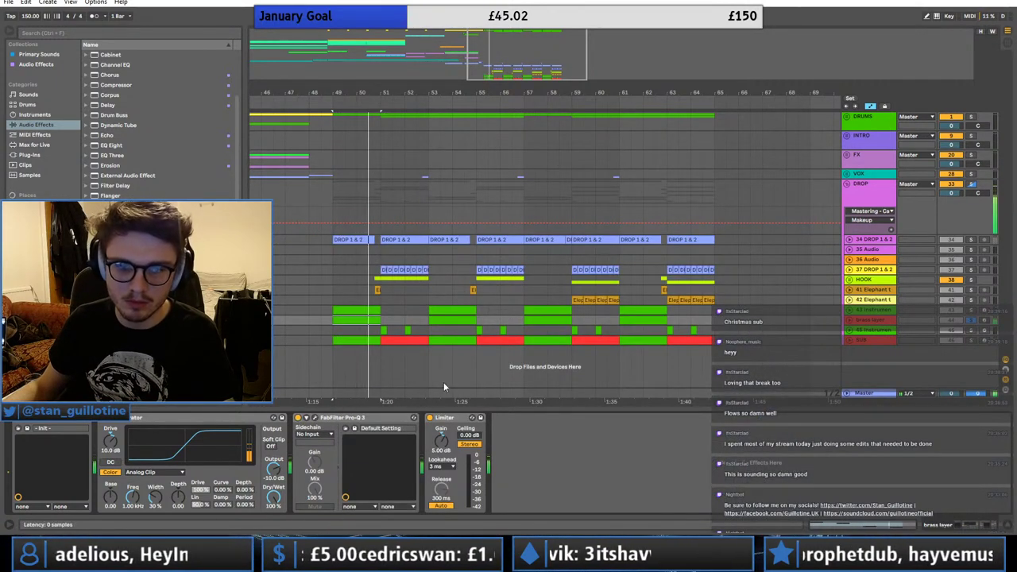
- Change the 90 Hz high cut in the brass layer's Pro-Q 3 to a low cut and close the equalizer
click(473, 273)
click(470, 256)
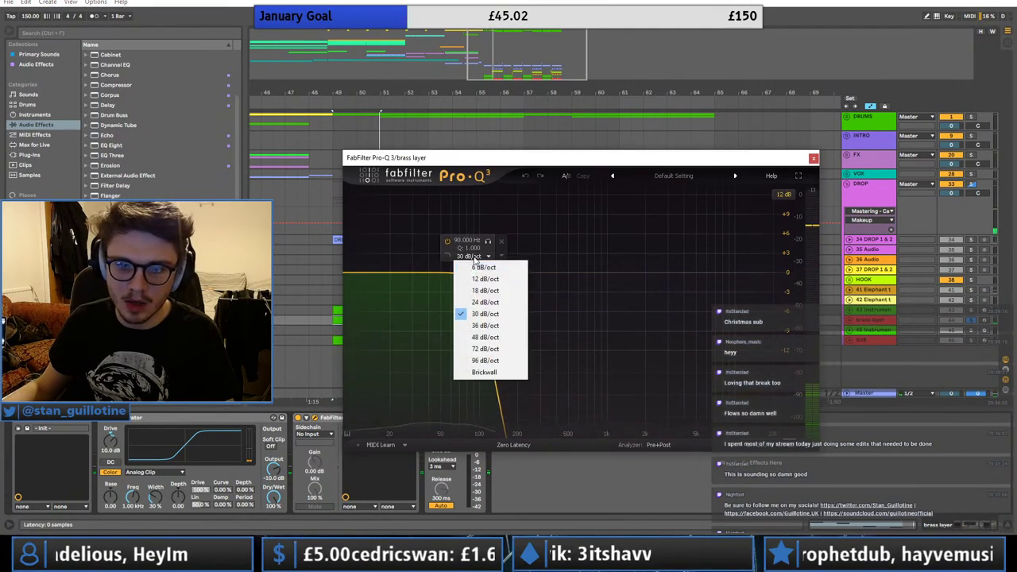
click(410, 366)
right_click(473, 272)
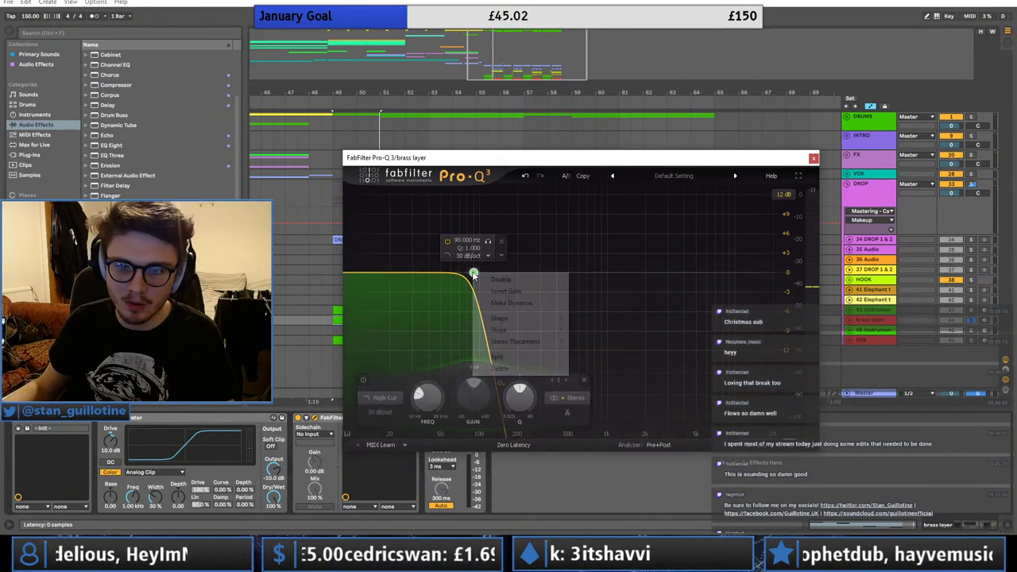
click(384, 399)
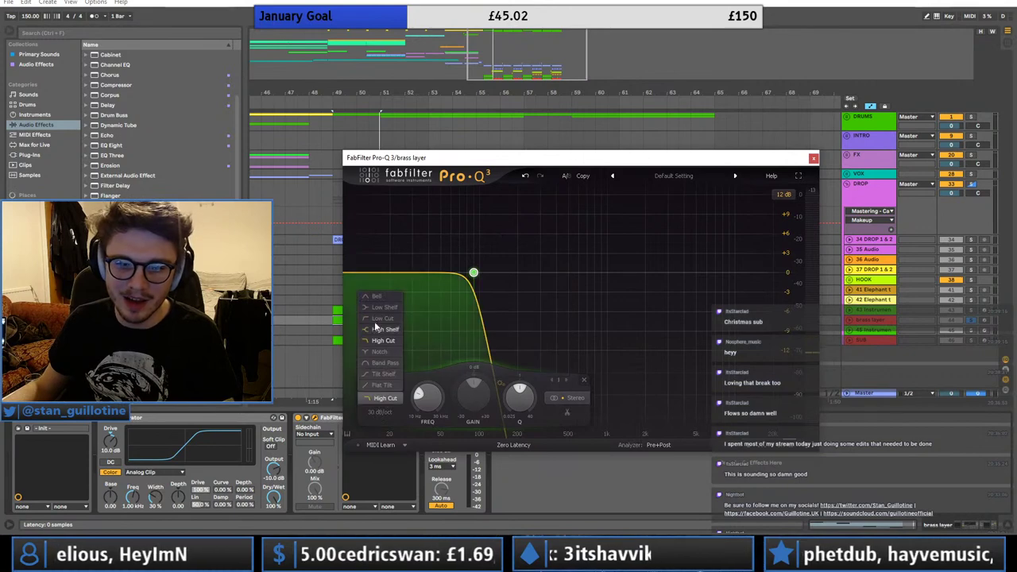
click(378, 320)
key(space)
click(814, 158)
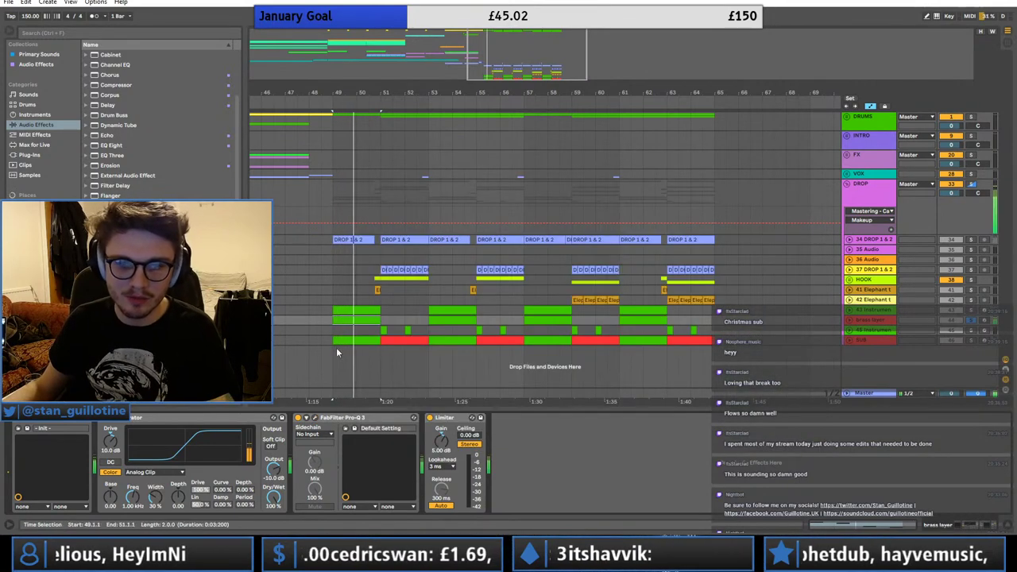
- Reshape the brass layer's LFO 2 in Serum into a falling curve, with its peak at the start and a low point midway
click(35, 415)
click(559, 359)
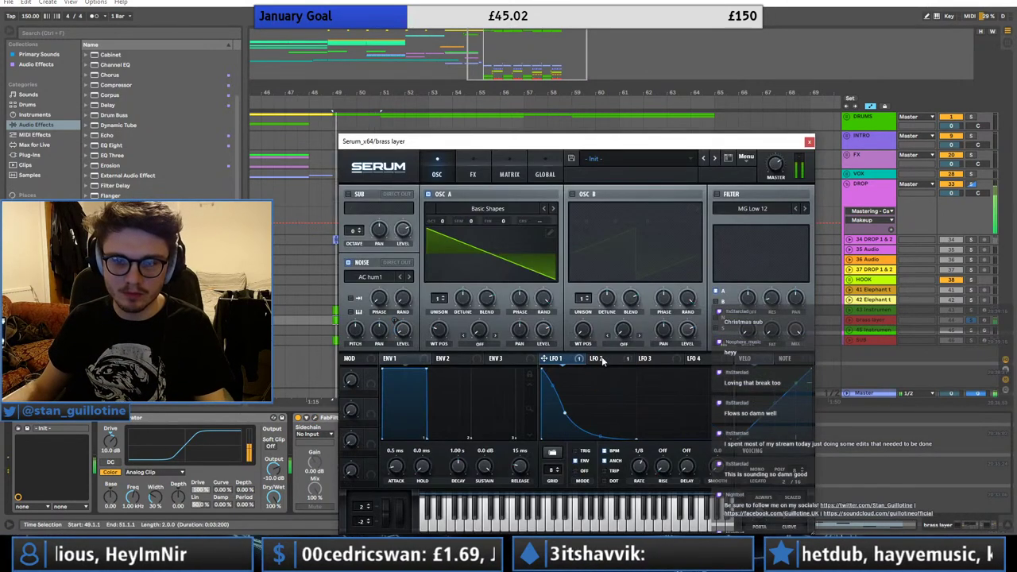
click(605, 359)
drag(635, 369, 533, 359)
double_click(660, 428)
drag(660, 428, 641, 432)
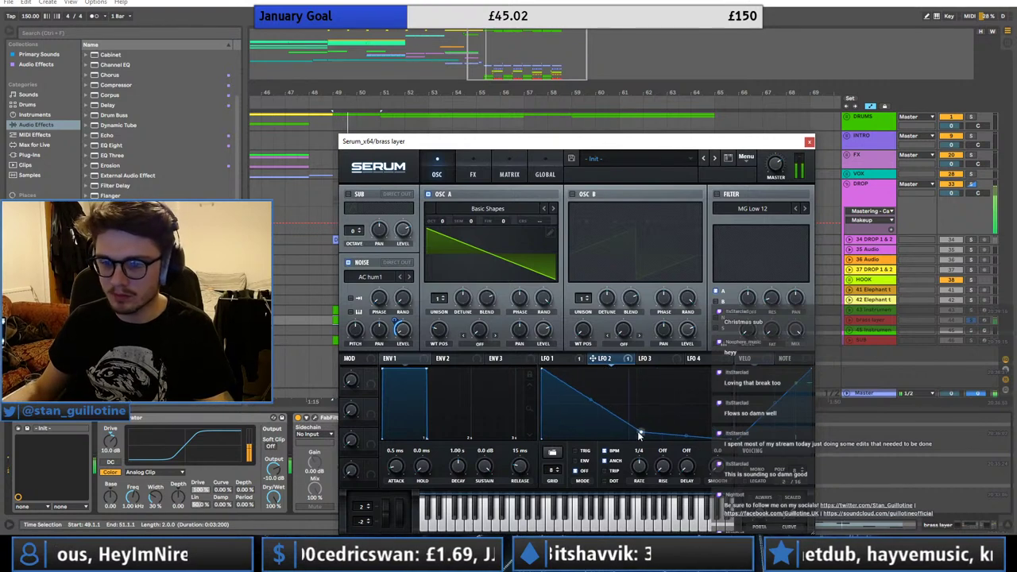
- Refine the brass layer's LFO 2 in Serum into a stepped falling curve in envelope mode and enable the Tube distortion effect
drag(590, 399, 587, 408)
drag(640, 432, 639, 412)
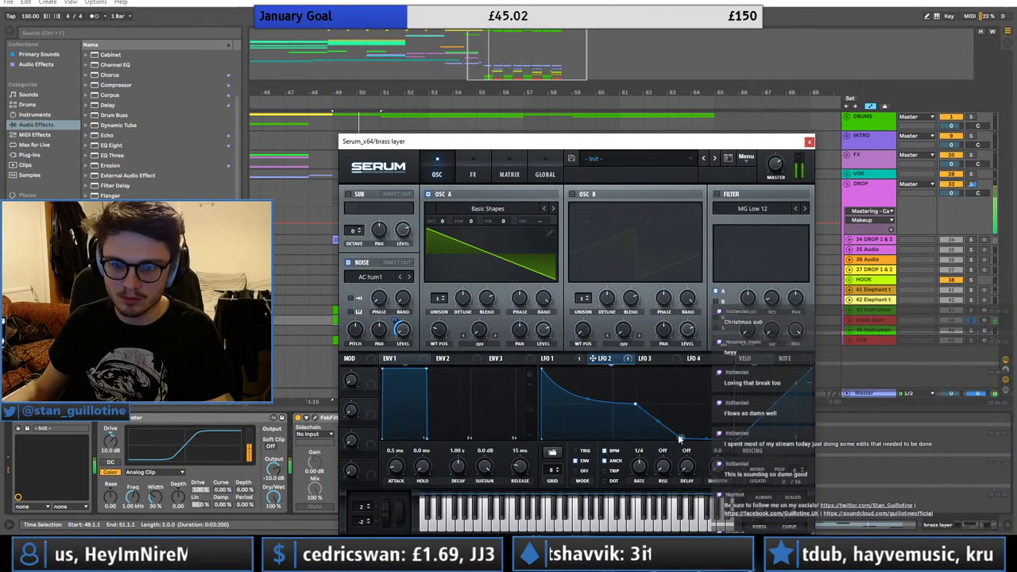
click(469, 169)
click(359, 213)
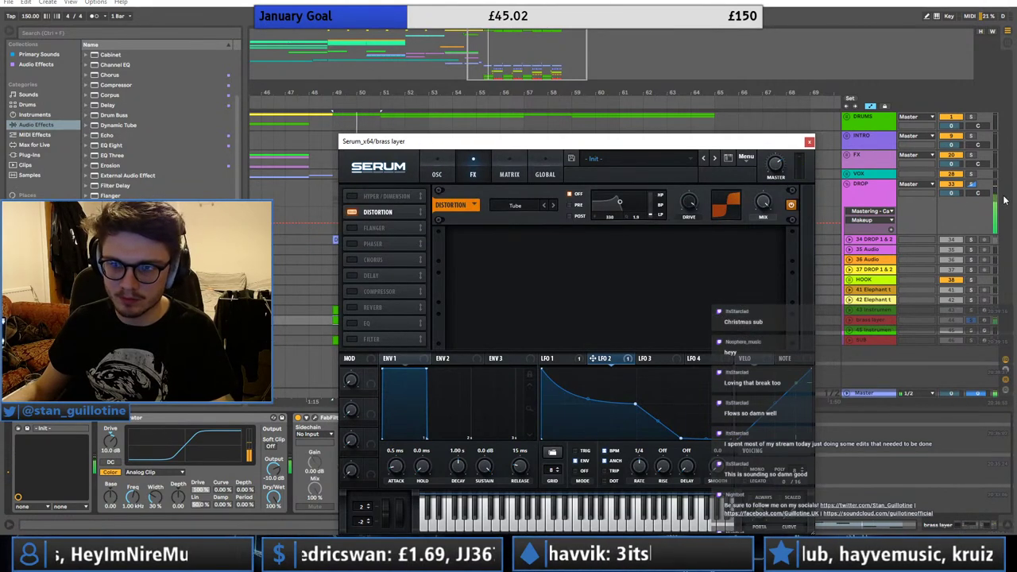
click(809, 141)
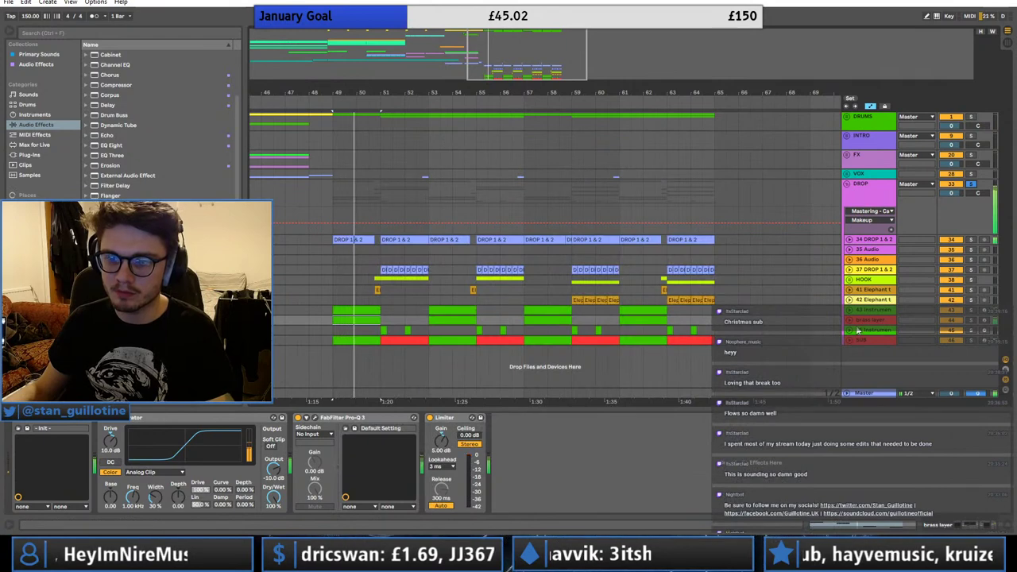
- Group the 43-Instrument track with the brass layer track and name the group BRASS
click(848, 320)
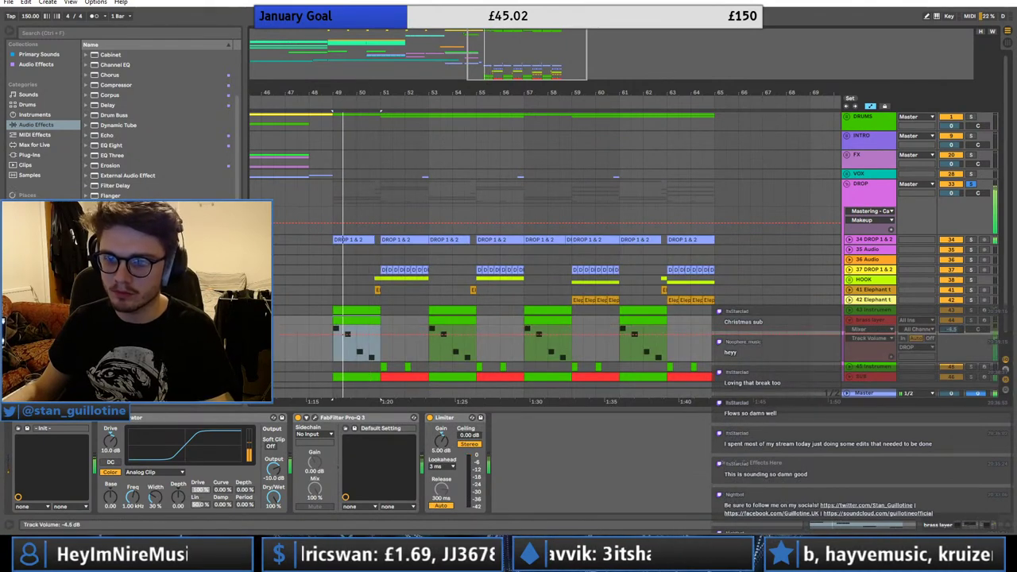
click(849, 320)
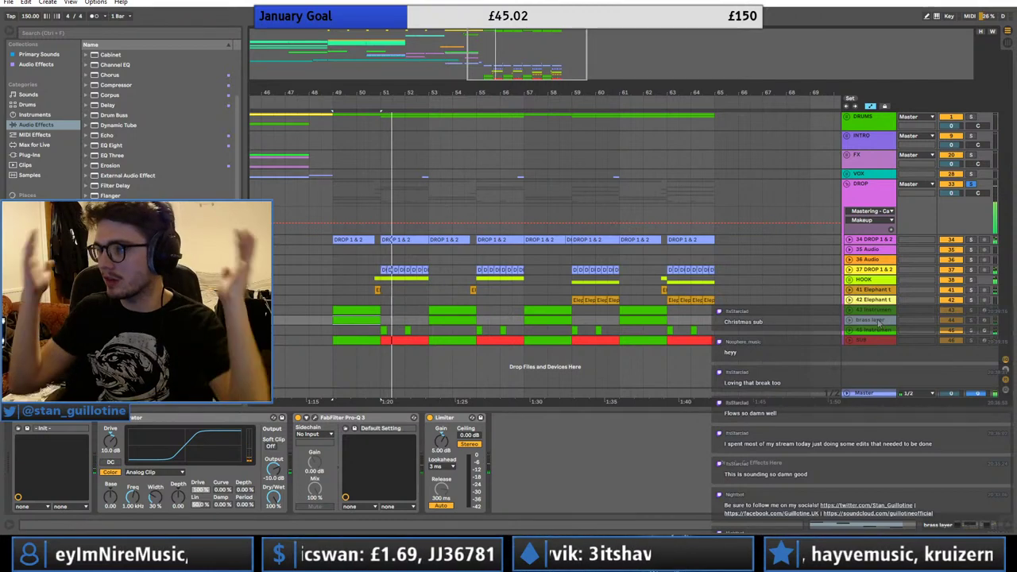
click(34, 155)
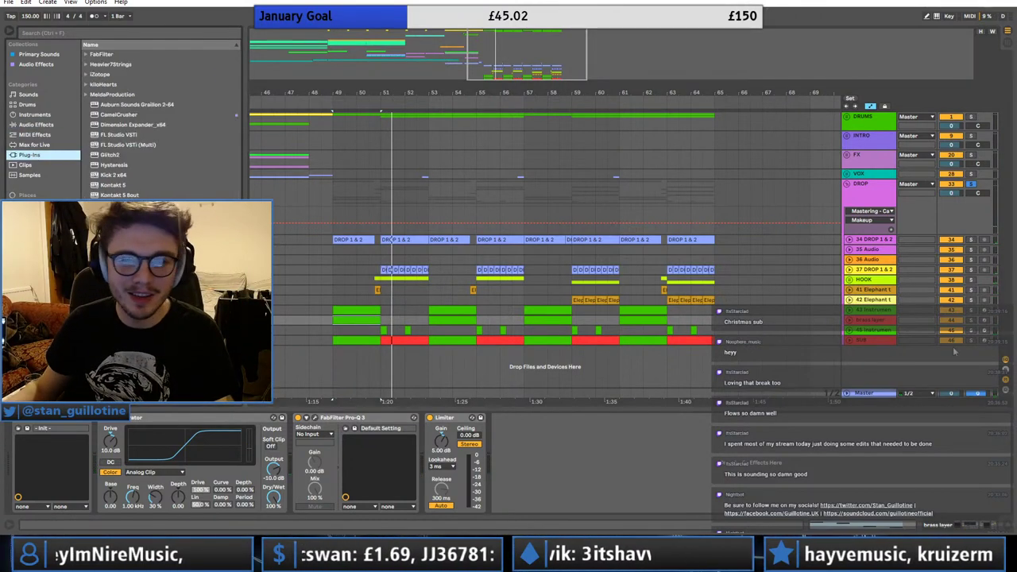
click(880, 310)
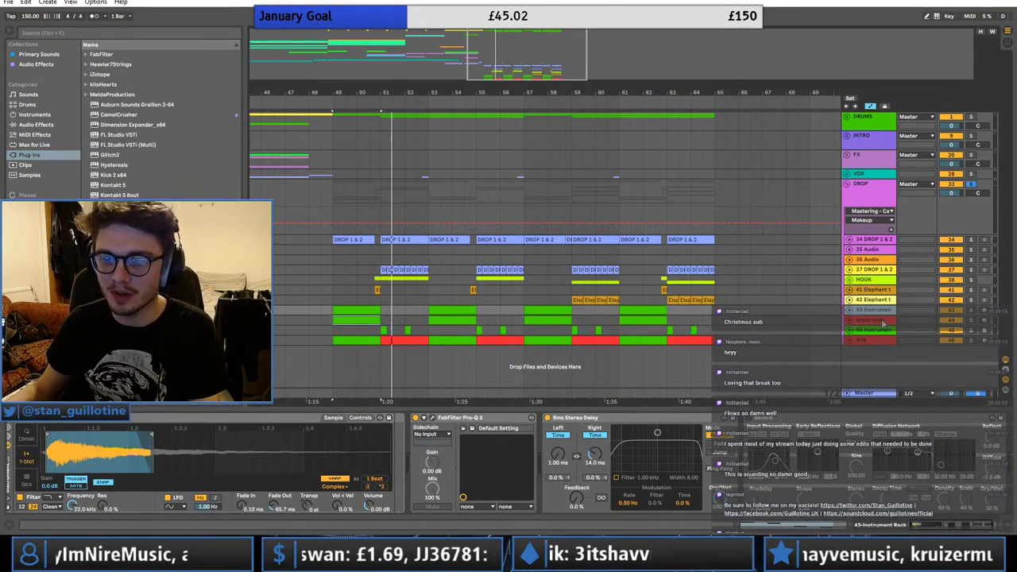
click(881, 320)
key(ctrl+g)
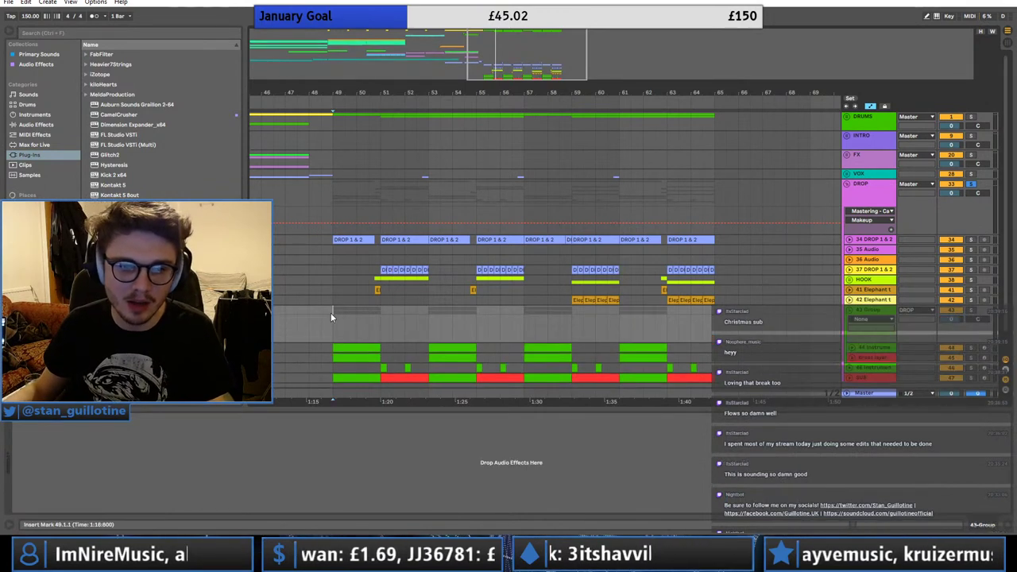
- Move the two Elephant tracks out of DROP into the FX group and place the VOX group above INTRO
click(876, 301)
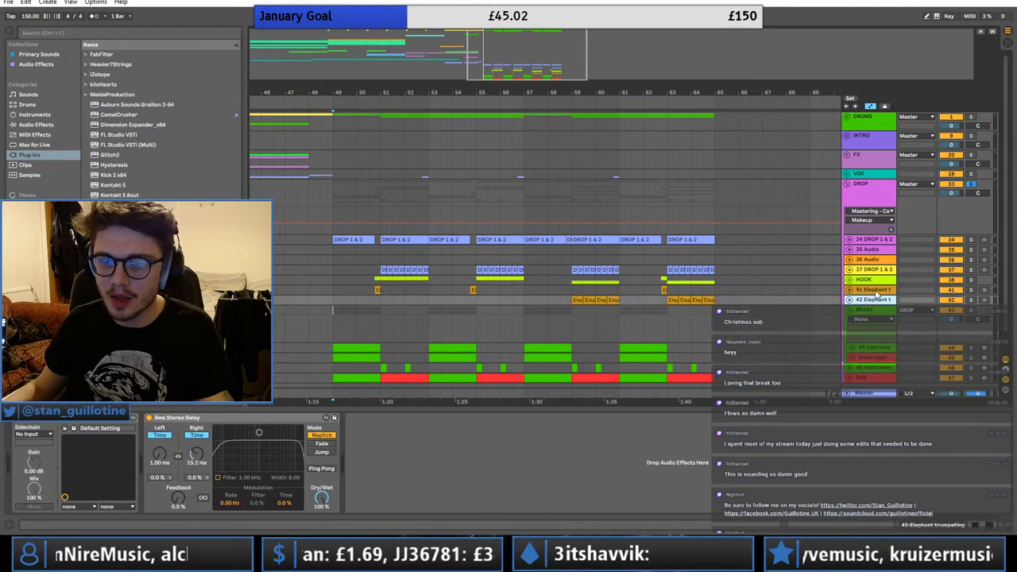
shift+click(877, 291)
drag(876, 291, 858, 173)
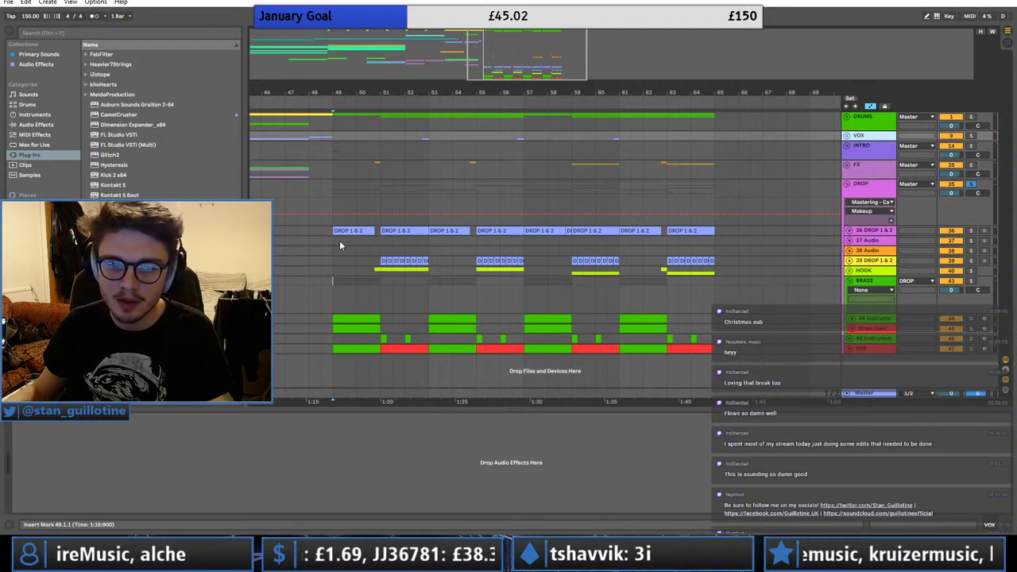
- Delete the two empty audio tracks, 37 Audio and 38 Audio, from the DROP group
click(336, 240)
click(338, 207)
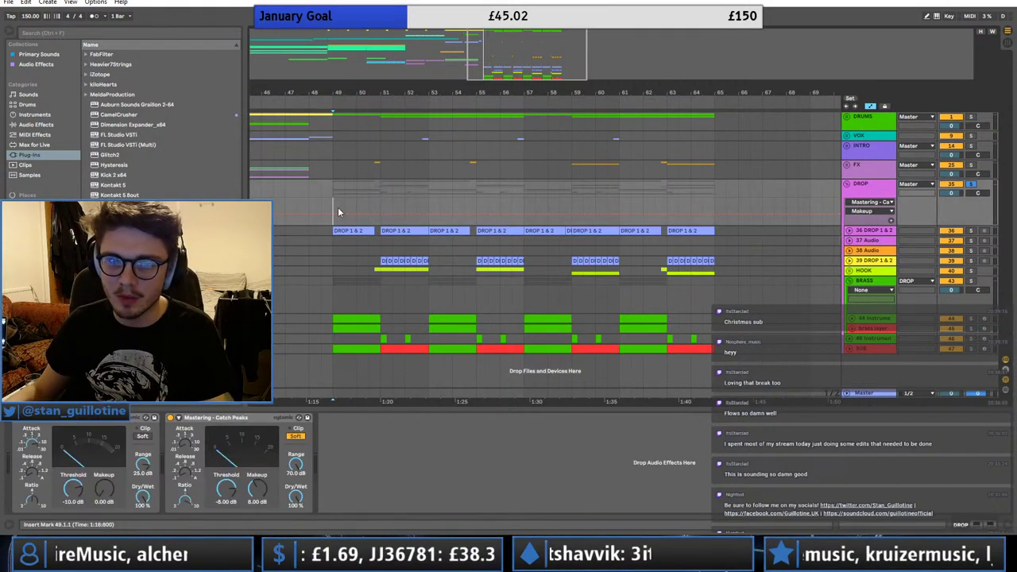
click(869, 240)
shift+click(874, 250)
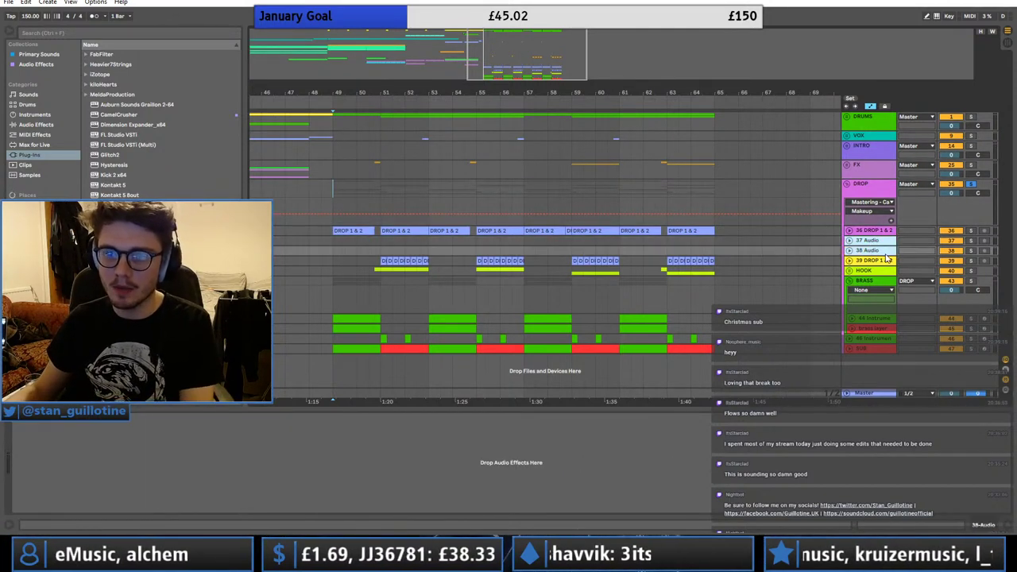
key(Delete)
- Load OTT on the soloed BRASS group and place the 42-Instrument track's Reverb after it
click(360, 272)
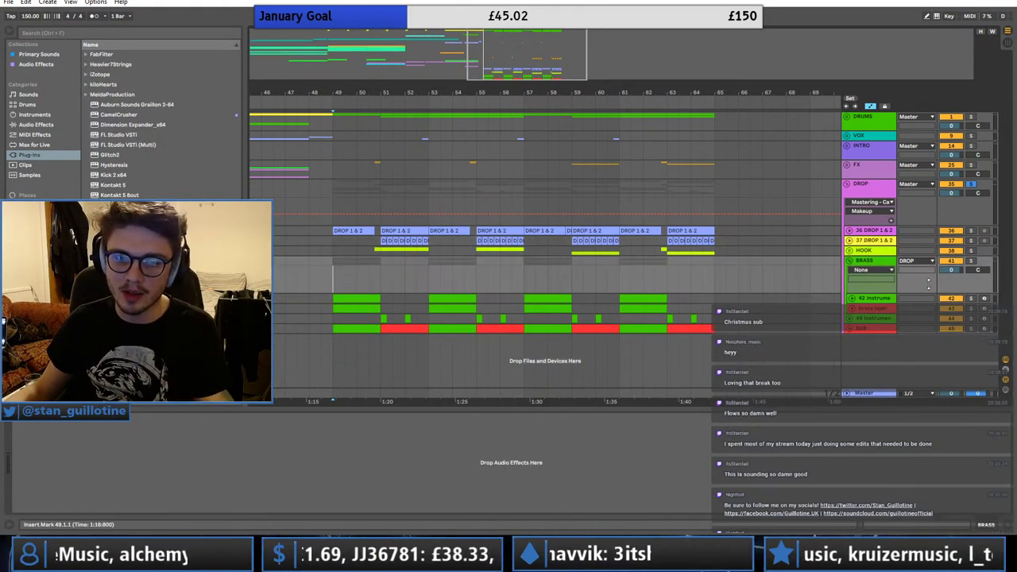
key(space)
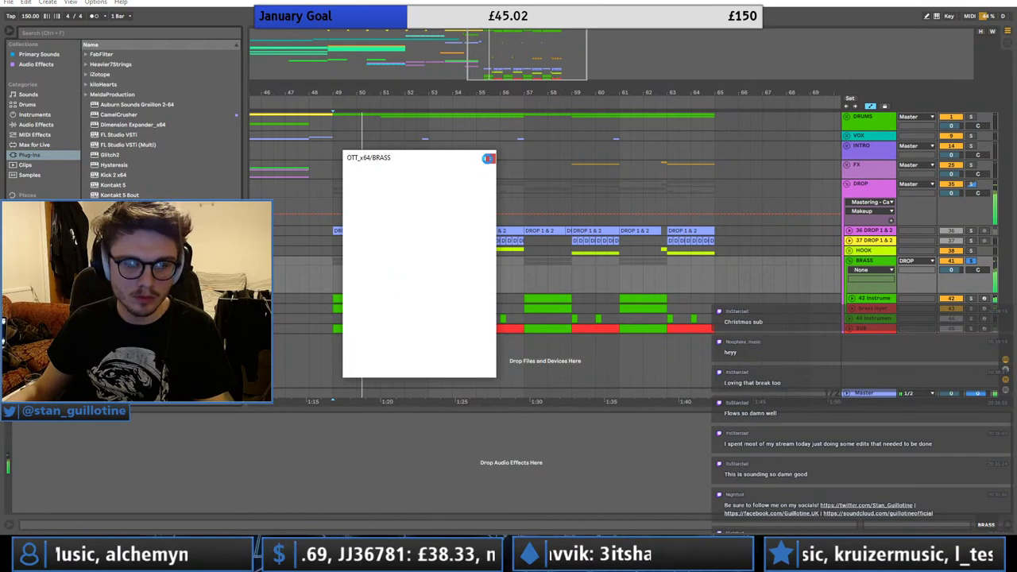
drag(463, 160, 246, 227)
click(372, 297)
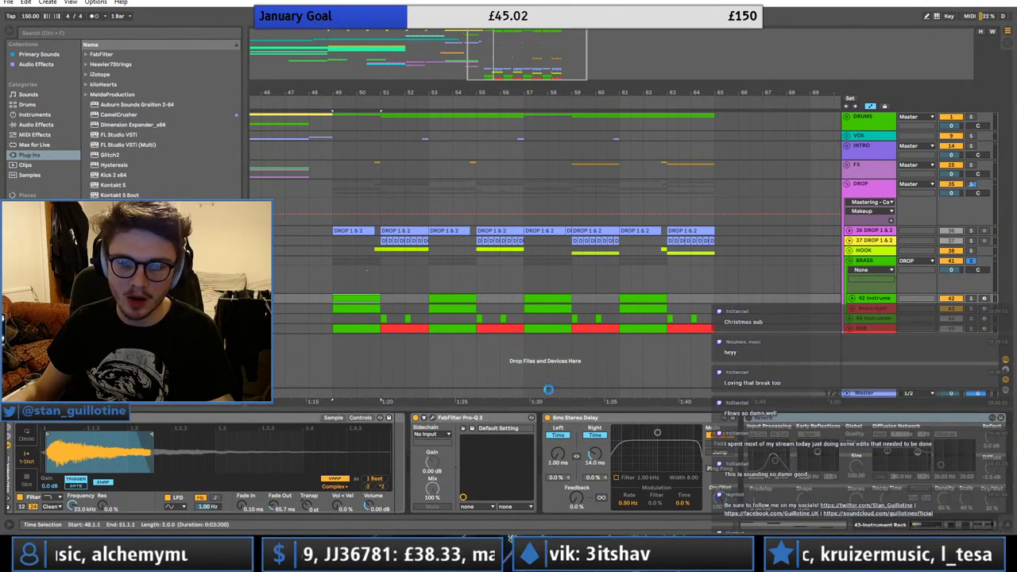
click(343, 290)
key(space)
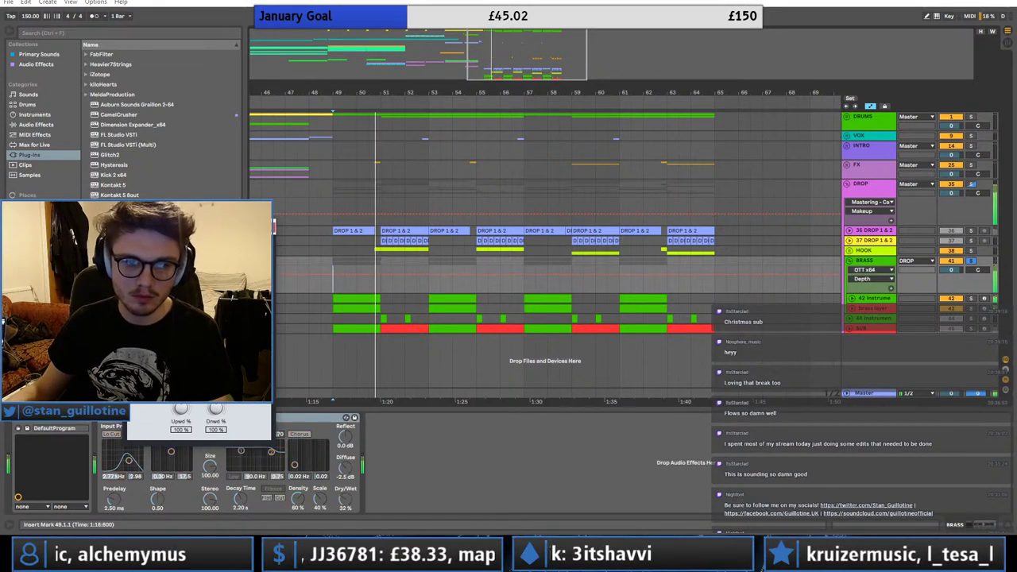
click(271, 226)
key(space)
- Insert CamelCrusher between OTT and Reverb on the BRASS group and load its blank preset
drag(114, 115, 96, 449)
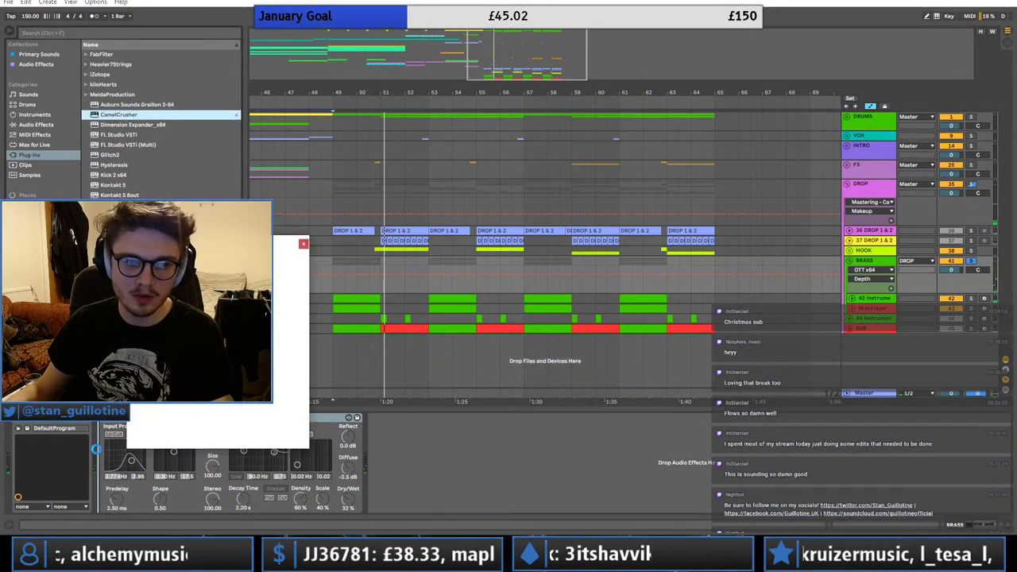
click(190, 318)
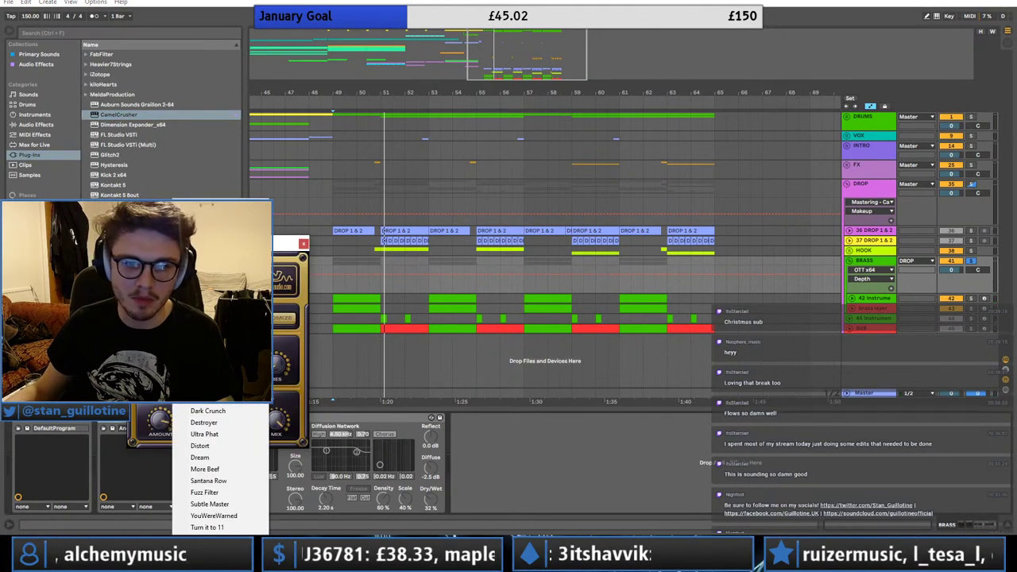
click(208, 317)
click(303, 243)
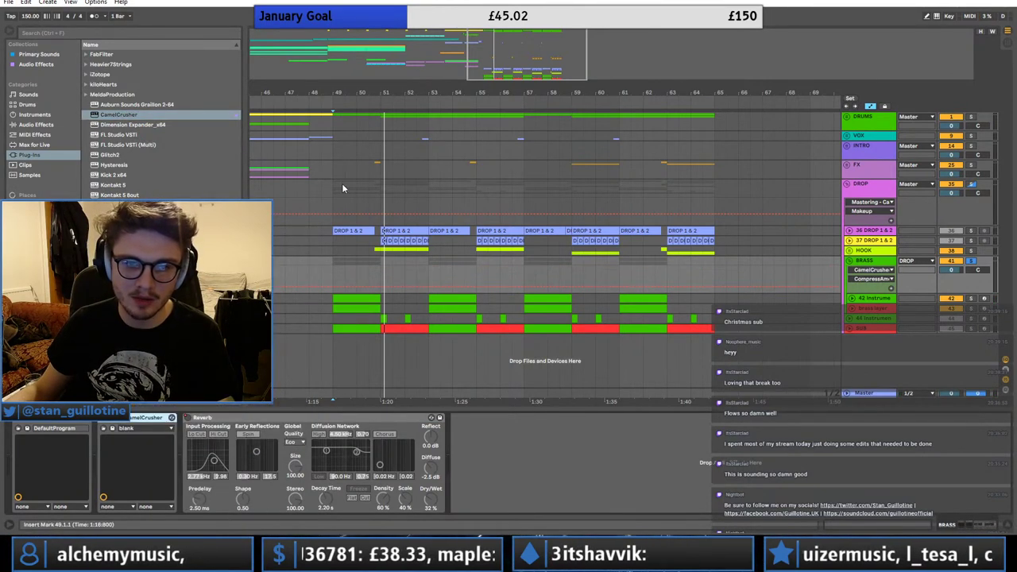
- Switch the solo from the BRASS group to the whole DROP group and collapse BRASS
click(943, 196)
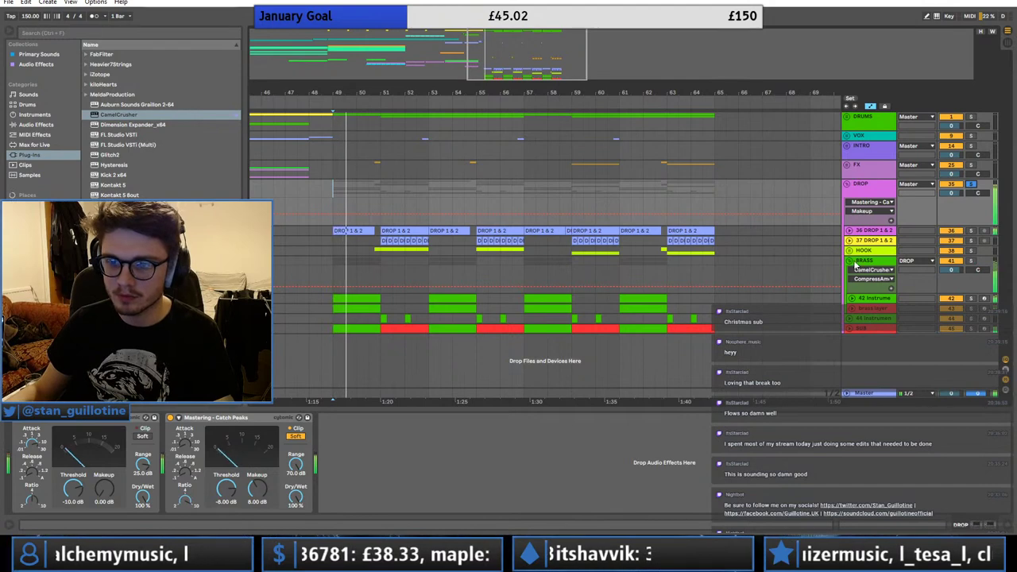
click(849, 261)
click(383, 190)
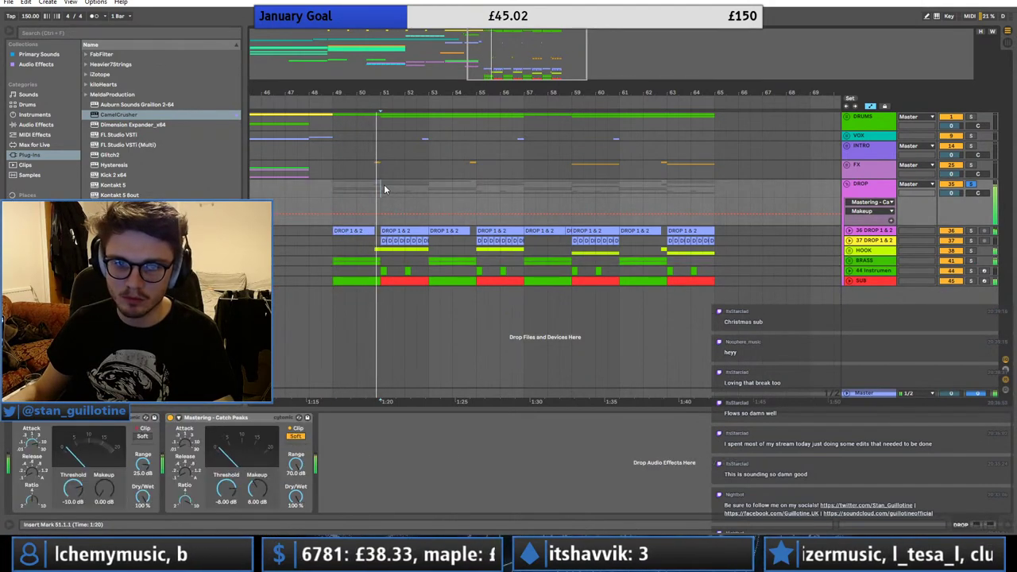
click(369, 250)
- Deactivate the DROP 1 & 2 clip at bar 51 on track 36 and play the drop without it
click(401, 231)
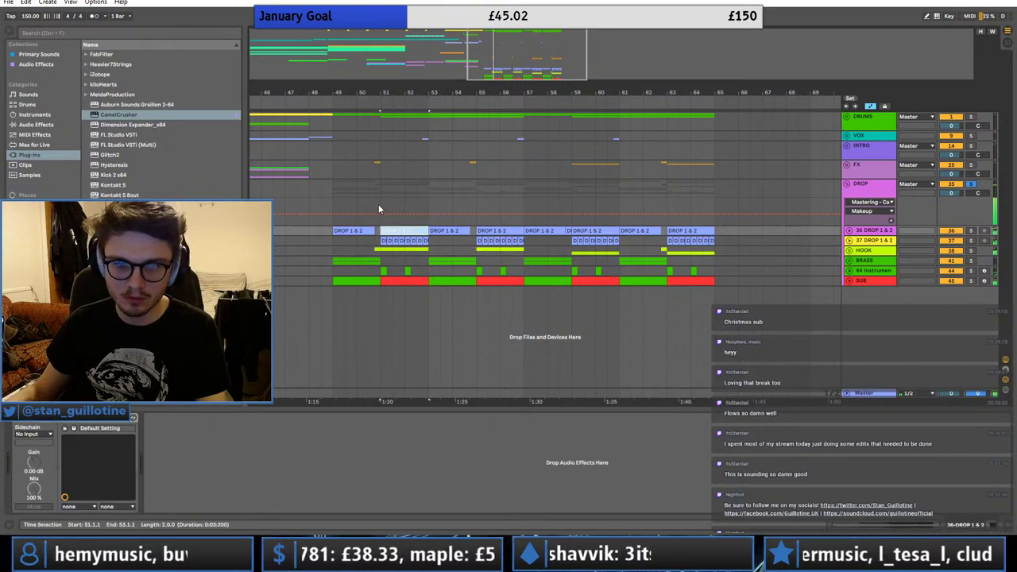
click(380, 197)
click(389, 231)
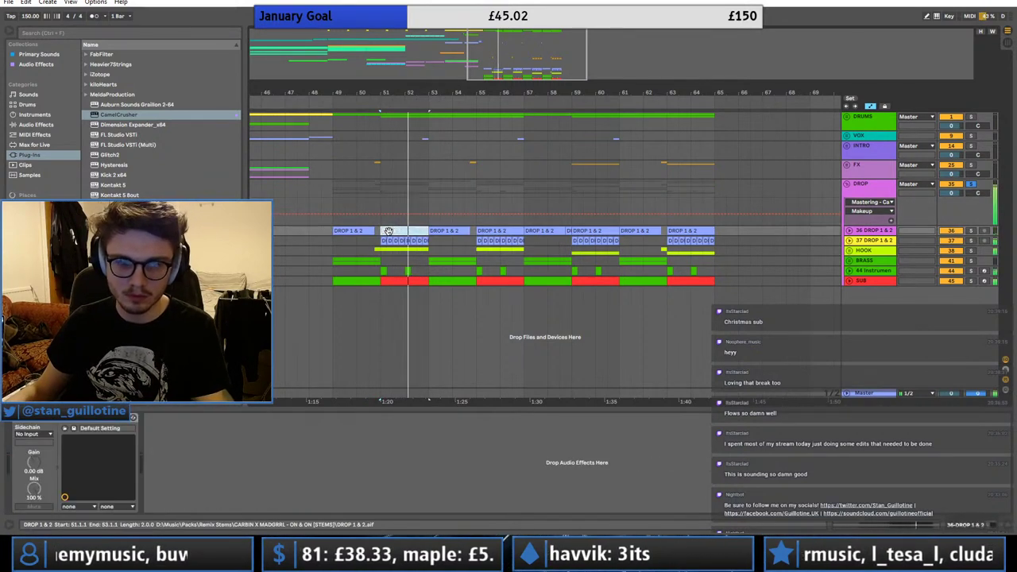
key(0)
click(381, 251)
key(space)
key(space)
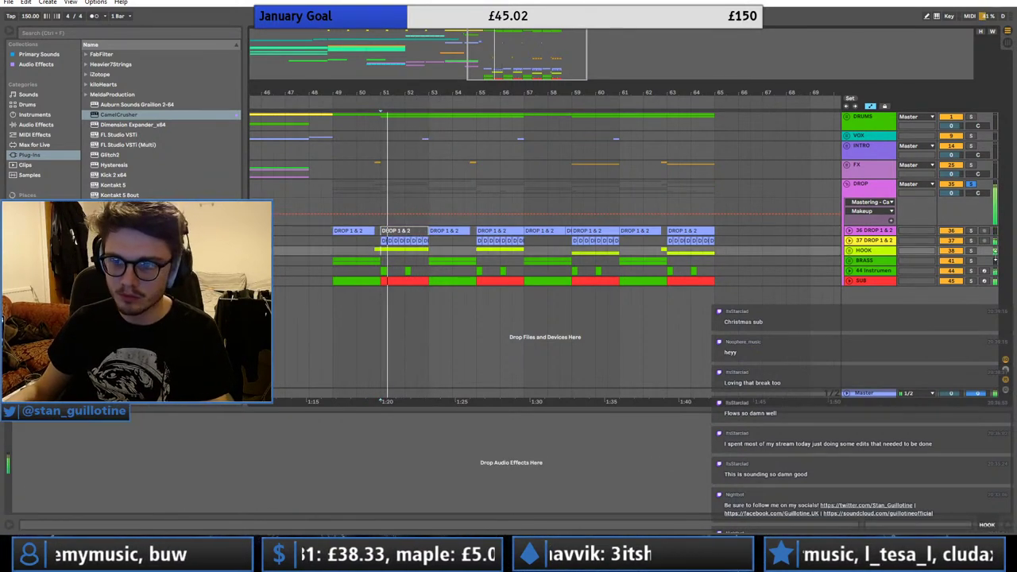
- Raise the purple bell band to 0 dB in the Pro-Q 3 of the HOOK group's 39-Serum track and play with DROP soloed
click(850, 251)
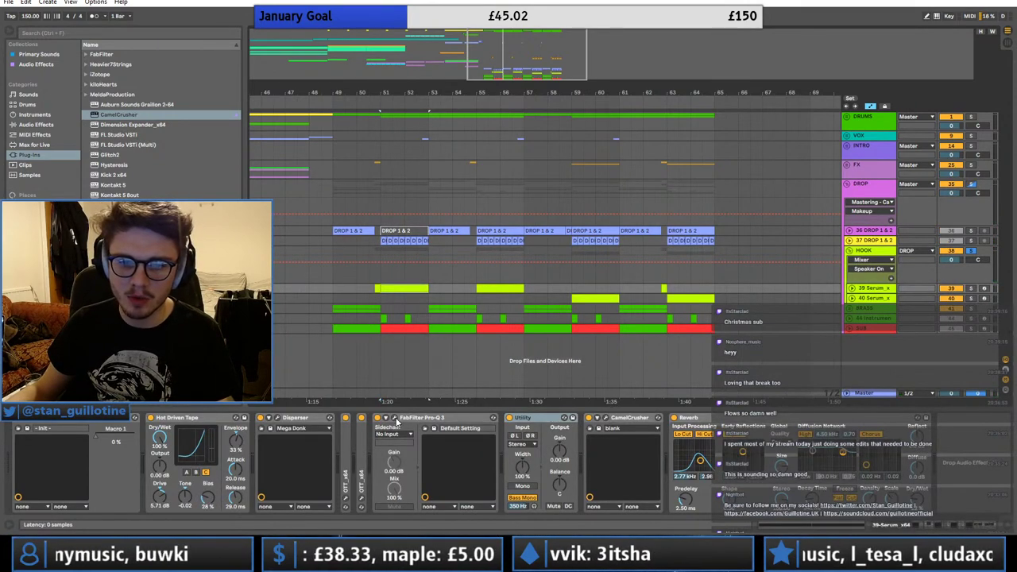
click(395, 418)
key(space)
drag(539, 320, 541, 289)
click(973, 186)
key(space)
key(space)
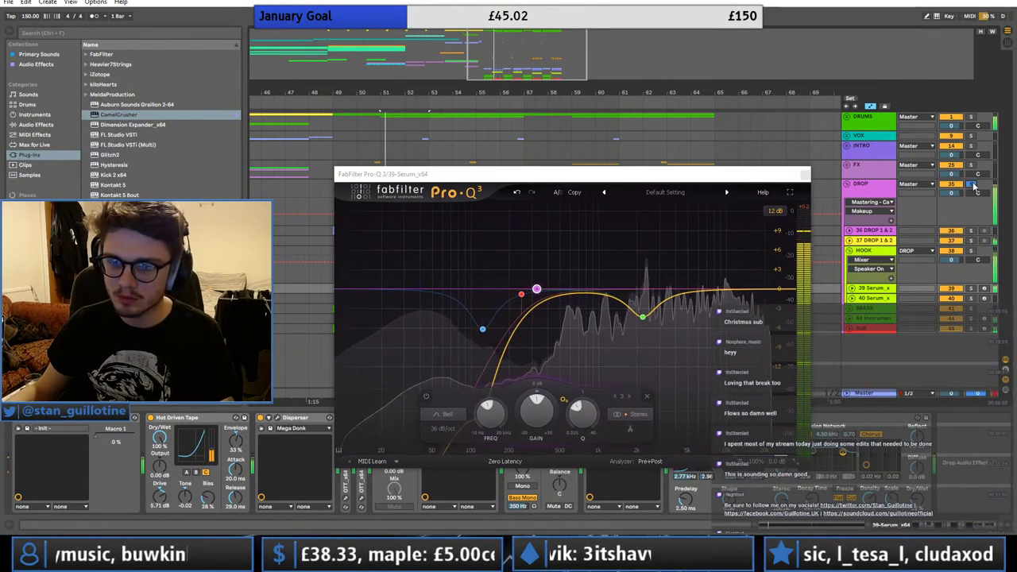
- Reactivate the DROP 1 & 2 clip at bar 51 on track 36 and collapse the HOOK group
click(856, 253)
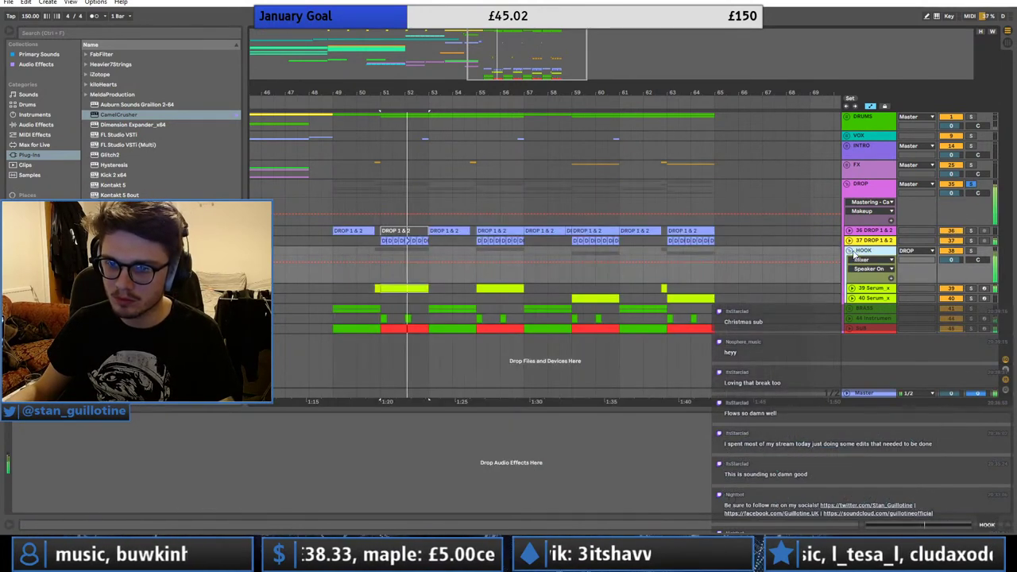
click(413, 228)
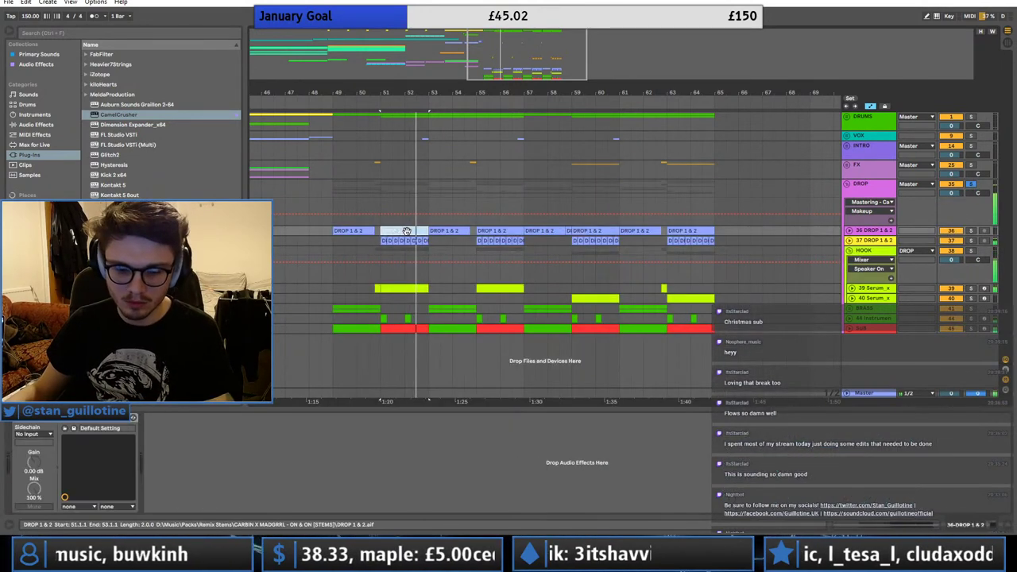
click(848, 249)
- Reduce the 202 Hz bell cut in the Pro-Q 3 of the HOOK group's 40-Serum track and collapse the group
click(573, 255)
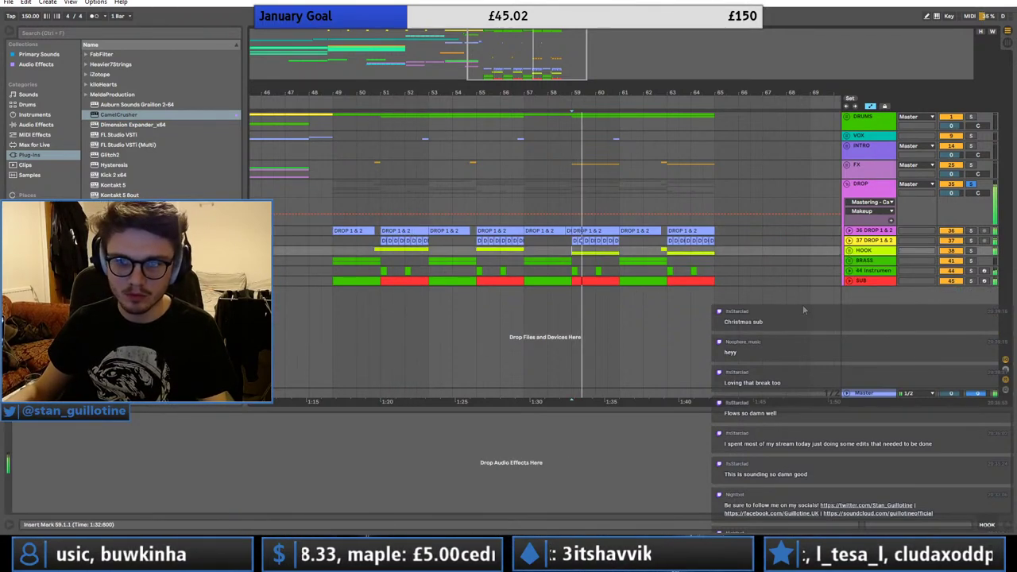
click(844, 252)
click(849, 250)
click(578, 300)
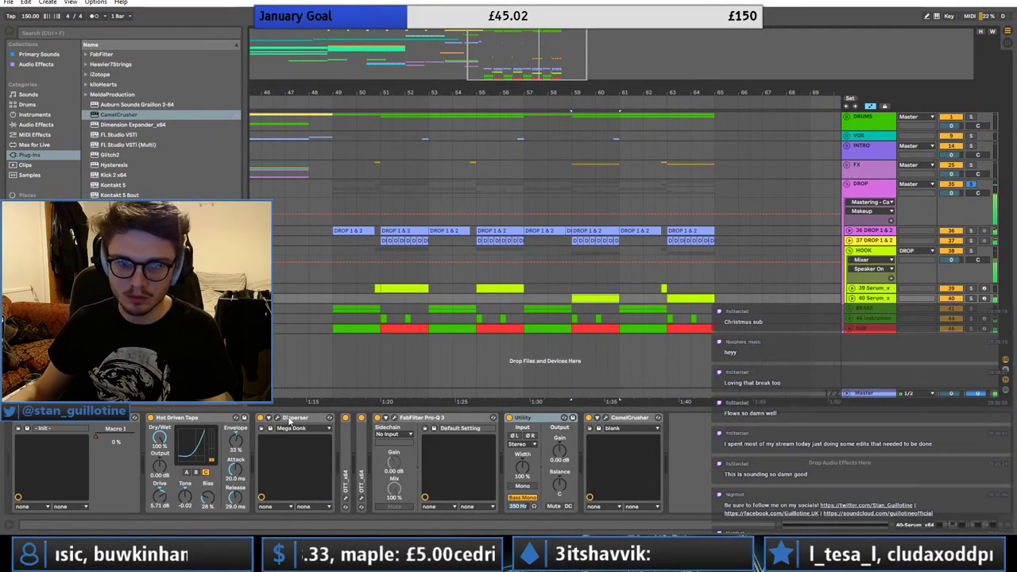
click(394, 418)
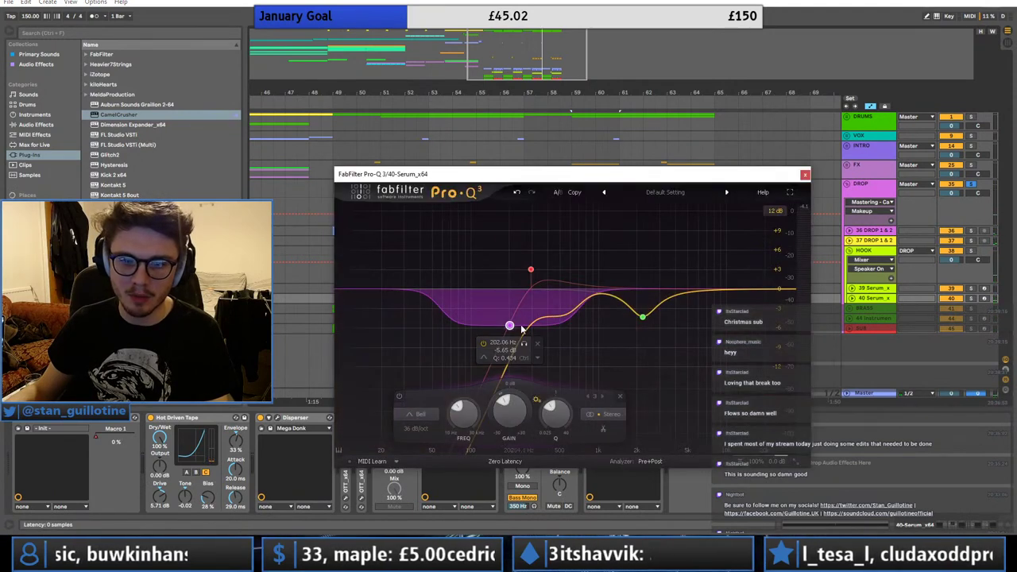
drag(510, 326, 511, 307)
key(space)
click(805, 174)
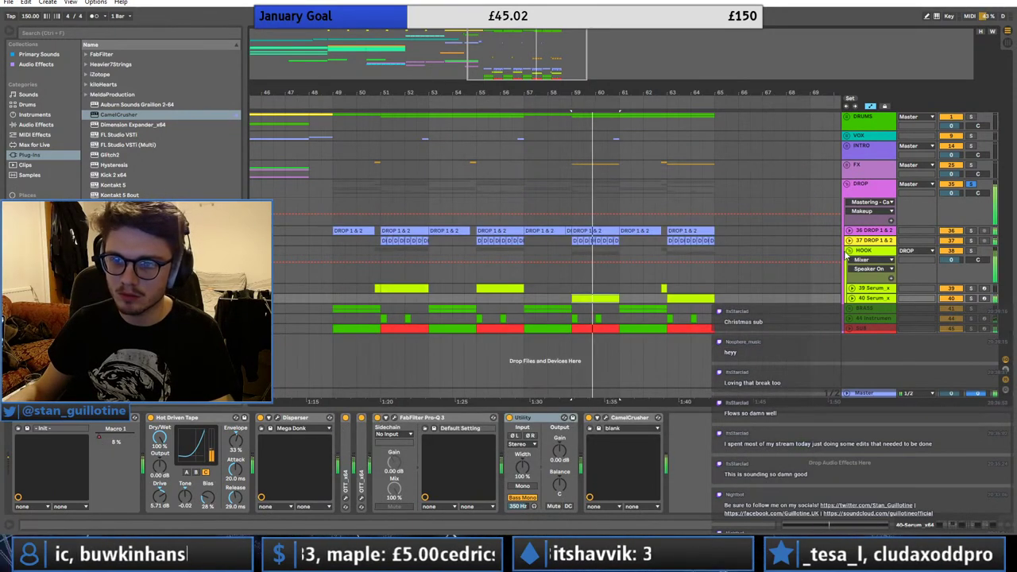
click(849, 251)
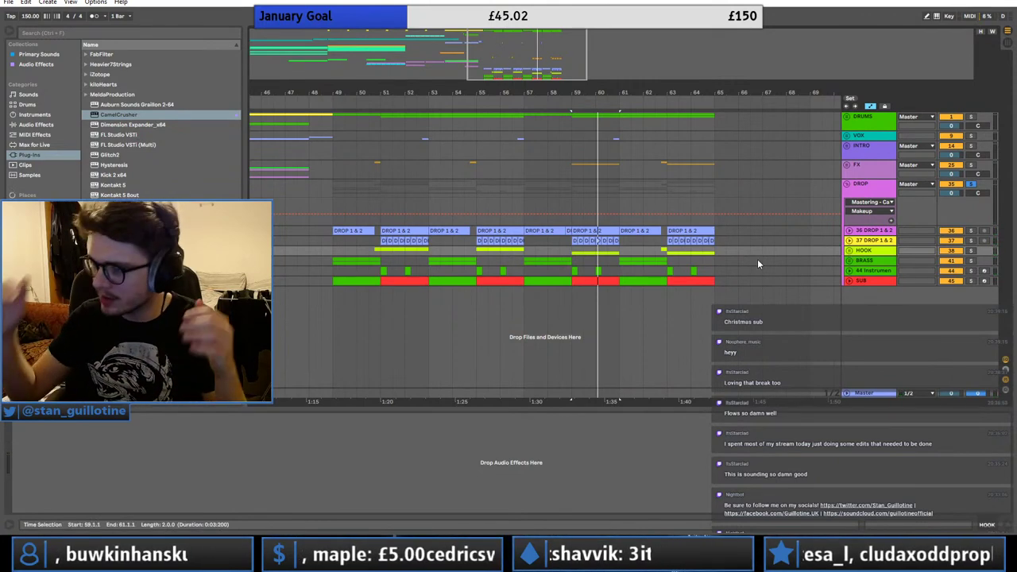
- Insert the iZotope Ozone 8 Imager at the start of the DROP group's effect chain, ahead of the compressors
click(876, 193)
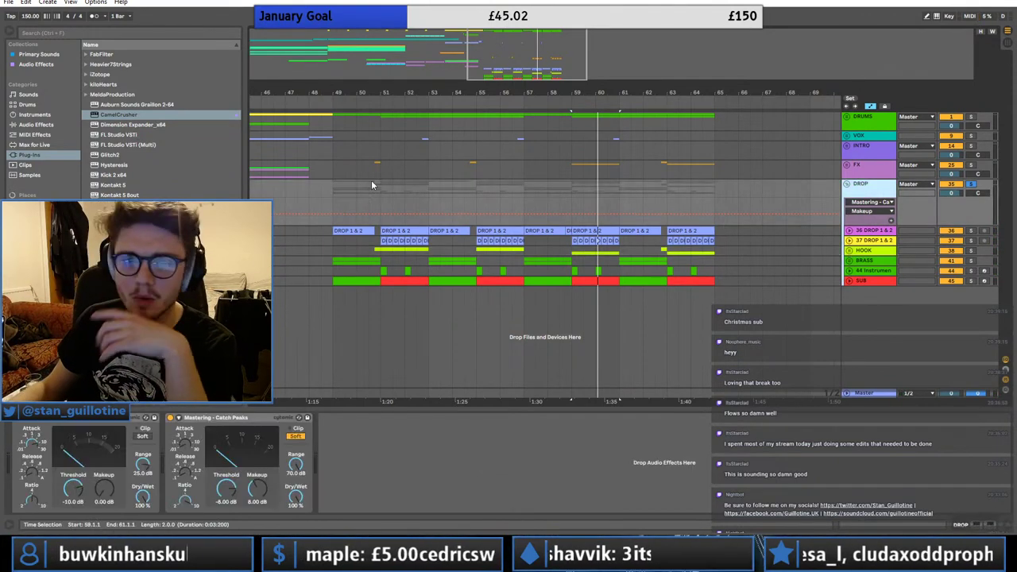
click(333, 191)
click(86, 54)
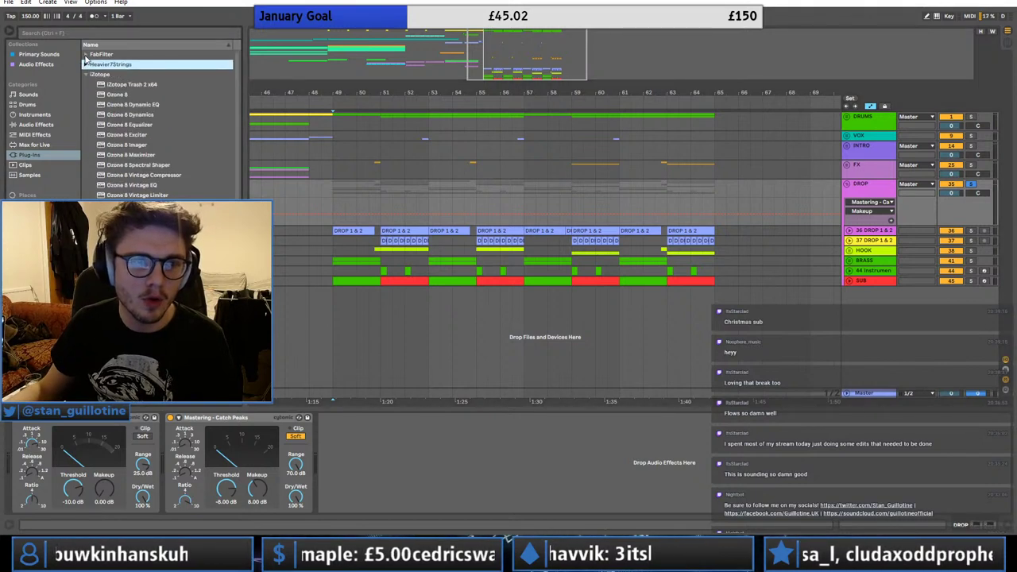
click(86, 54)
click(86, 64)
click(86, 65)
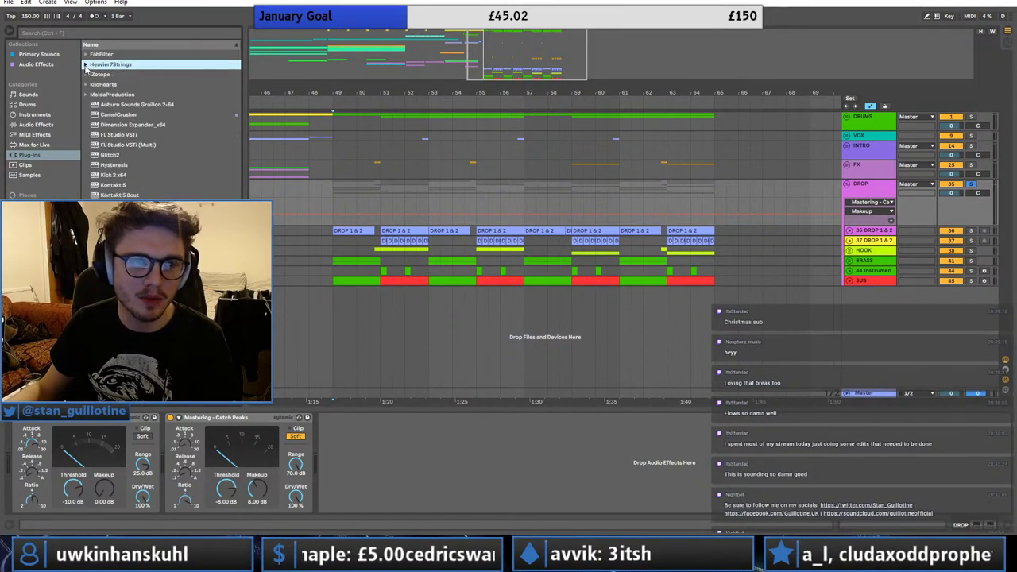
click(87, 75)
drag(142, 146, 46, 445)
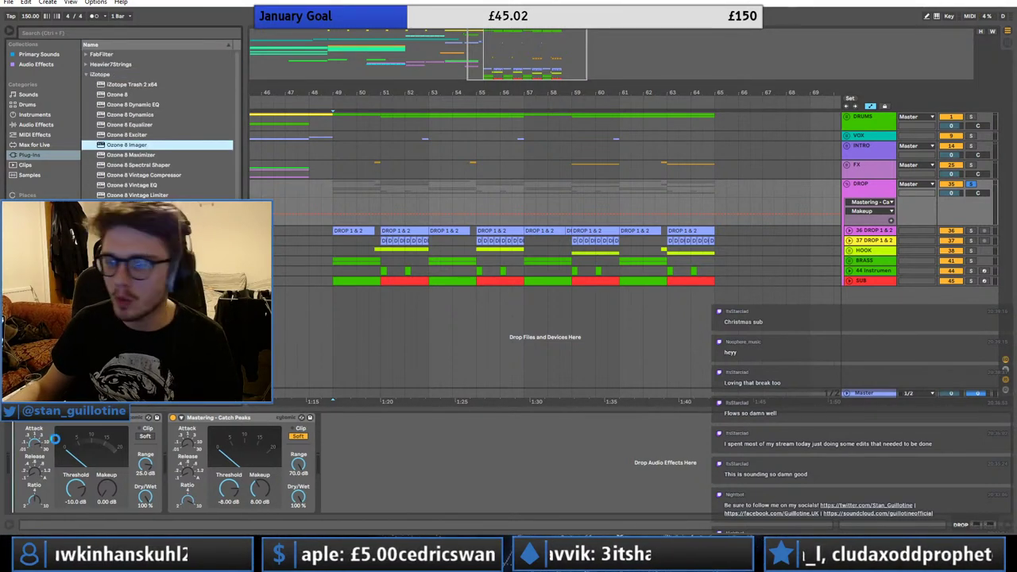
drag(109, 426, 108, 426)
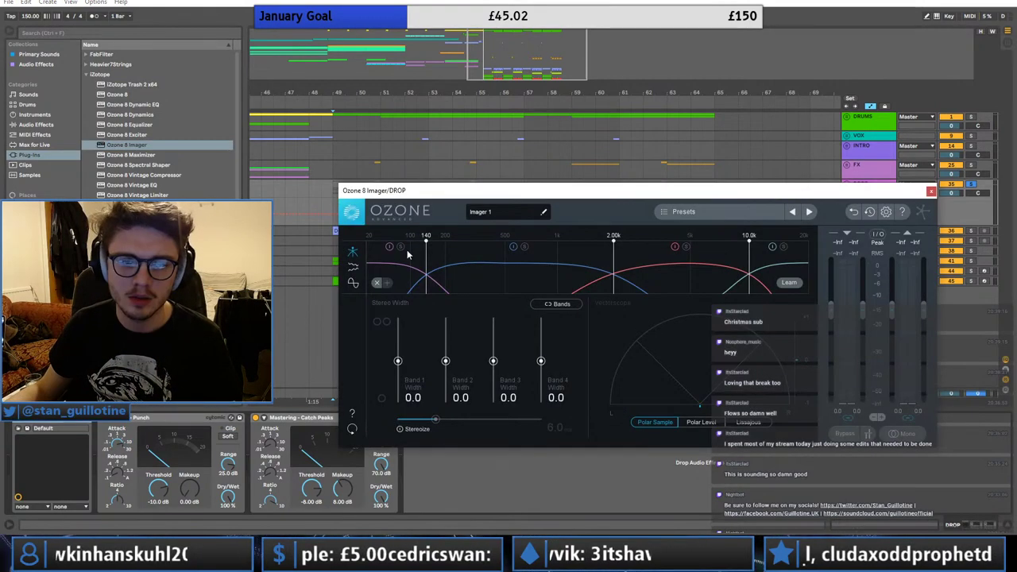
- While playing, set the Imager's Band 1 width to -100, the Band 2 upper crossover to 247 Hz and the Band 2 width to -65.8
key(space)
drag(398, 361, 399, 405)
click(525, 248)
drag(614, 250, 457, 252)
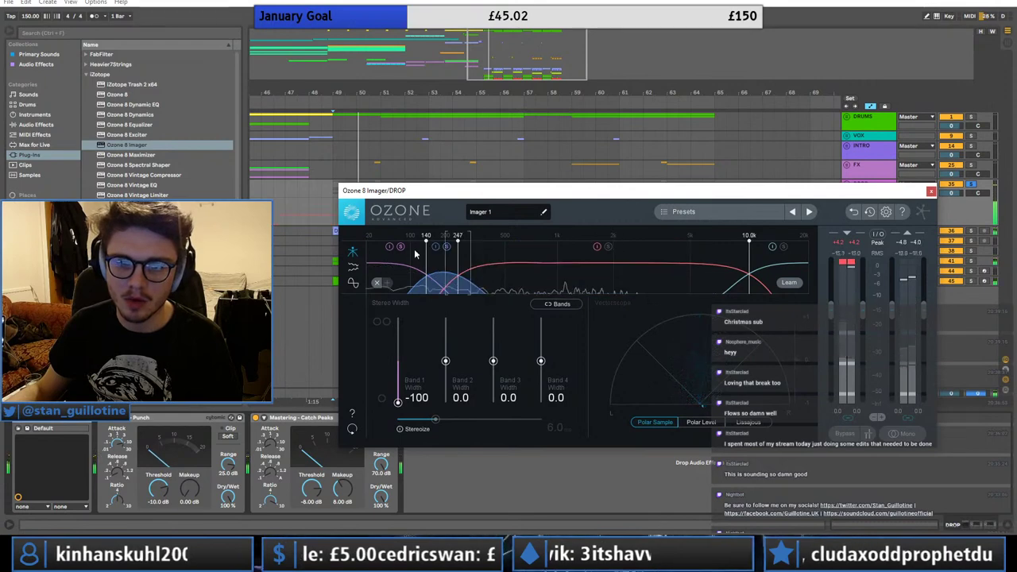
drag(445, 360, 446, 387)
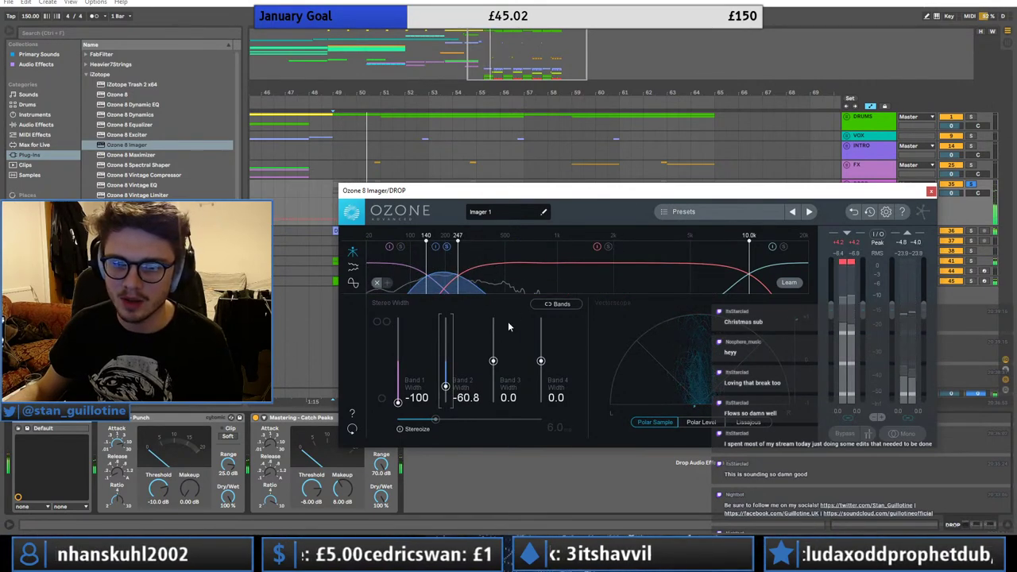
key(space)
click(446, 247)
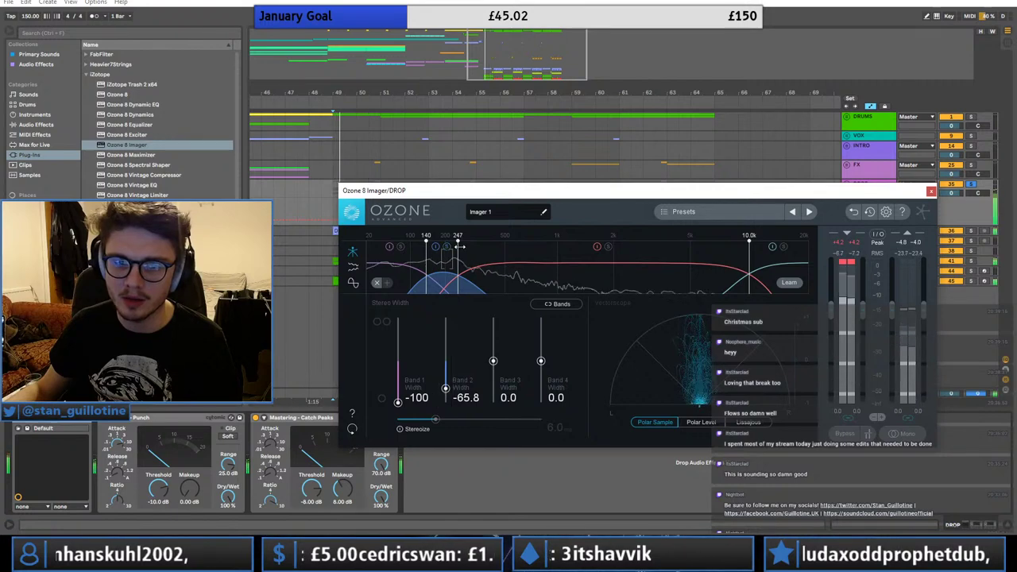
- Close the Imager, unsolo the DROP group and play the full mix from bar 47
click(931, 192)
click(965, 184)
key(space)
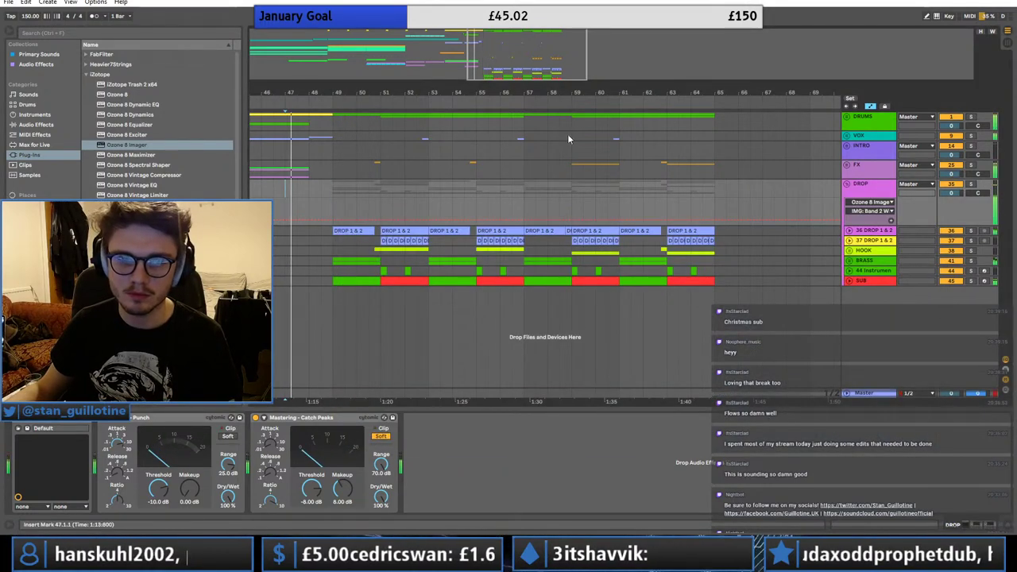
- Group the INTRO, FX and DROP groups into a new group named SIDECHAIN and colour it red
click(874, 152)
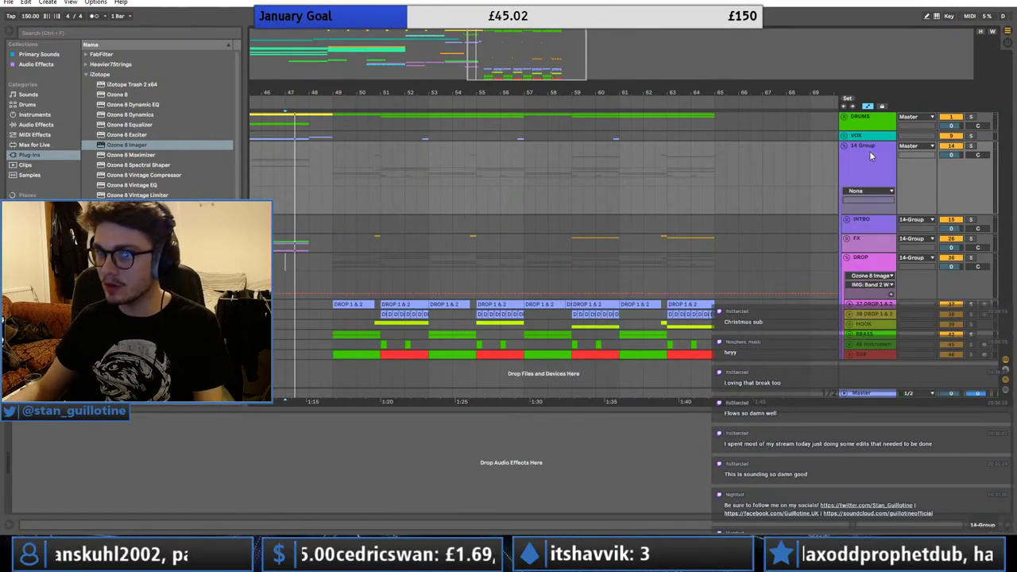
key(ctrl+g)
key(ctrl+r)
text(SIDECHAIN)
key(Return)
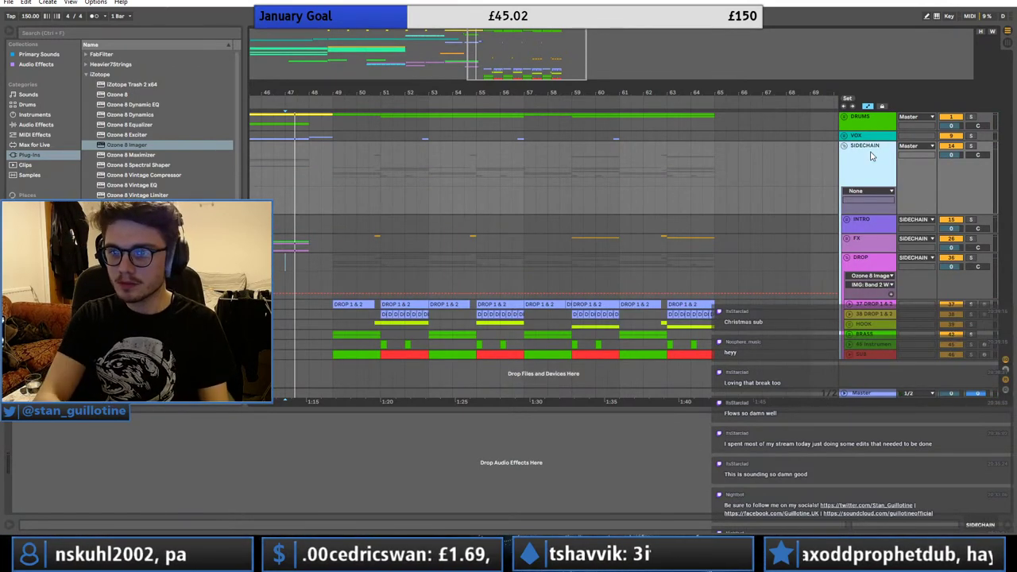
right_click(869, 156)
click(844, 345)
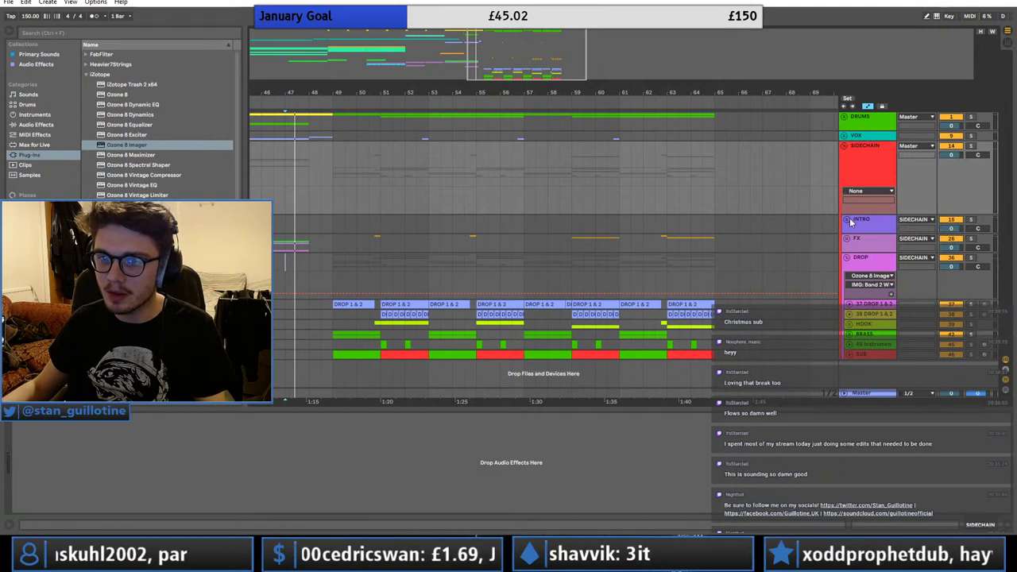
- Collapse the DROP group and add a Compressor to the SIDECHAIN group with a 14:1 ratio and 45.0 ms release
click(846, 259)
click(344, 154)
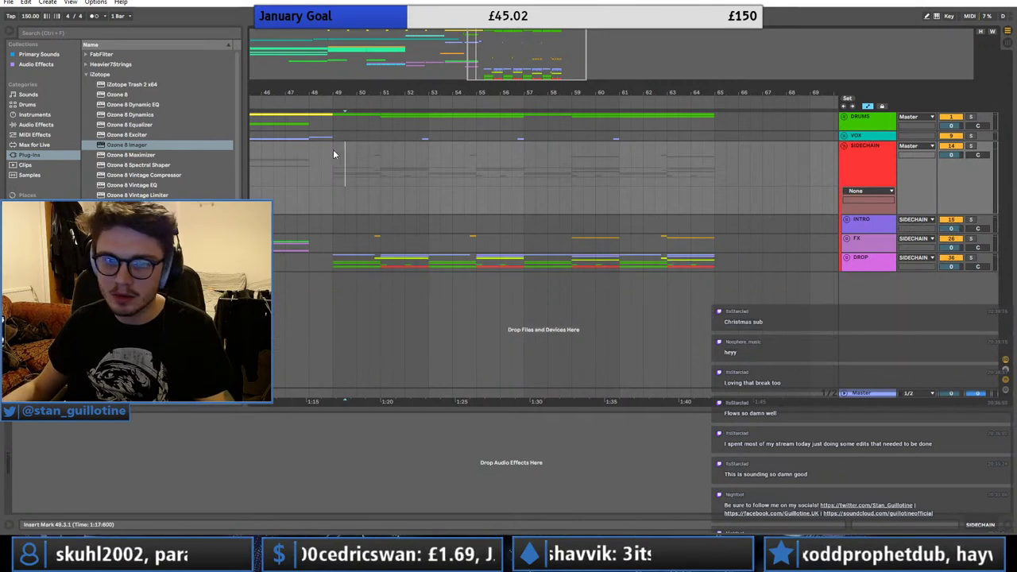
click(37, 125)
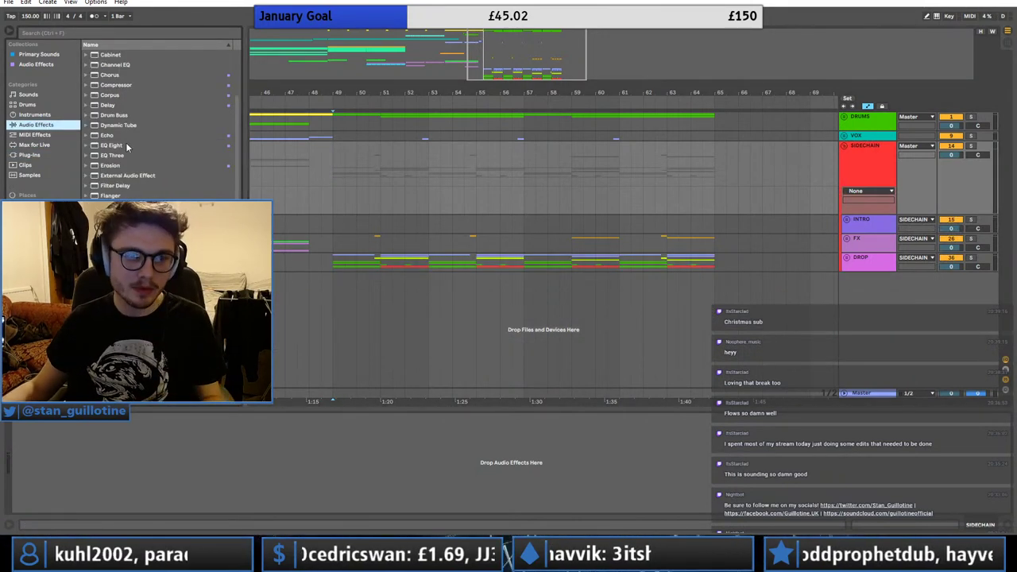
click(113, 86)
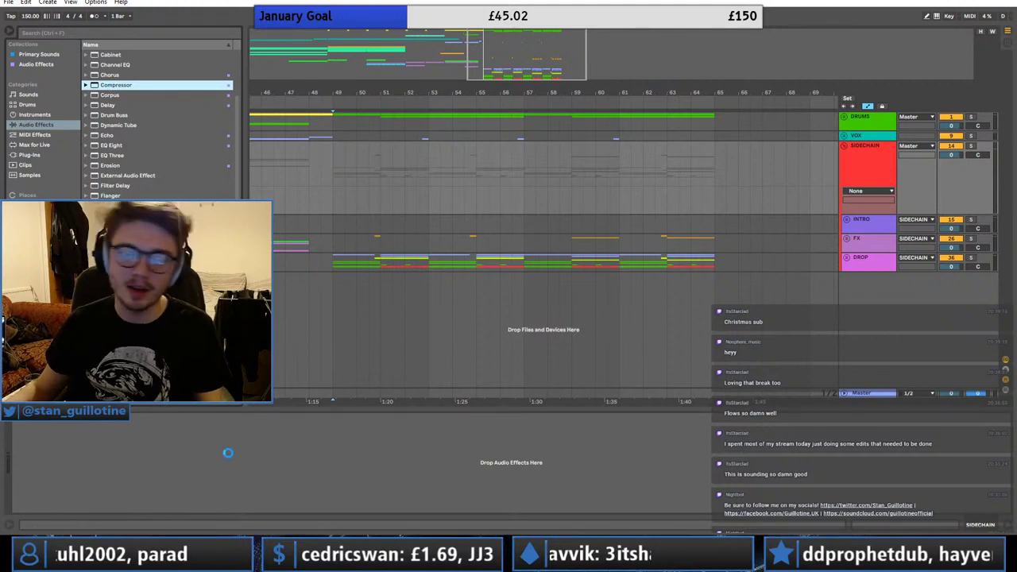
click(68, 506)
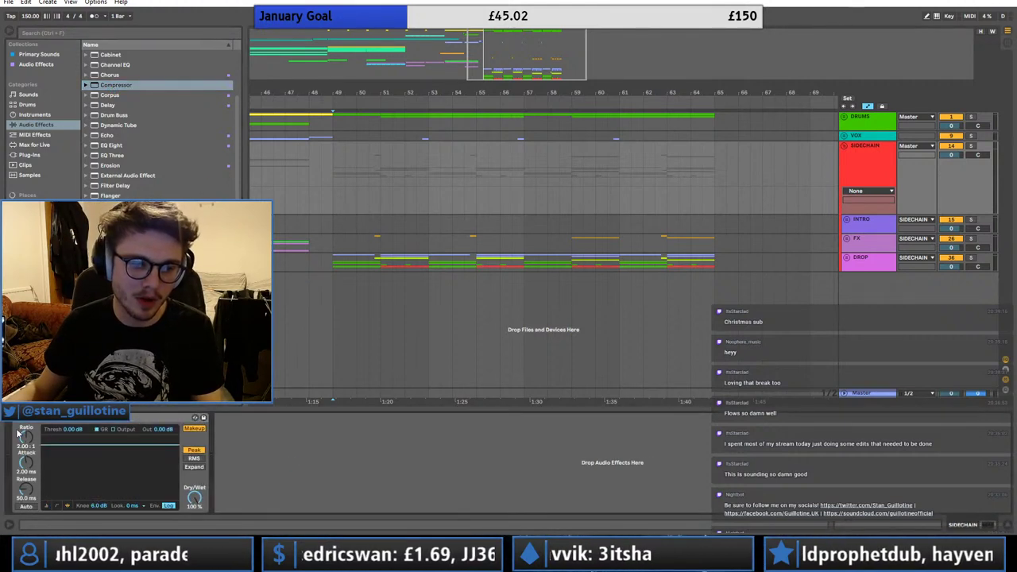
drag(27, 489, 26, 493)
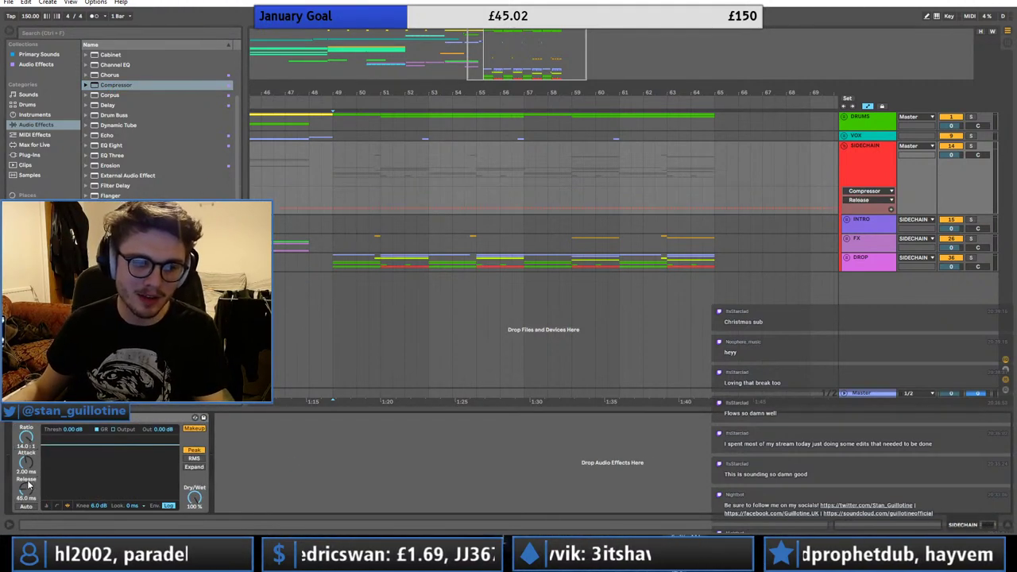
- Enable the Compressor's sidechain and choose the KICK track as its audio source
click(28, 419)
click(33, 430)
click(40, 444)
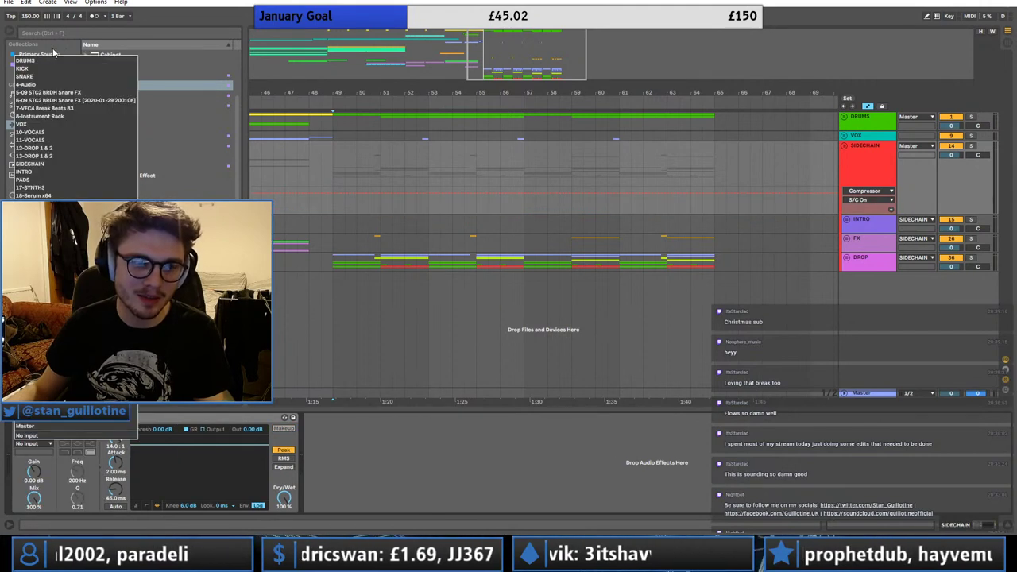
click(49, 78)
click(34, 444)
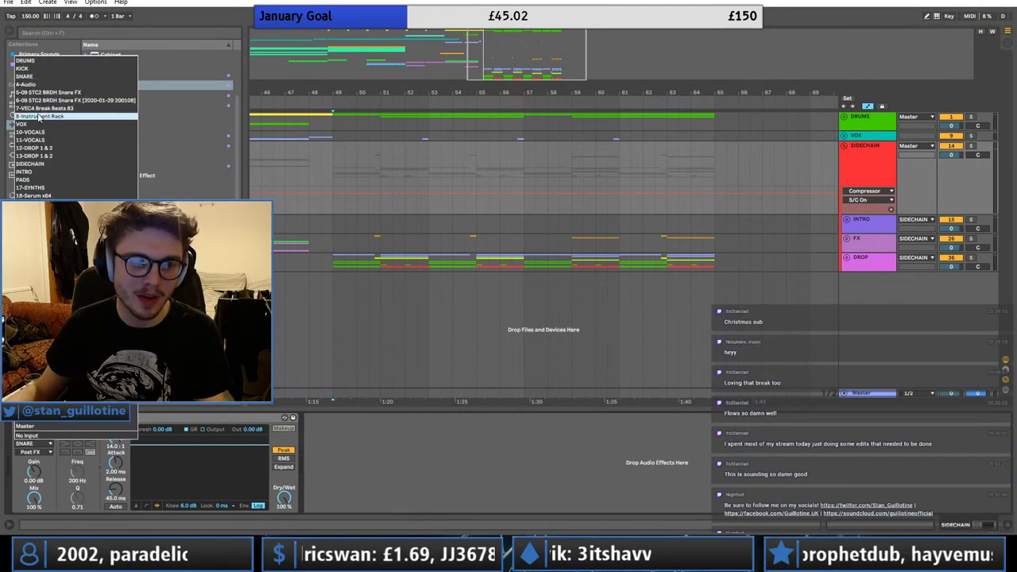
click(47, 75)
key(Up)
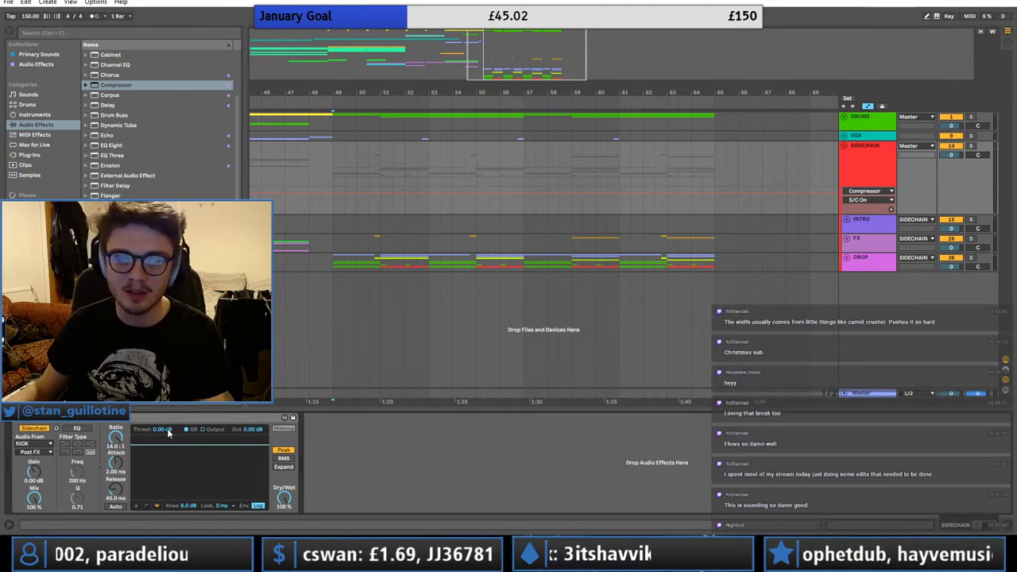
- Set the kick Compressor's threshold to -inf dB, enable its sidechain EQ at 2.54 kHz and set the release to 36.2 ms during playback
drag(155, 429, 155, 469)
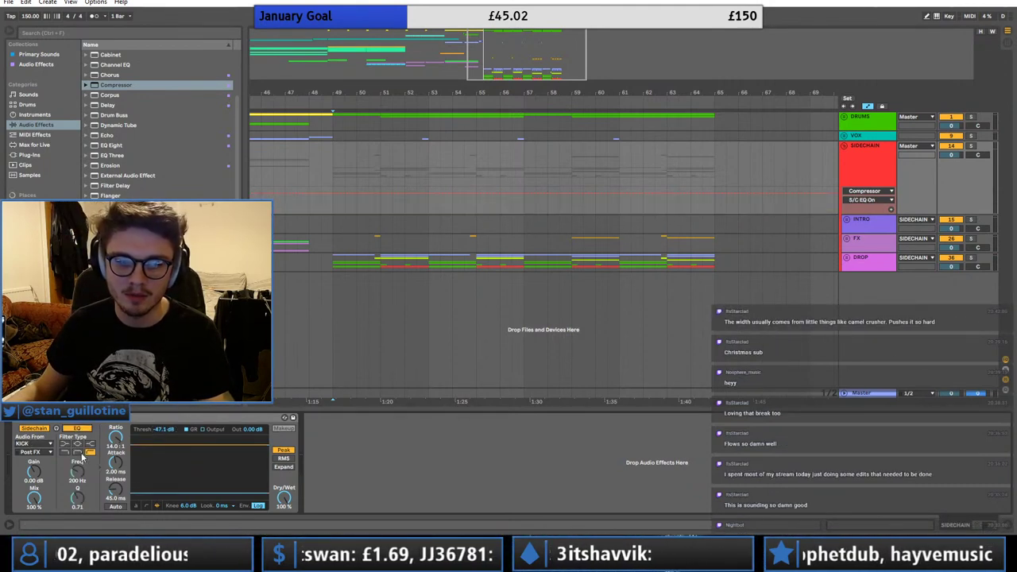
key(space)
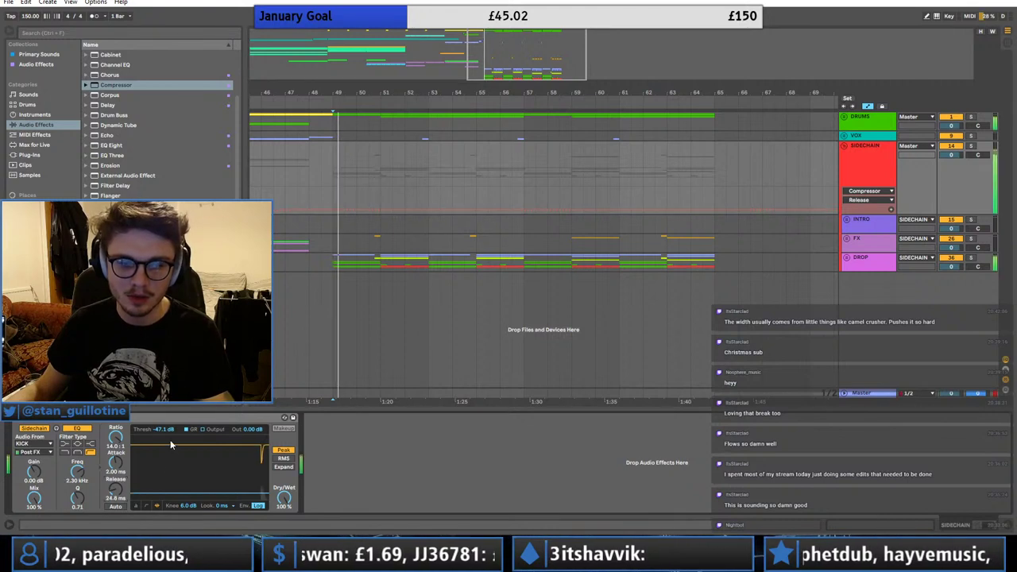
drag(164, 430, 164, 468)
key(space)
key(space)
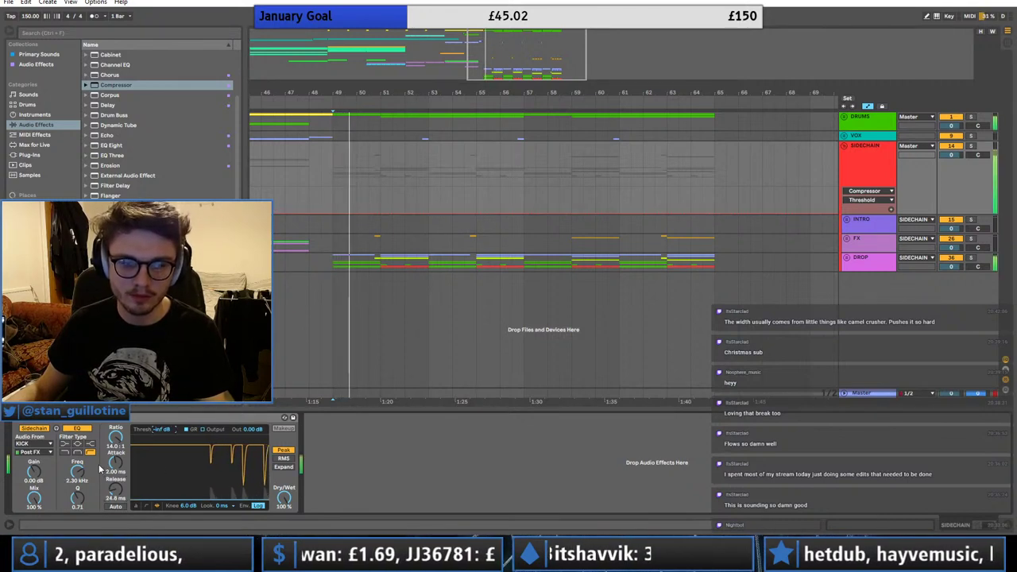
drag(79, 475, 119, 478)
- Replay the drop, duplicate the Compressor on the SIDECHAIN group and set the copy's sidechain source to SNARE
click(139, 418)
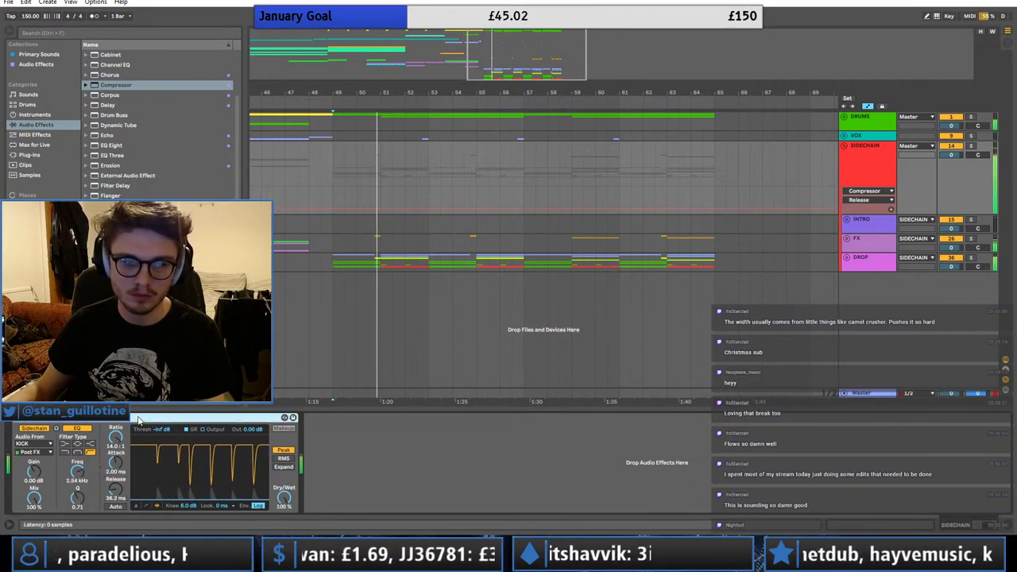
key(space)
key(space)
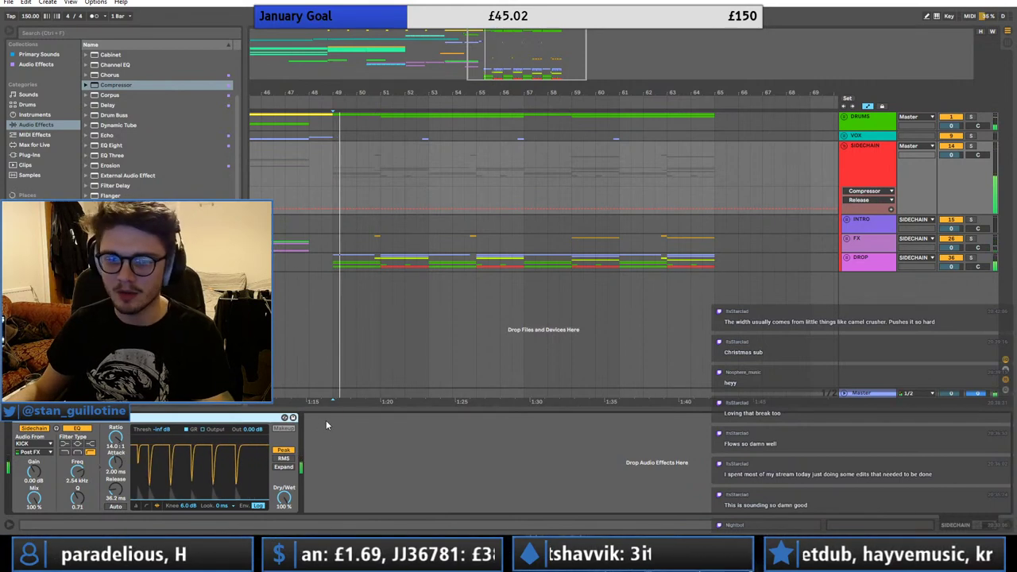
key(ctrl+d)
click(325, 445)
click(406, 350)
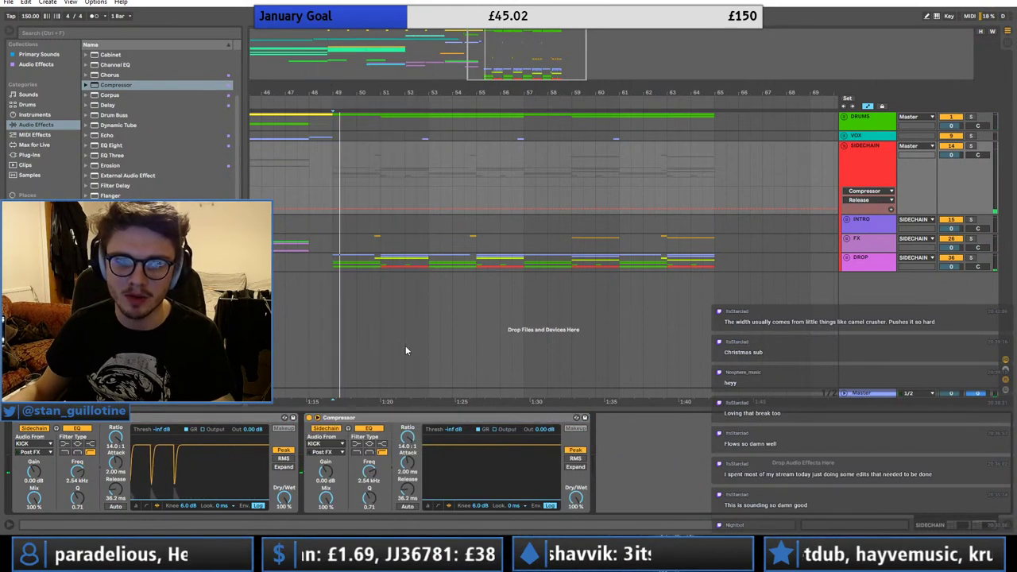
- Playing from bar 51, set the snare Compressor's sidechain EQ to low-pass at 205 Hz and its threshold to -23.8 dB
drag(369, 472, 369, 496)
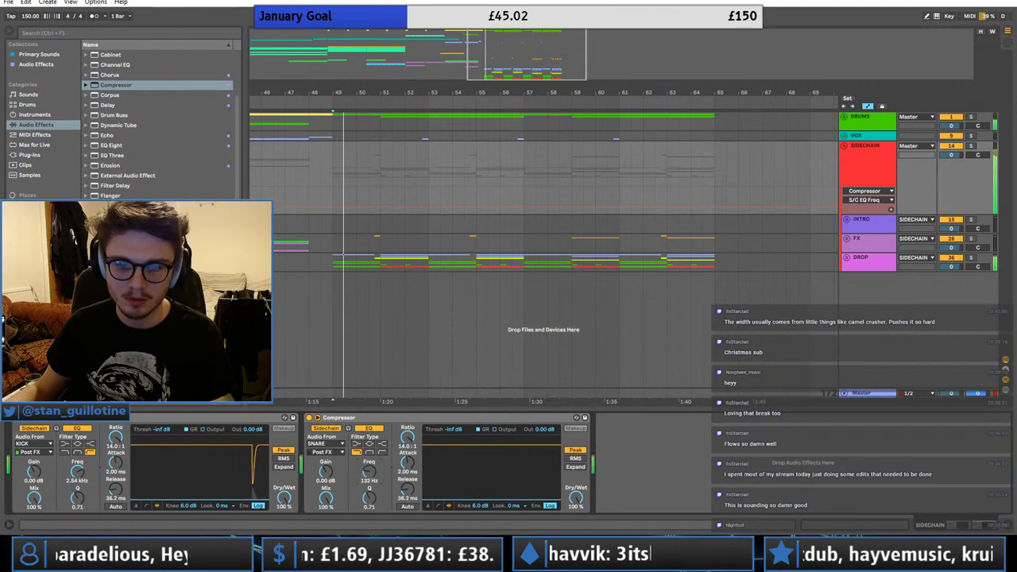
click(380, 150)
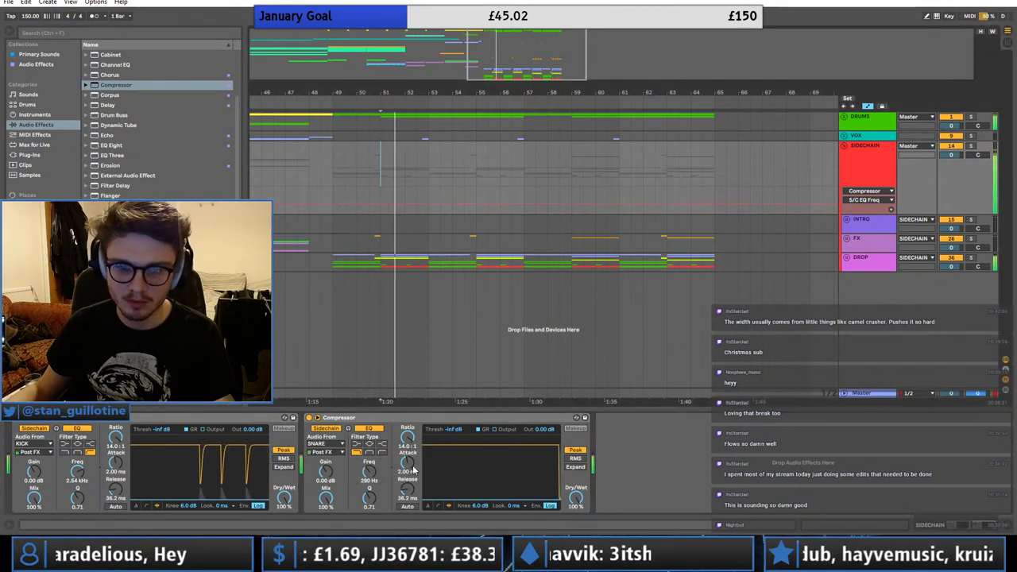
mouse_move(454, 429)
mouse_down()
mouse_move(454, 461)
mouse_move(453, 413)
mouse_move(454, 426)
mouse_up()
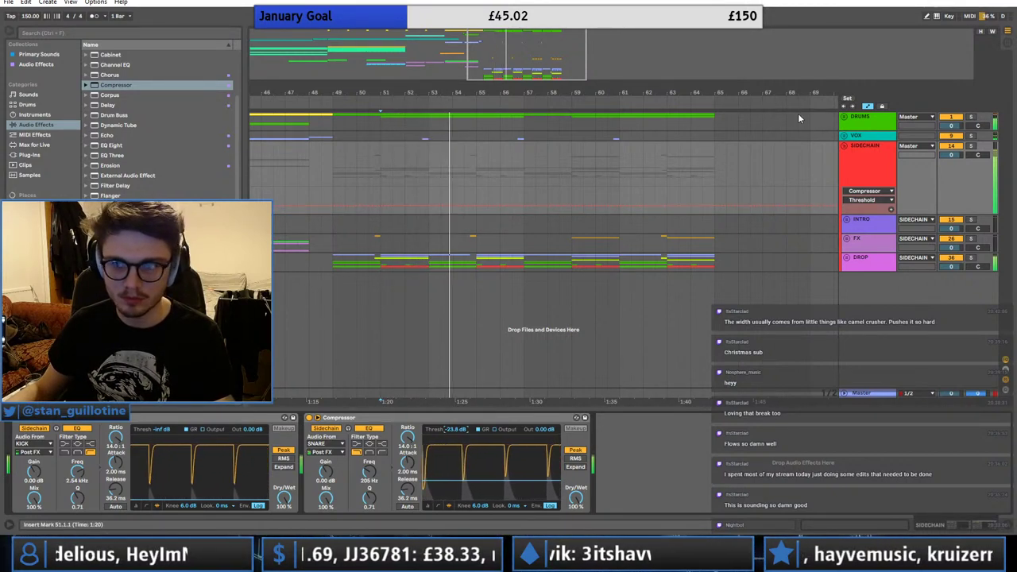
- Expand the DRUMS group and solo the KICK track with its clip at bar 49 selected
click(844, 117)
key(minus)
click(971, 163)
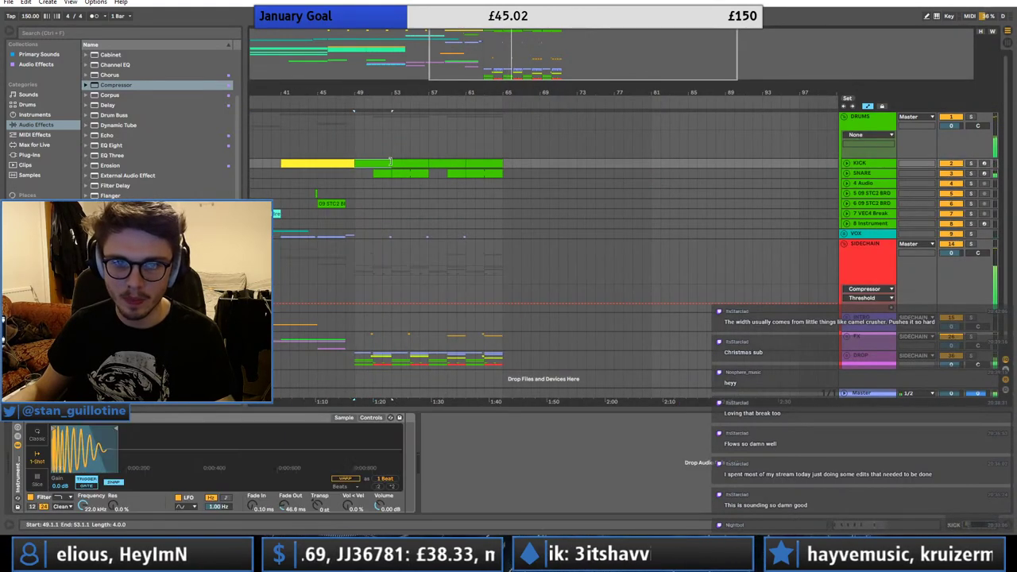
- Audition kick samples in the Drums > Kicks folder of Primary Sounds, ending with Kick_HardBody_Oof.wav
click(36, 54)
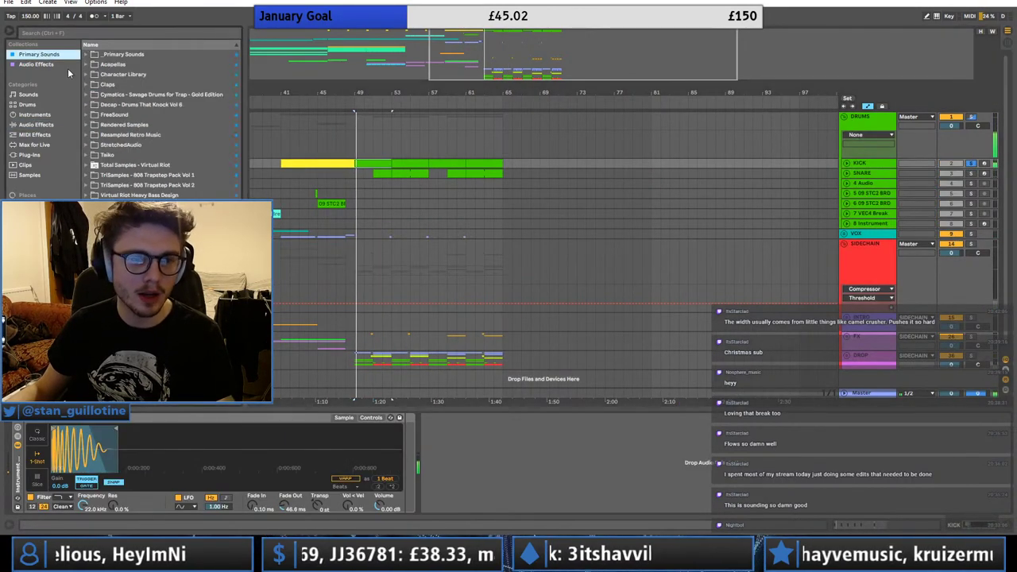
click(90, 93)
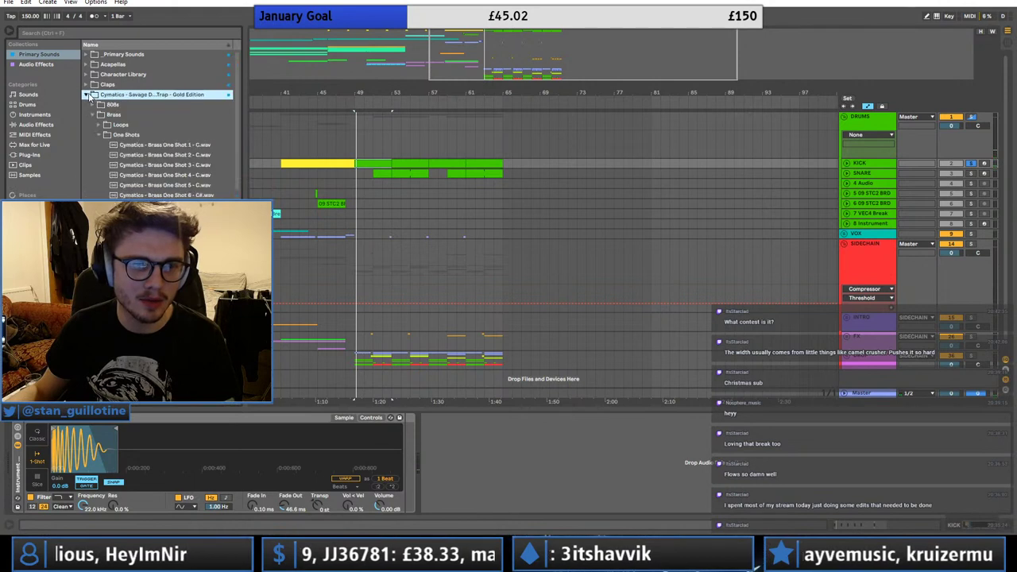
click(87, 55)
click(92, 74)
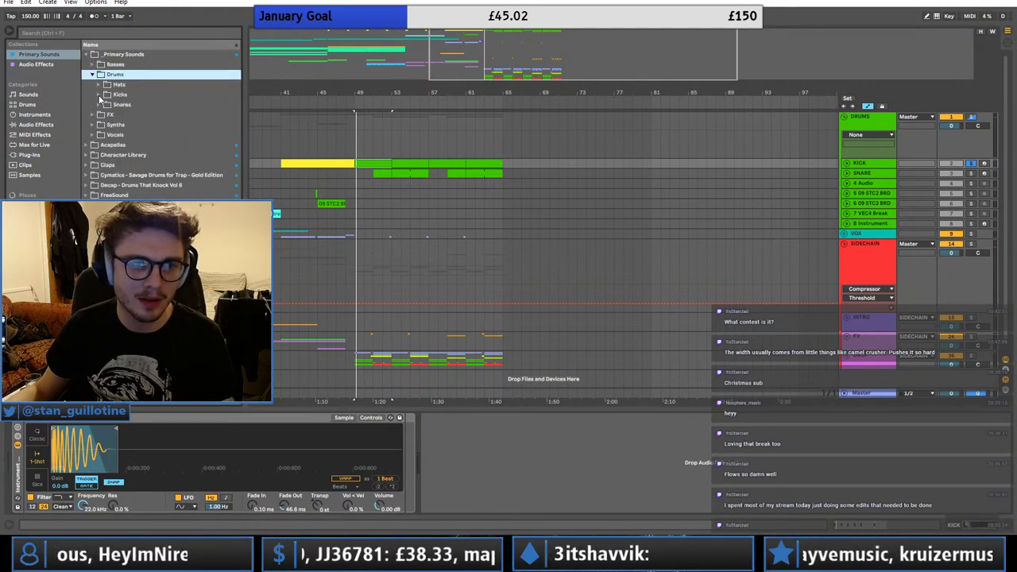
click(98, 94)
click(147, 137)
click(148, 146)
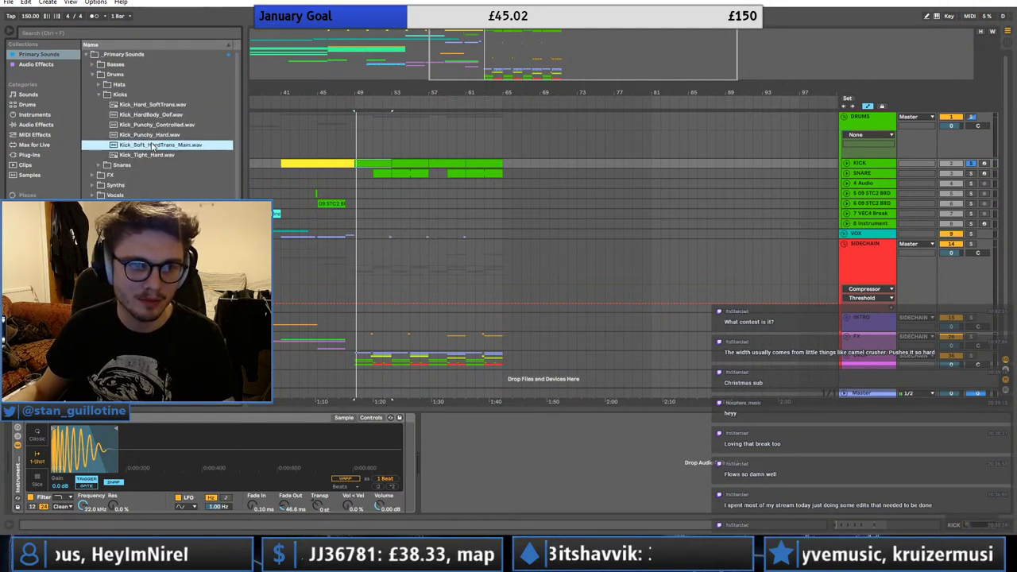
click(150, 156)
click(144, 125)
click(139, 116)
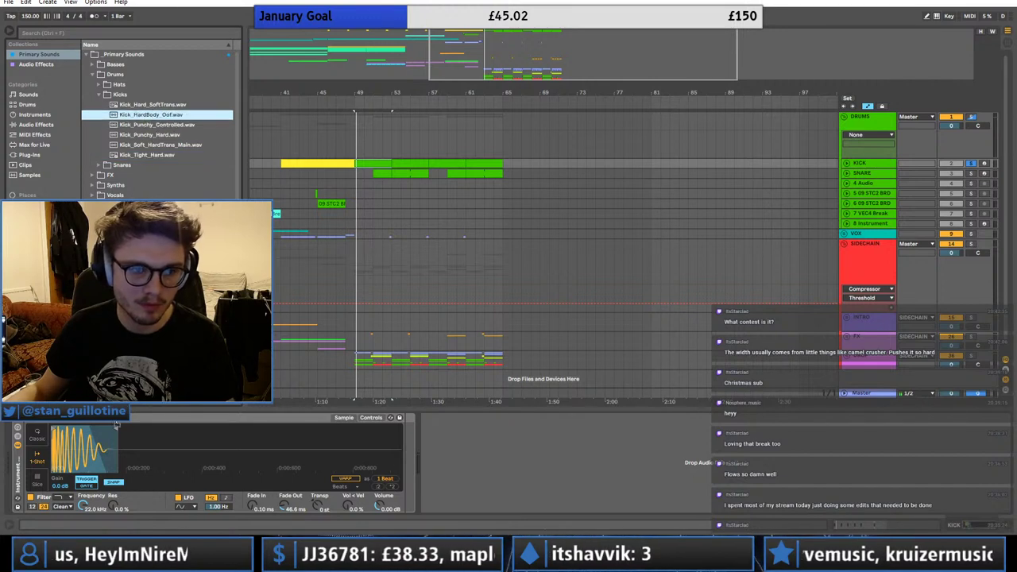
- Shorten the end of the Kick_HardBody_Oof.wav sample in the KICK Simpler during playback and unsolo the KICK track
drag(117, 425, 143, 446)
key(space)
drag(401, 429, 364, 429)
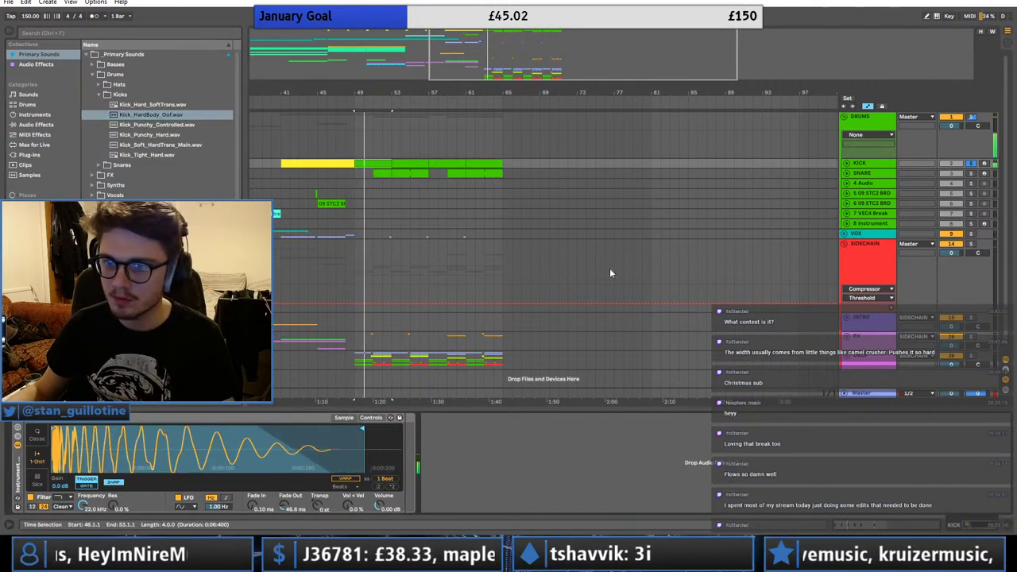
click(970, 165)
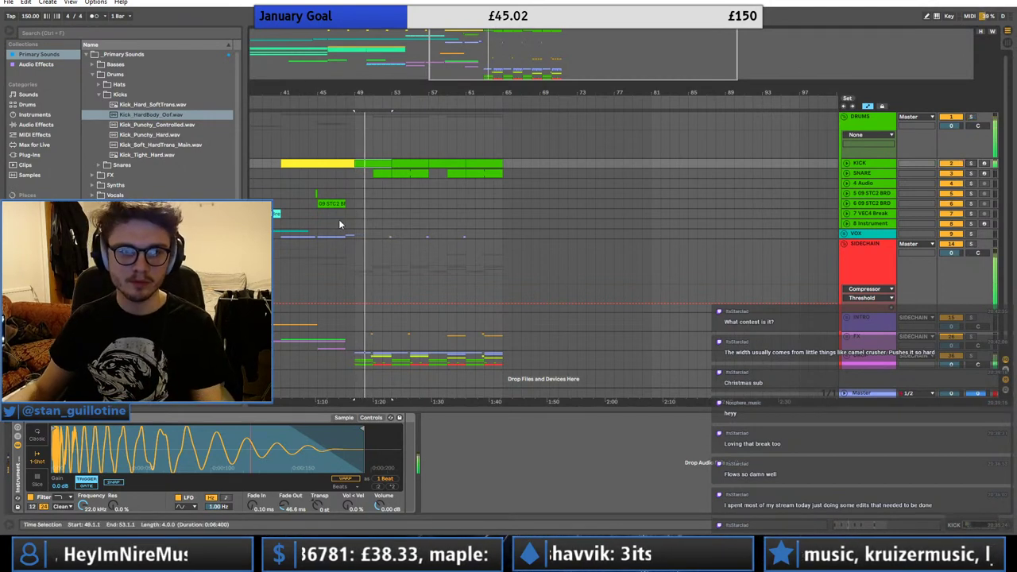
- Try Kick_Punchy_Controlled.wav and Kick_Soft_HardTrans_Main.wav as the kick, trimming the second sample's end and setting its fade-out to 28.4 ms
click(151, 125)
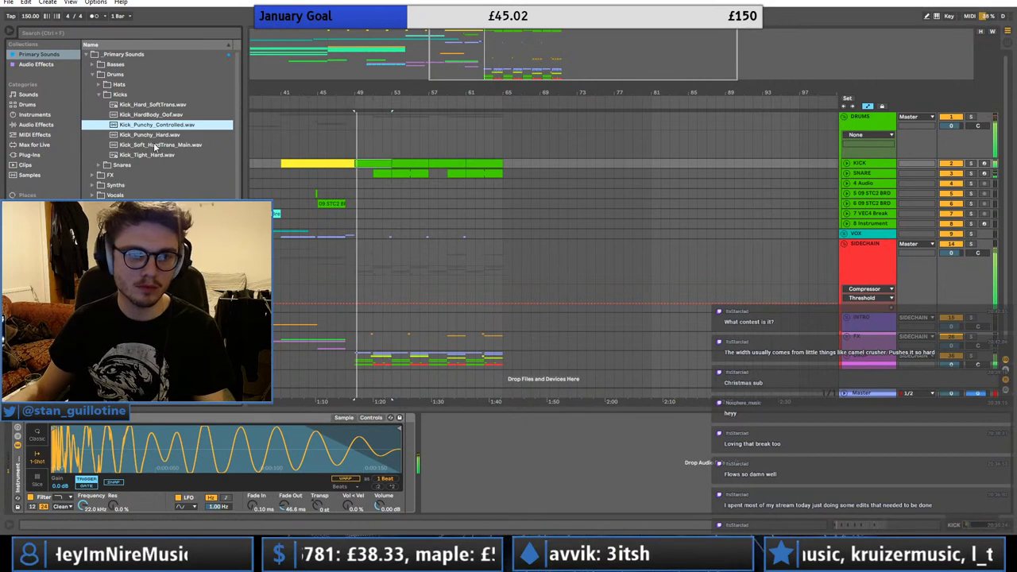
click(155, 146)
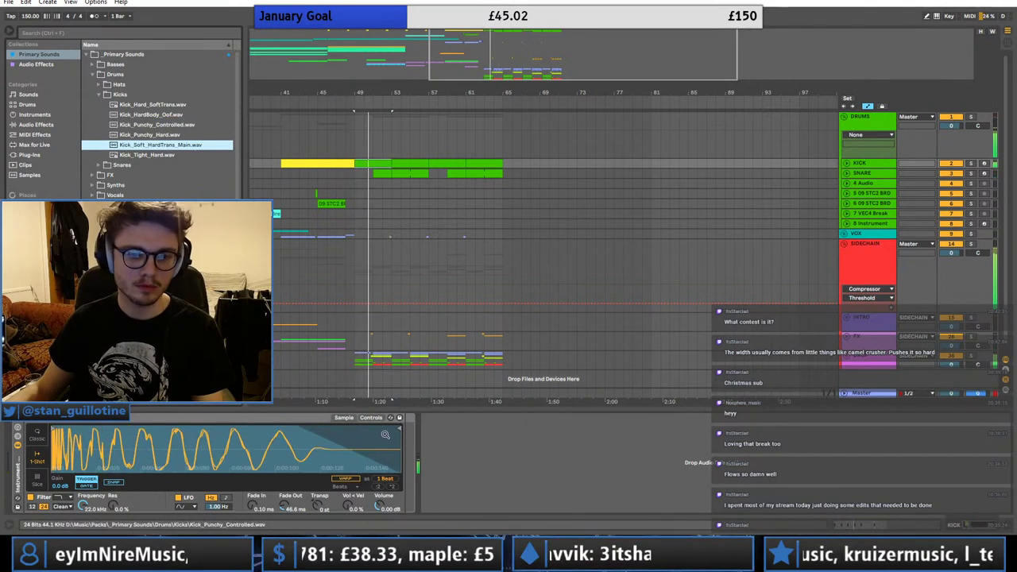
drag(400, 429, 324, 430)
drag(284, 507, 285, 518)
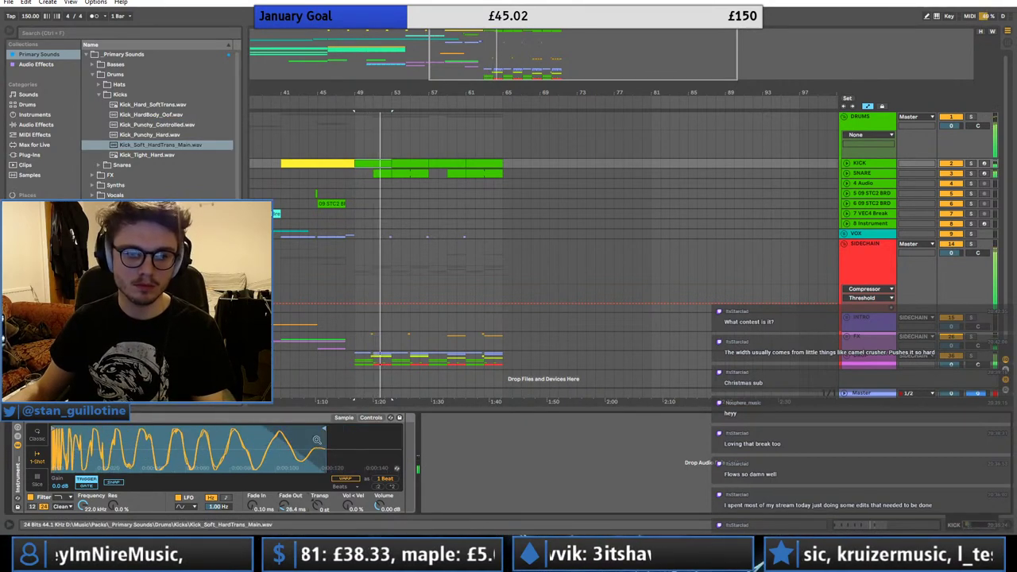
mouse_move(323, 429)
mouse_down()
mouse_move(301, 429)
mouse_move(333, 429)
mouse_up()
- Load Kick_HardBody_Oof.wav back into the KICK Simpler, trim its end and set the fade-out to 35.9 ms
drag(165, 115, 223, 448)
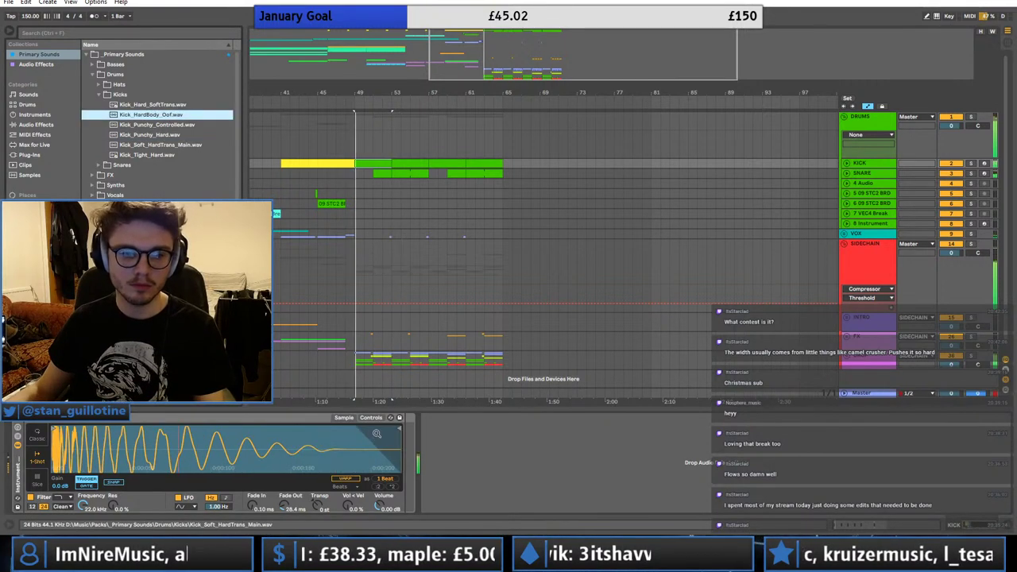
mouse_move(398, 428)
mouse_down()
mouse_move(224, 429)
mouse_move(239, 429)
mouse_up()
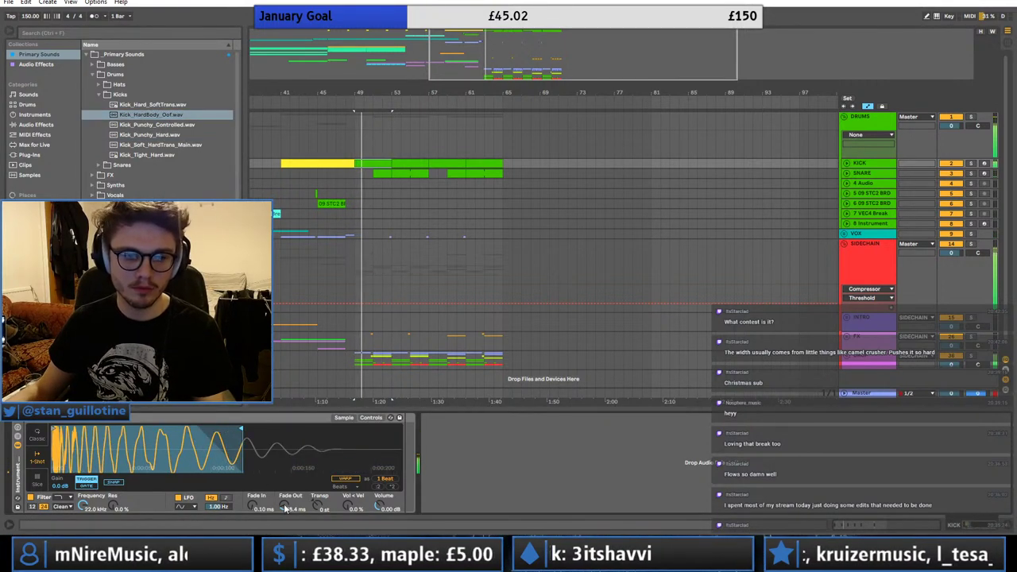
drag(284, 507, 284, 493)
- Look through the FabFilter plug-ins and the Snares and Kicks folders of Primary Sounds
click(30, 155)
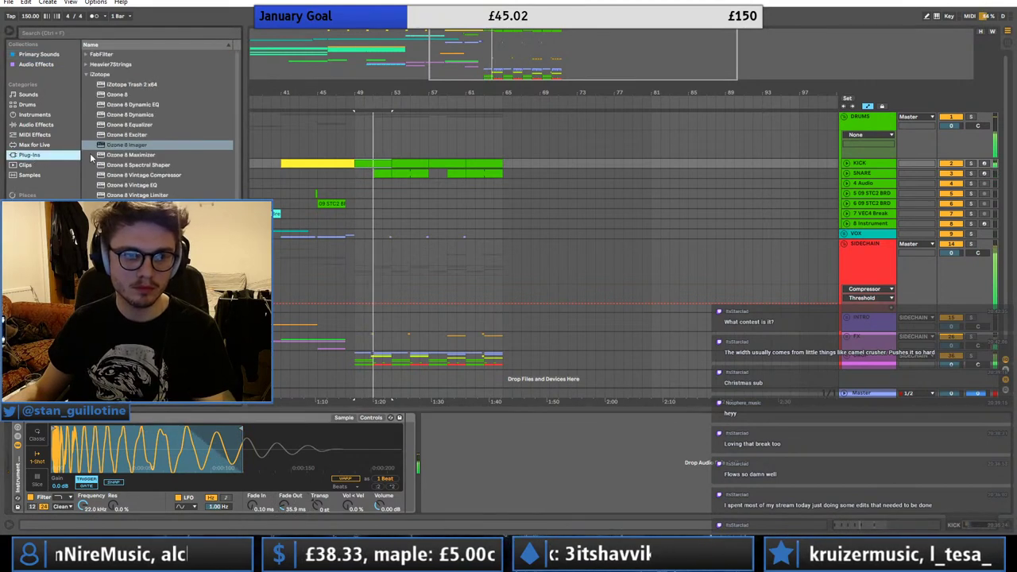
click(87, 54)
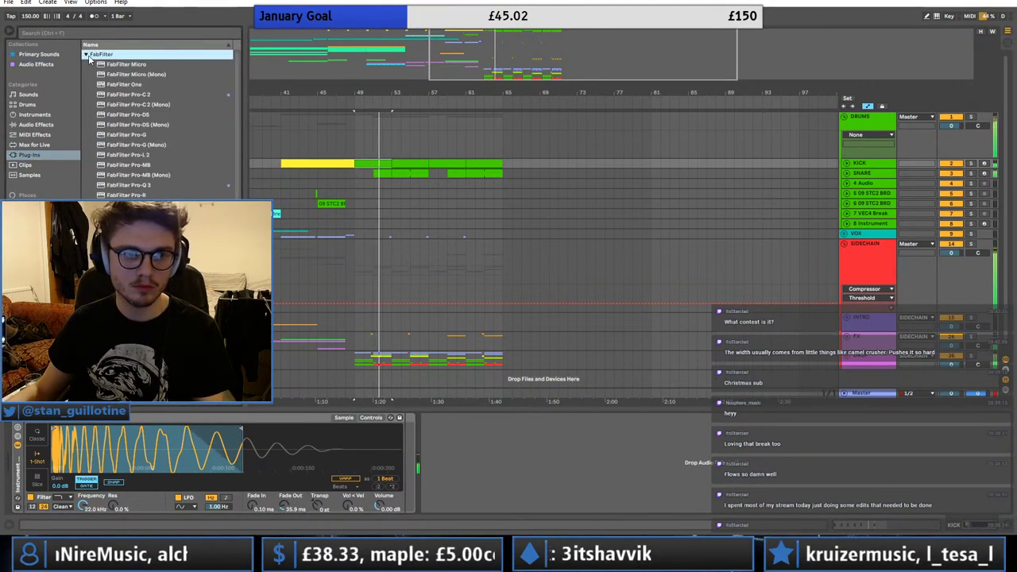
click(38, 55)
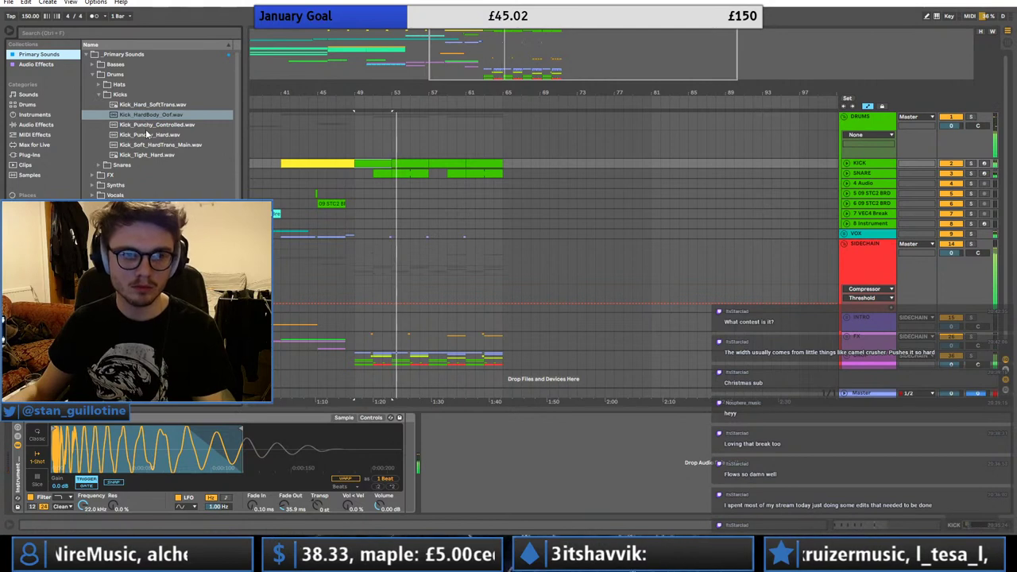
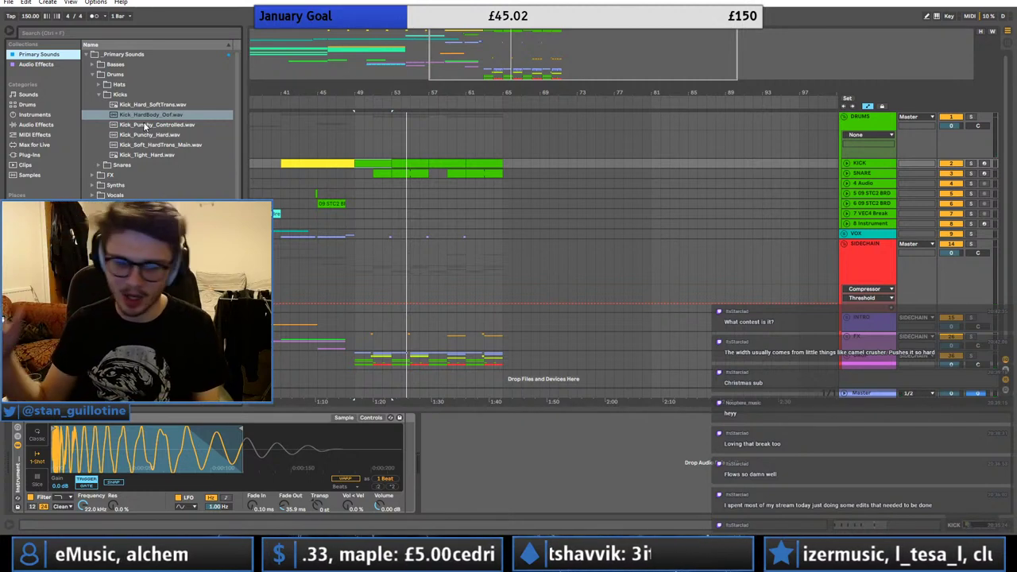
click(98, 95)
click(100, 105)
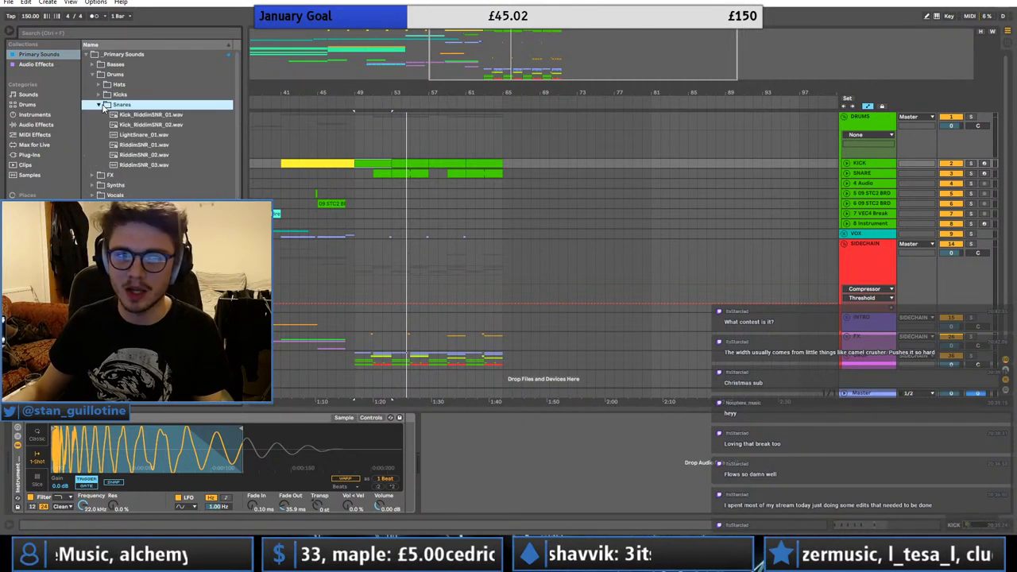
click(100, 104)
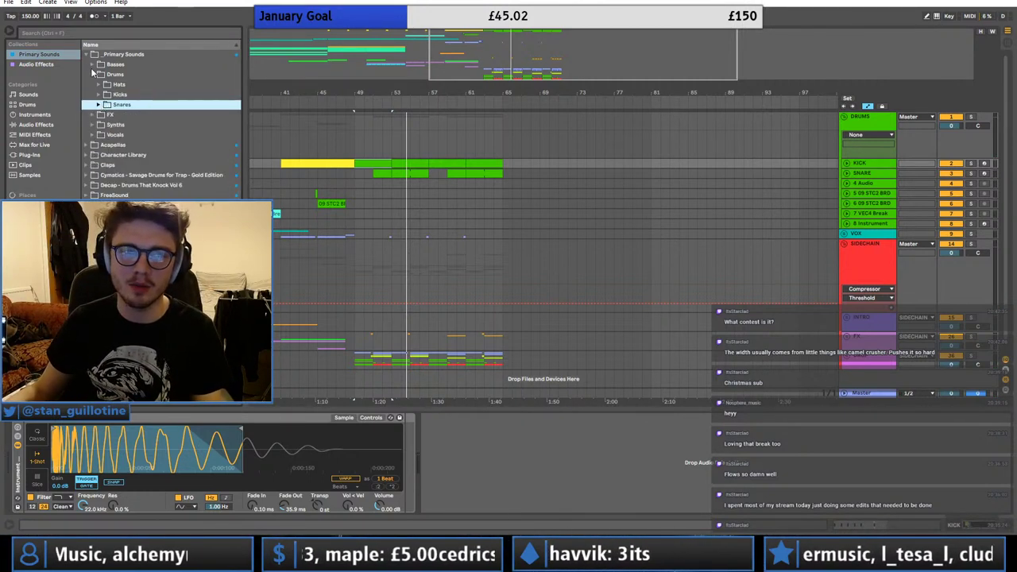
click(93, 74)
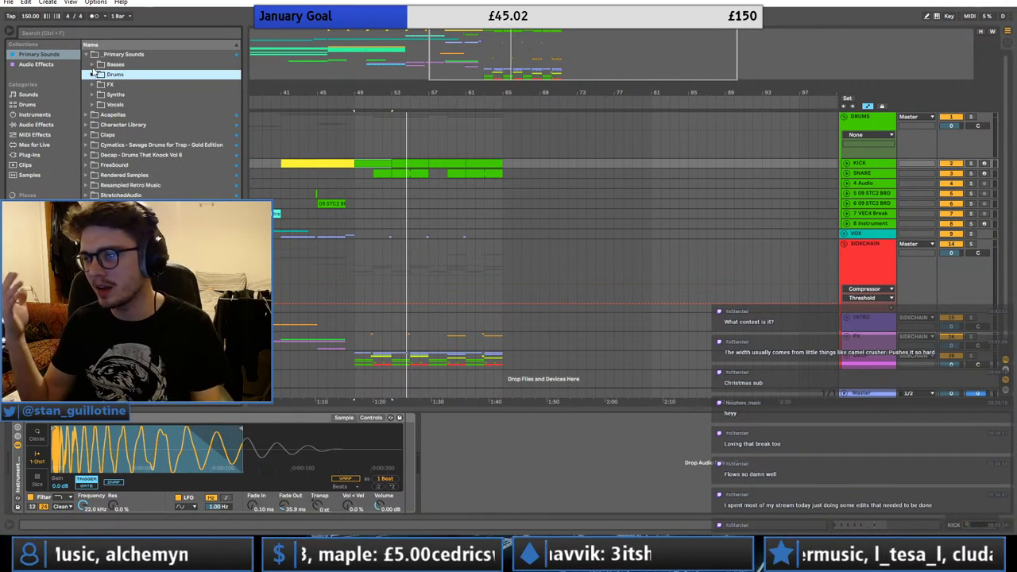
click(92, 73)
click(99, 94)
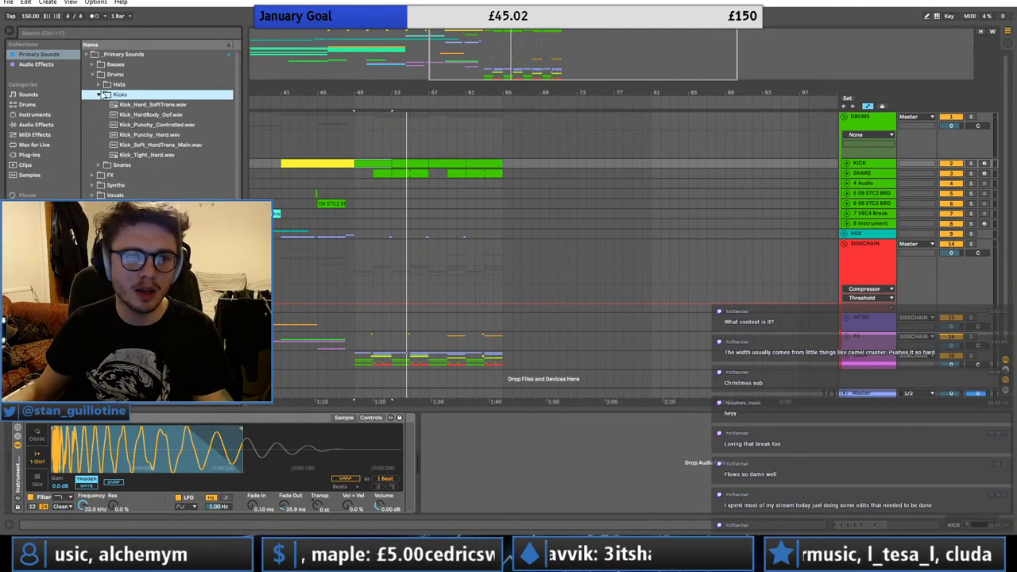
- Replace the sample in the KICK Simpler with Kick_Punchy_Controlled.wav and shorten its end while the drop plays
click(126, 145)
key(Up)
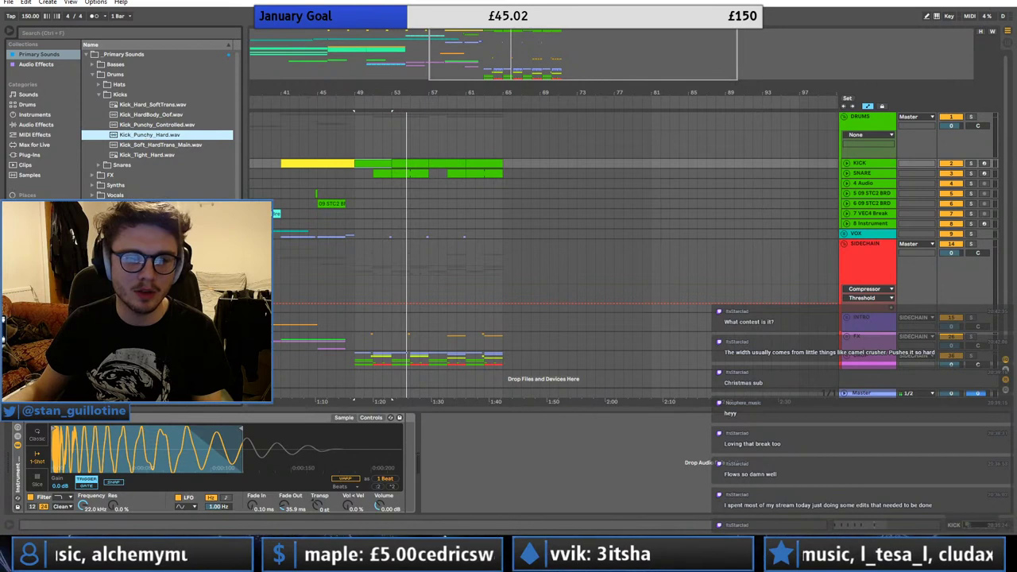
key(Up)
key(shift+Down)
key(shift+Down)
key(shift+Down)
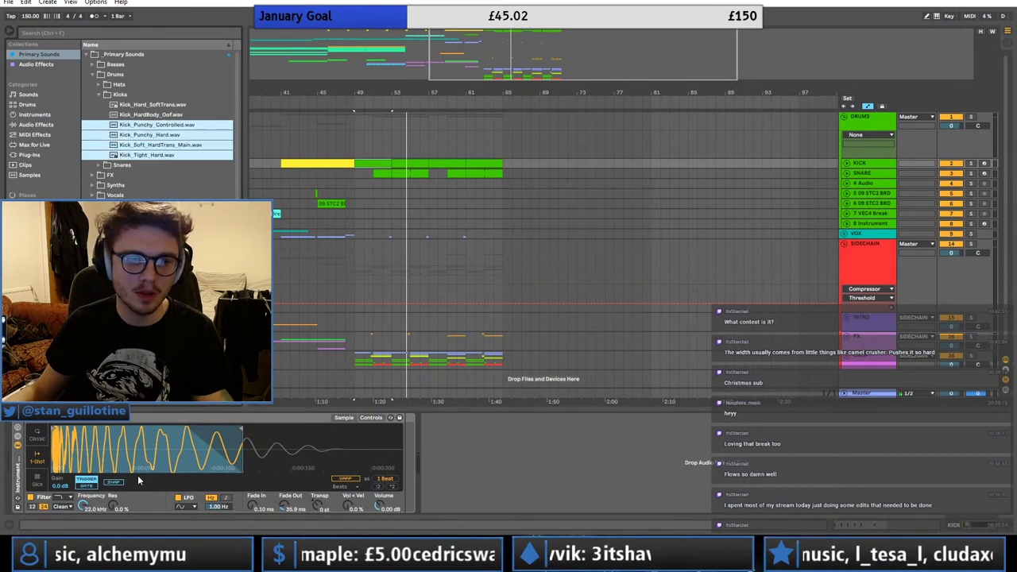
click(156, 126)
drag(131, 421, 144, 434)
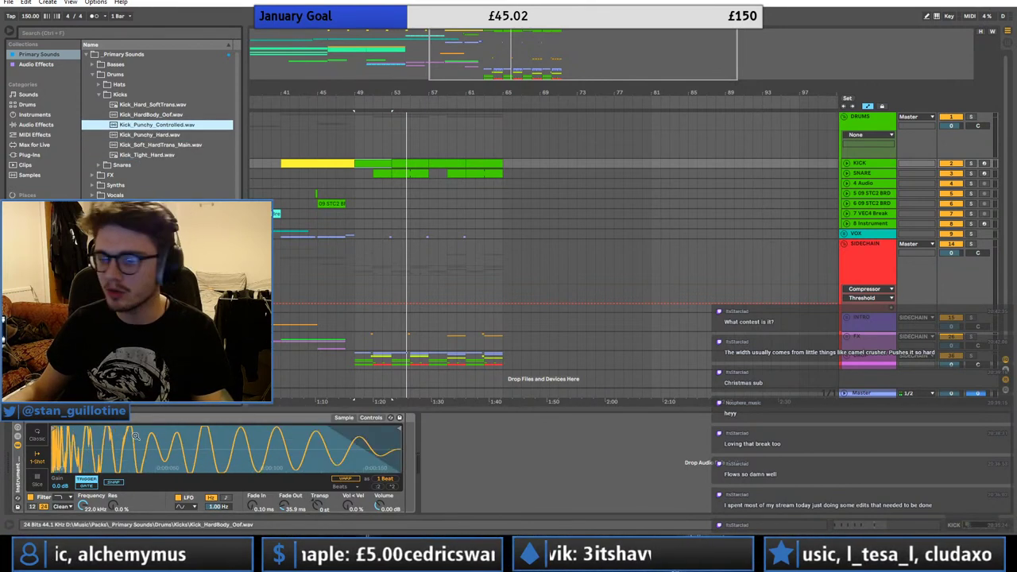
key(space)
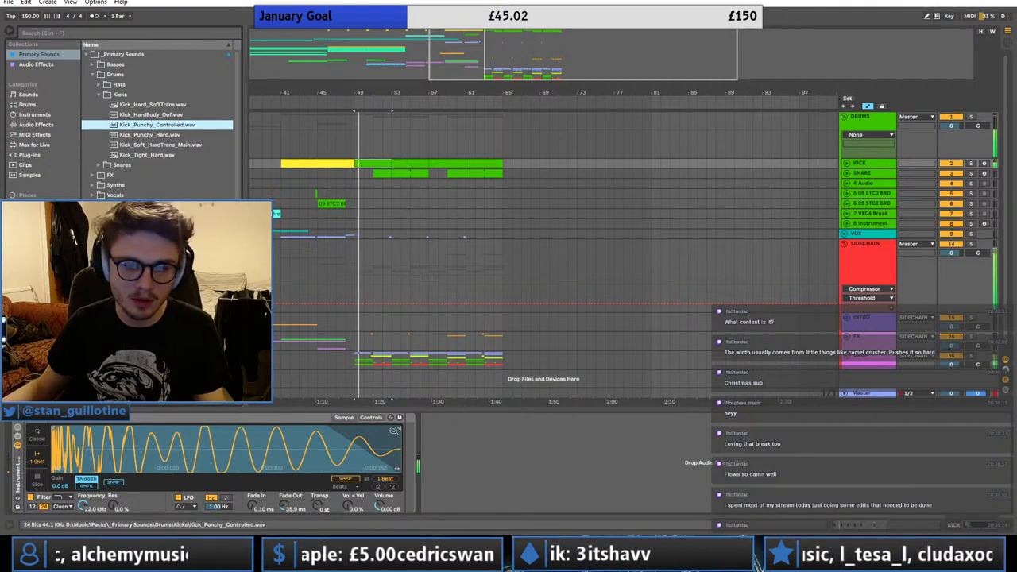
mouse_move(401, 486)
mouse_down()
mouse_move(266, 485)
mouse_move(305, 485)
mouse_up()
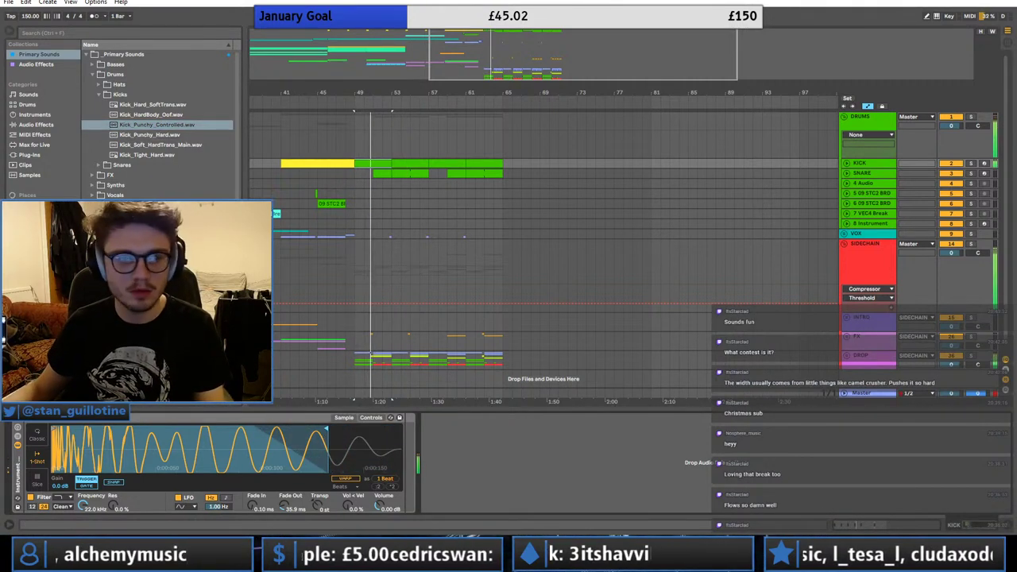
- Add CamelCrusher to the KICK track with the blank patch and play the drop
click(30, 154)
click(86, 55)
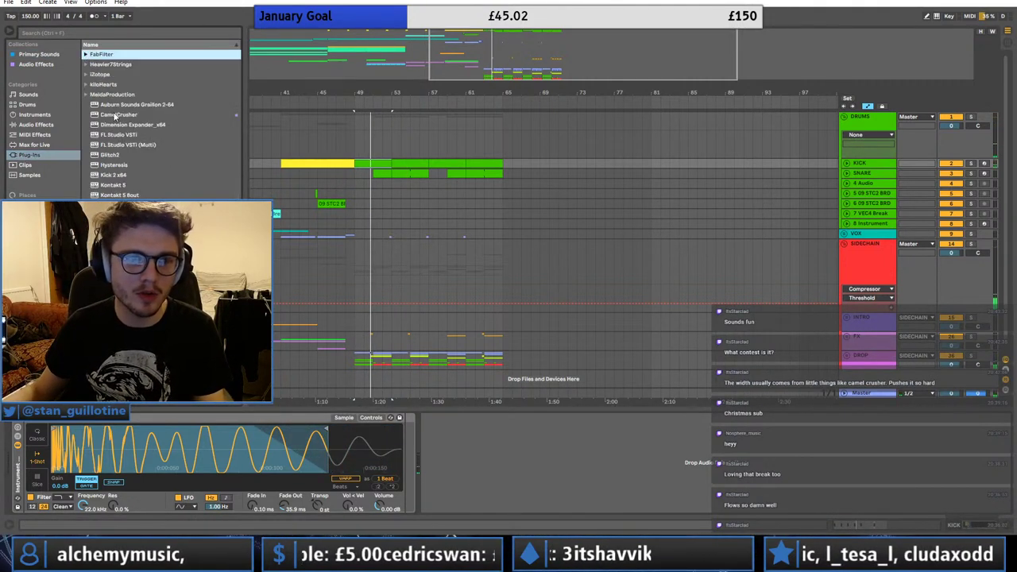
double_click(116, 115)
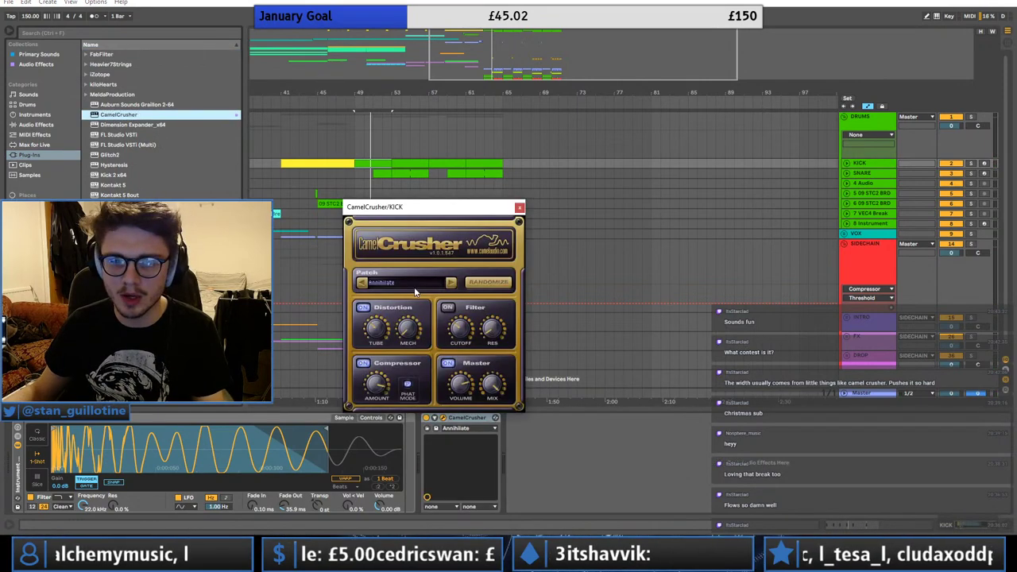
click(413, 284)
click(437, 264)
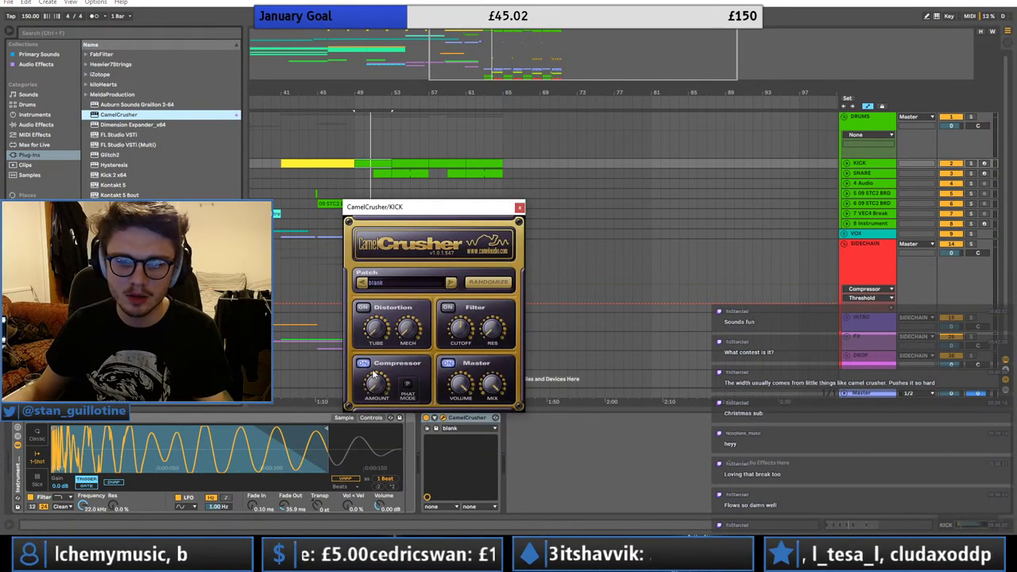
key(space)
click(518, 205)
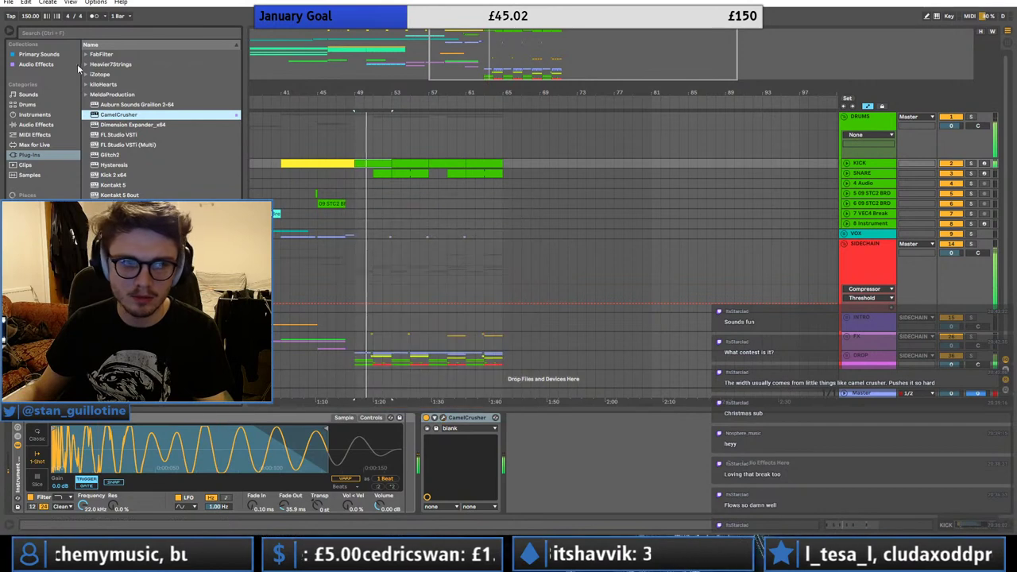
- Add FabFilter Pro-Q 3 ahead of CamelCrusher on the KICK track with a low cut at 40 Hz and 30 dB/oct
click(86, 74)
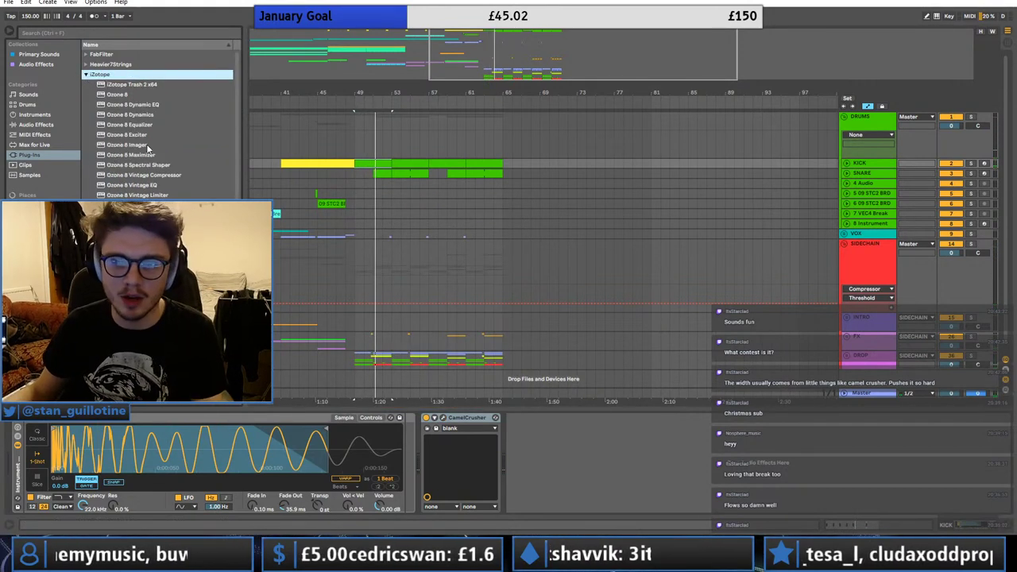
click(86, 75)
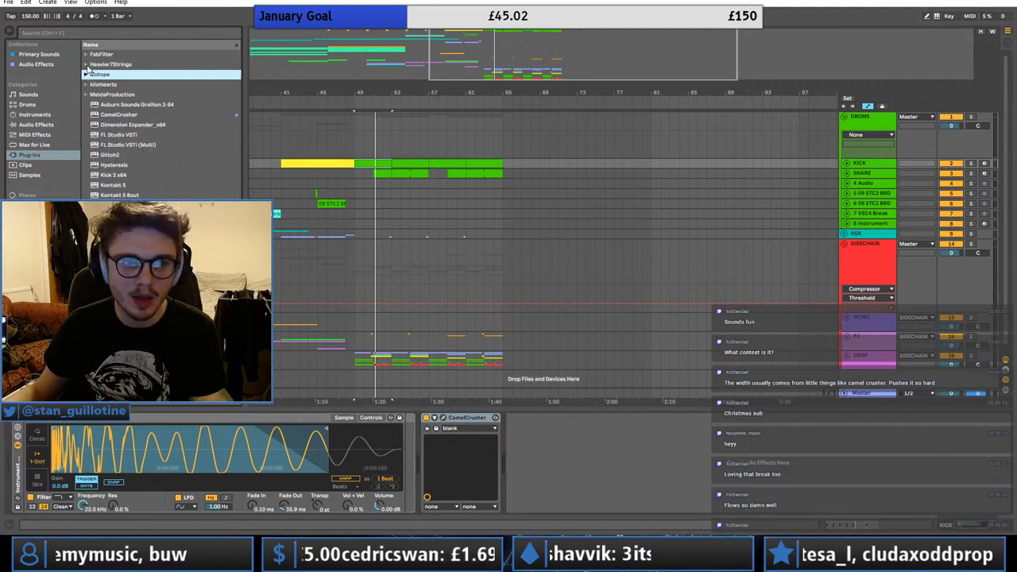
click(86, 55)
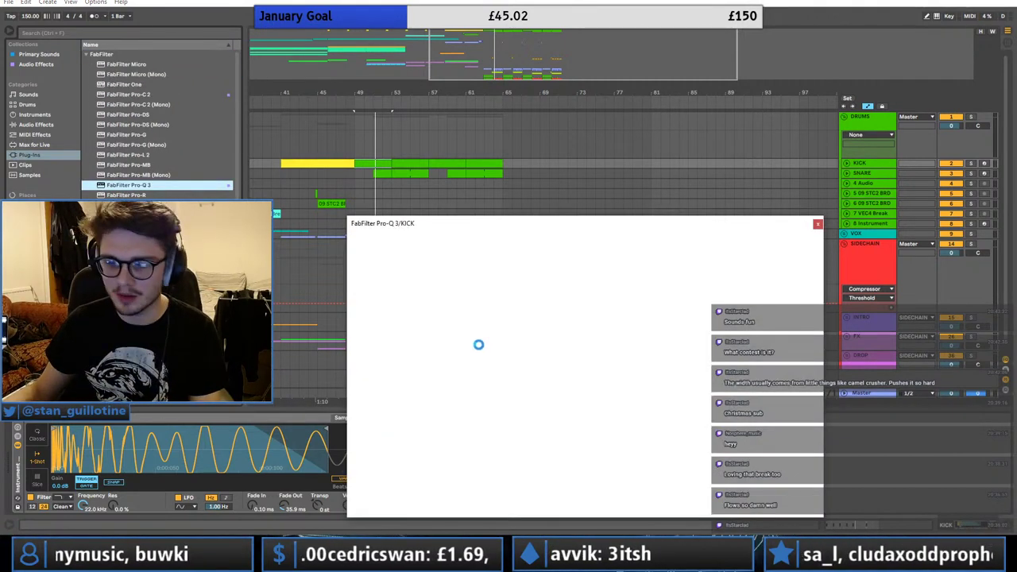
click(387, 340)
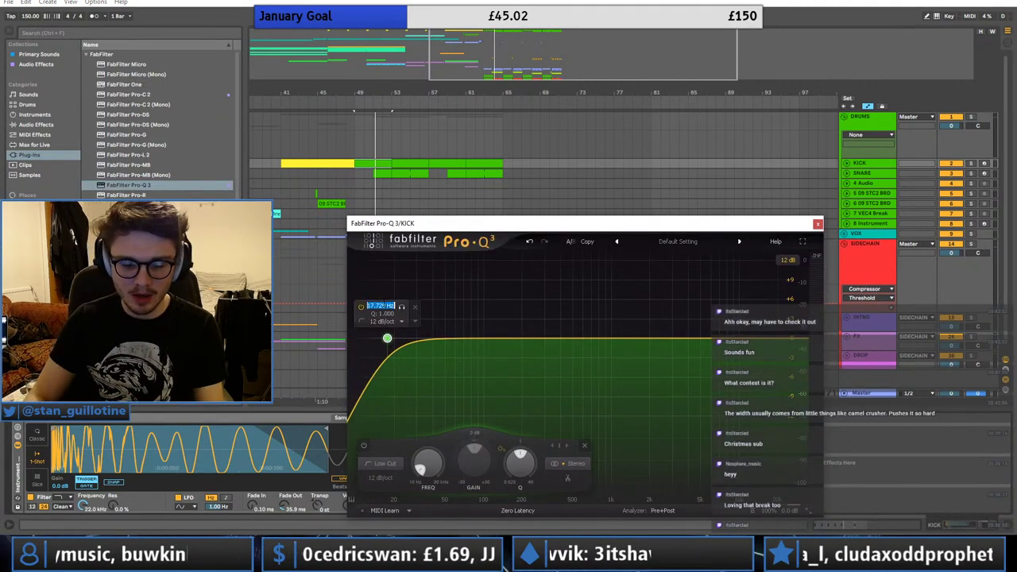
key(Return)
key(space)
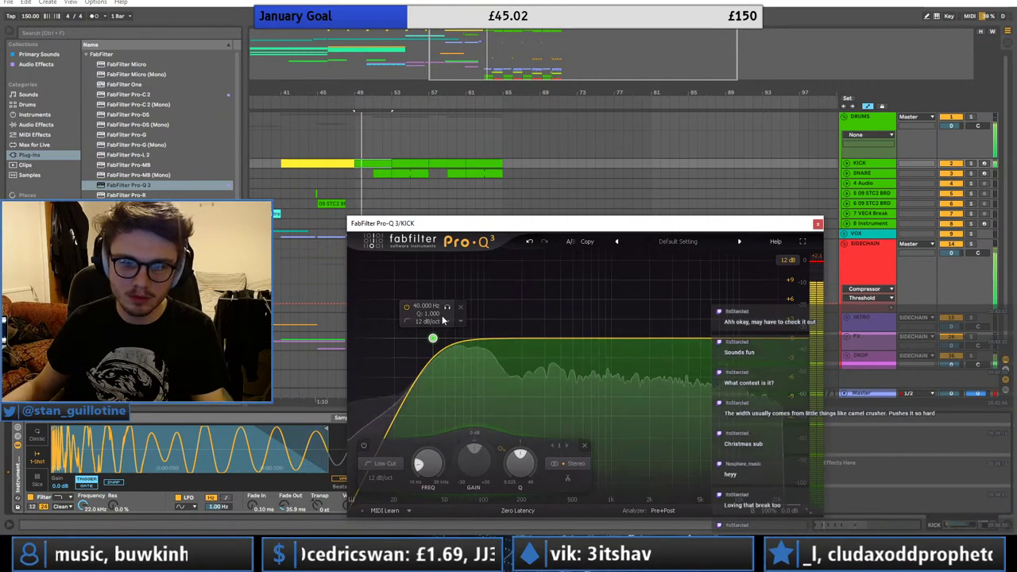
click(429, 321)
click(437, 389)
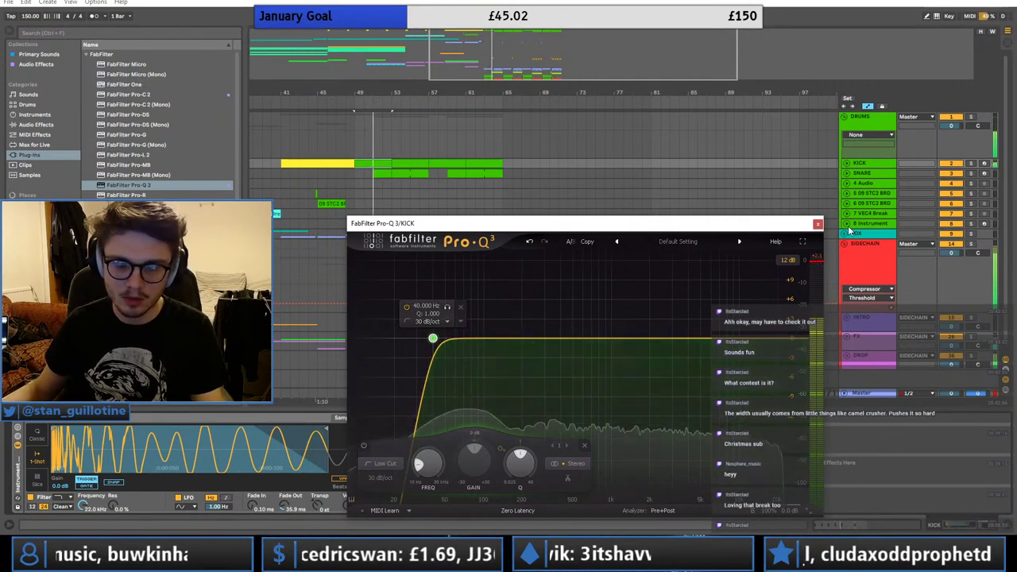
click(818, 225)
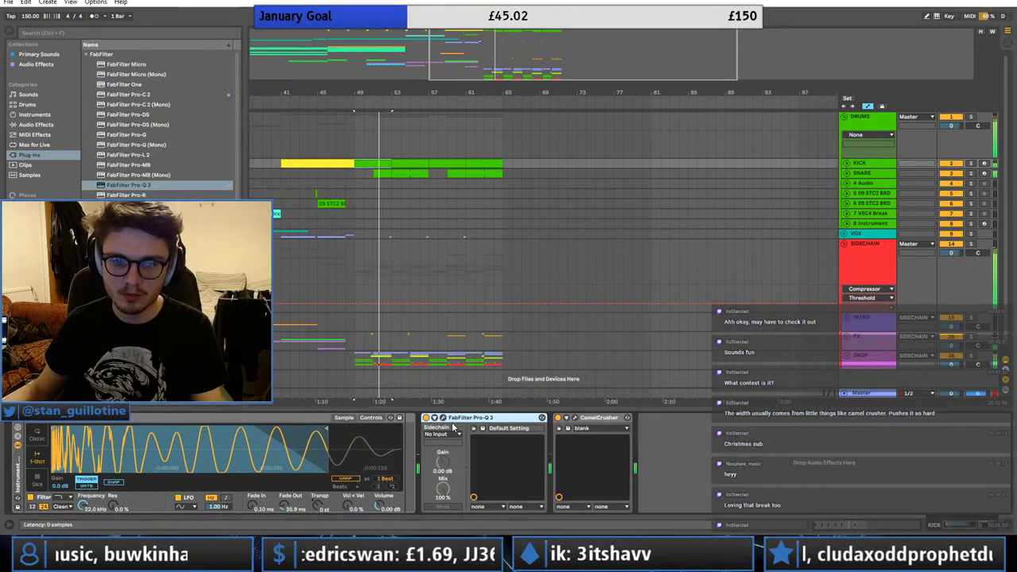
click(575, 418)
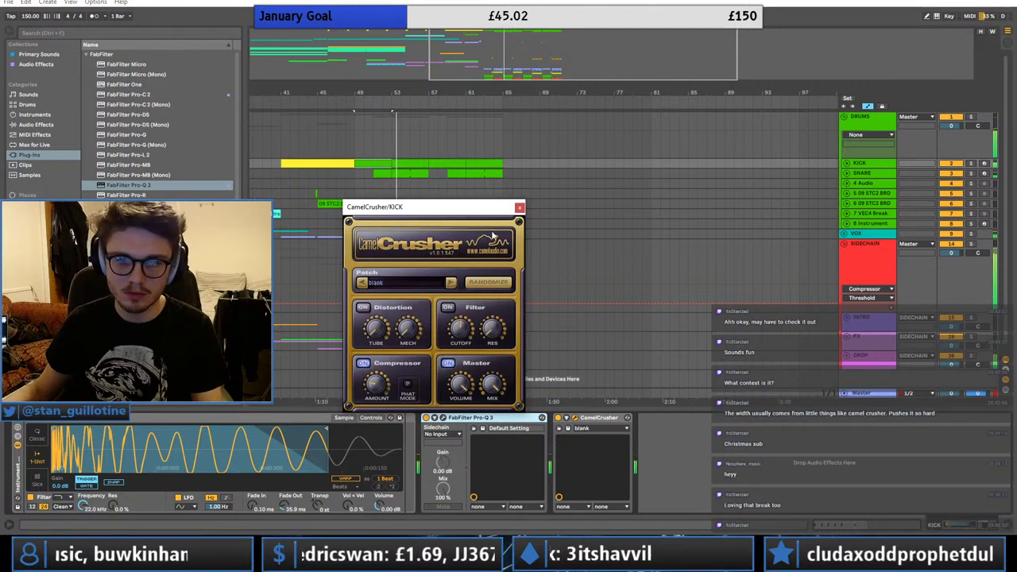
click(518, 208)
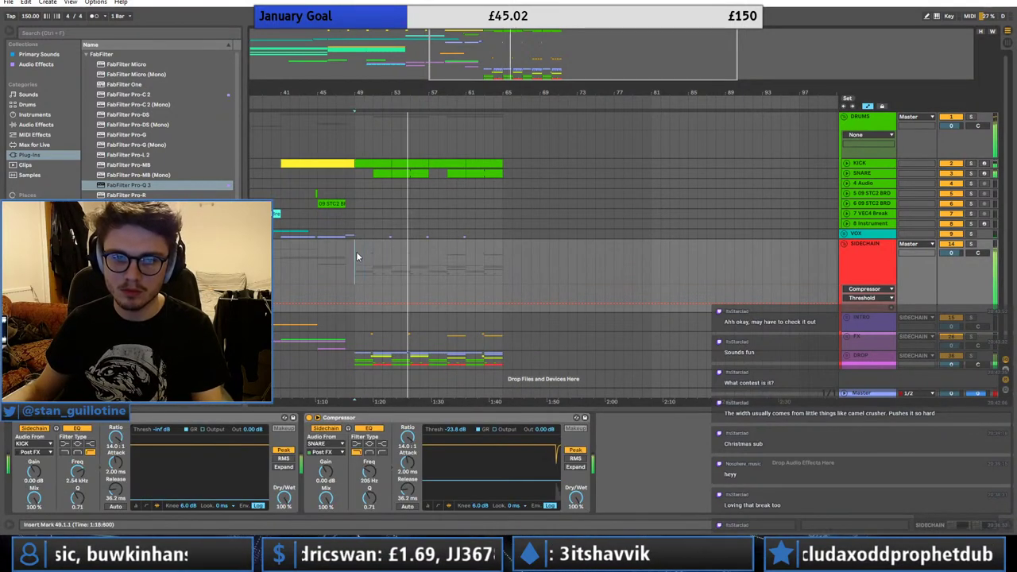
- Select bars 51 to 53 on the SNARE track and open Snares + Claps in Decap - Drums That Knock Vol 6
click(396, 173)
click(87, 54)
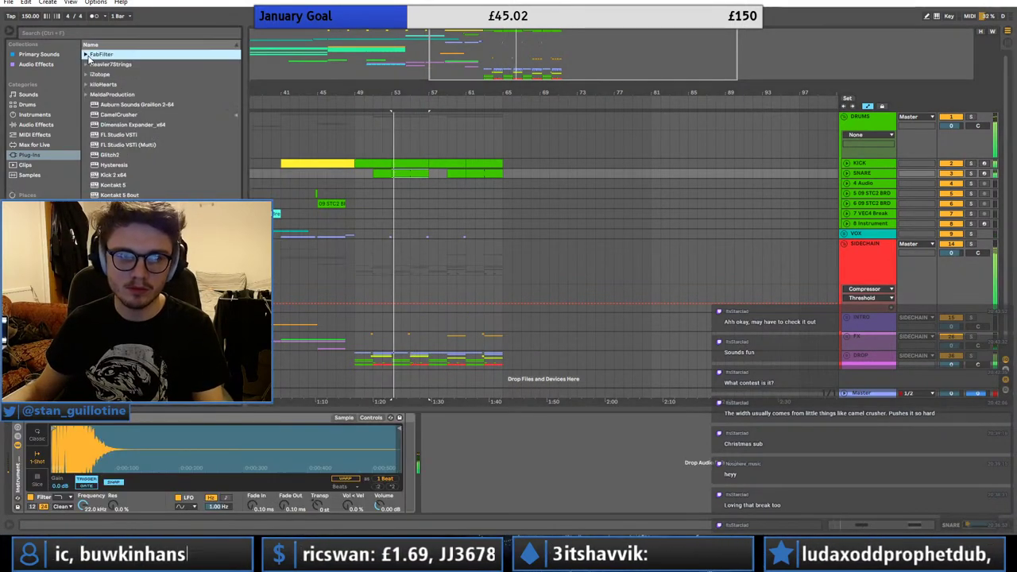
click(31, 55)
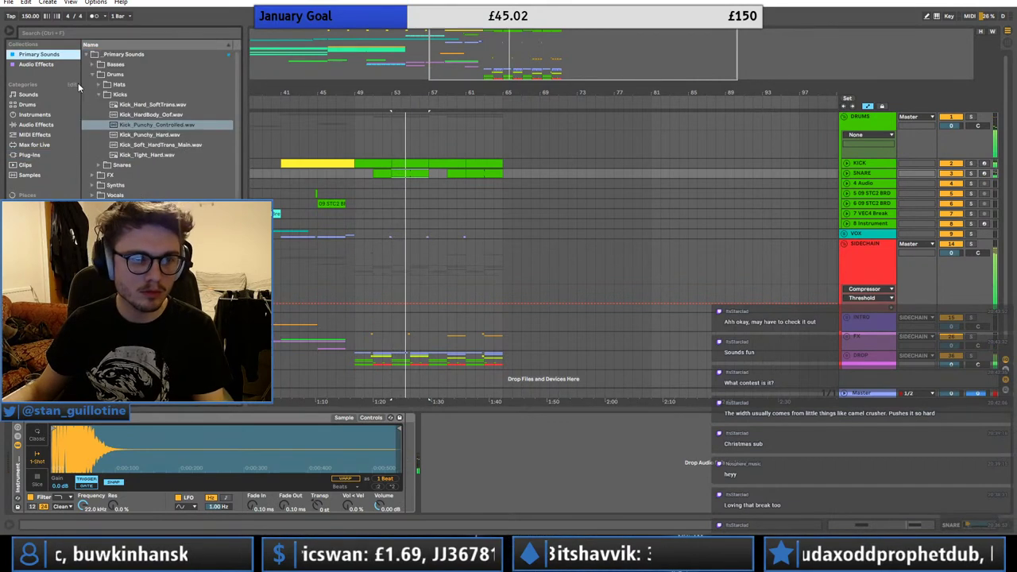
click(100, 95)
click(87, 56)
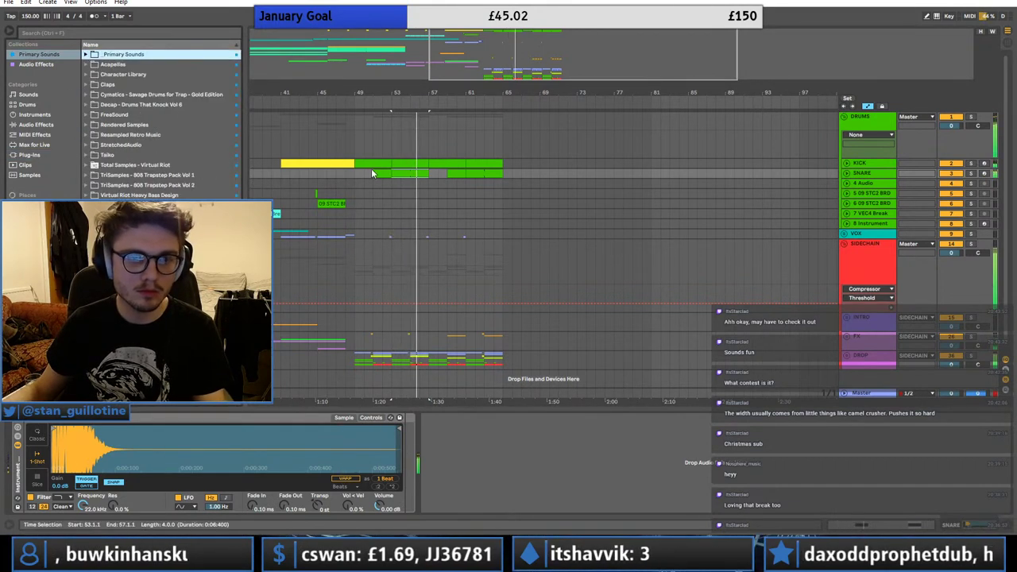
click(372, 174)
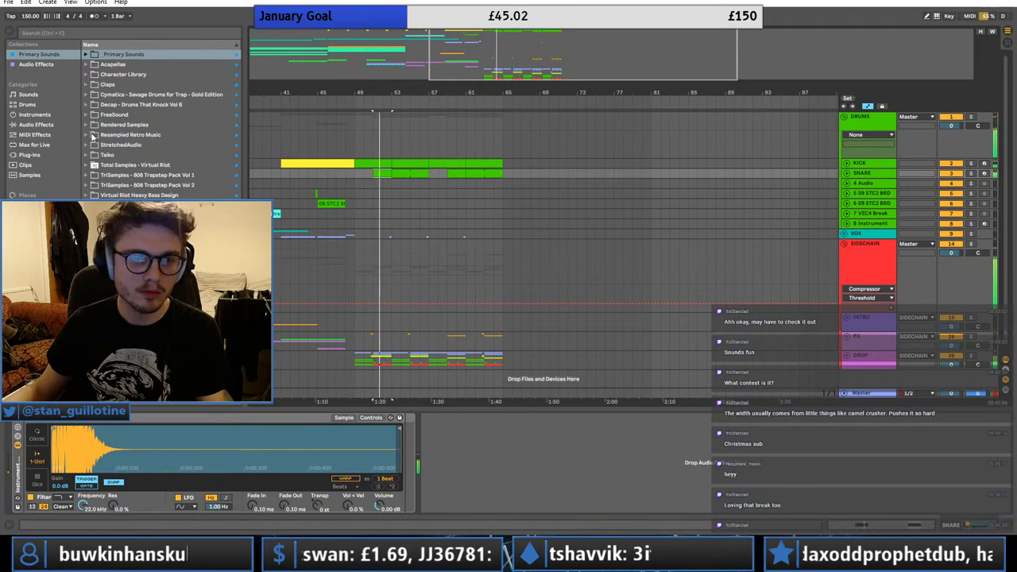
click(87, 105)
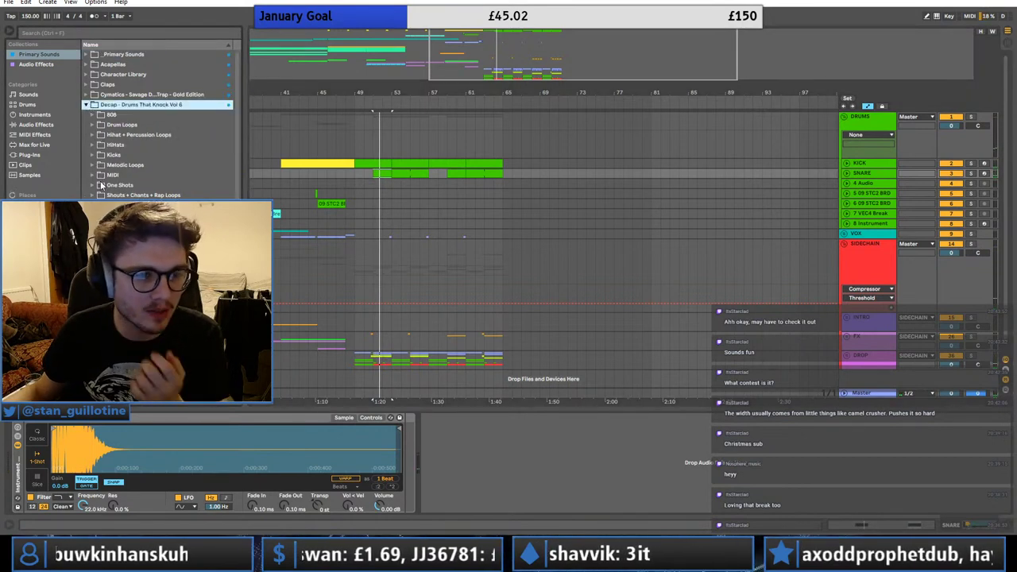
click(94, 206)
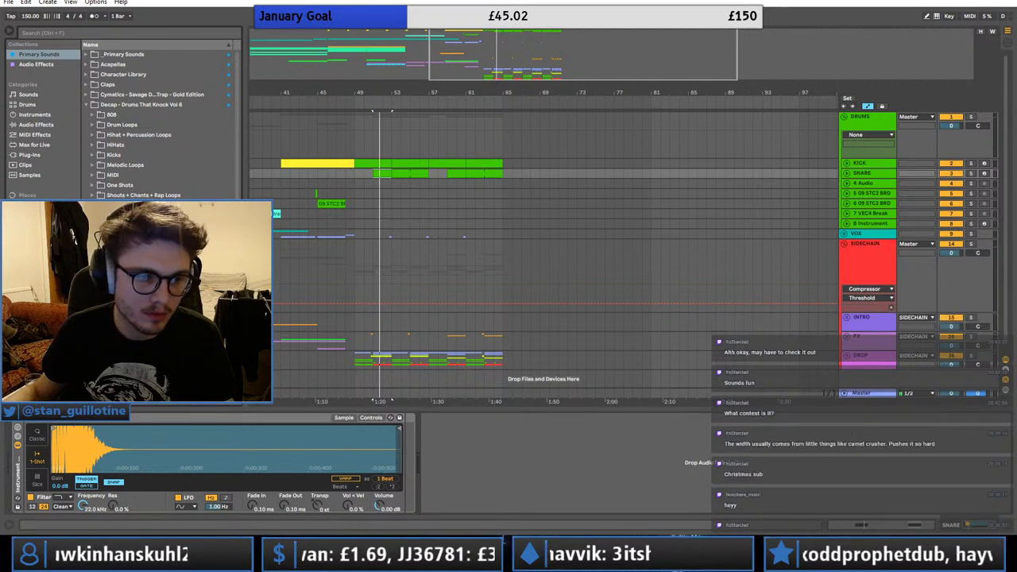
- Try Snares + Claps samples in the SNARE Simpler during playback, then shorten the sample's end and set a 10.6 ms fade-out
drag(131, 318, 128, 433)
key(space)
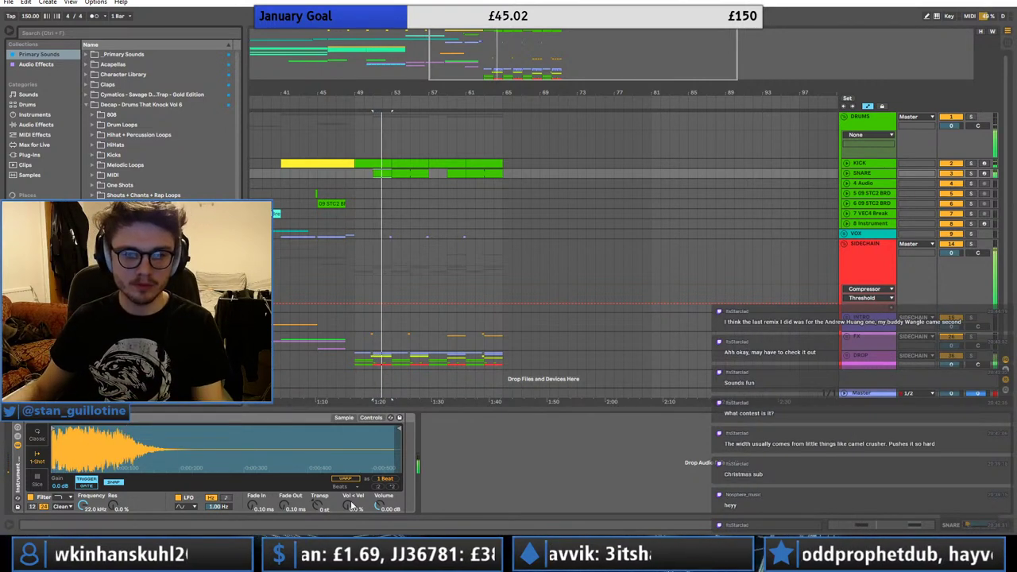
scroll(159, 119, down, 3)
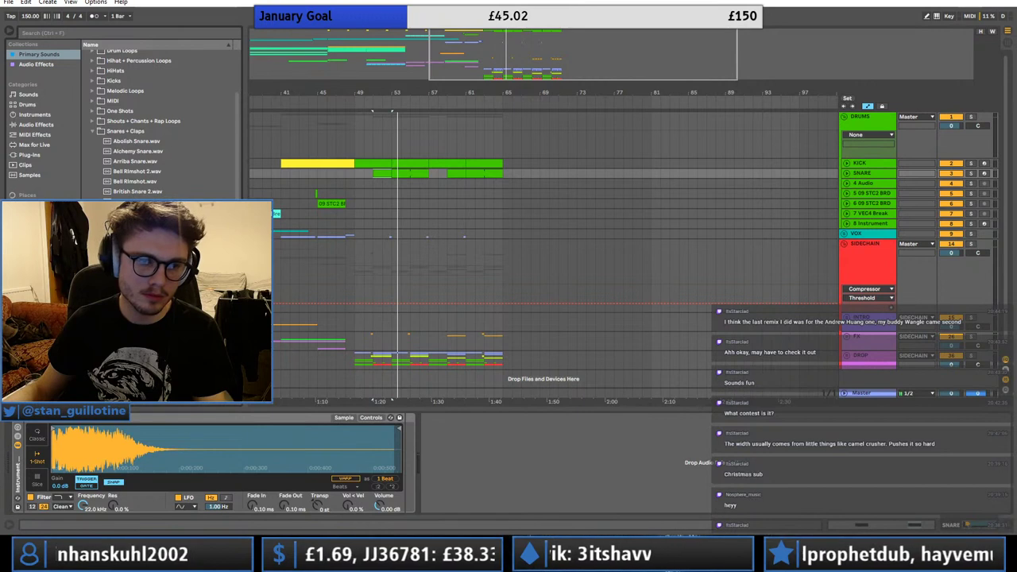
drag(97, 438, 100, 438)
key(space)
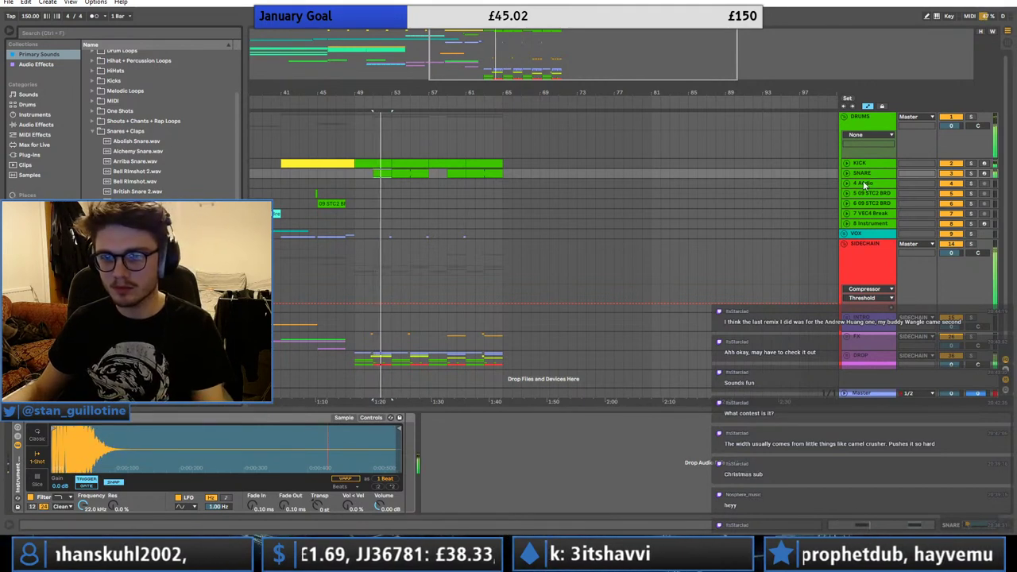
drag(400, 429, 132, 430)
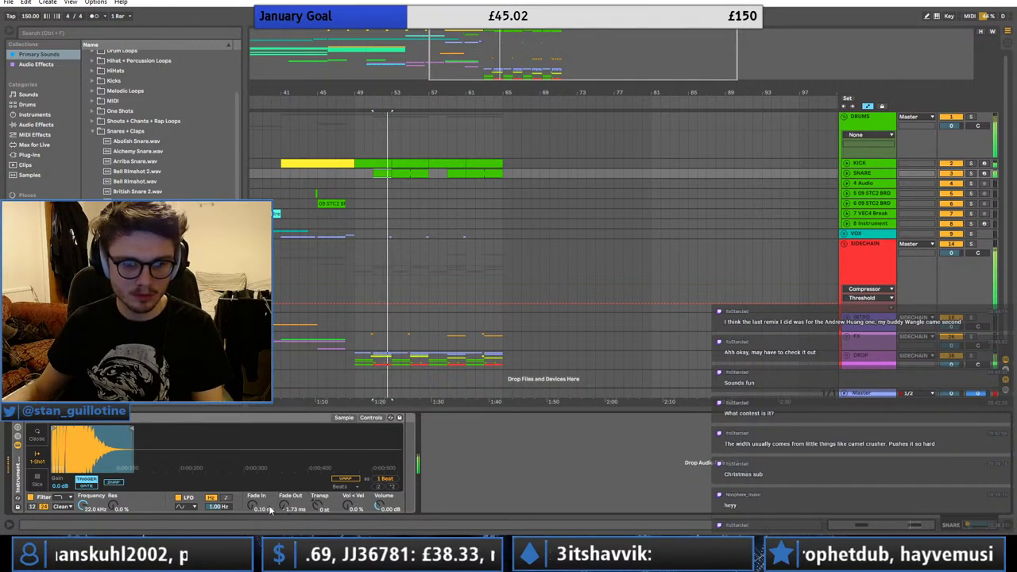
drag(270, 510, 270, 521)
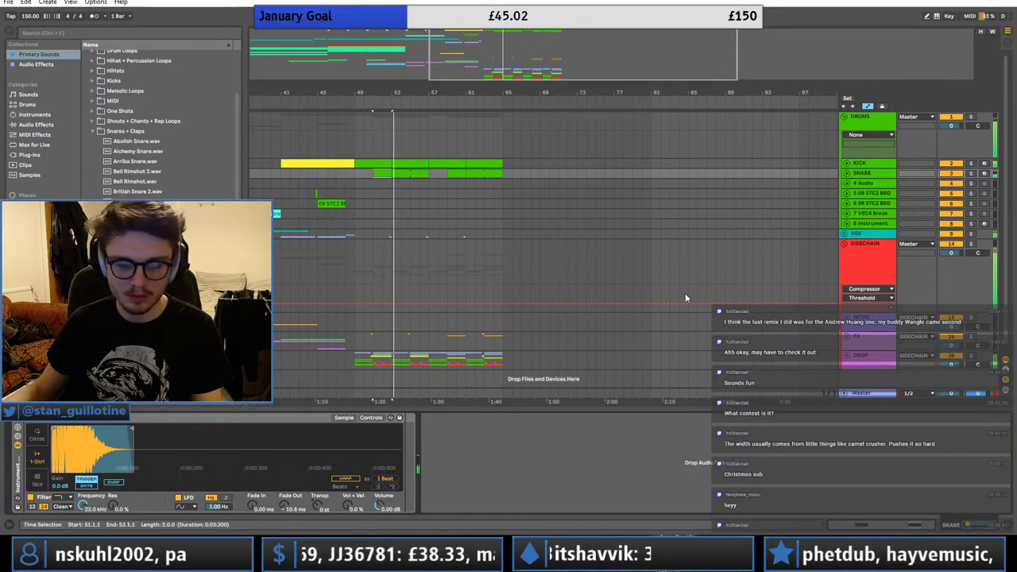
- Add CamelCrusher to the SNARE track with the blank patch
click(41, 143)
click(29, 154)
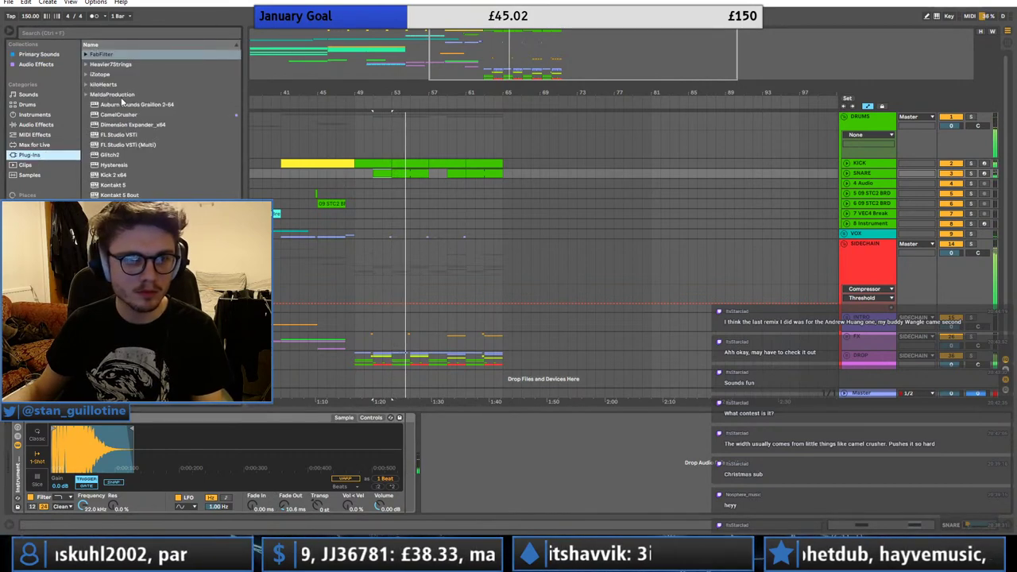
double_click(119, 114)
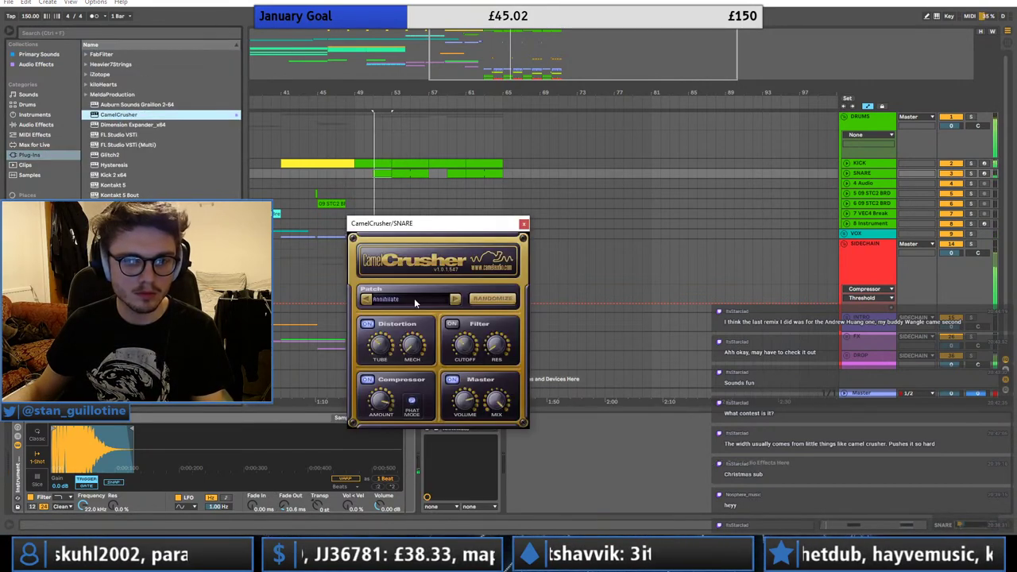
click(415, 300)
click(452, 266)
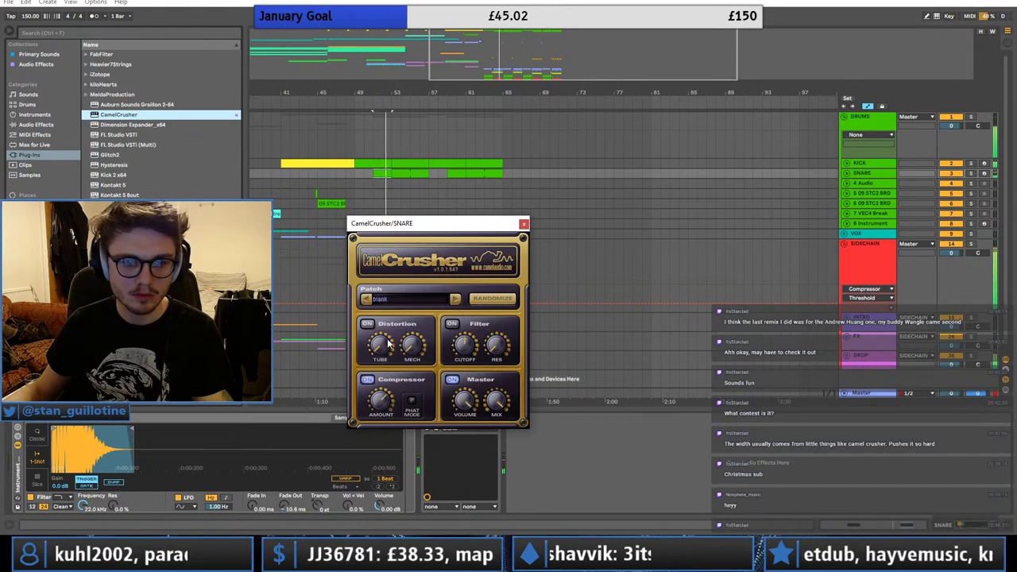
click(525, 223)
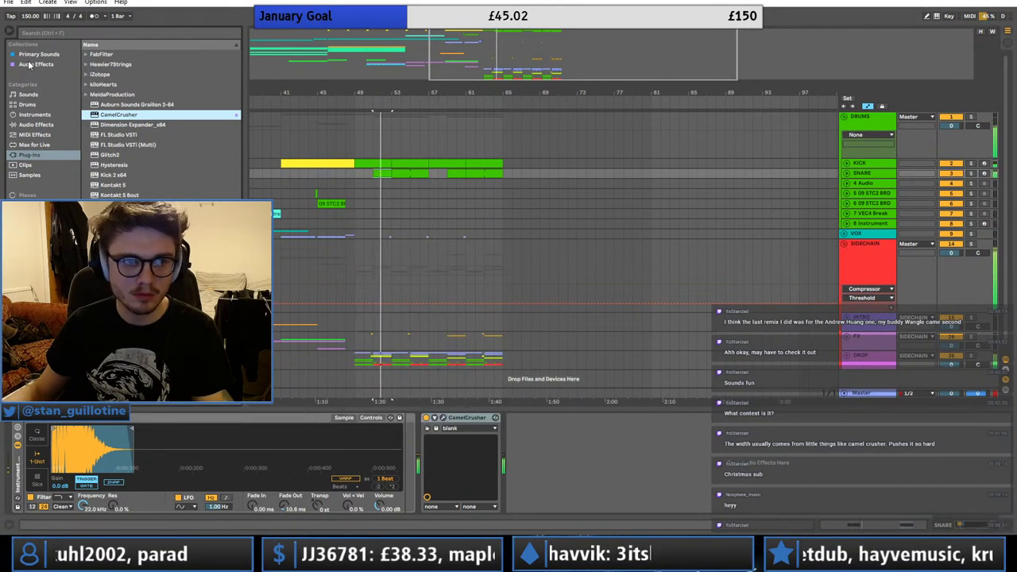
- Add FabFilter Pro-Q 3 ahead of CamelCrusher on the SNARE track with a low cut at 40 Hz
click(38, 64)
drag(401, 434, 421, 438)
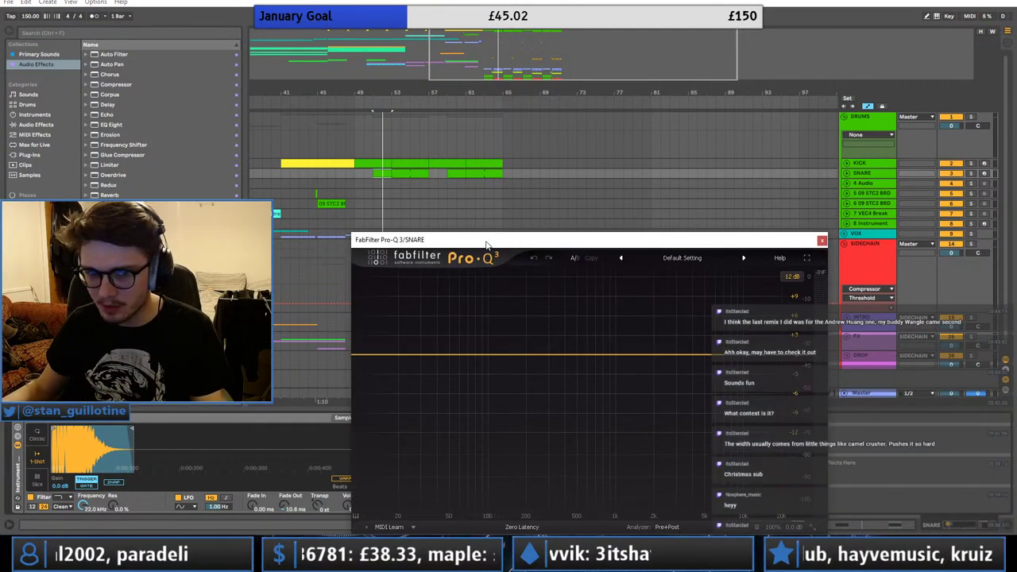
drag(487, 243, 483, 182)
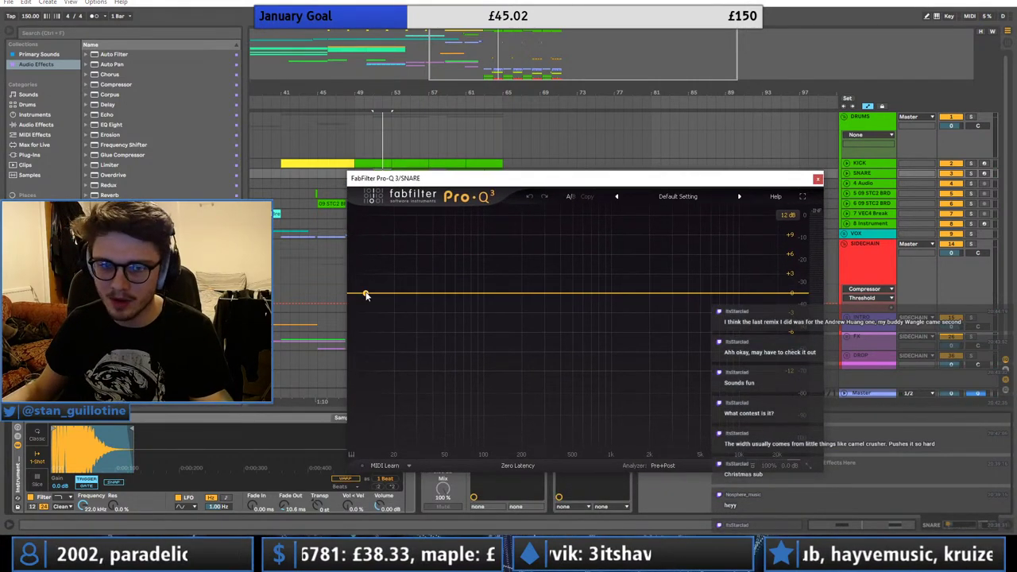
drag(366, 294, 394, 279)
double_click(389, 262)
text(40)
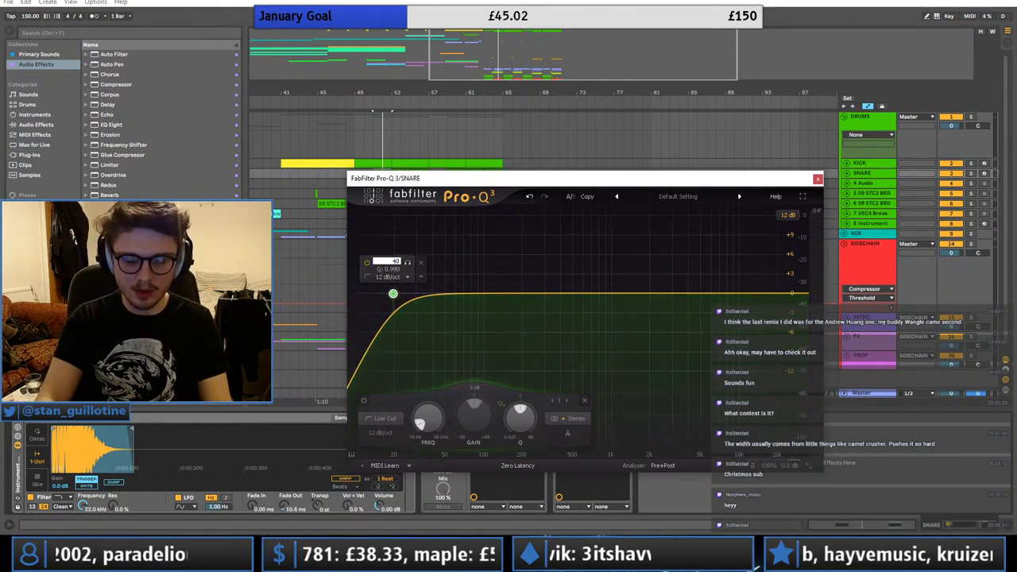
key(Return)
key(space)
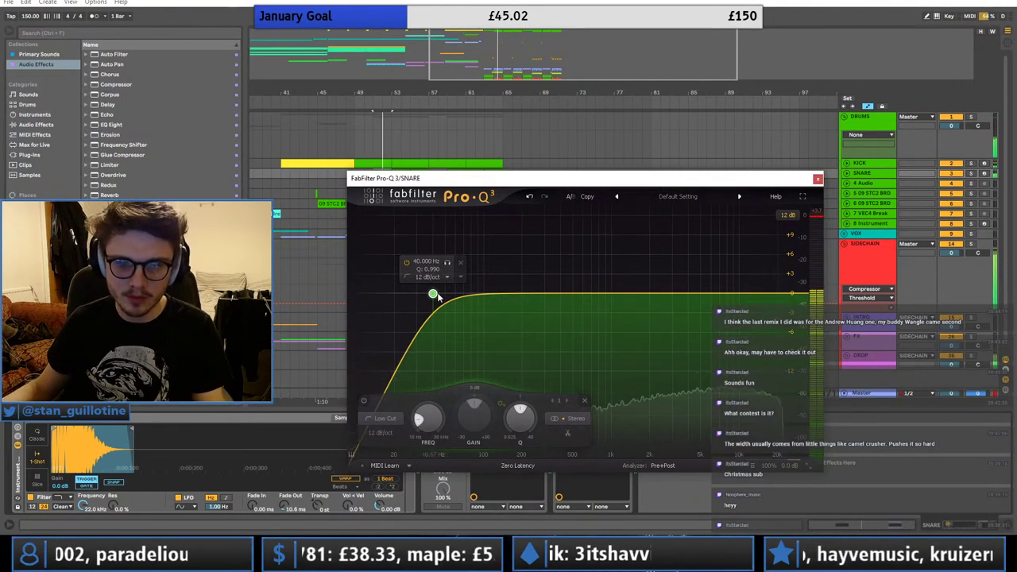
- Raise the snare's low cut to about 80 Hz with a 24 dB/oct slope and save the set
drag(433, 294, 471, 295)
click(486, 276)
click(488, 322)
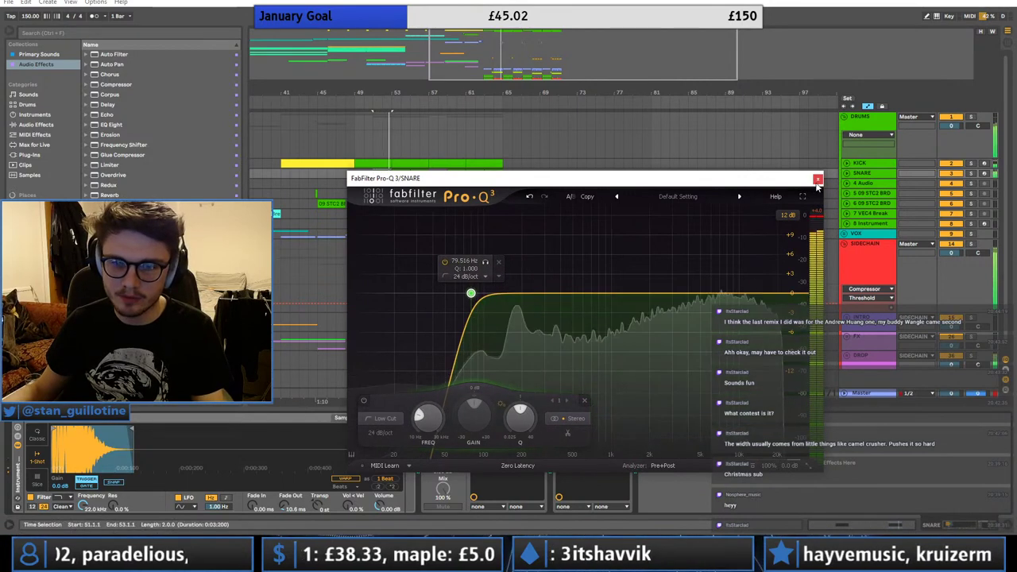
click(817, 178)
key(ctrl+s)
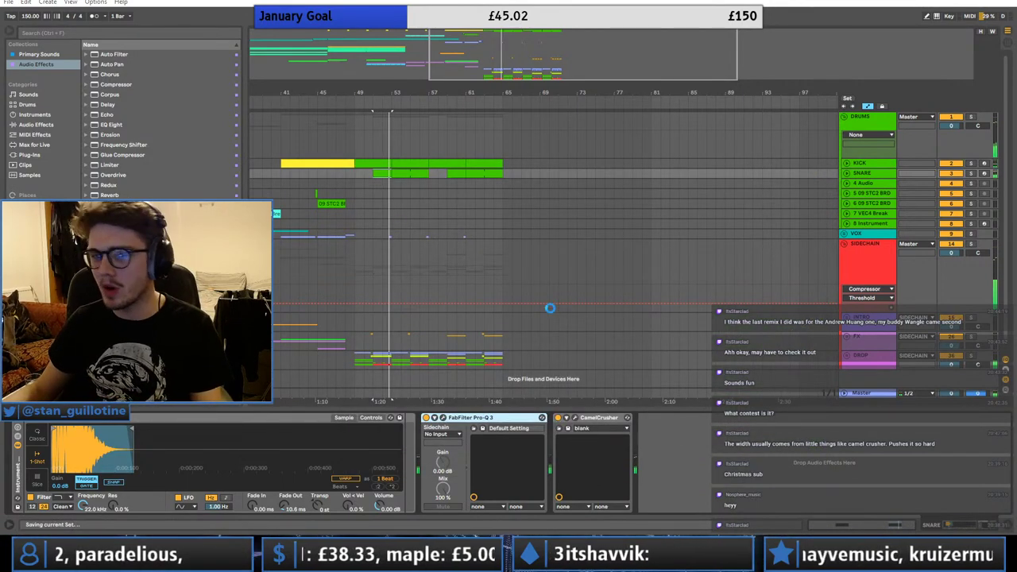
- Lower the threshold of the snare-keyed Compressor on the SIDECHAIN group to -38 dB while playing the drop
click(357, 362)
click(358, 342)
click(355, 266)
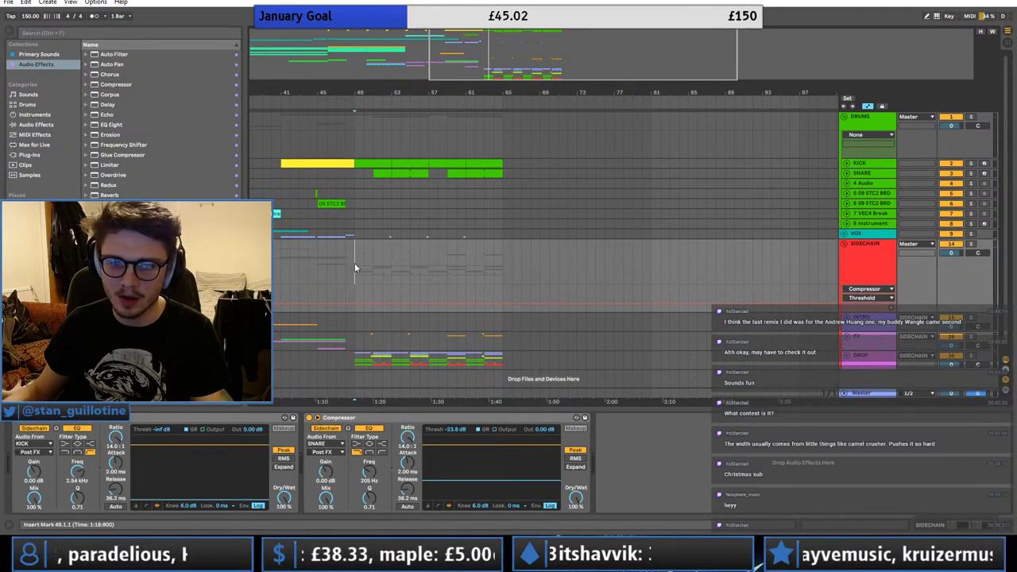
key(space)
click(372, 247)
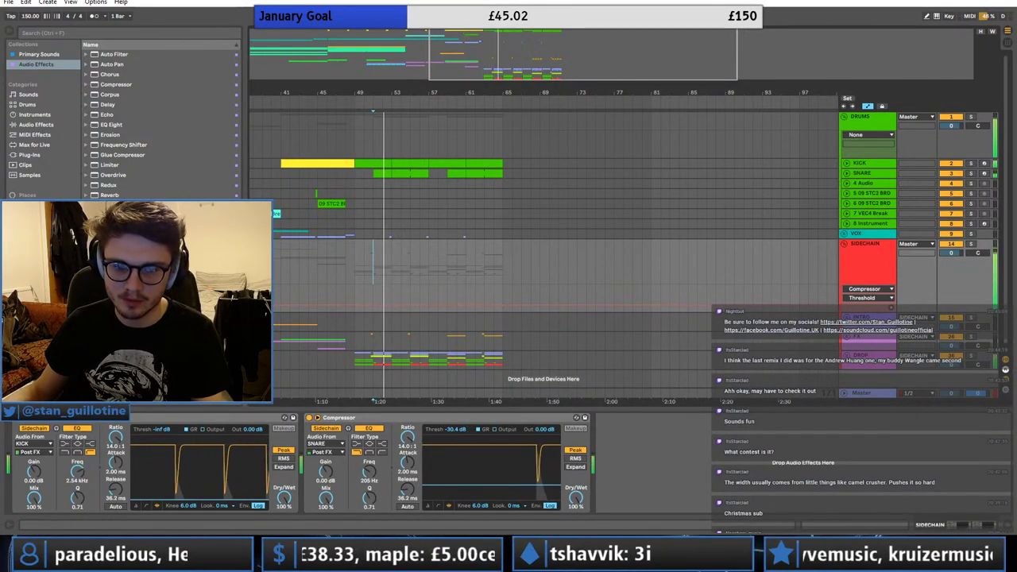
mouse_move(456, 430)
mouse_down()
mouse_move(456, 445)
mouse_move(456, 425)
mouse_up()
key(space)
key(space)
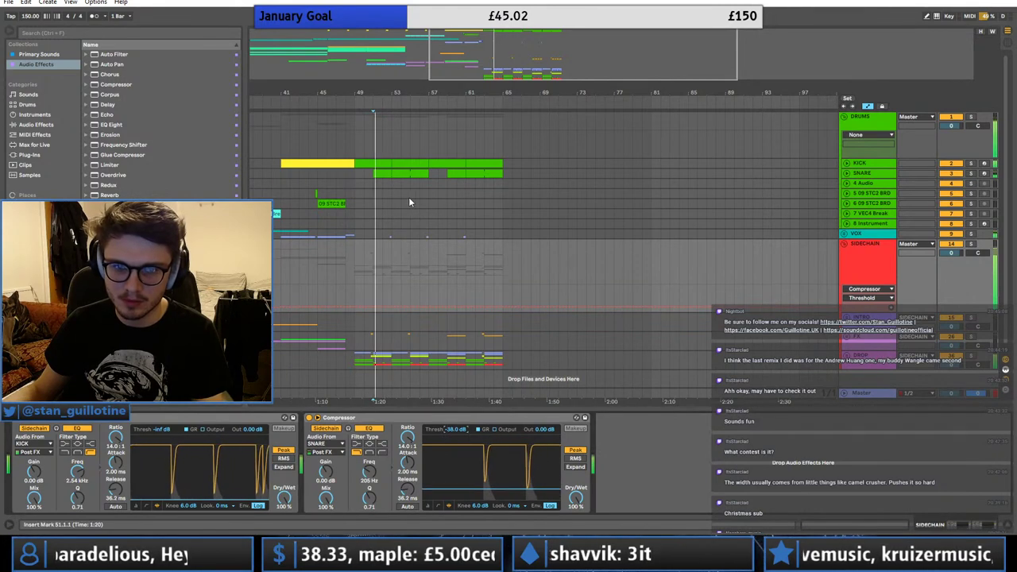
- Move the empty instrument track directly below SNARE as RIDE and delete the empty audio track beneath it
drag(871, 223, 878, 187)
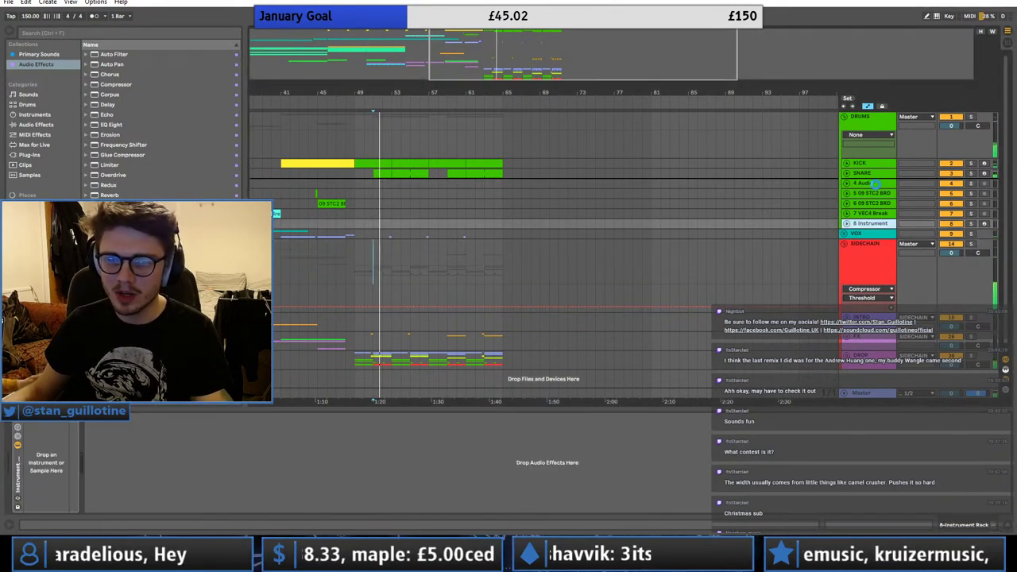
double_click(668, 50)
click(871, 194)
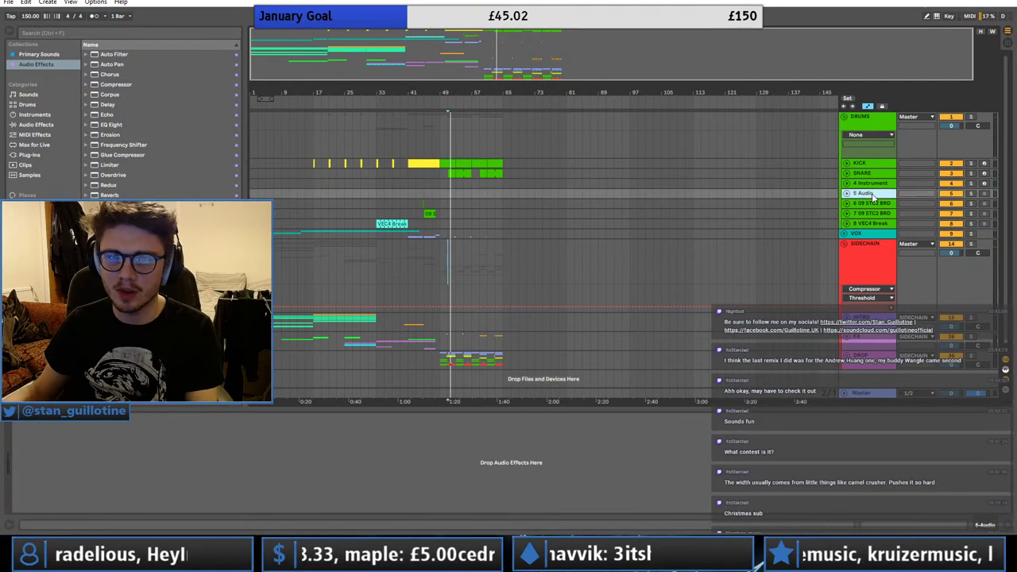
key(Delete)
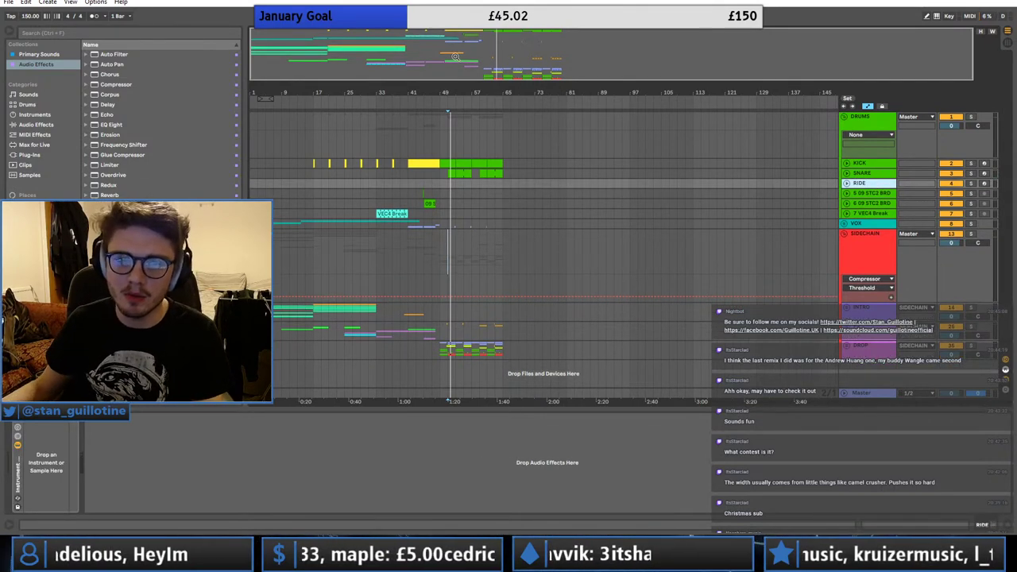
- Insert an empty two-bar MIDI clip at bars 51 to 53 on the RIDE track
drag(455, 56, 555, 193)
right_click(562, 185)
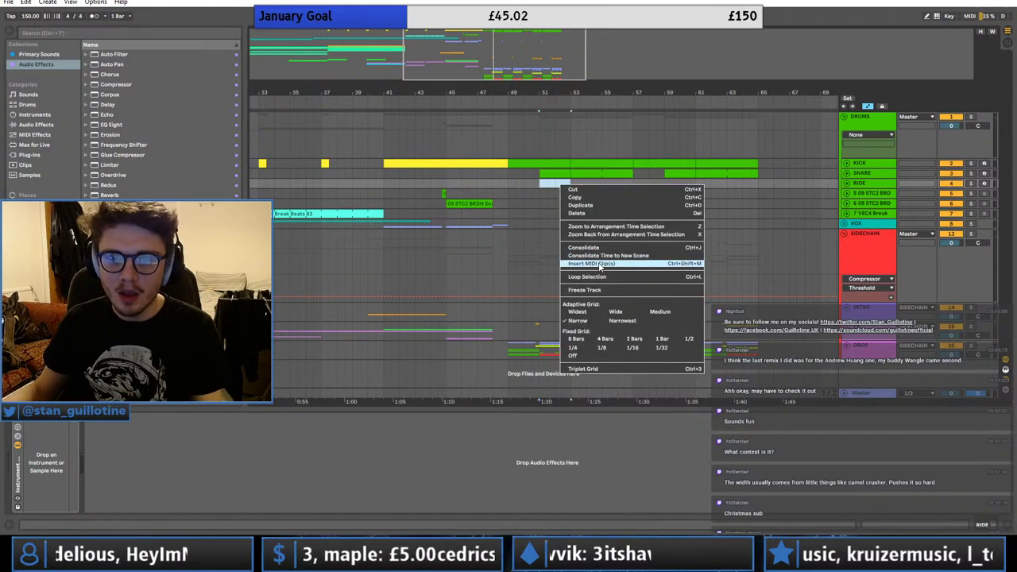
click(566, 253)
- Load Cymatics - Ride 1.wav from the Cymatics drum one-shots onto the RIDE track and set its Simpler volume to -36 dB
click(50, 55)
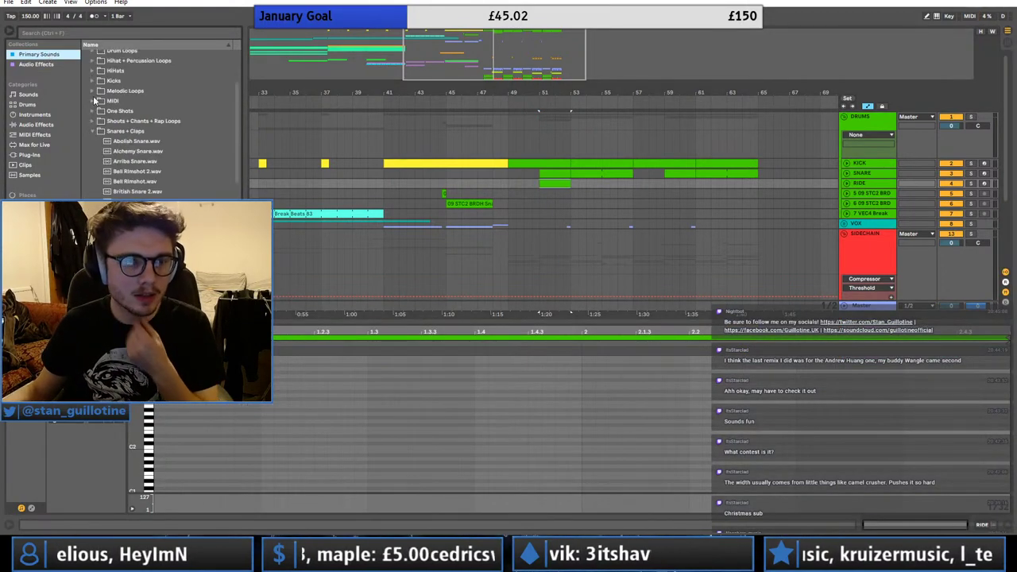
click(86, 94)
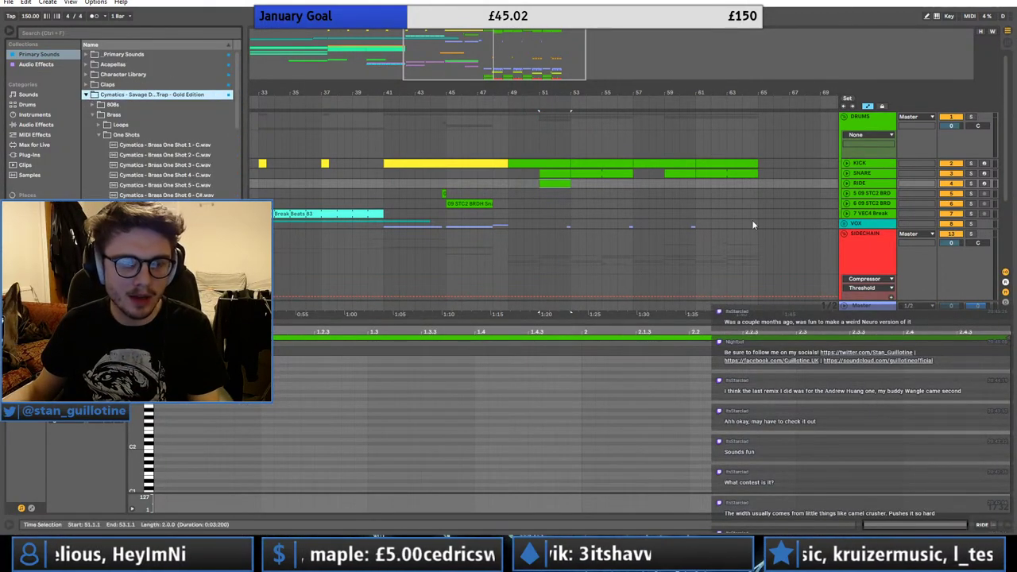
double_click(864, 183)
click(99, 115)
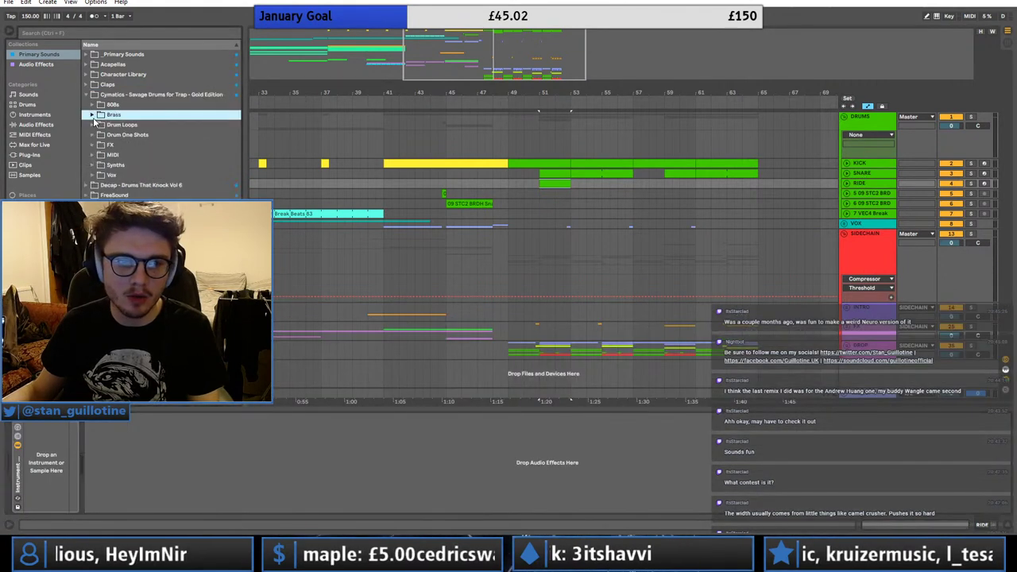
click(119, 135)
click(99, 154)
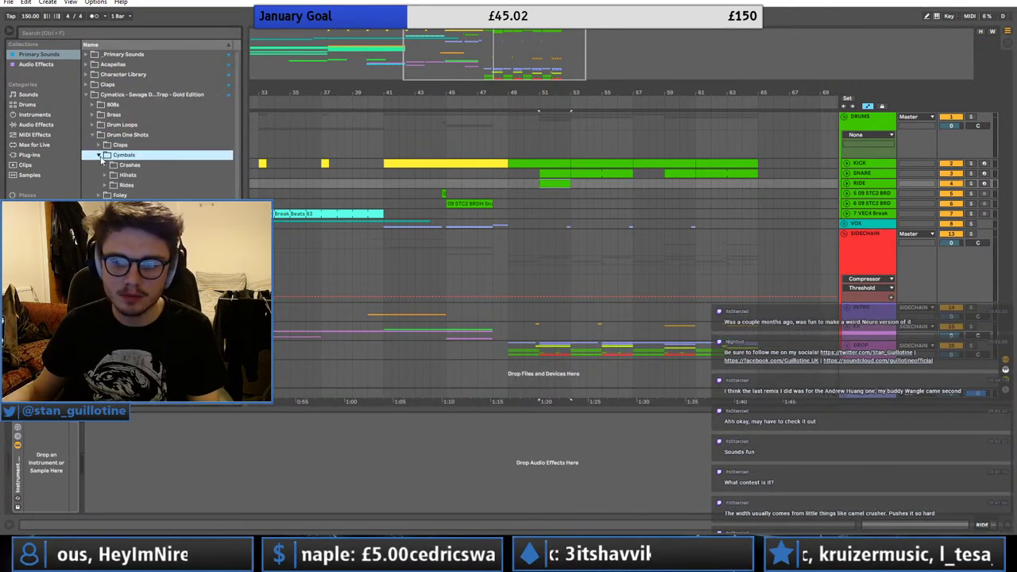
click(105, 184)
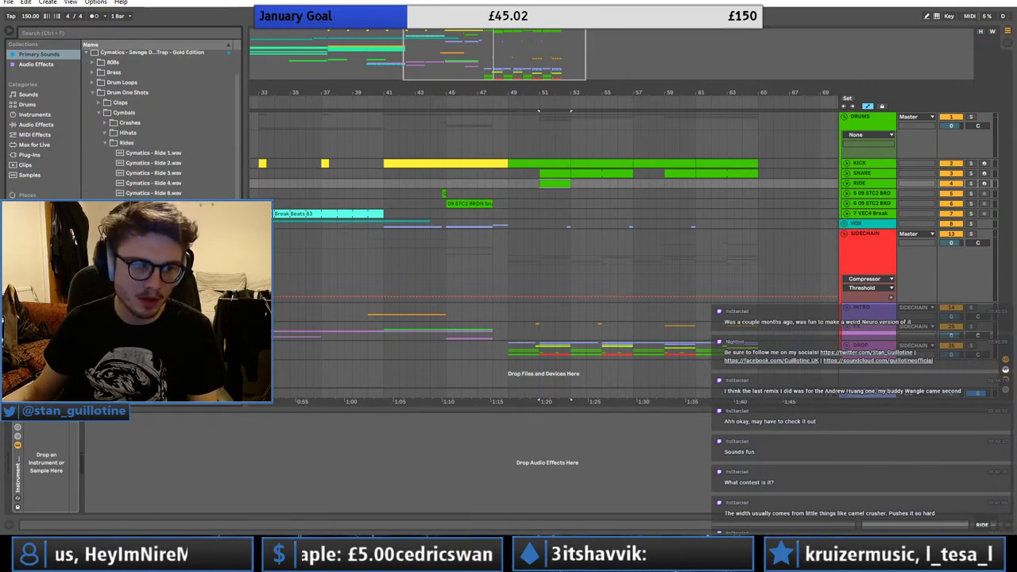
scroll(151, 127, down, 3)
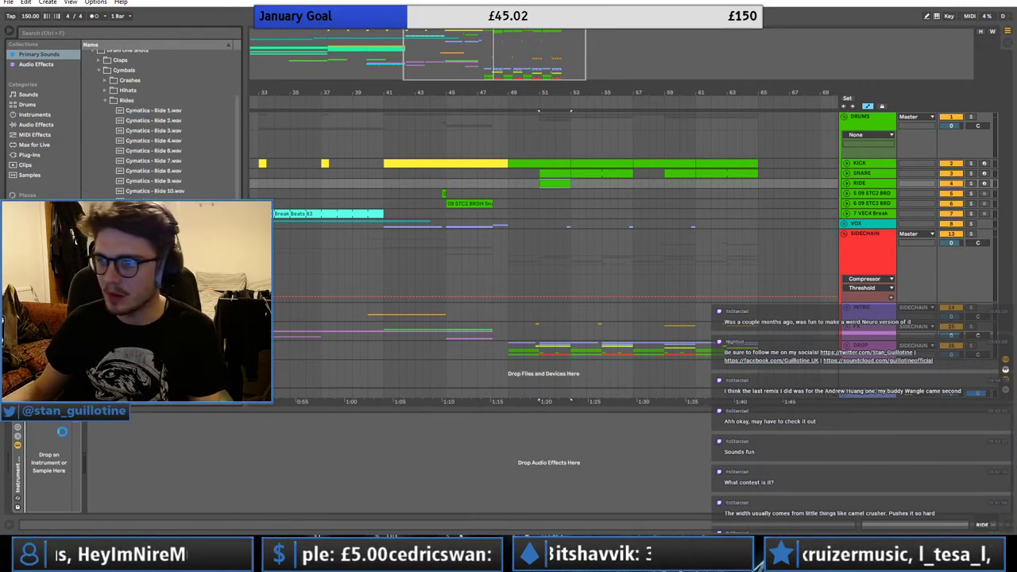
drag(152, 110, 43, 463)
drag(381, 506, 349, 533)
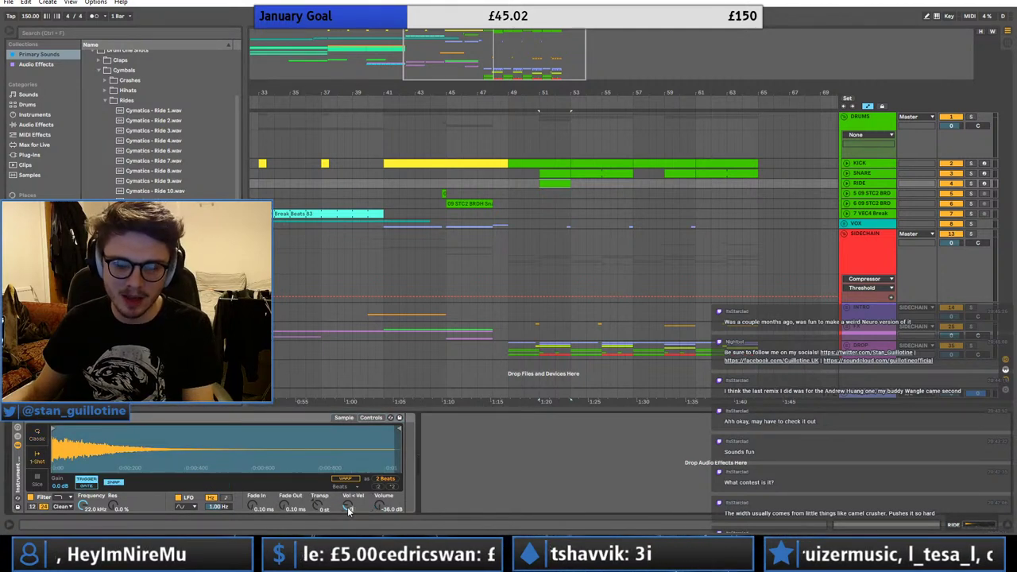
- Add the 6ms Stereo Delay to the RIDE track and insert FabFilter Pro-Q 3 before it
click(31, 104)
click(38, 54)
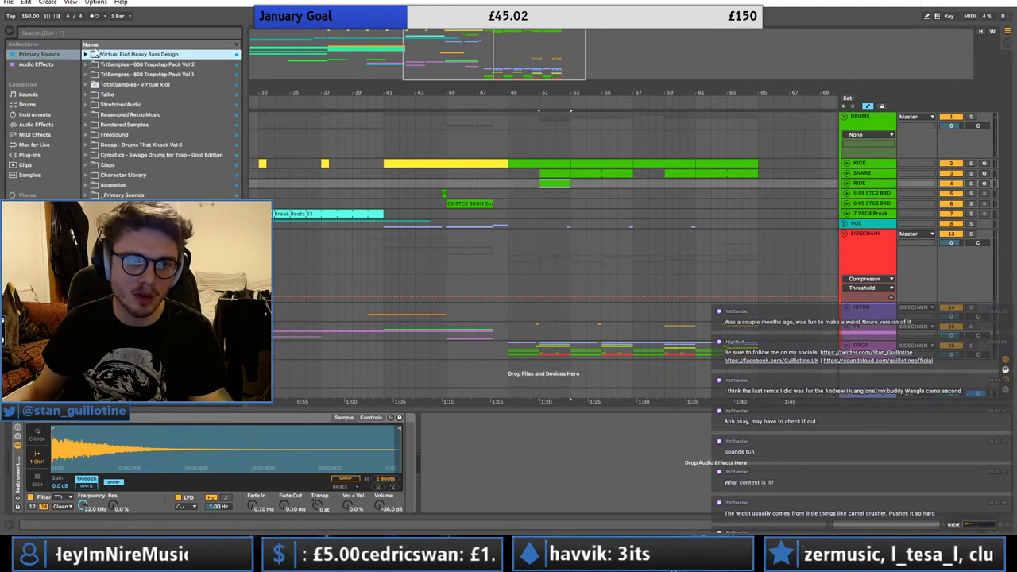
click(91, 44)
click(558, 479)
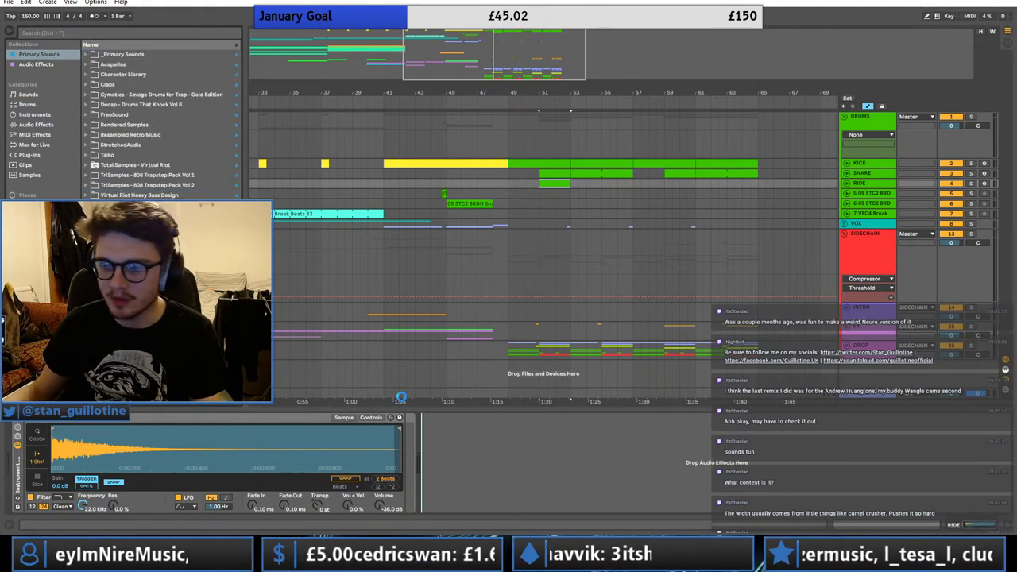
key(ctrl+v)
click(40, 66)
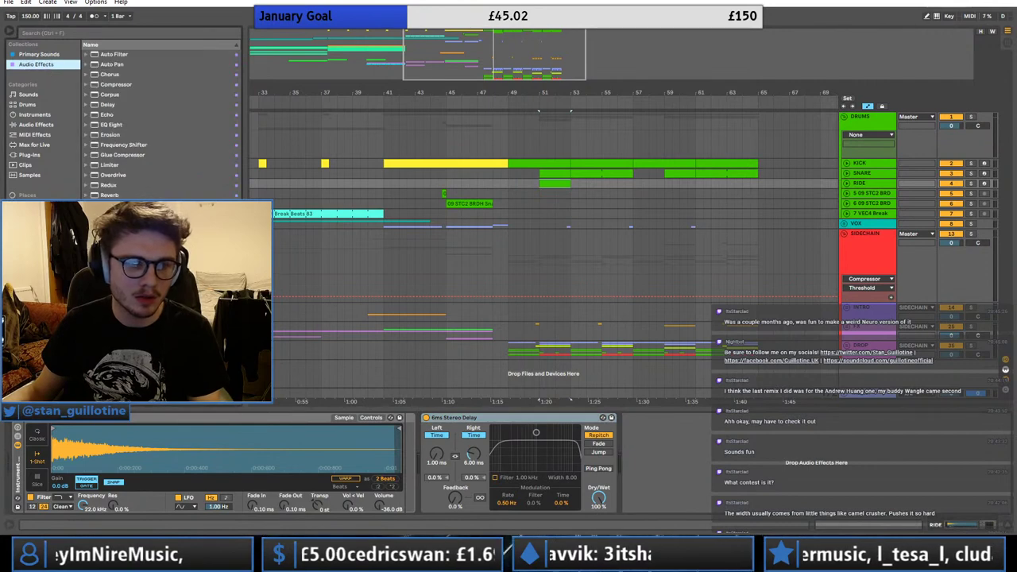
drag(112, 215, 612, 461)
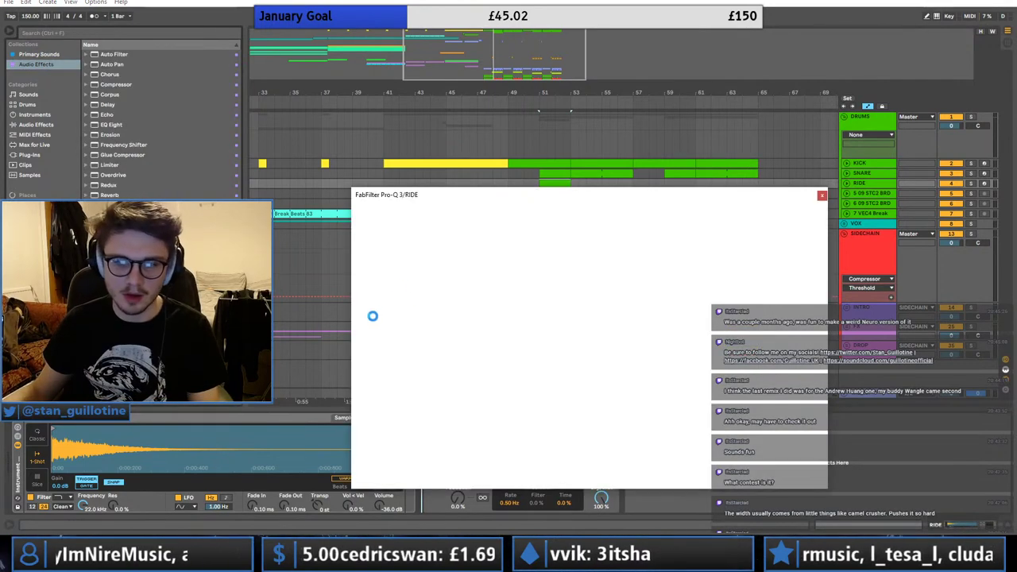
- Apply a low cut at about 446 Hz with a 30 dB/oct slope to the ride in Pro-Q 3
double_click(508, 309)
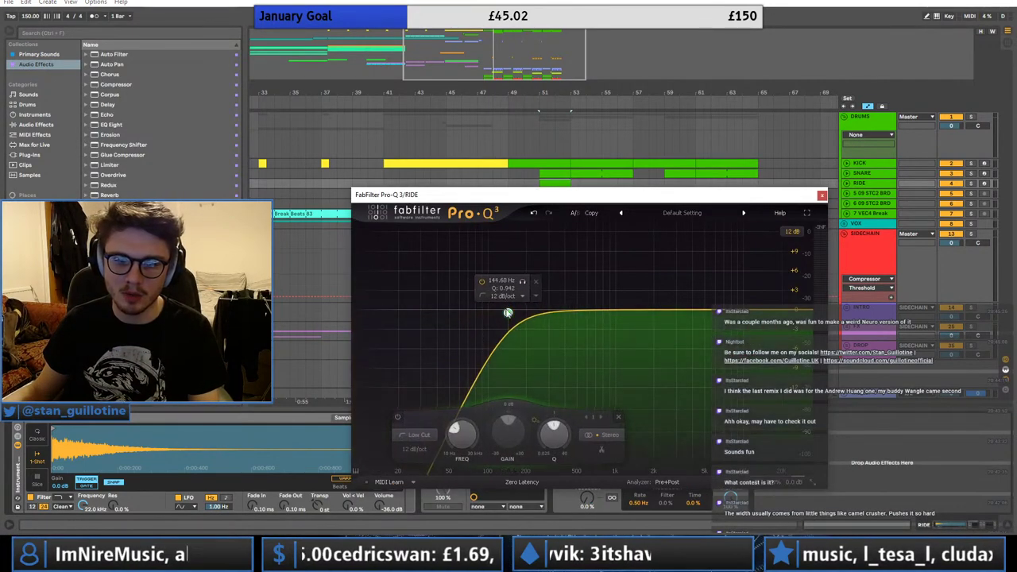
click(507, 296)
click(515, 353)
drag(509, 311, 570, 344)
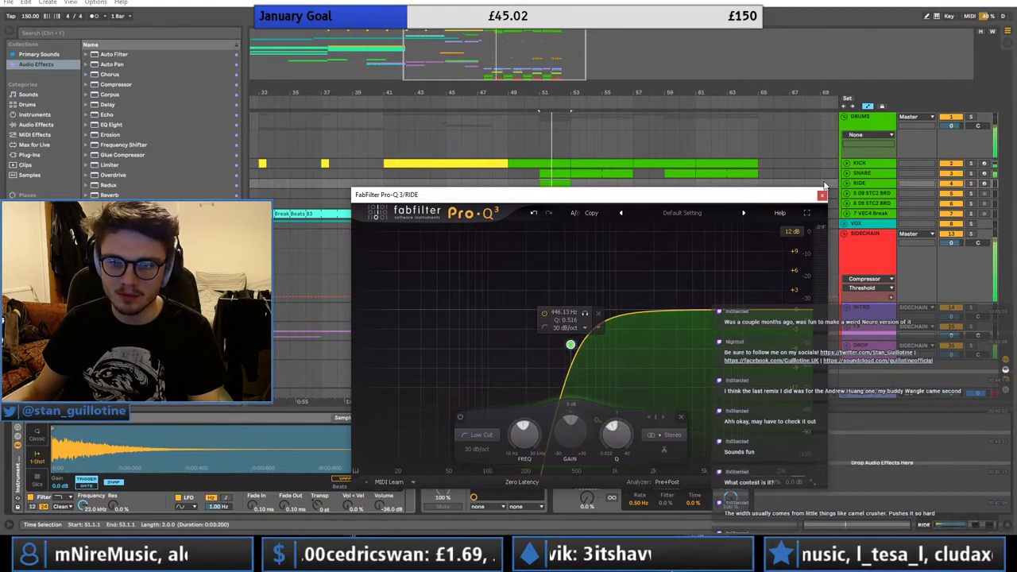
- Enter a C3 note on every beat of the two-bar RIDE clip and shorten the ride sample's end in Simpler
double_click(565, 184)
click(823, 196)
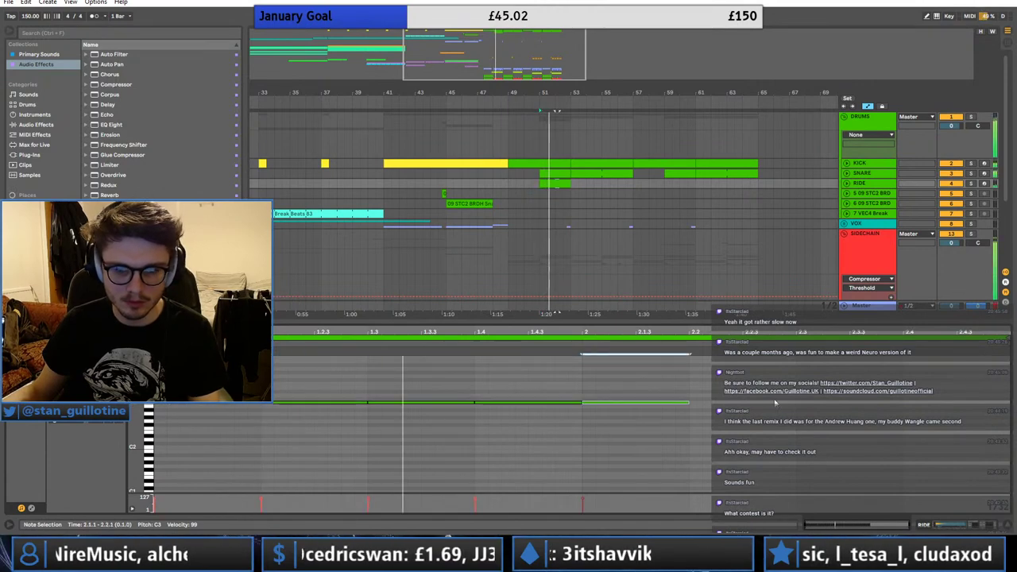
click(881, 192)
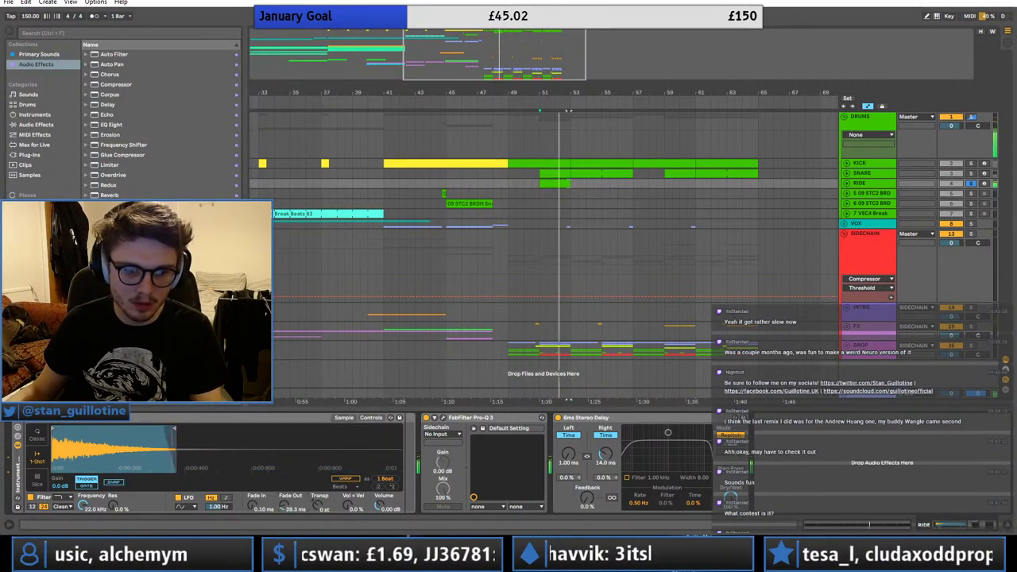
drag(174, 432, 161, 432)
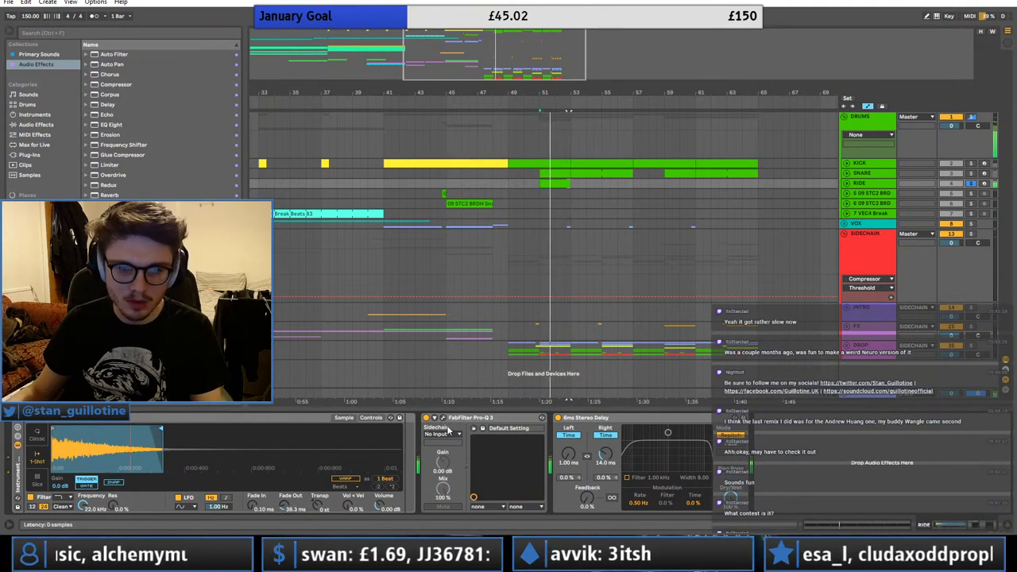
- Add a midrange bell cut to the ride's Pro-Q 3 and raise its low cut to about 515 Hz
click(443, 418)
drag(634, 311, 642, 348)
mouse_move(575, 348)
mouse_down()
mouse_move(591, 348)
mouse_move(583, 347)
mouse_up()
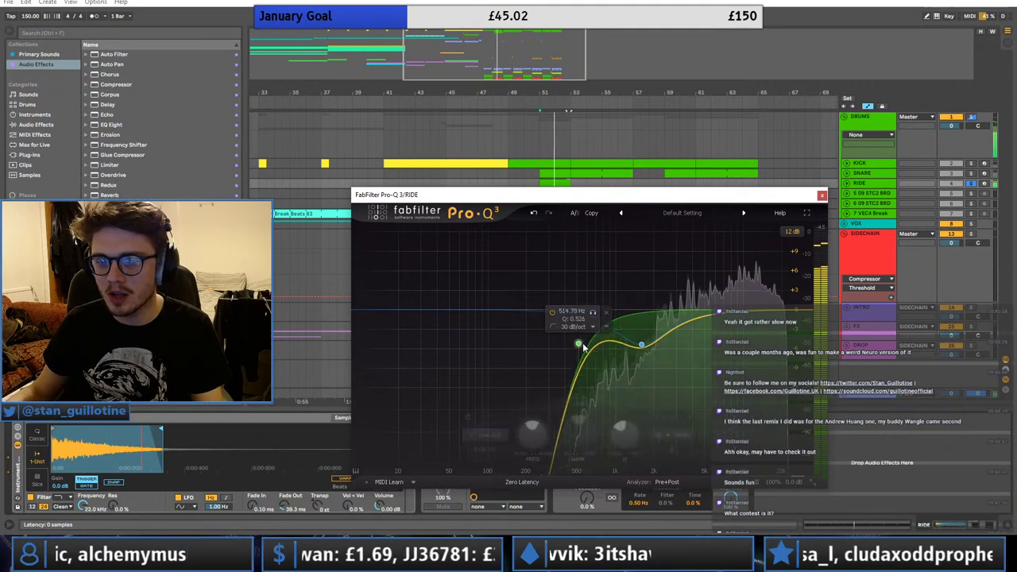
click(821, 195)
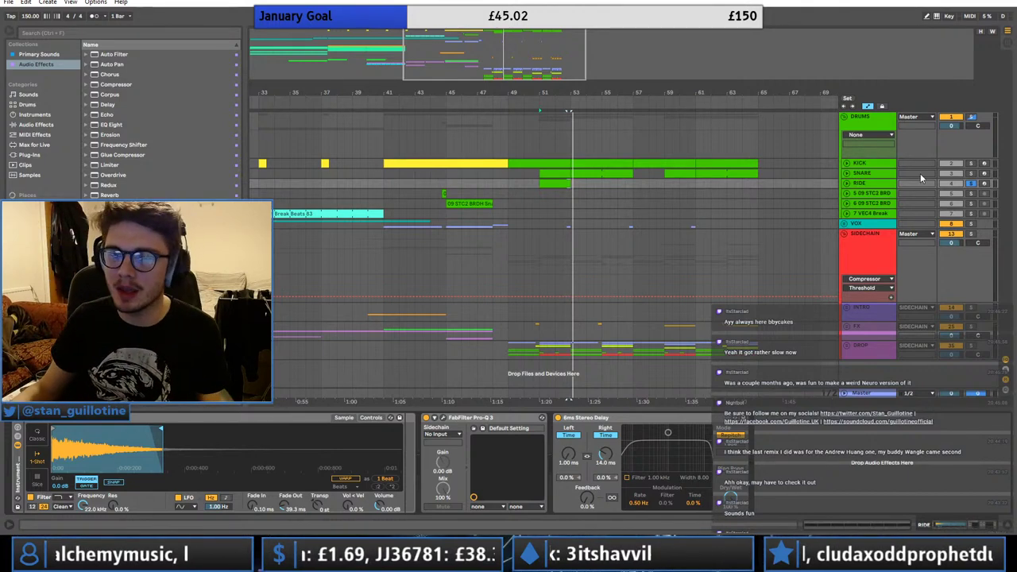
- Duplicate the RIDE clip to bars 53 to 55 and delete every second note in the copy
click(567, 183)
key(ctrl+d)
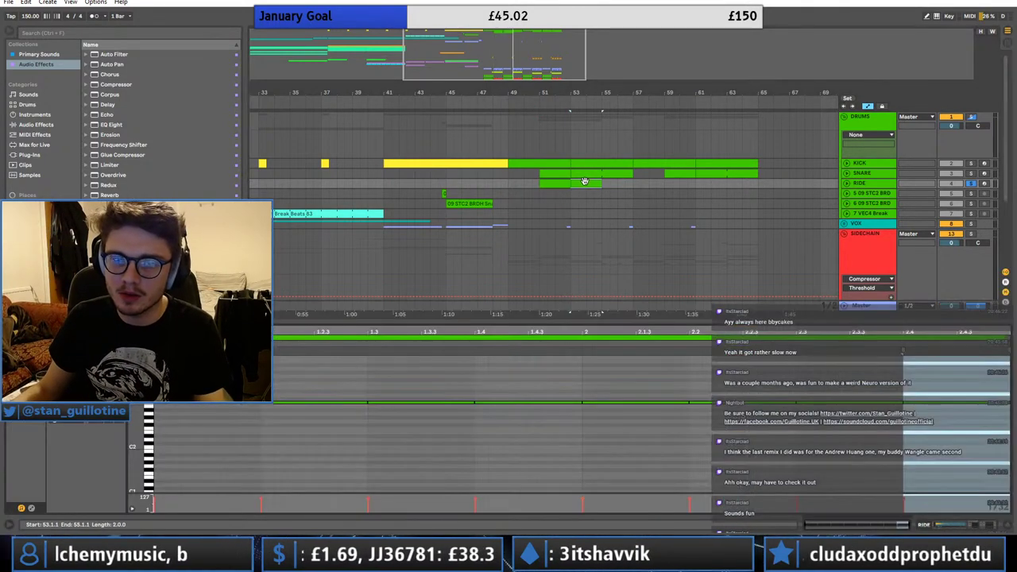
double_click(281, 402)
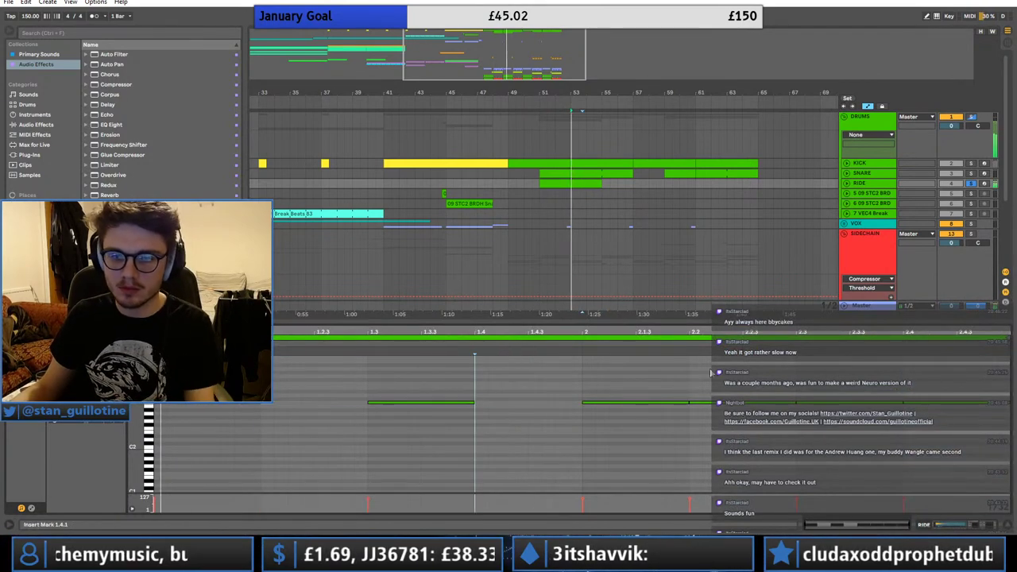
double_click(733, 403)
double_click(951, 402)
- Unsolo the RIDE track and play the thinned-out ride pattern against the full mix
key(space)
click(970, 184)
key(space)
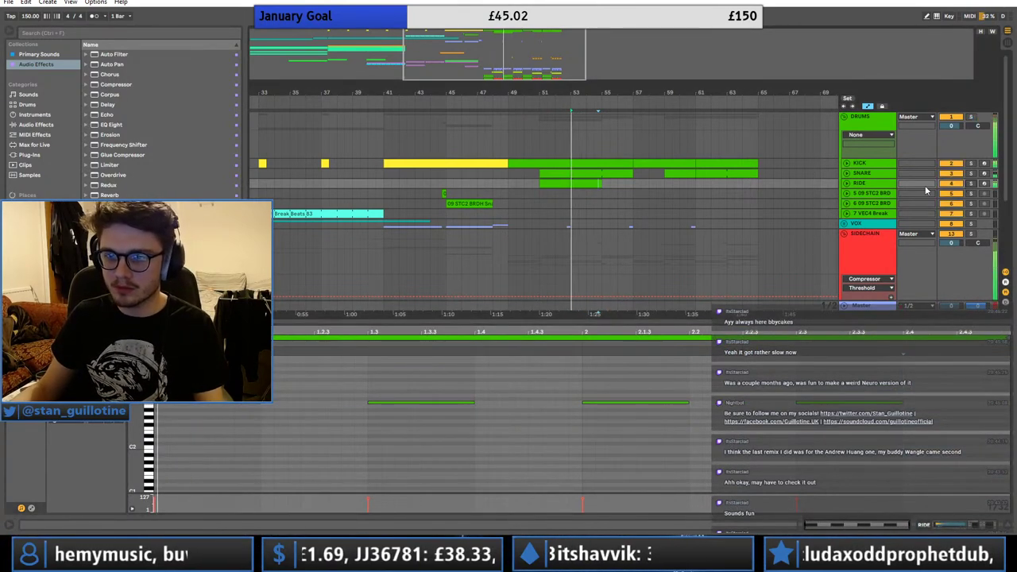
click(873, 192)
key(space)
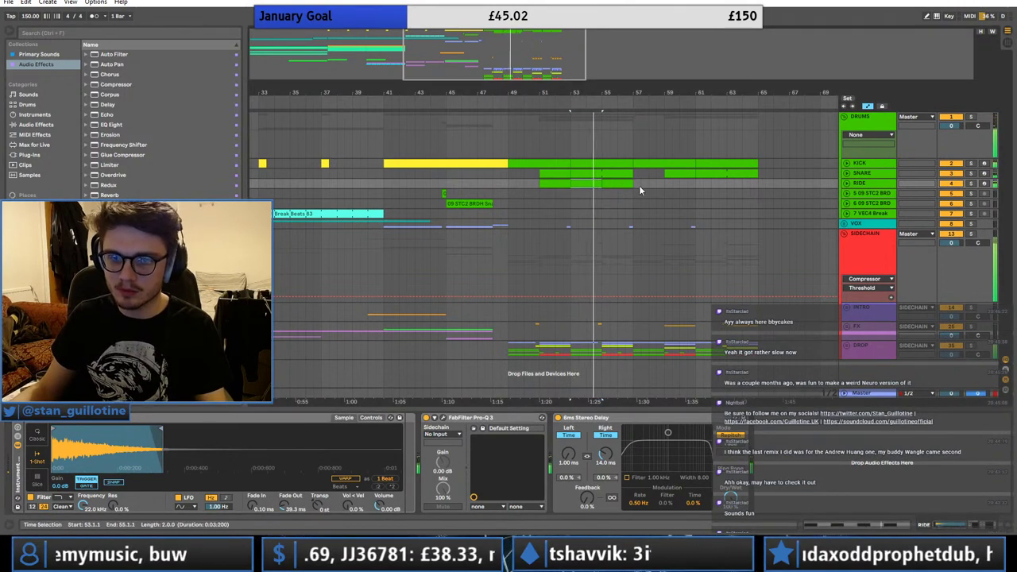
- Duplicate the sparse RIDE clip onward until the ride part reaches bar 63
drag(660, 184, 668, 184)
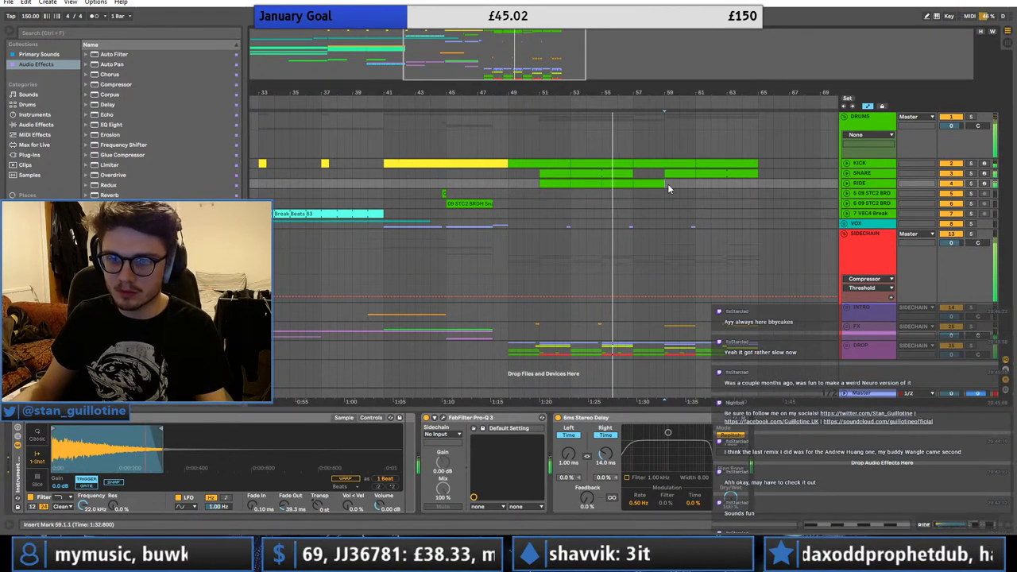
key(ctrl+d)
key(ctrl+d)
- Reduce the height of the RIDE track and leave it unfolded so its clip notes show in the arrangement
key(z)
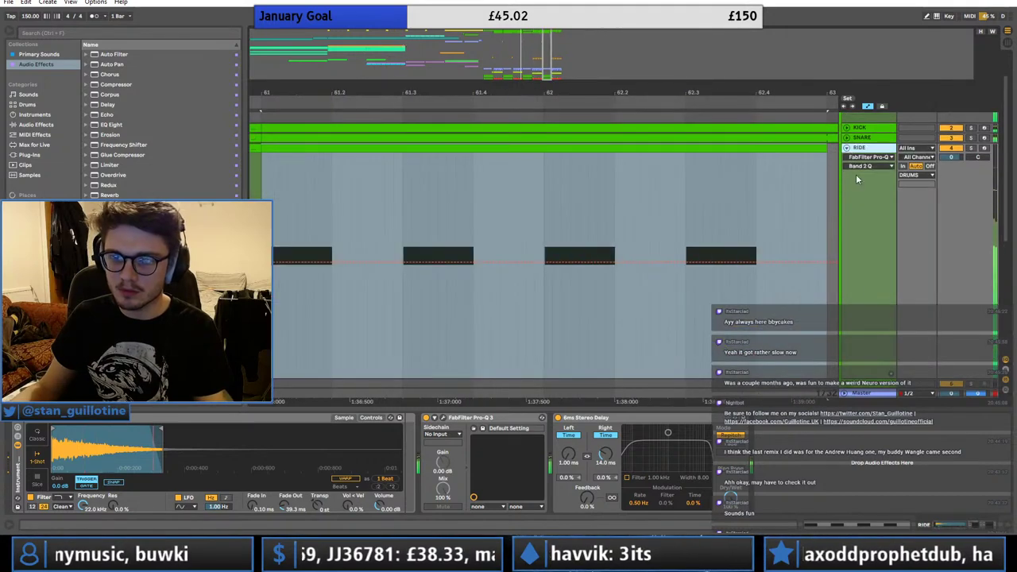
drag(861, 379, 864, 189)
click(855, 139)
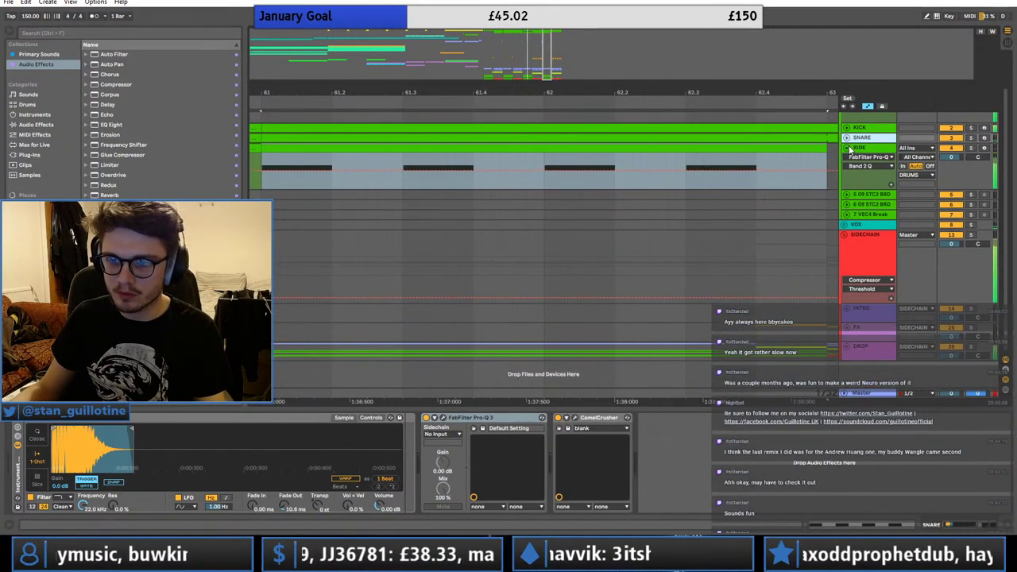
click(847, 148)
key(x)
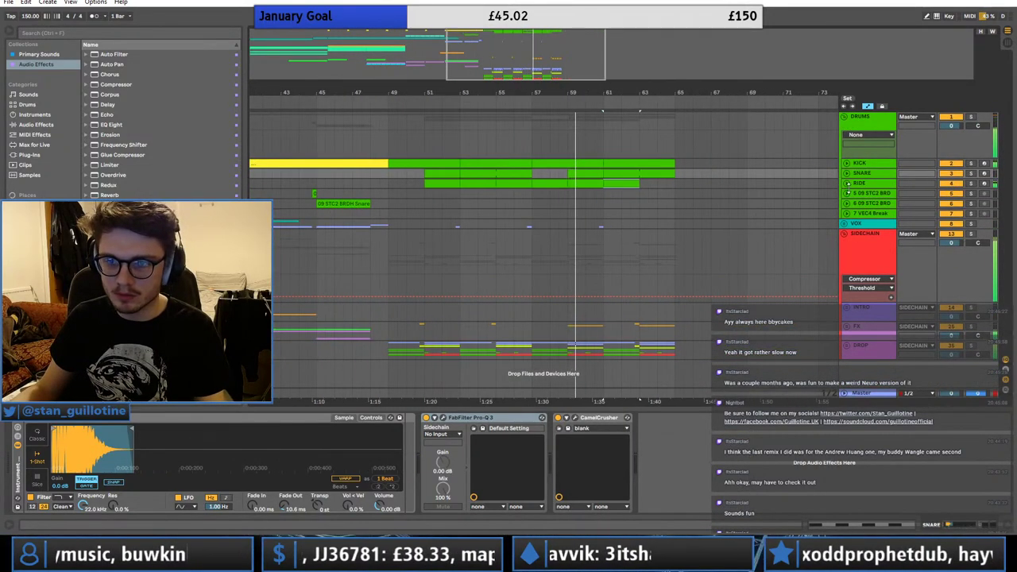
click(847, 183)
- Copy the denser two-bar RIDE clip at bar 55 and paste it at bars 59 and 63
click(508, 184)
key(space)
key(space)
key(ctrl+c)
click(580, 190)
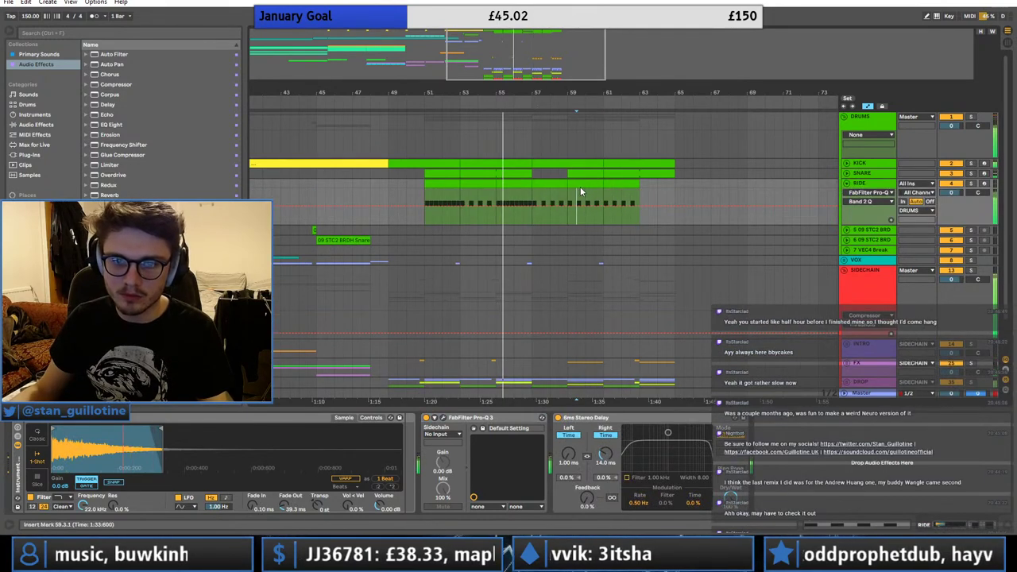
key(ctrl+v)
key(ctrl+z)
click(571, 191)
key(ctrl+v)
click(642, 183)
key(ctrl+v)
- Extend a copy of the last short DROP 1 & 2 clip from bar 65 past bar 72 and delete its portion before bar 69
scroll(782, 280, down, 1)
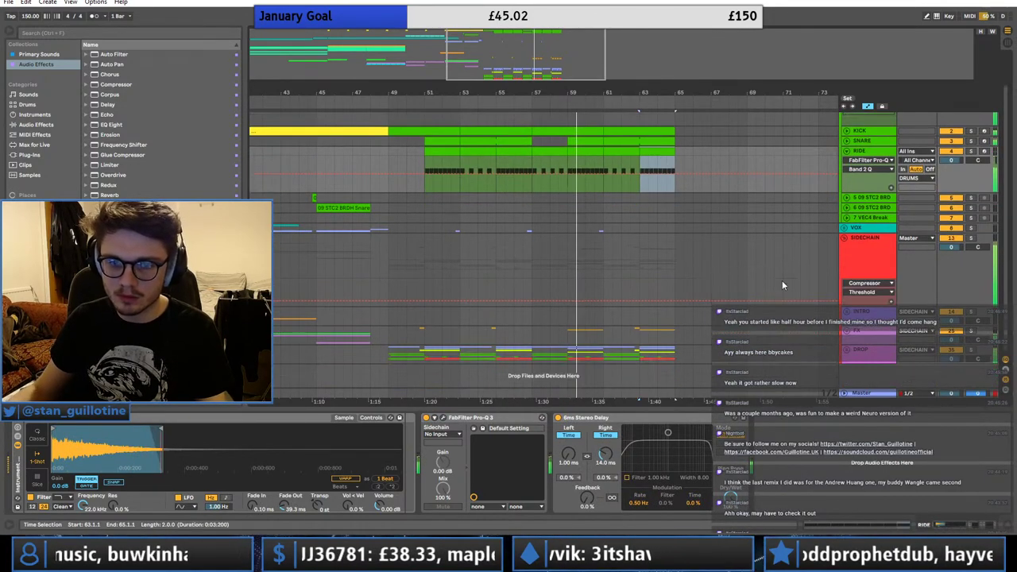
scroll(848, 350, down, 5)
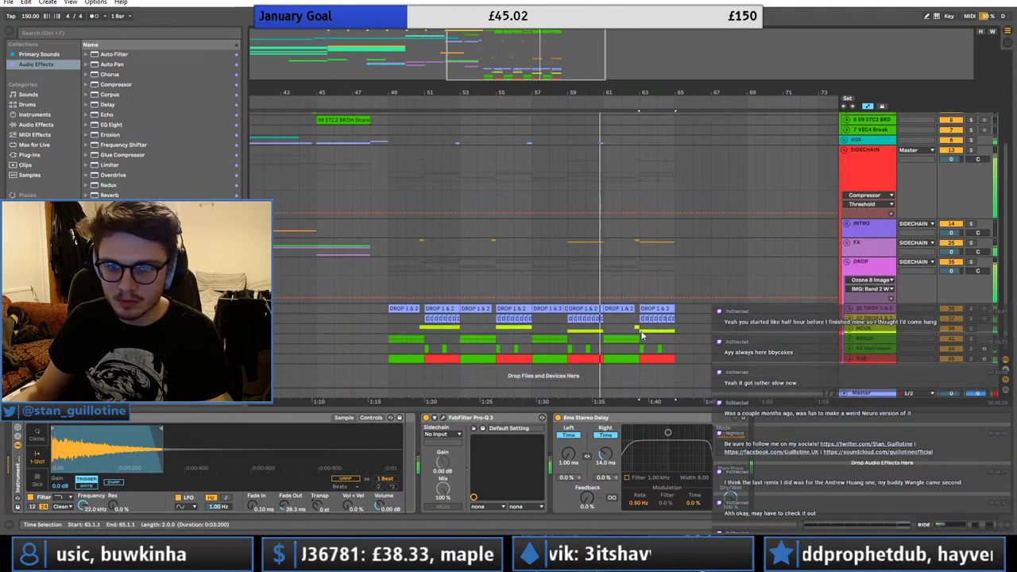
click(847, 309)
scroll(656, 294, down, 2)
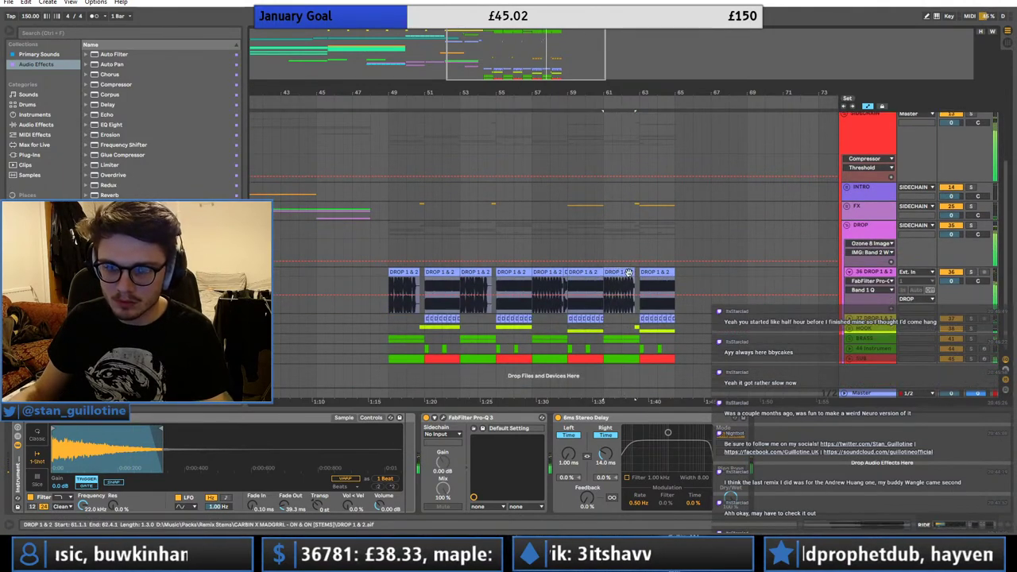
click(678, 276)
drag(707, 275, 808, 276)
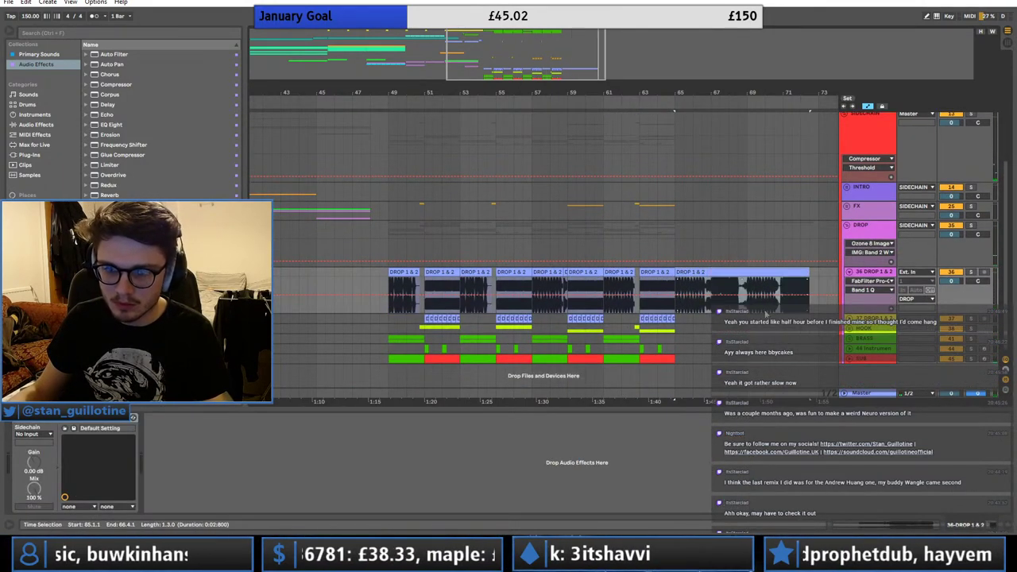
key(Delete)
- Move the remaining DROP 1 & 2 audio from bar 69 to bar 61 and trim its end to about bar 62.4
click(766, 271)
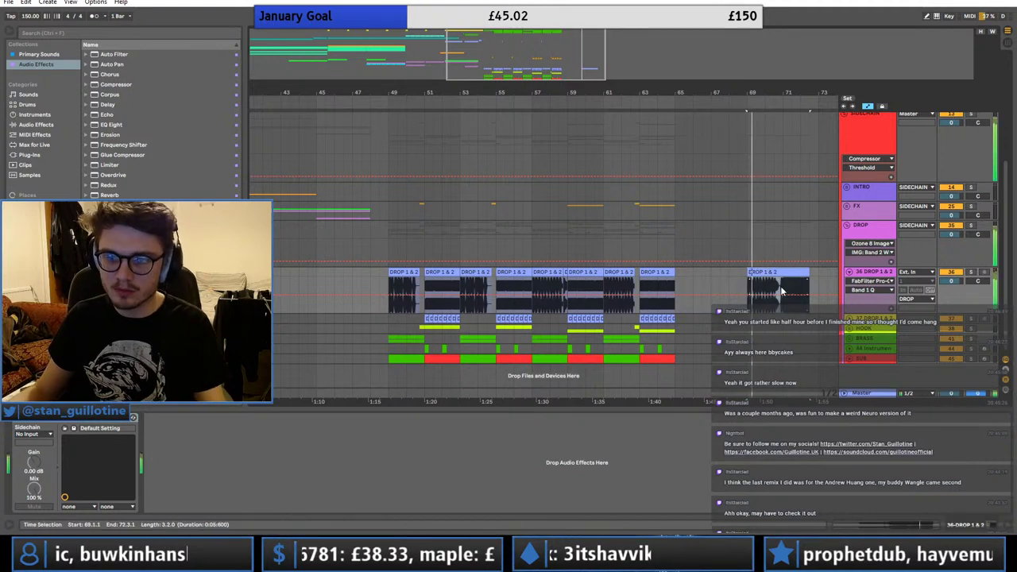
drag(785, 274, 624, 274)
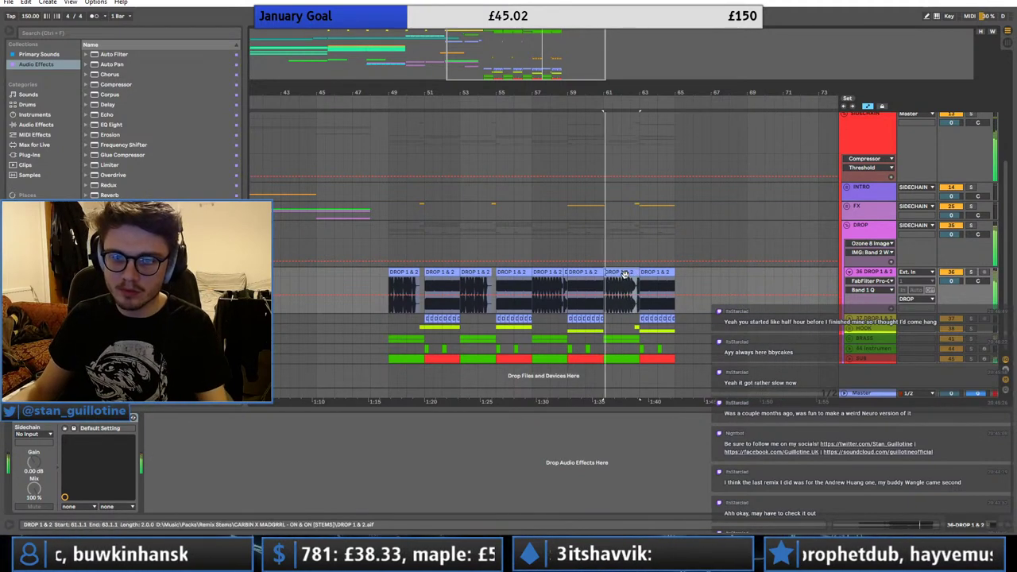
scroll(625, 253, up, 5)
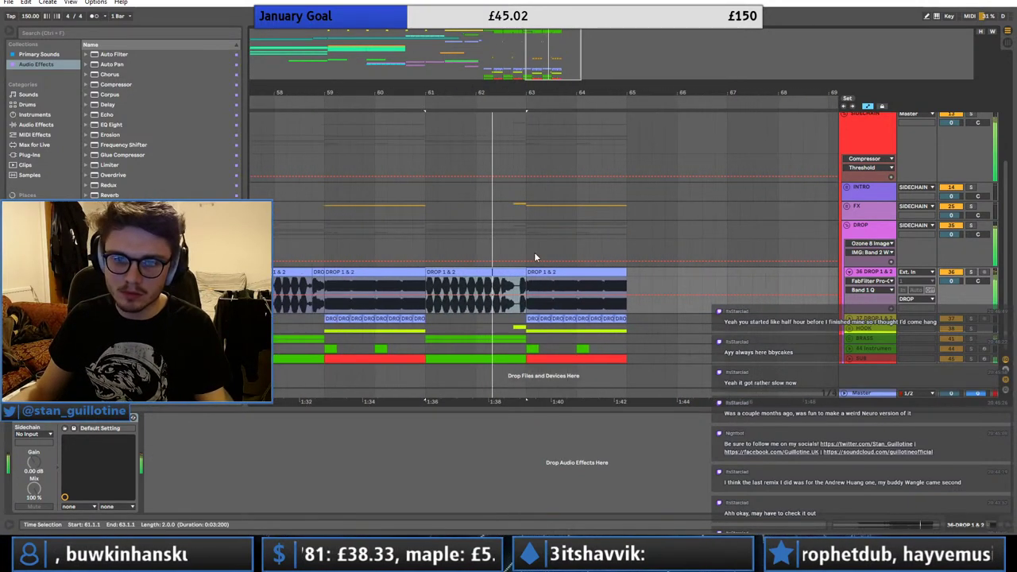
click(499, 290)
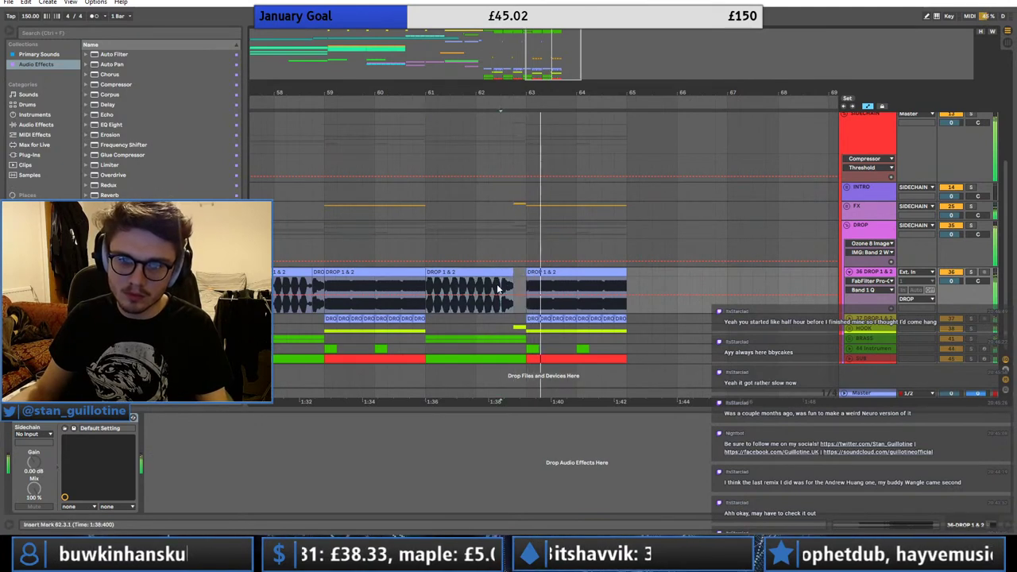
- Adjust the end of the DROP 1 & 2 clip at bar 61, auditioning different lengths, and set it to bar 62.4
mouse_move(505, 272)
mouse_down()
mouse_move(492, 274)
mouse_move(509, 274)
mouse_up()
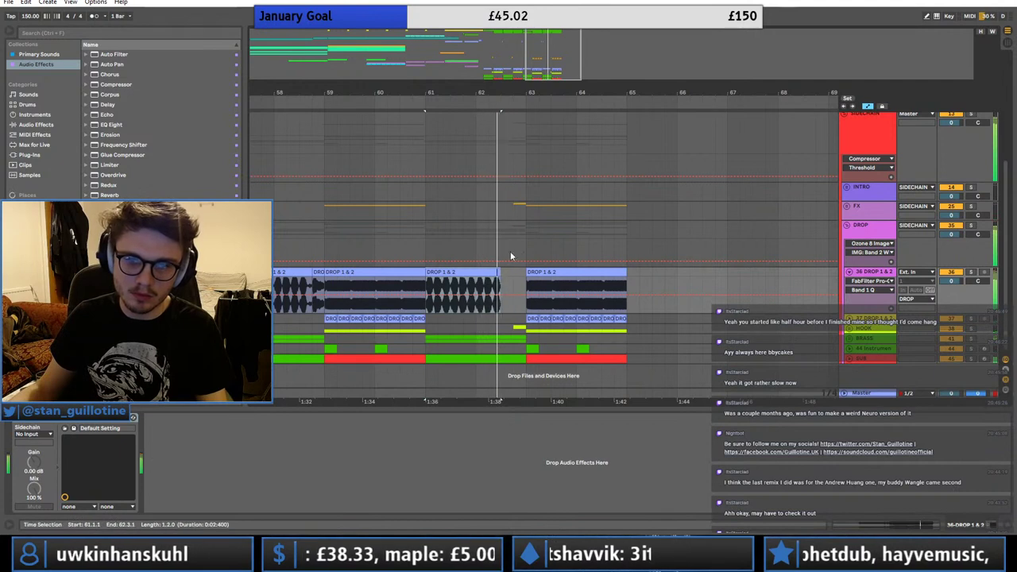
scroll(514, 252, down, 2)
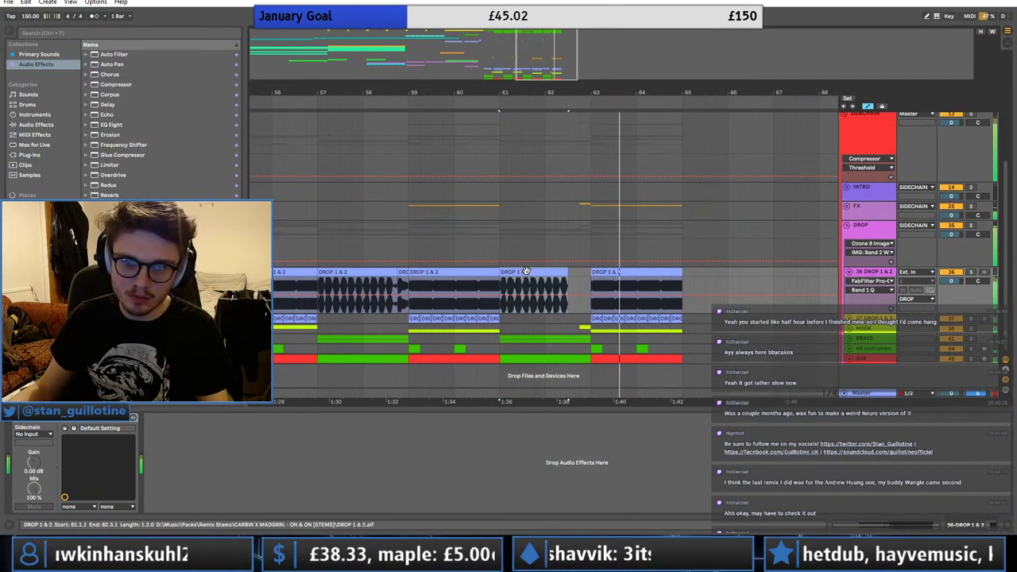
drag(536, 272, 500, 273)
key(space)
key(space)
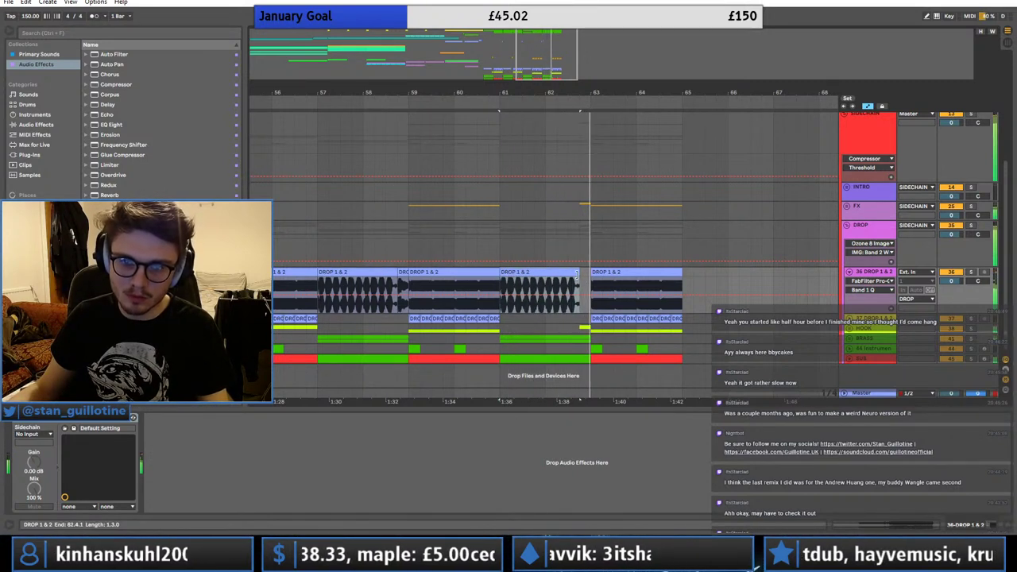
click(577, 282)
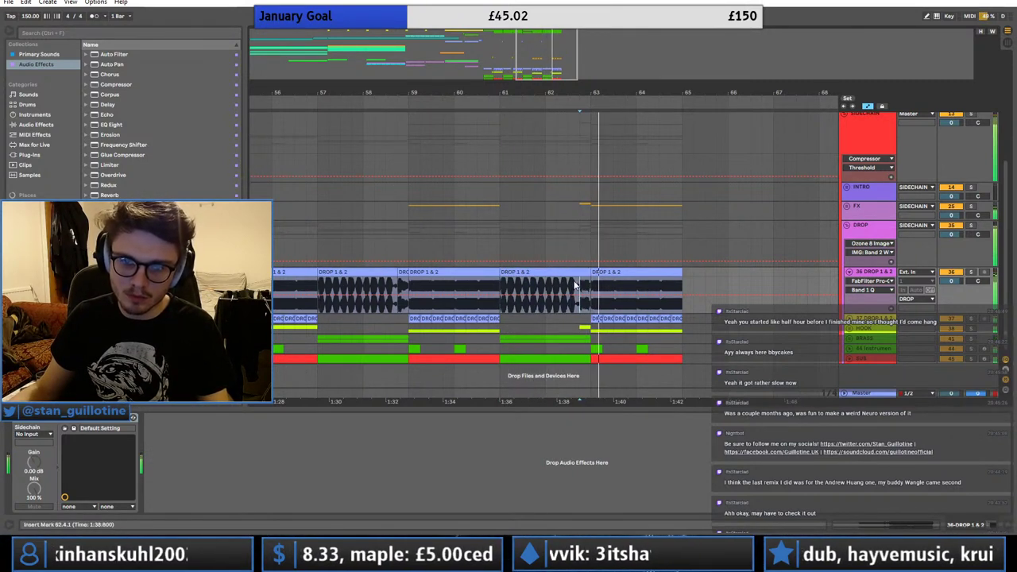
key(space)
key(space)
drag(589, 271, 579, 271)
- Fold the DROP 1 & 2 track inside the DROP group and start playback from bar 33
mouse_move(531, 46)
mouse_down()
mouse_move(531, 18)
mouse_move(530, 32)
mouse_up()
click(851, 273)
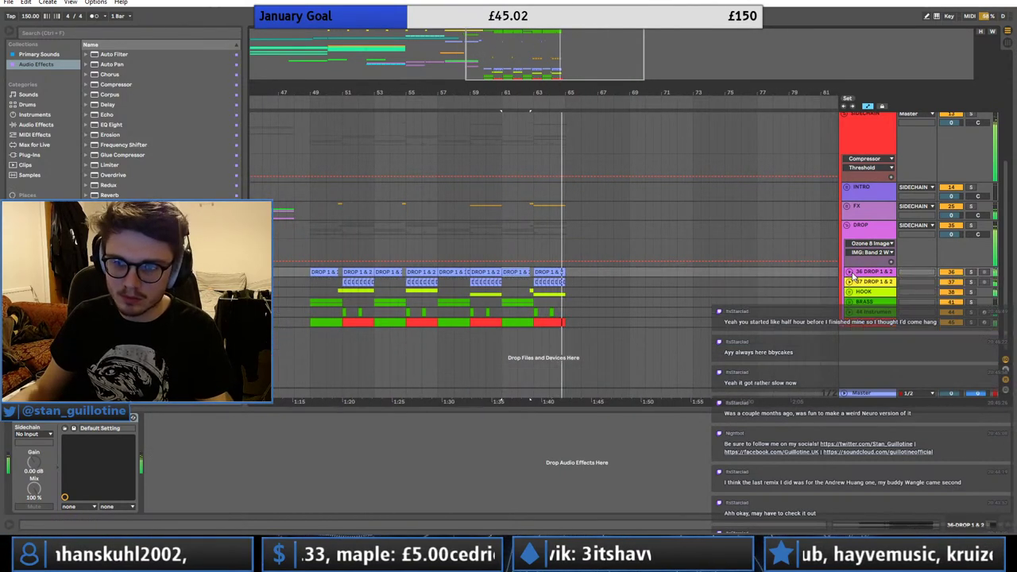
click(274, 231)
scroll(274, 231, down, 3)
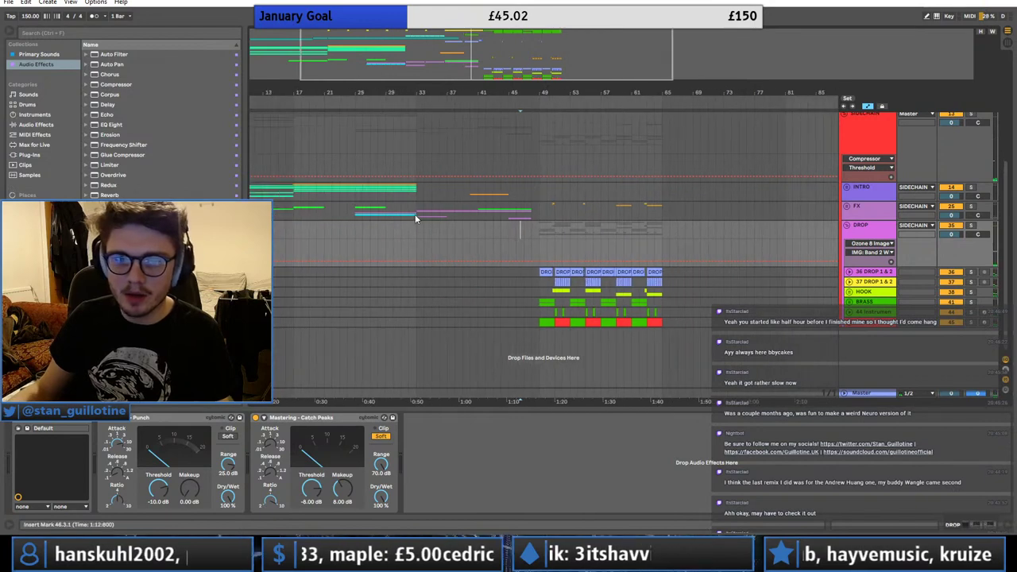
click(380, 217)
click(402, 216)
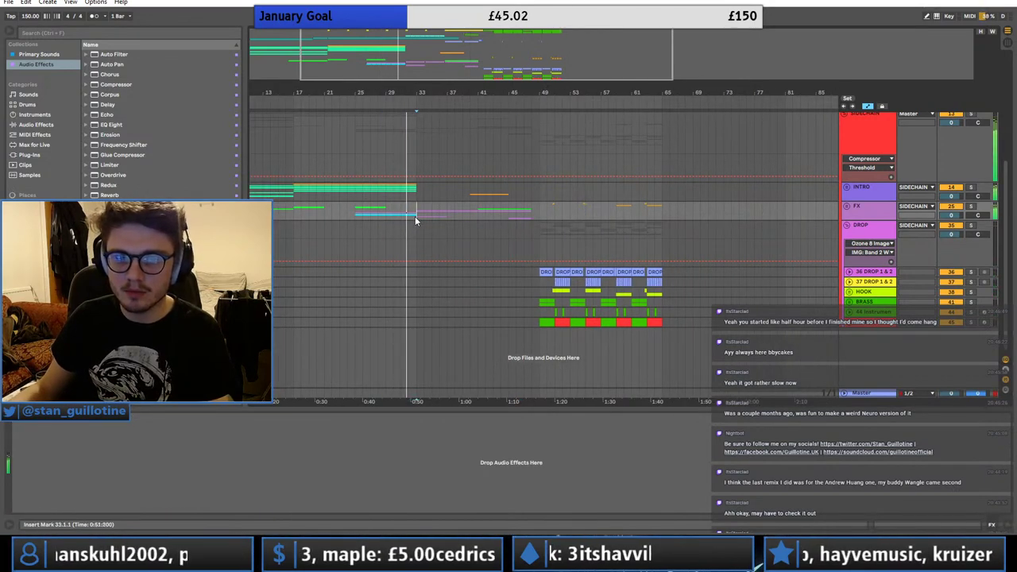
- Collapse the DROP, SIDECHAIN and DRUMS groups and fold the RIDE track
click(844, 226)
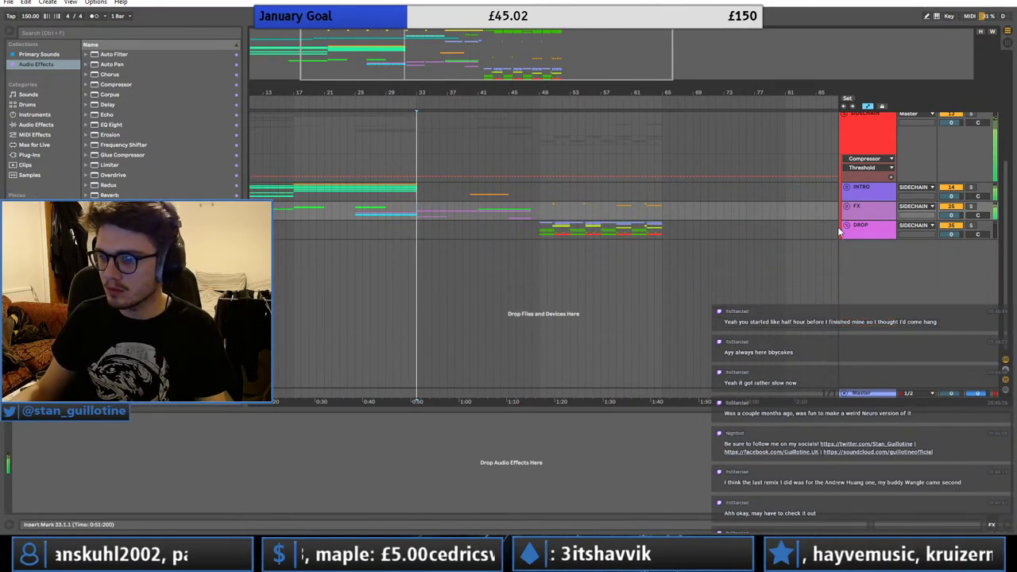
scroll(845, 222, up, 2)
click(843, 200)
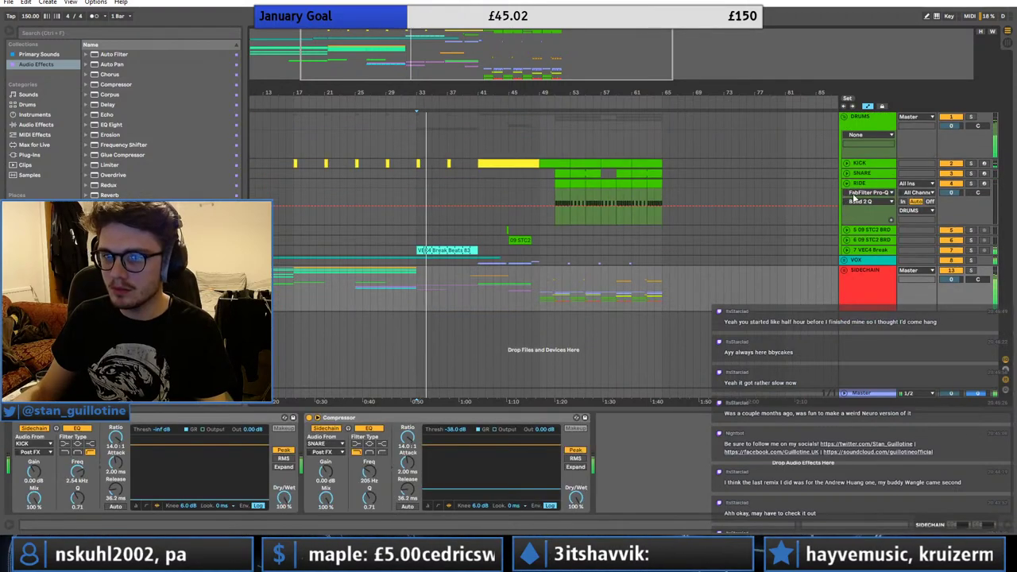
click(846, 183)
double_click(862, 119)
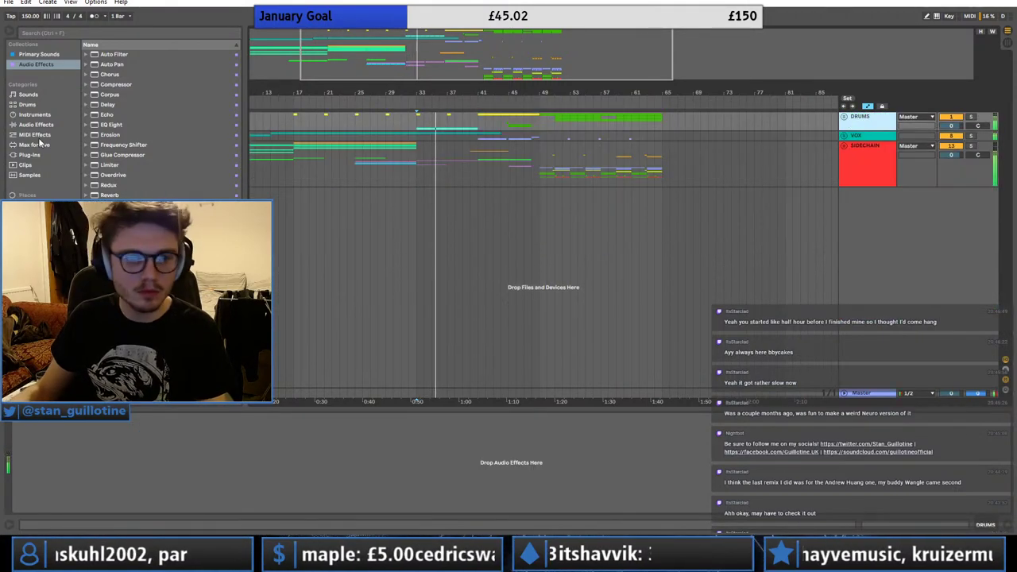
- Load a Glue Compressor preset onto the DRUMS group
click(43, 126)
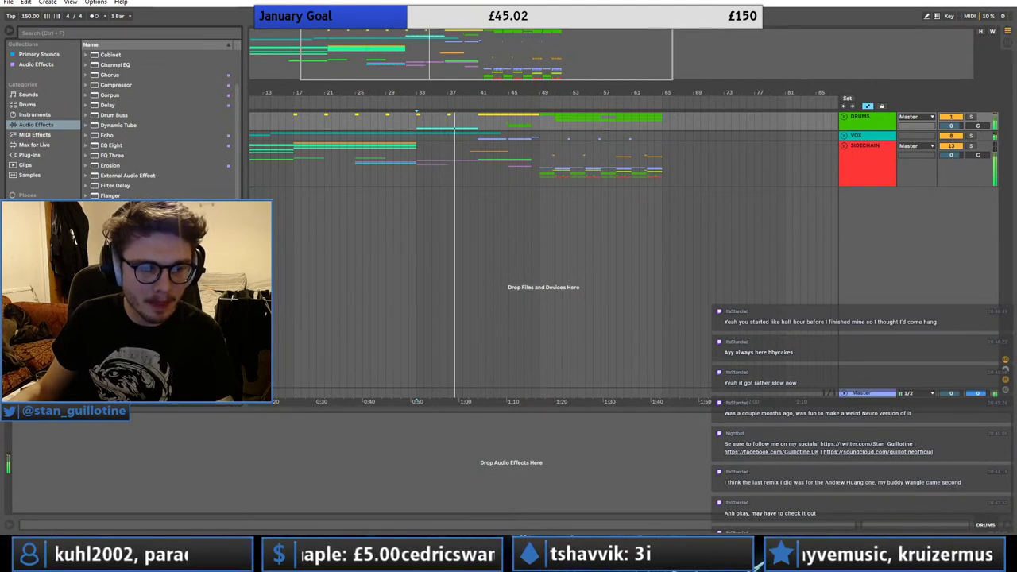
click(86, 226)
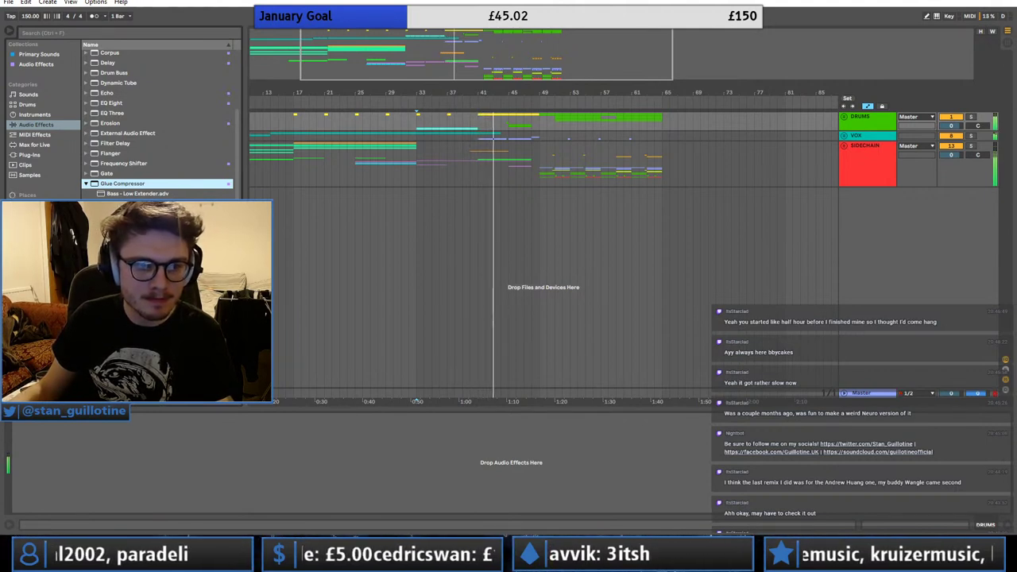
click(136, 234)
- Group the kick- and snare-triggered Compressors on the SIDECHAIN group into one Audio Effect Rack
click(513, 160)
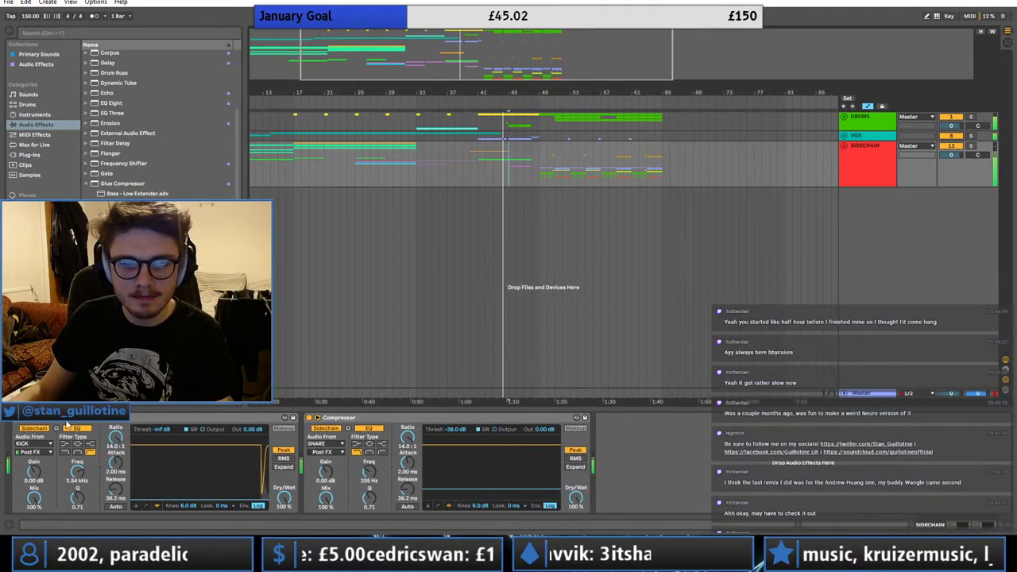
click(335, 420)
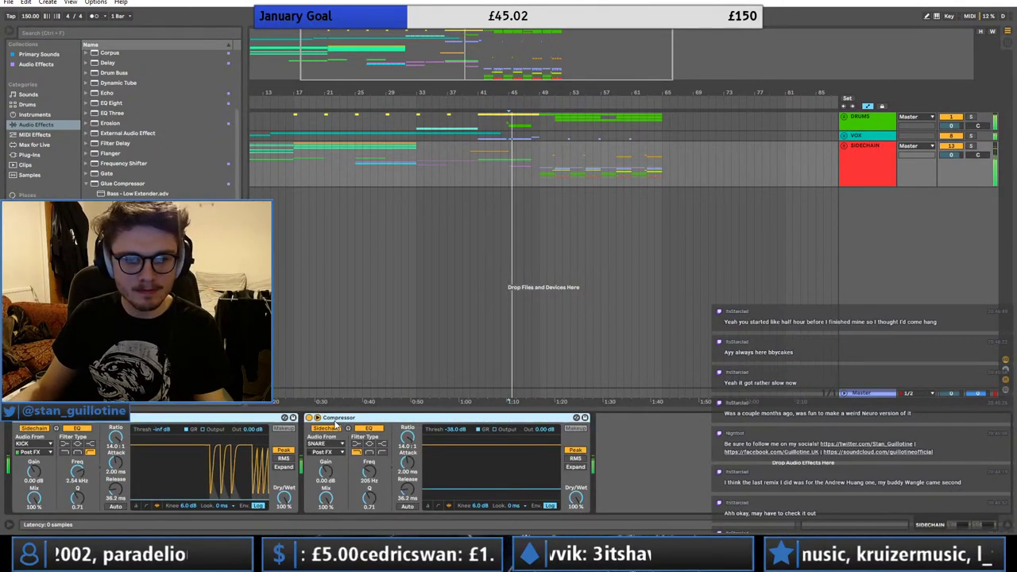
click(497, 185)
click(504, 136)
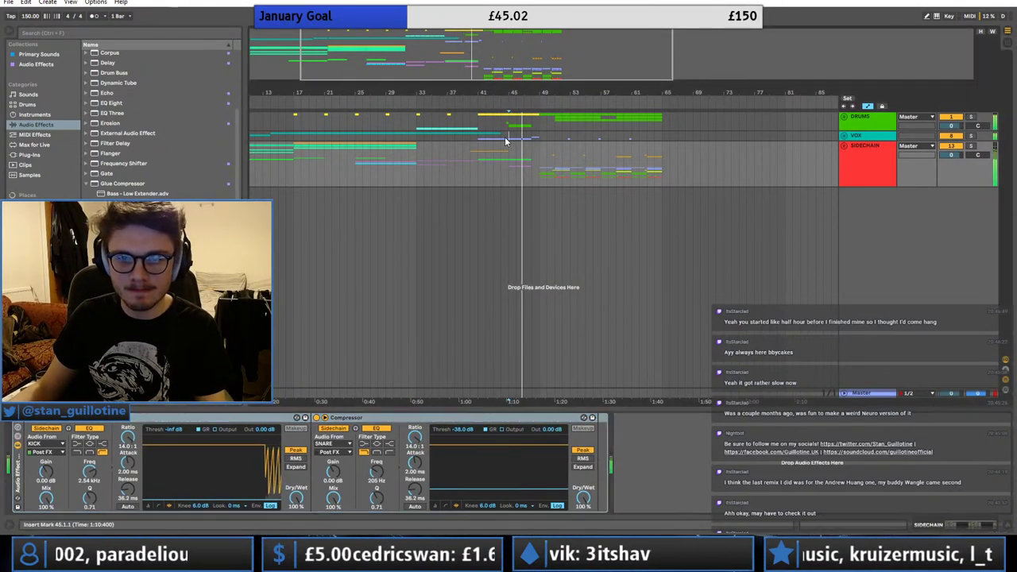
- Move the DROP 1 & 2 track from the end of the VOX group into the FX group, above the Elephant tracks
click(846, 148)
click(845, 137)
scroll(855, 297, down, 5)
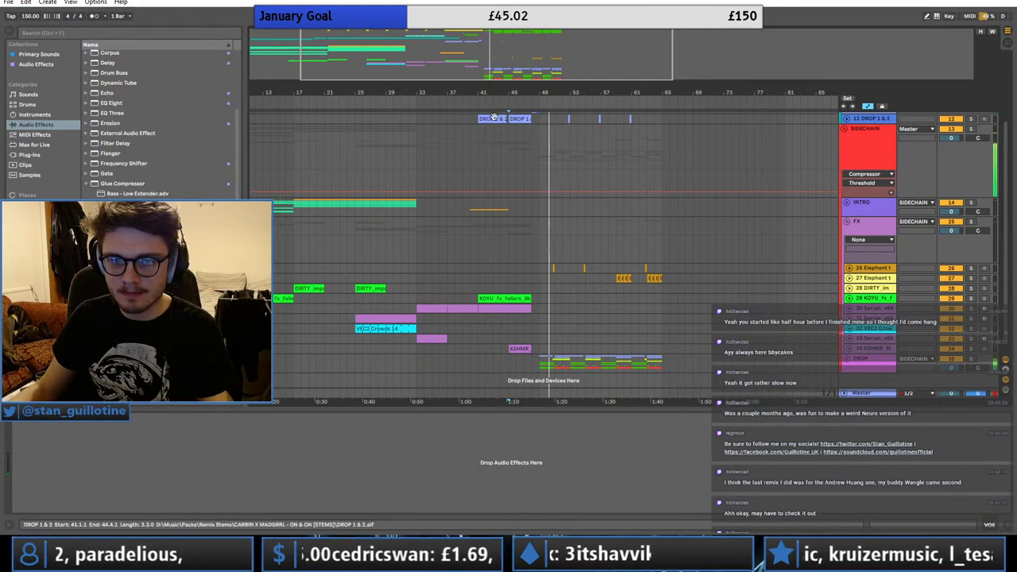
click(877, 118)
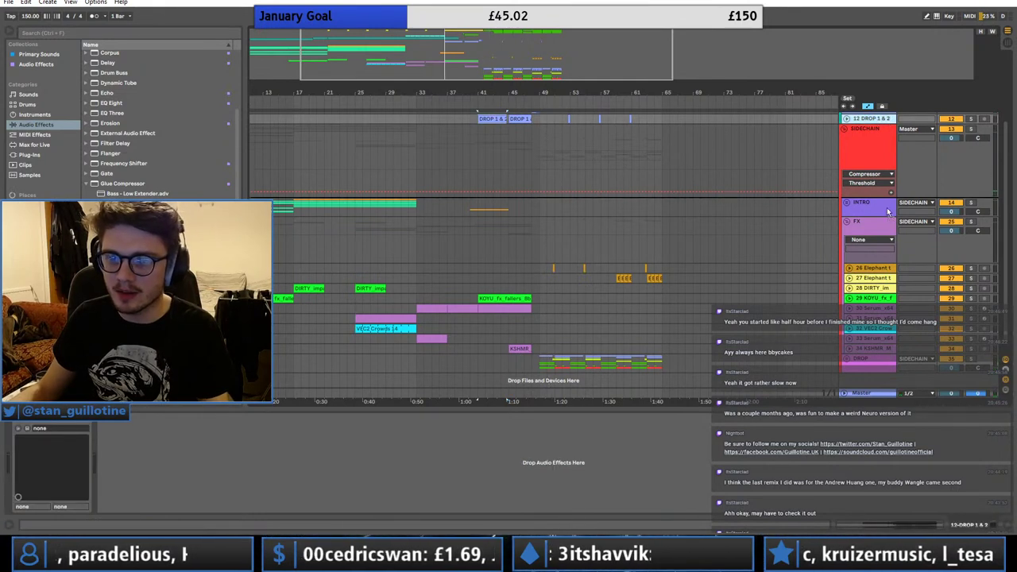
drag(888, 211, 890, 270)
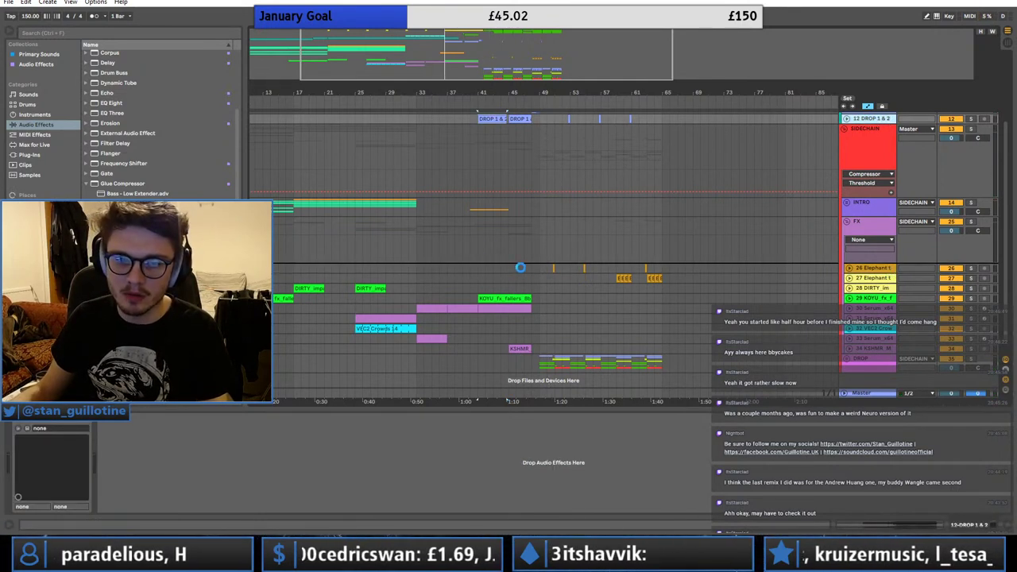
drag(521, 268, 520, 267)
scroll(613, 281, up, 2)
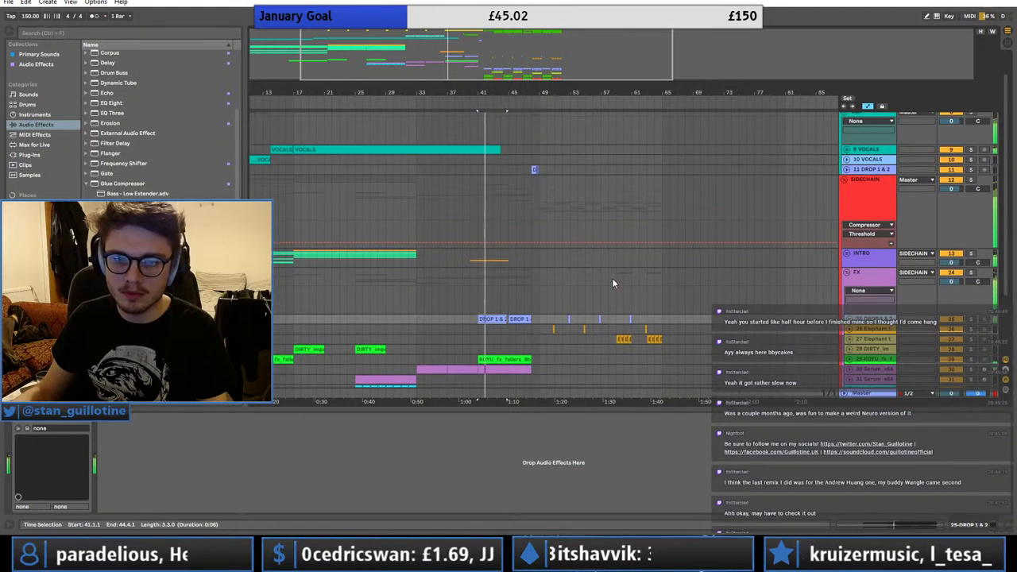
- Collapse the FX group after checking the relocated DROP 1 & 2 track
click(847, 272)
click(845, 295)
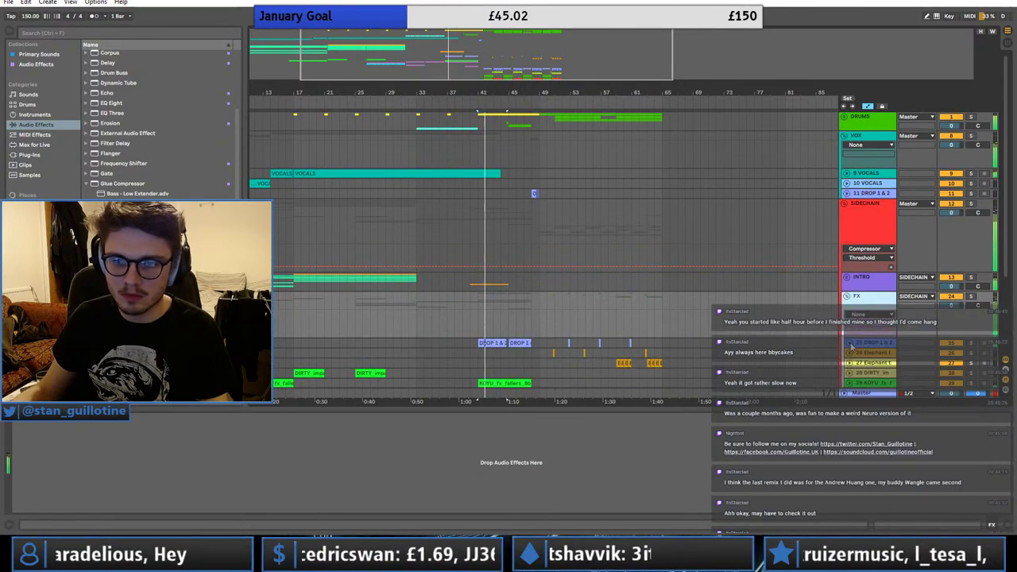
click(849, 344)
click(850, 343)
click(846, 298)
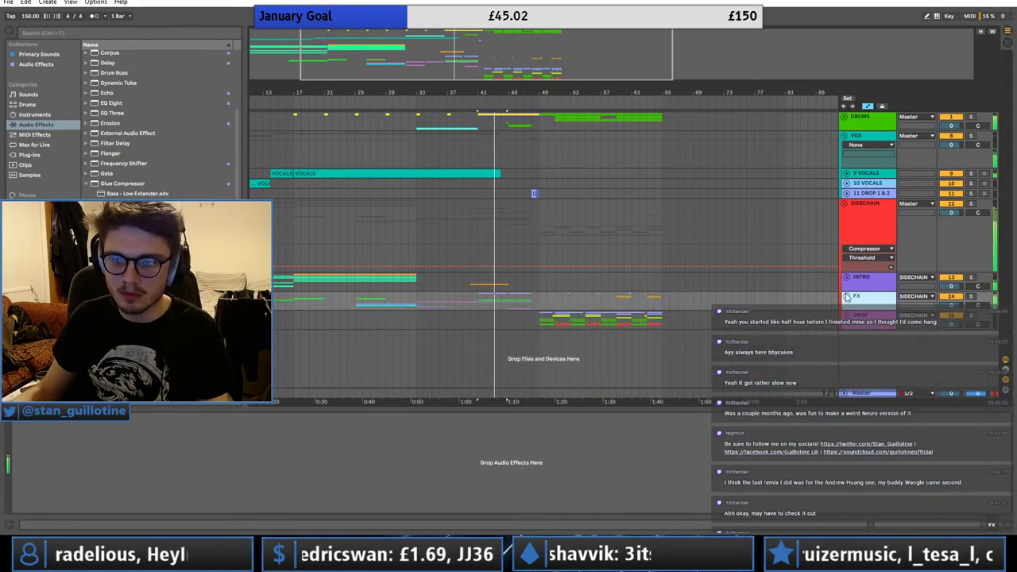
- Automate the SIDECHAIN group's Audio Effect Rack to switch off from bar 41 to bar 48
double_click(880, 225)
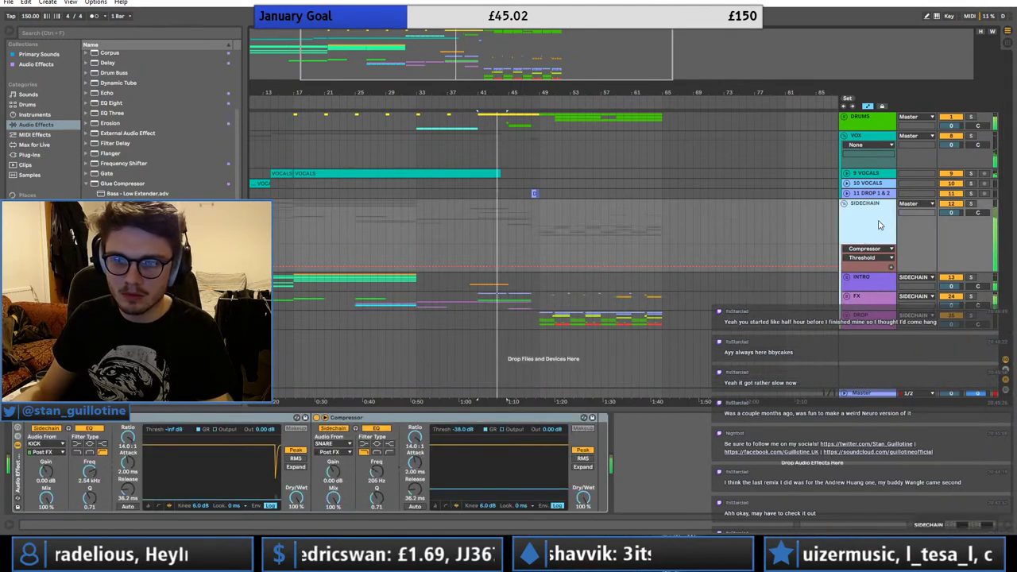
right_click(18, 428)
click(41, 429)
drag(552, 92, 676, 160)
click(613, 252)
drag(456, 252, 455, 267)
key(space)
key(space)
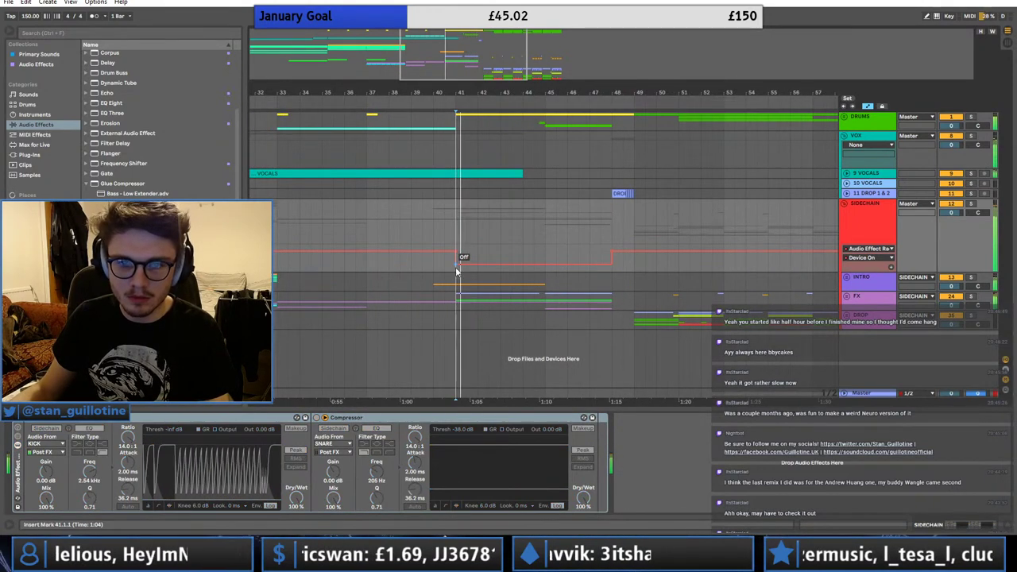
- Listen to the build-up from bars 41 and 44.3 to judge the sound with the sidechain rack switched off
click(544, 249)
key(space)
key(space)
click(537, 247)
key(space)
key(space)
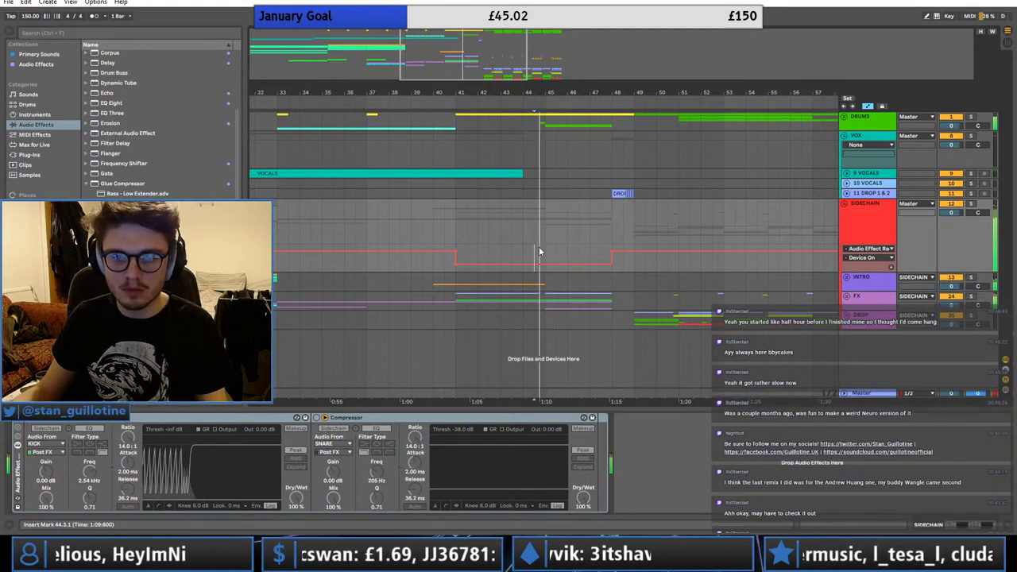
key(space)
key(space)
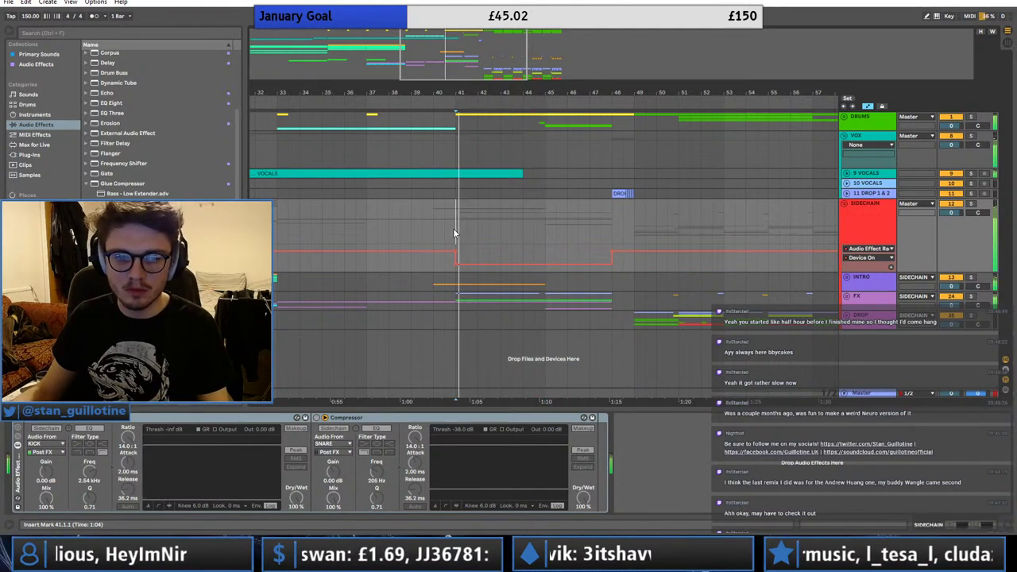
click(454, 230)
key(space)
key(space)
- Move the start of the rack's off automation to about bar 44.3 and set the kick-triggered Compressor's threshold to -49.6 dB
drag(456, 267, 535, 266)
drag(177, 429, 177, 419)
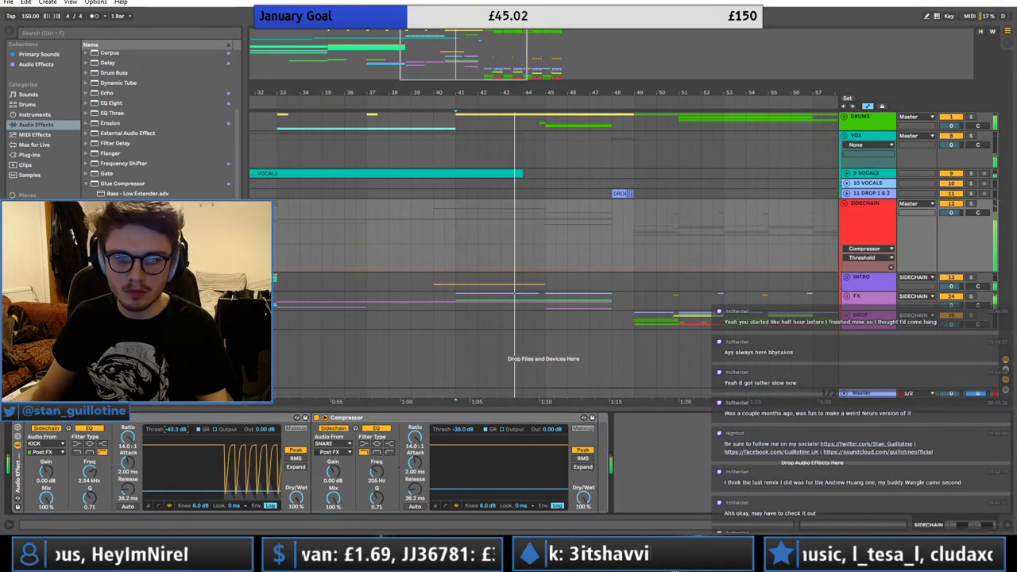
click(18, 429)
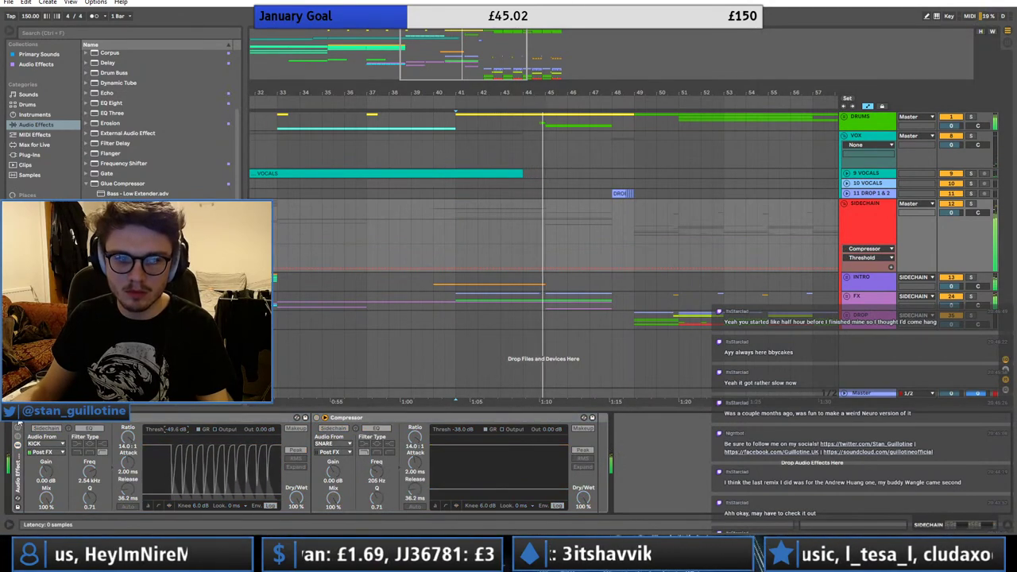
- Redraw the rack's Device On automation so it is off only from bar 45 to bar 48
click(19, 422)
double_click(533, 264)
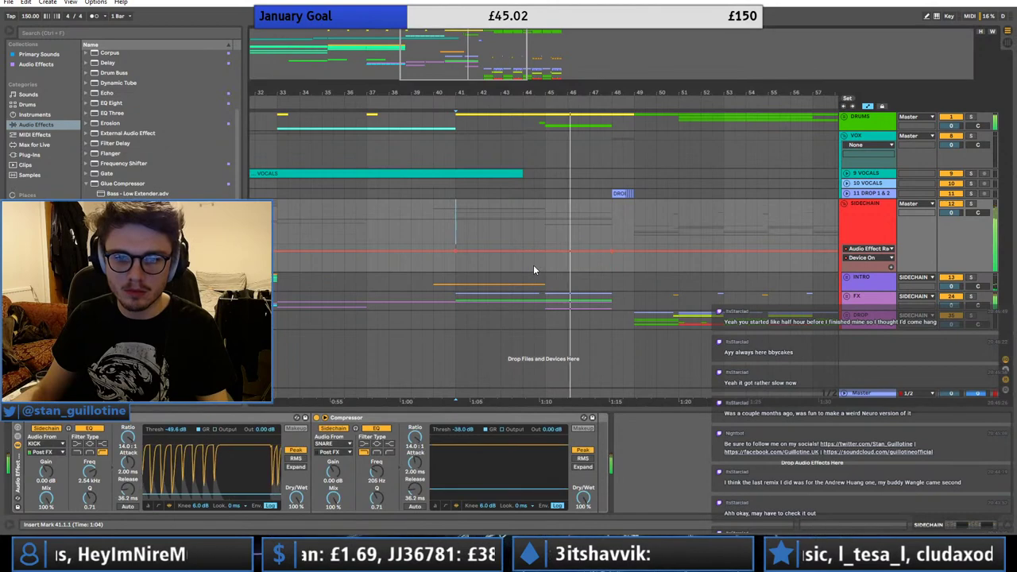
drag(592, 252, 589, 264)
click(593, 254)
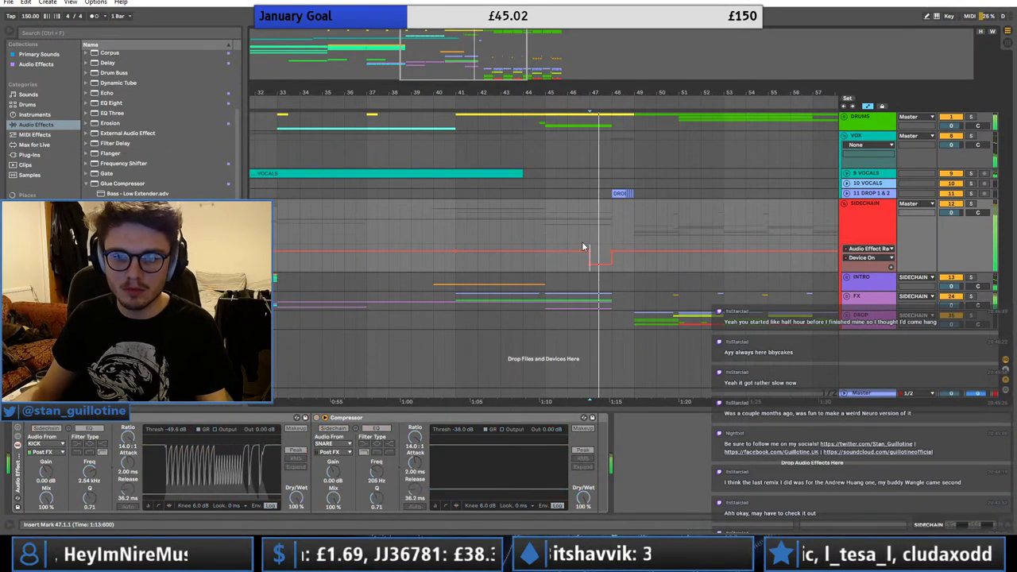
click(557, 251)
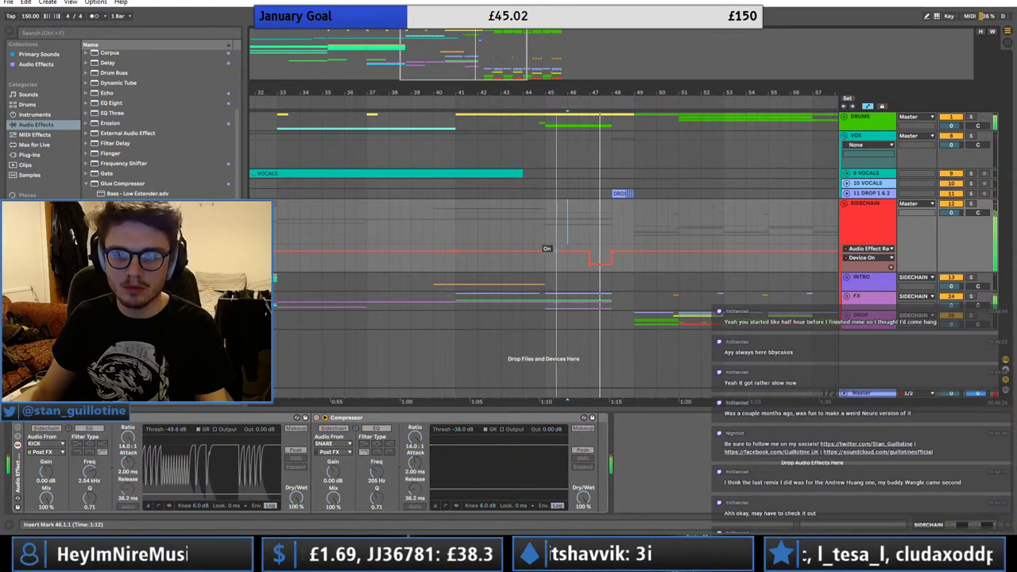
click(521, 234)
drag(590, 261, 543, 260)
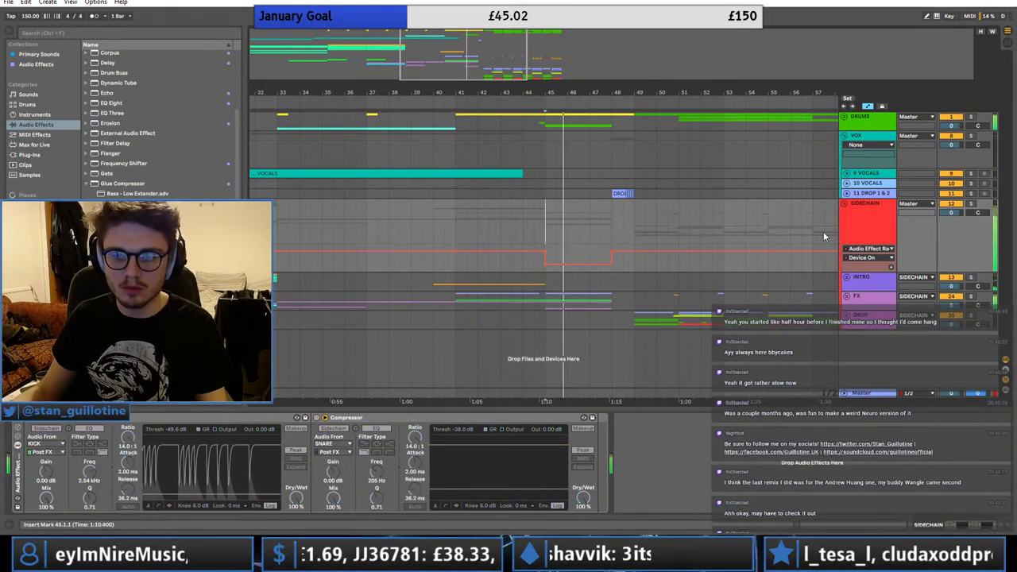
- Check the SIDECHAIN and DRUMS group devices and listen to the drop from bar 49
click(850, 218)
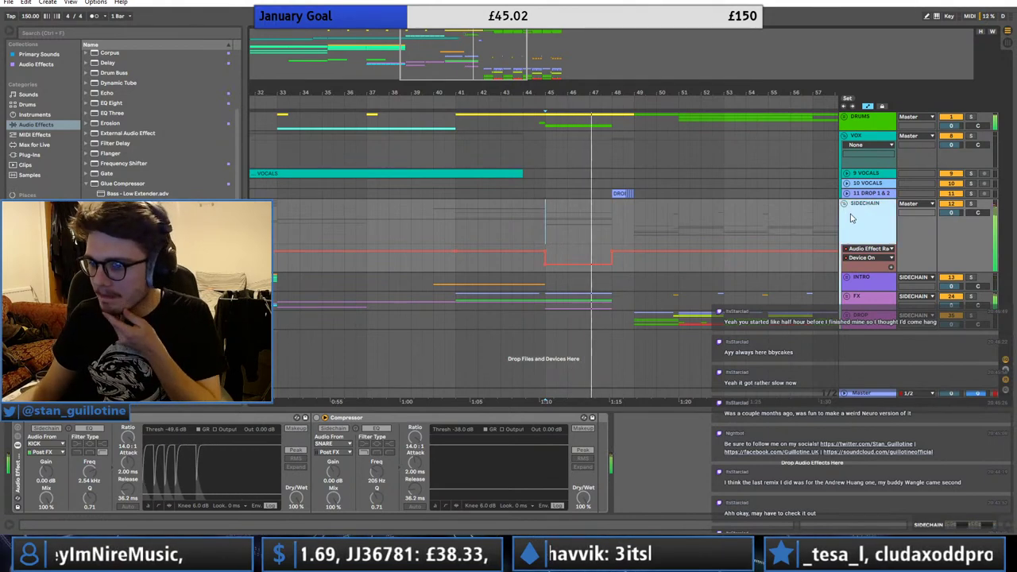
click(855, 214)
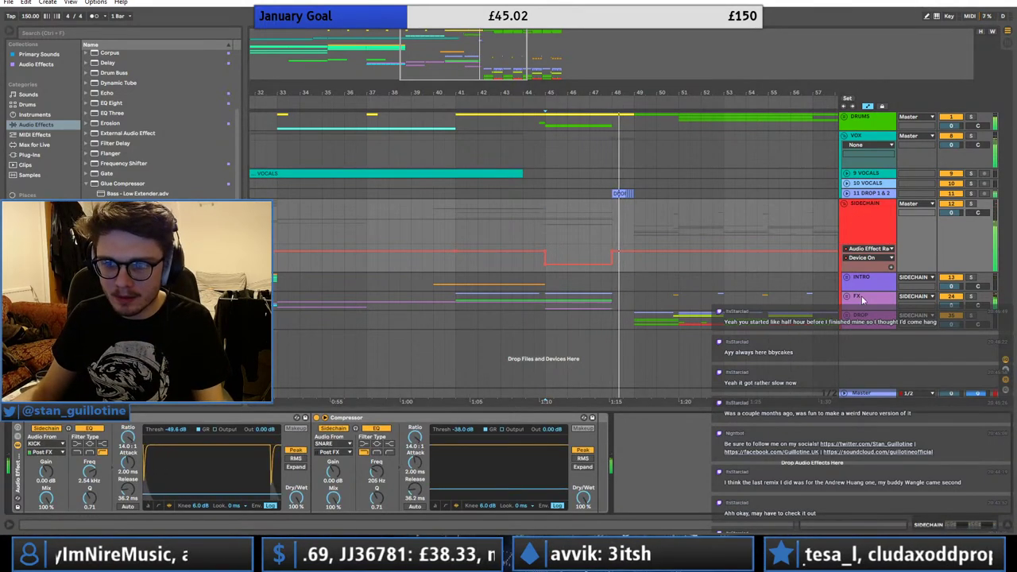
click(858, 118)
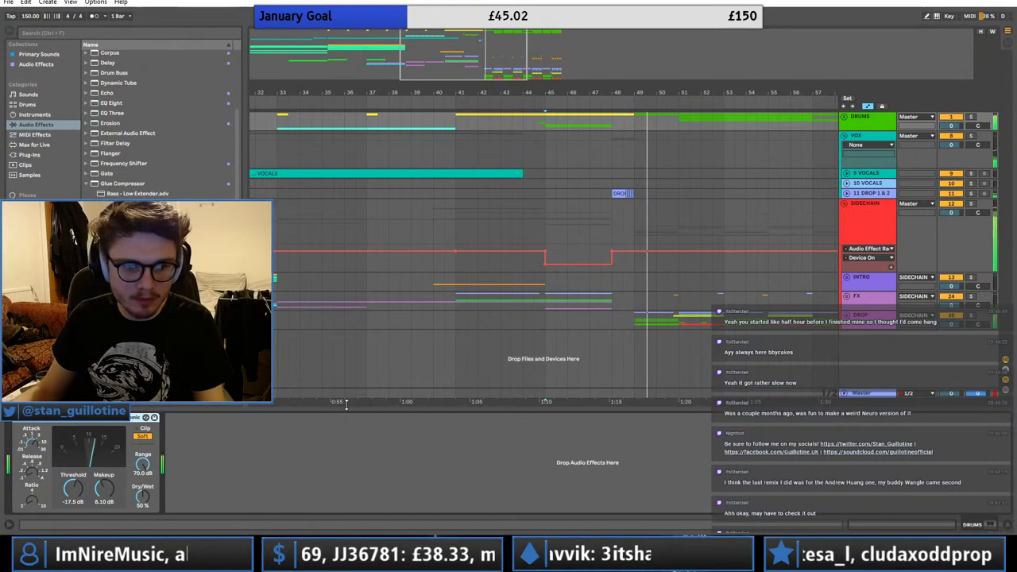
click(634, 215)
click(635, 285)
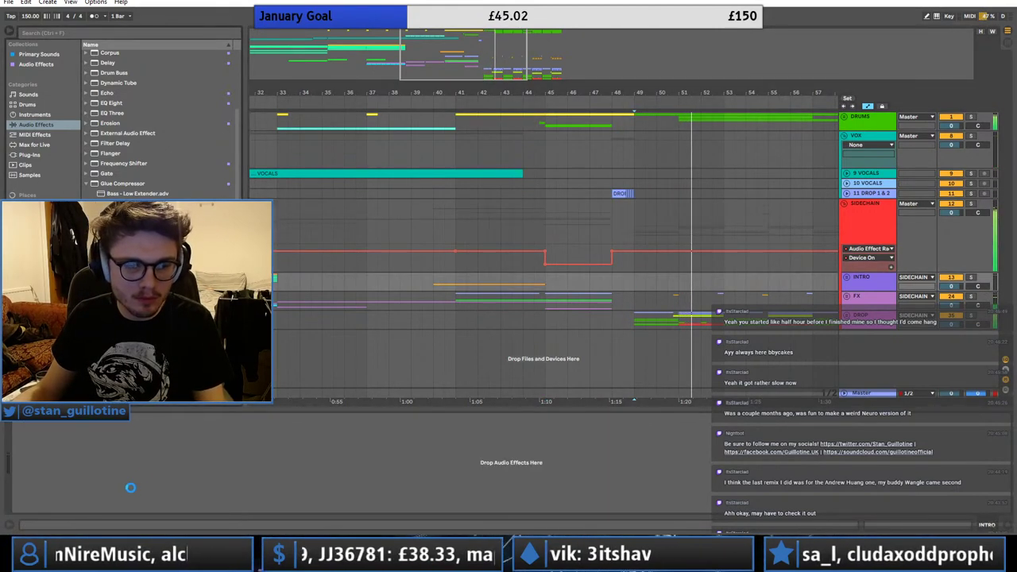
- Set the INTRO group's Glue Compressor makeup gain to 2 dB and paste the compressor onto the FX group
key(2)
click(105, 488)
text(2)
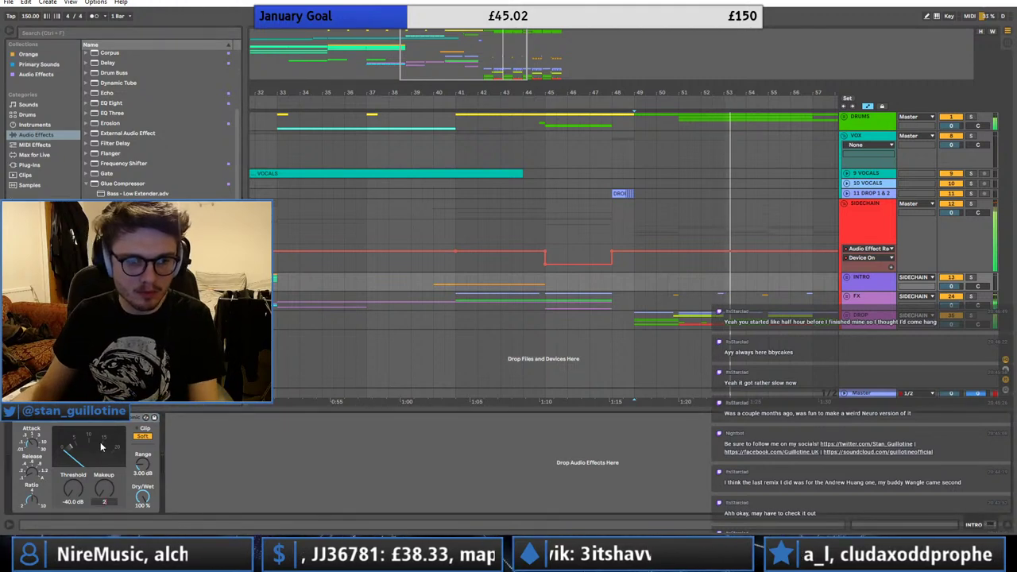
key(Return)
click(637, 296)
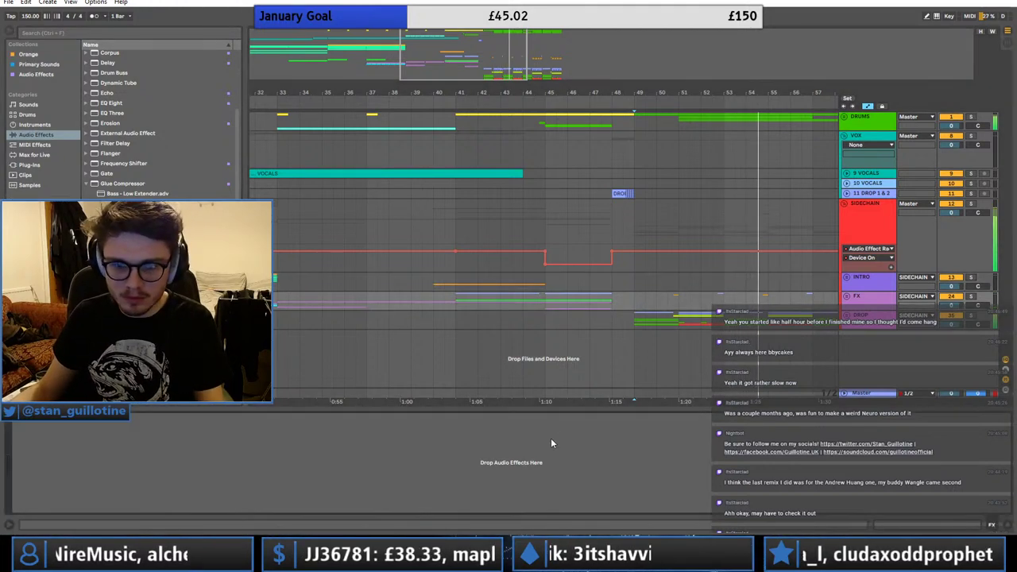
key(ctrl+v)
- Fold the VOX and SIDECHAIN groups for an overview, then play the drop from bar 49 and its ending from bar 63
double_click(576, 65)
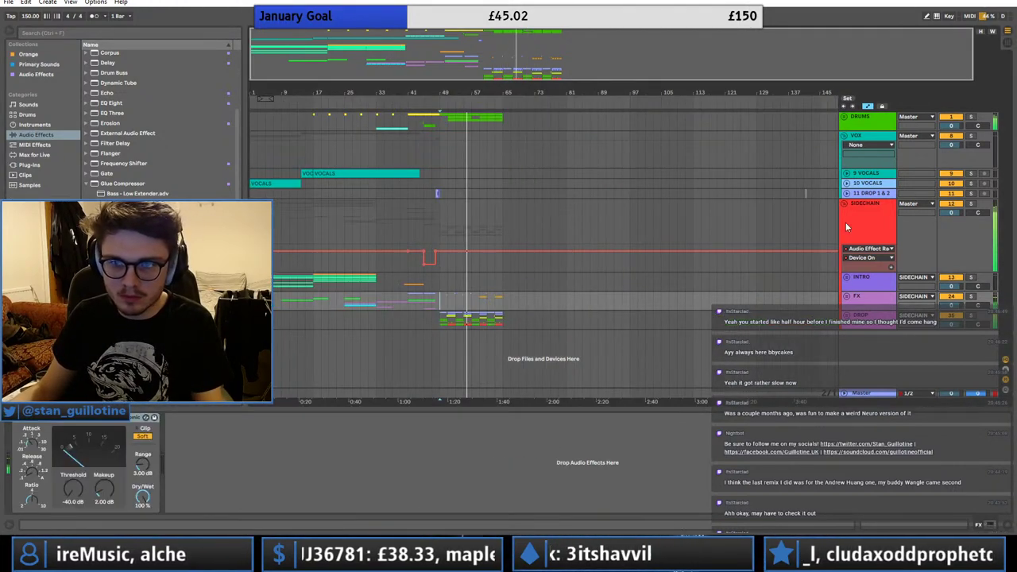
click(845, 204)
click(845, 135)
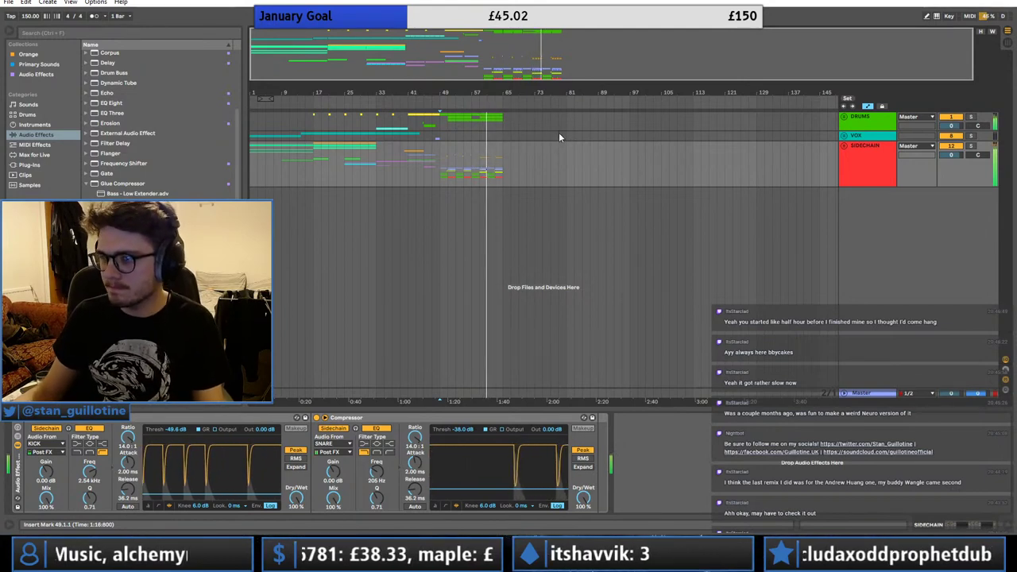
drag(452, 93, 452, 131)
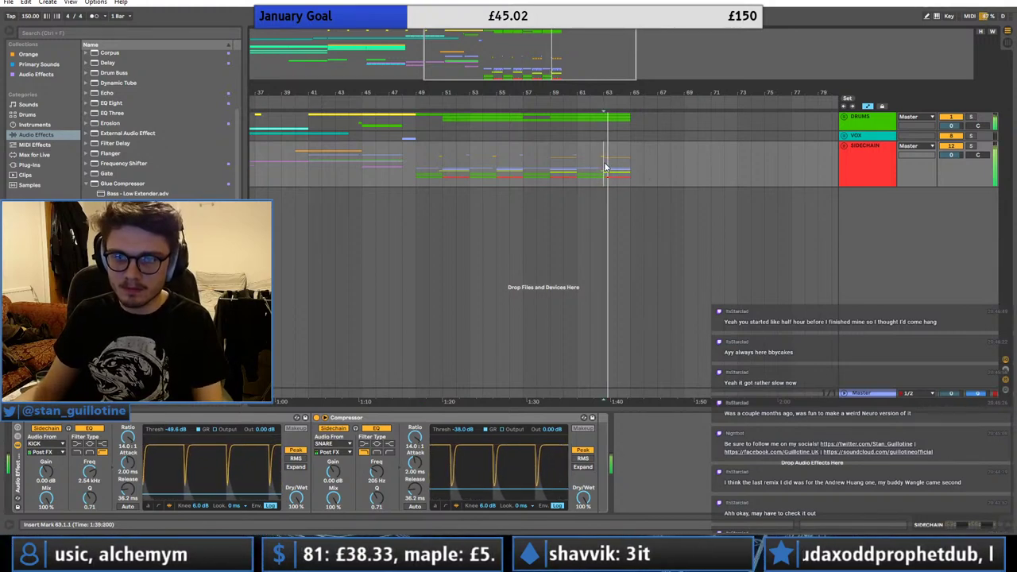
click(843, 146)
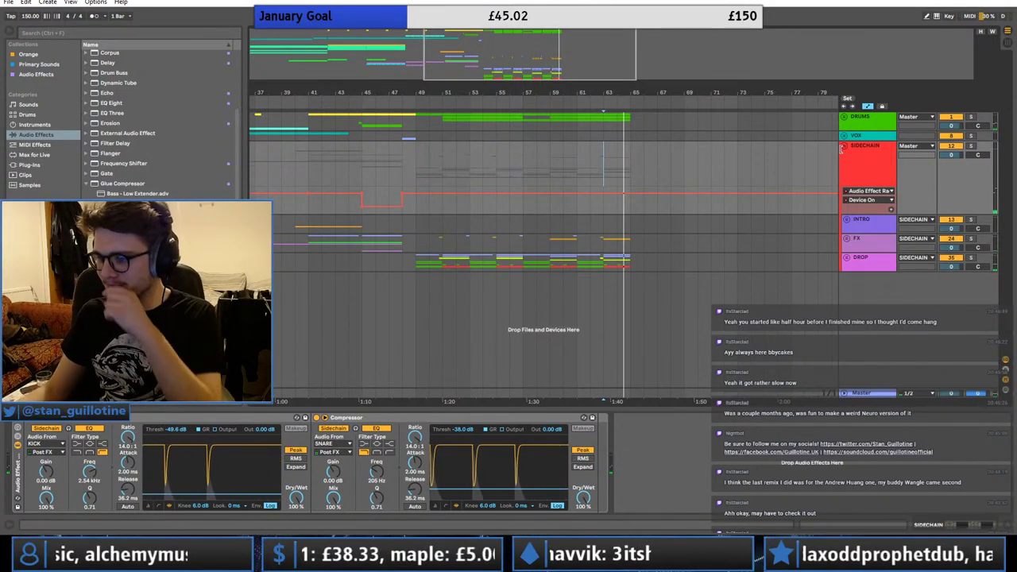
key(minus)
key(minus)
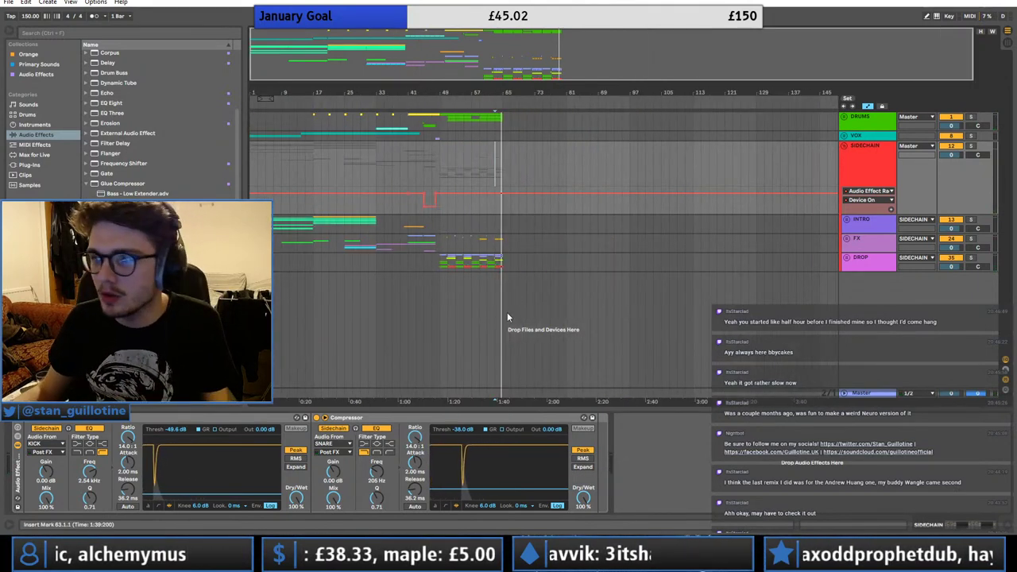
- Add a Saturator with 1 dB drive and -1 dB output to the Master, followed by OTT with its depth lowered
click(445, 393)
scroll(87, 189, up, 2)
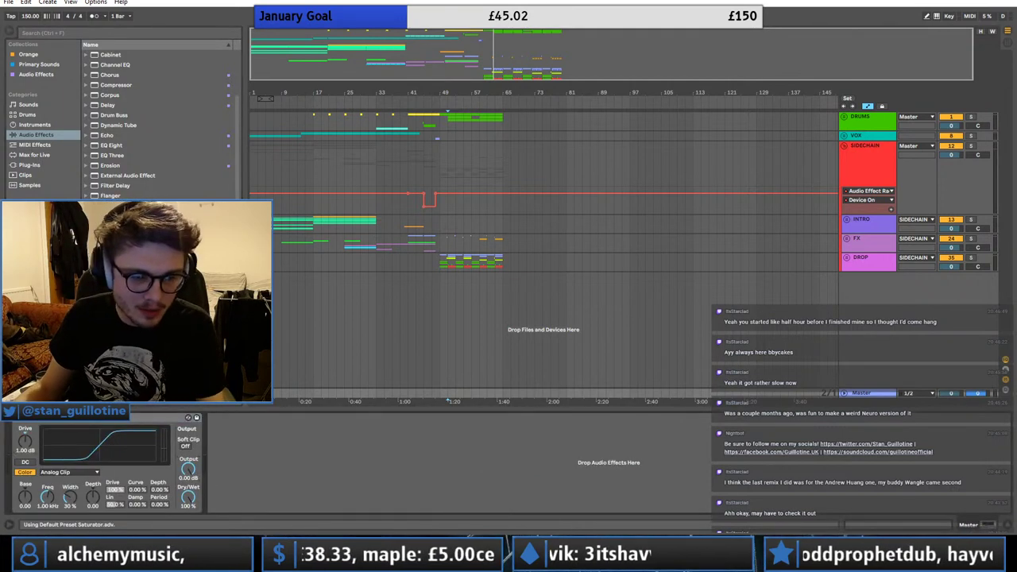
click(26, 174)
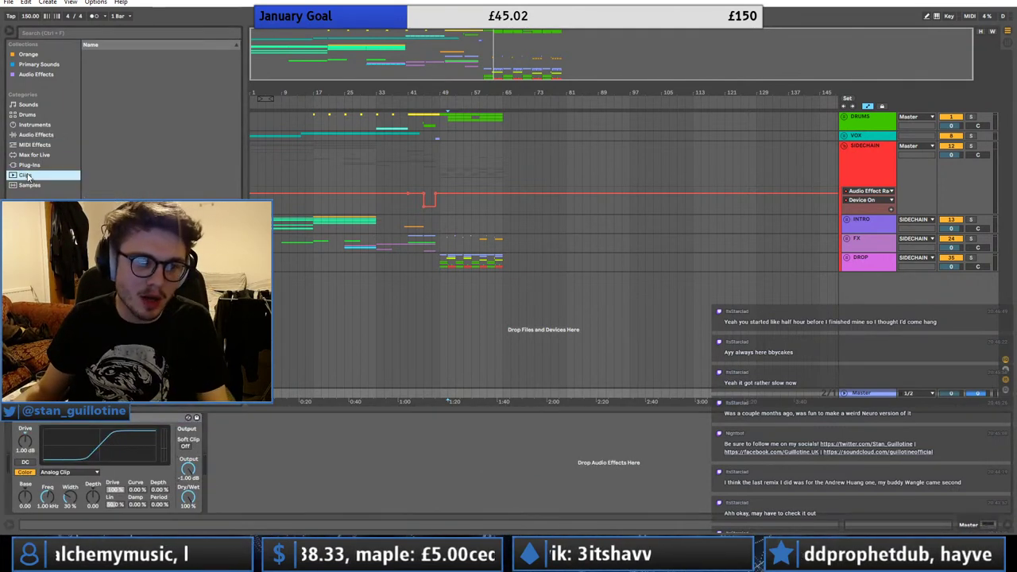
click(31, 166)
double_click(127, 290)
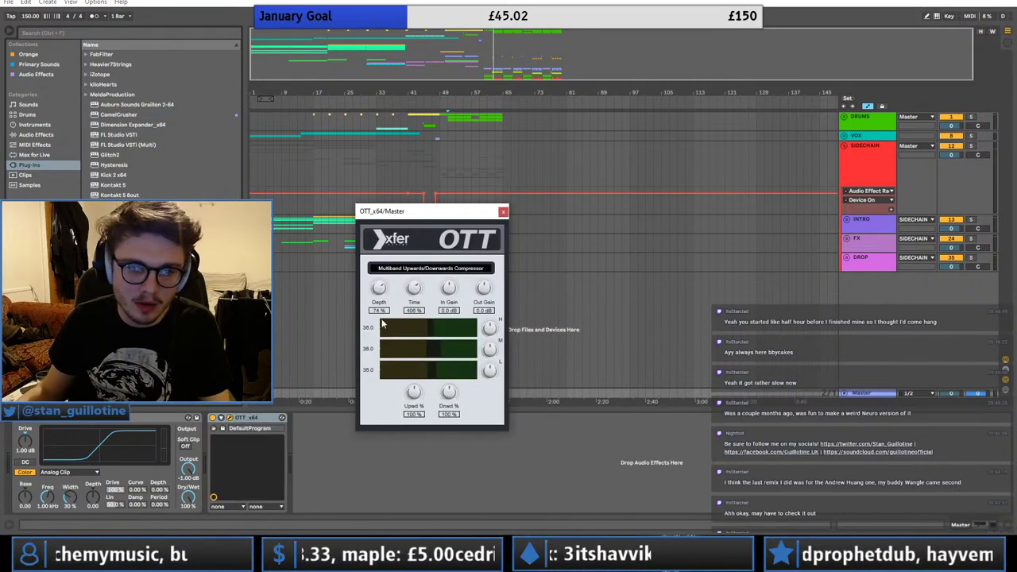
click(503, 211)
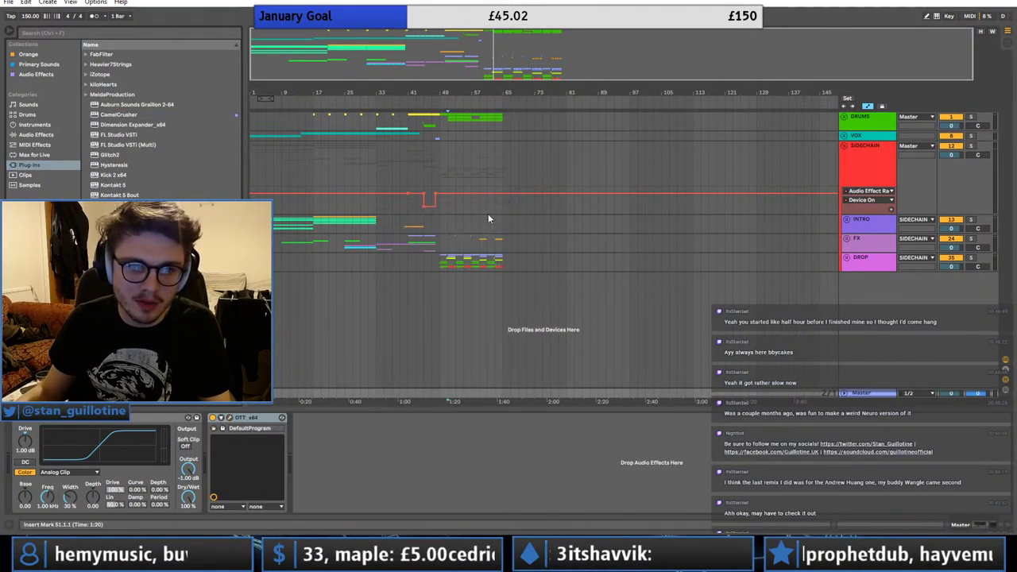
- Add the Ozone 8 Maximizer after OTT on the Master, in IRC IV mode with threshold 0 dB and character 0.10
click(86, 75)
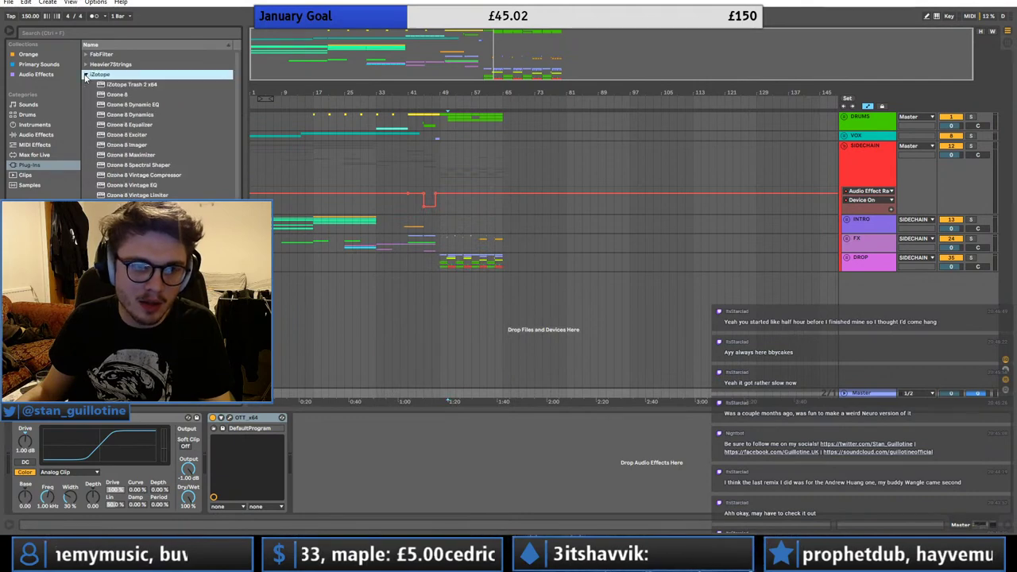
click(136, 155)
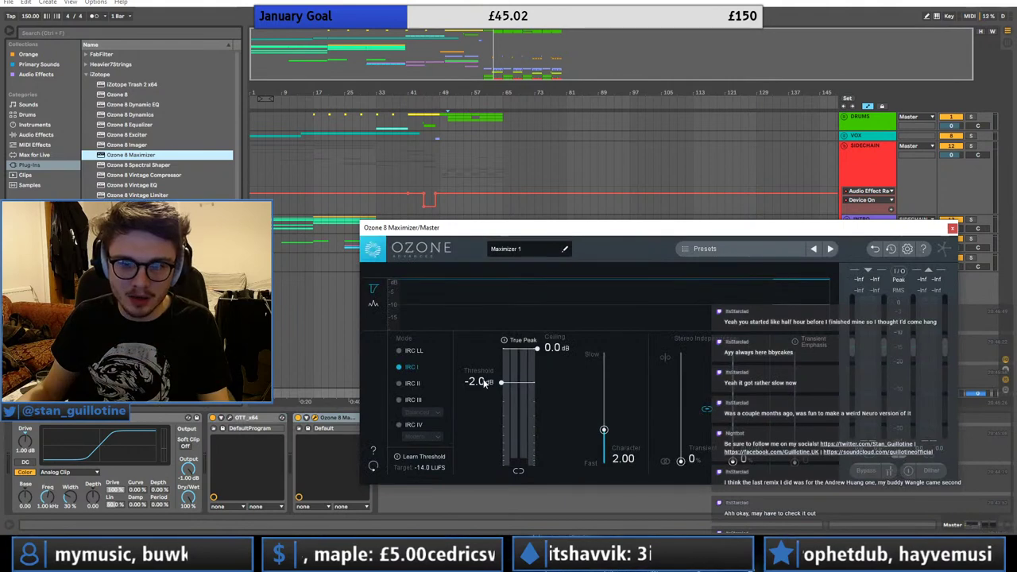
click(412, 424)
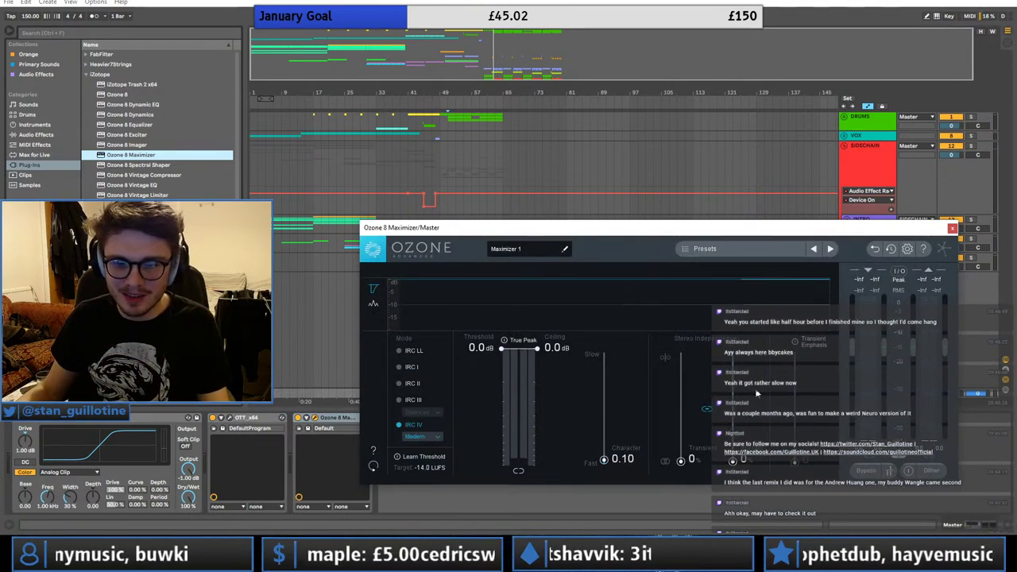
click(953, 230)
- Add an Auto Filter after CamelCrusher on the KICK track, as a high-pass with its cutoff at about 26 Hz
click(845, 118)
click(866, 163)
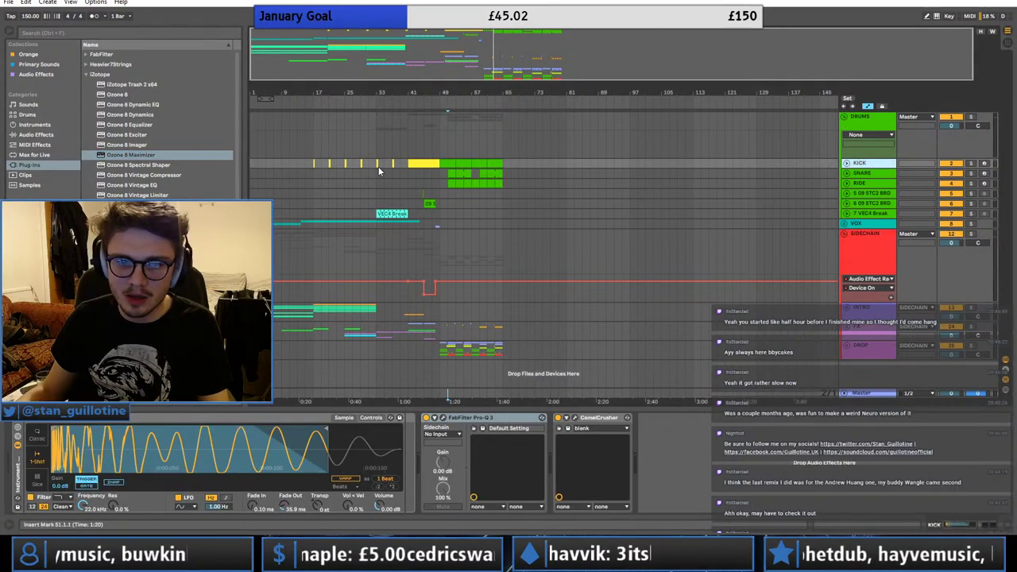
click(407, 167)
key(space)
click(35, 134)
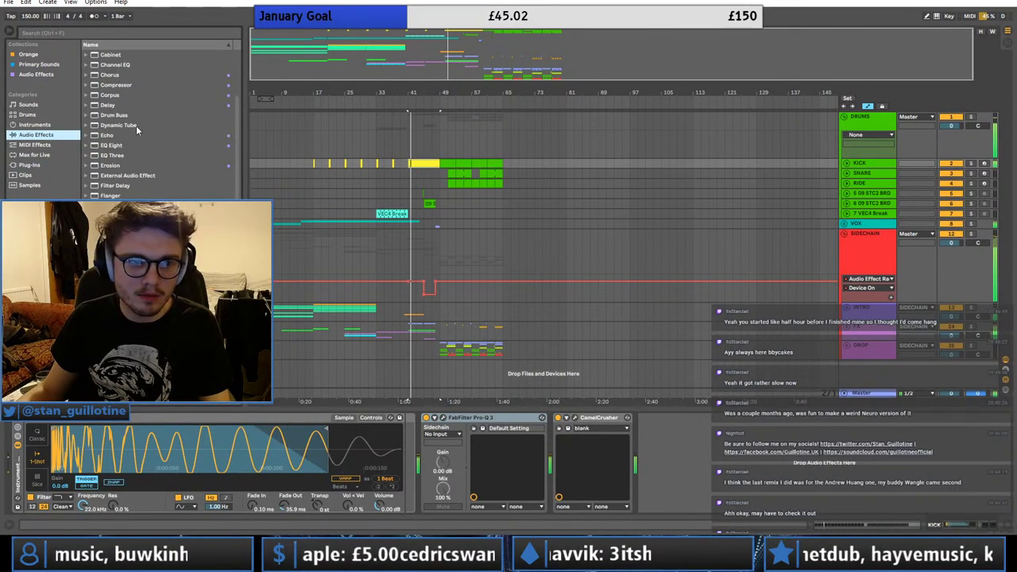
scroll(143, 128, up, 2)
drag(117, 76, 745, 413)
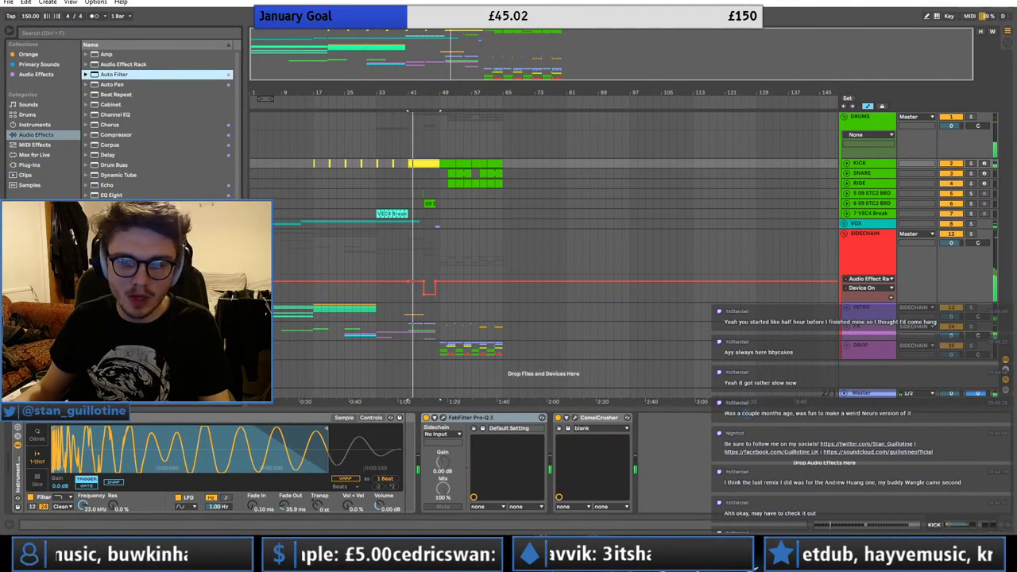
drag(771, 473, 688, 485)
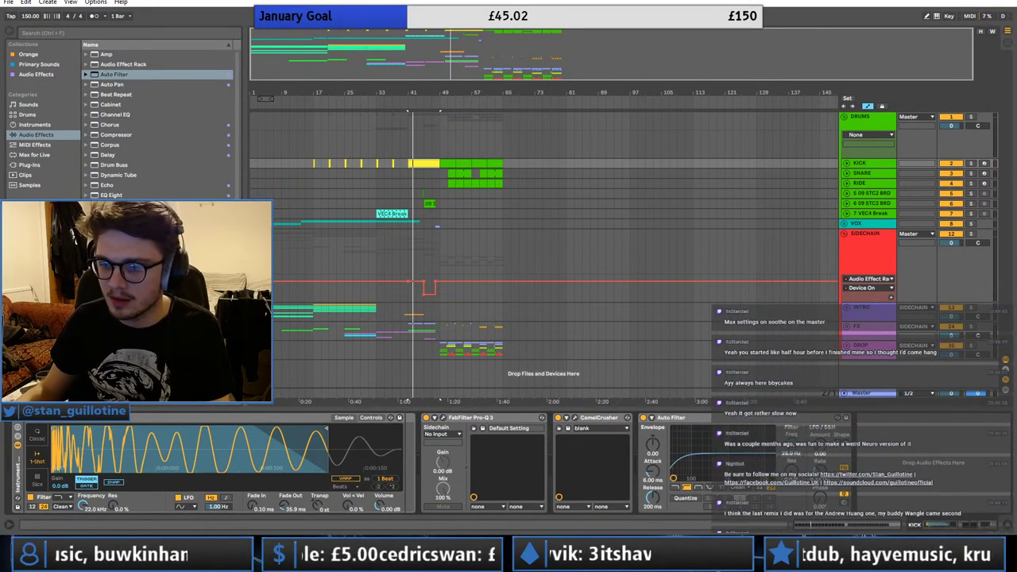
- Automate the KICK Auto Filter's frequency over the build-up from bar 41, rising between bars 45 and 48, and listen to it
right_click(794, 449)
click(826, 451)
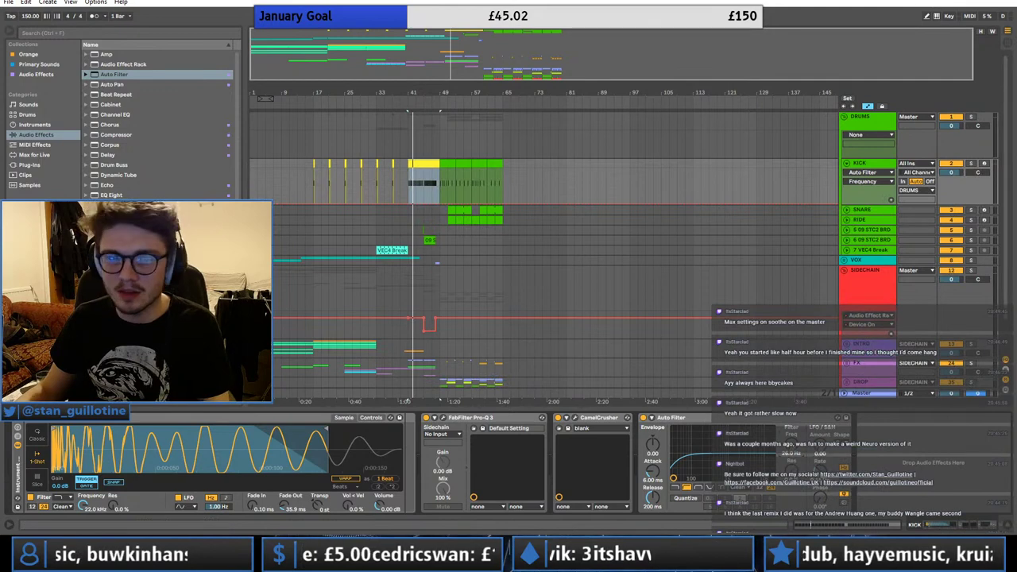
drag(474, 58, 448, 144)
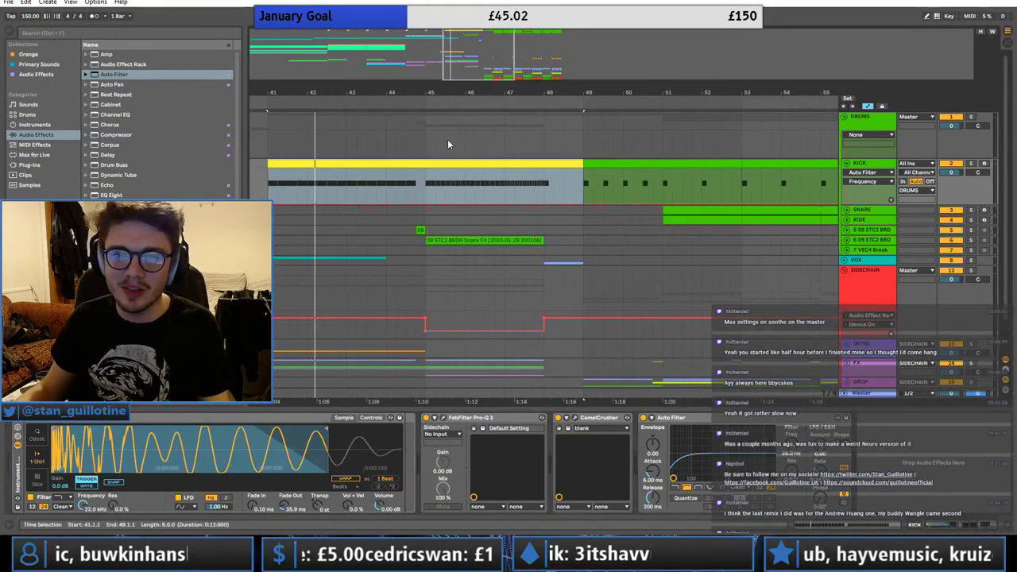
click(425, 200)
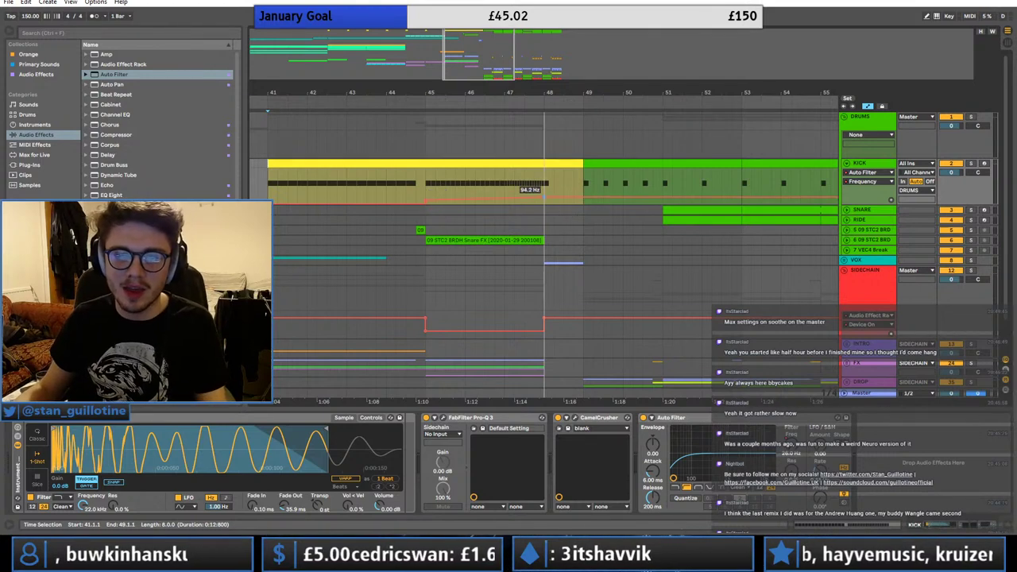
drag(553, 195, 544, 193)
key(space)
click(423, 183)
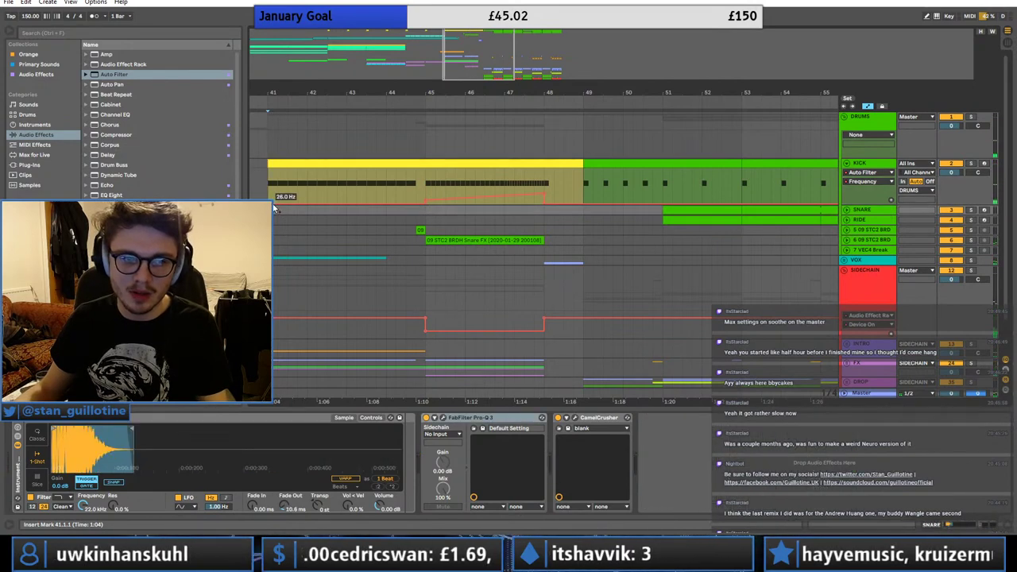
click(423, 208)
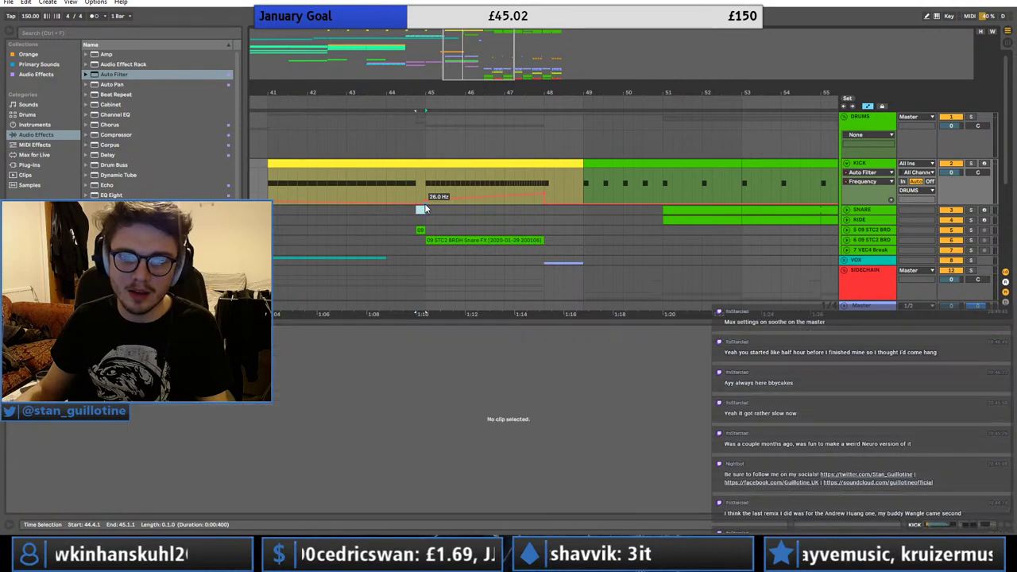
click(271, 182)
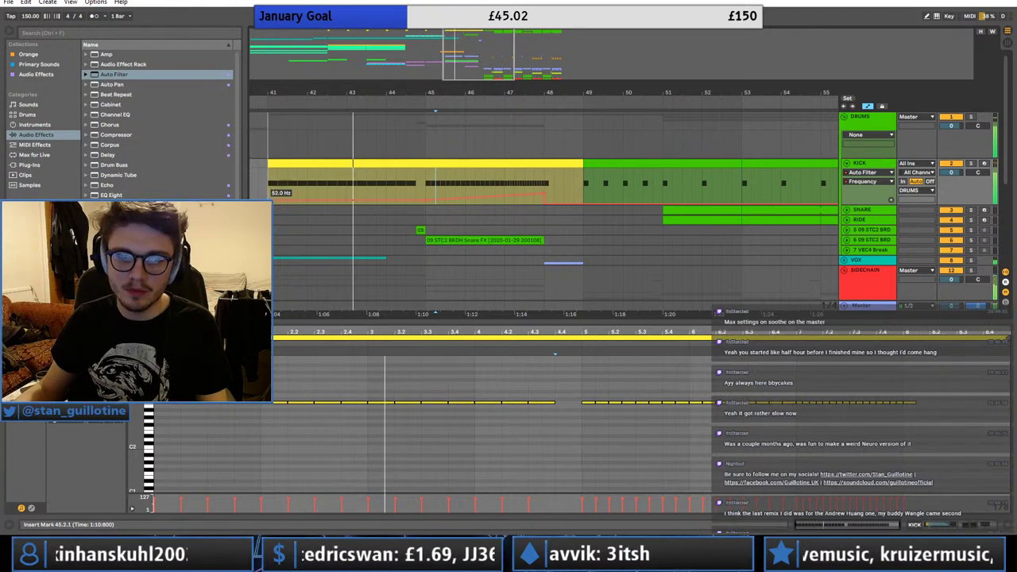
- Edit the KICK Auto Filter's Device On automation over the build-up up to bar 48, then fold the KICK track
click(860, 163)
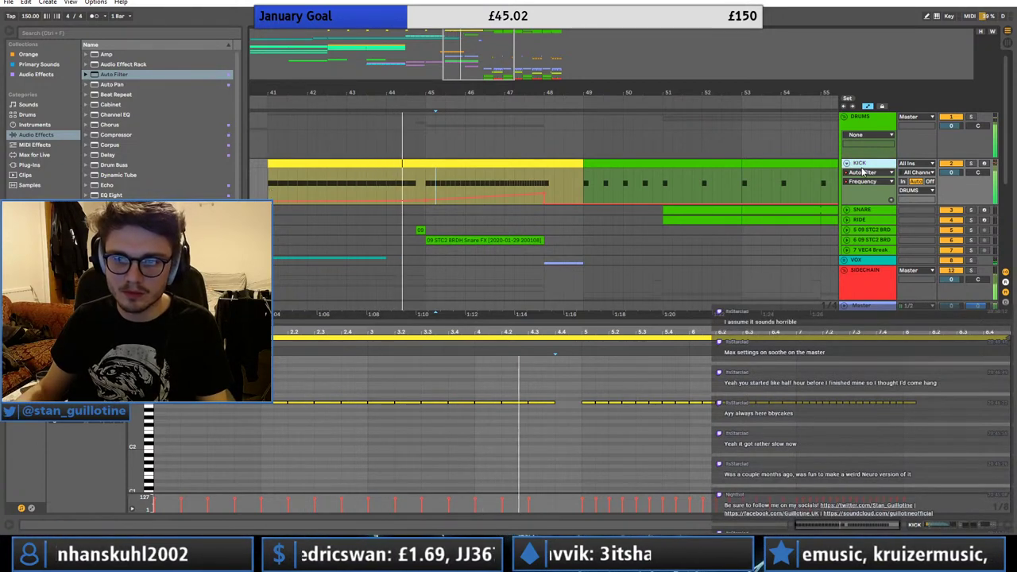
click(642, 421)
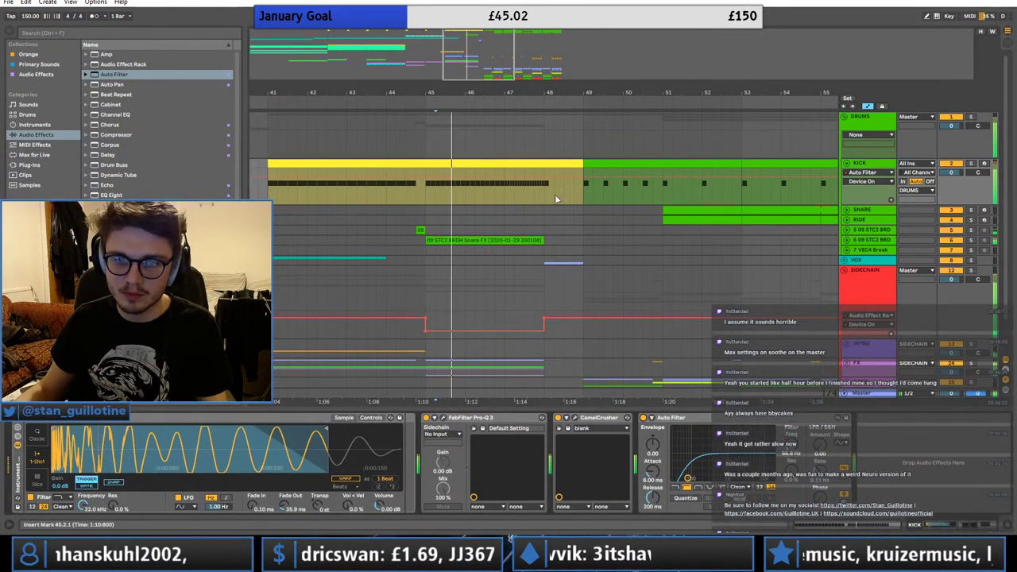
drag(544, 180, 263, 194)
drag(582, 52, 573, 12)
click(846, 164)
- Listen to the drop from bars 49 and 51 while checking the SIDECHAIN group's kick- and snare-triggered compressors
click(879, 270)
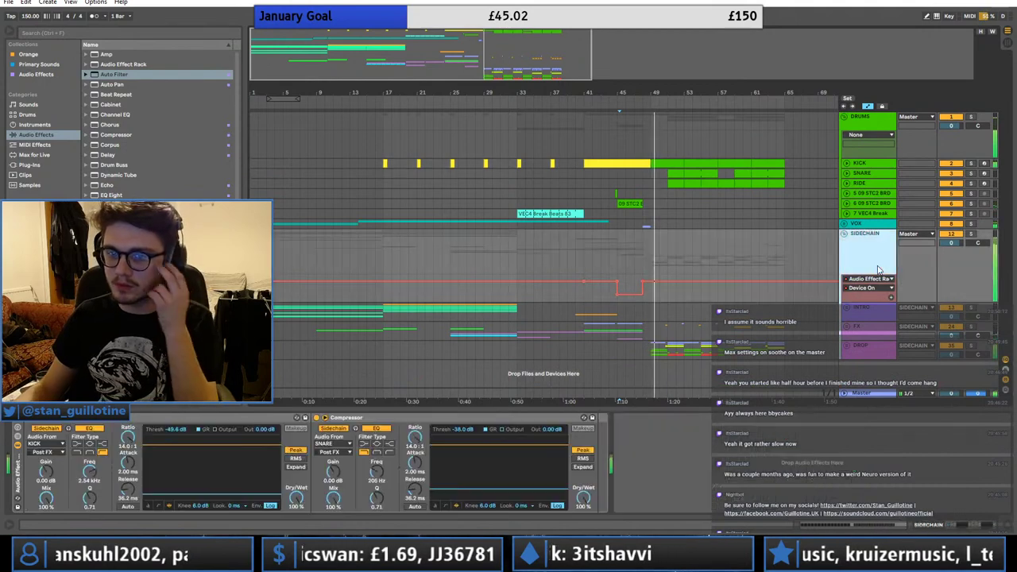
click(648, 244)
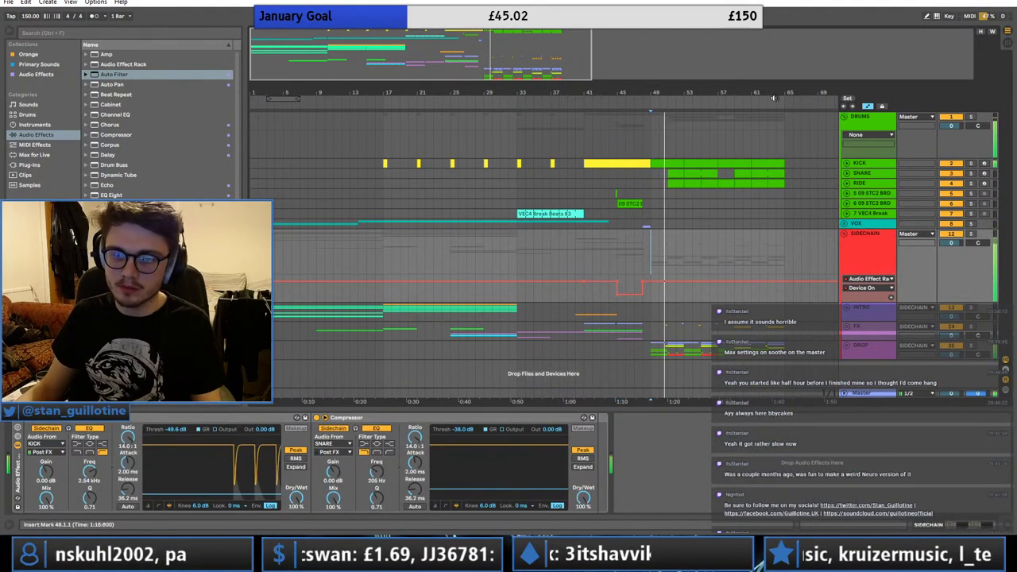
drag(725, 94, 605, 190)
key(space)
key(space)
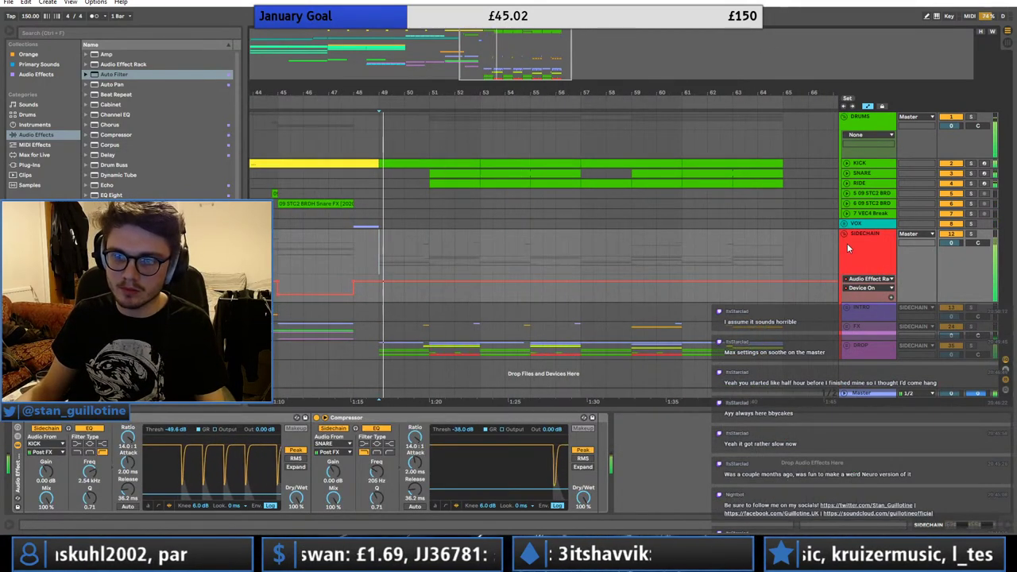
click(844, 234)
click(843, 233)
click(445, 296)
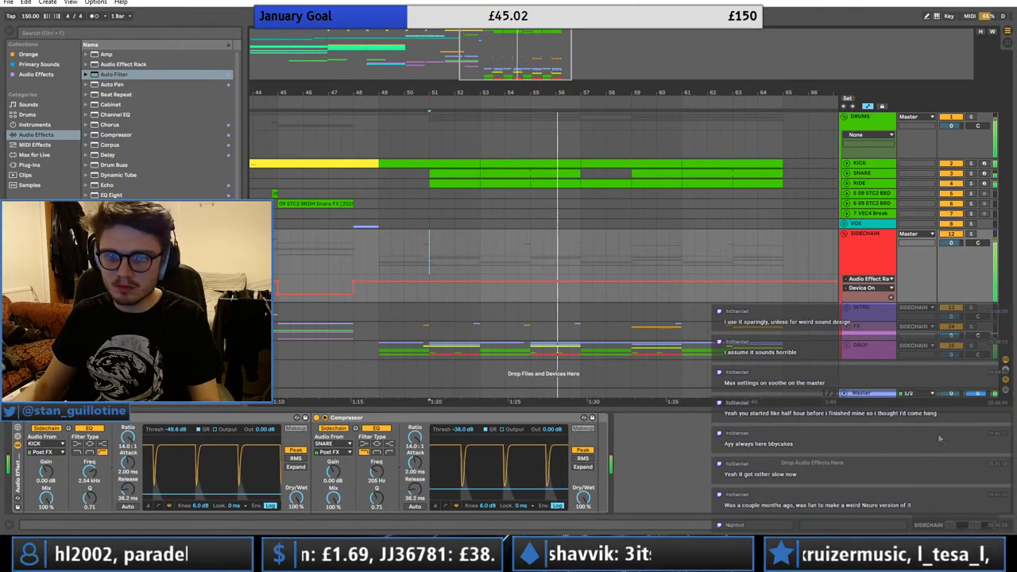
- Unfold the DROP group and listen to its layers from bars 52.3 and 50
click(467, 352)
key(space)
click(847, 346)
scroll(669, 336, down, 3)
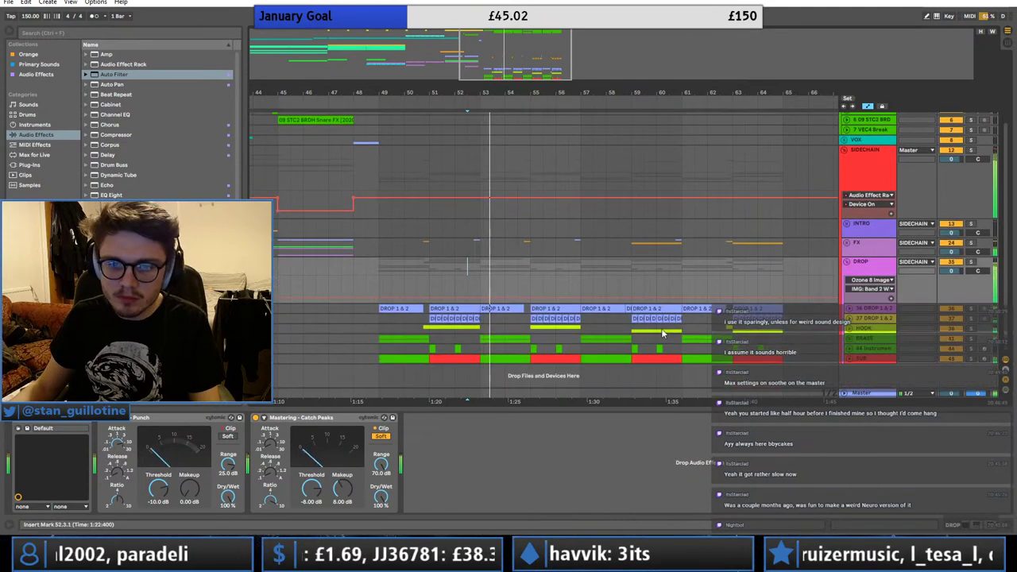
click(404, 250)
key(space)
key(space)
- Unfold the FX group and listen to its drop effects from bar 50, including the Elephant clip before bar 55
click(848, 243)
scroll(476, 282, down, 3)
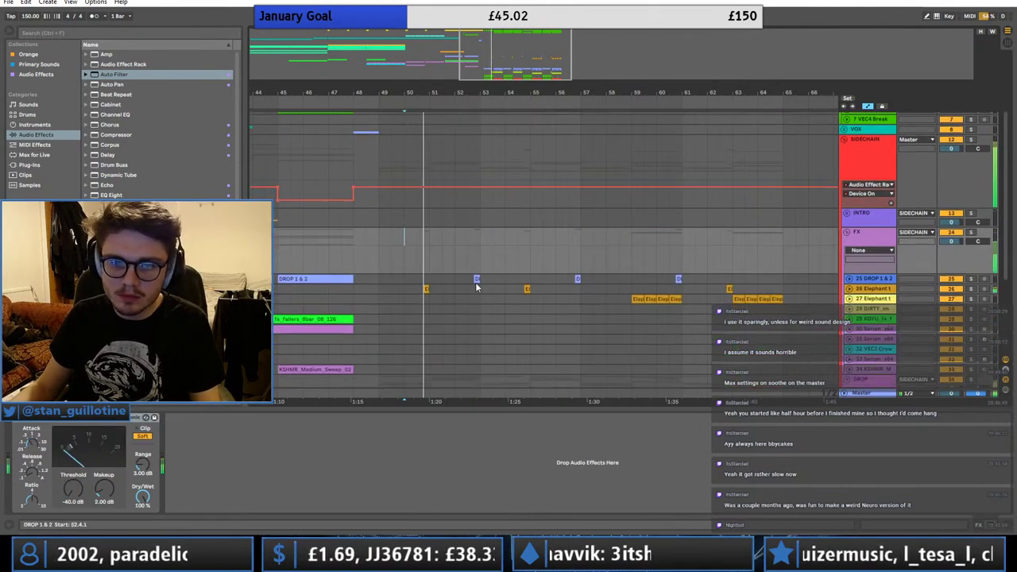
scroll(471, 270, down, 2)
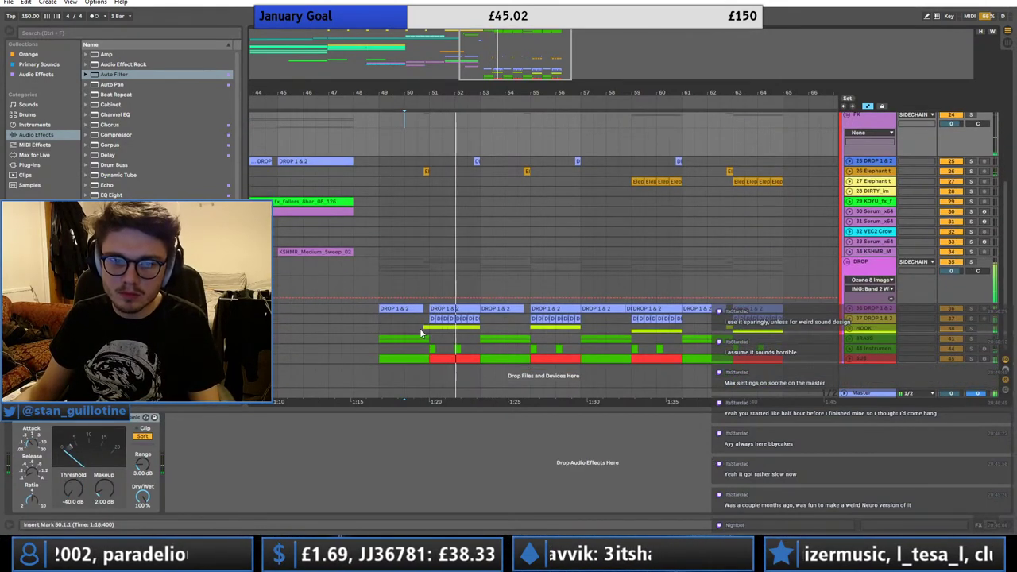
drag(422, 331, 427, 329)
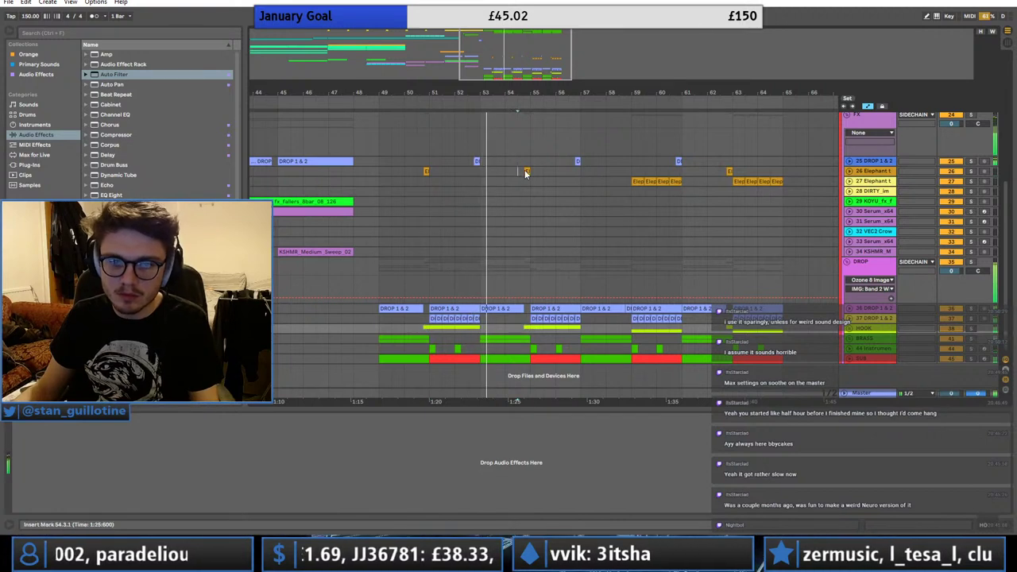
drag(523, 171, 531, 171)
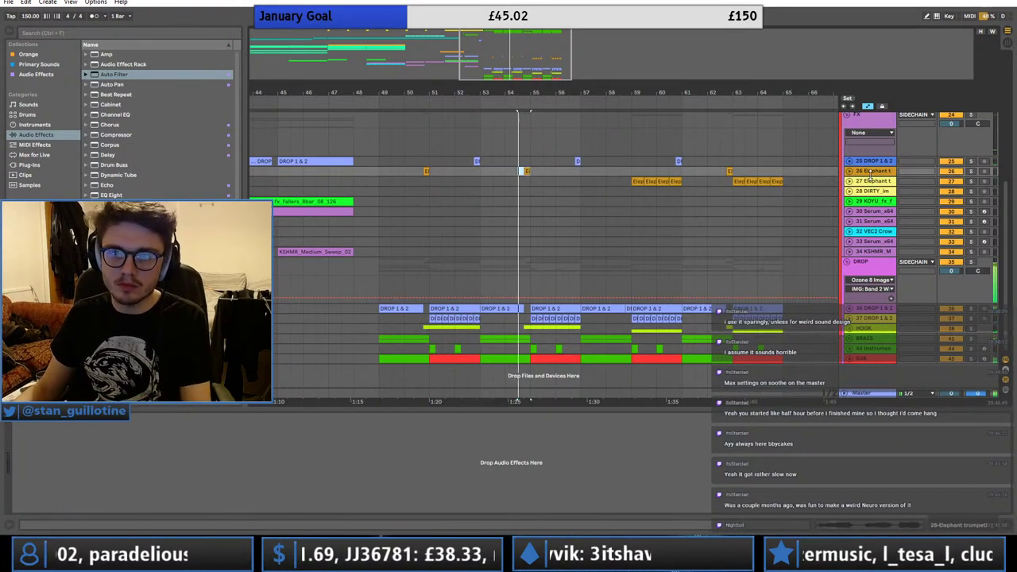
- Unfold and solo track 26 Elephant to hear its trumpet sample alone
click(849, 171)
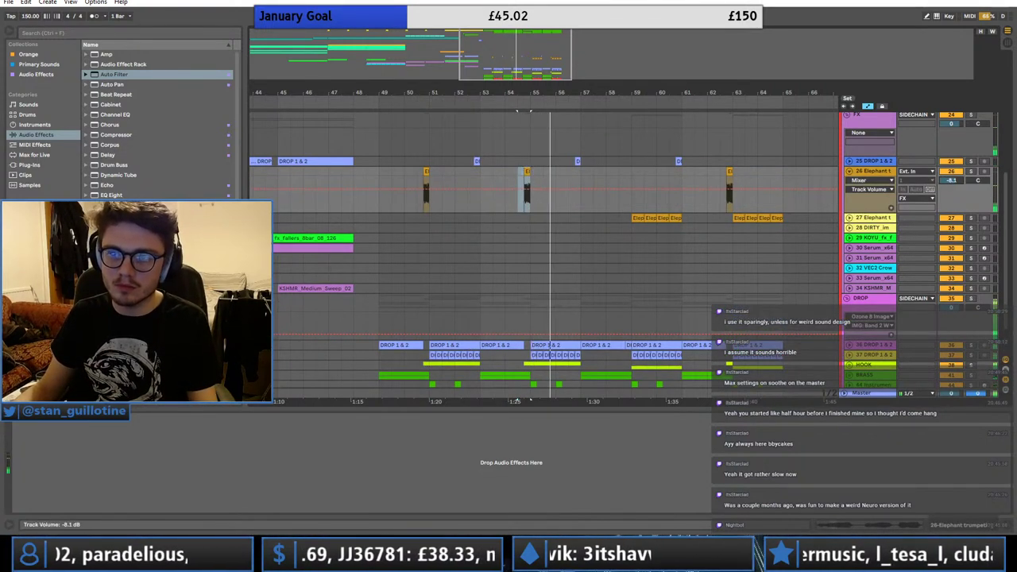
click(970, 172)
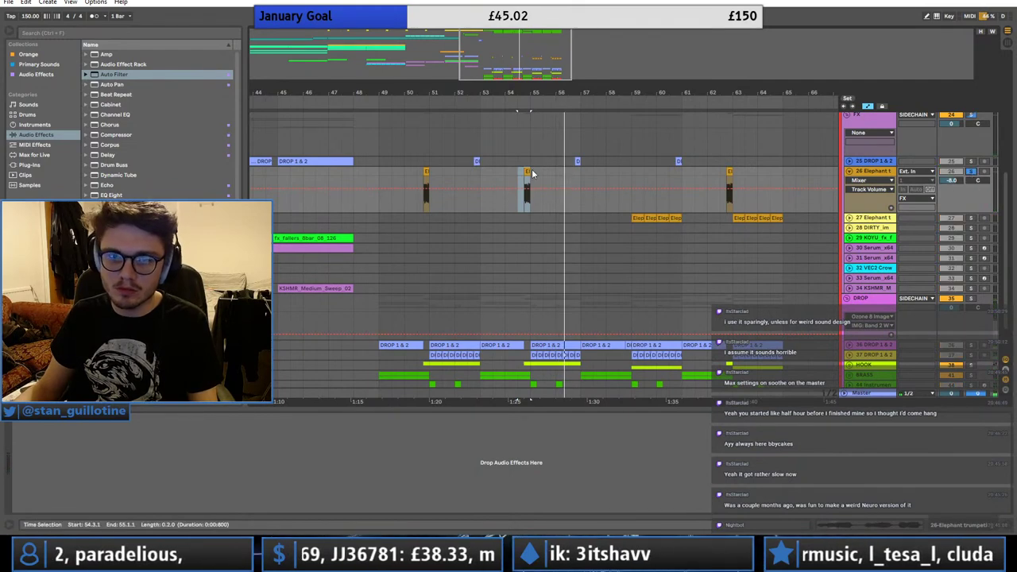
key(space)
- Copy the device chain with the 6ms Stereo Delay from track 27 Elephant onto track 26 and play the clip at 54.4
click(637, 218)
key(space)
click(183, 418)
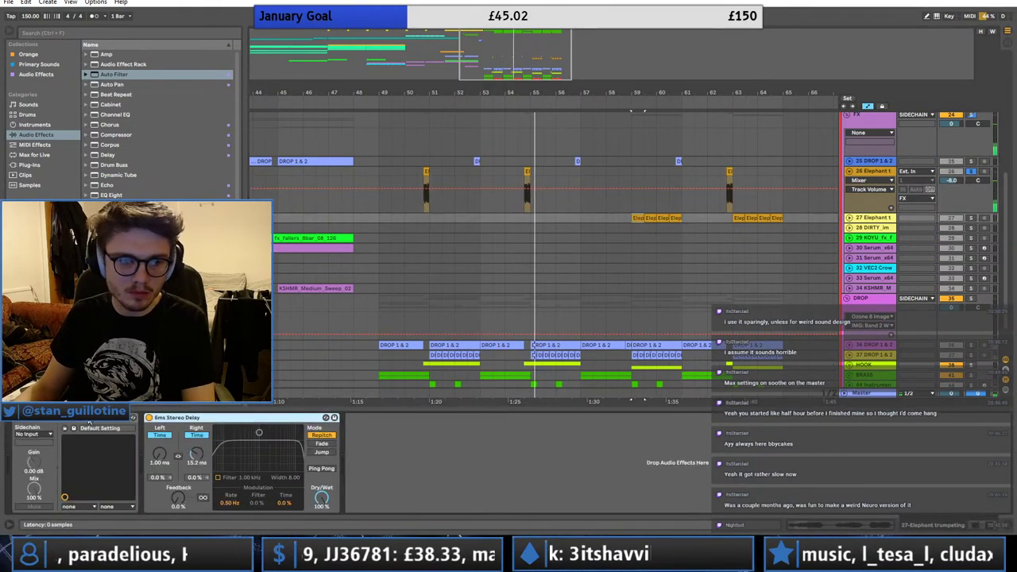
click(530, 177)
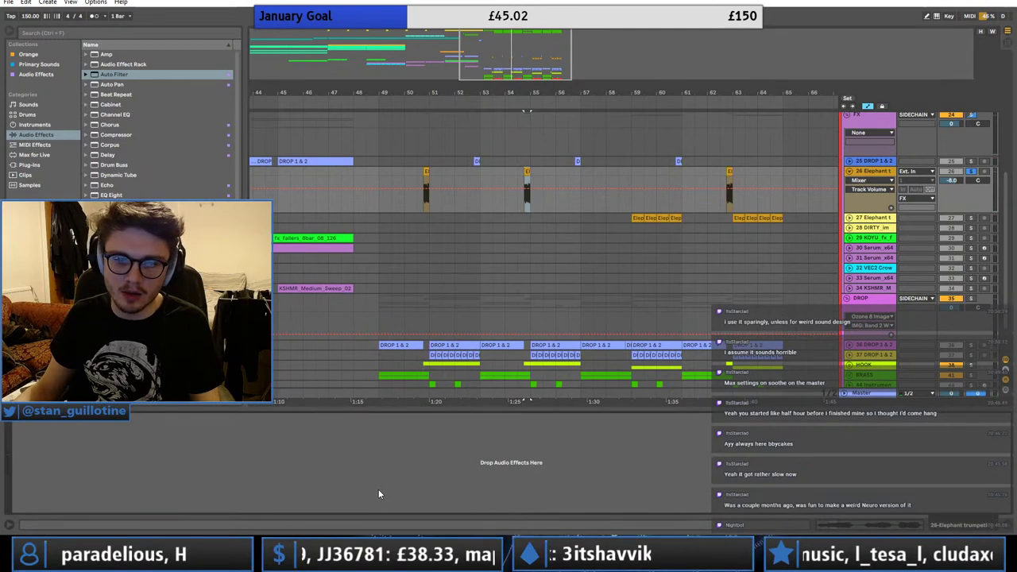
key(ctrl+v)
key(space)
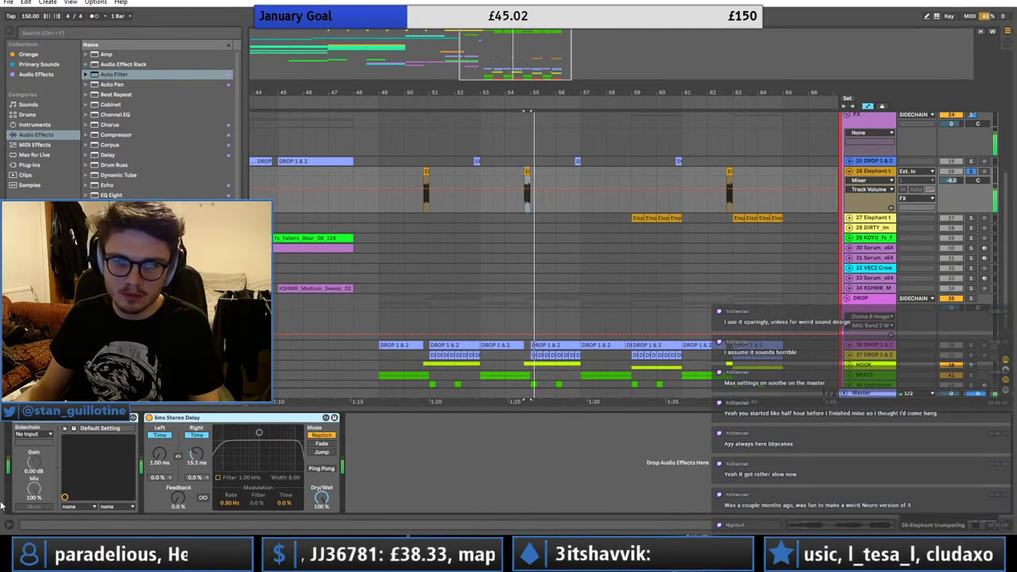
- Unsolo track 26 Elephant, set its volume to -6.2 dB and listen to it in the full mix
key(space)
key(space)
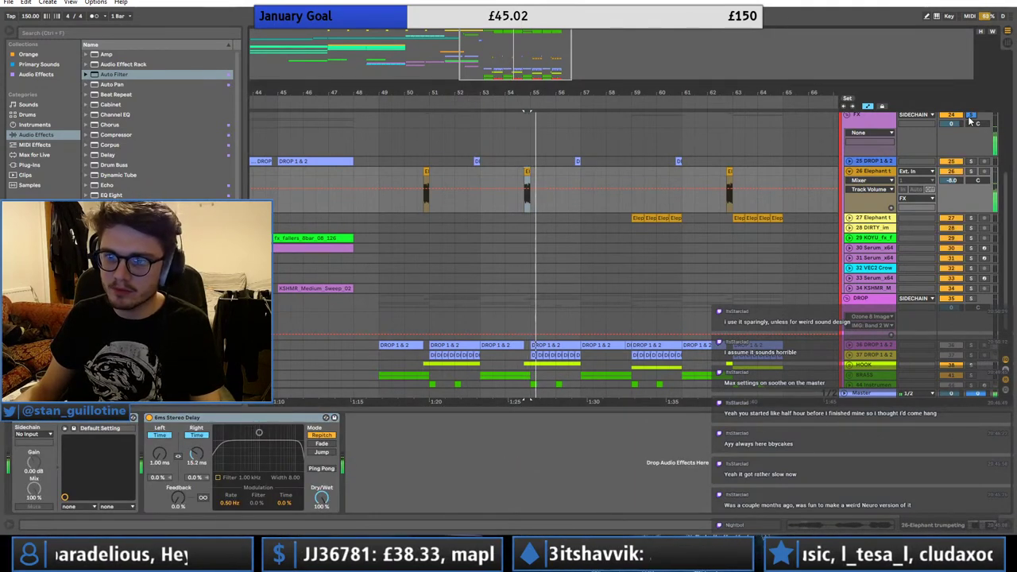
click(847, 171)
click(847, 172)
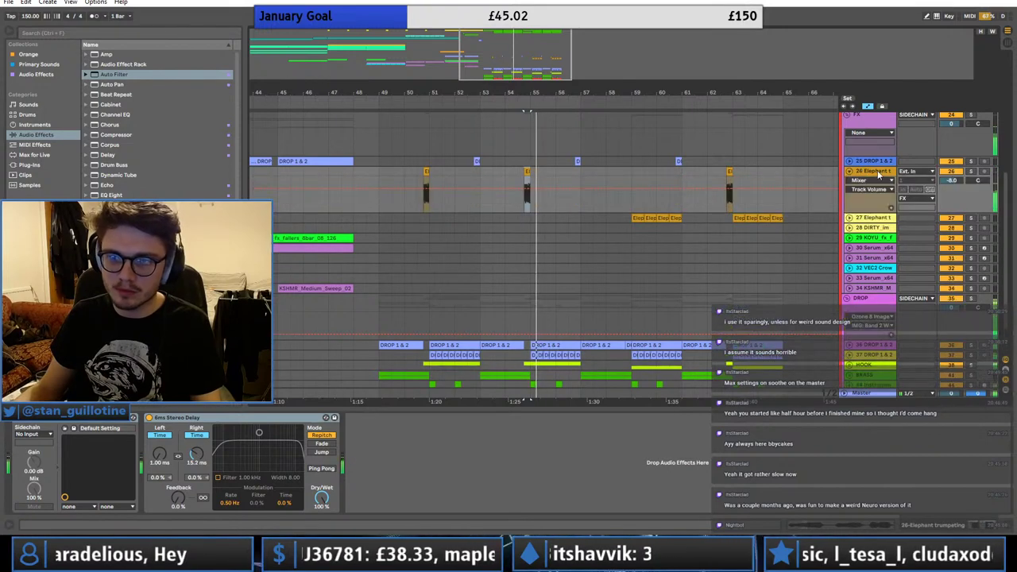
drag(951, 181, 951, 191)
key(space)
key(space)
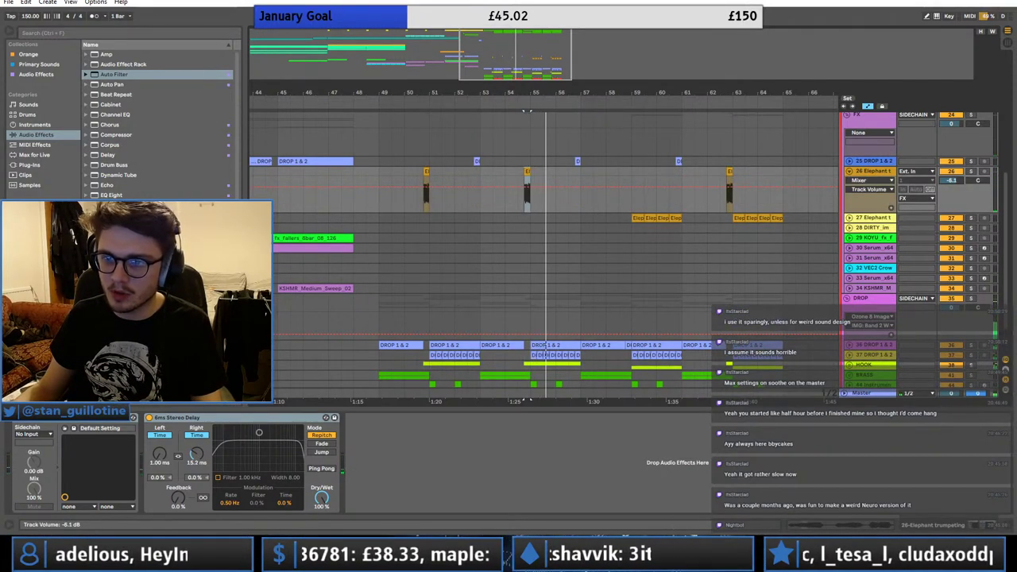
- Compare the Elephant clips at 54.4 and 50.4, both soloed and with the other tracks
scroll(527, 169, up, 3)
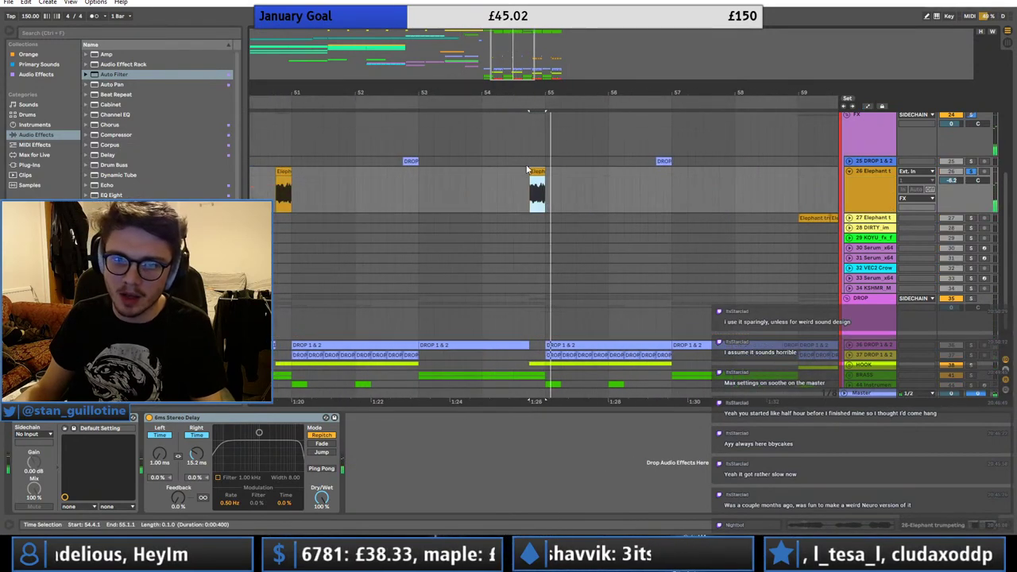
click(538, 171)
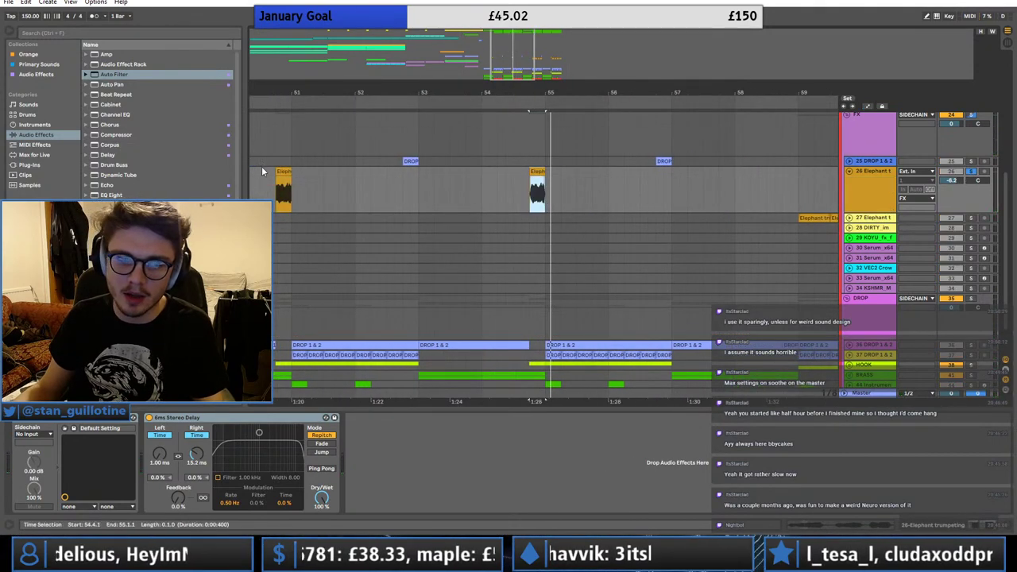
click(283, 171)
key(space)
click(970, 171)
key(space)
key(space)
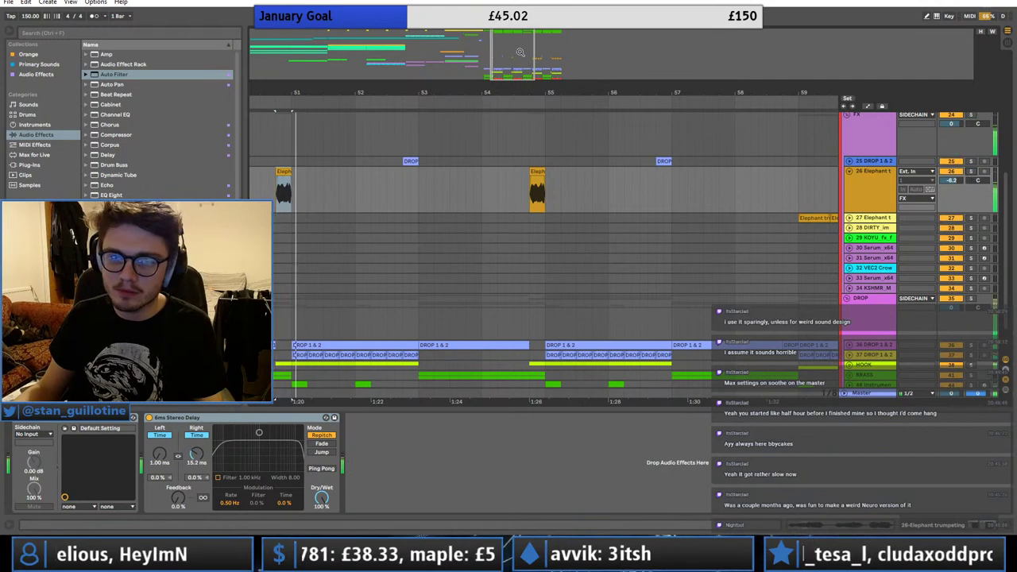
- Examine the Elephant clip at 50.4 up close, then play from the clip at 54.4
scroll(620, 191, down, 4)
scroll(496, 198, up, 6)
click(495, 205)
scroll(526, 191, up, 1)
click(494, 51)
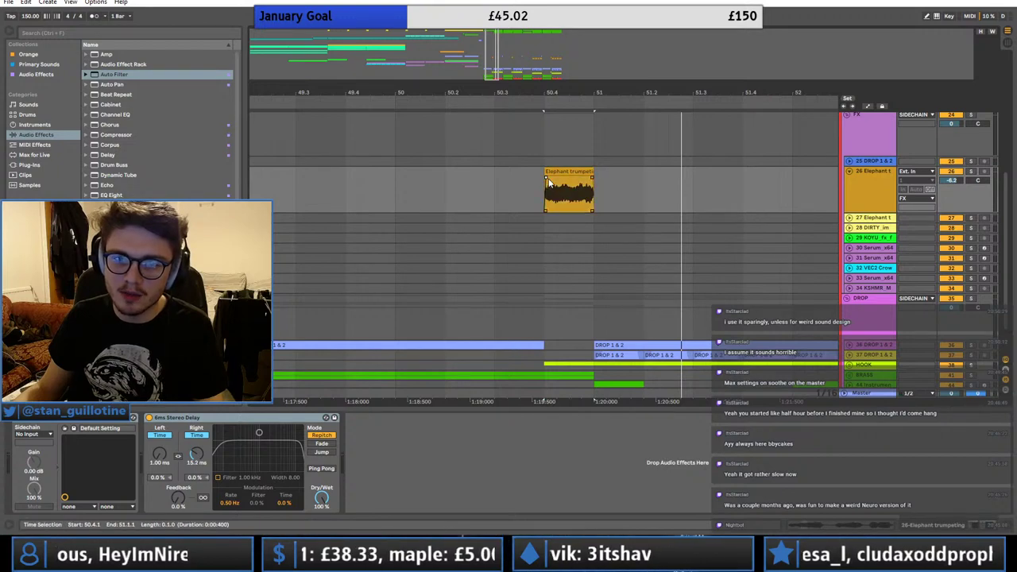
scroll(548, 183, down, 5)
click(703, 171)
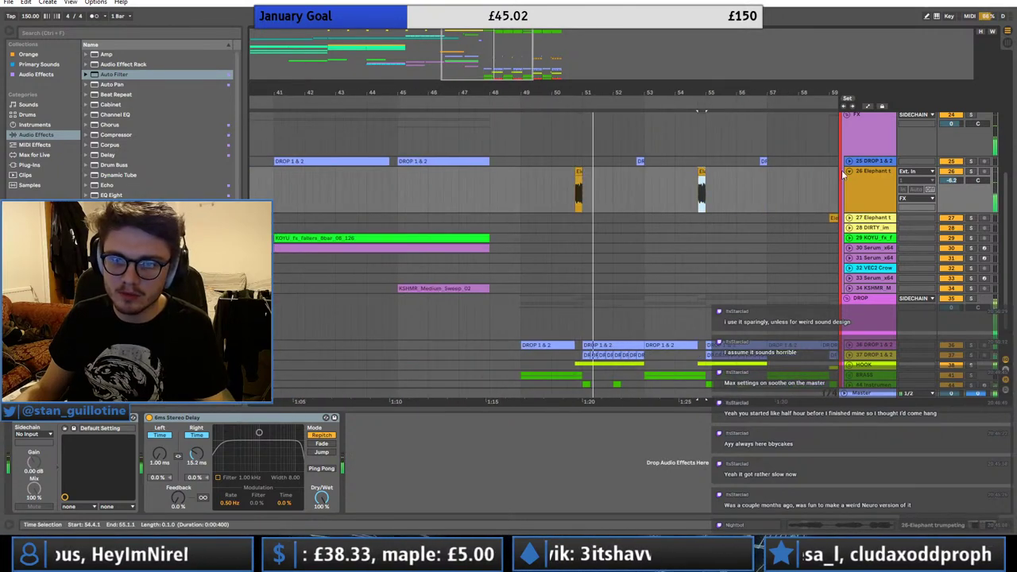
- Fold the Elephant track and the FX group and bring the whole arrangement into view
click(850, 171)
scroll(862, 190, up, 2)
click(846, 179)
click(856, 183)
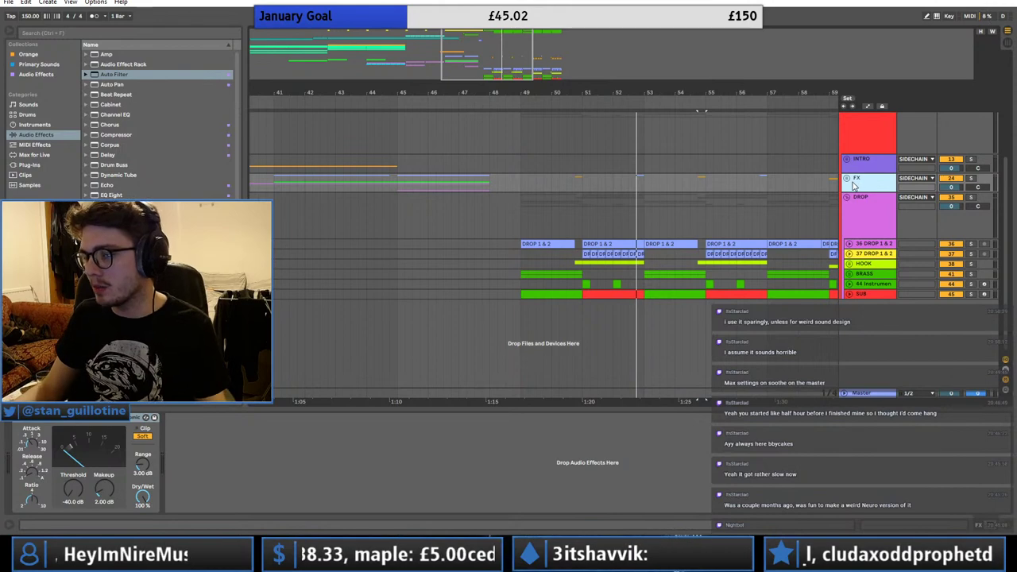
drag(697, 109, 697, 48)
click(511, 180)
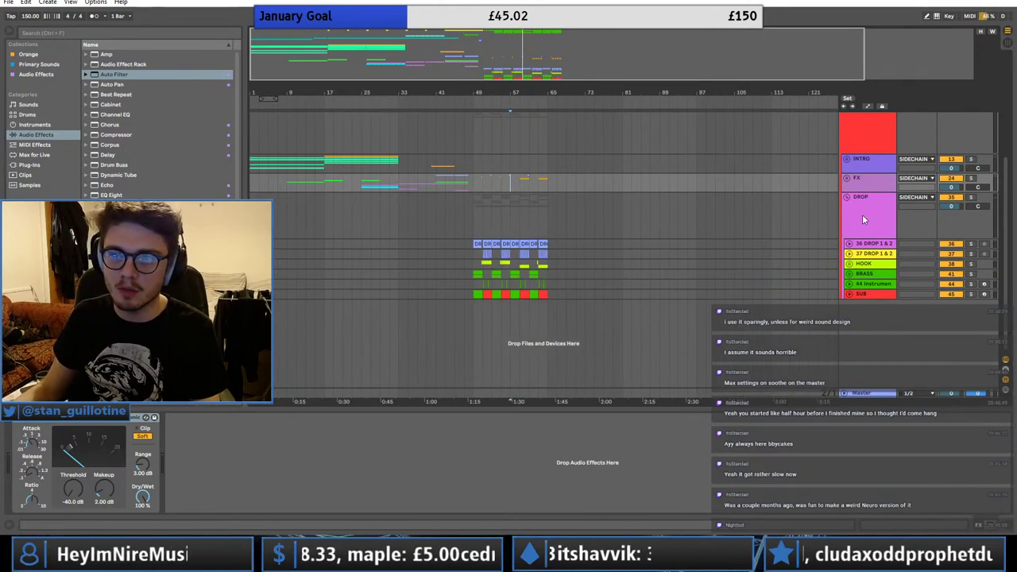
- Fold the DROP group and add a Hi/Low Audio Effect Rack preset at the start of its chain, with playback set to bar 49
click(847, 197)
click(513, 351)
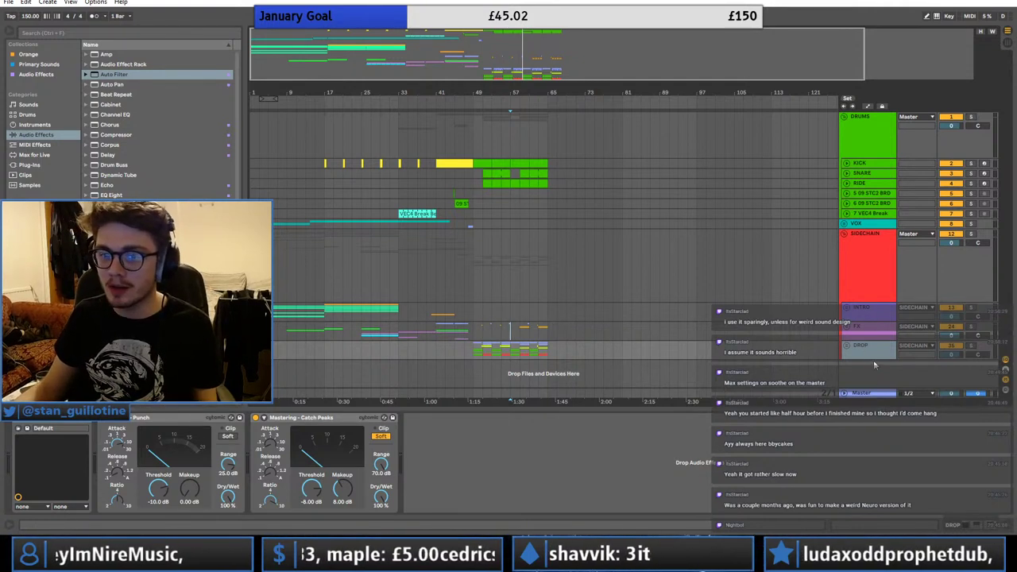
click(474, 354)
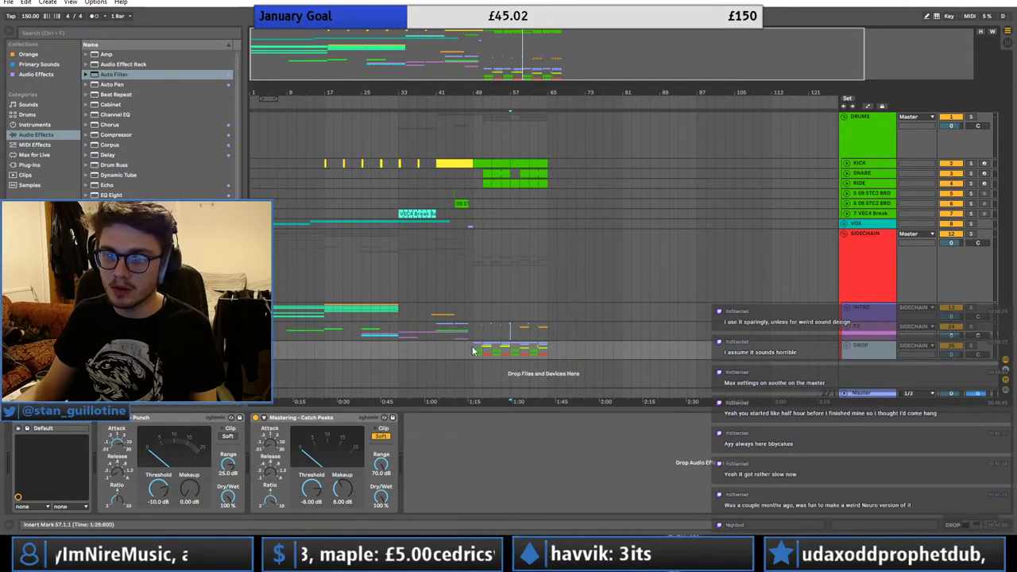
click(87, 65)
drag(135, 226, 22, 438)
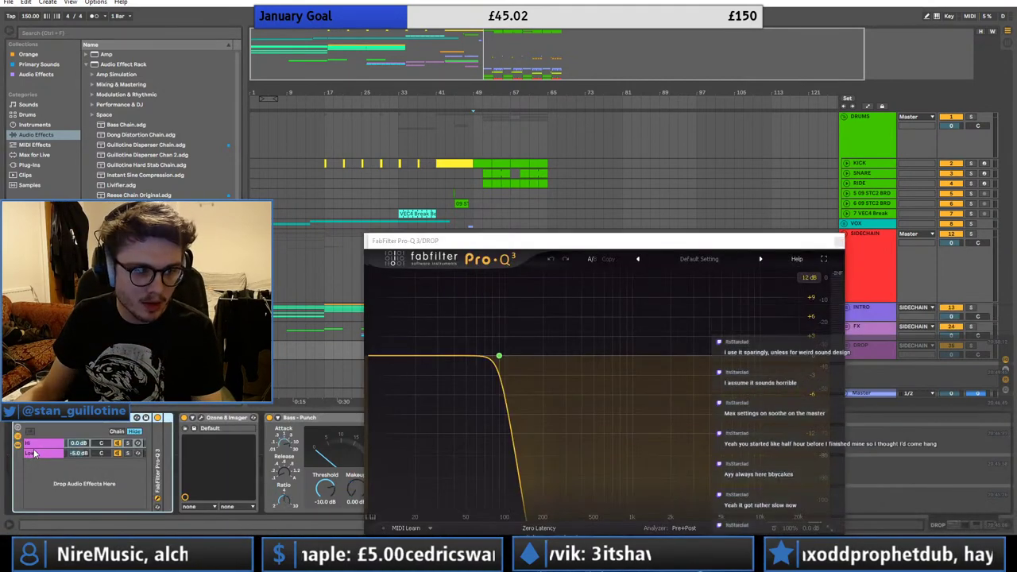
- Close the rack's Pro-Q 3 window and listen to the DROP group's Low chain from bar 49, both soloed and in the mix
key(space)
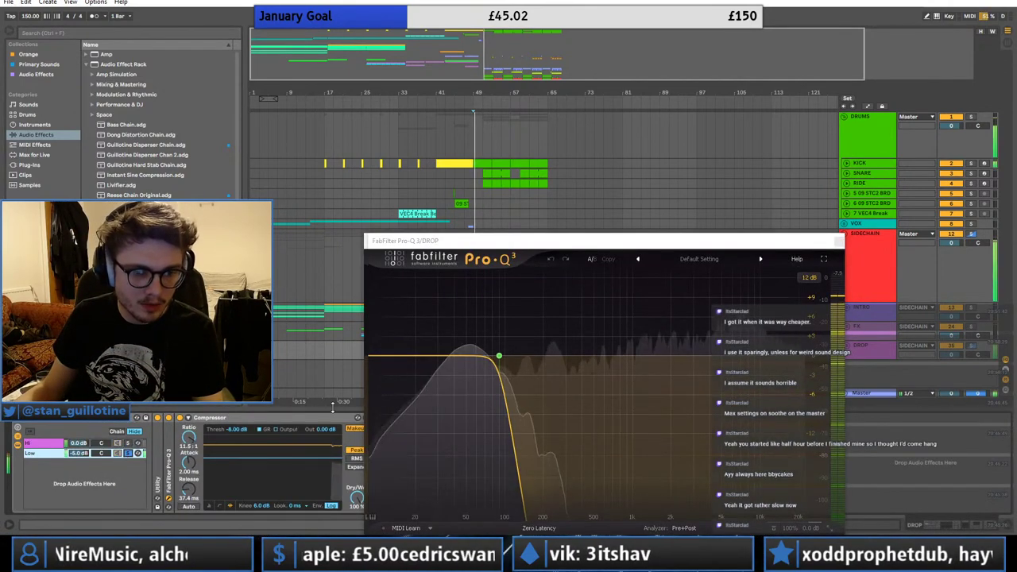
click(839, 240)
click(834, 240)
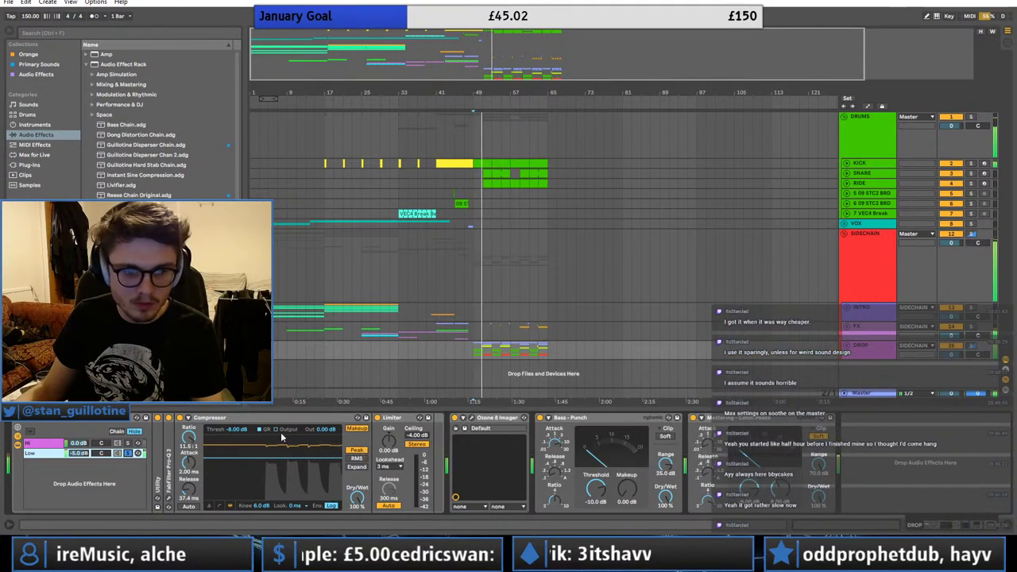
drag(85, 455, 85, 441)
key(space)
key(space)
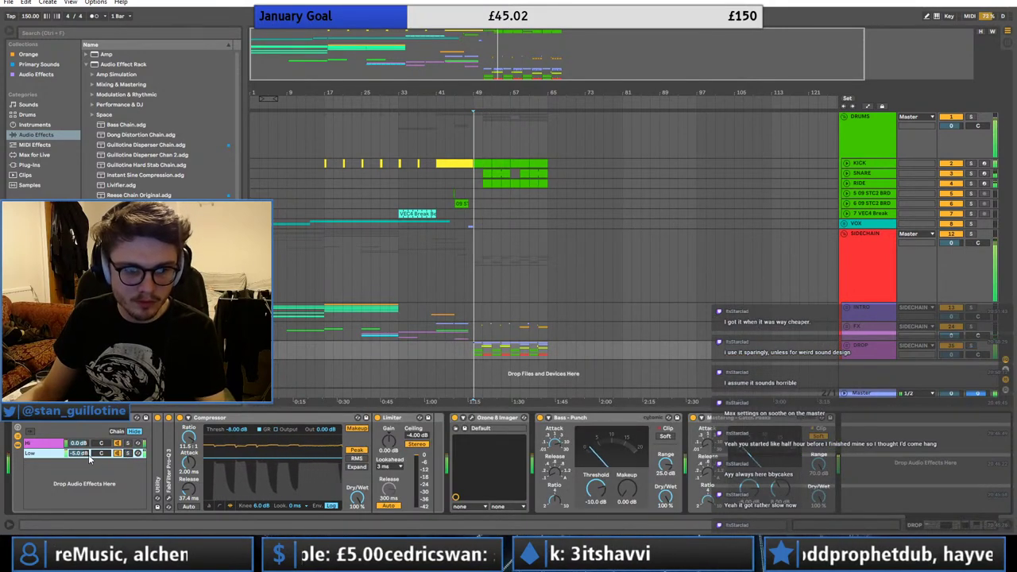
- Set the Low chain's volume in the DROP group's rack to -2.0 dB while the drop plays
click(128, 453)
double_click(89, 452)
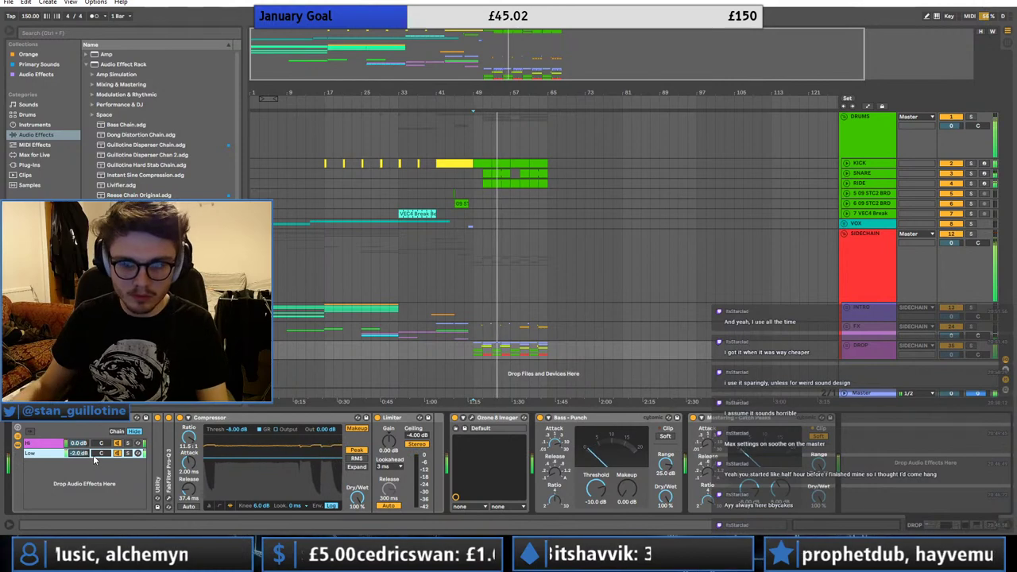
drag(84, 452, 84, 461)
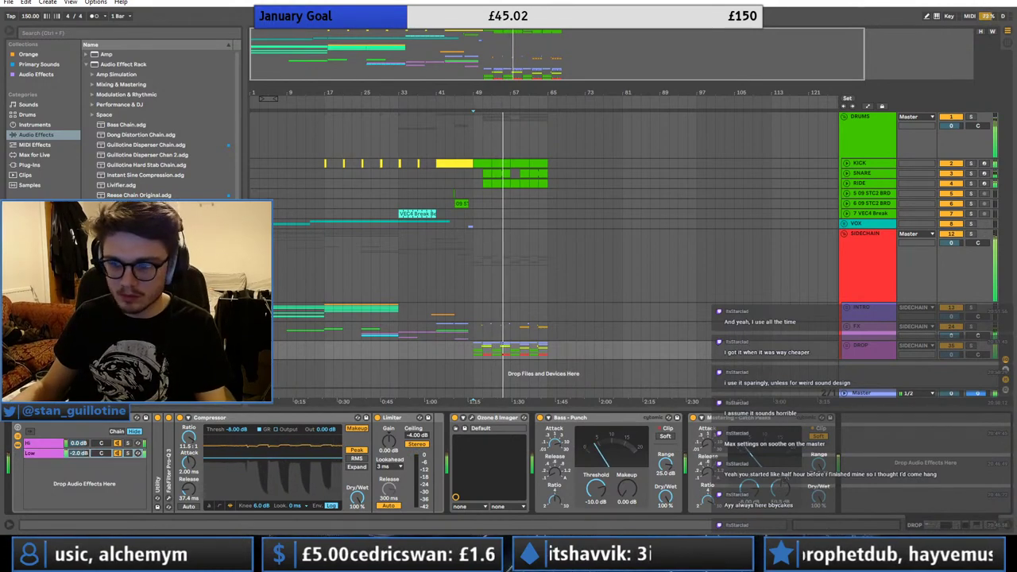
- Check the SIDECHAIN compressors during playback and look through the DROP group's SUB and BRASS tracks
click(476, 241)
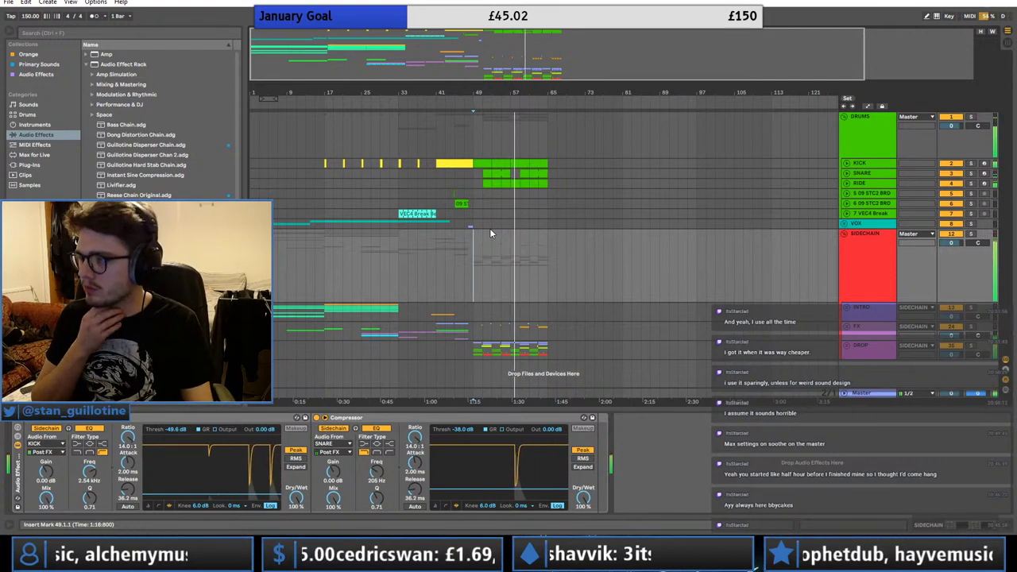
click(847, 345)
scroll(843, 355, down, 3)
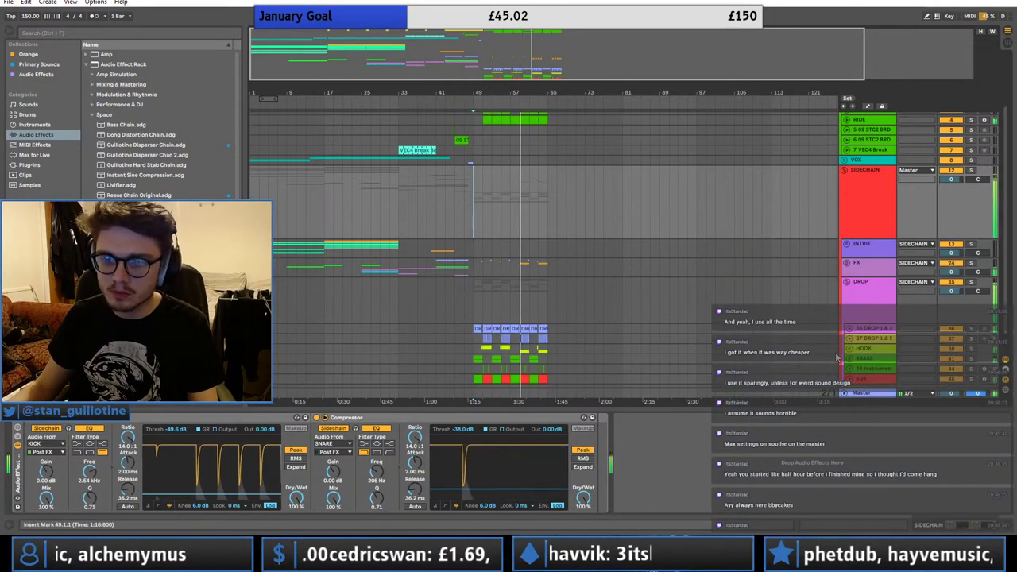
scroll(850, 362, down, 2)
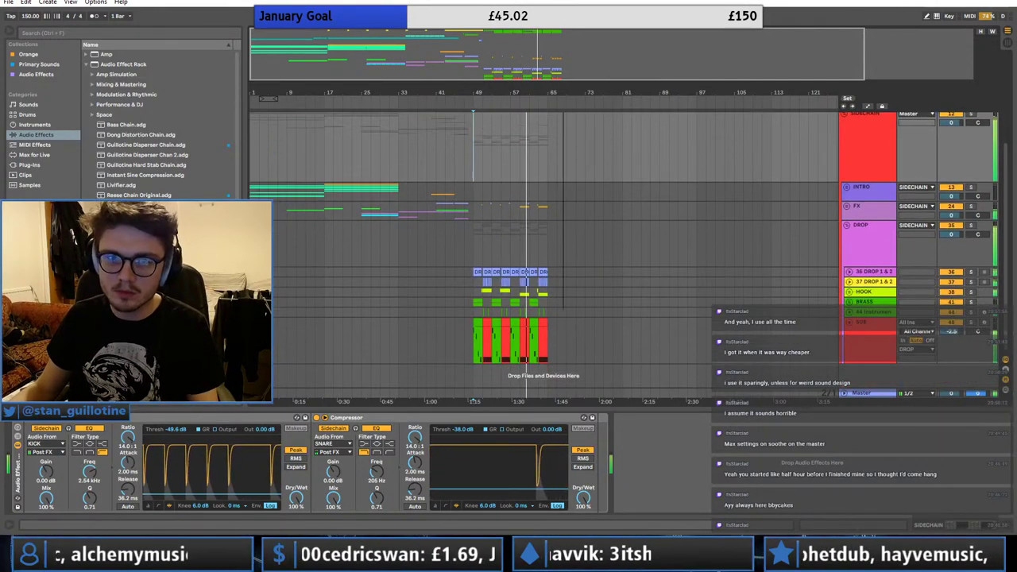
scroll(556, 245, up, 3)
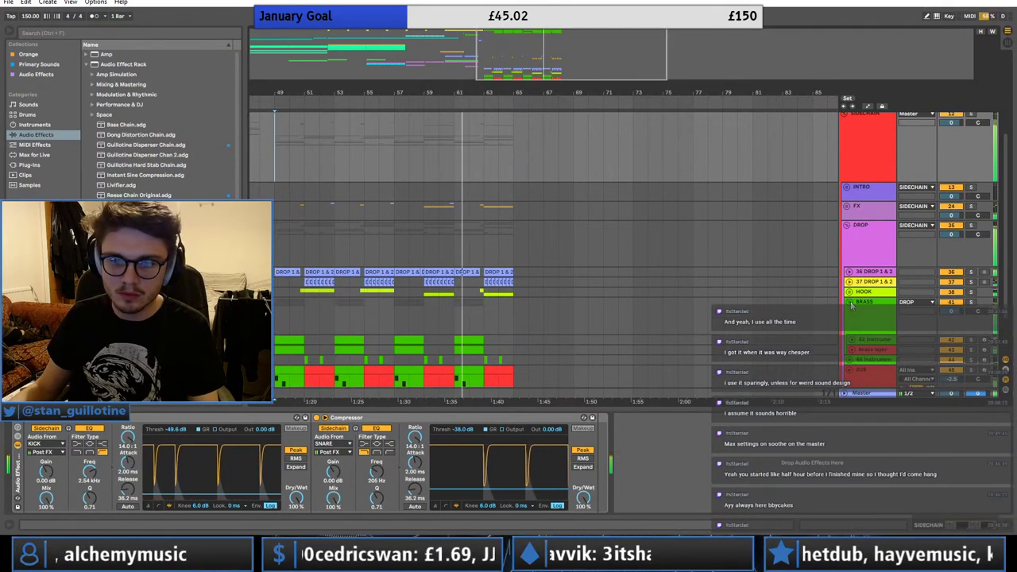
click(849, 321)
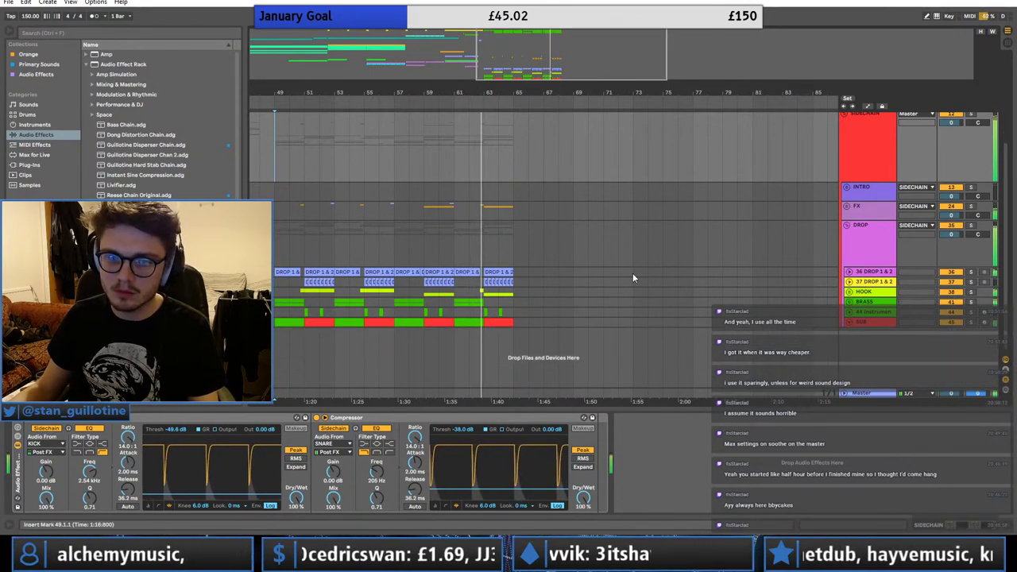
- Unfold track 36 DROP 1 & 2 and listen to its clips from bars 53 and 57
click(849, 272)
click(352, 273)
key(space)
key(space)
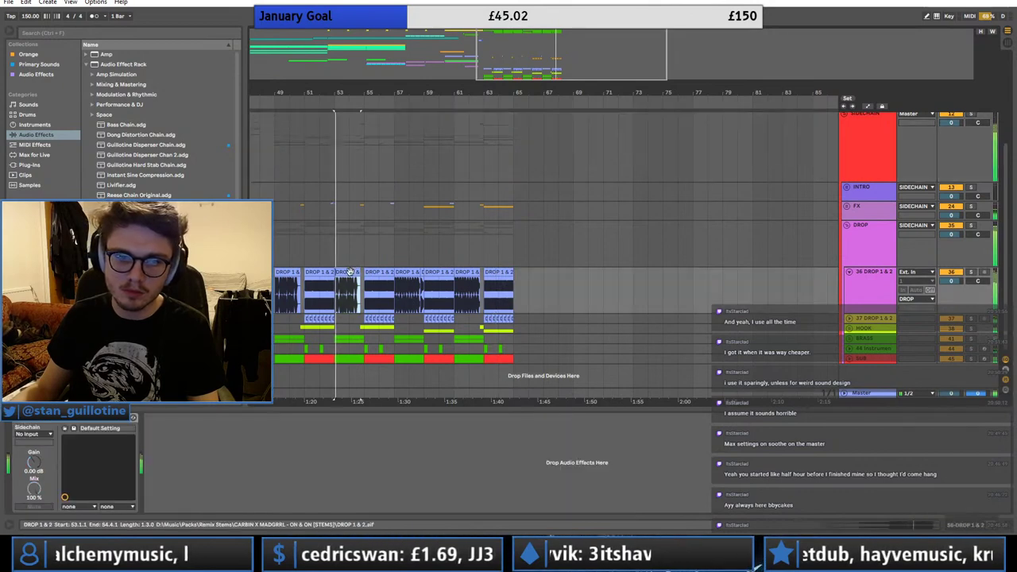
scroll(359, 294, up, 3)
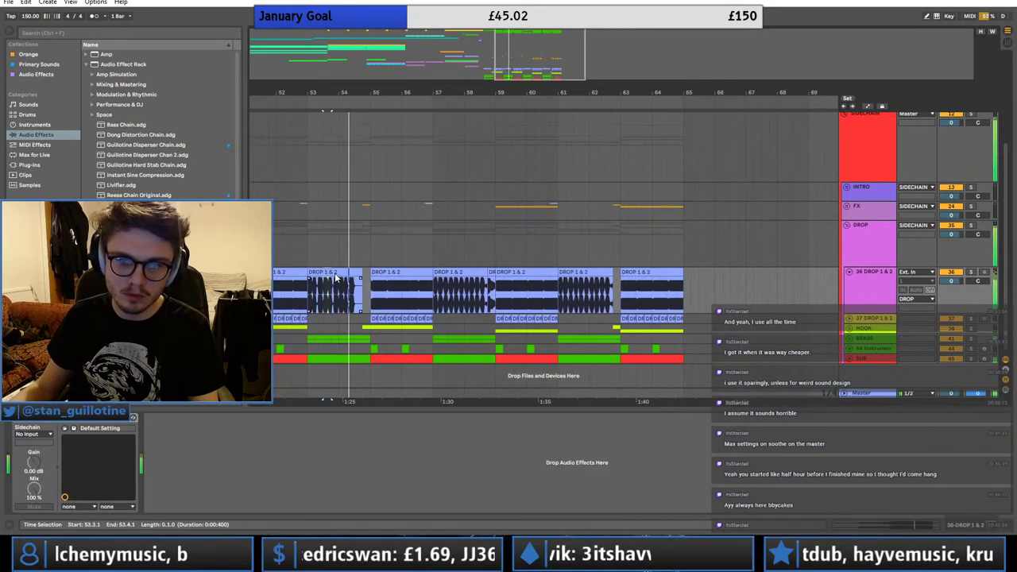
click(471, 270)
key(space)
key(space)
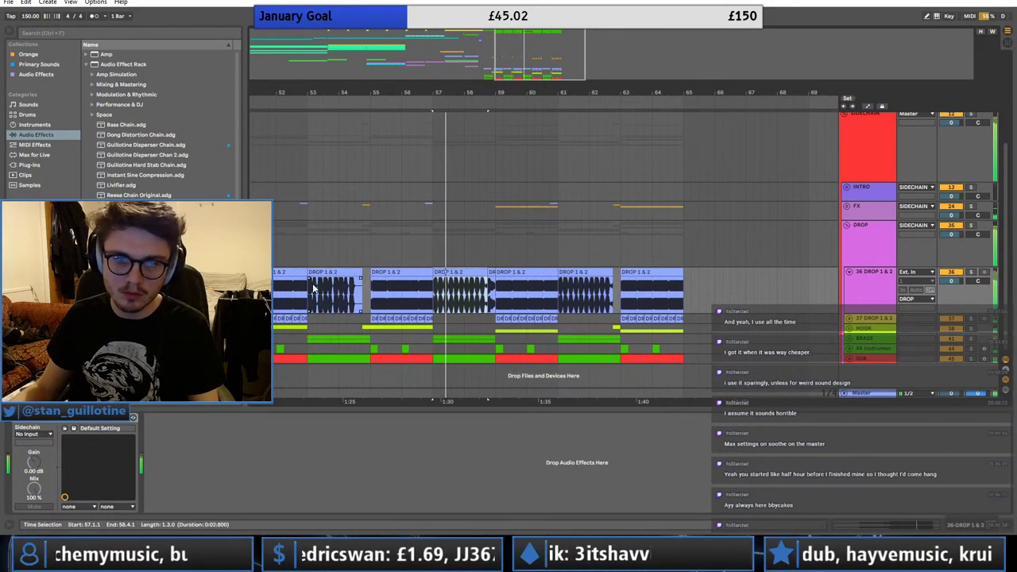
- Copy a short slice from the bar 53 clip on track 36 and paste it at the start of bar 61
drag(312, 288, 317, 284)
click(561, 288)
key(space)
key(space)
key(ctrl+v)
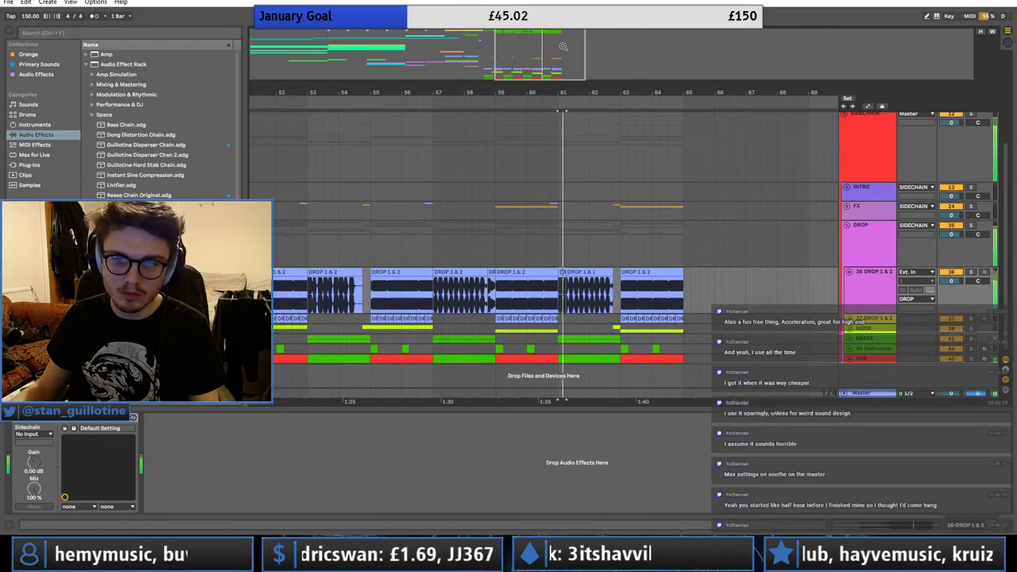
- Try to fill bars 61 and 62 on track 36 by repeating a 0.2.2-long section from bar 61
scroll(564, 287, up, 3)
drag(414, 272, 439, 272)
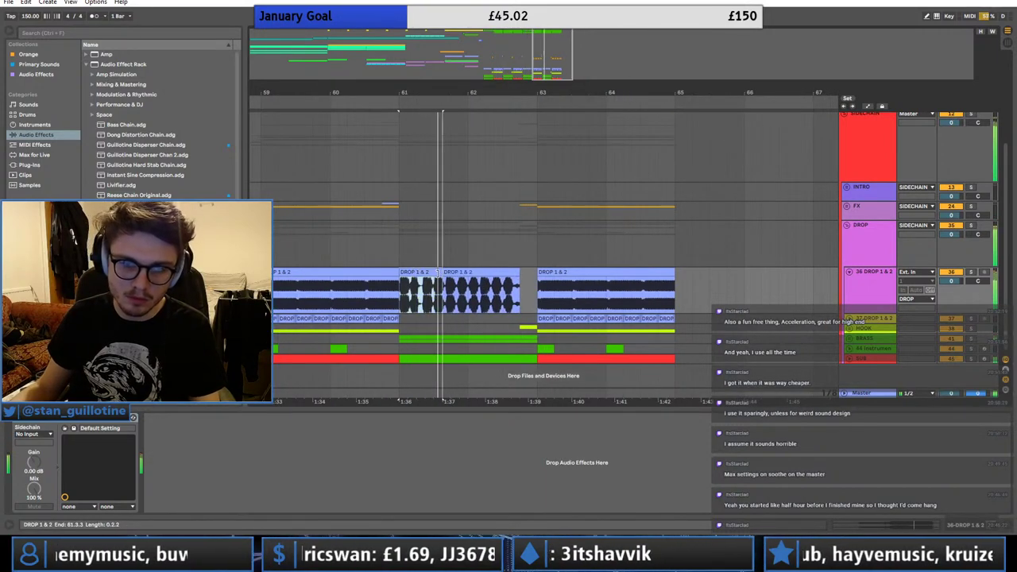
key(space)
key(space)
key(ctrl+d)
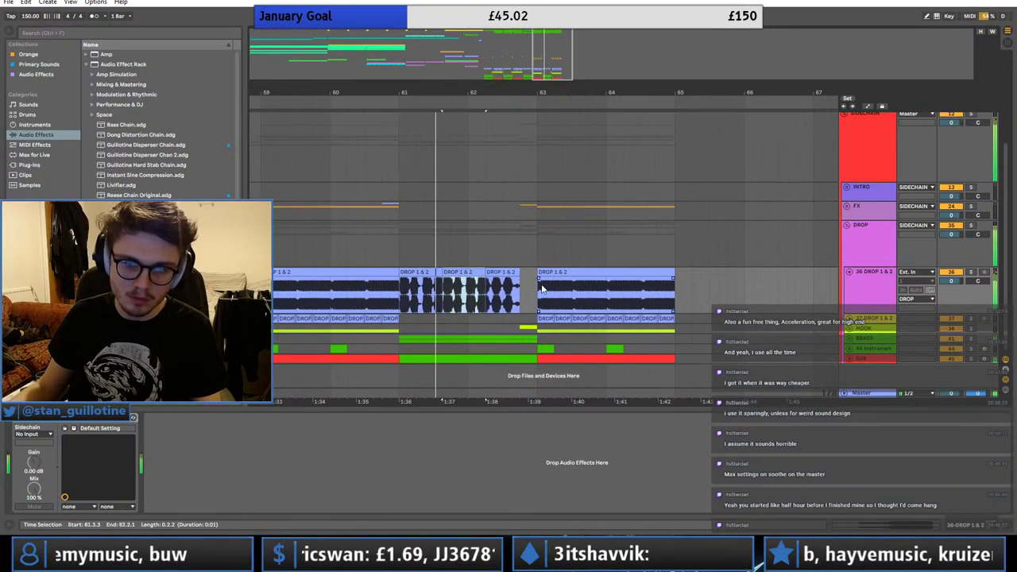
key(ctrl+d)
drag(528, 273, 521, 275)
- Repeat the first two beats of bar 61 on track 36 until bar 62.4
drag(399, 276, 434, 276)
key(ctrl+d)
key(ctrl+d)
key(ctrl+d)
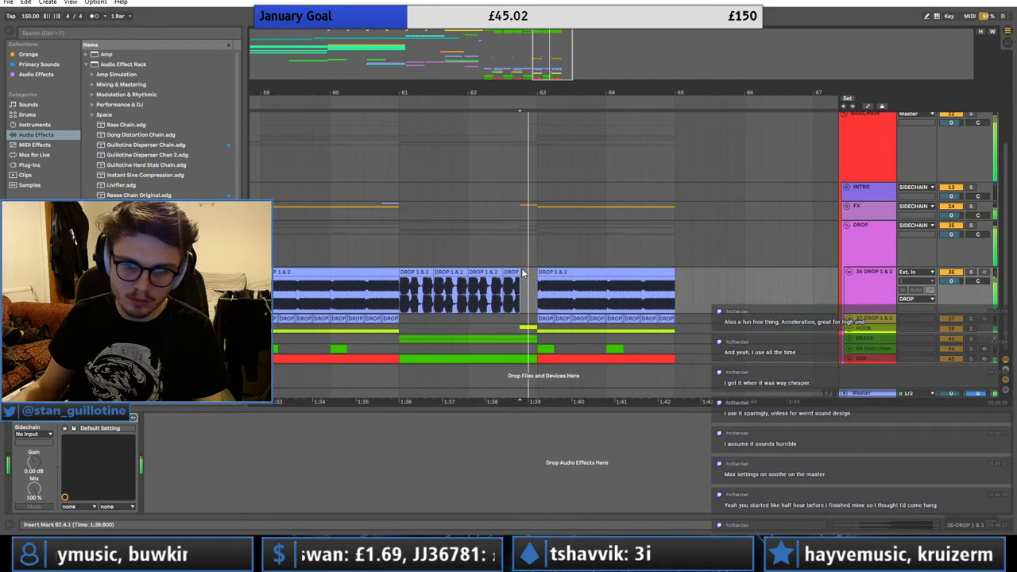
- Listen to track 36 from bar 57 and fold the track
key(minus)
key(minus)
click(543, 272)
key(space)
key(space)
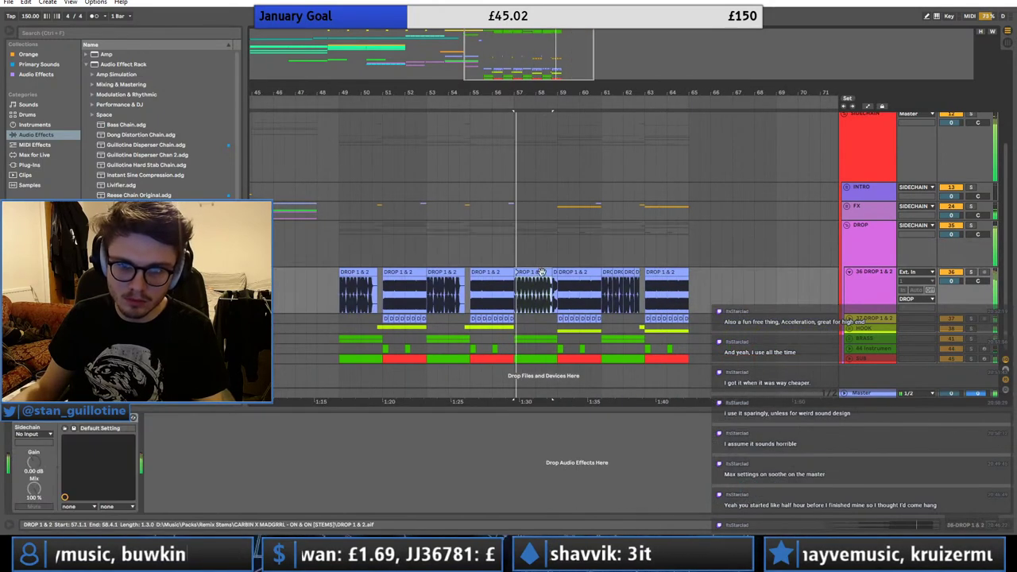
click(849, 272)
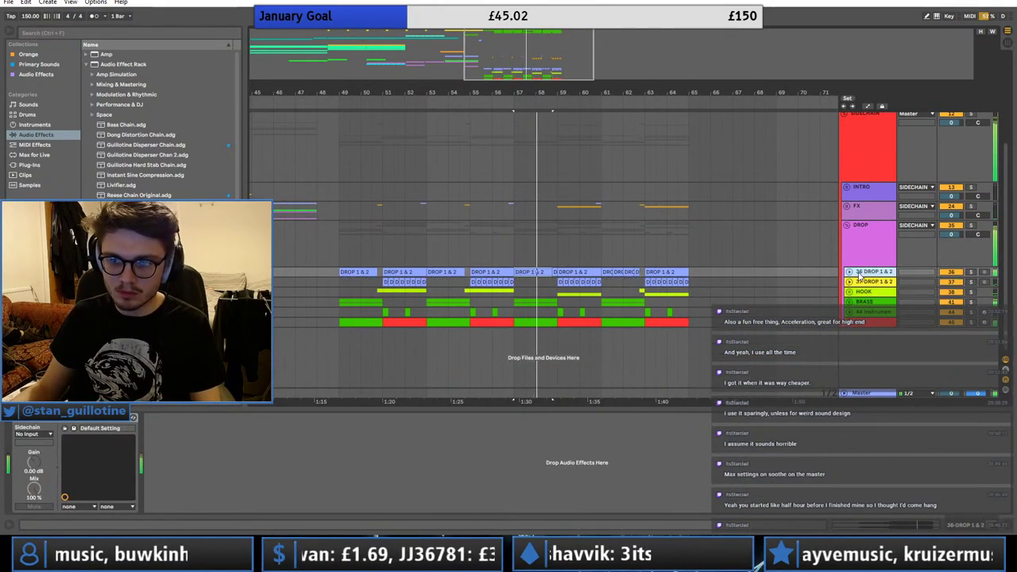
key(plus)
key(plus)
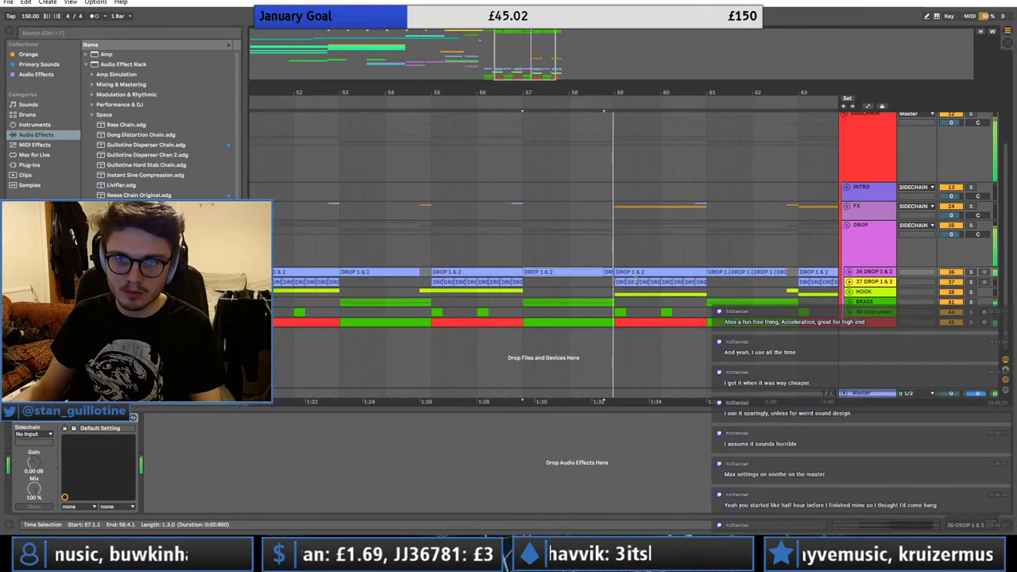
- Listen from the one-beat DROP 1 & 2 clip at bar 58.4 on track 36
click(610, 272)
key(space)
key(space)
key(space)
key(space)
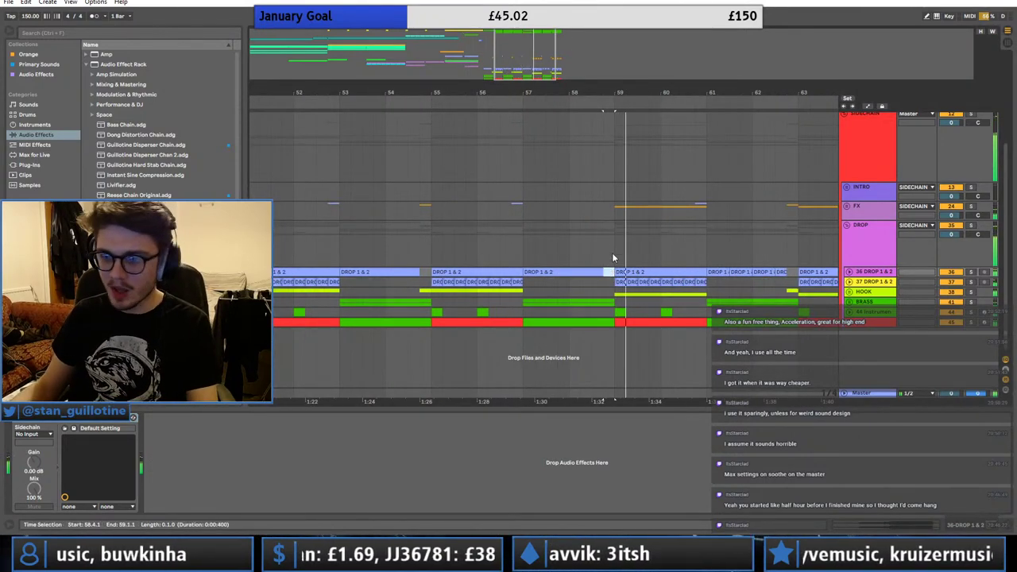
key(space)
- Add a locator named SIKE SAMPLE at 58.4.1
click(602, 203)
scroll(847, 231, up, 5)
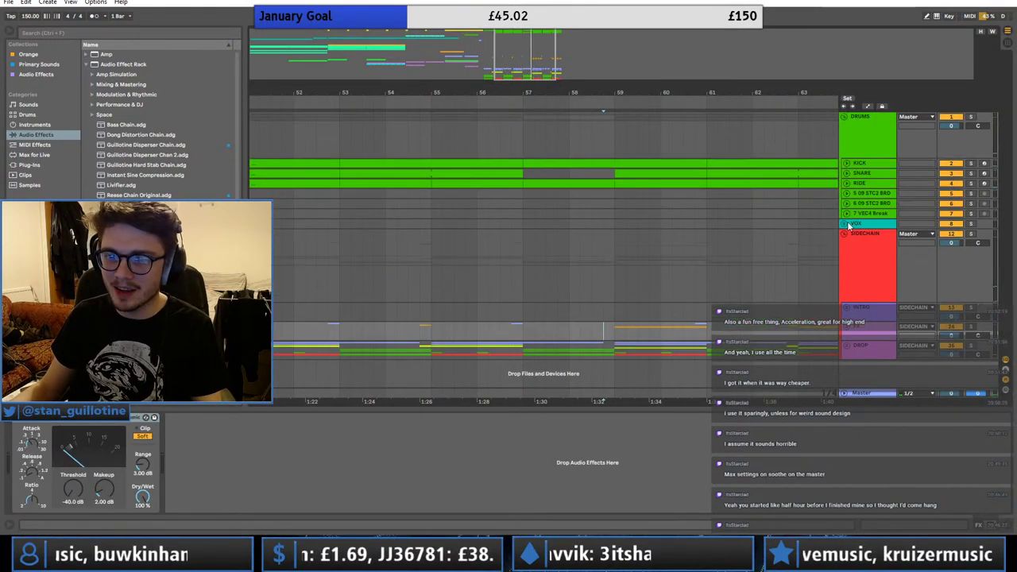
right_click(601, 100)
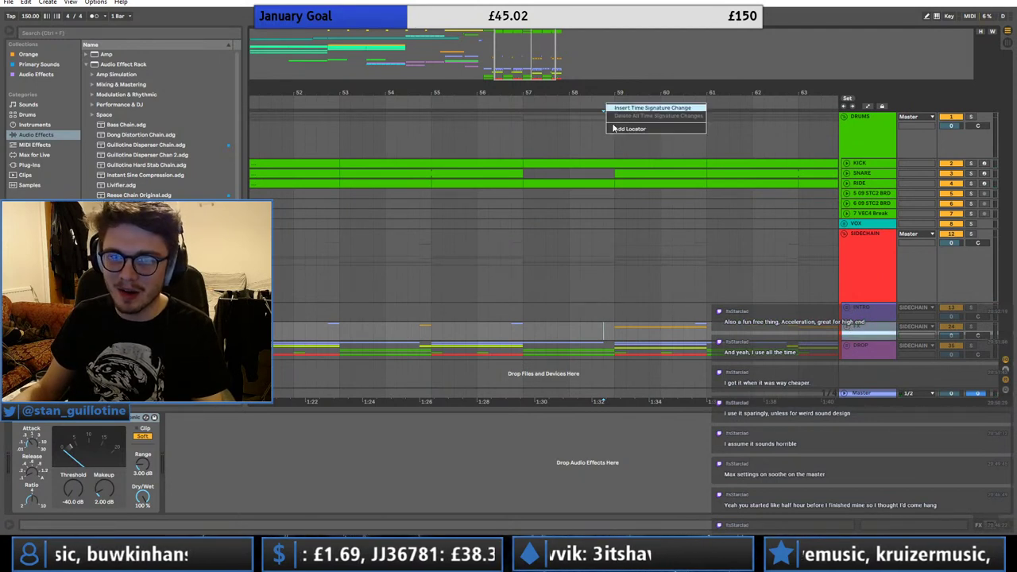
click(618, 129)
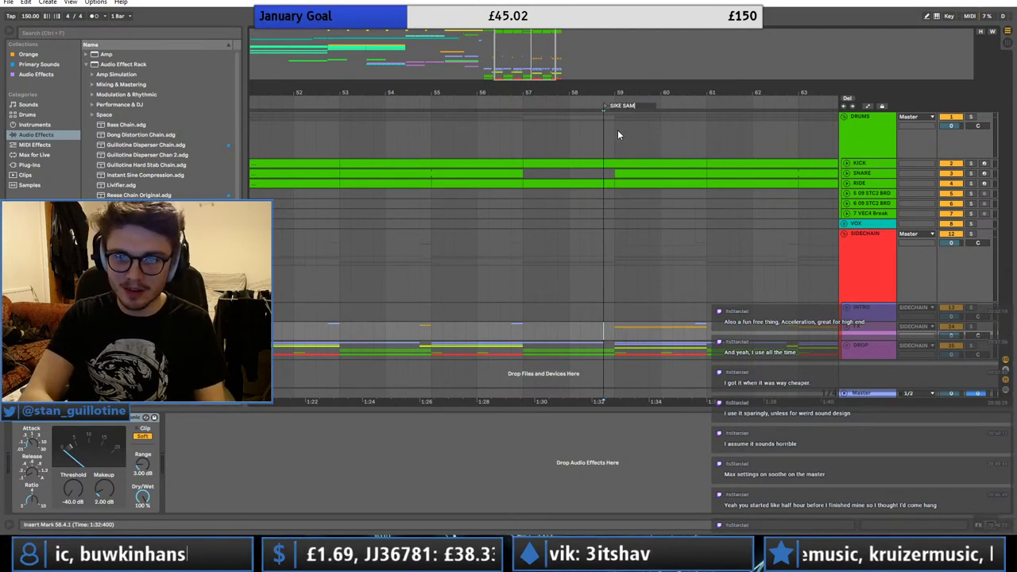
text(SIKE SAMPLE)
key(Return)
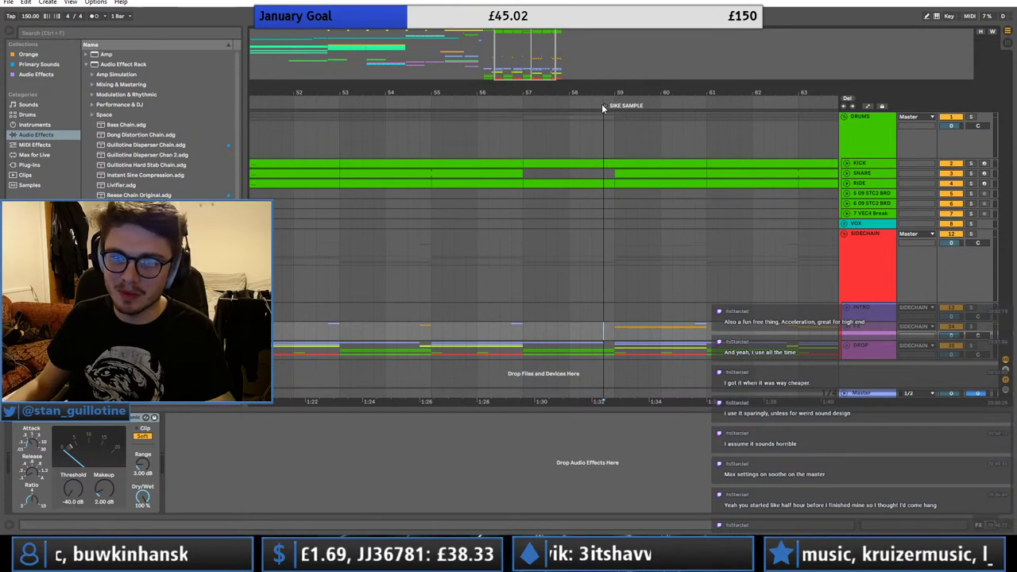
drag(604, 104, 606, 111)
- Solo the DROP group around bar 59 during playback, and unfold it and its HOOK group
click(610, 297)
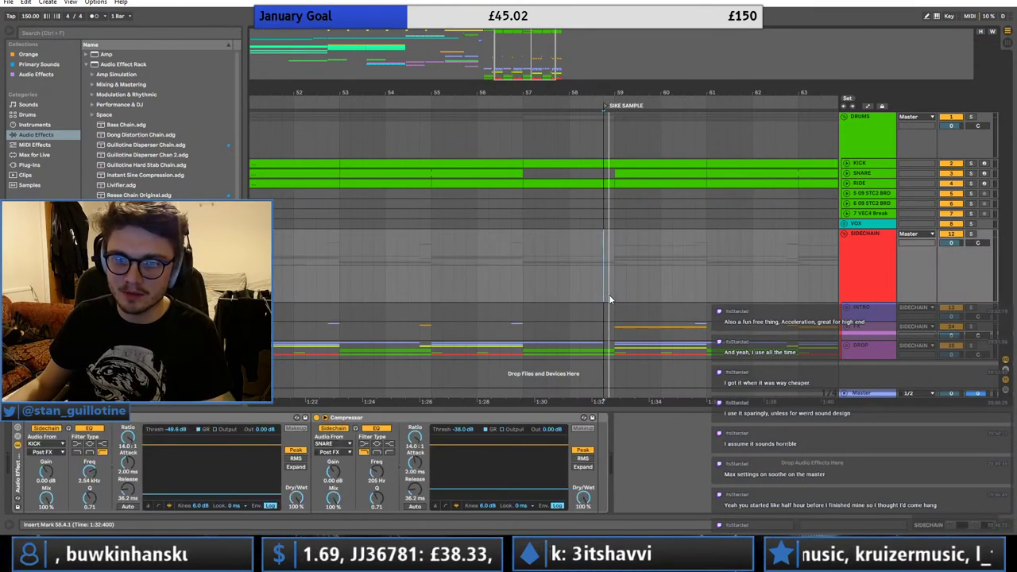
key(space)
drag(523, 94, 494, 77)
click(971, 345)
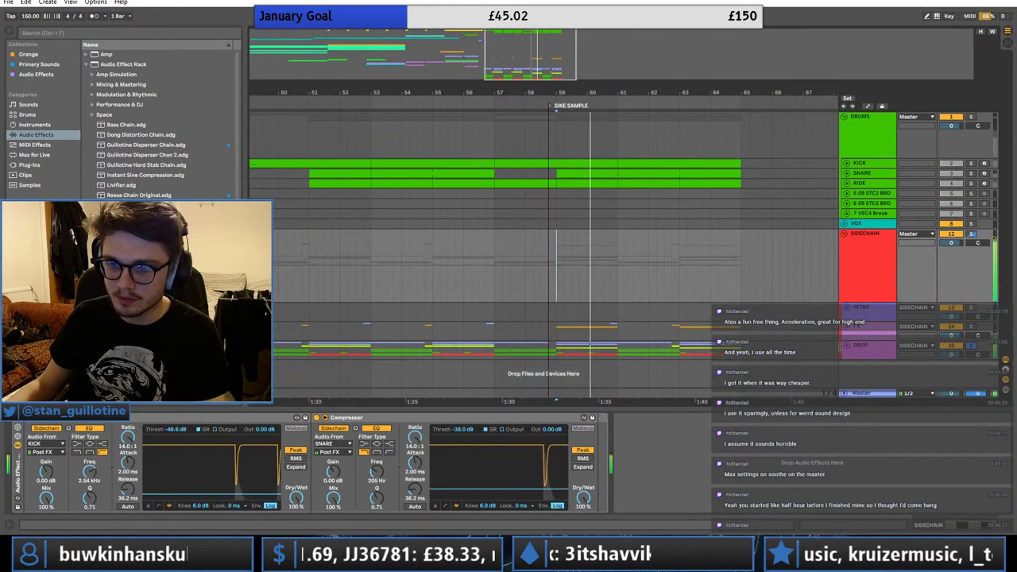
click(846, 346)
scroll(813, 357, down, 3)
click(849, 334)
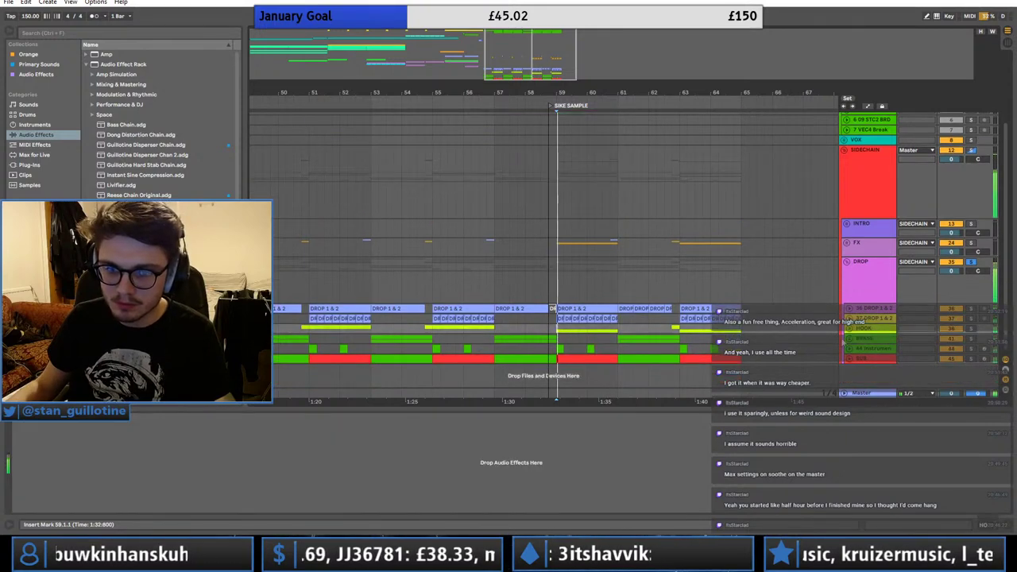
- Listen to the 40-Serum hook clip at bar 59 soloed and in the mix, with its Serum window open
scroll(826, 338, down, 3)
click(581, 329)
key(s)
key(space)
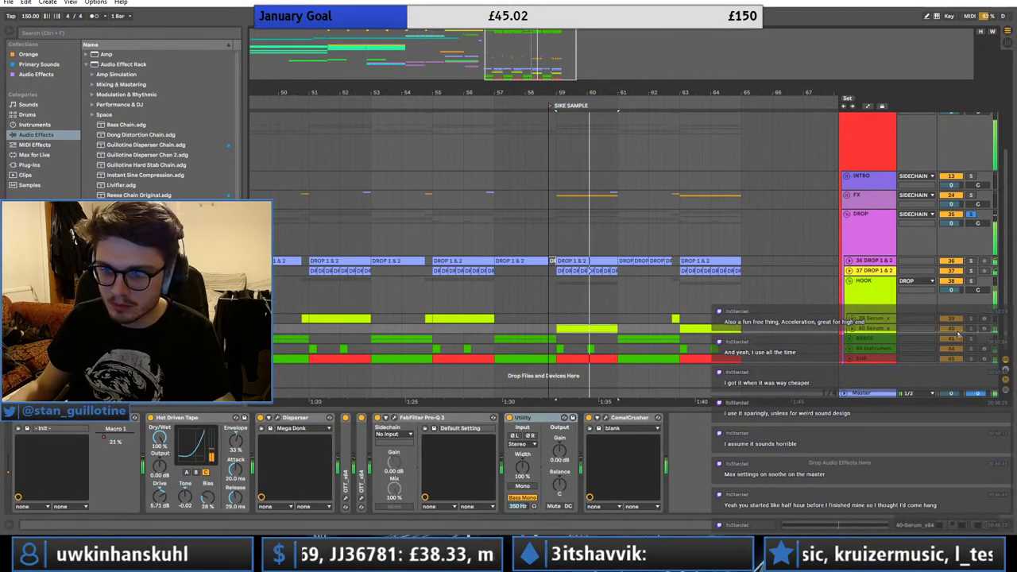
key(space)
click(35, 418)
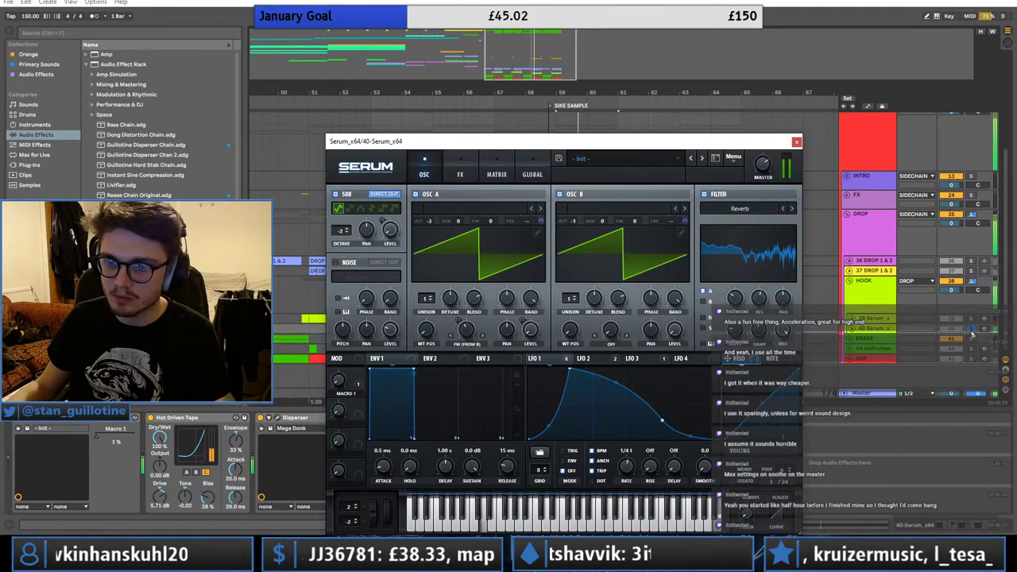
click(971, 334)
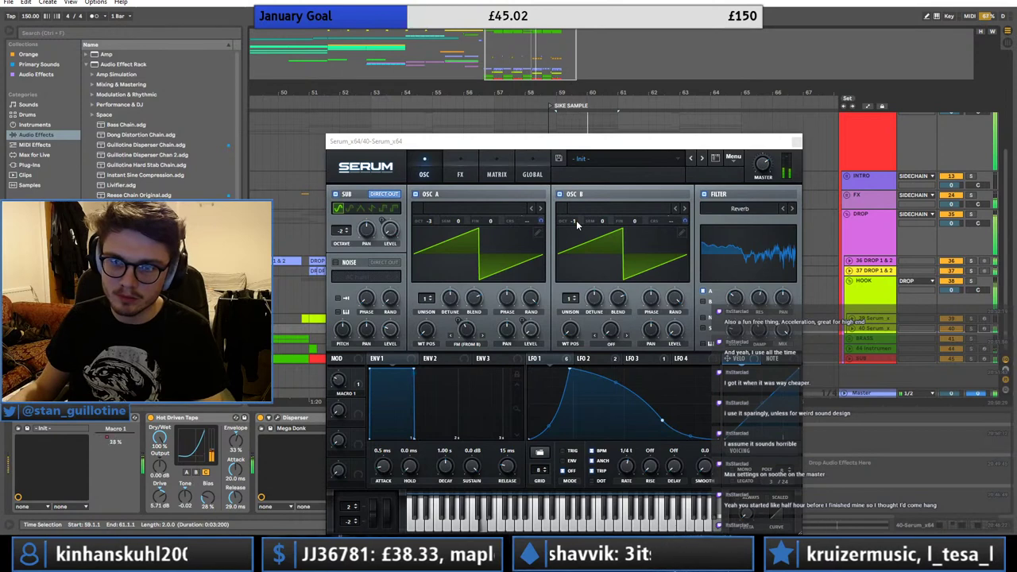
- Set Serum's OSC B octave to +1 on track 40, move LFO 1's peak earlier with a steeper fall, and close the window
drag(576, 220, 590, 191)
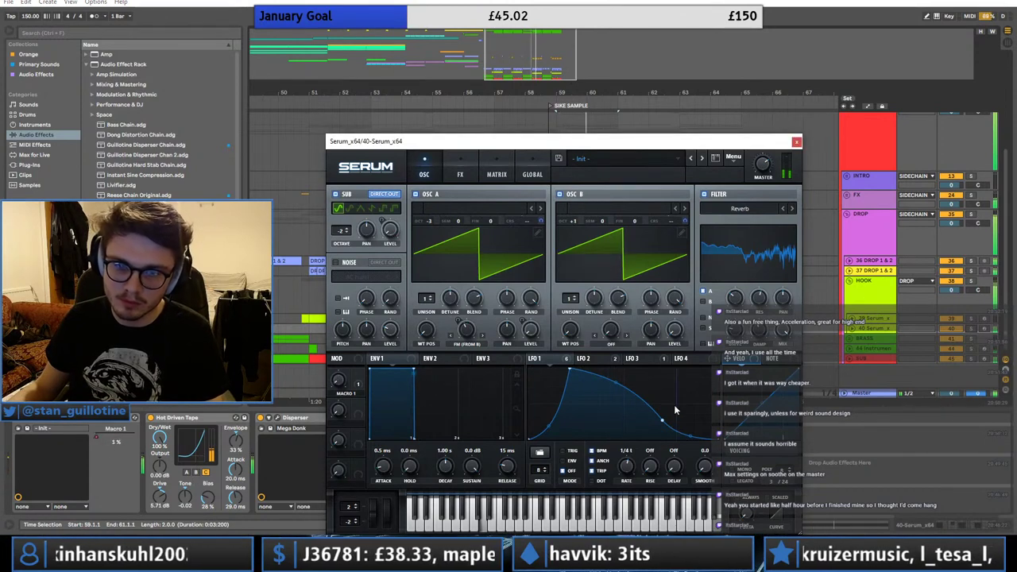
drag(569, 371, 555, 370)
drag(663, 419, 658, 429)
click(461, 174)
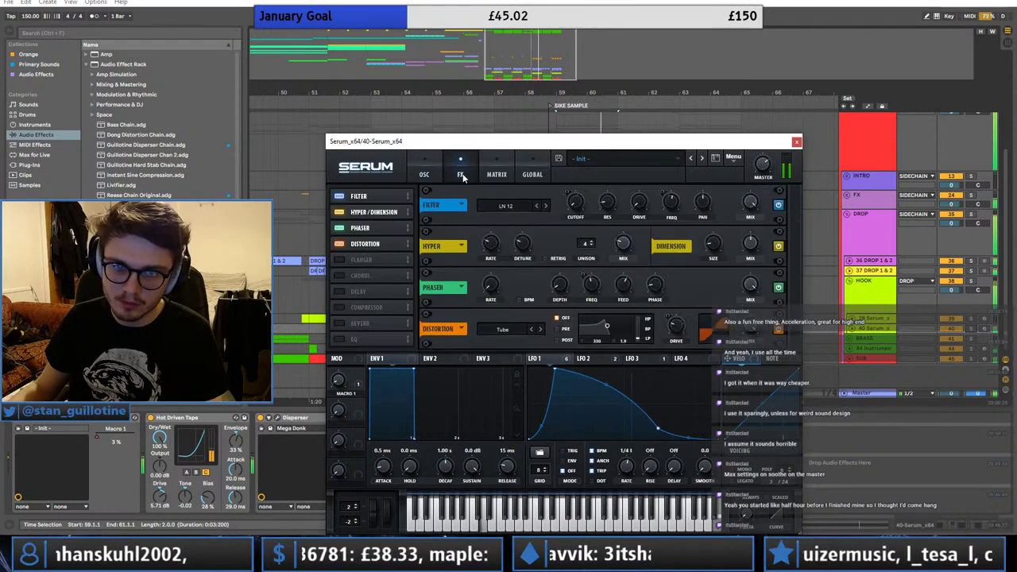
click(797, 142)
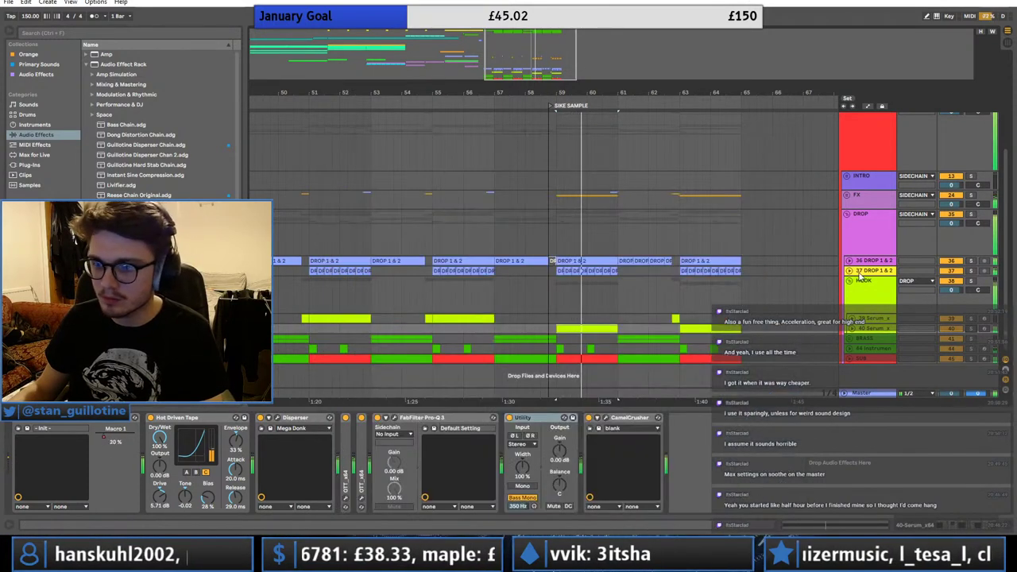
- Fold the HOOK and DROP groups and listen to the full mix from bar 61
click(854, 284)
click(850, 281)
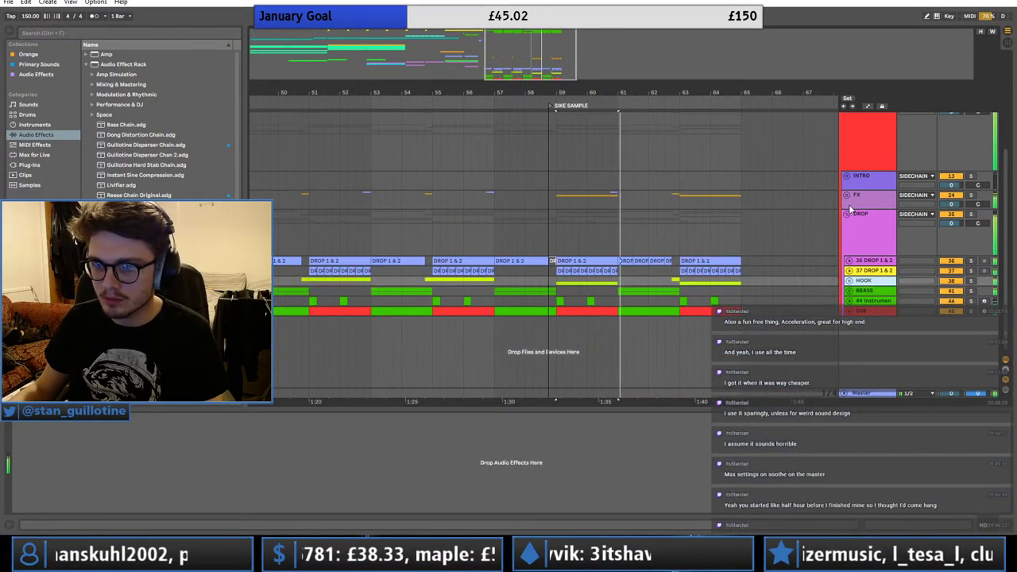
click(848, 213)
drag(581, 95, 714, 62)
click(510, 252)
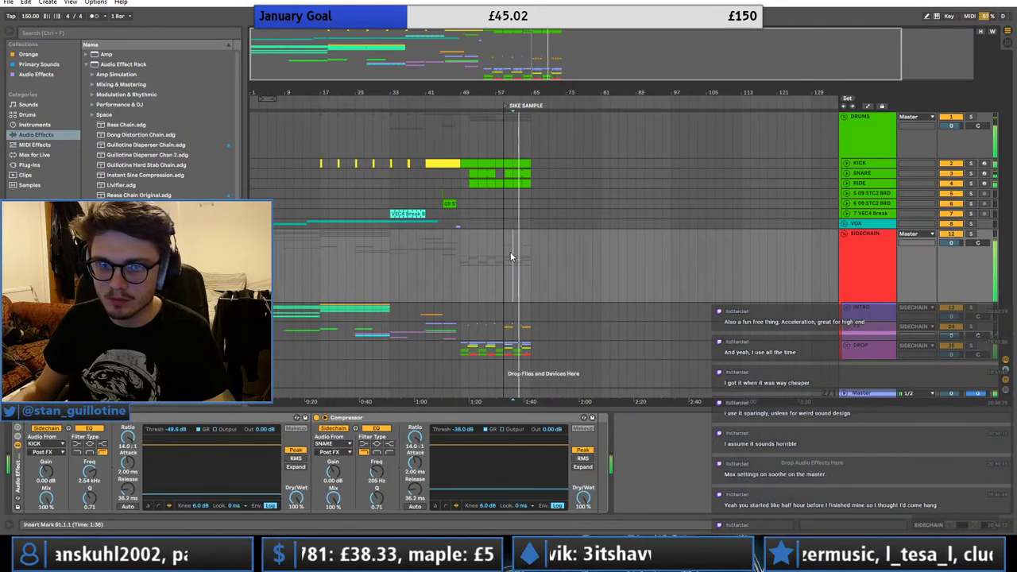
drag(516, 96, 600, 210)
key(space)
key(space)
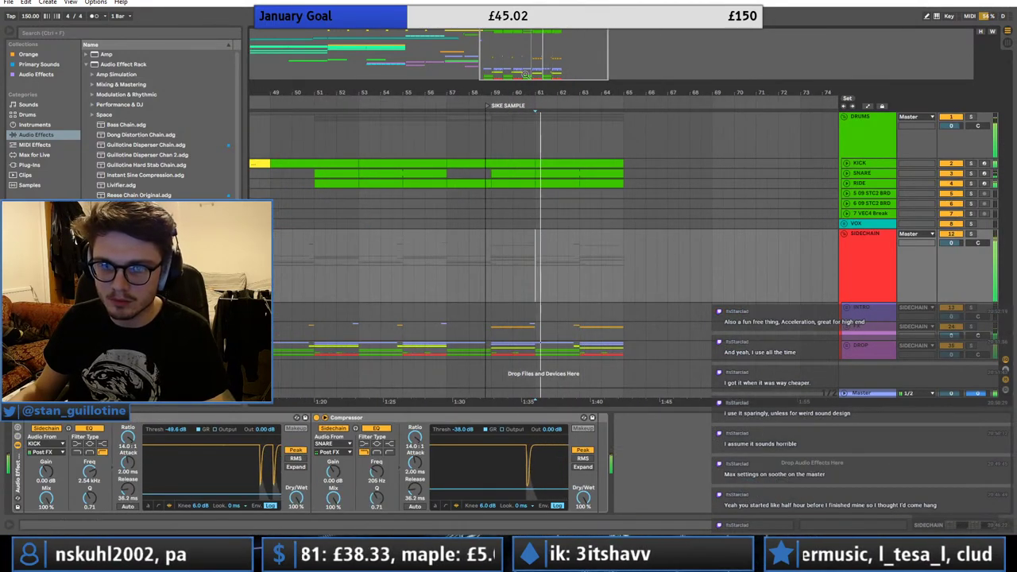
drag(703, 93, 816, 240)
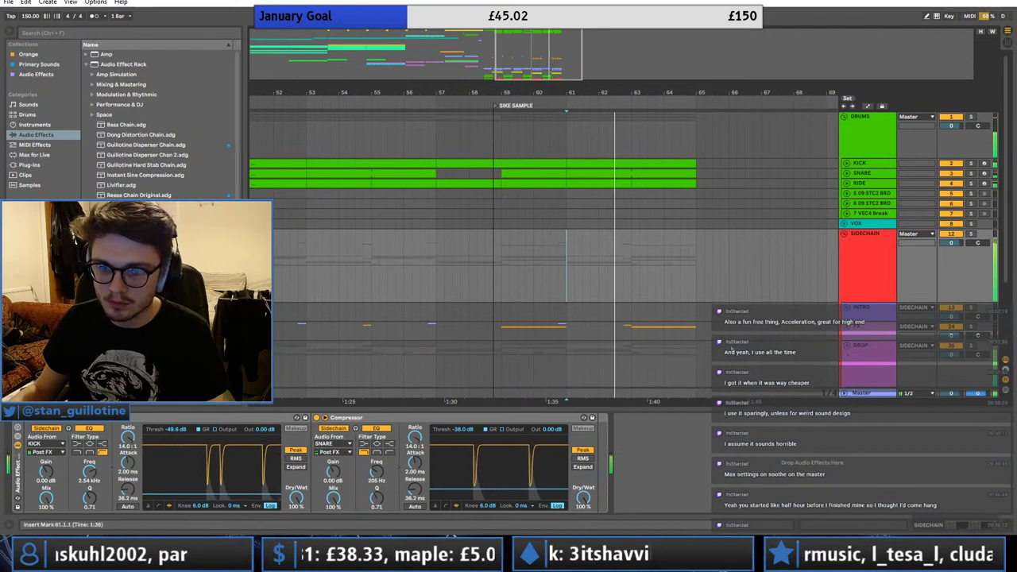
- Unfold the DROP group, delete the short hook clip just before bar 63, and listen to the transition
click(847, 347)
click(631, 332)
key(Delete)
click(618, 330)
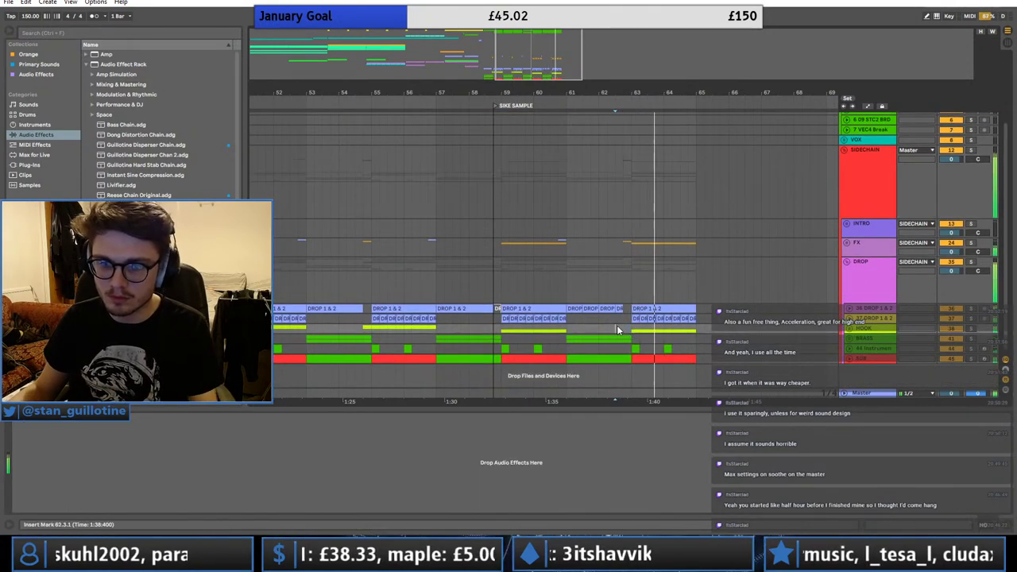
key(space)
key(space)
key(space)
key(space)
- Unfold HOOK and extend the 40-Serum hook before bar 63 to start at 62.4.1
click(848, 329)
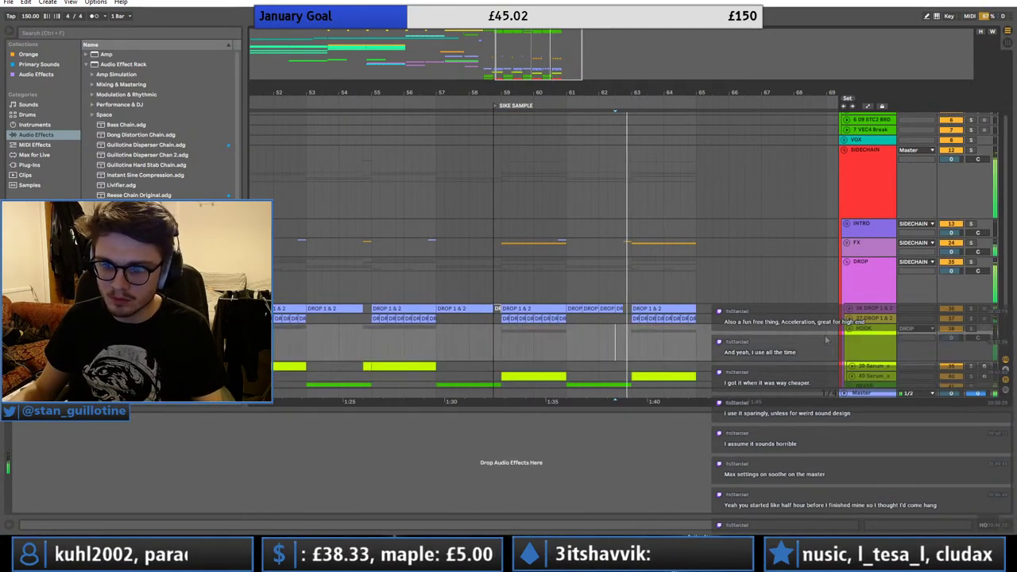
scroll(715, 338, down, 2)
mouse_move(633, 327)
mouse_down()
mouse_move(623, 327)
mouse_move(641, 332)
mouse_up()
key(space)
key(space)
click(849, 329)
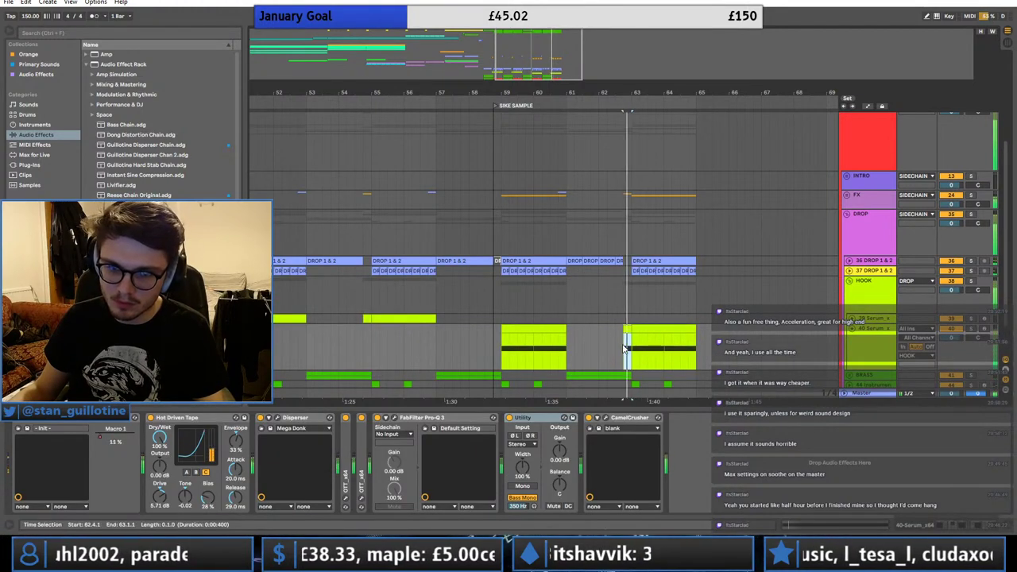
- Listen to the transition into bar 63 from 62.2.1 and from 62.4.1
click(608, 345)
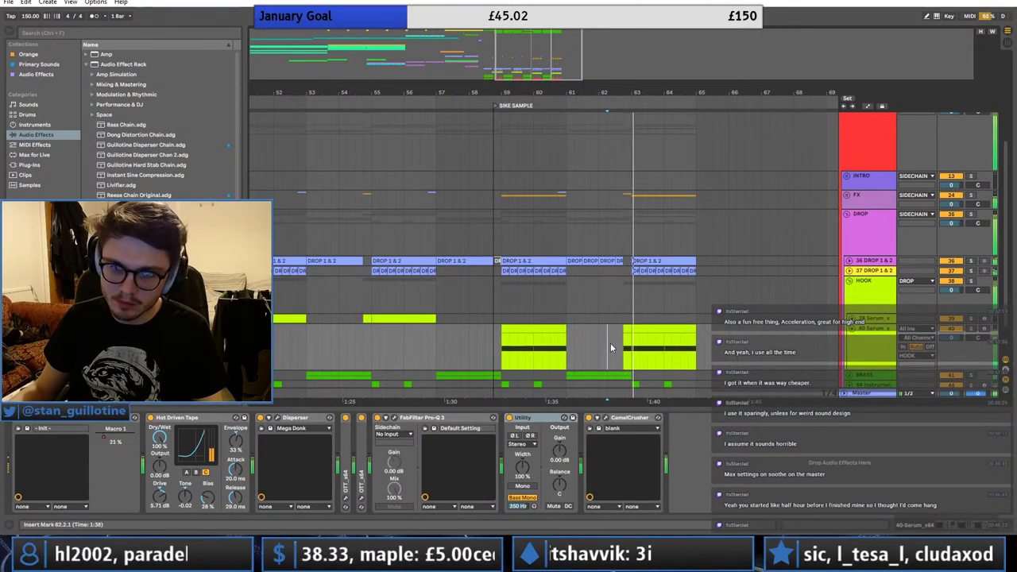
drag(624, 205, 627, 205)
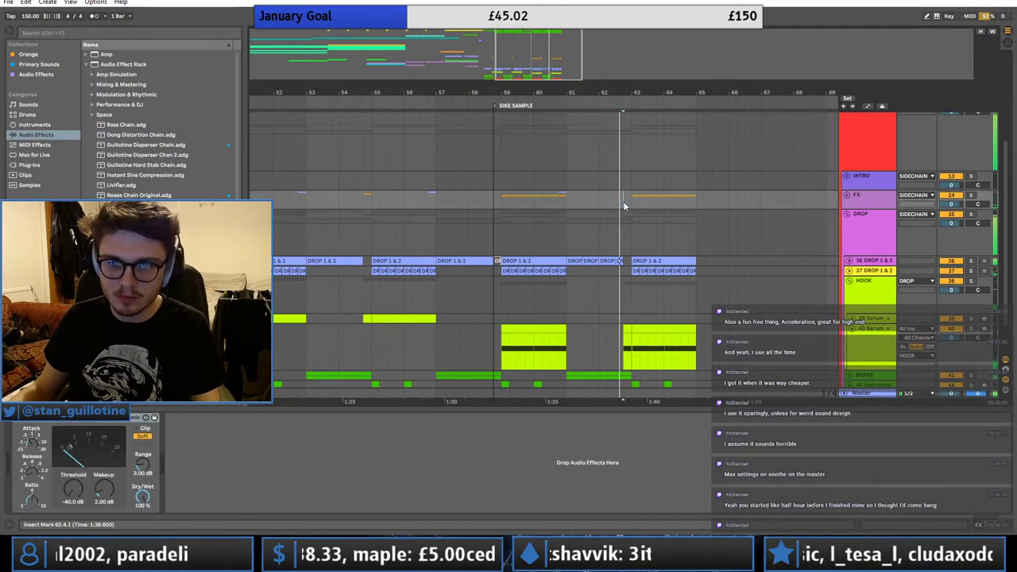
click(622, 201)
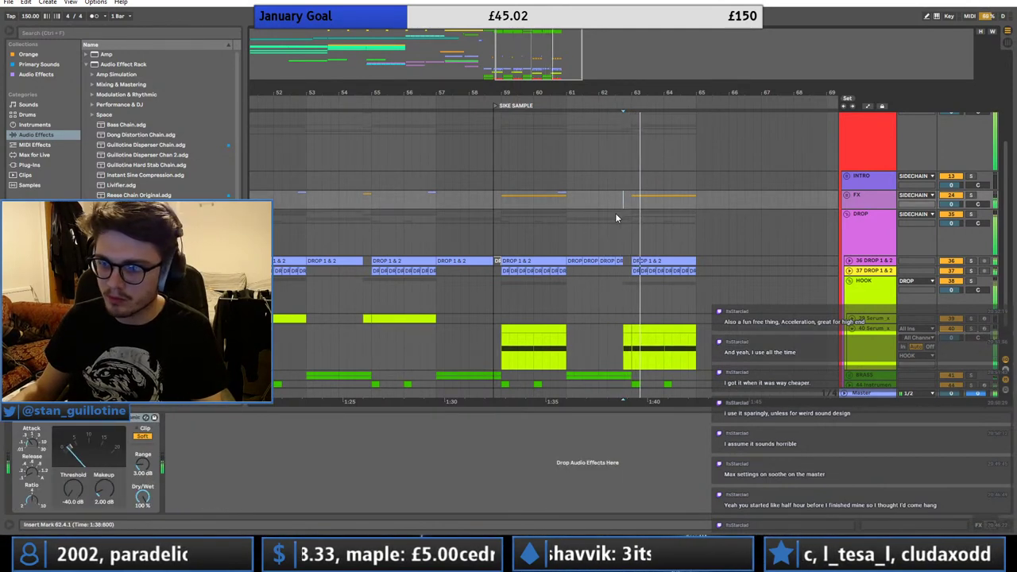
click(608, 205)
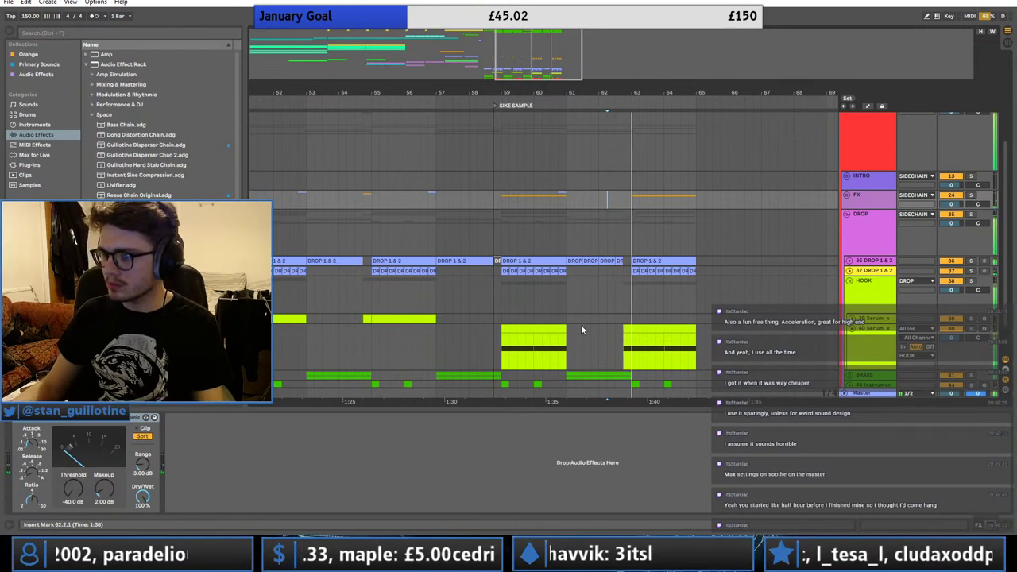
scroll(635, 350, down, 2)
click(648, 358)
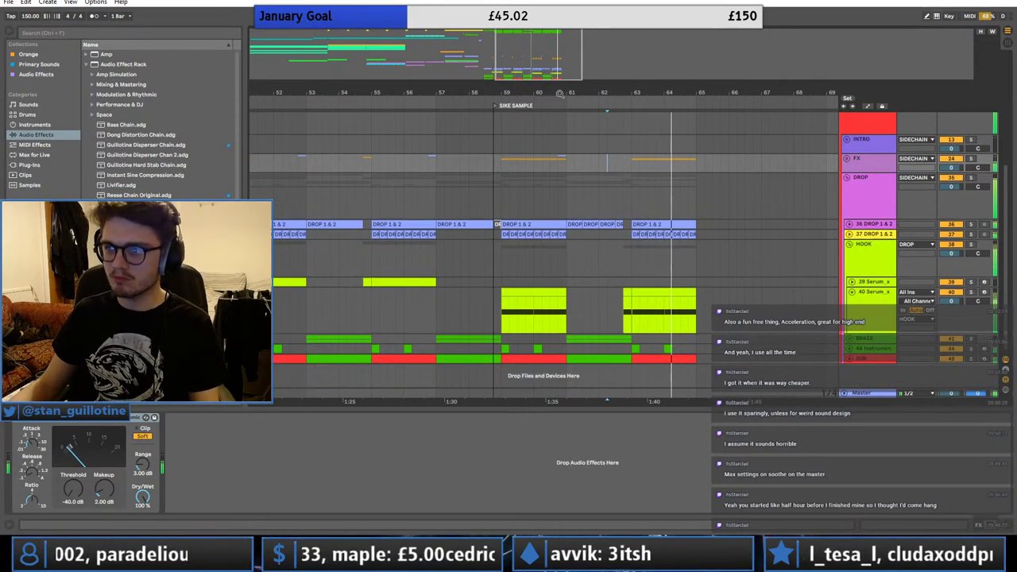
- Save the set and fold track 40-Serum with the whole arrangement in view
key(minus)
key(minus)
key(minus)
key(ctrl+s)
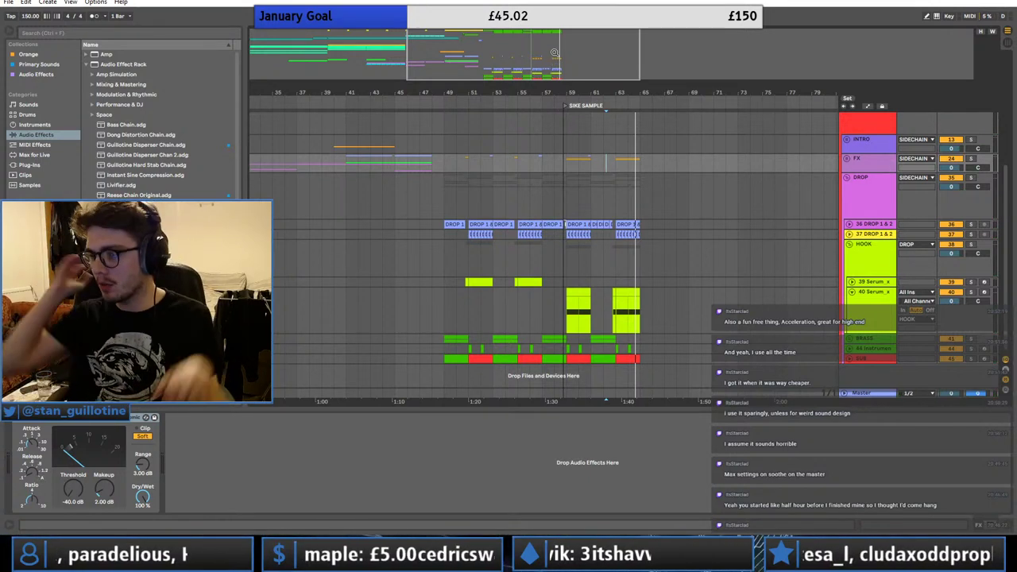
drag(555, 52, 555, 17)
scroll(891, 221, up, 1)
click(858, 356)
click(854, 347)
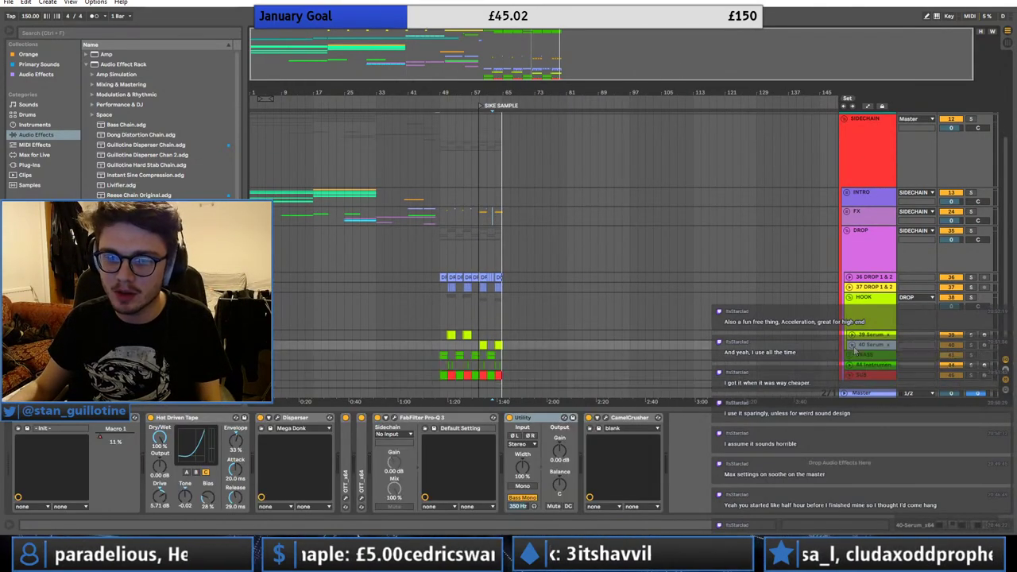
click(631, 311)
click(545, 334)
click(804, 173)
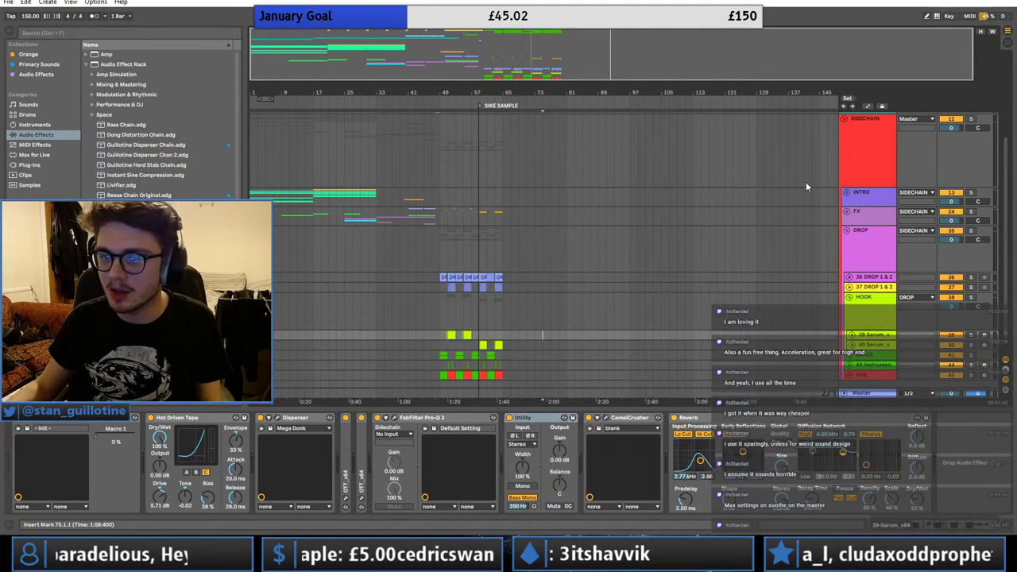
click(864, 256)
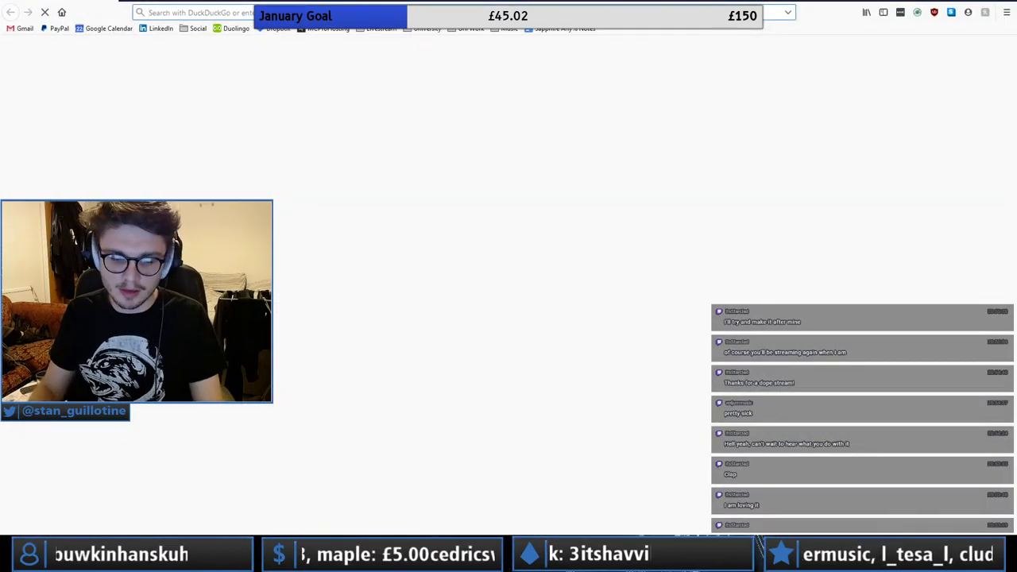
- Switch to the web browser and open the Twitch channel twitch.tv/sekaitunes
text(twitch.tv/)
key(Down)
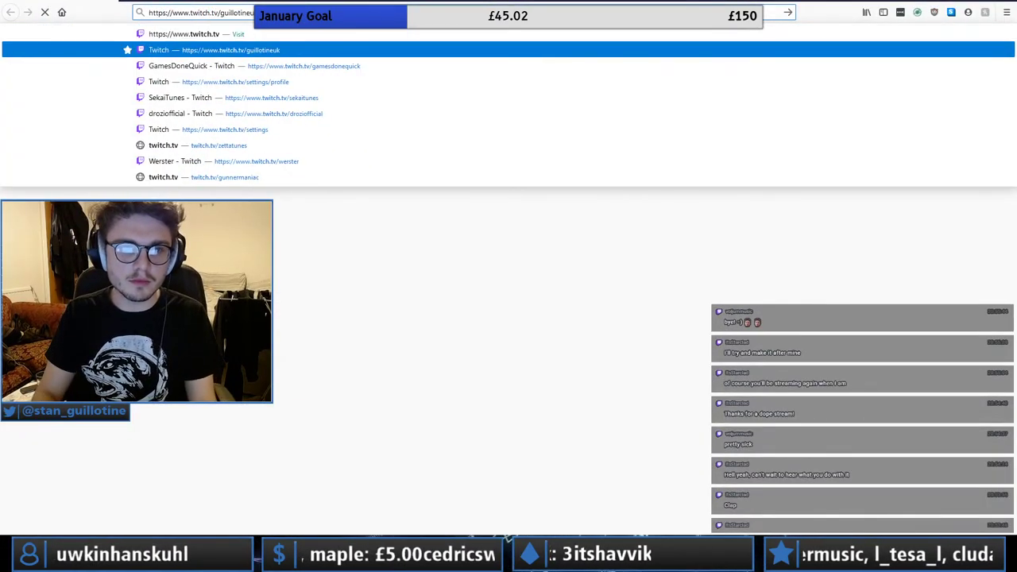
key(Down)
key(Down)
key(Down)
key(Down)
key(Up)
key(Return)
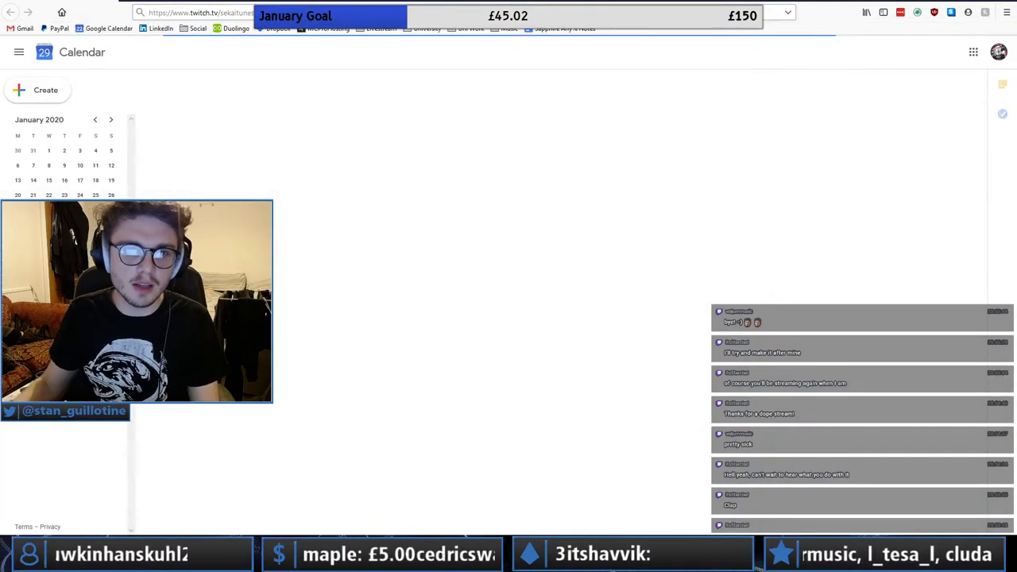